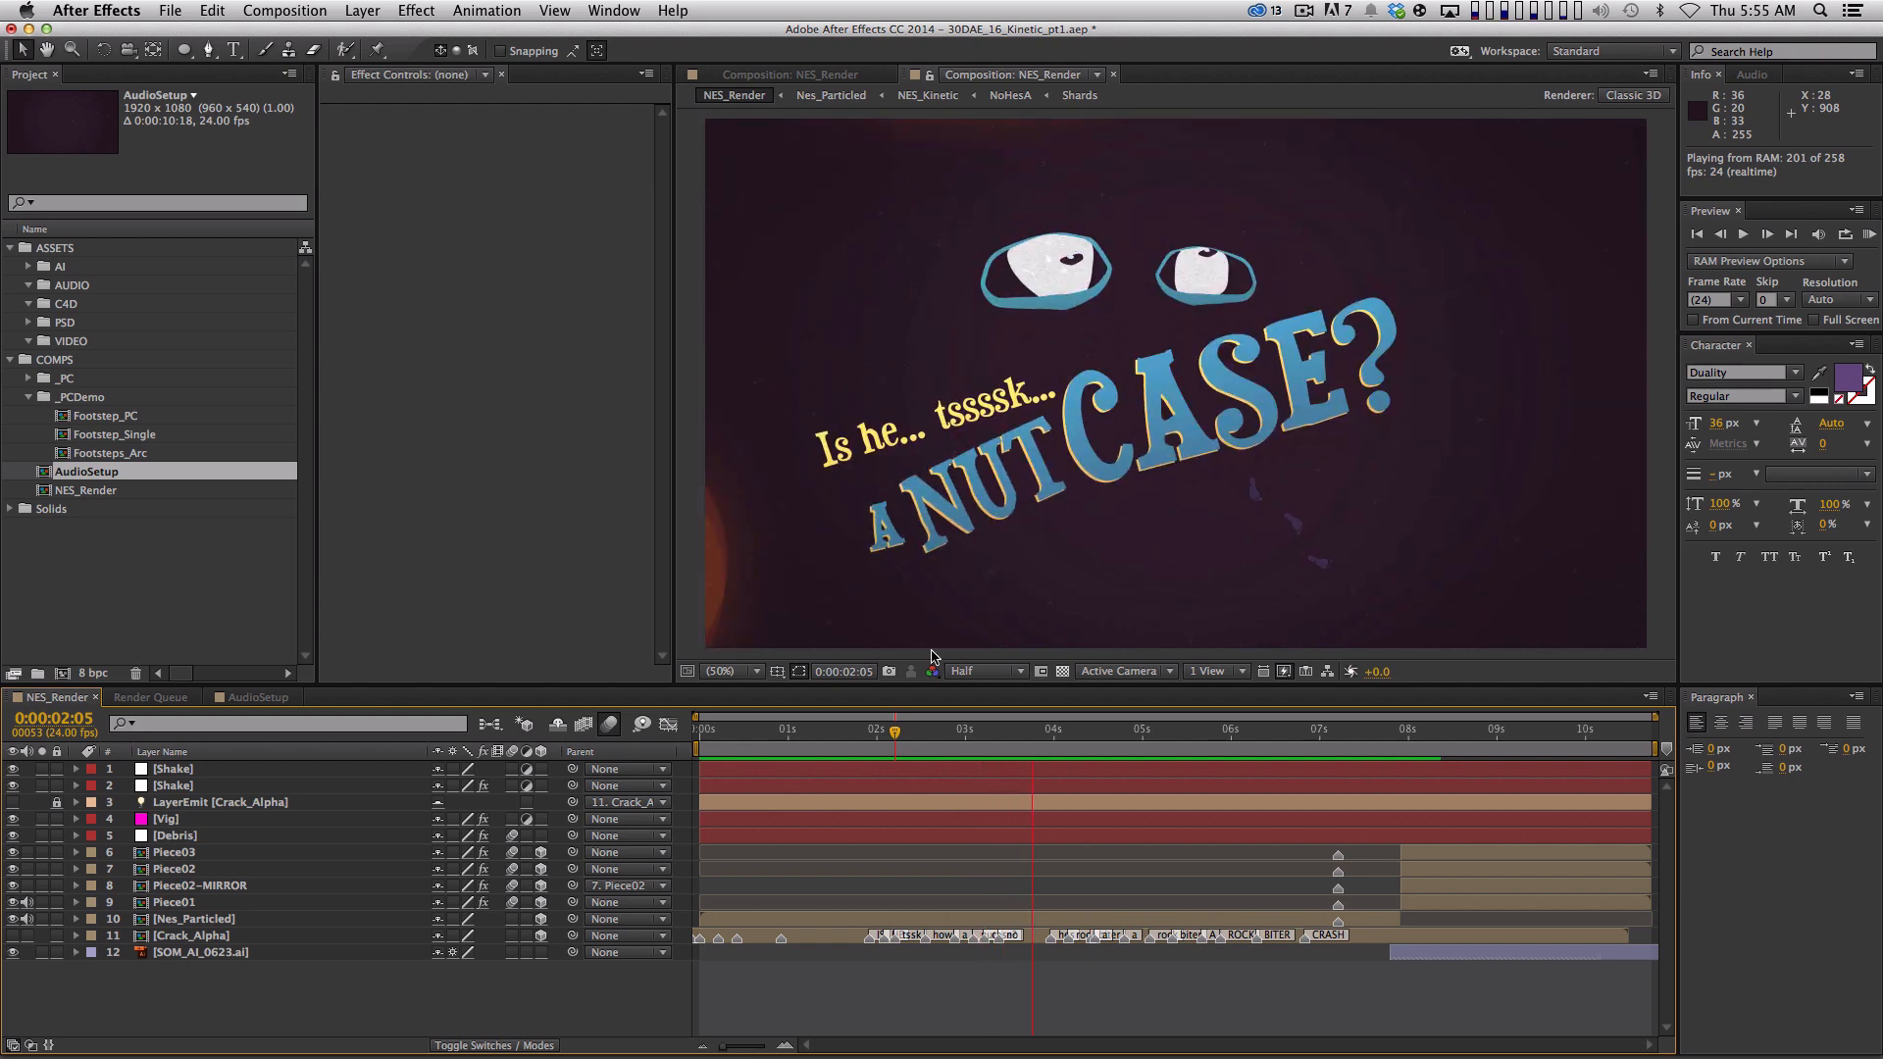
Review the footsteps and "pant" text animation in the first two seconds of the NES_Render composition
{"action": "key", "text": "space"}
{"action": "left_click_drag", "start_coordinate": [719, 732], "coordinate": [795, 727]}
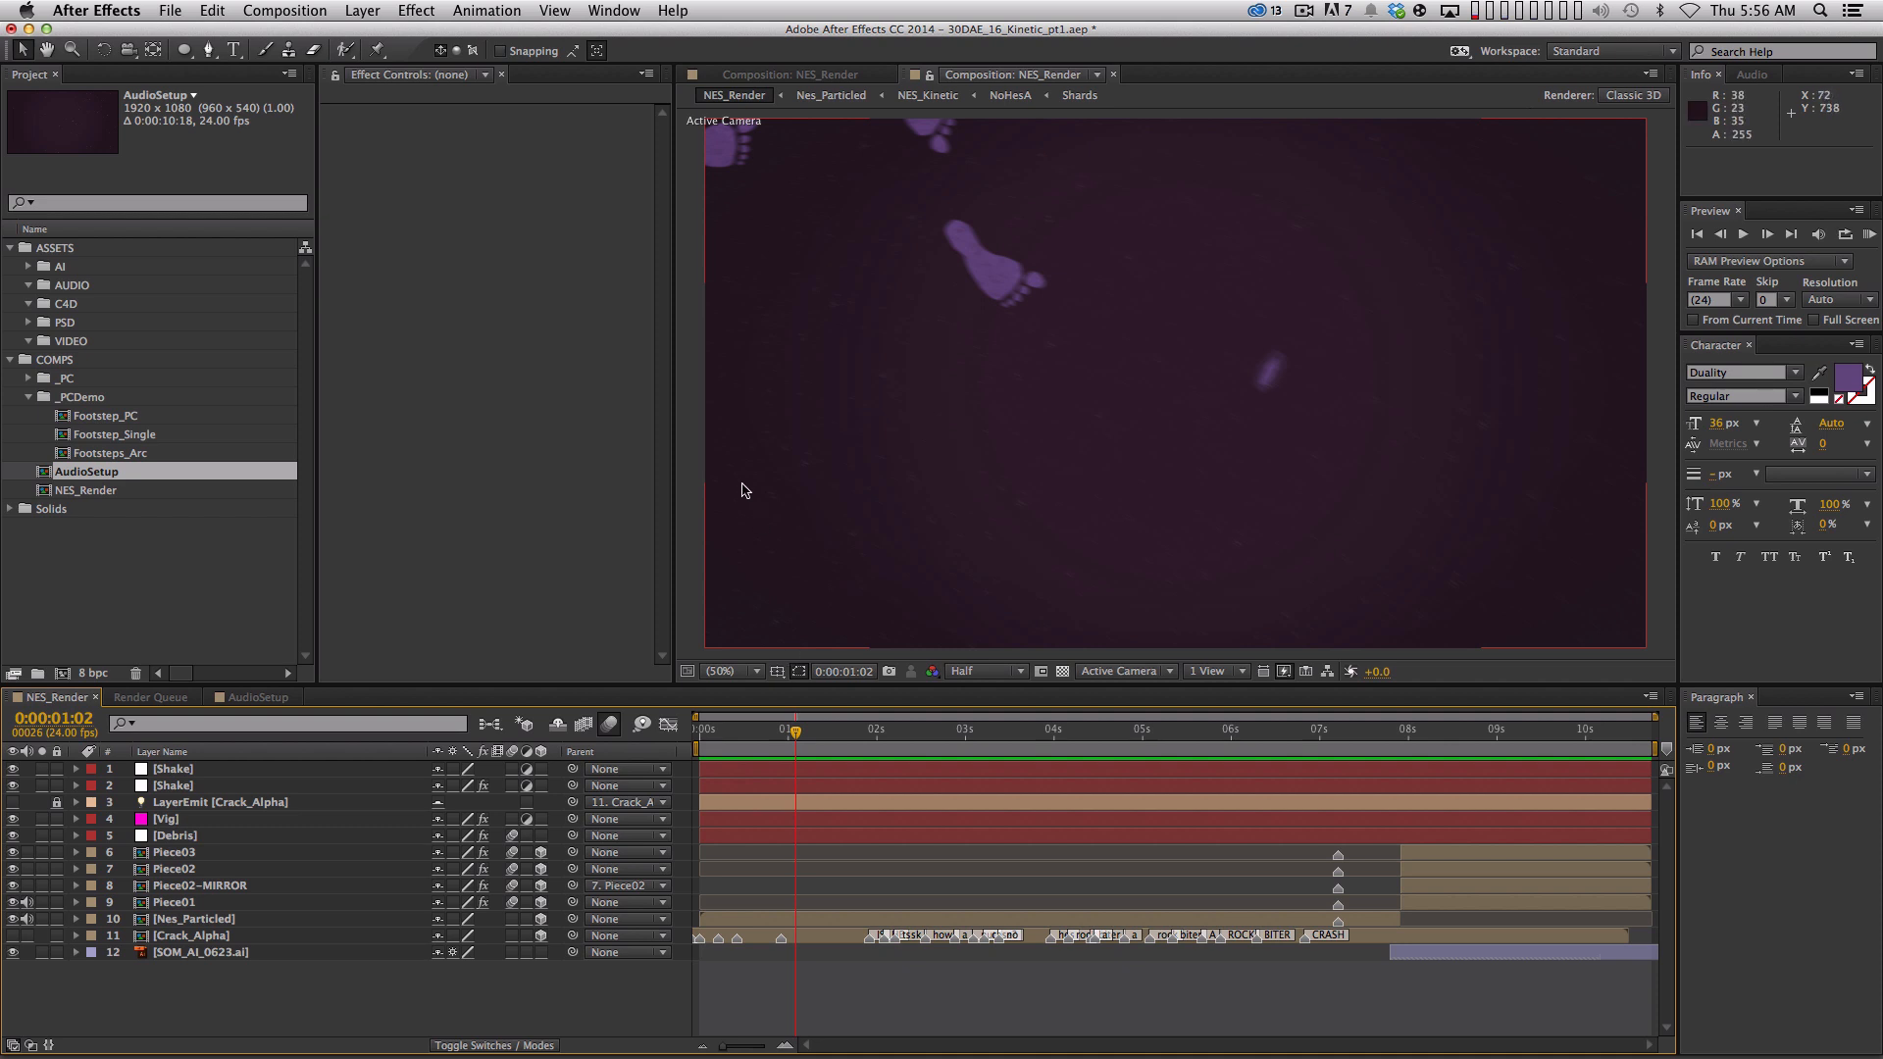
{"action": "left_click", "coordinate": [769, 736]}
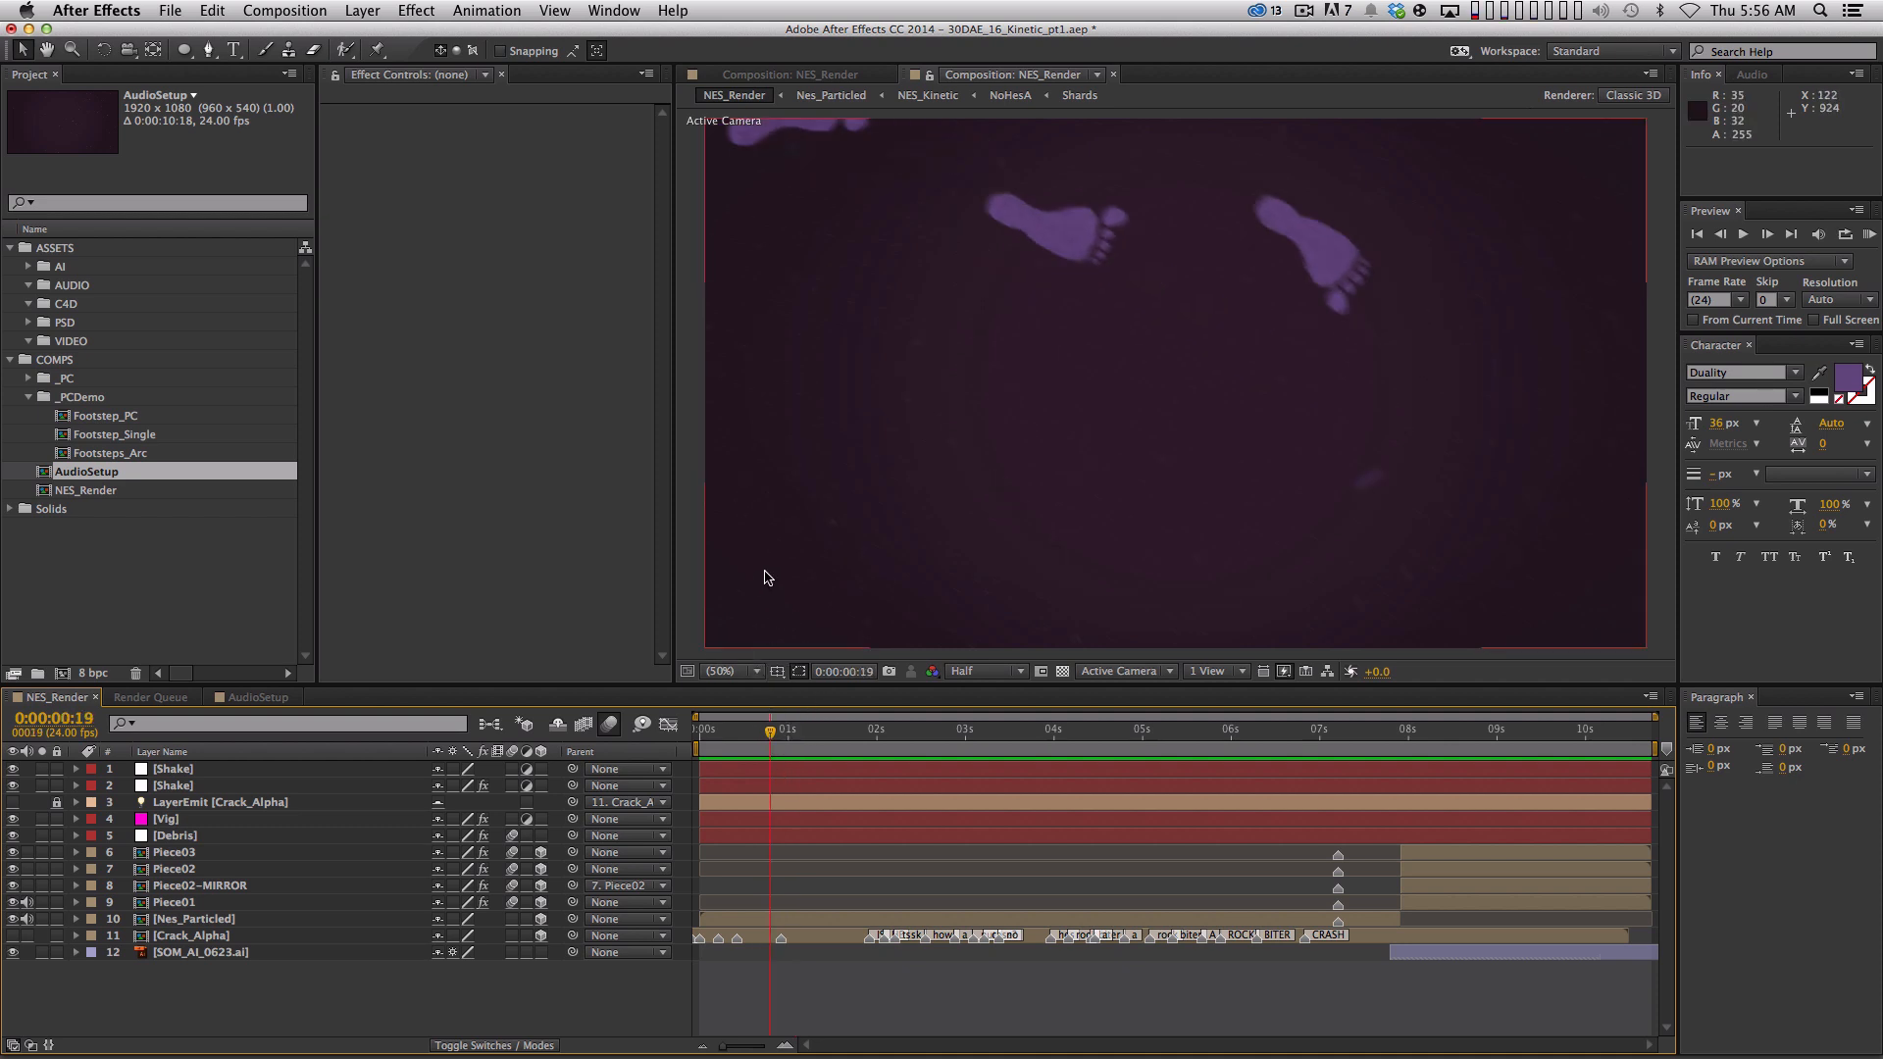
{"action": "left_click_drag", "start_coordinate": [771, 746], "coordinate": [831, 748]}
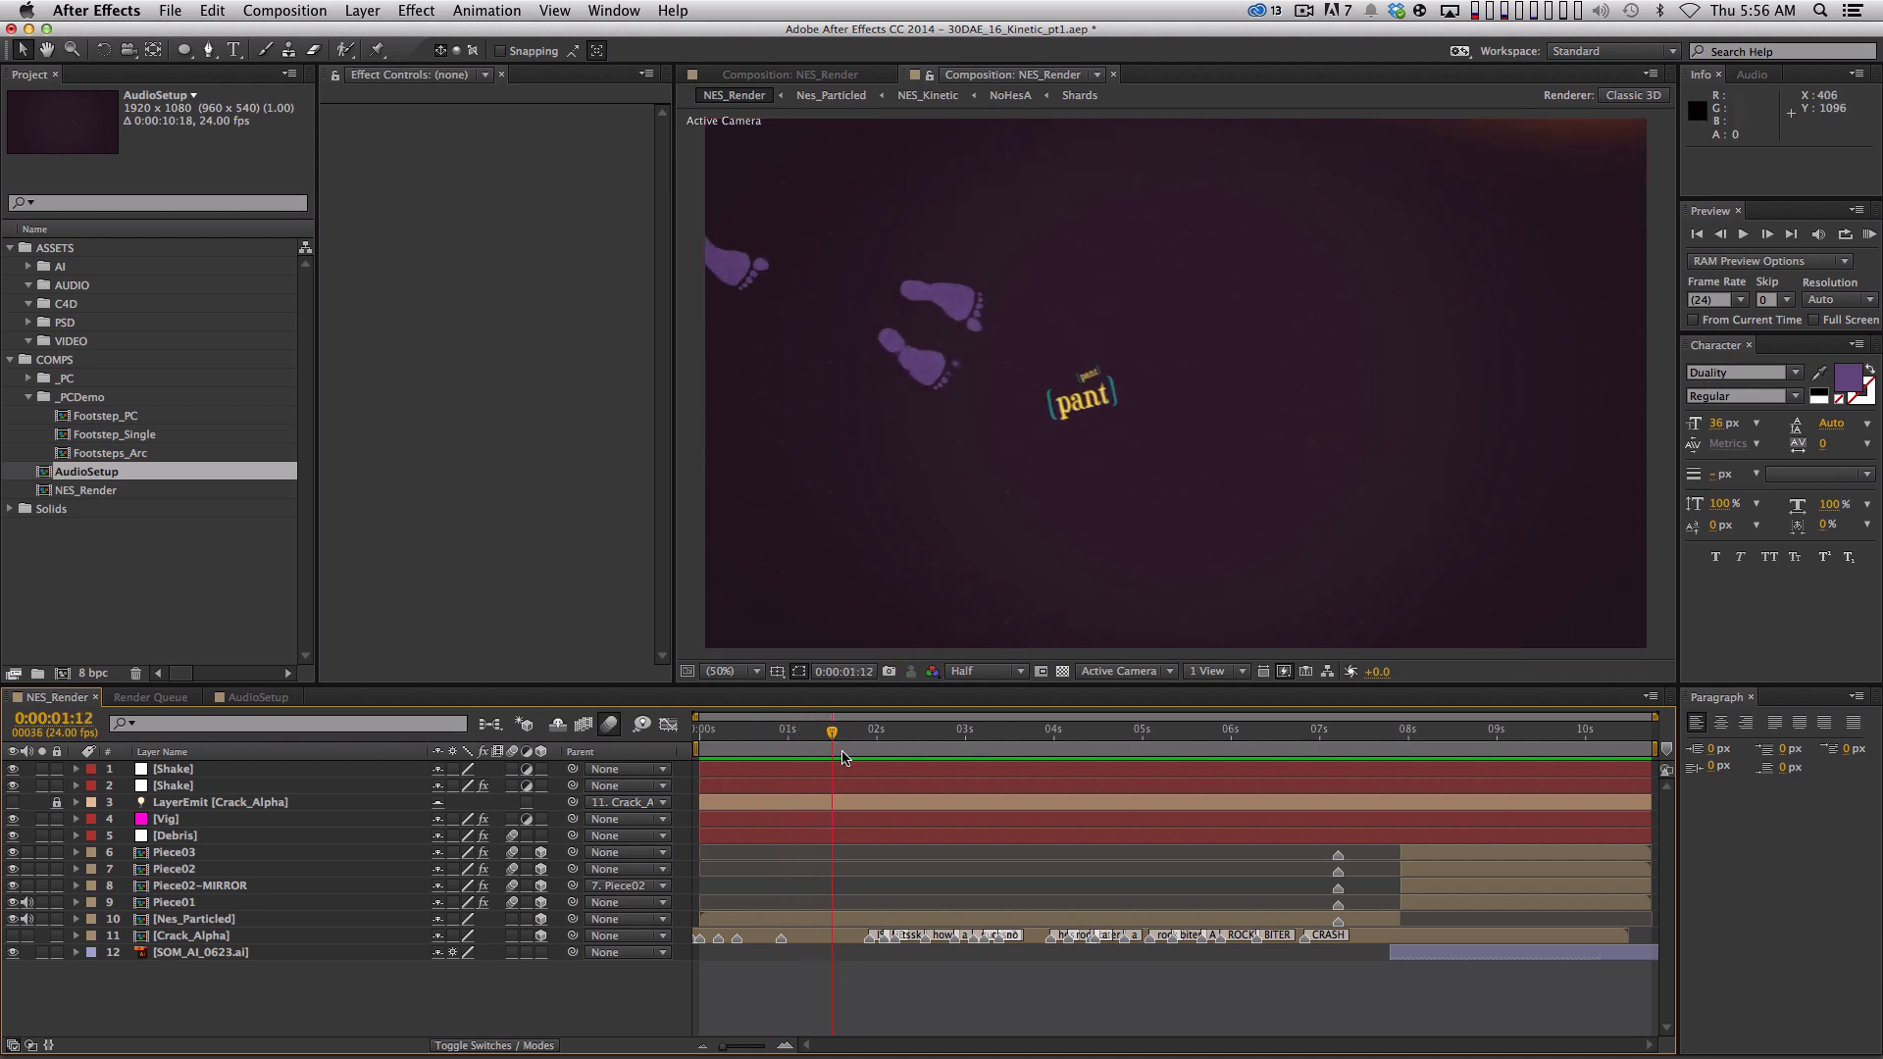
{"action": "left_click_drag", "start_coordinate": [833, 732], "coordinate": [743, 734]}
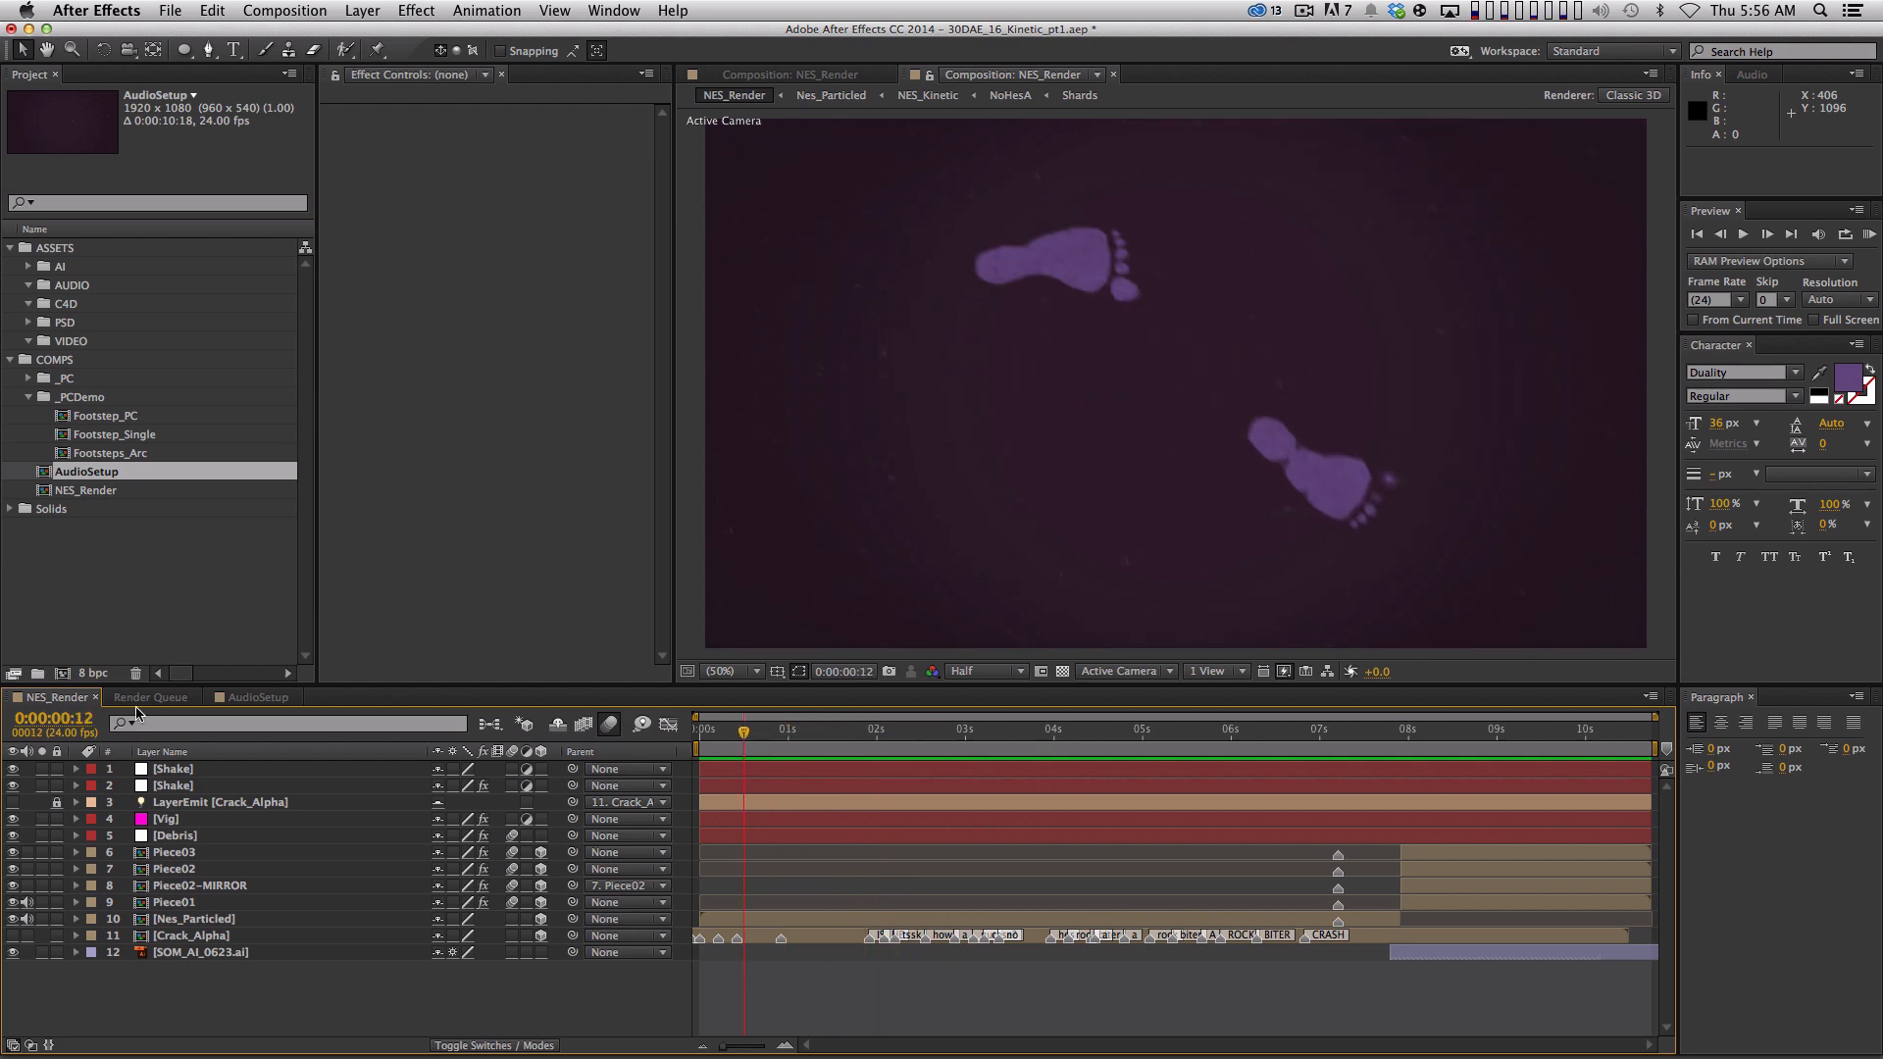
Switch to the AudioSetup composition, rename it MAIN_COMP and set its current time to 0:00:02:01
{"action": "left_click", "coordinate": [279, 698]}
{"action": "left_click", "coordinate": [206, 508]}
{"action": "left_click", "coordinate": [152, 473]}
{"action": "key", "text": "Return"}
{"action": "type", "text": "MAIN_COMP"}
{"action": "key", "text": "Return"}
{"action": "left_click", "coordinate": [770, 858]}
{"action": "mouse_move", "coordinate": [901, 737]}
{"action": "left_mouse_down"}
{"action": "mouse_move", "coordinate": [972, 738]}
{"action": "mouse_move", "coordinate": [929, 738]}
{"action": "left_mouse_up"}
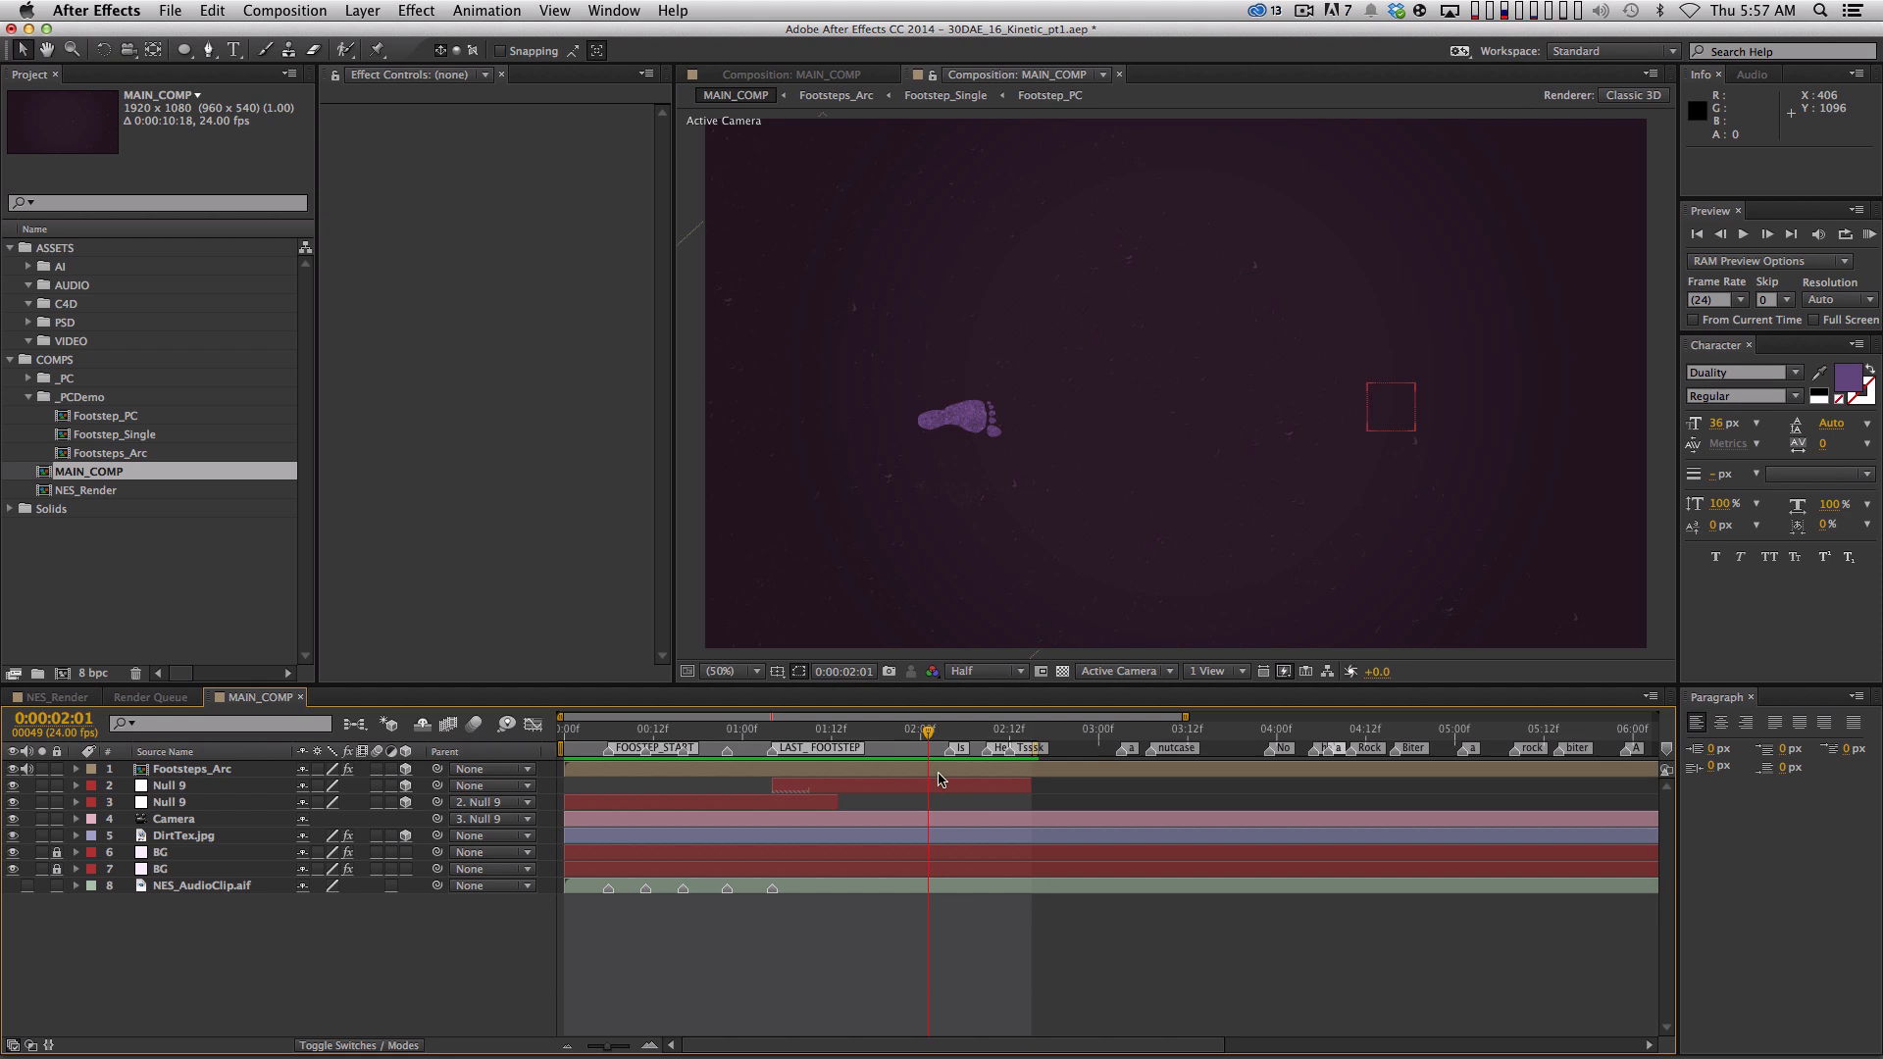
{"action": "key", "text": "super+n"}
{"action": "key", "text": "Return"}
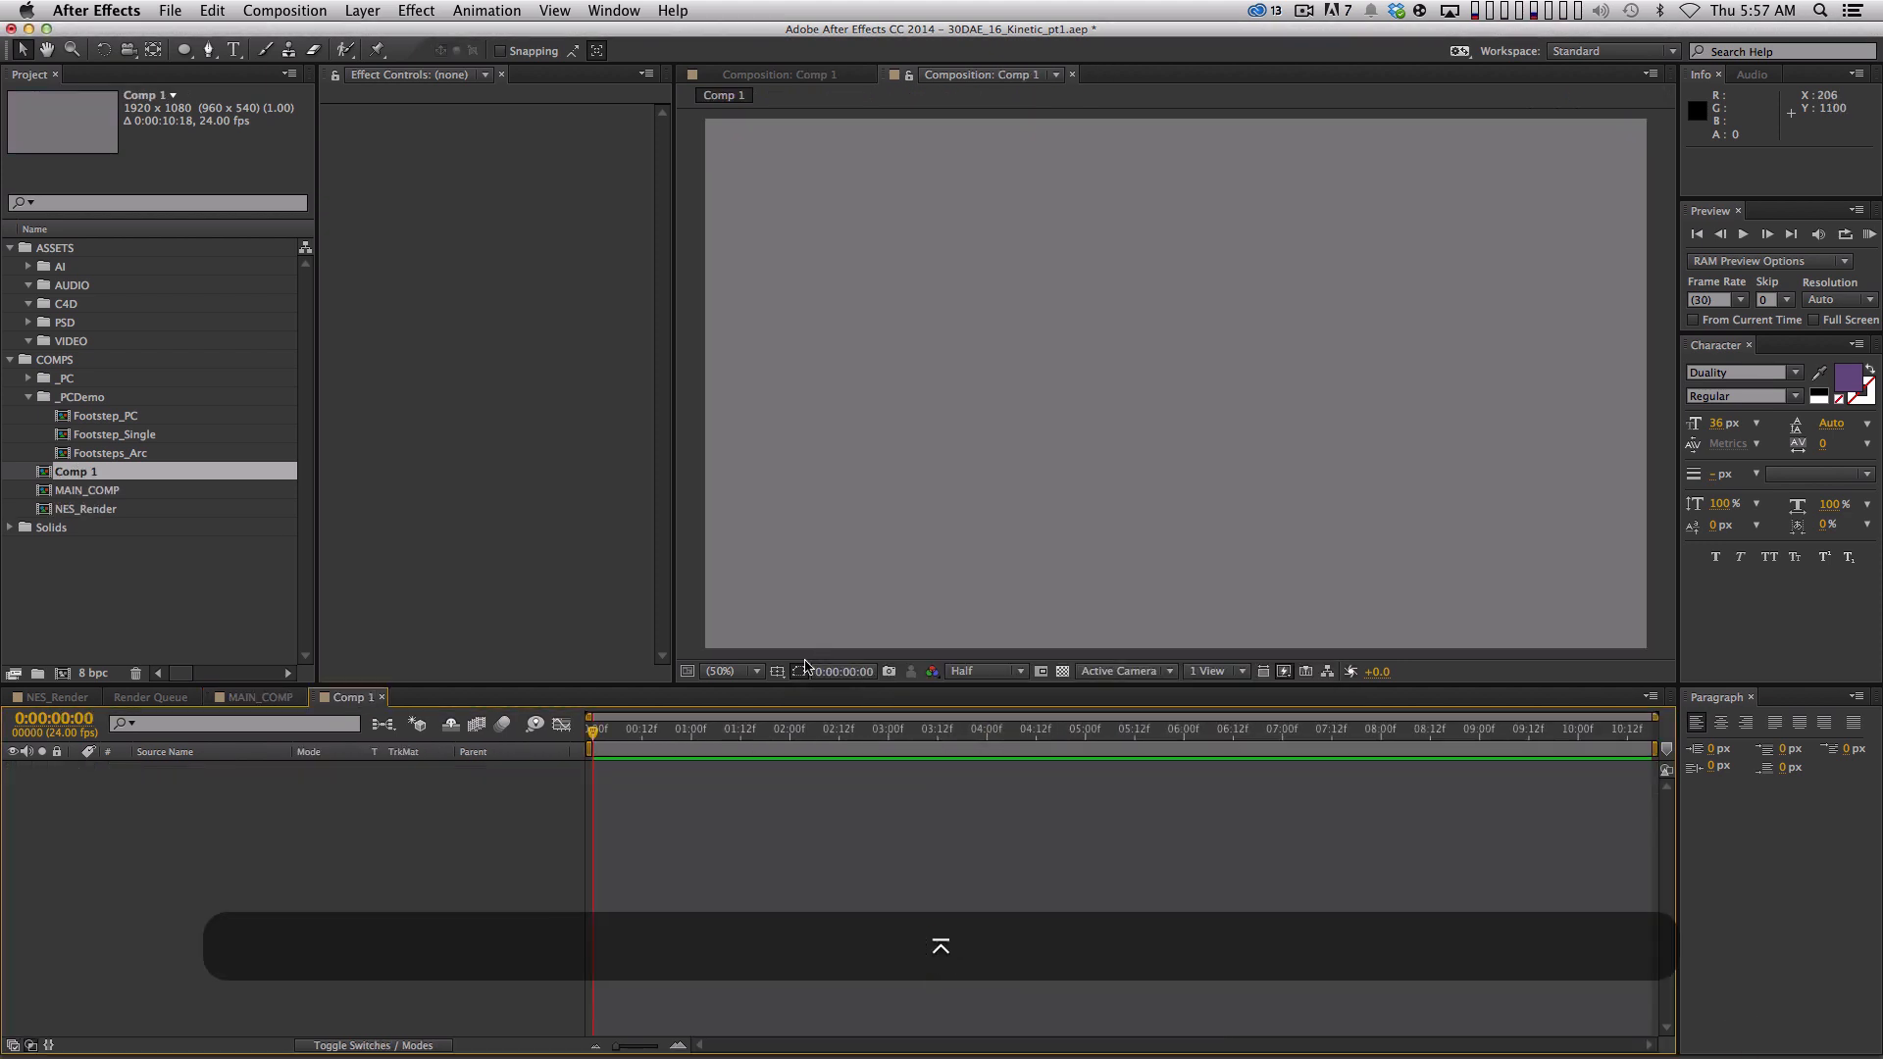
{"action": "key", "text": "super+z"}
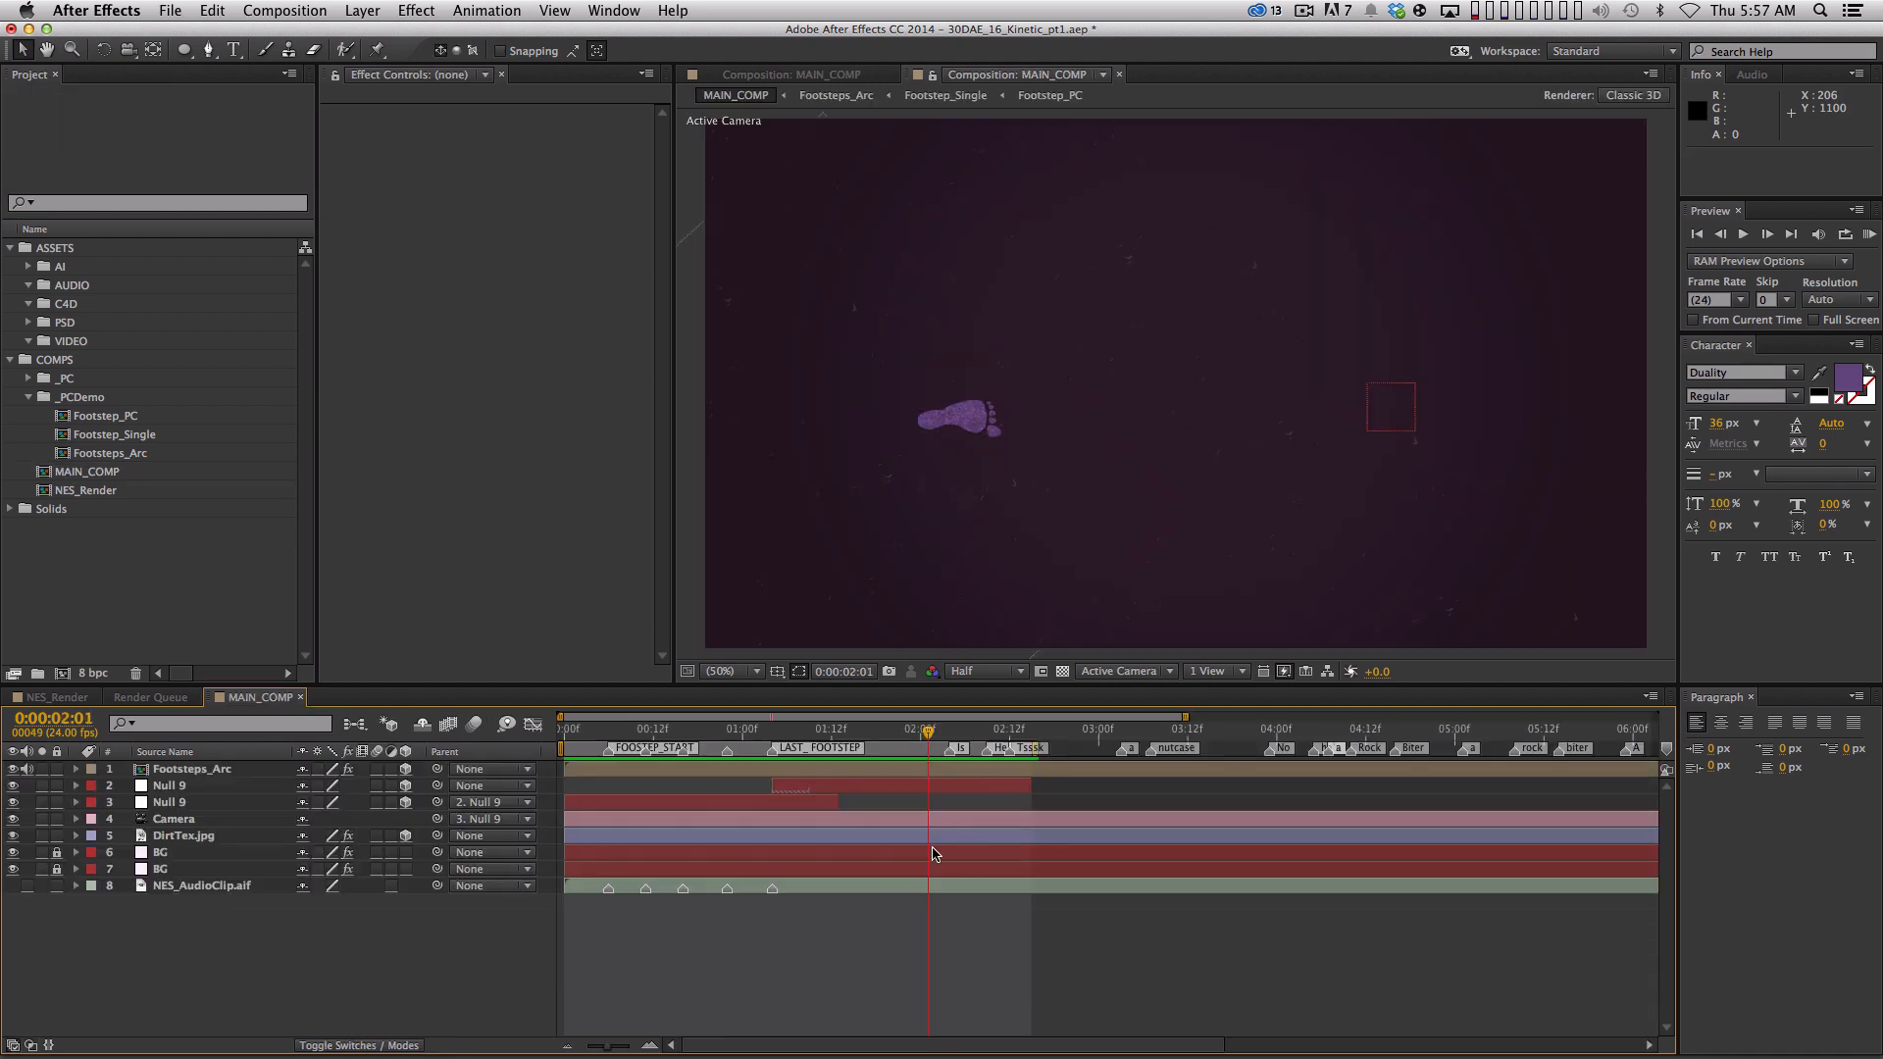
Add a 1920 x 1080 red solid to MAIN_COMP and pre-compose it as Panting_Animation, moving all attributes into the new composition
{"action": "key", "text": "super+y"}
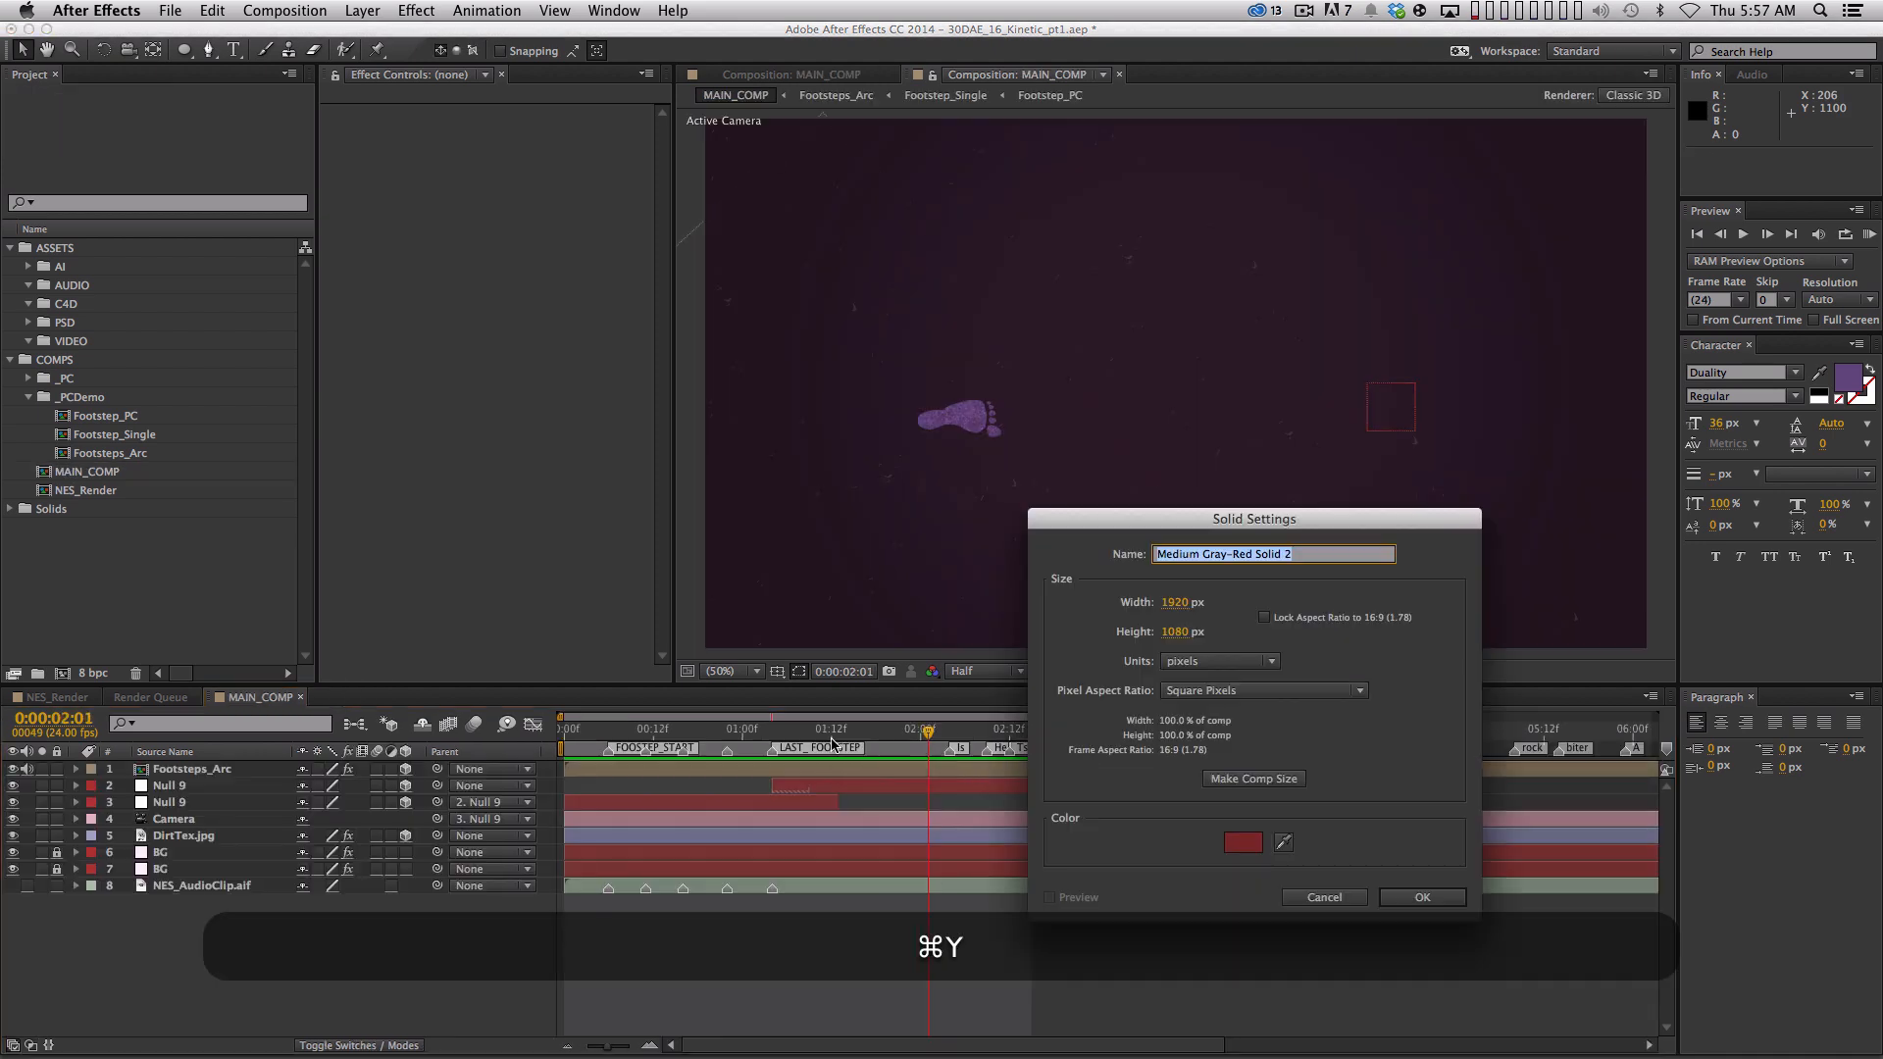
{"action": "key", "text": "Return"}
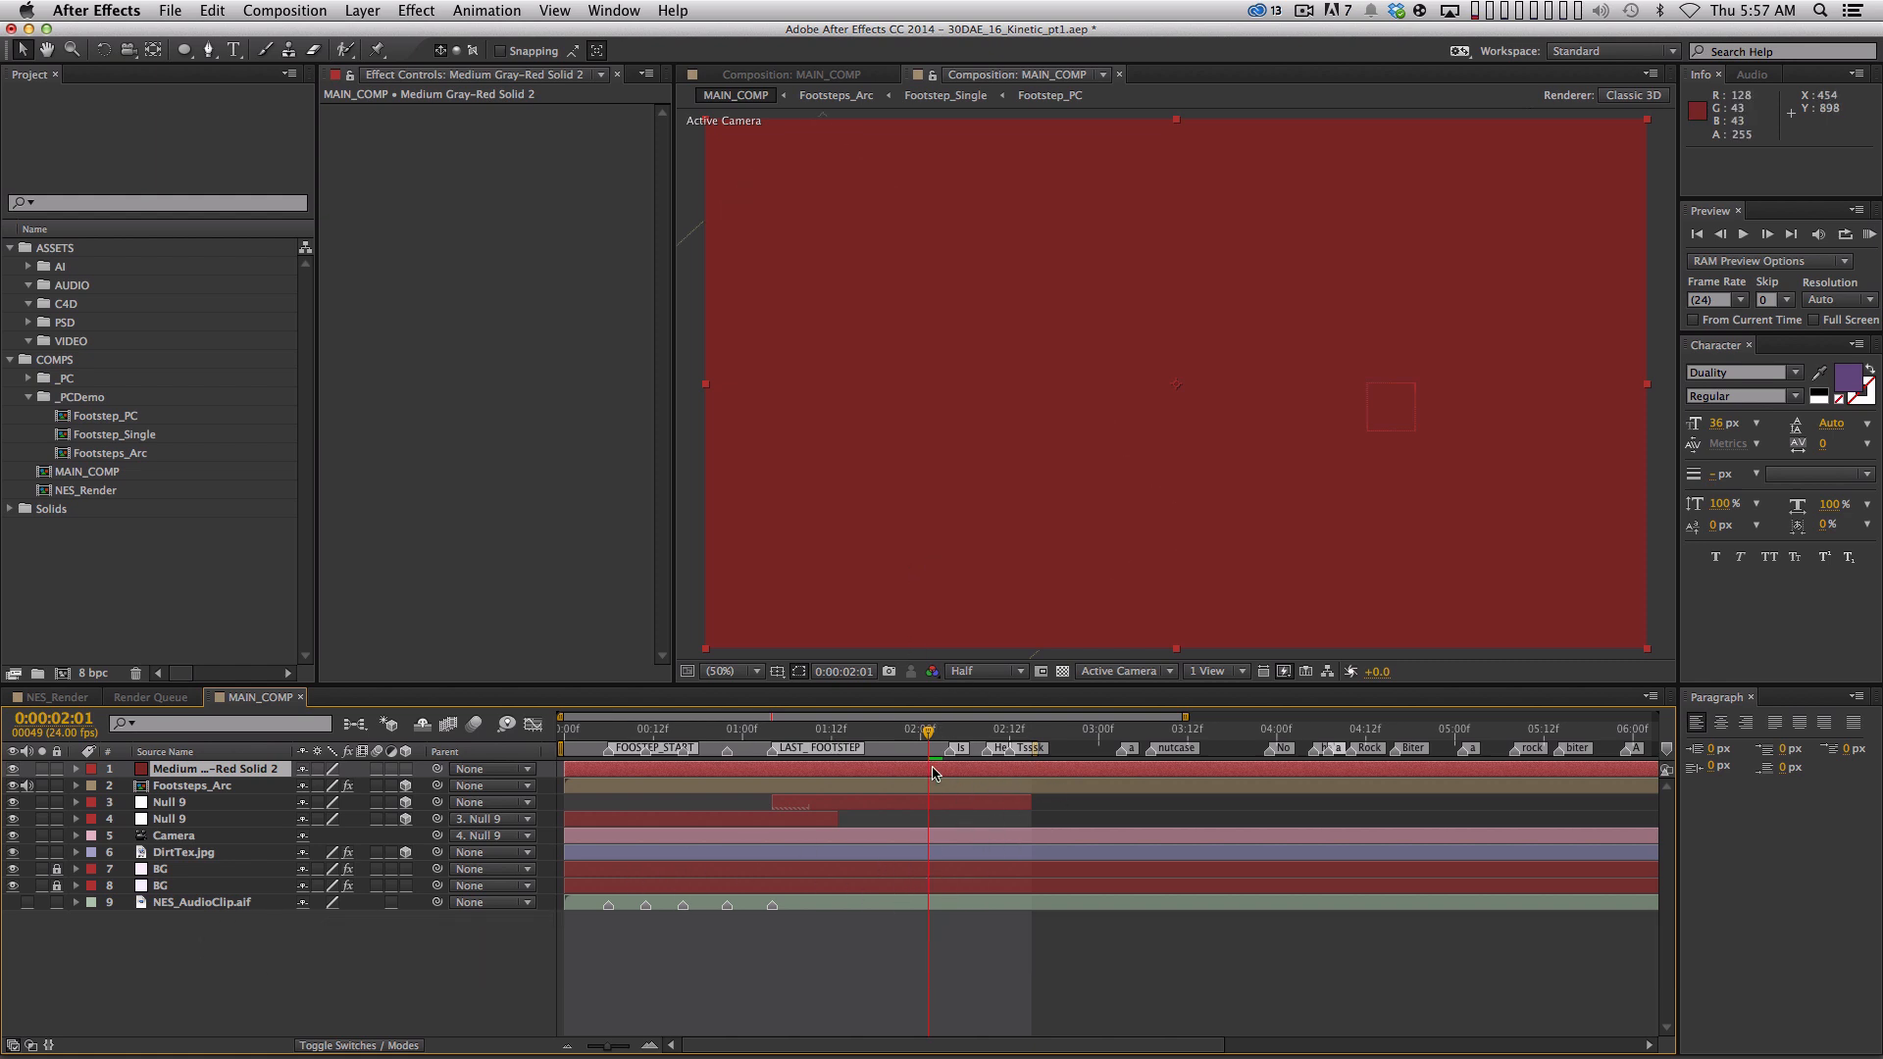
{"action": "key", "text": "super+shift+c"}
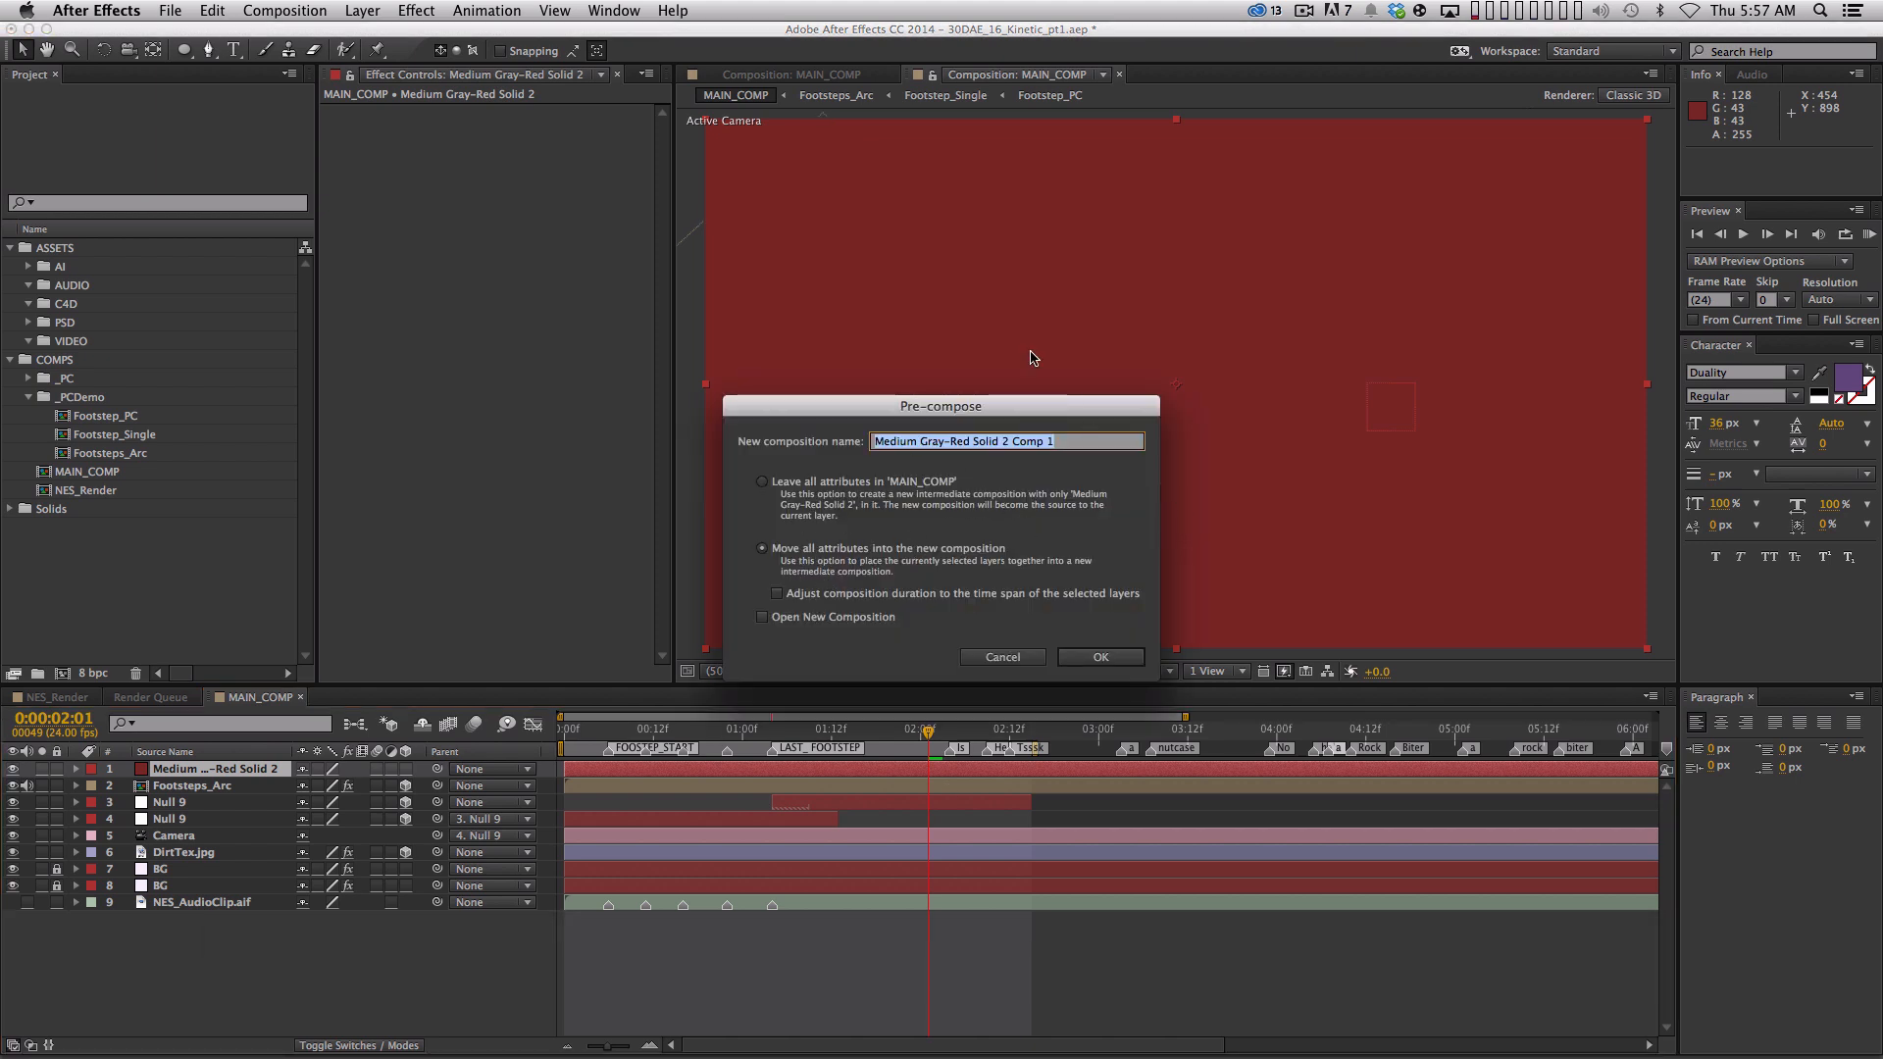
{"action": "type", "text": "Pantinc"}
{"action": "key", "text": "BackSpace"}
{"action": "type", "text": "g_Animation"}
{"action": "key", "text": "Return"}
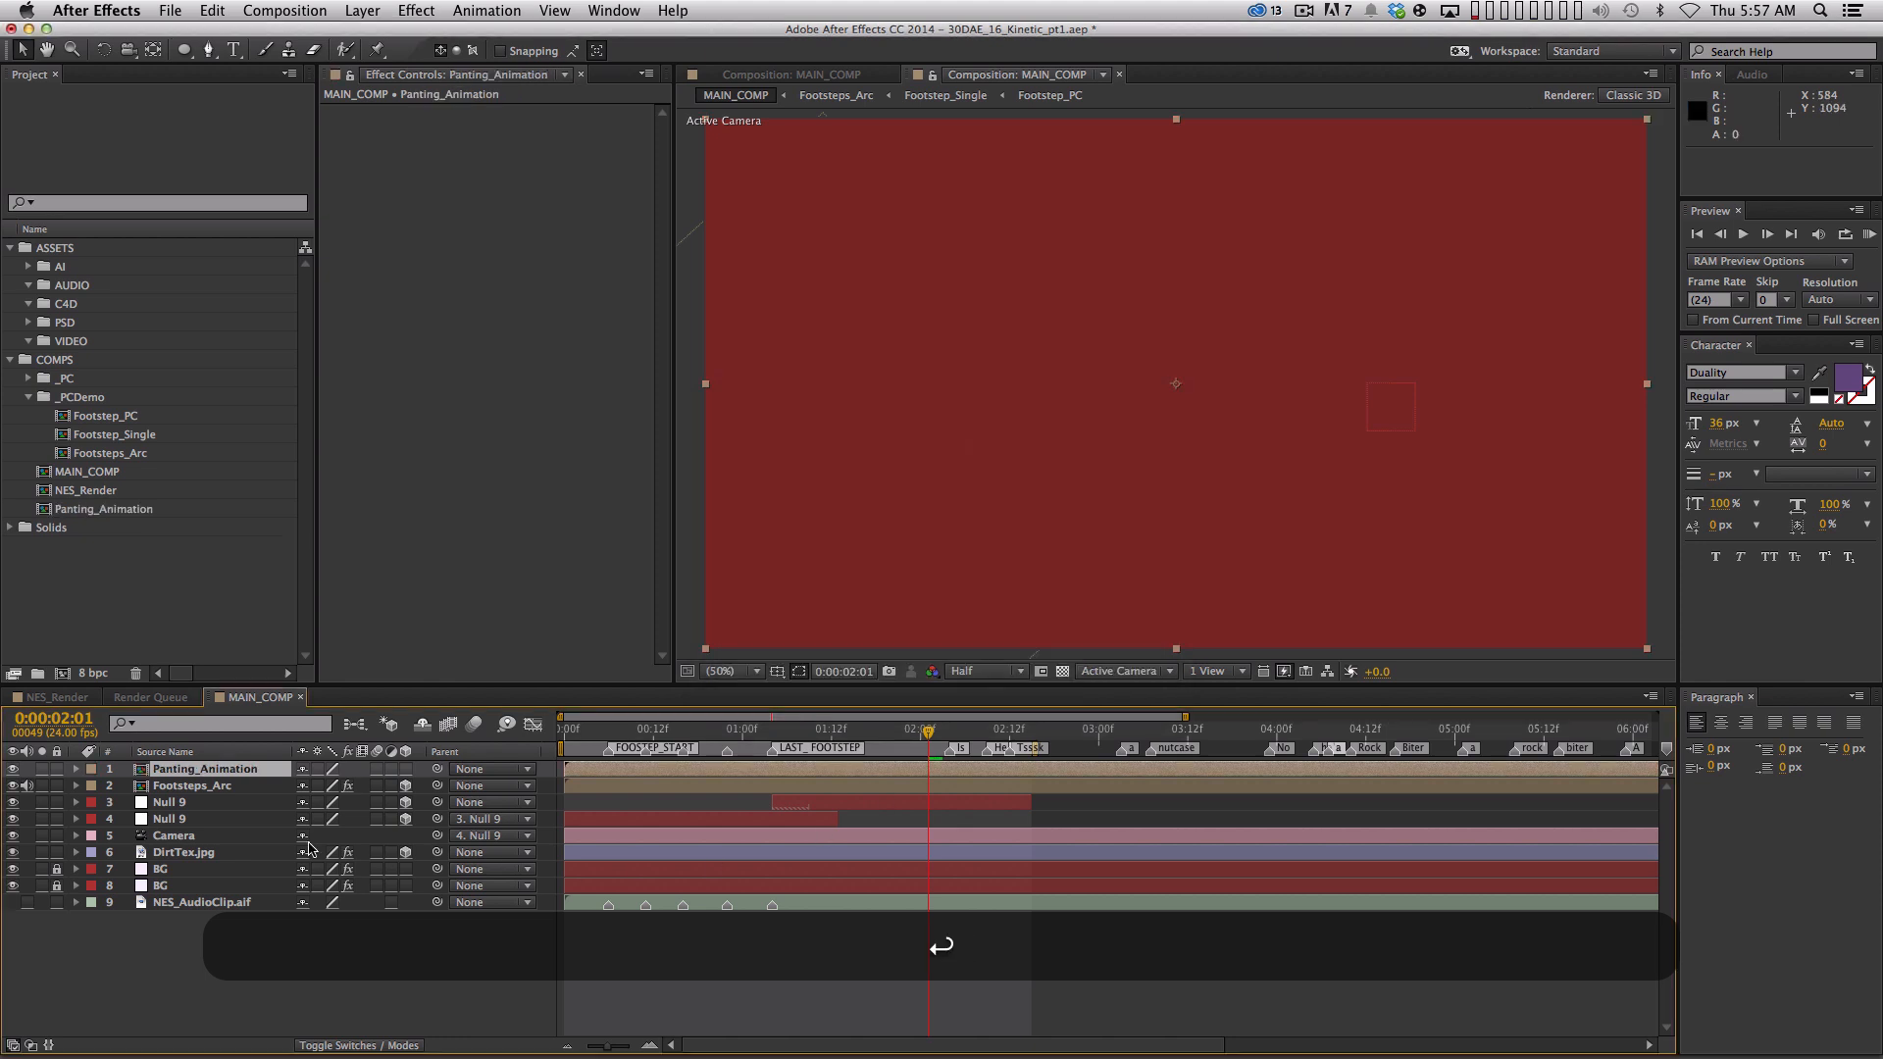
Copy the NES_AudioClip.aif layer from MAIN_COMP into the Panting_Animation composition
{"action": "double_click", "coordinate": [203, 771]}
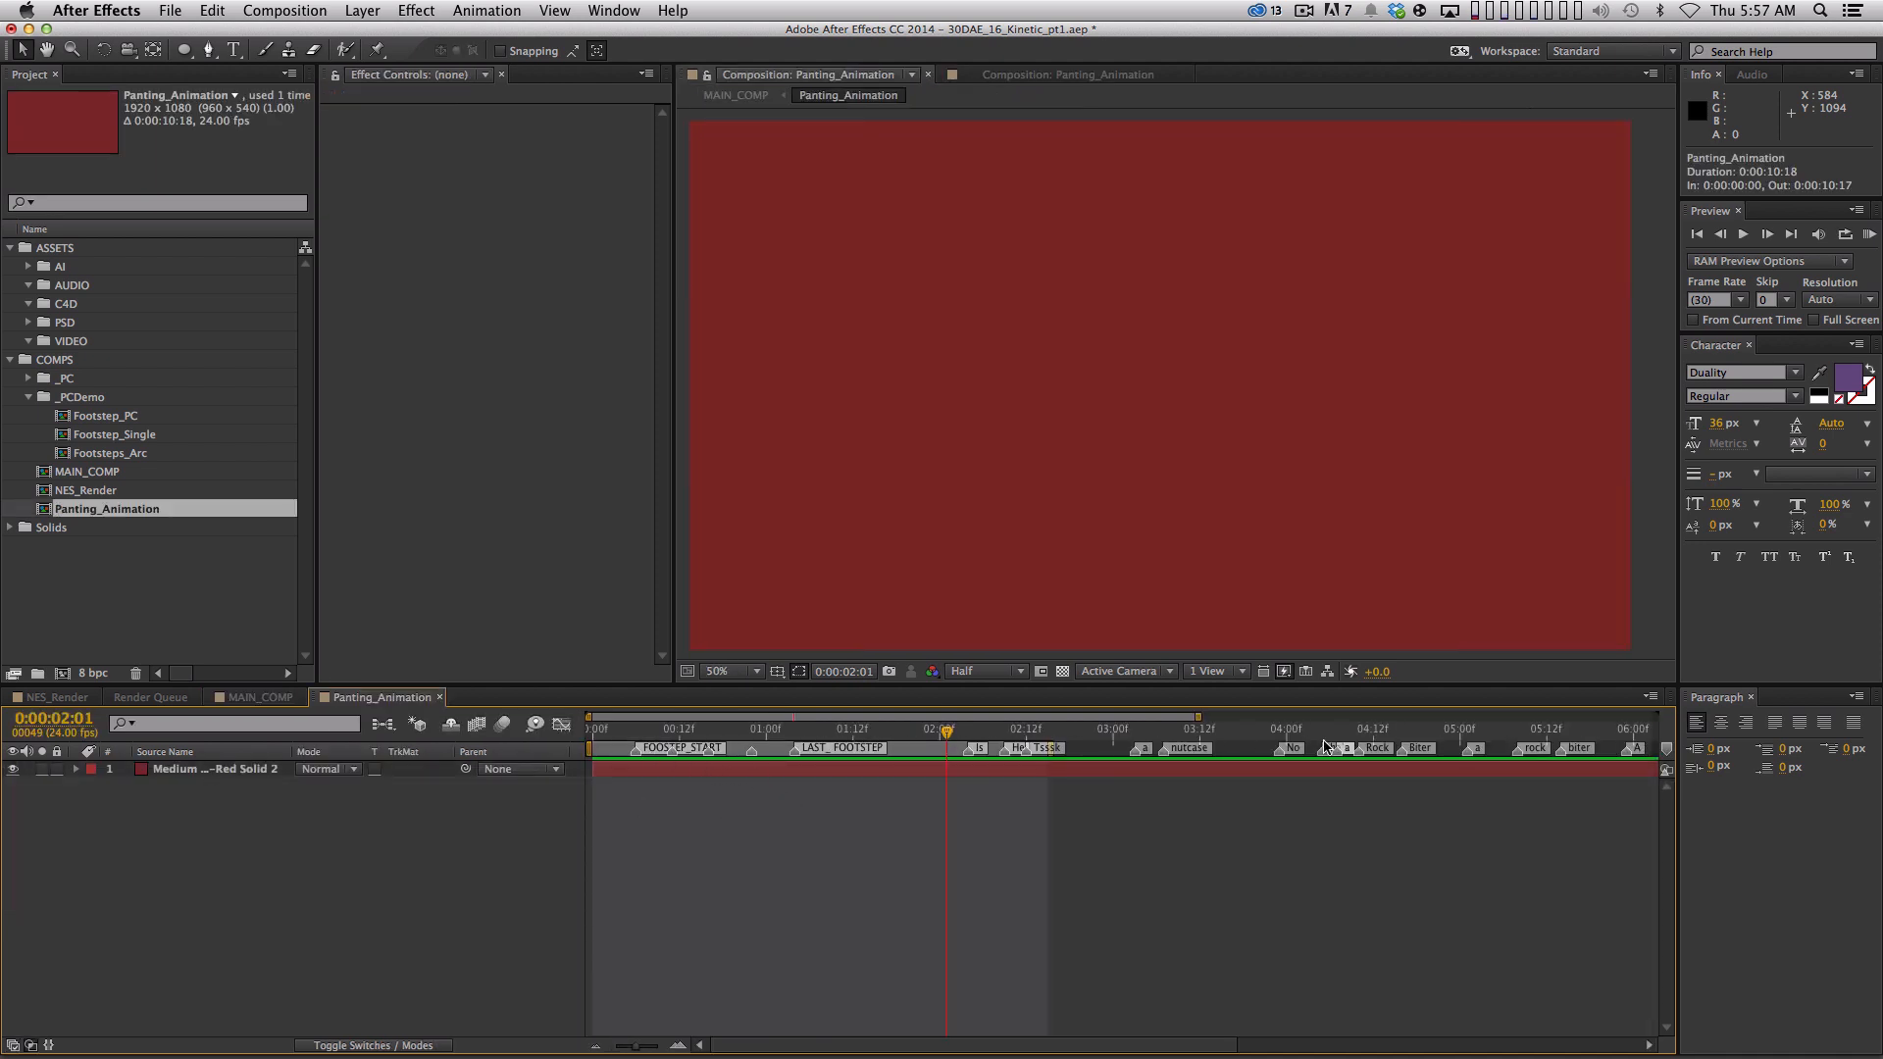
{"action": "left_click_drag", "start_coordinate": [764, 735], "coordinate": [910, 740]}
{"action": "left_click", "coordinate": [261, 696]}
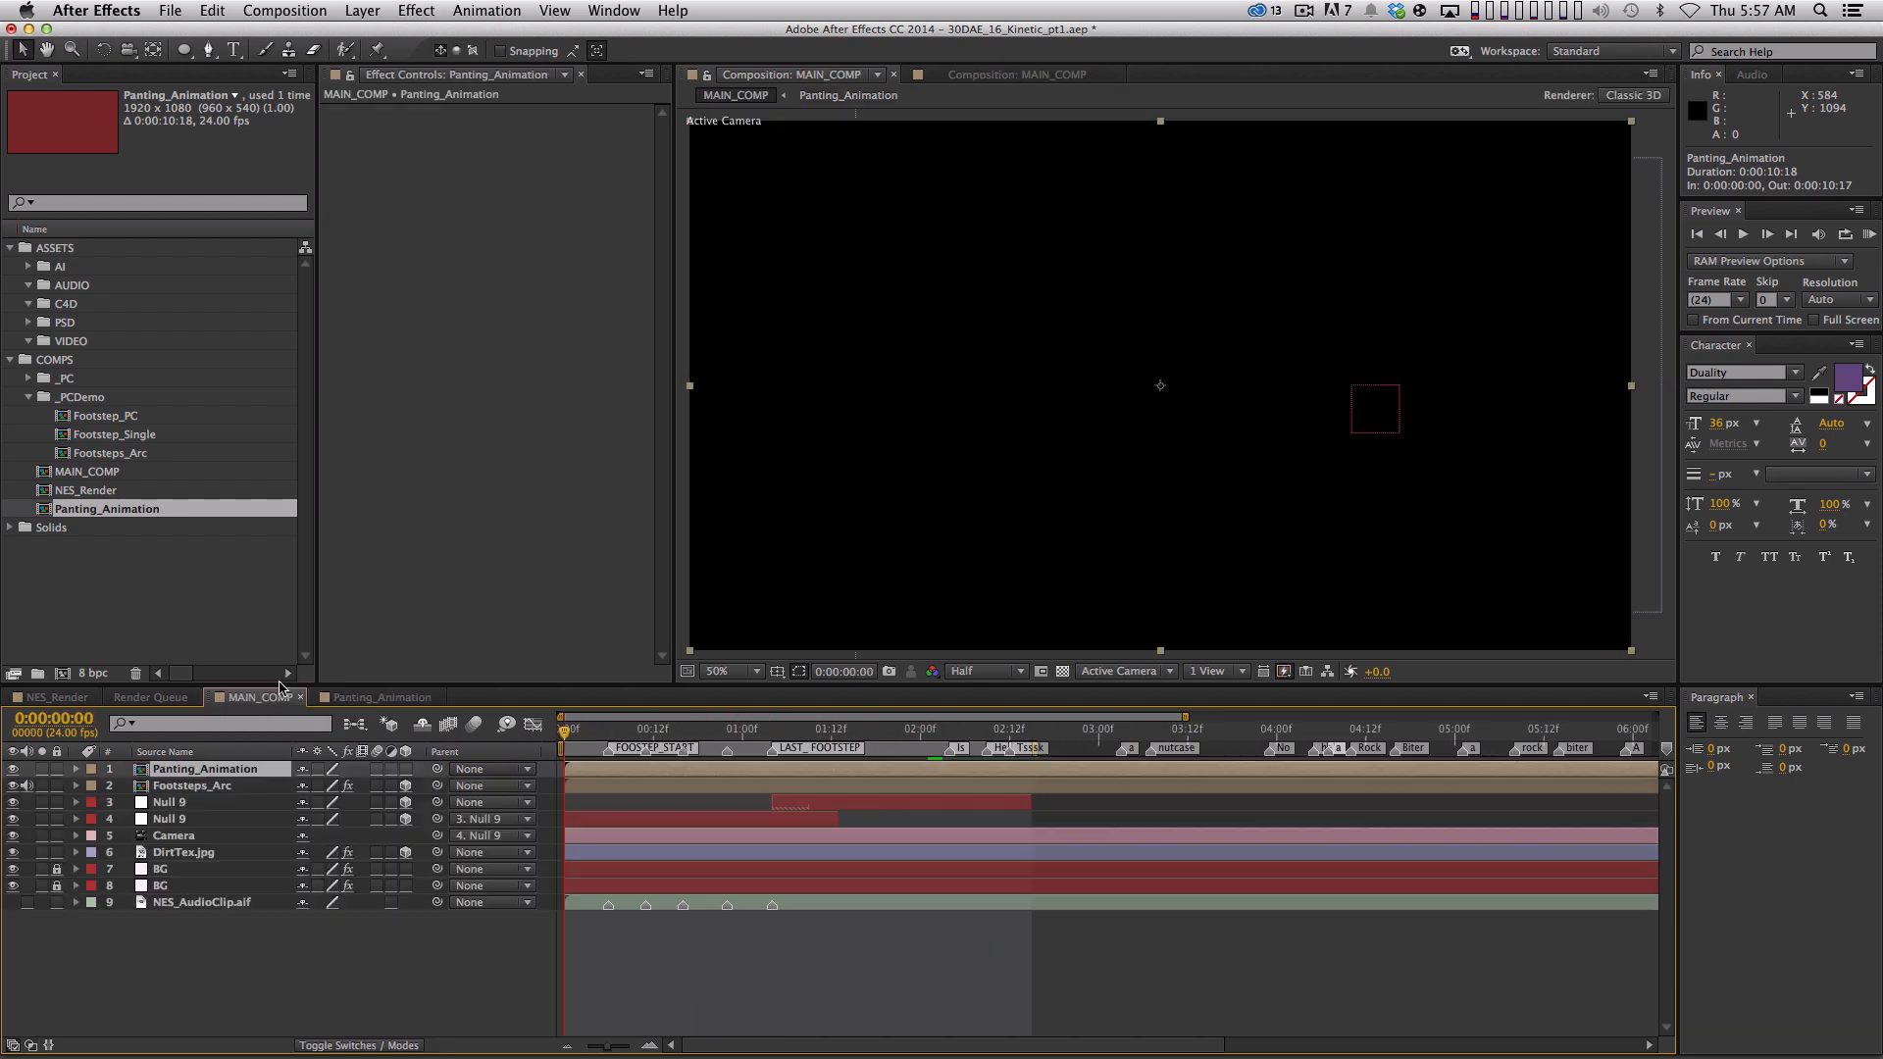
{"action": "left_click", "coordinate": [201, 903]}
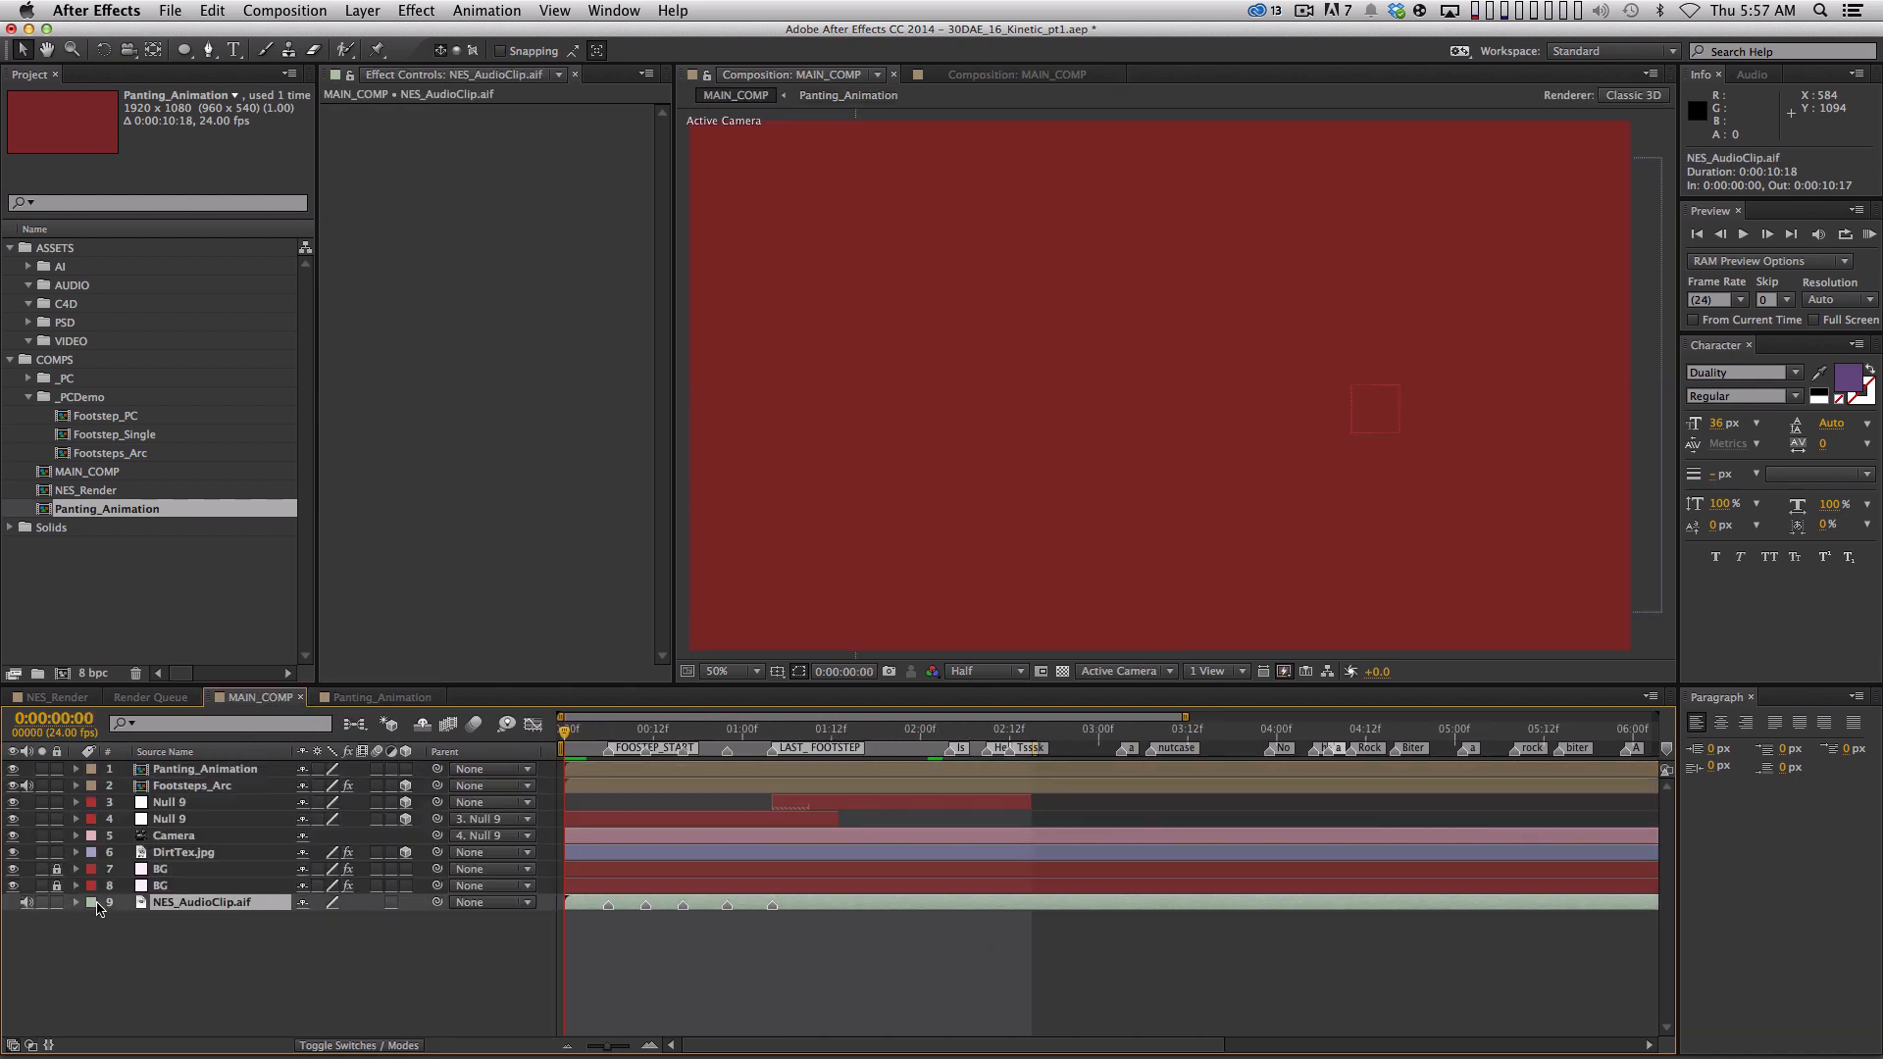
{"action": "key", "text": "super+c"}
{"action": "left_click", "coordinate": [382, 697]}
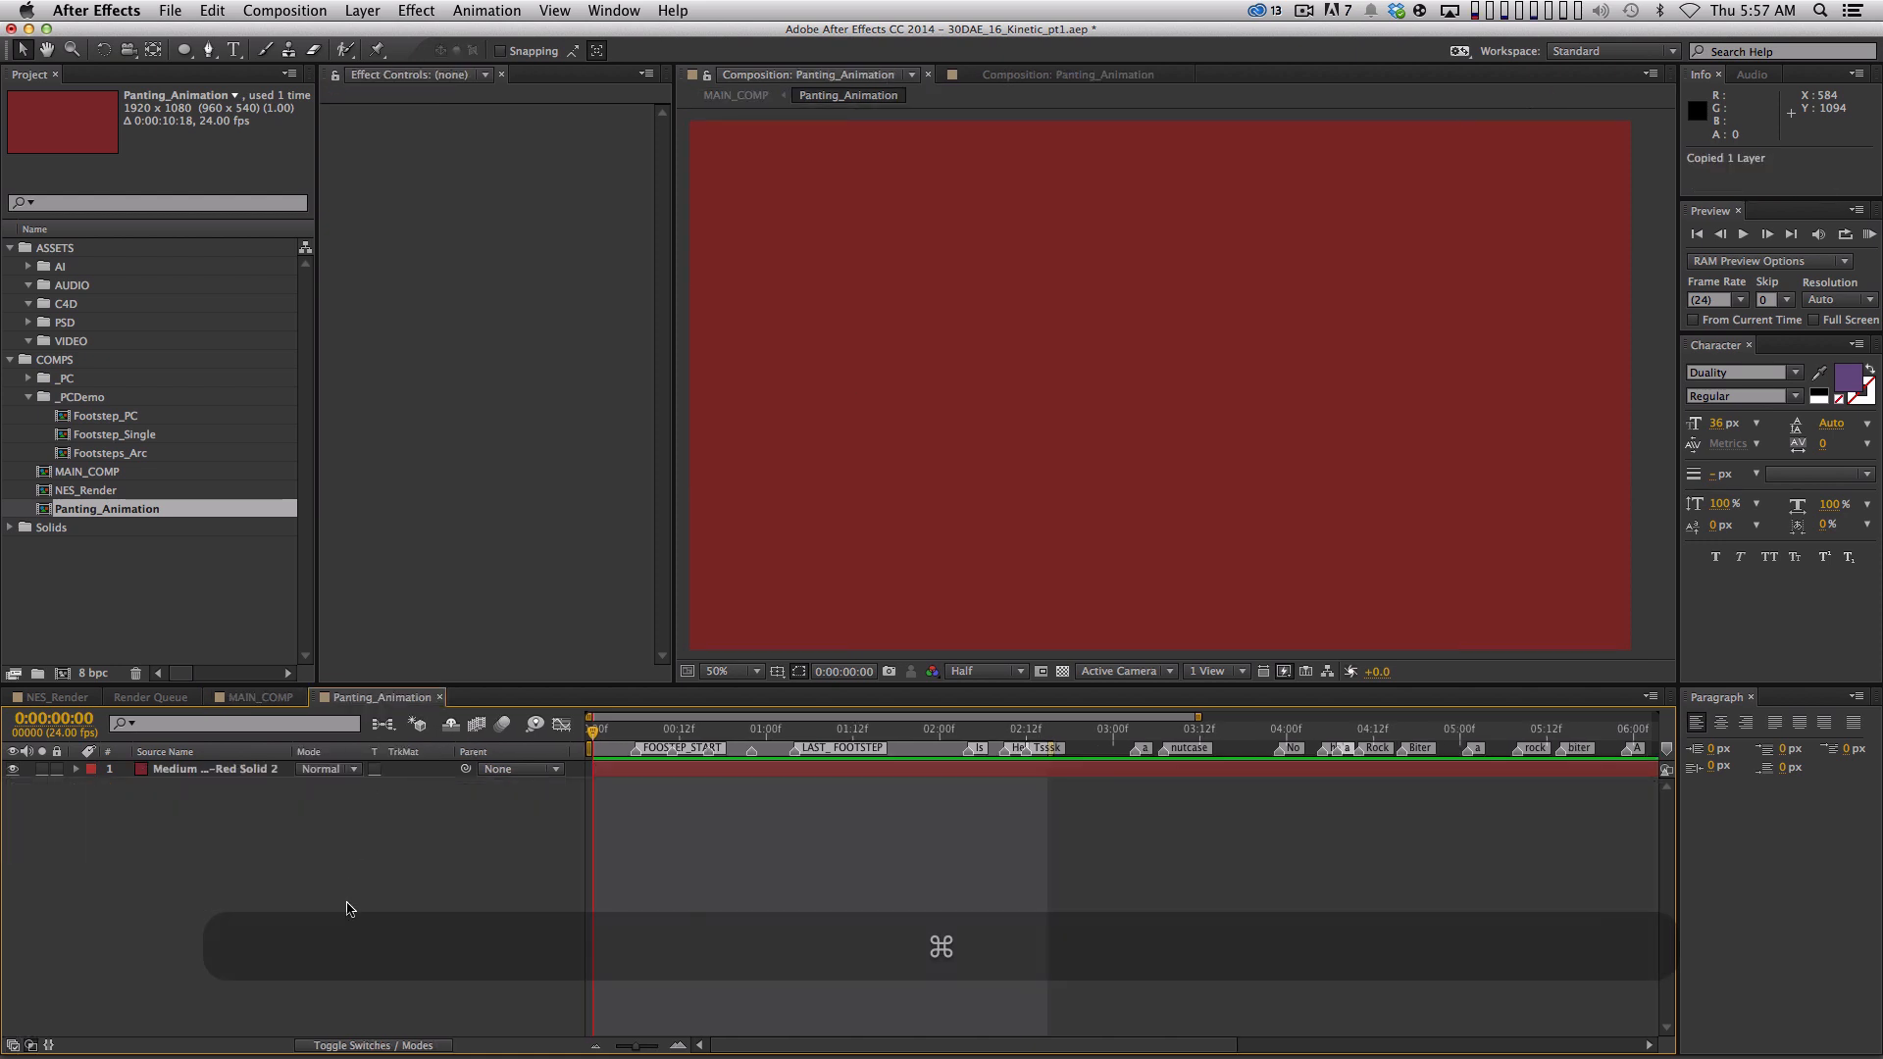
{"action": "key", "text": "super+v"}
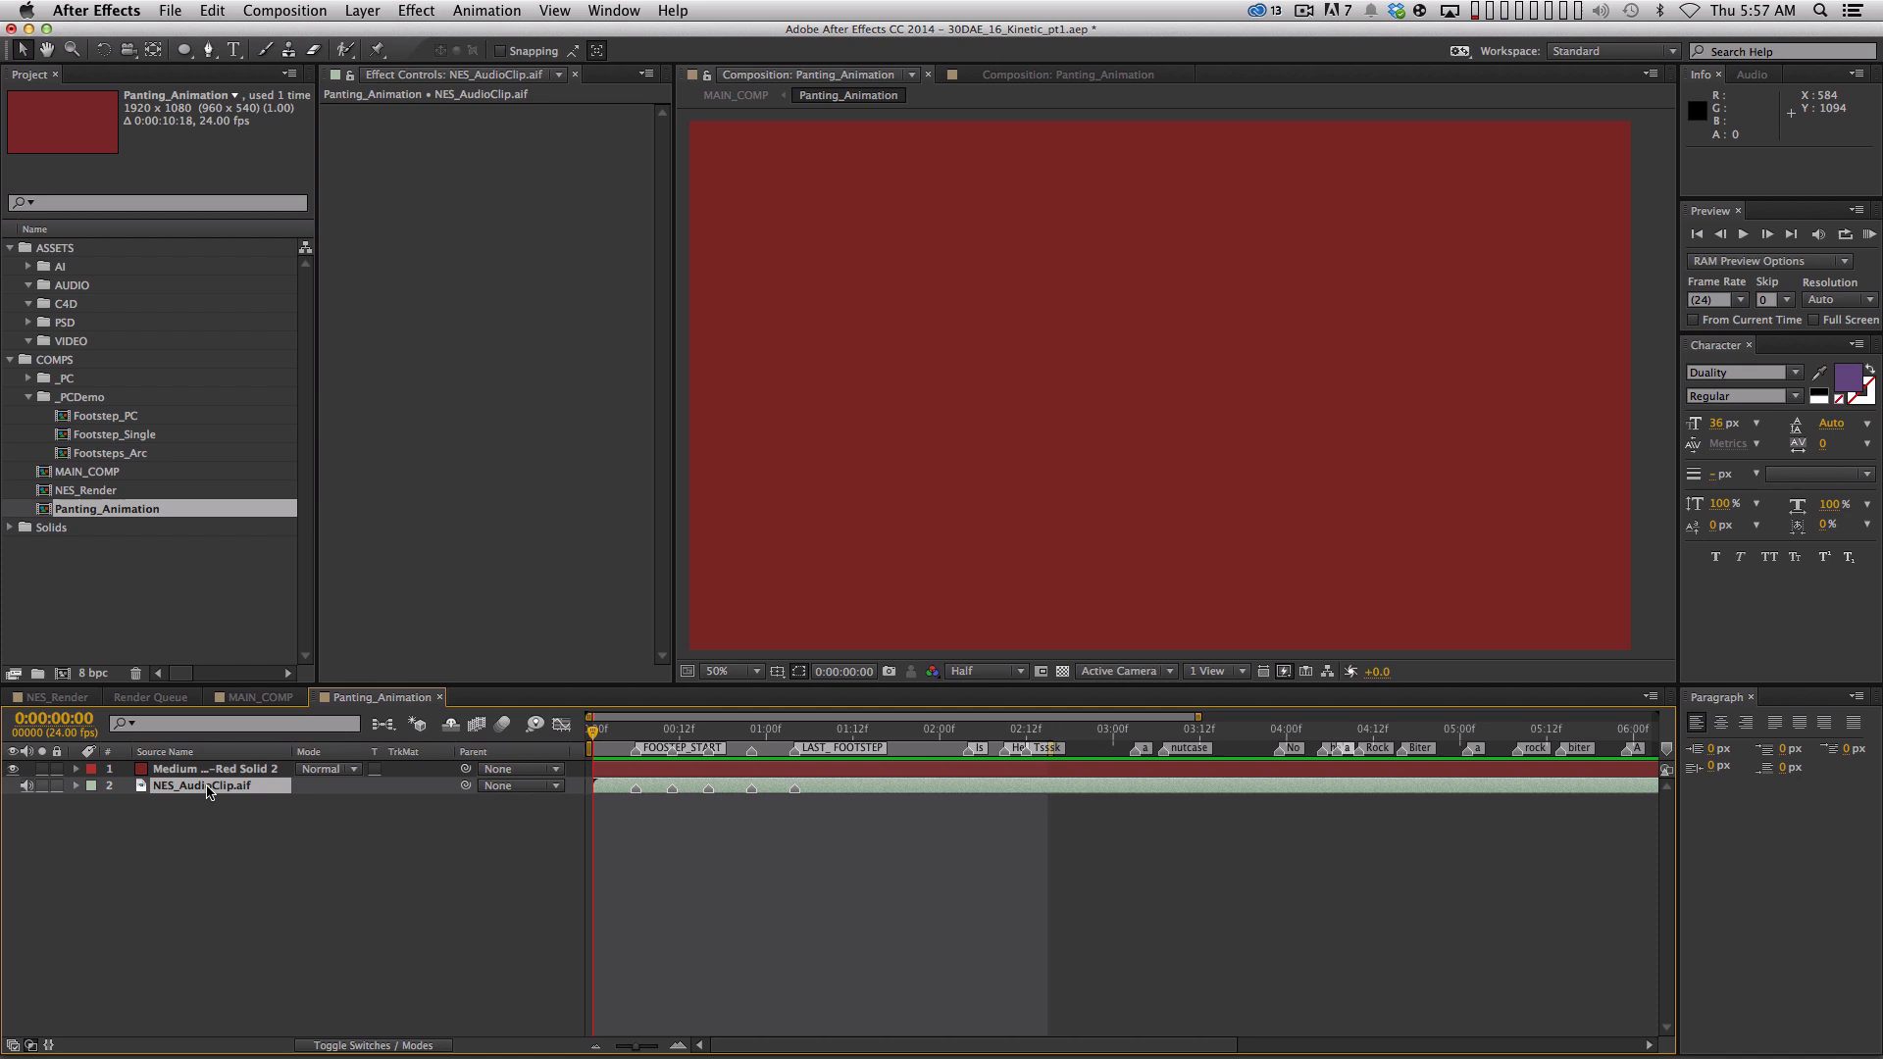
Turn the NES_AudioClip.aif layer in Panting_Animation into a guide layer
{"action": "left_click", "coordinate": [280, 697]}
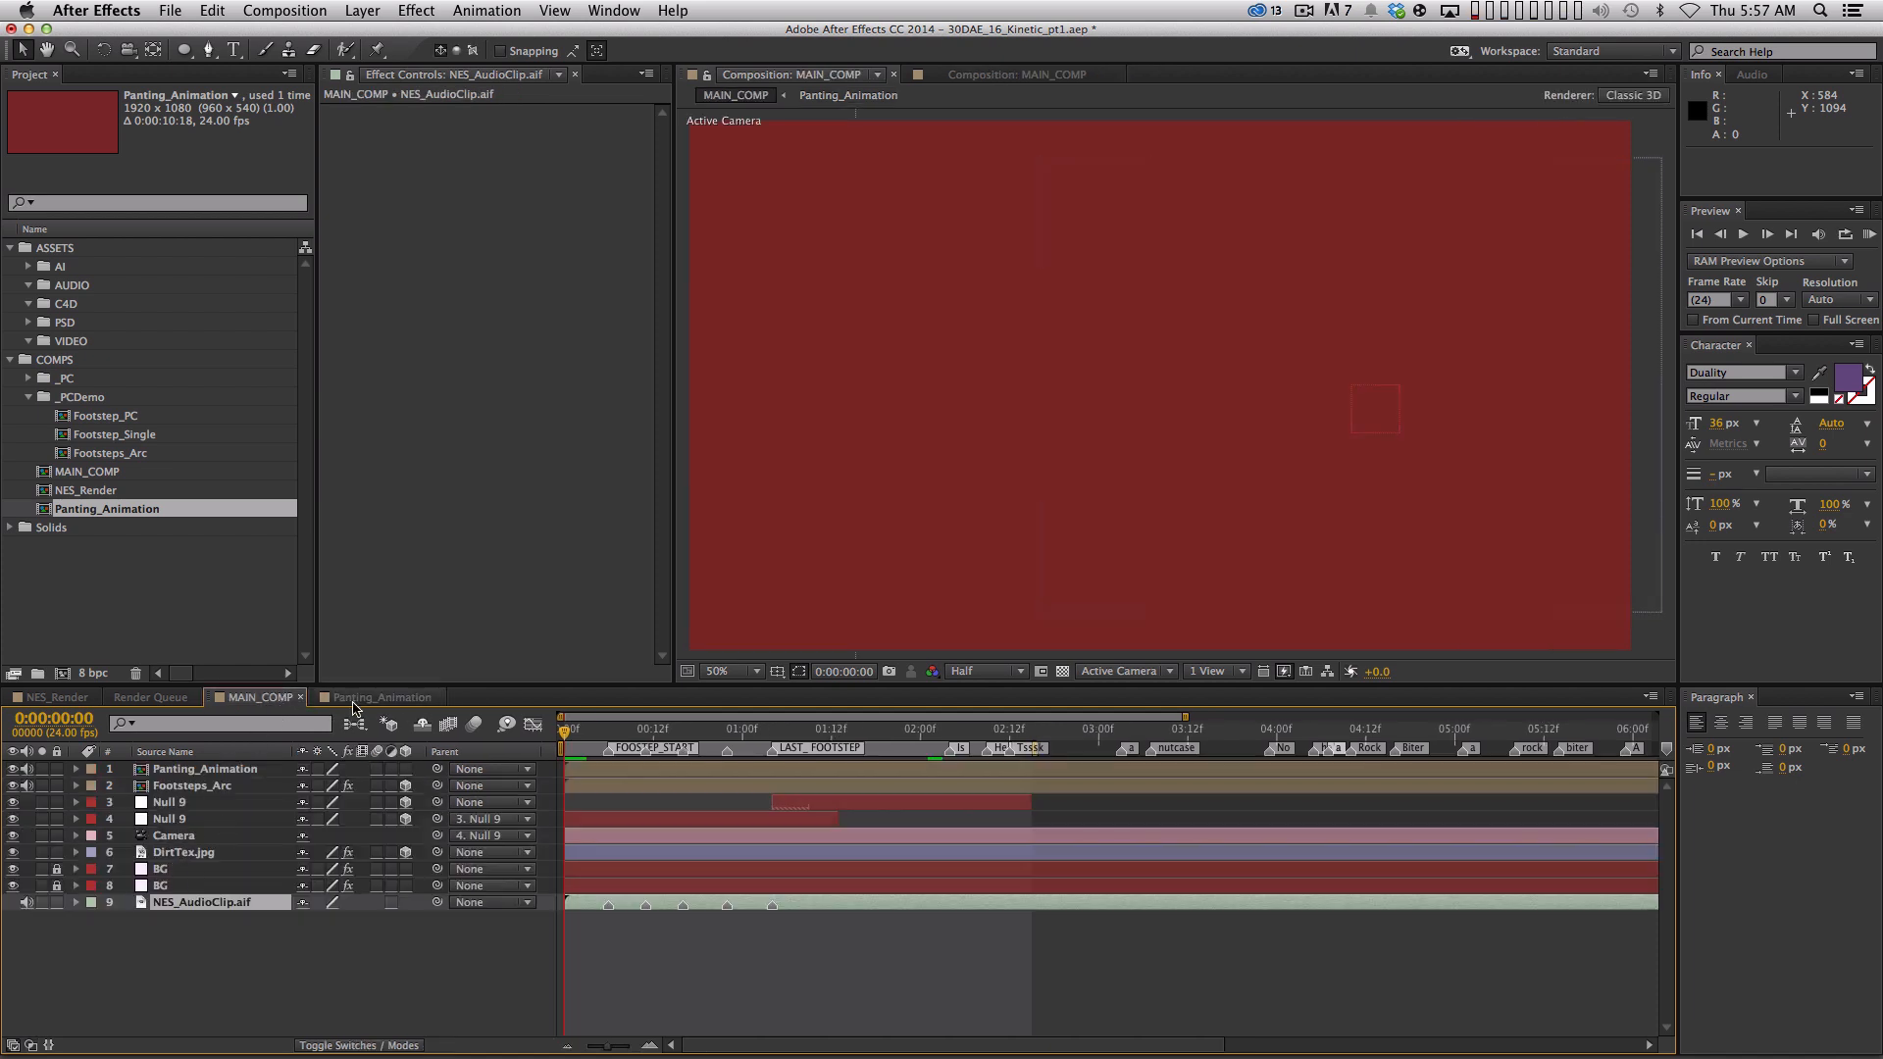
{"action": "left_click", "coordinate": [352, 722]}
{"action": "left_click", "coordinate": [489, 699]}
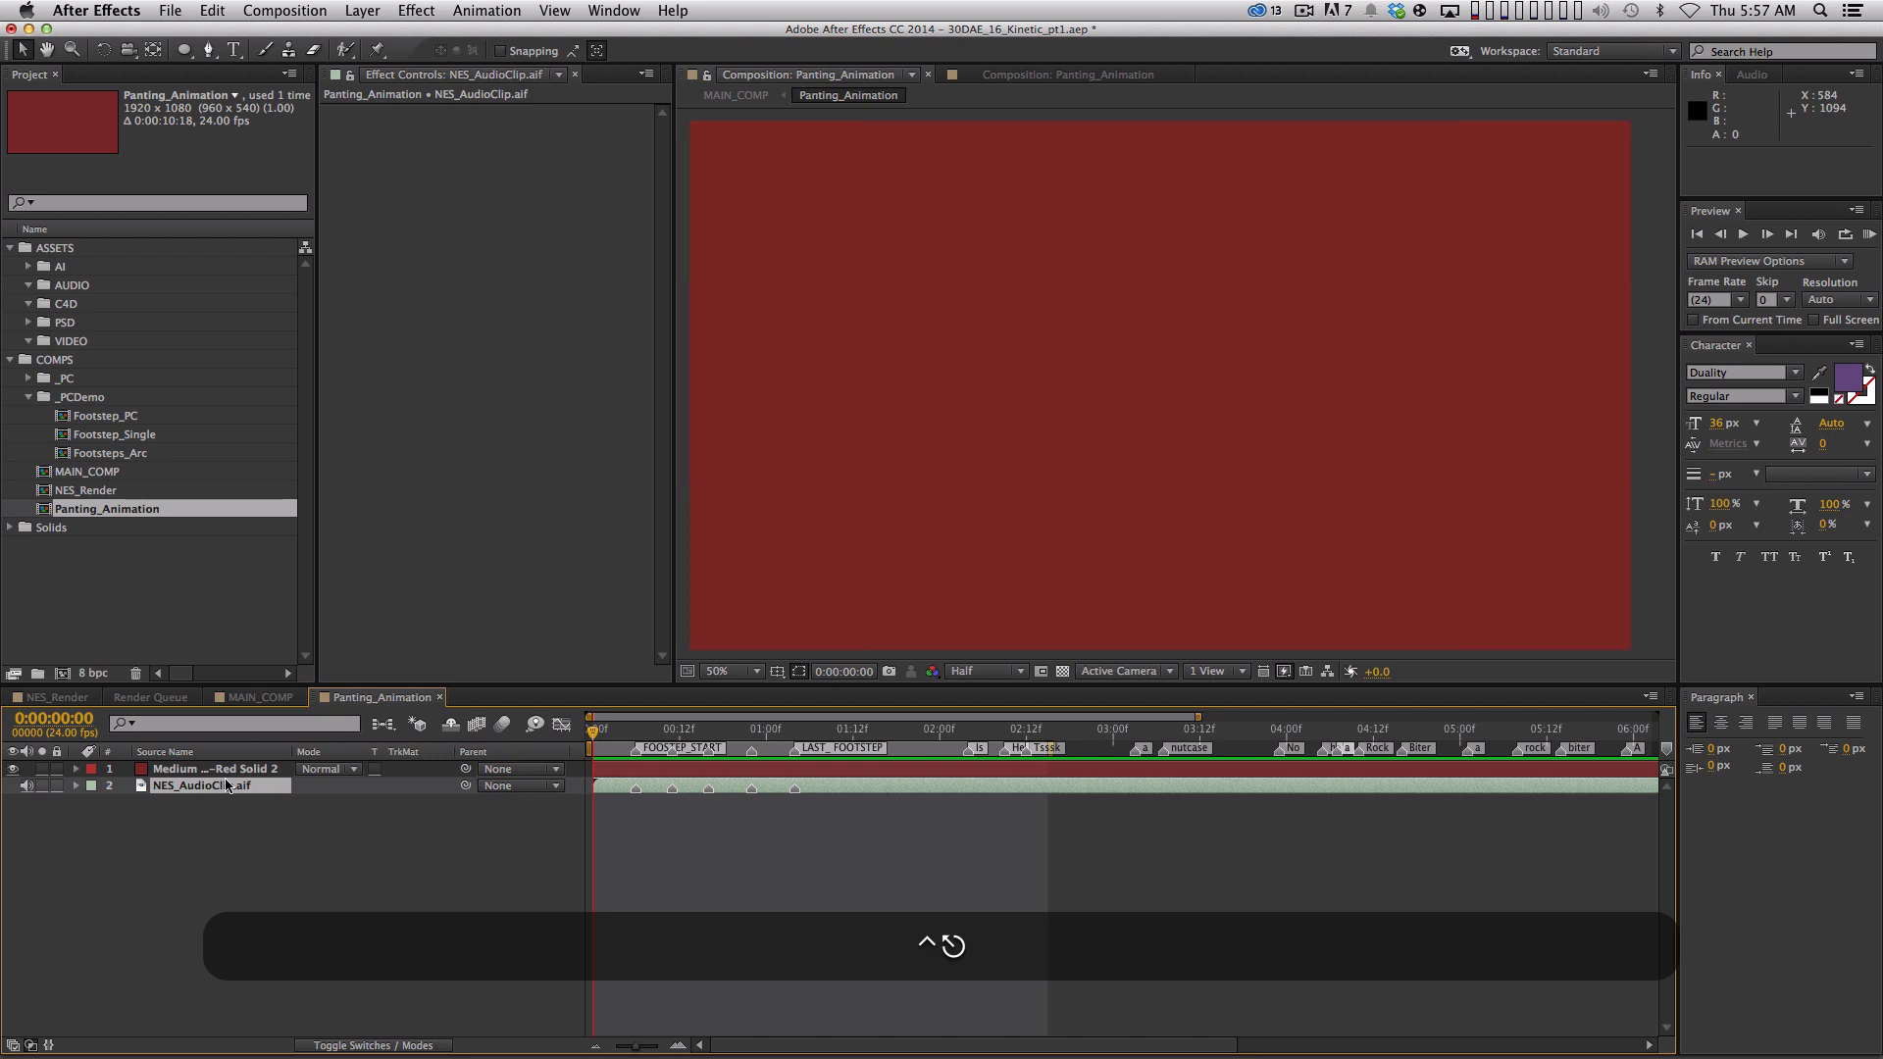
{"action": "left_click", "coordinate": [218, 784], "text": "ctrl"}
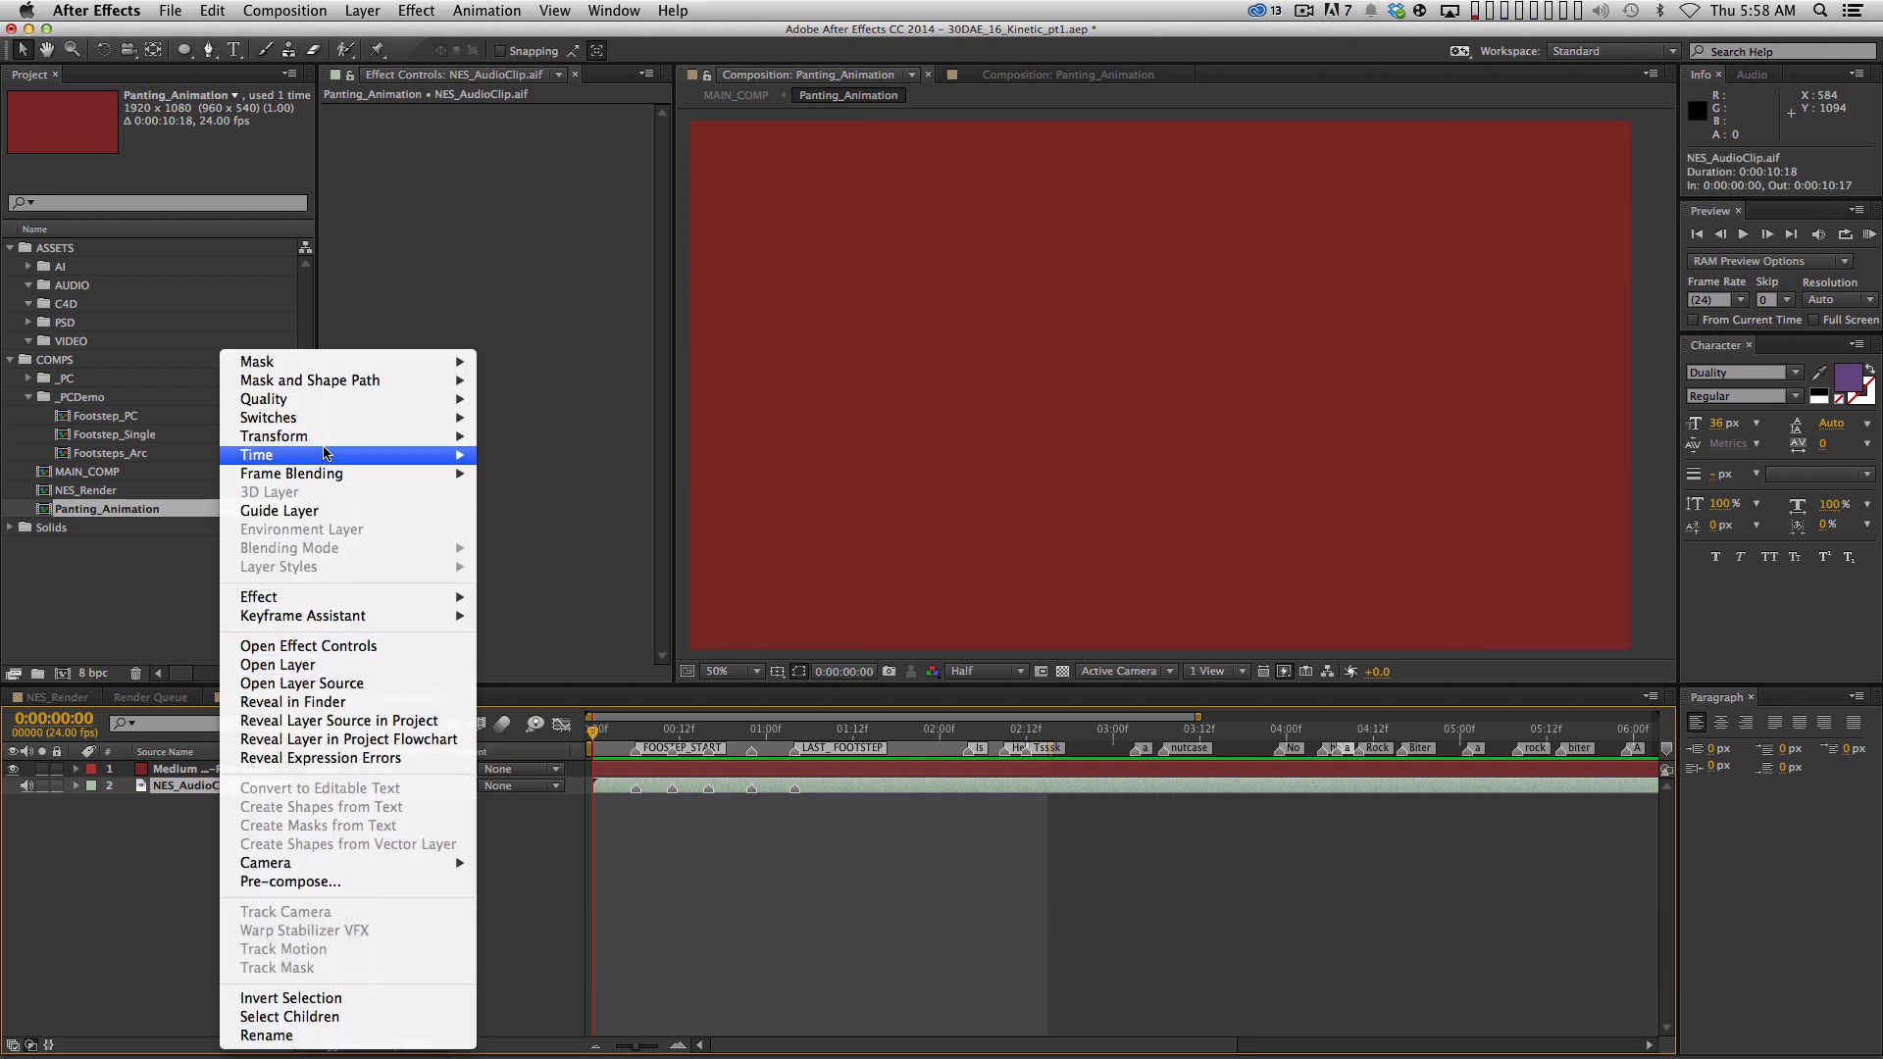
{"action": "left_click", "coordinate": [311, 511]}
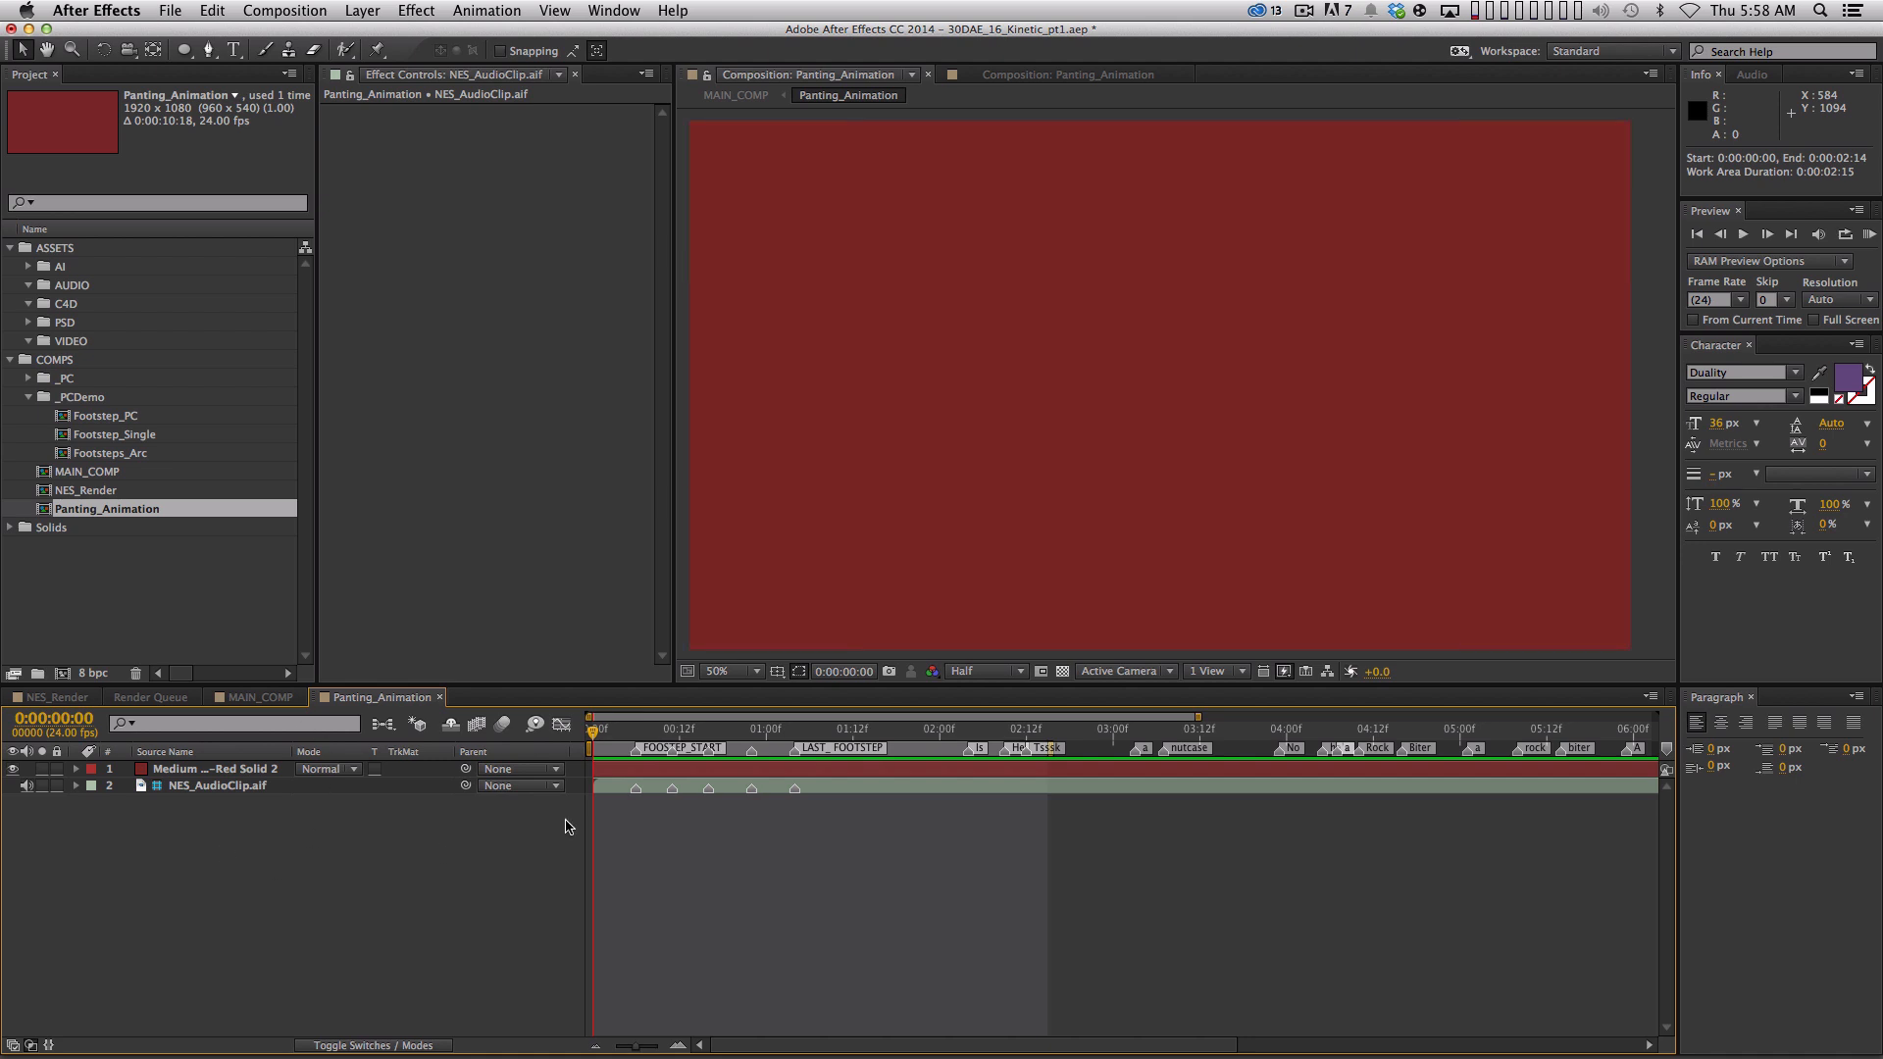
Scrub through the Panting_Animation audio around the LAST_FOOTSTEP marker and stop the current time at 0:00:01:12
{"action": "key", "text": "minus"}
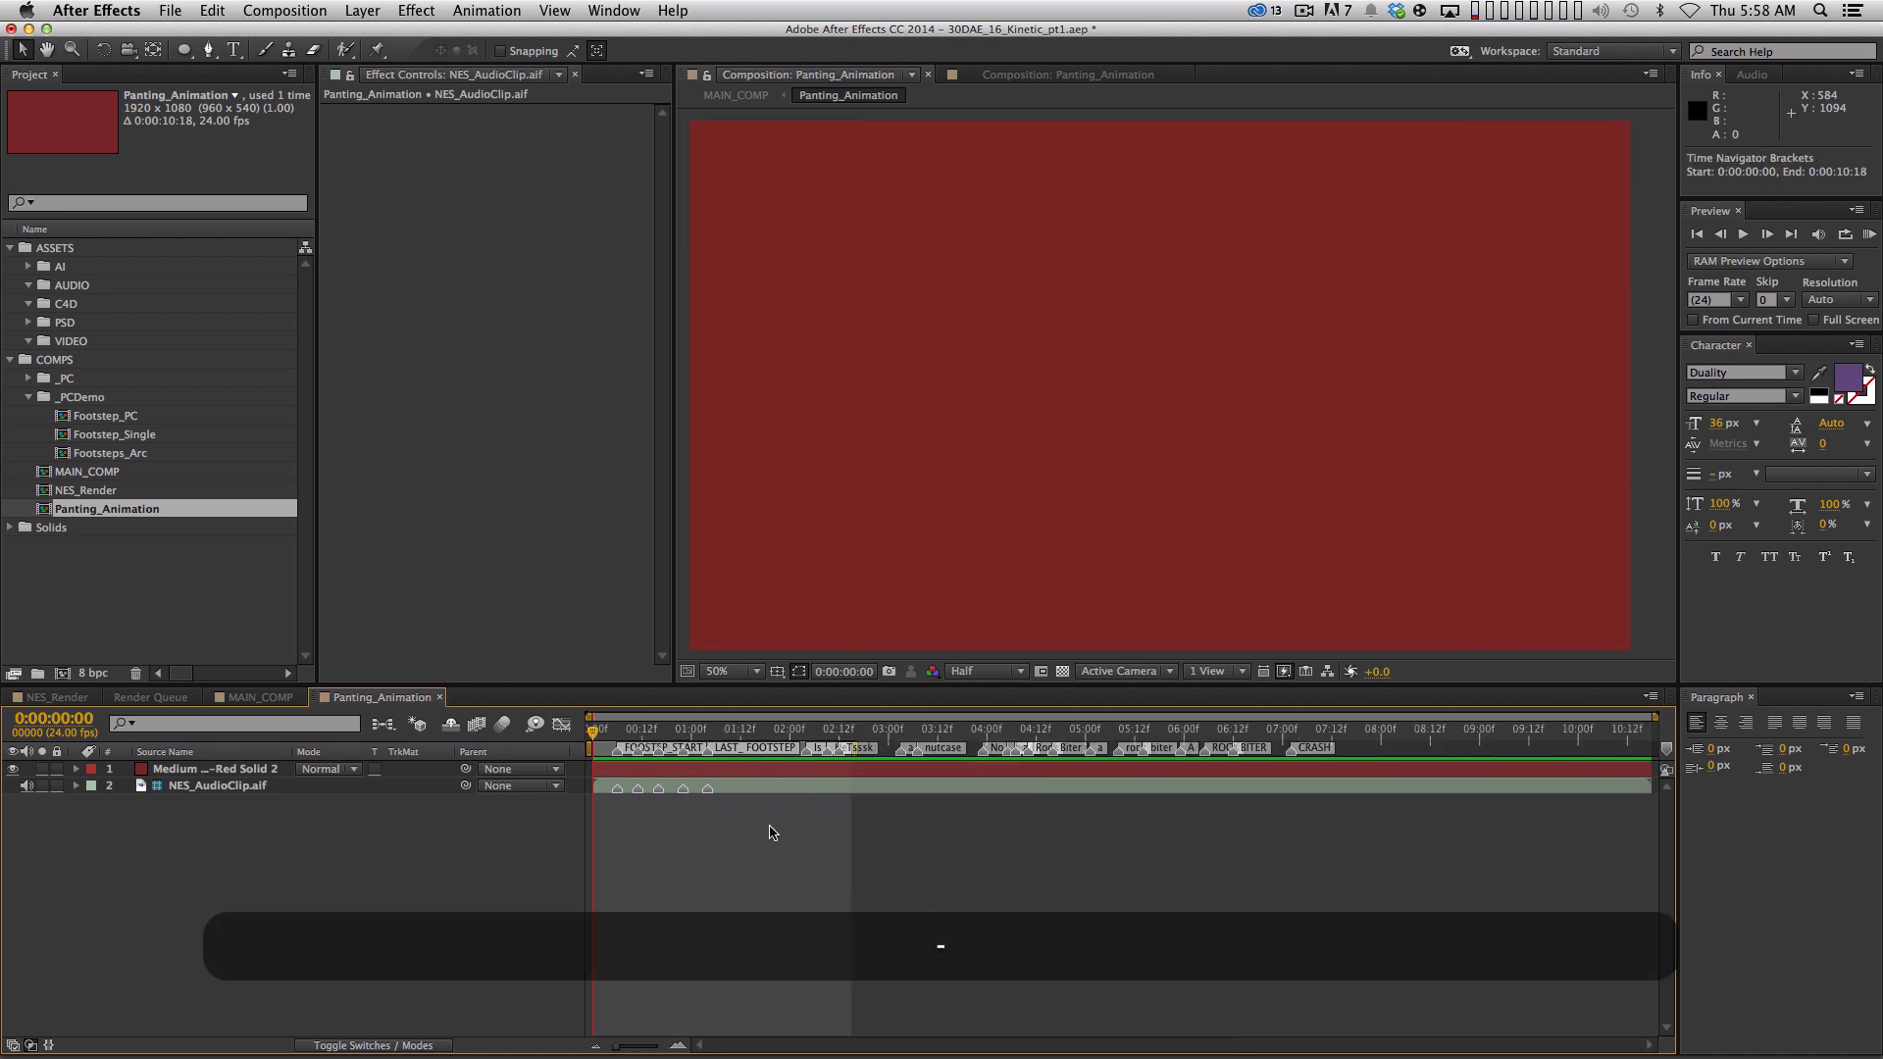
{"action": "key", "text": "equal"}
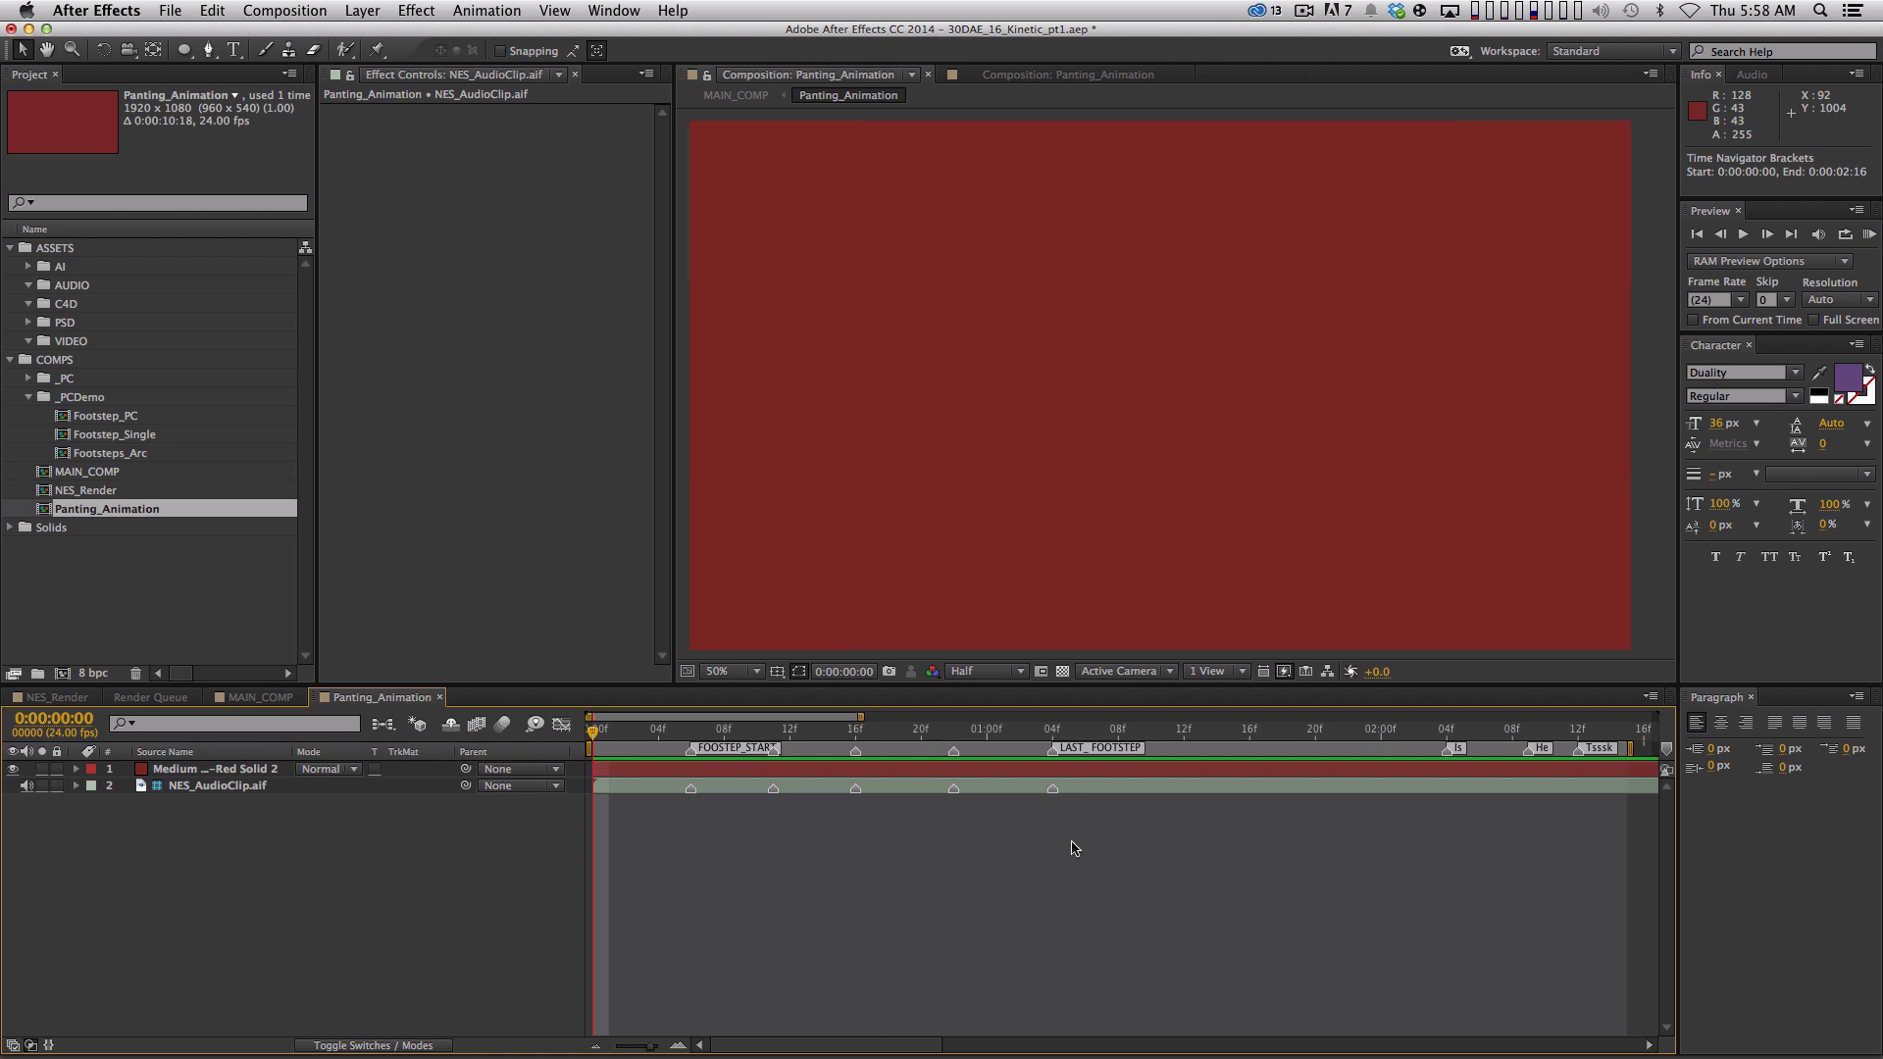
{"action": "key", "text": "minus"}
{"action": "left_click_drag", "start_coordinate": [1201, 917], "coordinate": [900, 898]}
{"action": "left_click_drag", "start_coordinate": [1020, 859], "coordinate": [1329, 887]}
{"action": "left_click_drag", "start_coordinate": [843, 731], "coordinate": [898, 731]}
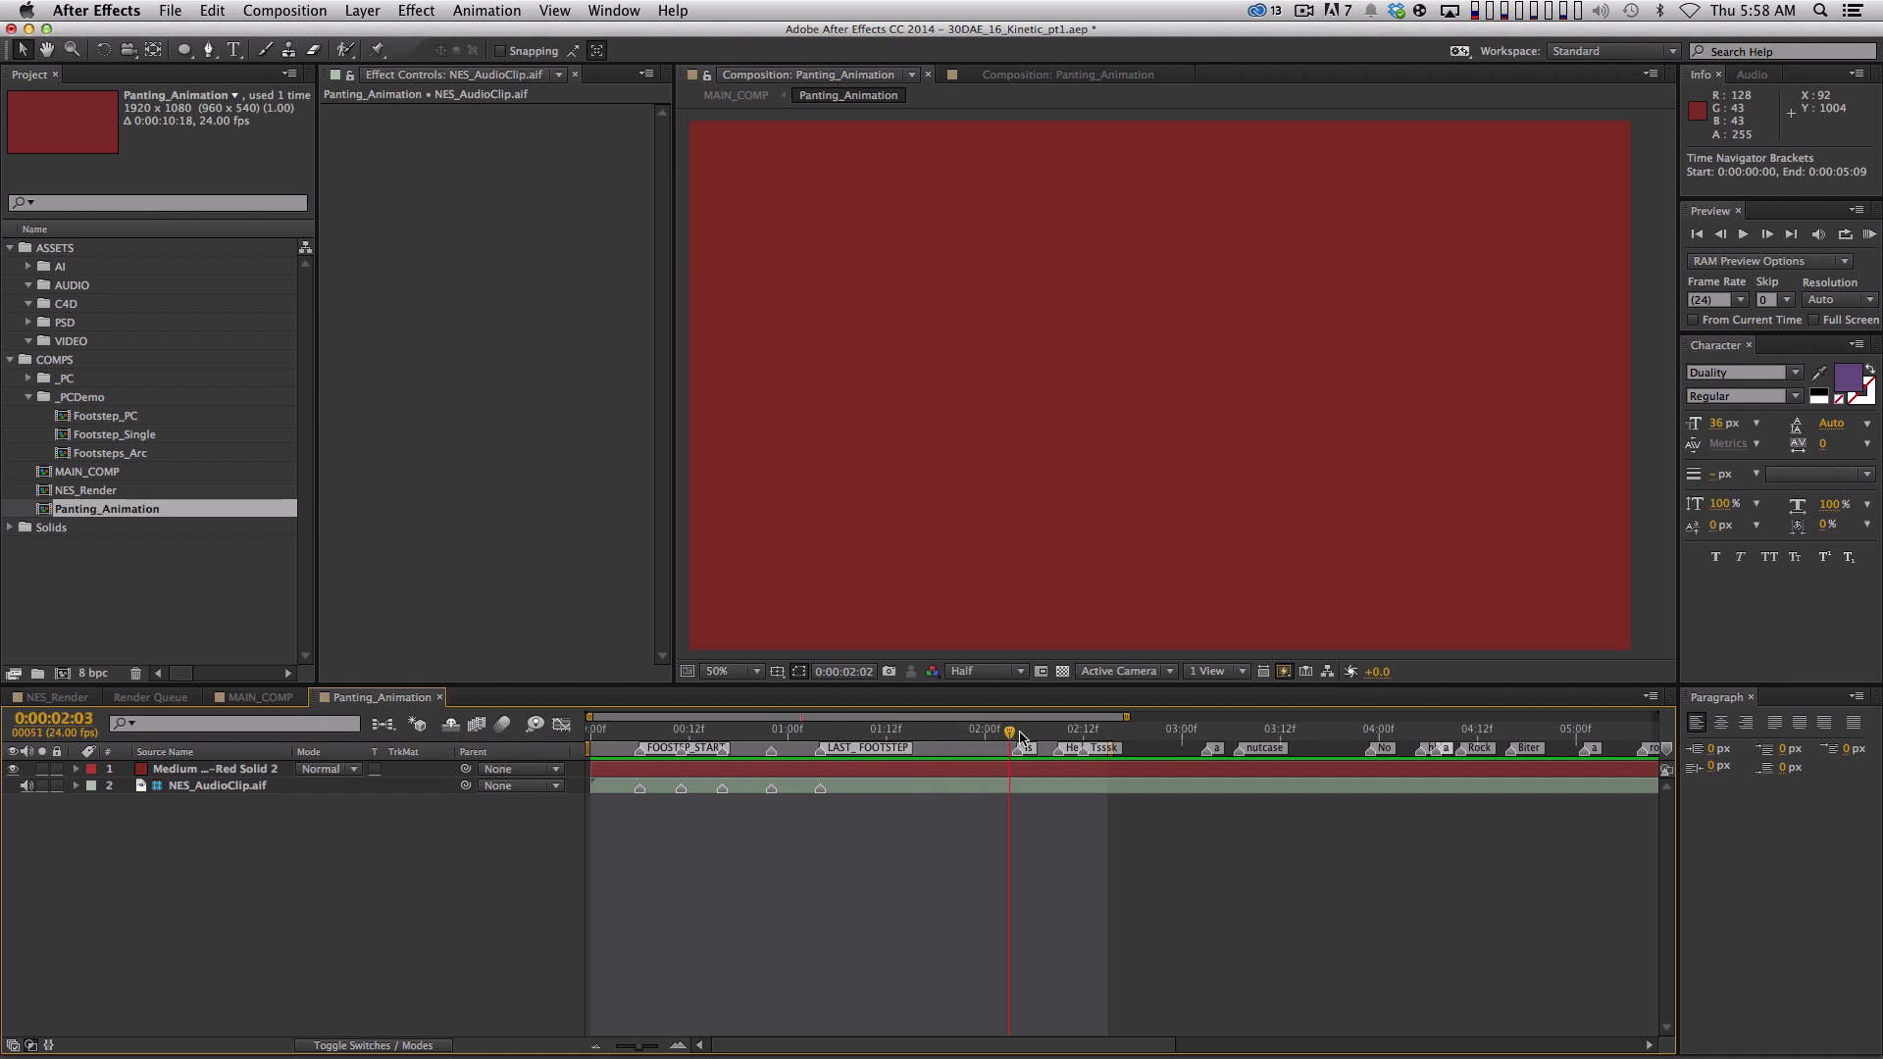
{"action": "key", "text": "equal"}
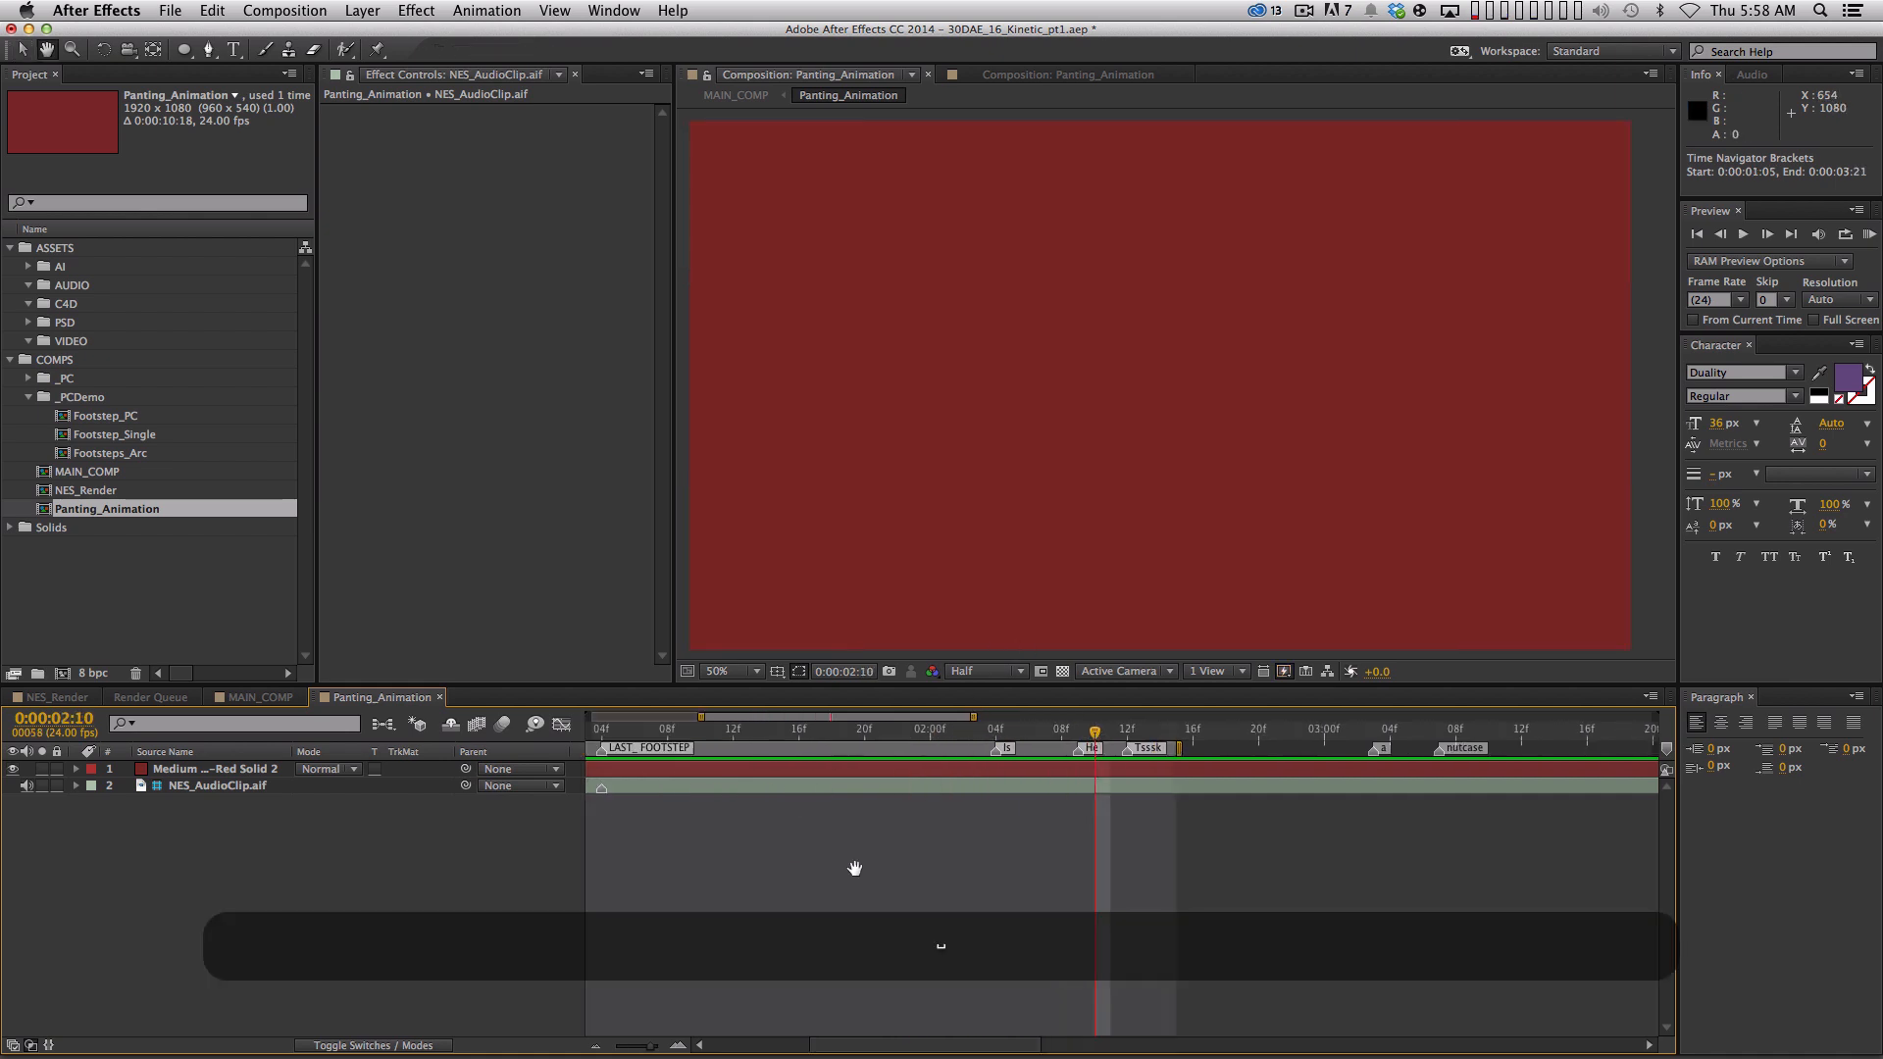
{"action": "left_click_drag", "start_coordinate": [798, 874], "coordinate": [1202, 874]}
{"action": "mouse_move", "coordinate": [1025, 737]}
{"action": "left_mouse_down"}
{"action": "mouse_move", "coordinate": [941, 743]}
{"action": "mouse_move", "coordinate": [1232, 733]}
{"action": "mouse_move", "coordinate": [1023, 732]}
{"action": "left_mouse_up"}
{"action": "key", "text": "space"}
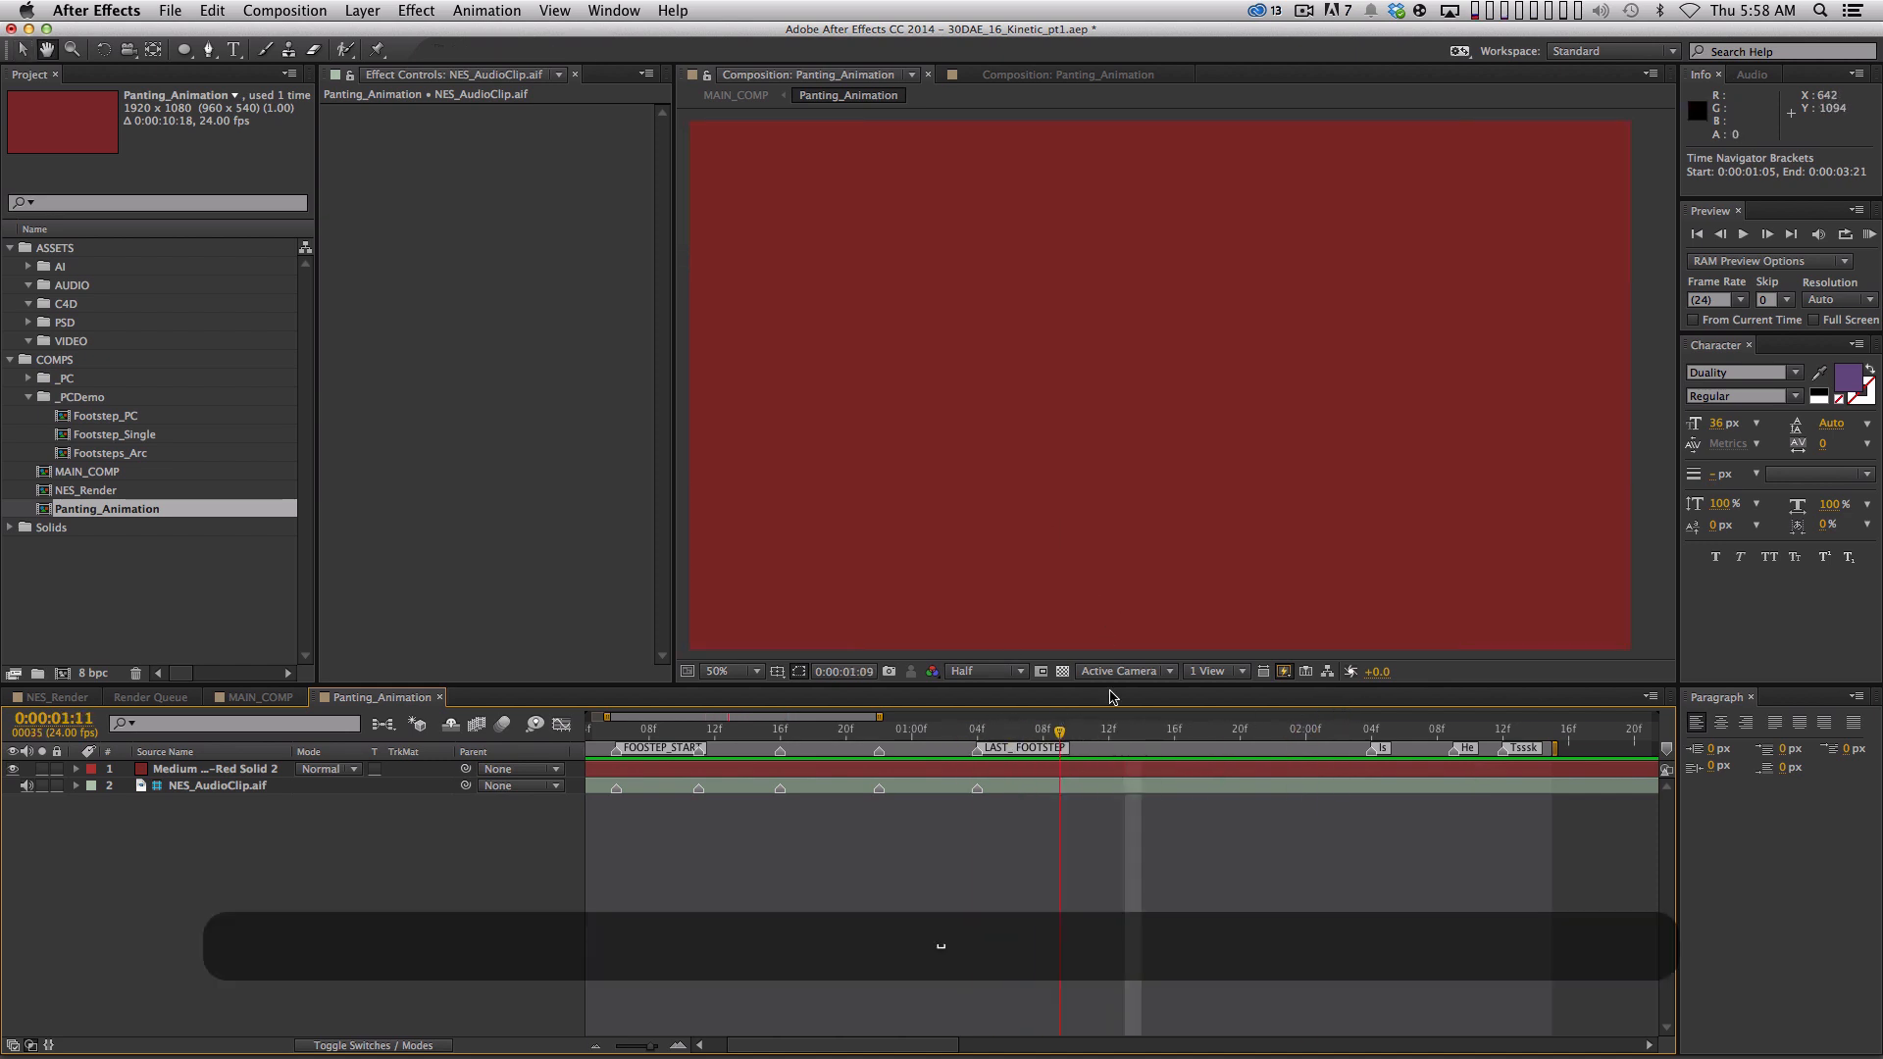
{"action": "key", "text": "minus"}
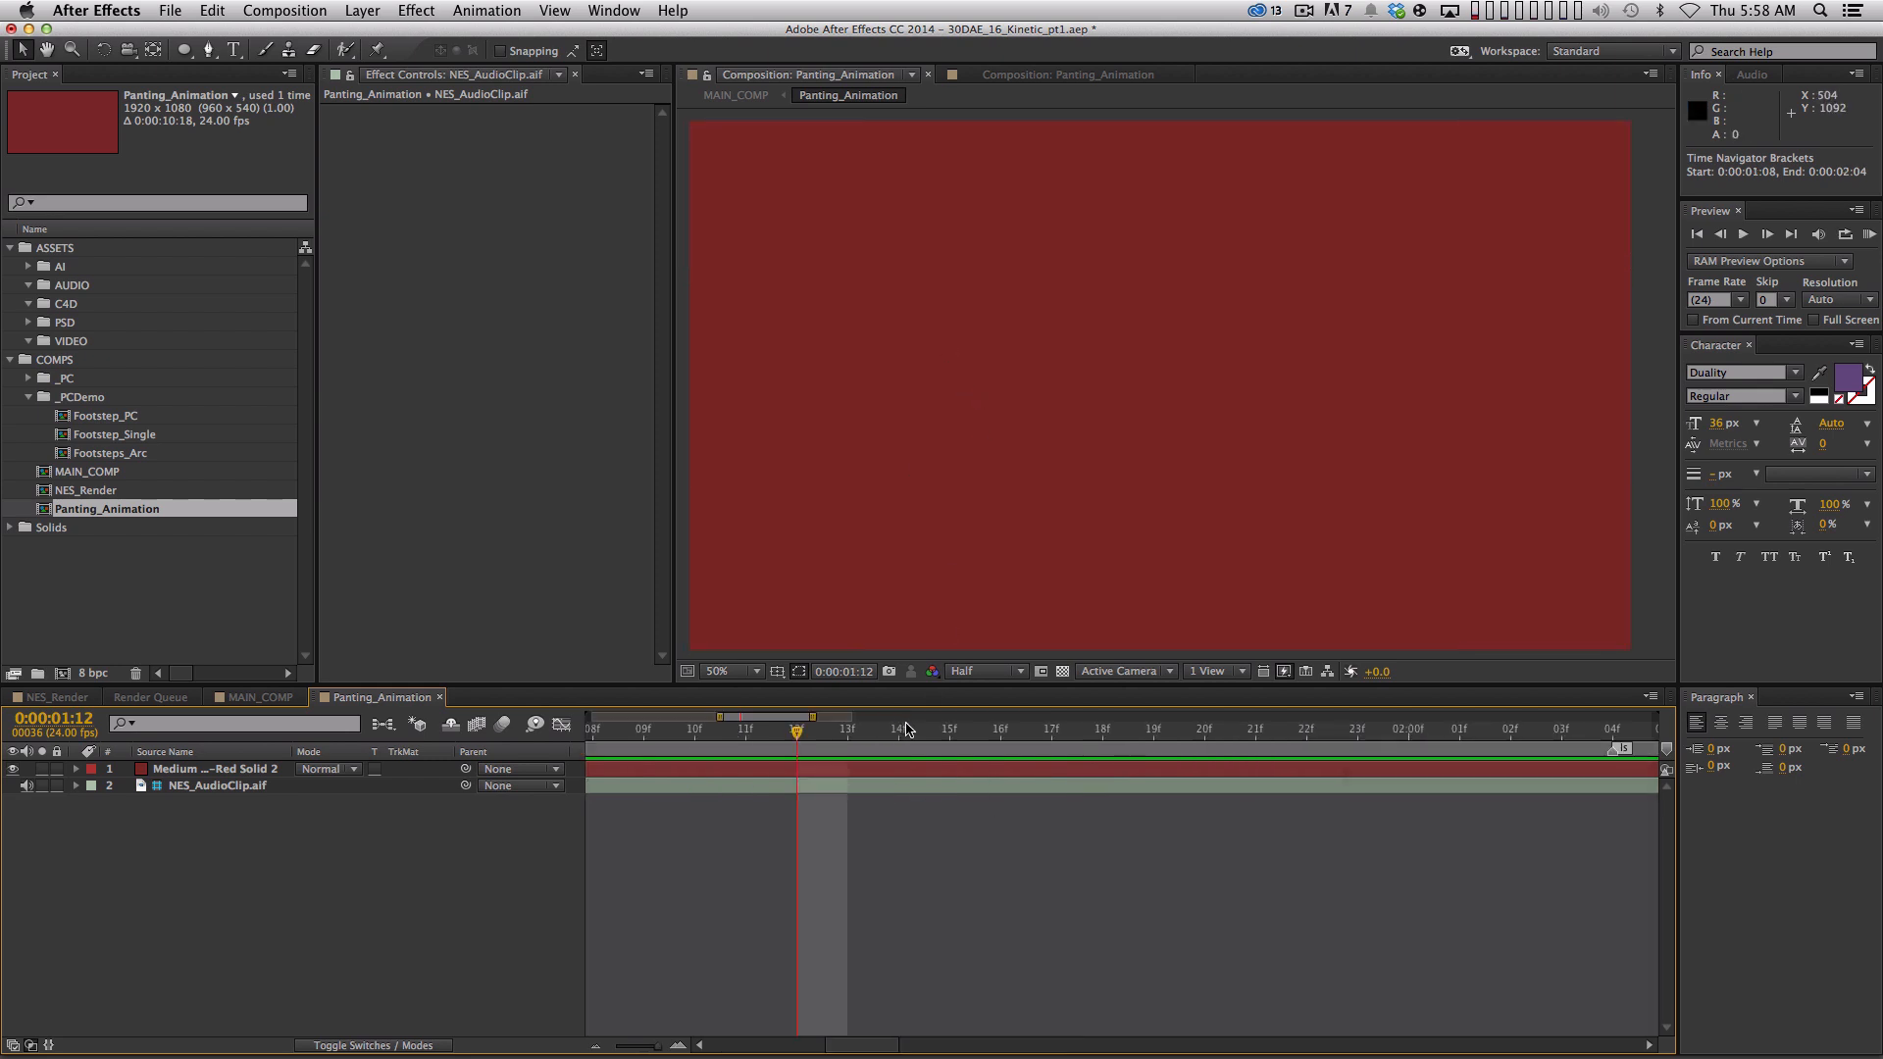
{"action": "key", "text": "minus"}
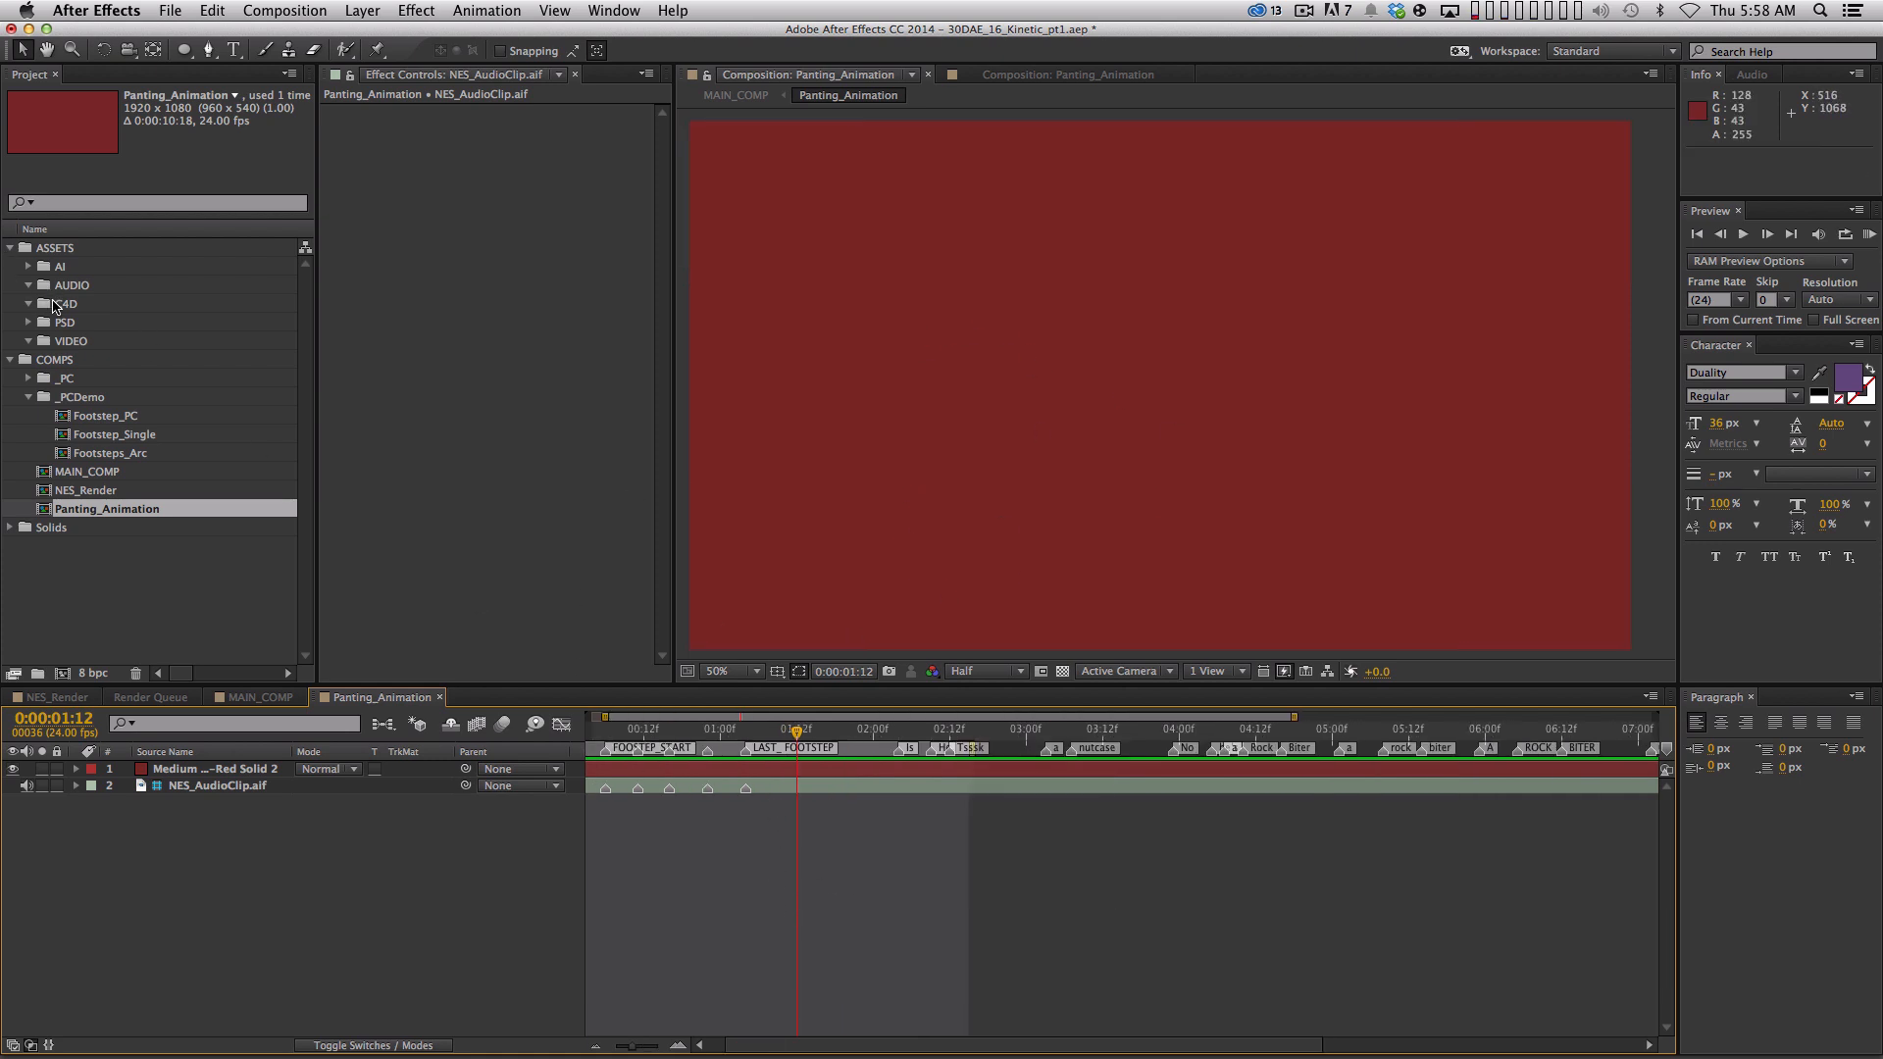
Examine the artwork in the RockBiter_Assets composition from the AI assets folder, then return to Panting_Animation
{"action": "left_click", "coordinate": [29, 267]}
{"action": "double_click", "coordinate": [102, 305]}
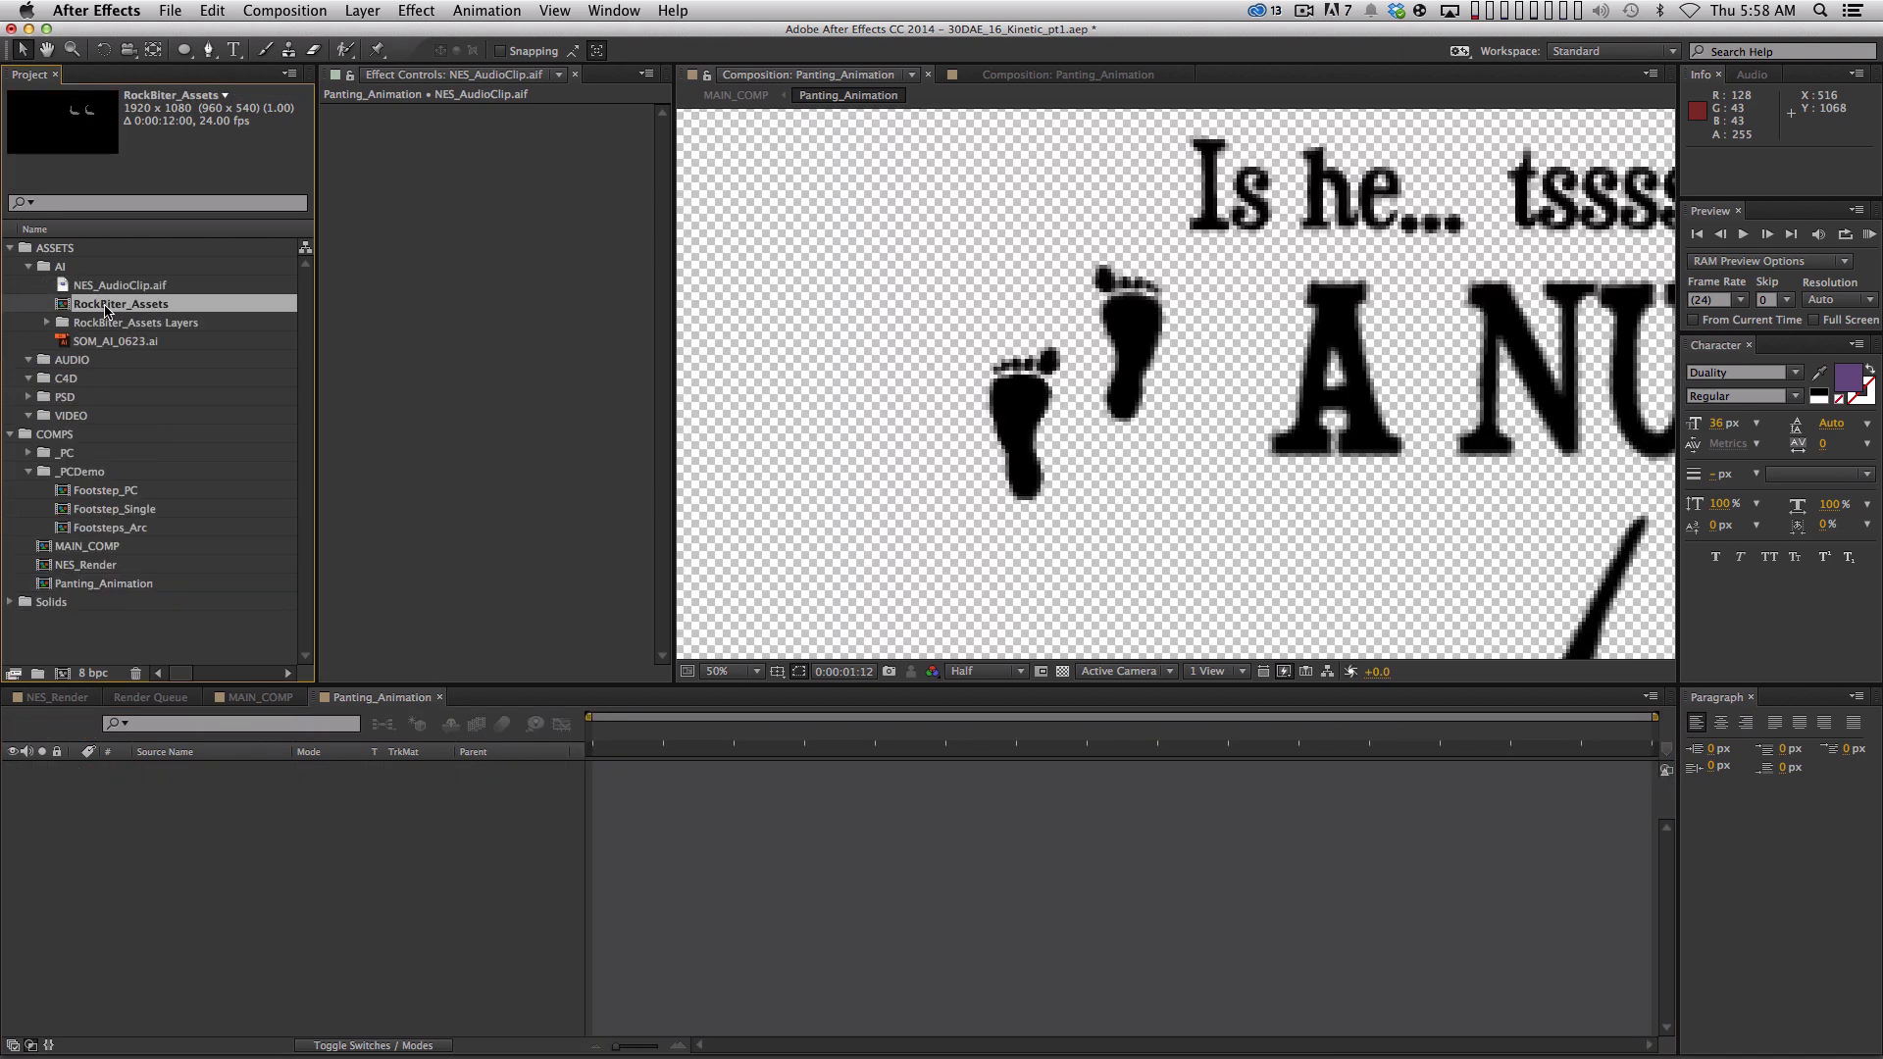
{"action": "key", "text": "comma"}
{"action": "left_click_drag", "start_coordinate": [1391, 487], "coordinate": [1063, 369]}
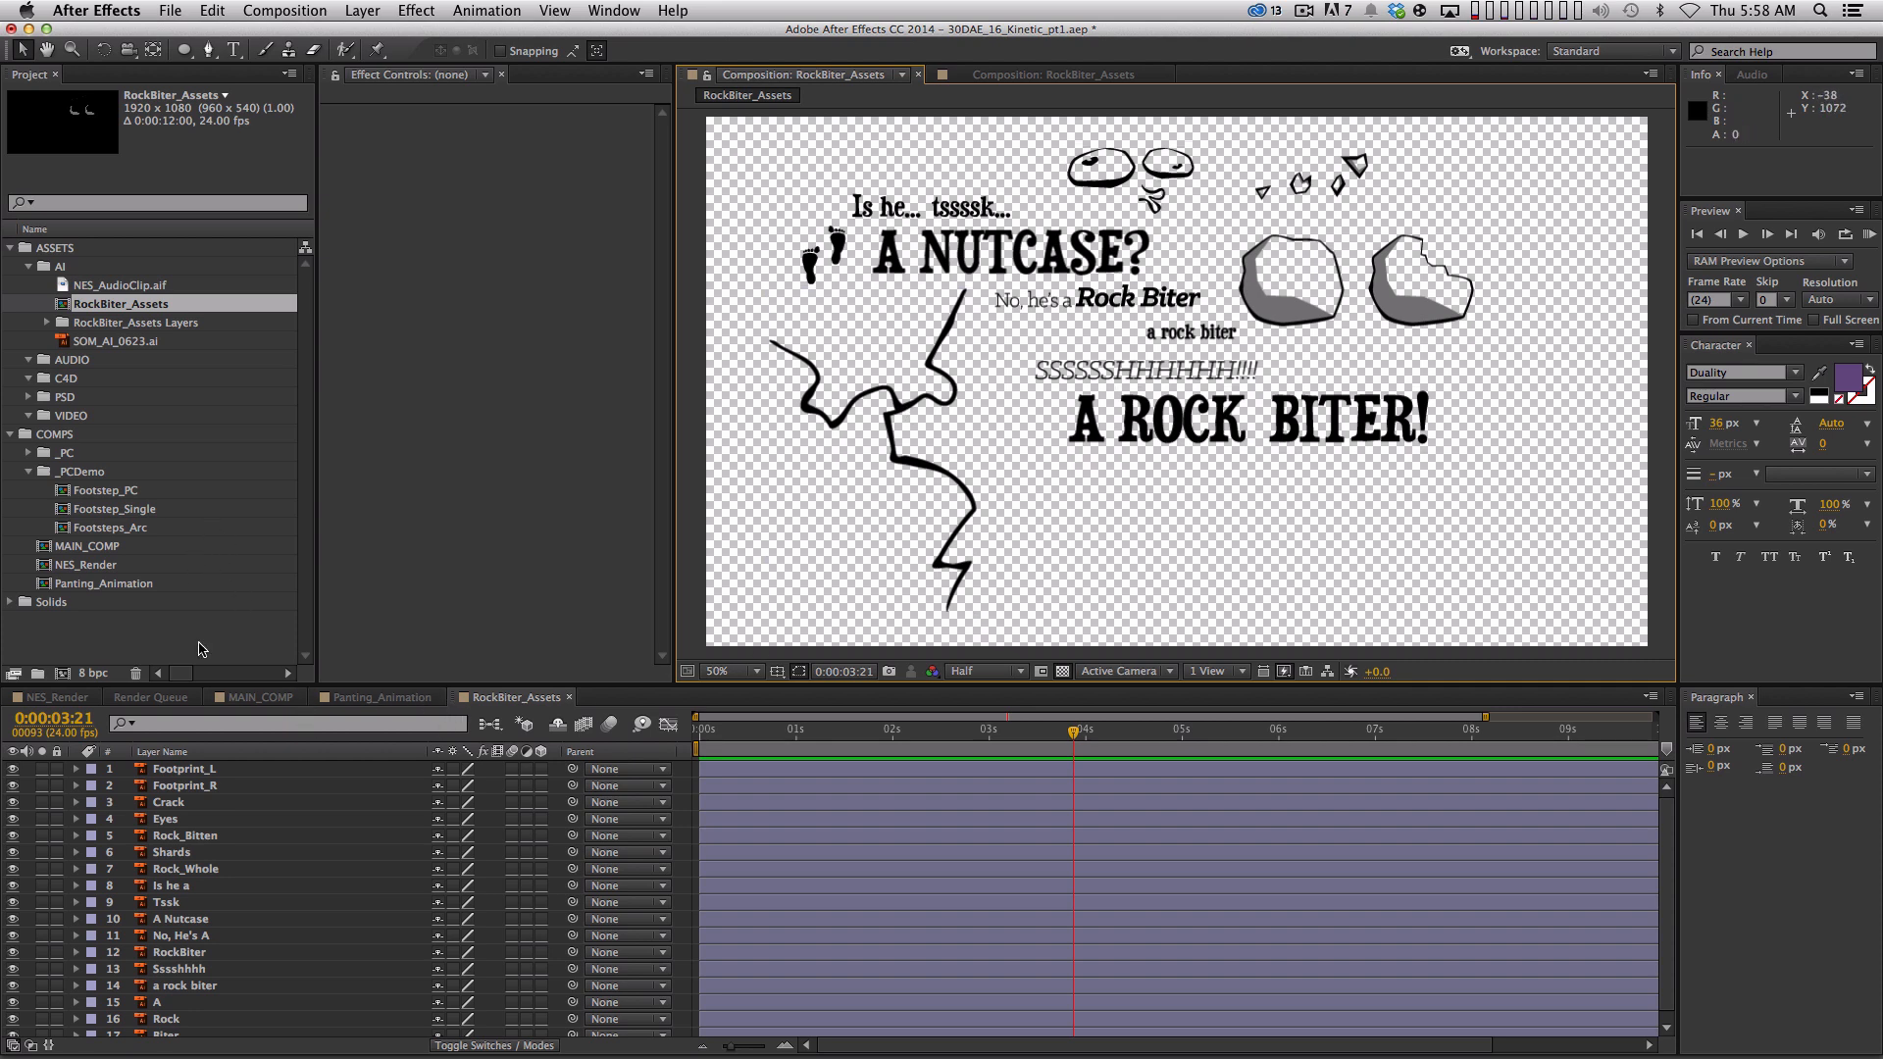
{"action": "left_click", "coordinate": [381, 697]}
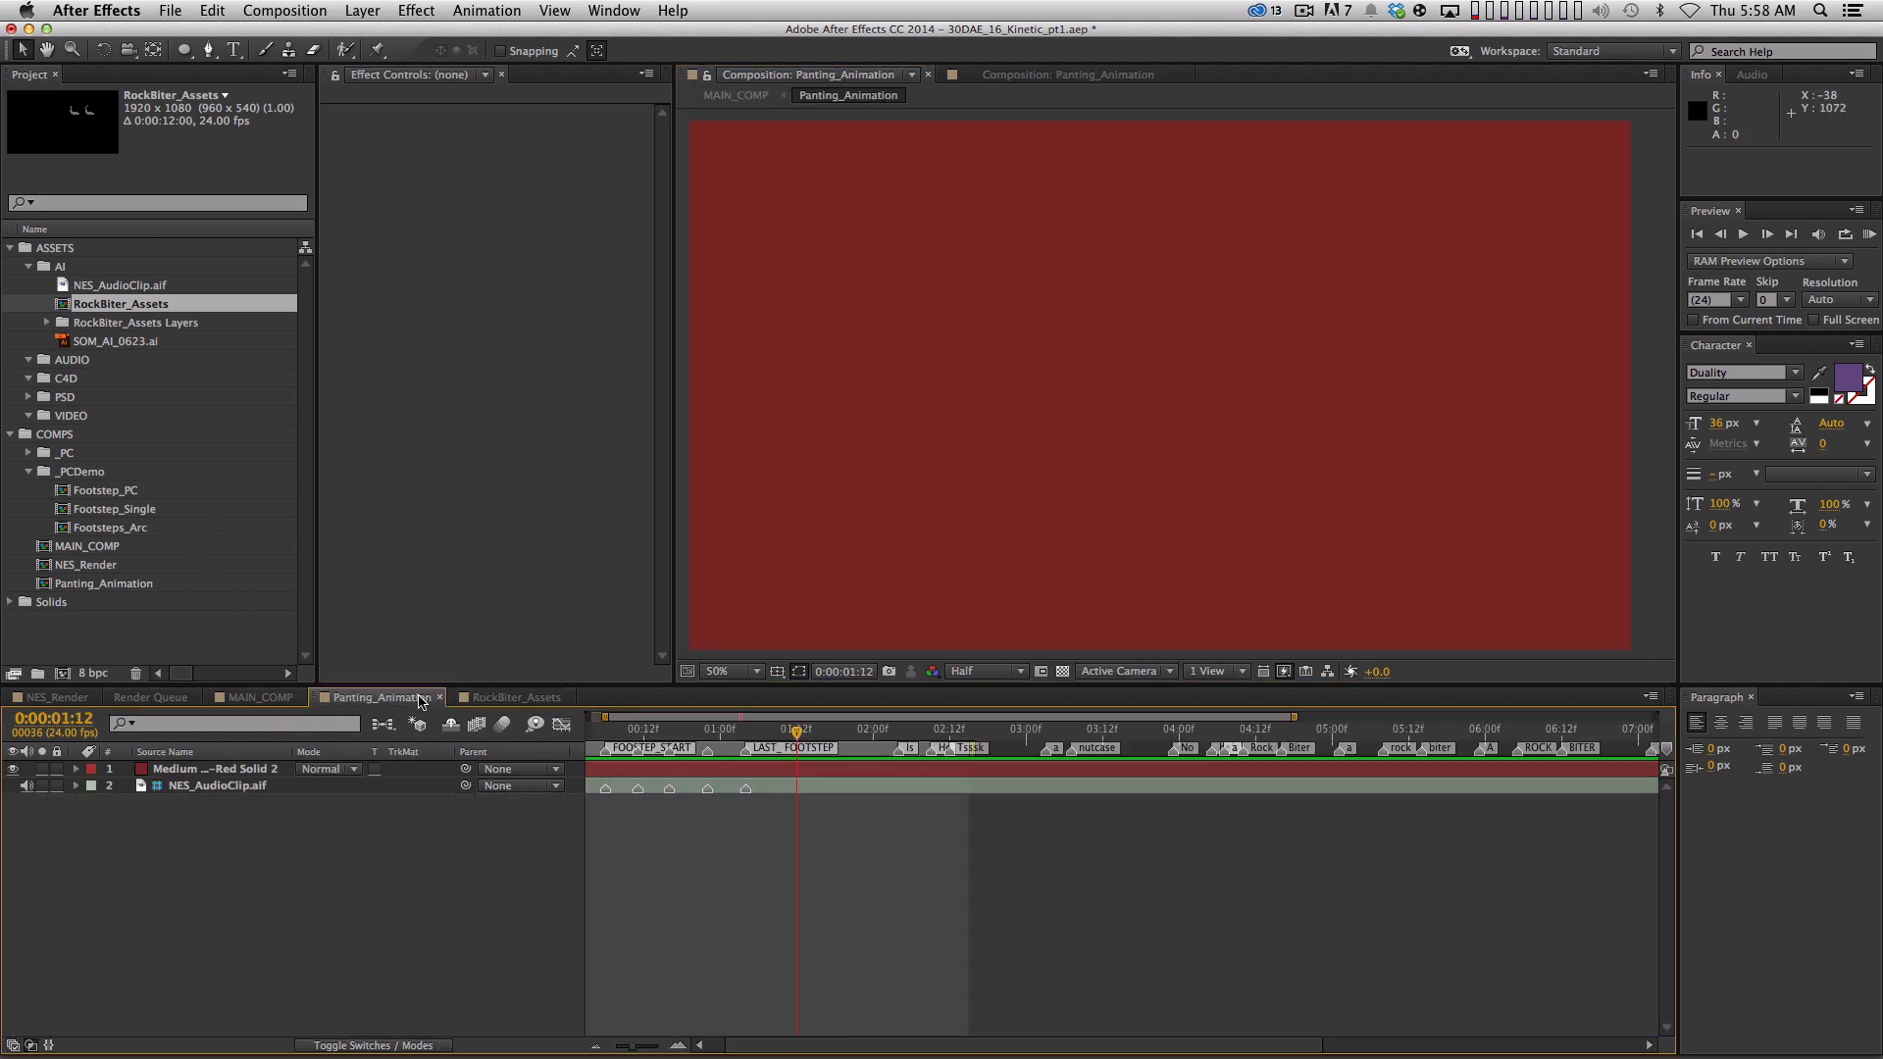
Create a text layer reading "(pant)" near the middle of the Panting_Animation composition
{"action": "left_click", "coordinate": [235, 50]}
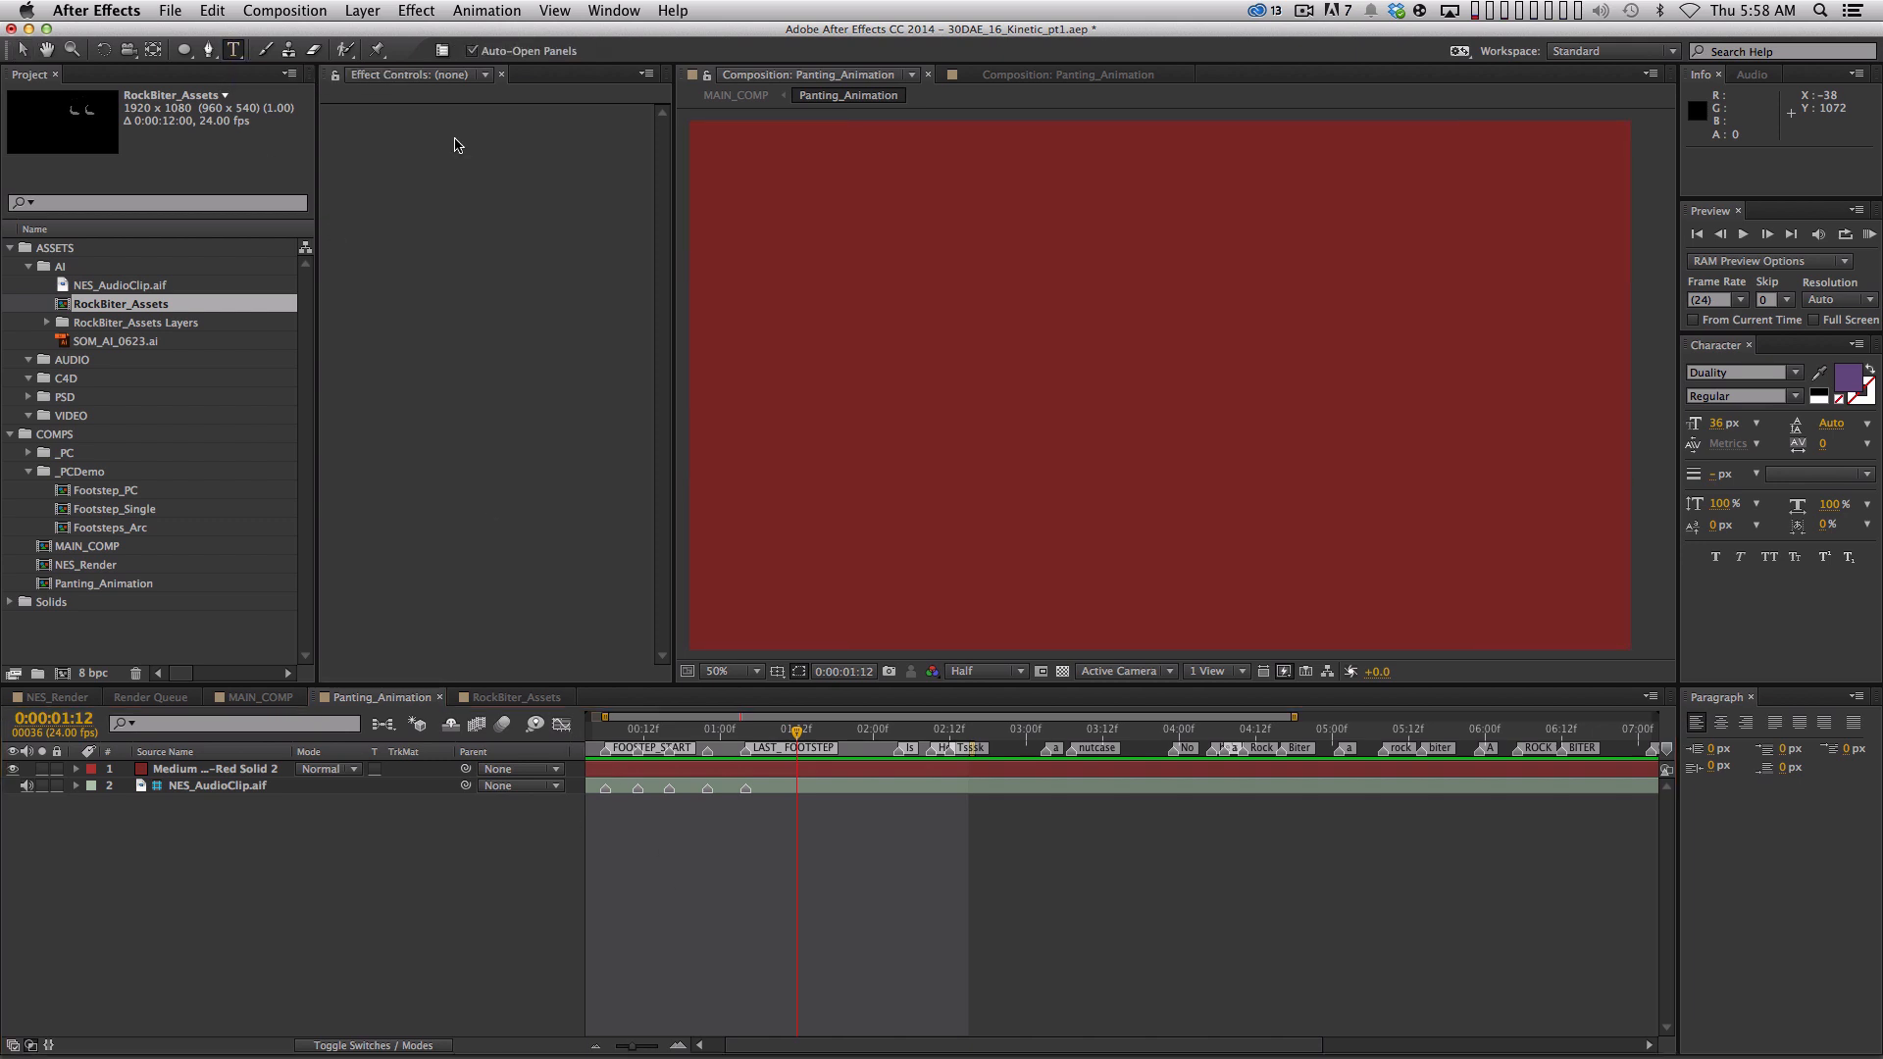
{"action": "left_click", "coordinate": [995, 395]}
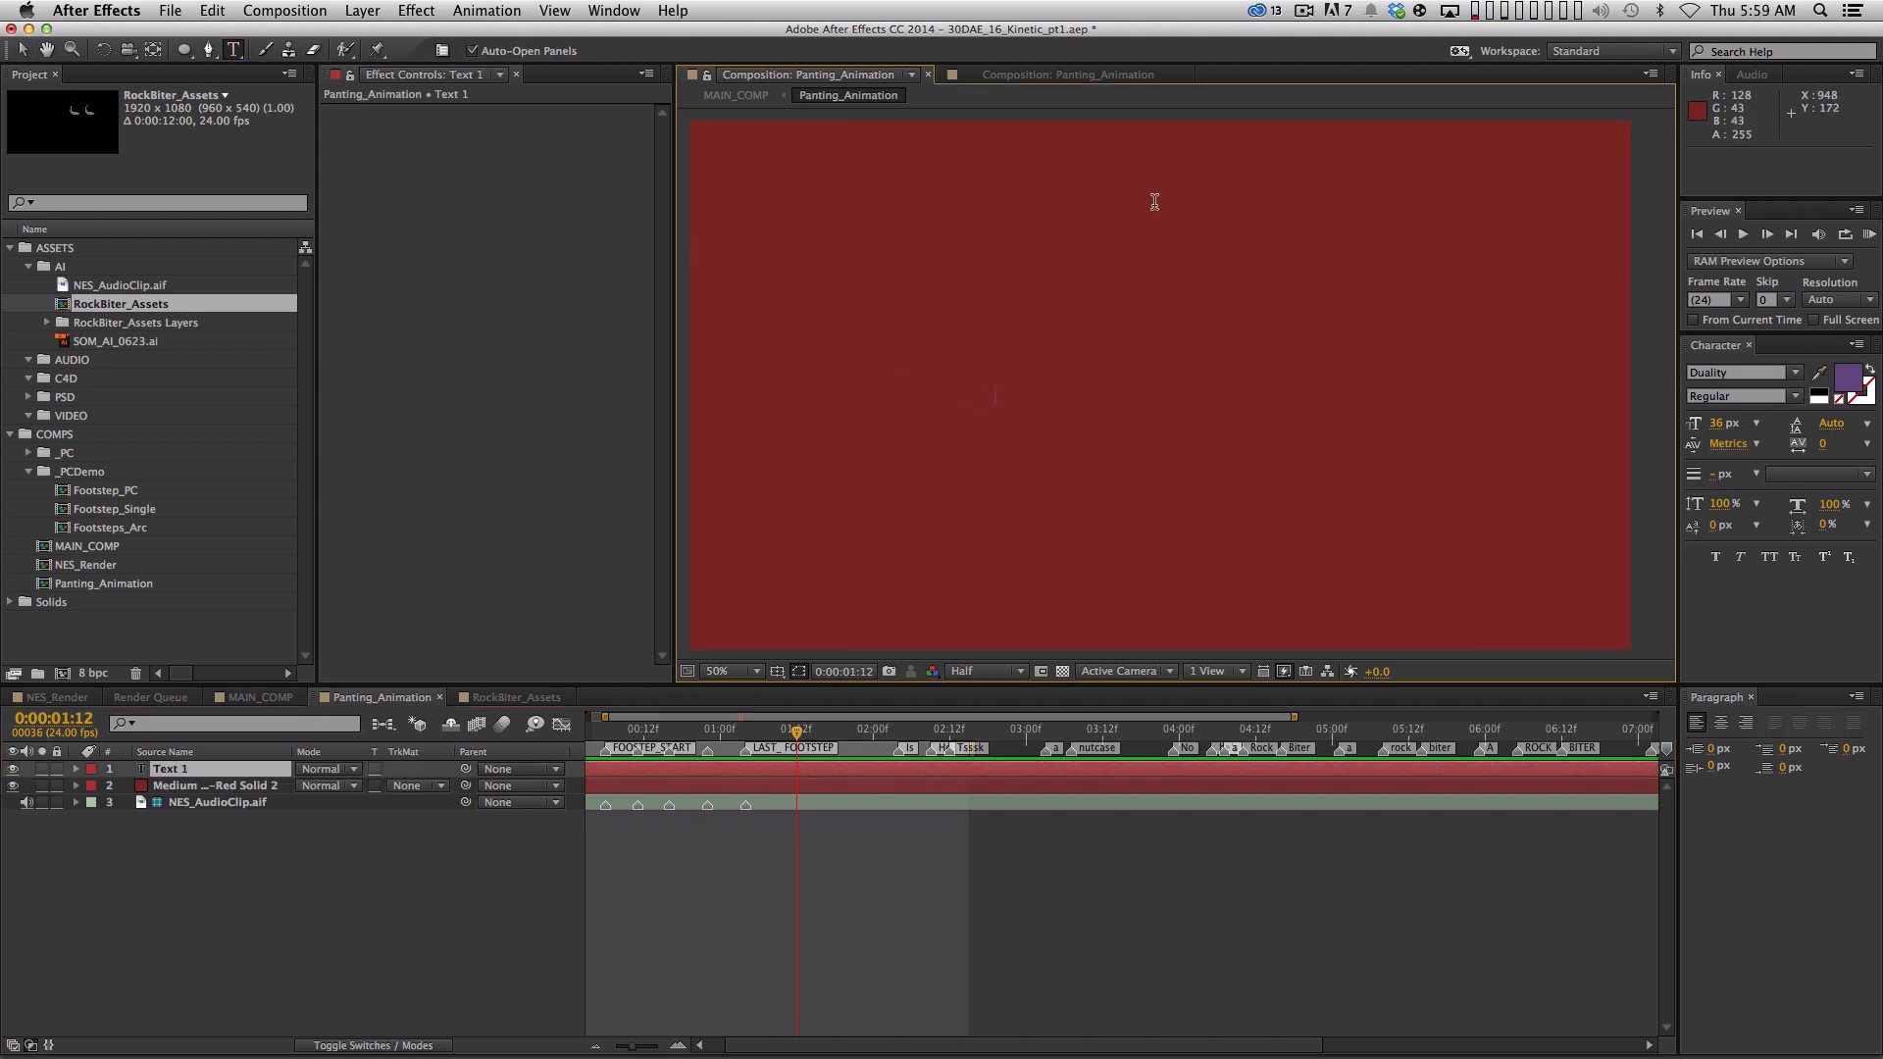
{"action": "type", "text": "(pant)"}
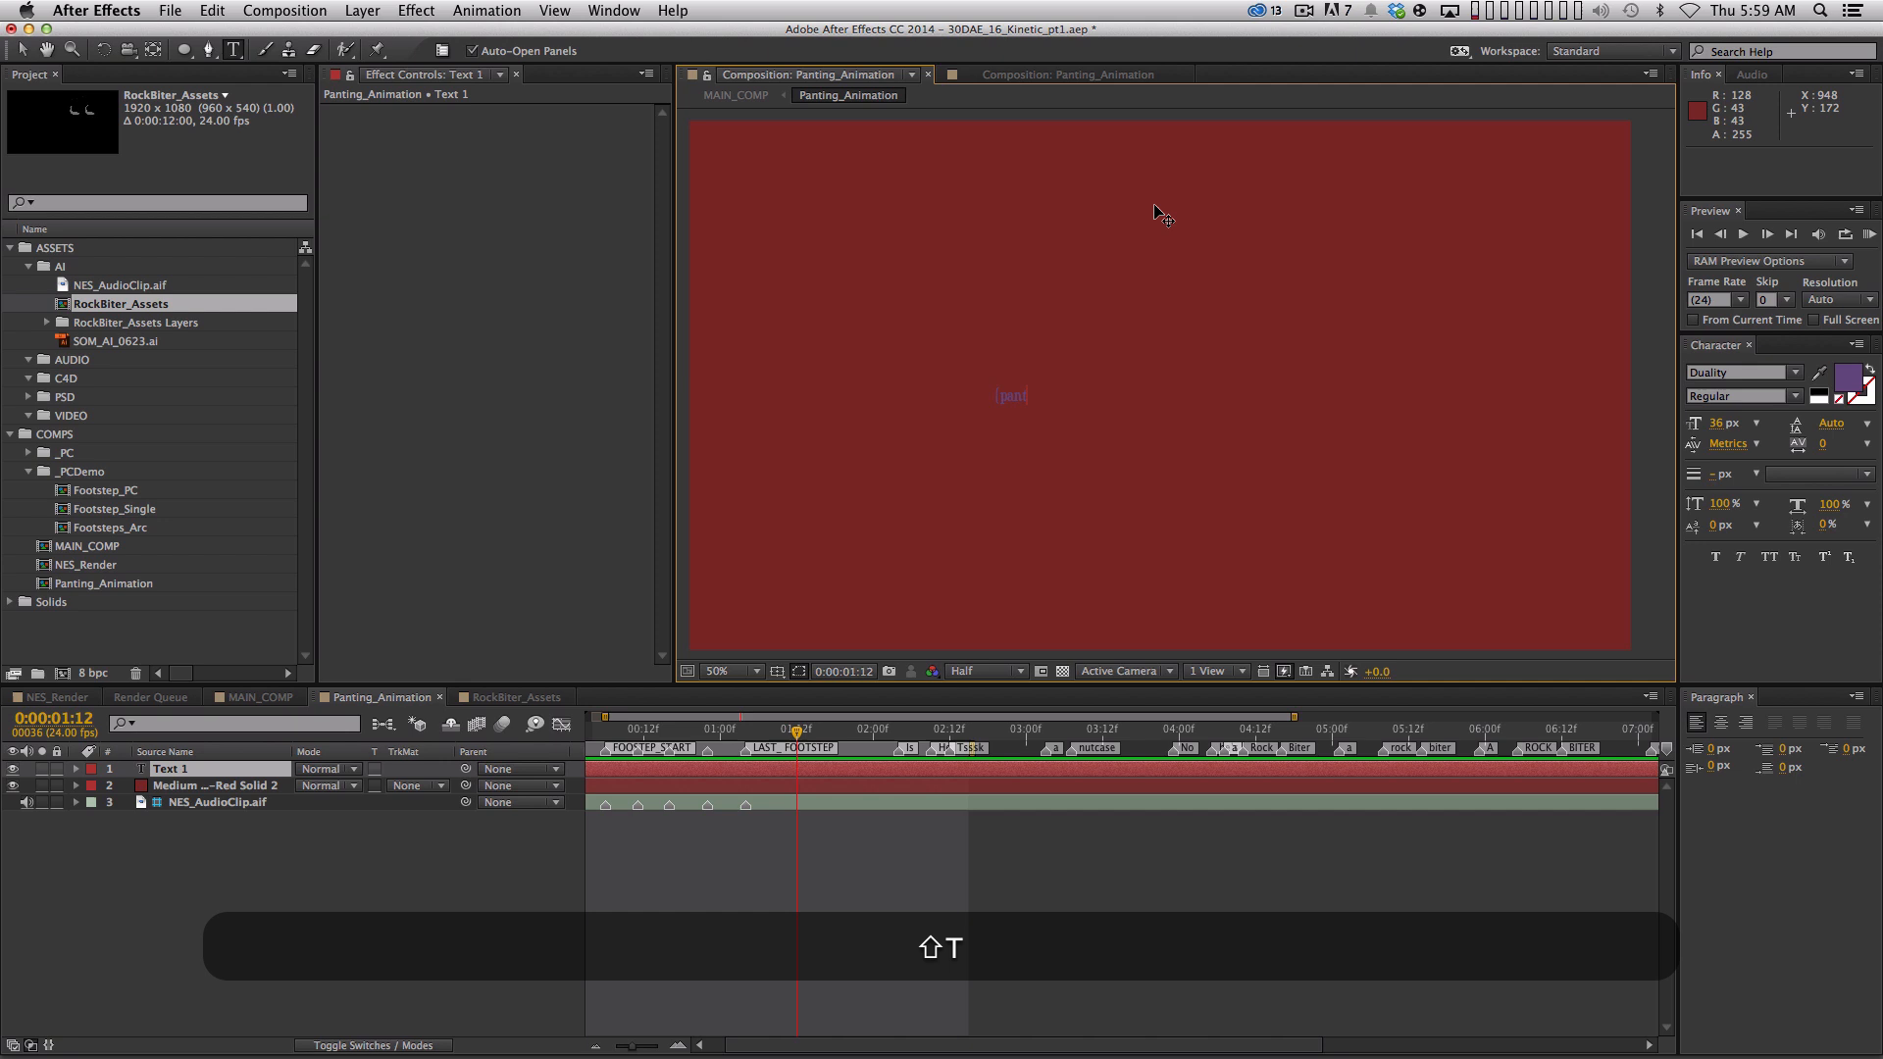
{"action": "key", "text": "KP_Enter"}
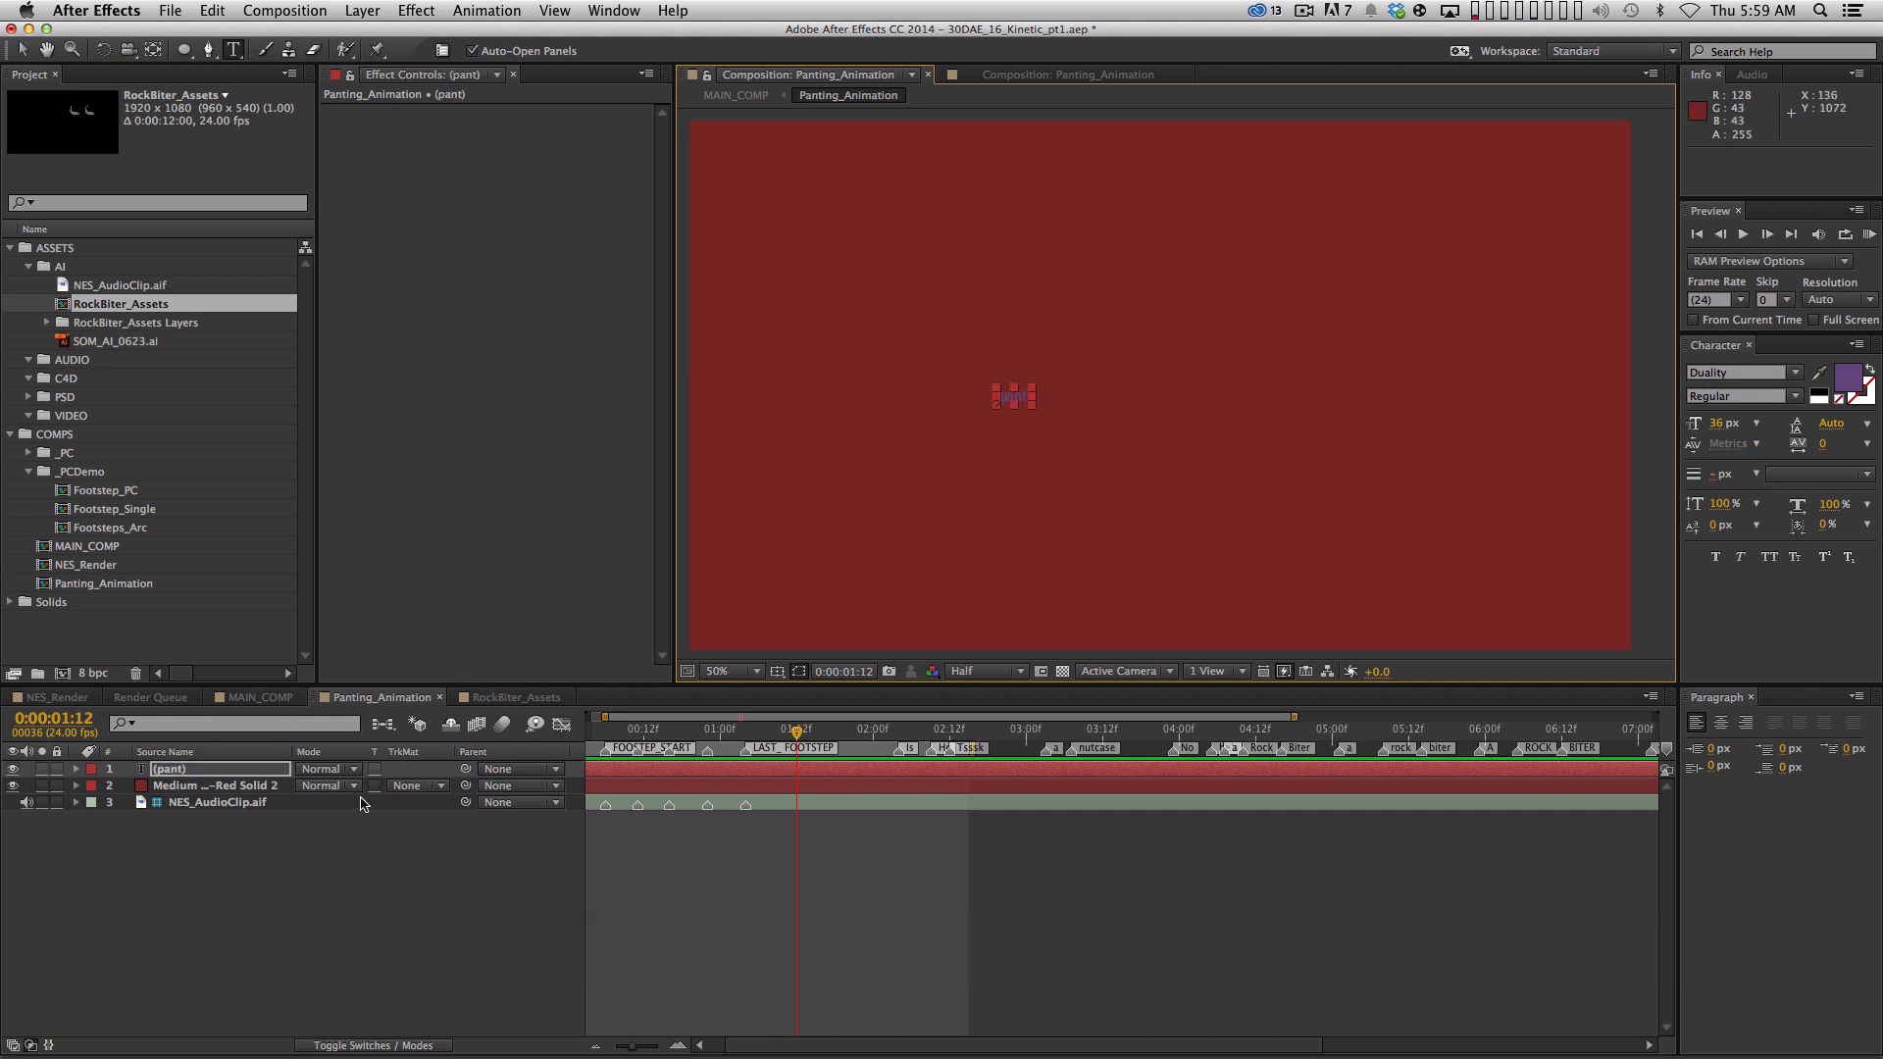
Scale the "(pant)" text layer to 953% and place the text cursor right after its opening parenthesis
{"action": "key", "text": "s"}
{"action": "left_click_drag", "start_coordinate": [324, 792], "coordinate": [1058, 339]}
{"action": "left_click", "coordinate": [1037, 341]}
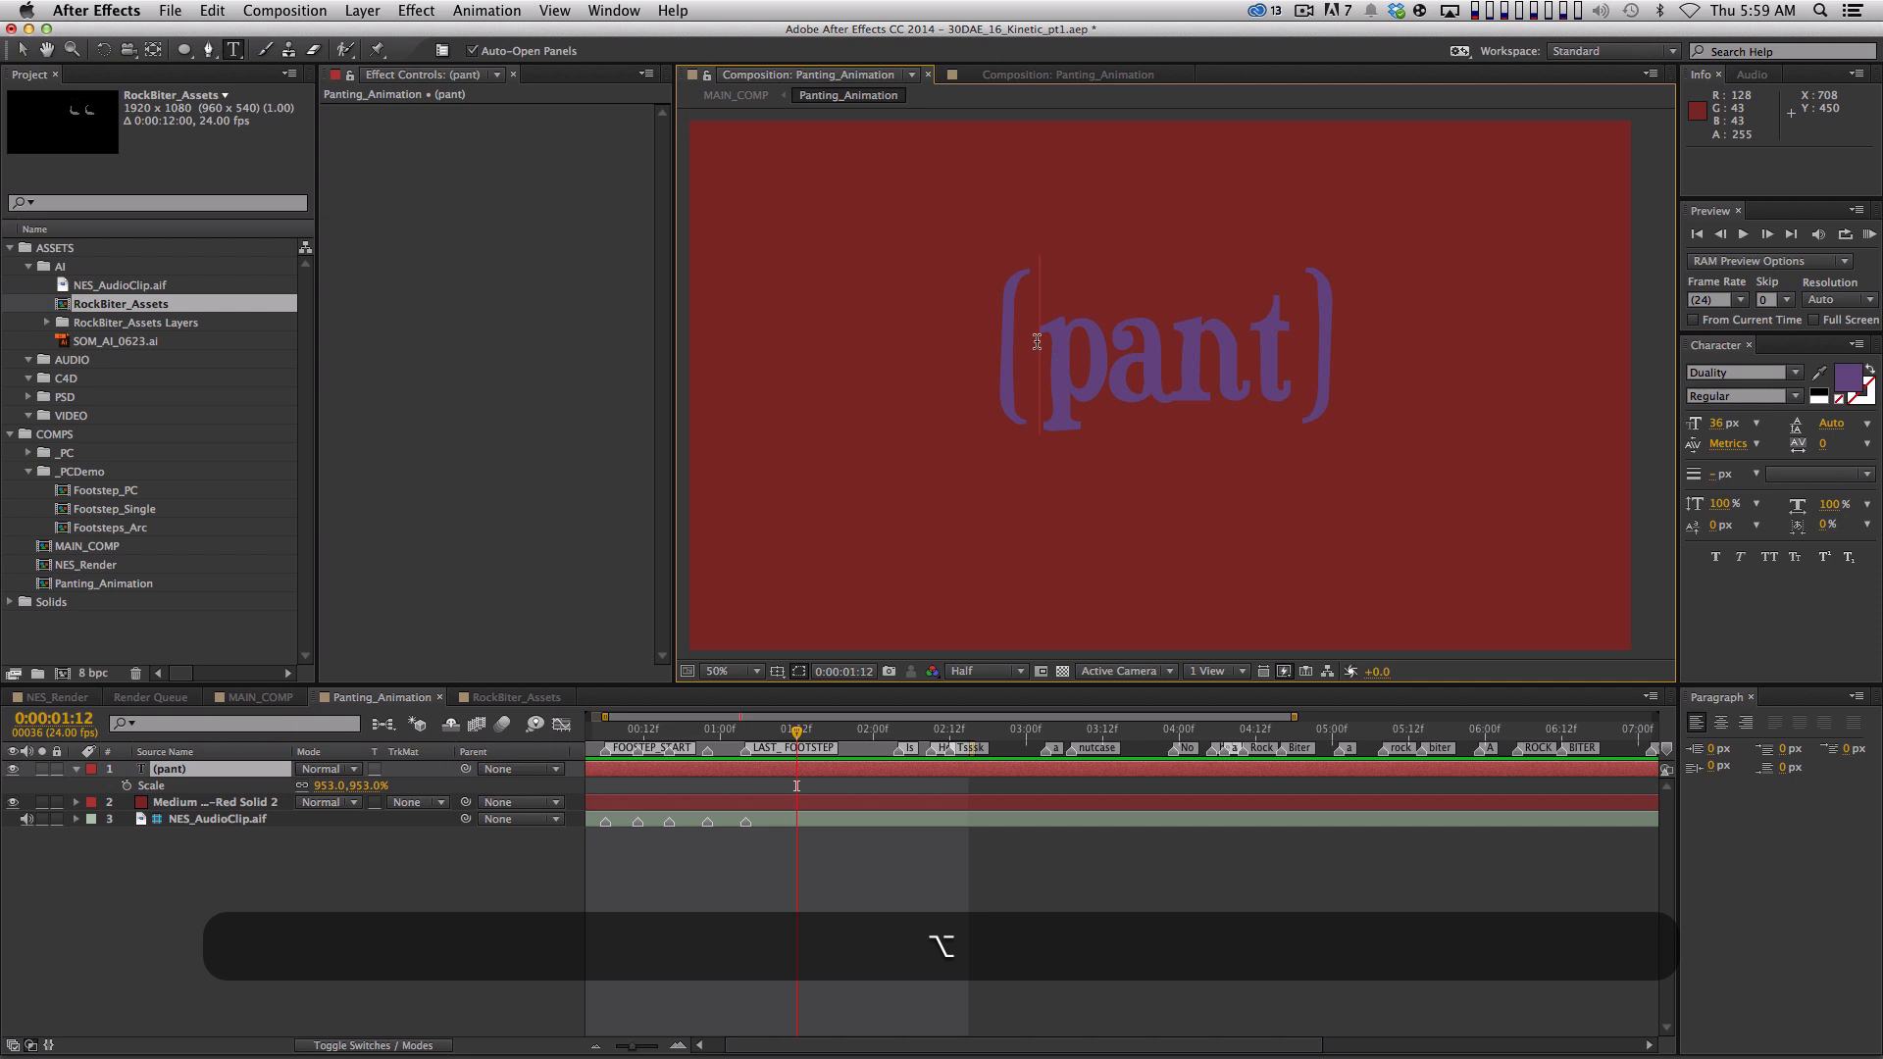
Try out kerning adjustments between the individual characters of the "(pant)" text
{"action": "key", "text": "alt+Right"}
{"action": "key", "text": "Right"}
{"action": "key", "text": "alt+Right"}
{"action": "key", "text": "Right"}
{"action": "key", "text": "Right"}
{"action": "key", "text": "alt+Left"}
{"action": "key", "text": "alt+Right"}
{"action": "key", "text": "alt+Left"}
{"action": "key", "text": "Right"}
{"action": "key", "text": "Right"}
{"action": "key", "text": "alt+Left"}
{"action": "key", "text": "alt+Right"}
{"action": "key", "text": "Left"}
{"action": "key", "text": "Left"}
{"action": "key", "text": "alt+Left"}
{"action": "key", "text": "alt+Right"}
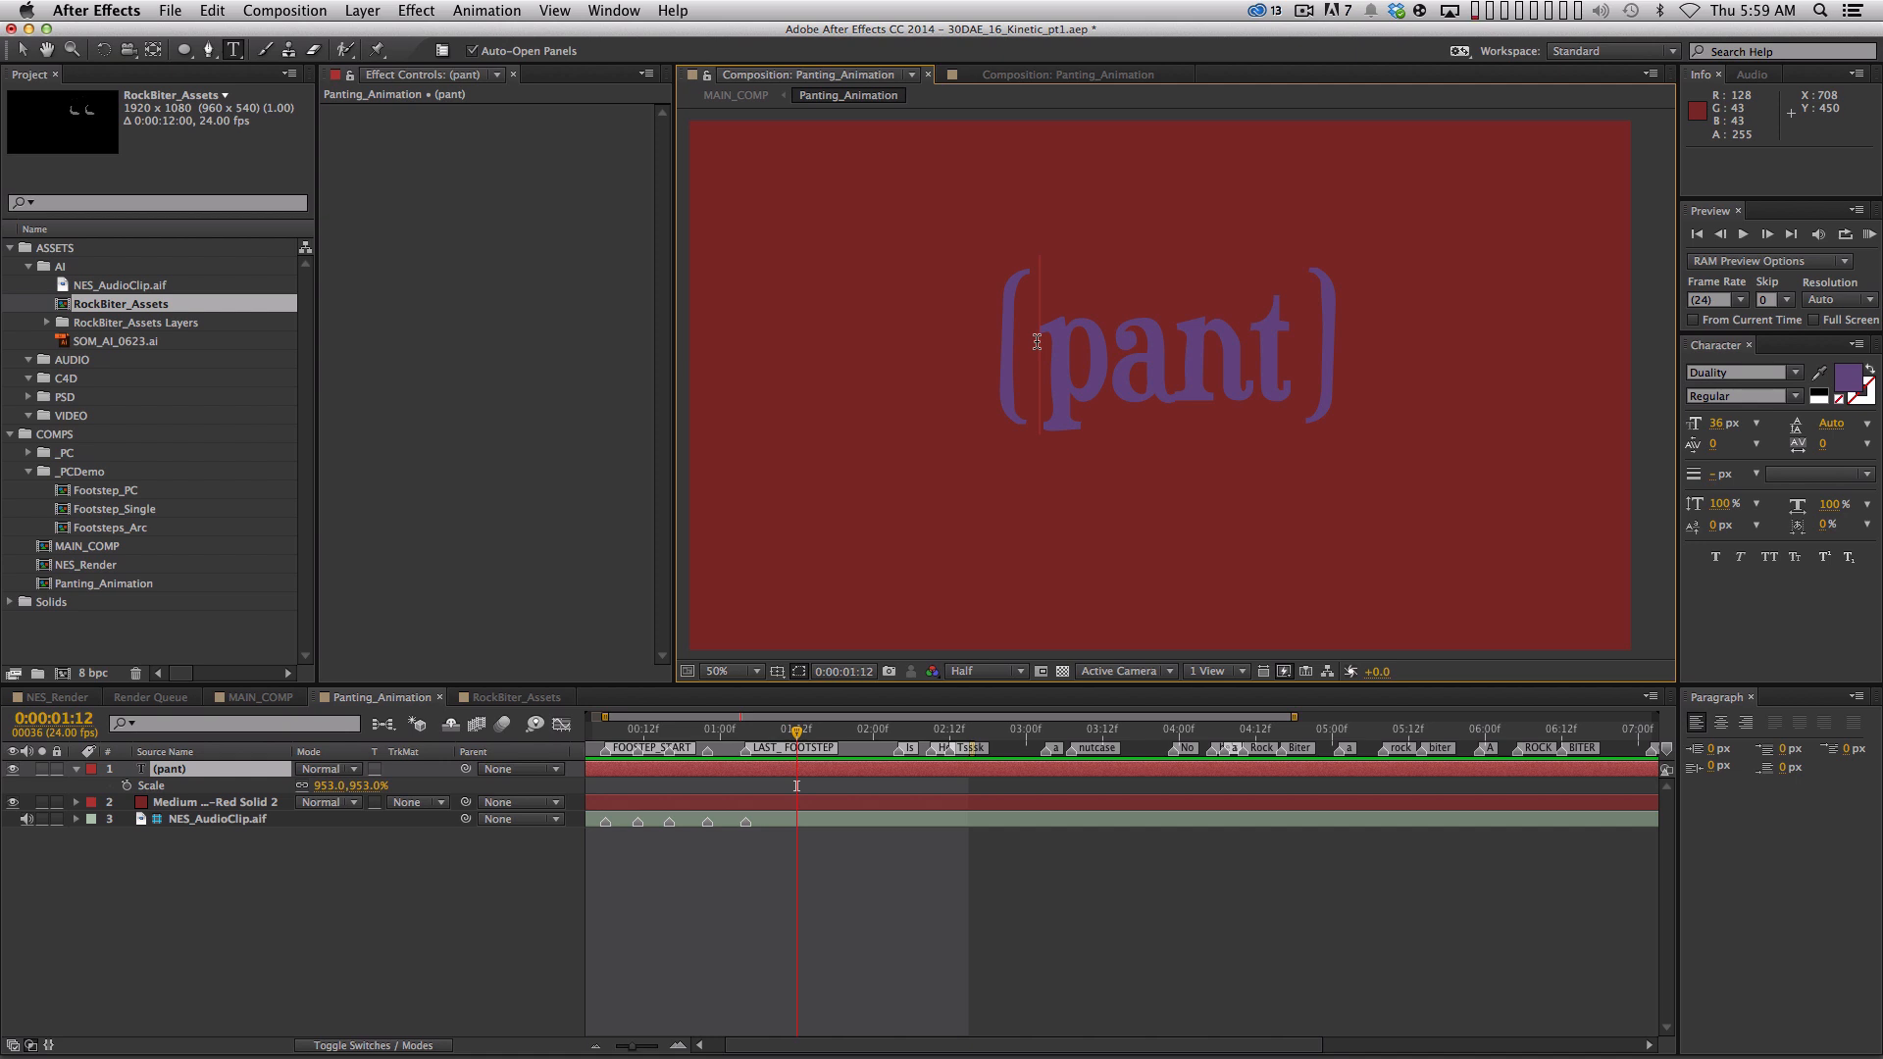
{"action": "key", "text": "Left"}
{"action": "key", "text": "Right"}
{"action": "key", "text": "Right"}
{"action": "key", "text": "Left"}
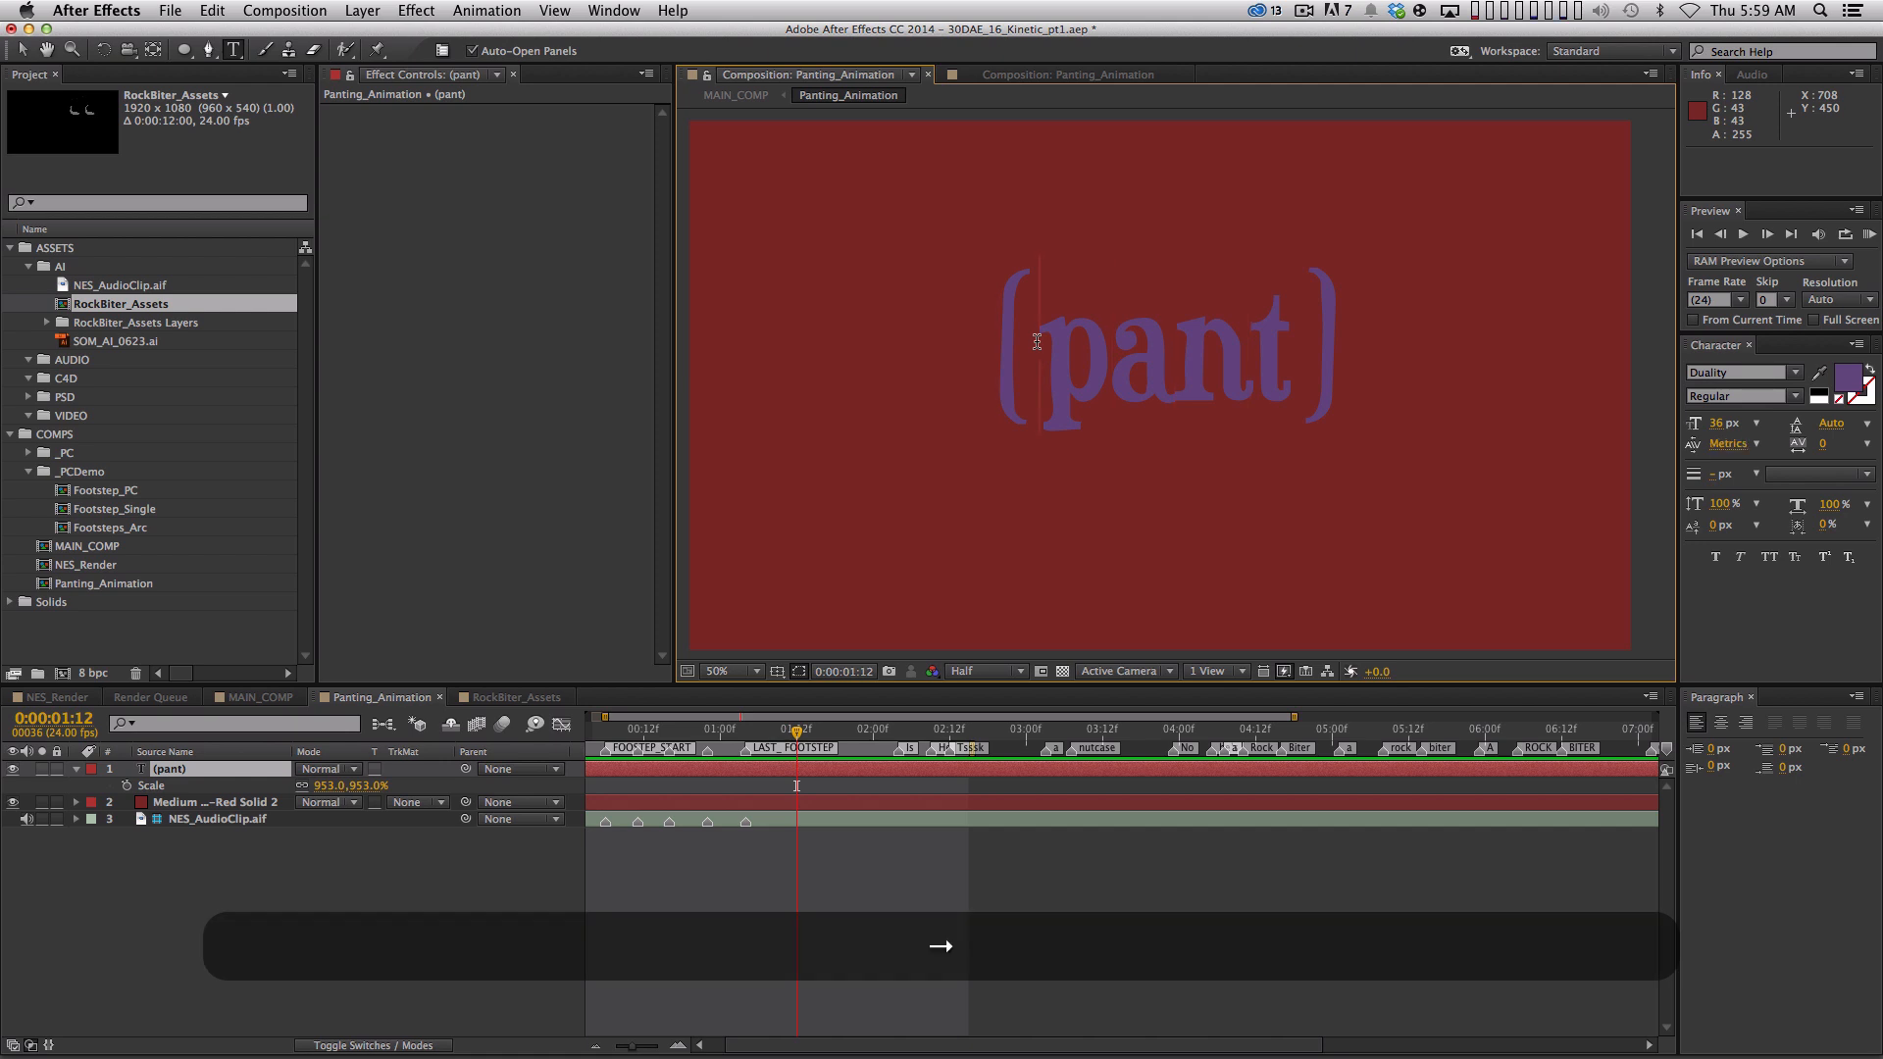
{"action": "key", "text": "Escape"}
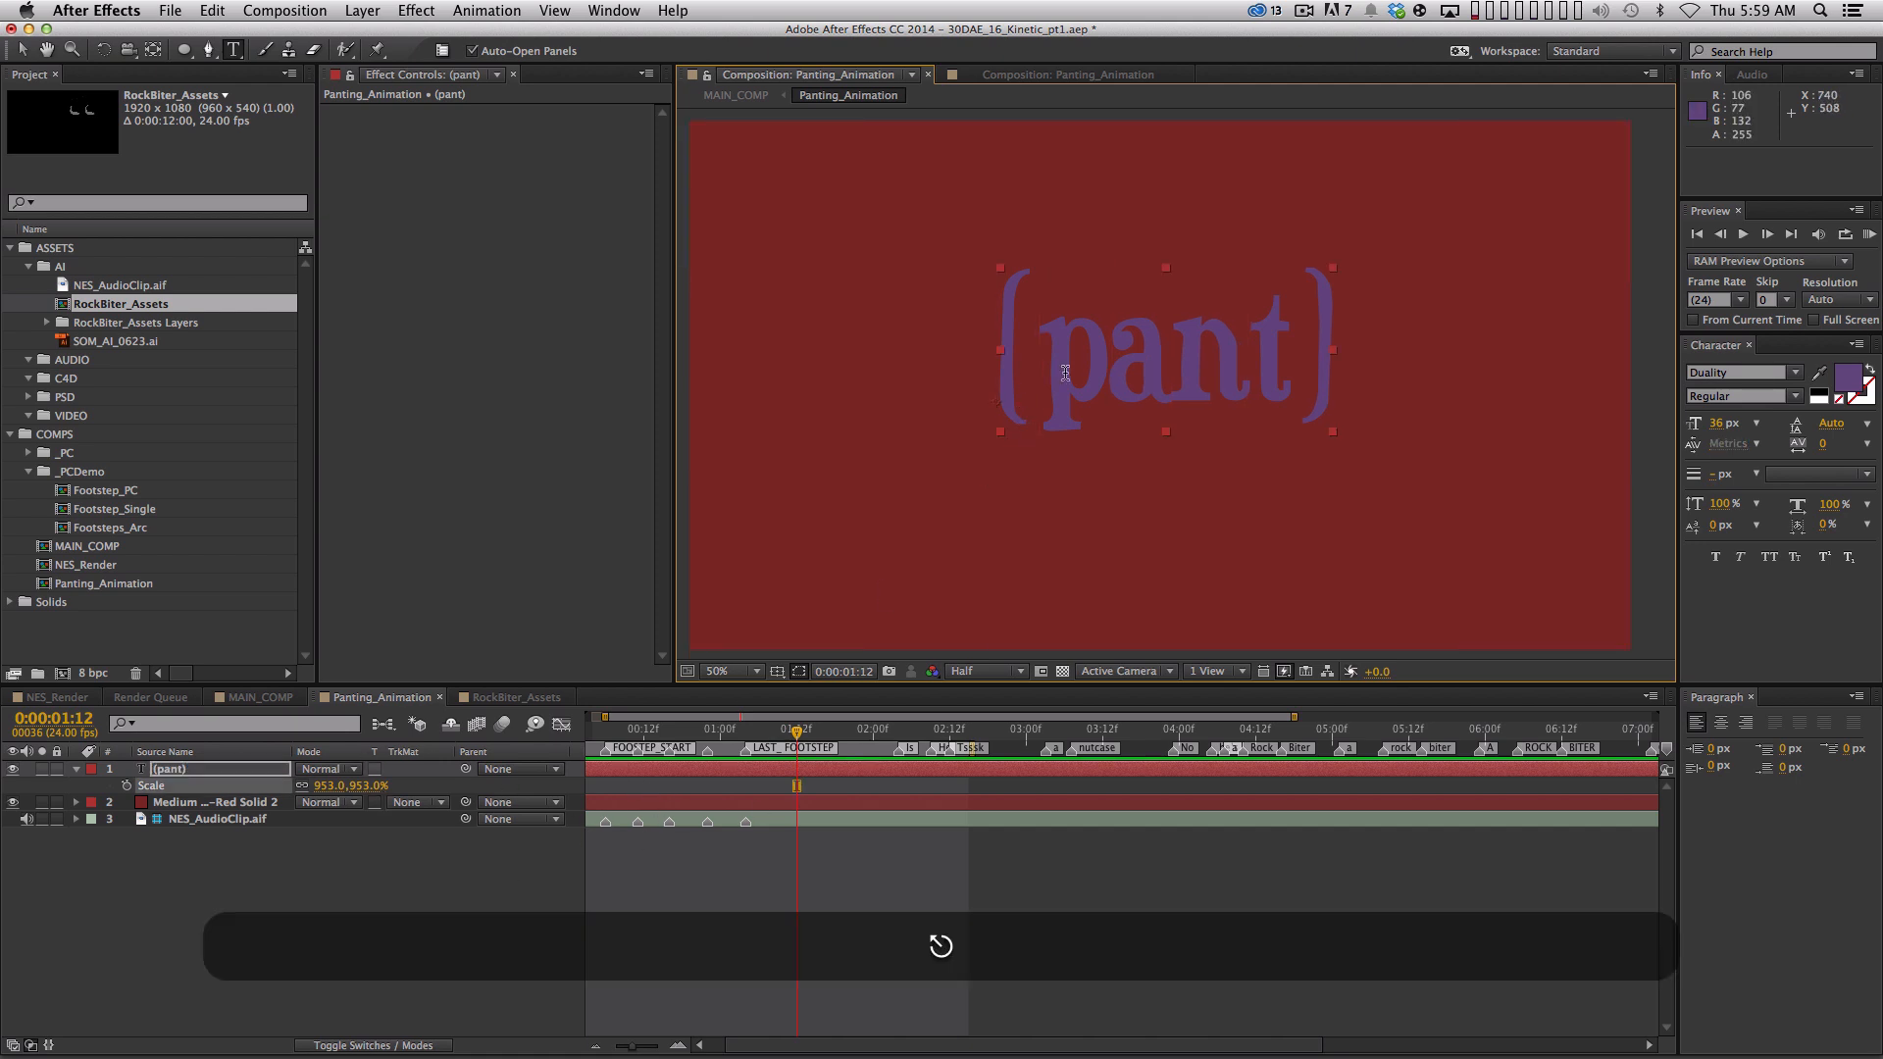
Change the "(pant)" text's font to Gotham and move the layer to position 138, 506
{"action": "key", "text": "v"}
{"action": "left_click_drag", "start_coordinate": [1164, 360], "coordinate": [1140, 319]}
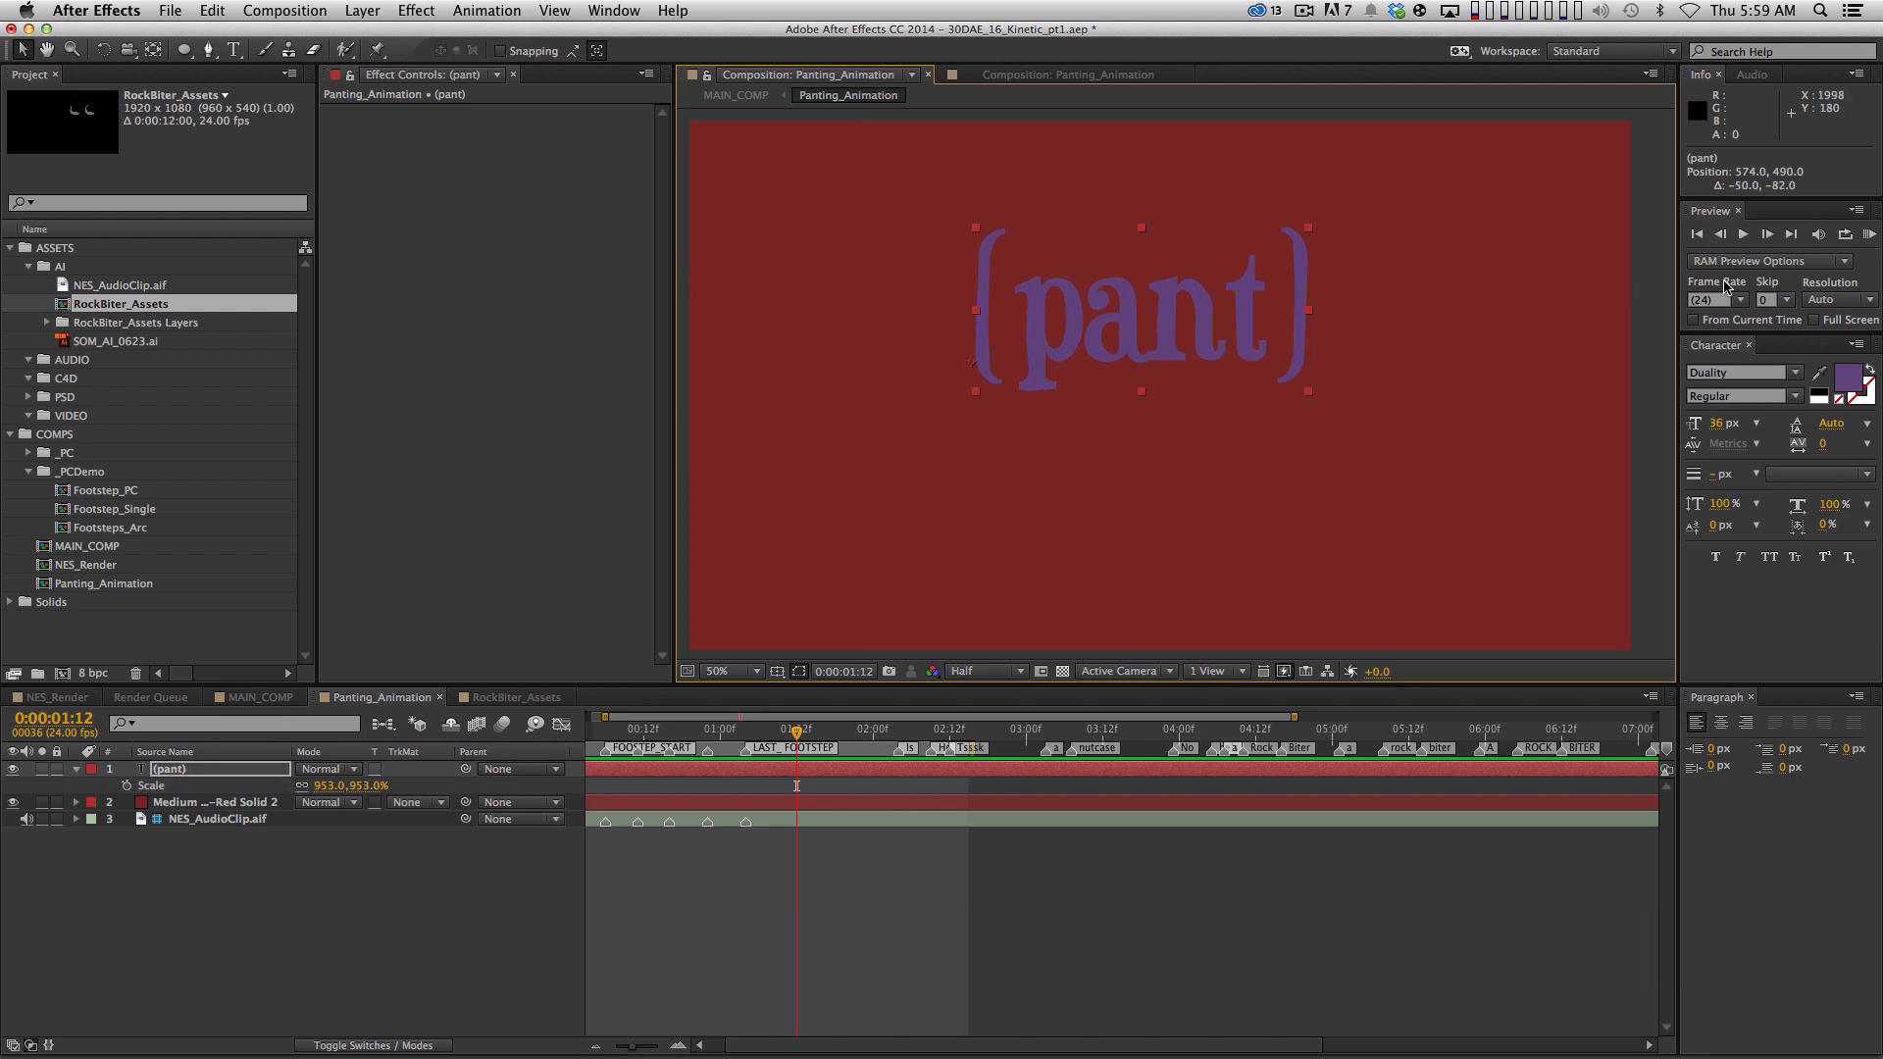
{"action": "left_click", "coordinate": [1753, 371]}
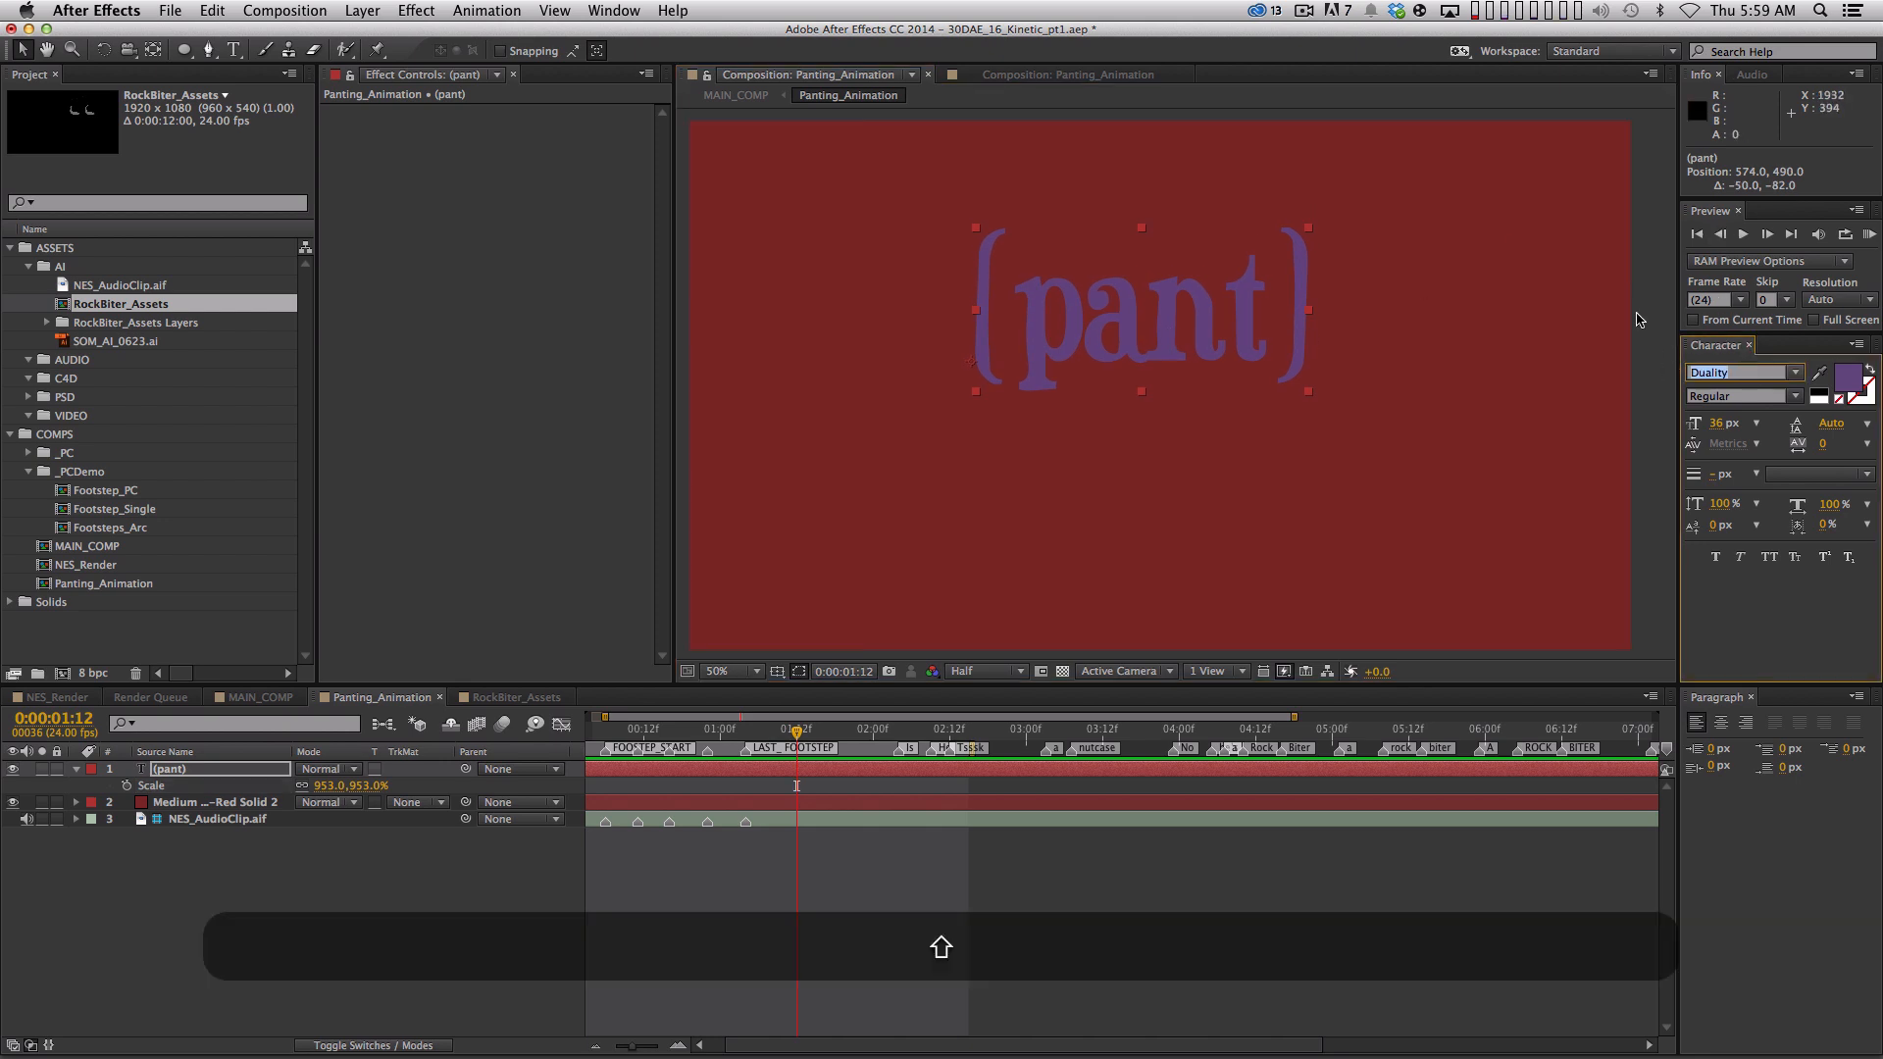
{"action": "type", "text": "Gotham"}
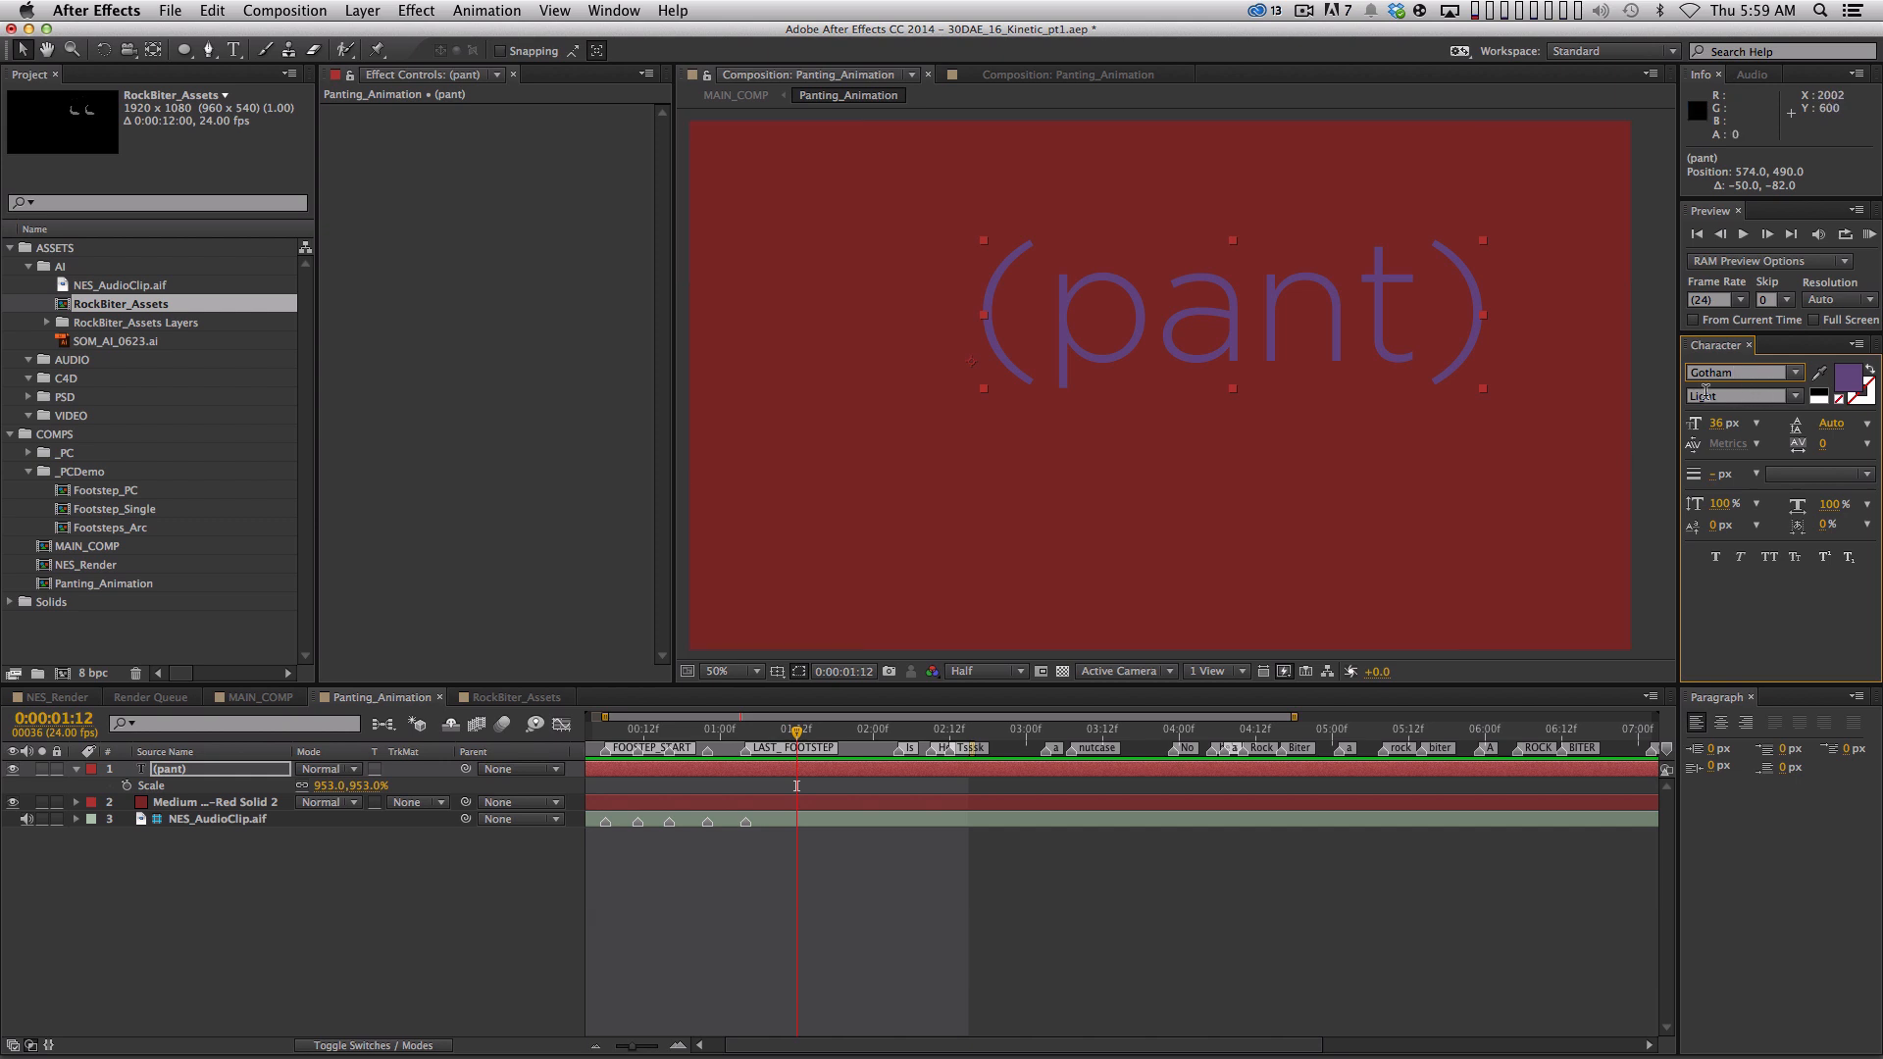
{"action": "left_click_drag", "start_coordinate": [1337, 307], "coordinate": [1123, 315]}
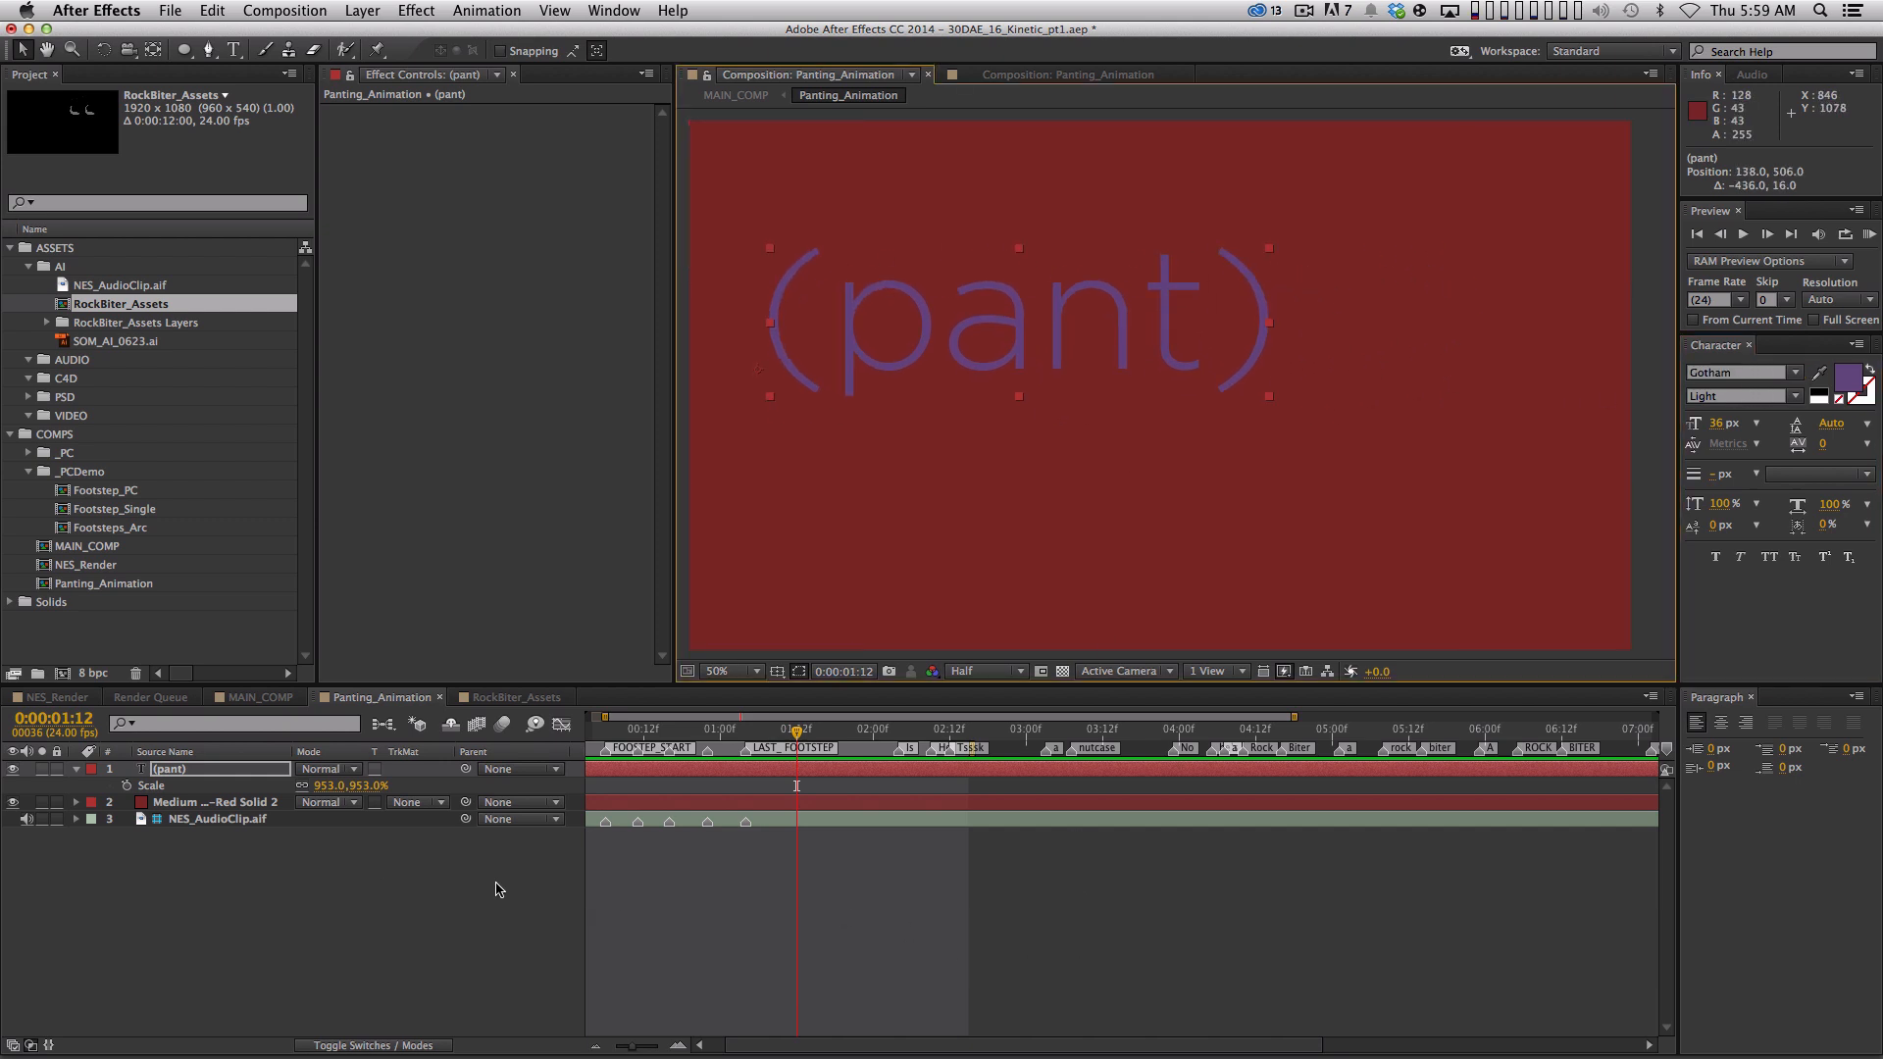
Try retyping the "(pant)" text in capitals as "(PANT)", then restore the lowercase text
{"action": "double_click", "coordinate": [182, 771]}
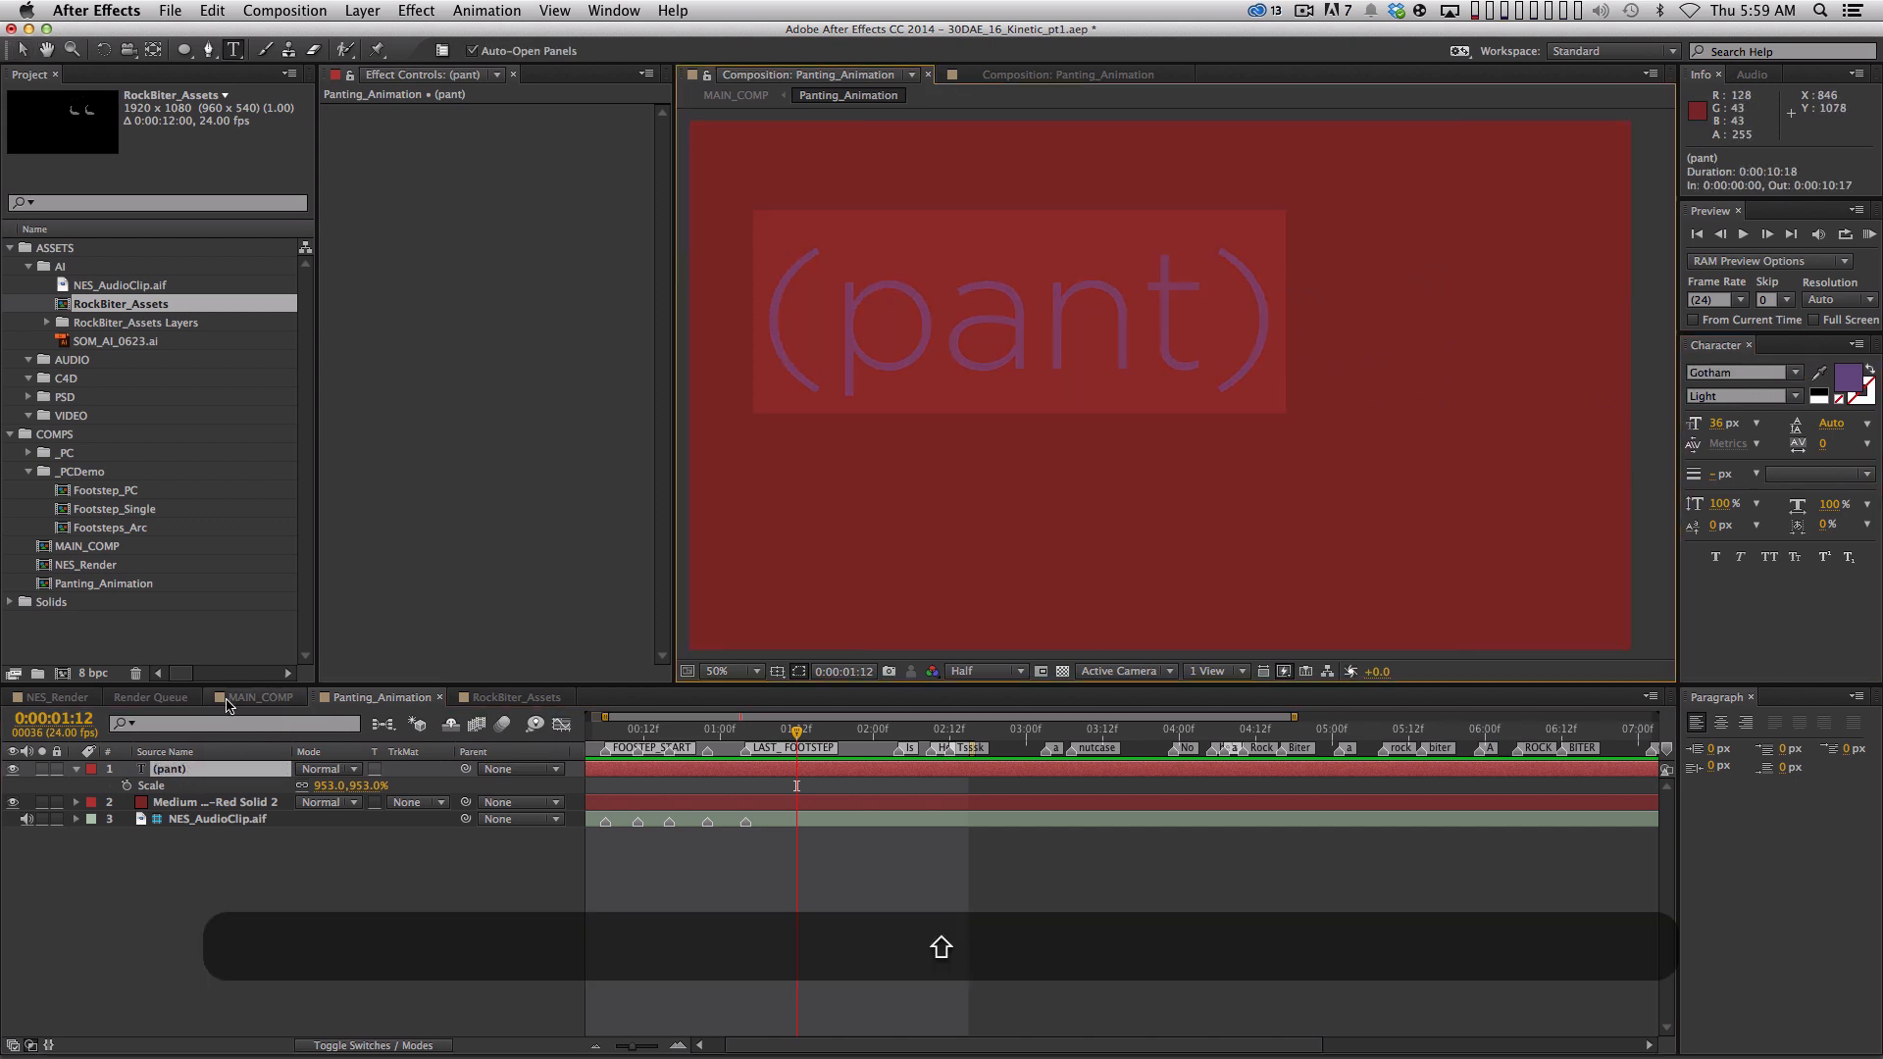
{"action": "type", "text": "(PANT"}
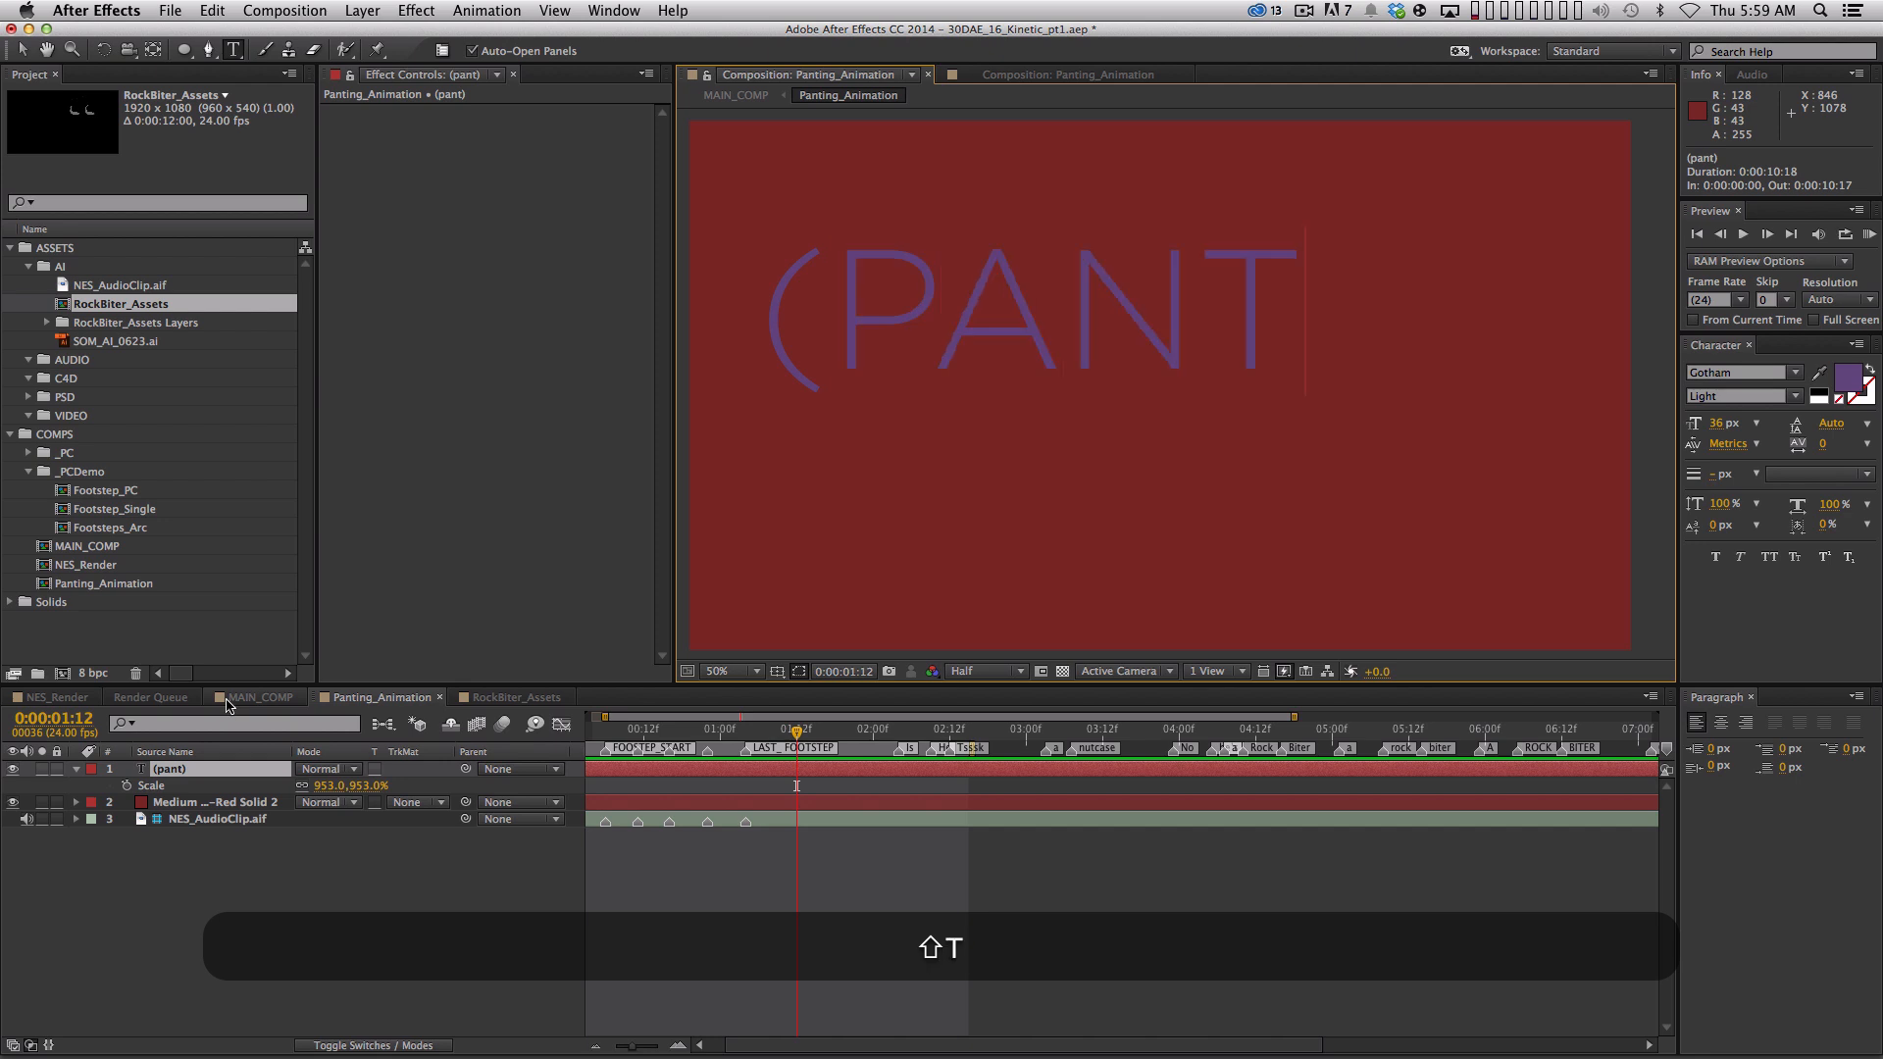
{"action": "type", "text": ")"}
{"action": "key", "text": "shift+super+a"}
{"action": "key", "text": "super+z"}
{"action": "key", "text": "alt+z"}
{"action": "left_click", "coordinate": [1080, 471], "text": "alt"}
{"action": "key", "text": "v"}
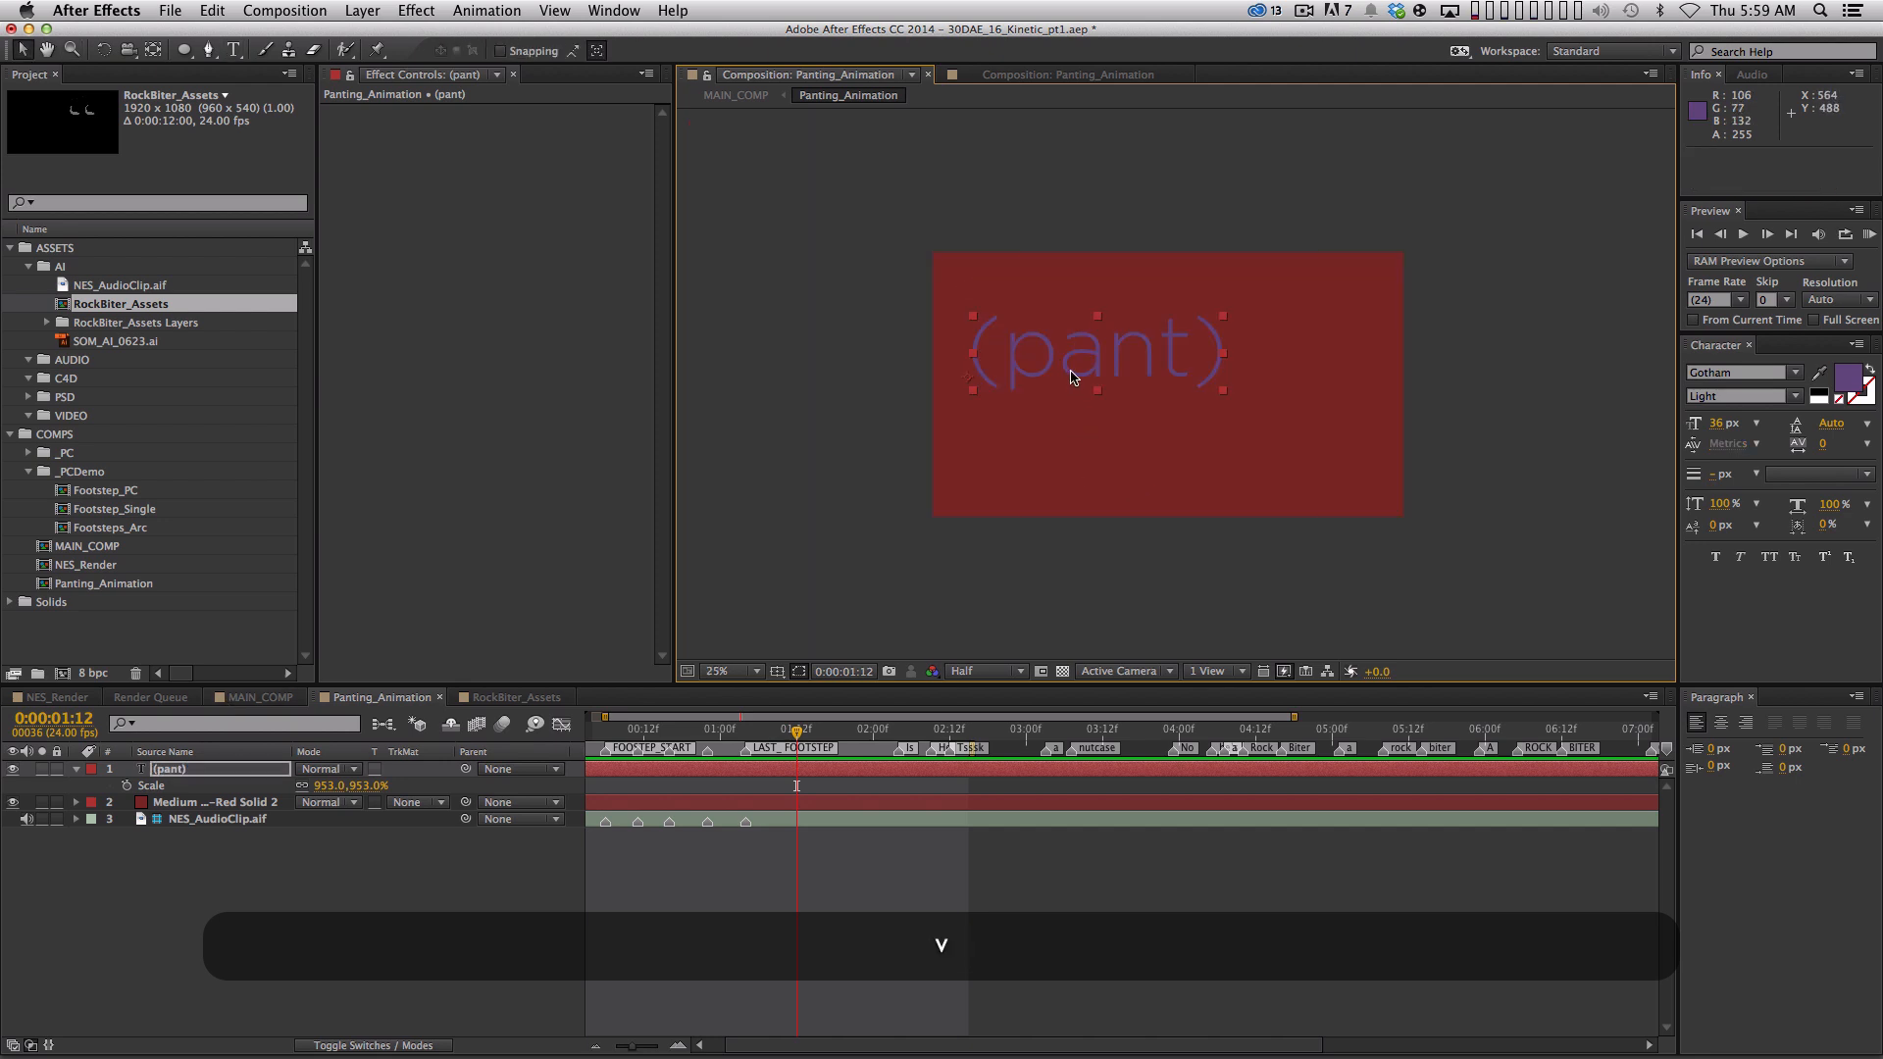
{"action": "double_click", "coordinate": [1117, 329]}
{"action": "key", "text": "super+a"}
{"action": "key", "text": "shift+super+a"}
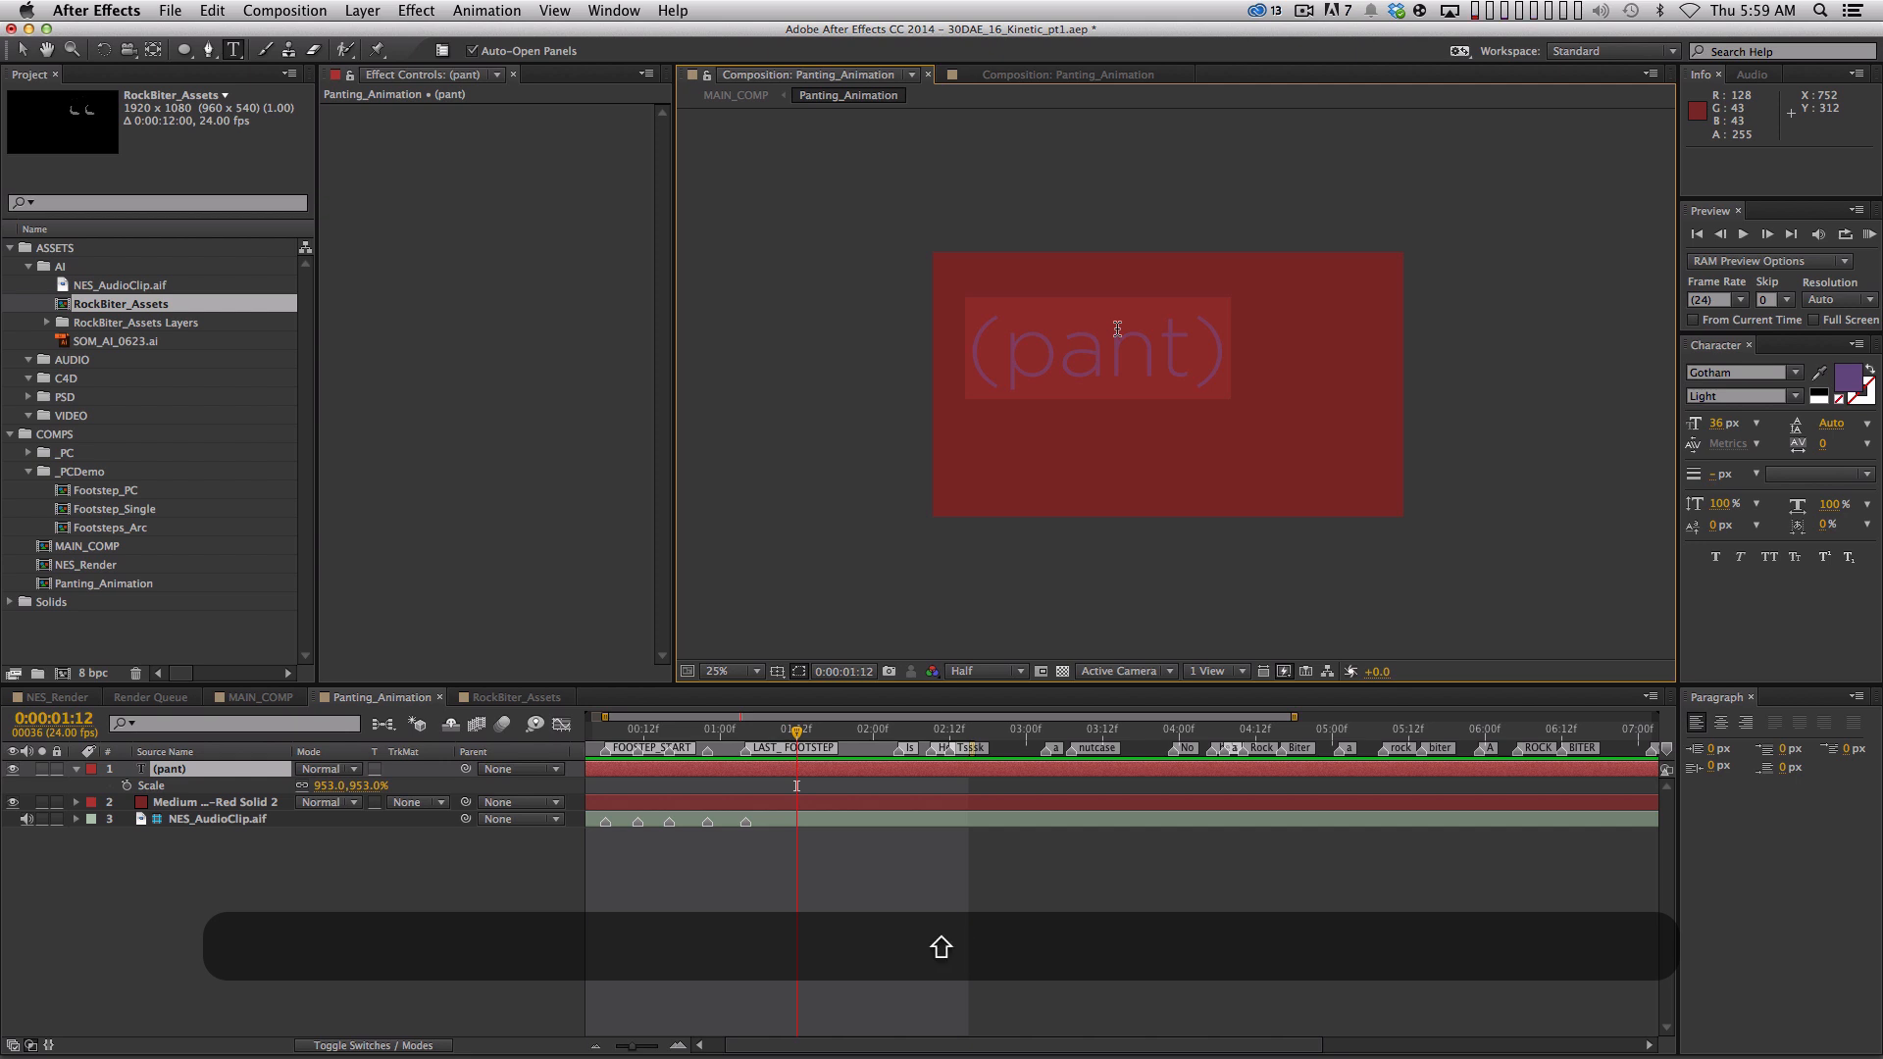
{"action": "type", "text": "KORENMAN"}
{"action": "key", "text": "shift+Escape"}
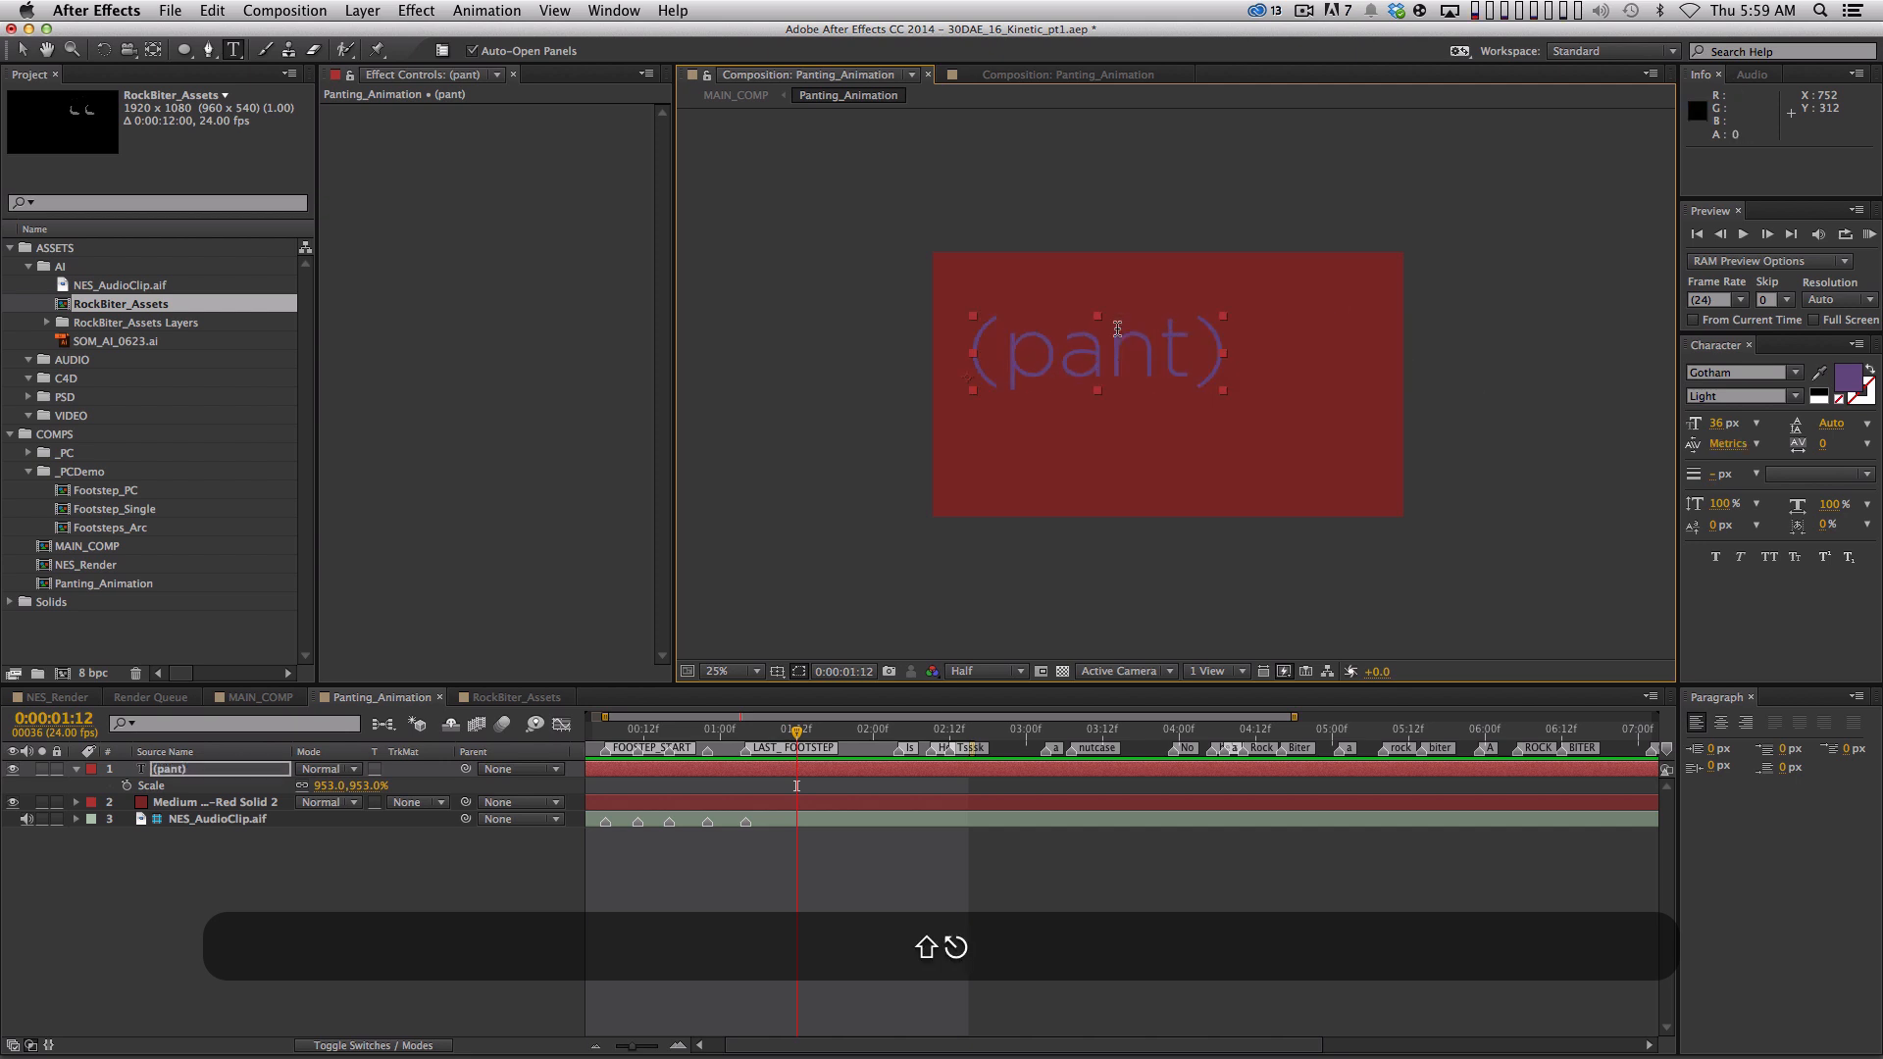
Replace the "(pant)" text with the sample surname in capitals as a kerning example
{"action": "left_click", "coordinate": [1076, 369]}
{"action": "key", "text": "super+a"}
{"action": "type", "text": "KORENMAN"}
{"action": "key", "text": "shift+Escape"}
Scale the text layer to 758% so the whole word fits inside the composition
{"action": "key", "text": "s"}
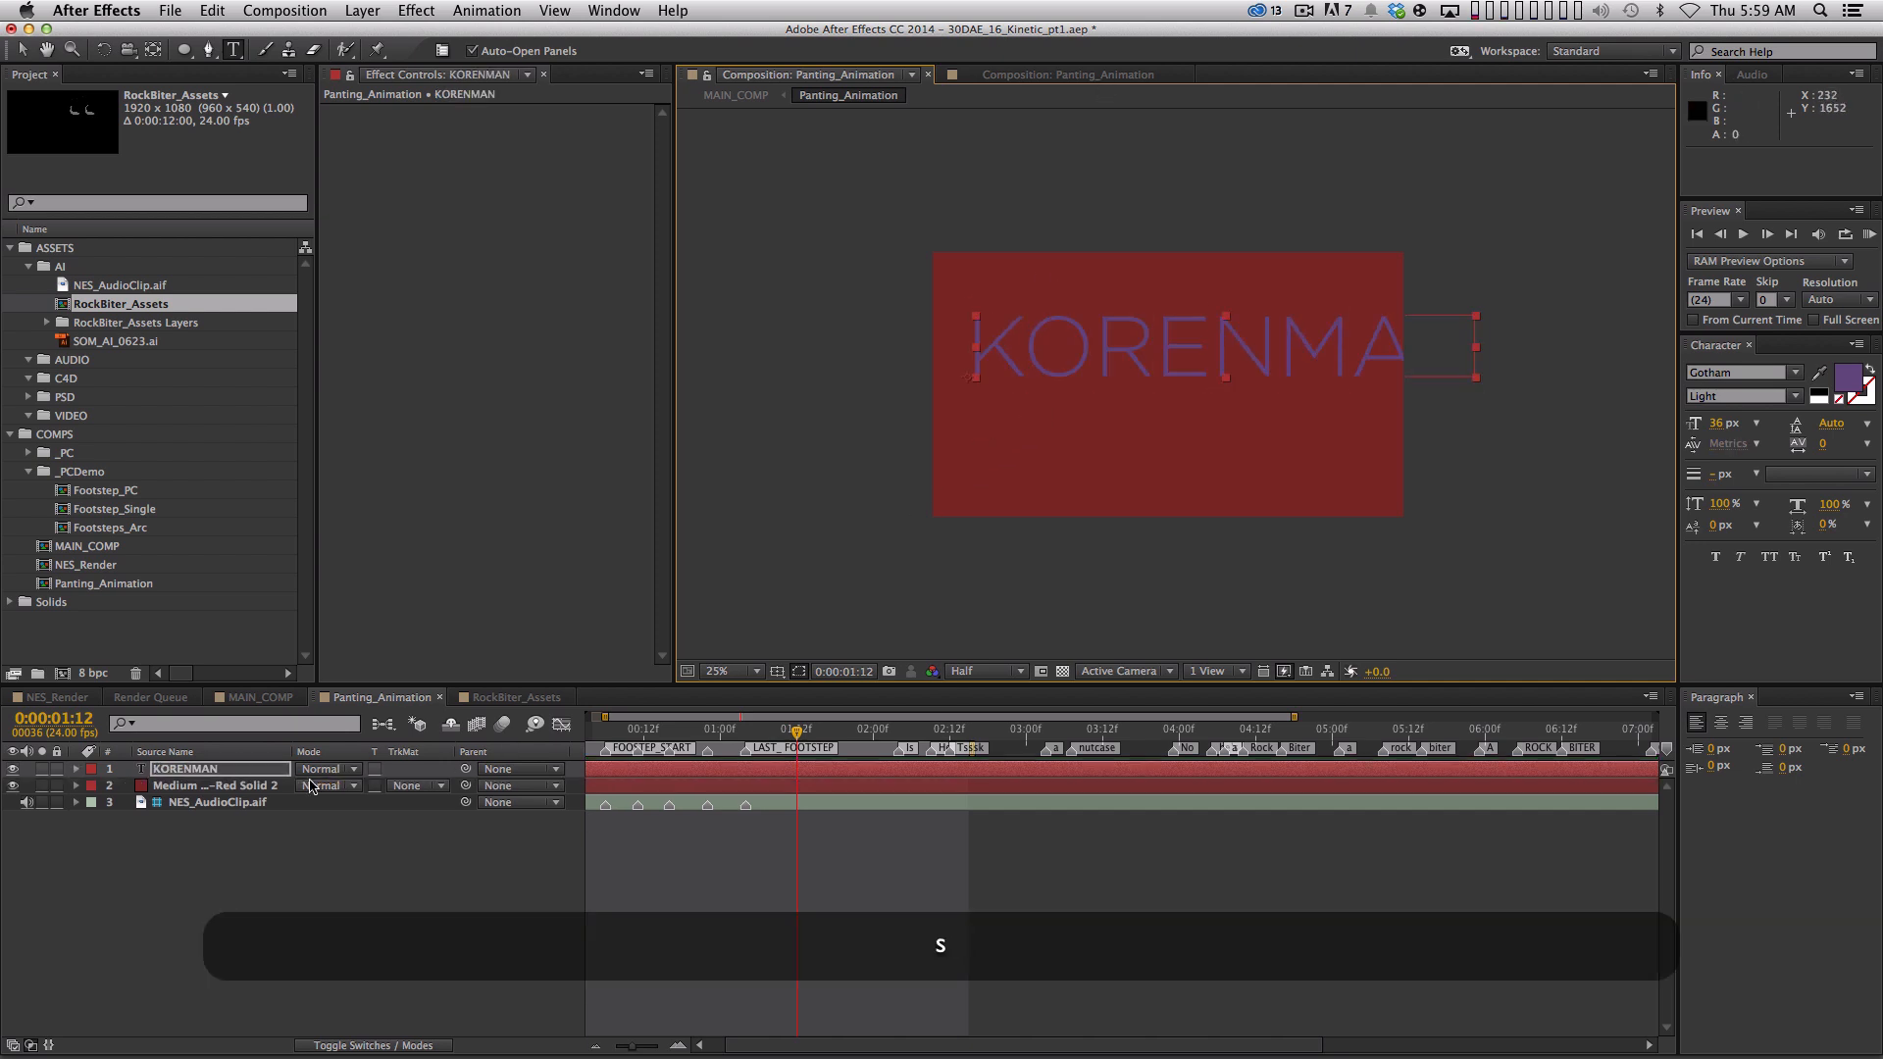
{"action": "key", "text": "u"}
{"action": "key", "text": "s"}
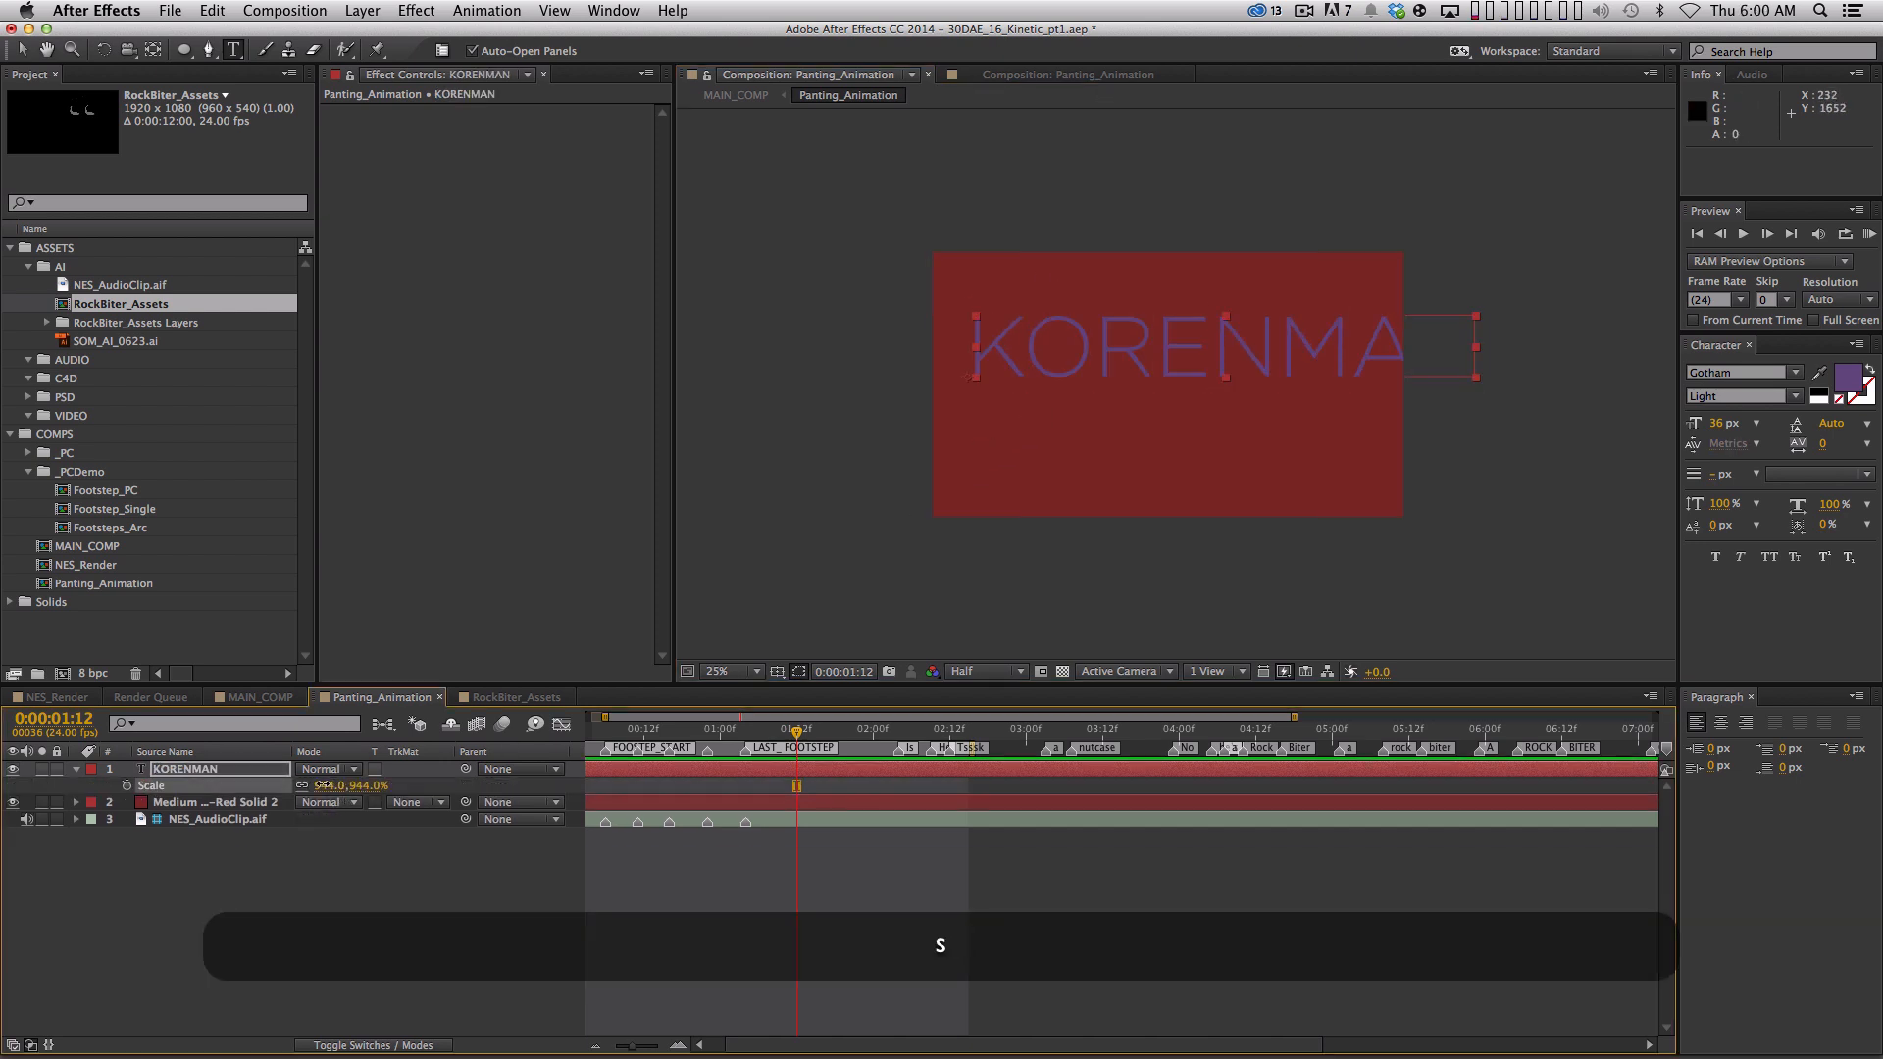
{"action": "key", "text": "period"}
{"action": "left_click_drag", "start_coordinate": [1126, 442], "coordinate": [1100, 445]}
{"action": "left_click", "coordinate": [993, 932]}
{"action": "key", "text": "v"}
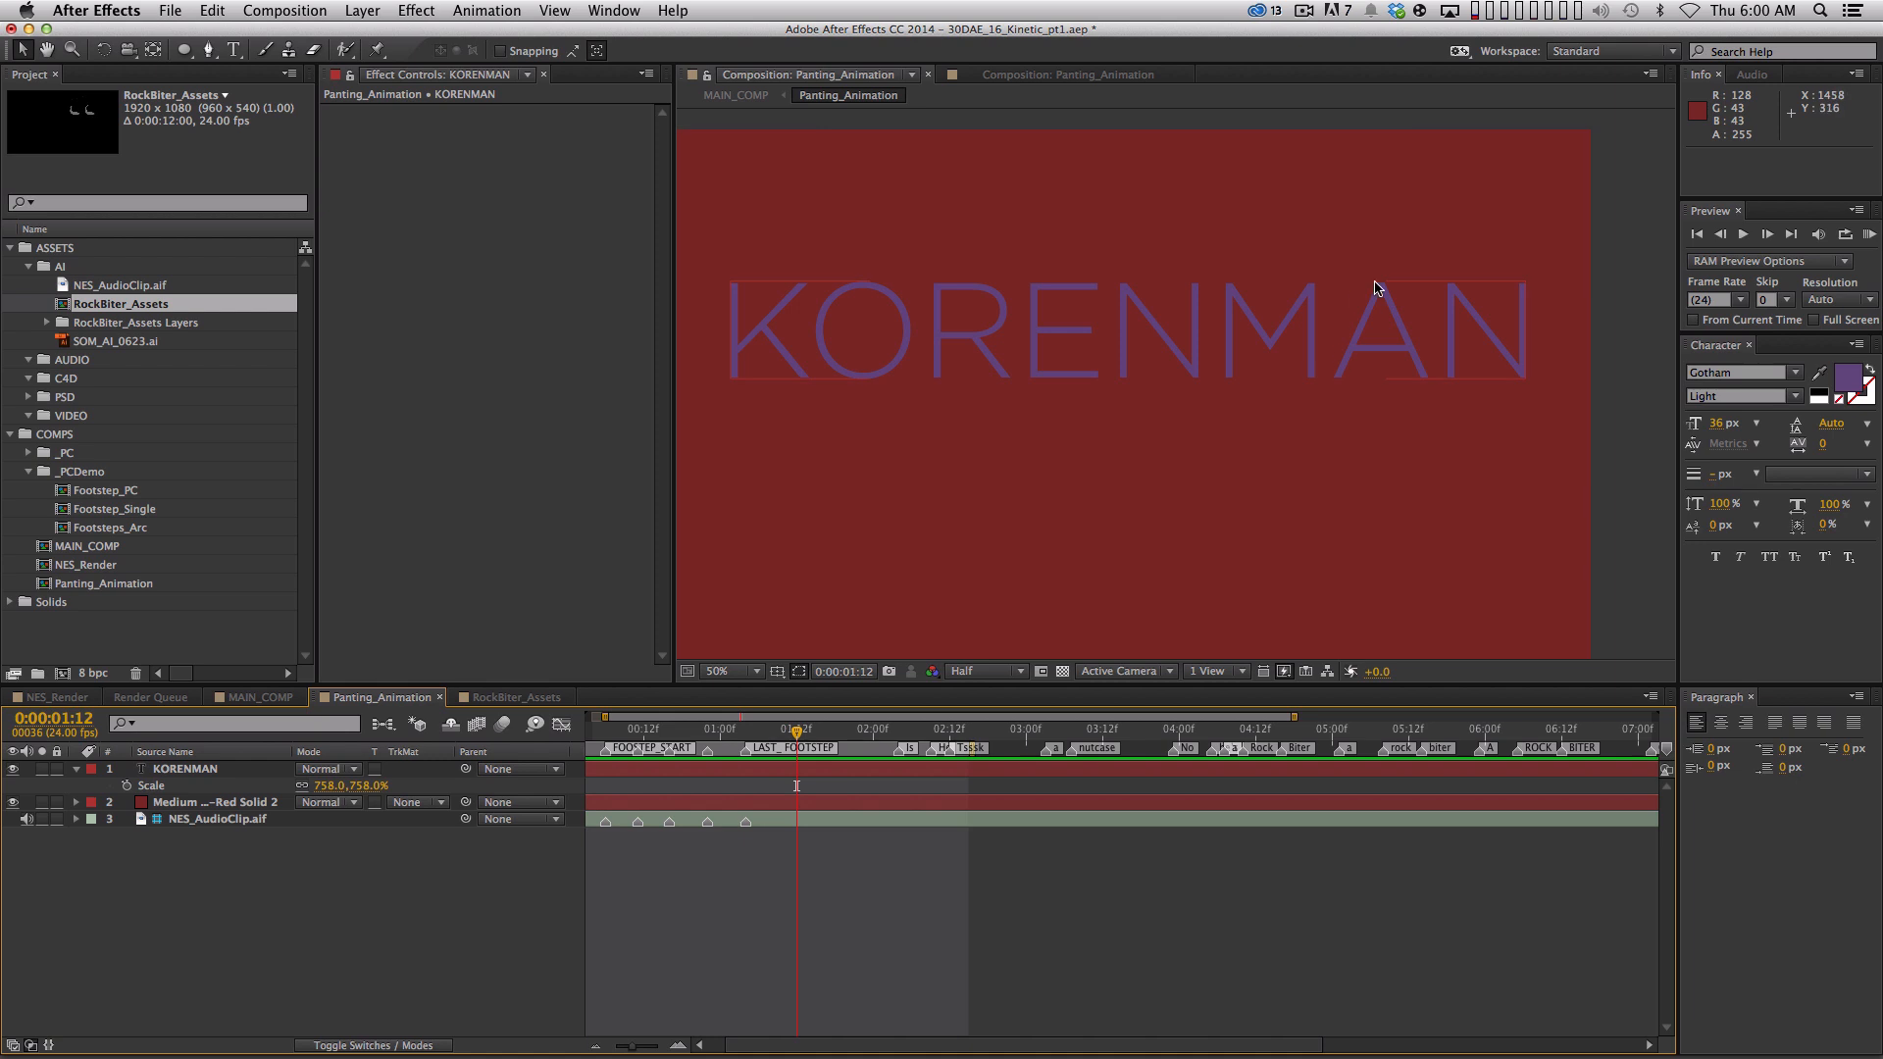
Try adjusting the kerning between several letter pairs of the capitalized sample word
{"action": "double_click", "coordinate": [959, 355]}
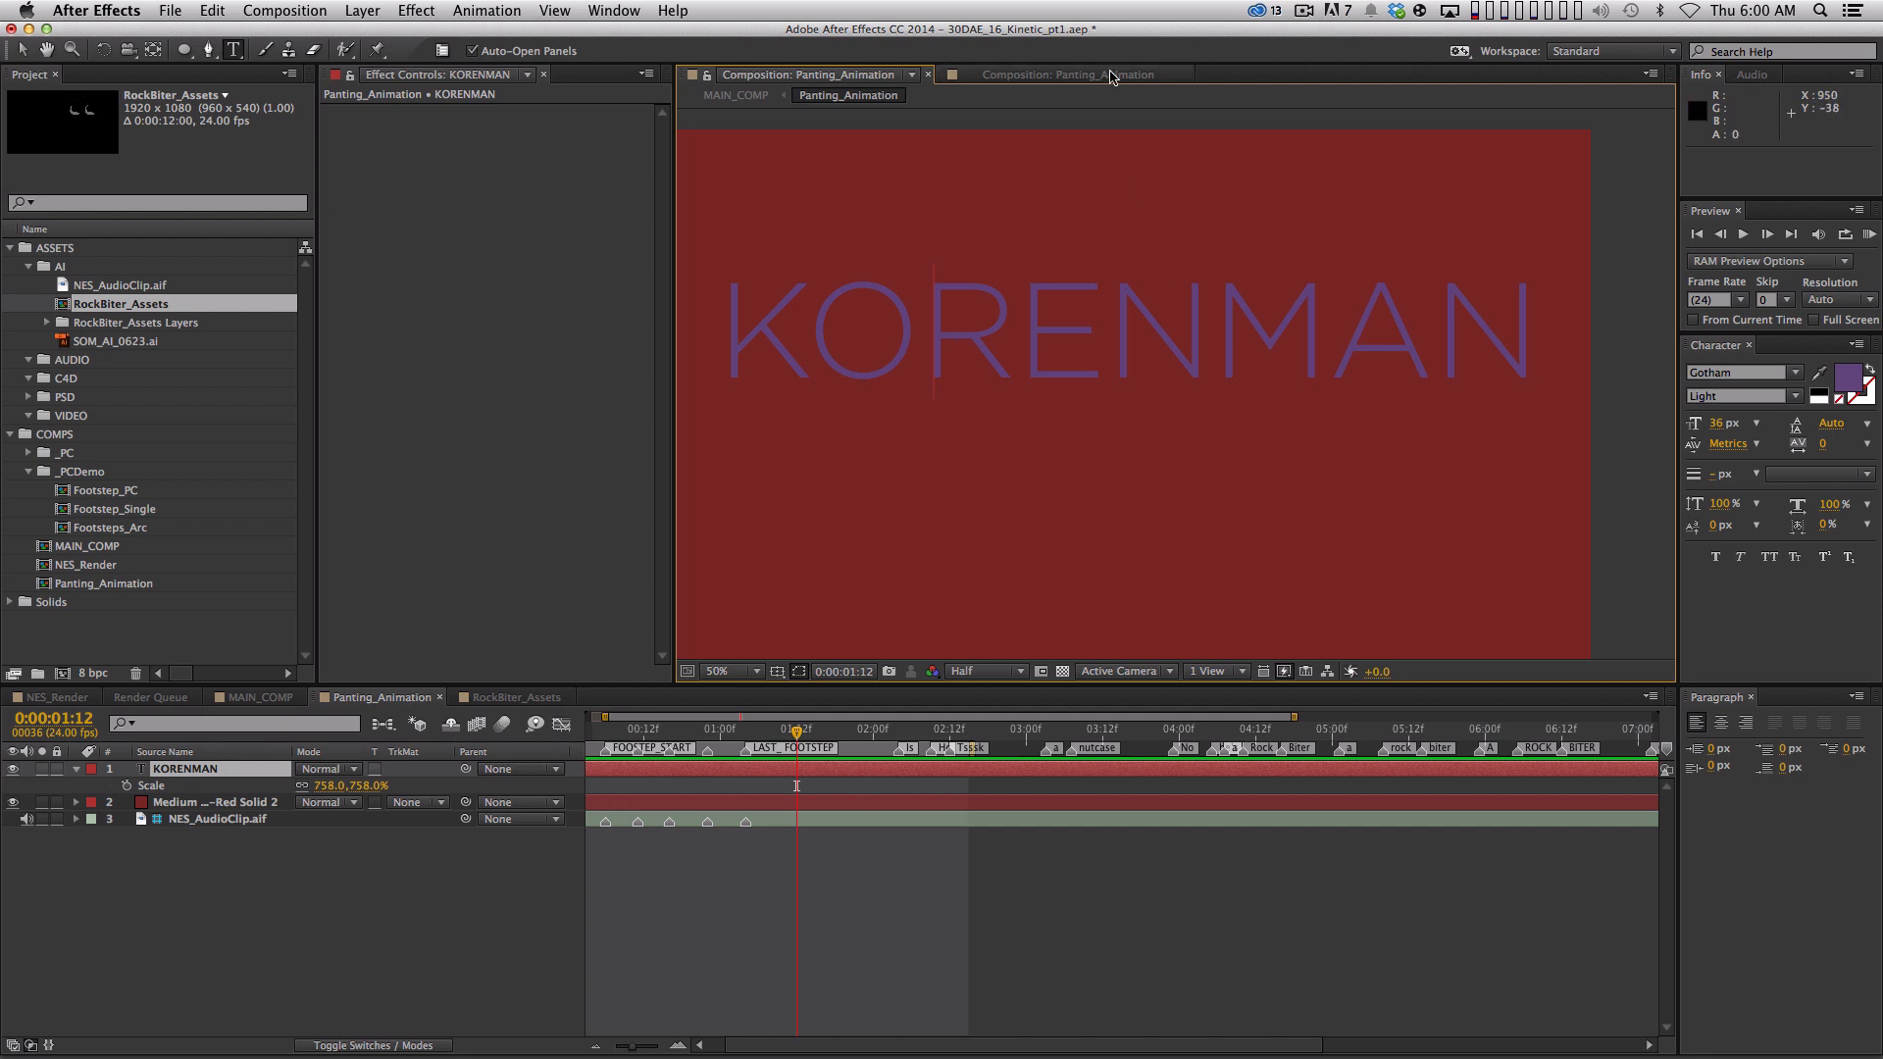
{"action": "key", "text": "Left"}
{"action": "key", "text": "Left"}
{"action": "key", "text": "alt"}
{"action": "key", "text": "alt+Right"}
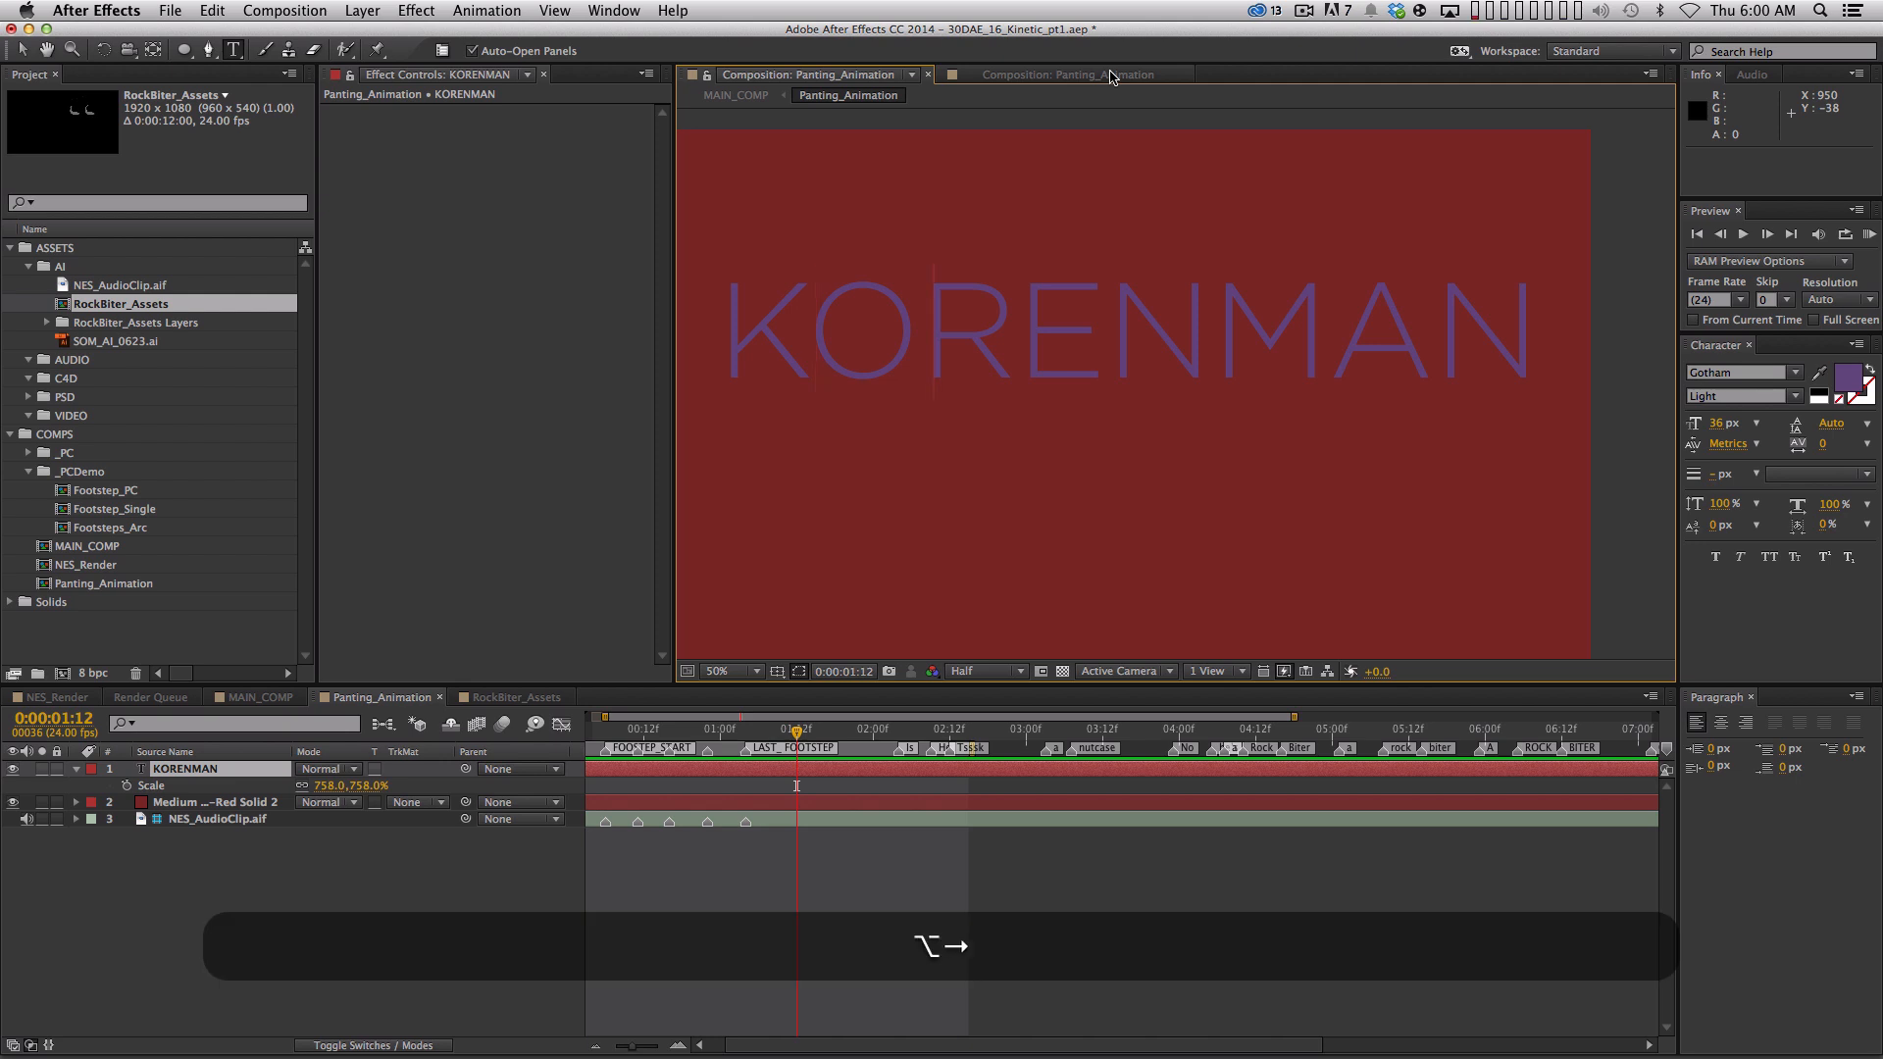
{"action": "key", "text": "alt+Left"}
{"action": "key", "text": "alt+Left"}
{"action": "key", "text": "Right"}
{"action": "key", "text": "Left"}
{"action": "key", "text": "alt+Right"}
{"action": "key", "text": "alt+Right"}
{"action": "key", "text": "Right"}
{"action": "key", "text": "Right"}
{"action": "key", "text": "Right"}
{"action": "key", "text": "Left"}
{"action": "key", "text": "alt+Left"}
{"action": "key", "text": "alt+Left"}
{"action": "key", "text": "Left"}
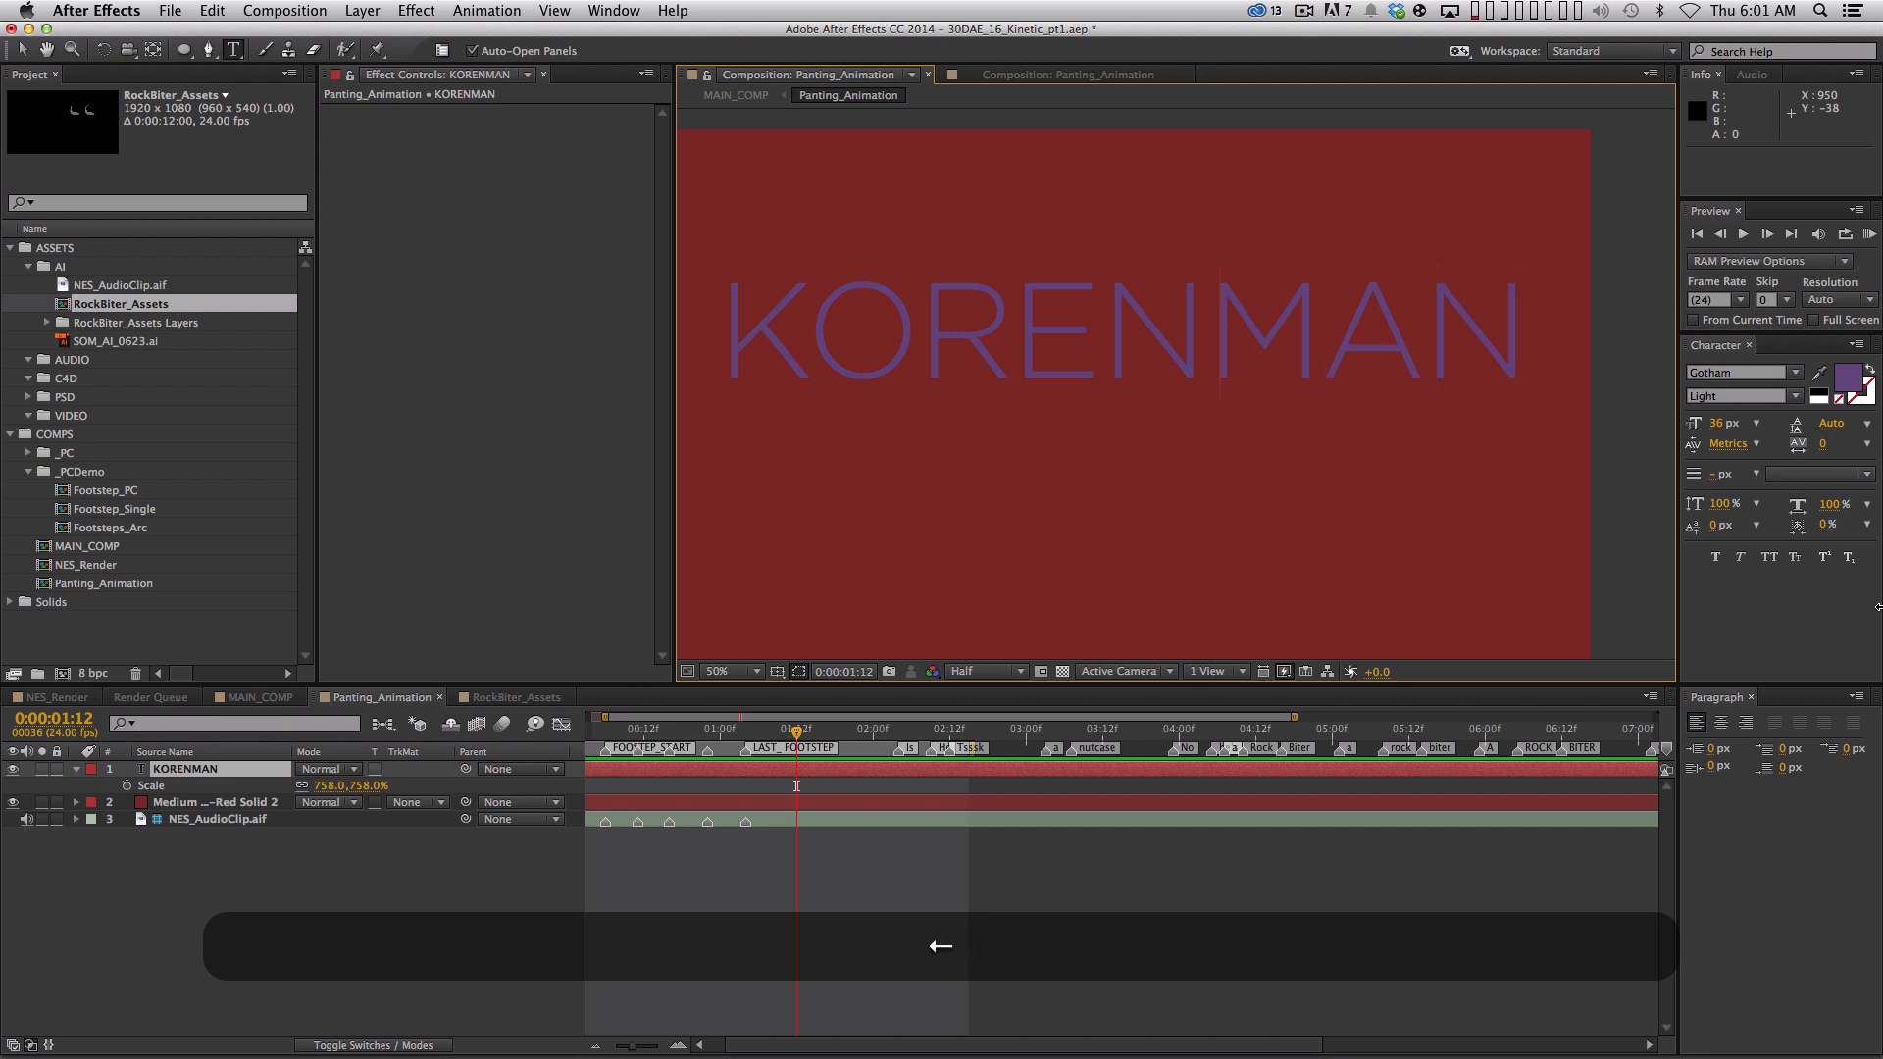
{"action": "key", "text": "alt+Left"}
{"action": "key", "text": "Left"}
{"action": "key", "text": "Left"}
{"action": "key", "text": "Left"}
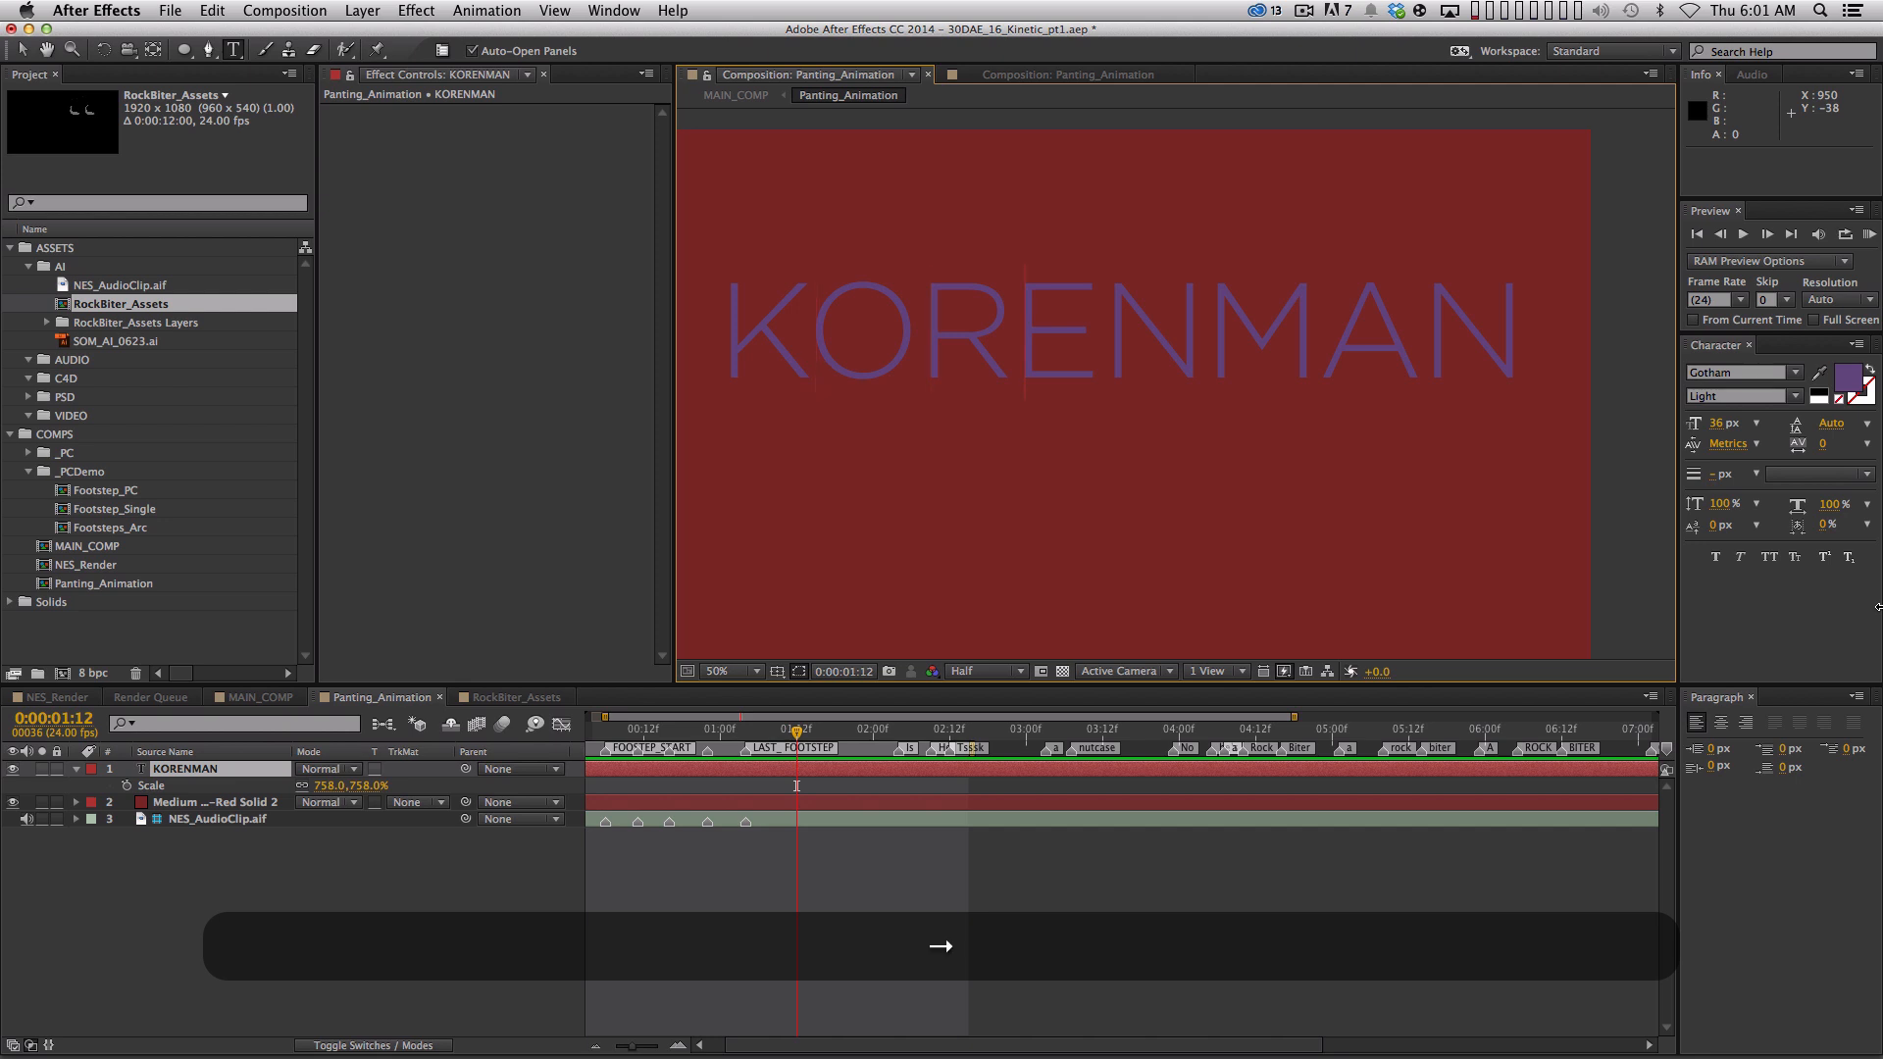
{"action": "key", "text": "Escape"}
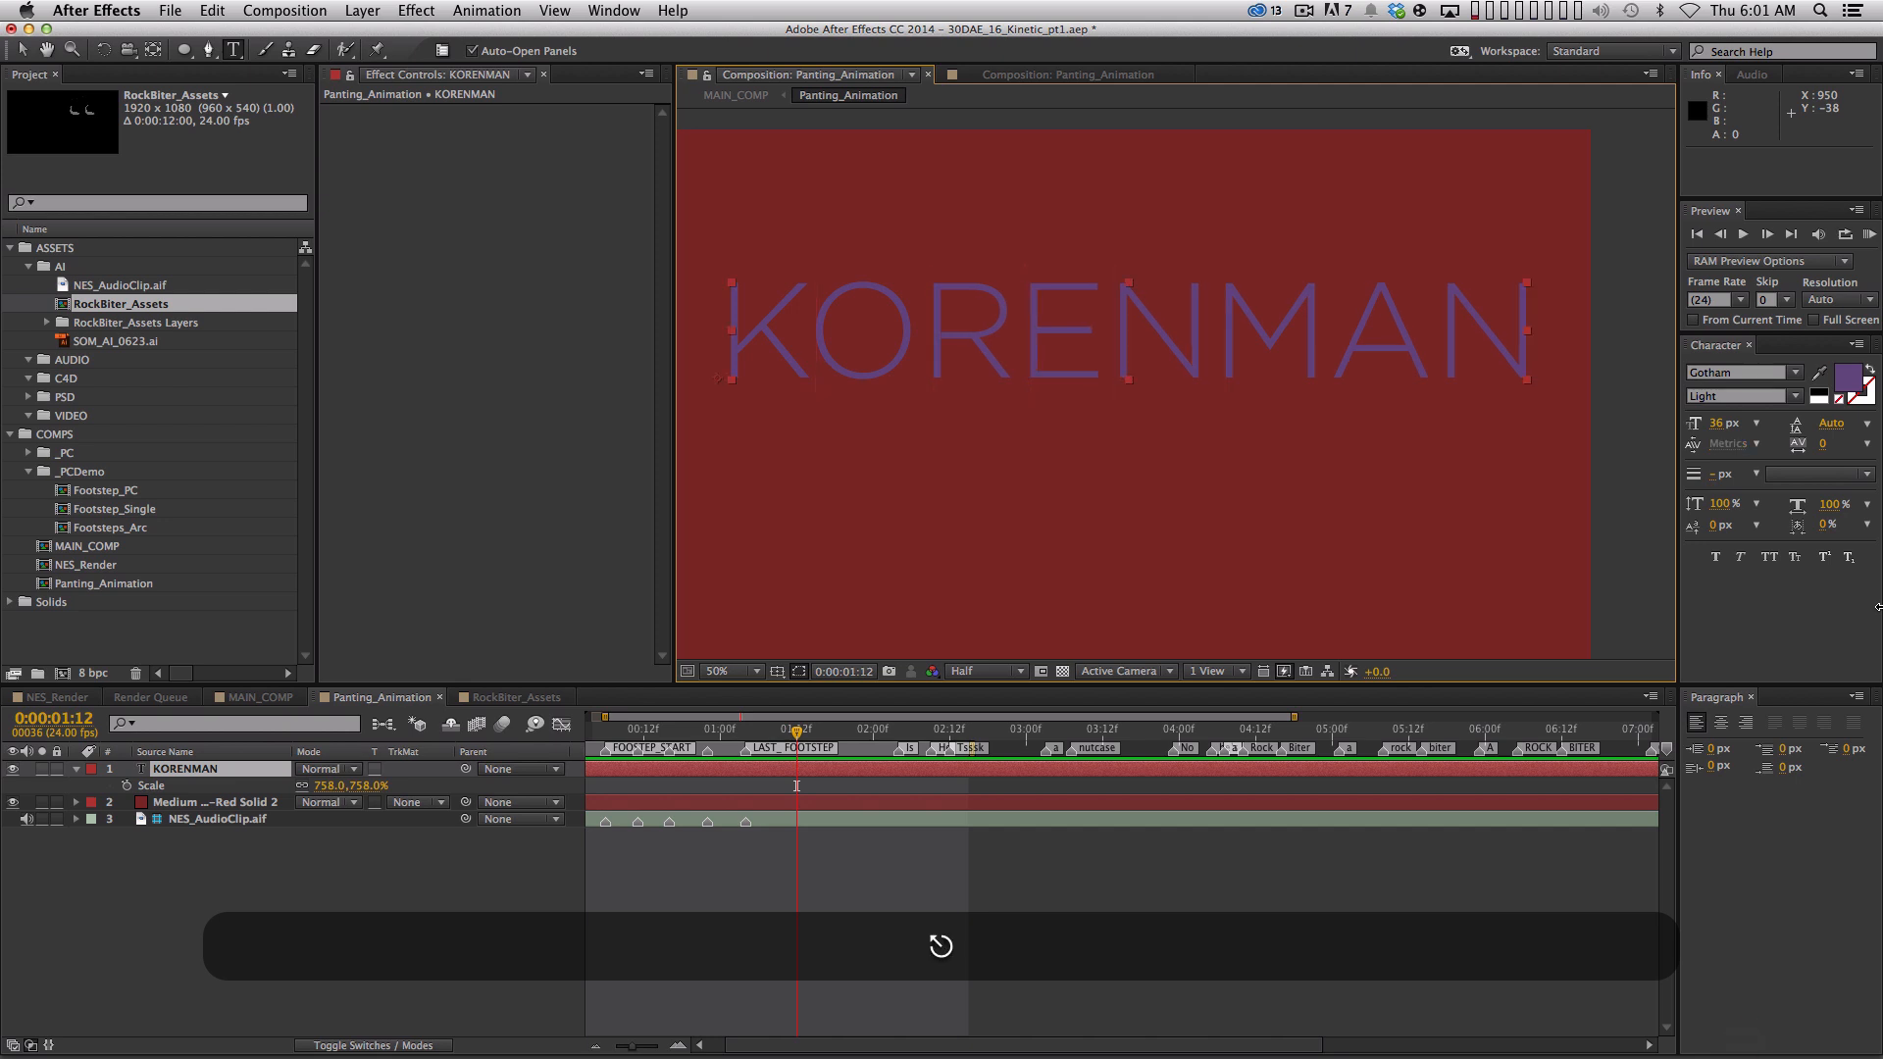
Kern the sample word letter by letter to even out its spacing, and commit the text edit
{"action": "left_click", "coordinate": [938, 326]}
{"action": "key", "text": "alt+Left"}
{"action": "key", "text": "alt+Left"}
{"action": "key", "text": "alt+Right"}
{"action": "key", "text": "Right"}
{"action": "key", "text": "Right"}
{"action": "key", "text": "Right"}
{"action": "key", "text": "alt+Left"}
{"action": "key", "text": "Right"}
{"action": "key", "text": "alt+Left"}
{"action": "key", "text": "Left"}
{"action": "key", "text": "Left"}
{"action": "key", "text": "Left"}
{"action": "key", "text": "alt+Left"}
{"action": "key", "text": "alt+Right"}
{"action": "key", "text": "Right"}
{"action": "key", "text": "Right"}
{"action": "key", "text": "Right"}
{"action": "key", "text": "Right"}
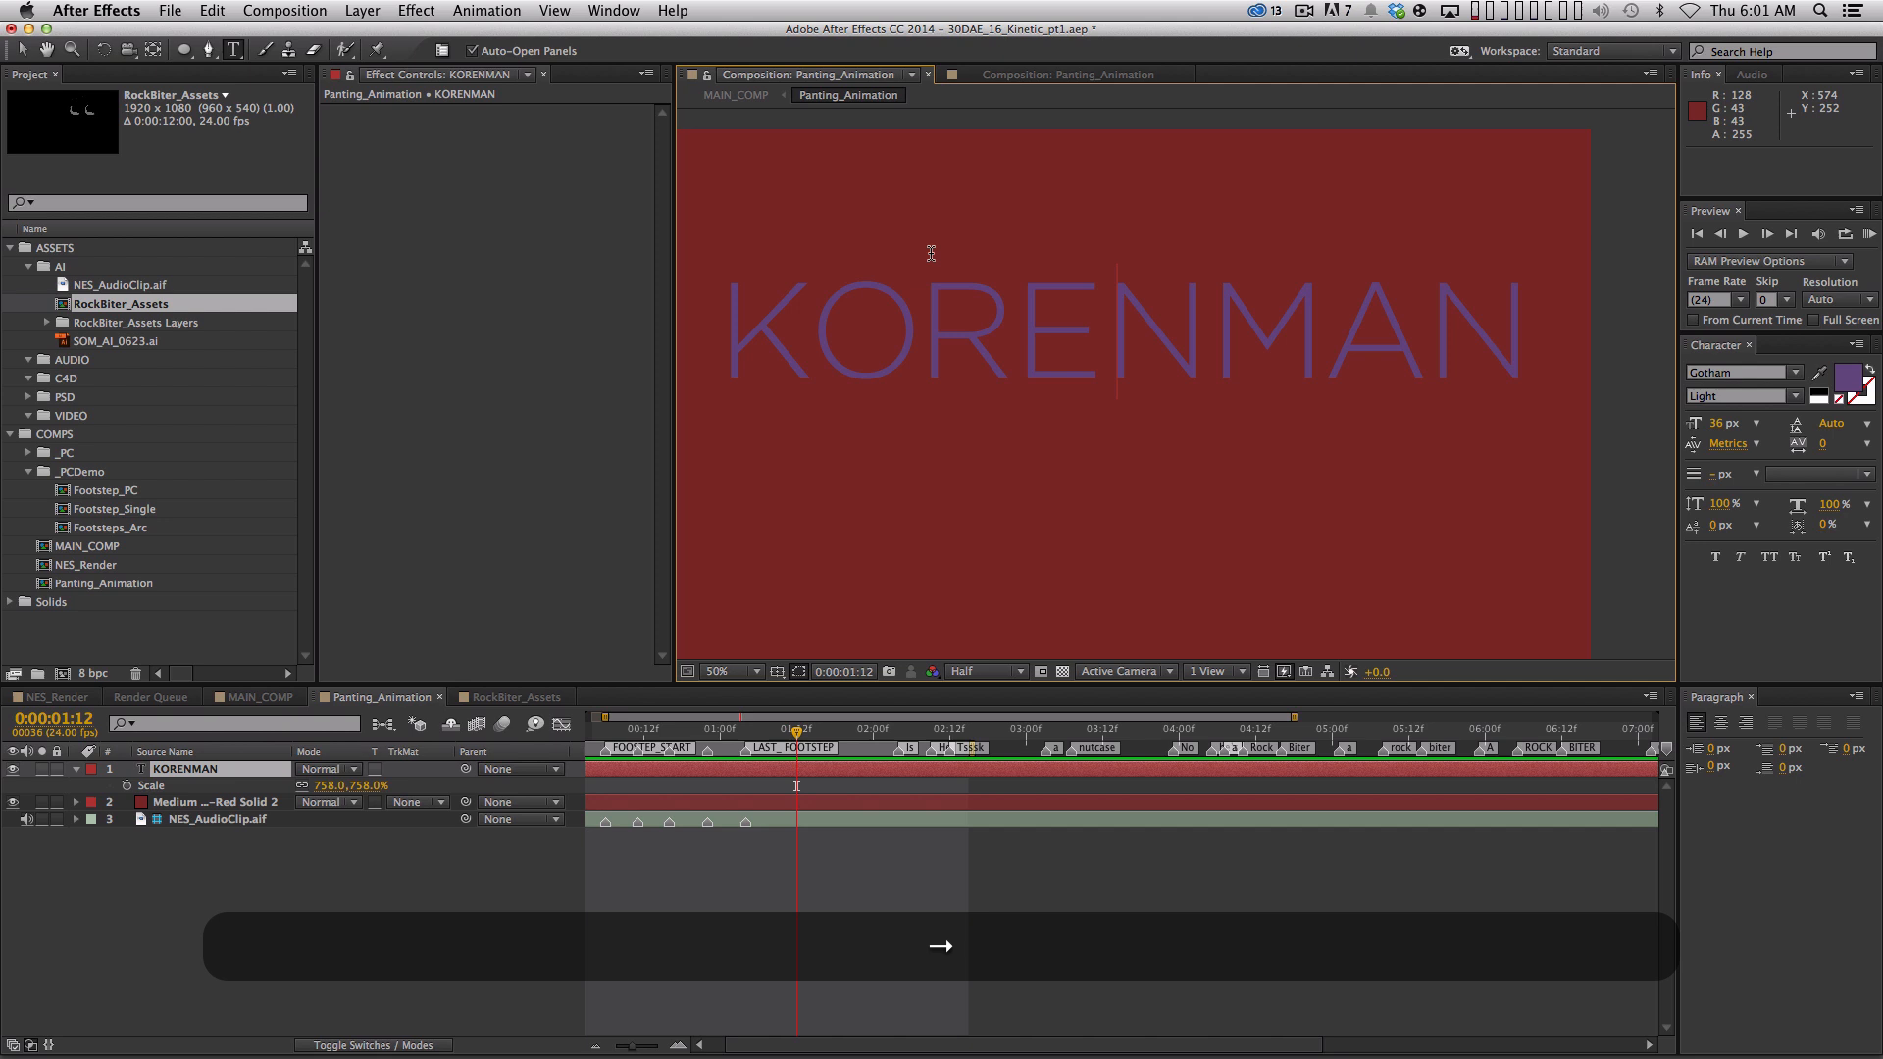
{"action": "key", "text": "Right"}
{"action": "key", "text": "alt+Left"}
{"action": "key", "text": "Left"}
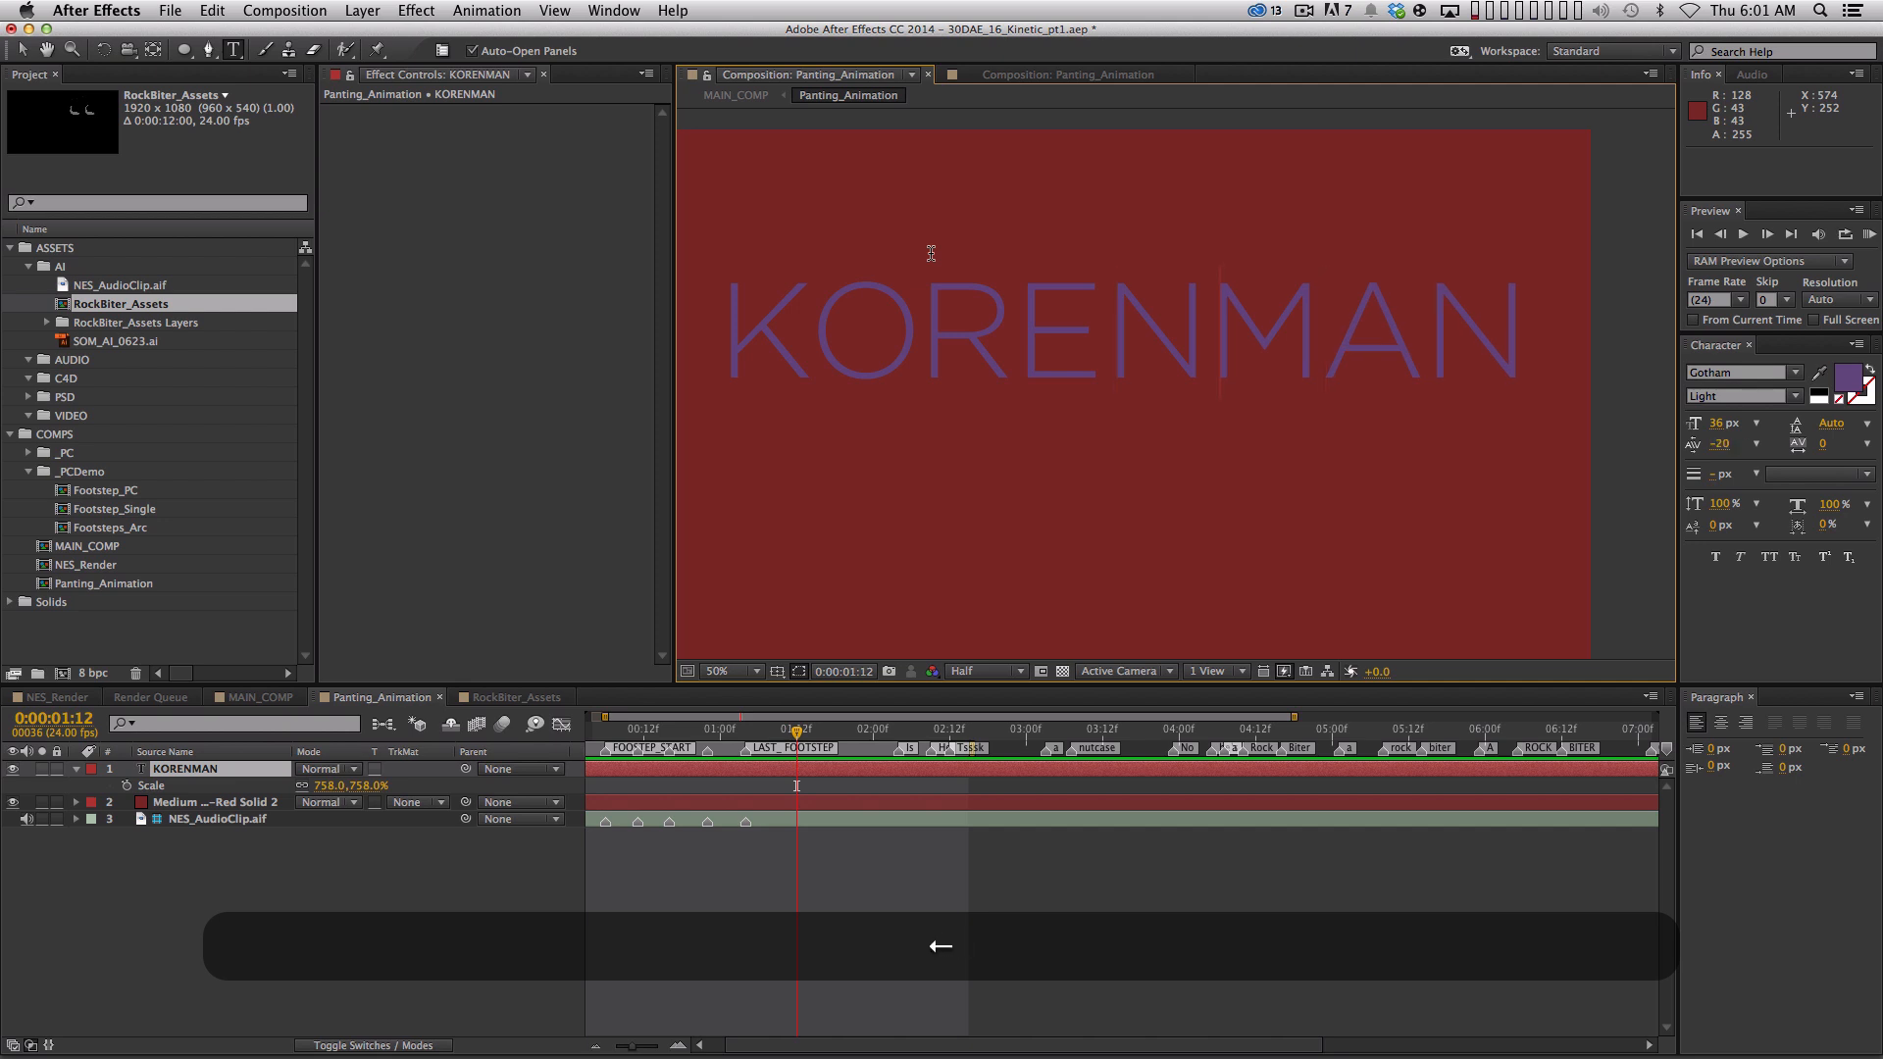
{"action": "key", "text": "Right"}
{"action": "key", "text": "Right"}
{"action": "key", "text": "KP_Enter"}
Compare the sample word before and after kerning by undoing and redoing the text change
{"action": "key", "text": "super+s"}
{"action": "key", "text": "super+z"}
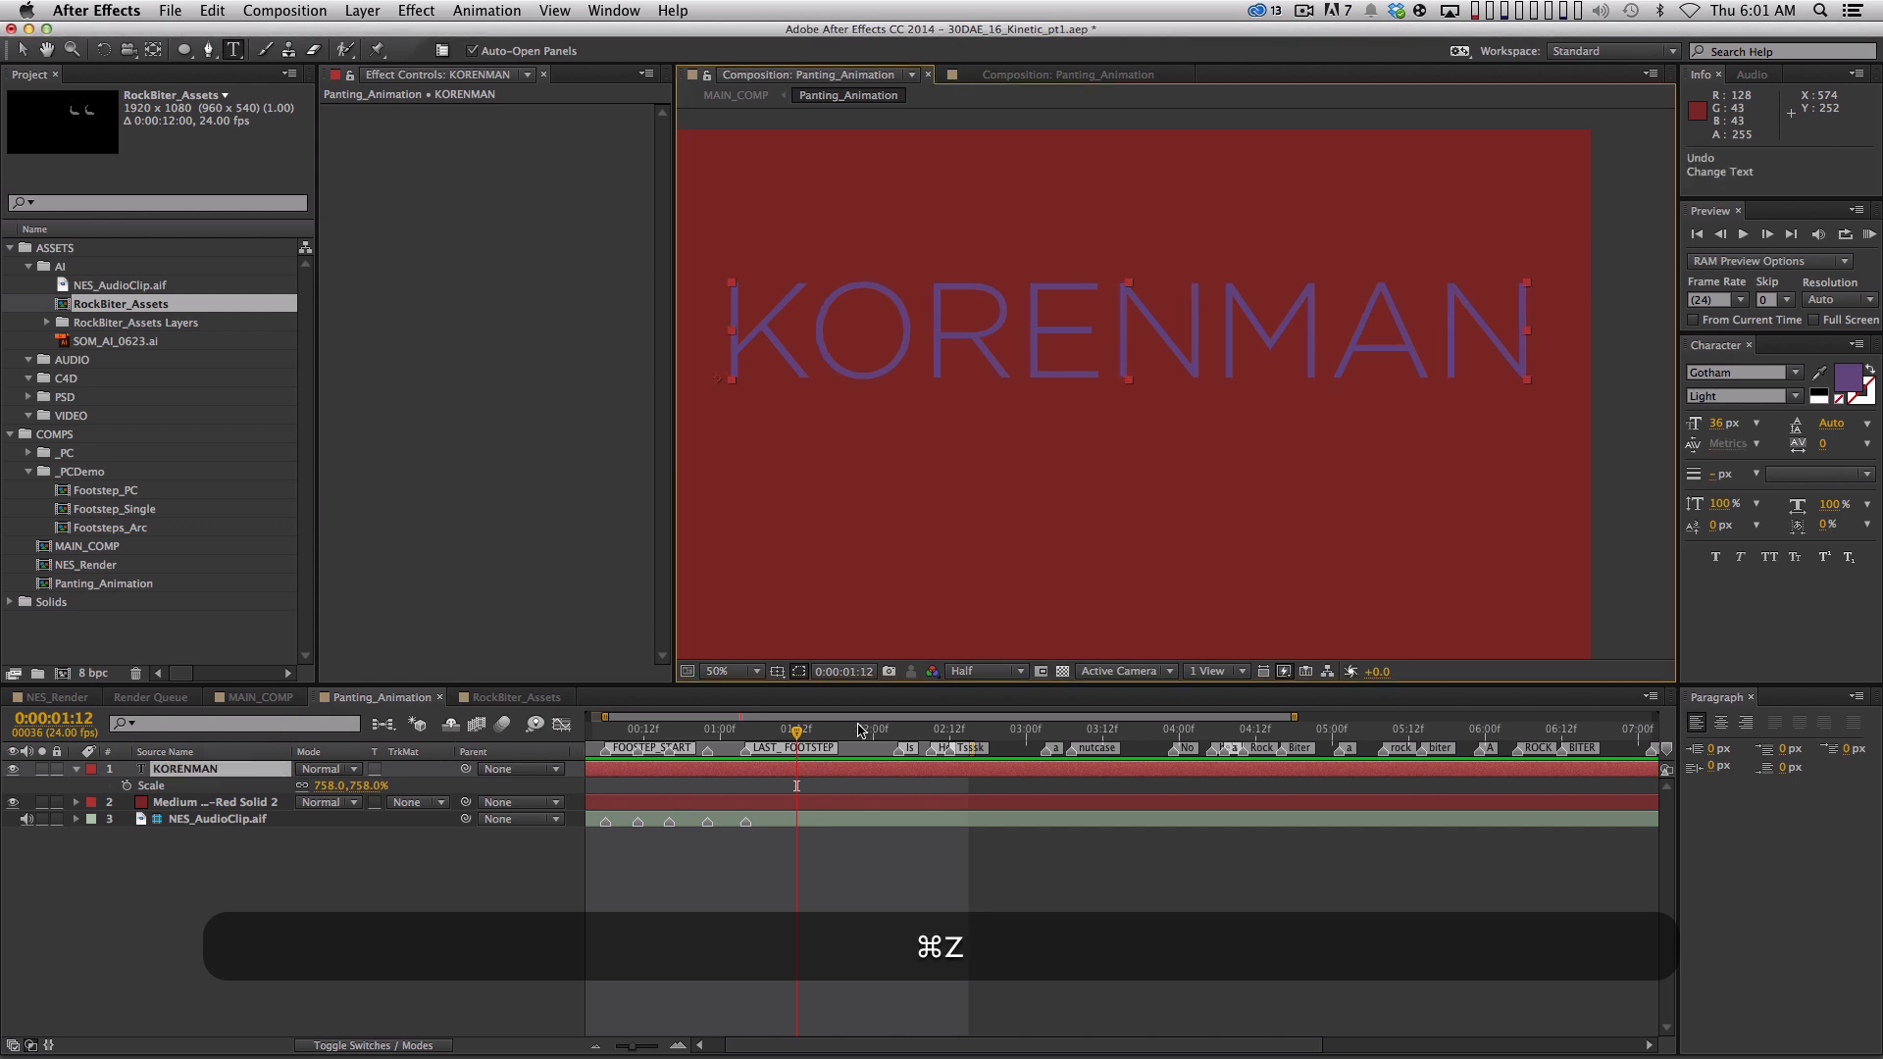
{"action": "key", "text": "shift+super+z"}
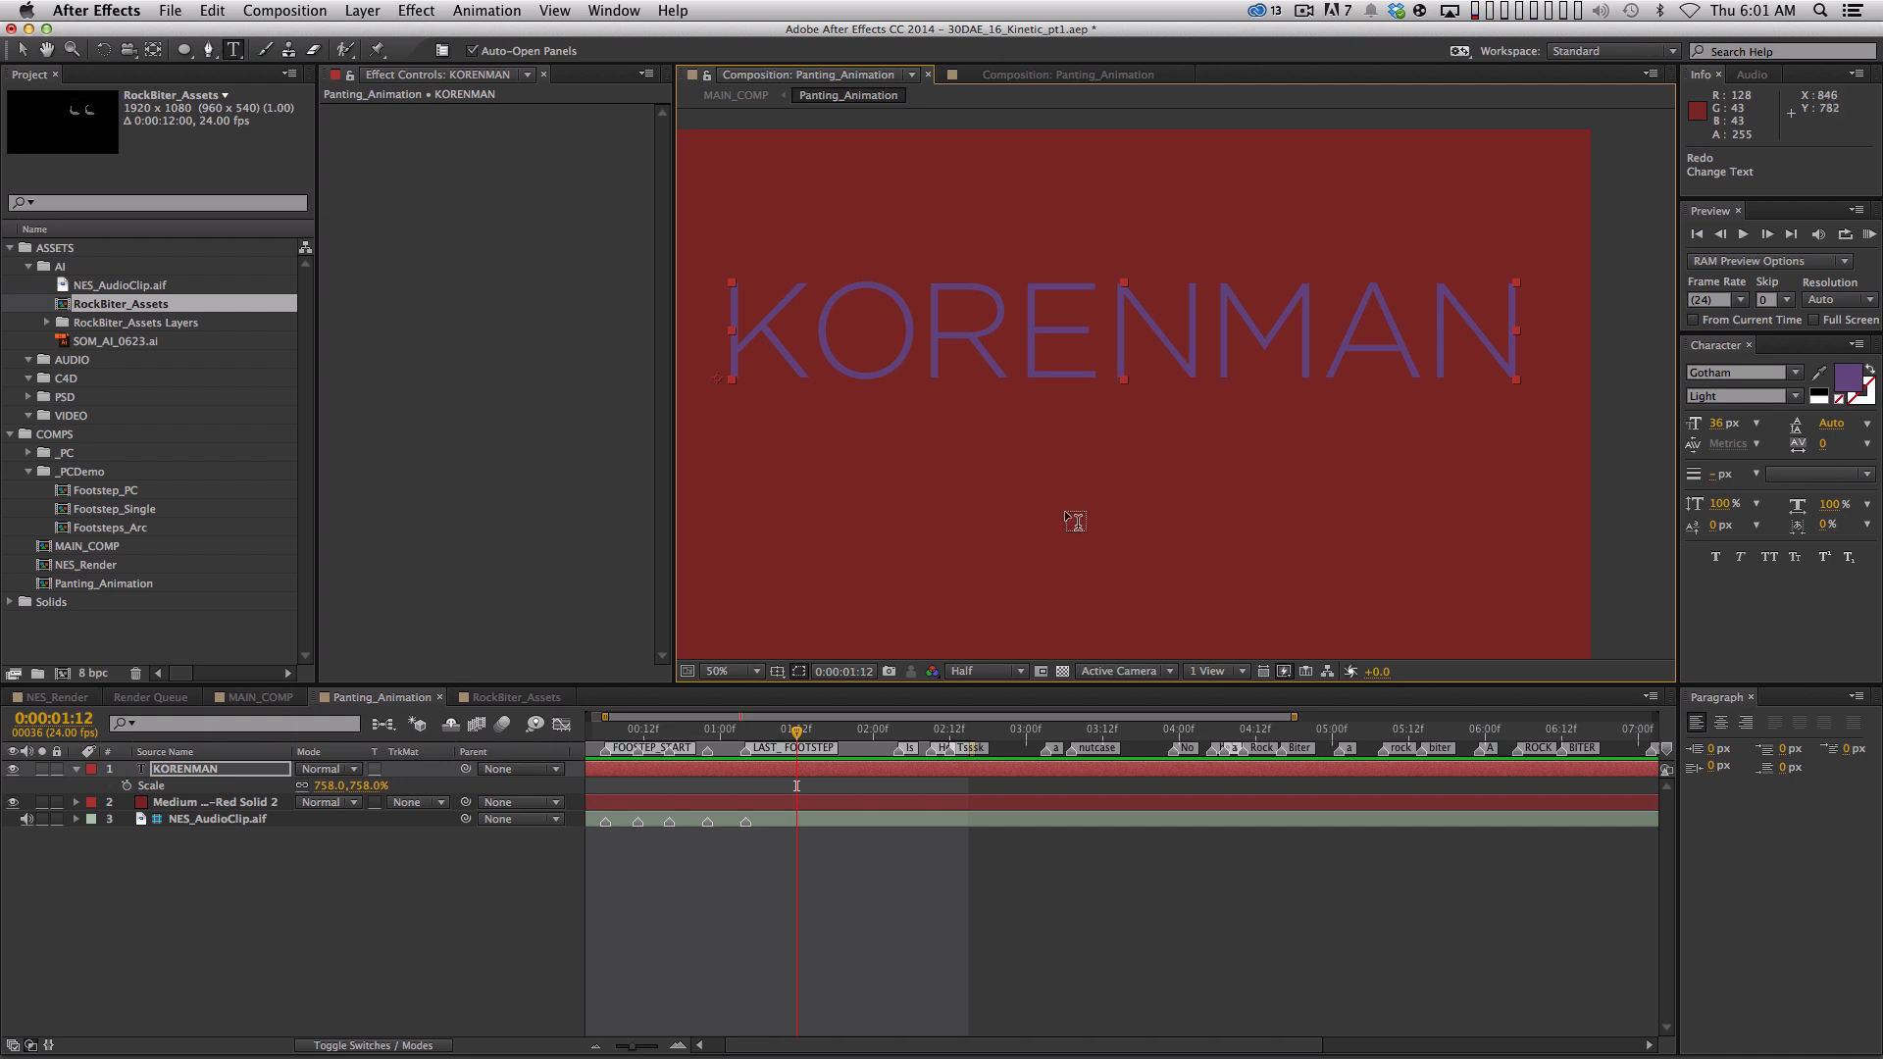
Replace the sample word with "(pant)" and set its font to Duality
{"action": "key", "text": "v"}
{"action": "left_click_drag", "start_coordinate": [1132, 312], "coordinate": [1132, 368]}
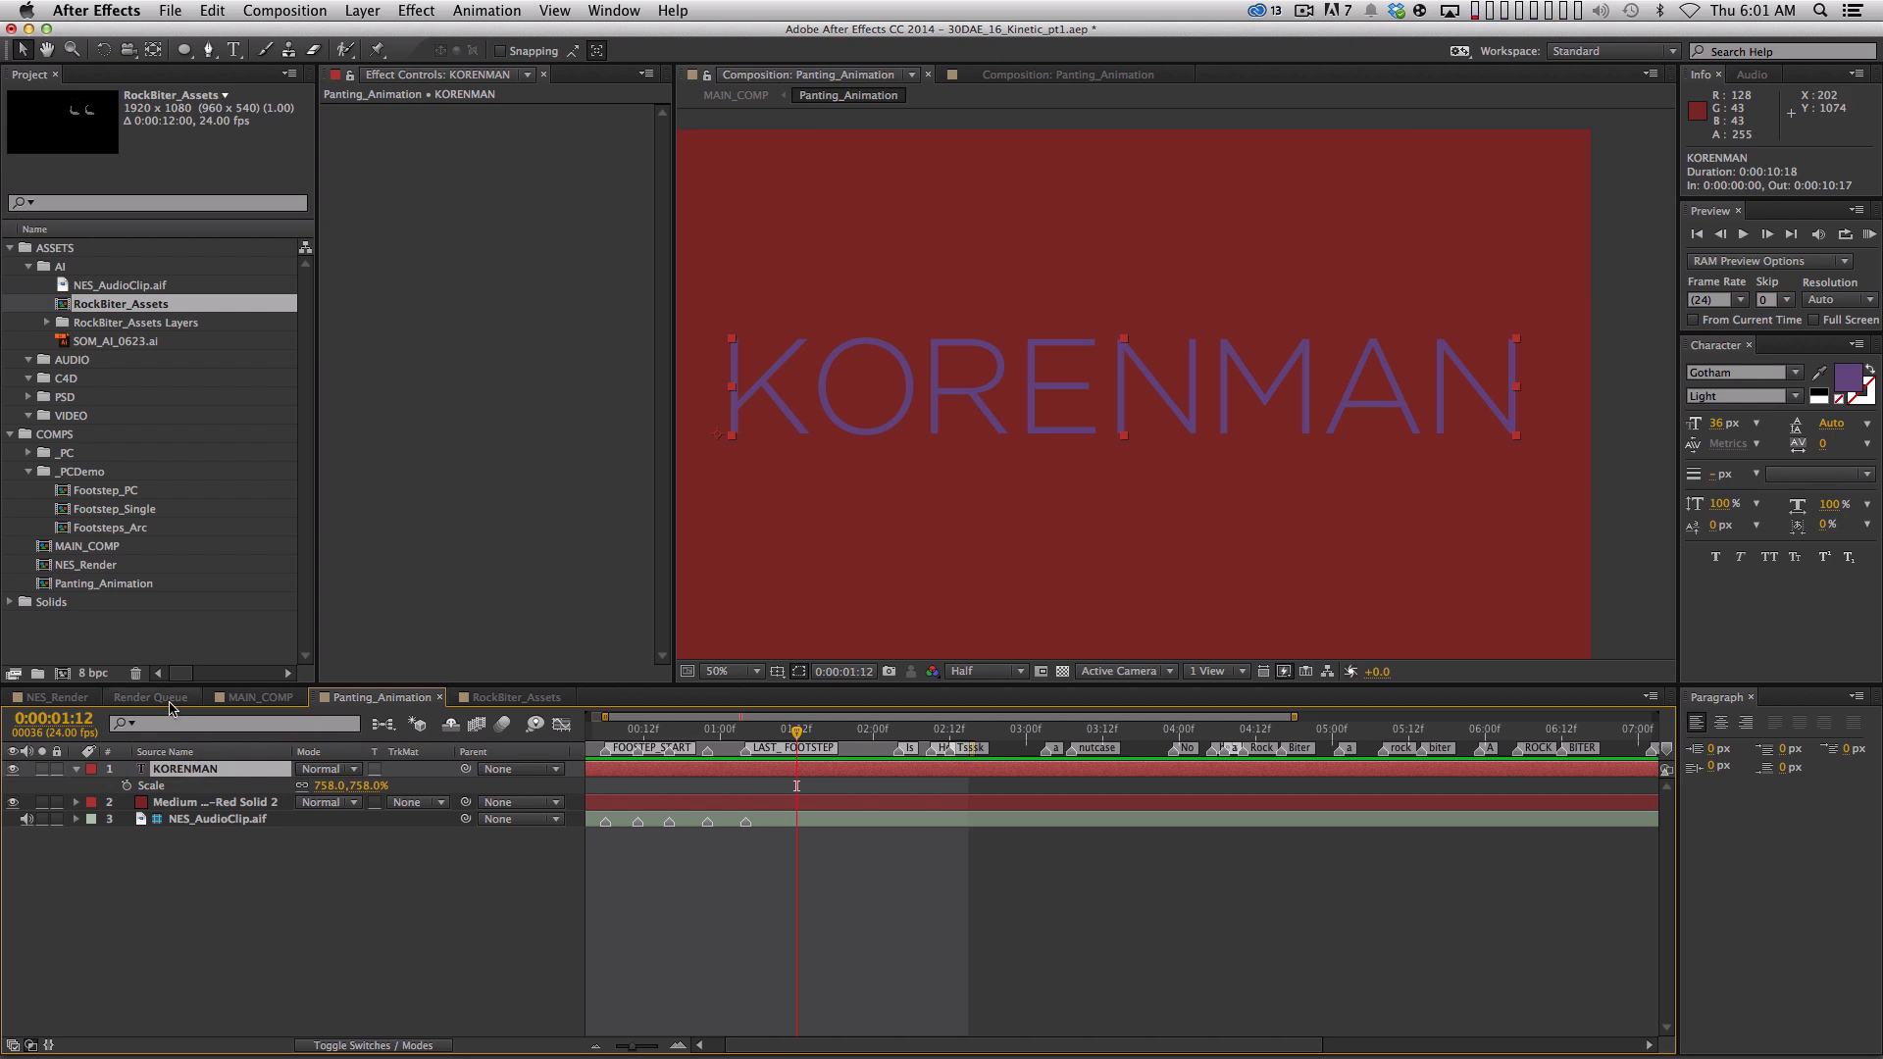
{"action": "double_click", "coordinate": [195, 769]}
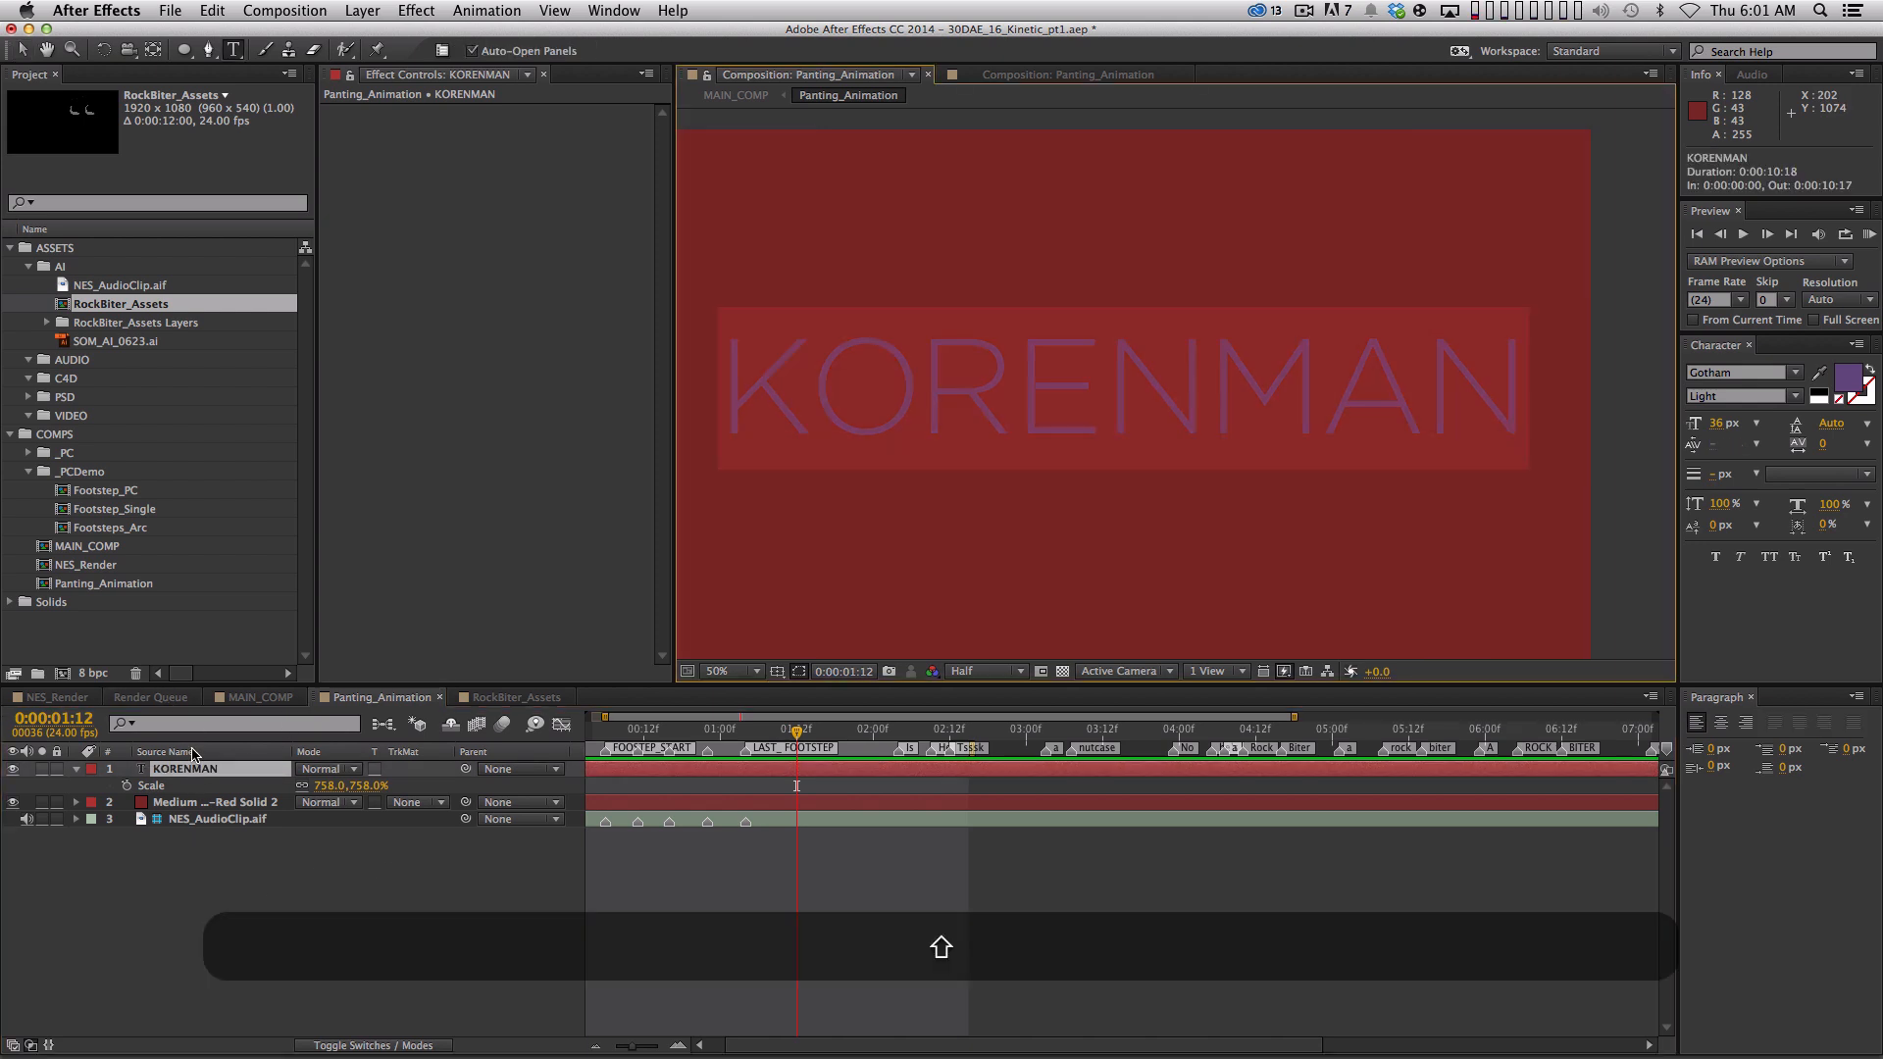
{"action": "type", "text": "(pant)"}
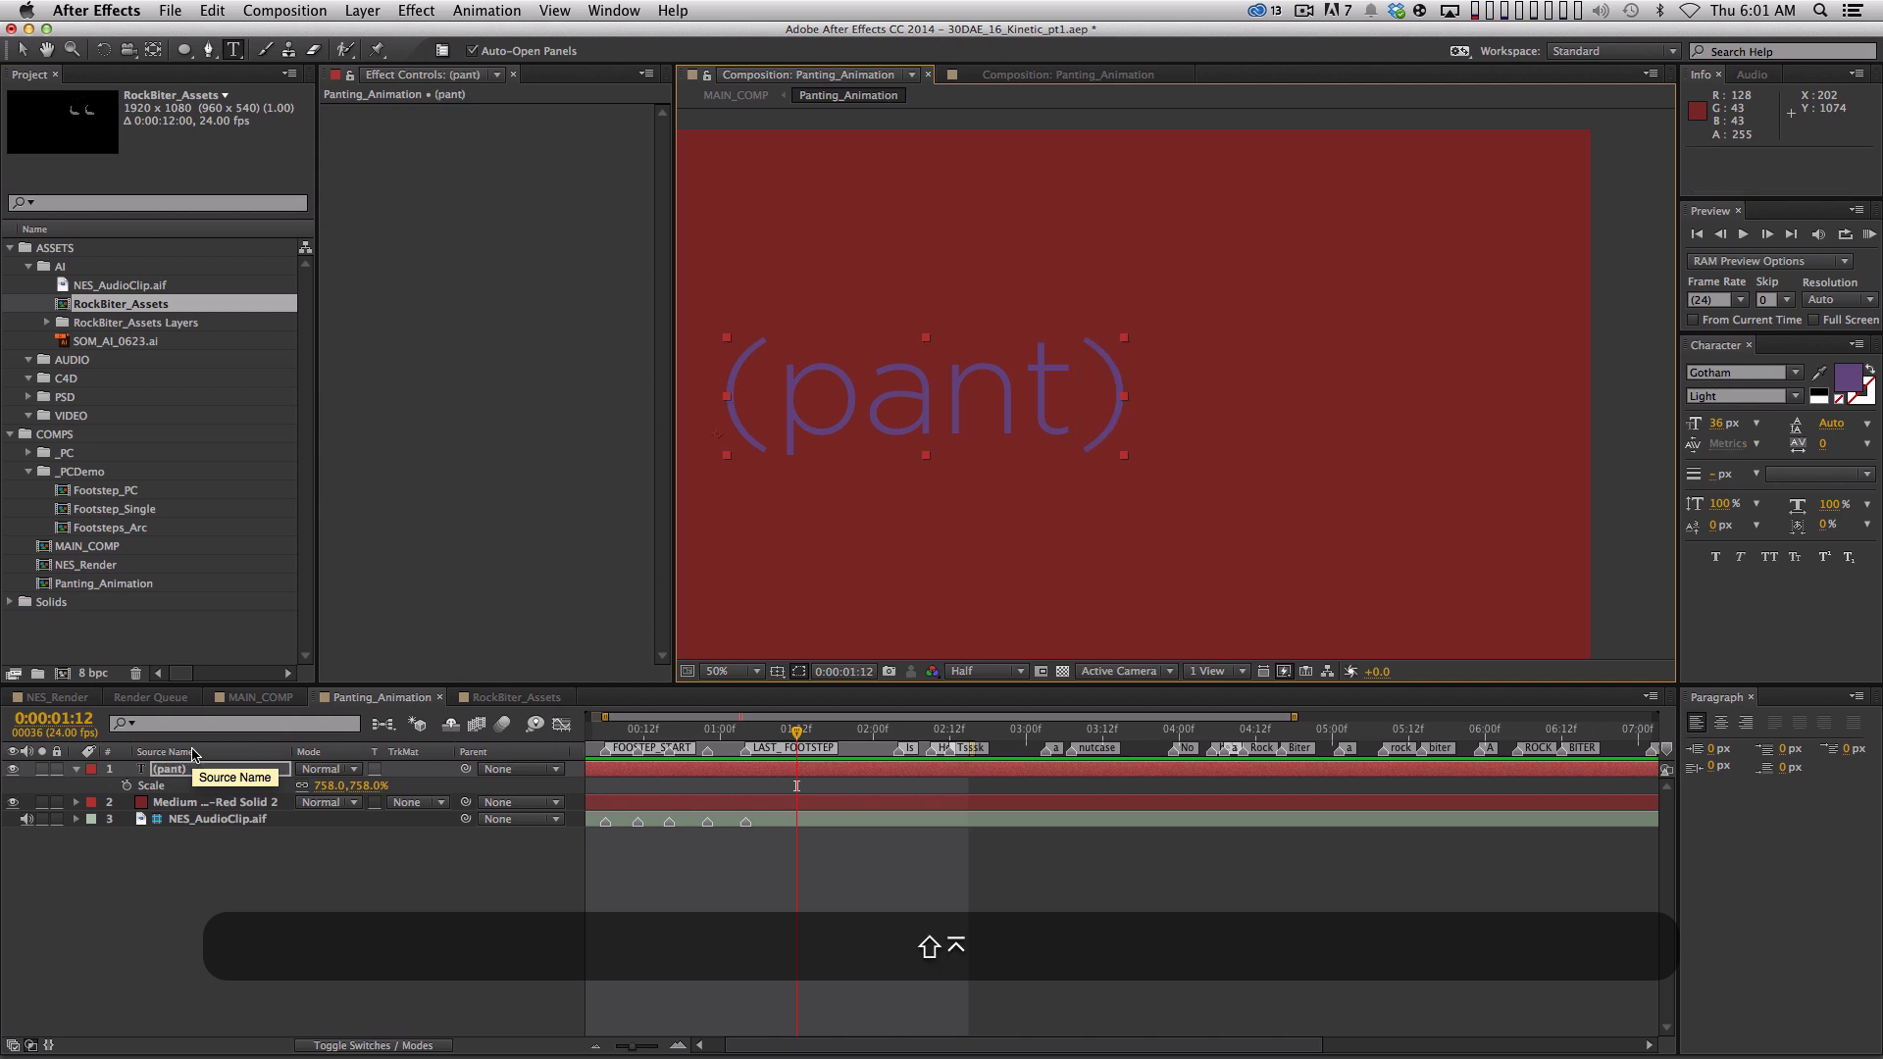
{"action": "key", "text": "KP_Enter"}
{"action": "type", "text": "du"}
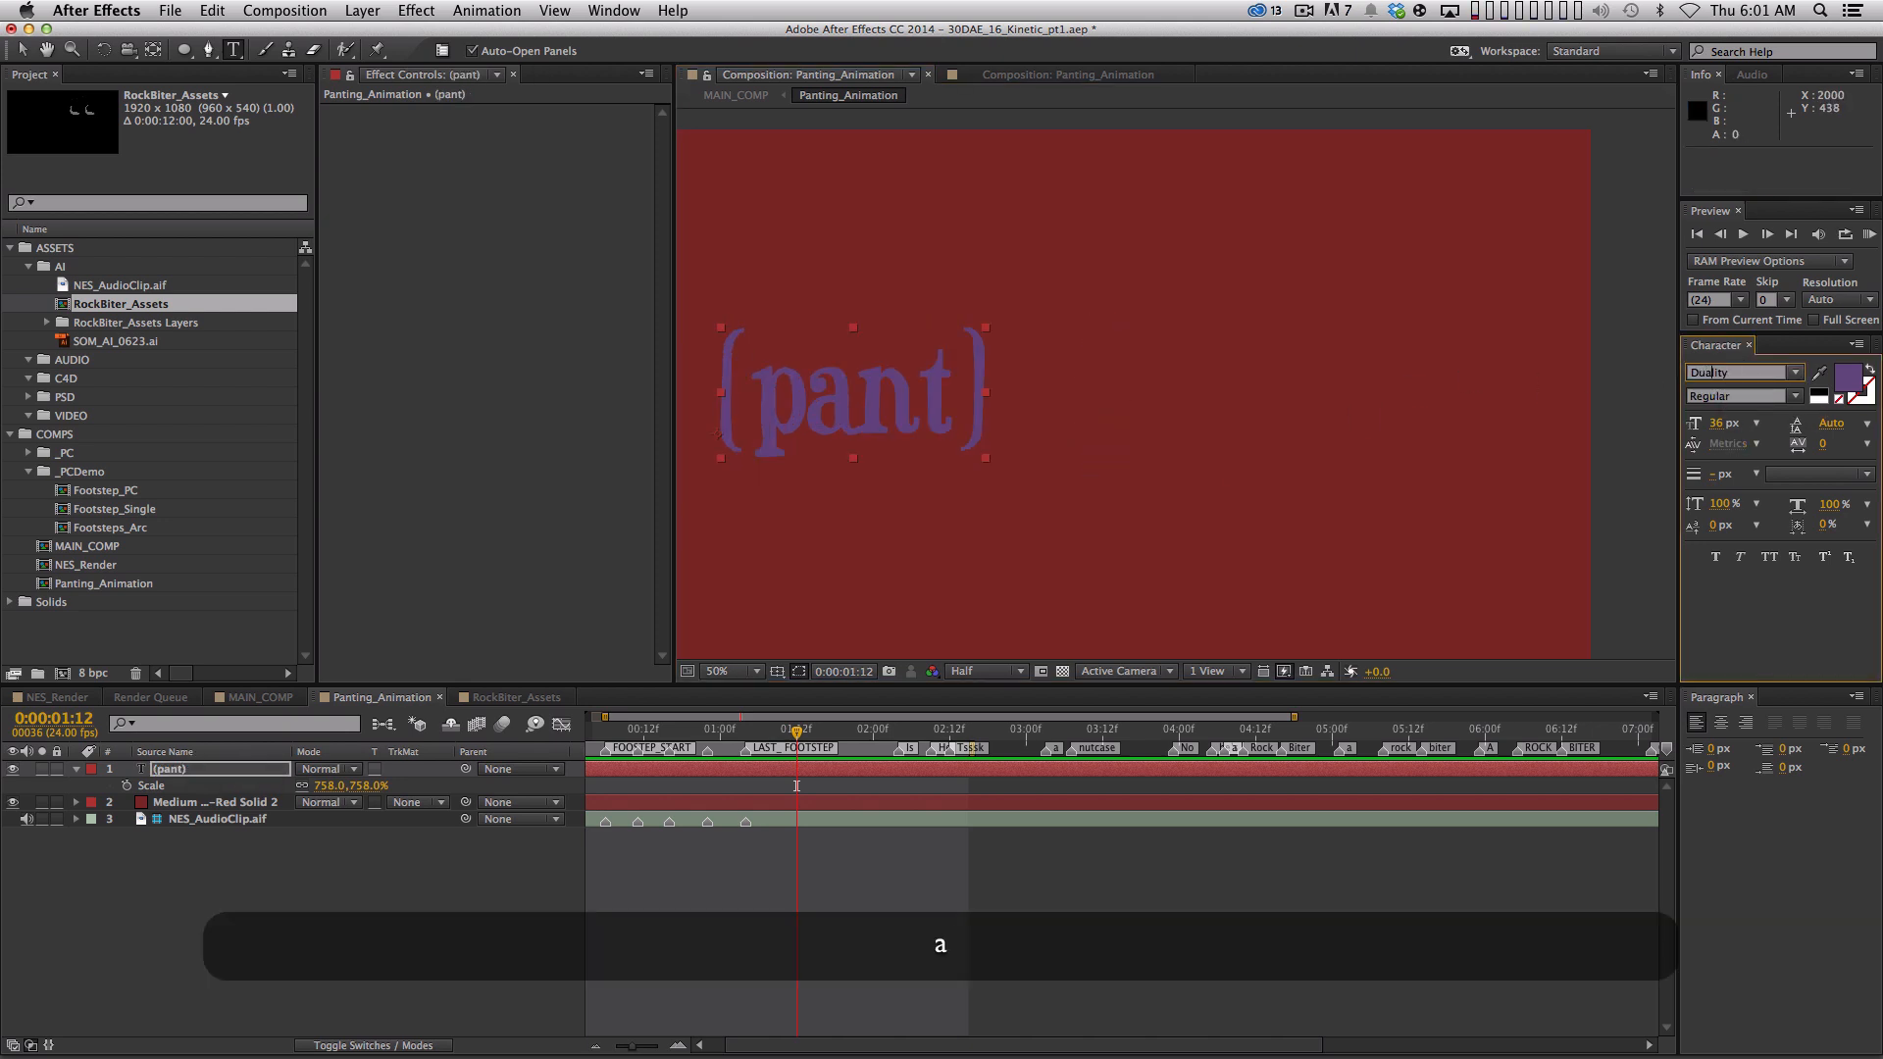
{"action": "key", "text": "Return"}
Move the "(pant)" text to position 540, 582 and place its anchor point at the center of the word
{"action": "key", "text": "v"}
{"action": "left_click_drag", "start_coordinate": [934, 400], "coordinate": [1070, 416]}
{"action": "key", "text": "space"}
{"action": "left_click_drag", "start_coordinate": [1018, 501], "coordinate": [1062, 495]}
{"action": "left_click_drag", "start_coordinate": [938, 439], "coordinate": [996, 405]}
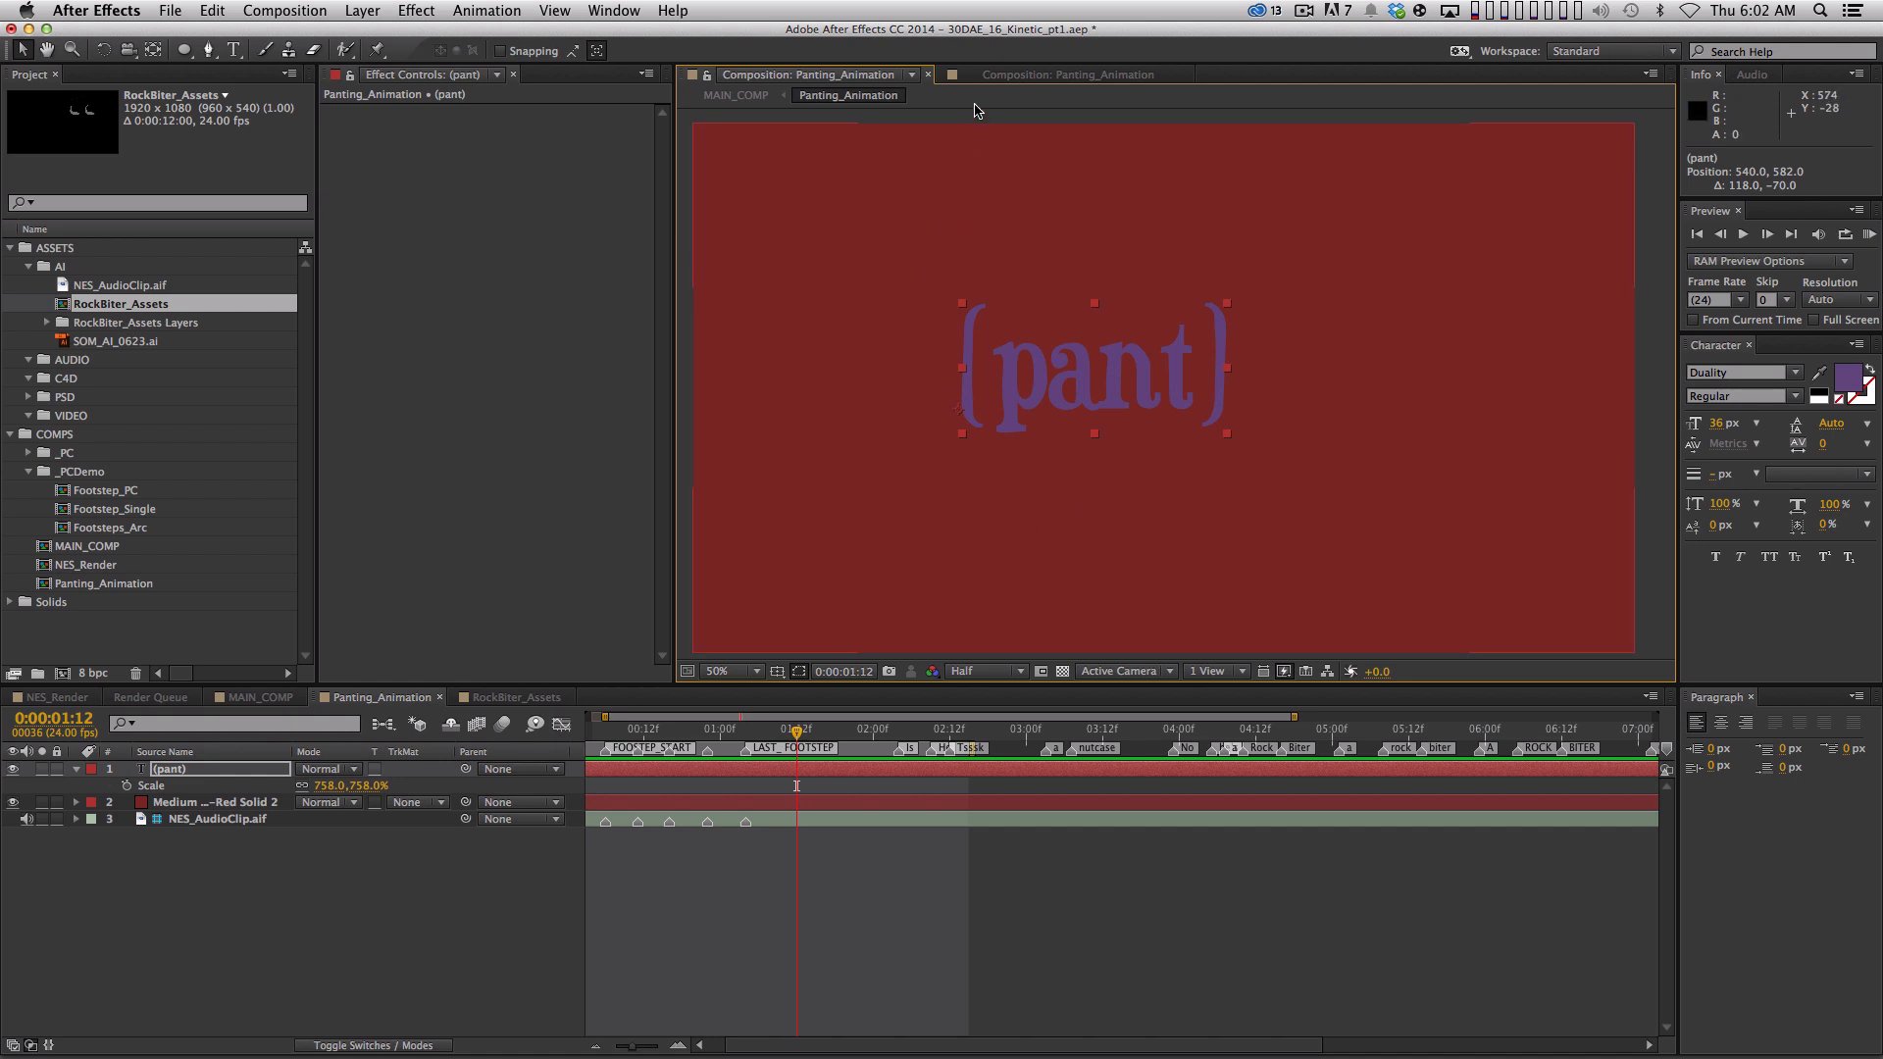
{"action": "key", "text": "y"}
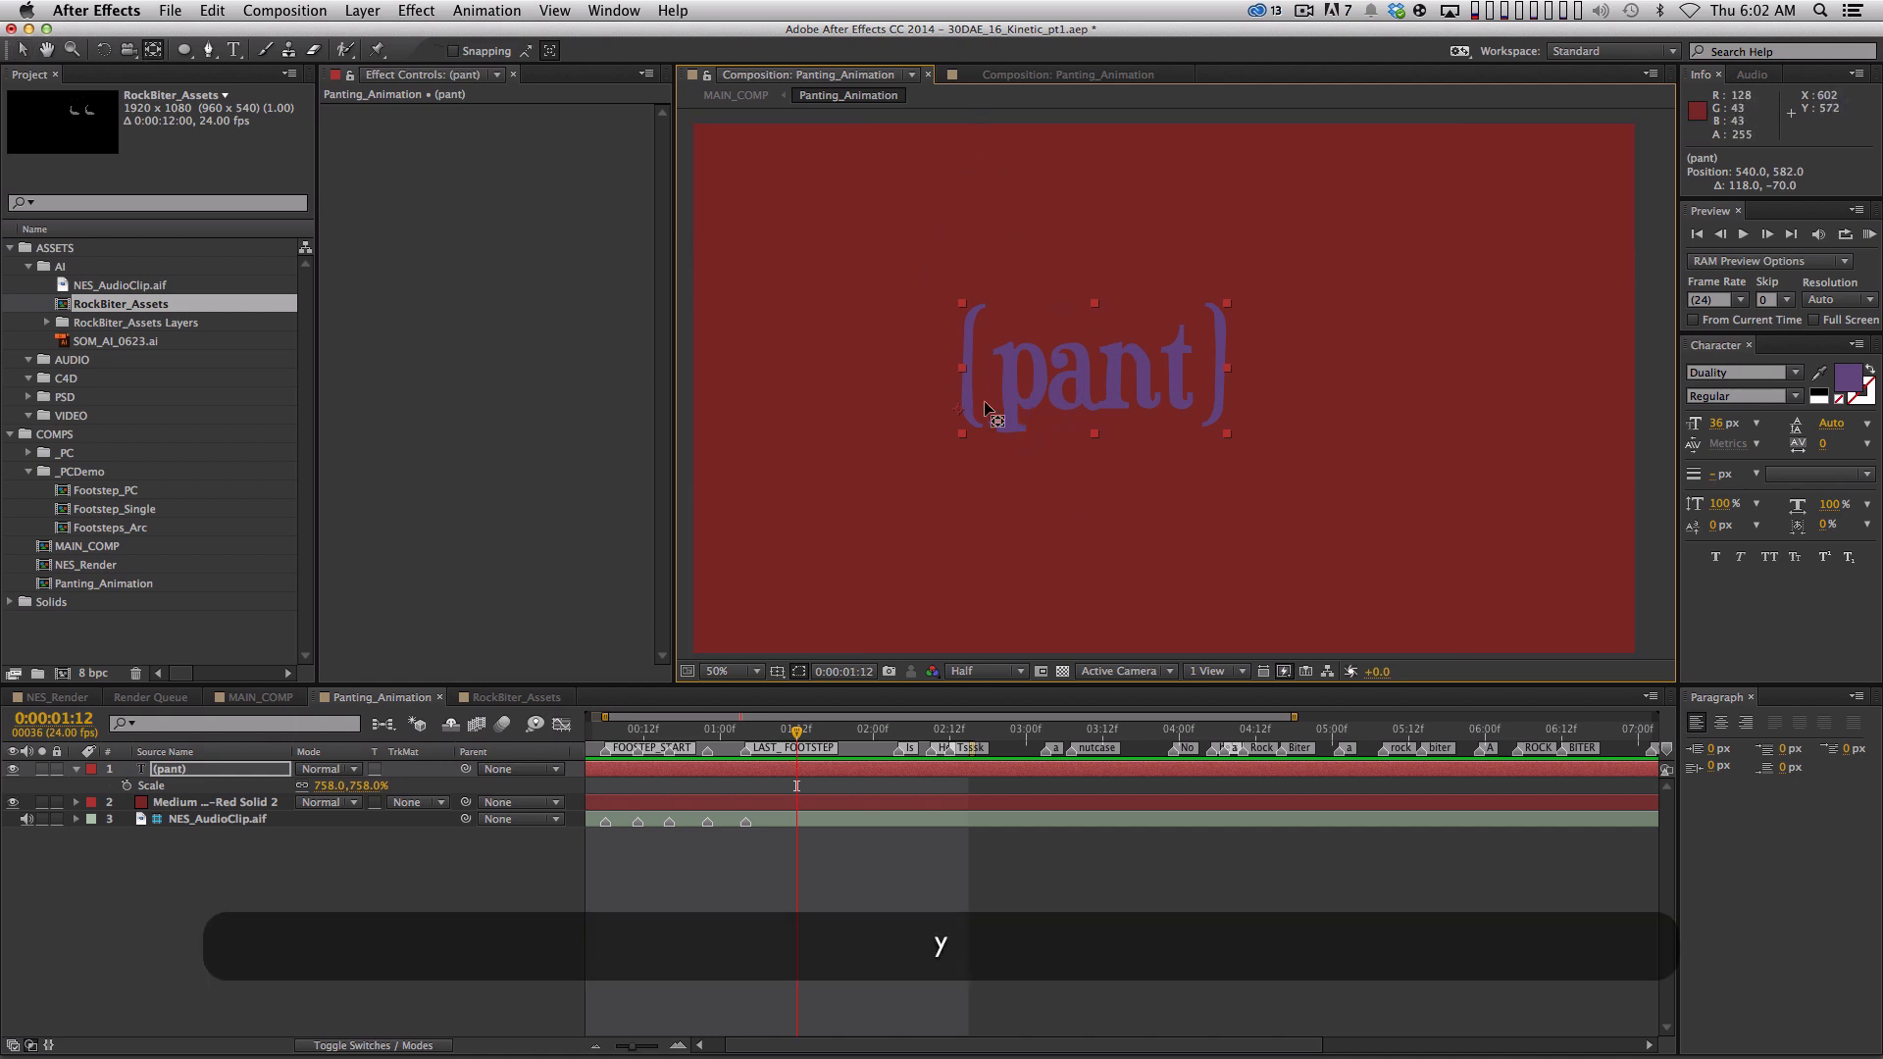
{"action": "left_click_drag", "start_coordinate": [961, 412], "coordinate": [1094, 378]}
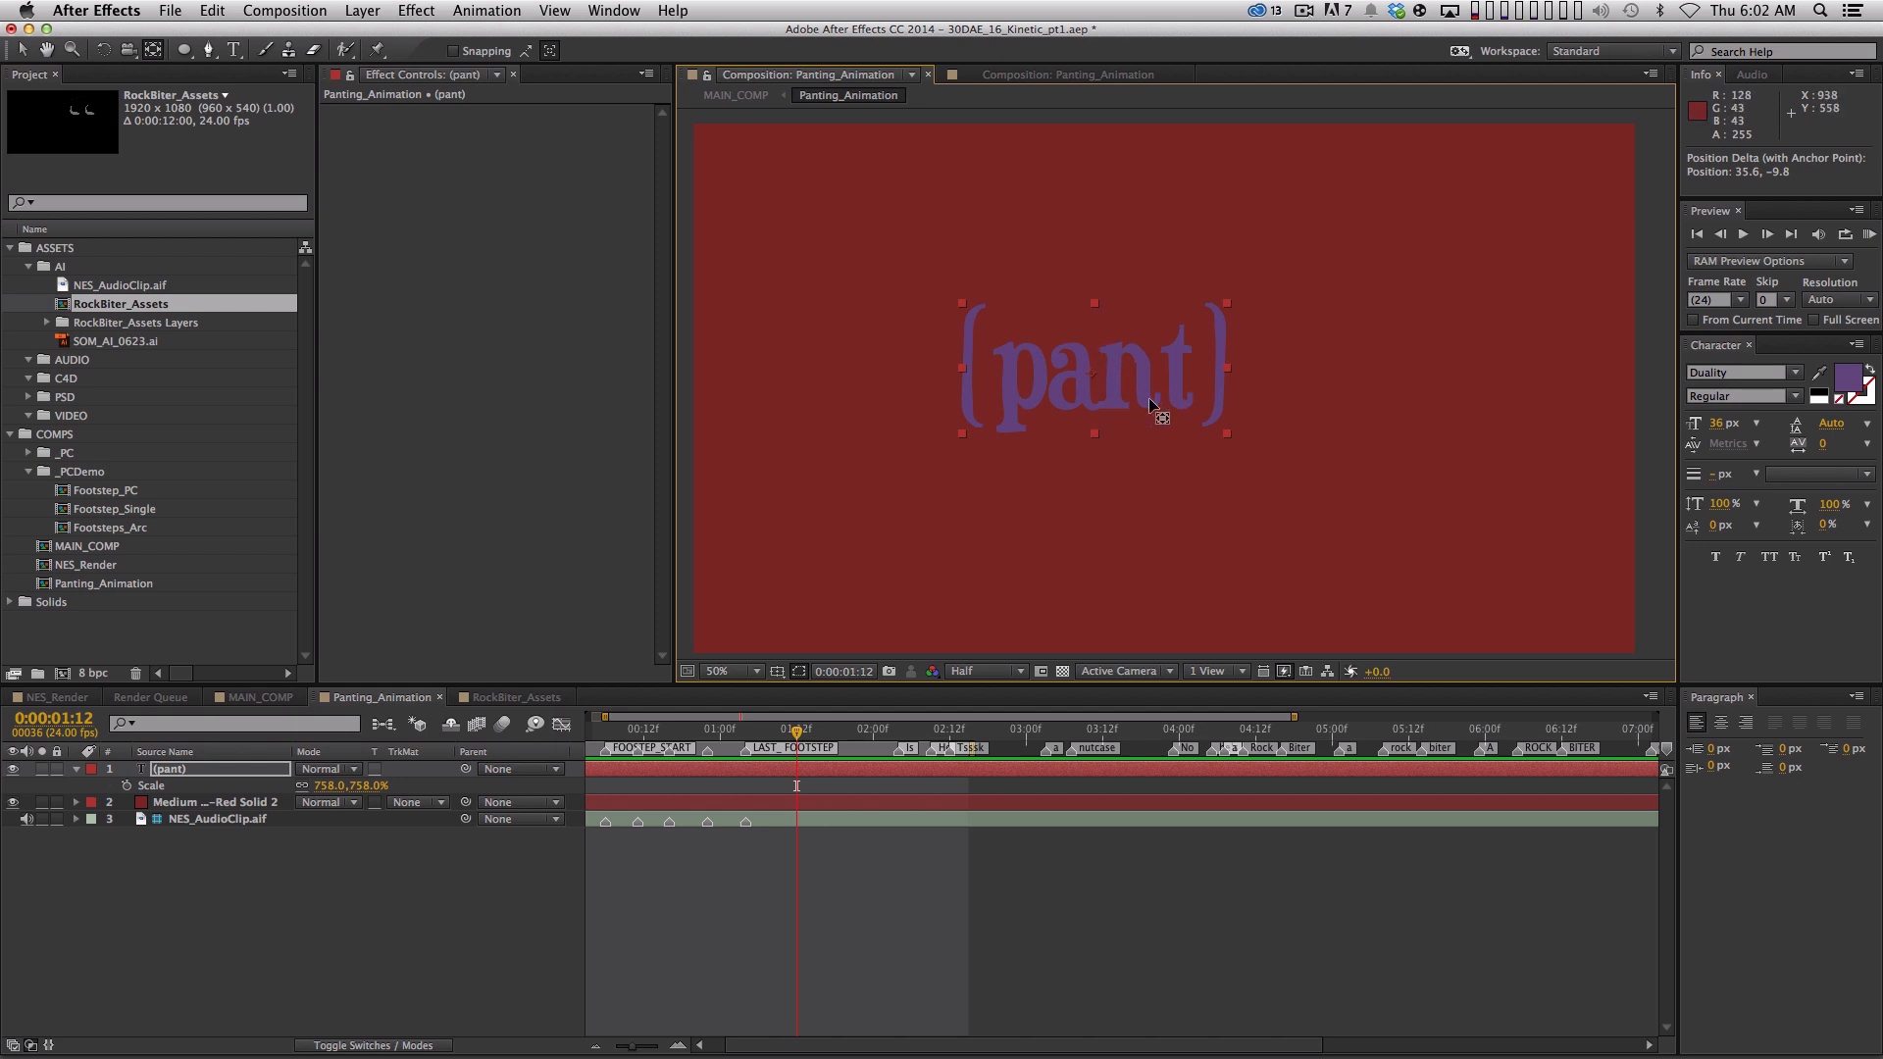
Adjust the kerning between the characters of "(pant)" and move the layer to position 822, 550
{"action": "key", "text": "super+t"}
{"action": "left_click", "coordinate": [1050, 385]}
{"action": "key", "text": "alt+Right"}
{"action": "key", "text": "alt+Left"}
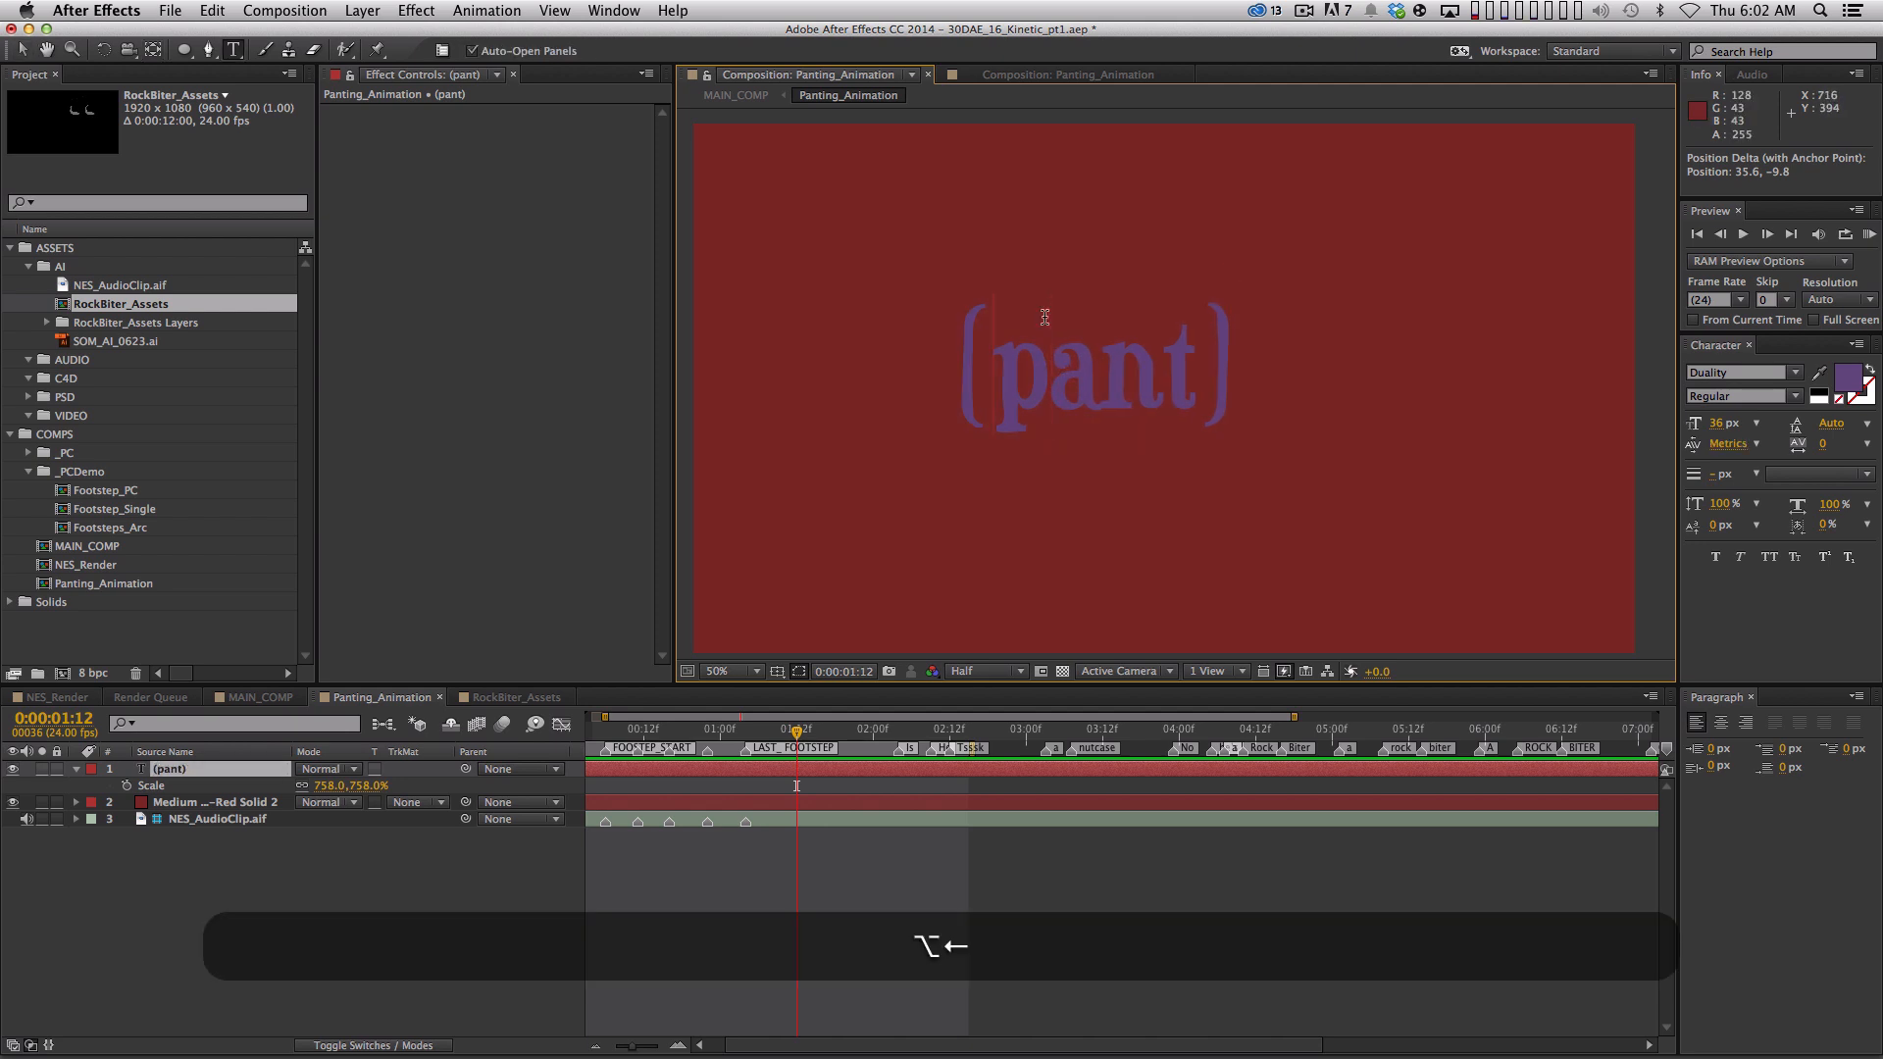
{"action": "key", "text": "Right"}
{"action": "key", "text": "Right"}
{"action": "key", "text": "alt+Left"}
{"action": "key", "text": "alt+Left"}
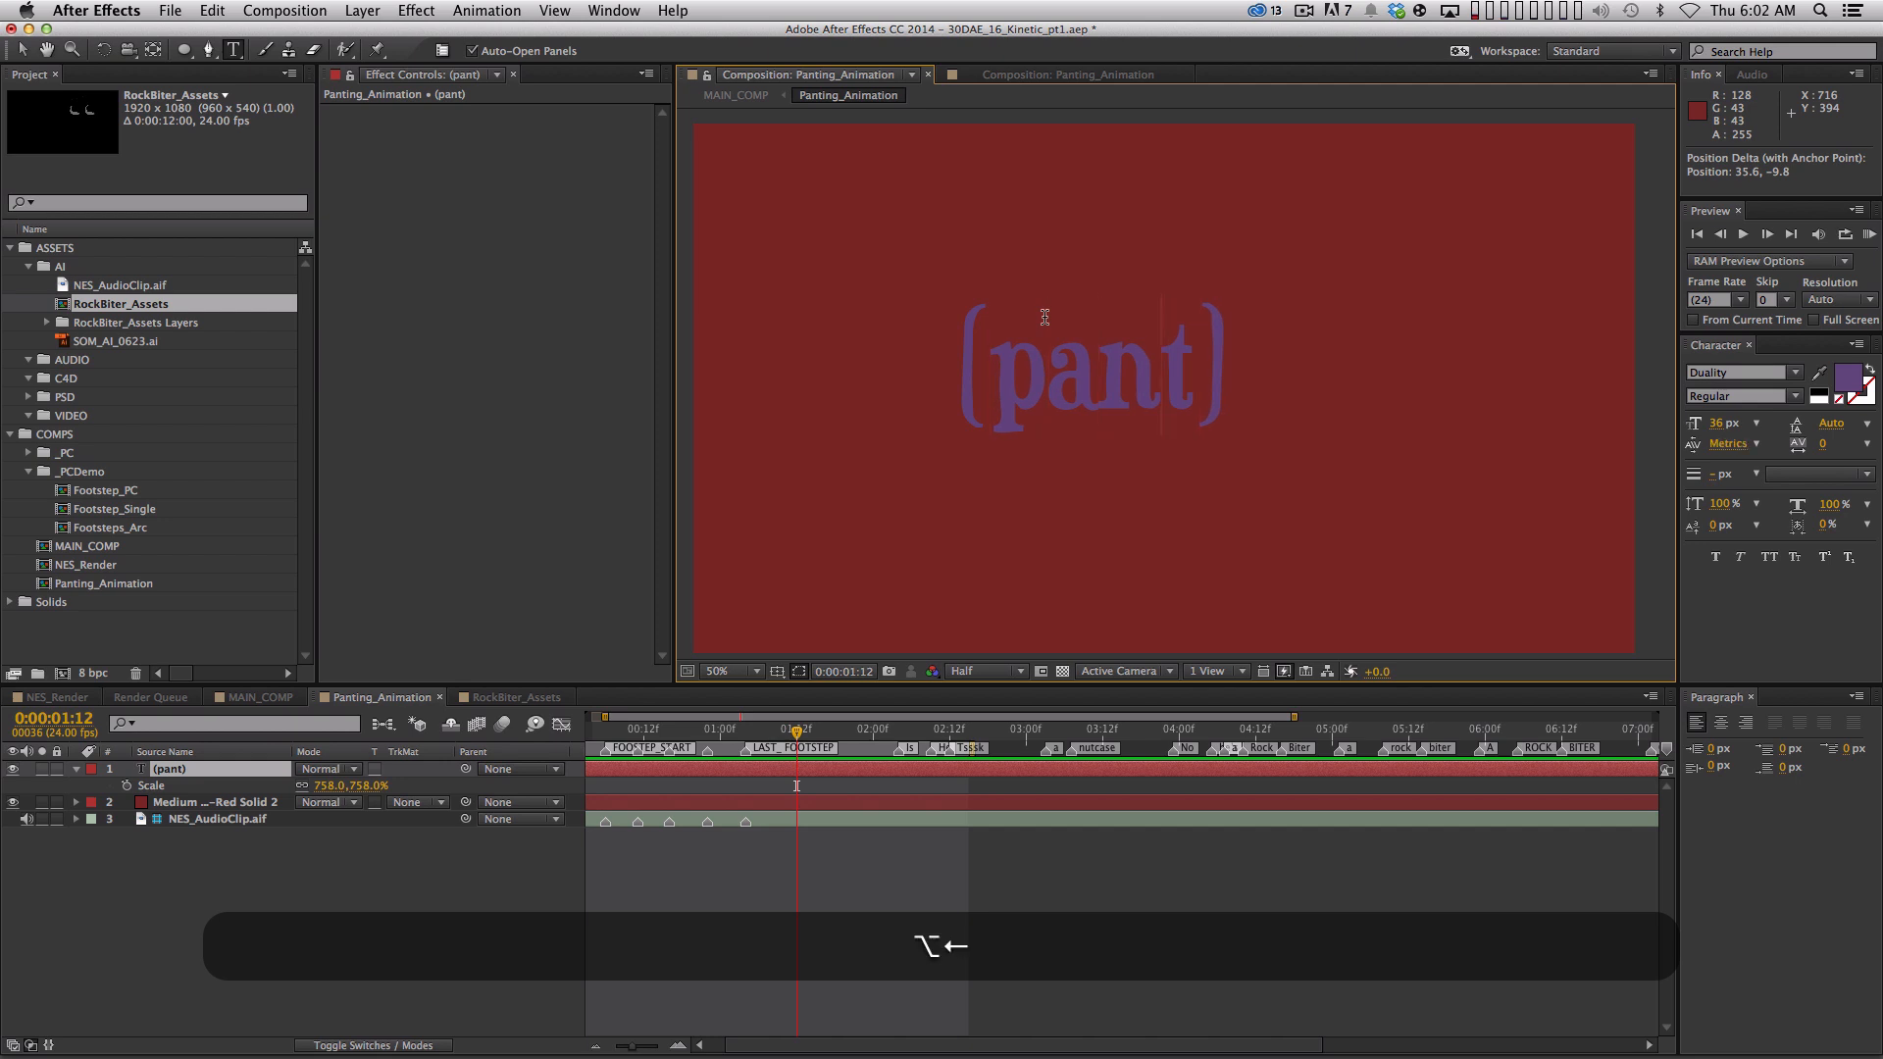
{"action": "key", "text": "KP_Enter"}
{"action": "key", "text": "v"}
{"action": "left_click_drag", "start_coordinate": [1109, 365], "coordinate": [1114, 385]}
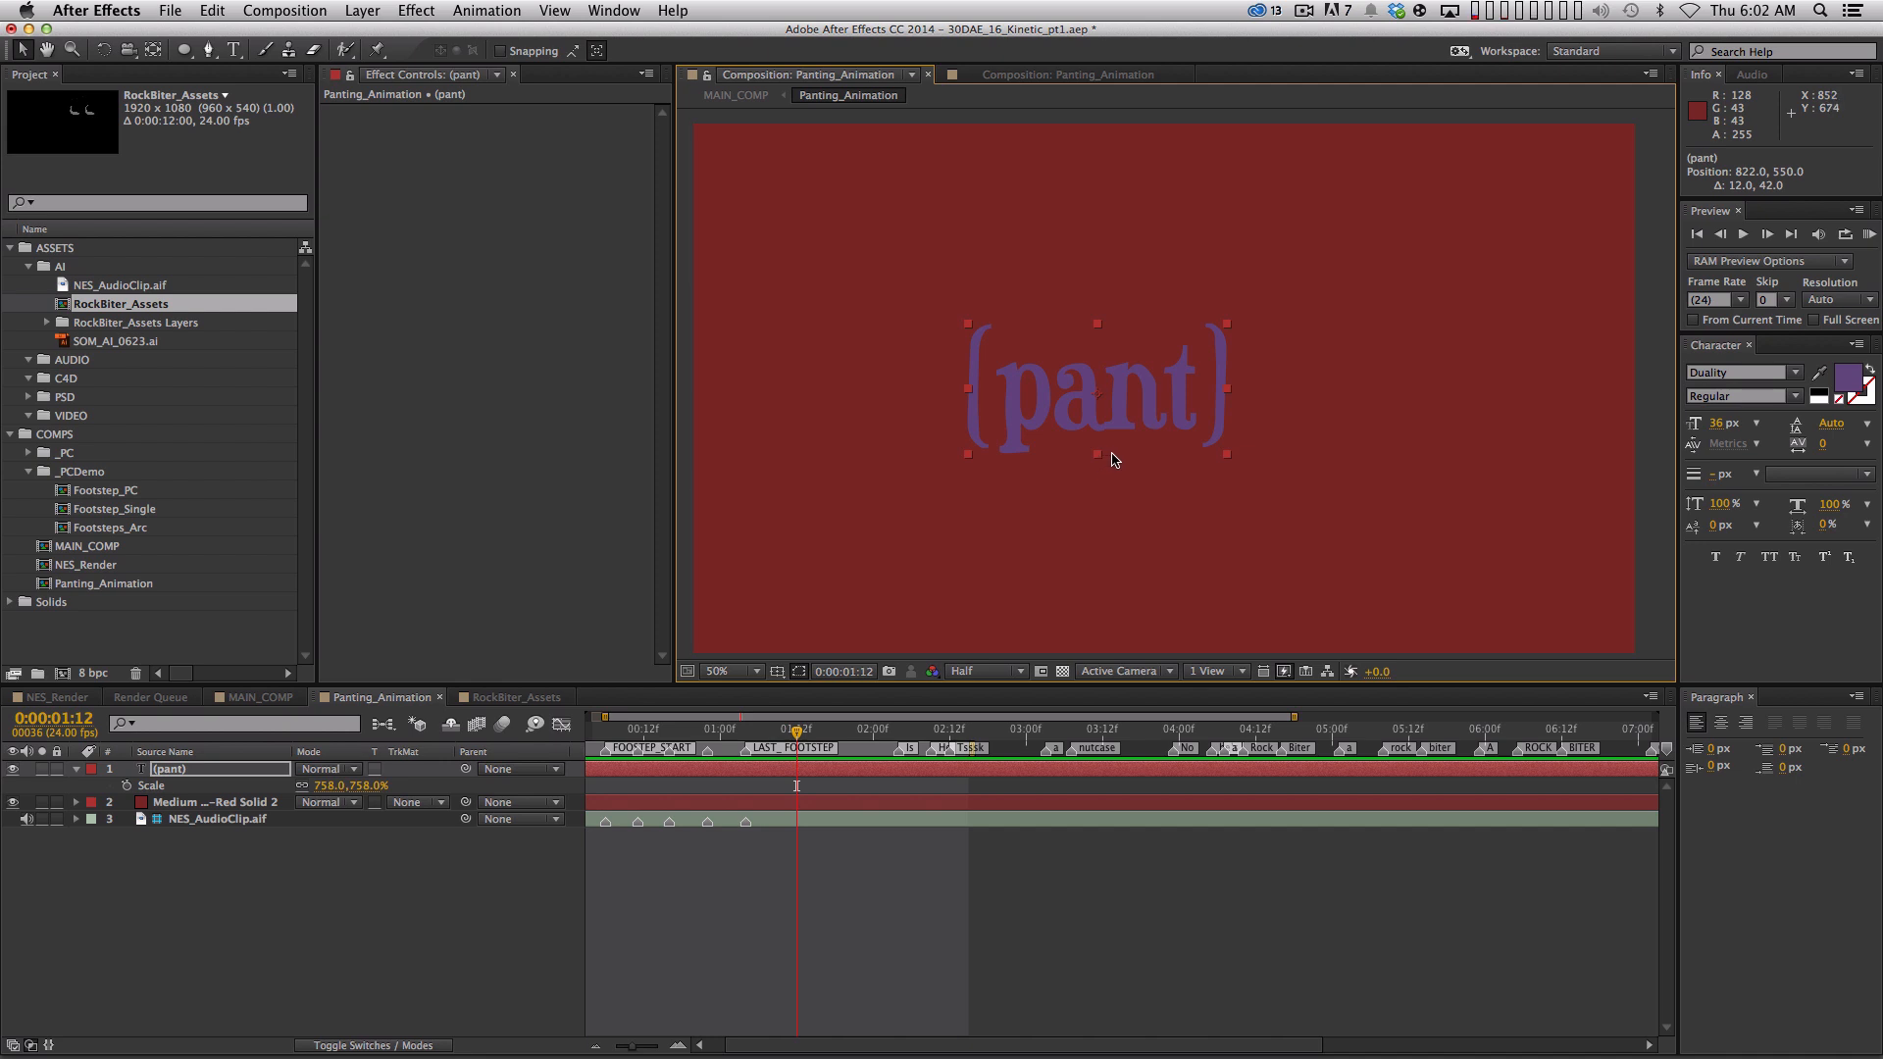
Move the "(pant)" text up to position 826, 458 and place its anchor point well below the word
{"action": "key", "text": "super+k"}
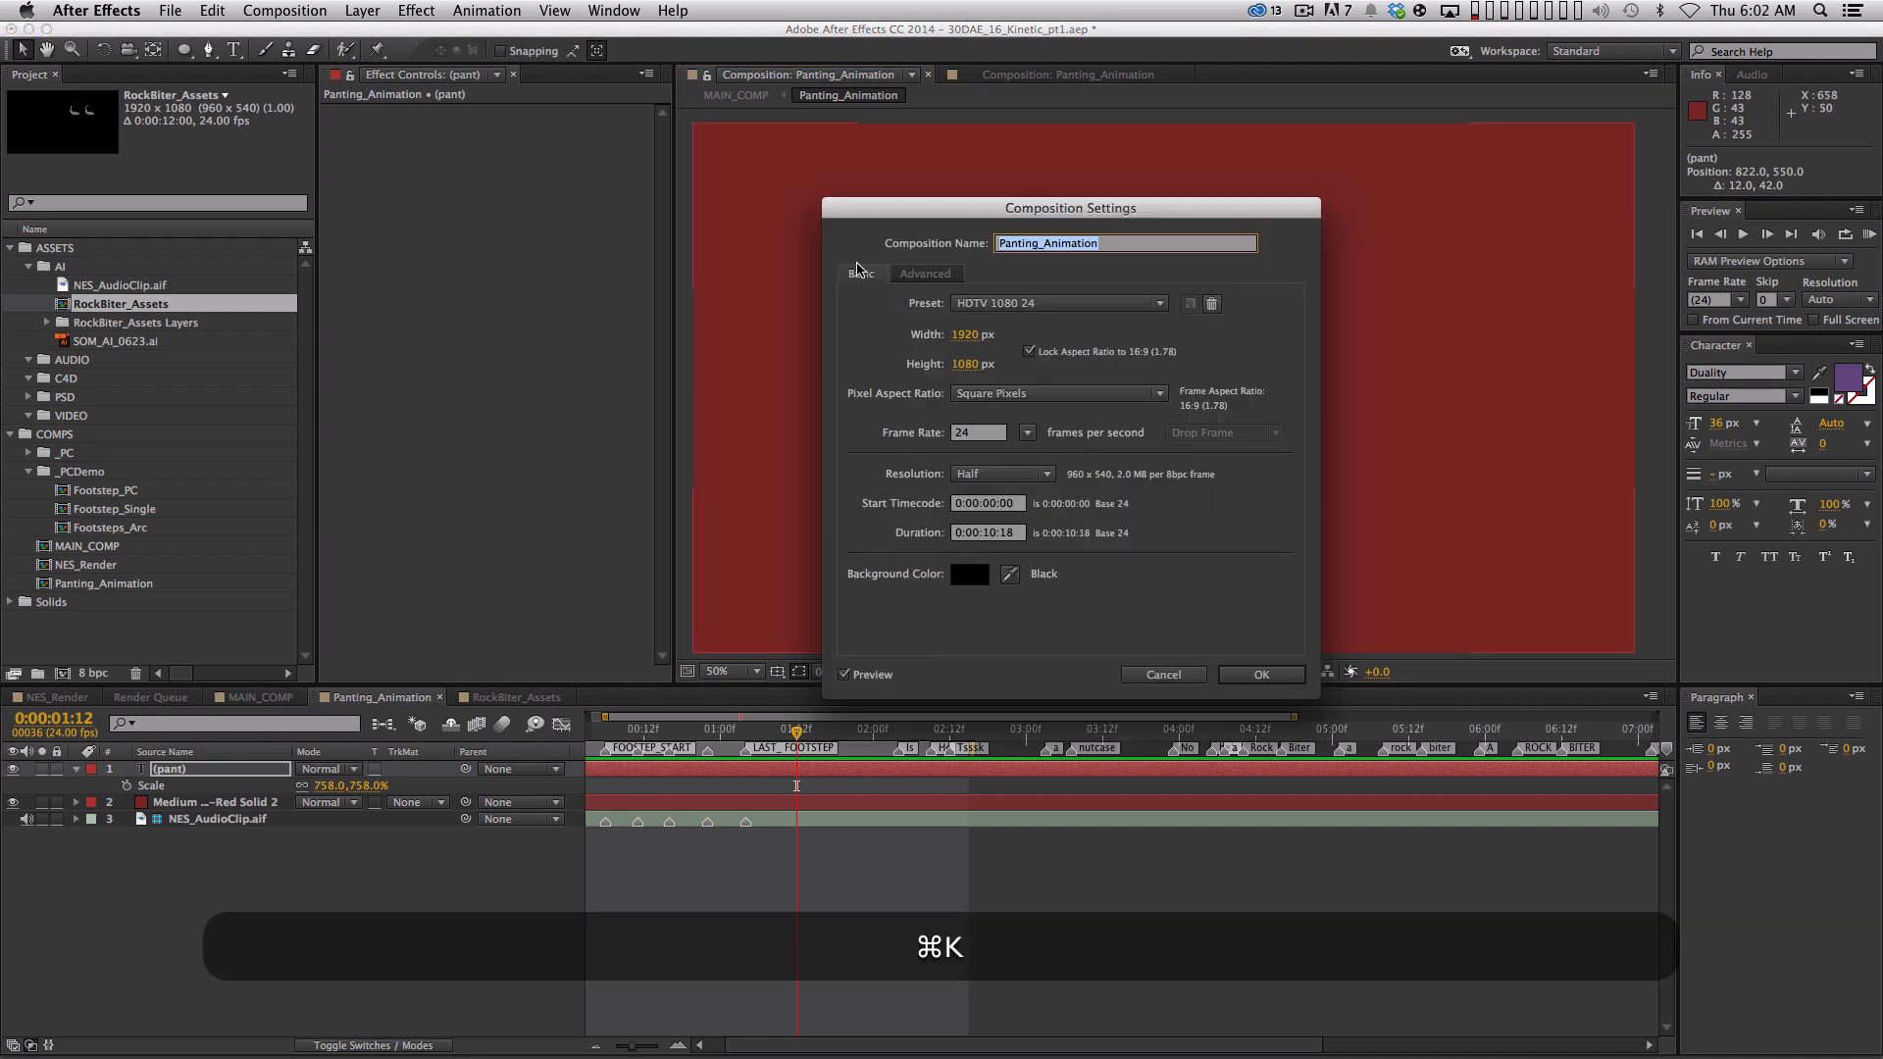
{"action": "key", "text": "Escape"}
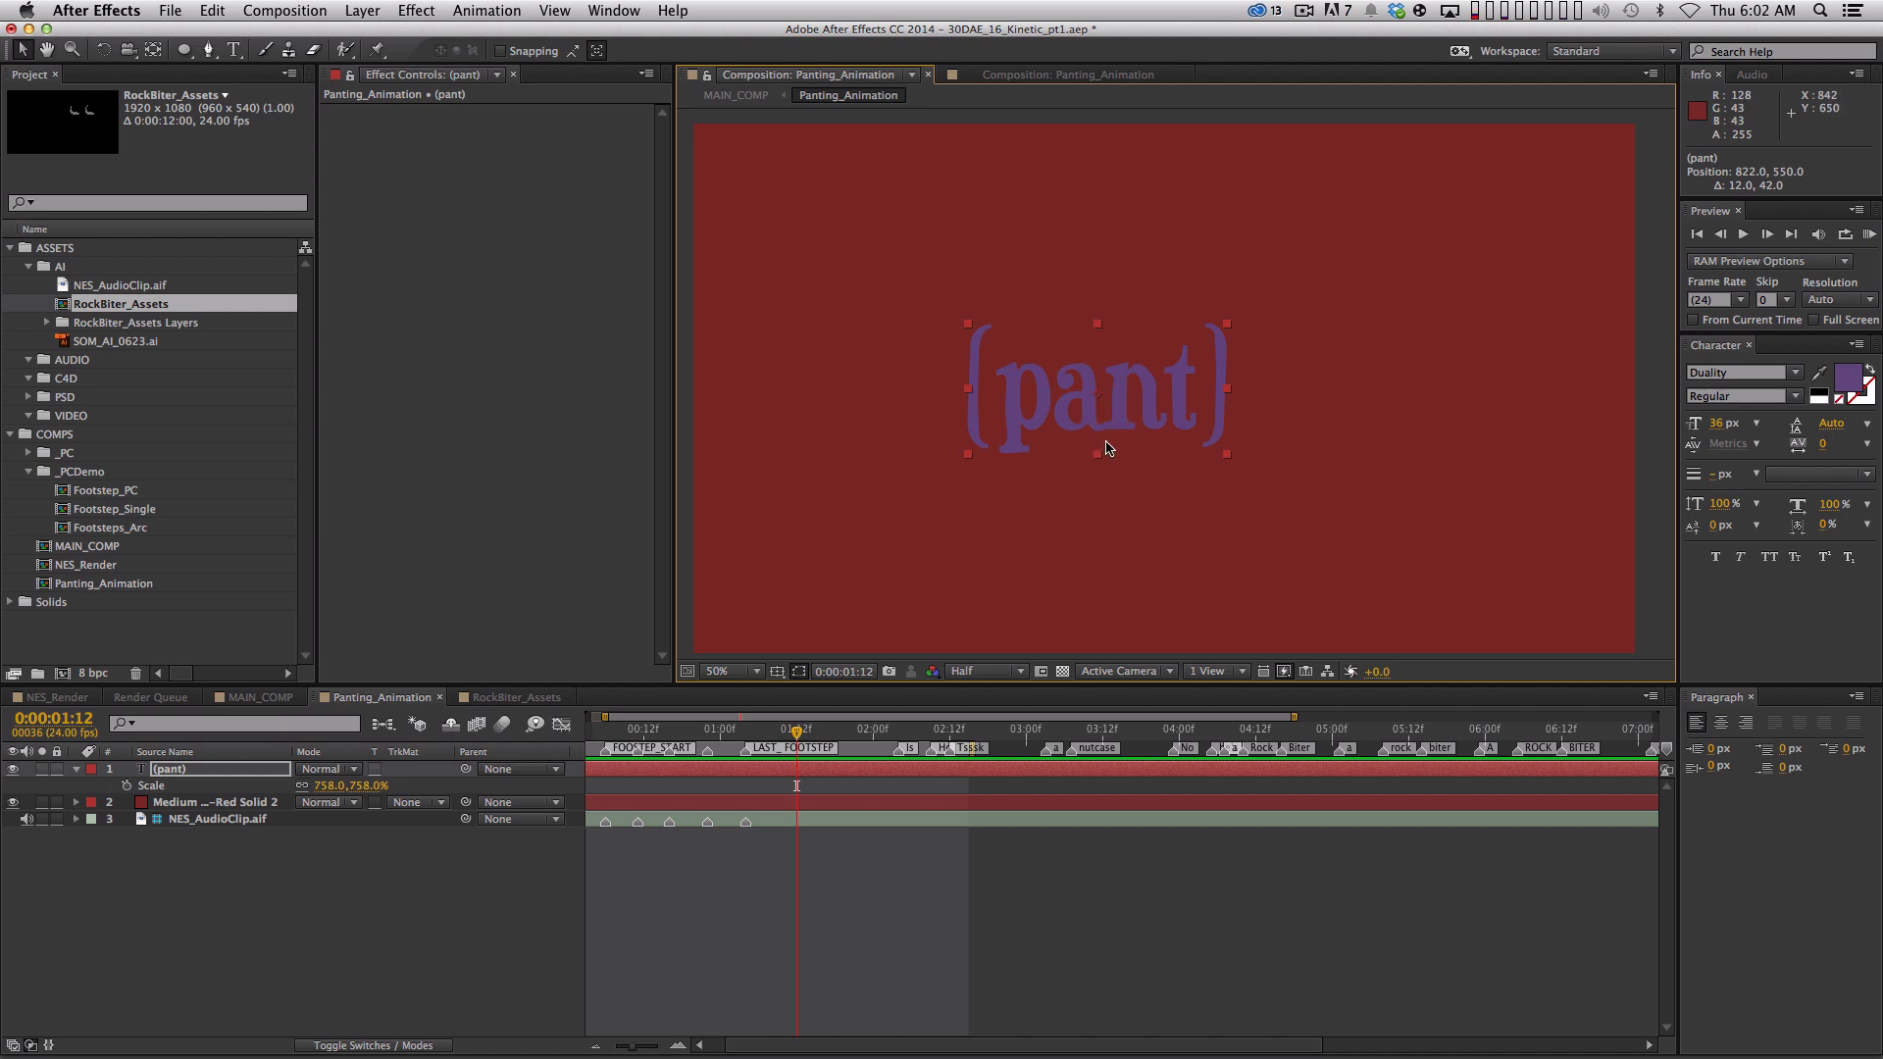
{"action": "left_click_drag", "start_coordinate": [1141, 413], "coordinate": [1151, 410]}
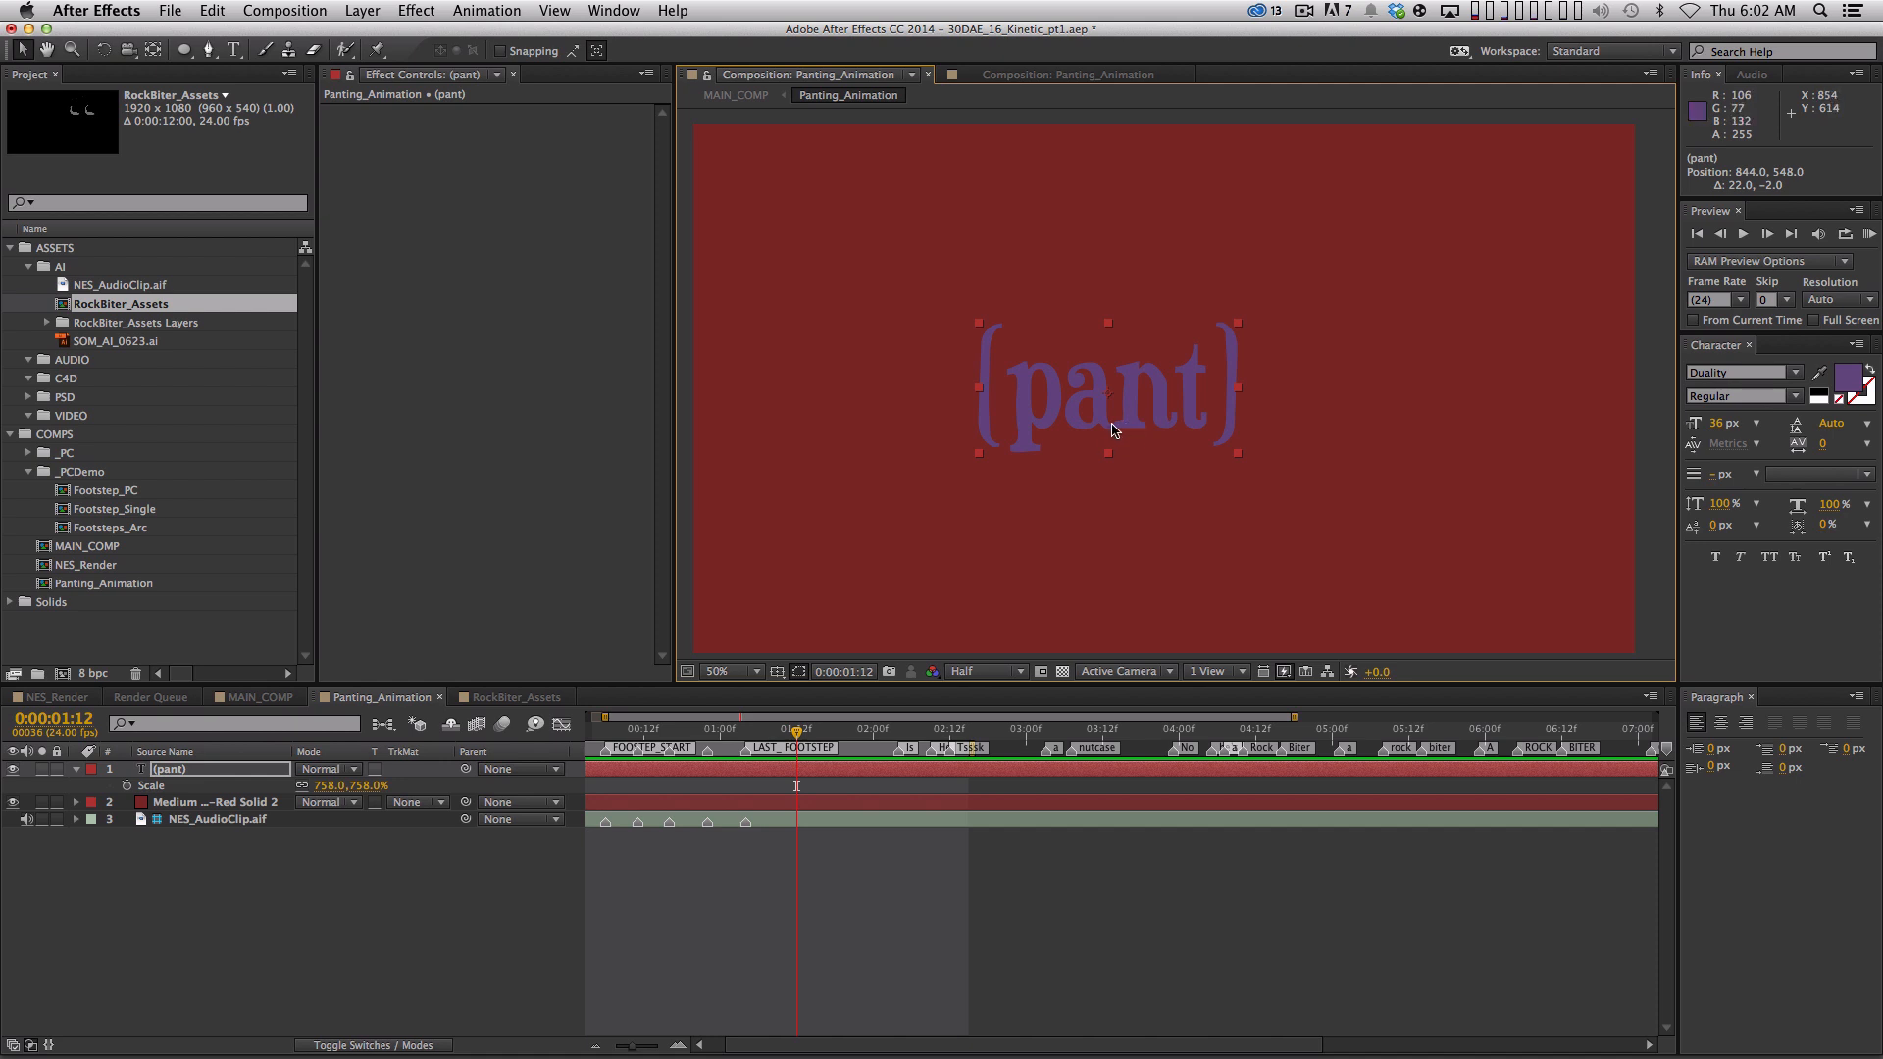
{"action": "left_click_drag", "start_coordinate": [1116, 414], "coordinate": [1107, 314]}
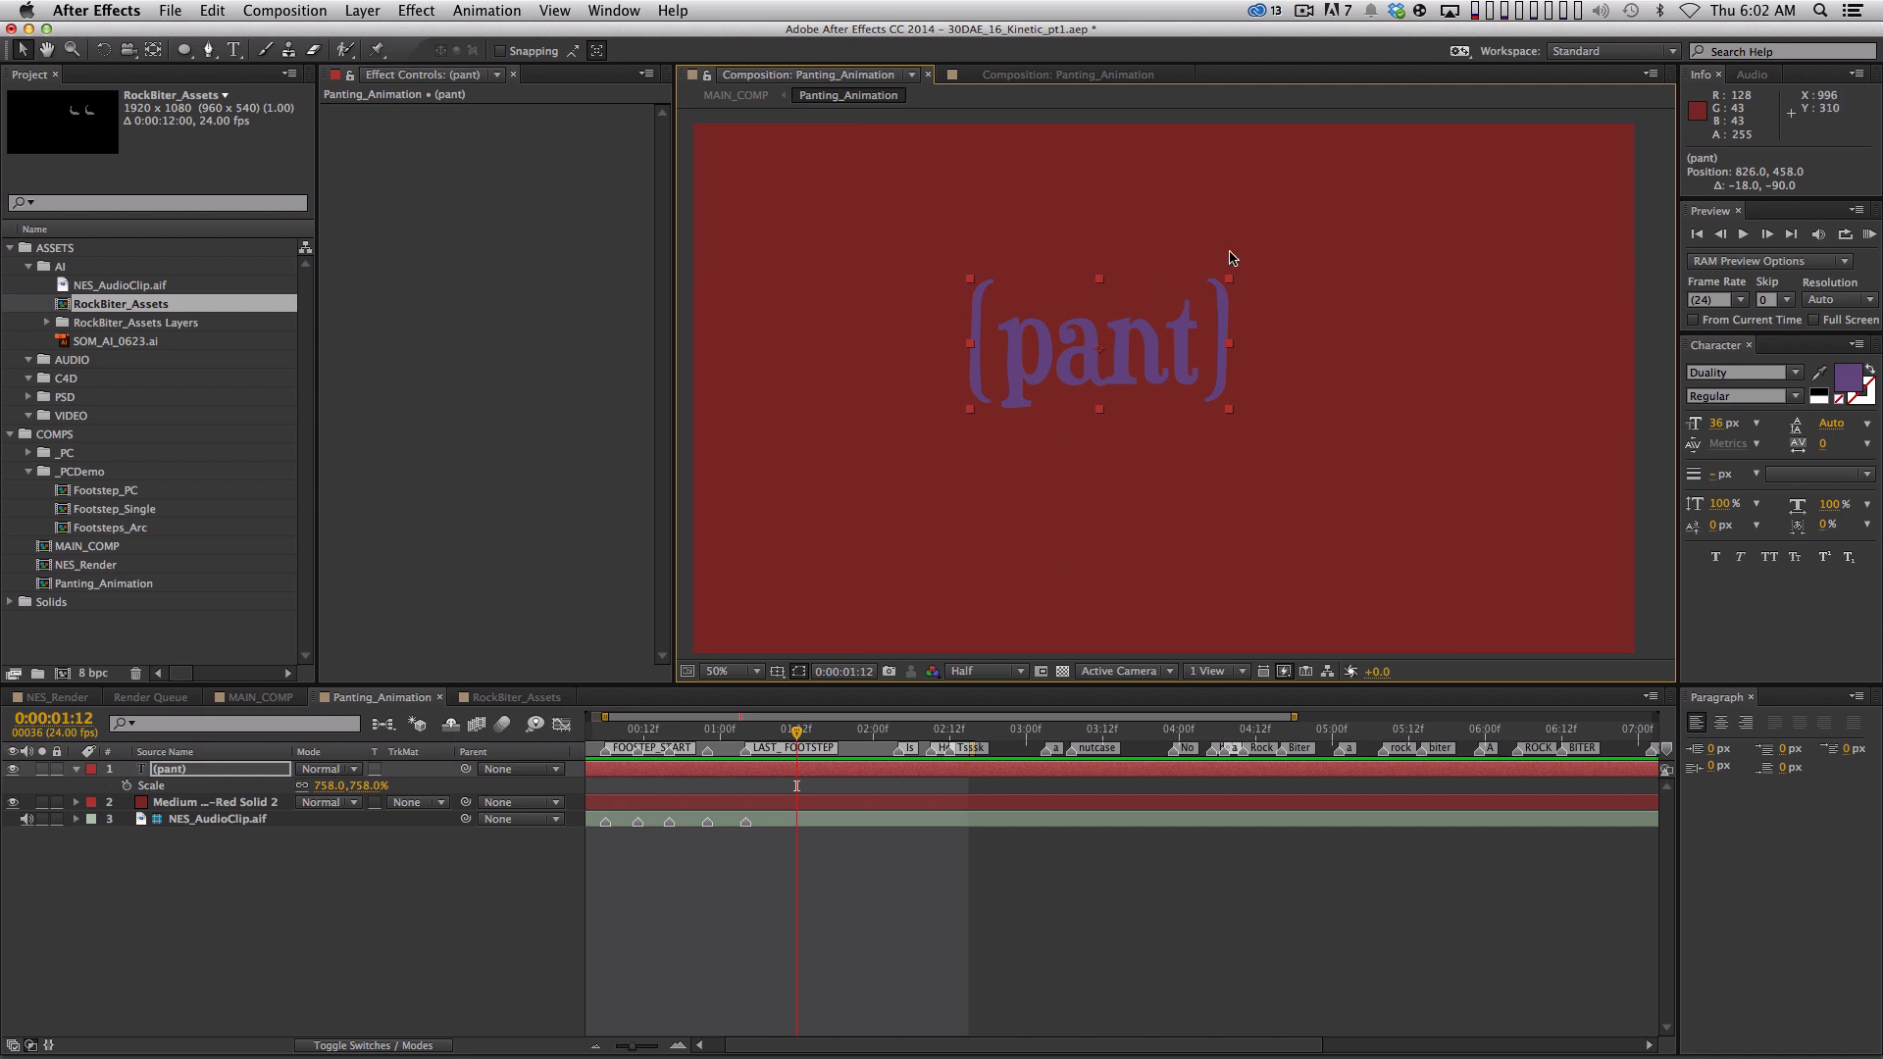
{"action": "key", "text": "y"}
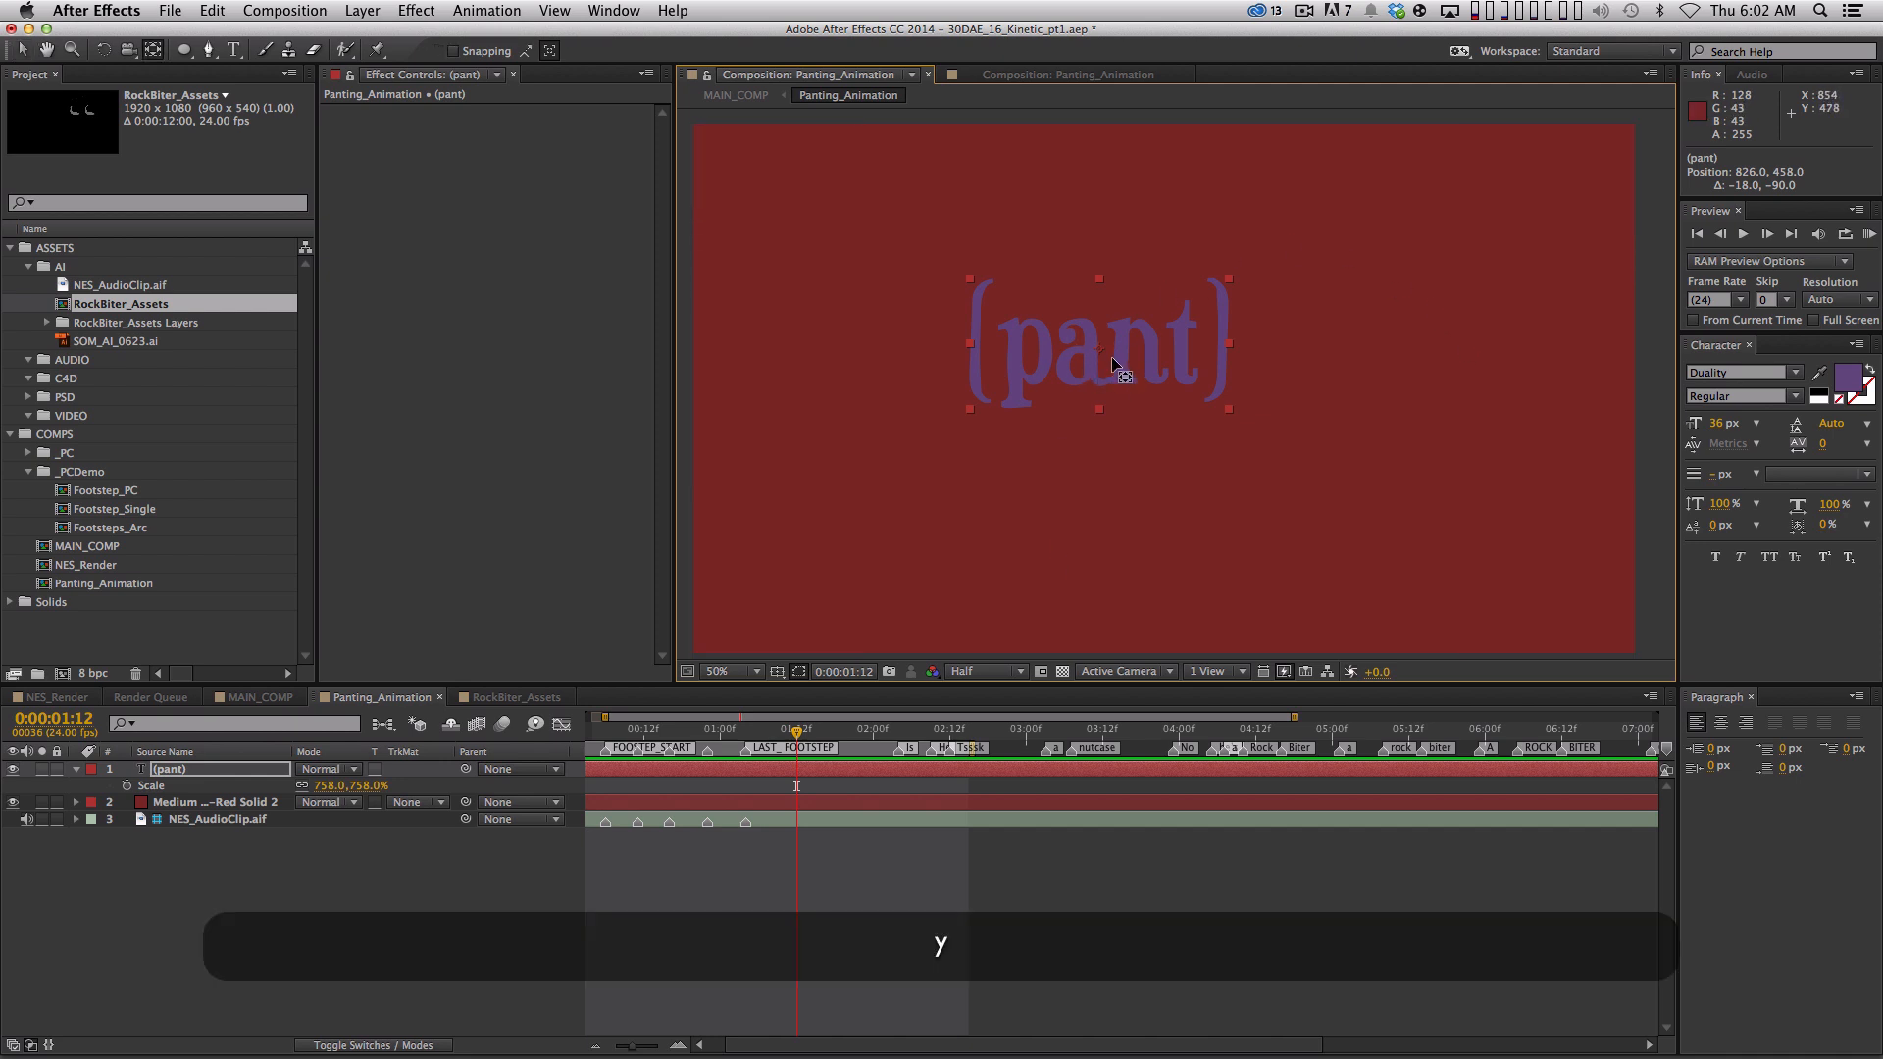
{"action": "left_click_drag", "start_coordinate": [1102, 353], "coordinate": [1100, 528]}
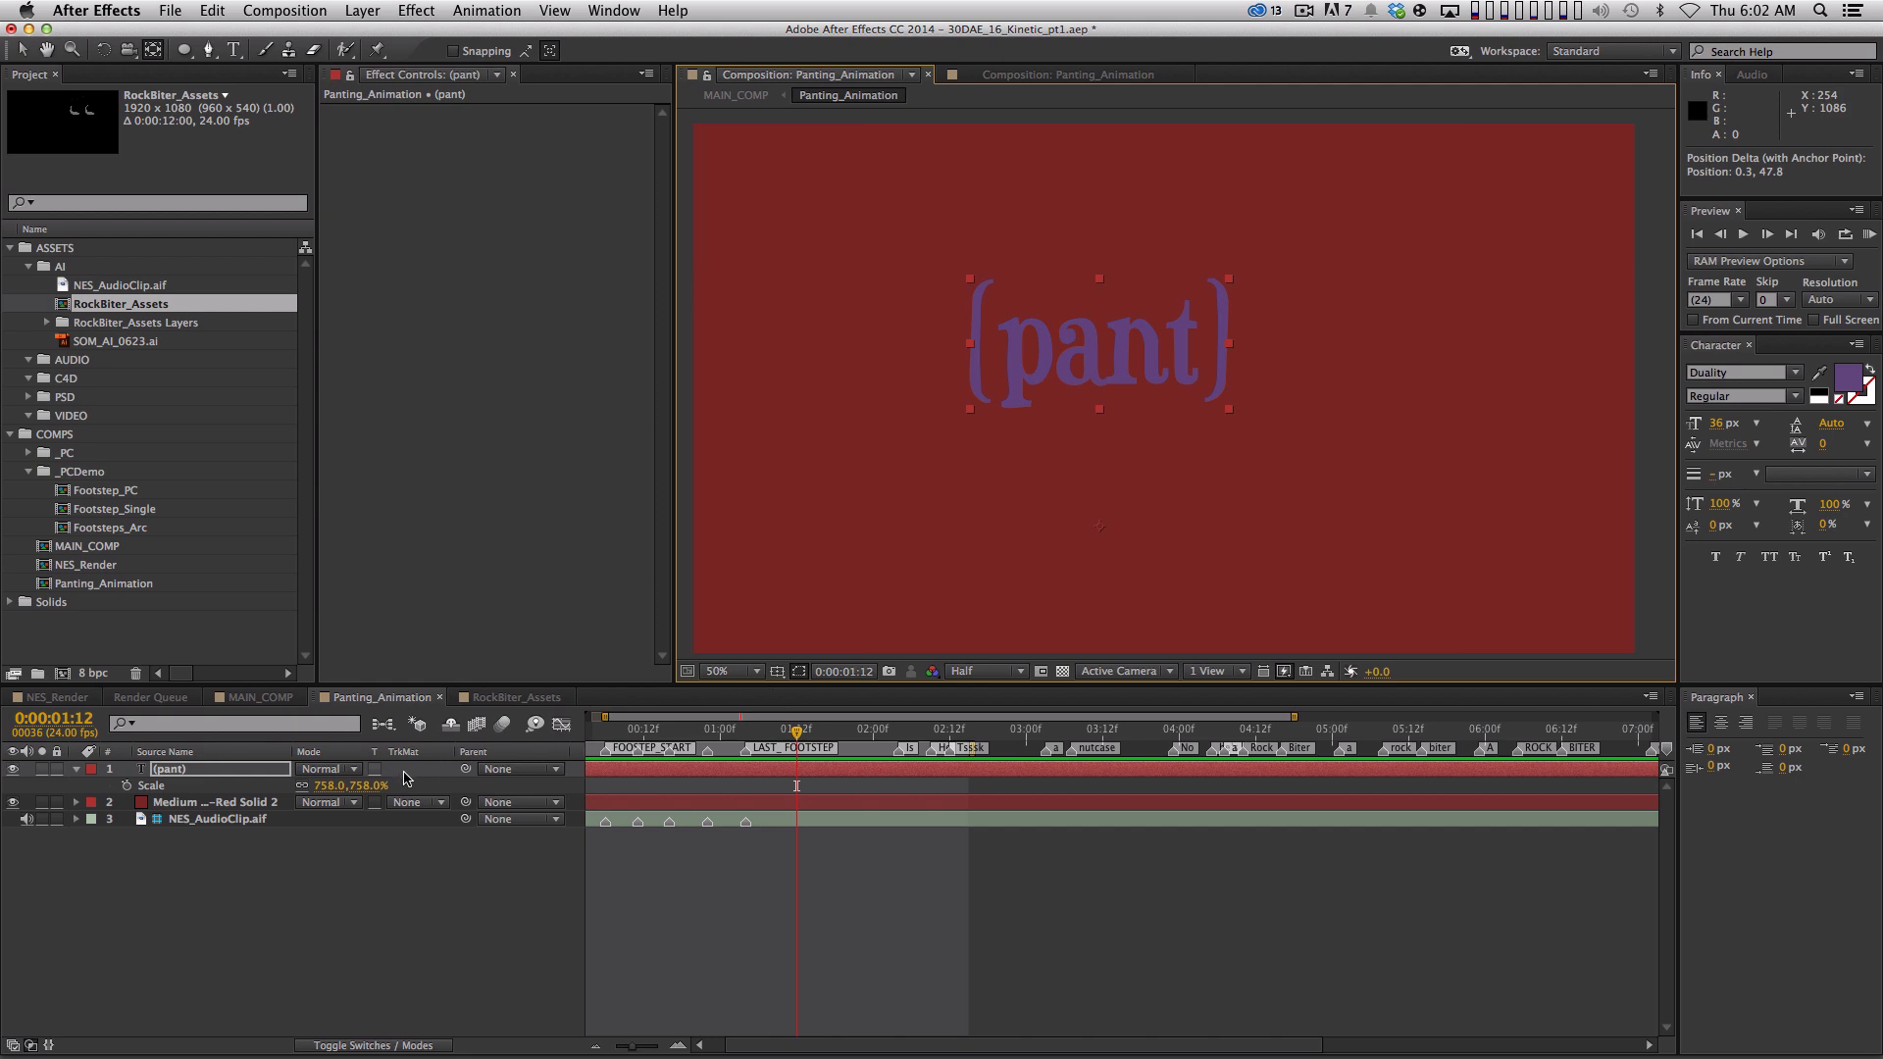
Test rotating and scaling "(pant)" around the relocated anchor point, undoing each change
{"action": "key", "text": "r"}
{"action": "left_click_drag", "start_coordinate": [325, 788], "coordinate": [368, 715]}
{"action": "key", "text": "cmd+z"}
{"action": "key", "text": "s"}
{"action": "left_click_drag", "start_coordinate": [351, 786], "coordinate": [482, 697]}
{"action": "key", "text": "cmd+z"}
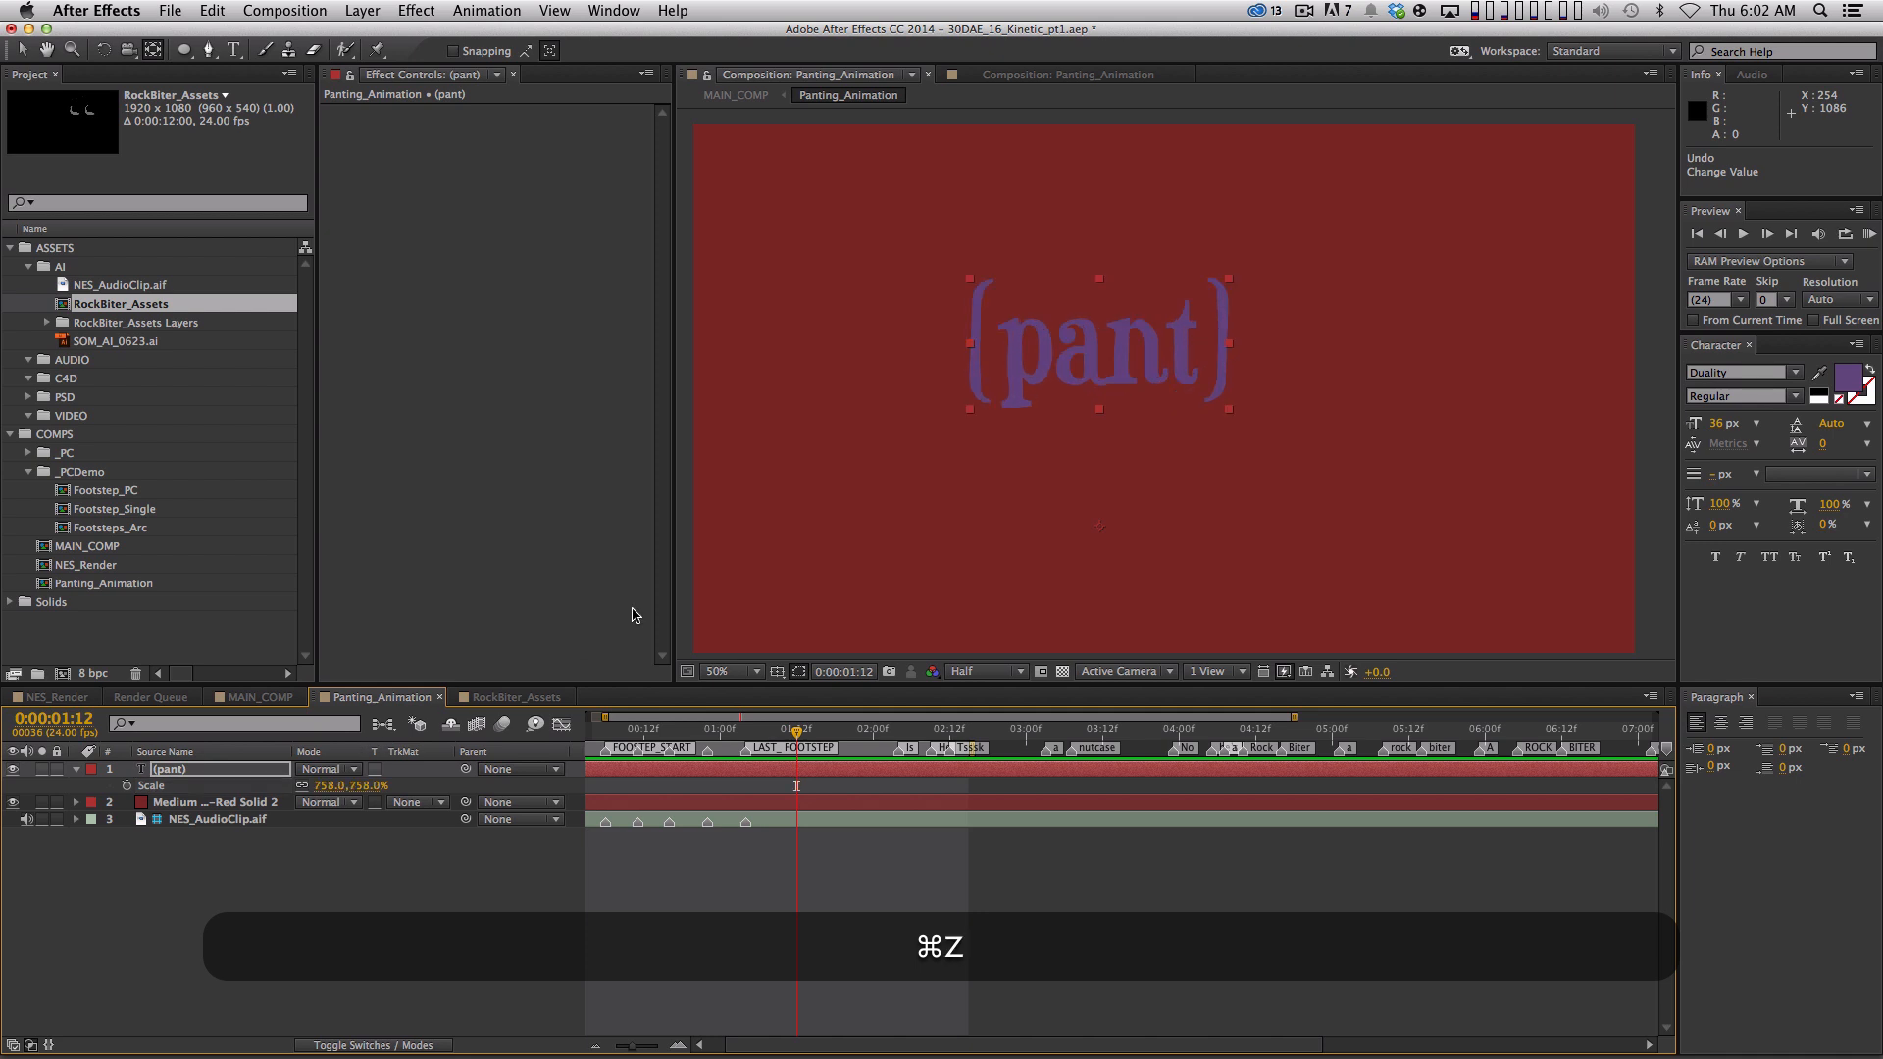
Set the rotation of "(pant)" to -17° and move the layer up to position 826, 696
{"action": "key", "text": "Home"}
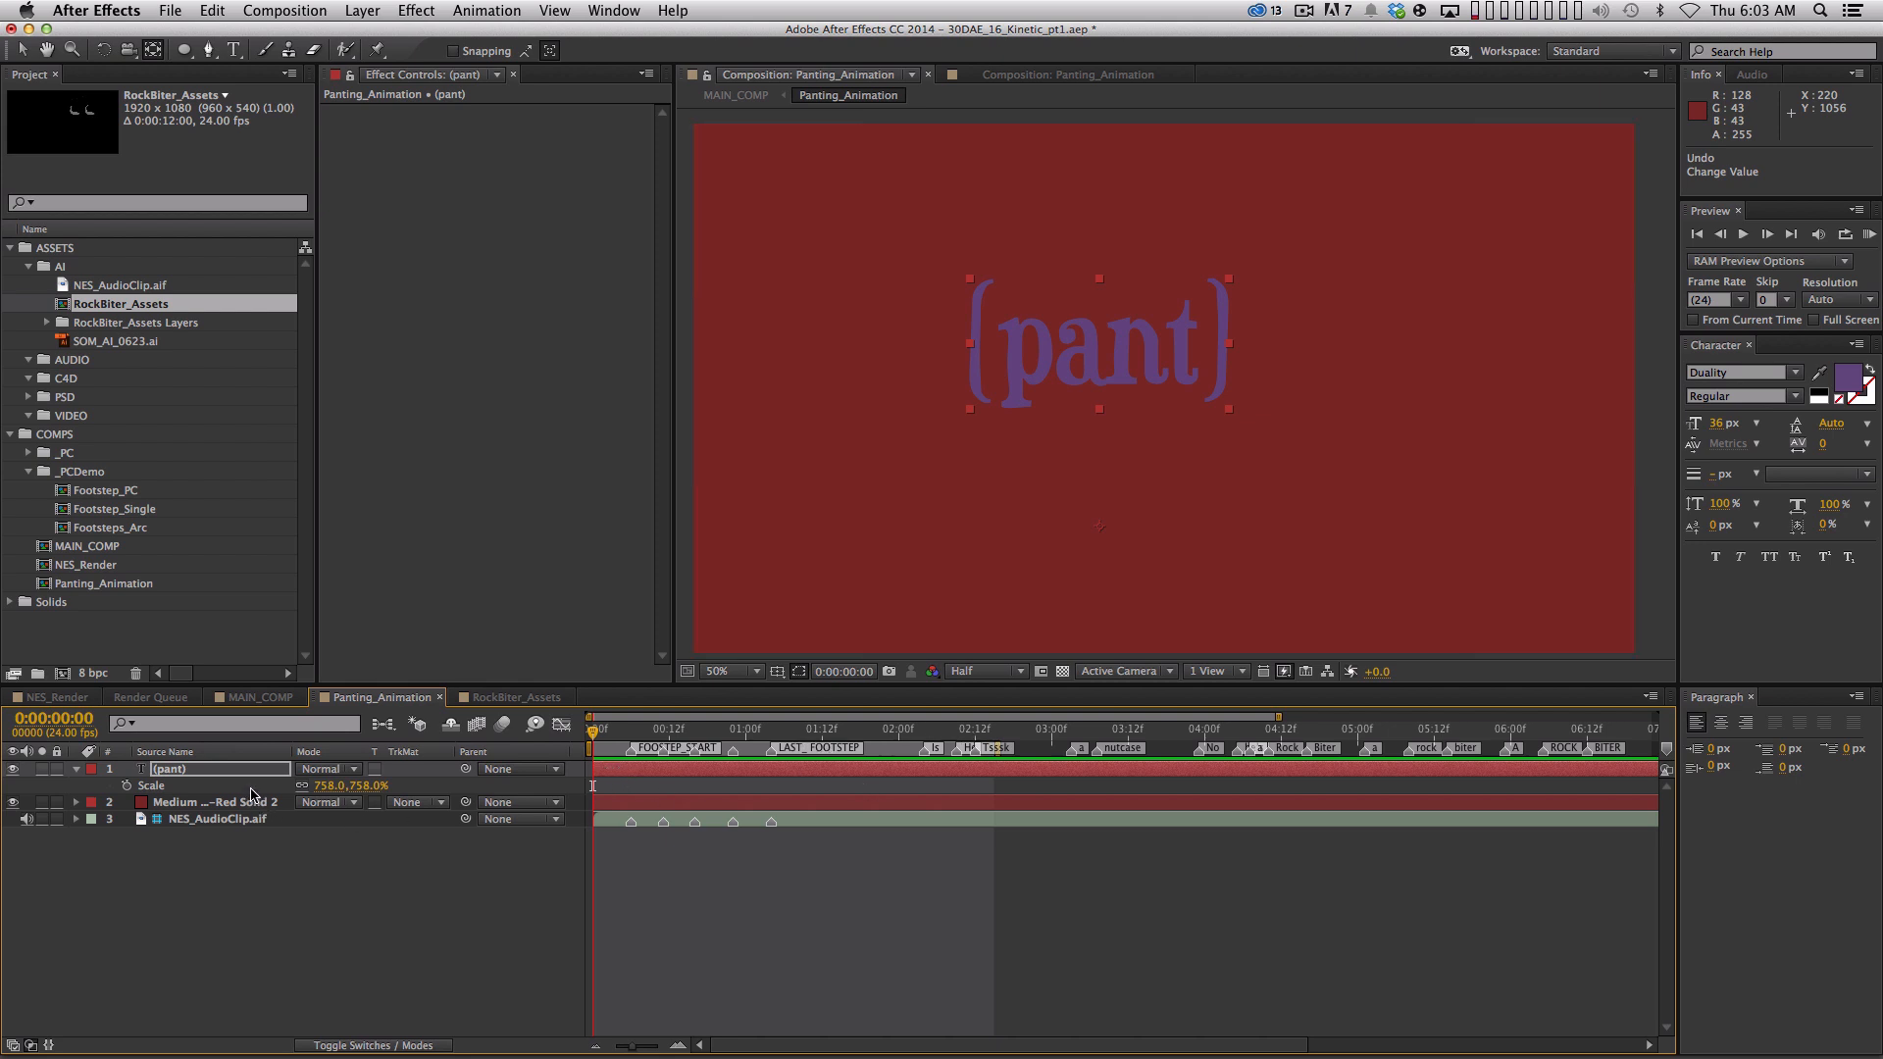
{"action": "left_click", "coordinate": [213, 774]}
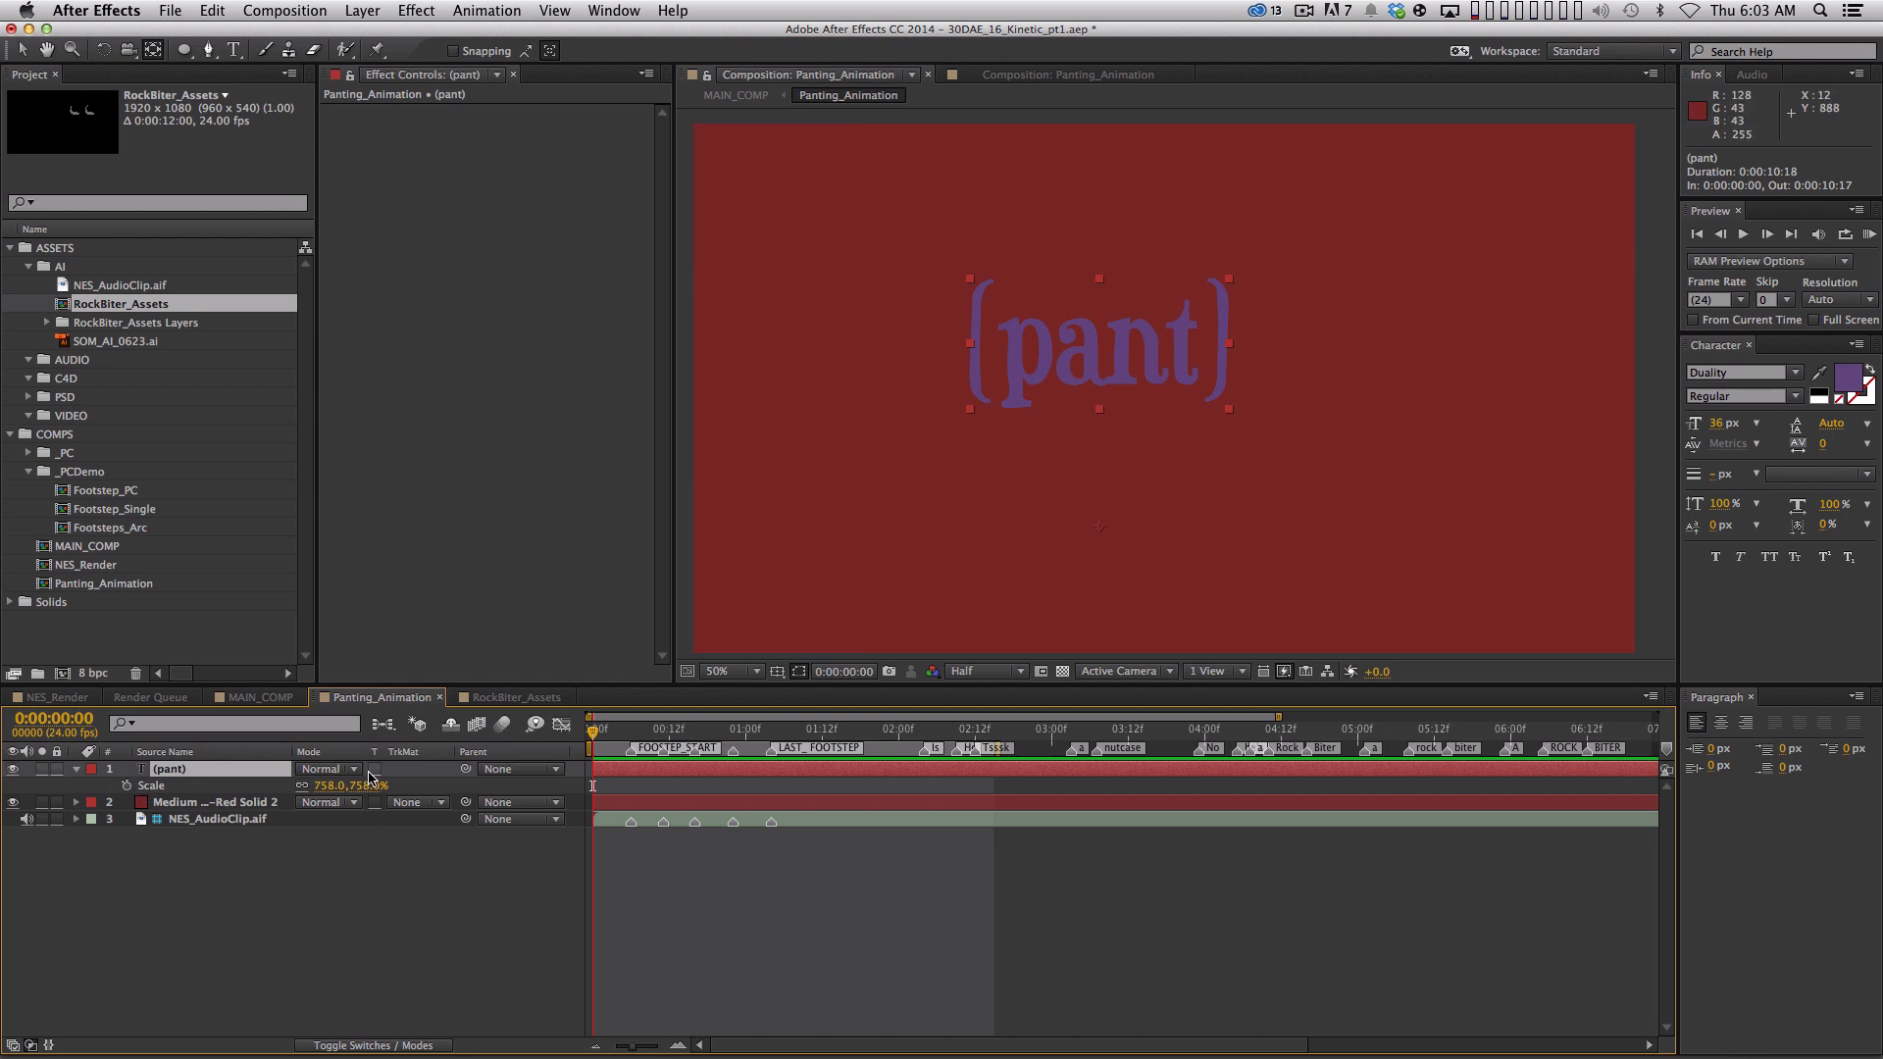
{"action": "key", "text": "r"}
{"action": "left_click_drag", "start_coordinate": [327, 791], "coordinate": [311, 792]}
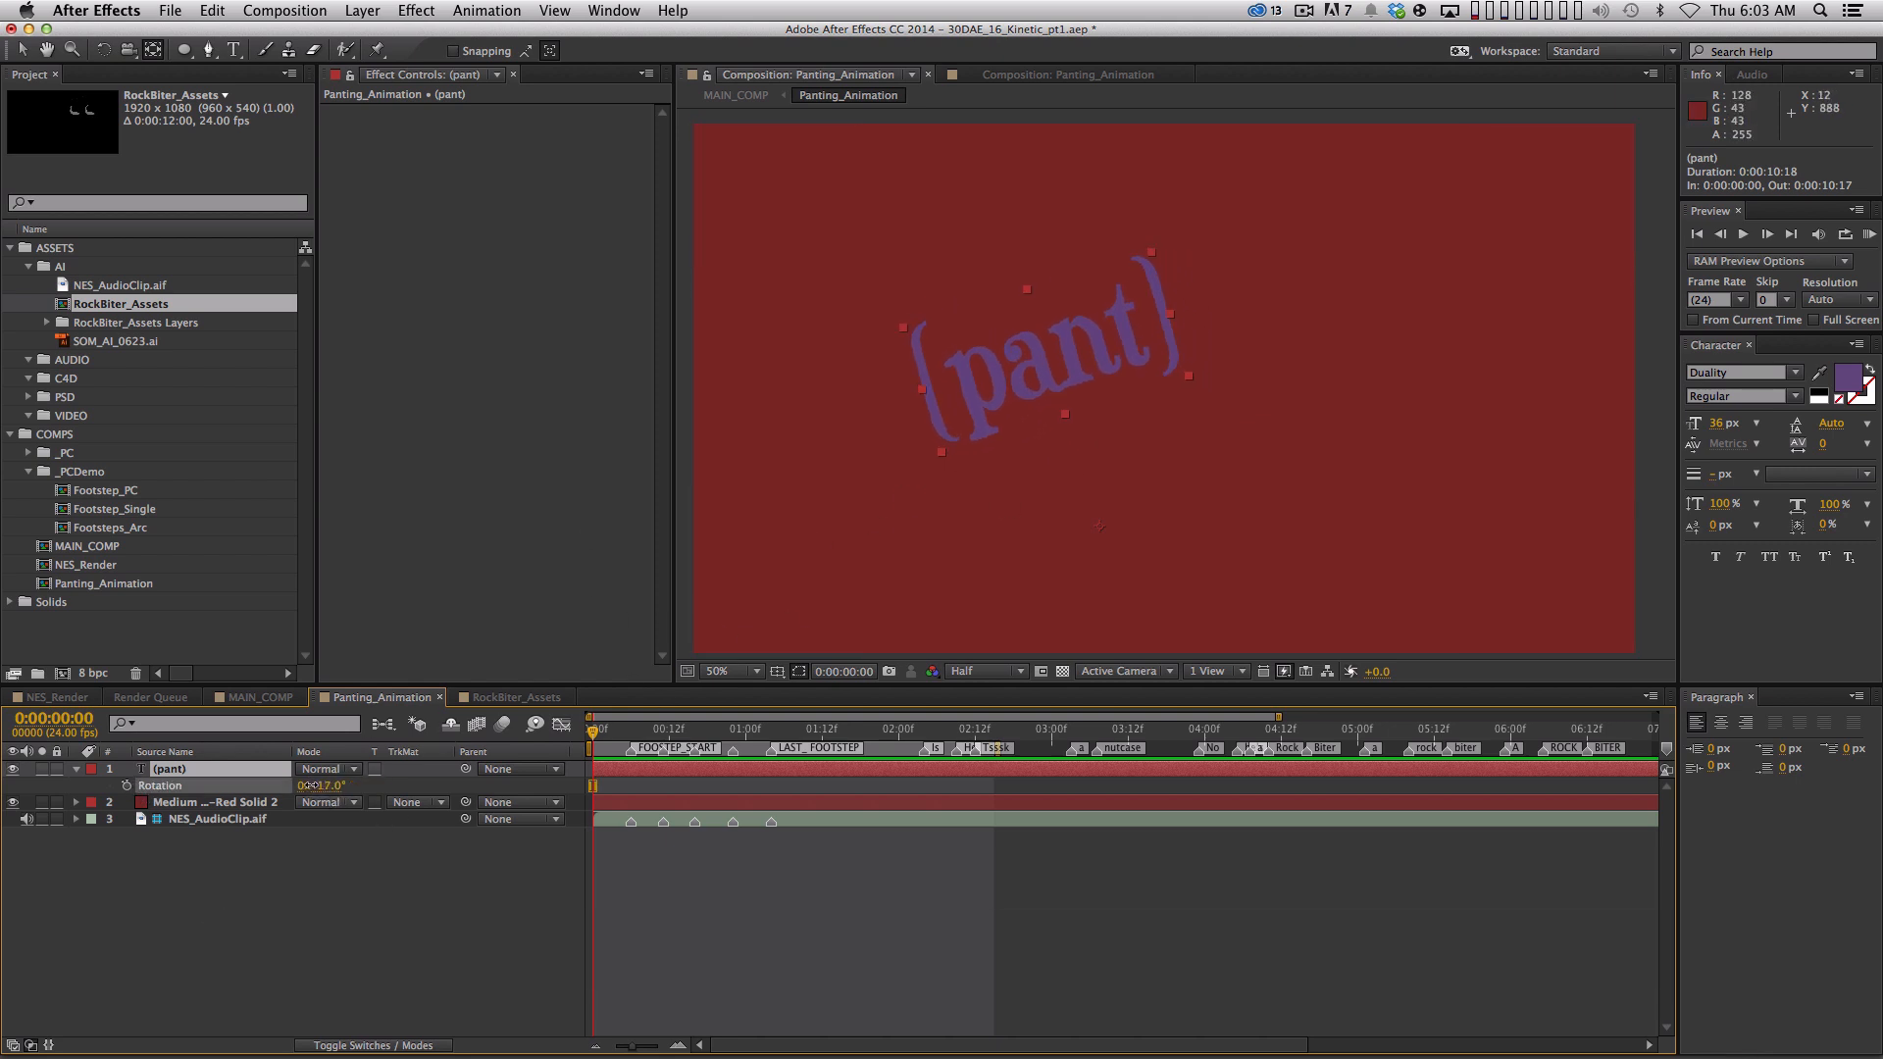
{"action": "key", "text": "v"}
{"action": "left_click_drag", "start_coordinate": [1116, 364], "coordinate": [1114, 304]}
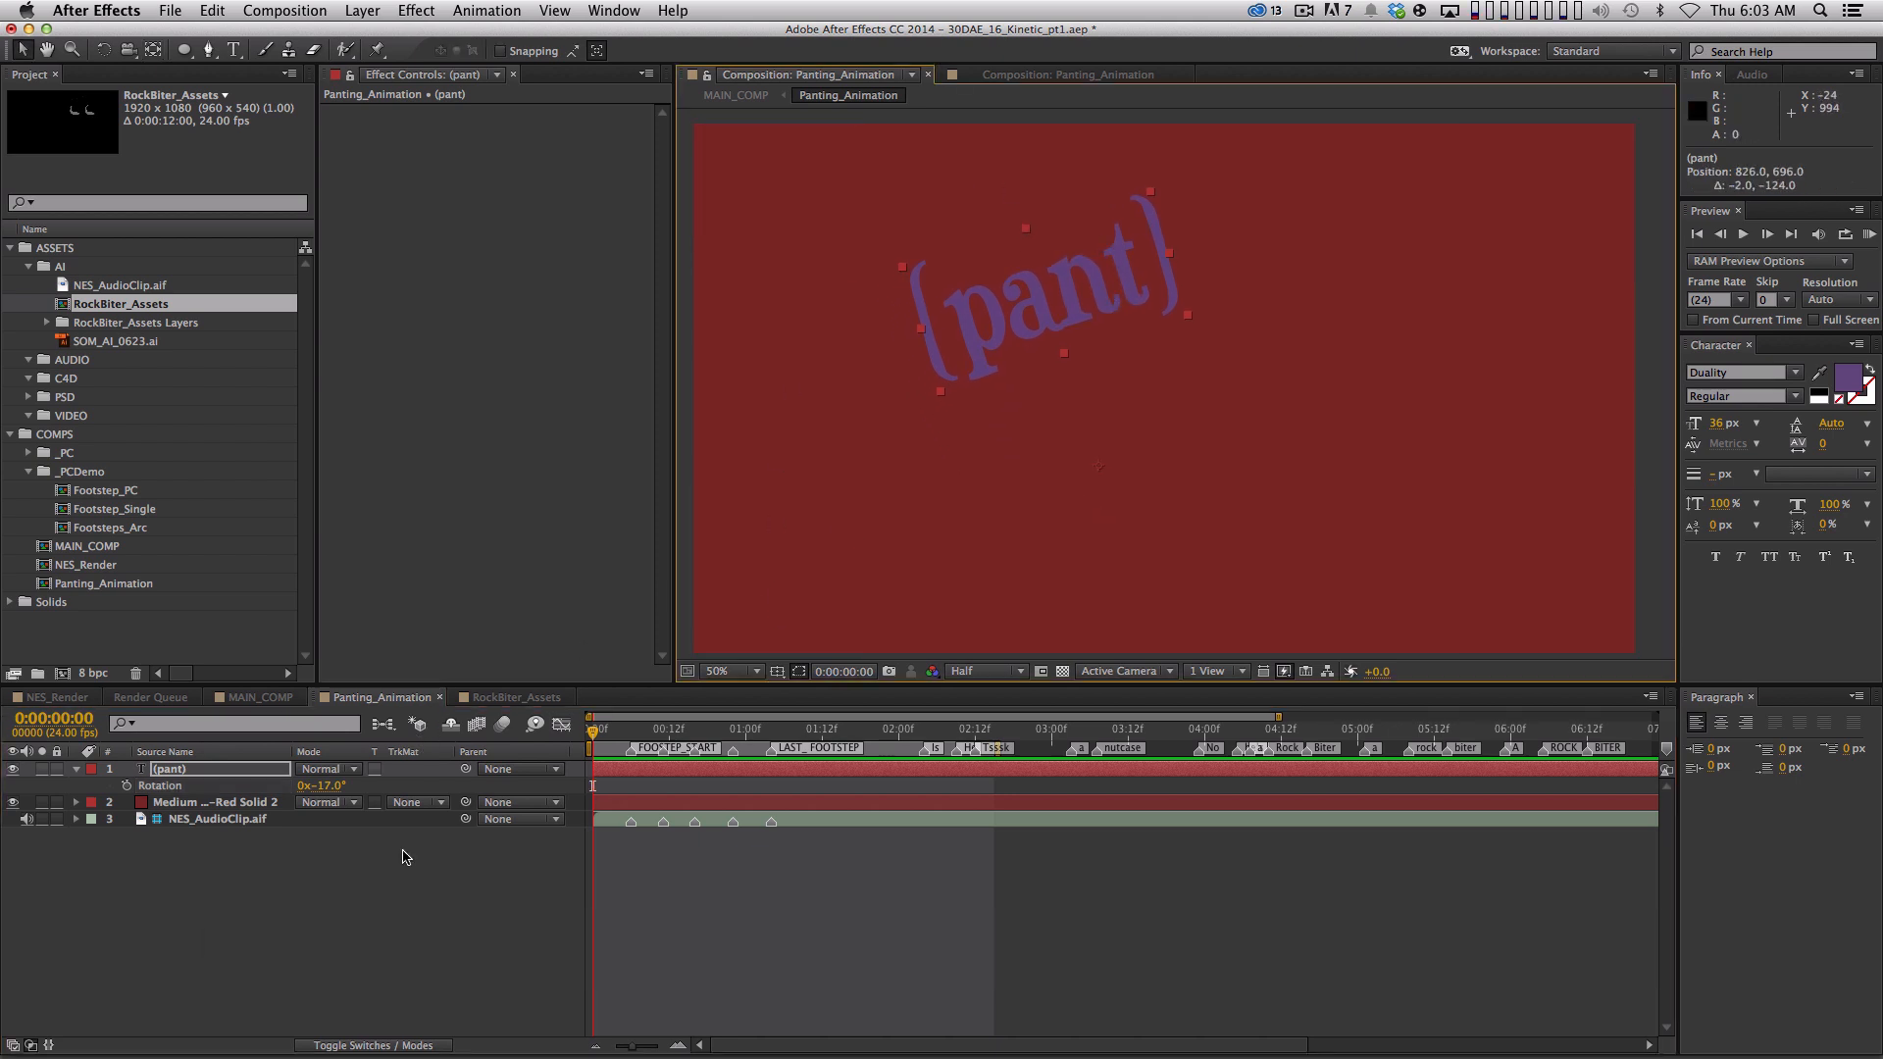
Add Rotation and Scale keyframes to "(pant)" at 0:00:00:10
{"action": "key", "text": "shift"}
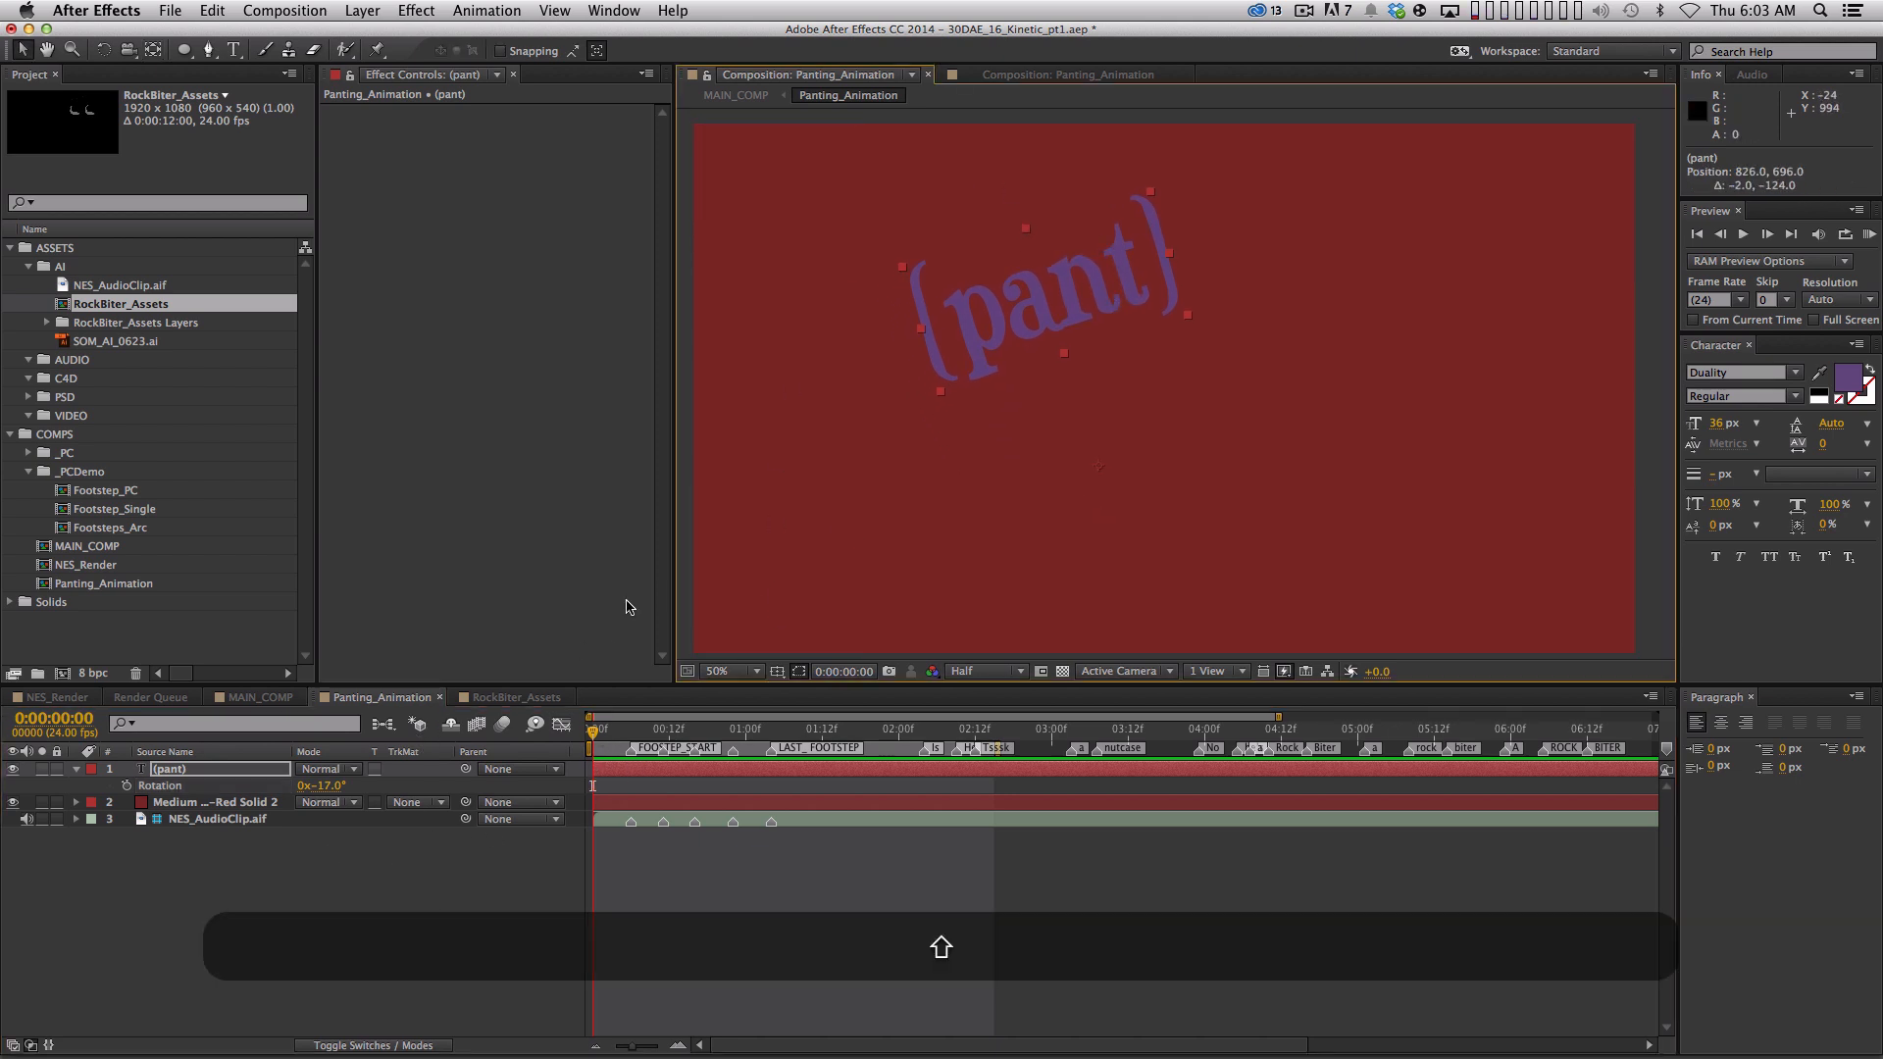
{"action": "key", "text": "shift+Page_Down"}
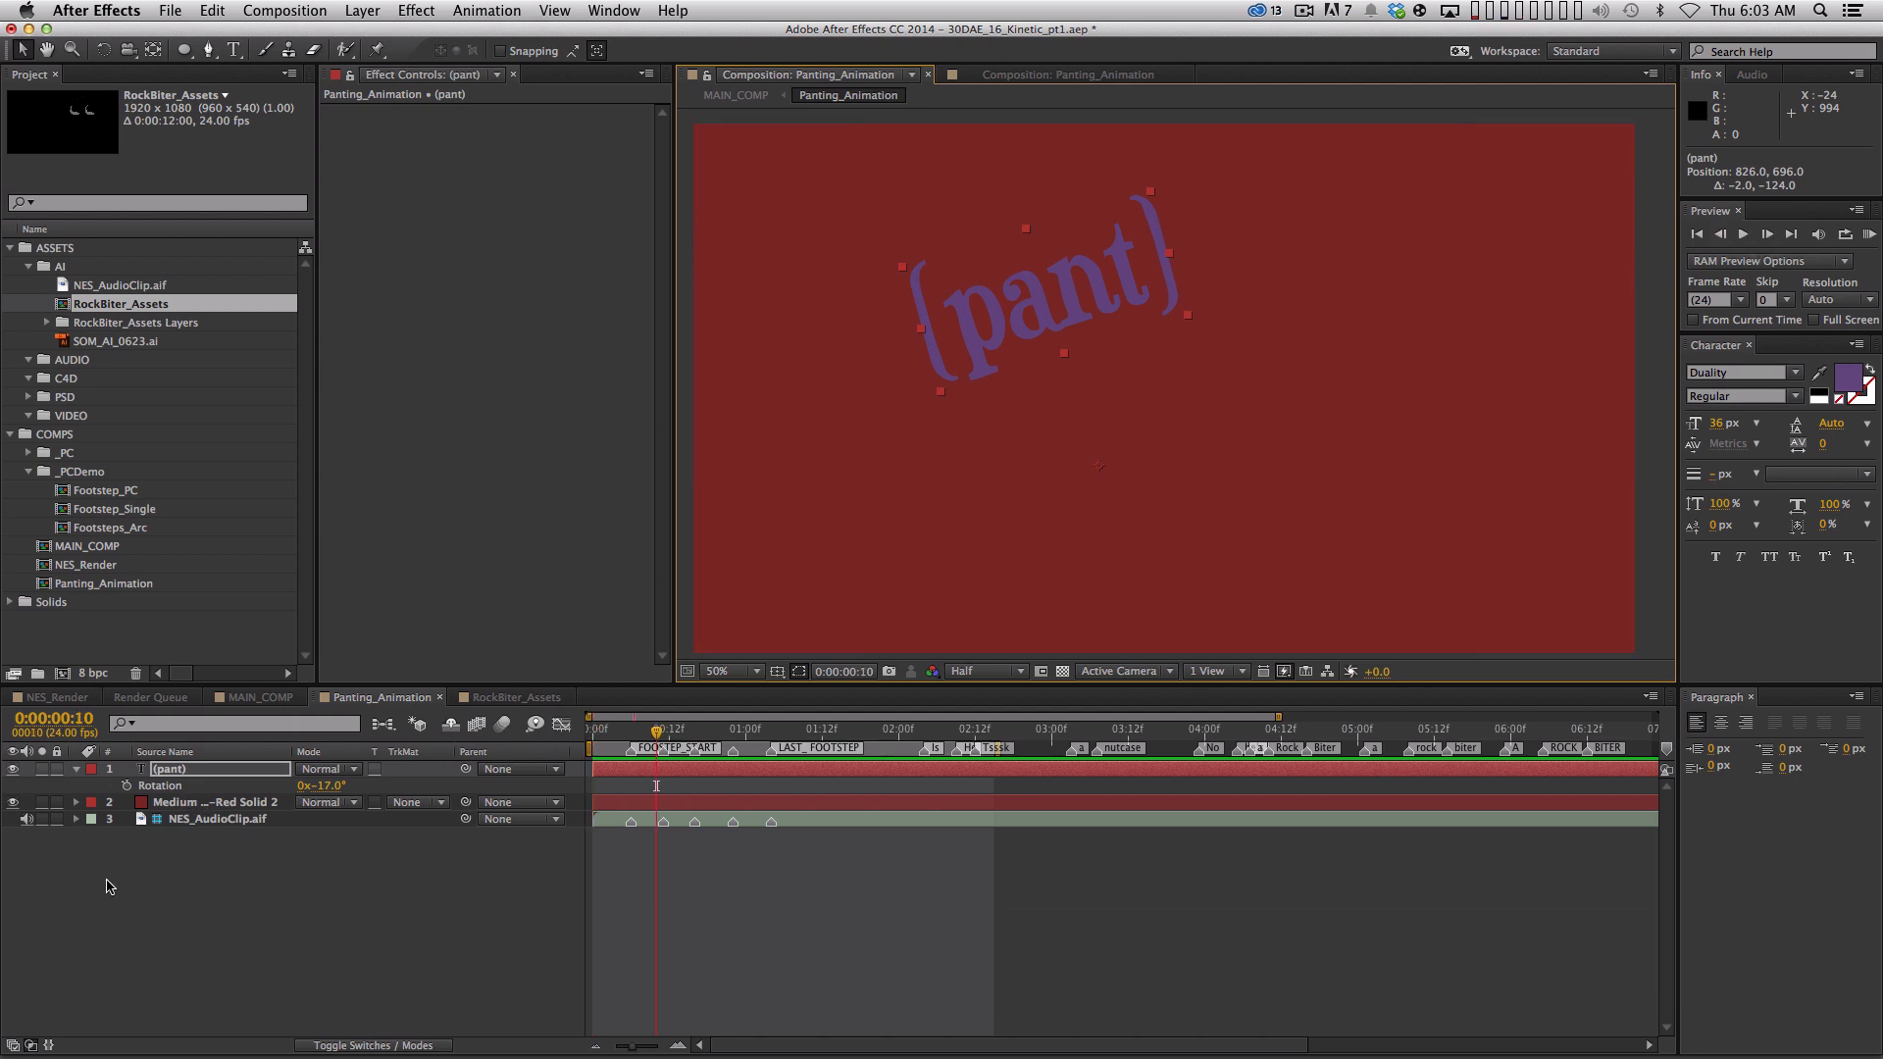
{"action": "left_click", "coordinate": [126, 785]}
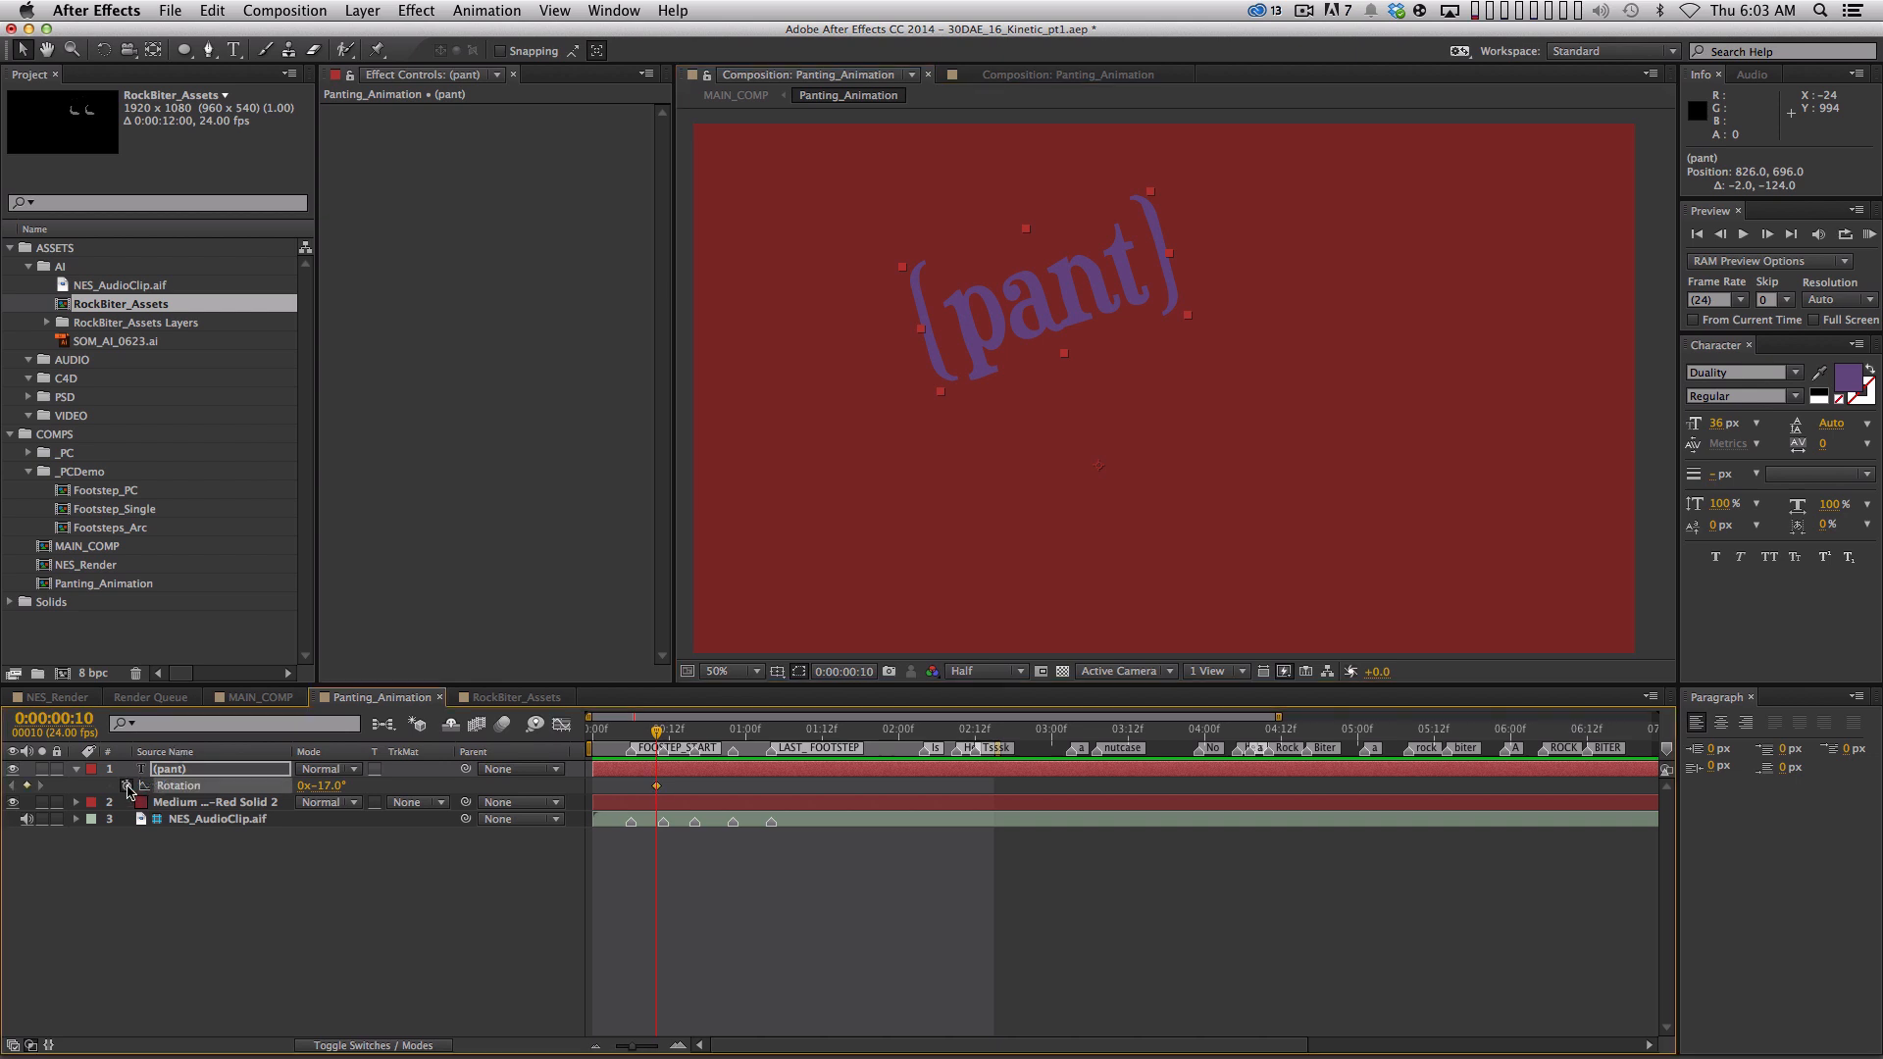
{"action": "key", "text": "alt"}
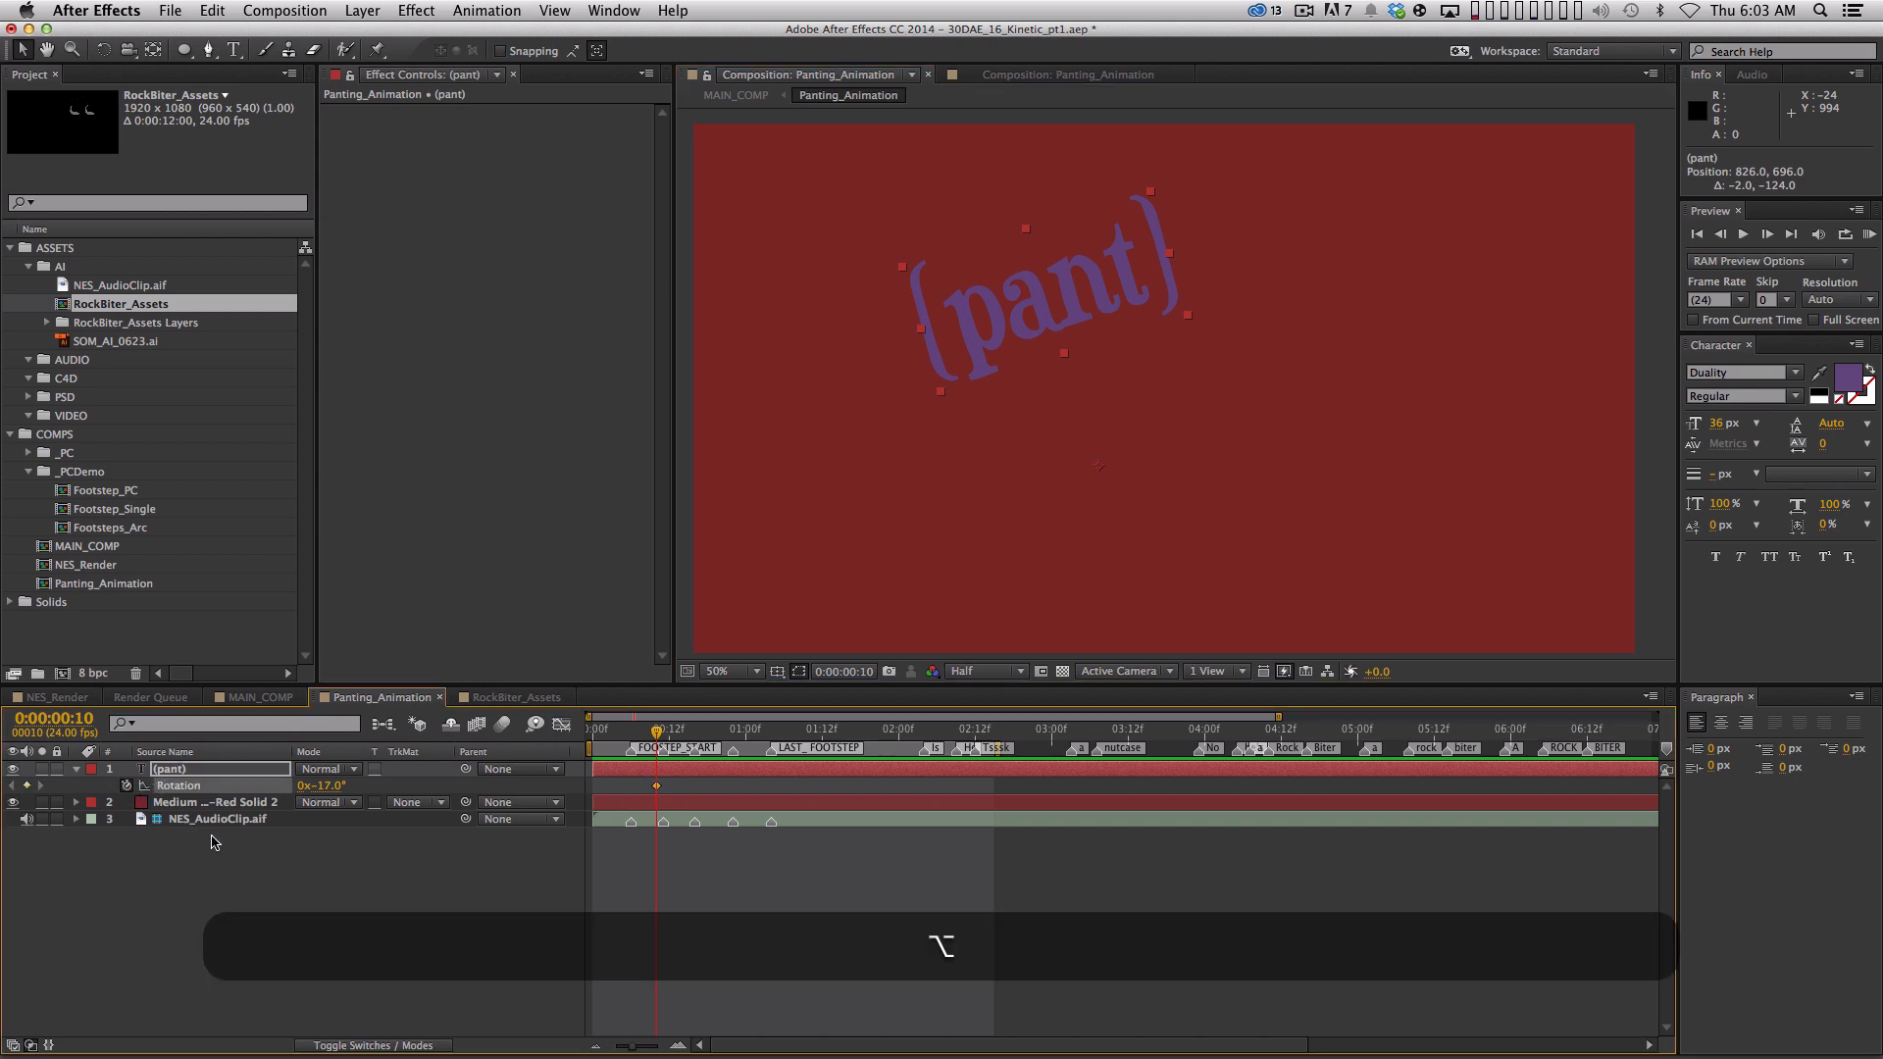
{"action": "key", "text": "alt+shift+s"}
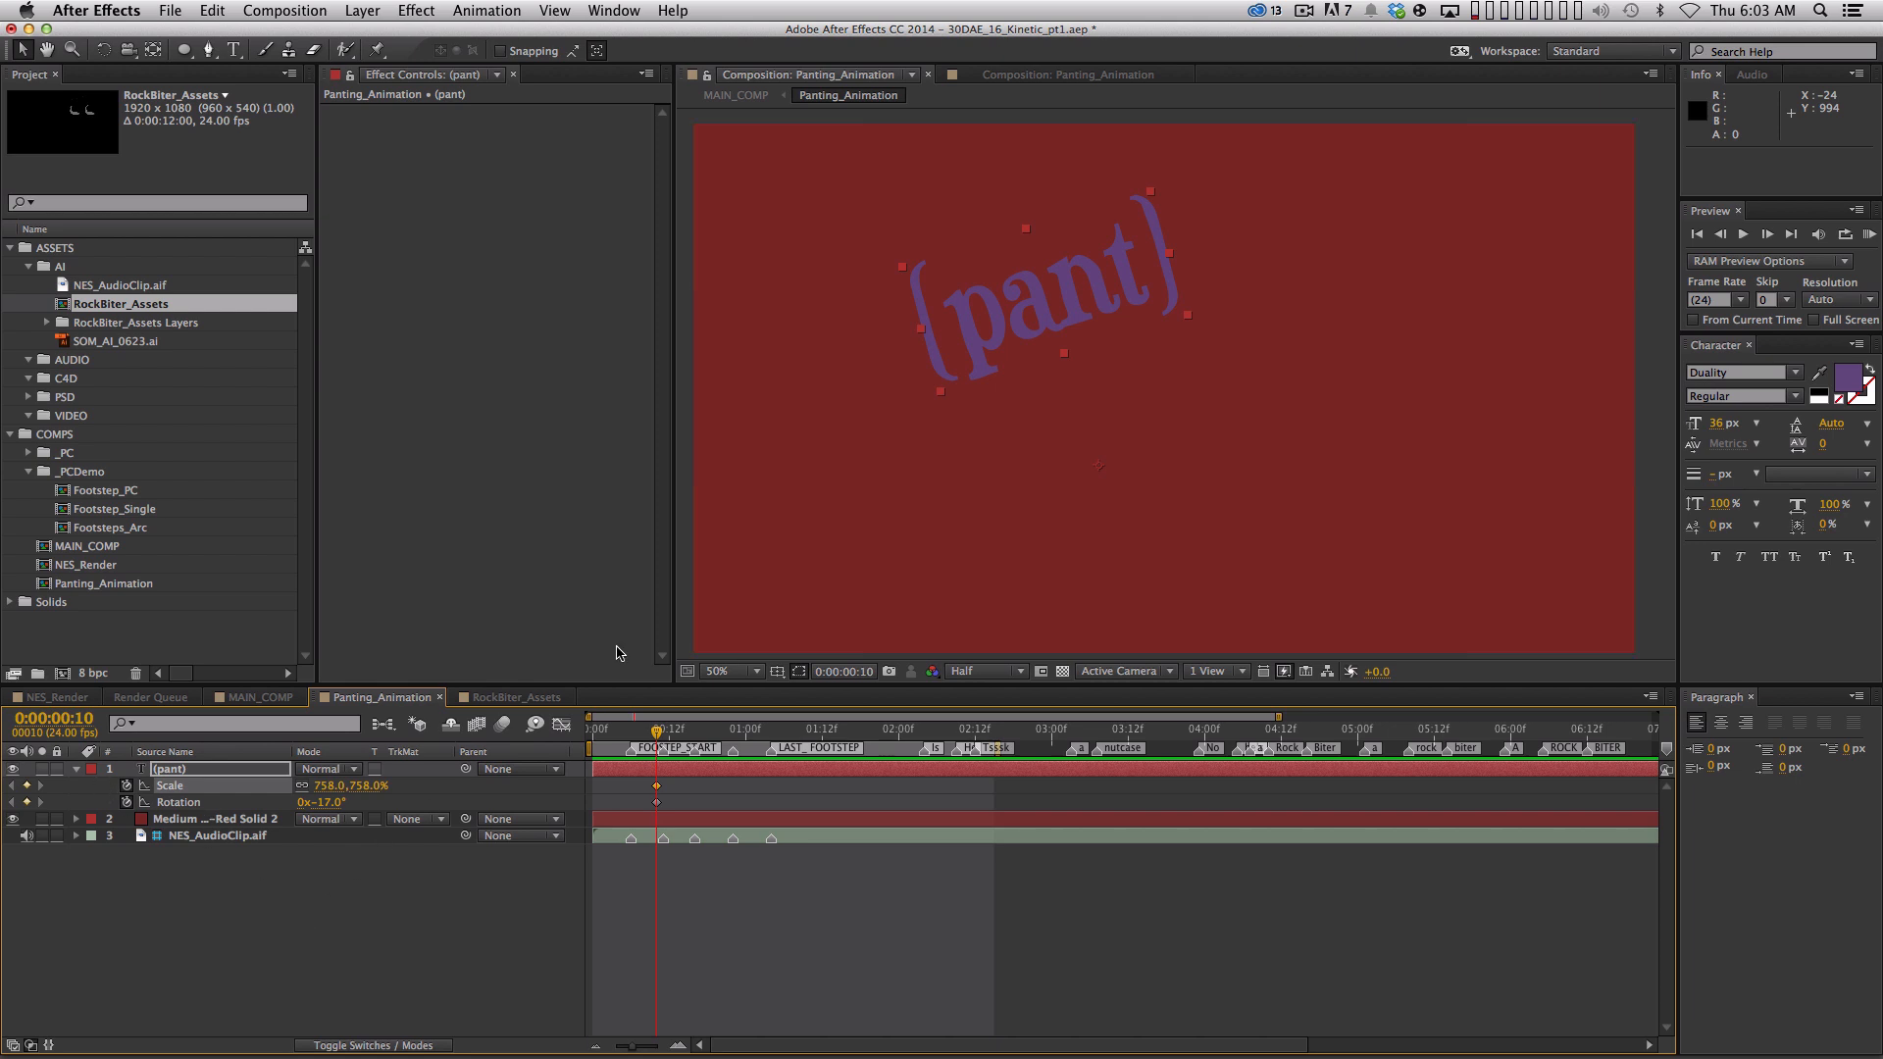
Keyframe the starting pose of "(pant)" at frame 0 with 28° rotation and 226% scale
{"action": "key", "text": "Home"}
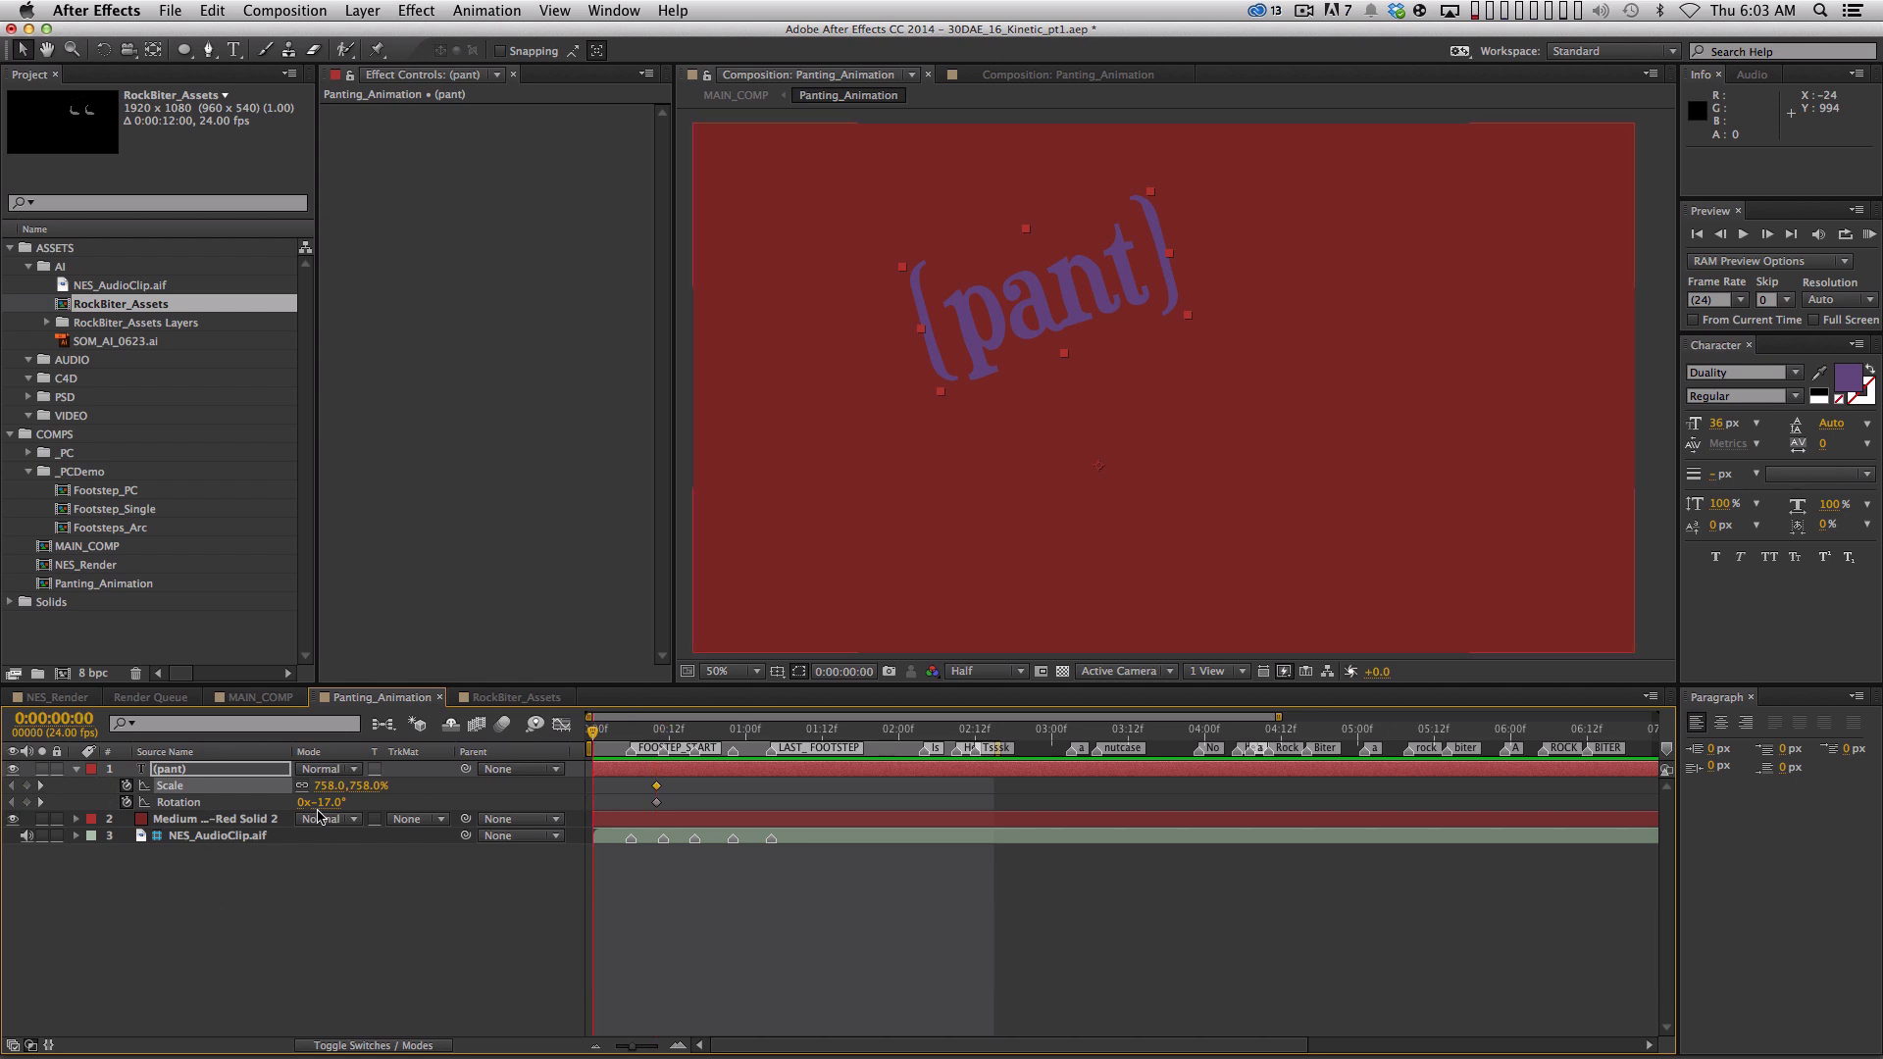
{"action": "mouse_move", "coordinate": [327, 802]}
{"action": "left_mouse_down"}
{"action": "mouse_move", "coordinate": [369, 799]}
{"action": "mouse_move", "coordinate": [309, 786]}
{"action": "left_mouse_up"}
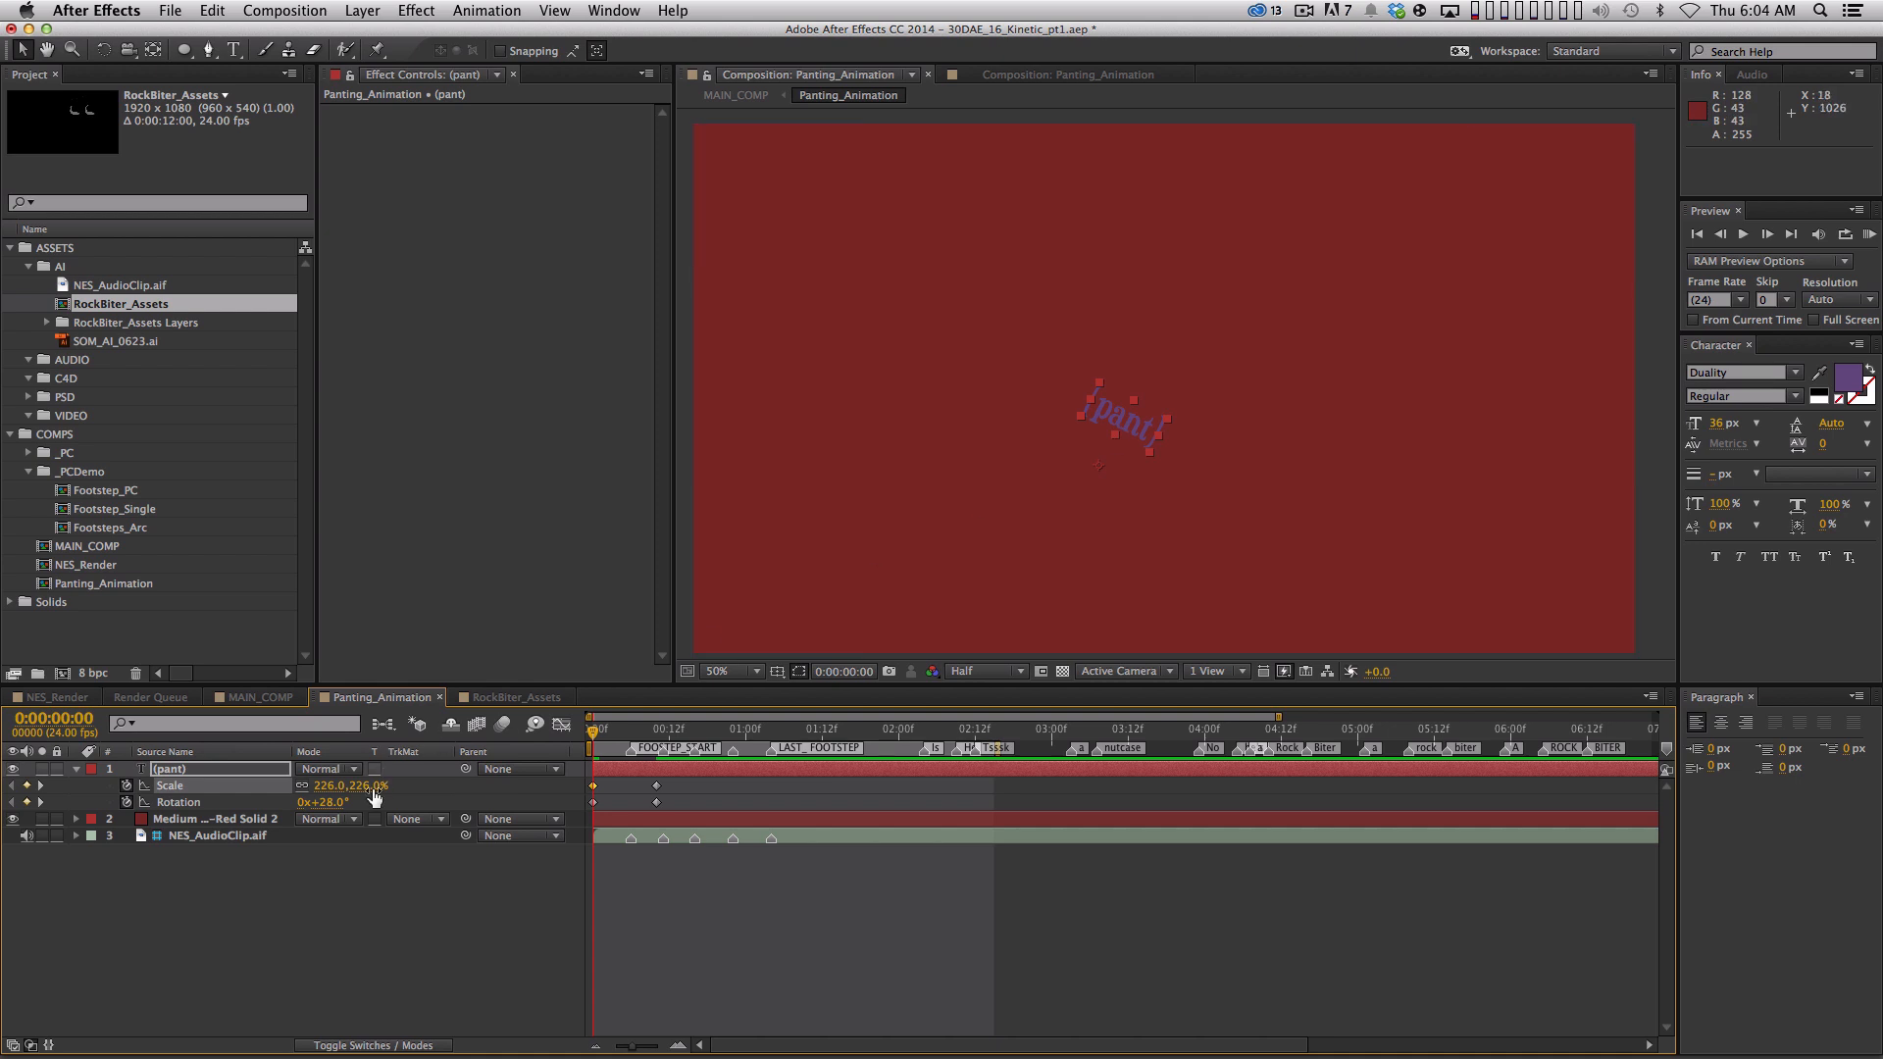
{"action": "left_click_drag", "start_coordinate": [378, 785], "coordinate": [345, 786]}
{"action": "key", "text": "super+shift+z"}
Apply Easy Ease to the Scale and Rotation keyframes of "(pant)"
{"action": "left_click_drag", "start_coordinate": [643, 782], "coordinate": [675, 797]}
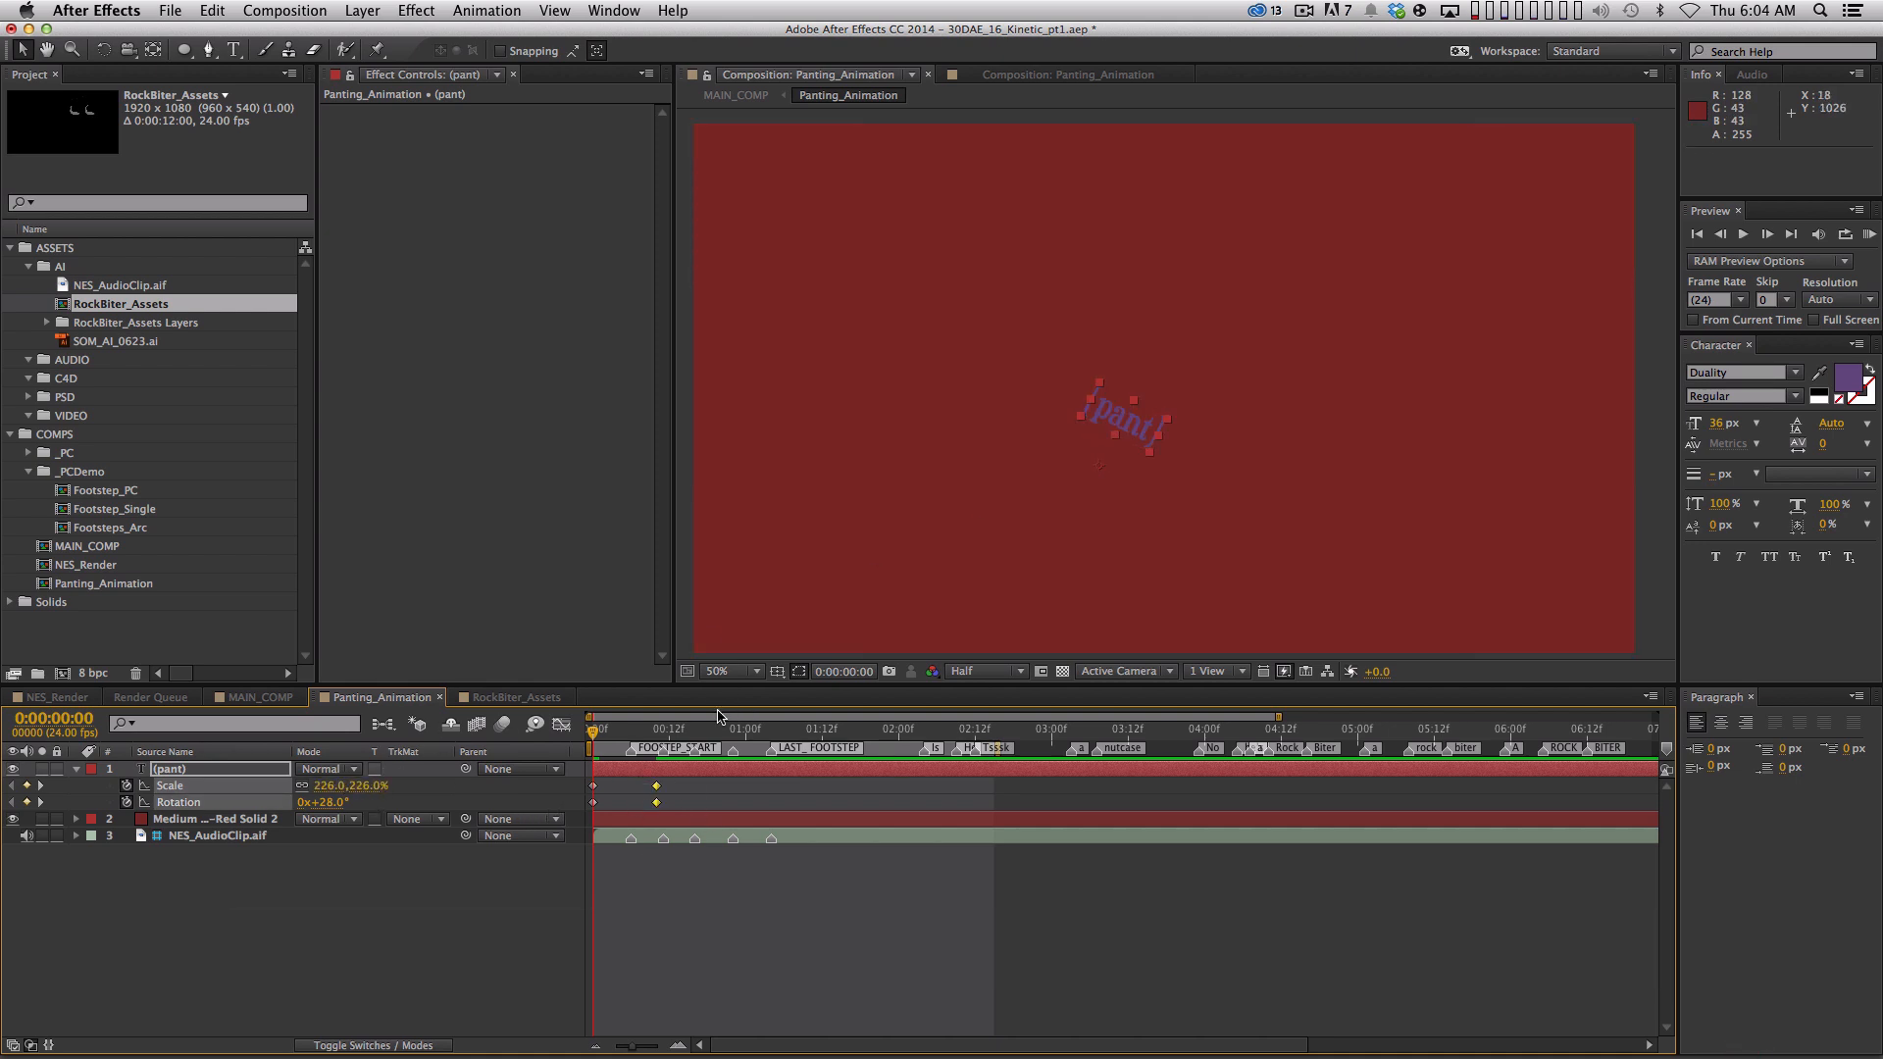
{"action": "key", "text": "F8"}
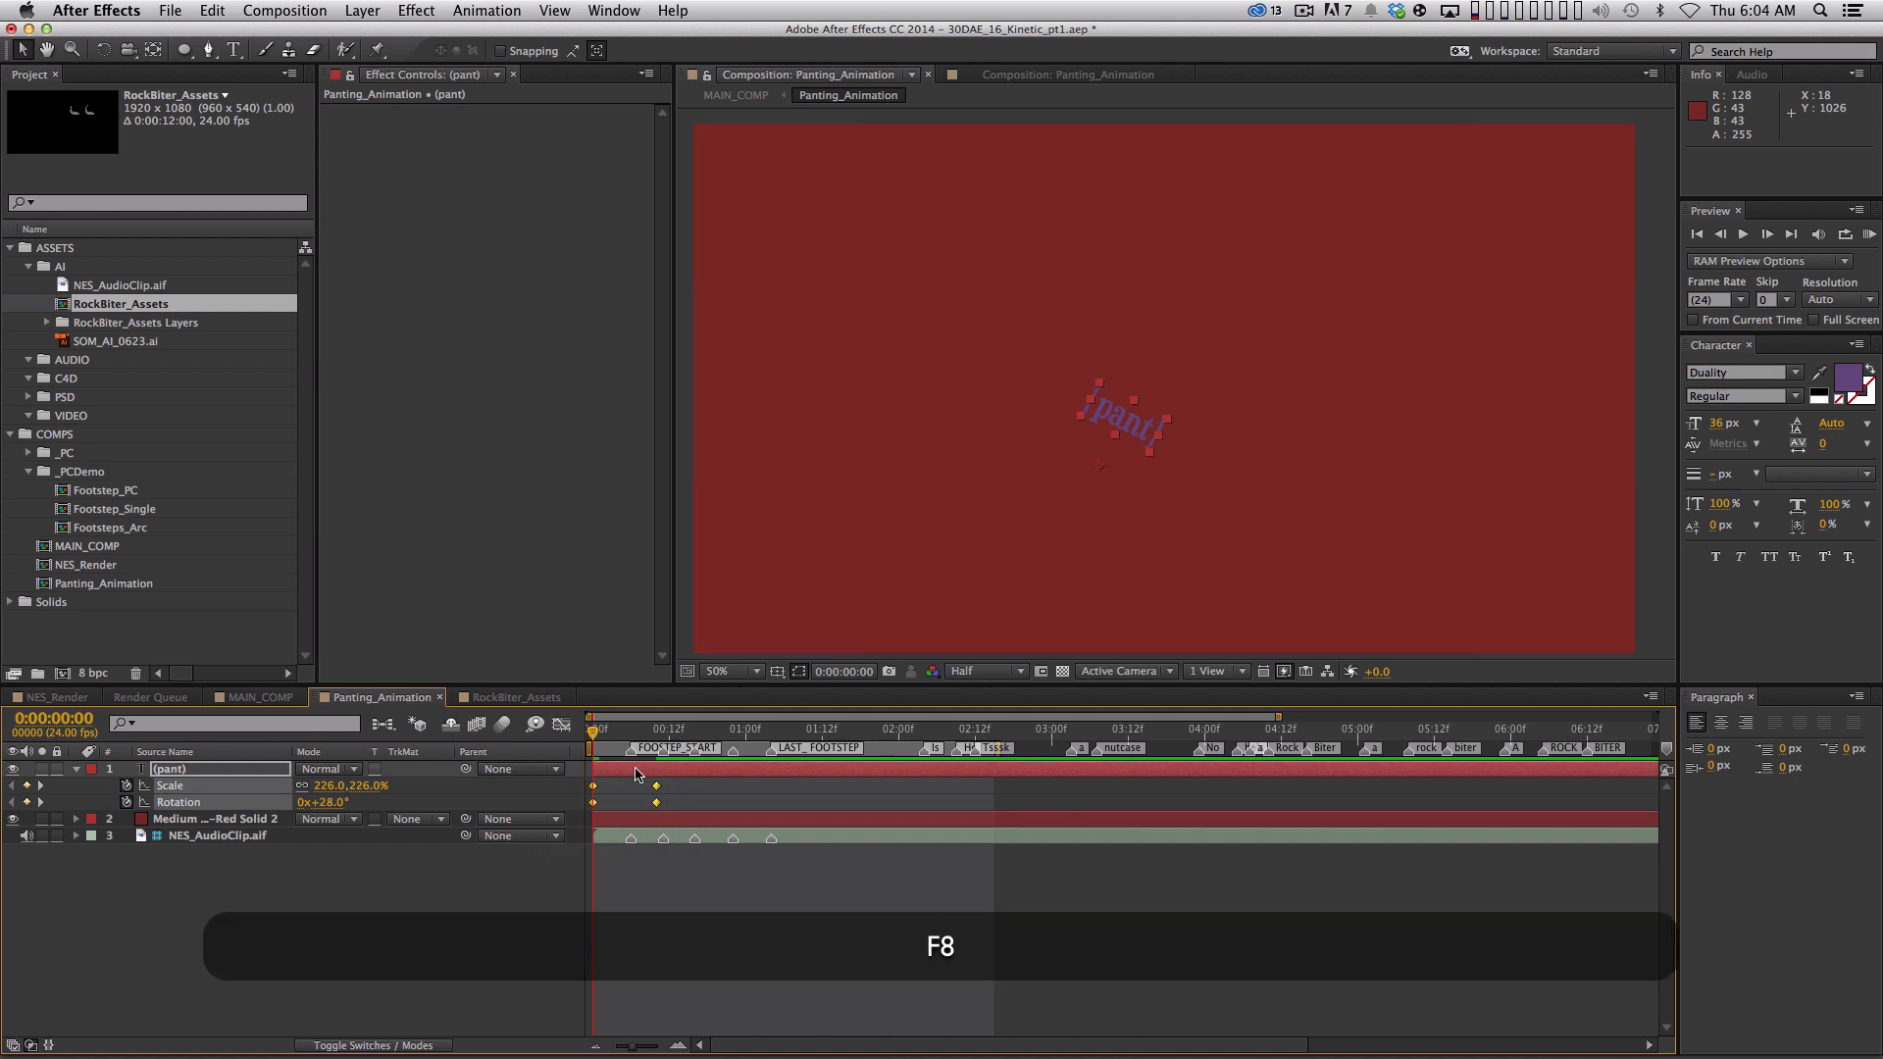
{"action": "key", "text": "F9"}
{"action": "left_click", "coordinate": [618, 869]}
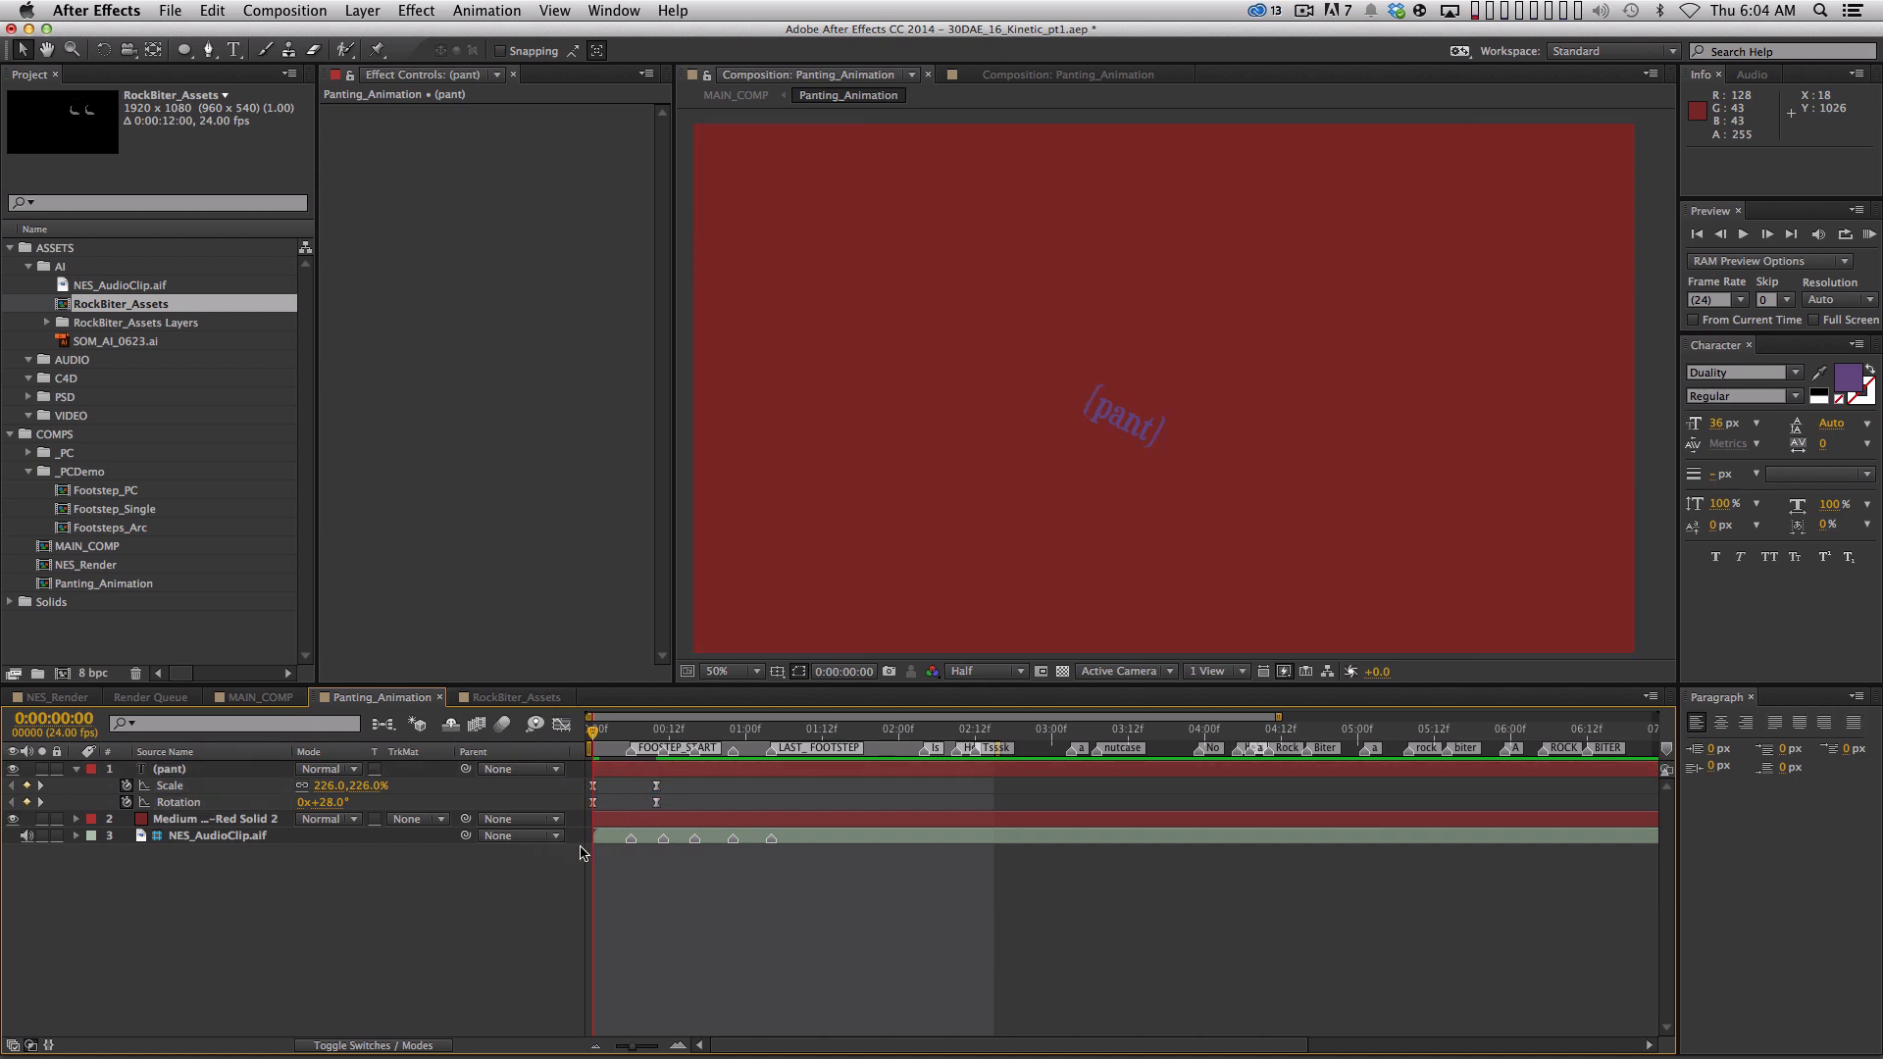
Reshape the Scale curve in the Graph Editor to rise steeply from the first keyframe and ease gradually into the last
{"action": "left_click", "coordinate": [255, 785]}
{"action": "left_click", "coordinate": [561, 724]}
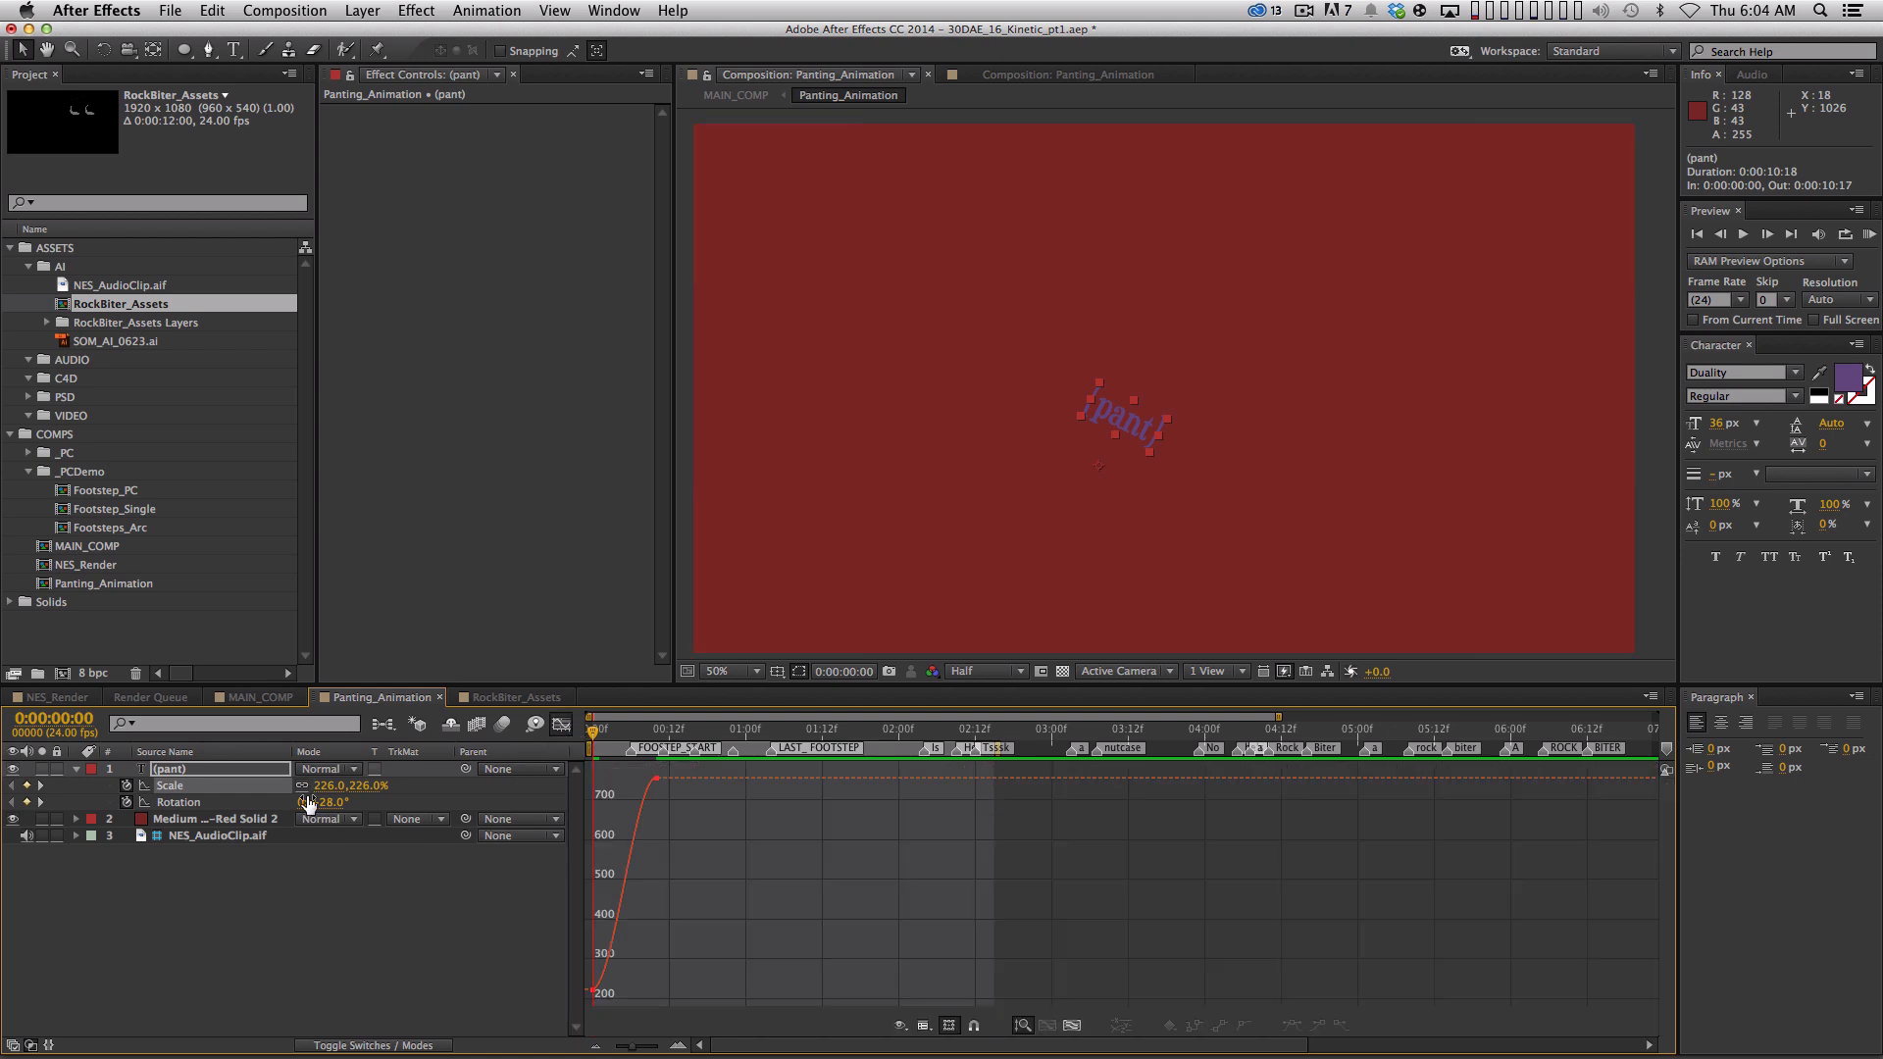
{"action": "left_click", "coordinate": [1050, 1026]}
{"action": "left_click", "coordinate": [604, 988]}
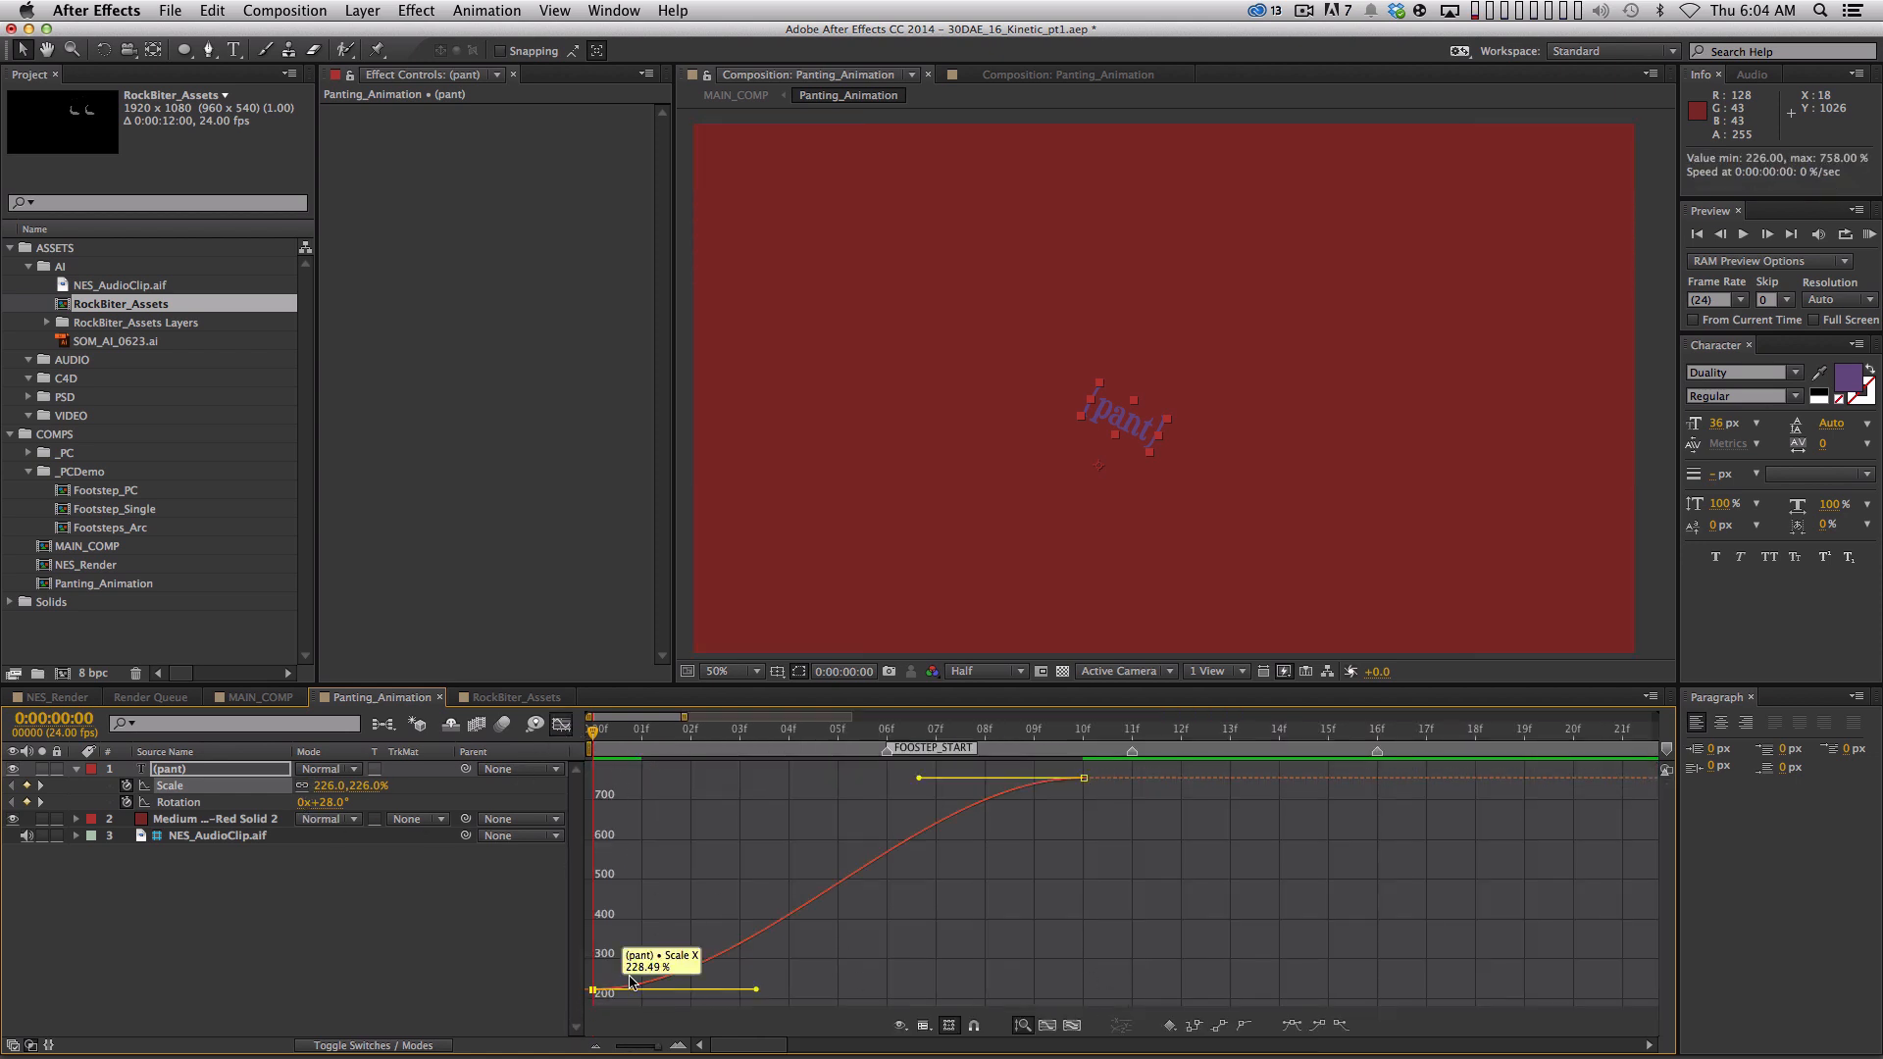
{"action": "left_click_drag", "start_coordinate": [756, 991], "coordinate": [659, 888]}
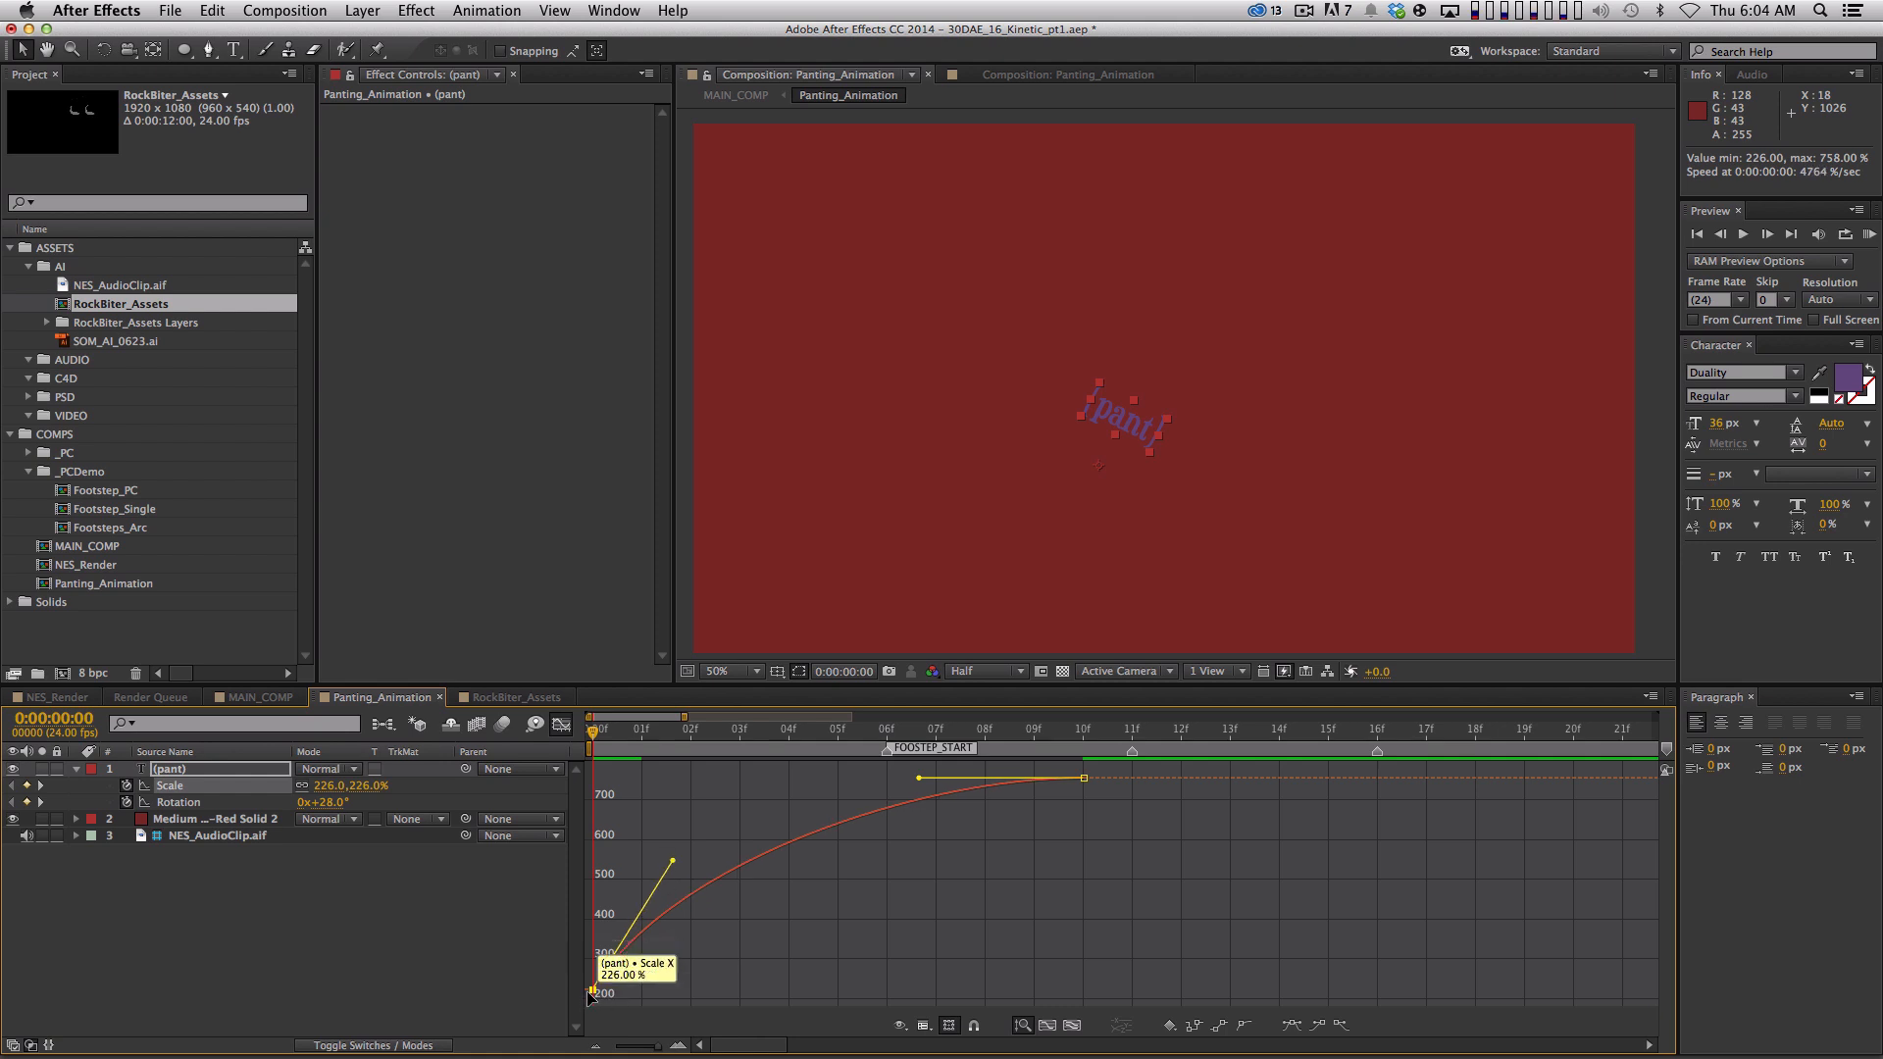
{"action": "left_click_drag", "start_coordinate": [920, 781], "coordinate": [880, 790]}
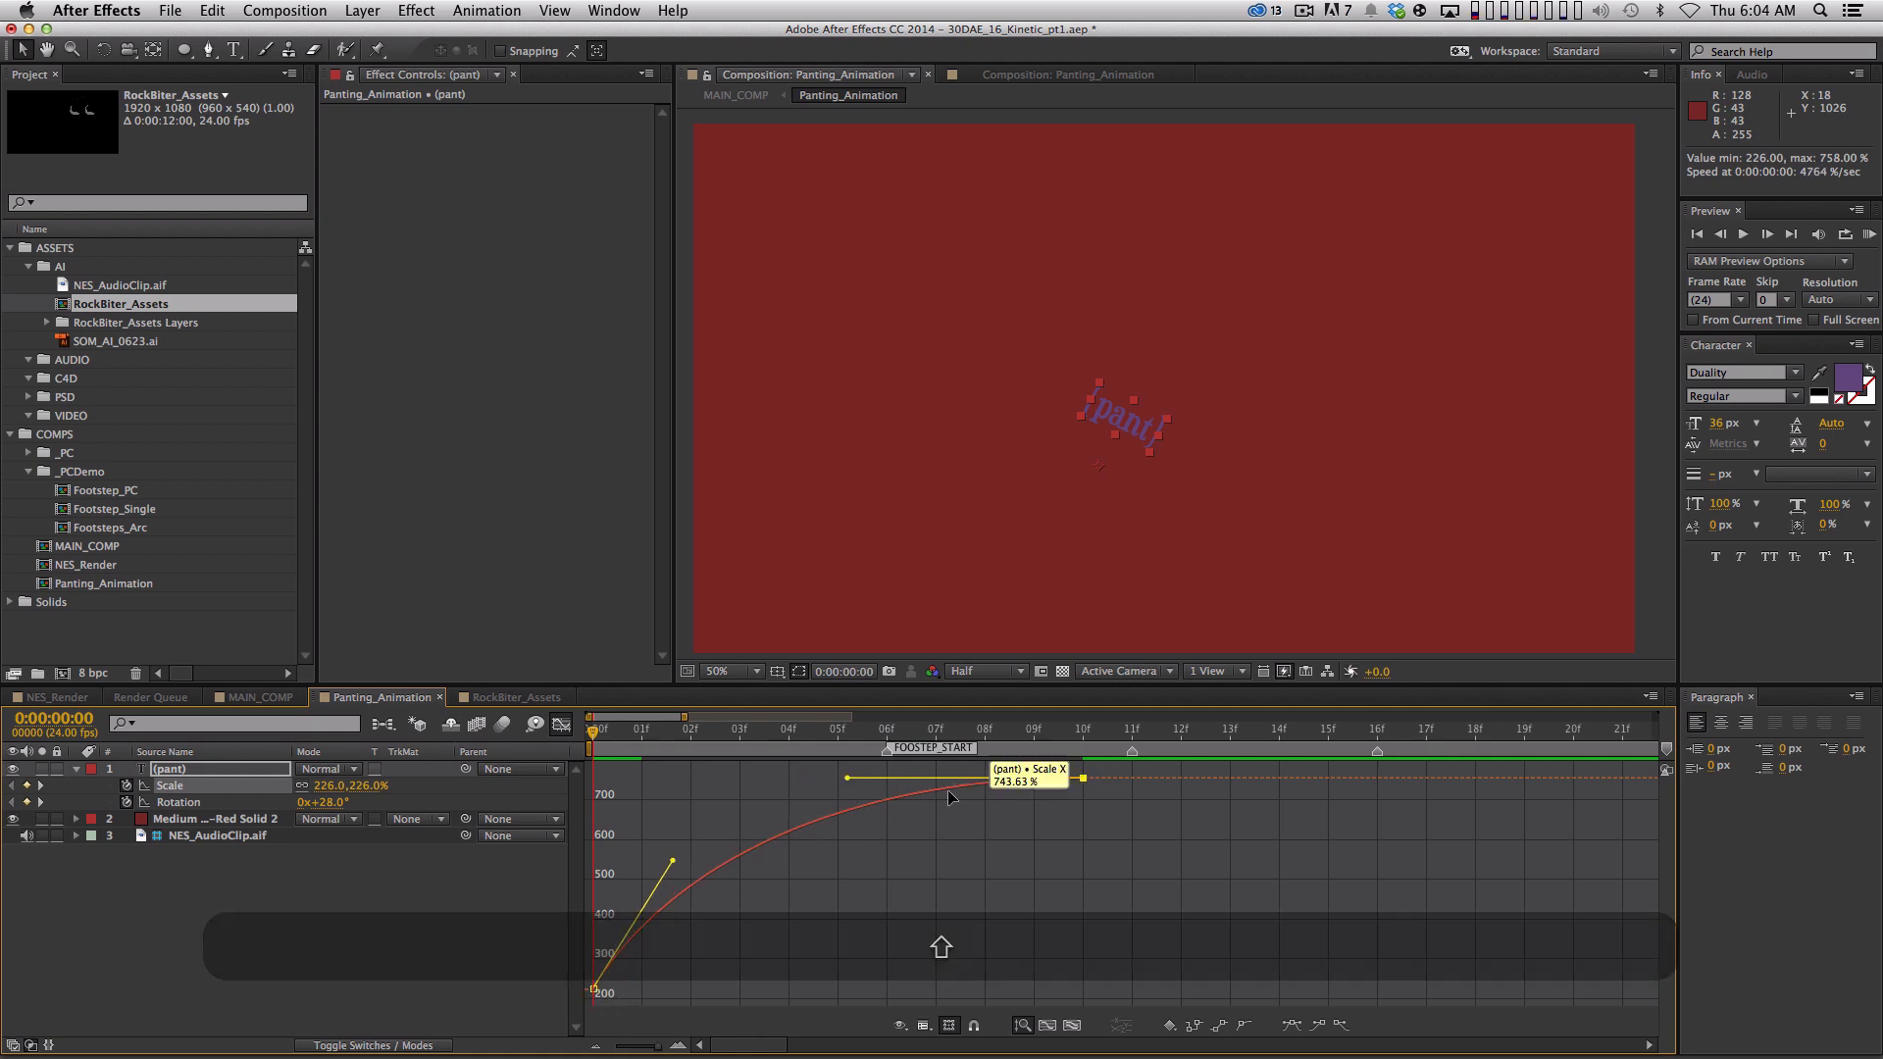
Reshape the Rotation curve to drop steeply from the first keyframe and ease gradually into the last
{"action": "left_click", "coordinate": [271, 803]}
{"action": "left_click", "coordinate": [1083, 990]}
{"action": "left_click_drag", "start_coordinate": [920, 994], "coordinate": [849, 990]}
{"action": "left_click_drag", "start_coordinate": [760, 781], "coordinate": [661, 938]}
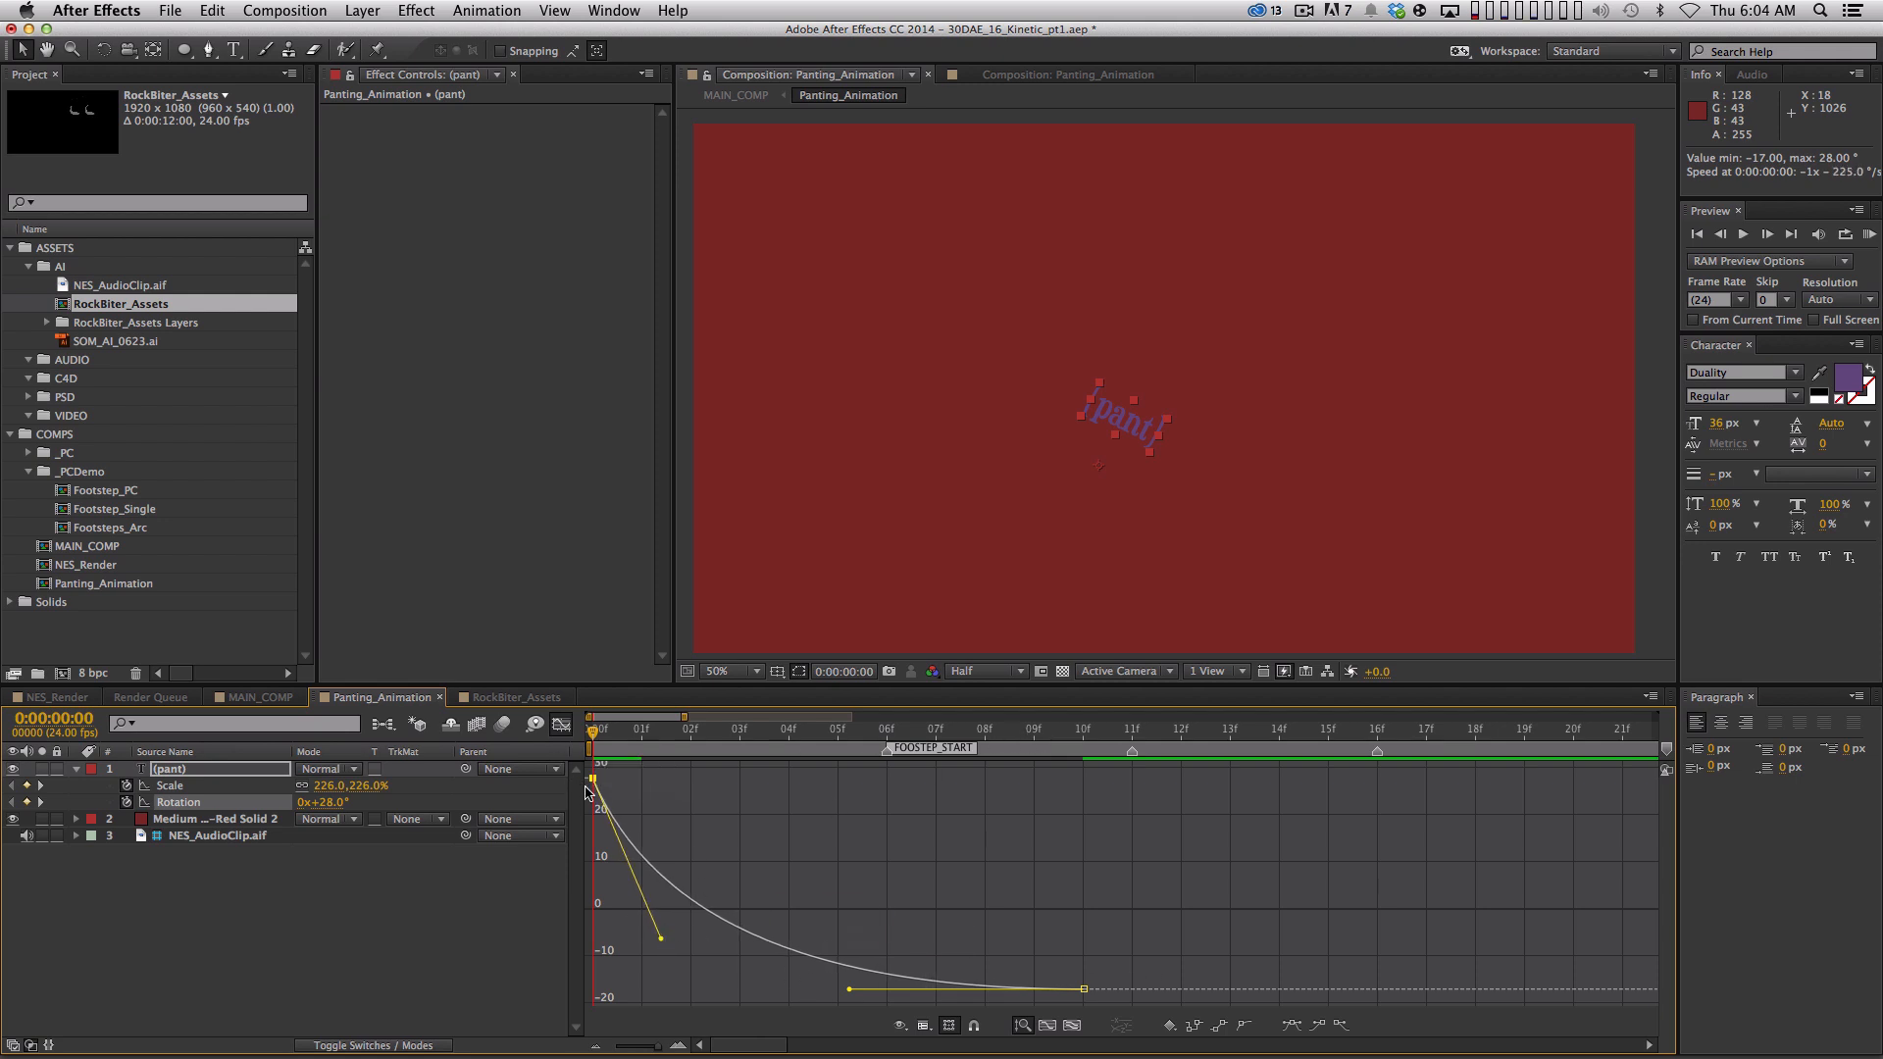
Play a RAM preview of the first 14 frames to check the scale and rotation easing
{"action": "left_click", "coordinate": [1234, 726]}
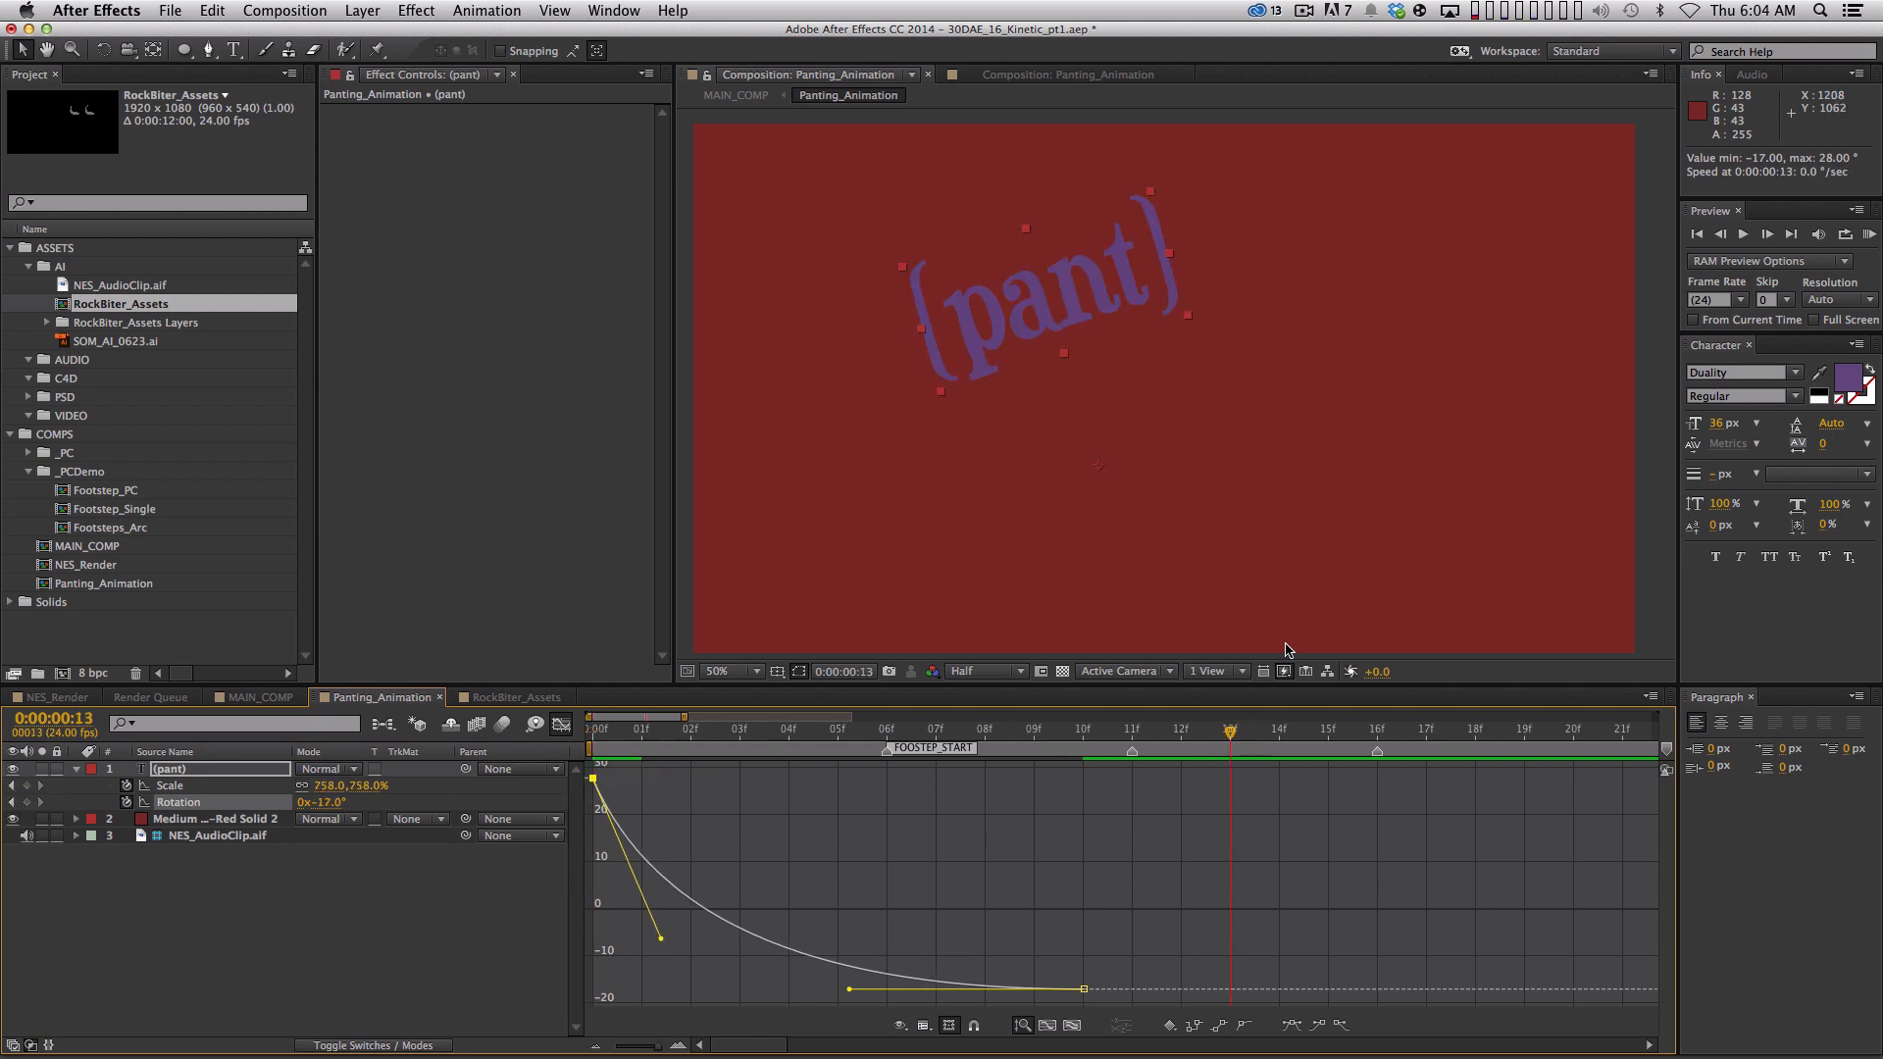
{"action": "key", "text": "KP_0"}
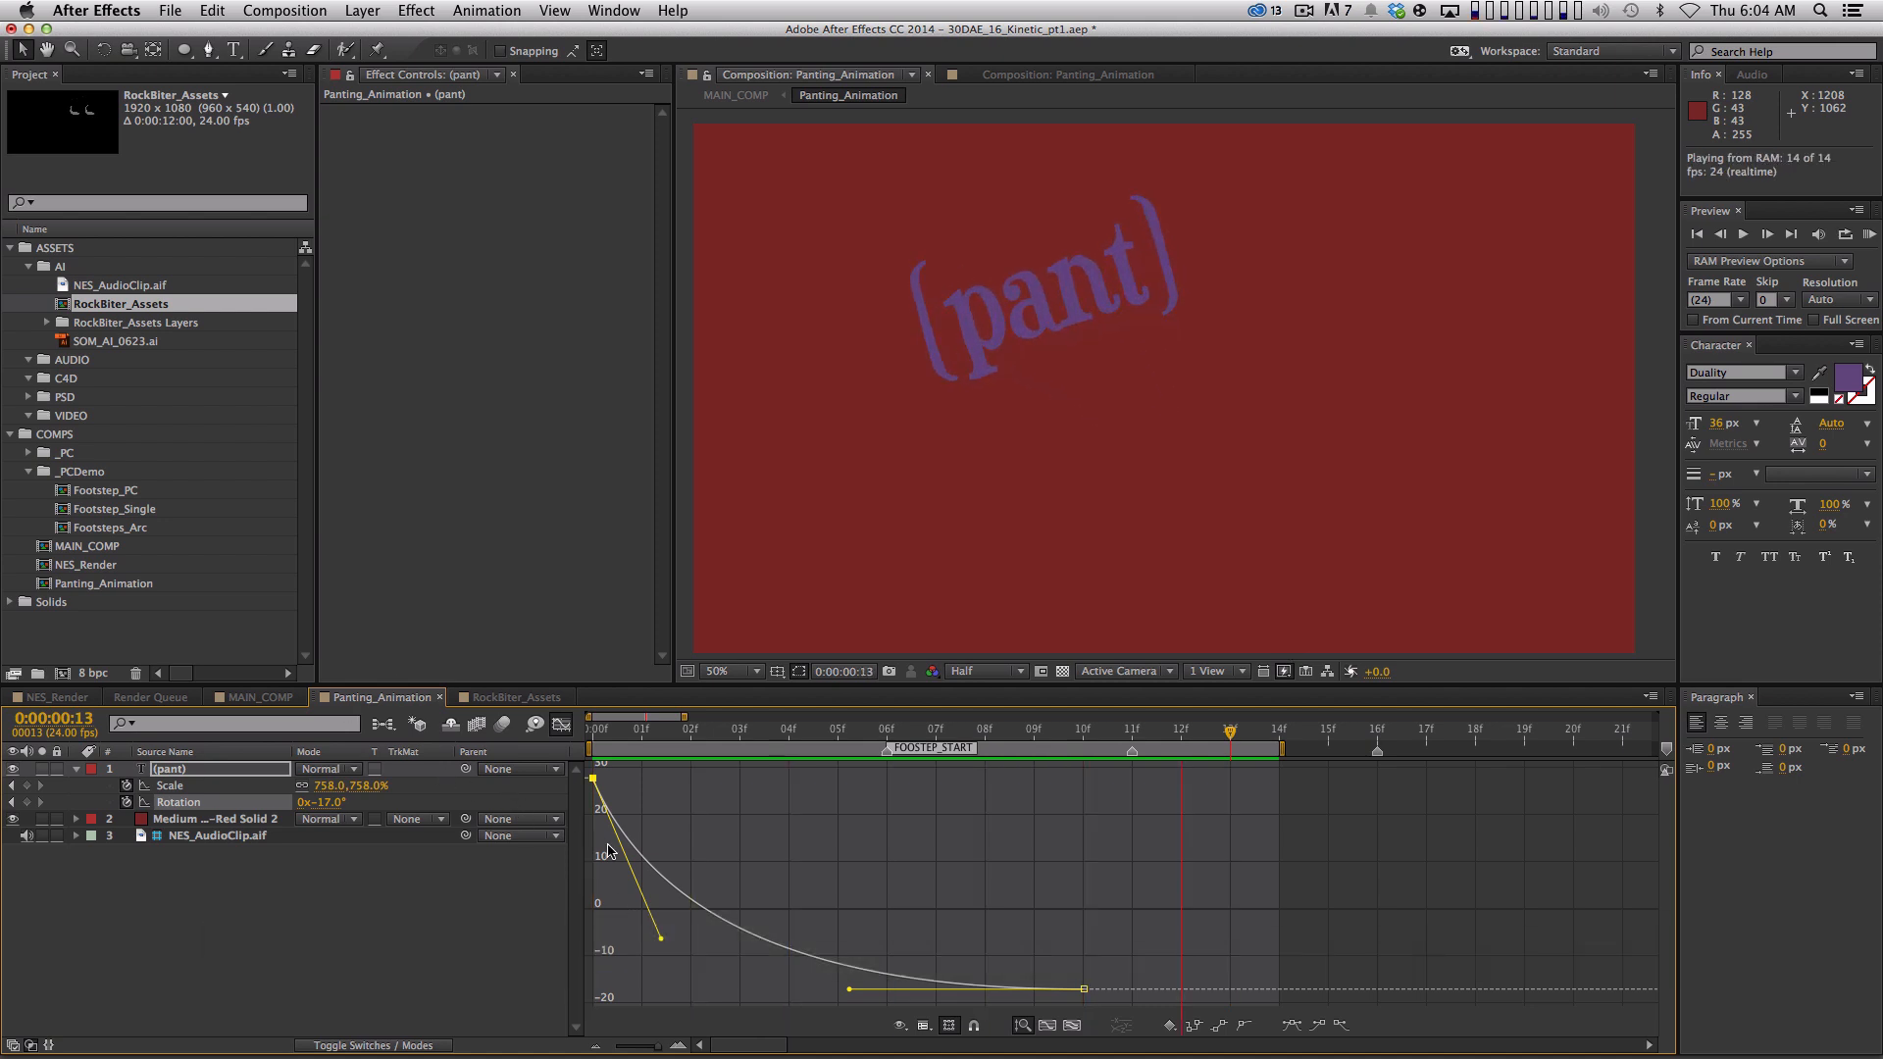
{"action": "key", "text": "space"}
Keyframe the opacity of "(pant)" to fade from 100% at frame 5 to 0% at frame 10
{"action": "left_click_drag", "start_coordinate": [754, 731], "coordinate": [823, 761]}
{"action": "left_click", "coordinate": [228, 780]}
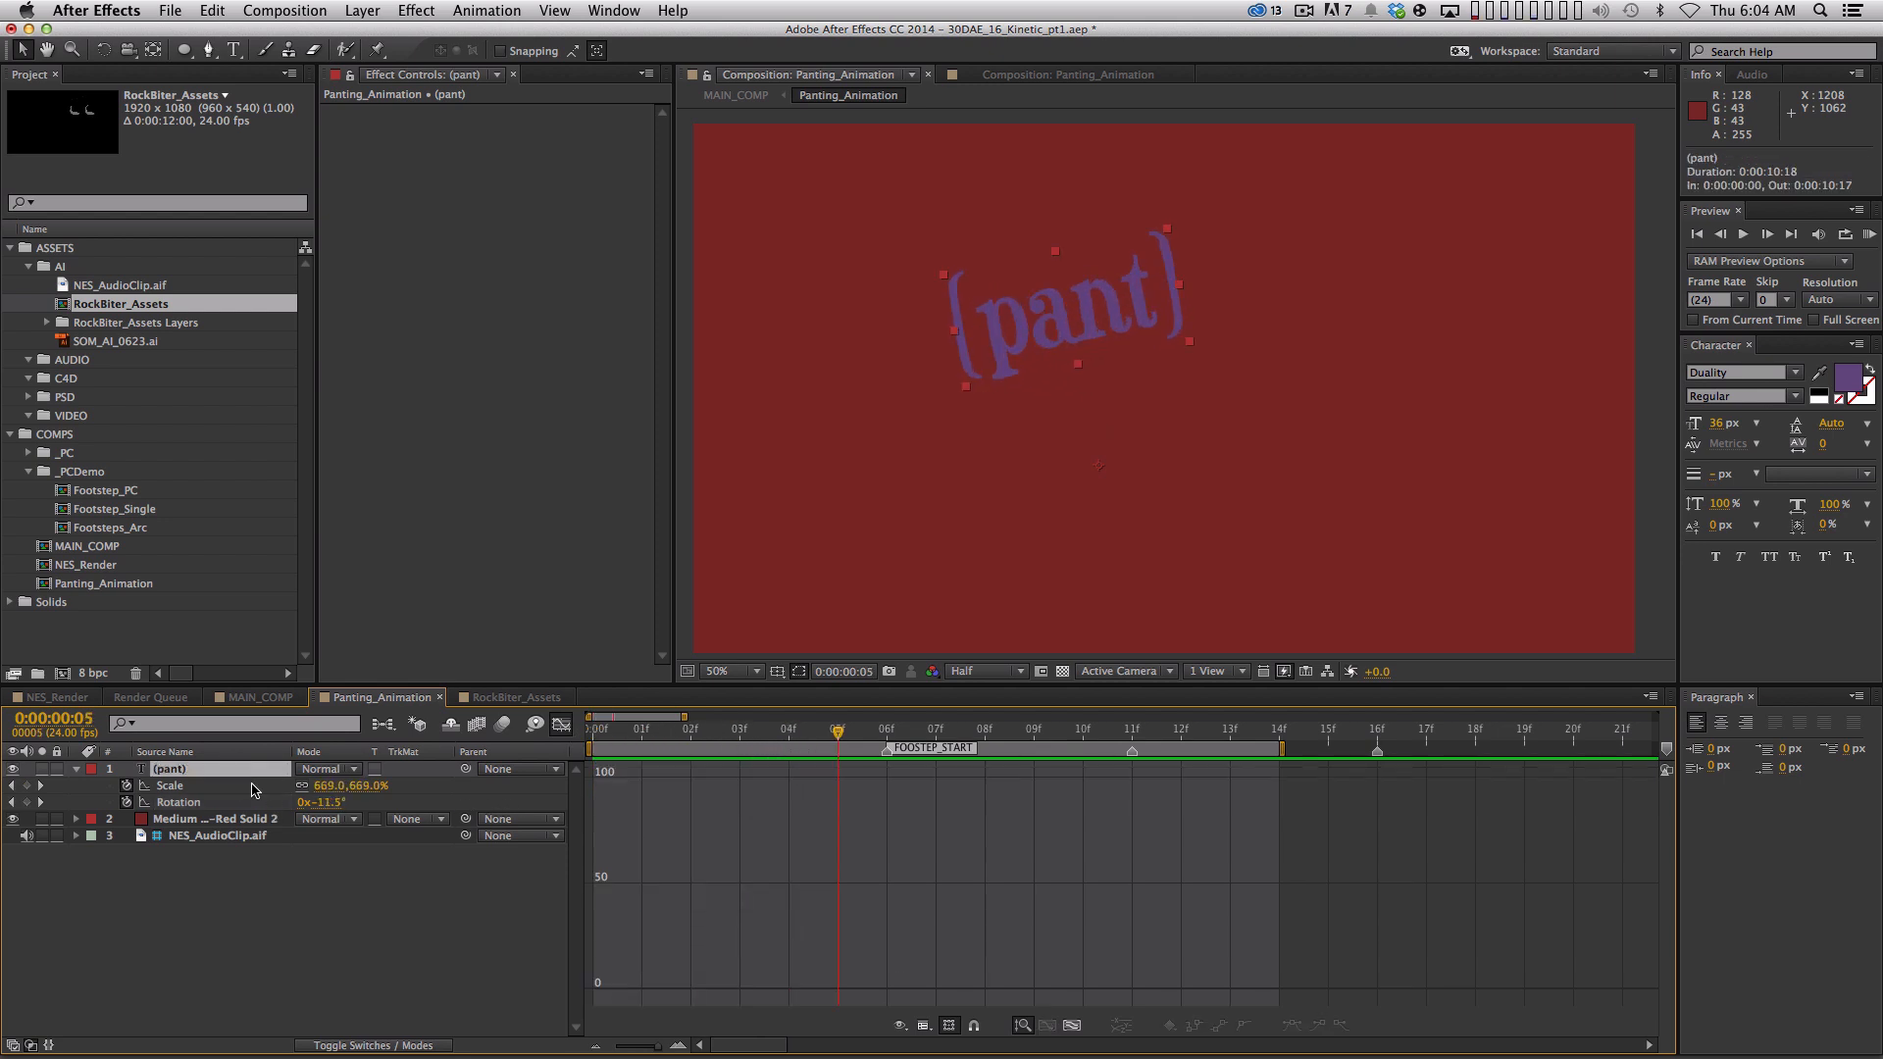
{"action": "left_click", "coordinate": [561, 725]}
{"action": "key", "text": "alt+shift+t"}
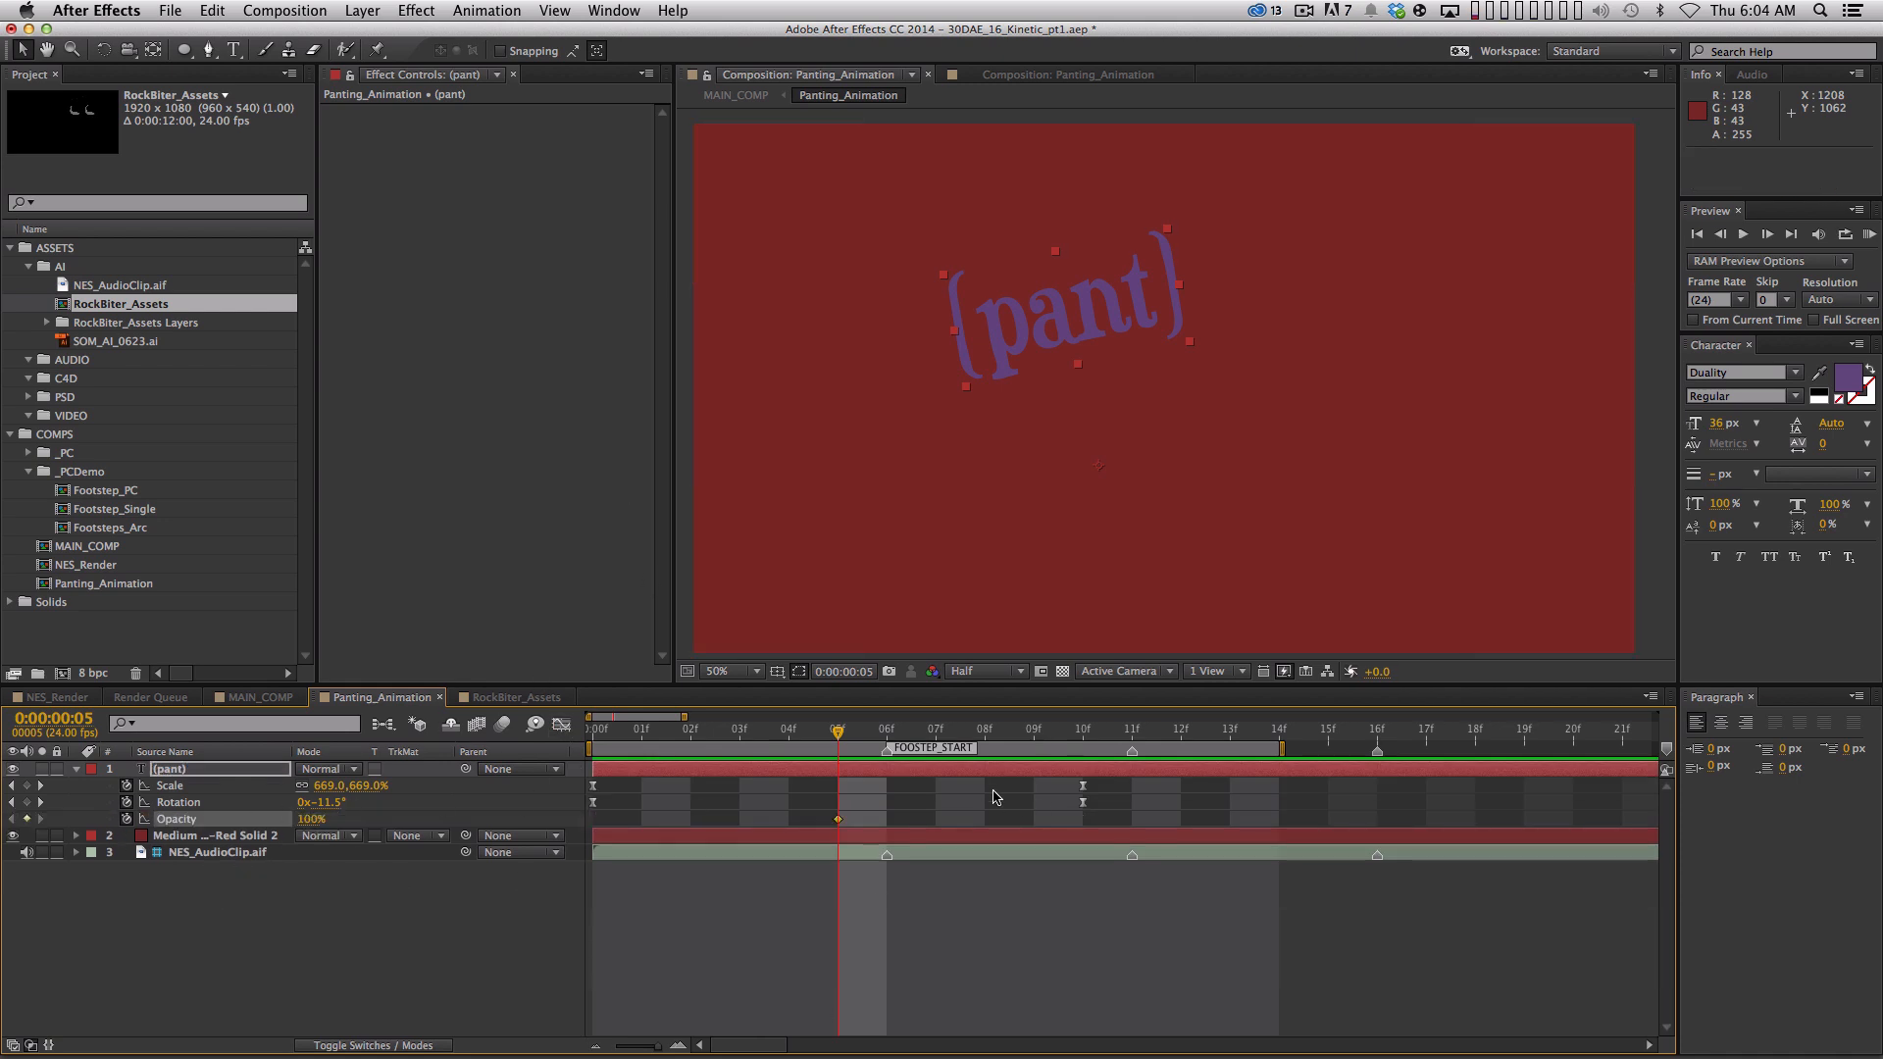
{"action": "left_click_drag", "start_coordinate": [834, 738], "coordinate": [1083, 733]}
{"action": "left_click_drag", "start_coordinate": [309, 819], "coordinate": [196, 822]}
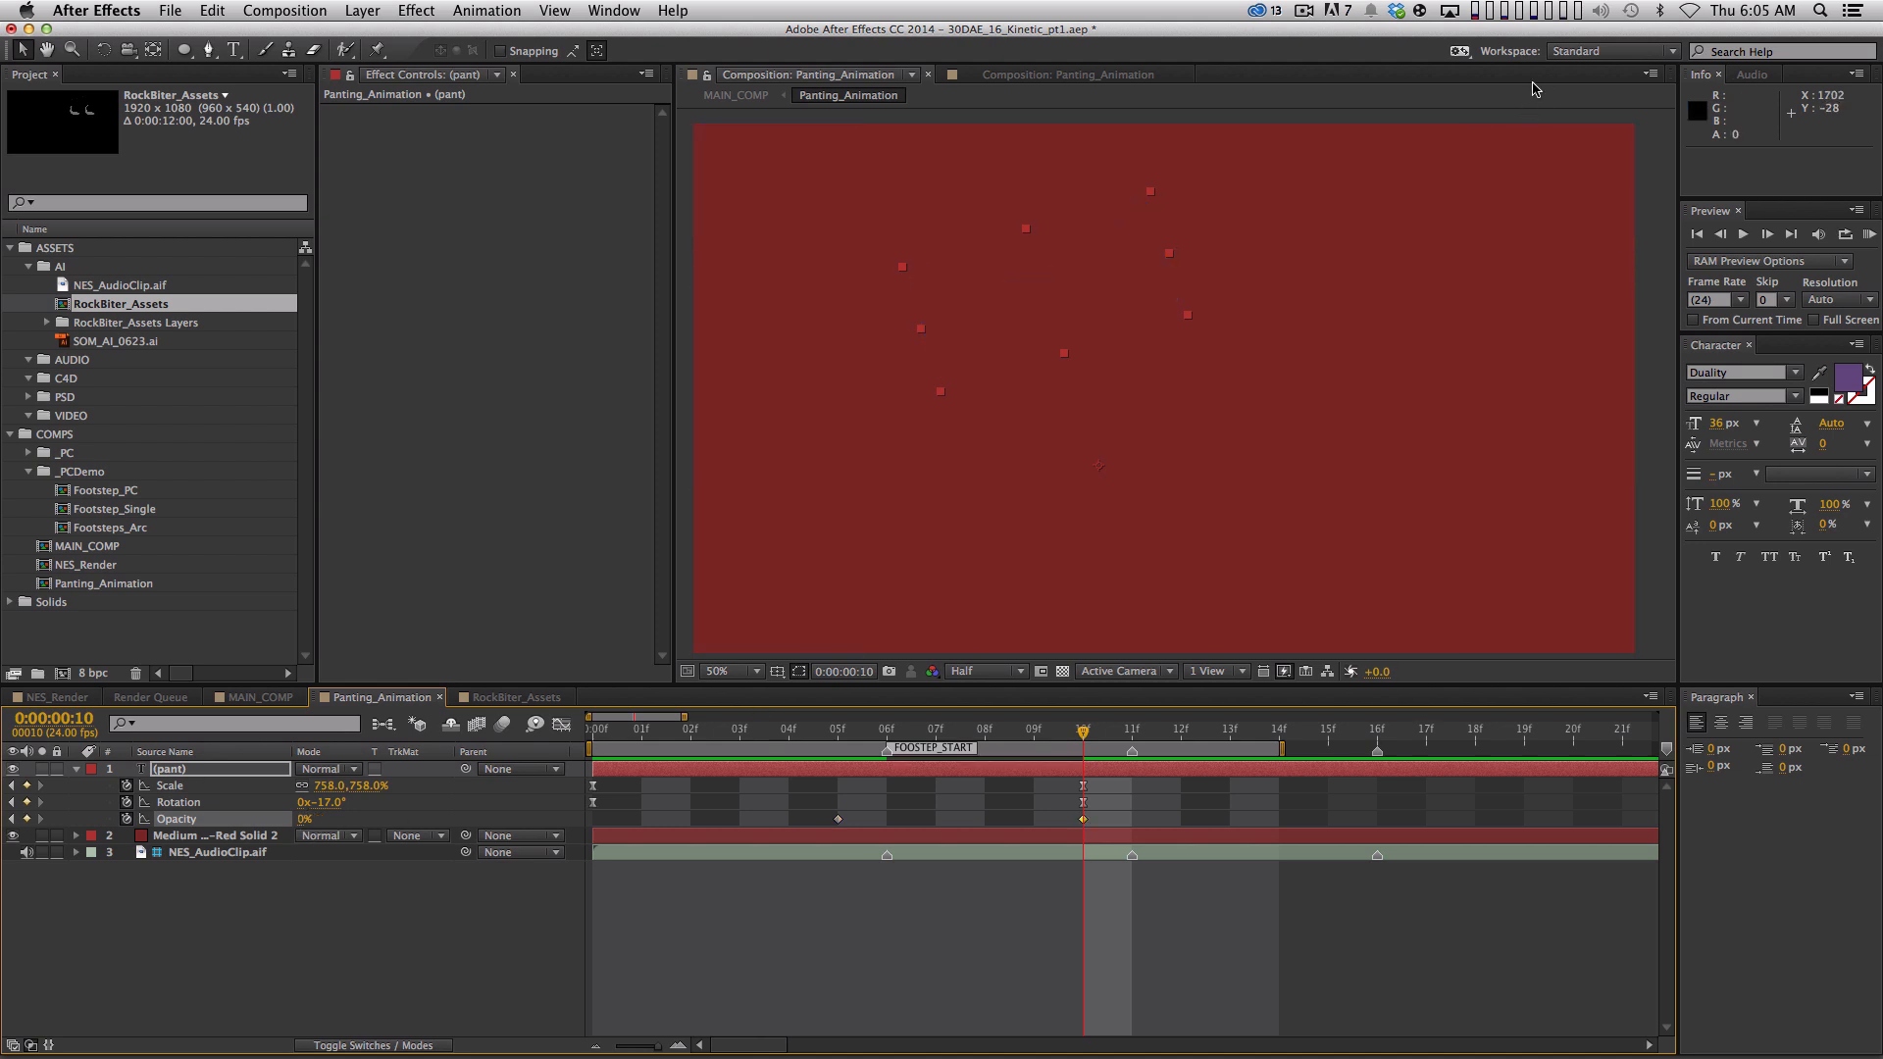
Trim the end of the "(pant)" layer to frame 10 and play a RAM preview of the fade-out
{"action": "key", "text": "alt"}
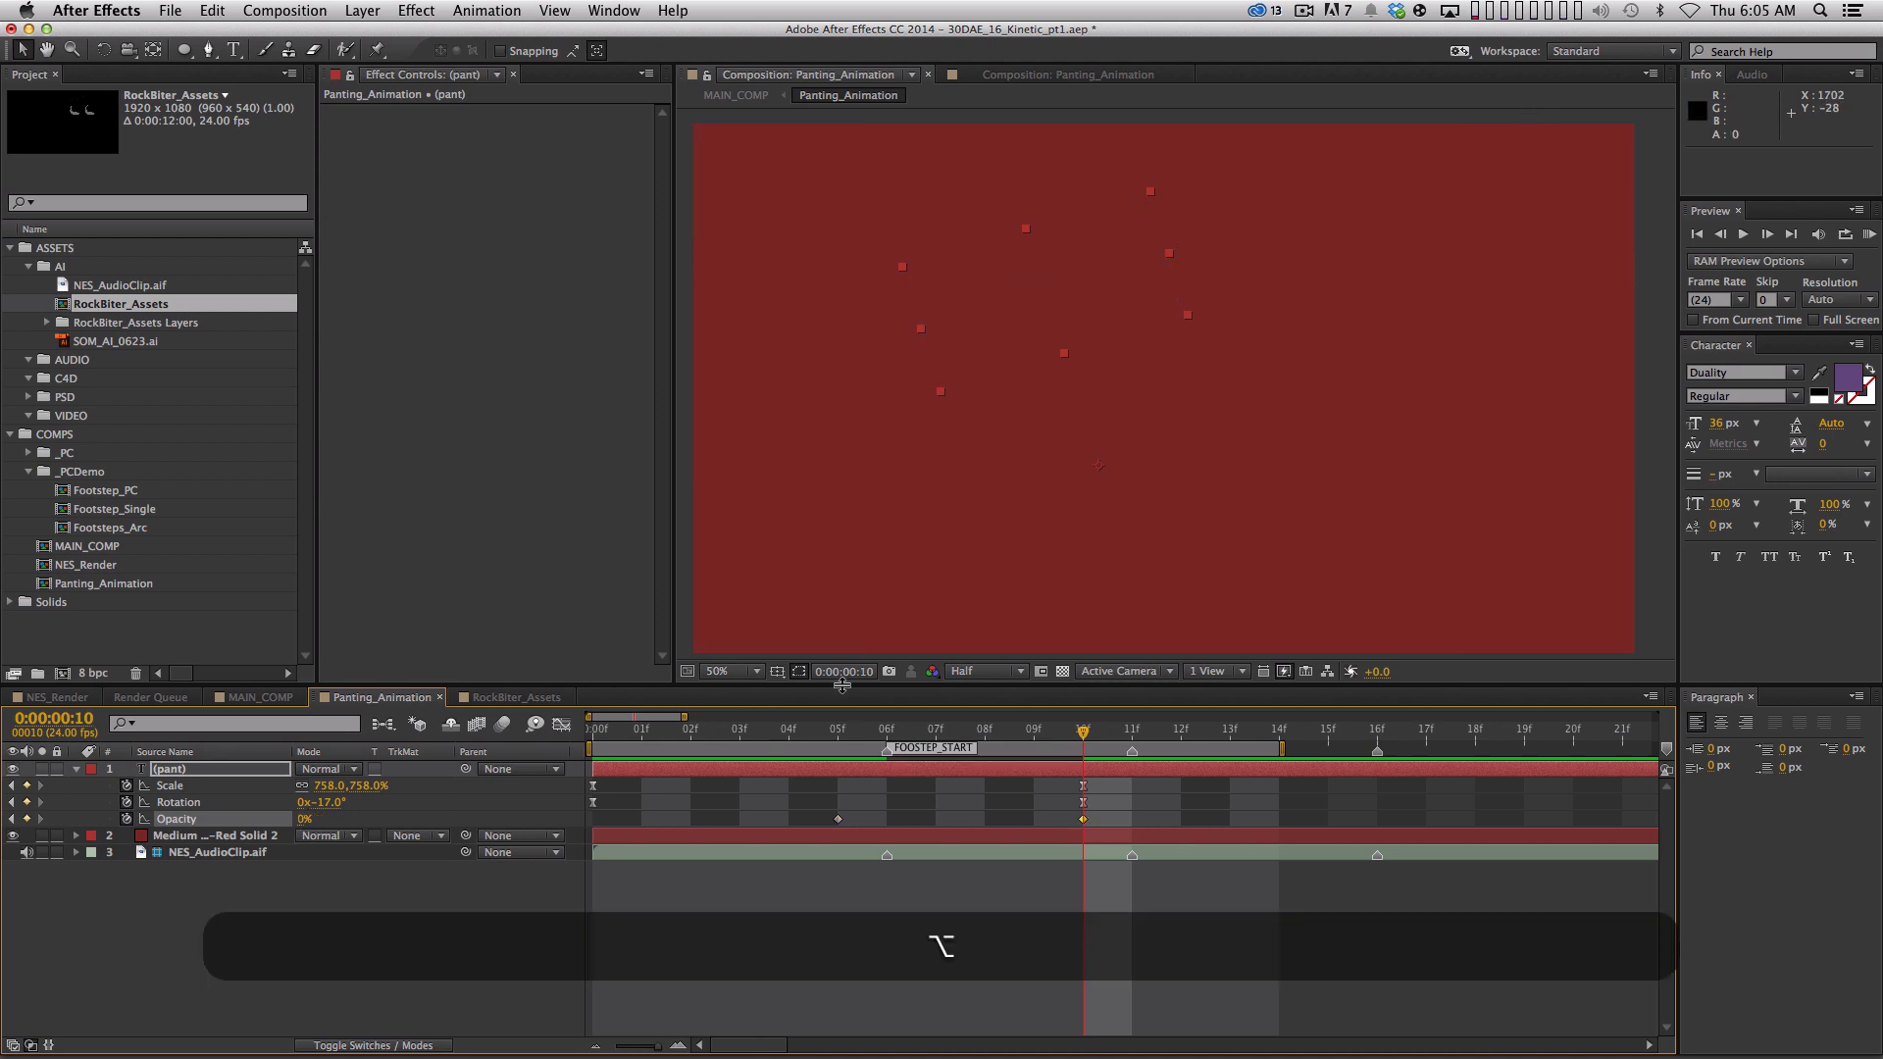
{"action": "key", "text": "alt+bracketright"}
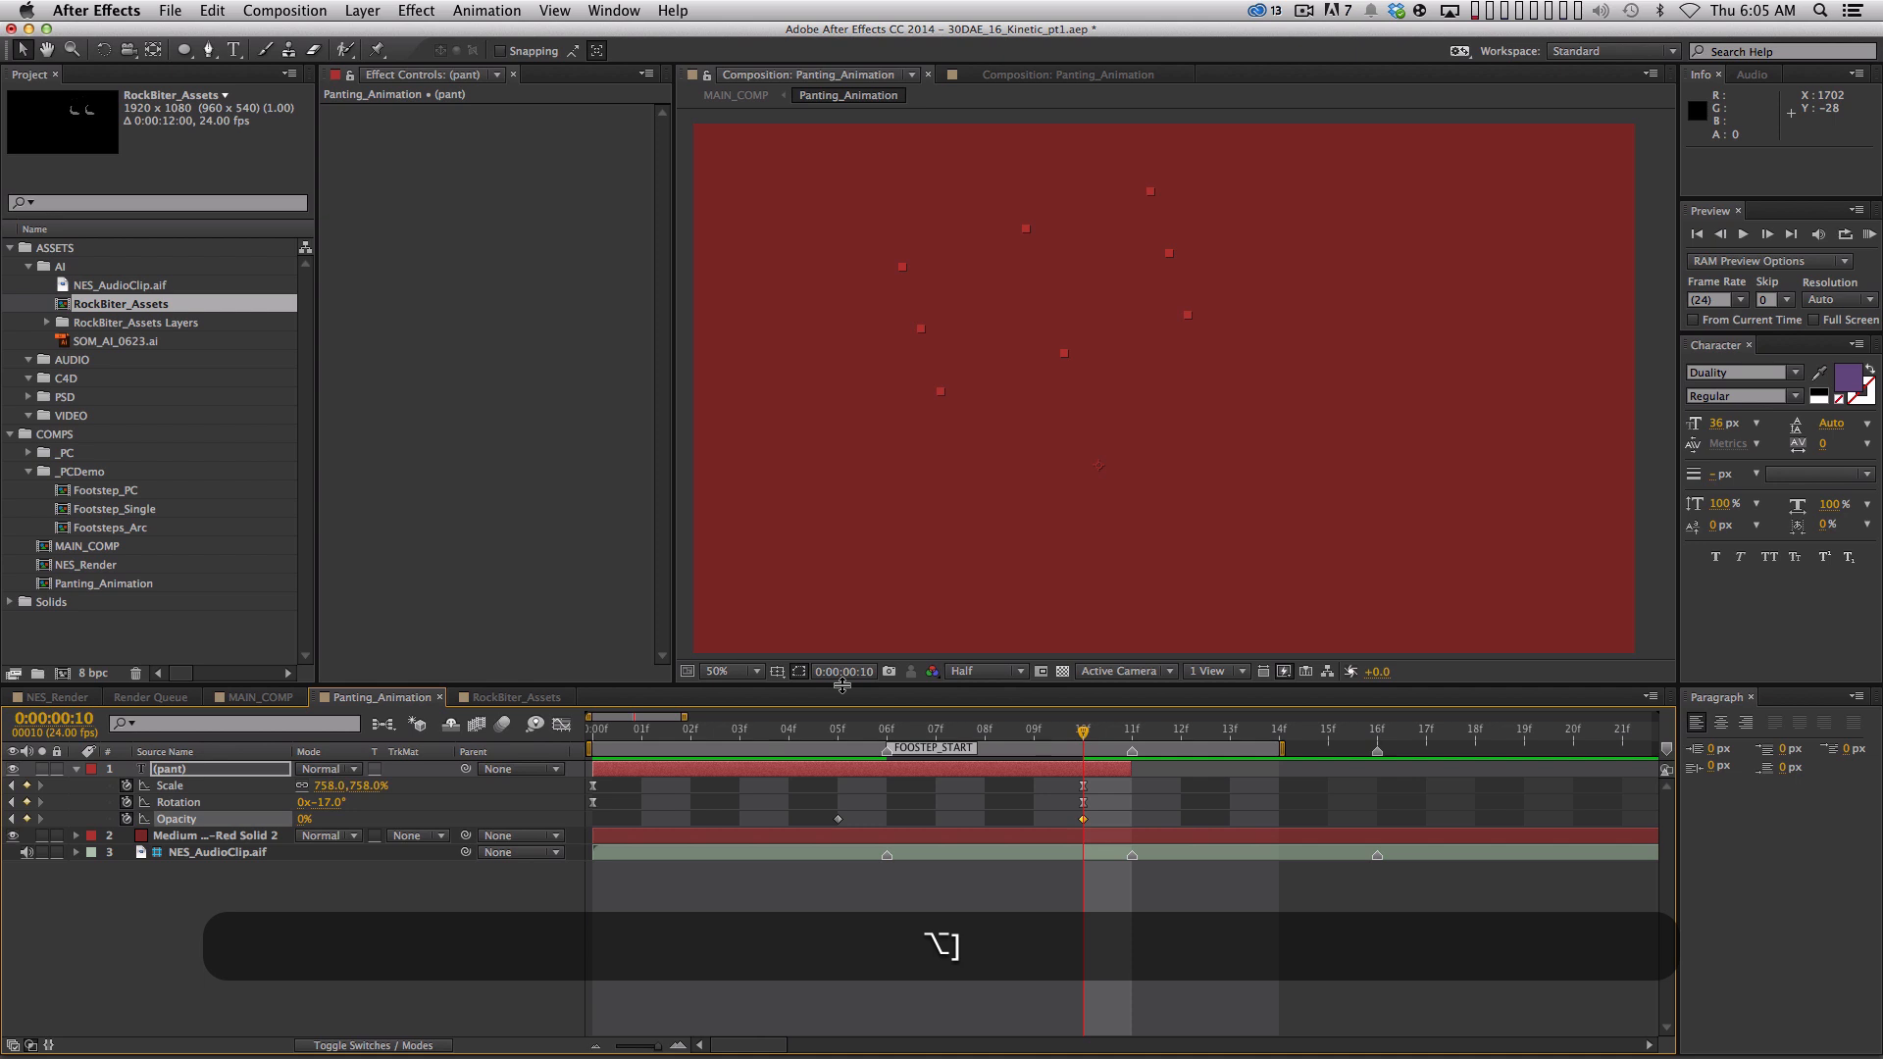
{"action": "key", "text": "KP_0"}
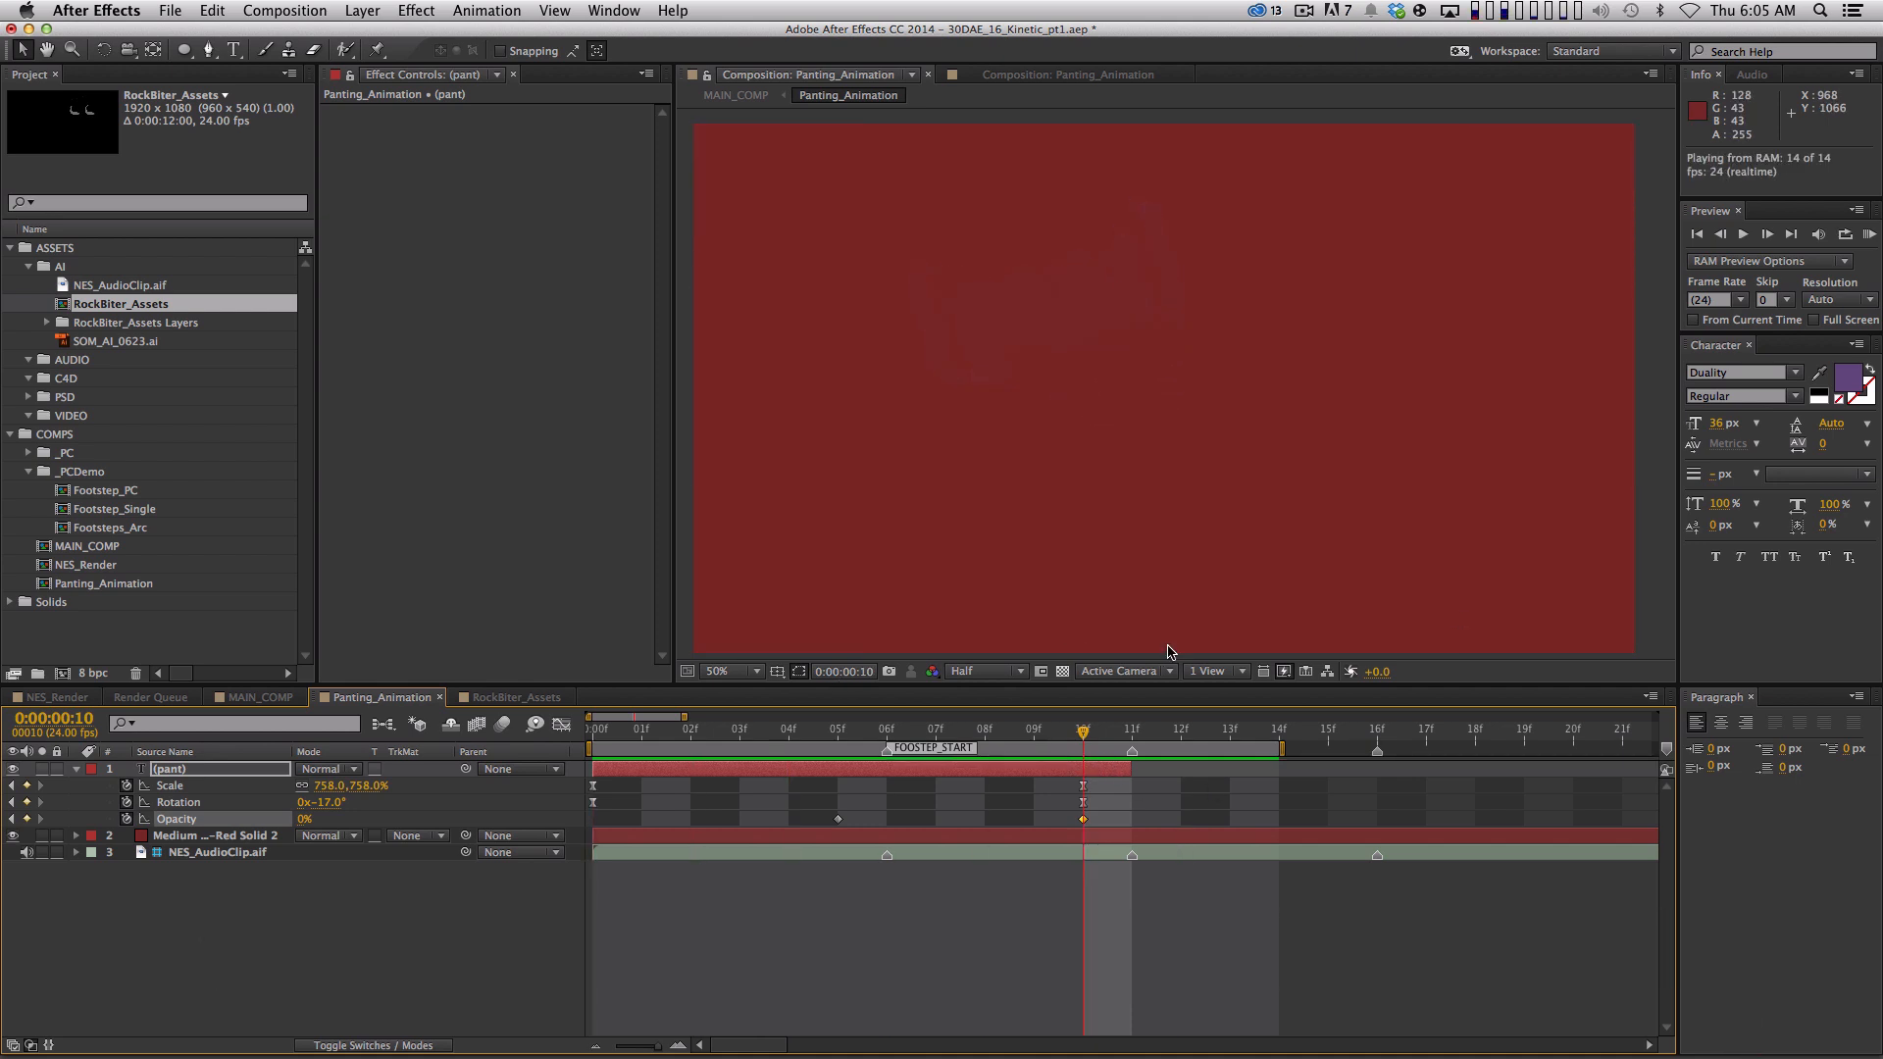
{"action": "key", "text": "space"}
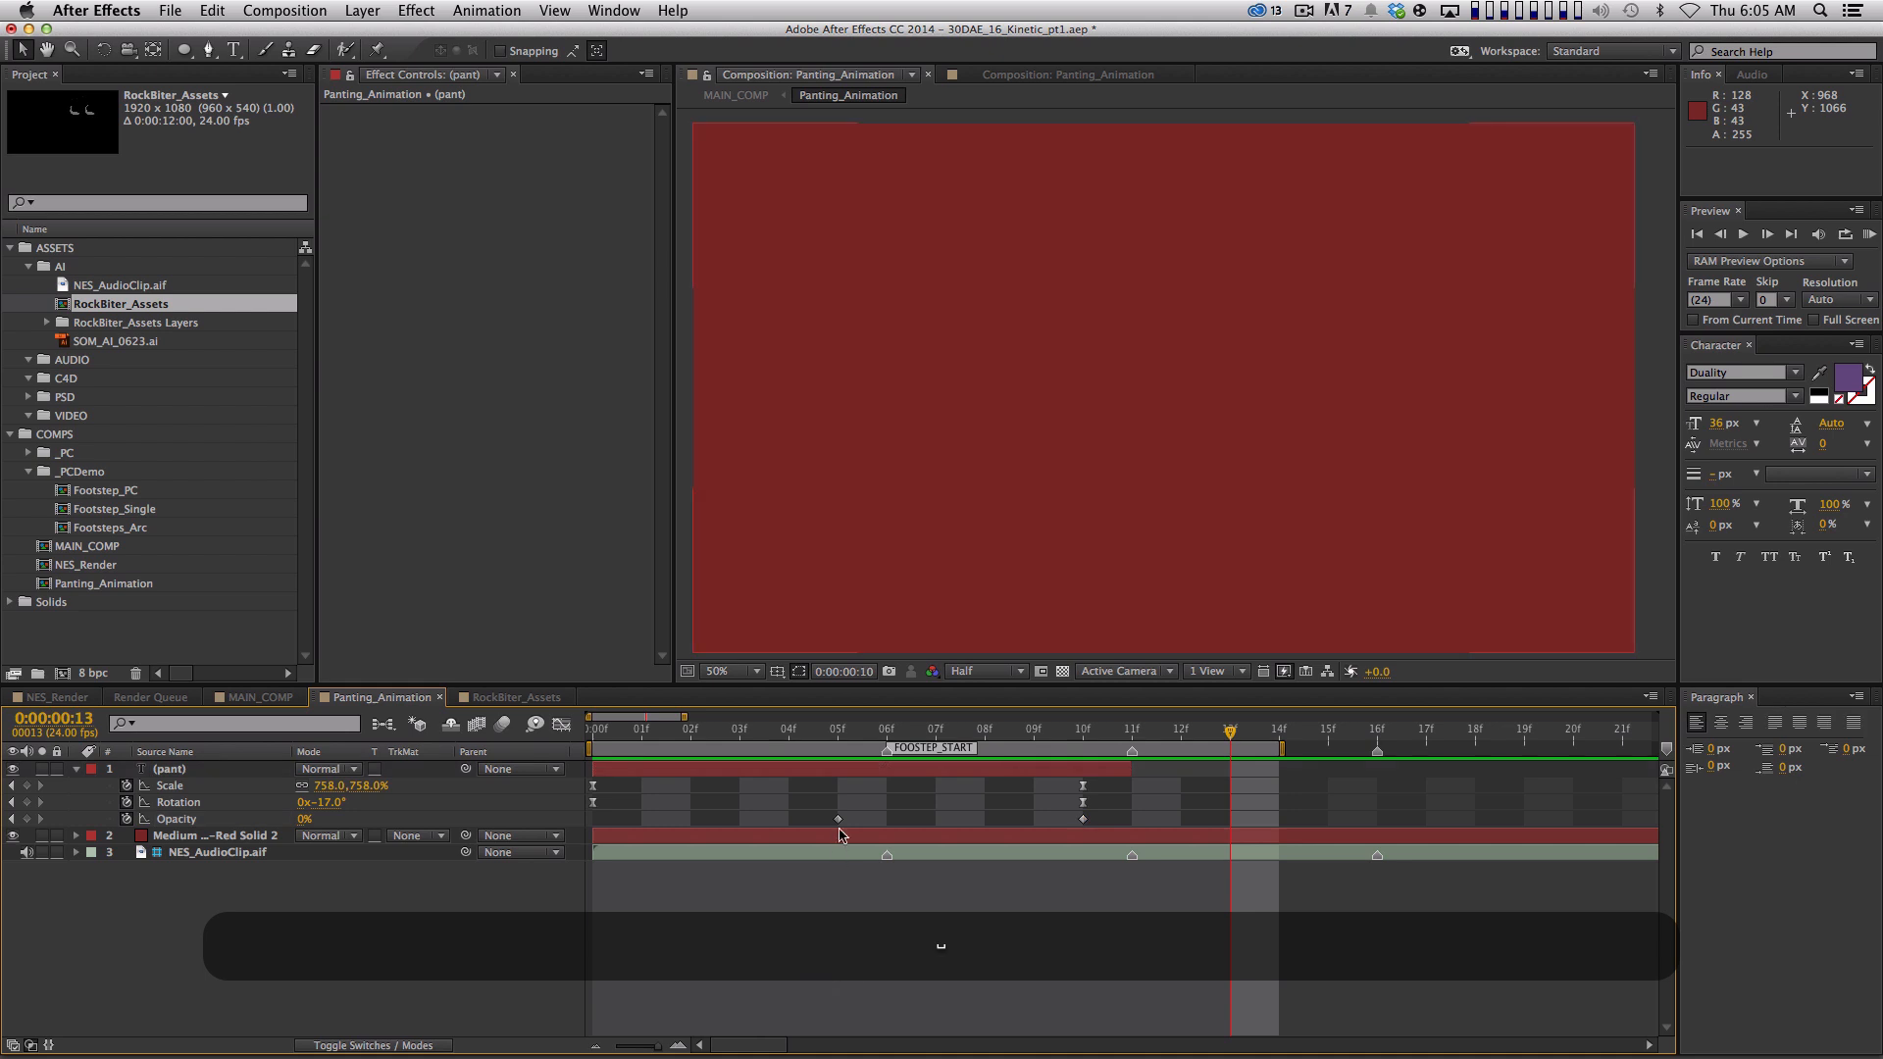
Move the first Opacity keyframe of "(pant)" to frame 6 and play a RAM preview of the fade
{"action": "left_click", "coordinate": [839, 819]}
{"action": "key", "text": "KP_0"}
{"action": "mouse_move", "coordinate": [914, 824]}
{"action": "left_mouse_down"}
{"action": "mouse_move", "coordinate": [936, 821]}
{"action": "mouse_move", "coordinate": [888, 819]}
{"action": "left_mouse_up"}
{"action": "key", "text": "space"}
{"action": "key", "text": "KP_0"}
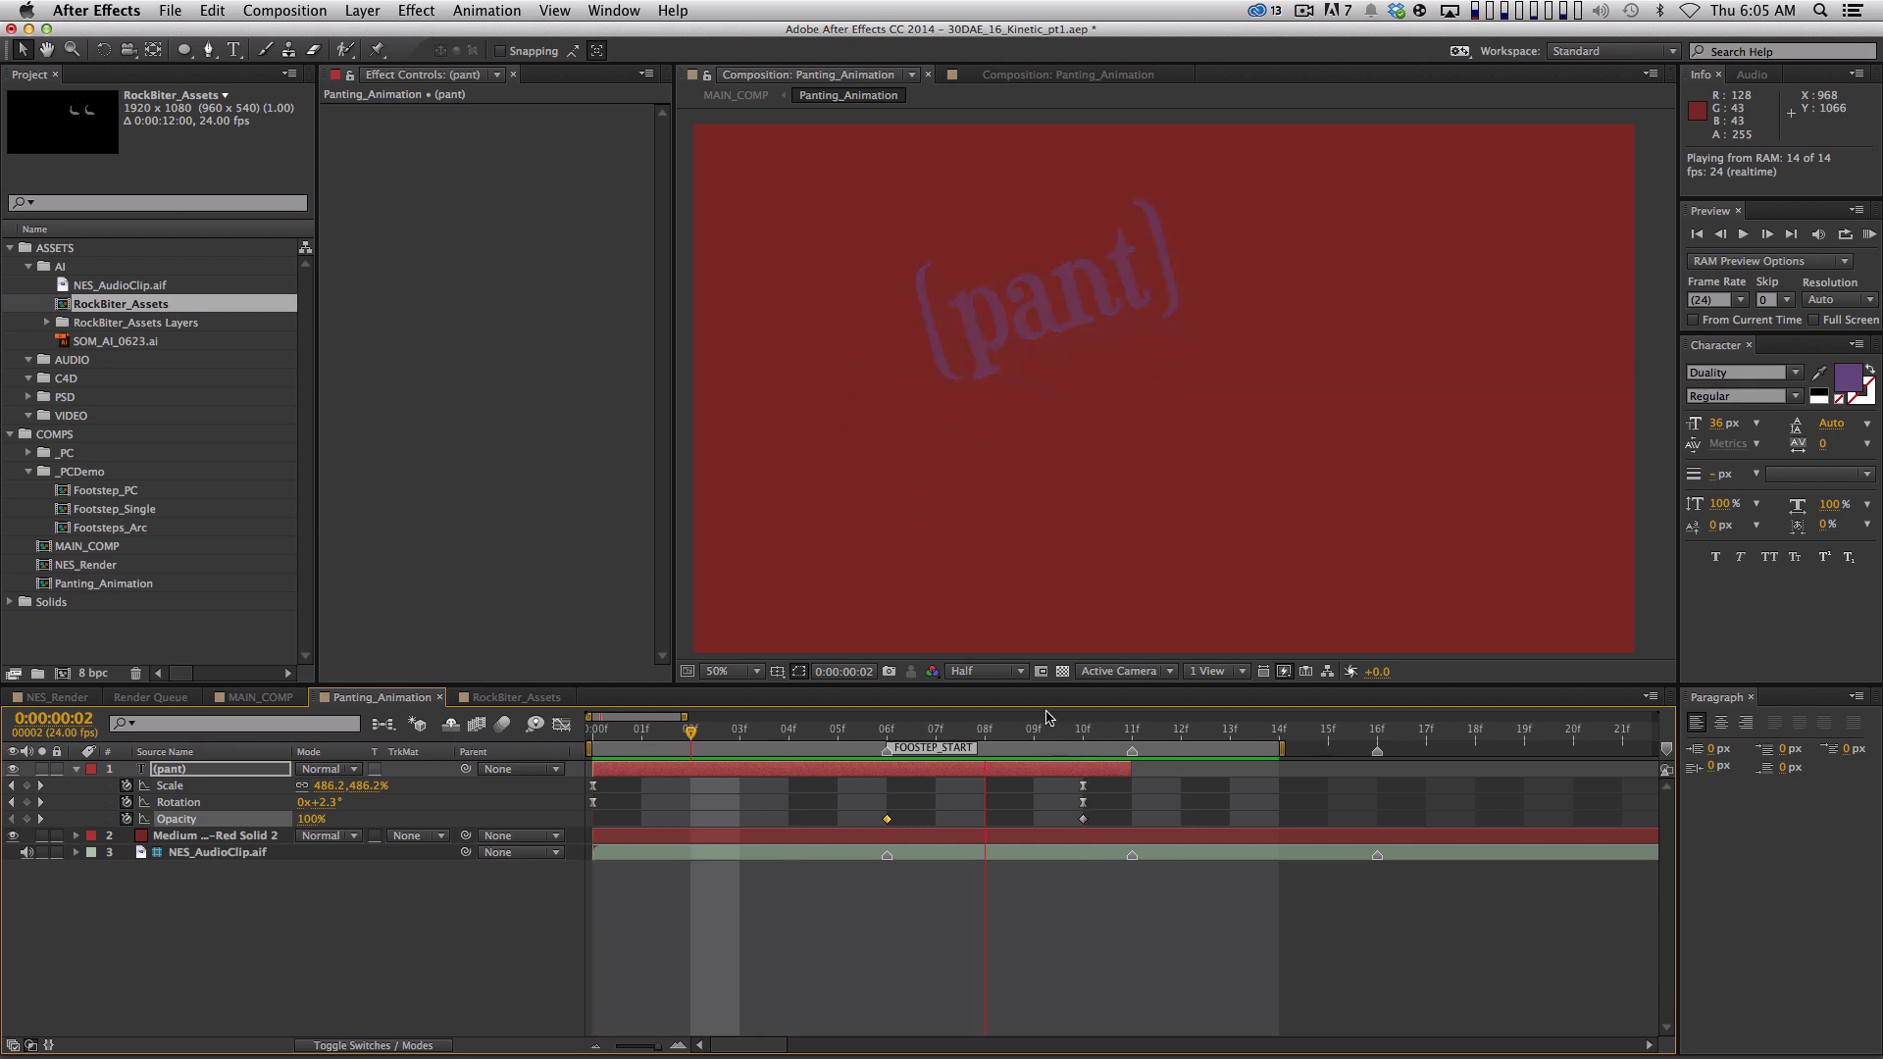
{"action": "key", "text": "space"}
Delete the red background solid layer from Panting_Animation
{"action": "left_click", "coordinate": [1052, 566]}
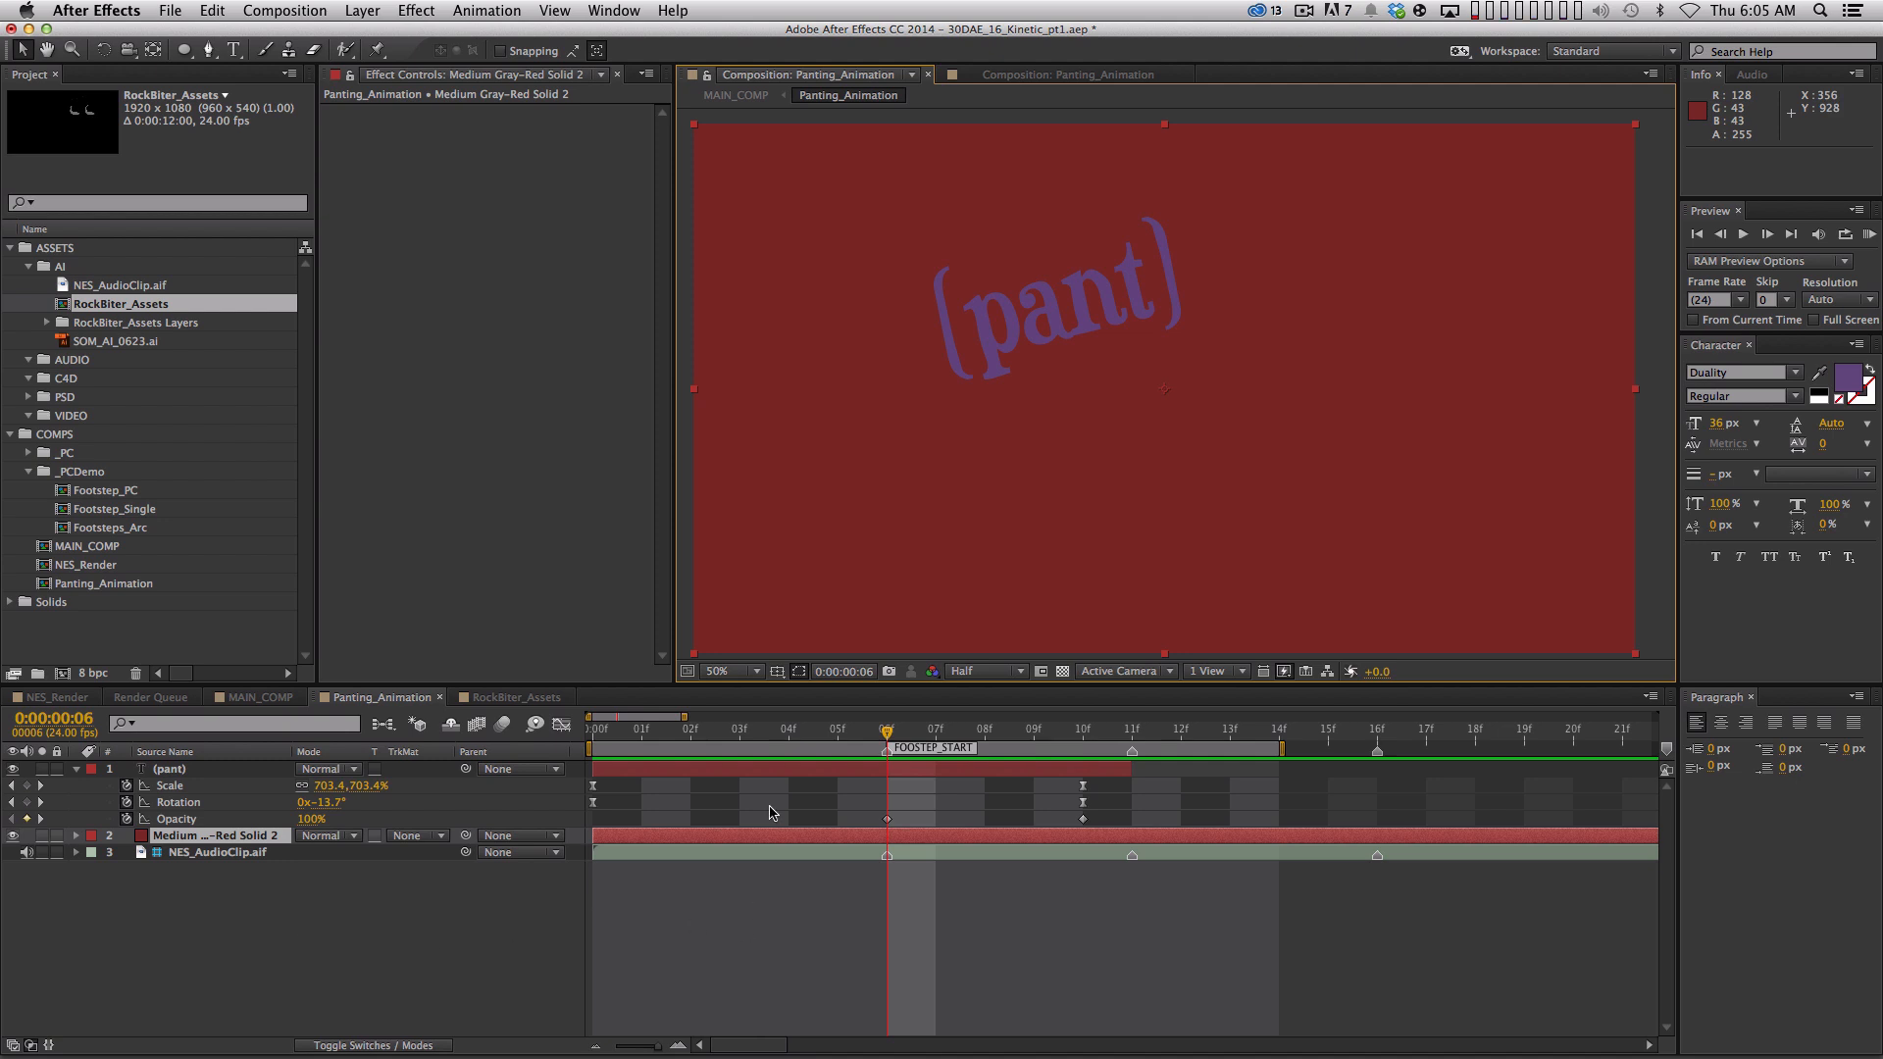
{"action": "left_click", "coordinate": [367, 994]}
{"action": "left_click", "coordinate": [221, 836]}
{"action": "key", "text": "BackSpace"}
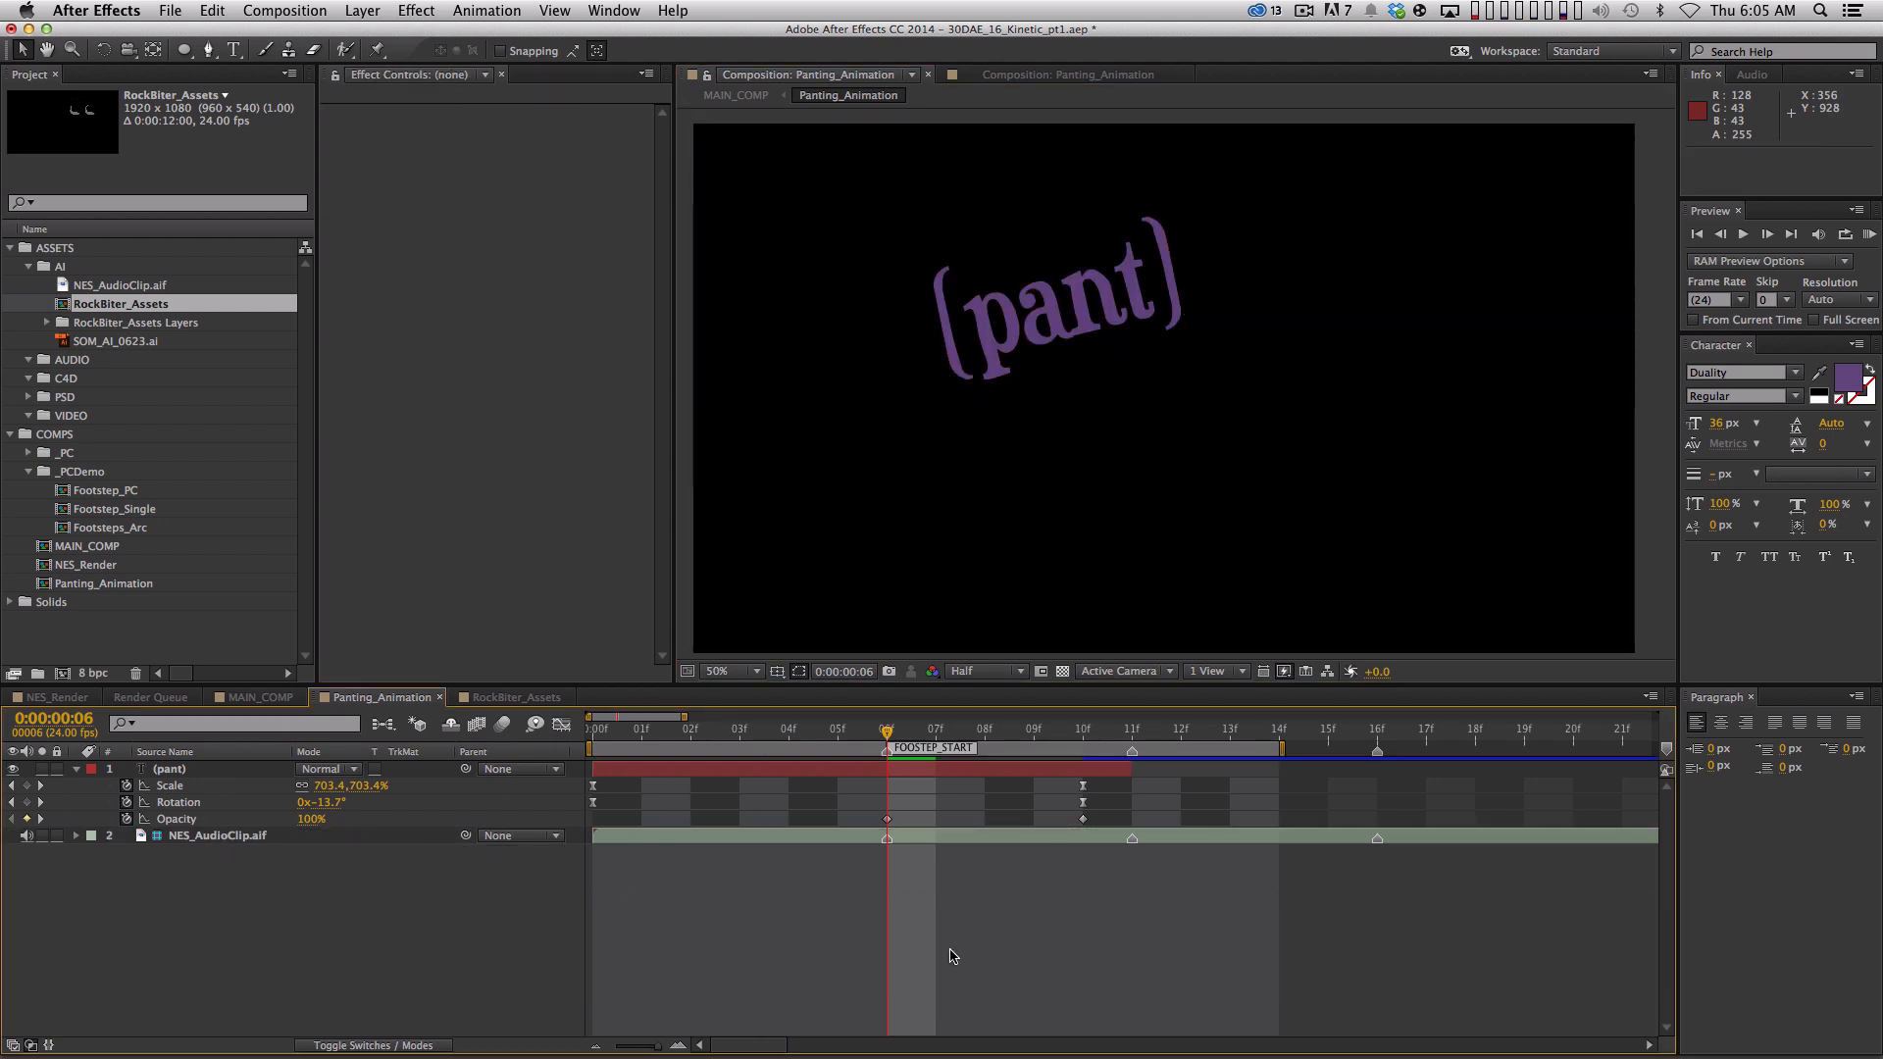
{"action": "key", "text": "minus"}
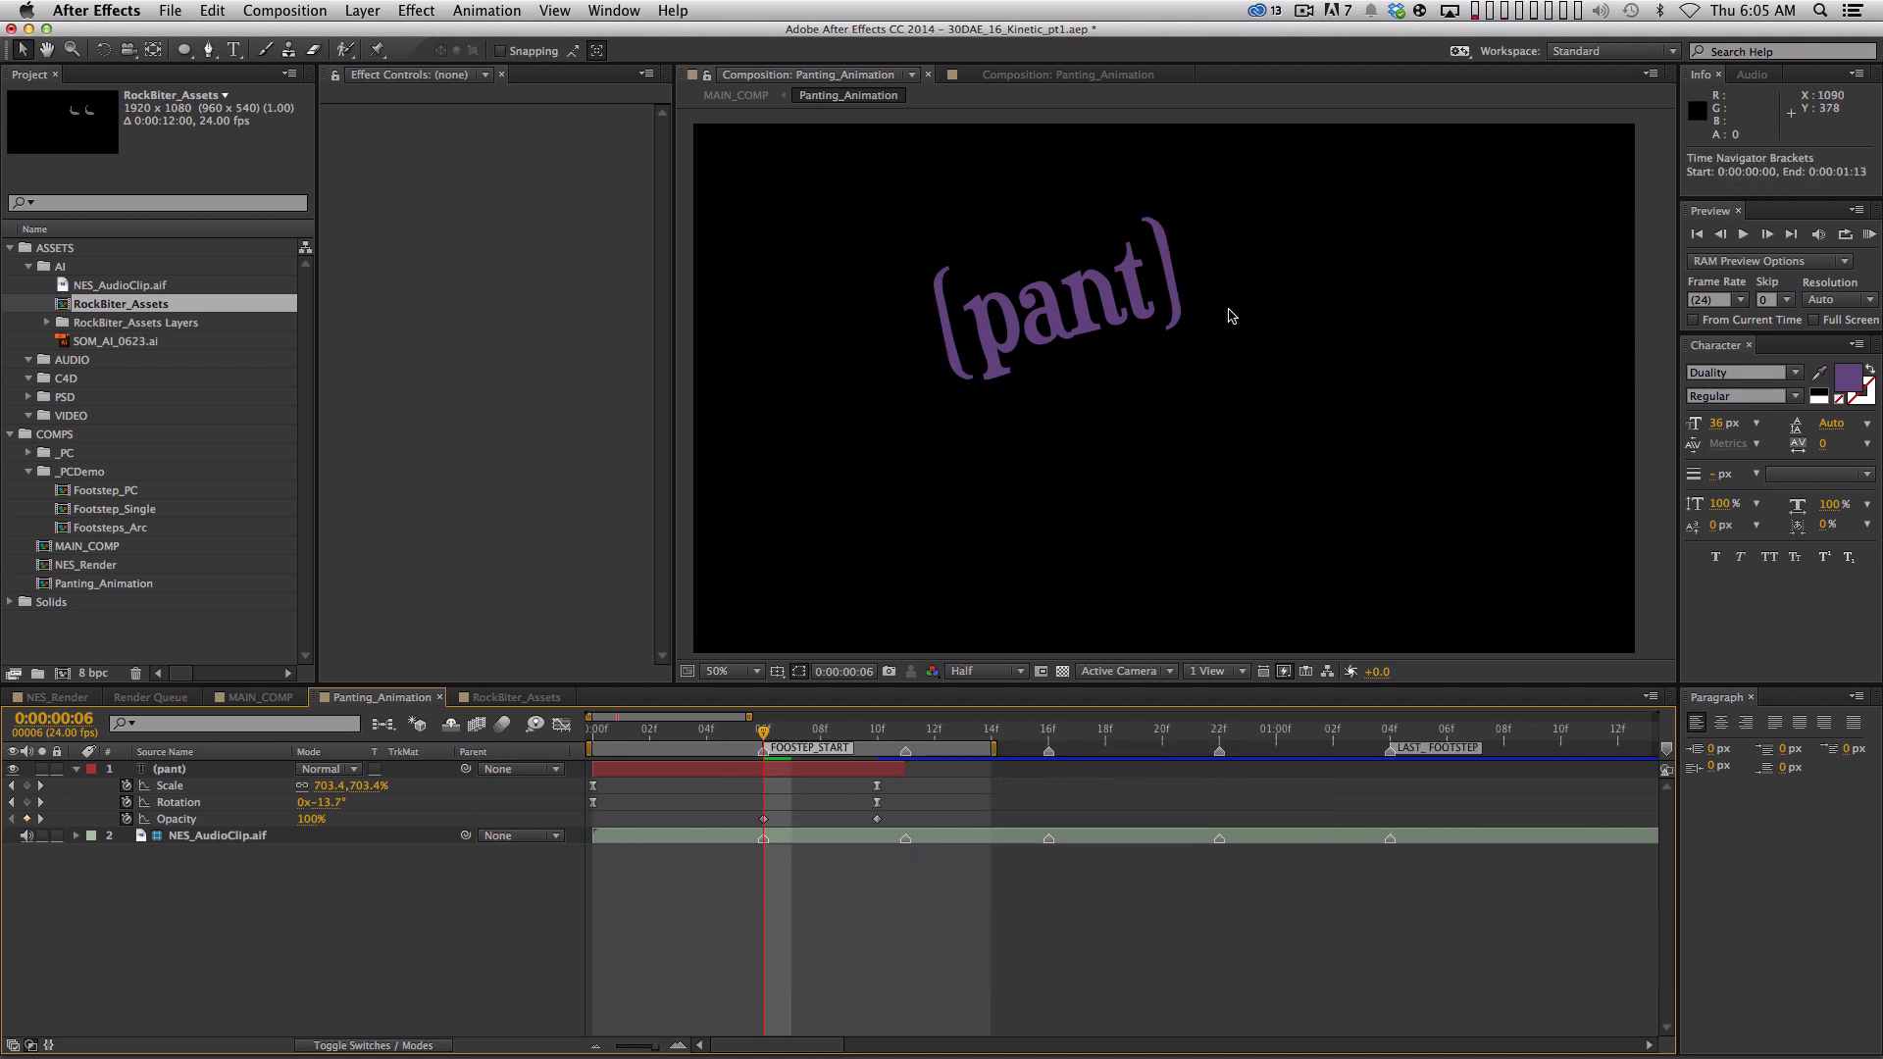
In the NES_Render comp, go to 0:00:02:19 and sample the yellow of the "Is he... tssssk..." lettering as the text fill colour
{"action": "left_click", "coordinate": [199, 770]}
{"action": "left_click", "coordinate": [57, 697]}
{"action": "left_click_drag", "start_coordinate": [744, 720], "coordinate": [946, 746]}
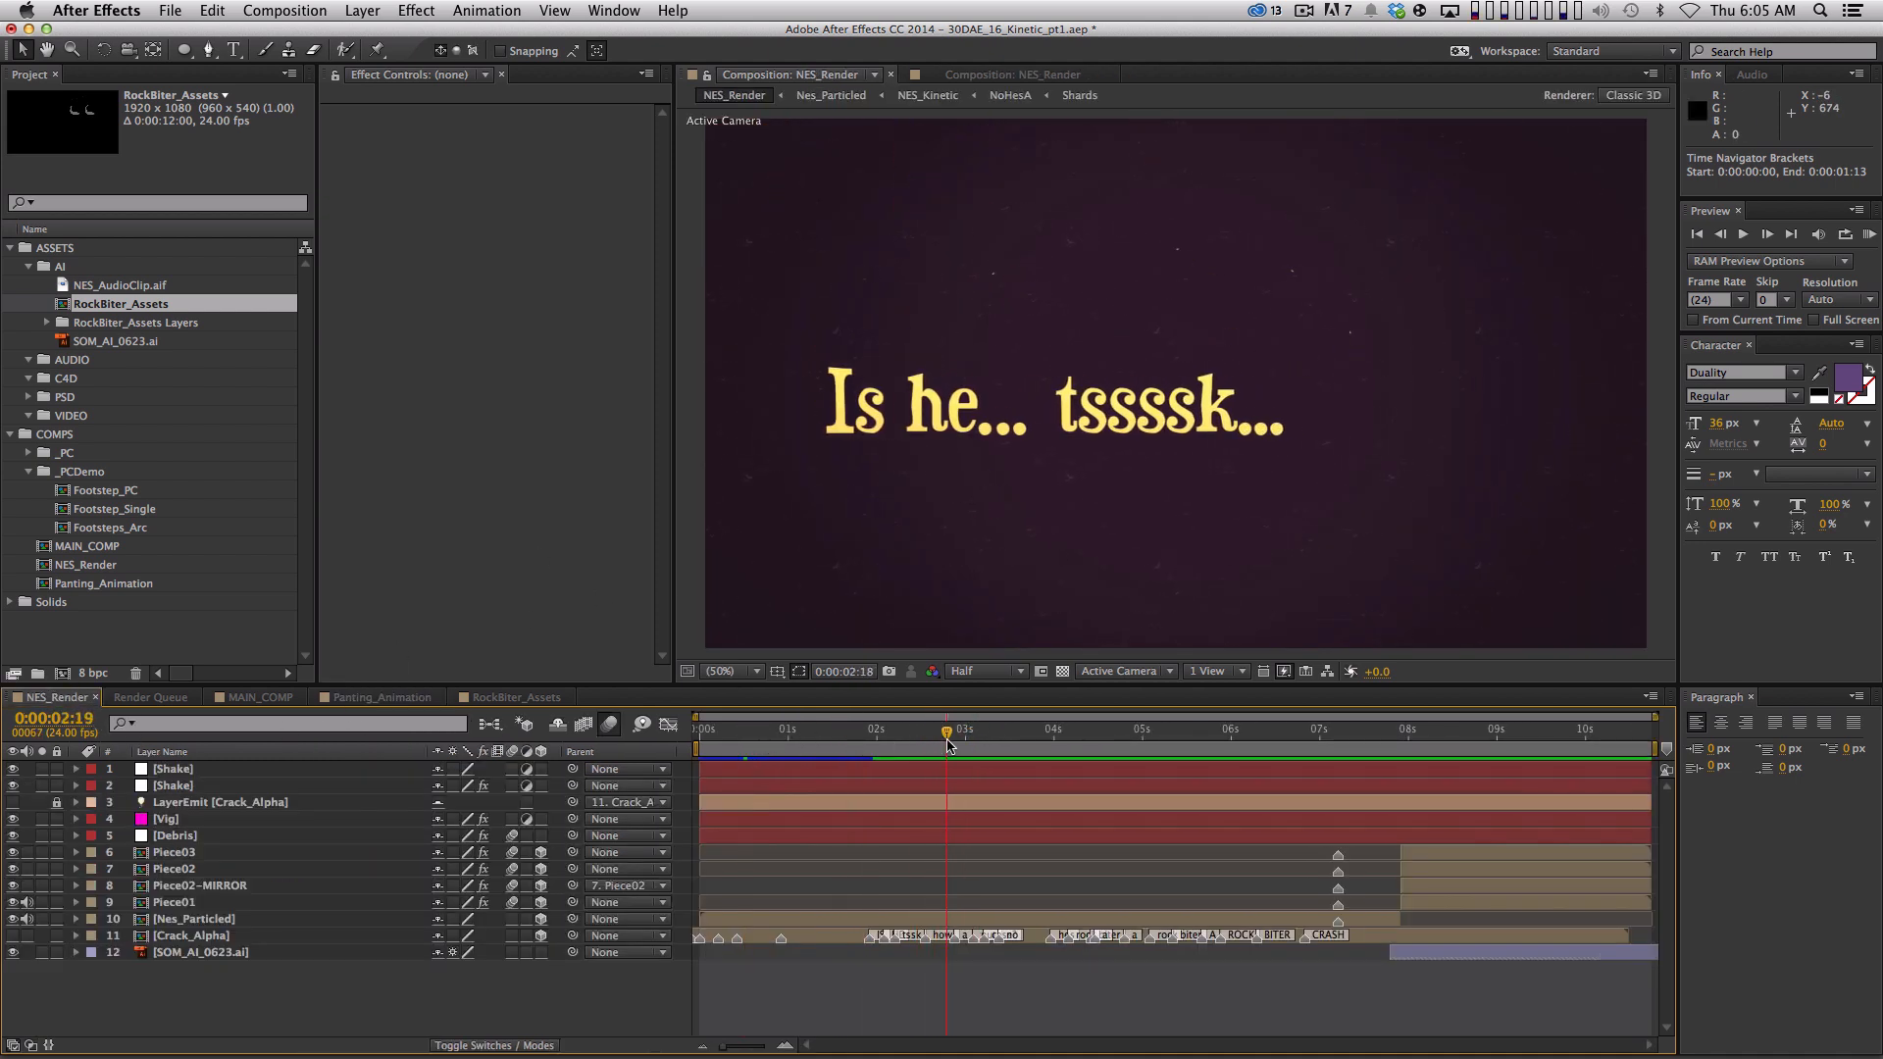
{"action": "left_click", "coordinate": [1819, 373]}
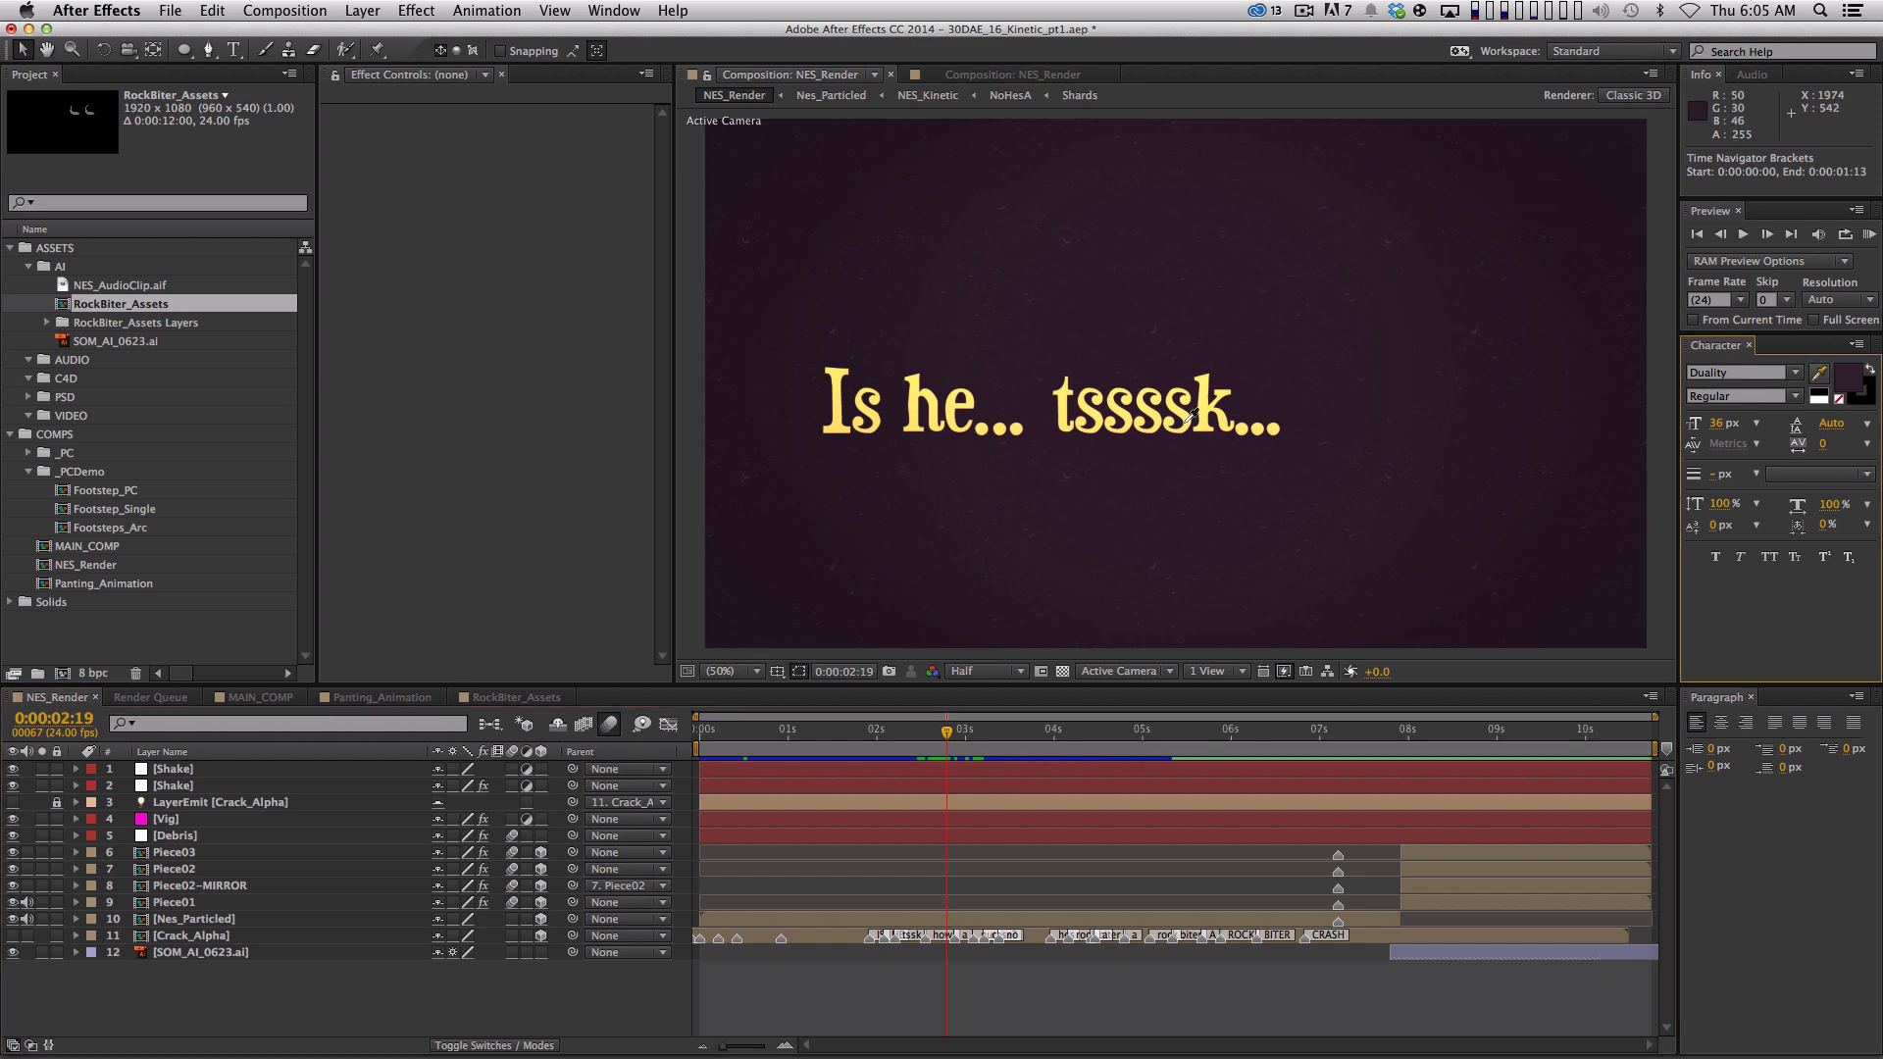
{"action": "left_click", "coordinate": [1211, 412]}
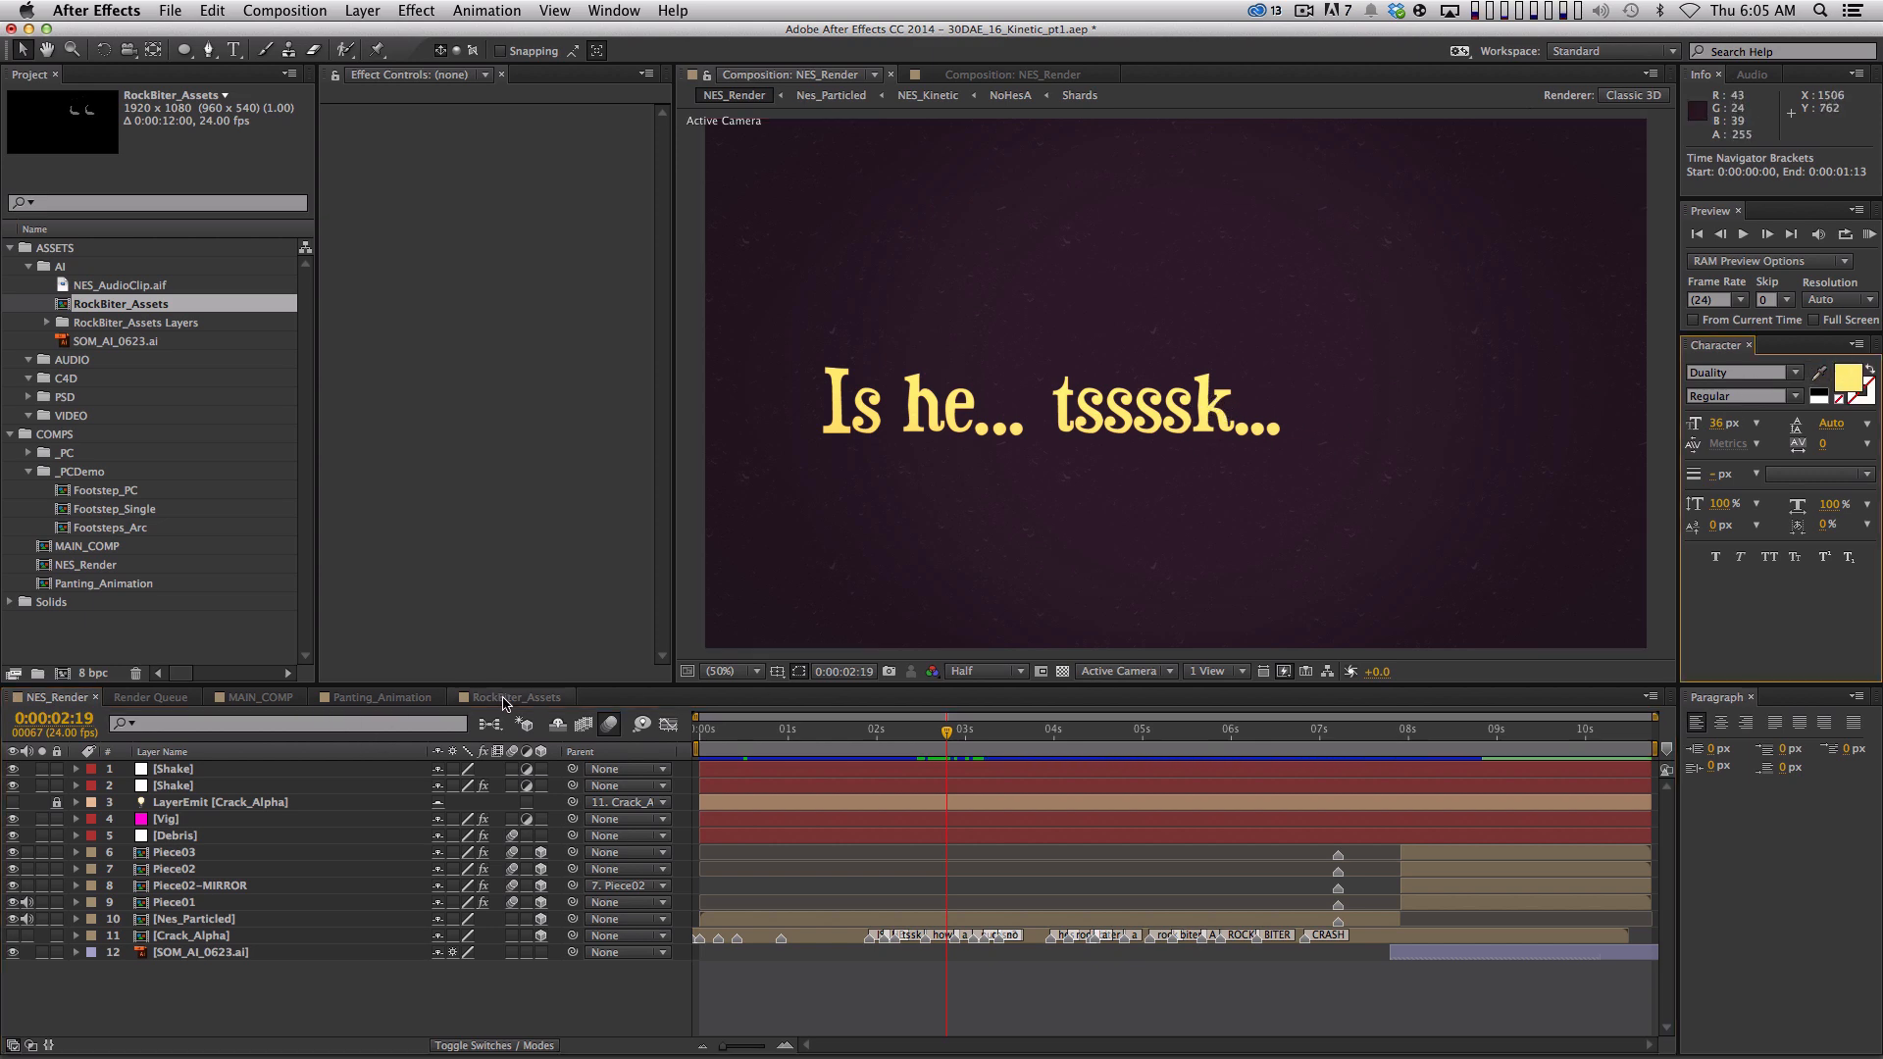
Return to Panting_Animation and create a 1920 x 1080 px solid in the sampled yellow
{"action": "left_click", "coordinate": [382, 697]}
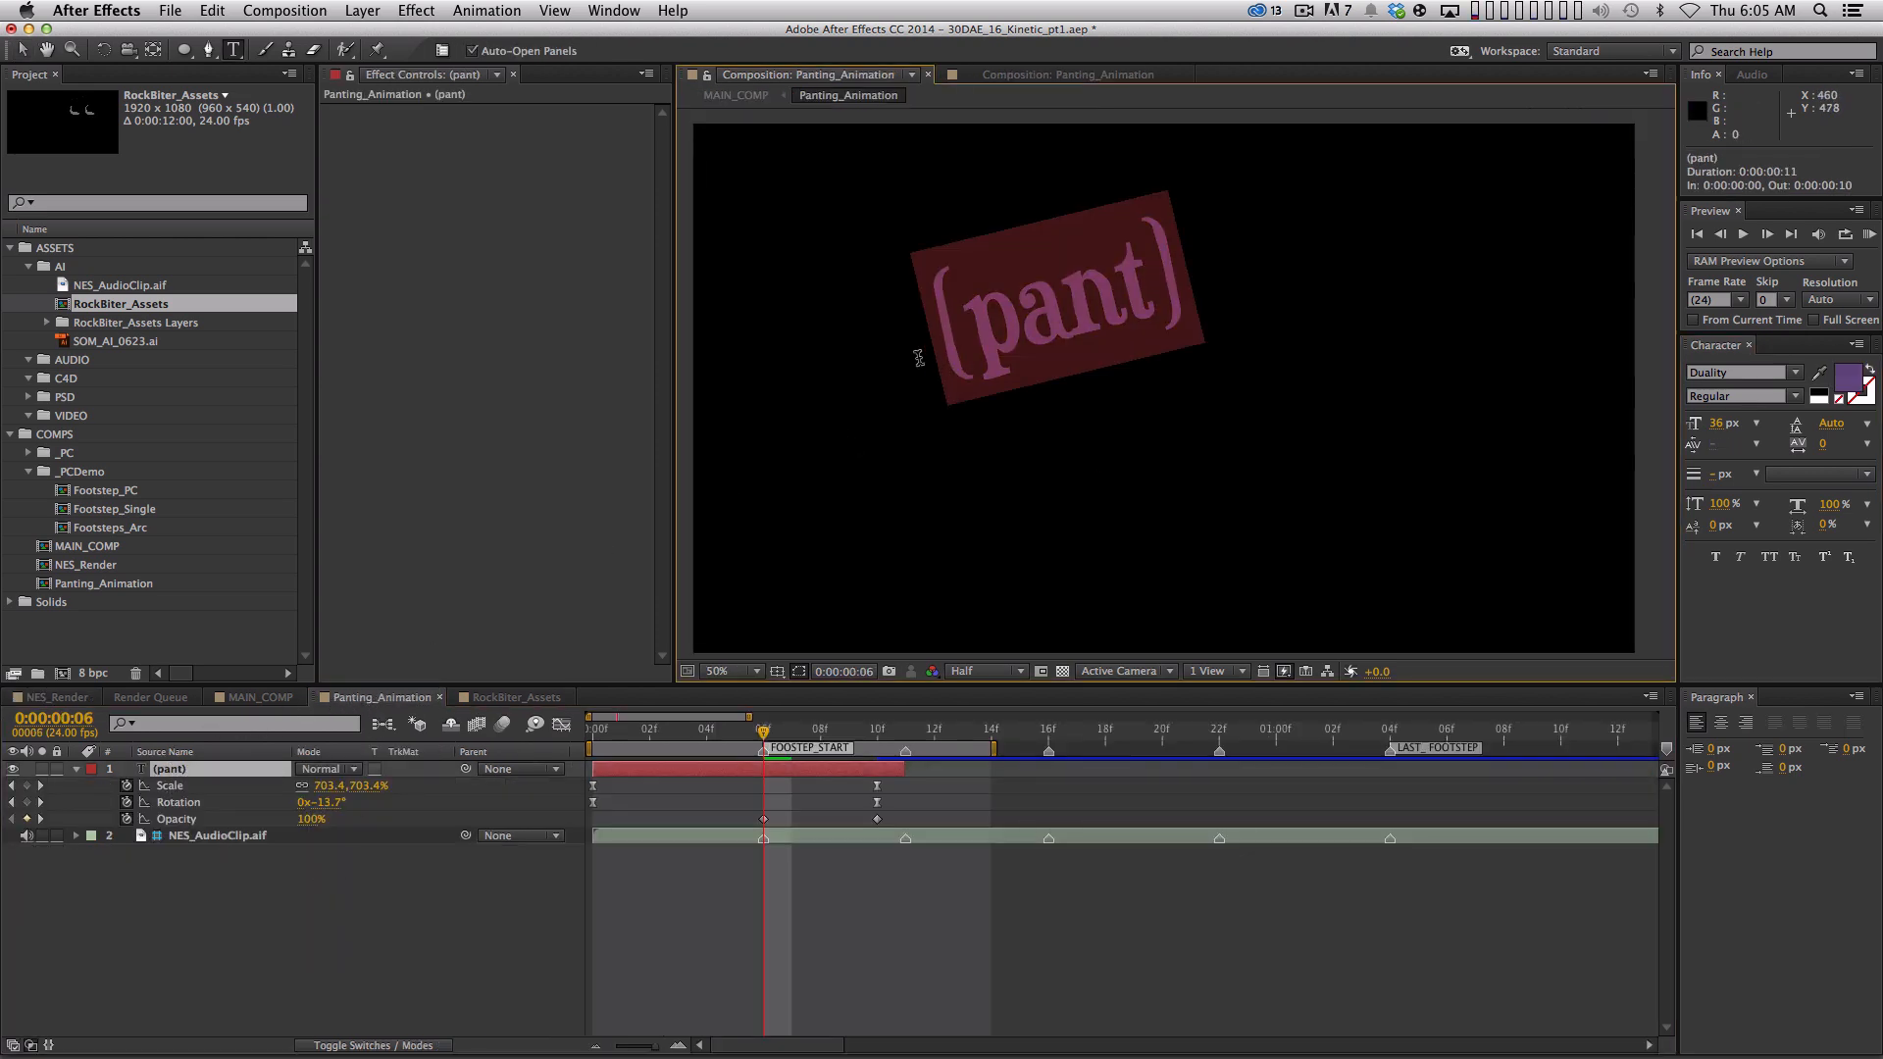
{"action": "key", "text": "super+z"}
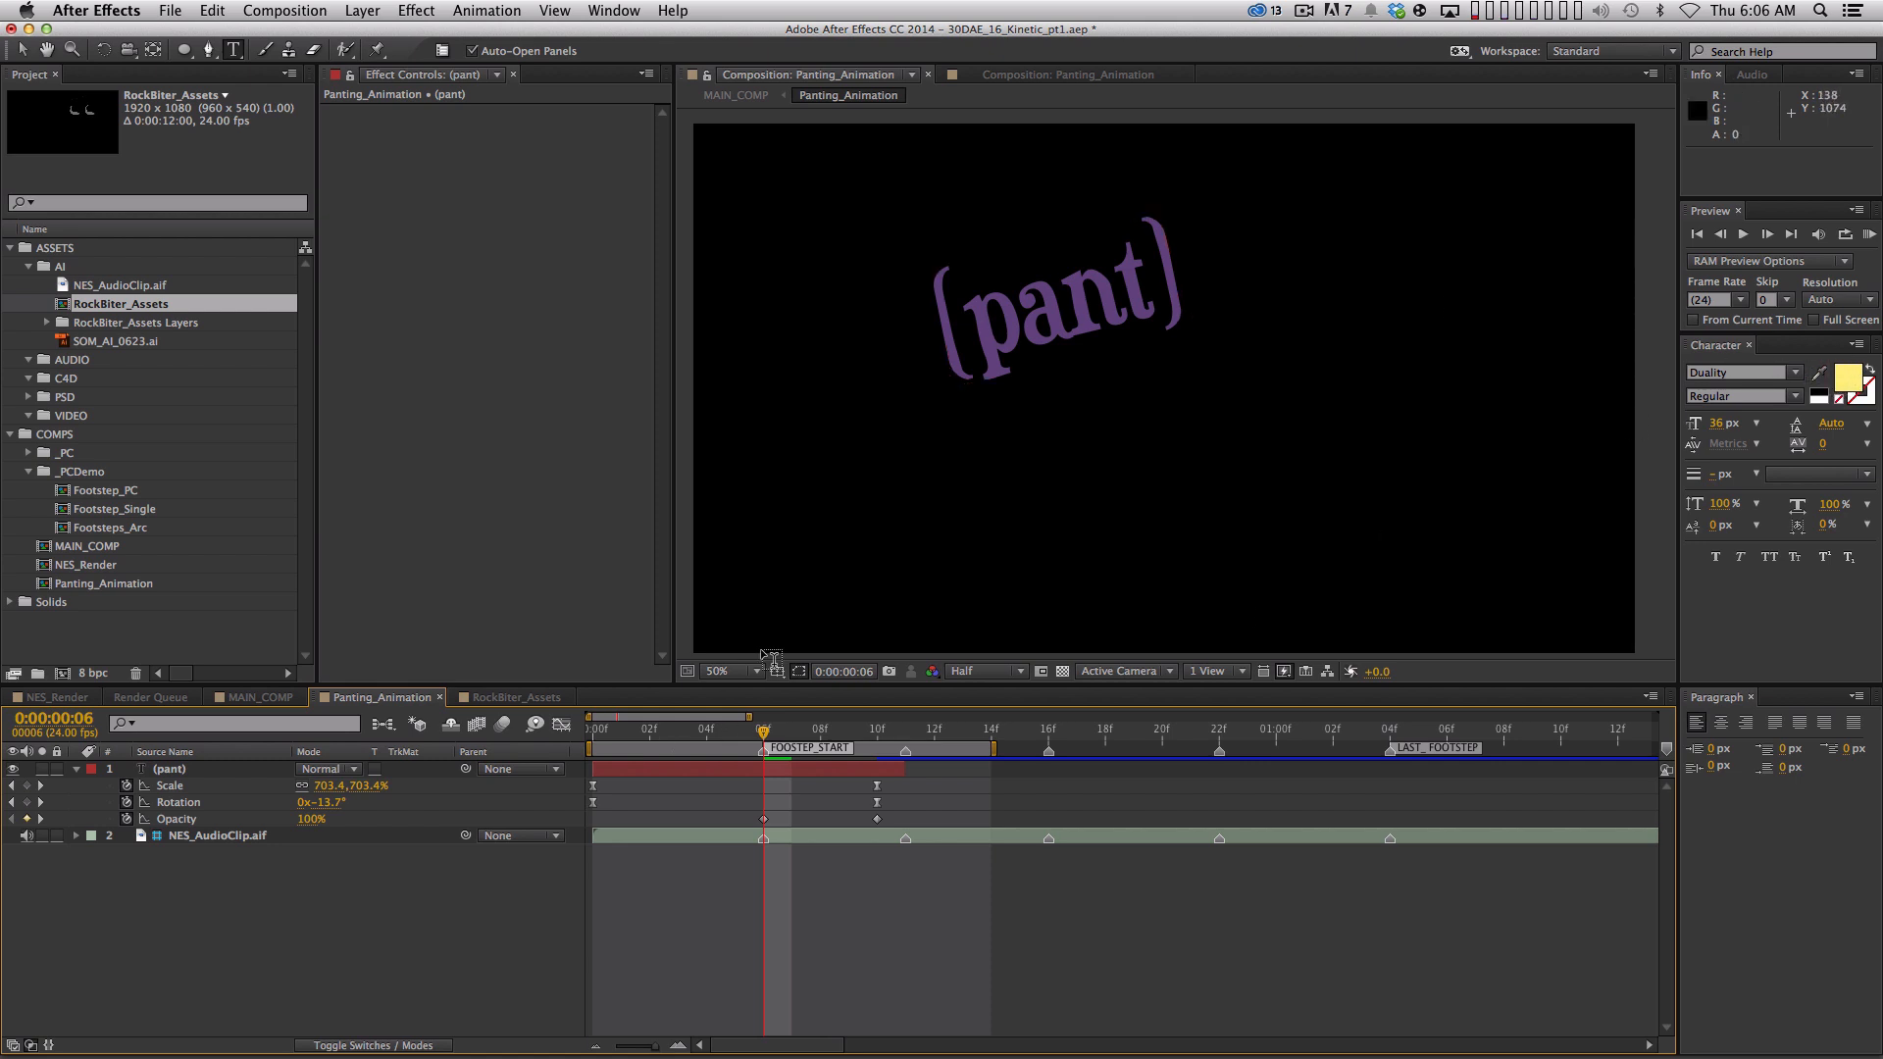
{"action": "key", "text": "super+y"}
{"action": "left_click", "coordinate": [1283, 842]}
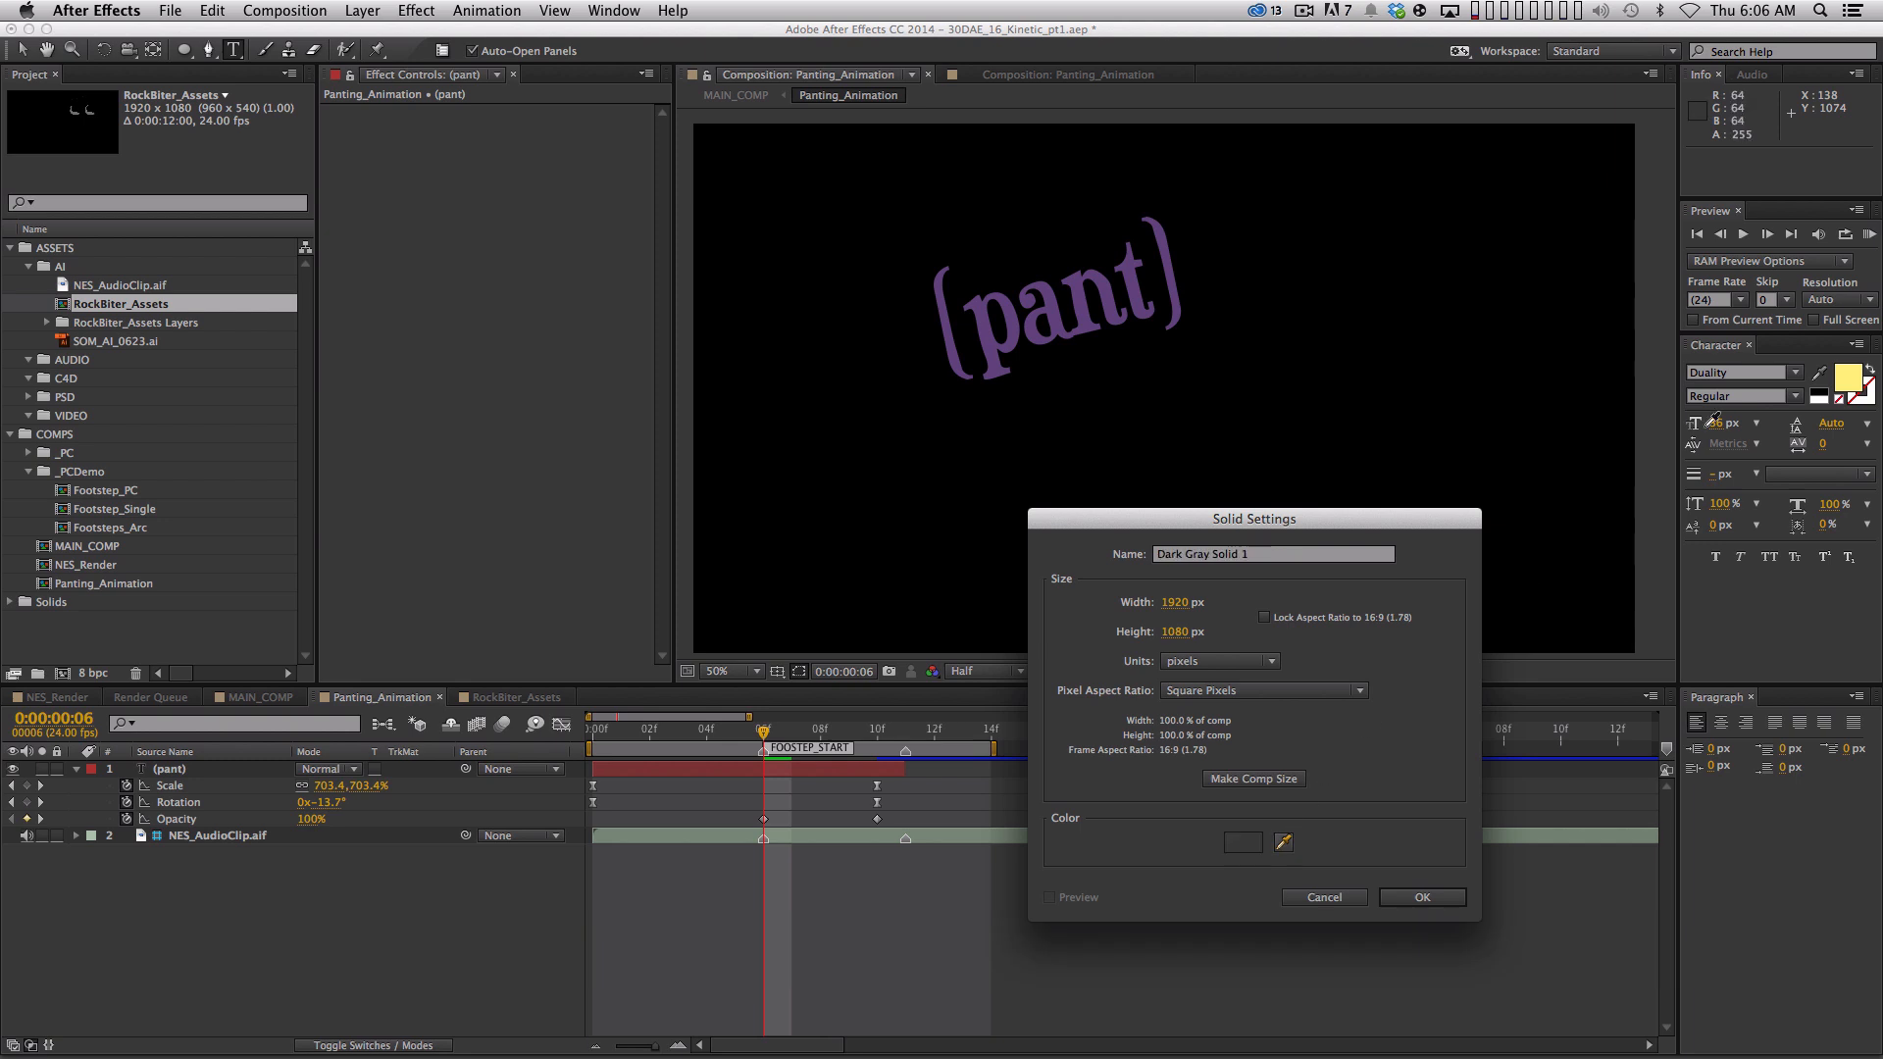
{"action": "left_click", "coordinate": [1848, 371]}
{"action": "left_click", "coordinate": [1424, 895]}
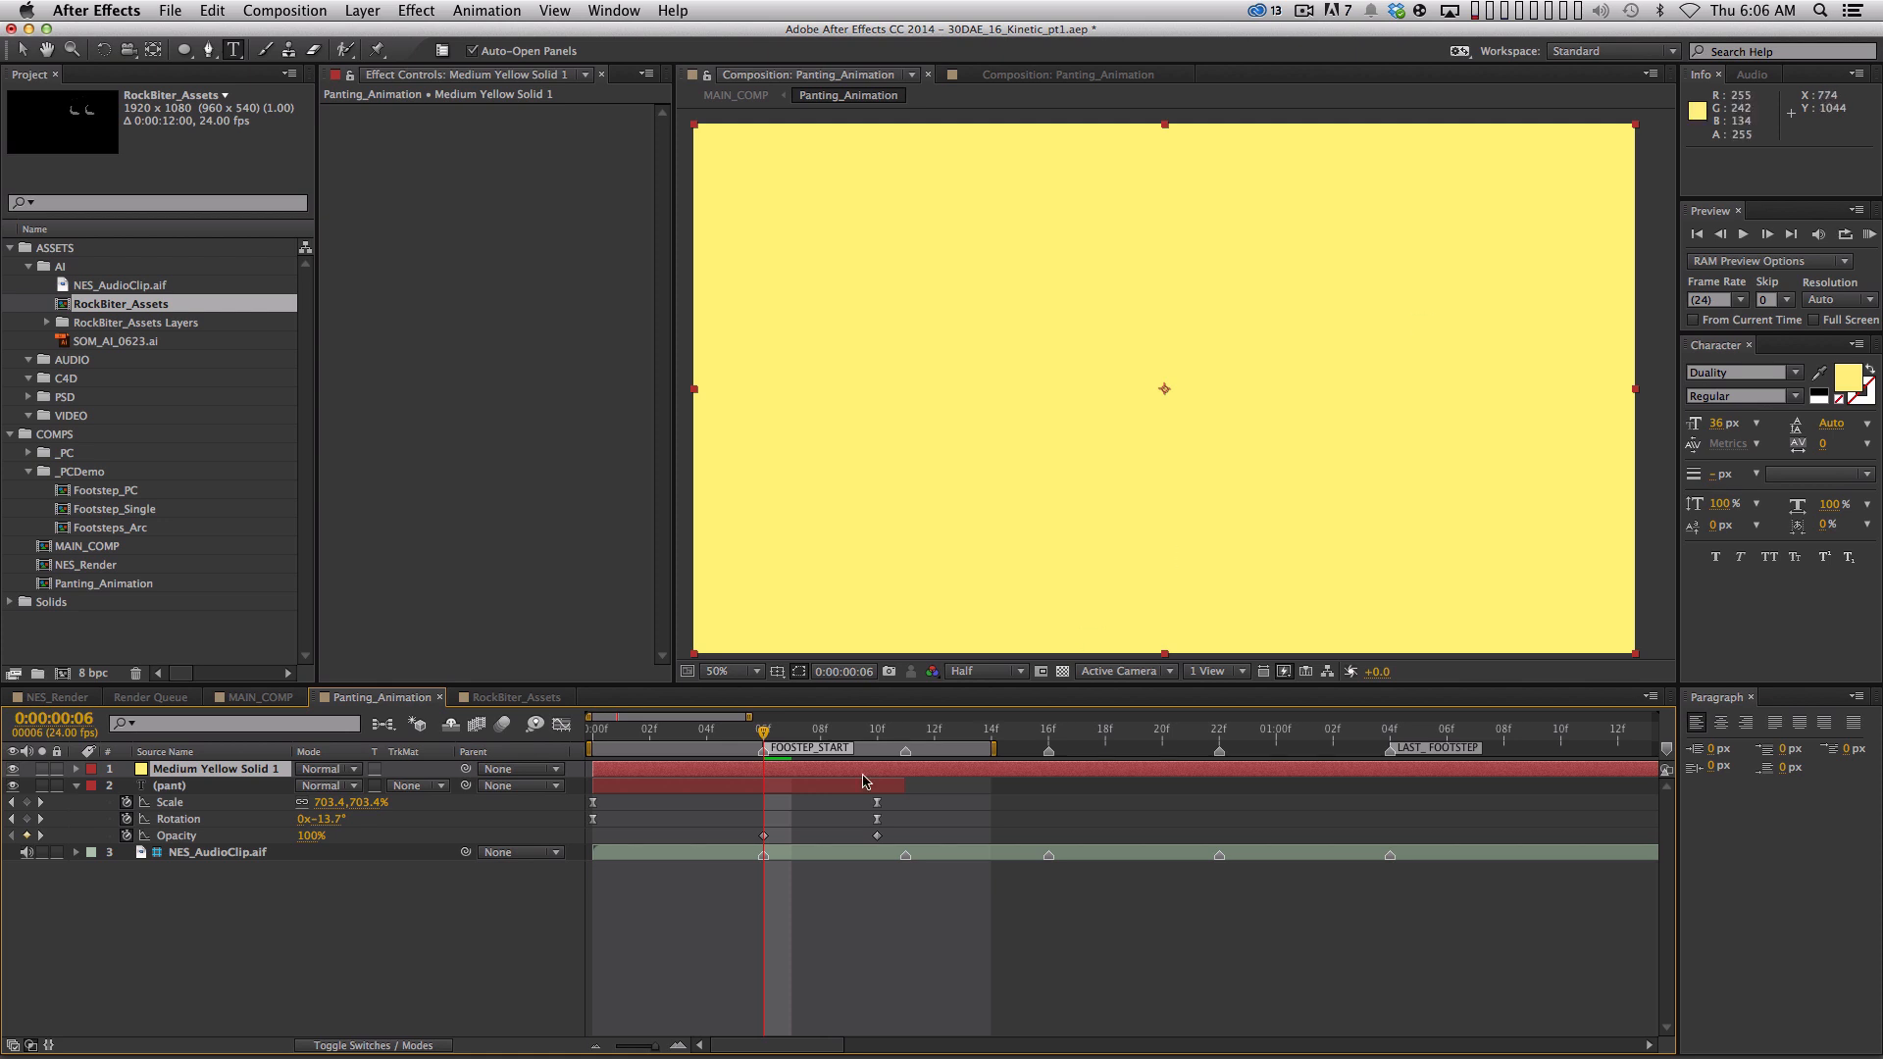
Hide the yellow solid layer and recolour both parentheses of "(pant)" with its yellow, leaving the word itself purple
{"action": "left_click", "coordinate": [355, 935]}
{"action": "left_click", "coordinate": [14, 769]}
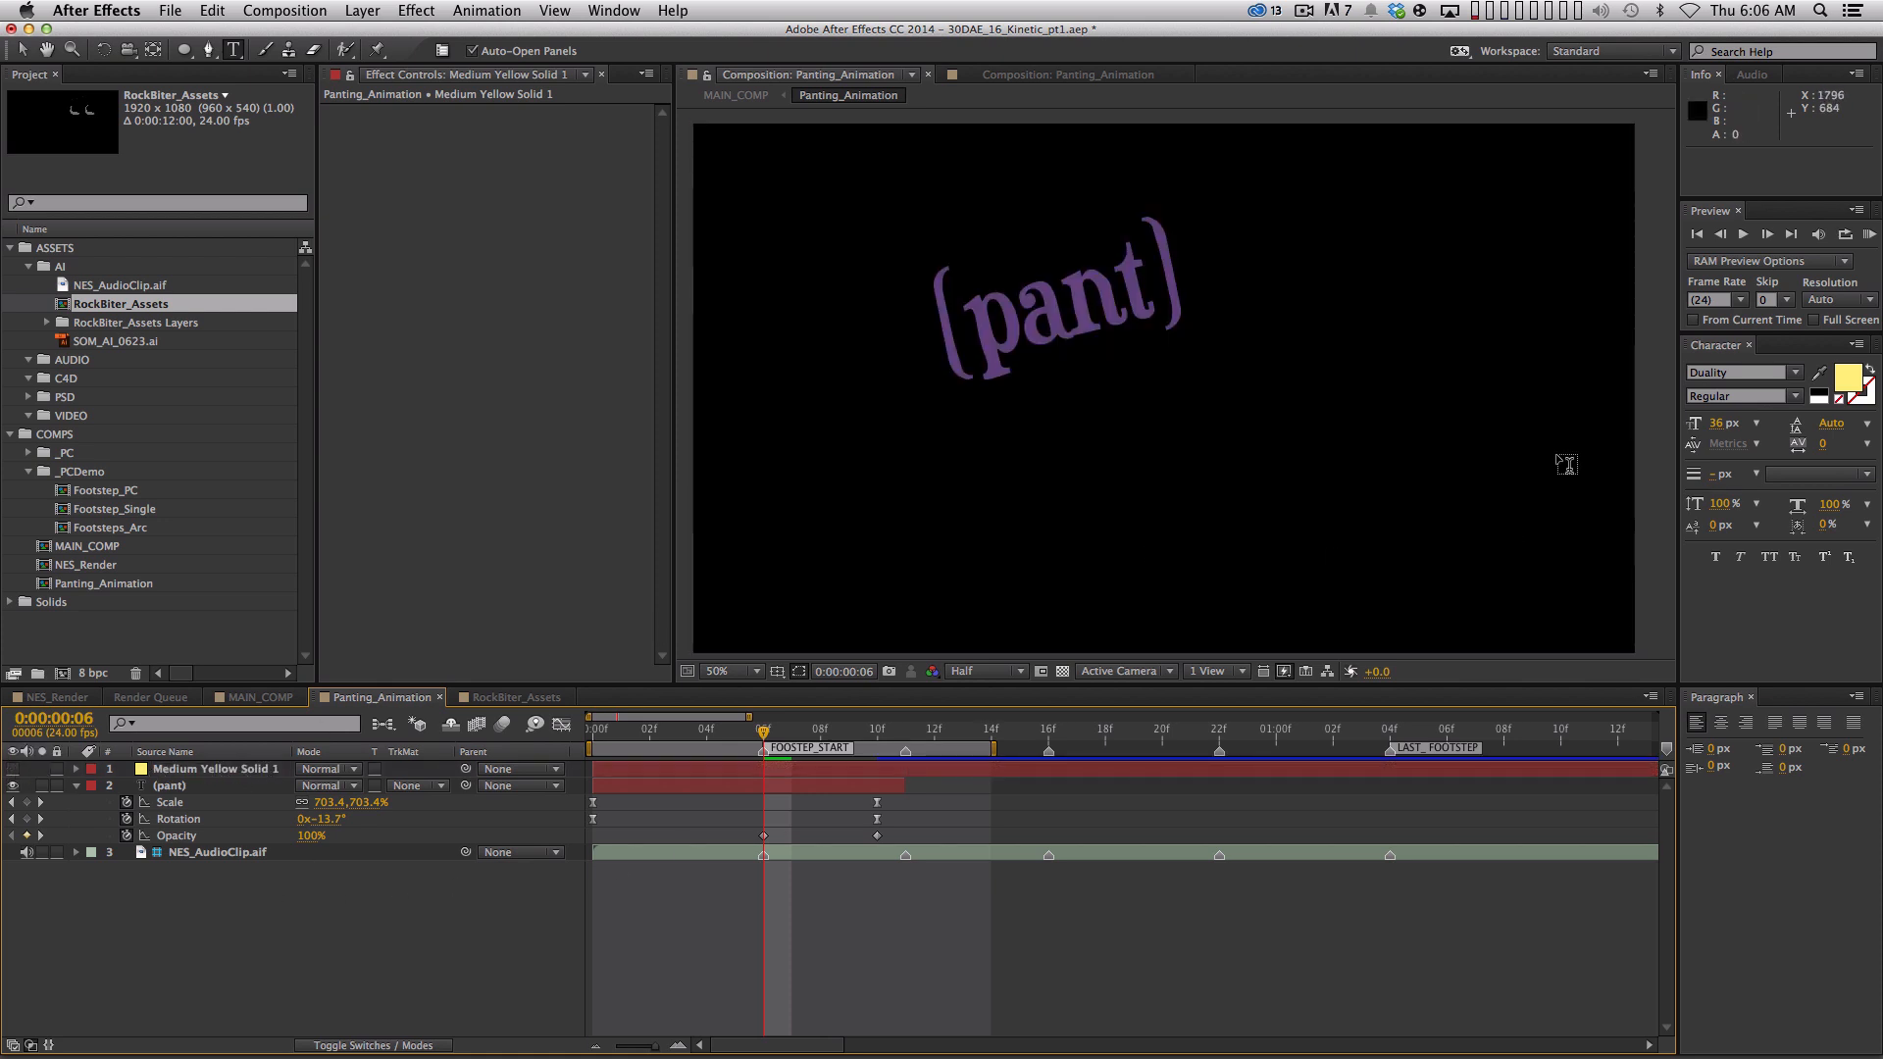
{"action": "double_click", "coordinate": [953, 320]}
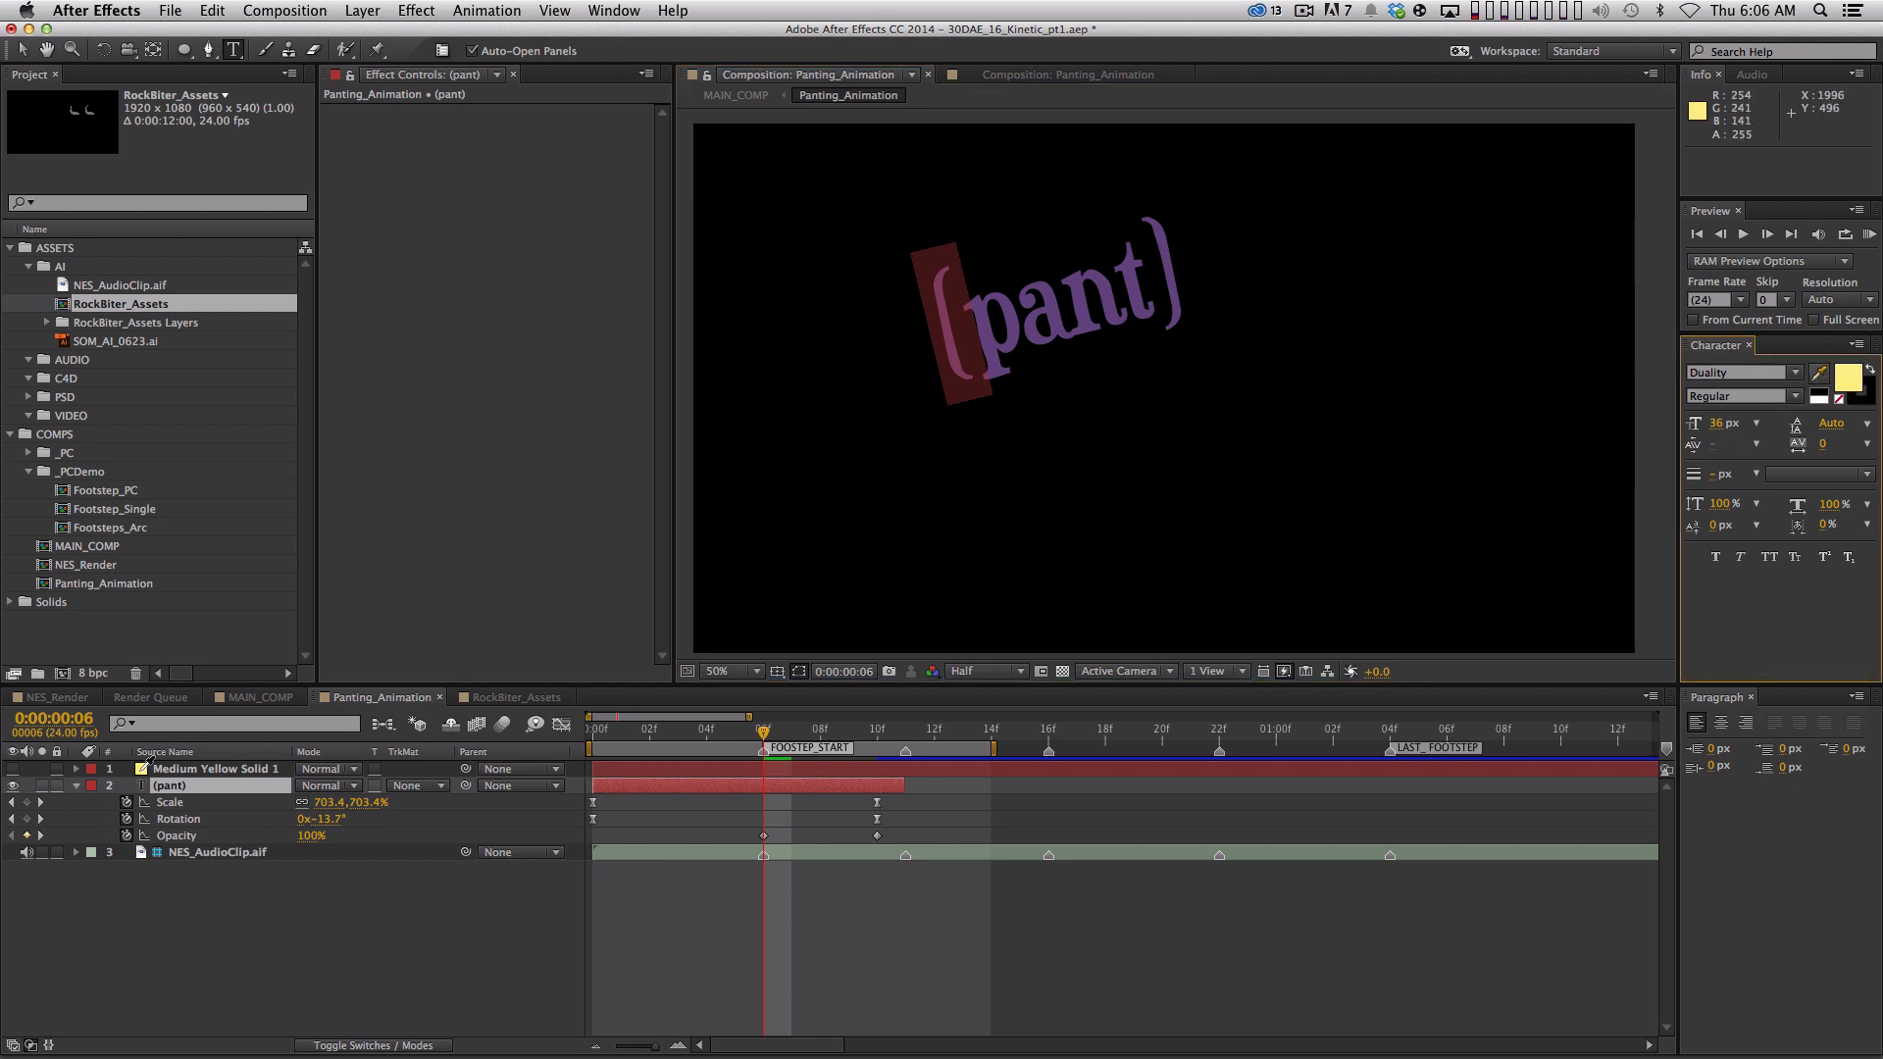
{"action": "left_click", "coordinate": [141, 769]}
{"action": "left_click_drag", "start_coordinate": [1161, 295], "coordinate": [1540, 258]}
{"action": "left_click", "coordinate": [1820, 373]}
{"action": "left_click", "coordinate": [141, 768]}
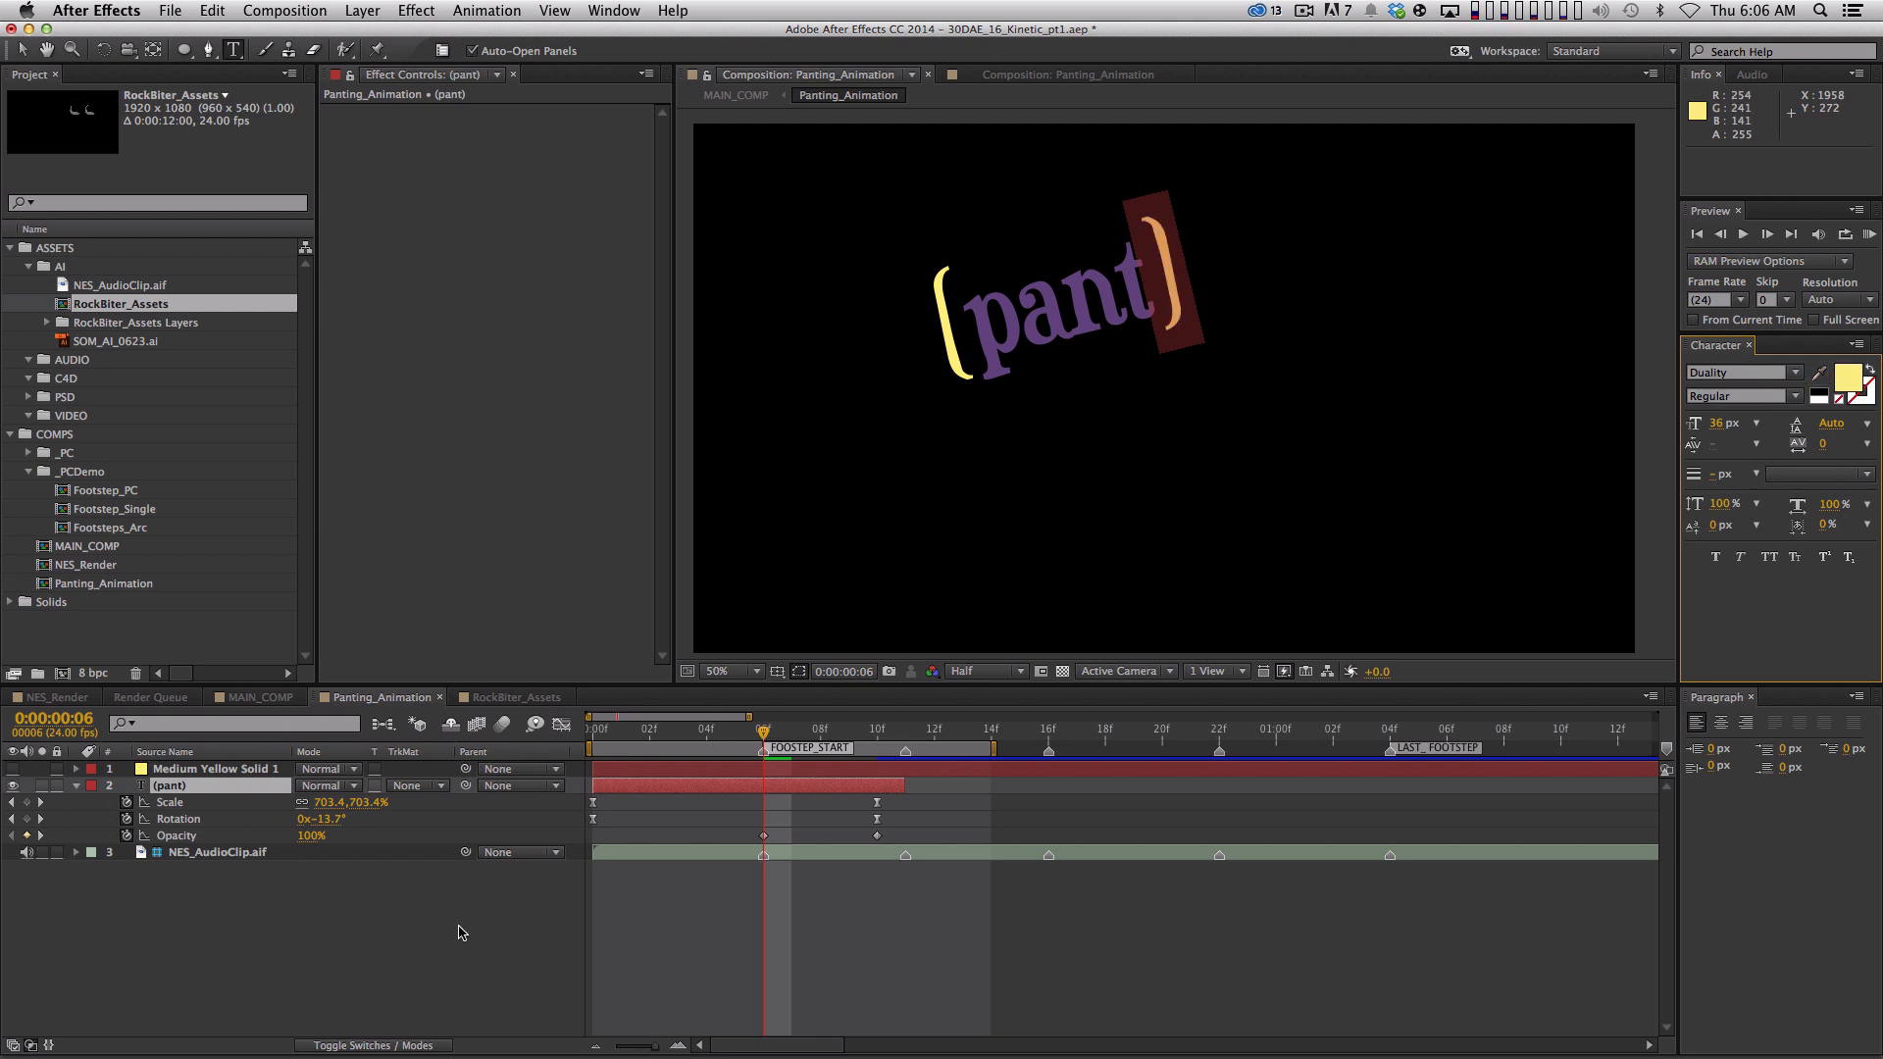
{"action": "key", "text": "KP_Enter"}
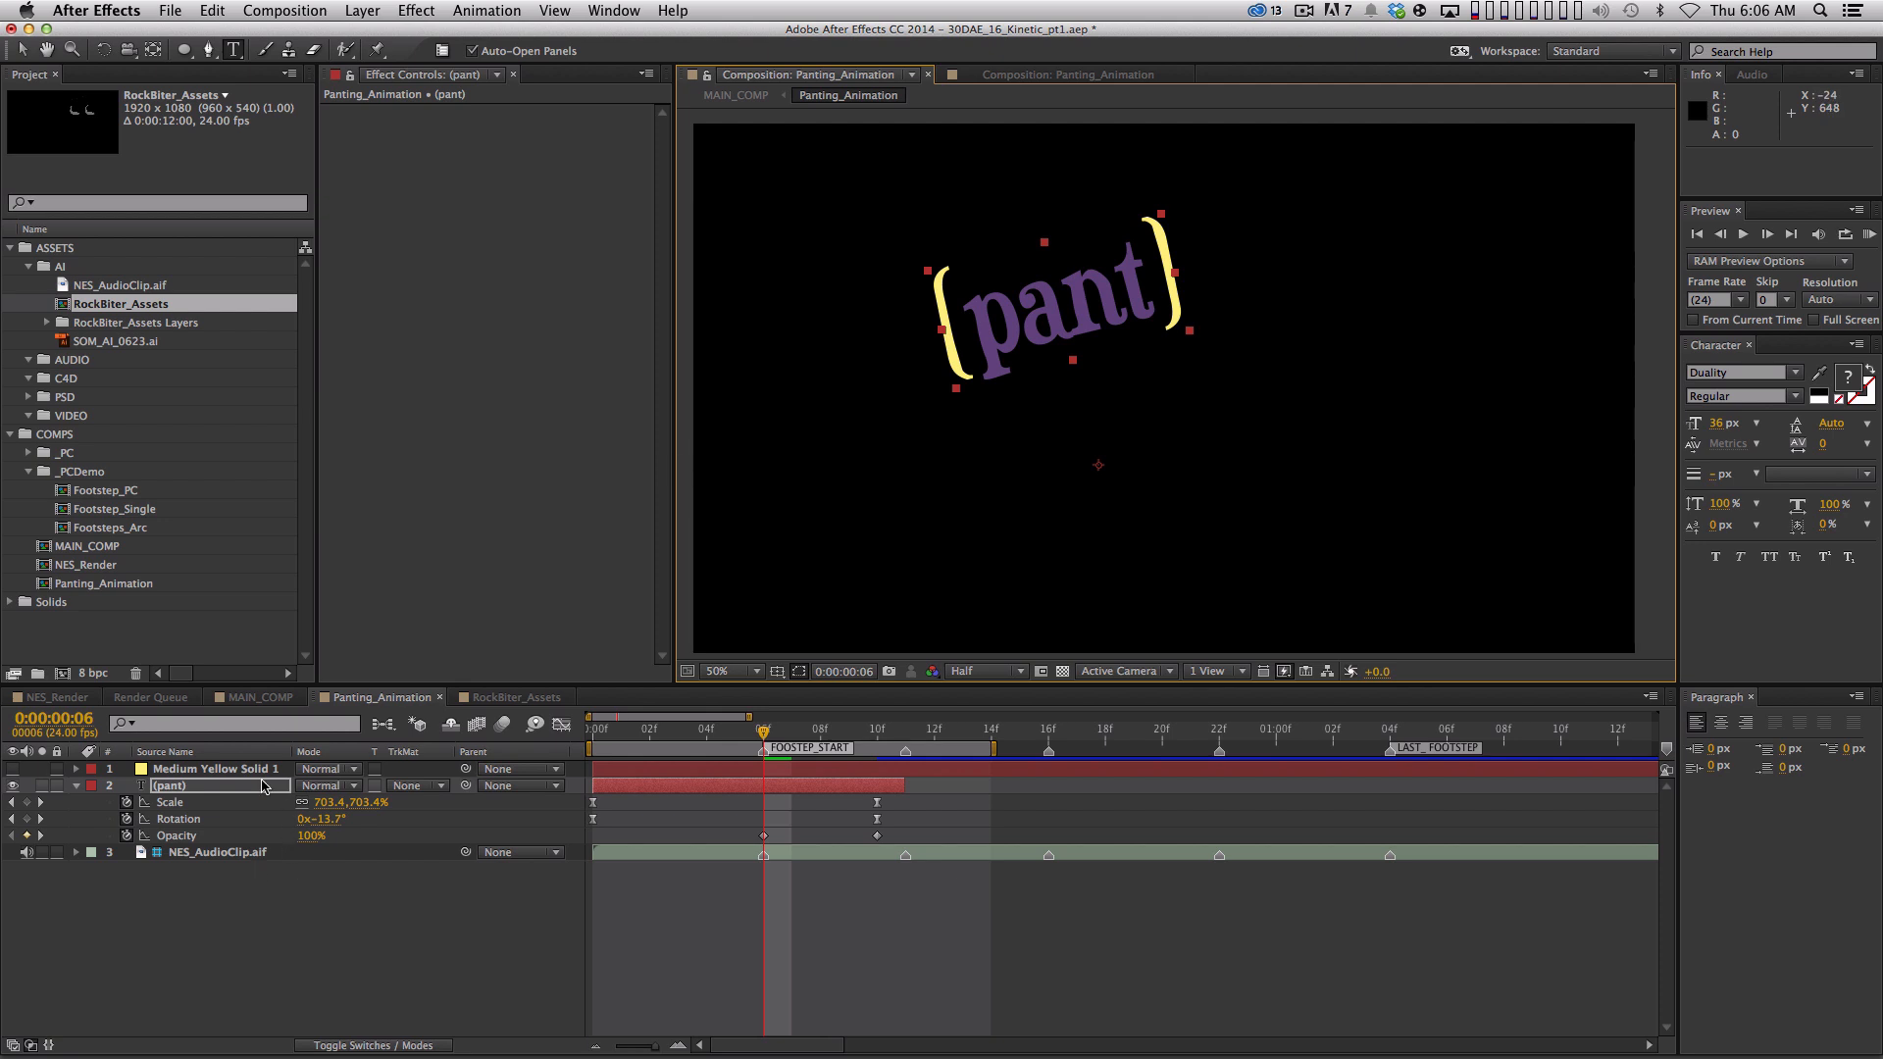
Delete the yellow solid layer and preview the two-coloured "(pant)" animation
{"action": "left_click", "coordinate": [238, 766]}
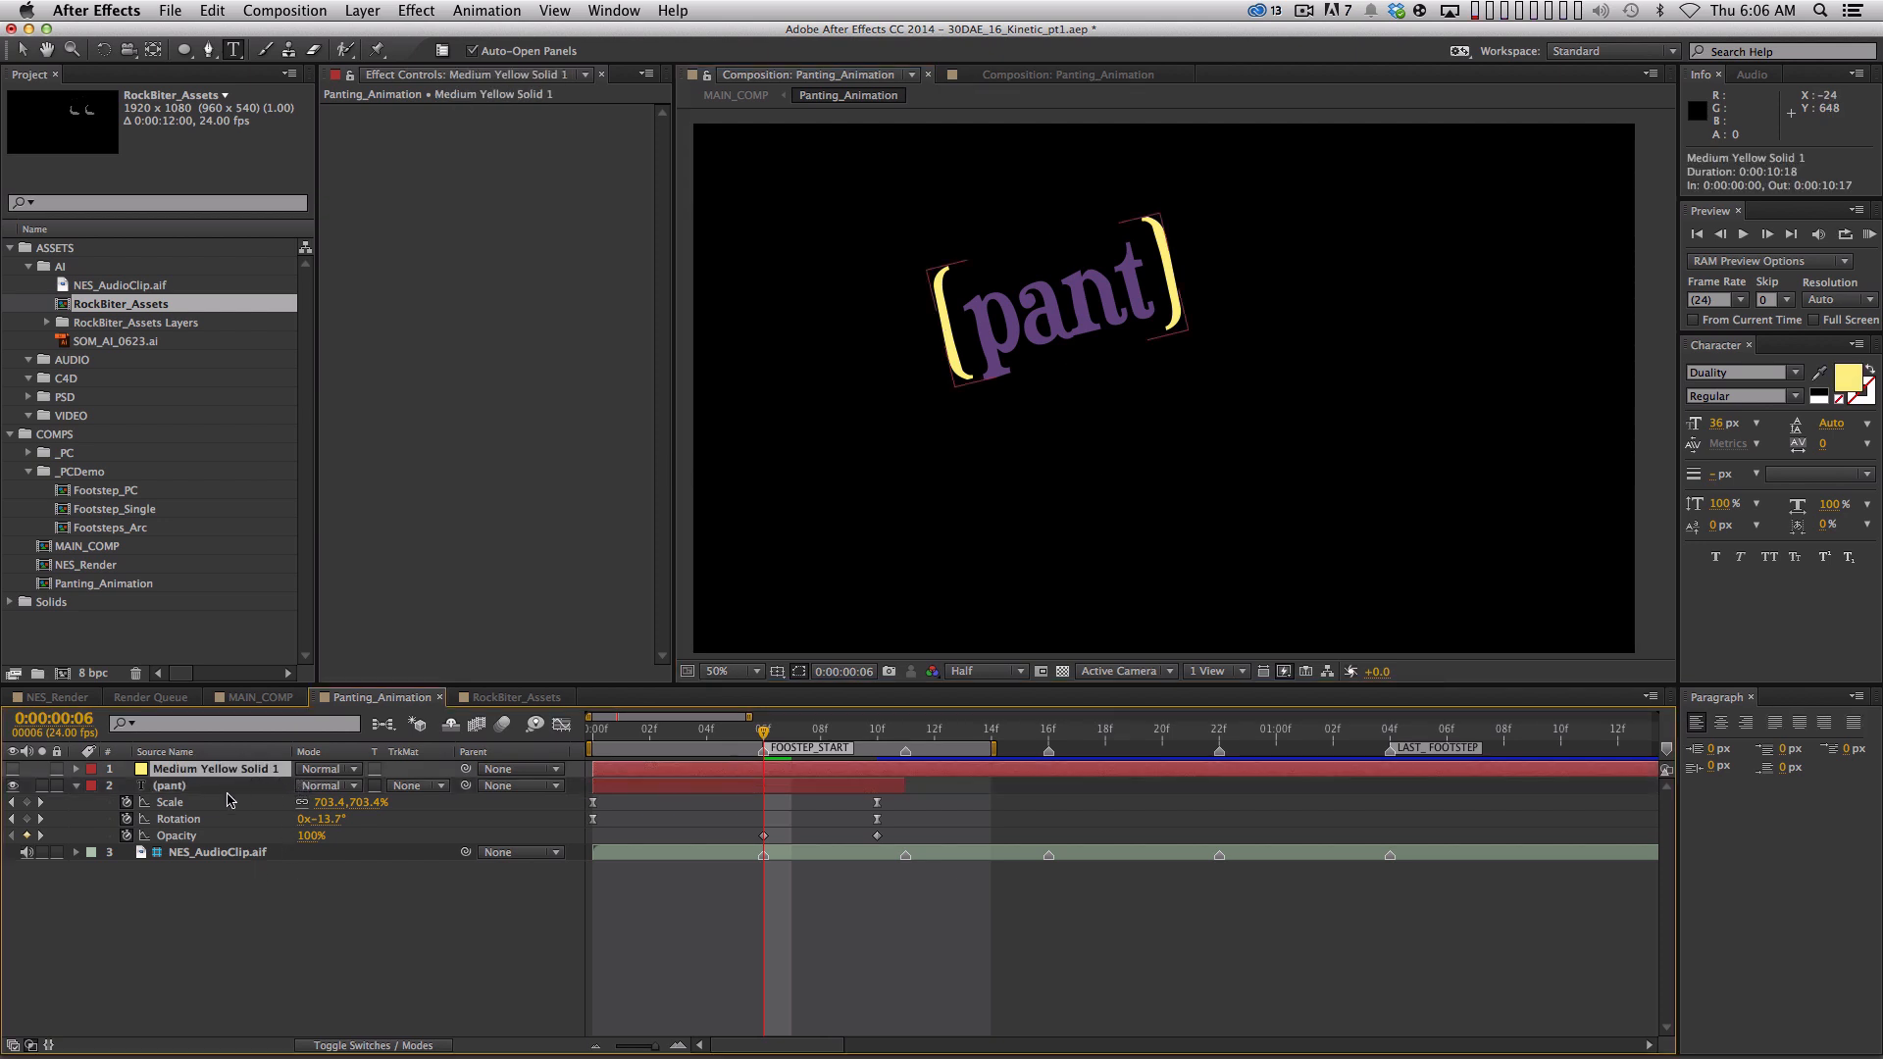
{"action": "key", "text": "BackSpace"}
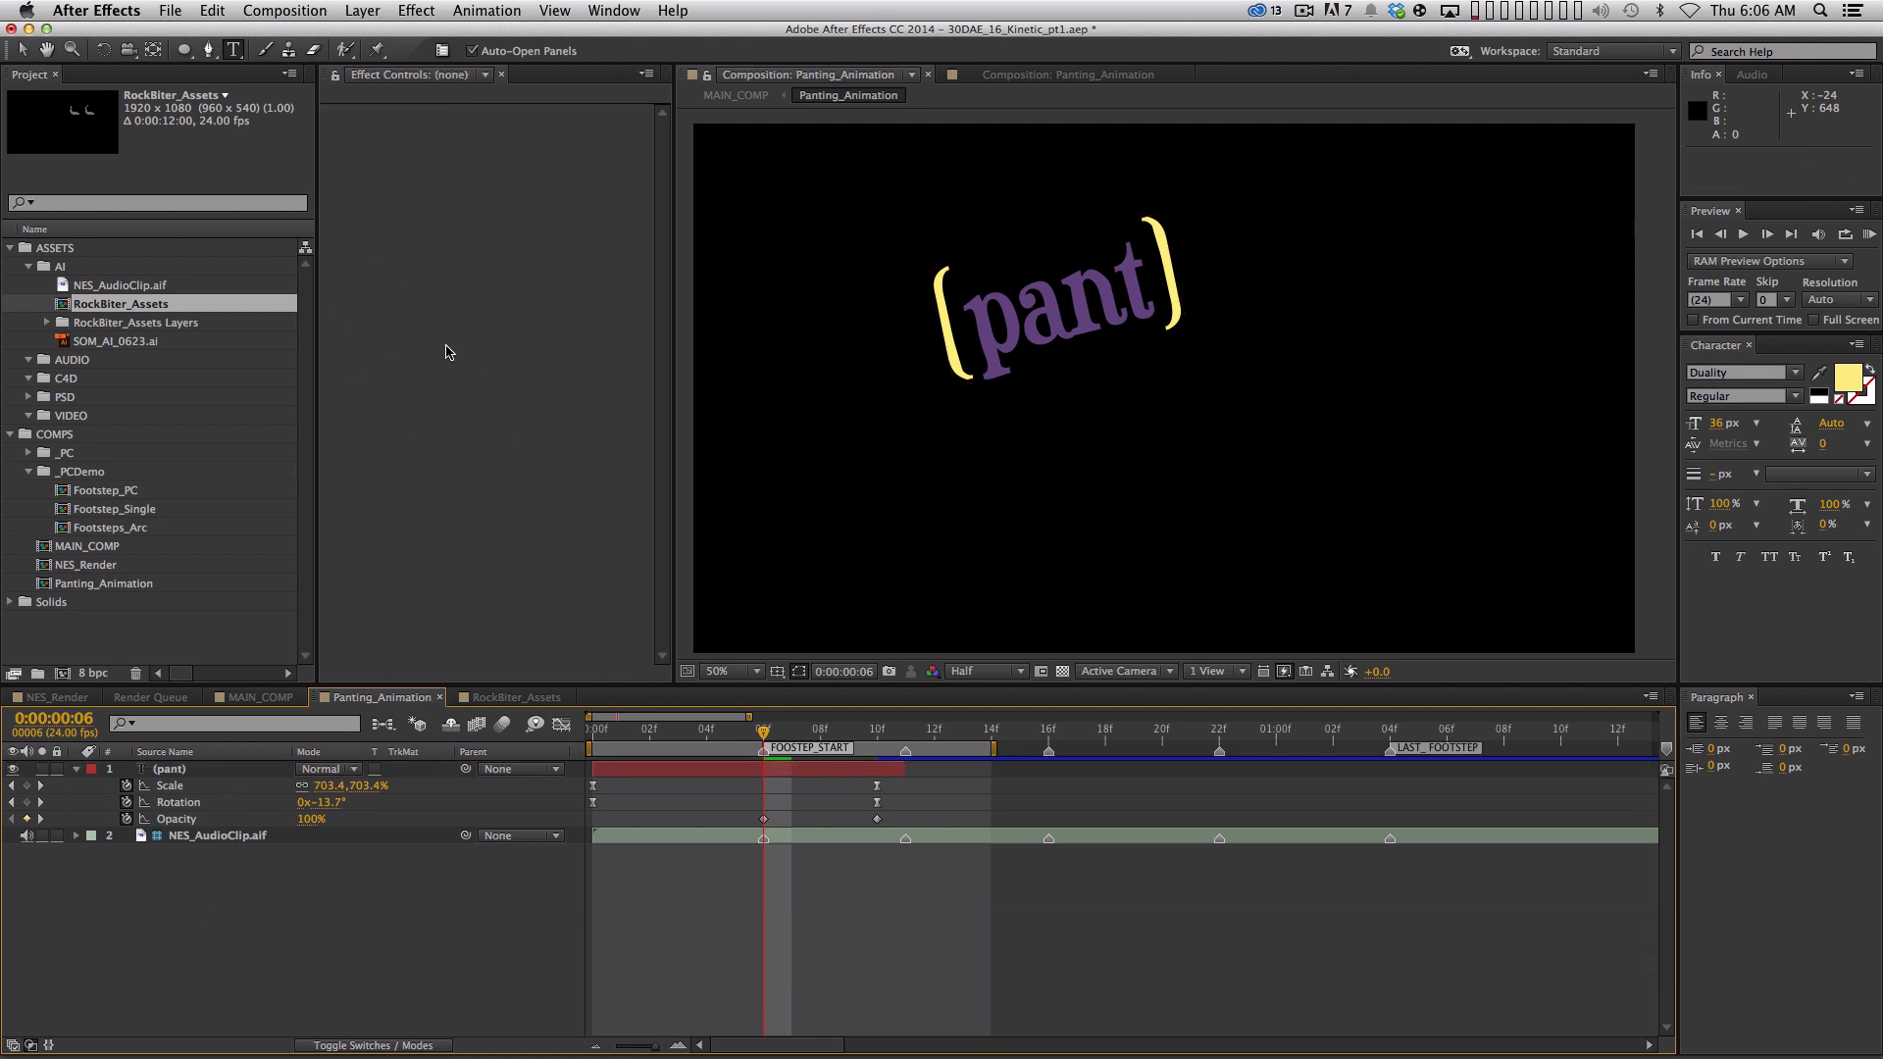
{"action": "left_click_drag", "start_coordinate": [680, 743], "coordinate": [880, 753]}
{"action": "key", "text": "space"}
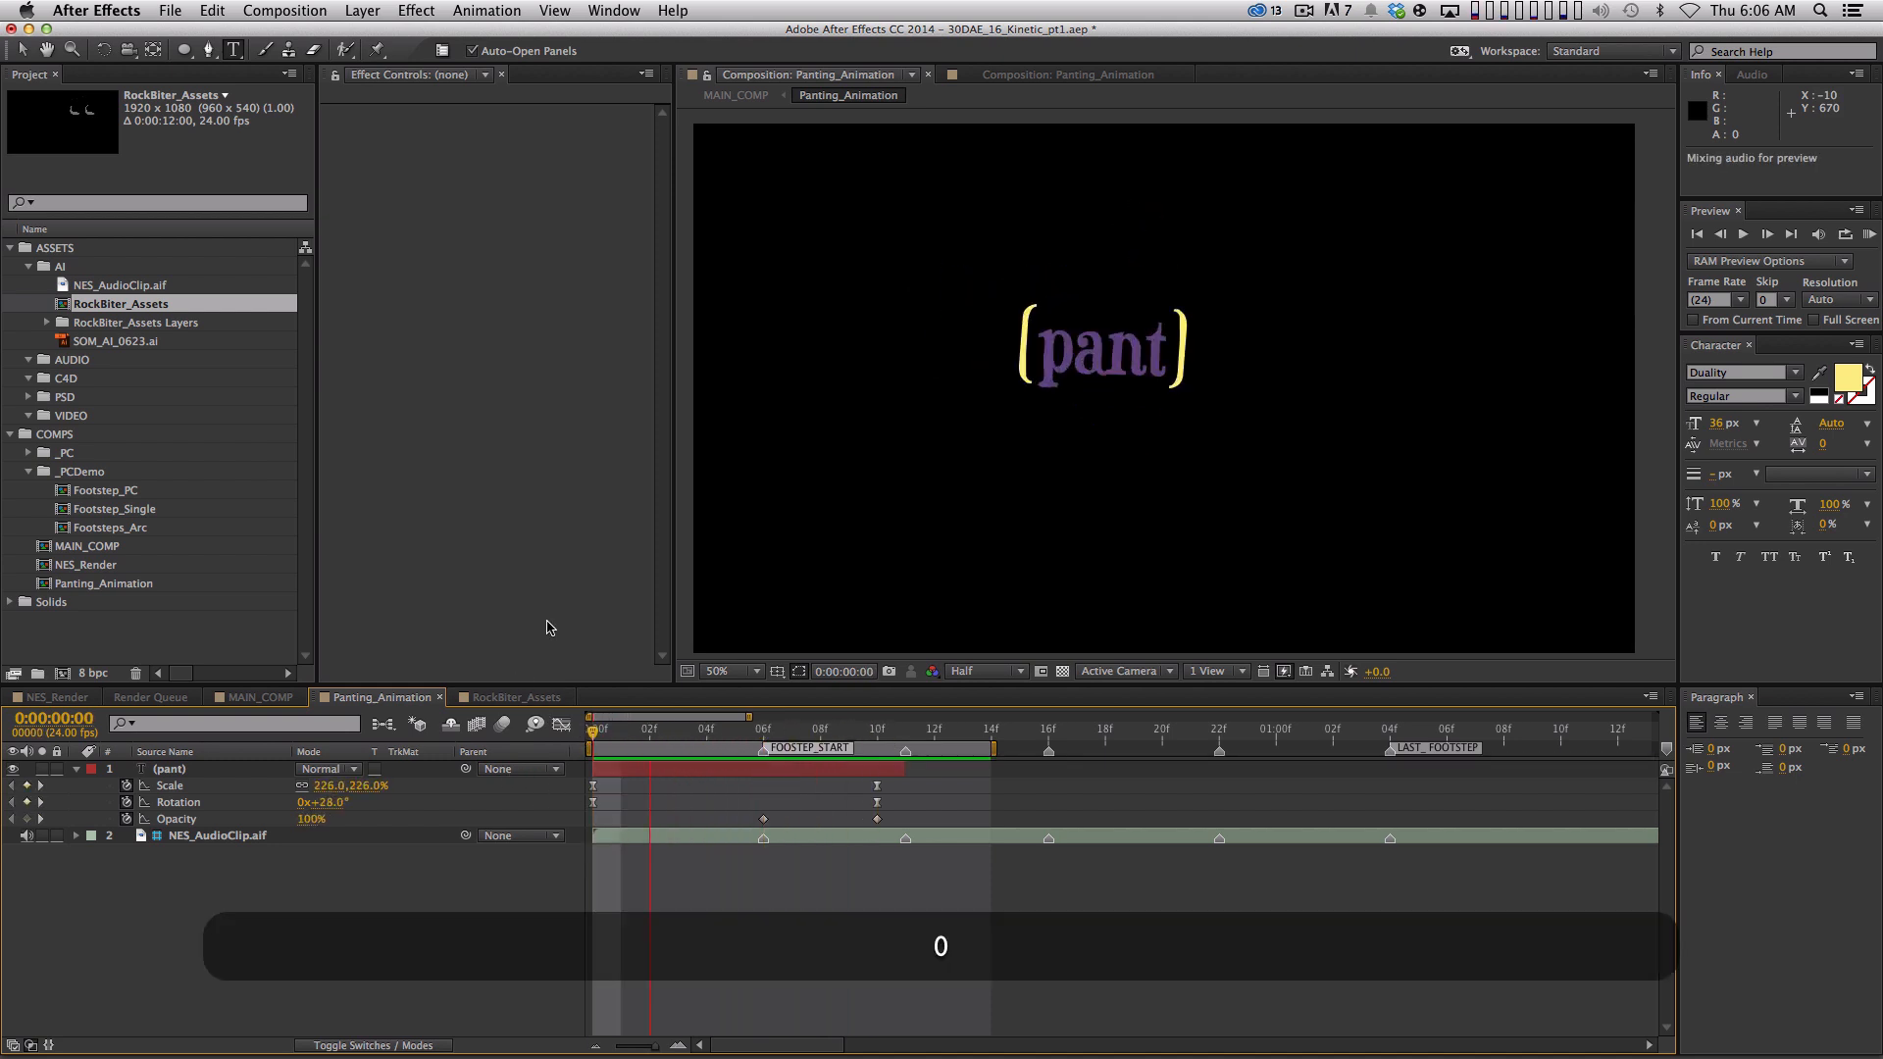
{"action": "key", "text": "space"}
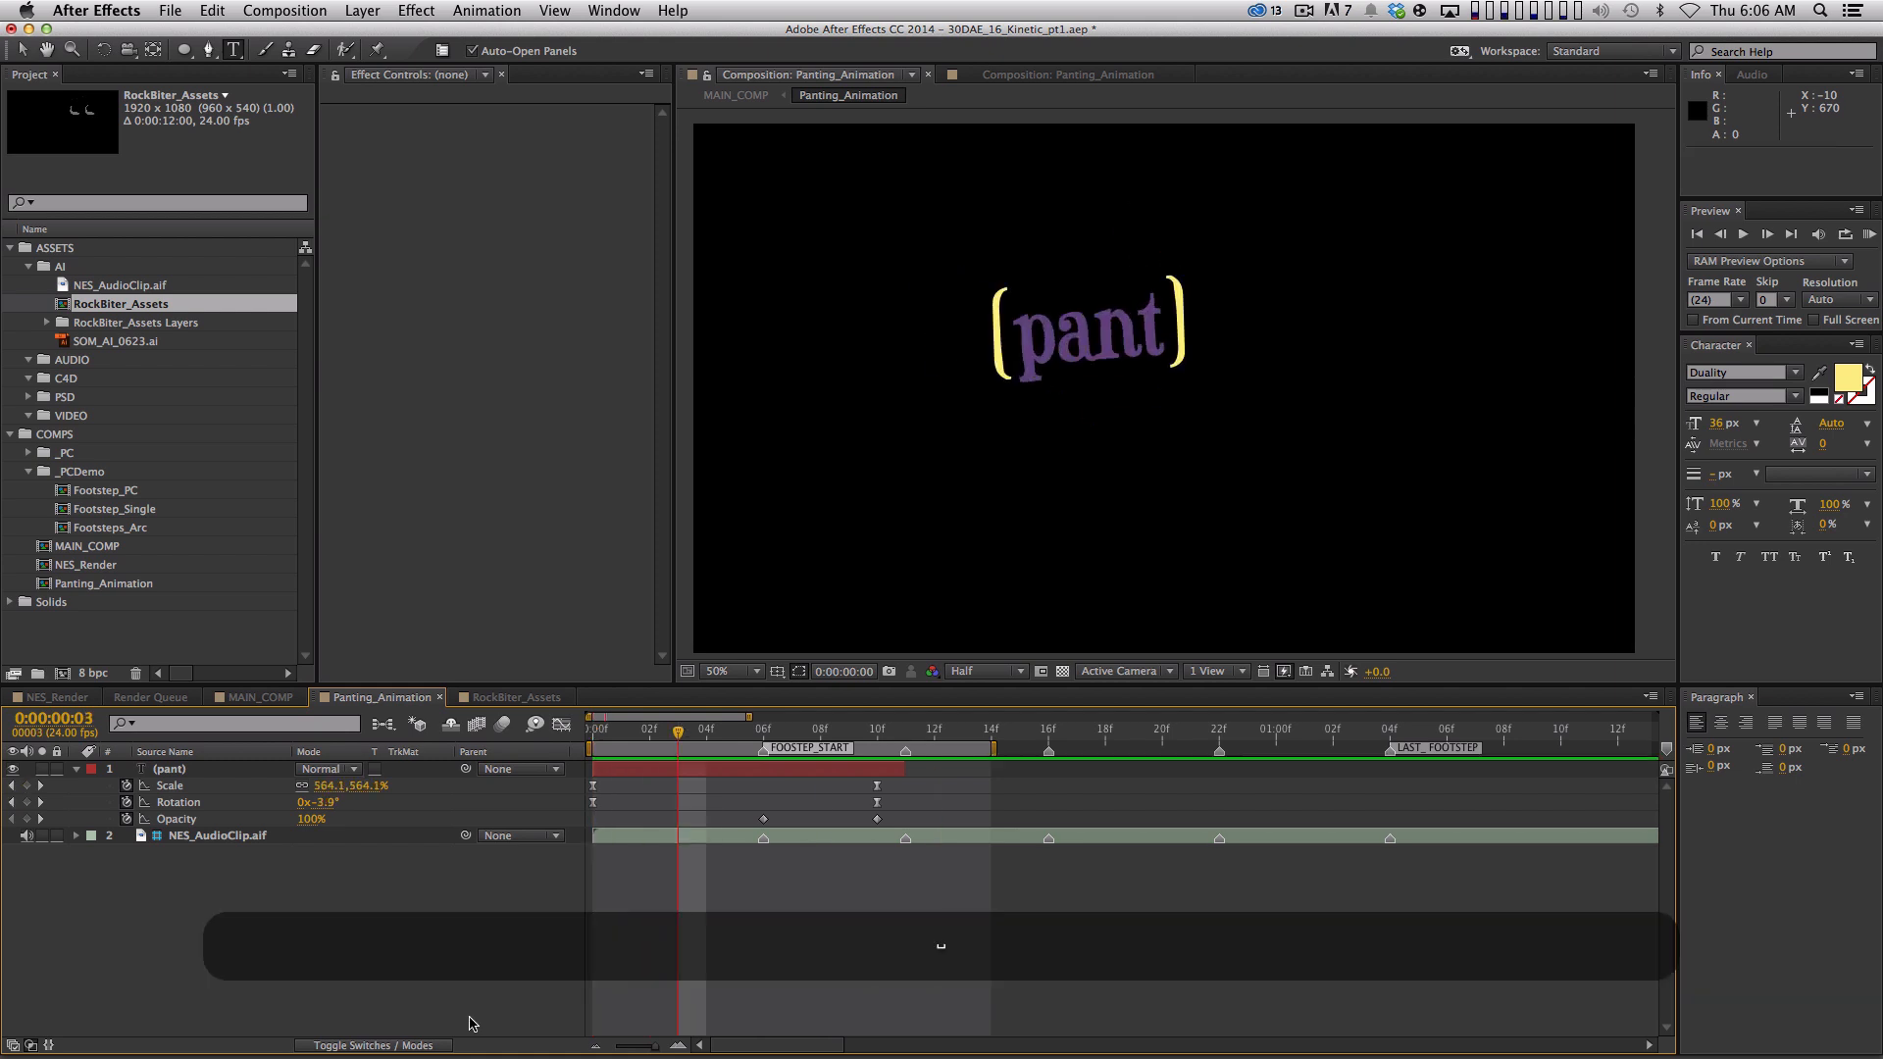
Pre-compose the "(pant)" layer as Pant_CCW with all attributes moved, and file the new comp in the _PCDemo folder
{"action": "left_click", "coordinate": [181, 770]}
{"action": "key", "text": "shift+super+c"}
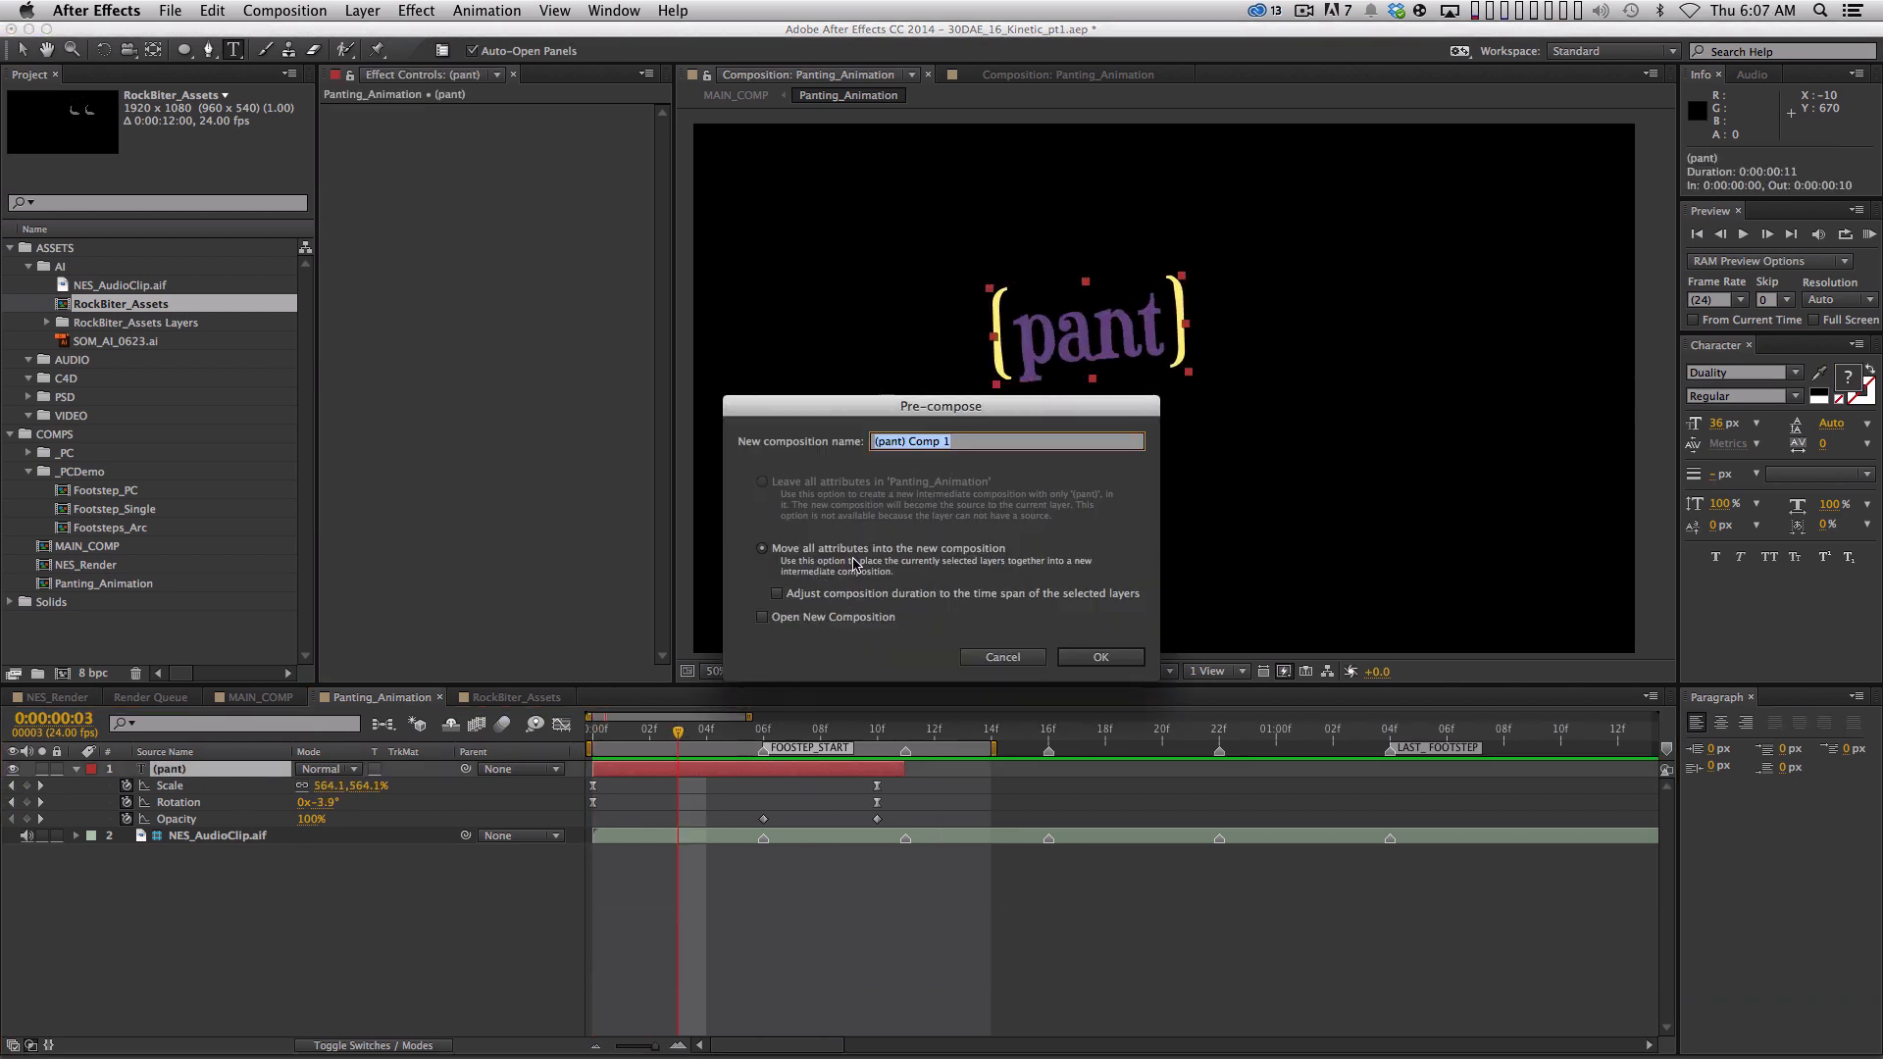
{"action": "key", "text": "shift"}
{"action": "type", "text": "Pan"}
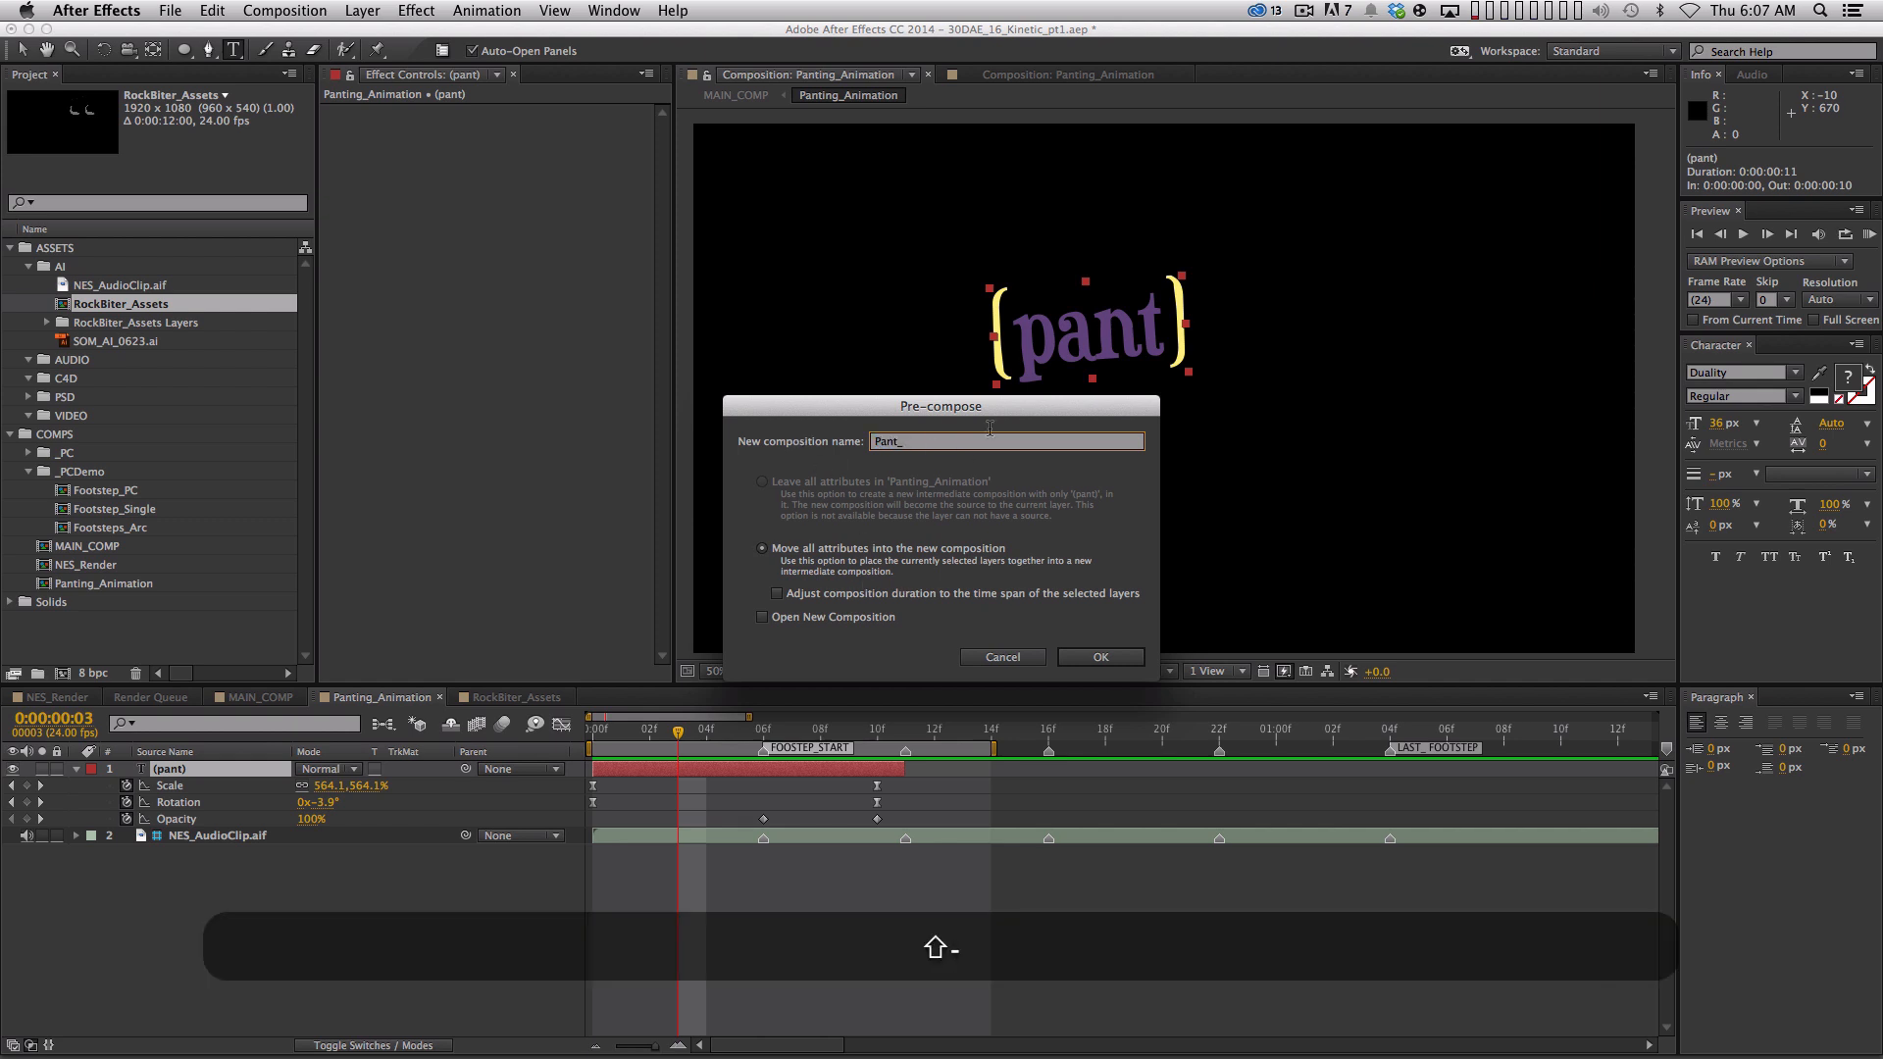
{"action": "type", "text": "t_CCW"}
{"action": "key", "text": "Return"}
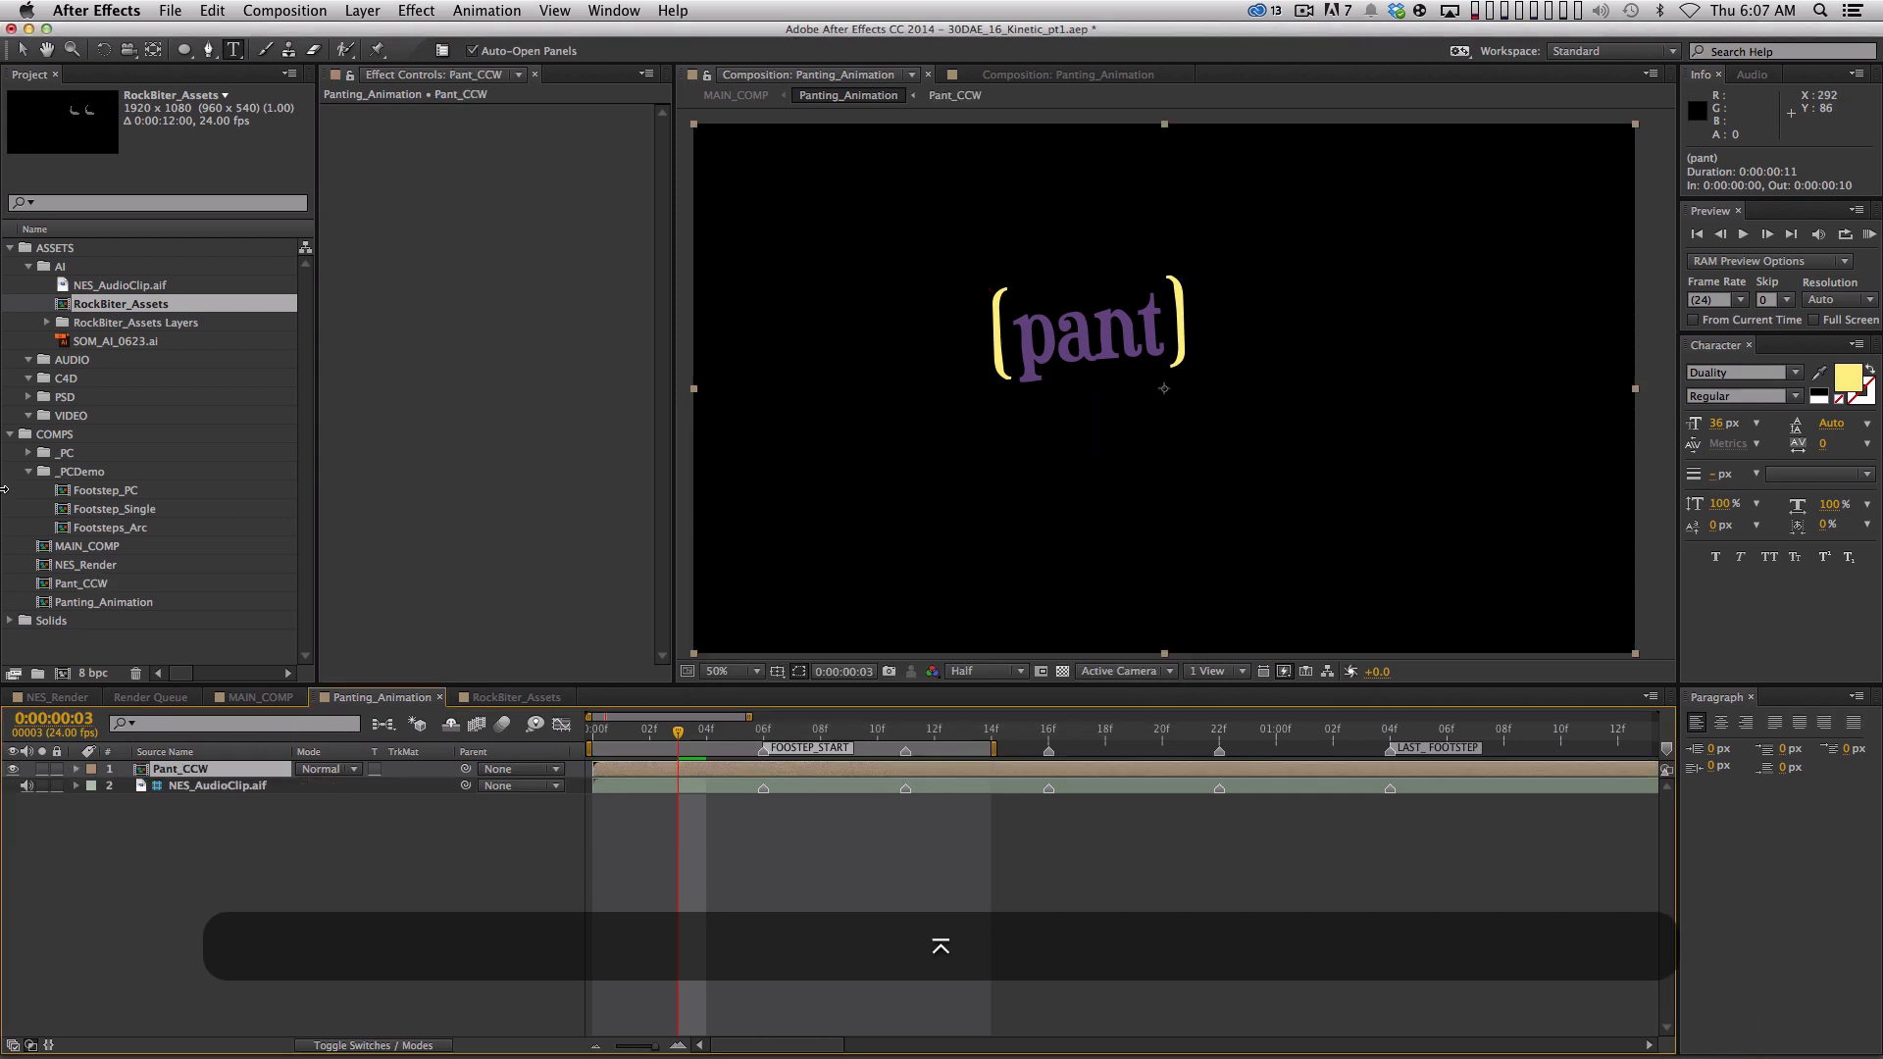
{"action": "left_click_drag", "start_coordinate": [96, 592], "coordinate": [75, 479]}
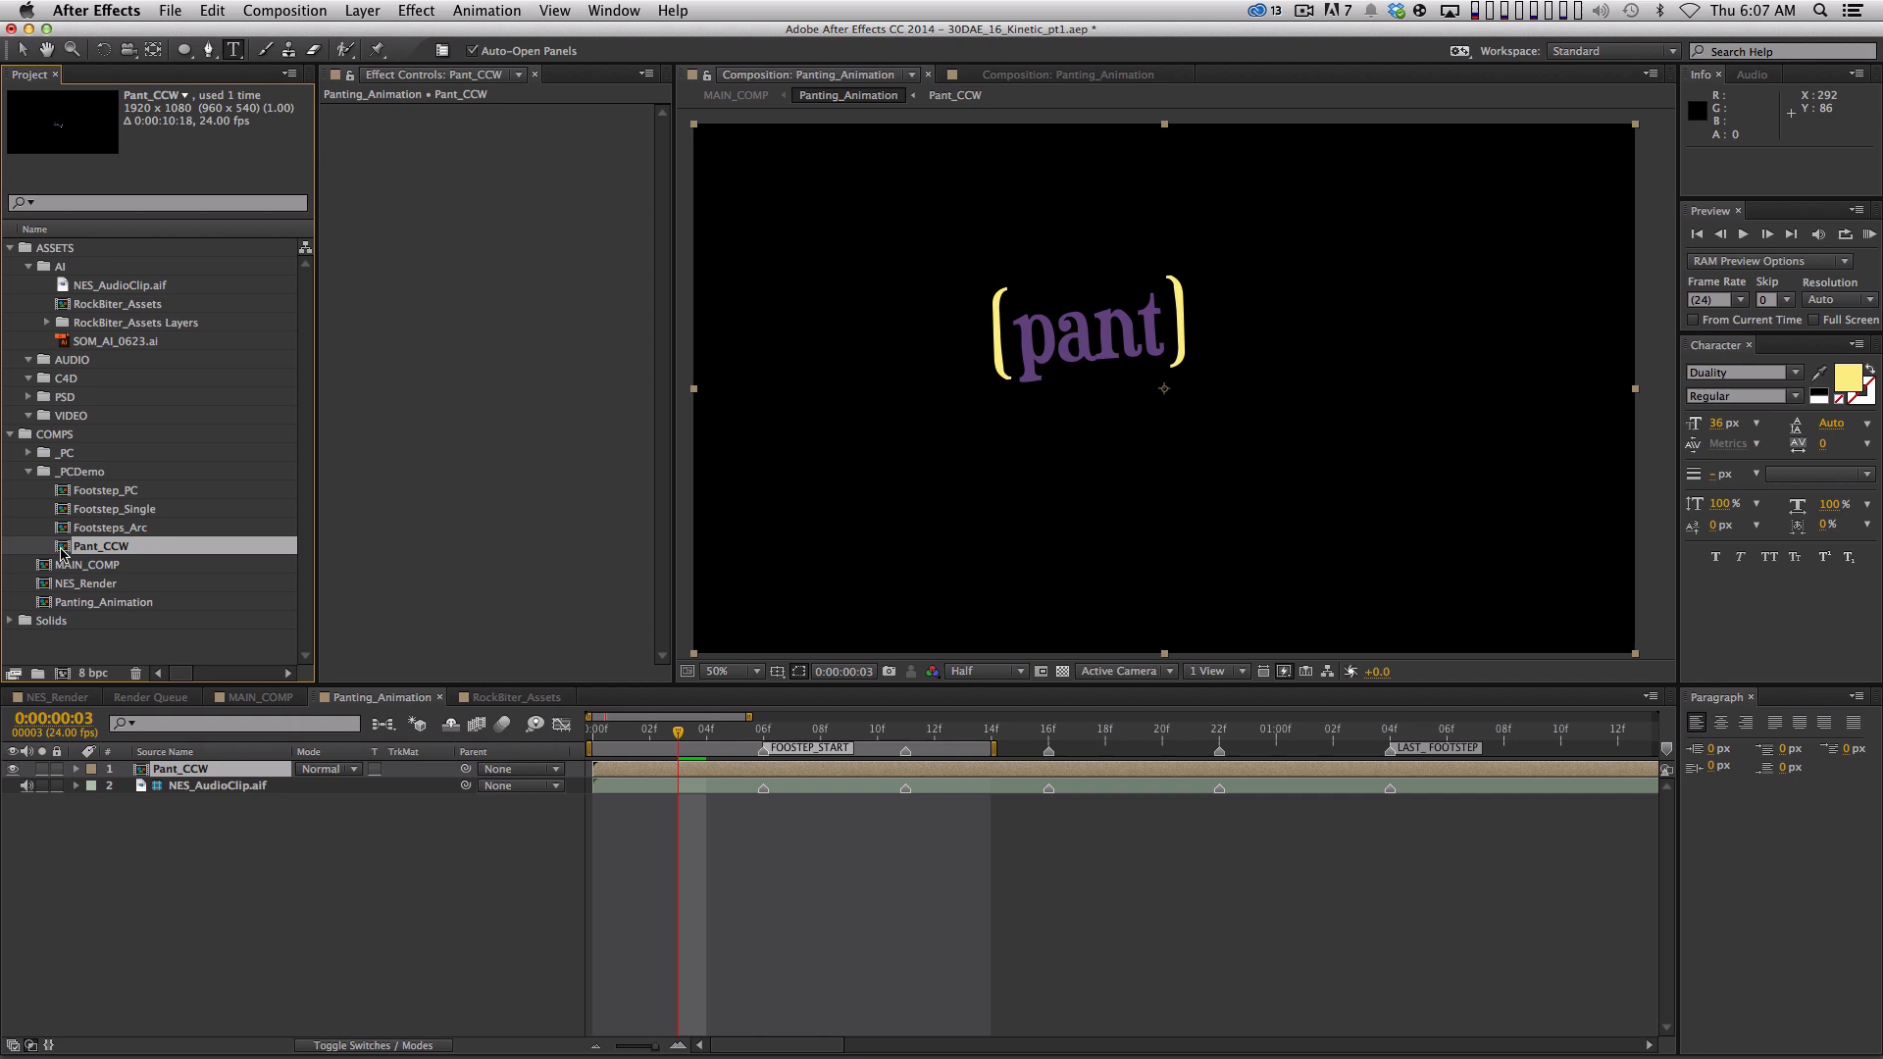
Duplicate the Pant_CCW comp in the project and rename the copy Pant_CW
{"action": "key", "text": "super+d"}
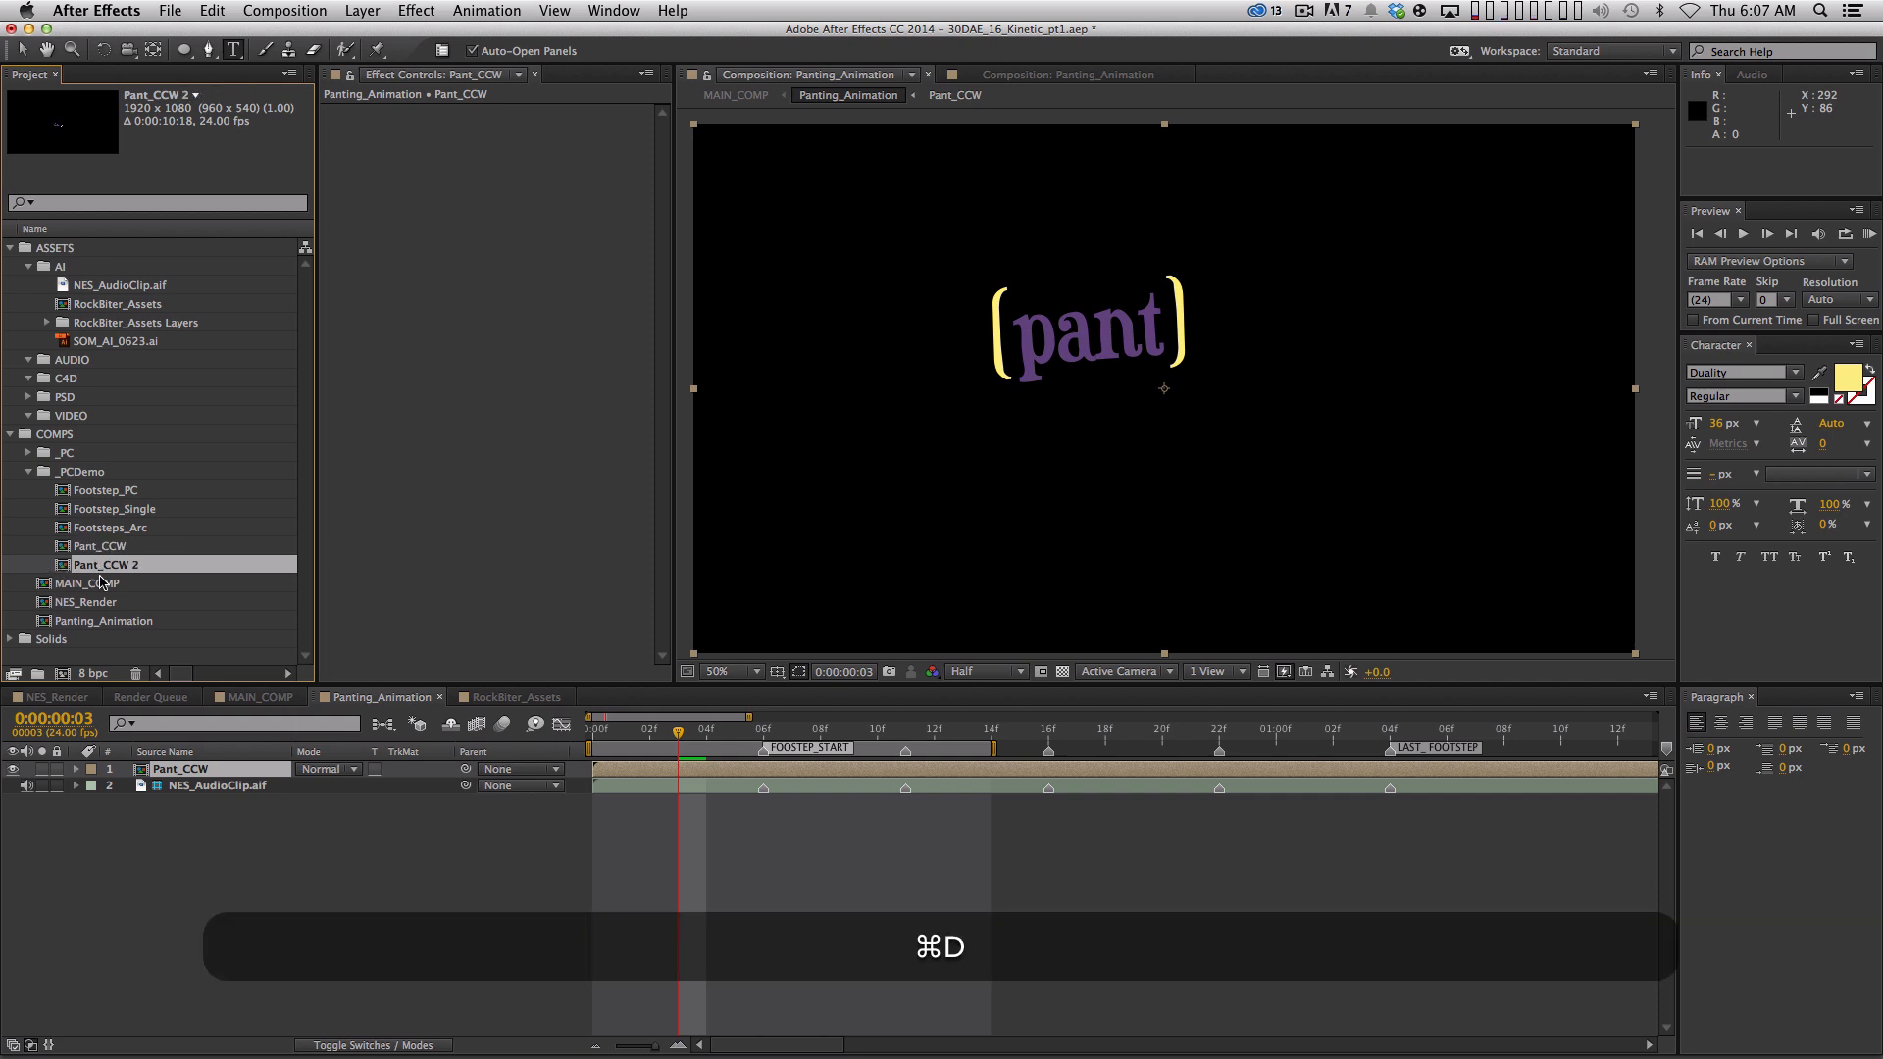
{"action": "key", "text": "Return"}
{"action": "key", "text": "Right"}
{"action": "key", "text": "BackSpace"}
{"action": "key", "text": "BackSpace"}
{"action": "key", "text": "BackSpace"}
{"action": "key", "text": "BackSpace"}
{"action": "type", "text": "W"}
{"action": "key", "text": "Return"}
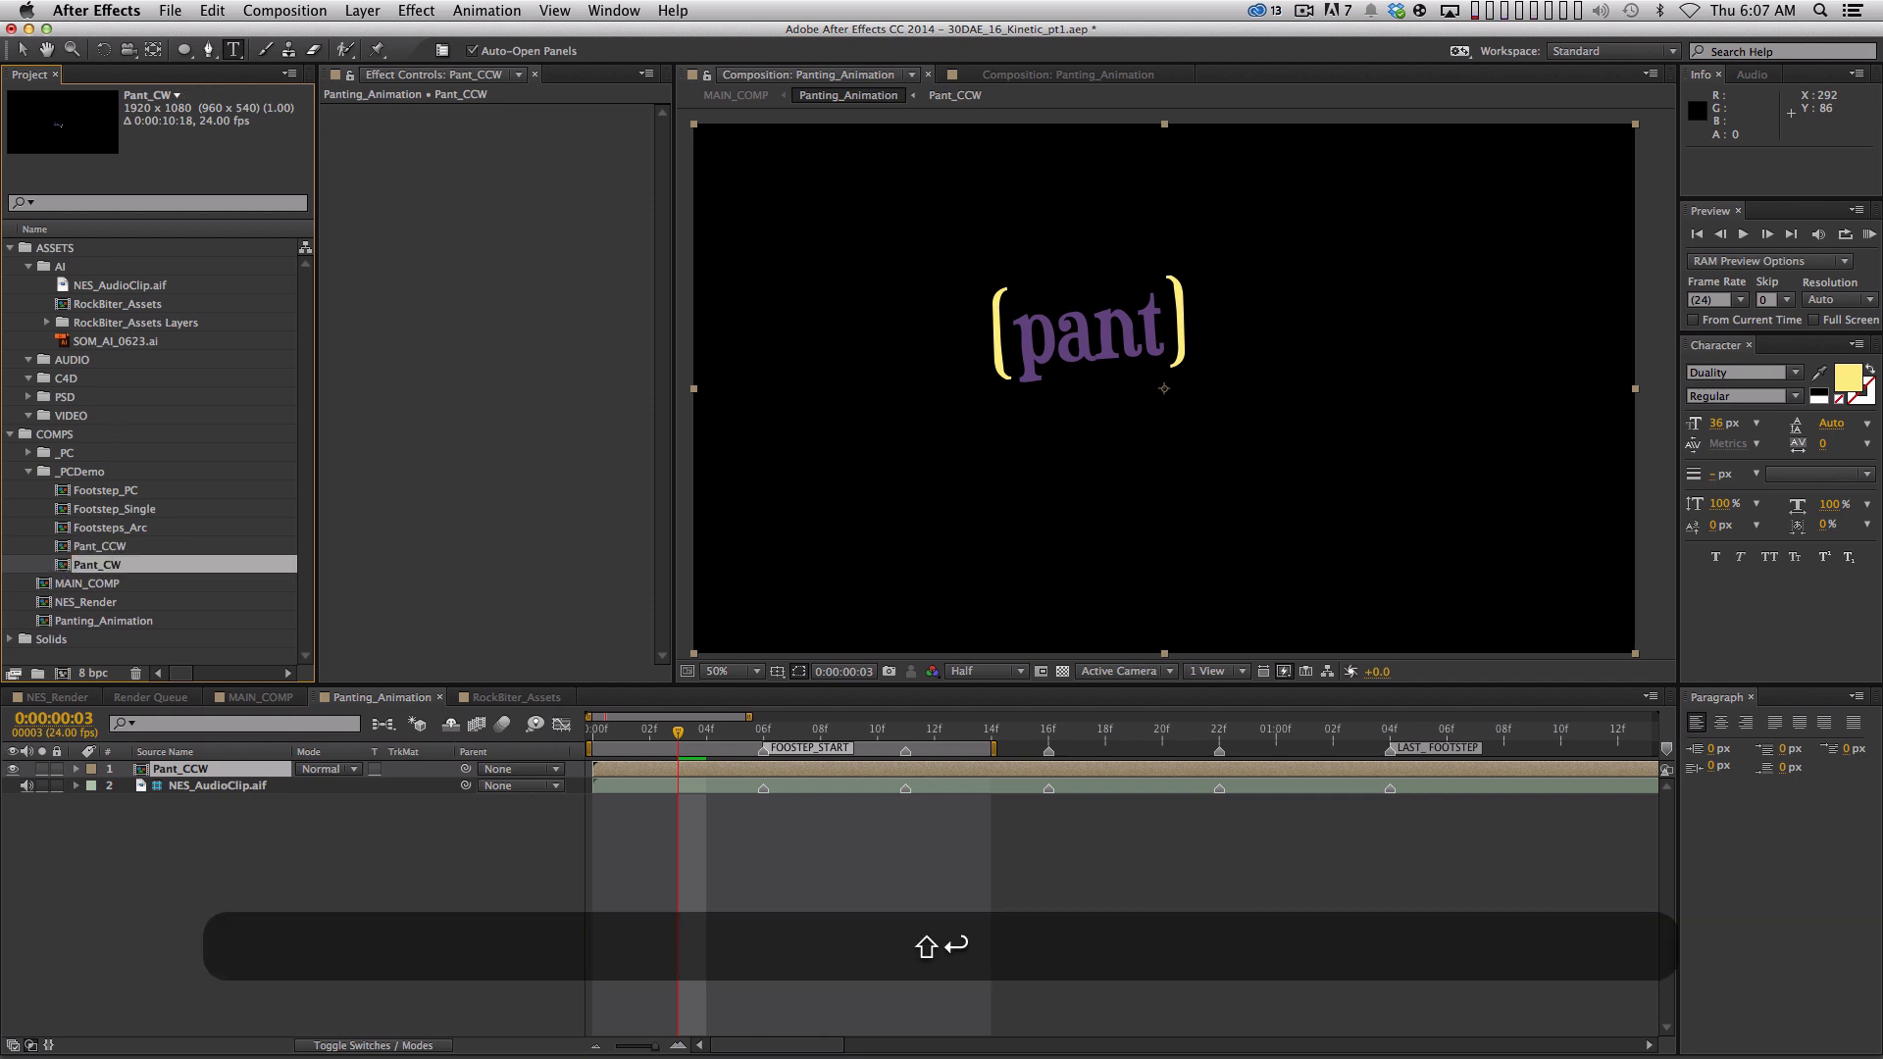
Open Pant_CW, show the Rotation curve of "(pant)" in an enlarged graph editor, and check the rotation at frames 0 and 10
{"action": "double_click", "coordinate": [63, 567]}
{"action": "left_click", "coordinate": [166, 770]}
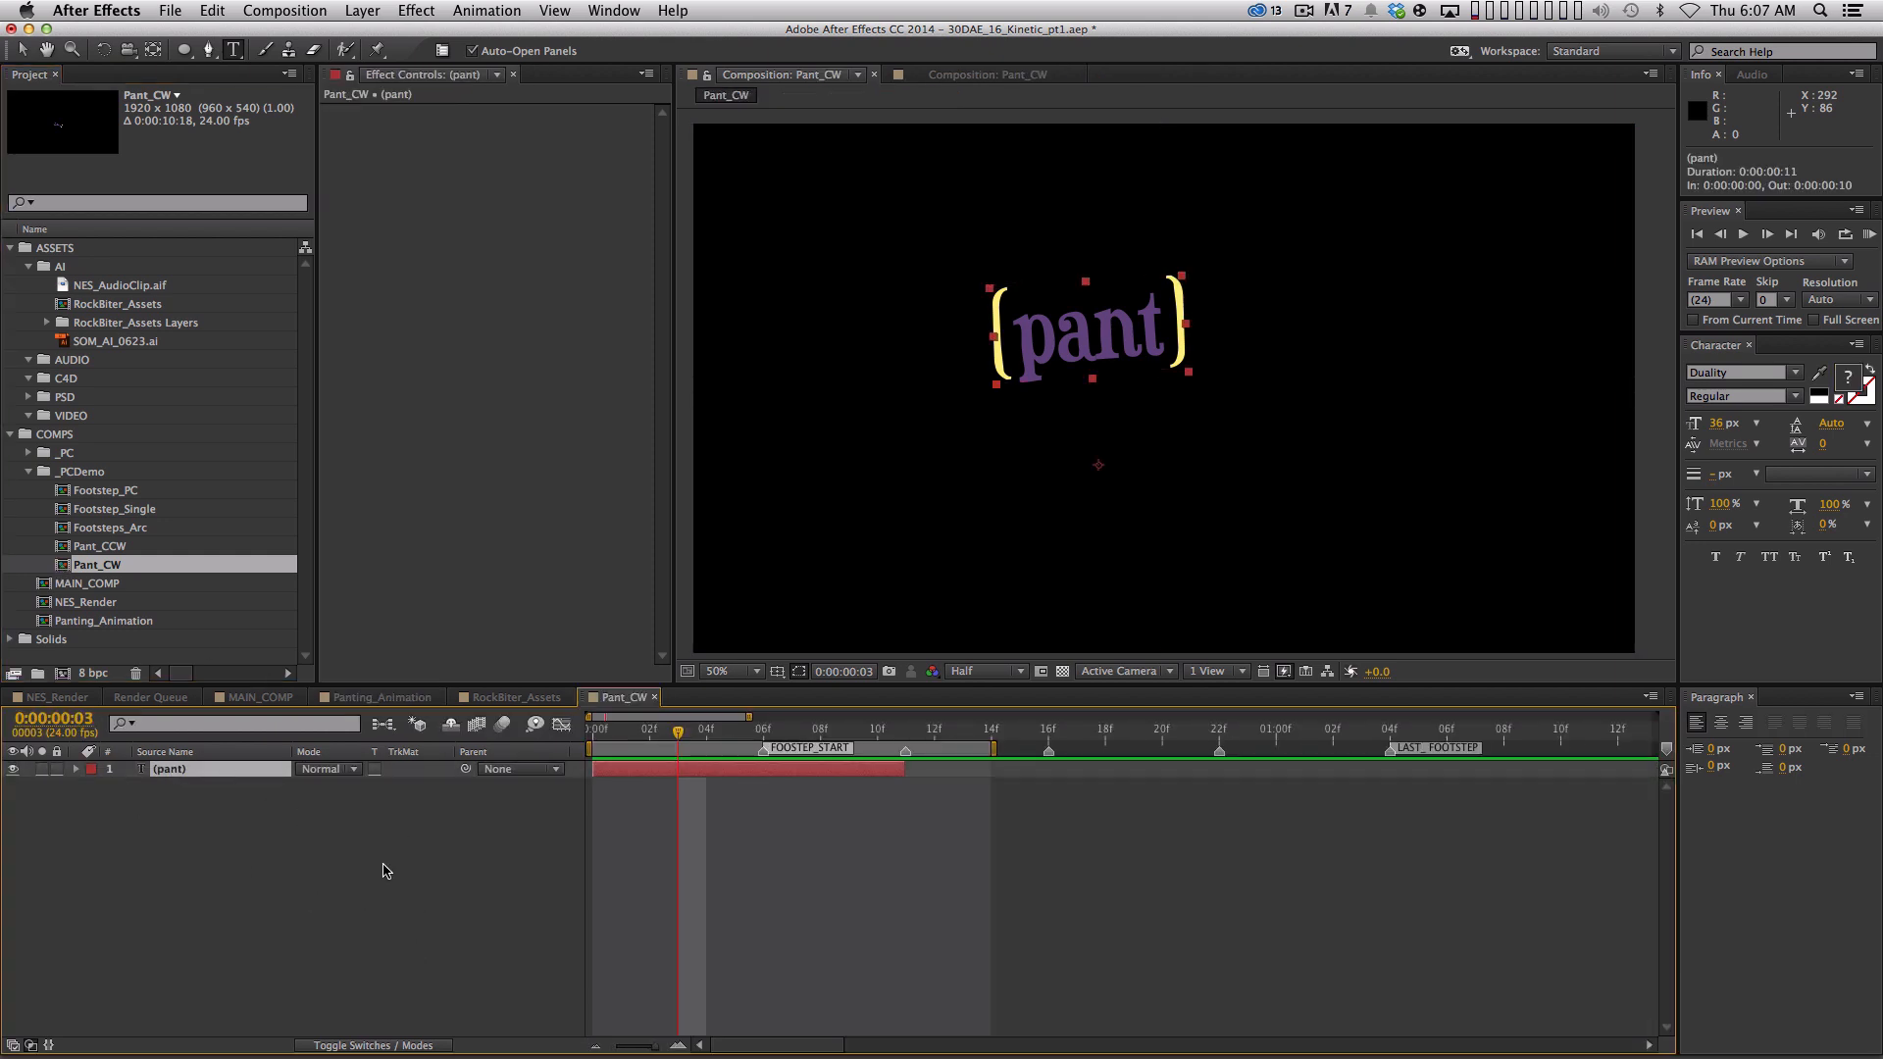
{"action": "key", "text": "r"}
{"action": "left_click", "coordinate": [423, 788]}
{"action": "left_click", "coordinate": [561, 725]}
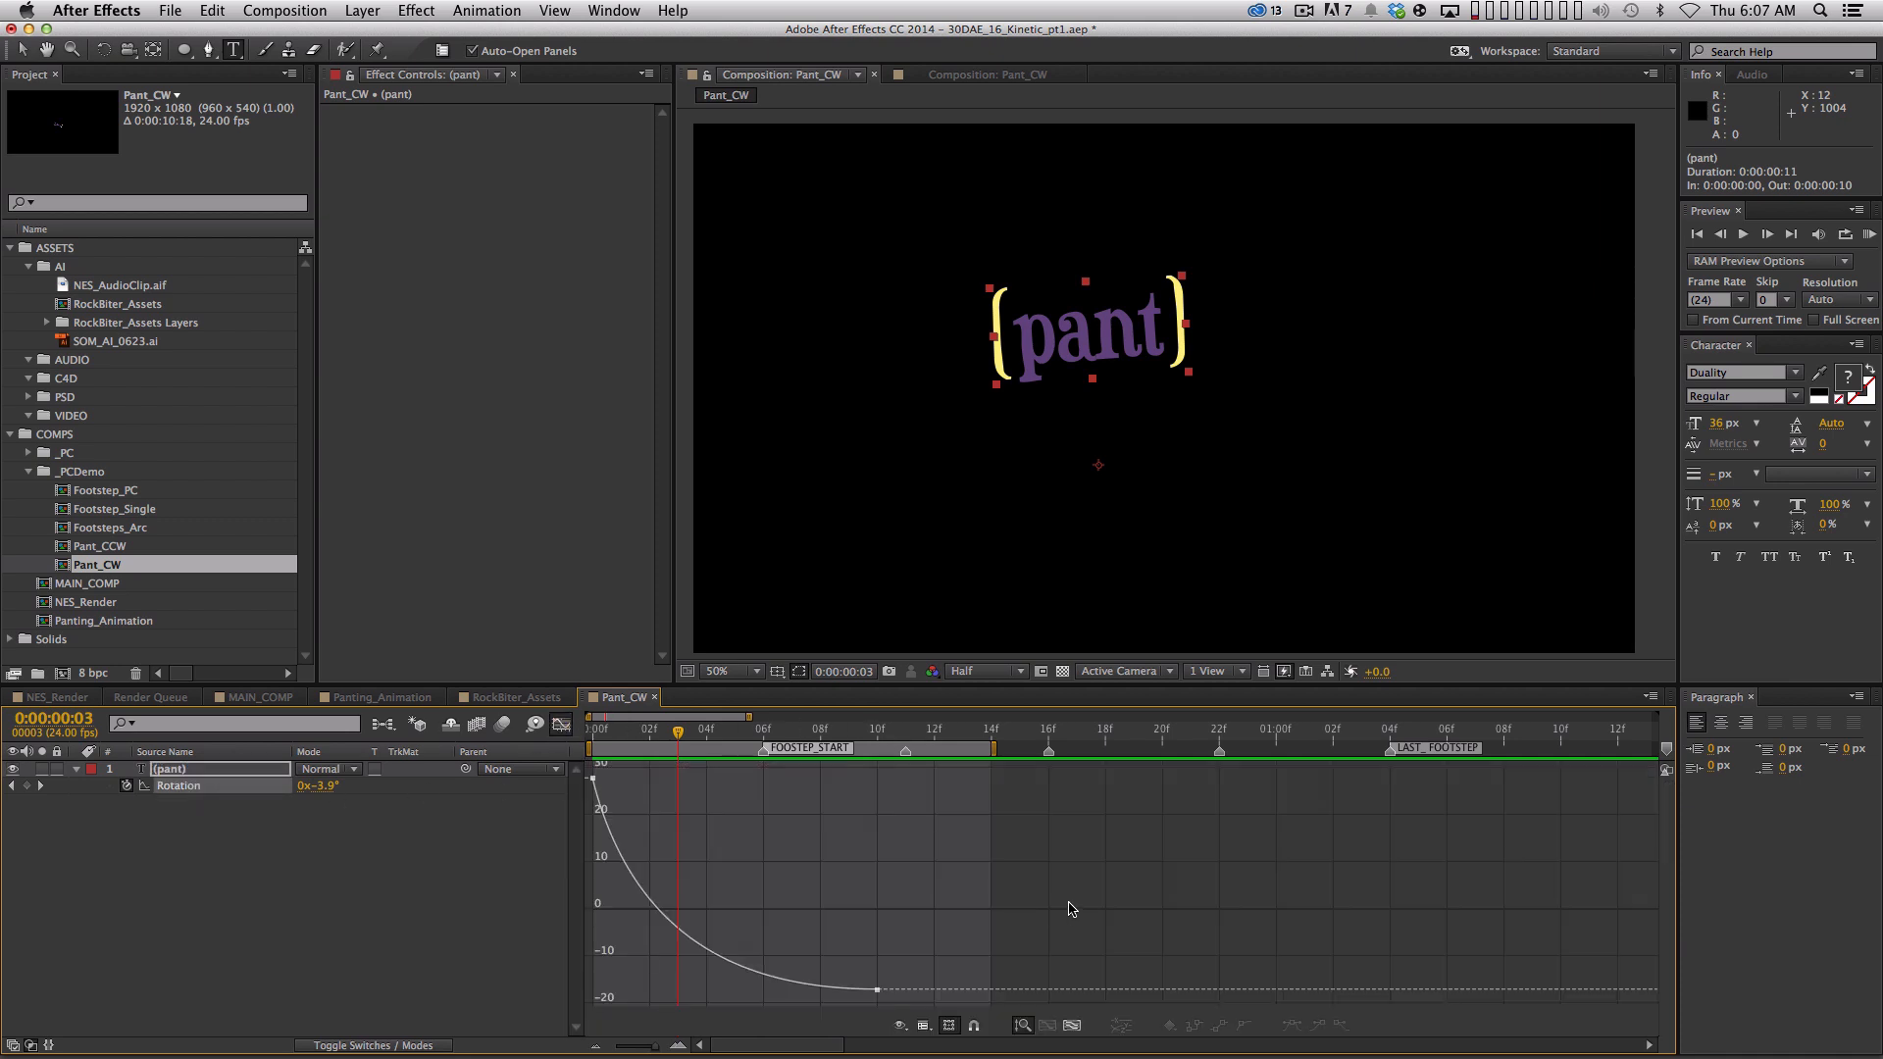
{"action": "left_click", "coordinate": [600, 733]}
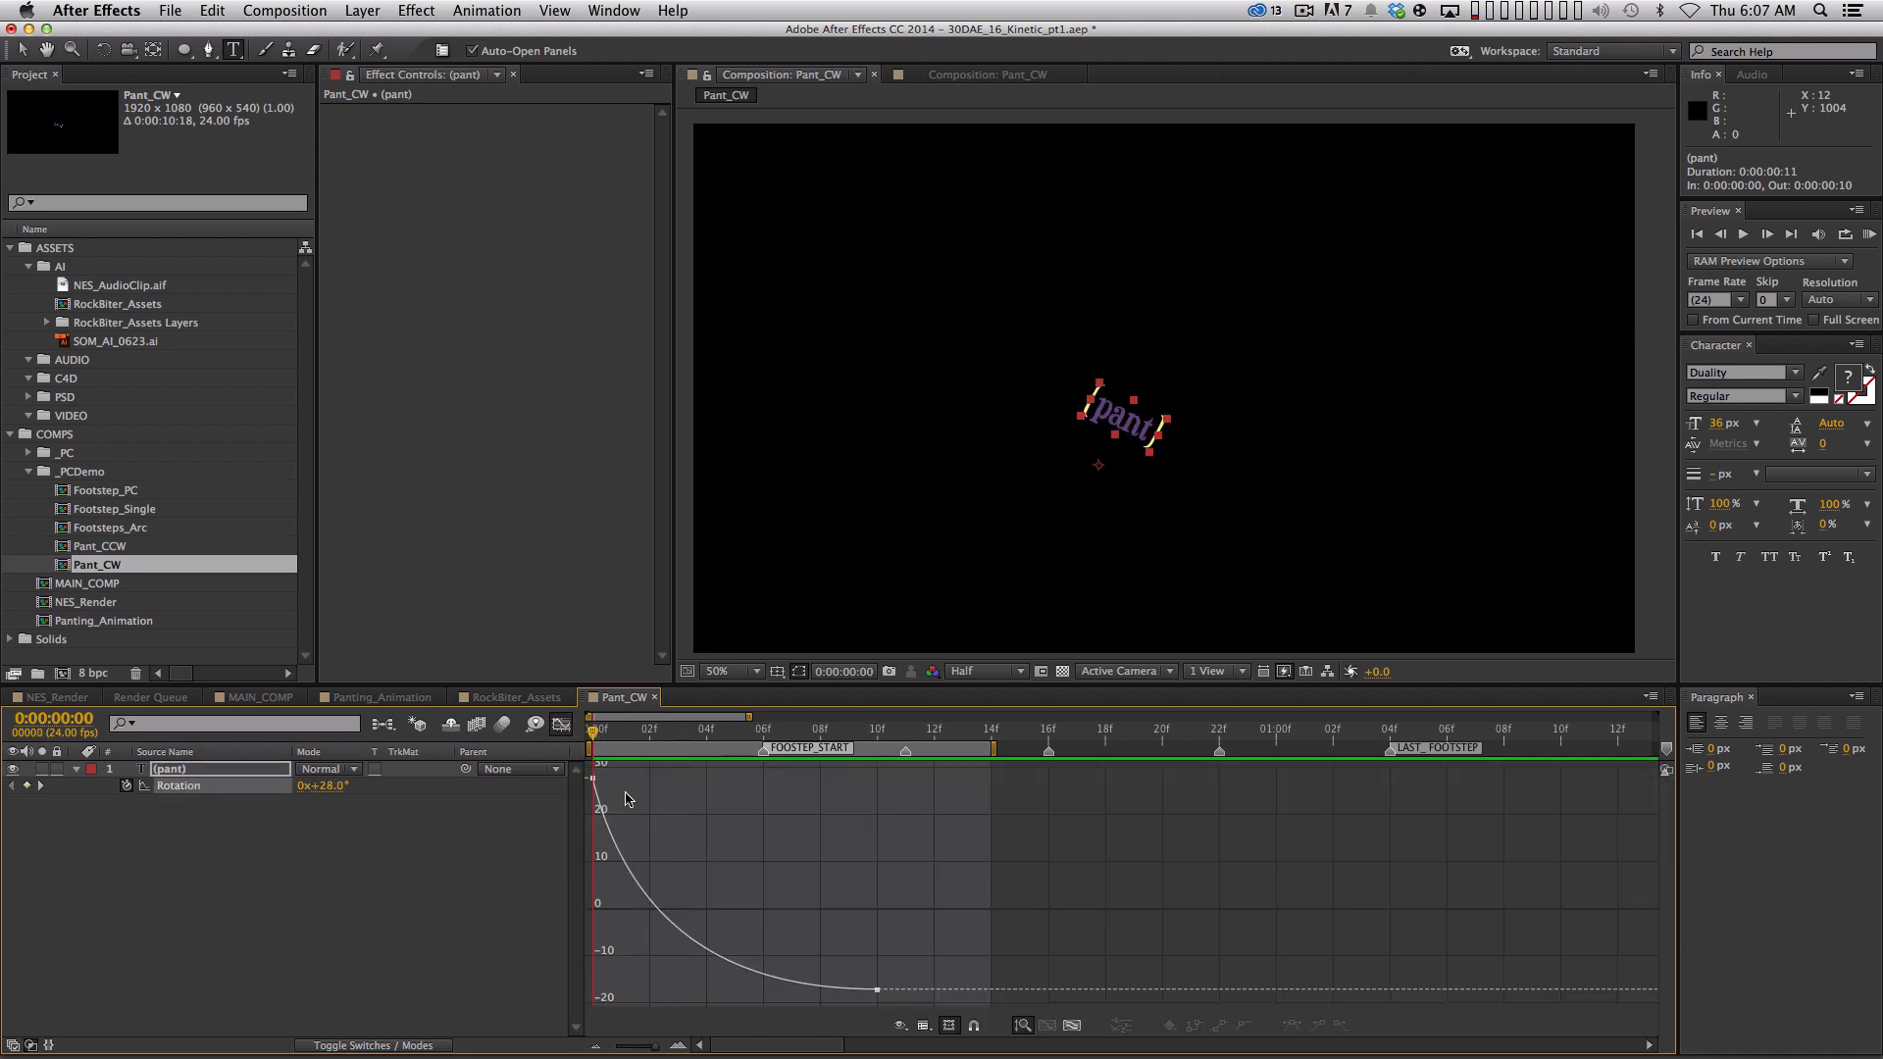
{"action": "left_click_drag", "start_coordinate": [603, 739], "coordinate": [876, 760]}
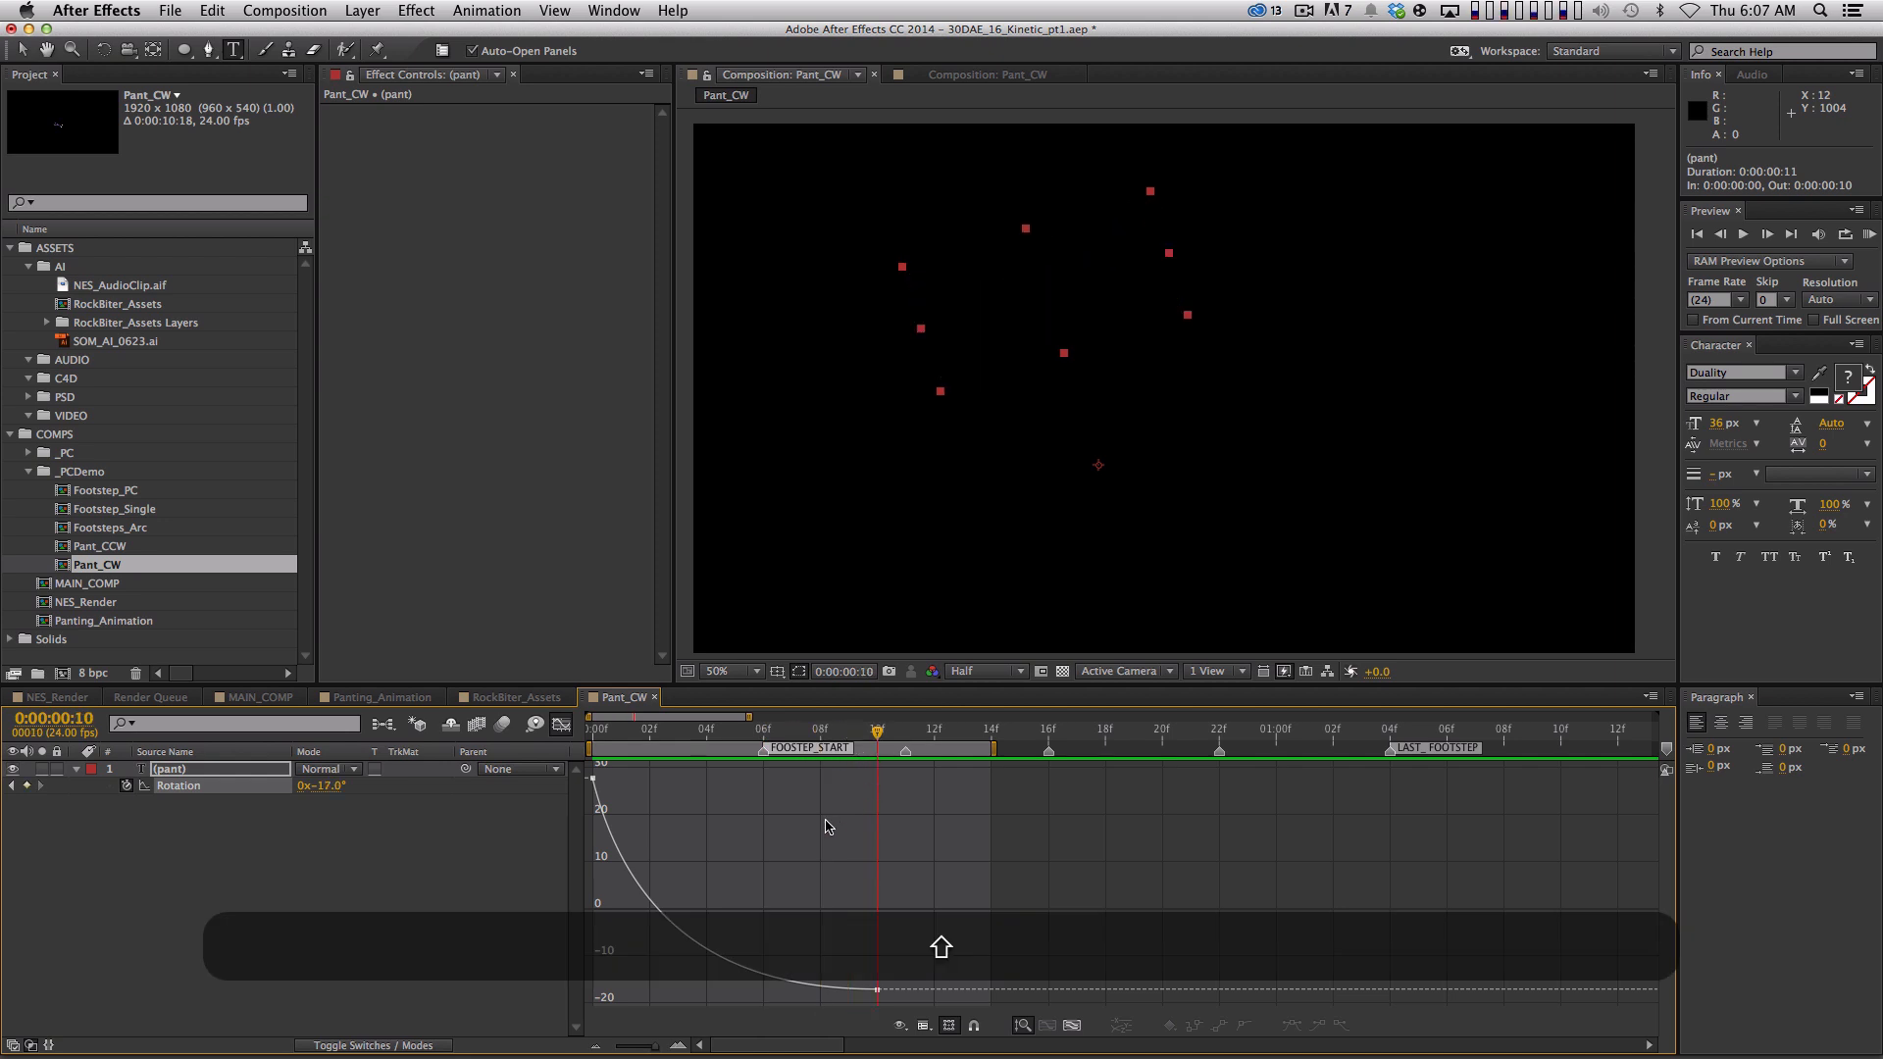
{"action": "left_click_drag", "start_coordinate": [680, 736], "coordinate": [575, 752]}
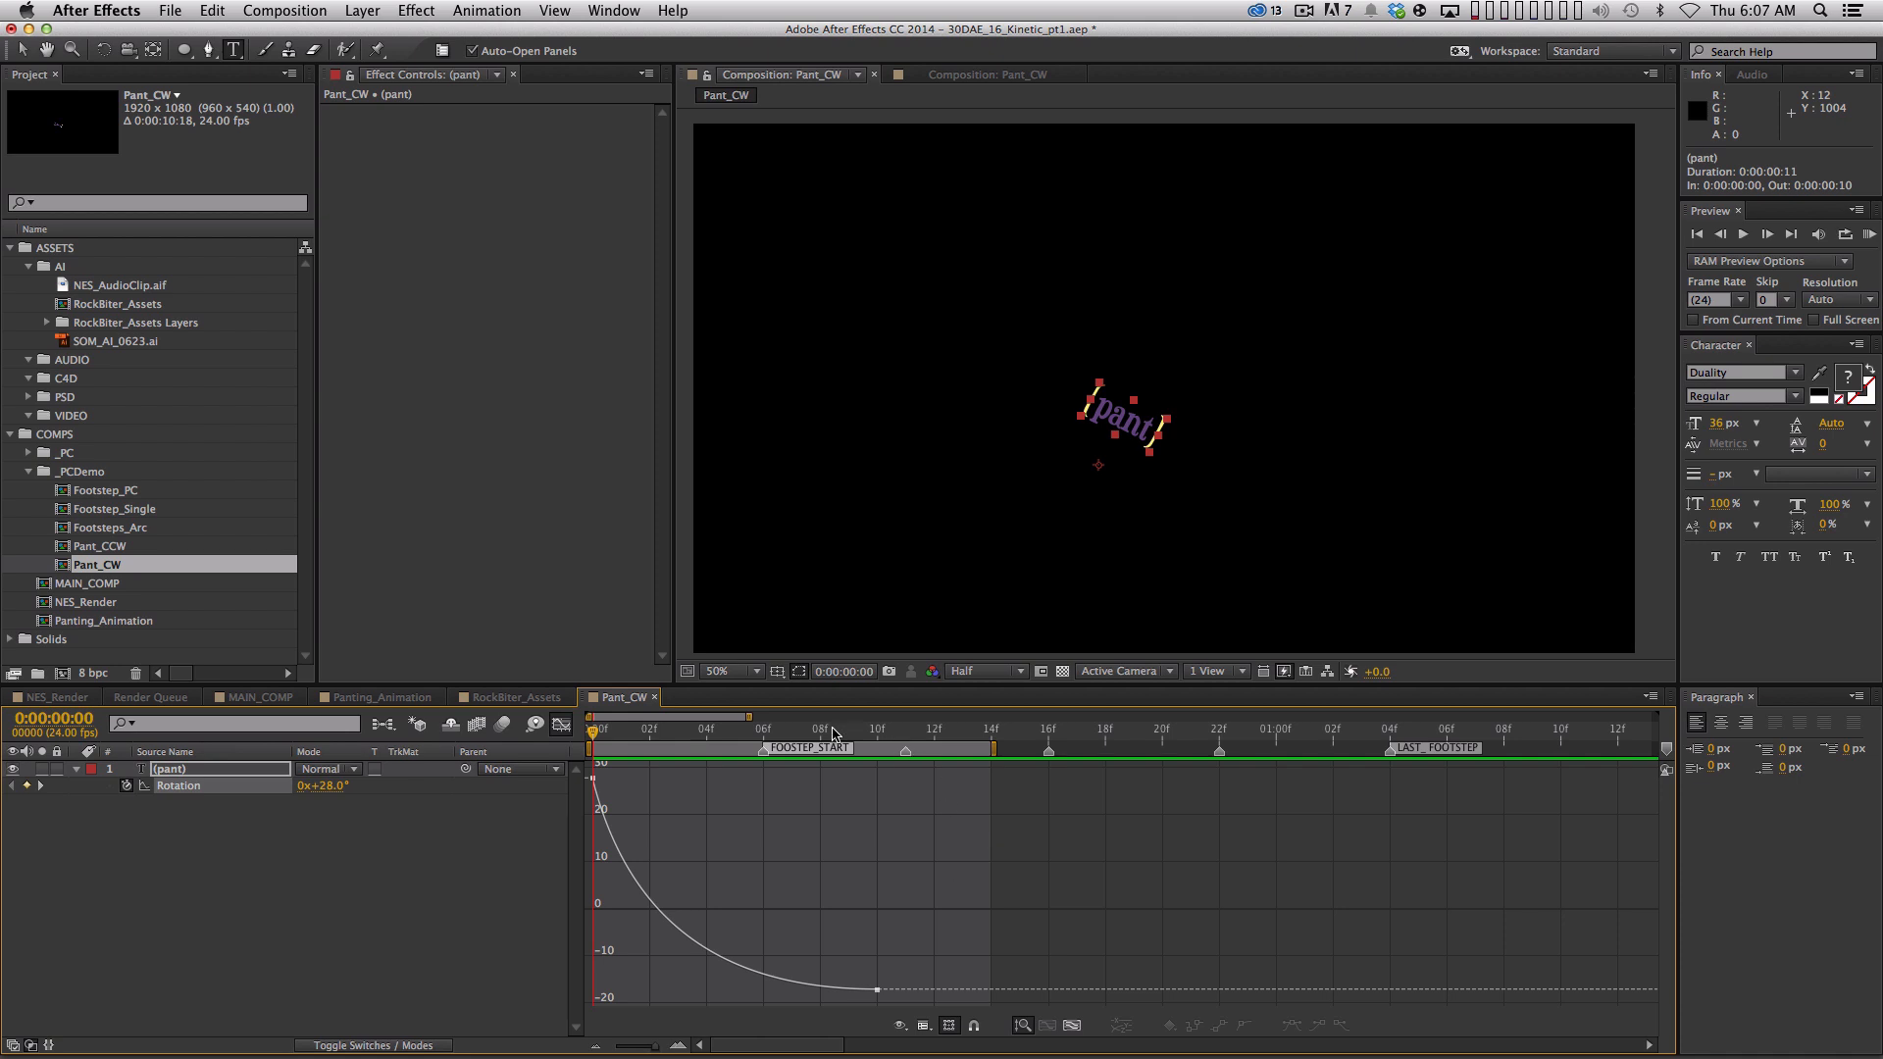
{"action": "left_click_drag", "start_coordinate": [842, 684], "coordinate": [843, 605]}
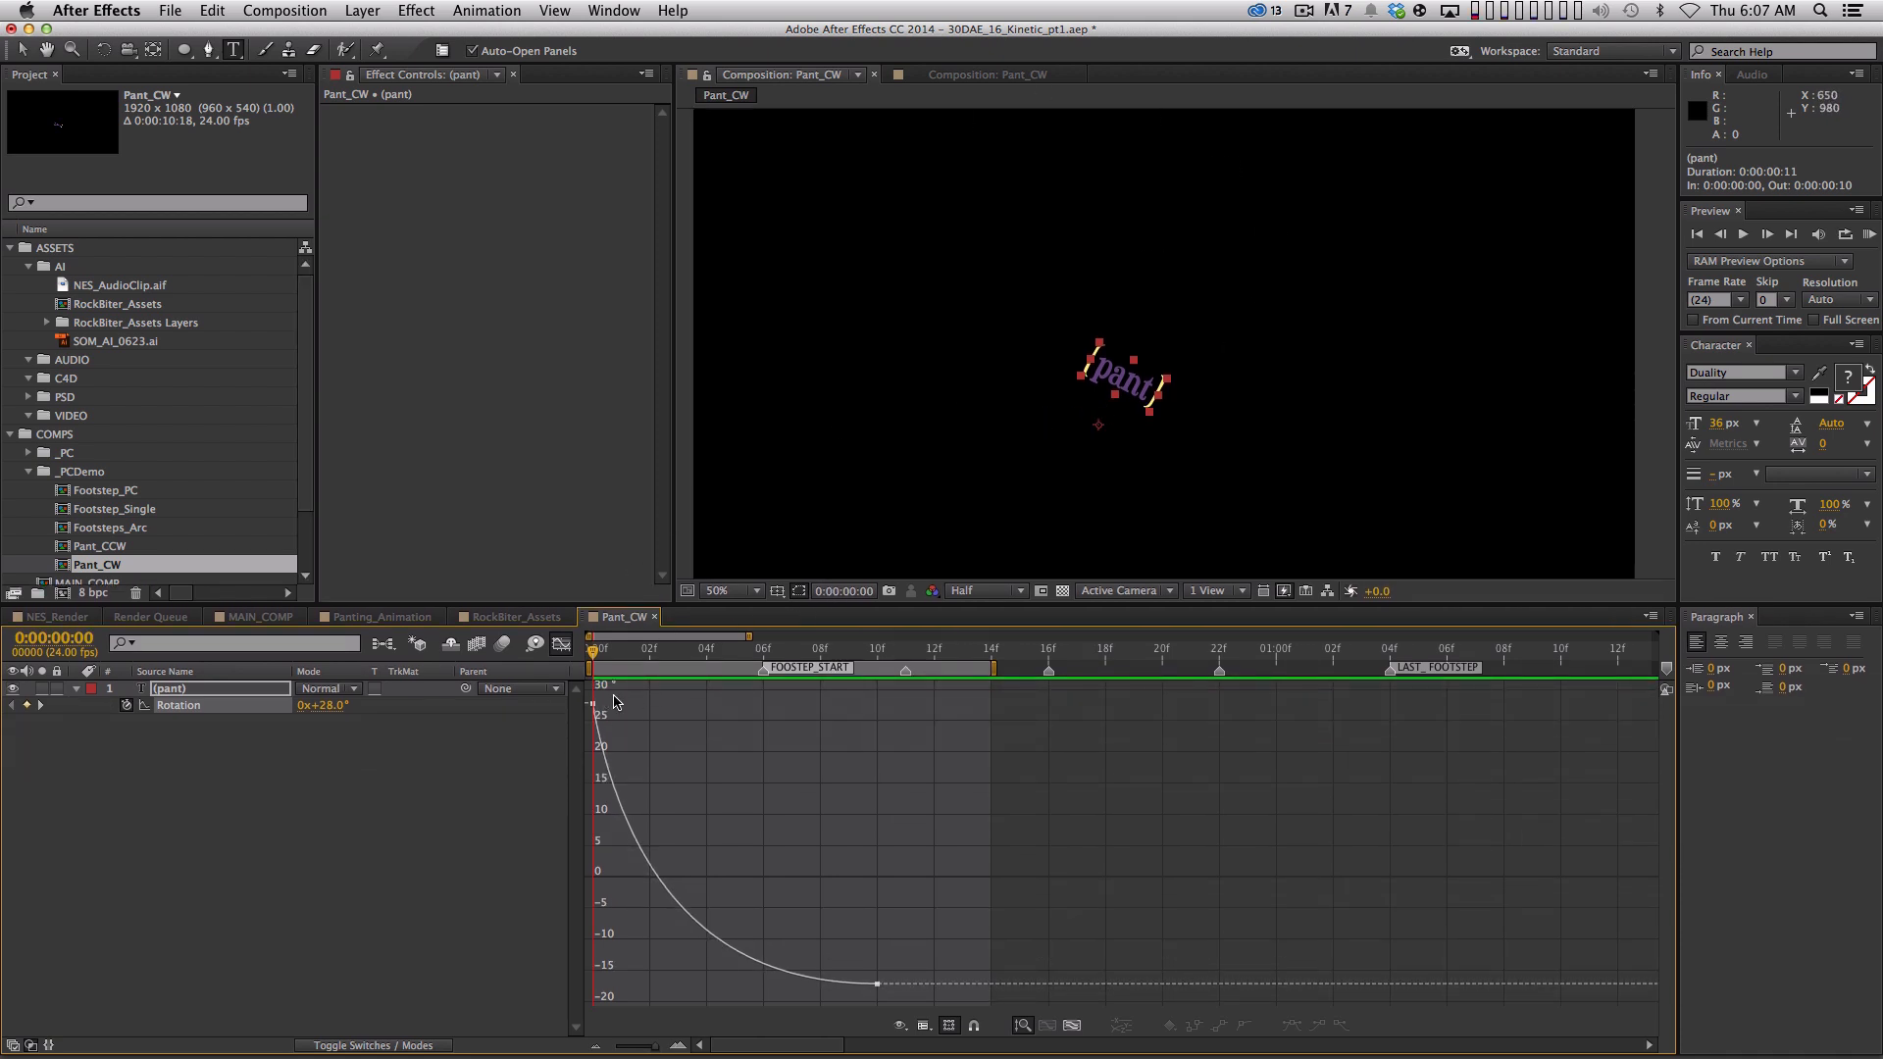
Flip both Rotation keyframes vertically so the curve rises from about -16° to about 27°, and preview the clockwise rotation
{"action": "left_click_drag", "start_coordinate": [930, 1000], "coordinate": [583, 698]}
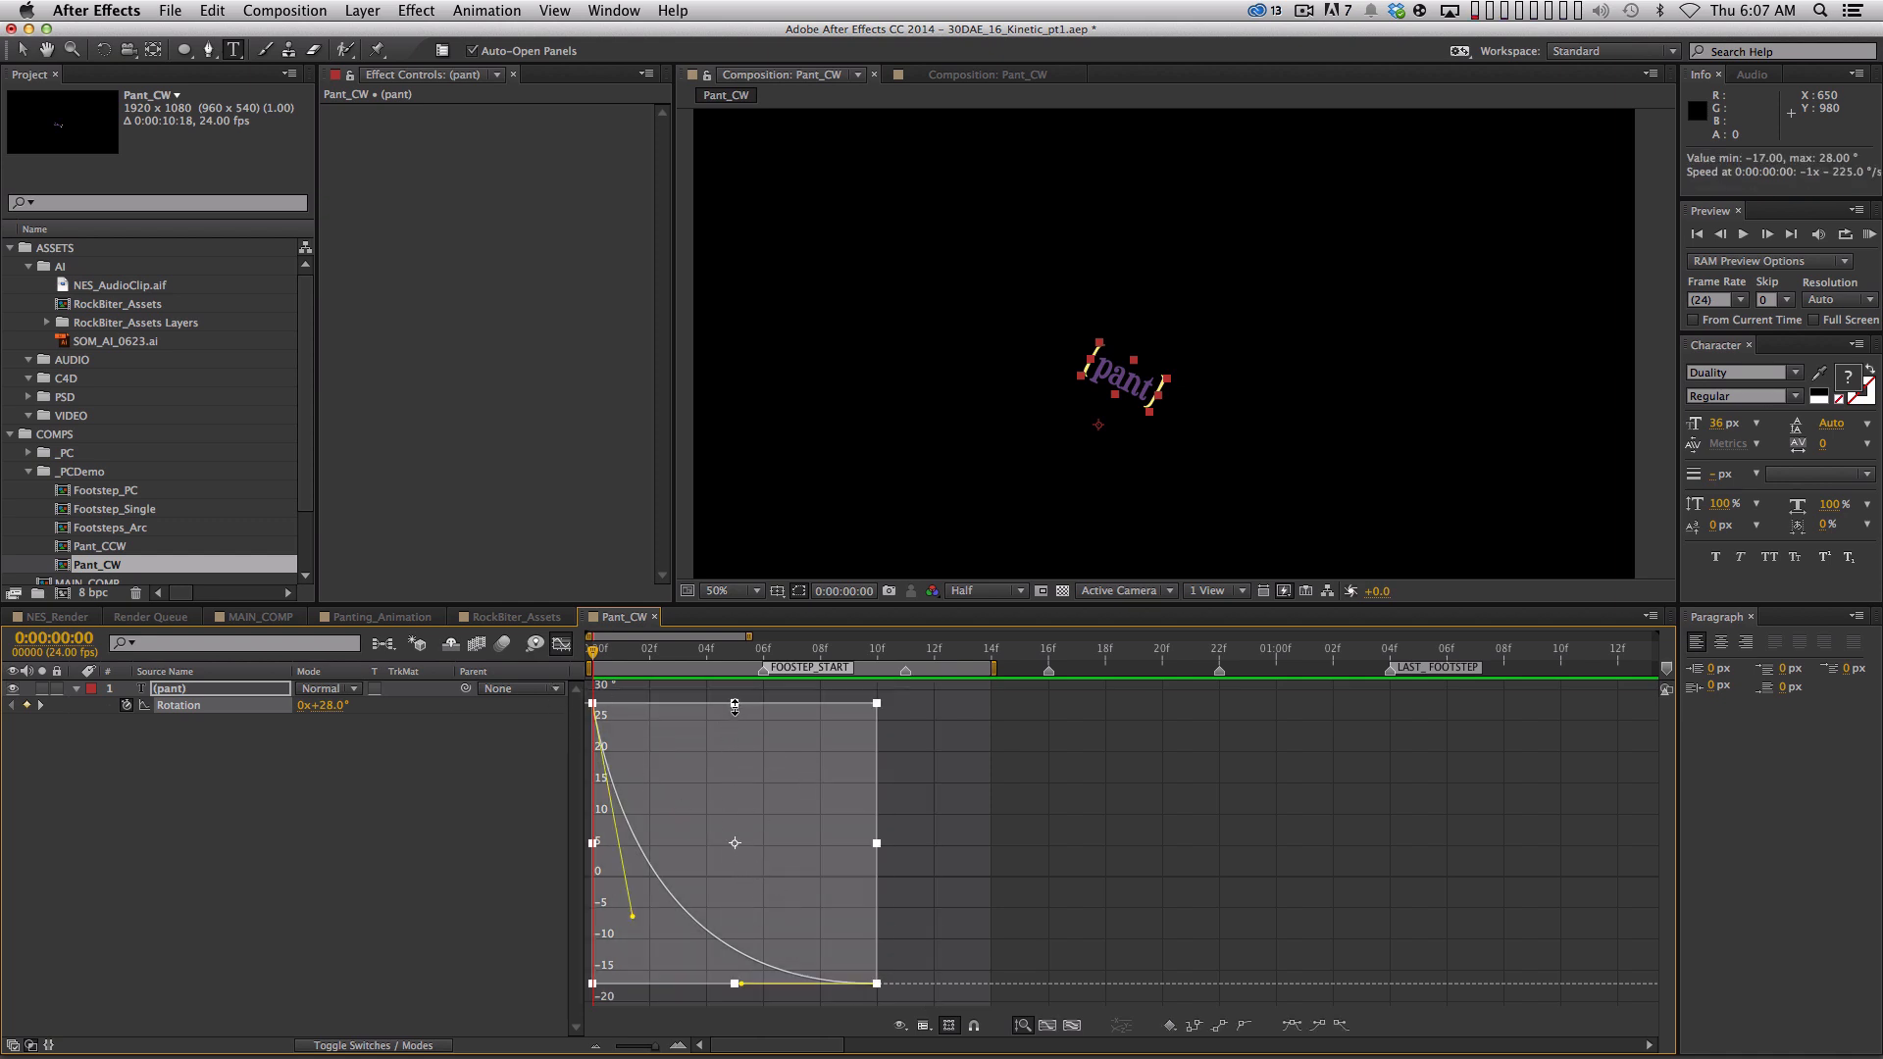
{"action": "left_click_drag", "start_coordinate": [735, 704], "coordinate": [734, 706]}
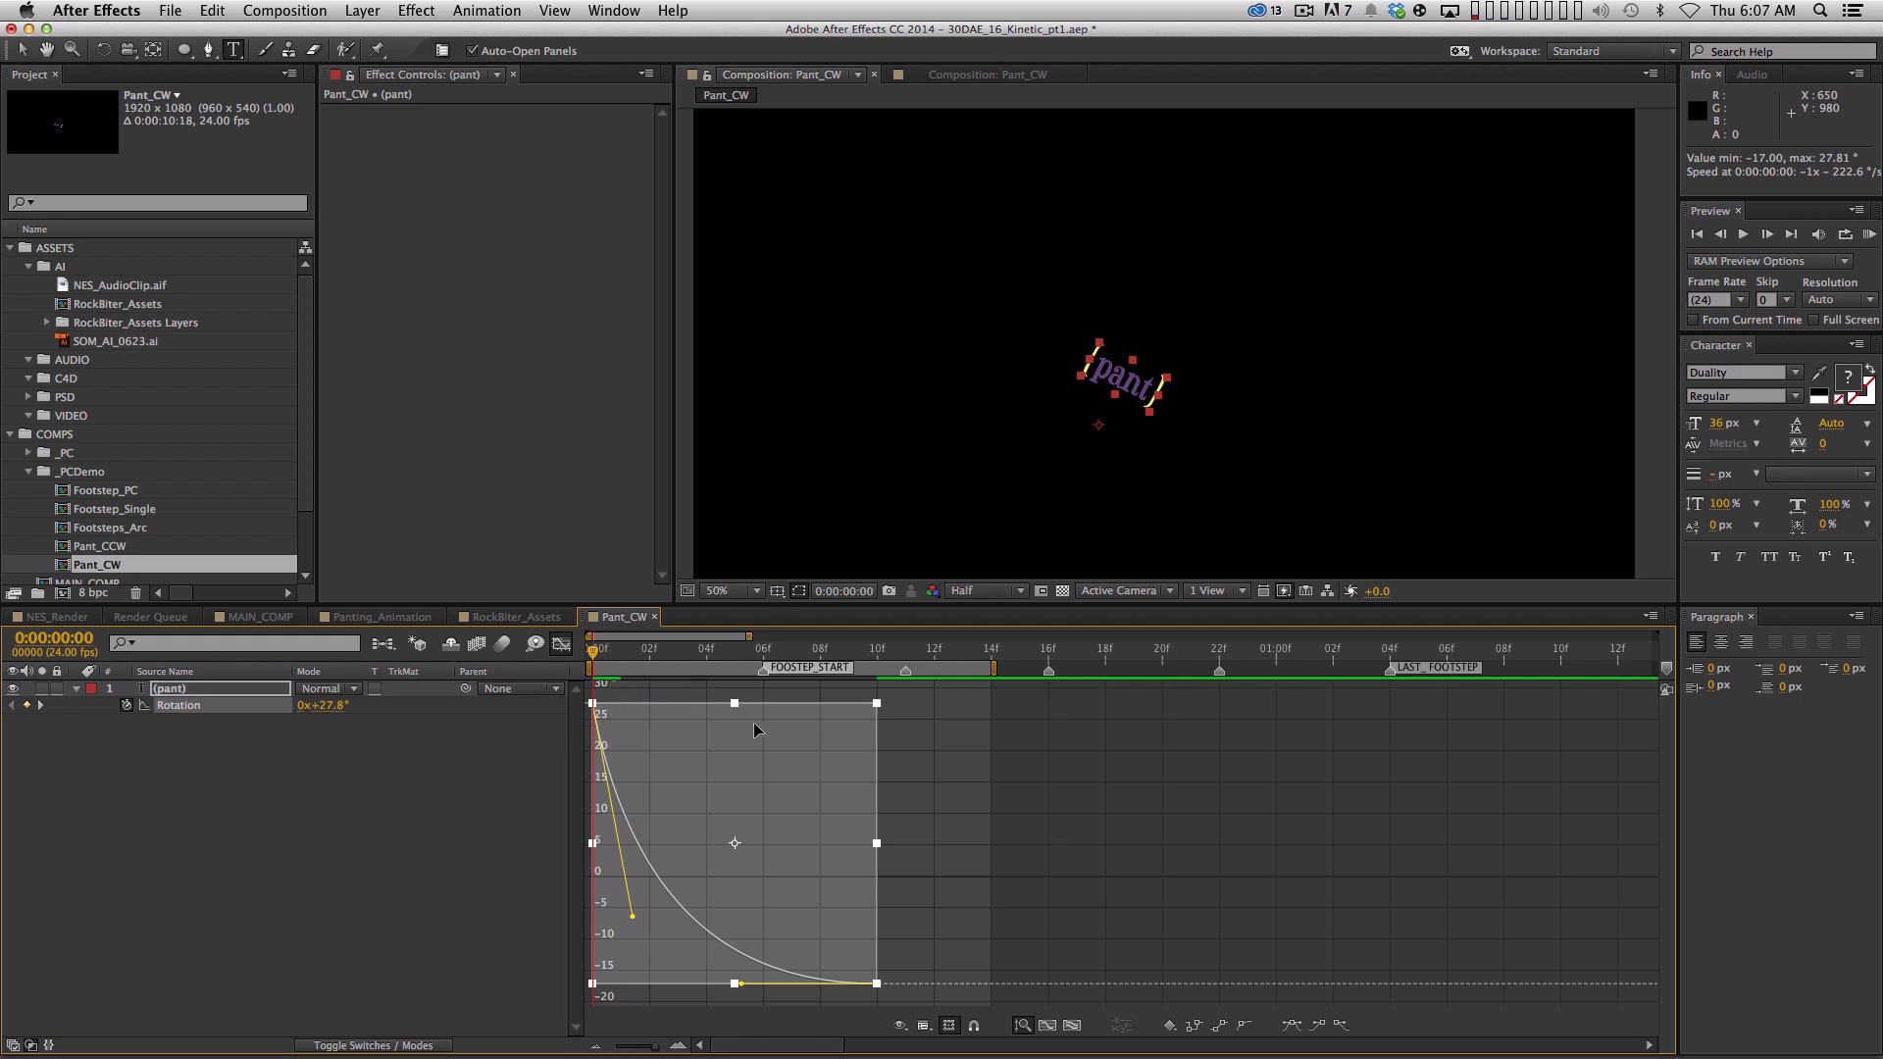
{"action": "mouse_move", "coordinate": [733, 703]}
{"action": "left_mouse_down"}
{"action": "mouse_move", "coordinate": [735, 754]}
{"action": "mouse_move", "coordinate": [735, 712]}
{"action": "left_mouse_up"}
{"action": "key", "text": "alt+super+z"}
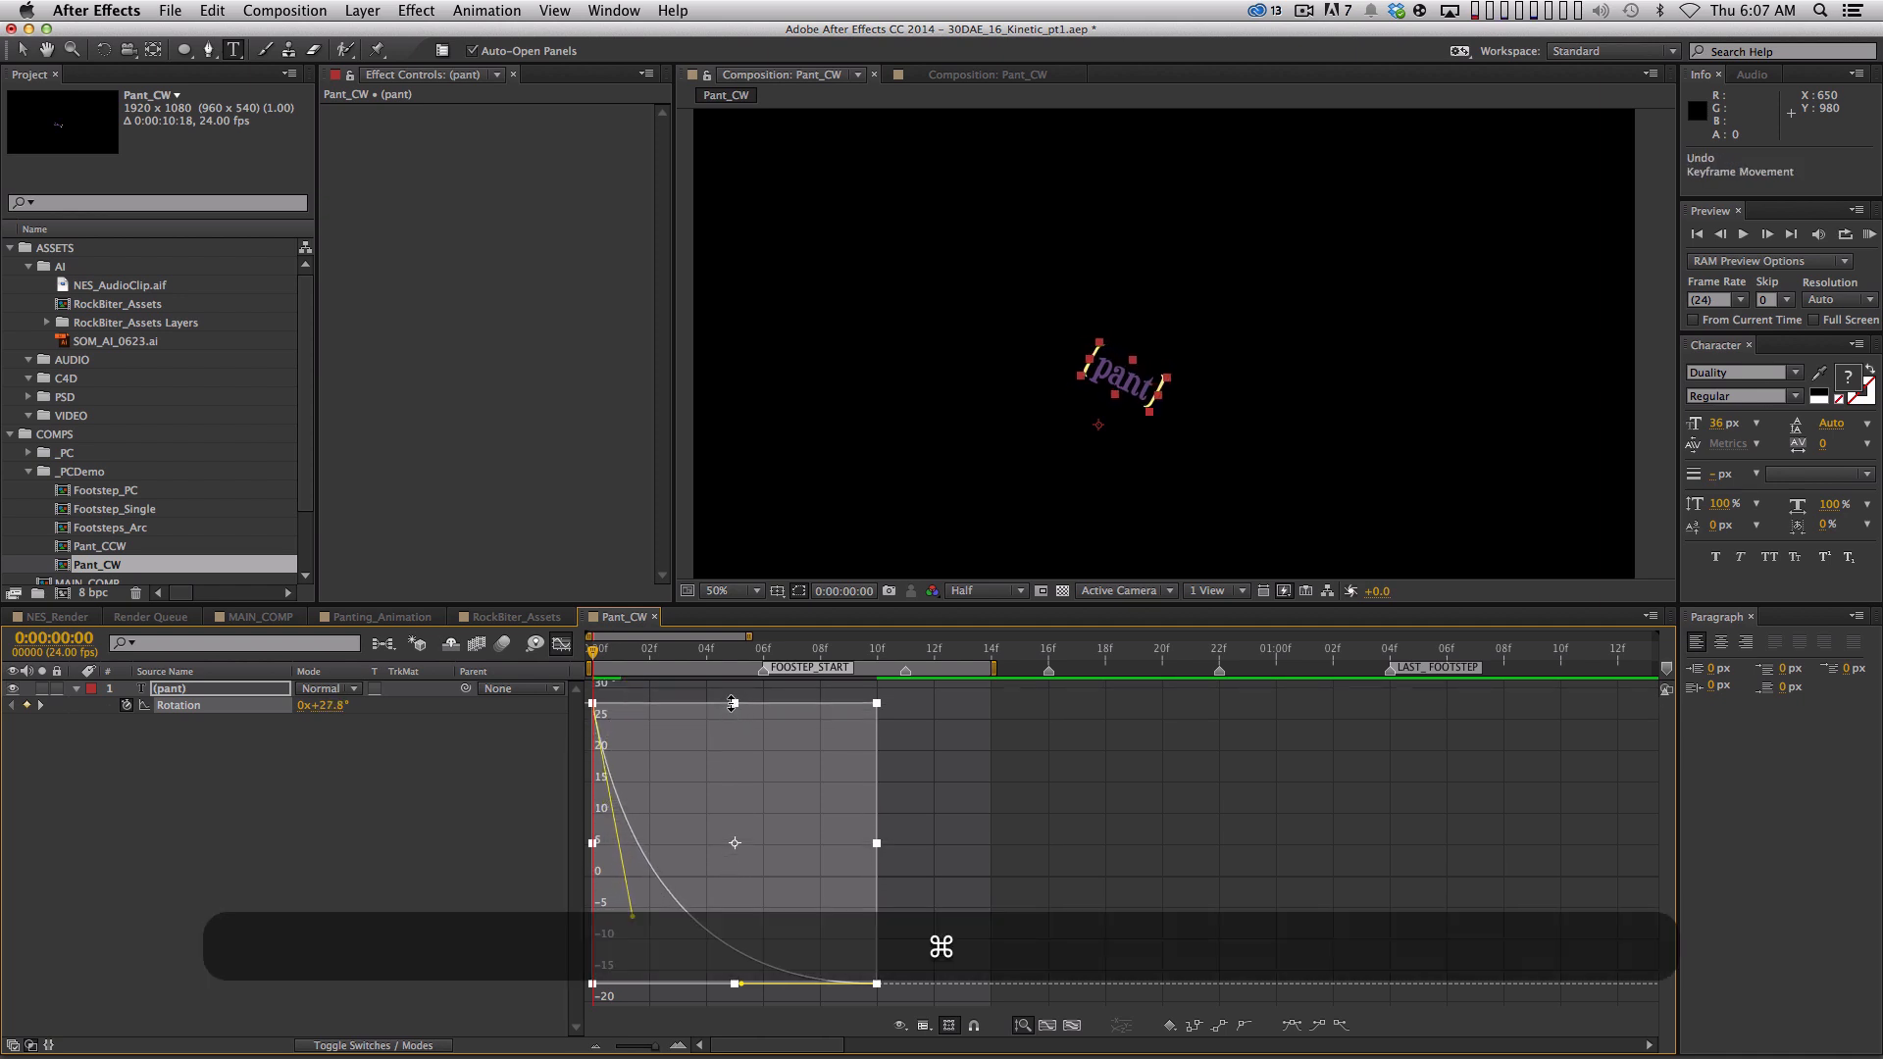
{"action": "left_click_drag", "start_coordinate": [733, 704], "coordinate": [792, 987]}
{"action": "key", "text": "super+0"}
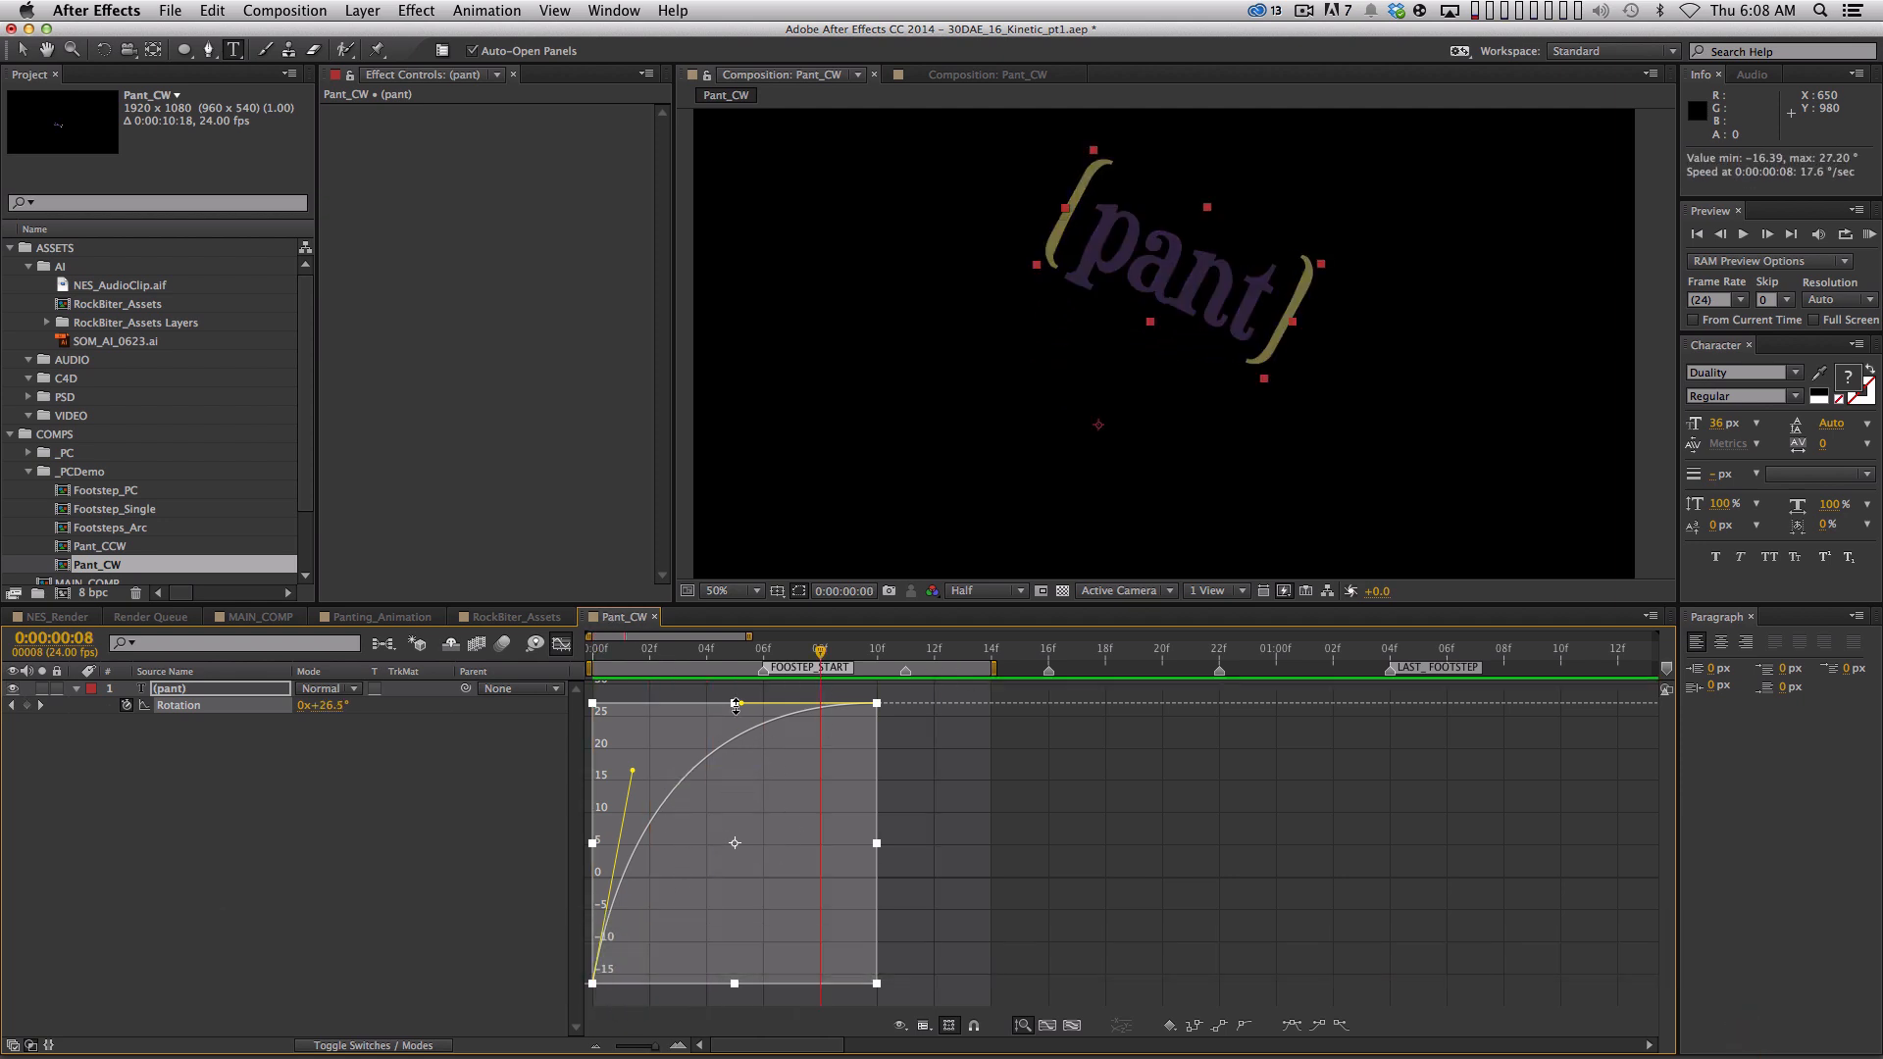
Replay the clockwise rotation in Pant_CW, and close that comp to return to Panting_Animation
{"action": "key", "text": "KP_0"}
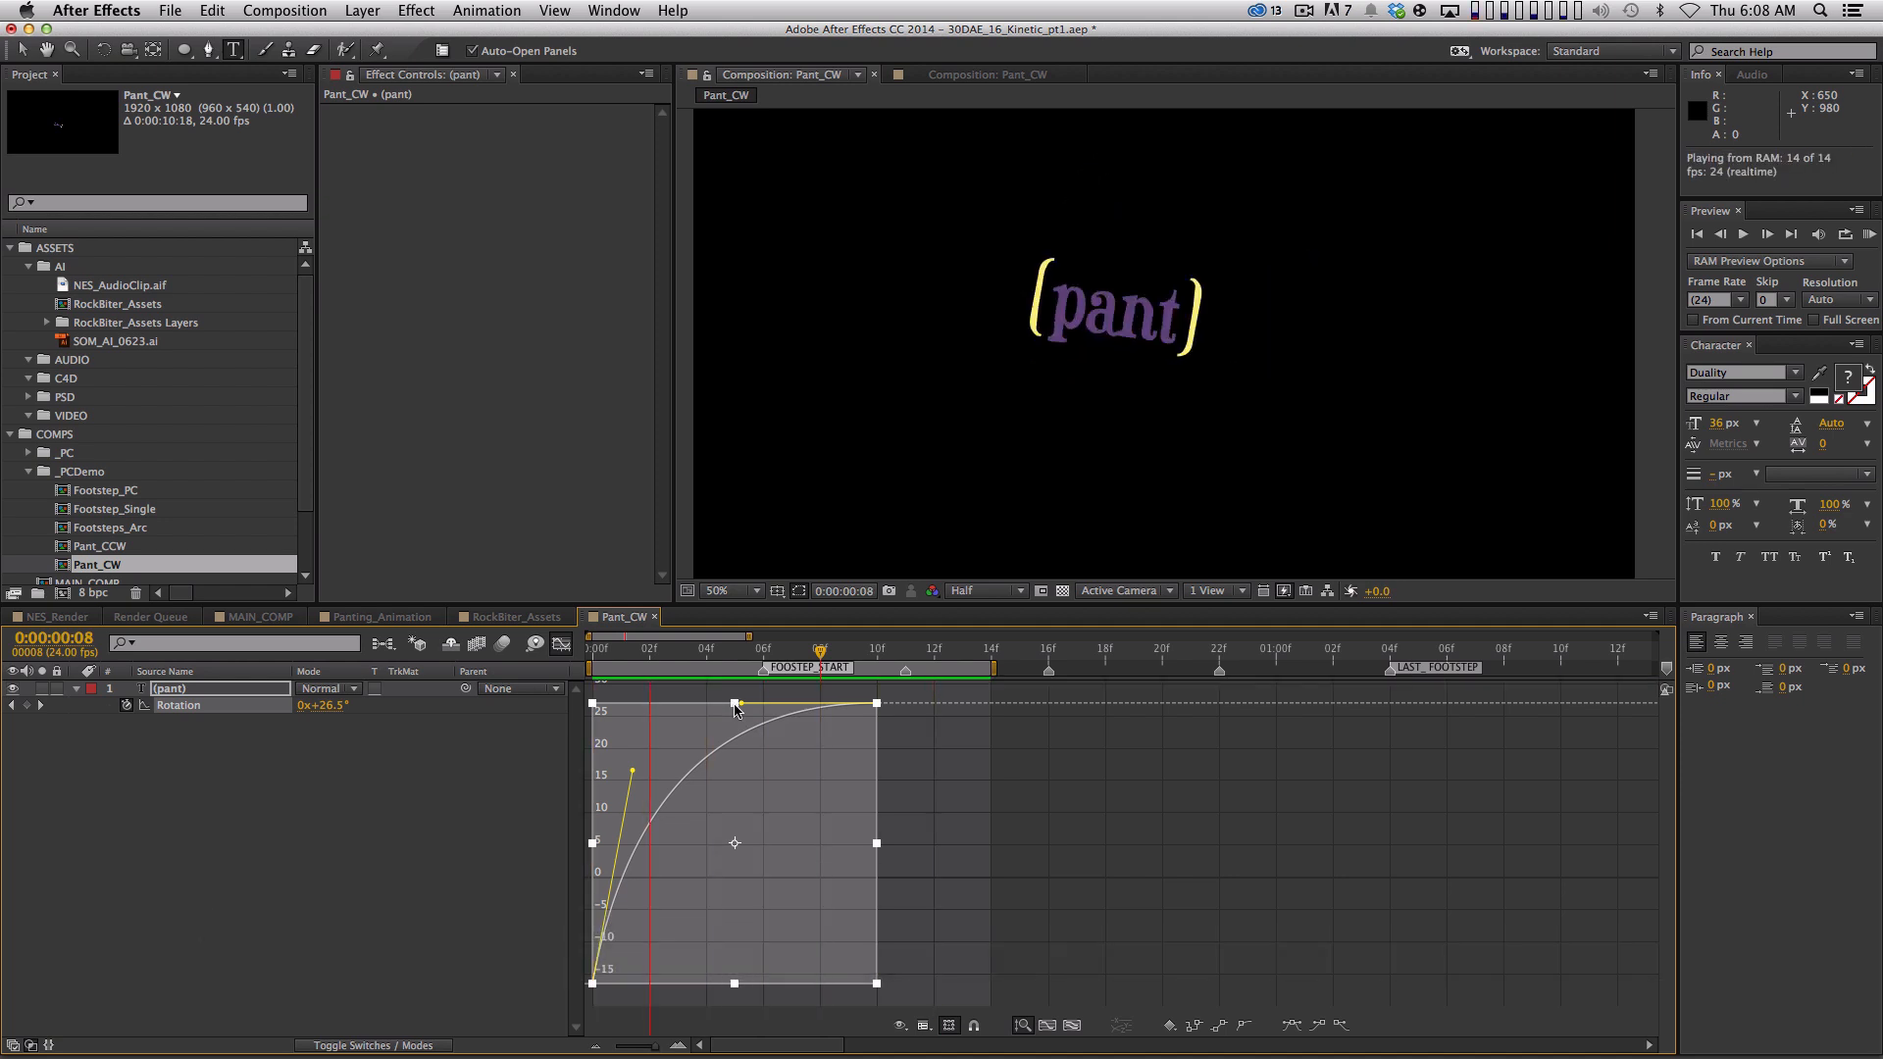
{"action": "key", "text": "space"}
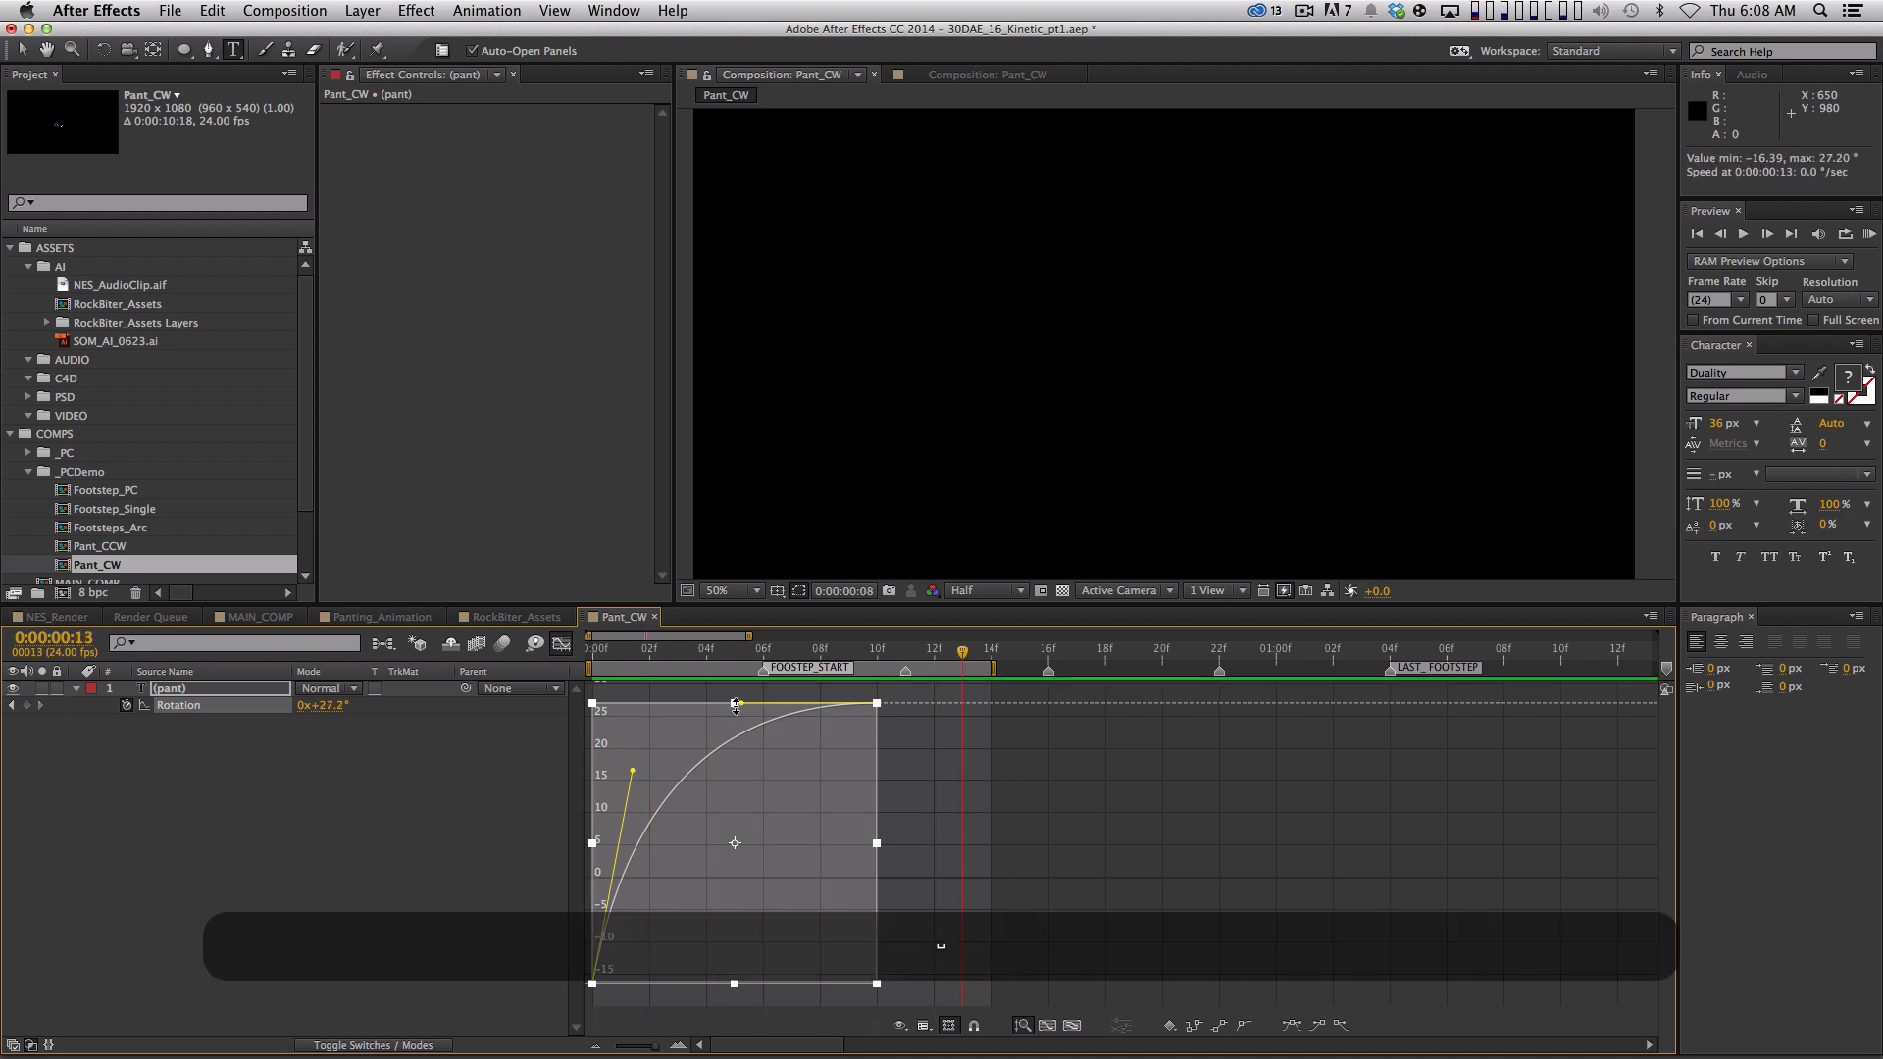
{"action": "left_click", "coordinate": [381, 866]}
{"action": "key", "text": "super+w"}
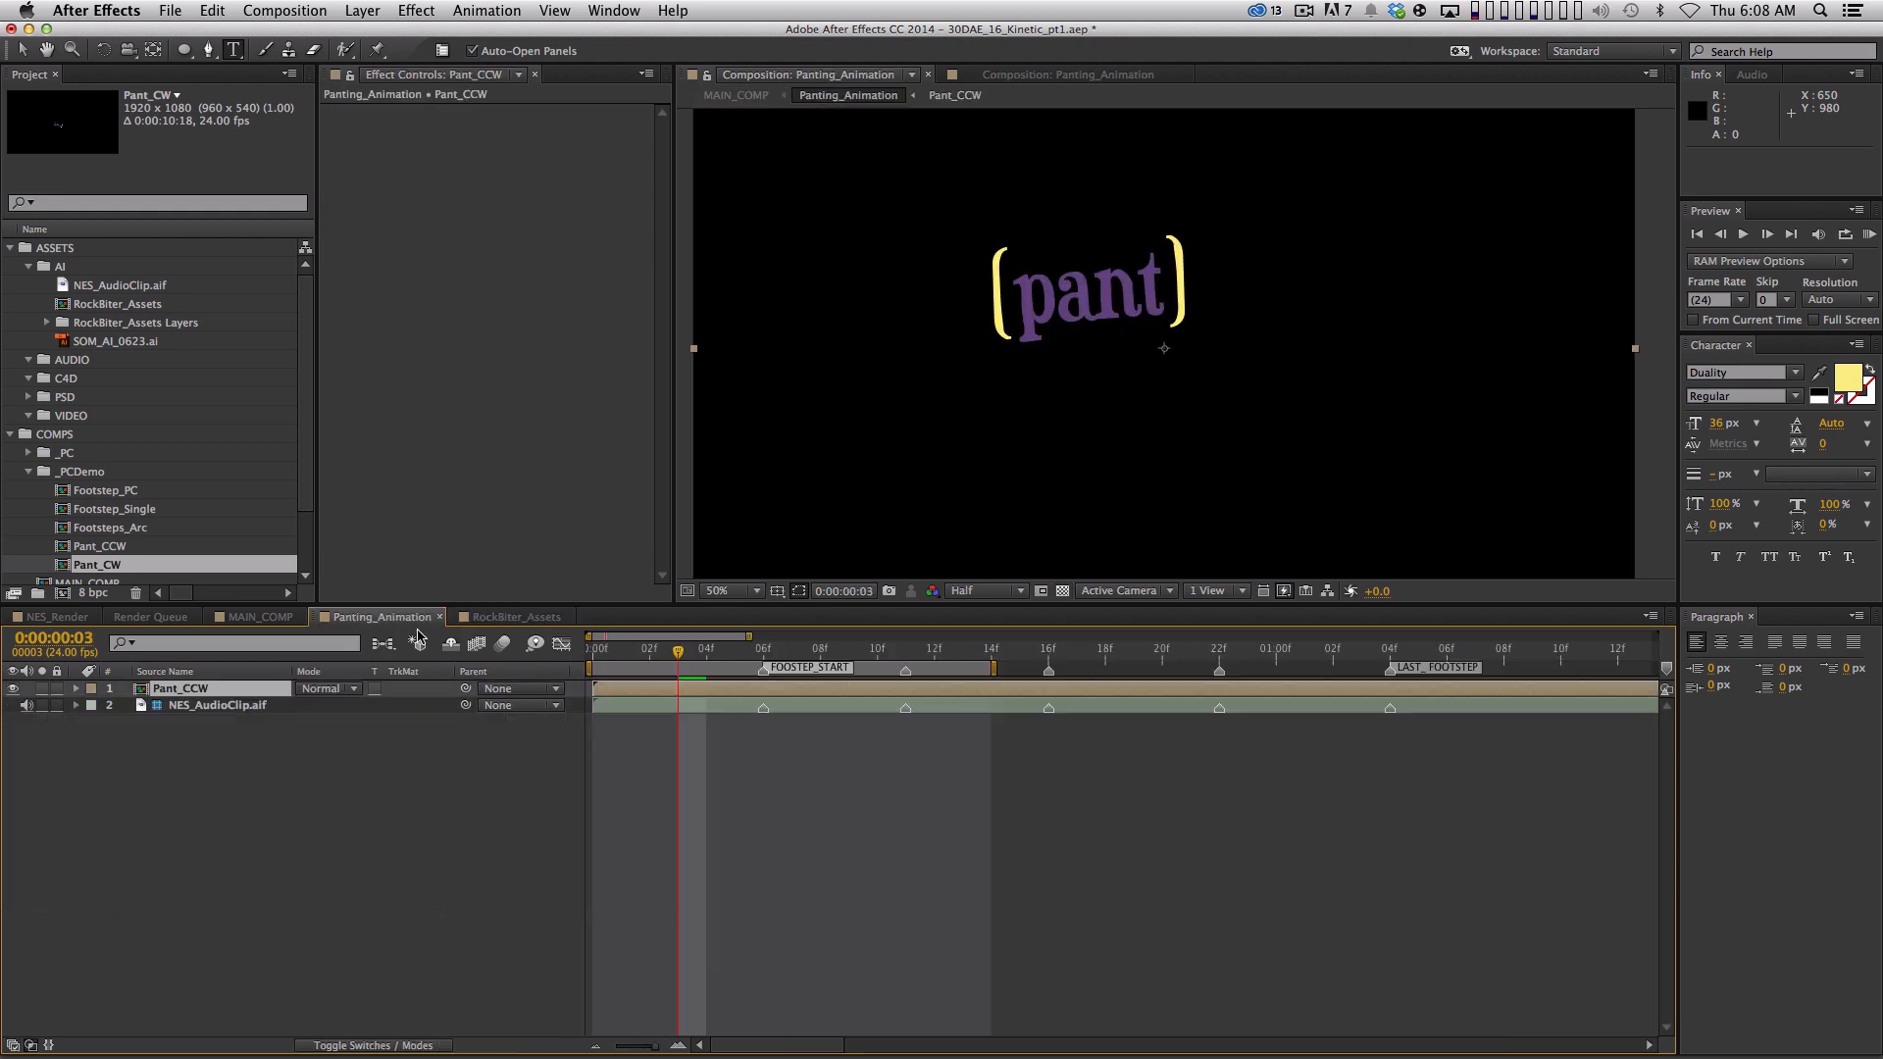
{"action": "left_click", "coordinate": [480, 909]}
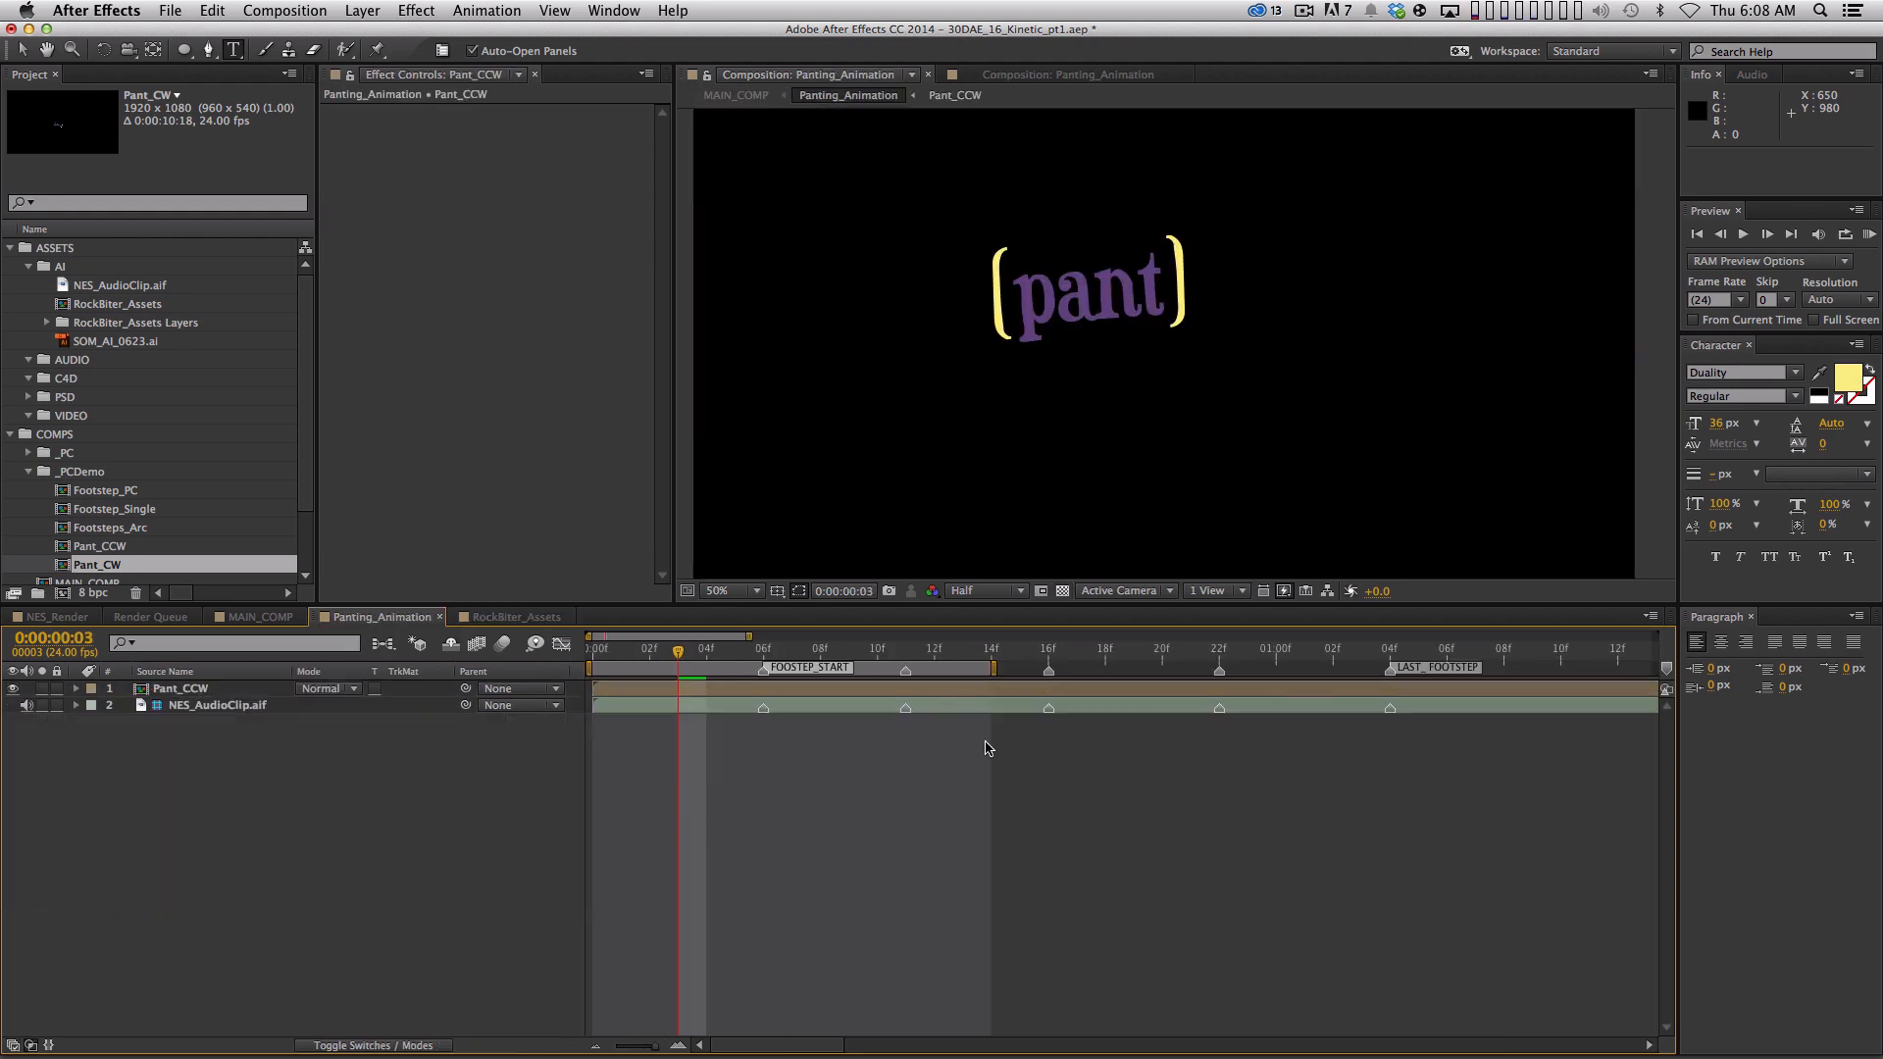
Reveal the audio waveform of the NES_AudioClip.aif layer in Panting_Animation
{"action": "key", "text": "="}
{"action": "key", "text": "space"}
{"action": "left_click_drag", "start_coordinate": [1029, 843], "coordinate": [653, 898]}
{"action": "key", "text": "minus"}
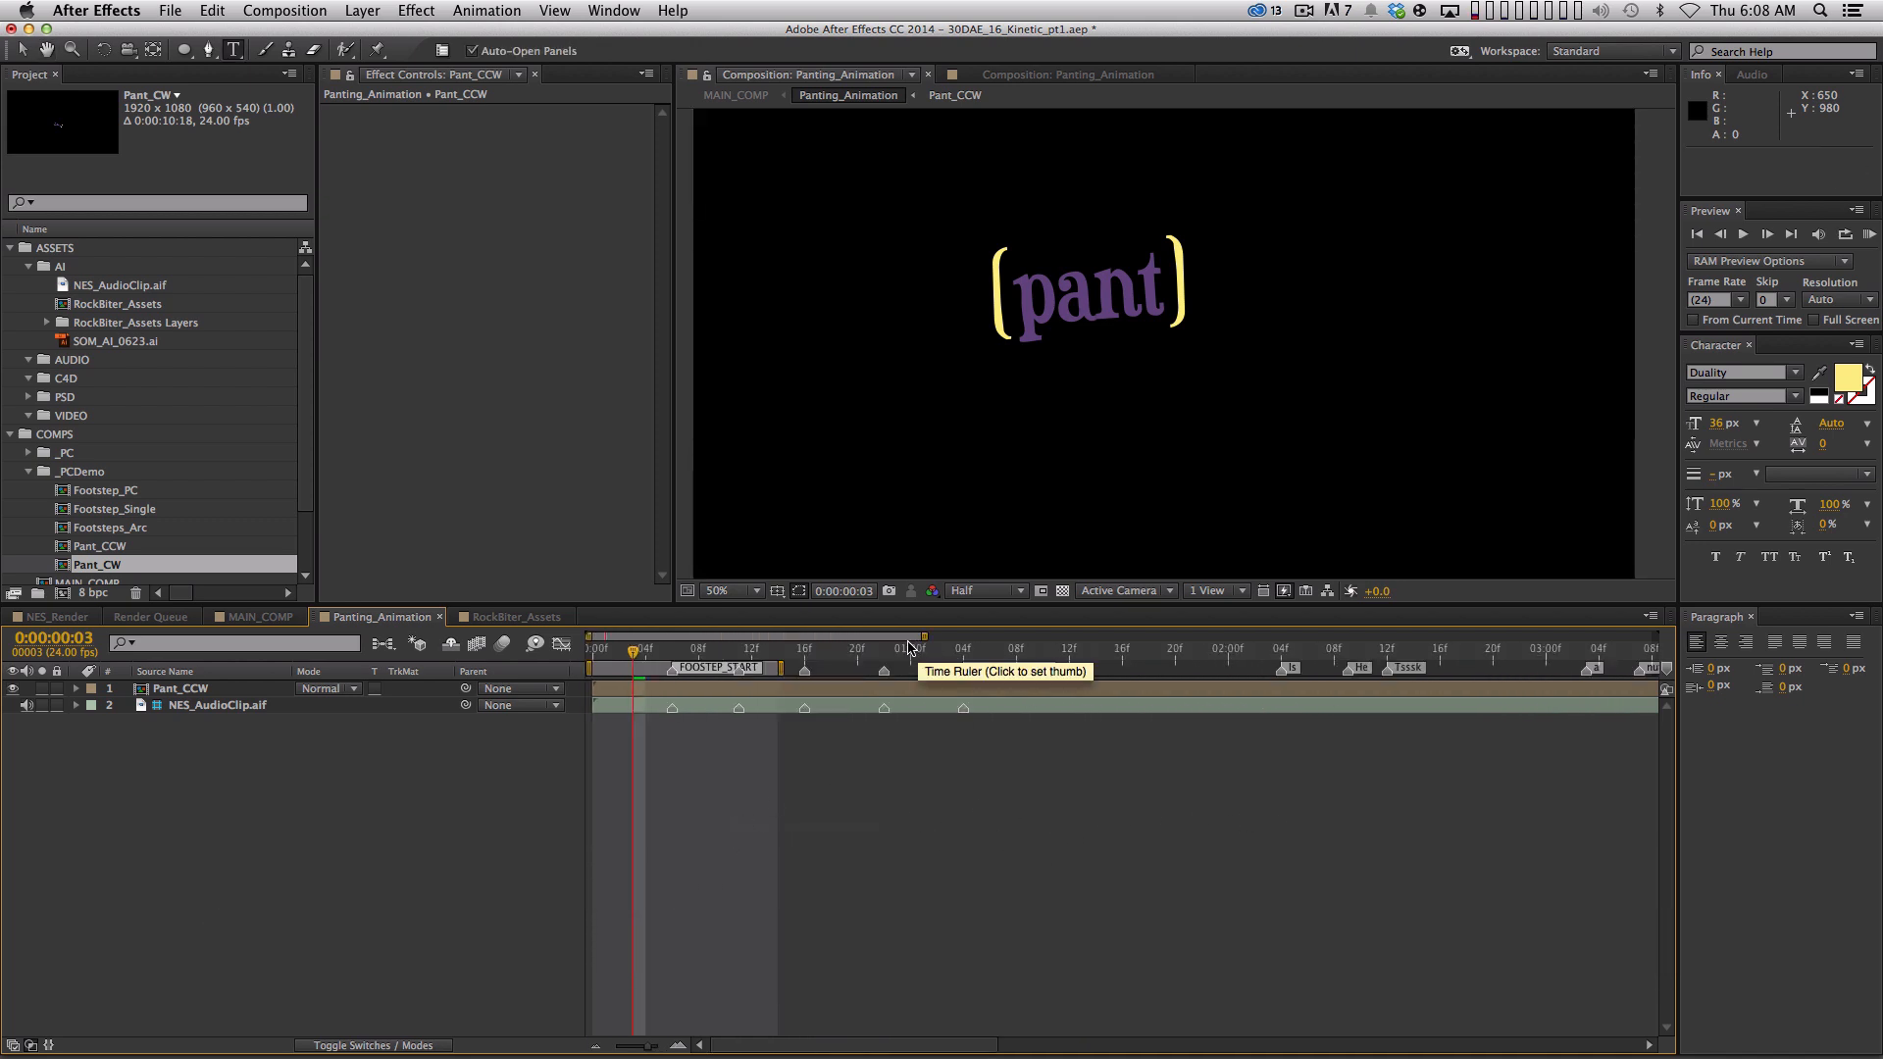
{"action": "left_click_drag", "start_coordinate": [949, 657], "coordinate": [1033, 660]}
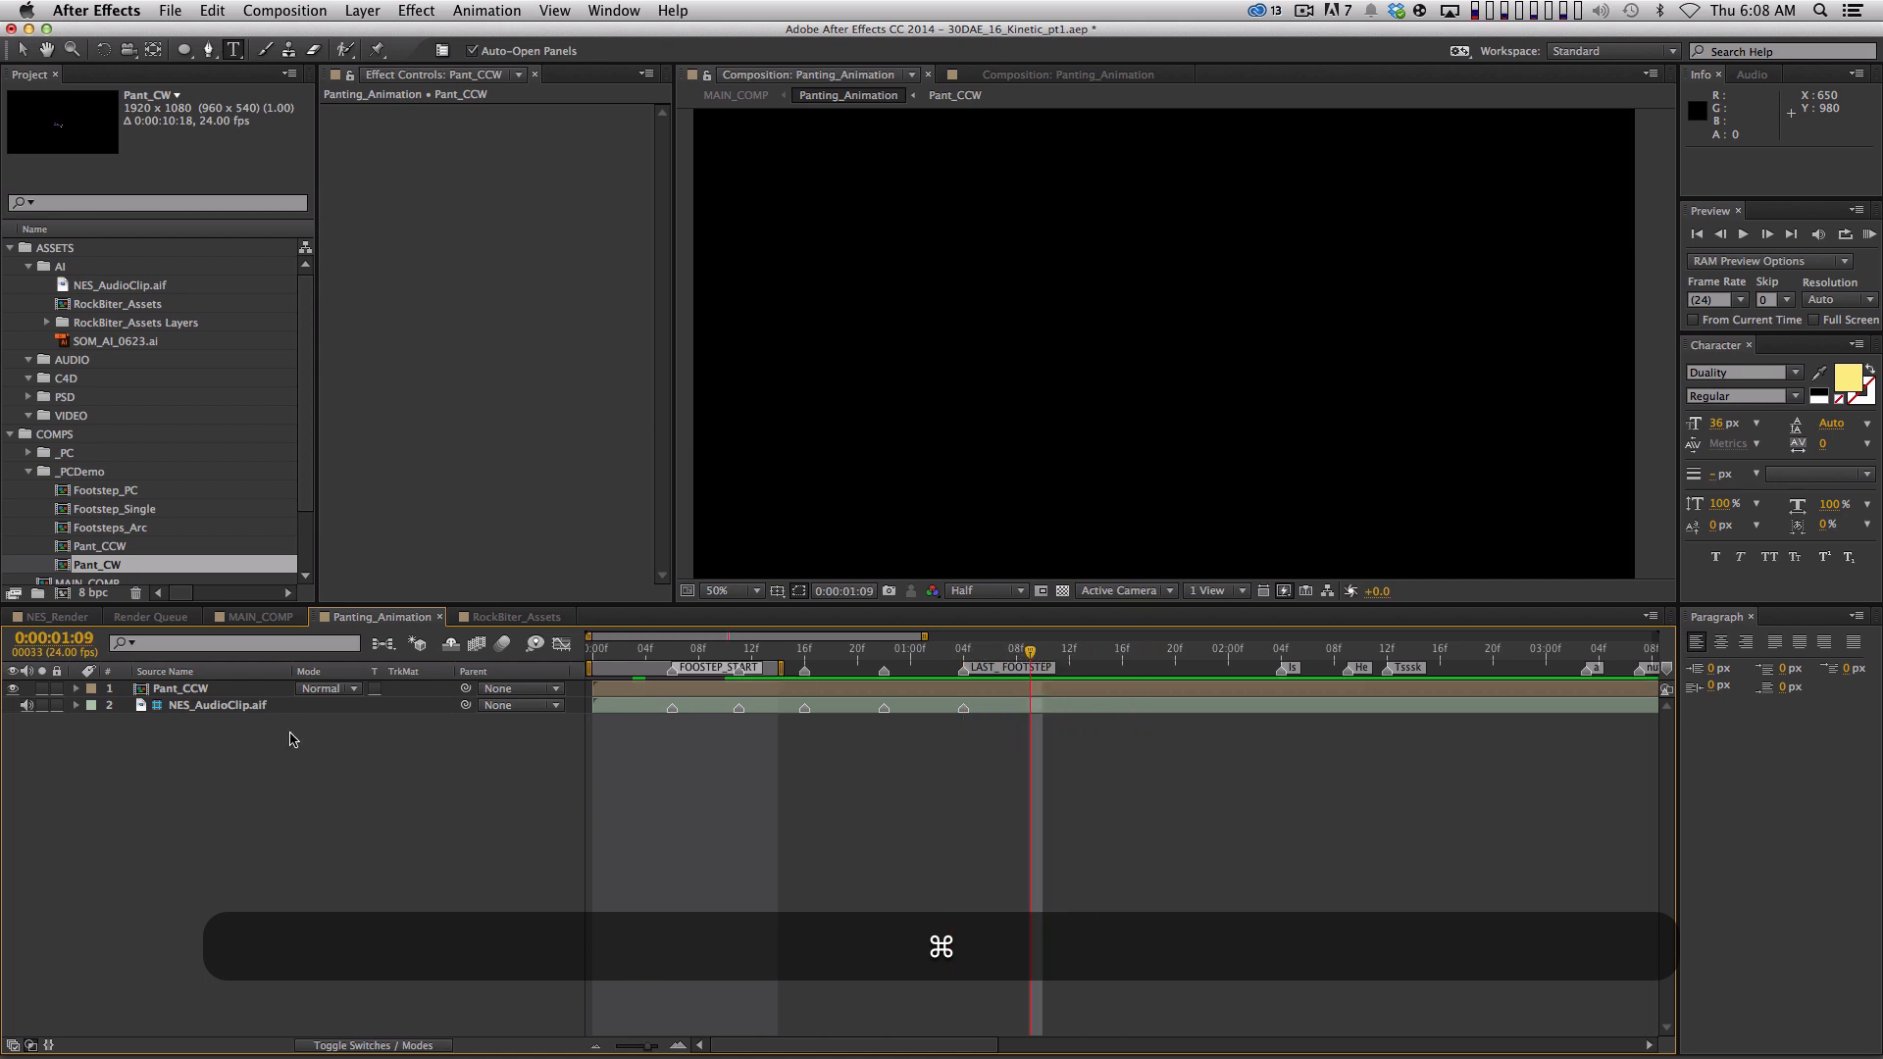
{"action": "left_click", "coordinate": [257, 706]}
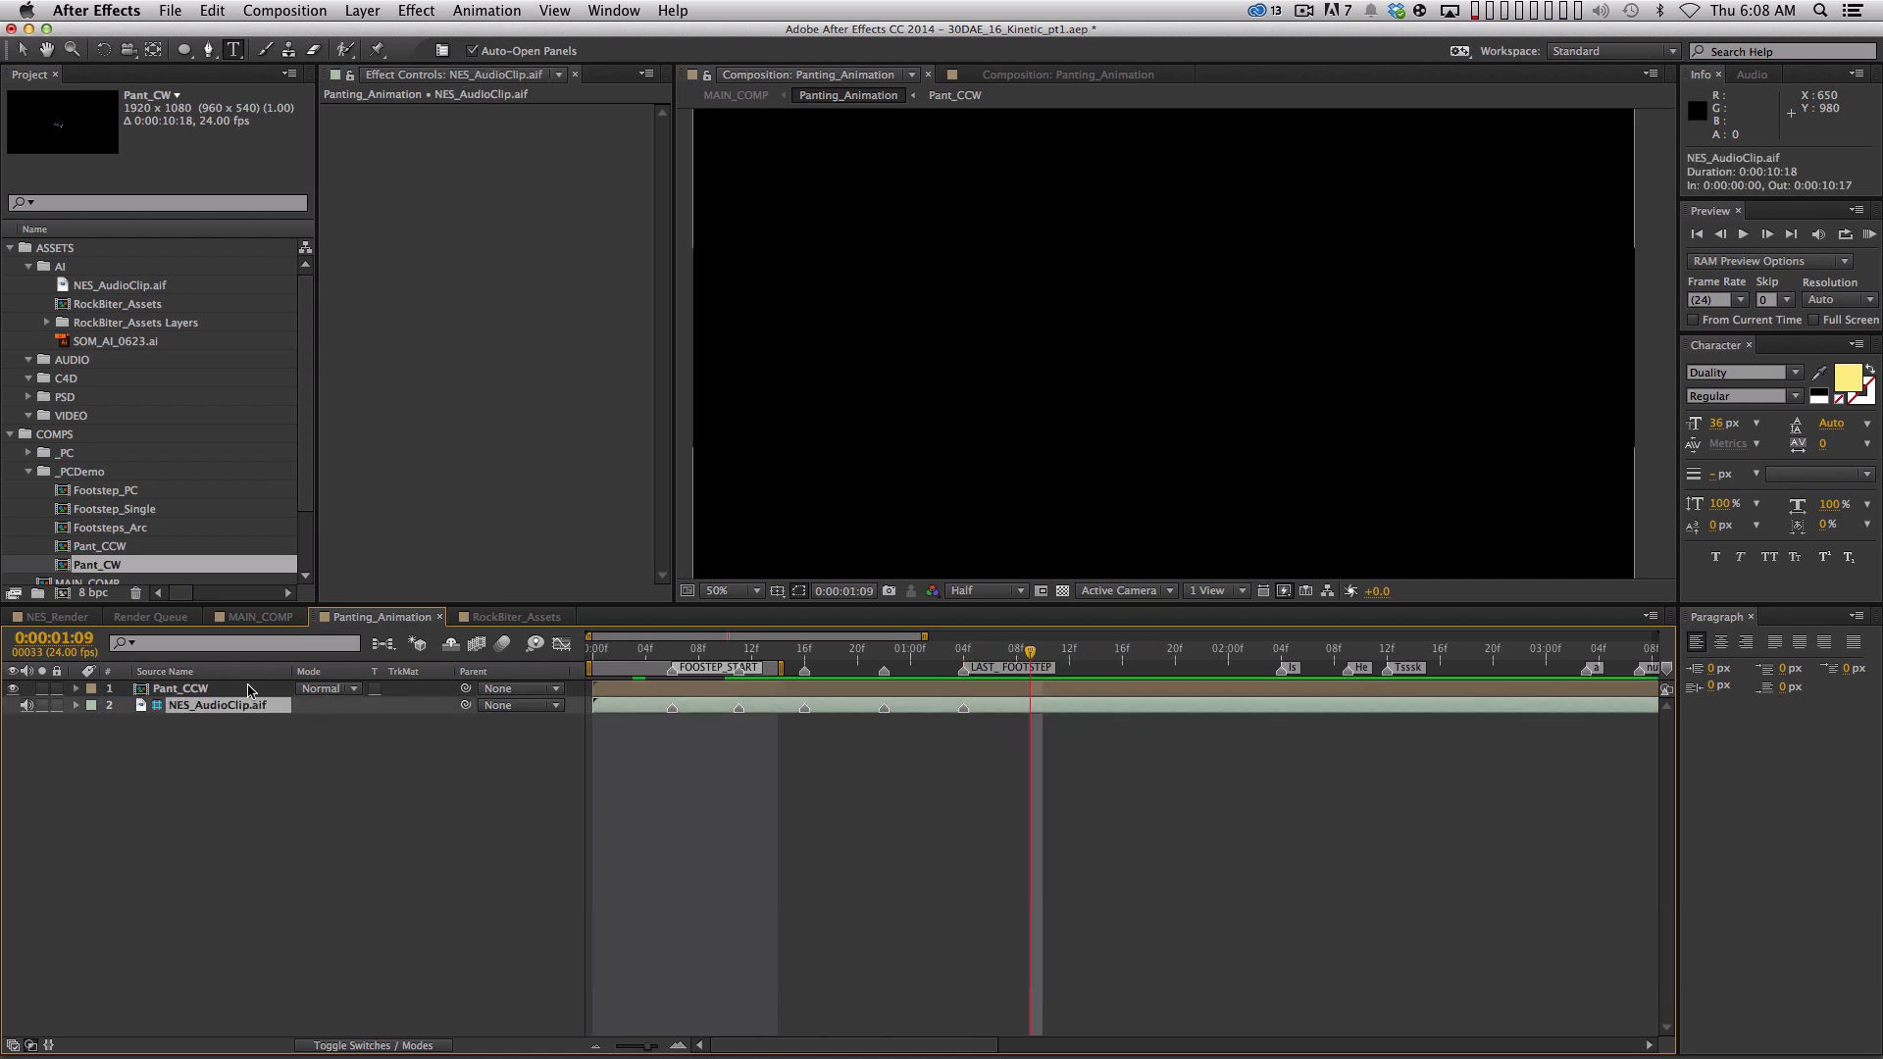
{"action": "key", "text": "l"}
{"action": "key", "text": "l"}
{"action": "key", "text": "equal"}
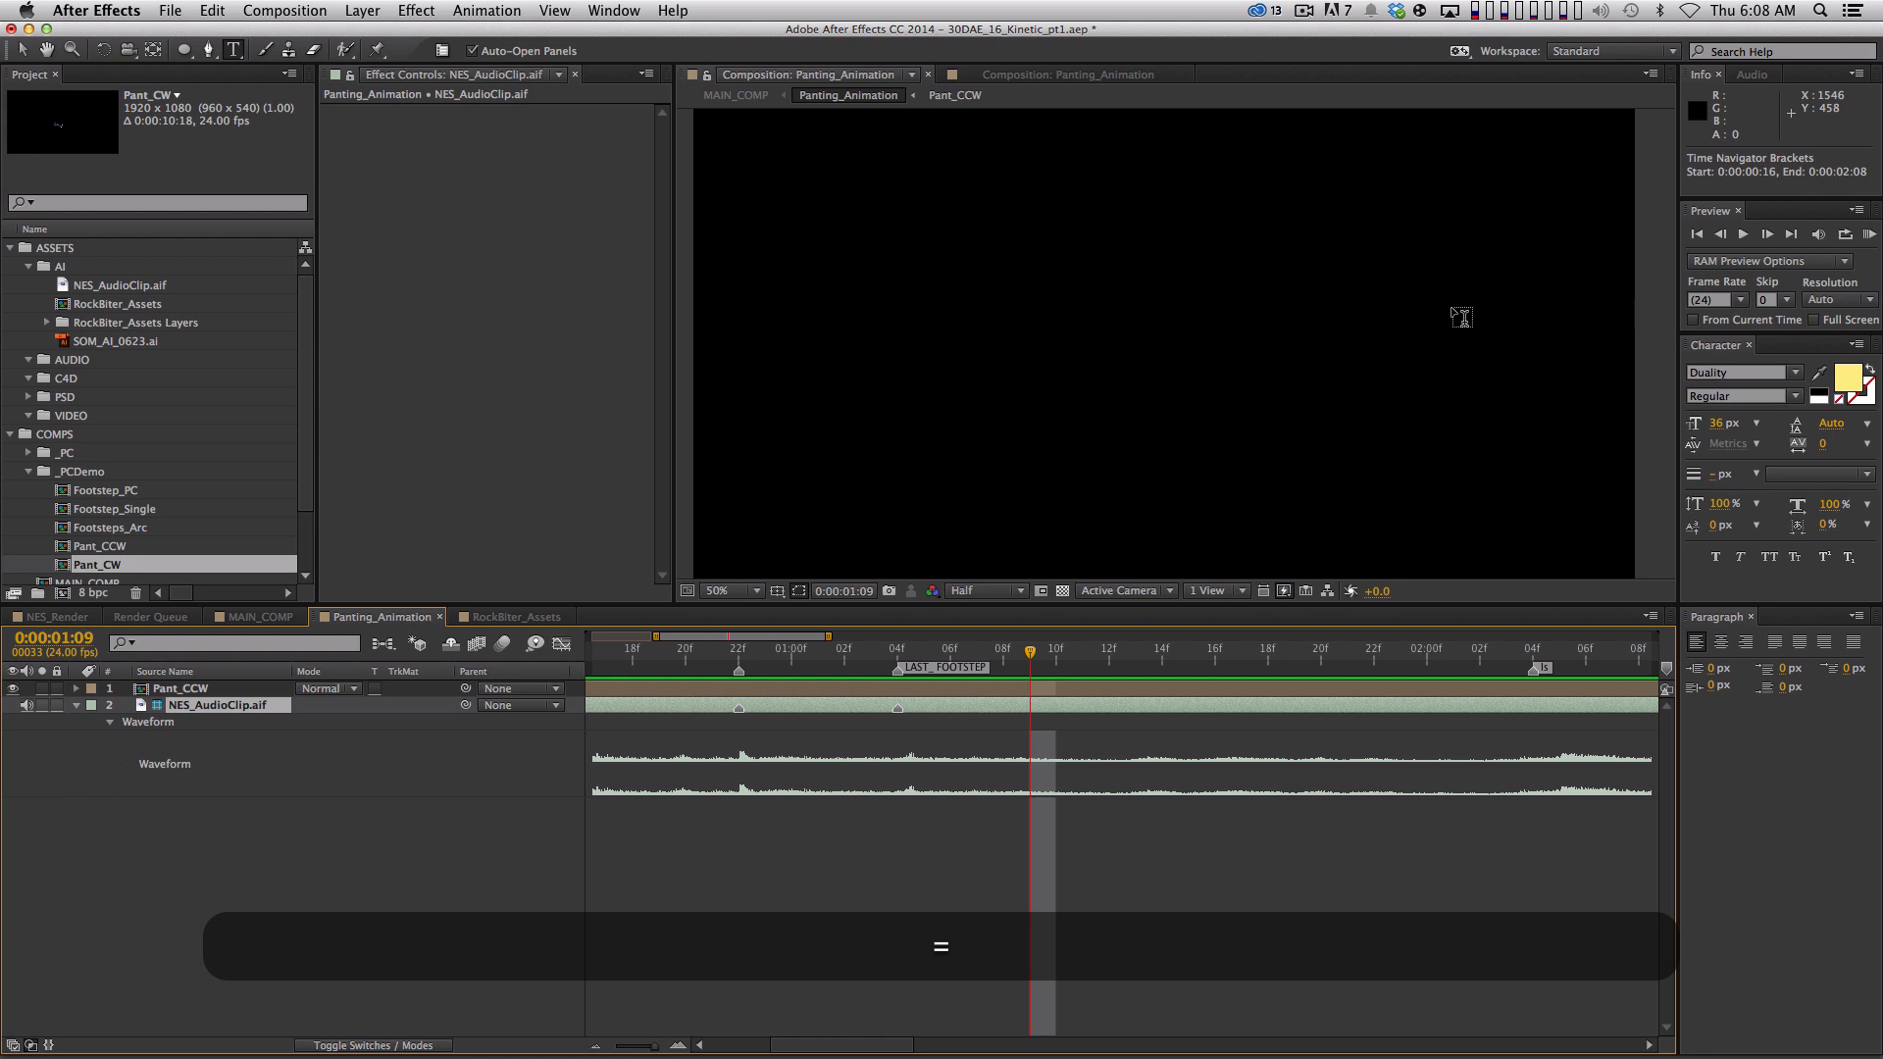
Listen to the audio from the LAST_FOOTSTEP marker at 0:00:01:04 to locate the panting sounds against the waveform
{"action": "key", "text": "minus"}
{"action": "left_click_drag", "start_coordinate": [1030, 651], "coordinate": [963, 653]}
{"action": "key", "text": "super+period"}
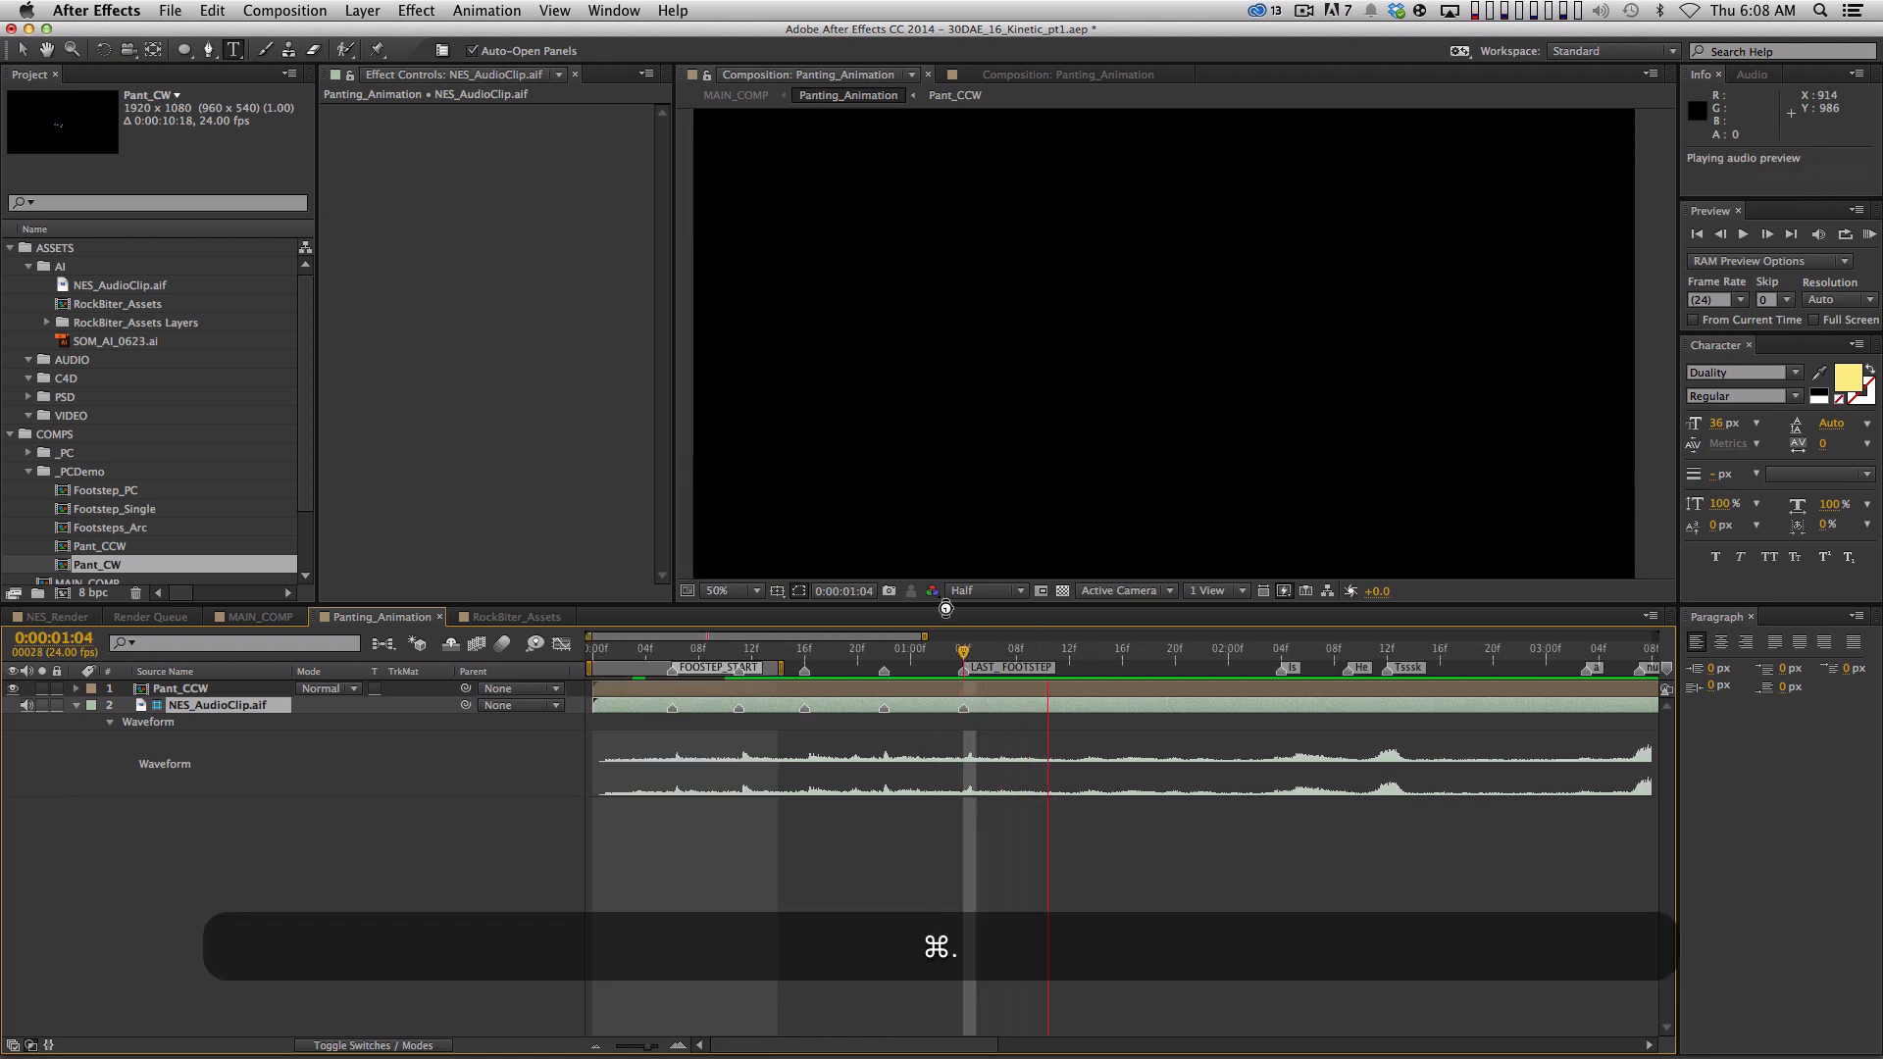
{"action": "key", "text": "space"}
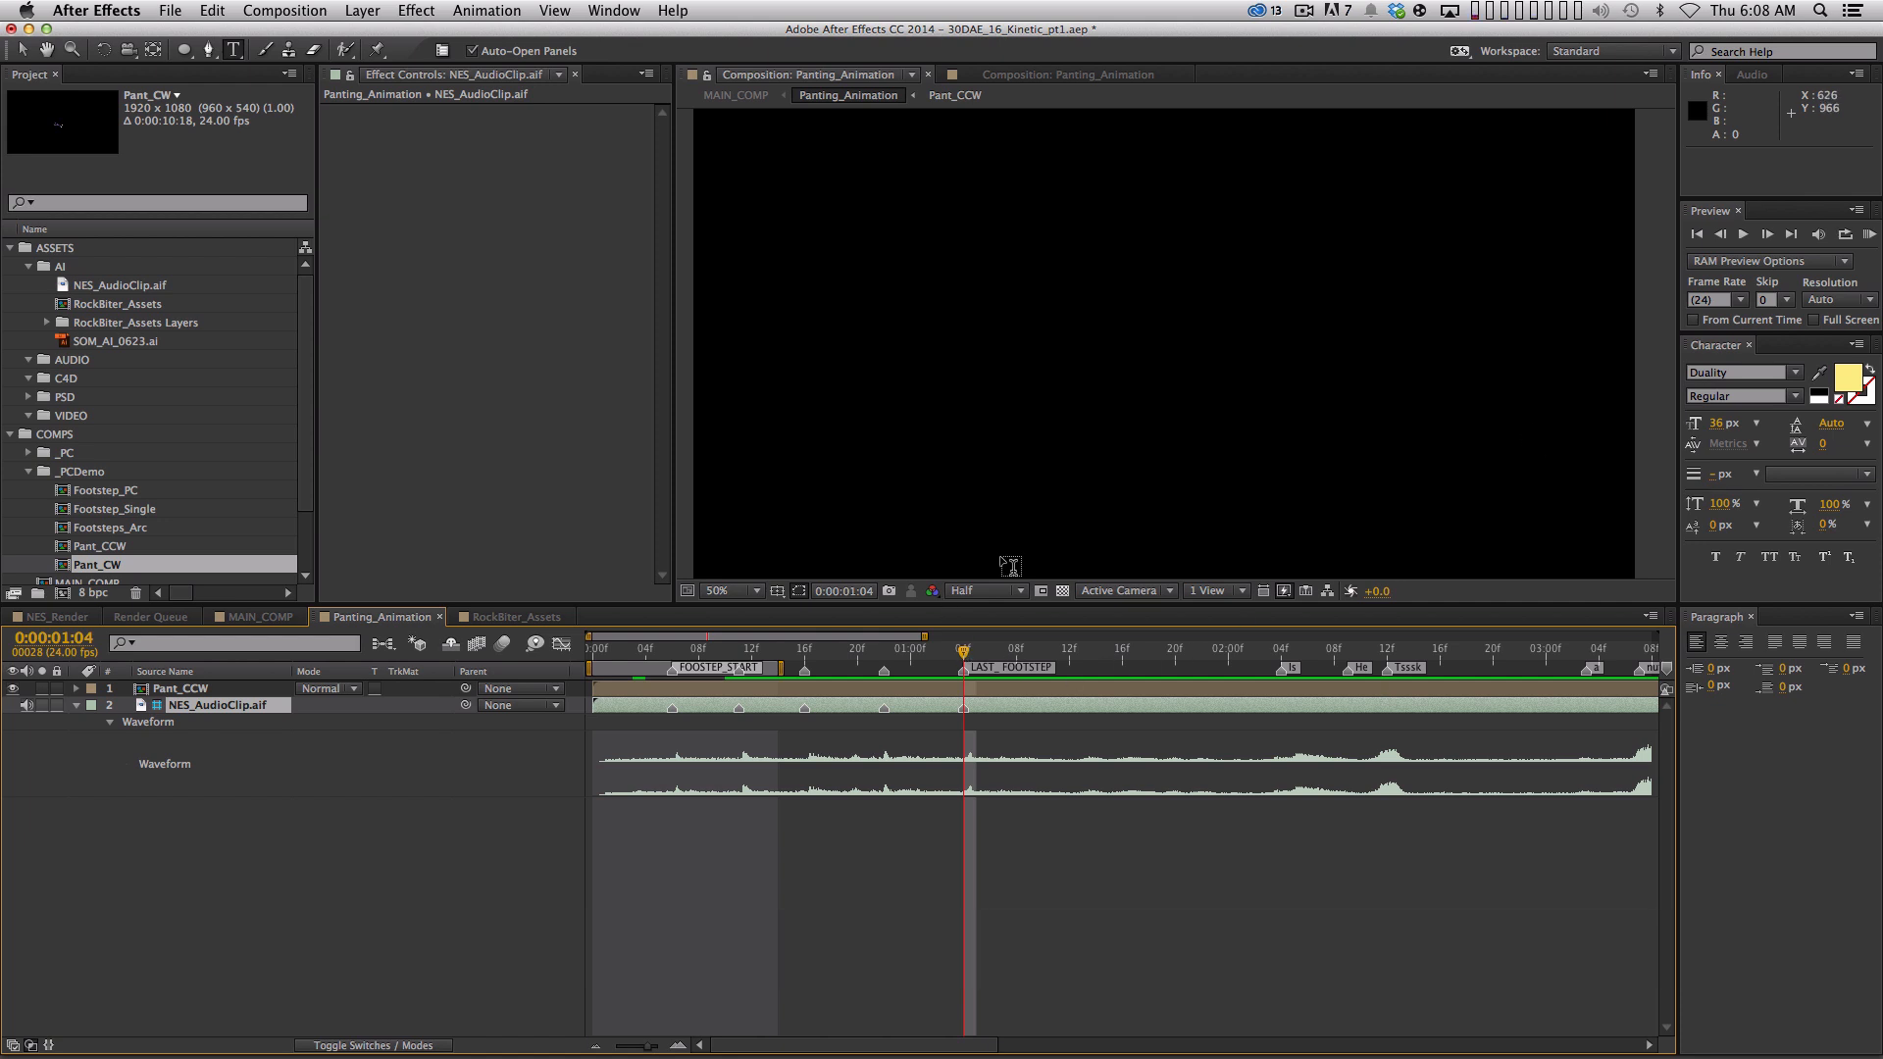
{"action": "key", "text": "super+period"}
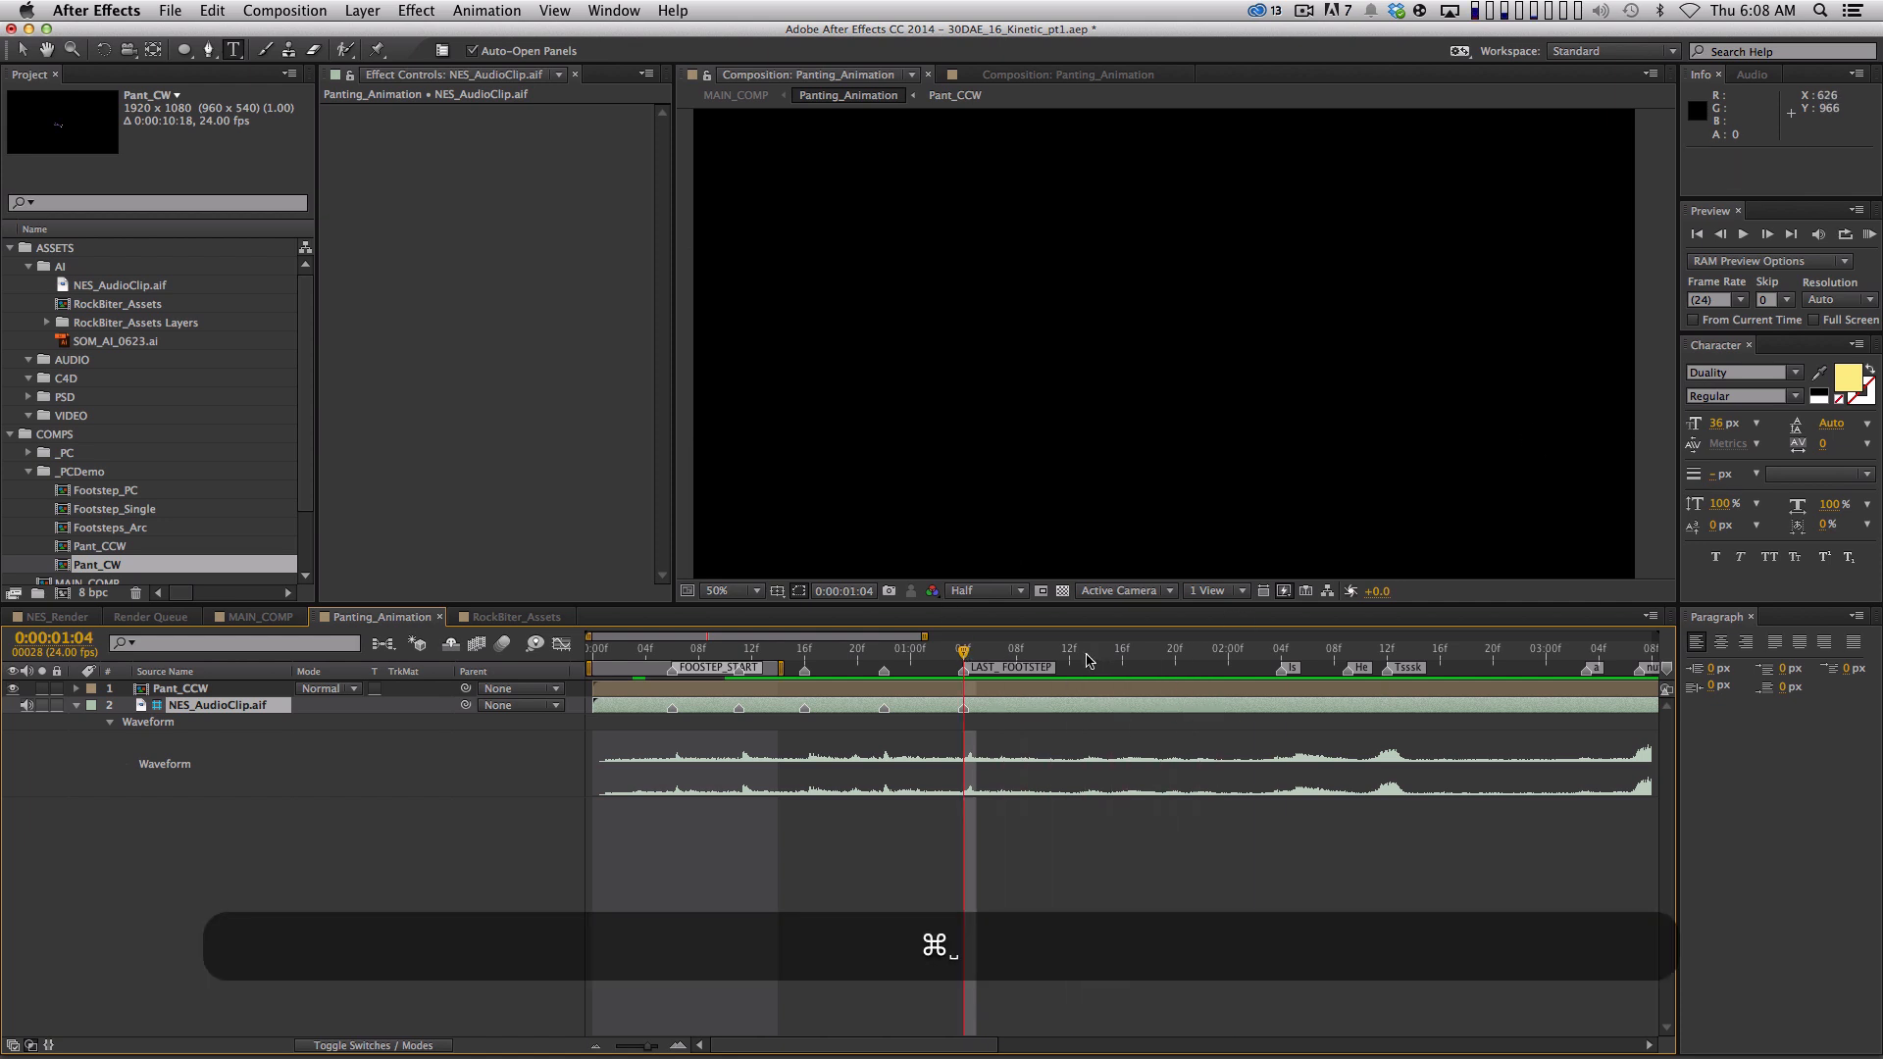
{"action": "left_click", "coordinate": [1265, 649], "text": "super"}
{"action": "left_click_drag", "start_coordinate": [1260, 640], "coordinate": [1069, 708]}
{"action": "key", "text": "space"}
{"action": "left_click_drag", "start_coordinate": [1145, 868], "coordinate": [1088, 851]}
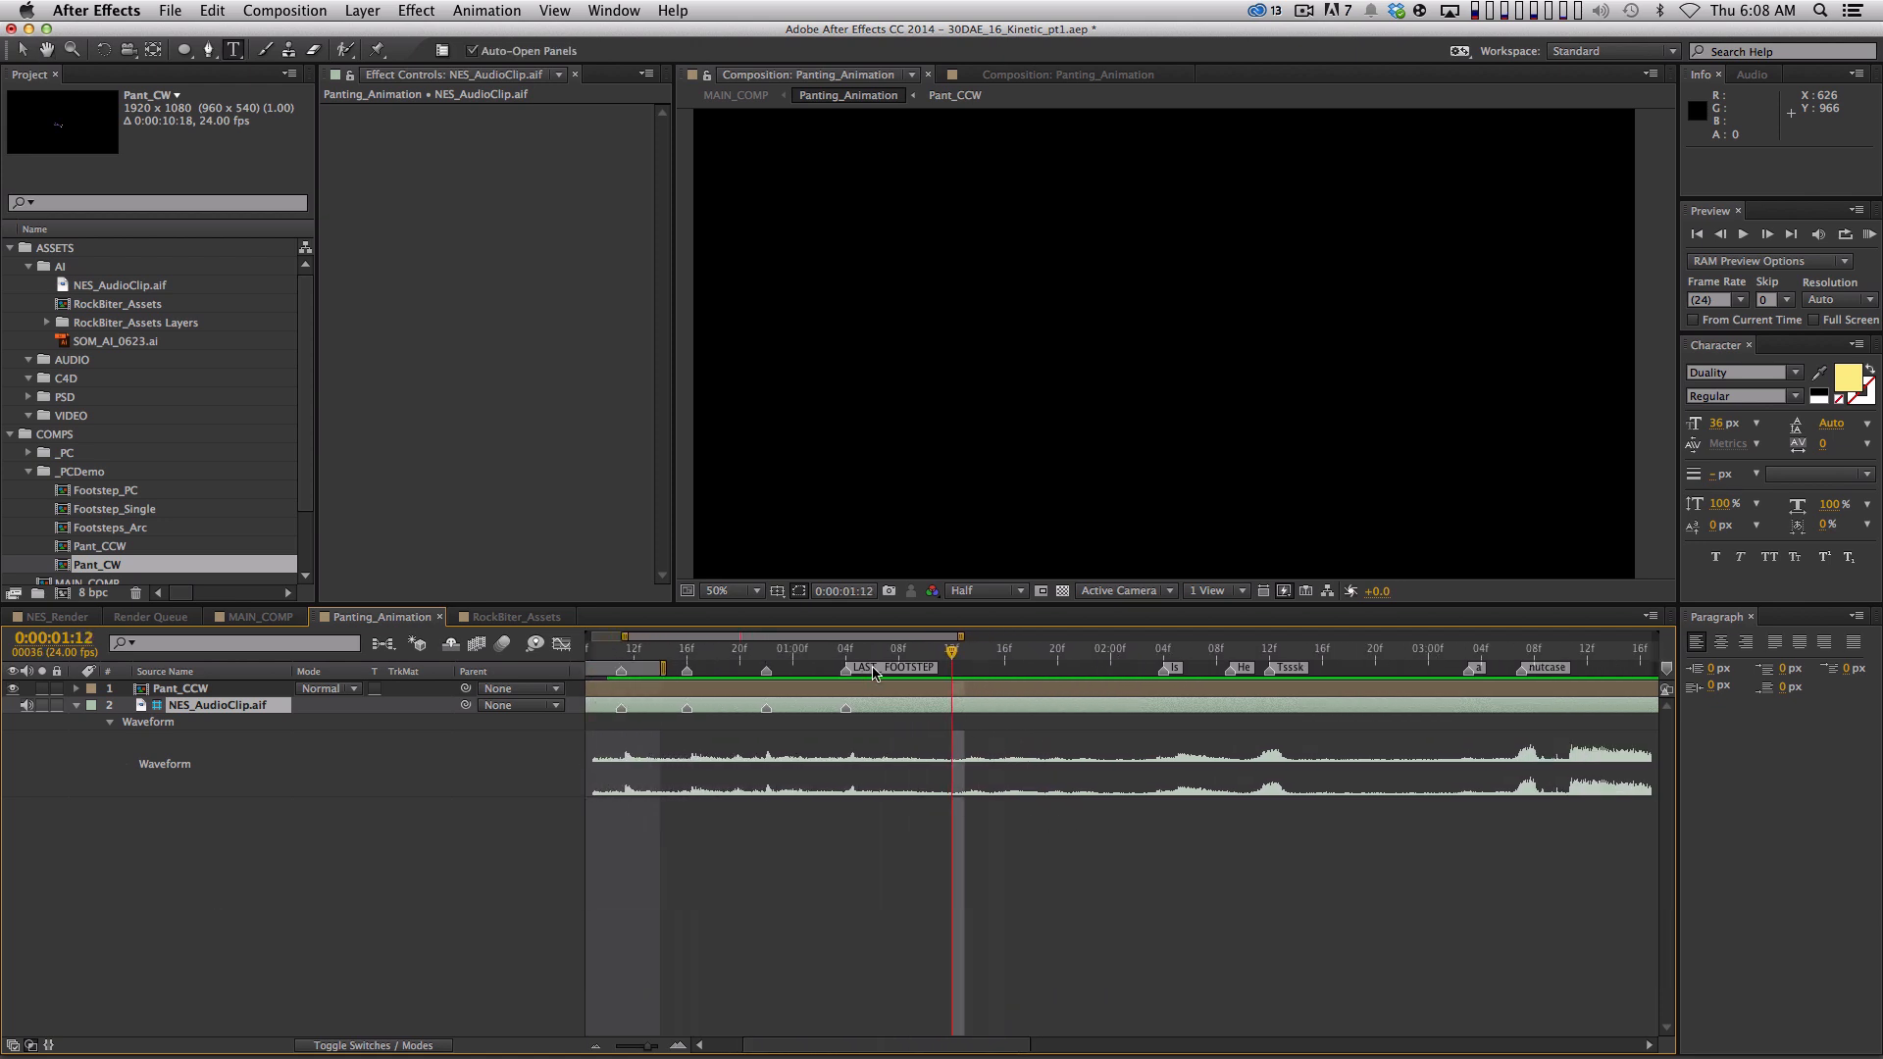
Move the Pant_CCW layer so that it starts at 0:00:01:13
{"action": "left_click_drag", "start_coordinate": [872, 653], "coordinate": [966, 665]}
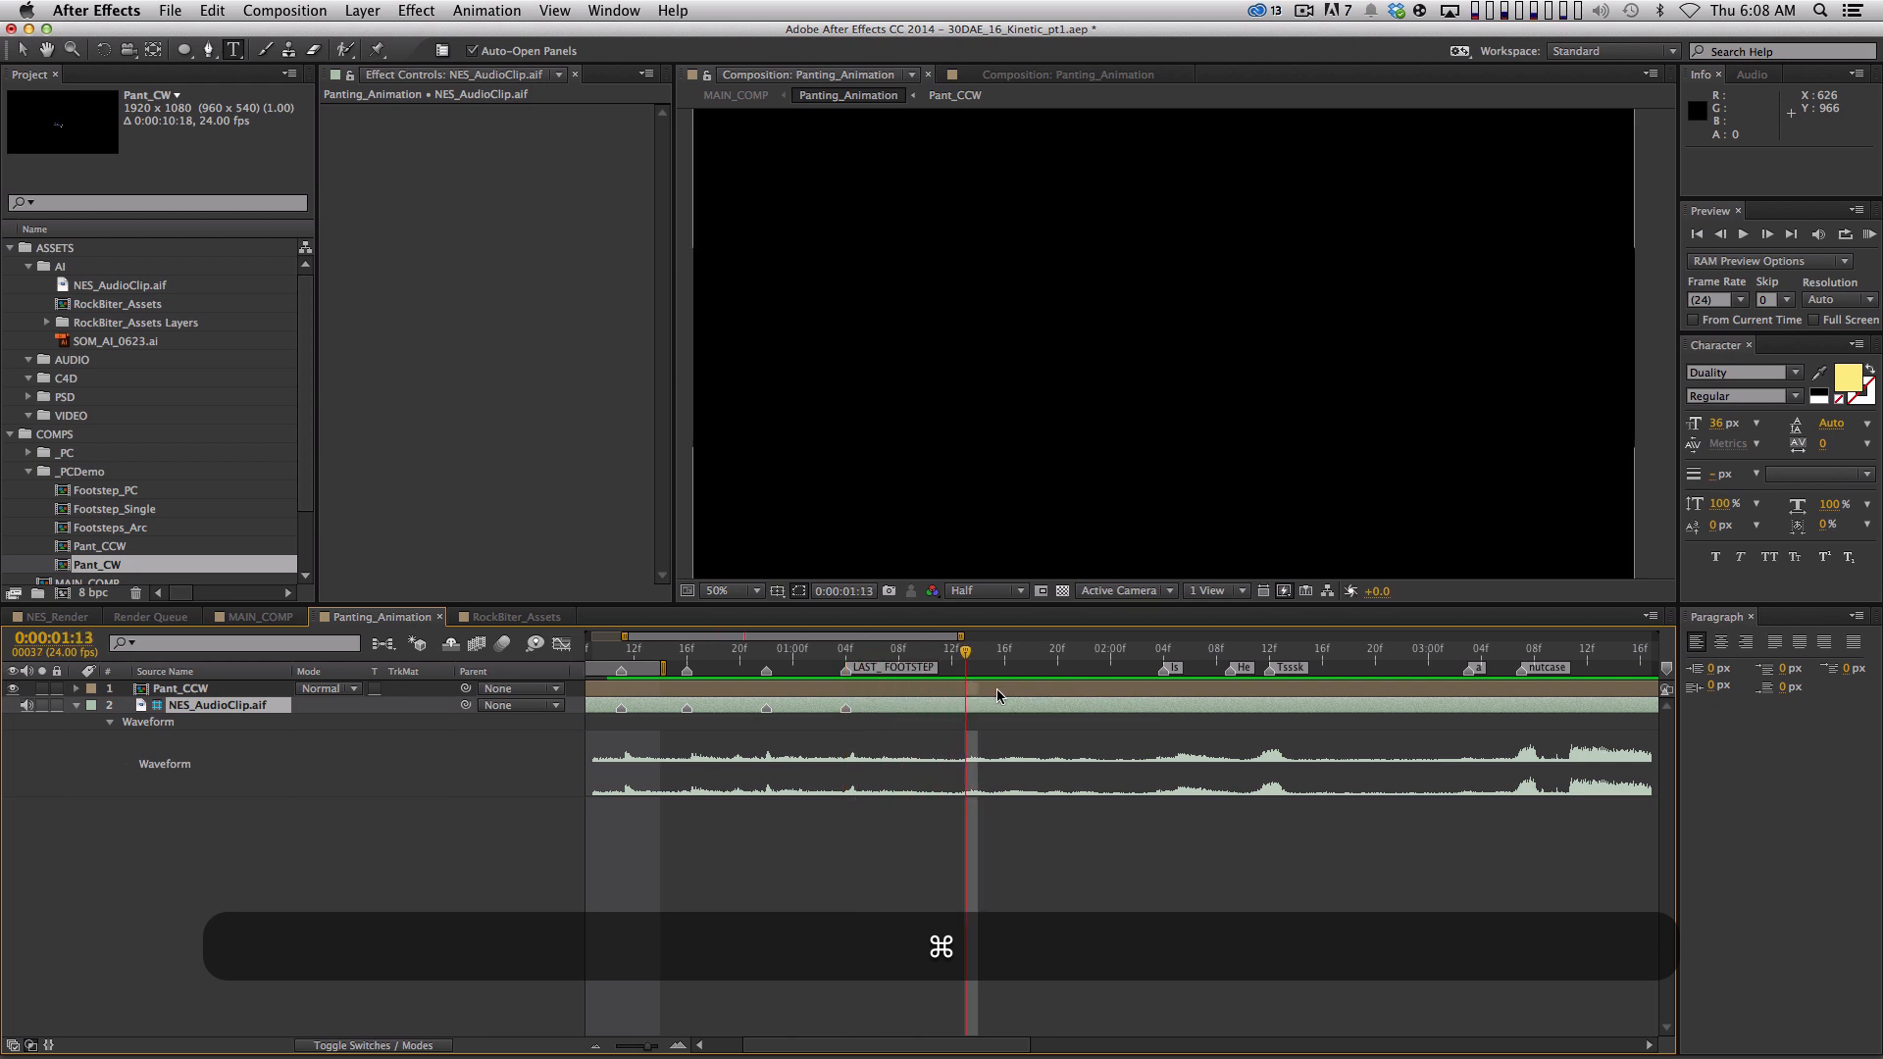
{"action": "left_click", "coordinate": [709, 682]}
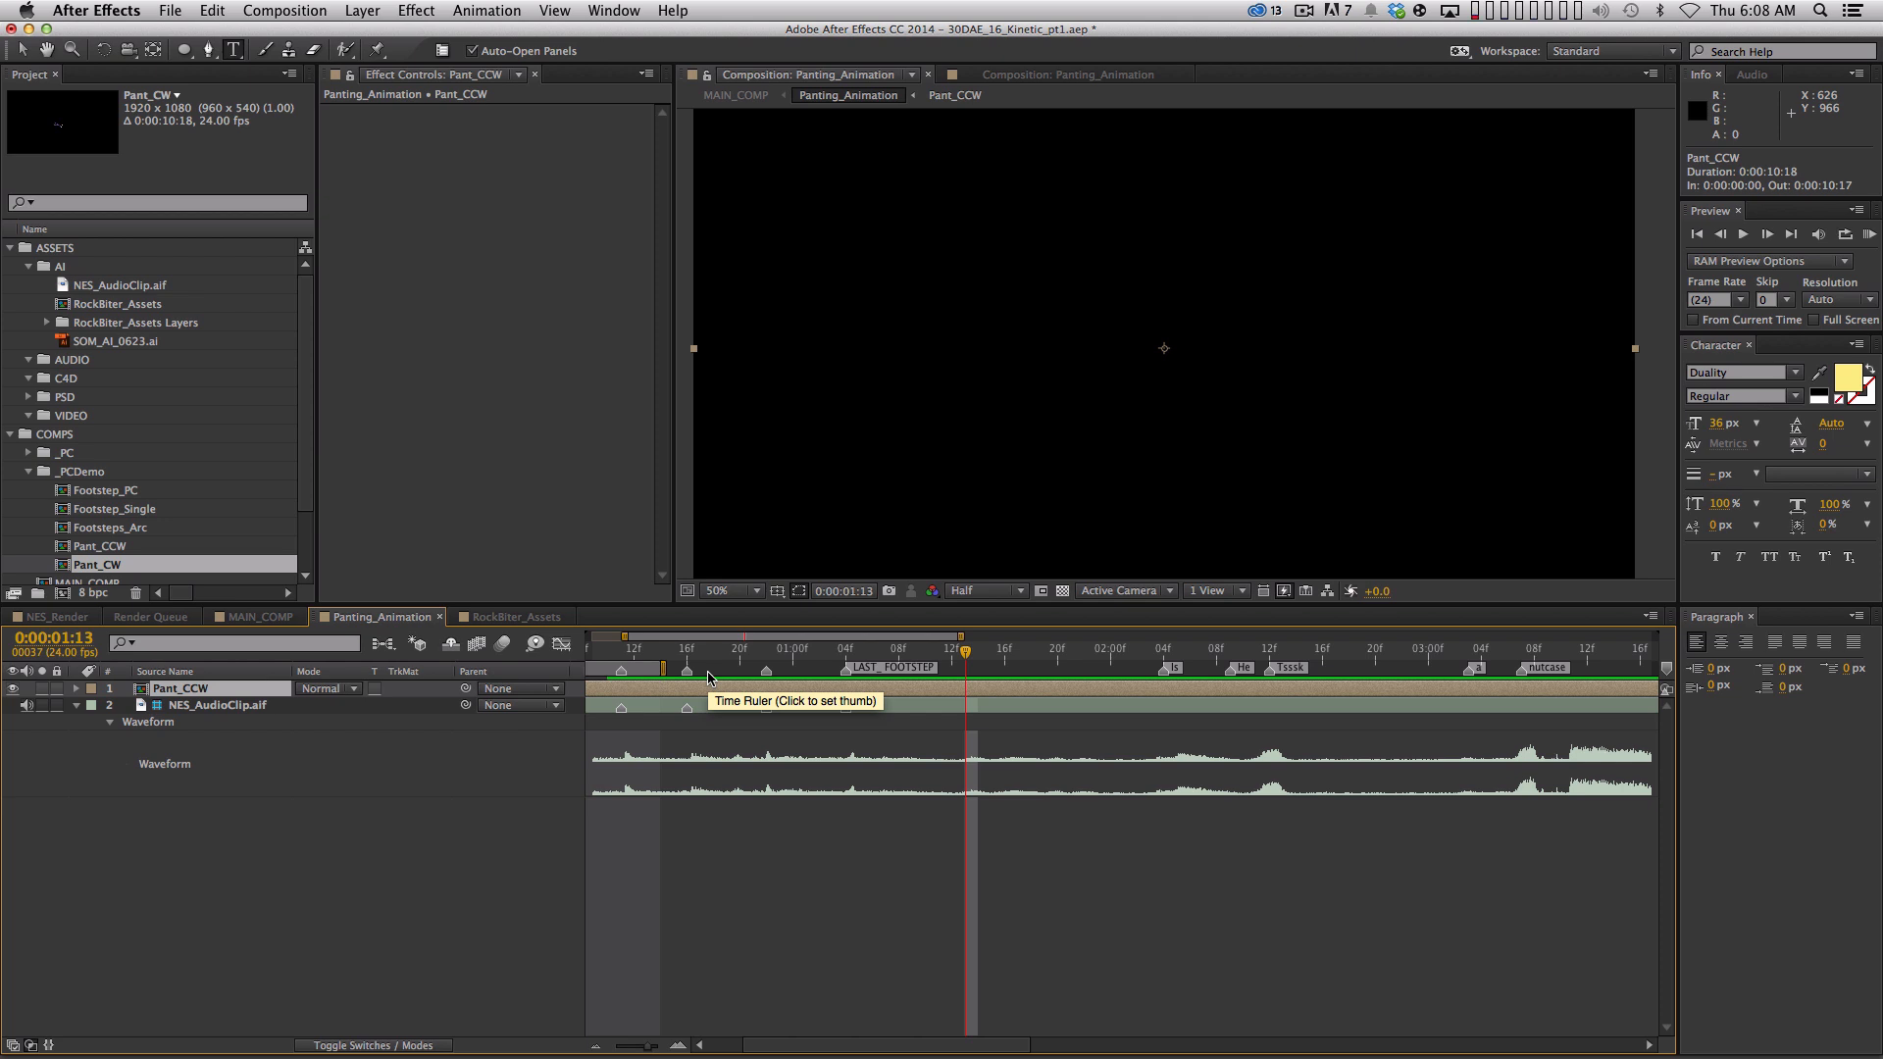
{"action": "key", "text": "bracketleft"}
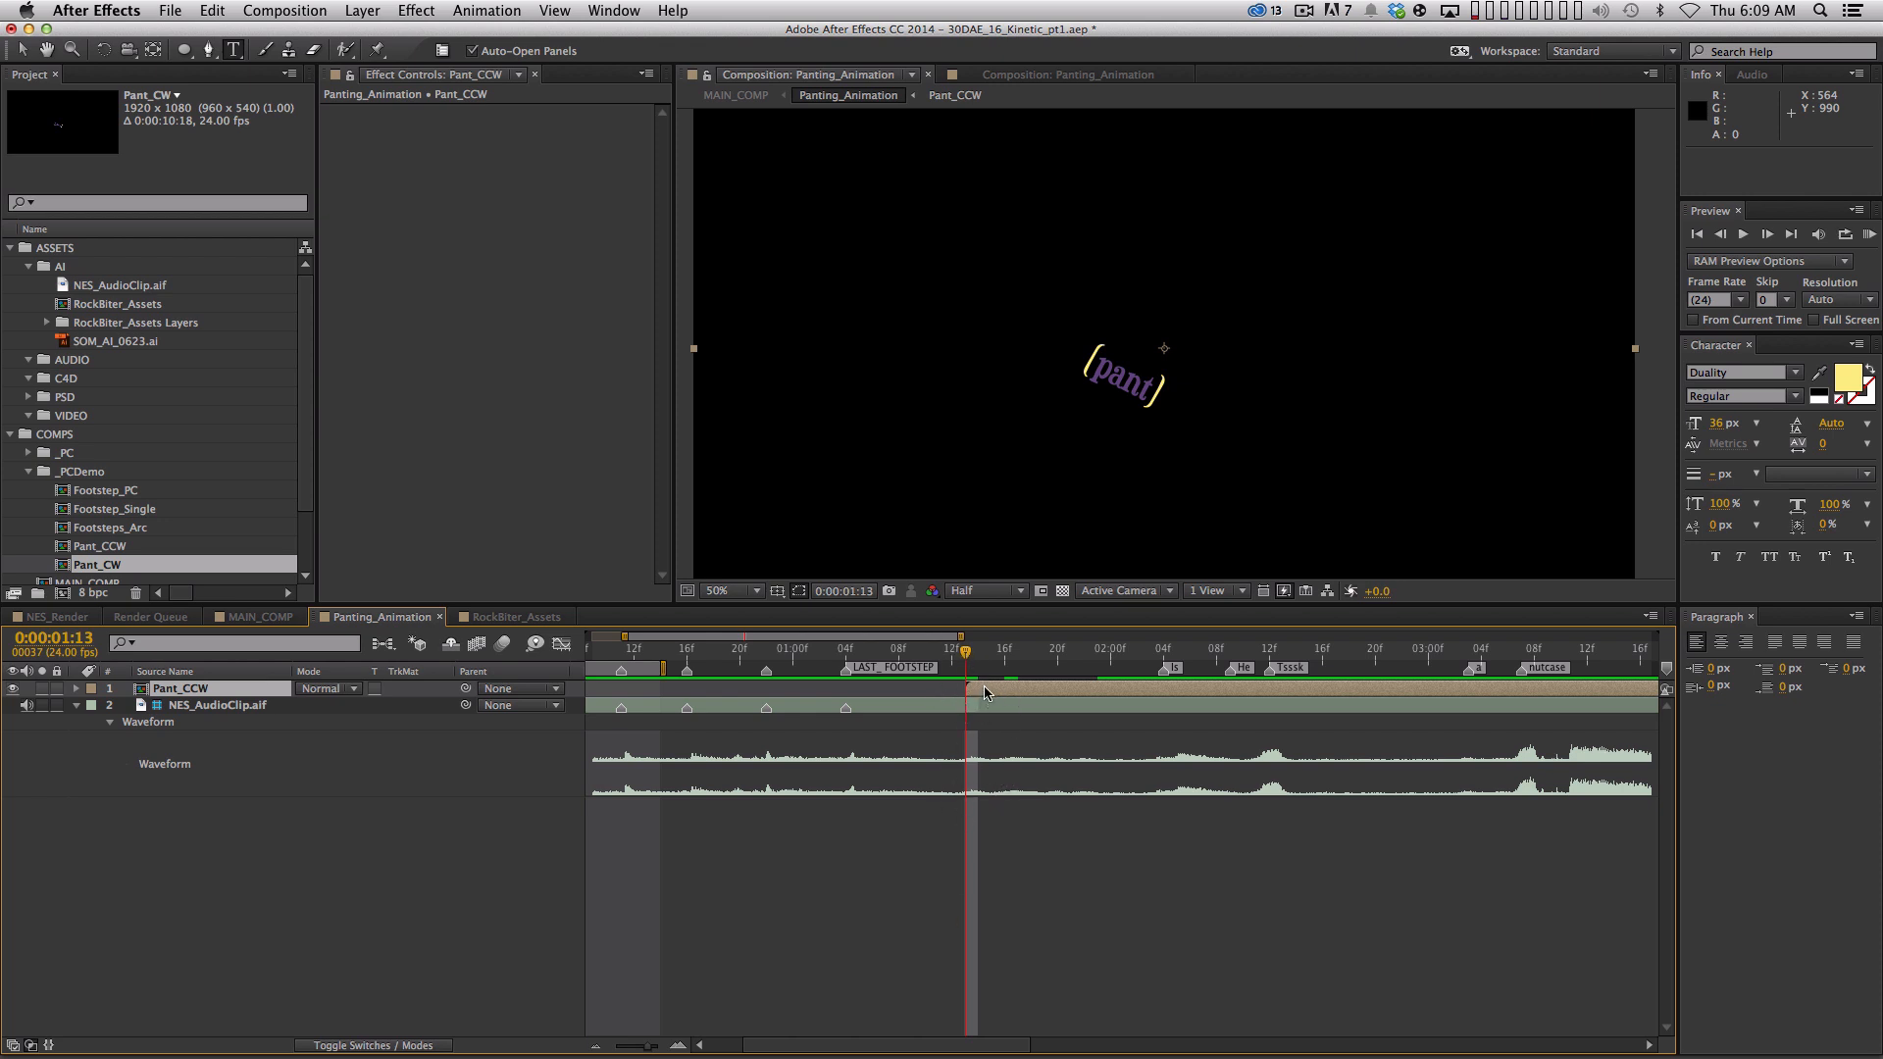
Duplicate the Pant_CCW layer, replacing the copy's source with Pant_CW, and shift that layer to start at 0:00:01:20
{"action": "key", "text": "super+d"}
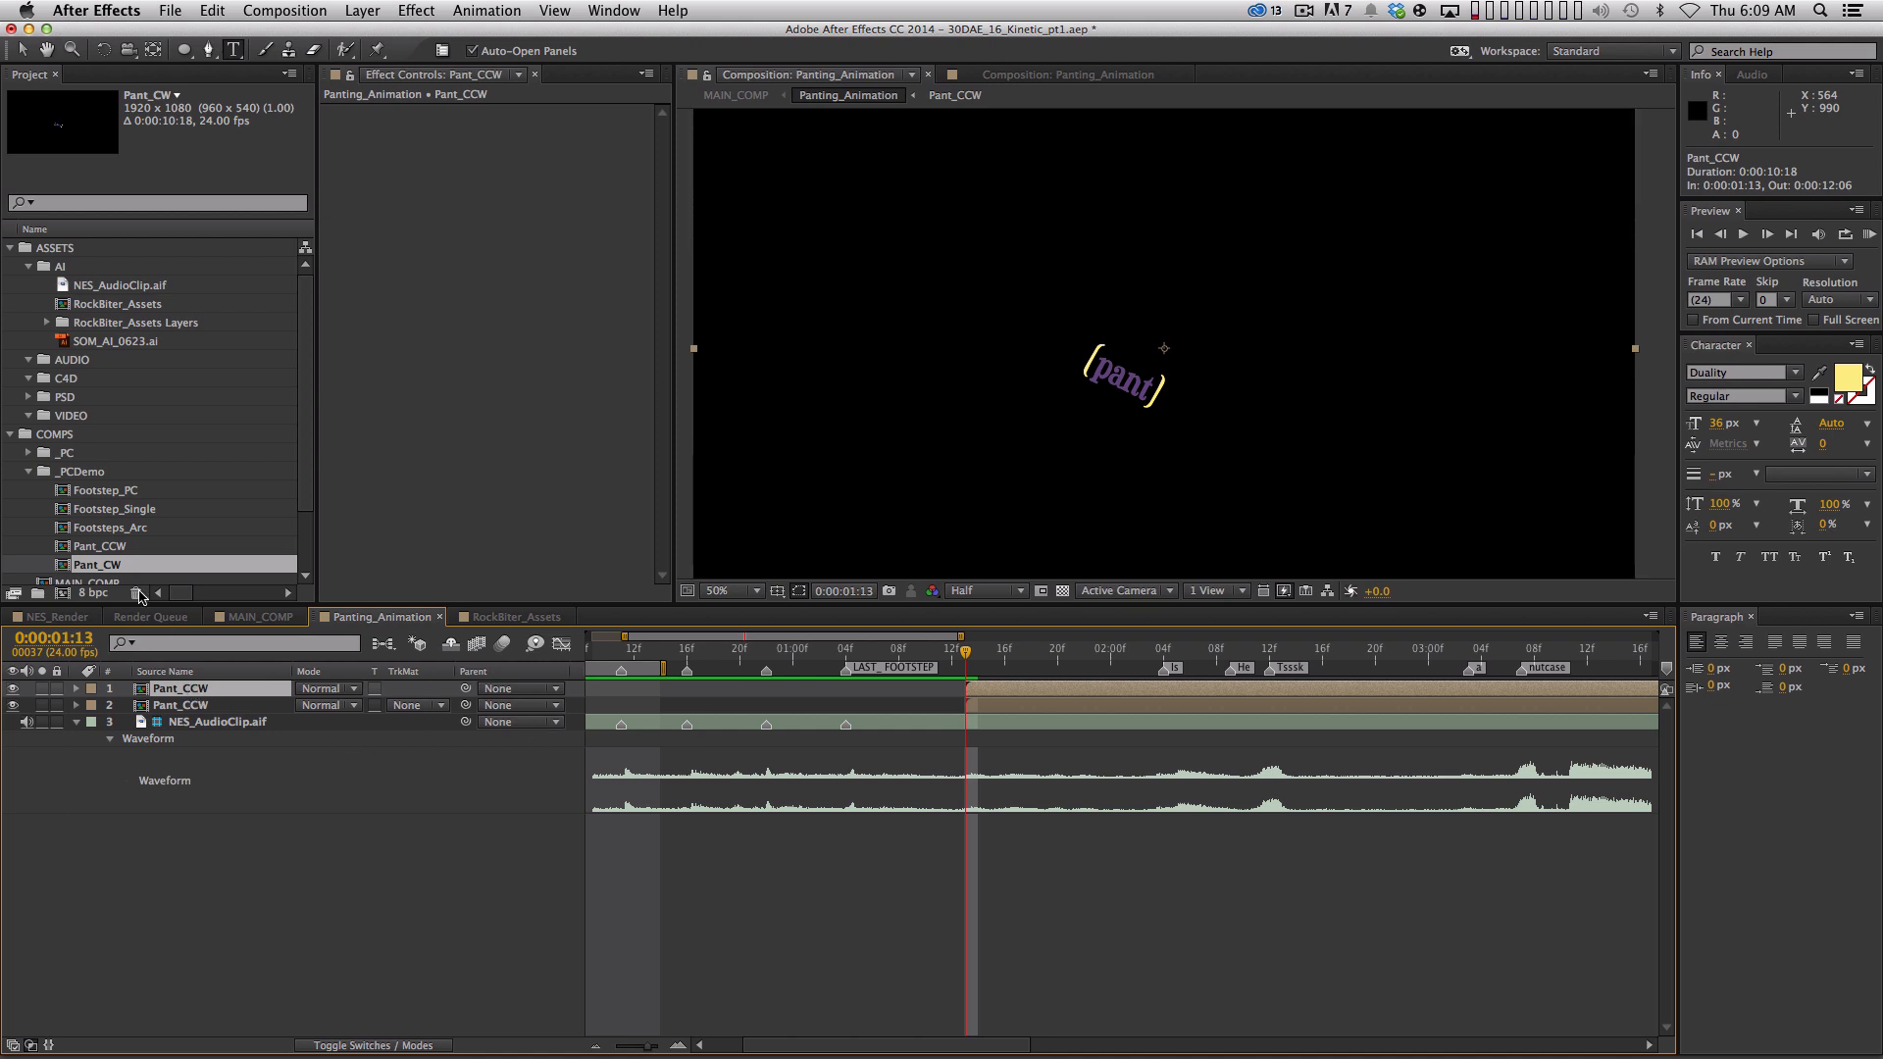
{"action": "scroll", "coordinate": [289, 459], "scroll_direction": "down", "scroll_amount": 3}
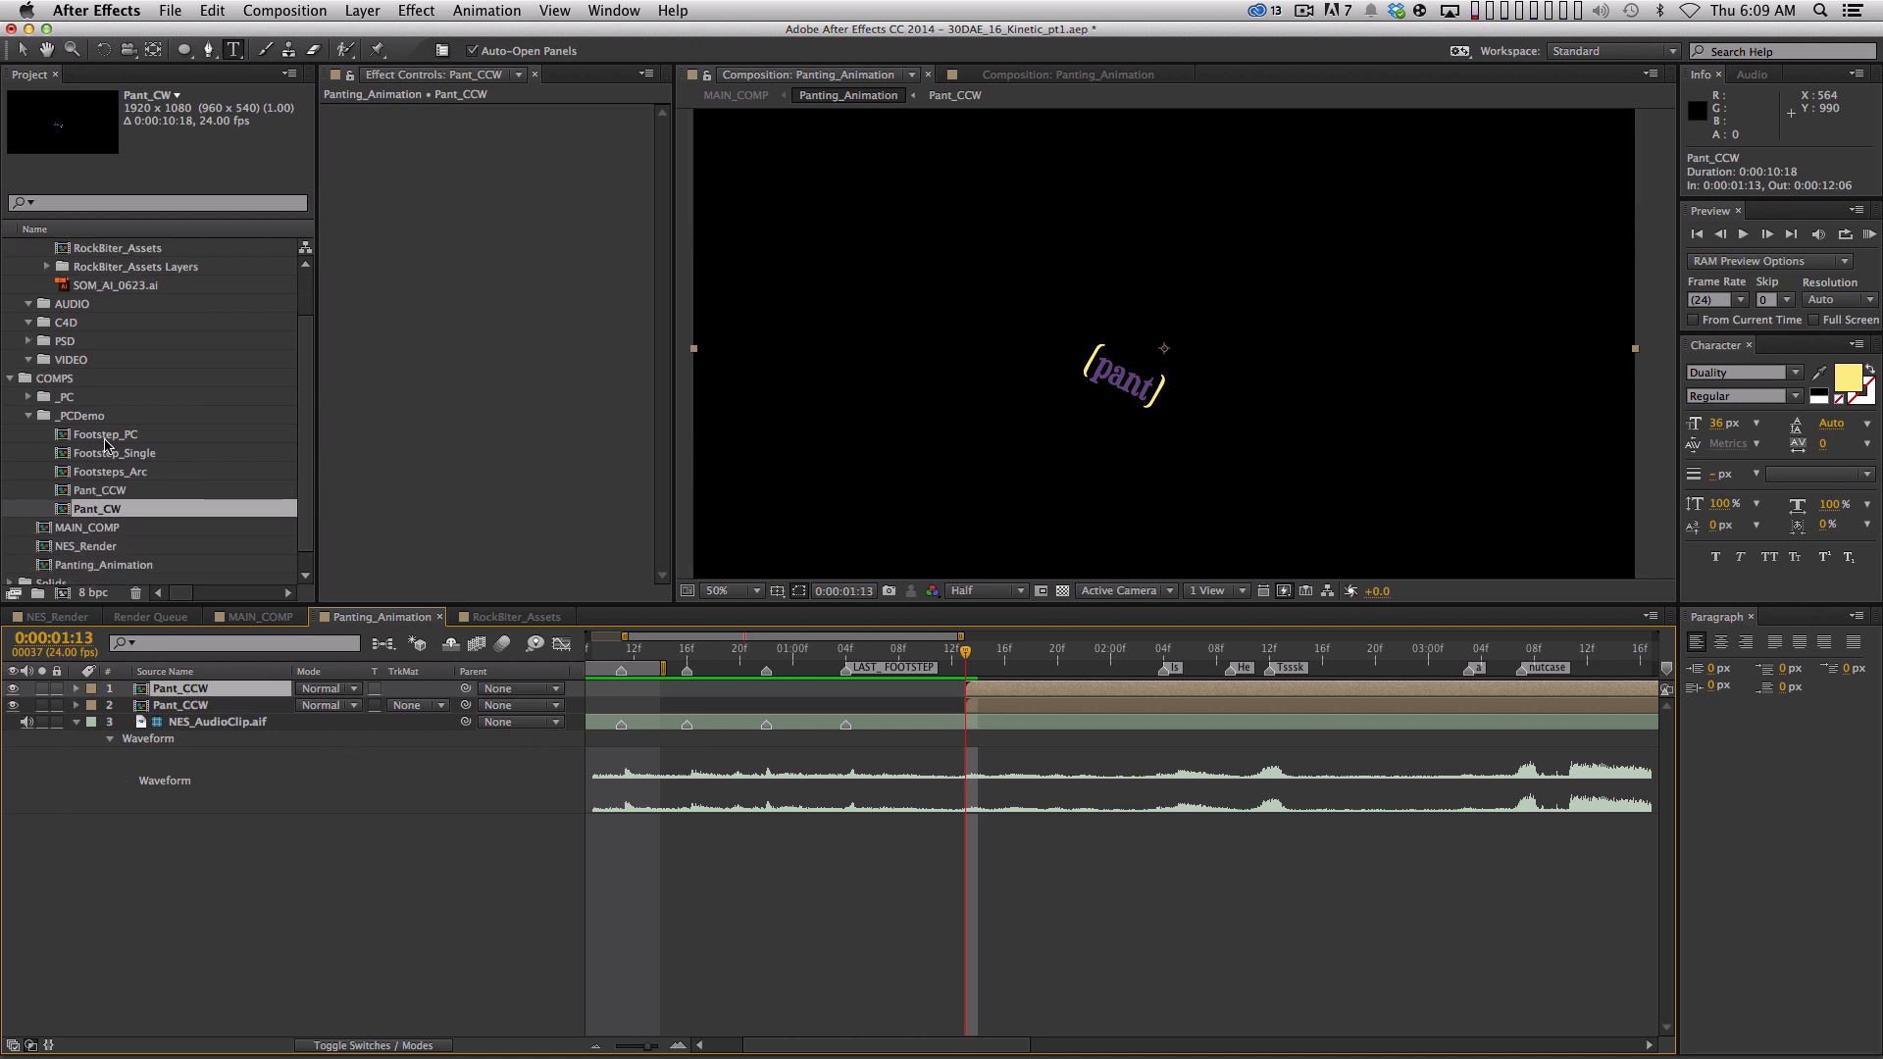
{"action": "key", "text": "alt"}
{"action": "left_click_drag", "start_coordinate": [103, 512], "coordinate": [224, 690]}
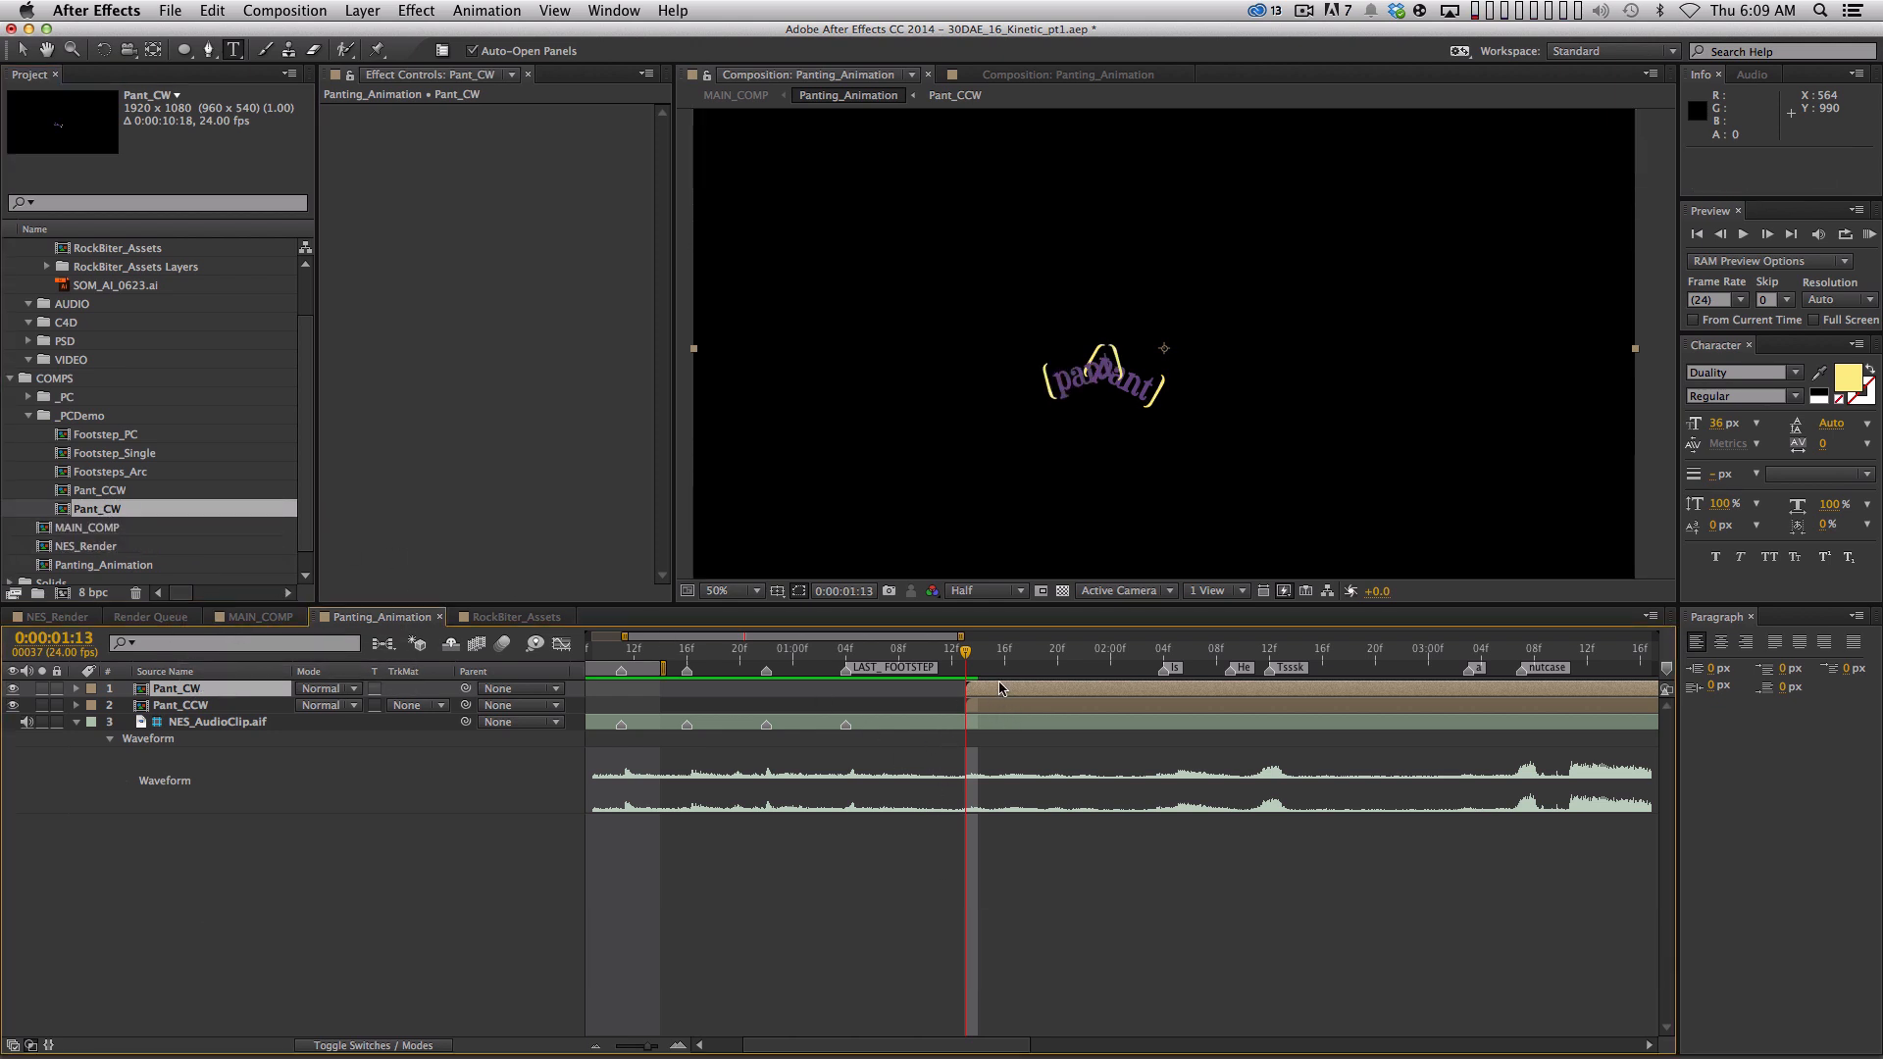
{"action": "left_click_drag", "start_coordinate": [979, 692], "coordinate": [1148, 692]}
{"action": "left_click_drag", "start_coordinate": [960, 652], "coordinate": [1058, 655]}
{"action": "mouse_move", "coordinate": [1165, 690]}
{"action": "left_mouse_down"}
{"action": "mouse_move", "coordinate": [1089, 697]}
{"action": "mouse_move", "coordinate": [1111, 654]}
{"action": "mouse_move", "coordinate": [1150, 655]}
{"action": "left_mouse_up"}
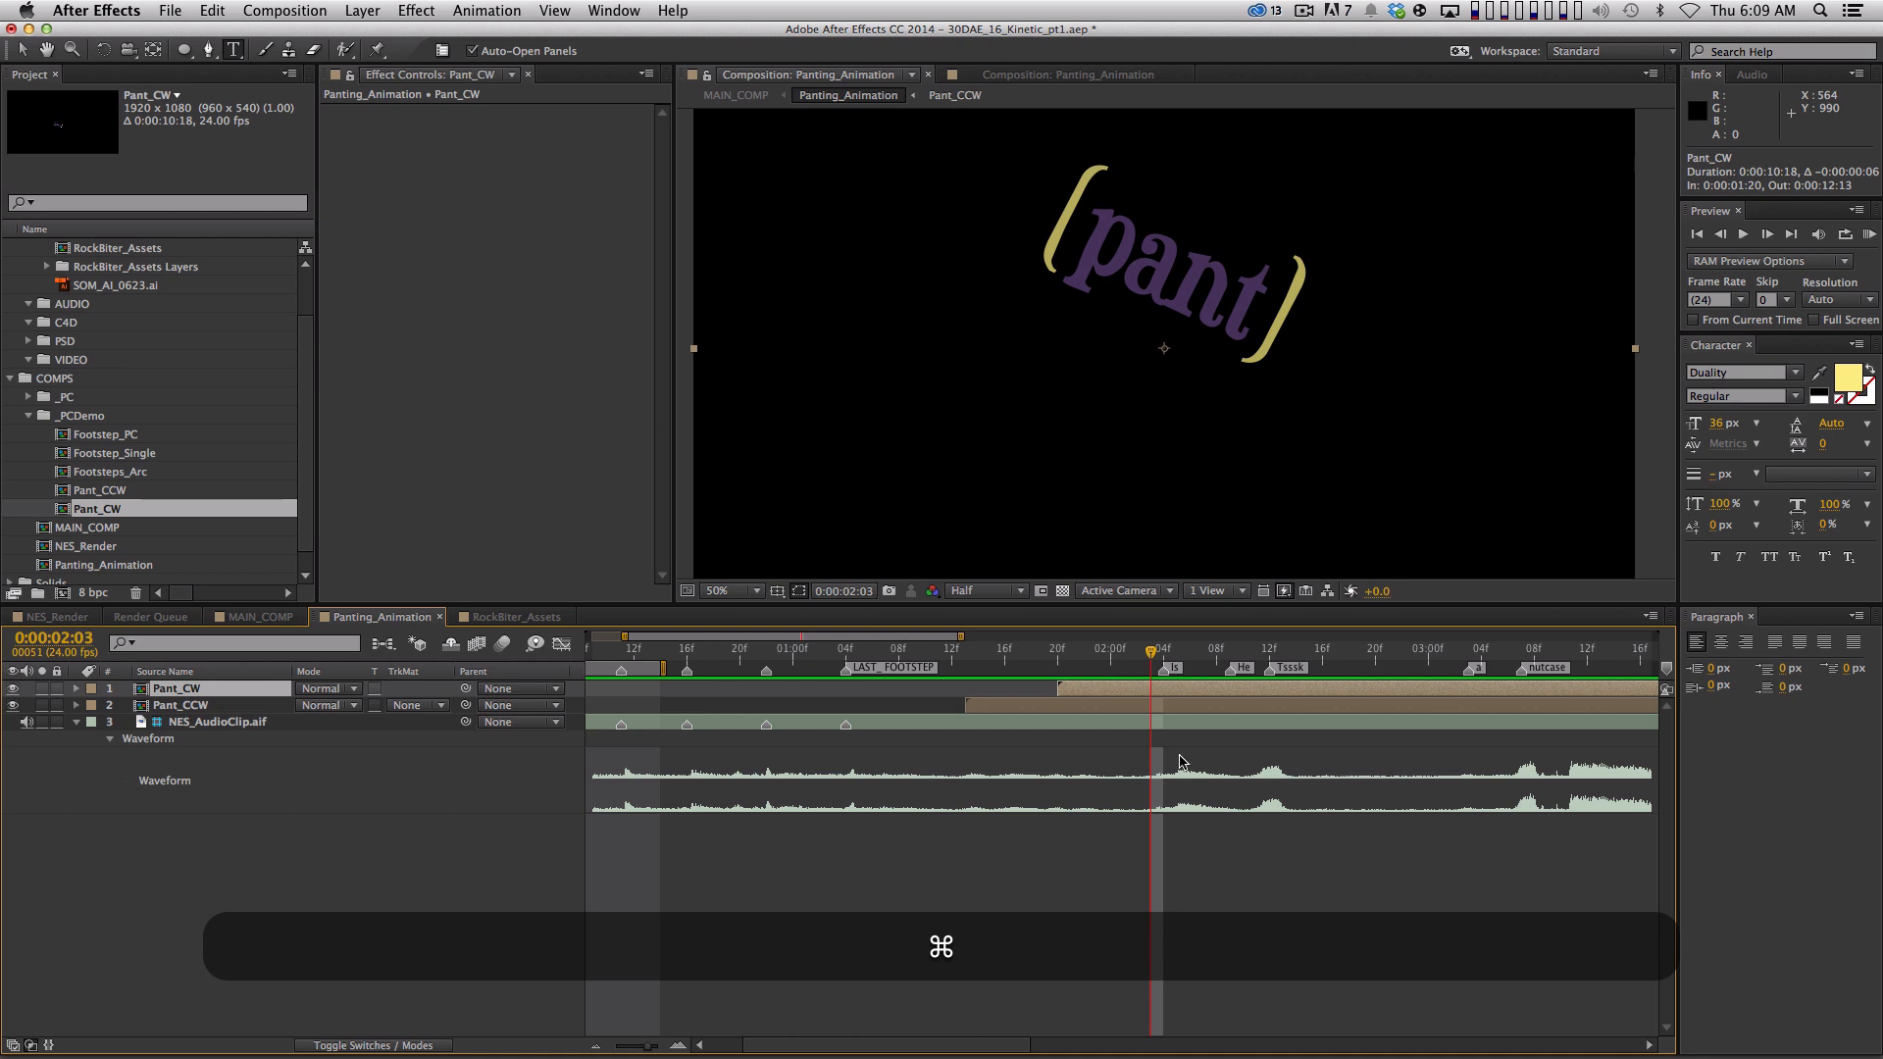
Duplicate the Pant_CCW layer, place the copy above Pant_CW, and start it at 0:00:02:03
{"action": "scroll", "coordinate": [1131, 896], "scroll_direction": "right", "scroll_amount": 5}
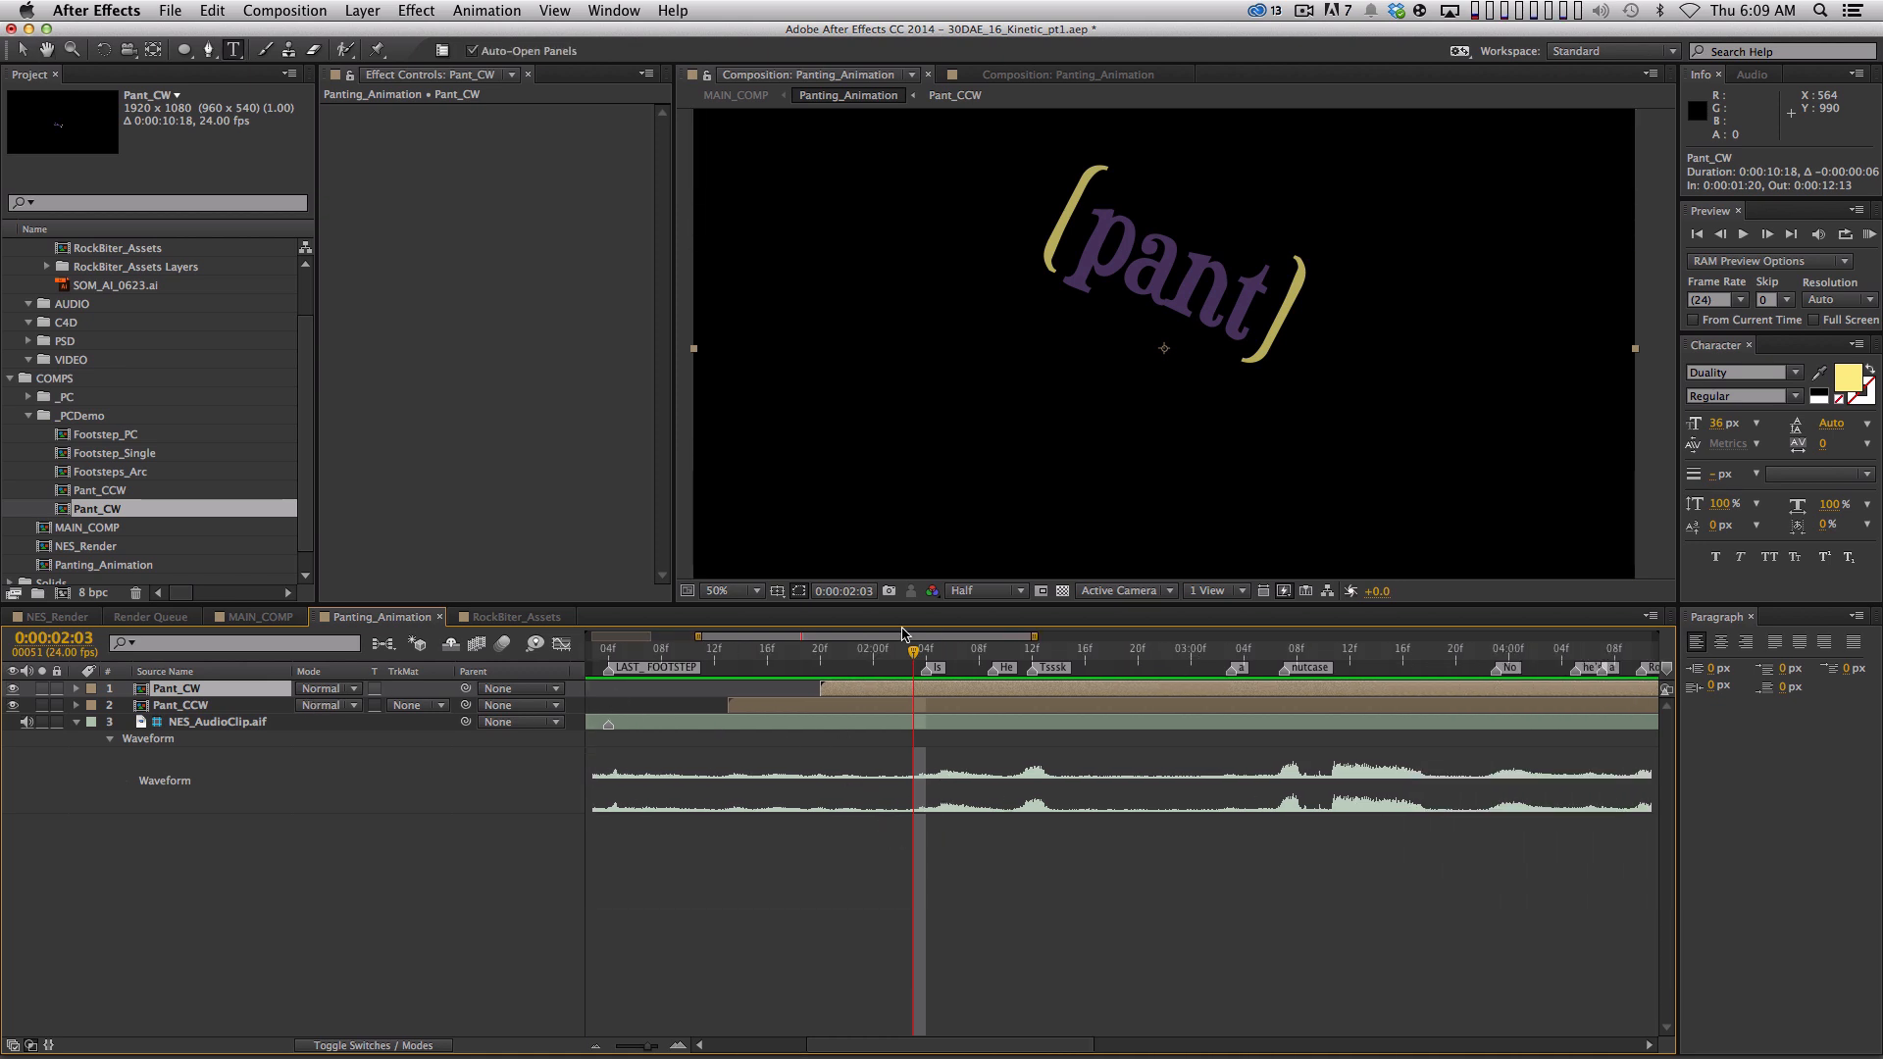
{"action": "left_click", "coordinate": [211, 705]}
{"action": "key", "text": "super+d"}
{"action": "left_click_drag", "start_coordinate": [211, 705], "coordinate": [208, 689]}
{"action": "key", "text": "bracketleft"}
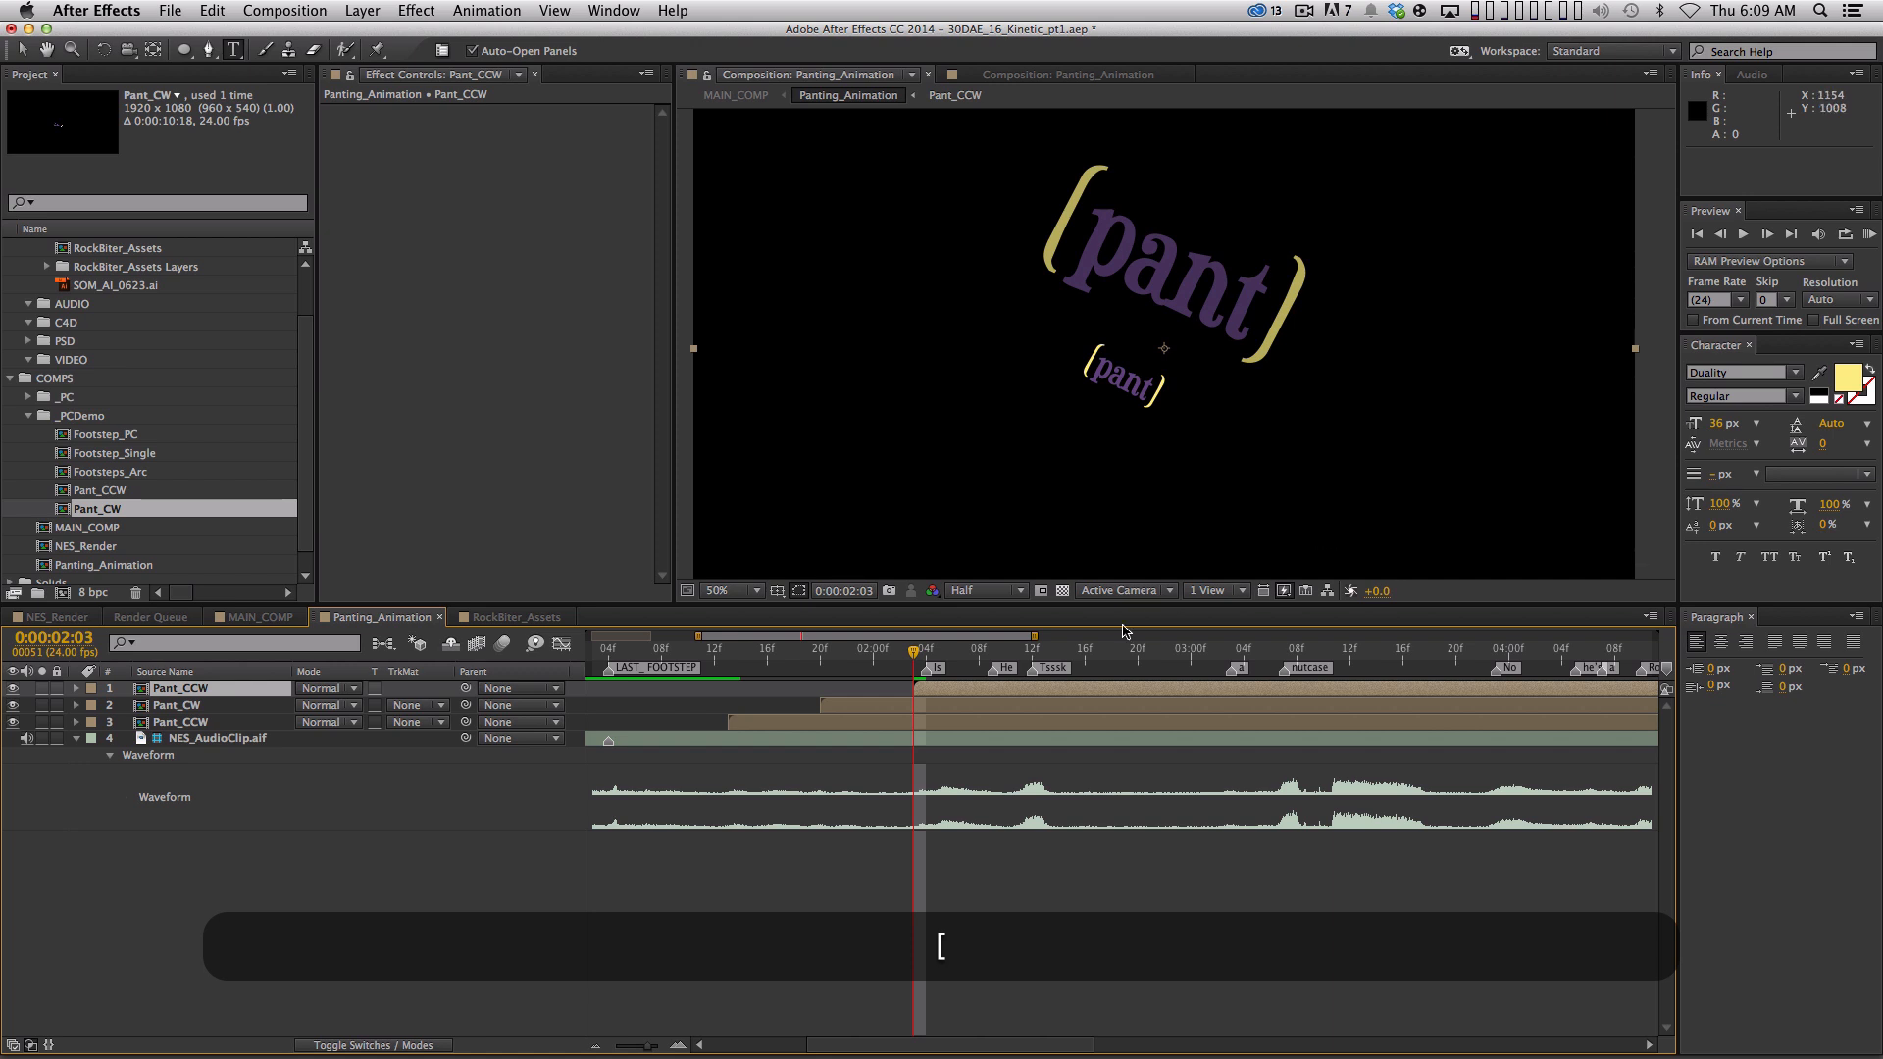
Set a work area around the three pant layers ending at 0:00:02:21, and preview it with audio
{"action": "left_click_drag", "start_coordinate": [690, 654], "coordinate": [586, 654]}
{"action": "key", "text": "b"}
{"action": "left_click", "coordinate": [1365, 655]}
{"action": "key", "text": "n"}
{"action": "key", "text": "KP_0"}
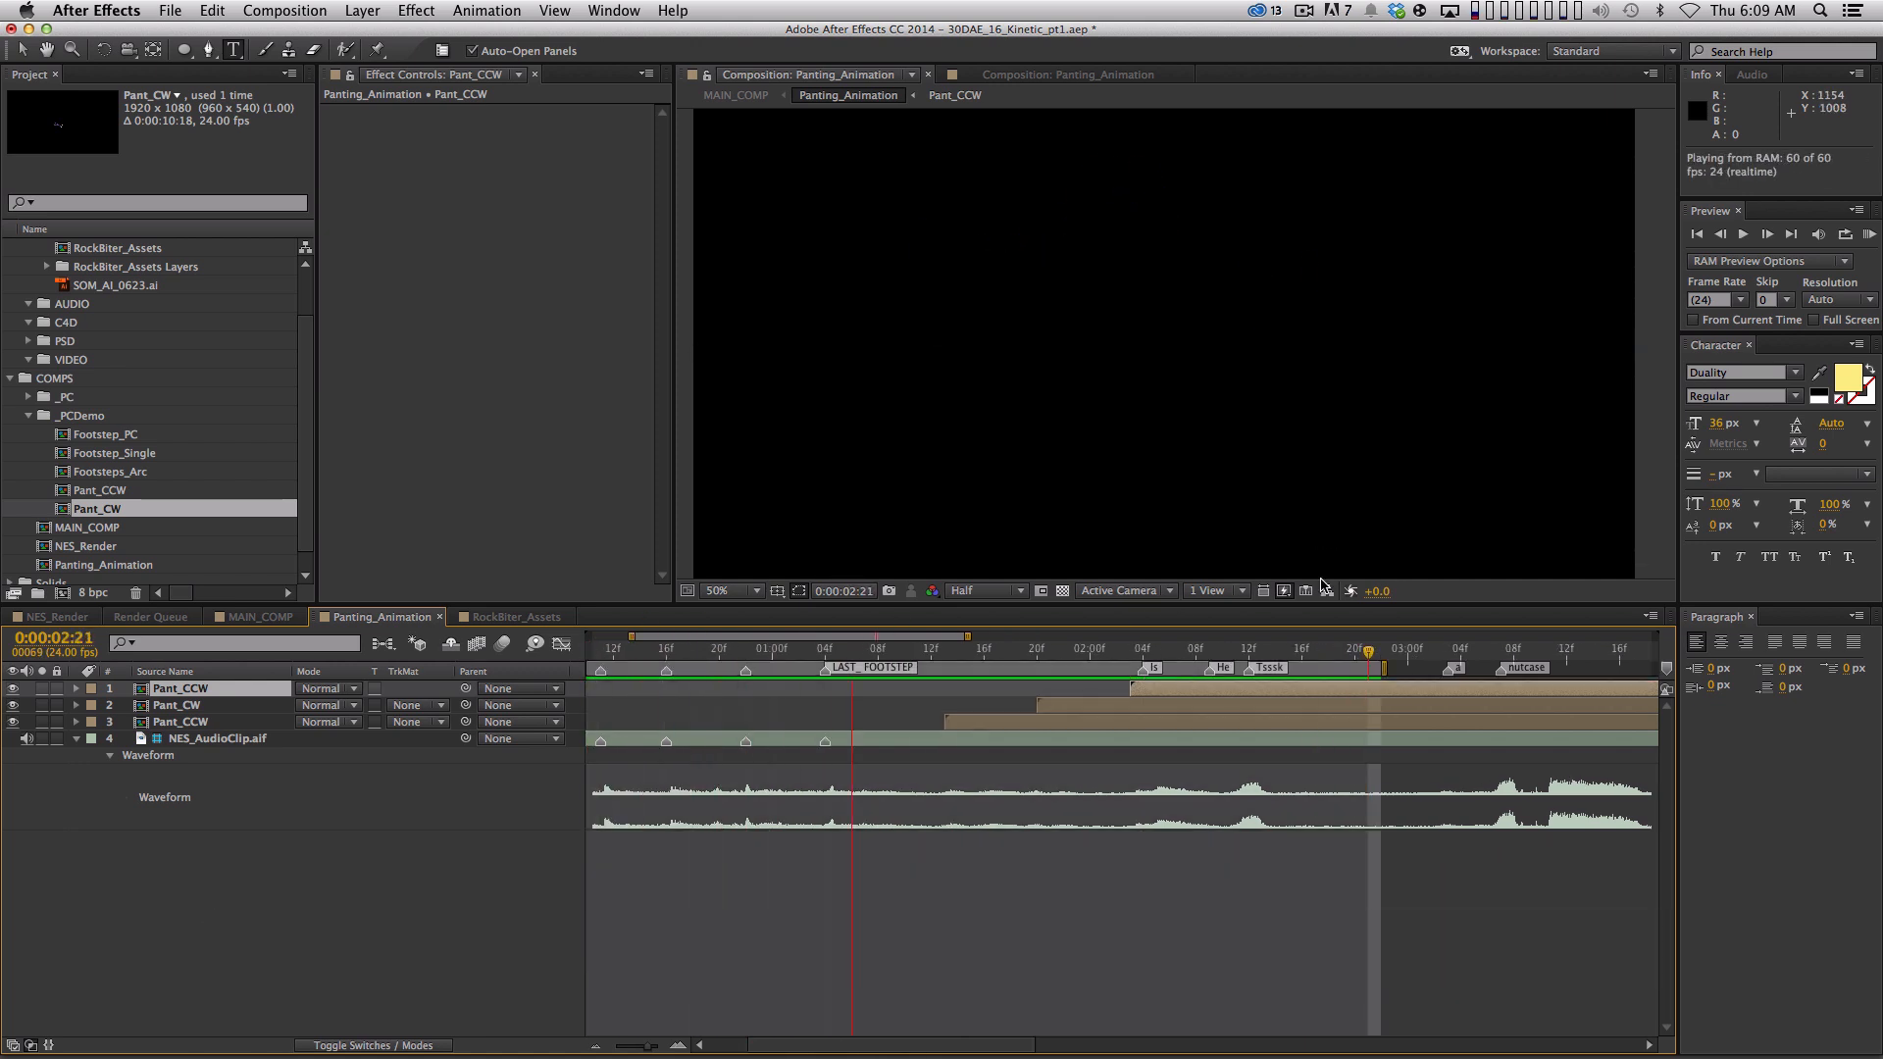
{"action": "key", "text": "space"}
Retime the lower Pant_CCW to start at 0:00:01:10, Pant_CW at 0:00:01:13 and the top Pant_CCW at about 0:00:01:17, and preview
{"action": "left_click_drag", "start_coordinate": [851, 655], "coordinate": [904, 655]}
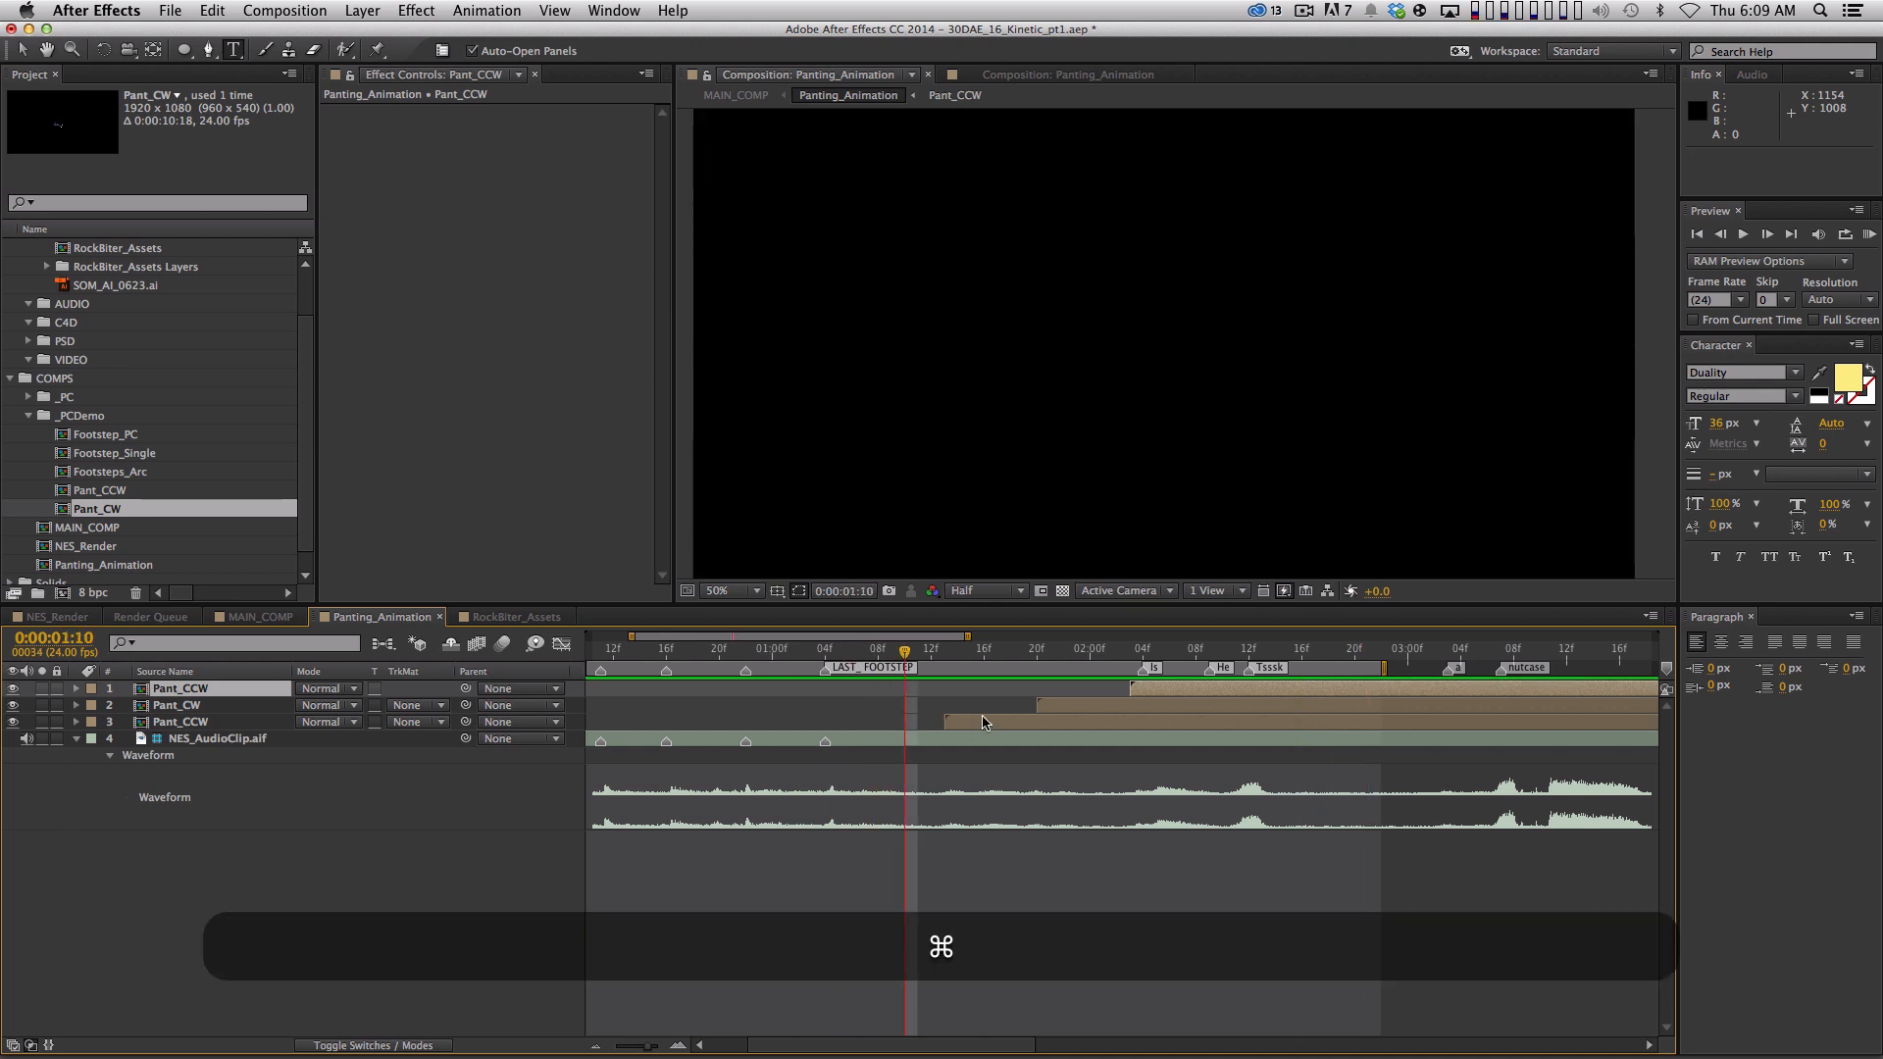
{"action": "left_click_drag", "start_coordinate": [968, 727], "coordinate": [933, 726]}
{"action": "left_click_drag", "start_coordinate": [1073, 706], "coordinate": [993, 723]}
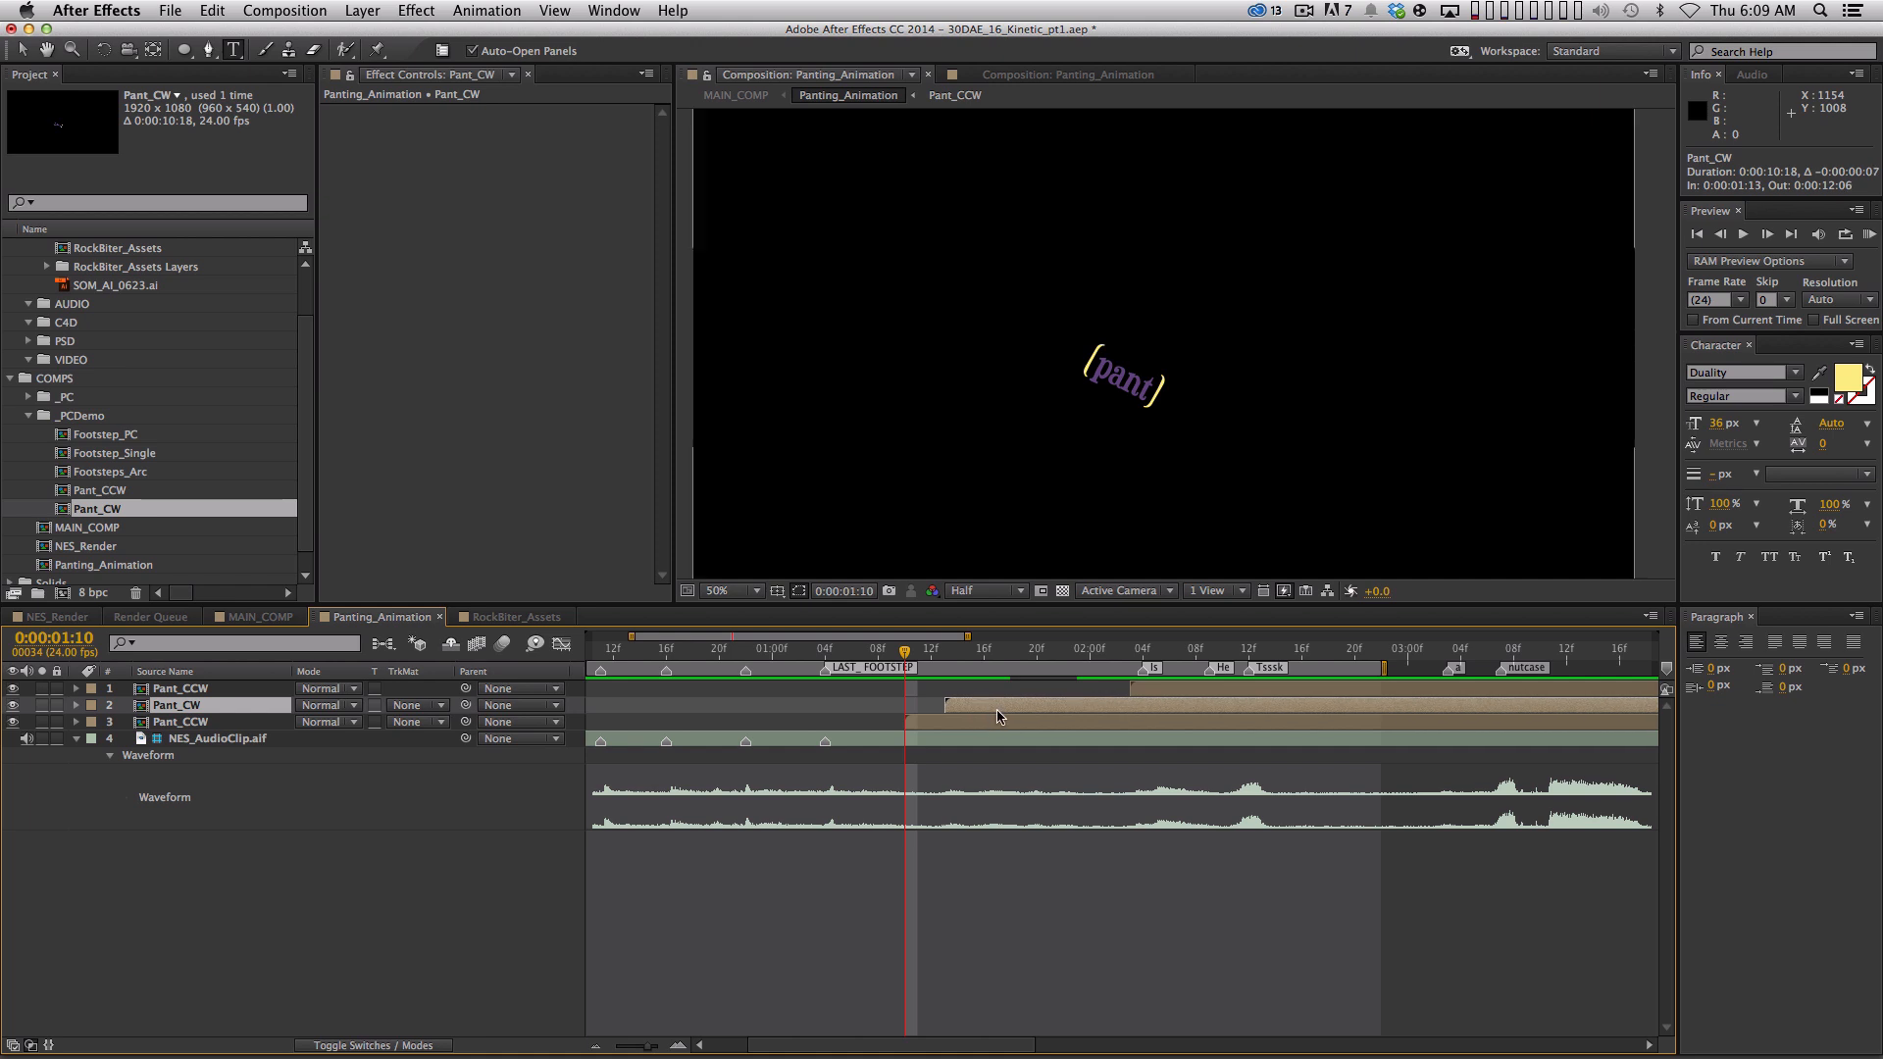
{"action": "left_click_drag", "start_coordinate": [1157, 689], "coordinate": [1025, 698]}
{"action": "key", "text": "KP_0"}
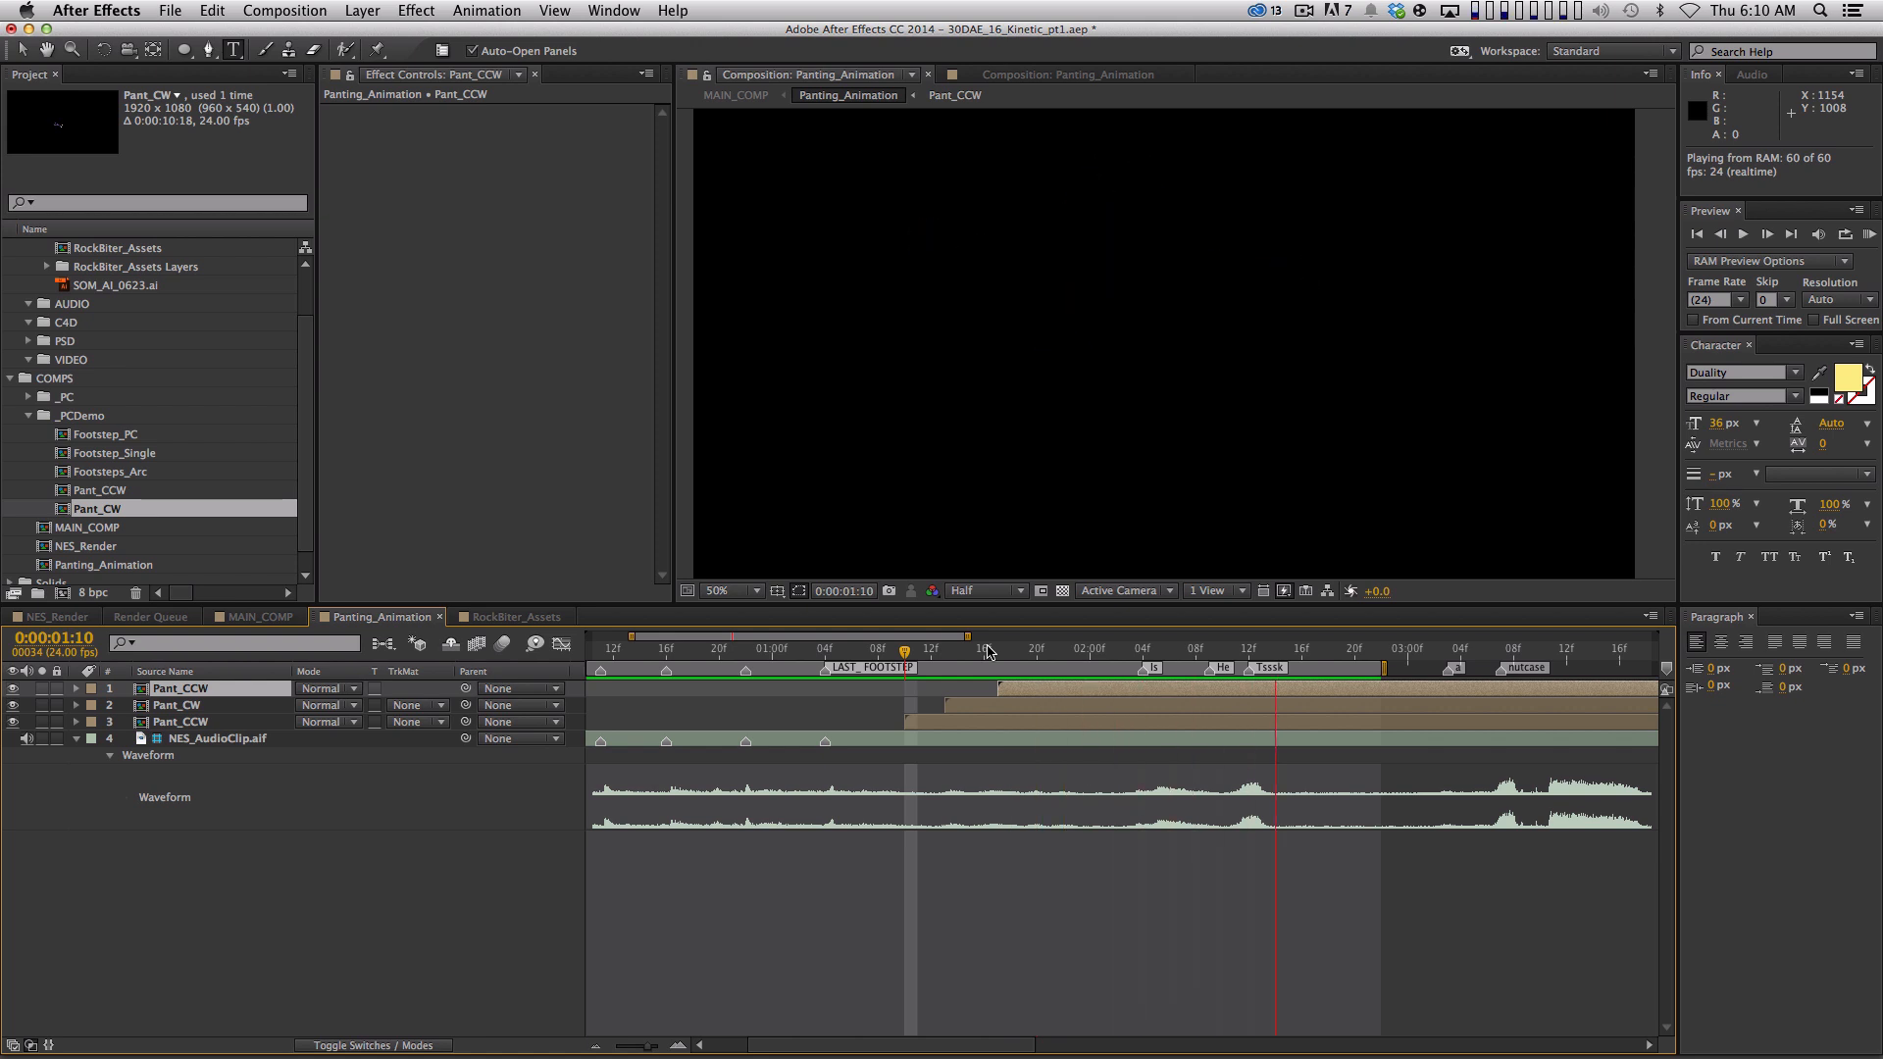
{"action": "key", "text": "space"}
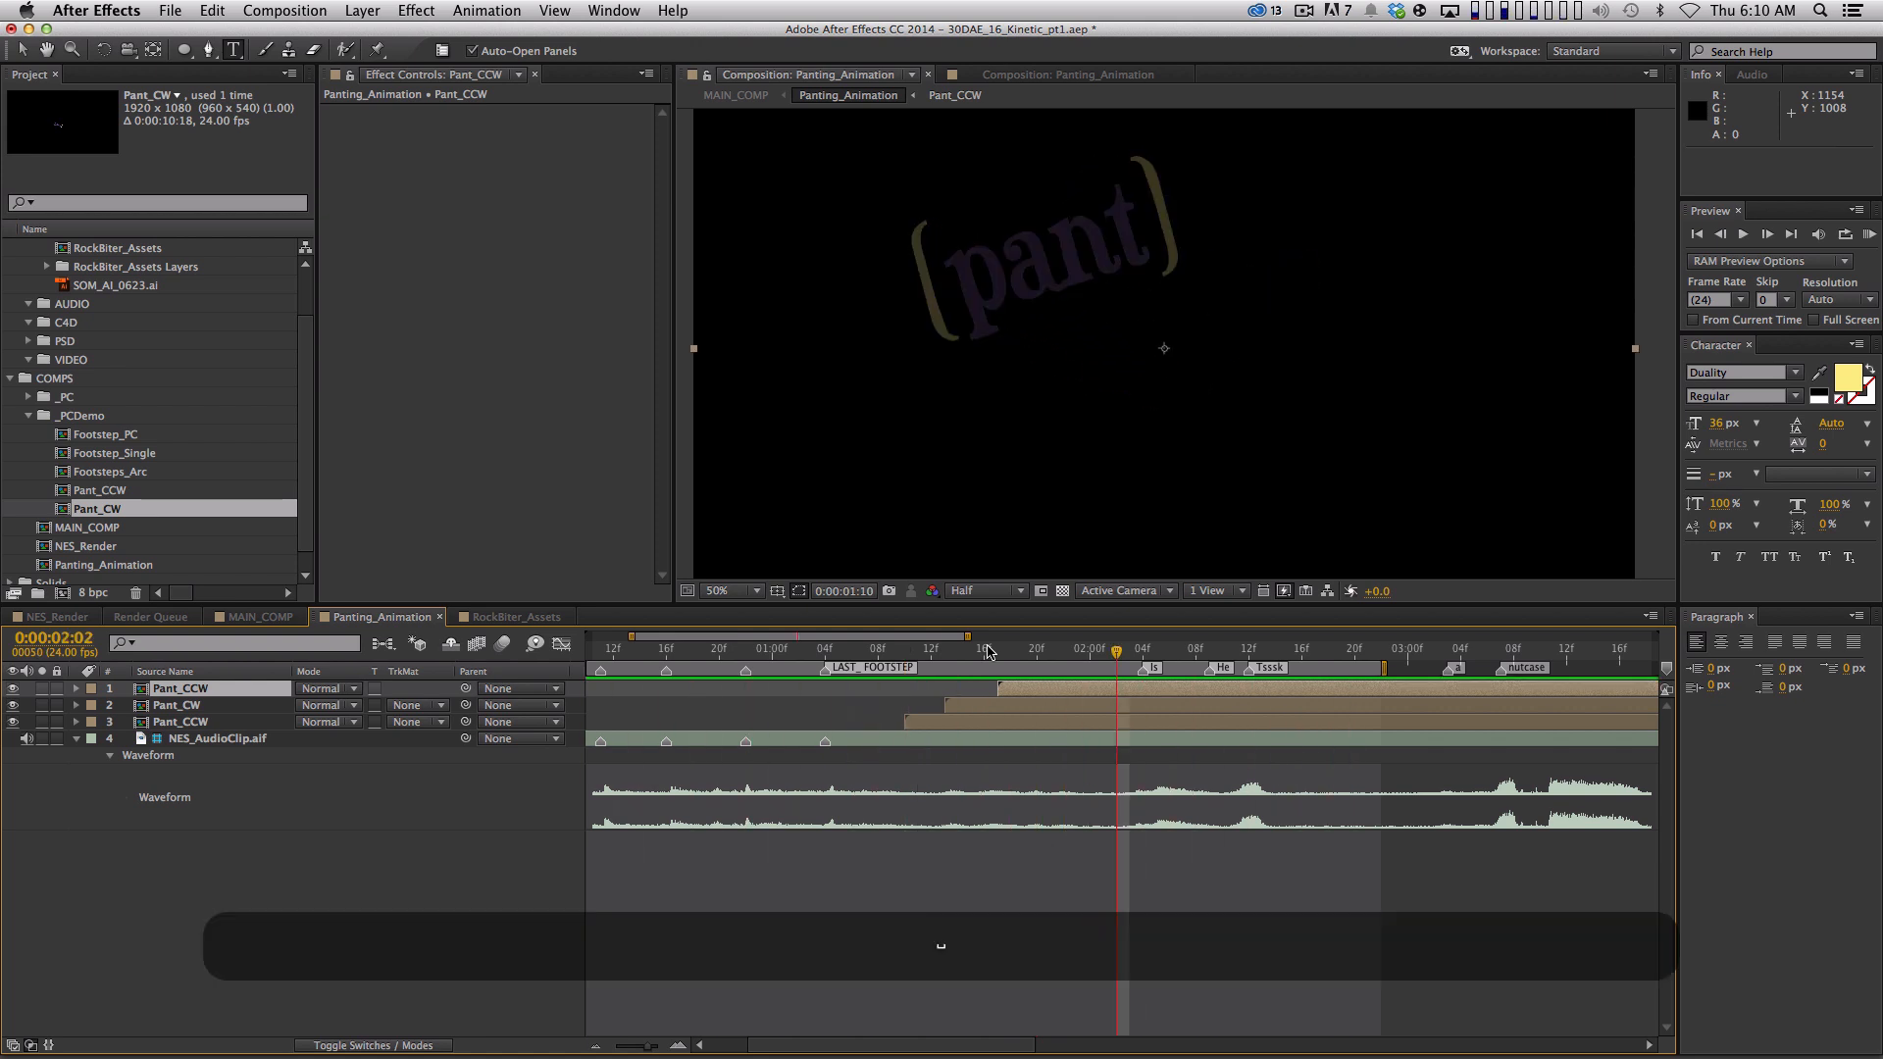
Move the lower Pant_CCW layer up to position 960, 400, checking its spacing from the other pants across frames
{"action": "left_click_drag", "start_coordinate": [889, 649], "coordinate": [957, 650]}
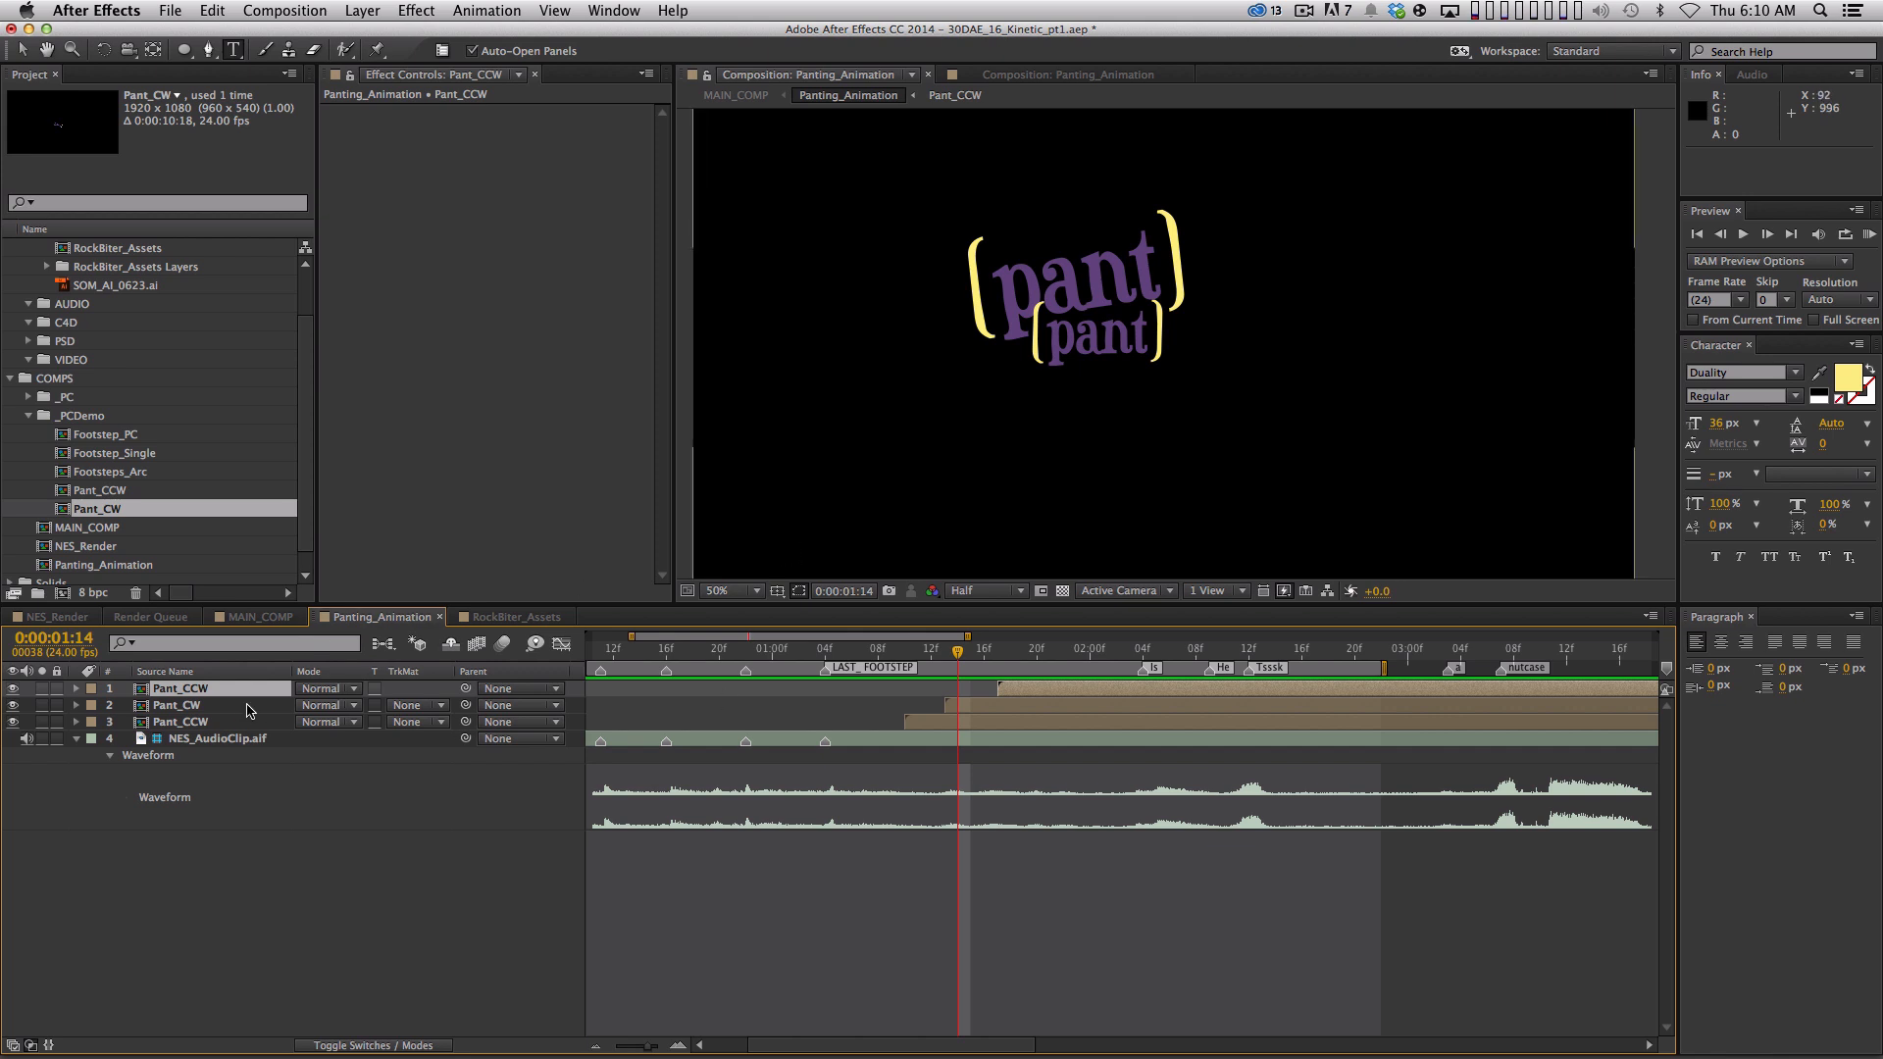
{"action": "left_click", "coordinate": [215, 723]}
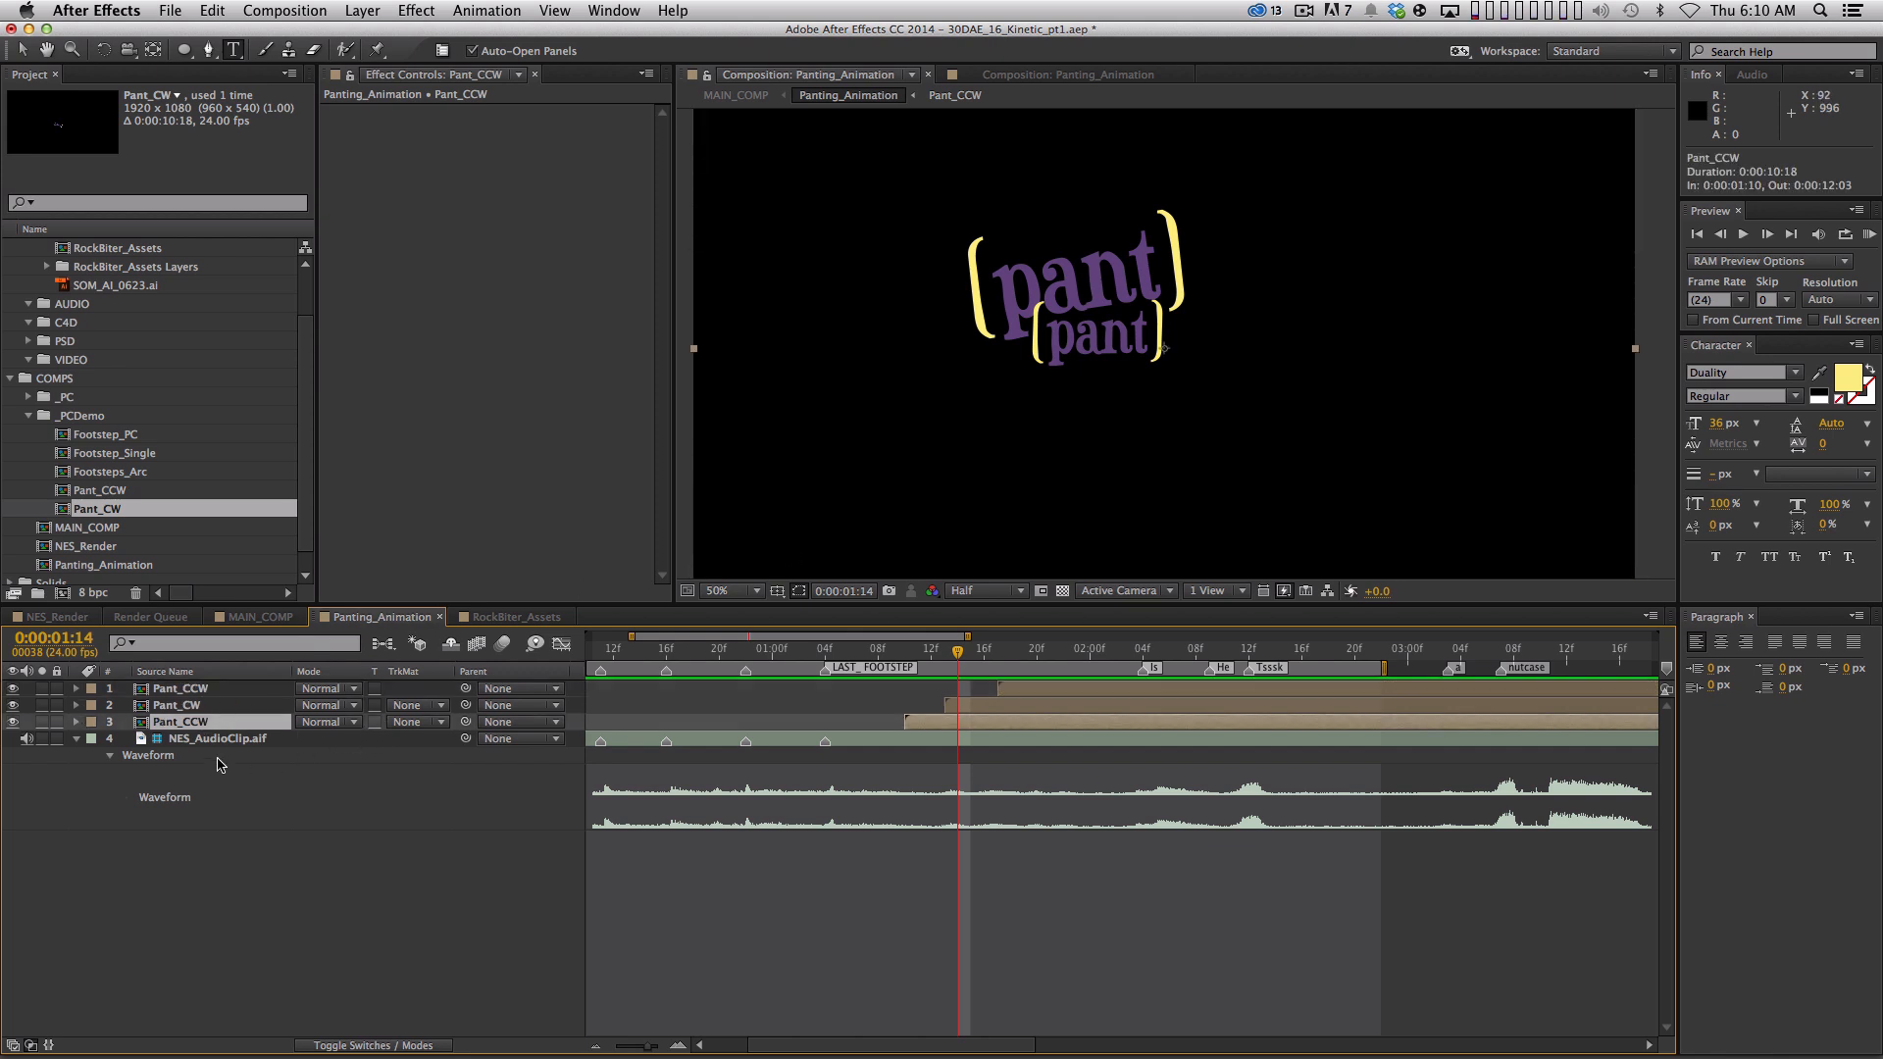
{"action": "key", "text": "shift+Up"}
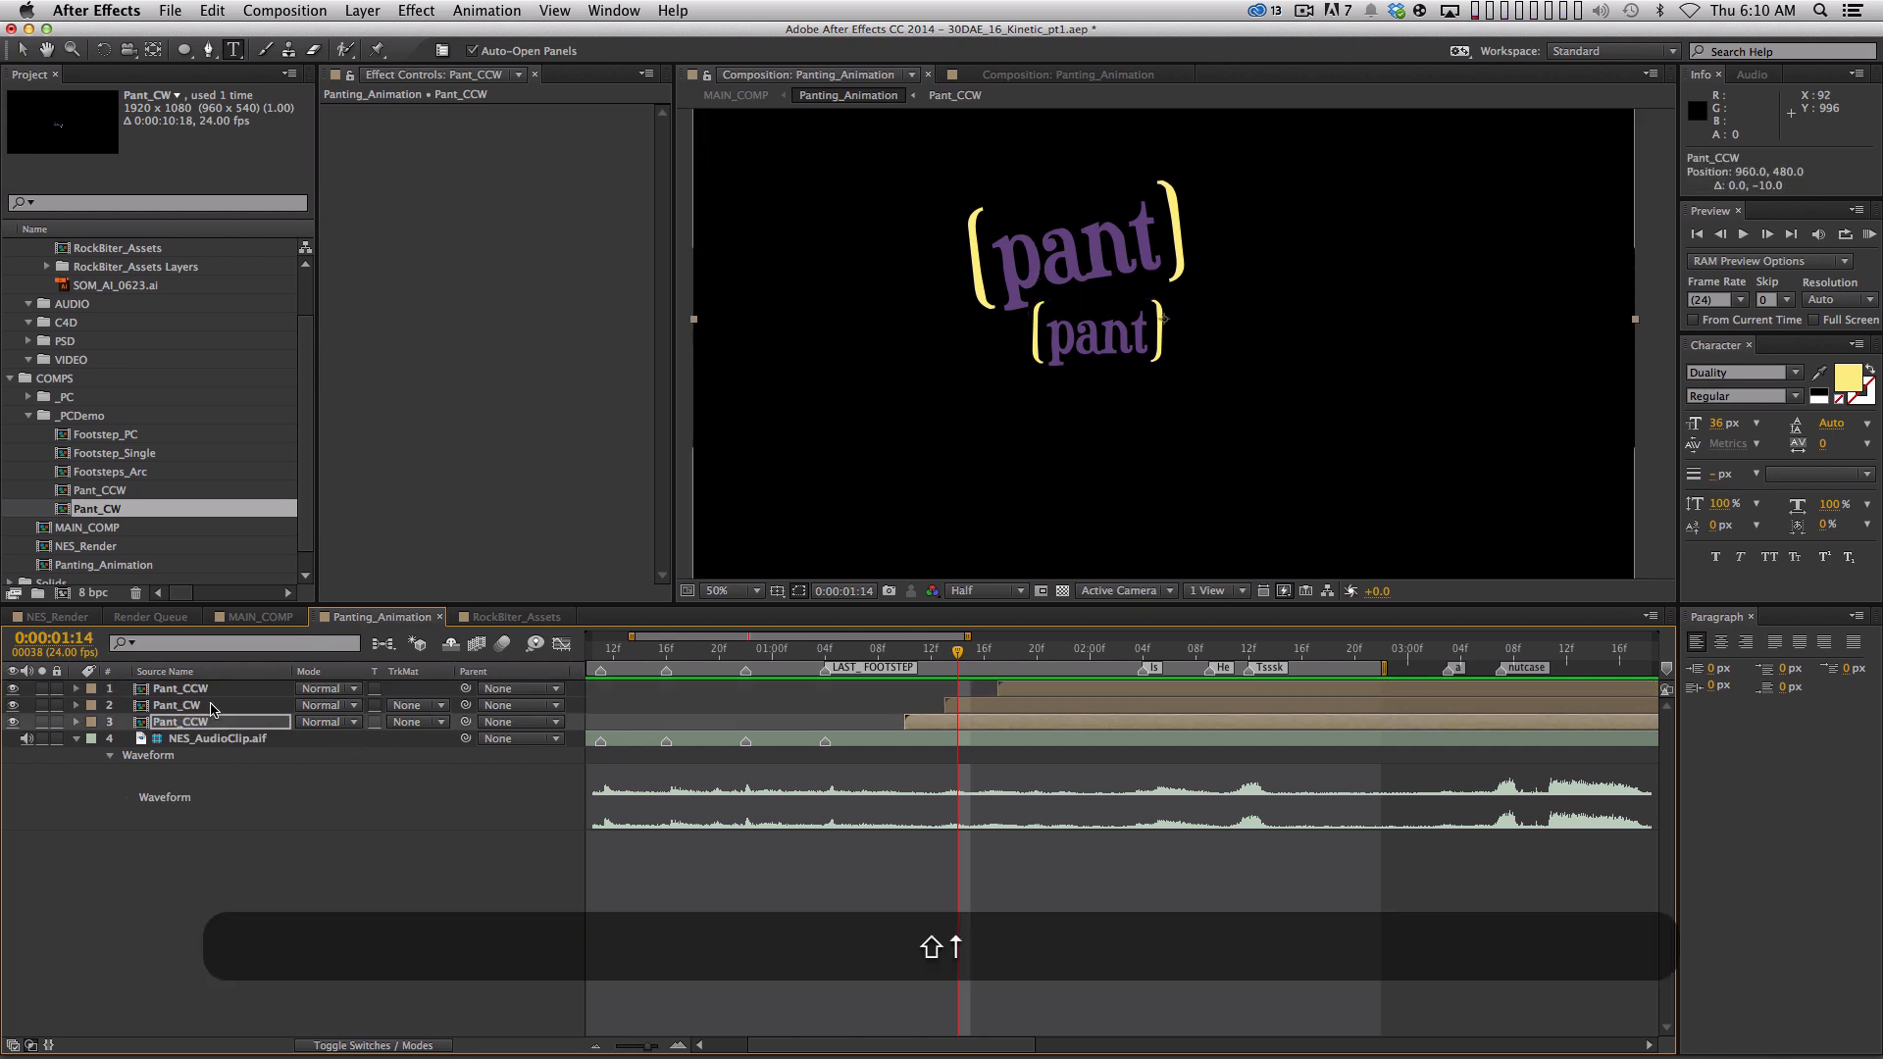
{"action": "key", "text": "Page_Down"}
{"action": "key", "text": "Page_Down"}
{"action": "key", "text": "shift+Up"}
{"action": "key", "text": "shift+Up"}
{"action": "key", "text": "shift+Up"}
{"action": "key", "text": "shift+Up"}
{"action": "key", "text": "shift+Up"}
{"action": "key", "text": "shift+Up"}
{"action": "key", "text": "shift+Up"}
{"action": "key", "text": "shift+Up"}
{"action": "key", "text": "Page_Down"}
{"action": "key", "text": "Page_Down"}
{"action": "key", "text": "shift+Up"}
{"action": "key", "text": "shift+Up"}
{"action": "key", "text": "shift+Up"}
{"action": "key", "text": "shift+Up"}
{"action": "key", "text": "shift+comma"}
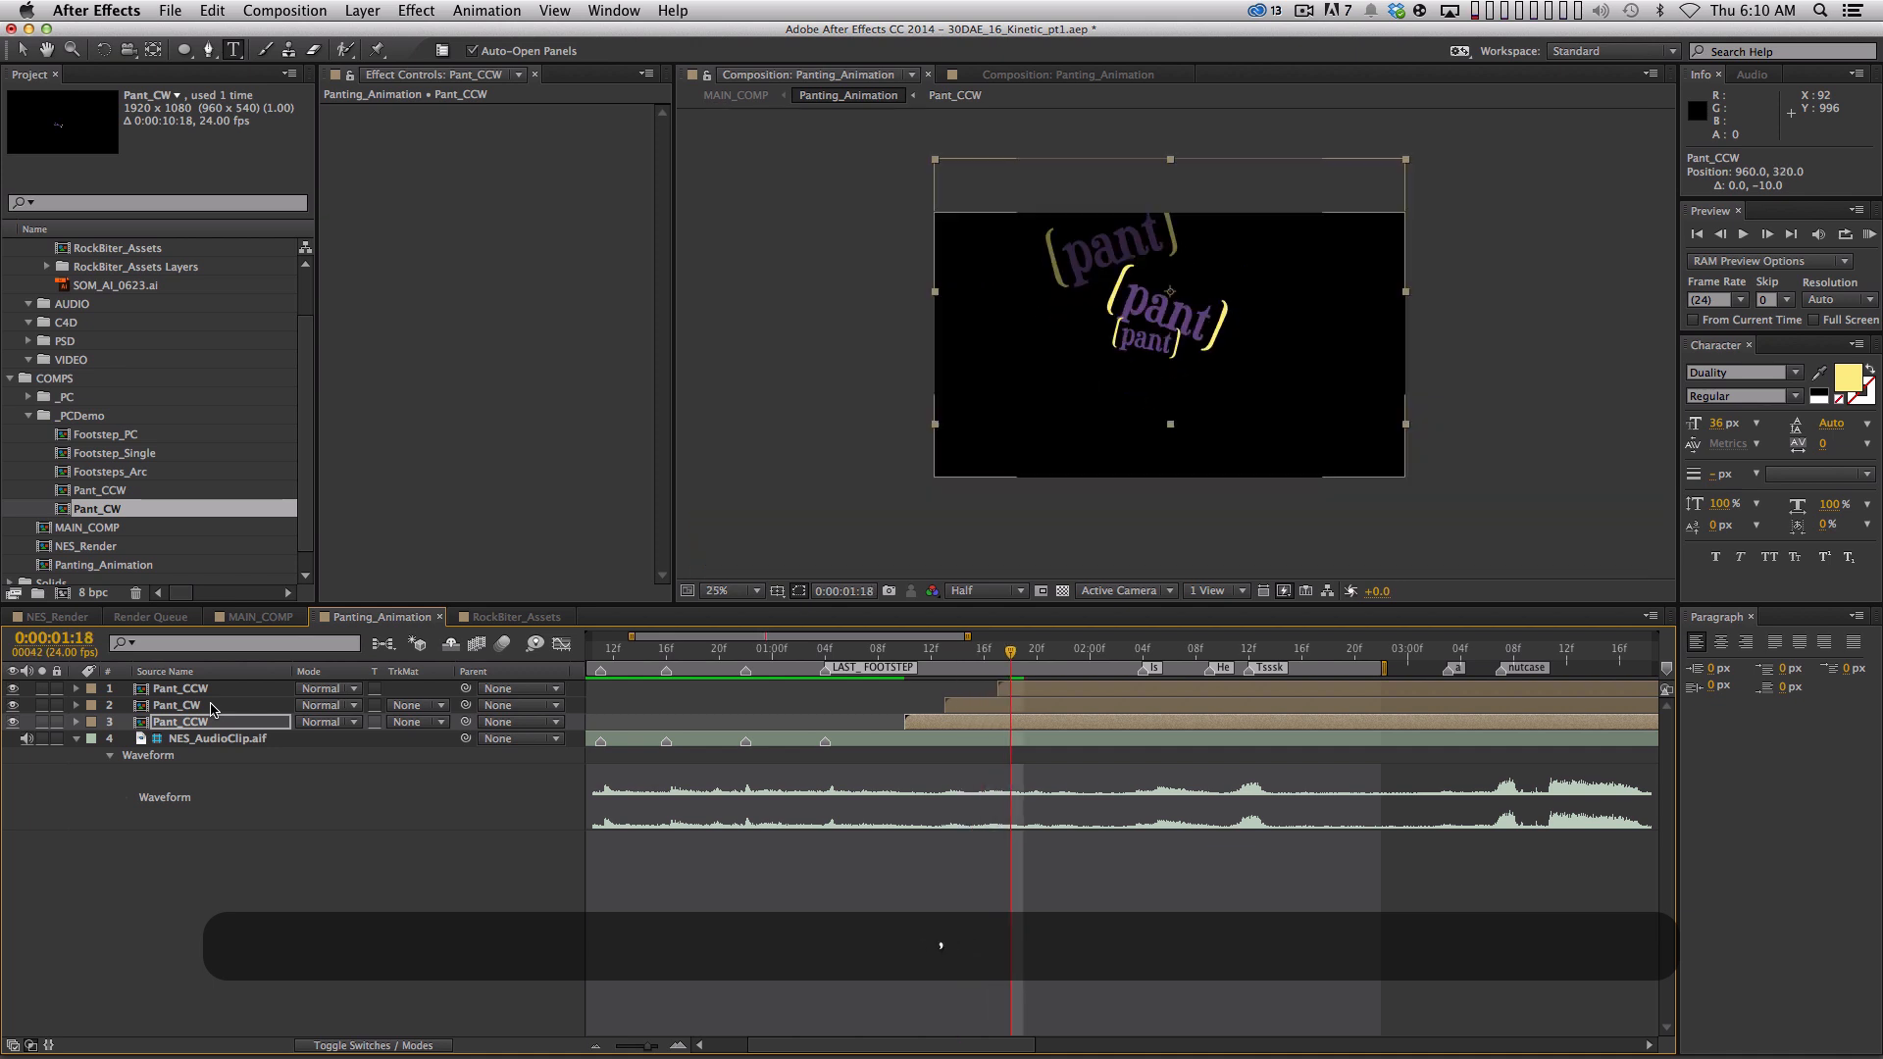
{"action": "key", "text": "shift+Down"}
{"action": "key", "text": "shift+Down"}
{"action": "key", "text": "shift+Down"}
{"action": "key", "text": "shift+Down"}
{"action": "key", "text": "shift+Down"}
{"action": "key", "text": "shift+Down"}
{"action": "key", "text": "shift+Down"}
{"action": "key", "text": "shift+Down"}
{"action": "key", "text": "shift+Down"}
{"action": "key", "text": "shift+Down"}
{"action": "key", "text": "shift+Up"}
{"action": "key", "text": "shift+Up"}
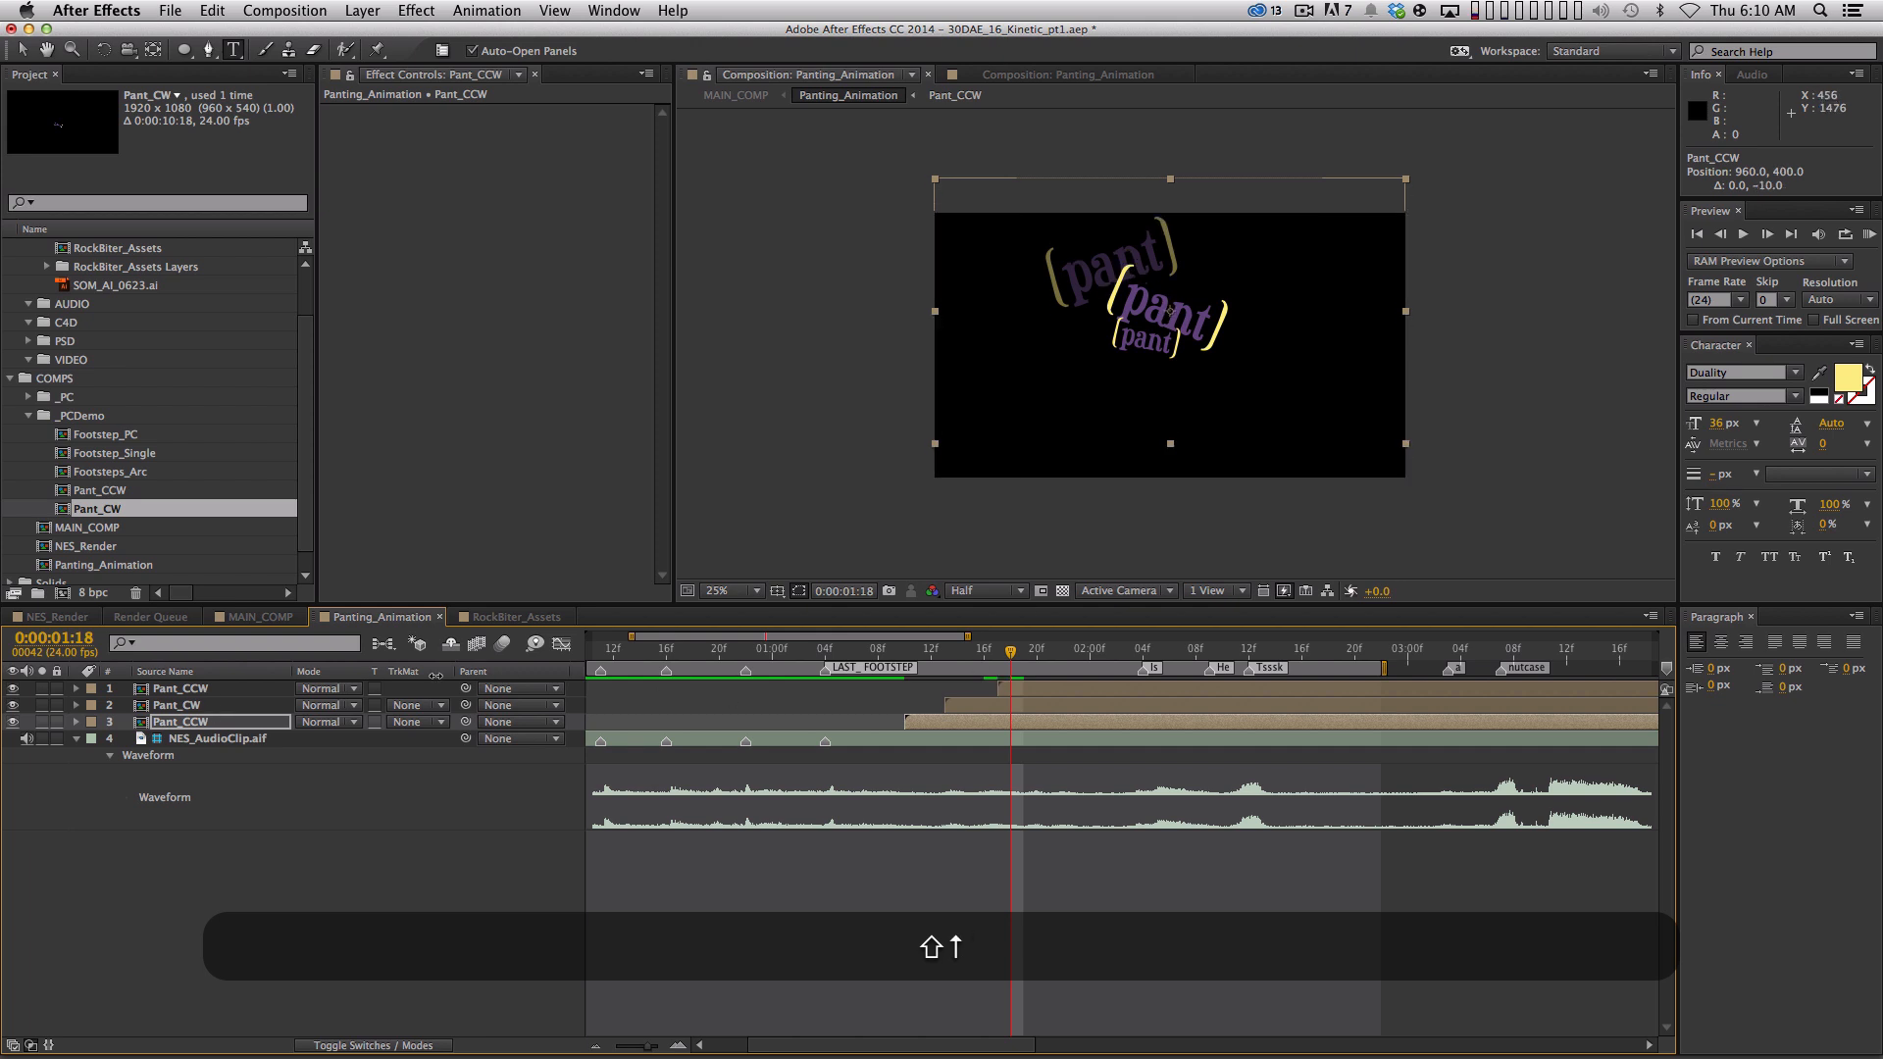
Move the Pant_CW layer down to position 960, 660
{"action": "left_click", "coordinate": [211, 705]}
{"action": "key", "text": "shift+Down"}
{"action": "key", "text": "shift+Down"}
{"action": "key", "text": "shift+Down"}
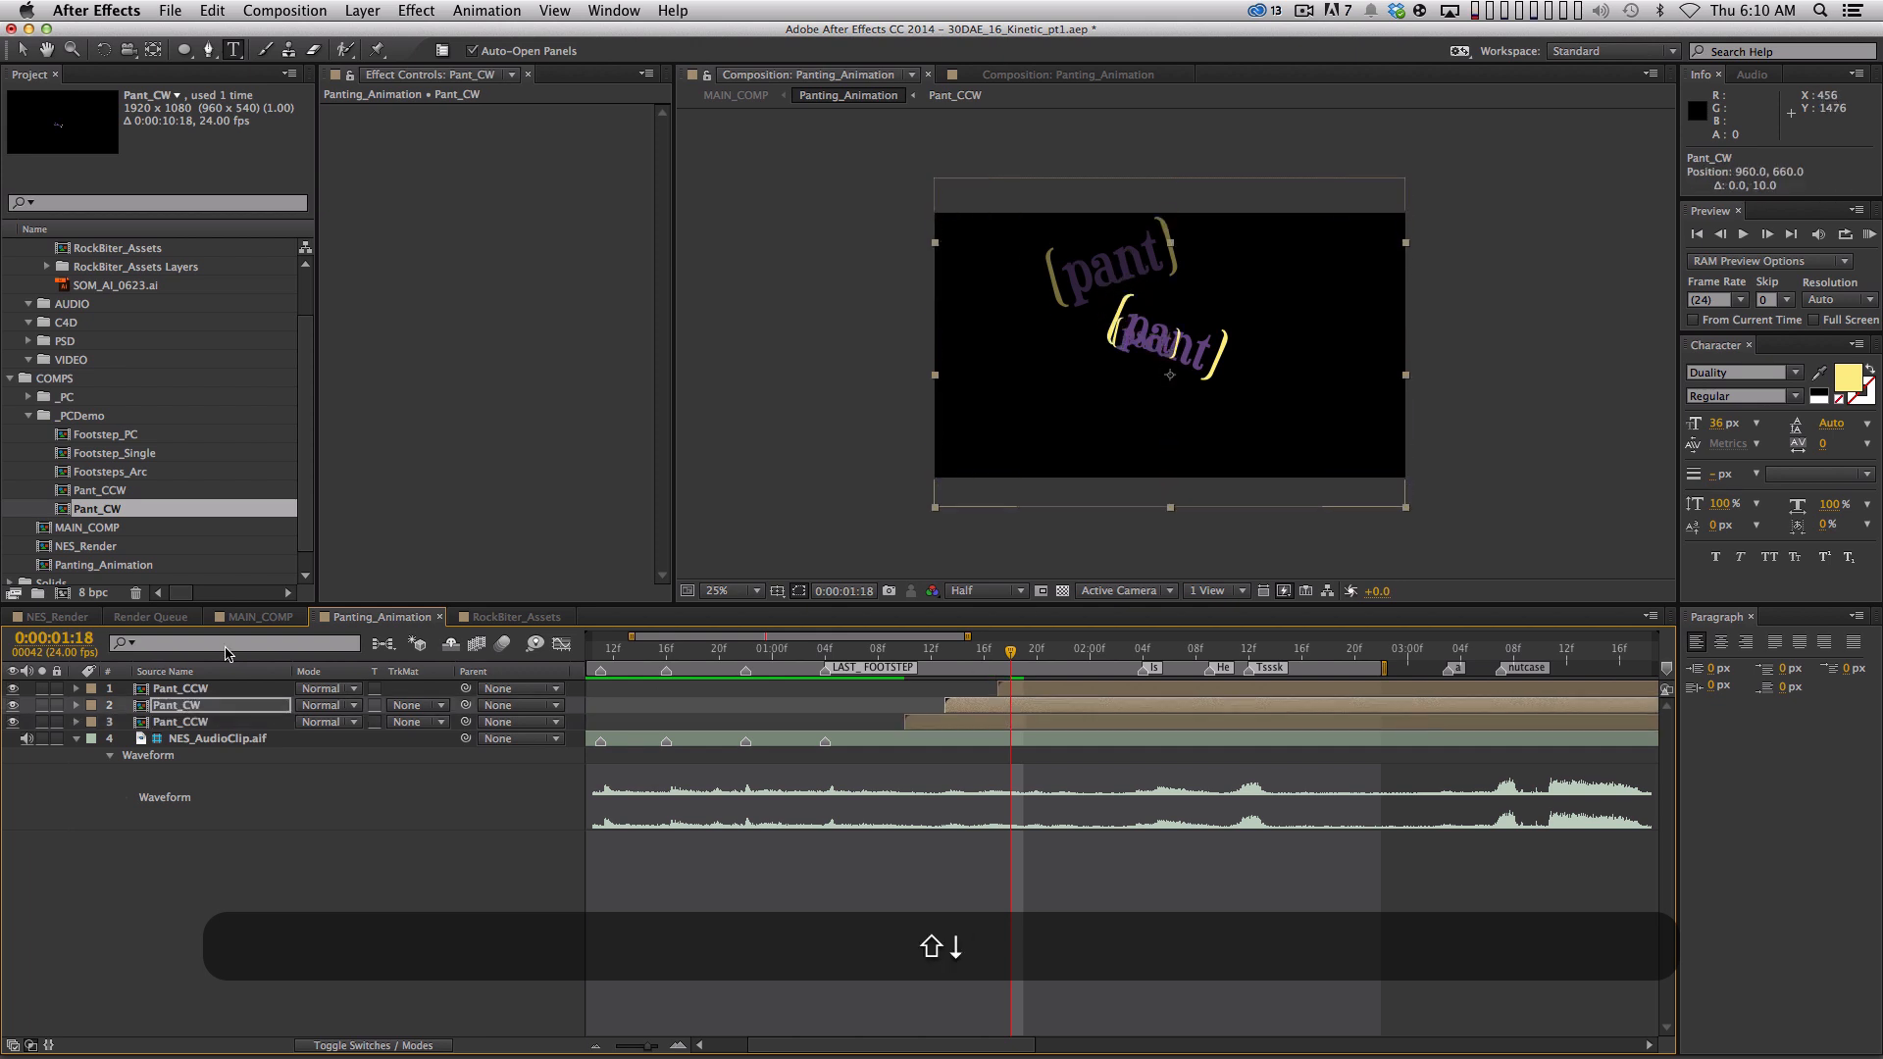
Move the top Pant_CCW layer down to position 960, 900, checking the spacing across frames, and preview the three pants
{"action": "key", "text": "super+Up"}
{"action": "key", "text": "shift+Down"}
{"action": "key", "text": "shift+Down"}
{"action": "key", "text": "shift+Down"}
{"action": "key", "text": "shift+Down"}
{"action": "key", "text": "shift+Down"}
{"action": "key", "text": "shift+Down"}
{"action": "key", "text": "shift+Down"}
{"action": "key", "text": "shift+Down"}
{"action": "key", "text": "shift+Down"}
{"action": "key", "text": "shift+Down"}
{"action": "key", "text": "shift+Down"}
{"action": "key", "text": "shift+Down"}
{"action": "key", "text": "shift+Down"}
{"action": "key", "text": "shift+Down"}
{"action": "key", "text": "shift+Down"}
{"action": "key", "text": "shift+Down"}
{"action": "key", "text": "shift+Down"}
{"action": "key", "text": "shift+Down"}
{"action": "key", "text": "shift+Down"}
{"action": "key", "text": "shift+Down"}
{"action": "key", "text": "shift+Down"}
{"action": "key", "text": "Page_Up"}
{"action": "key", "text": "Page_Up"}
{"action": "key", "text": "Page_Up"}
{"action": "key", "text": "Page_Up"}
{"action": "key", "text": "Page_Up"}
{"action": "key", "text": "Page_Up"}
{"action": "key", "text": "Page_Down"}
{"action": "key", "text": "Page_Down"}
{"action": "key", "text": "Page_Down"}
{"action": "key", "text": "Page_Down"}
{"action": "key", "text": "Page_Down"}
{"action": "key", "text": "Page_Down"}
{"action": "key", "text": "Page_Down"}
{"action": "key", "text": "Page_Down"}
{"action": "key", "text": "Page_Down"}
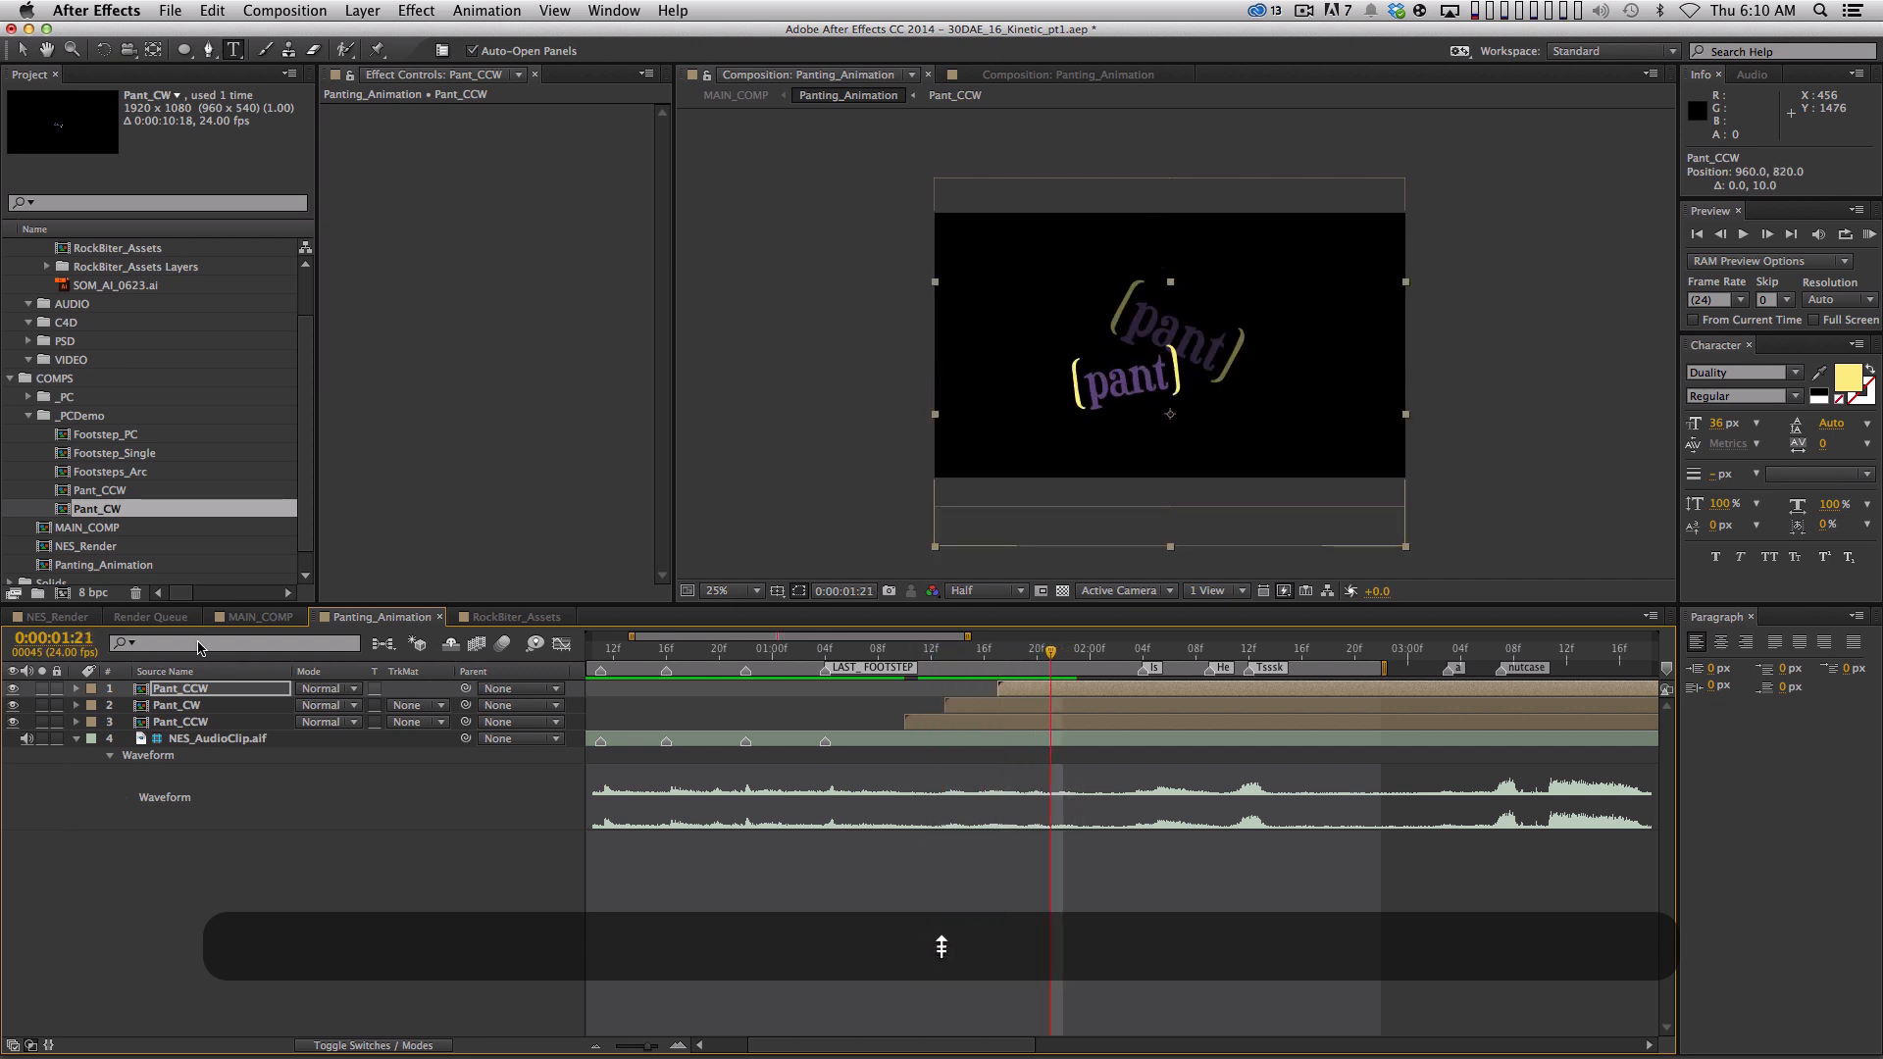
{"action": "key", "text": "shift+Down"}
{"action": "key", "text": "shift+Down"}
{"action": "key", "text": "shift+Down"}
{"action": "key", "text": "shift+Down"}
{"action": "key", "text": "shift+Down"}
{"action": "key", "text": "shift+Down"}
{"action": "key", "text": "shift+Down"}
{"action": "key", "text": "shift+Down"}
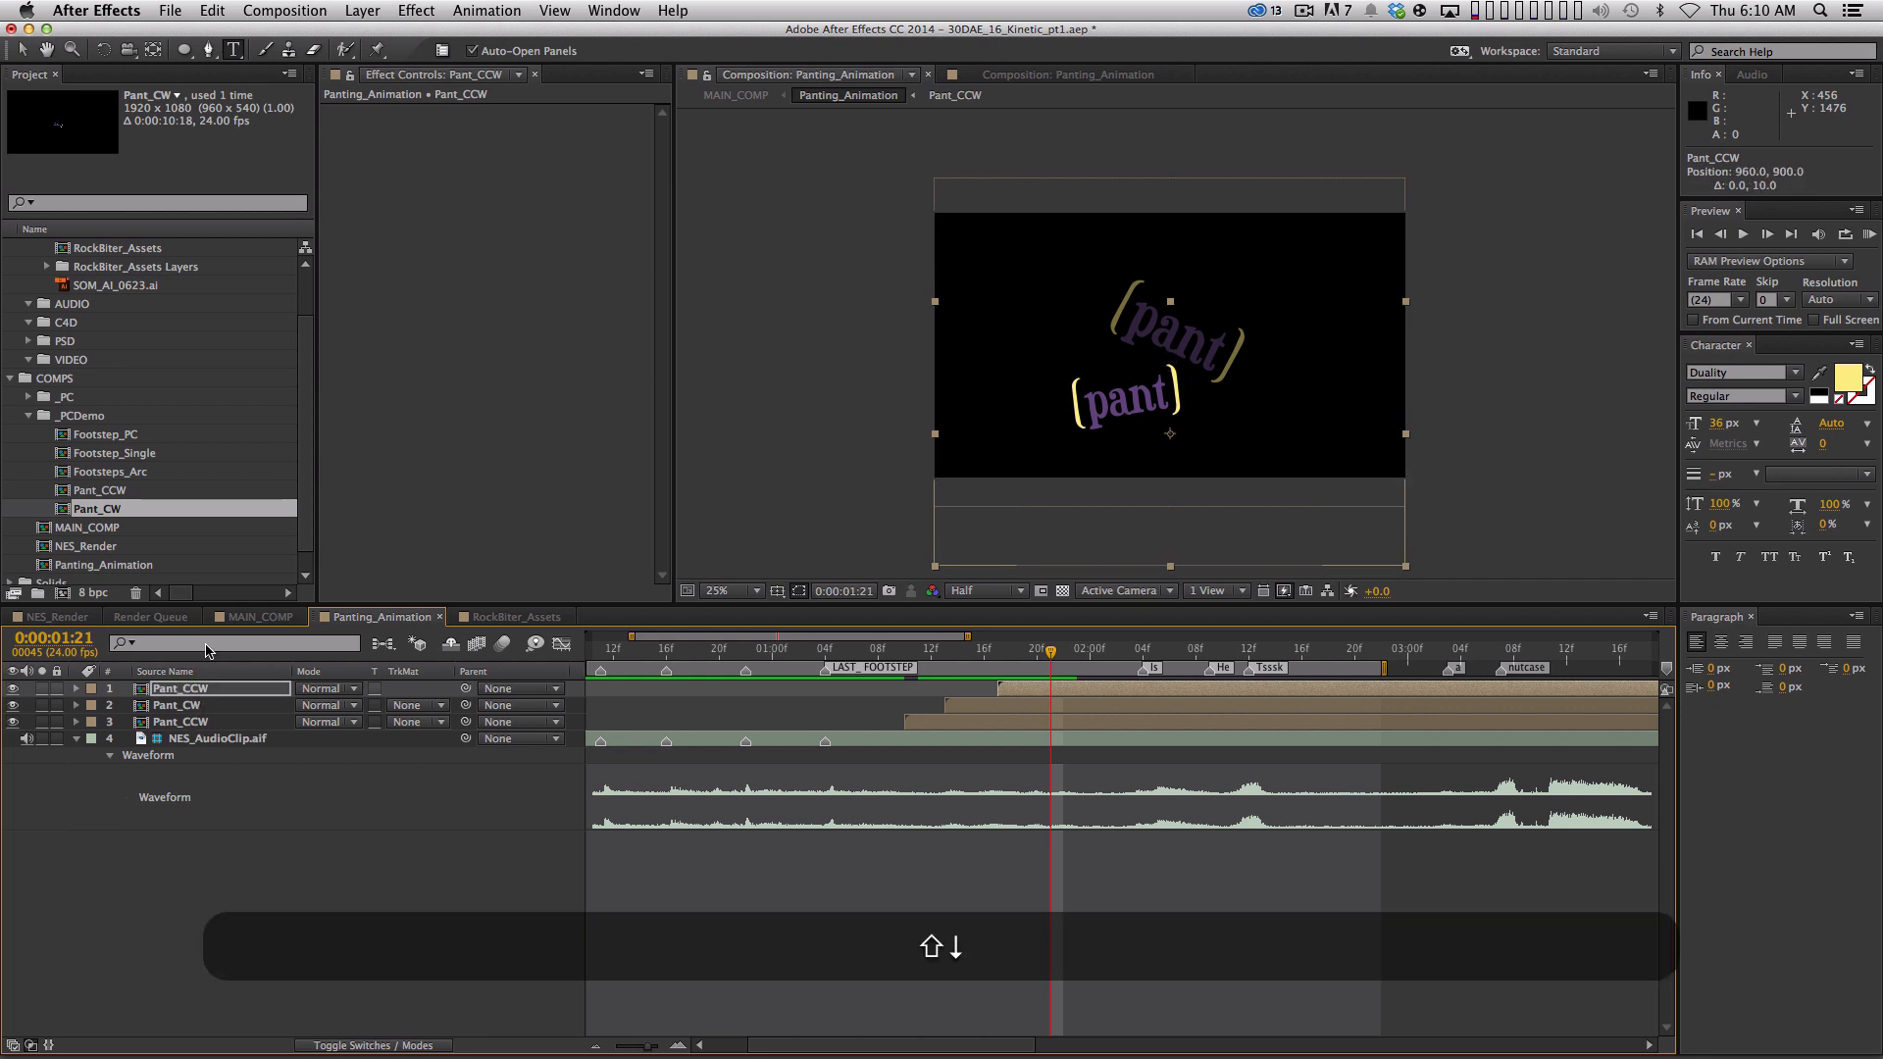
{"action": "key", "text": "KP_0"}
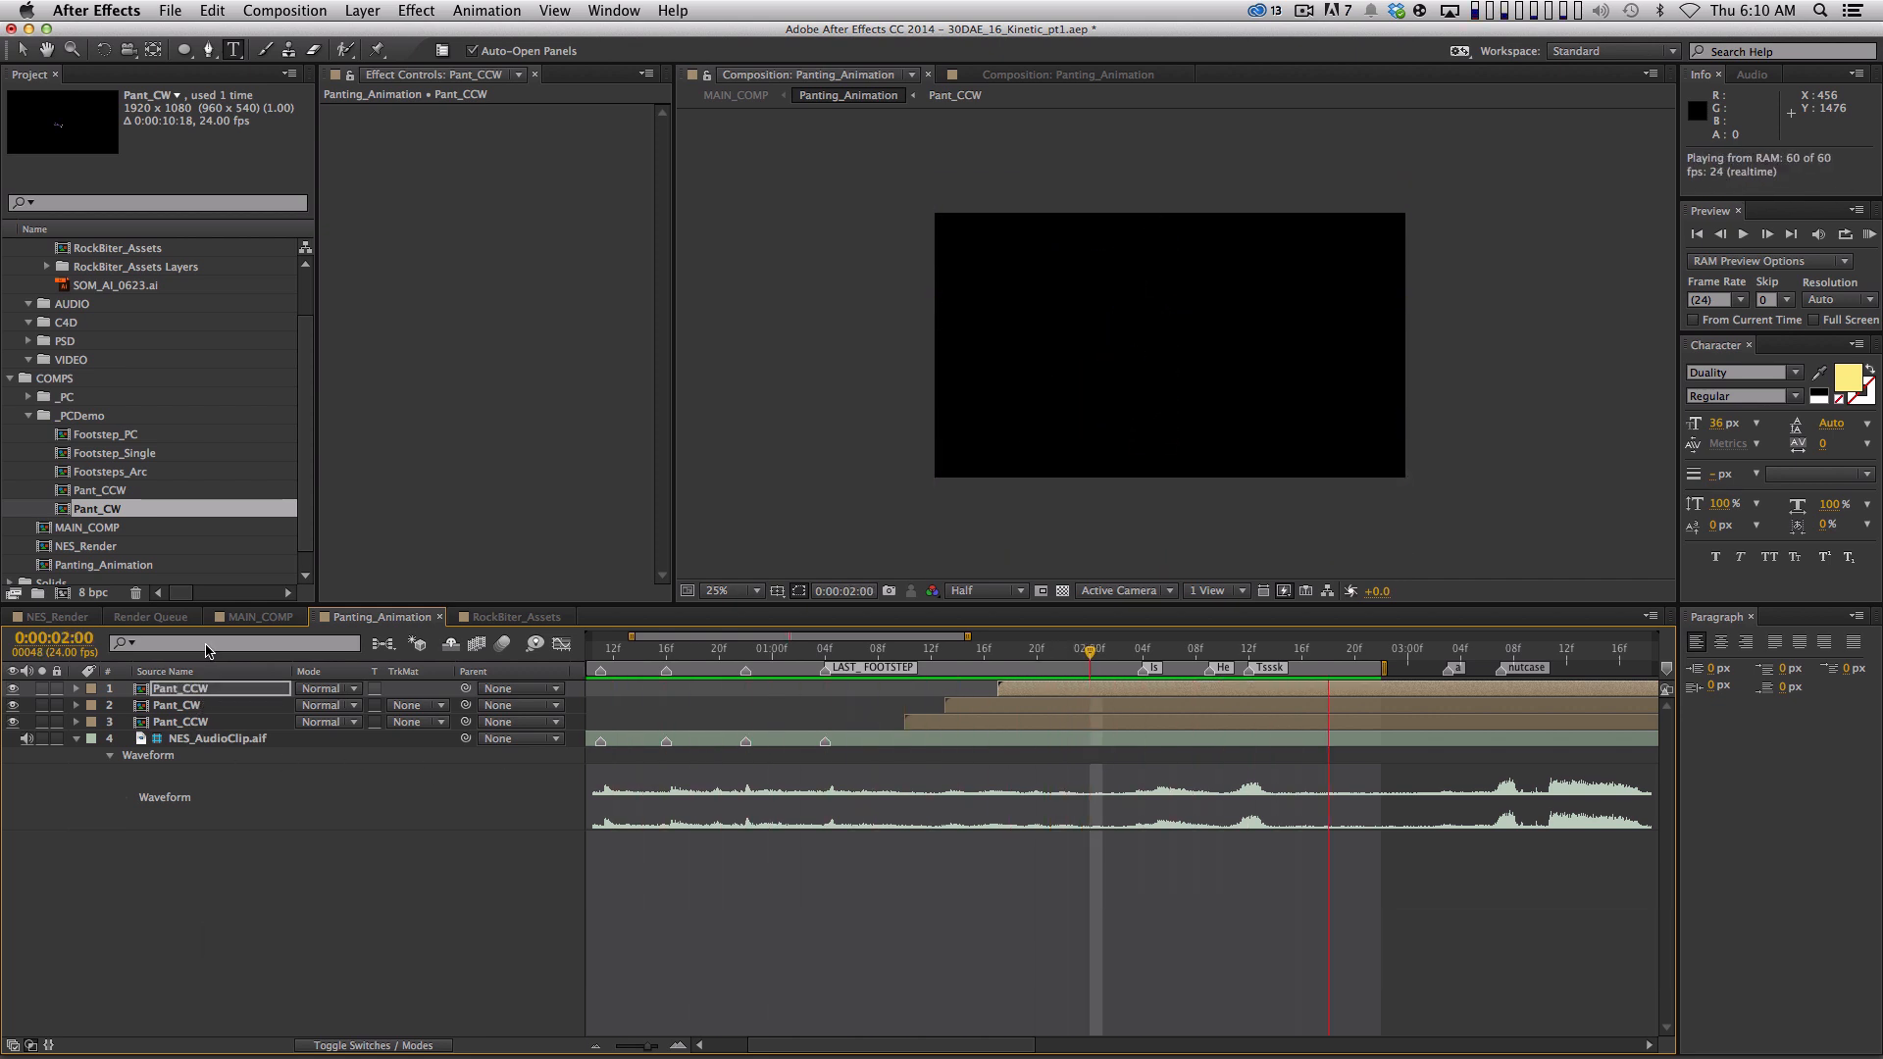
Stop the preview and check how the pants overlap at 0:00:01:20 in Panting_Animation
{"action": "key", "text": "space"}
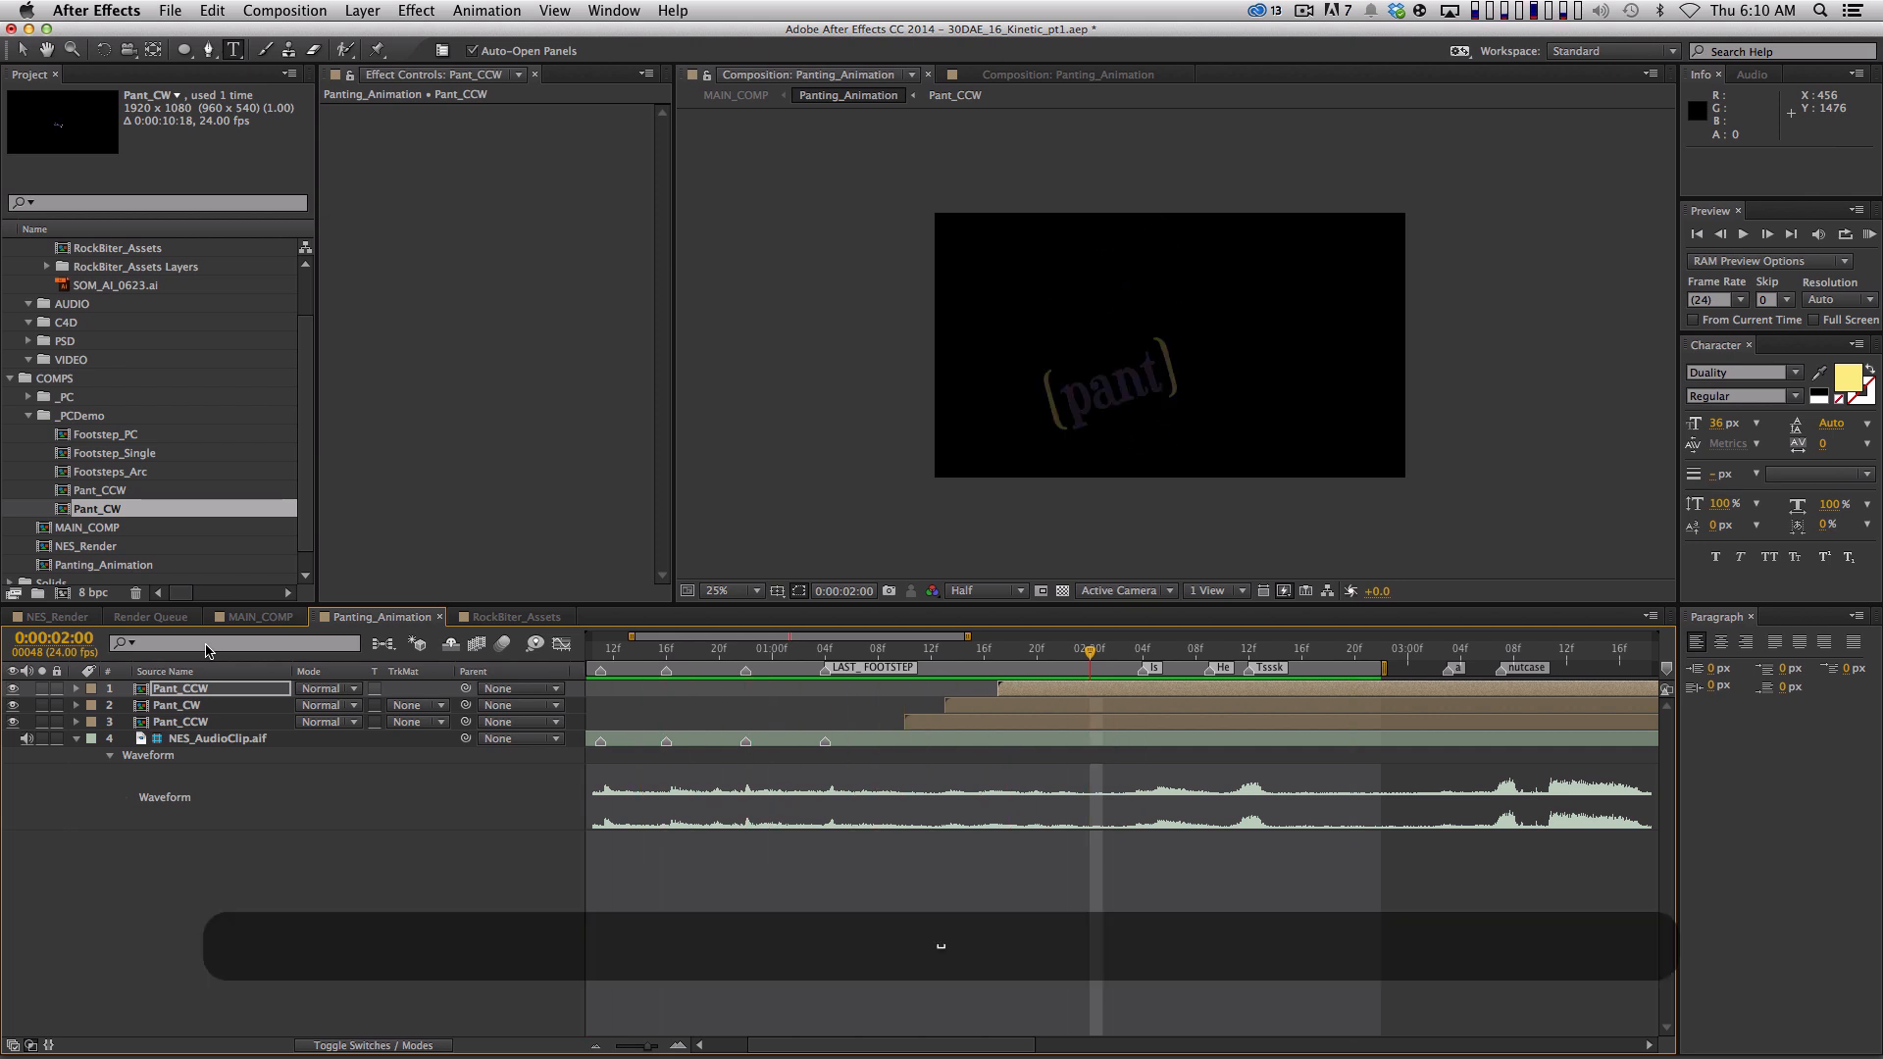
{"action": "left_click", "coordinate": [642, 839]}
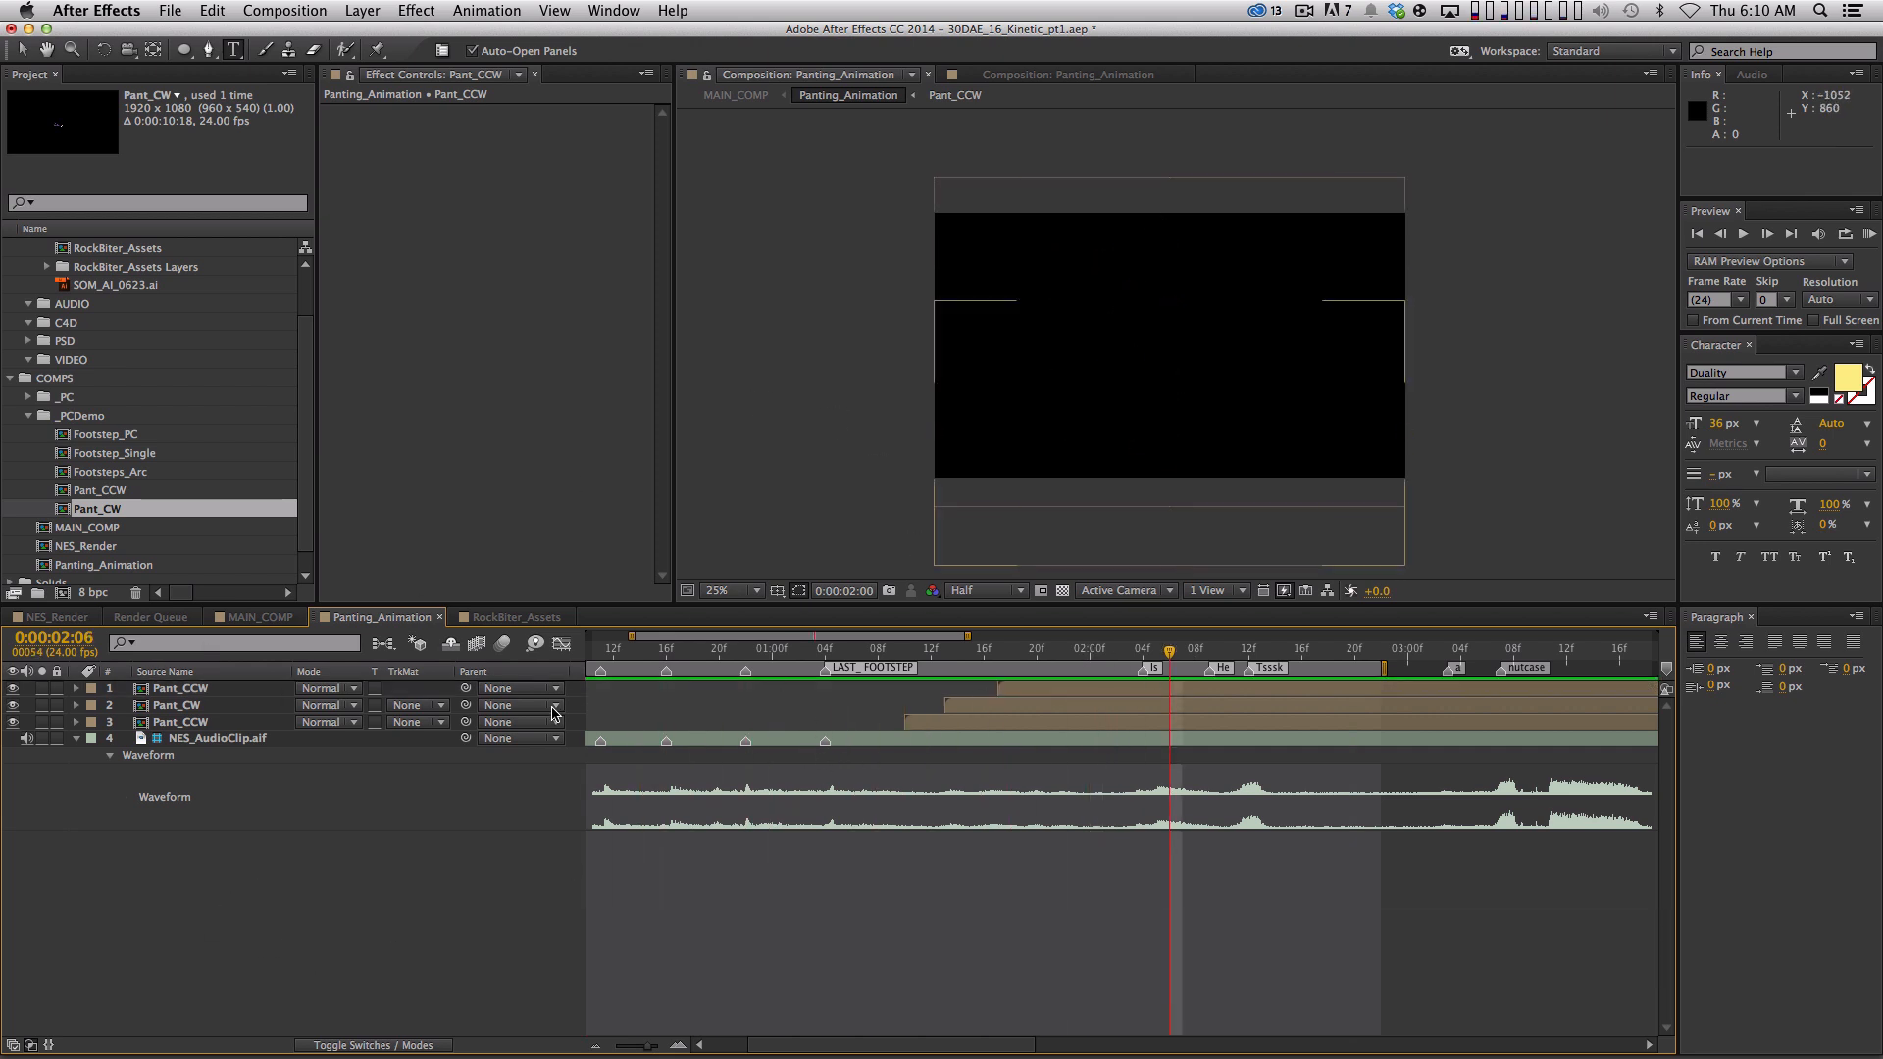
{"action": "key", "text": "v"}
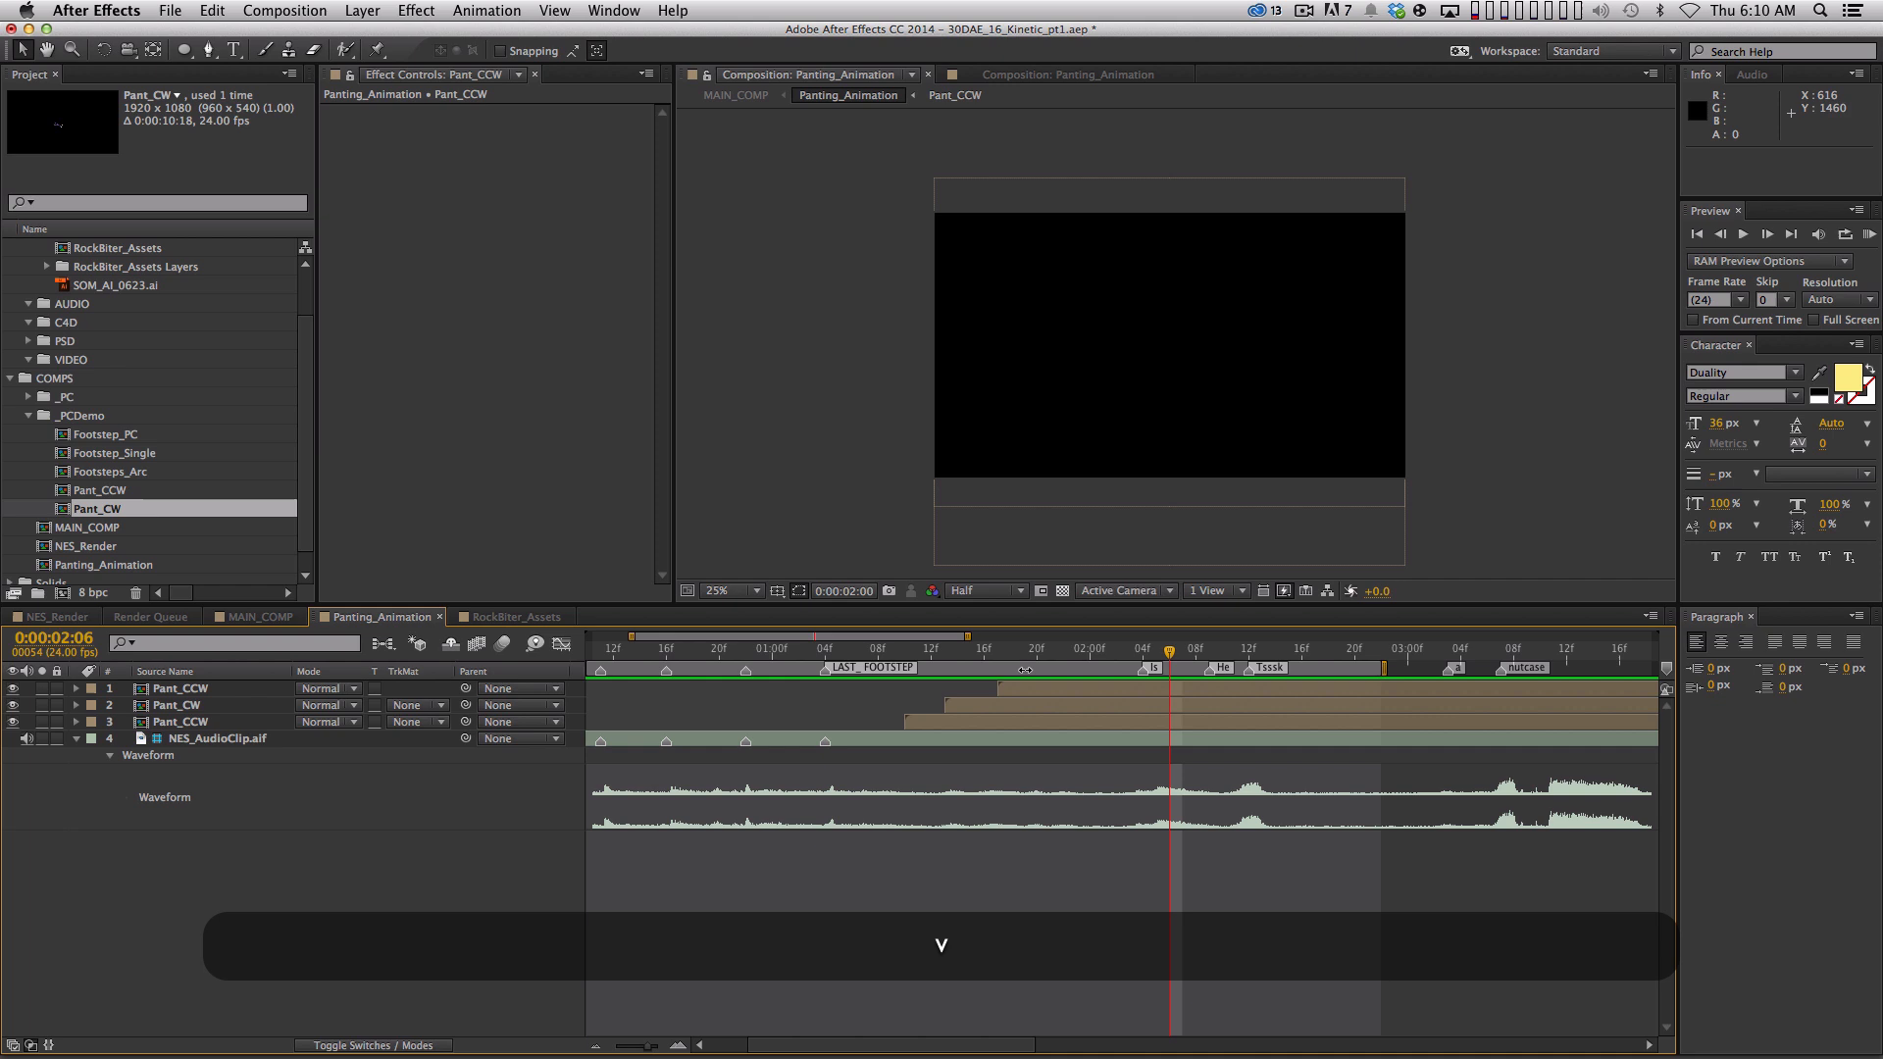
{"action": "left_click_drag", "start_coordinate": [875, 662], "coordinate": [1038, 665]}
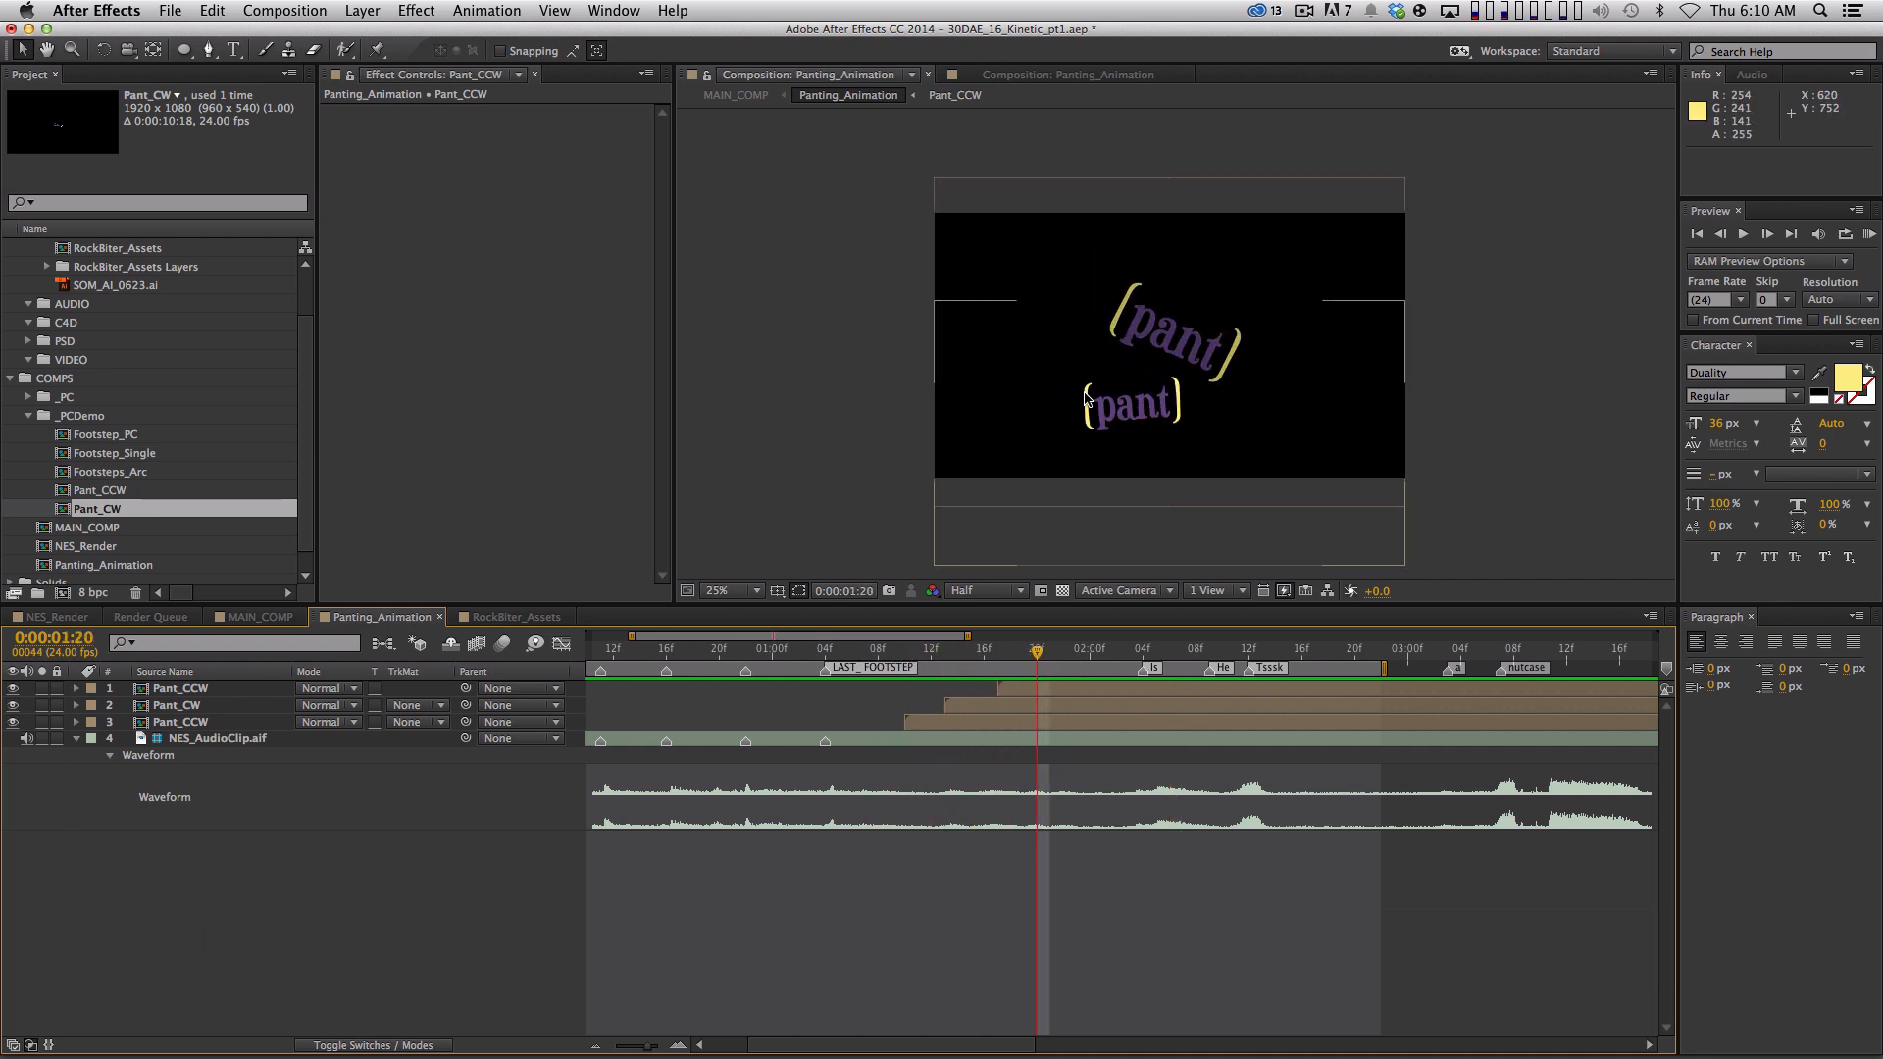
{"action": "key", "text": "apostrophe"}
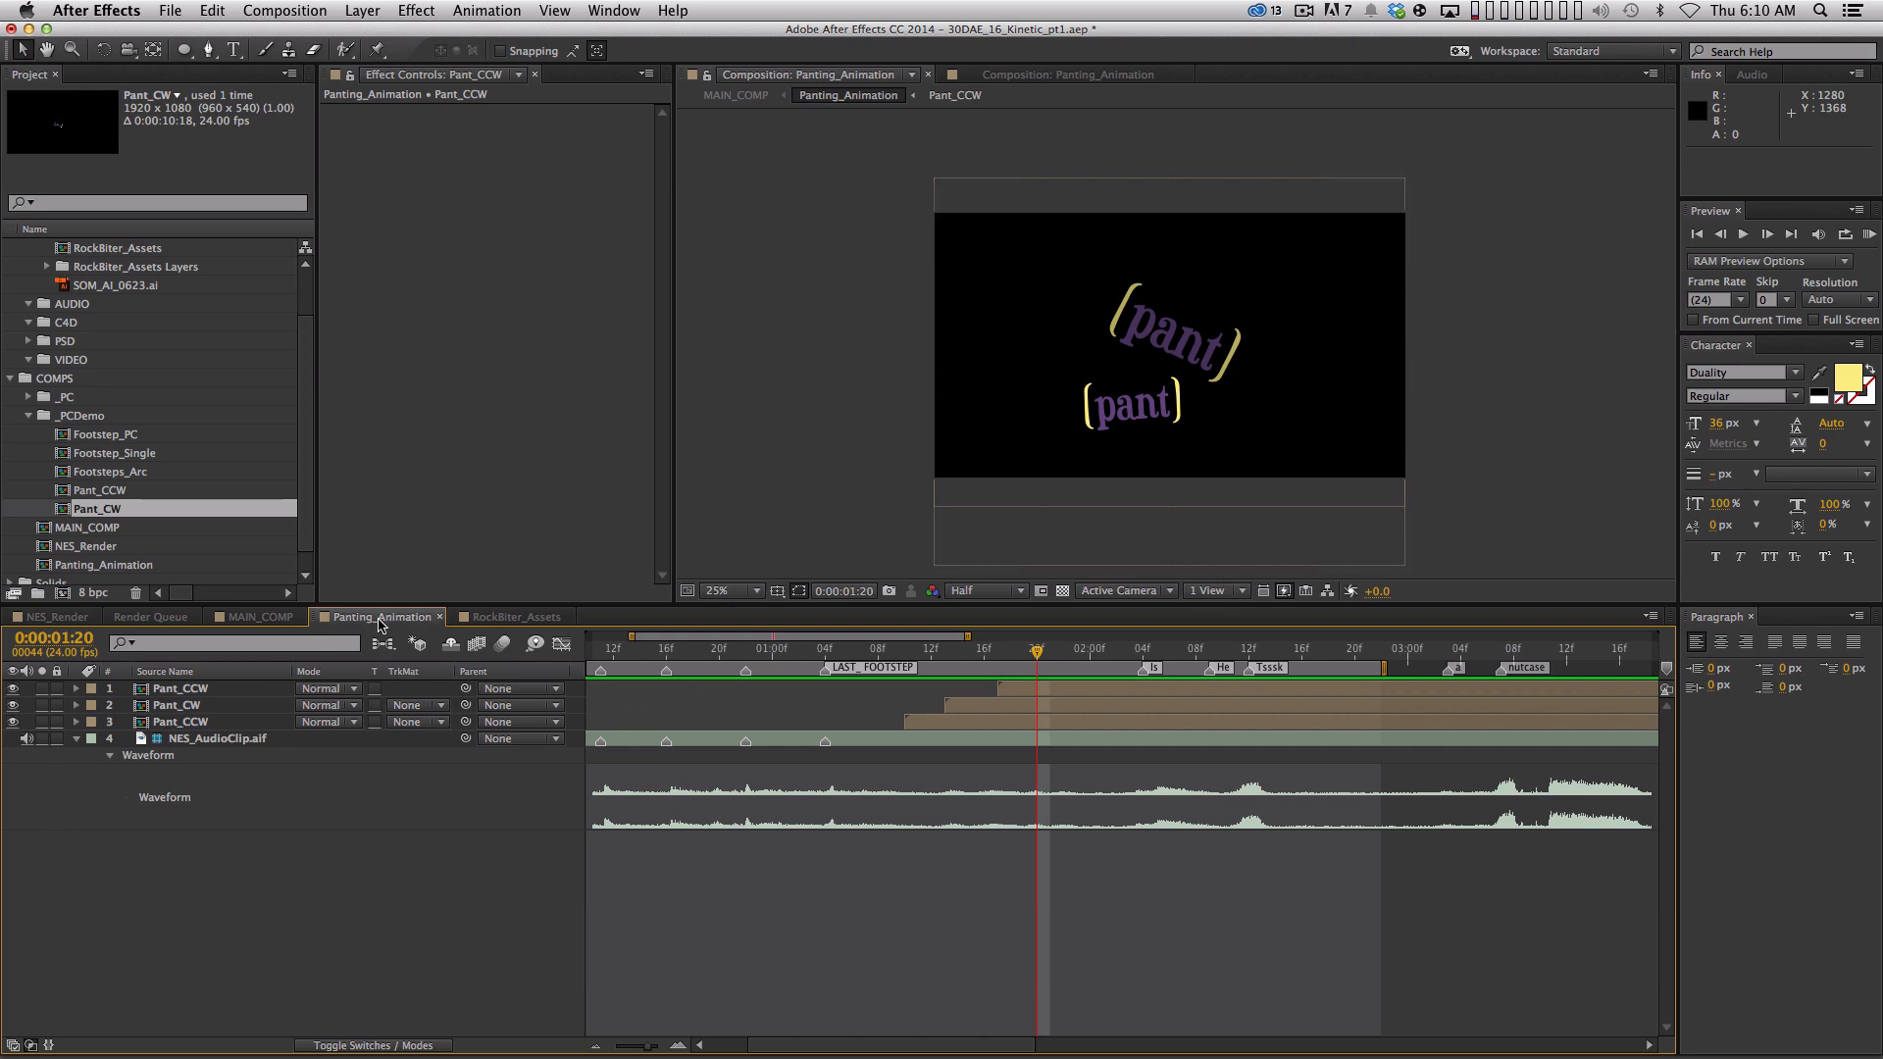
Close the Panting_Animation timeline and, in MAIN_COMP, trim the start of the Panting_Animation layer to 0:00:01:09
{"action": "key", "text": "super+w"}
{"action": "left_click", "coordinate": [274, 620]}
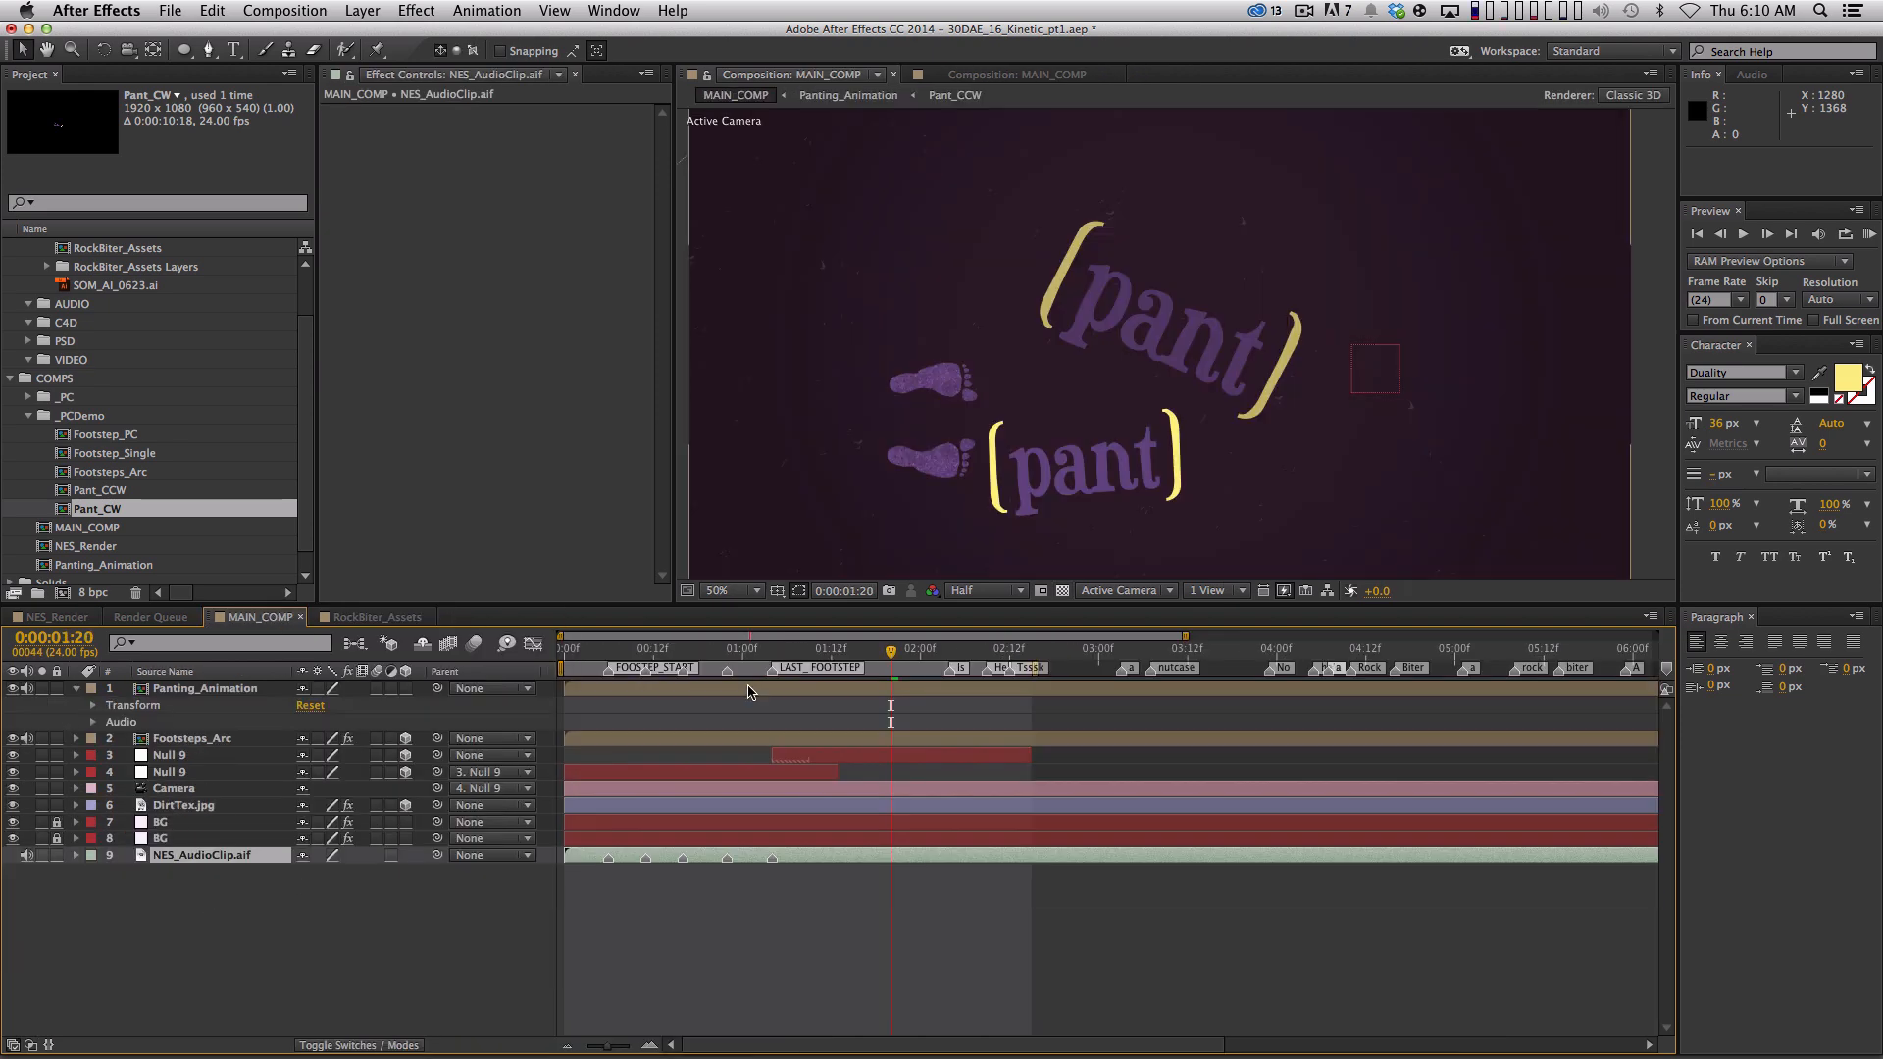
{"action": "left_click_drag", "start_coordinate": [868, 659], "coordinate": [566, 680]}
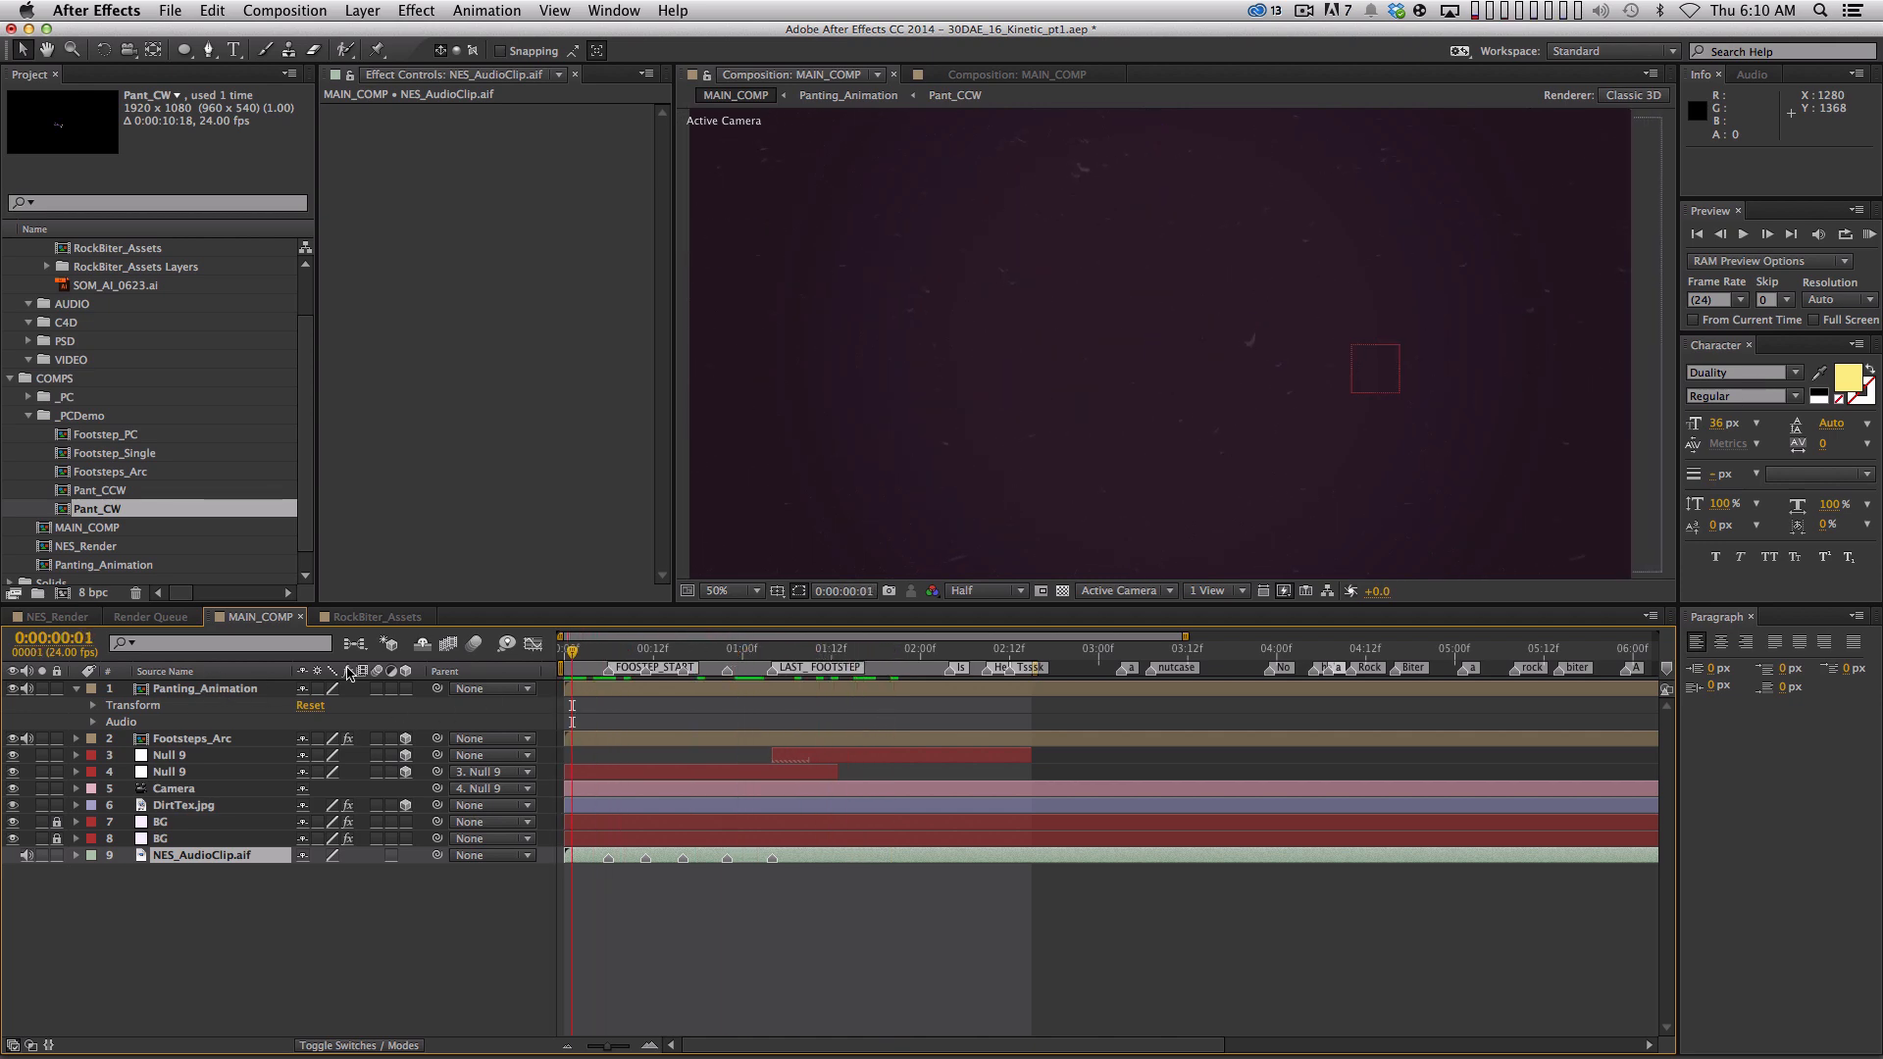
{"action": "left_click_drag", "start_coordinate": [572, 651], "coordinate": [809, 650]}
{"action": "left_click", "coordinate": [769, 690]}
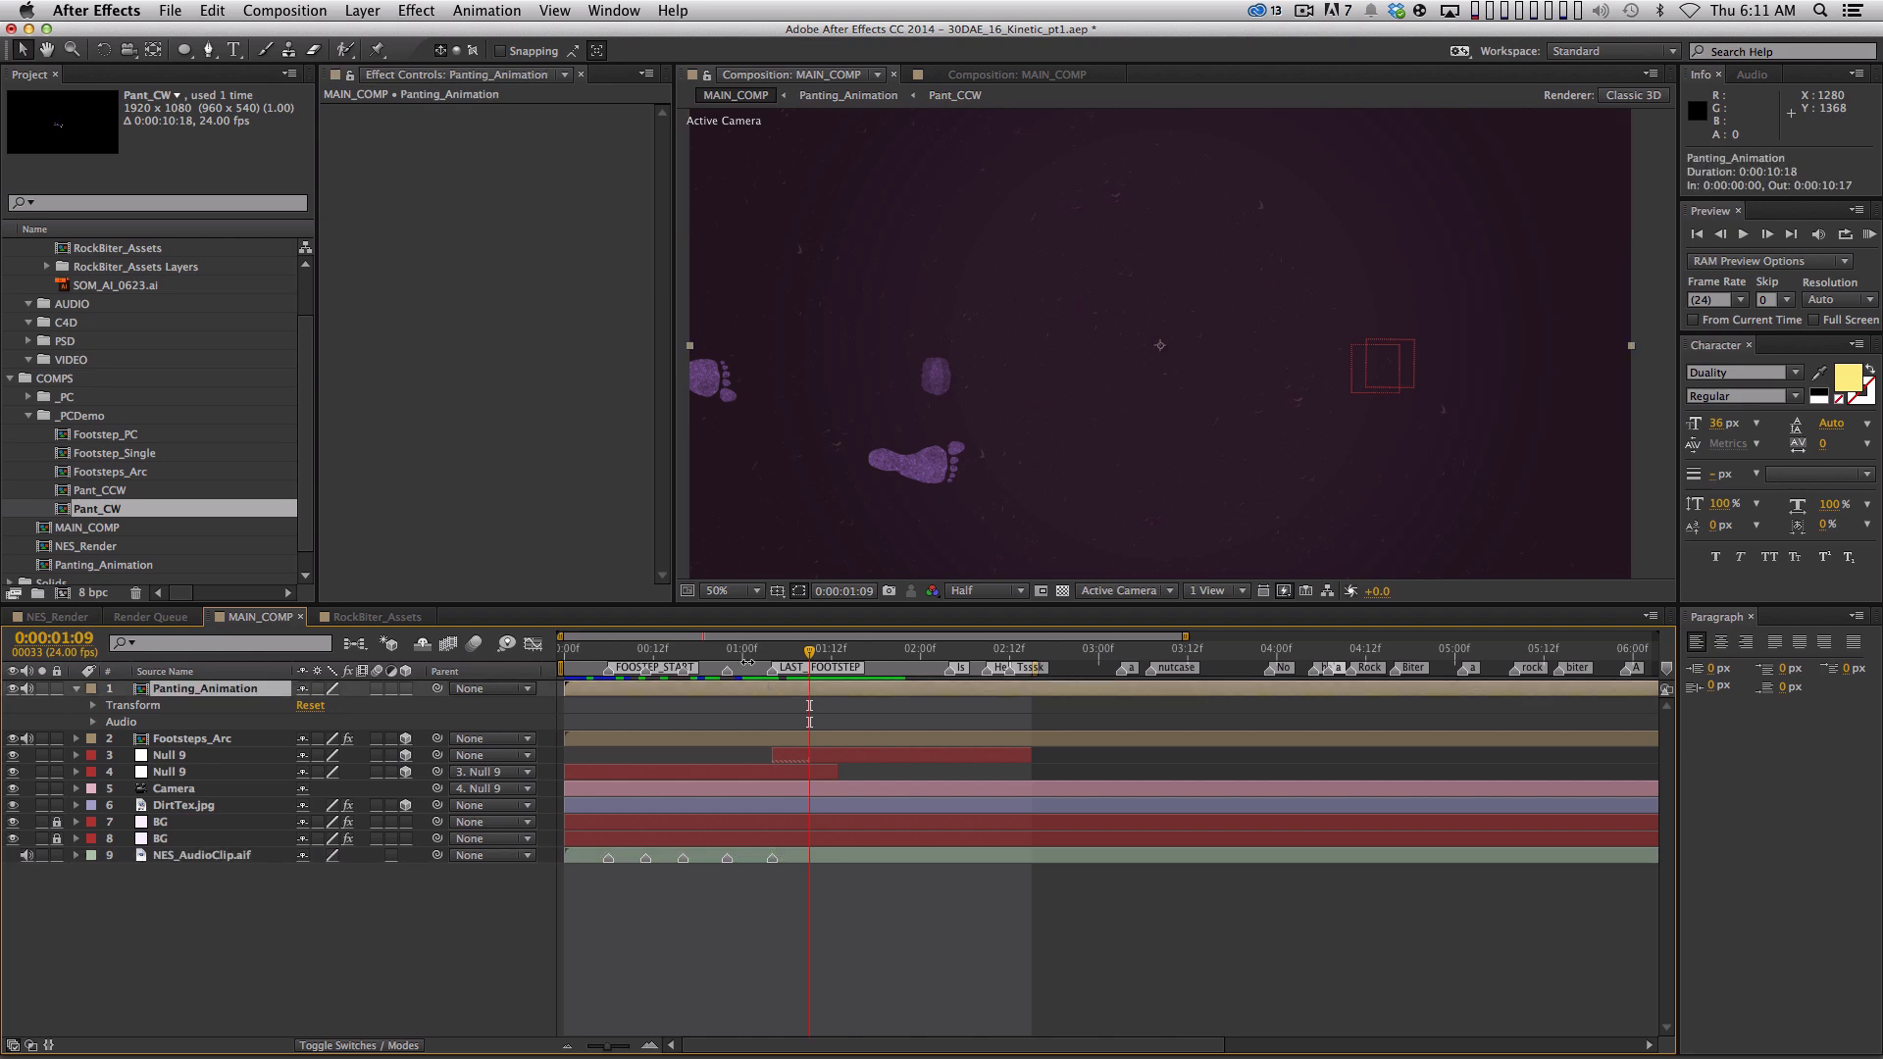
{"action": "key", "text": "alt+bracketleft"}
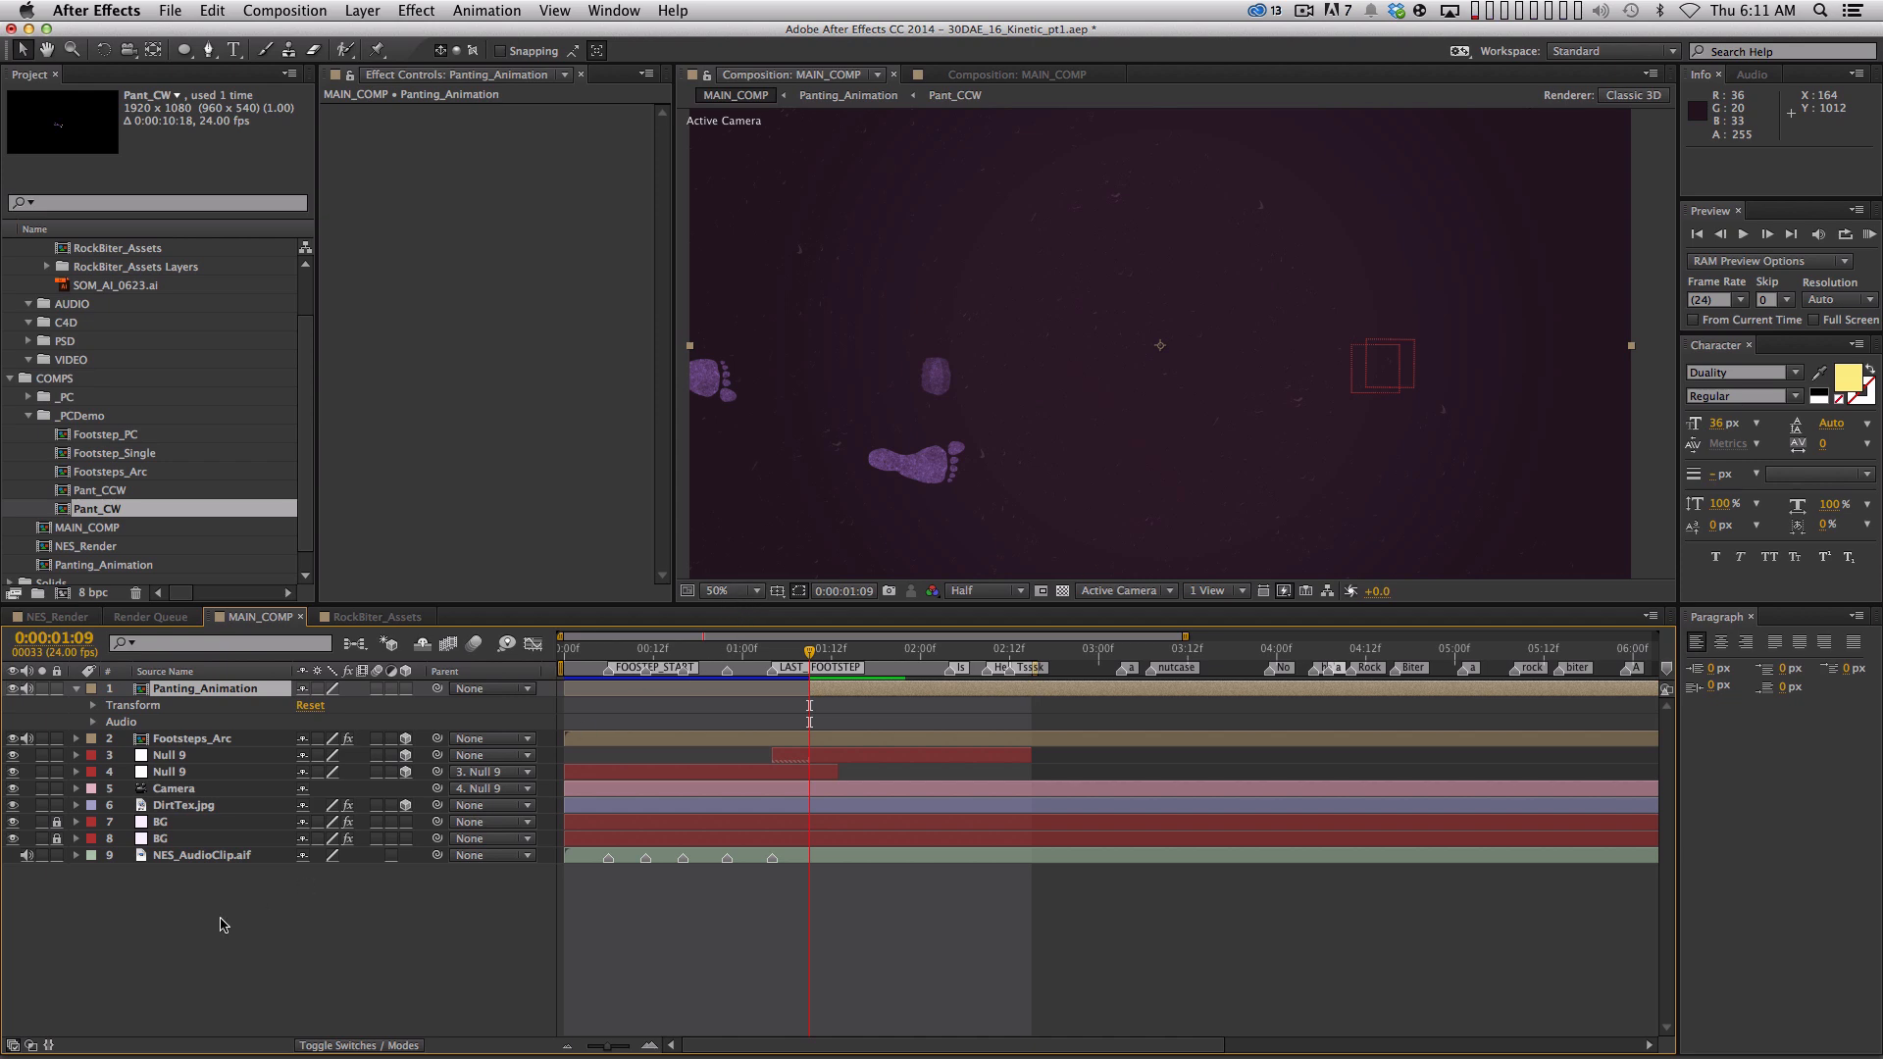
Give the Panting_Animation and Footsteps_Arc layers the Purple label colour and deselect them
{"action": "left_click", "coordinate": [186, 737], "text": "shift"}
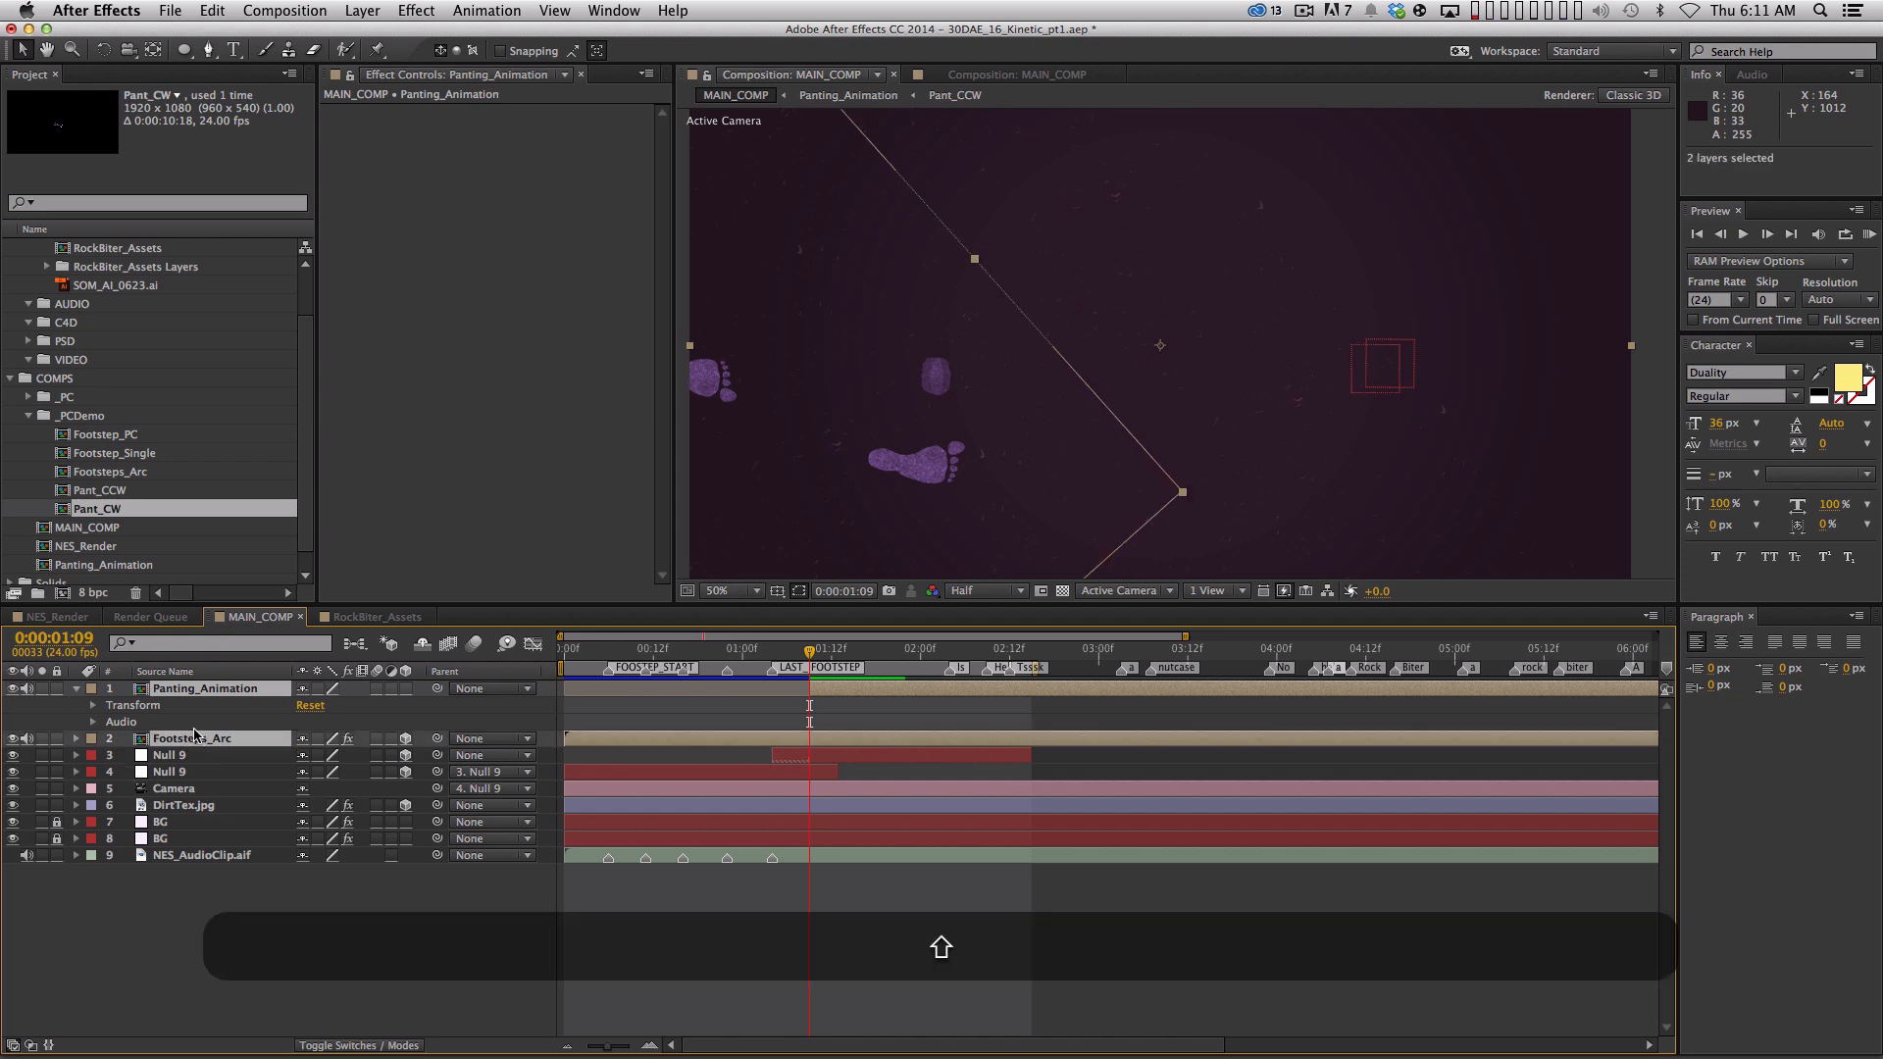
{"action": "left_click", "coordinate": [91, 693]}
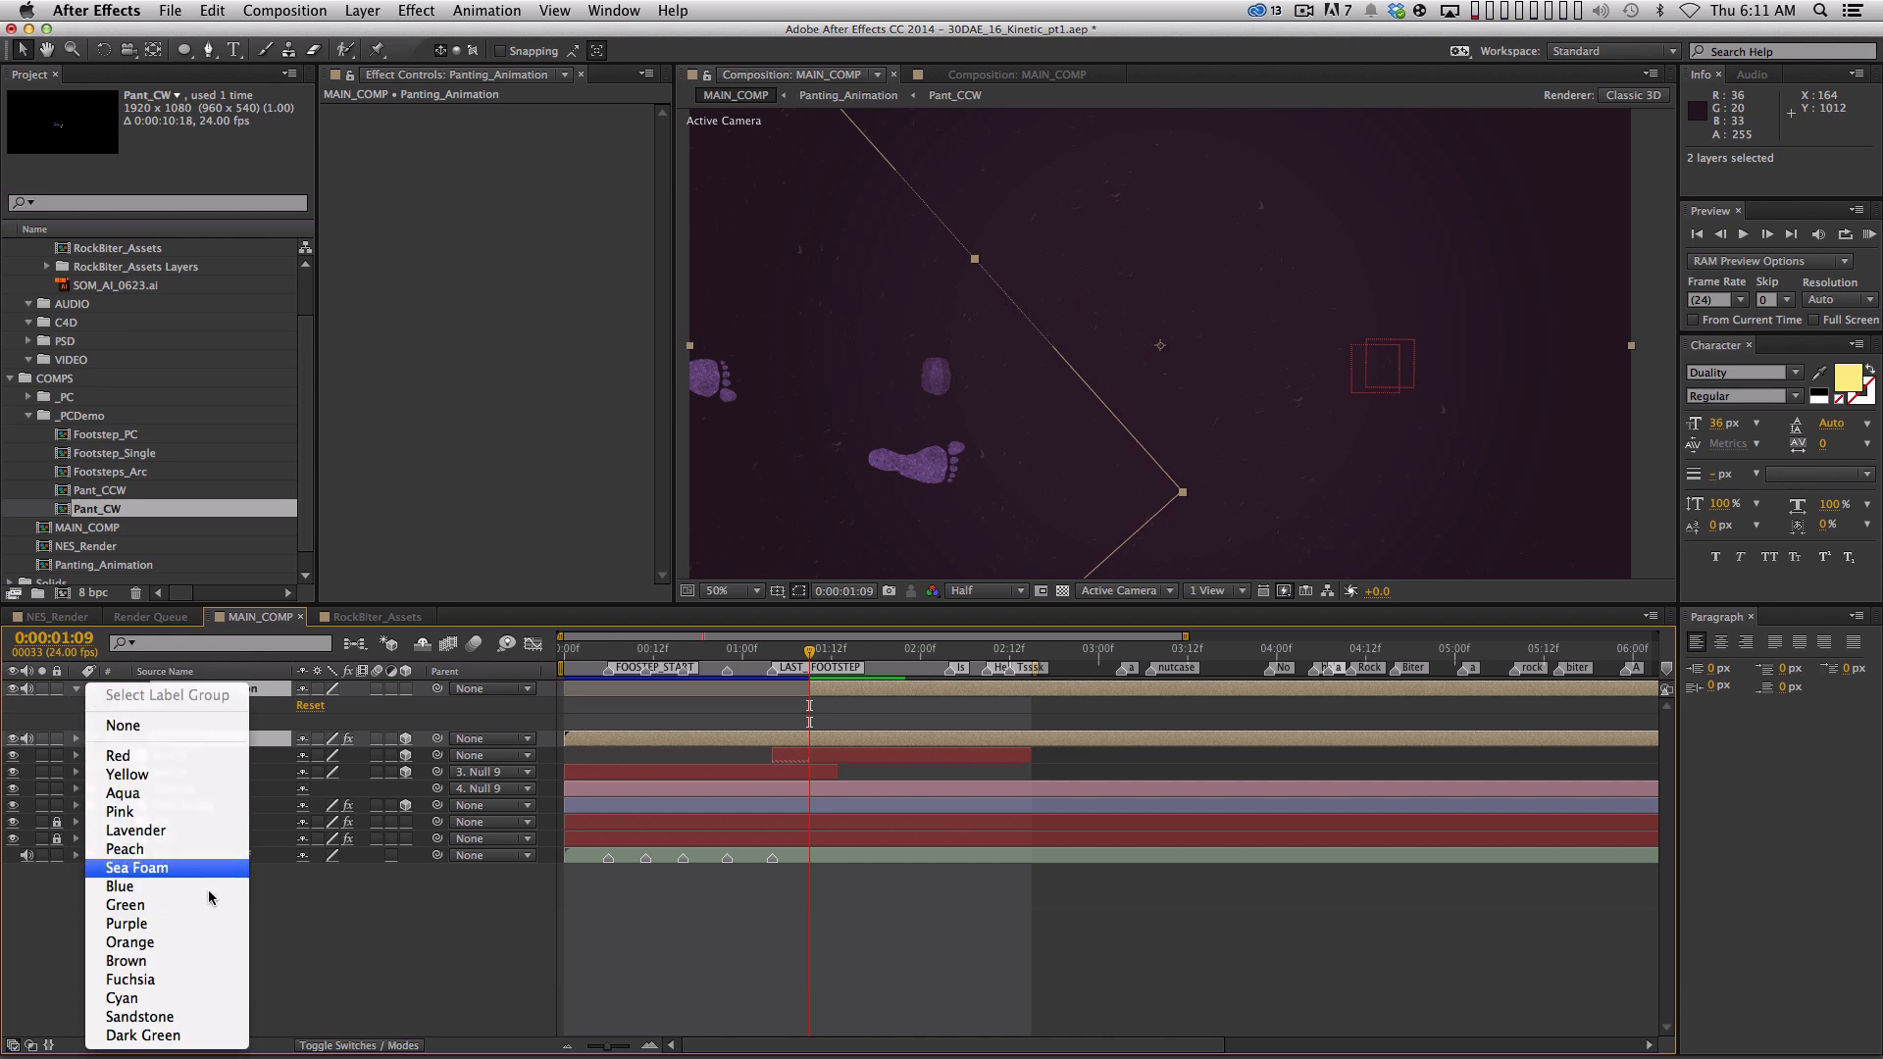
{"action": "left_click", "coordinate": [126, 923]}
{"action": "left_click", "coordinate": [610, 968]}
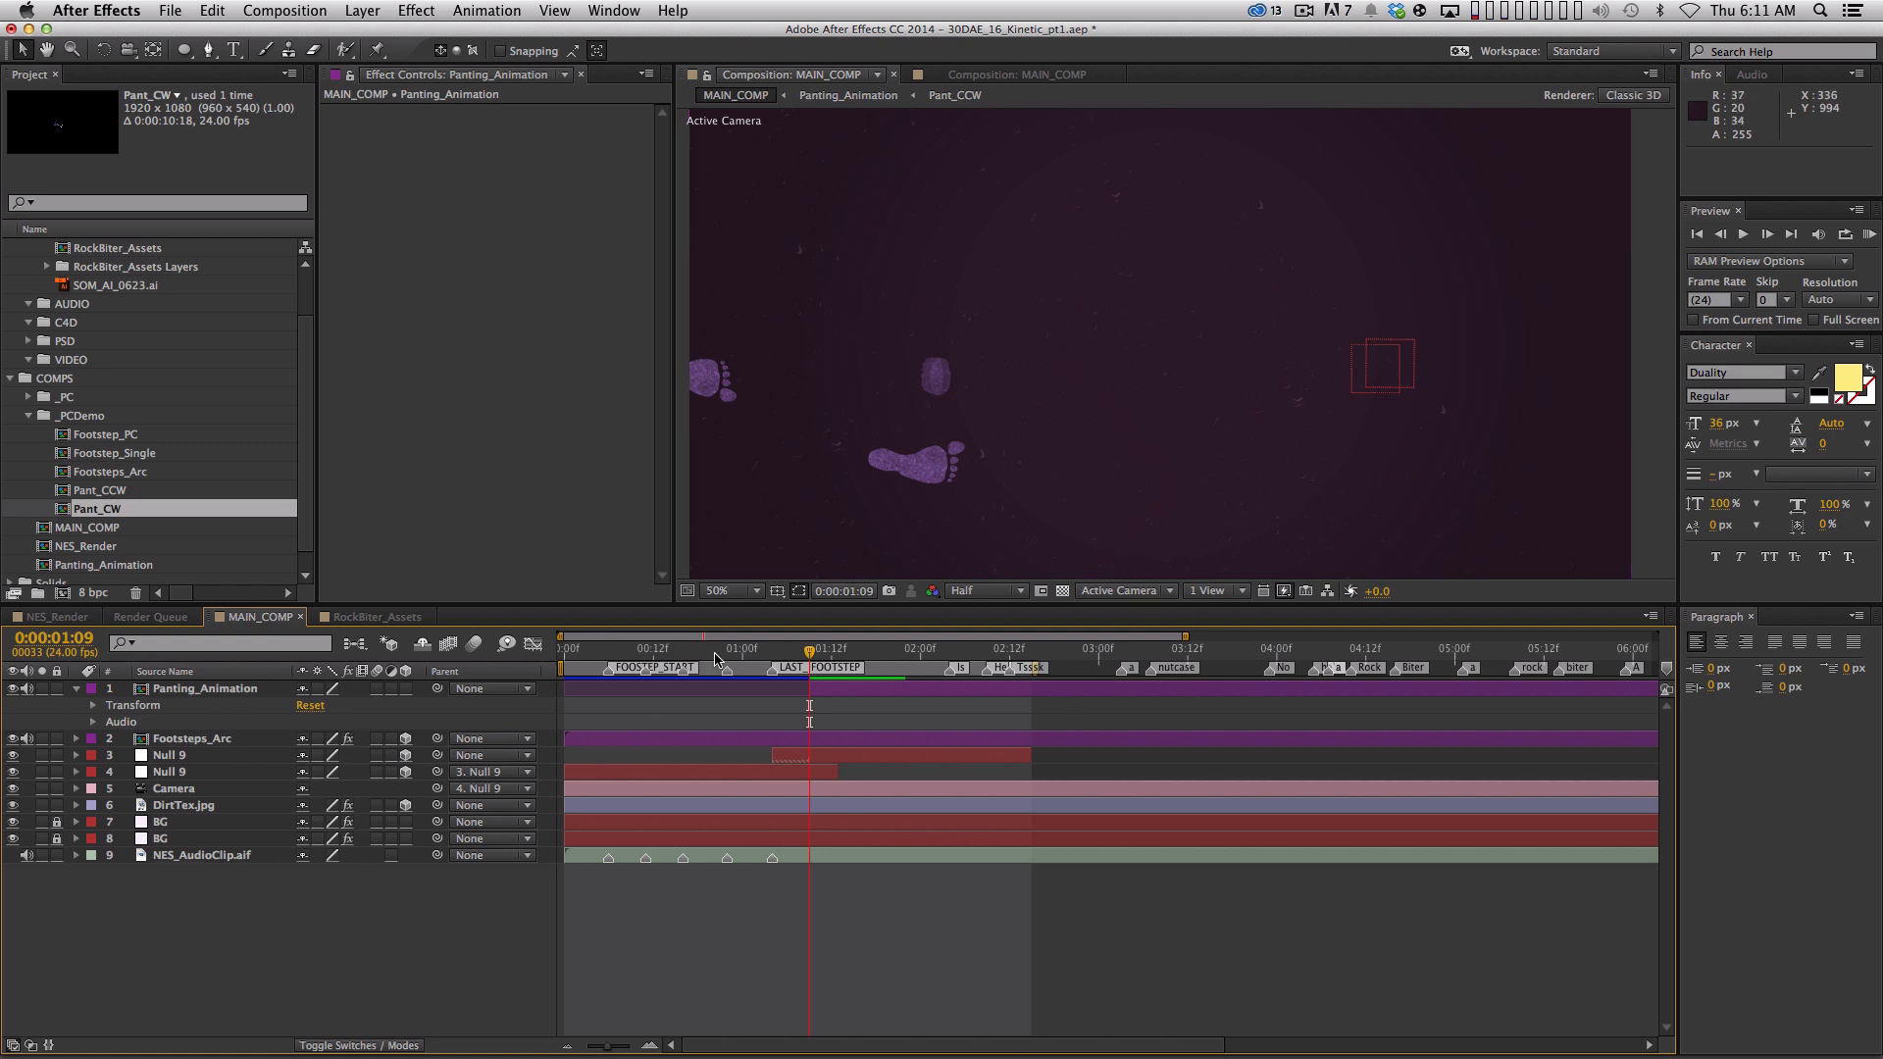
At 0:00:01:12, make Panting_Animation a 3D layer and collapse its properties
{"action": "left_click_drag", "start_coordinate": [781, 659], "coordinate": [831, 657]}
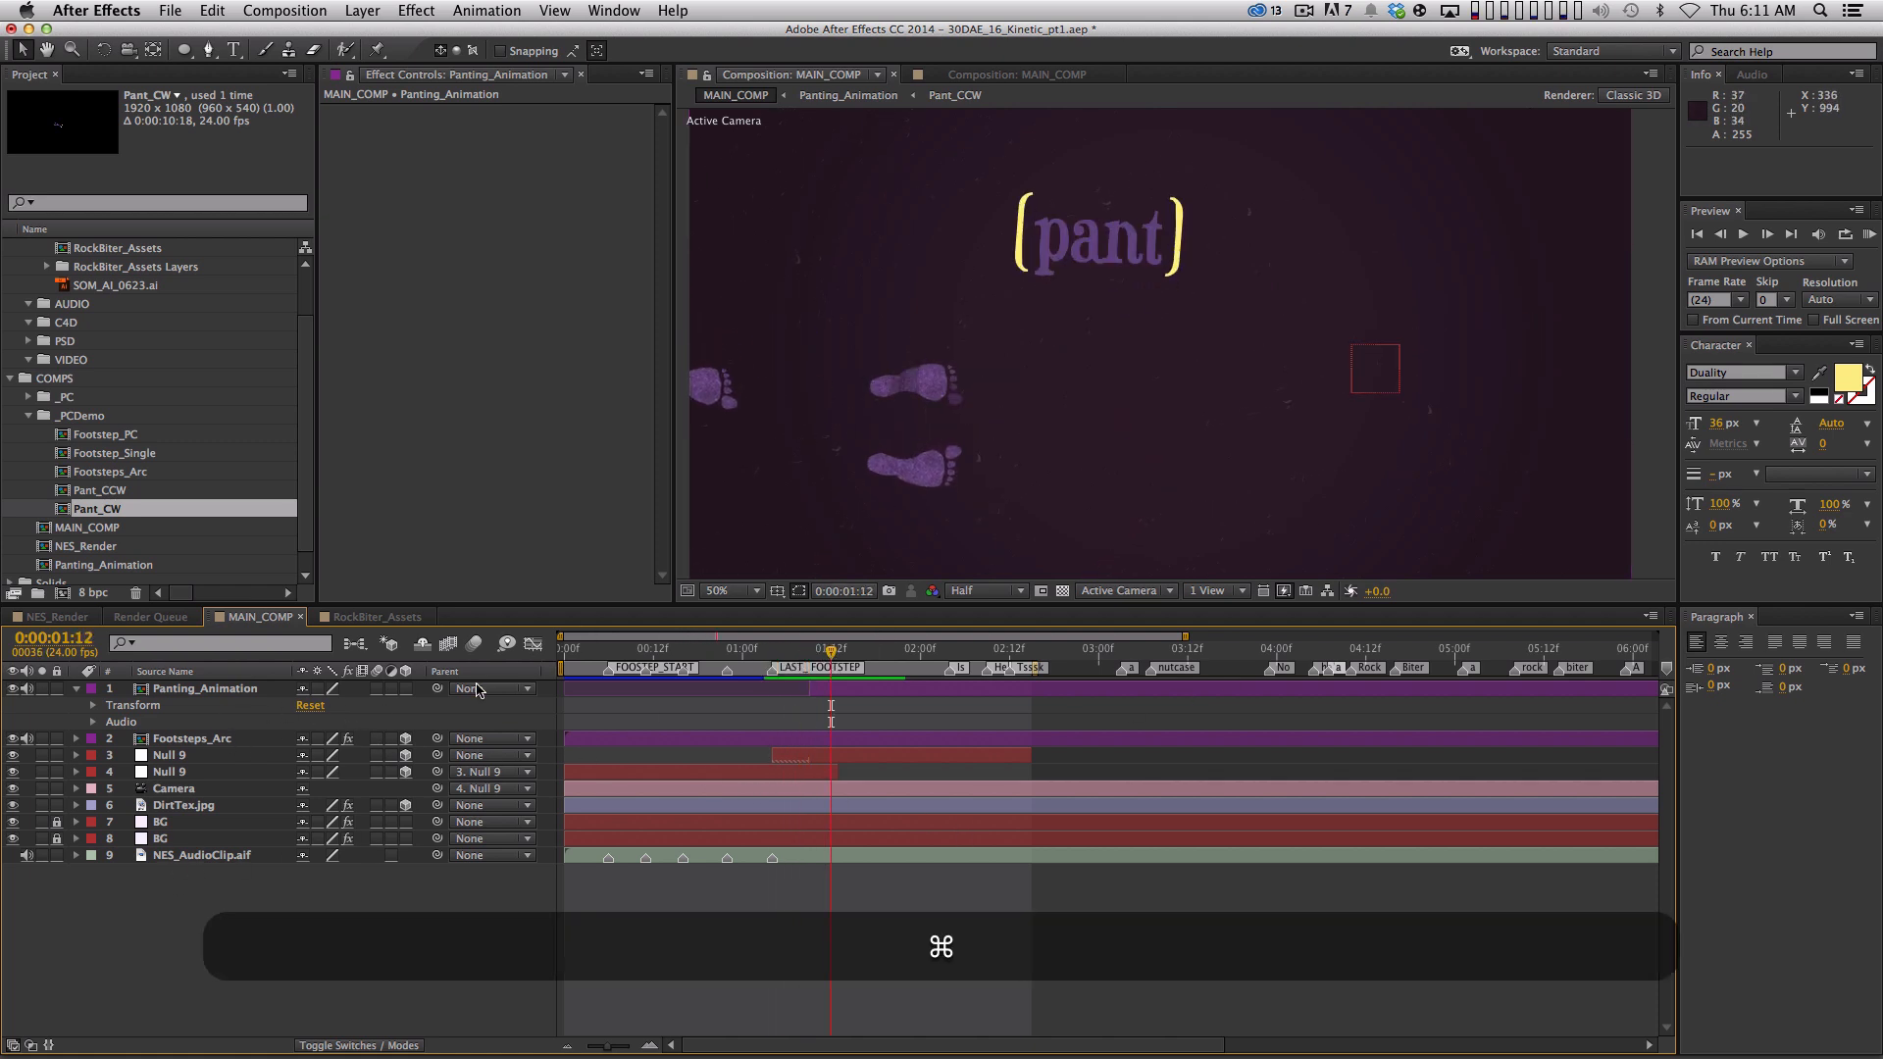
{"action": "left_click", "coordinate": [216, 690]}
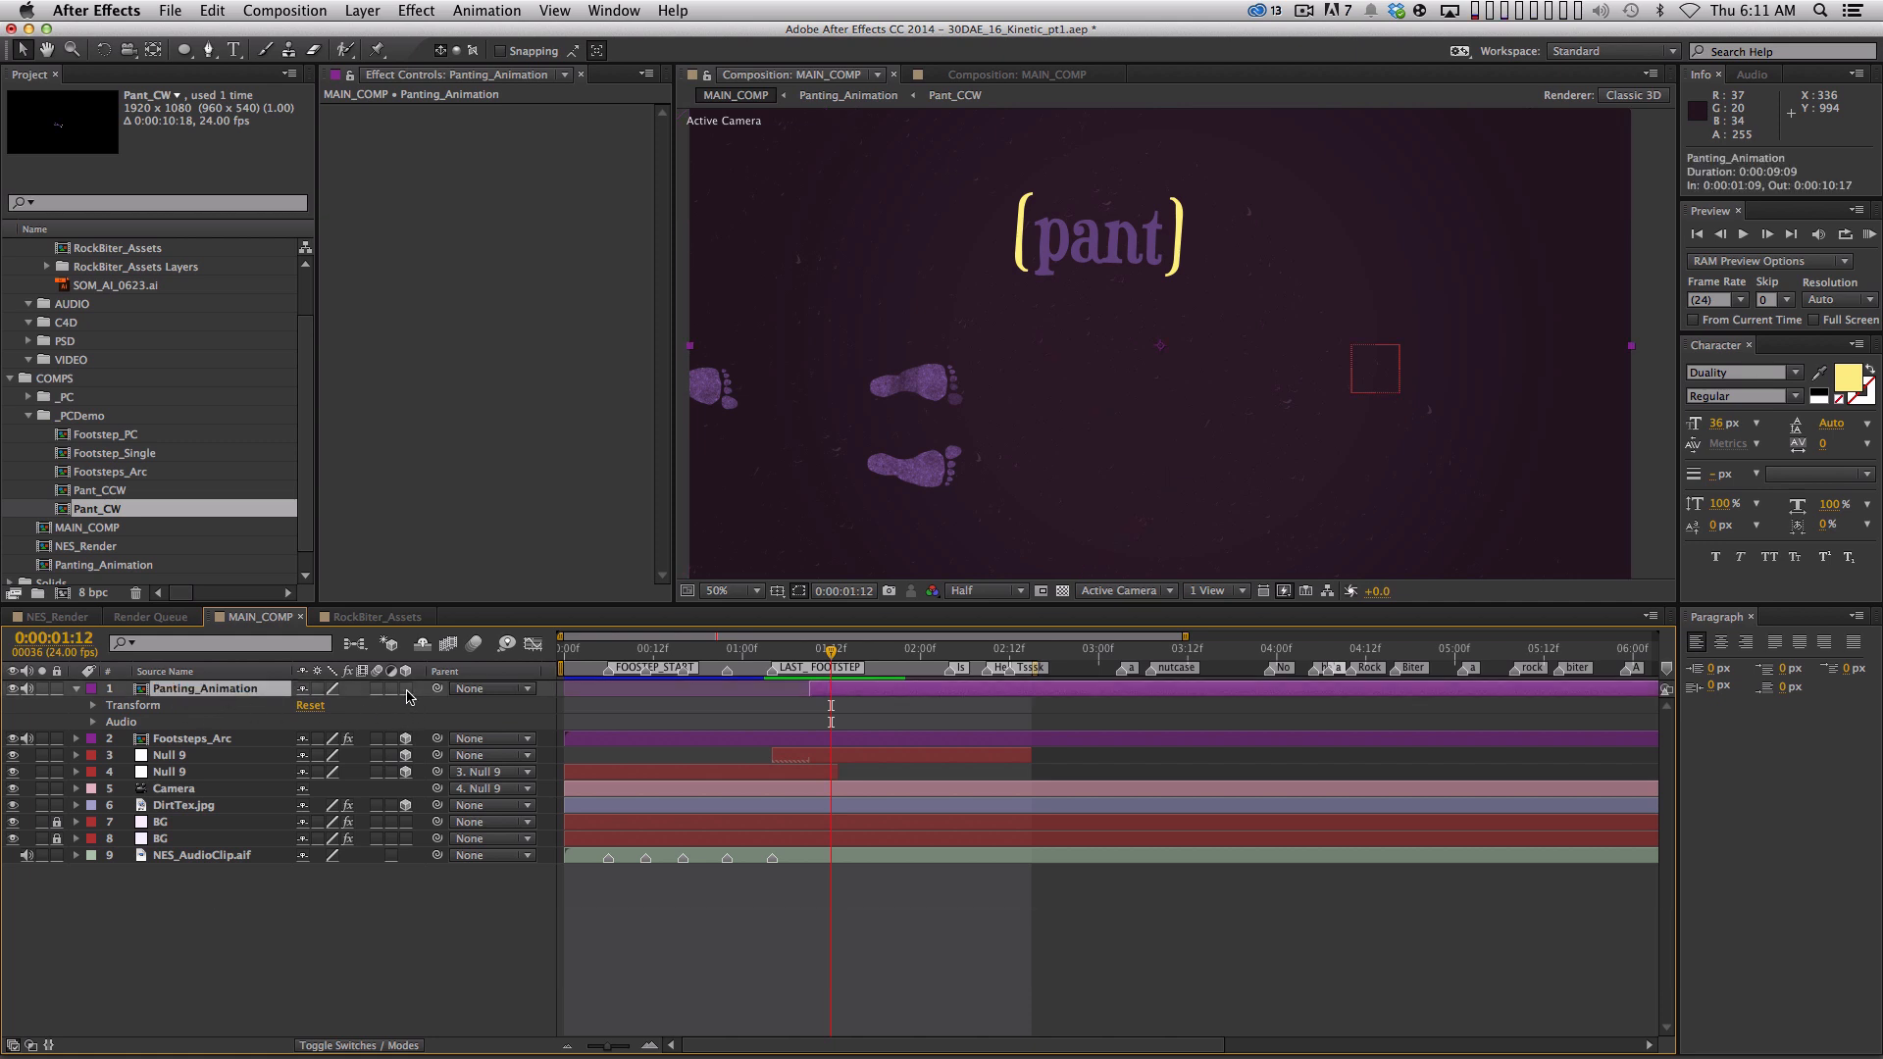
{"action": "left_click", "coordinate": [405, 689]}
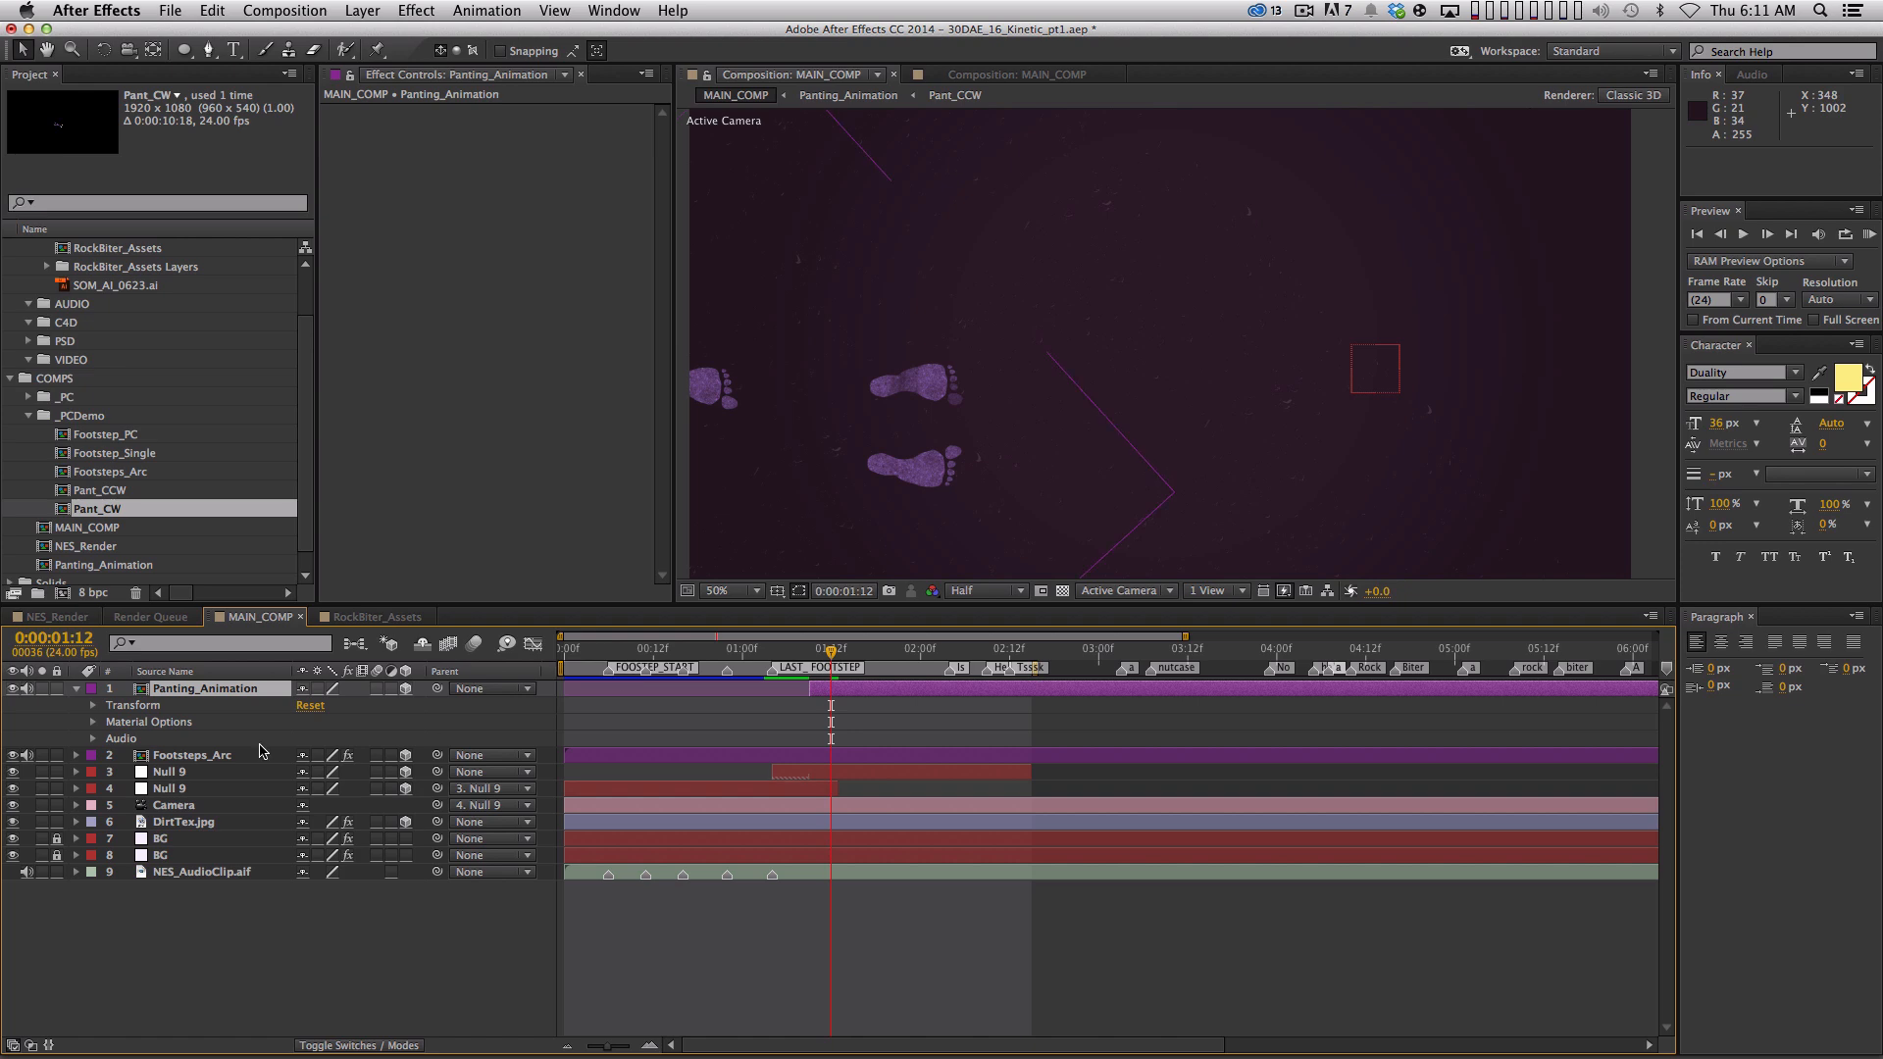
{"action": "left_click", "coordinate": [76, 688]}
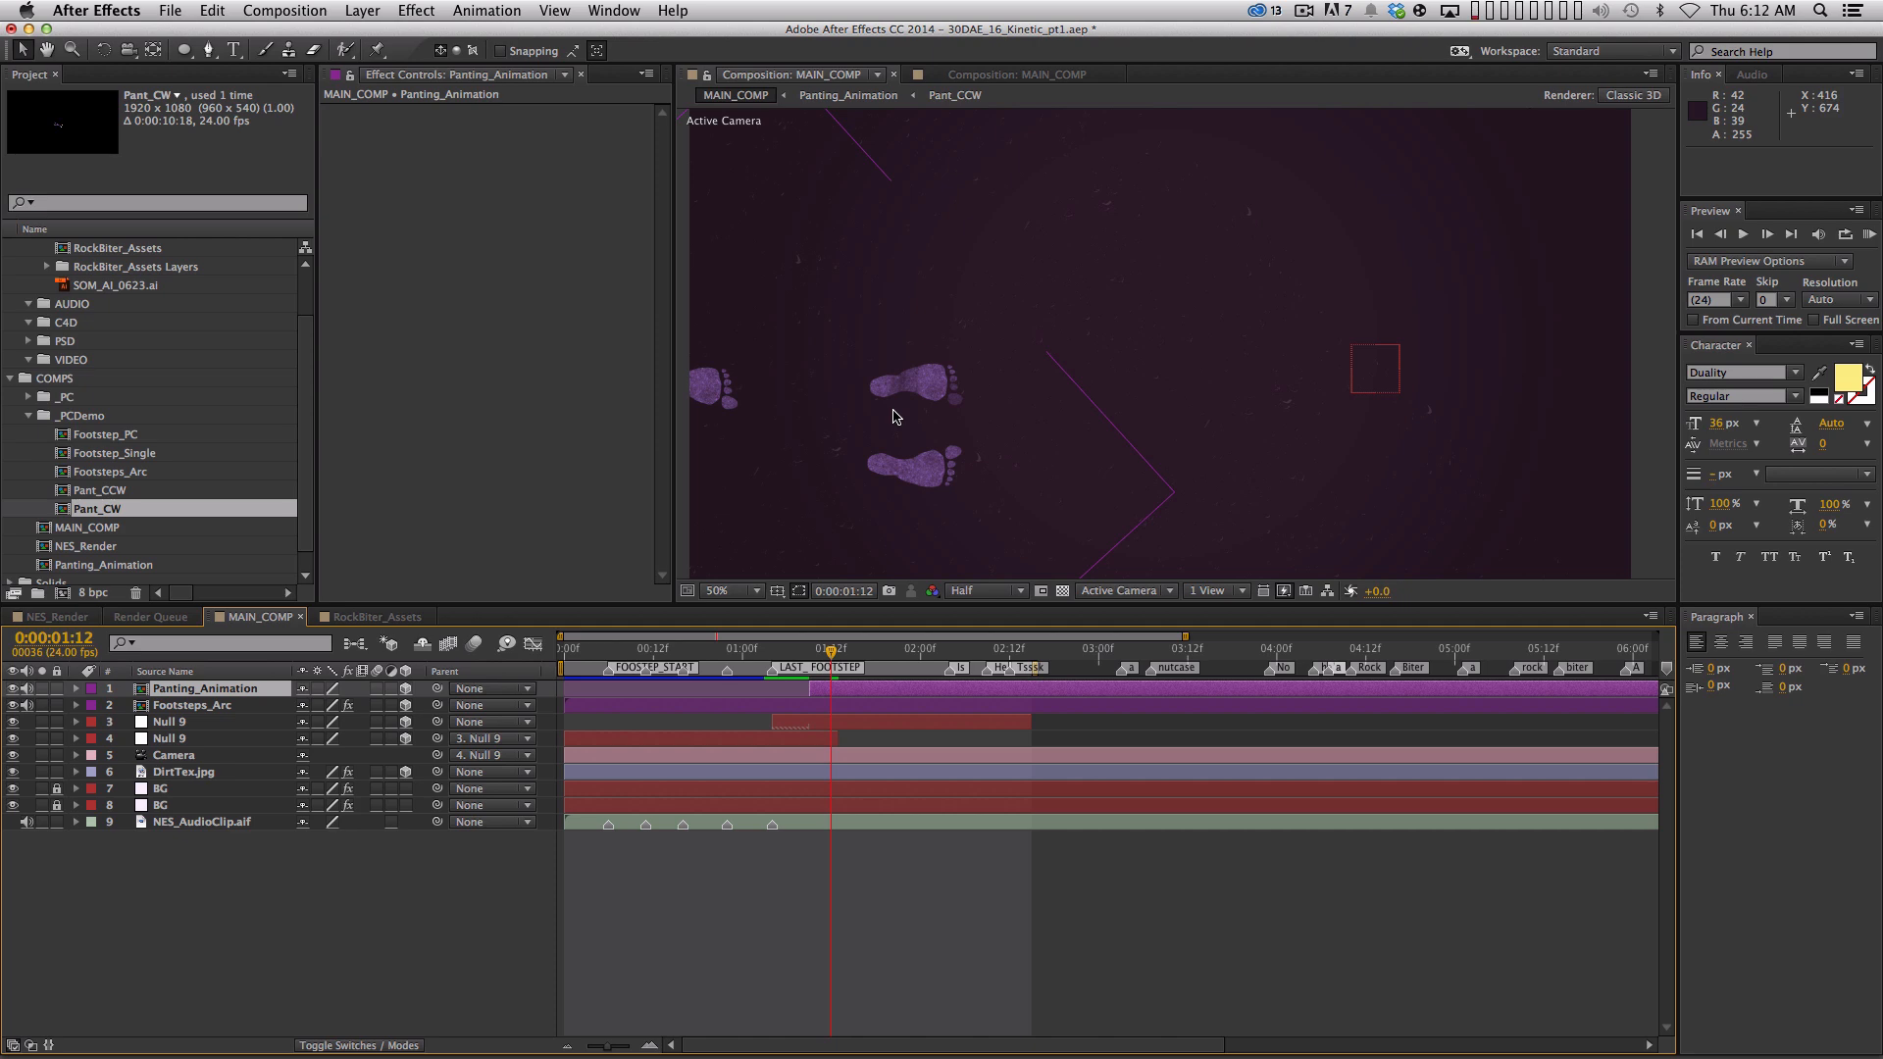
Try to move the Panting_Animation layer into the camera frame beside the footprints in the Active Camera view, and undo the move
{"action": "key", "text": "comma"}
{"action": "key", "text": "comma"}
{"action": "key", "text": "comma"}
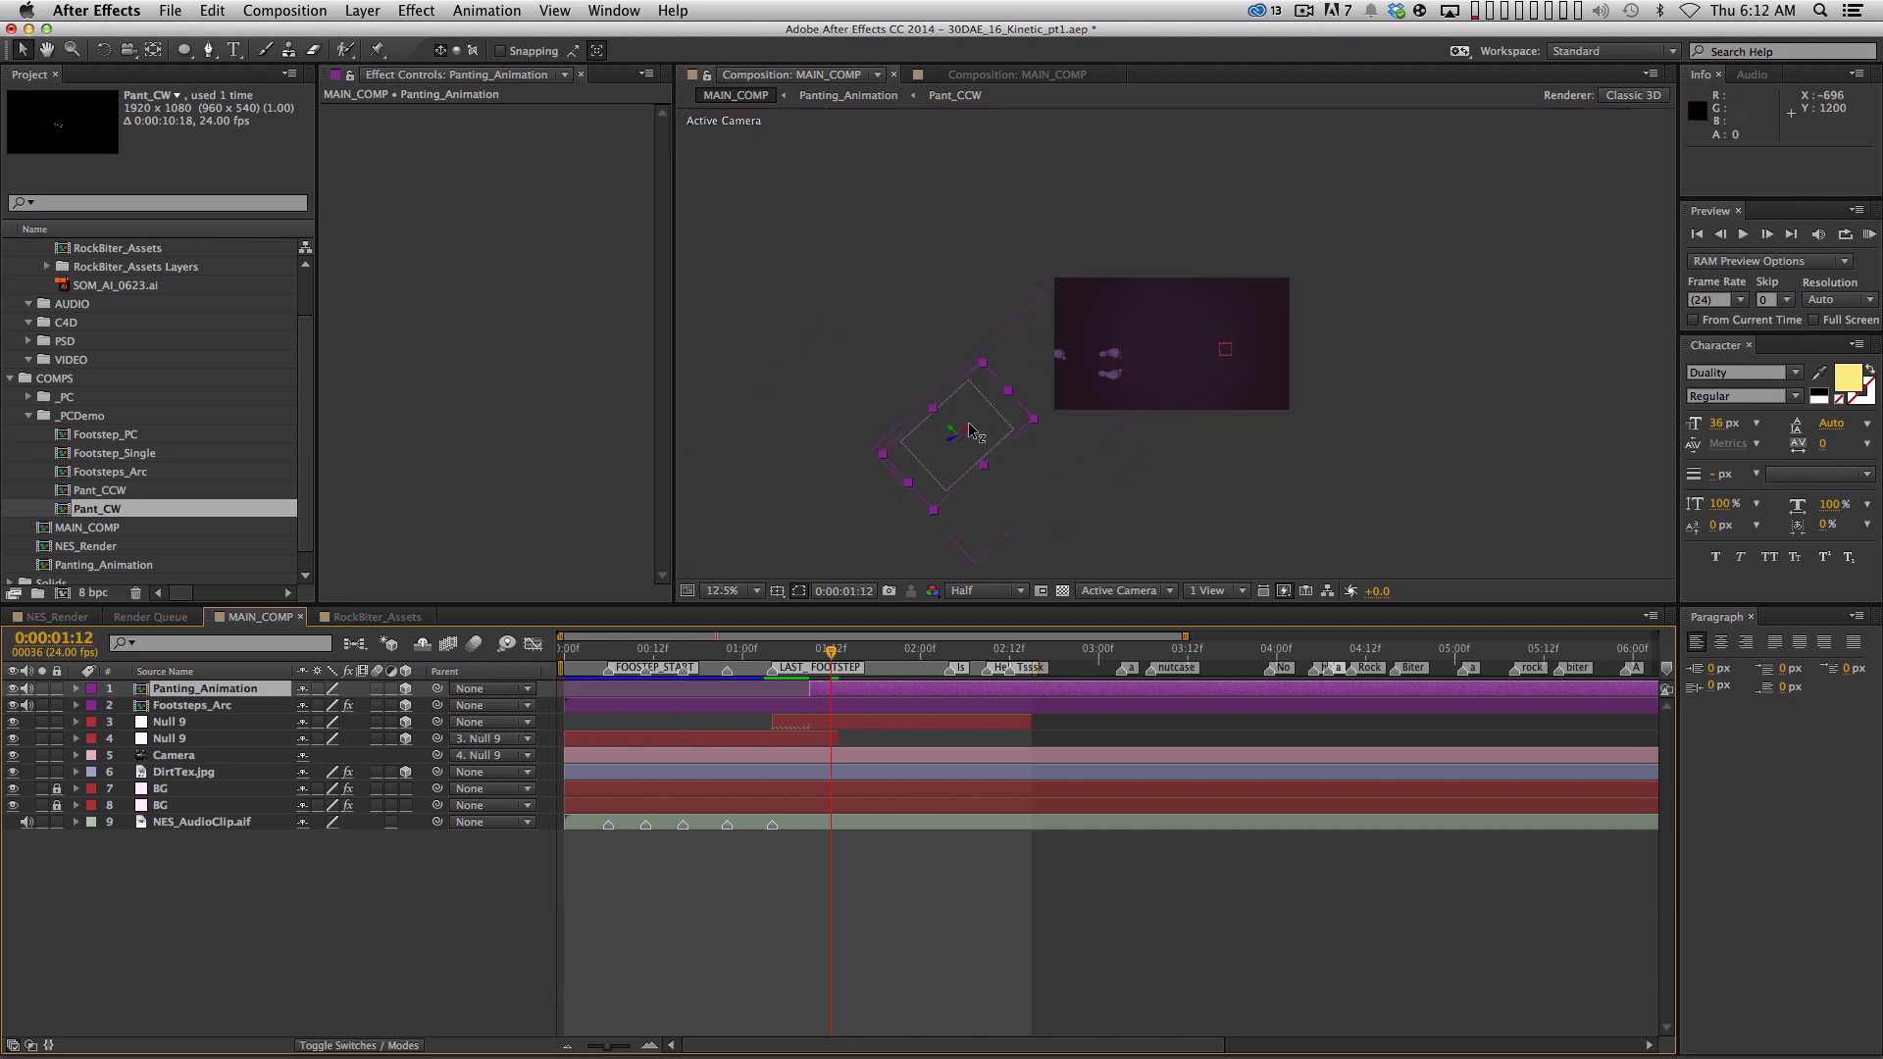
{"action": "key", "text": "period"}
{"action": "key", "text": "period"}
{"action": "key", "text": "period"}
{"action": "key", "text": "comma"}
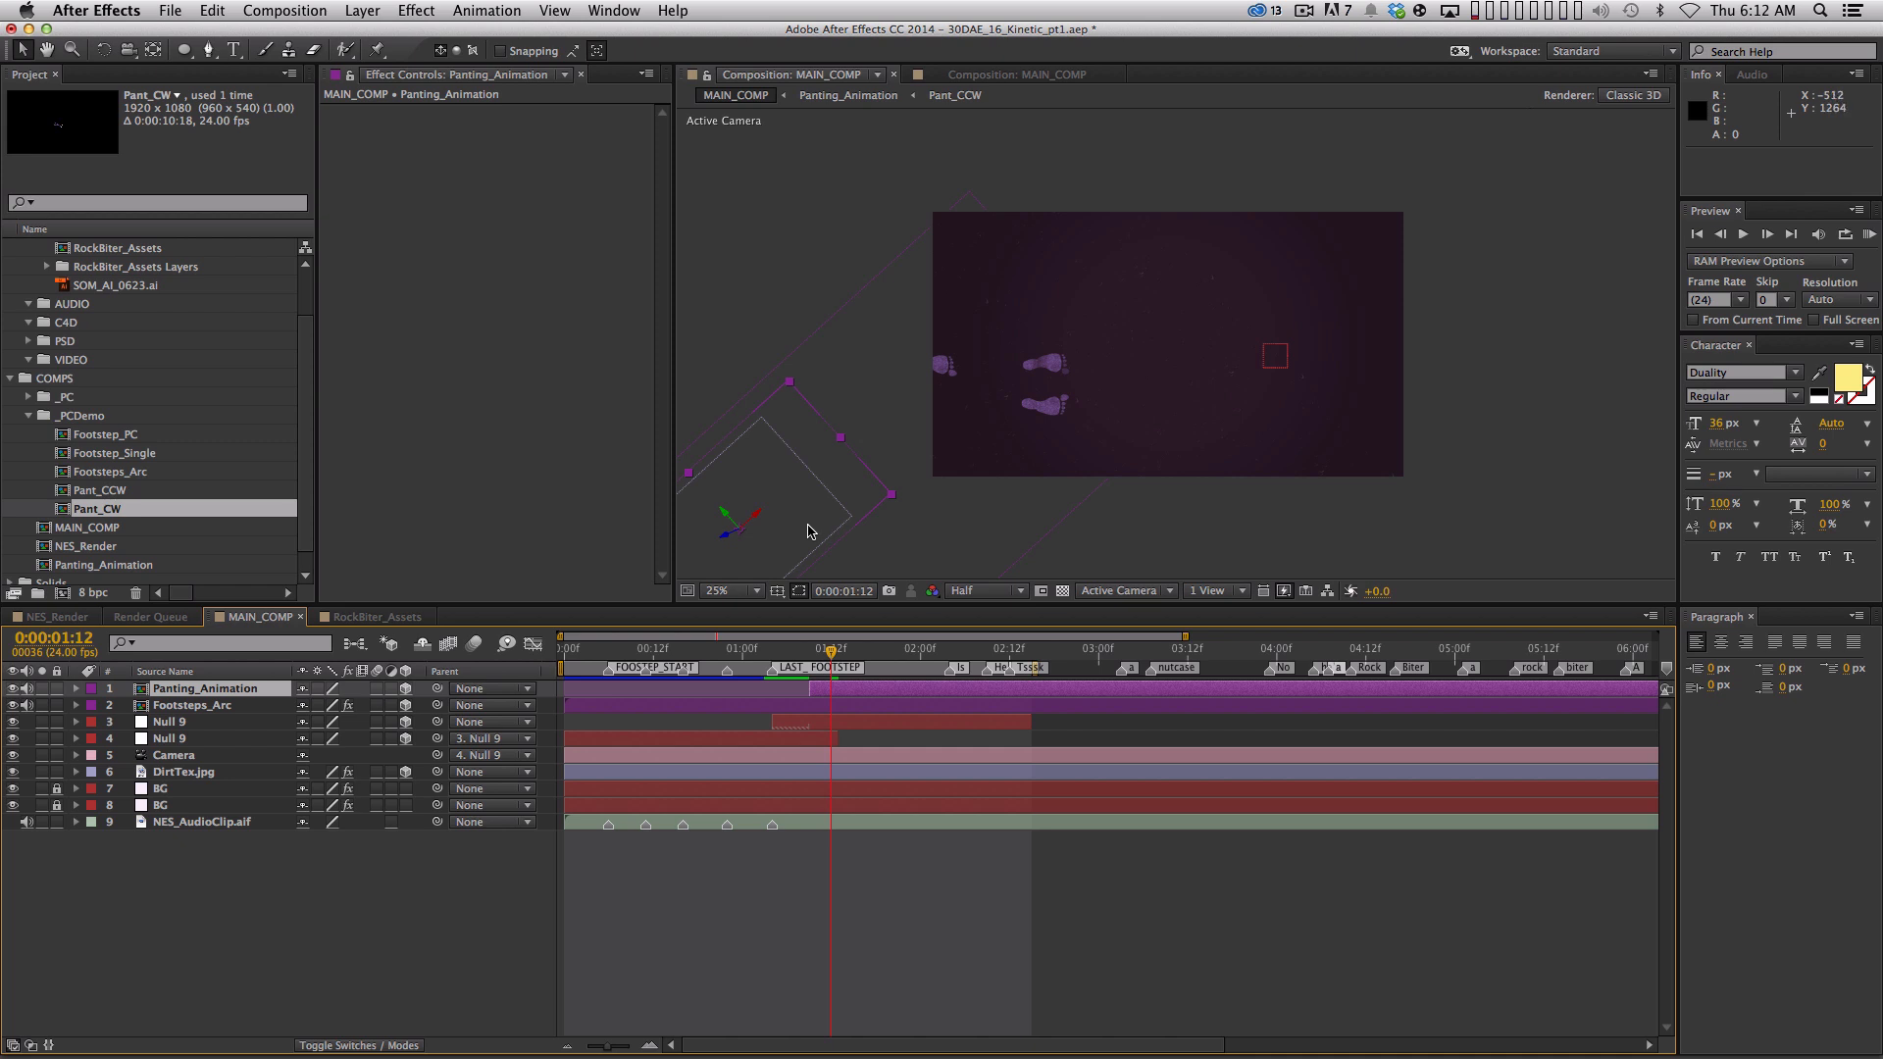
{"action": "left_click_drag", "start_coordinate": [800, 530], "coordinate": [1233, 383]}
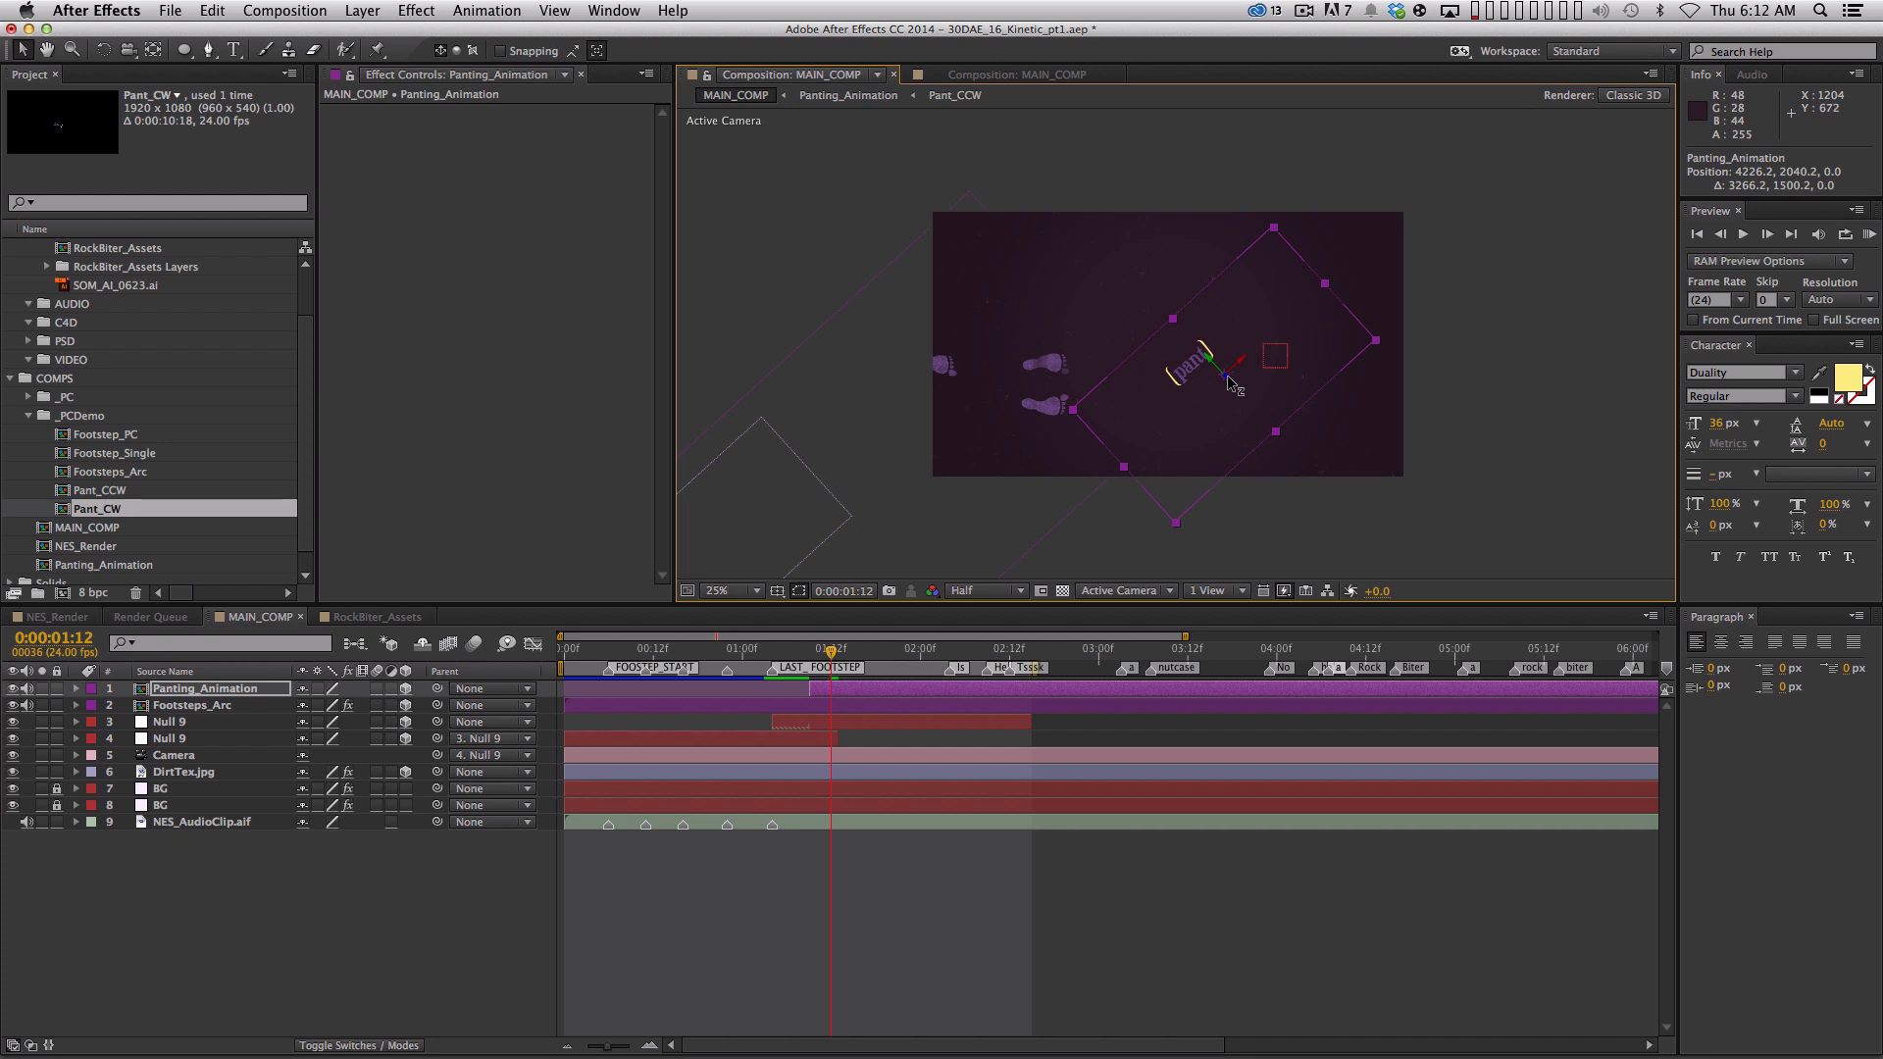
{"action": "key", "text": "super+z"}
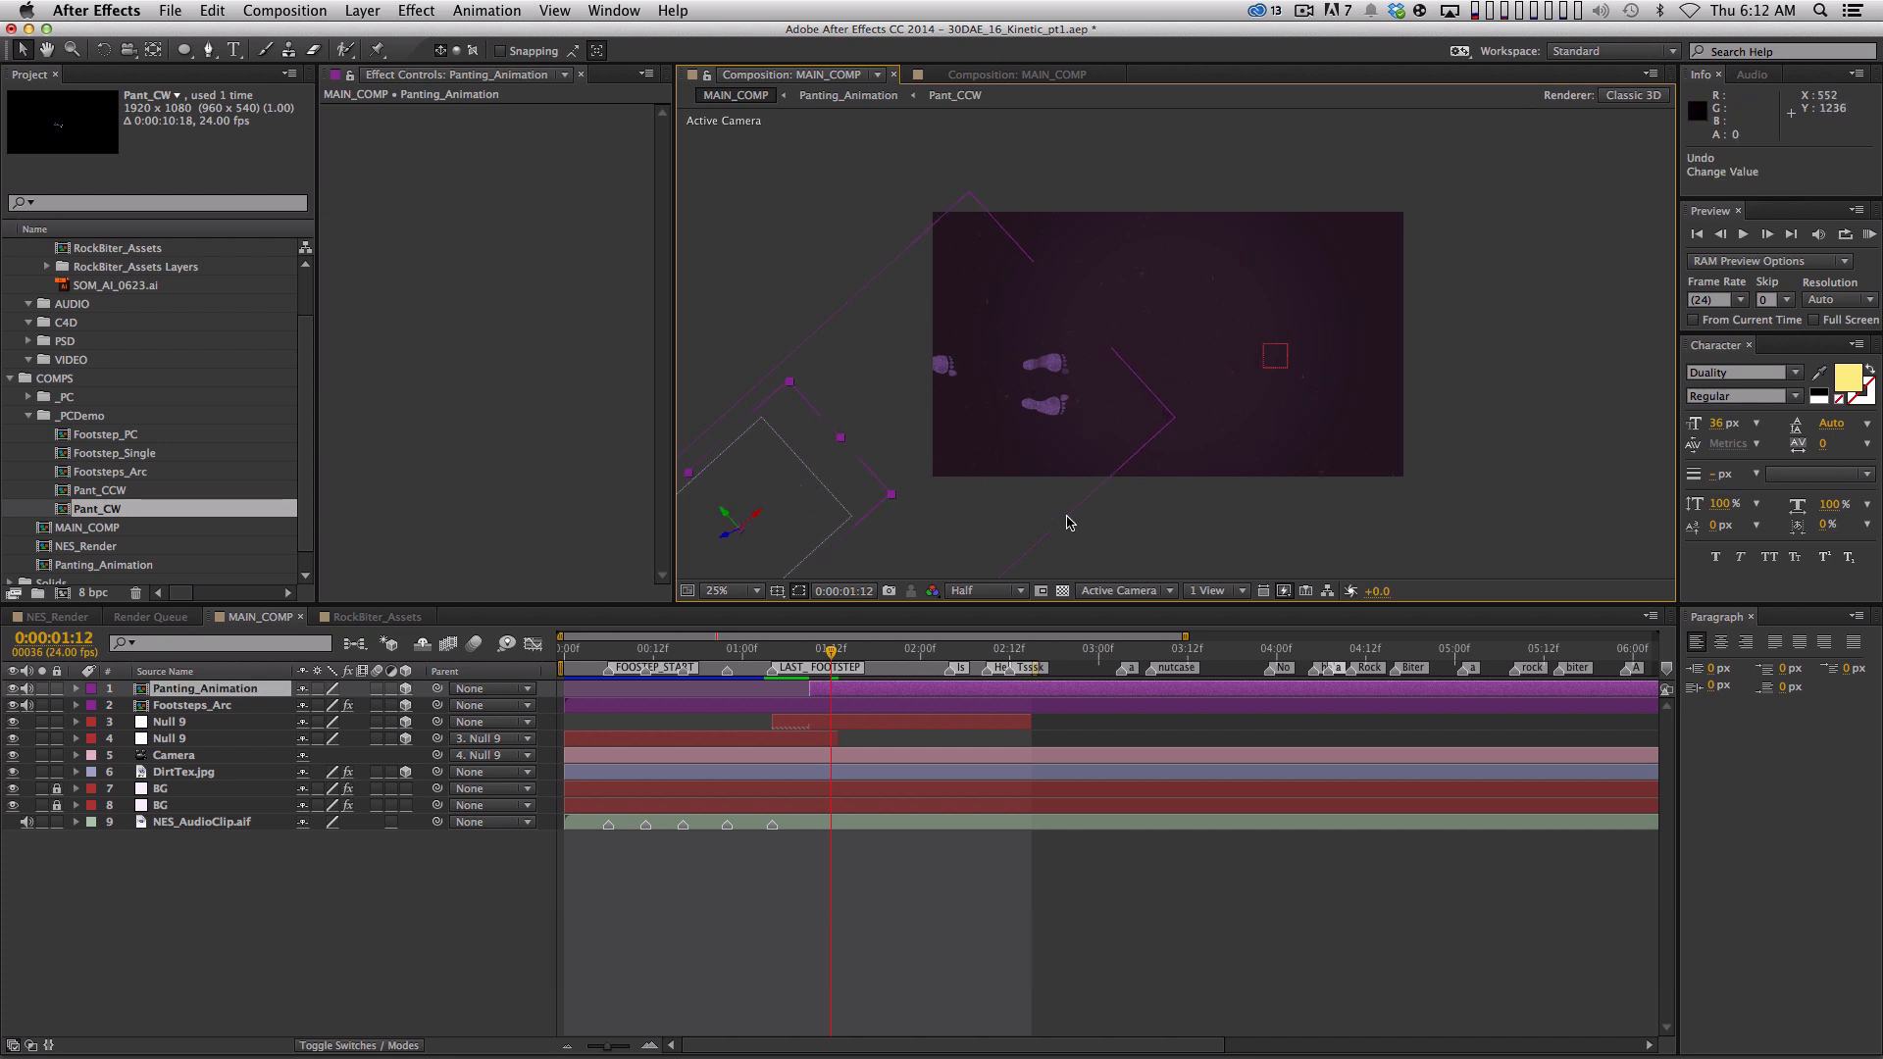
Examine where the Panting_Animation layer sits relative to the camera frame and the footprints
{"action": "key", "text": "comma"}
{"action": "key", "text": "comma"}
{"action": "key", "text": "comma"}
{"action": "key", "text": "comma"}
{"action": "key", "text": "comma"}
{"action": "key", "text": "comma"}
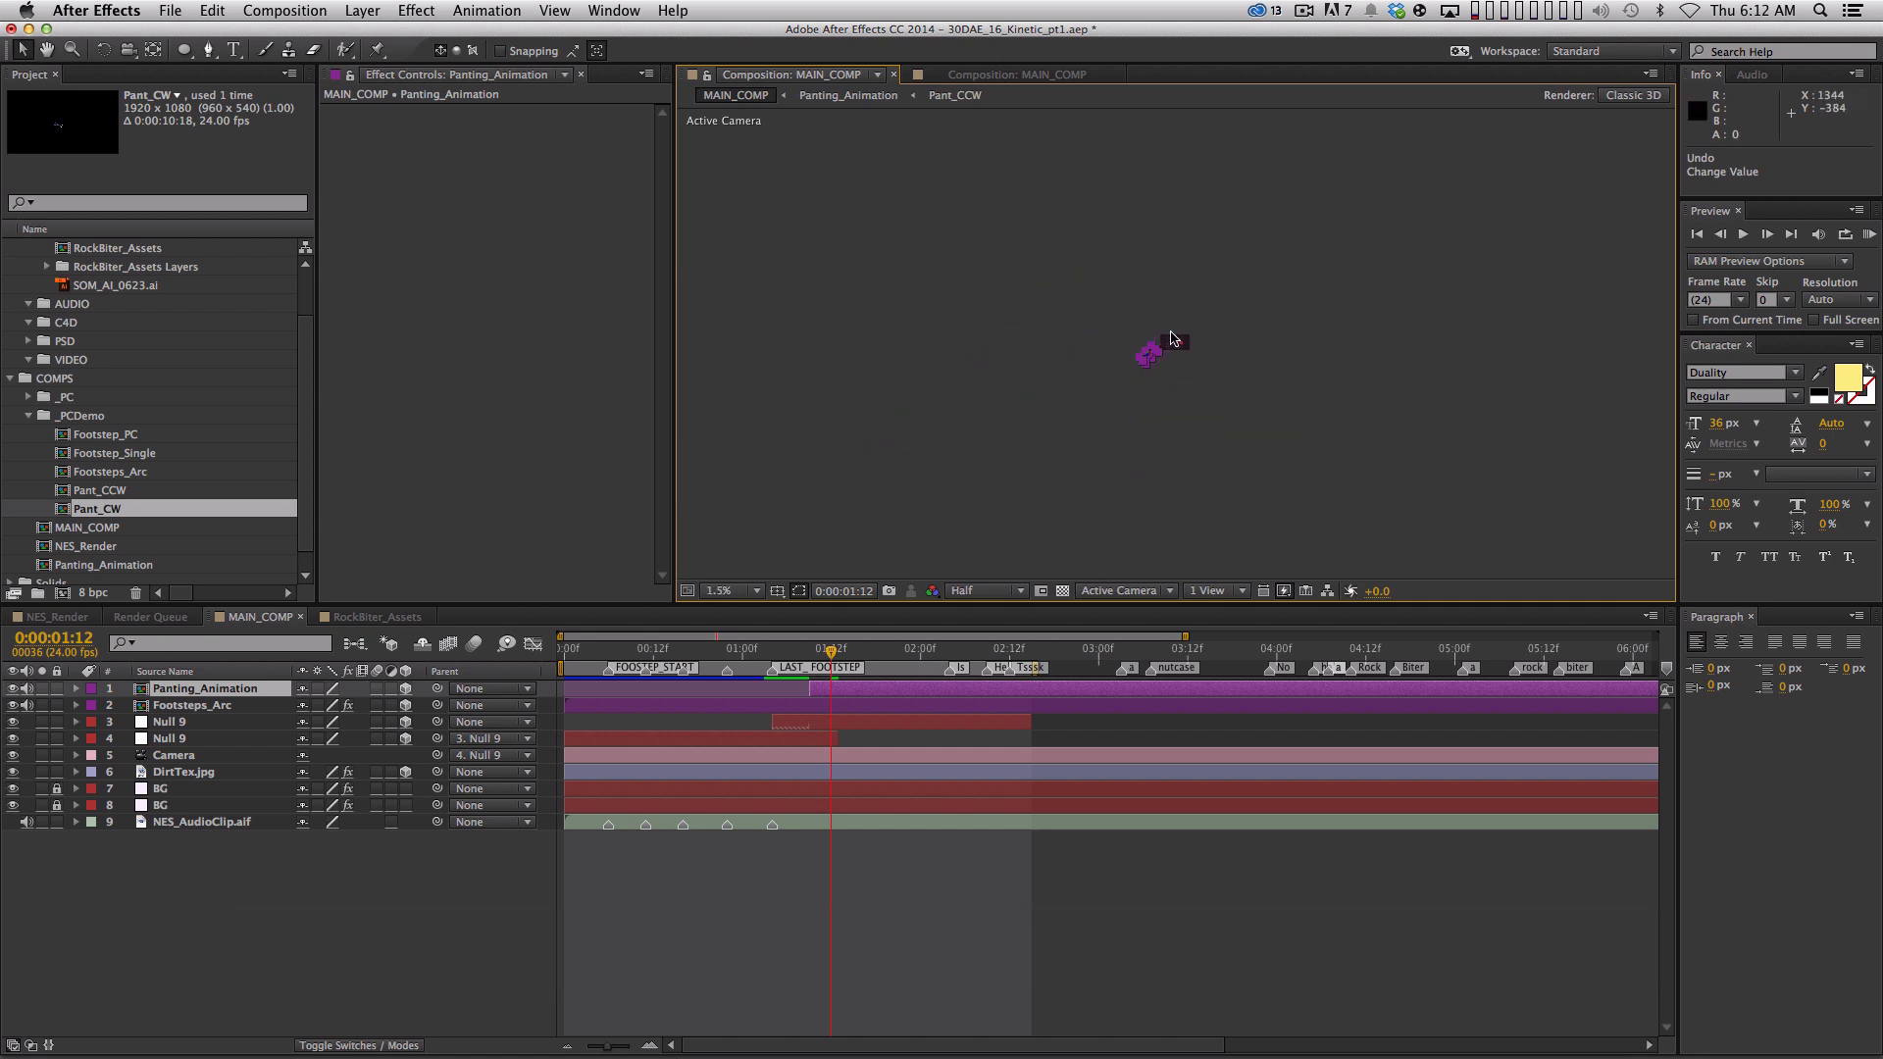
{"action": "key", "text": "period"}
{"action": "key", "text": "period"}
{"action": "key", "text": "period"}
{"action": "key", "text": "period"}
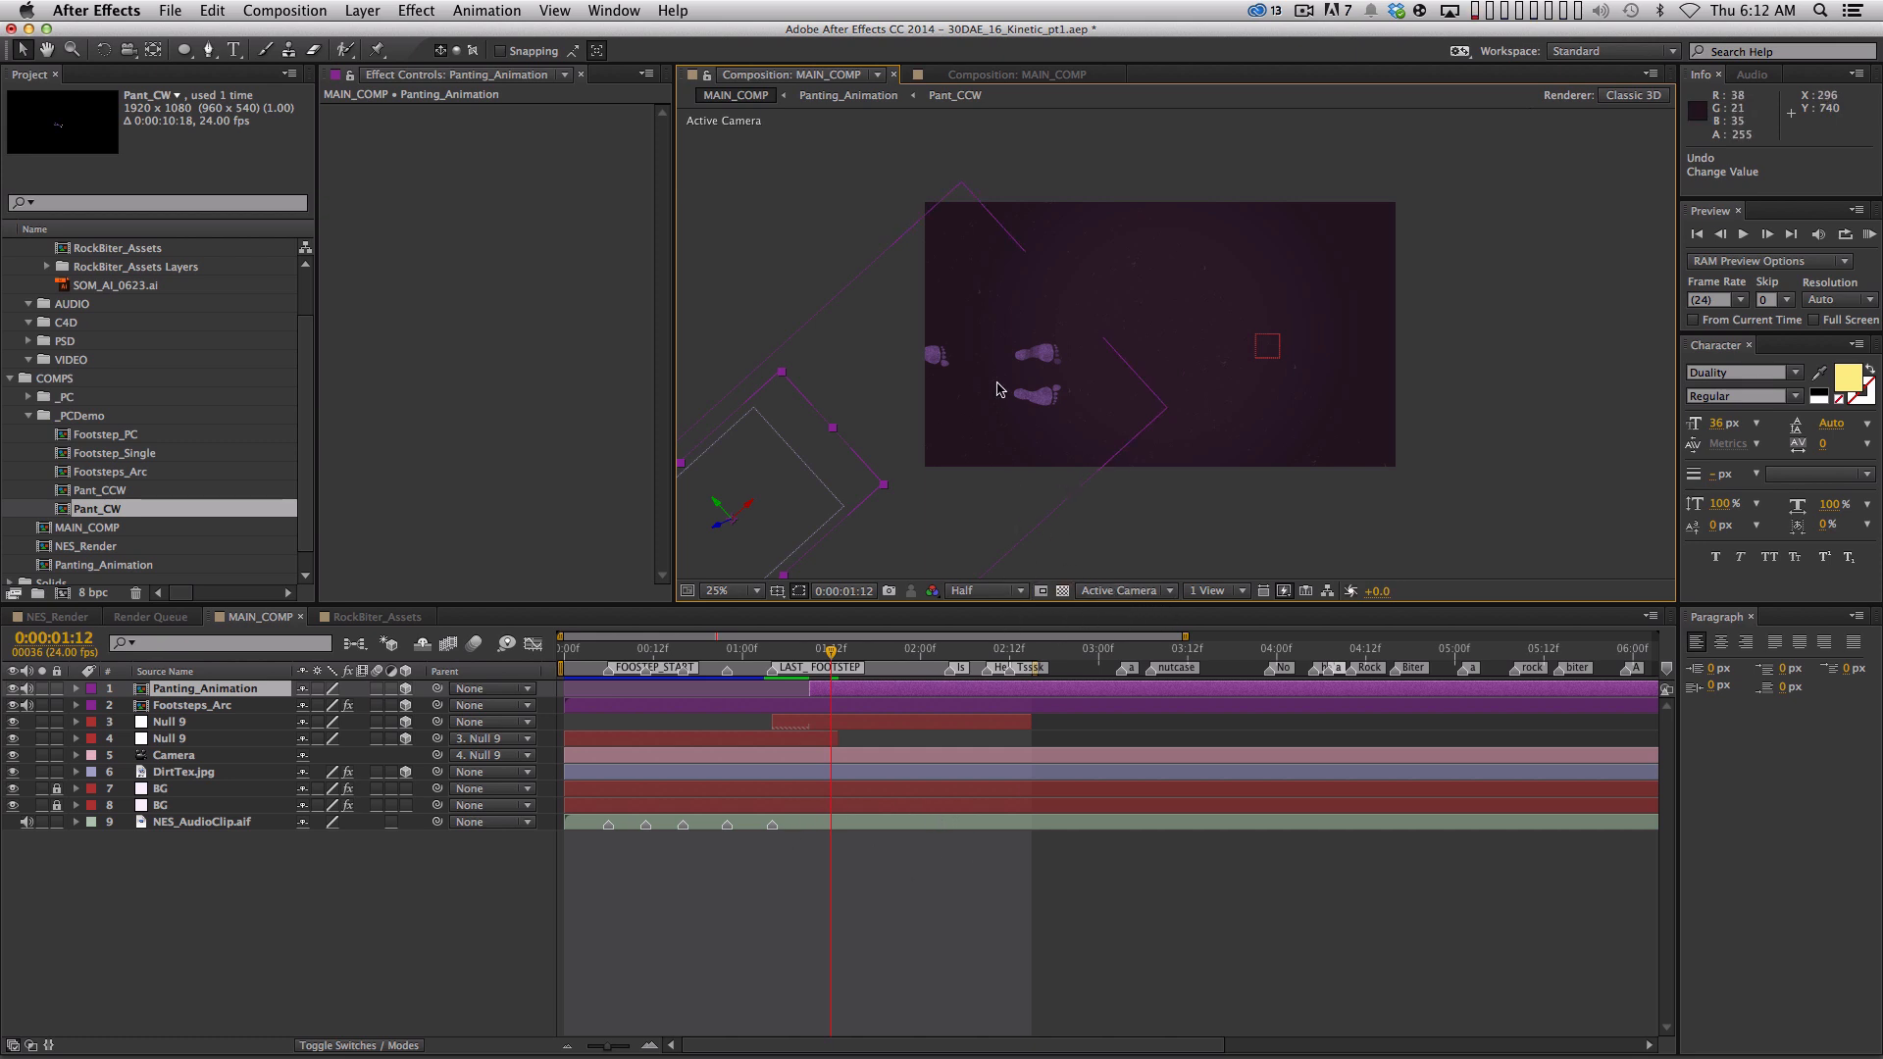
{"action": "key", "text": "period"}
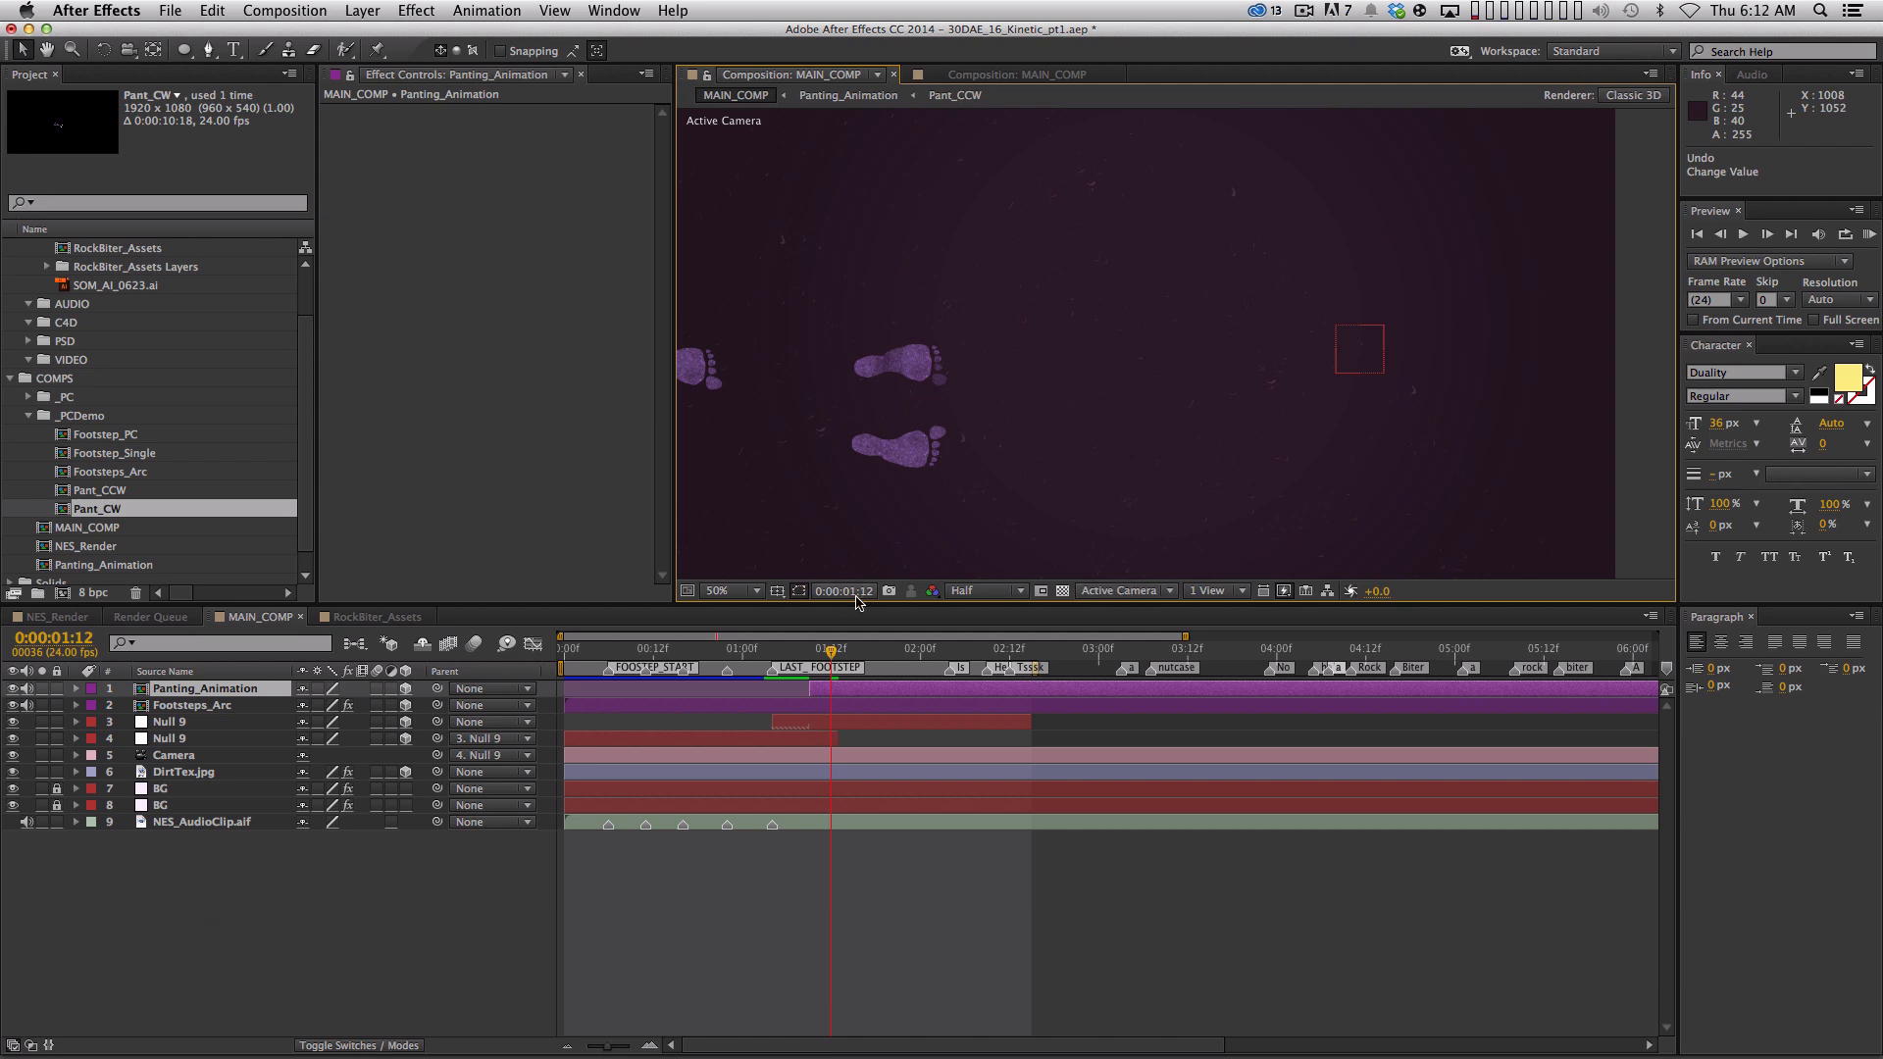
Fit the composition in the viewer and switch the 3D view to Custom View 1
{"action": "left_click", "coordinate": [736, 593]}
{"action": "left_click", "coordinate": [765, 623]}
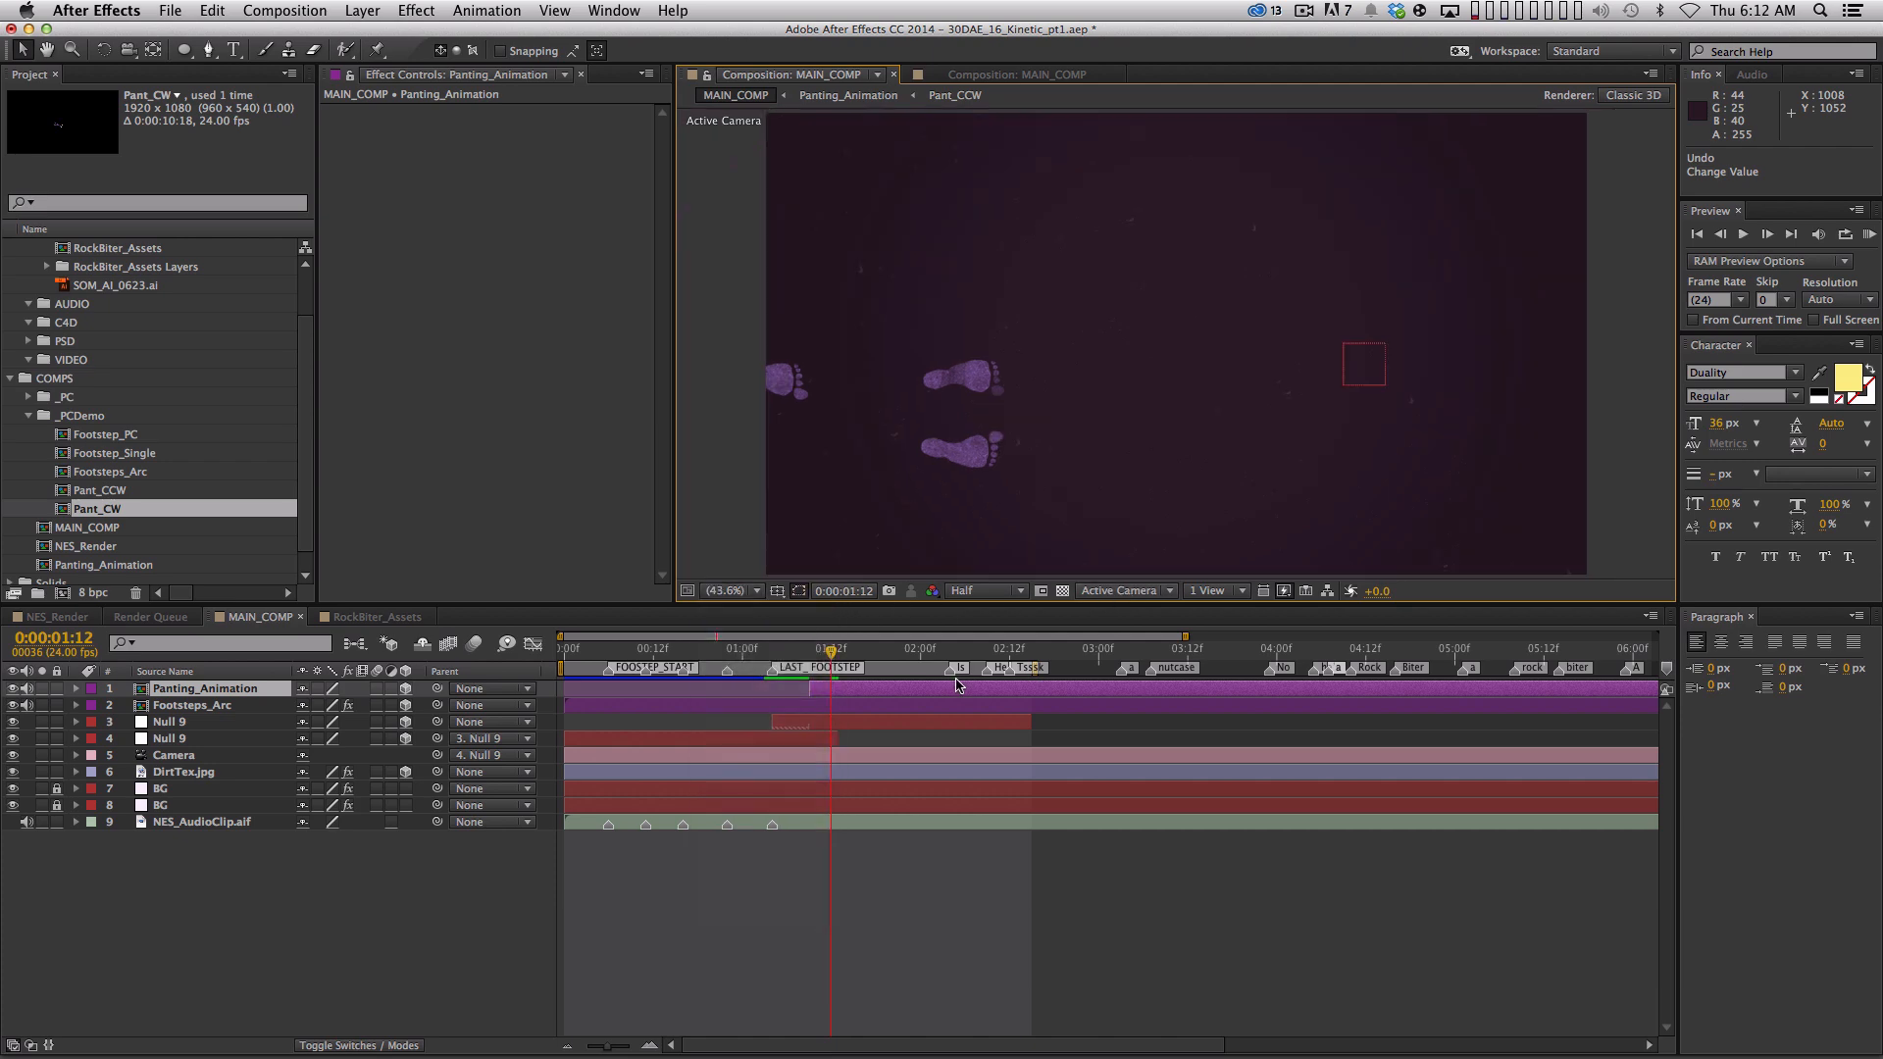
{"action": "left_click", "coordinate": [1121, 592]}
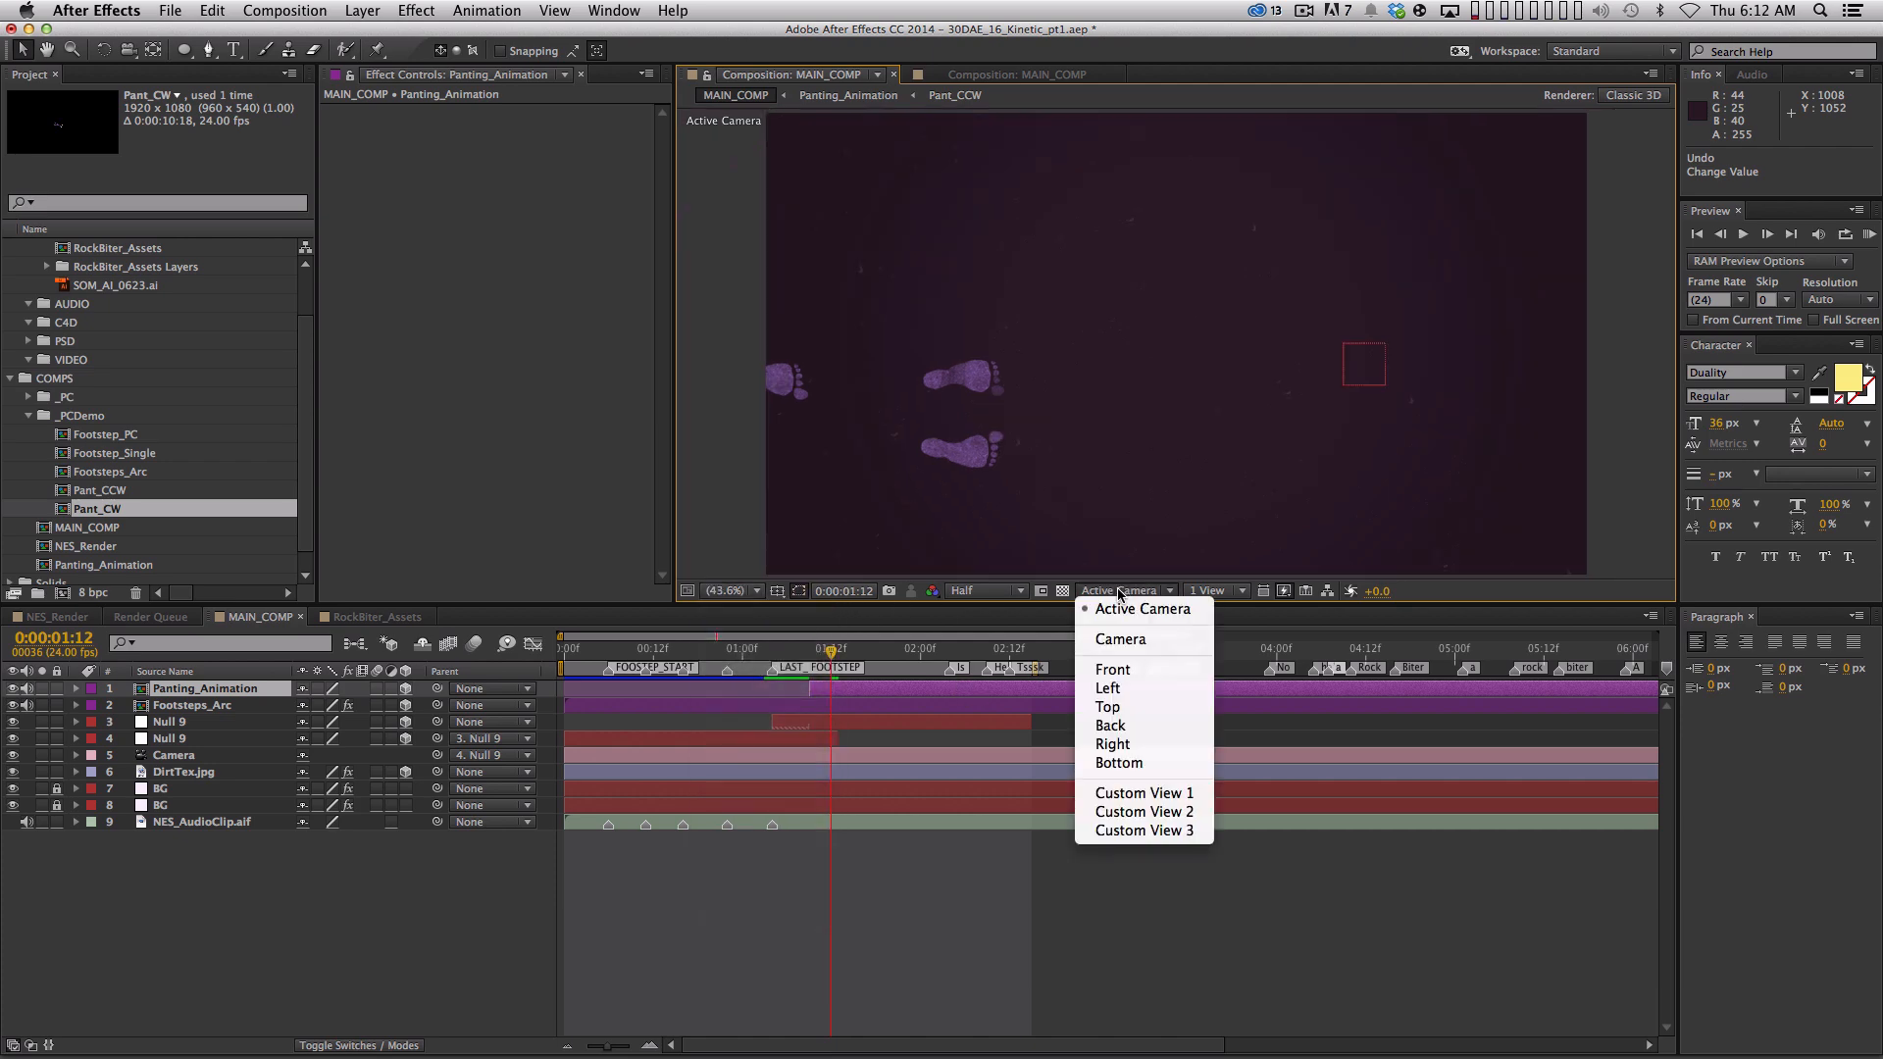
{"action": "left_click", "coordinate": [1182, 795]}
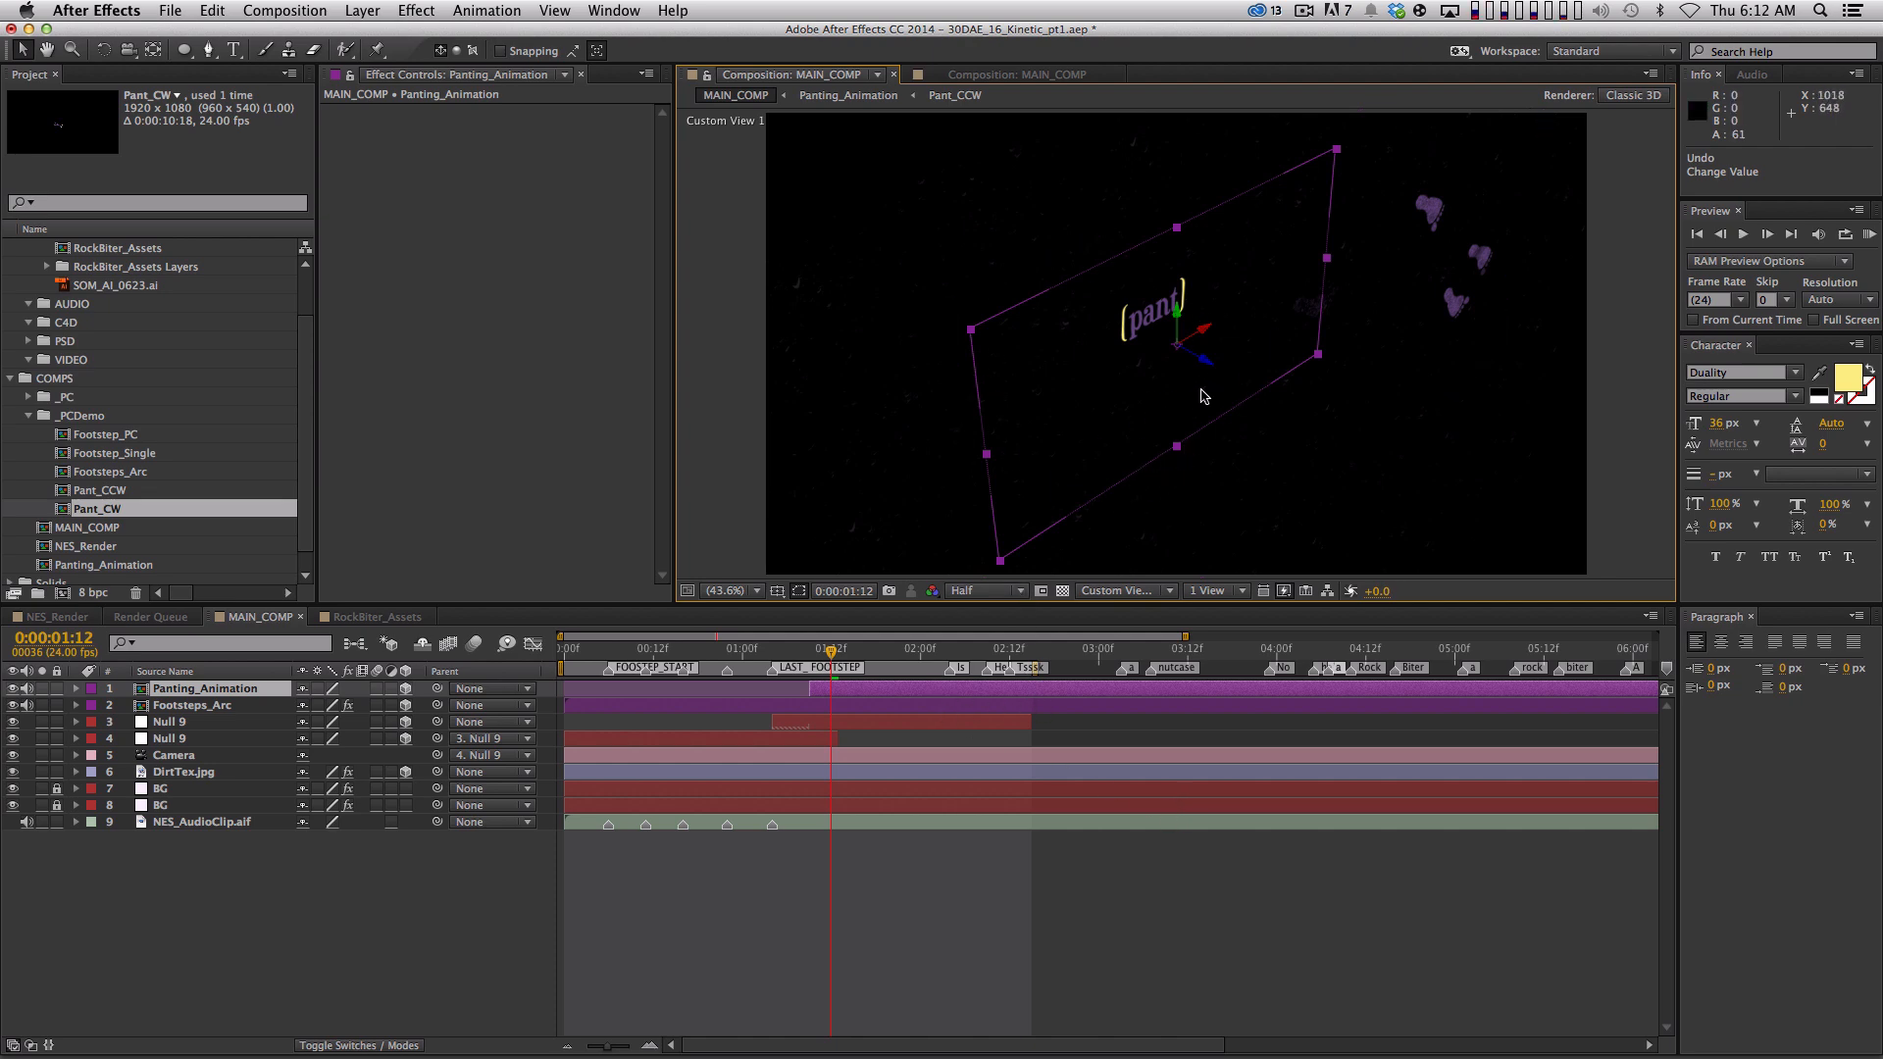
Examine Panting_Animation, the footprints and the camera together in Custom View 1 by orbiting, dollying and tracking the view
{"action": "key", "text": "c"}
{"action": "left_click_drag", "start_coordinate": [1190, 418], "coordinate": [1093, 371]}
{"action": "key", "text": "c"}
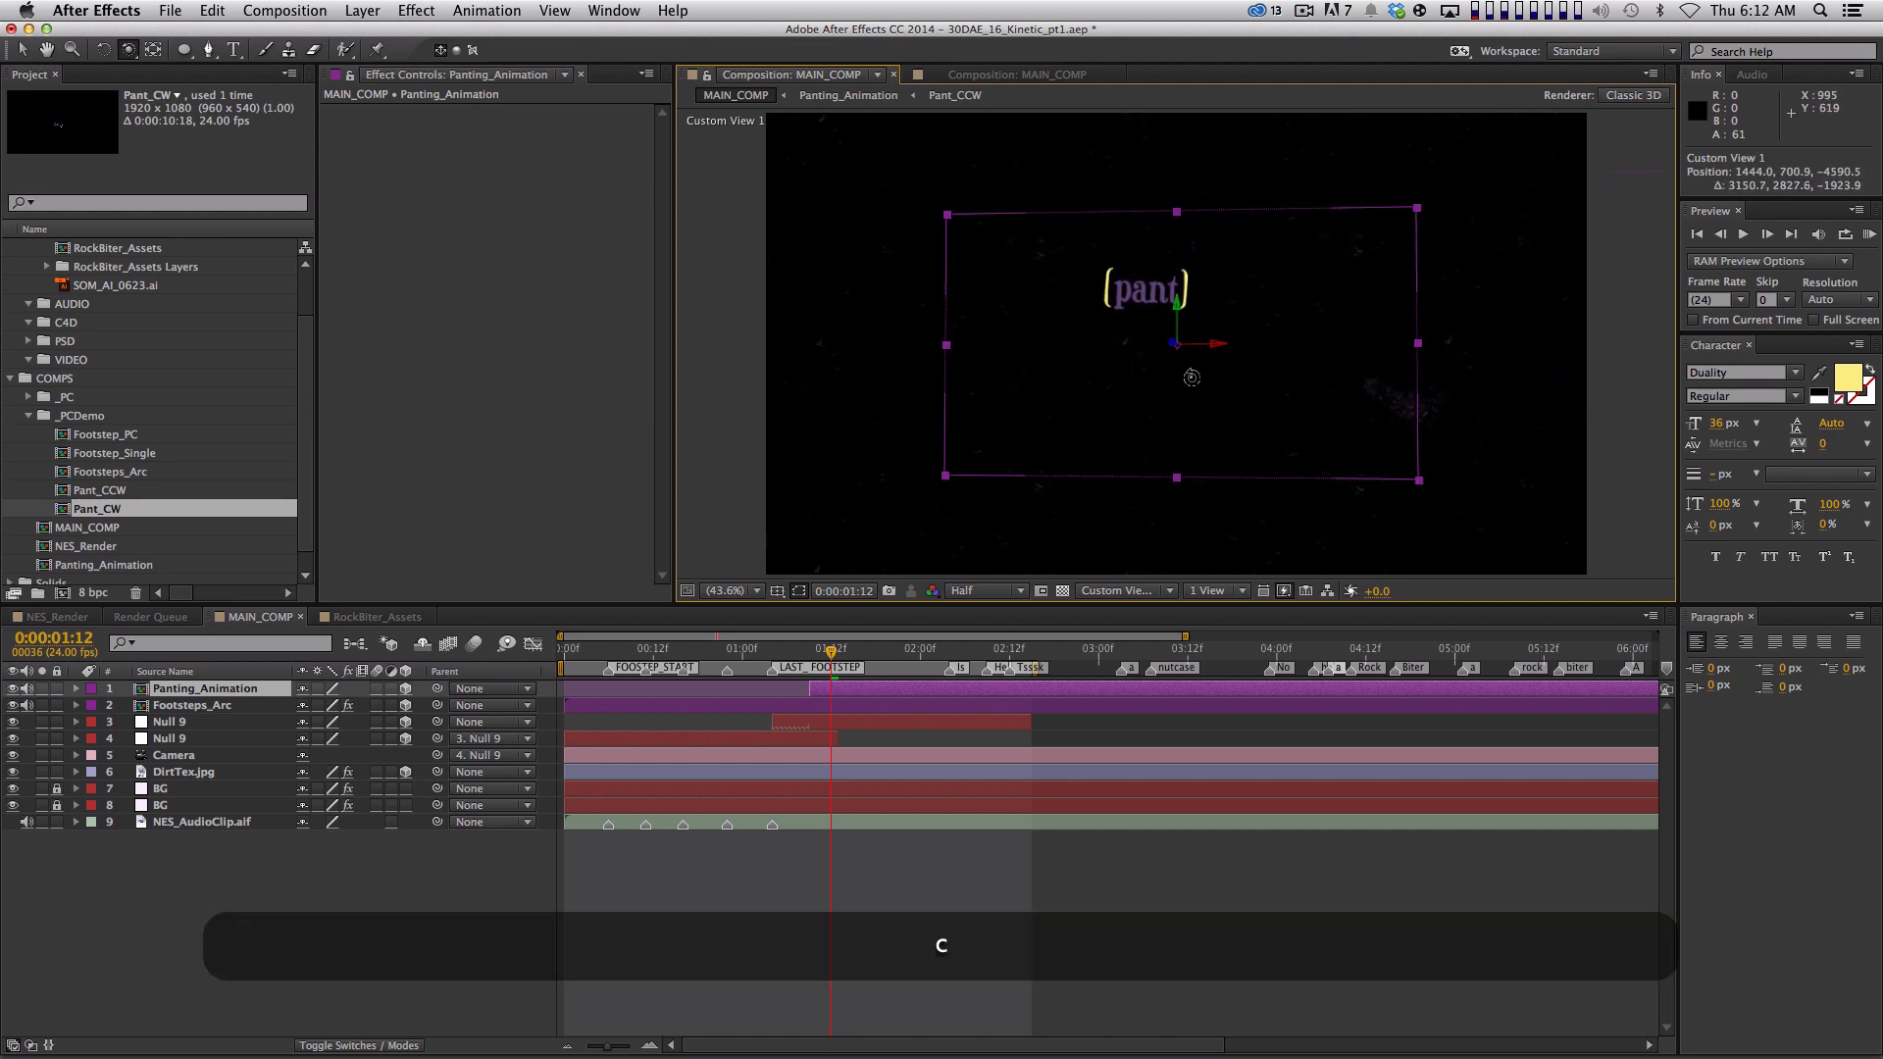
{"action": "left_click_drag", "start_coordinate": [1236, 364], "coordinate": [703, 678]}
{"action": "key", "text": "c"}
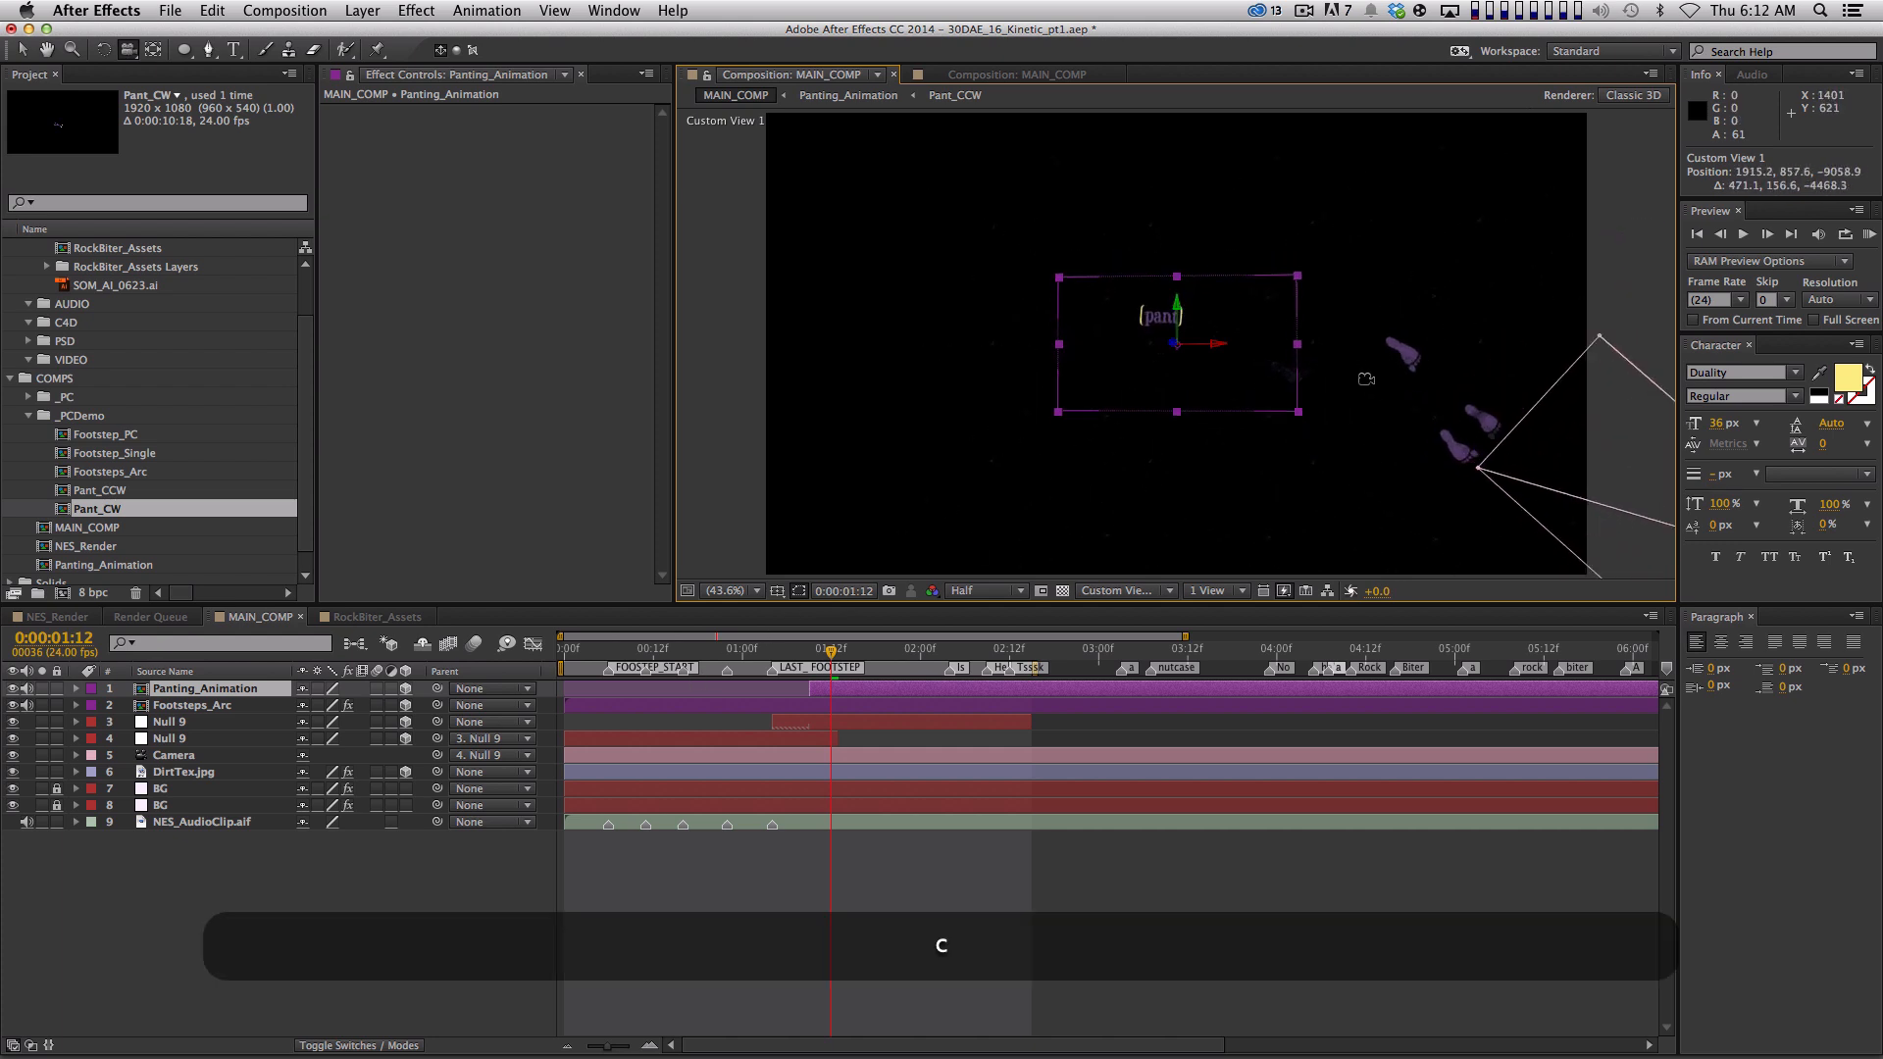
{"action": "left_click_drag", "start_coordinate": [1377, 388], "coordinate": [1125, 388]}
{"action": "key", "text": "c"}
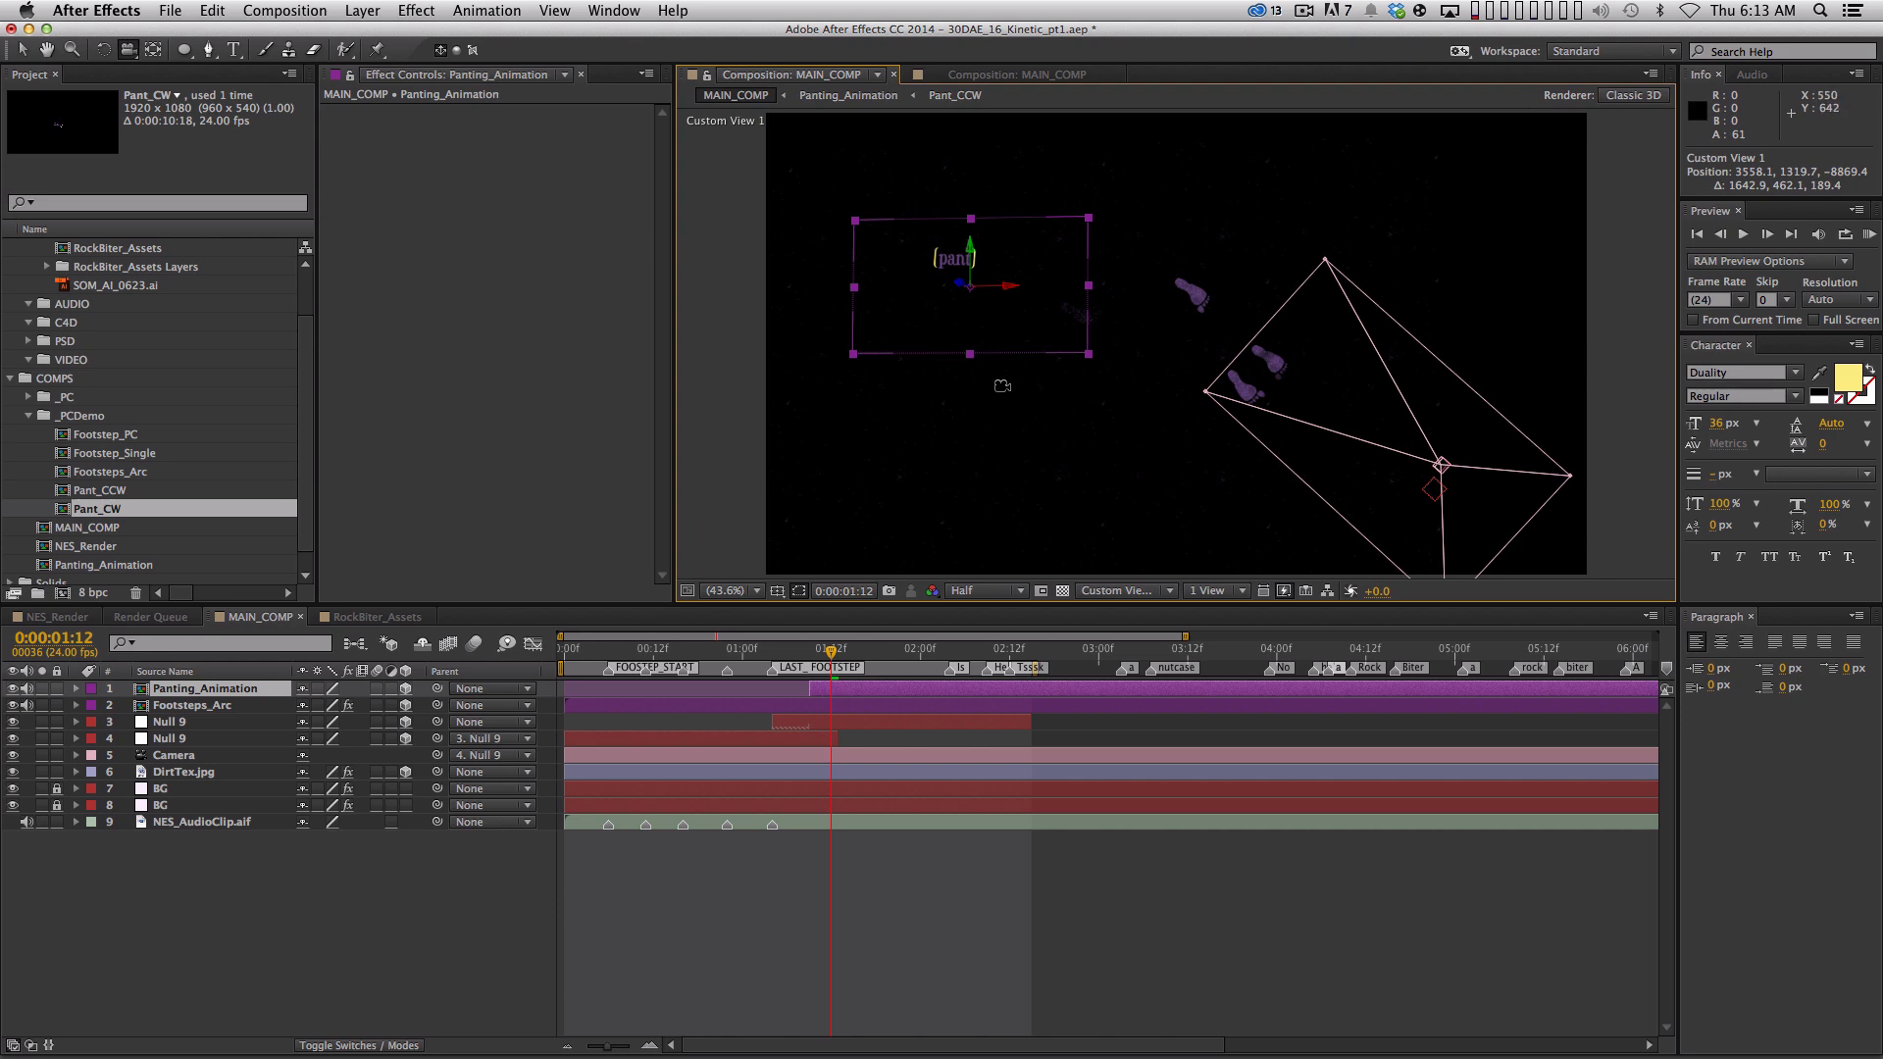
{"action": "mouse_move", "coordinate": [1054, 427]}
{"action": "left_mouse_down"}
{"action": "mouse_move", "coordinate": [1045, 399]}
{"action": "mouse_move", "coordinate": [1099, 389]}
{"action": "mouse_move", "coordinate": [1036, 393]}
{"action": "mouse_move", "coordinate": [1061, 407]}
{"action": "left_mouse_up"}
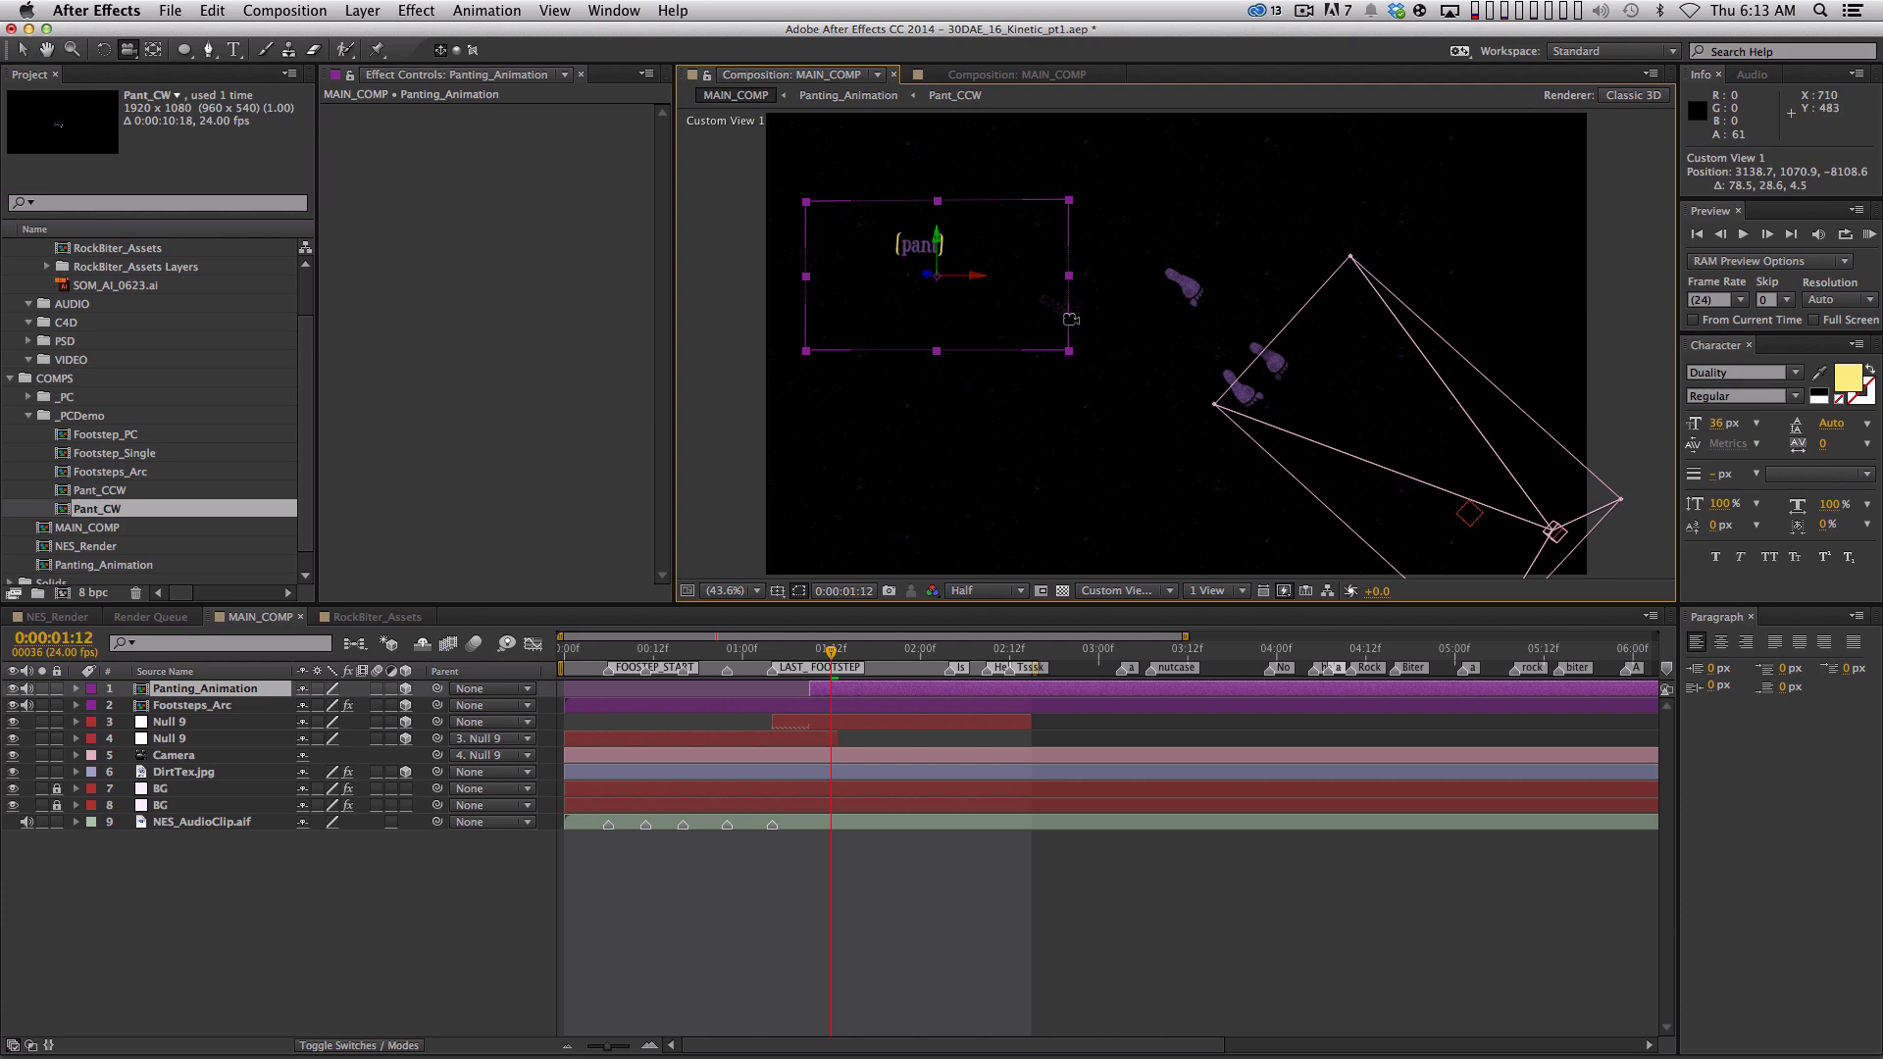
{"action": "key", "text": "c"}
{"action": "left_click_drag", "start_coordinate": [1109, 396], "coordinate": [1038, 435]}
{"action": "key", "text": "c"}
{"action": "key", "text": "c"}
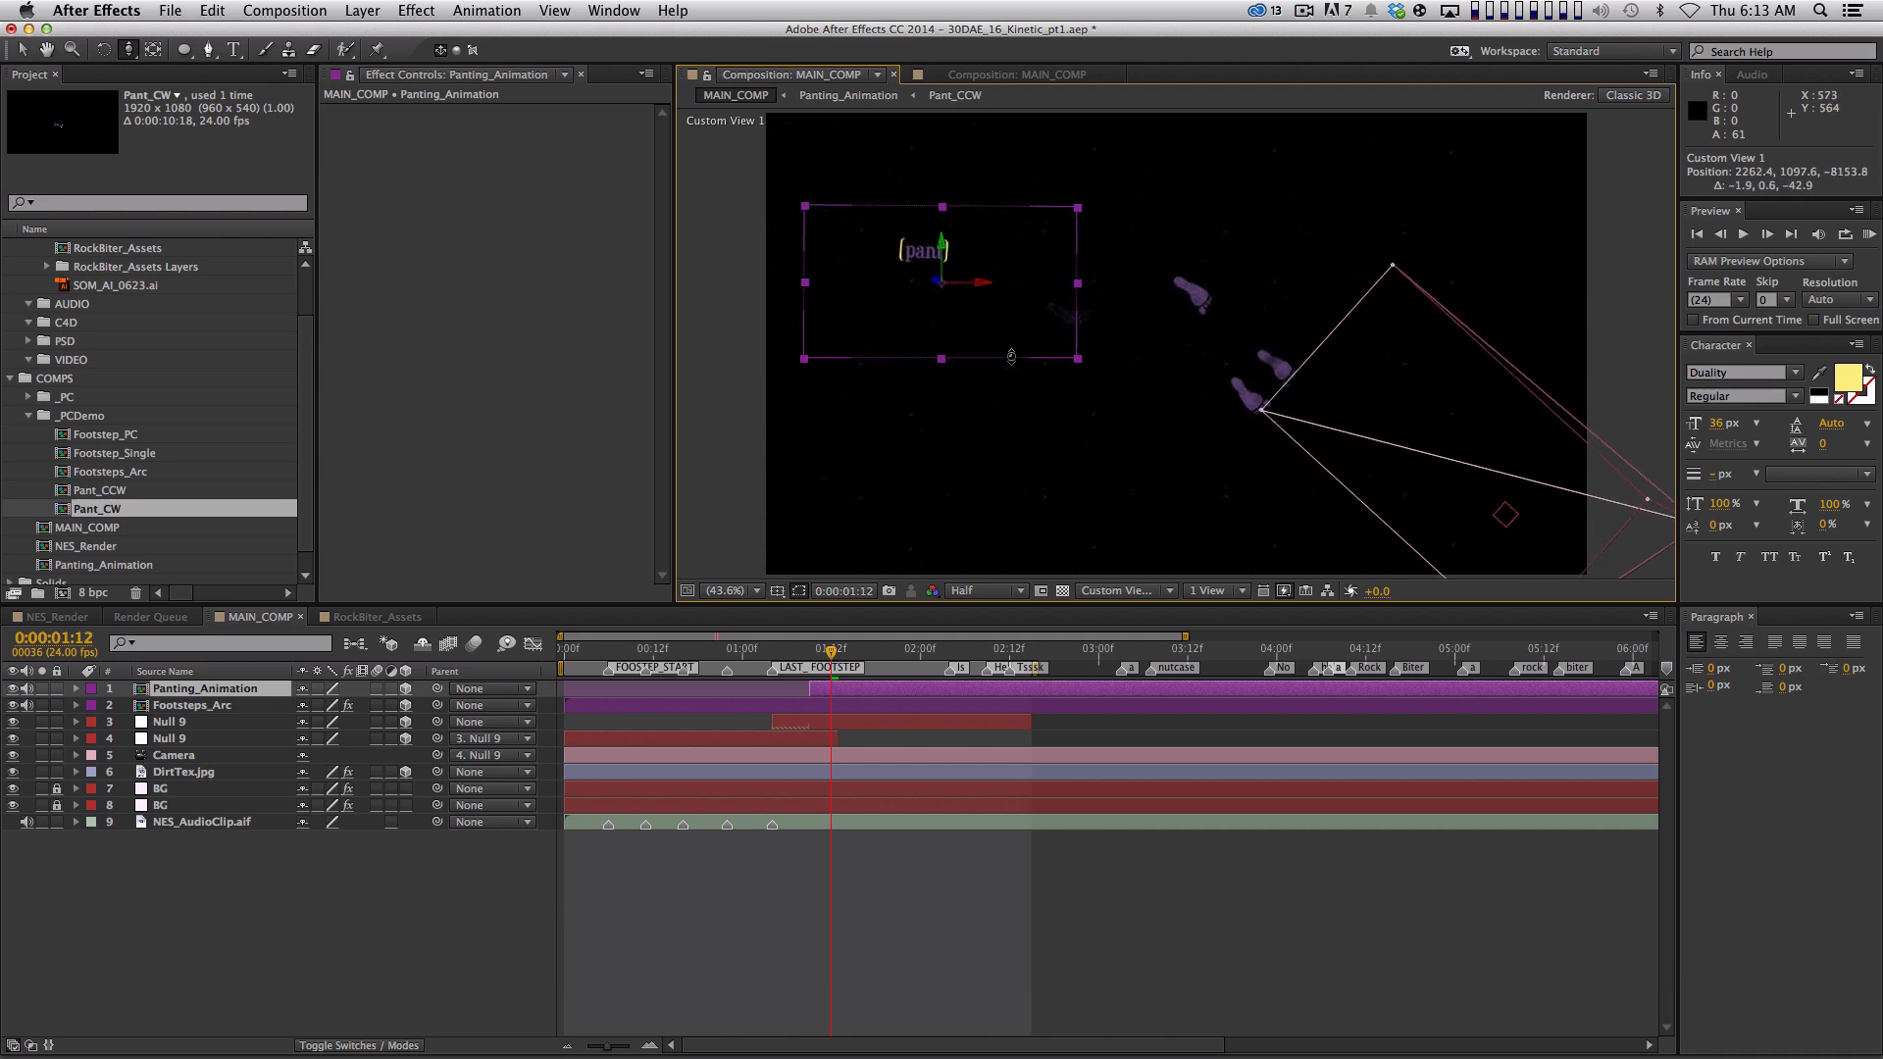
Move the Panting_Animation layer along X towards the footprints, to about 1599, 547, -29
{"action": "key", "text": "v"}
{"action": "left_click_drag", "start_coordinate": [1010, 361], "coordinate": [1014, 362]}
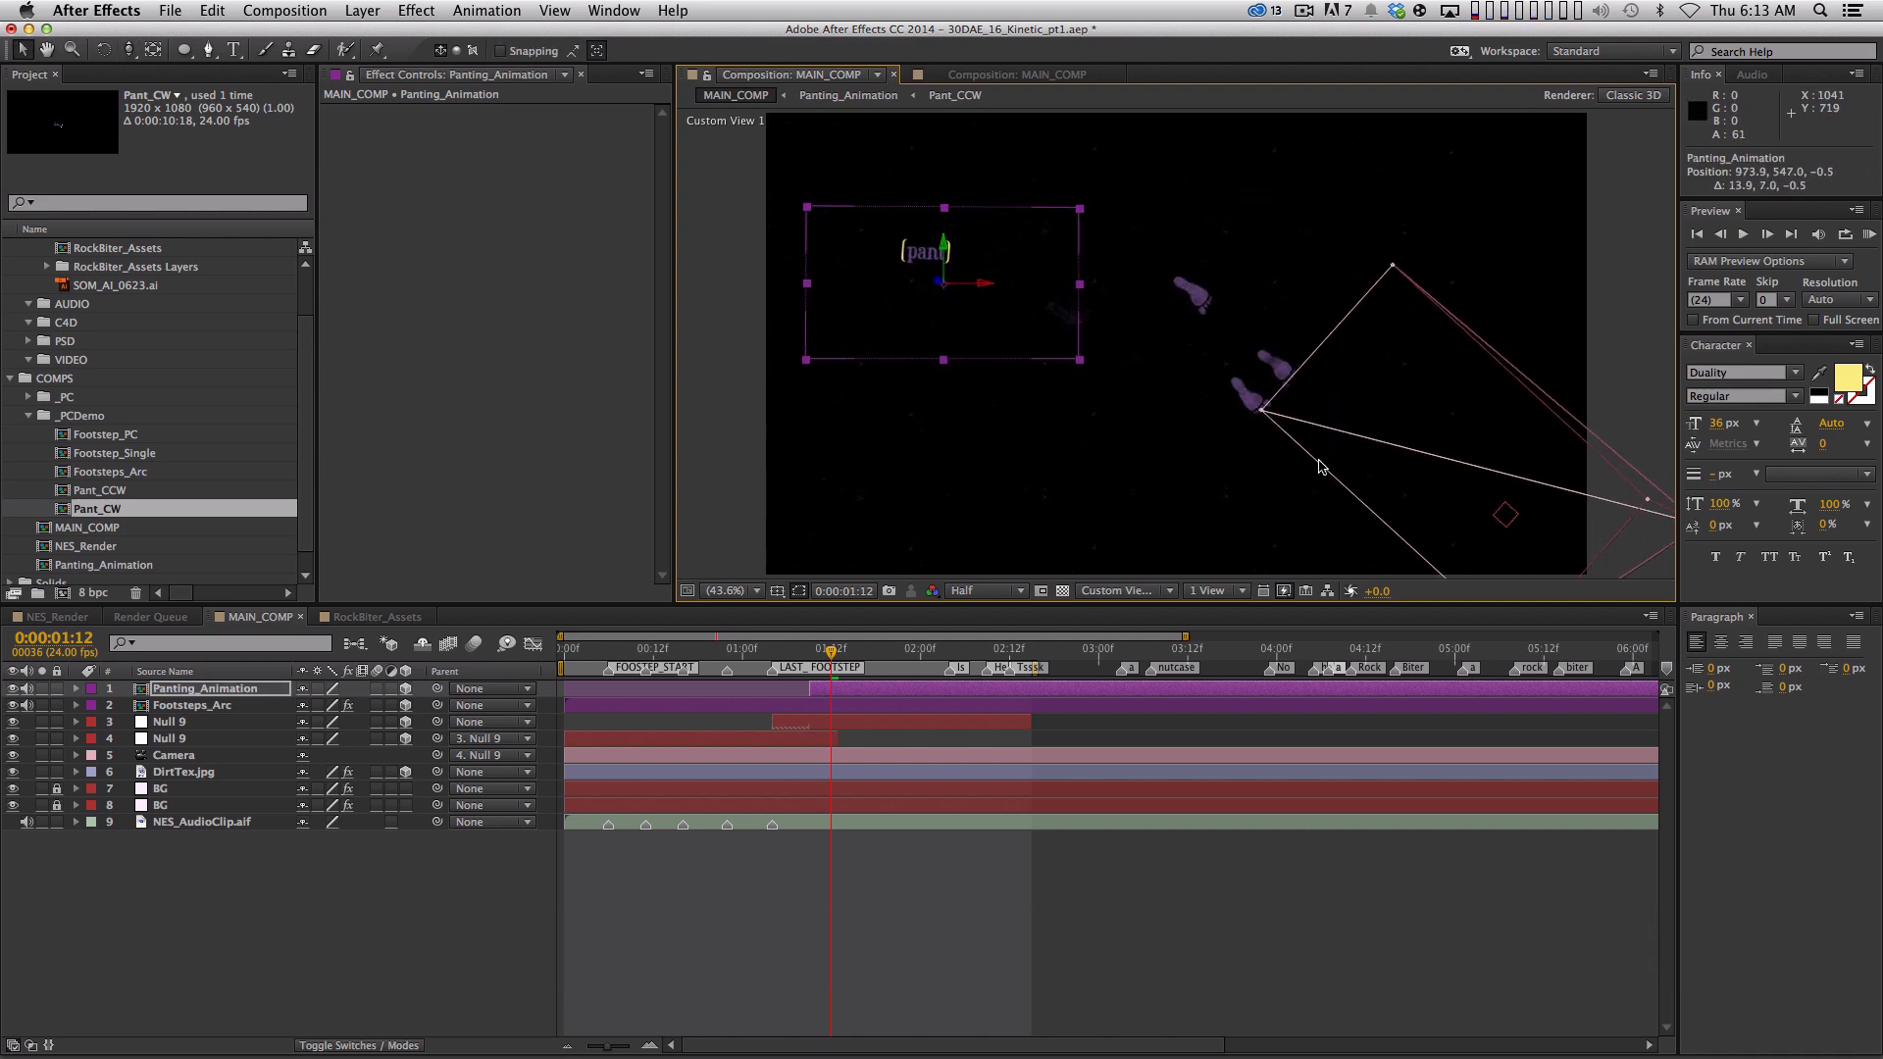
{"action": "mouse_move", "coordinate": [998, 265]}
{"action": "left_mouse_down"}
{"action": "mouse_move", "coordinate": [1500, 323]}
{"action": "mouse_move", "coordinate": [1030, 272]}
{"action": "left_mouse_up"}
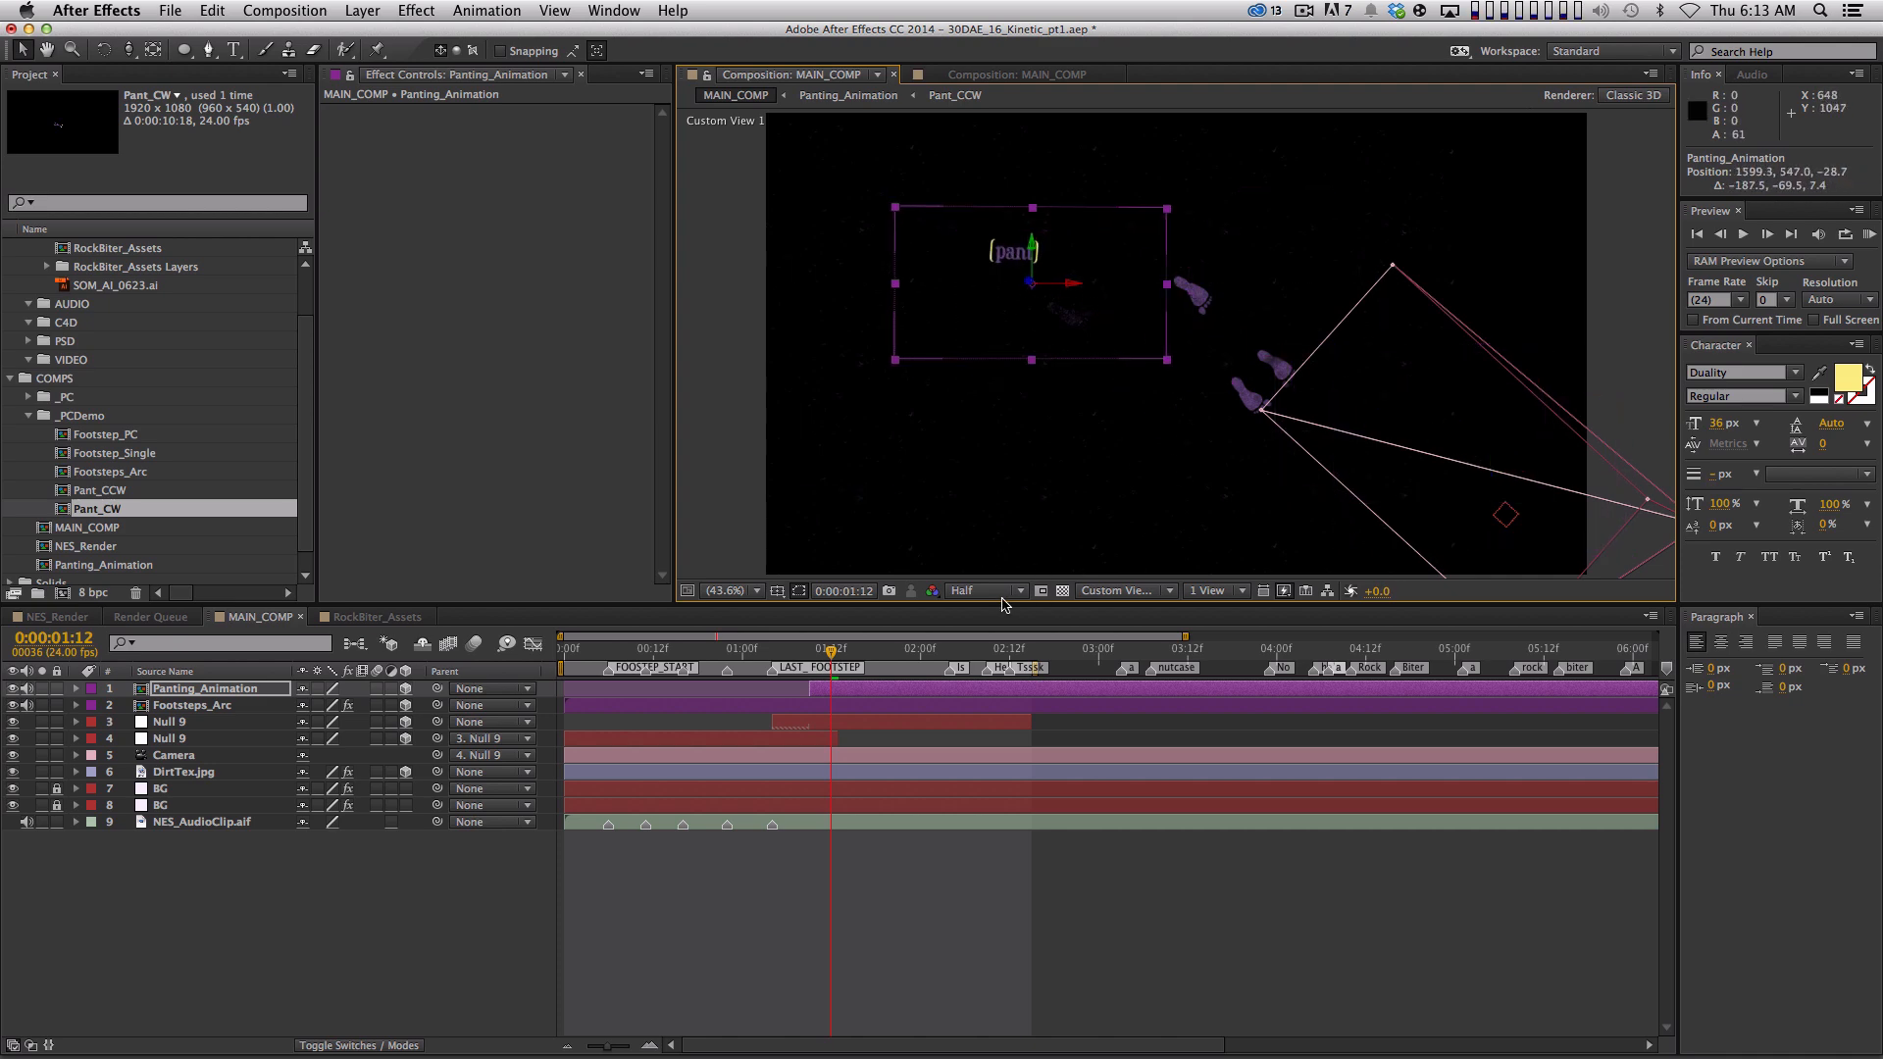
Switch the 3D view to Top, and then to Front
{"action": "left_click", "coordinate": [1153, 593]}
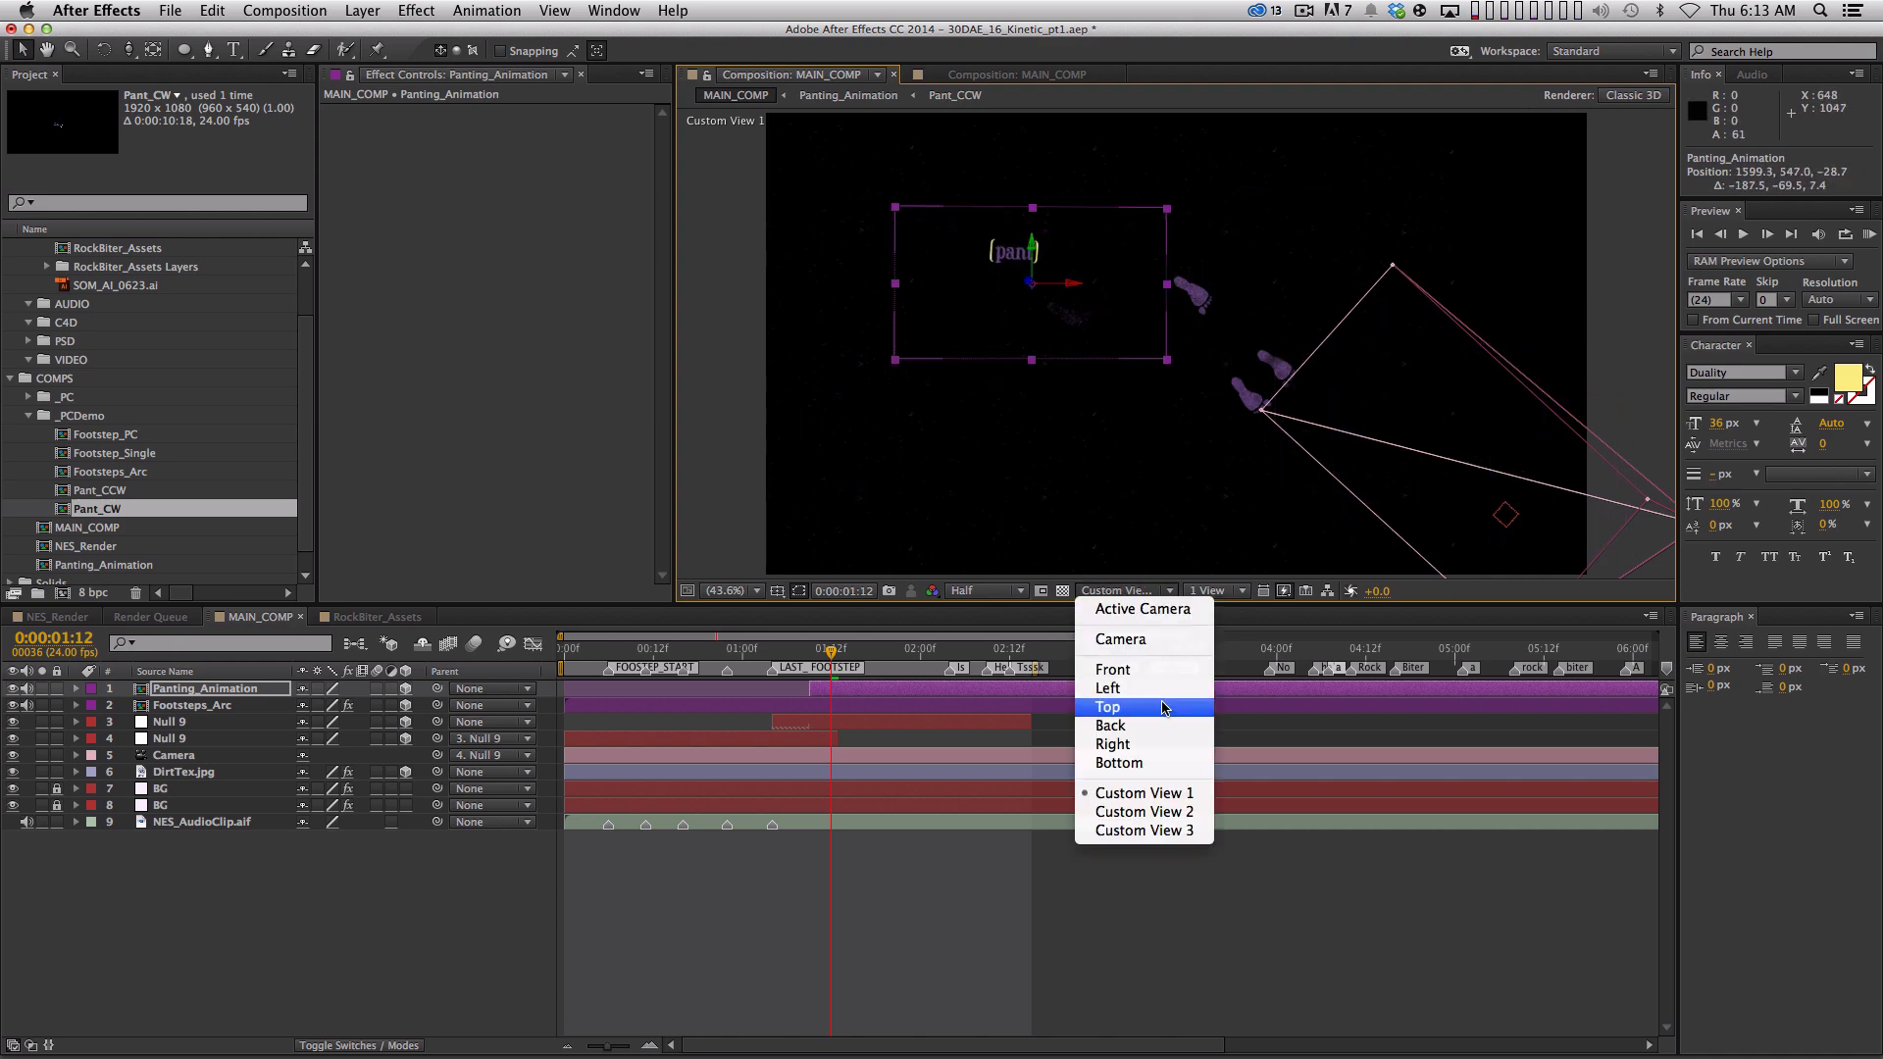
{"action": "left_click", "coordinate": [1165, 710]}
{"action": "left_click", "coordinate": [1116, 592]}
{"action": "left_click", "coordinate": [1130, 669]}
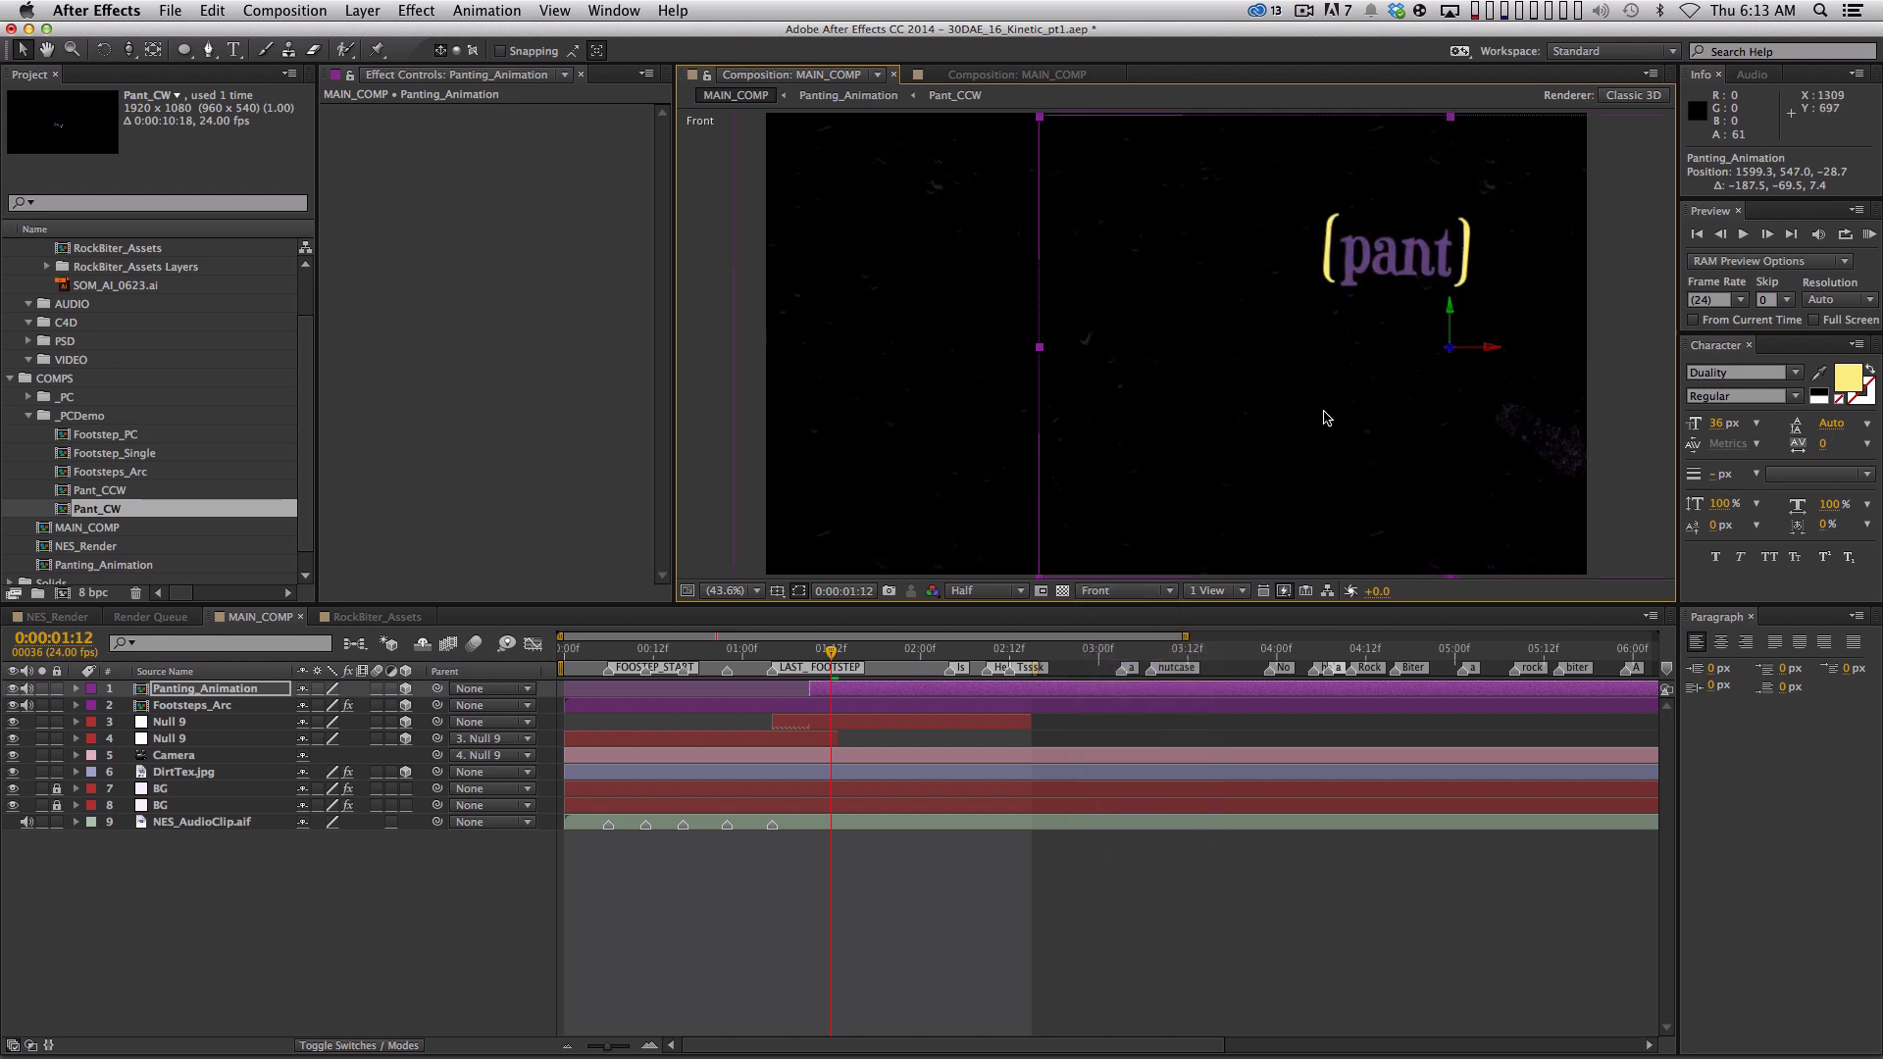
Move Panting_Animation into the camera's frame in the Front view, to about 4461, 1928, -29, and switch back to Active Camera
{"action": "key", "text": "c"}
{"action": "left_click_drag", "start_coordinate": [1204, 431], "coordinate": [1013, 318]}
{"action": "key", "text": "c"}
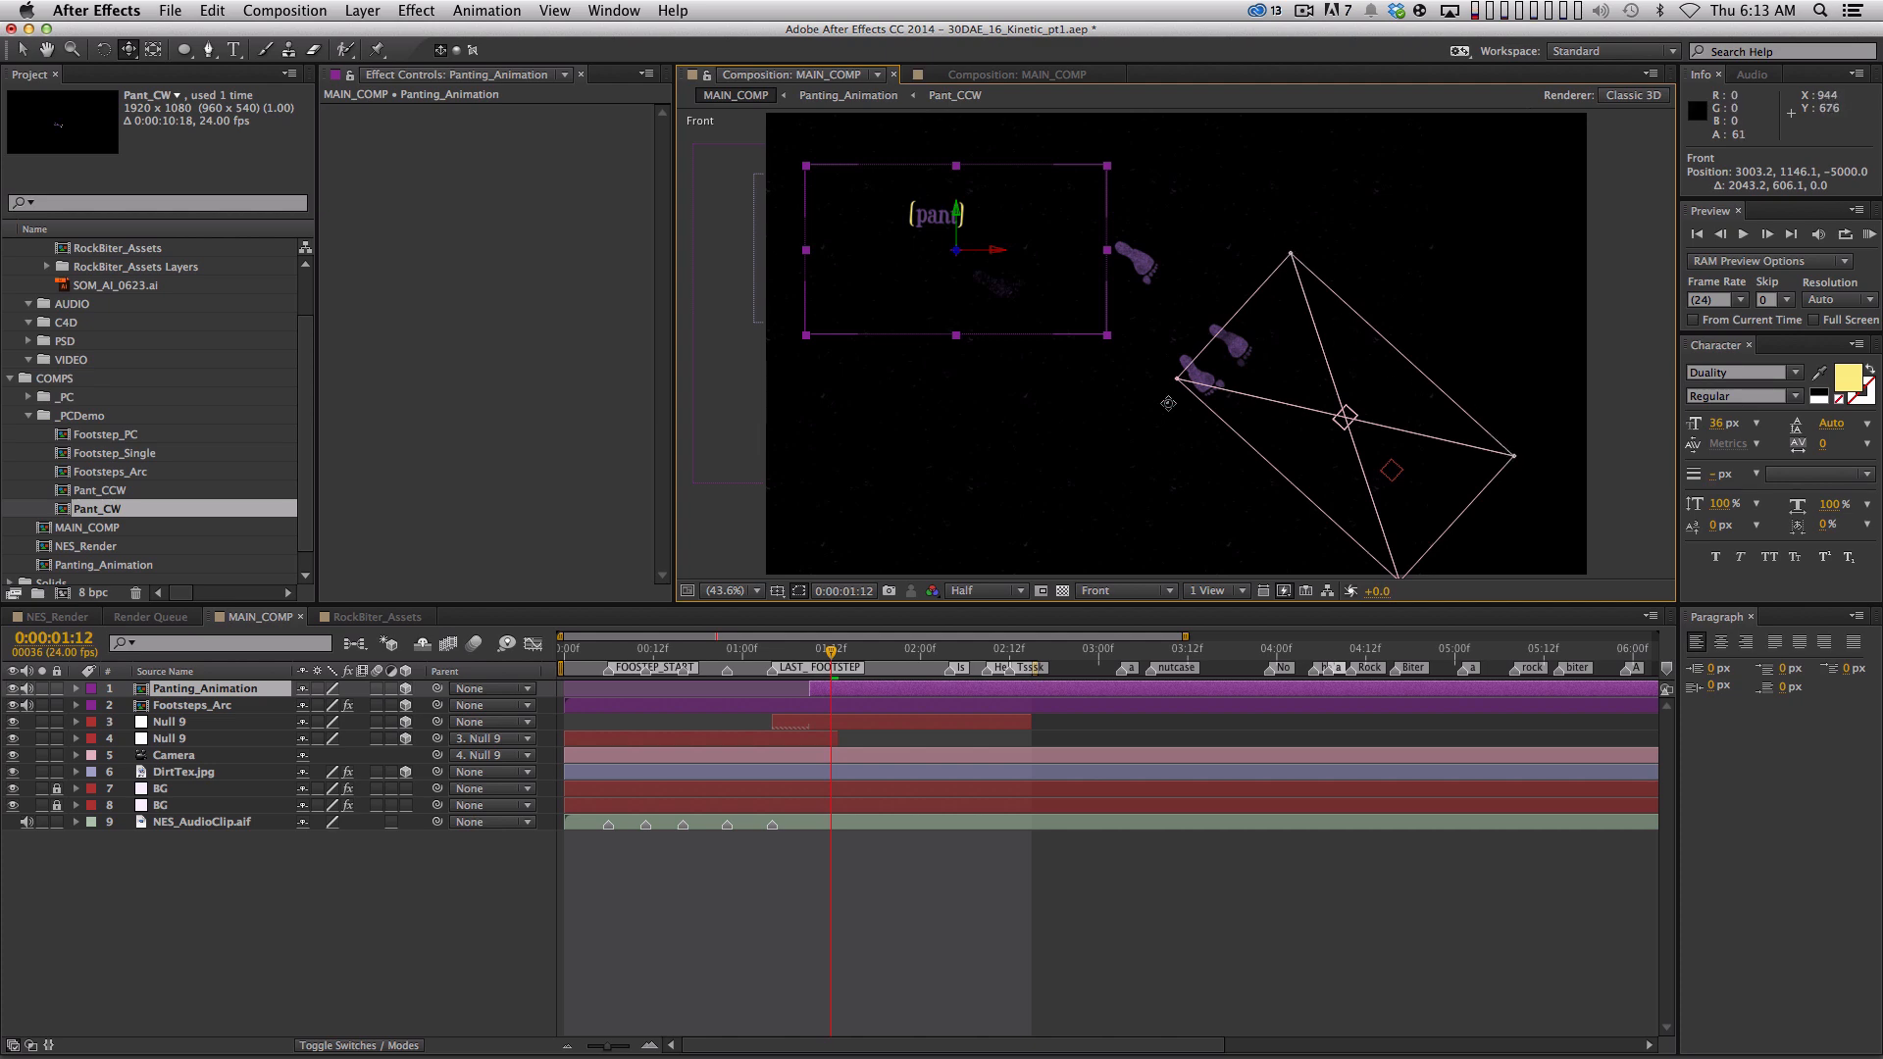
{"action": "key", "text": "v"}
{"action": "left_click_drag", "start_coordinate": [916, 232], "coordinate": [1366, 447]}
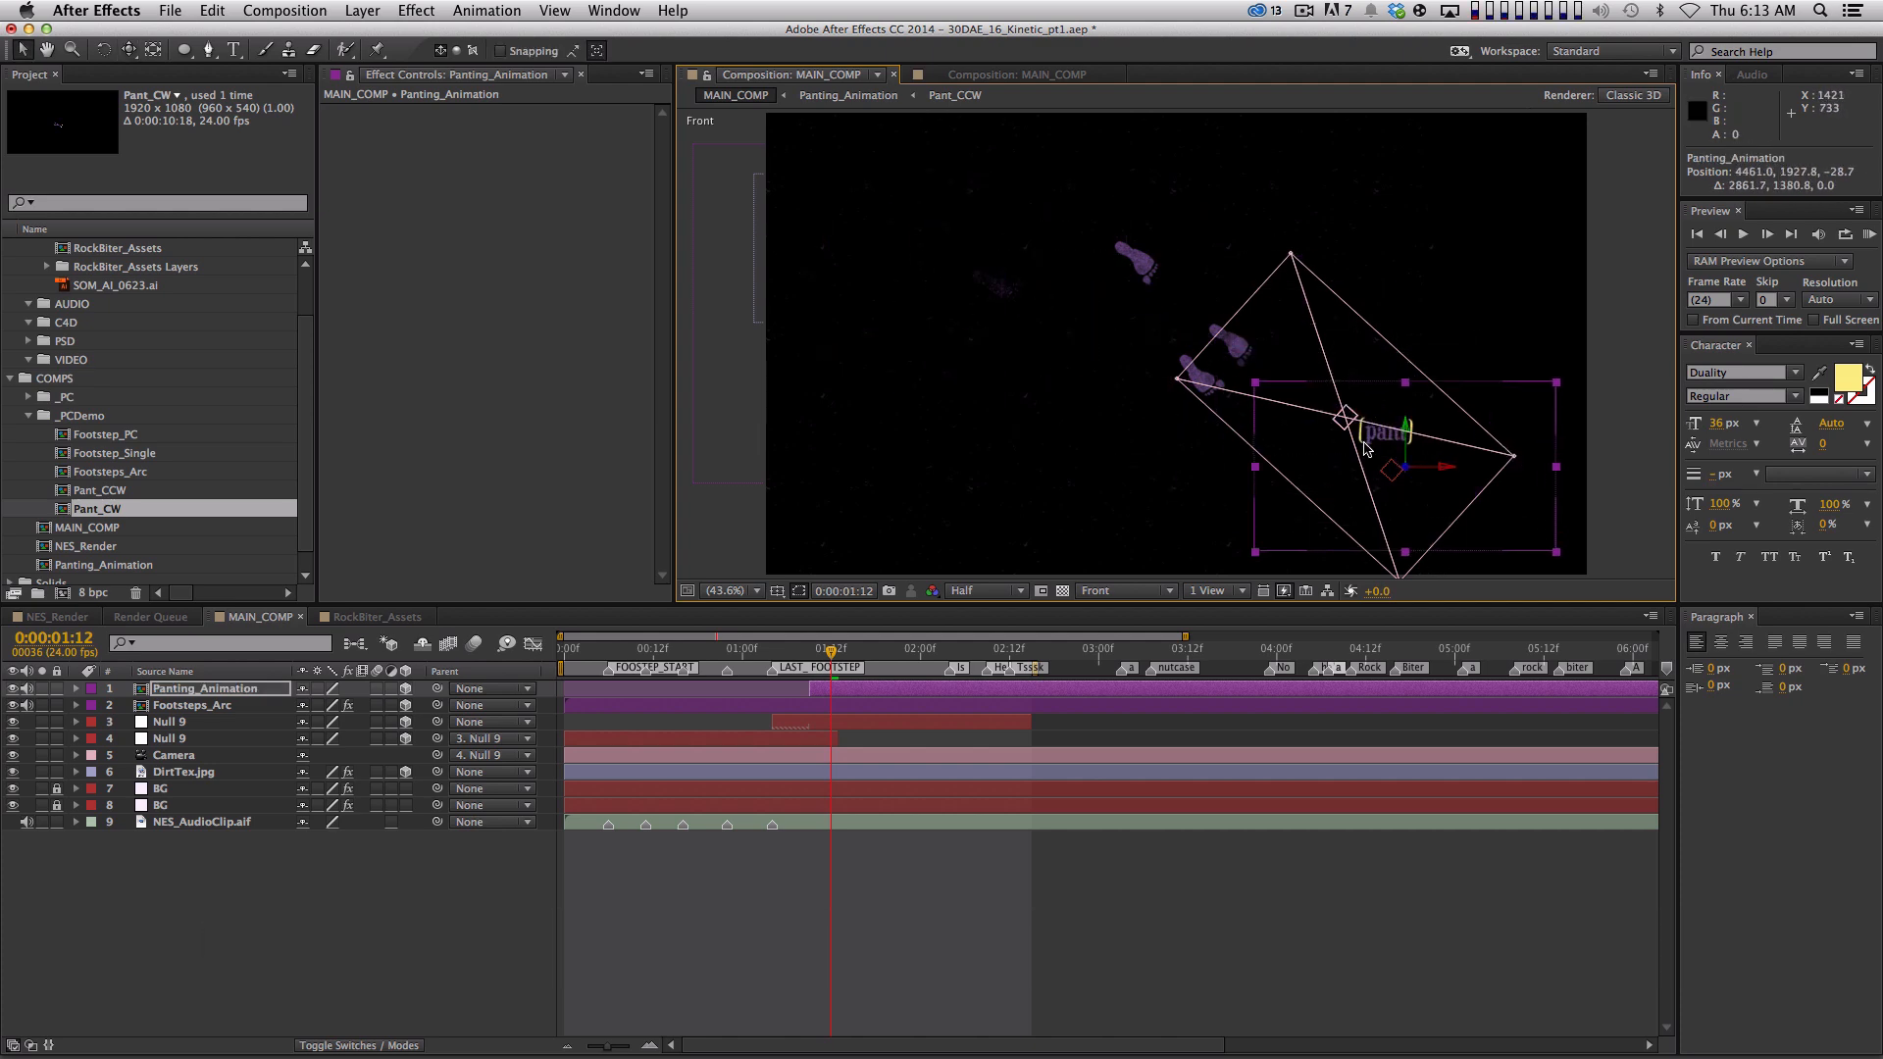
{"action": "left_click", "coordinate": [1128, 591]}
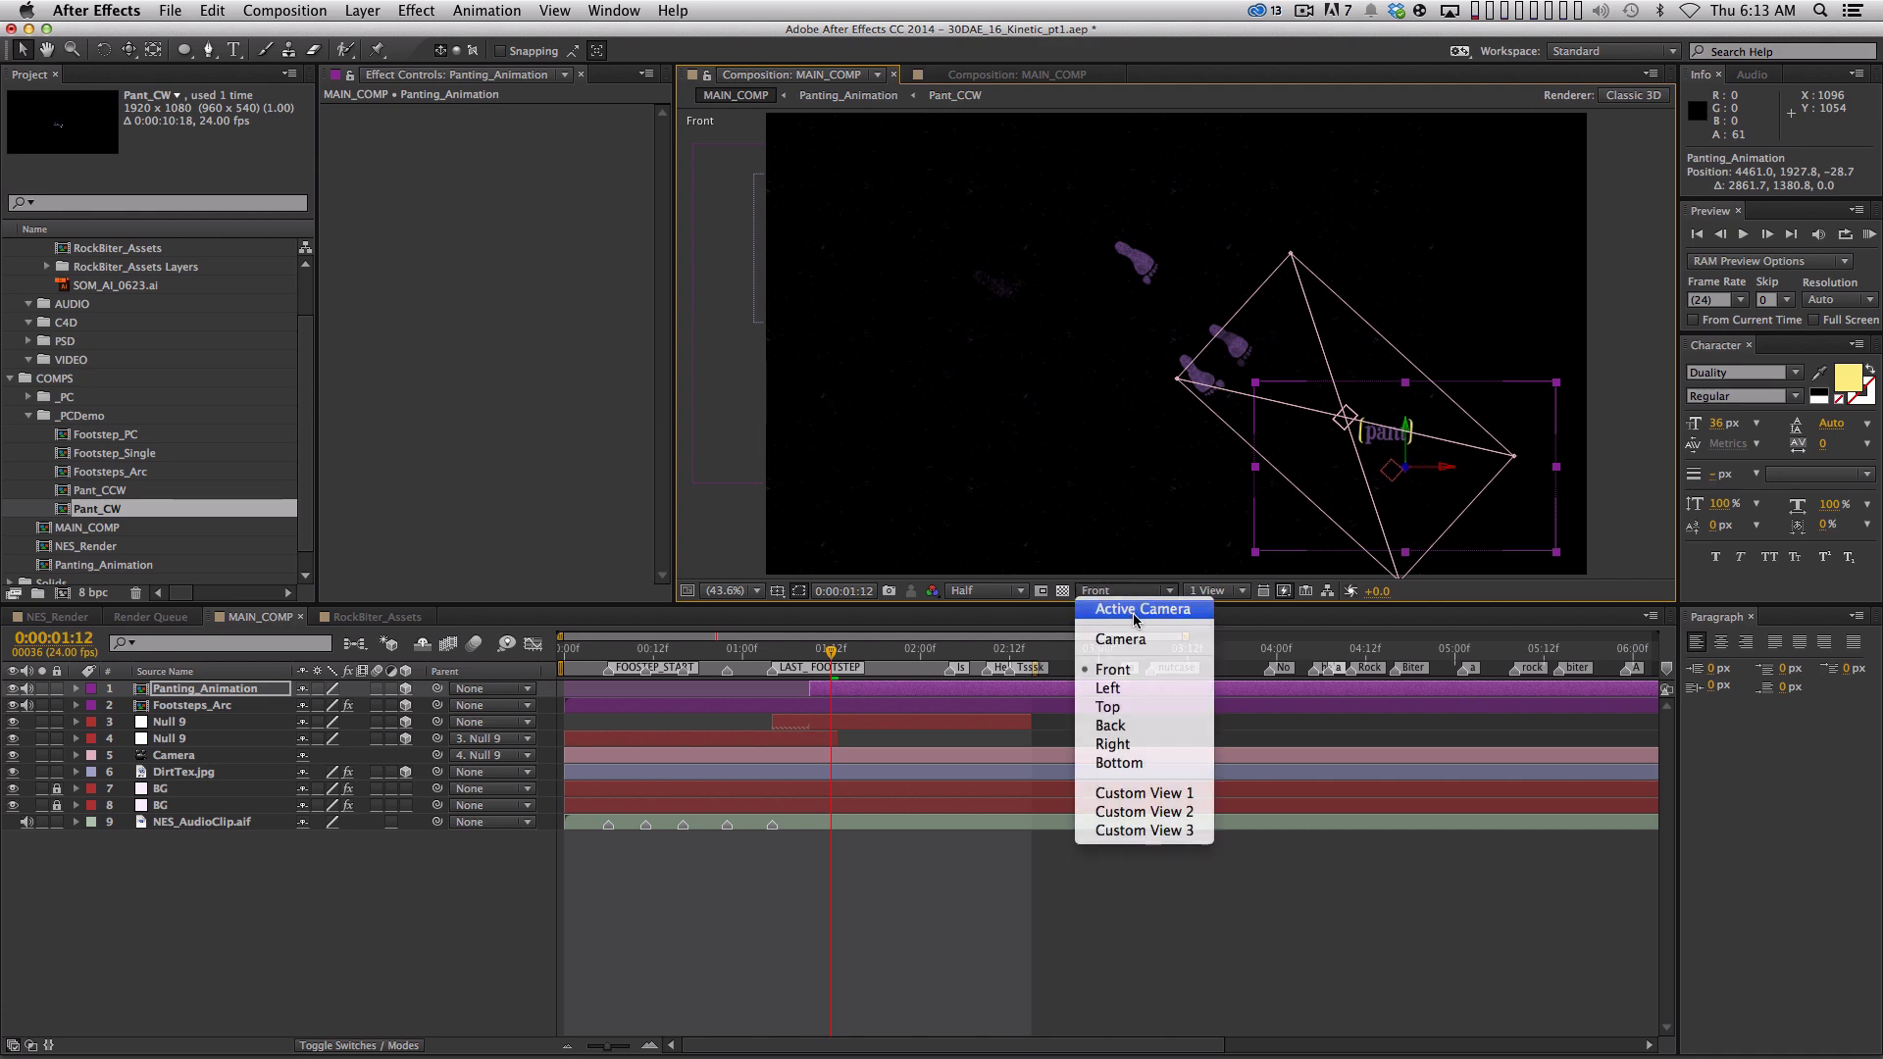
{"action": "left_click", "coordinate": [1133, 613]}
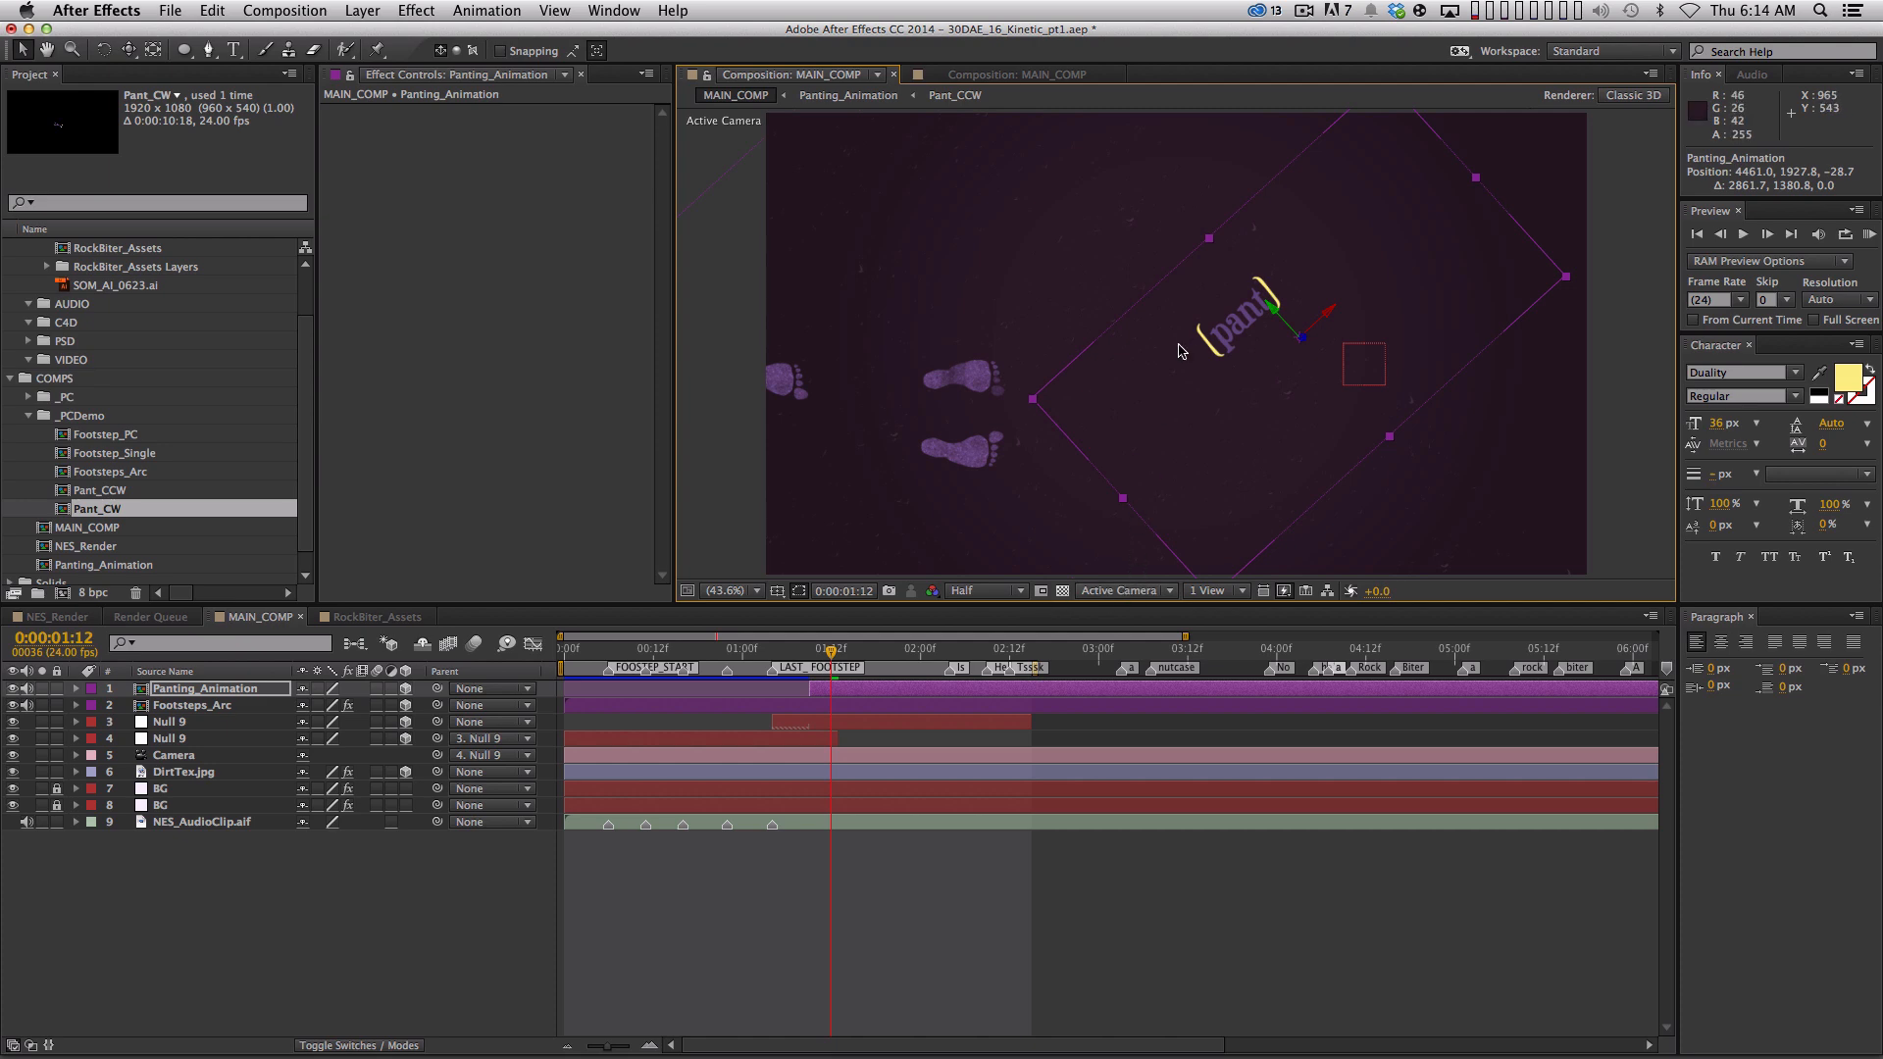
Compare the position of Panting_Animation and the footprints by alternating between the Front and Active Camera views
{"action": "key", "text": "Escape"}
{"action": "key", "text": "Escape"}
{"action": "key", "text": "Escape"}
{"action": "key", "text": "Escape"}
{"action": "key", "text": "Escape"}
{"action": "key", "text": "Escape"}
{"action": "key", "text": "Escape"}
{"action": "key", "text": "Escape"}
{"action": "left_click", "coordinate": [407, 704]}
{"action": "key", "text": "Escape"}
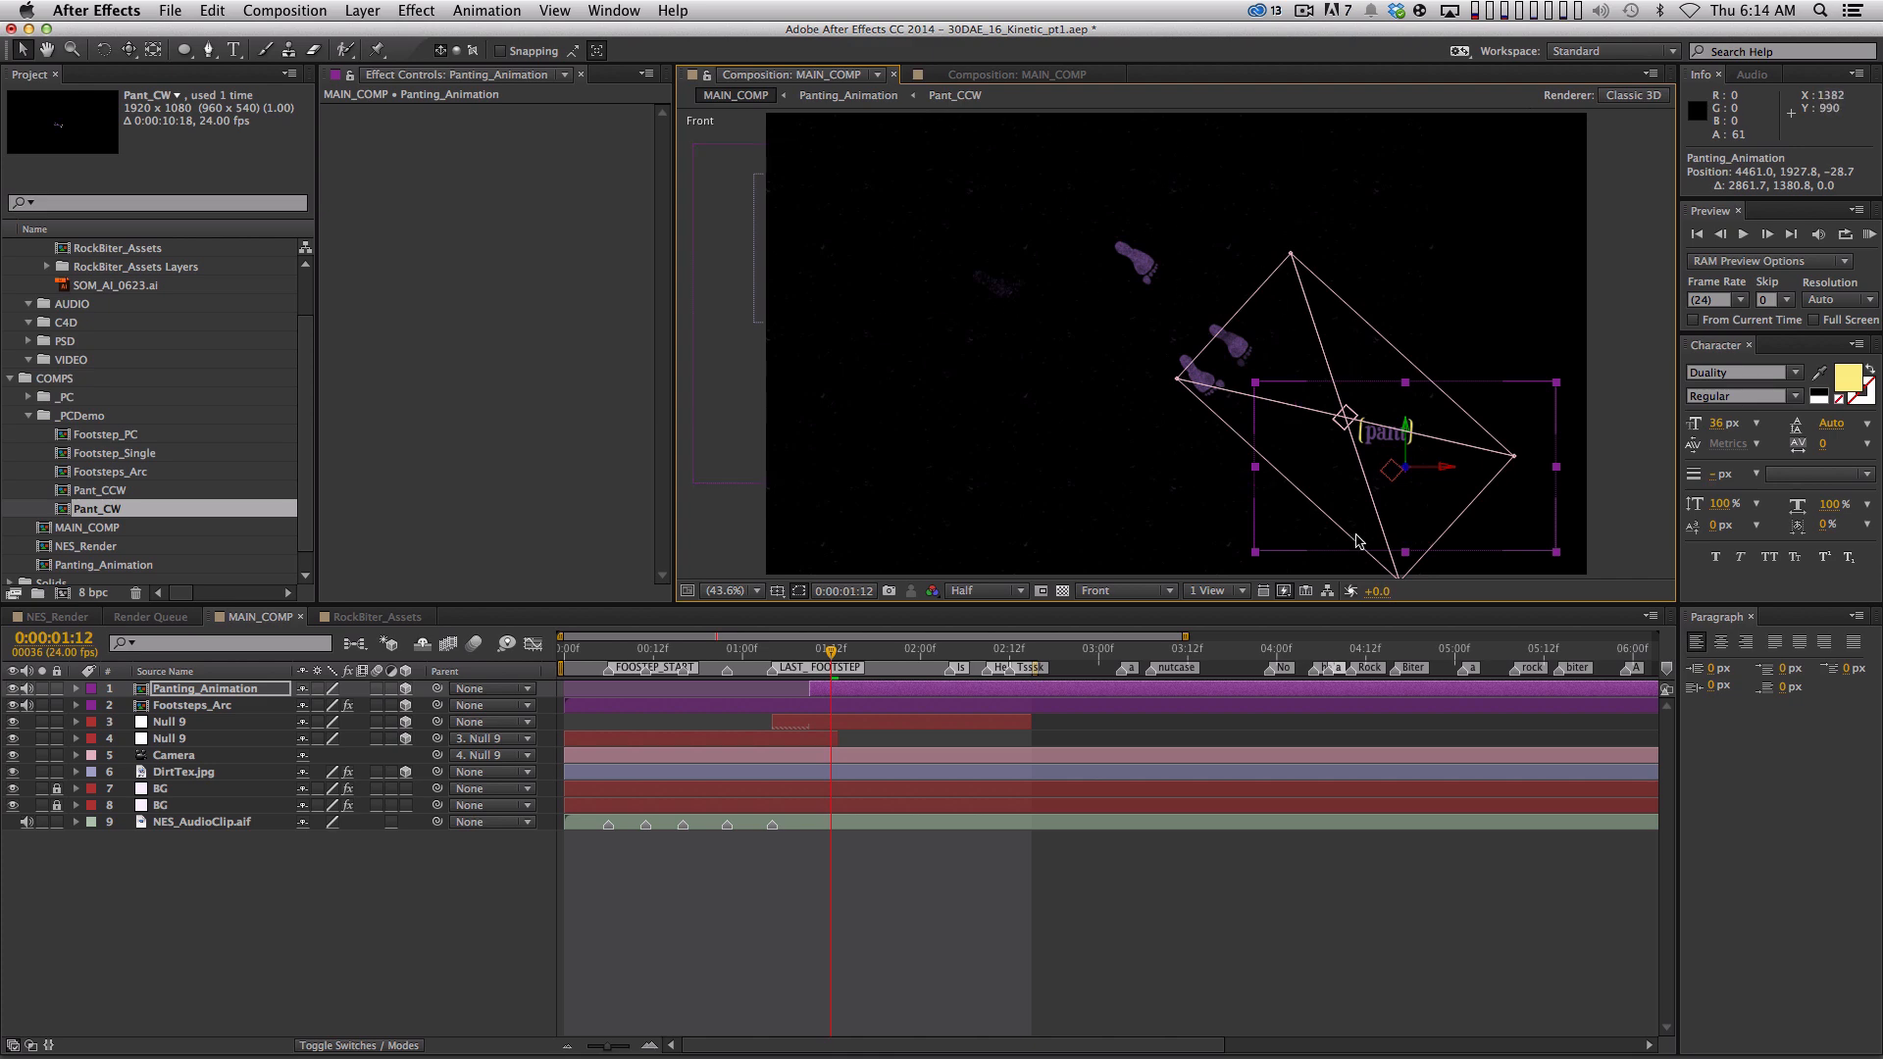
{"action": "key", "text": "super+z"}
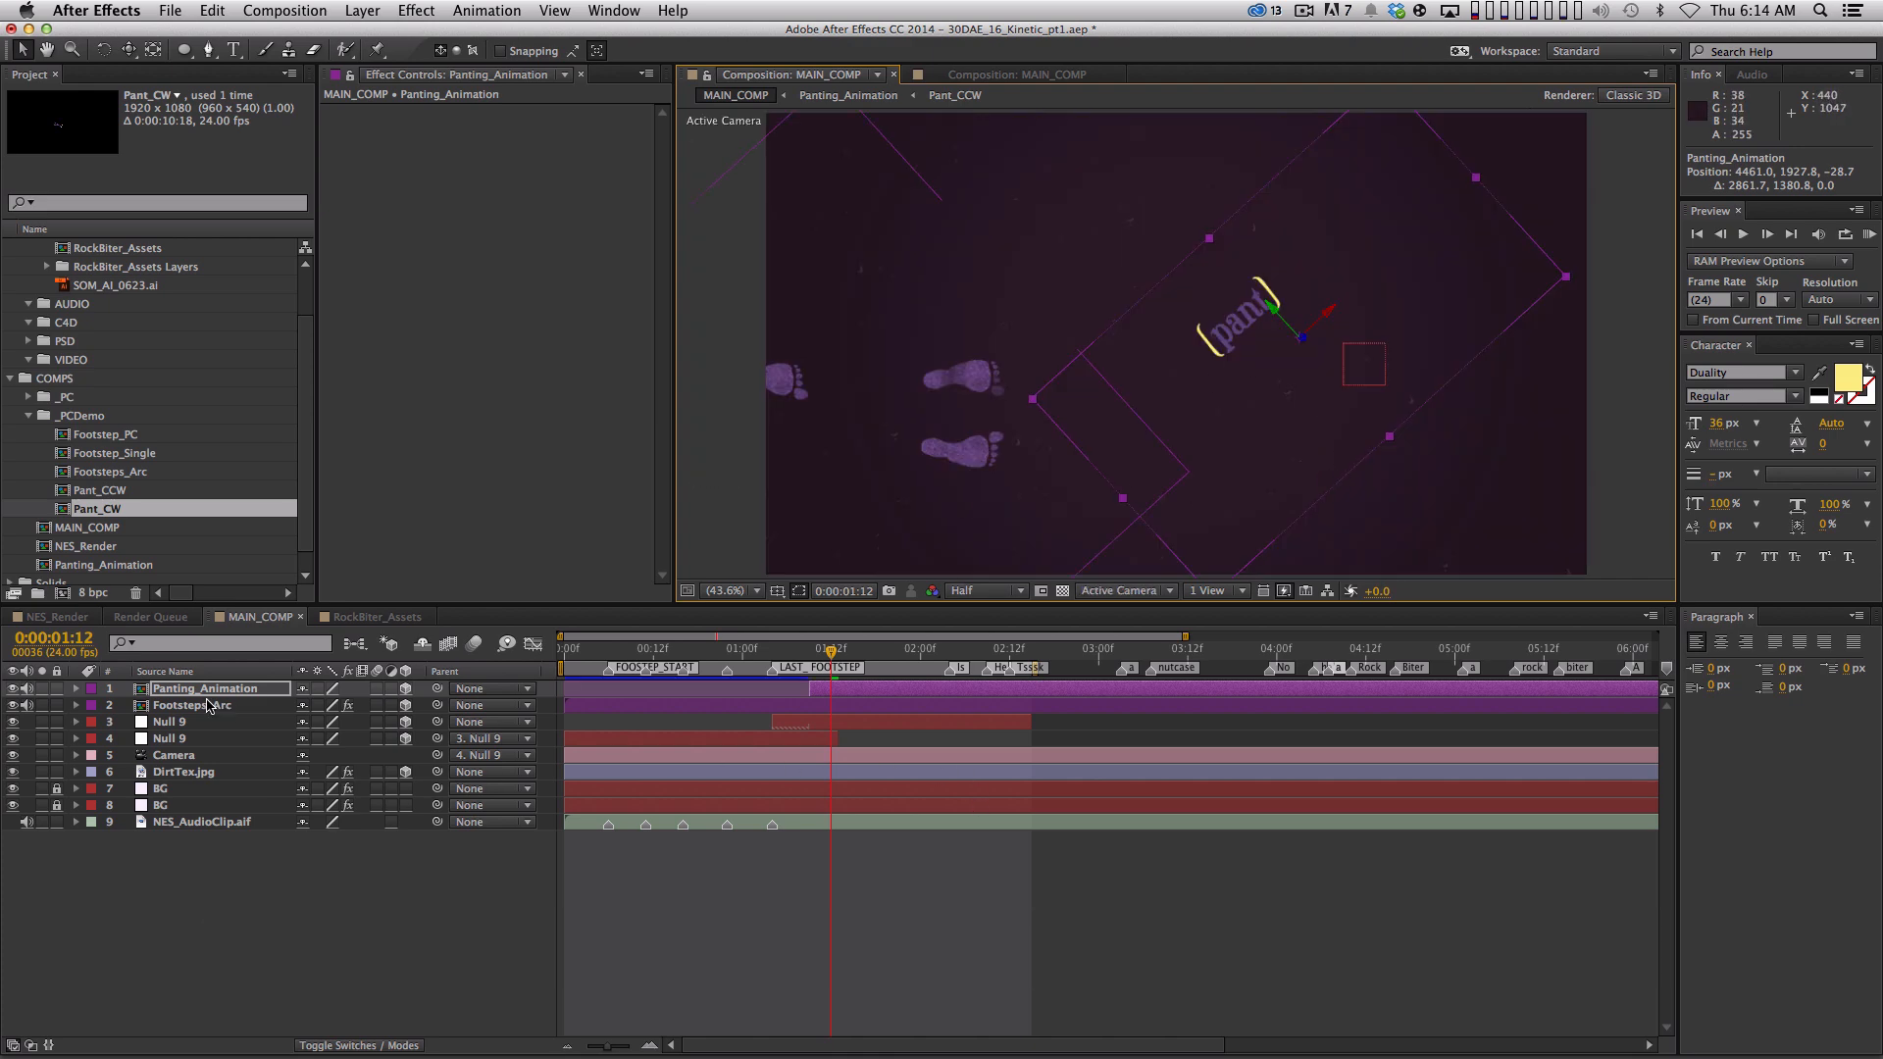
Rotate Panting_Animation until its text sits level in the camera view, and scale the layer to 69%
{"action": "key", "text": "r"}
{"action": "left_click_drag", "start_coordinate": [319, 755], "coordinate": [300, 705]}
{"action": "key", "text": "s"}
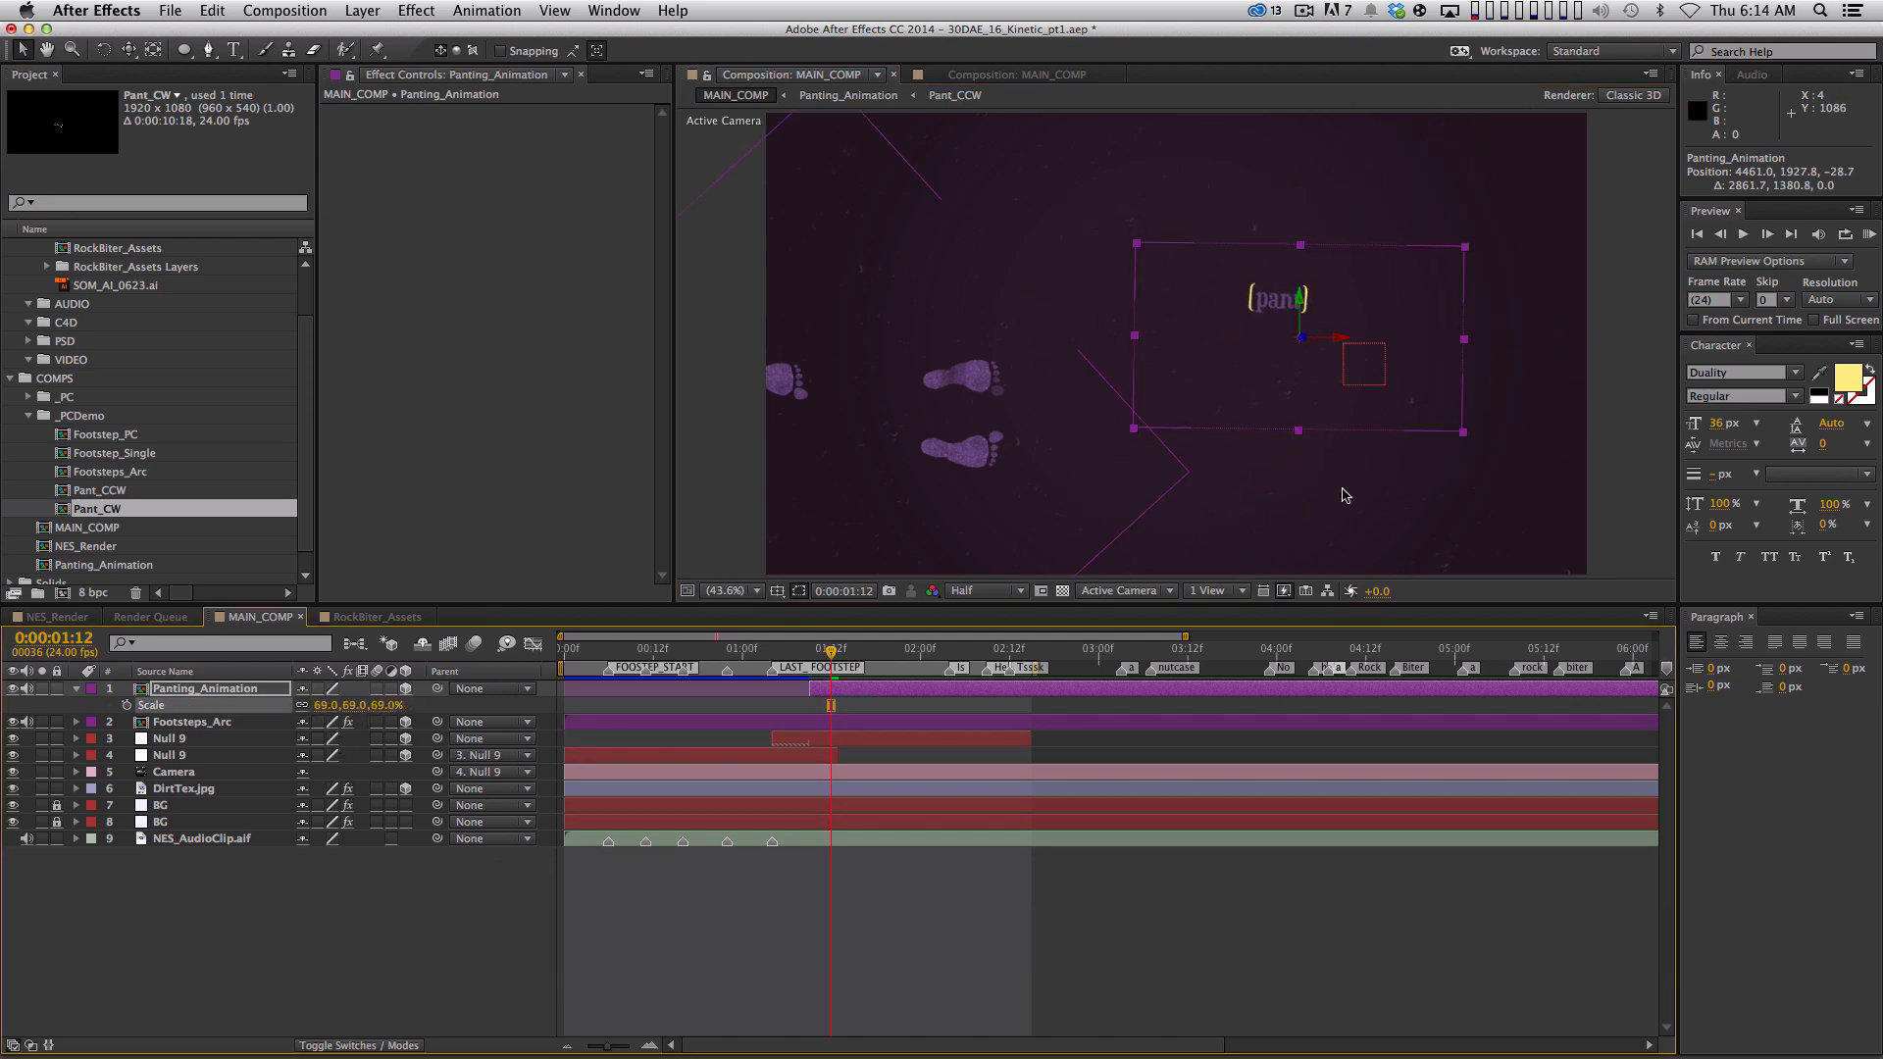
Move Panting_Animation beside the last footprints, to about 3629, 1688, -29, and preview it with the work area starting just before 0:00:01:00
{"action": "left_click_drag", "start_coordinate": [1265, 395], "coordinate": [1072, 493]}
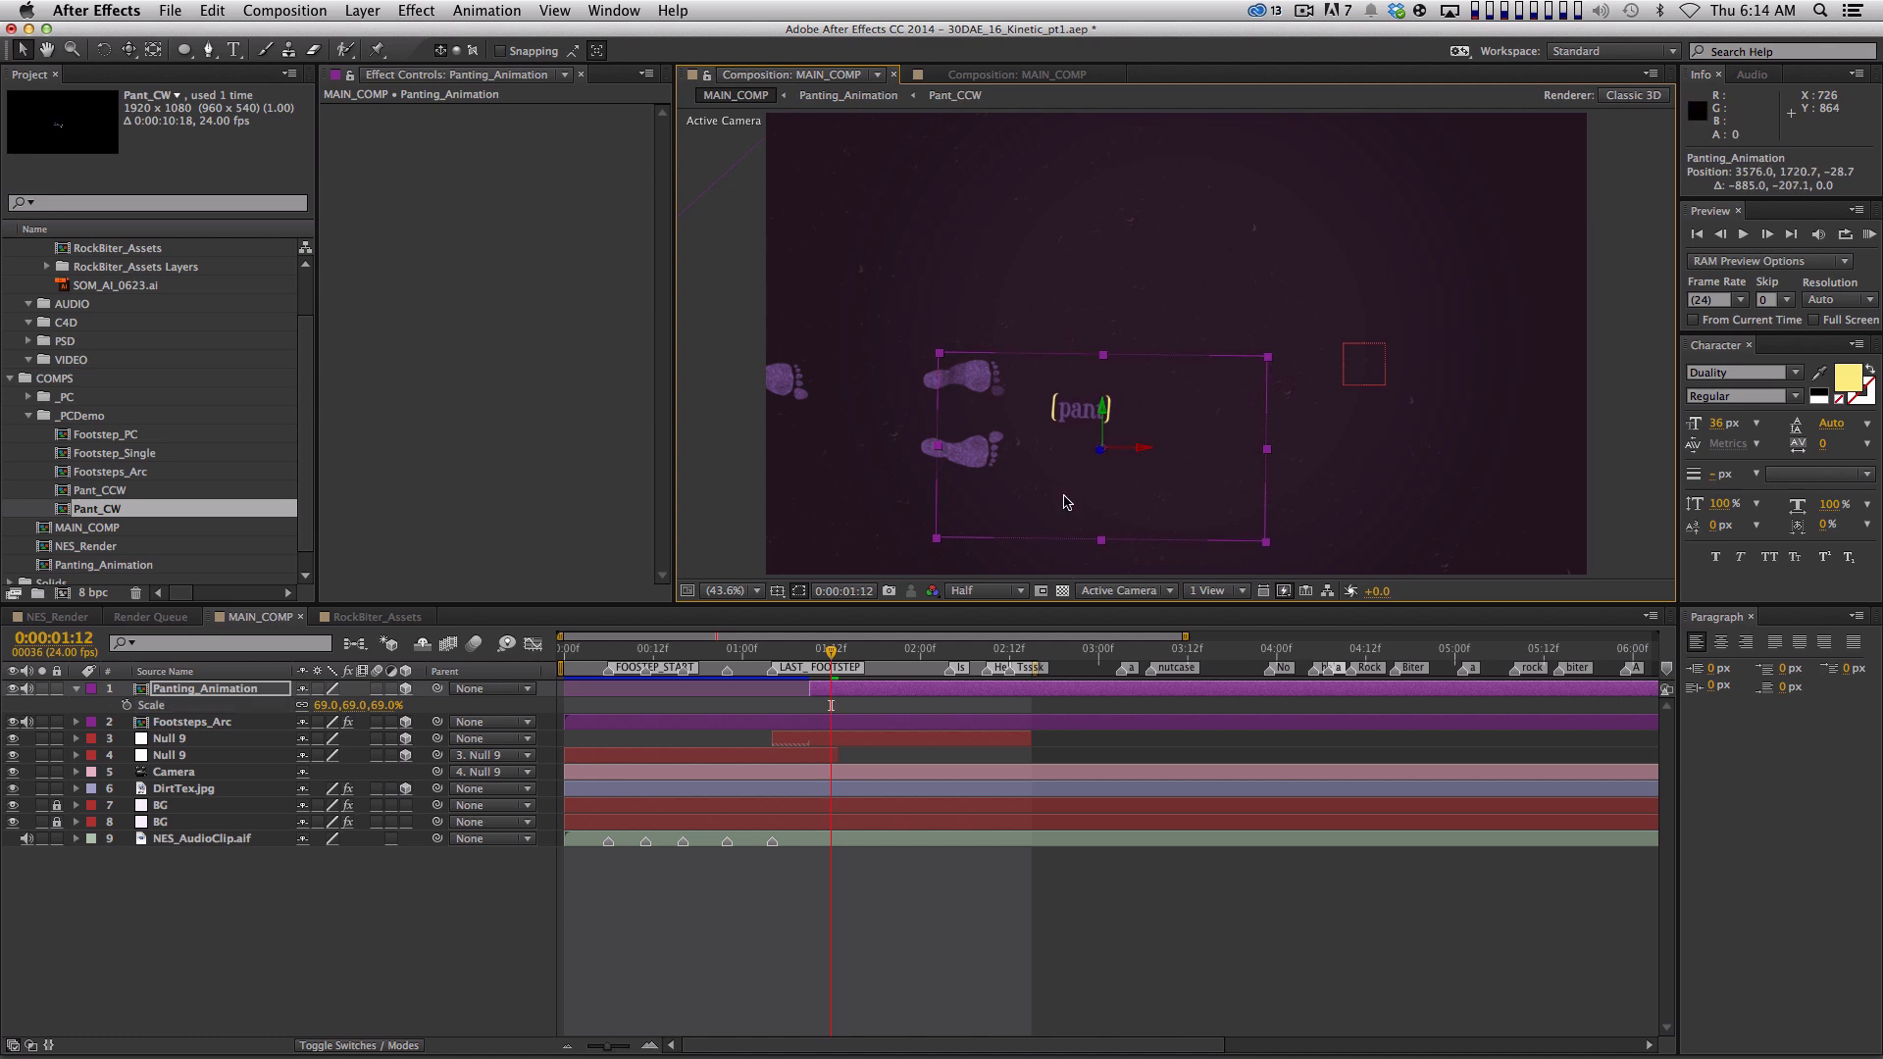
{"action": "left_click_drag", "start_coordinate": [775, 653], "coordinate": [726, 651]}
{"action": "key", "text": "b"}
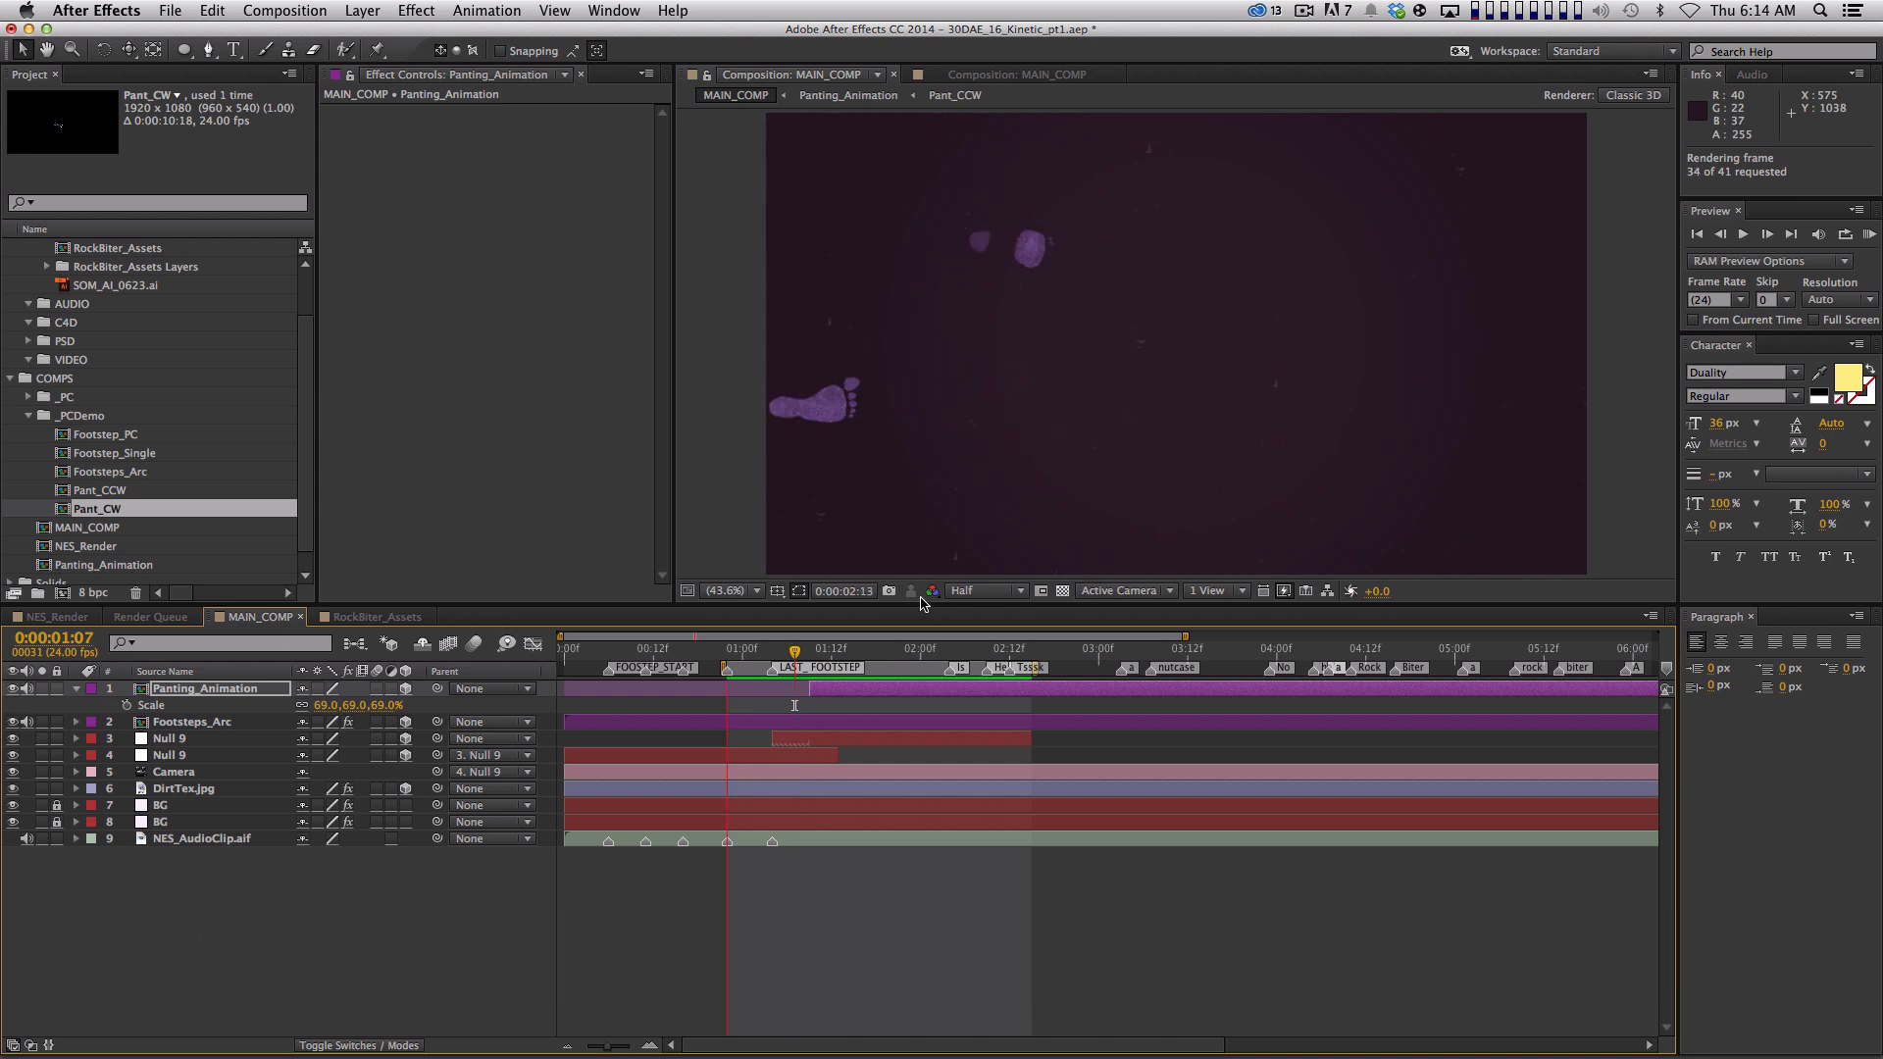
{"action": "key", "text": "space"}
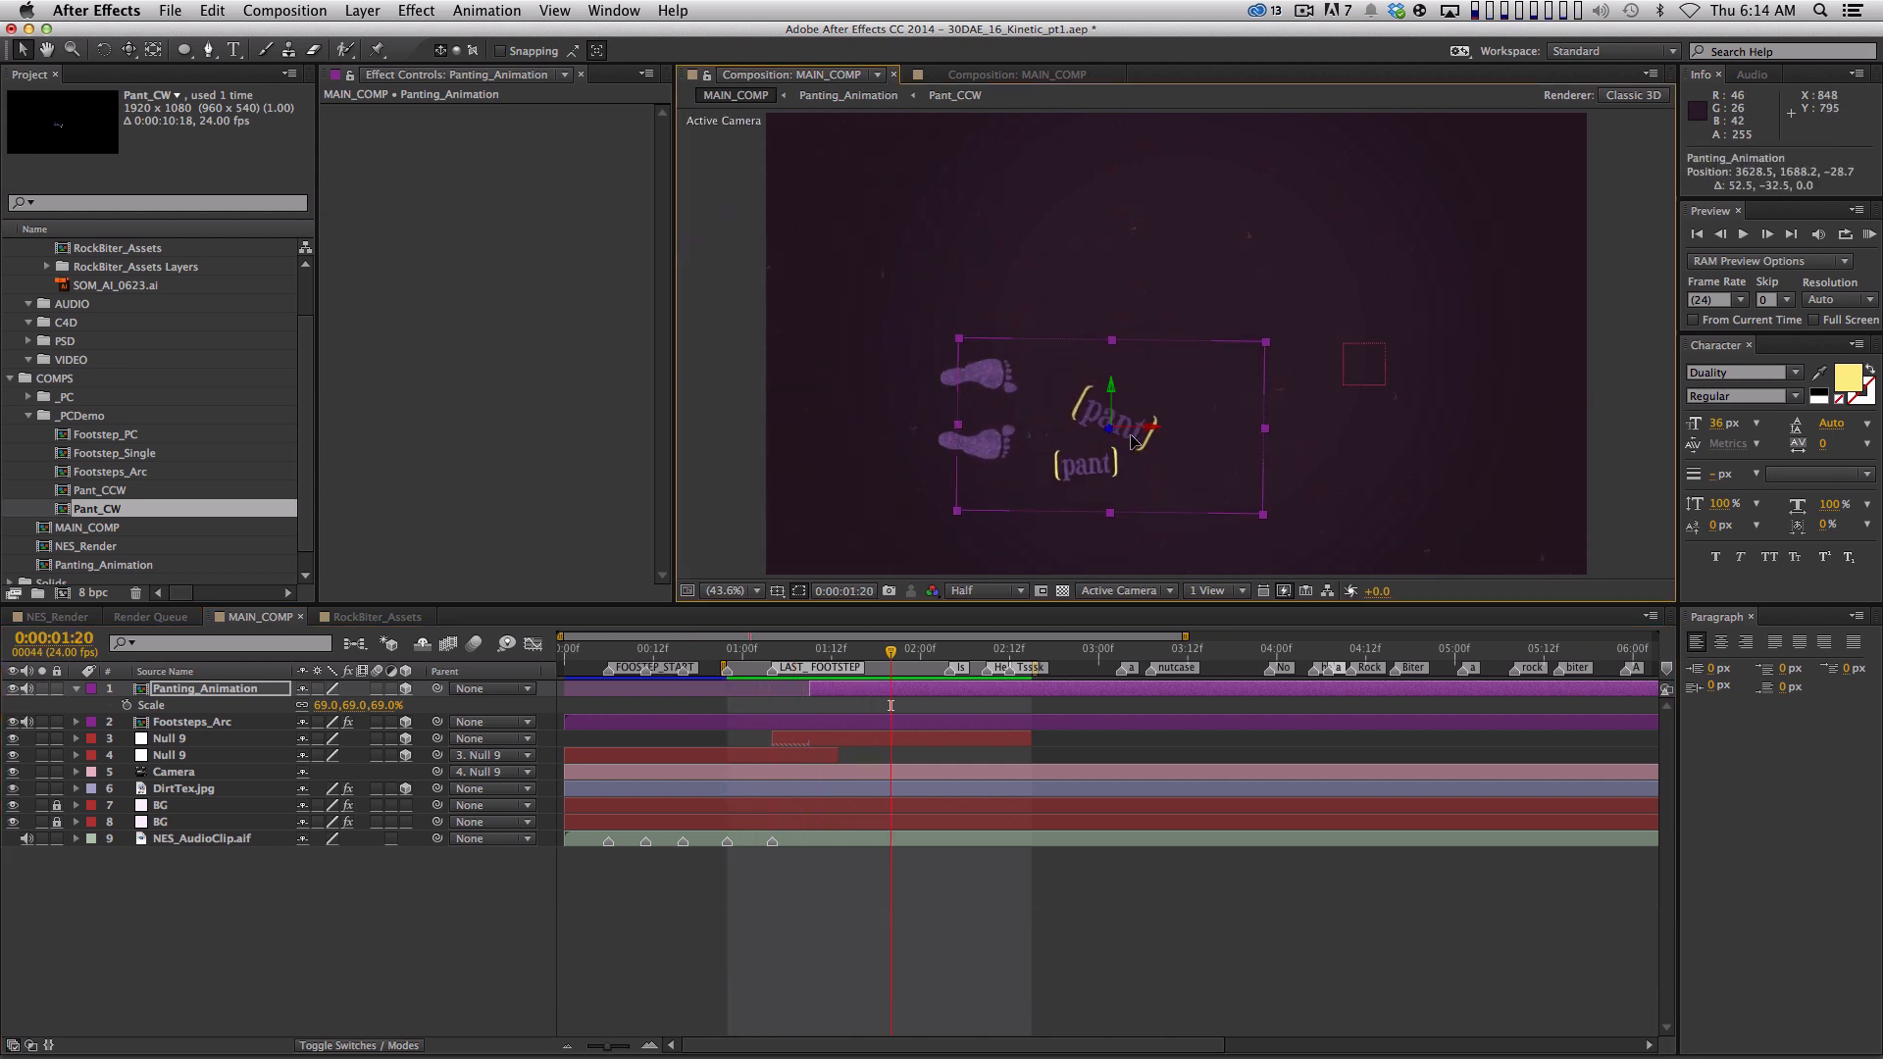
{"action": "key", "text": "KP_0"}
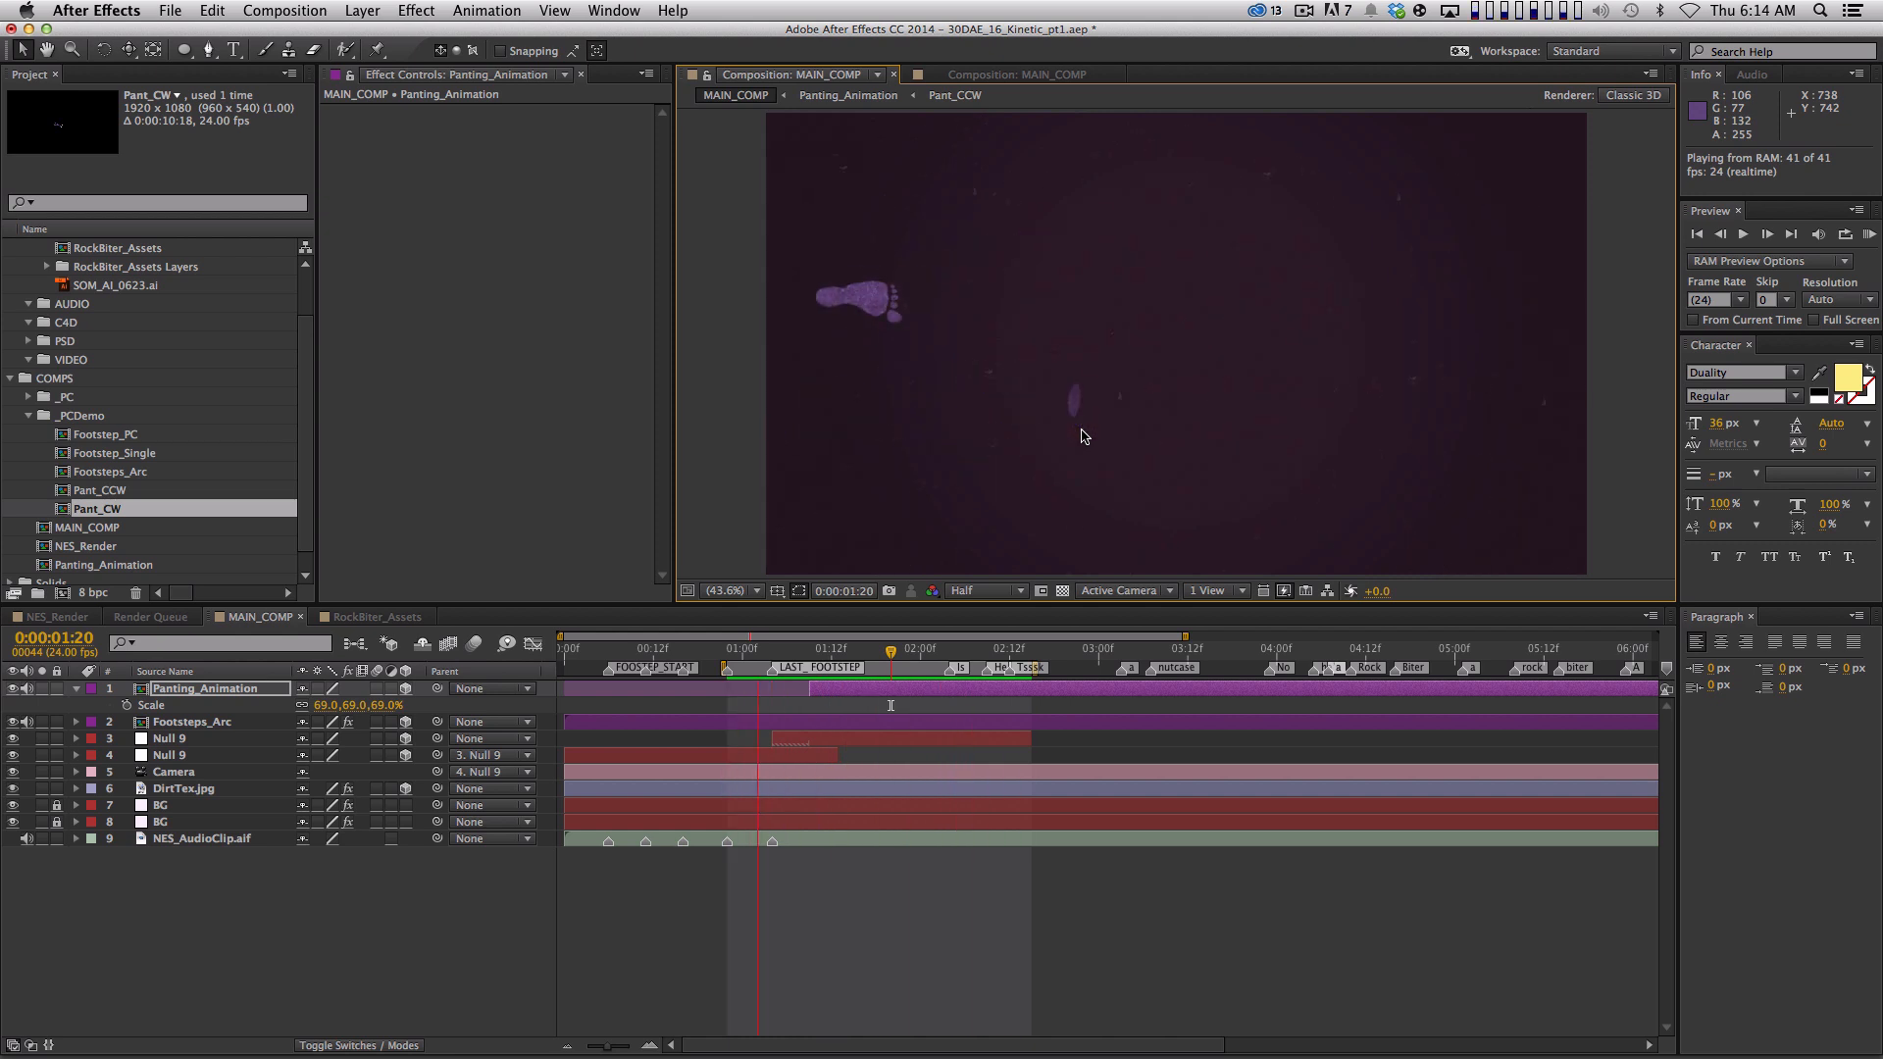
{"action": "key", "text": "space"}
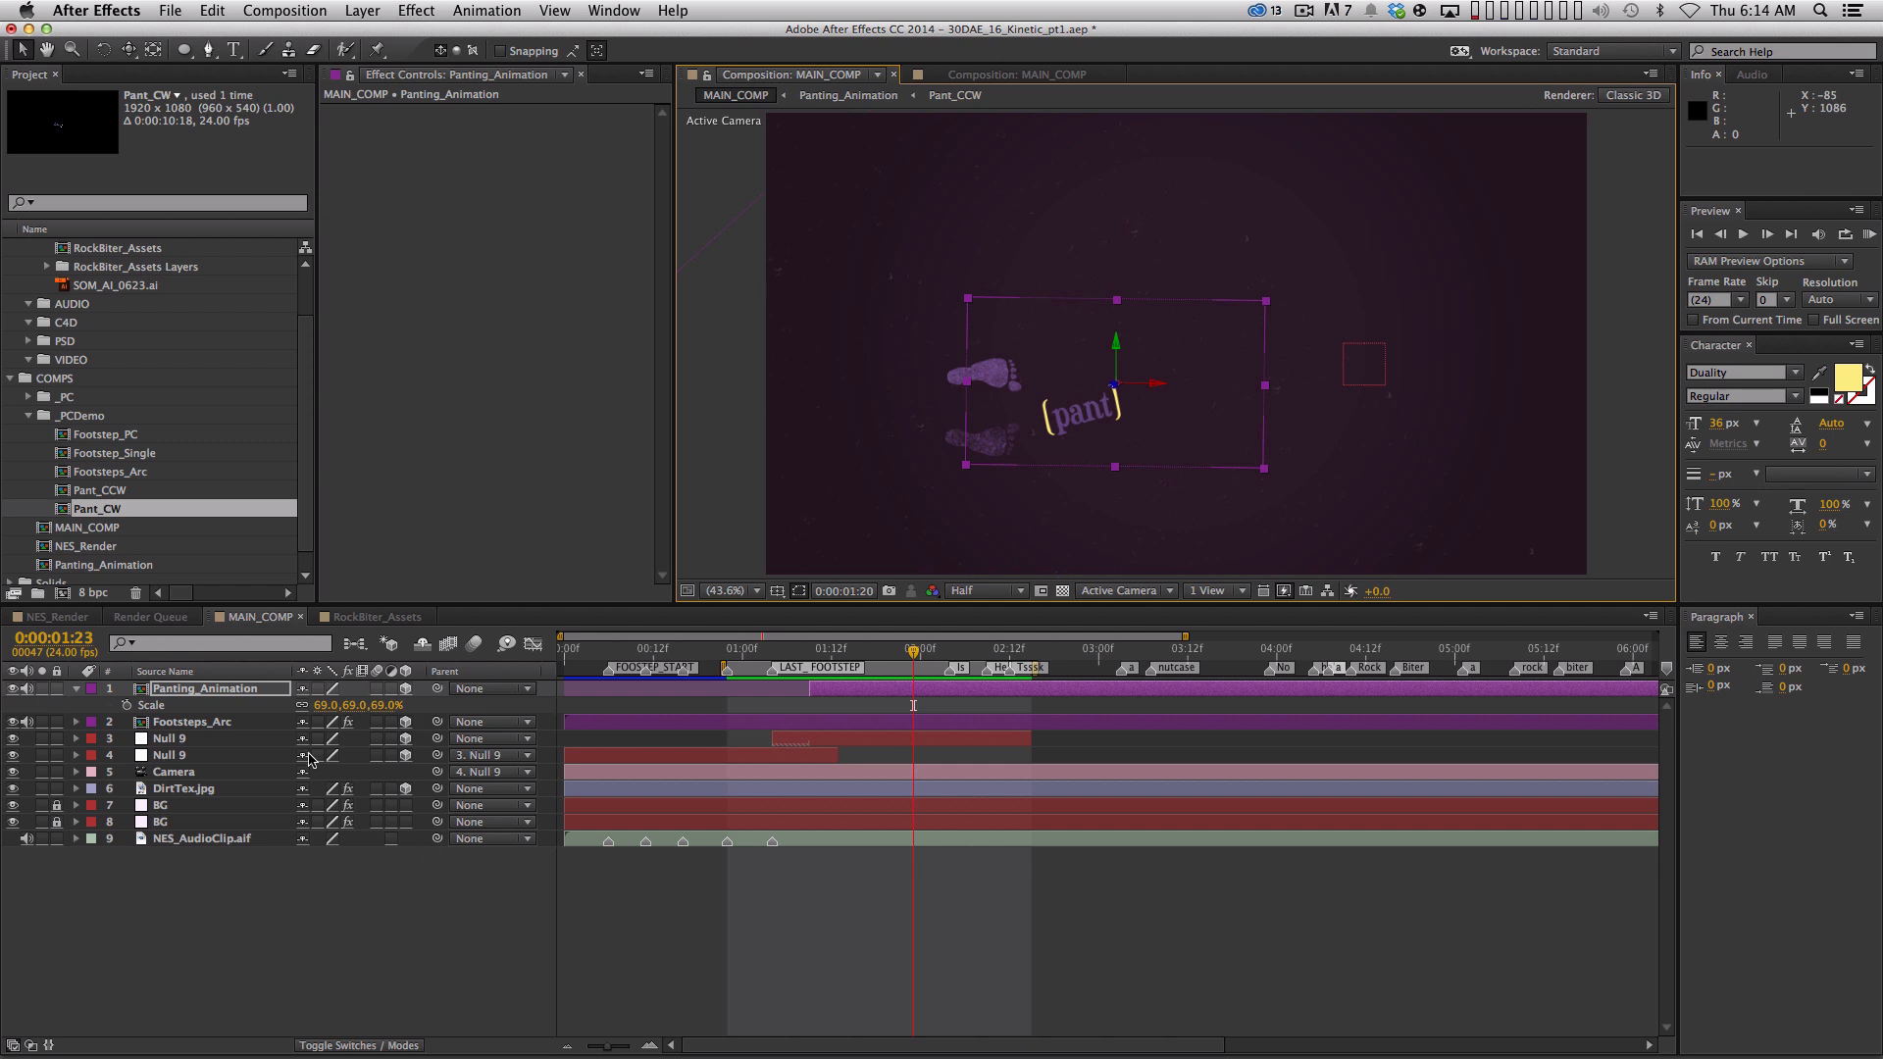
Open the Panting_Animation precomp from its layer and fit the composition in the viewer
{"action": "left_click", "coordinate": [236, 692]}
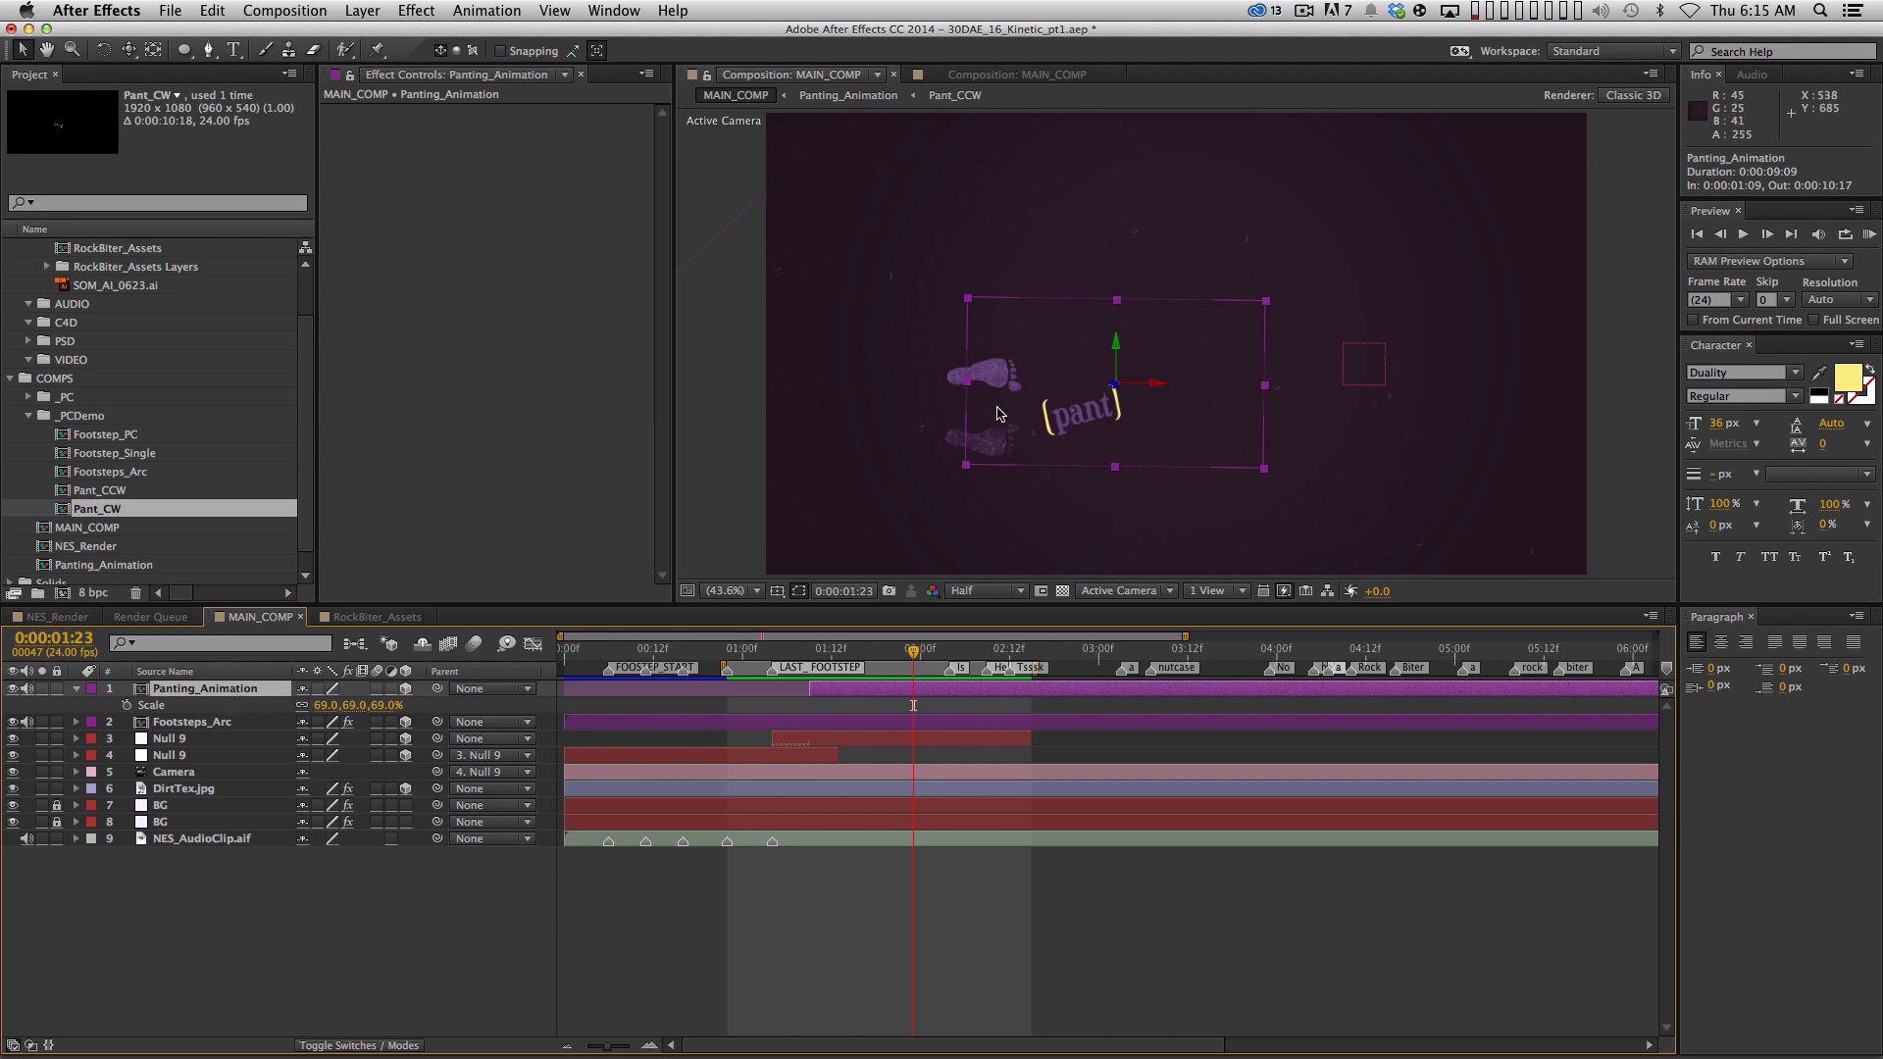
{"action": "double_click", "coordinate": [184, 688]}
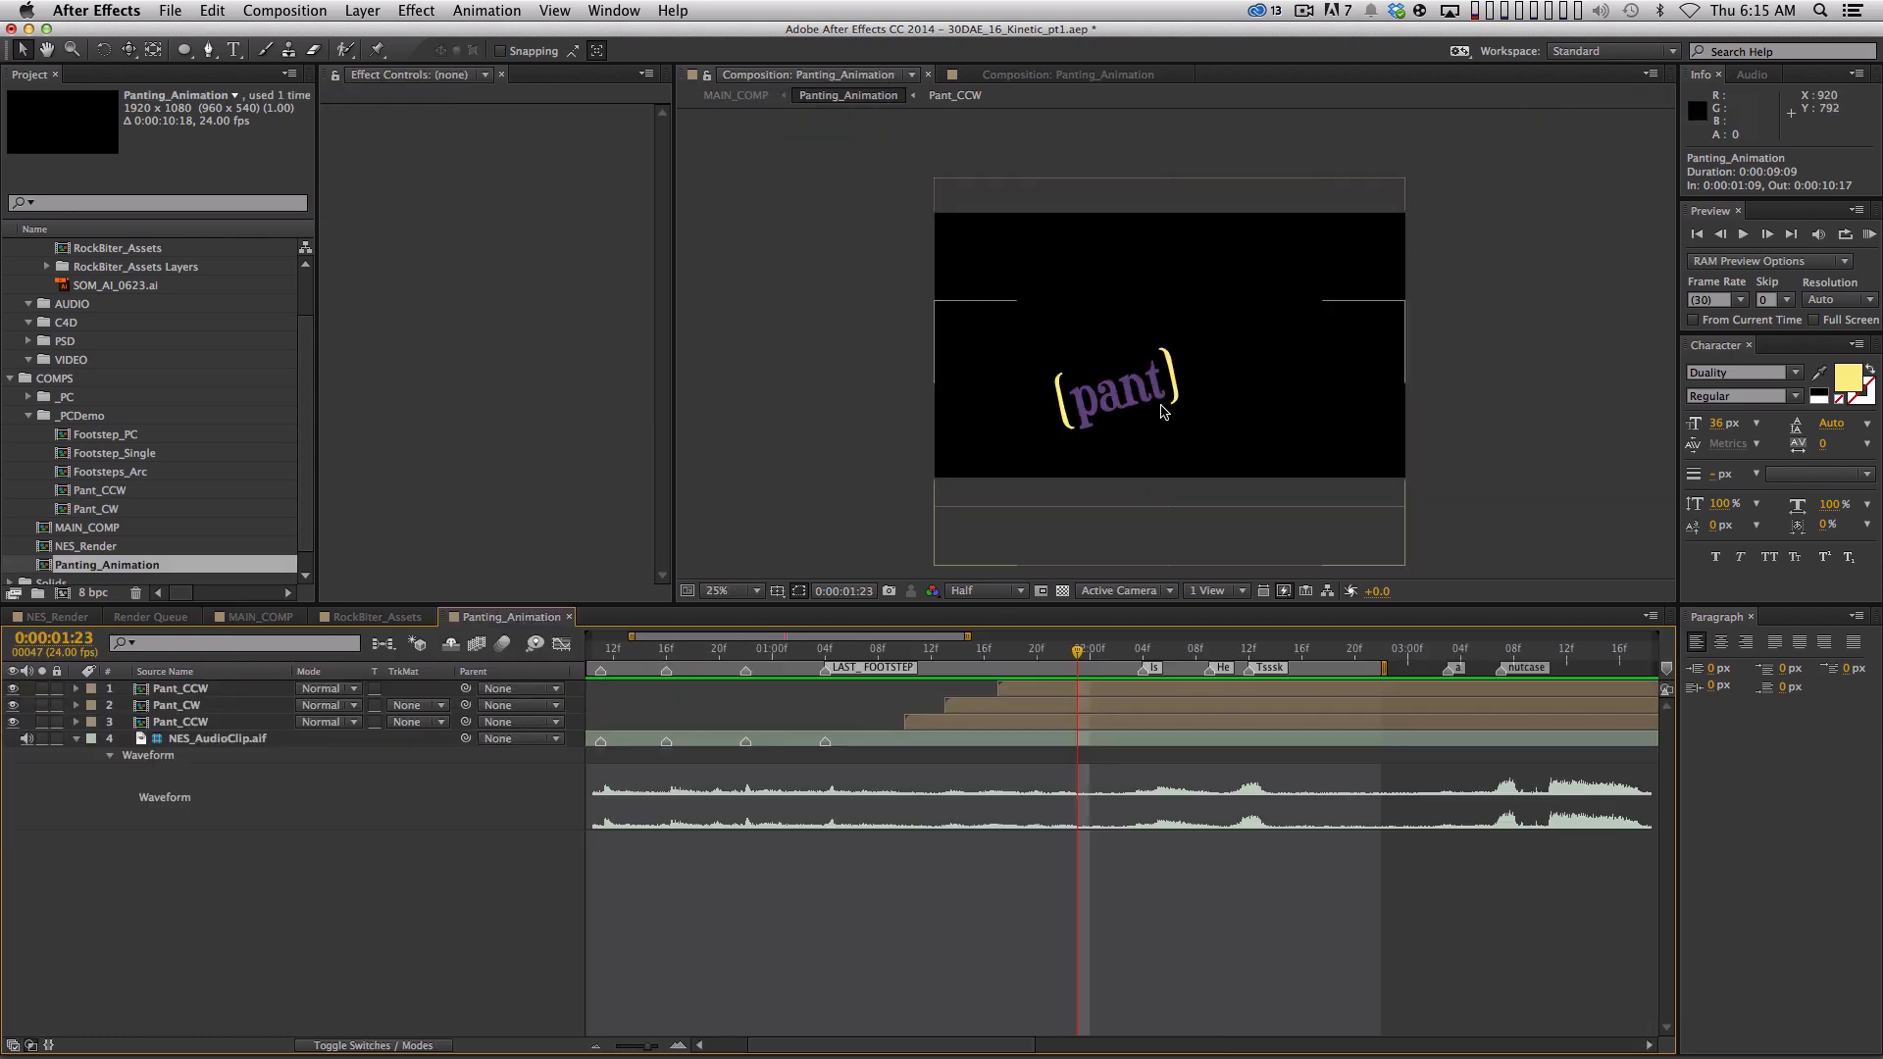
{"action": "key", "text": "period"}
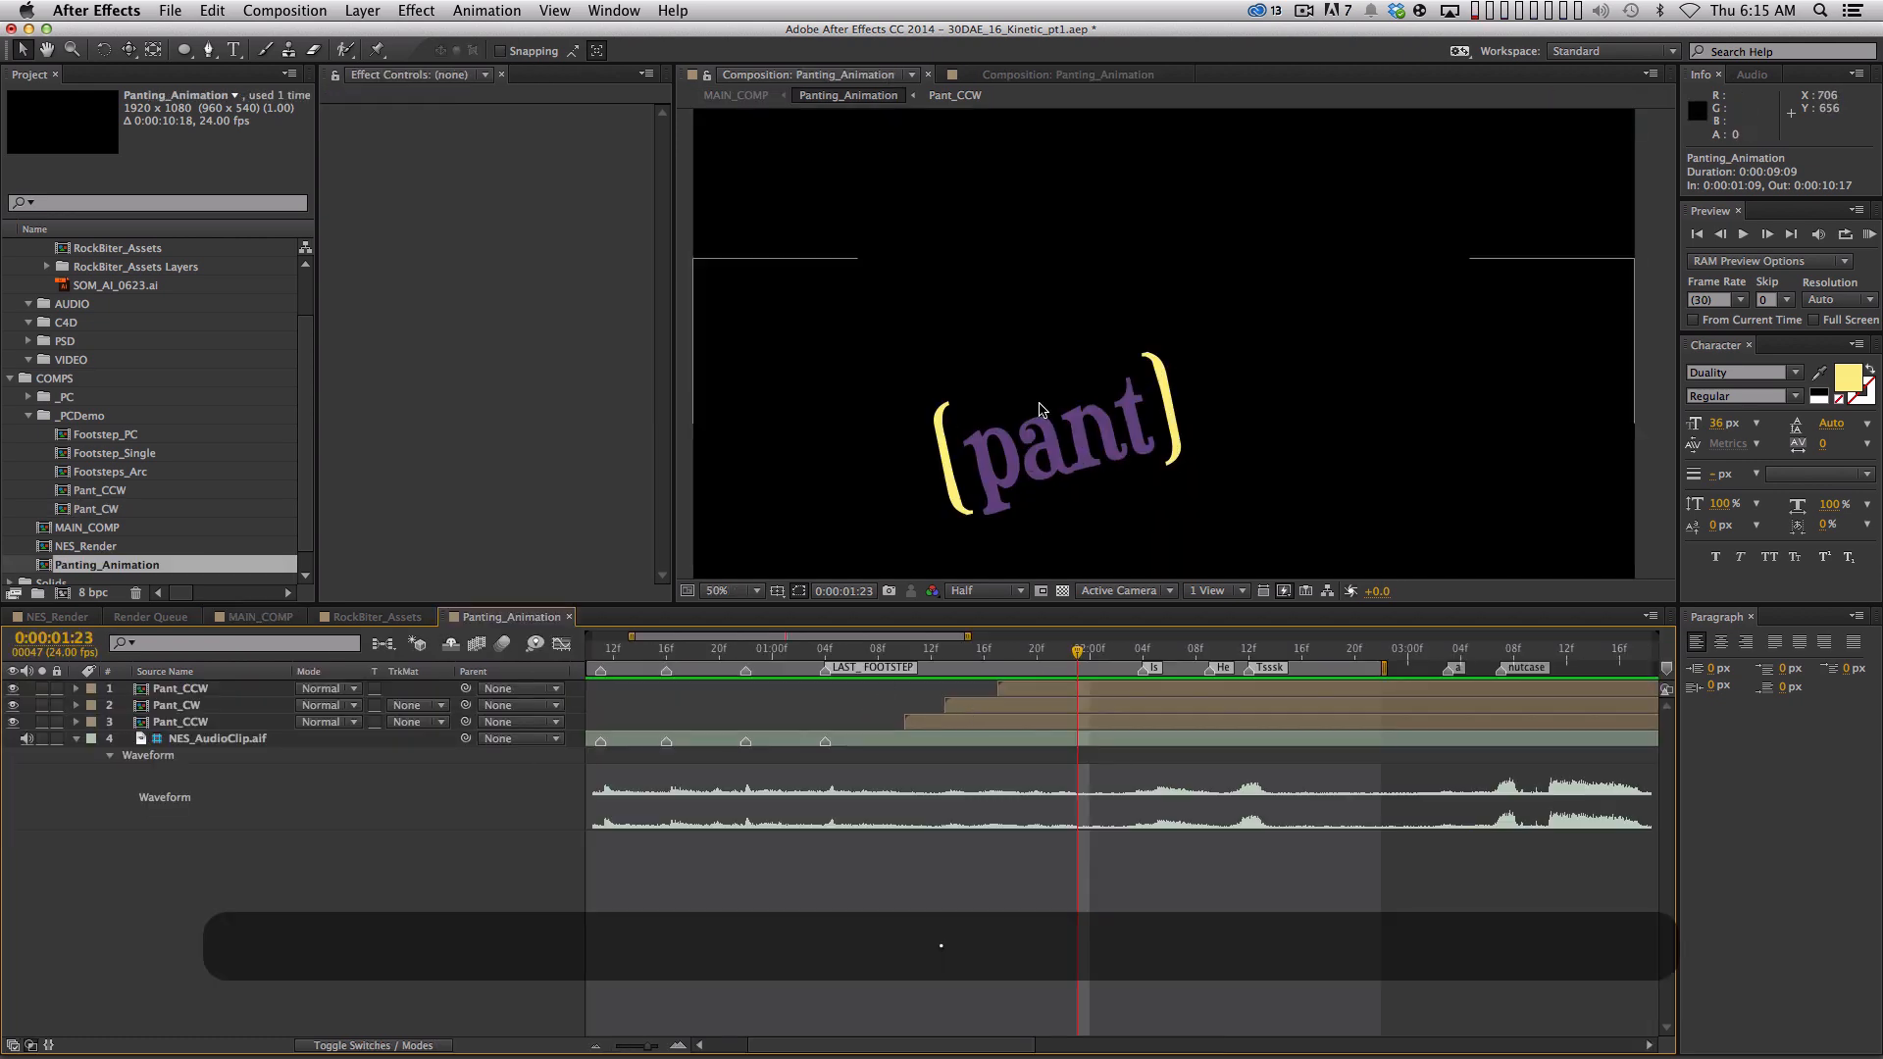
{"action": "left_click", "coordinate": [687, 593]}
{"action": "left_click", "coordinate": [714, 610]}
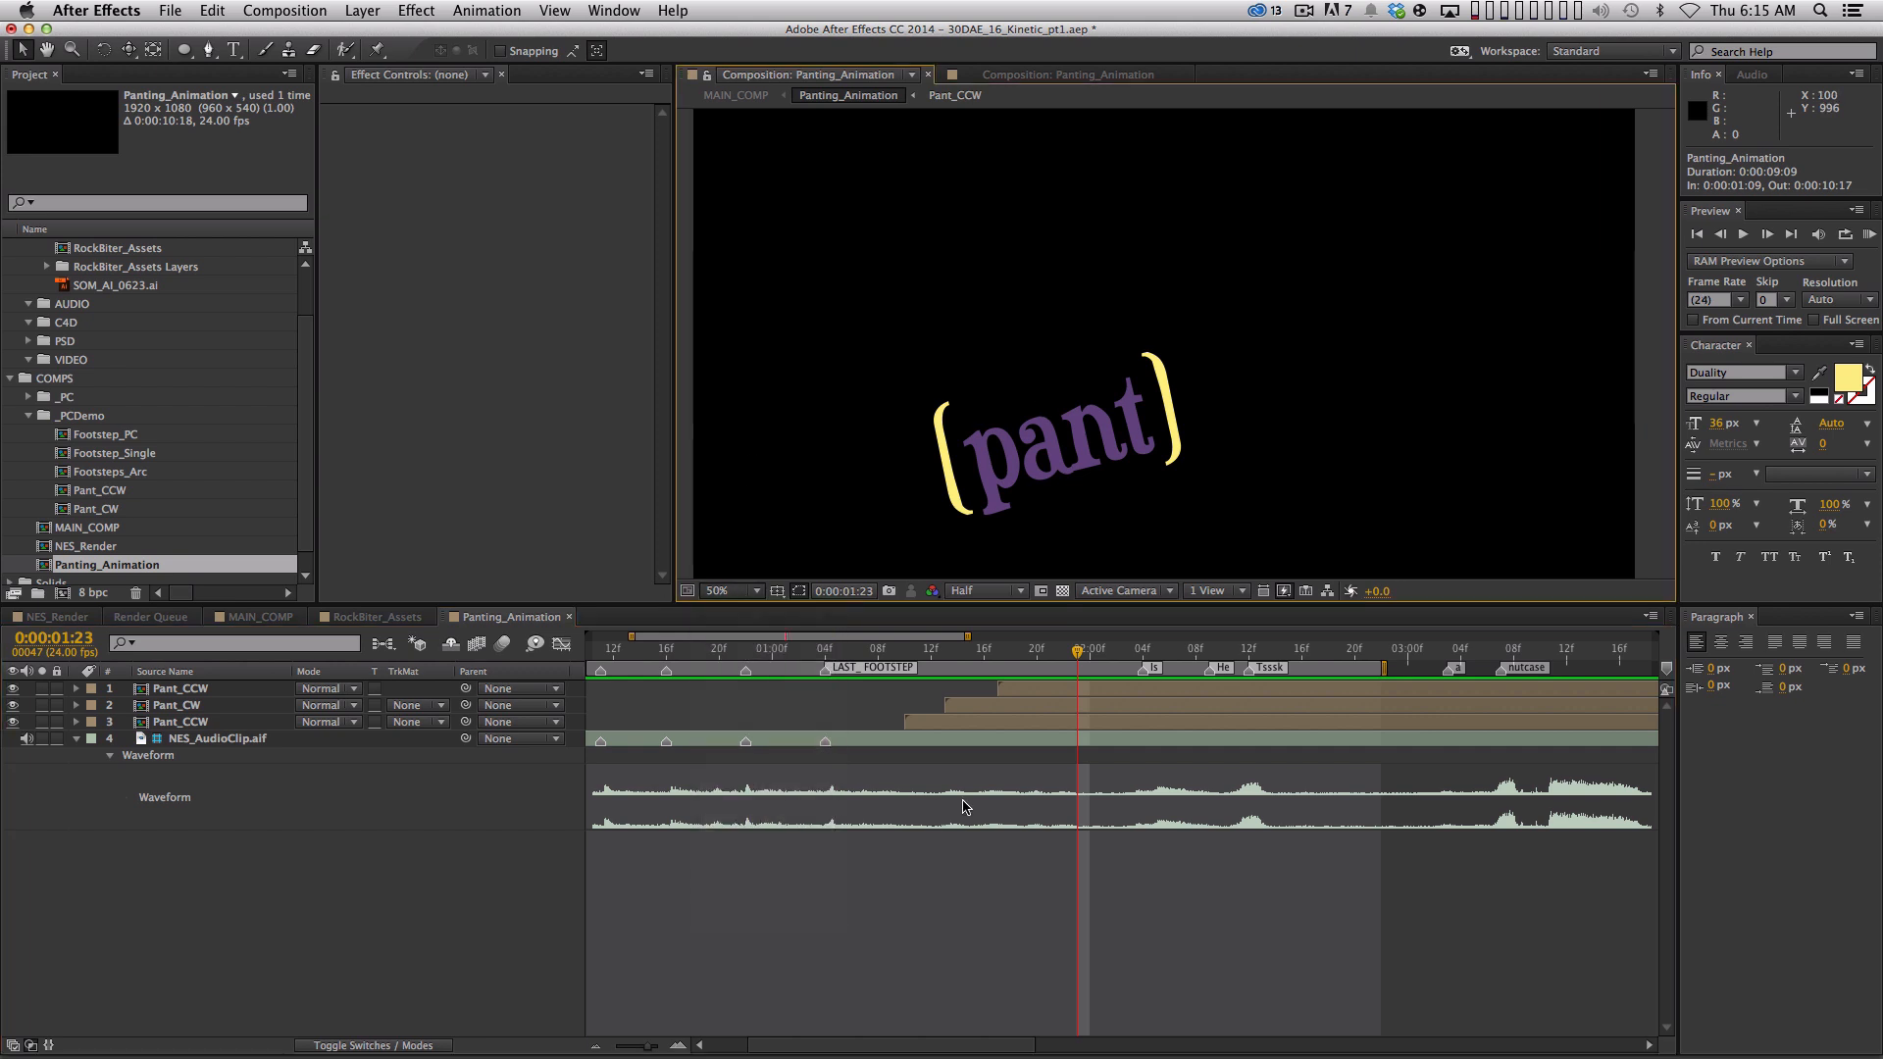
Set the scale of all three pant layers in Panting_Animation to 50%
{"action": "left_click", "coordinate": [921, 656], "text": "shift"}
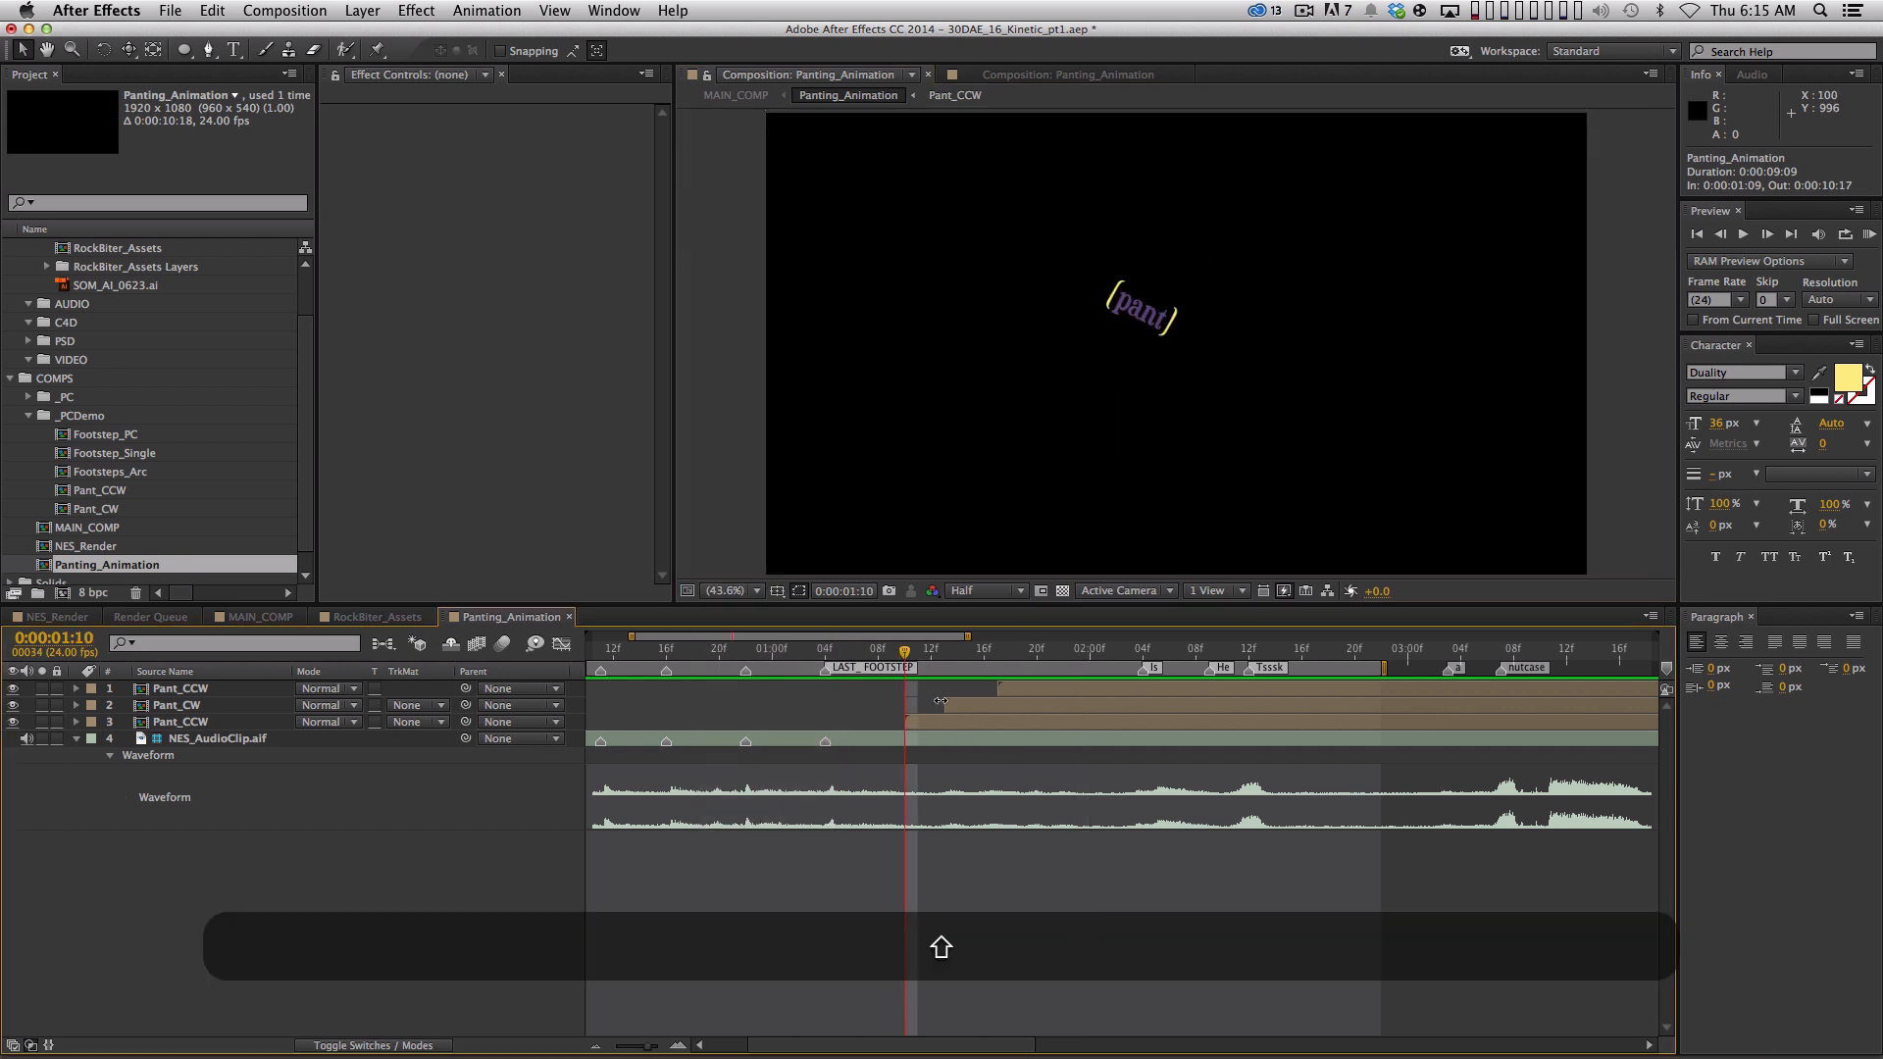
{"action": "left_click", "coordinate": [225, 723]}
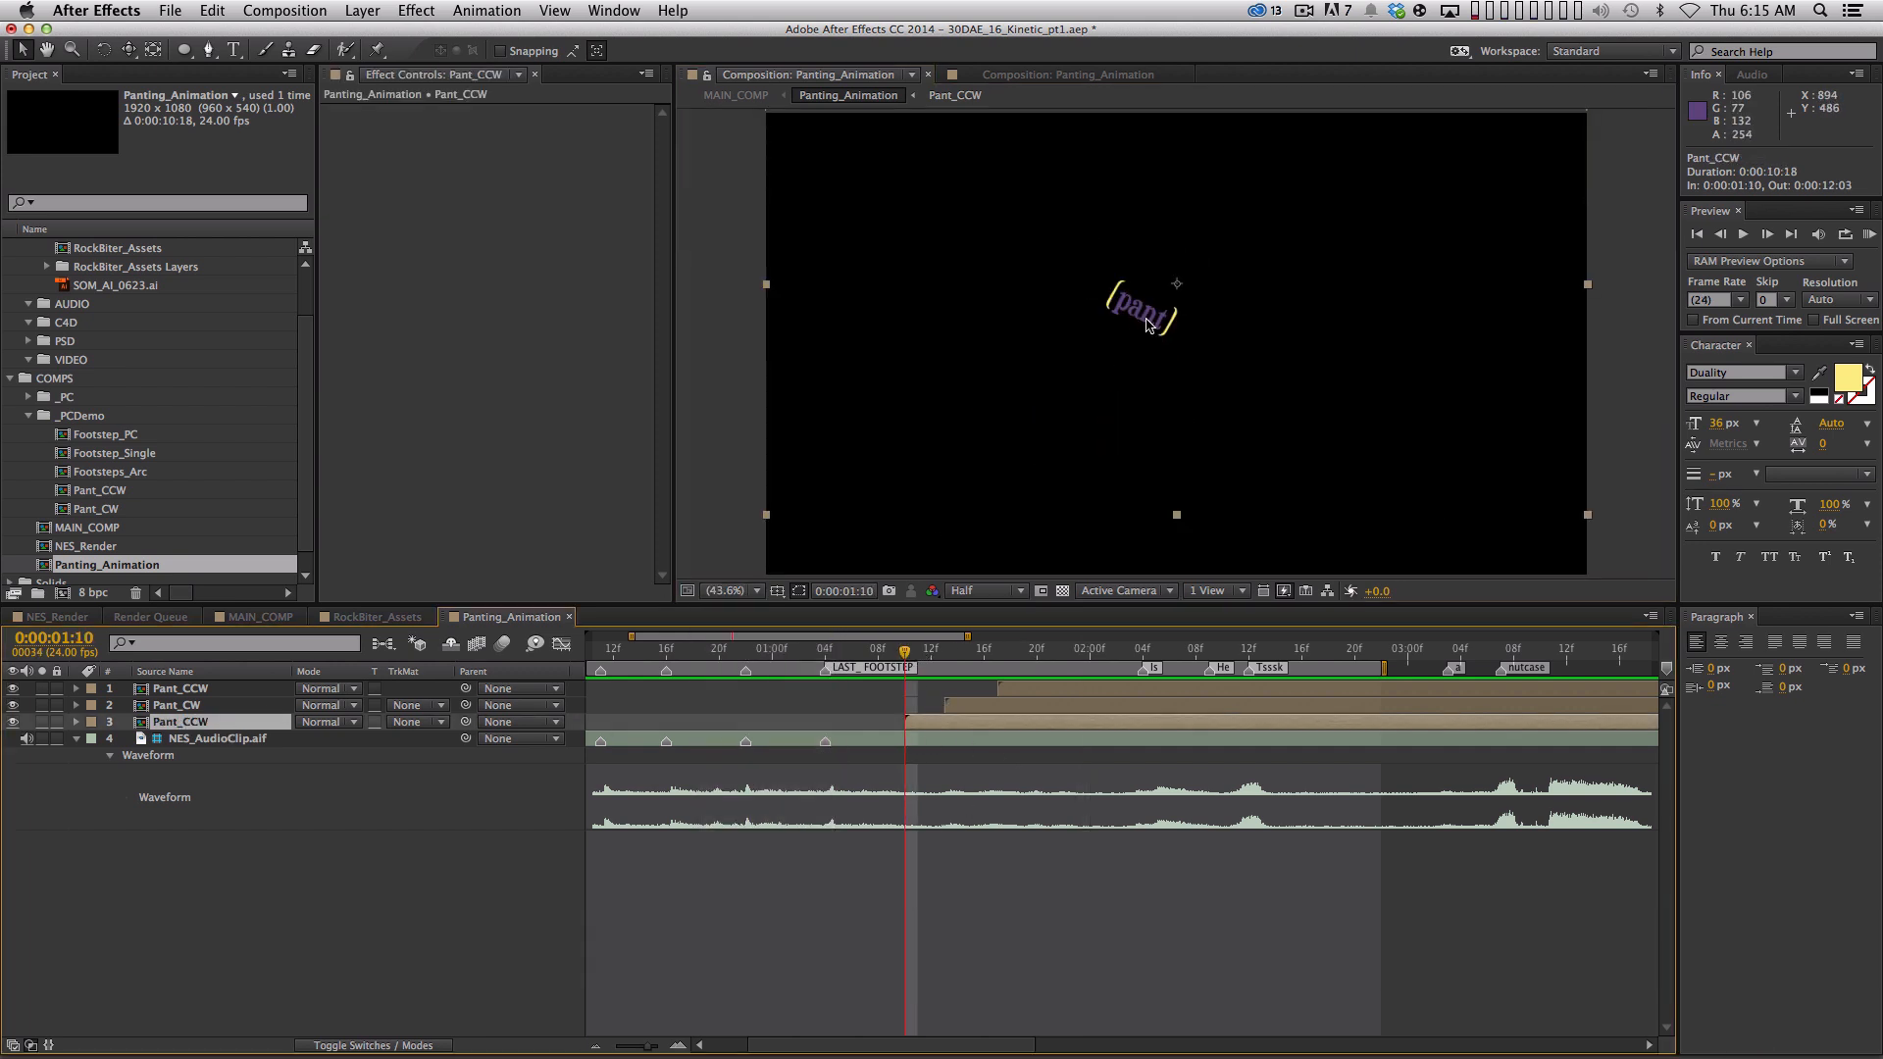
{"action": "left_click", "coordinate": [238, 690], "text": "shift"}
{"action": "key", "text": "shift+s"}
{"action": "left_click", "coordinate": [324, 704]}
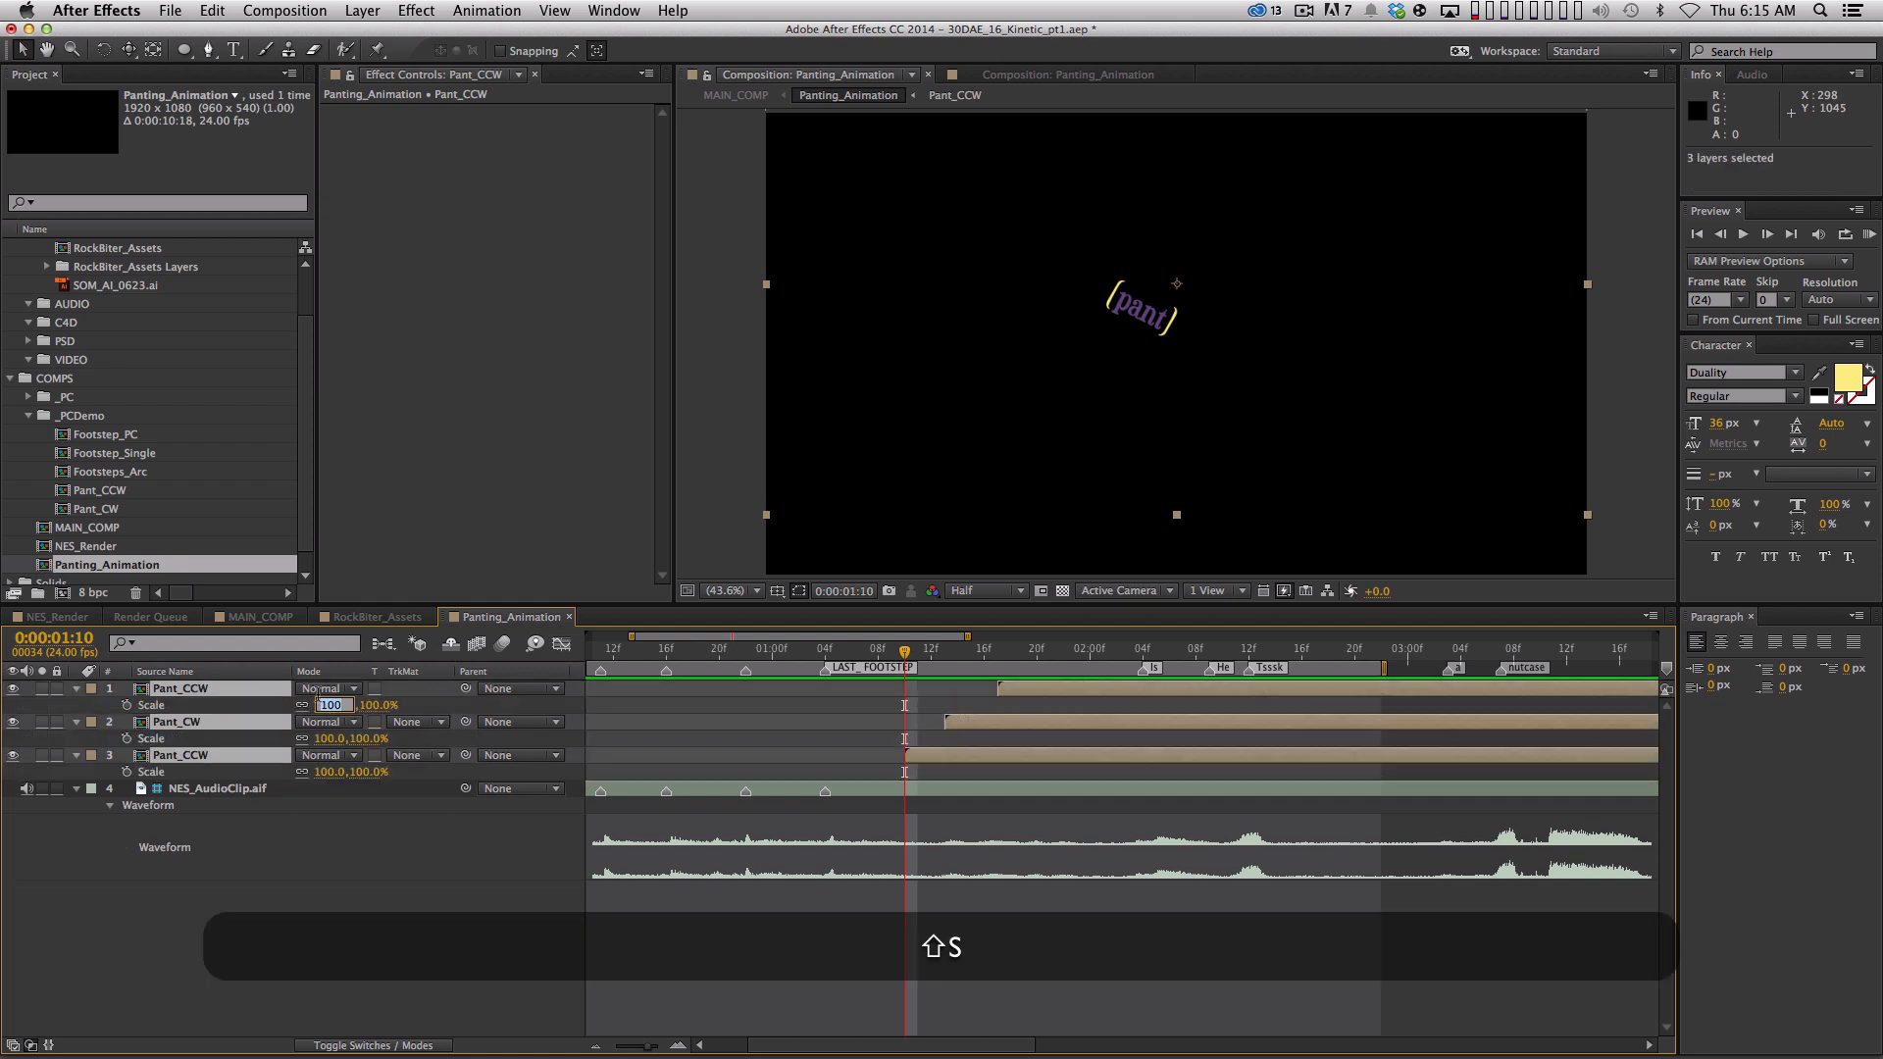
{"action": "key", "text": "shift+Down"}
{"action": "key", "text": "shift+Down"}
{"action": "key", "text": "shift+Down"}
{"action": "key", "text": "shift+Down"}
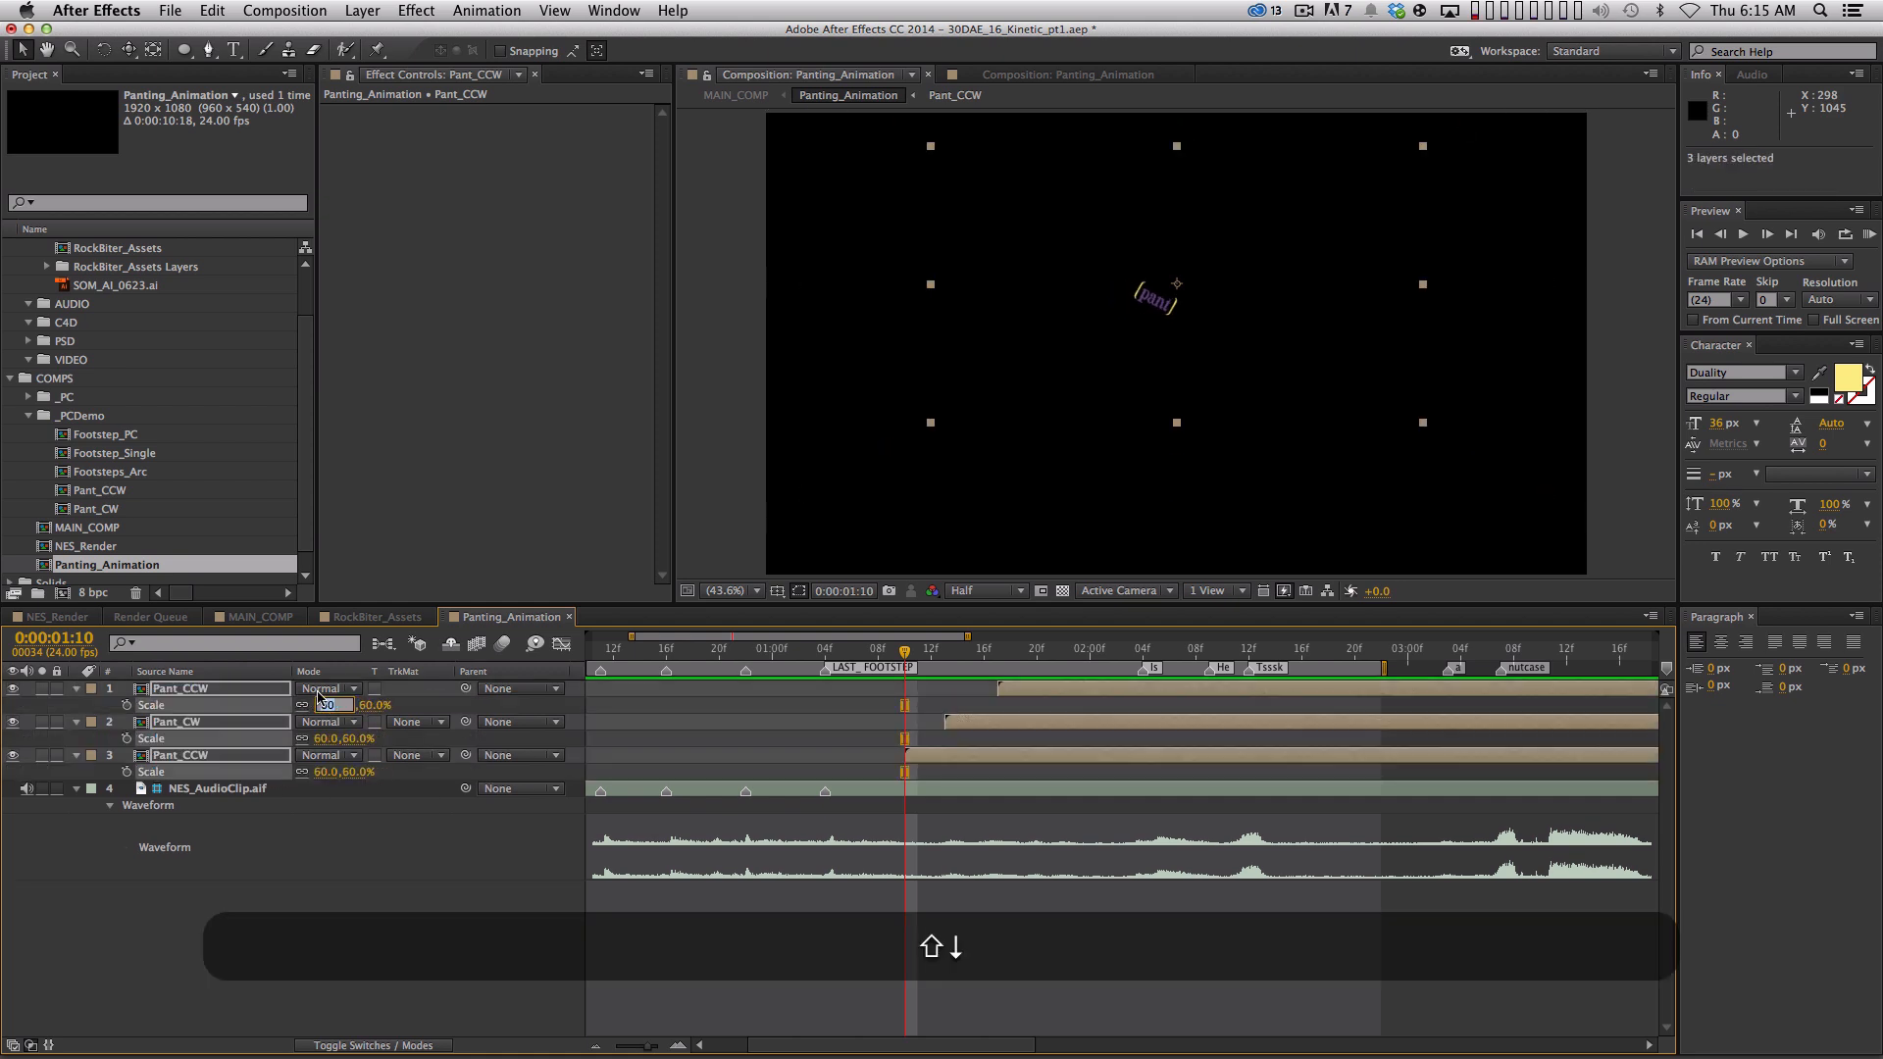
{"action": "key", "text": "shift+Down"}
{"action": "key", "text": "Return"}
Separate the Position dimensions of the lowest Pant_CCW layer into X Position and Y Position
{"action": "left_click_drag", "start_coordinate": [905, 654], "coordinate": [888, 723]}
{"action": "left_click", "coordinate": [658, 990]}
{"action": "left_click", "coordinate": [204, 755]}
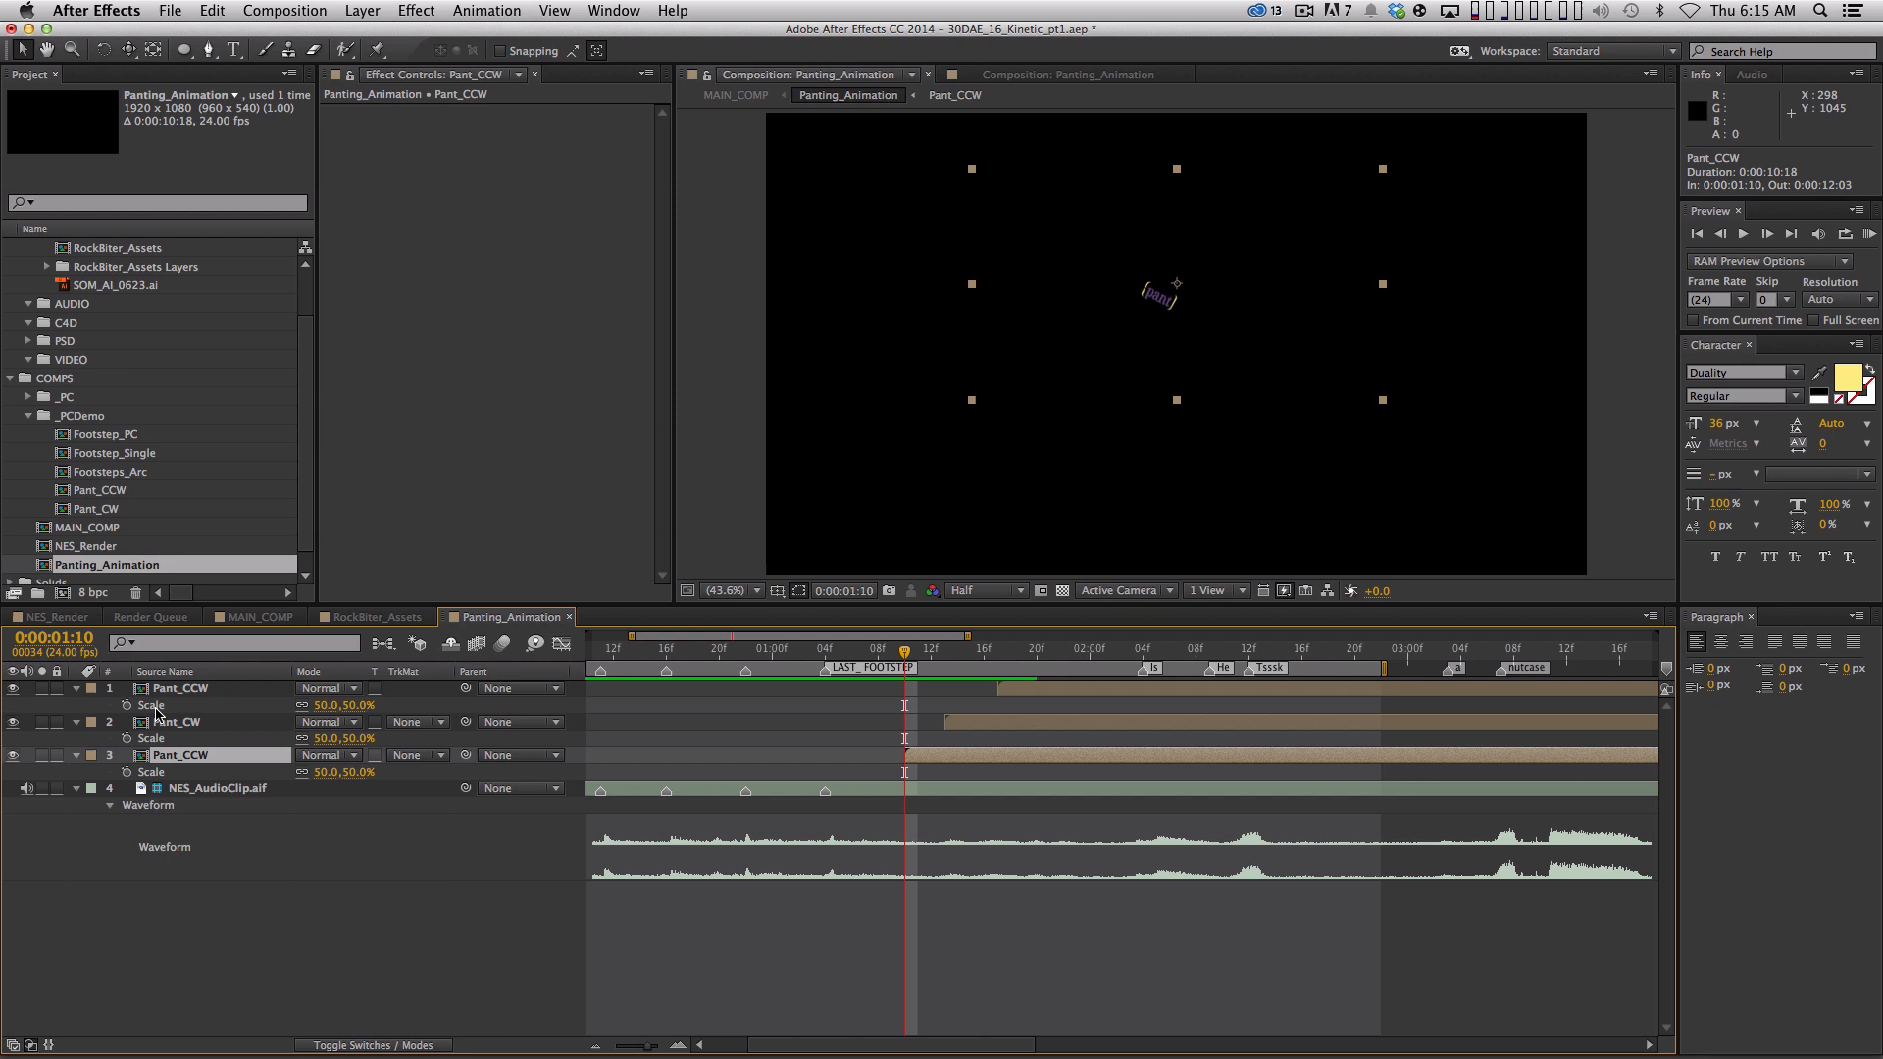
{"action": "key", "text": "p"}
{"action": "left_click", "coordinate": [157, 772], "text": "ctrl"}
{"action": "left_click", "coordinate": [260, 808]}
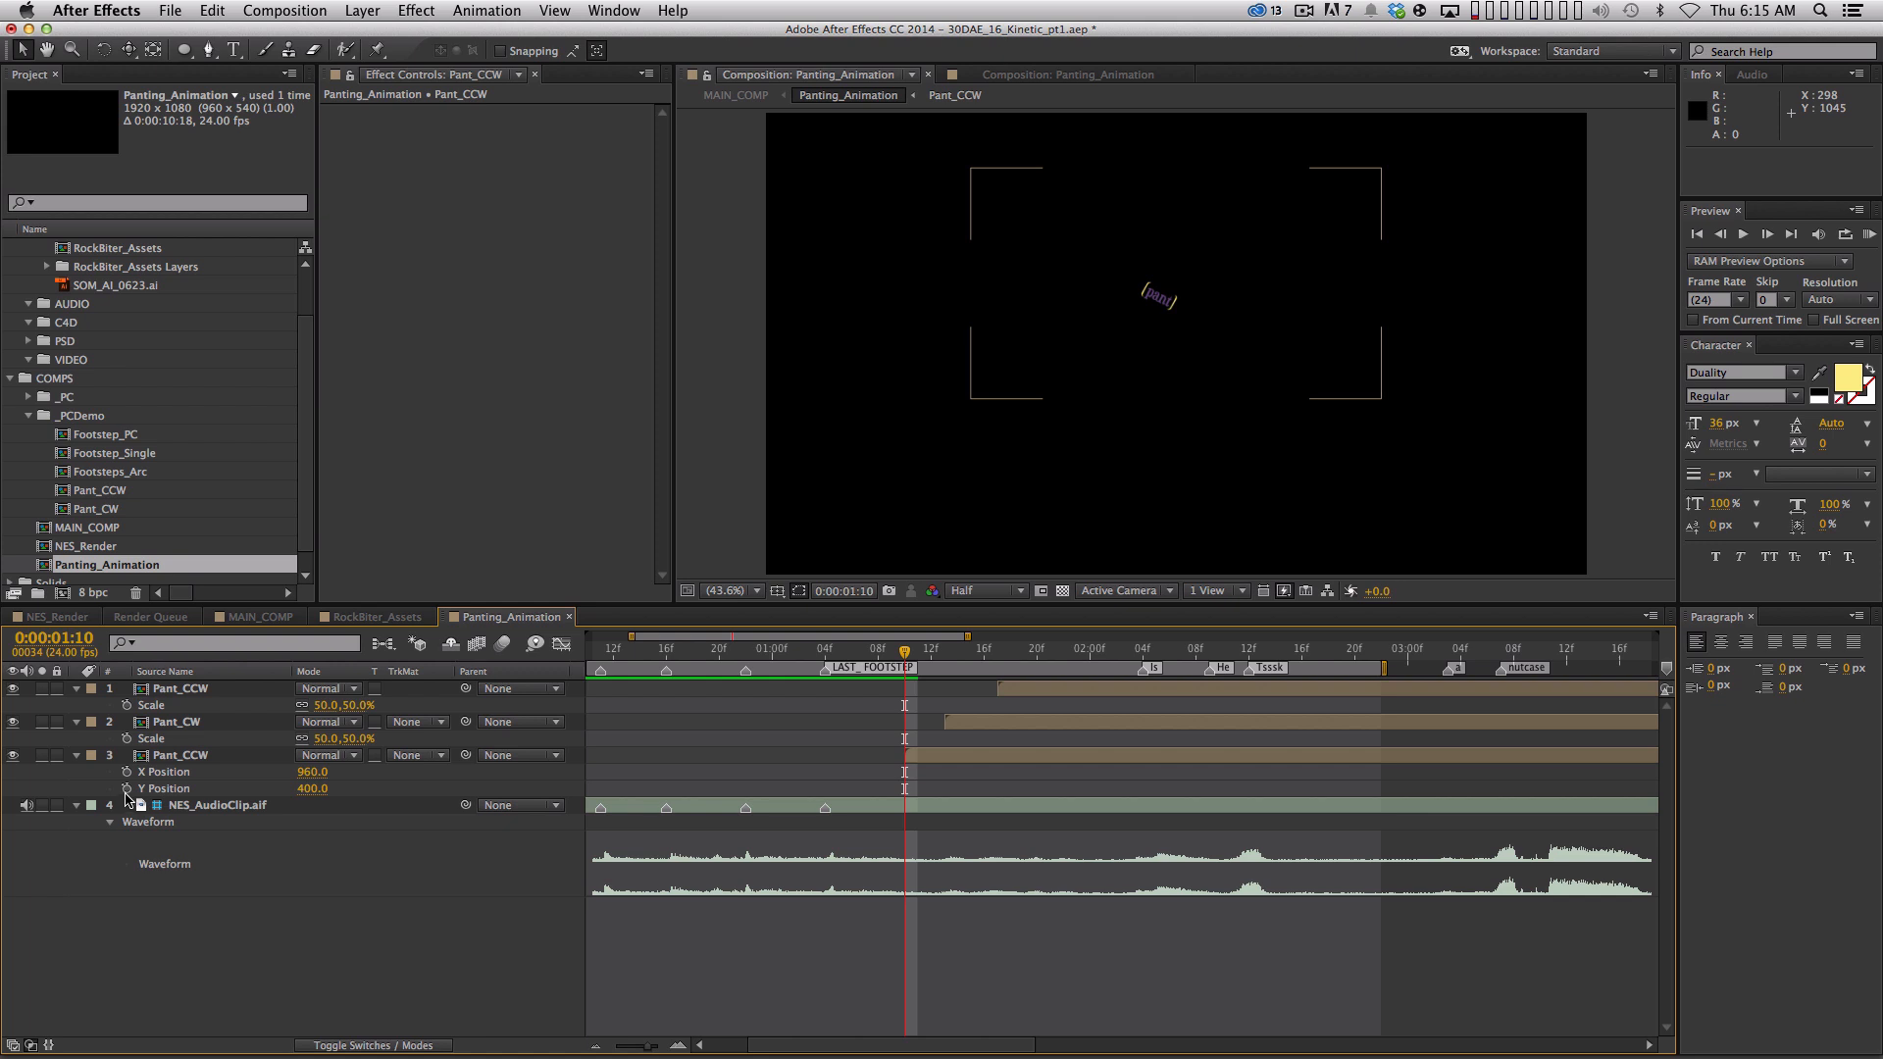
Add Y Position keyframes to the lowest Pant_CCW layer at 0:00:01:10 and 0:00:01:20
{"action": "left_click", "coordinate": [126, 789]}
{"action": "left_click_drag", "start_coordinate": [904, 655], "coordinate": [1037, 655]}
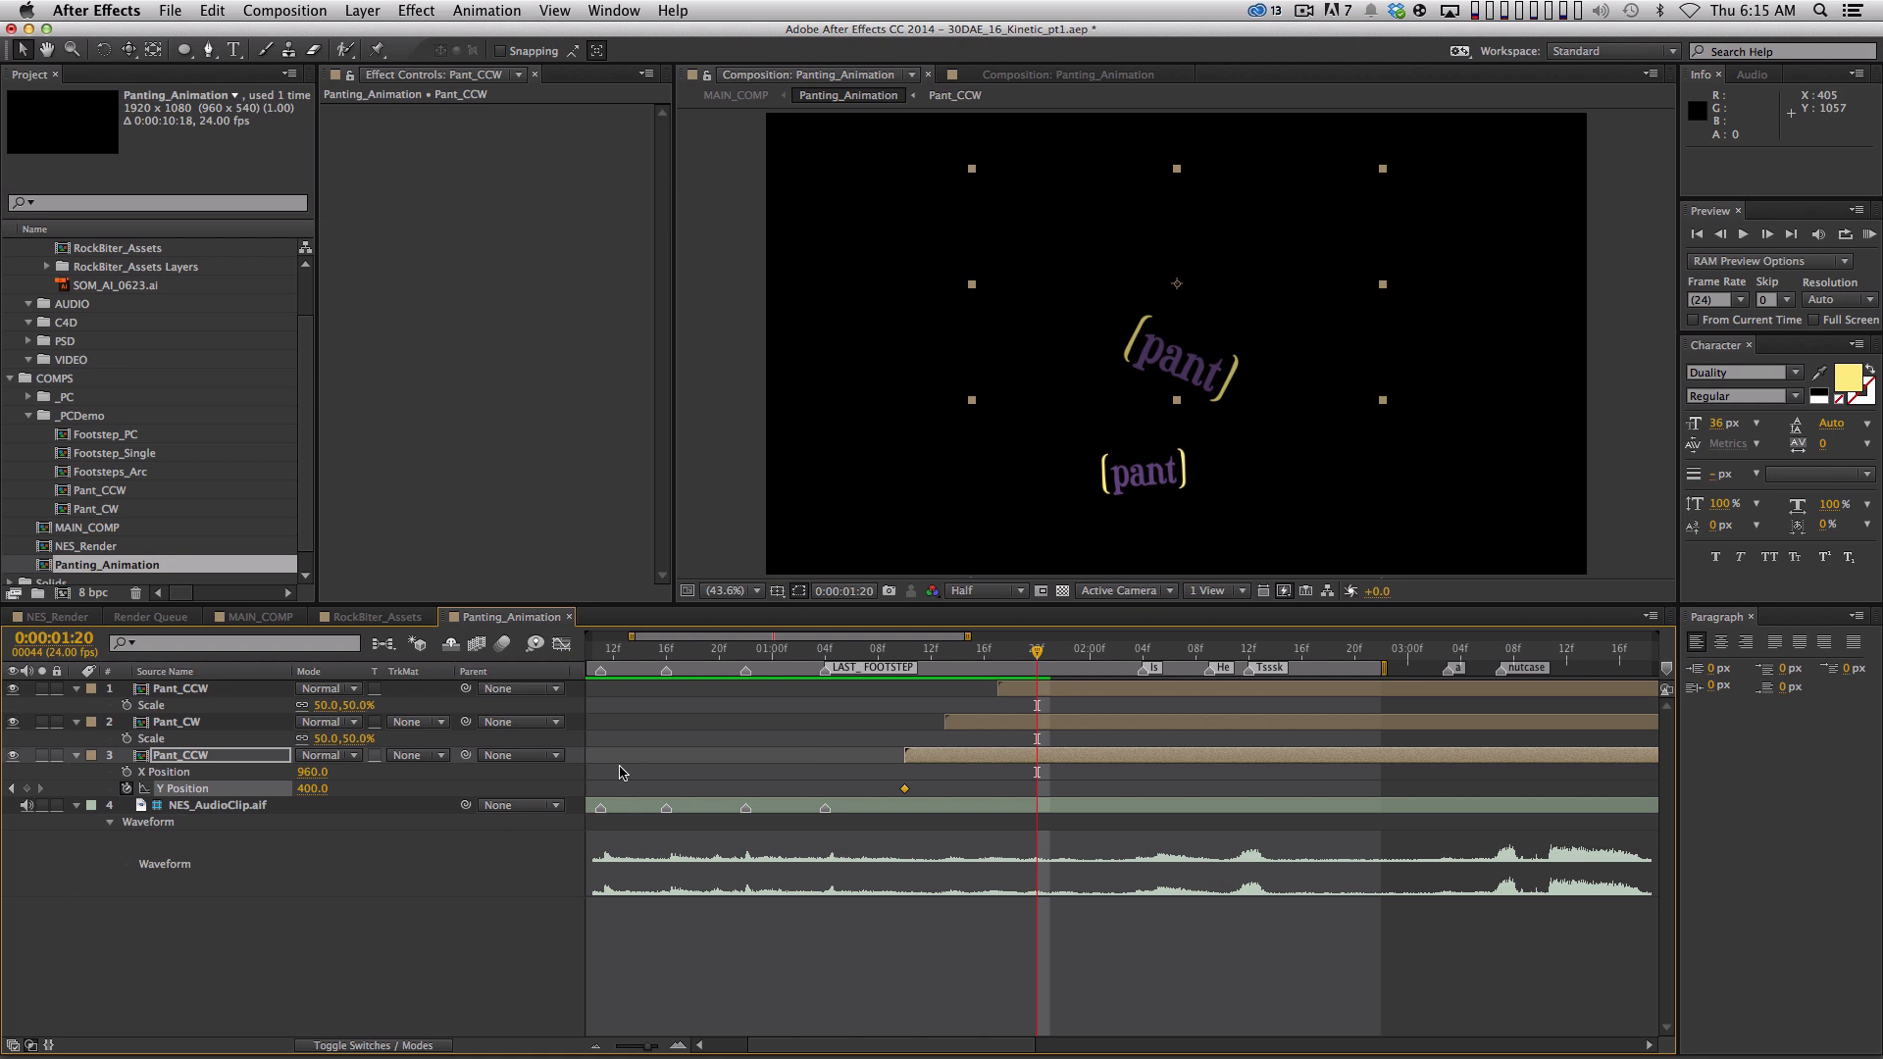
{"action": "left_click", "coordinate": [27, 789]}
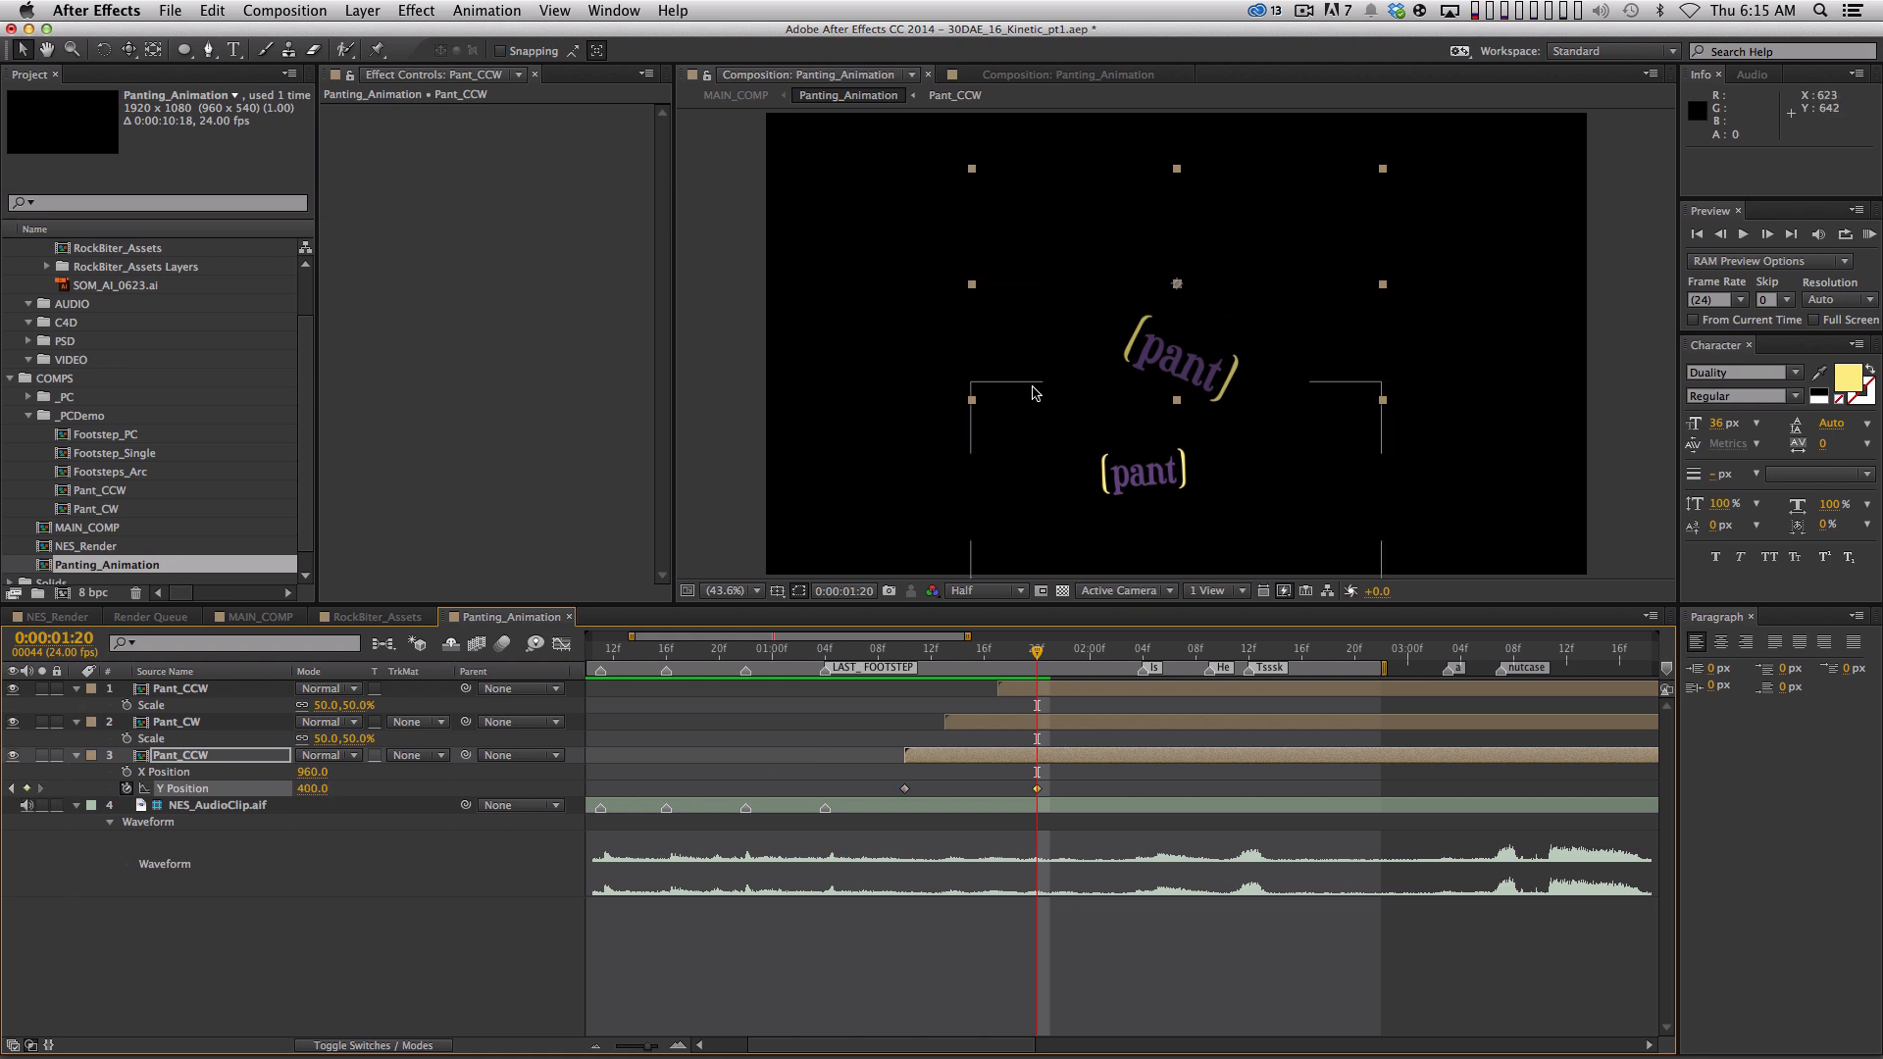
Lower the lowest Pant_CCW layer at its 0:00:01:10 in point until its Y Position keyframe is 580
{"action": "key", "text": "shift"}
{"action": "key", "text": "shift+i"}
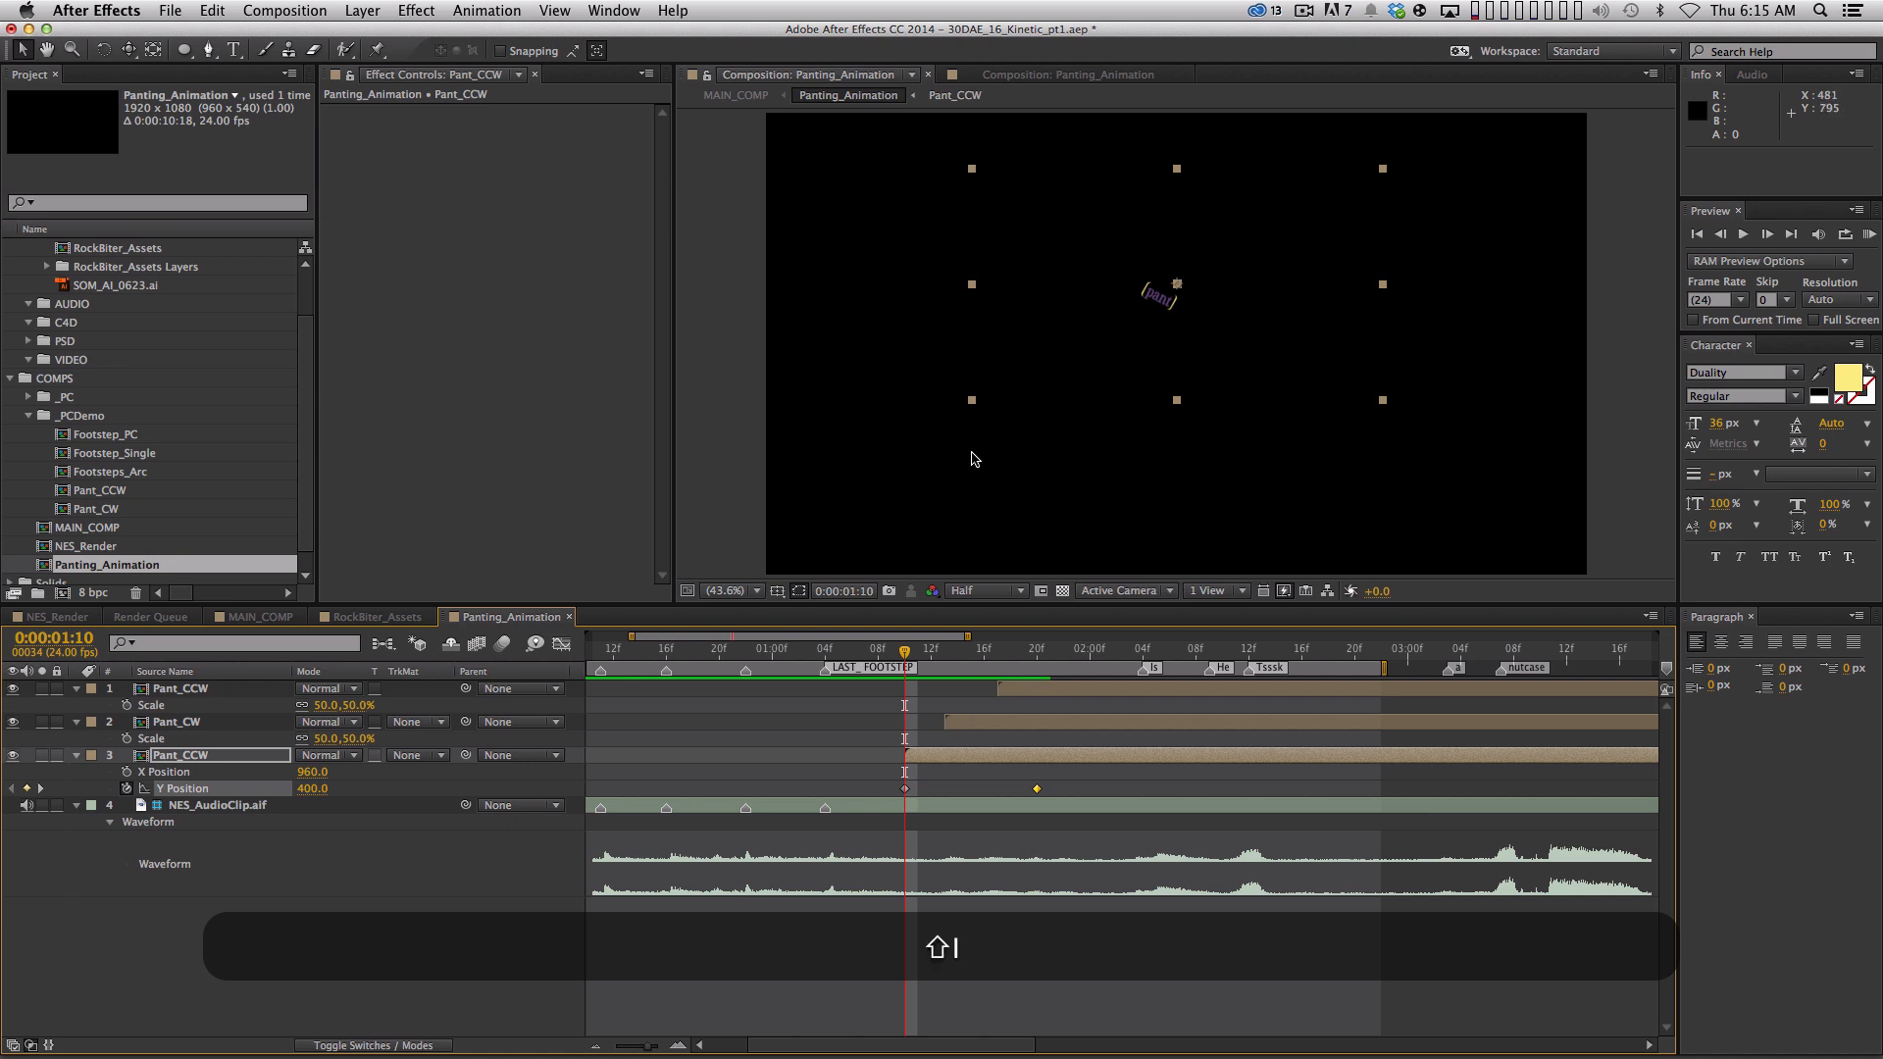
{"action": "key", "text": "shift+Down"}
{"action": "key", "text": "shift+Down"}
{"action": "key", "text": "shift+Down"}
{"action": "key", "text": "shift+Down"}
{"action": "key", "text": "shift+Down"}
{"action": "key", "text": "shift+Down"}
{"action": "key", "text": "shift+Down"}
{"action": "key", "text": "shift+Down"}
{"action": "key", "text": "shift+Down"}
{"action": "key", "text": "shift+Down"}
{"action": "key", "text": "shift+Down"}
{"action": "key", "text": "shift+Down"}
{"action": "key", "text": "shift+Down"}
{"action": "key", "text": "shift+Down"}
{"action": "key", "text": "shift+Down"}
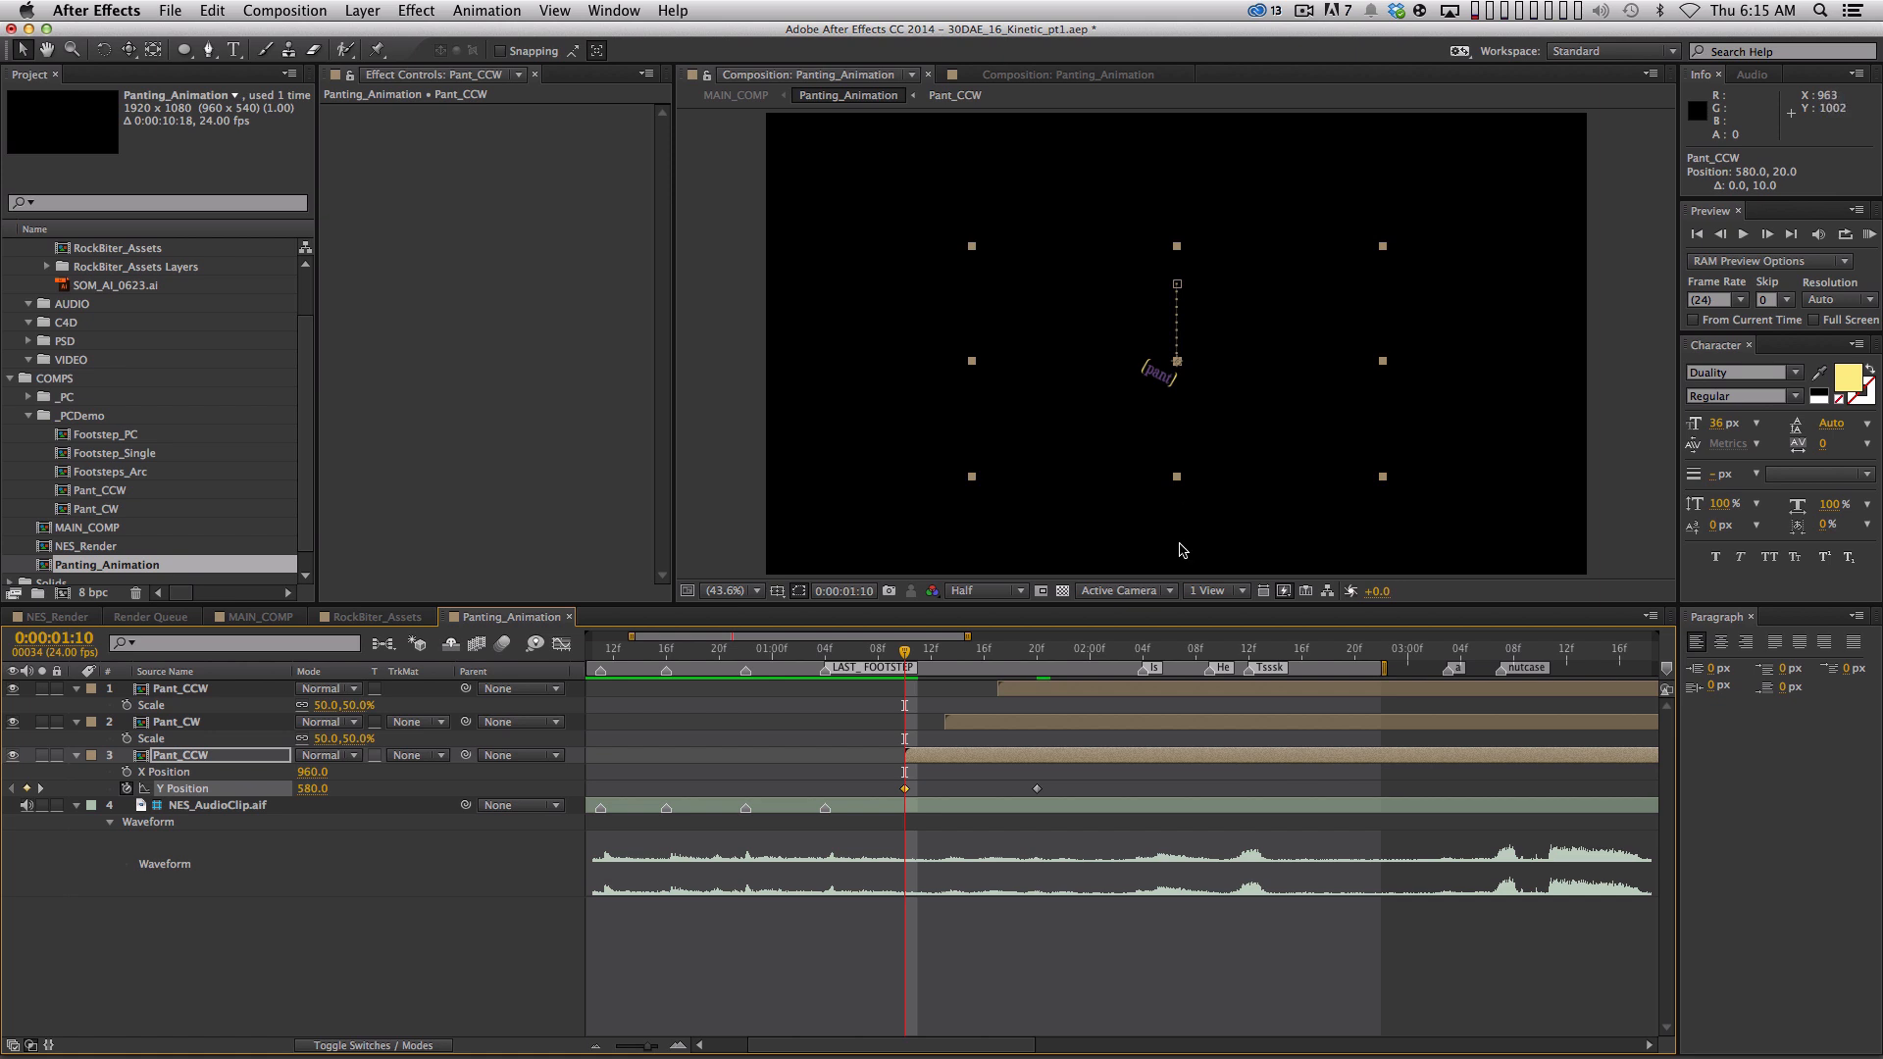
Play back the rising motion and apply Easy Ease to both Y Position keyframes of the lowest Pant_CCW layer
{"action": "key", "text": "space"}
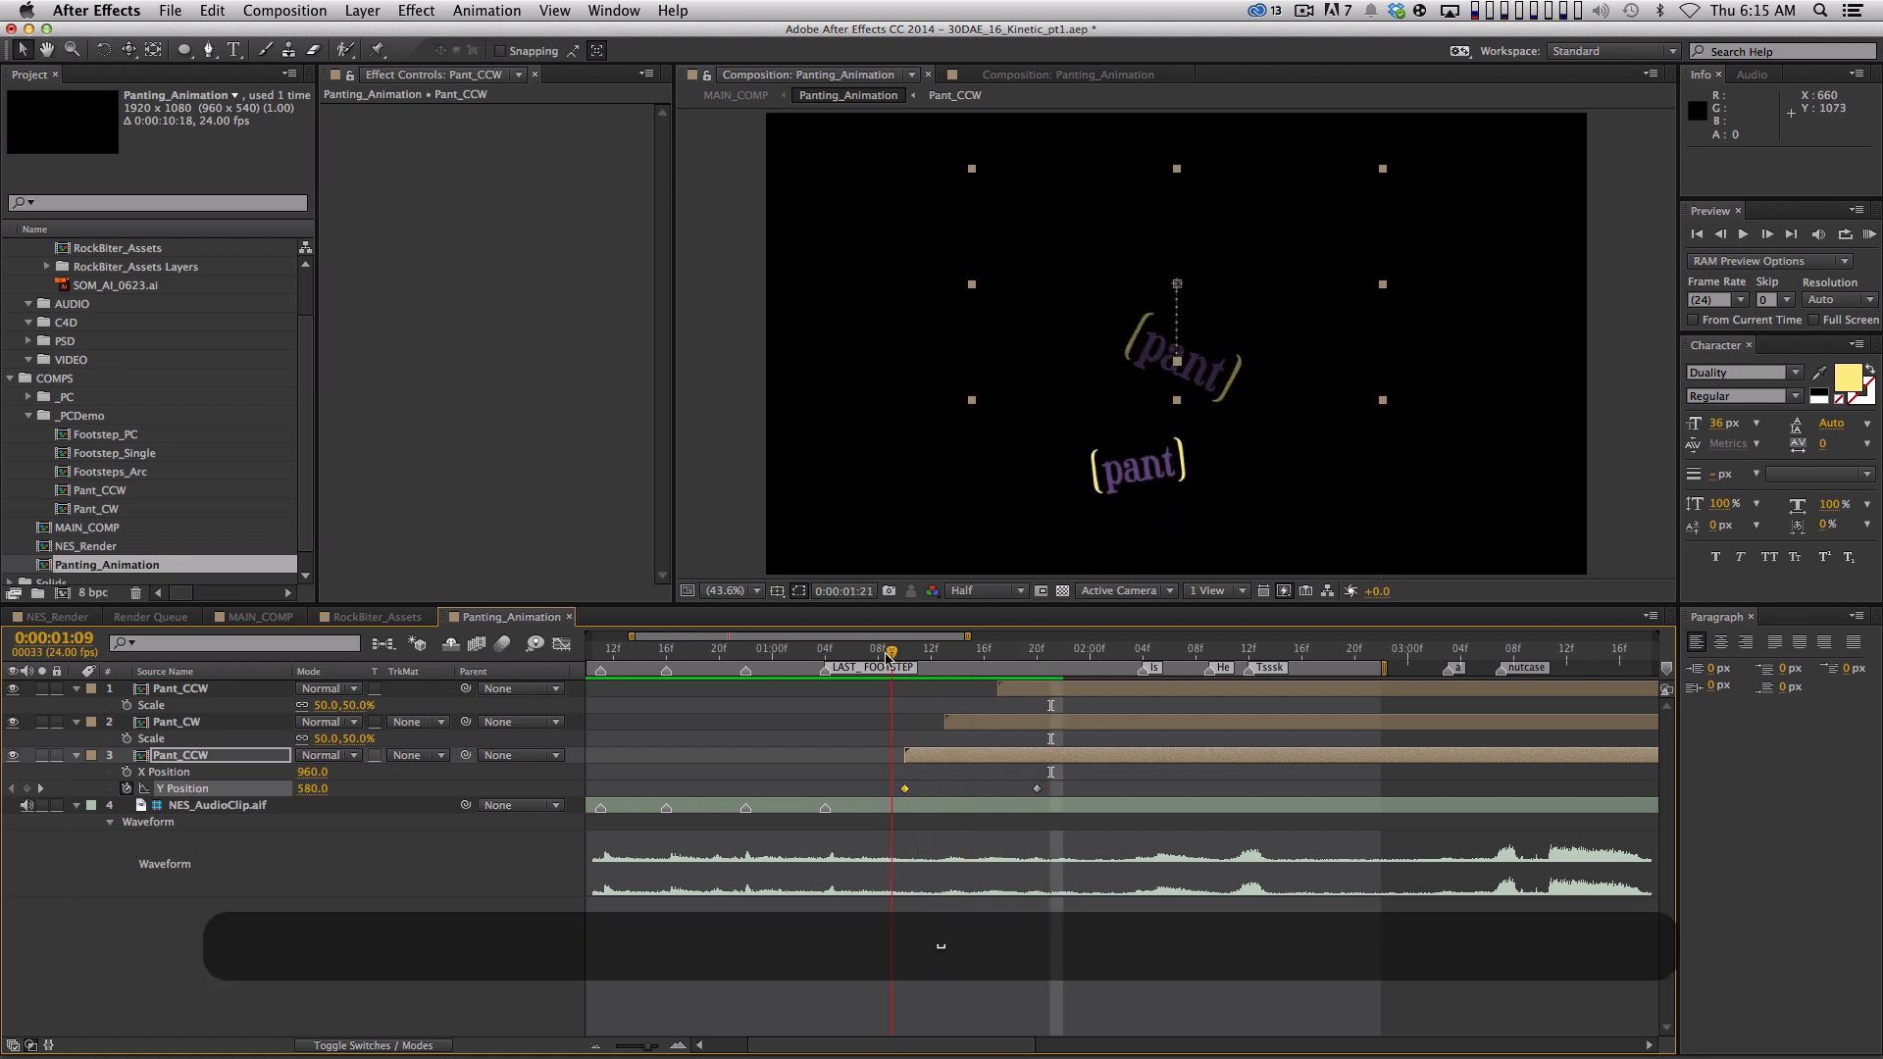
{"action": "left_click_drag", "start_coordinate": [869, 791], "coordinate": [1078, 796]}
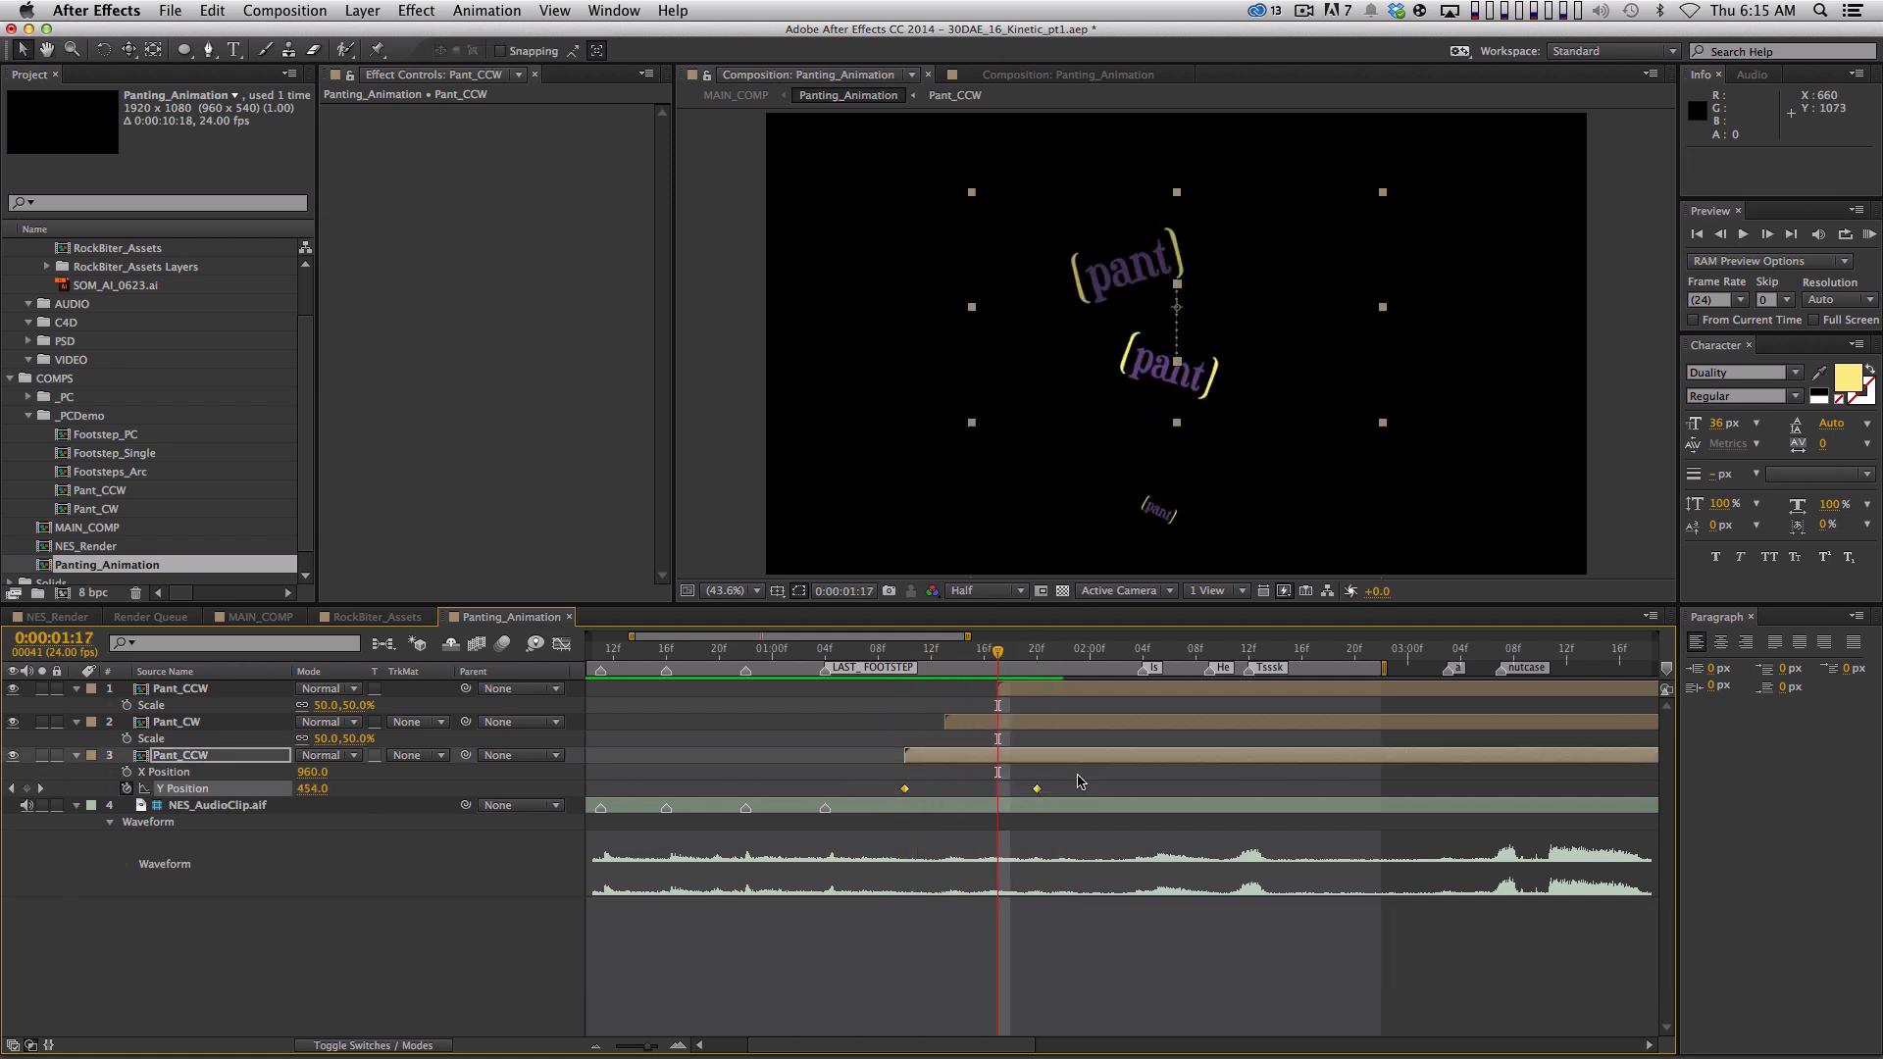
{"action": "key", "text": "F9"}
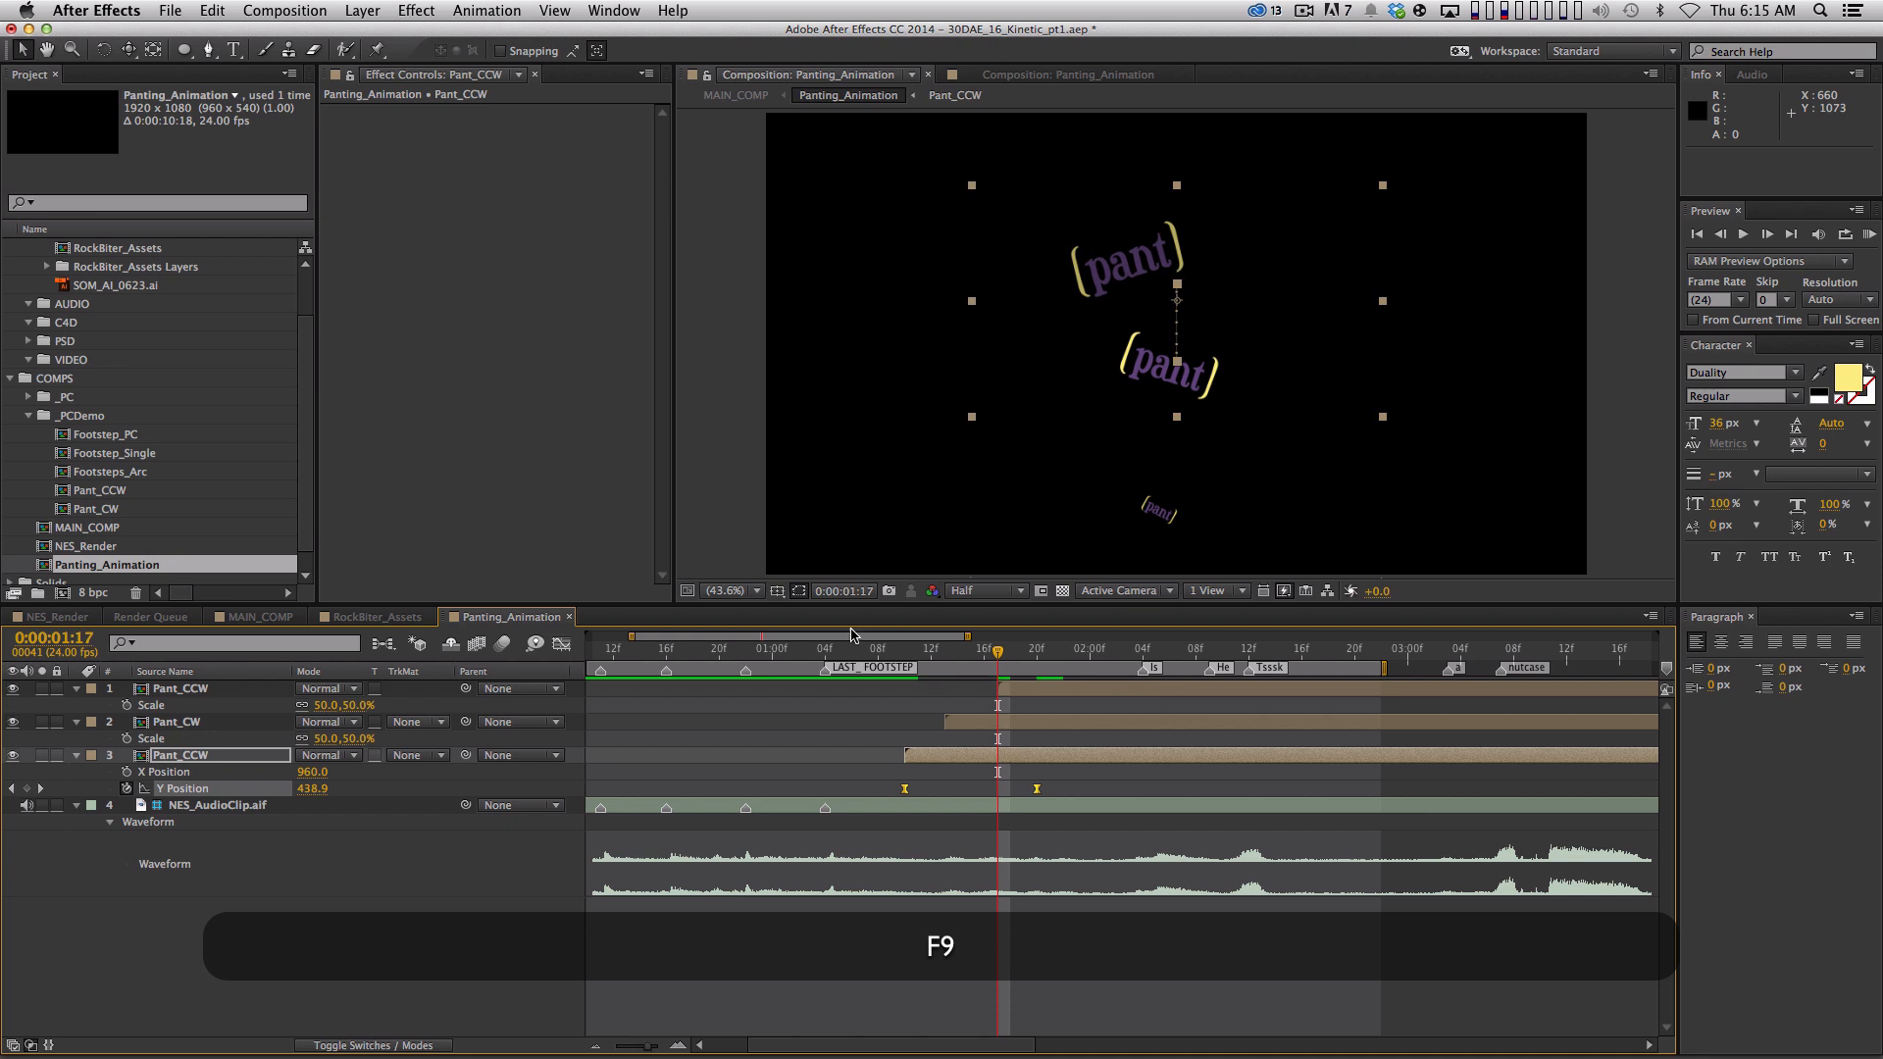
Reshape the Y Position value curve to rise fast and settle slowly, and preview the motion up to about 0:00:02:00
{"action": "left_click", "coordinate": [562, 643]}
{"action": "left_click_drag", "start_coordinate": [910, 688], "coordinate": [900, 831]}
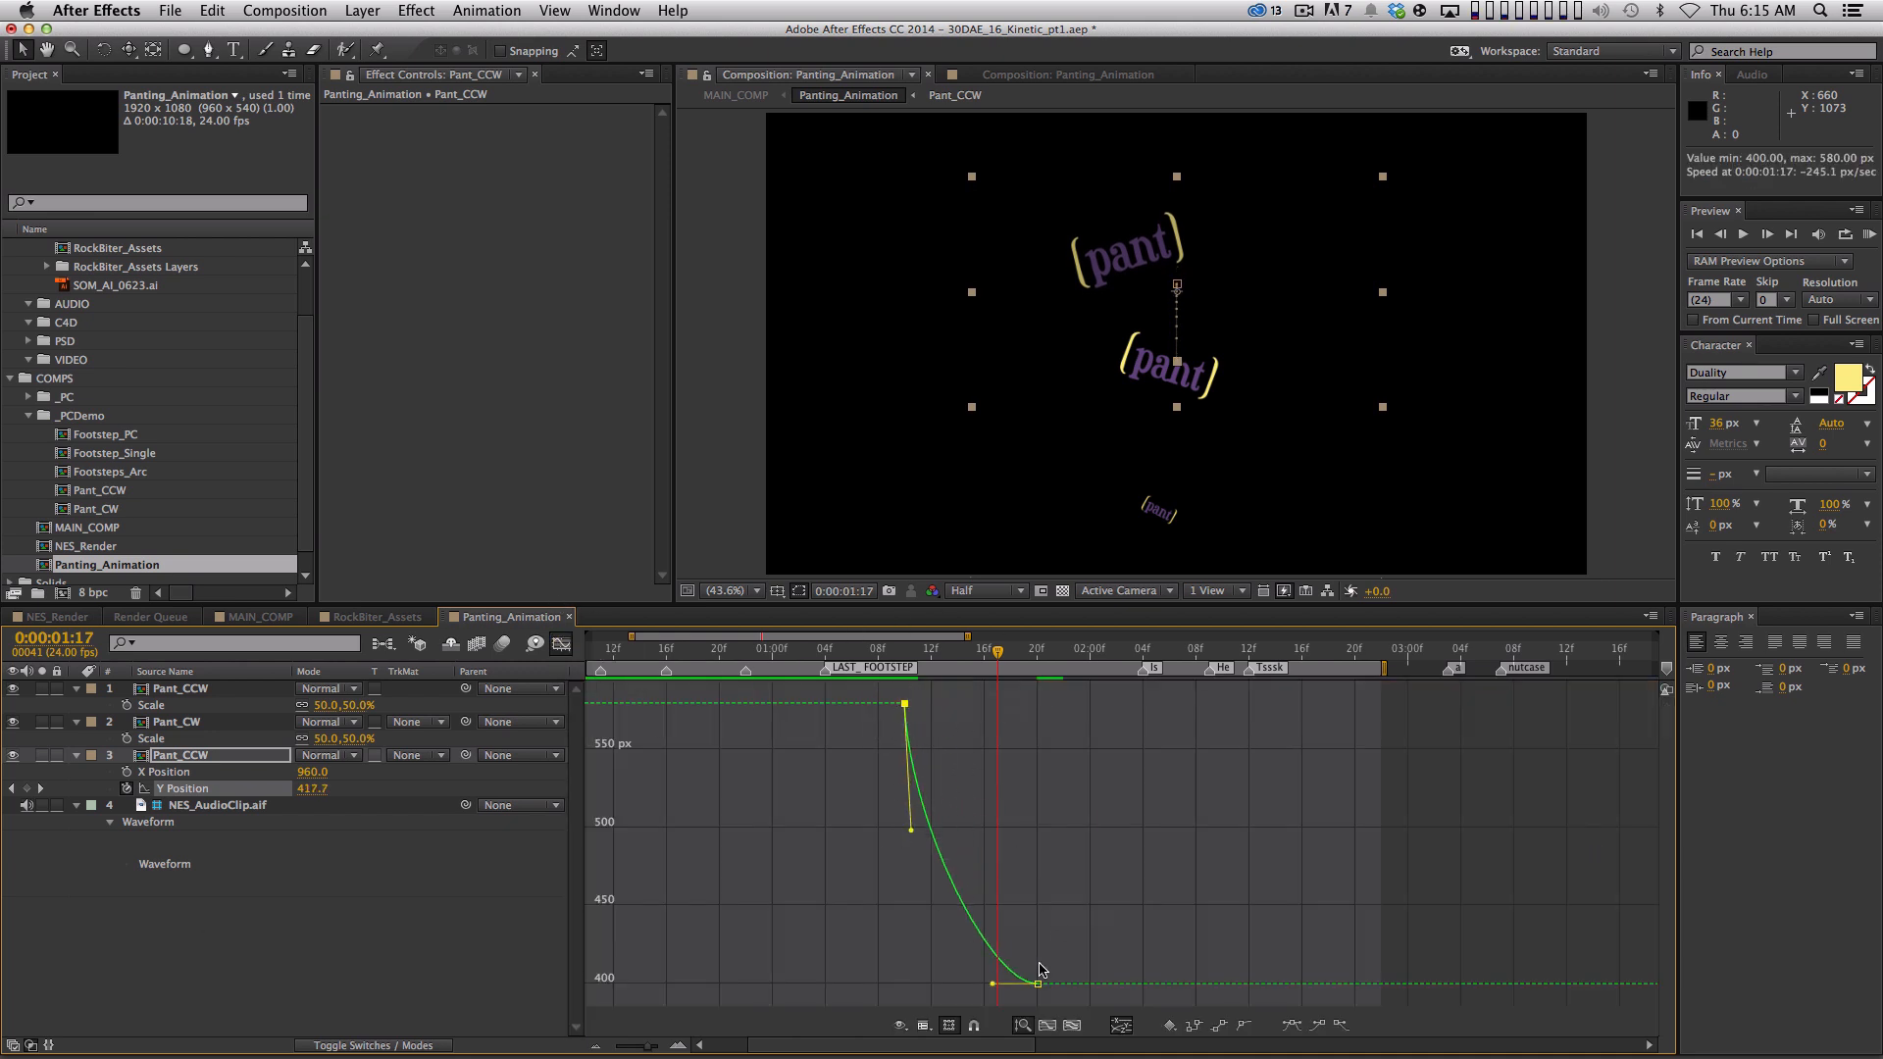
{"action": "left_click_drag", "start_coordinate": [993, 984], "coordinate": [971, 984]}
{"action": "left_click", "coordinate": [1089, 650]}
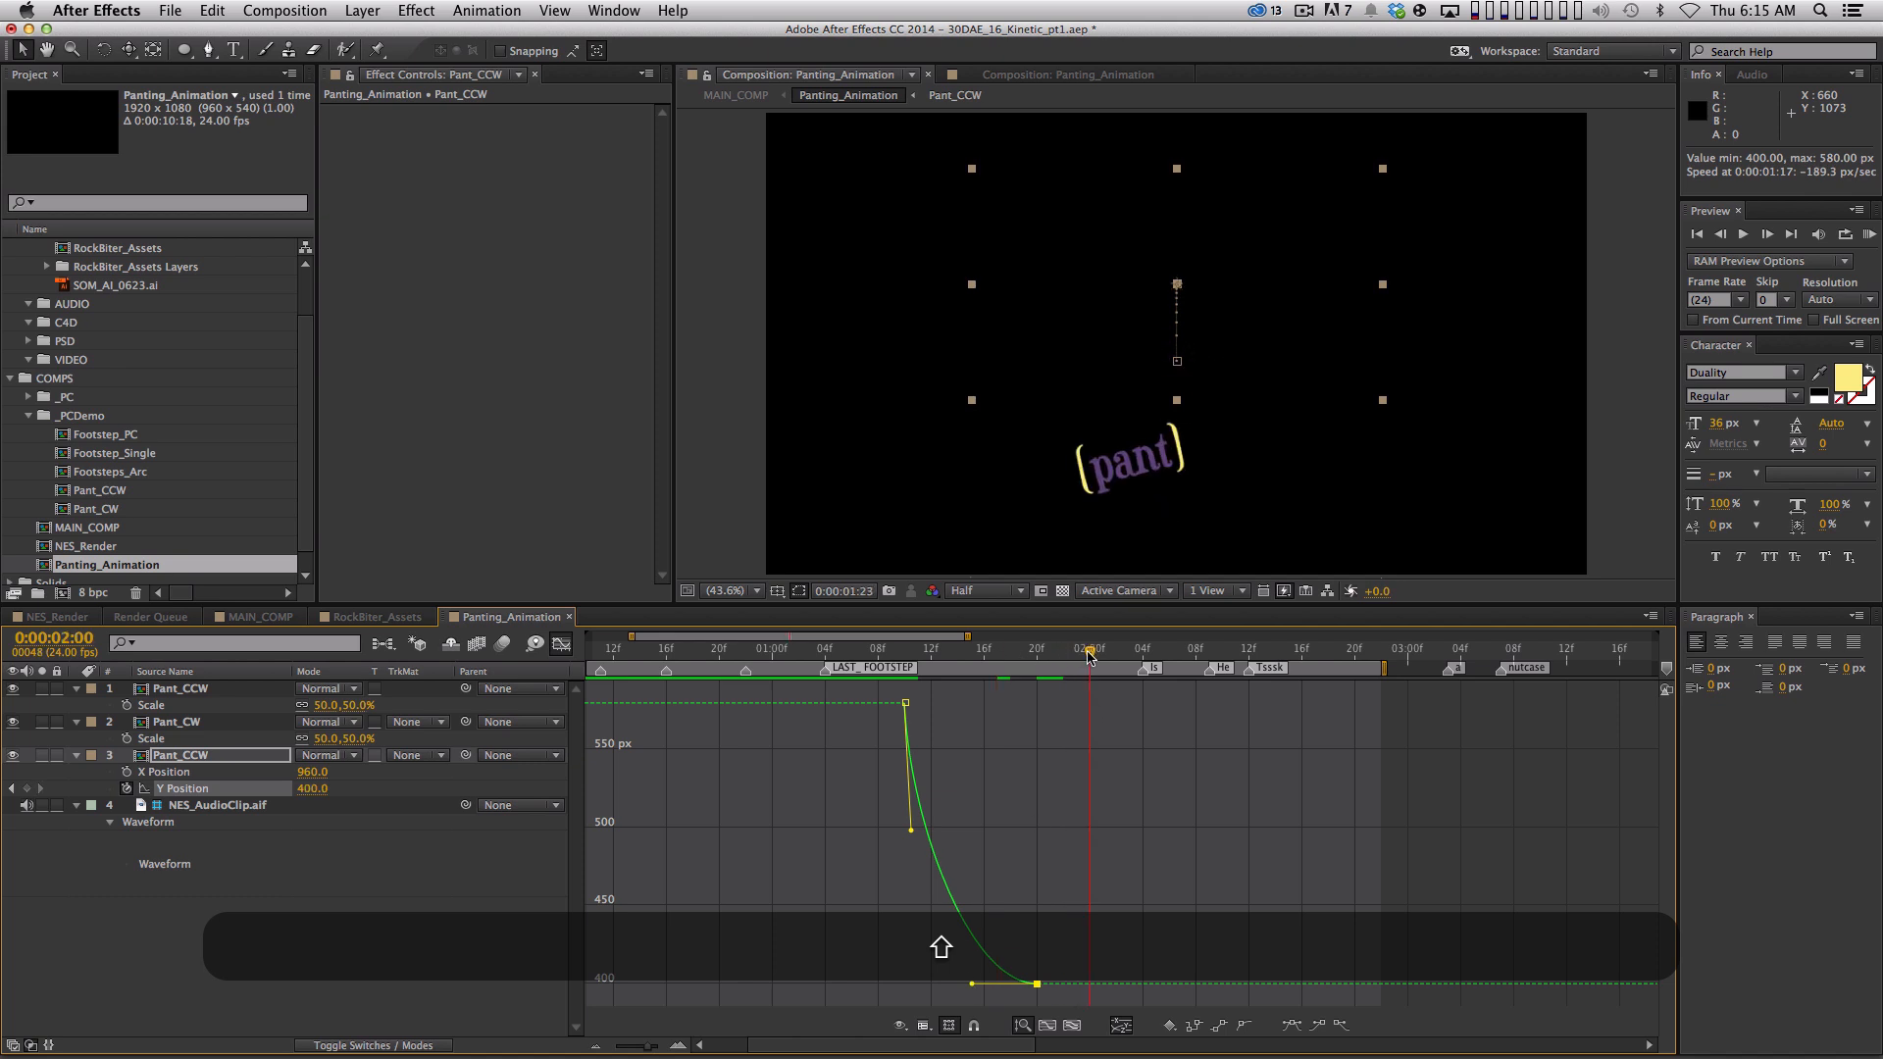
{"action": "key", "text": "KP_0"}
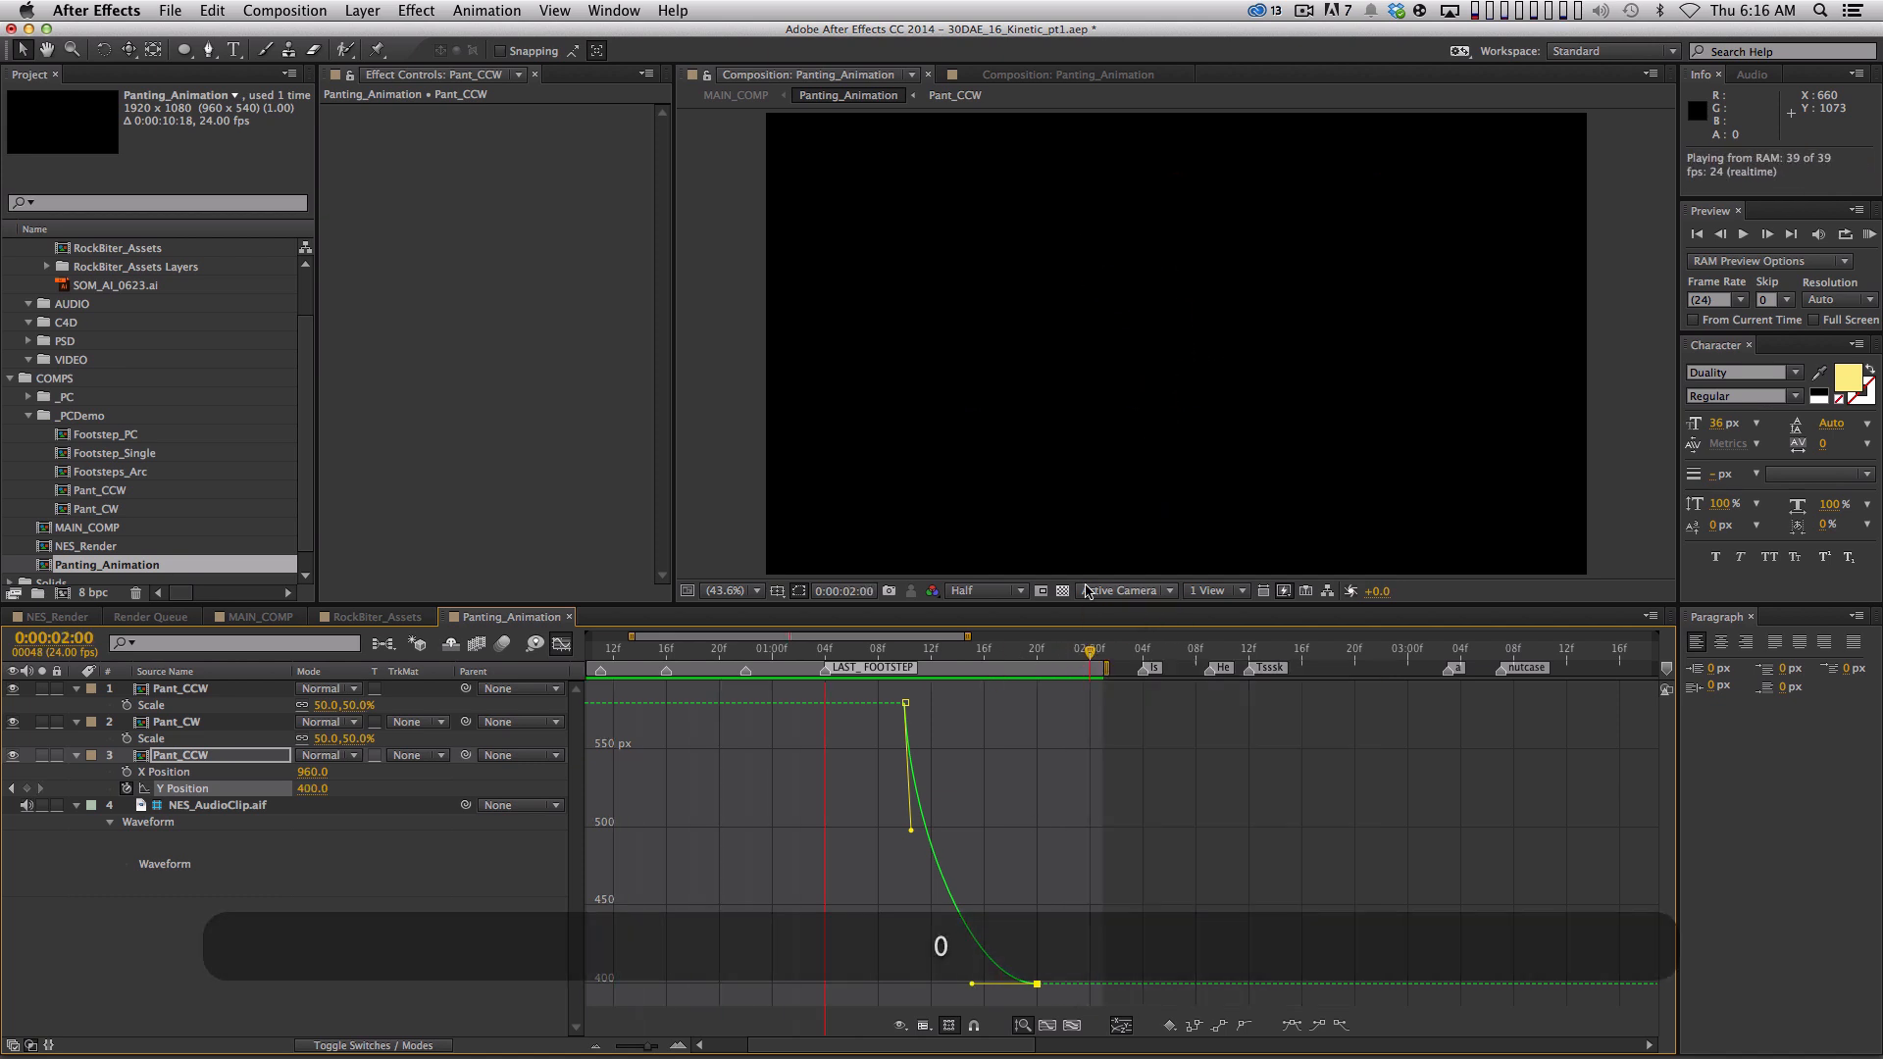
{"action": "key", "text": "space"}
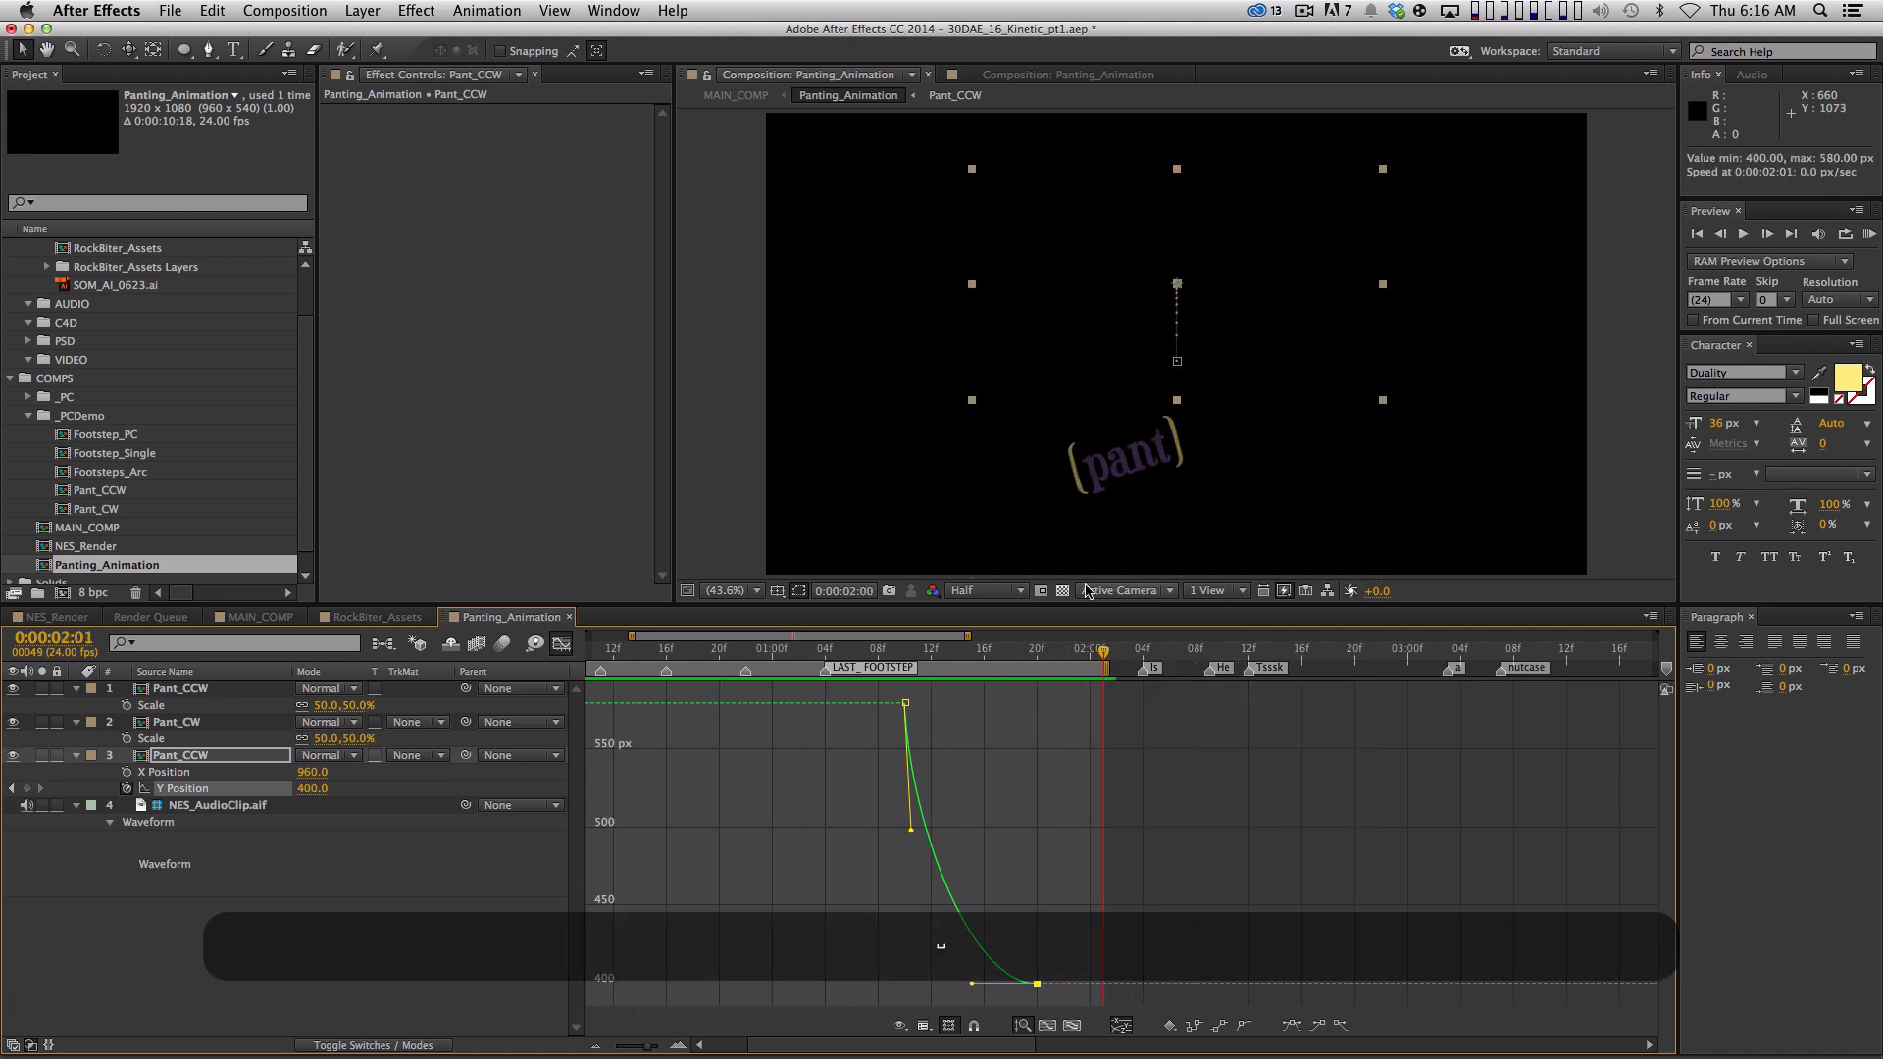
Copy both Y Position keyframes of the lowest Pant_CCW layer and paste them at the in points of Pant_CW and the top Pant_CCW
{"action": "left_click", "coordinate": [561, 643]}
{"action": "left_click", "coordinate": [902, 647], "text": "shift"}
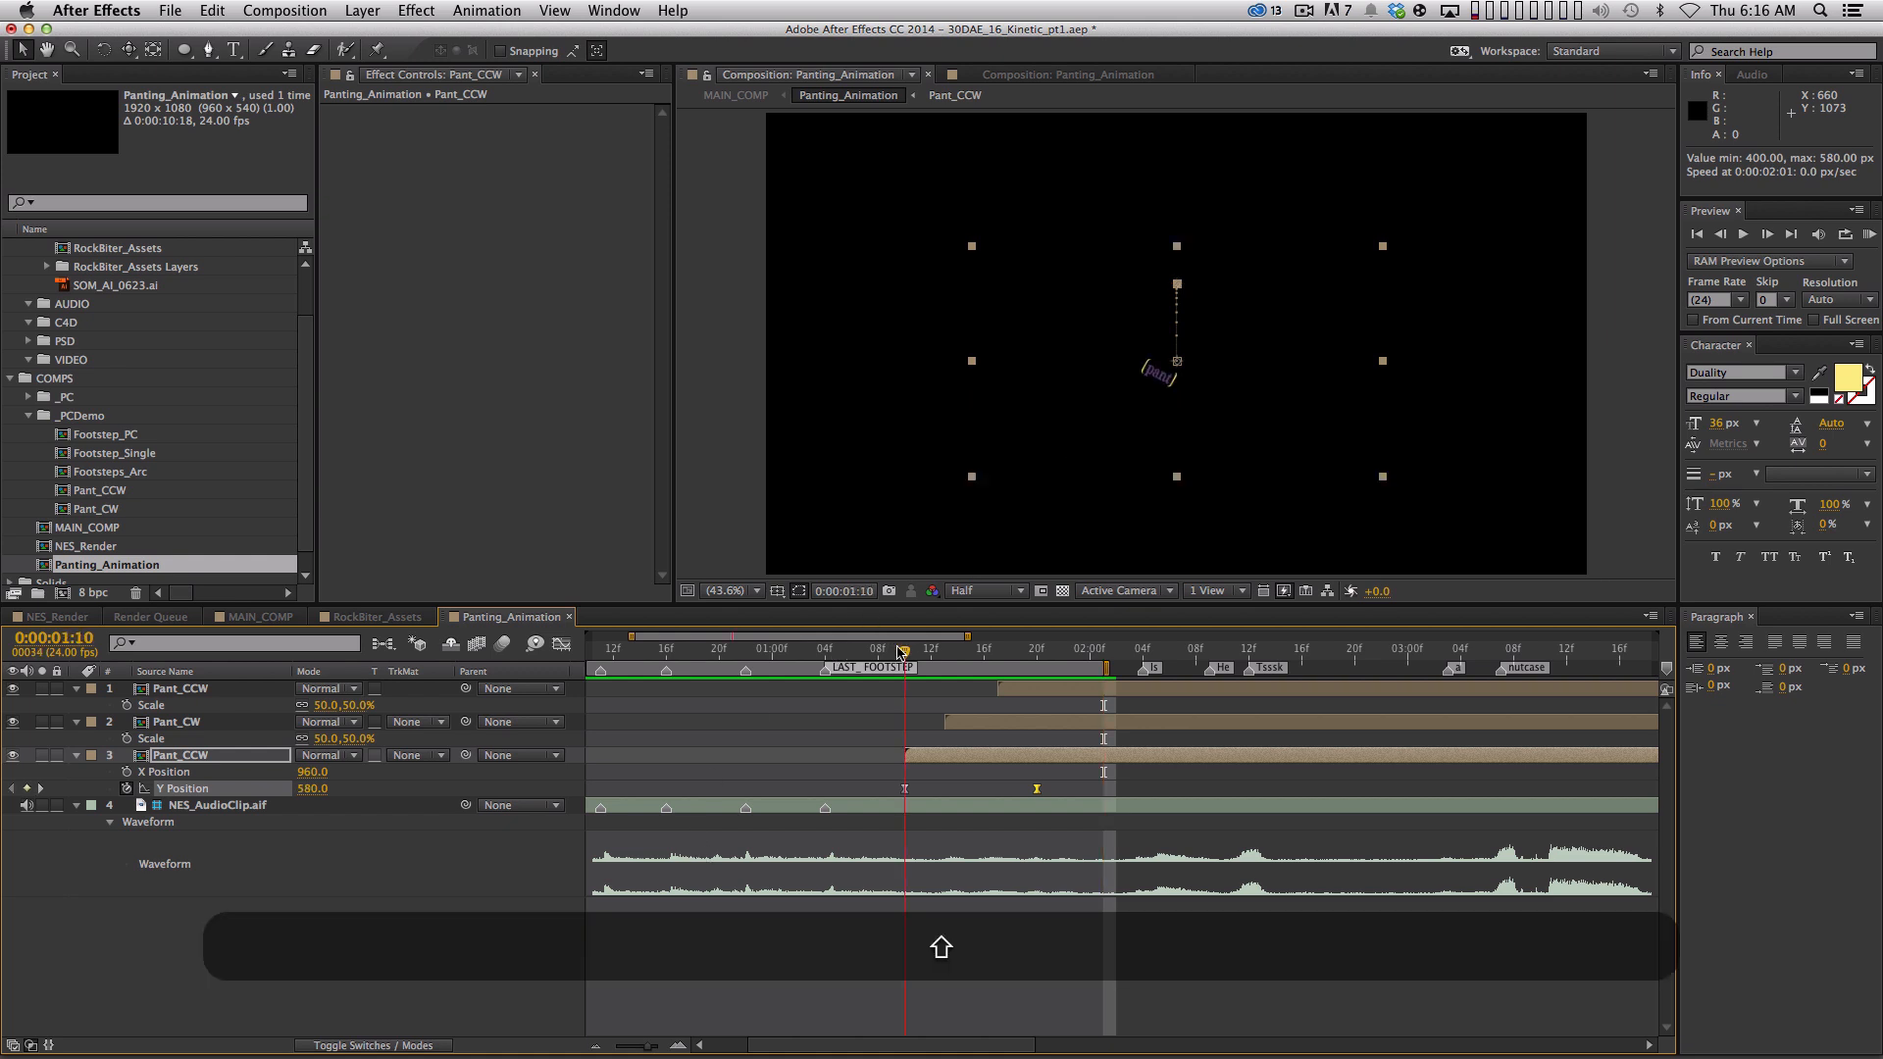
{"action": "key", "text": "ctrl+c"}
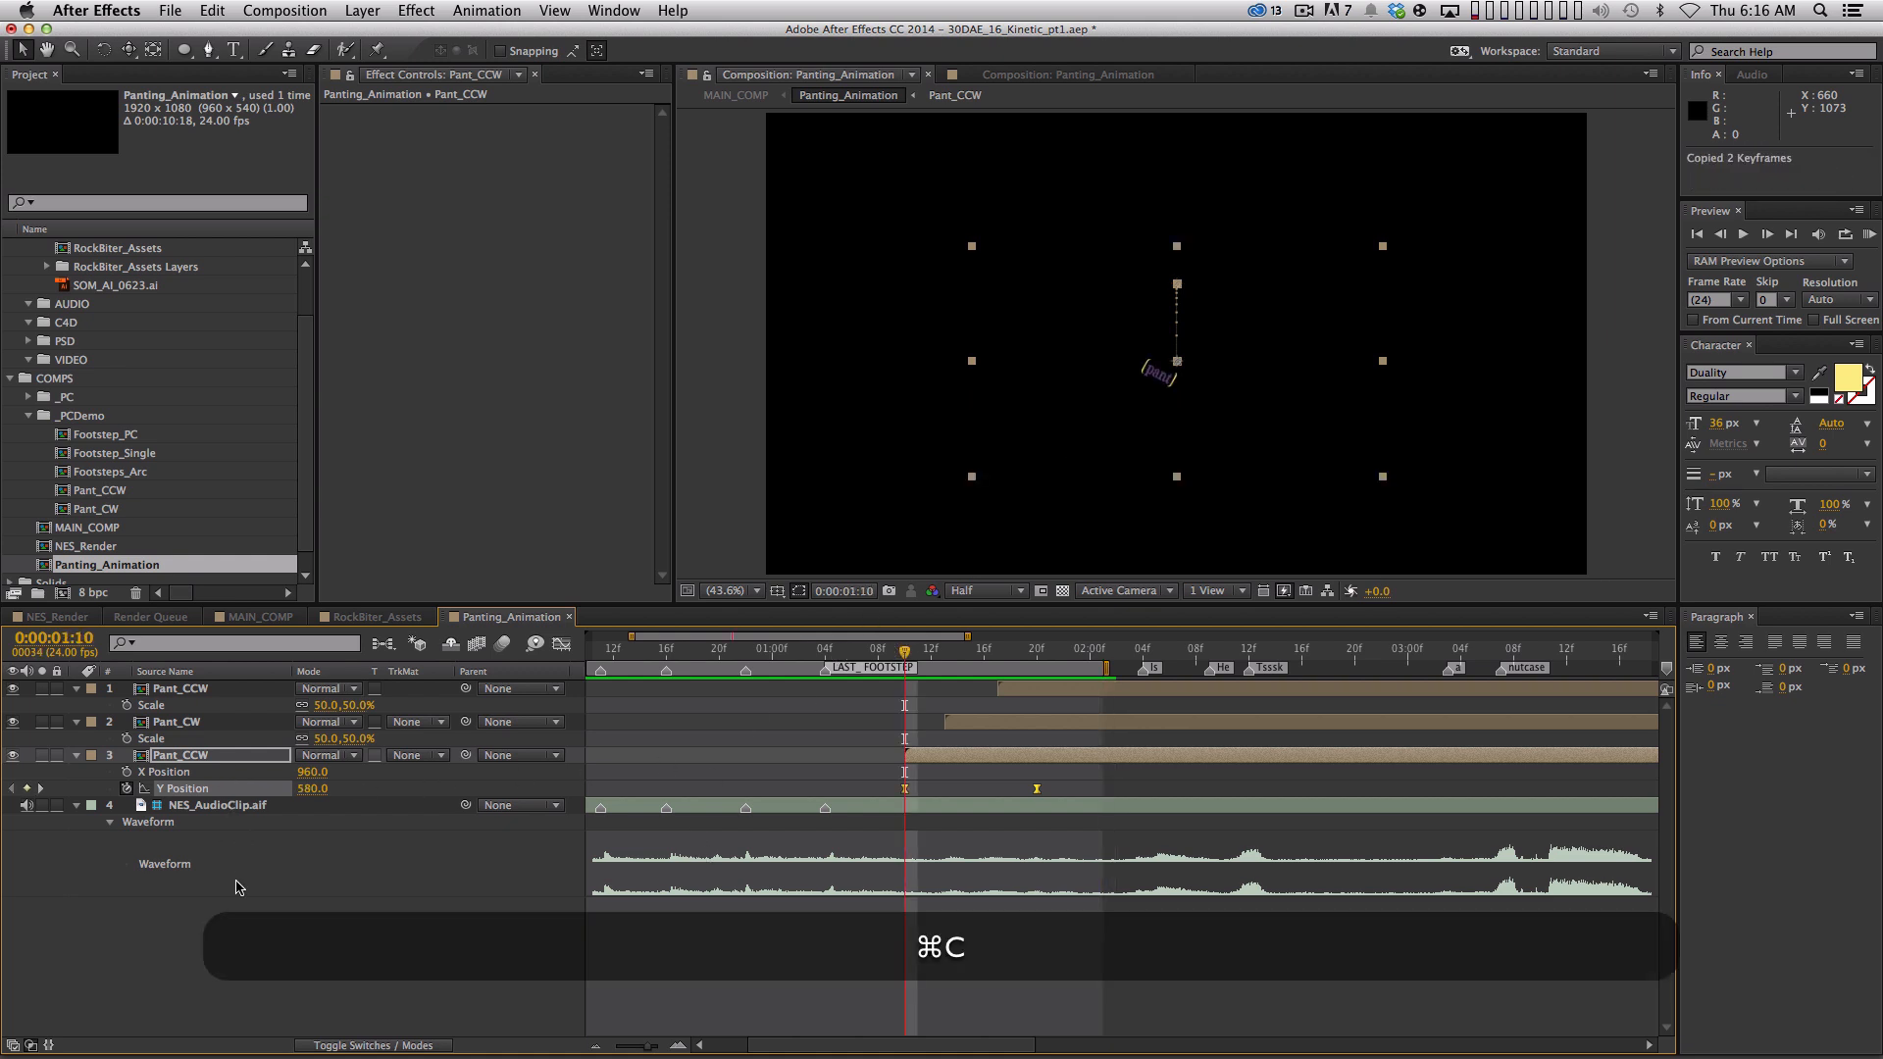
{"action": "left_click", "coordinate": [181, 721]}
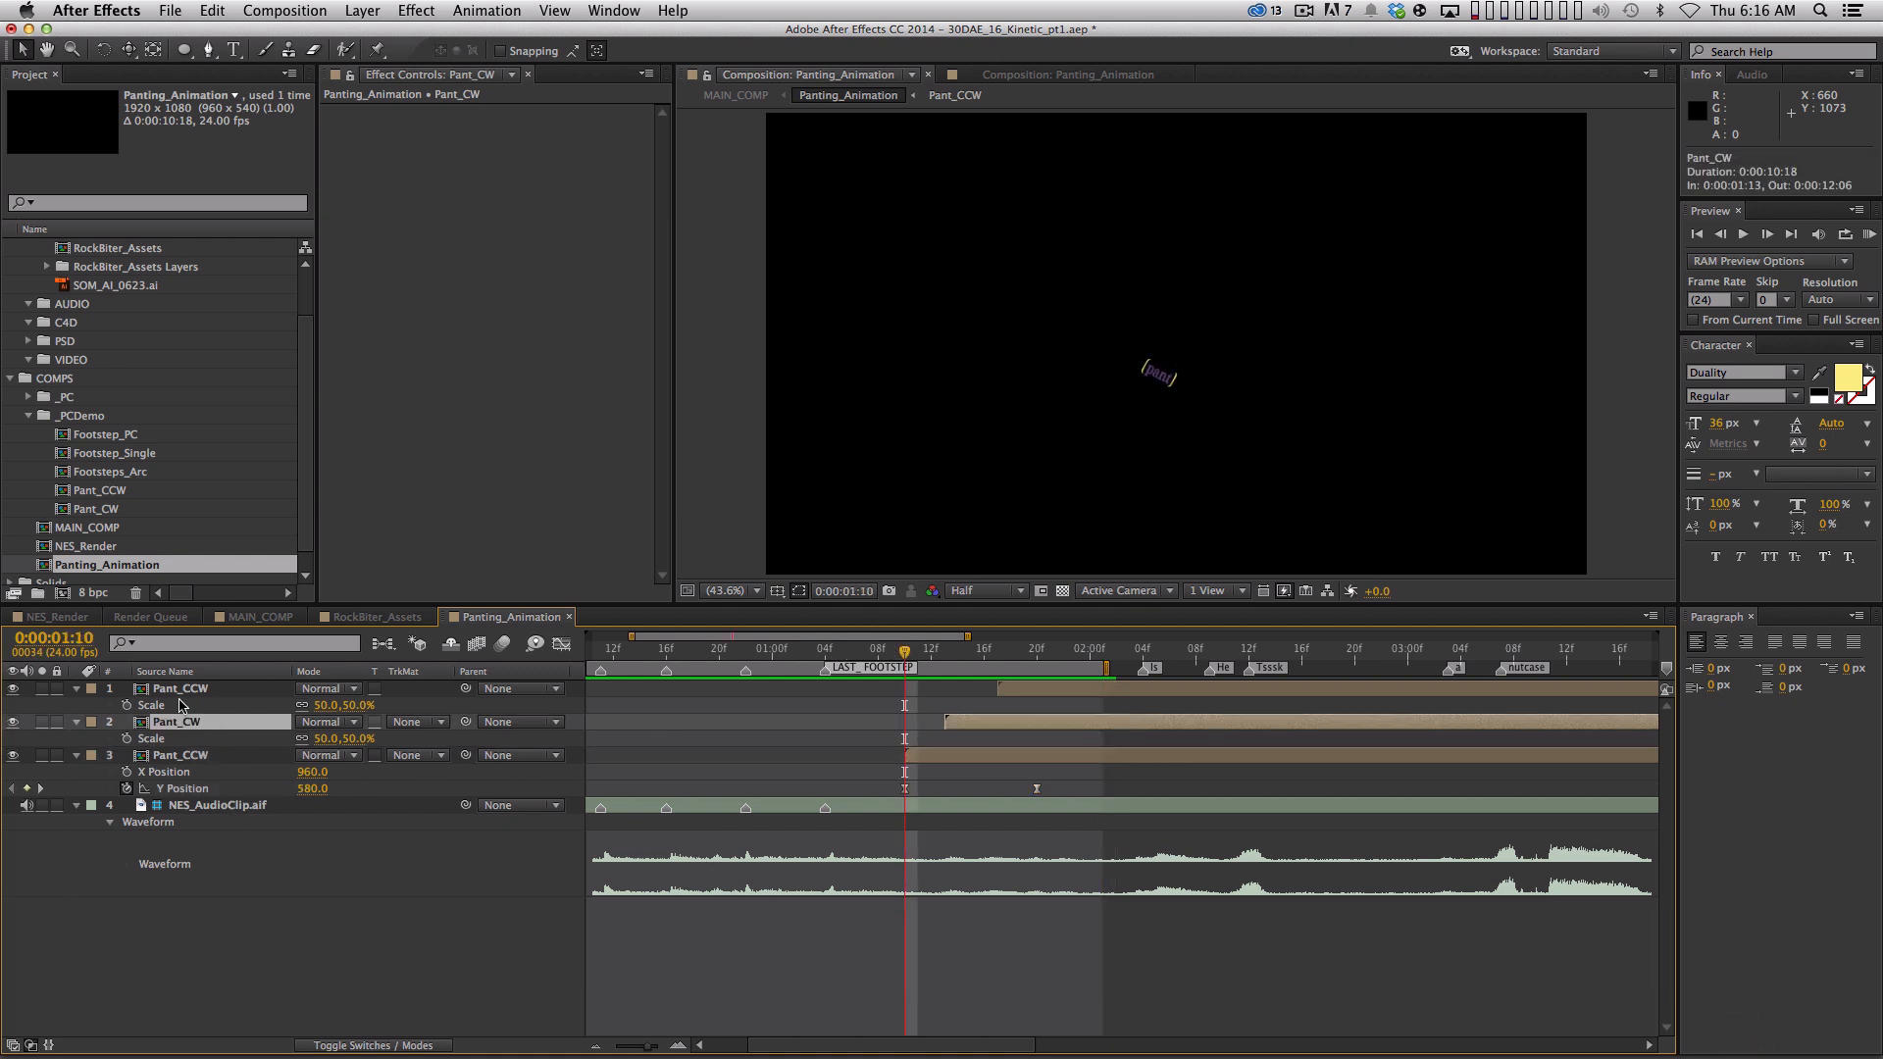
{"action": "key", "text": "i"}
{"action": "key", "text": "ctrl+v"}
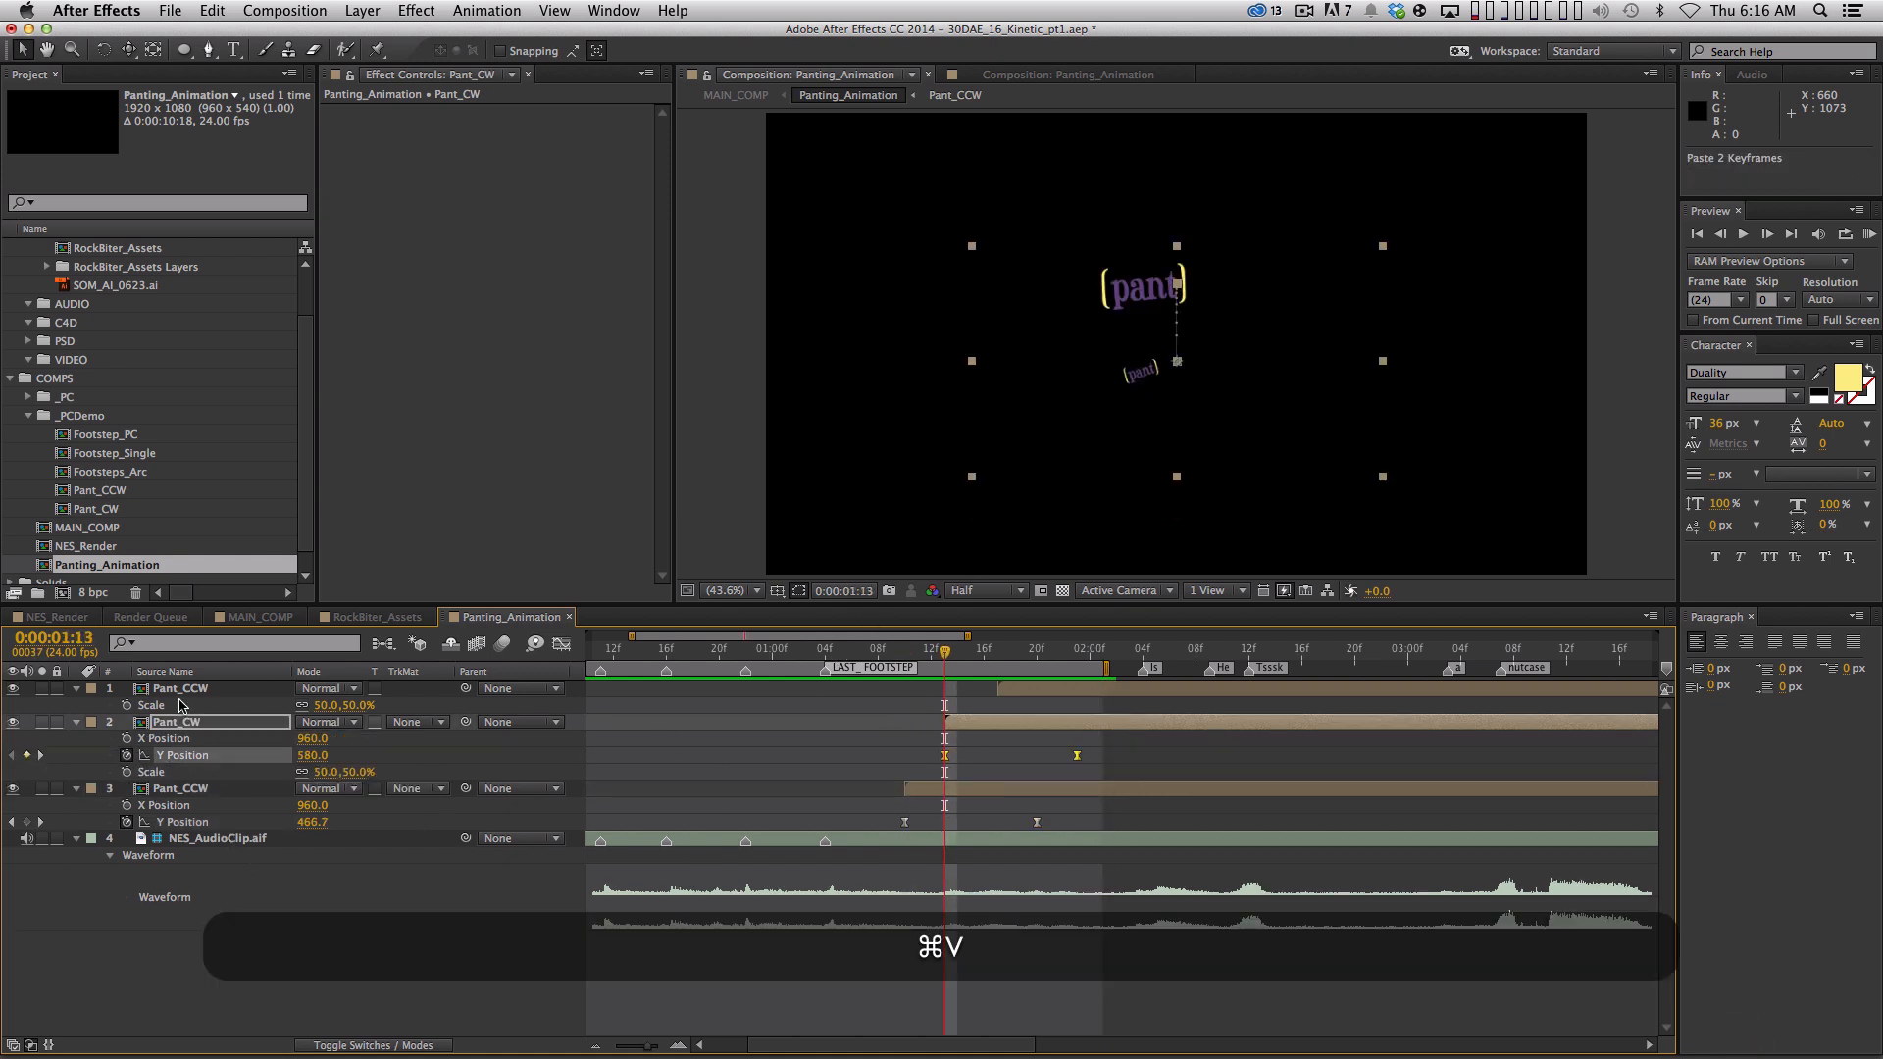
{"action": "left_click", "coordinate": [252, 690]}
{"action": "key", "text": "i"}
{"action": "key", "text": "ctrl+v"}
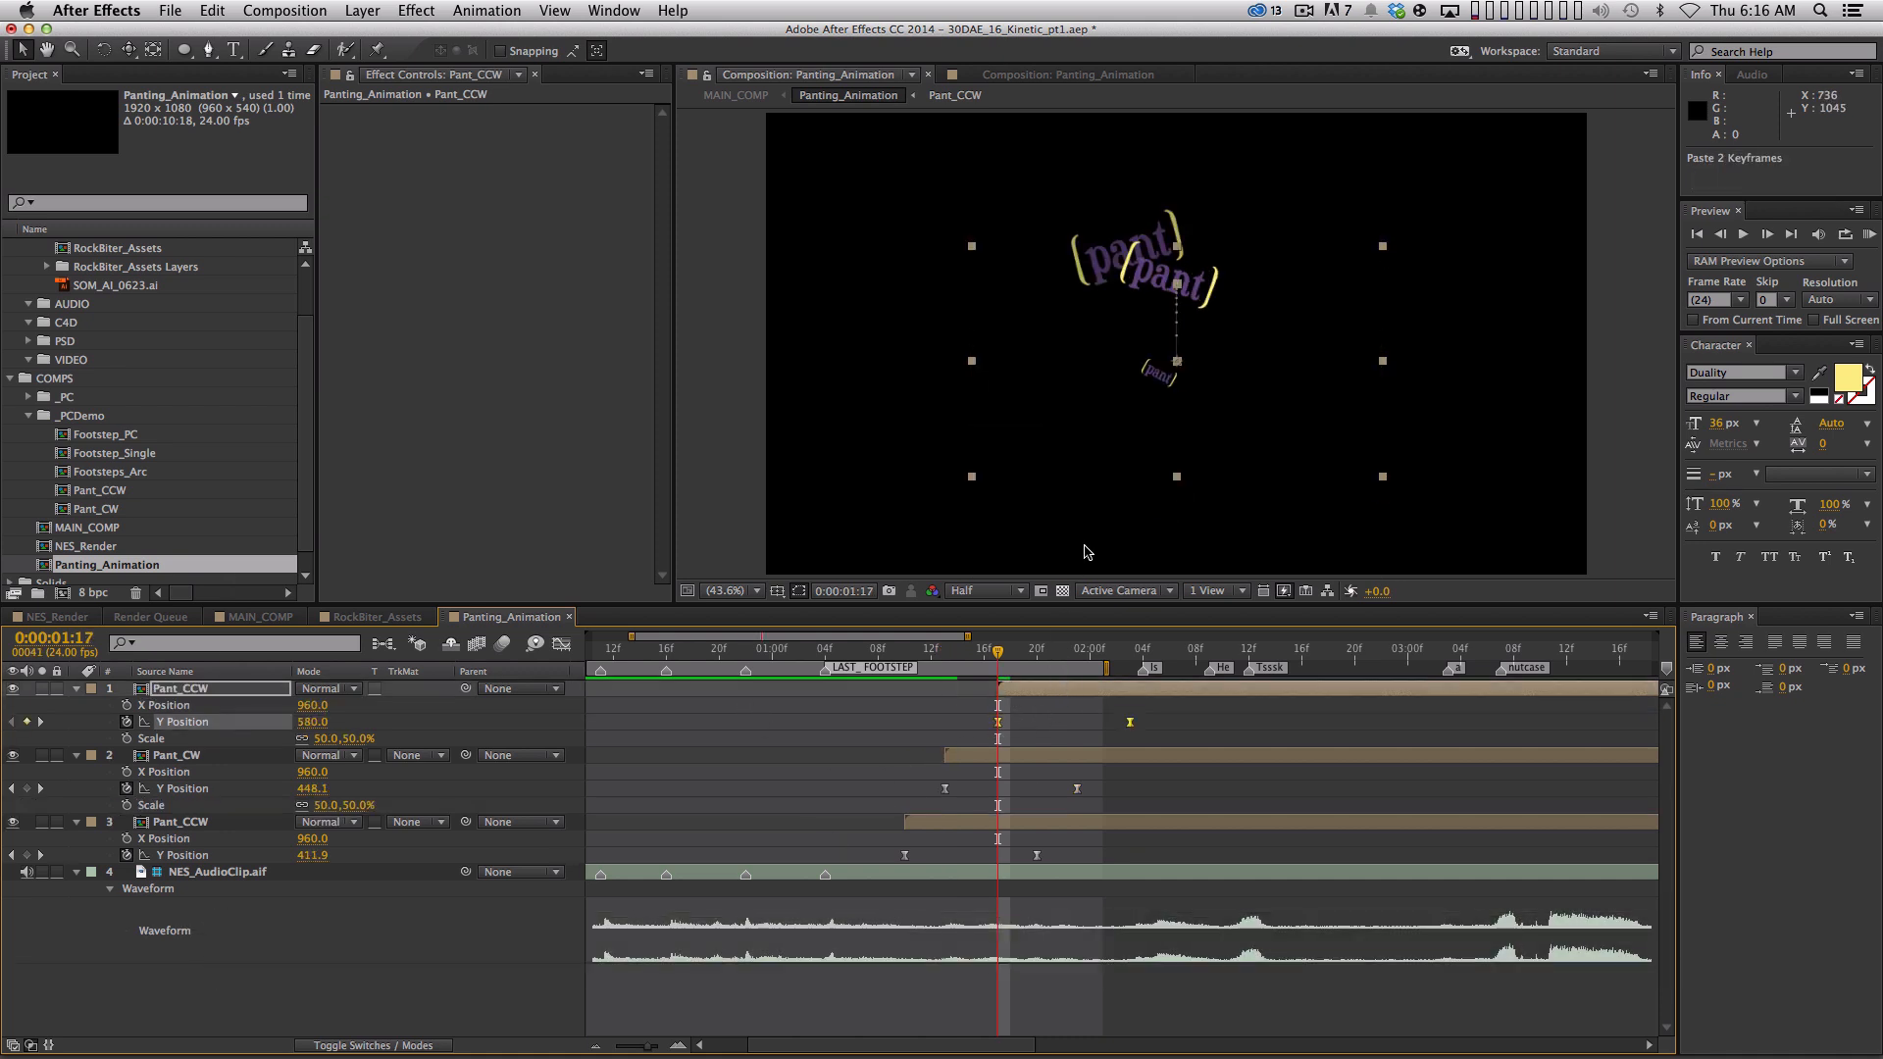
Shift both Y Position keyframes of Pant_CW down until the one at 0:00:01:13 is 680, and play back the motion
{"action": "mouse_move", "coordinate": [920, 662]}
{"action": "left_mouse_down"}
{"action": "mouse_move", "coordinate": [878, 662]}
{"action": "mouse_move", "coordinate": [1011, 652]}
{"action": "mouse_move", "coordinate": [944, 653]}
{"action": "left_mouse_up"}
{"action": "left_click_drag", "start_coordinate": [922, 776], "coordinate": [1136, 806]}
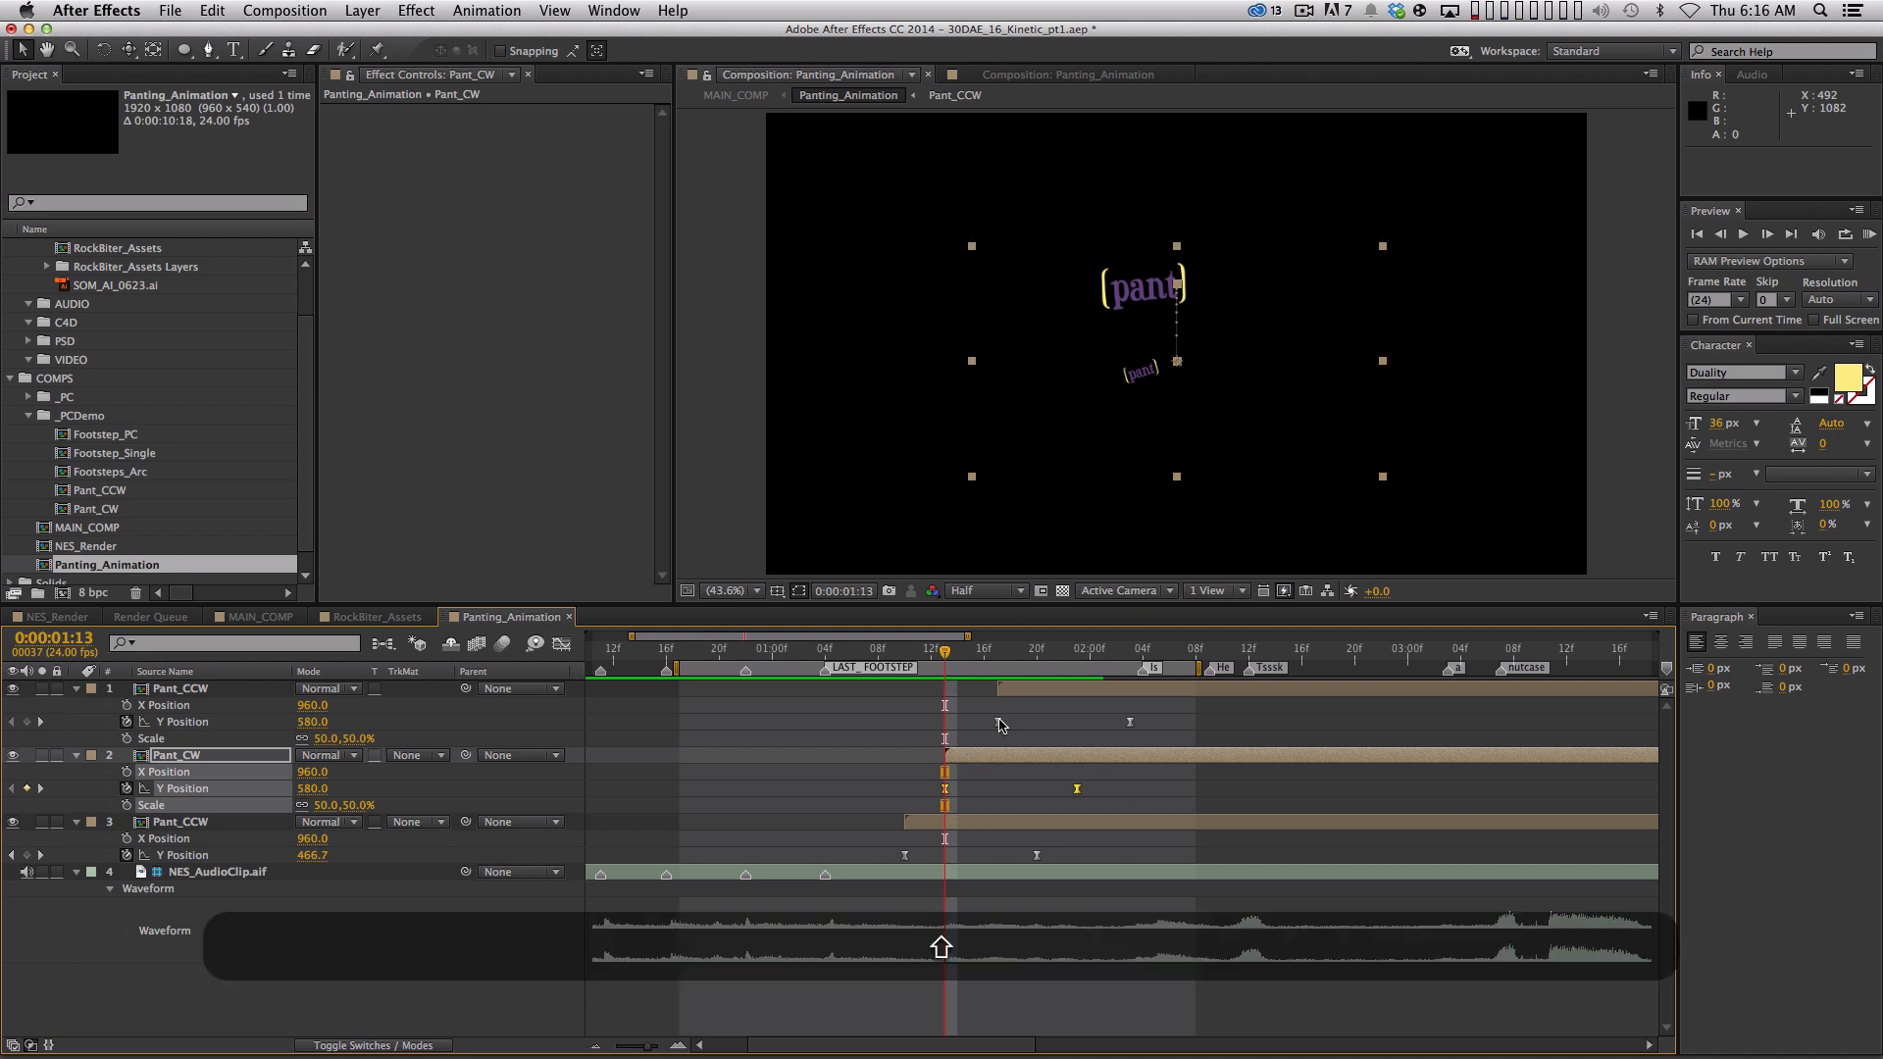
{"action": "key", "text": "shift+Up"}
{"action": "key", "text": "shift+Down"}
{"action": "key", "text": "shift+Down"}
{"action": "key", "text": "shift+Down"}
{"action": "key", "text": "shift+Down"}
{"action": "key", "text": "shift+Down"}
{"action": "key", "text": "shift+Down"}
{"action": "key", "text": "shift+Down"}
{"action": "key", "text": "shift+Down"}
{"action": "key", "text": "shift+Down"}
{"action": "key", "text": "shift+Down"}
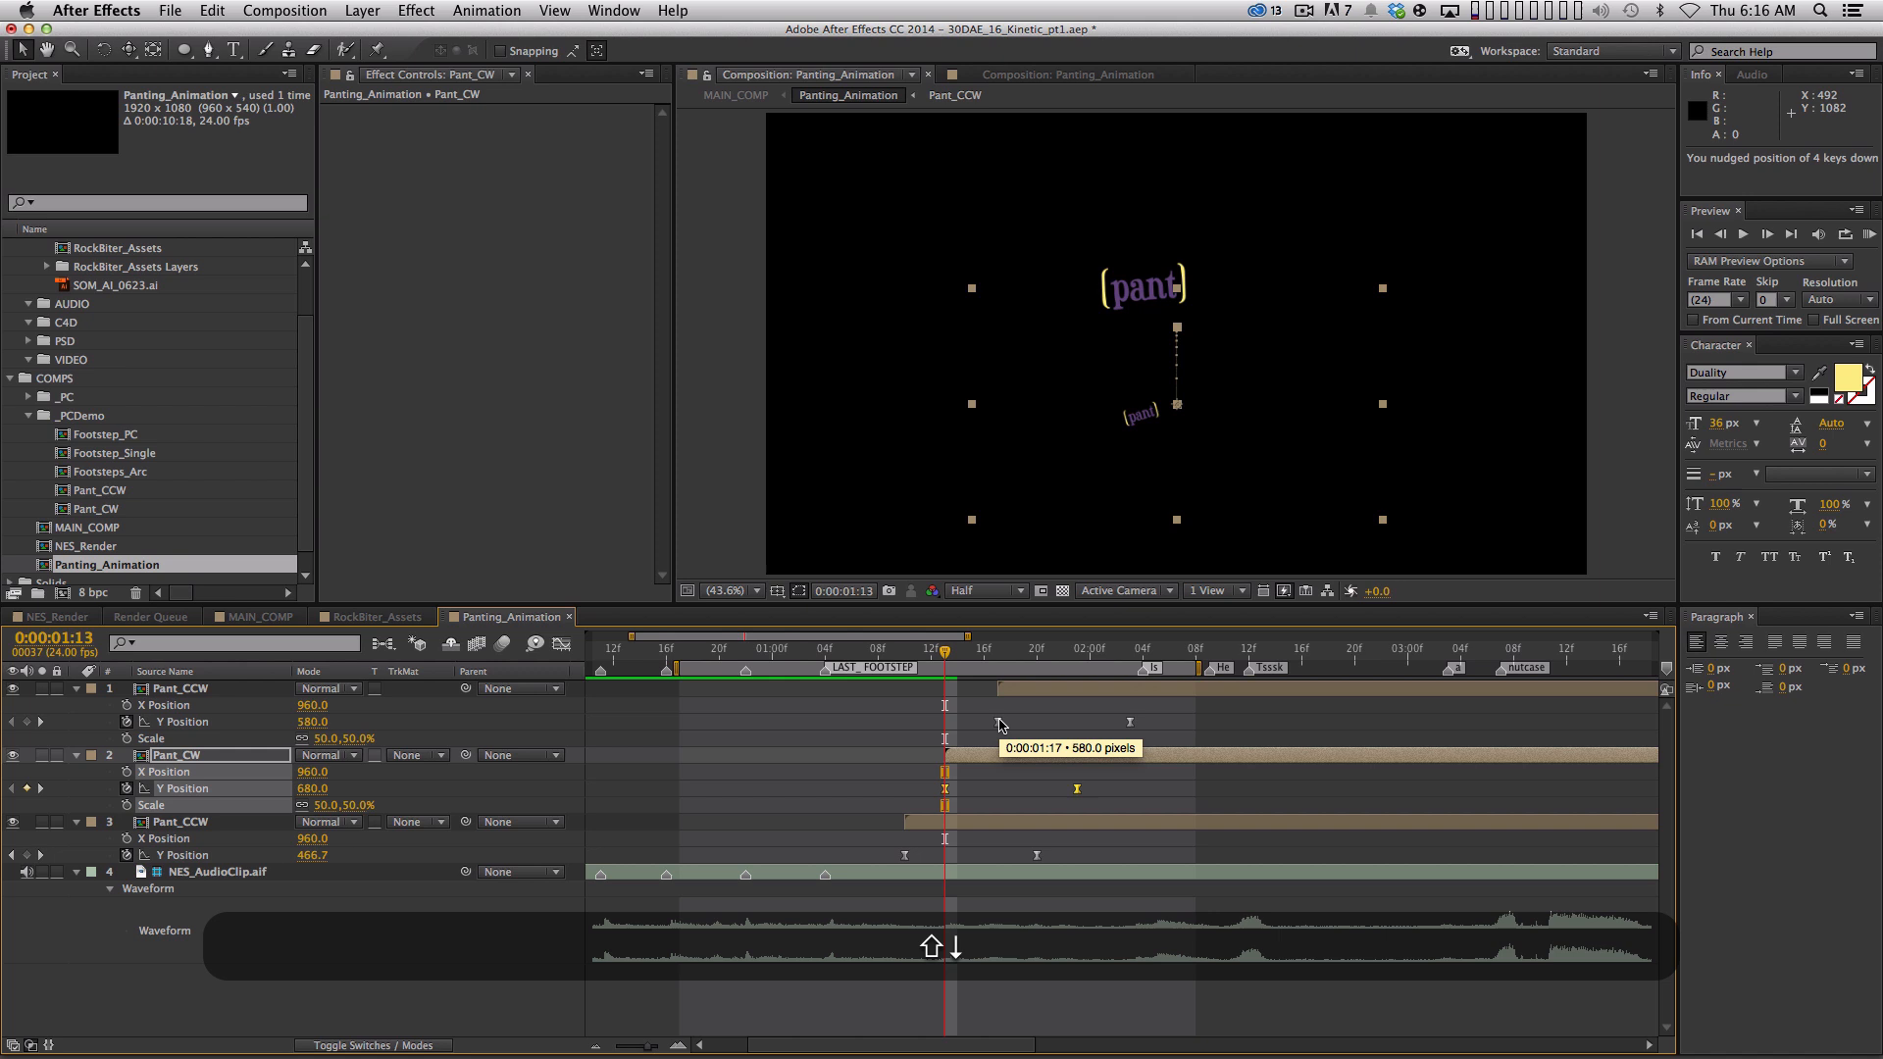
{"action": "key", "text": "space"}
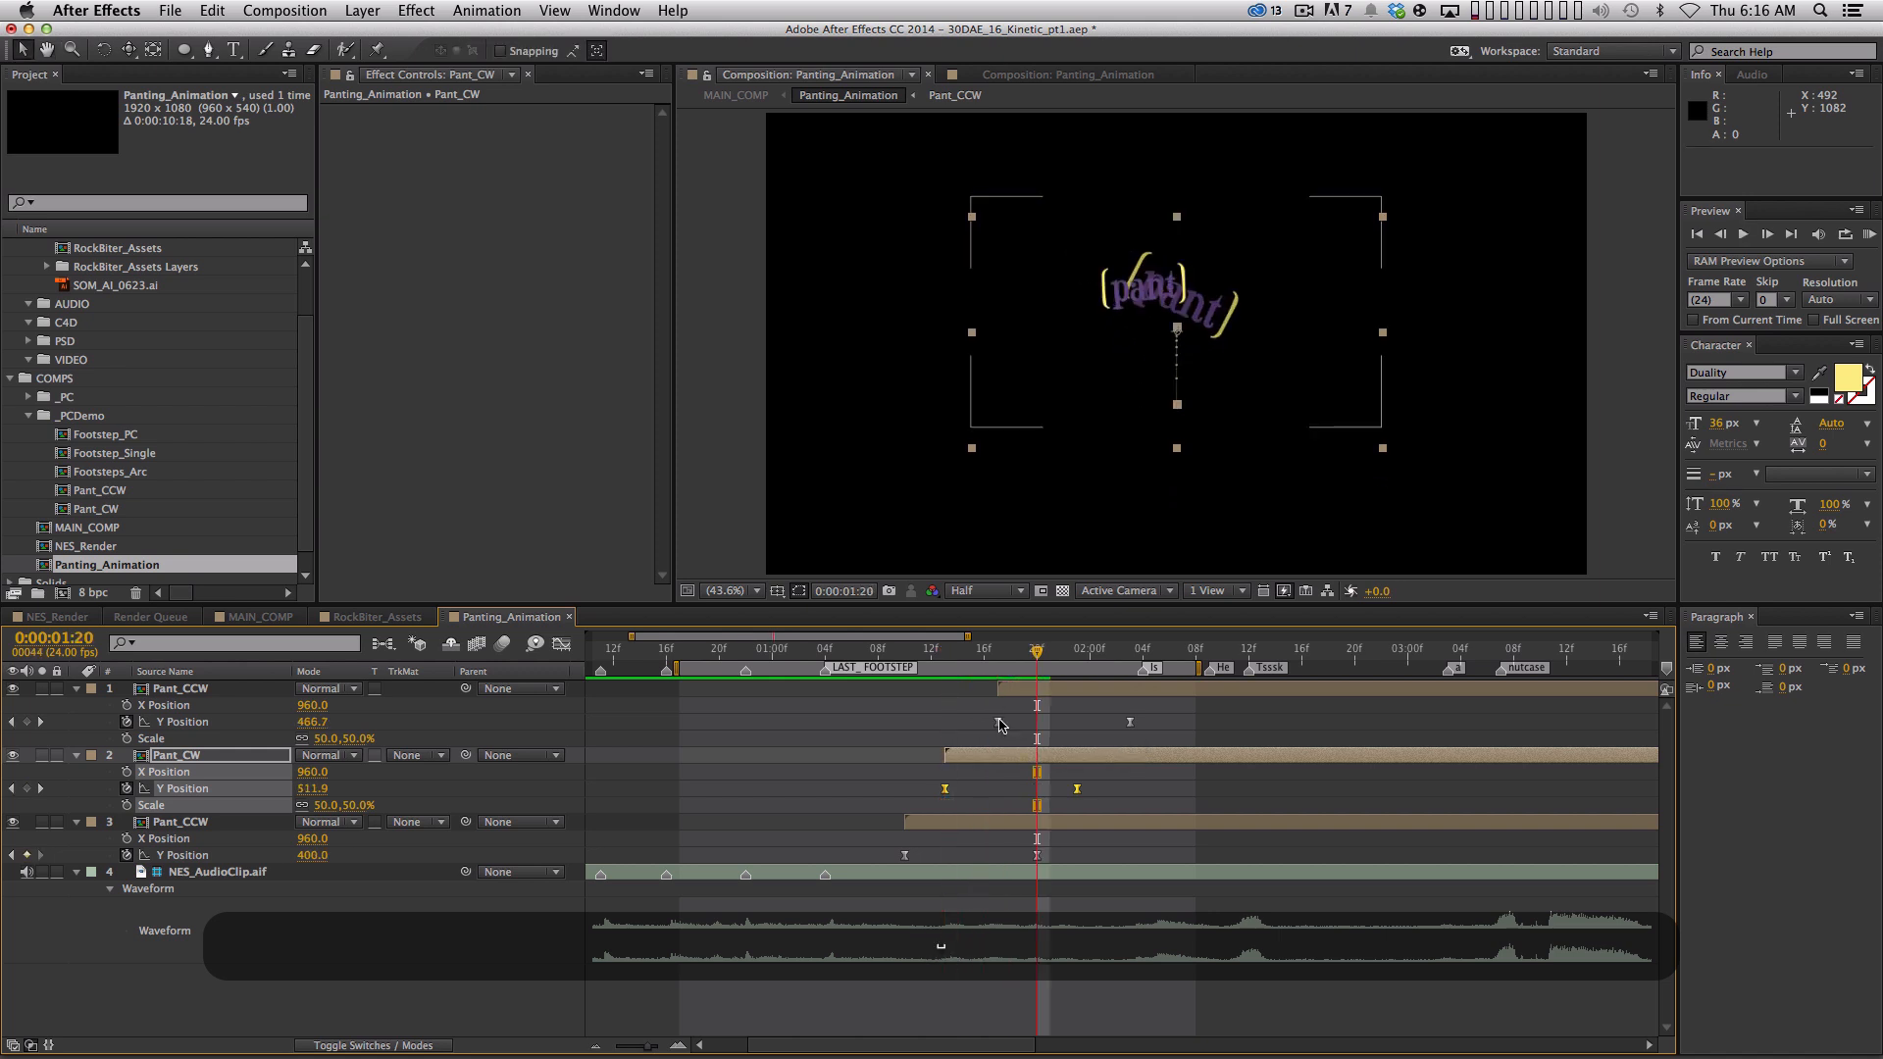
Shift both Y Position keyframes of the top Pant_CCW layer down until the one at 0:00:01:17 is 680, and play back
{"action": "left_click", "coordinate": [1000, 648], "text": "shift"}
{"action": "left_click_drag", "start_coordinate": [974, 696], "coordinate": [1139, 740]}
{"action": "key", "text": "shift+Down"}
{"action": "key", "text": "shift+Down"}
{"action": "key", "text": "shift+Down"}
{"action": "key", "text": "shift+Down"}
{"action": "key", "text": "shift+Down"}
{"action": "key", "text": "shift+Down"}
{"action": "key", "text": "shift+Down"}
{"action": "key", "text": "shift+Down"}
{"action": "key", "text": "shift+Down"}
{"action": "key", "text": "shift+Down"}
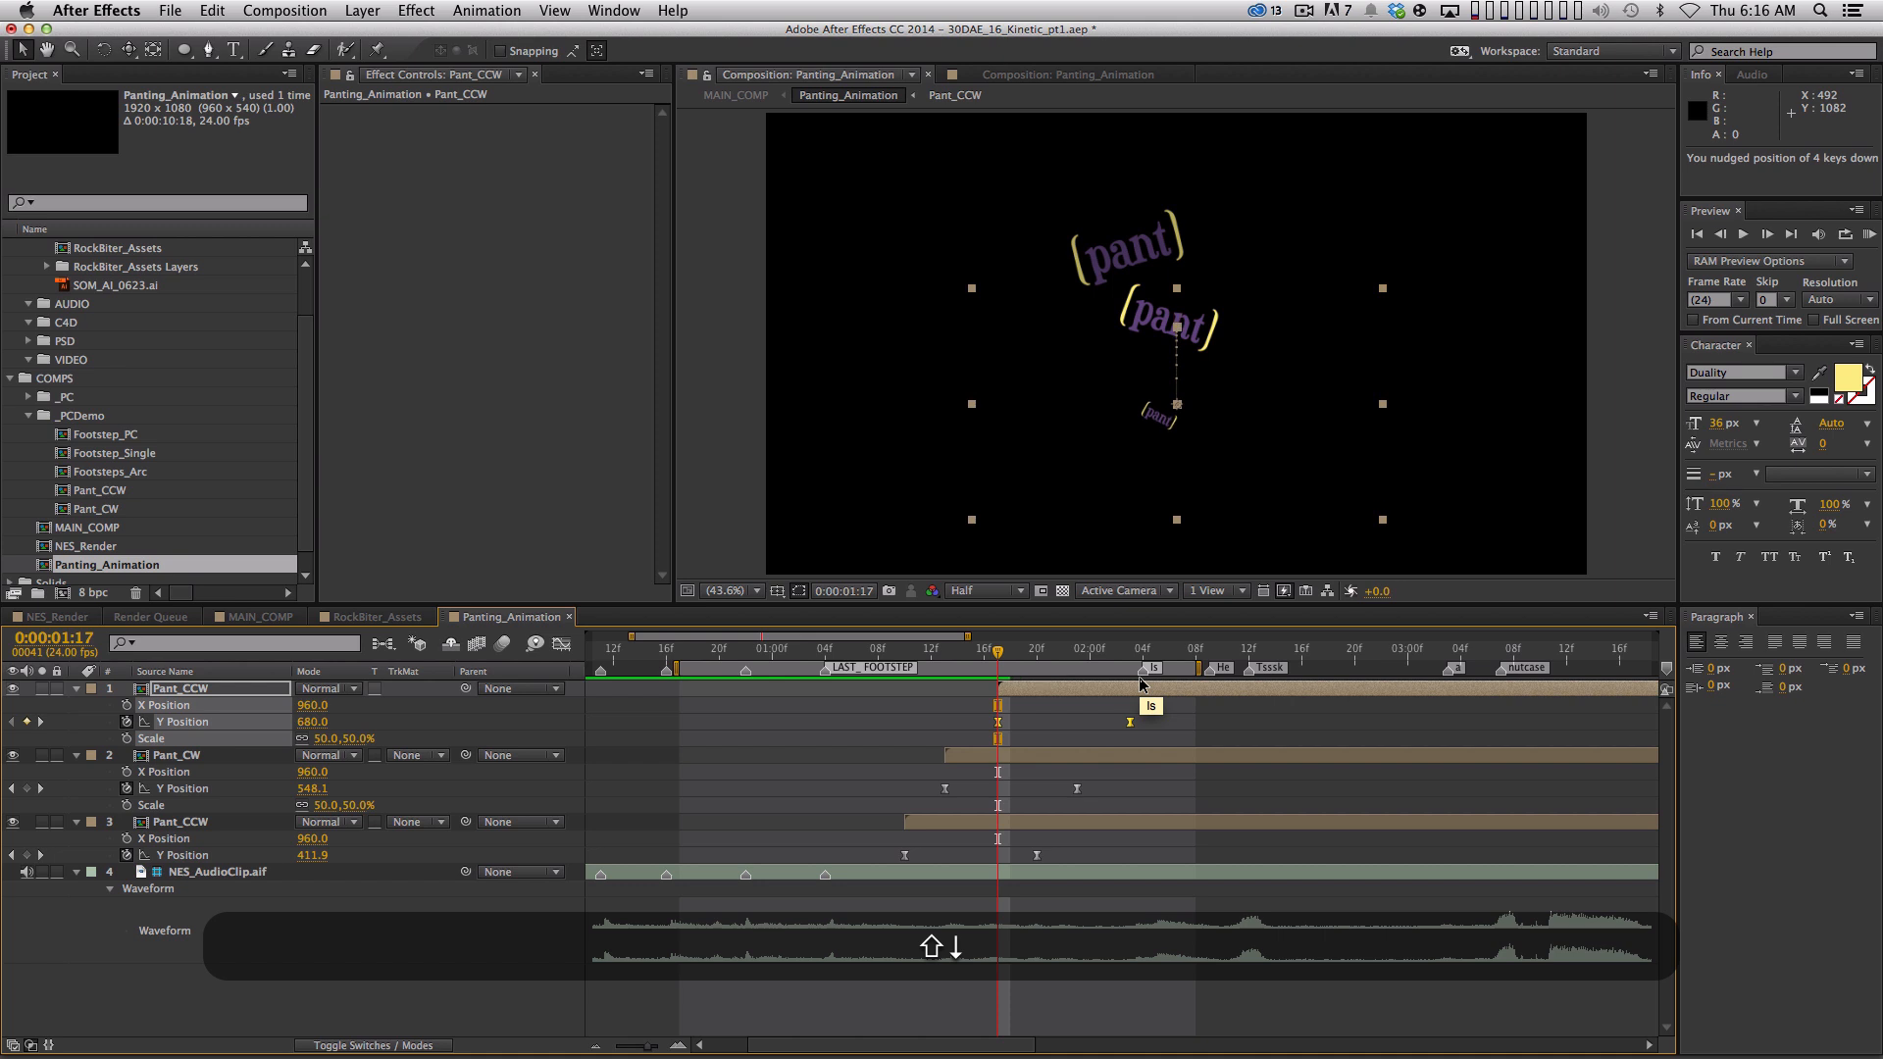
{"action": "key", "text": "space"}
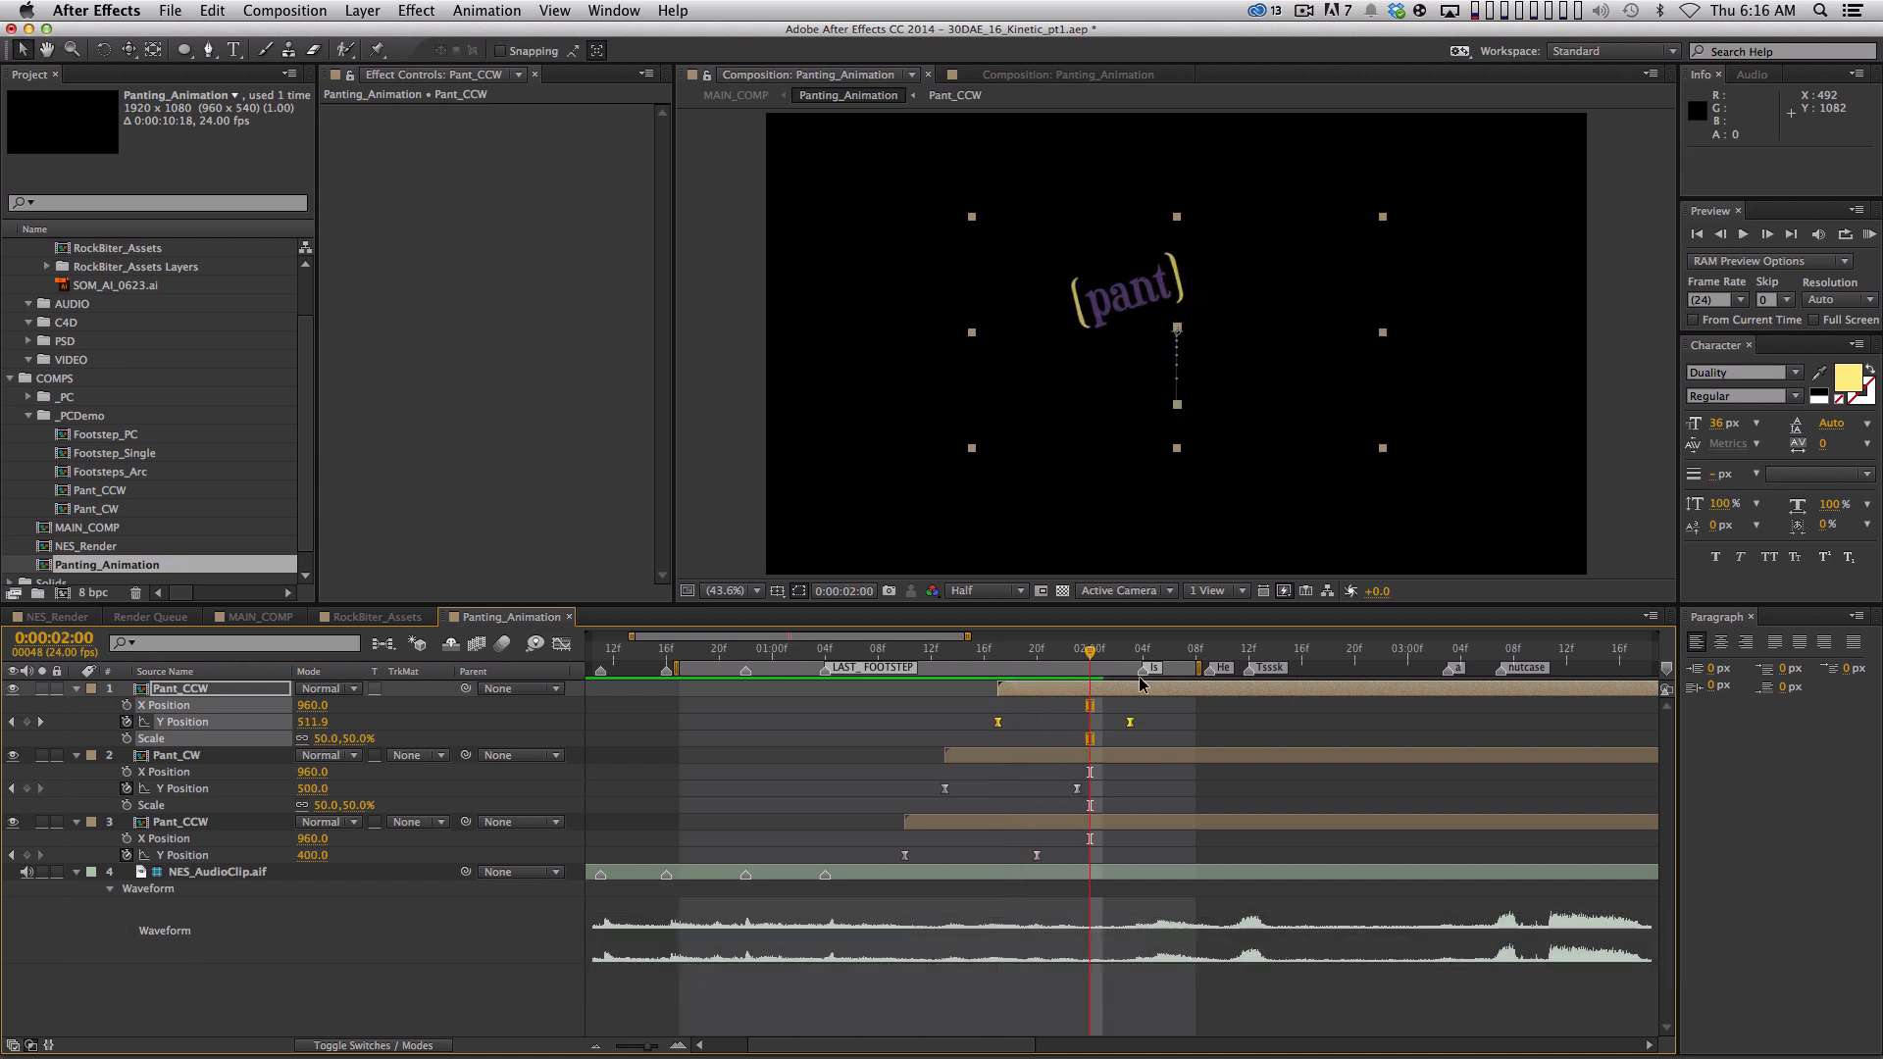
Lower the top Pant_CCW layer's Y Position keyframes further until the one at 0:00:01:17 is 760, and preview the three pants
{"action": "key", "text": "i"}
{"action": "key", "text": "shift+Down"}
{"action": "key", "text": "shift+Down"}
{"action": "key", "text": "shift+Down"}
{"action": "key", "text": "shift+Down"}
{"action": "key", "text": "shift+Down"}
{"action": "key", "text": "shift+Down"}
{"action": "key", "text": "shift+Down"}
{"action": "key", "text": "shift+Down"}
{"action": "key", "text": "shift+space"}
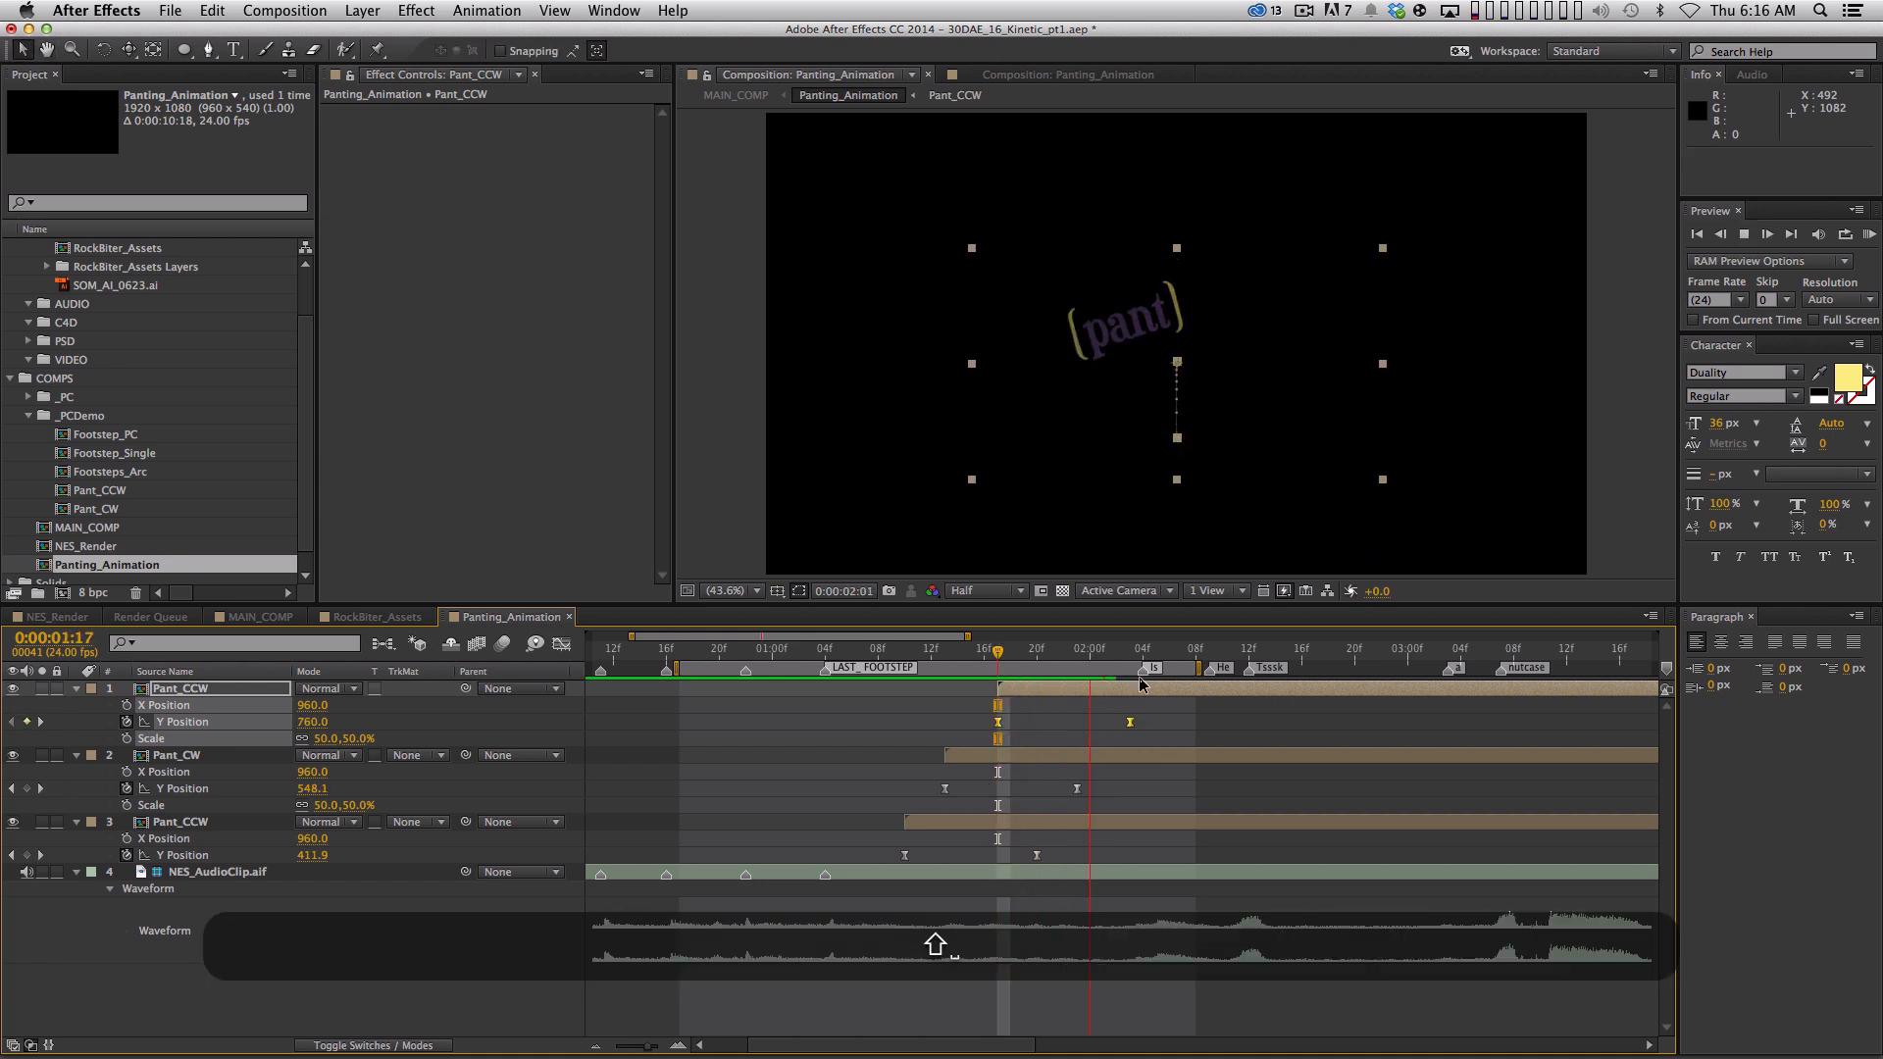
{"action": "key", "text": "space"}
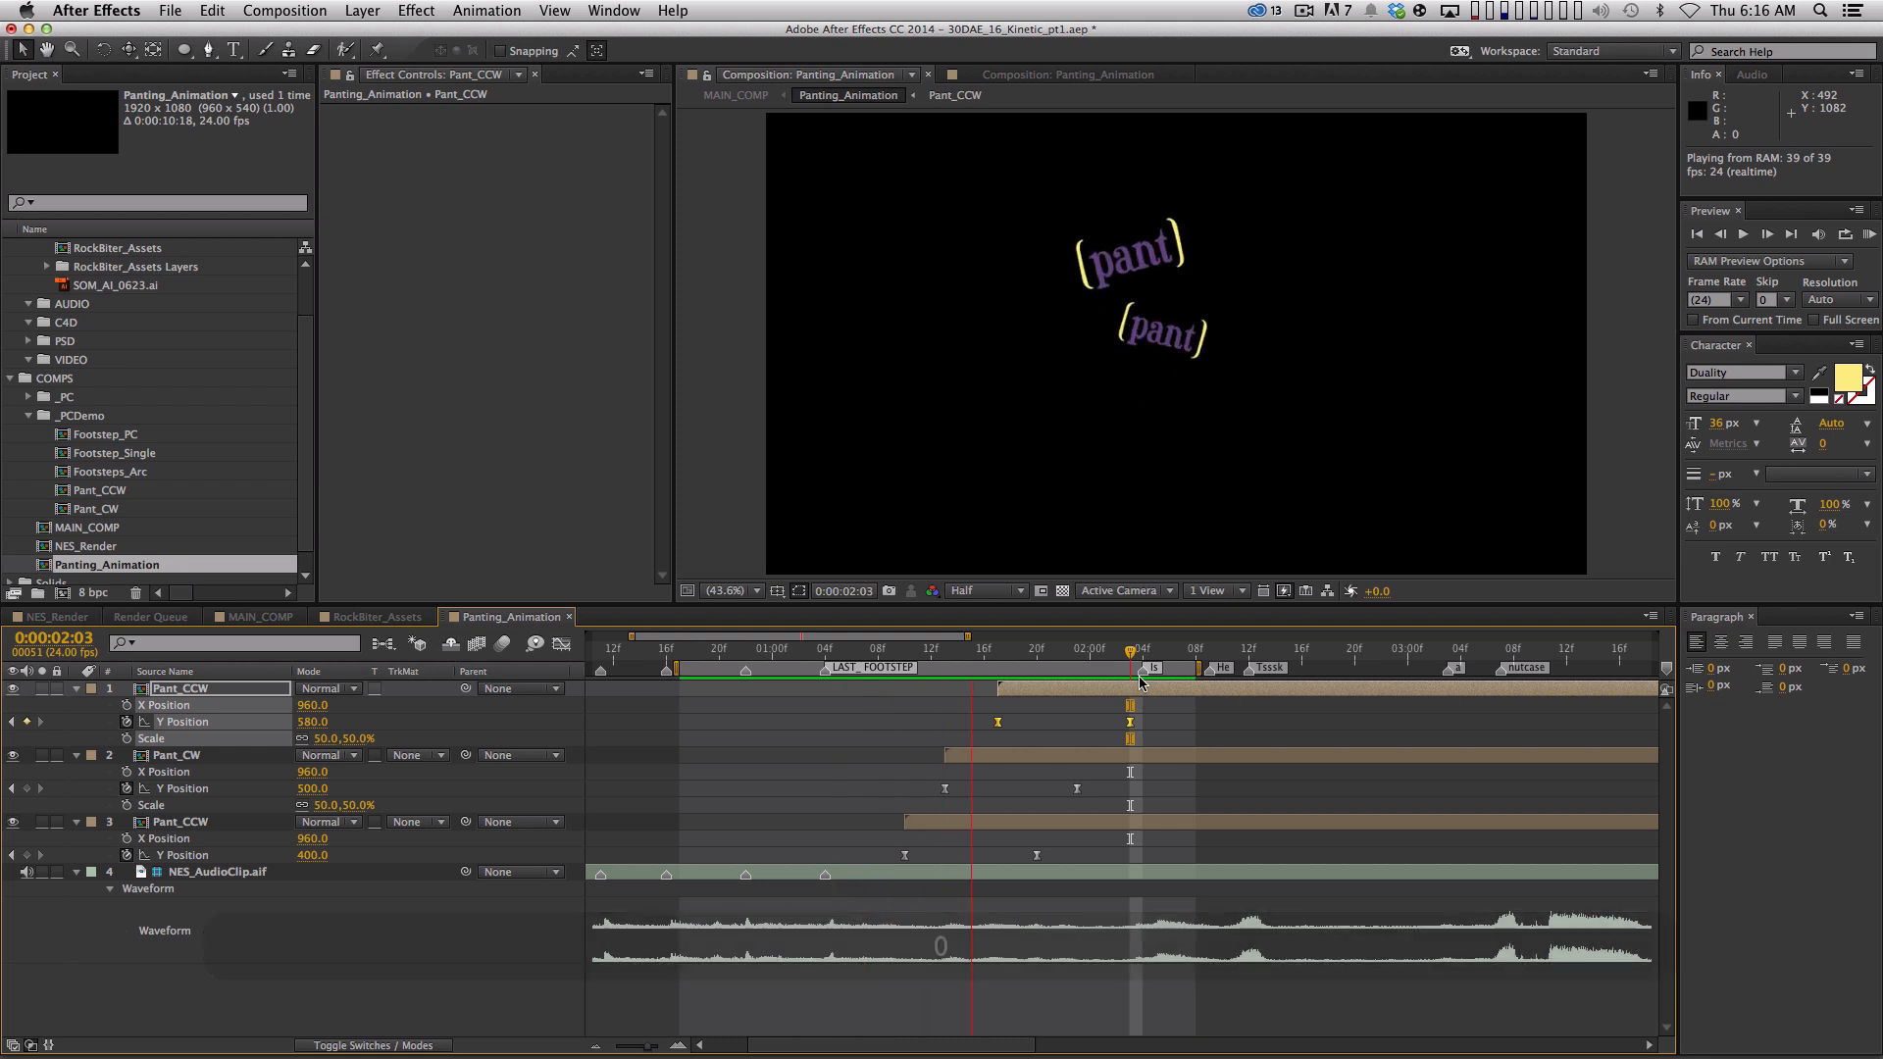
{"action": "key", "text": "space"}
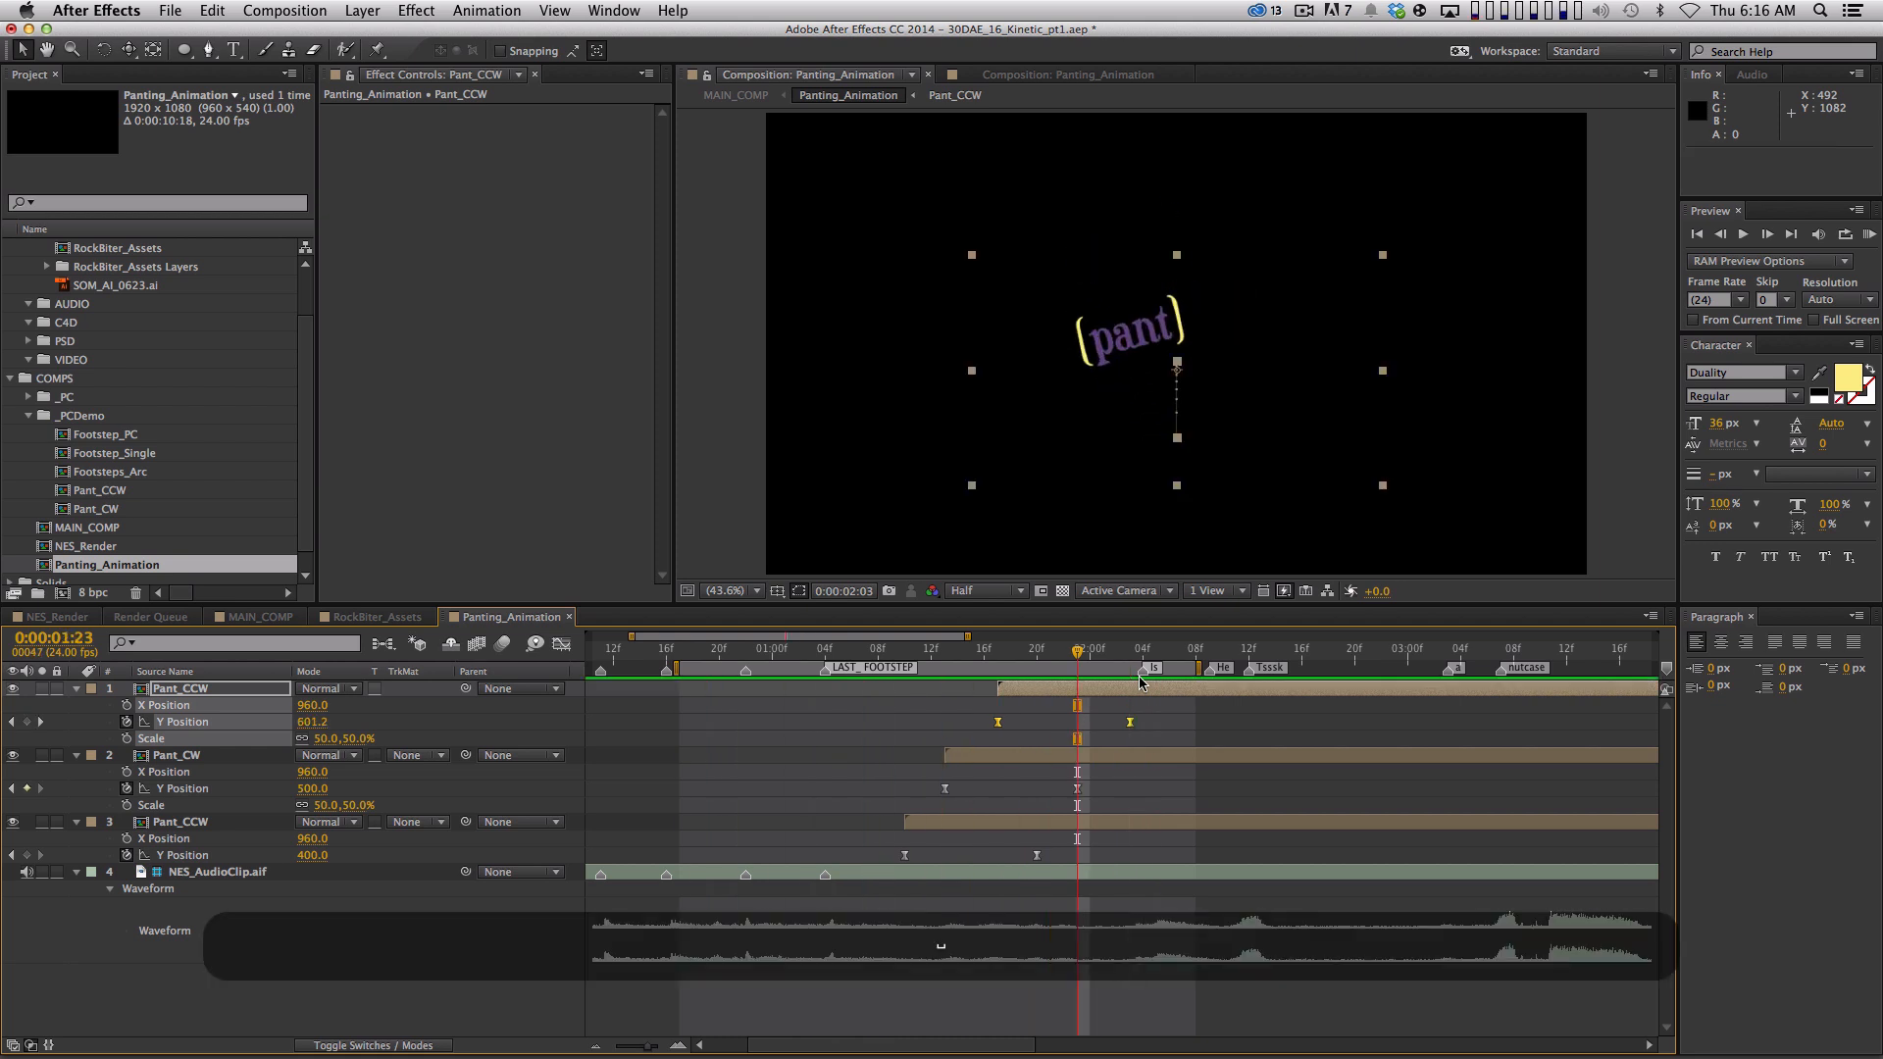
Raise both Y Position keyframes of the lowest Pant_CCW layer until the one at 0:00:01:10 is 460, and play back
{"action": "left_click_drag", "start_coordinate": [1077, 653], "coordinate": [905, 654]}
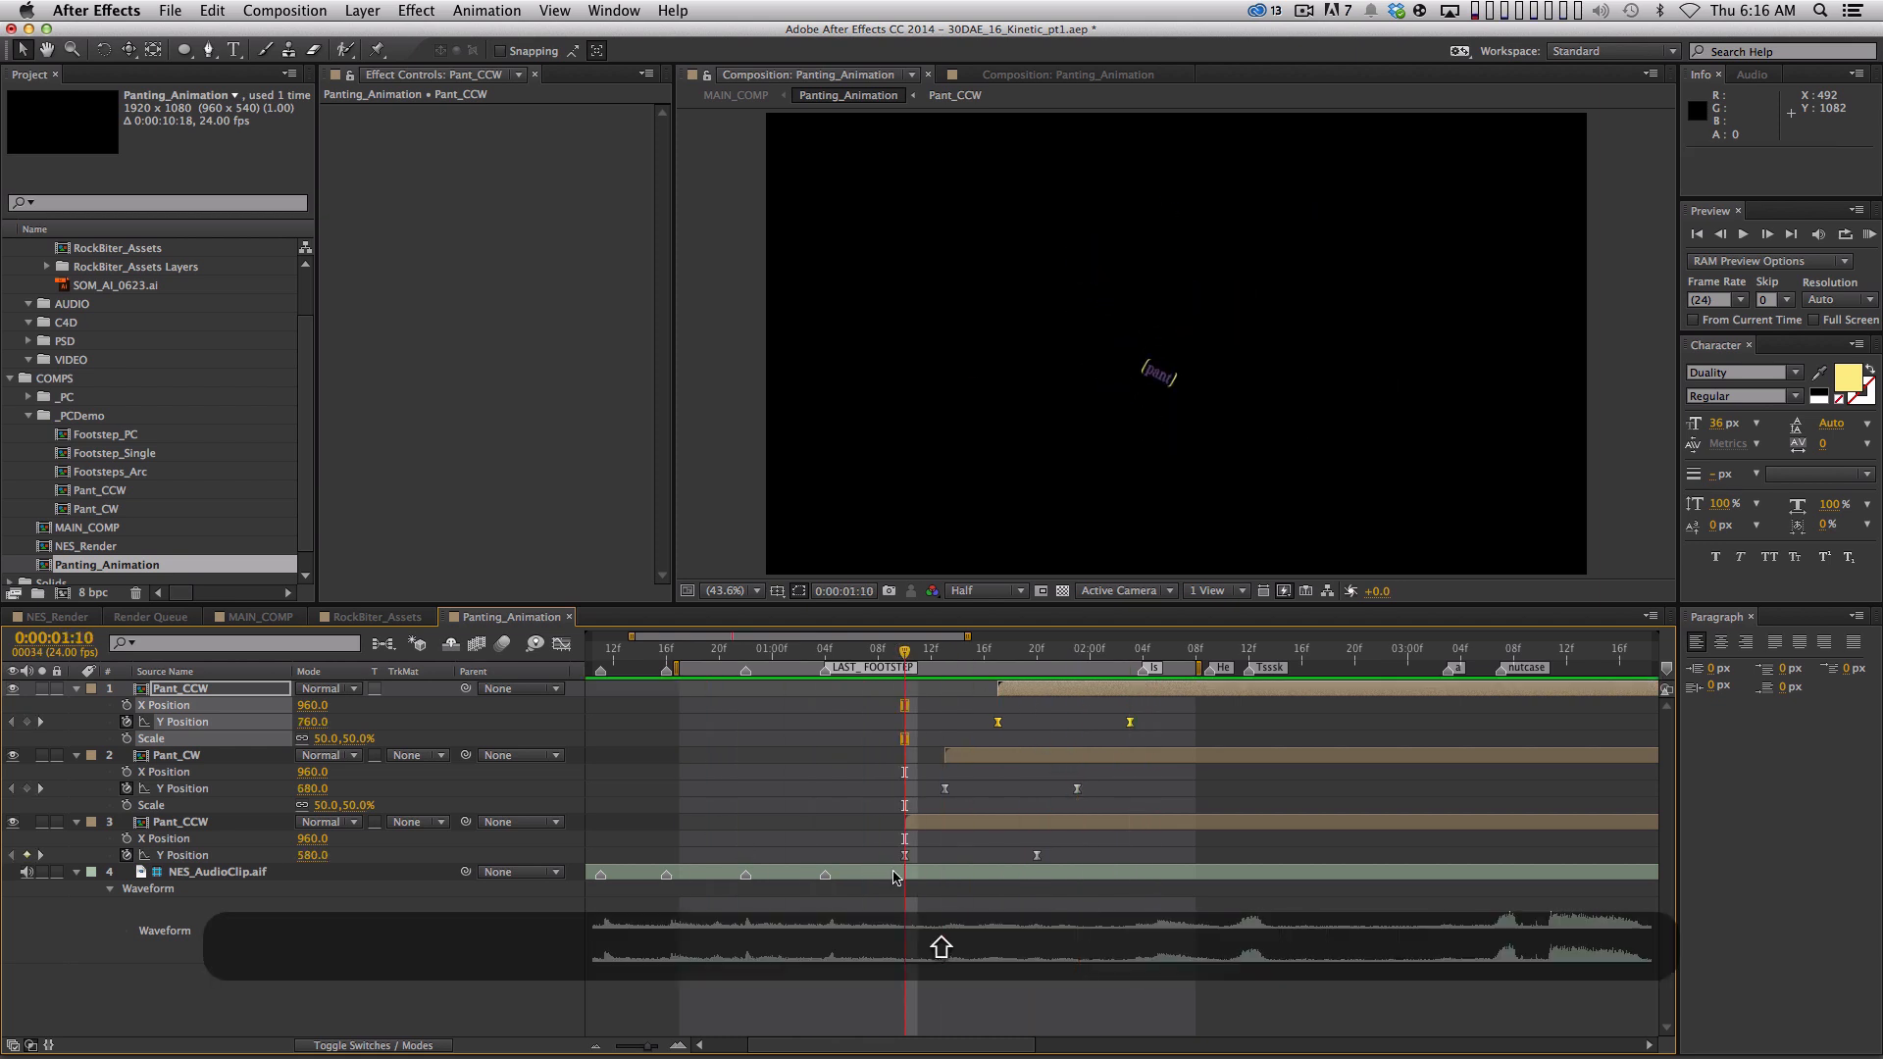
{"action": "left_click_drag", "start_coordinate": [863, 847], "coordinate": [1100, 878]}
{"action": "key", "text": "shift+Up"}
{"action": "key", "text": "shift+Up"}
{"action": "key", "text": "shift+Up"}
{"action": "key", "text": "shift+Up"}
{"action": "key", "text": "shift+Up"}
{"action": "key", "text": "shift+Up"}
{"action": "key", "text": "shift+Up"}
{"action": "key", "text": "shift+Up"}
{"action": "key", "text": "shift+Up"}
{"action": "key", "text": "shift+Up"}
{"action": "key", "text": "shift+Up"}
{"action": "key", "text": "shift+Up"}
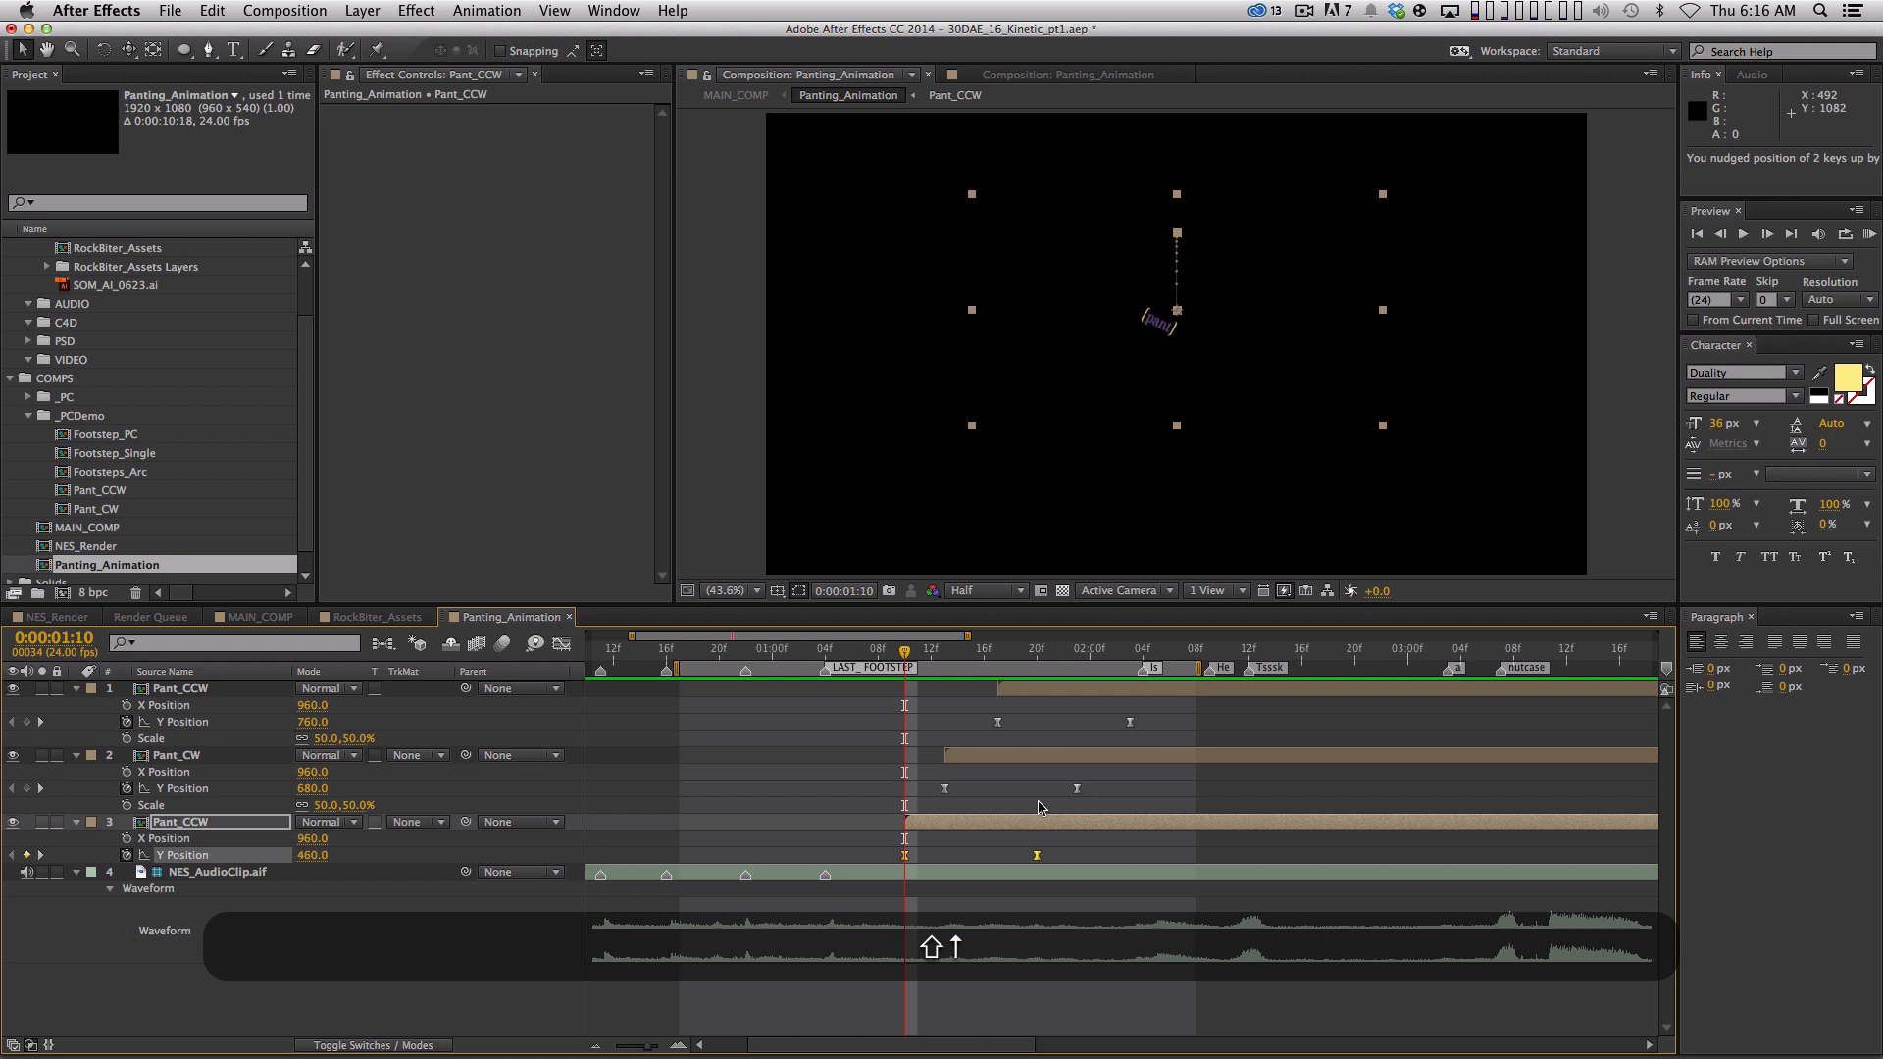
{"action": "key", "text": "space"}
Lower both Y Position keyframes of the top Pant_CCW layer until the ending one is 680, and preview the spacing
{"action": "left_click_drag", "start_coordinate": [966, 703], "coordinate": [1138, 728]}
{"action": "key", "text": "j"}
{"action": "key", "text": "j"}
{"action": "key", "text": "shift+Down"}
{"action": "key", "text": "shift+Down"}
{"action": "key", "text": "shift+Down"}
{"action": "key", "text": "shift+Down"}
{"action": "key", "text": "shift+Down"}
{"action": "key", "text": "shift+Down"}
{"action": "key", "text": "shift+Down"}
{"action": "key", "text": "shift+Down"}
{"action": "key", "text": "shift+Down"}
{"action": "key", "text": "shift+Down"}
{"action": "key", "text": "shift+space"}
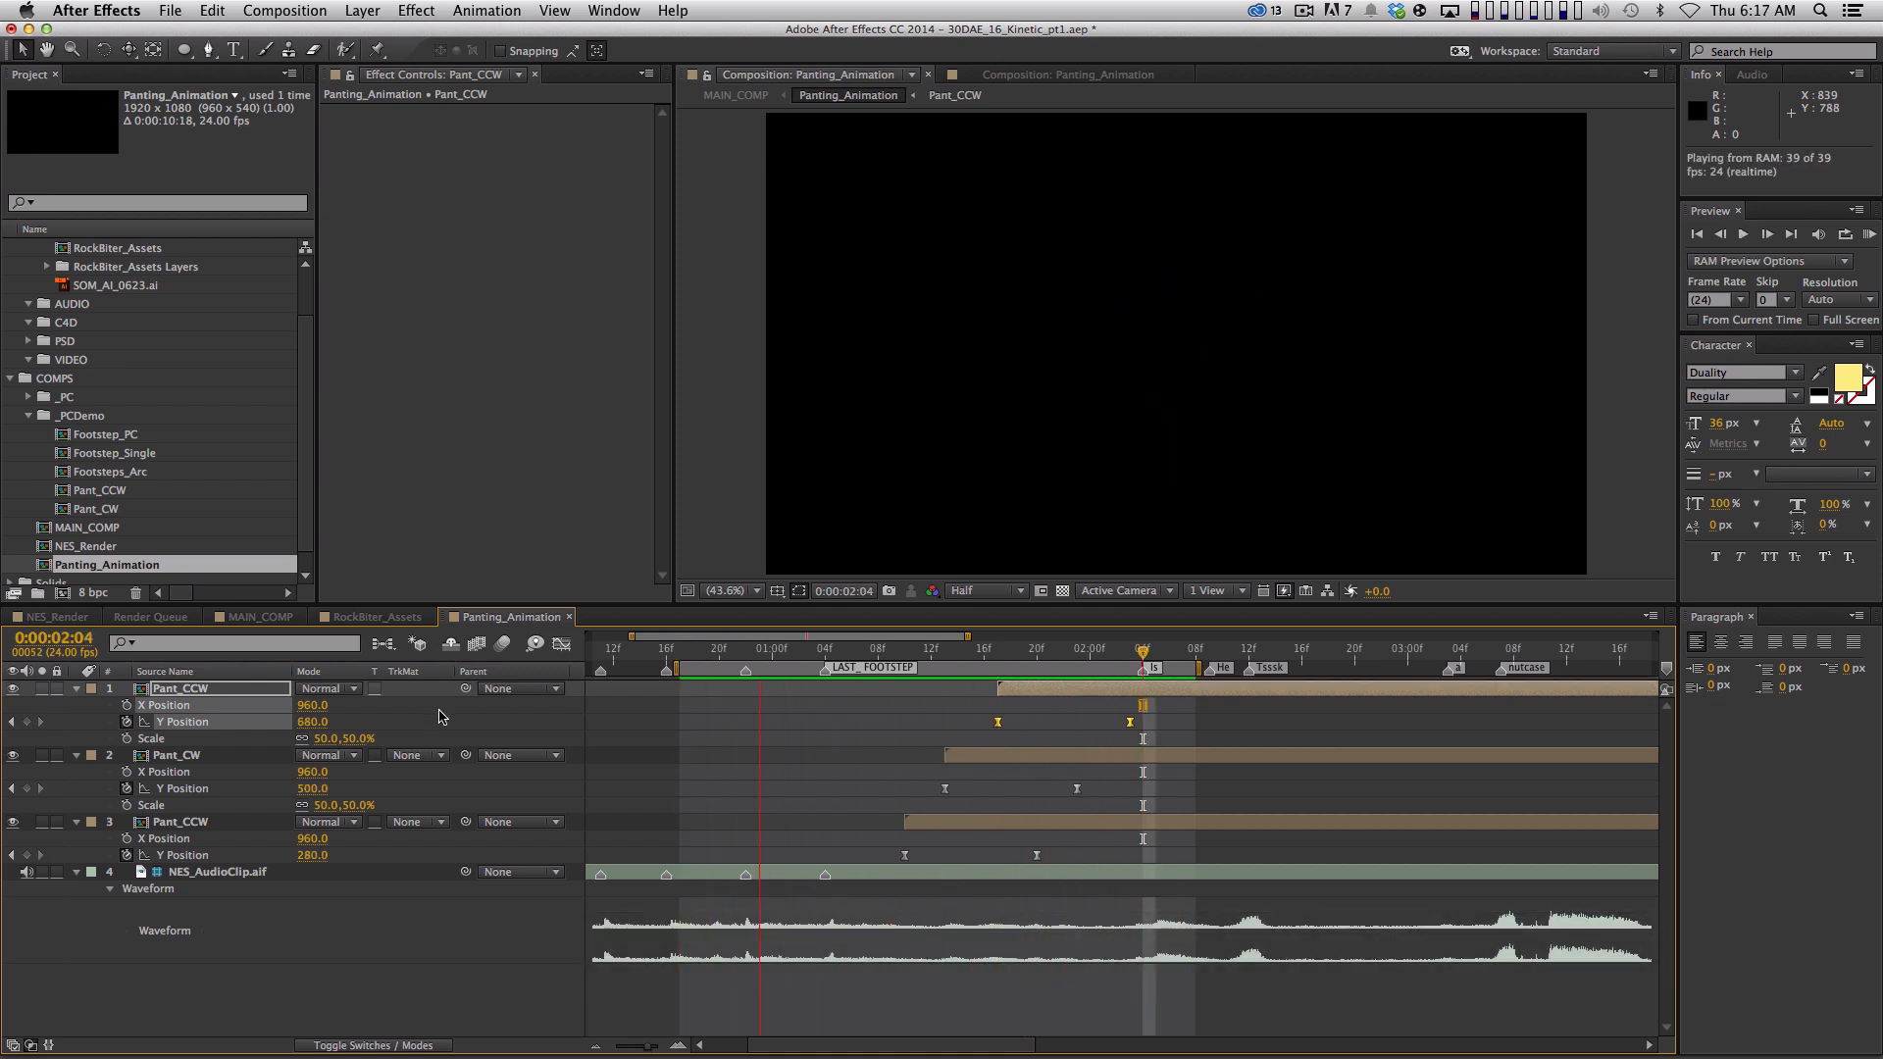
{"action": "key", "text": "space"}
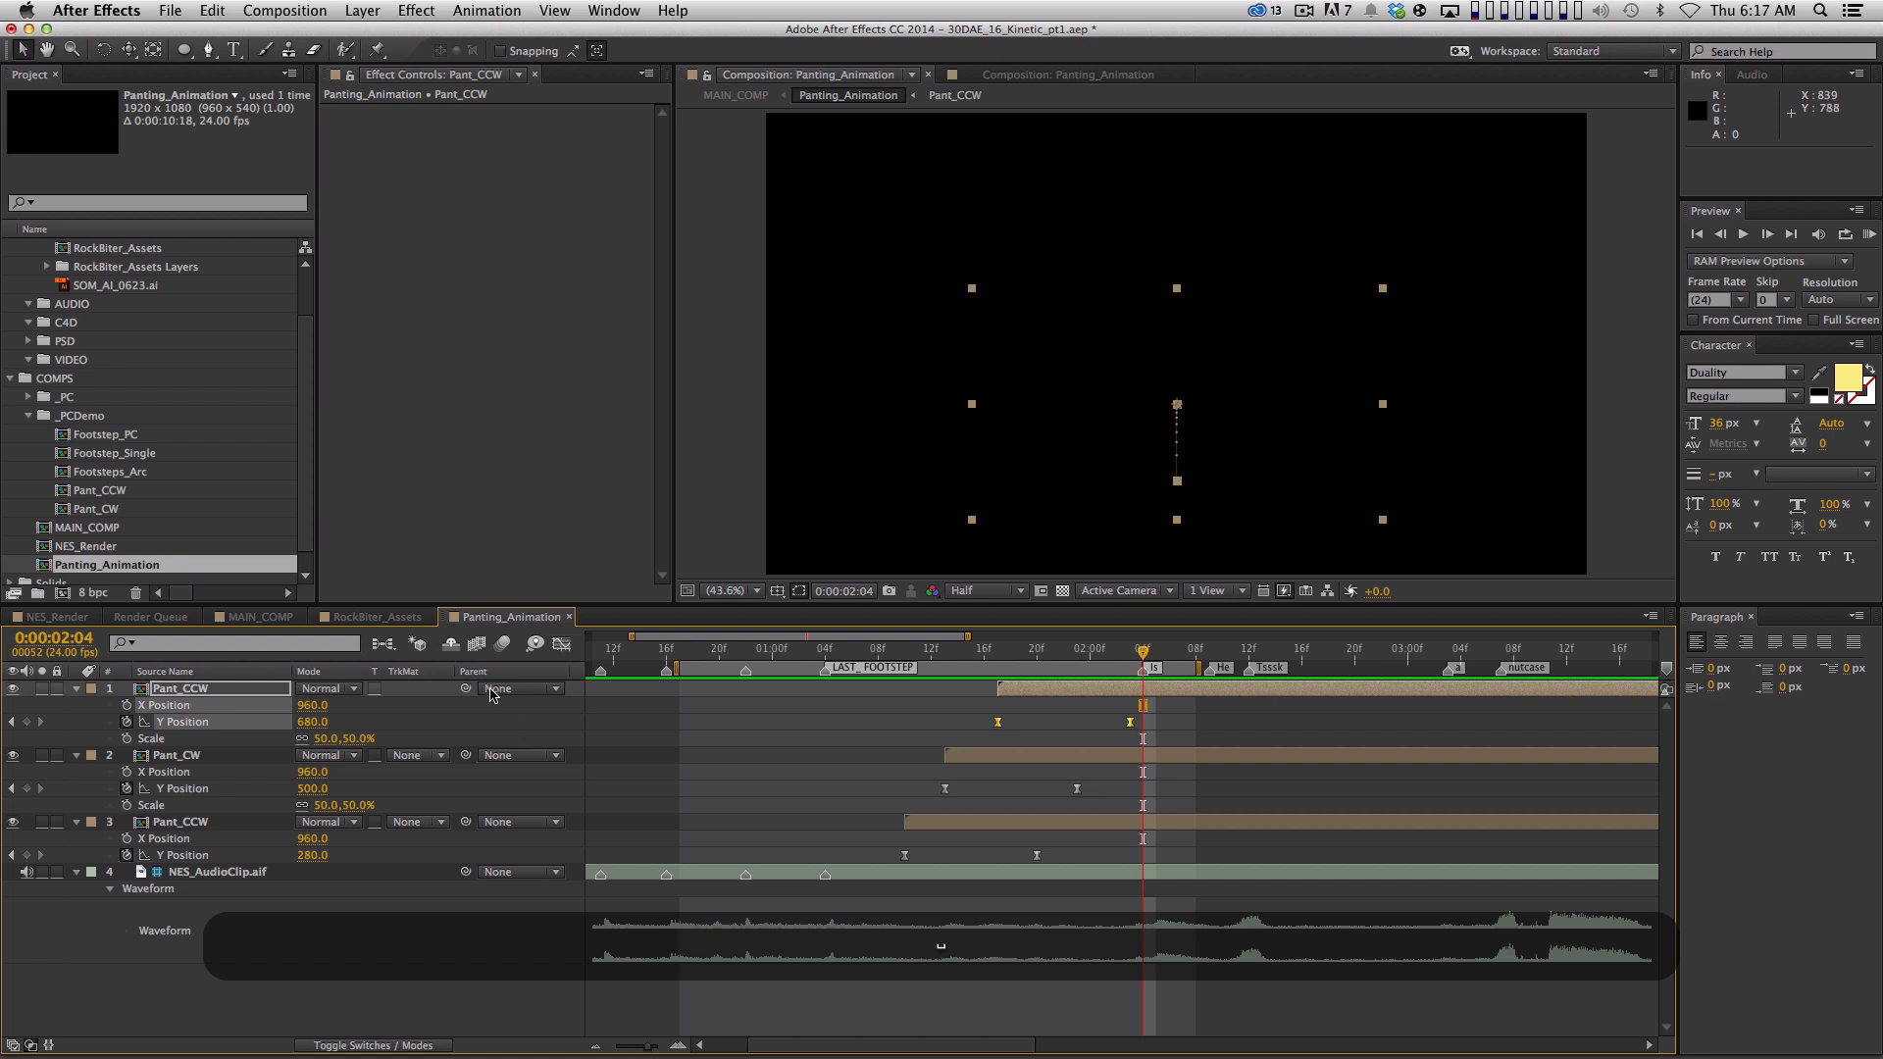
Scale the Panting_Animation layer in MAIN_COMP to 97.4% and preview it beside the footsteps
{"action": "left_click", "coordinate": [267, 617]}
{"action": "key", "text": "KP_0"}
{"action": "key", "text": "space"}
{"action": "left_click", "coordinate": [876, 654]}
{"action": "key", "text": "s"}
{"action": "key", "text": "s"}
{"action": "key", "text": "super+s"}
{"action": "left_click_drag", "start_coordinate": [378, 706], "coordinate": [461, 695]}
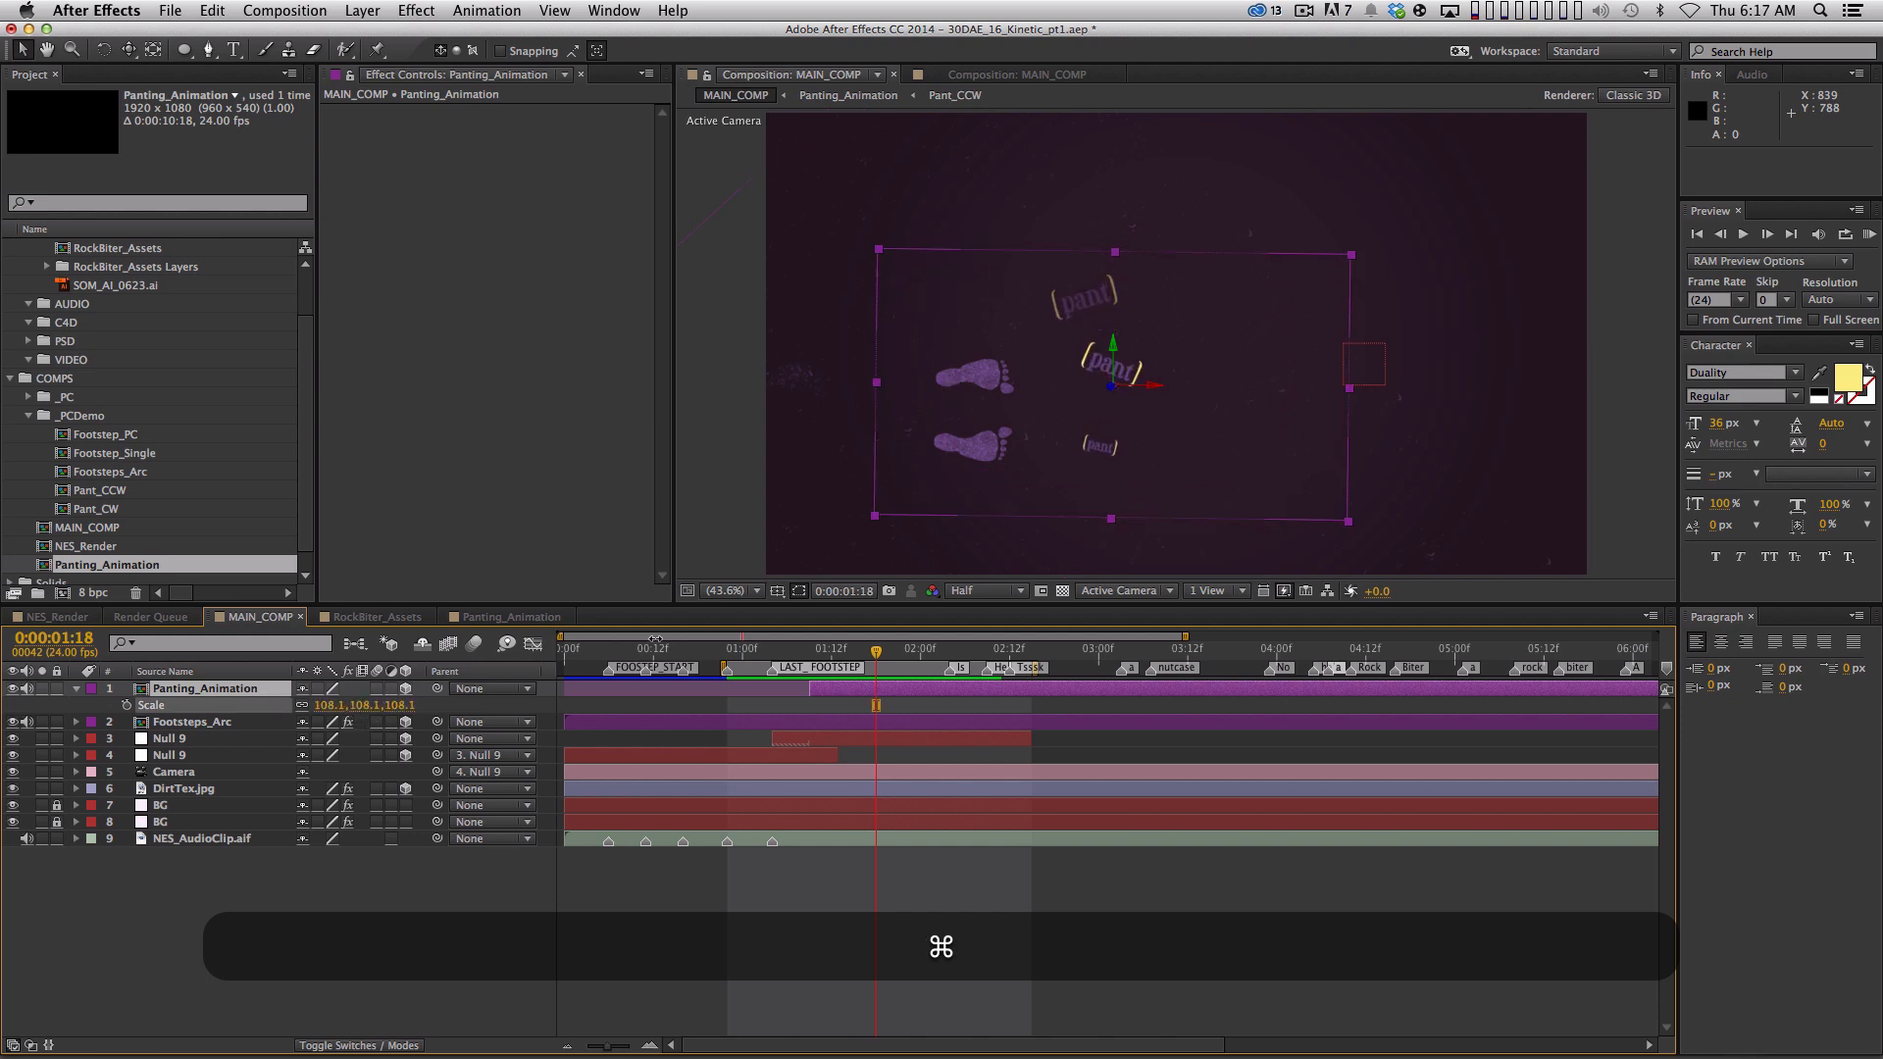
{"action": "key", "text": "super+KP_0"}
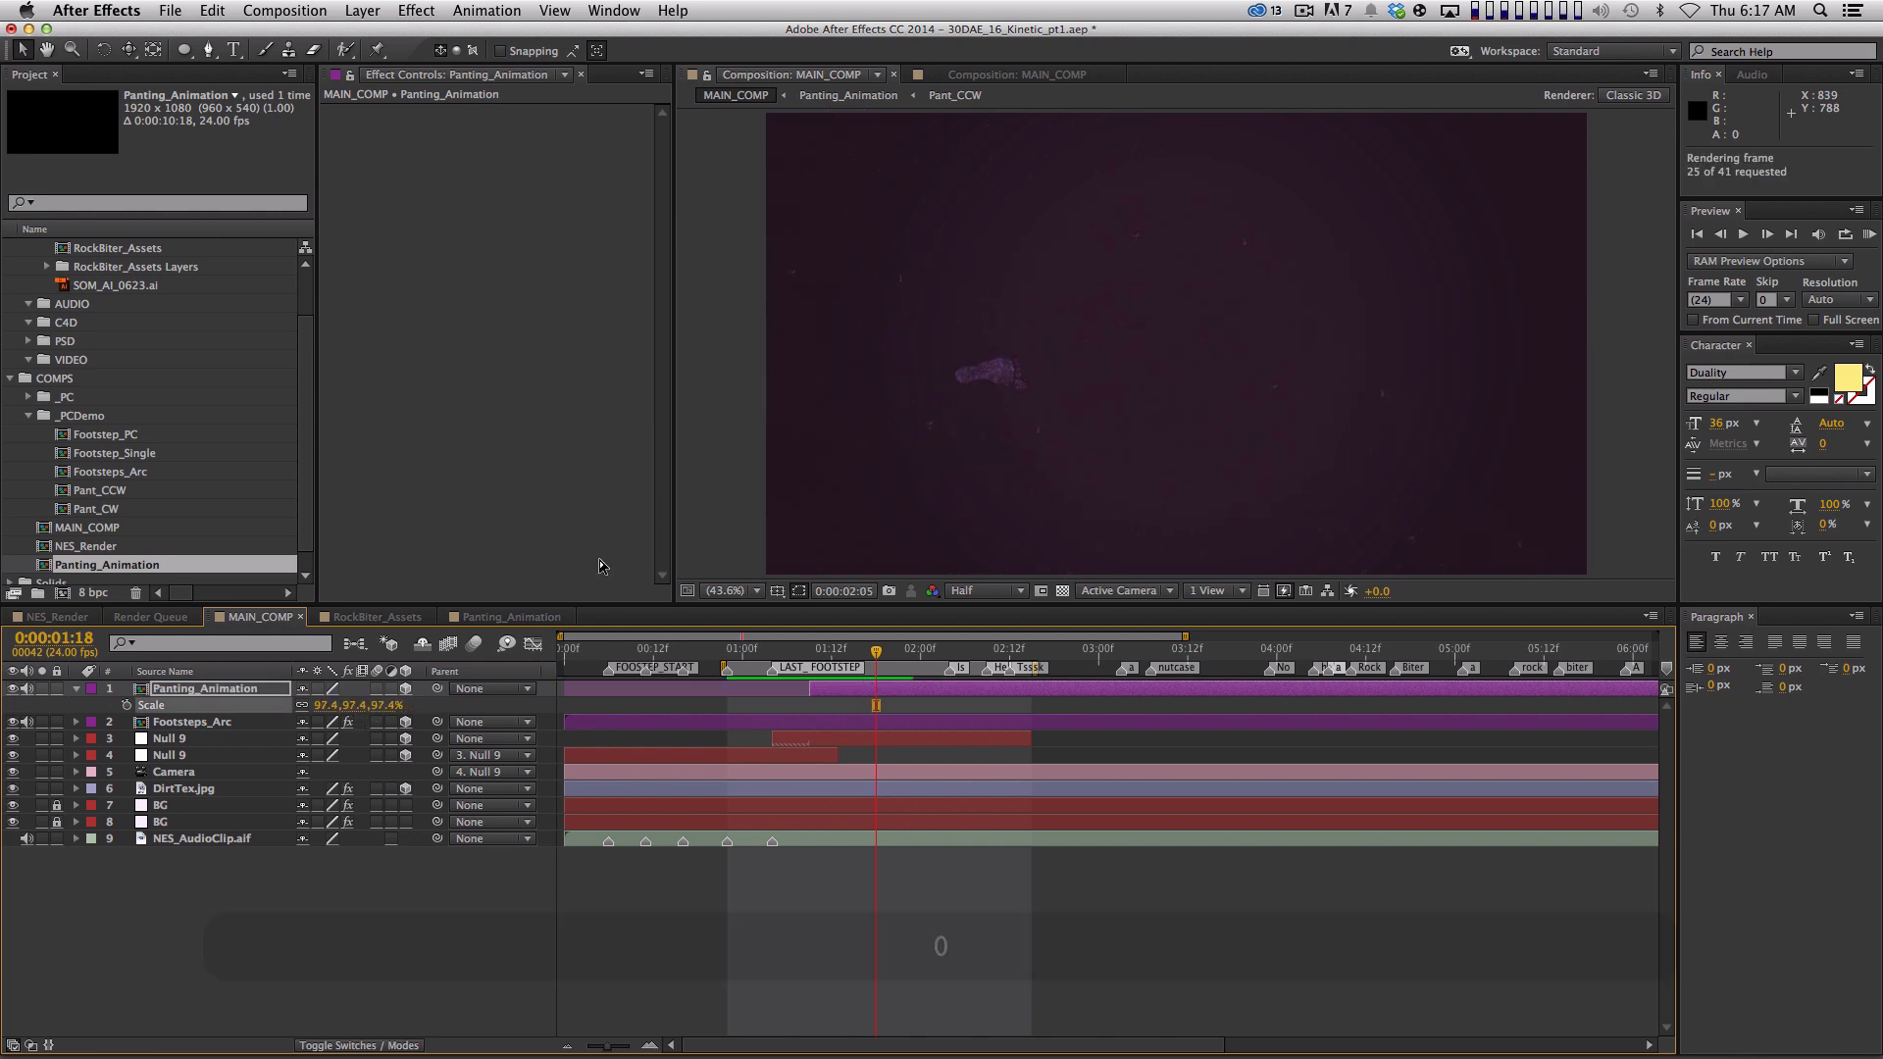
{"action": "key", "text": "space"}
Move Panting_Animation upward in the MAIN_COMP view beside the last footstep and preview the result
{"action": "left_click_drag", "start_coordinate": [1082, 426], "coordinate": [1038, 335]}
{"action": "key", "text": "shift+KP_0"}
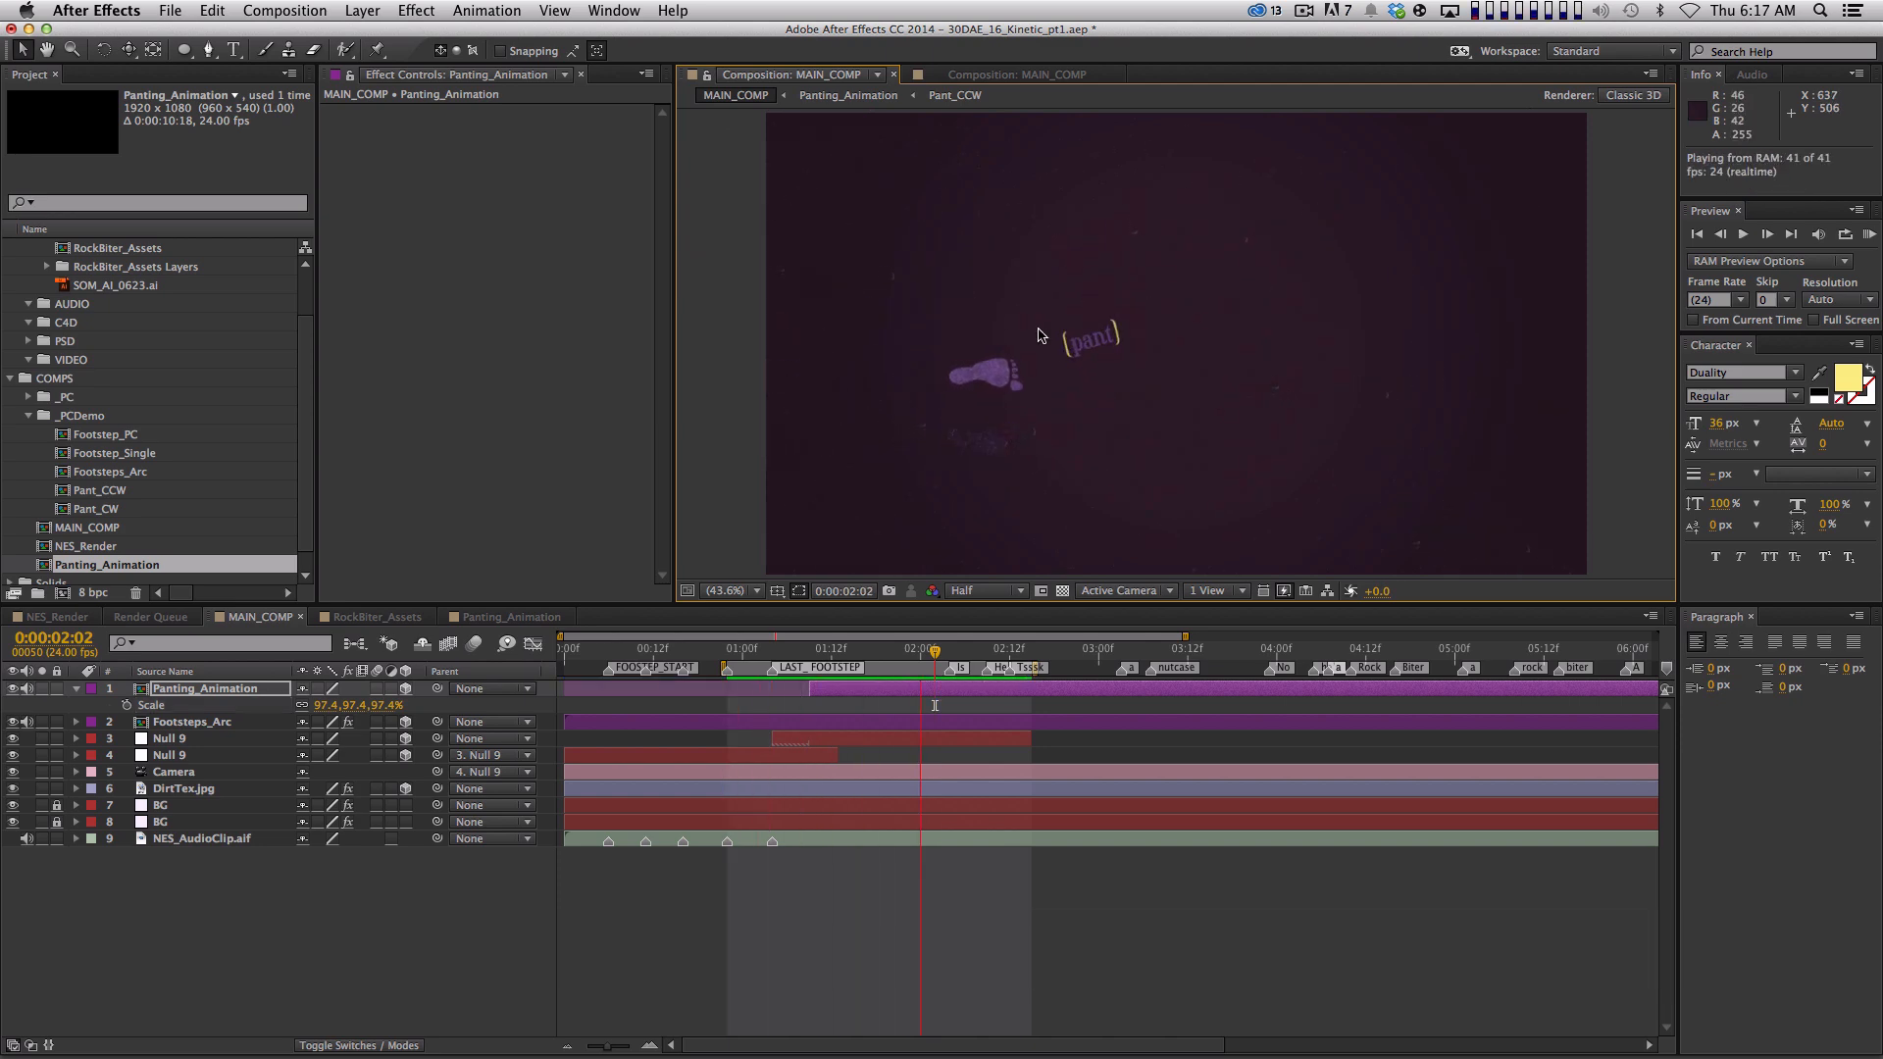
{"action": "key", "text": "space"}
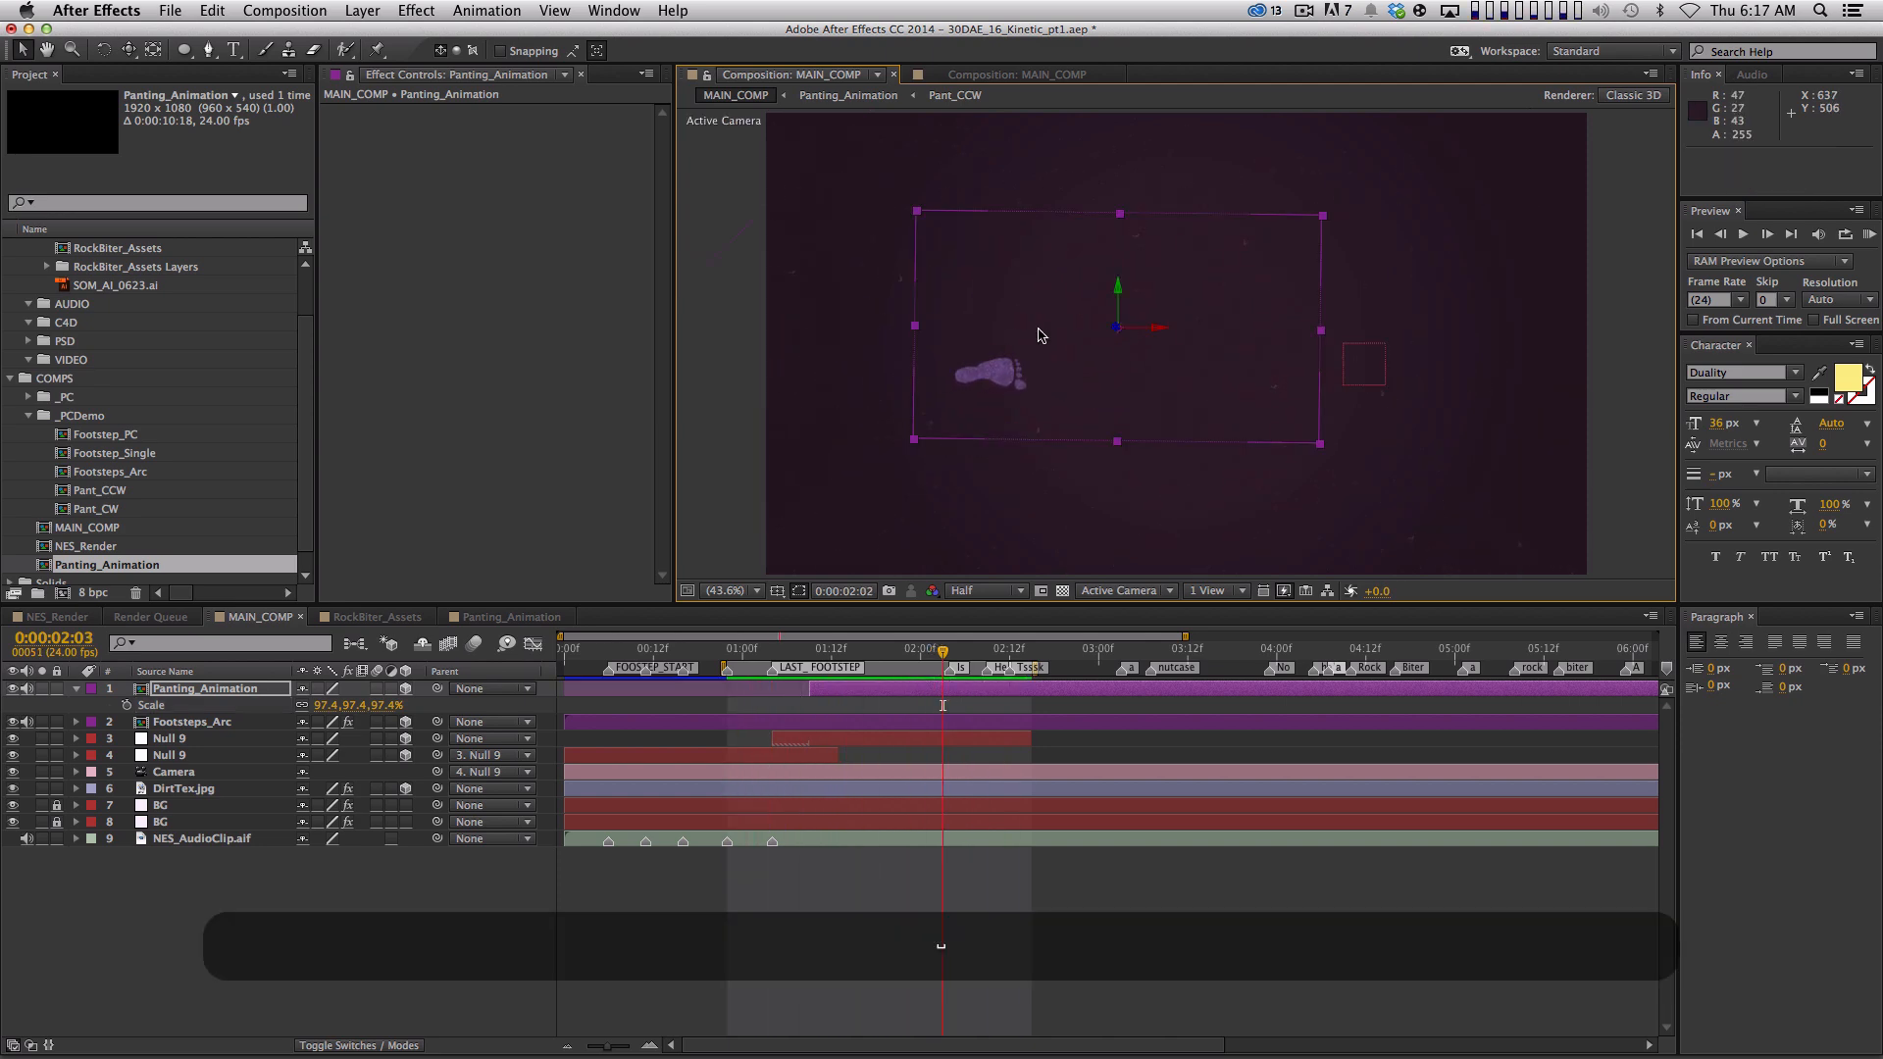
Collapse the open properties of all layers in MAIN_COMP
{"action": "key", "text": "super+a"}
{"action": "key", "text": "grave"}
{"action": "key", "text": "super+shift+grave"}
{"action": "key", "text": "super+shift+grave"}
{"action": "key", "text": "grave"}
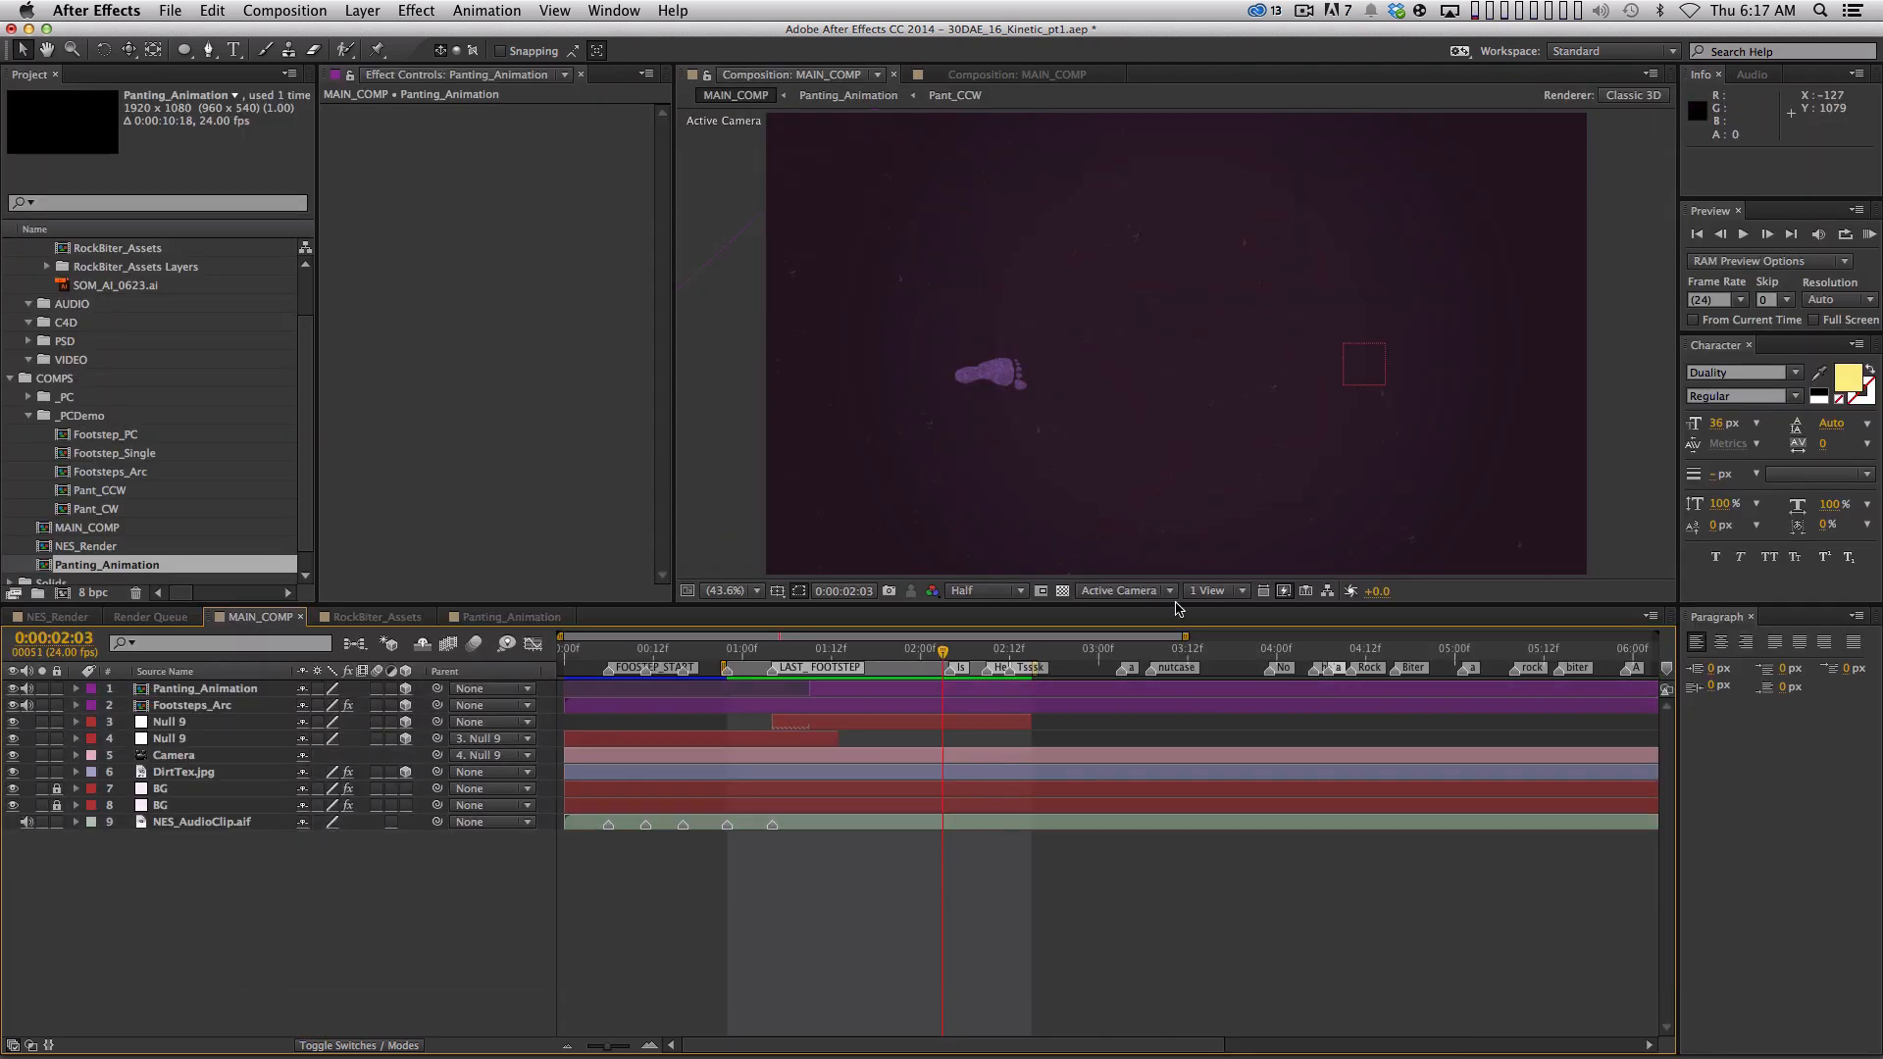
Expand the properties of Panting_Animation and both Null 9 layers in the MAIN_COMP timeline
{"action": "left_click", "coordinate": [197, 705]}
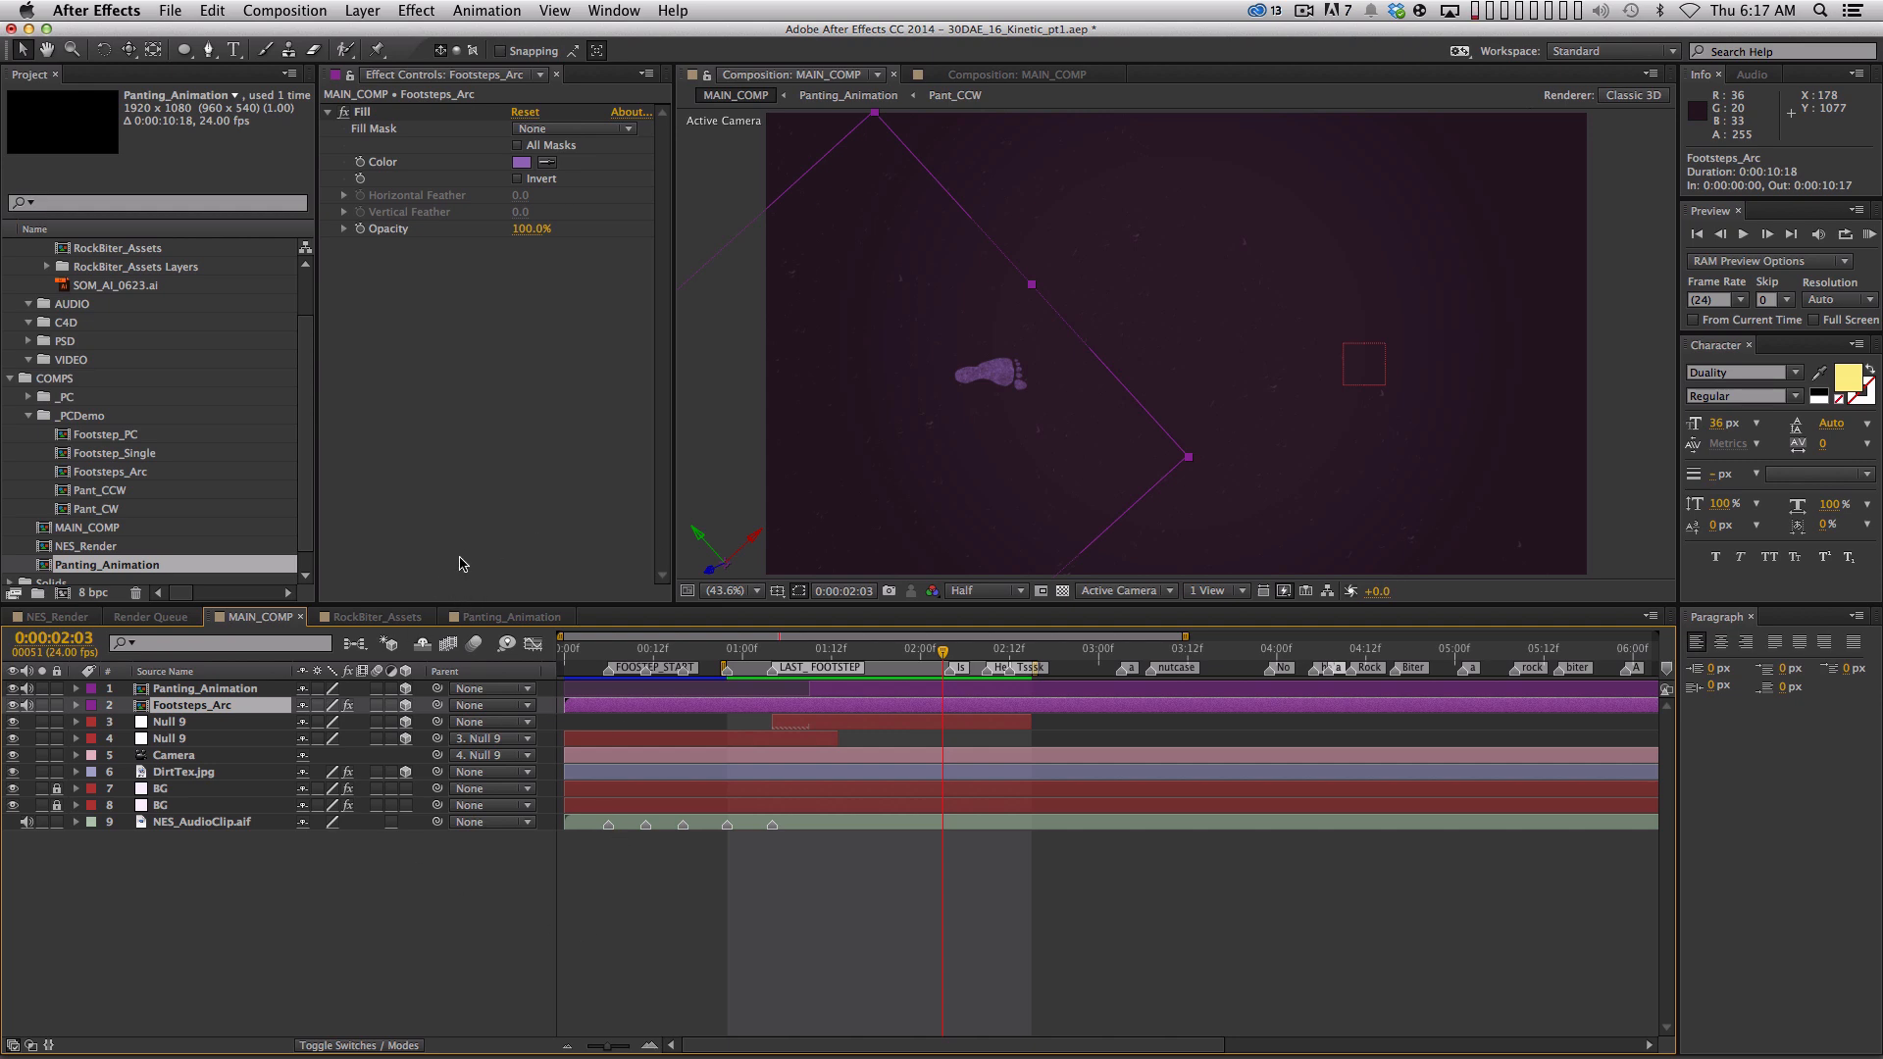
{"action": "left_click", "coordinate": [274, 690]}
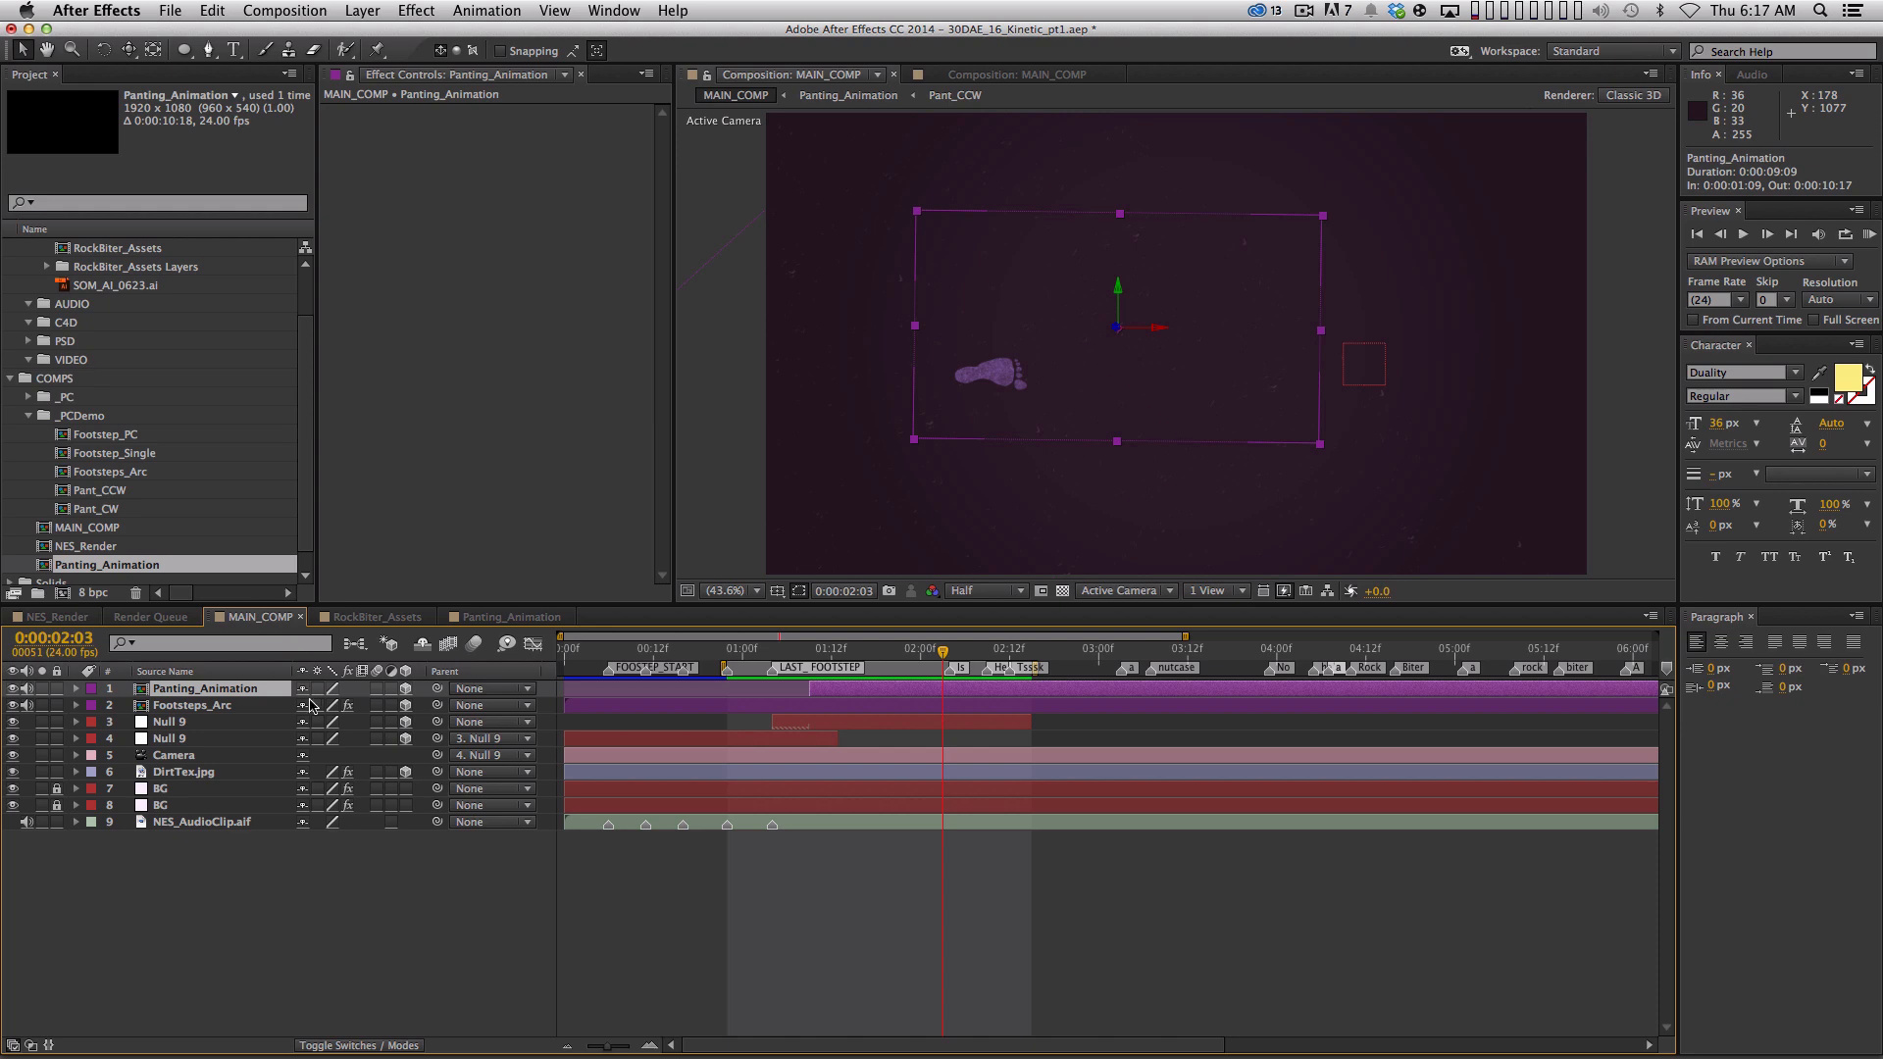
{"action": "key", "text": "u"}
{"action": "left_click", "coordinate": [76, 689]}
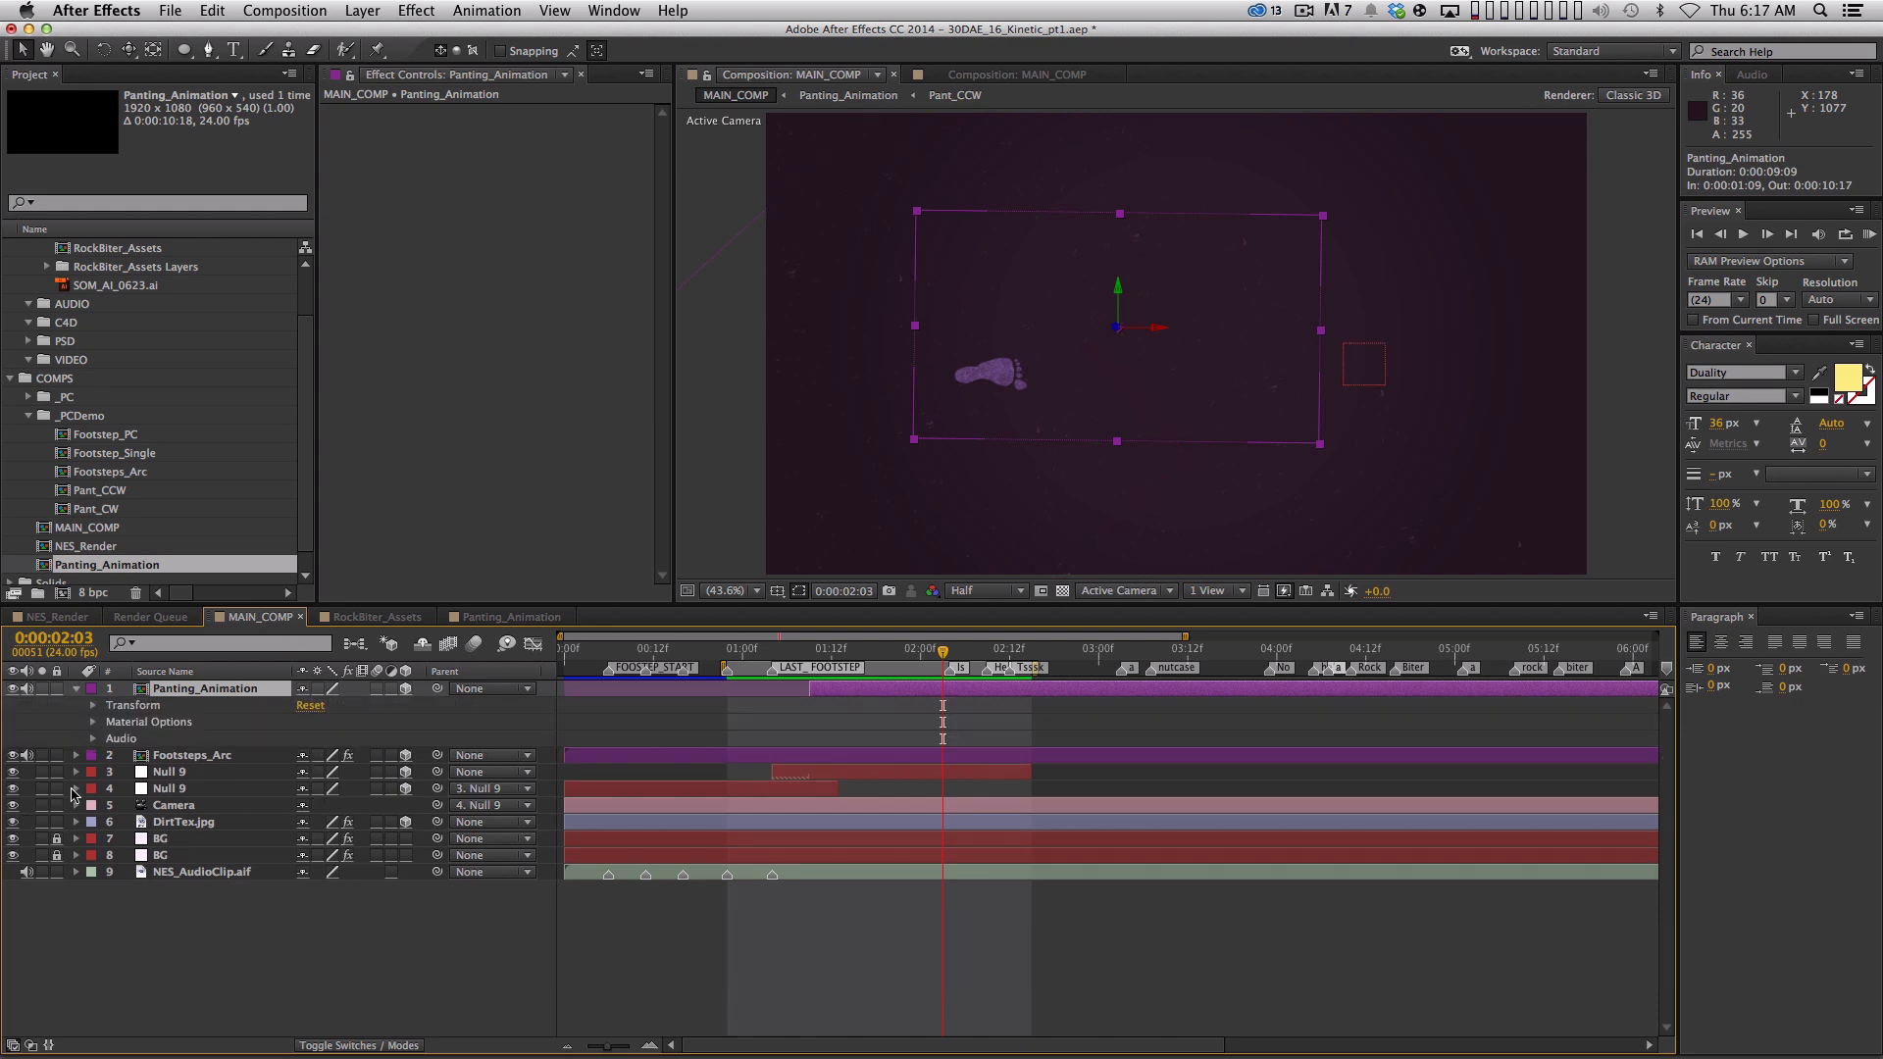
{"action": "key", "text": "F2"}
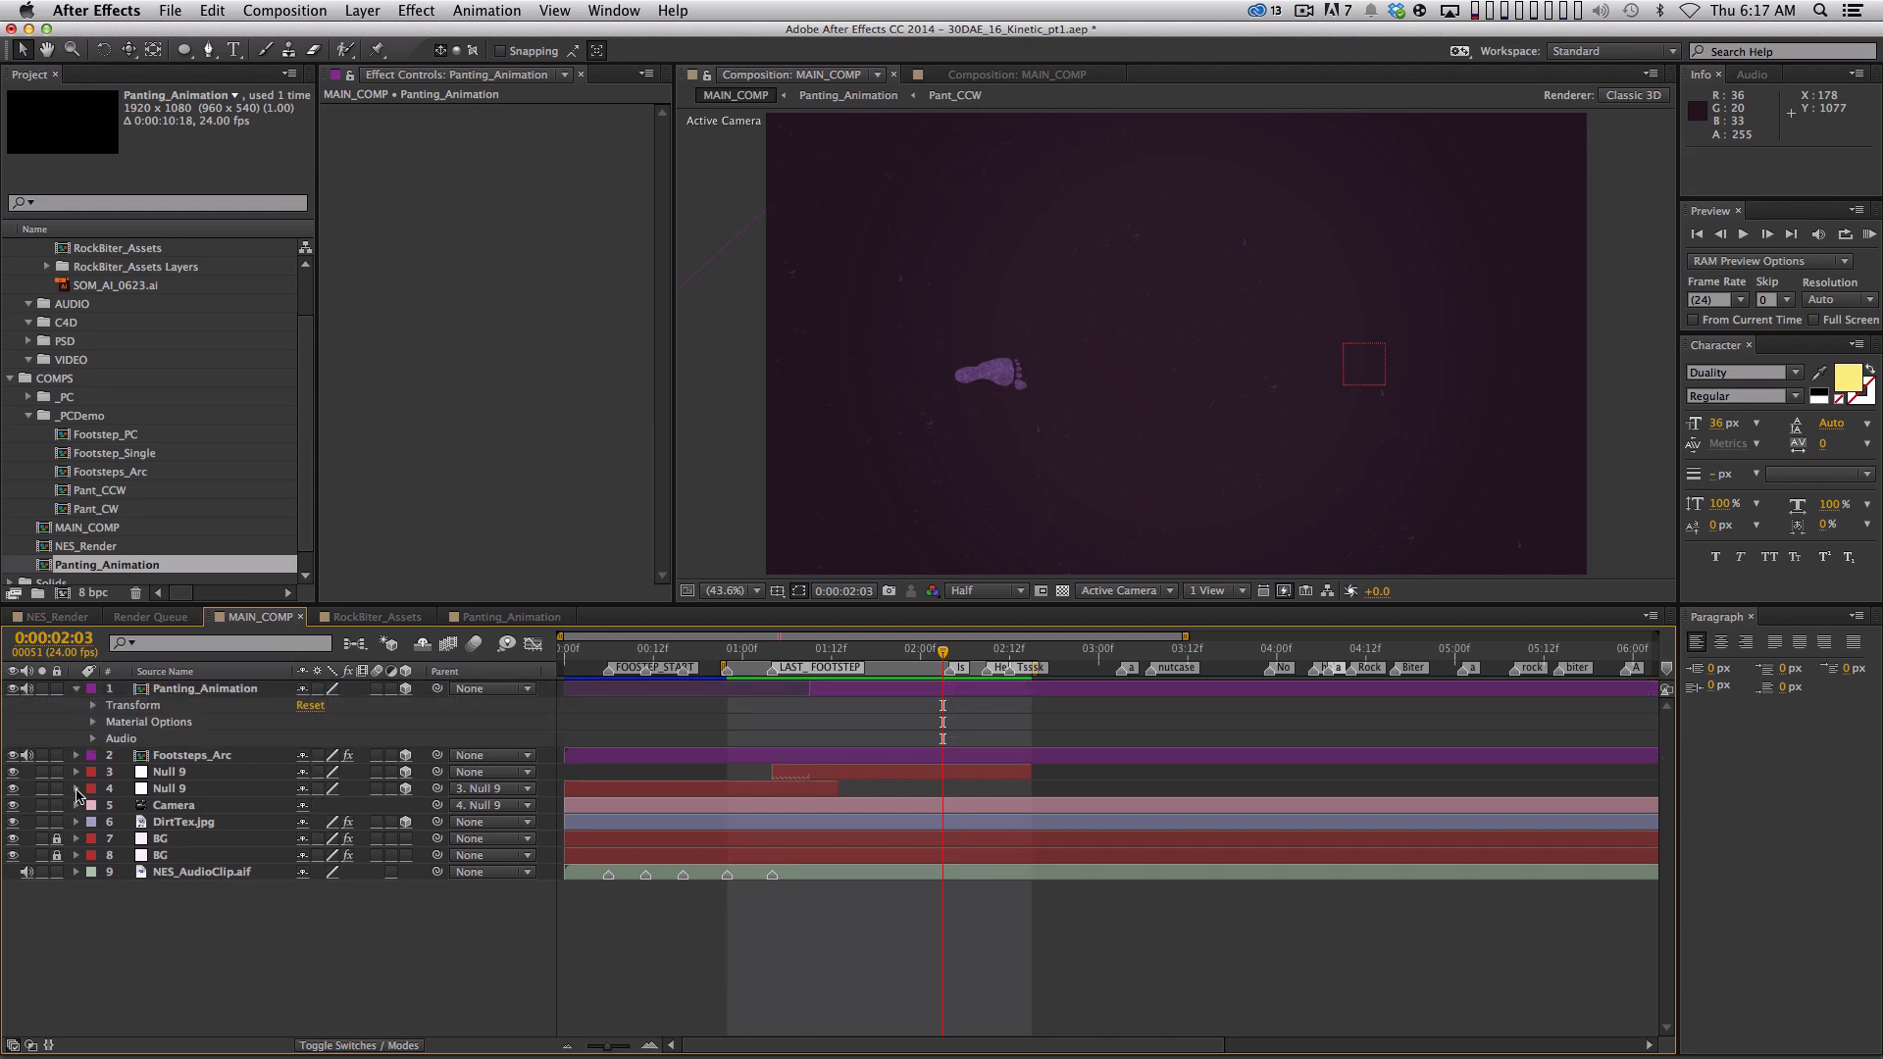
{"action": "left_click", "coordinate": [76, 788]}
{"action": "left_click", "coordinate": [77, 773]}
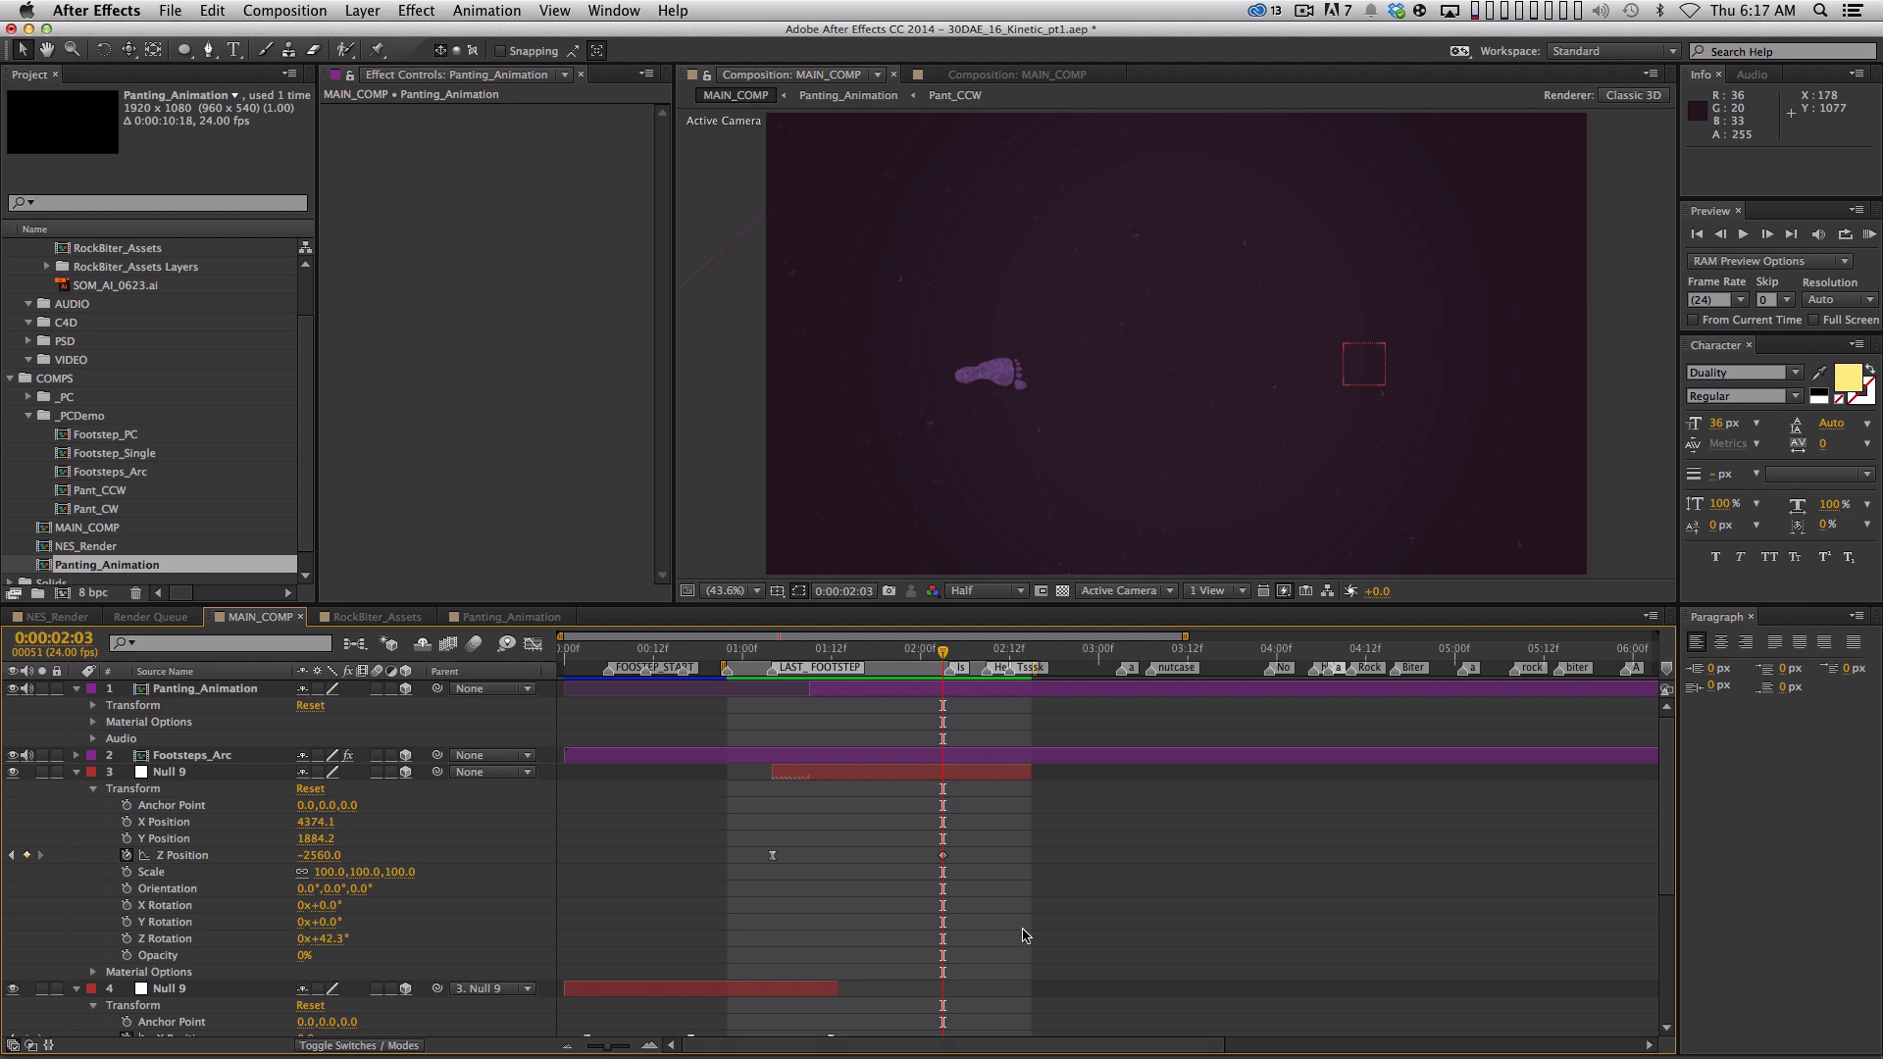
Select every layer in MAIN_COMP and close all of their expanded property groups again
{"action": "left_click", "coordinate": [943, 694]}
{"action": "key", "text": "super+a"}
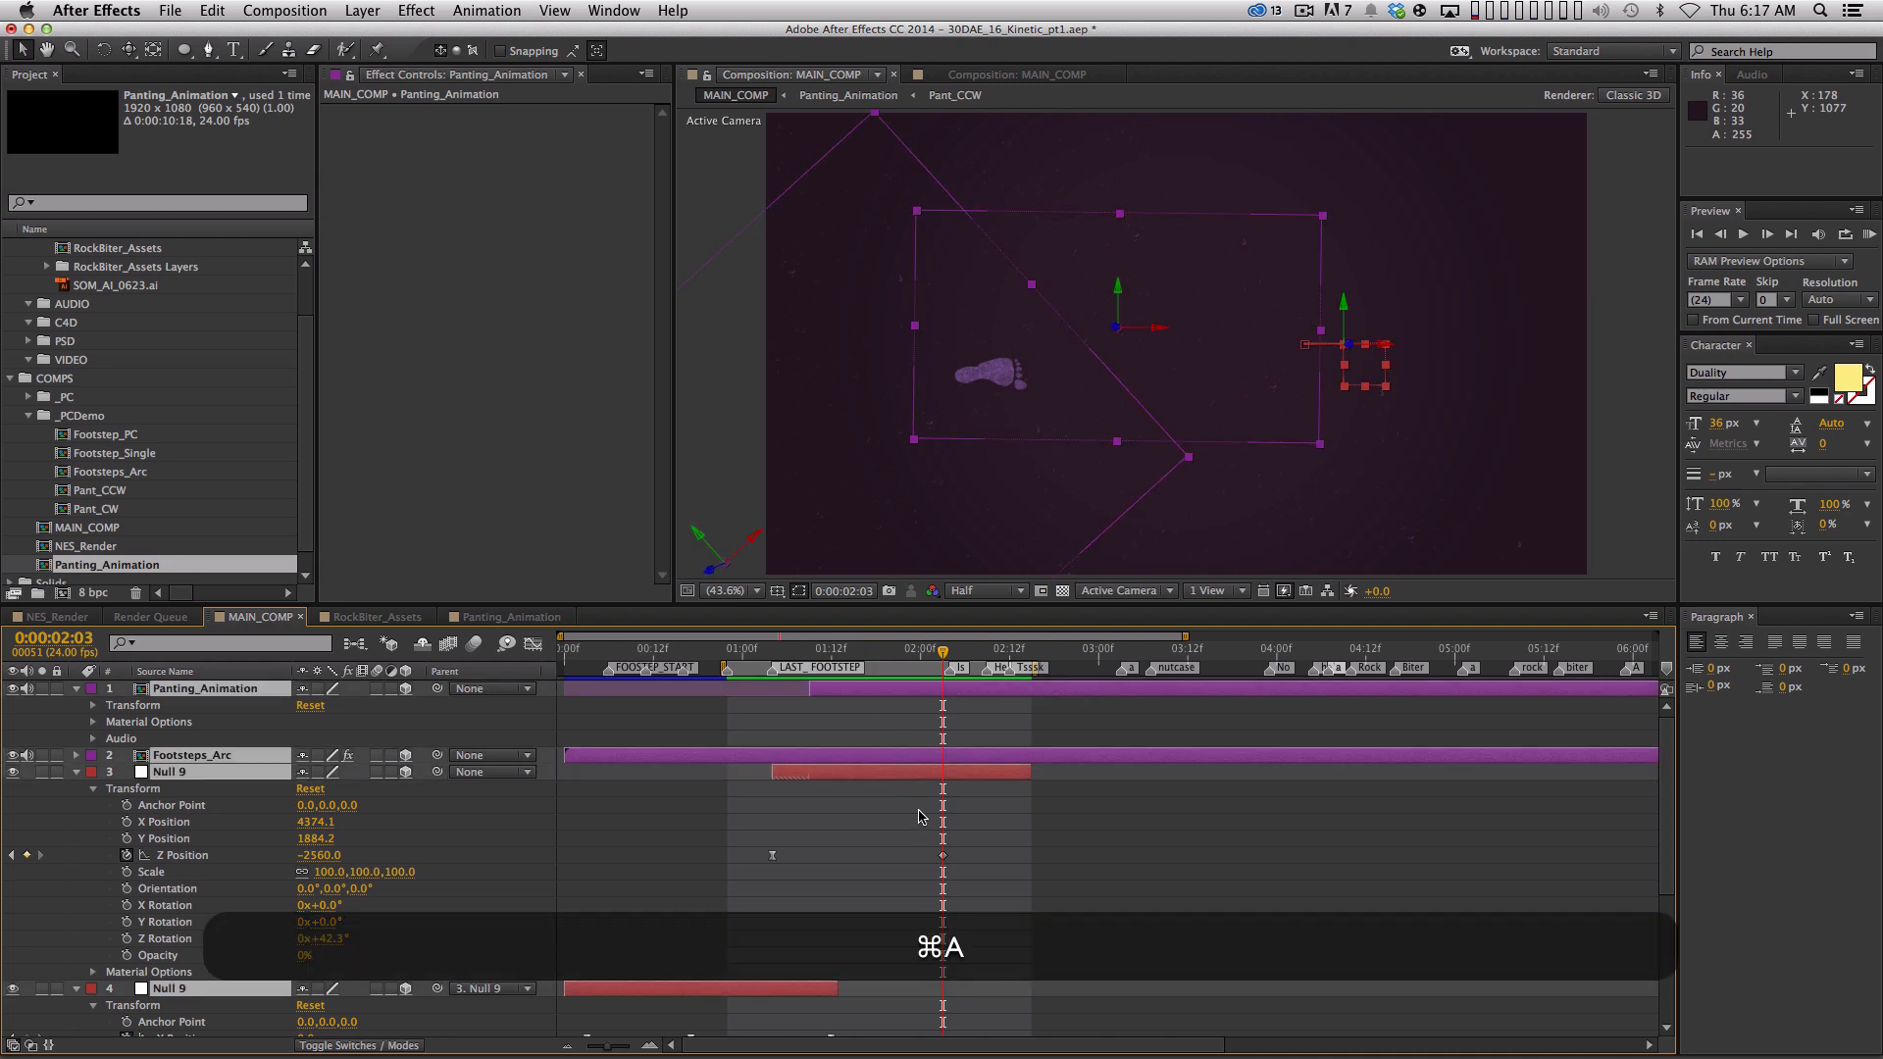
{"action": "key", "text": "shift"}
{"action": "key", "text": "shift+grave"}
{"action": "left_click", "coordinate": [886, 889]}
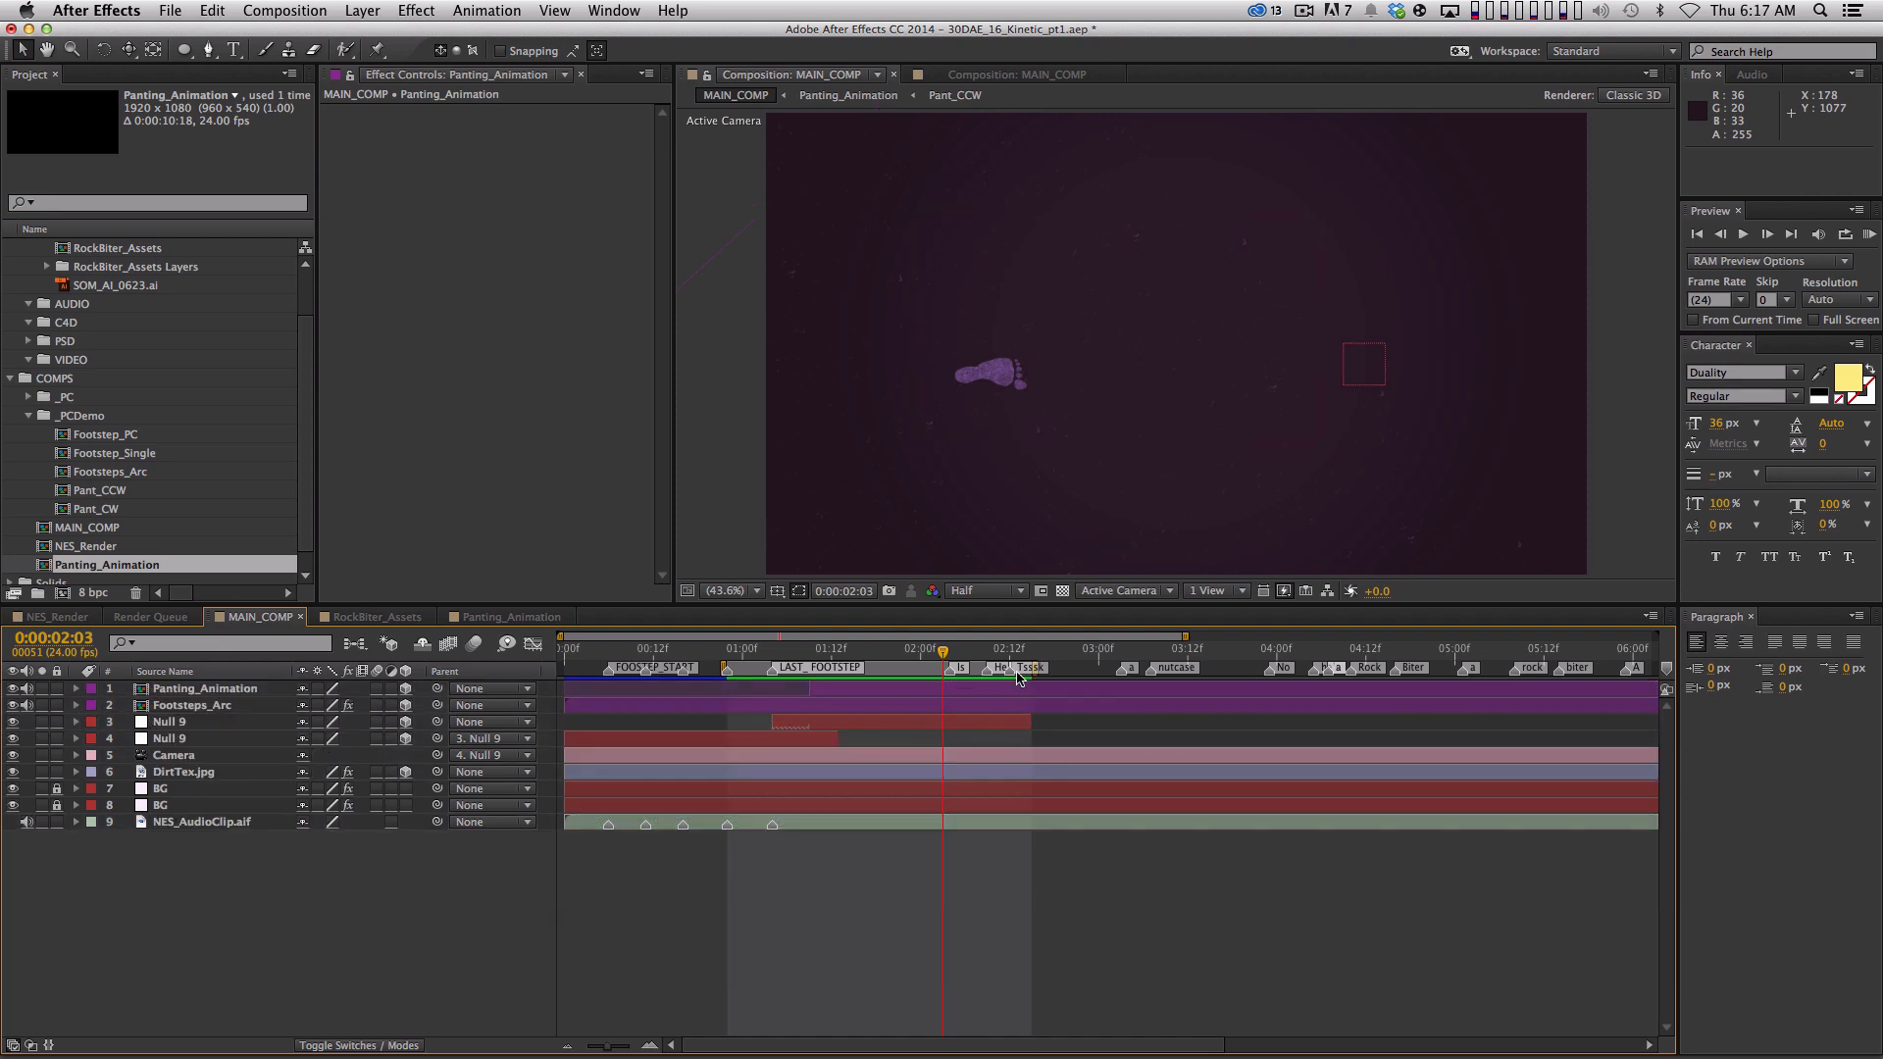
Shift the MAIN_COMP work area to run from 0:00:01:20 to 0:00:03:12, with the current time at 0:00:02:10
{"action": "left_click_drag", "start_coordinate": [788, 653], "coordinate": [1009, 632]}
{"action": "left_click_drag", "start_coordinate": [887, 669], "coordinate": [1000, 662]}
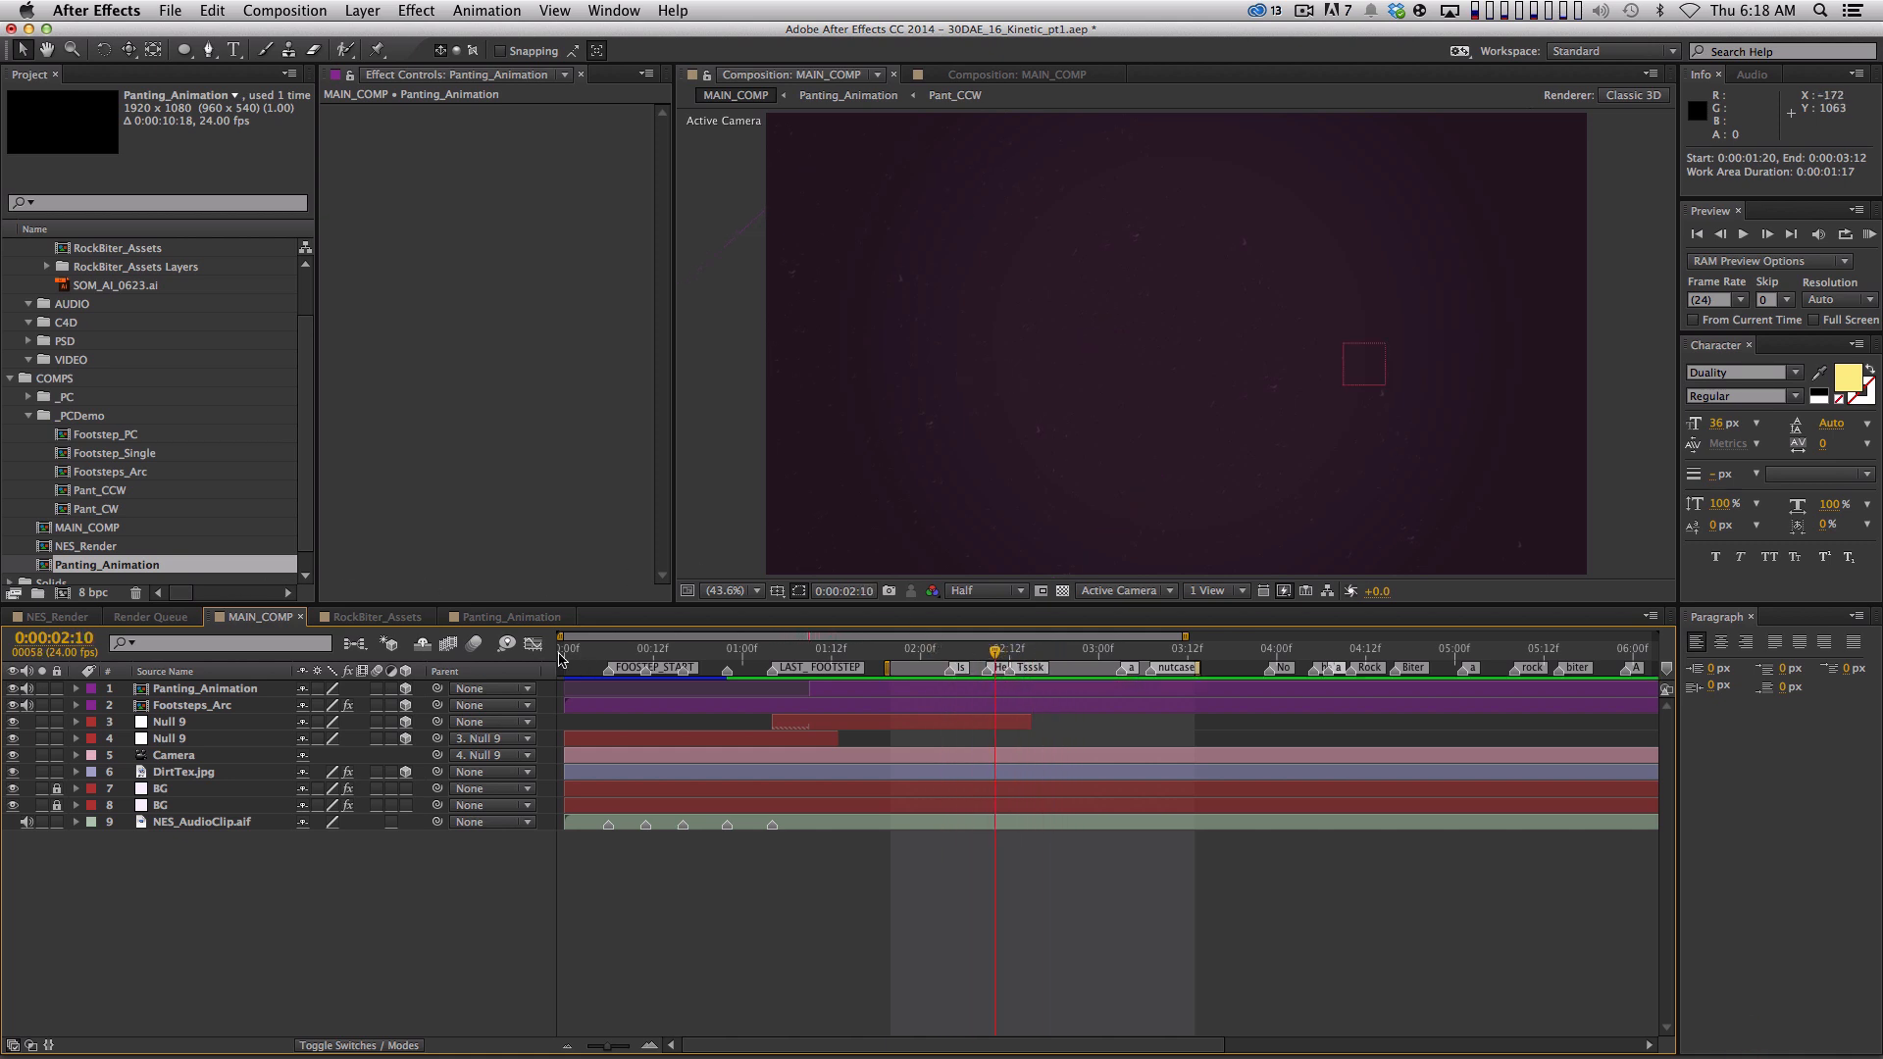
Examine how the "Is he... tssssk... A NUTCASE?" lettering animates in NES_Render up to about 0:00:03:19, and return to Panting_Animation
{"action": "left_click", "coordinate": [60, 616]}
{"action": "left_click_drag", "start_coordinate": [984, 659], "coordinate": [1105, 658]}
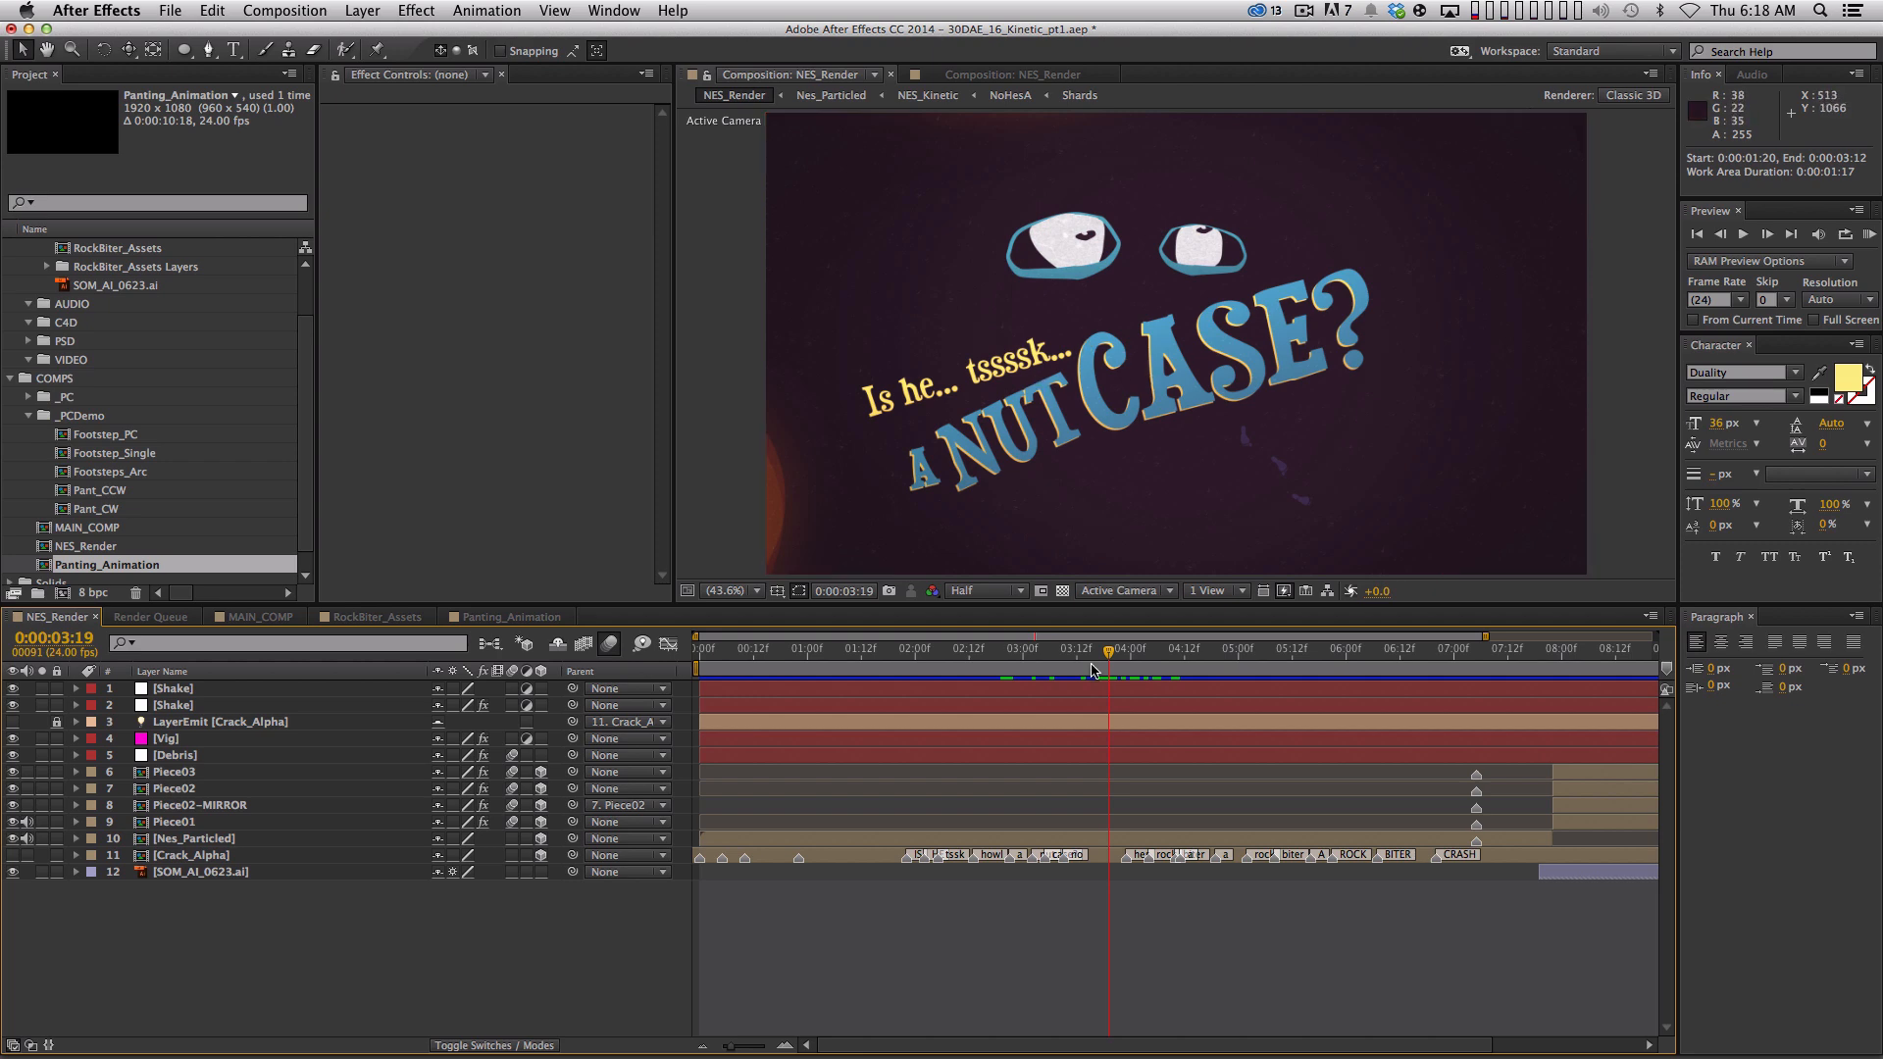
{"action": "left_click_drag", "start_coordinate": [1108, 651], "coordinate": [1007, 655]}
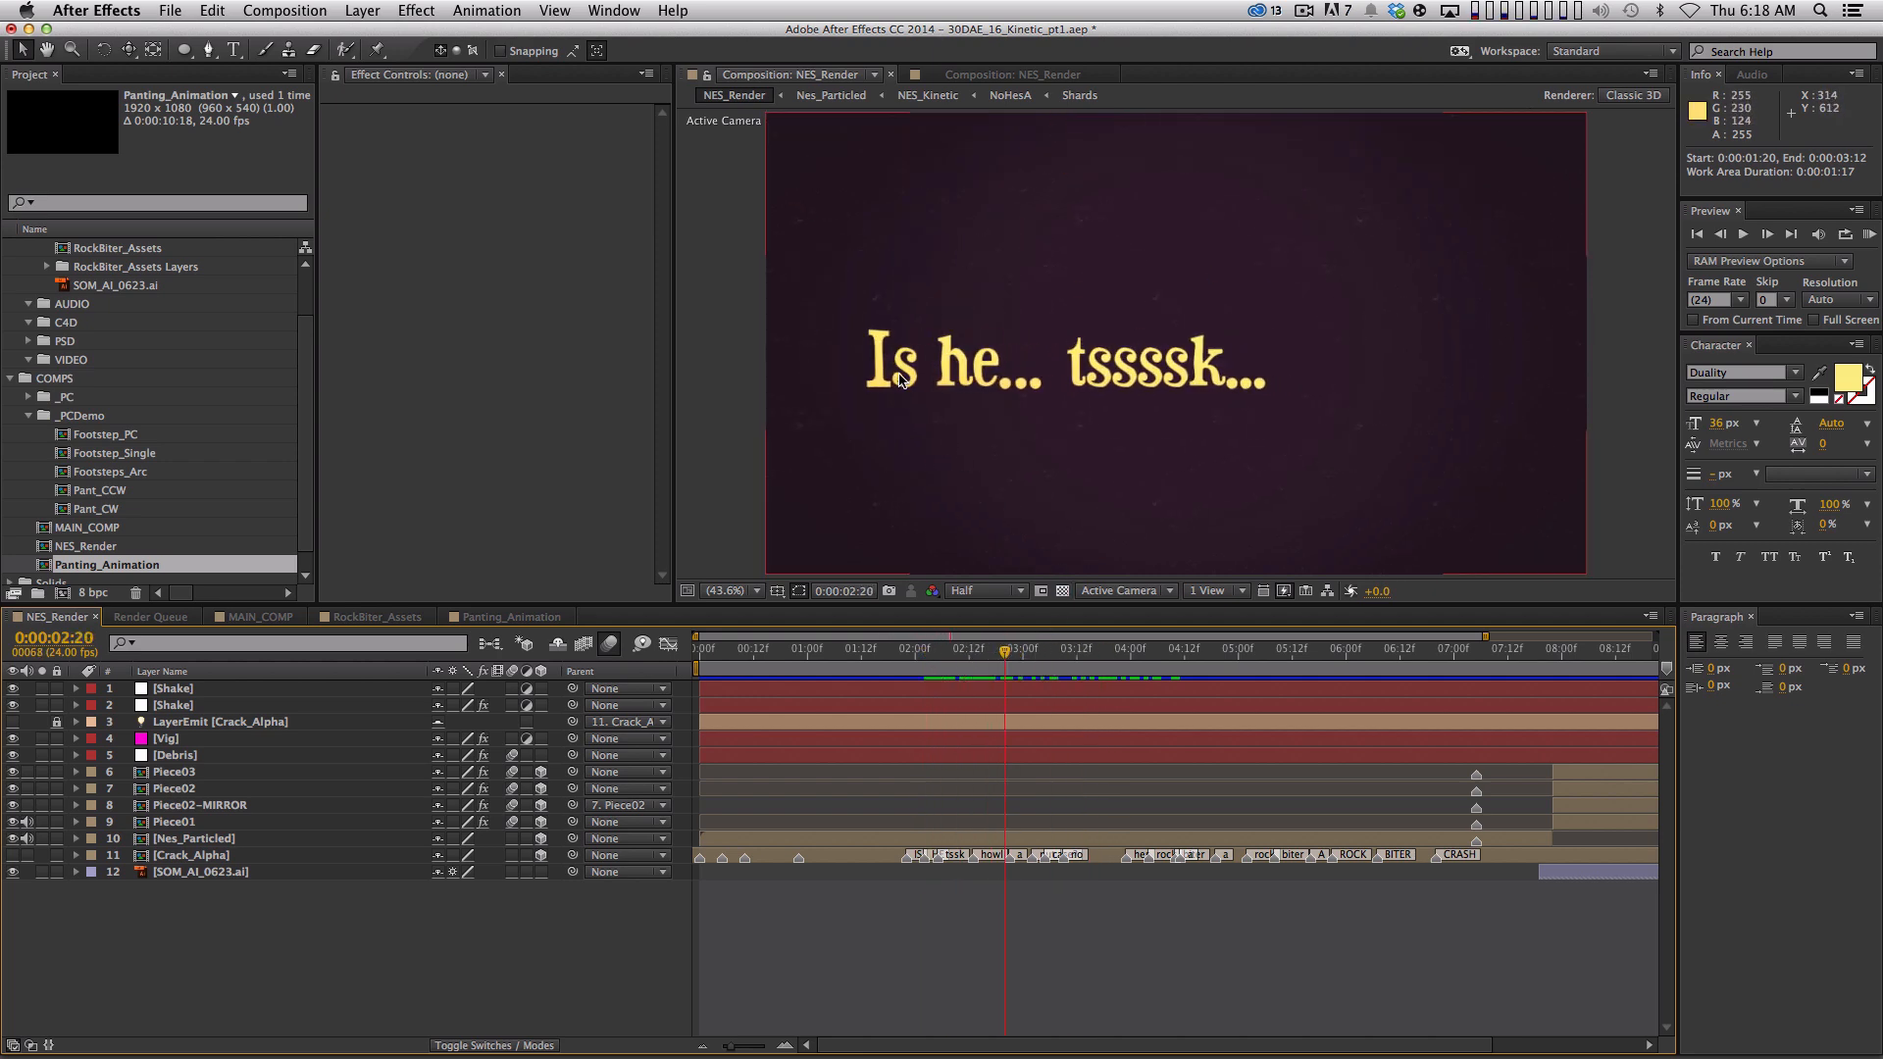
{"action": "key", "text": "space"}
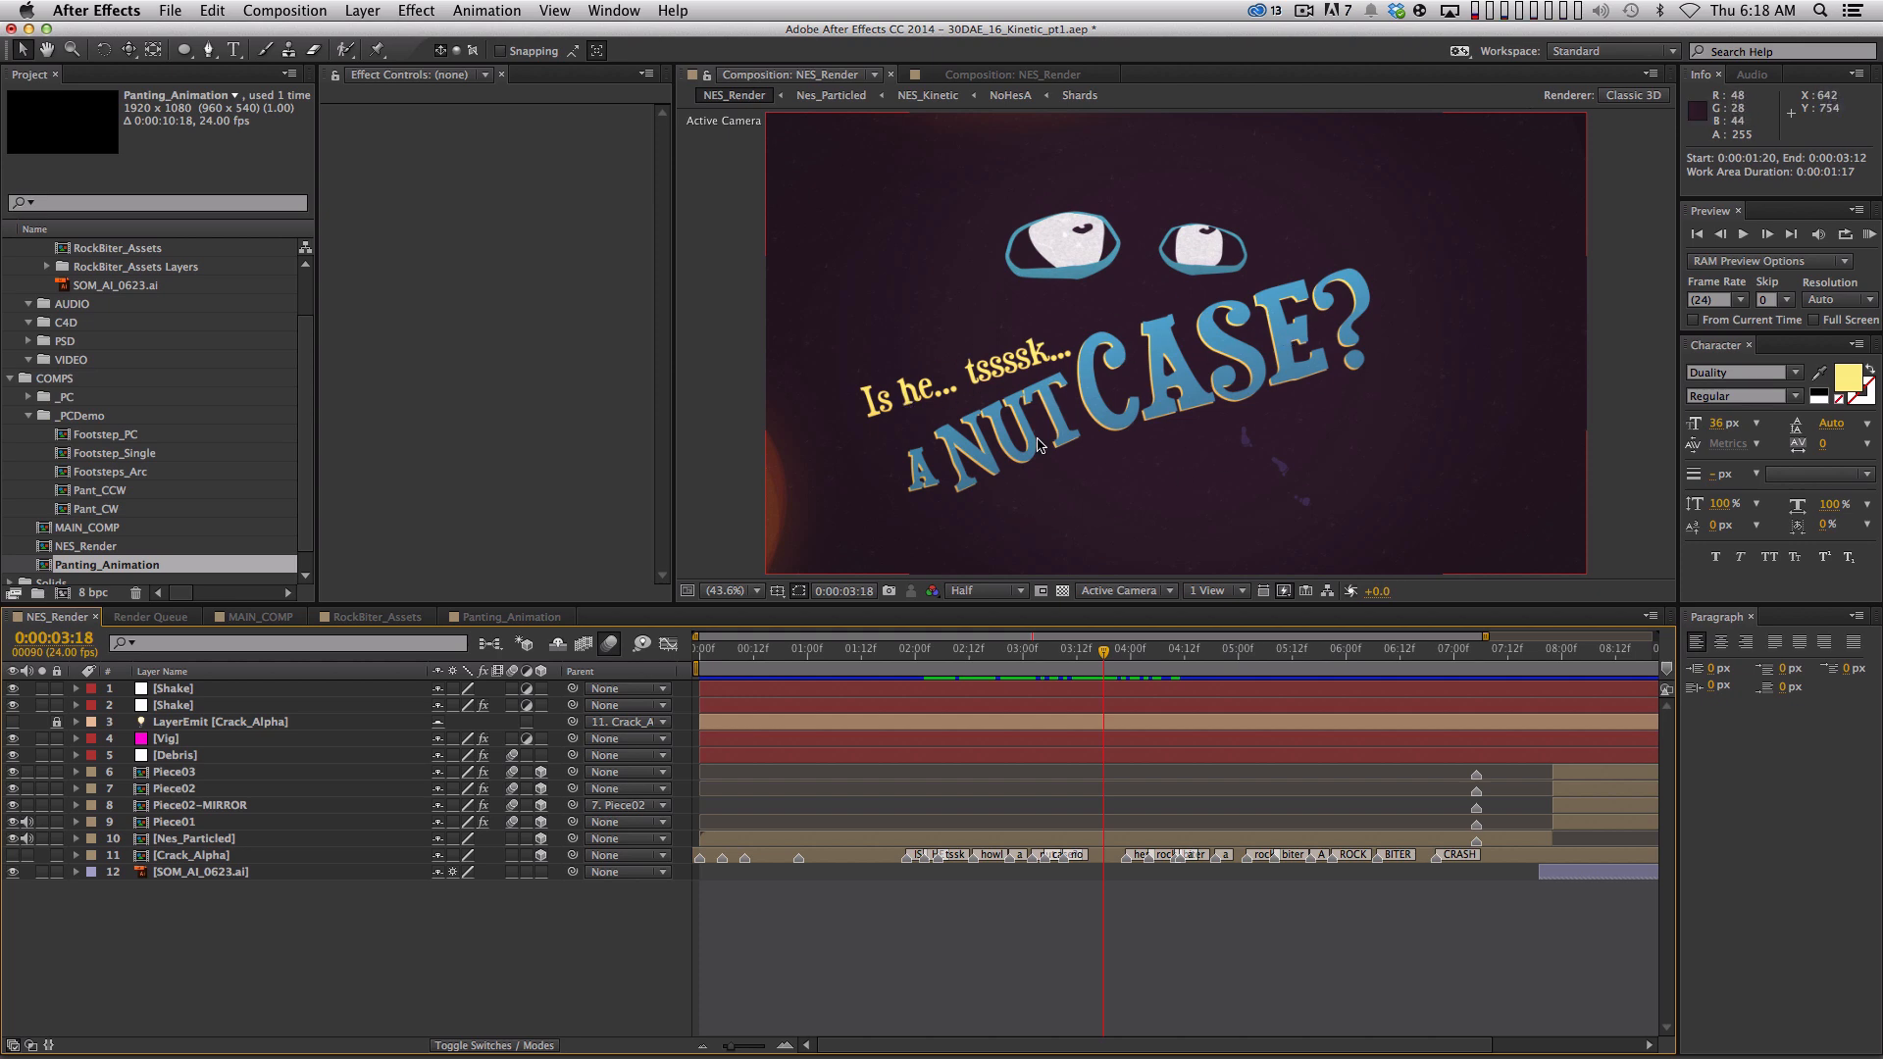
{"action": "mouse_move", "coordinate": [1096, 657]}
{"action": "left_mouse_down"}
{"action": "mouse_move", "coordinate": [1004, 672]}
{"action": "mouse_move", "coordinate": [1095, 658]}
{"action": "left_mouse_up"}
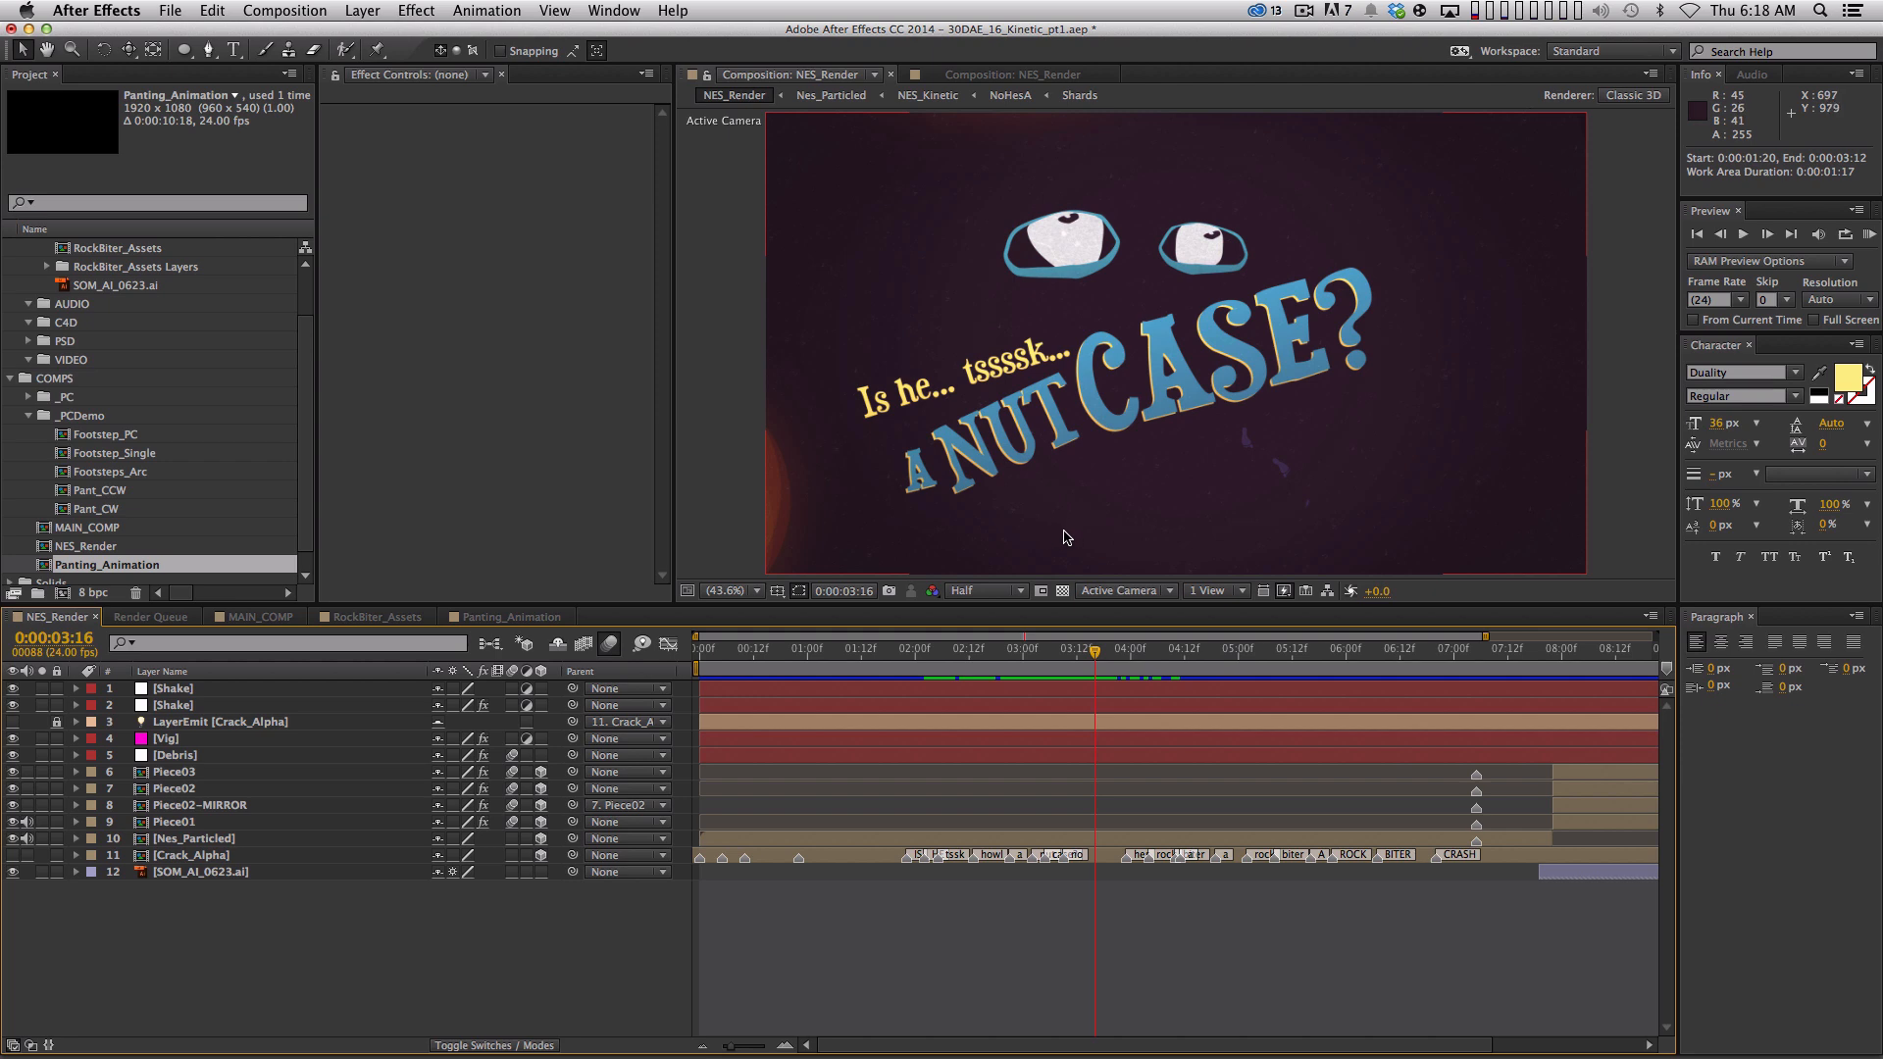
{"action": "left_click", "coordinate": [510, 617]}
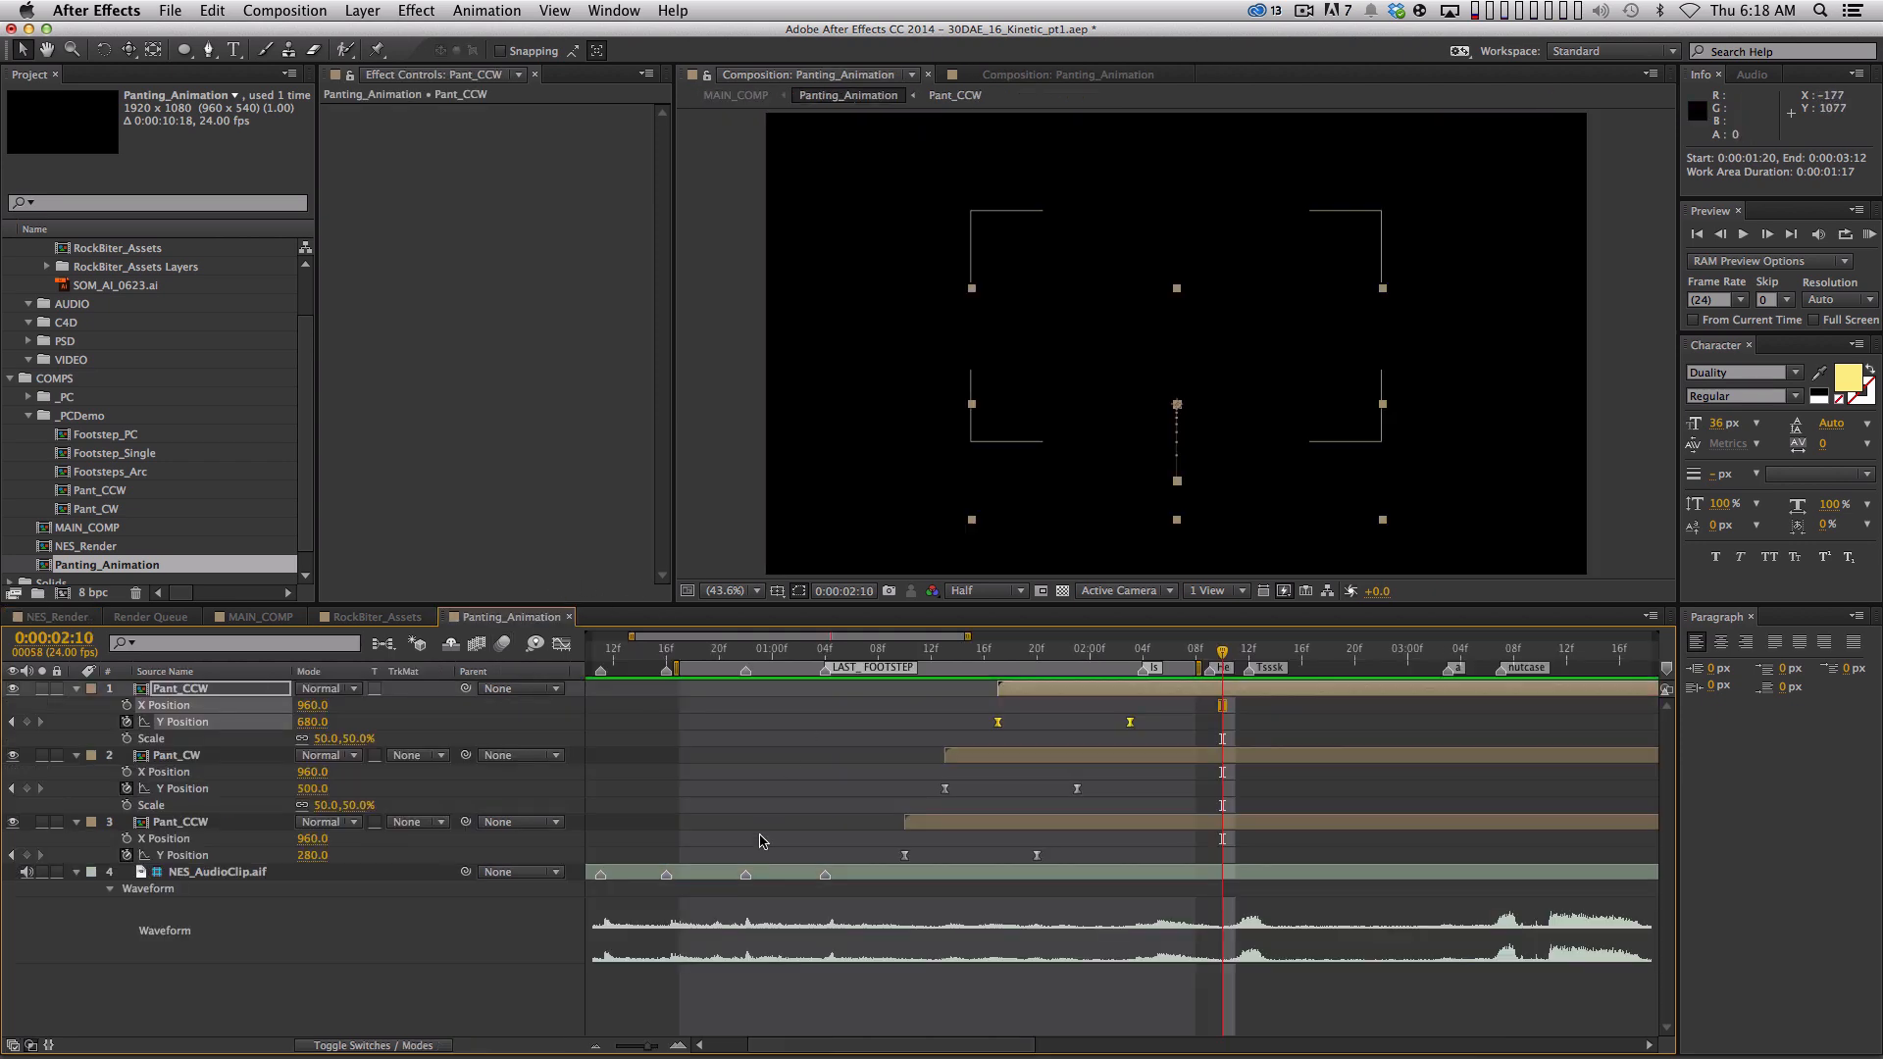
Close the Panting_Animation and RockBiter_Assets timelines and return to MAIN_COMP with the current time at 0:00:02:01
{"action": "key", "text": "super+a"}
{"action": "key", "text": "shift+super+grave"}
{"action": "key", "text": "shift+super+w"}
{"action": "key", "text": "super+w"}
{"action": "left_click_drag", "start_coordinate": [918, 655], "coordinate": [784, 808]}
Add a yellow solid to MAIN_COMP and pre-compose it as IsHeANutcase?, moving all attributes into the new composition
{"action": "key", "text": "super+y"}
{"action": "key", "text": "Return"}
{"action": "key", "text": "shift+super+c"}
{"action": "left_click", "coordinate": [819, 548]}
{"action": "left_click_drag", "start_coordinate": [1072, 441], "coordinate": [870, 435]}
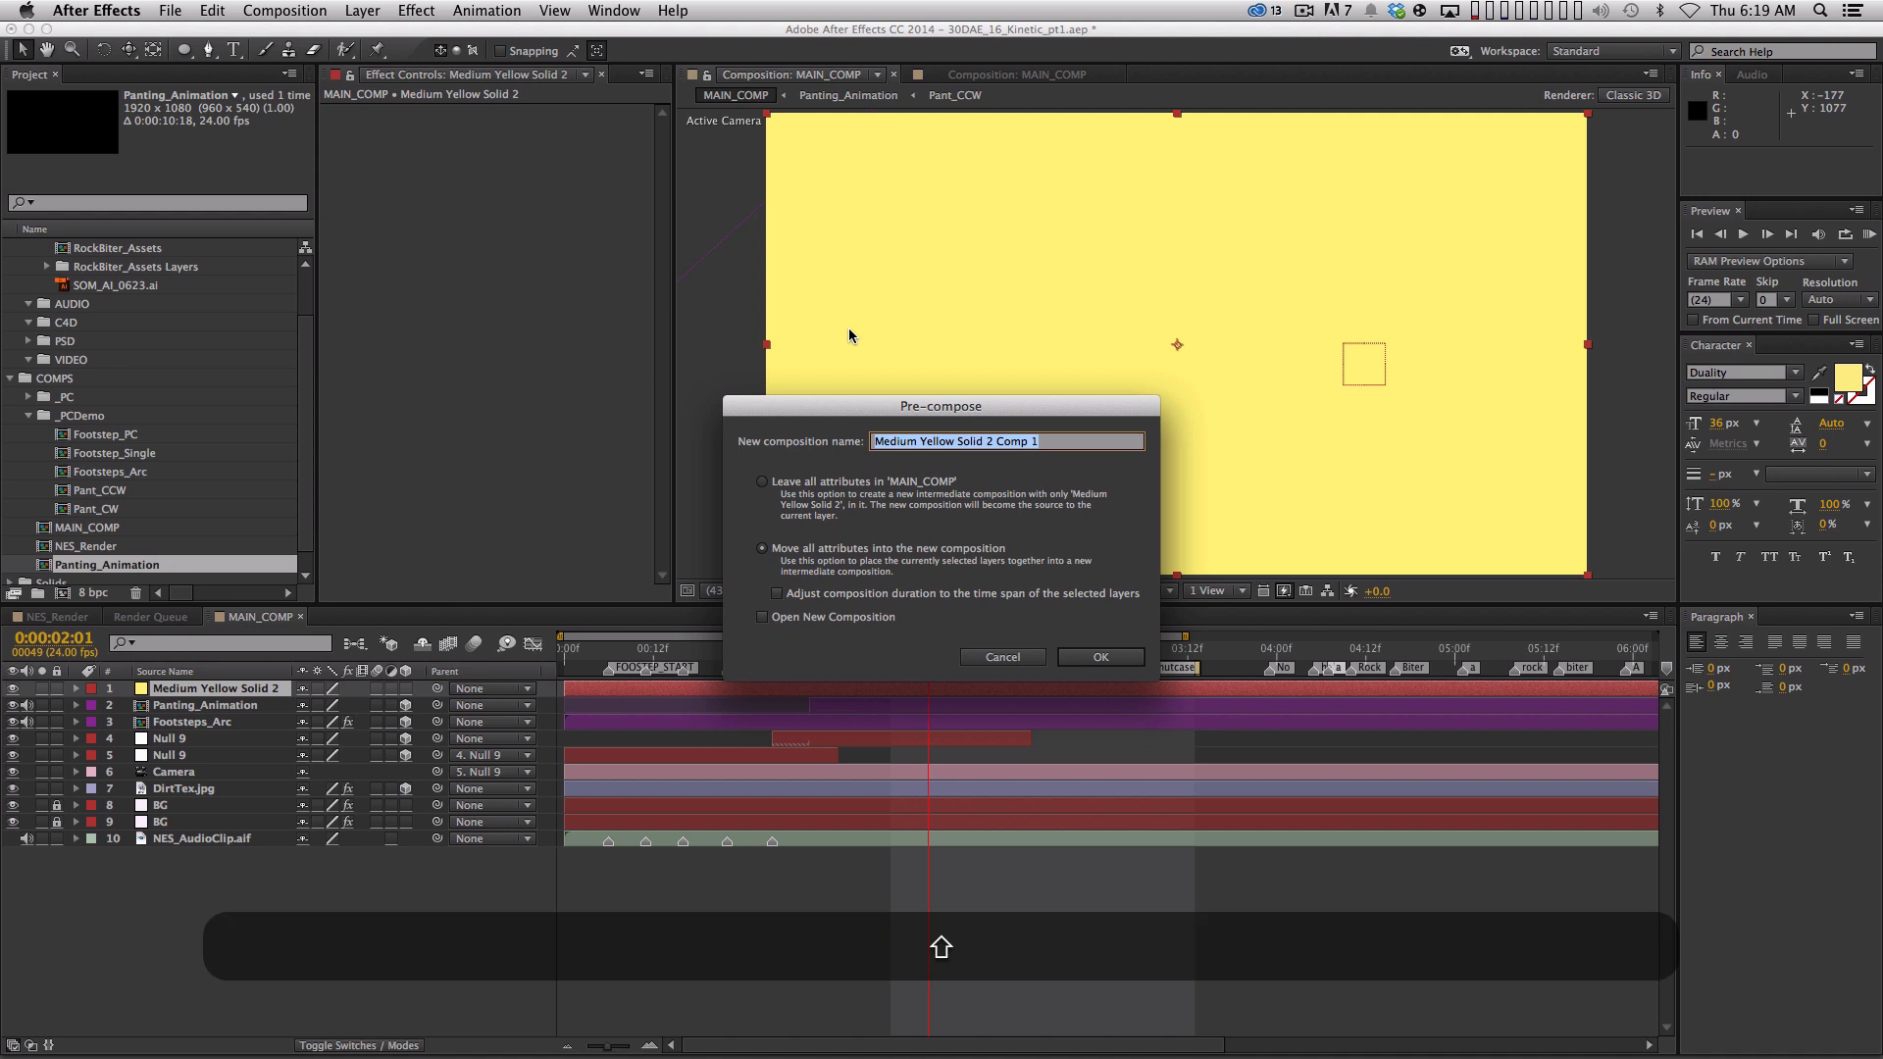
{"action": "type", "text": "IsHeANutcase?"}
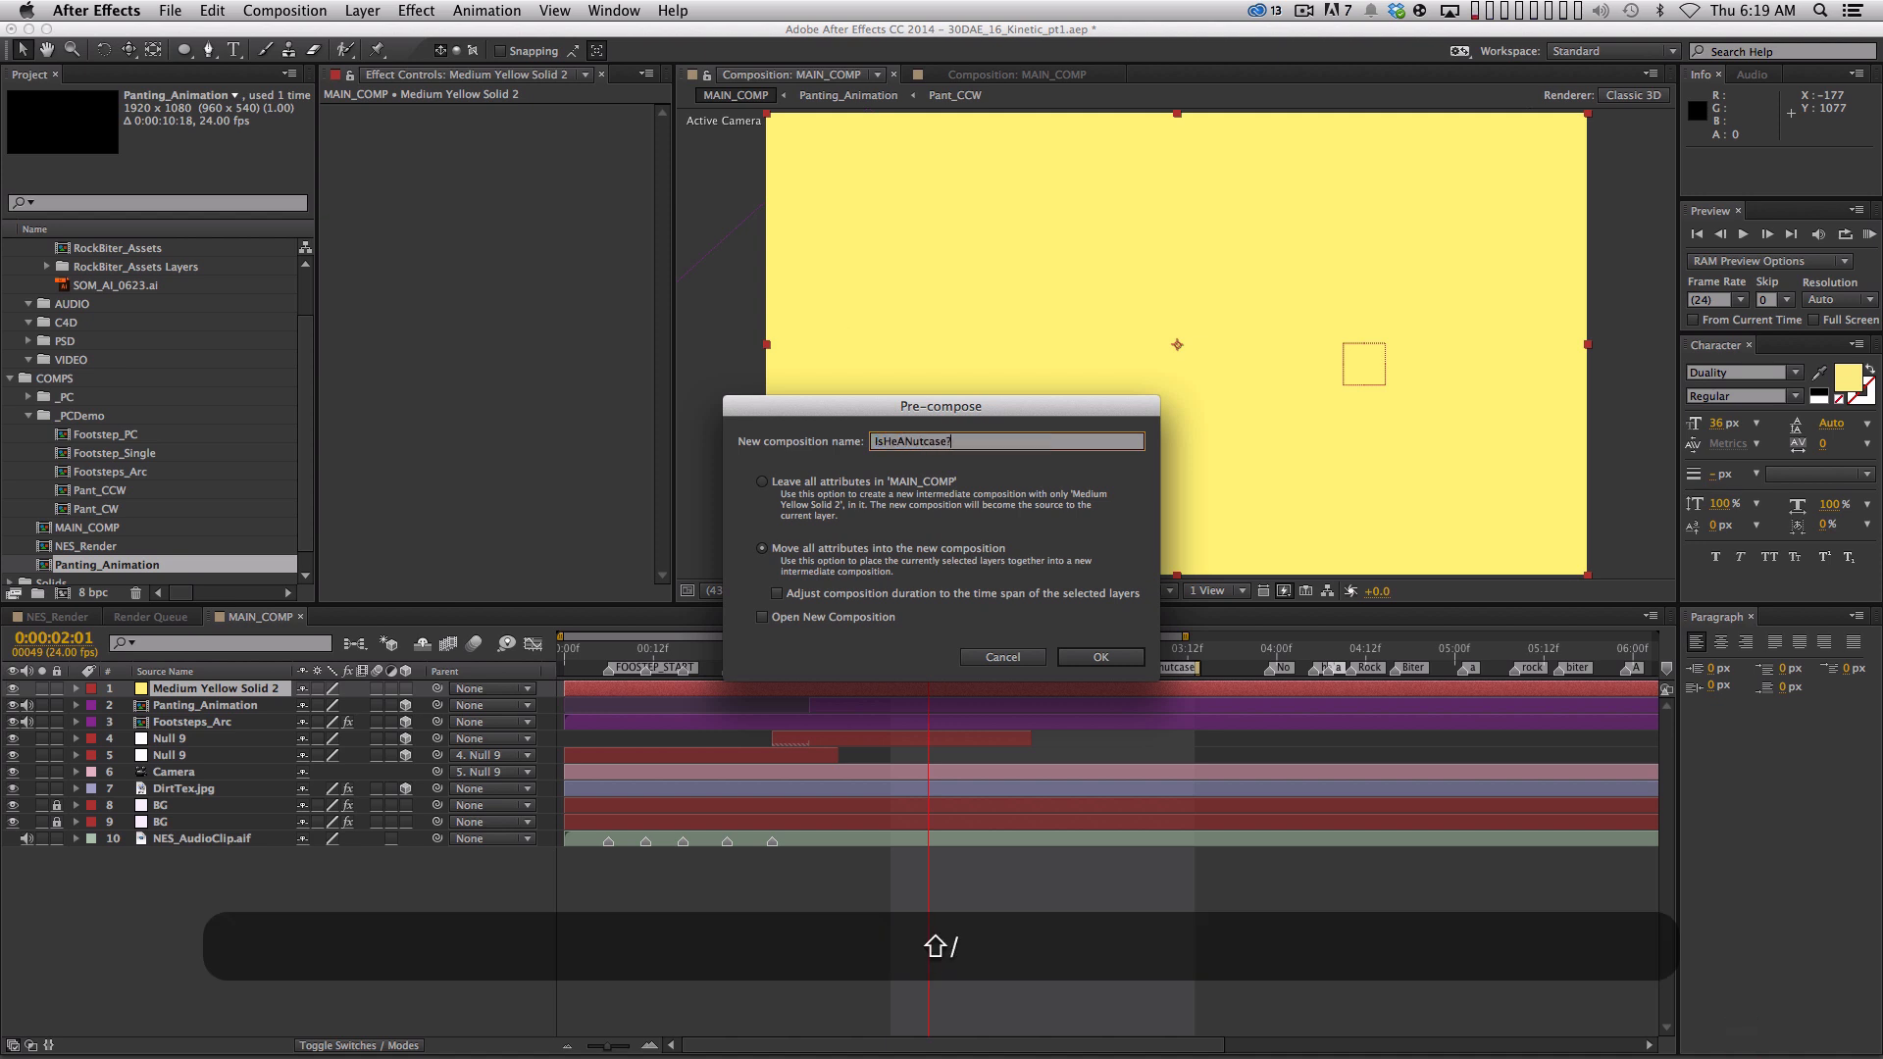
{"action": "key", "text": "shift+Return"}
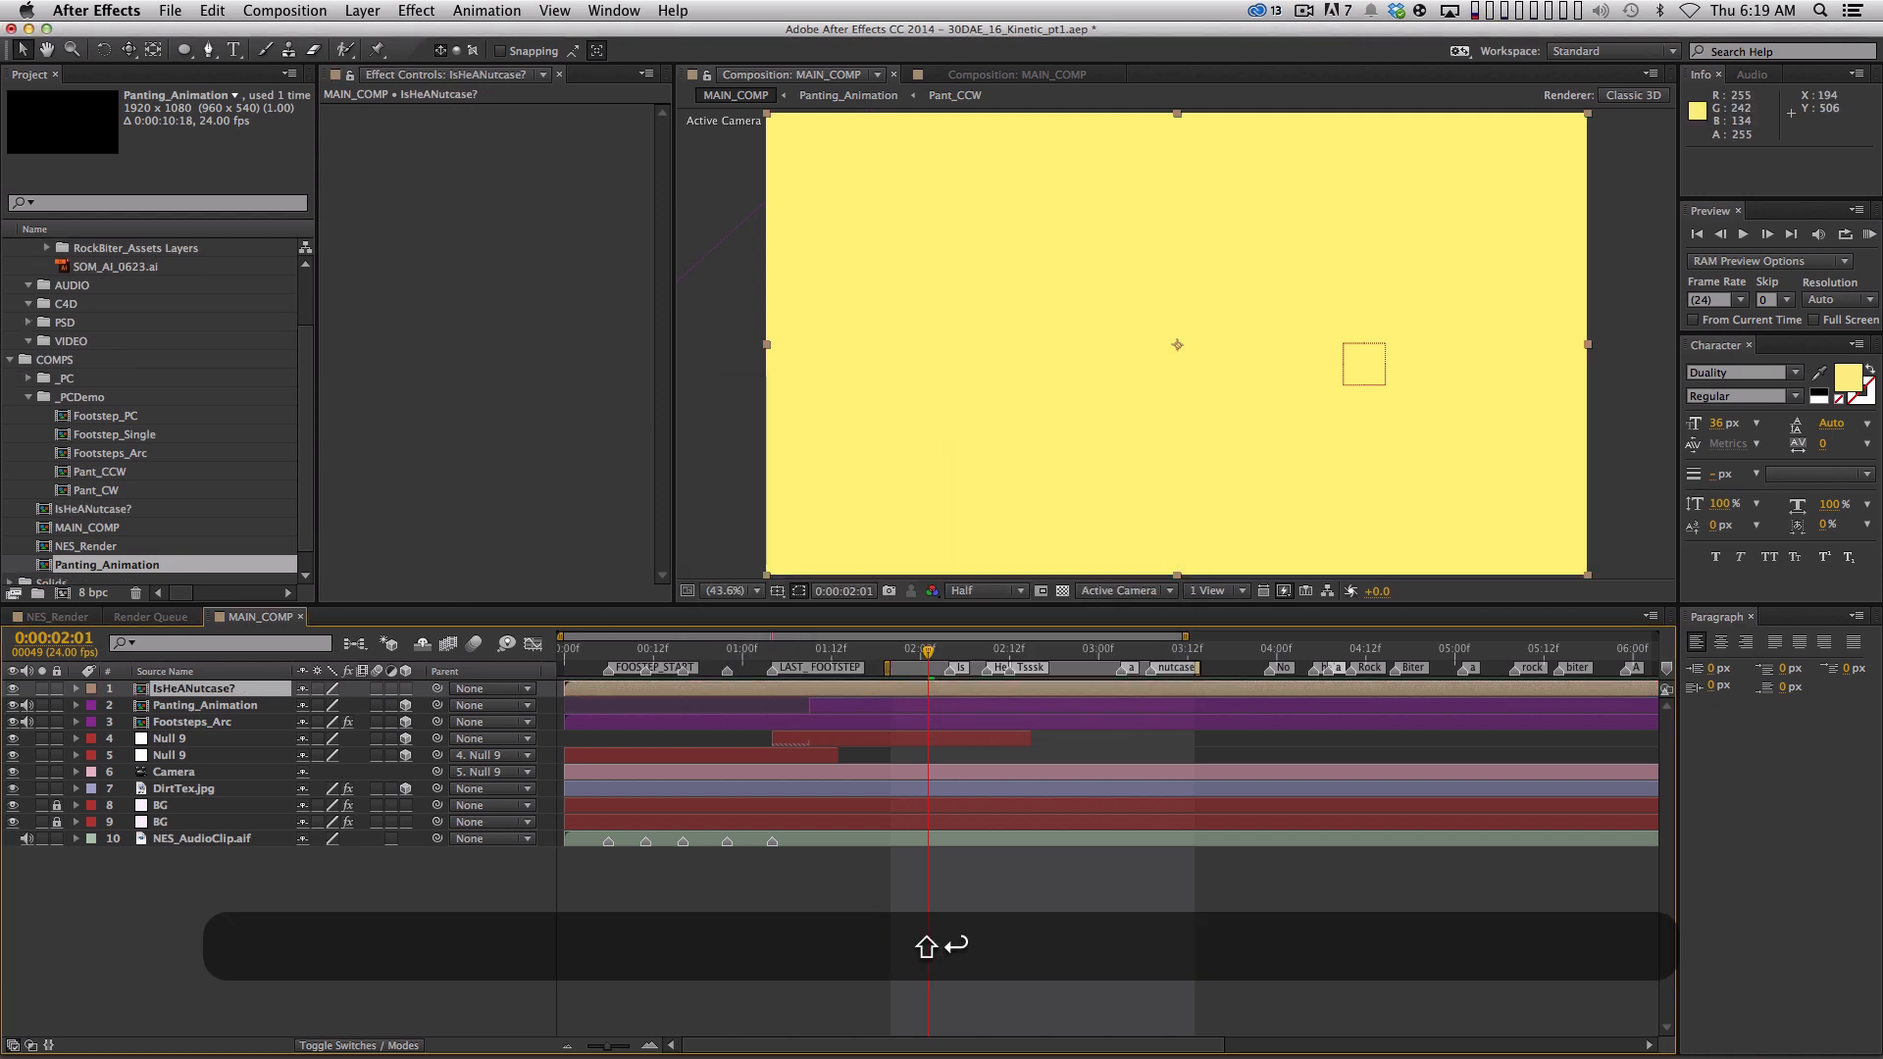
Open the IsHeANutcase? composition and delete the yellow solid inside it
{"action": "double_click", "coordinate": [206, 689]}
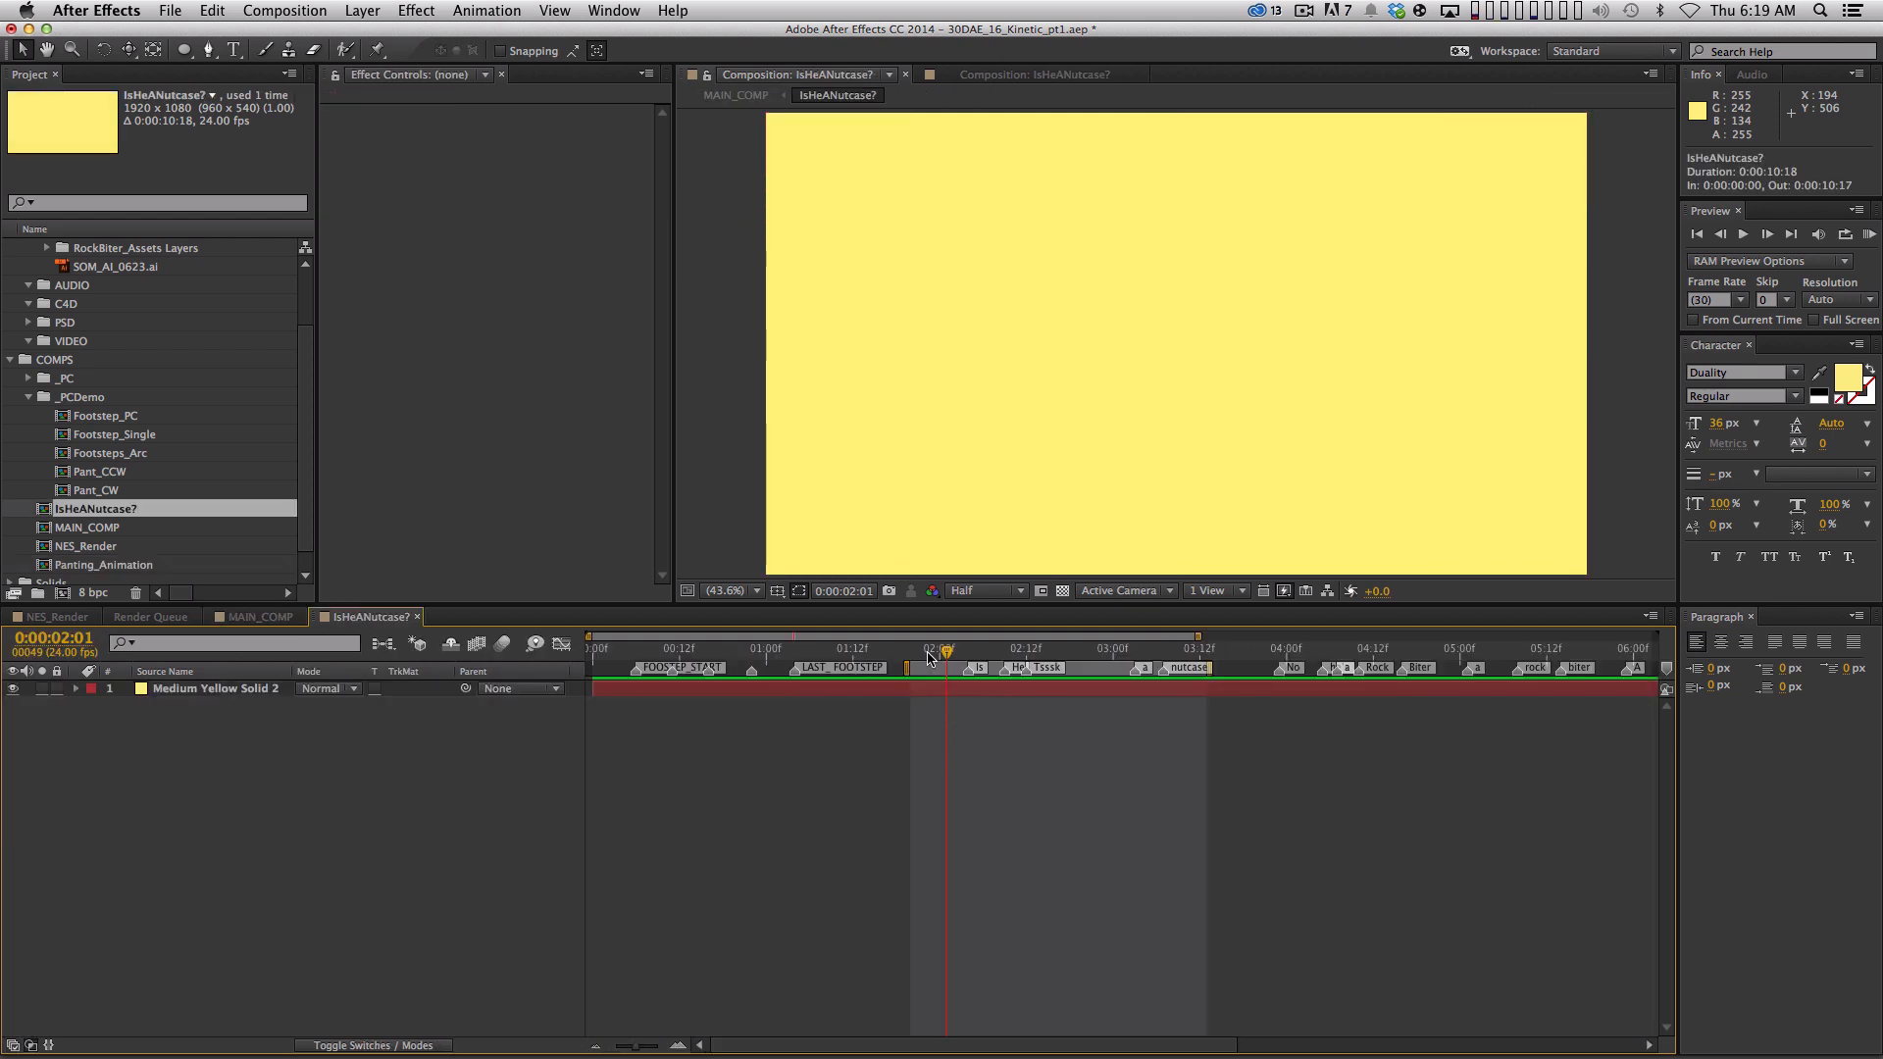
{"action": "left_click", "coordinate": [236, 692]}
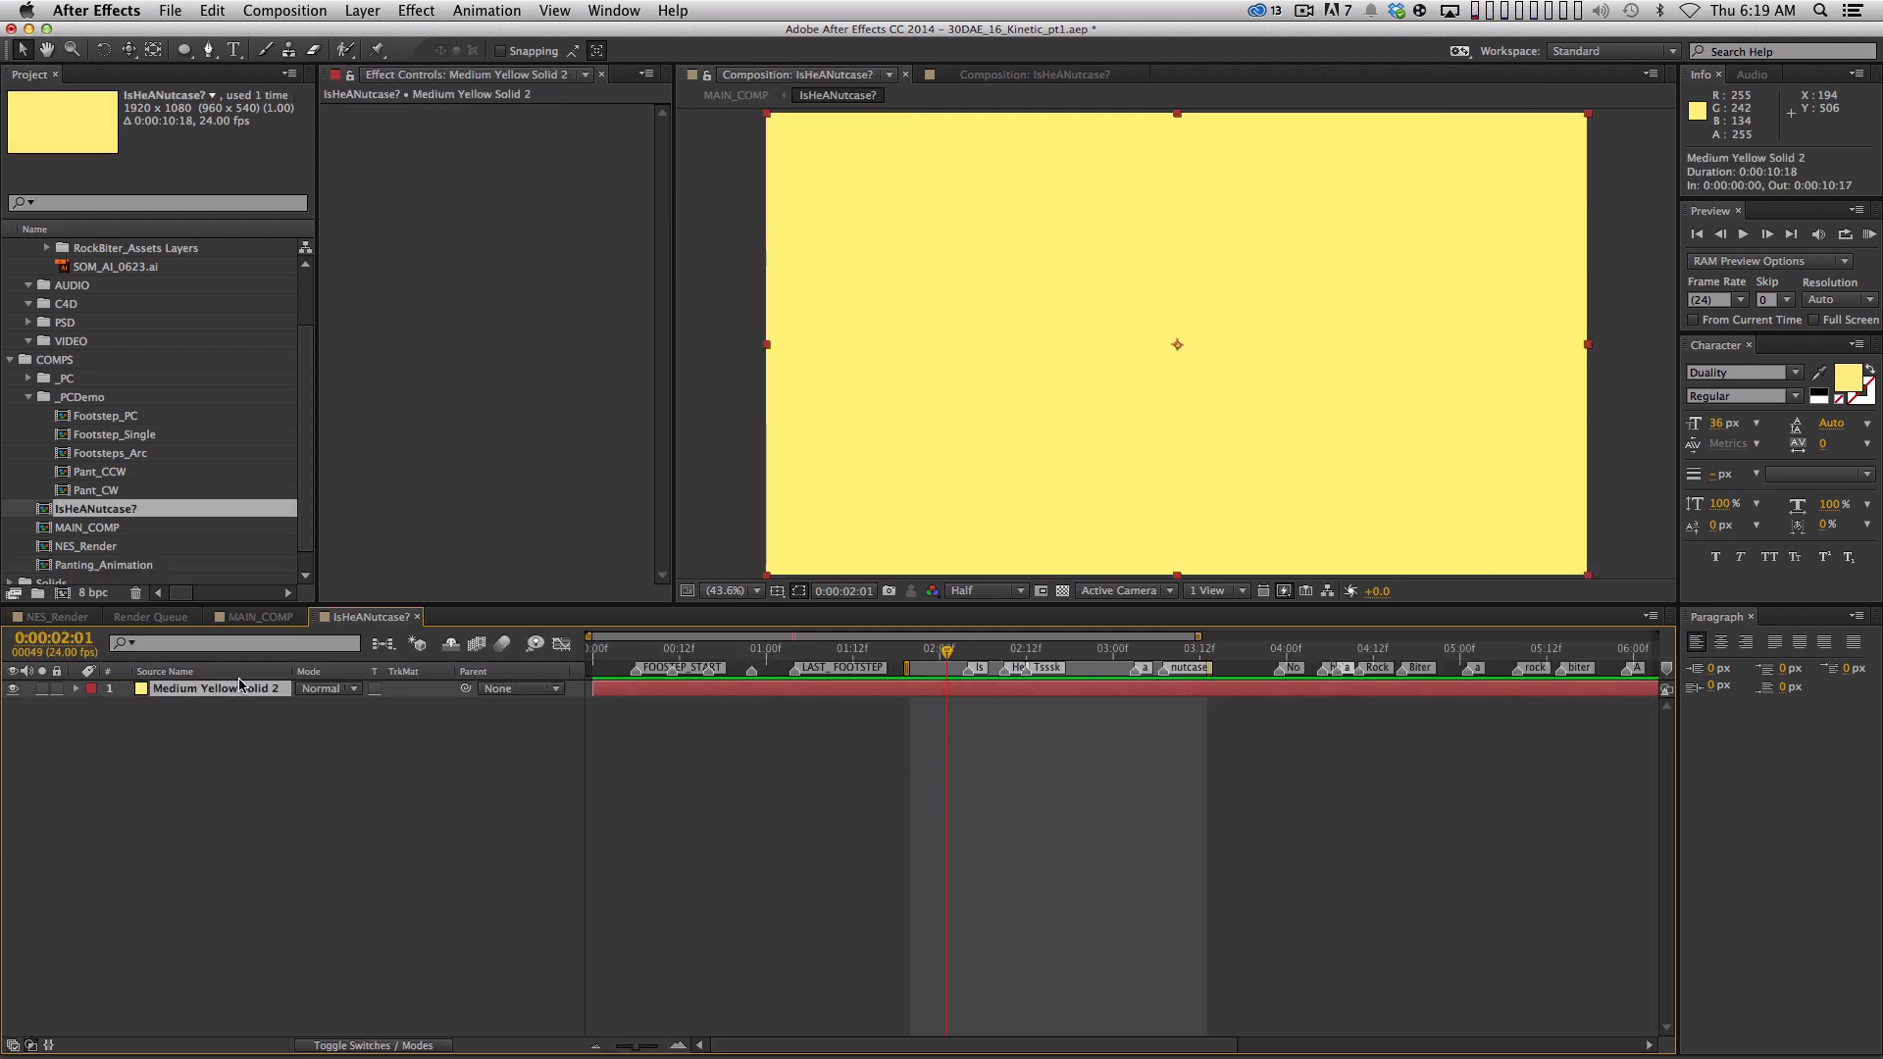
{"action": "key", "text": "BackSpace"}
Copy the NES_AudioClip.aif layer from MAIN_COMP into IsHeANutcase? and make it a guide layer
{"action": "left_click", "coordinate": [260, 617]}
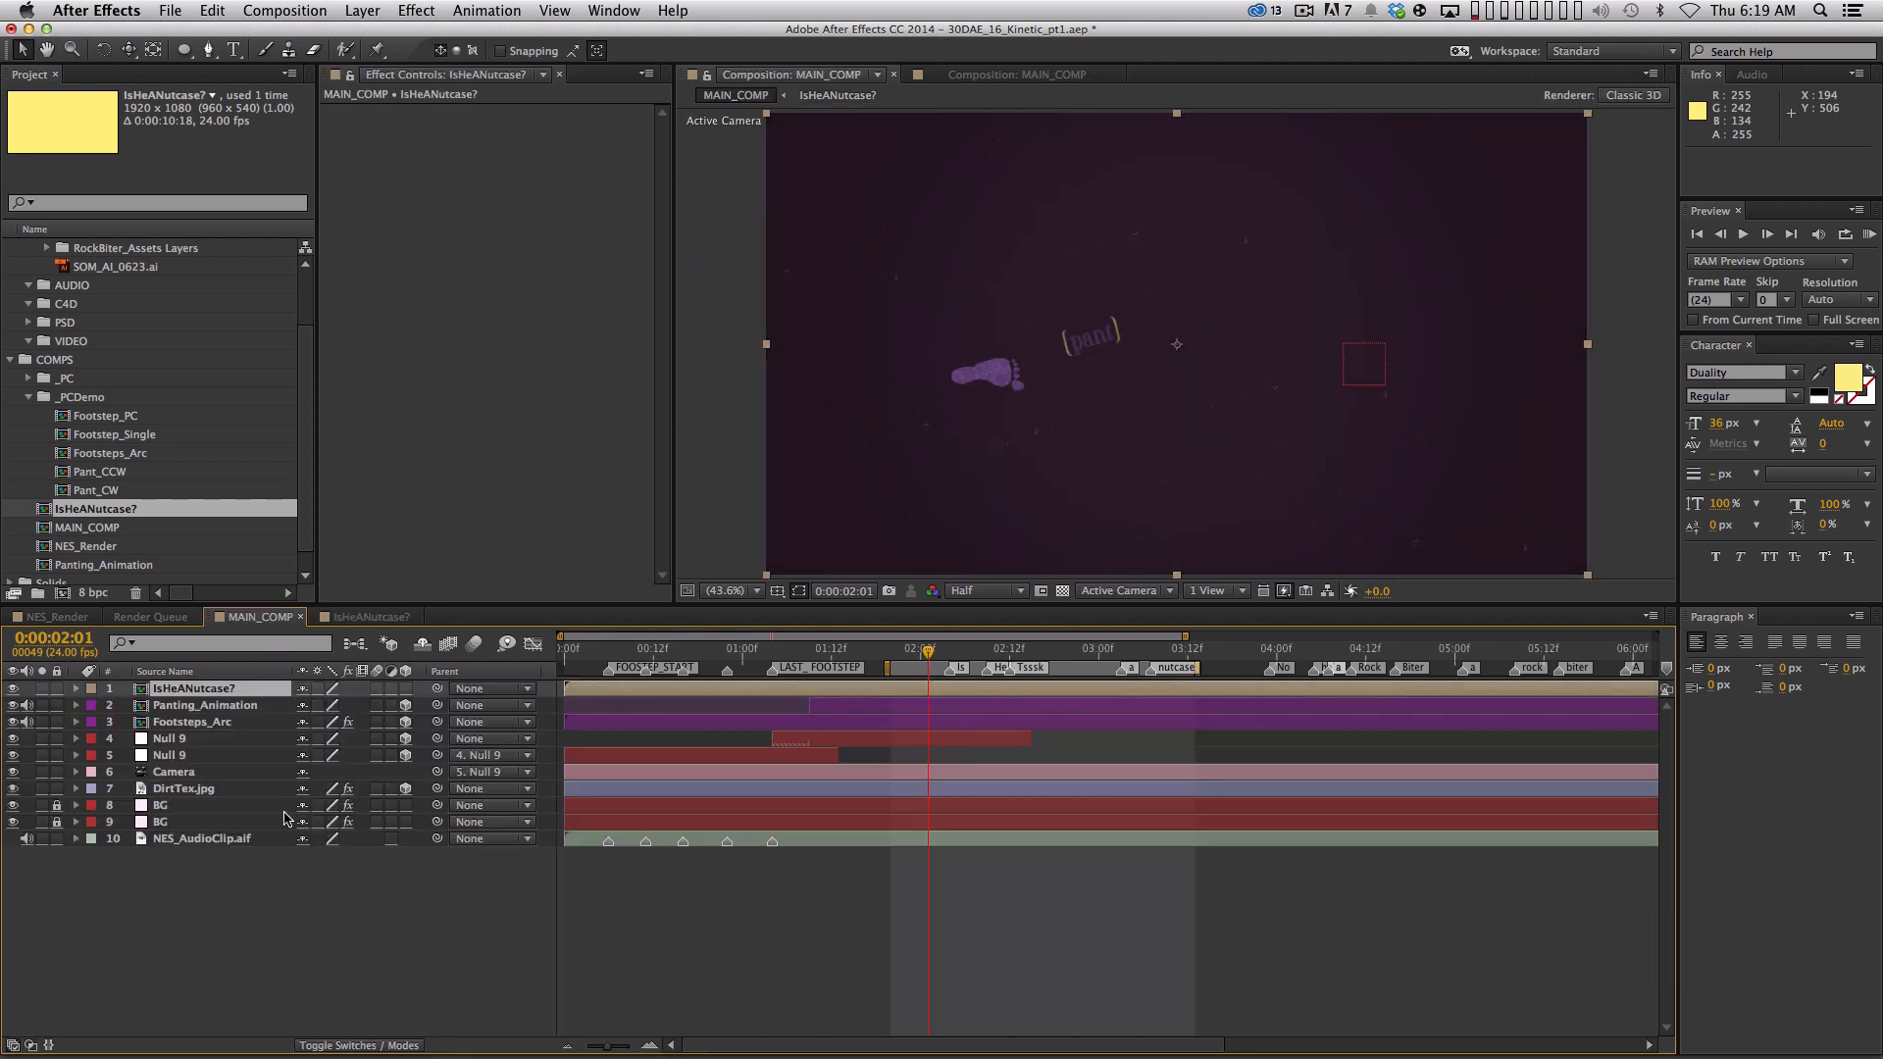
{"action": "left_click", "coordinate": [198, 839]}
{"action": "key", "text": "super+c"}
{"action": "left_click", "coordinate": [370, 617]}
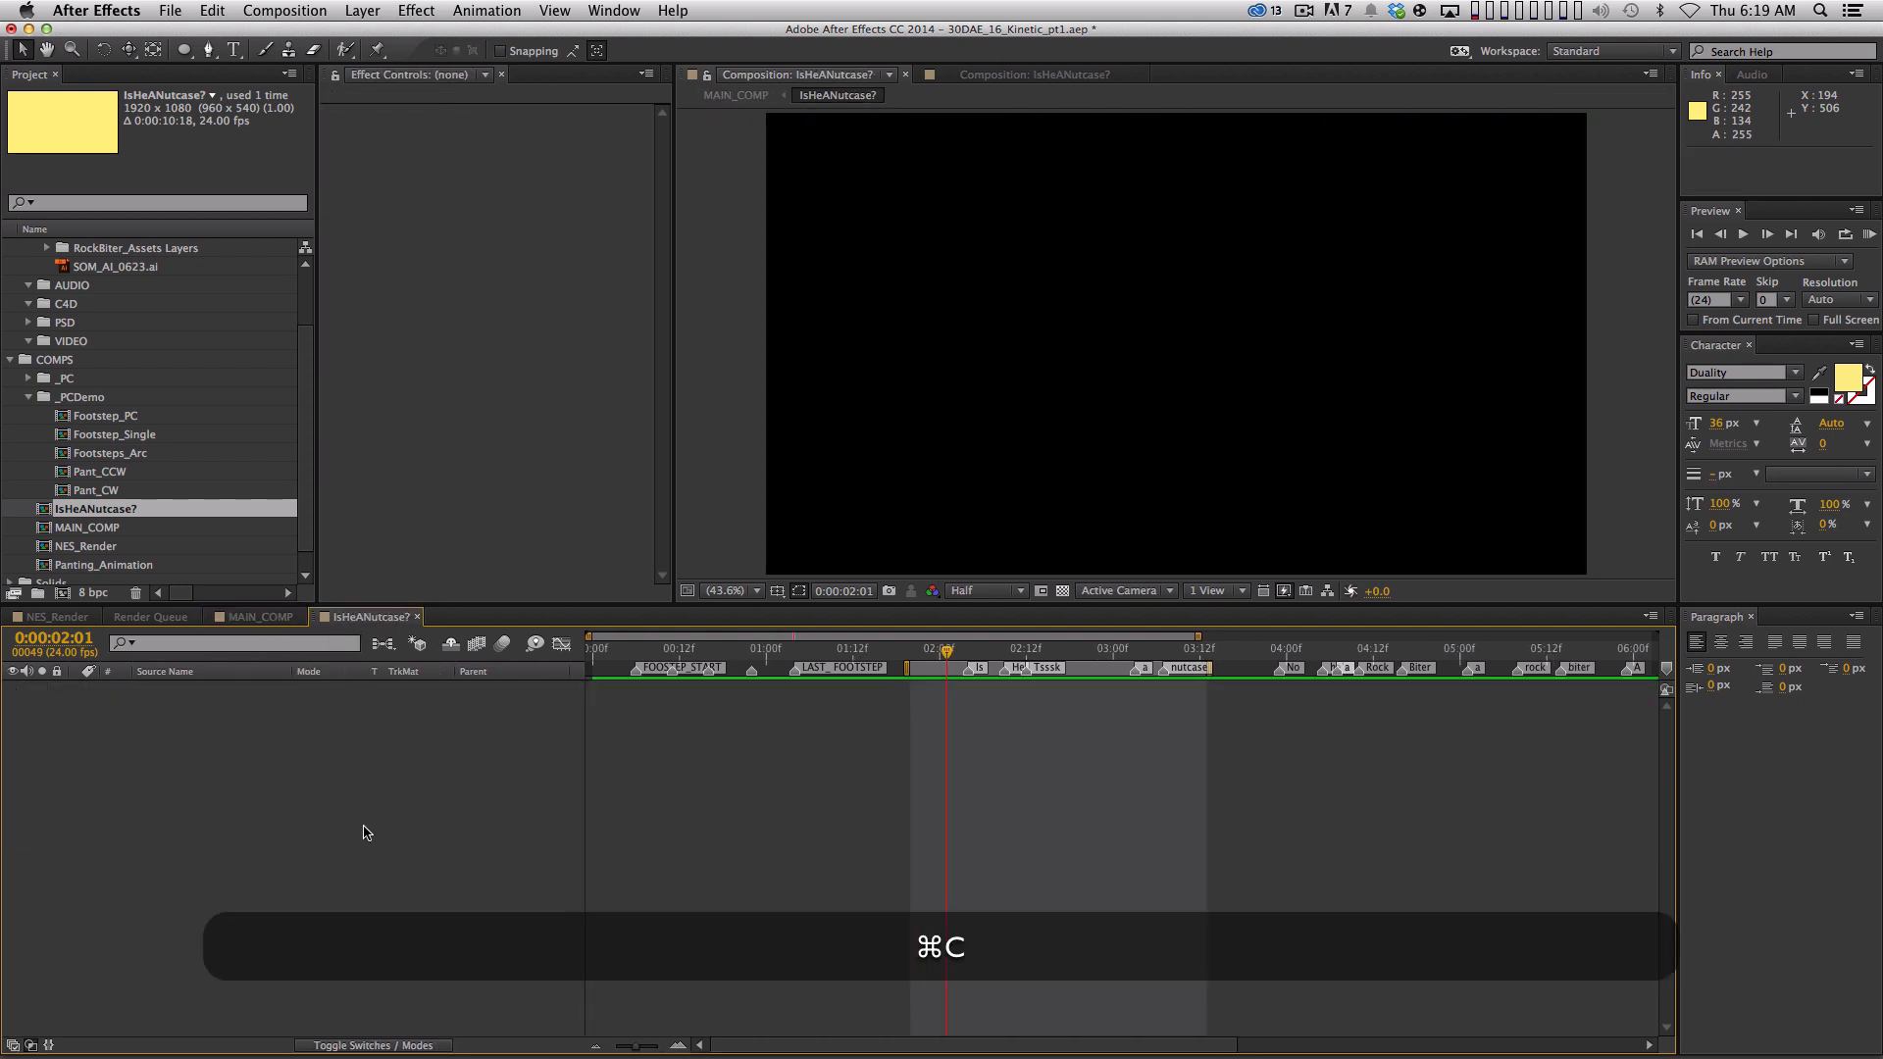
{"action": "key", "text": "ctrl+super+v"}
{"action": "left_click", "coordinate": [214, 690], "text": "ctrl"}
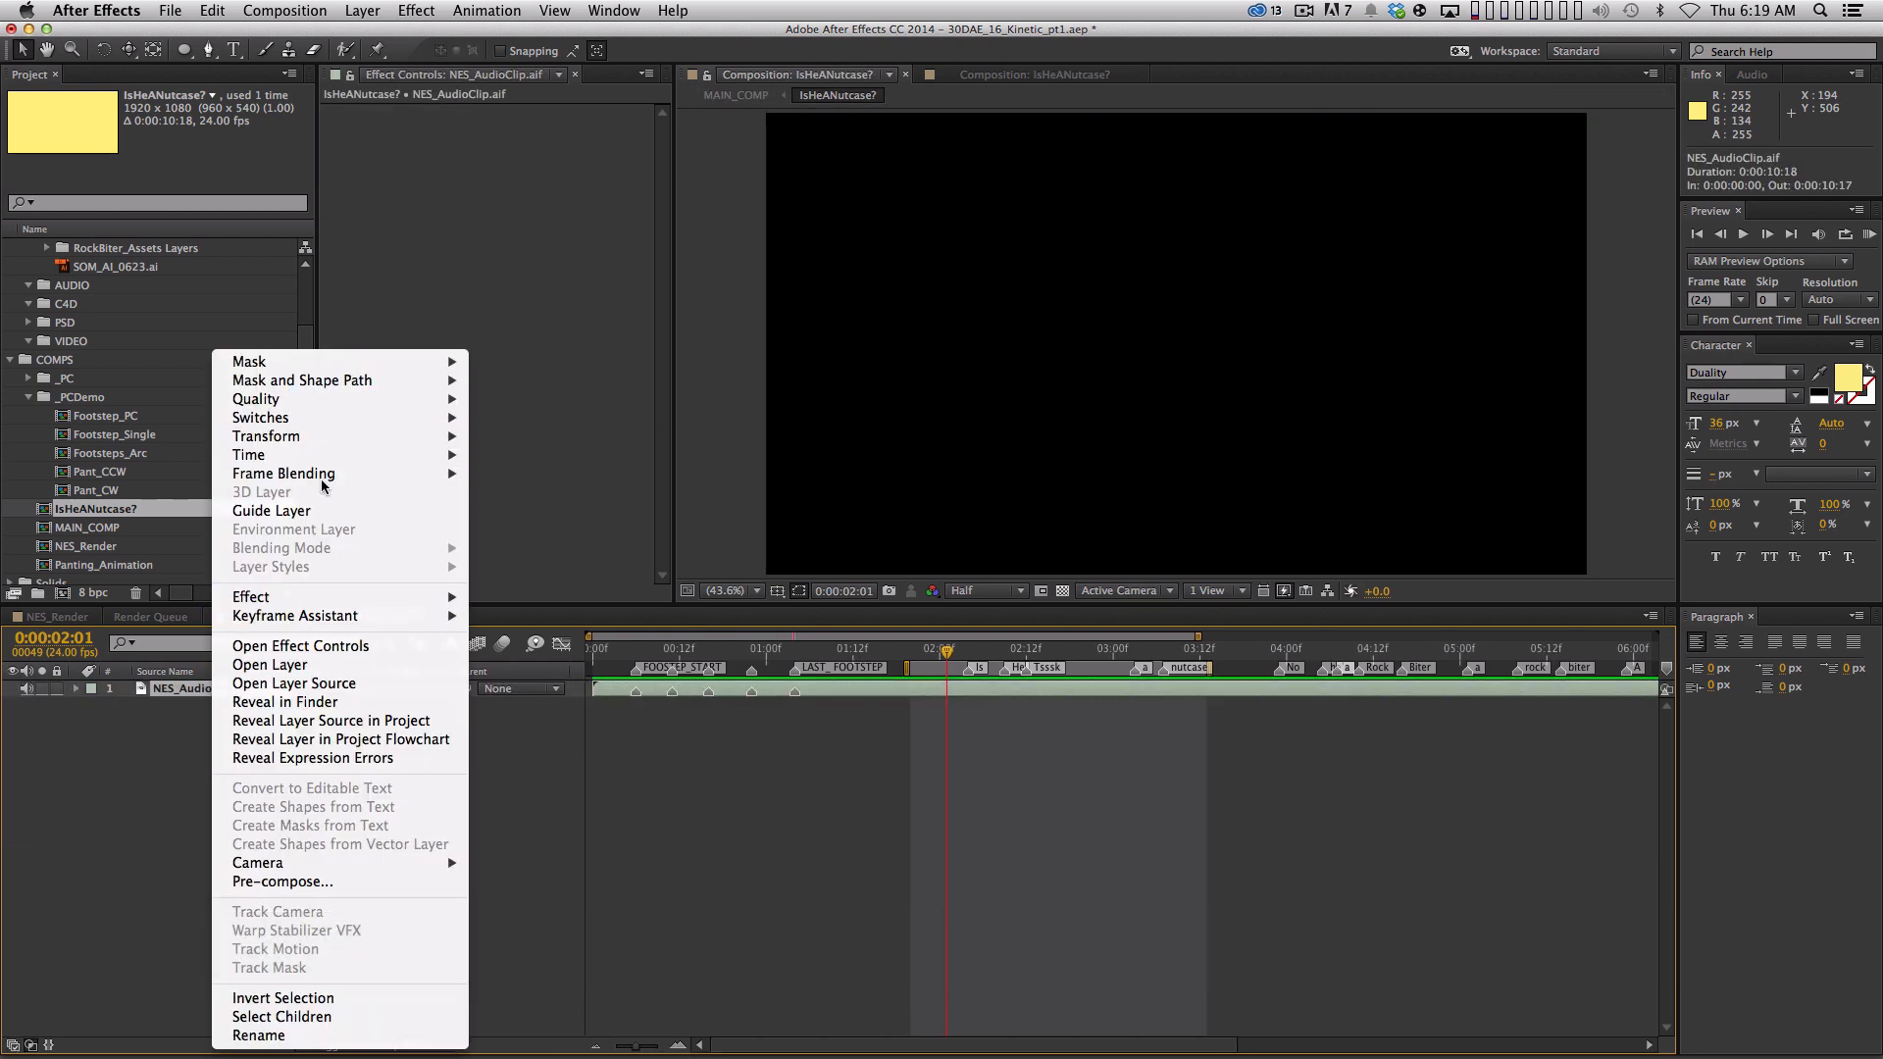
{"action": "left_click", "coordinate": [333, 511]}
{"action": "left_click", "coordinate": [747, 814]}
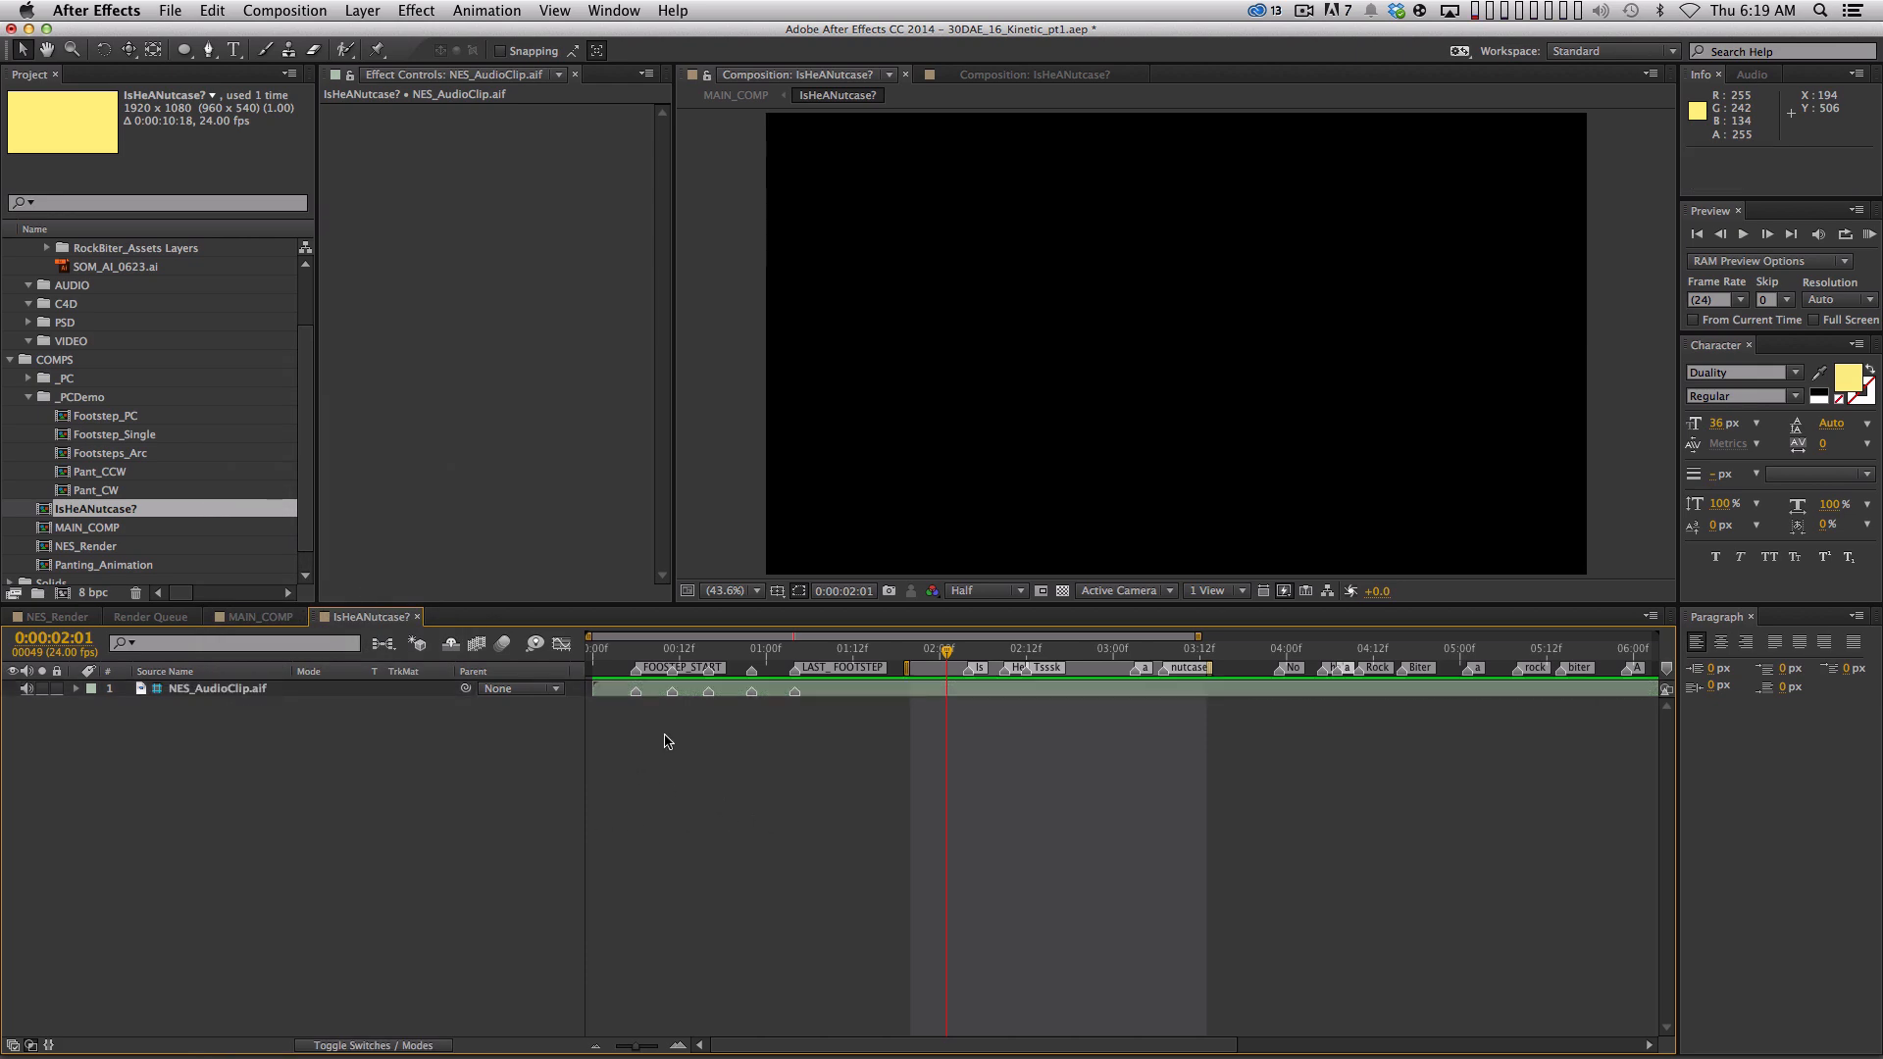
Copy the Is he a, Tssk and A Nutcase layers from RockBiter_Assets into the IsHeANutcase? composition
{"action": "scroll", "coordinate": [291, 306], "scroll_direction": "up", "scroll_amount": 2}
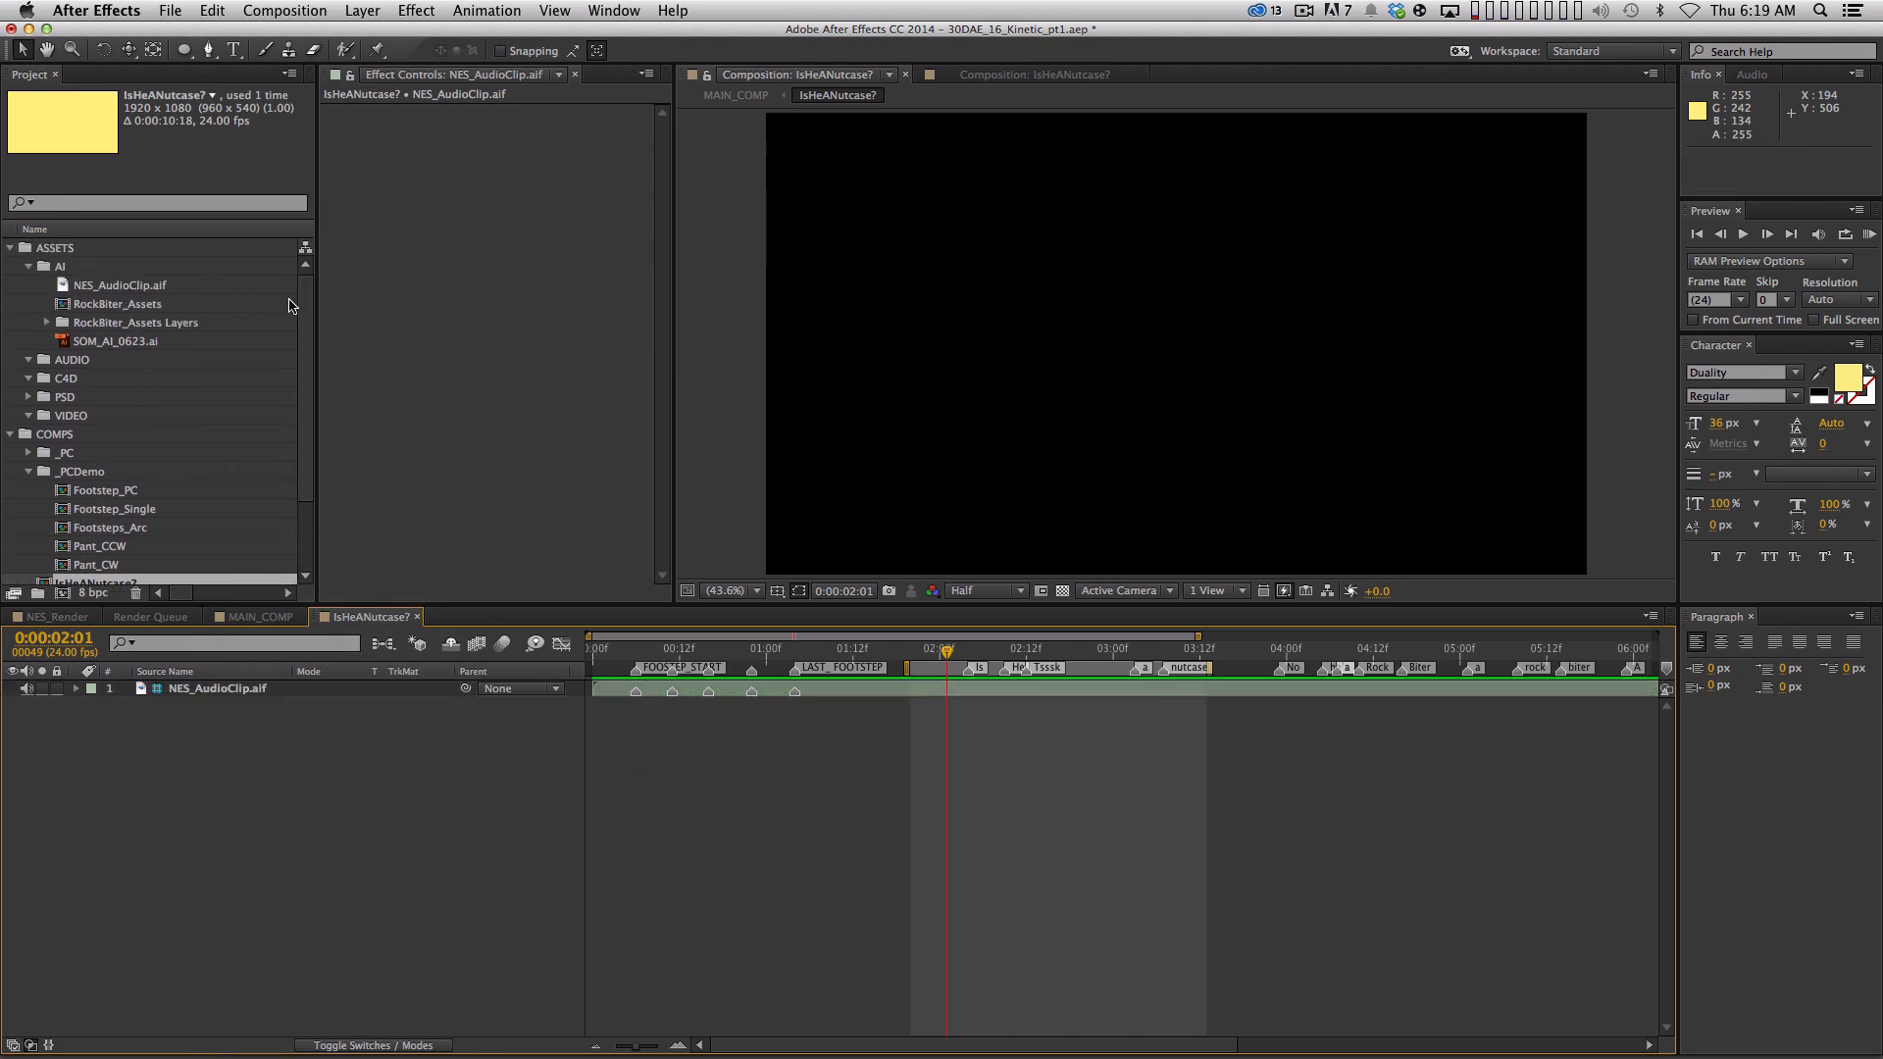
{"action": "double_click", "coordinate": [120, 305]}
{"action": "scroll", "coordinate": [1083, 357], "scroll_direction": "down", "scroll_amount": 1}
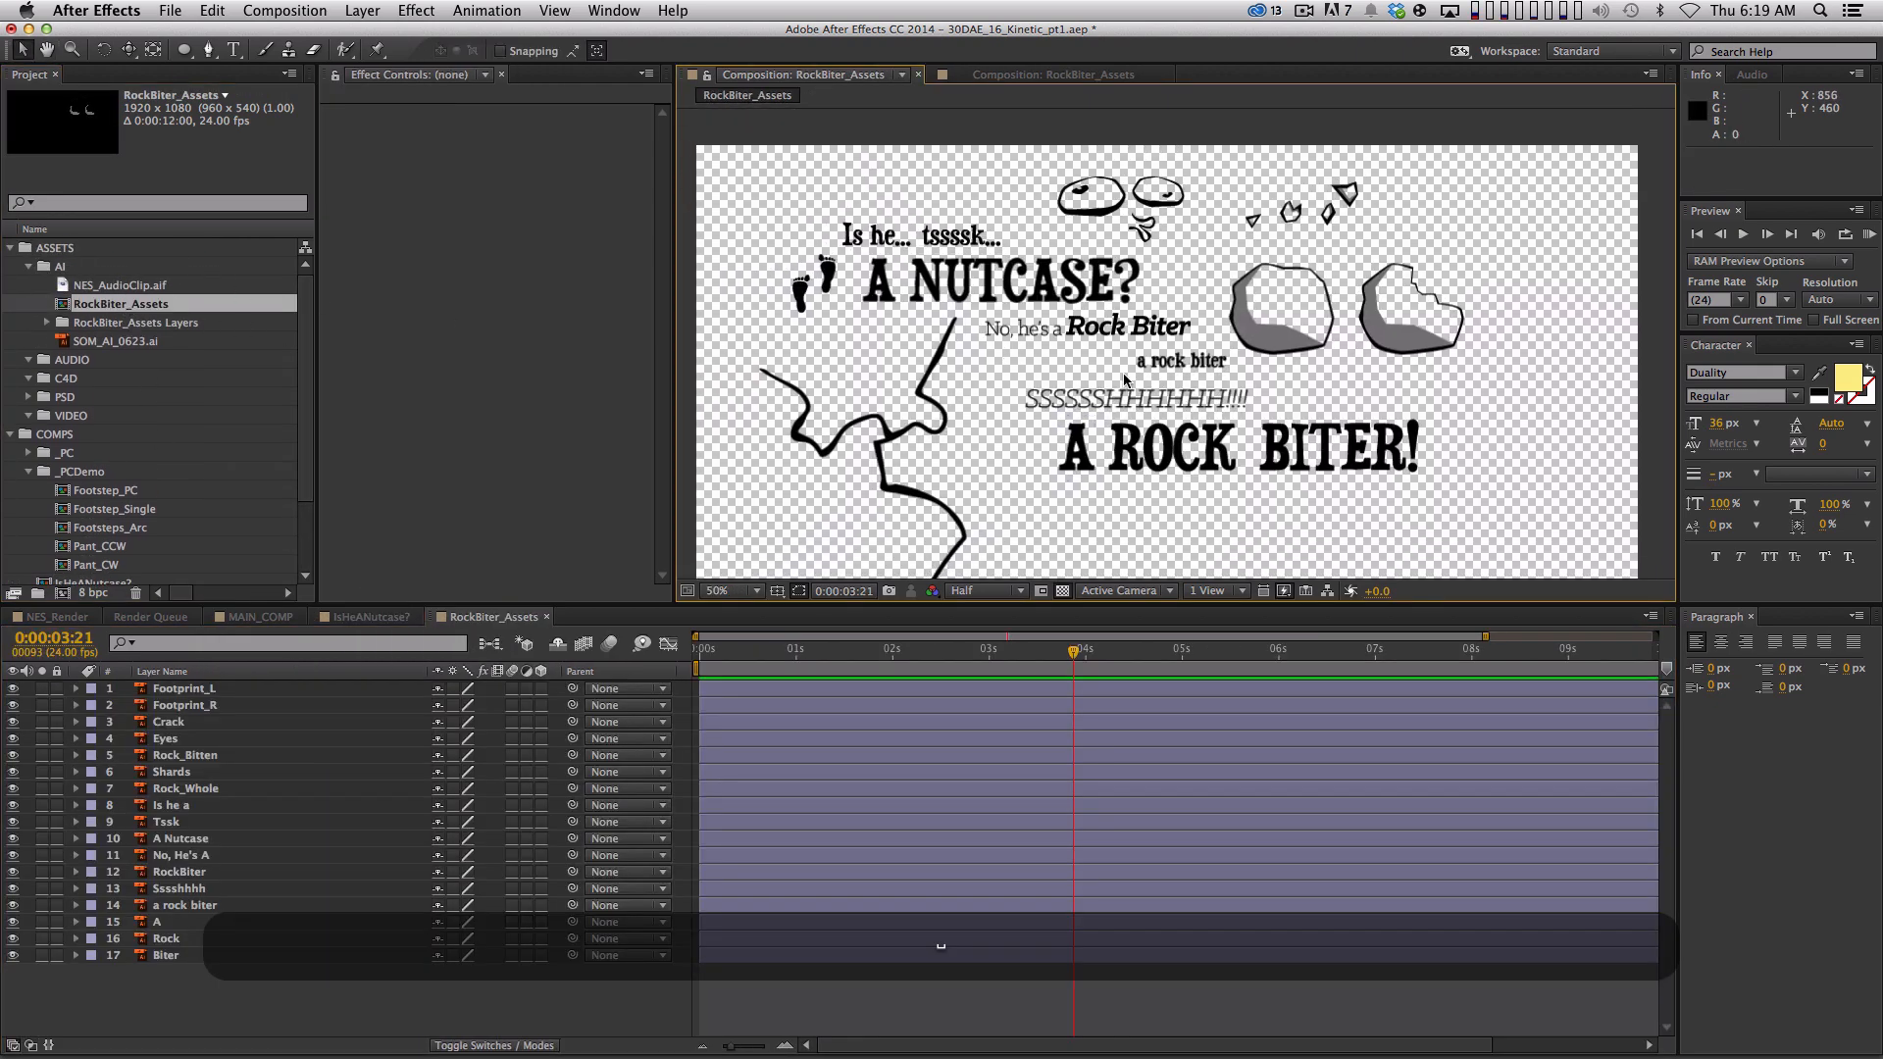
{"action": "left_click", "coordinate": [876, 240]}
{"action": "left_click", "coordinate": [954, 238], "text": "shift"}
{"action": "left_click", "coordinate": [927, 292], "text": "shift"}
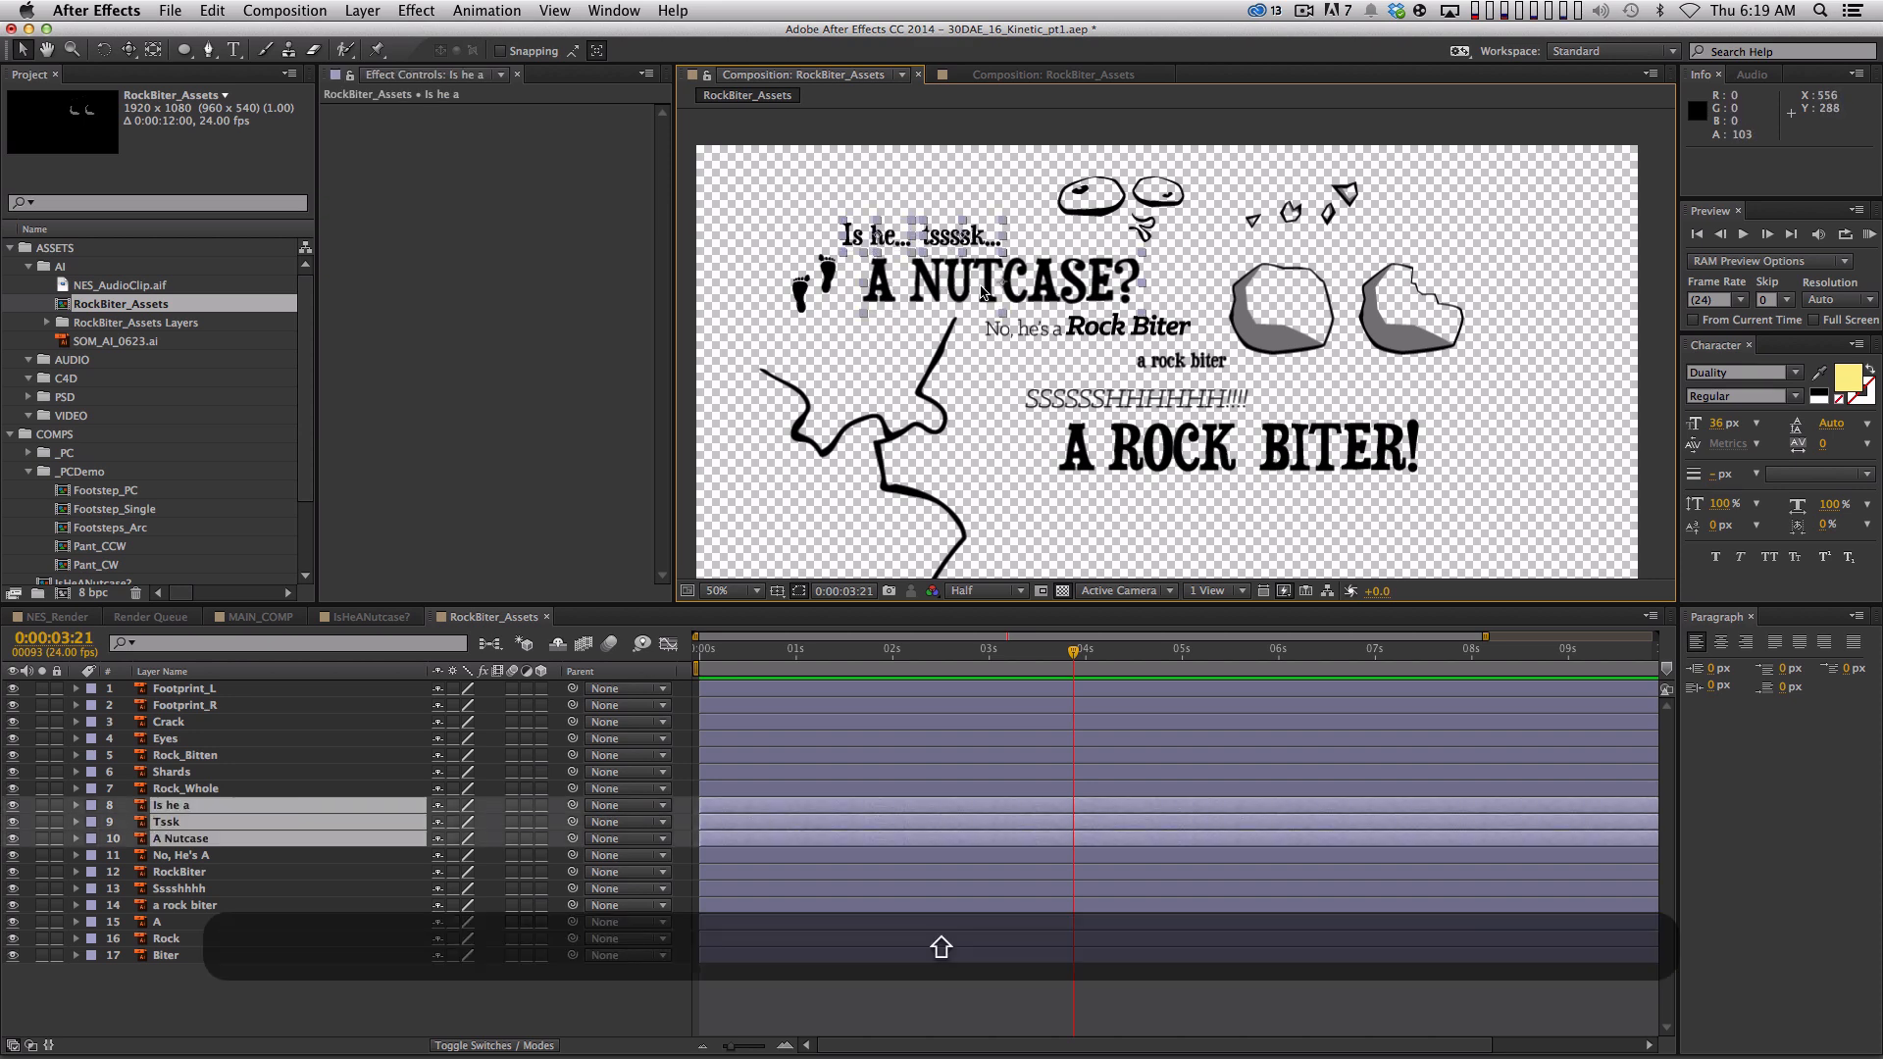
{"action": "key", "text": "super+c"}
{"action": "left_click", "coordinate": [370, 616]}
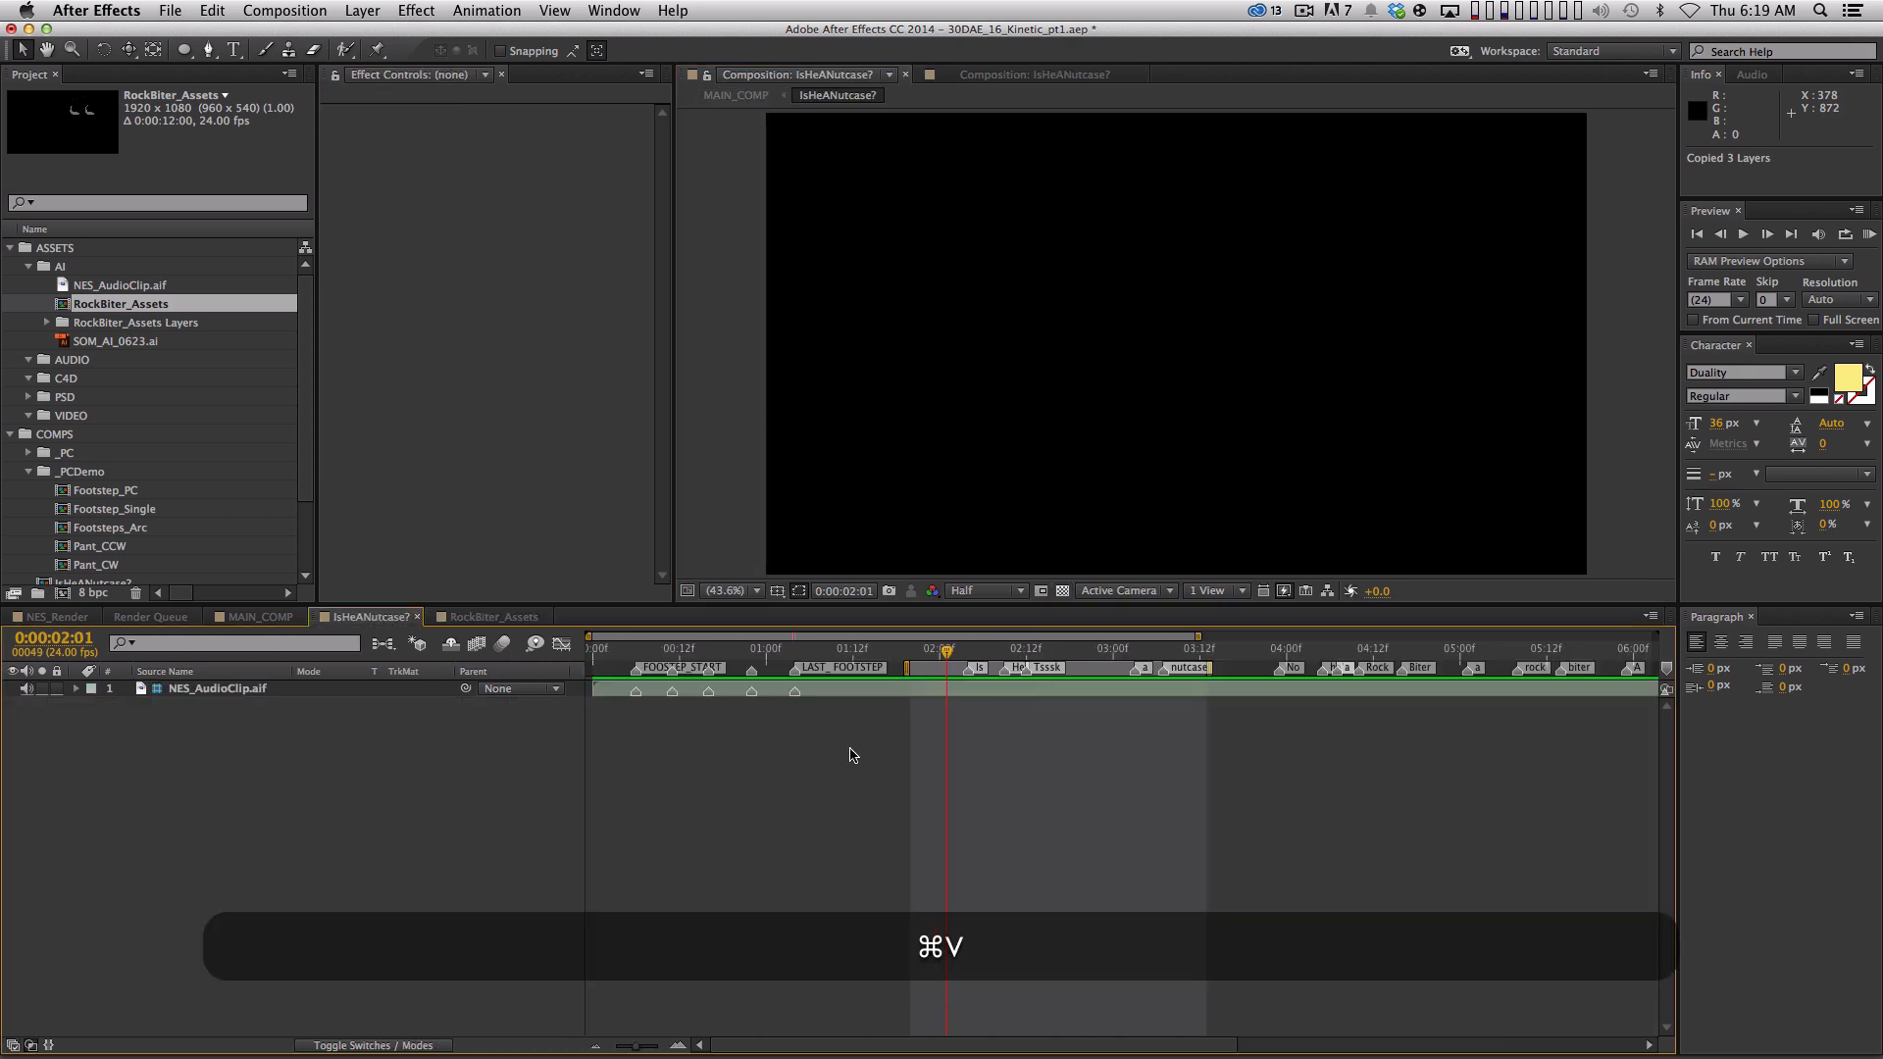
{"action": "key", "text": "super+v"}
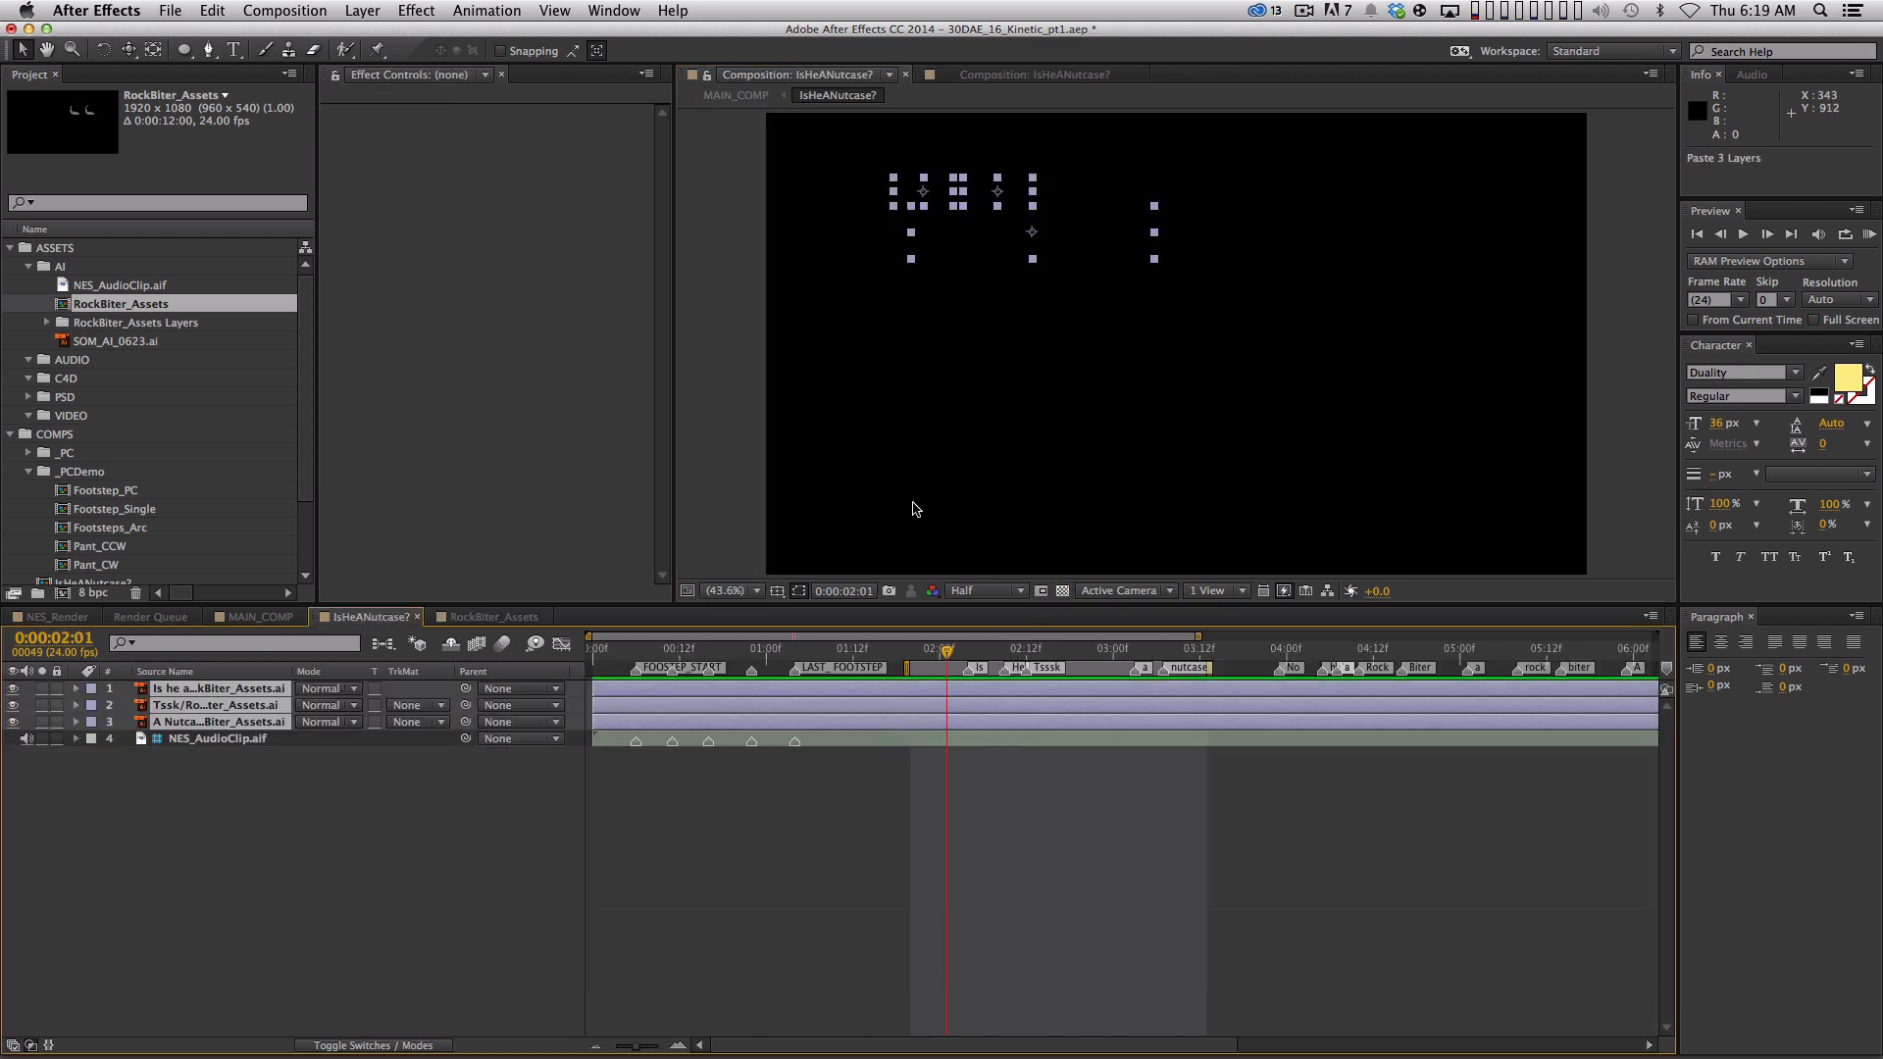
Change the IsHeANutcase? composition's background color to a medium gray and deselect the lettering layers
{"action": "key", "text": "super+k"}
{"action": "left_click", "coordinate": [976, 577]}
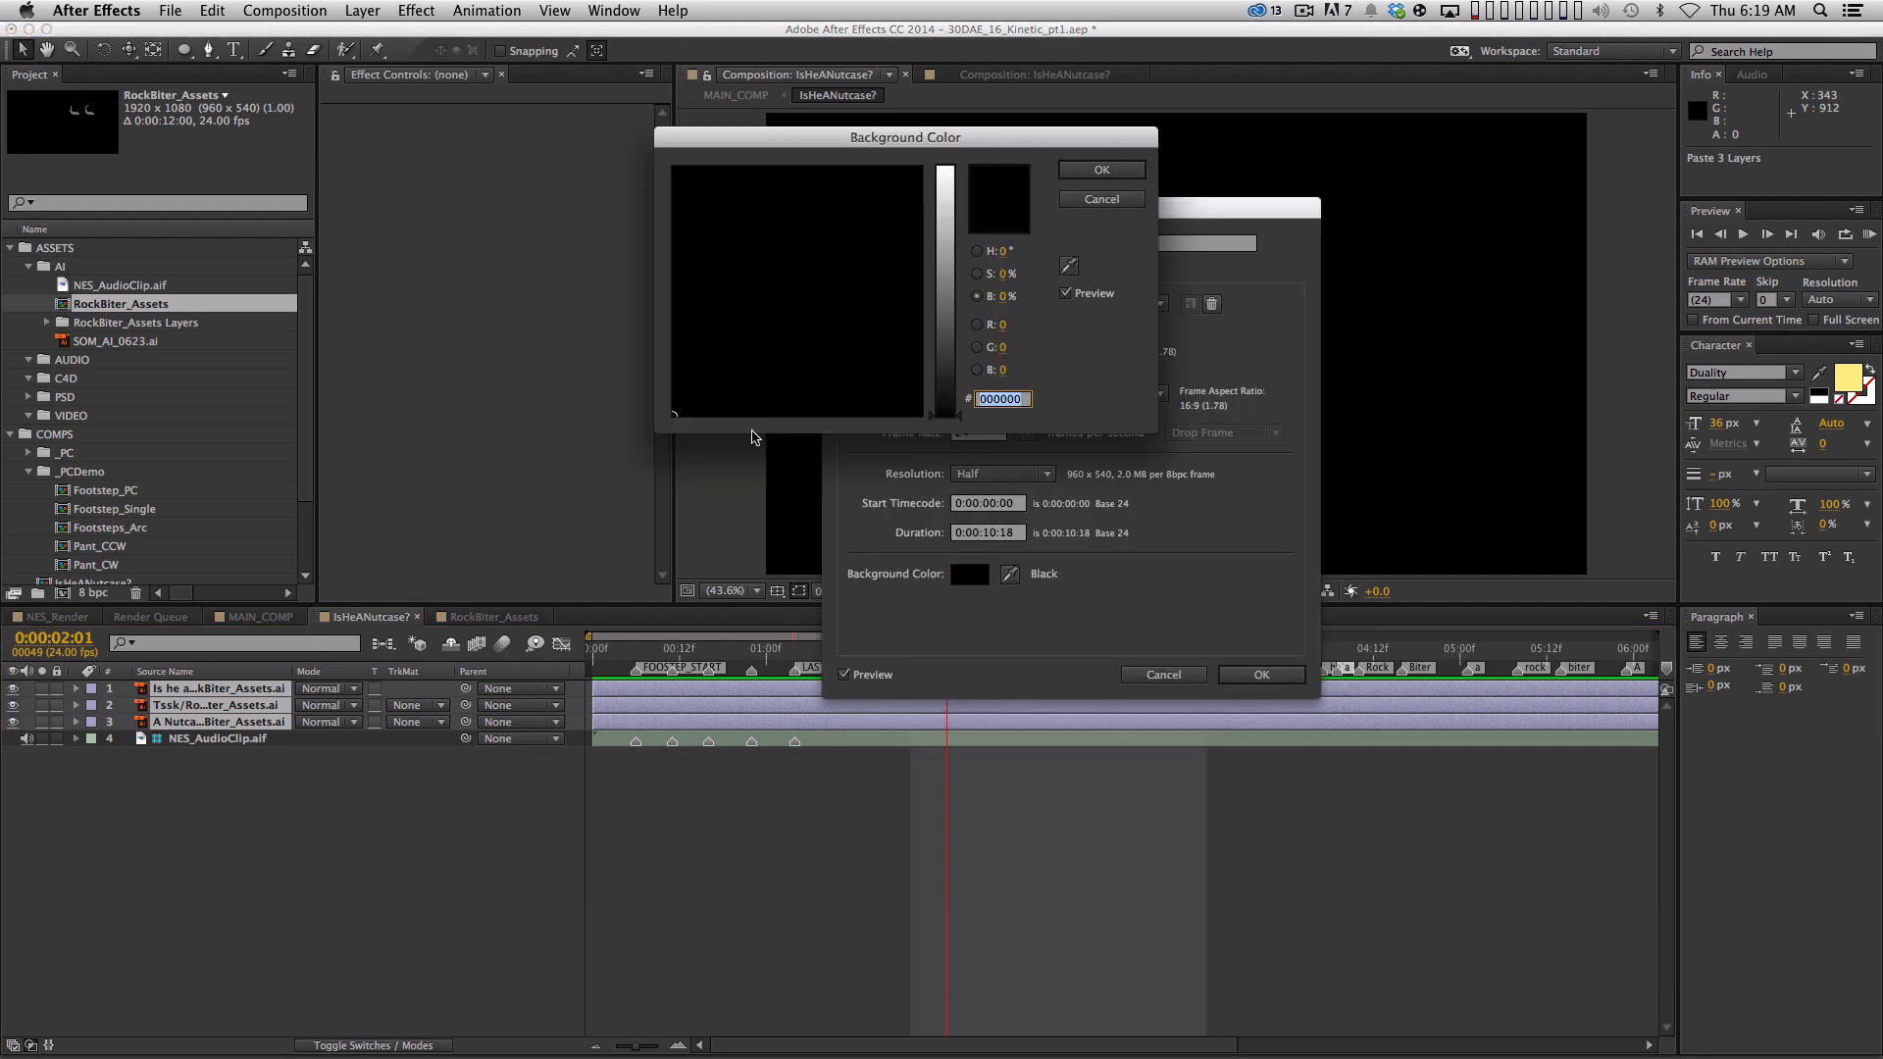
{"action": "left_click", "coordinate": [939, 294]}
{"action": "left_click", "coordinate": [1102, 169]}
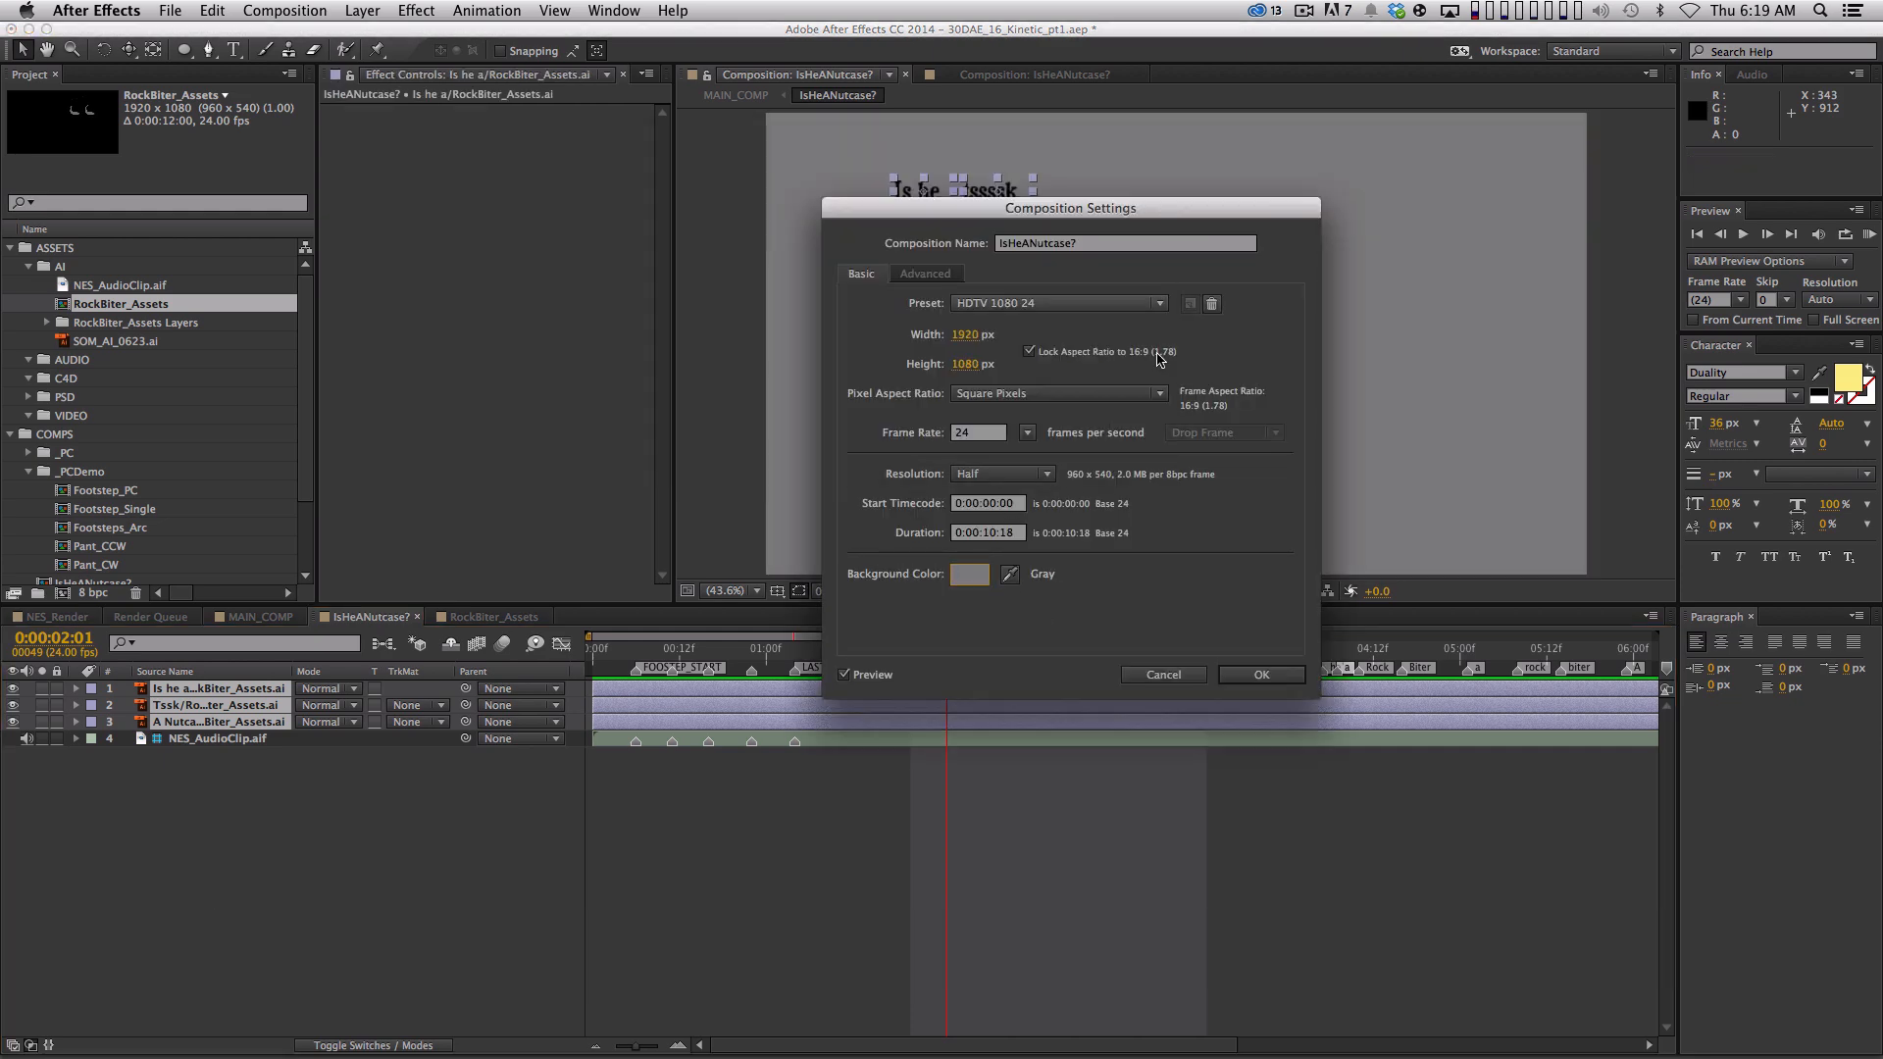
{"action": "left_click", "coordinate": [1261, 674]}
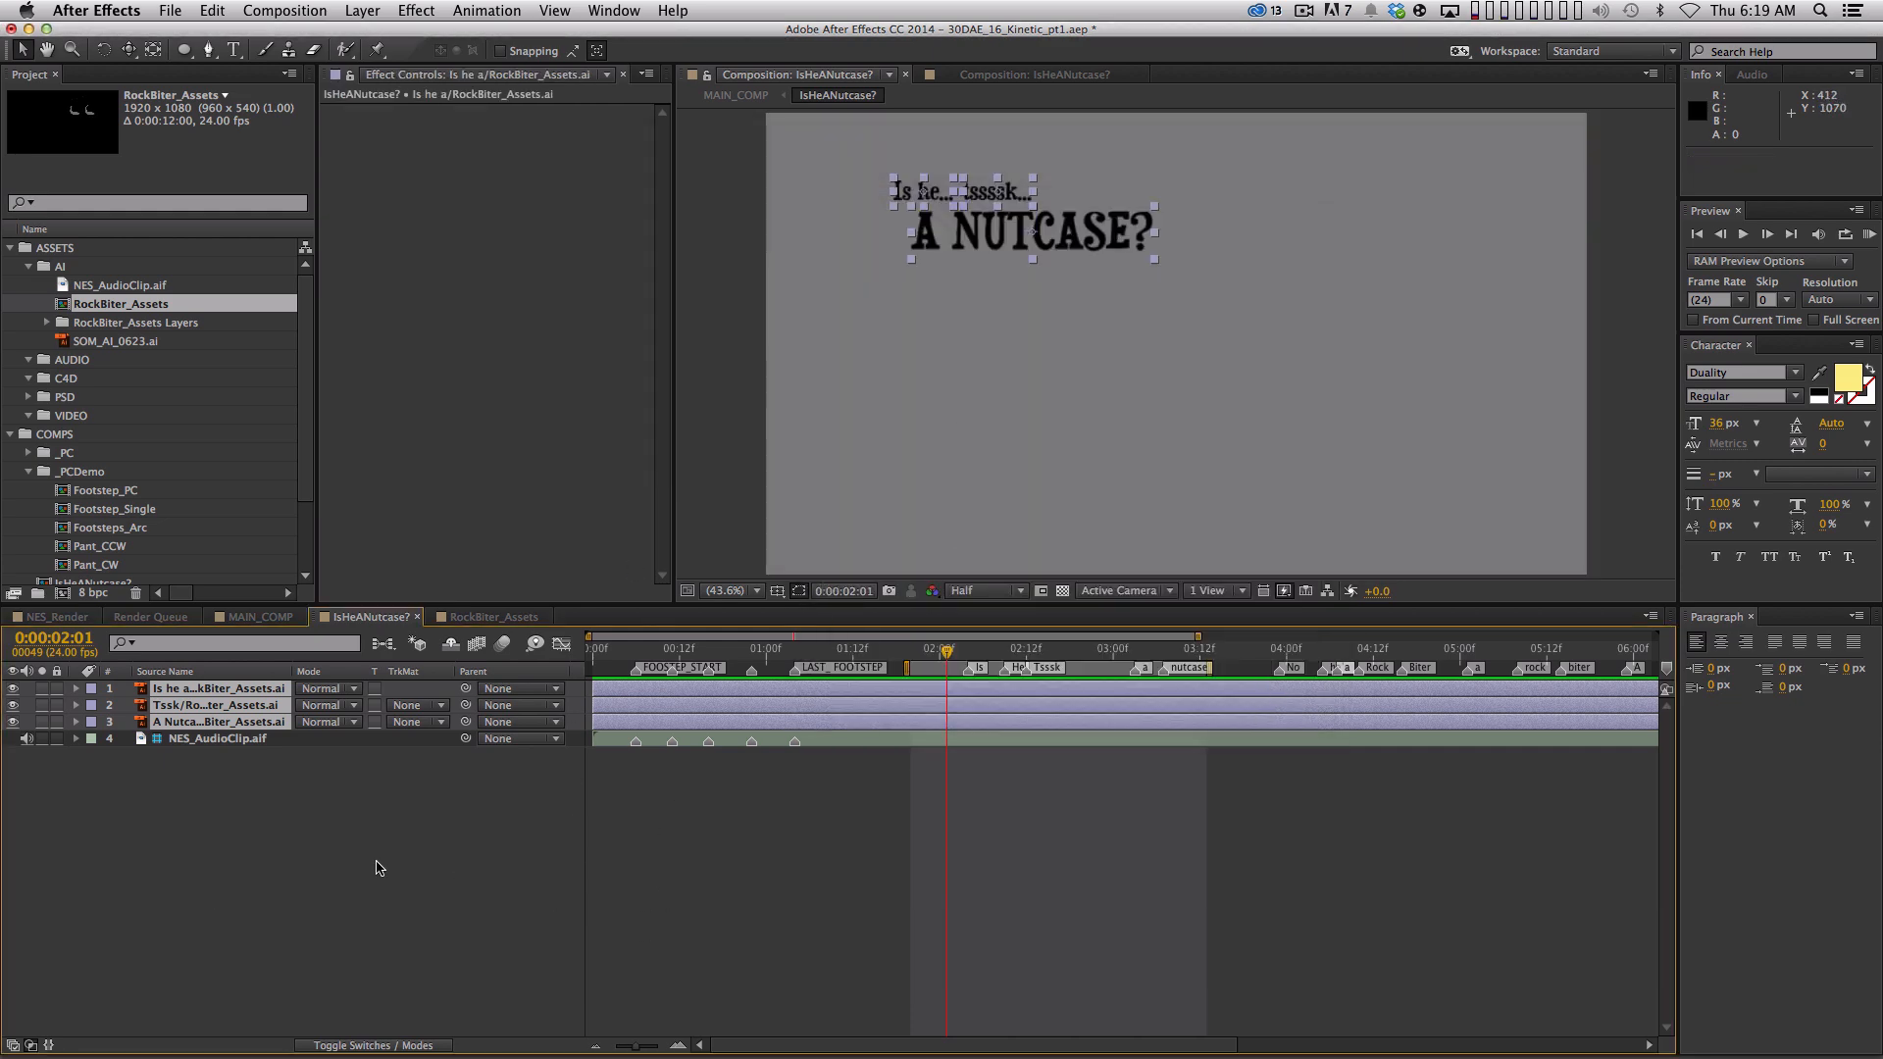
{"action": "left_click", "coordinate": [432, 858]}
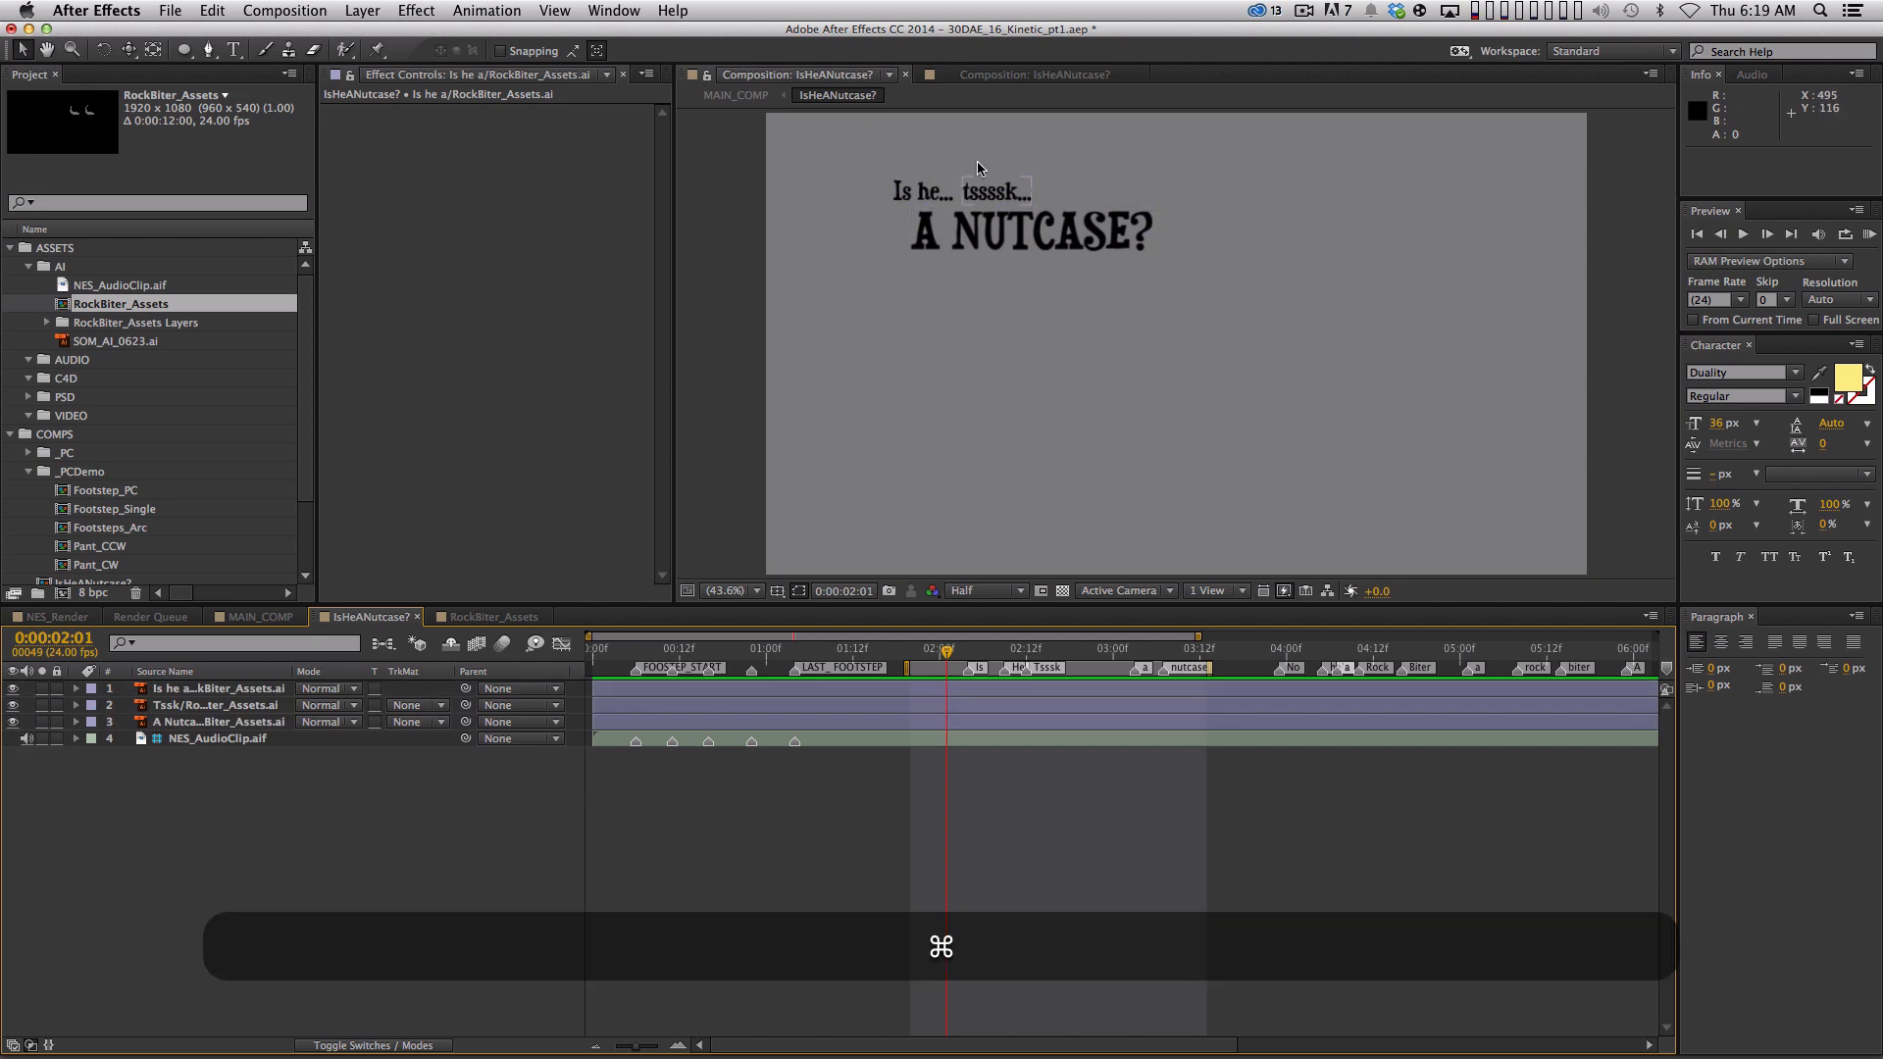
Scale the whole IsHeANutcase? composition by a factor of 2 with the Scale Composition script
{"action": "key", "text": "super+k"}
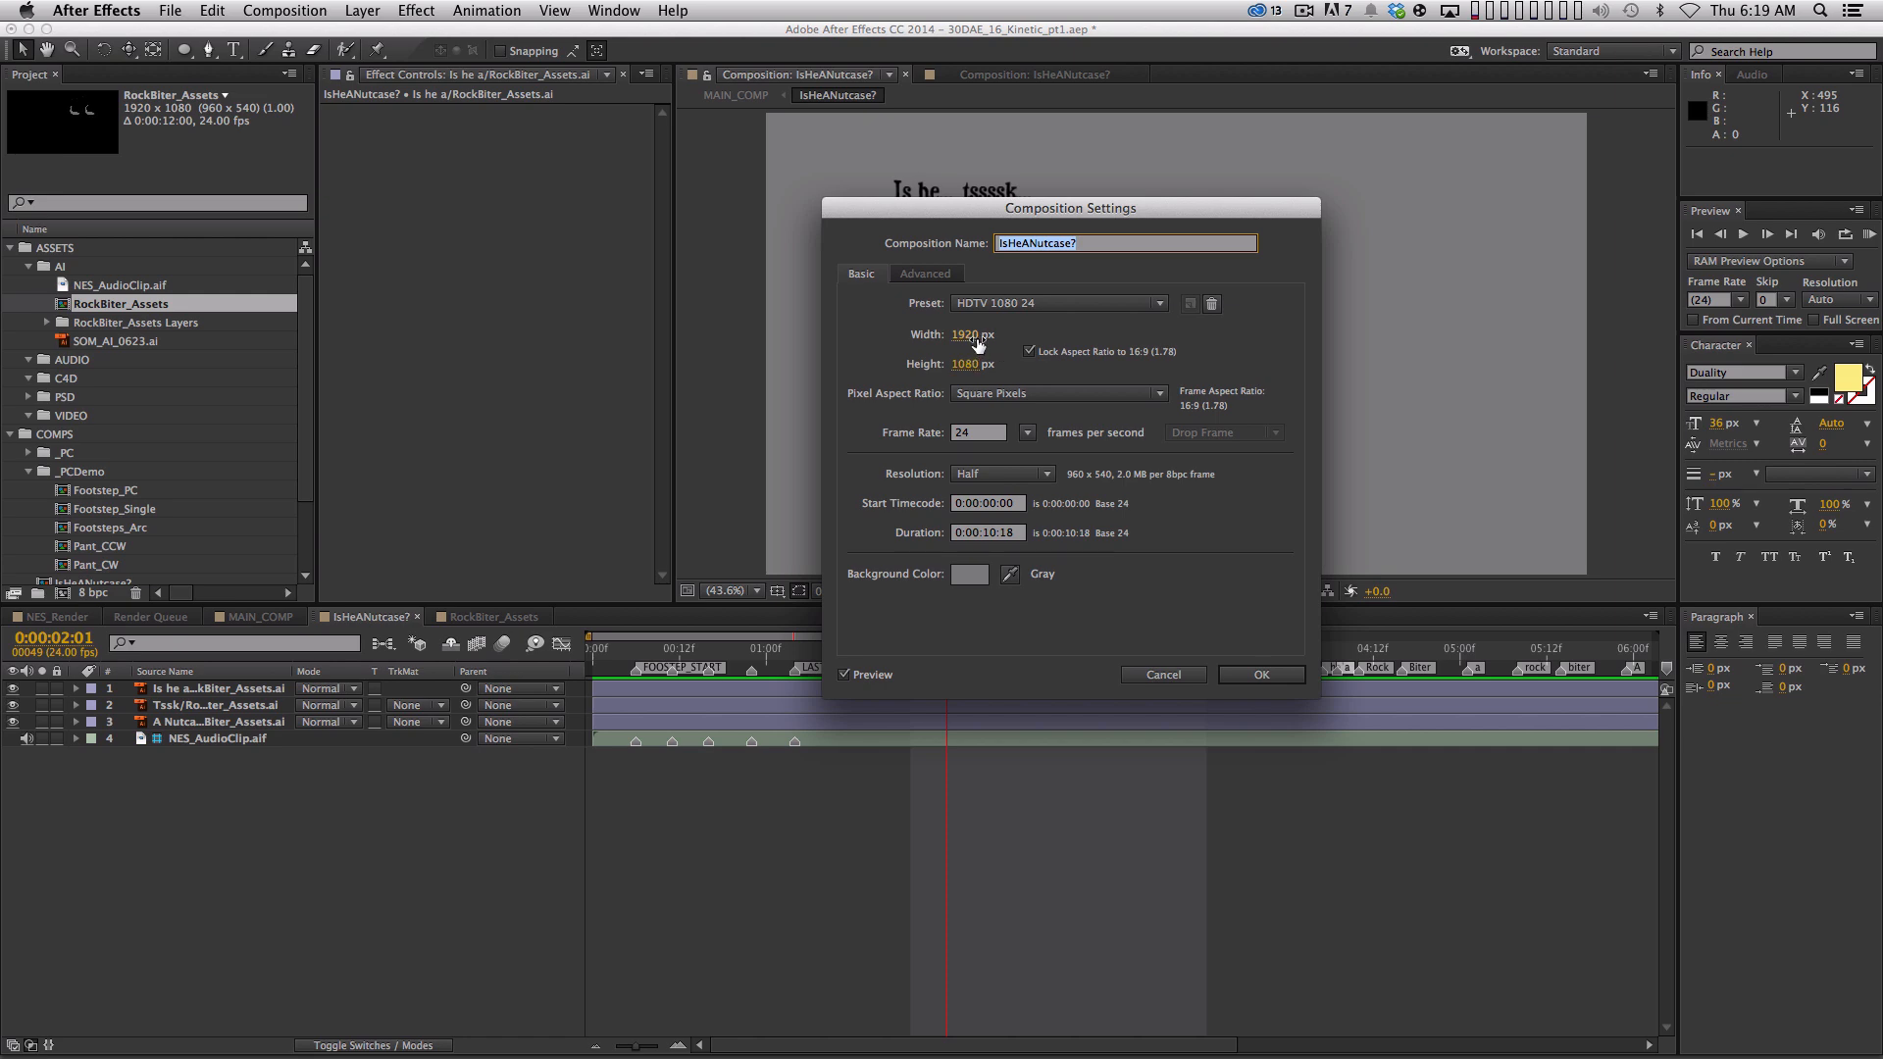
{"action": "key", "text": "Escape"}
{"action": "left_click", "coordinate": [171, 11]}
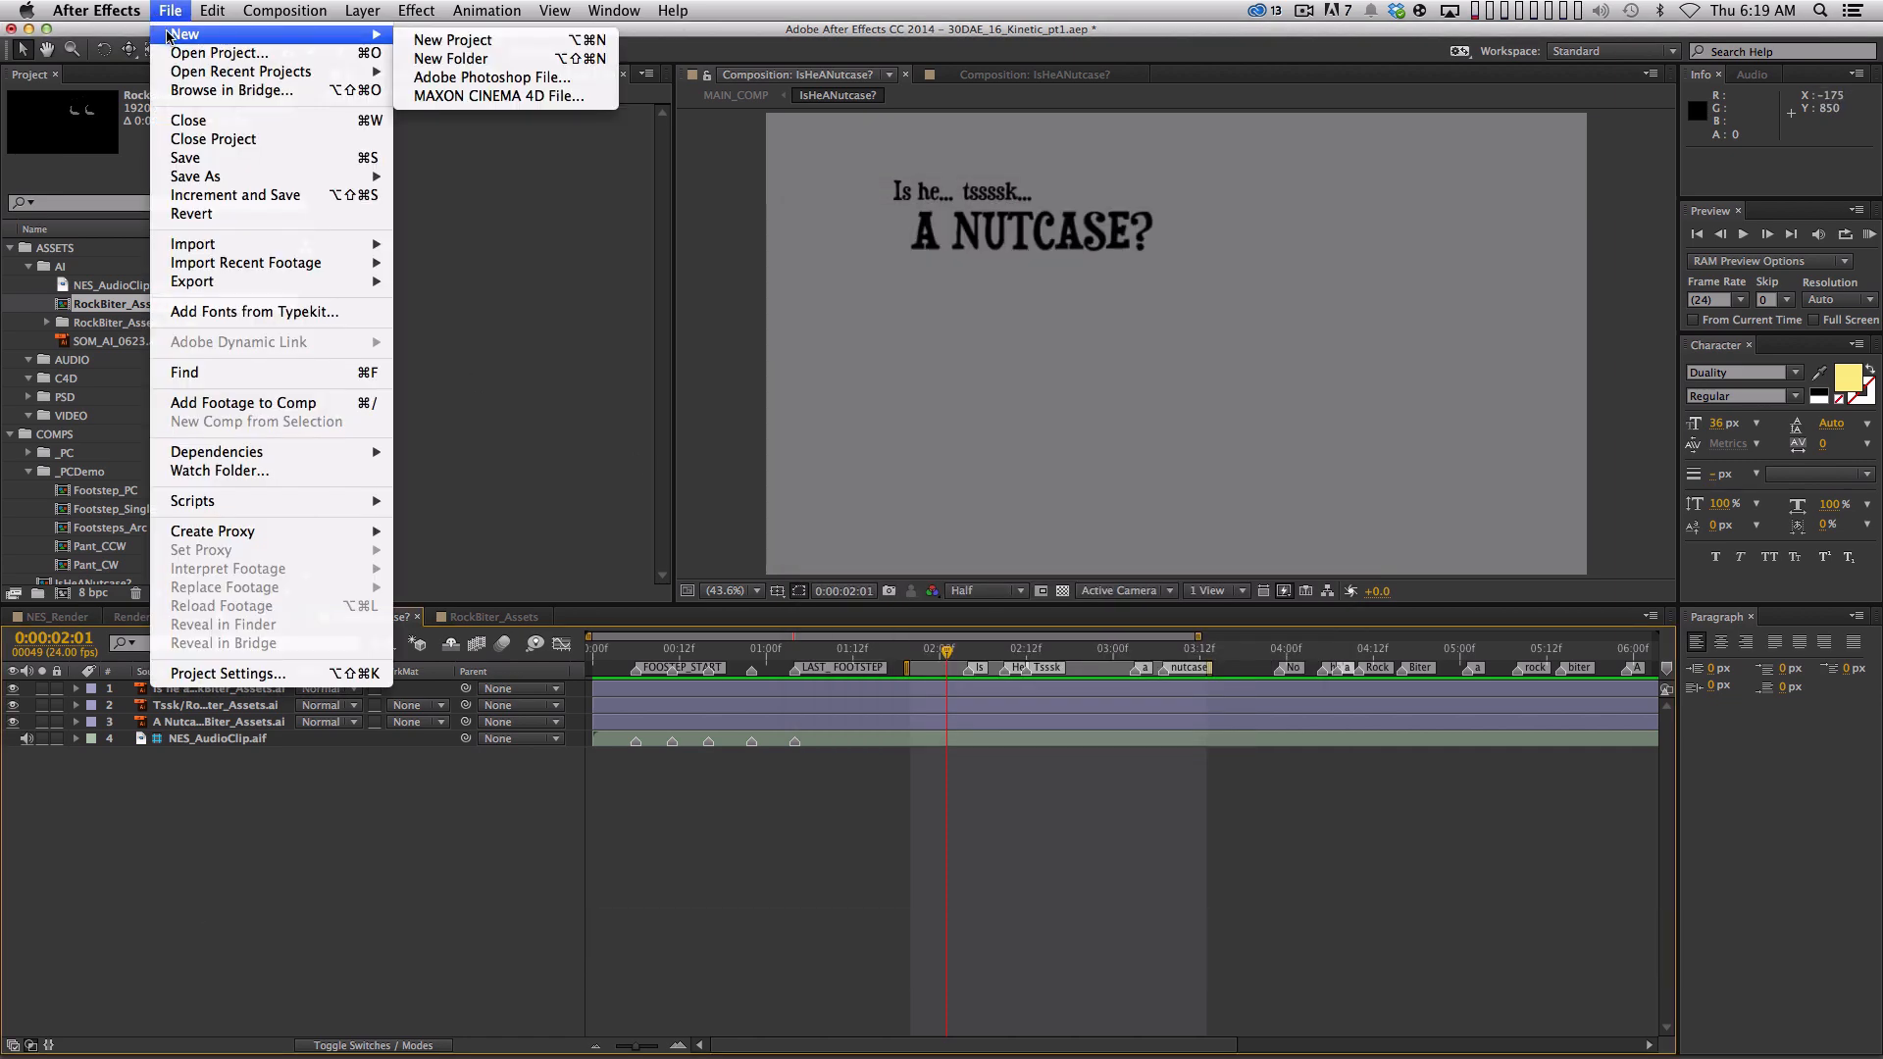
{"action": "mouse_move", "coordinate": [201, 510]}
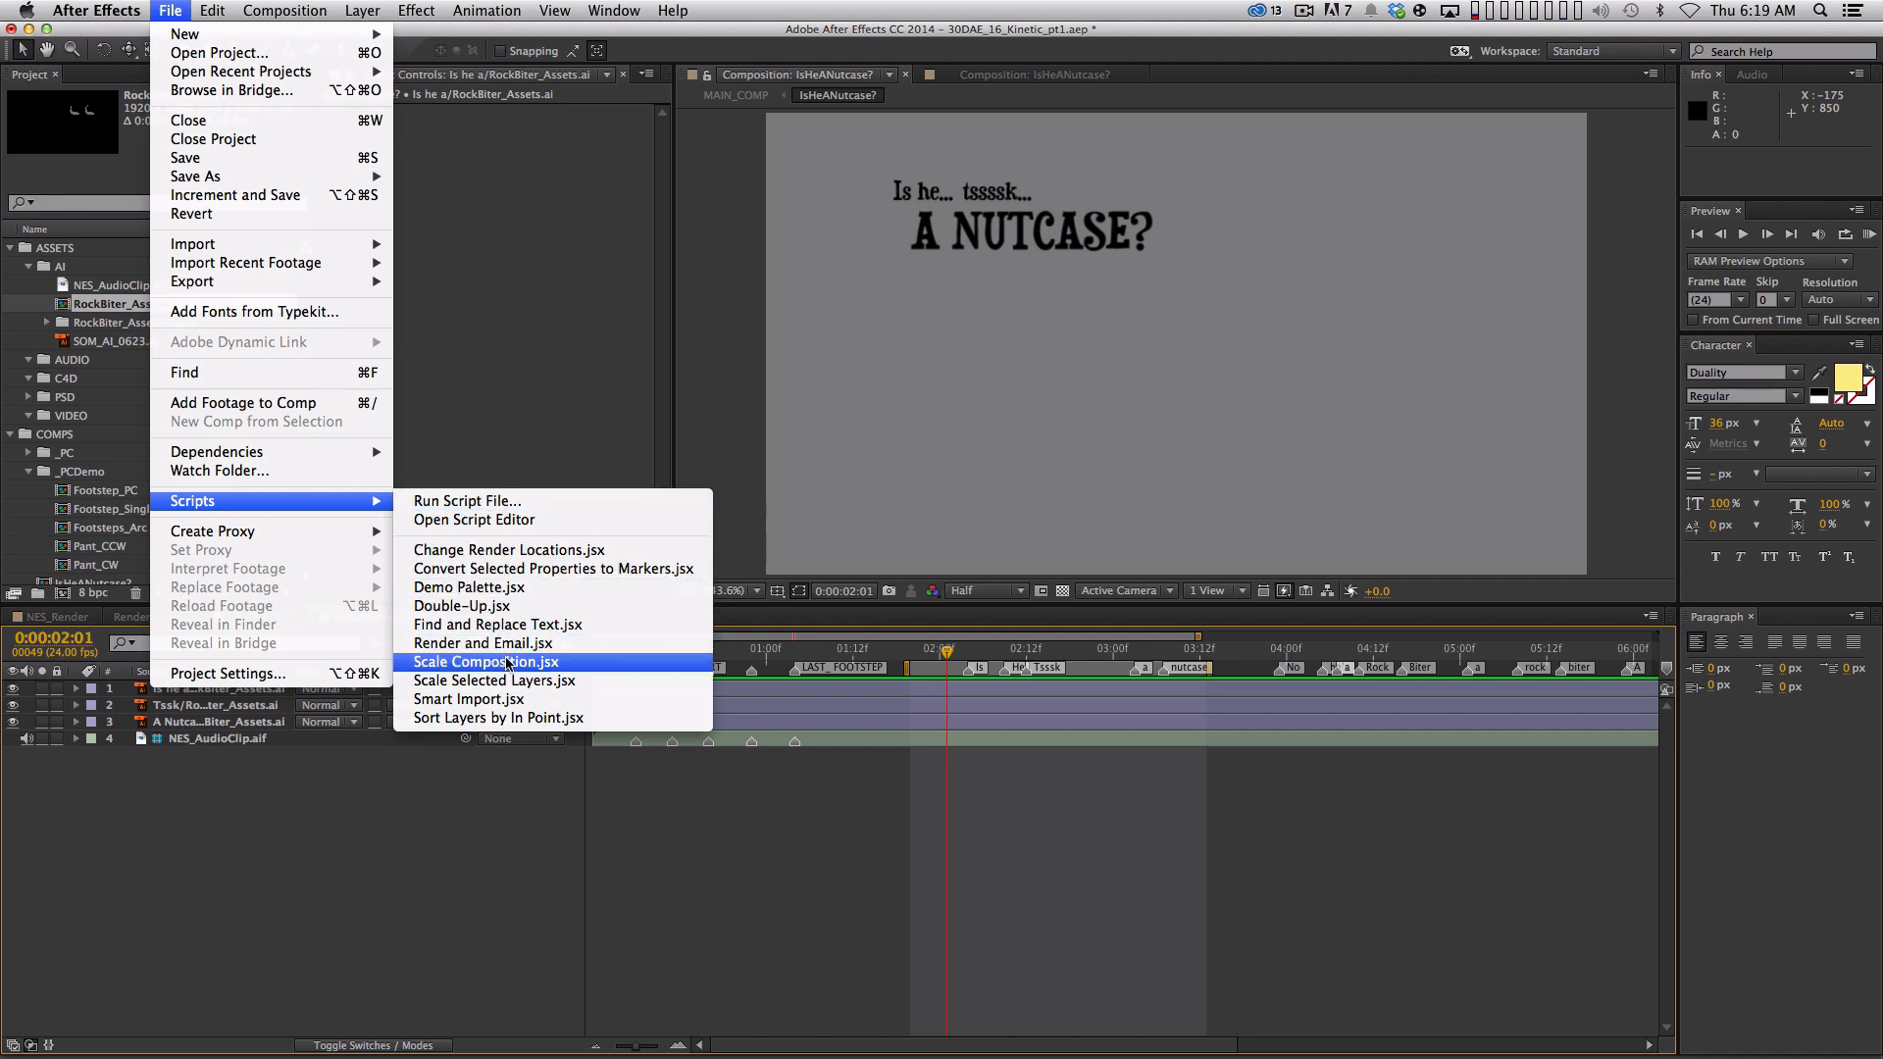
{"action": "left_click", "coordinate": [471, 662]}
{"action": "left_click_drag", "start_coordinate": [1238, 750], "coordinate": [1187, 748]}
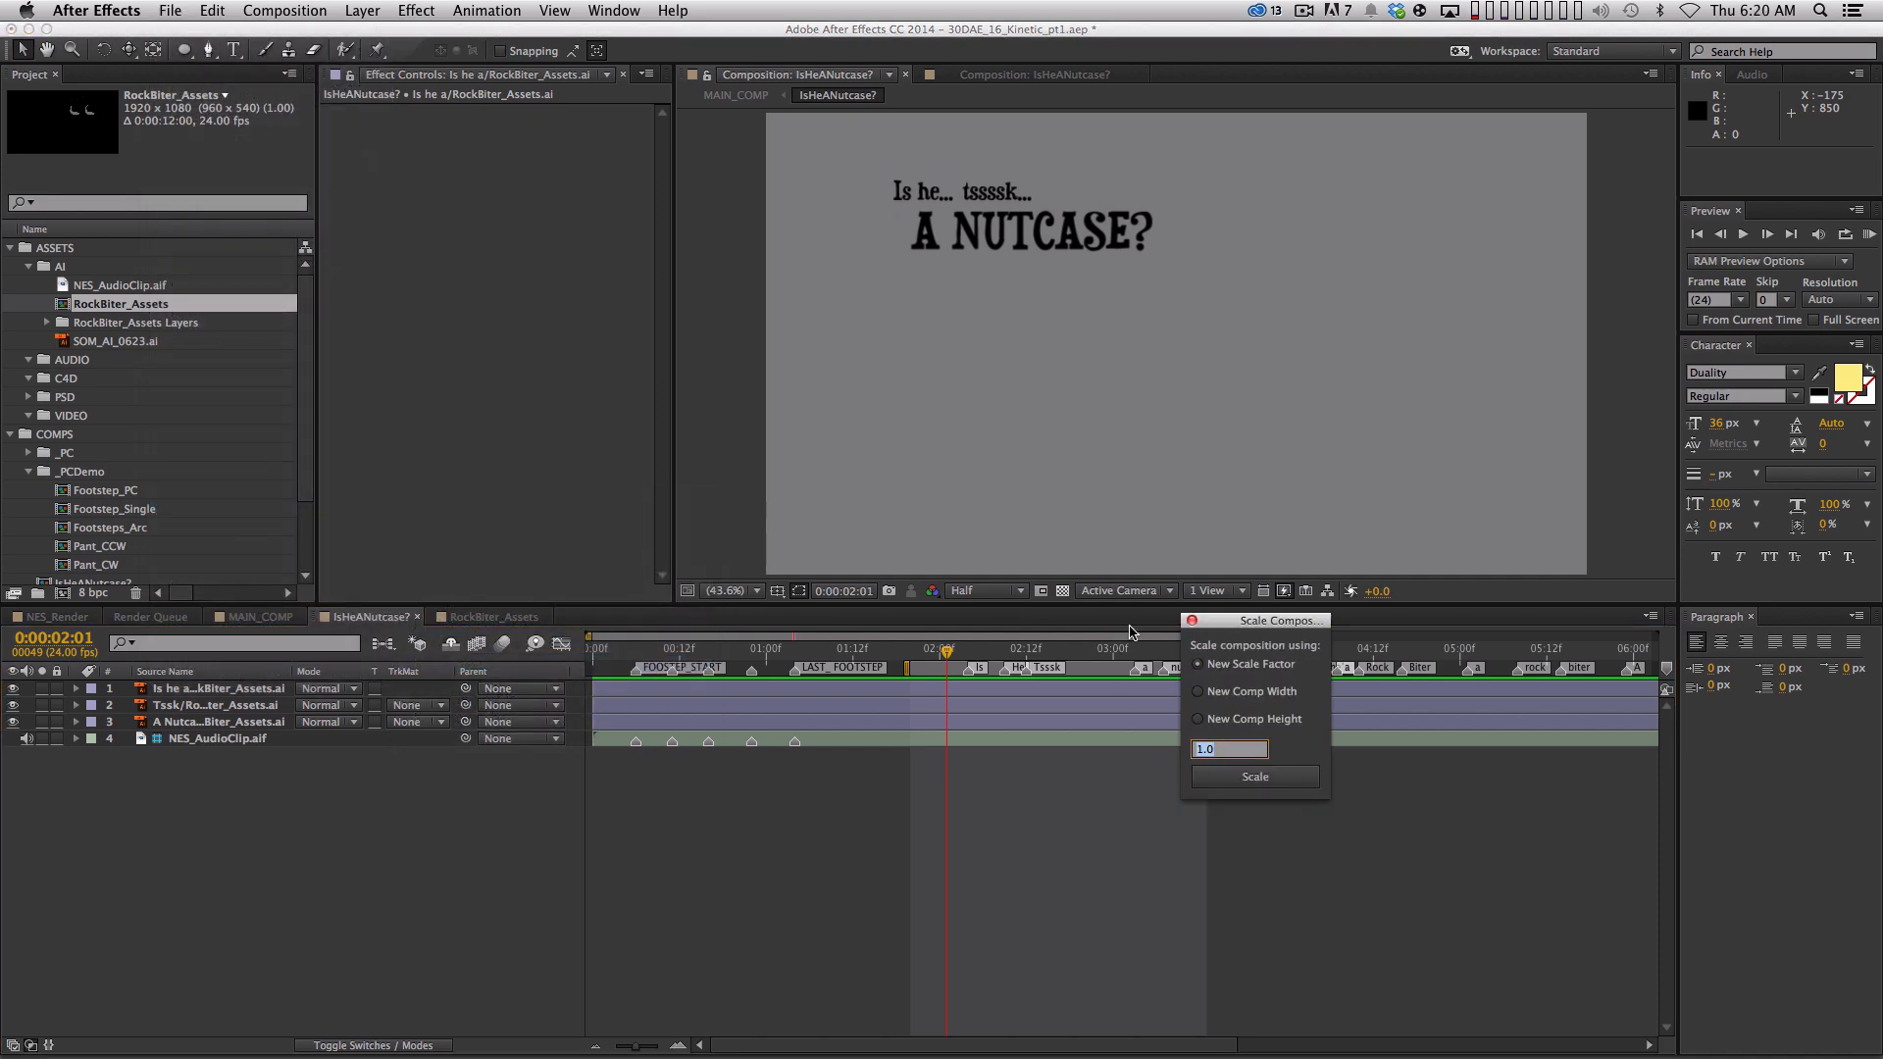
{"action": "type", "text": "2"}
{"action": "left_click", "coordinate": [1279, 777]}
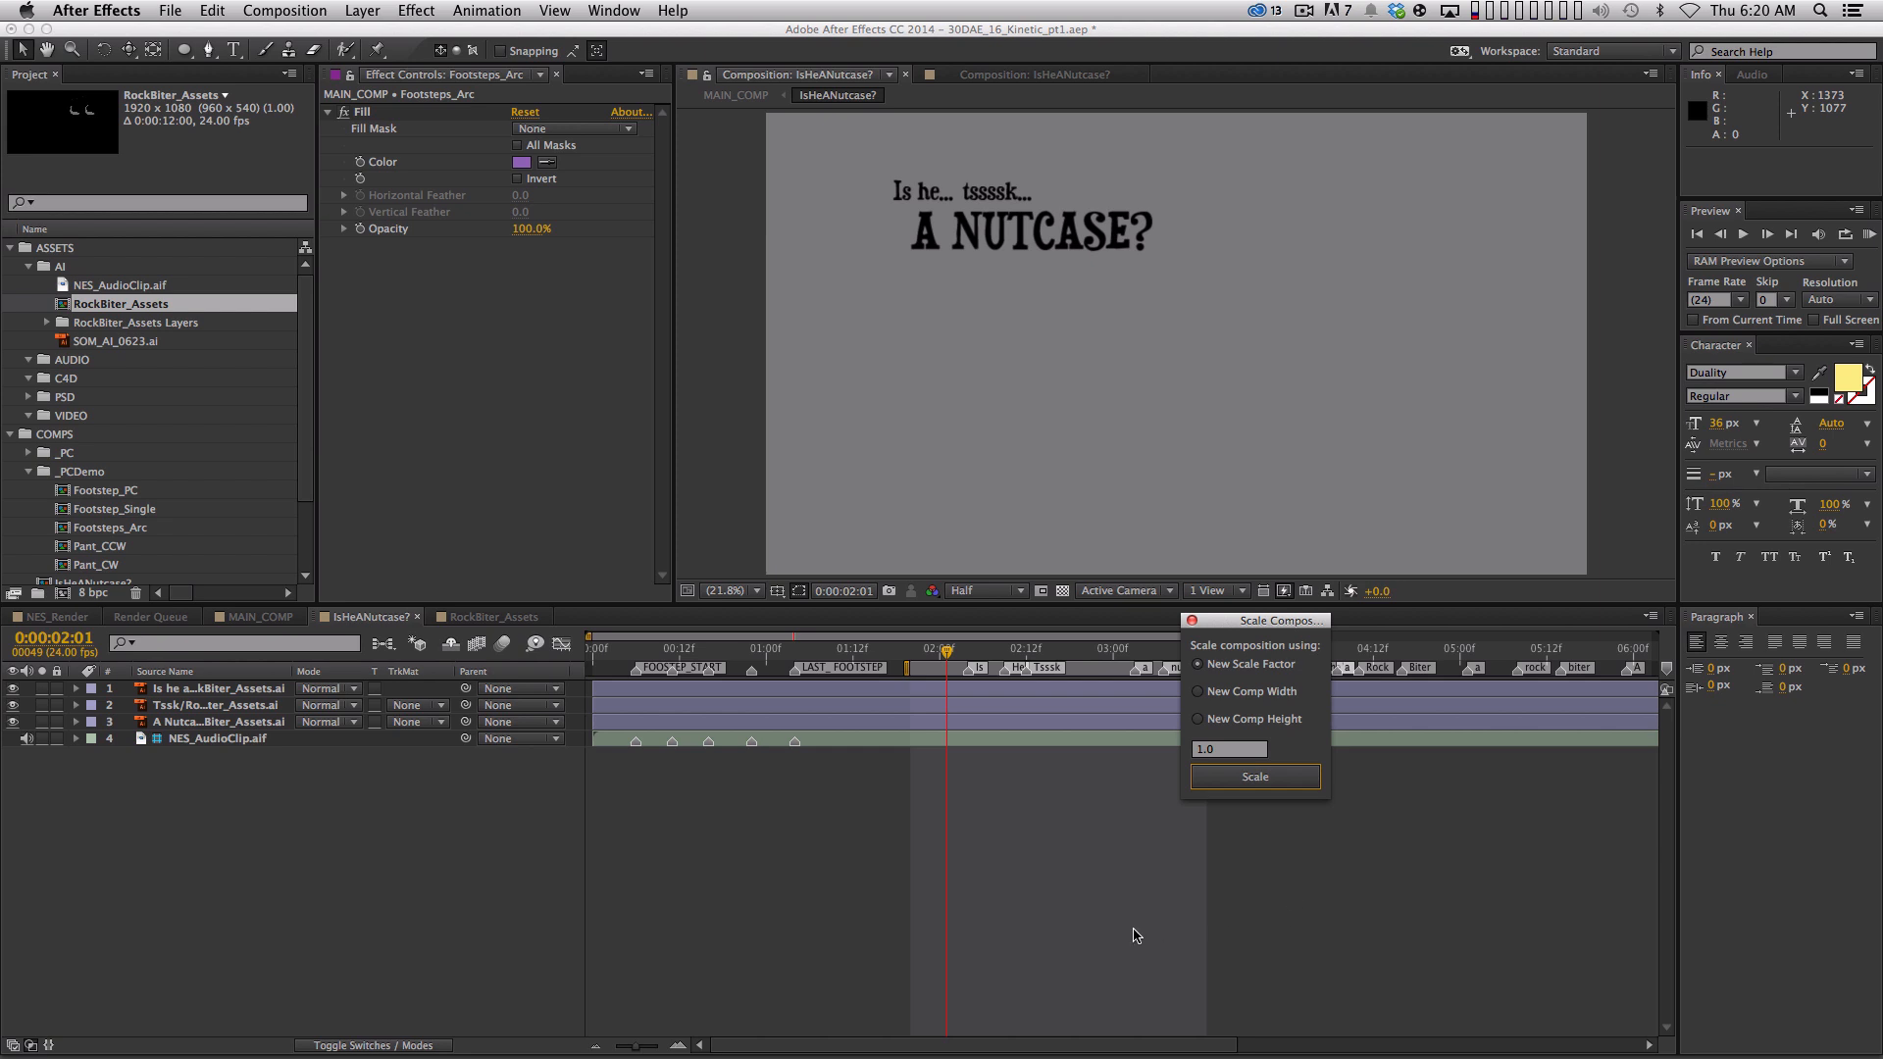
{"action": "left_click", "coordinate": [1192, 620]}
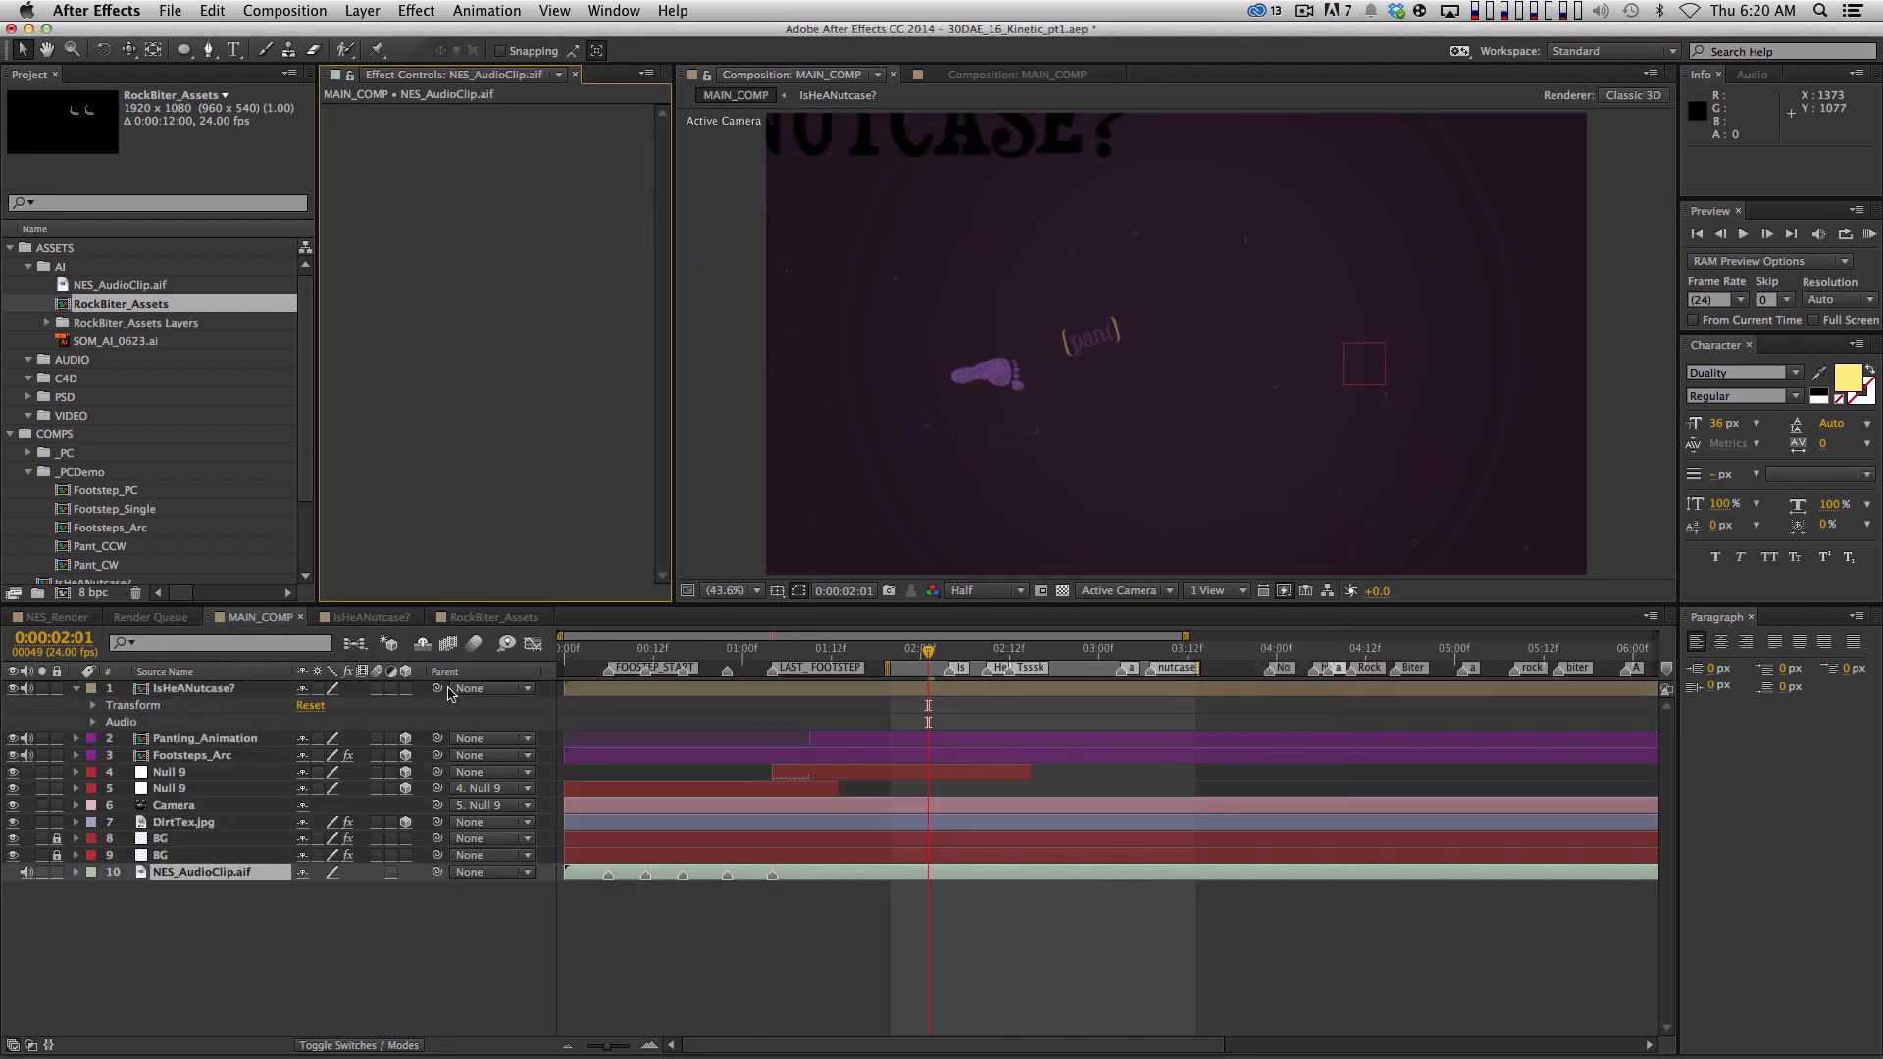
Check the IsHeANutcase? composition's frame size, and toggle the A Nutcase layer's visibility to identify its lettering
{"action": "left_click", "coordinate": [390, 617]}
{"action": "key", "text": "super+k"}
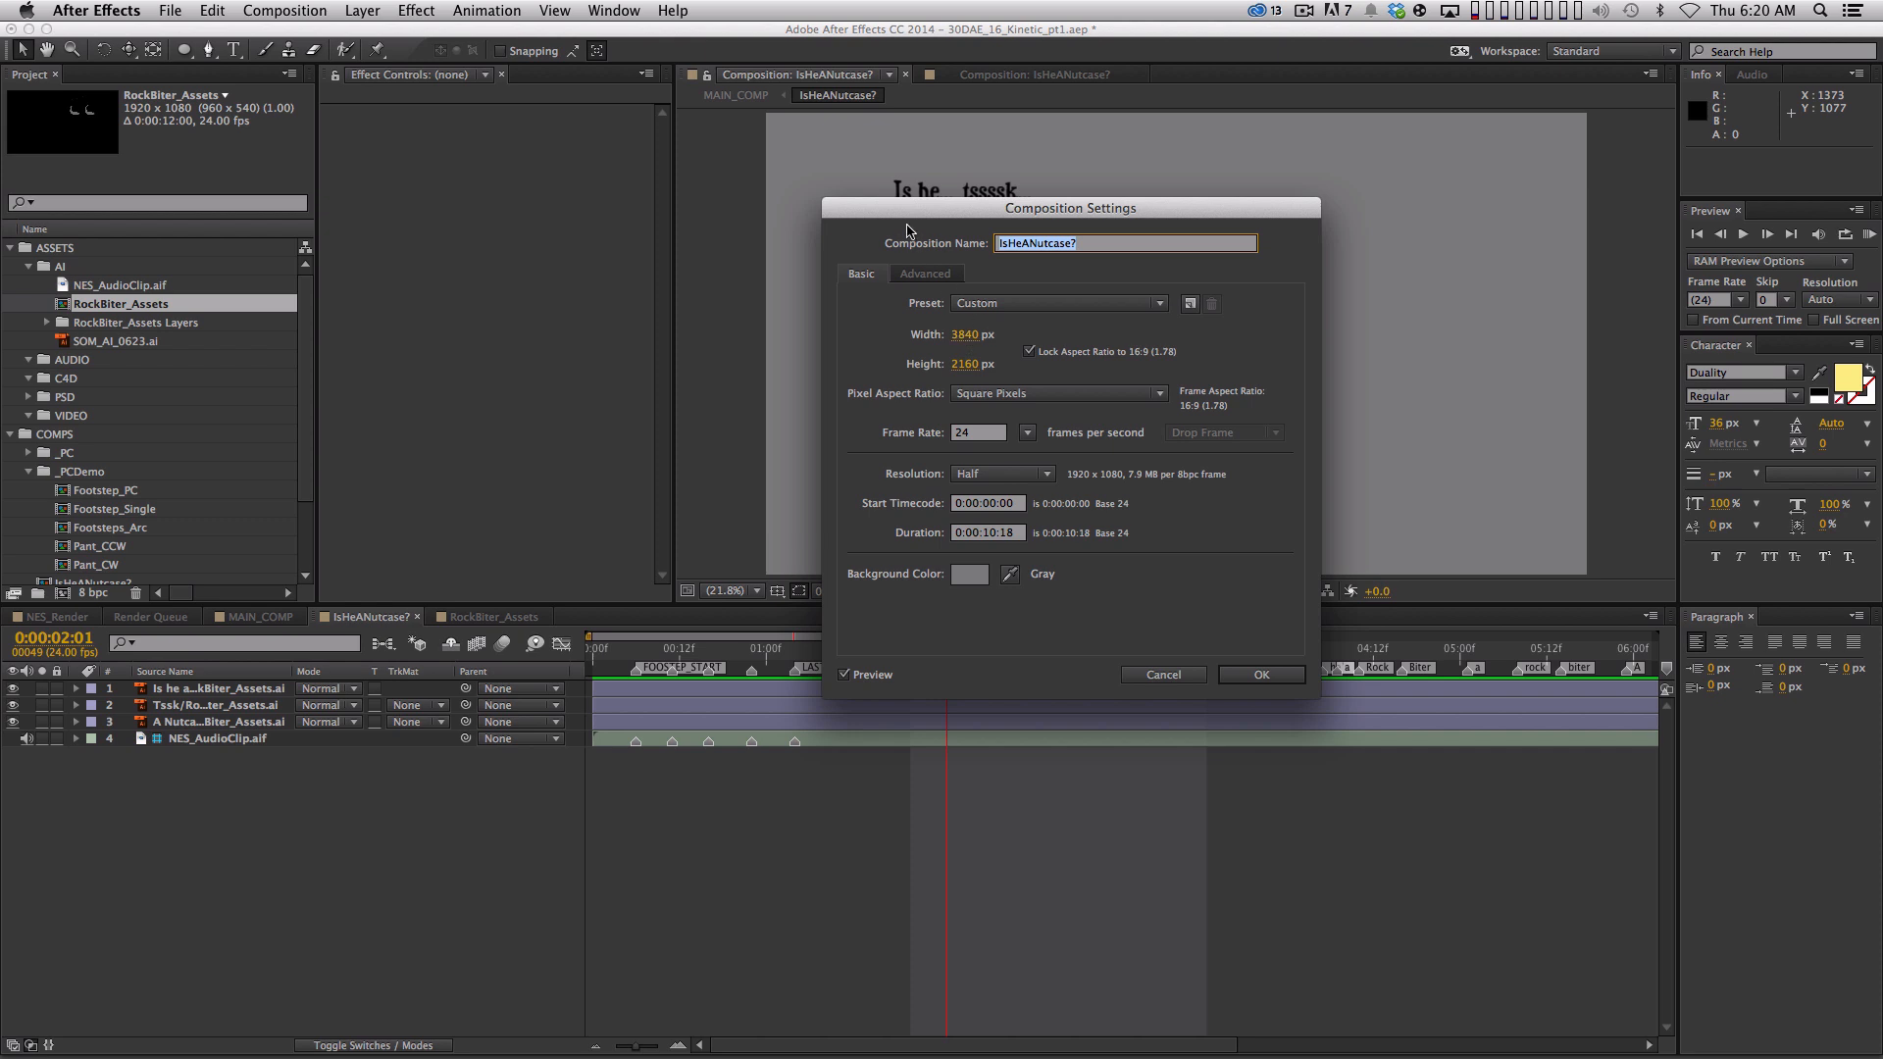
{"action": "left_click", "coordinate": [1167, 674]}
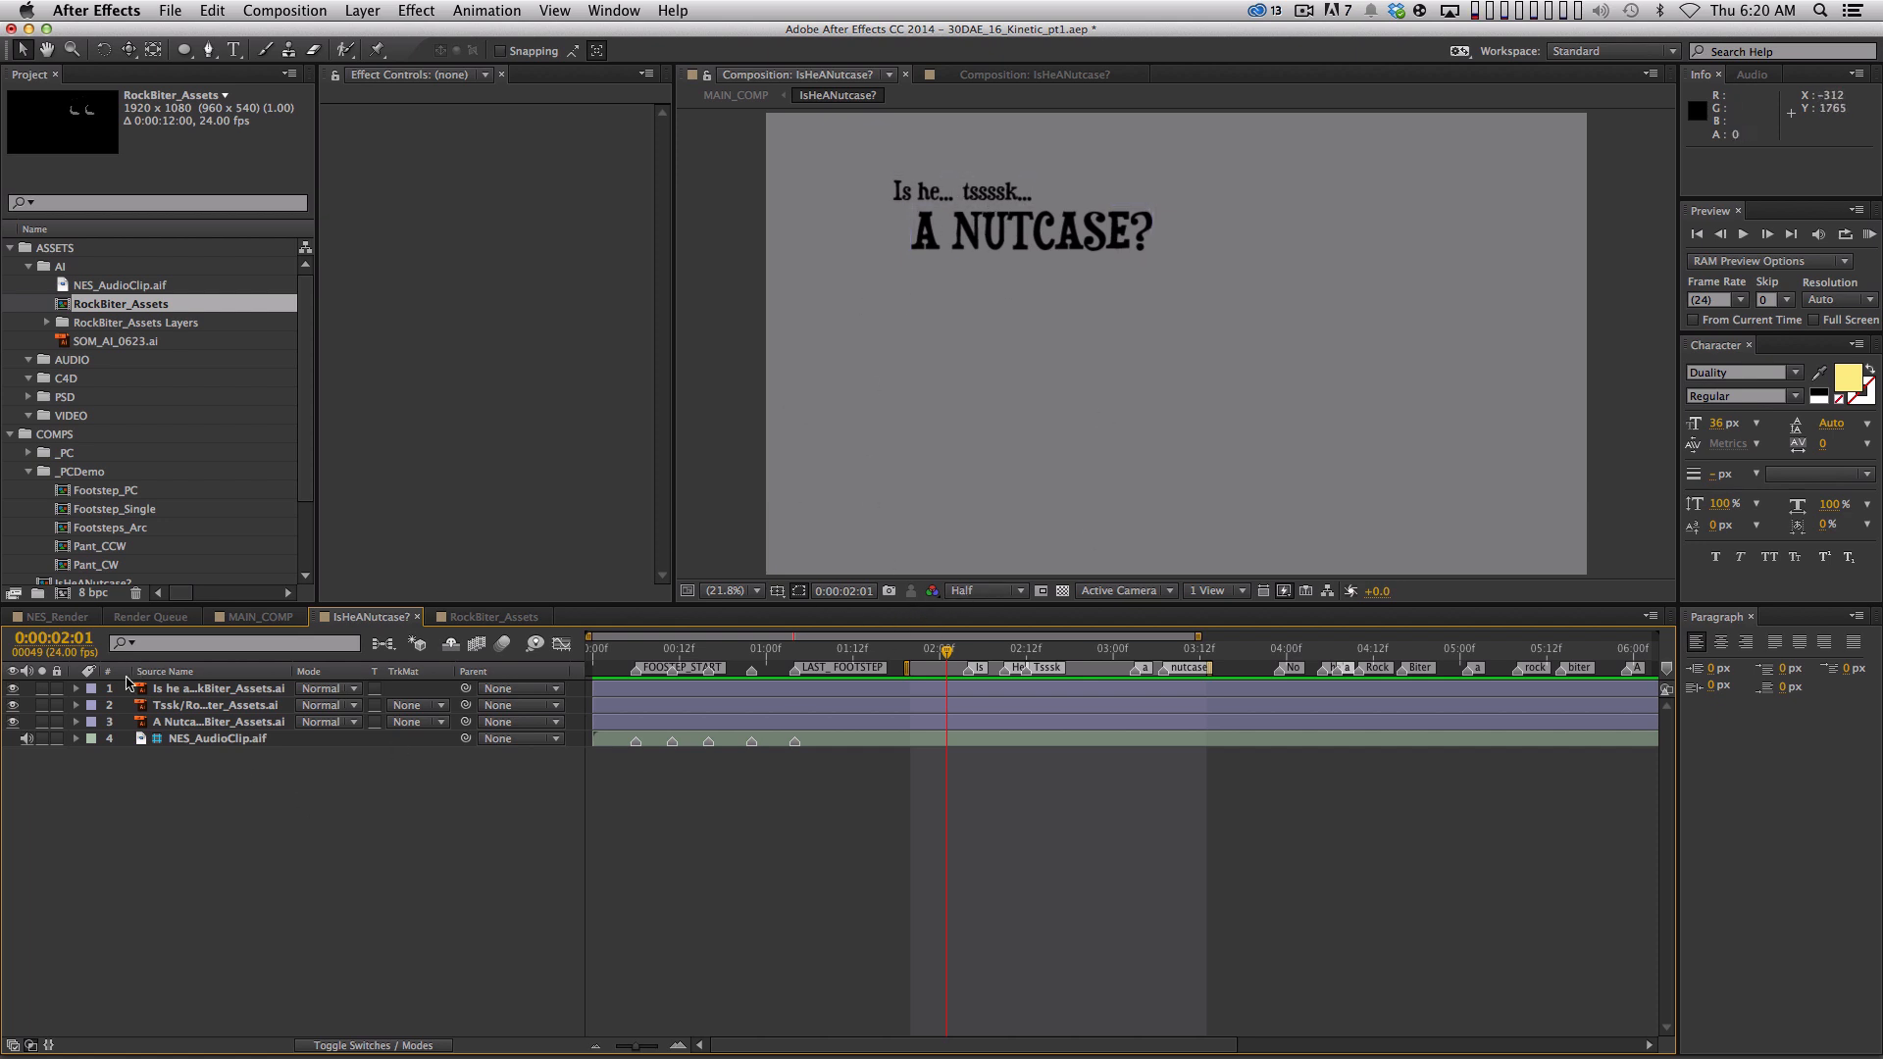
{"action": "left_click", "coordinate": [13, 722]}
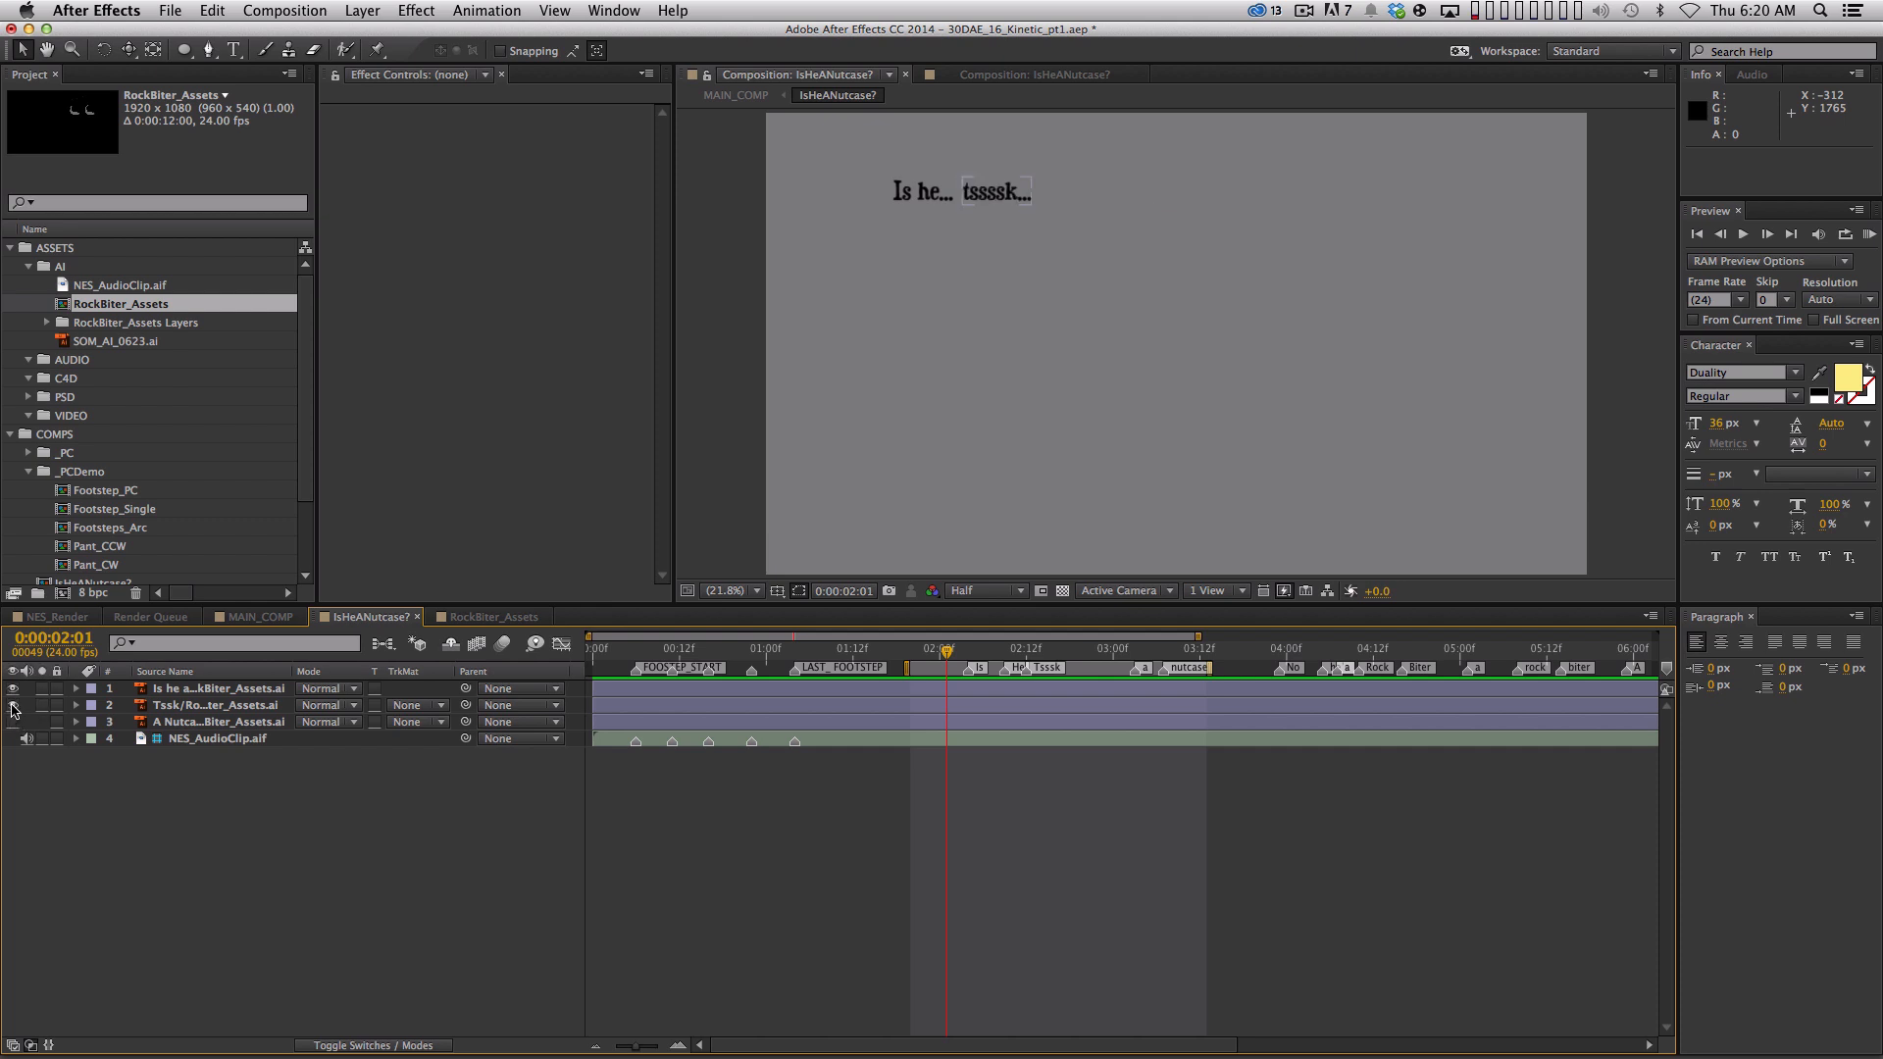
{"action": "left_click", "coordinate": [13, 723]}
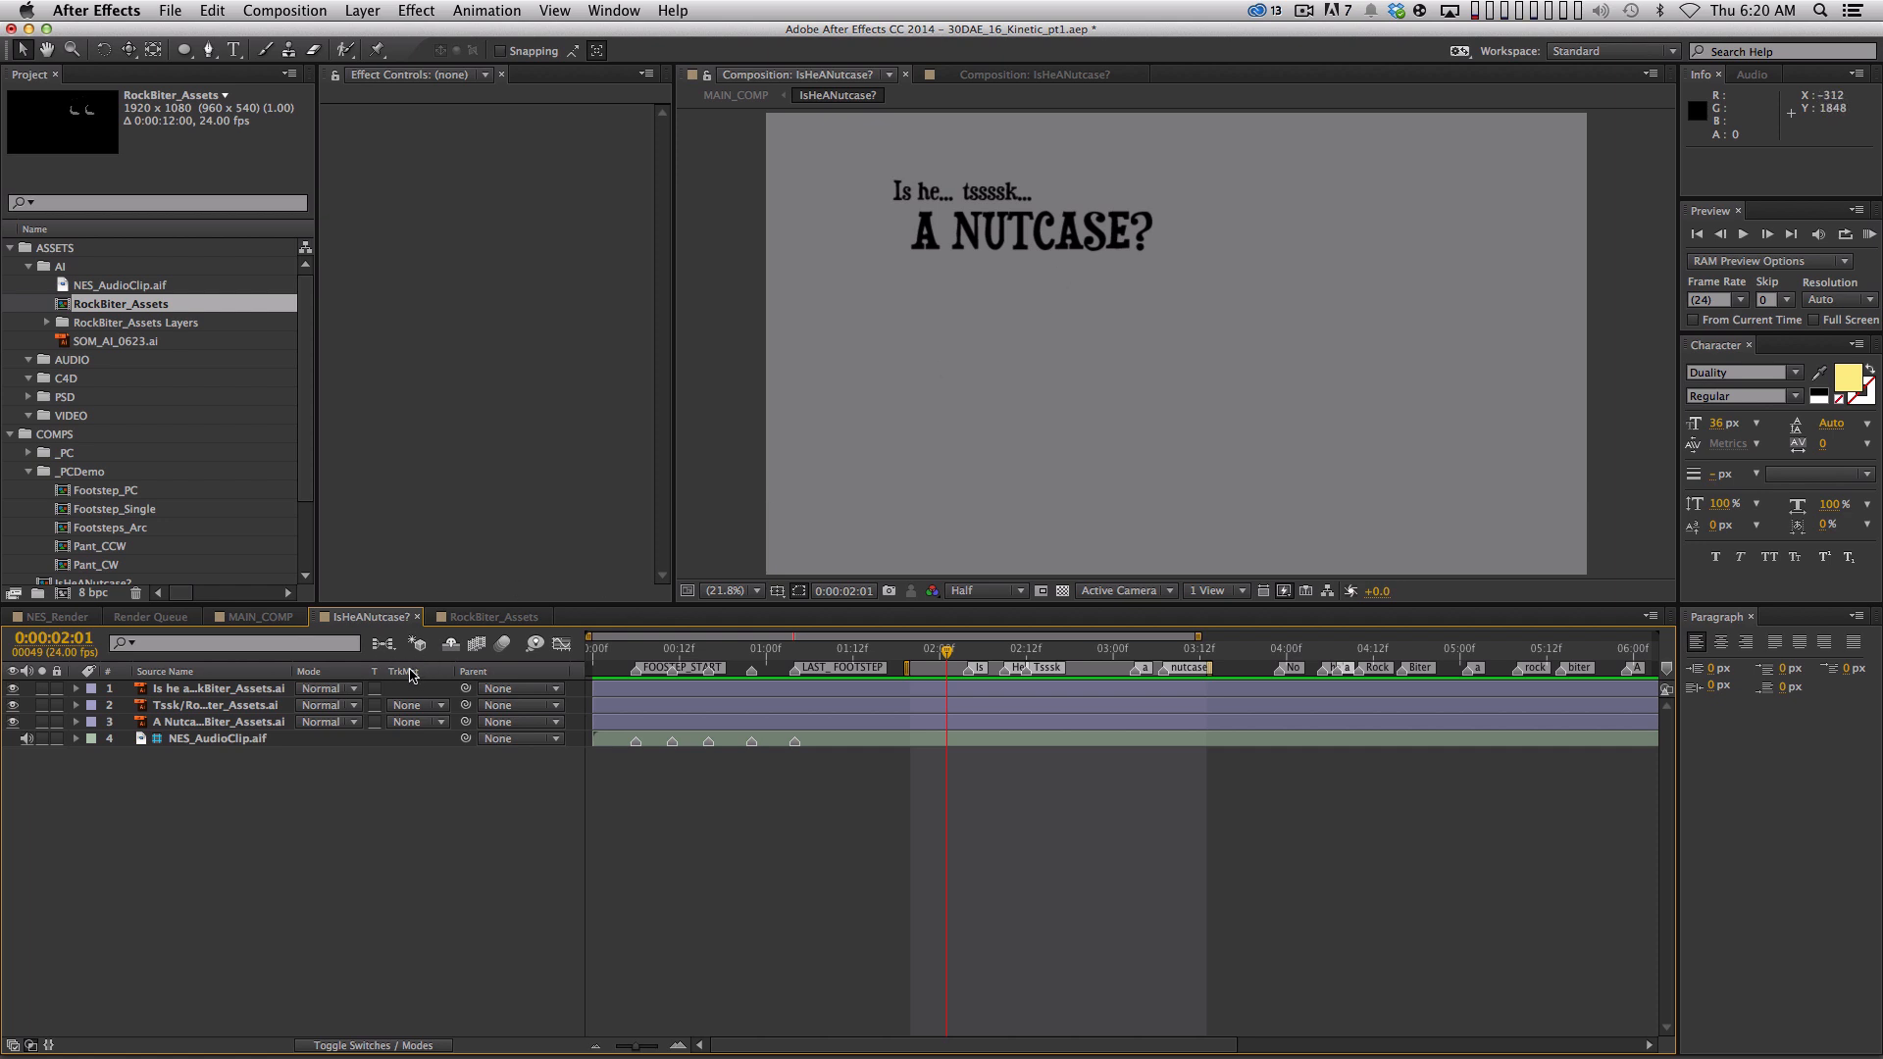
Parent the Tssk and A Nutcase layers to the Is he a layer in IsHeANutcase?
{"action": "key", "text": "F4"}
{"action": "left_click", "coordinate": [217, 689]}
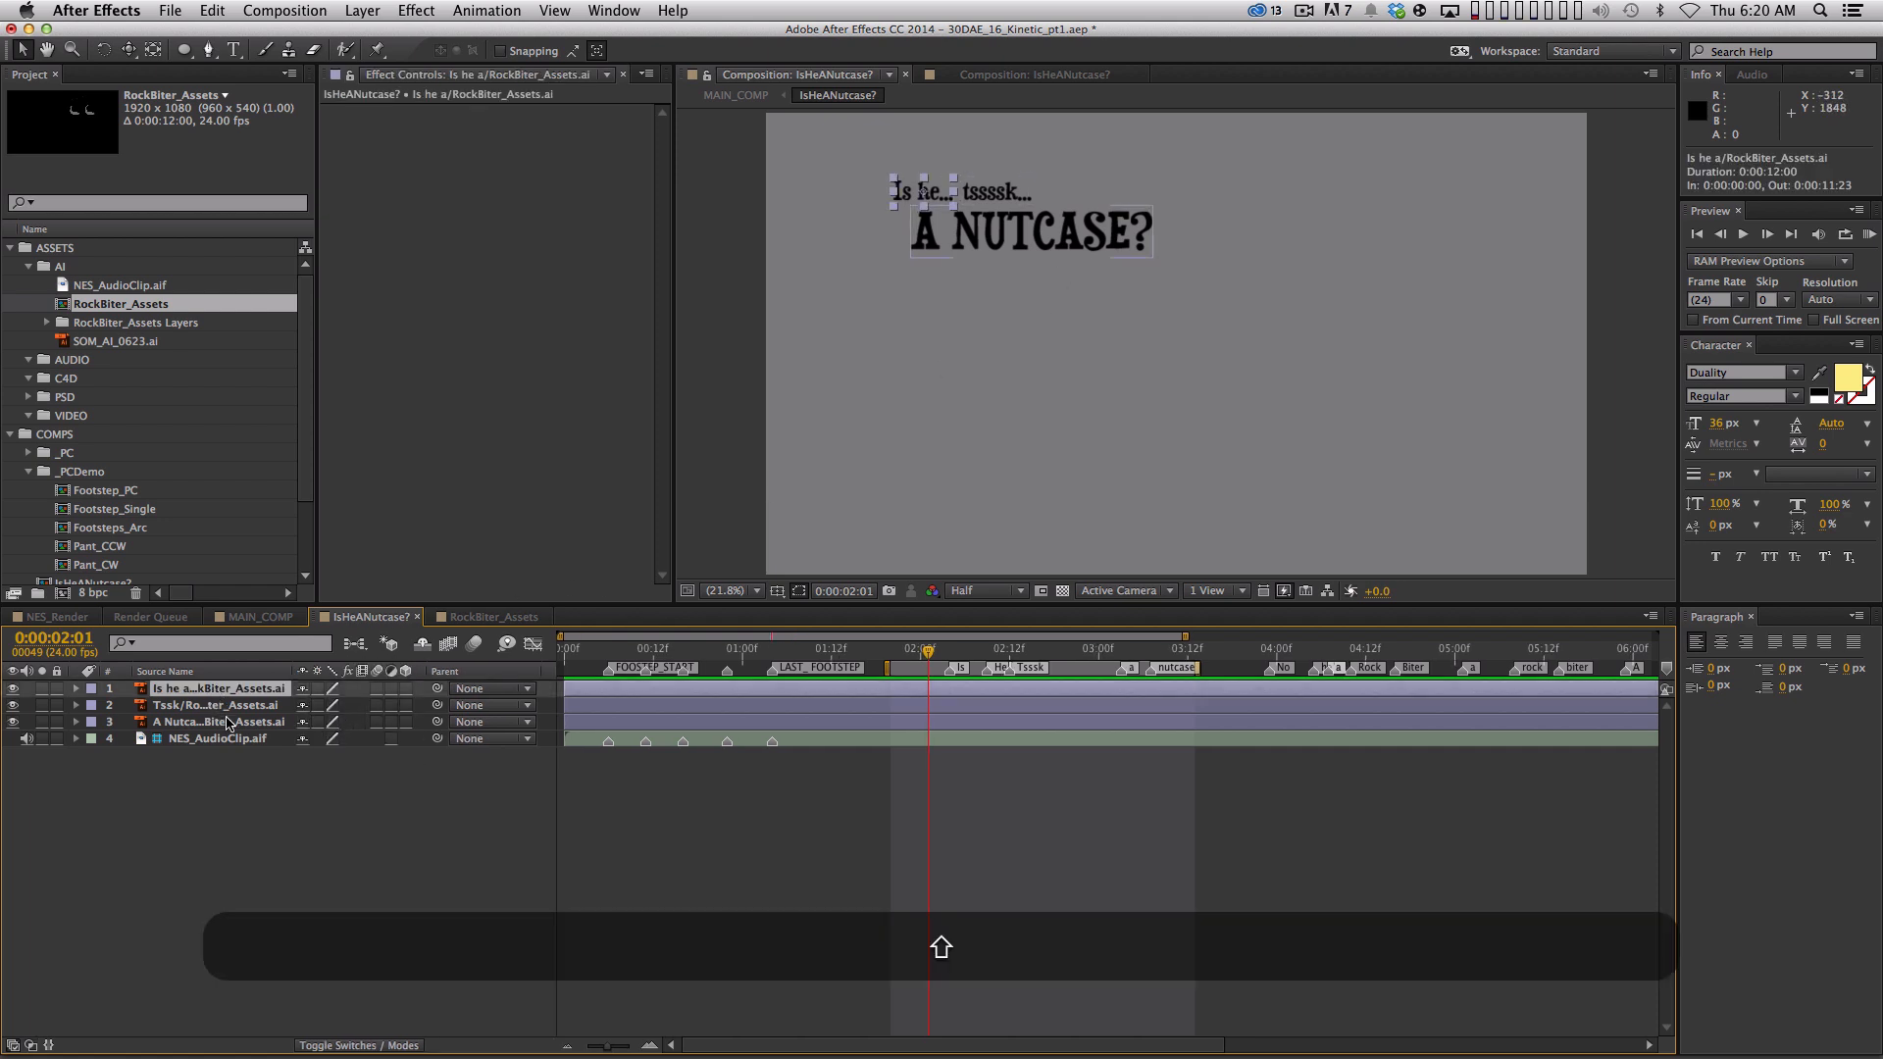
{"action": "left_click", "coordinate": [226, 721], "text": "shift"}
{"action": "left_click", "coordinate": [303, 781]}
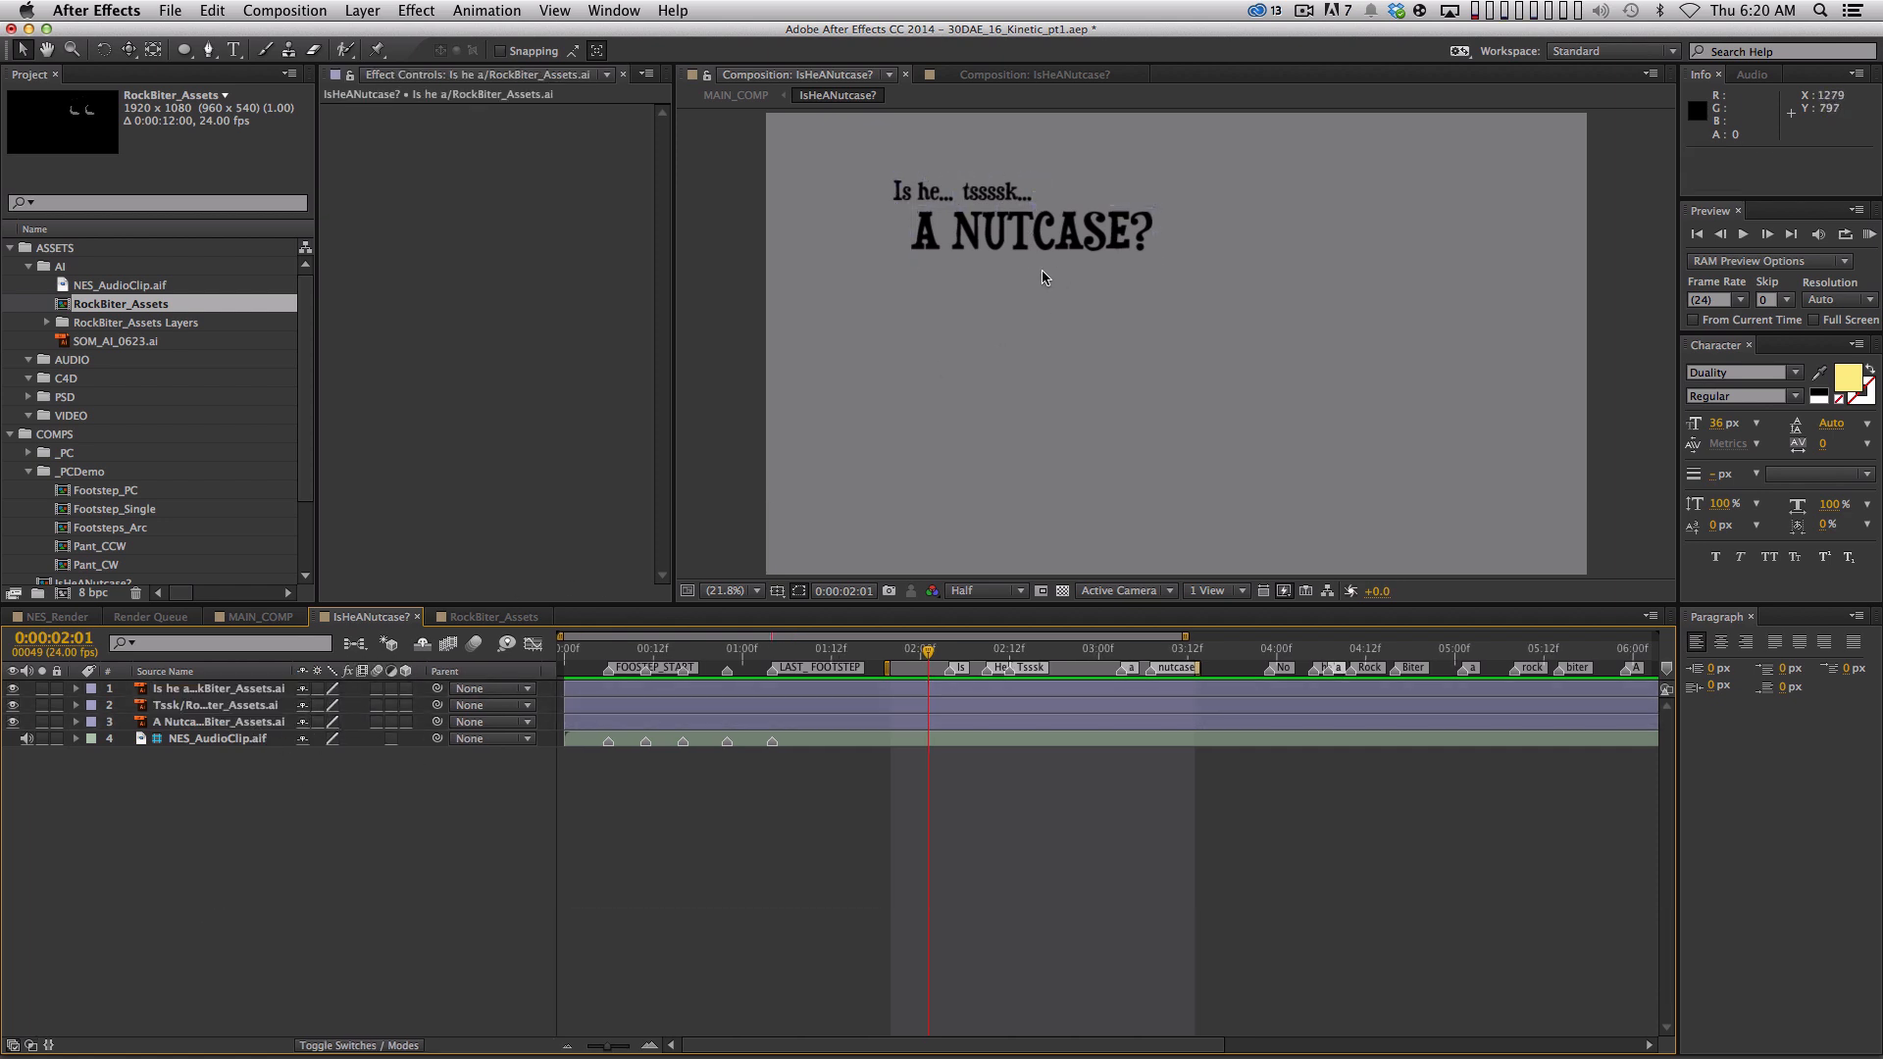
{"action": "left_click", "coordinate": [257, 723]}
{"action": "left_click", "coordinate": [260, 707], "text": "shift"}
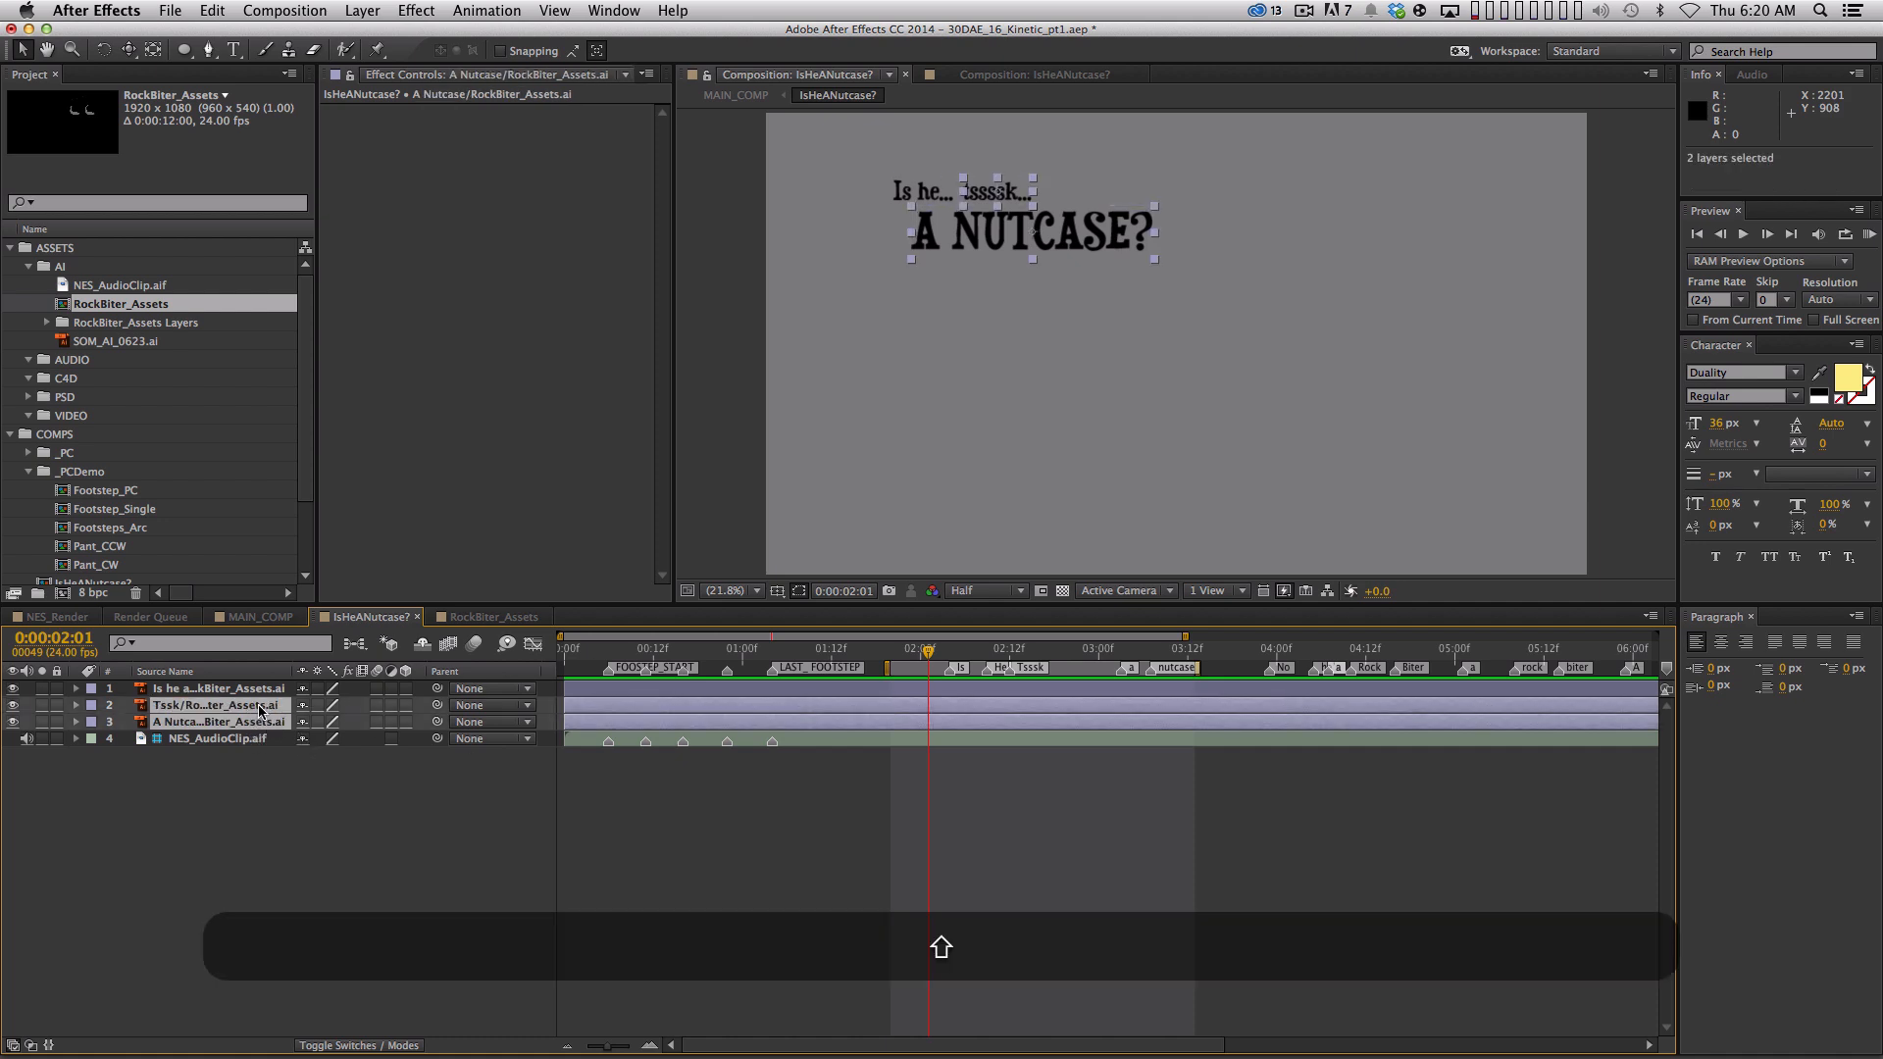
{"action": "left_click_drag", "start_coordinate": [437, 706], "coordinate": [374, 706]}
Scale the Is he a layer to 570% and turn on continuous rasterization for all three lettering layers
{"action": "left_click", "coordinate": [260, 689]}
{"action": "key", "text": "shift+s"}
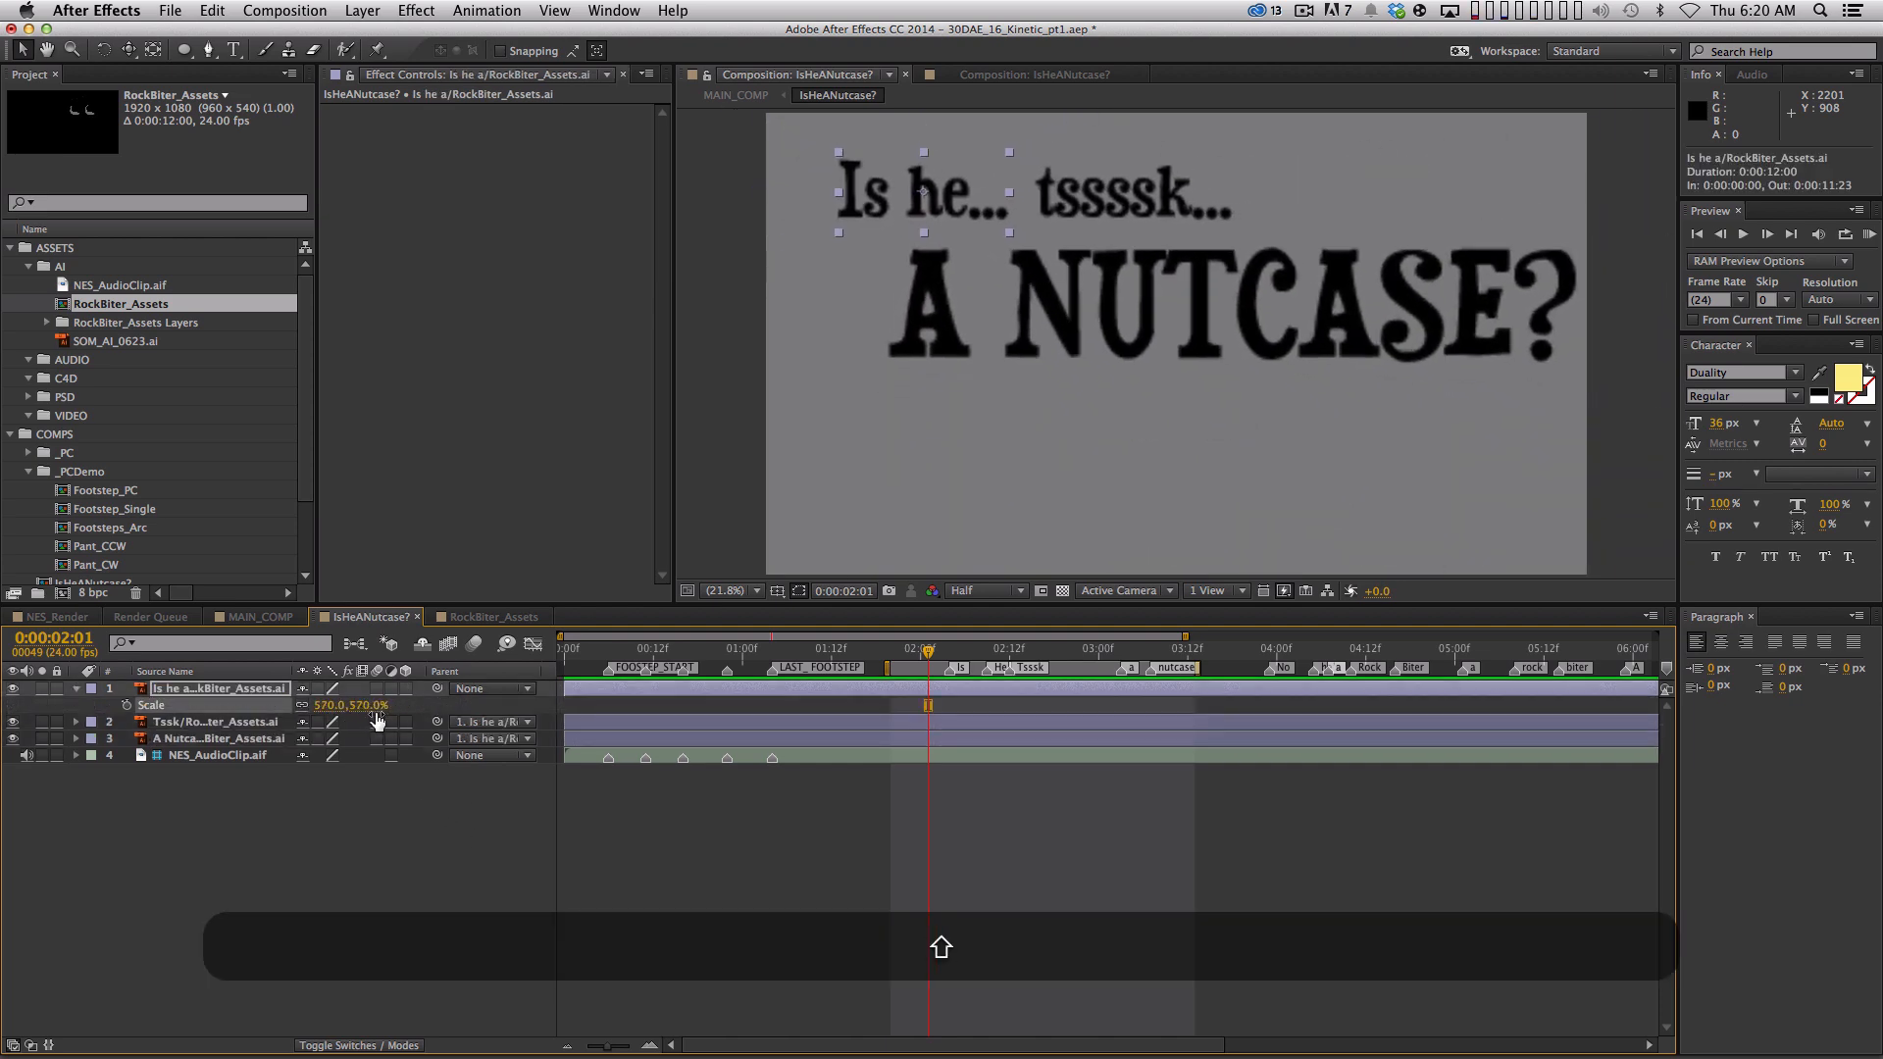
{"action": "left_click_drag", "start_coordinate": [317, 689], "coordinate": [321, 740]}
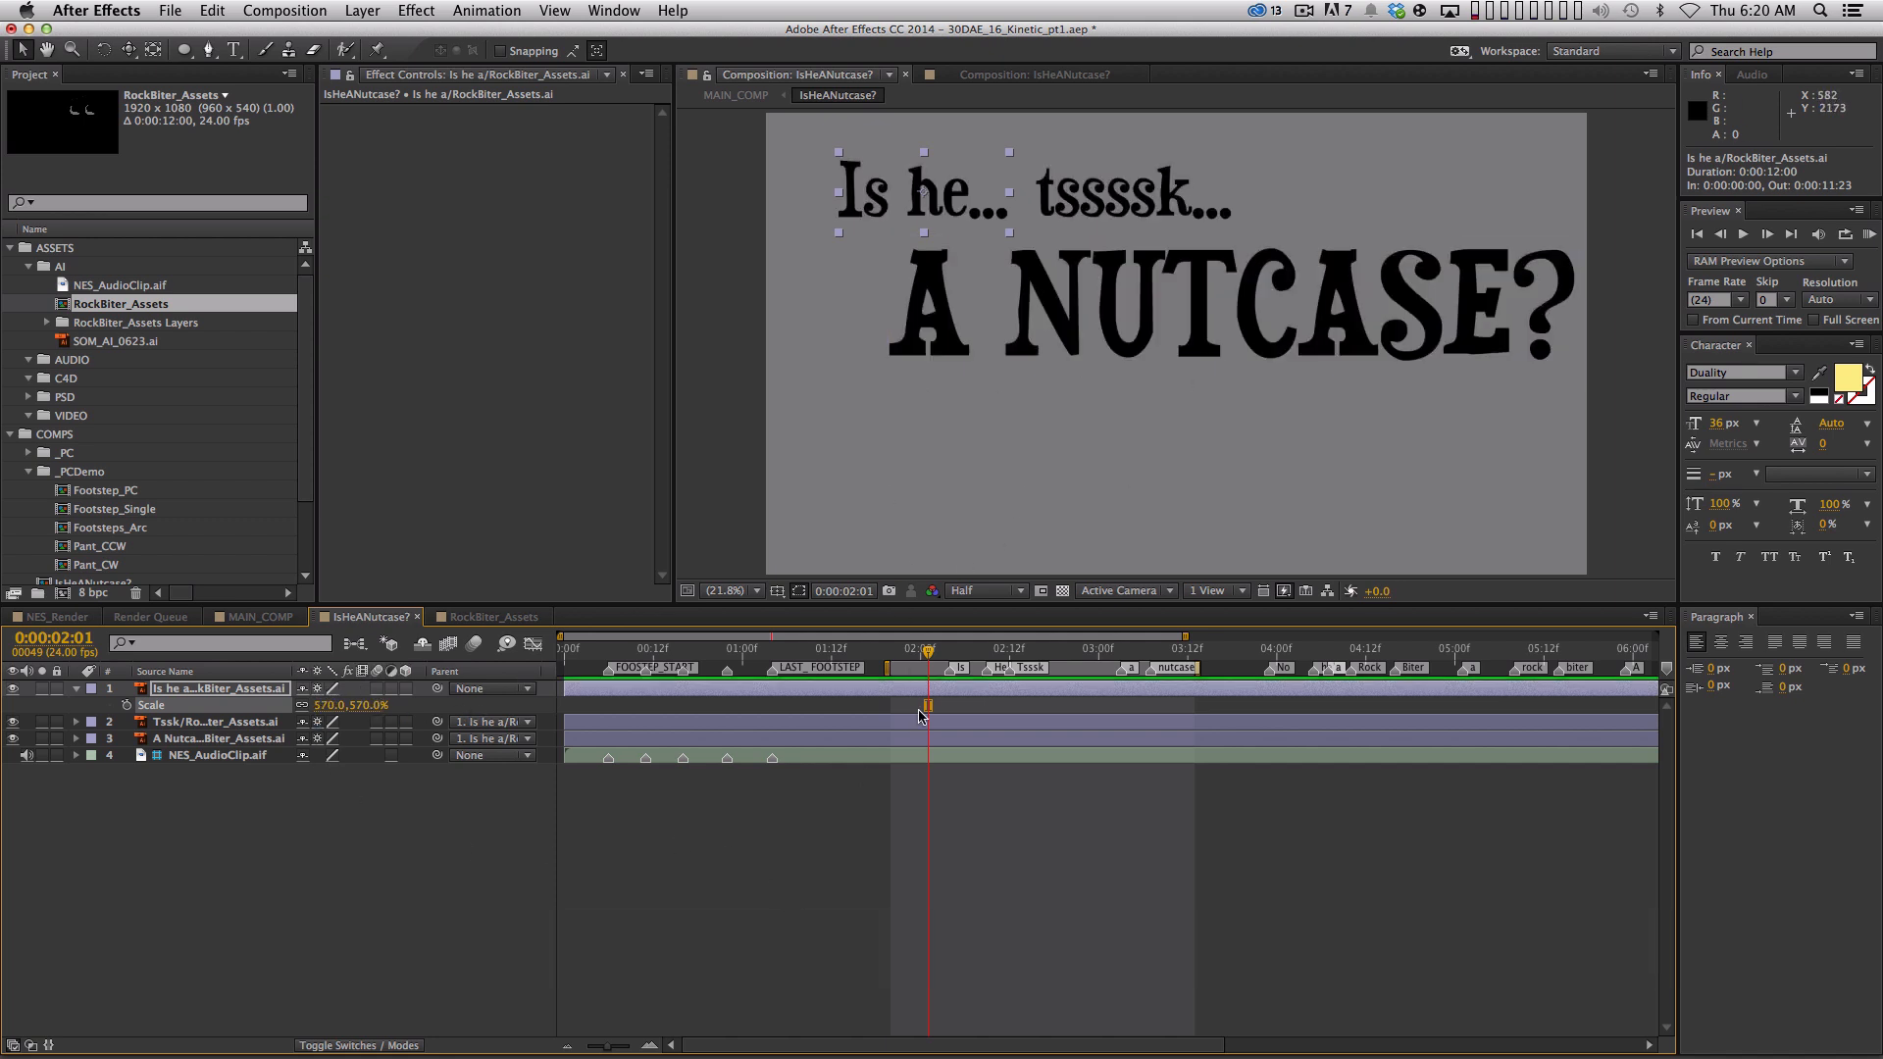
{"action": "key", "text": "v"}
Move the Is he a layer and its attached lettering slightly down and left in the frame, and collapse its properties
{"action": "left_click", "coordinate": [357, 912]}
{"action": "left_click", "coordinate": [203, 693]}
{"action": "left_click_drag", "start_coordinate": [898, 201], "coordinate": [877, 243]}
{"action": "left_click", "coordinate": [529, 940]}
{"action": "left_click", "coordinate": [76, 688]}
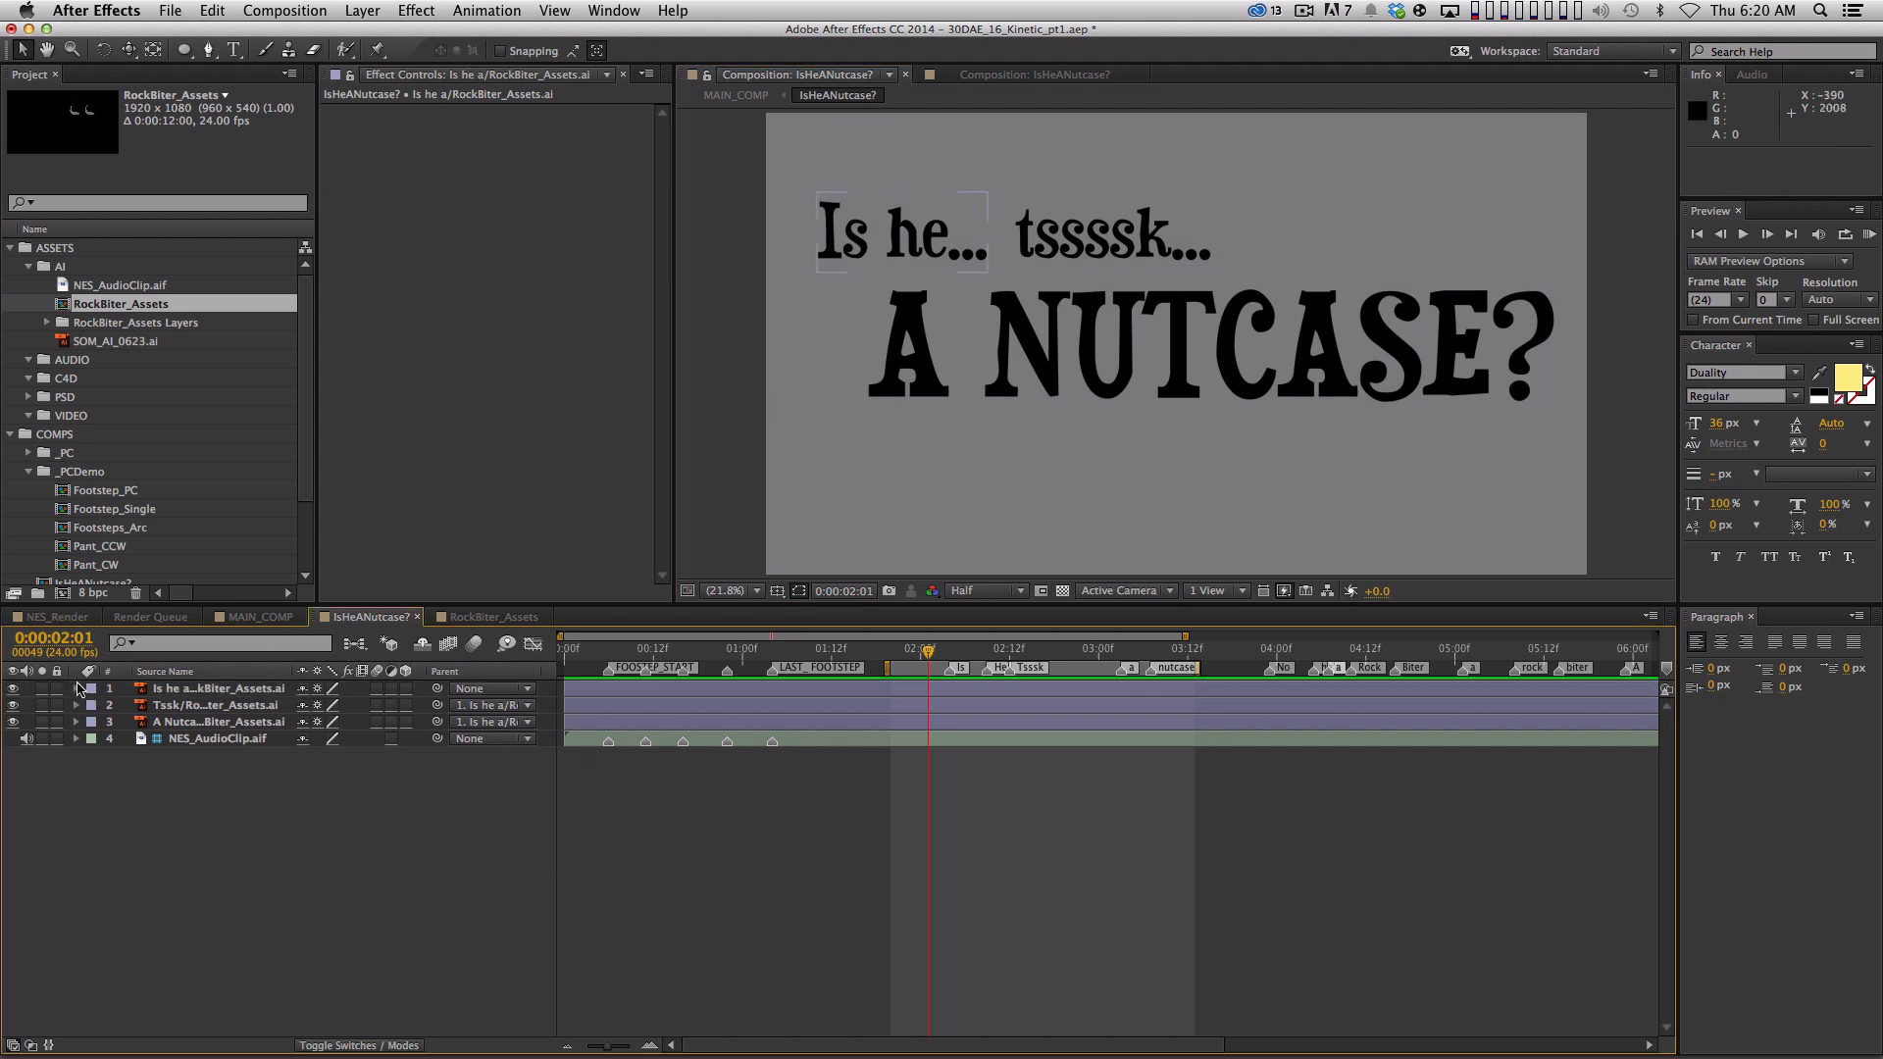
Hide the Tssk and A Nutcase layers so that only the Is he a layer is shown
{"action": "left_click", "coordinate": [890, 285]}
{"action": "left_click", "coordinate": [891, 285]}
{"action": "left_click", "coordinate": [1046, 235]}
{"action": "left_click", "coordinate": [706, 508]}
{"action": "left_click_drag", "start_coordinate": [13, 722], "coordinate": [13, 705]}
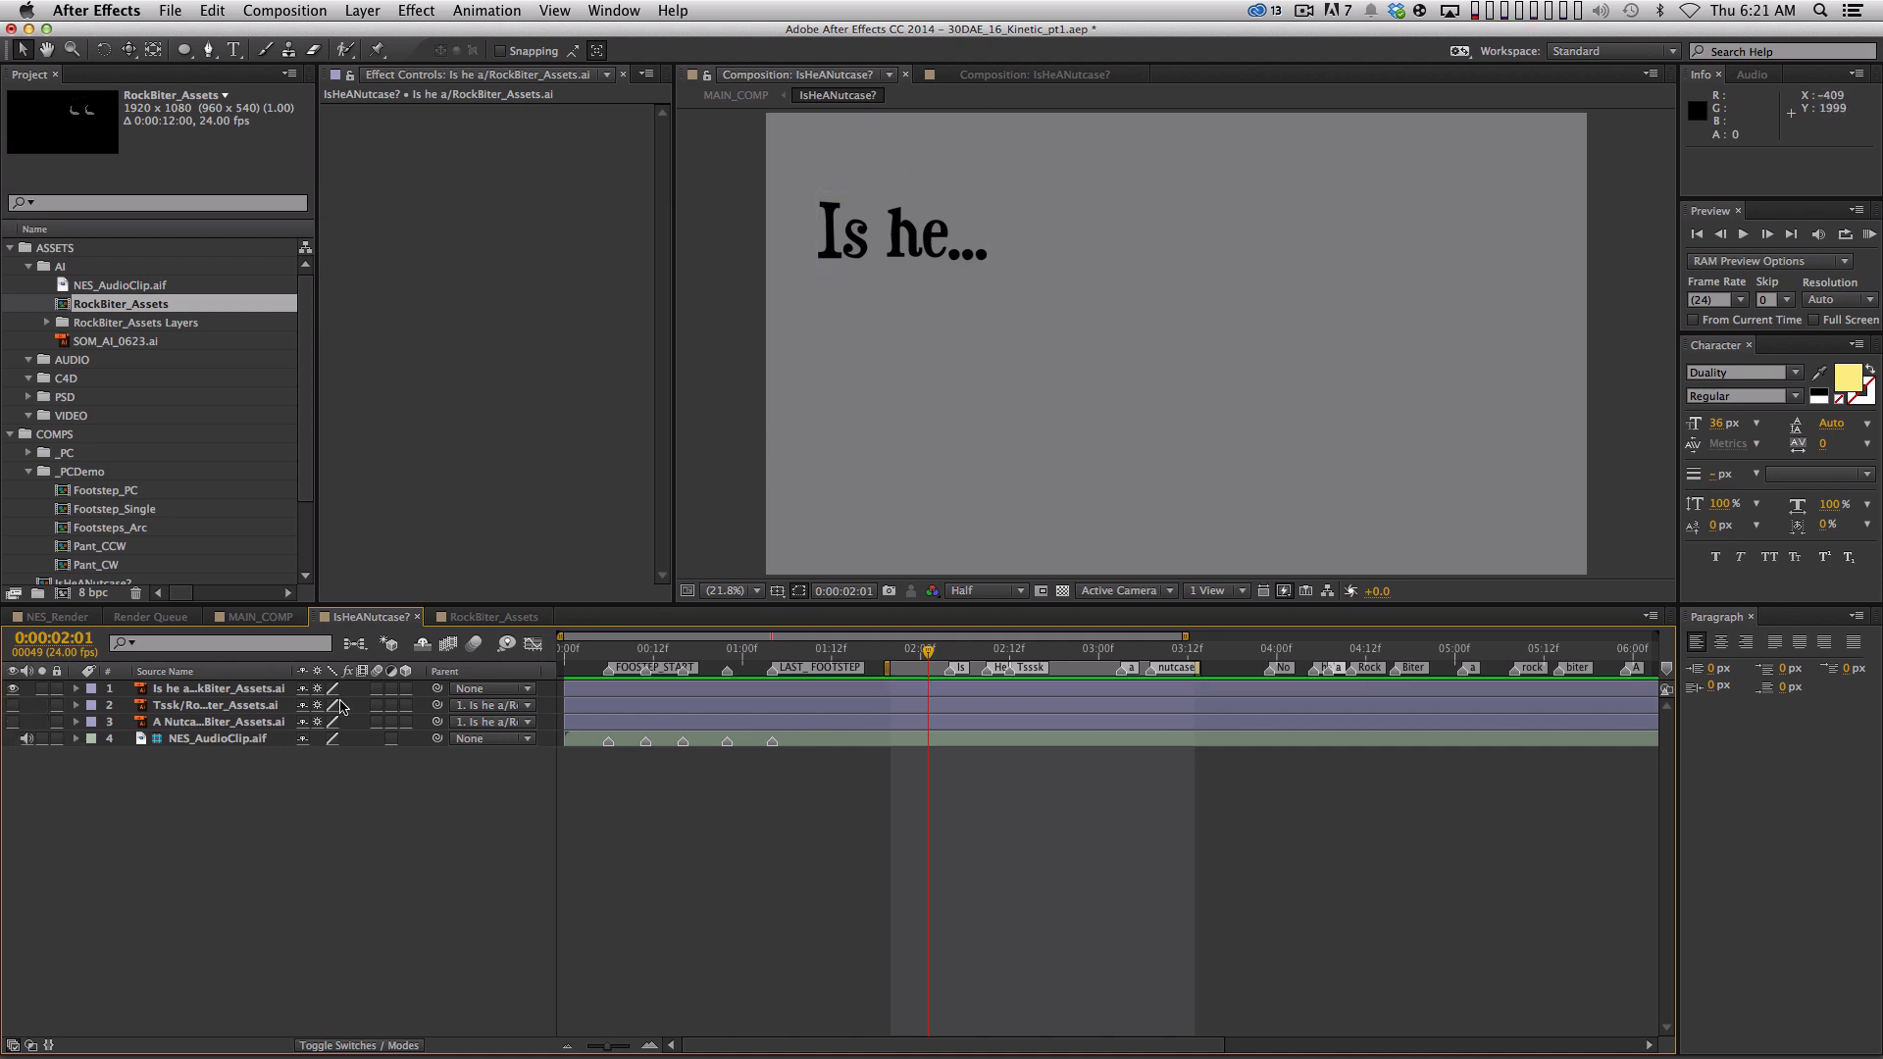
Review the "Is he... tssssk..." moment in the finished NES_Render composition, then return to IsHeANutcase?
{"action": "key", "text": "period"}
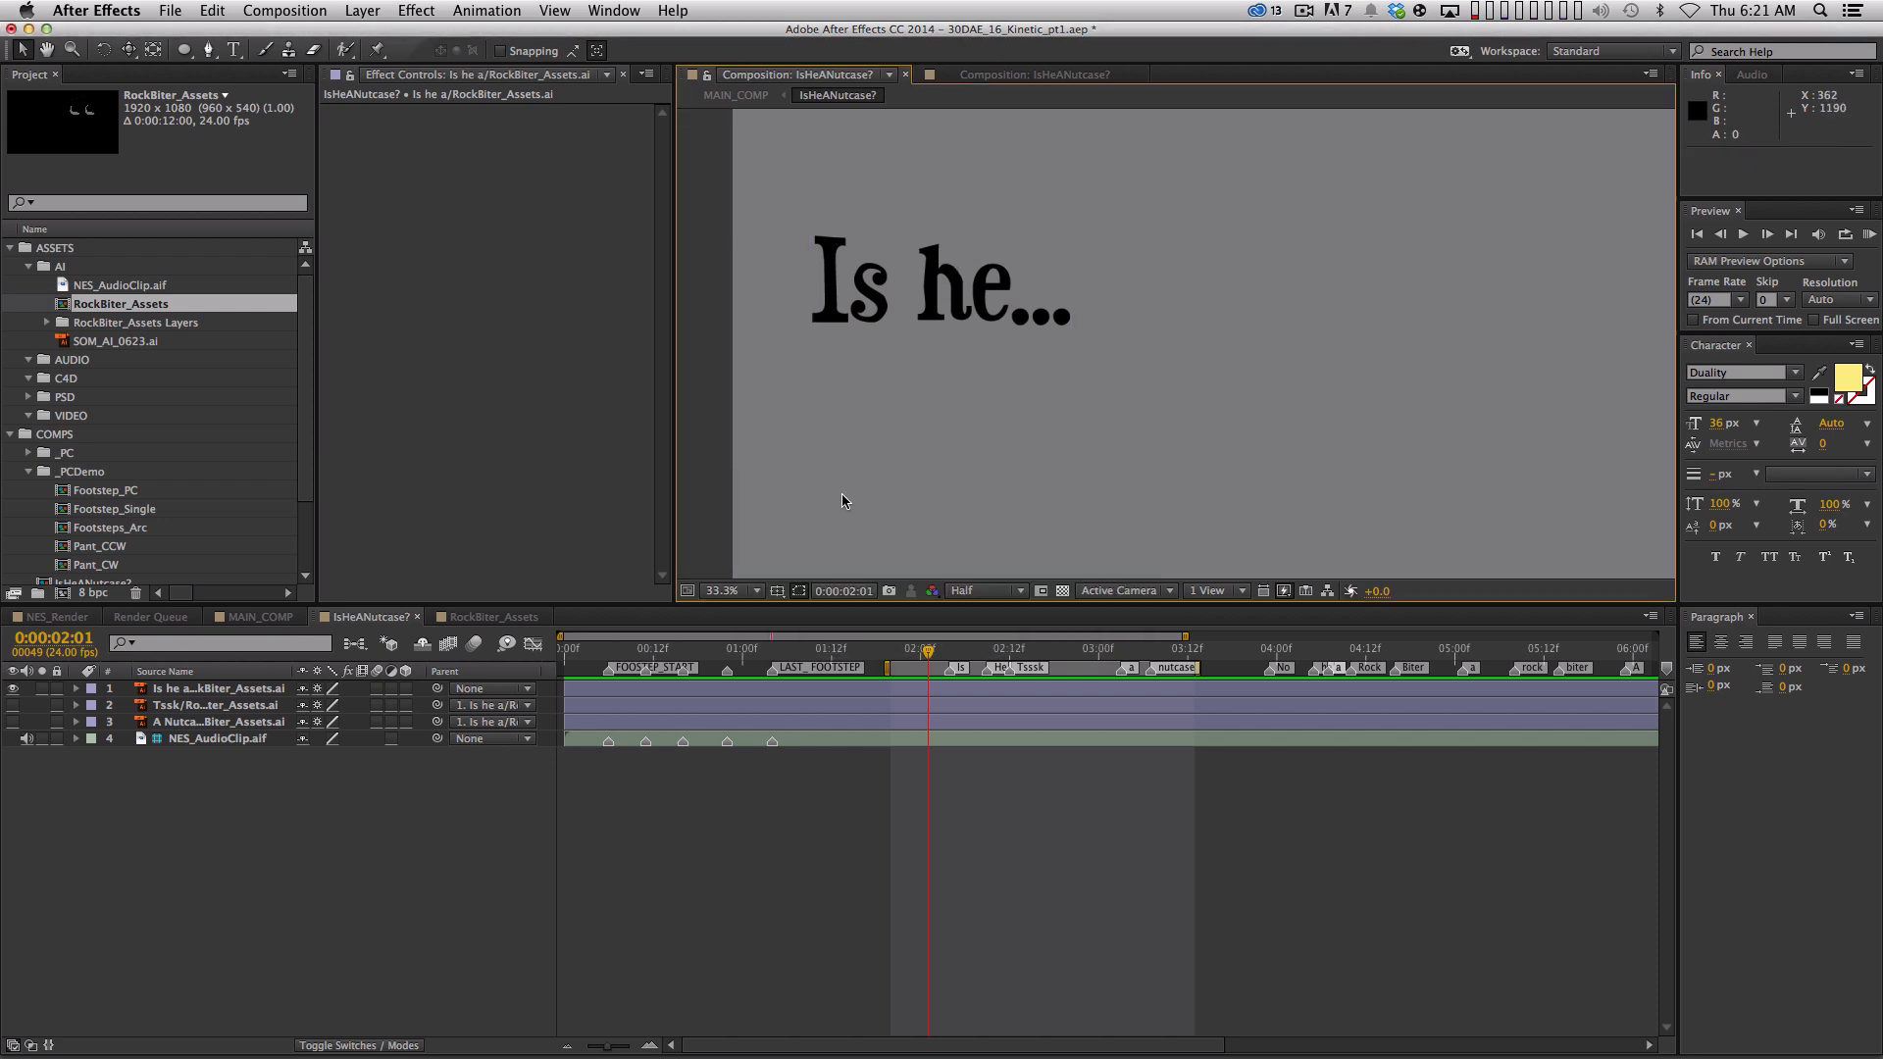
{"action": "left_click", "coordinate": [57, 616]}
{"action": "left_click", "coordinate": [951, 647]}
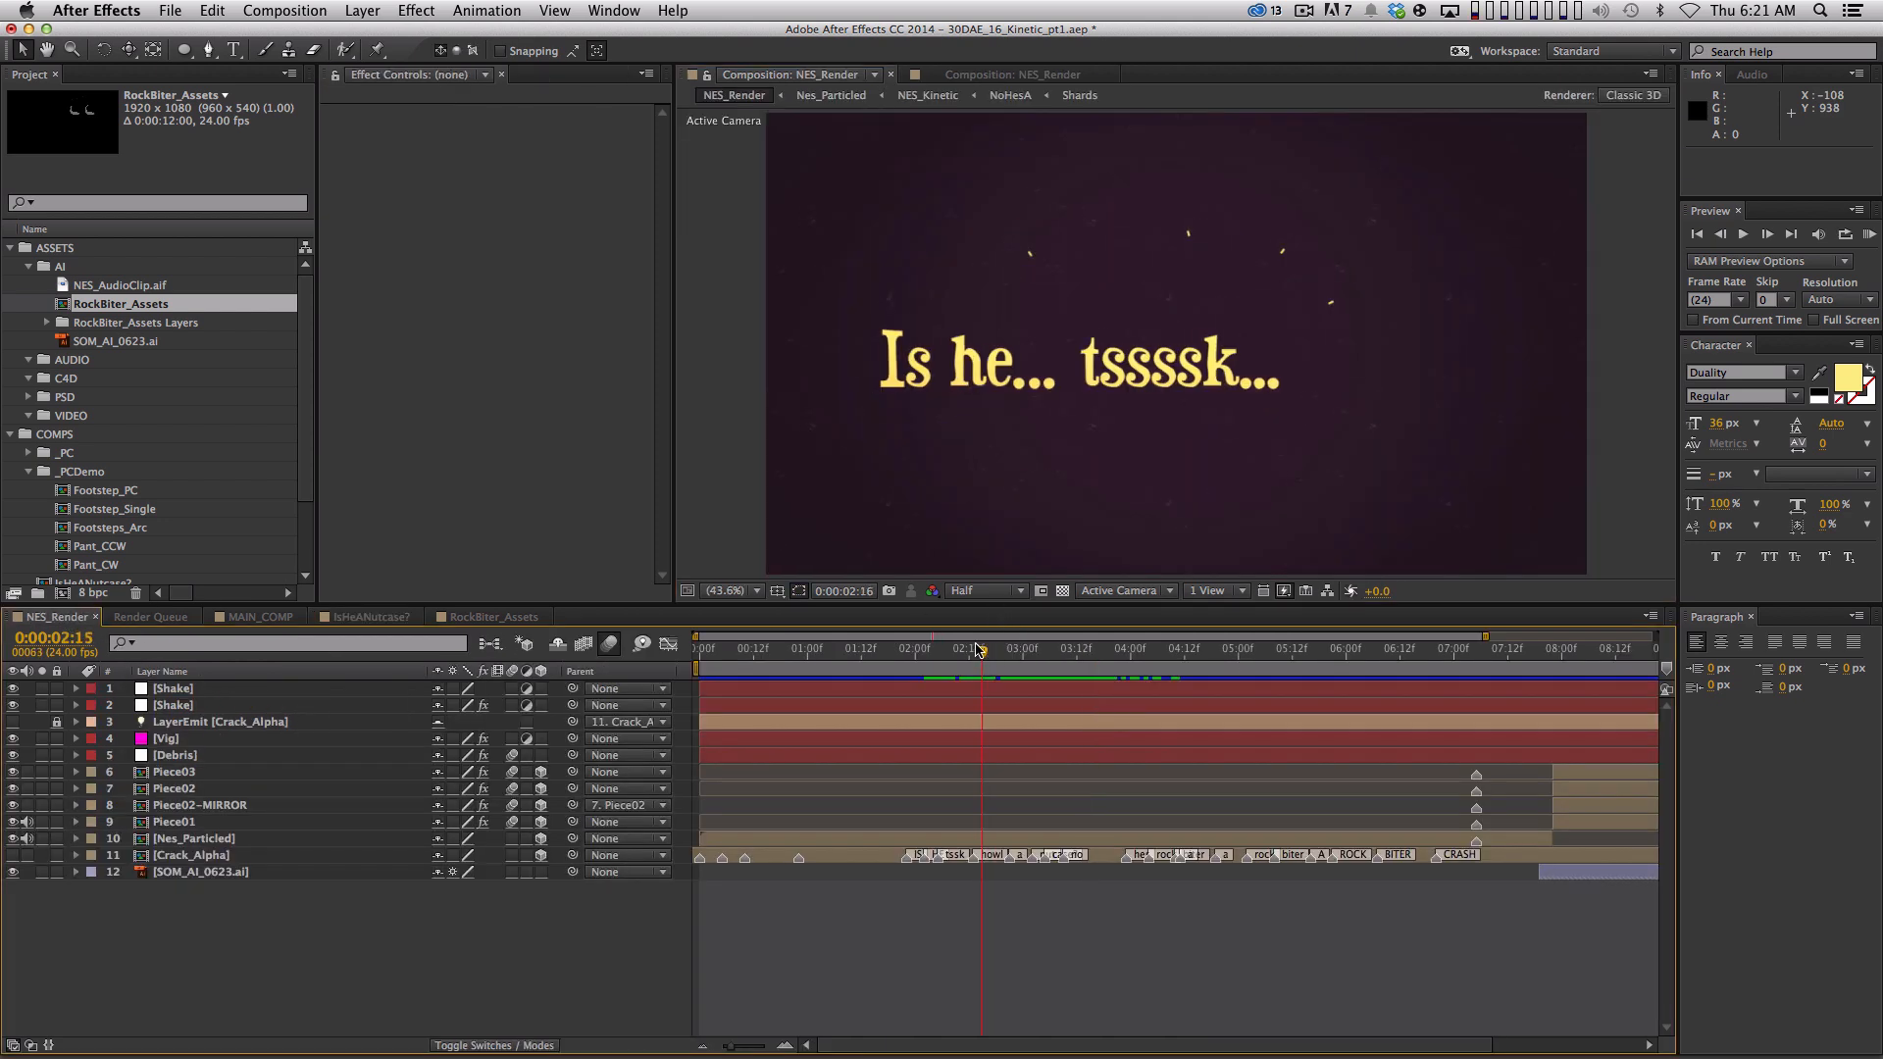
{"action": "left_click_drag", "start_coordinate": [951, 647], "coordinate": [1005, 651]}
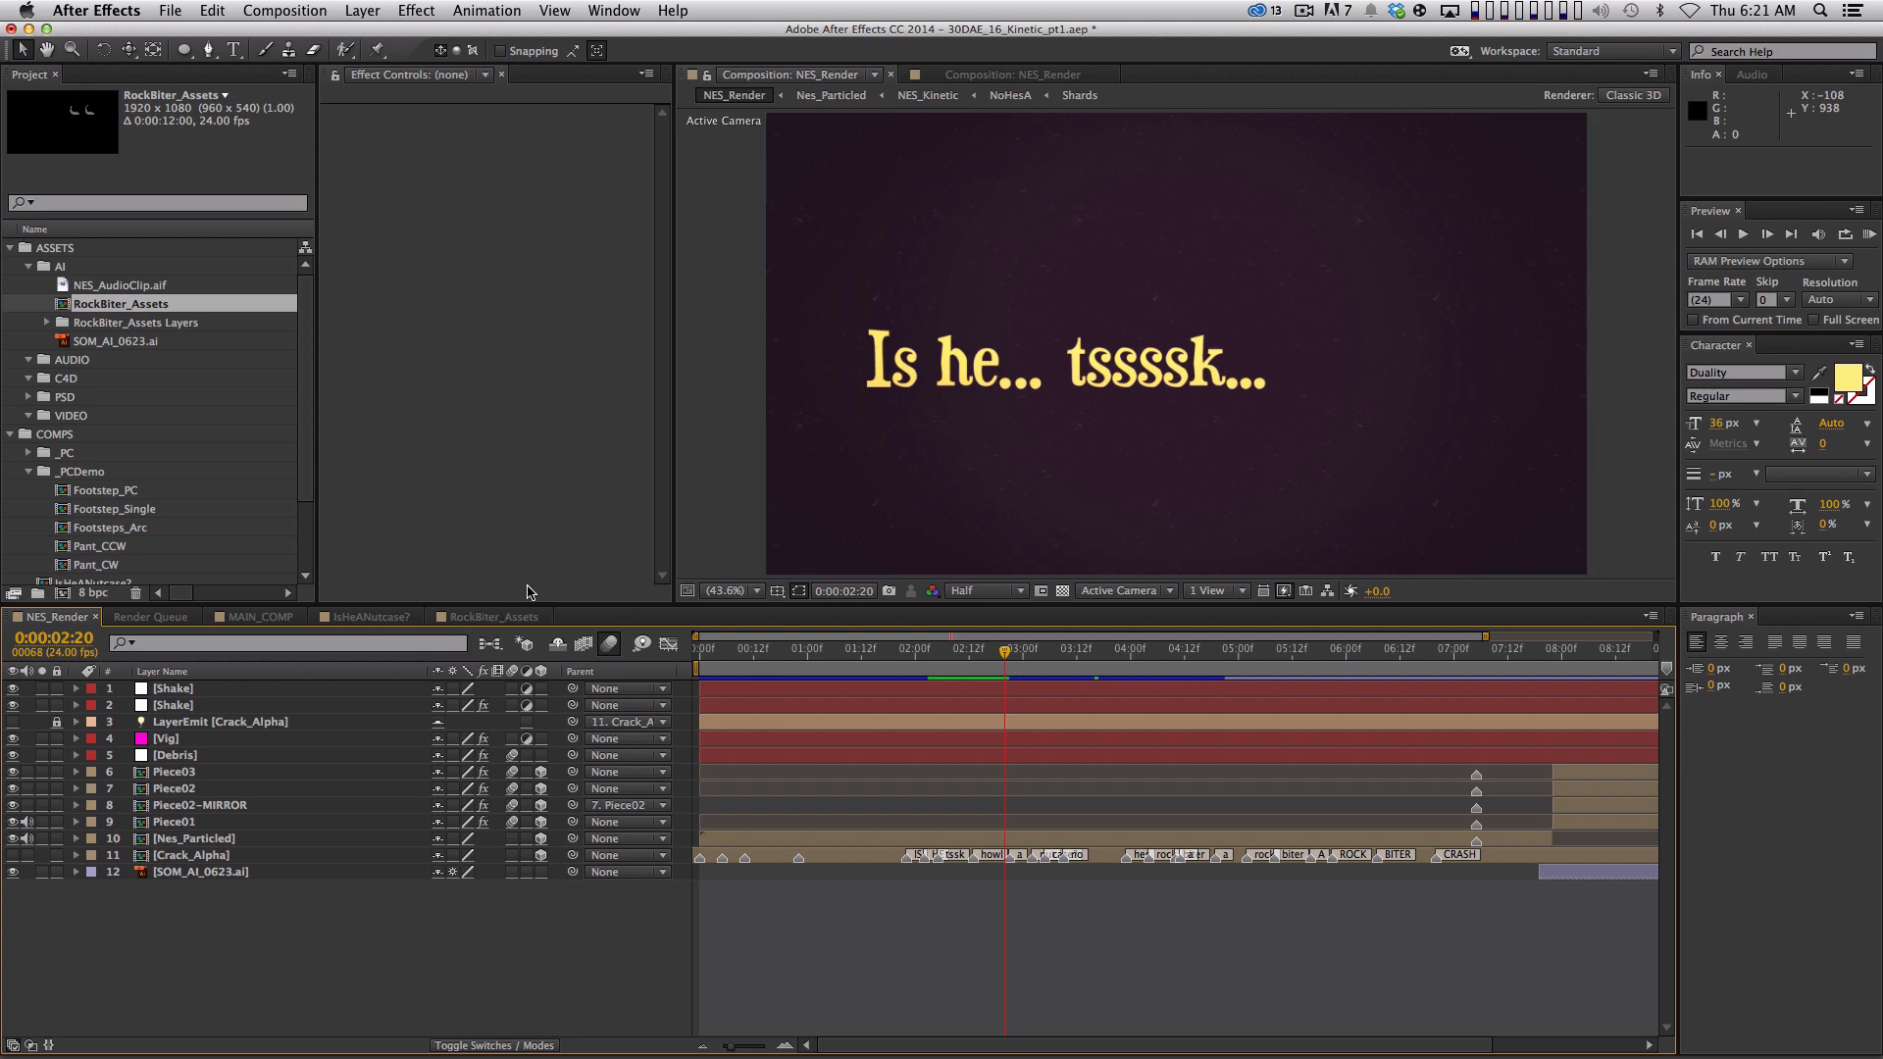
{"action": "left_click", "coordinate": [370, 617]}
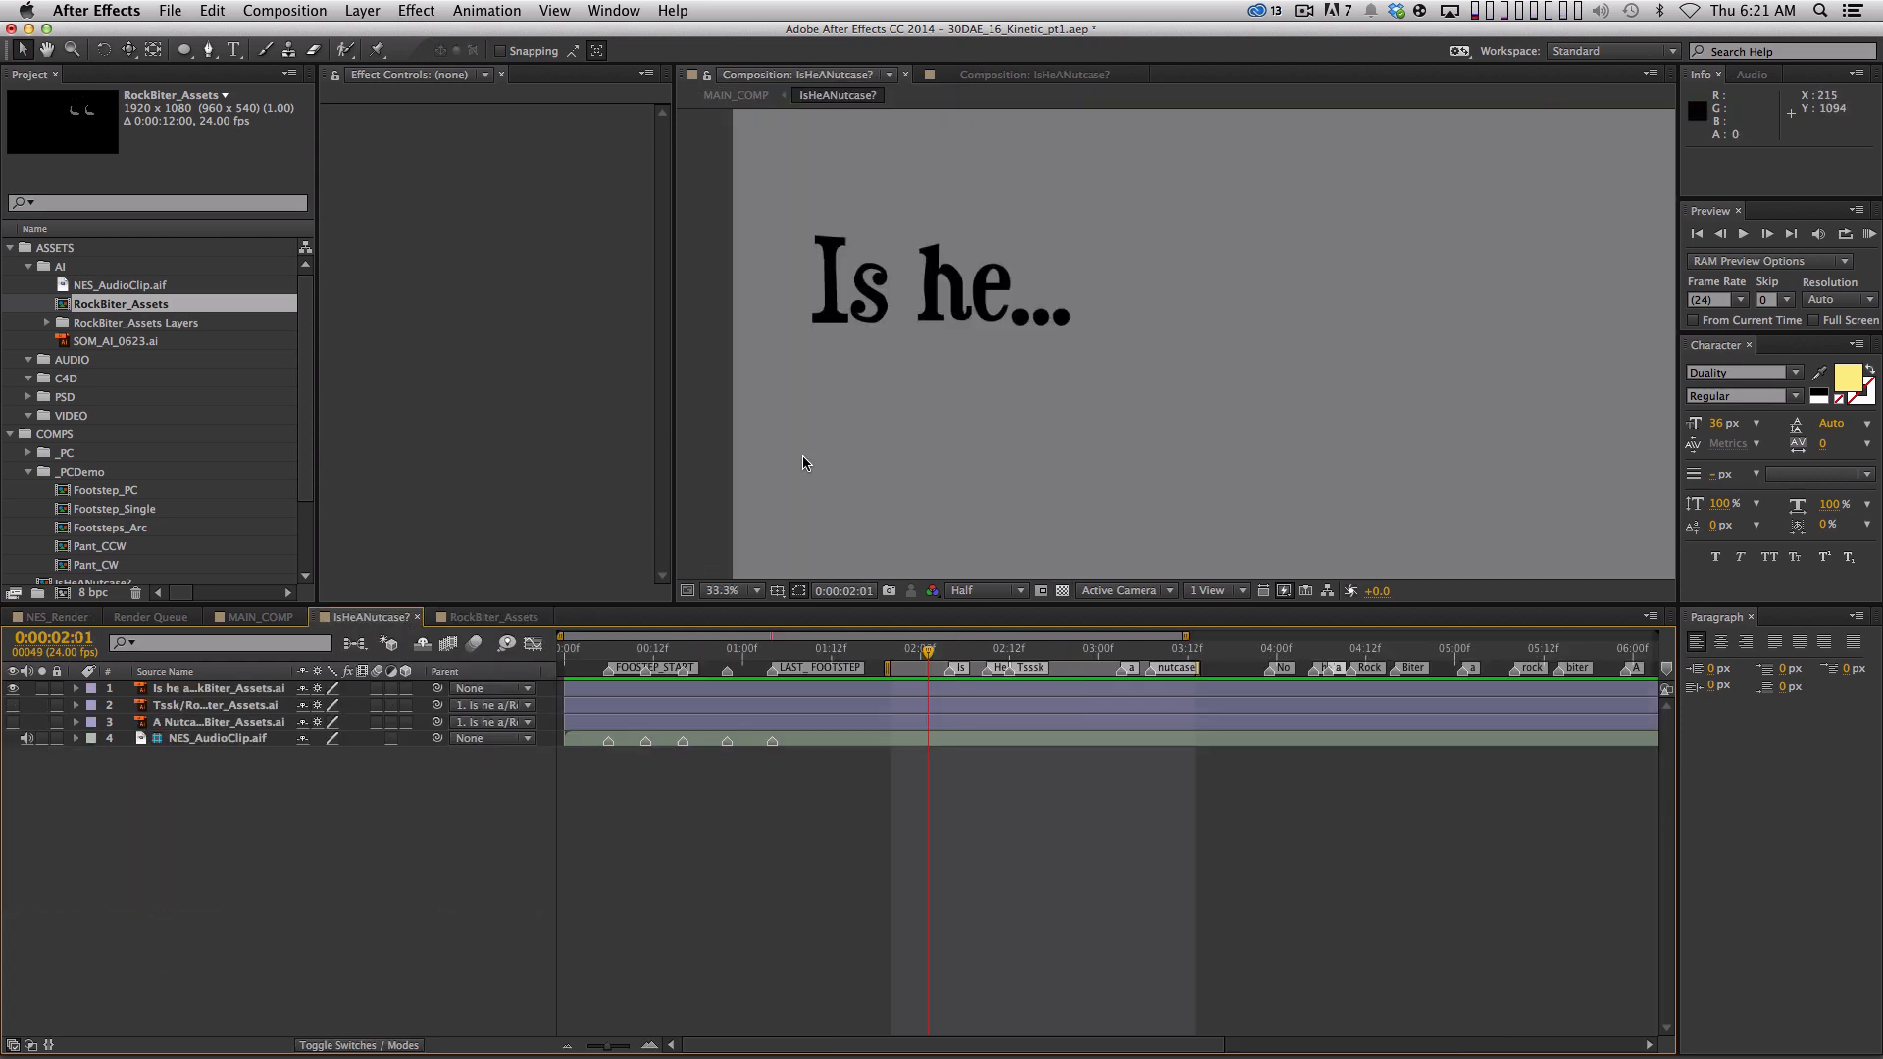
Frame the "Is he..." lettering at 100% and rename the Is he a layer to Is
{"action": "left_click", "coordinate": [257, 690]}
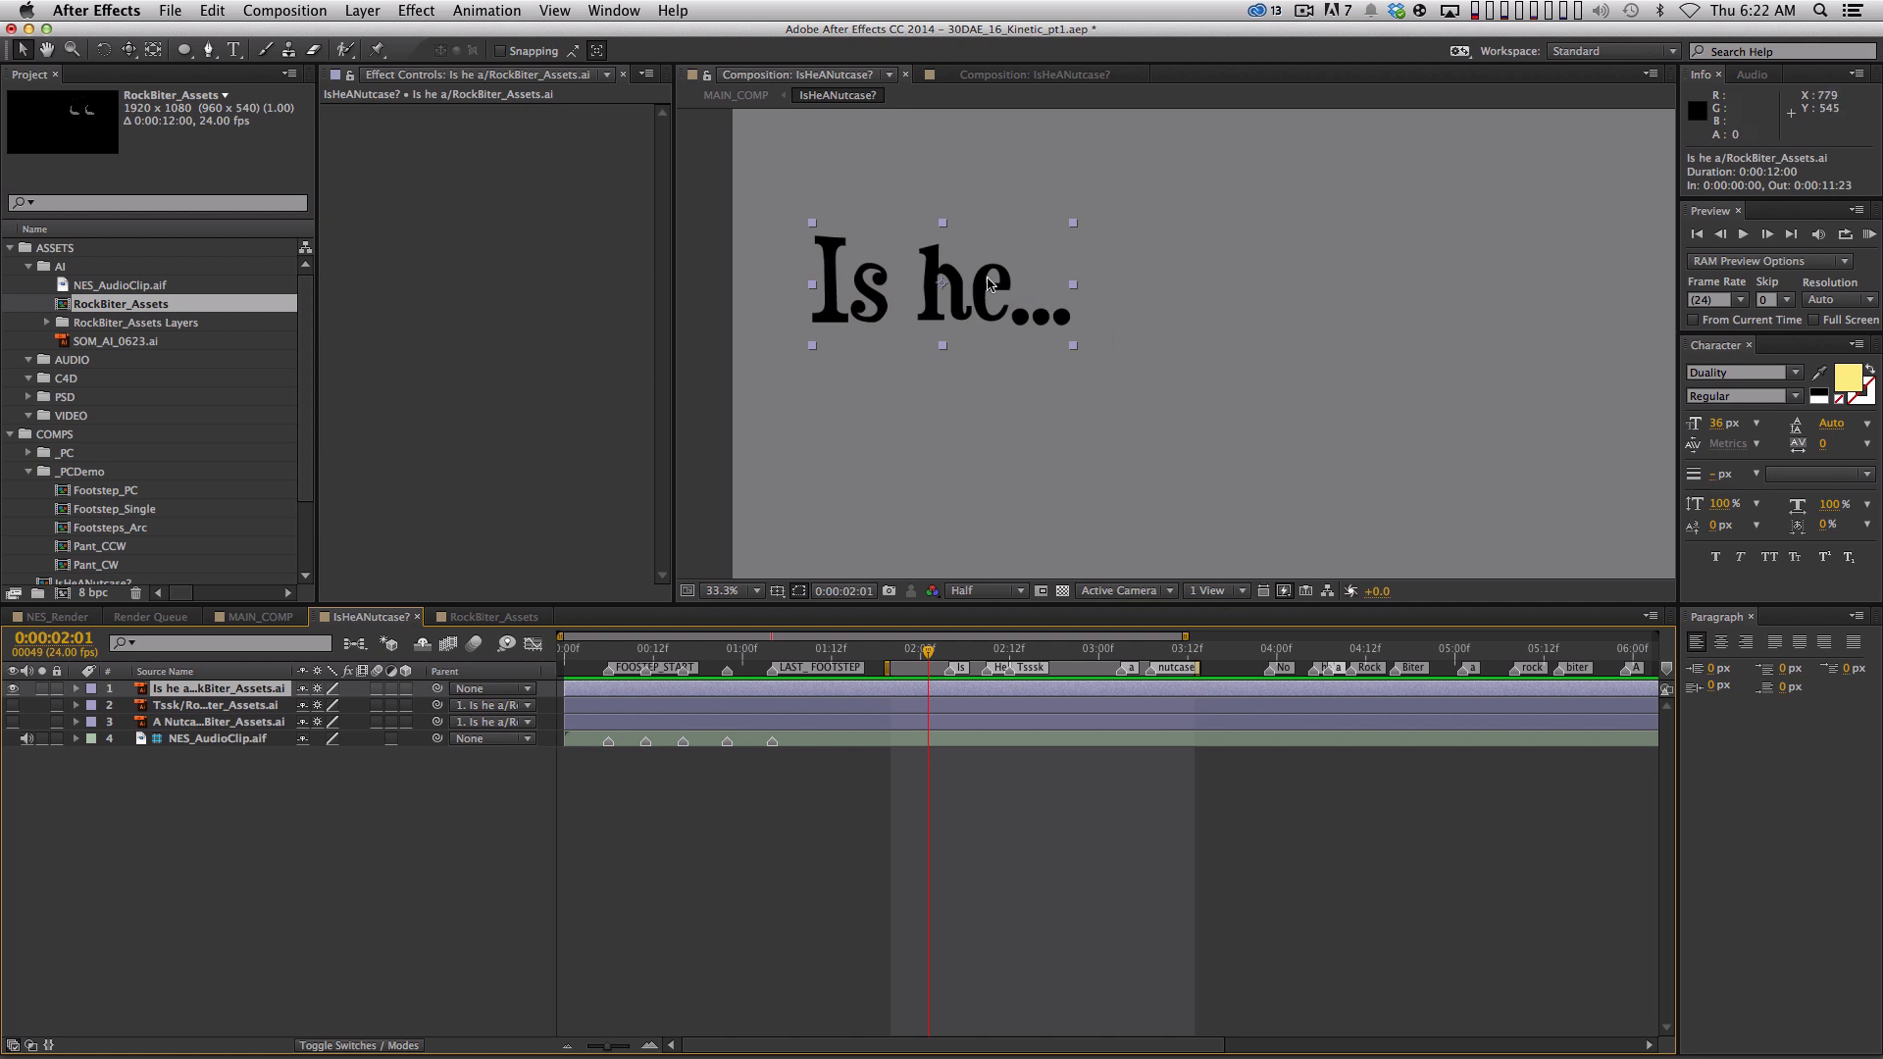
{"action": "key", "text": "period"}
{"action": "key", "text": "period"}
{"action": "key", "text": "space"}
{"action": "left_click_drag", "start_coordinate": [1080, 323], "coordinate": [1223, 366]}
{"action": "left_click_drag", "start_coordinate": [992, 395], "coordinate": [1387, 433]}
{"action": "left_click_drag", "start_coordinate": [921, 354], "coordinate": [1114, 420]}
{"action": "left_click", "coordinate": [306, 755]}
{"action": "left_click_drag", "start_coordinate": [236, 690], "coordinate": [192, 691]}
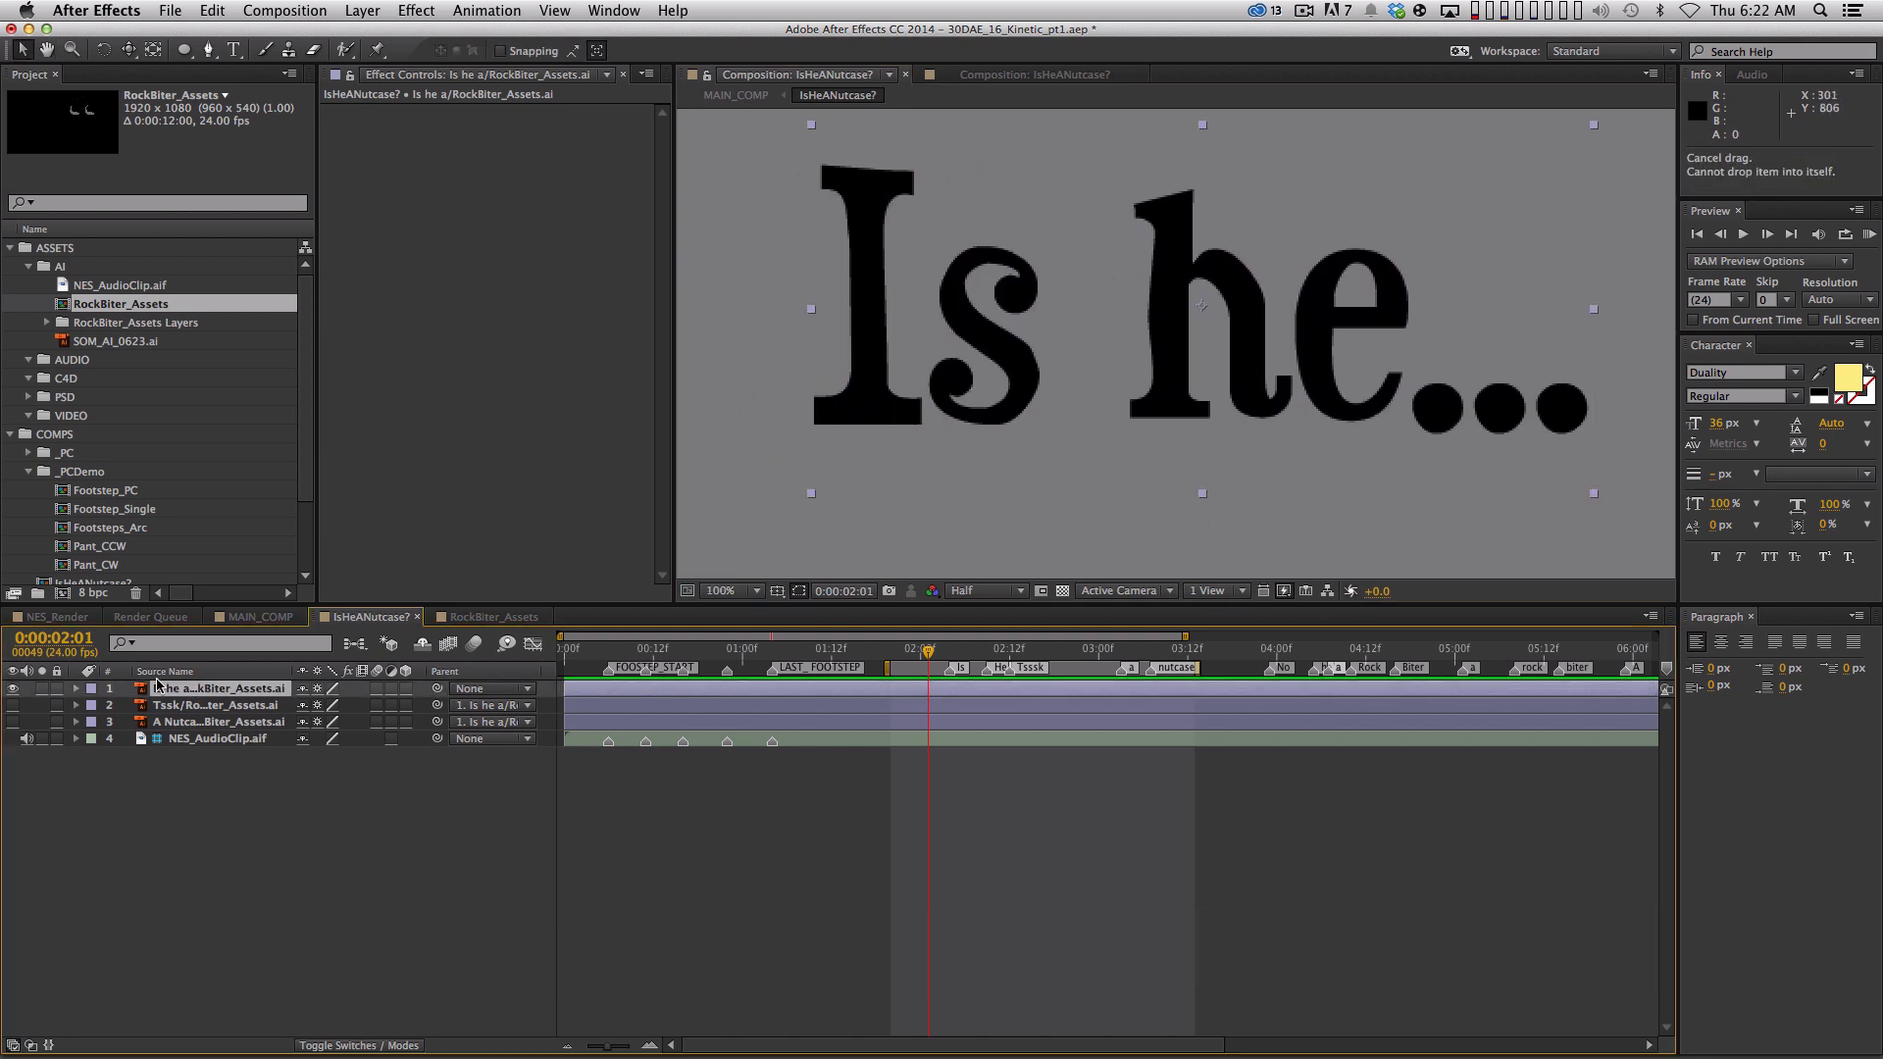
{"action": "key", "text": "Return"}
{"action": "type", "text": "Is"}
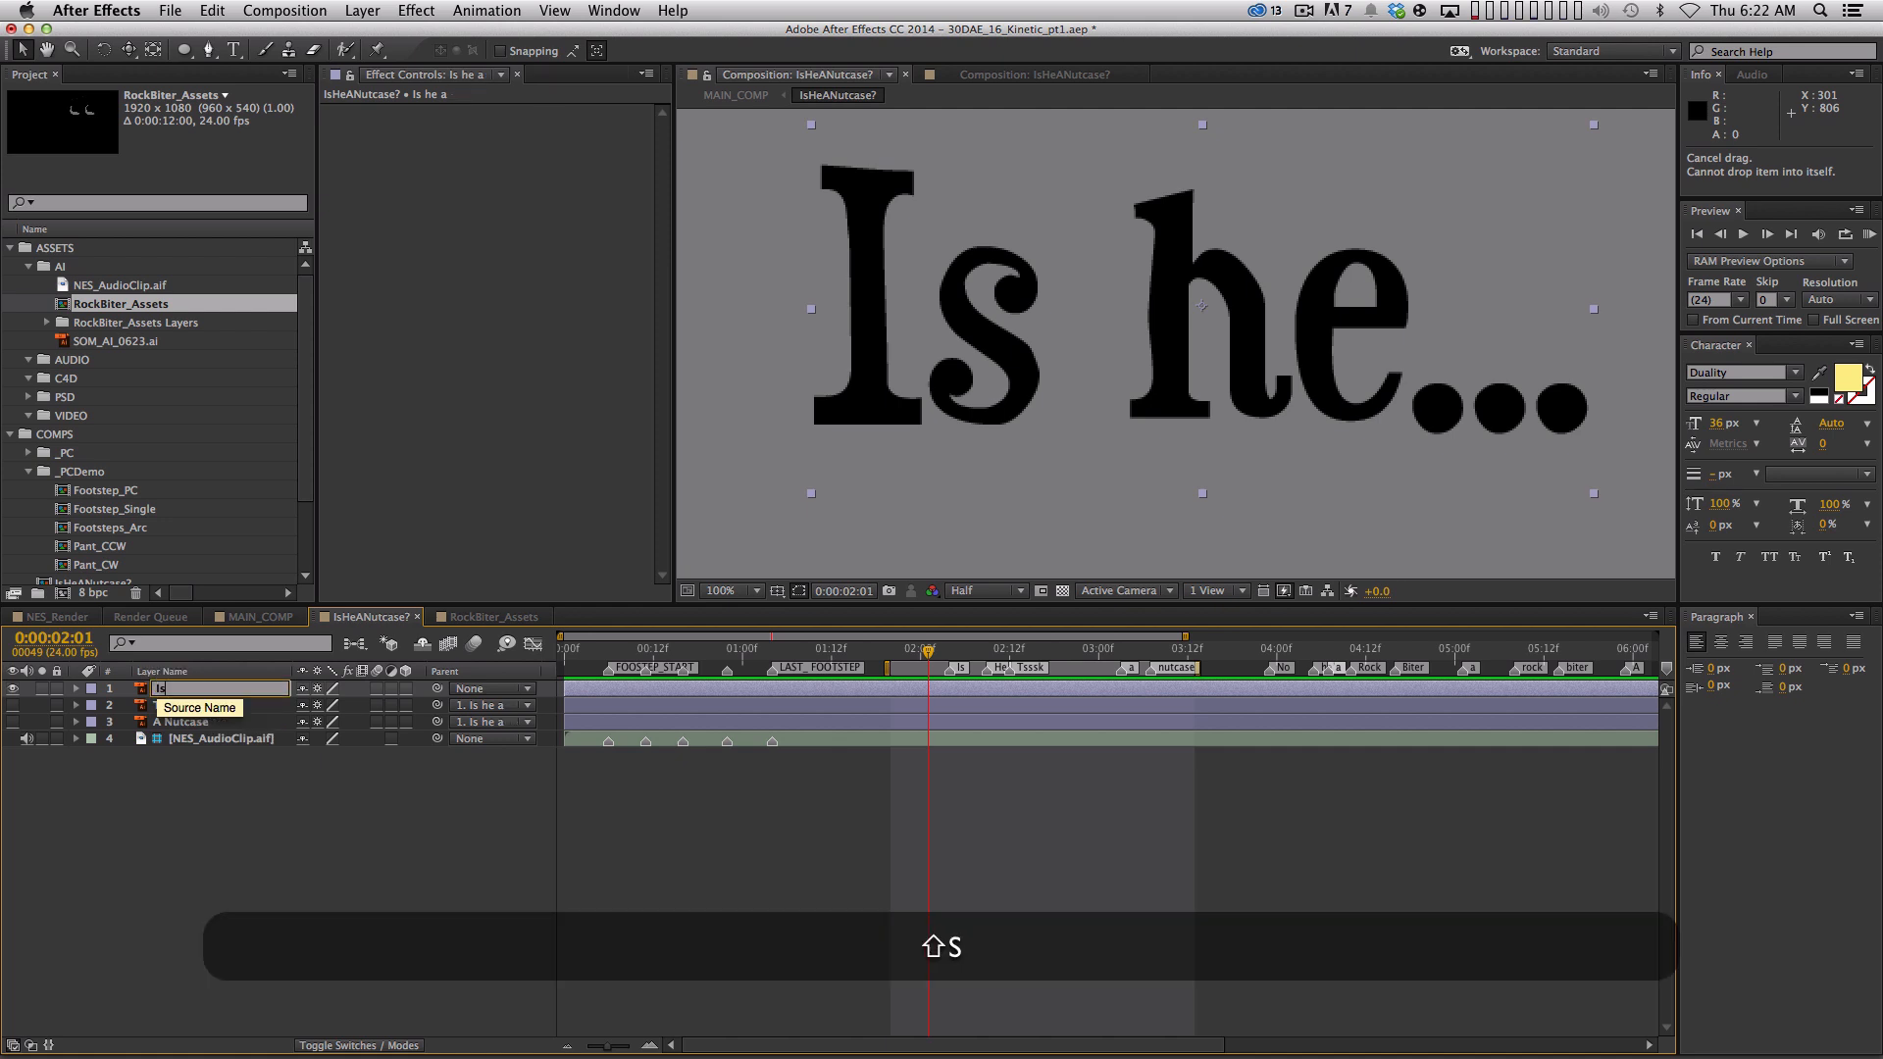
{"action": "key", "text": "Return"}
Duplicate the Is layer and name the copy He
{"action": "key", "text": "super+d"}
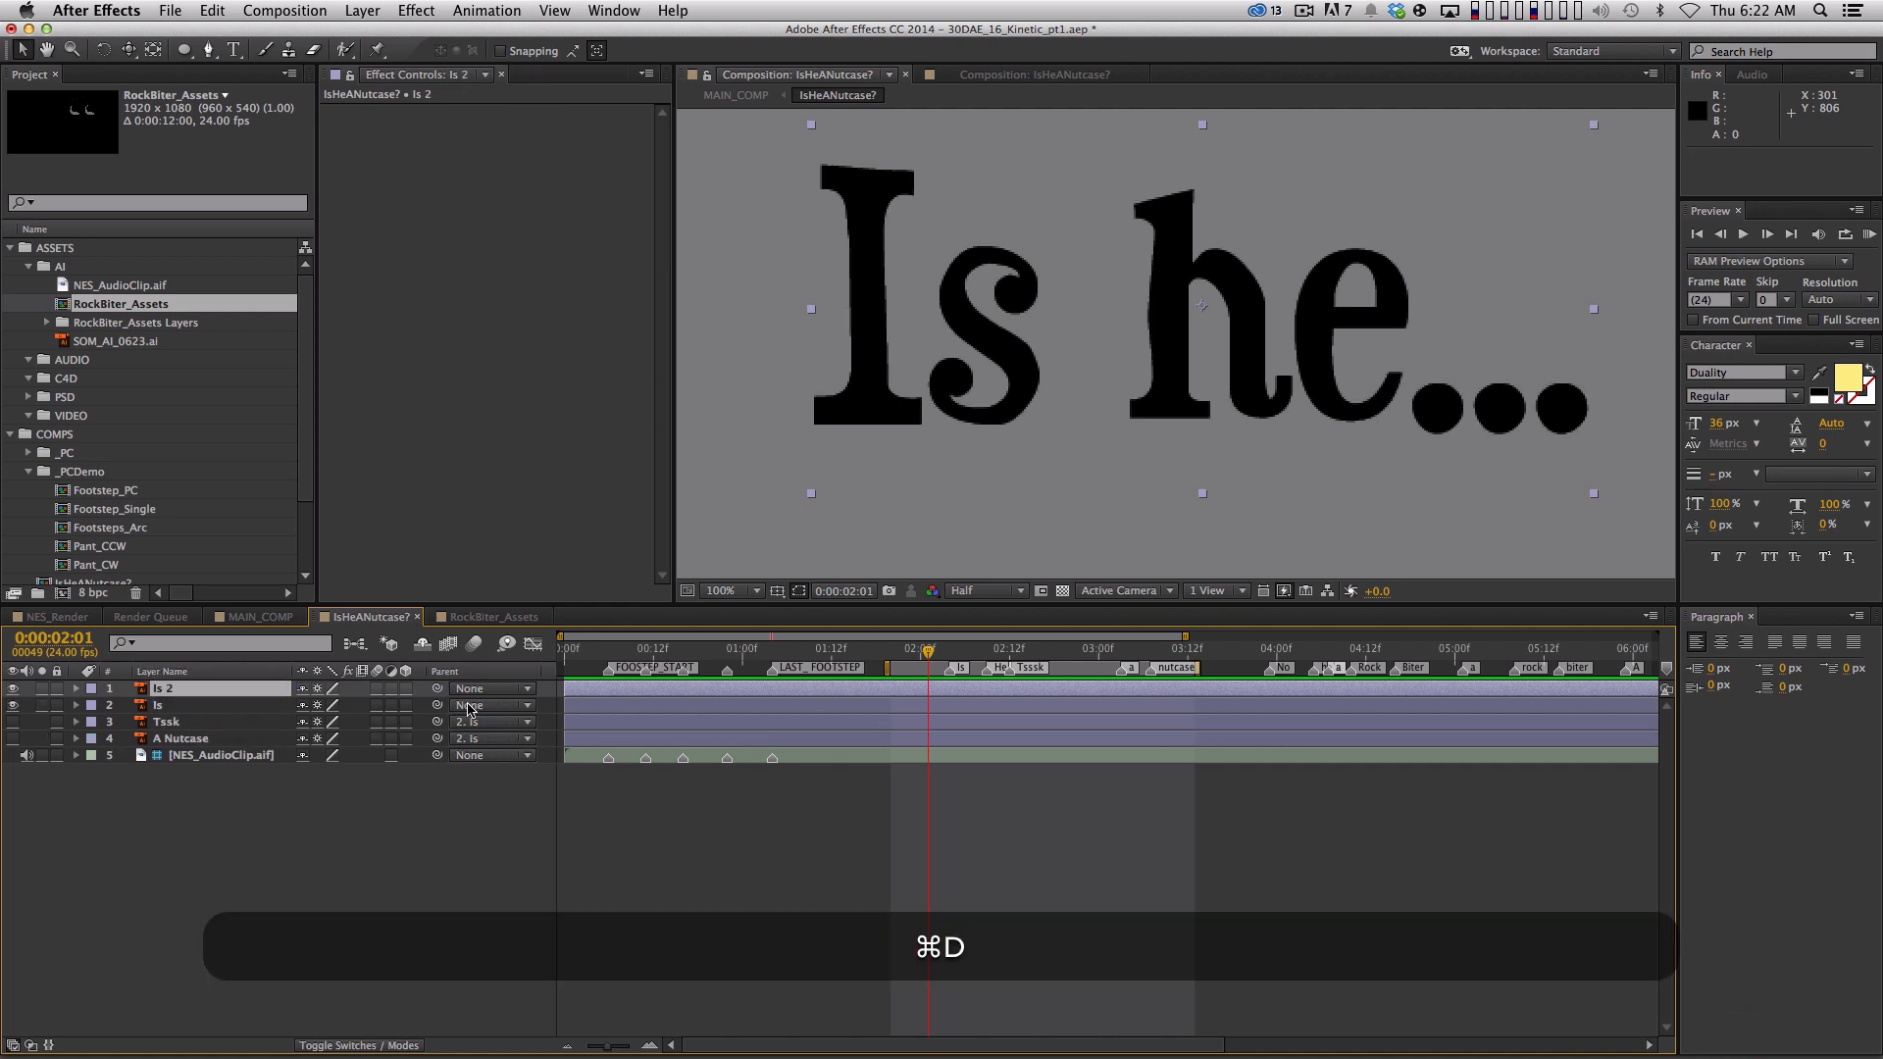
{"action": "key", "text": "Return"}
{"action": "type", "text": "He"}
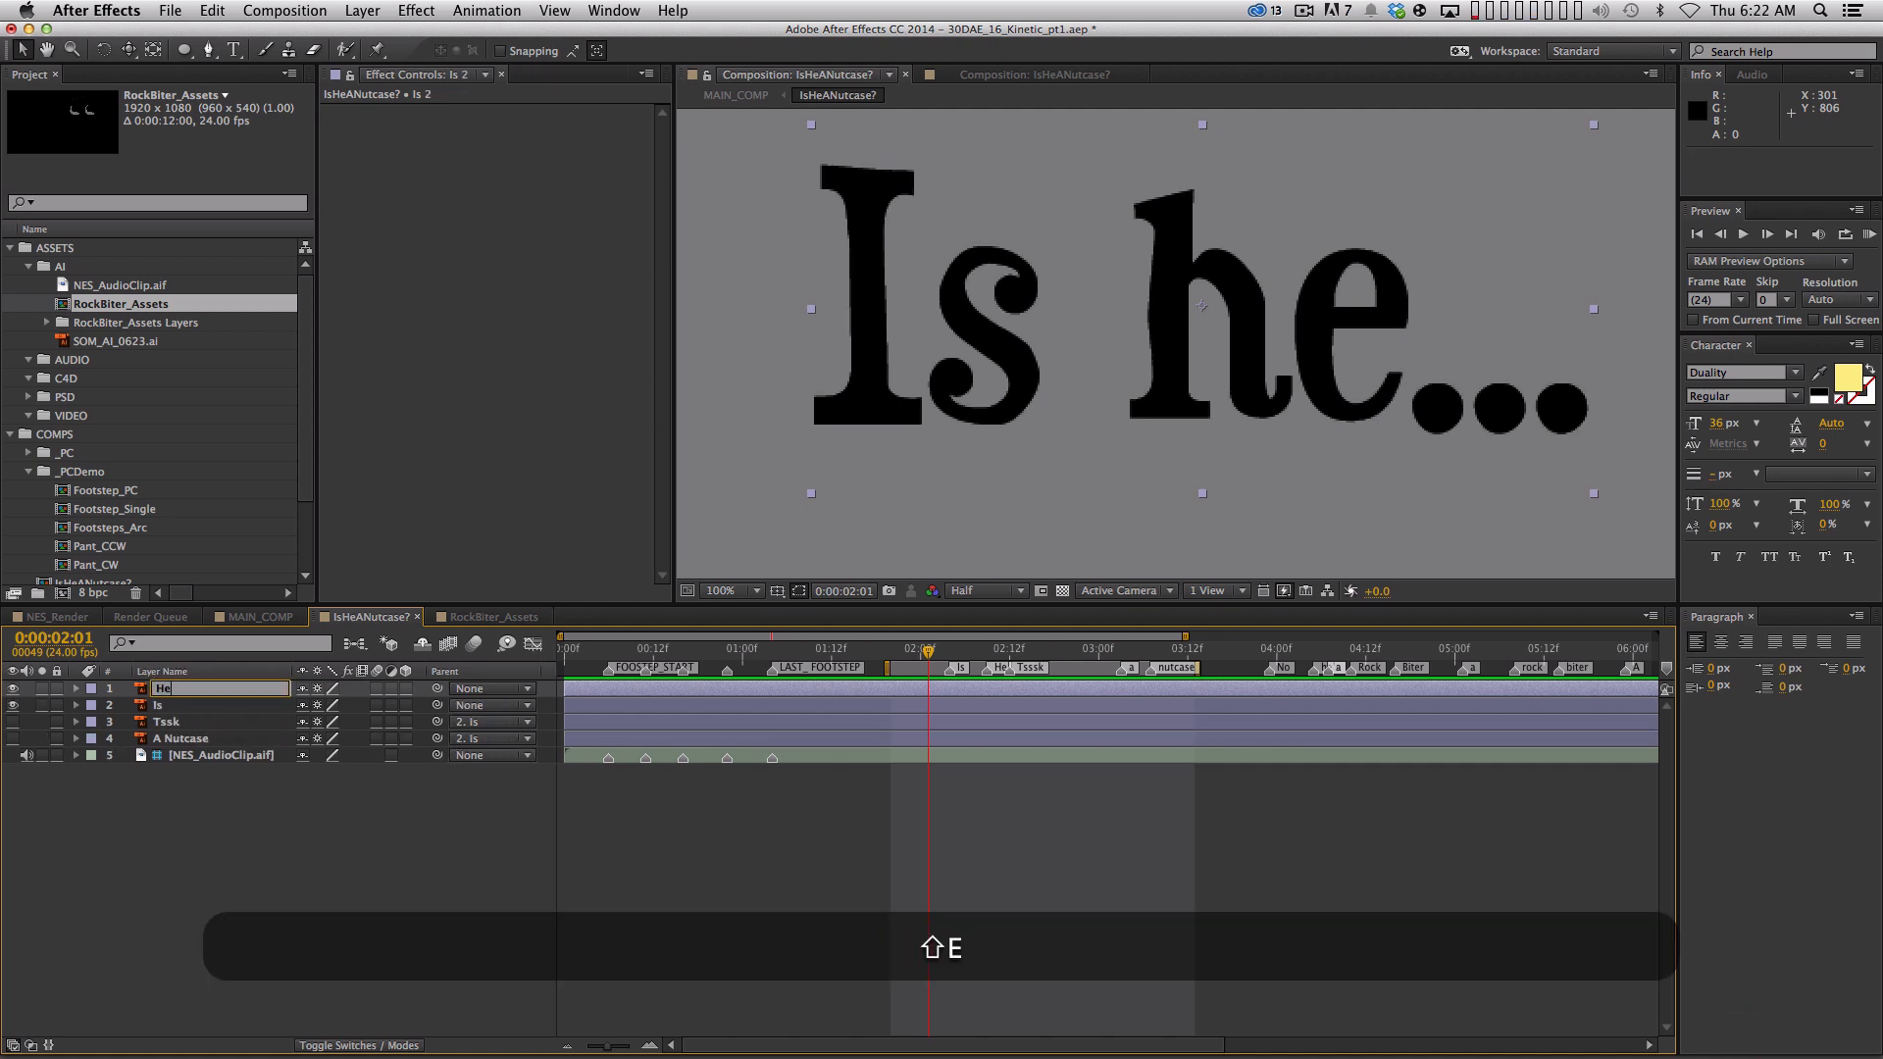
{"action": "key", "text": "Return"}
Duplicate the He layer and name the copy Dot01
{"action": "key", "text": "super+d"}
{"action": "key", "text": "Return"}
{"action": "type", "text": "Dot01"}
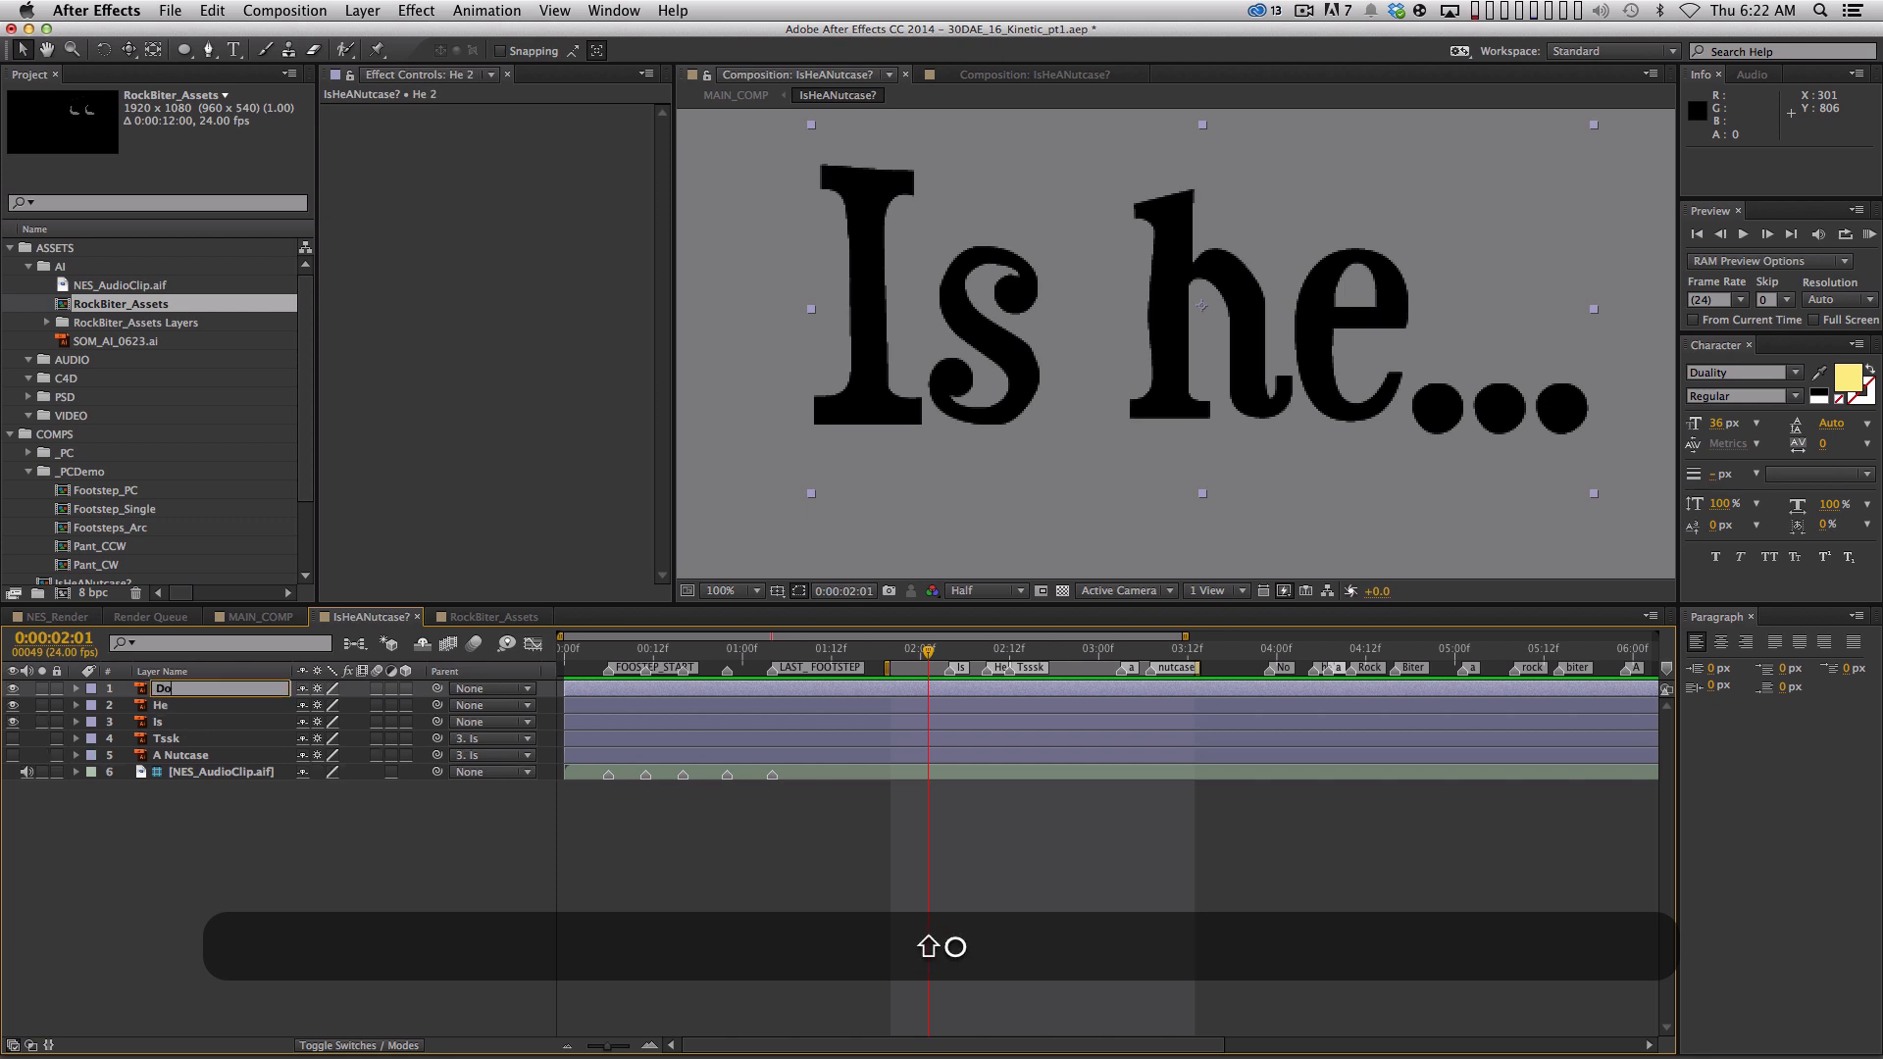
{"action": "key", "text": "Return"}
Duplicate the Dot01 layer twice to add the Dot02 and Dot03 layers
{"action": "key", "text": "super+d"}
{"action": "key", "text": "Return"}
{"action": "type", "text": "Dot01"}
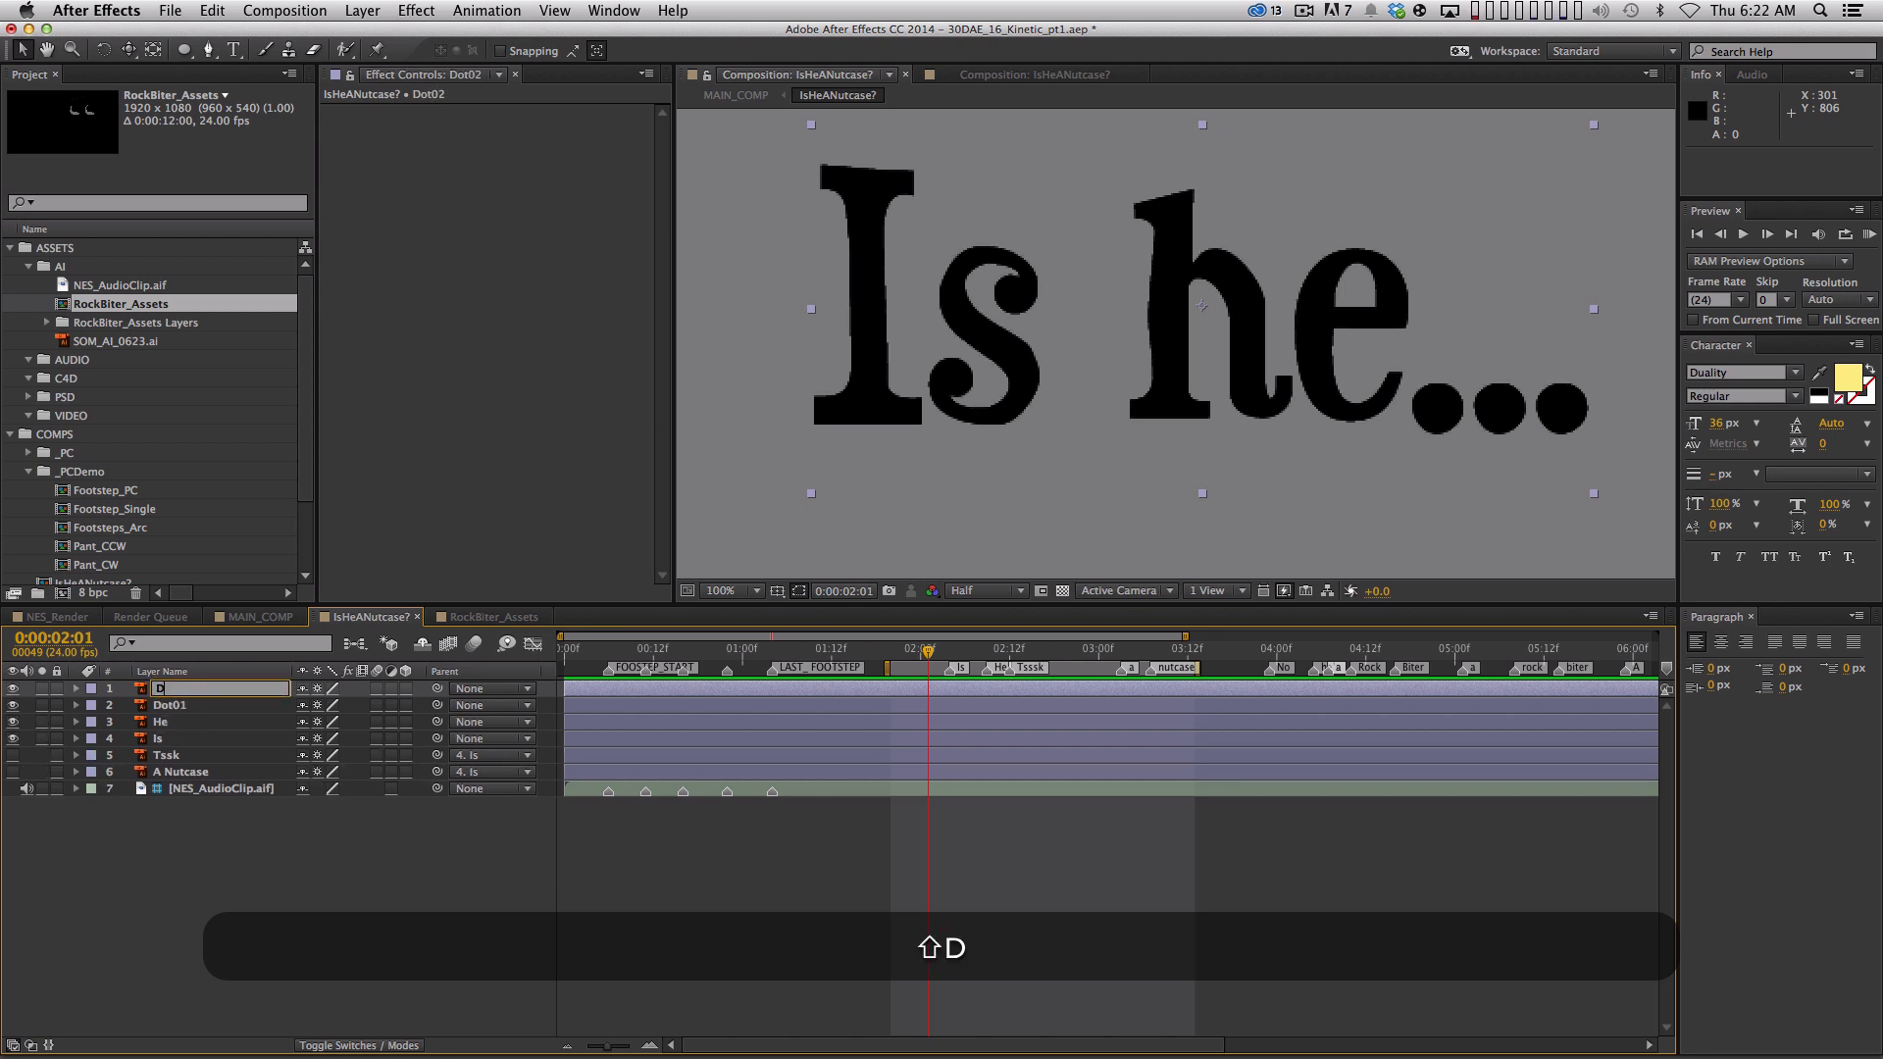
{"action": "key", "text": "Escape"}
{"action": "key", "text": "super+d"}
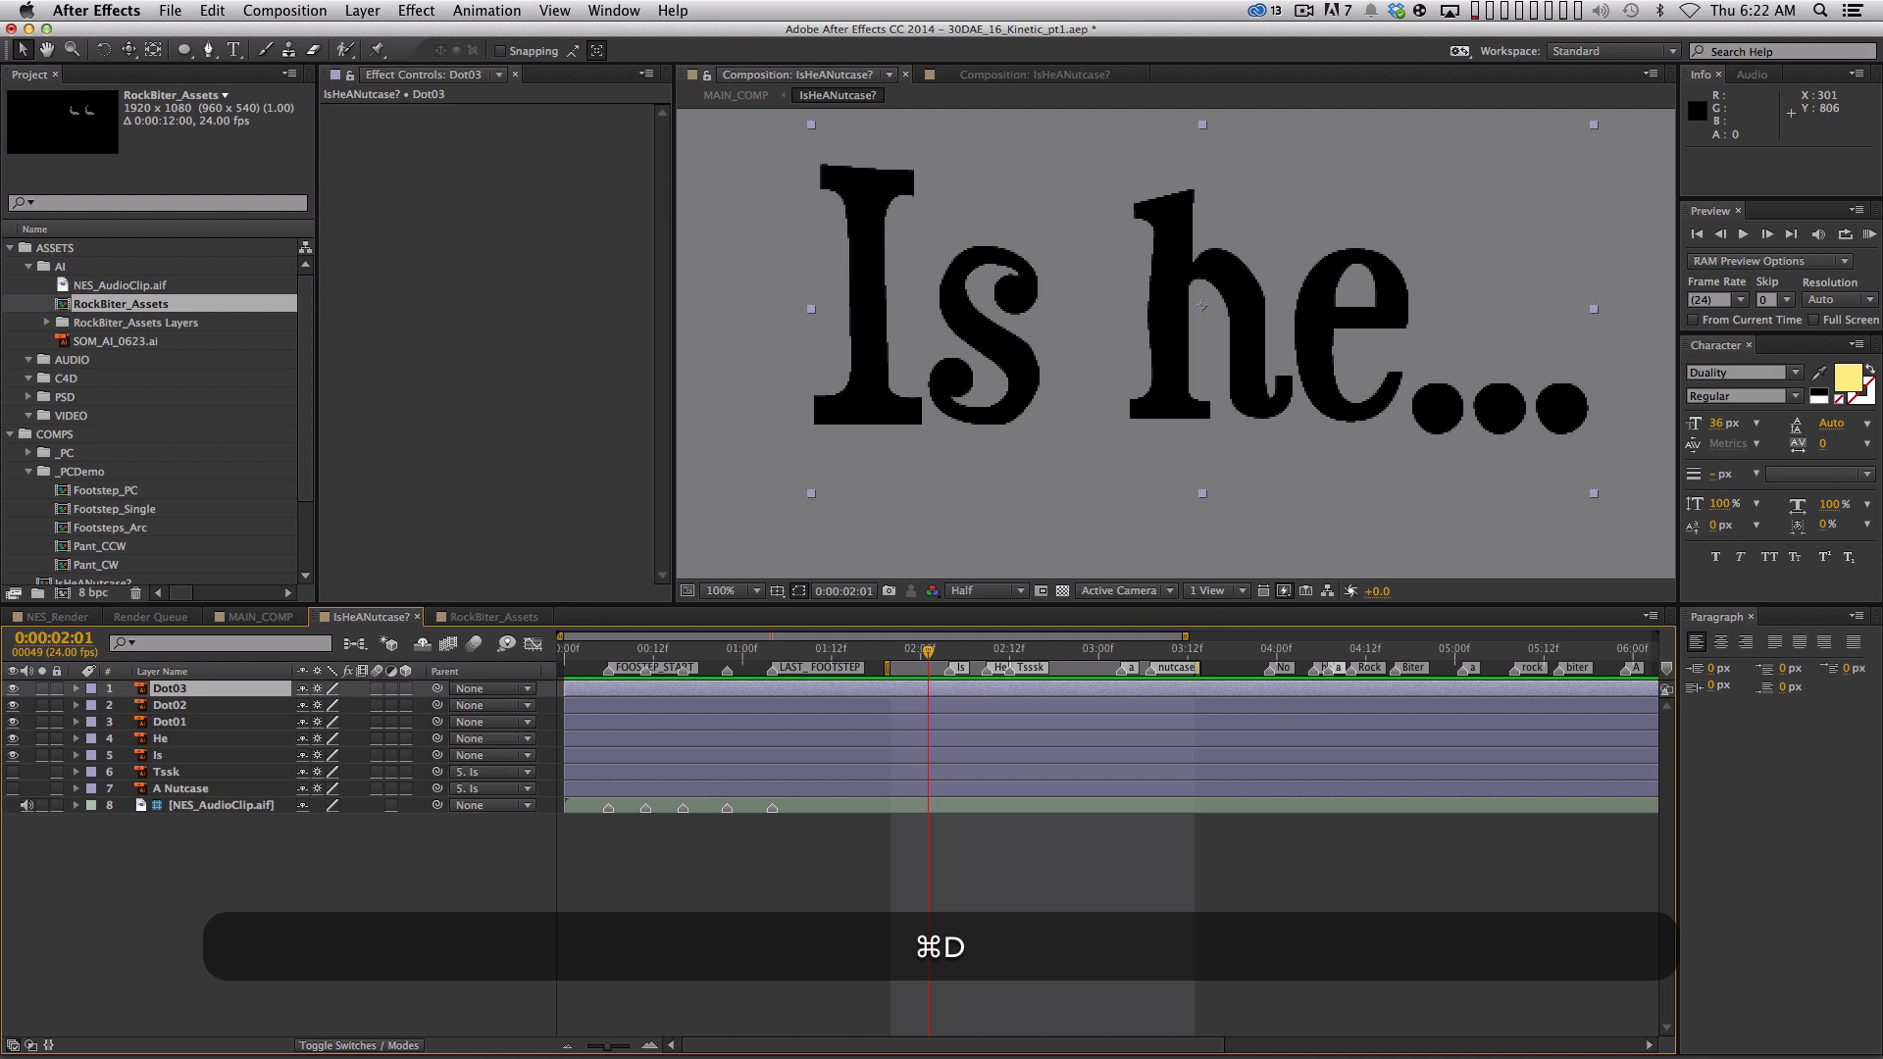
Draw a rectangular mask about 52 by 57 px around the word "Is" on the Is layer
{"action": "key", "text": "space"}
{"action": "left_click_drag", "start_coordinate": [1058, 373], "coordinate": [1013, 383]}
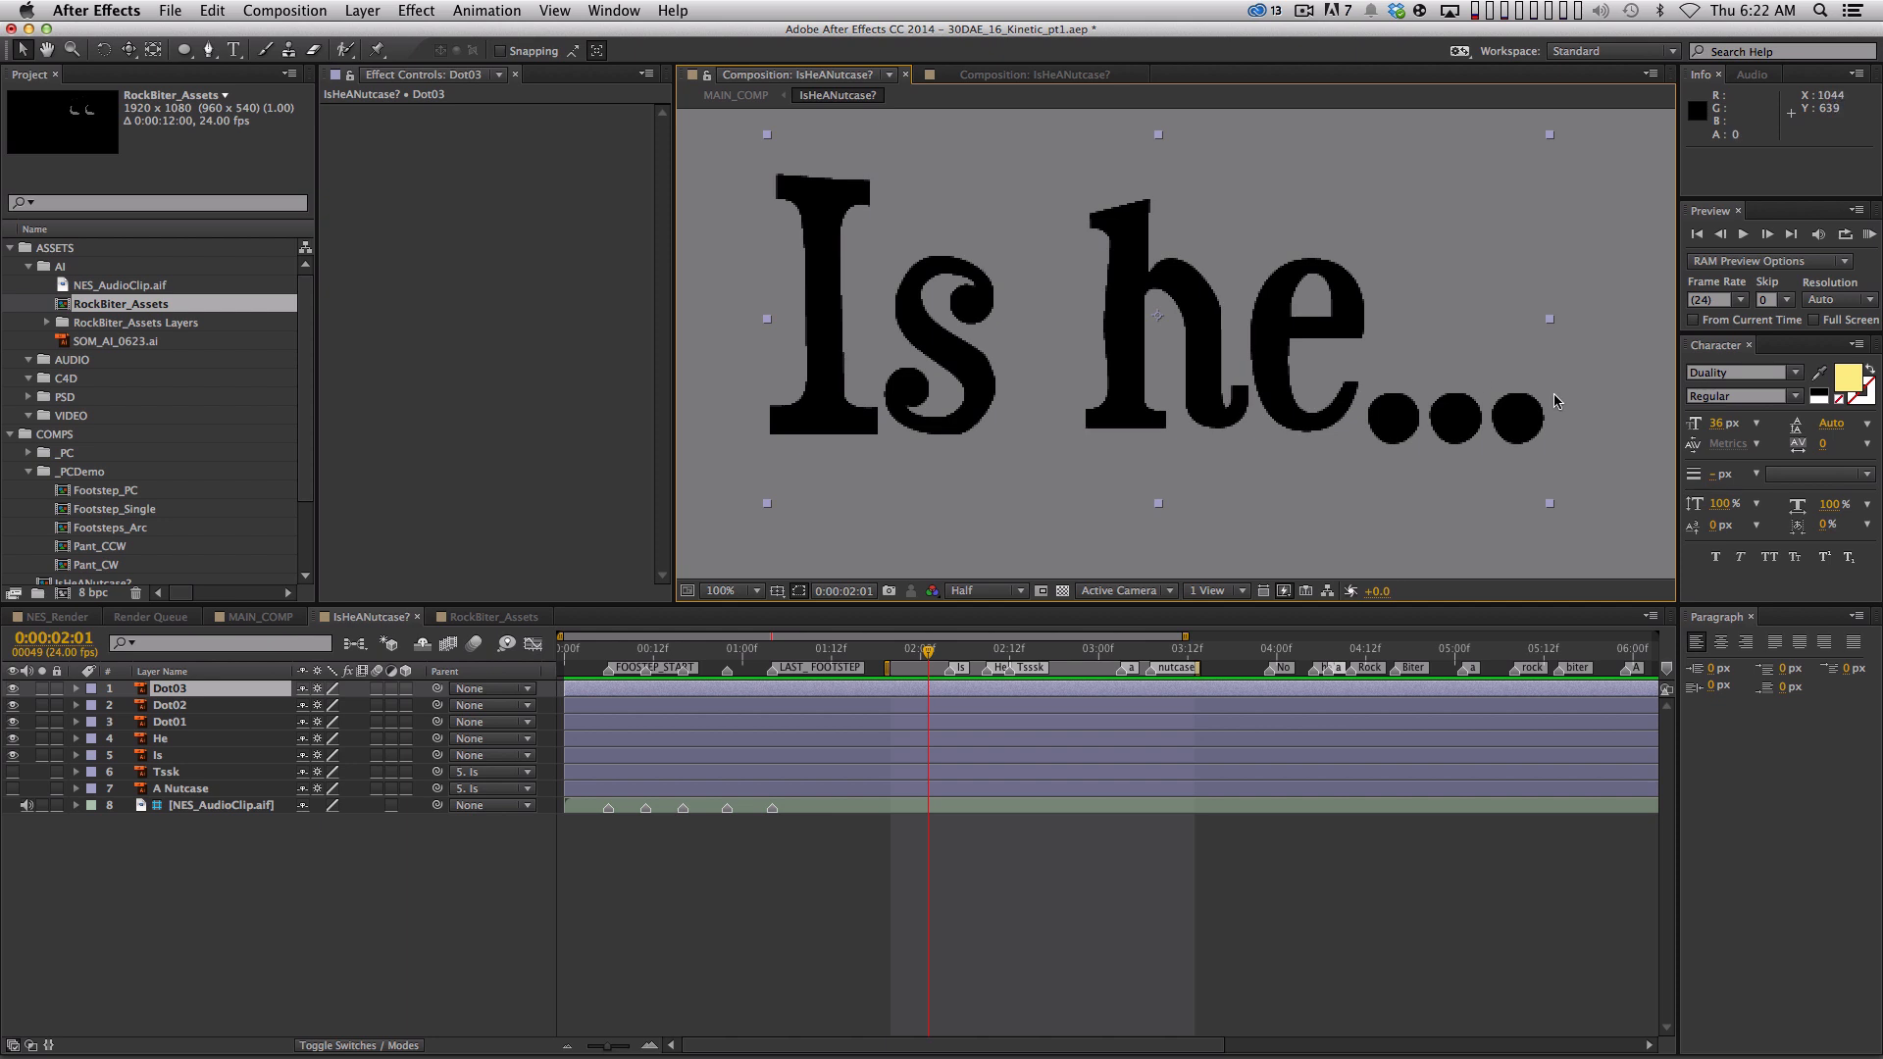
{"action": "left_click", "coordinate": [199, 756]}
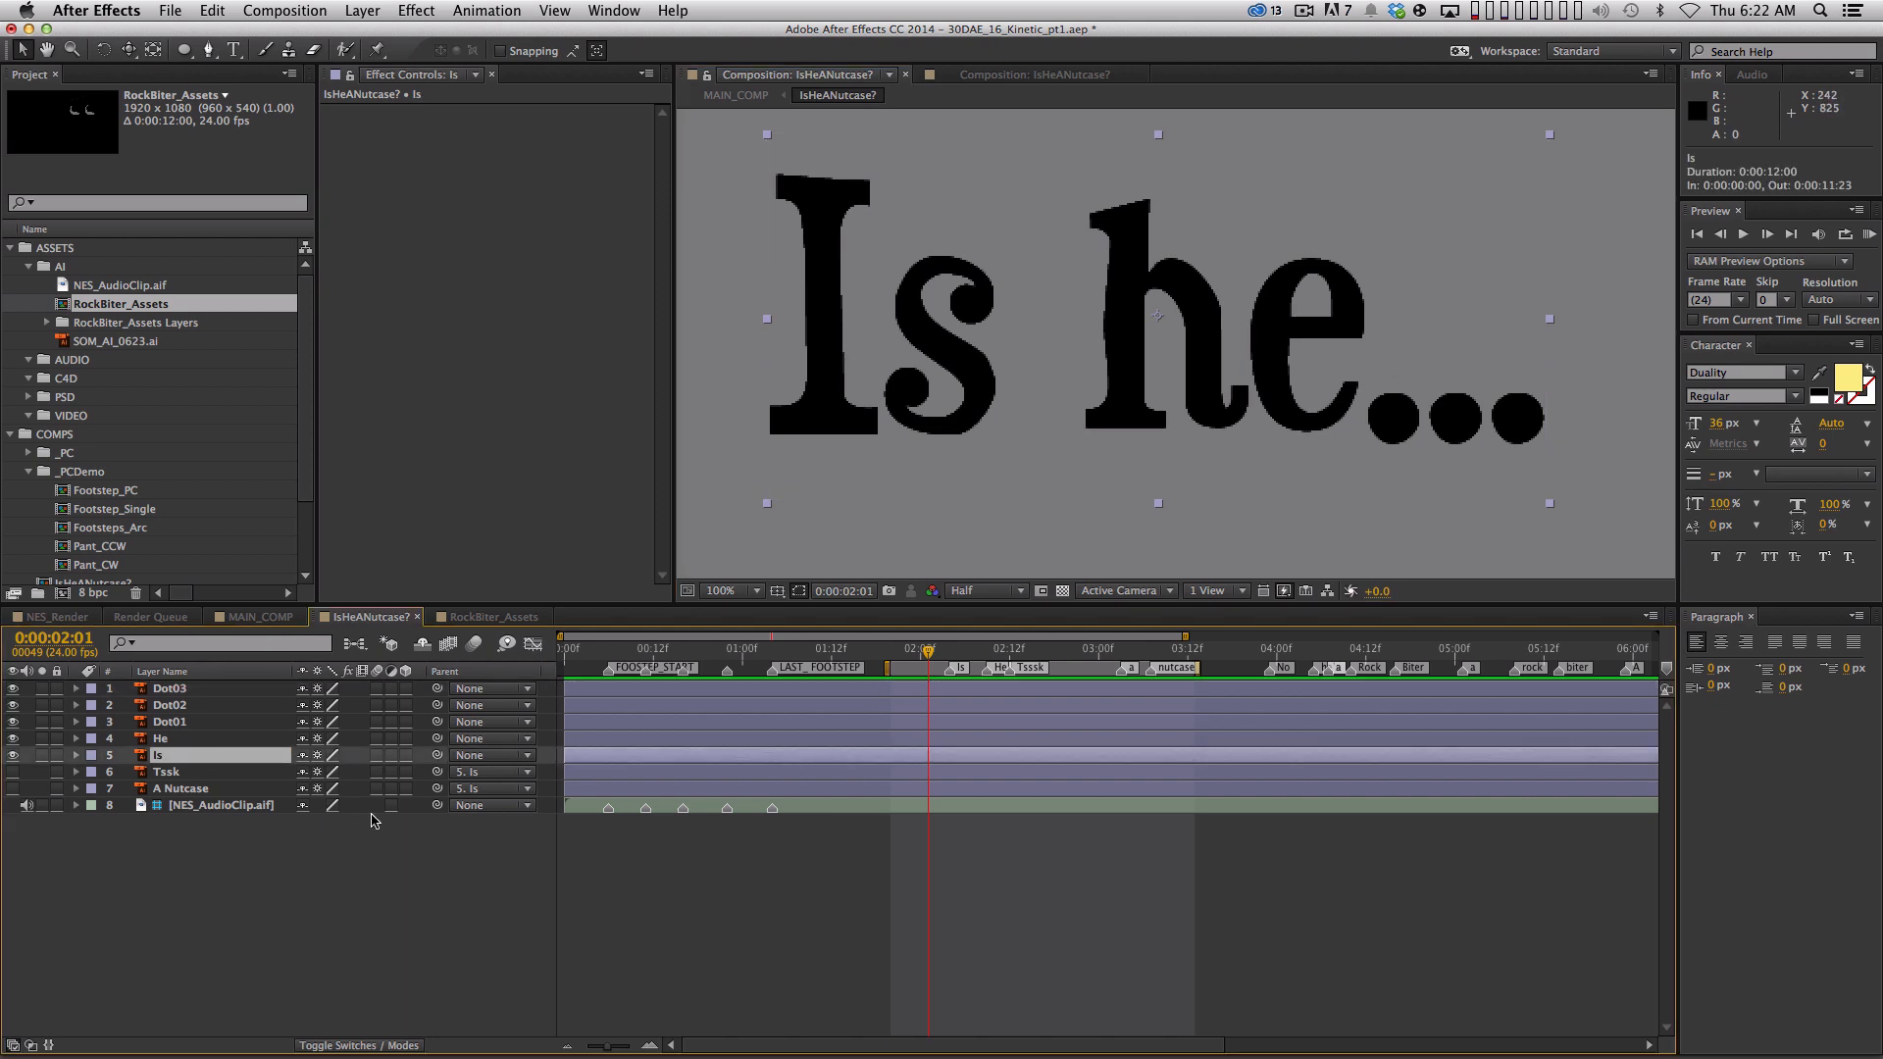
{"action": "key", "text": "q"}
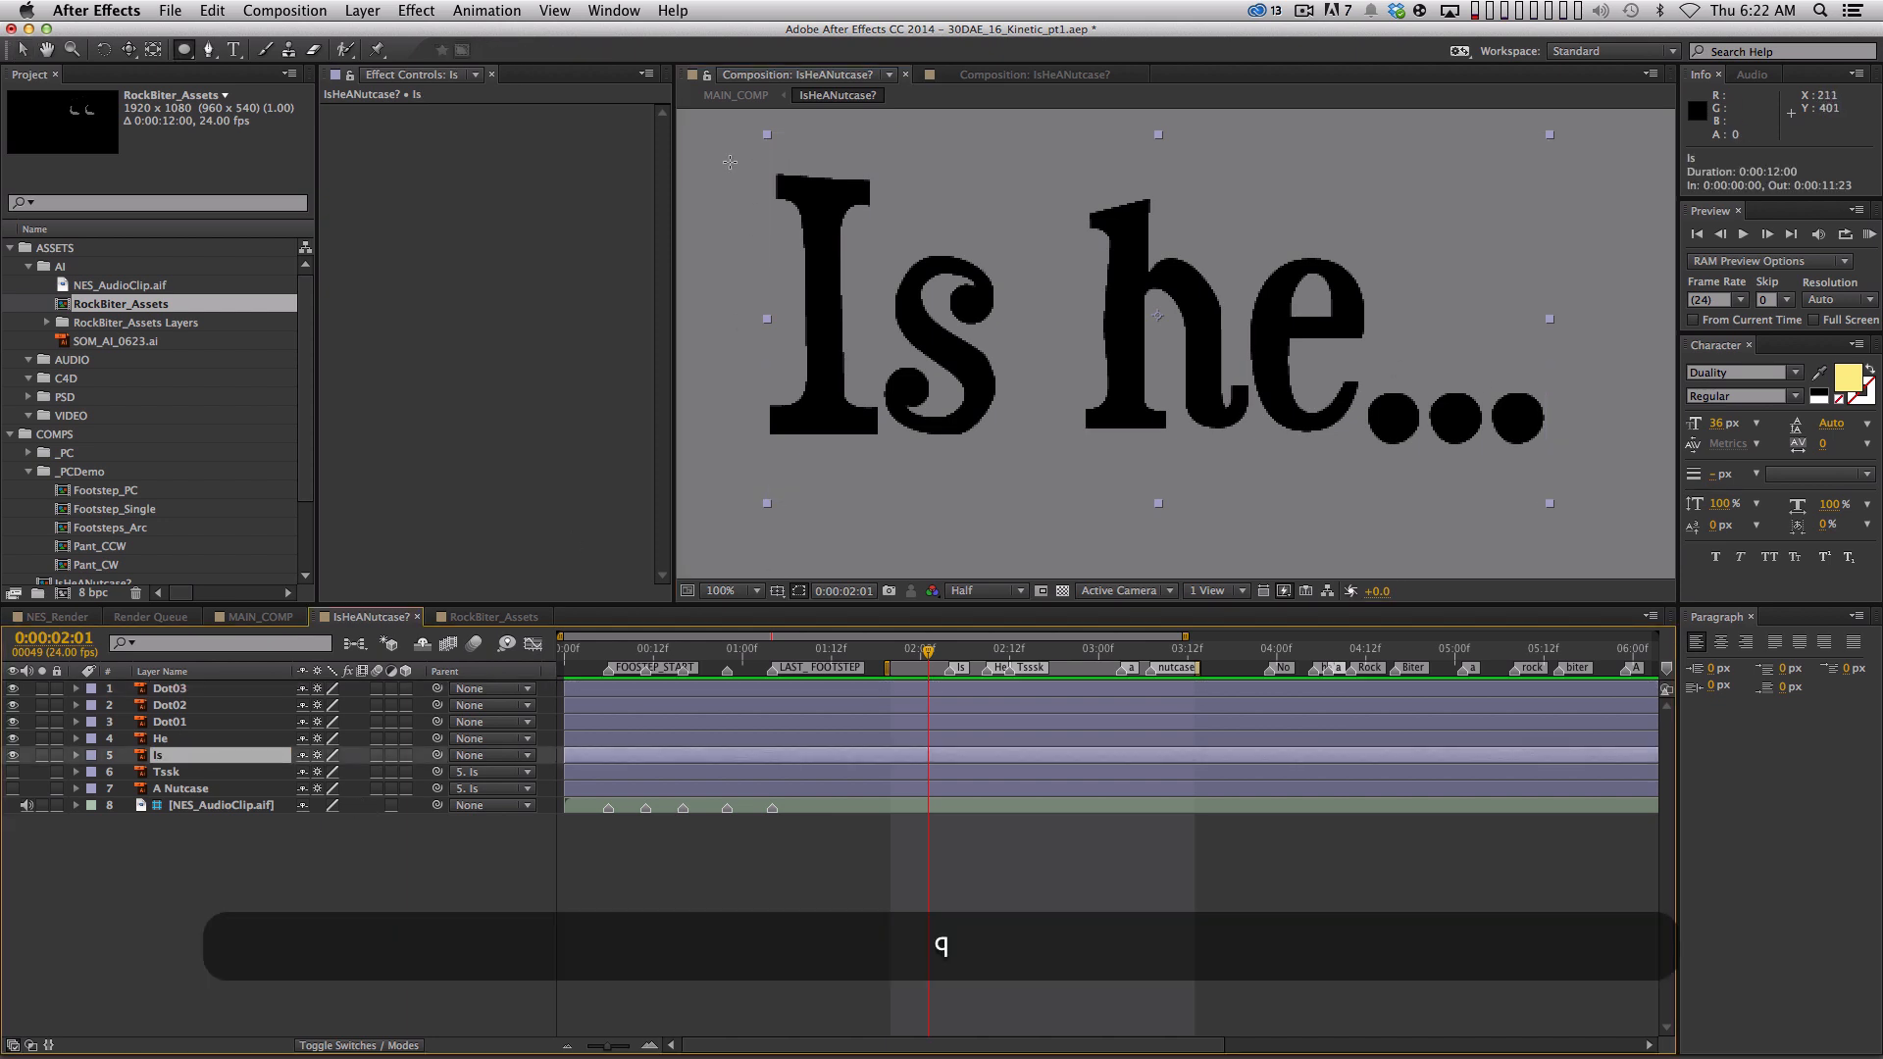
{"action": "left_click_drag", "start_coordinate": [186, 51], "coordinate": [235, 59]}
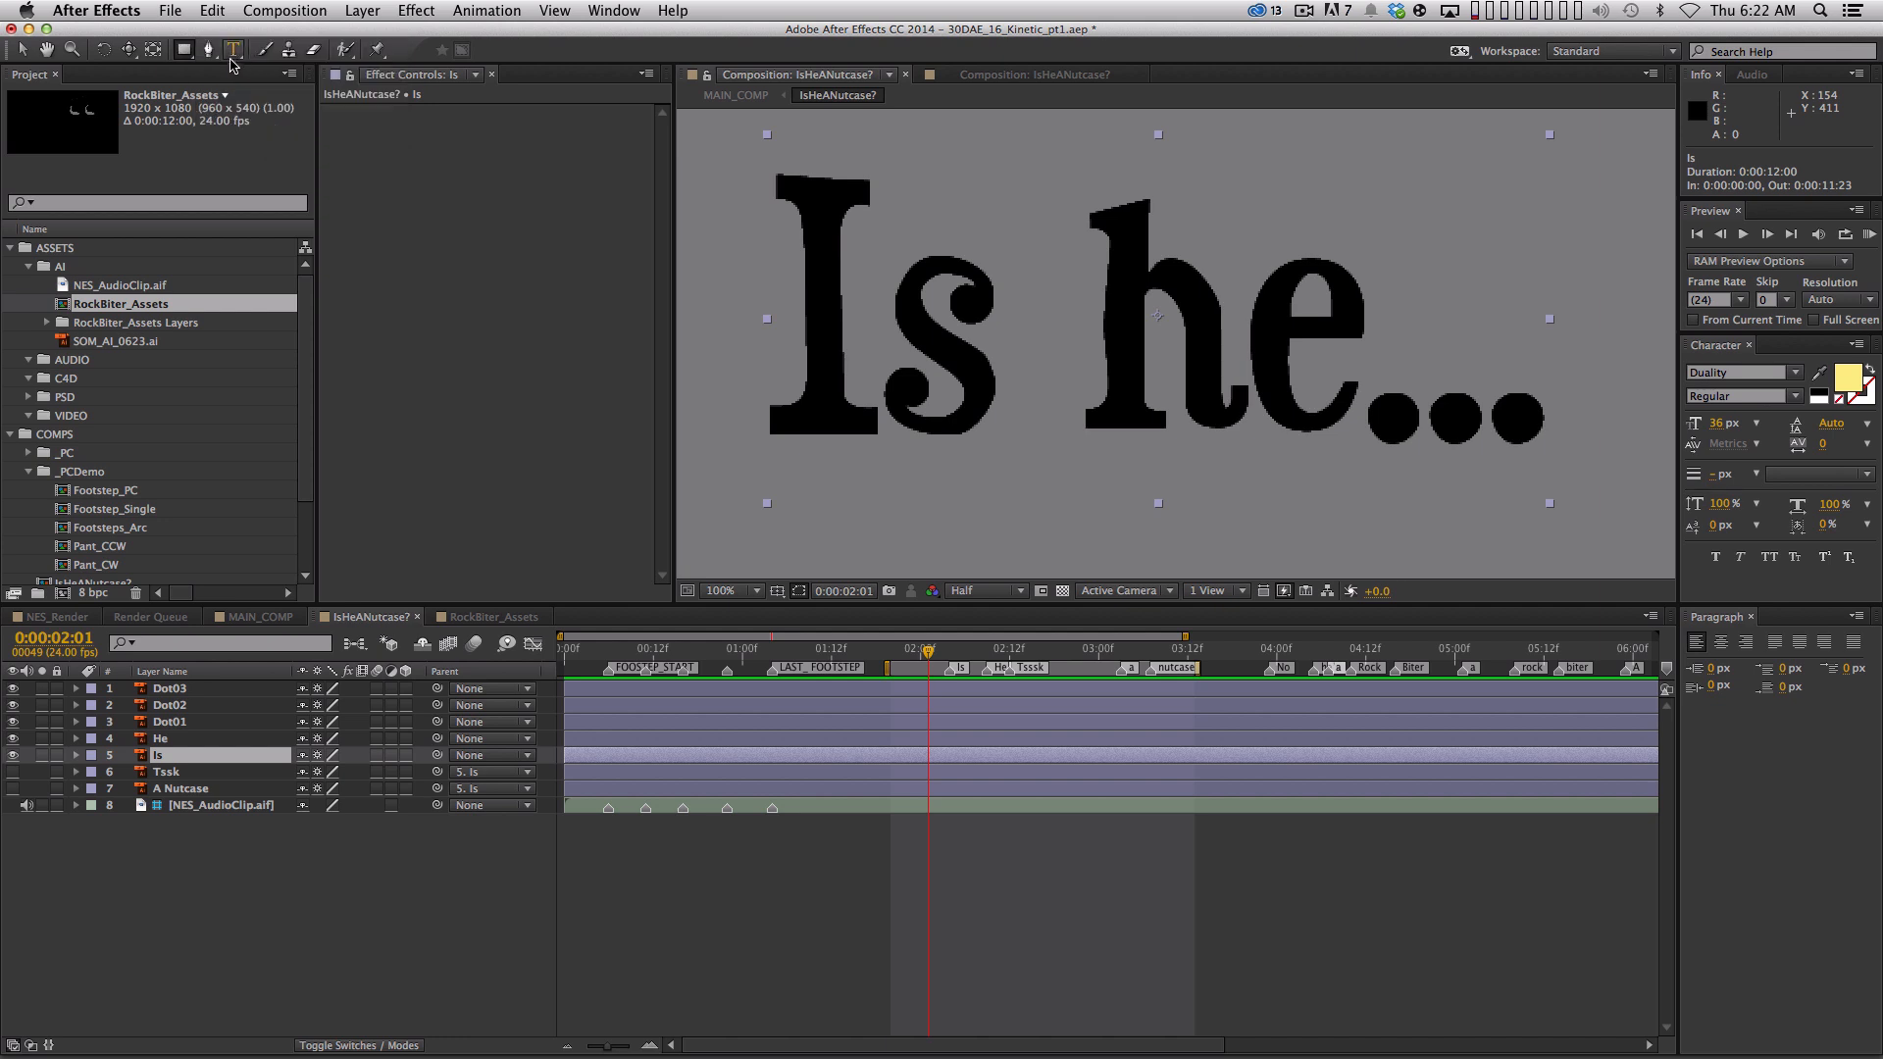
{"action": "mouse_move", "coordinate": [800, 220]}
{"action": "left_mouse_down"}
{"action": "mouse_move", "coordinate": [962, 435]}
{"action": "mouse_move", "coordinate": [1028, 475]}
{"action": "left_mouse_up"}
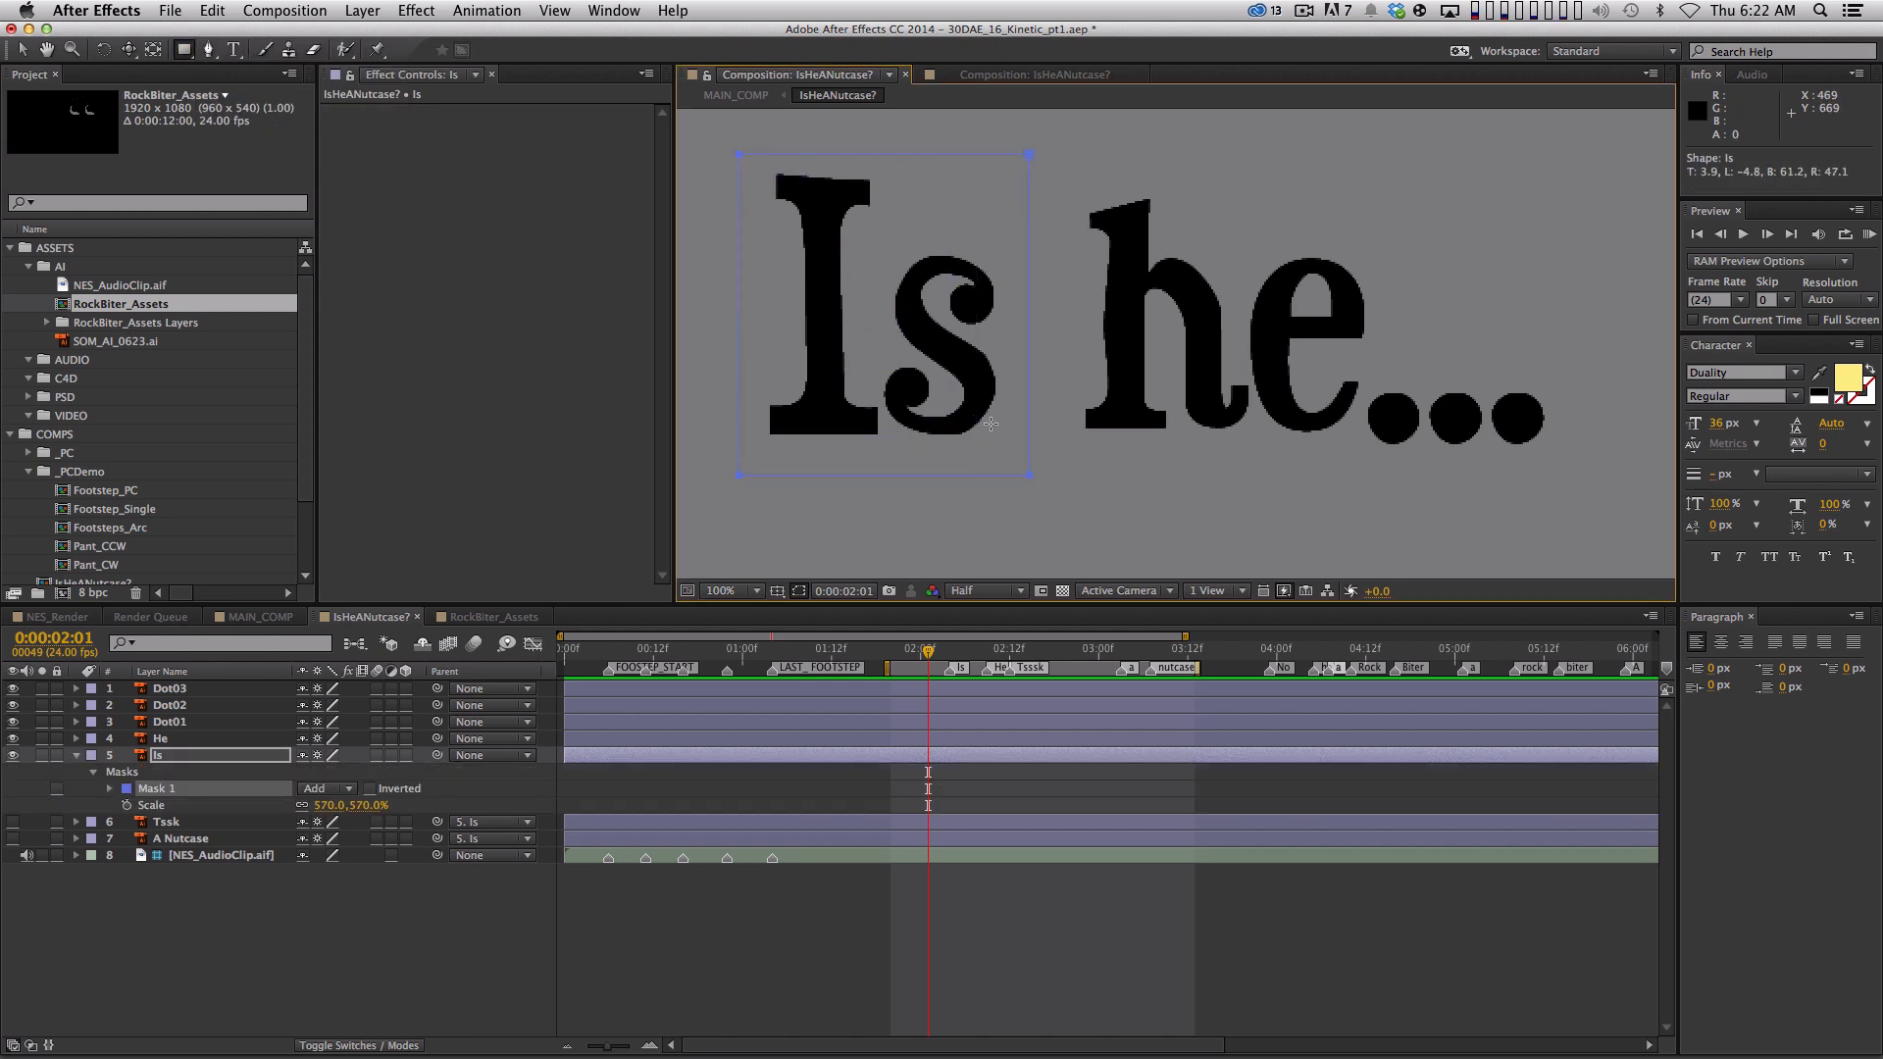
{"action": "key", "text": "super+Up"}
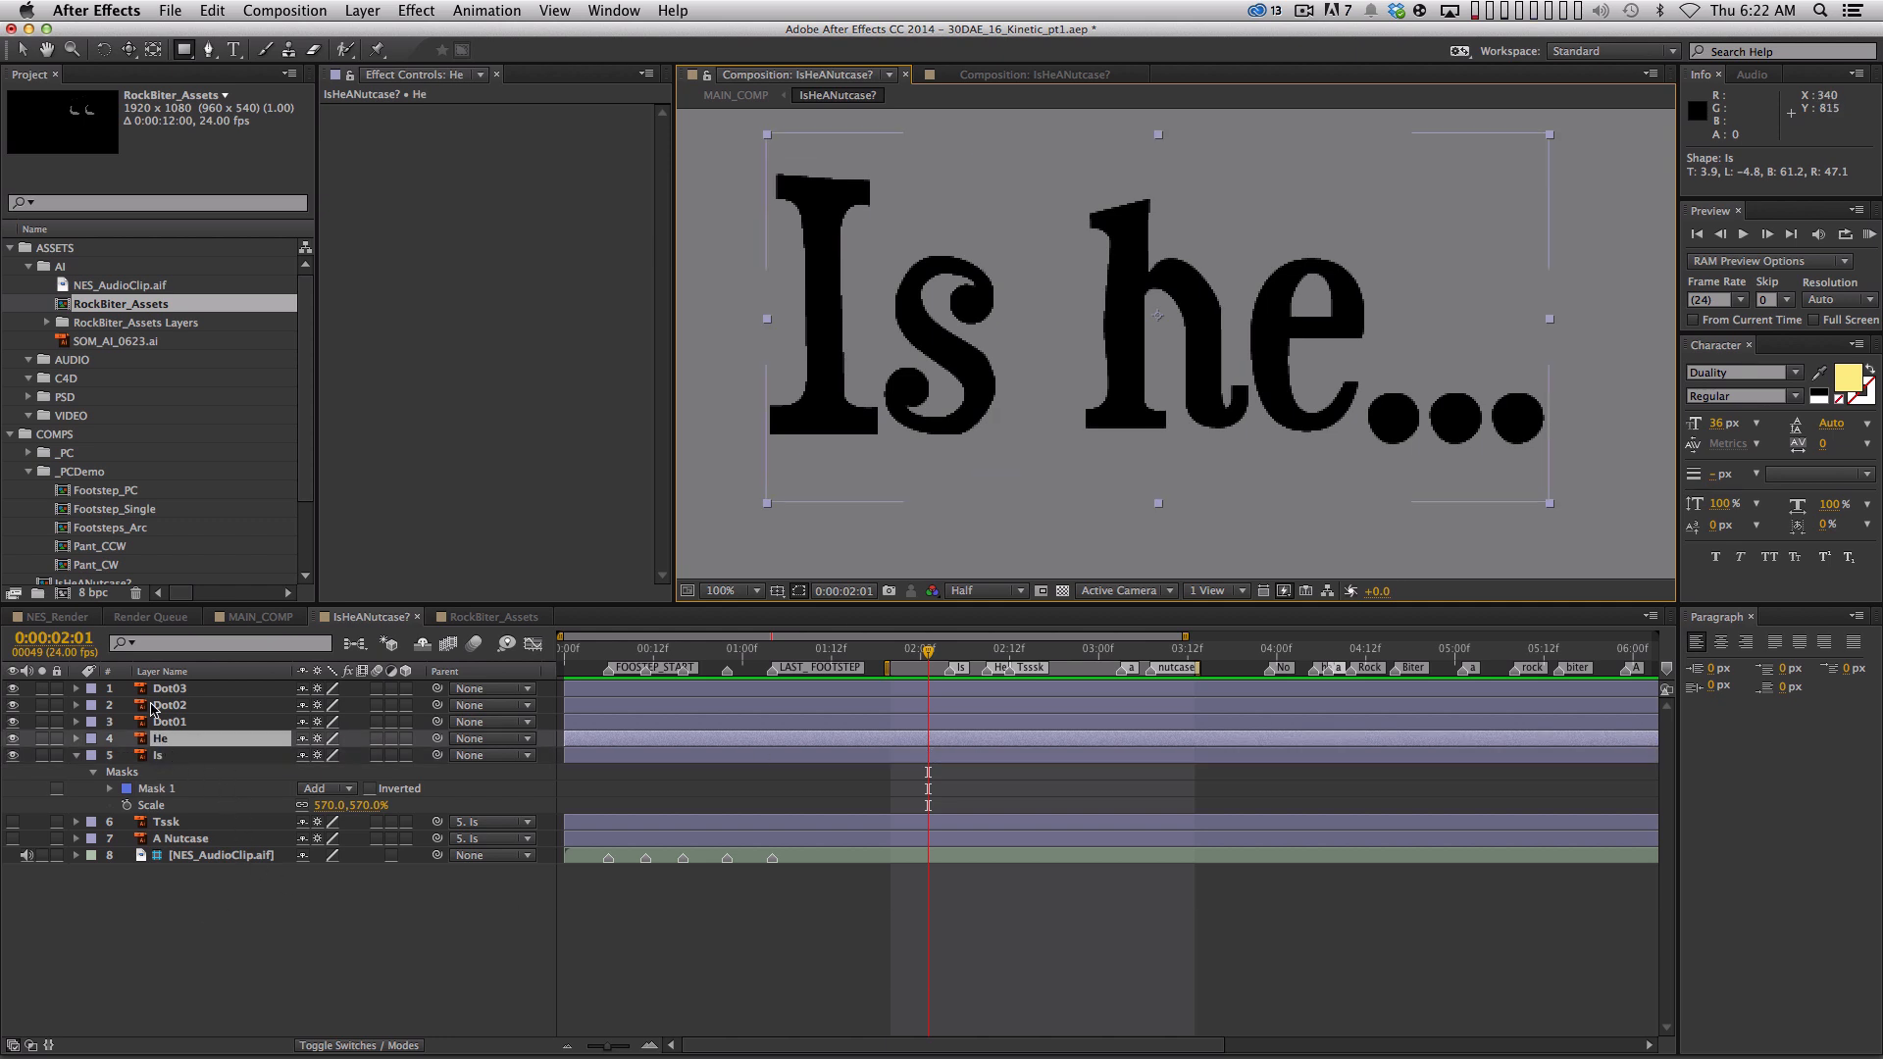
{"action": "key", "text": "super+Up"}
{"action": "key", "text": "super+Up"}
{"action": "key", "text": "super+Down"}
{"action": "key", "text": "super+Down"}
{"action": "key", "text": "super+Down"}
{"action": "key", "text": "super+Up"}
{"action": "key", "text": "super+Up"}
{"action": "key", "text": "super+Up"}
{"action": "key", "text": "super+Up"}
{"action": "key", "text": "super+Down"}
{"action": "key", "text": "super+Down"}
{"action": "key", "text": "super+Down"}
{"action": "key", "text": "super+Down"}
Mask the word "he" on the He layer with a rectangle about 57 by 52 px, adding a right-edge vertex and slanting the lower-right corner inward
{"action": "key", "text": "super+Up"}
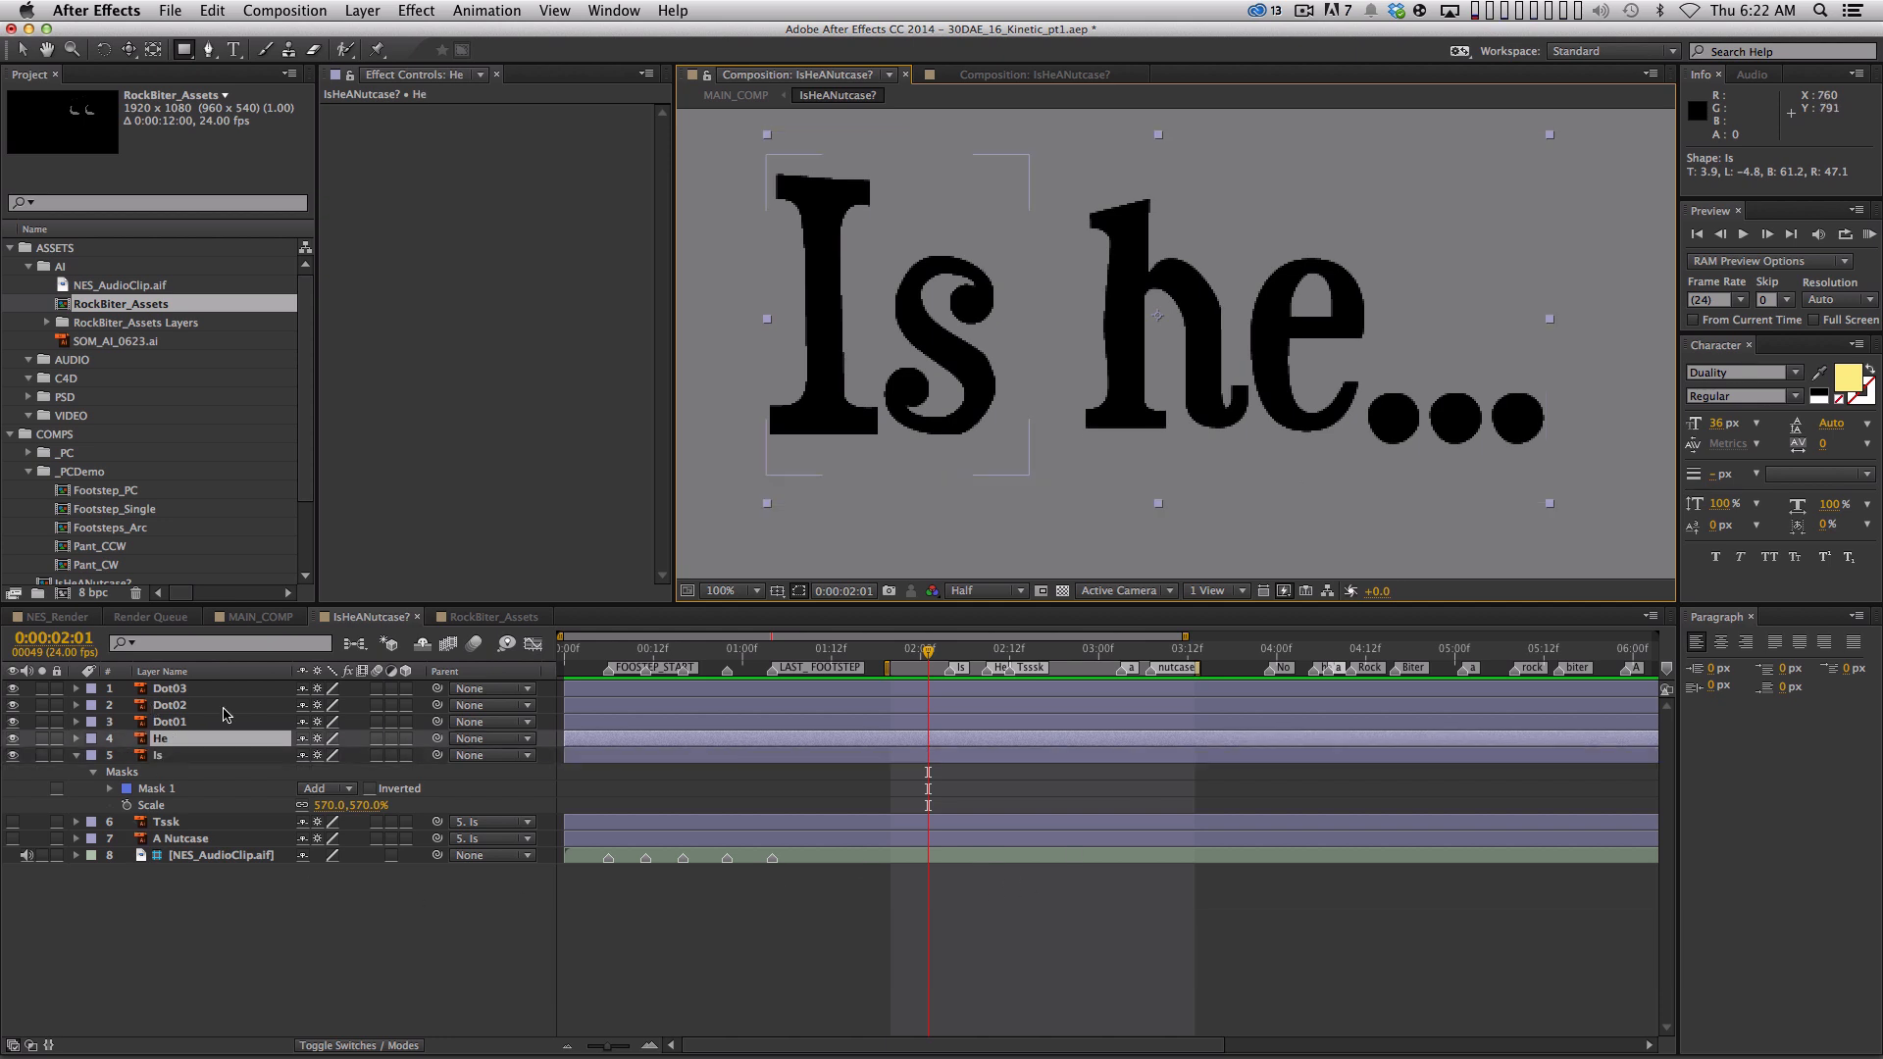
{"action": "left_click_drag", "start_coordinate": [1059, 177], "coordinate": [1301, 443]}
{"action": "key", "text": "space"}
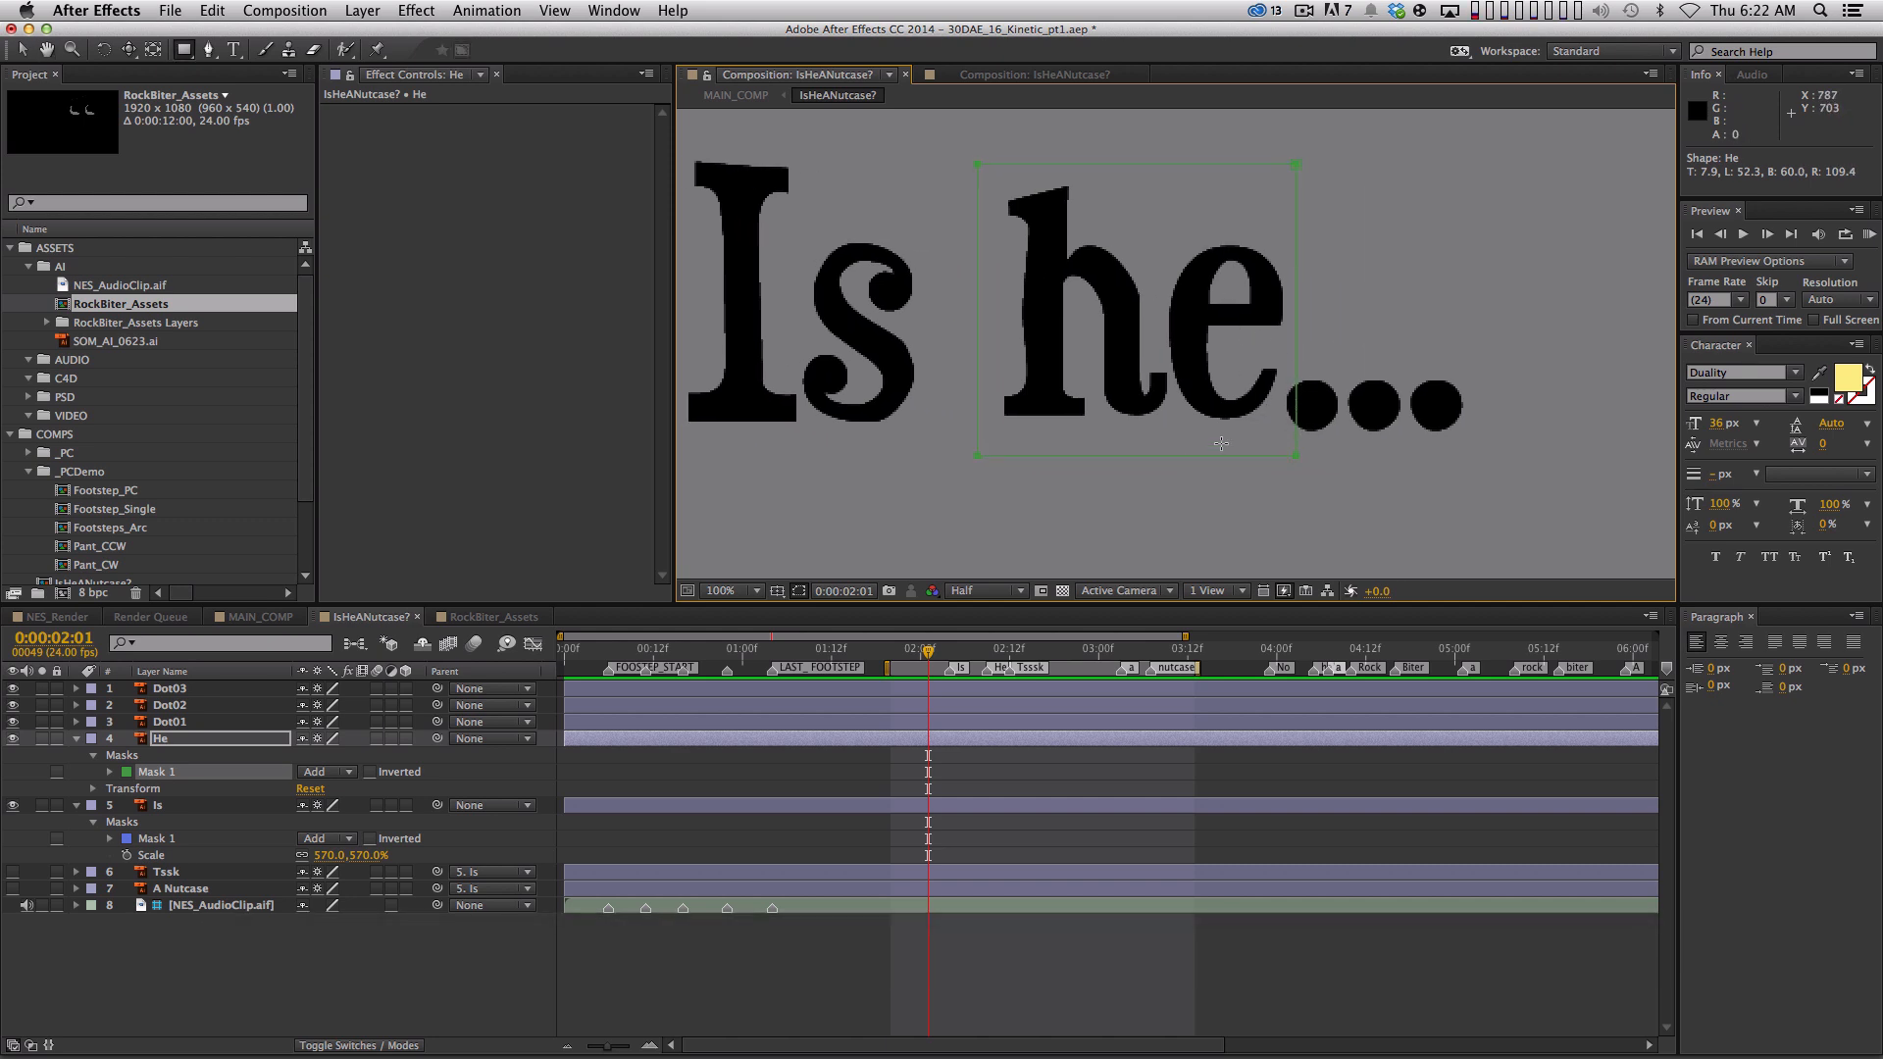
{"action": "key", "text": "g"}
{"action": "left_click", "coordinate": [1296, 323]}
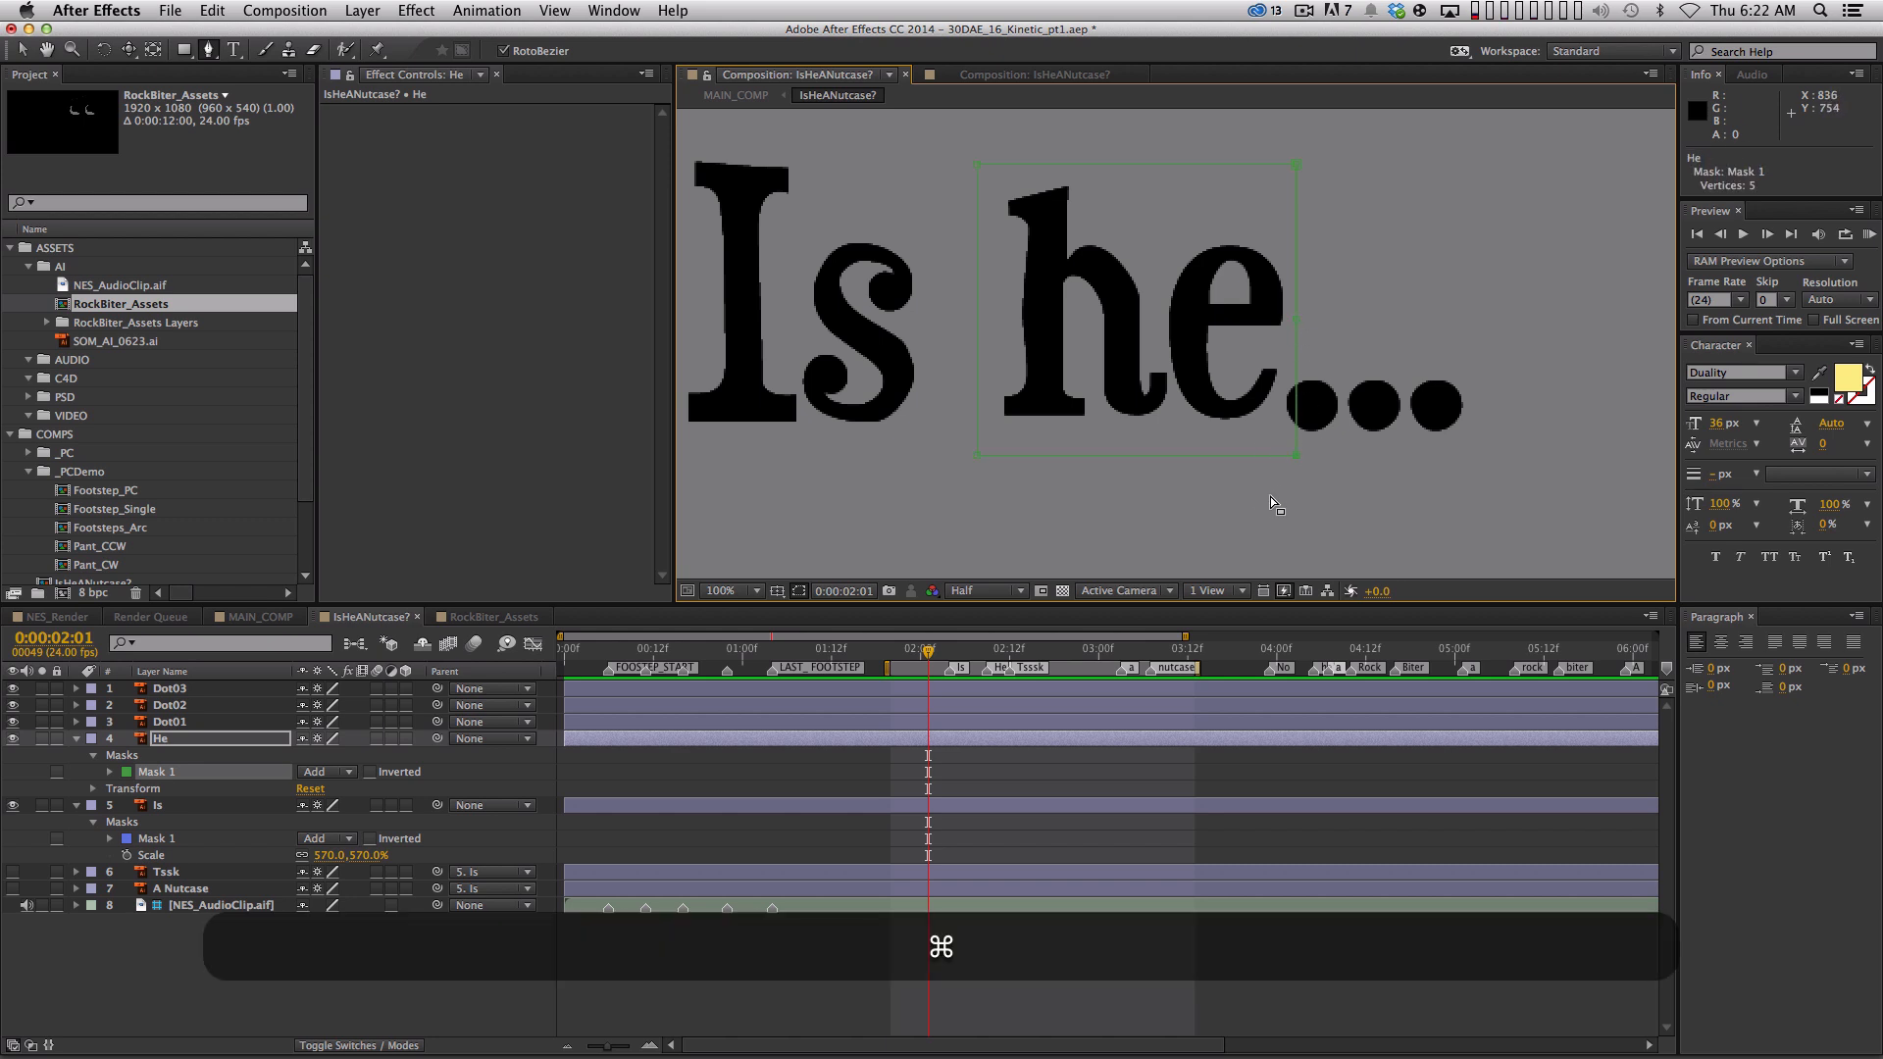
{"action": "left_click_drag", "start_coordinate": [1299, 455], "coordinate": [1194, 495]}
{"action": "key", "text": "space"}
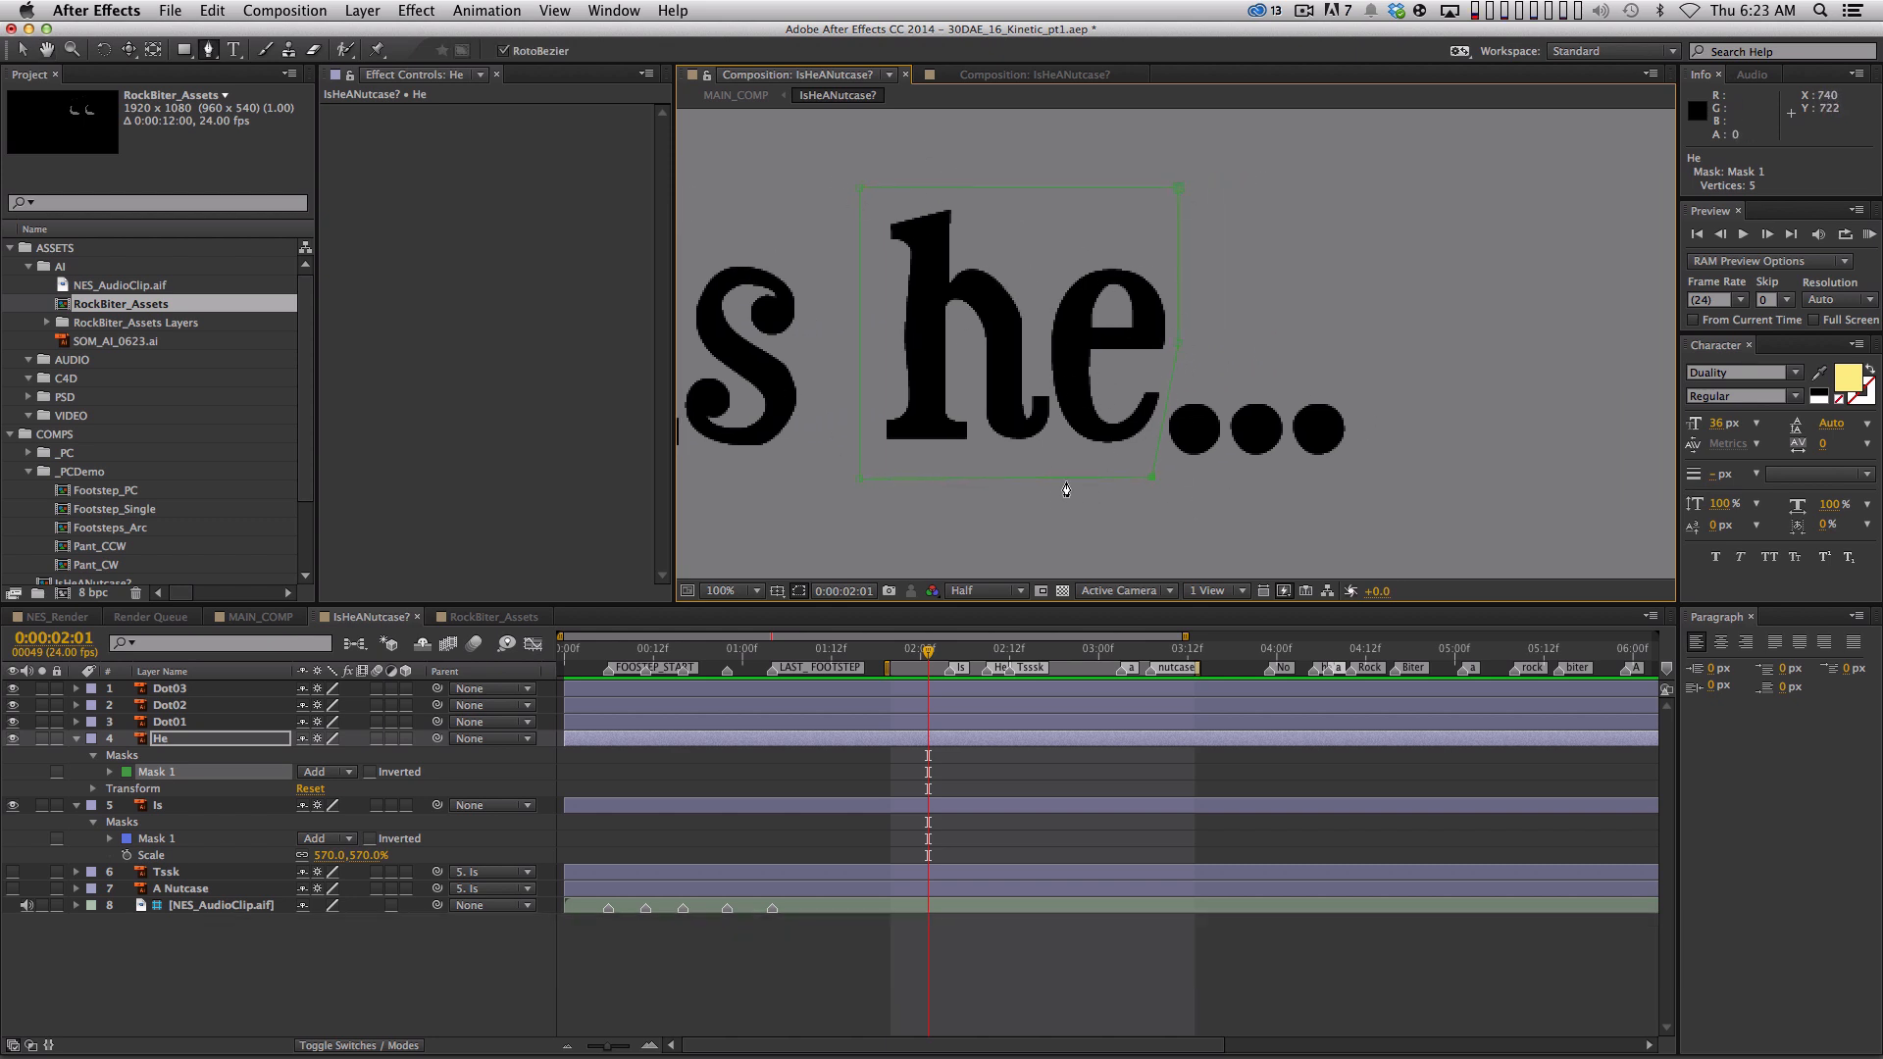
Draw a rectangular mask about 11 by 12 px around the first dot on the Dot01 layer
{"action": "key", "text": "q"}
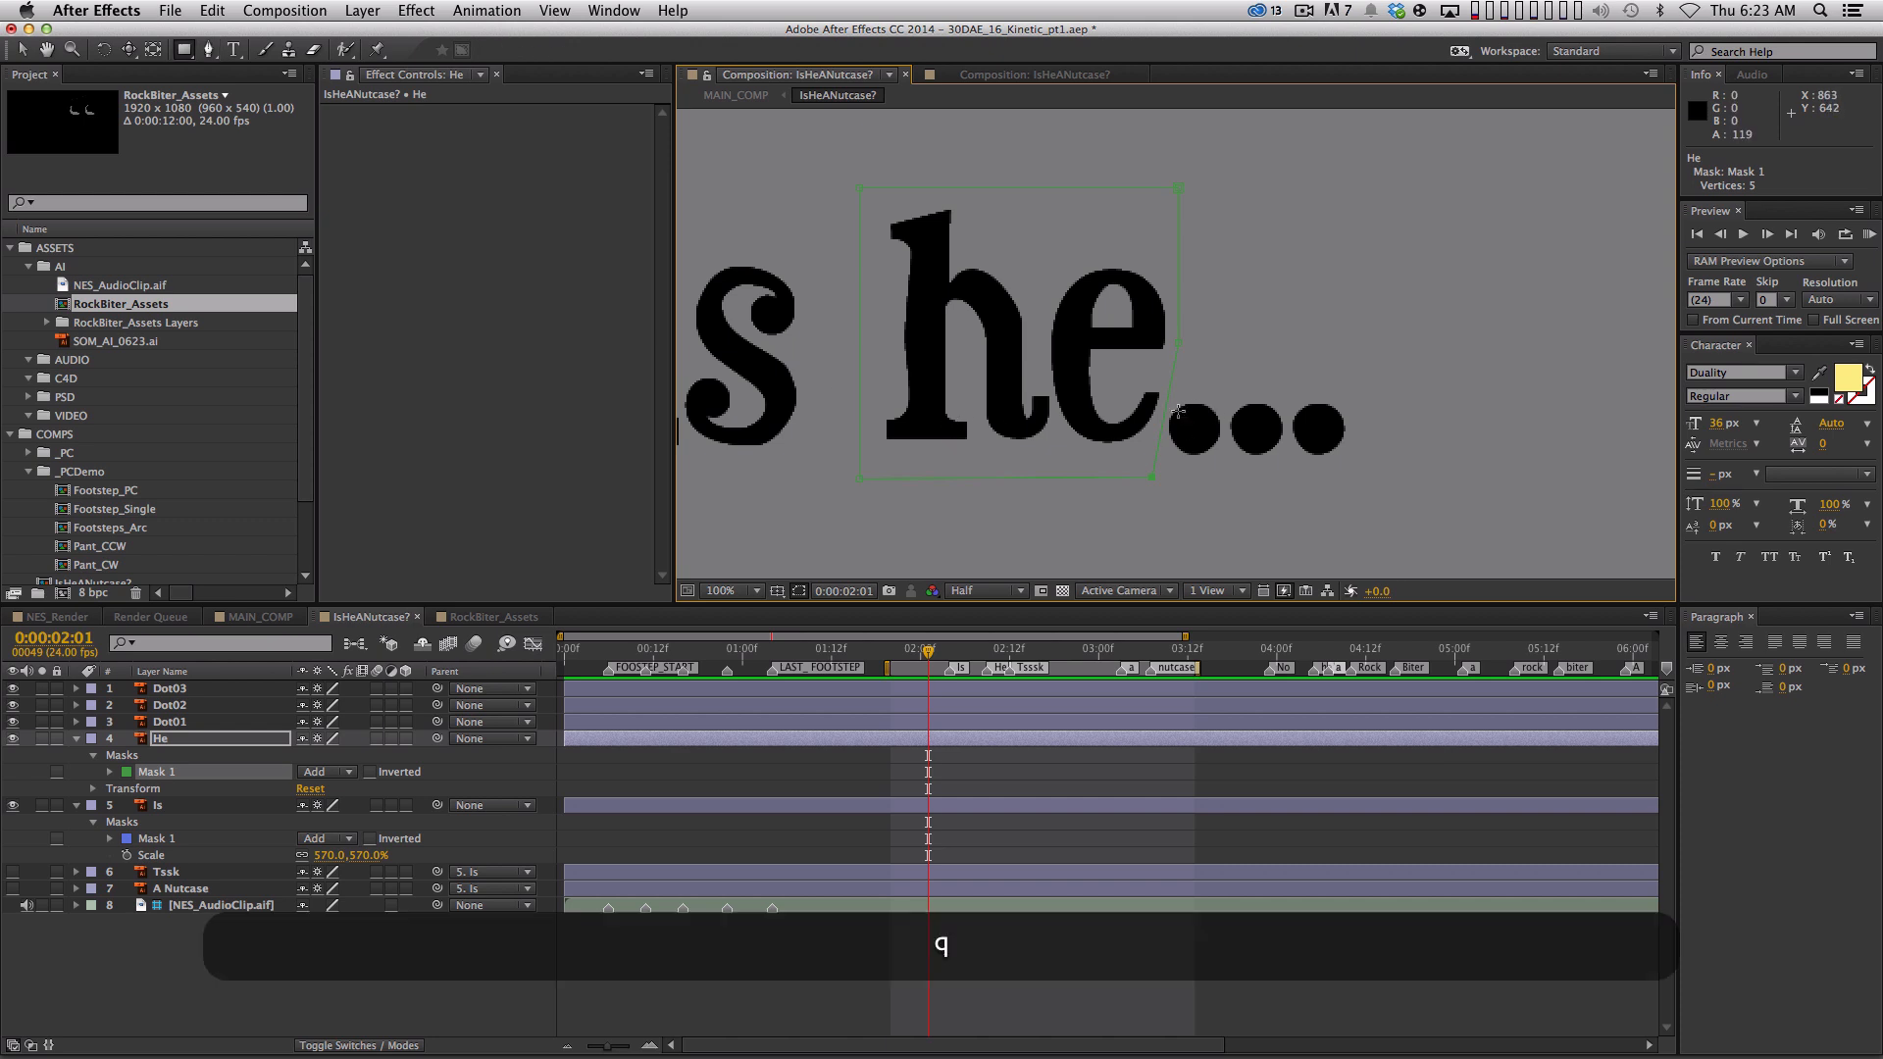
{"action": "key", "text": "super+Up"}
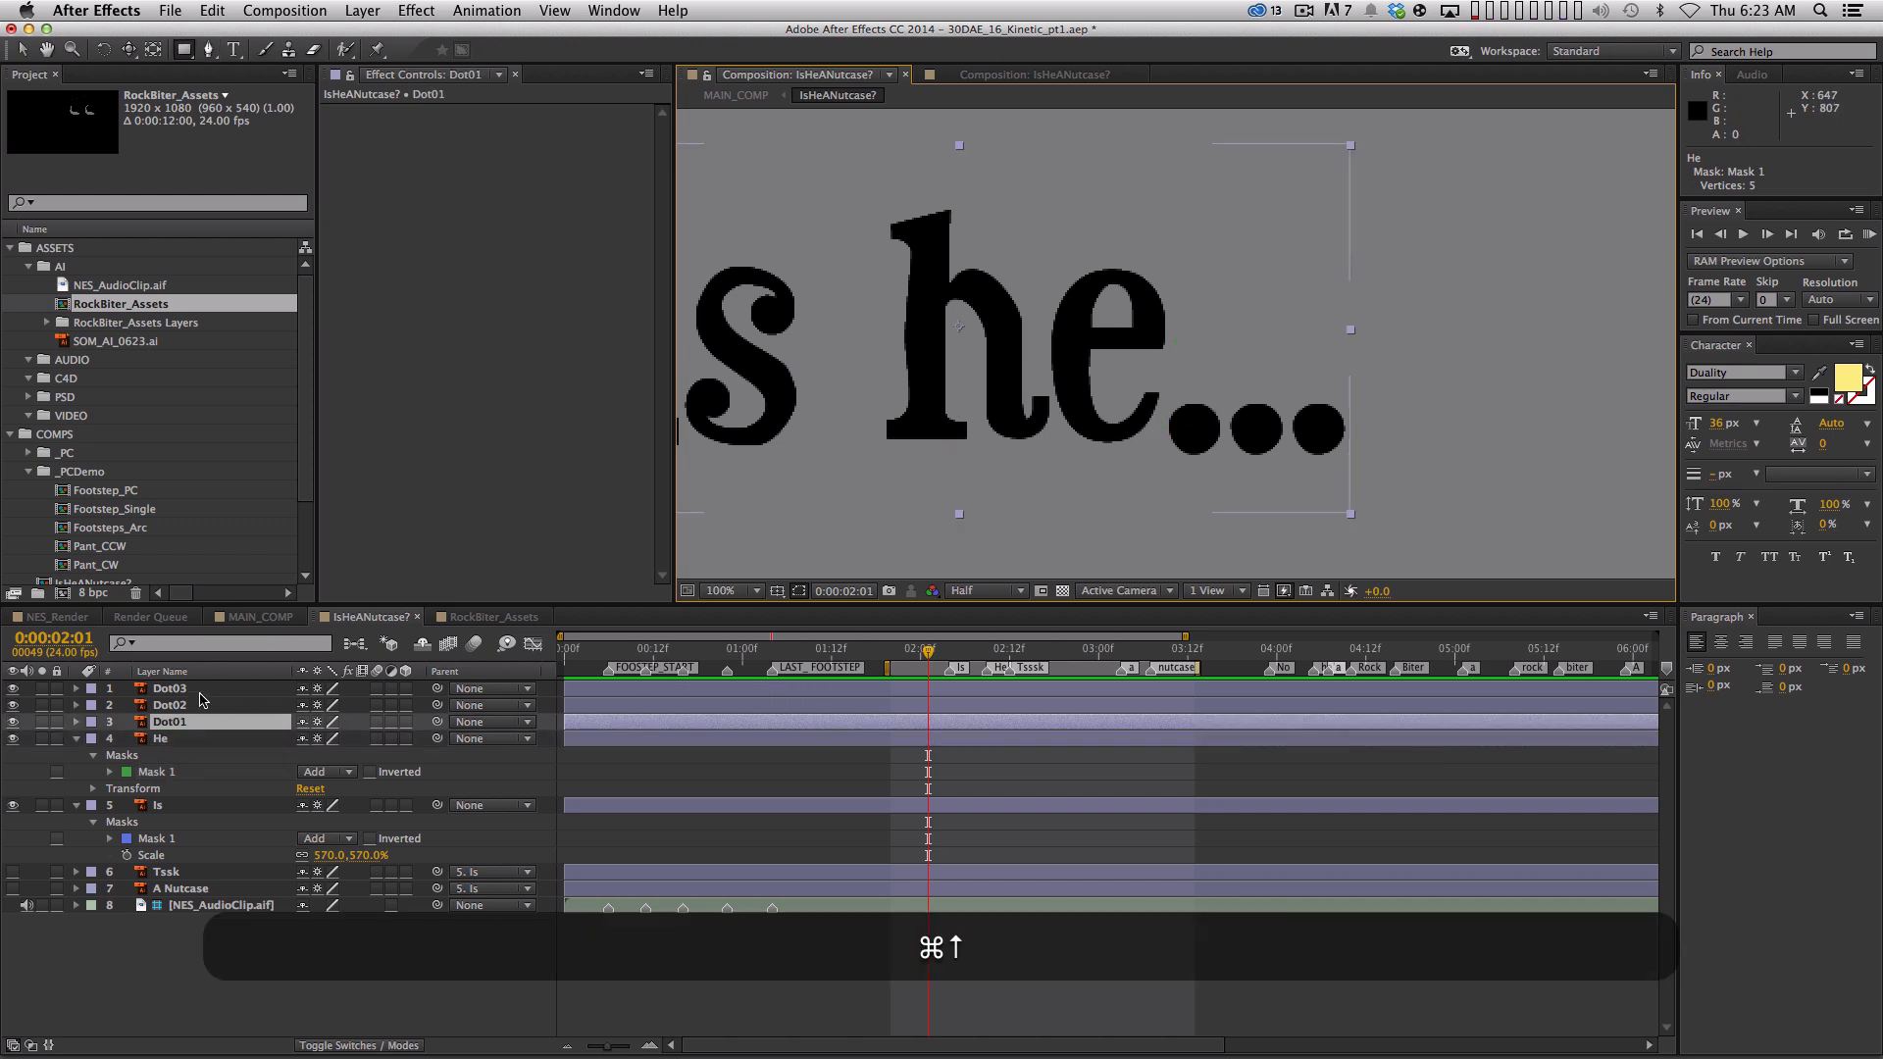
{"action": "left_click_drag", "start_coordinate": [1227, 395], "coordinate": [1164, 462]}
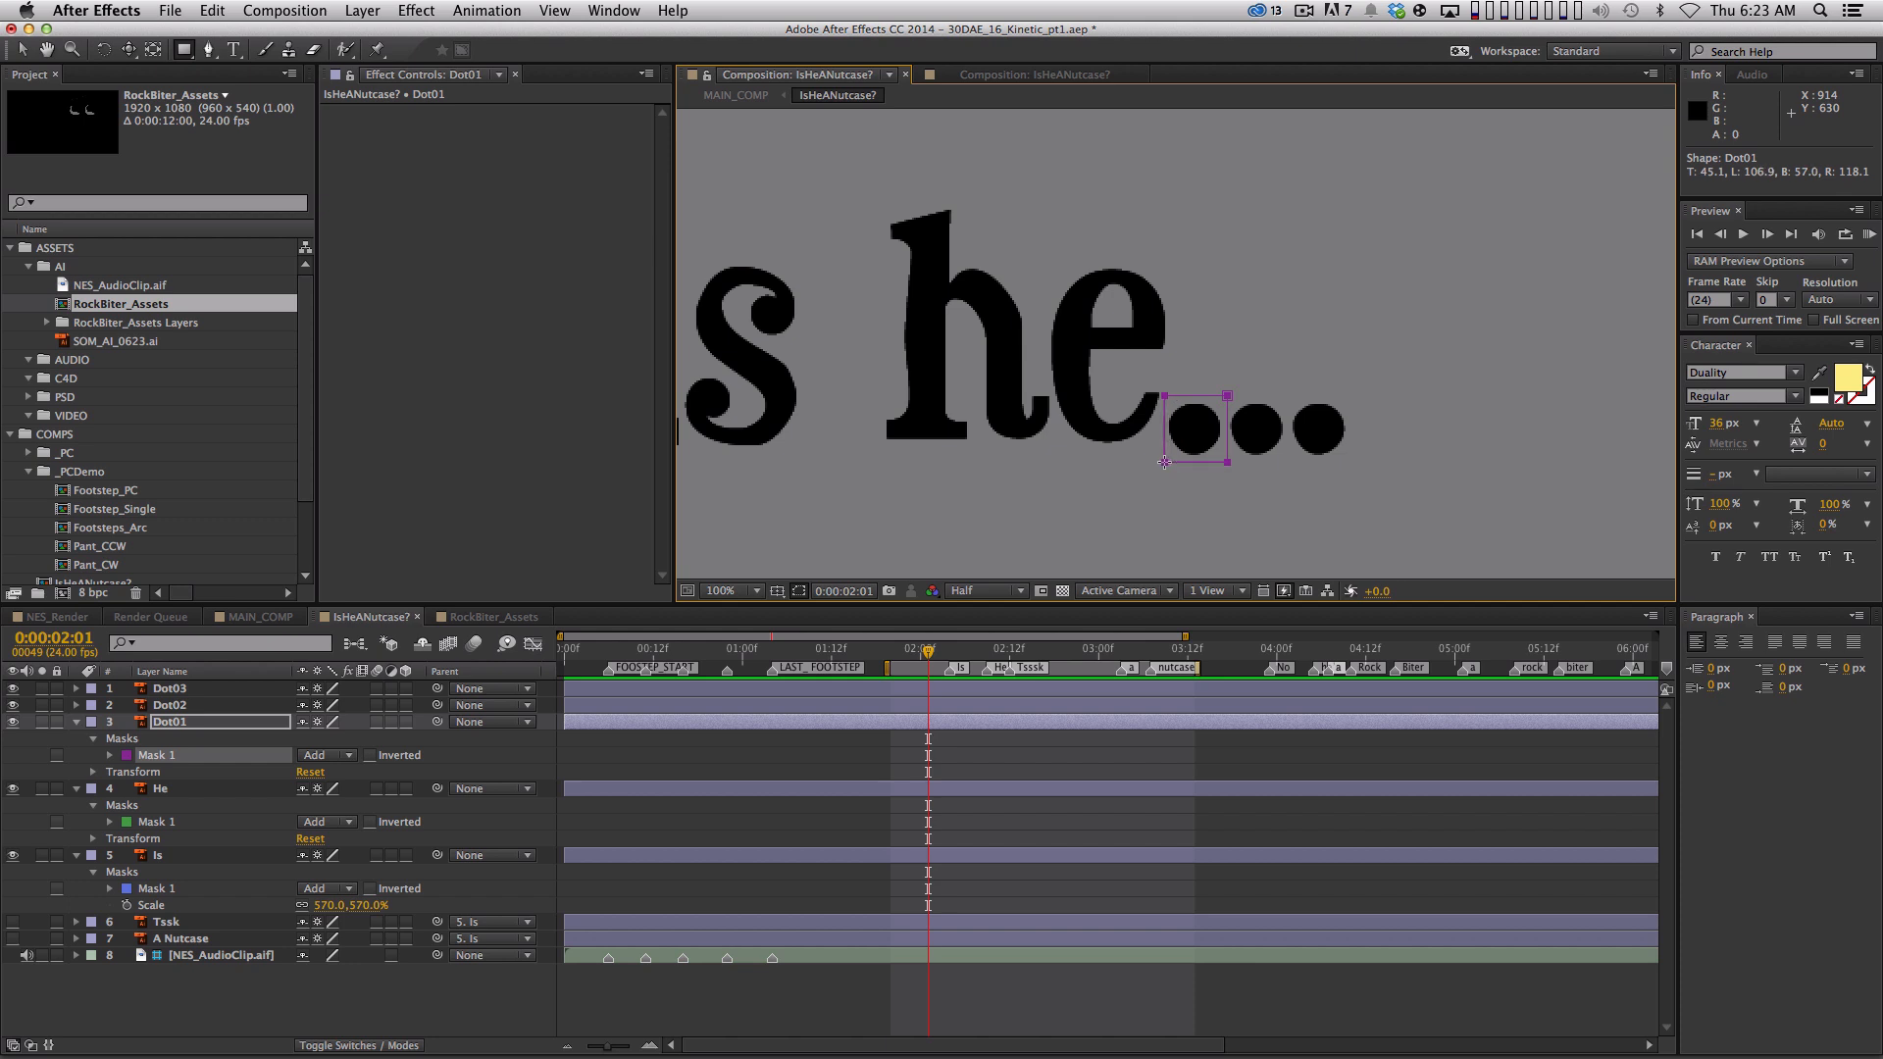
Draw a rectangular mask around the second dot on the Dot02 layer and nudge it clear of the first dot
{"action": "key", "text": "super+Up"}
{"action": "left_click_drag", "start_coordinate": [1222, 387], "coordinate": [1289, 464]}
{"action": "left_click", "coordinate": [1223, 428], "text": "super"}
{"action": "key", "text": "Right"}
{"action": "key", "text": "Right"}
{"action": "key", "text": "Right"}
{"action": "key", "text": "Right"}
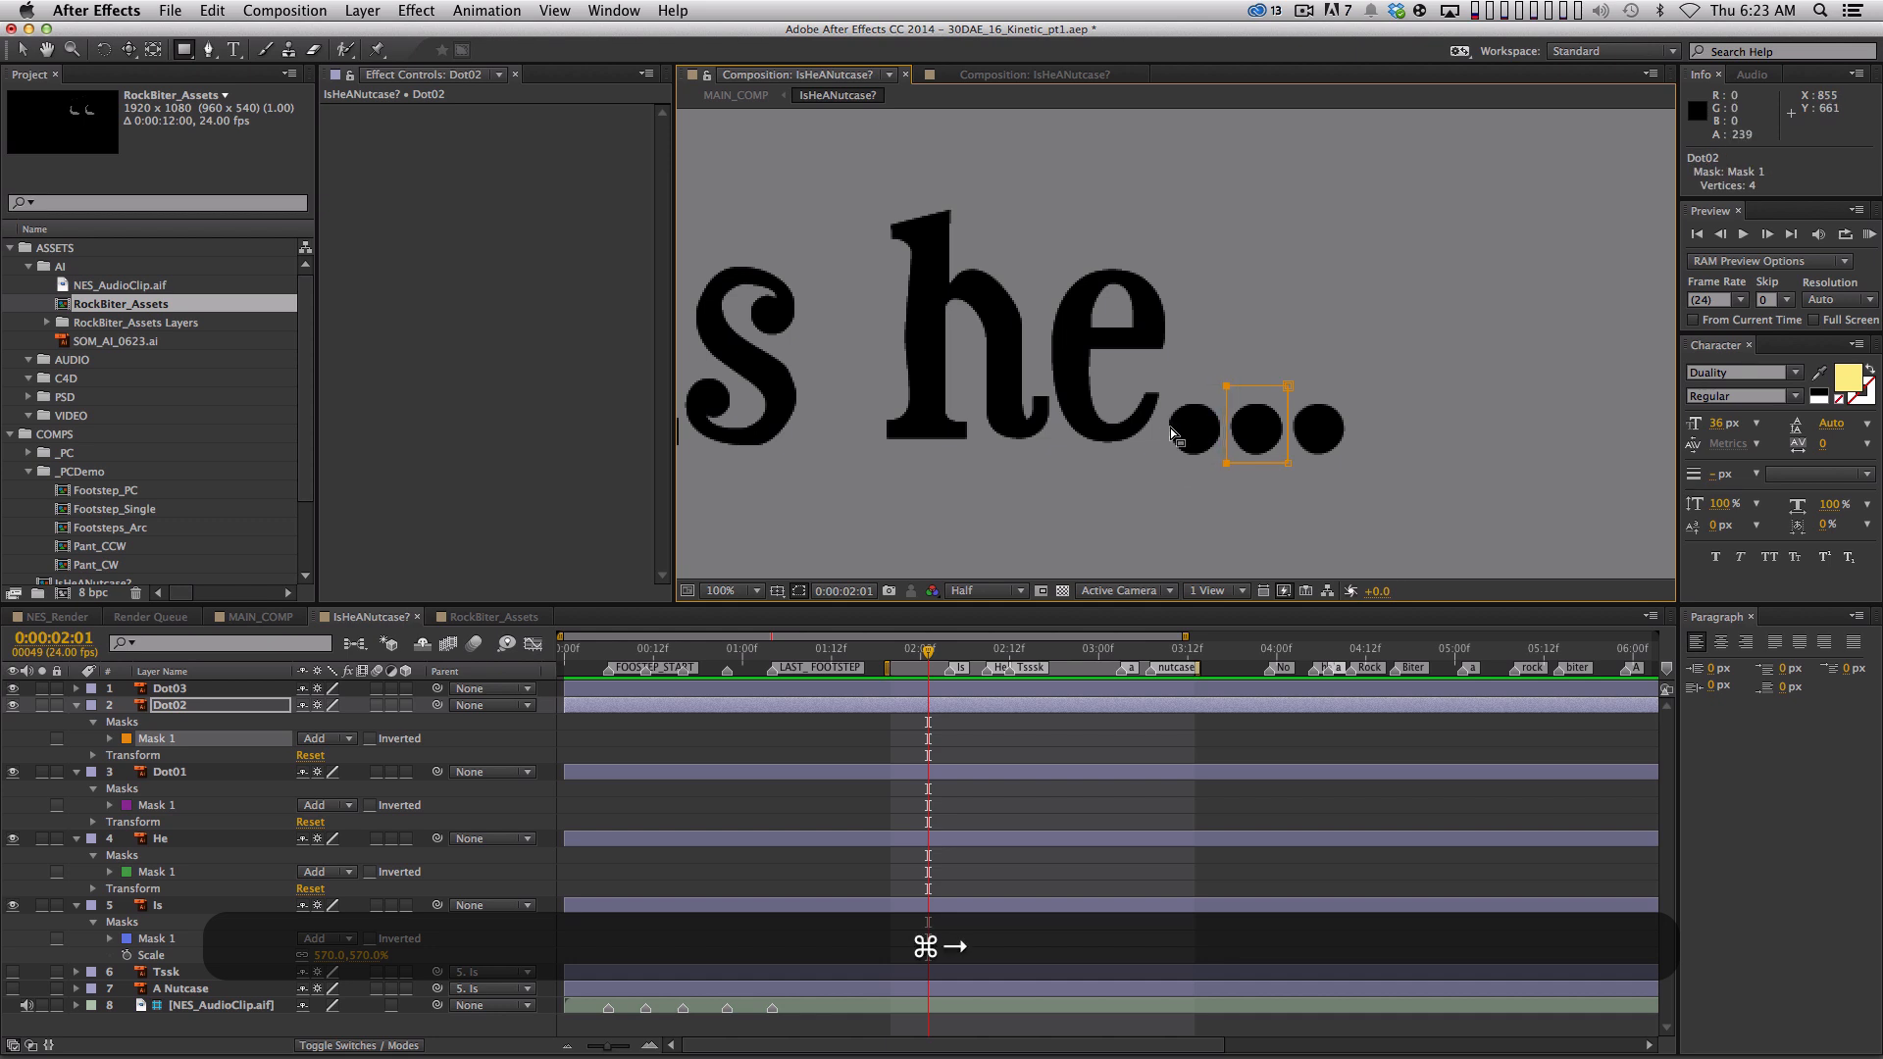
Mask the Dot03 layer with a rectangle enclosing only the third dot, nudging the mask edge clear of the second dot
{"action": "key", "text": "super+Up"}
{"action": "key", "text": "q"}
{"action": "left_click_drag", "start_coordinate": [1283, 383], "coordinate": [1366, 466]}
{"action": "key", "text": "super+z"}
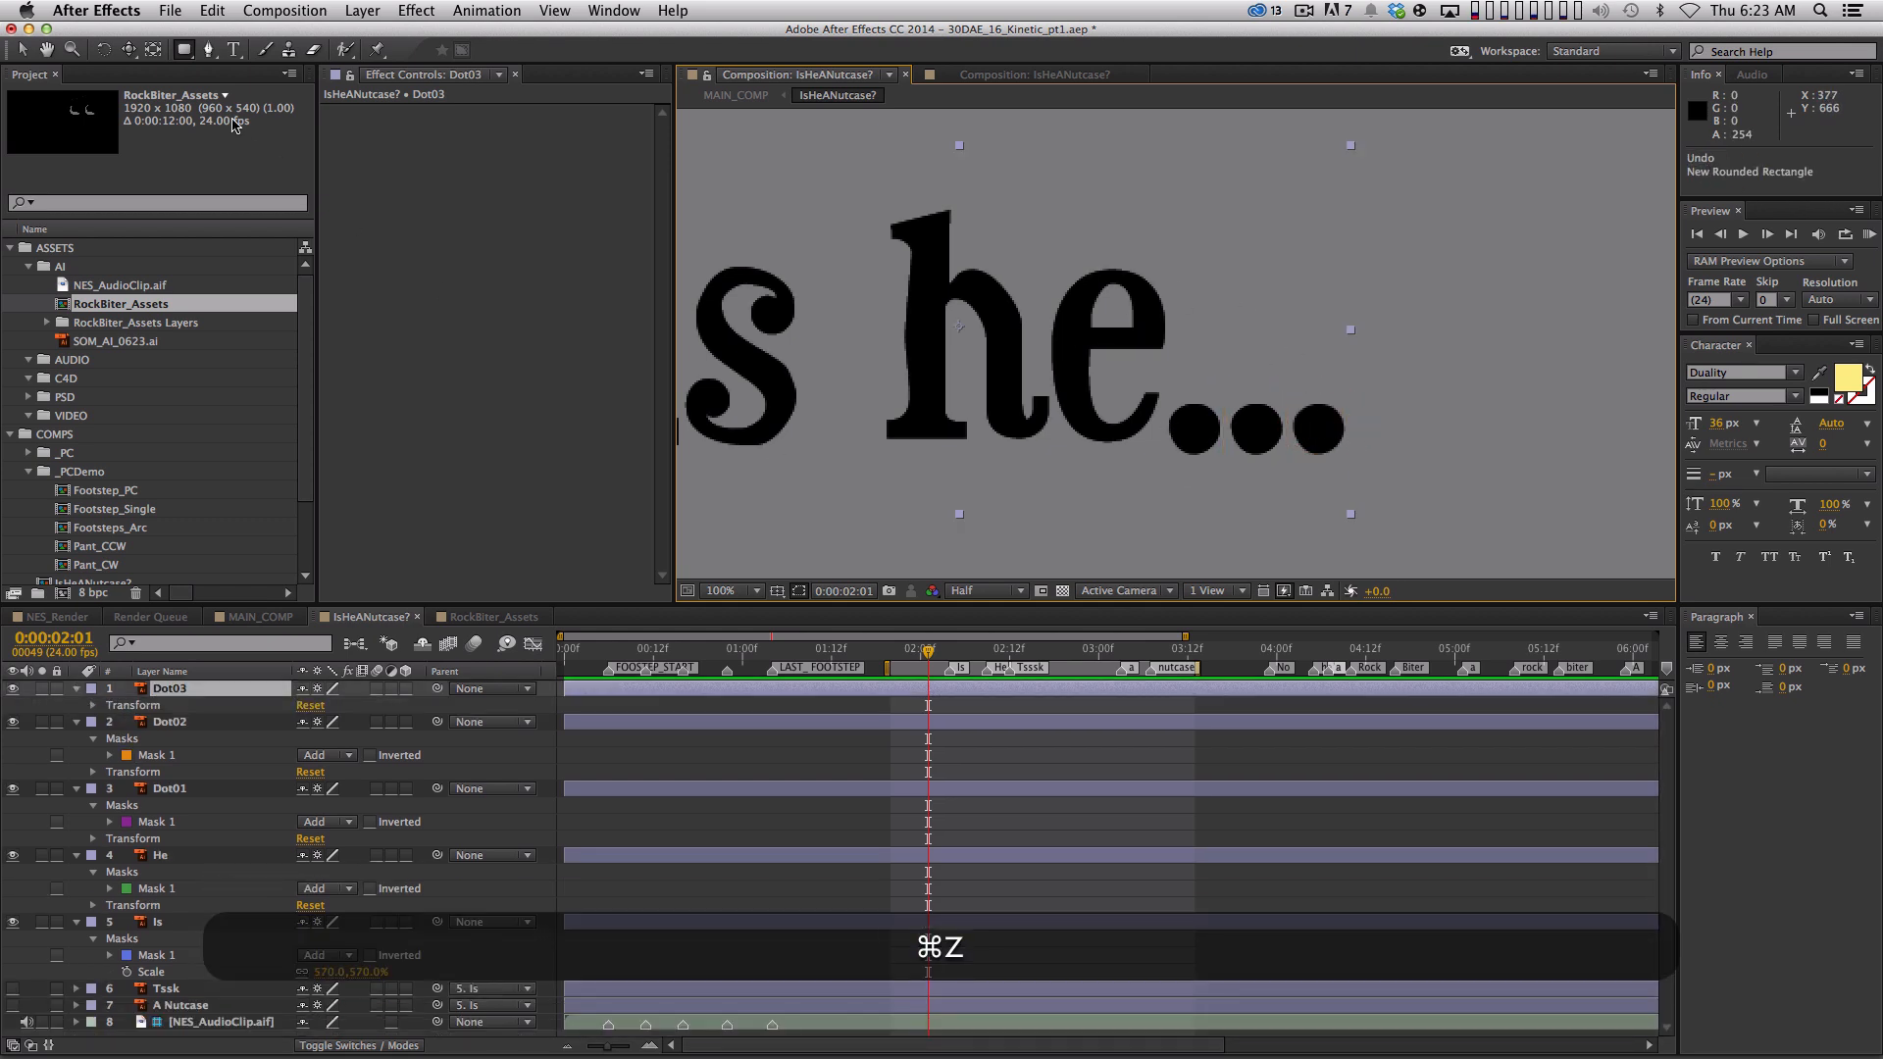
{"action": "left_click_drag", "start_coordinate": [187, 49], "coordinate": [236, 55]}
{"action": "left_click_drag", "start_coordinate": [1293, 389], "coordinate": [1352, 465]}
{"action": "key", "text": "Left"}
{"action": "key", "text": "Left"}
{"action": "key", "text": "Left"}
{"action": "key", "text": "v"}
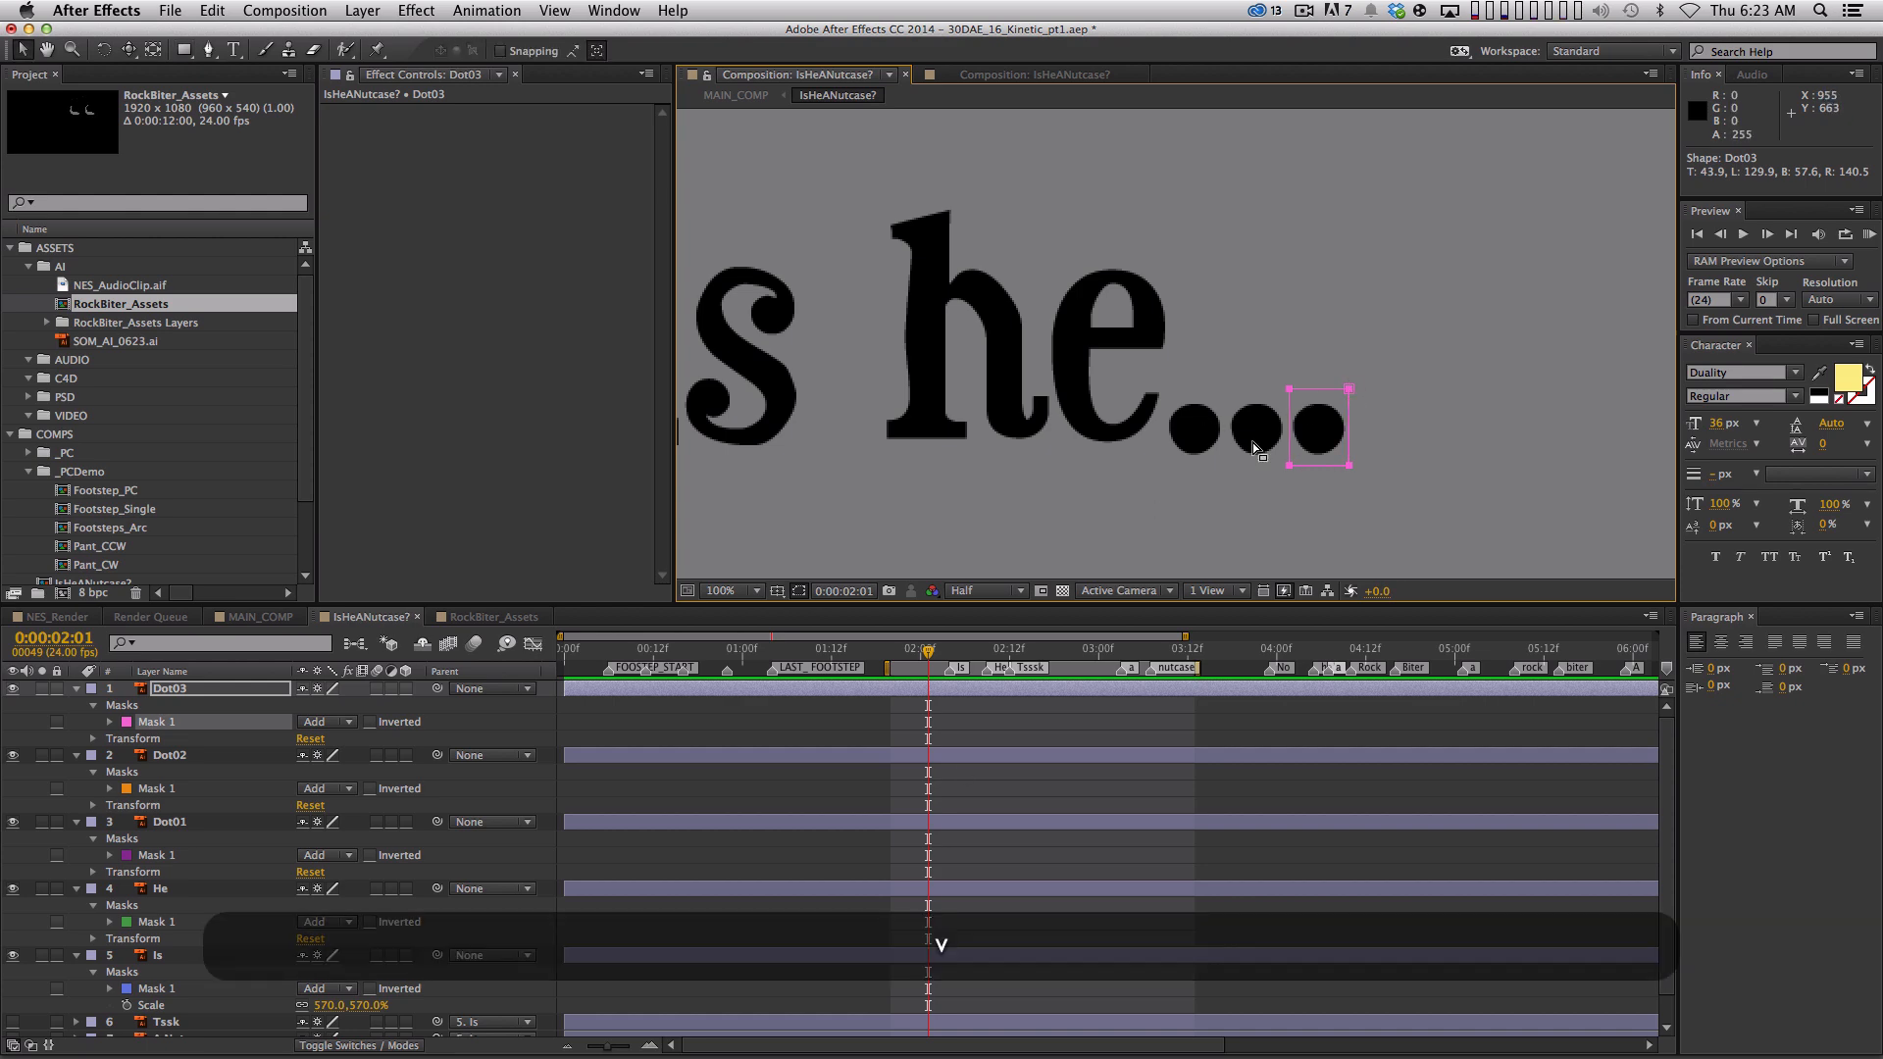
Collapse the expanded mask and transform properties of all layers and deselect everything
{"action": "left_click", "coordinate": [221, 757]}
{"action": "key", "text": "super+a"}
{"action": "key", "text": "super+shift+grave"}
{"action": "key", "text": "shift+grave"}
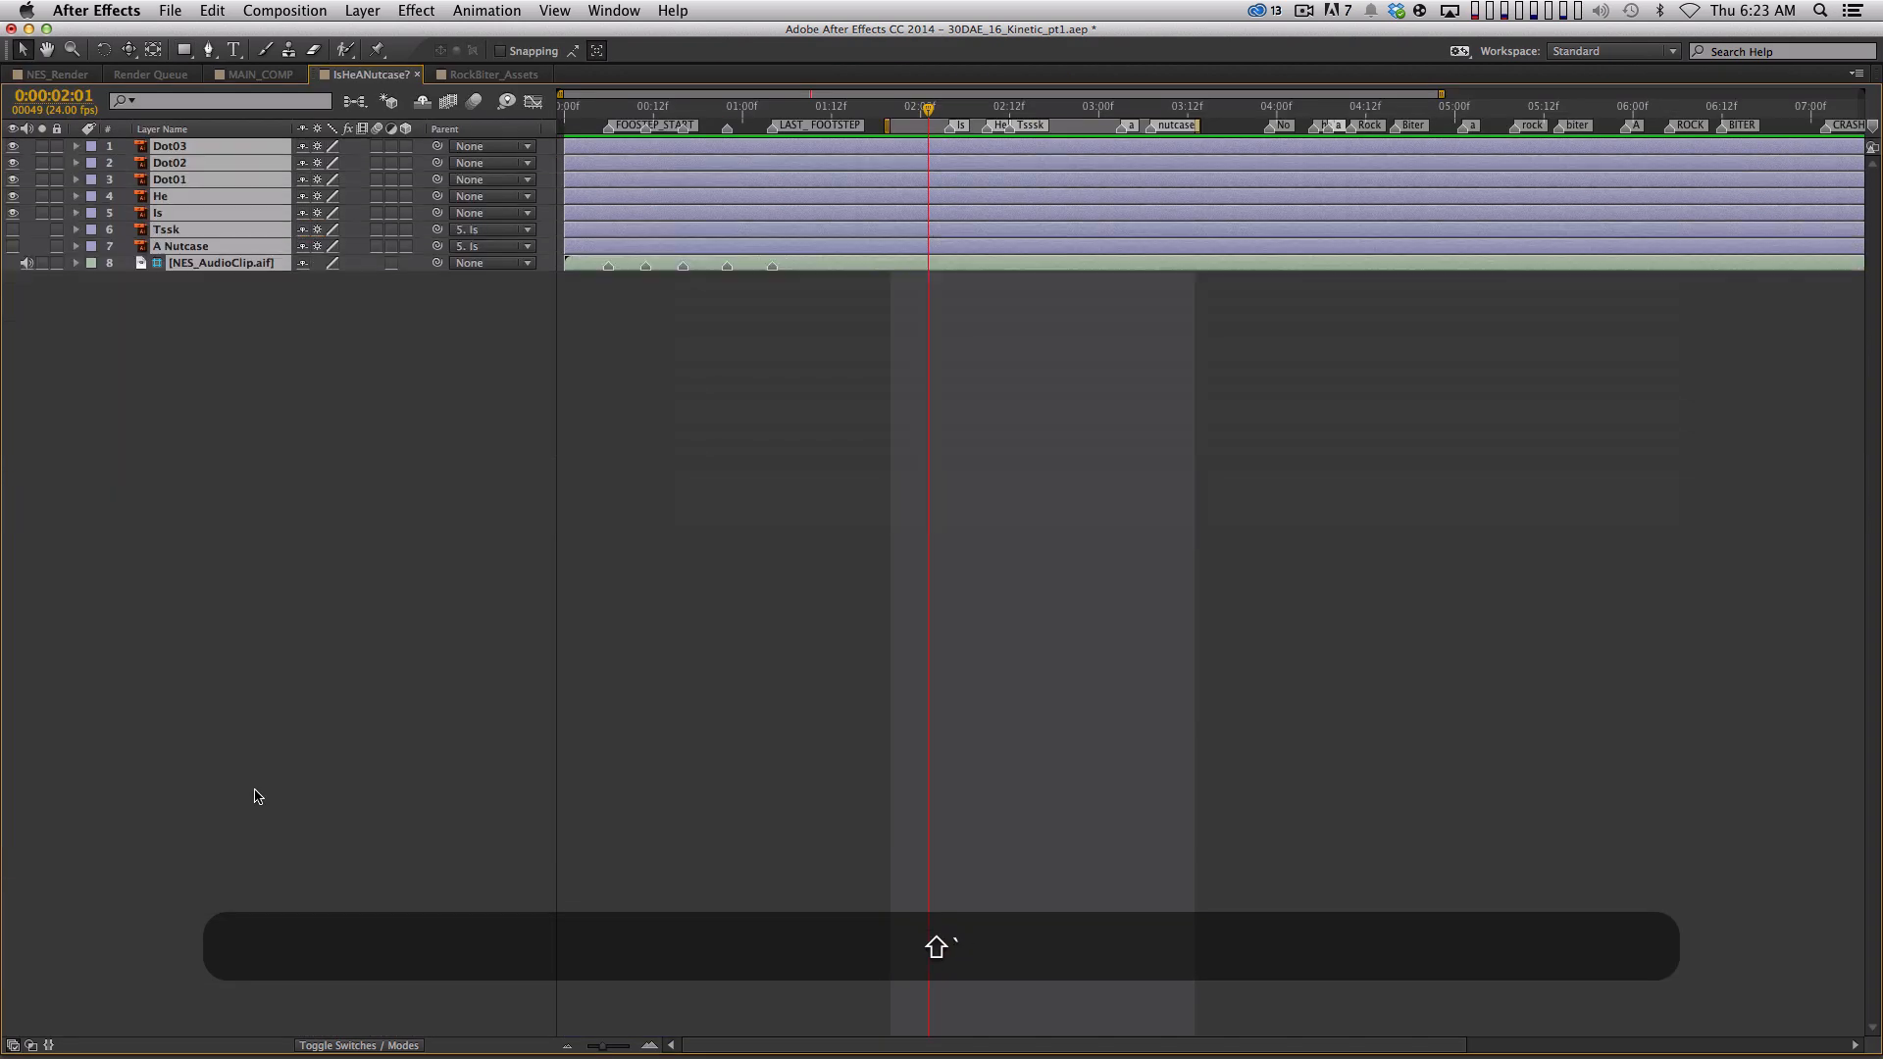
{"action": "key", "text": "shift+grave"}
{"action": "left_click", "coordinate": [353, 979]}
Create a 3840 x 2160 px medium yellow solid and place it directly beneath the Is layer
{"action": "key", "text": "comma"}
{"action": "key", "text": "space"}
{"action": "left_click_drag", "start_coordinate": [1017, 379], "coordinate": [1046, 392]}
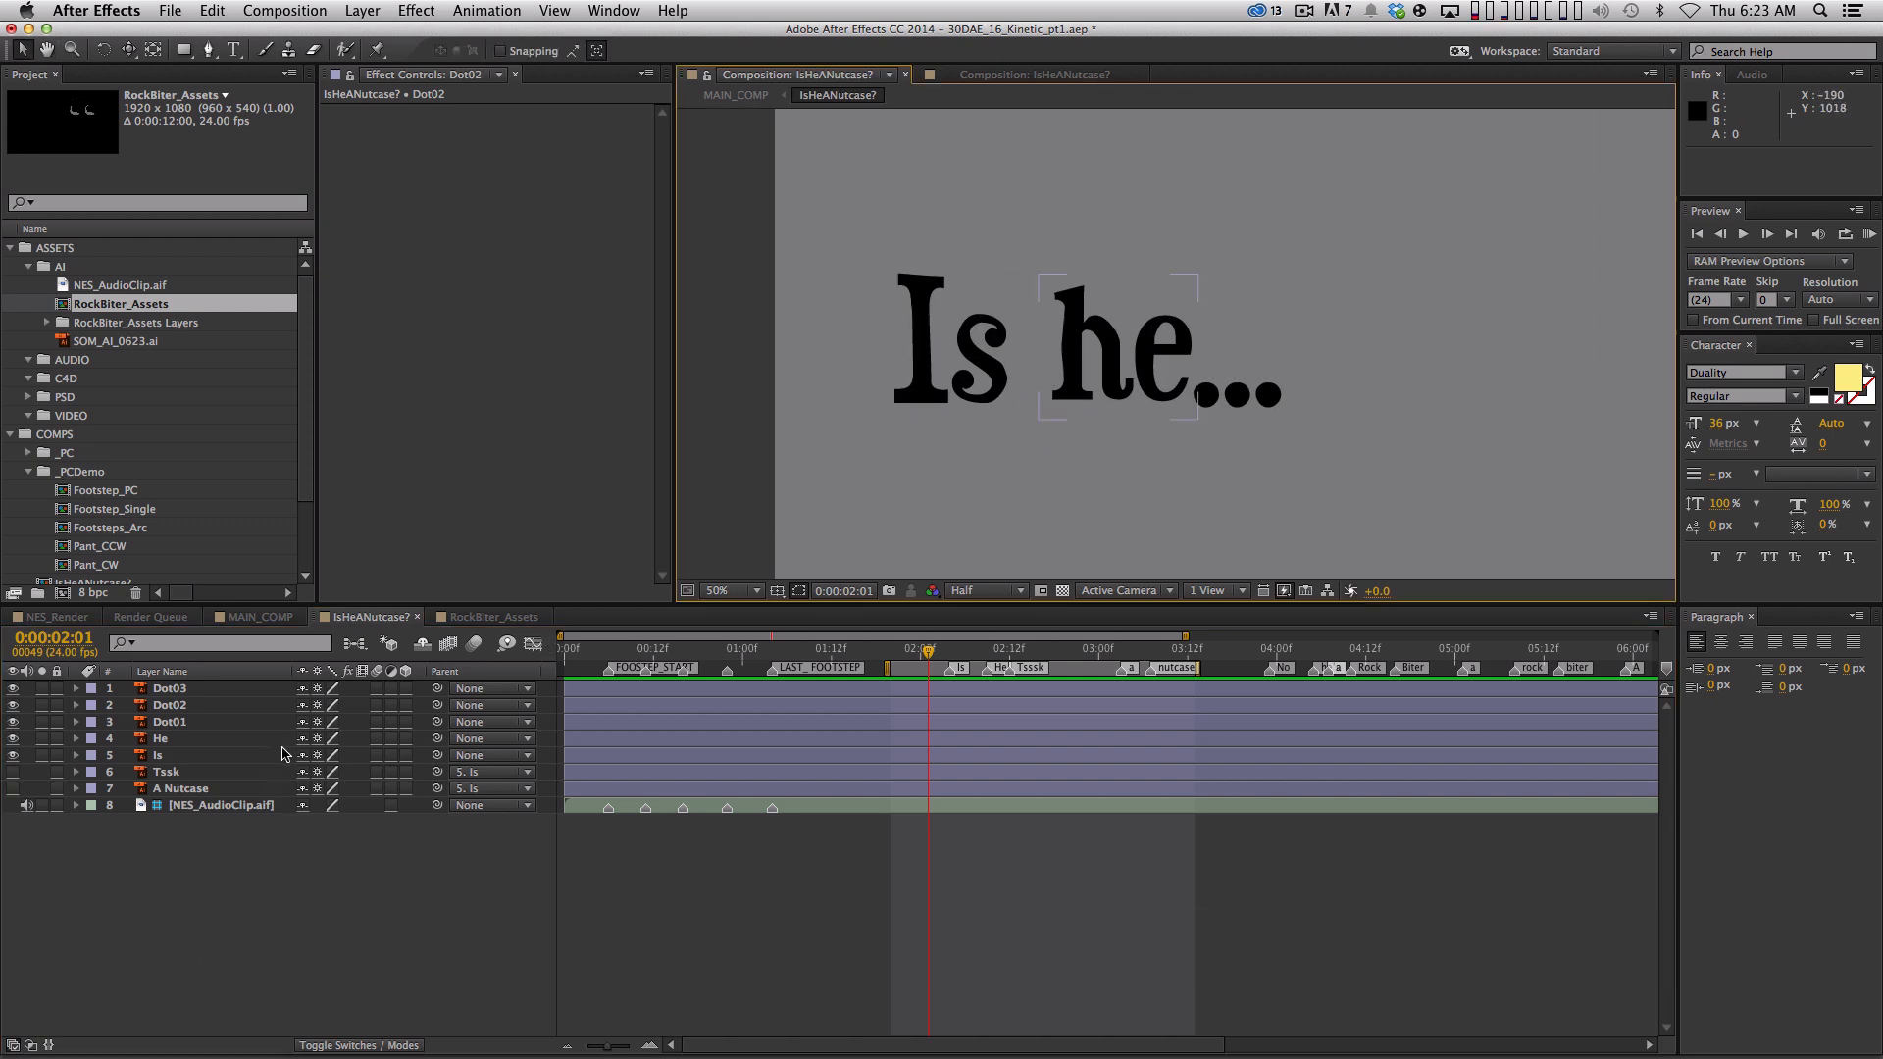
{"action": "left_click", "coordinate": [1044, 329]}
{"action": "left_click", "coordinate": [241, 758]}
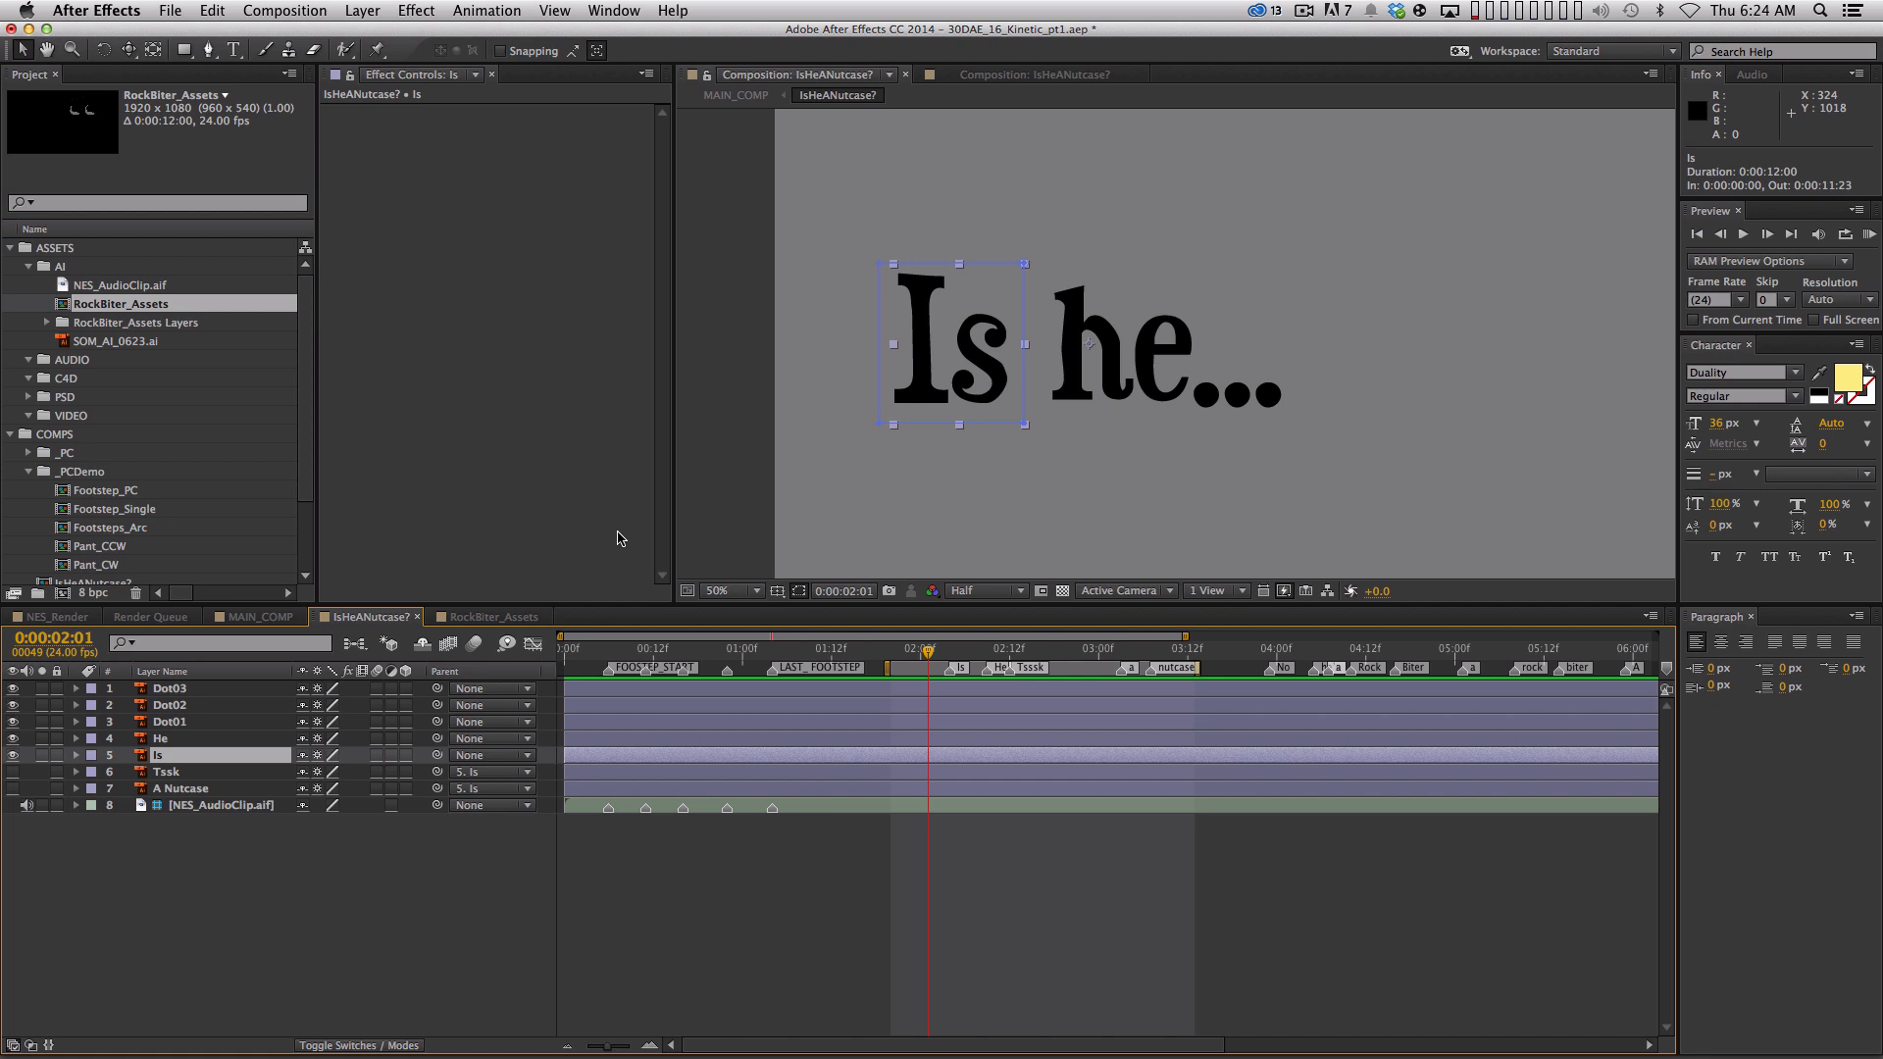
{"action": "key", "text": "super+y"}
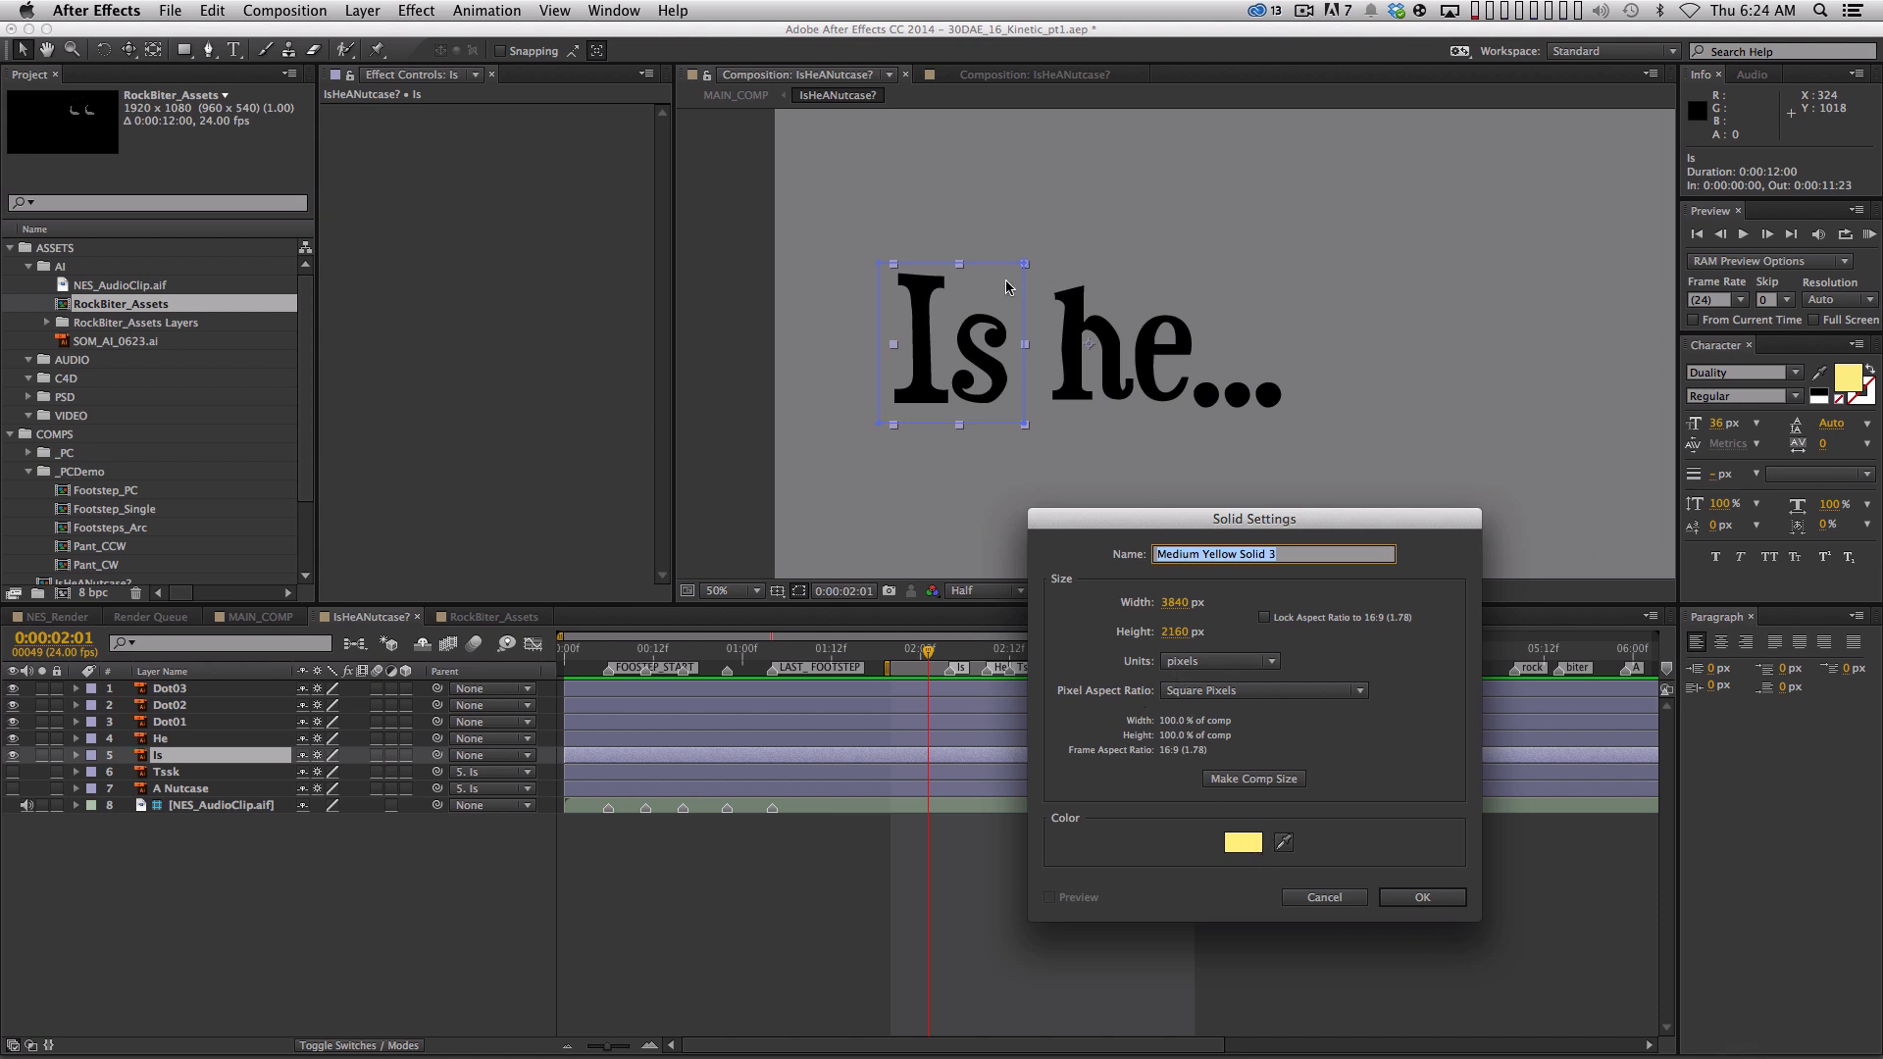
{"action": "left_click", "coordinate": [1414, 897]}
{"action": "left_click_drag", "start_coordinate": [228, 756], "coordinate": [223, 779]}
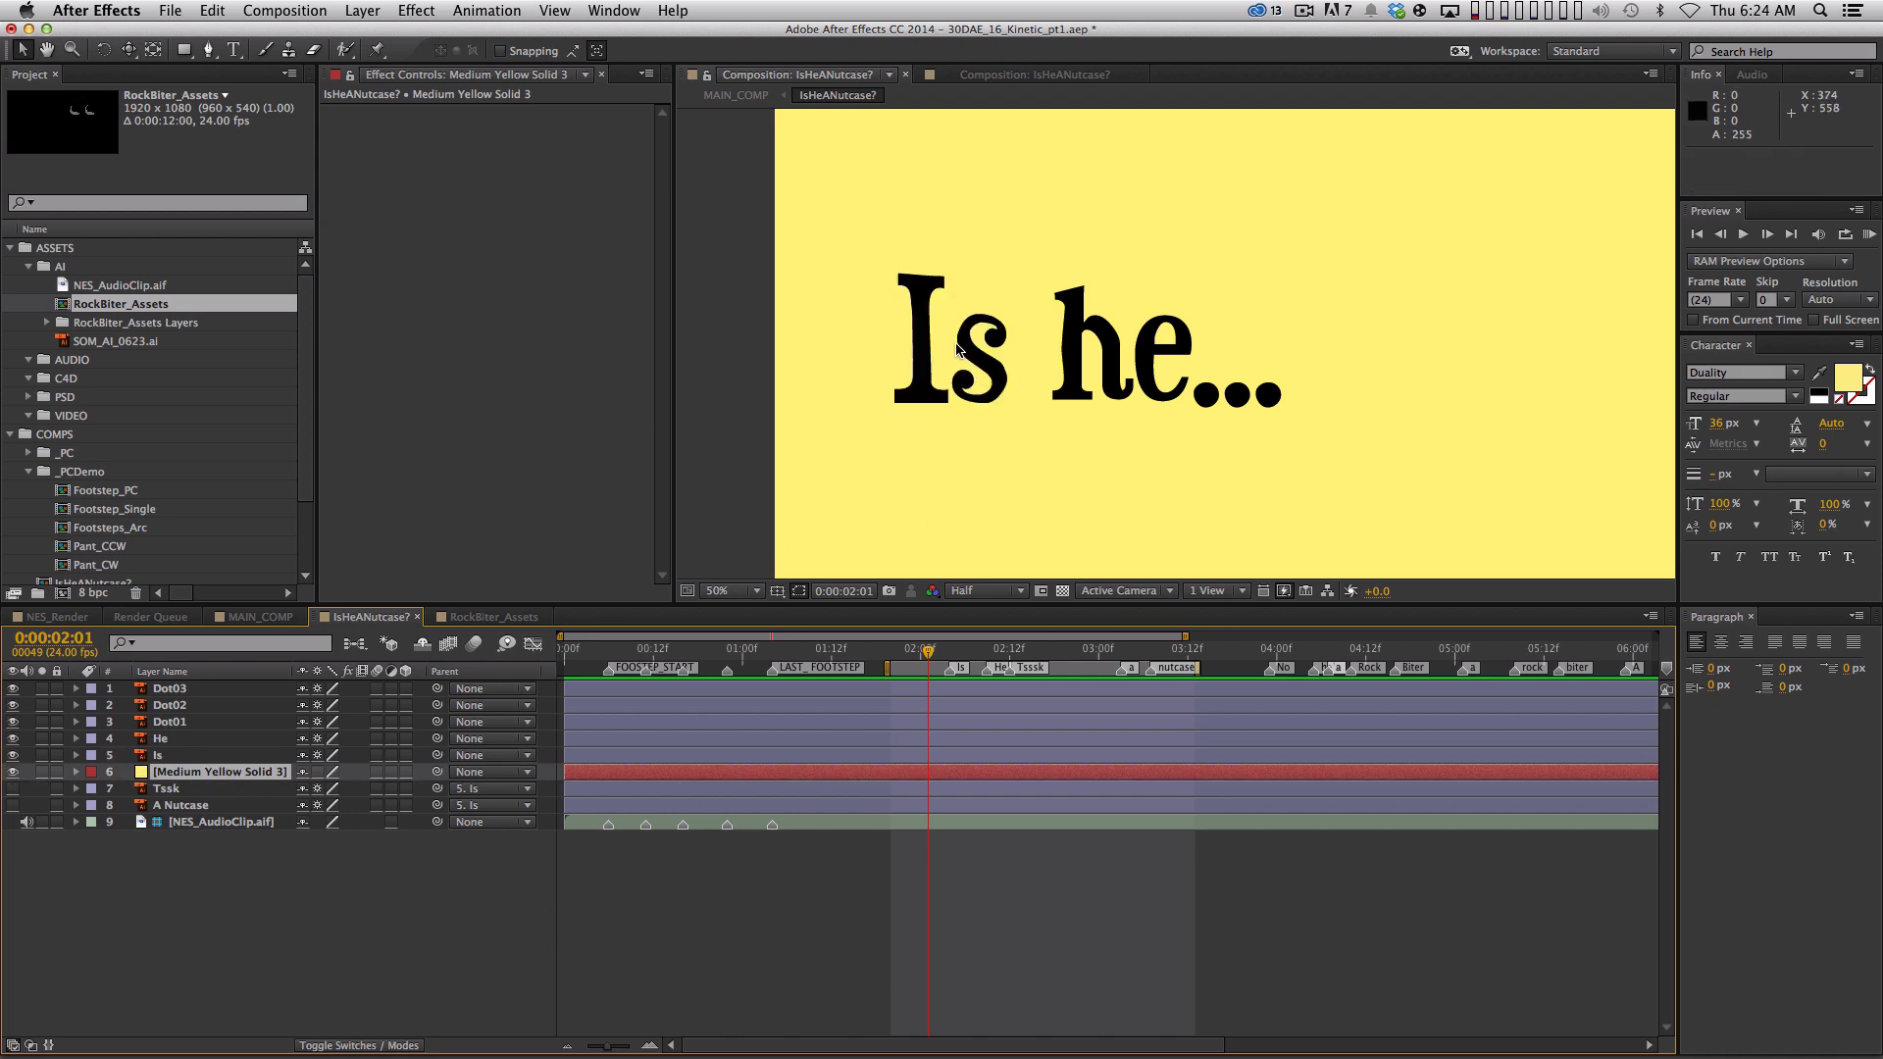
Slide the yellow solid horizontally across the lettering to demonstrate a wipe edge, and return it to cover the whole frame
{"action": "left_click_drag", "start_coordinate": [1597, 504], "coordinate": [746, 567]}
{"action": "left_click_drag", "start_coordinate": [1539, 504], "coordinate": [683, 544]}
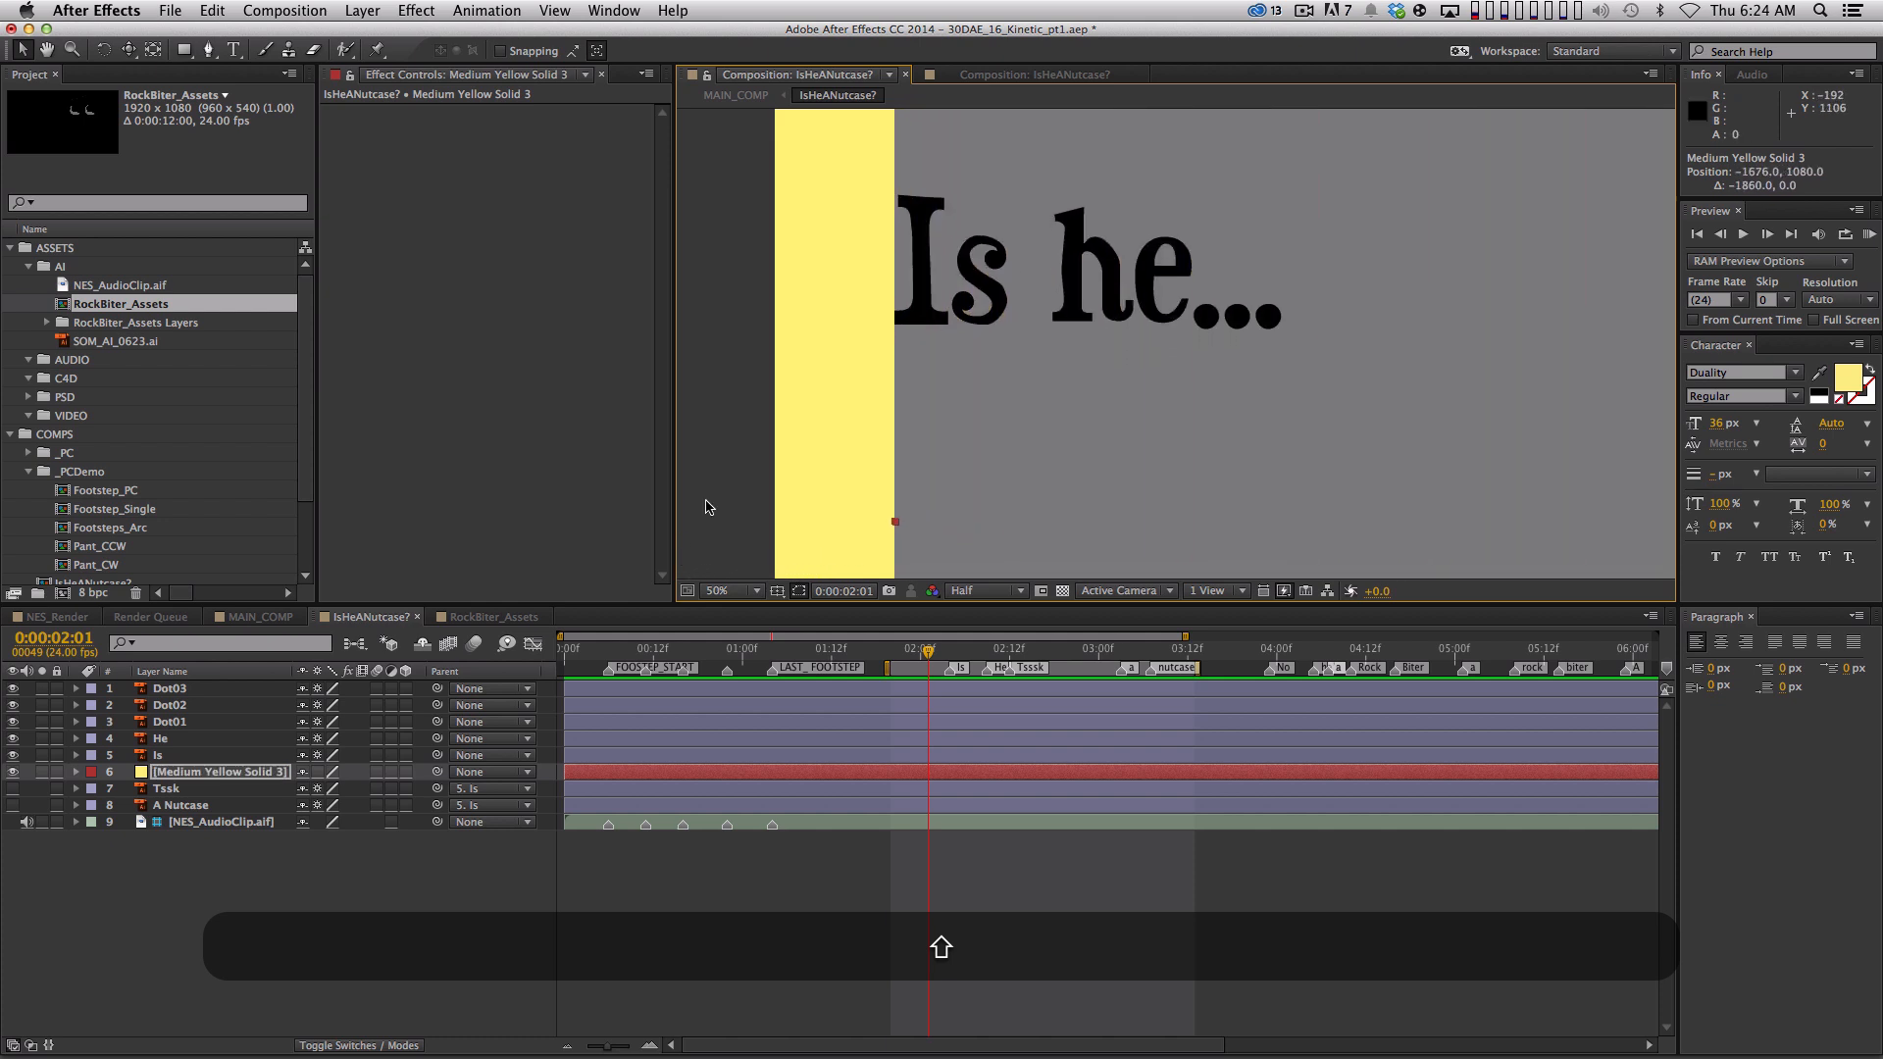
{"action": "left_click_drag", "start_coordinate": [925, 409], "coordinate": [931, 438]}
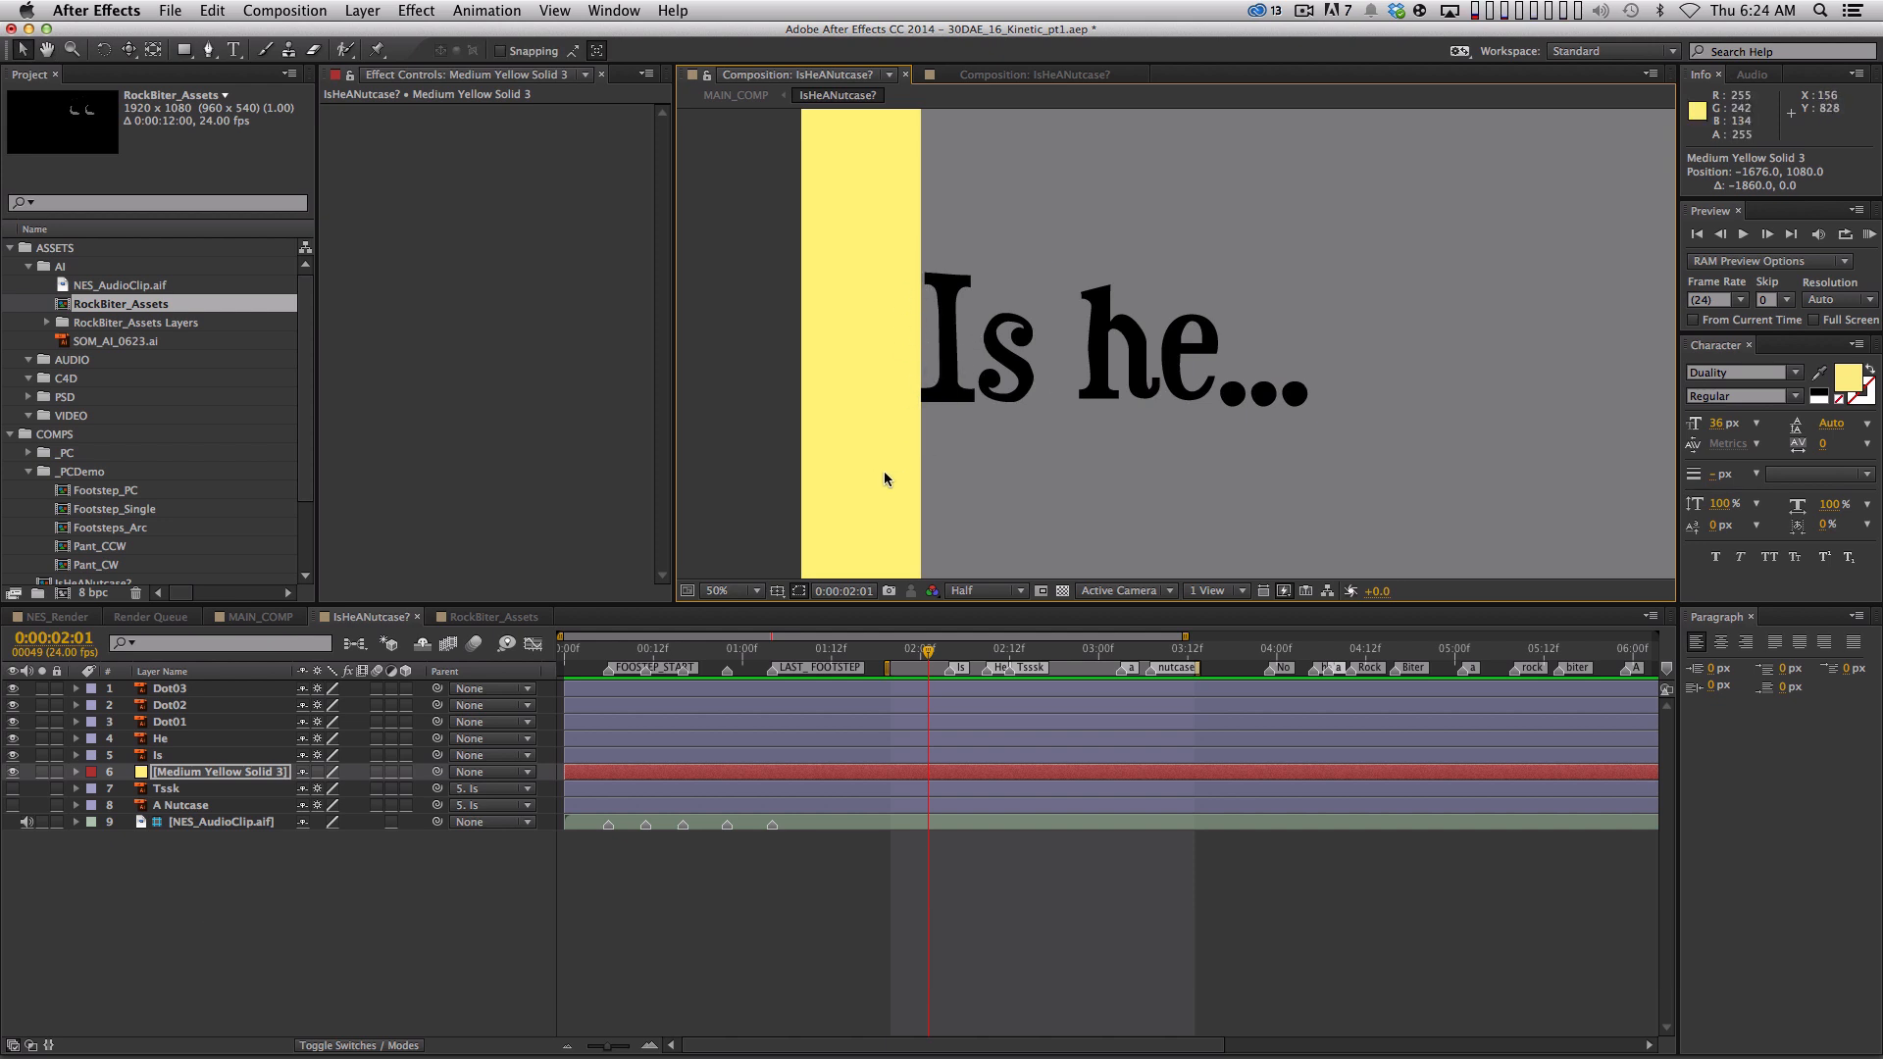
{"action": "left_click_drag", "start_coordinate": [910, 482], "coordinate": [1214, 499]}
{"action": "key", "text": "Right"}
{"action": "key", "text": "Right"}
{"action": "key", "text": "Right"}
{"action": "key", "text": "Left"}
{"action": "key", "text": "space"}
{"action": "left_click_drag", "start_coordinate": [1051, 431], "coordinate": [991, 416]}
{"action": "left_click", "coordinate": [201, 775]}
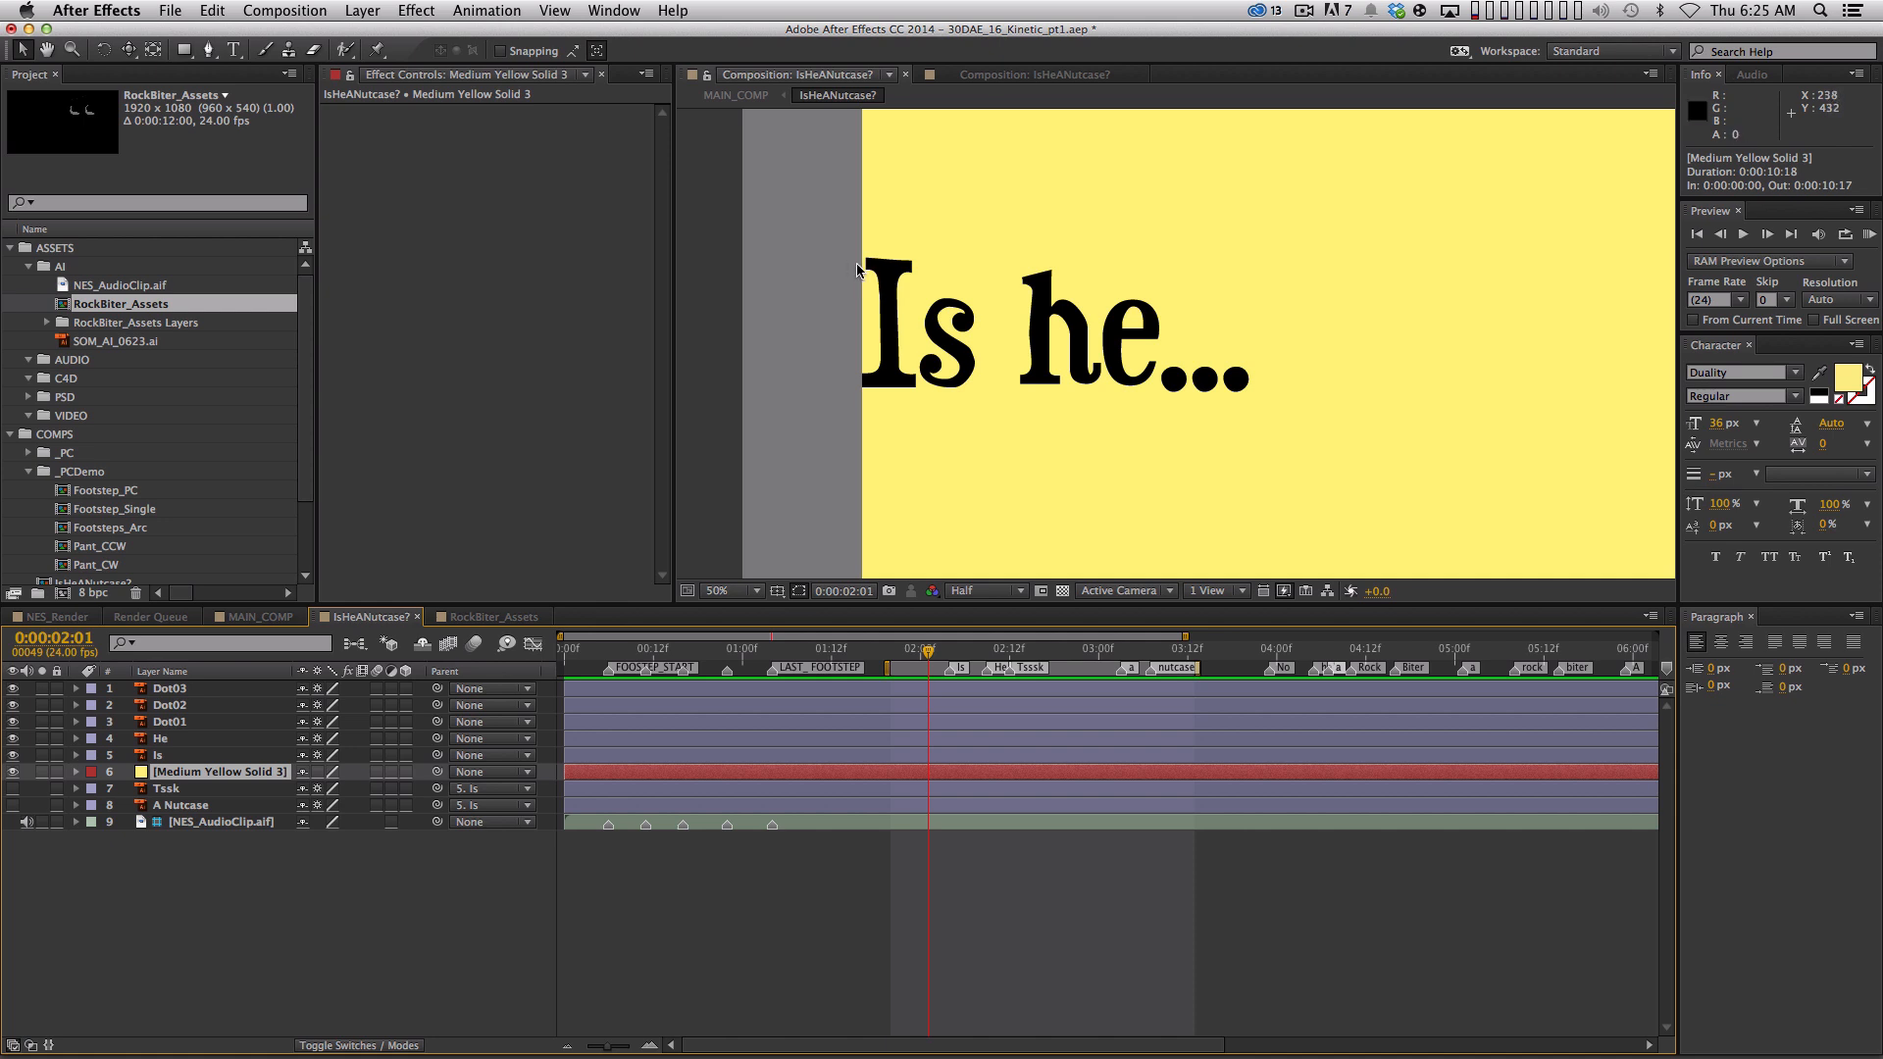
{"action": "key", "text": "q"}
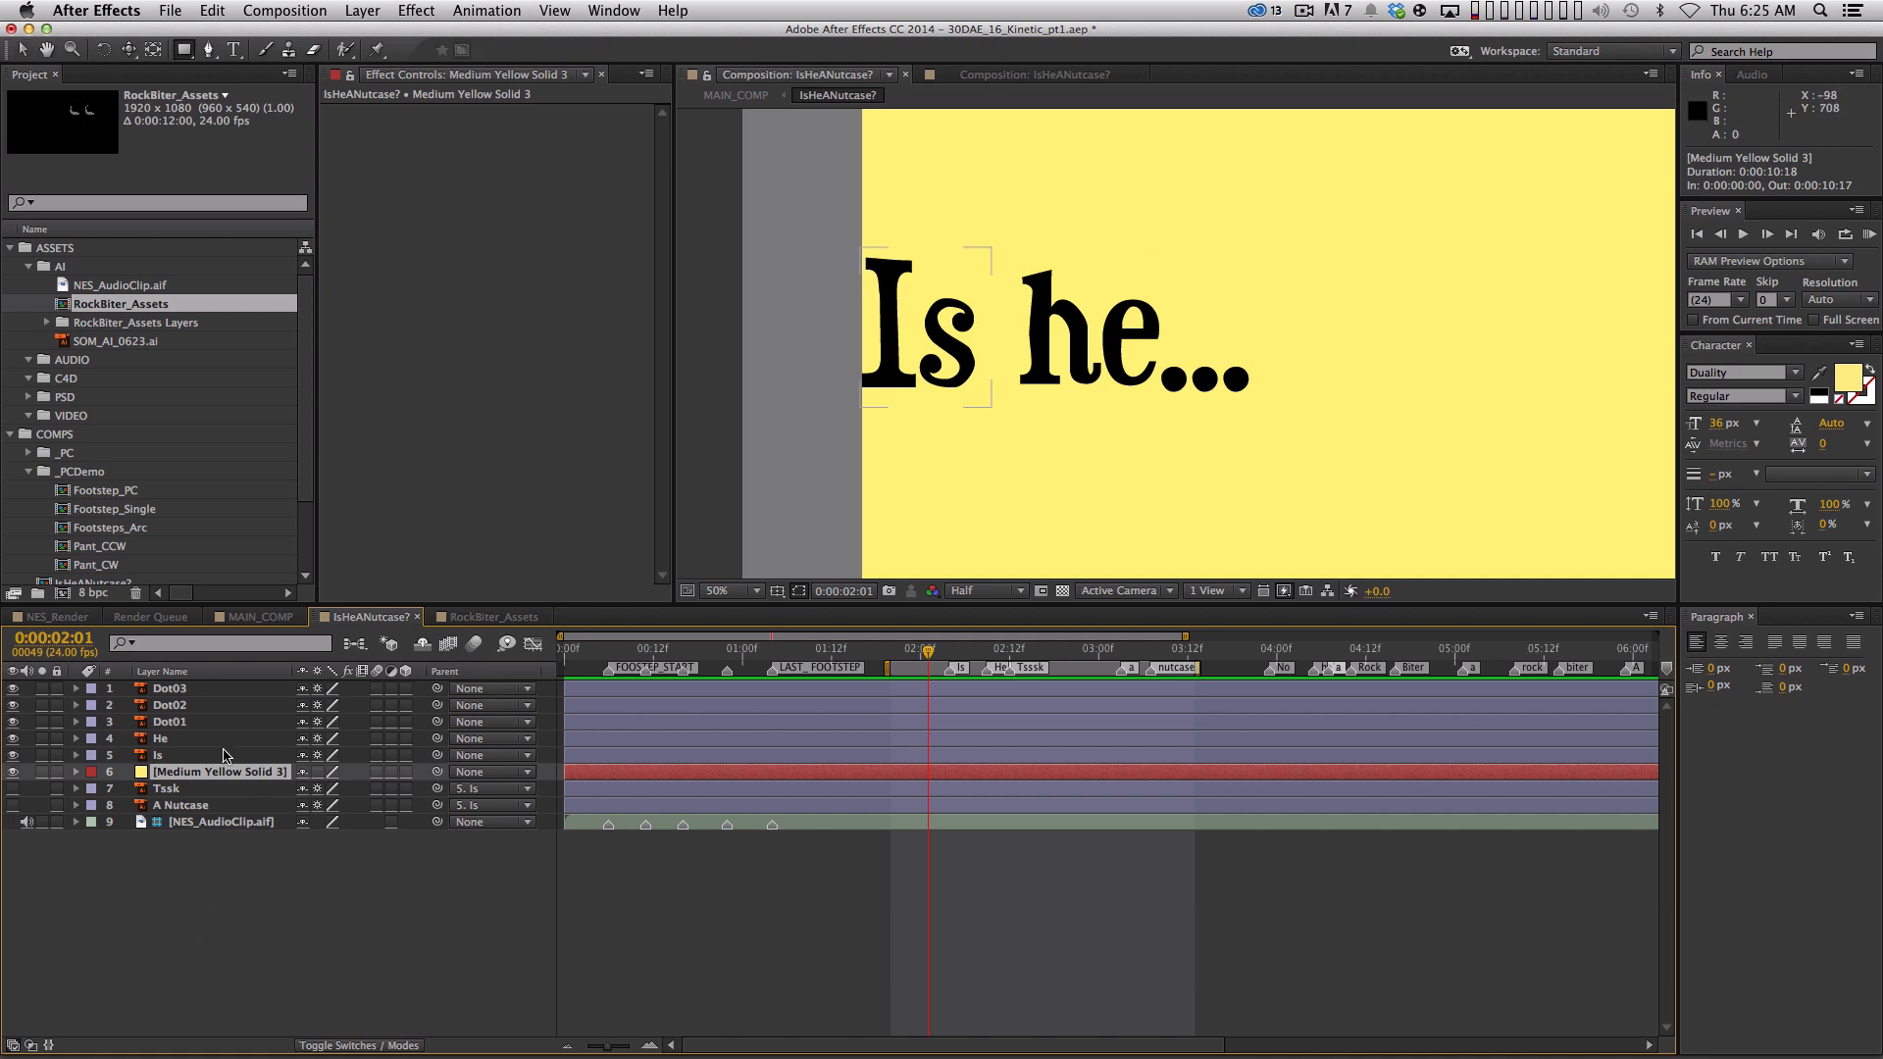
{"action": "key", "text": "v"}
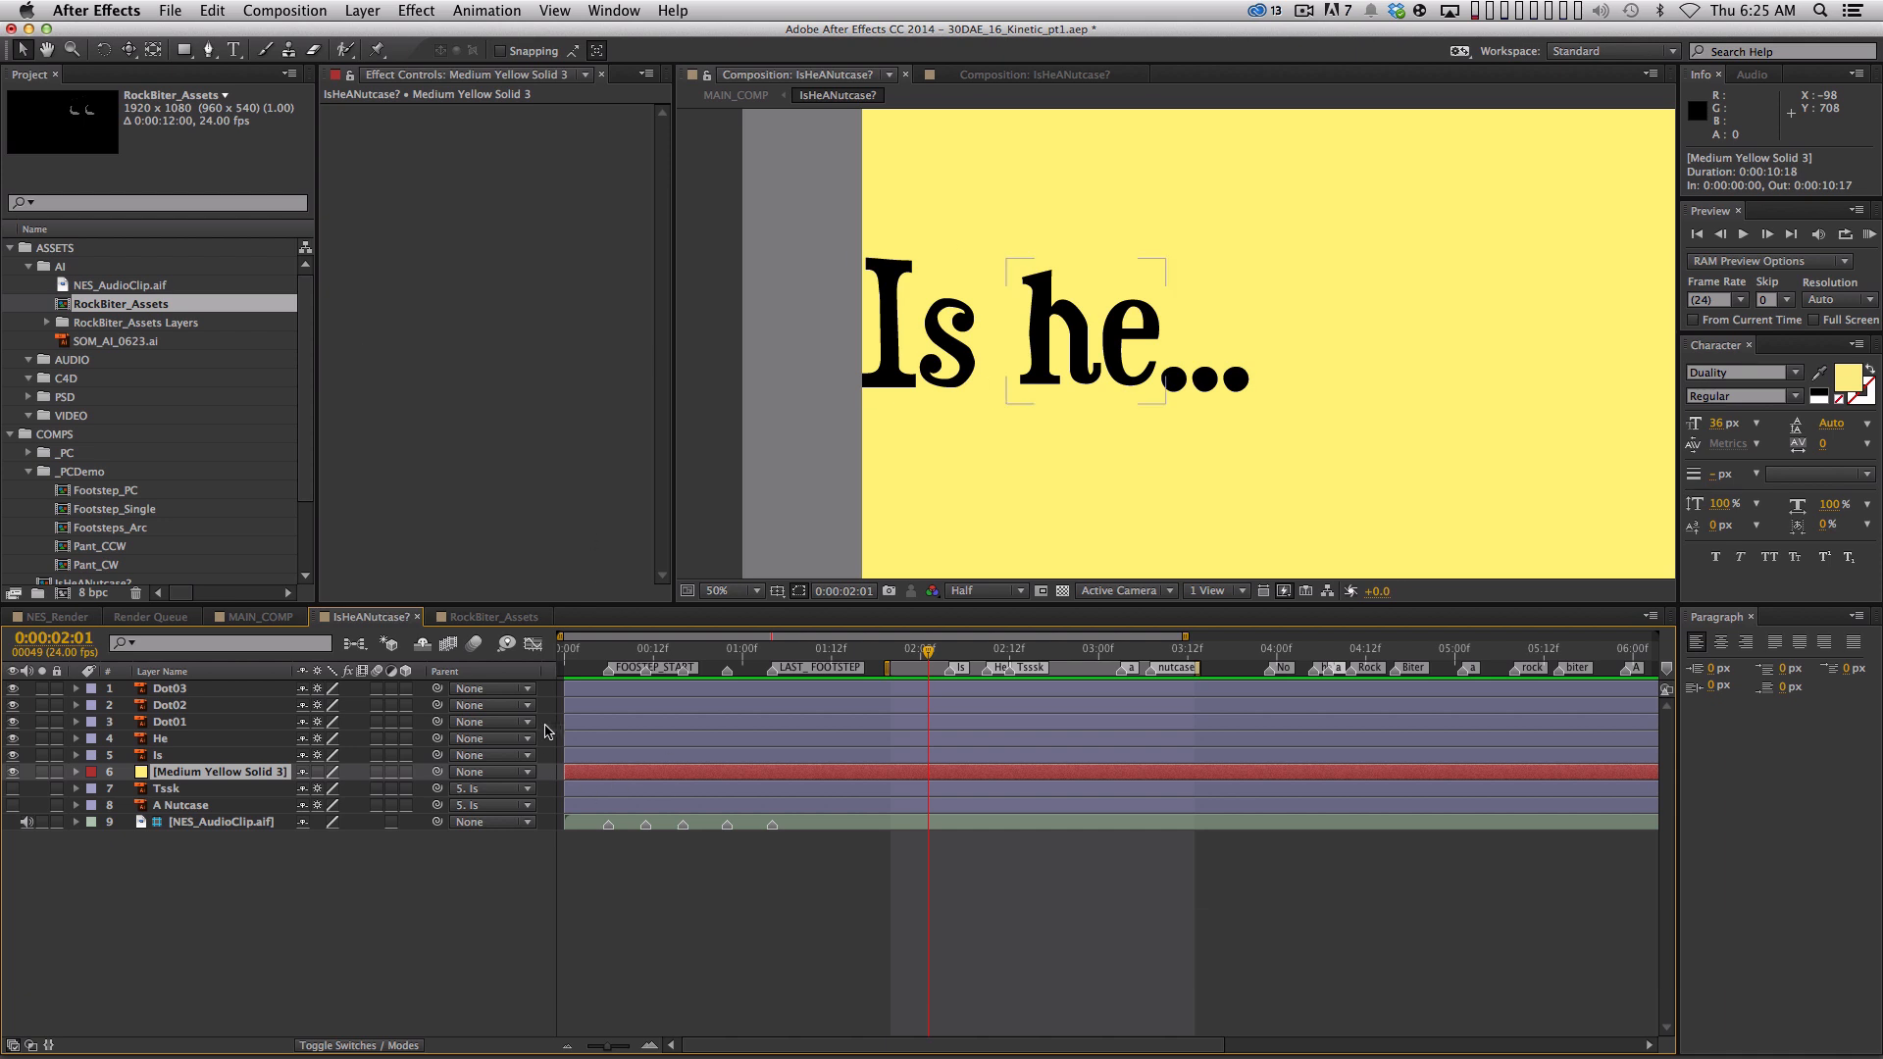
{"action": "left_click_drag", "start_coordinate": [1067, 454], "coordinate": [961, 440]}
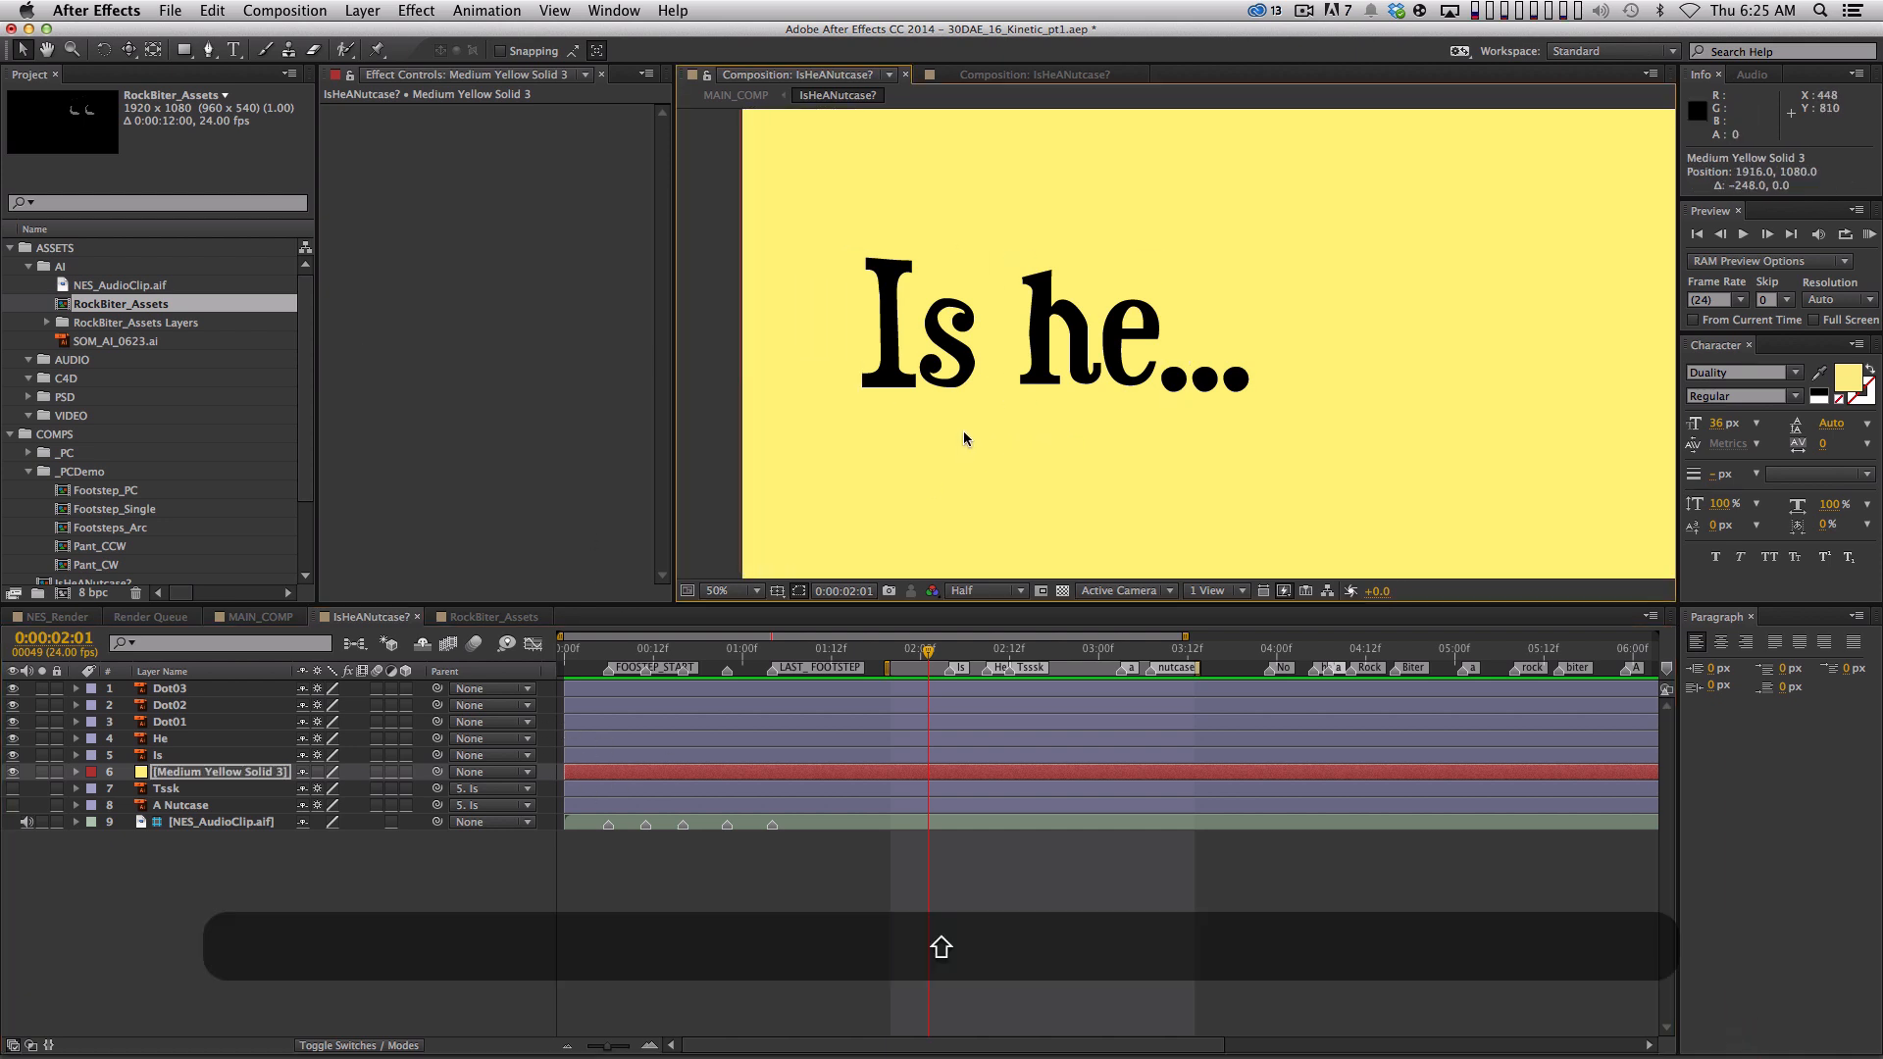
Mask the yellow solid with a rectangle around the word "Is" and move the solid directly above the Is layer
{"action": "key", "text": "q"}
{"action": "left_click_drag", "start_coordinate": [854, 251], "coordinate": [985, 397]}
{"action": "left_click", "coordinate": [267, 936]}
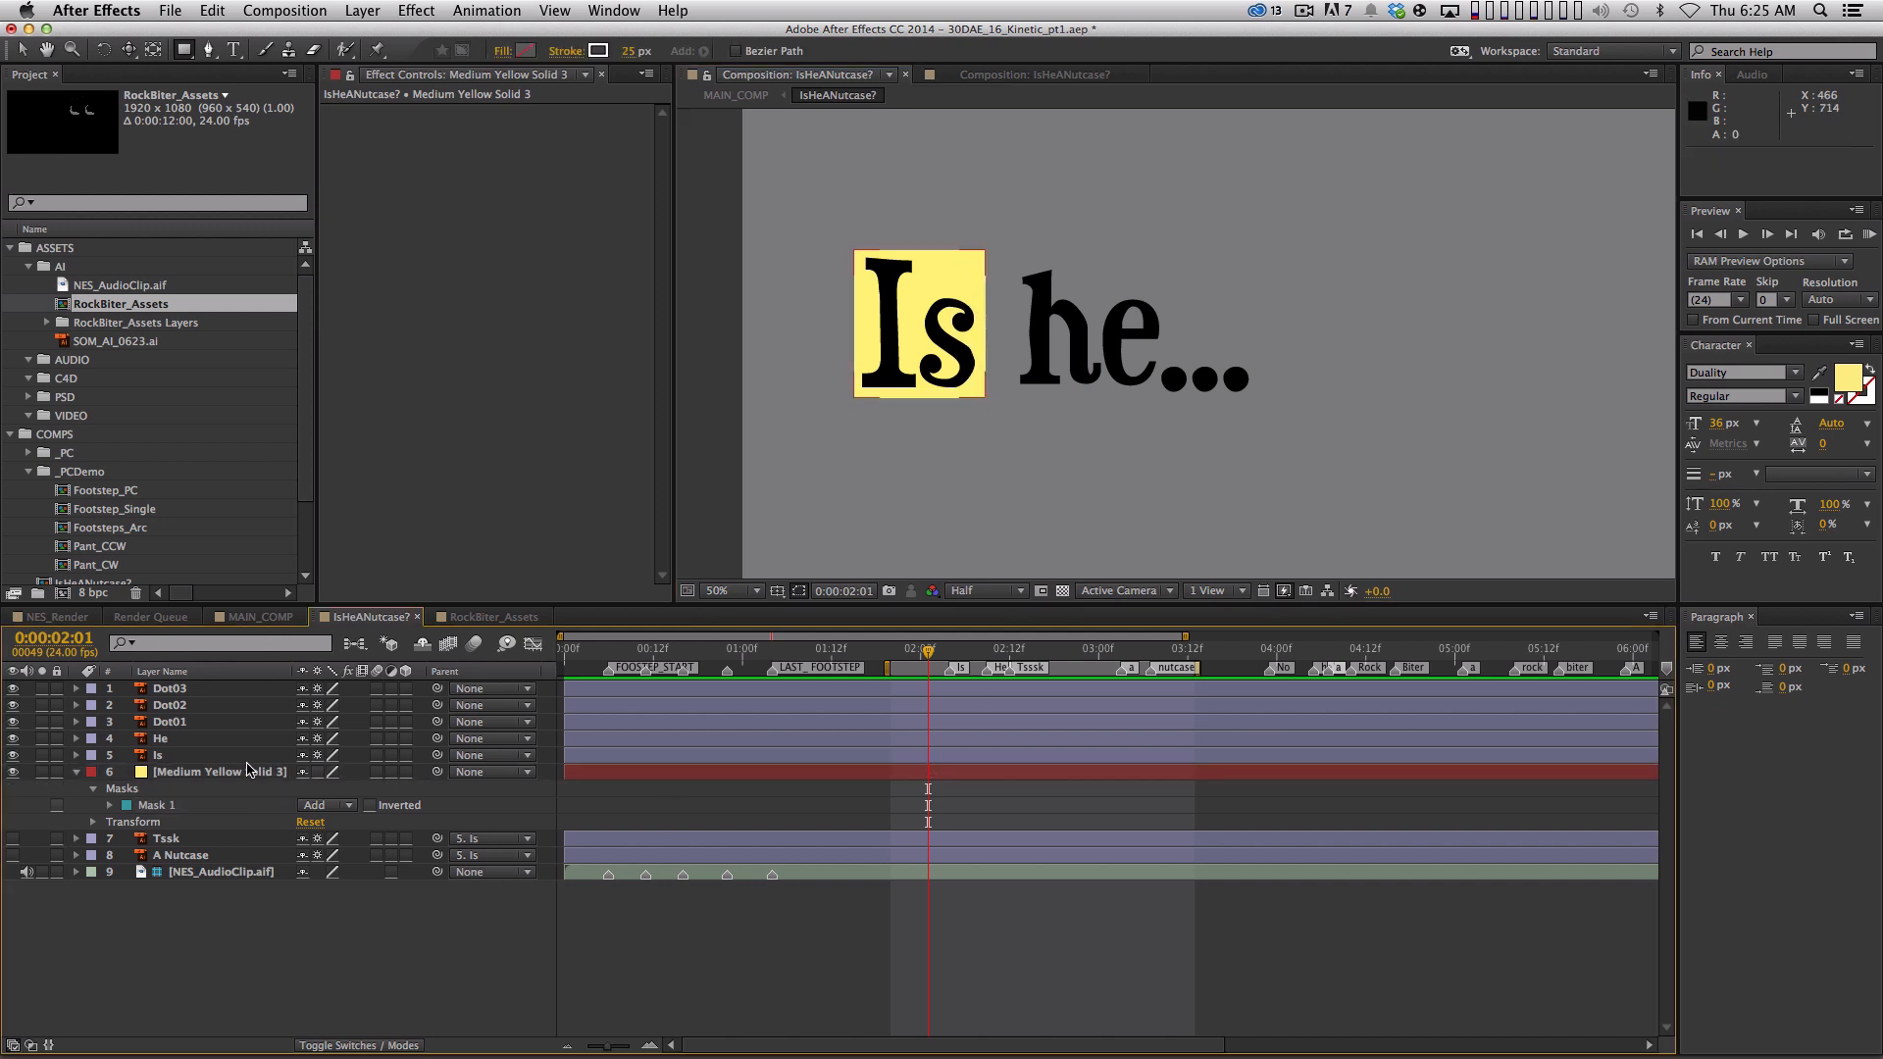
{"action": "left_click_drag", "start_coordinate": [245, 772], "coordinate": [252, 750]}
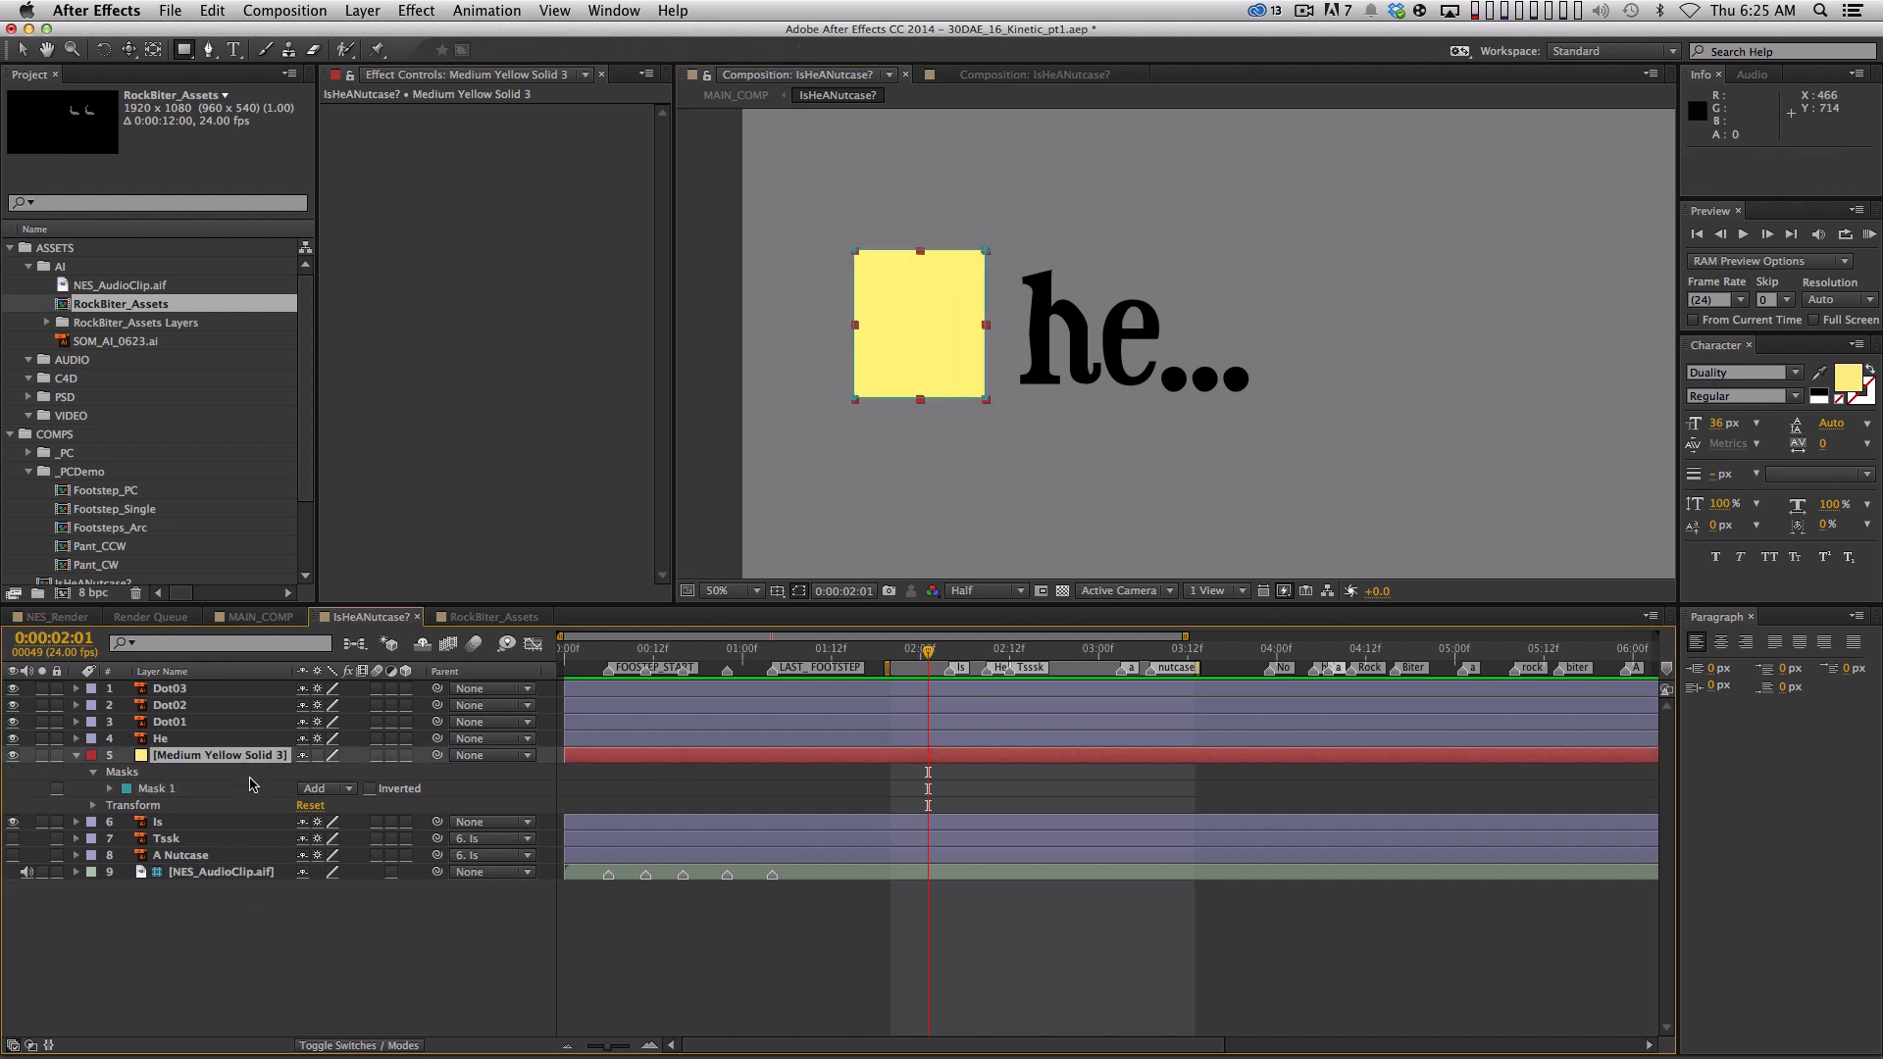
Show the track matte options and set the Is layer to Alpha Matte using the yellow solid above it
{"action": "left_click", "coordinate": [200, 820]}
{"action": "key", "text": "super+shift+a"}
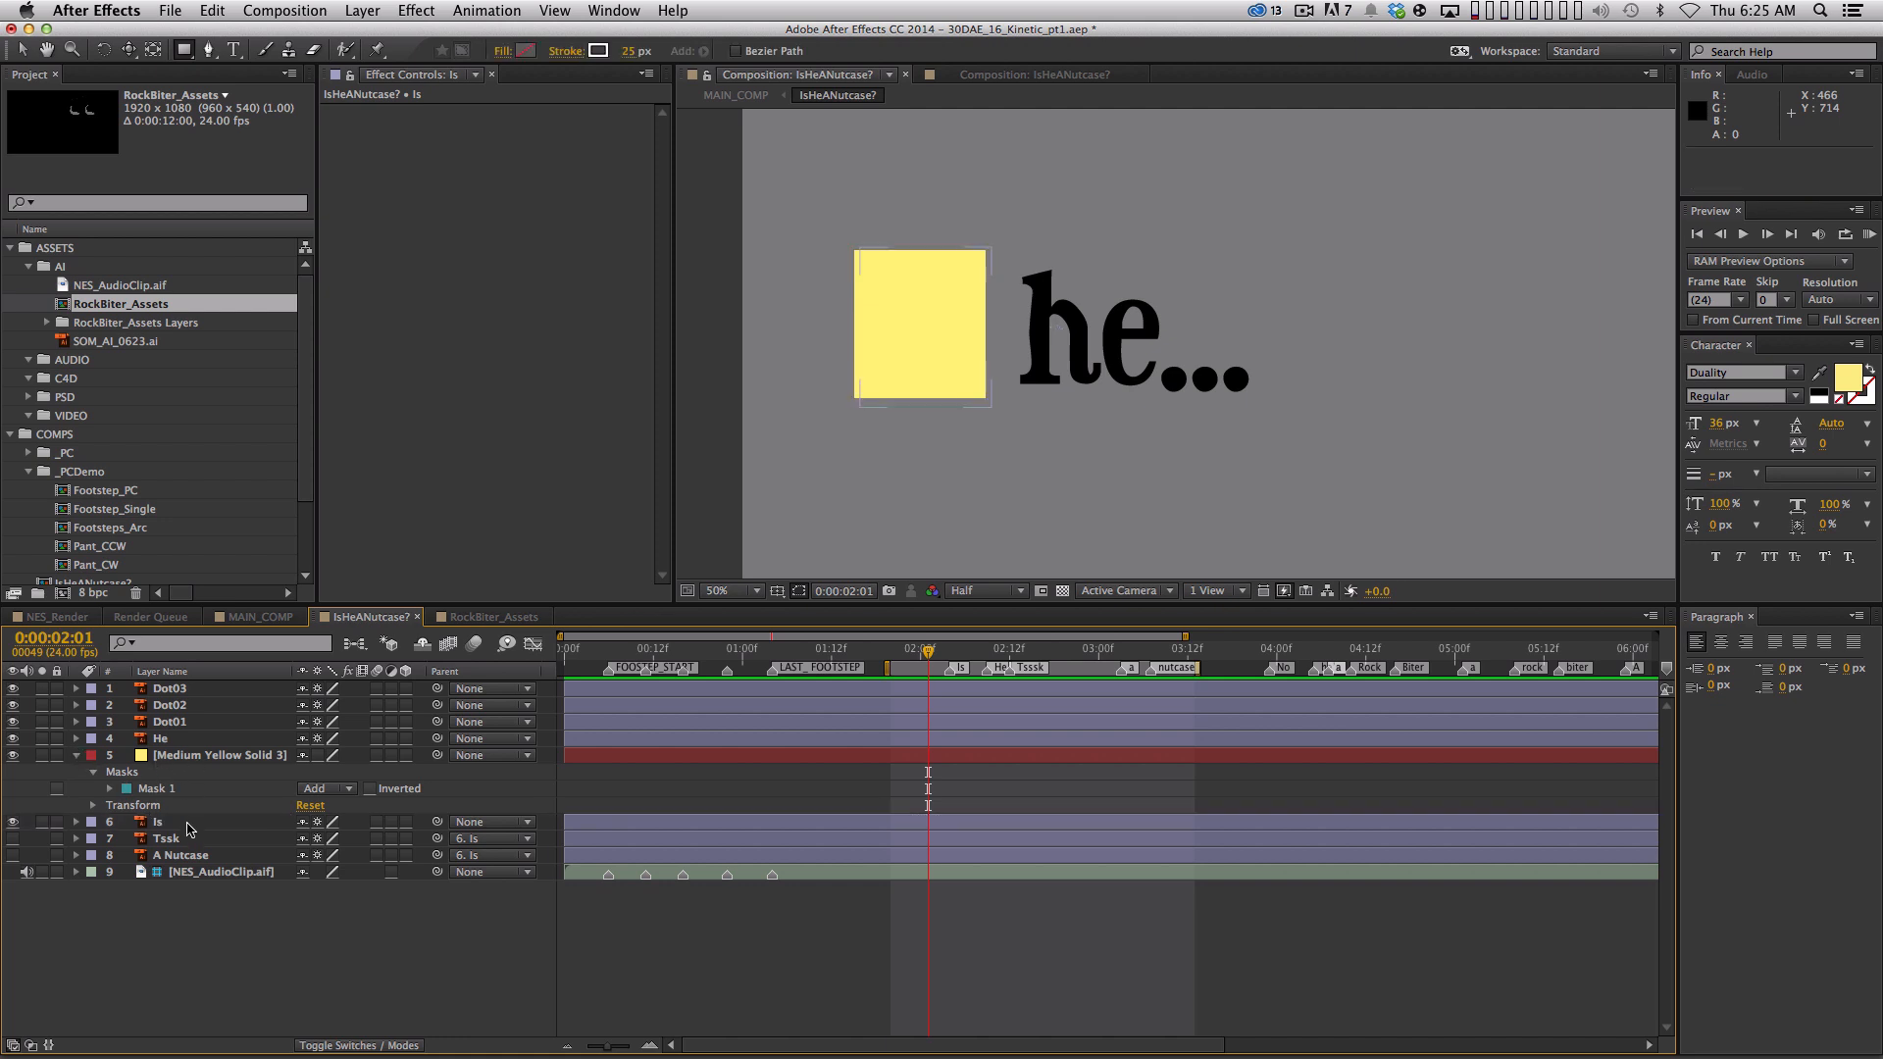
{"action": "left_click", "coordinate": [188, 823]}
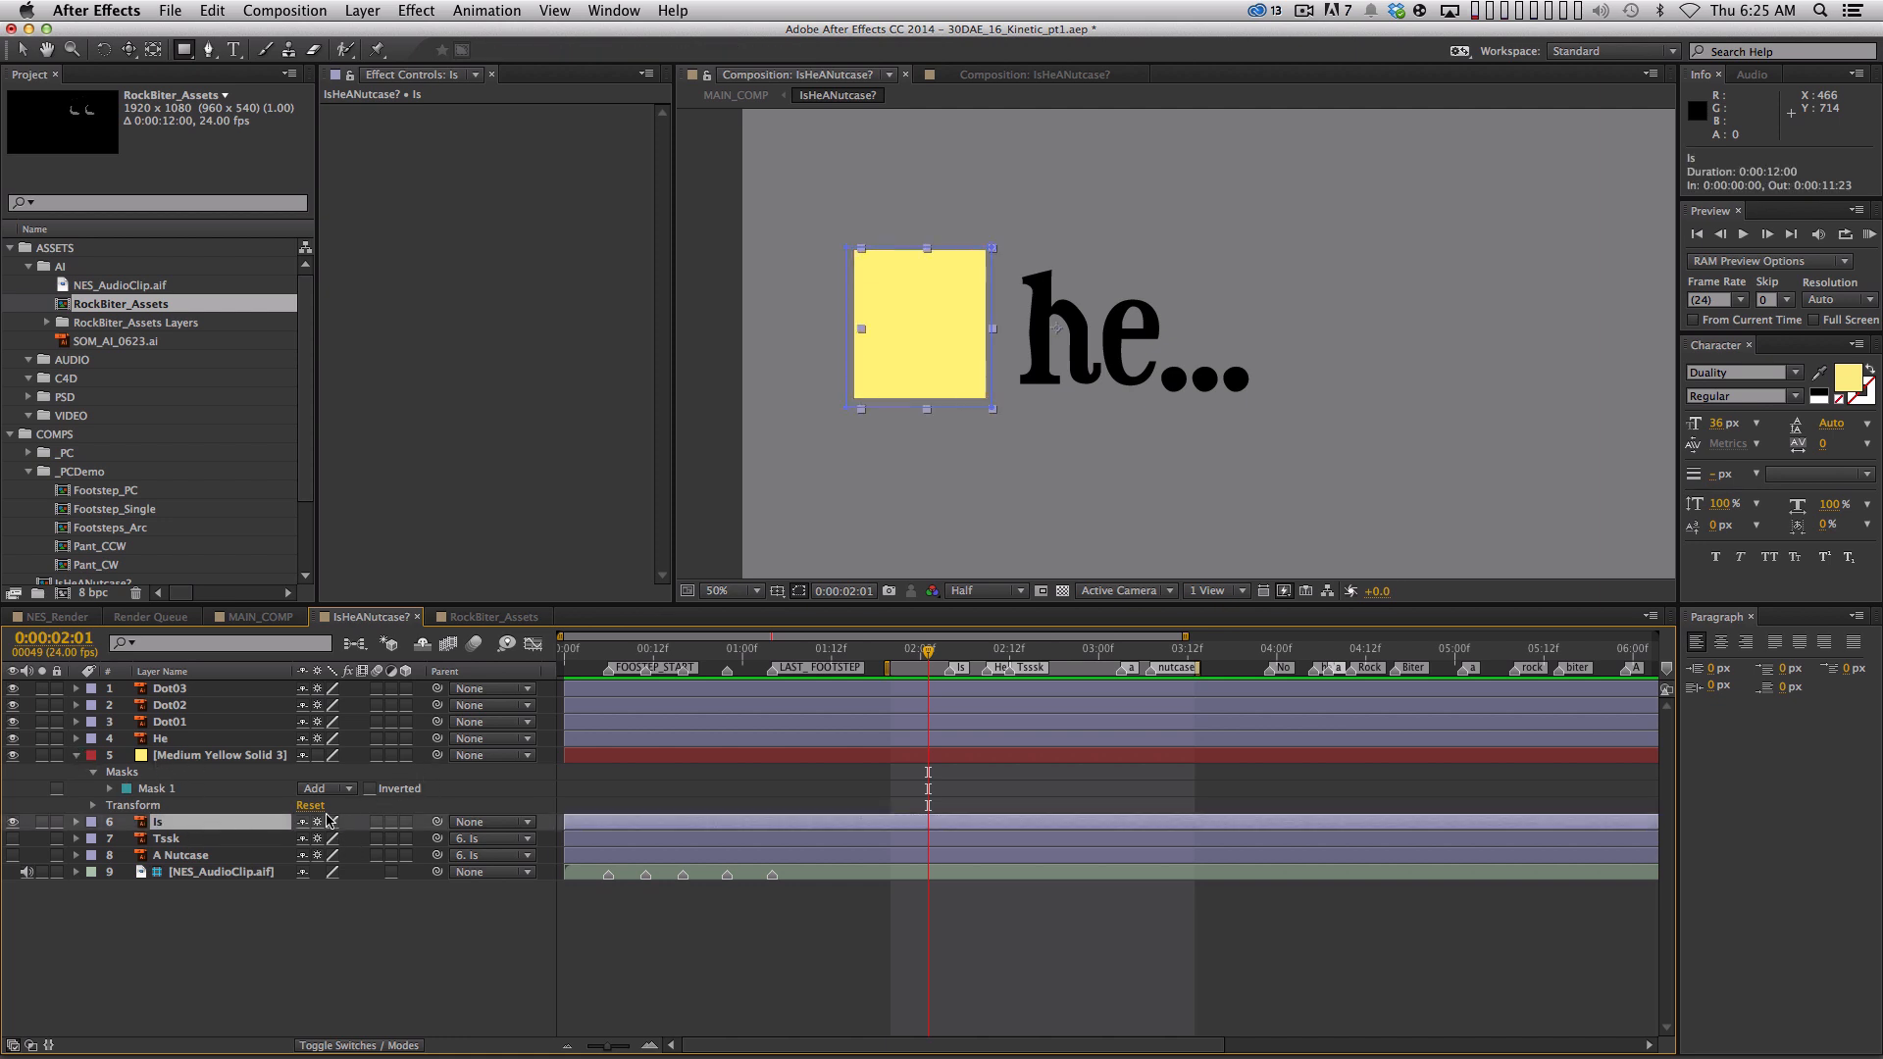
{"action": "key", "text": "F4"}
{"action": "key", "text": "F4"}
{"action": "key", "text": "F4"}
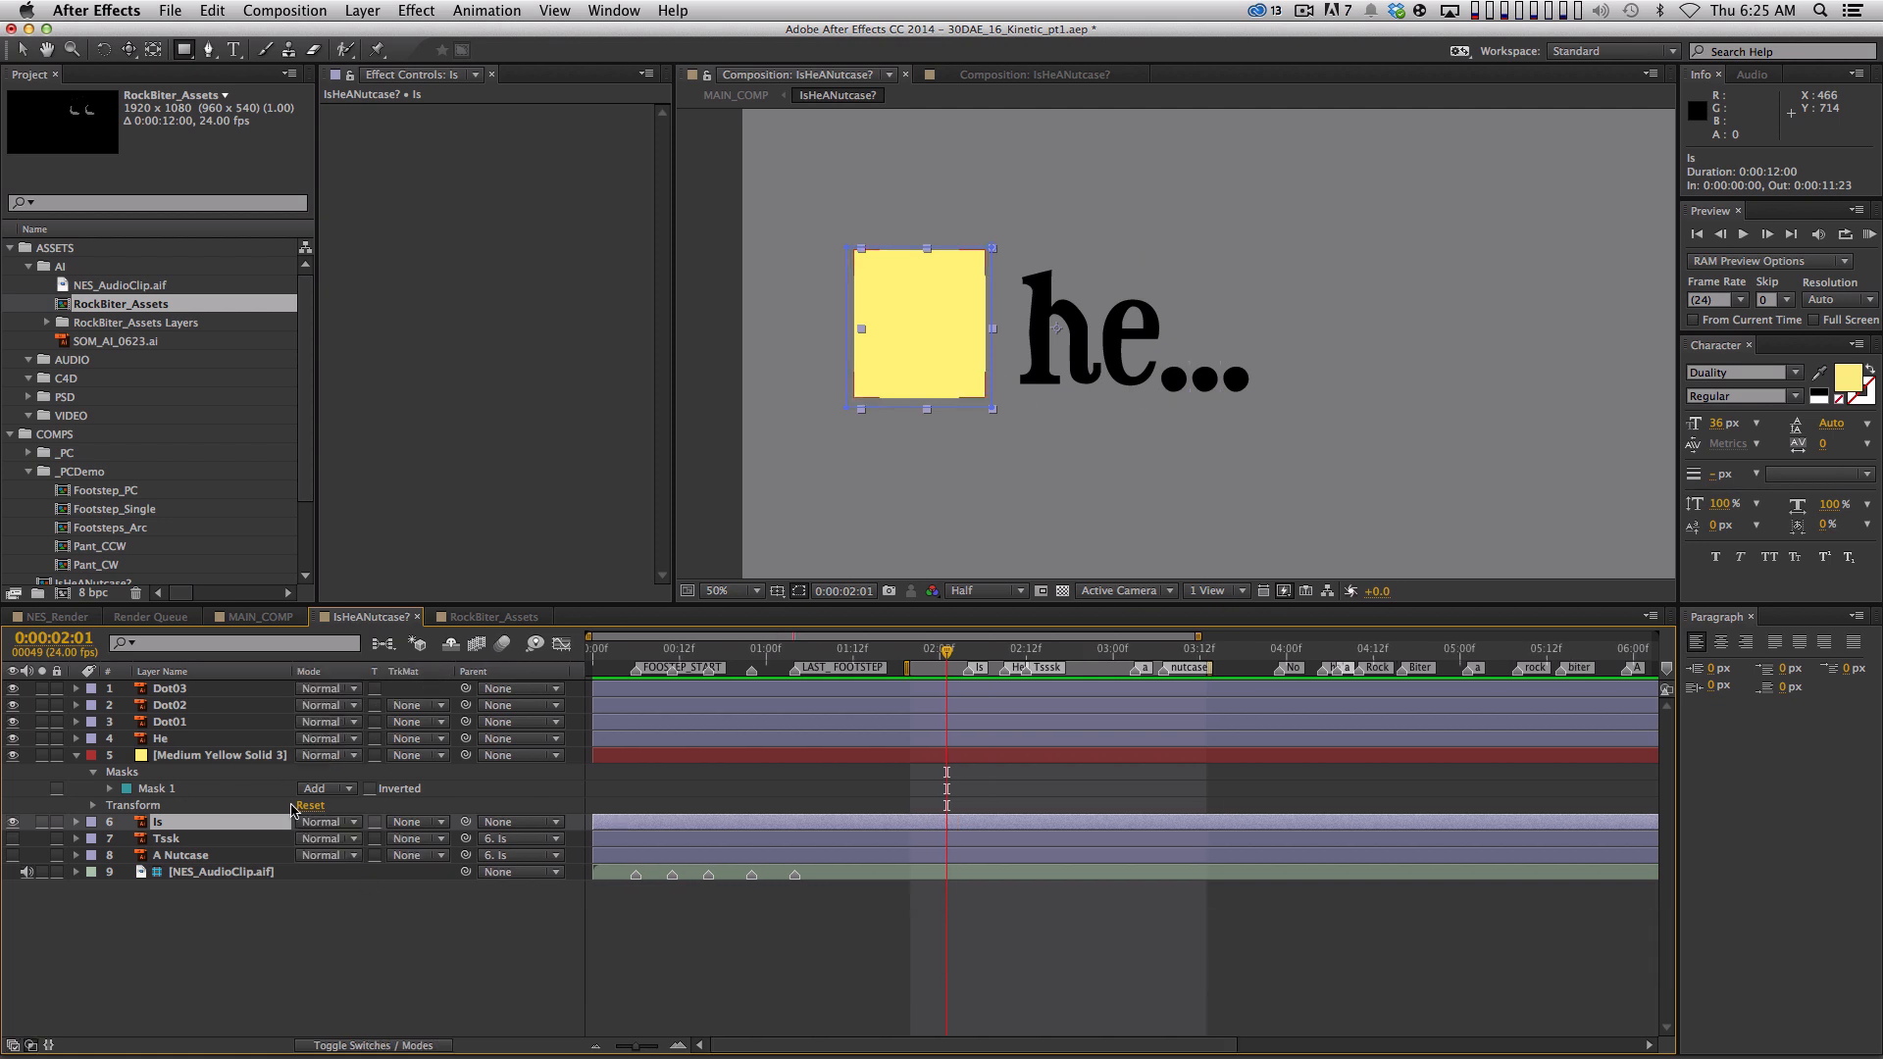
{"action": "left_click", "coordinate": [437, 825]}
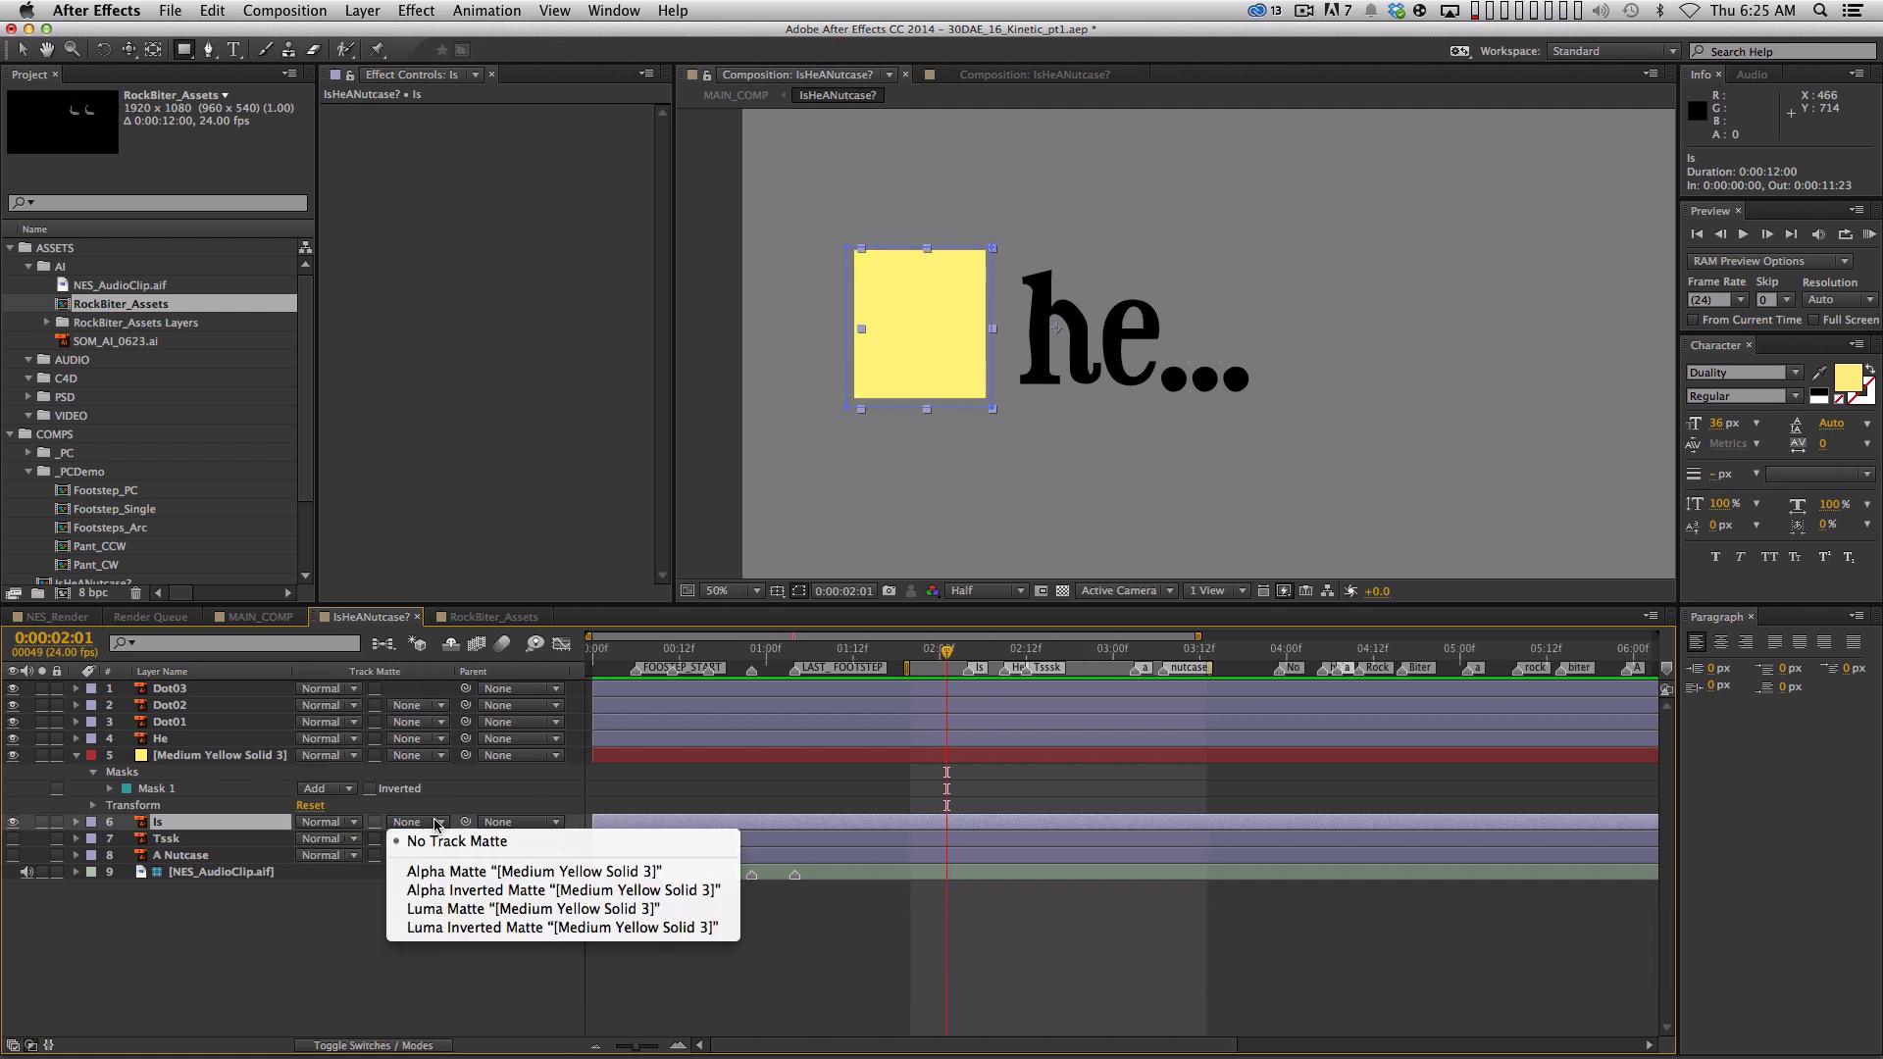
{"action": "left_click", "coordinate": [470, 873]}
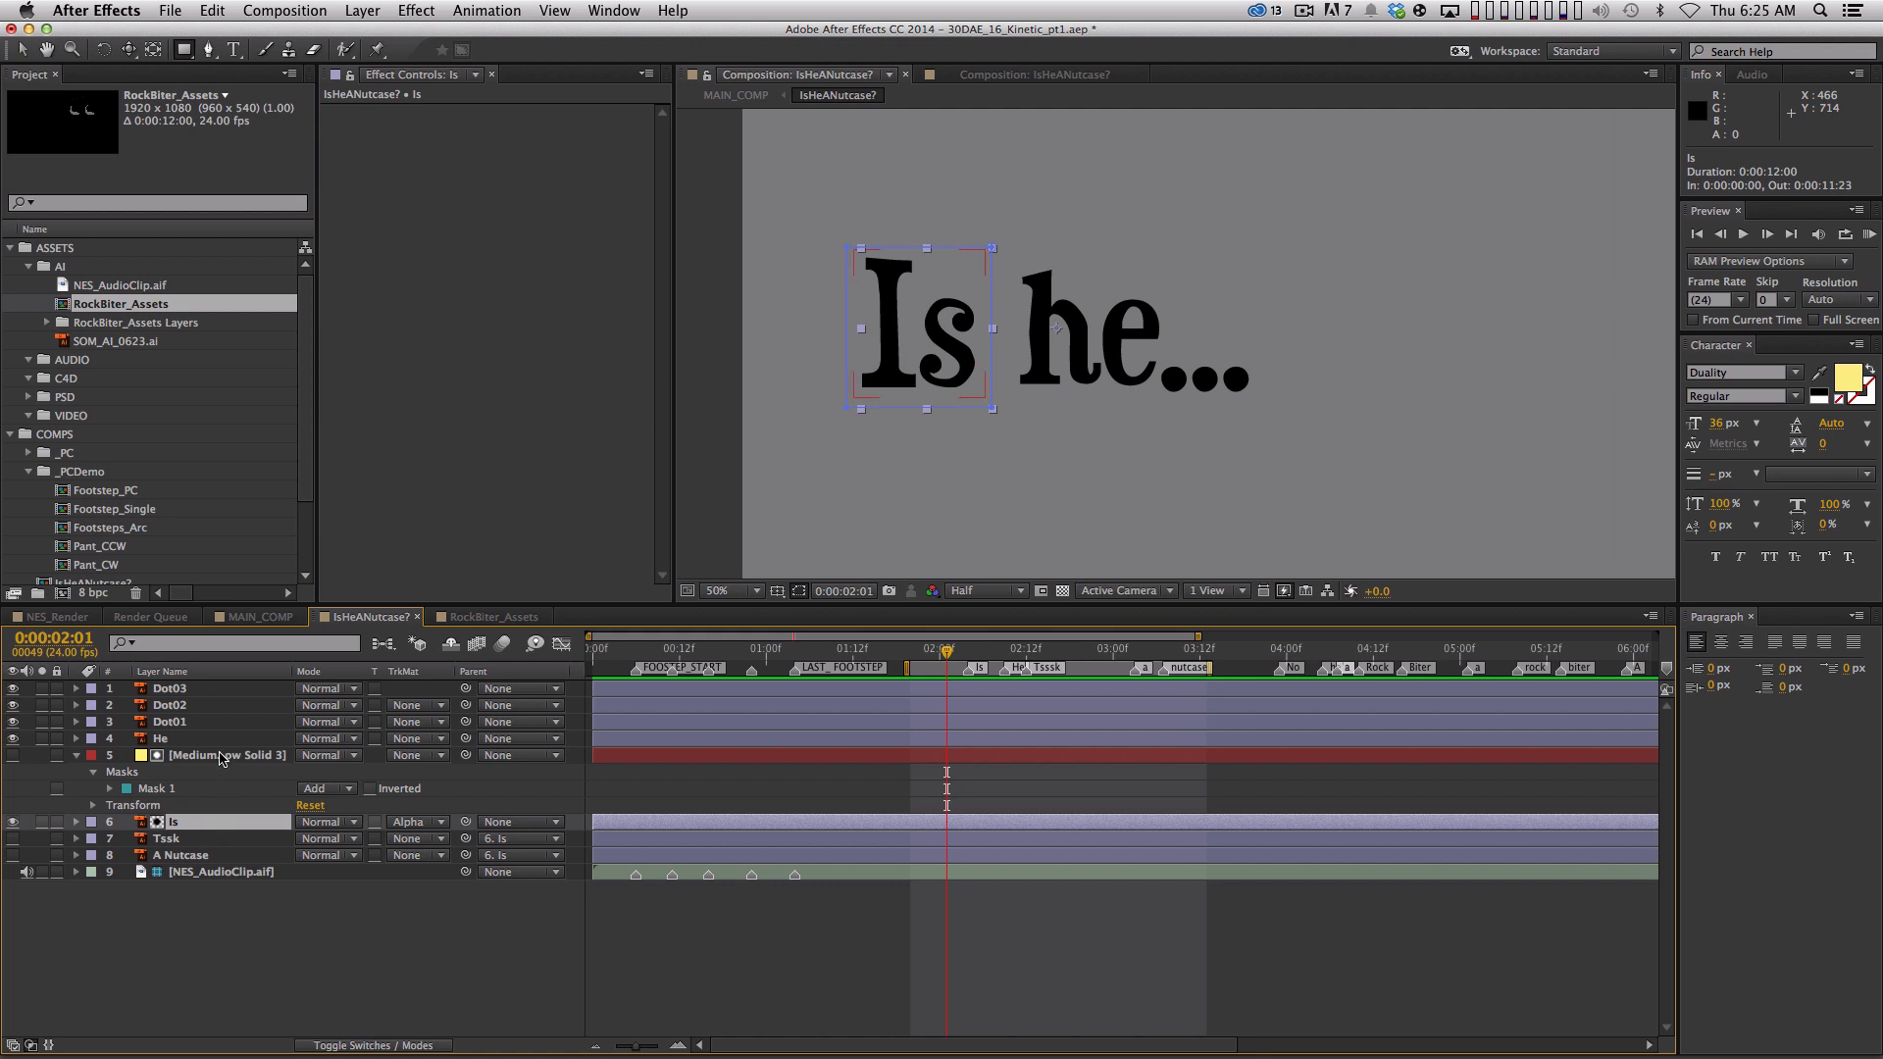
Test the matte by moving the word "Is" slightly to the right, and undo the move
{"action": "key", "text": "v"}
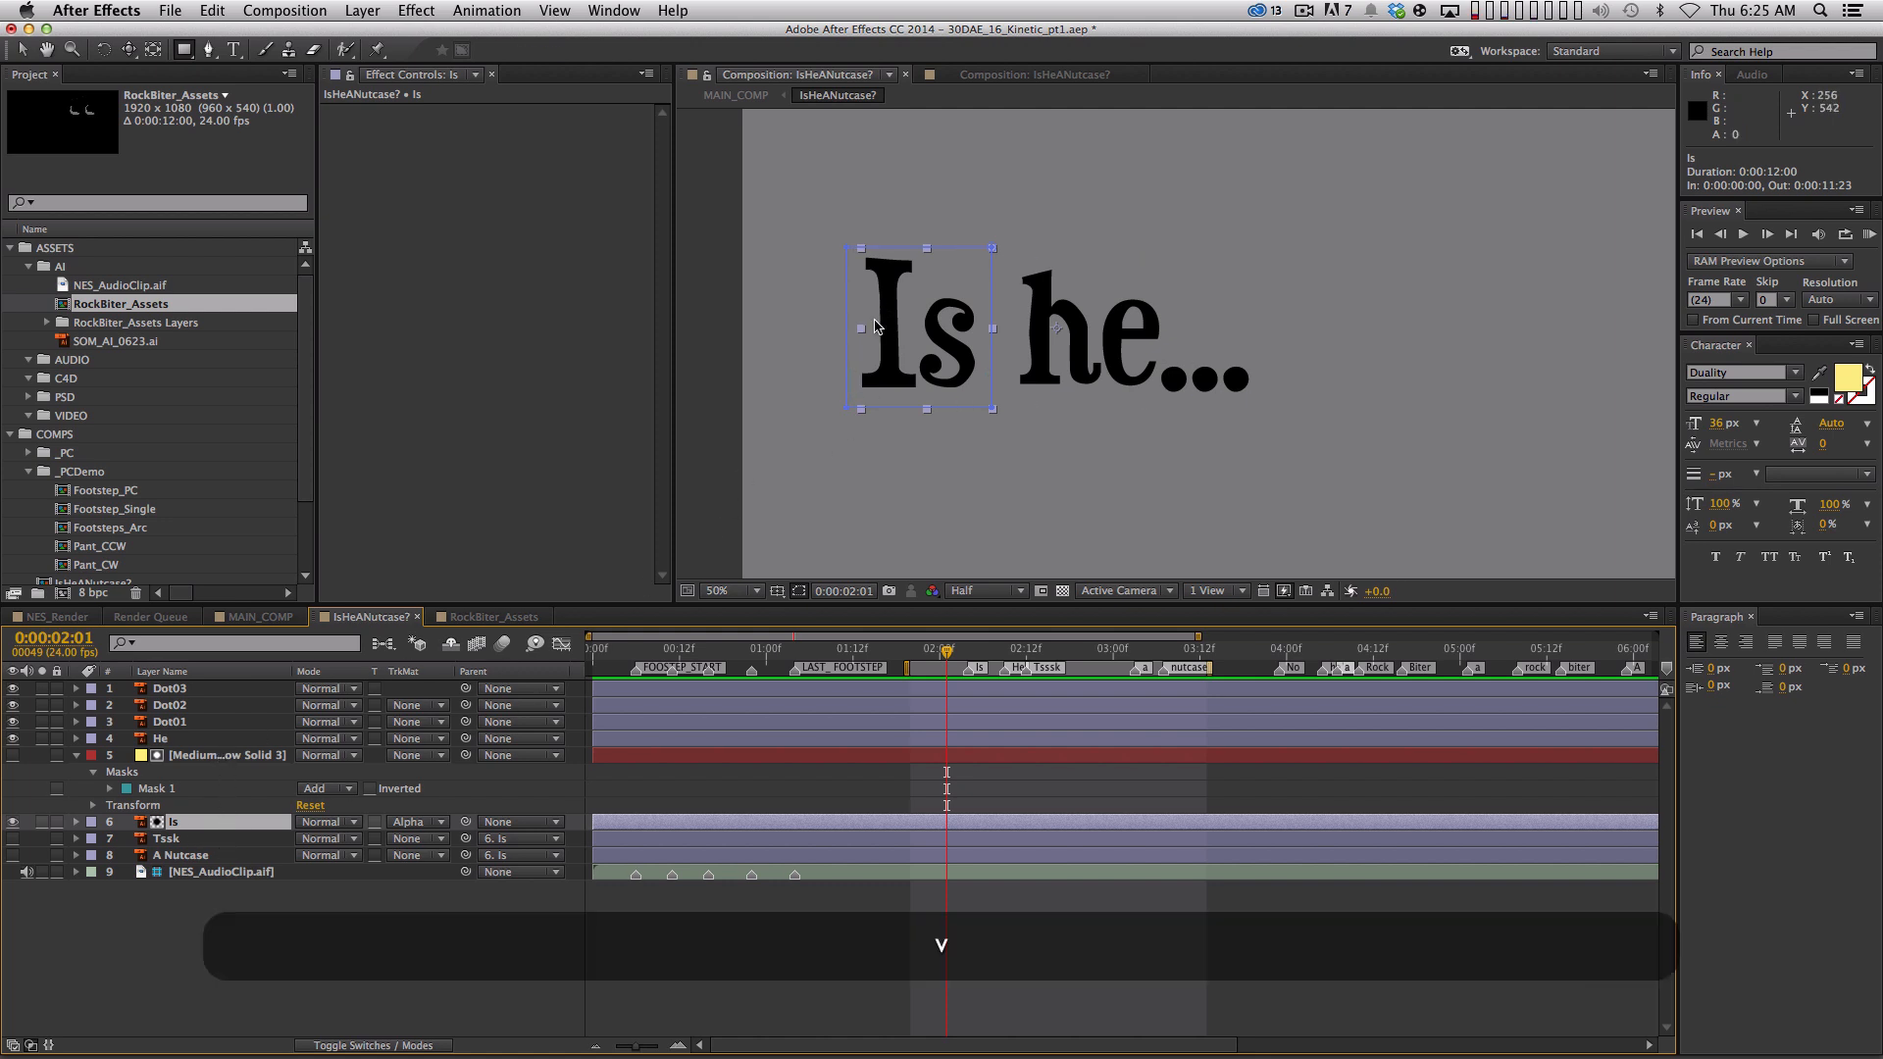
{"action": "mouse_move", "coordinate": [926, 343]}
{"action": "left_mouse_down"}
{"action": "mouse_move", "coordinate": [787, 345]}
{"action": "mouse_move", "coordinate": [953, 345]}
{"action": "left_mouse_up"}
{"action": "key", "text": "super+z"}
Collapse the properties of every layer again and clear the layer selection
{"action": "key", "text": "super+a"}
{"action": "key", "text": "ctrl+grave"}
{"action": "key", "text": "ctrl+grave"}
{"action": "left_click", "coordinate": [304, 931]}
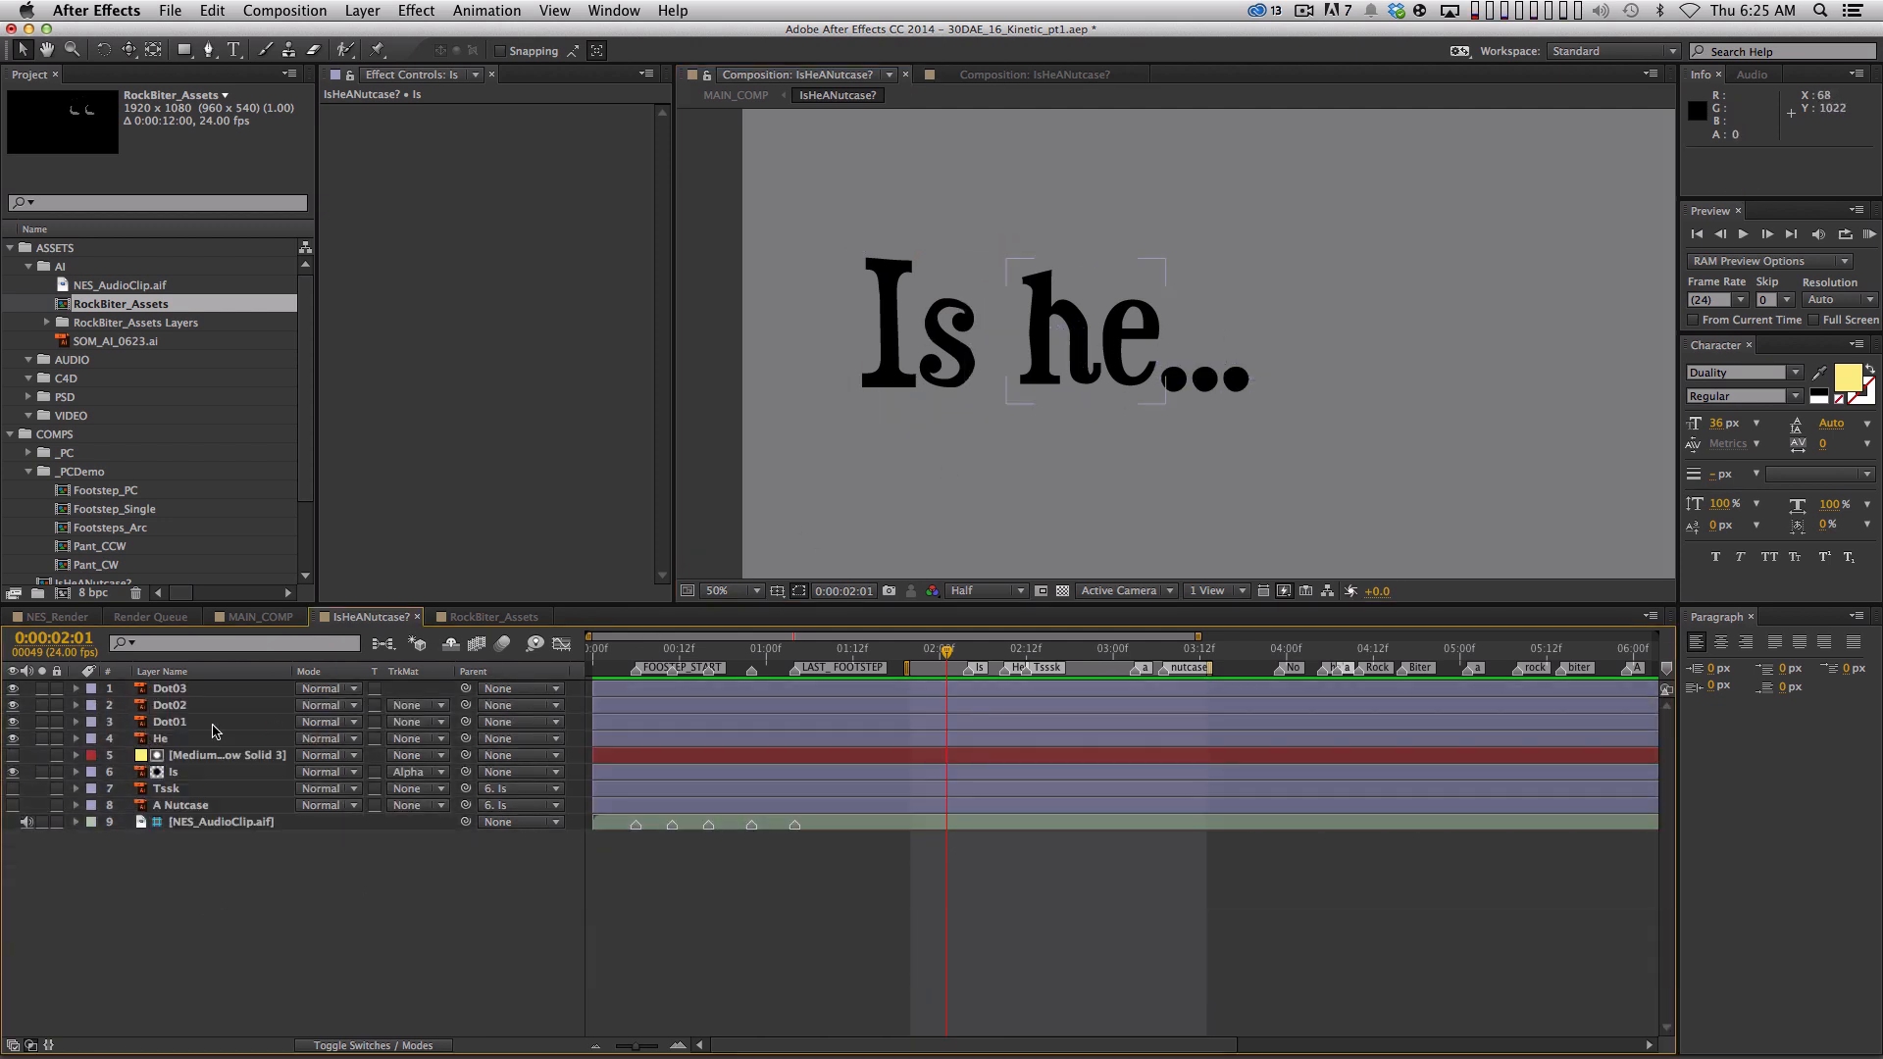
Duplicate the masked yellow solid and place the copy directly above the He layer
{"action": "left_click", "coordinate": [201, 755]}
{"action": "key", "text": "super+d"}
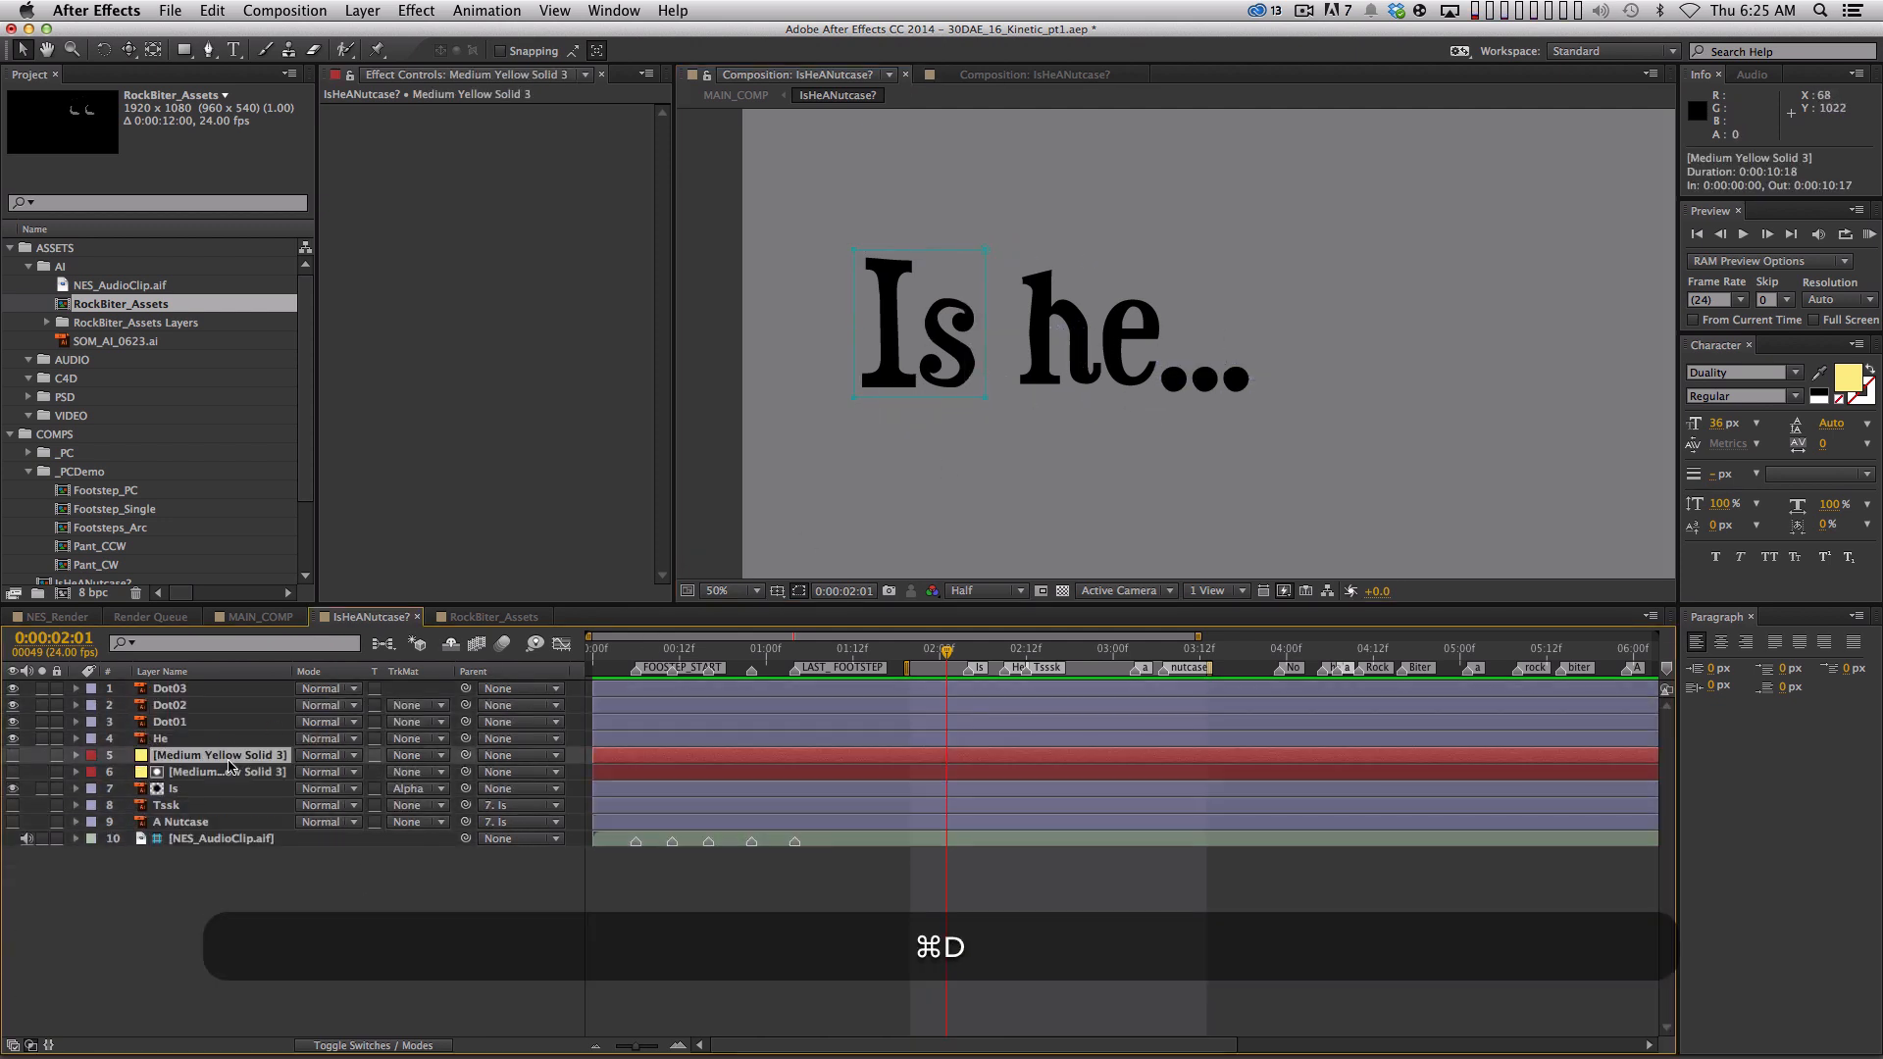
{"action": "left_click_drag", "start_coordinate": [216, 762], "coordinate": [222, 738]}
Move the copy's mask 330 px right over the word "he", widen it to 108.3%, and shift its upper-right corner outward
{"action": "left_click_drag", "start_coordinate": [927, 294], "coordinate": [1088, 216]}
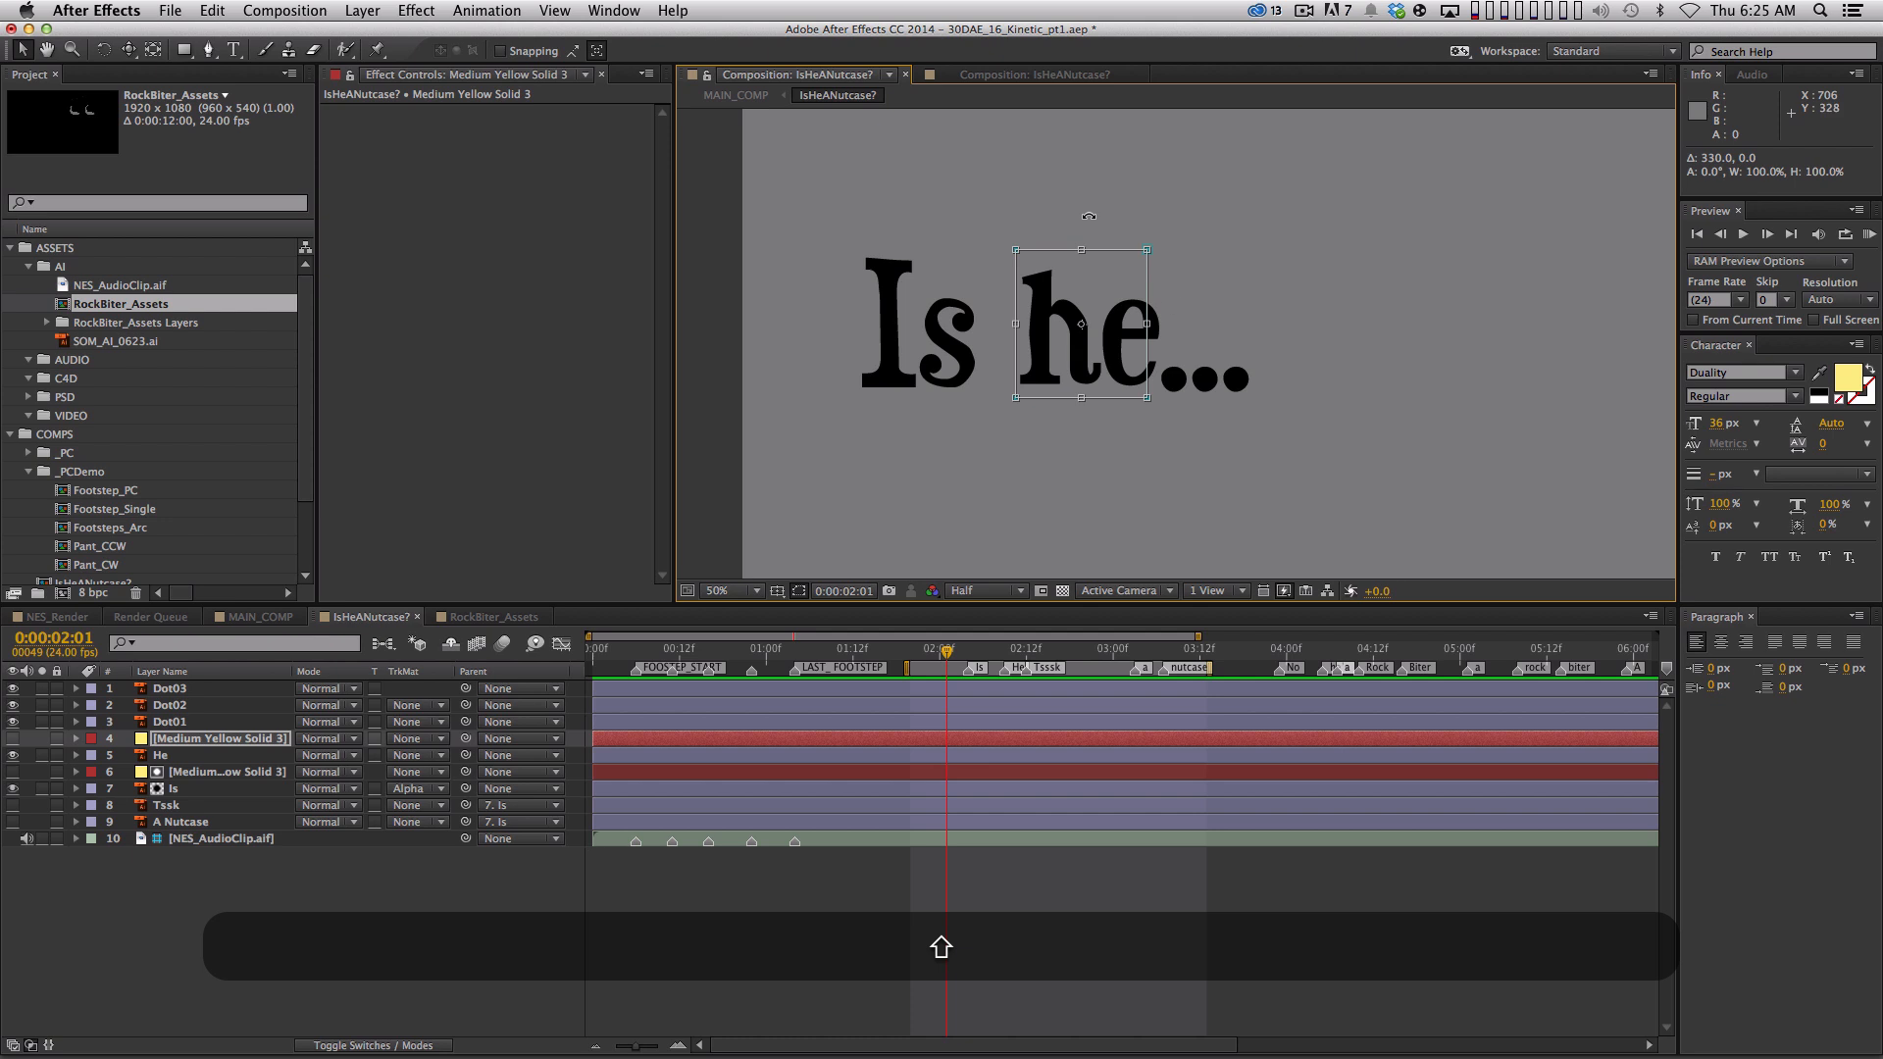
{"action": "left_click_drag", "start_coordinate": [1151, 321], "coordinate": [1158, 323]}
{"action": "key", "text": "super+z"}
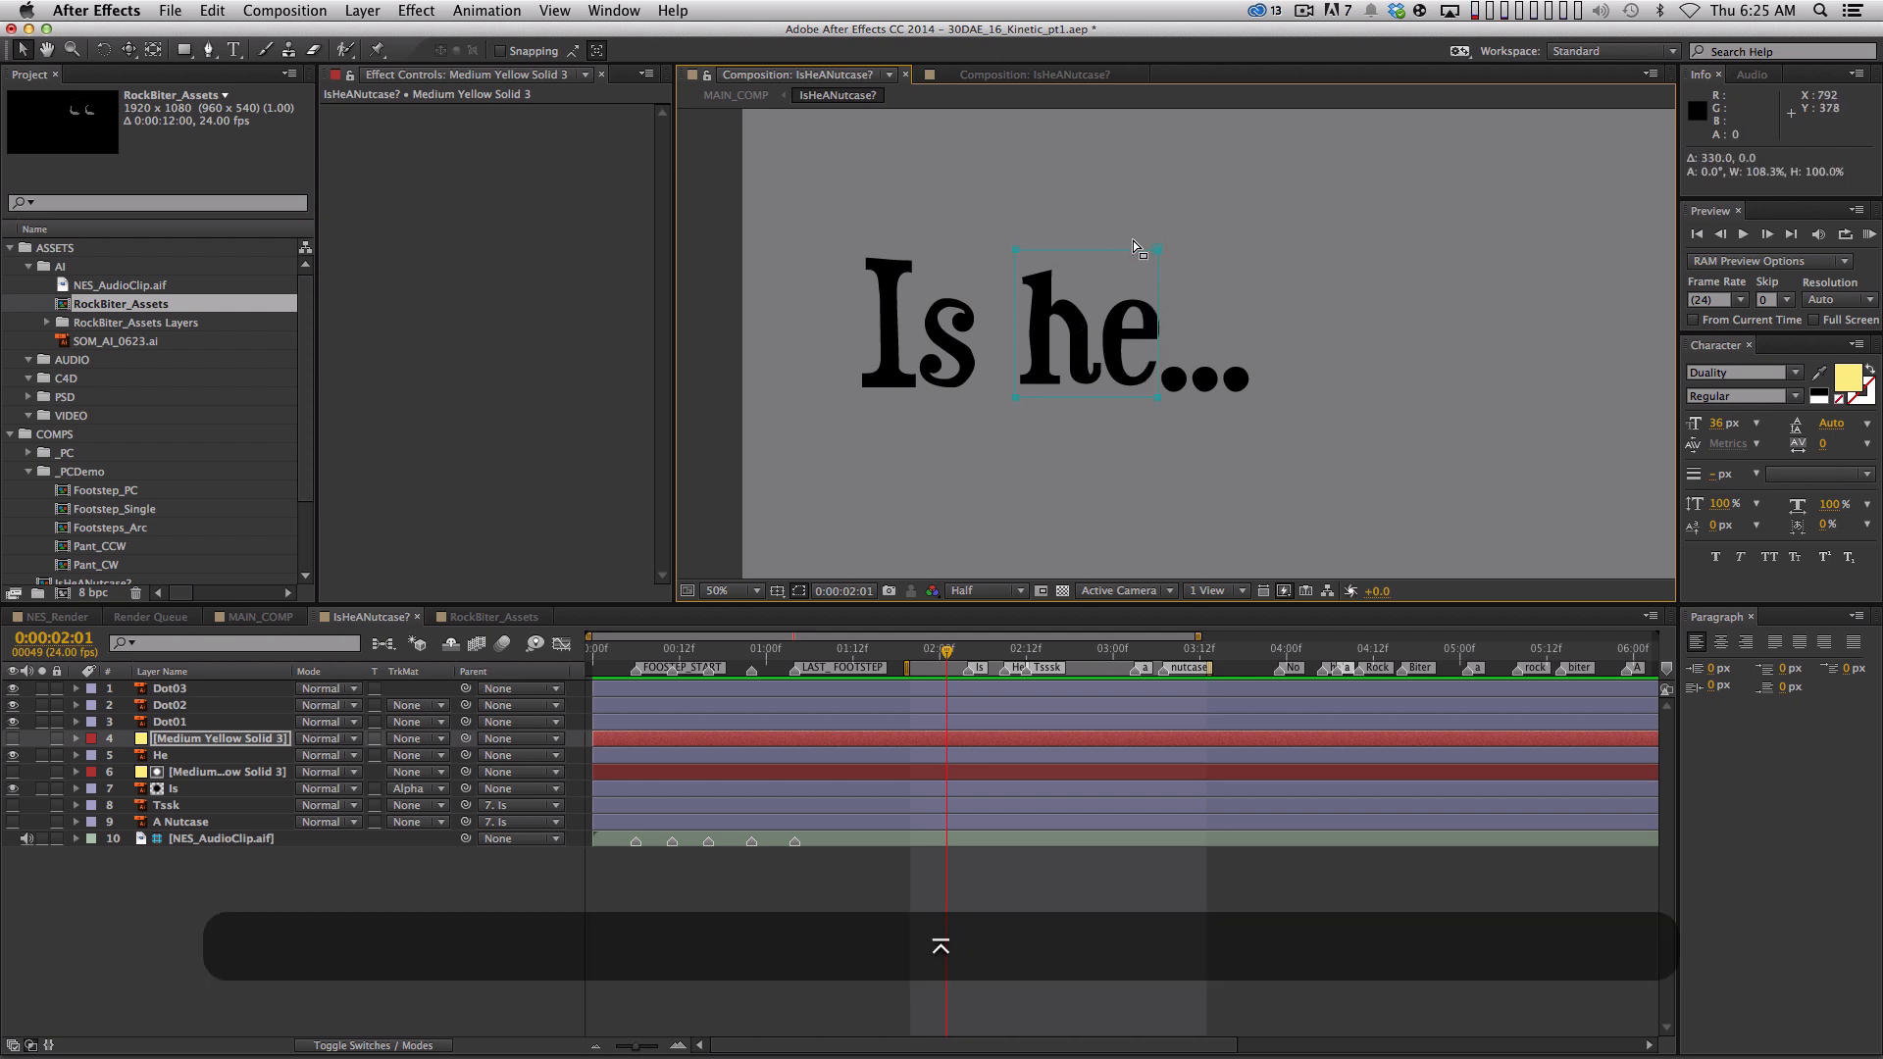
{"action": "key", "text": "shift+Right"}
{"action": "key", "text": "shift+Right"}
{"action": "key", "text": "shift+Right"}
{"action": "key", "text": "shift+Right"}
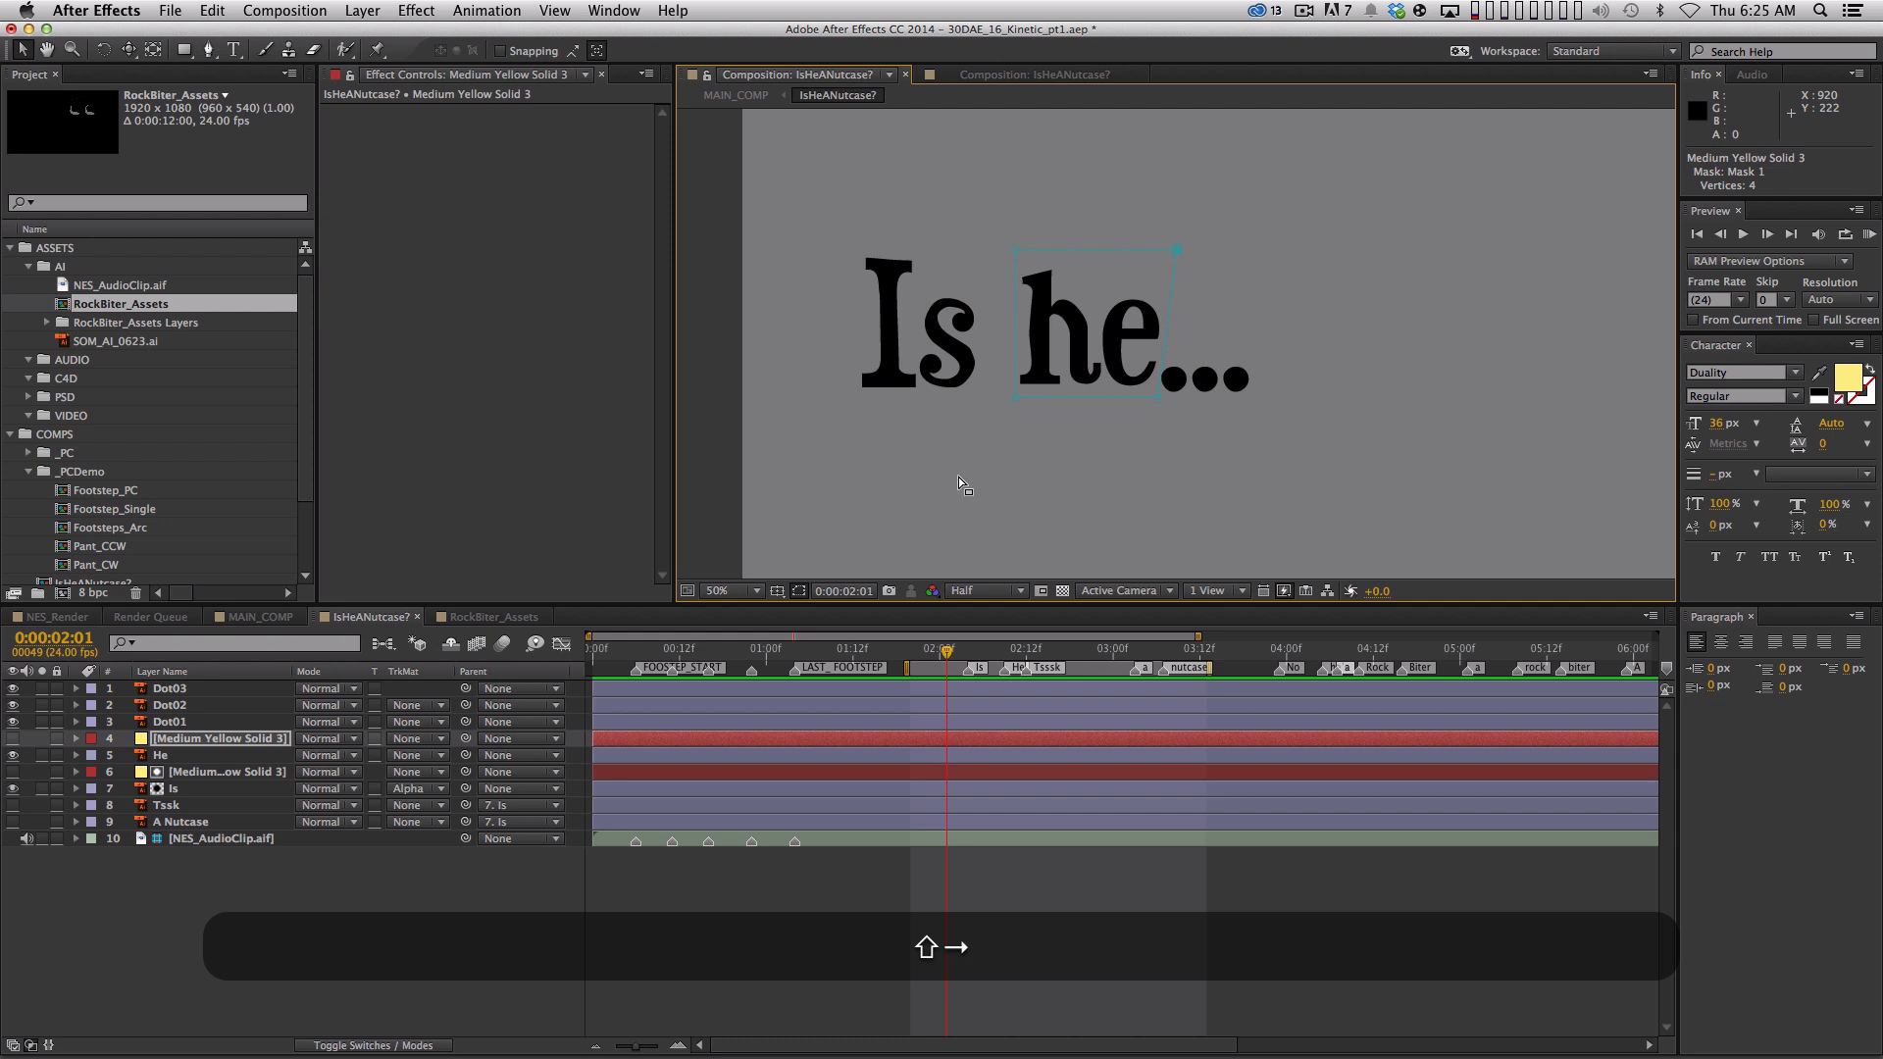
Duplicate the matte solid above the Dot01 layer and shrink the copy's mask to enclose only the first dot
{"action": "left_click", "coordinate": [217, 738]}
{"action": "key", "text": "super+d"}
{"action": "left_click_drag", "start_coordinate": [218, 739], "coordinate": [224, 716]}
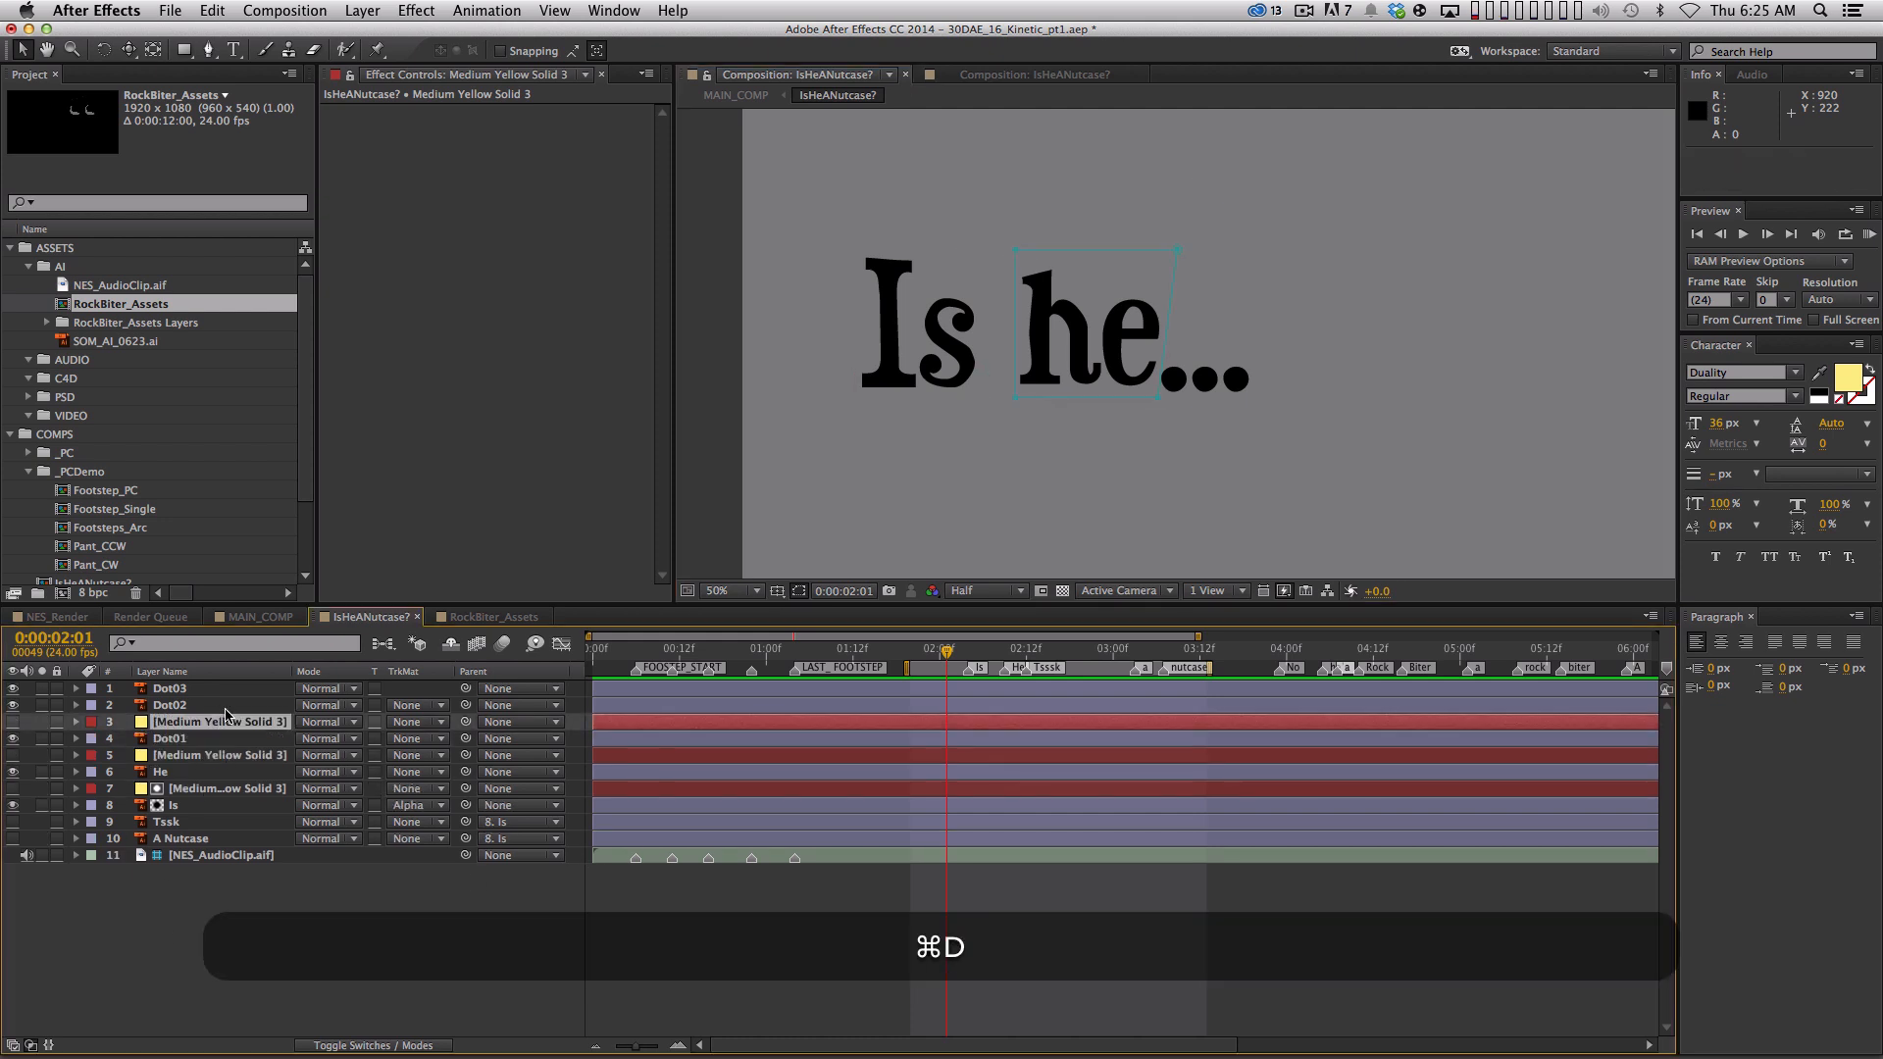
{"action": "key", "text": "period"}
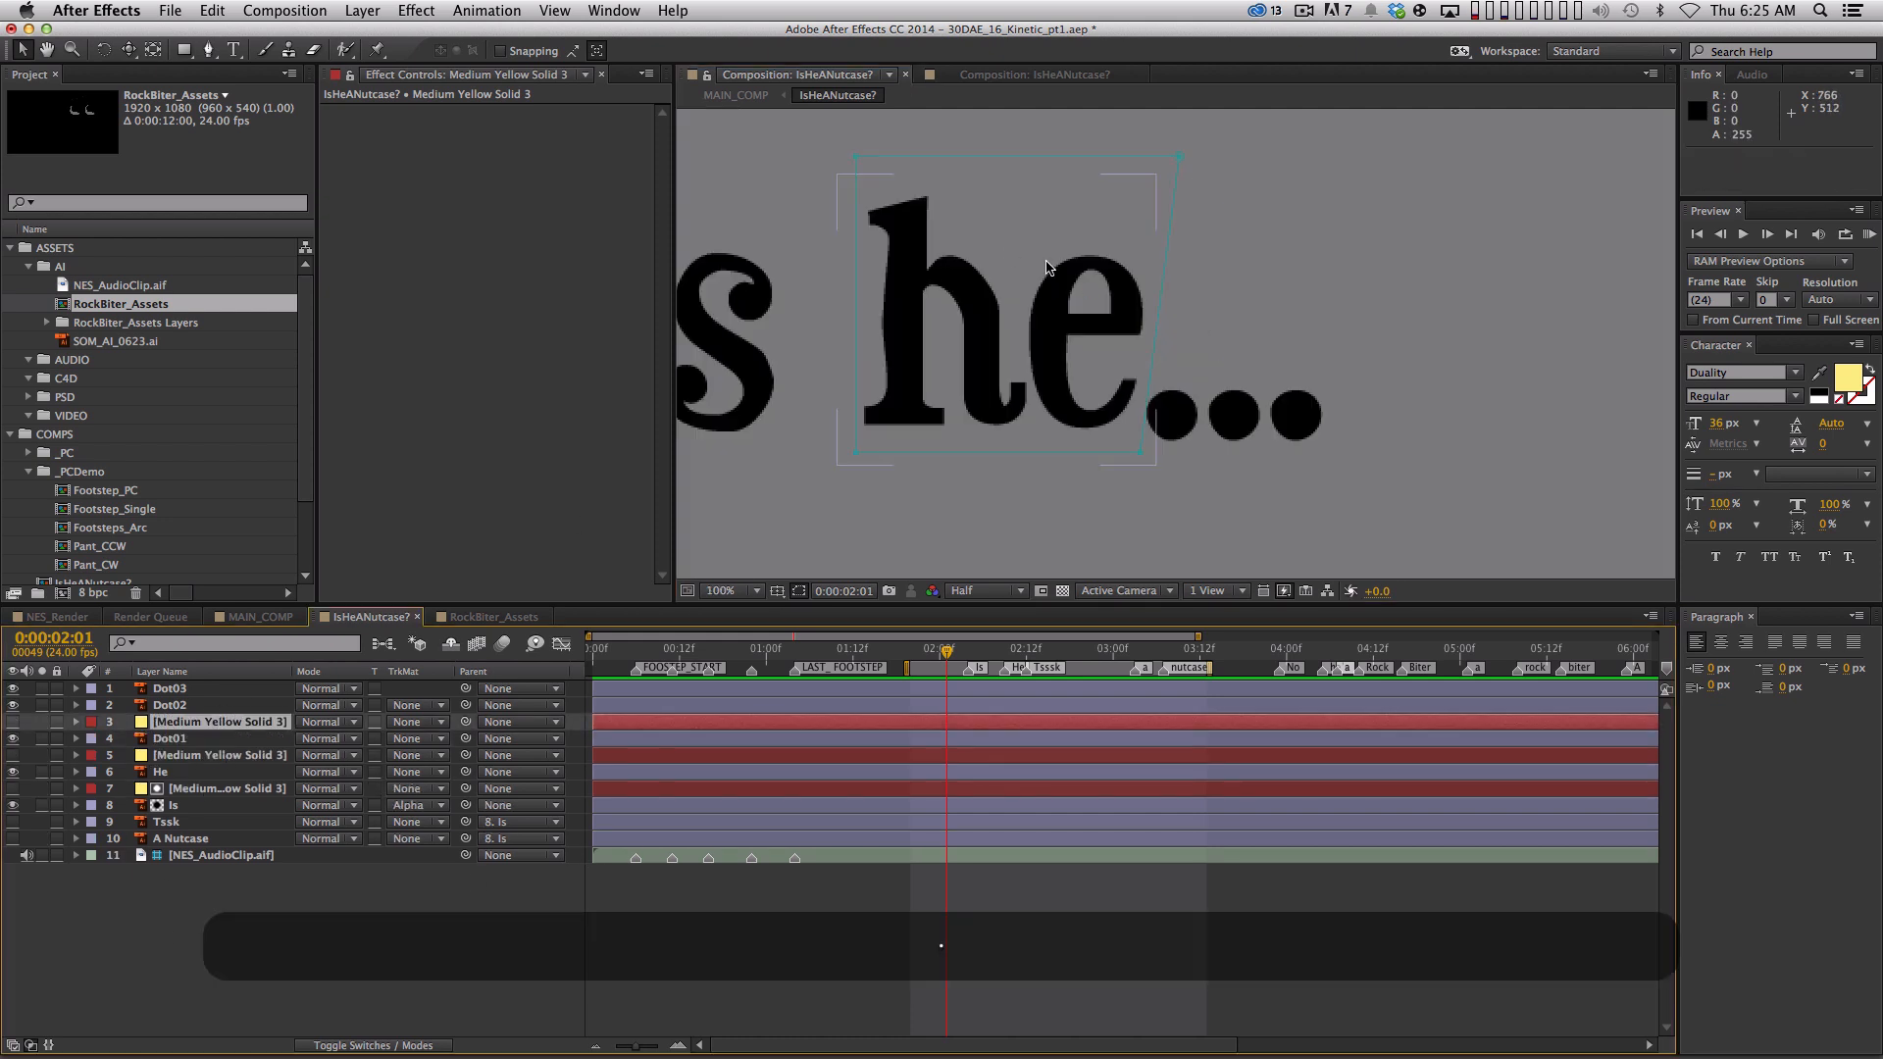
{"action": "double_click", "coordinate": [855, 155]}
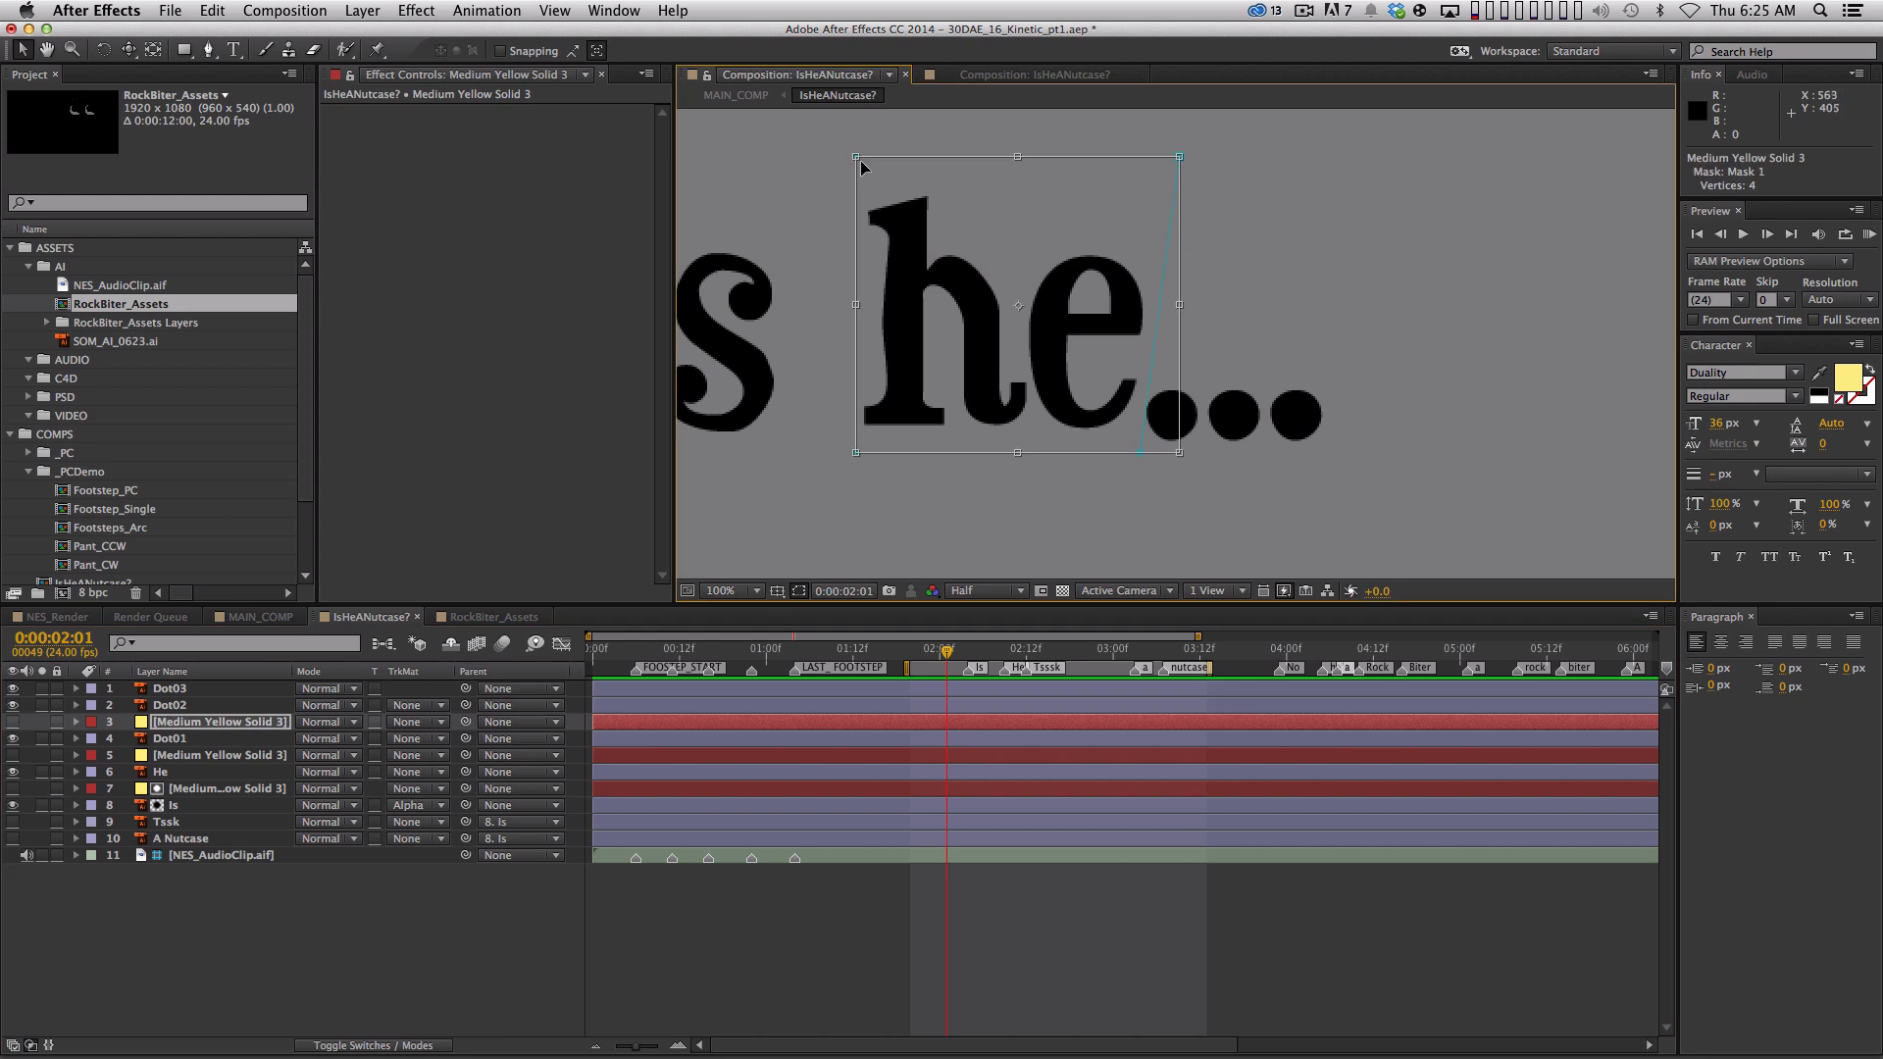
{"action": "left_click_drag", "start_coordinate": [855, 155], "coordinate": [1091, 373]}
{"action": "left_click_drag", "start_coordinate": [1157, 436], "coordinate": [1203, 428]}
{"action": "key", "text": "Return"}
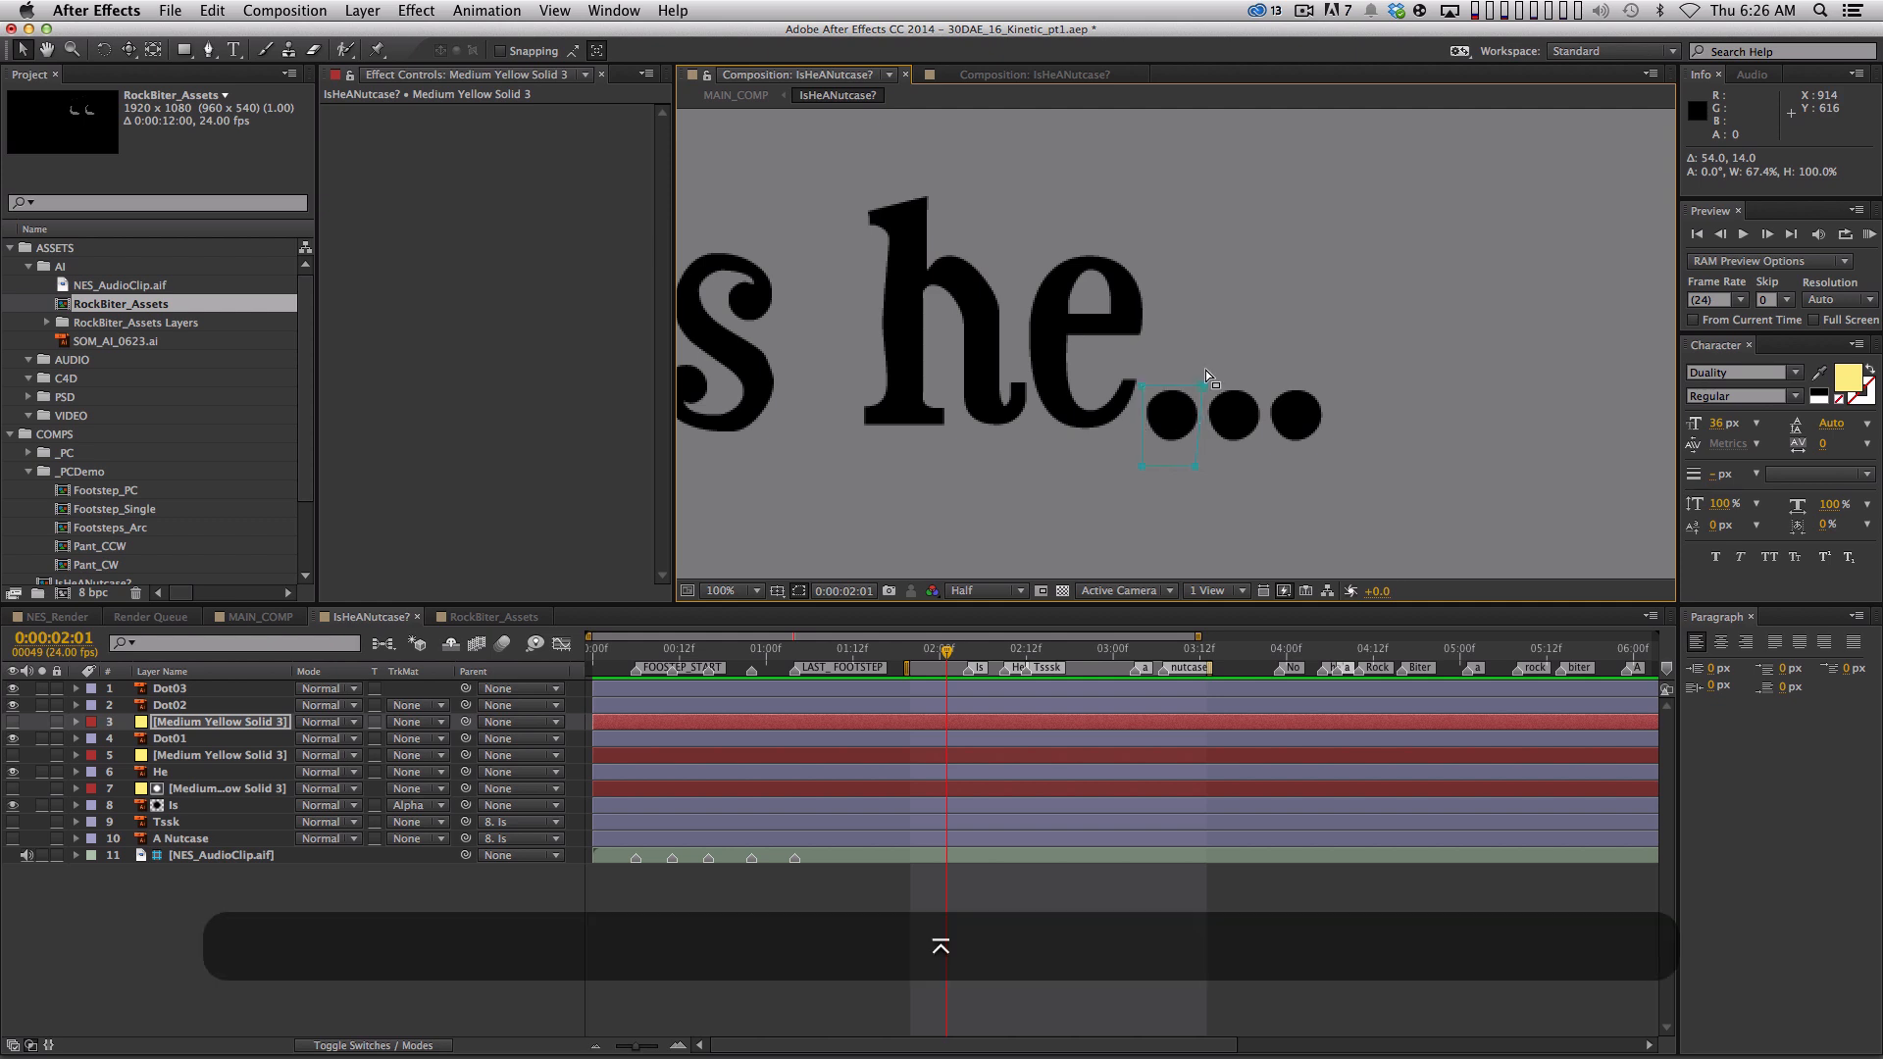
Duplicate the first dot's matte solid above the Dot02 layer and move its mask 65 px right over the second dot
{"action": "key", "text": "super+d"}
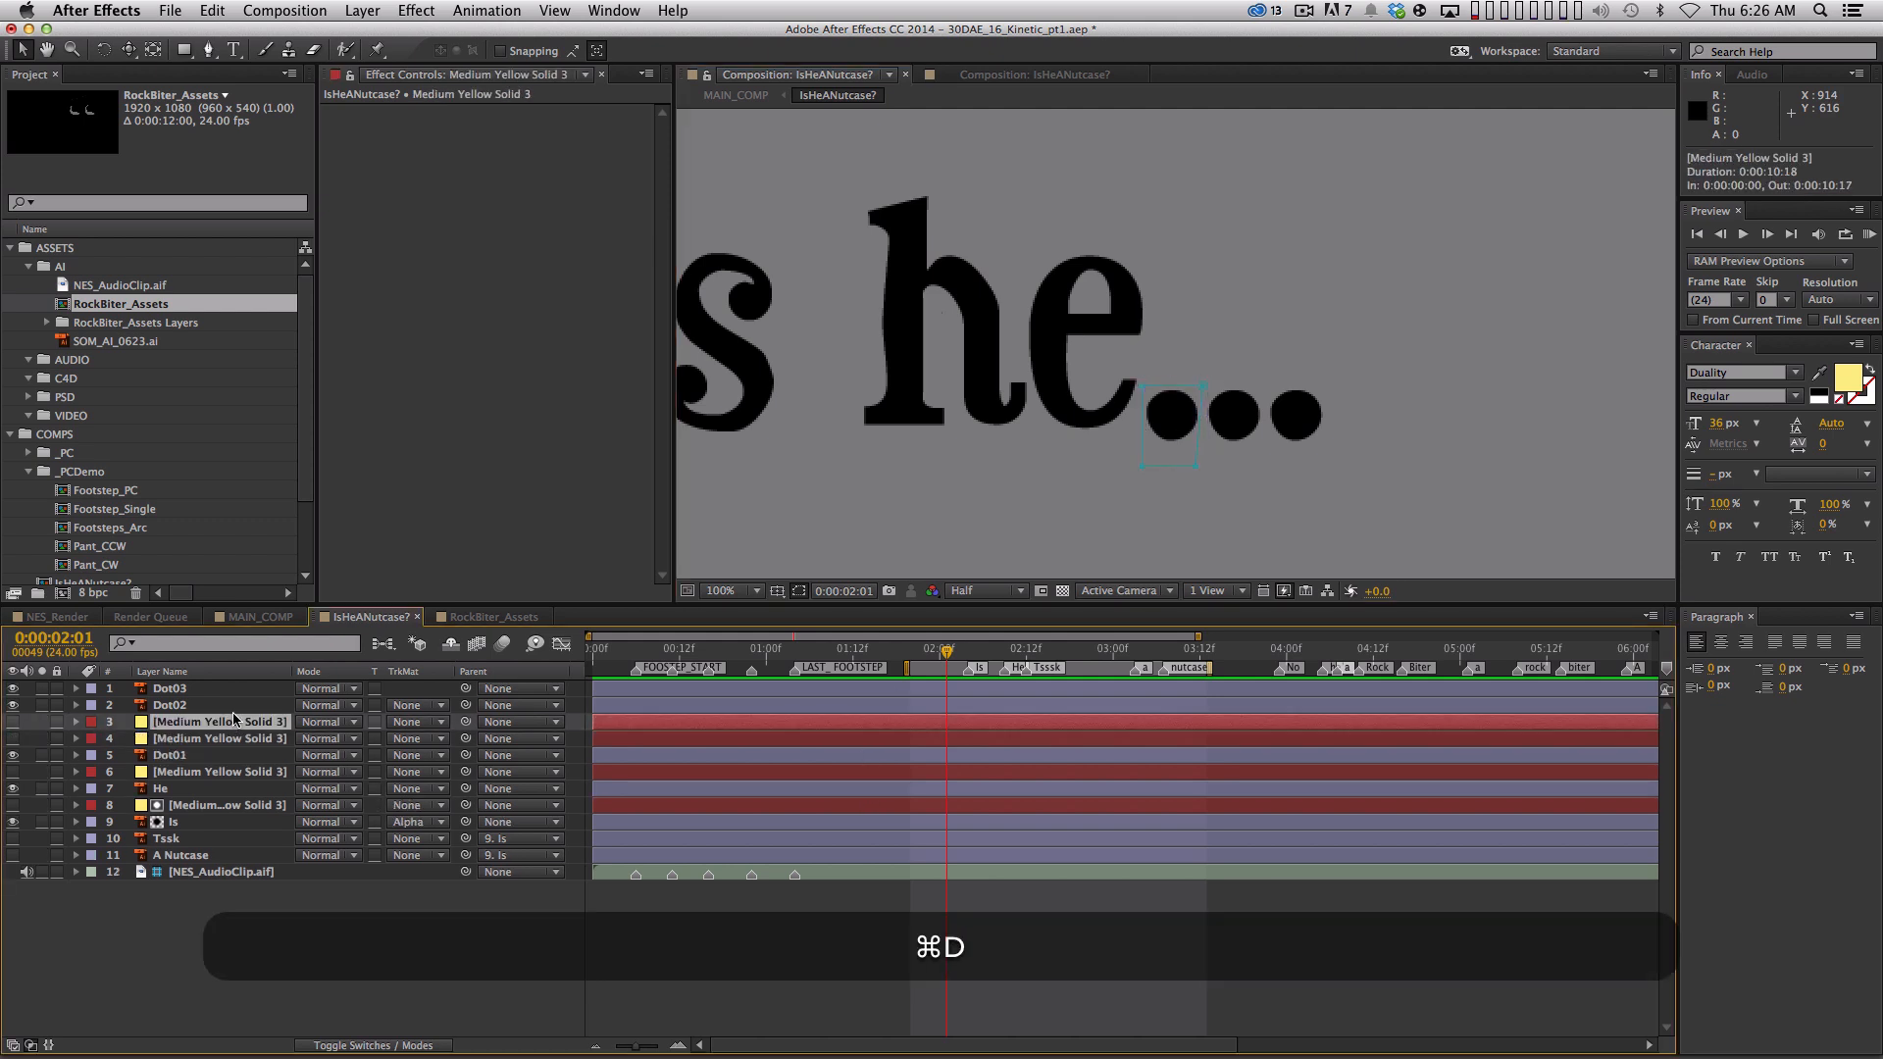
{"action": "left_click_drag", "start_coordinate": [236, 724], "coordinate": [238, 702]}
{"action": "double_click", "coordinate": [1198, 387]}
{"action": "left_click_drag", "start_coordinate": [1182, 417], "coordinate": [1243, 417]}
Duplicate the second dot's matte solid above the Dot03 layer and move its mask right over the third dot
{"action": "key", "text": "super+d"}
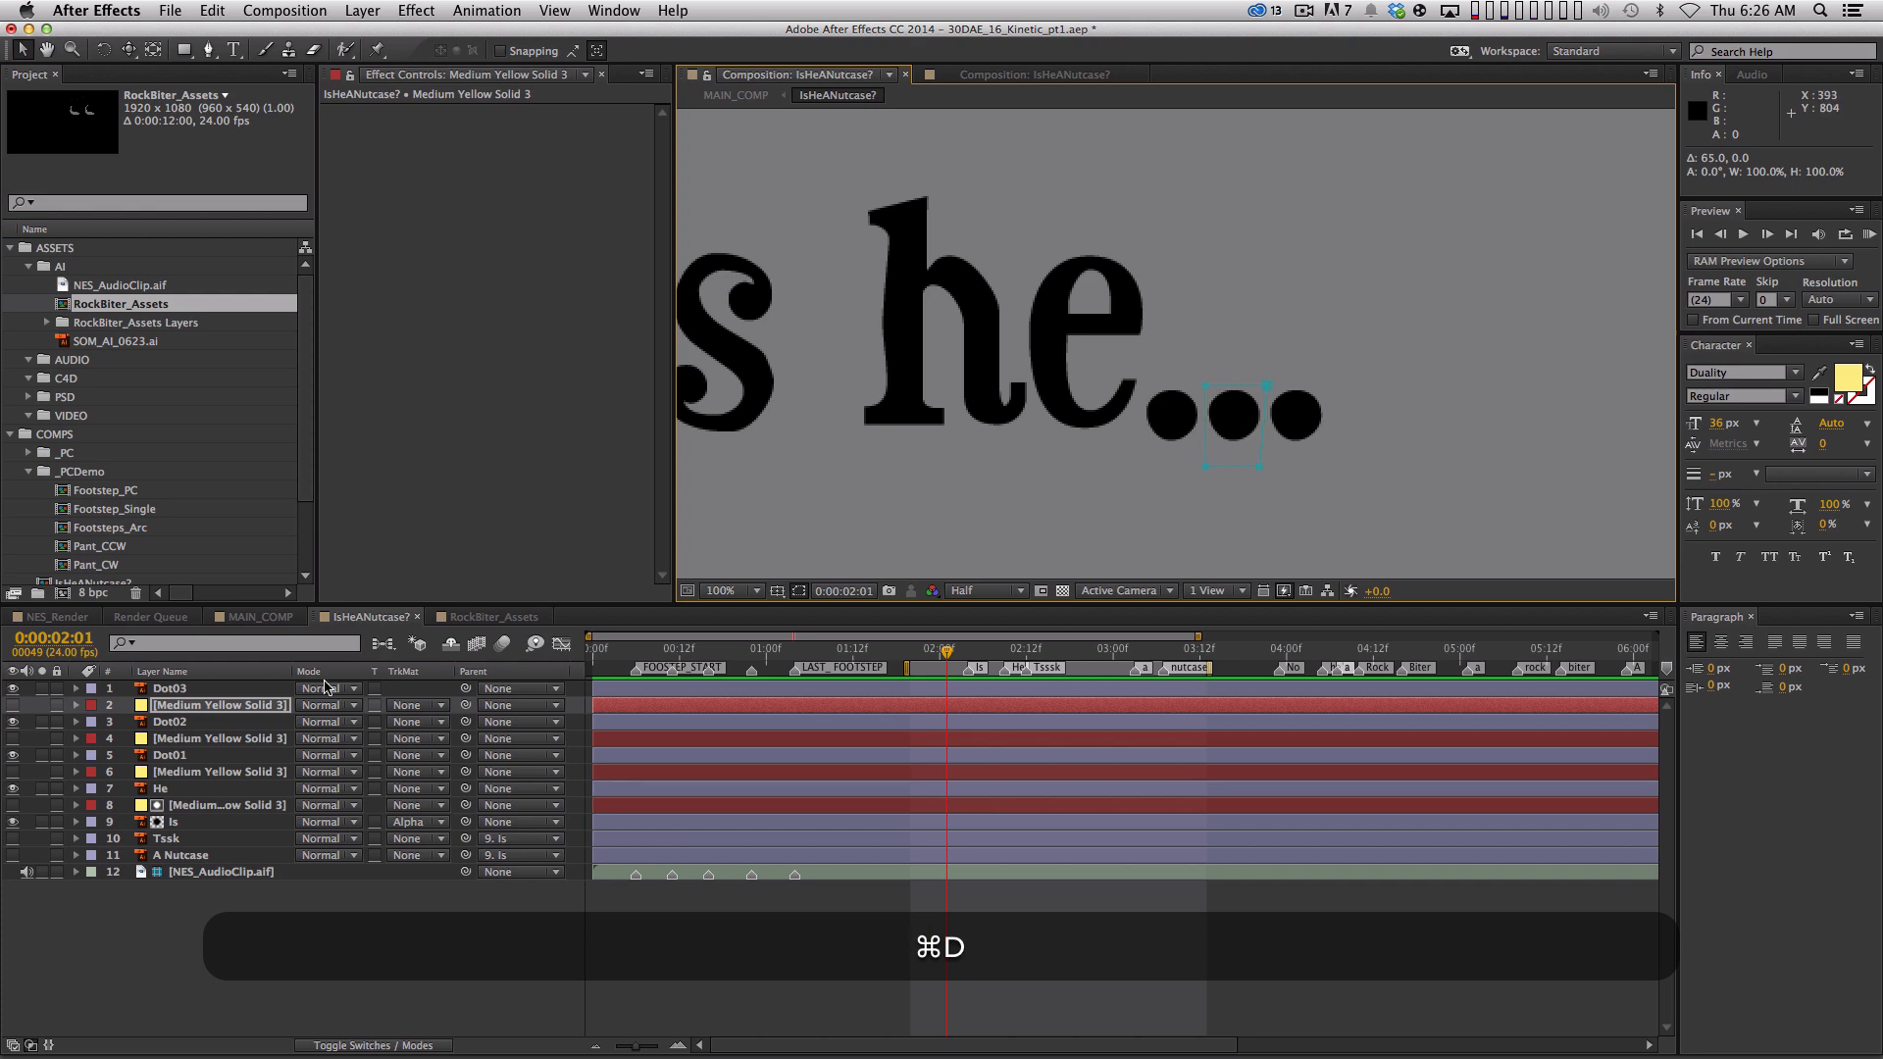
{"action": "key", "text": "super+d"}
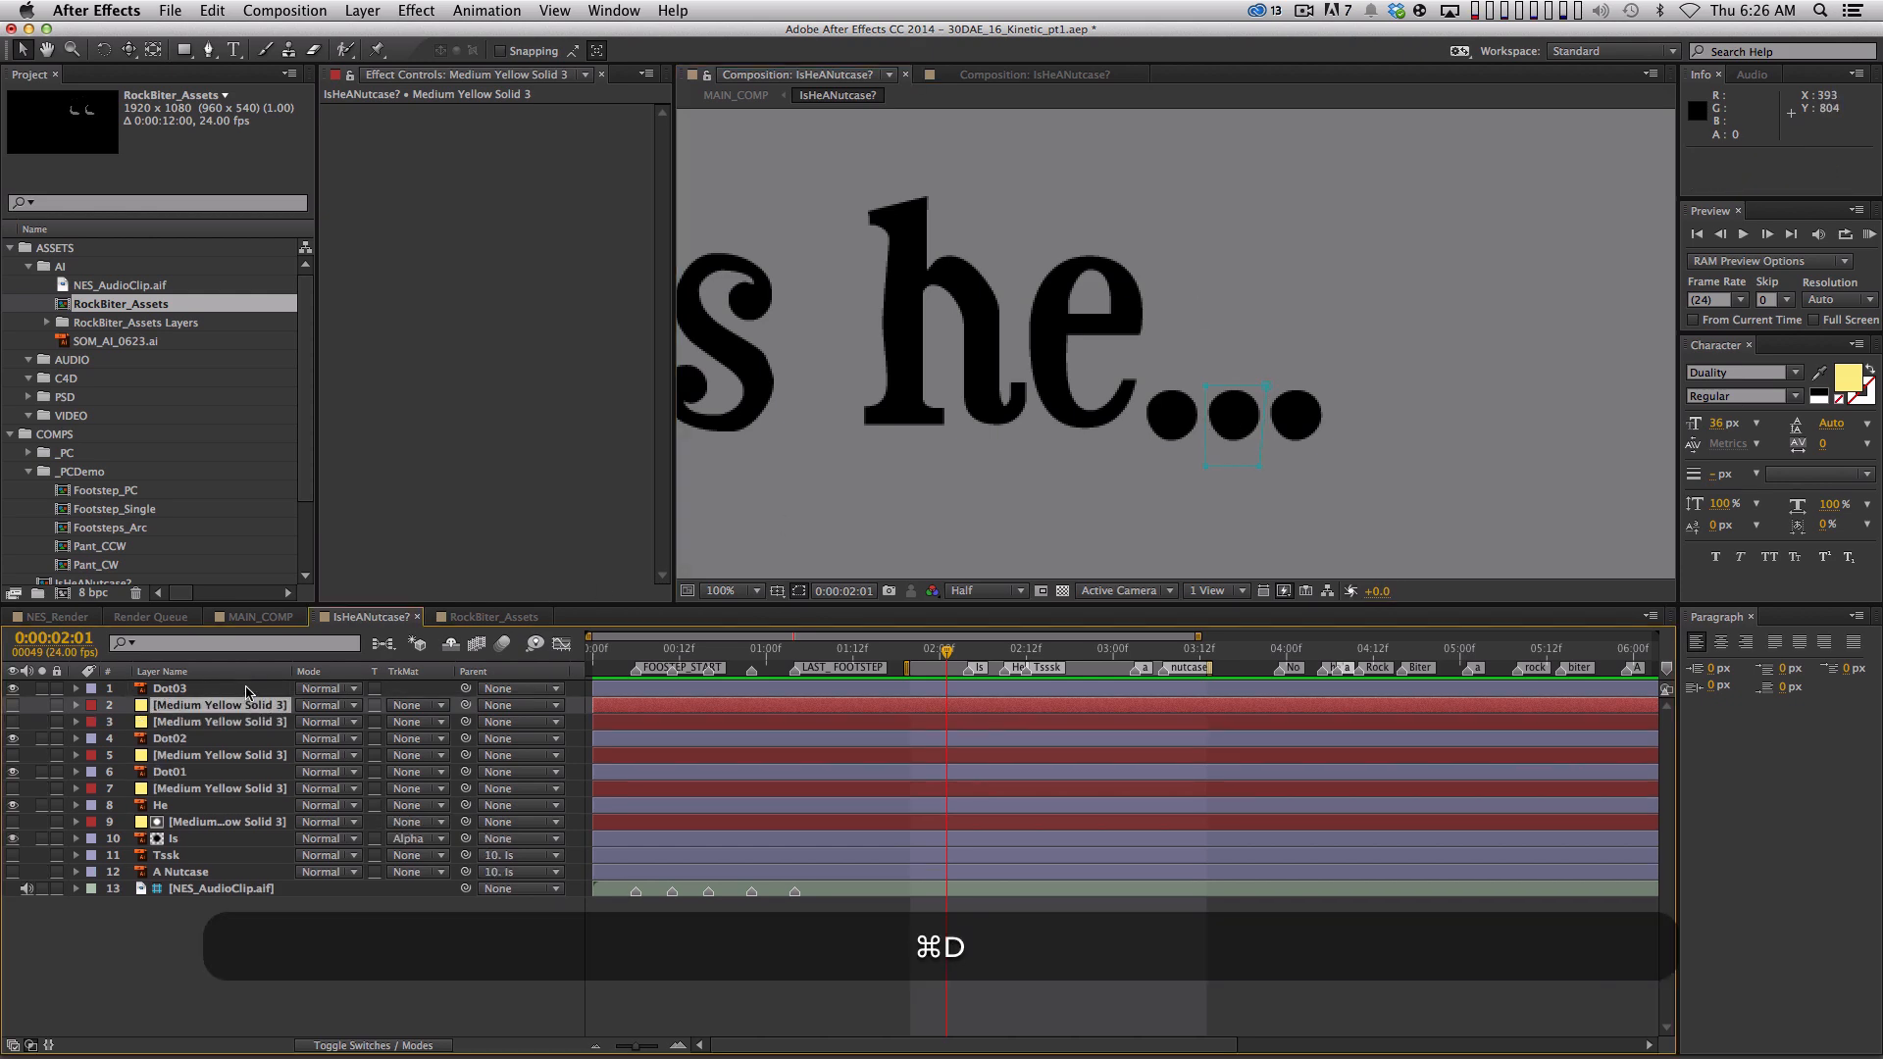
{"action": "left_click_drag", "start_coordinate": [257, 706], "coordinate": [257, 686]}
{"action": "double_click", "coordinate": [1216, 400]}
{"action": "left_click_drag", "start_coordinate": [1216, 400], "coordinate": [1275, 400]}
{"action": "key", "text": "Return"}
Set the He, Dot01, Dot02 and Dot03 layers to use the solid directly above each one as an alpha track matte
{"action": "left_click", "coordinate": [202, 806]}
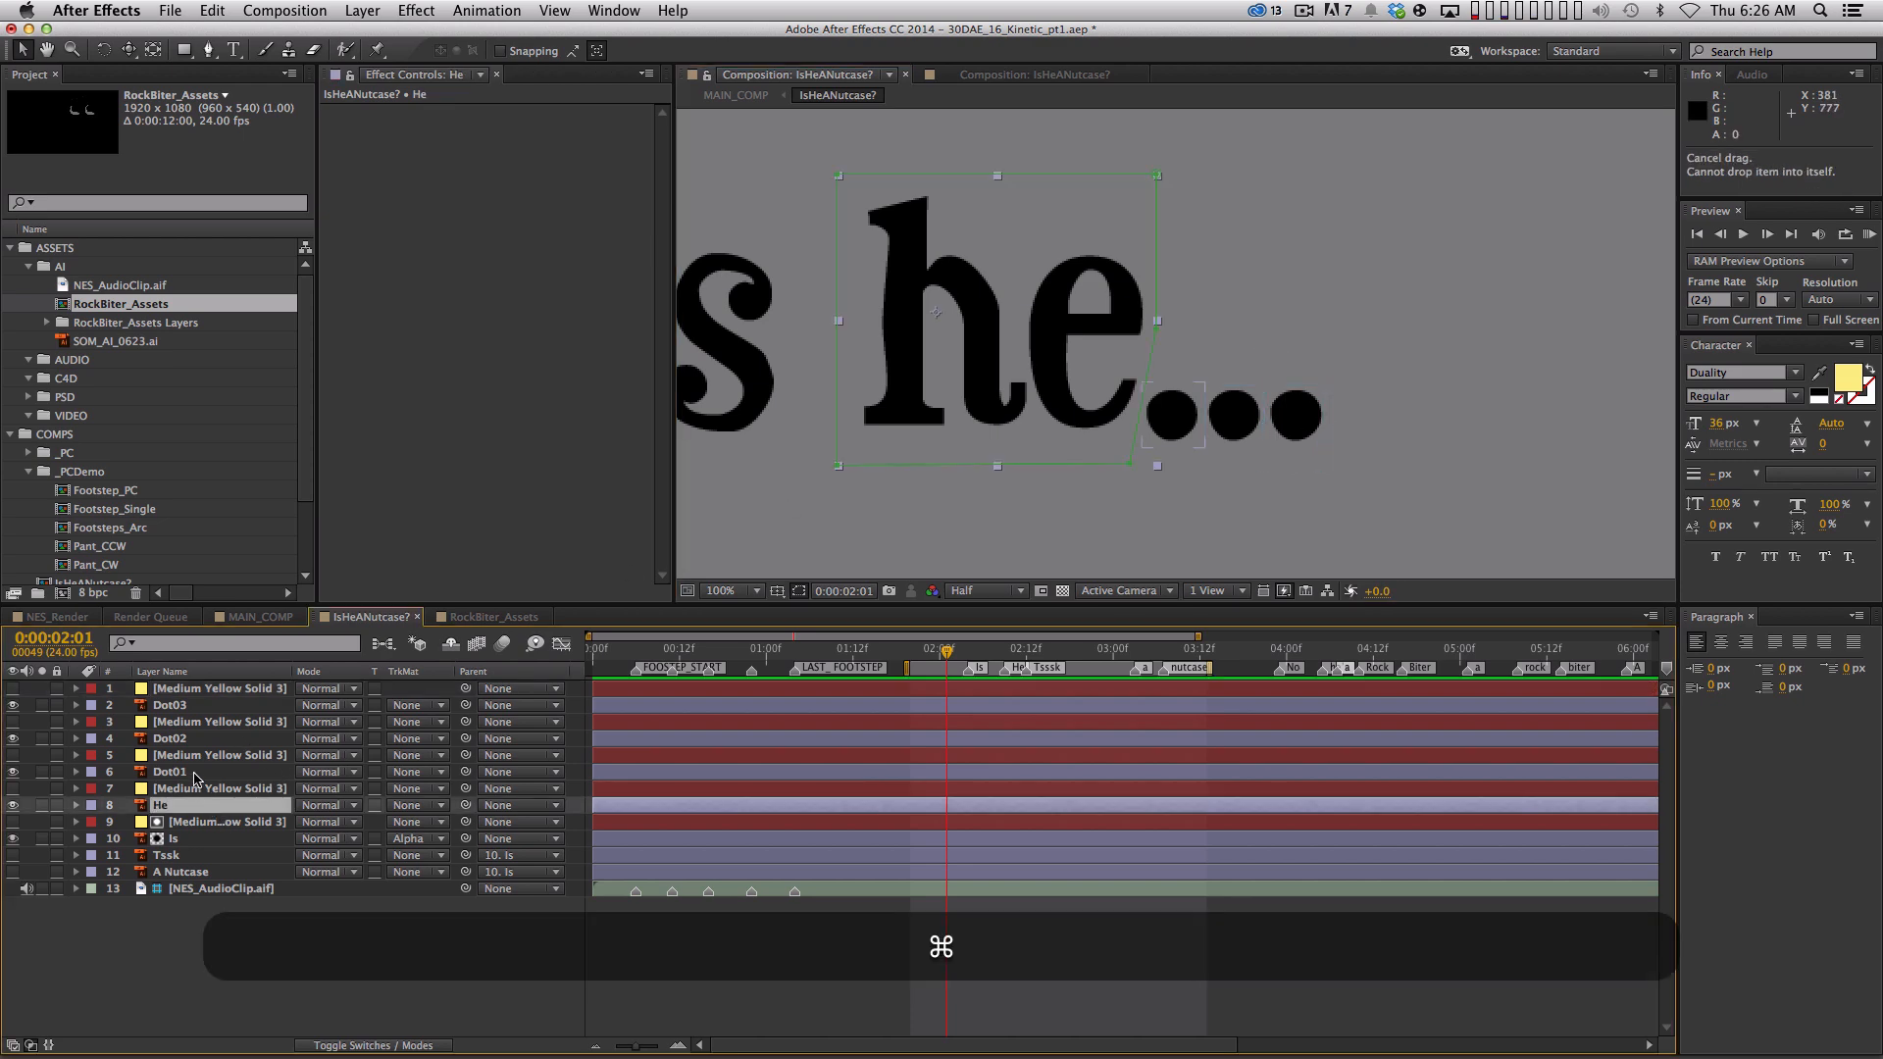
{"action": "left_click", "coordinate": [196, 773], "text": "super"}
{"action": "left_click", "coordinate": [201, 740], "text": "super"}
{"action": "left_click", "coordinate": [204, 706], "text": "super"}
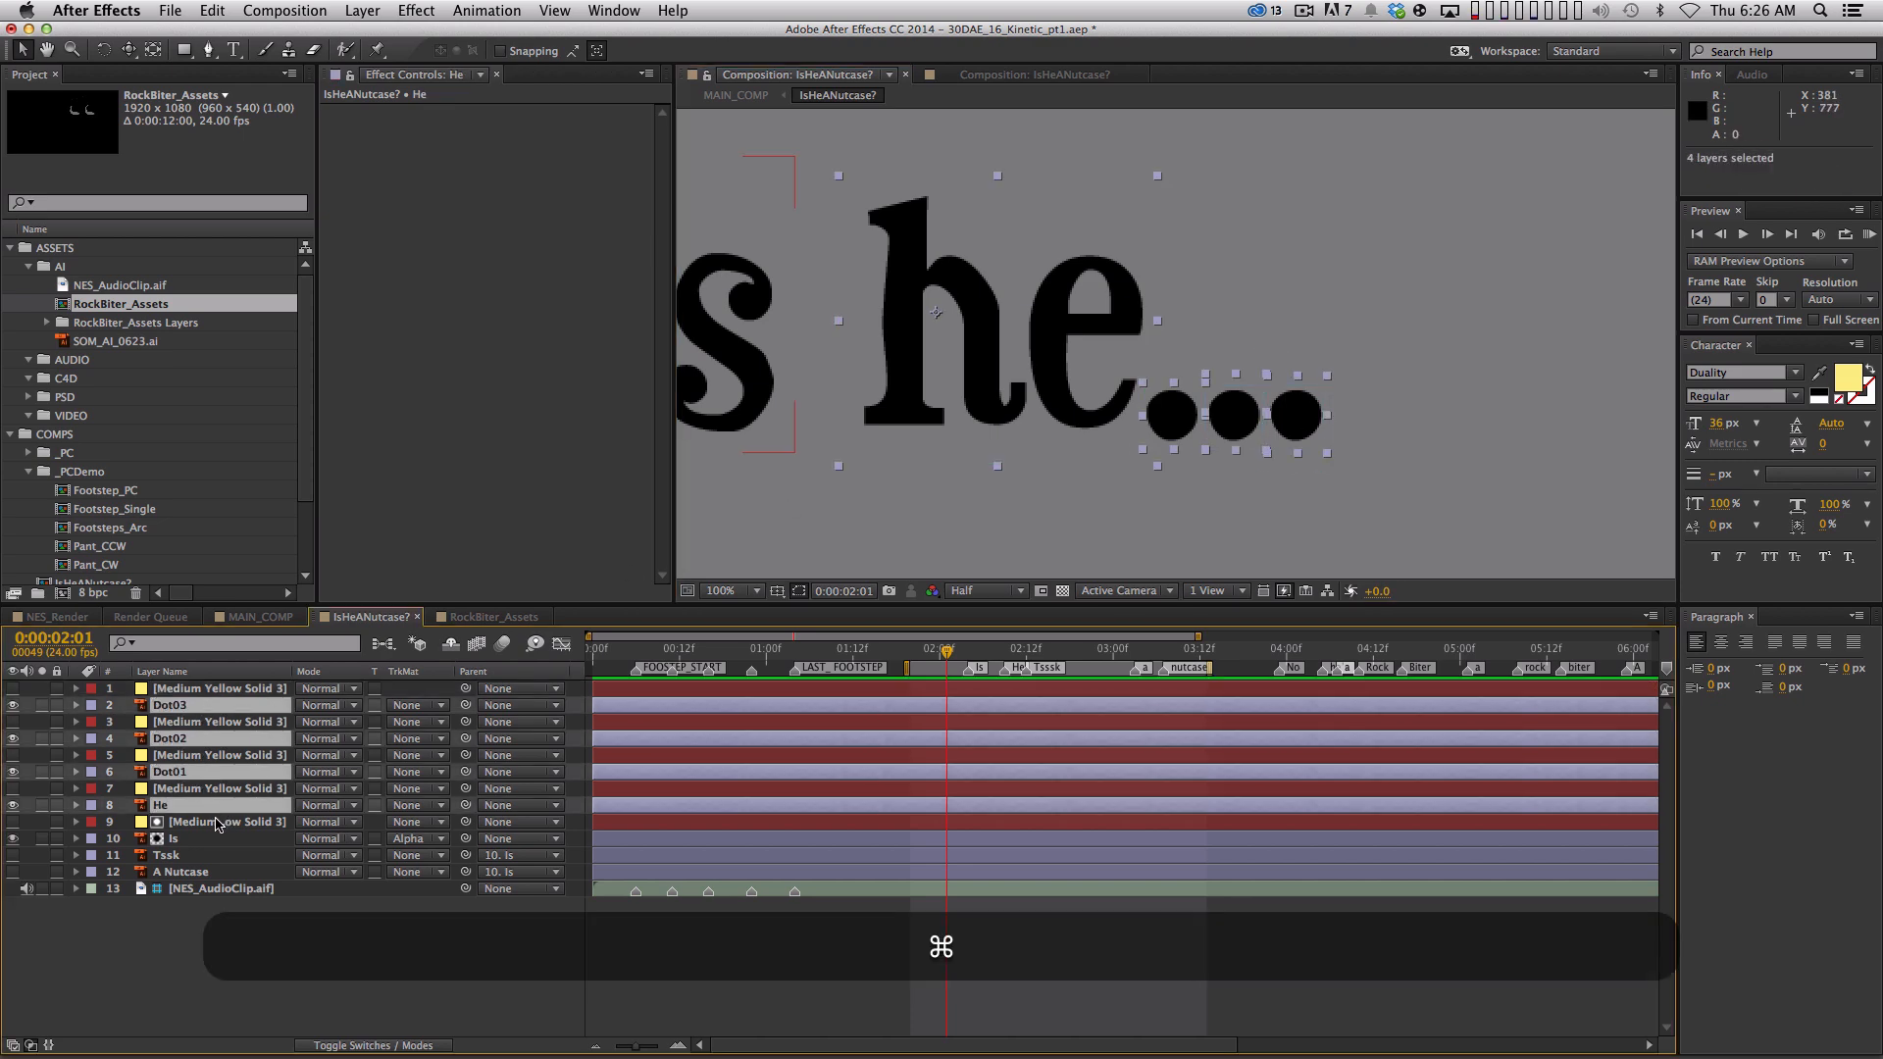
{"action": "left_click", "coordinate": [422, 806]}
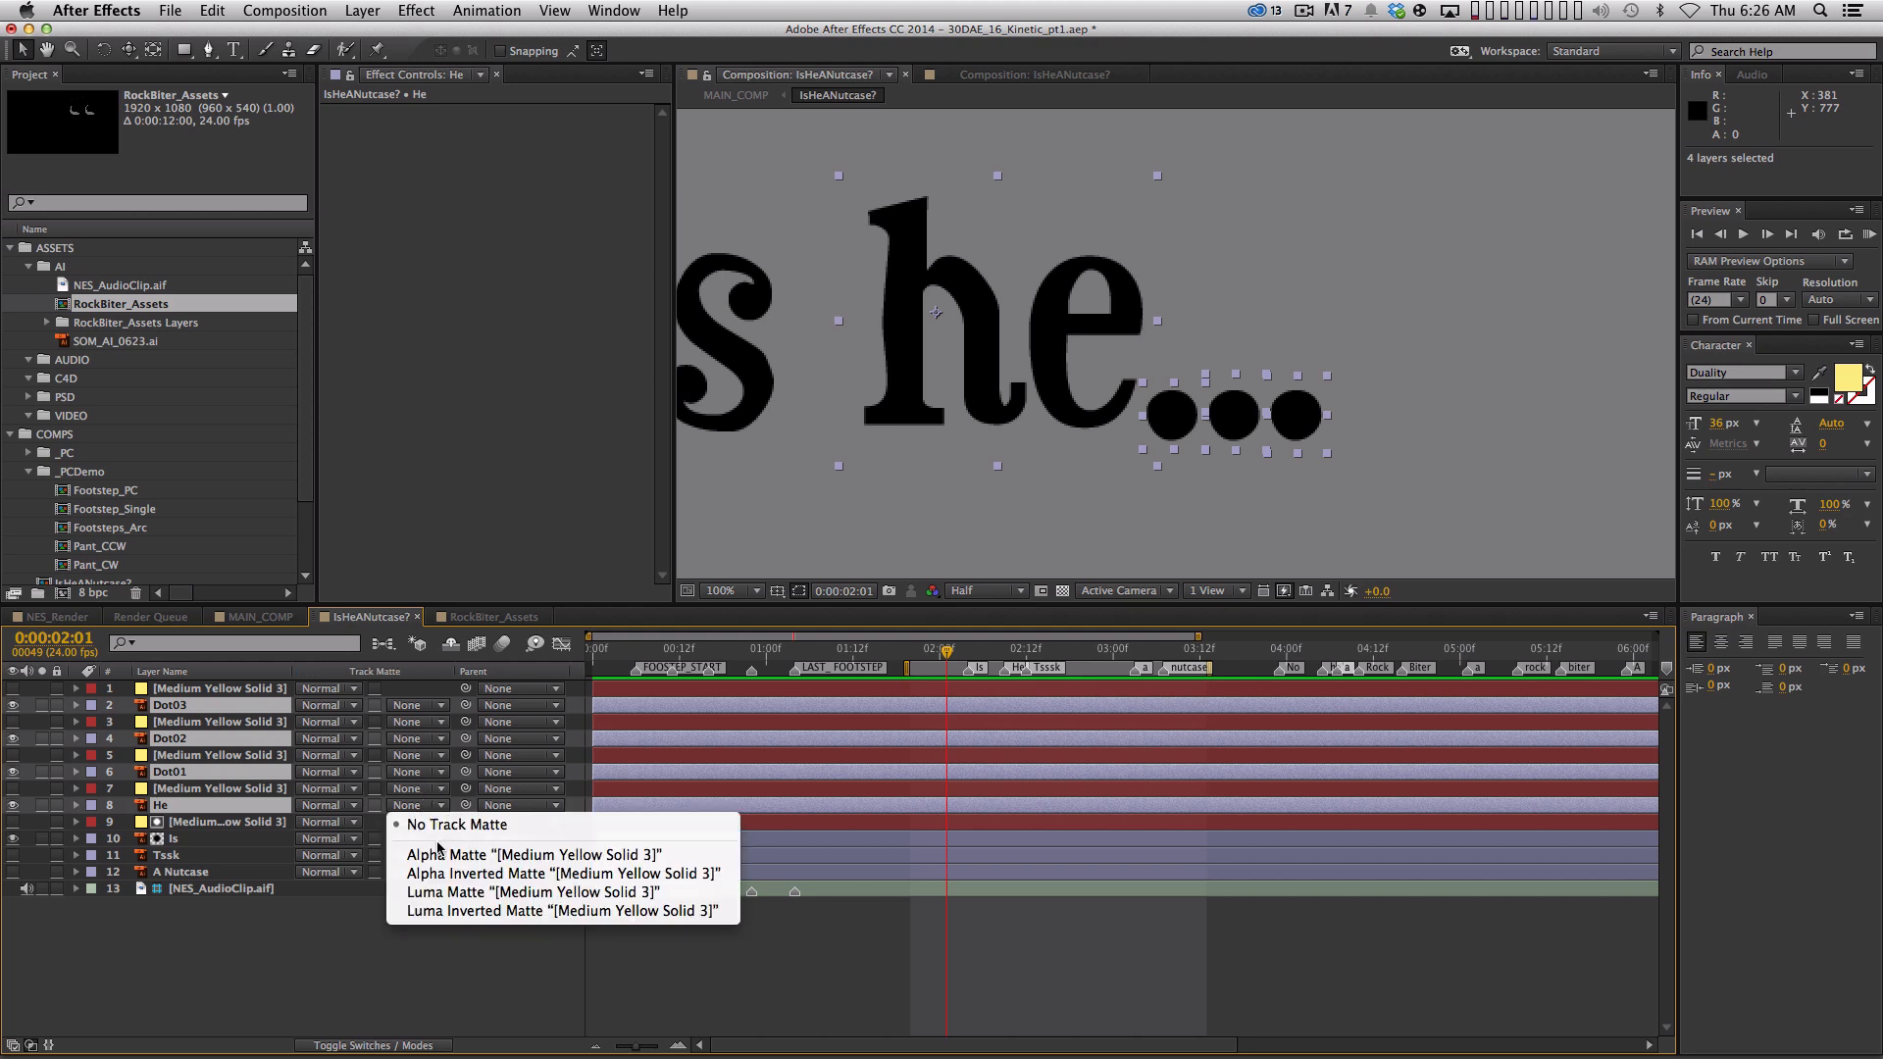
{"action": "left_click", "coordinate": [444, 851]}
Go to the start of the composition and reveal the Position property of the Is, He, Dot01, Dot02 and Dot03 layers
{"action": "key", "text": "comma"}
{"action": "key", "text": "Home"}
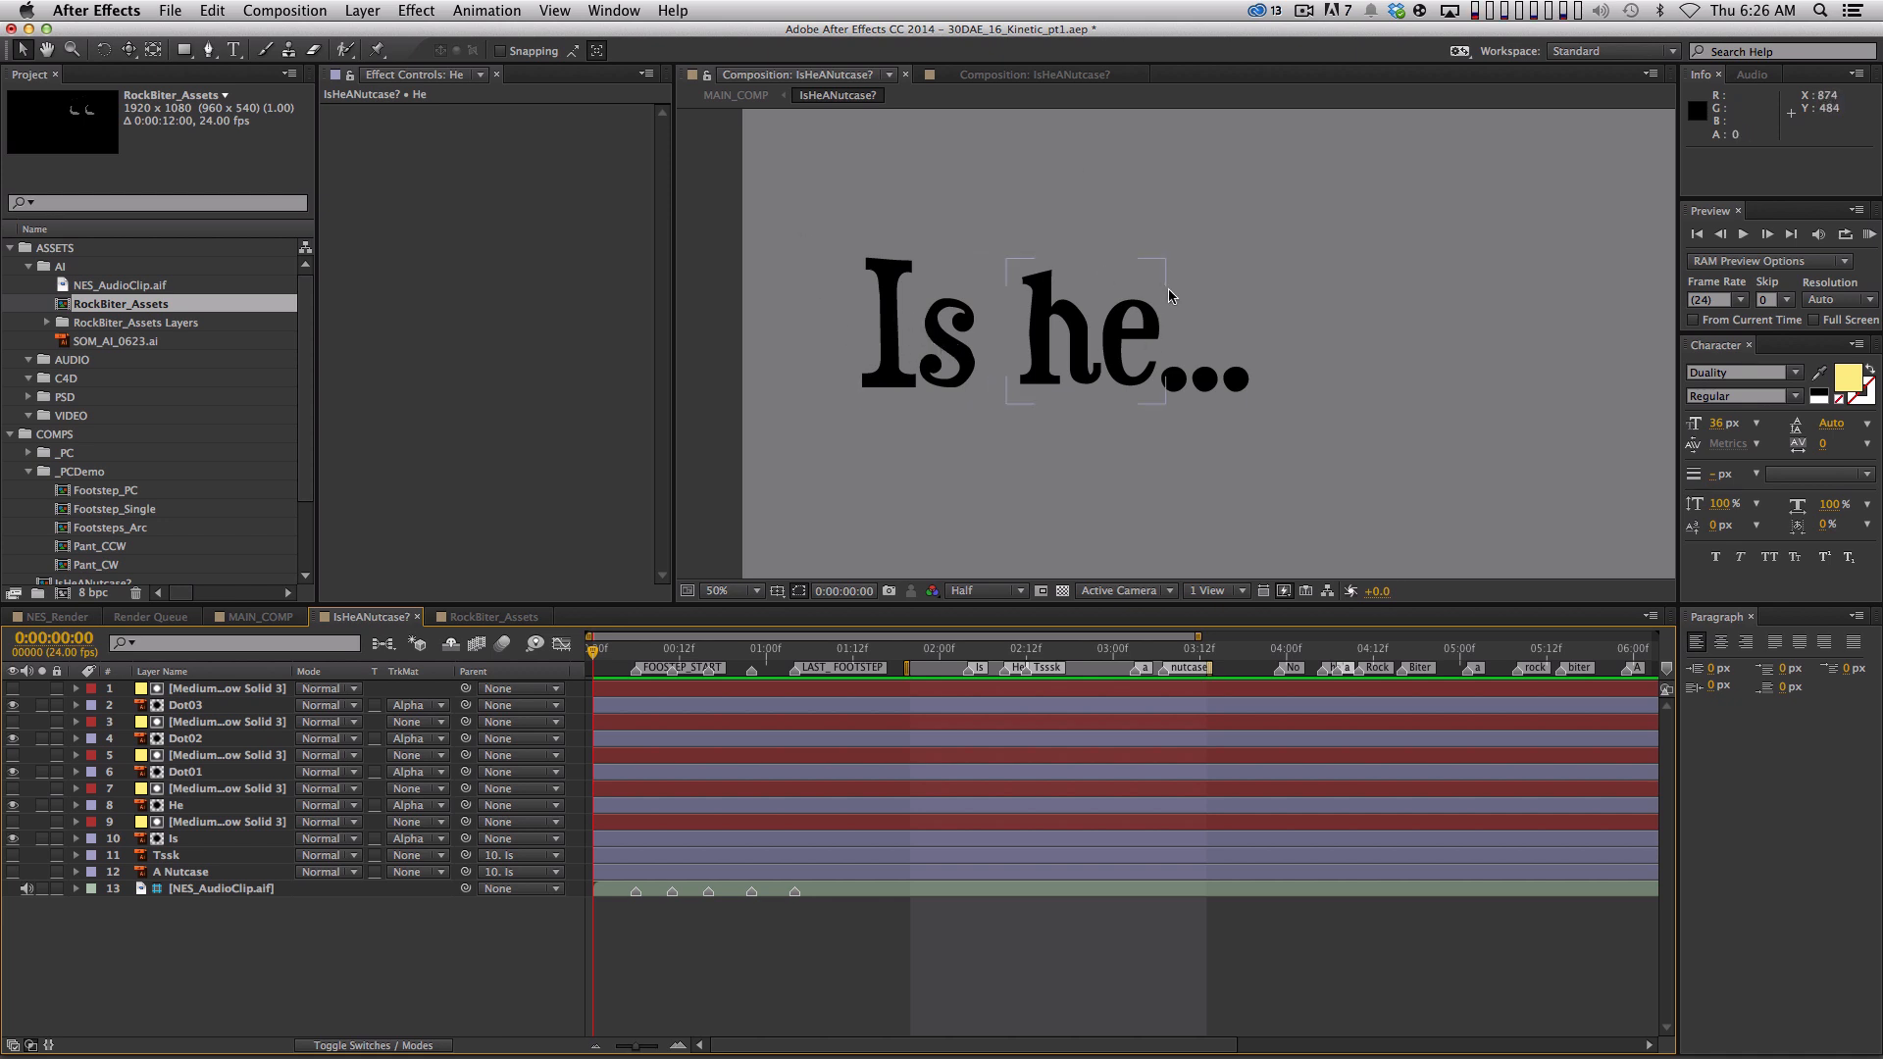
{"action": "left_click", "coordinate": [197, 840], "text": "super"}
{"action": "left_click", "coordinate": [191, 805], "text": "super"}
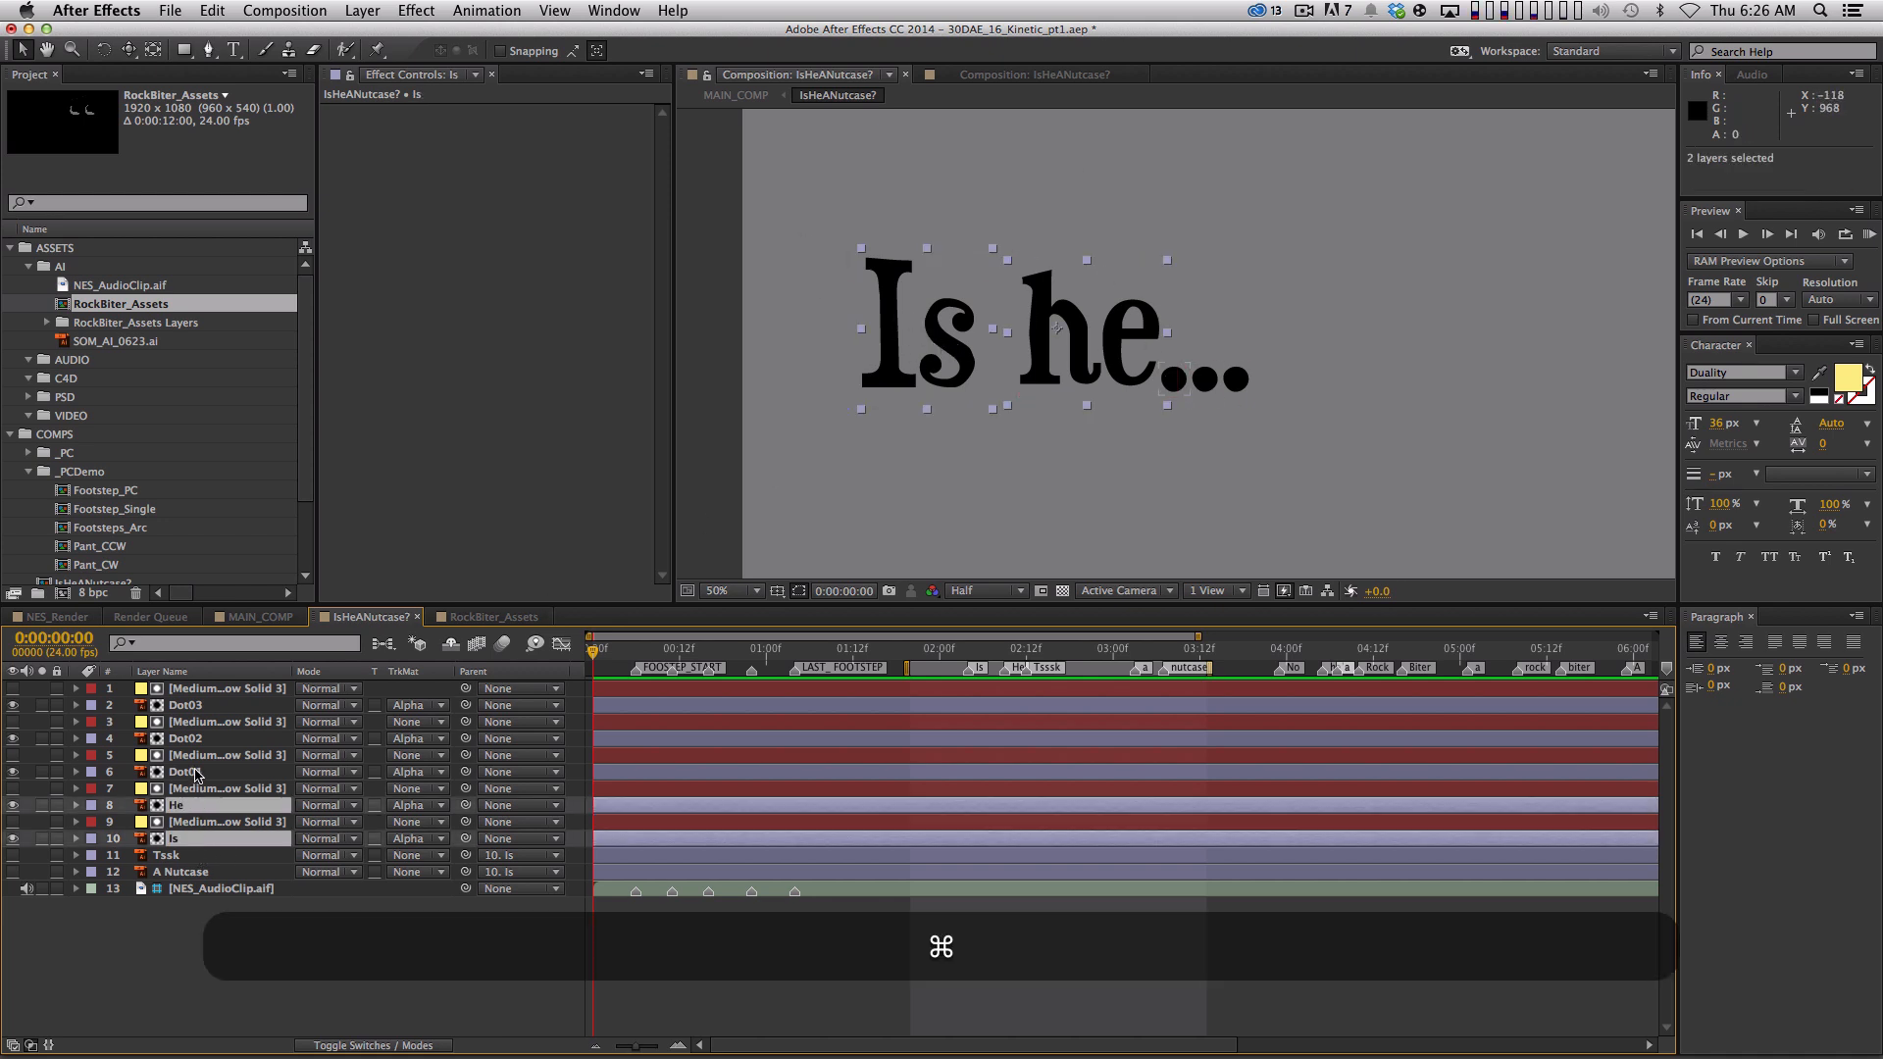
{"action": "left_click", "coordinate": [184, 772], "text": "super"}
{"action": "left_click", "coordinate": [174, 738], "text": "super"}
{"action": "left_click", "coordinate": [167, 706], "text": "super"}
{"action": "key", "text": "p"}
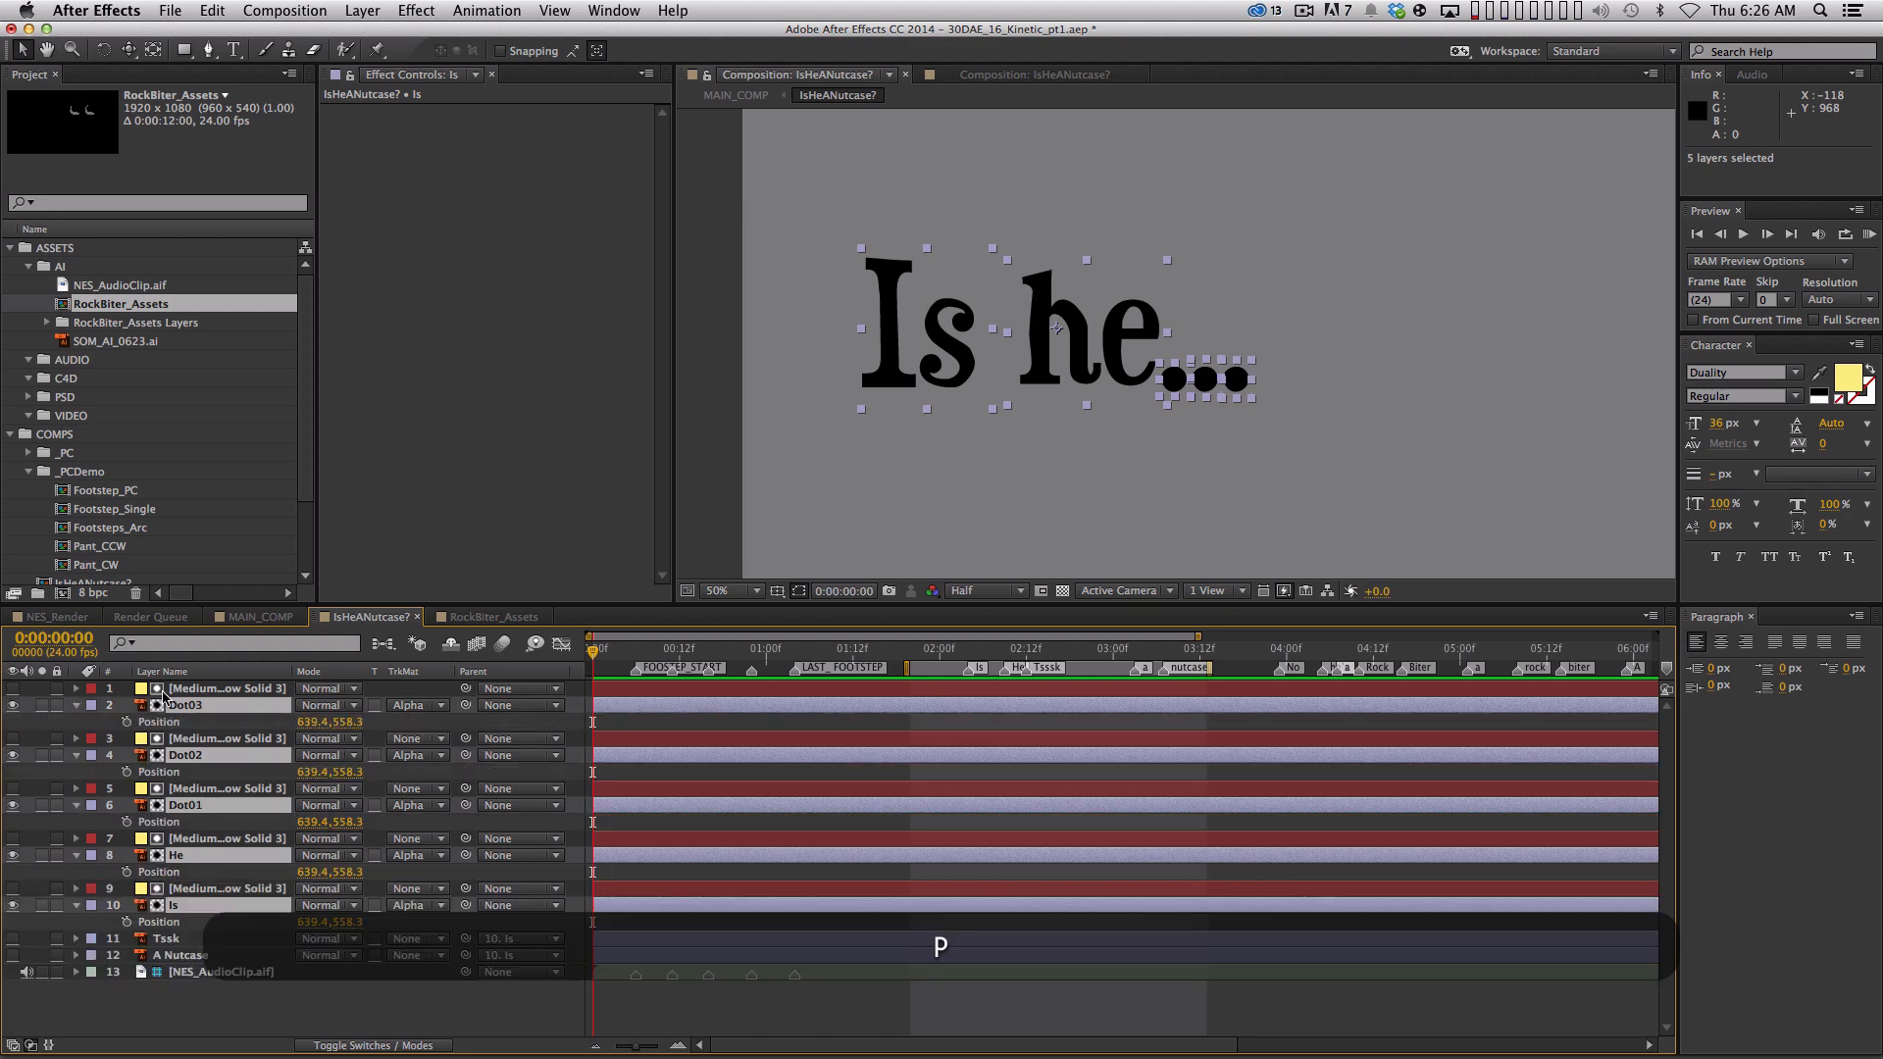
Separate the Position dimensions of all five text and dot layers into X and Y
{"action": "left_click", "coordinate": [173, 721]}
{"action": "left_click", "coordinate": [167, 772], "text": "super"}
{"action": "left_click", "coordinate": [168, 822], "text": "super"}
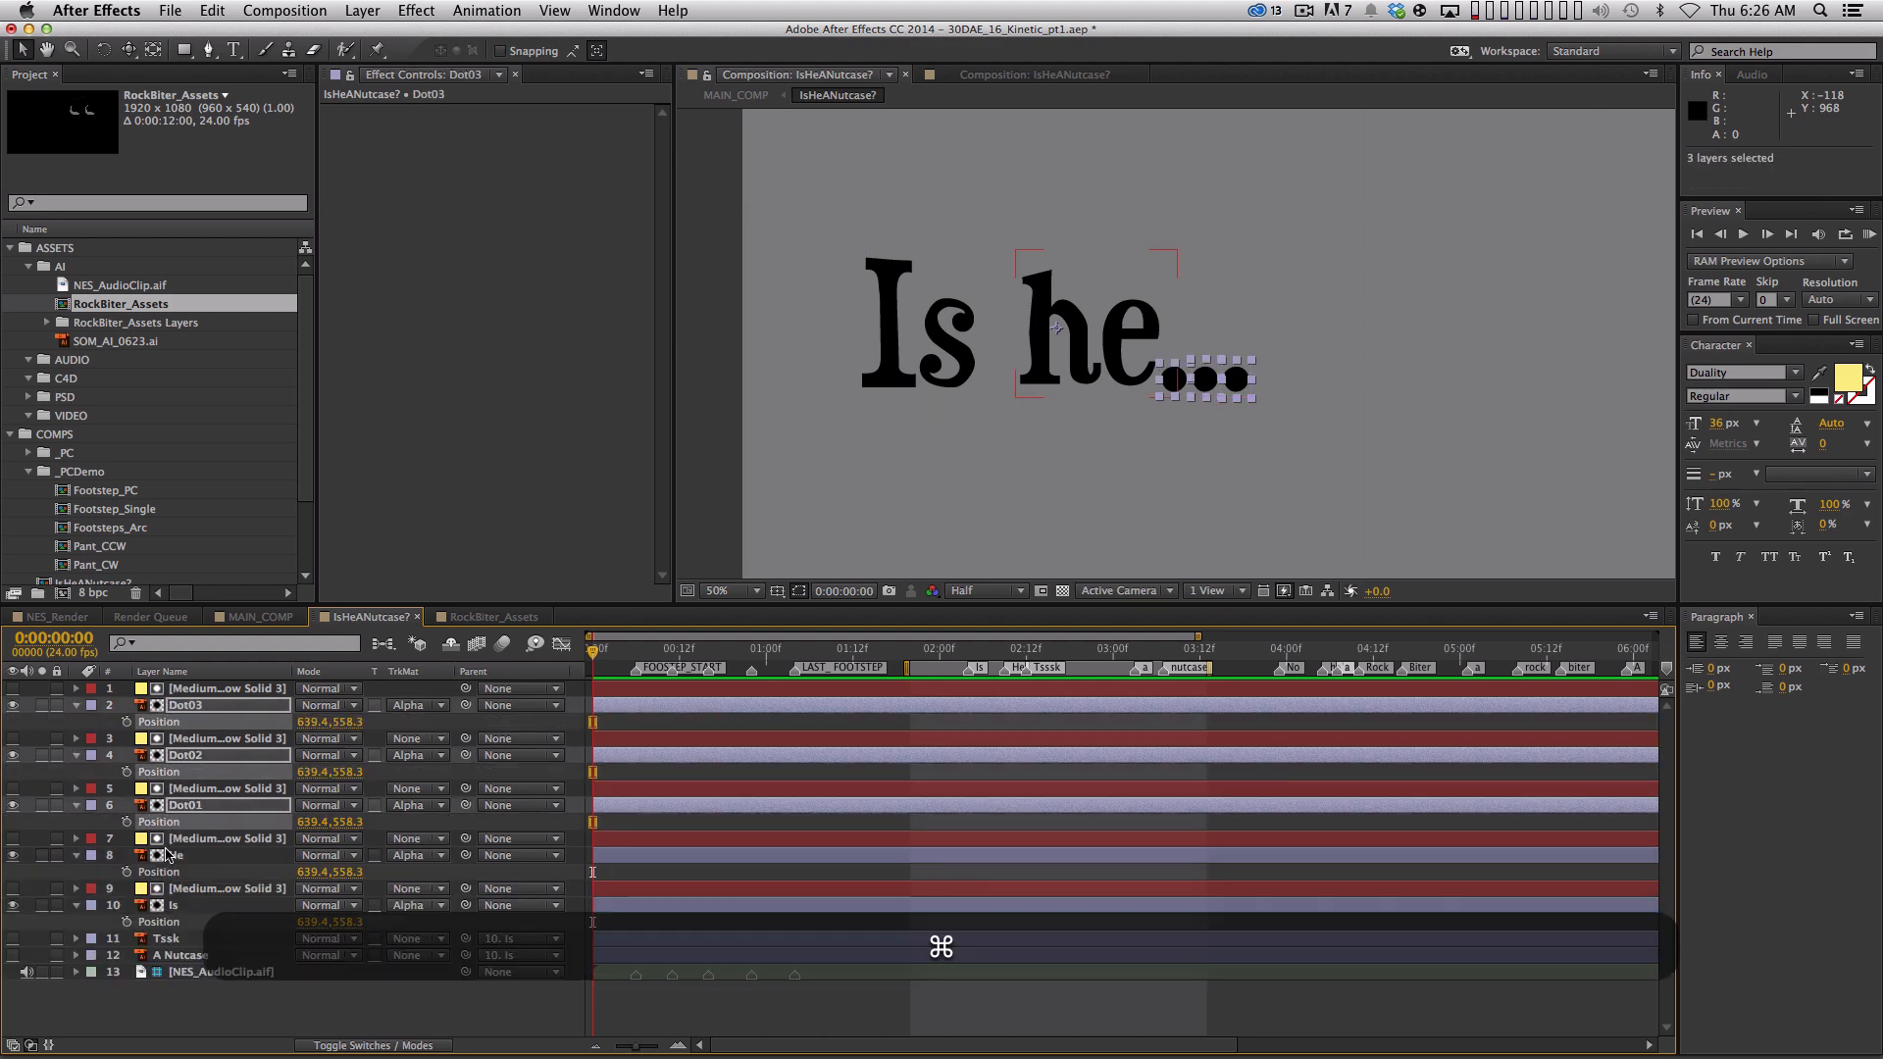
{"action": "left_click", "coordinate": [164, 872], "text": "super"}
{"action": "left_click", "coordinate": [164, 922], "text": "super"}
{"action": "left_click", "coordinate": [171, 924], "text": "ctrl"}
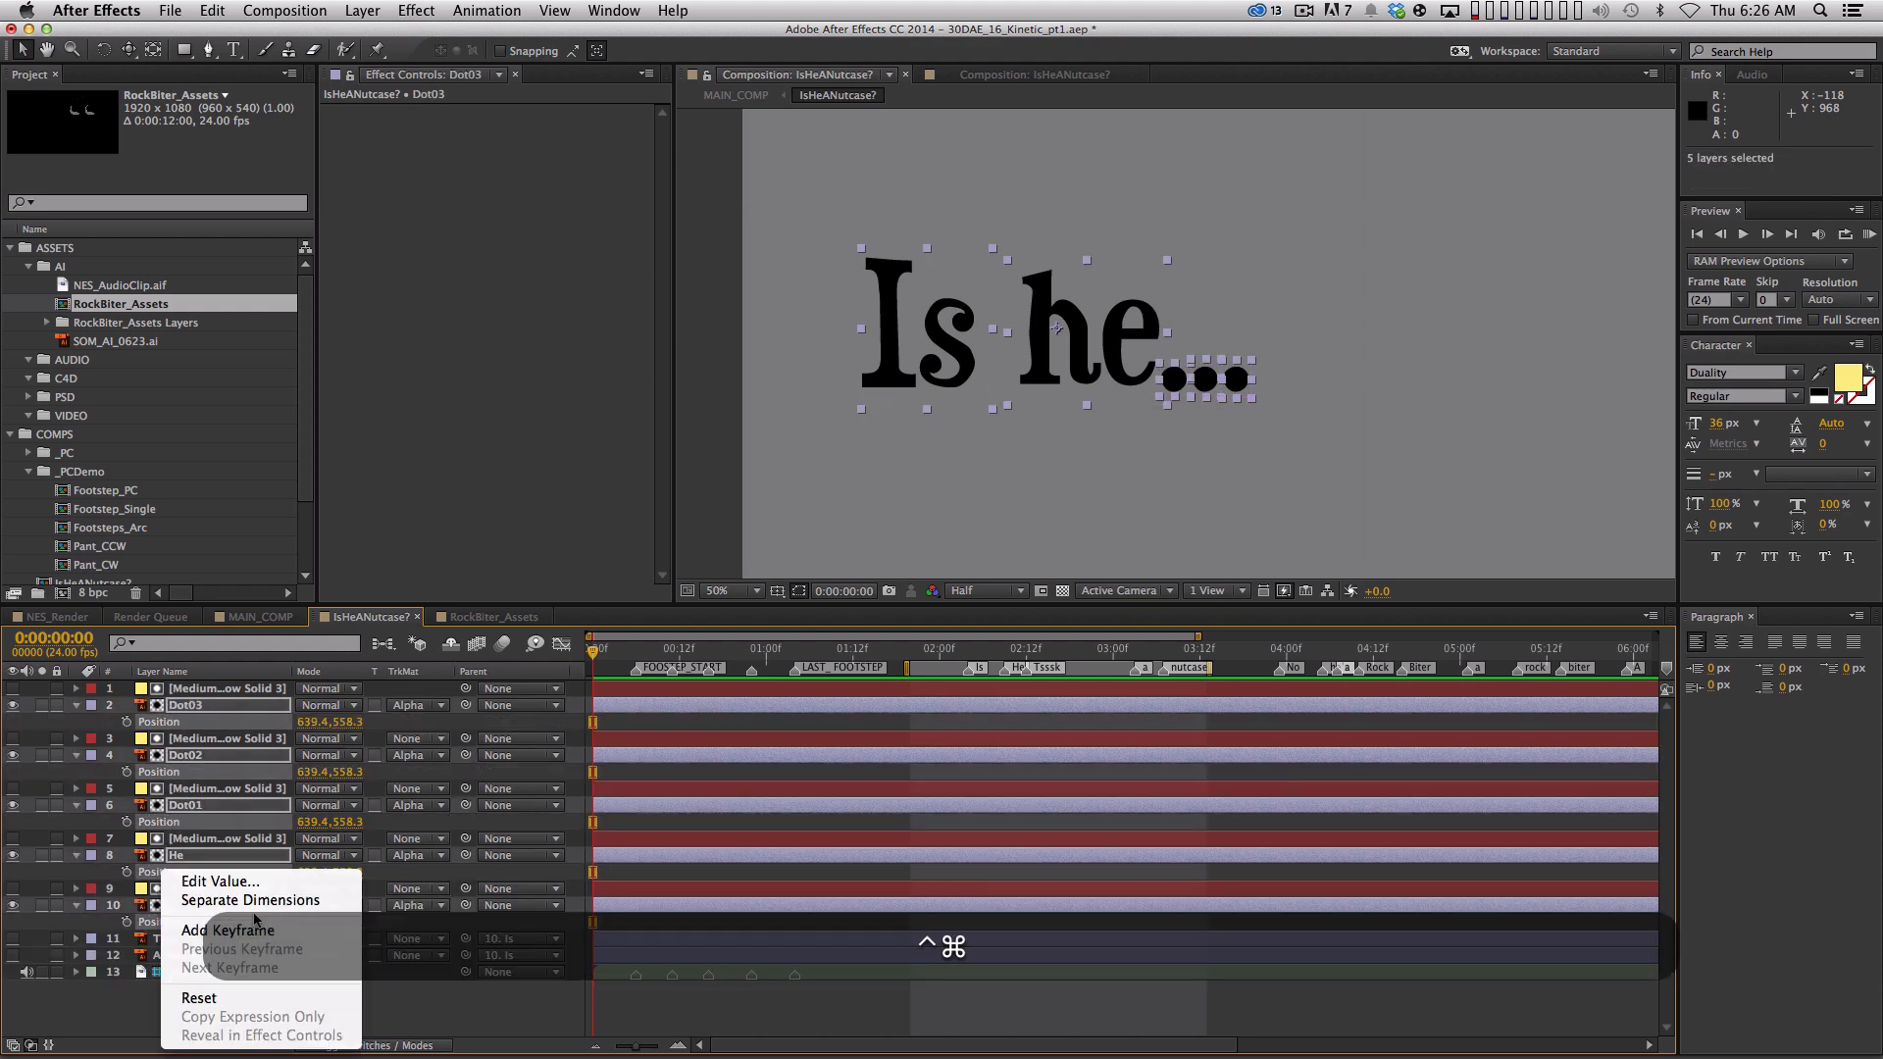
{"action": "left_click", "coordinate": [250, 900]}
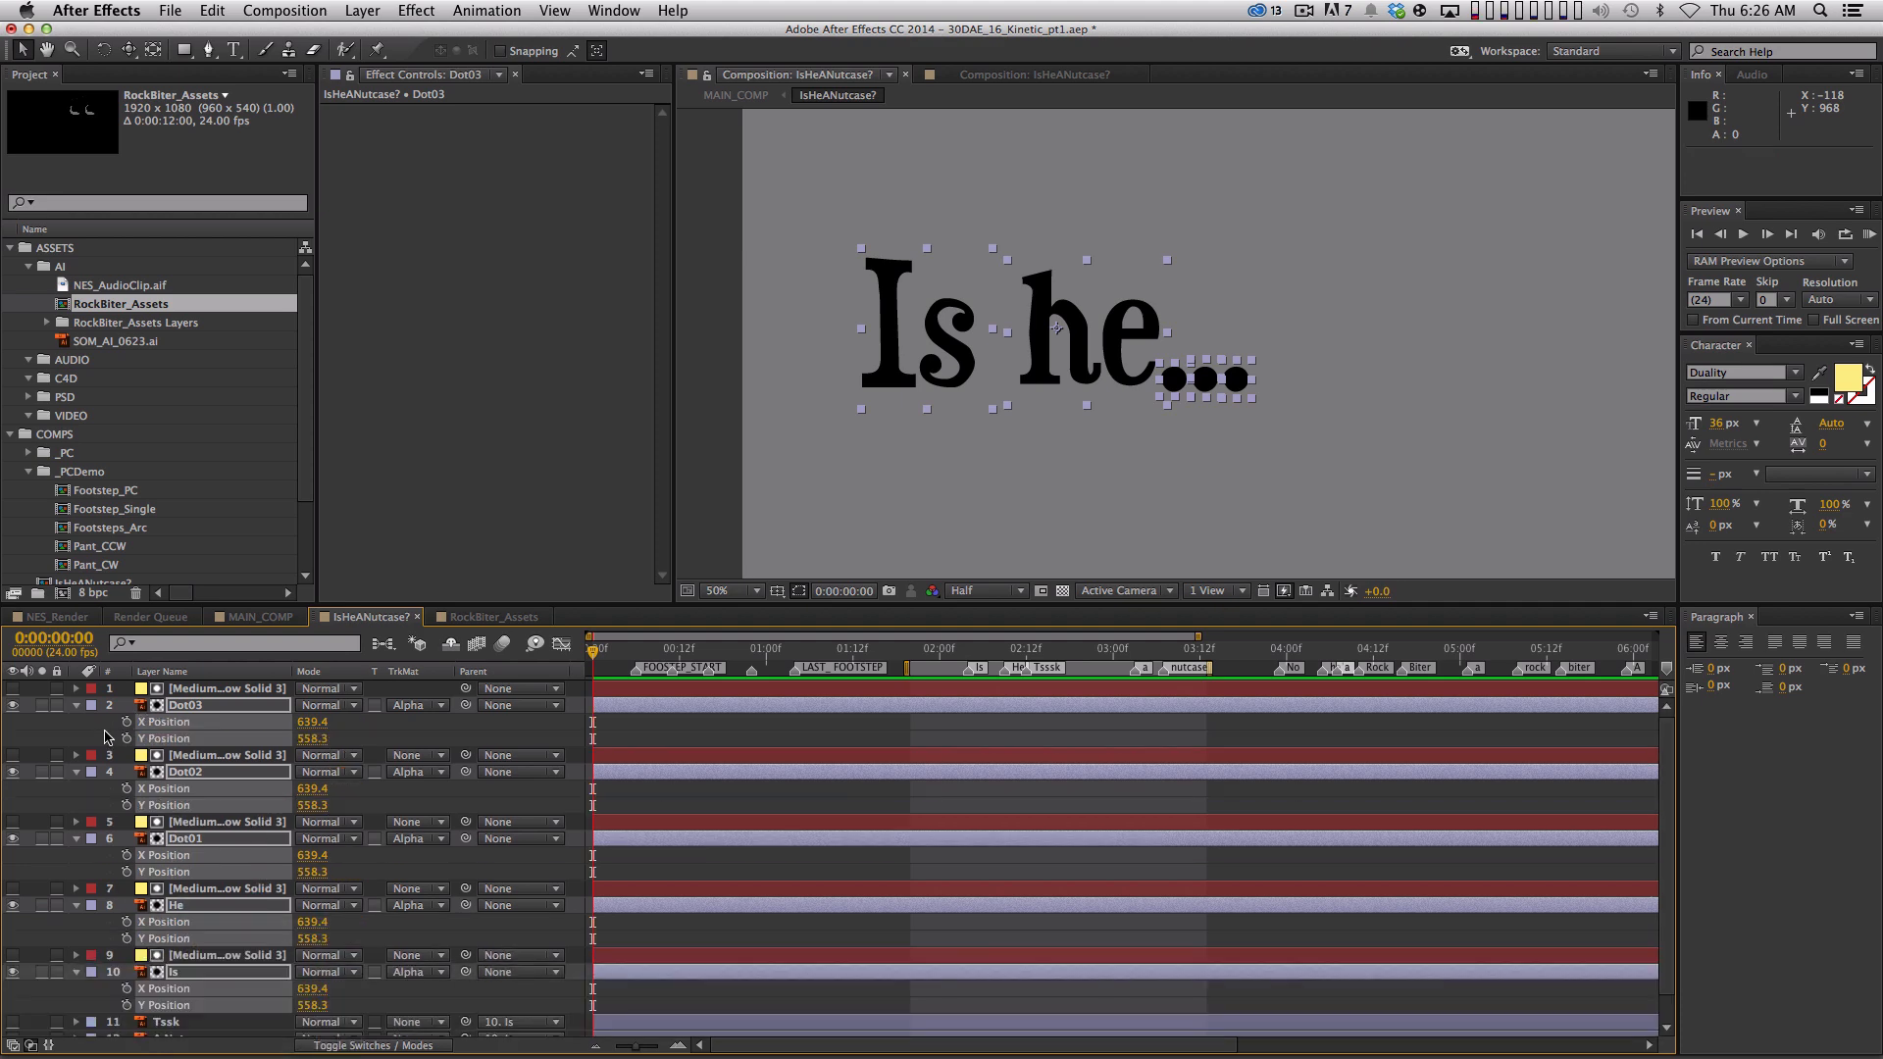
Enable X Position keyframing at frame 0 on Dot03, Dot02, Dot01, He and Is, plus Y Position keyframing on Dot03
{"action": "left_click", "coordinate": [126, 722]}
{"action": "left_click", "coordinate": [126, 738]}
{"action": "left_click", "coordinate": [126, 788]}
{"action": "left_click", "coordinate": [126, 855]}
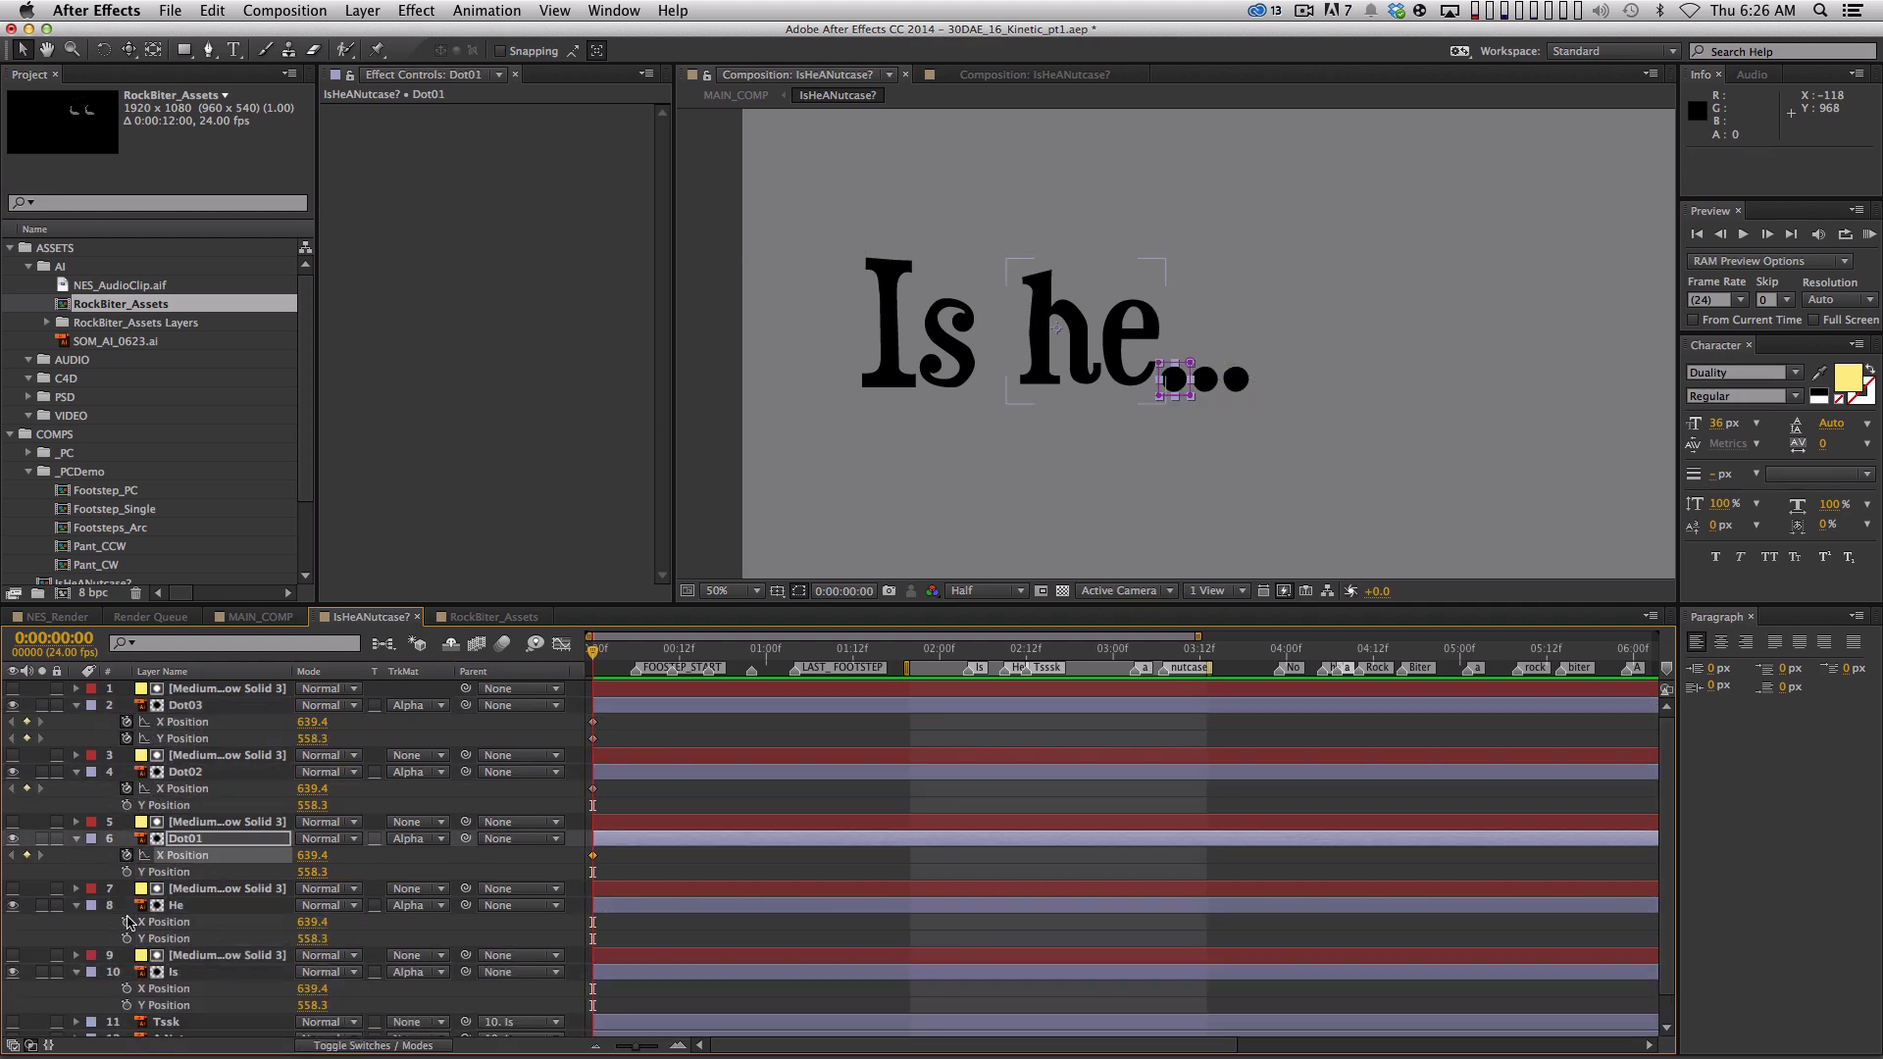
{"action": "left_click", "coordinate": [127, 922]}
{"action": "left_click", "coordinate": [126, 988]}
Show only the keyframed properties of the word, dot and matte layers, and remove Dot03's Y Position keyframe
{"action": "left_click", "coordinate": [228, 690], "text": "shift"}
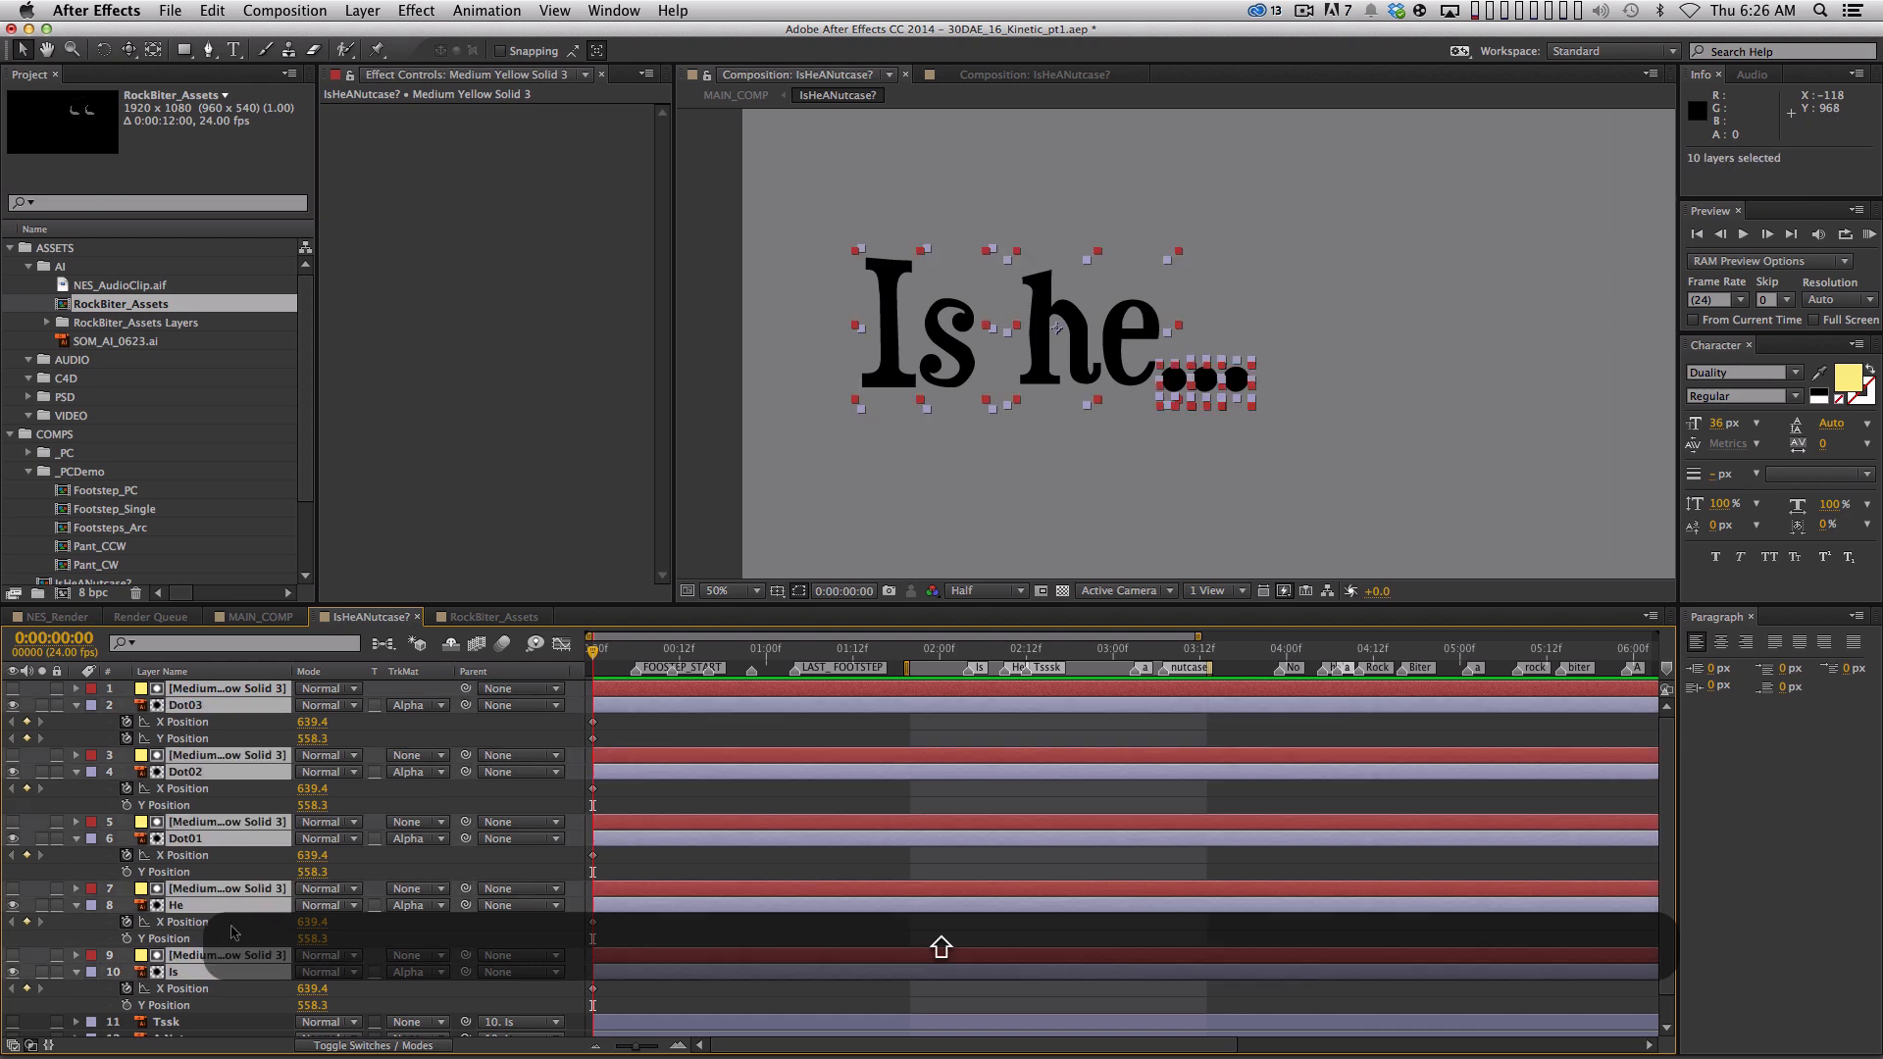
{"action": "key", "text": "u"}
{"action": "left_click", "coordinate": [245, 1026]}
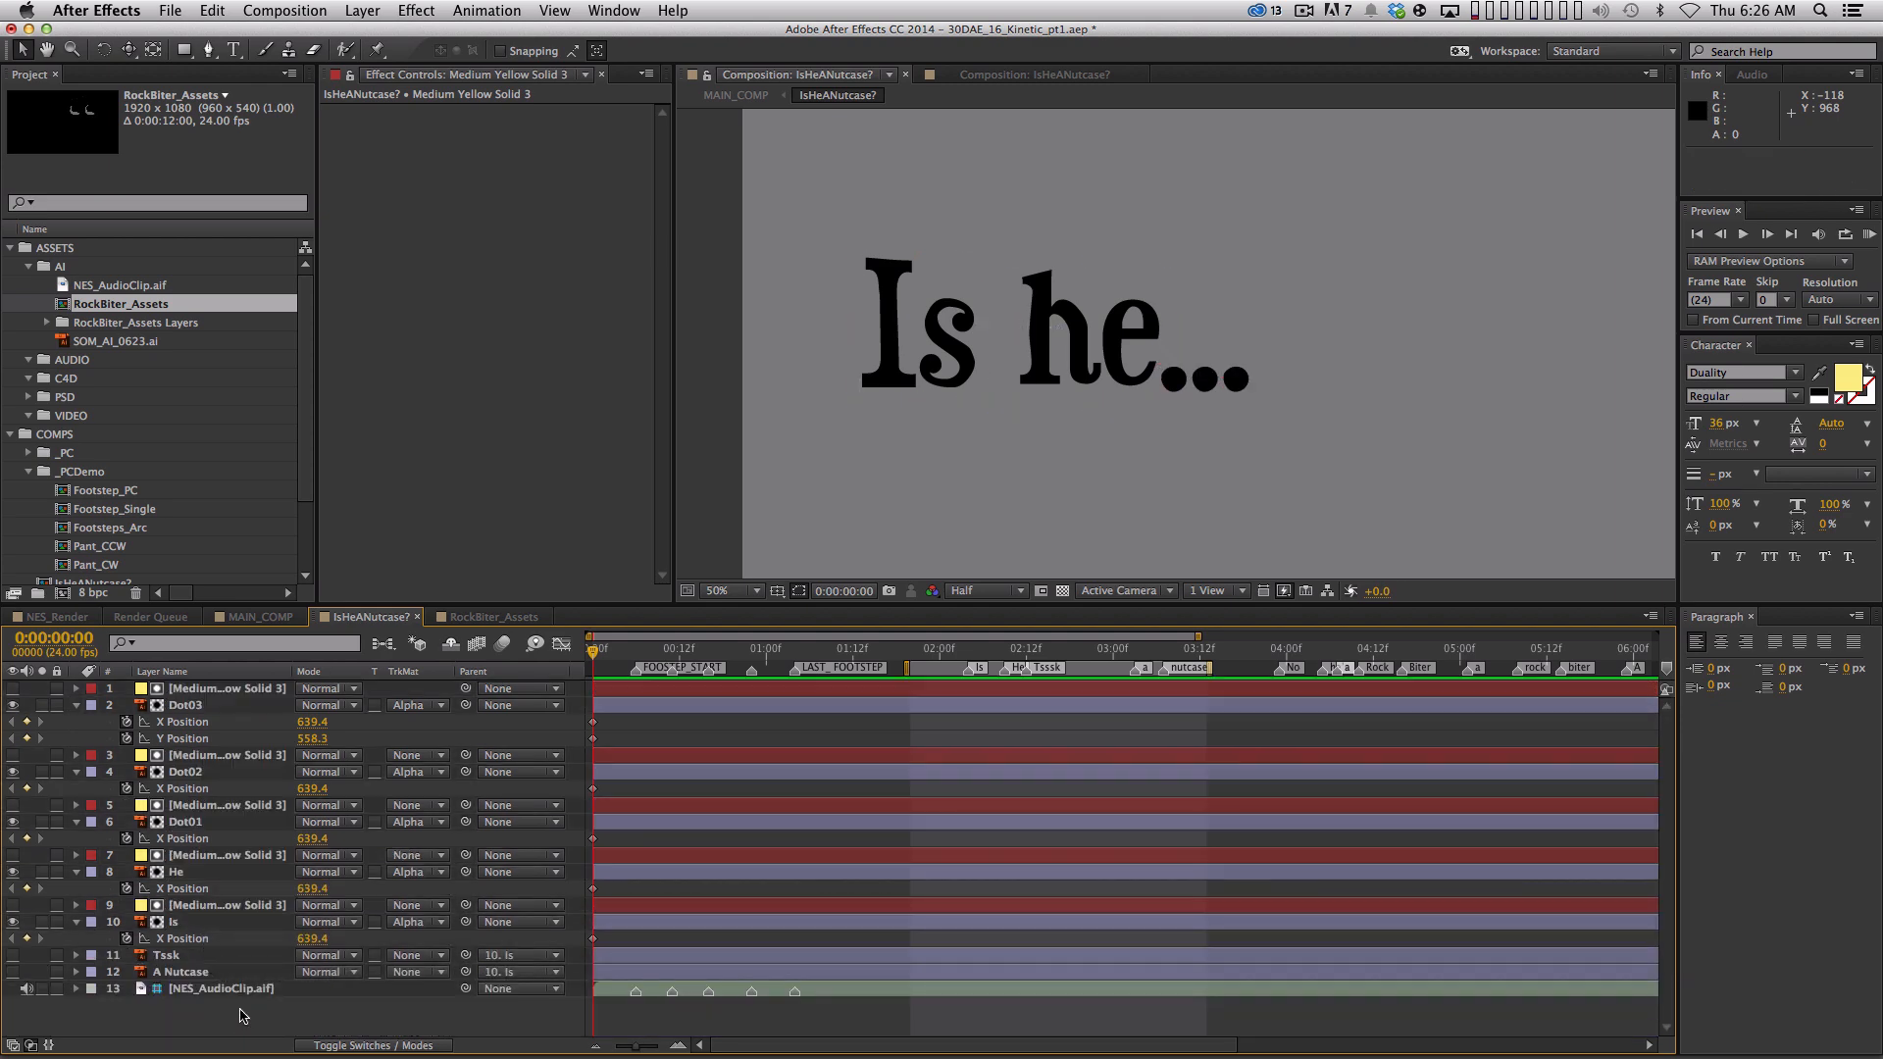
{"action": "left_click", "coordinate": [218, 706]}
{"action": "key", "text": "u"}
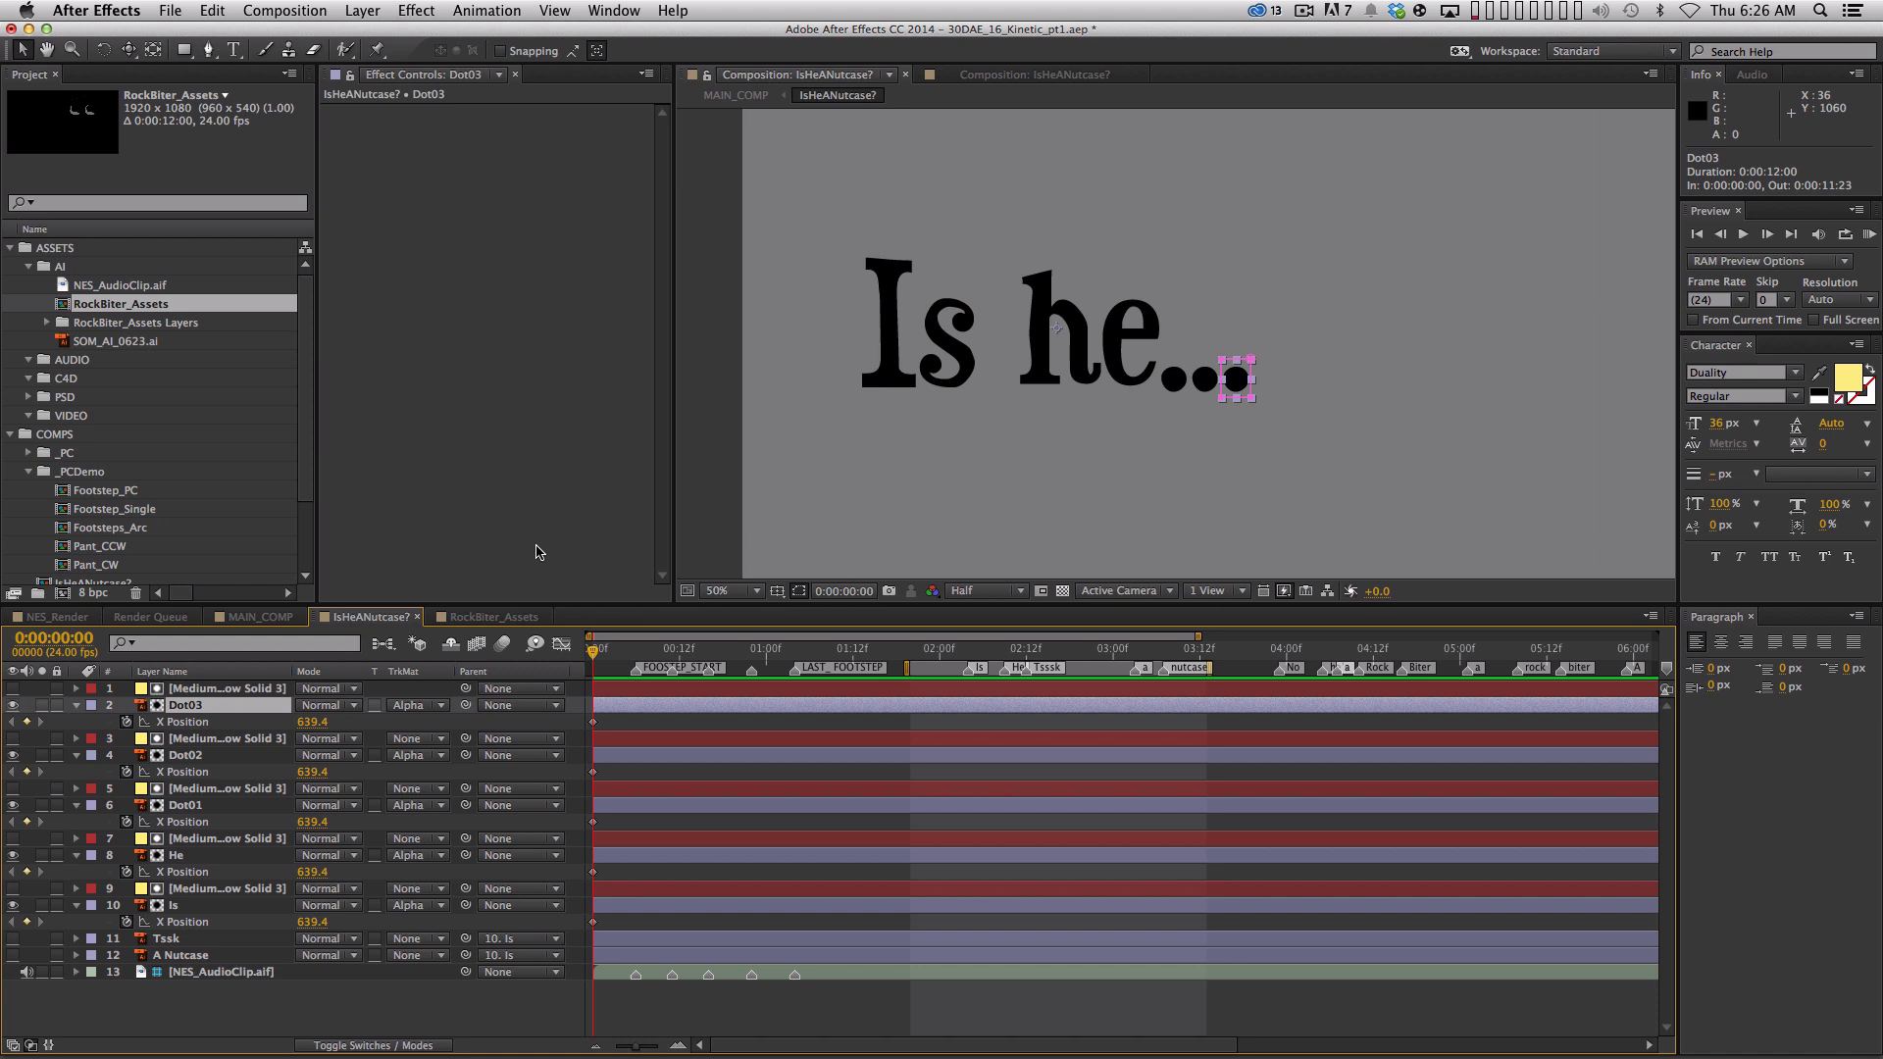
Add X Position keyframes holding the current value at frame 5 on the Dot03, Dot02, Dot01, He and Is layers
{"action": "key", "text": "Page_Down"}
{"action": "key", "text": "Page_Down"}
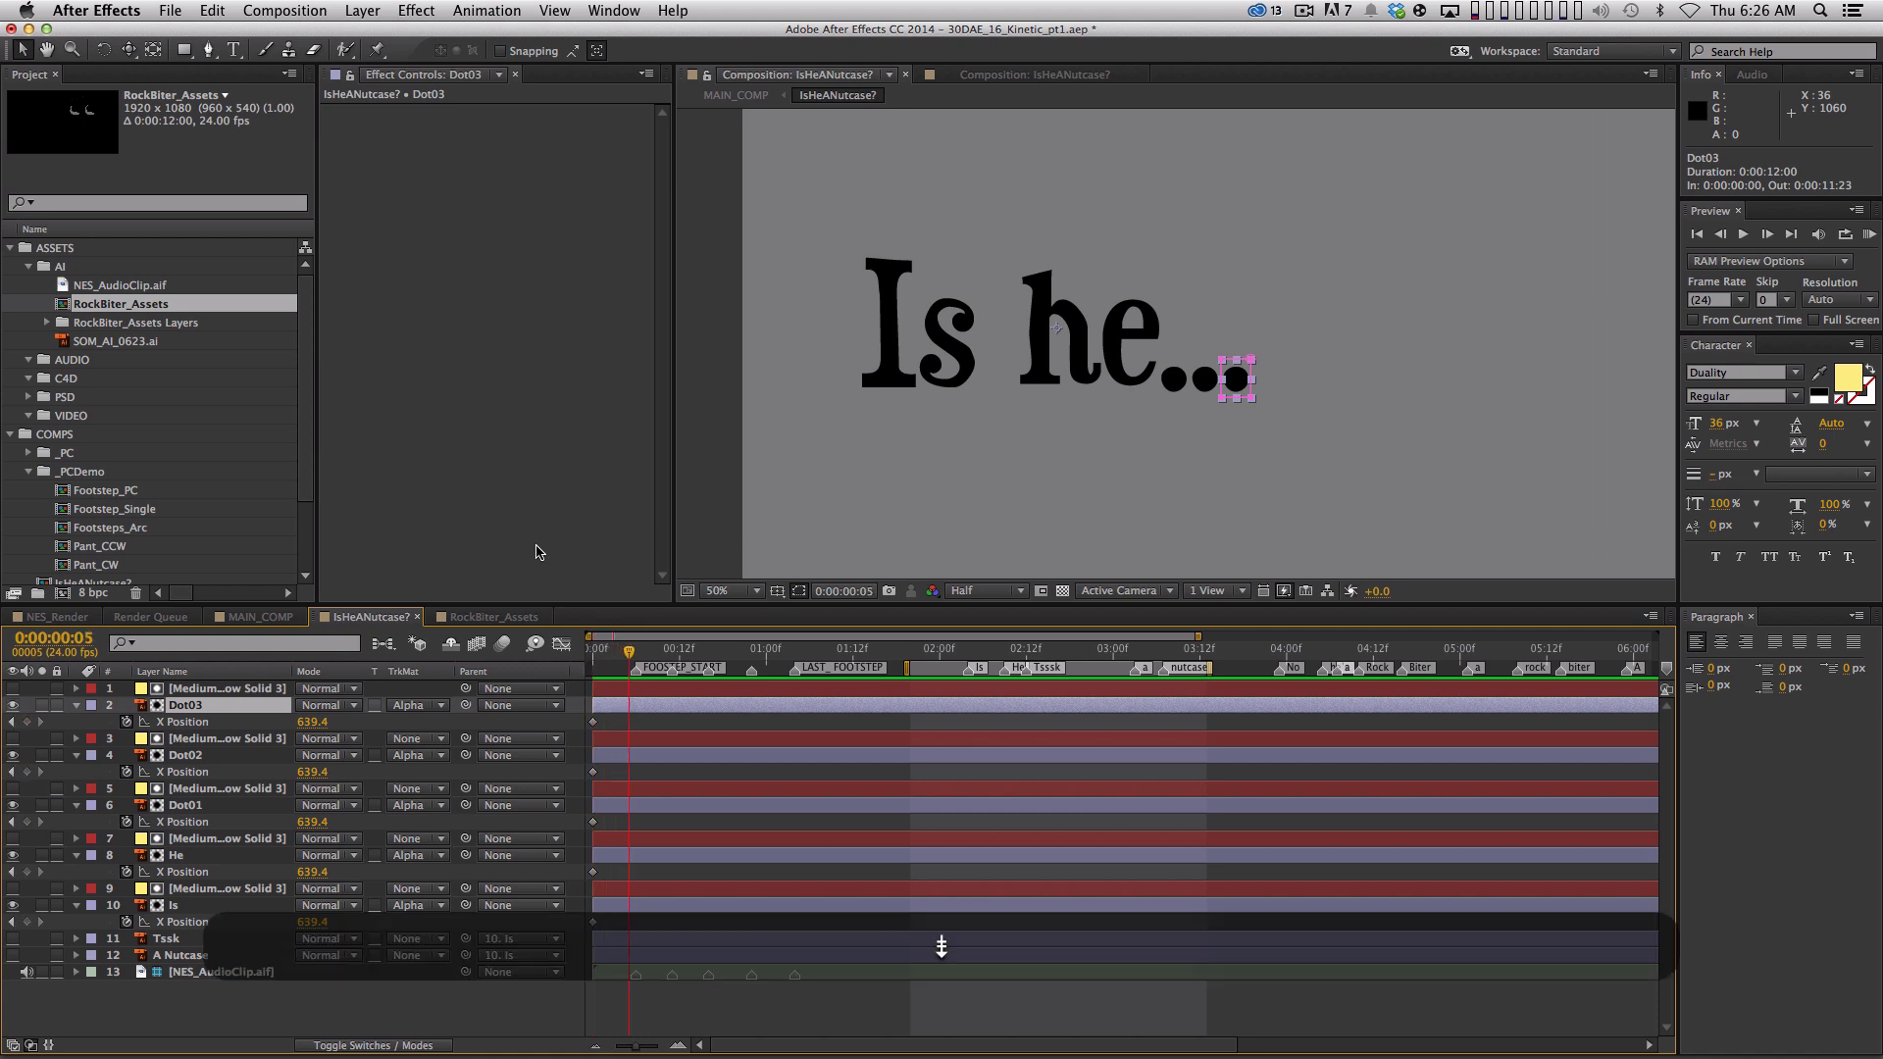
{"action": "left_click", "coordinate": [26, 722]}
{"action": "left_click", "coordinate": [27, 772]}
{"action": "left_click", "coordinate": [27, 821]}
{"action": "left_click", "coordinate": [27, 872]}
{"action": "left_click", "coordinate": [27, 922]}
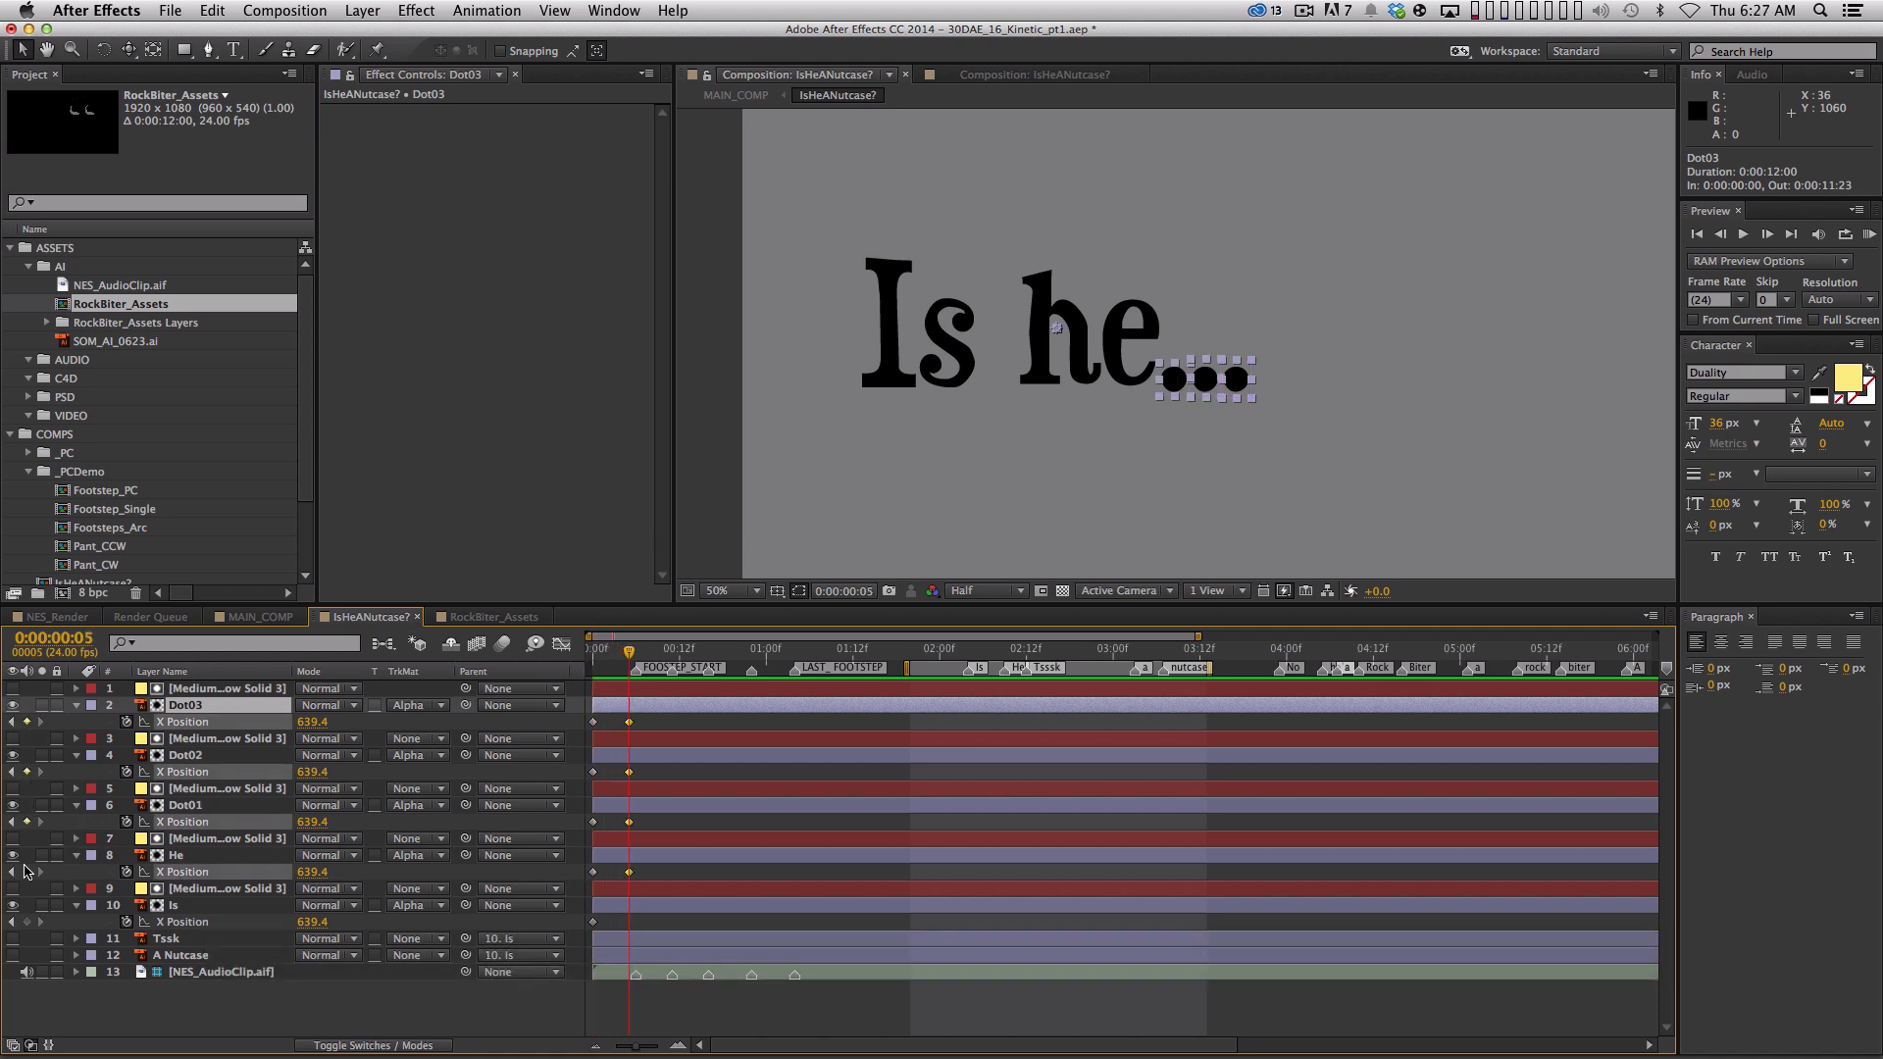
At frame 0, set X Position to 381.4 for Is, 330.4 for He, 574.4 for Dot01, 569.4 for Dot02 and 511.4 for Dot03
{"action": "left_click_drag", "start_coordinate": [623, 649], "coordinate": [575, 652]}
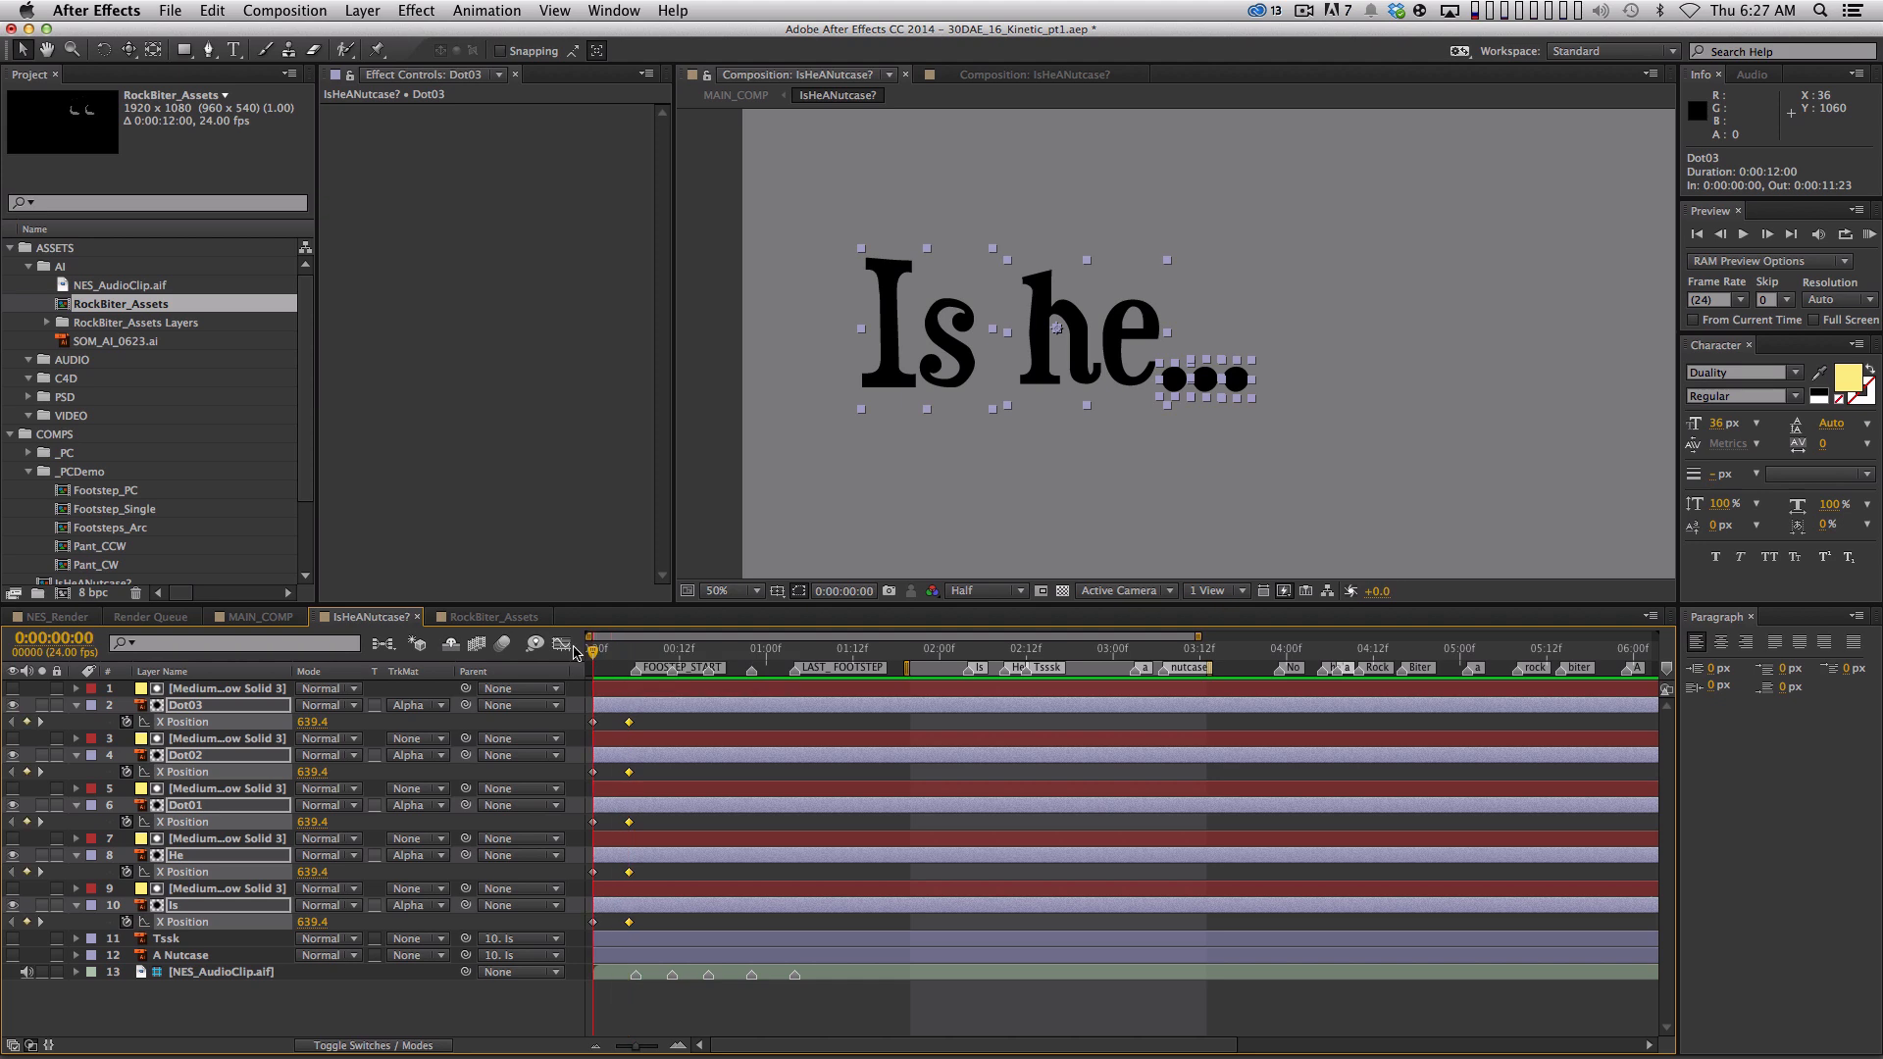
{"action": "left_click", "coordinate": [648, 717]}
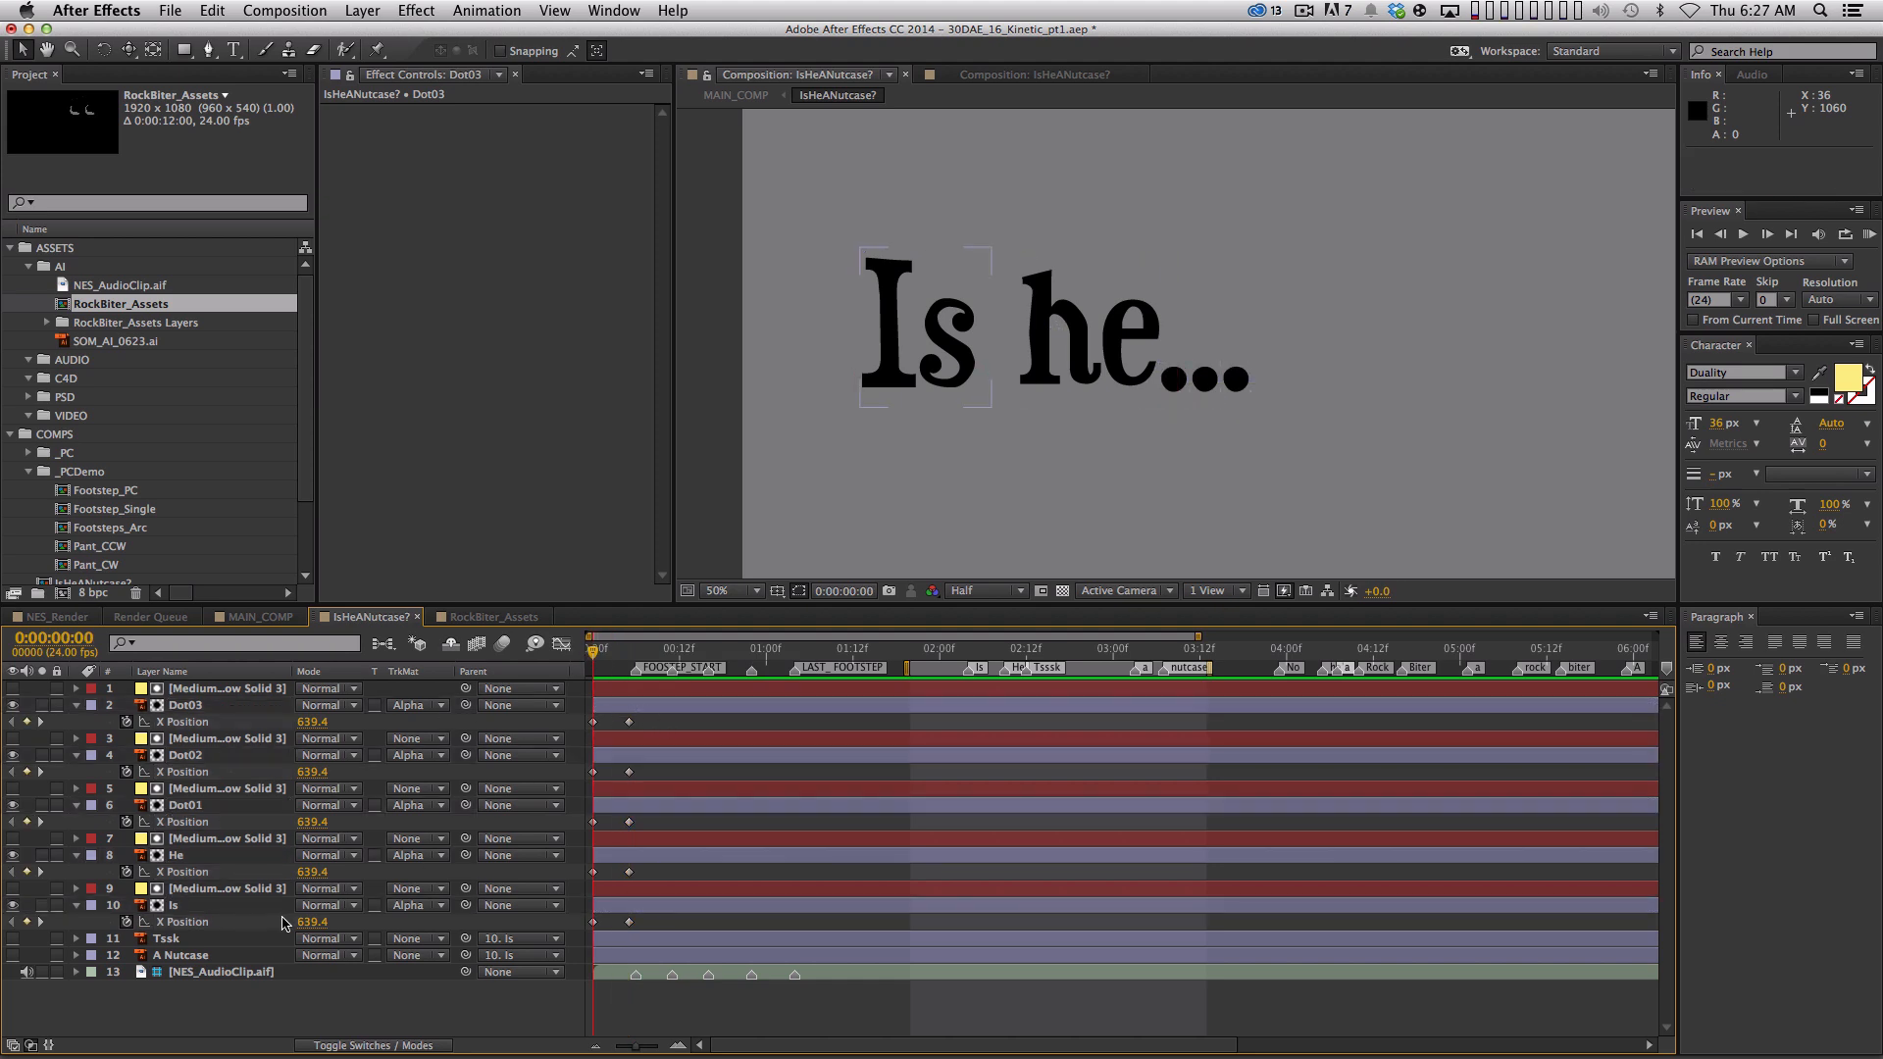
{"action": "left_click_drag", "start_coordinate": [307, 922], "coordinate": [133, 921]}
{"action": "left_click_drag", "start_coordinate": [312, 930], "coordinate": [233, 930]}
{"action": "left_click_drag", "start_coordinate": [314, 872], "coordinate": [210, 863]}
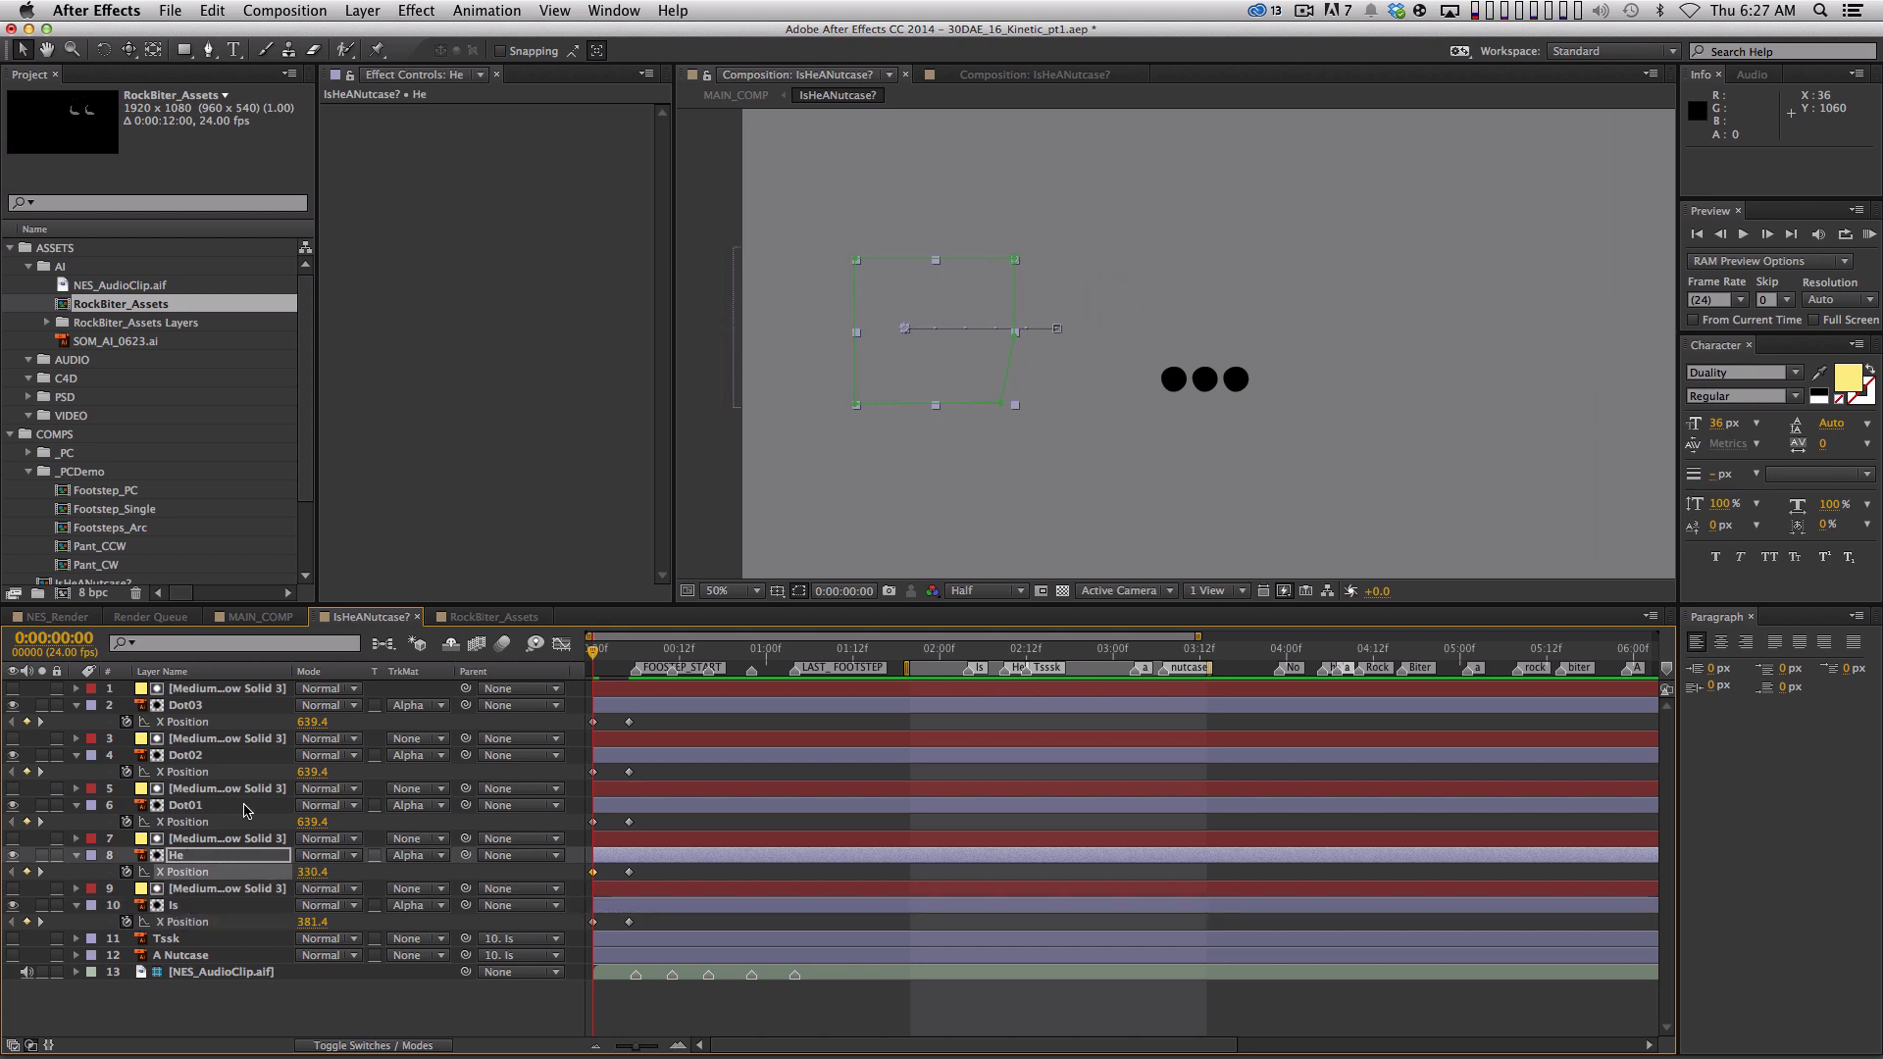
{"action": "left_click_drag", "start_coordinate": [316, 822], "coordinate": [188, 722]}
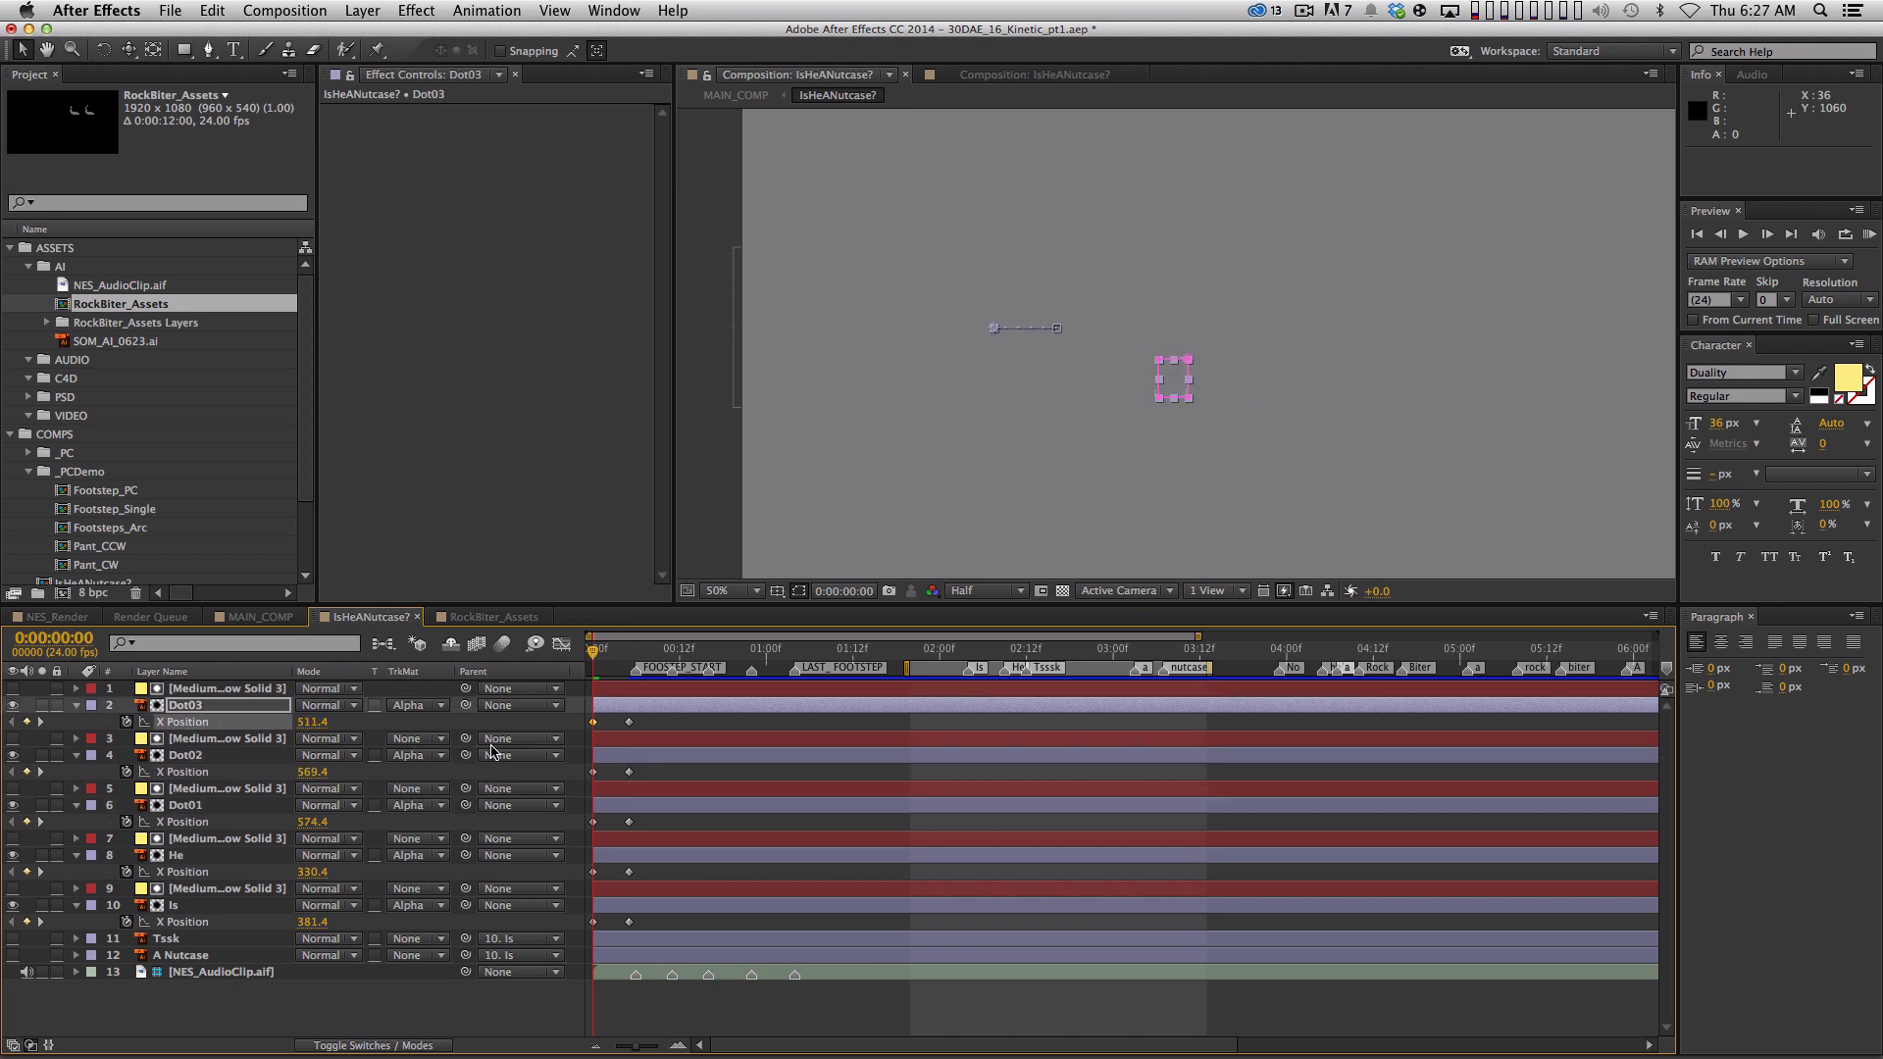
Apply Easy Ease to all the X Position keyframes and display their curves fitted in the Graph Editor, with the playhead at frame 5
{"action": "left_click_drag", "start_coordinate": [662, 727], "coordinate": [567, 929]}
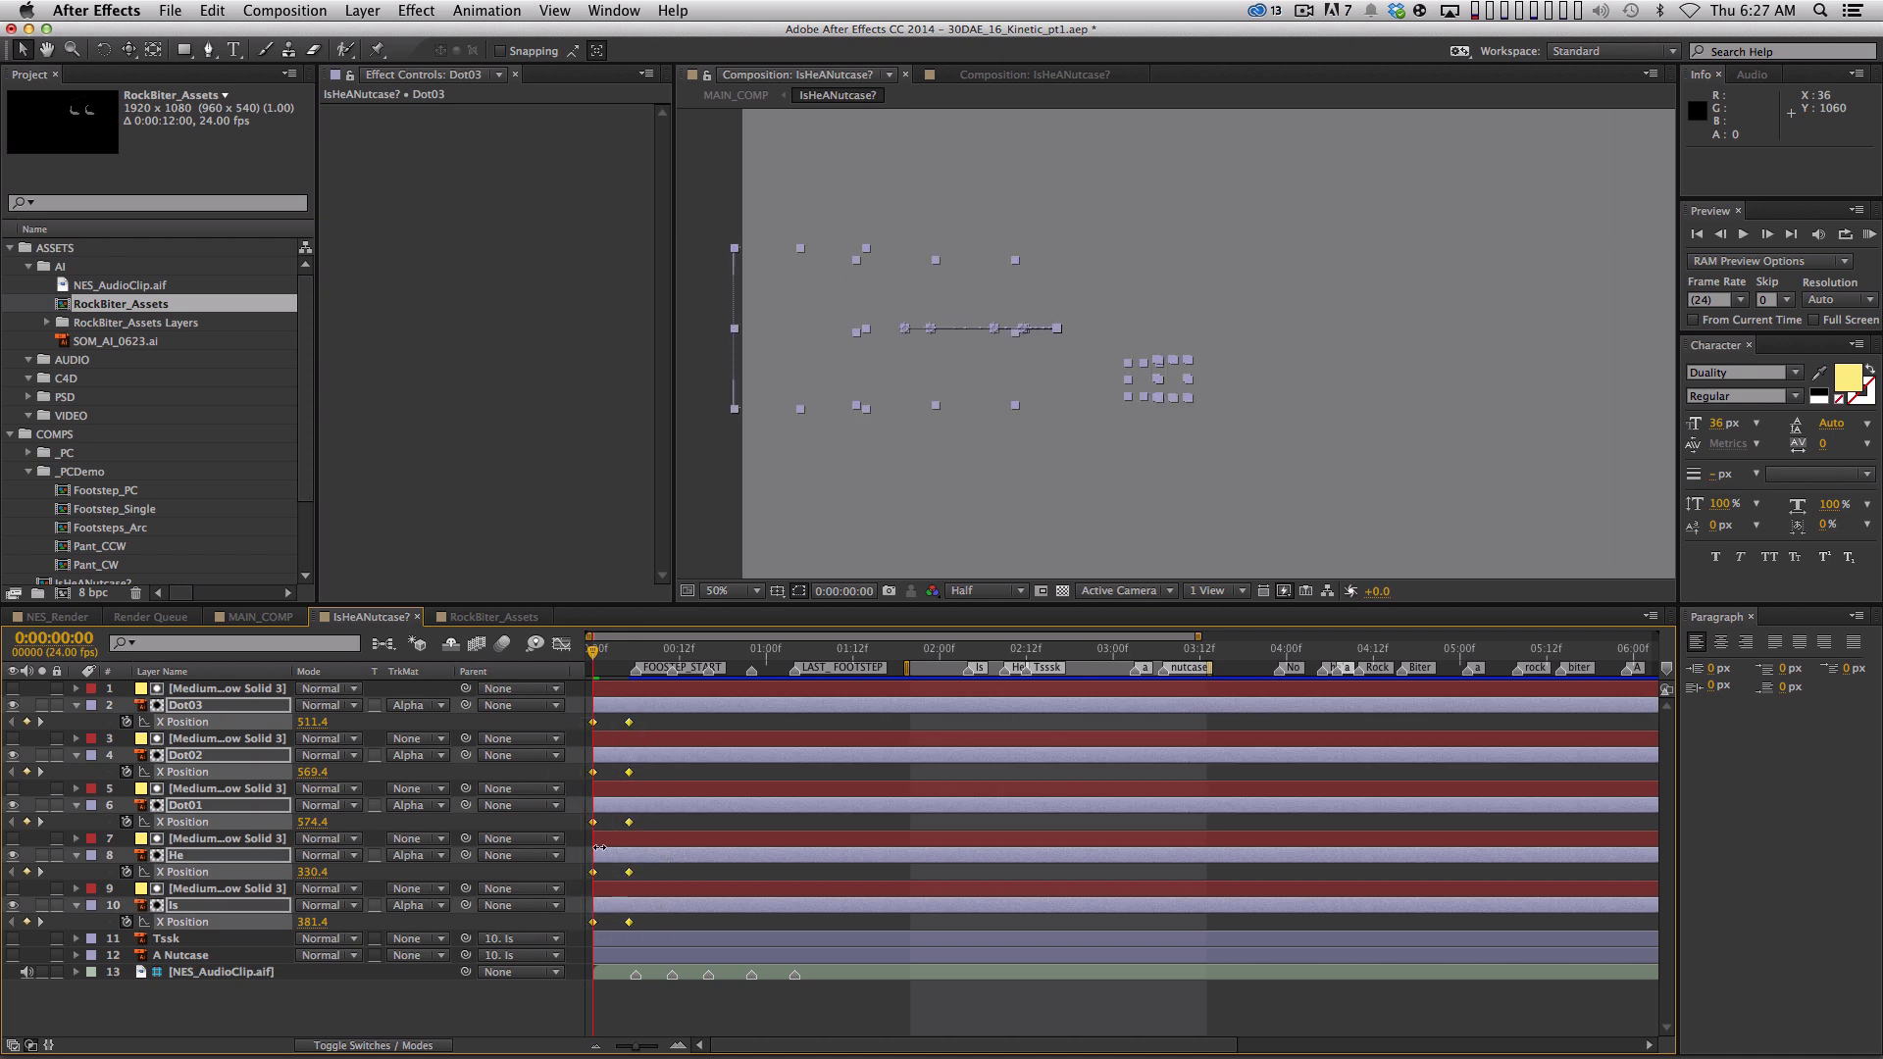
{"action": "key", "text": "F9"}
{"action": "left_click", "coordinate": [558, 646]}
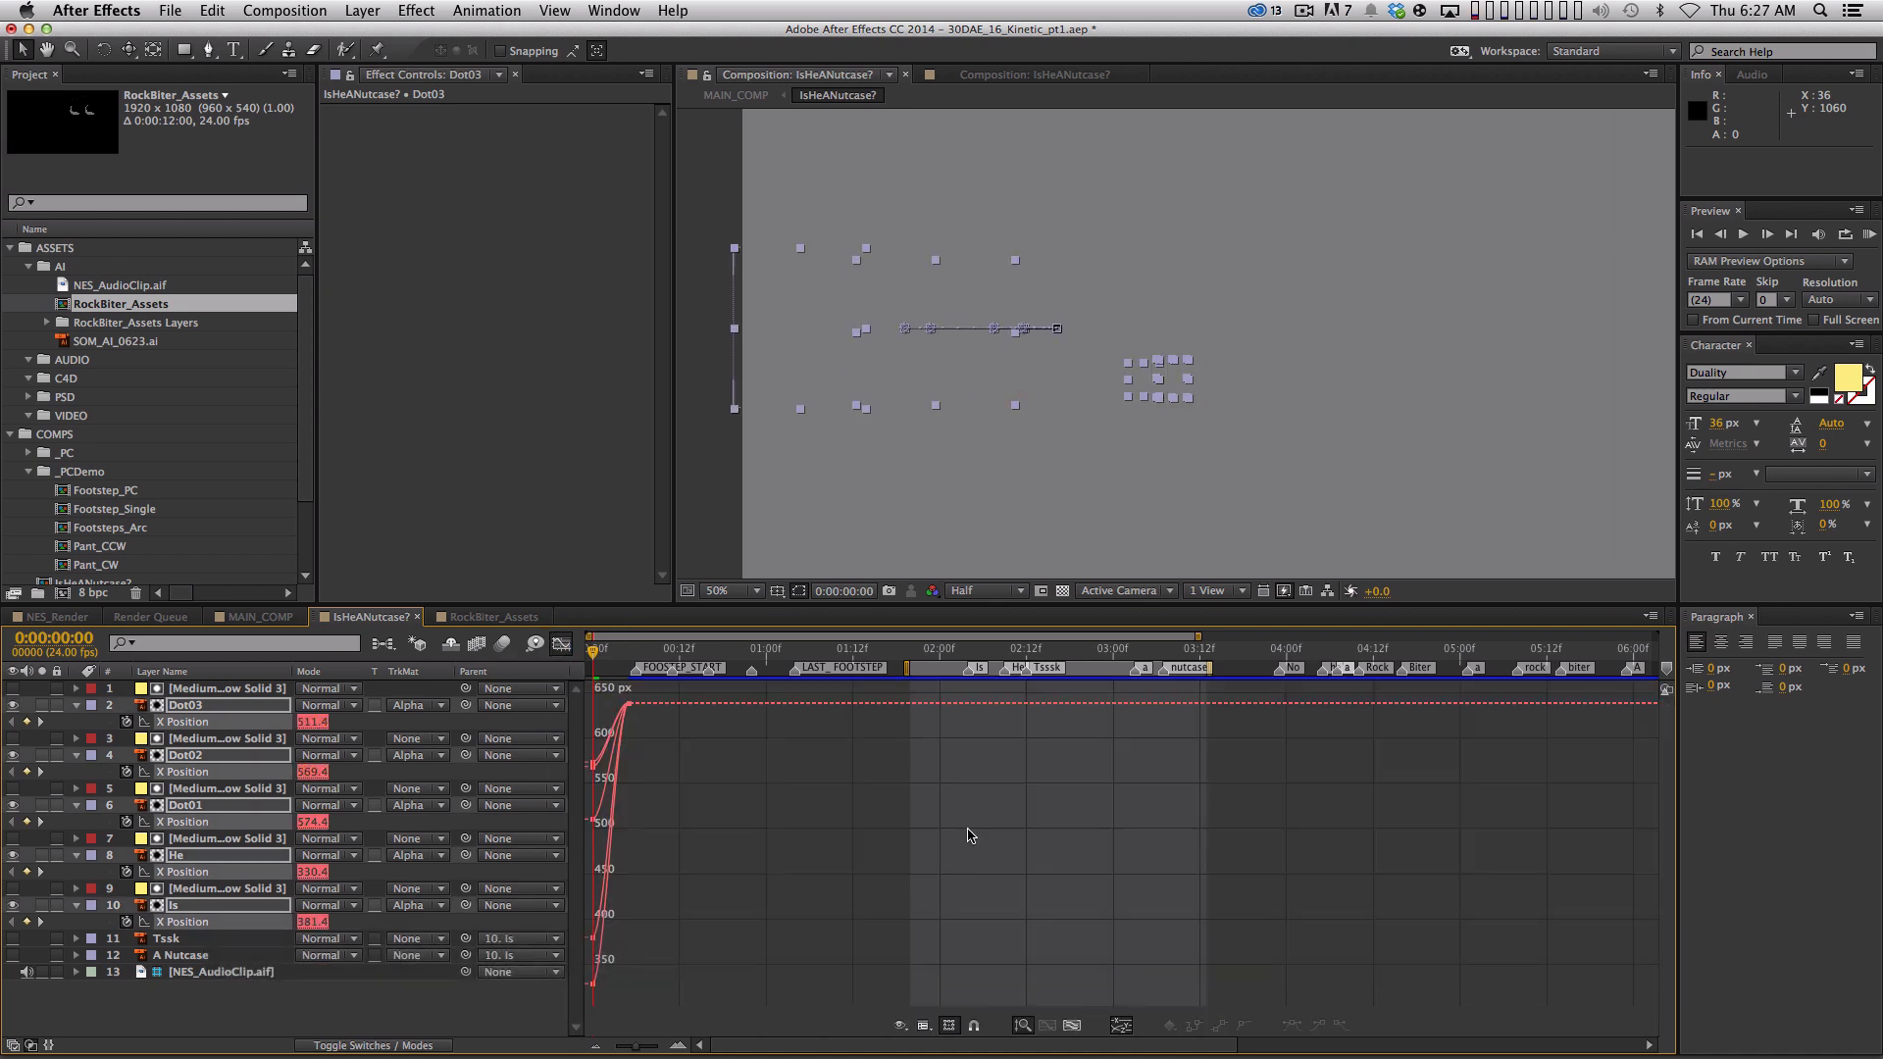
{"action": "left_click", "coordinate": [1071, 1024]}
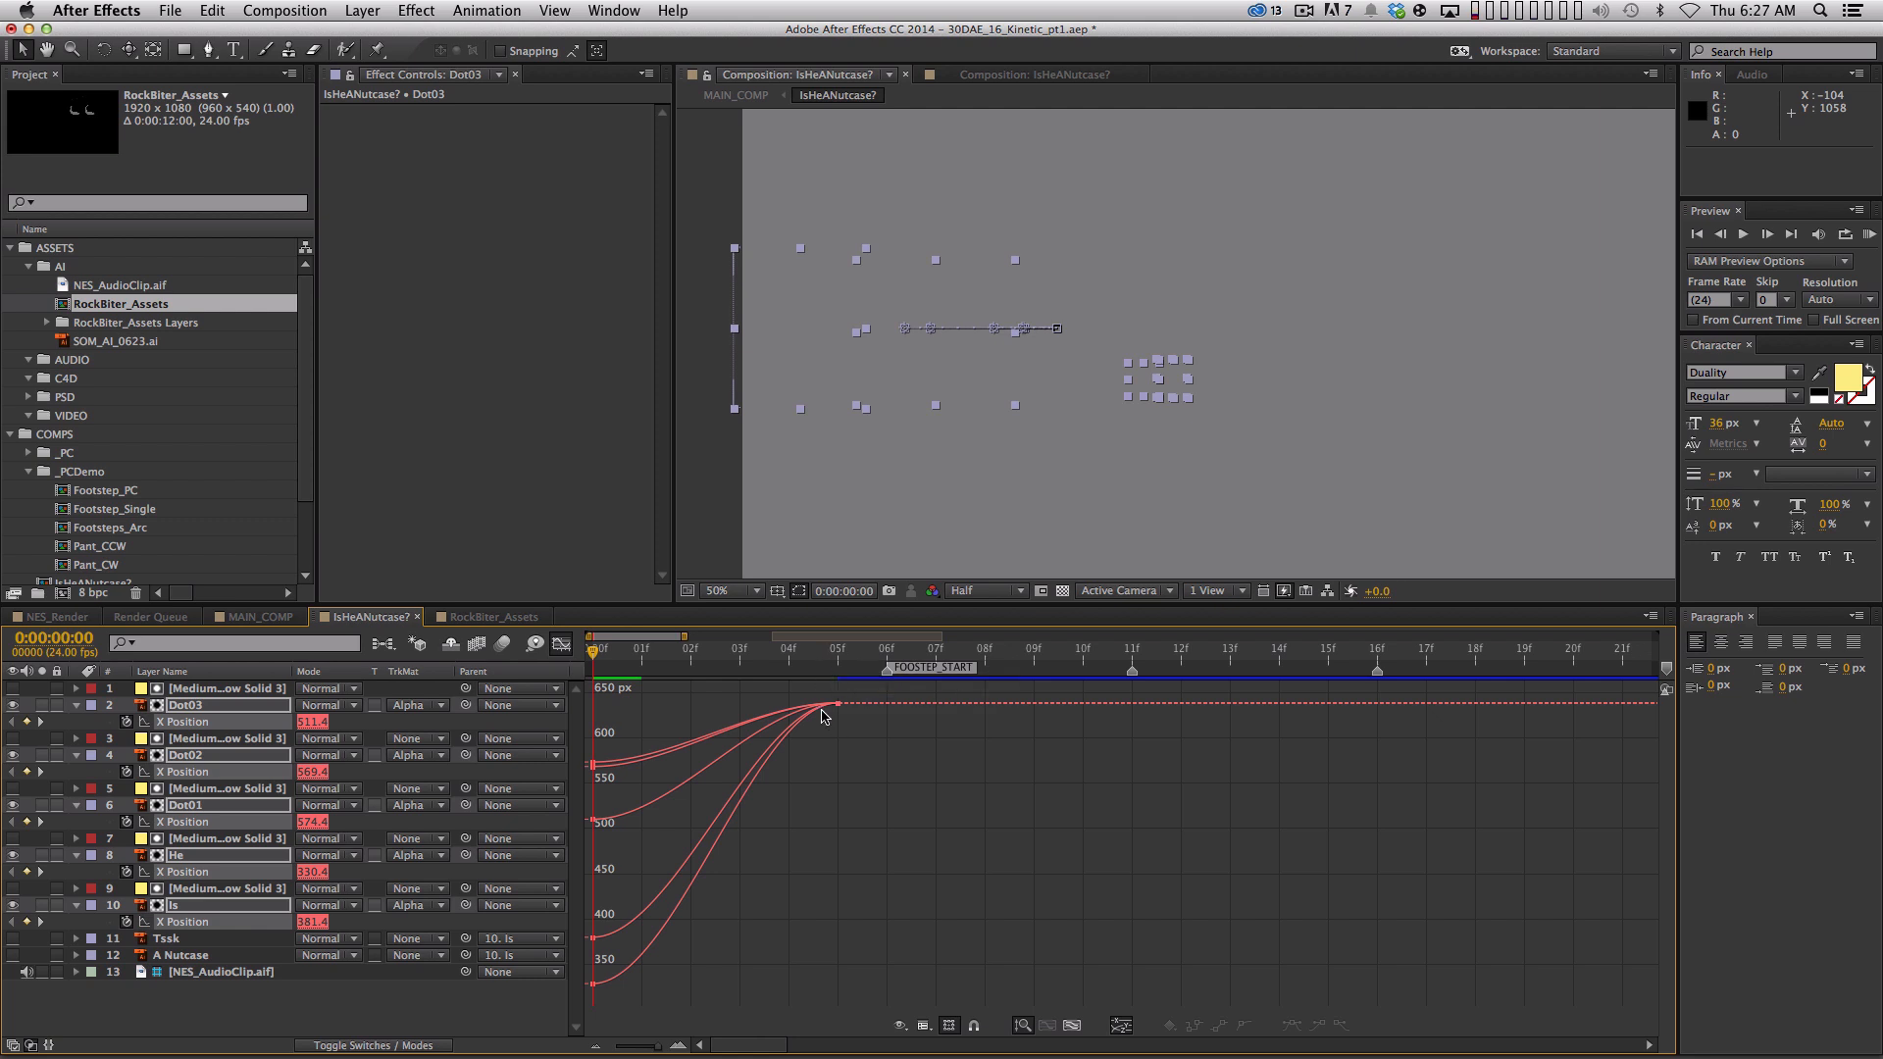
{"action": "key", "text": "equal"}
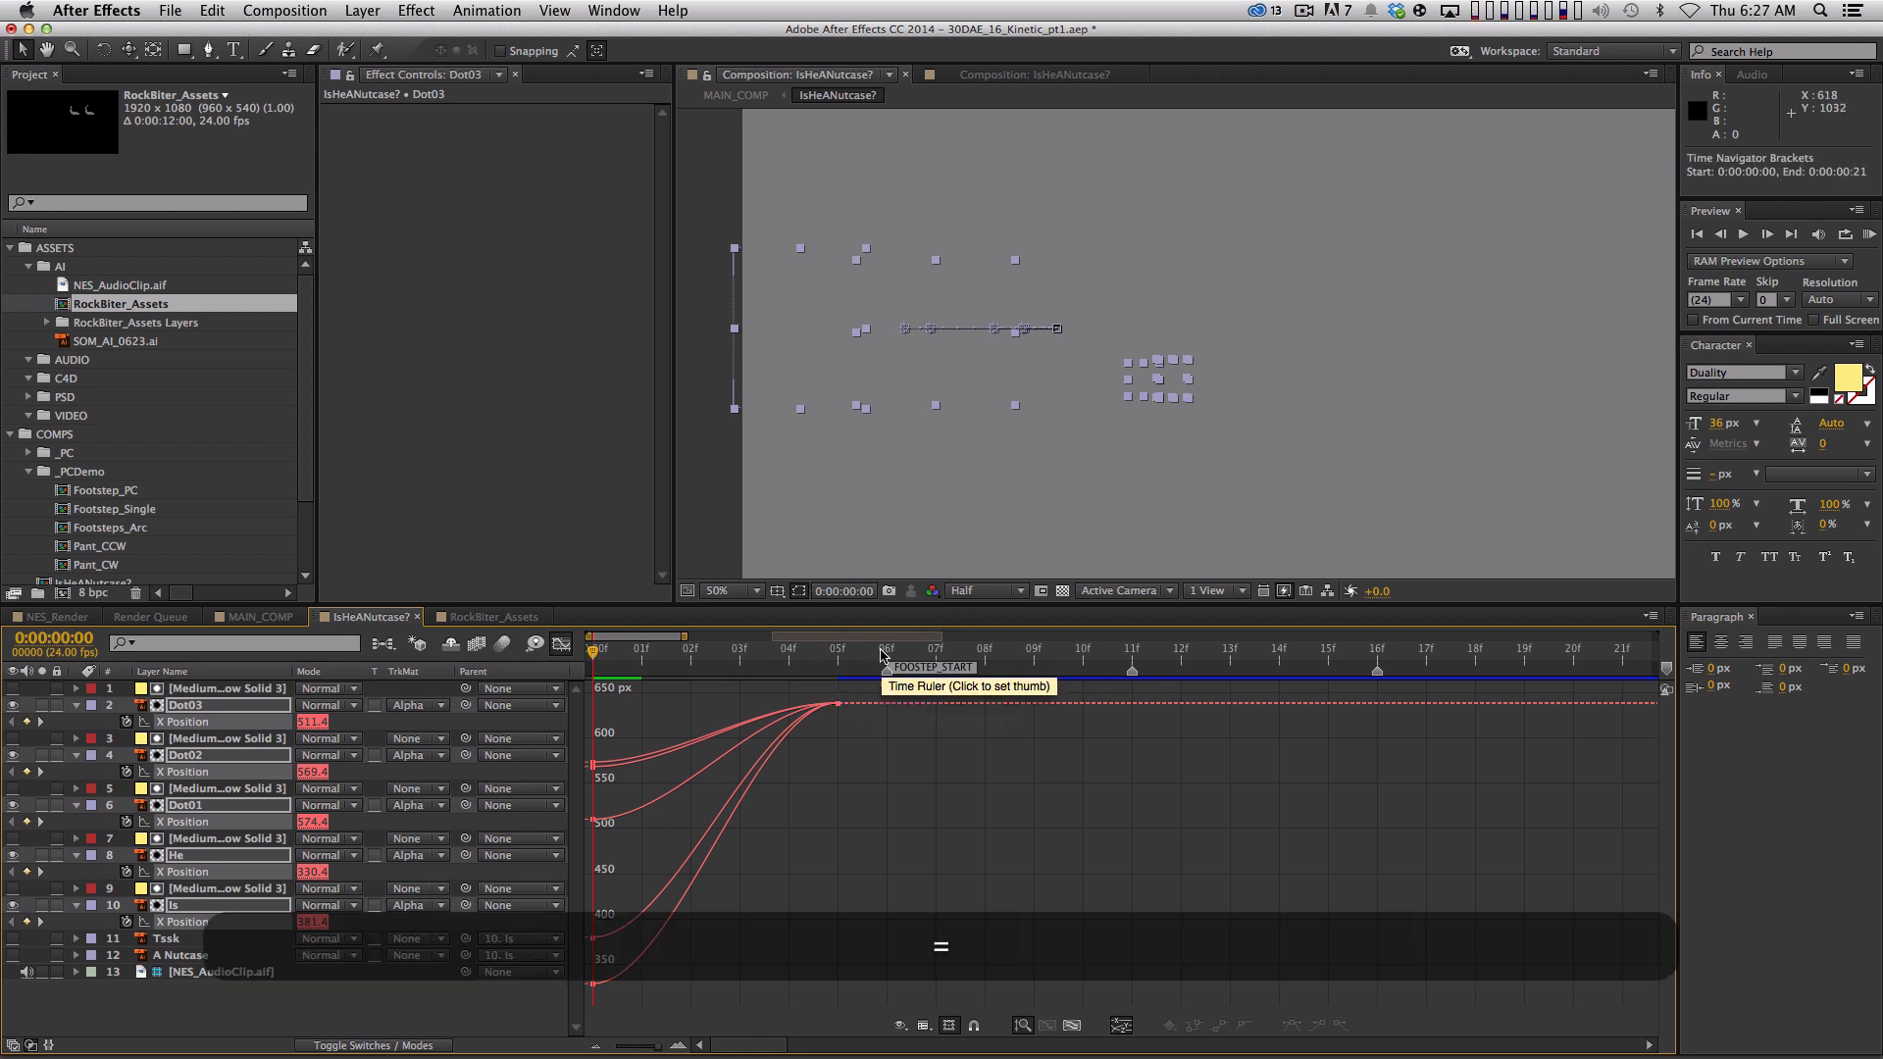
{"action": "left_click", "coordinate": [818, 656]}
{"action": "key", "text": "equal"}
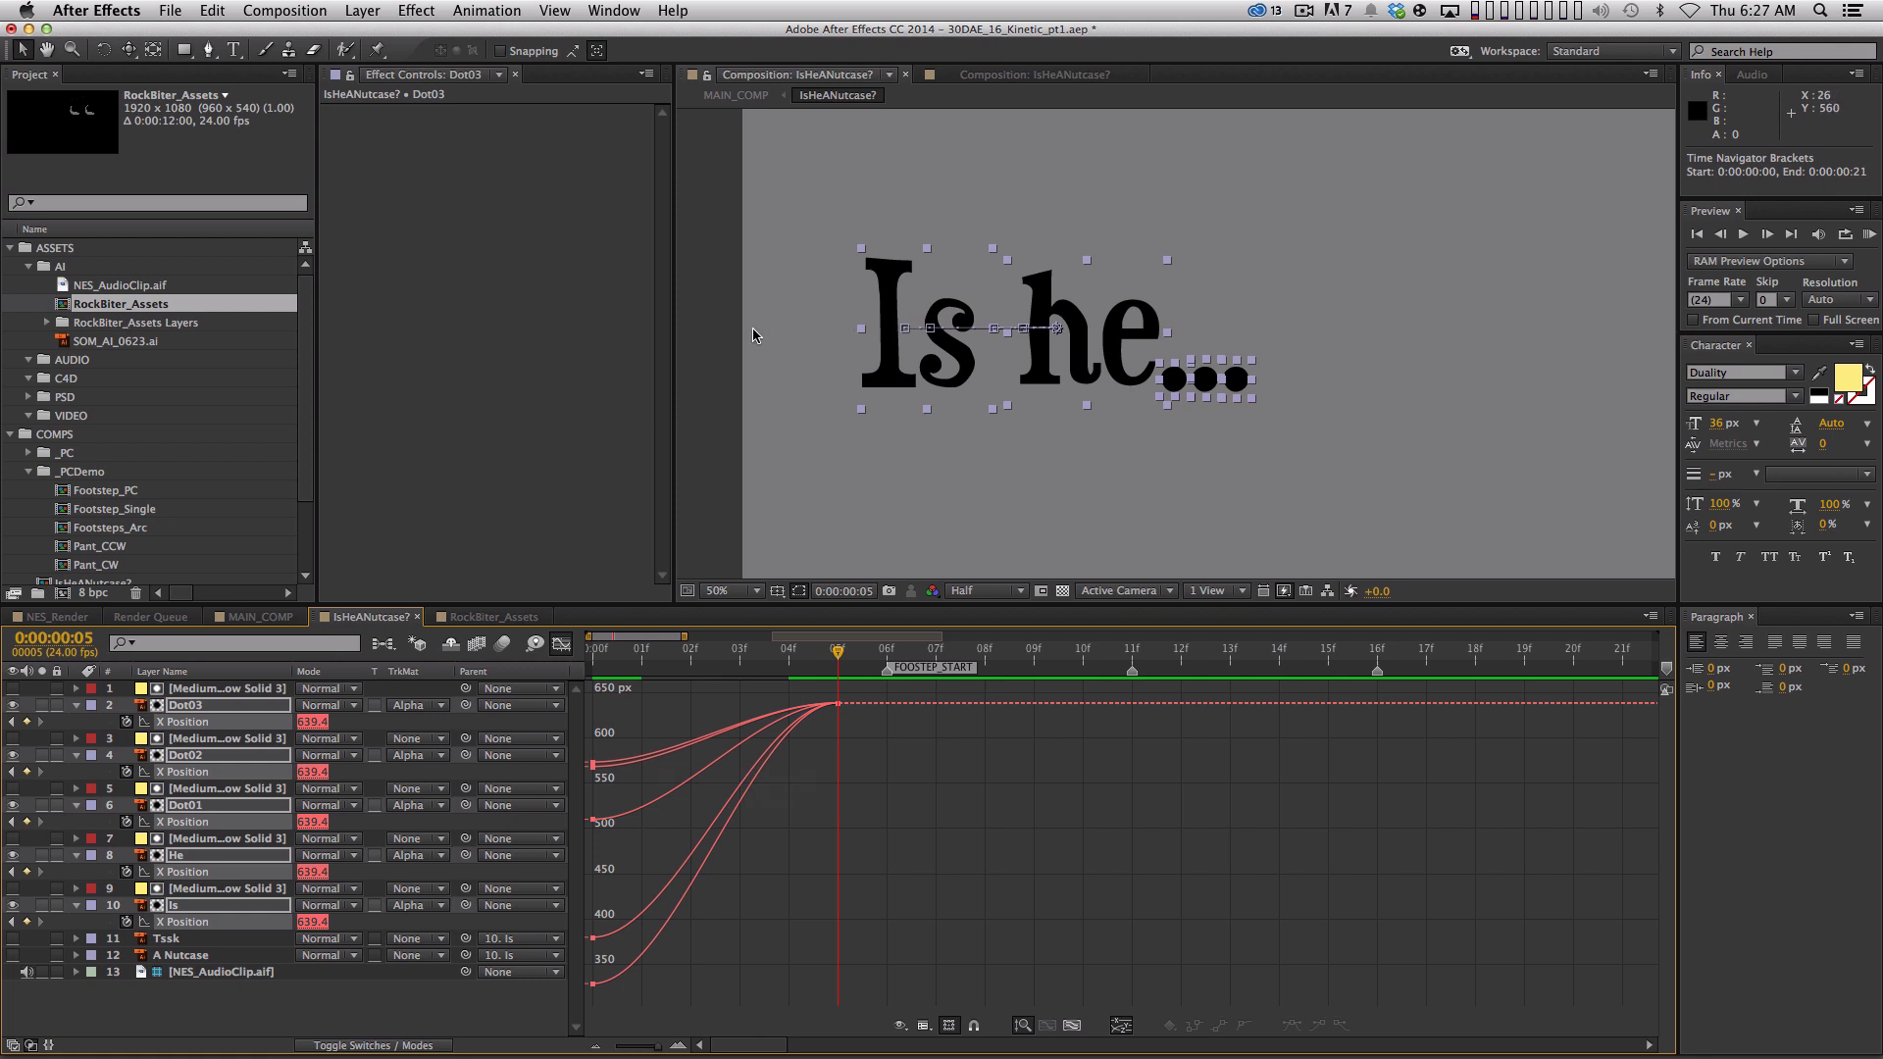
{"action": "left_click_drag", "start_coordinate": [891, 762], "coordinate": [793, 677]}
{"action": "left_click", "coordinate": [875, 826]}
{"action": "left_click_drag", "start_coordinate": [646, 738], "coordinate": [587, 996]}
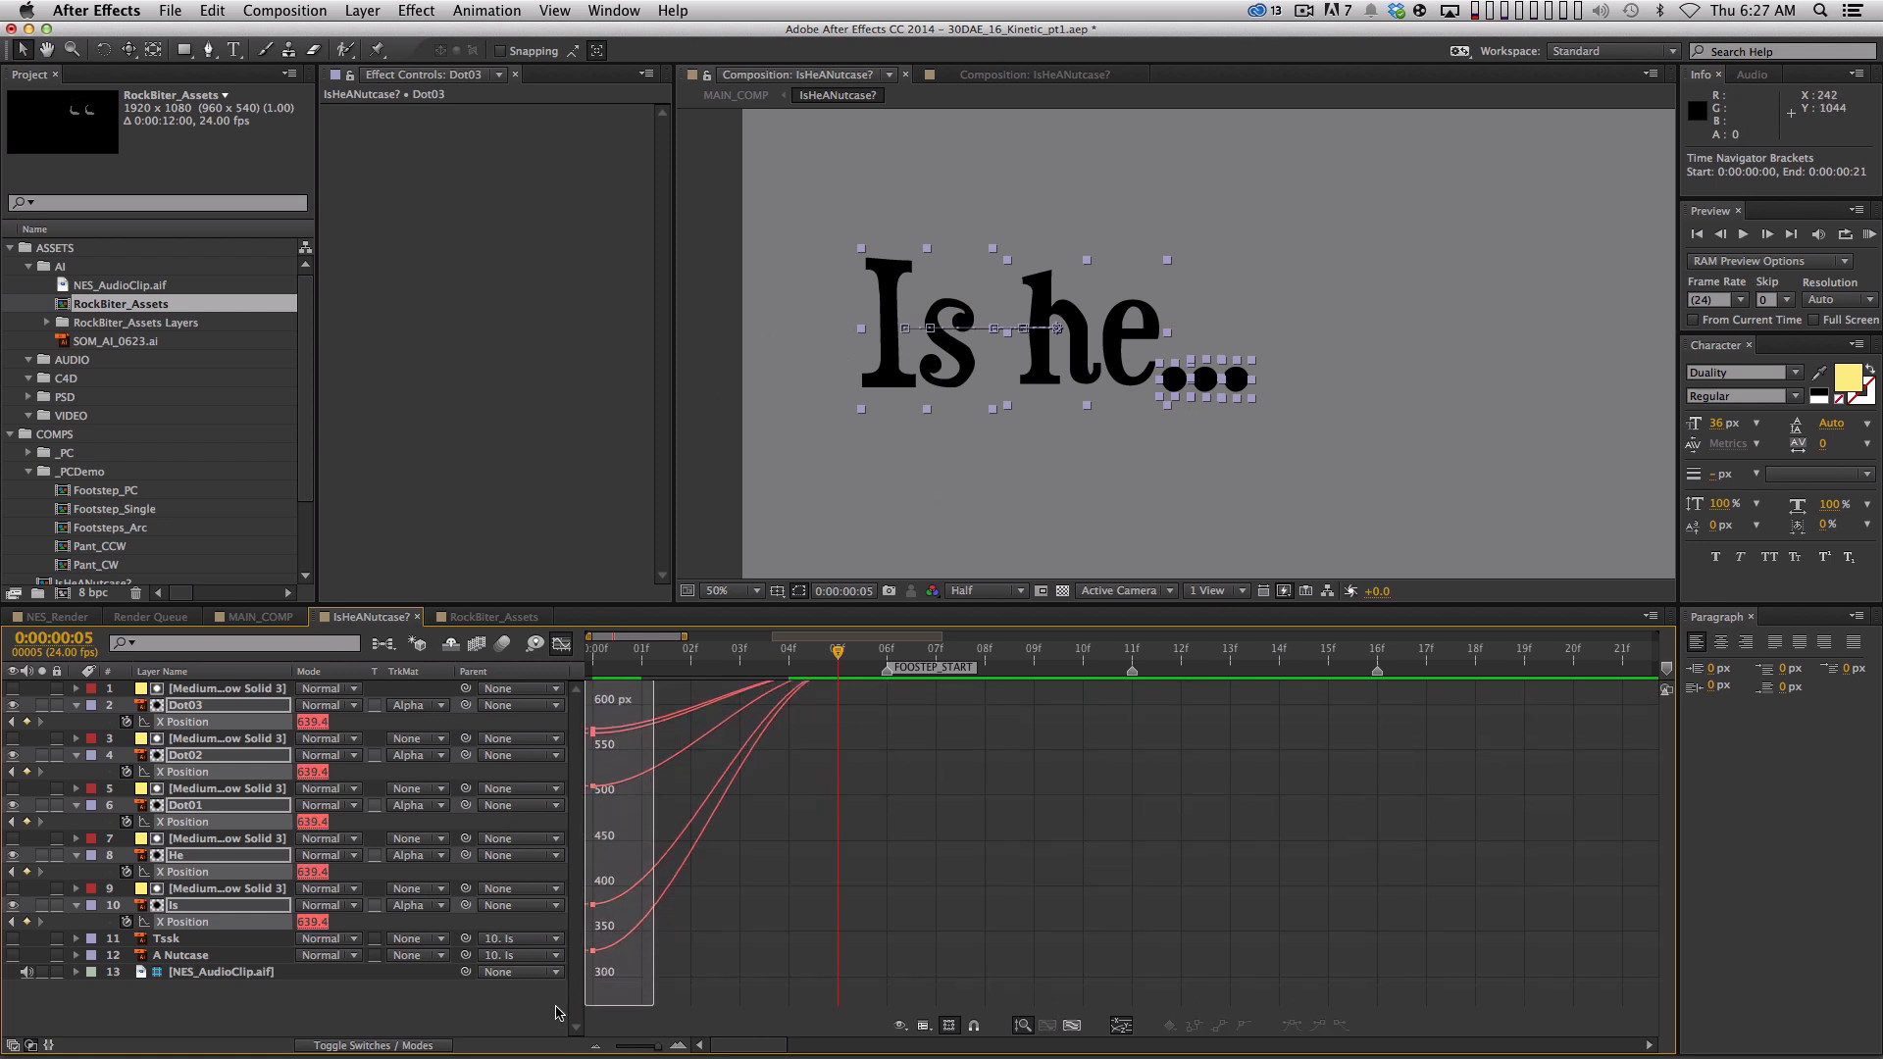
{"action": "left_click_drag", "start_coordinate": [674, 821], "coordinate": [609, 796]}
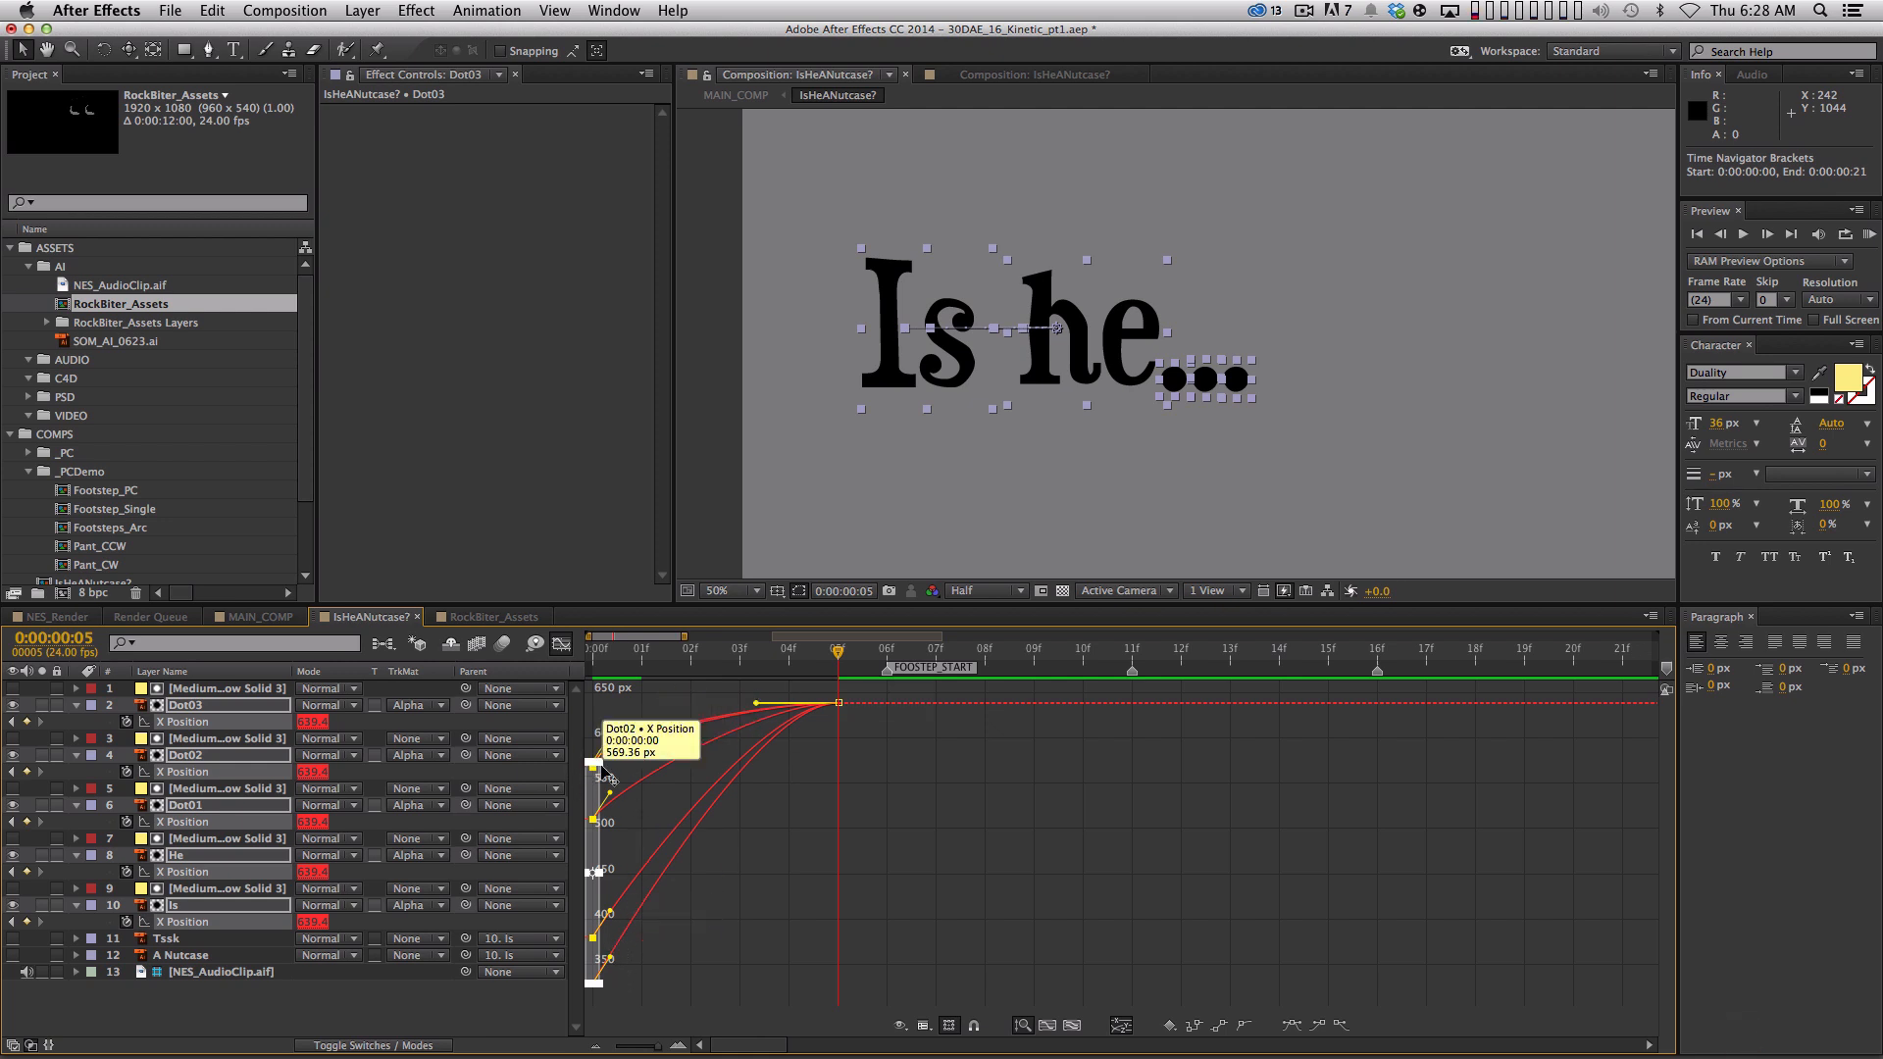
{"action": "key", "text": "super+z"}
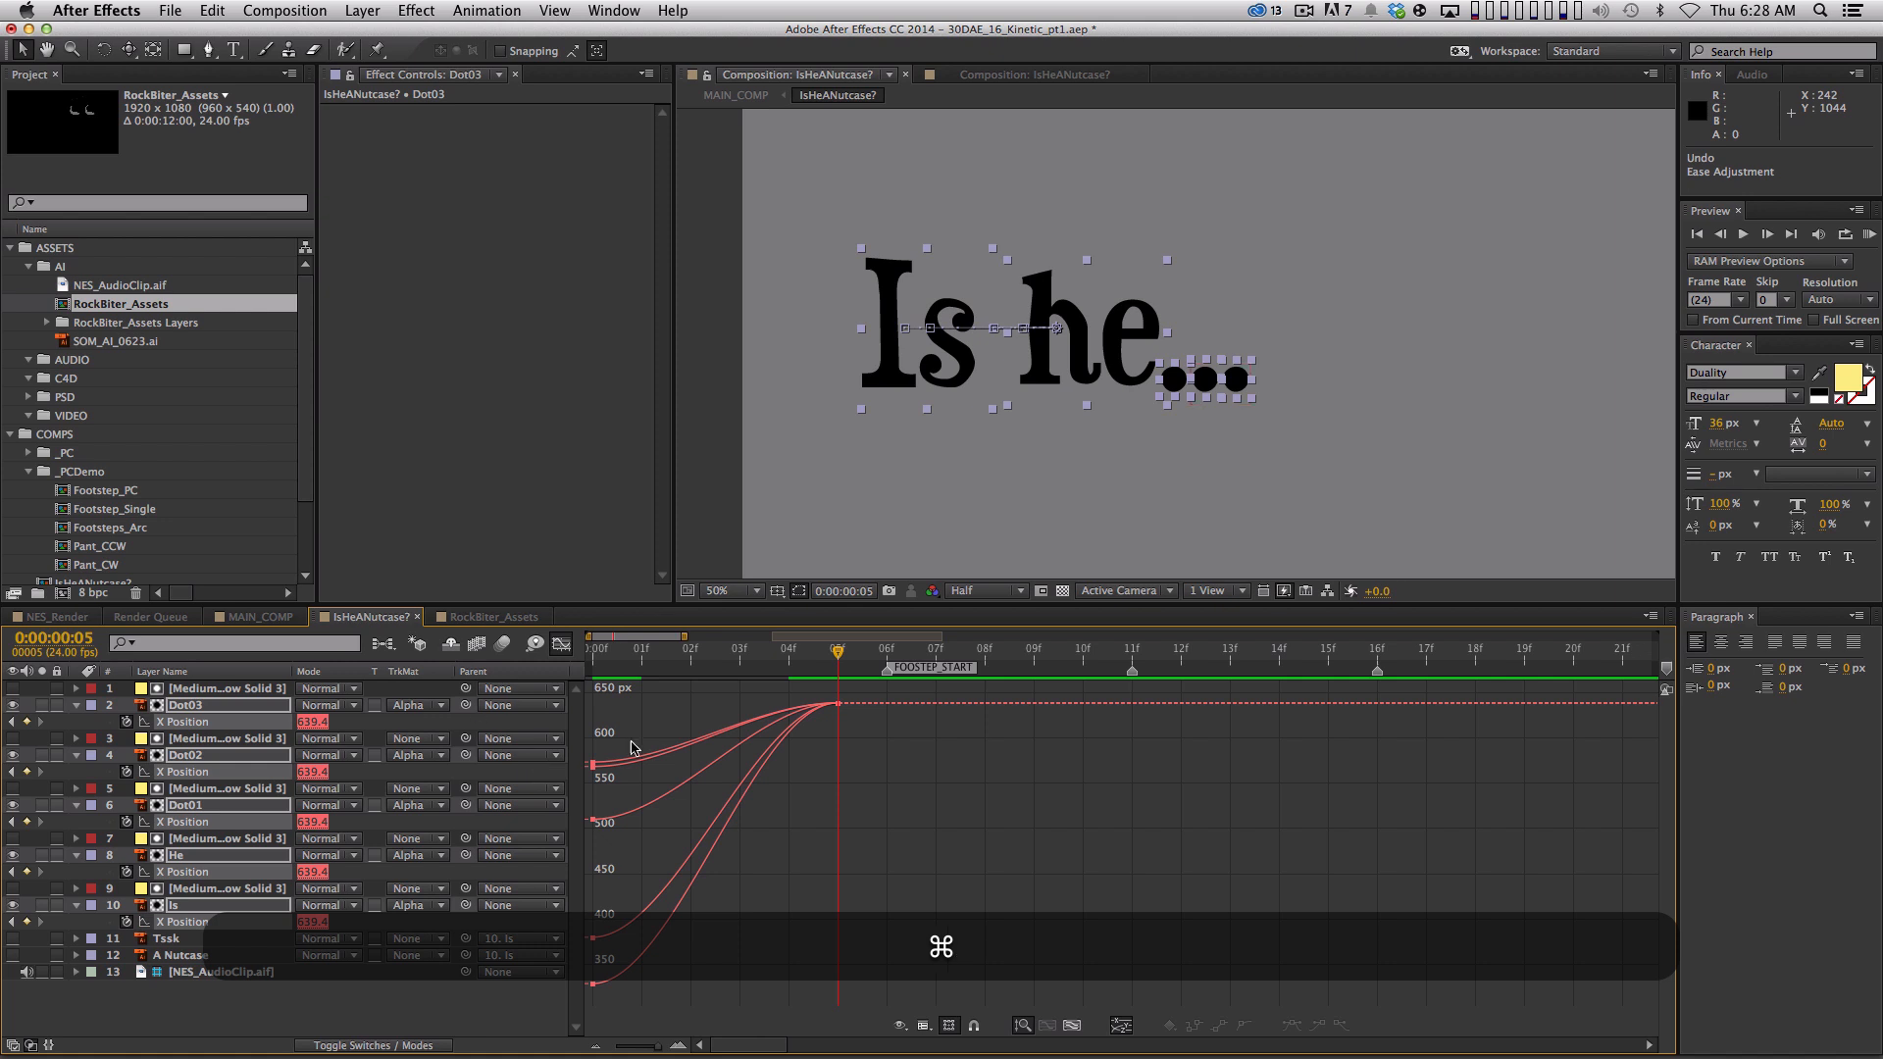
Reshape all five X Position curves so they rise steeply from frame 0 and ease gradually into frame 5
{"action": "left_click", "coordinate": [379, 719]}
{"action": "left_click", "coordinate": [223, 725]}
{"action": "left_click", "coordinate": [959, 844]}
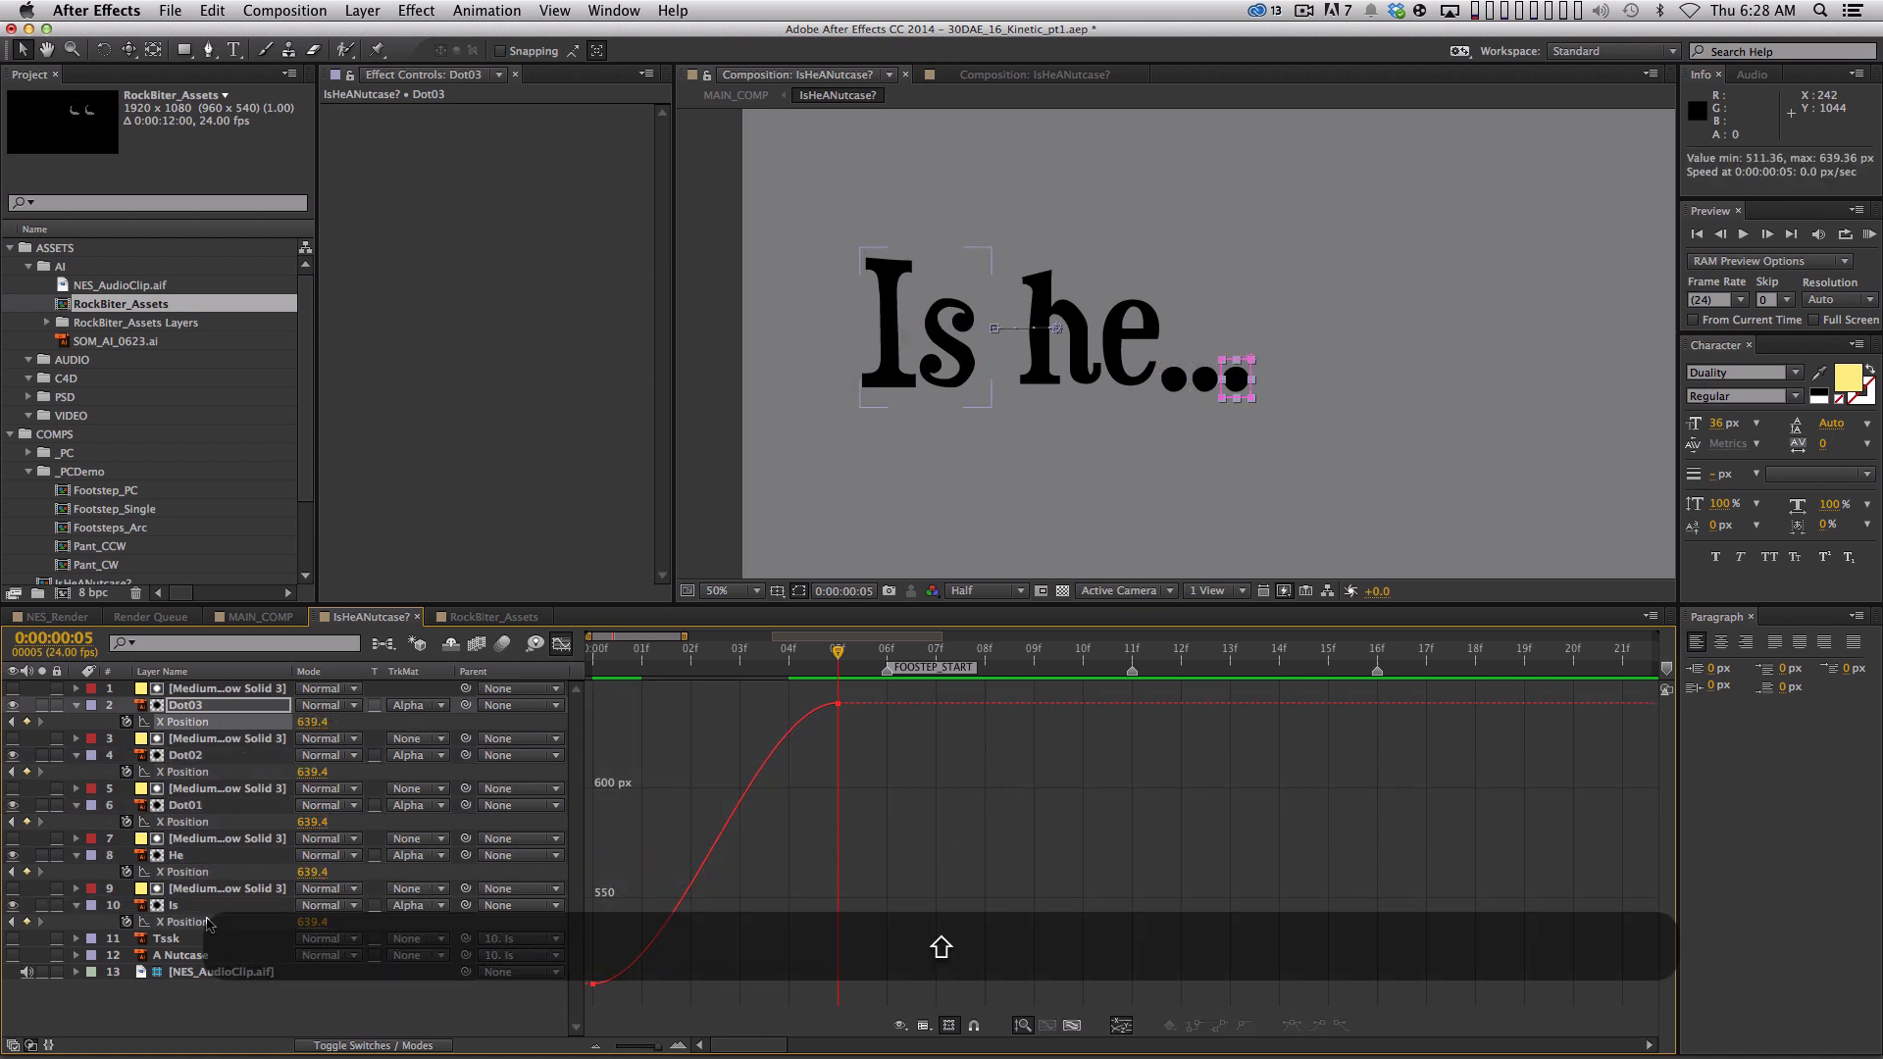
{"action": "left_click_drag", "start_coordinate": [98, 721], "coordinate": [118, 927]}
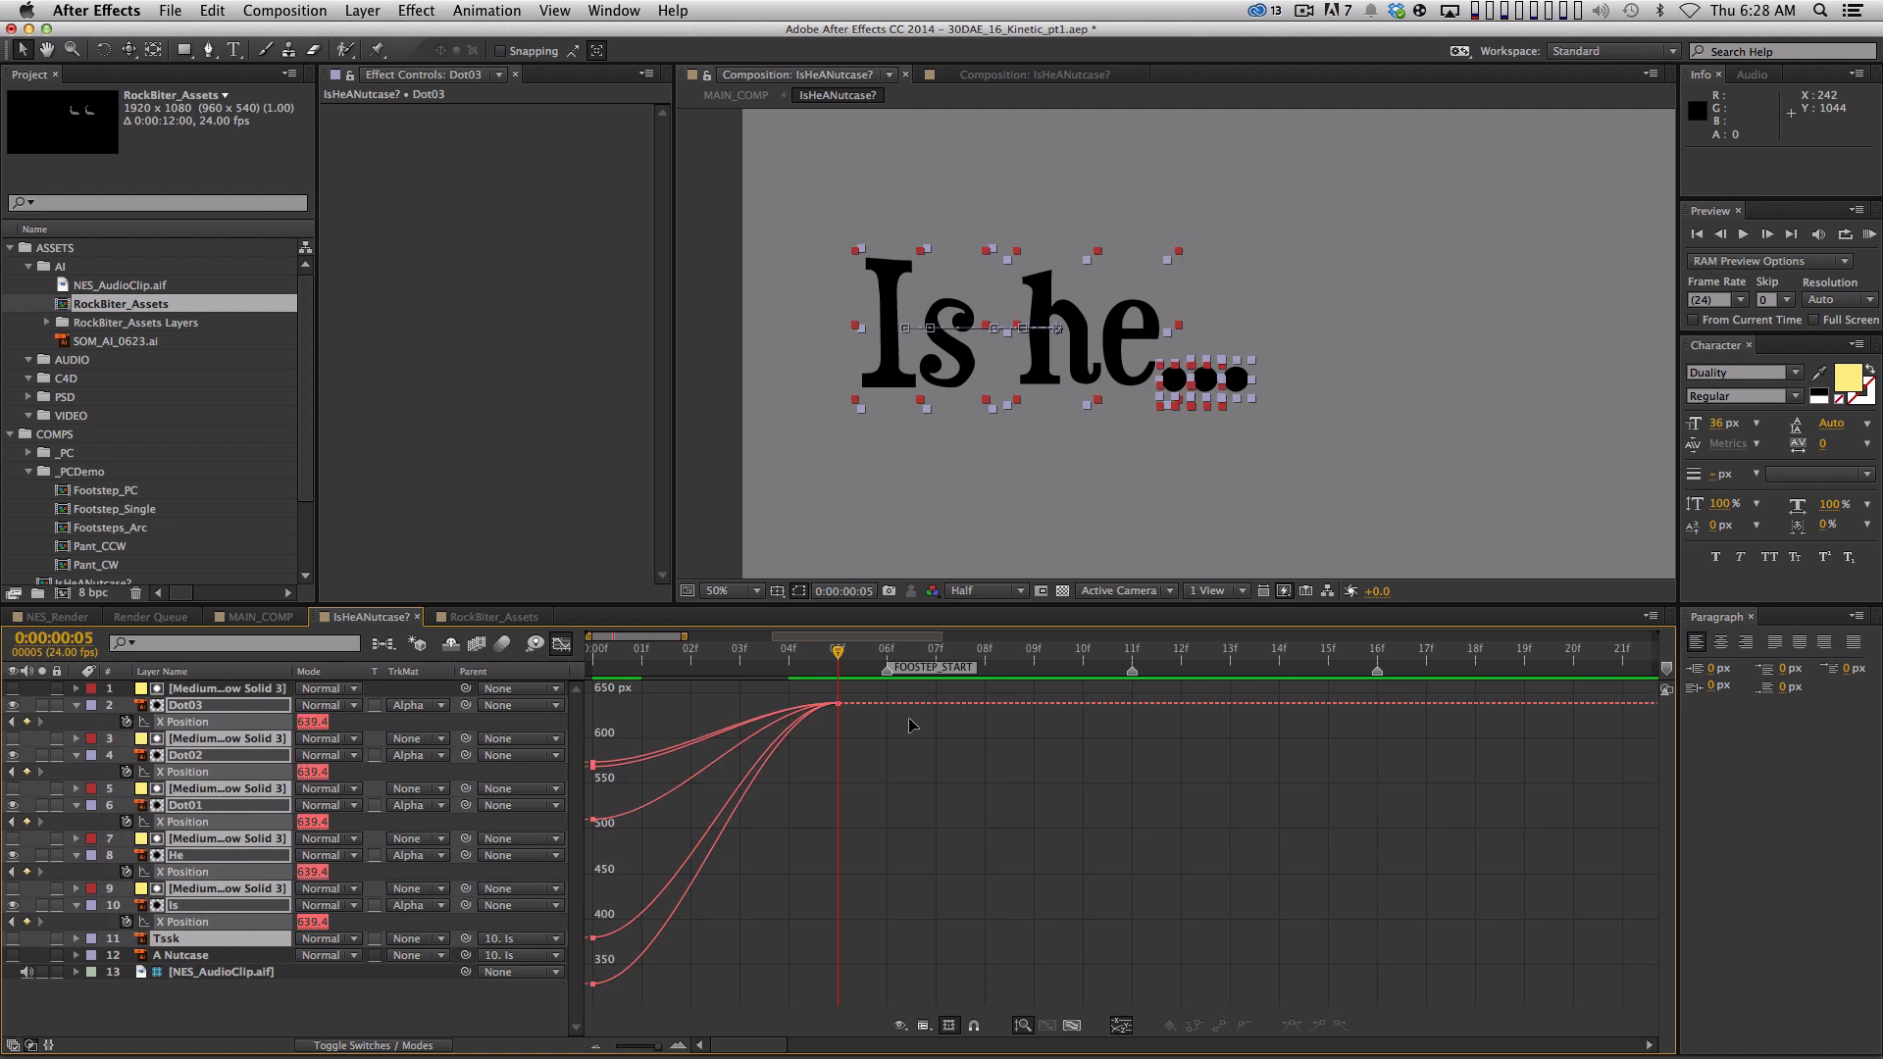
{"action": "left_click_drag", "start_coordinate": [651, 735], "coordinate": [577, 998]}
{"action": "left_click_drag", "start_coordinate": [674, 937], "coordinate": [625, 887]}
{"action": "left_click_drag", "start_coordinate": [900, 740], "coordinate": [718, 710]}
{"action": "left_click", "coordinate": [665, 830]}
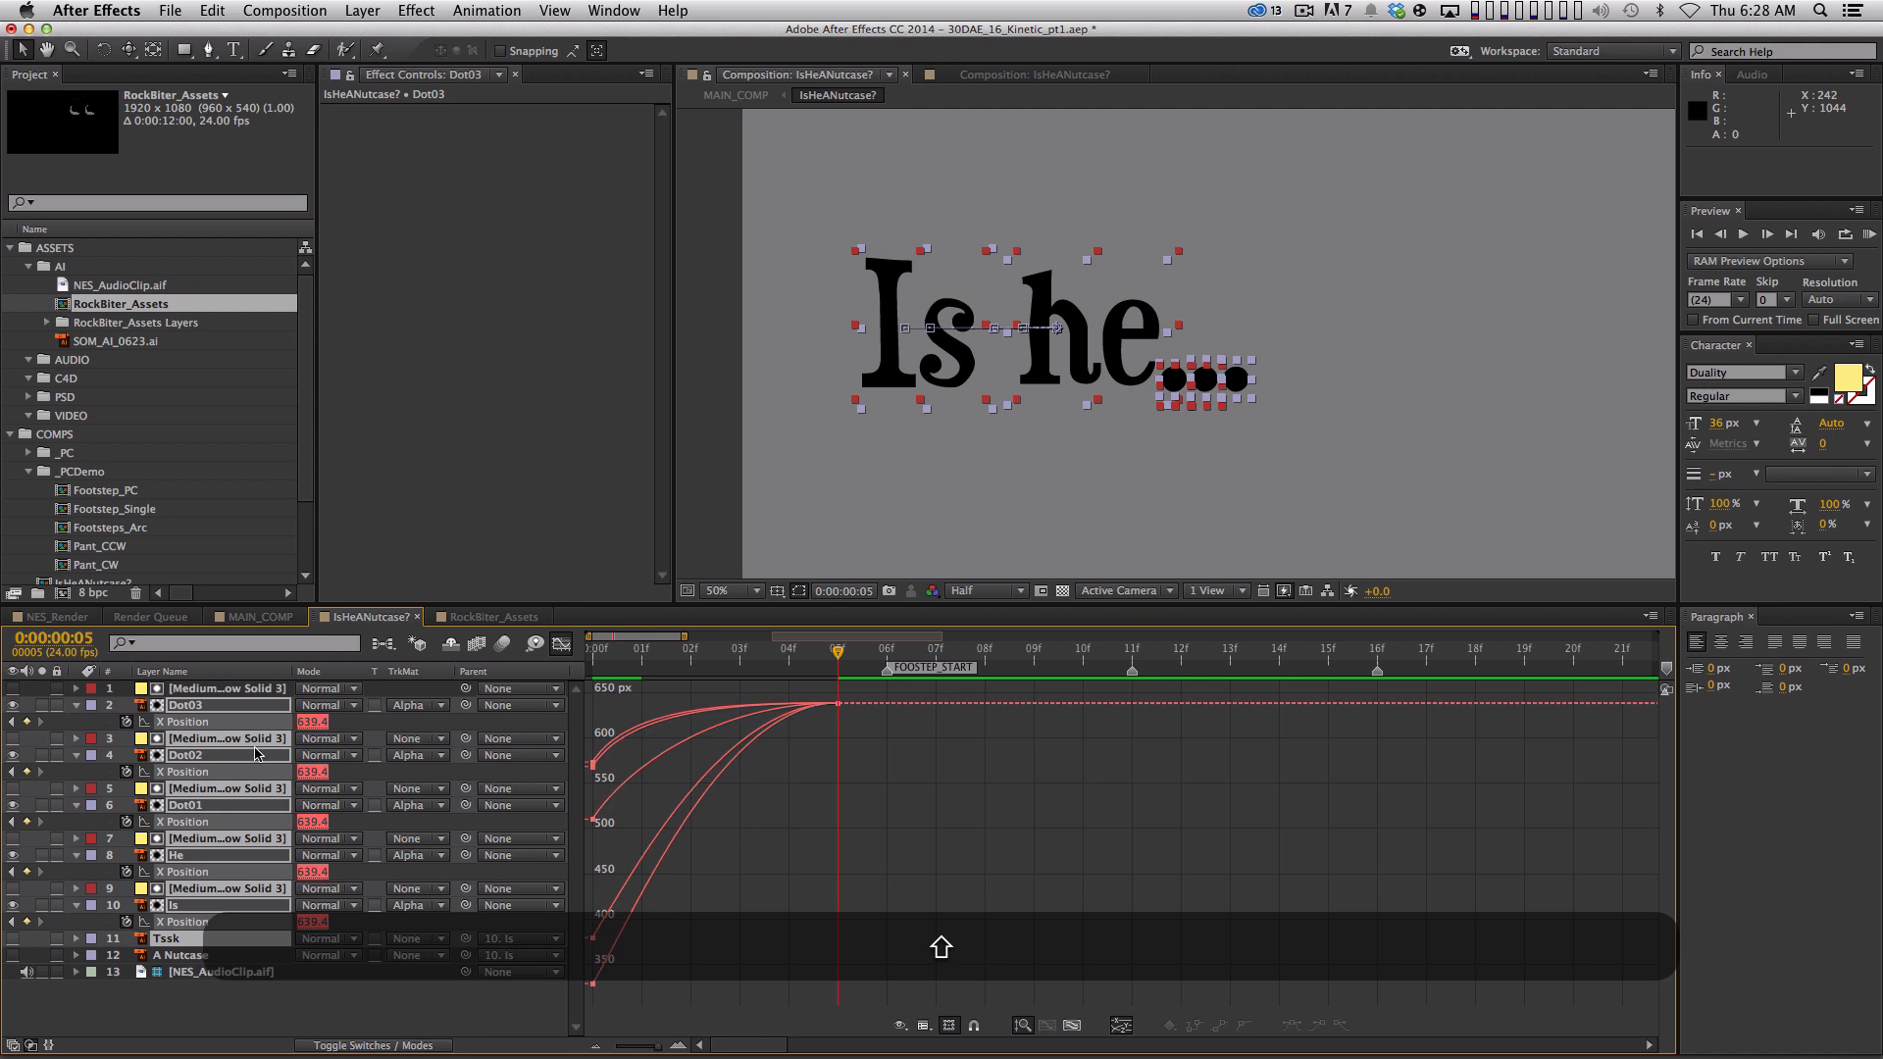
Lower the outgoing handle of Dot02's first X Position keyframe to soften the steep start of its curve
{"action": "left_click", "coordinate": [221, 724]}
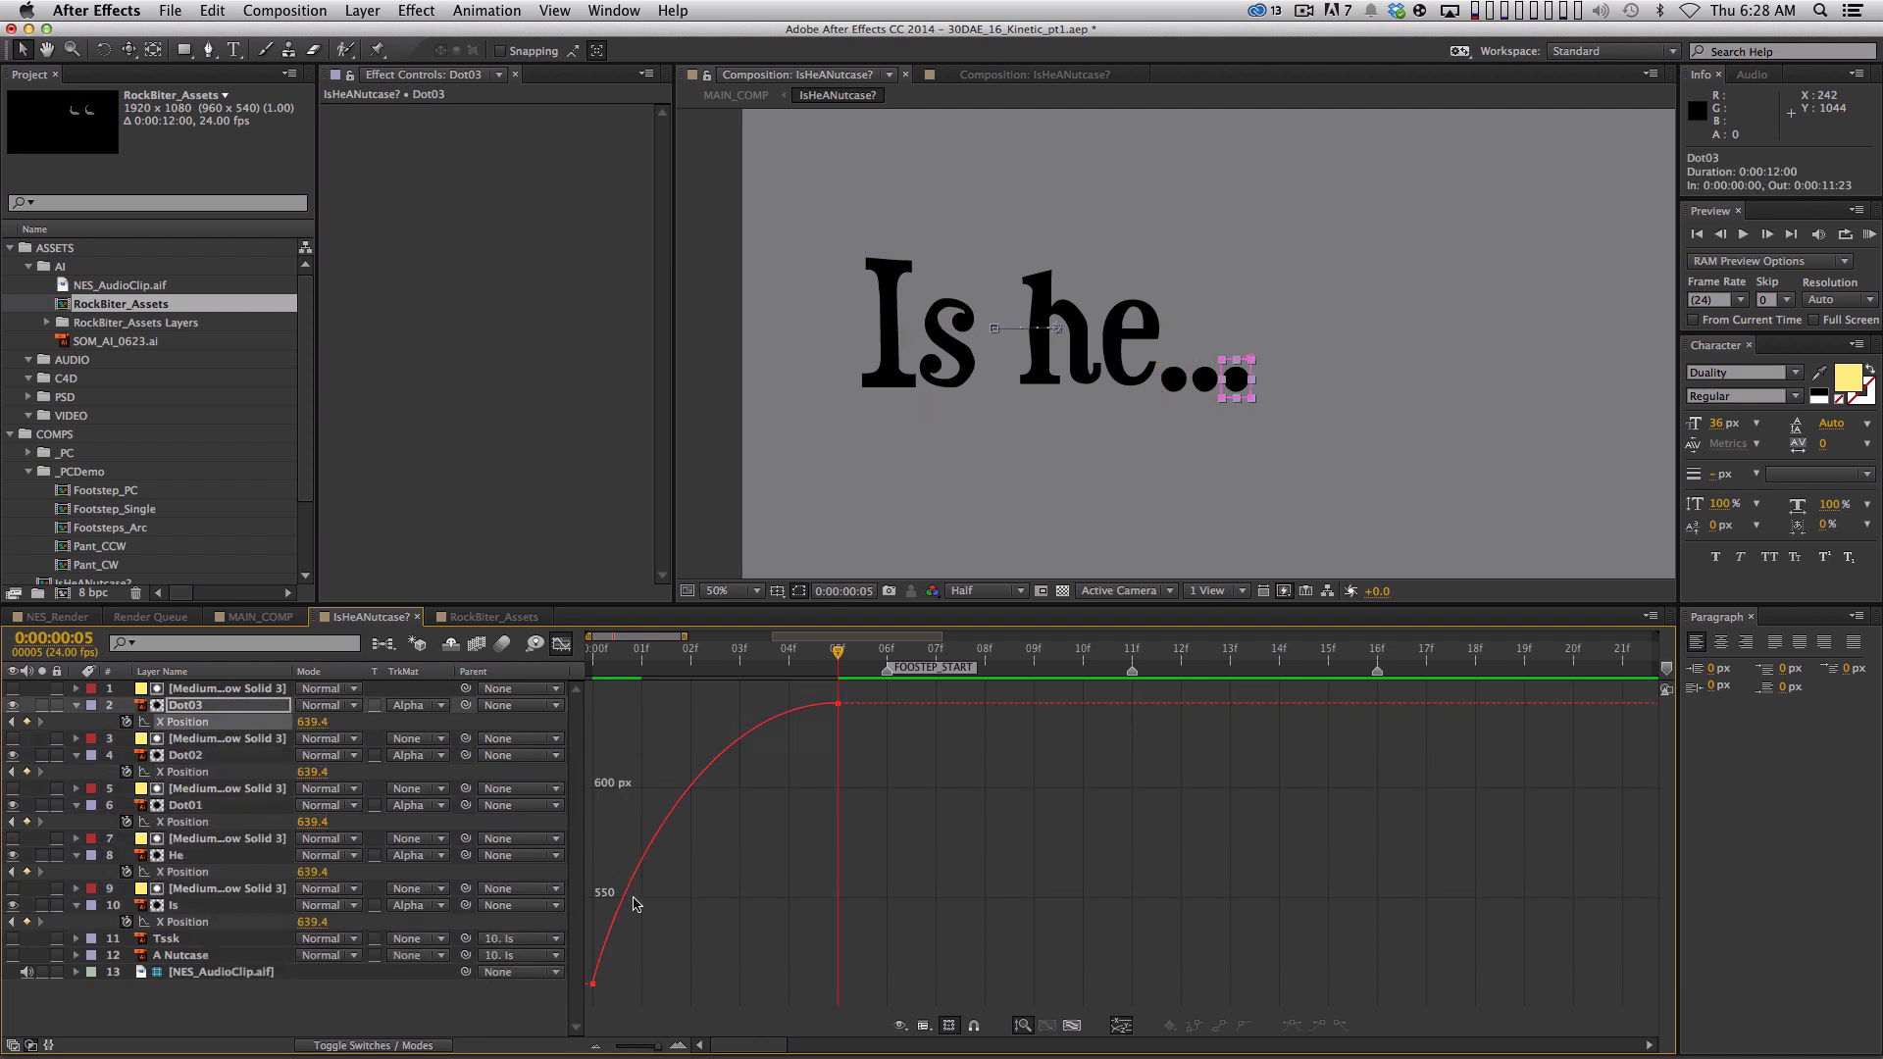
{"action": "left_click", "coordinate": [208, 774]}
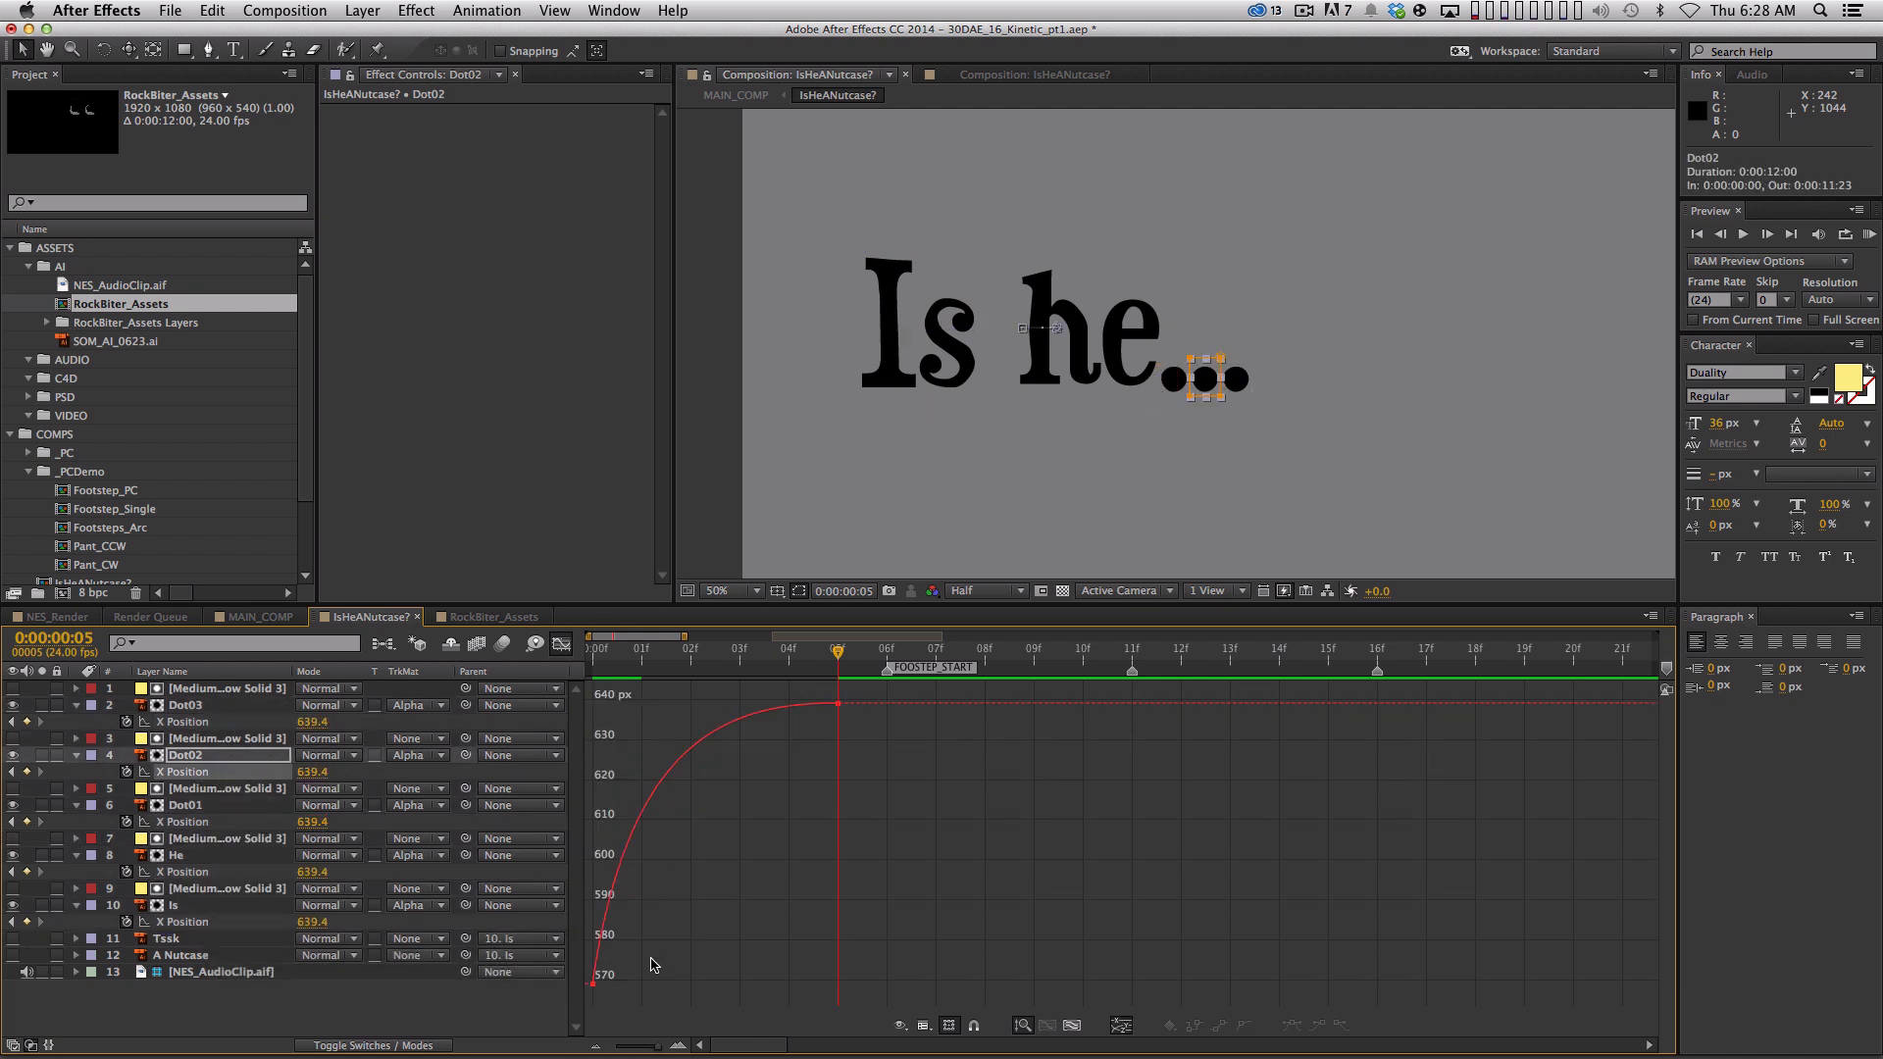
{"action": "left_click", "coordinate": [594, 981]}
{"action": "left_click_drag", "start_coordinate": [627, 752], "coordinate": [609, 814]}
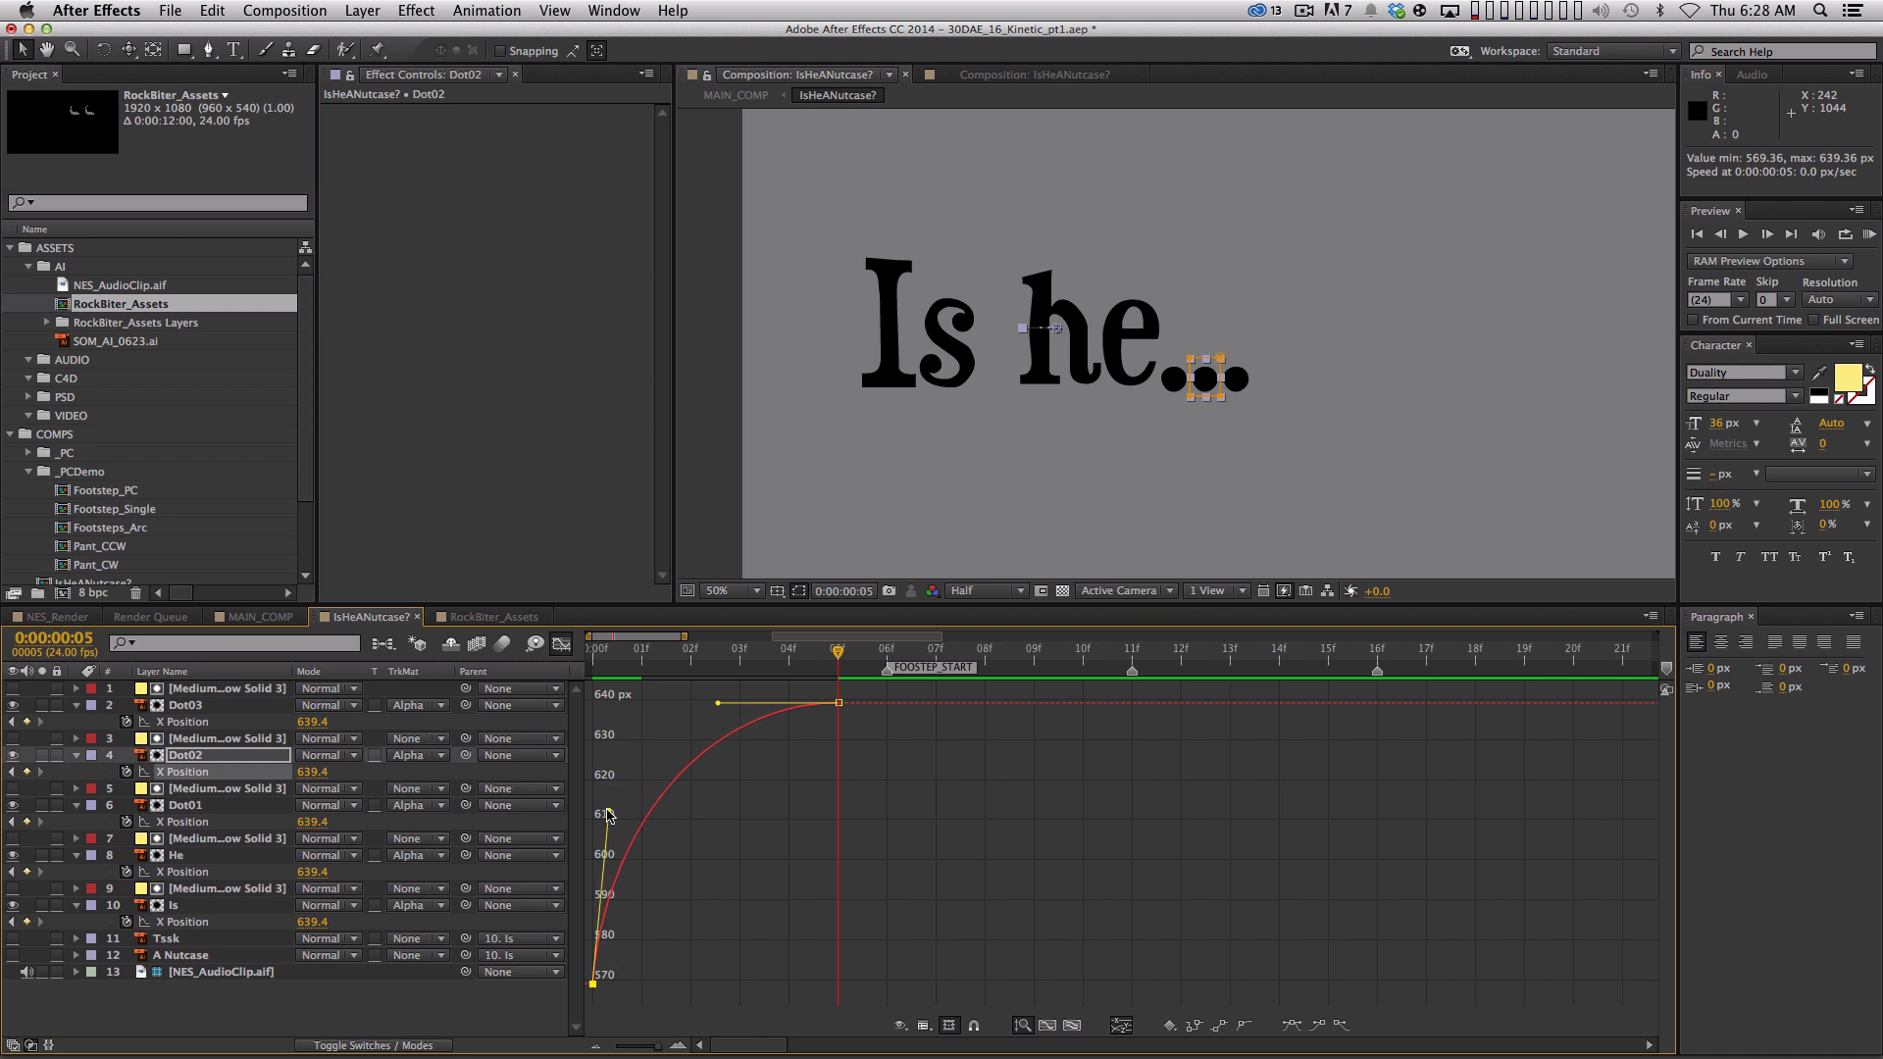
Steepen the start of the X Position curves of Dot01, He and Is by adjusting the outgoing handles of their first keyframes
{"action": "left_click", "coordinate": [223, 827]}
{"action": "left_click_drag", "start_coordinate": [672, 945], "coordinate": [580, 993]}
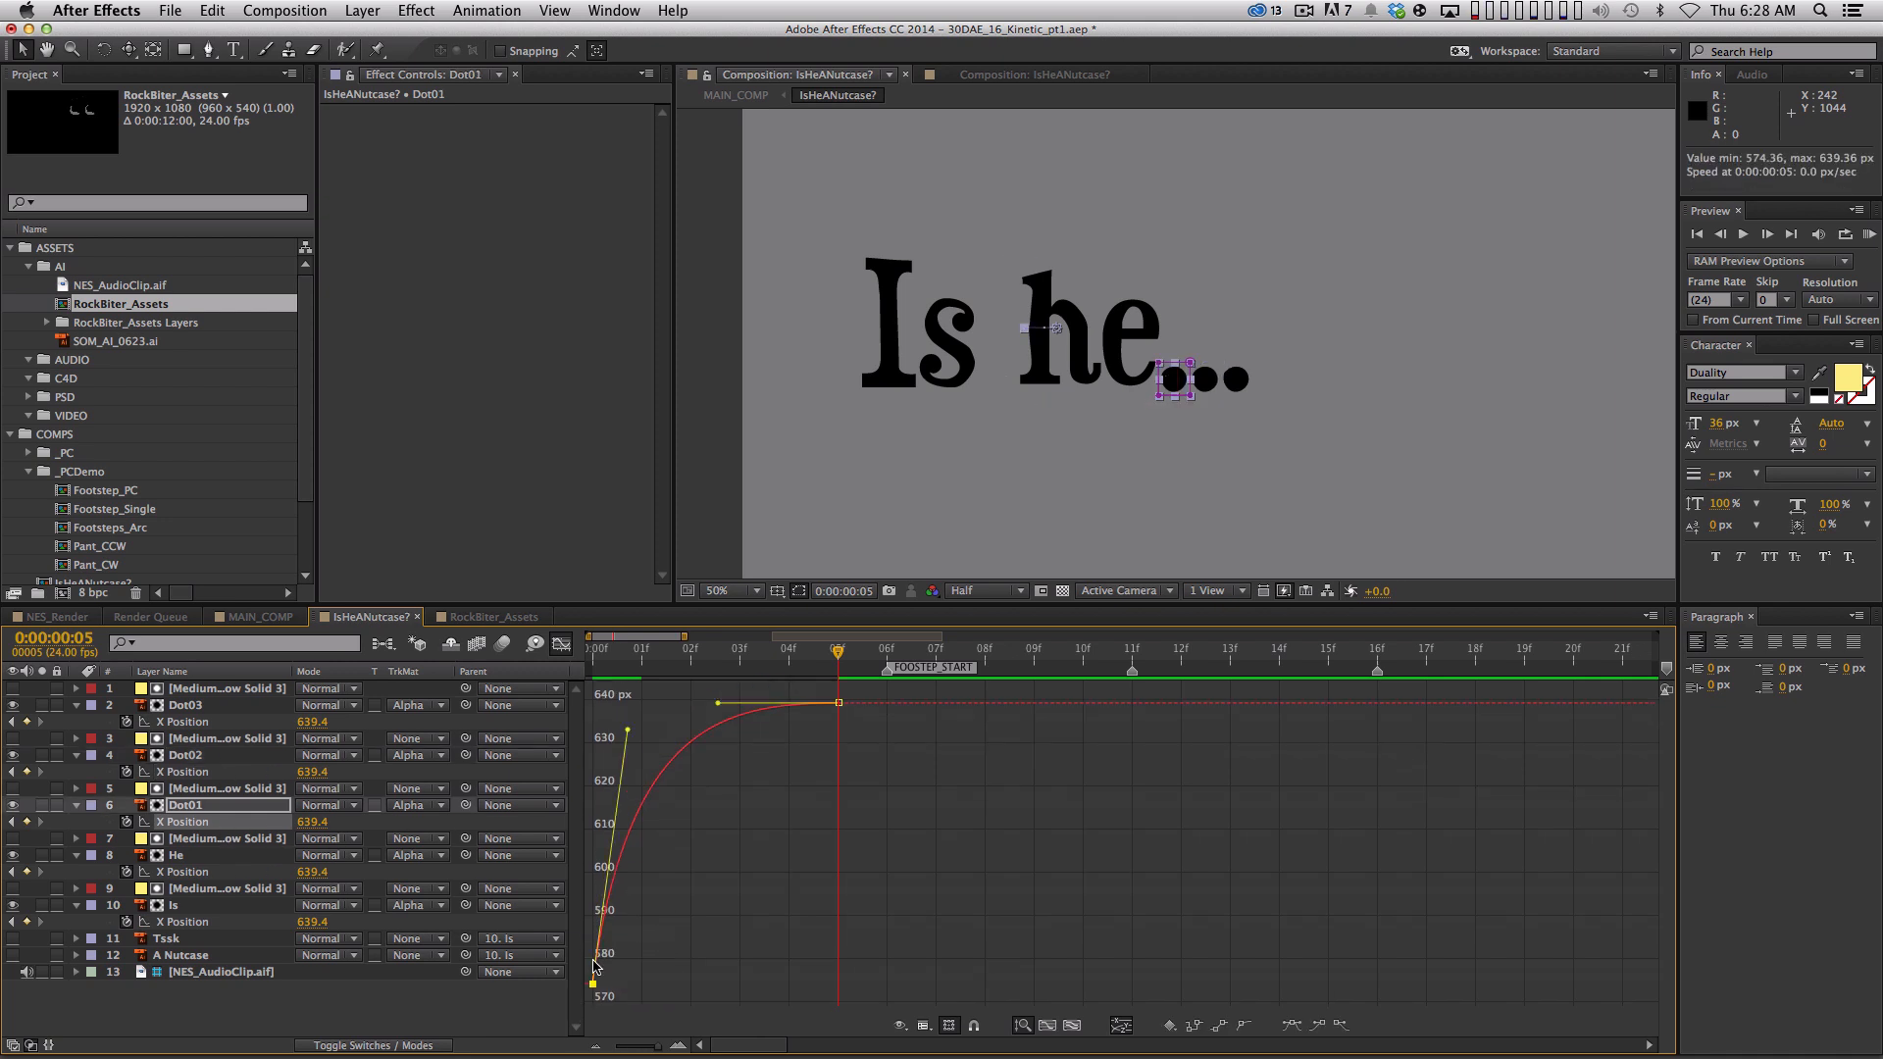
{"action": "left_click", "coordinate": [529, 871]}
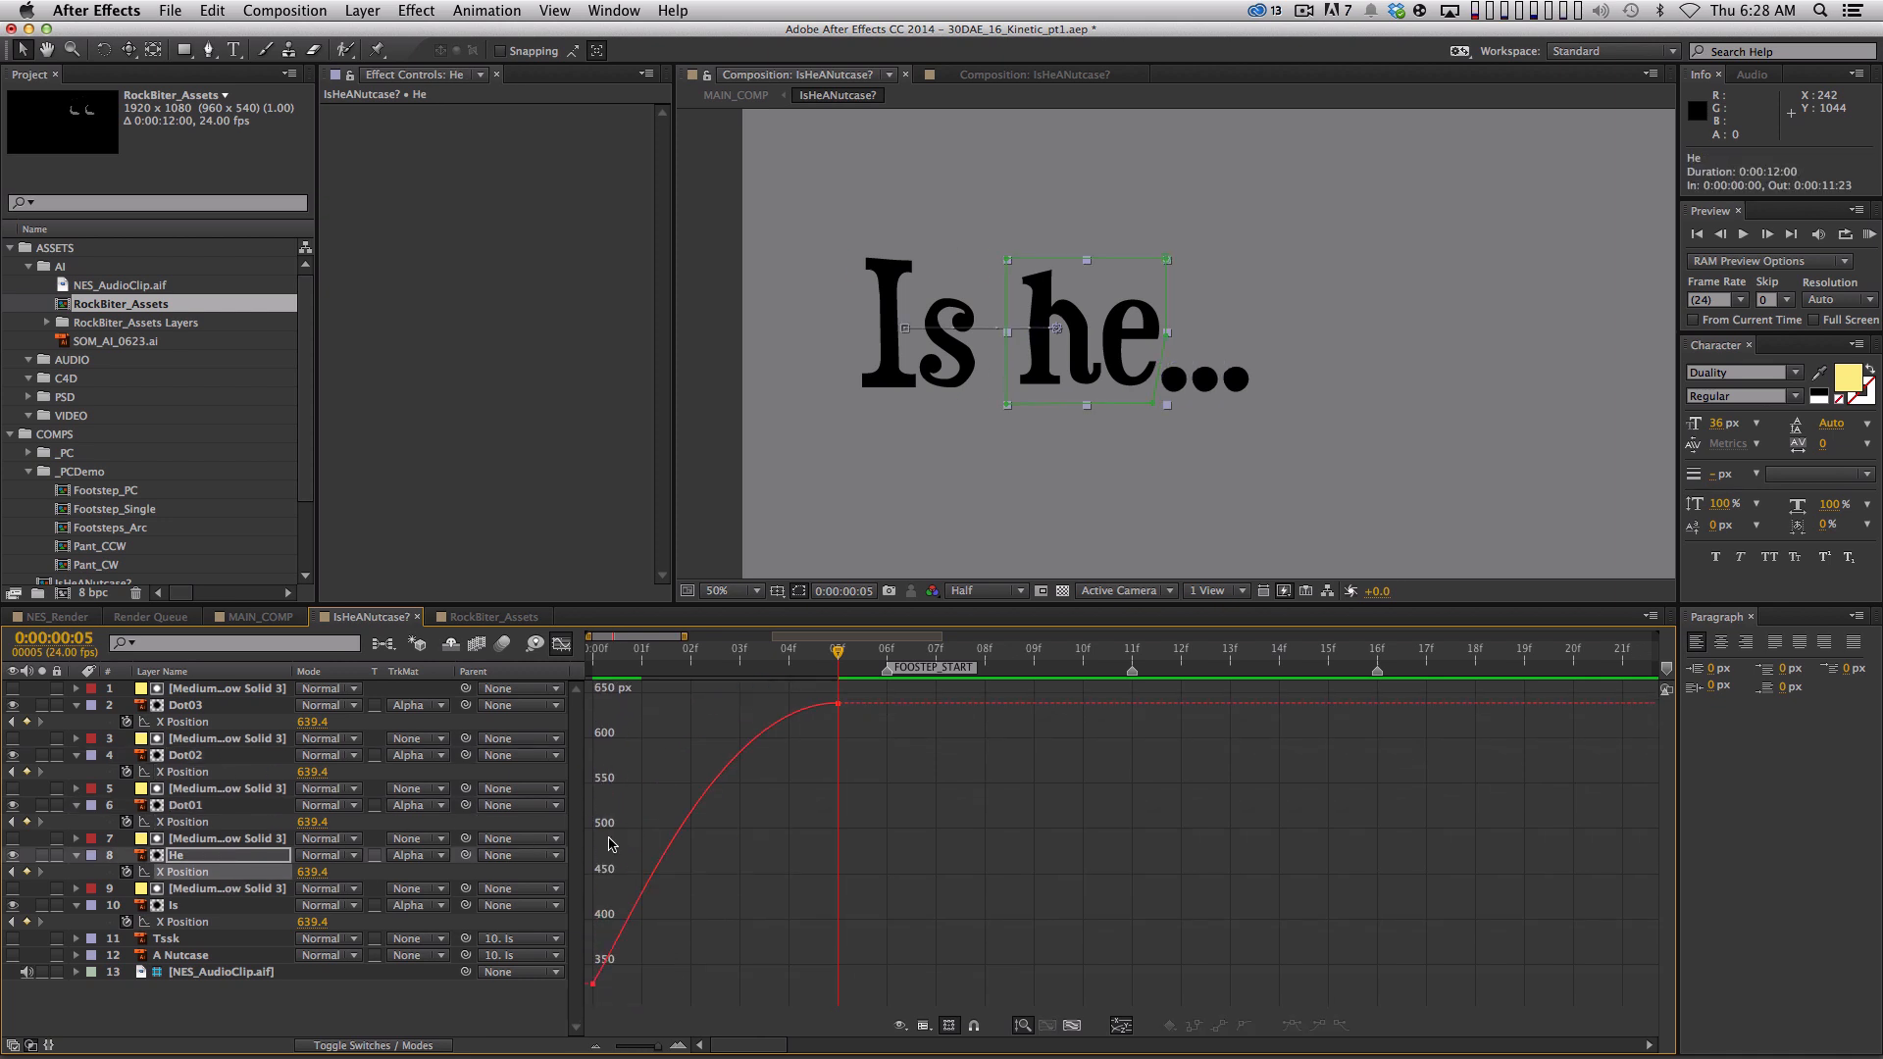
{"action": "left_click_drag", "start_coordinate": [692, 945], "coordinate": [581, 999]}
{"action": "left_click_drag", "start_coordinate": [631, 939], "coordinate": [596, 849]}
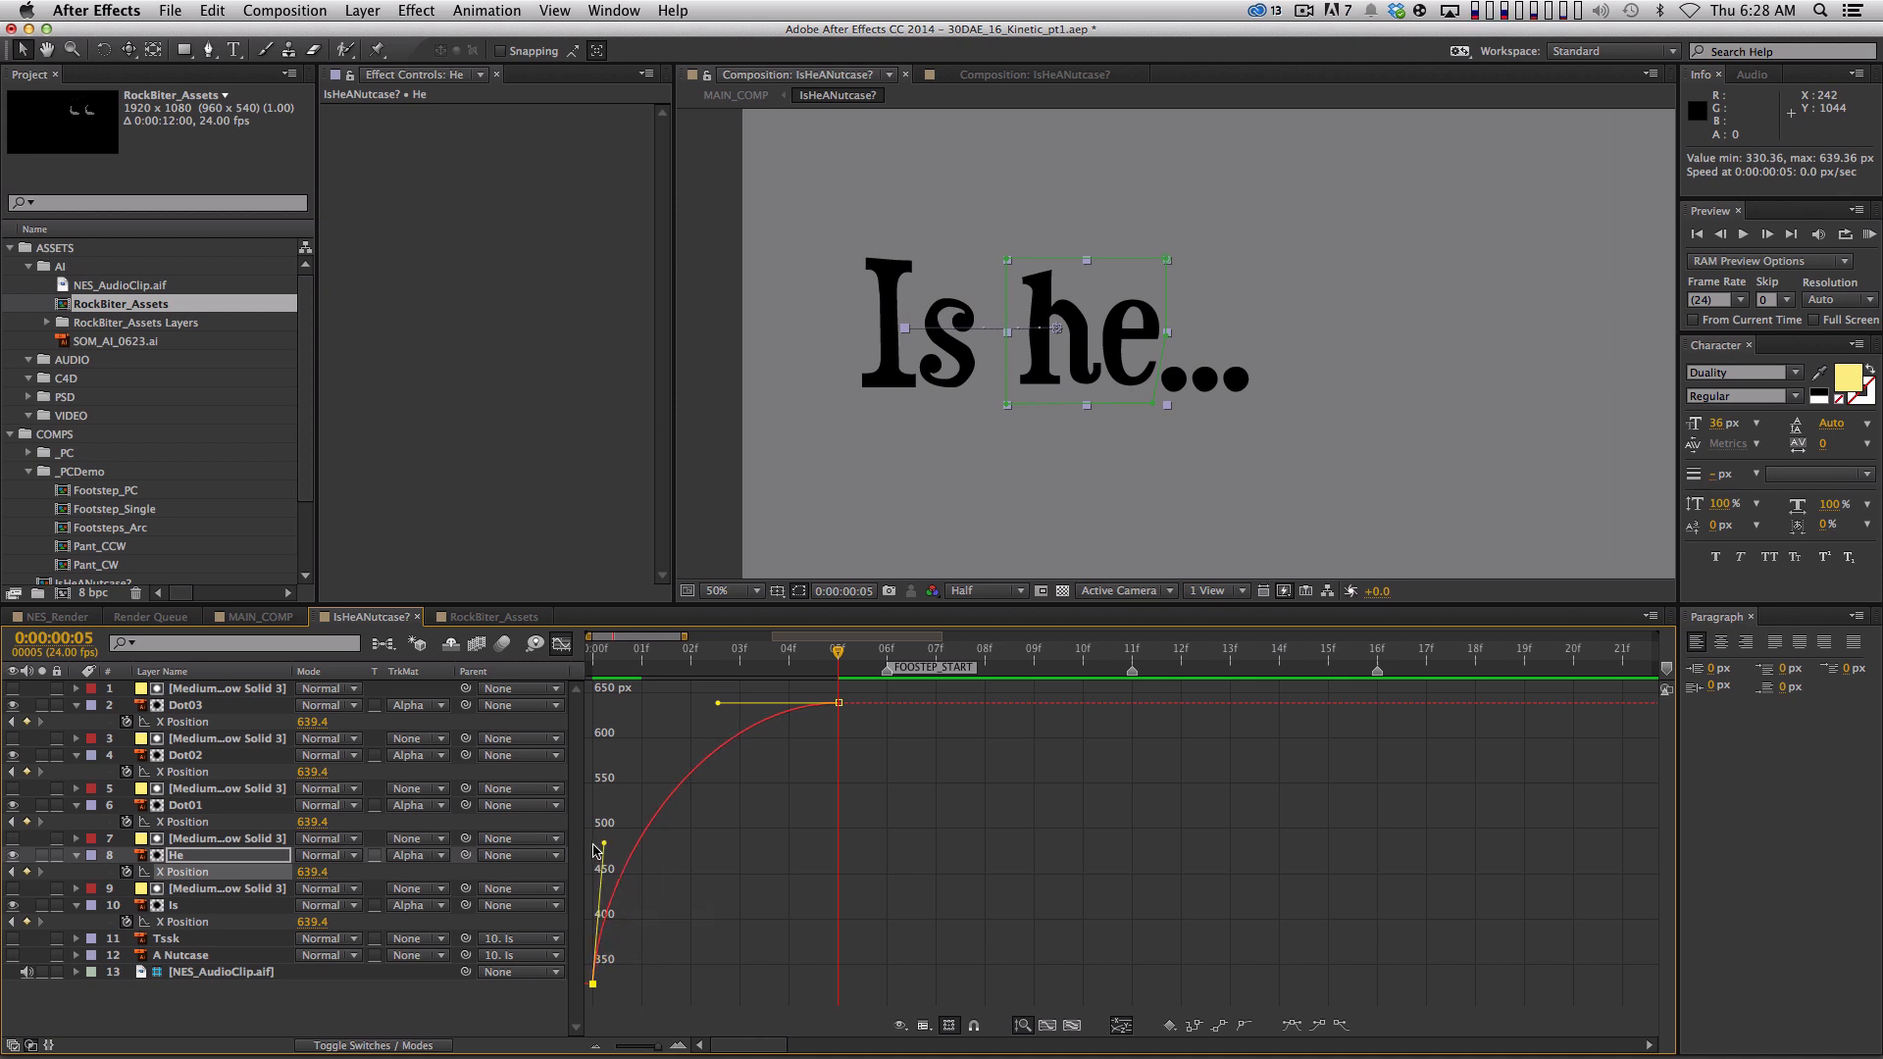
{"action": "left_click", "coordinate": [196, 922]}
{"action": "left_click_drag", "start_coordinate": [722, 908], "coordinate": [583, 994]}
{"action": "left_click_drag", "start_coordinate": [627, 921], "coordinate": [581, 851]}
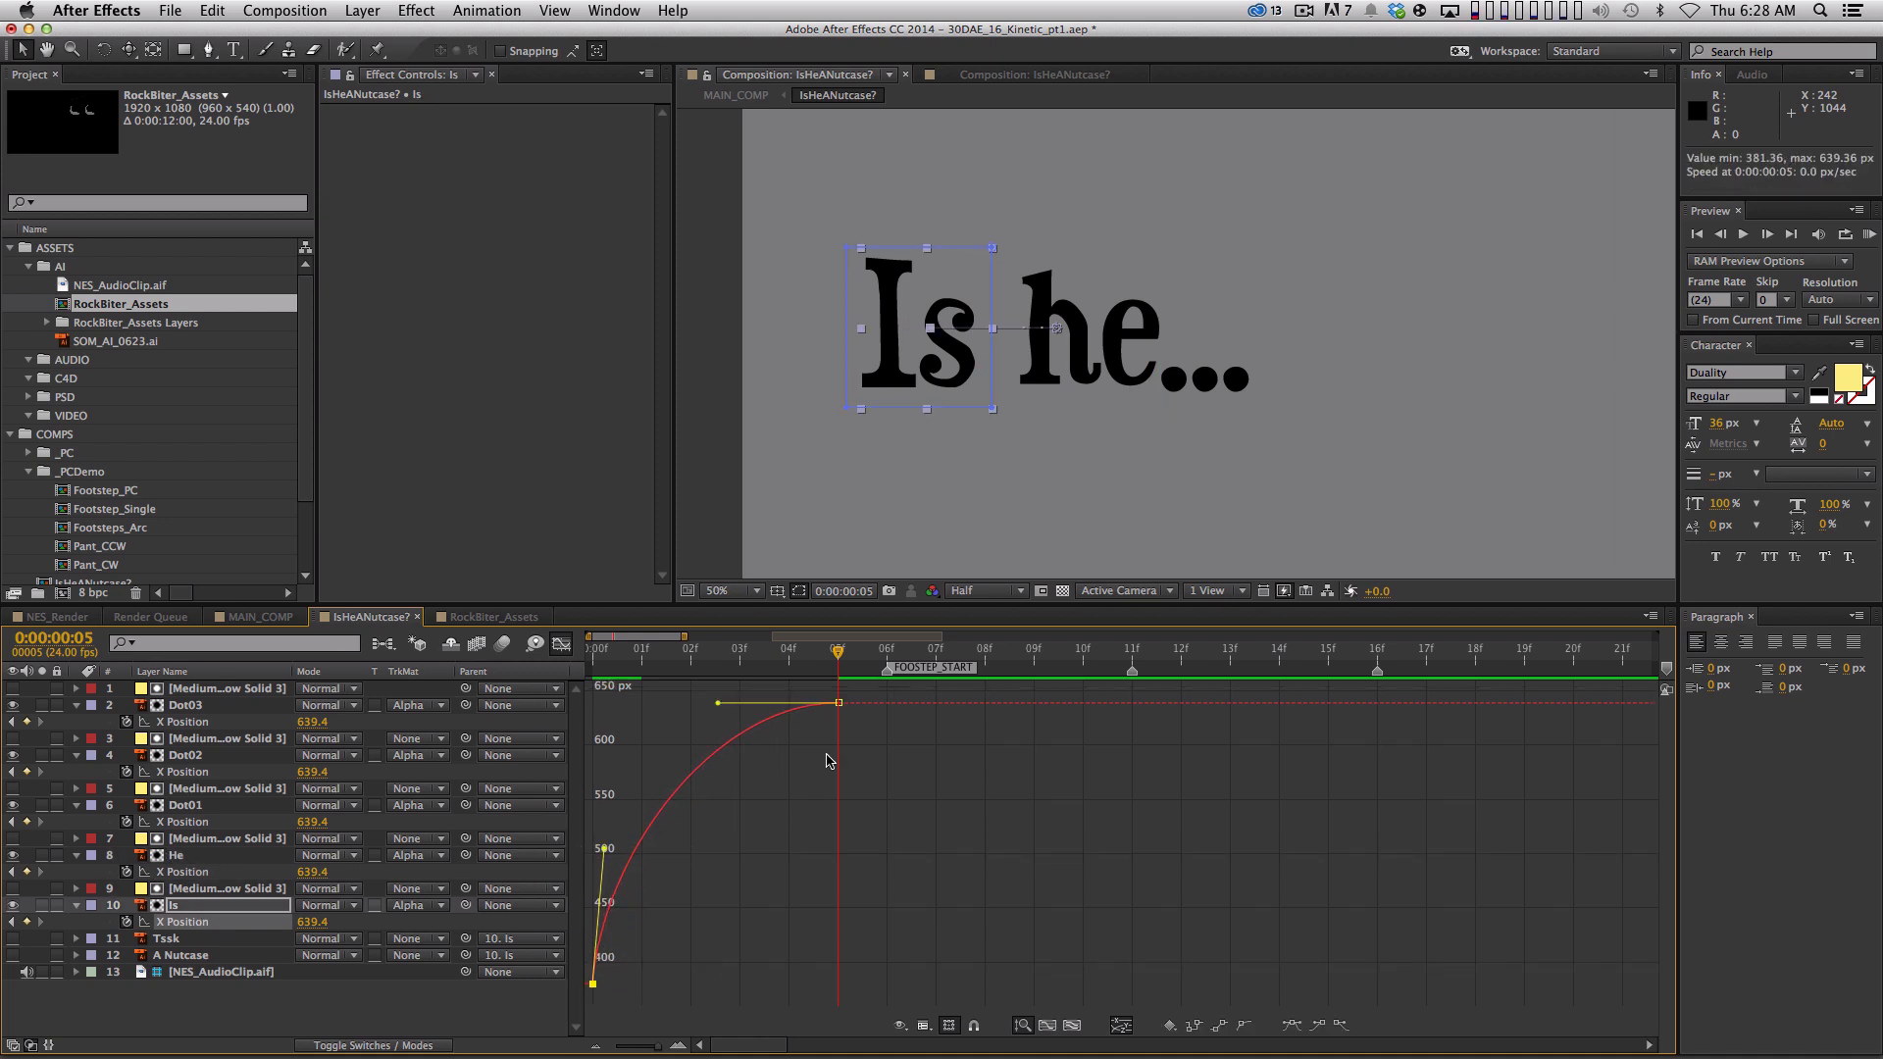
End the work area at frame 10 and RAM preview the words and dots sliding into place
{"action": "left_click_drag", "start_coordinate": [873, 654], "coordinate": [967, 659]}
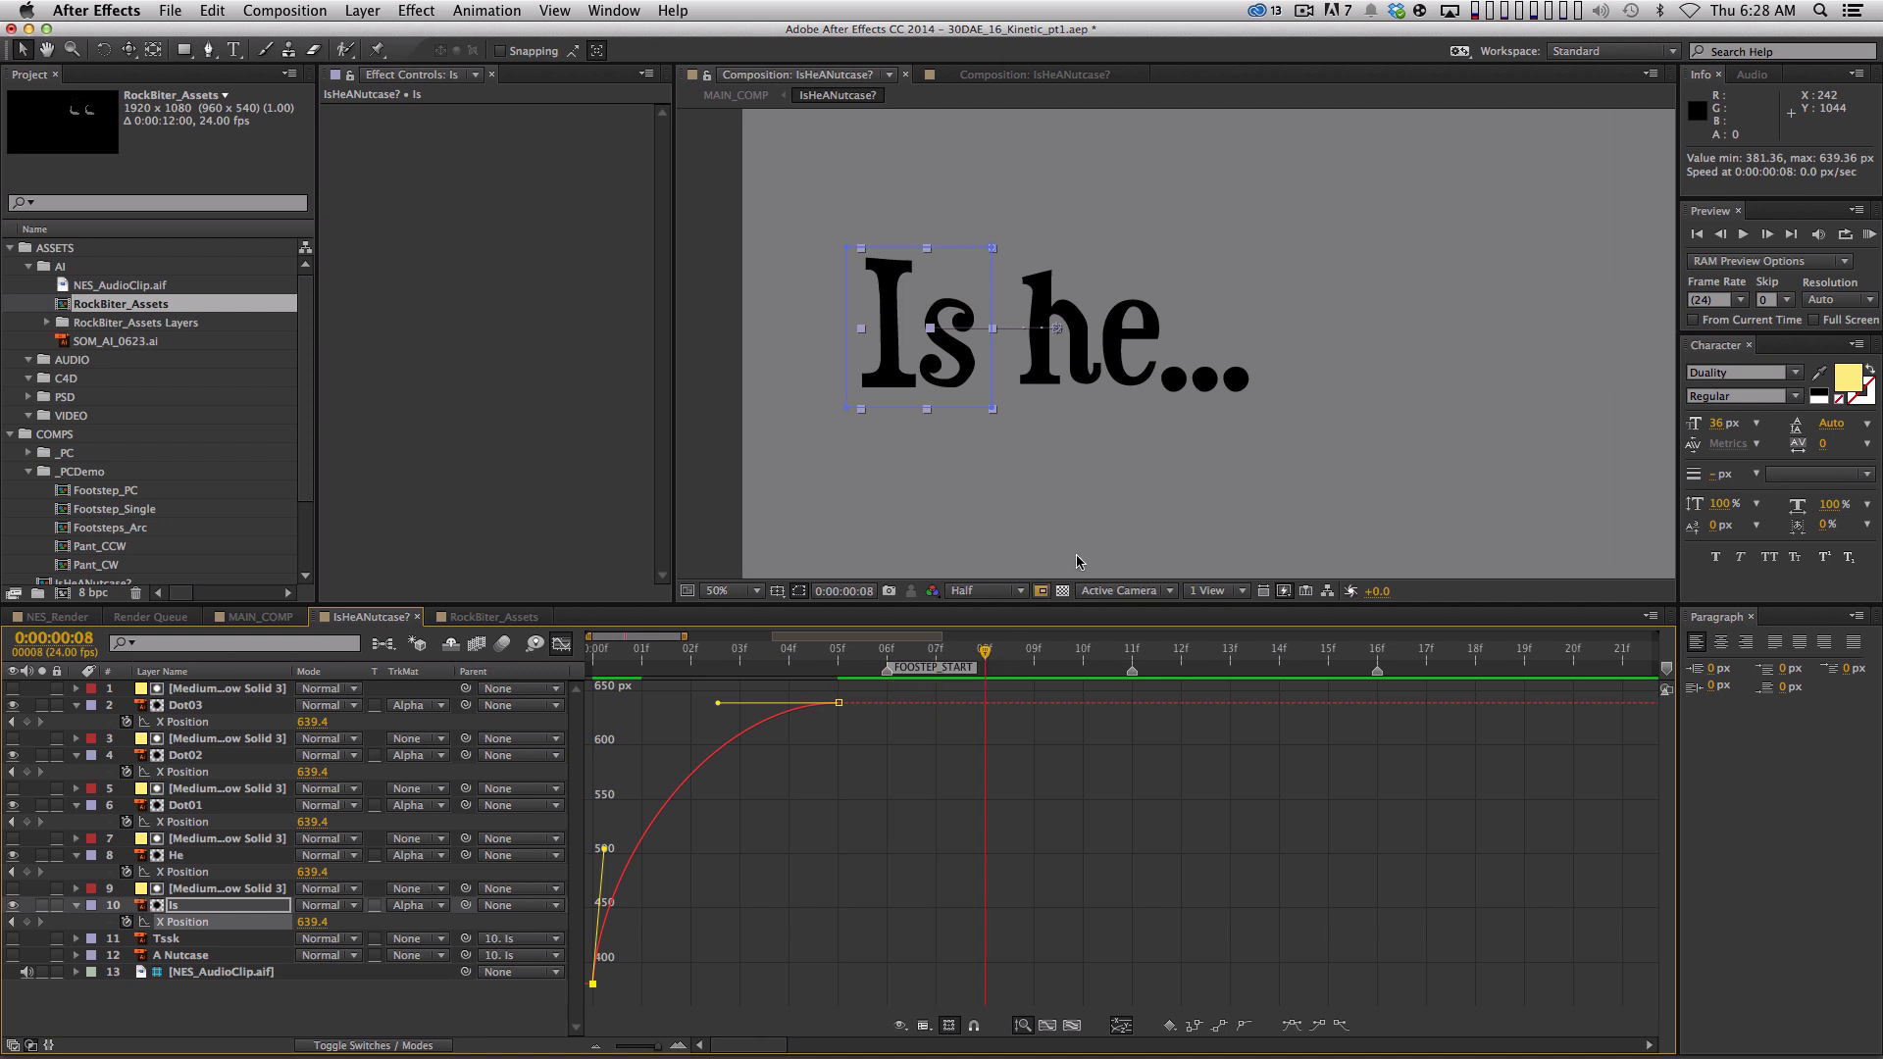
{"action": "left_click_drag", "start_coordinate": [1143, 657], "coordinate": [1083, 655]}
{"action": "key", "text": "Right"}
{"action": "key", "text": "Right"}
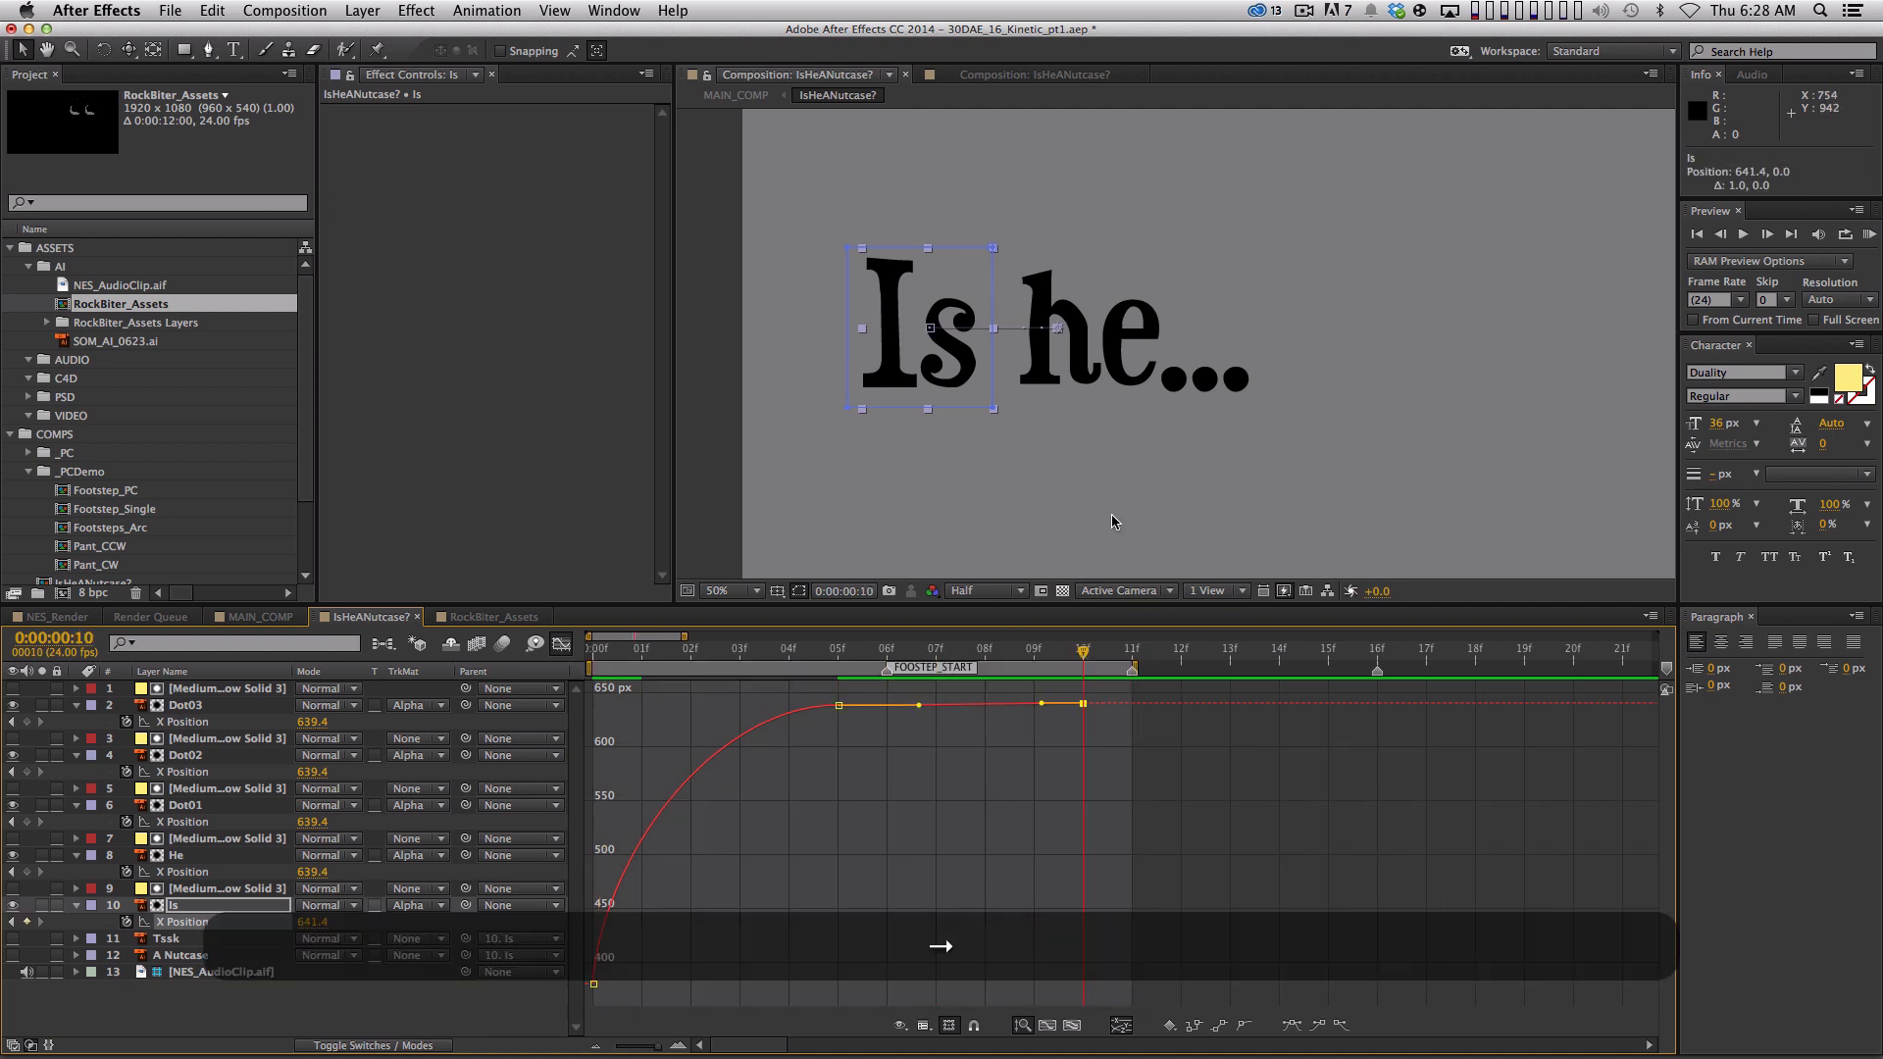
{"action": "key", "text": "super+z"}
{"action": "key", "text": "KP_0"}
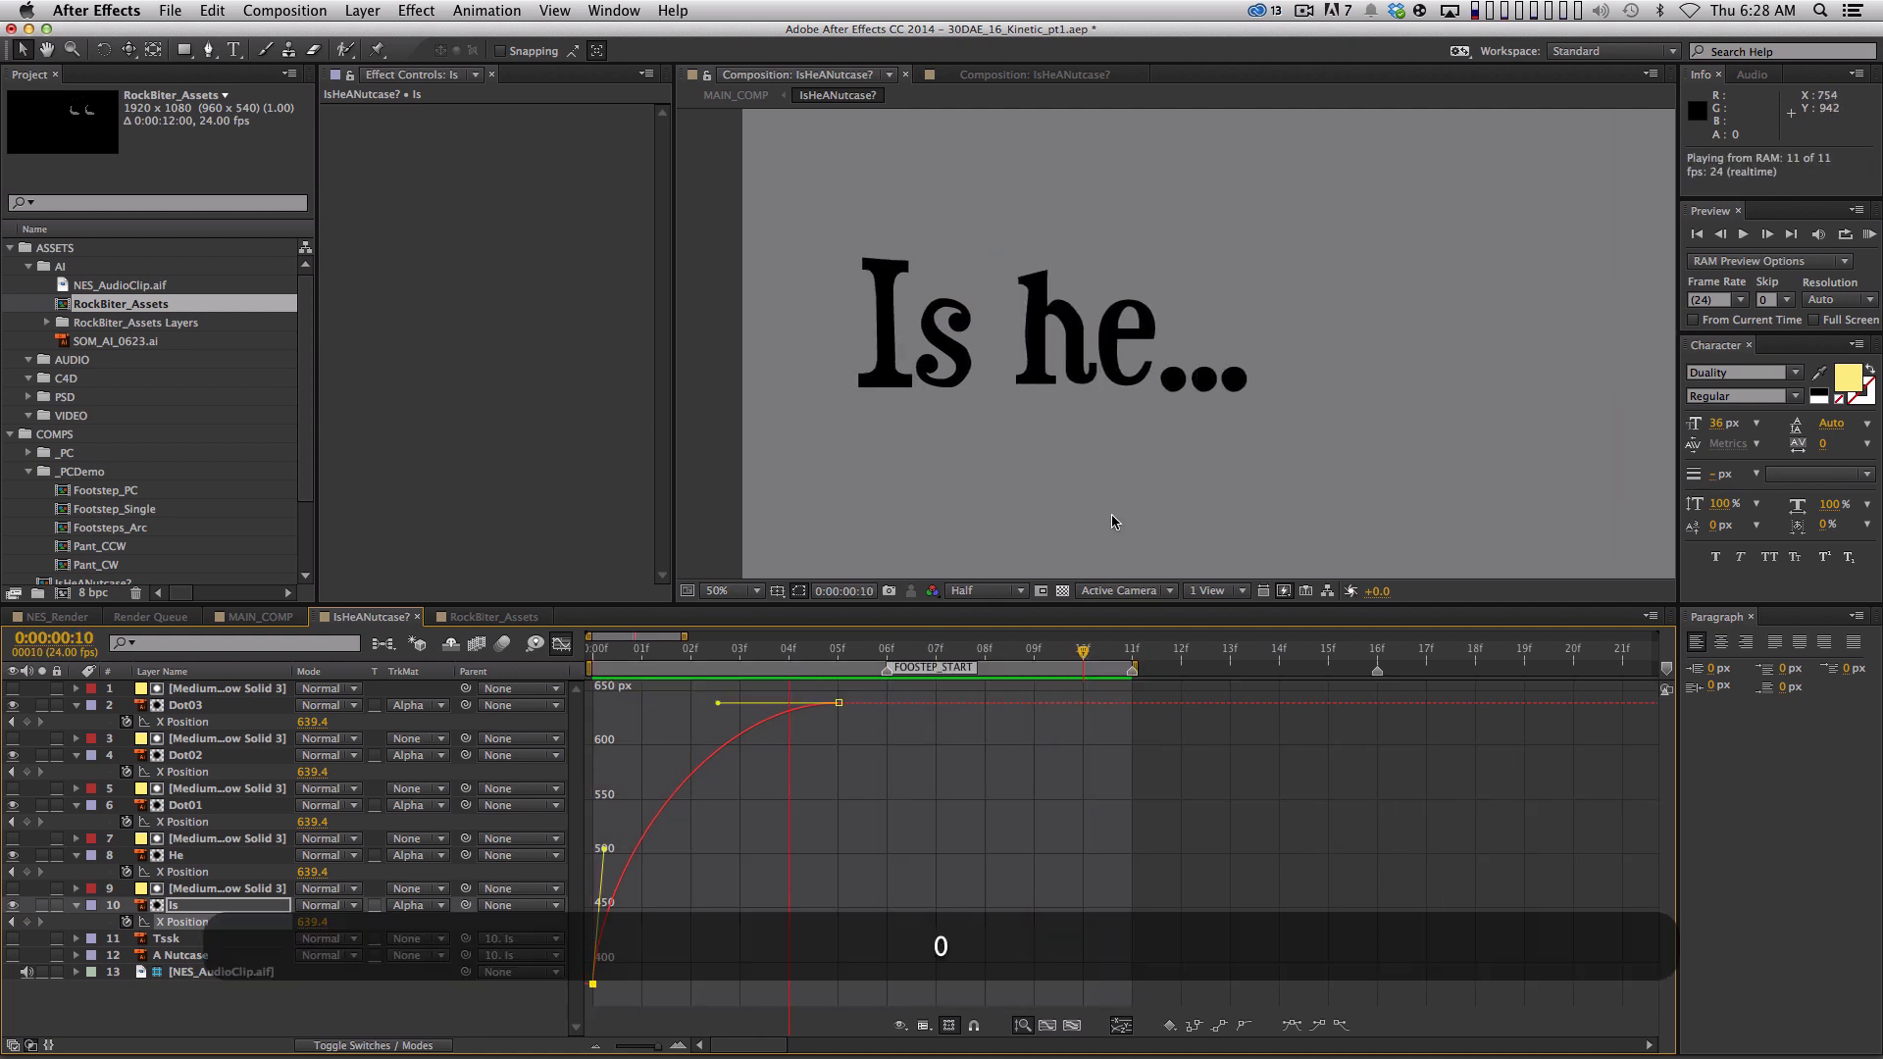
{"action": "key", "text": "space"}
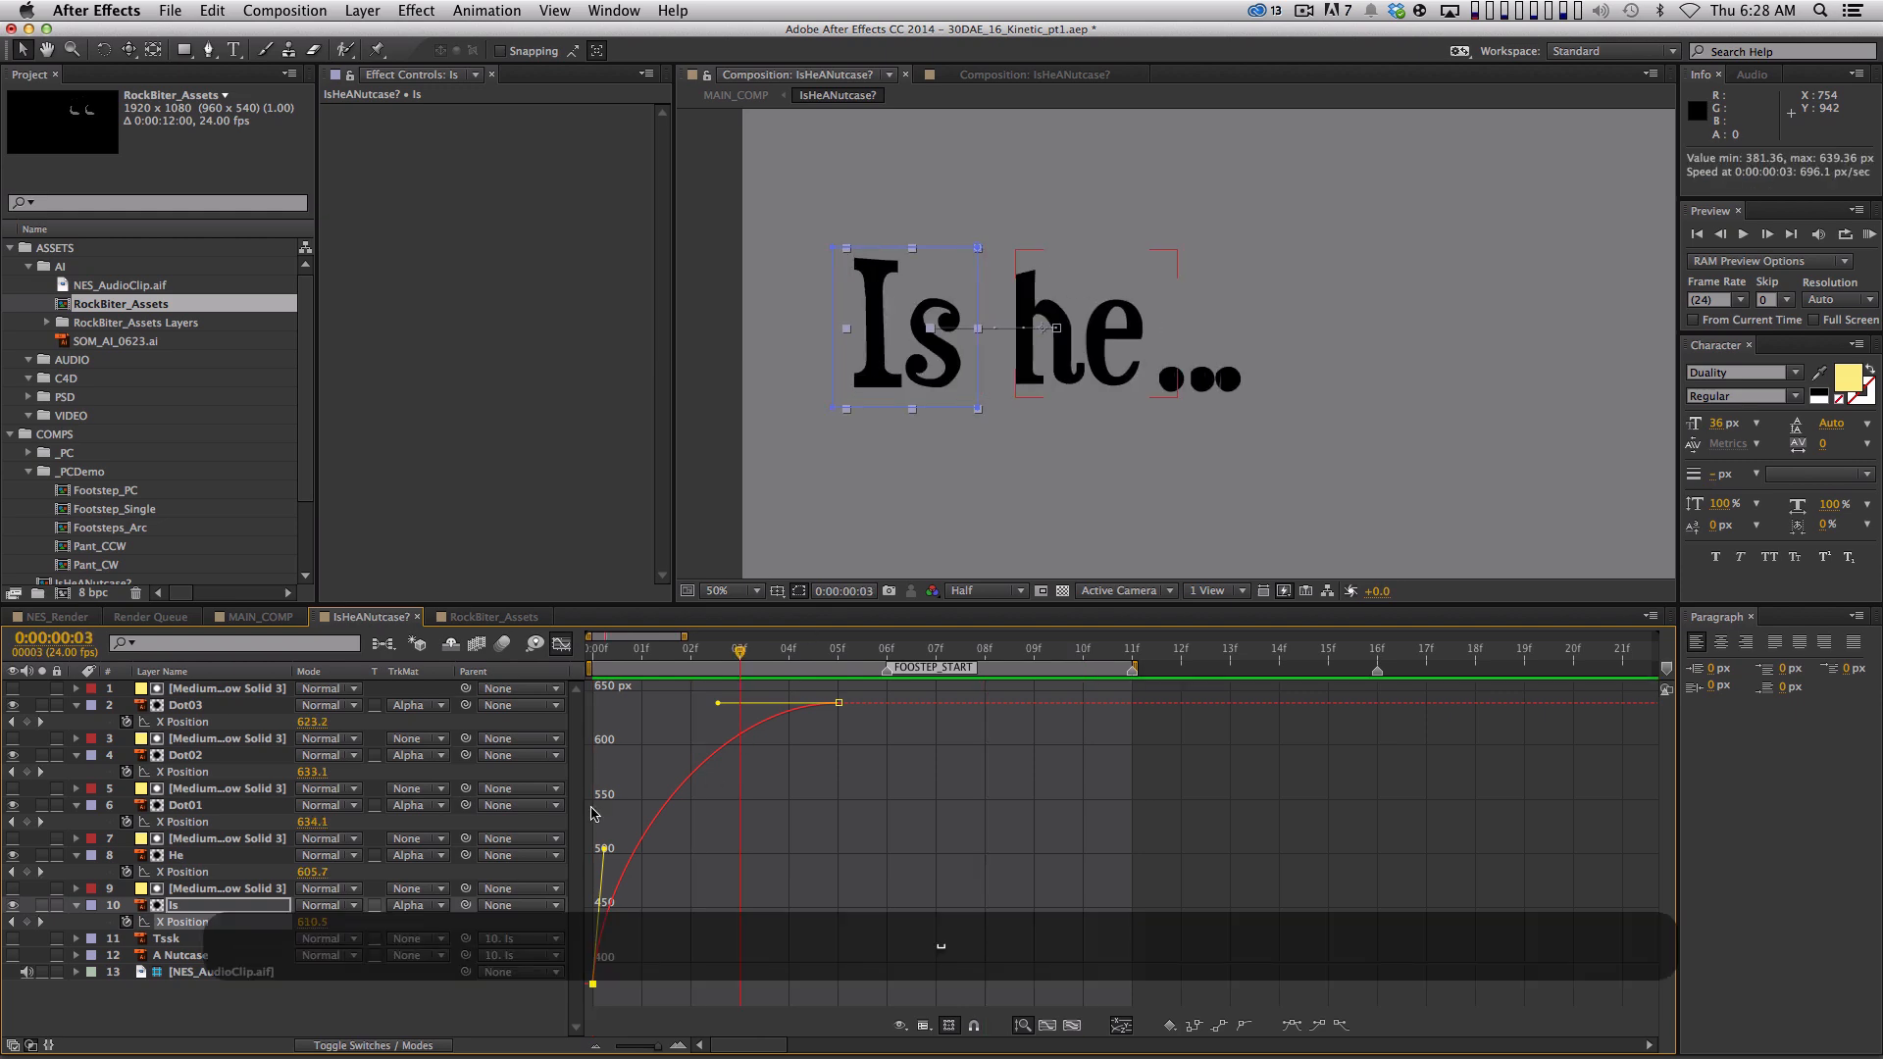
Collapse the properties of all layers and switch from the Graph Editor back to the layer bars
{"action": "key", "text": "super+a"}
{"action": "key", "text": "super+grave"}
{"action": "key", "text": "shift+grave"}
{"action": "key", "text": "shift+grave"}
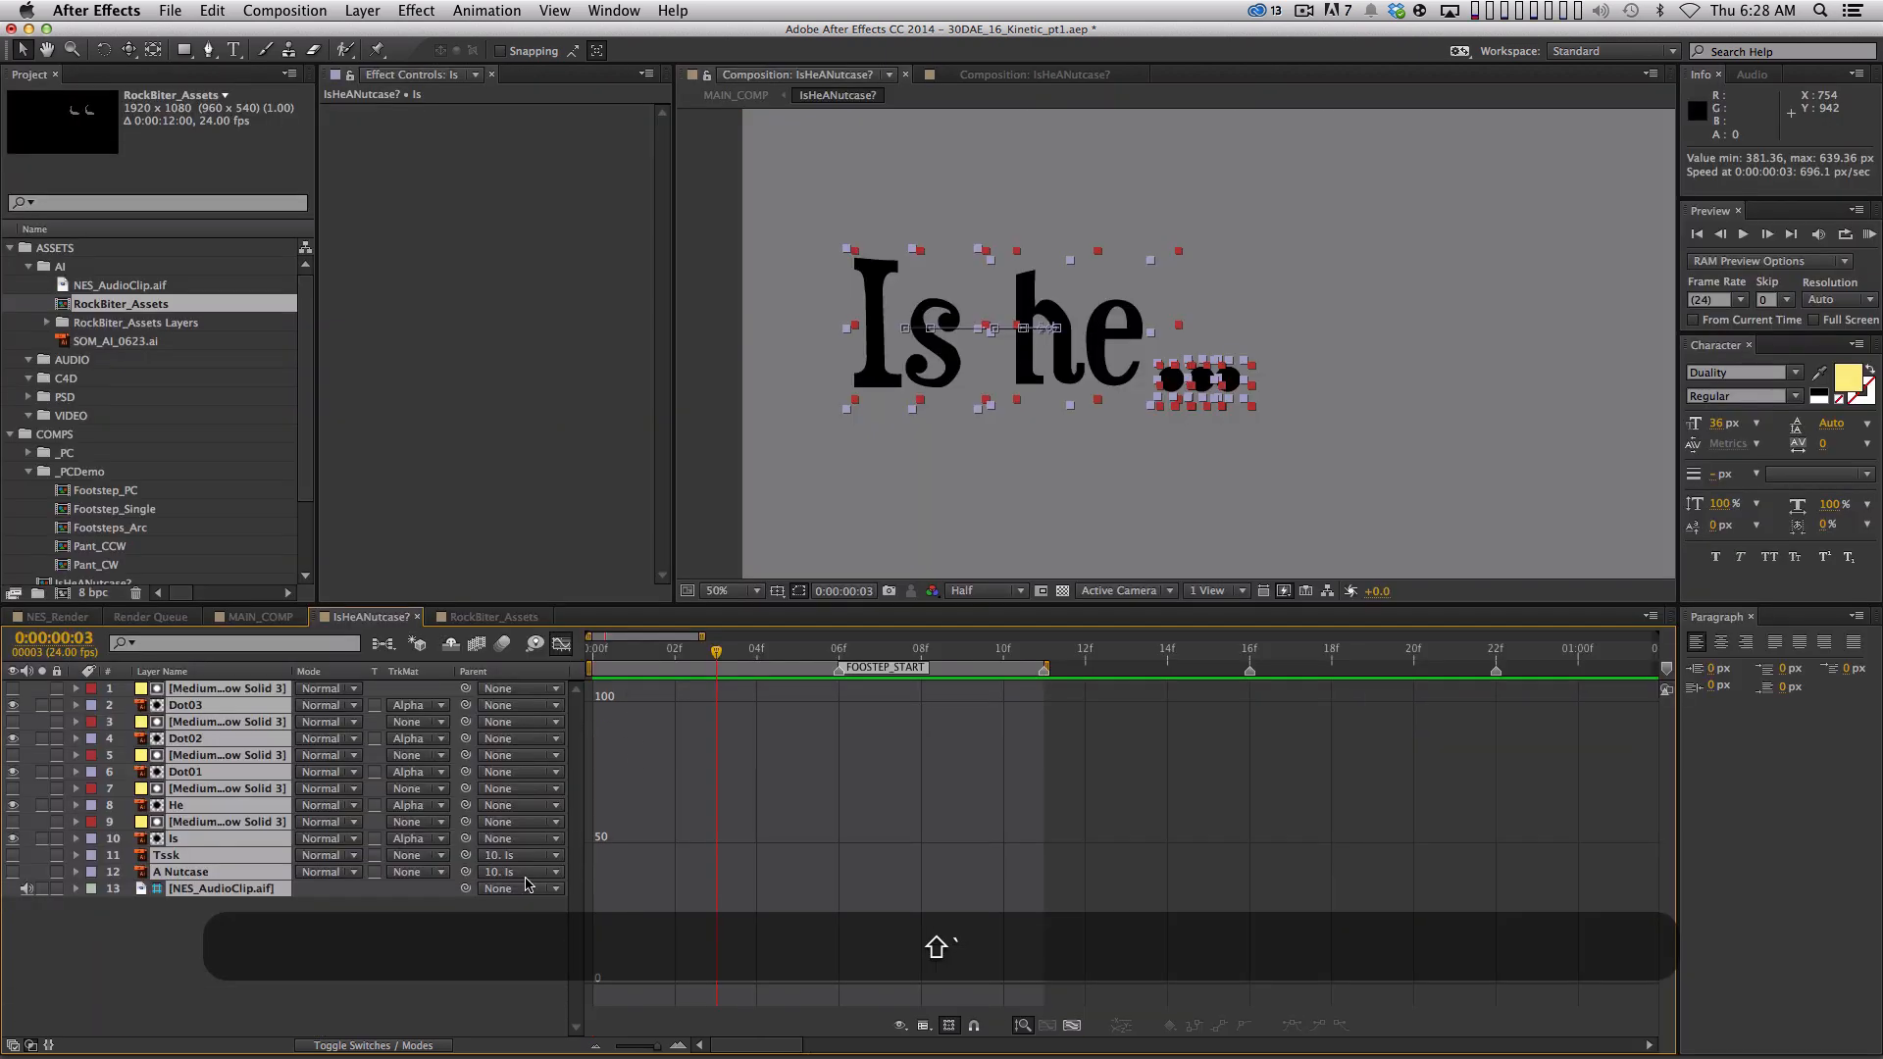
{"action": "left_click", "coordinate": [561, 643]}
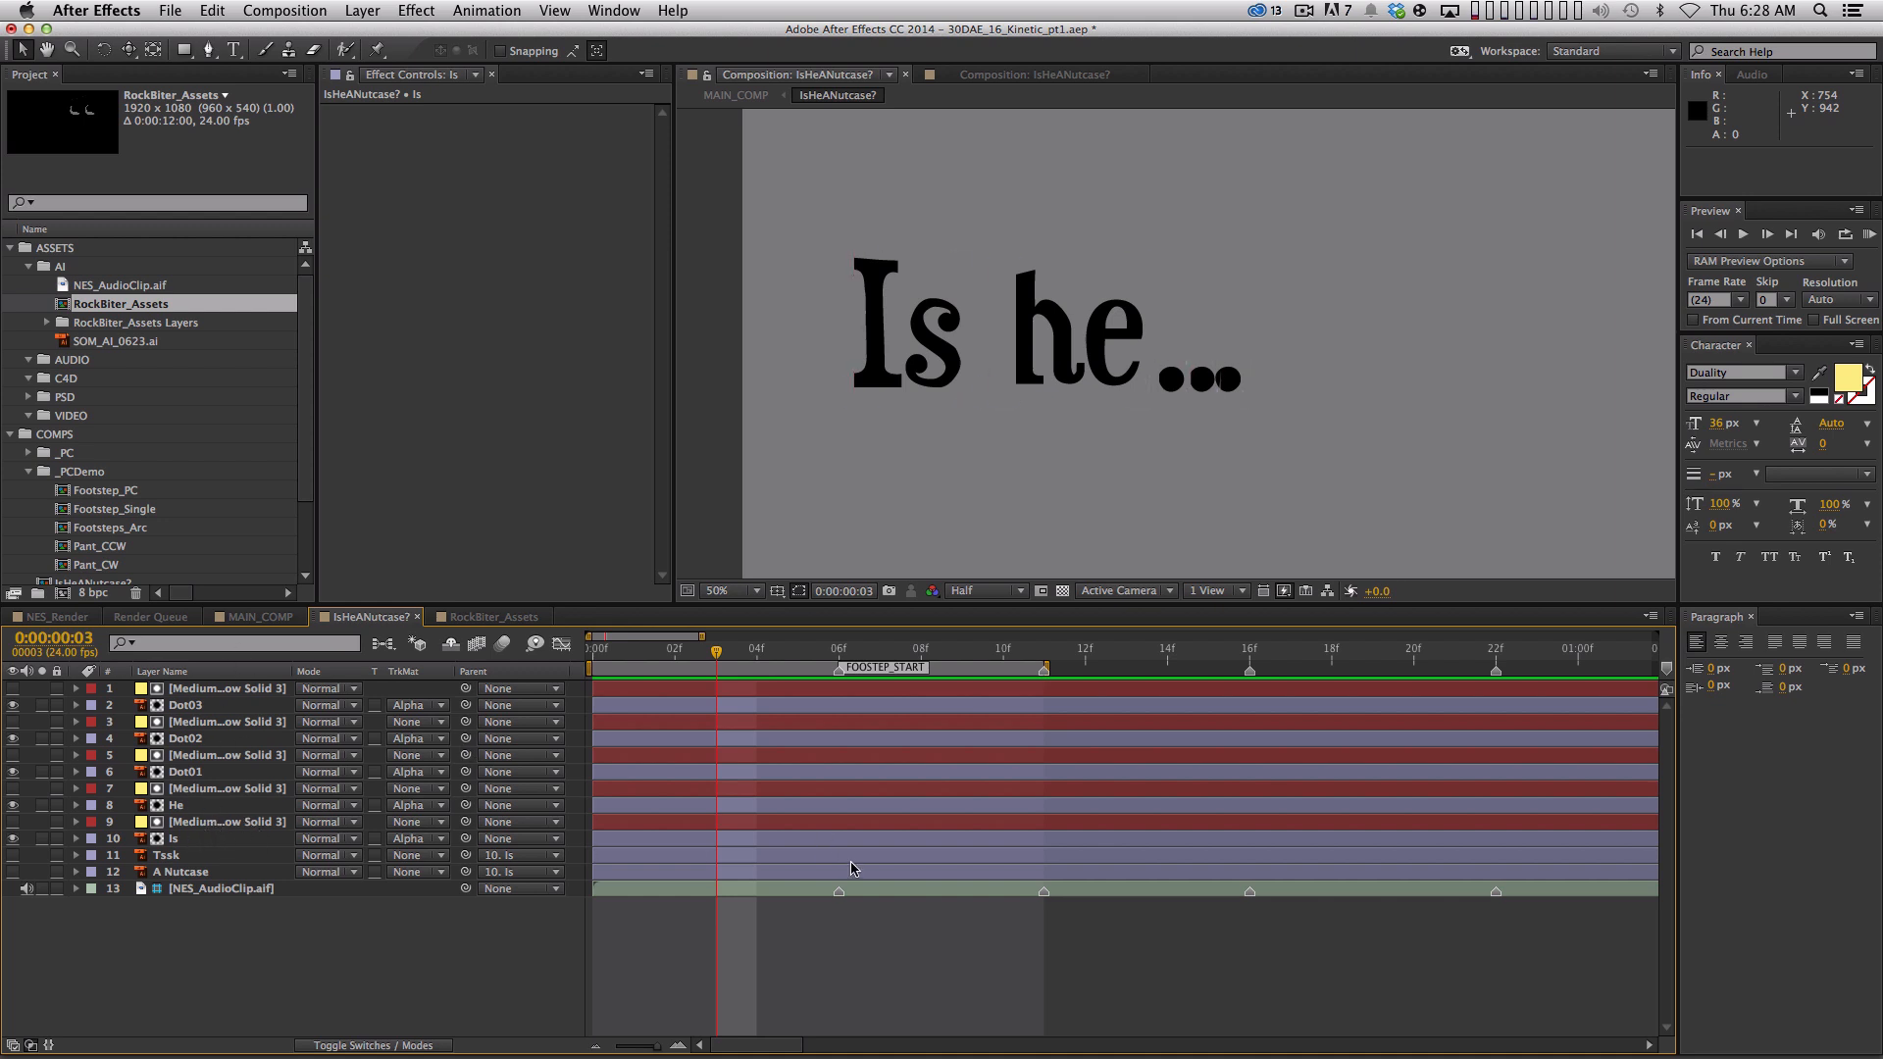
Move the Is layer together with its matte solid so both start at the Is marker at 0:00:02:04
{"action": "key", "text": "minus"}
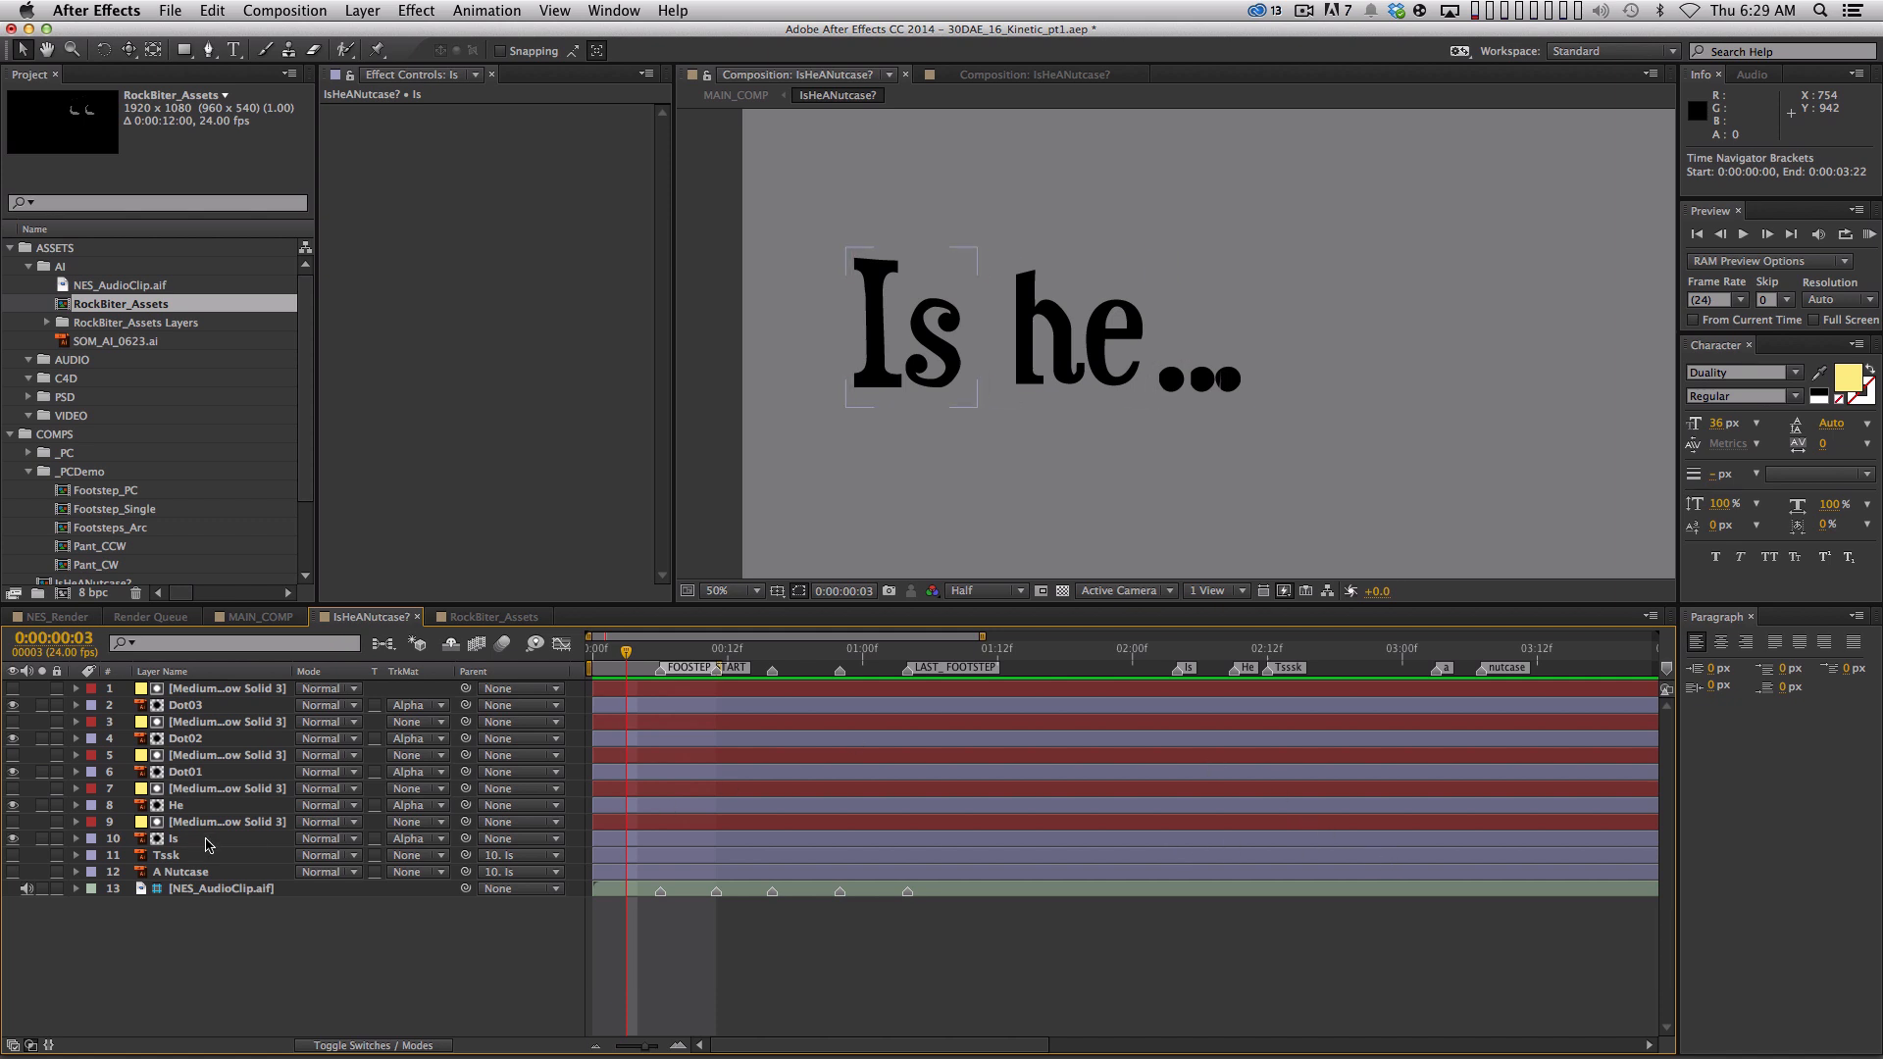
{"action": "left_click", "coordinate": [1195, 655], "text": "shift"}
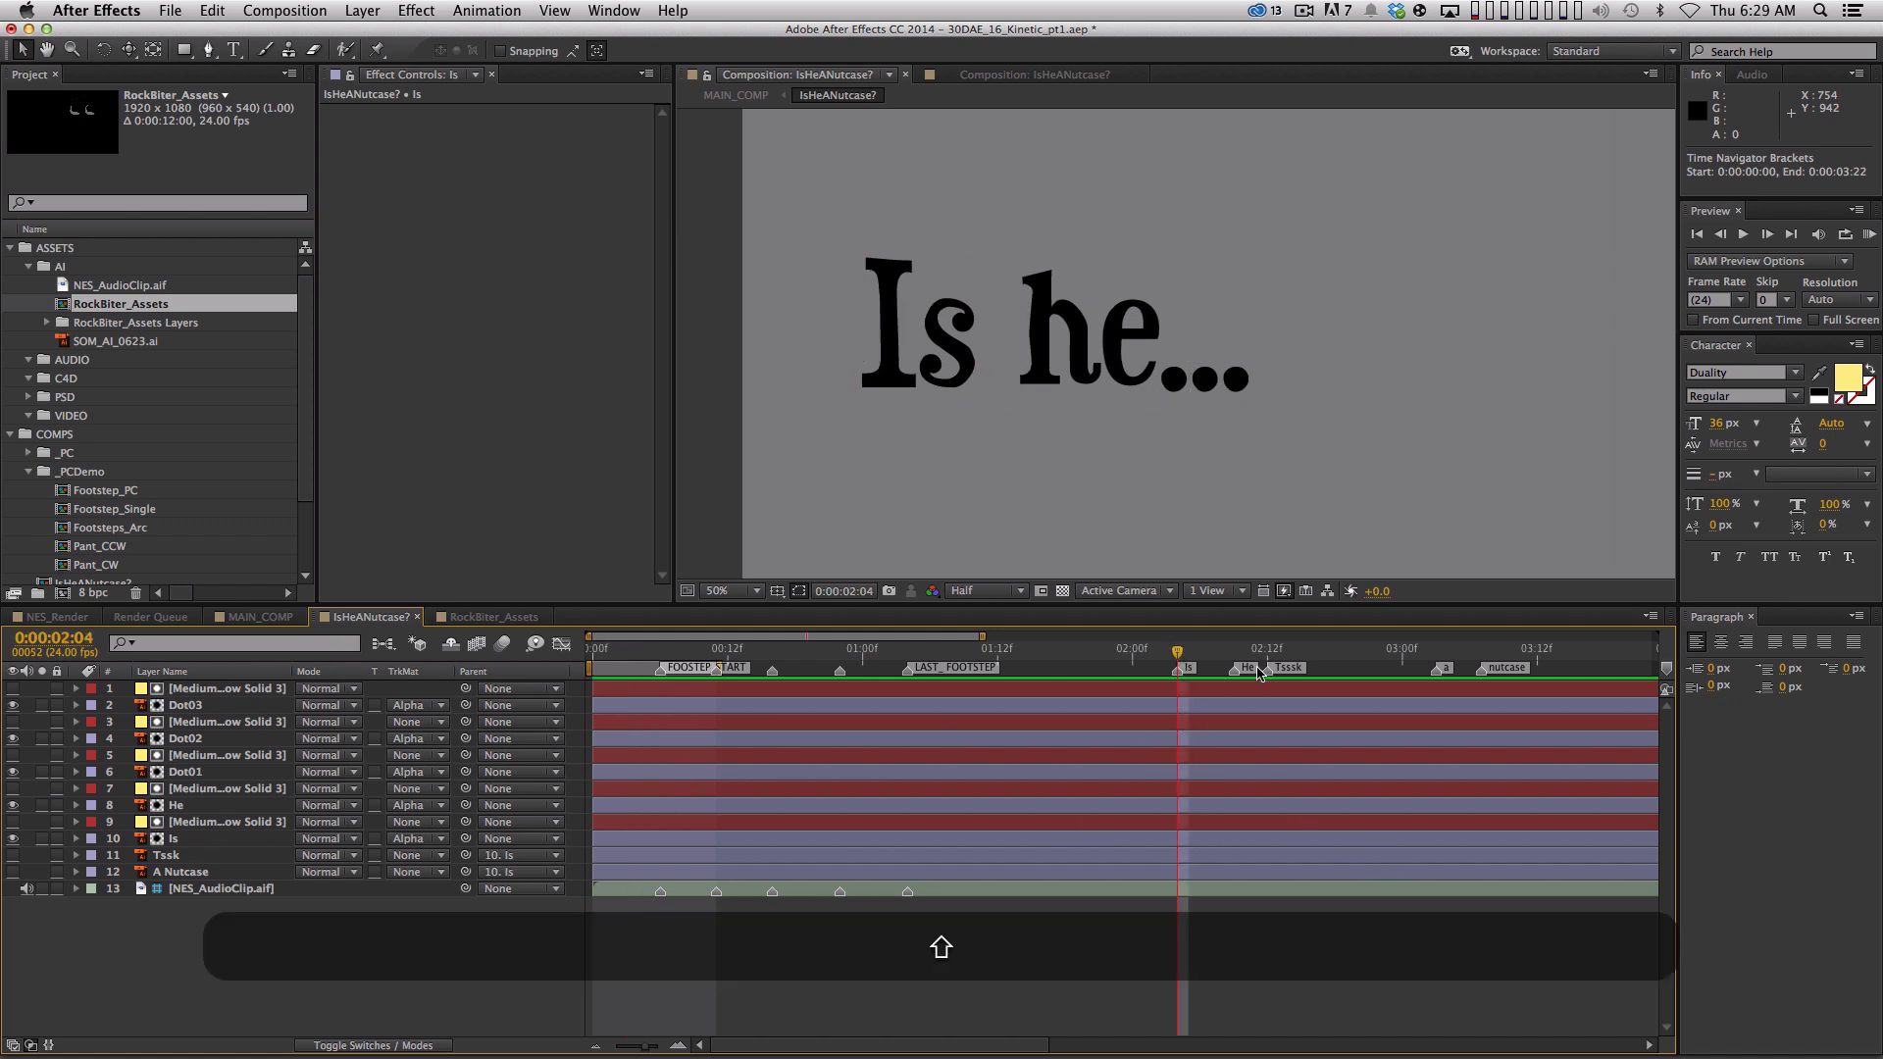
{"action": "left_click", "coordinate": [176, 838]}
{"action": "left_click", "coordinate": [194, 826], "text": "shift"}
{"action": "left_click_drag", "start_coordinate": [628, 832], "coordinate": [1087, 845]}
{"action": "key", "text": "space"}
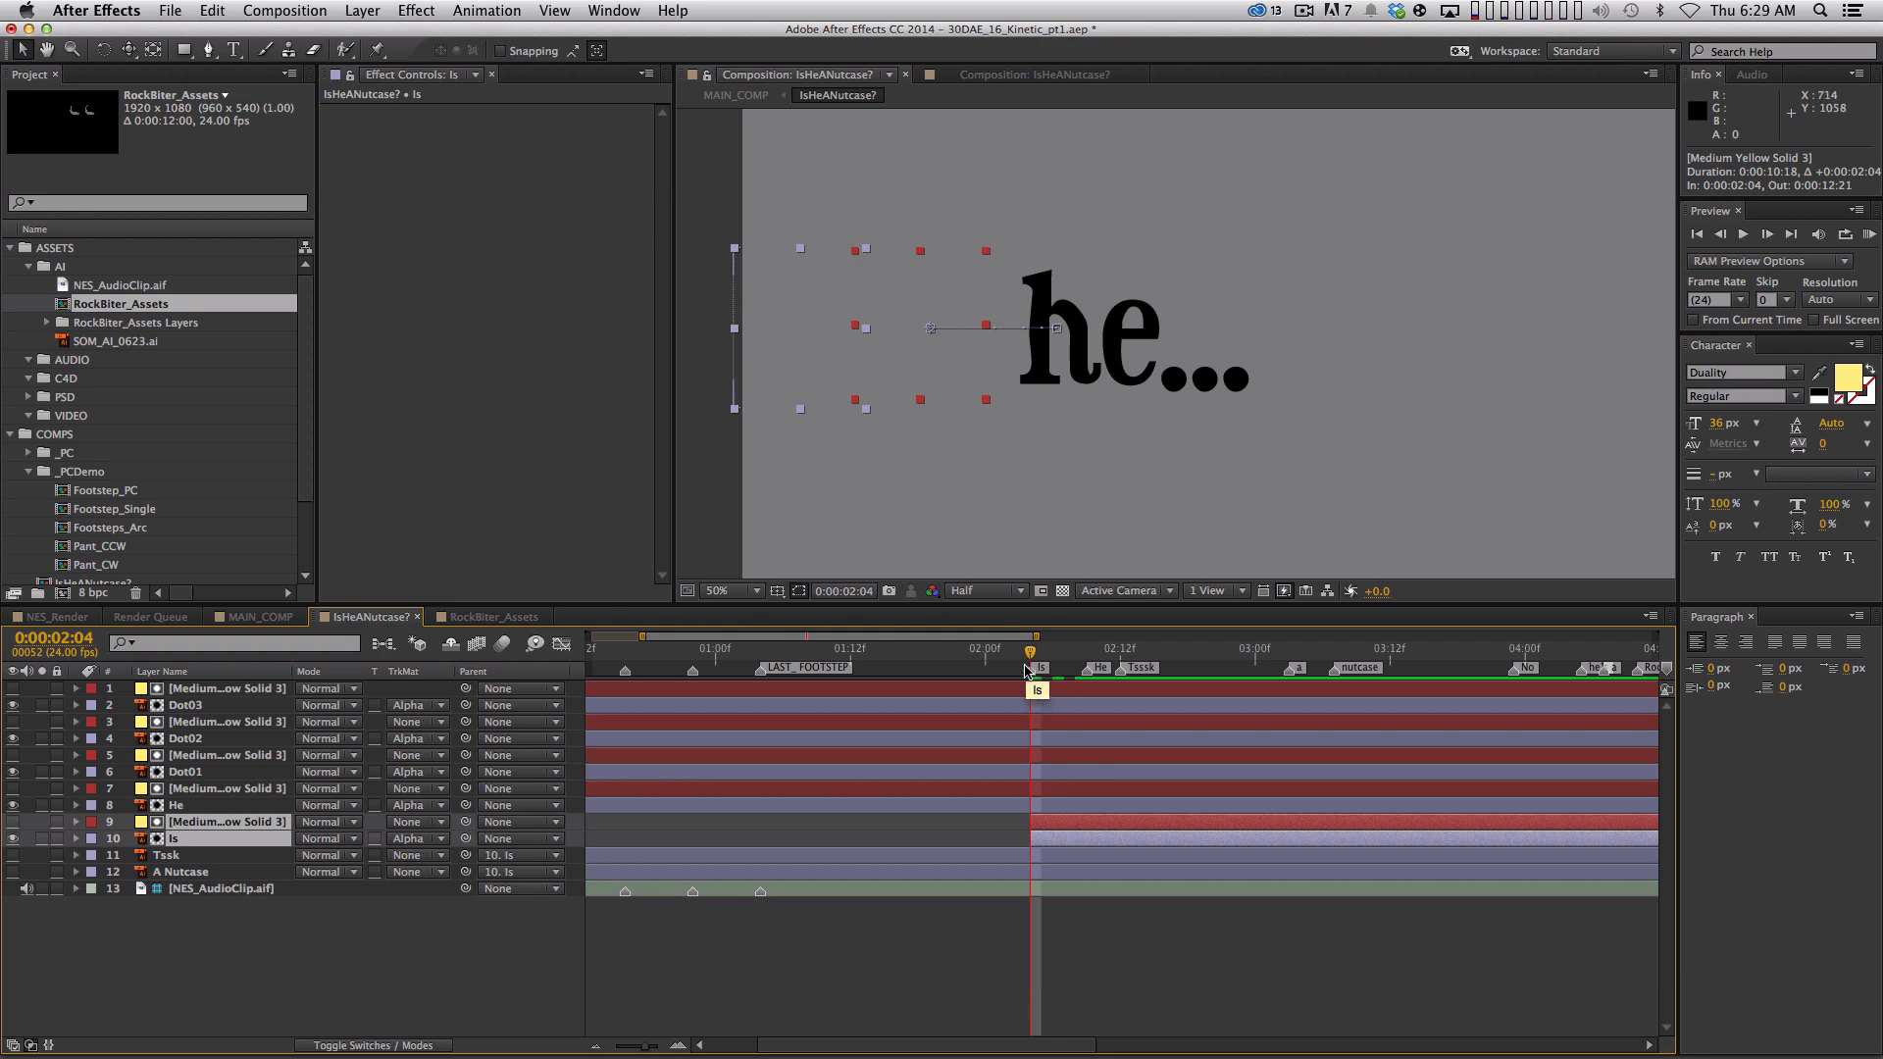
{"action": "key", "text": "alt"}
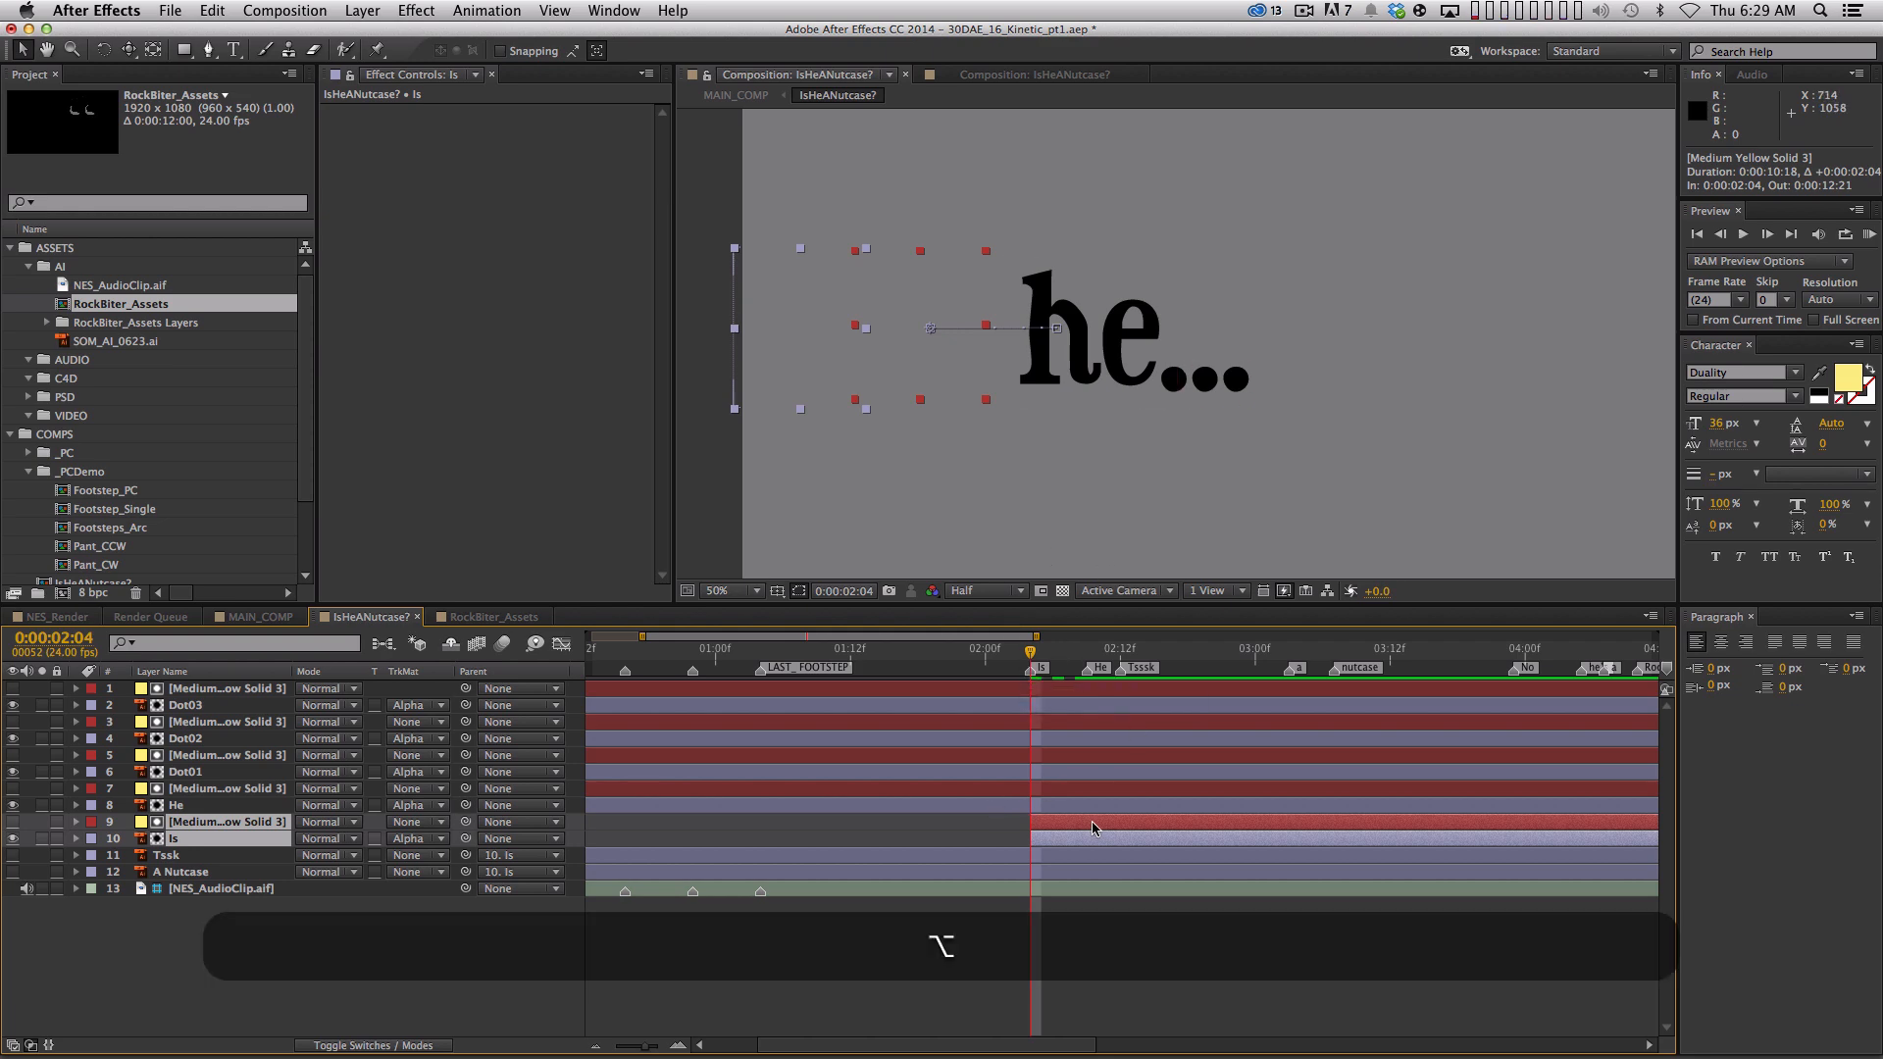
Shift Is and its matte earlier to start at 0:00:01:23, so the slide finishes on the Is marker
{"action": "left_click_drag", "start_coordinate": [1095, 827], "coordinate": [1051, 784]}
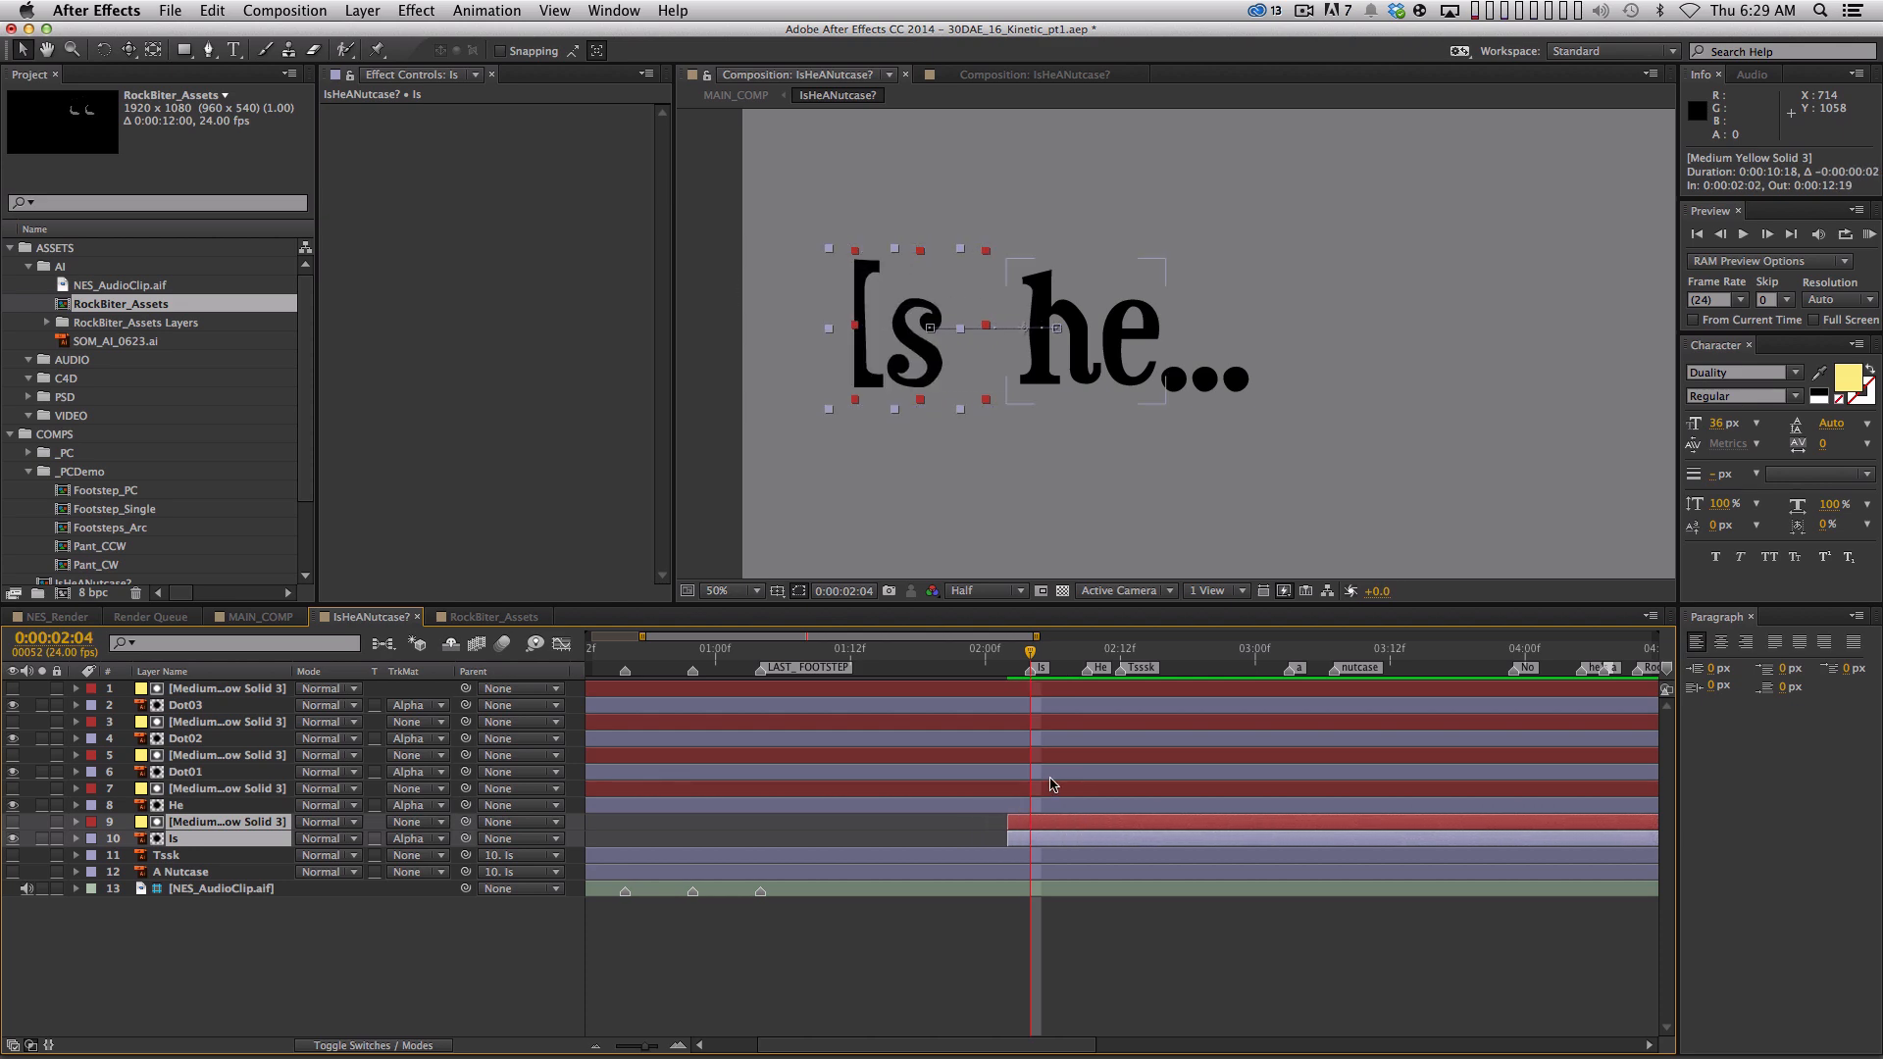
{"action": "key", "text": "alt"}
{"action": "key", "text": "alt+Page_Down"}
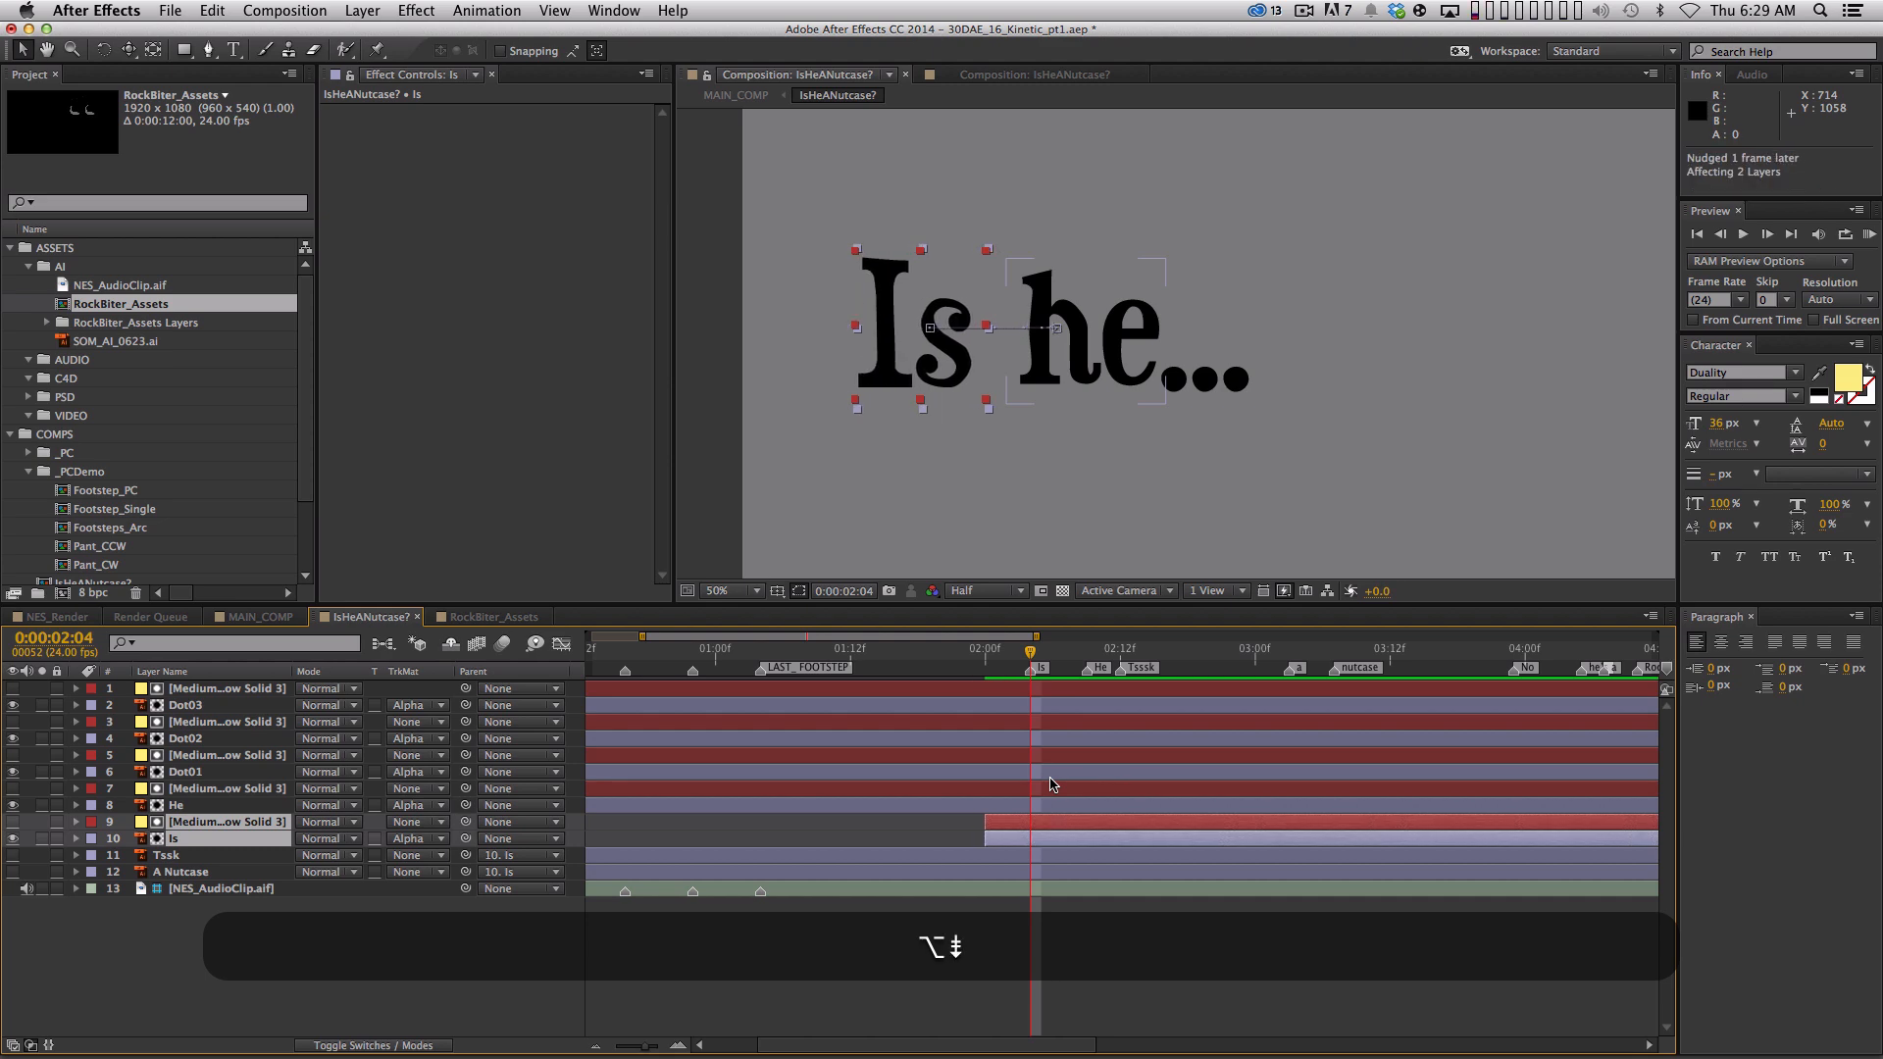
{"action": "key", "text": "alt+Page_Down"}
{"action": "key", "text": "alt+Page_Down"}
{"action": "key", "text": "alt+Page_Up"}
{"action": "key", "text": "alt+Page_Up"}
{"action": "key", "text": "alt+Page_Up"}
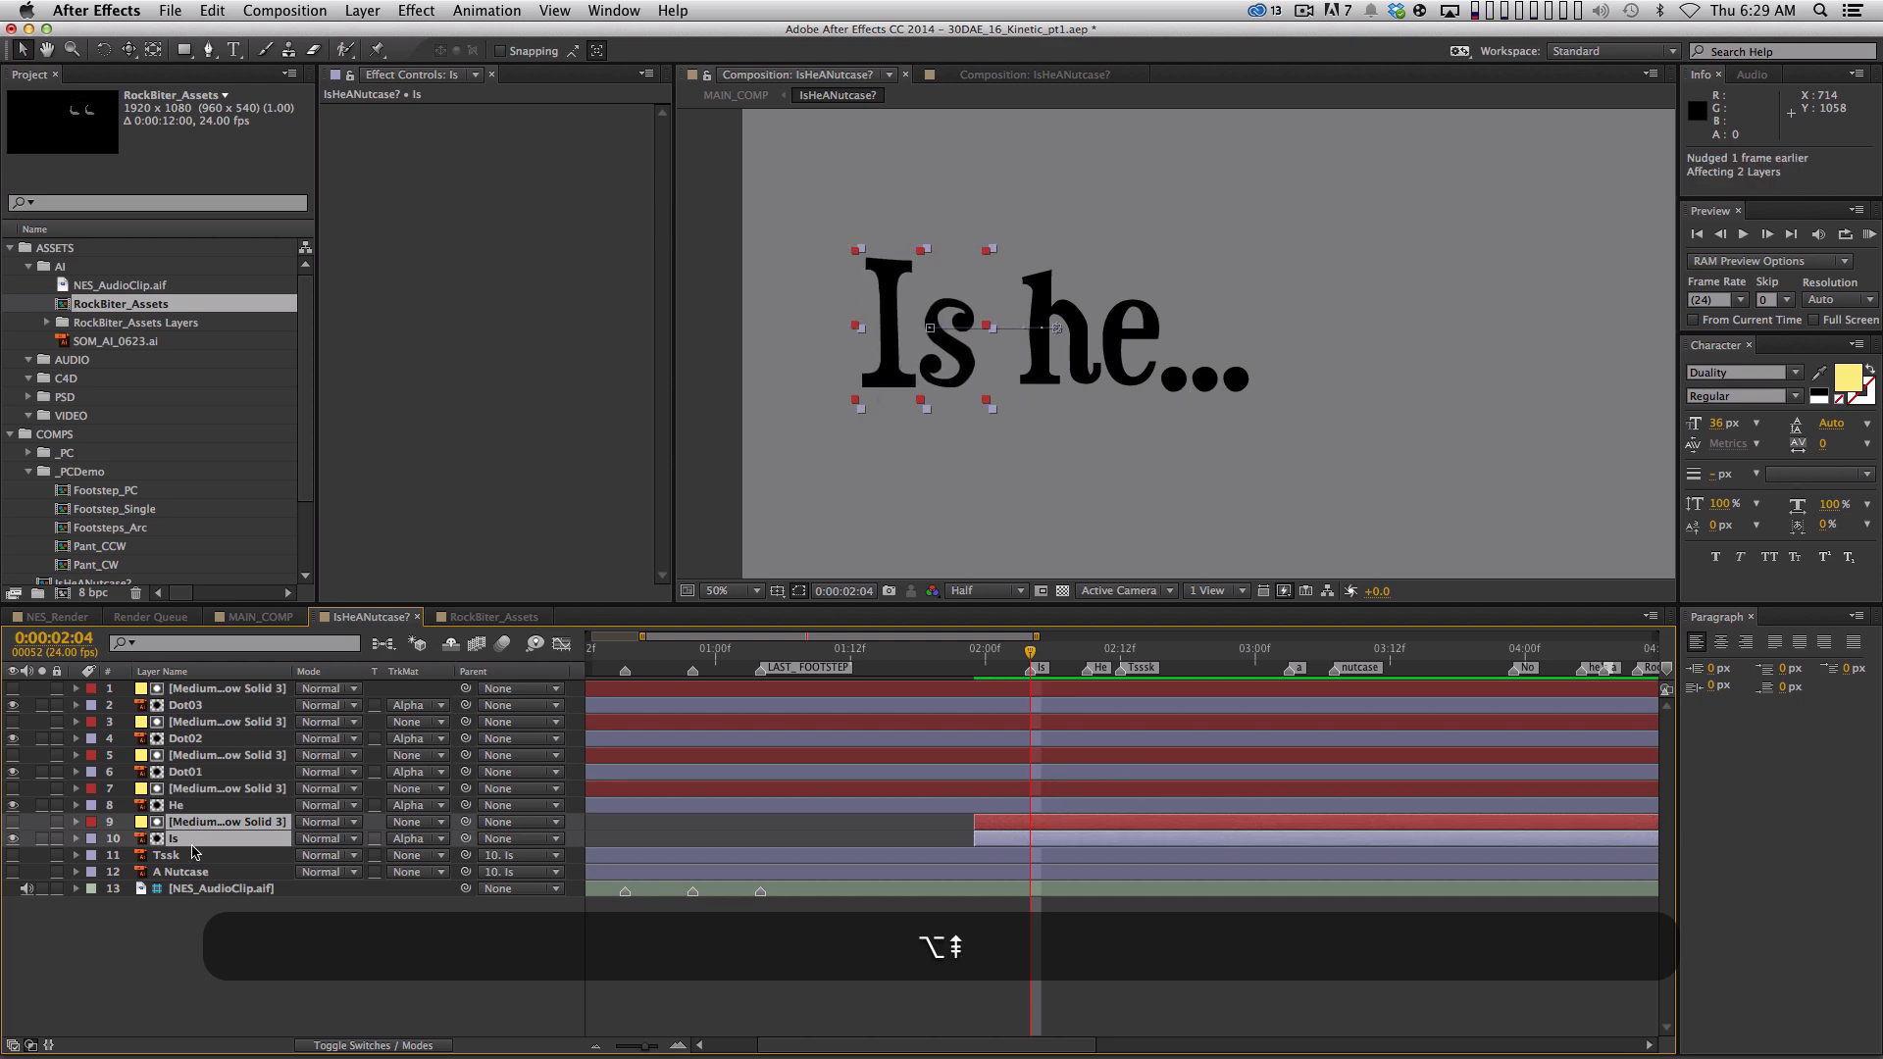
Time the He layer and its matte to start at 0:00:02:04, five frames before the He marker at 0:00:02:09
{"action": "left_click", "coordinate": [214, 805]}
{"action": "left_click", "coordinate": [208, 790], "text": "shift"}
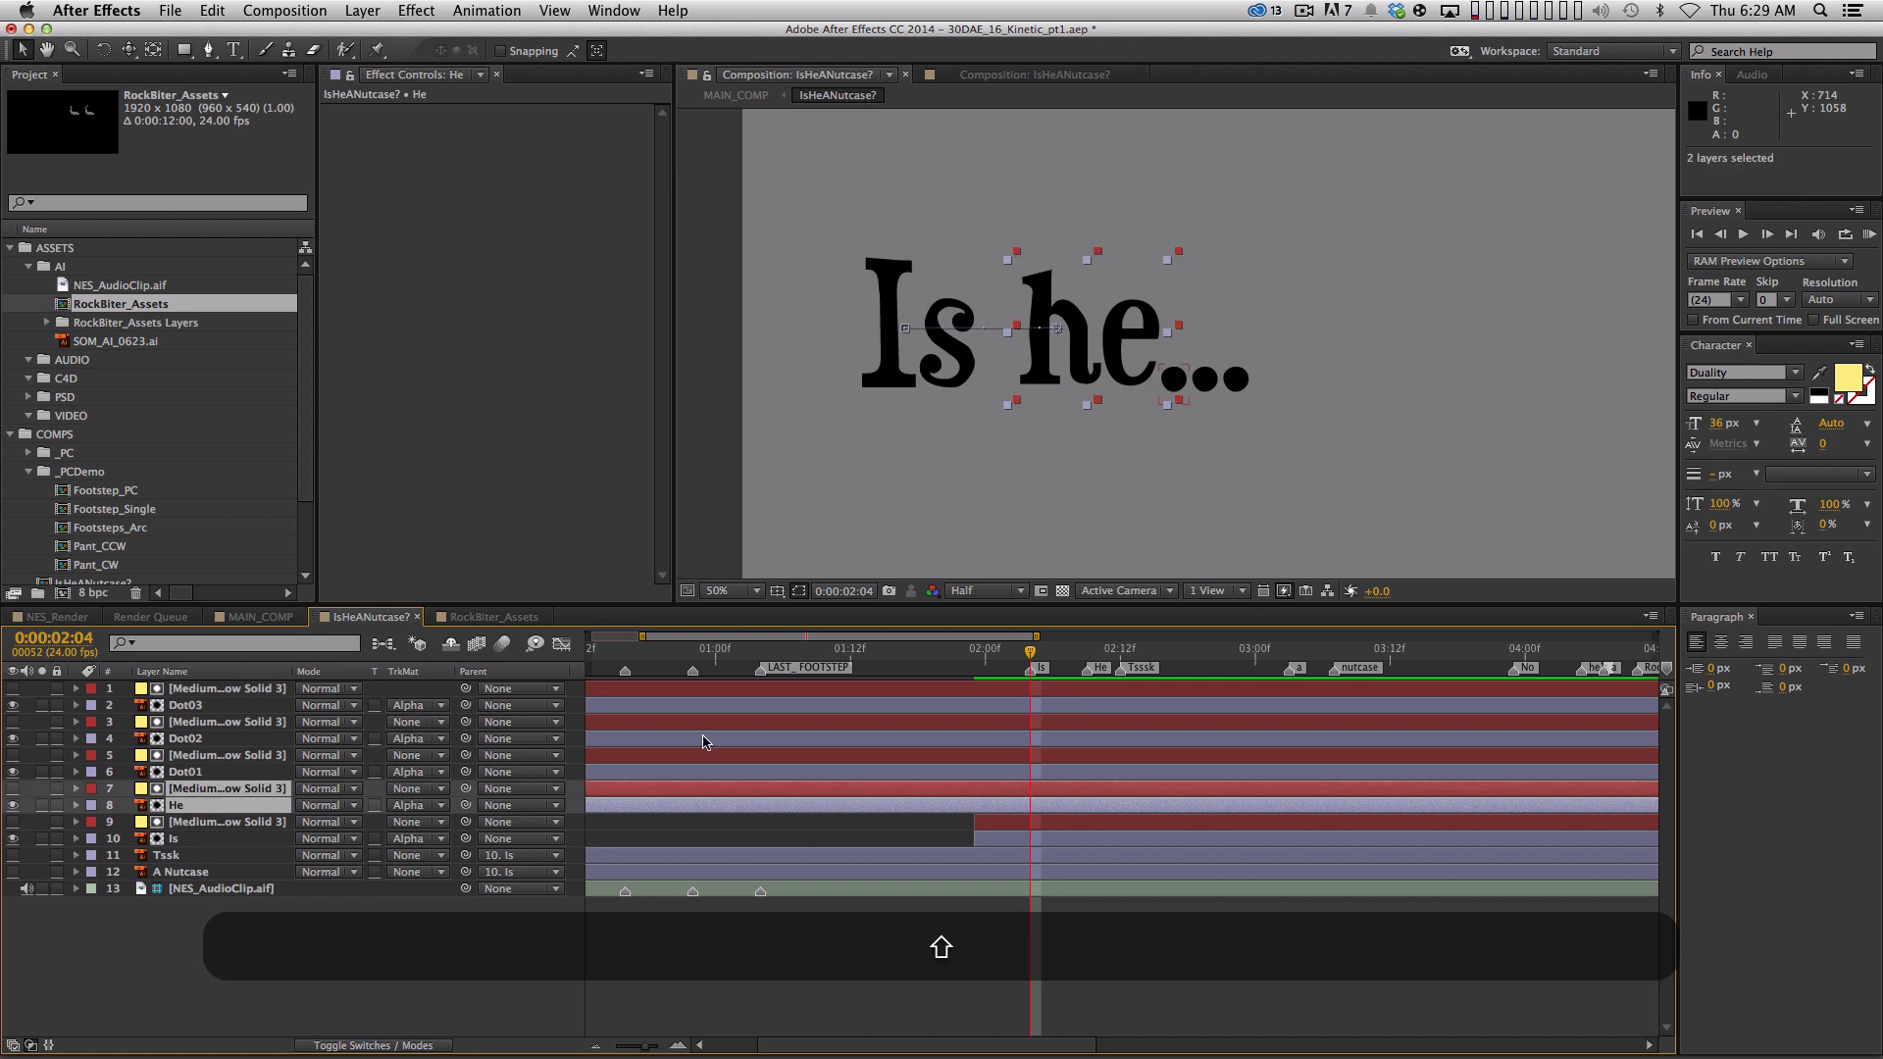
{"action": "left_click", "coordinate": [1100, 648], "text": "shift"}
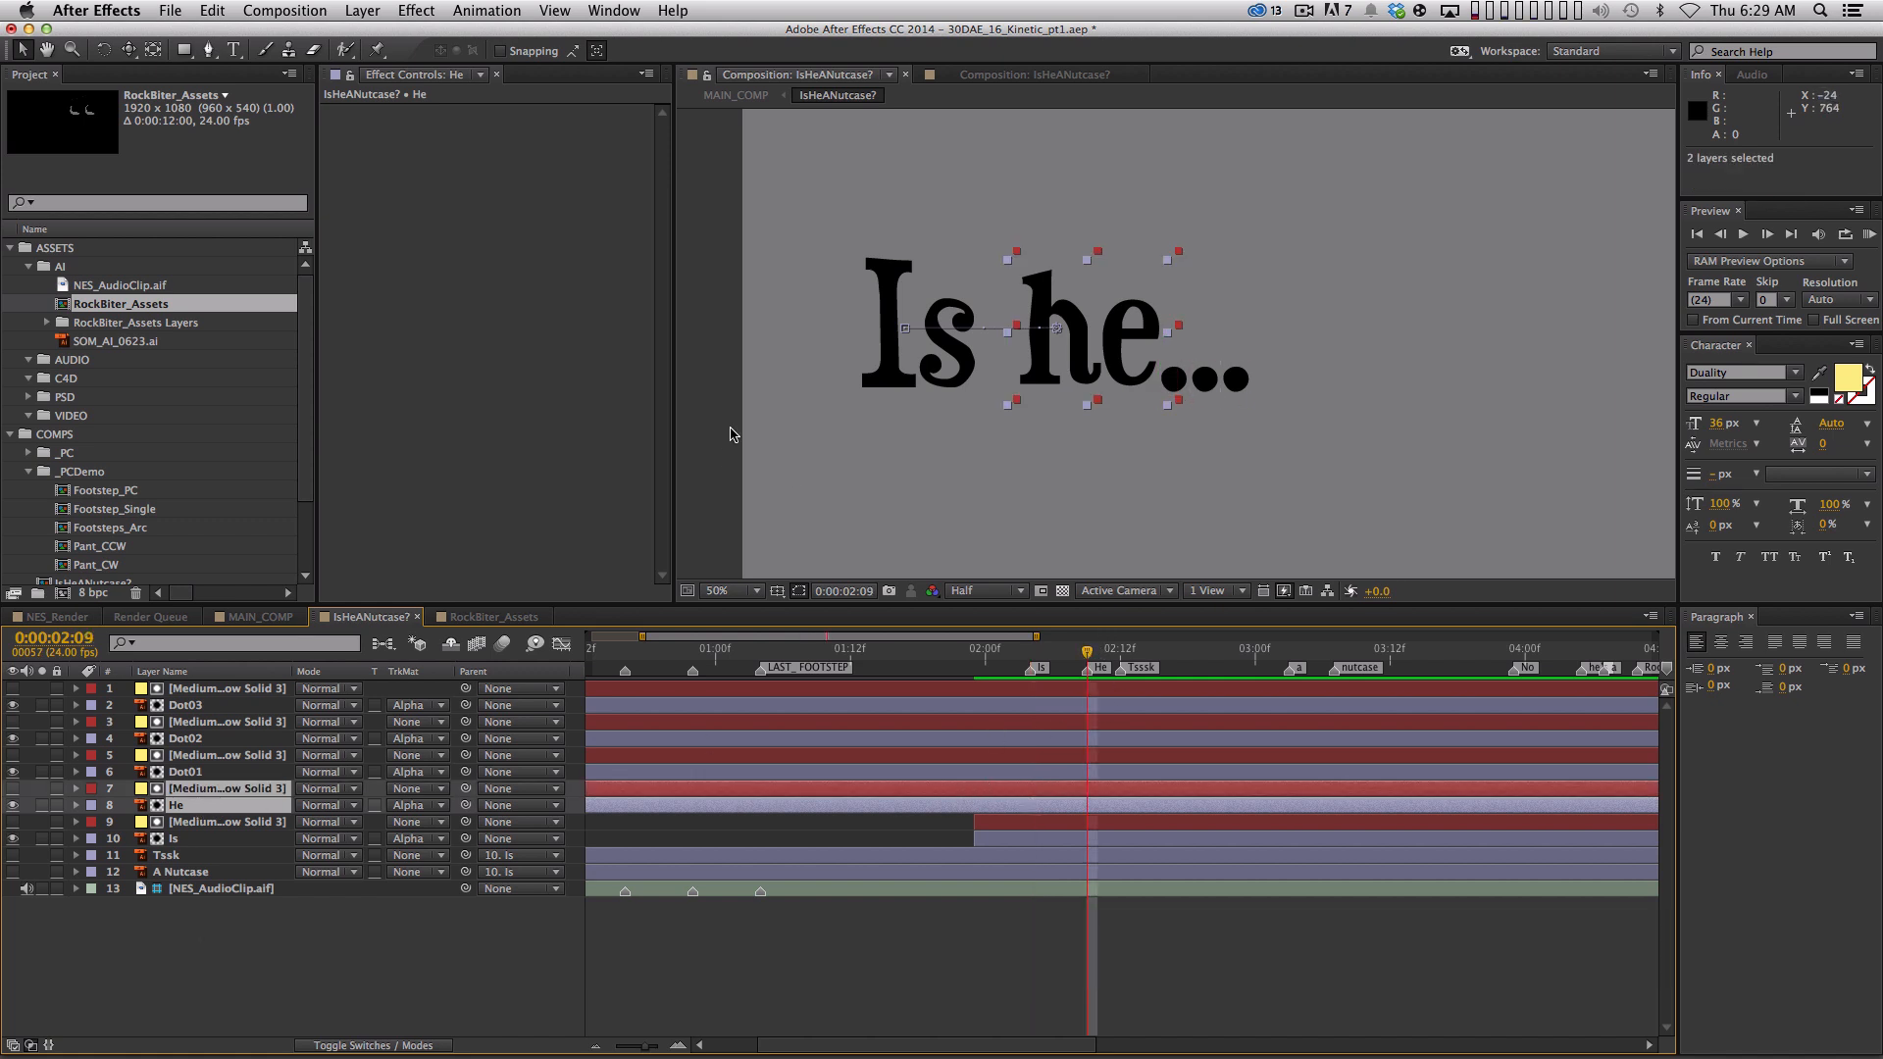
{"action": "key", "text": "alt+bracketleft"}
{"action": "key", "text": "alt+Page_Up"}
{"action": "key", "text": "alt+Page_Up"}
{"action": "key", "text": "alt+Page_Up"}
{"action": "key", "text": "alt+Page_Up"}
{"action": "key", "text": "alt+Page_Up"}
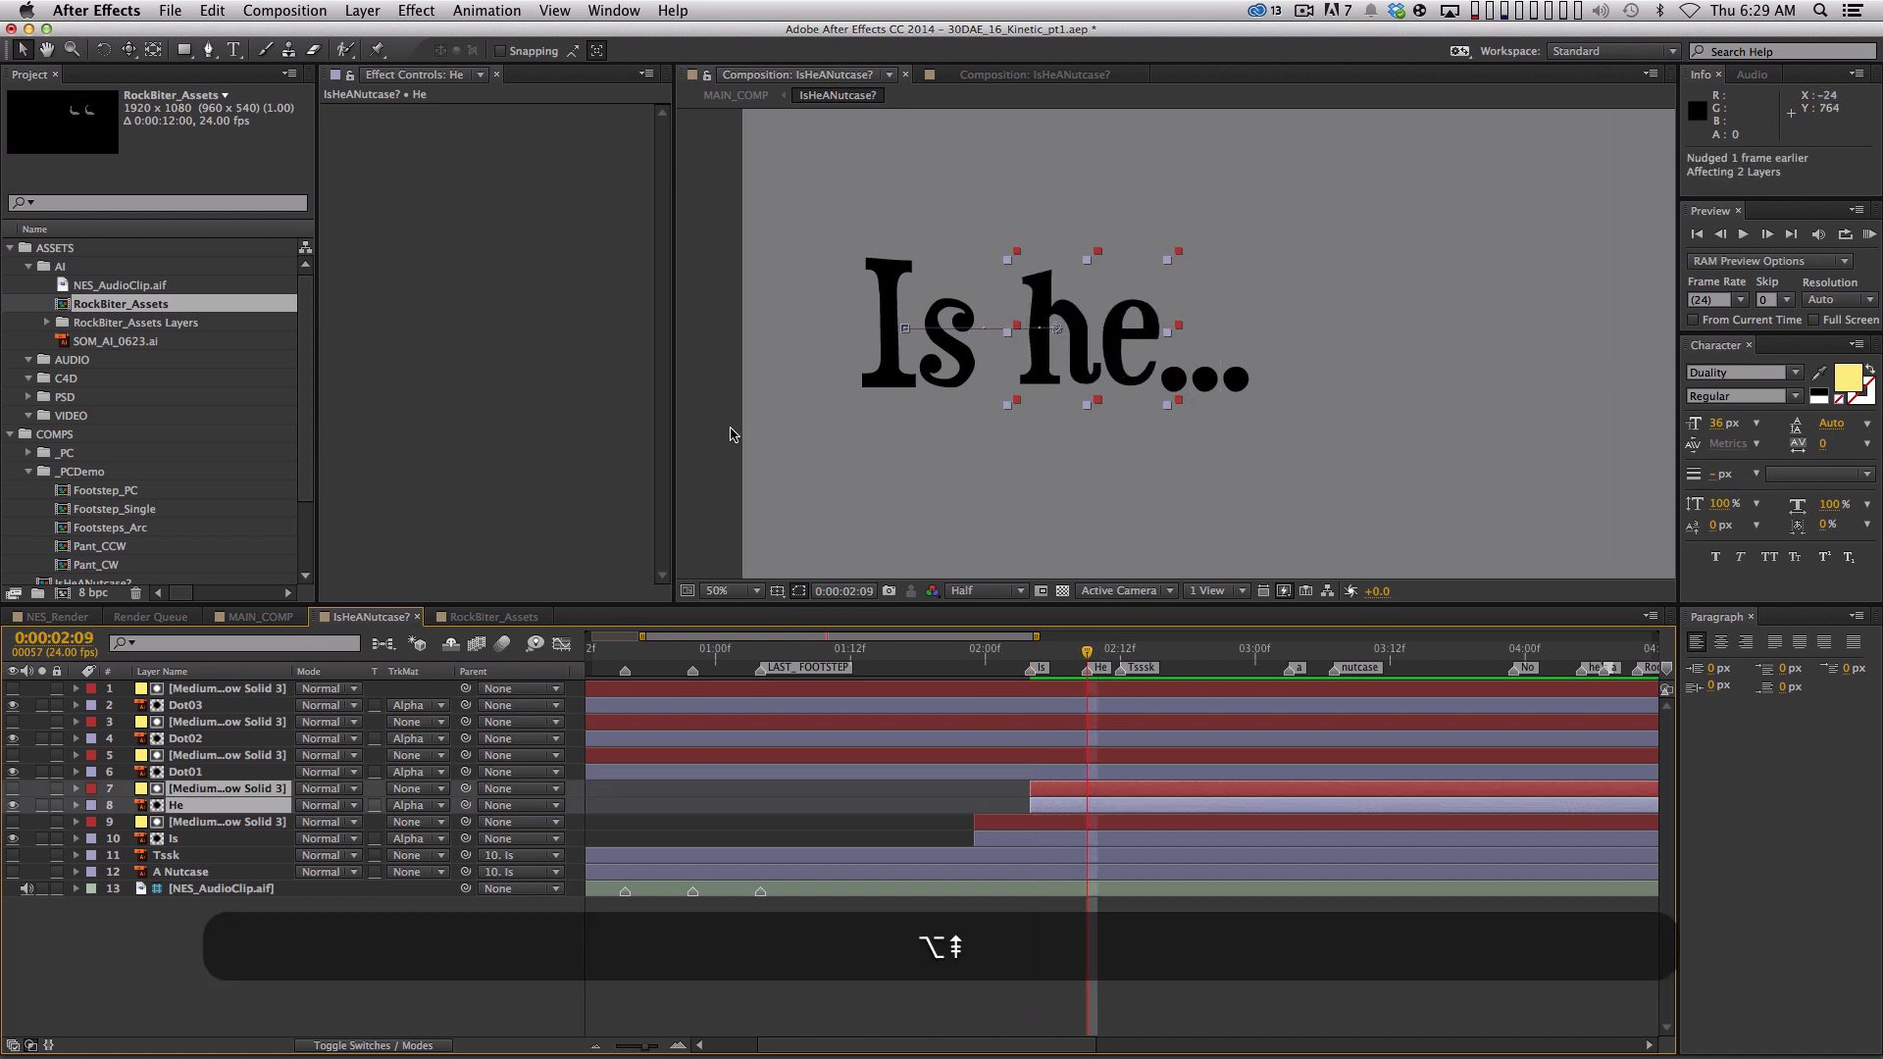
Time the Dot01 layer and its matte solid to start at 0:00:02:07
{"action": "left_click", "coordinate": [1074, 772]}
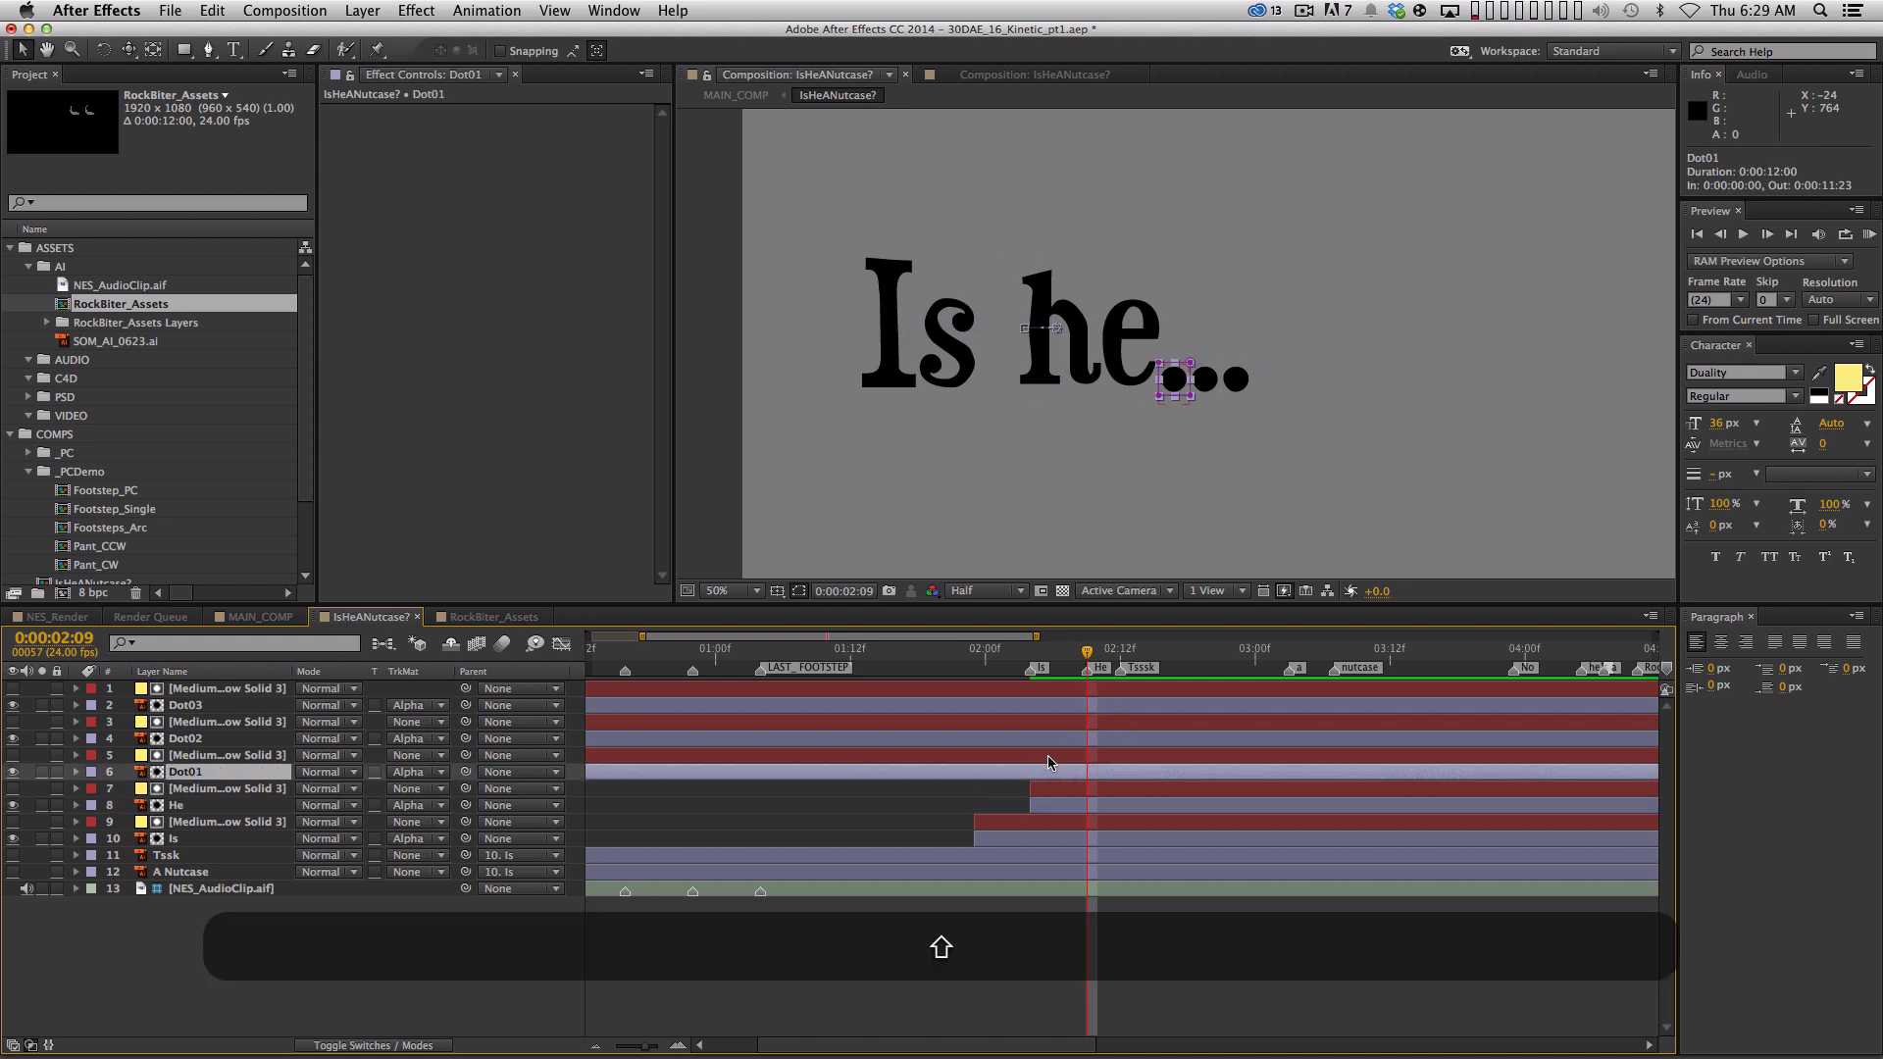
{"action": "left_click", "coordinate": [1046, 757], "text": "shift"}
{"action": "key", "text": "Page_Up"}
{"action": "key", "text": "Page_Down"}
{"action": "key", "text": "alt+bracketleft"}
{"action": "key", "text": "alt+Page_Up"}
Start Dot02 and its matte at 0:00:02:09, and Dot03 with its matte two frames after that at 0:00:02:11
{"action": "left_click", "coordinate": [240, 739]}
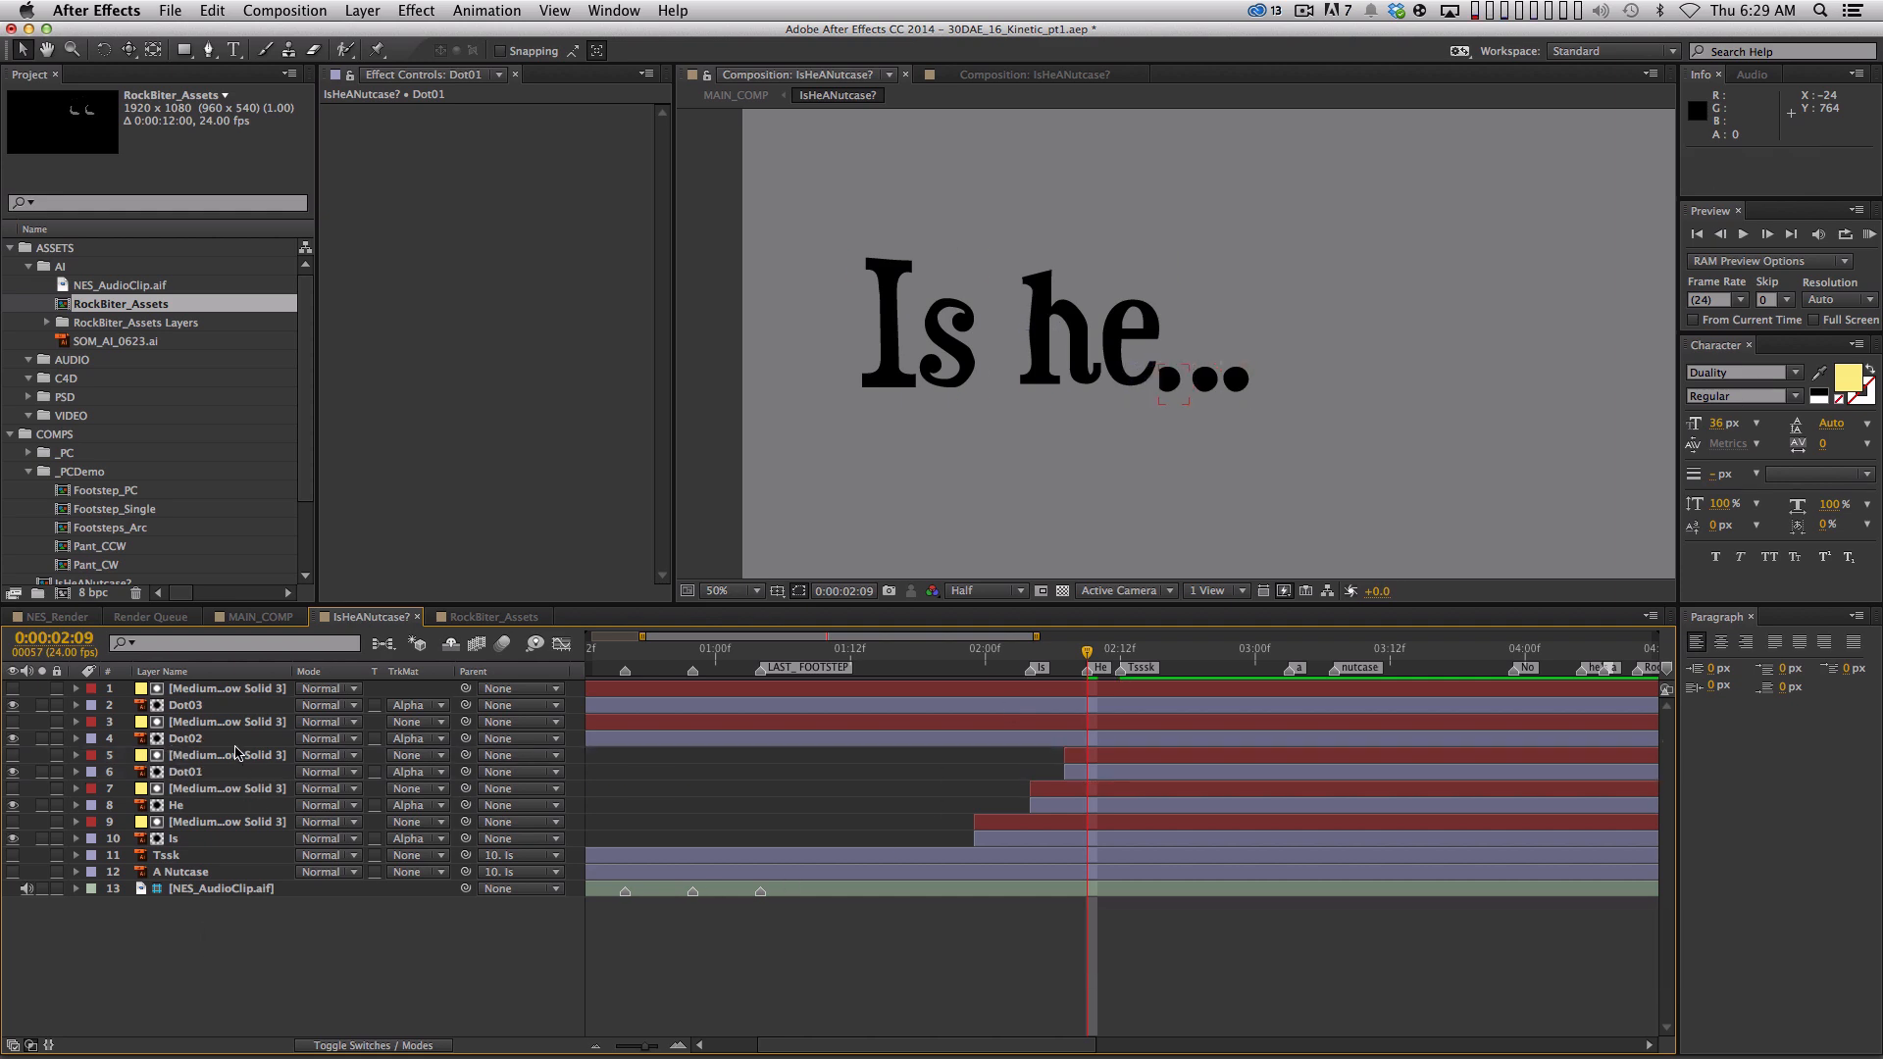
{"action": "left_click", "coordinate": [303, 724], "text": "shift"}
{"action": "key", "text": "bracketleft"}
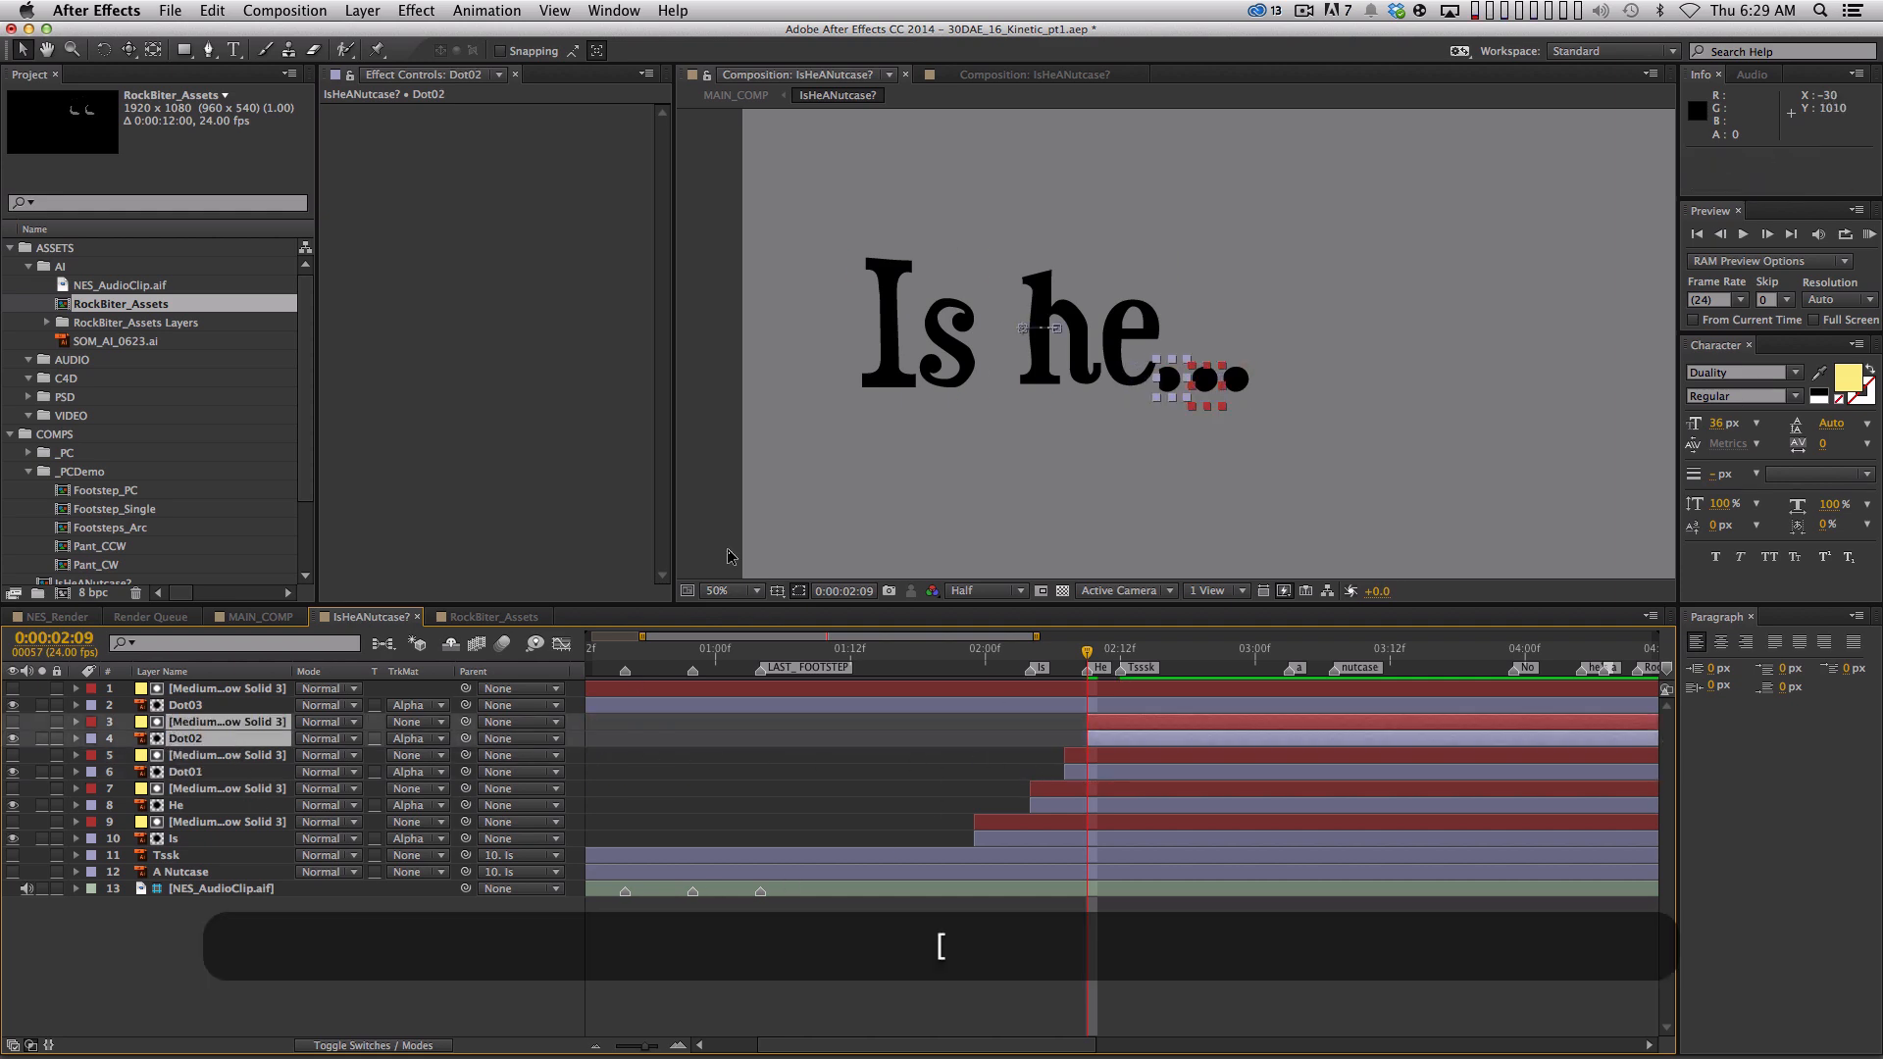
{"action": "left_click", "coordinate": [196, 706]}
{"action": "left_click", "coordinate": [196, 690], "text": "shift"}
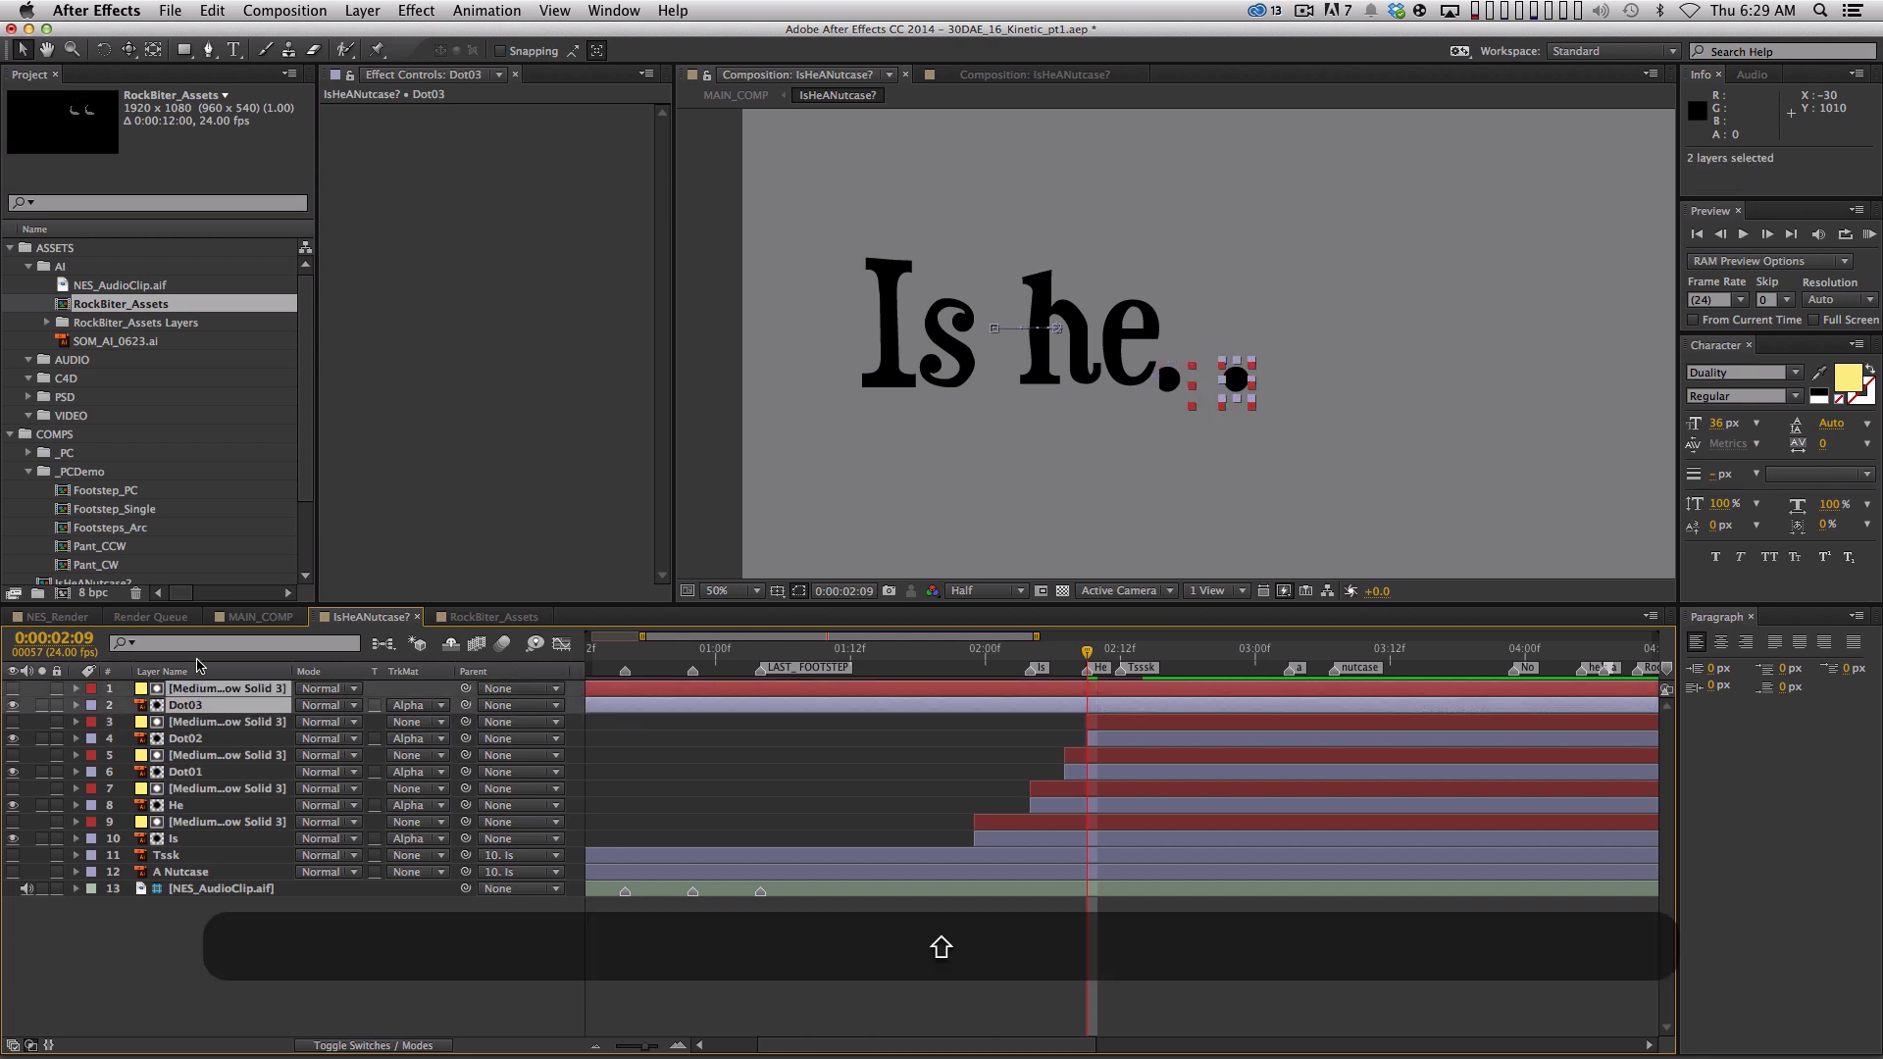
{"action": "key", "text": "bracketleft"}
{"action": "left_click_drag", "start_coordinate": [1122, 689], "coordinate": [1133, 712]}
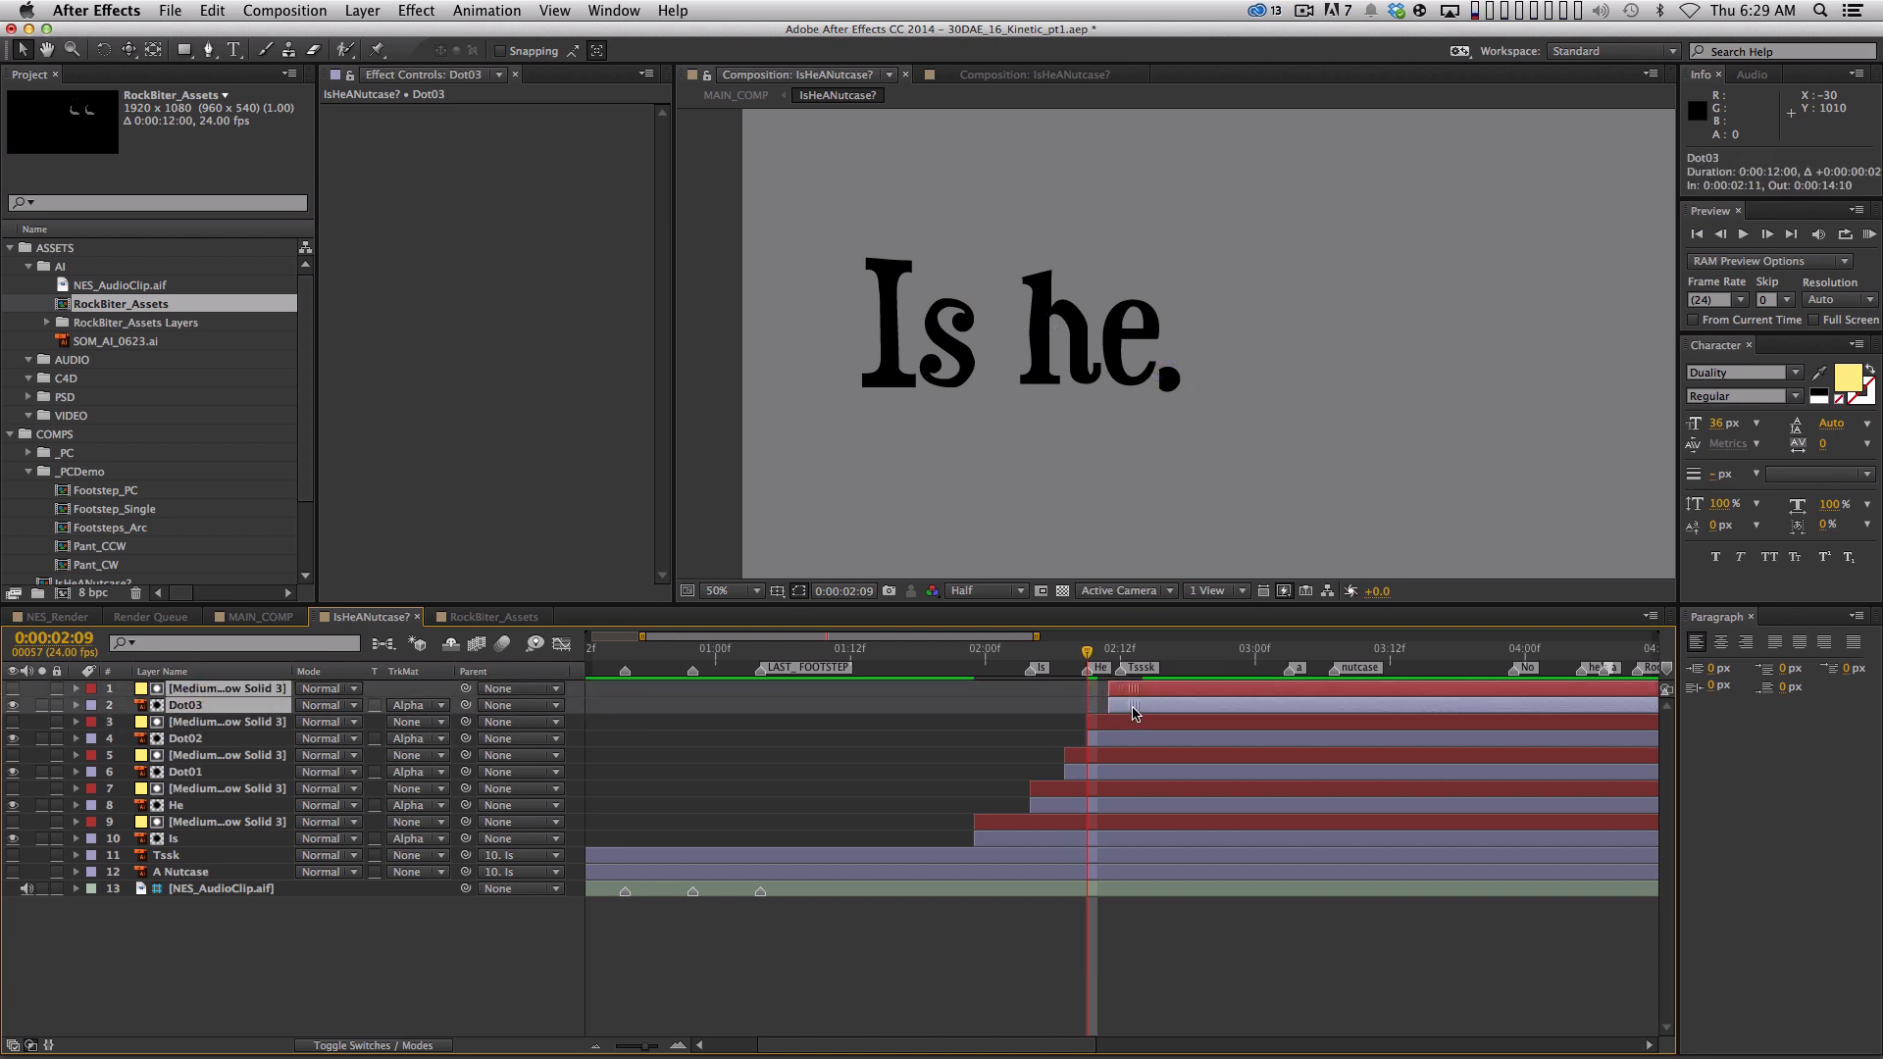
Set the work area from 0:00:01:13 to 0:00:03:00 and RAM preview the staggered words and dots
{"action": "left_click_drag", "start_coordinate": [1099, 649], "coordinate": [1259, 649]}
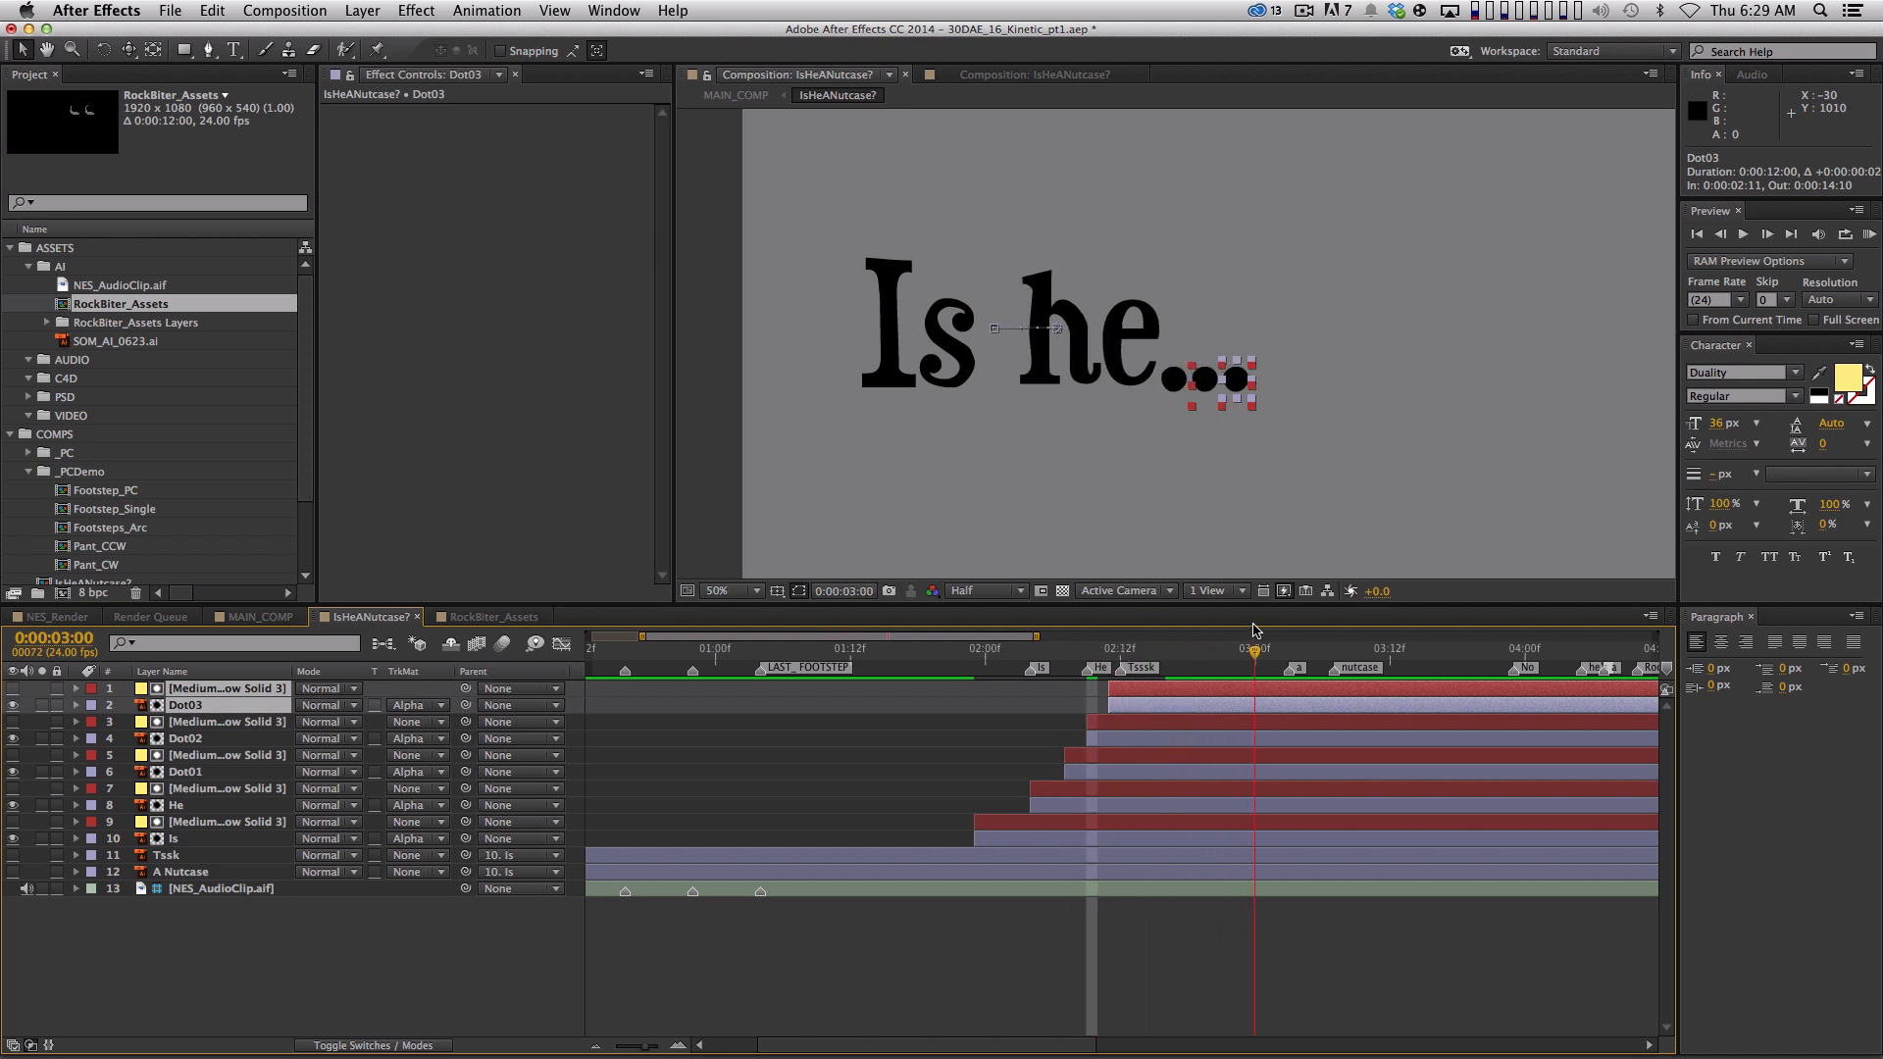
{"action": "key", "text": "n"}
{"action": "left_click", "coordinate": [861, 649]}
{"action": "key", "text": "b"}
{"action": "key", "text": "KP_0"}
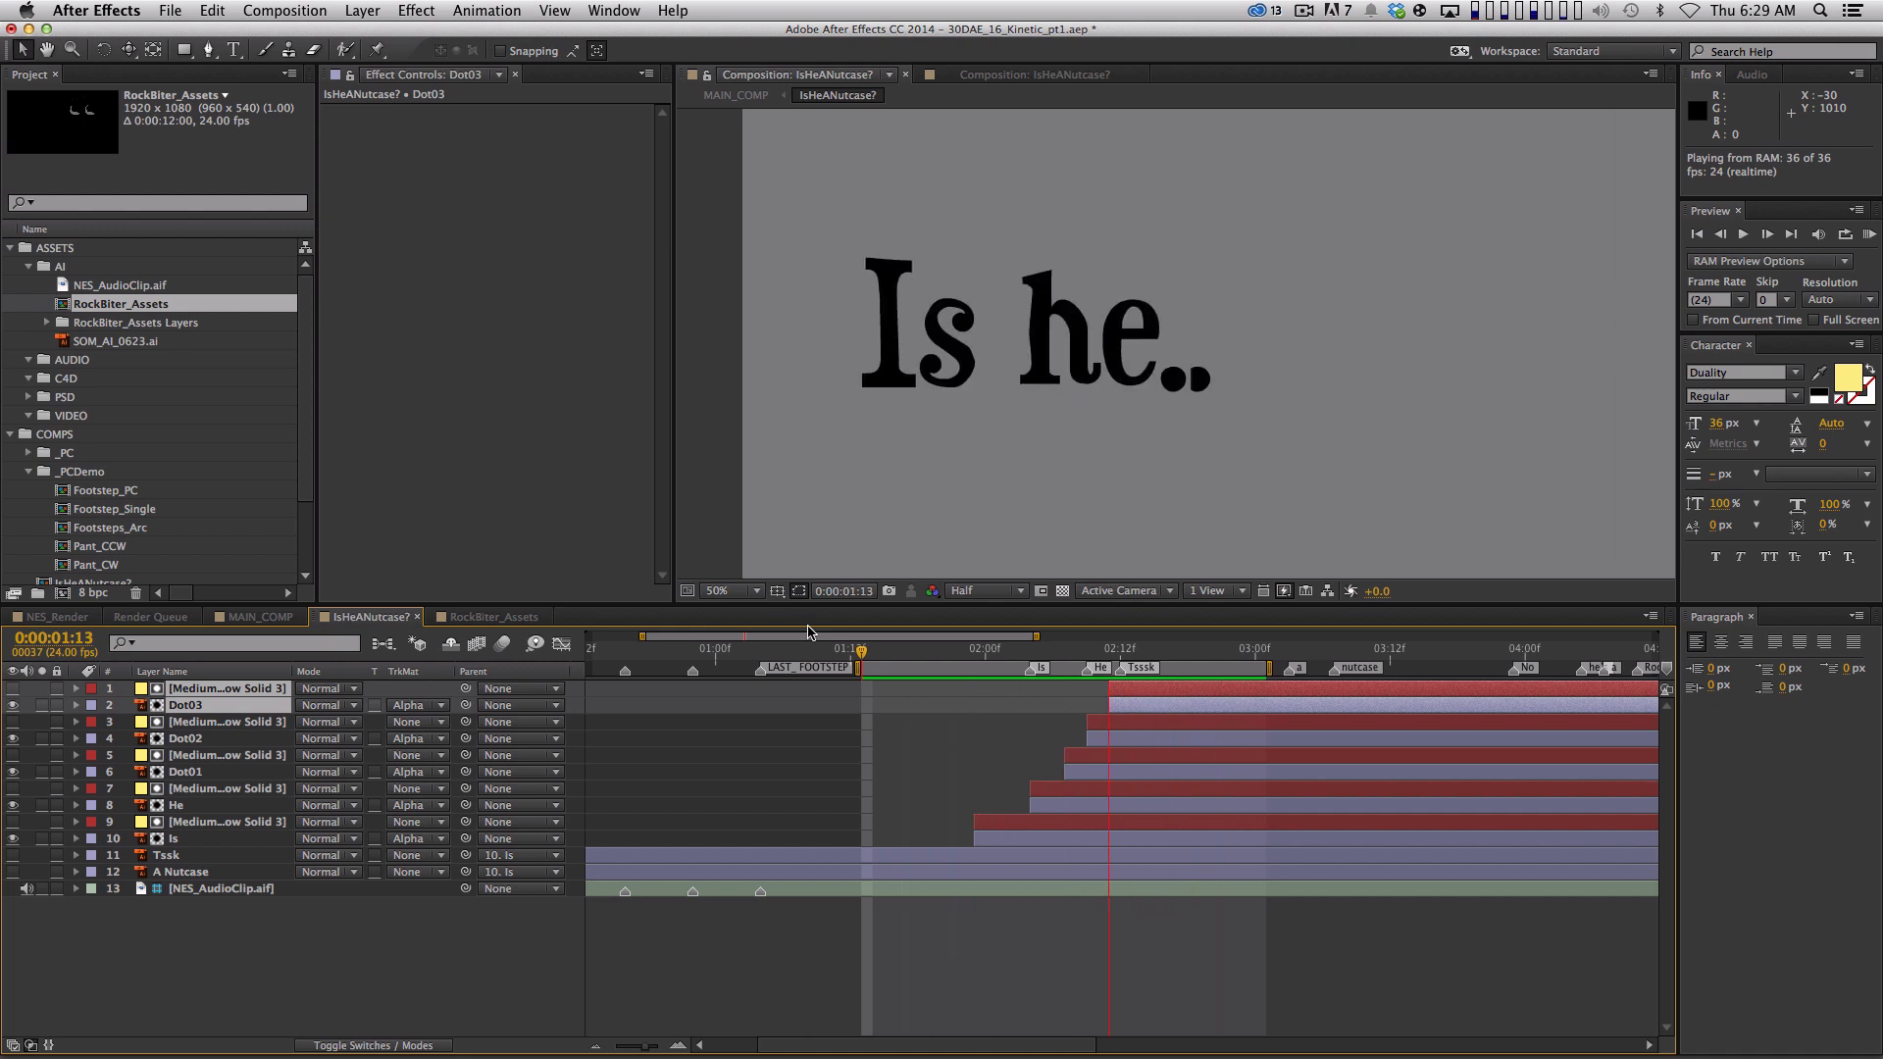
Tighten the dots' stagger to one frame, starting Dot02 with its matte at 0:00:02:08 and Dot03 with its matte at 0:00:02:09
{"action": "key", "text": "equal"}
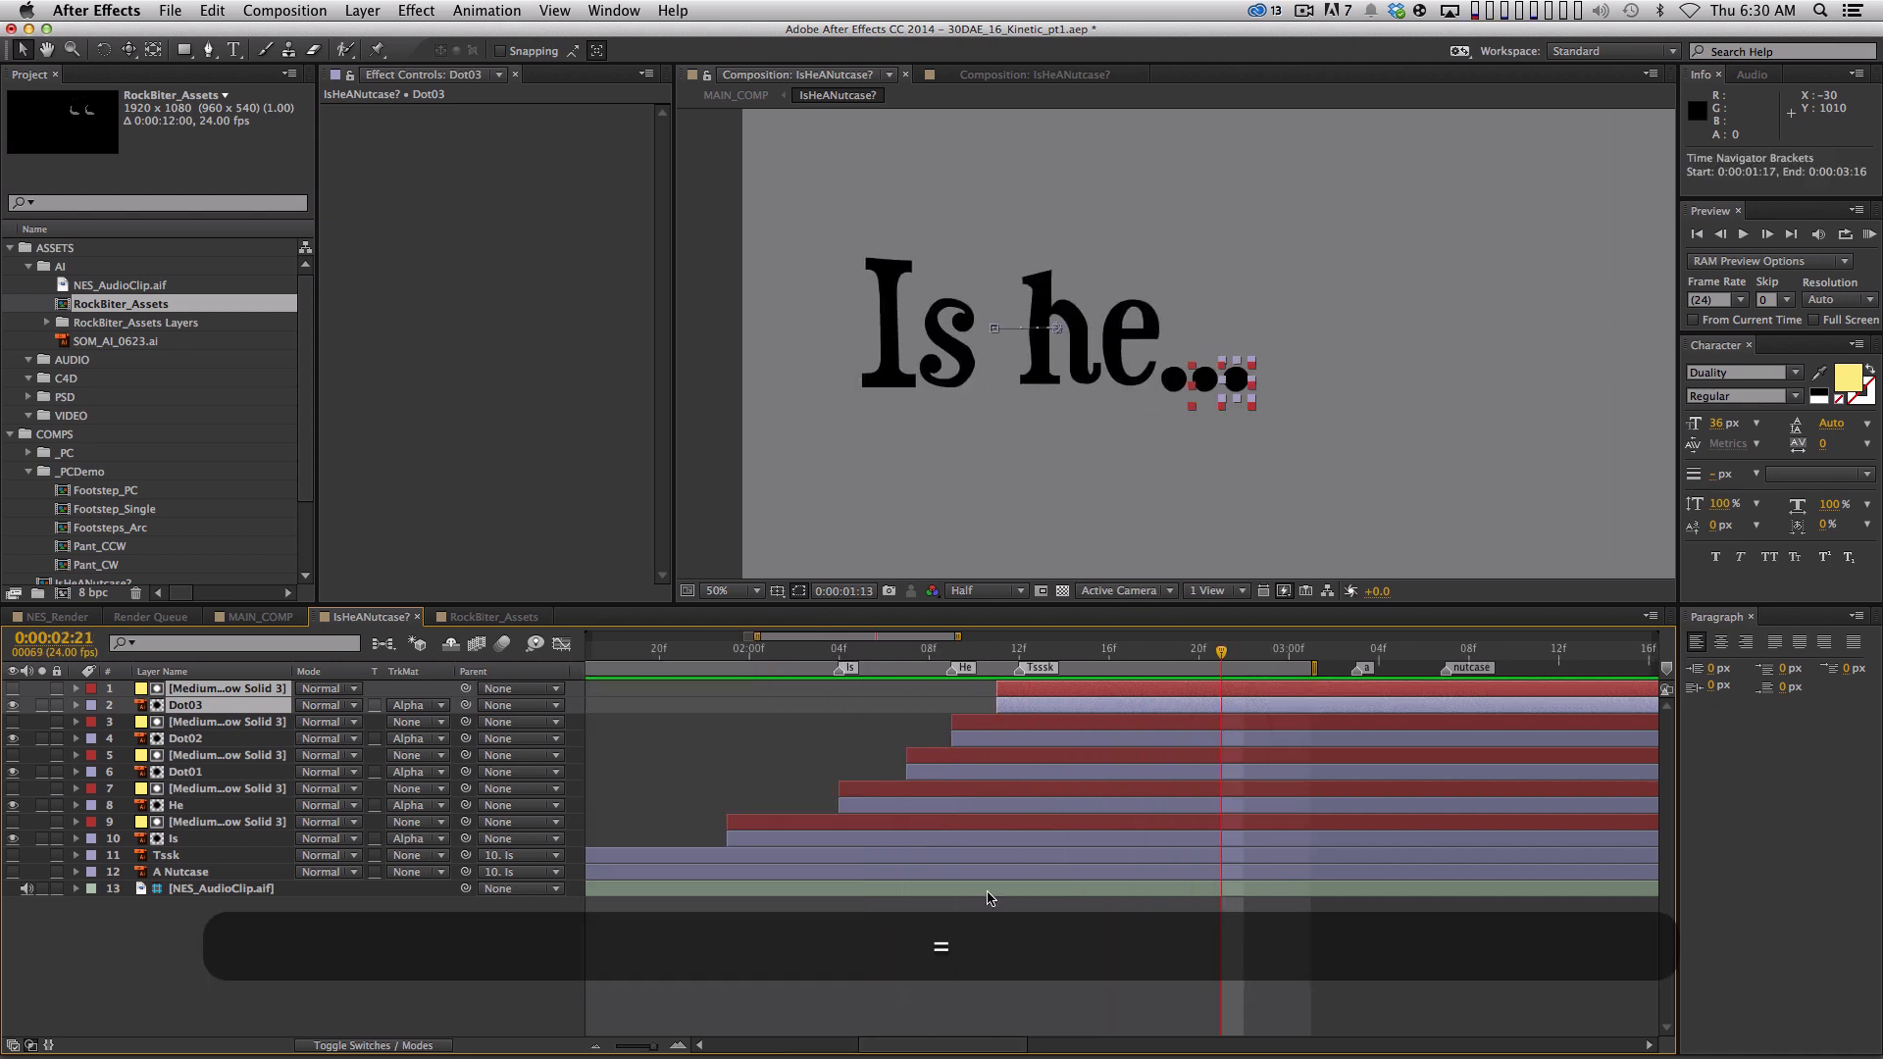
{"action": "left_click", "coordinate": [416, 735]}
{"action": "left_click_drag", "start_coordinate": [995, 735], "coordinate": [982, 690]}
{"action": "left_click", "coordinate": [1030, 707]}
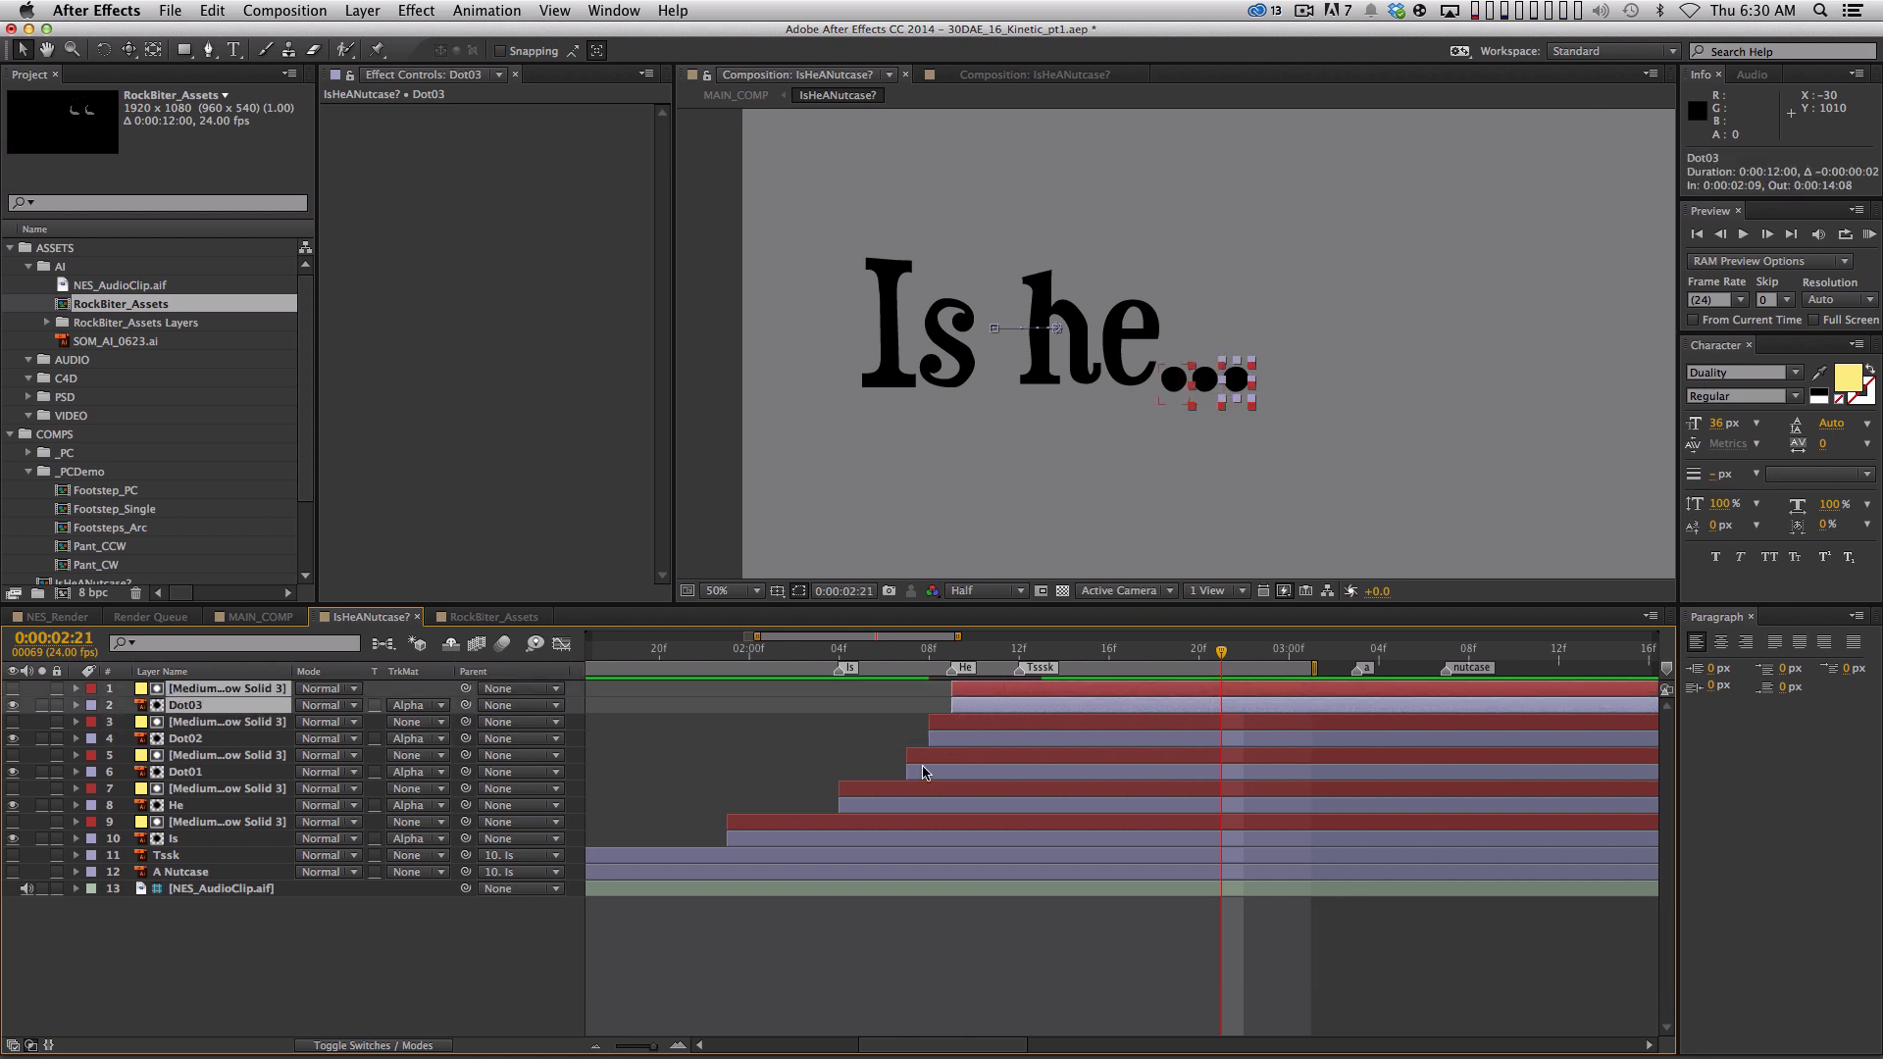
Move all three dots and their mattes one frame earlier so Dot01 starts at 0:00:02:06, and RAM preview the timing
{"action": "left_click", "coordinate": [950, 772], "text": "shift"}
{"action": "left_click_drag", "start_coordinate": [954, 773], "coordinate": [931, 773]}
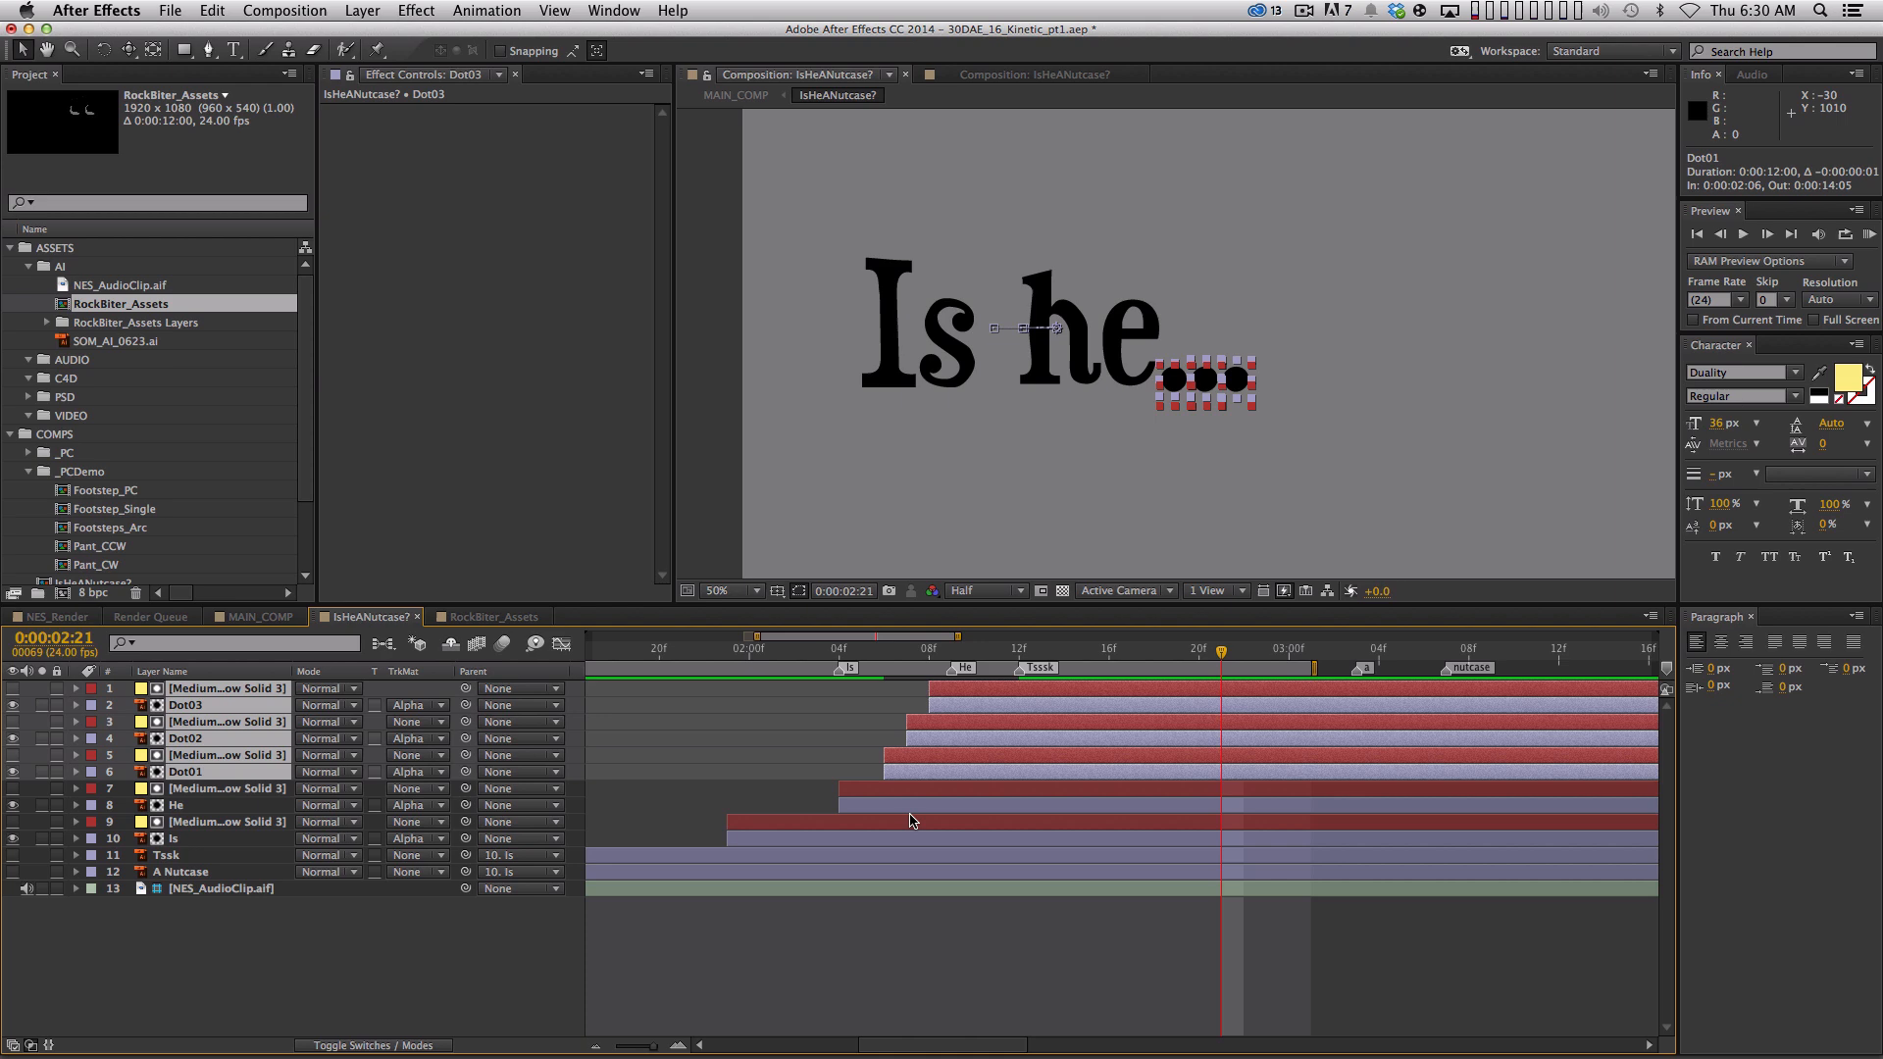
{"action": "key", "text": "KP_0"}
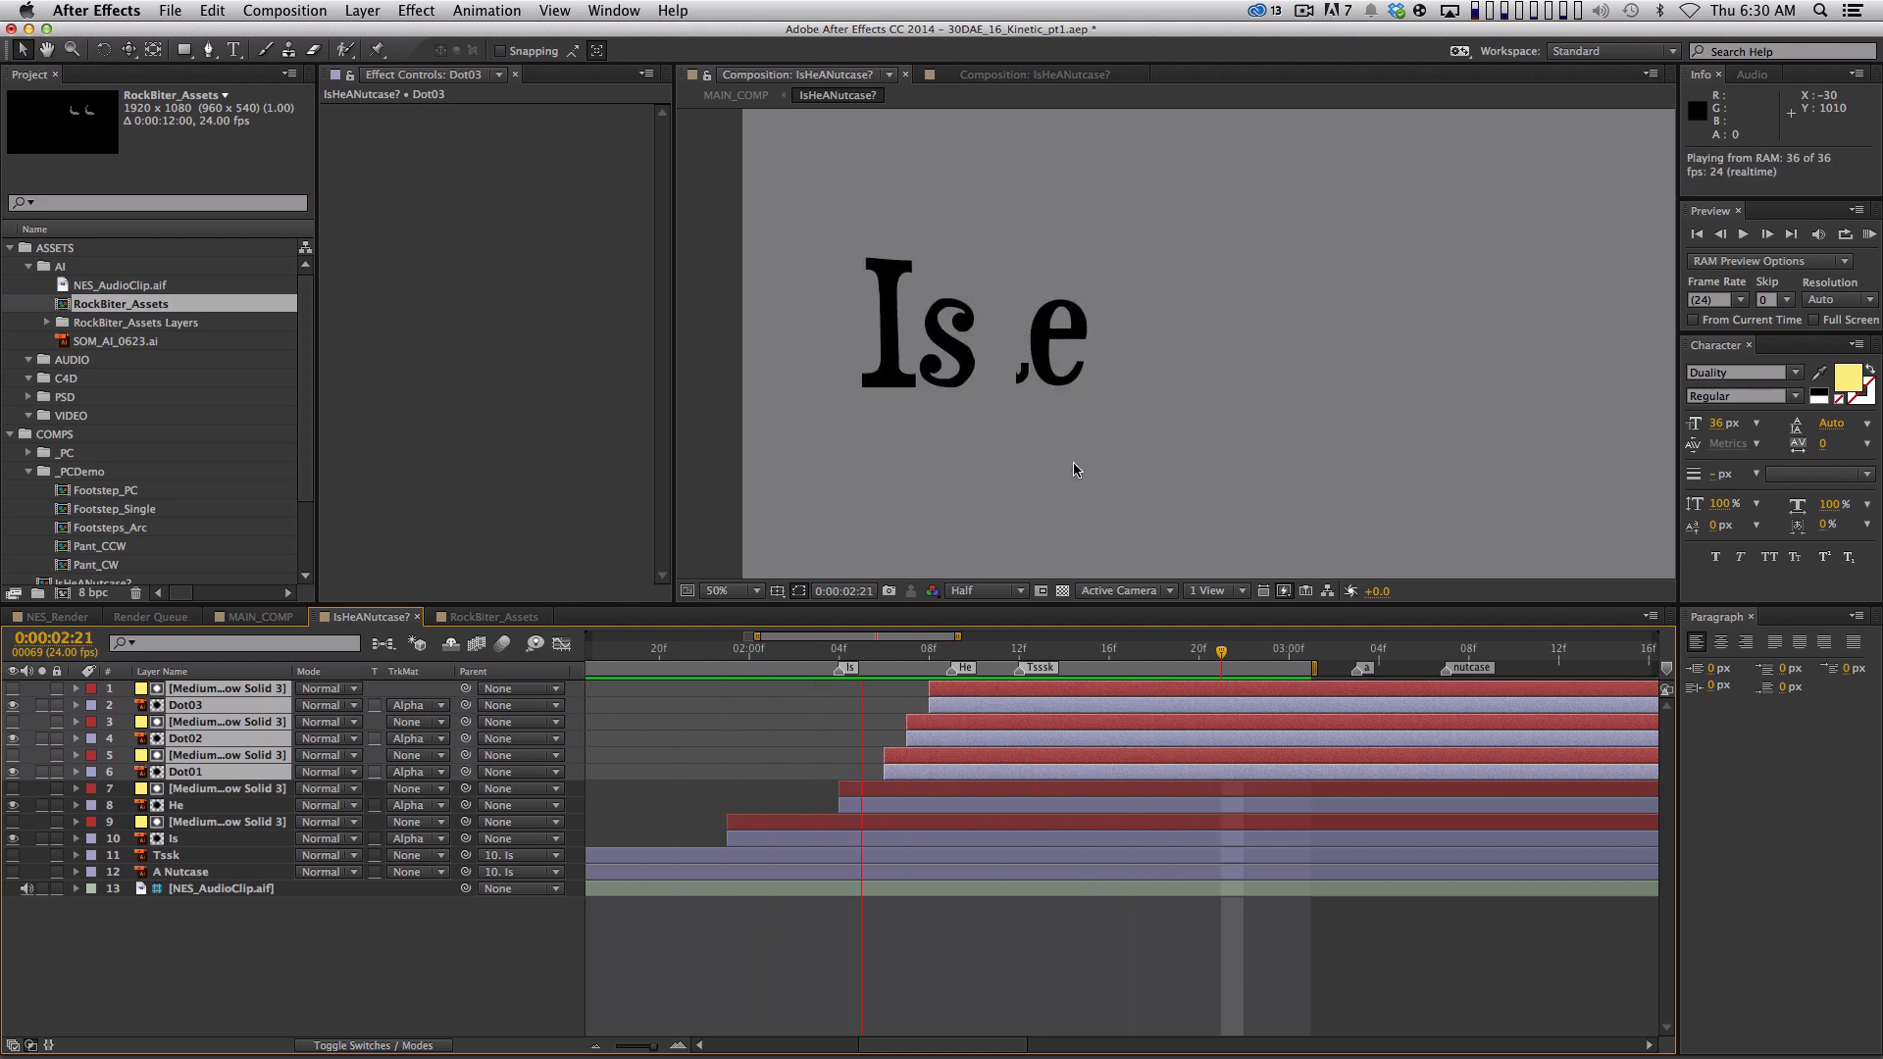
Review the text's placement in the whole composition while scrubbing to 0:00:02:18, and examine the empty area beyond the dots
{"action": "key", "text": "comma"}
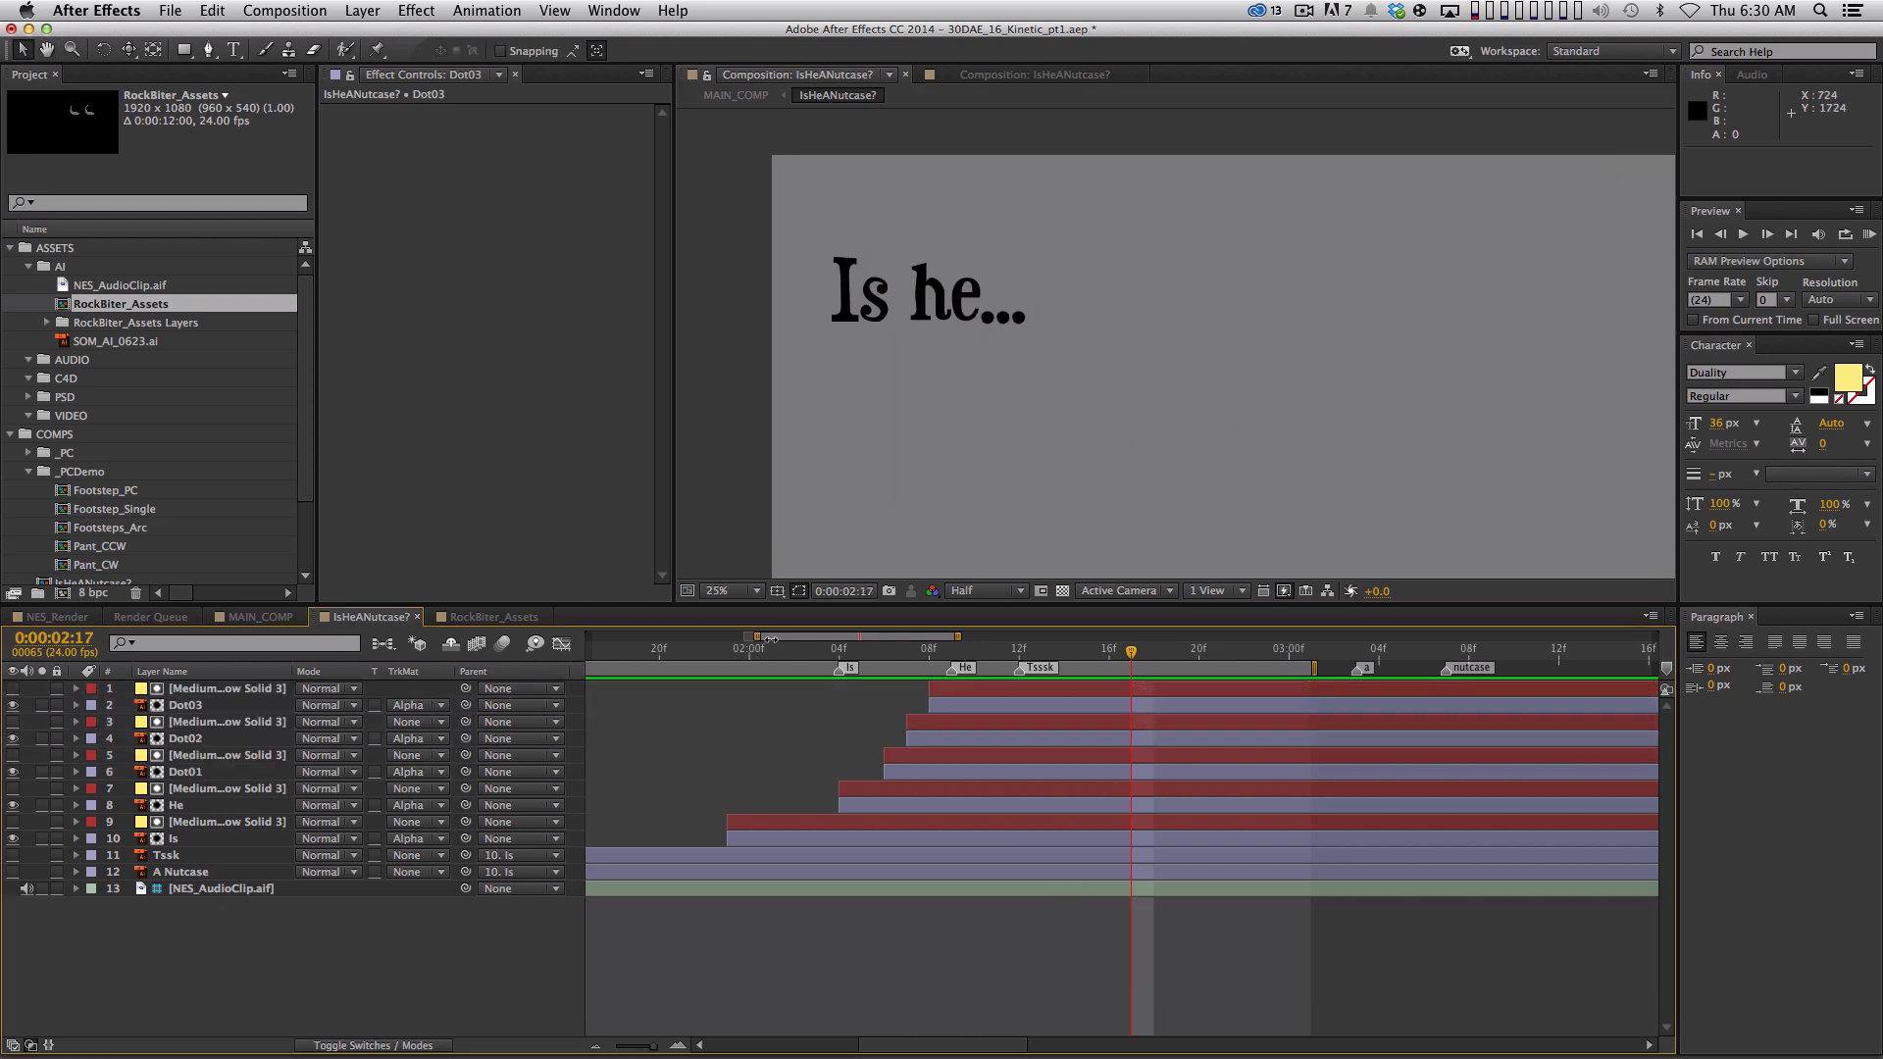
{"action": "key", "text": "comma"}
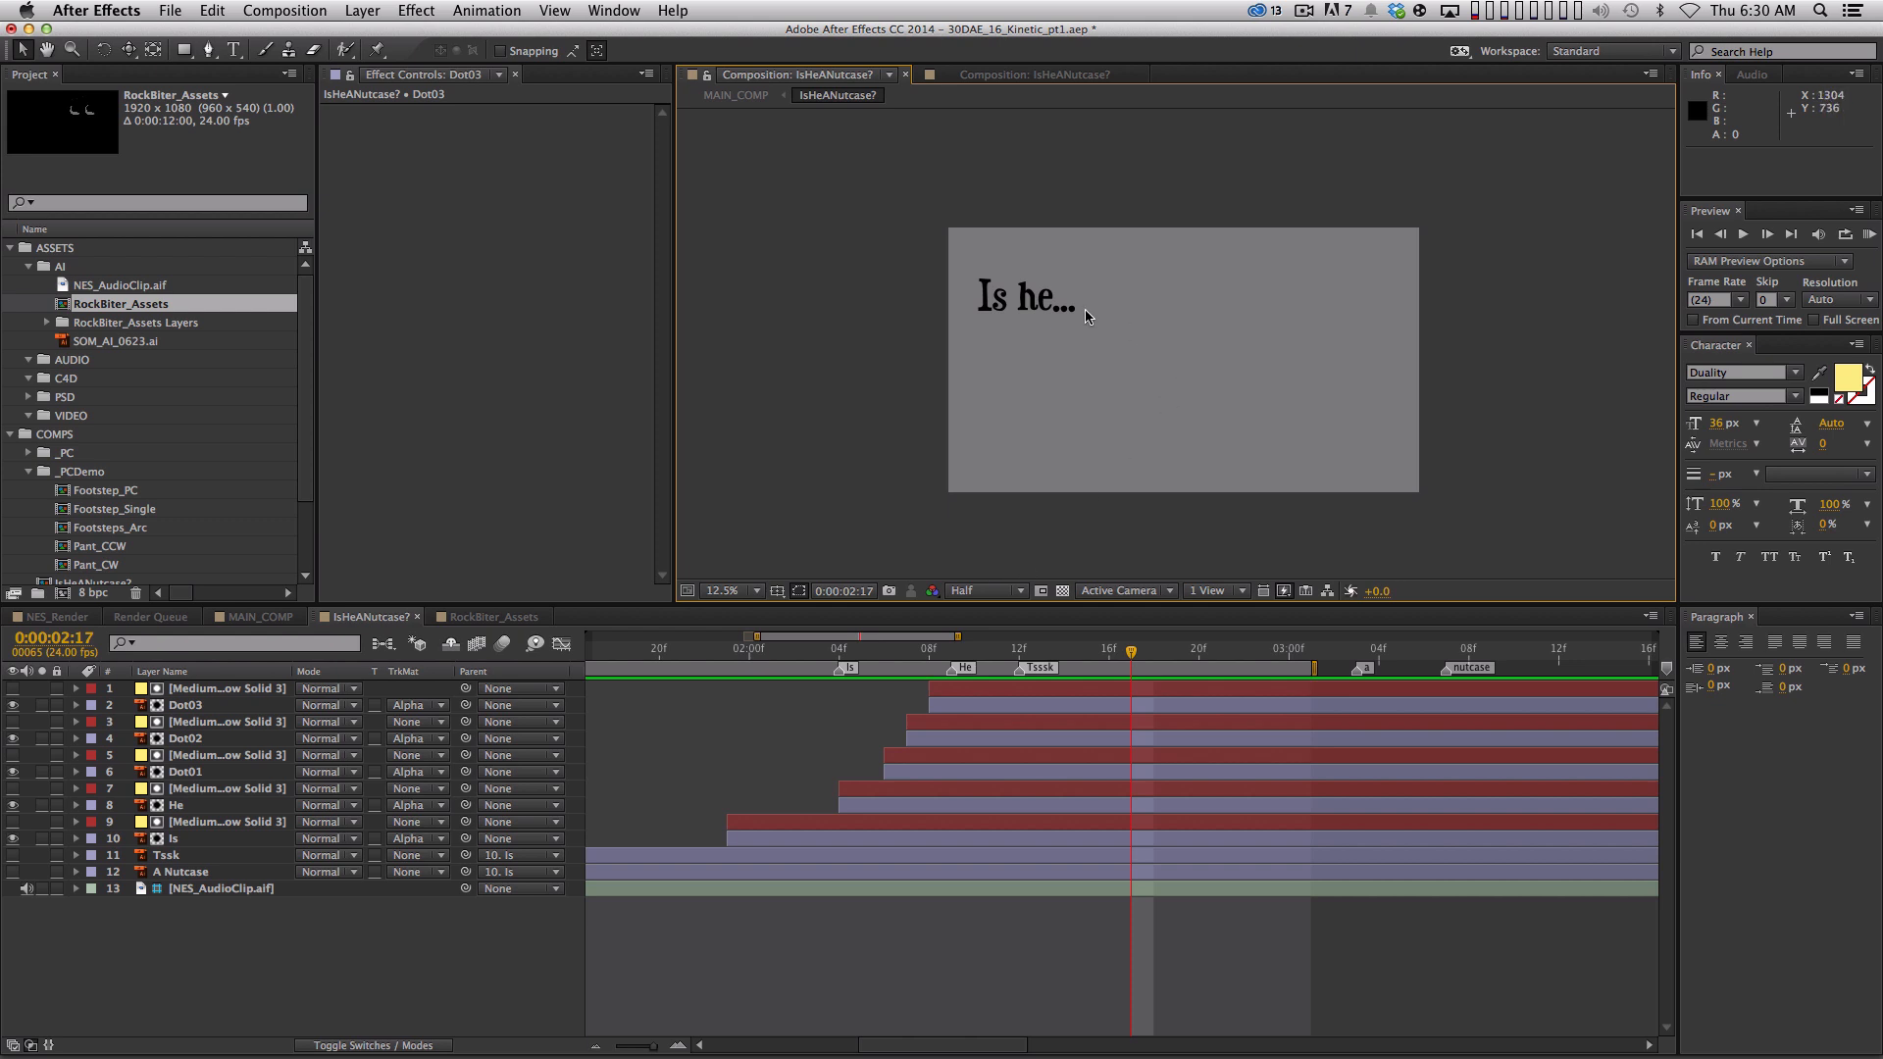
{"action": "left_click_drag", "start_coordinate": [862, 654], "coordinate": [1153, 644]}
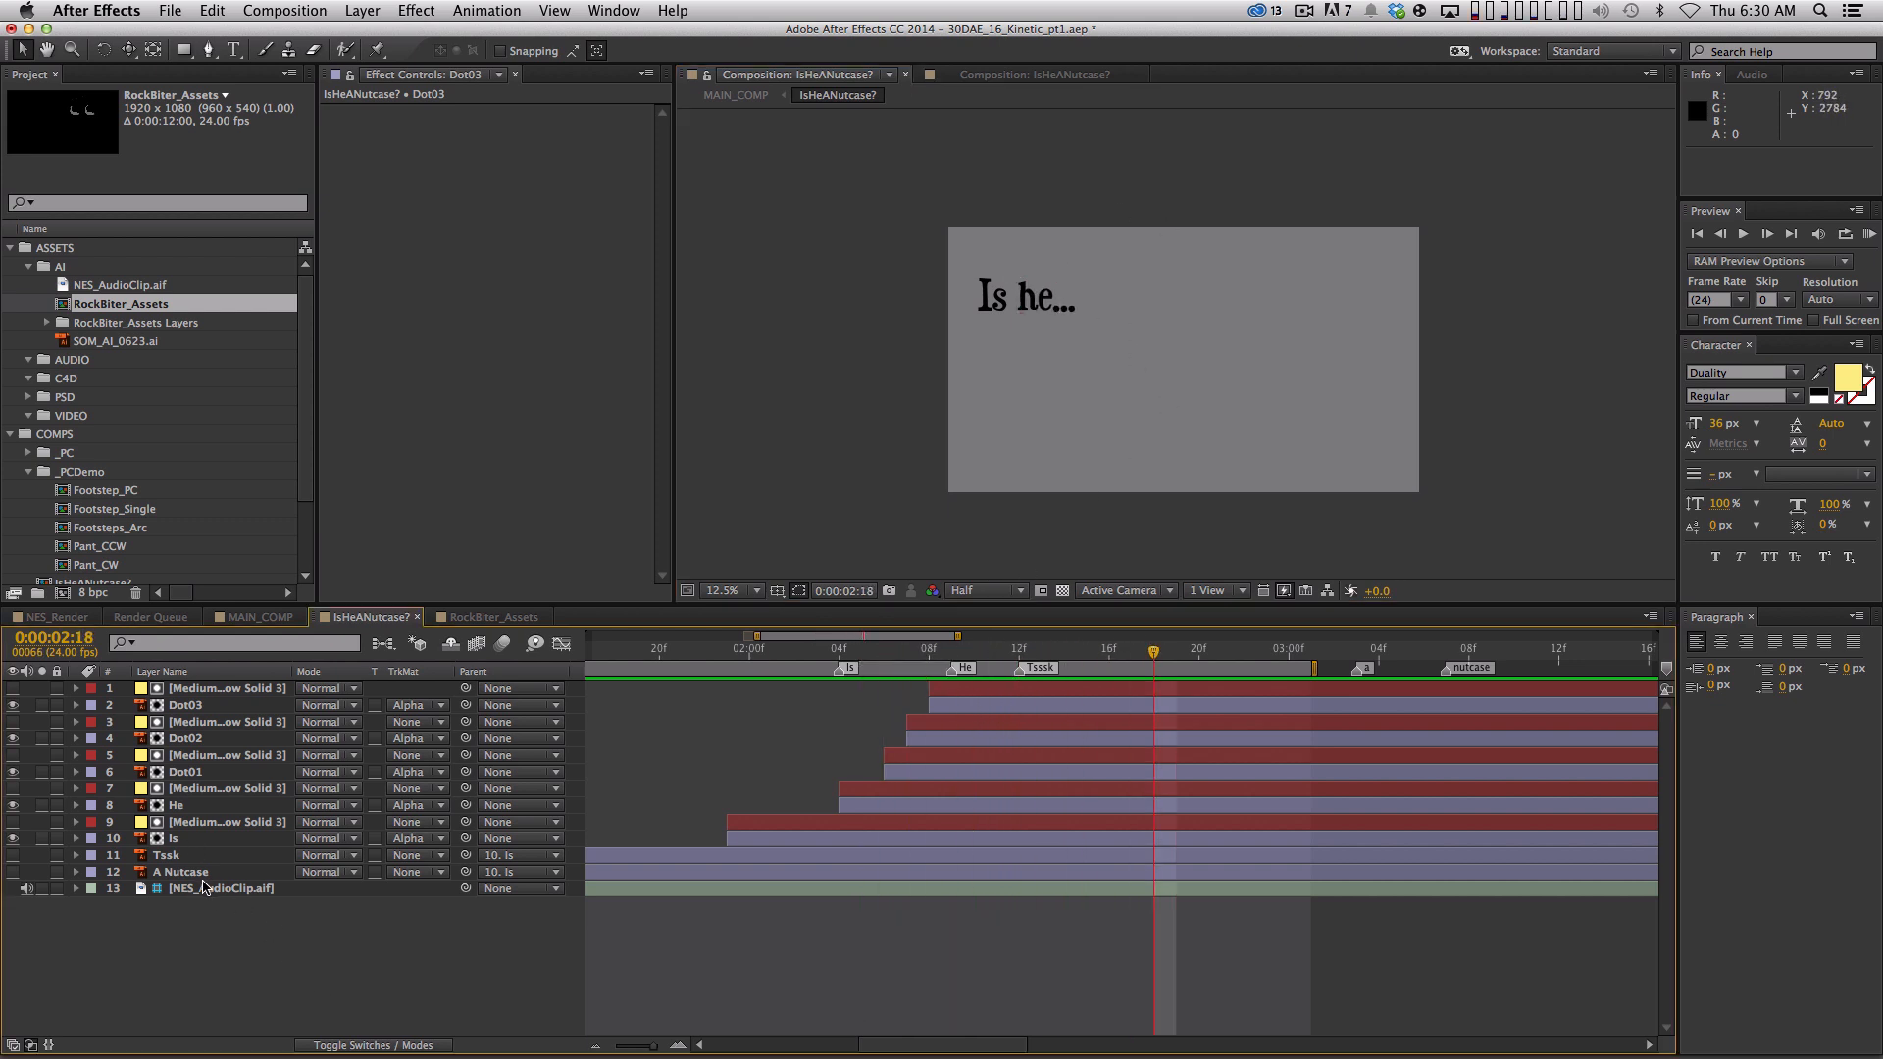
{"action": "key", "text": "period"}
{"action": "key", "text": "period"}
{"action": "key", "text": "space"}
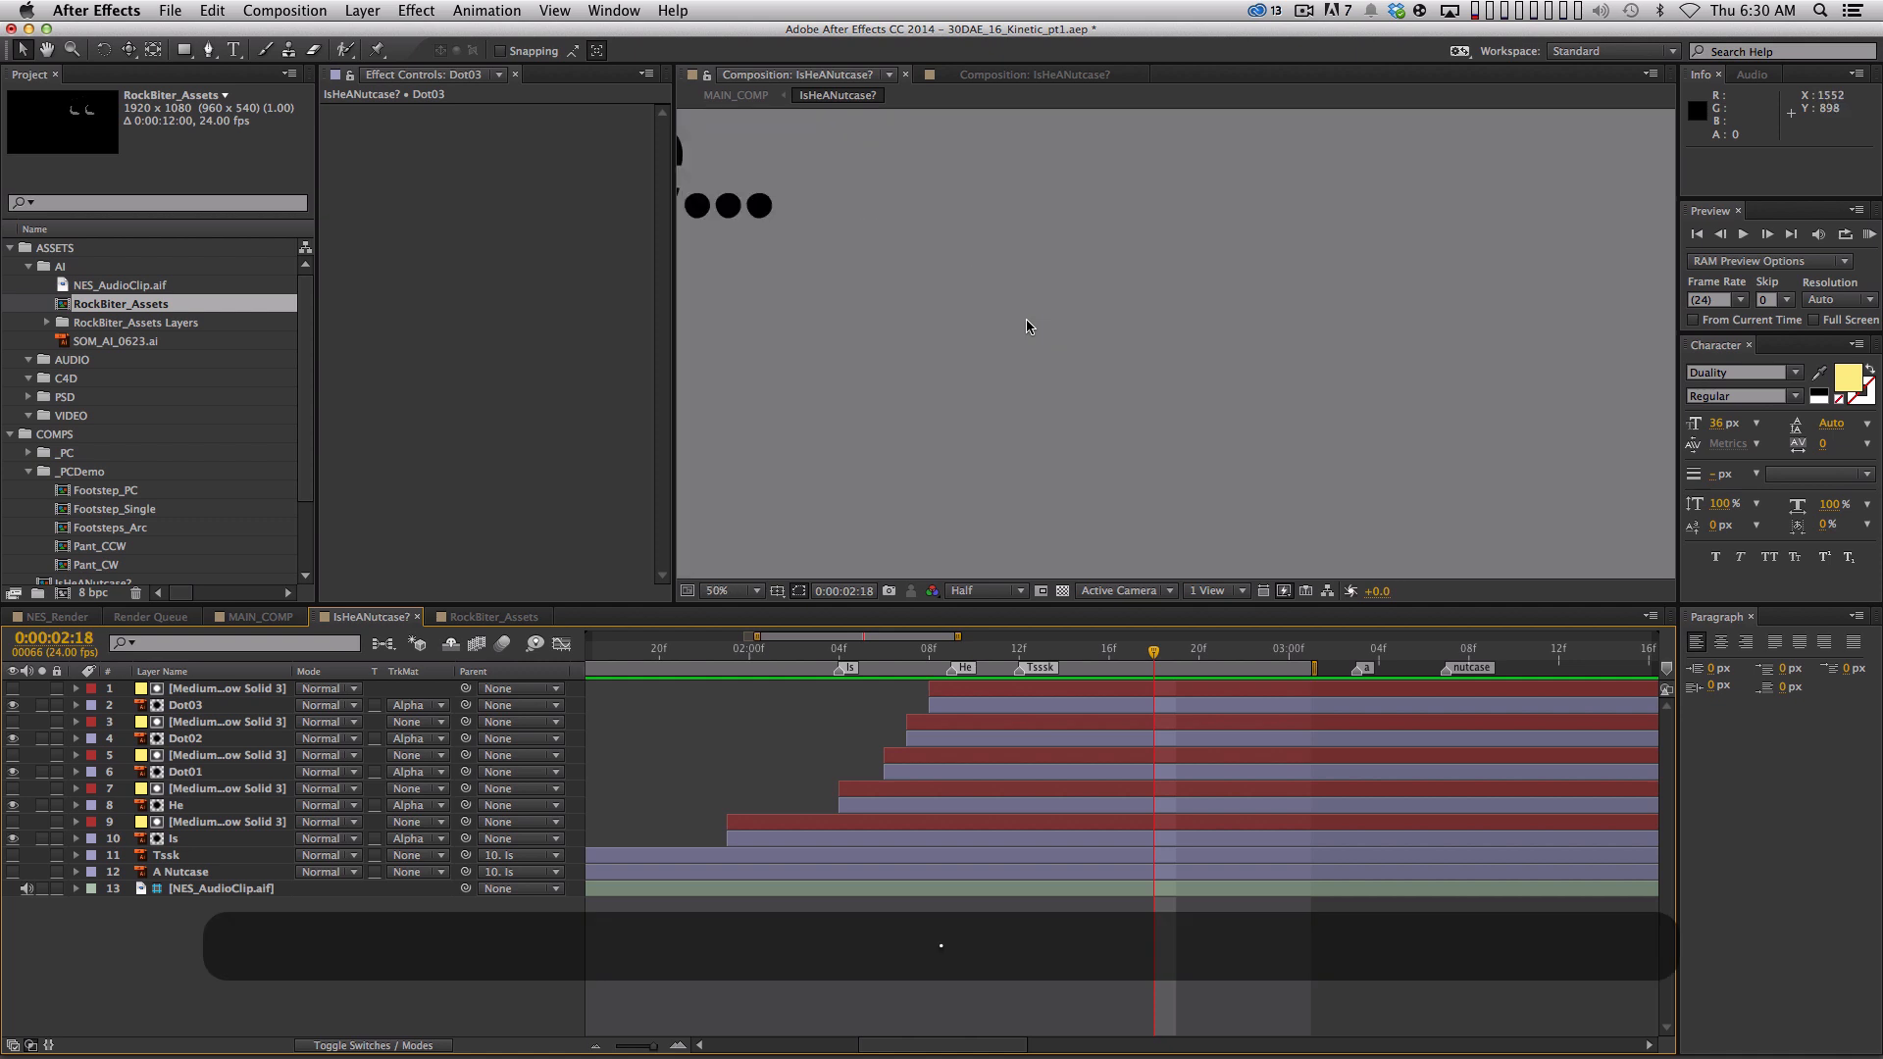
Examine the "Is he..." text at several magnifications and check the frame size in the composition settings
{"action": "left_click_drag", "start_coordinate": [939, 280], "coordinate": [1330, 450]}
{"action": "key", "text": "comma"}
{"action": "key", "text": "comma"}
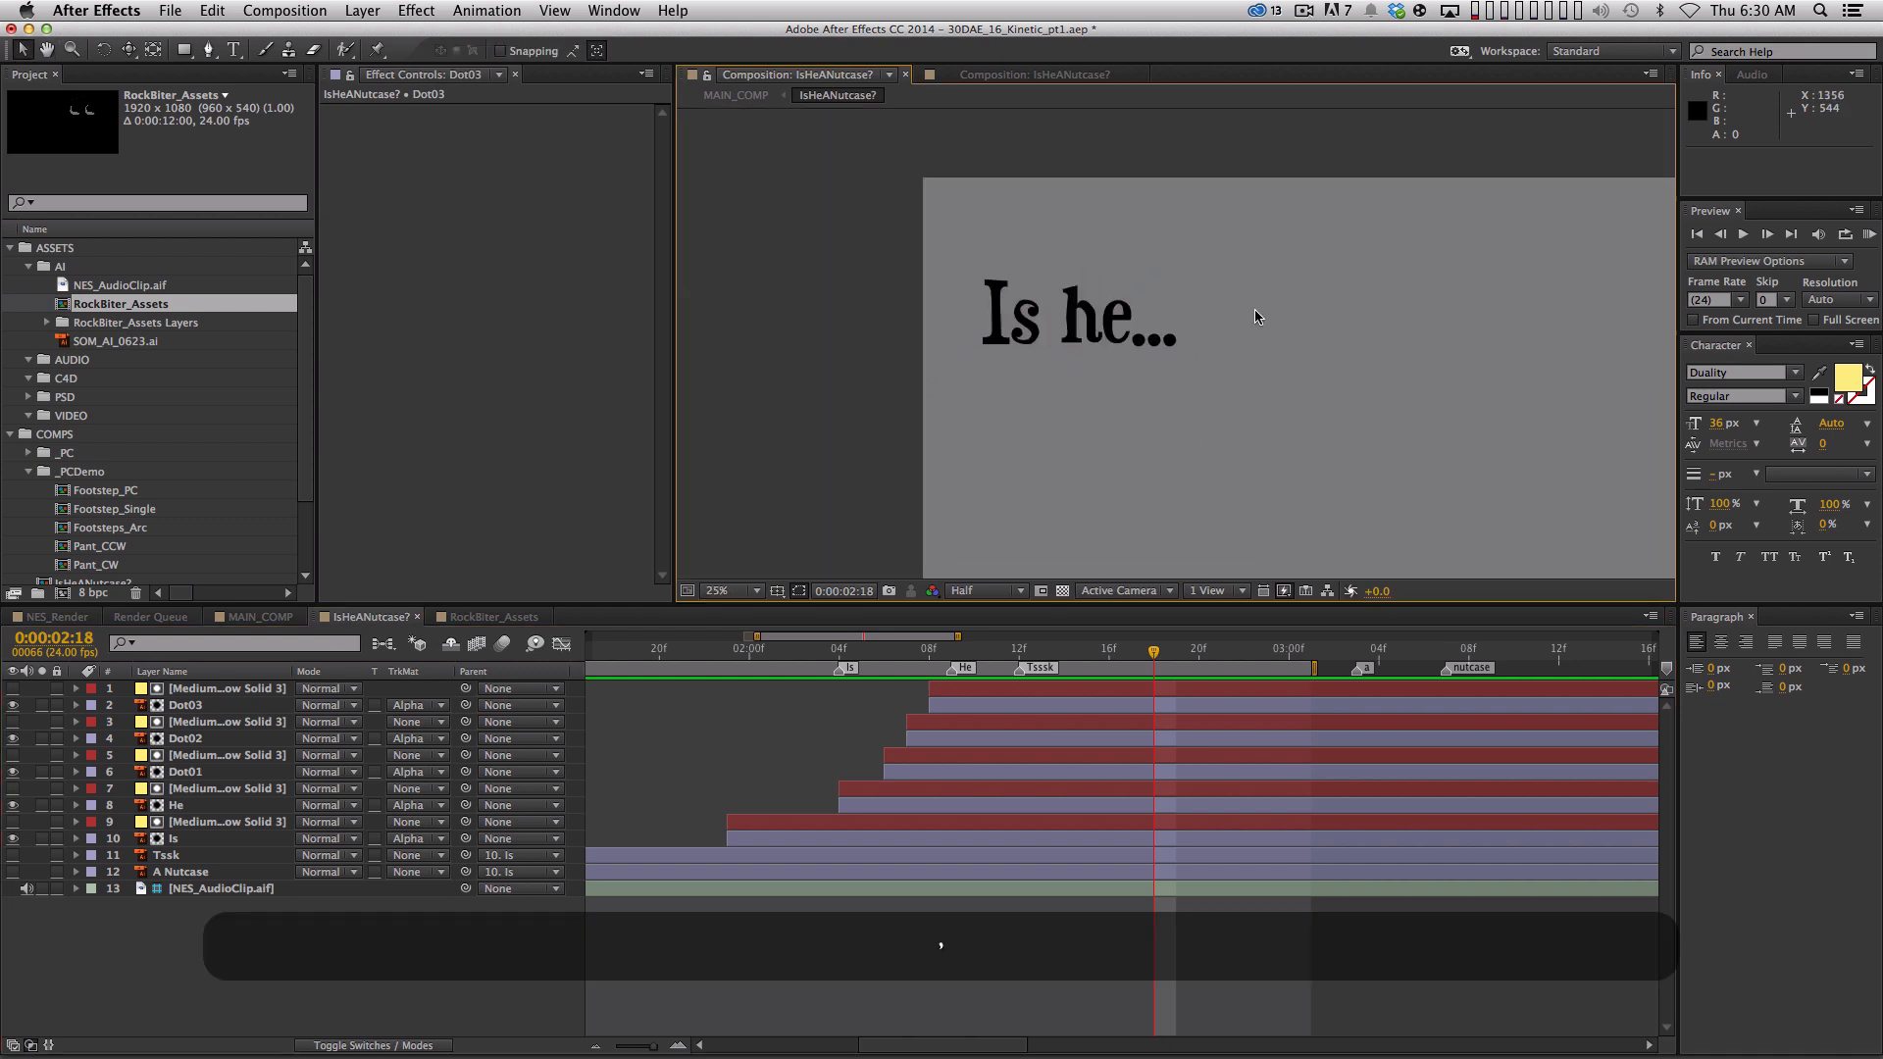
{"action": "left_click_drag", "start_coordinate": [1211, 492], "coordinate": [1133, 459]}
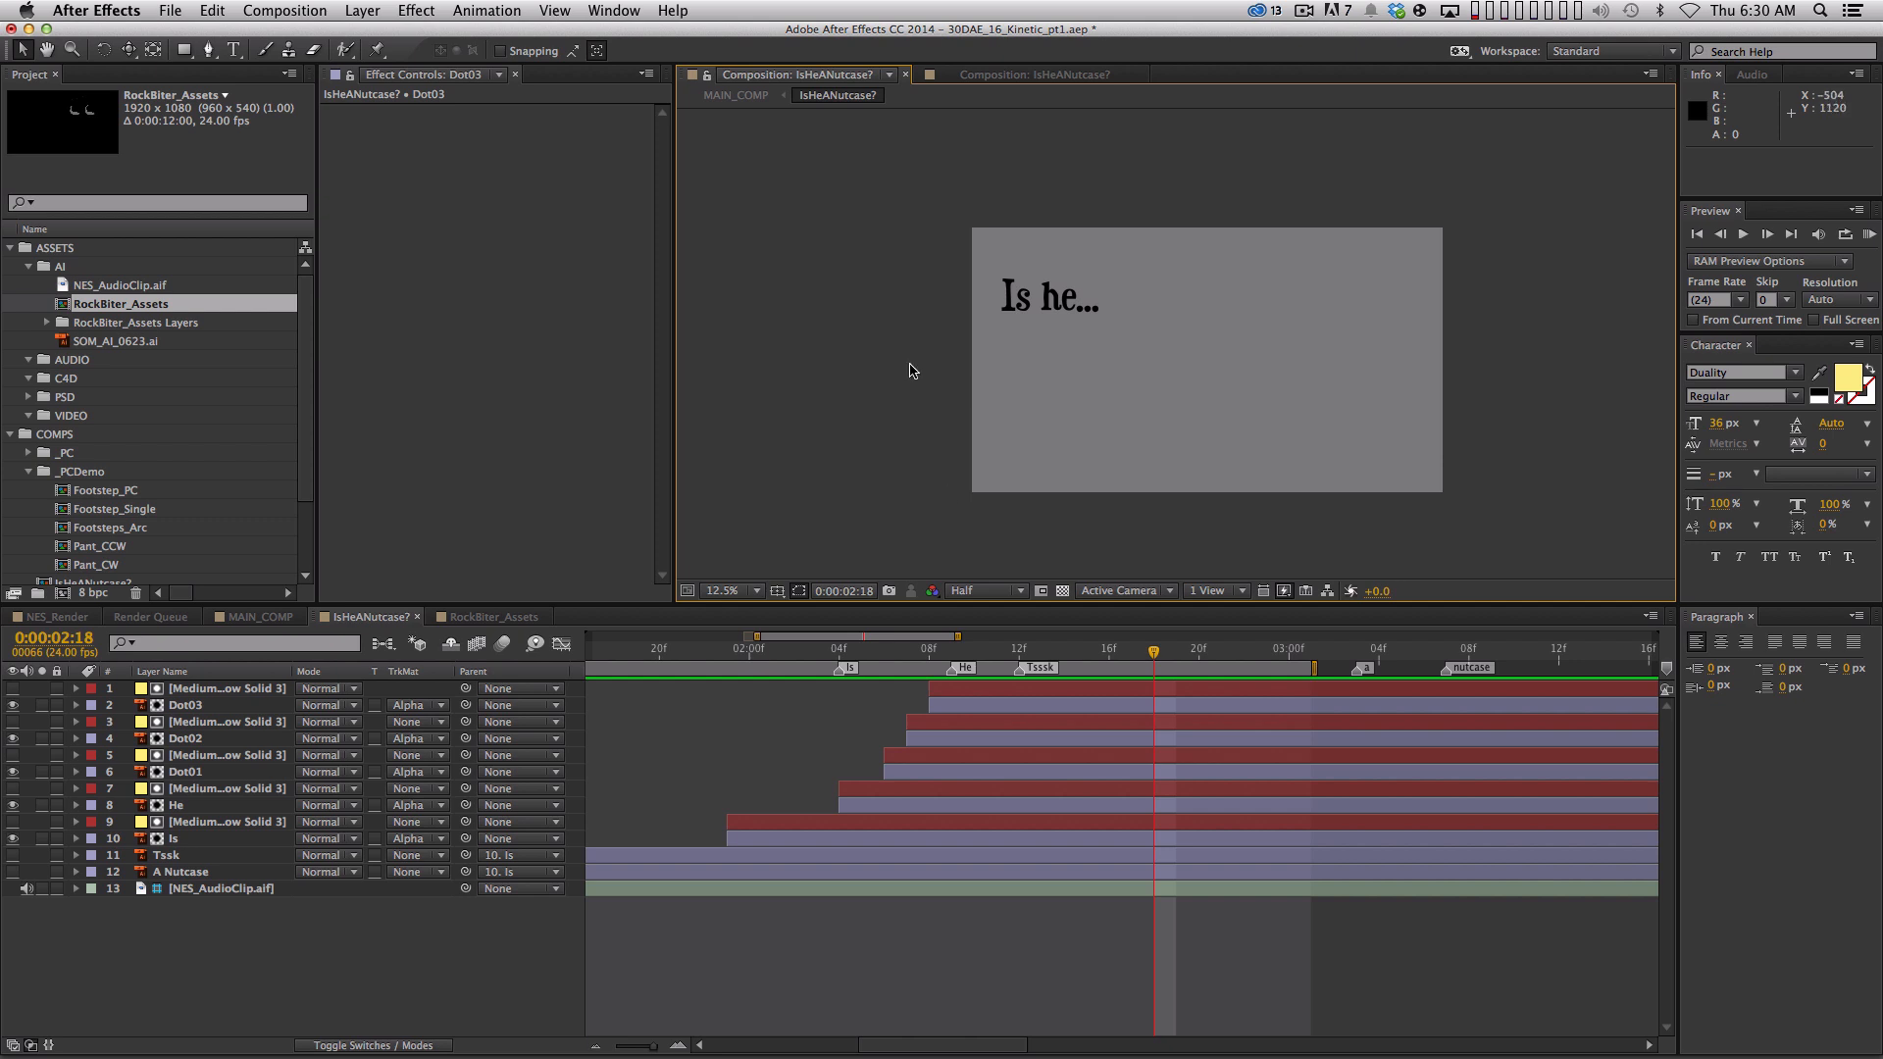
{"action": "key", "text": "period"}
{"action": "key", "text": "period"}
{"action": "key", "text": "space"}
{"action": "left_click_drag", "start_coordinate": [1010, 208], "coordinate": [1366, 408]}
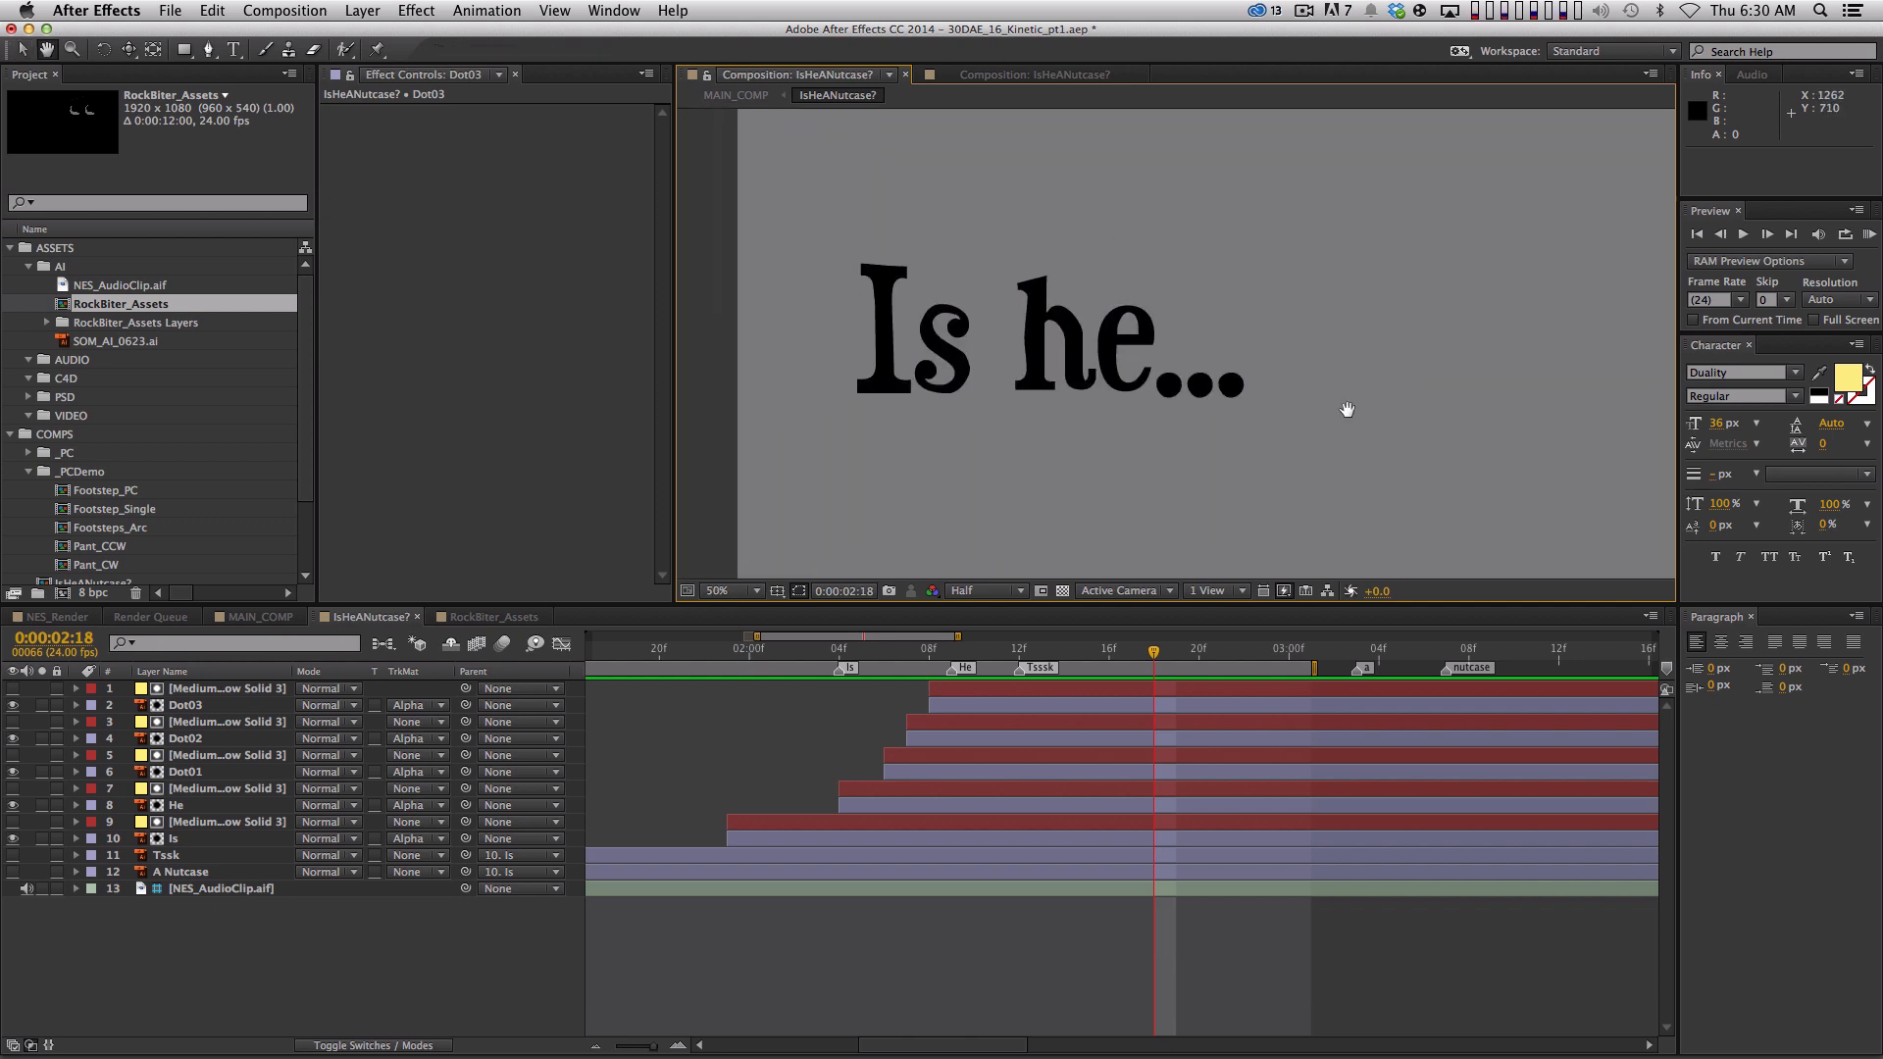
{"action": "key", "text": "super+k"}
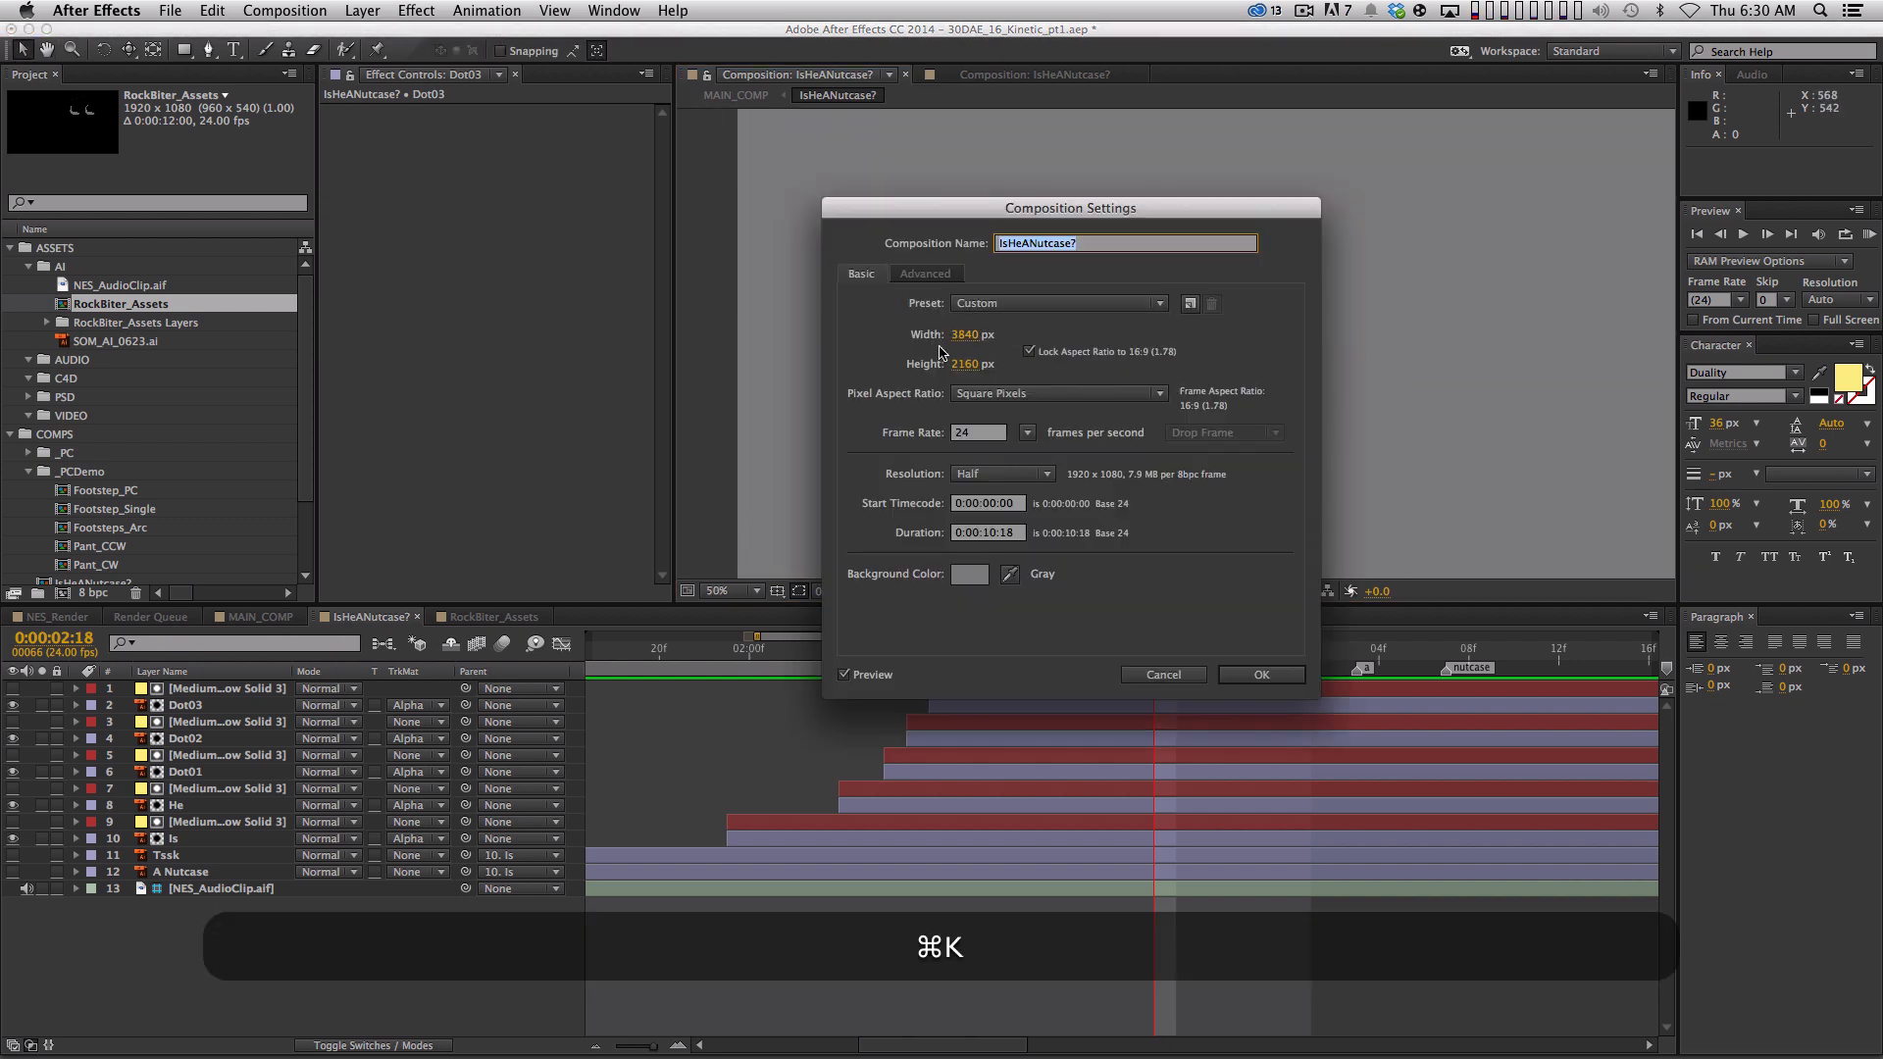
{"action": "key", "text": "Escape"}
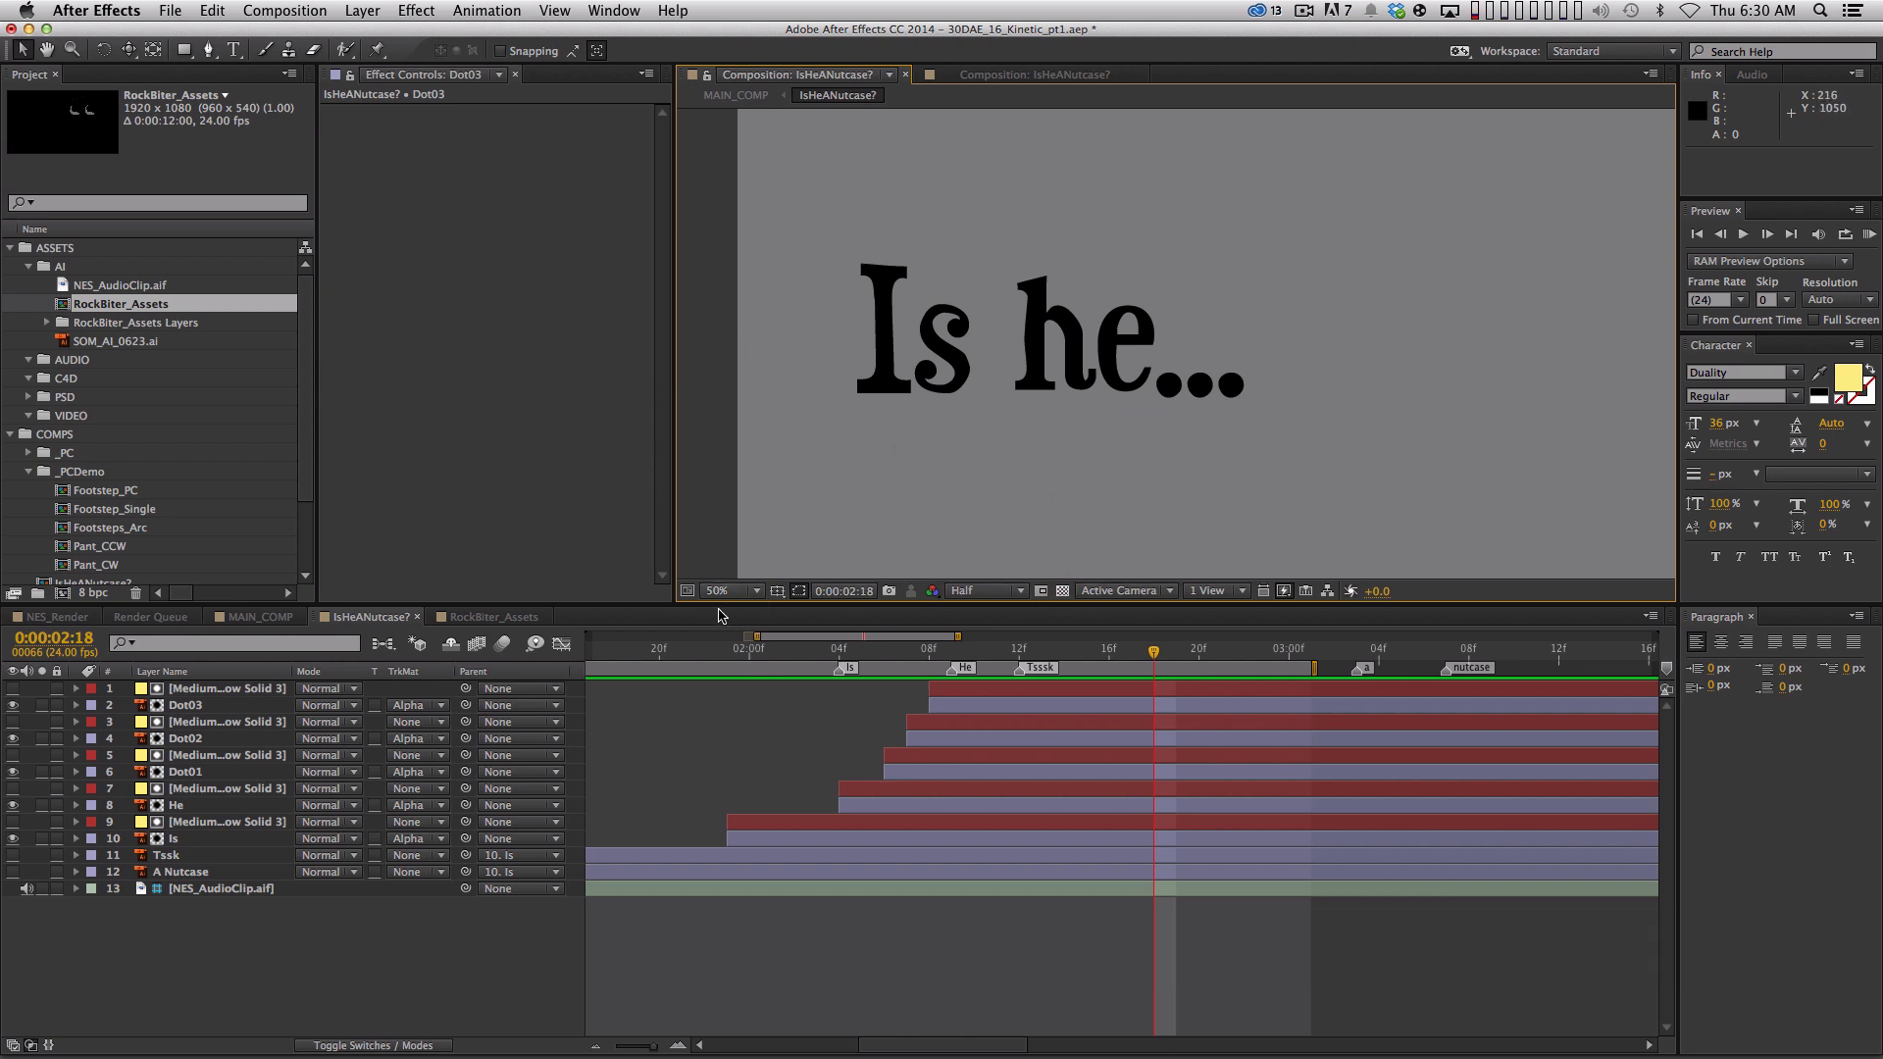
Compare the text's sharpness at 100% magnification between Full and Half preview resolution, ending on Half
{"action": "key", "text": "period"}
{"action": "key", "text": "space"}
{"action": "left_click_drag", "start_coordinate": [1073, 258], "coordinate": [1312, 265]}
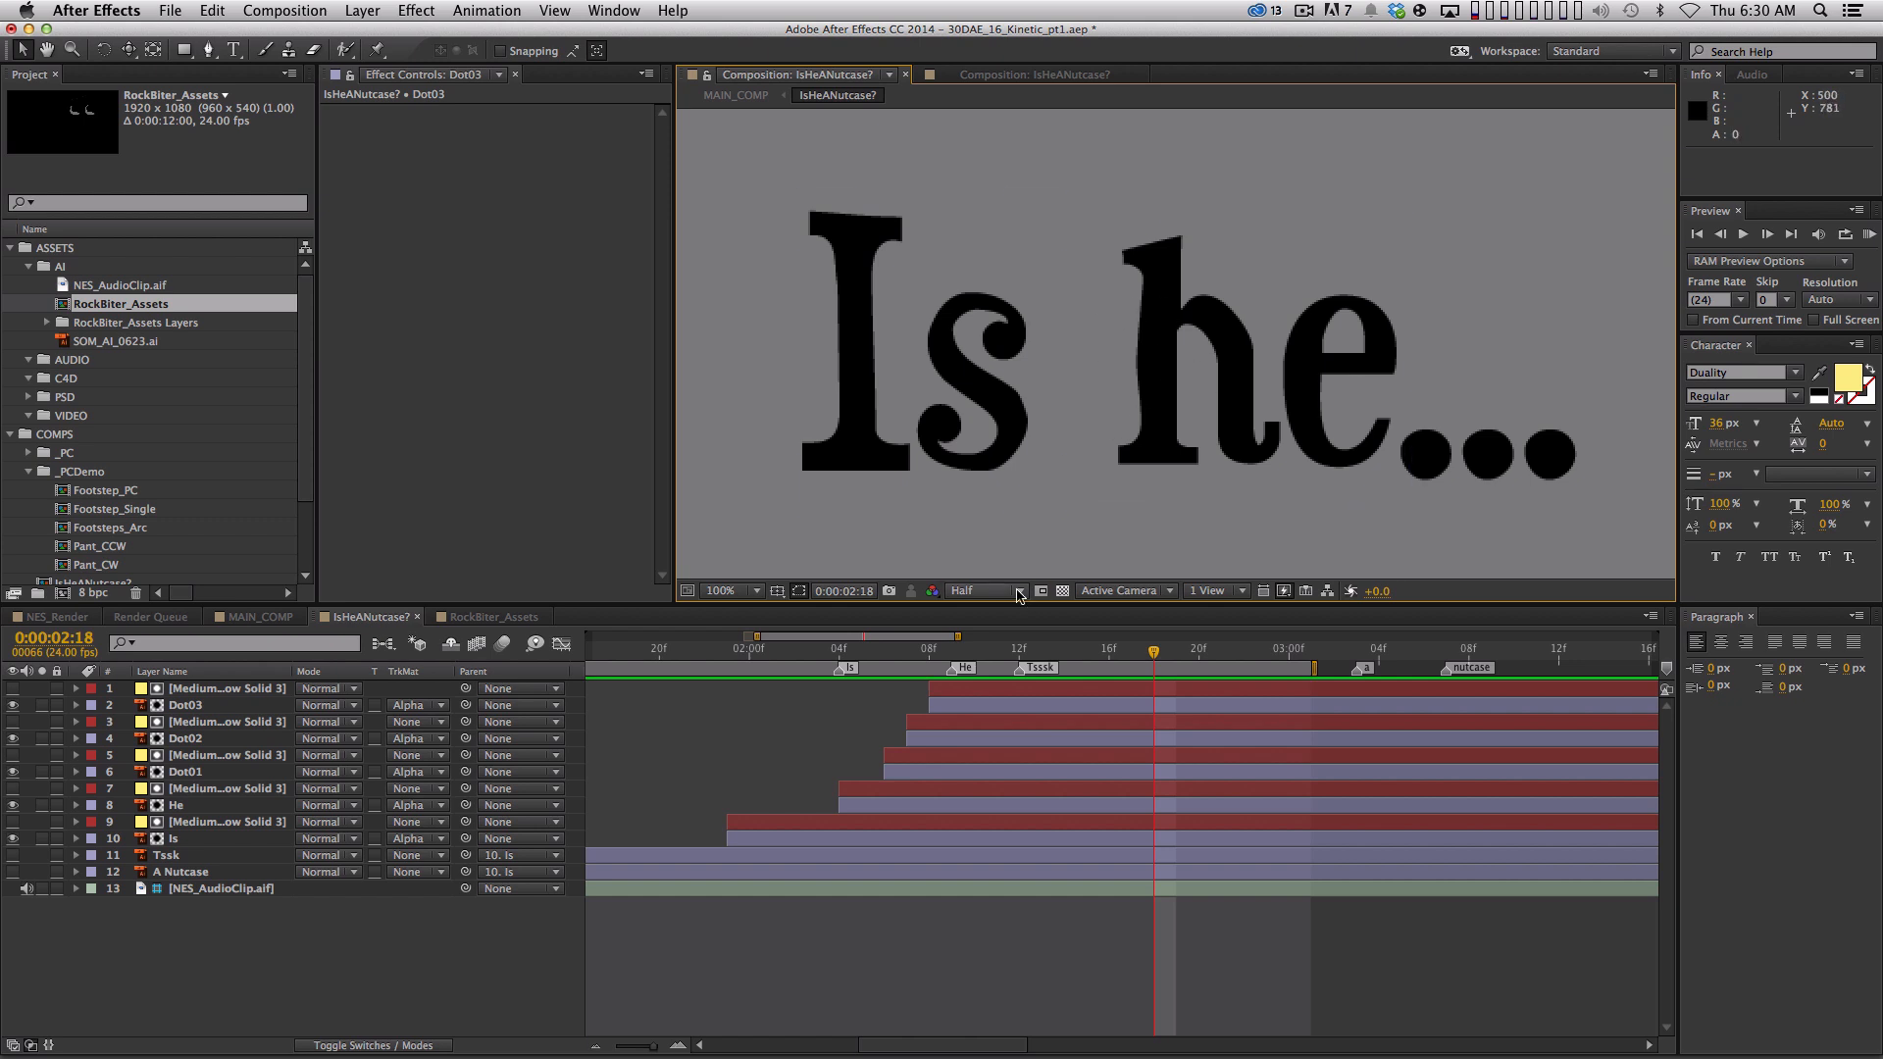
{"action": "left_click", "coordinate": [982, 592]}
{"action": "left_click", "coordinate": [996, 610]}
{"action": "left_click", "coordinate": [1010, 591]}
{"action": "left_click", "coordinate": [1004, 648]}
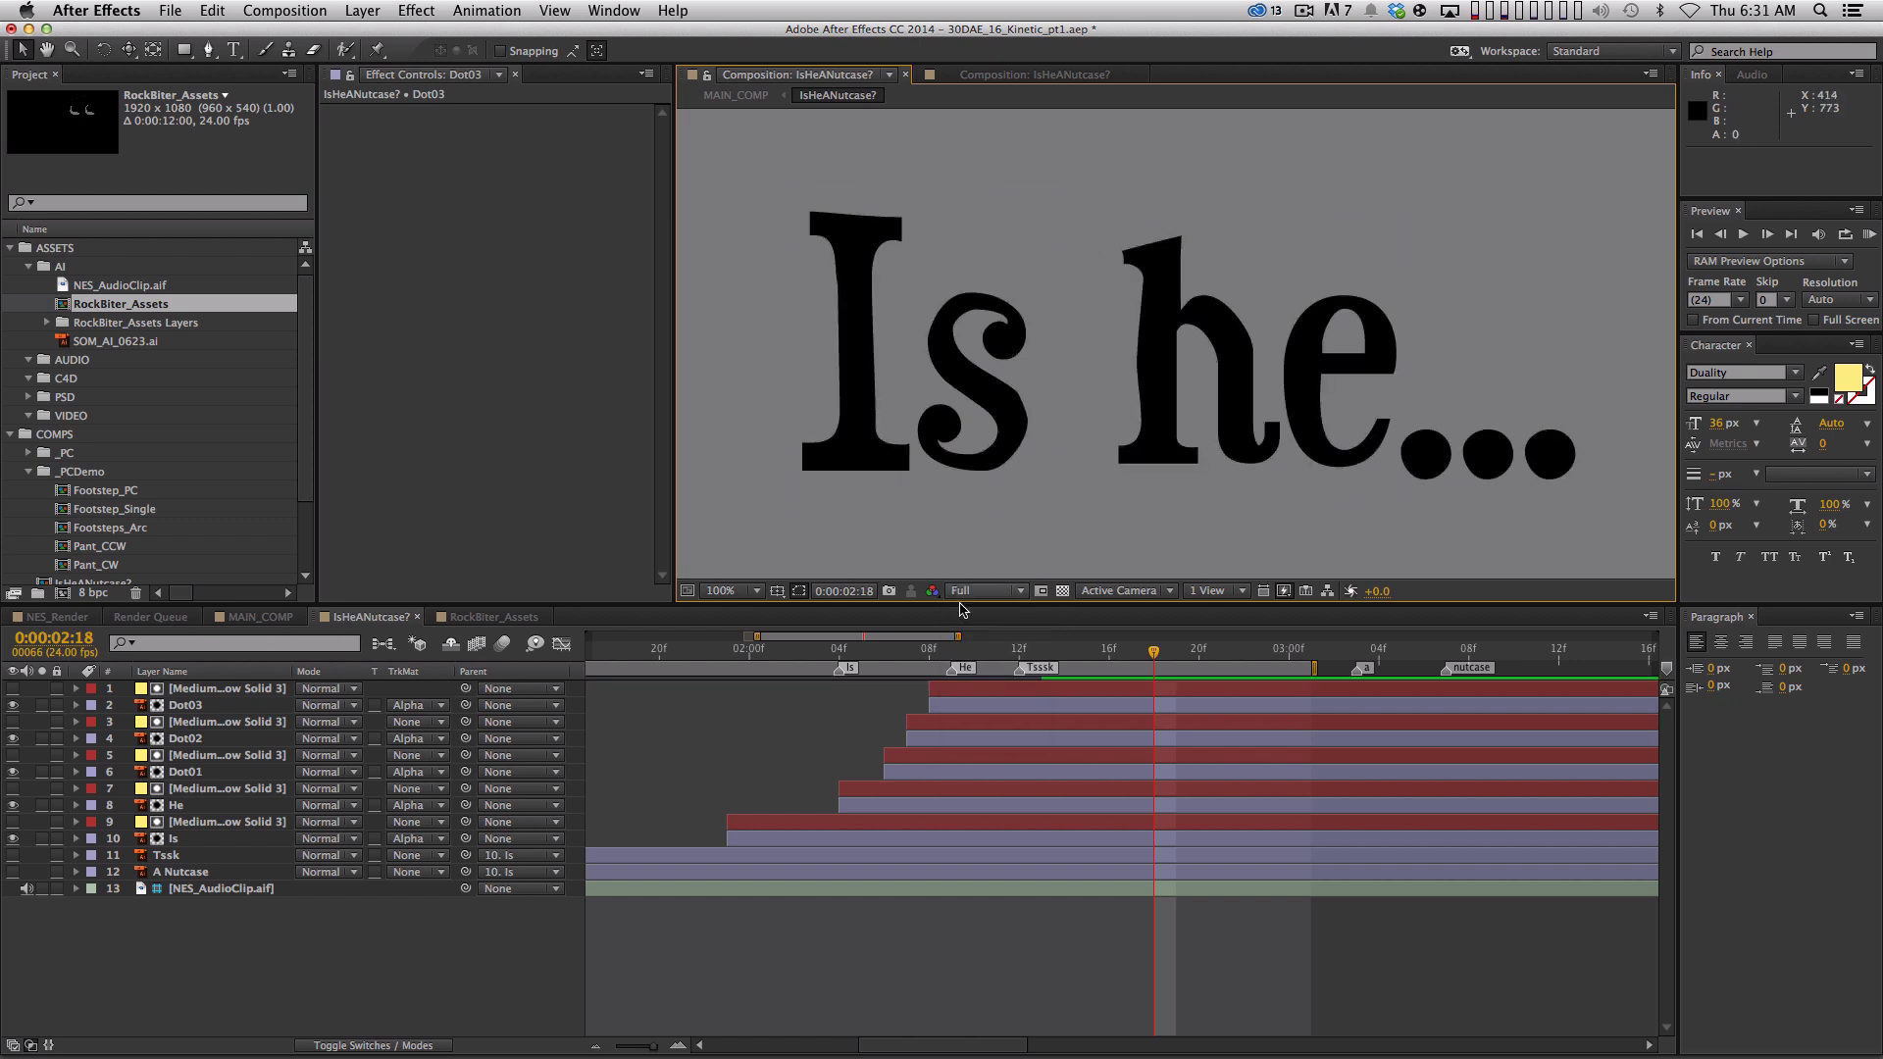
{"action": "left_click", "coordinate": [969, 594]}
{"action": "left_click", "coordinate": [1001, 660]}
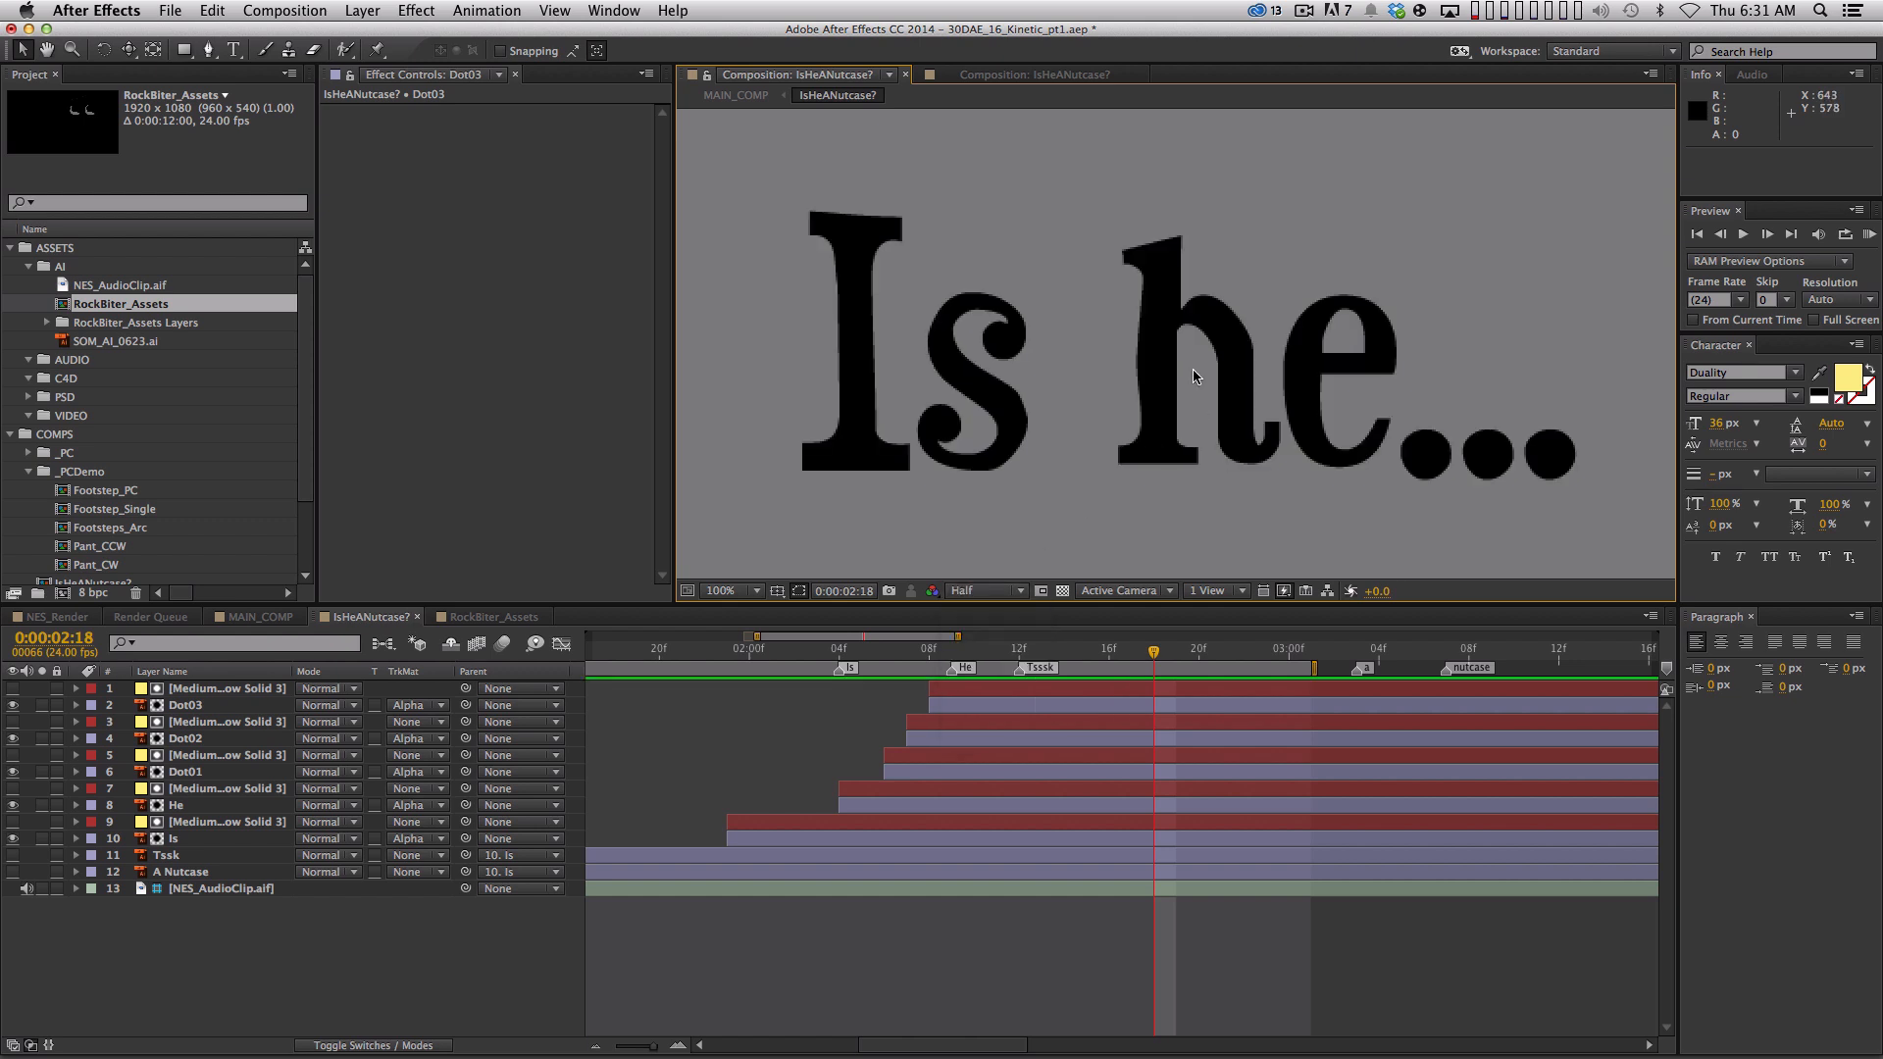
Make the Tssk layer visible and move it to the top of the layer stack
{"action": "key", "text": "comma"}
{"action": "key", "text": "comma"}
{"action": "key", "text": "comma"}
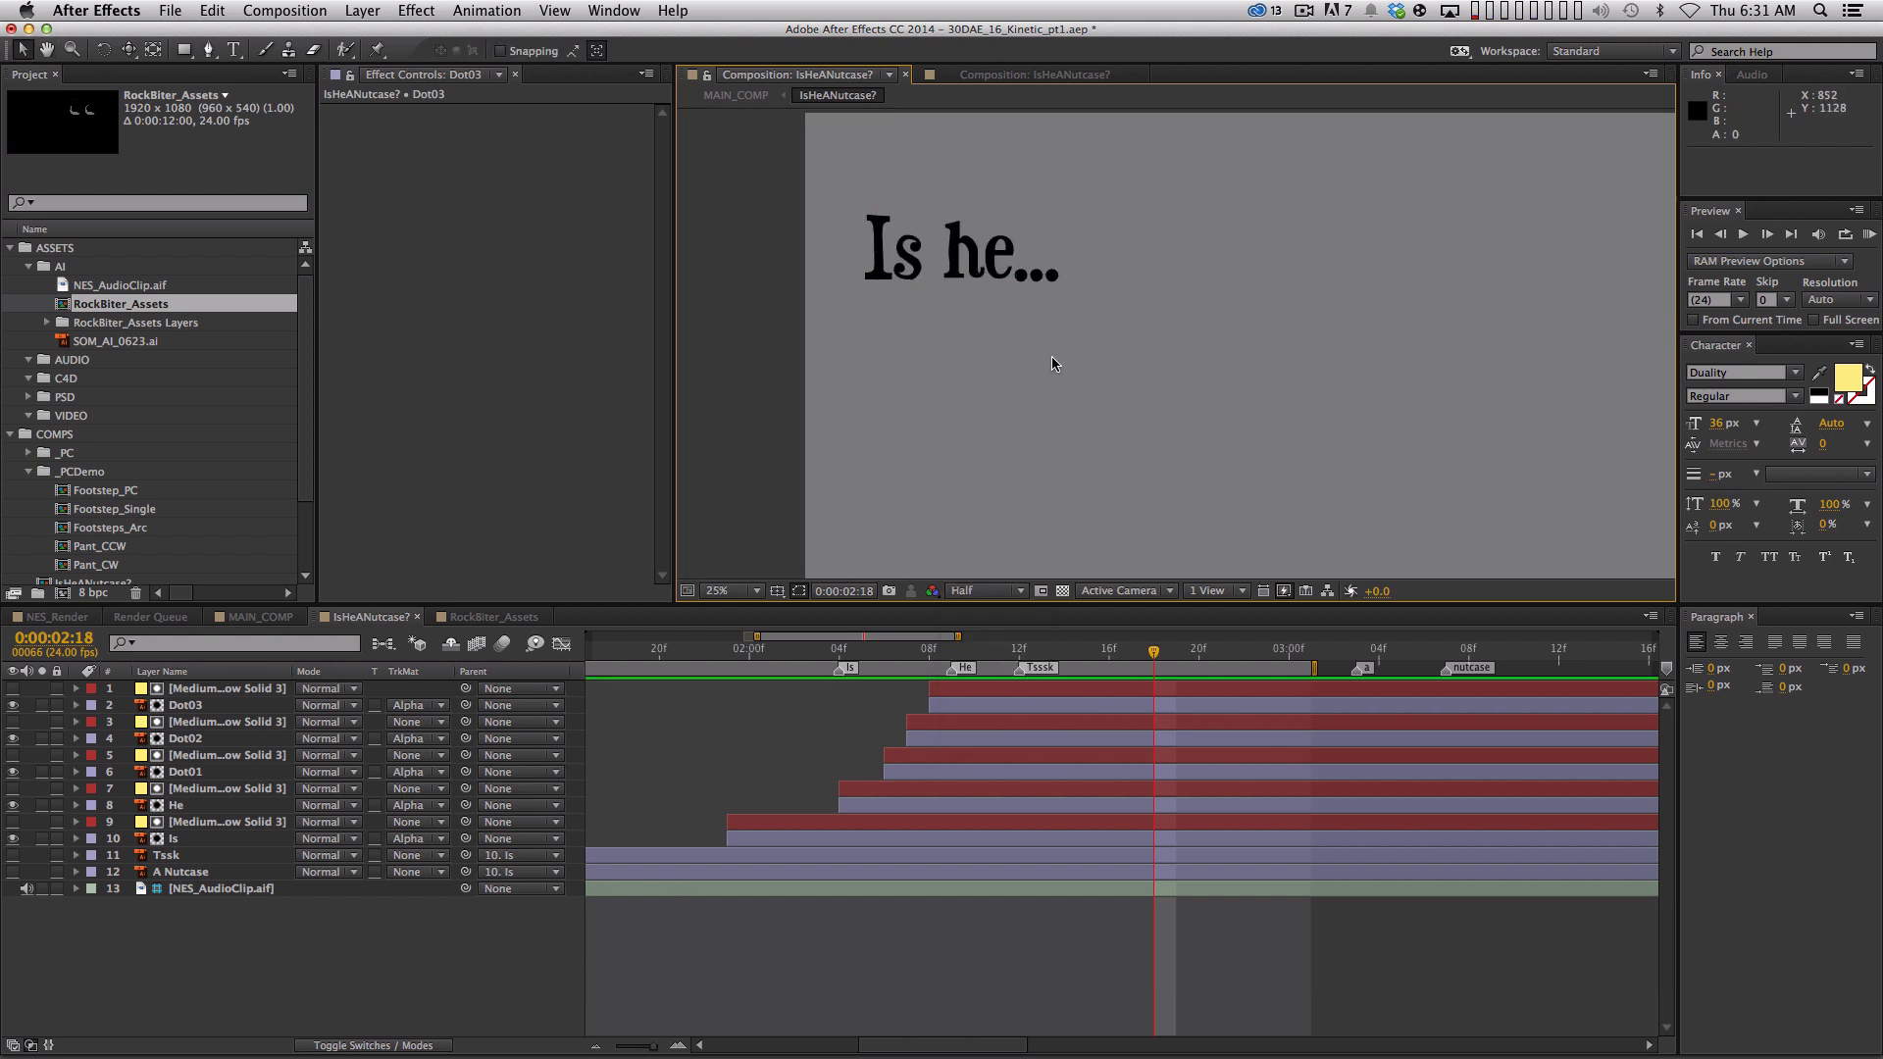
{"action": "left_click", "coordinate": [161, 856]}
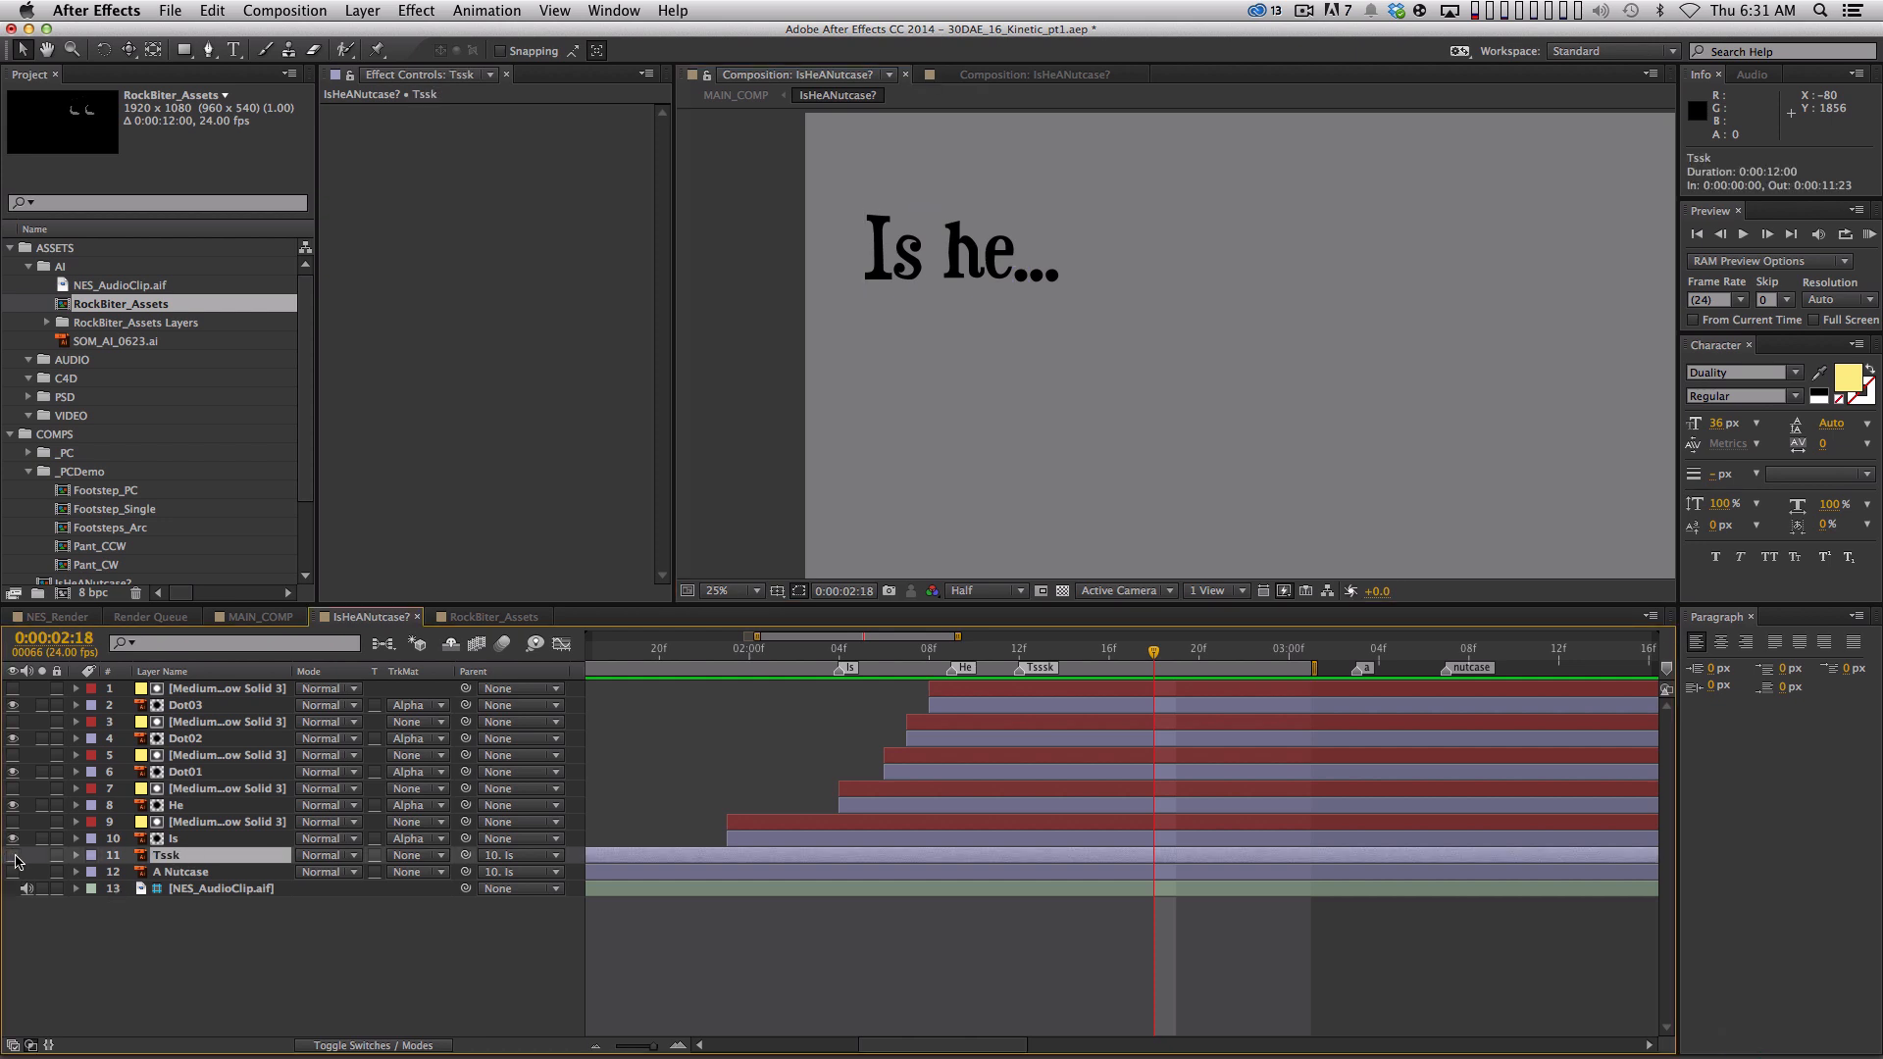
{"action": "left_click", "coordinate": [13, 857]}
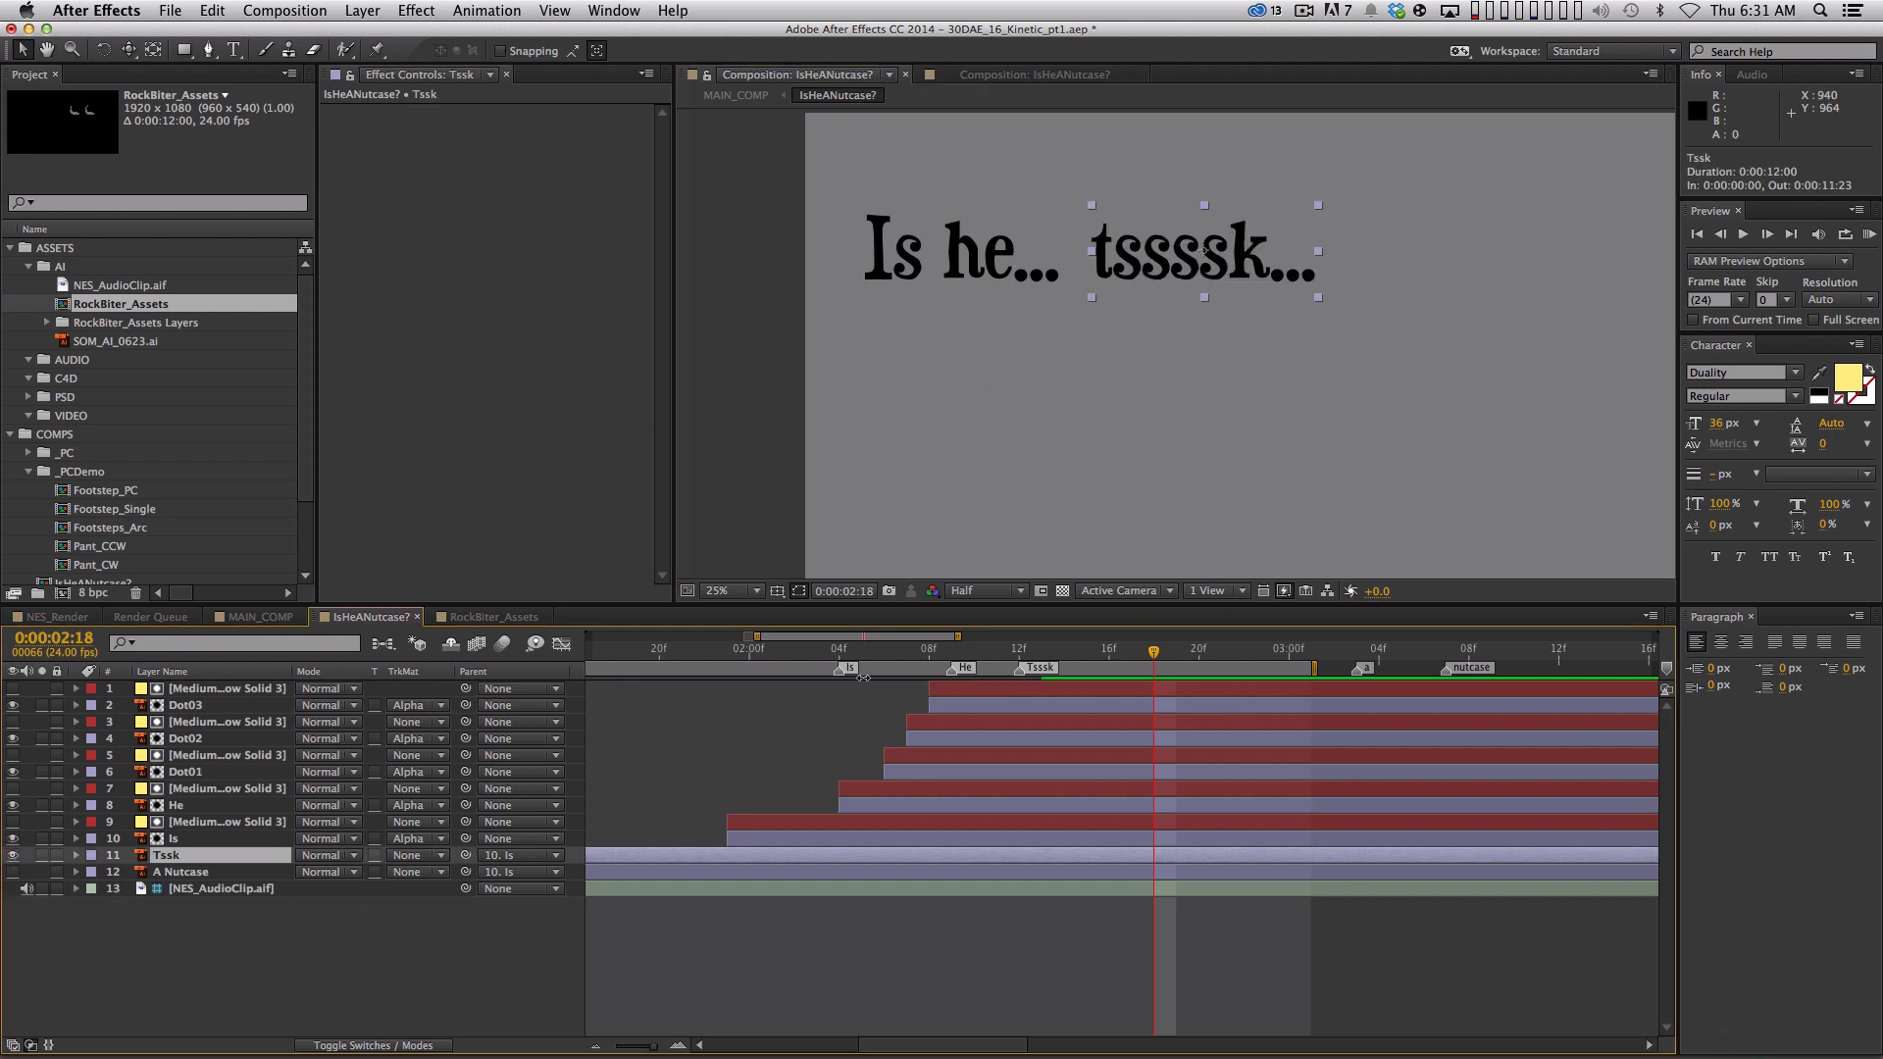
{"action": "left_click_drag", "start_coordinate": [203, 861], "coordinate": [235, 692]}
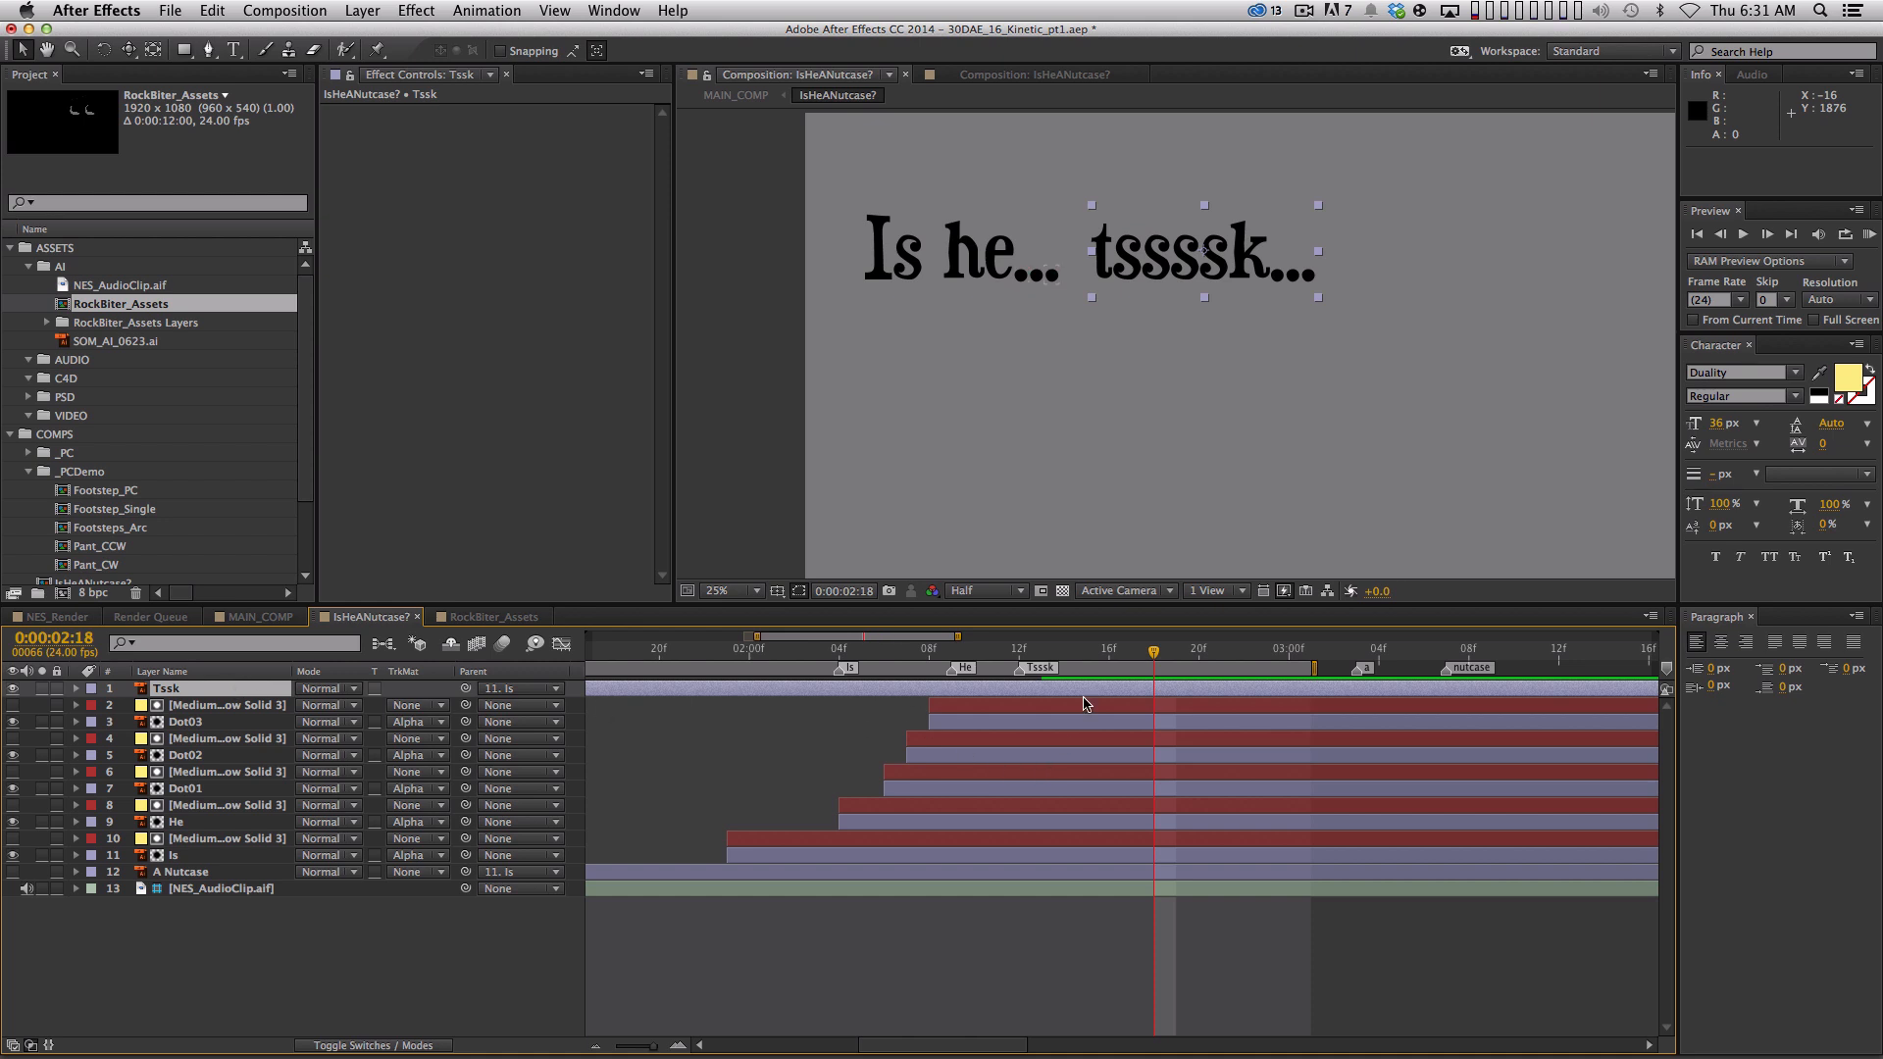
Trim the start of the Tssk layer to its audio marker at 0:00:02:12 and RAM preview the timing
{"action": "mouse_move", "coordinate": [917, 655]}
{"action": "left_mouse_down"}
{"action": "mouse_move", "coordinate": [996, 669]}
{"action": "mouse_move", "coordinate": [876, 673]}
{"action": "mouse_move", "coordinate": [1090, 691]}
{"action": "mouse_move", "coordinate": [1021, 692]}
{"action": "left_mouse_up"}
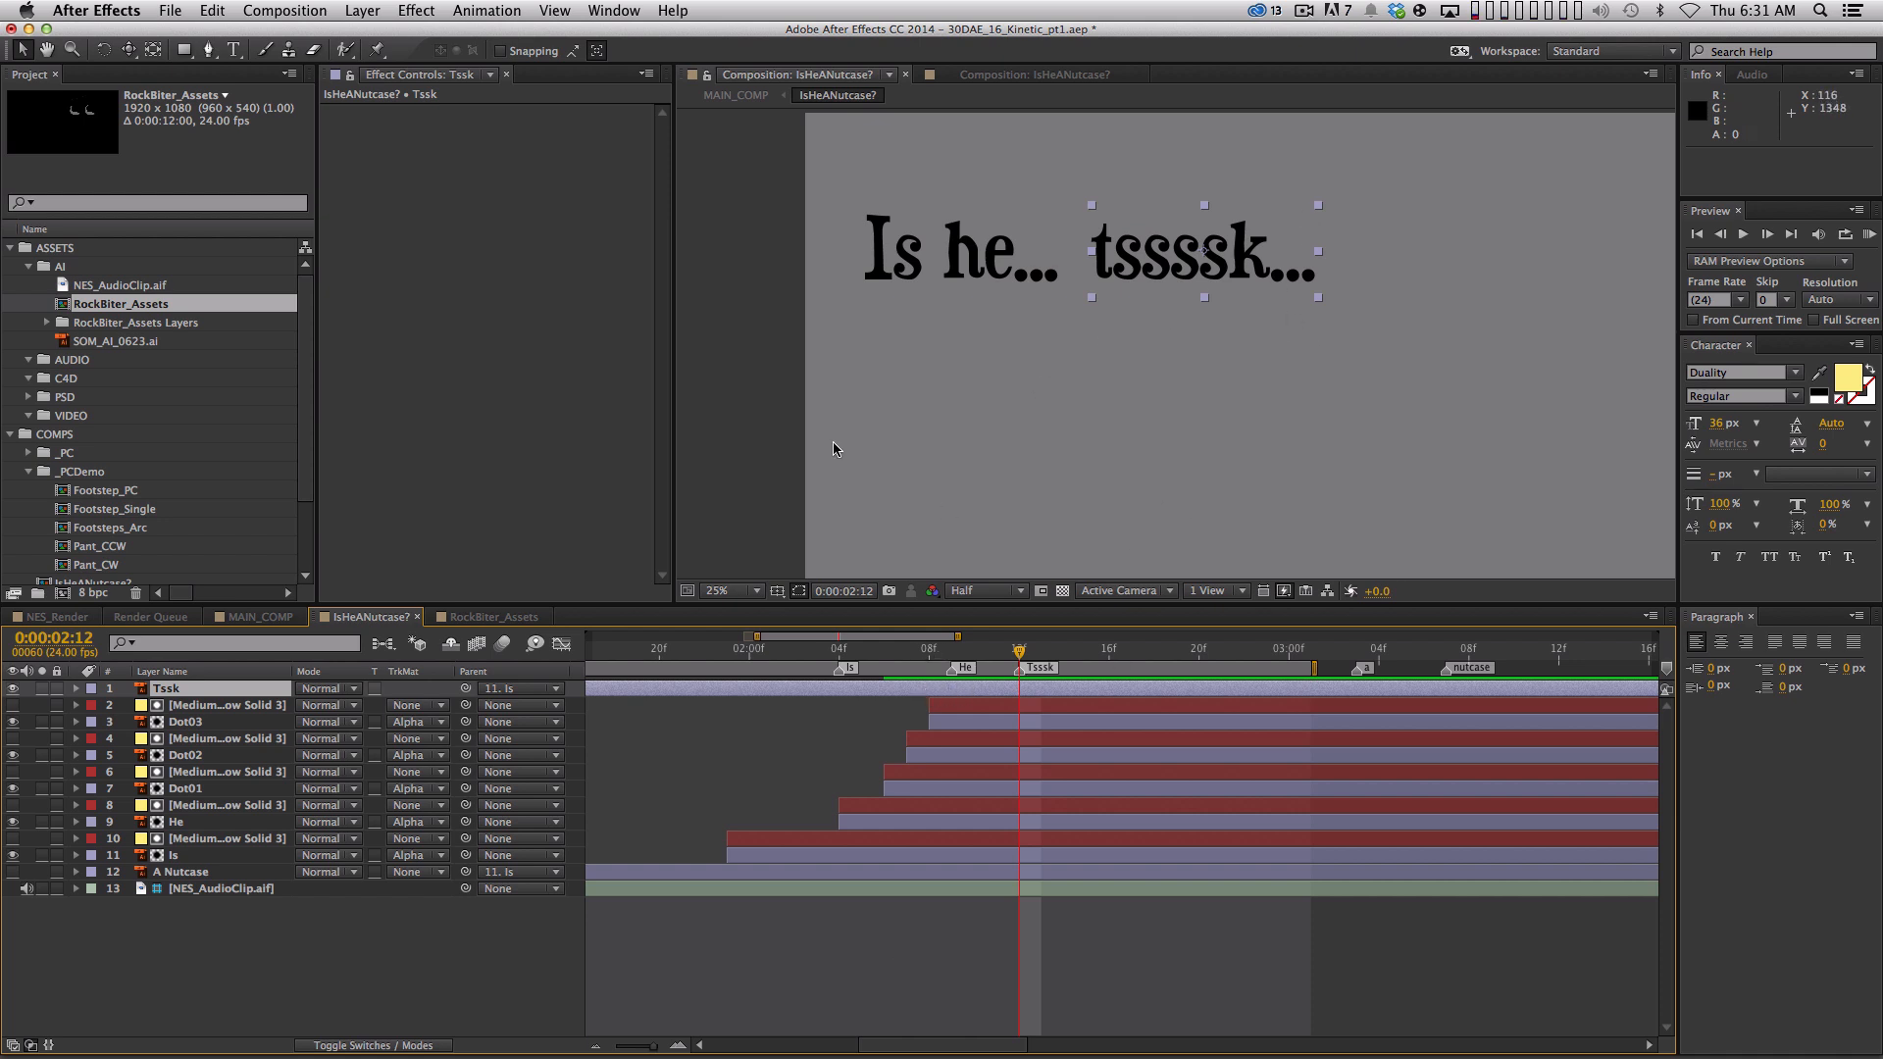
{"action": "scroll", "coordinate": [1108, 831], "scroll_direction": "right", "scroll_amount": 3}
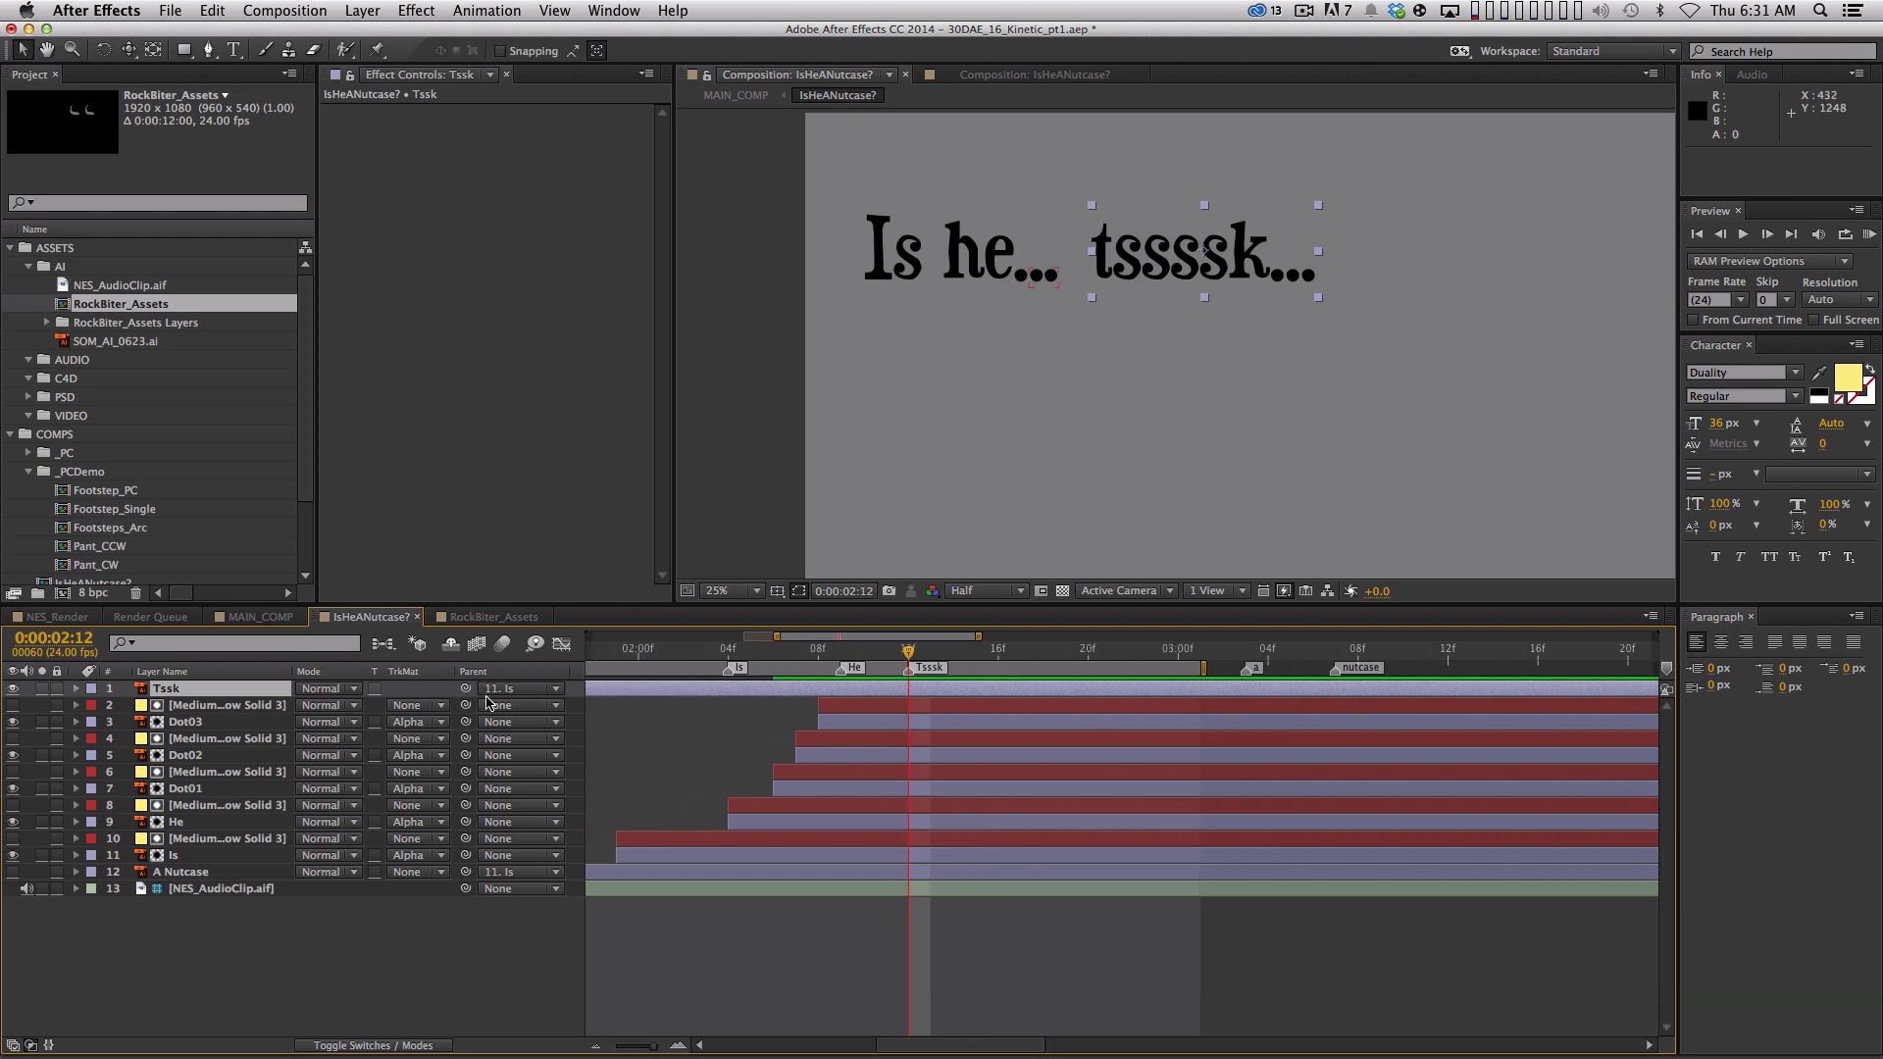
{"action": "key", "text": "alt+bracketleft"}
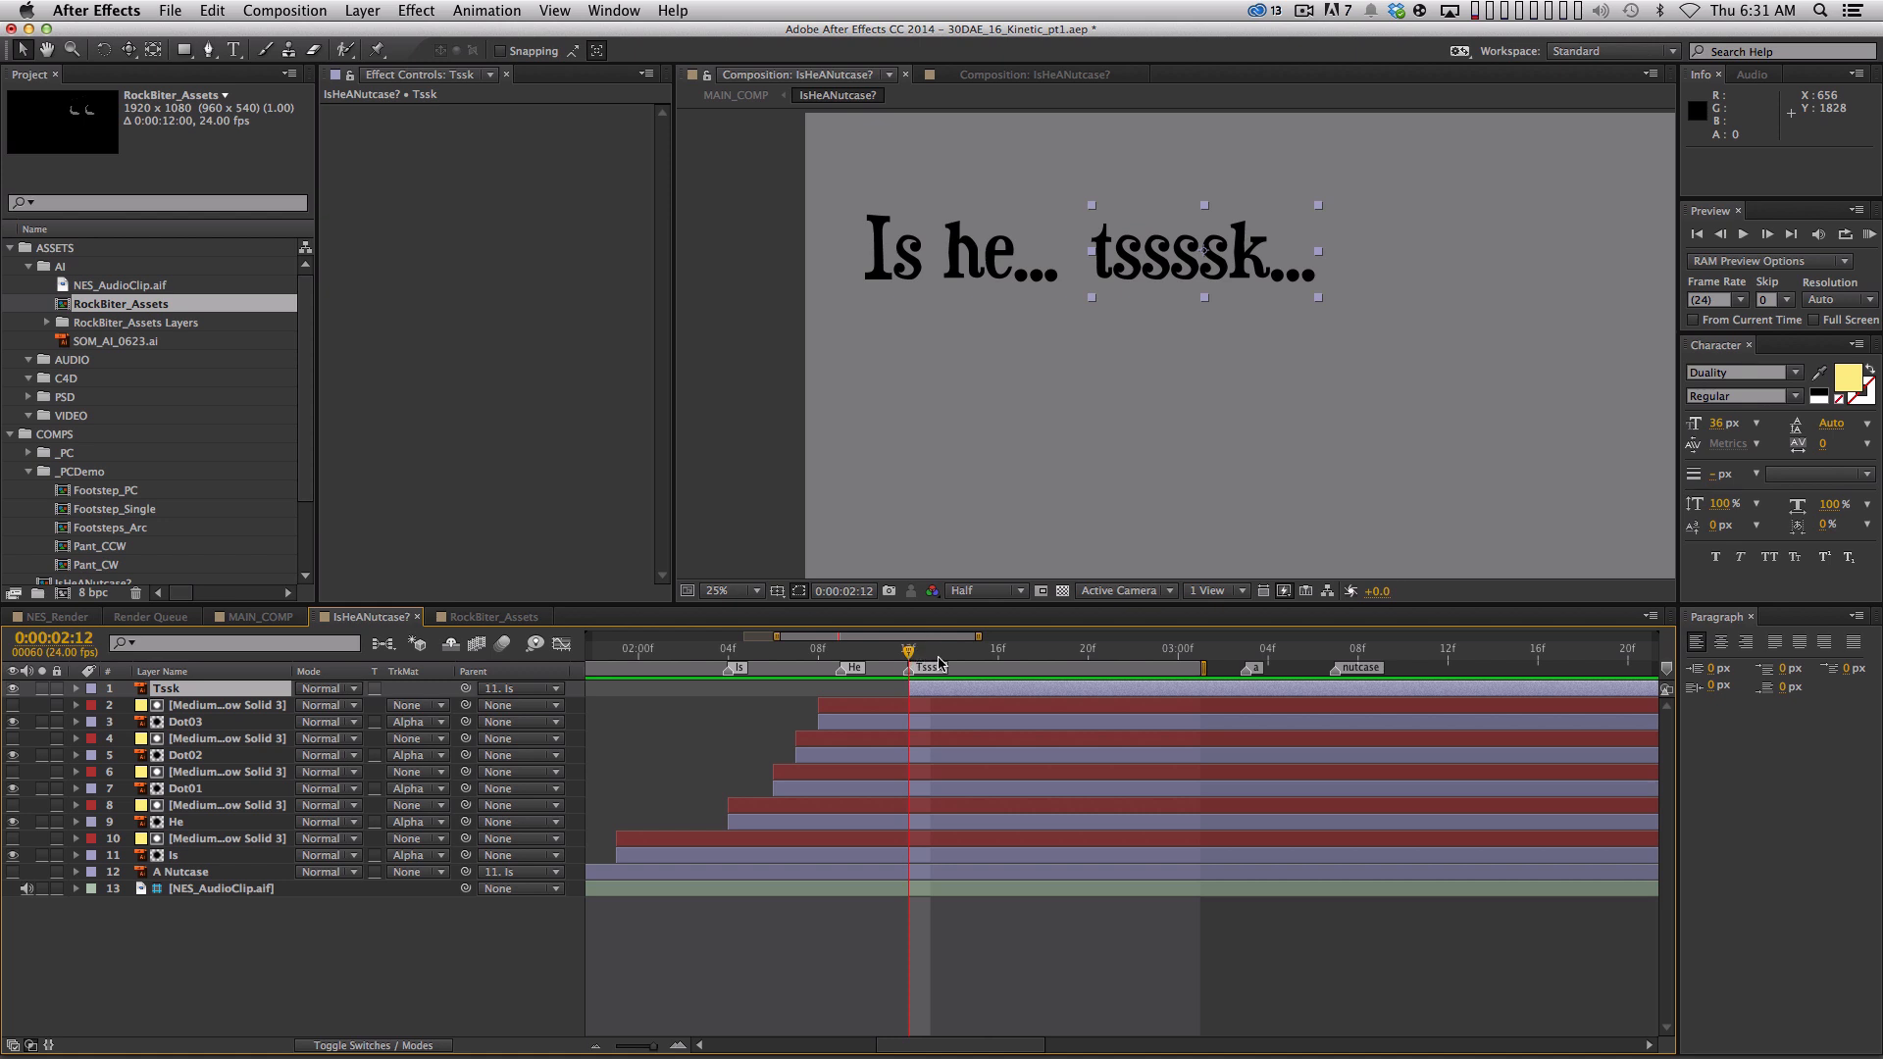
{"action": "key", "text": "KP_0"}
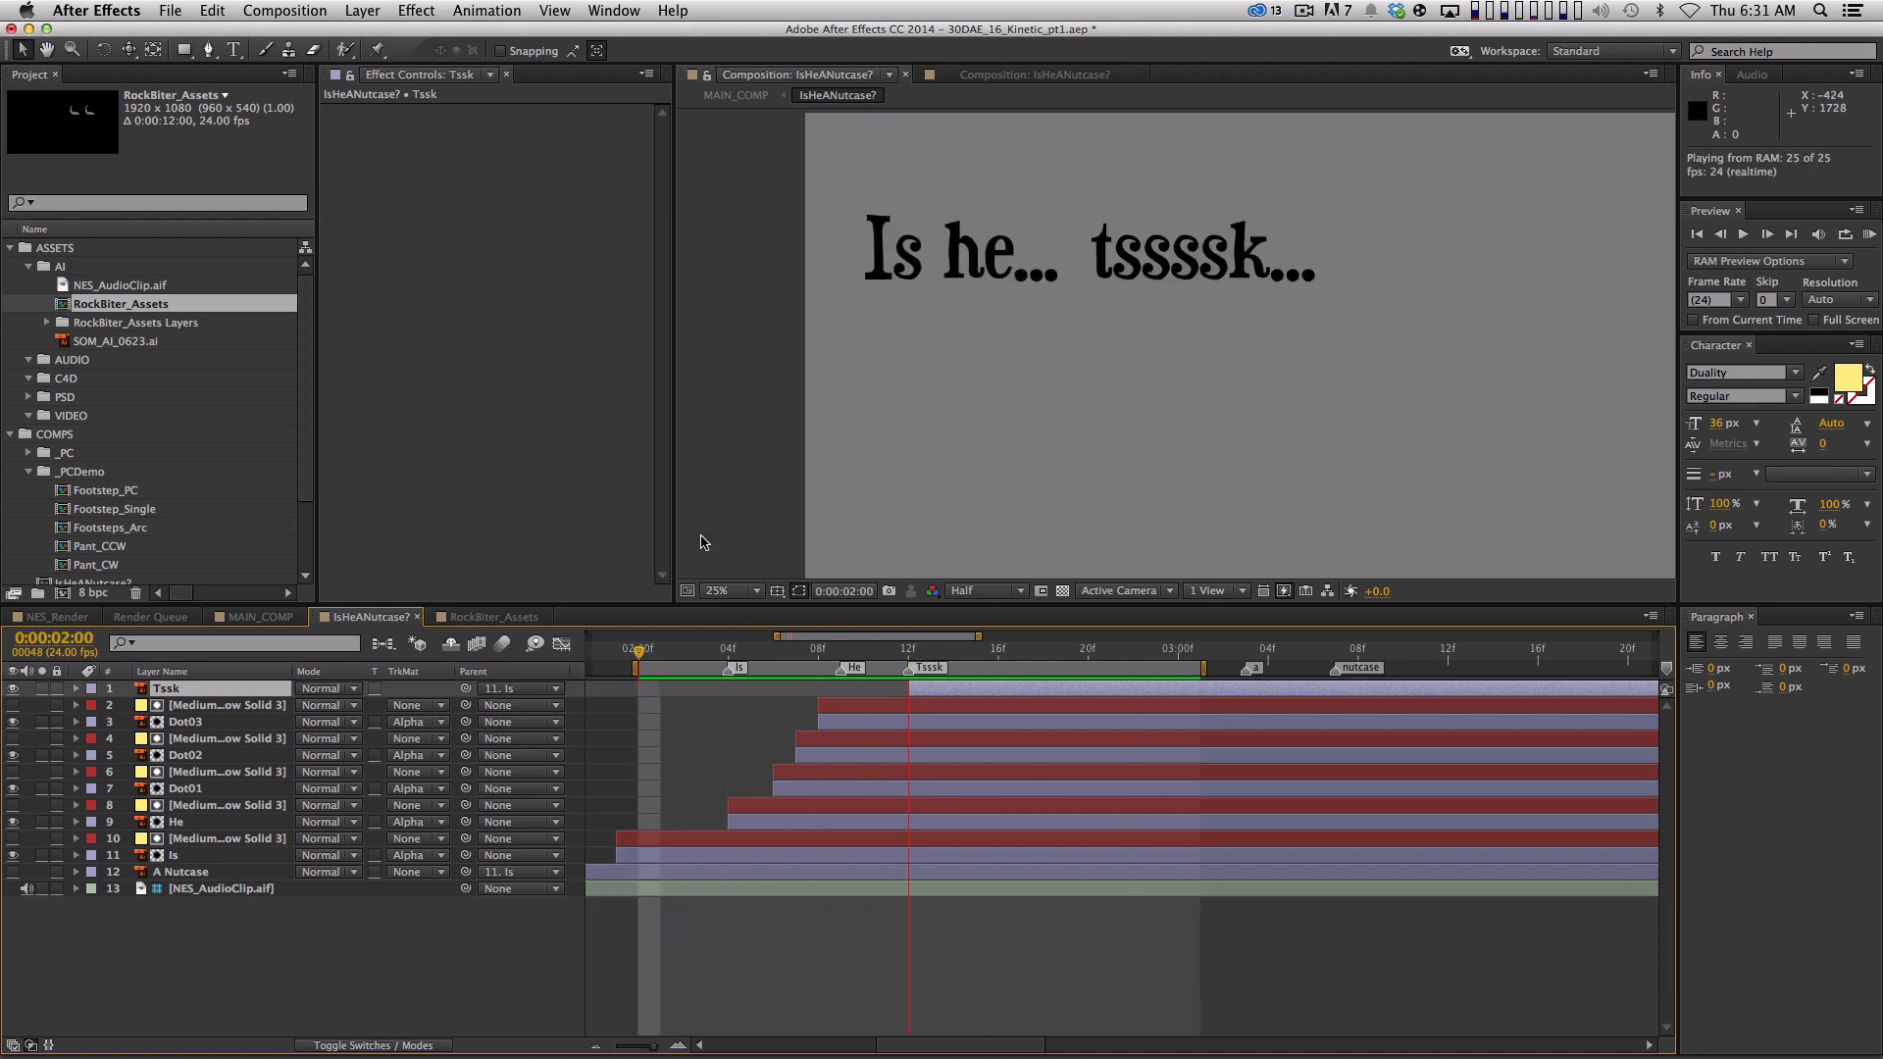
{"action": "key", "text": "space"}
Create a composition-sized yellow solid with the playhead at 0:00:02:12 and pre-compose it as "Spit"
{"action": "left_click", "coordinate": [909, 649], "text": "shift"}
{"action": "left_click", "coordinate": [856, 922]}
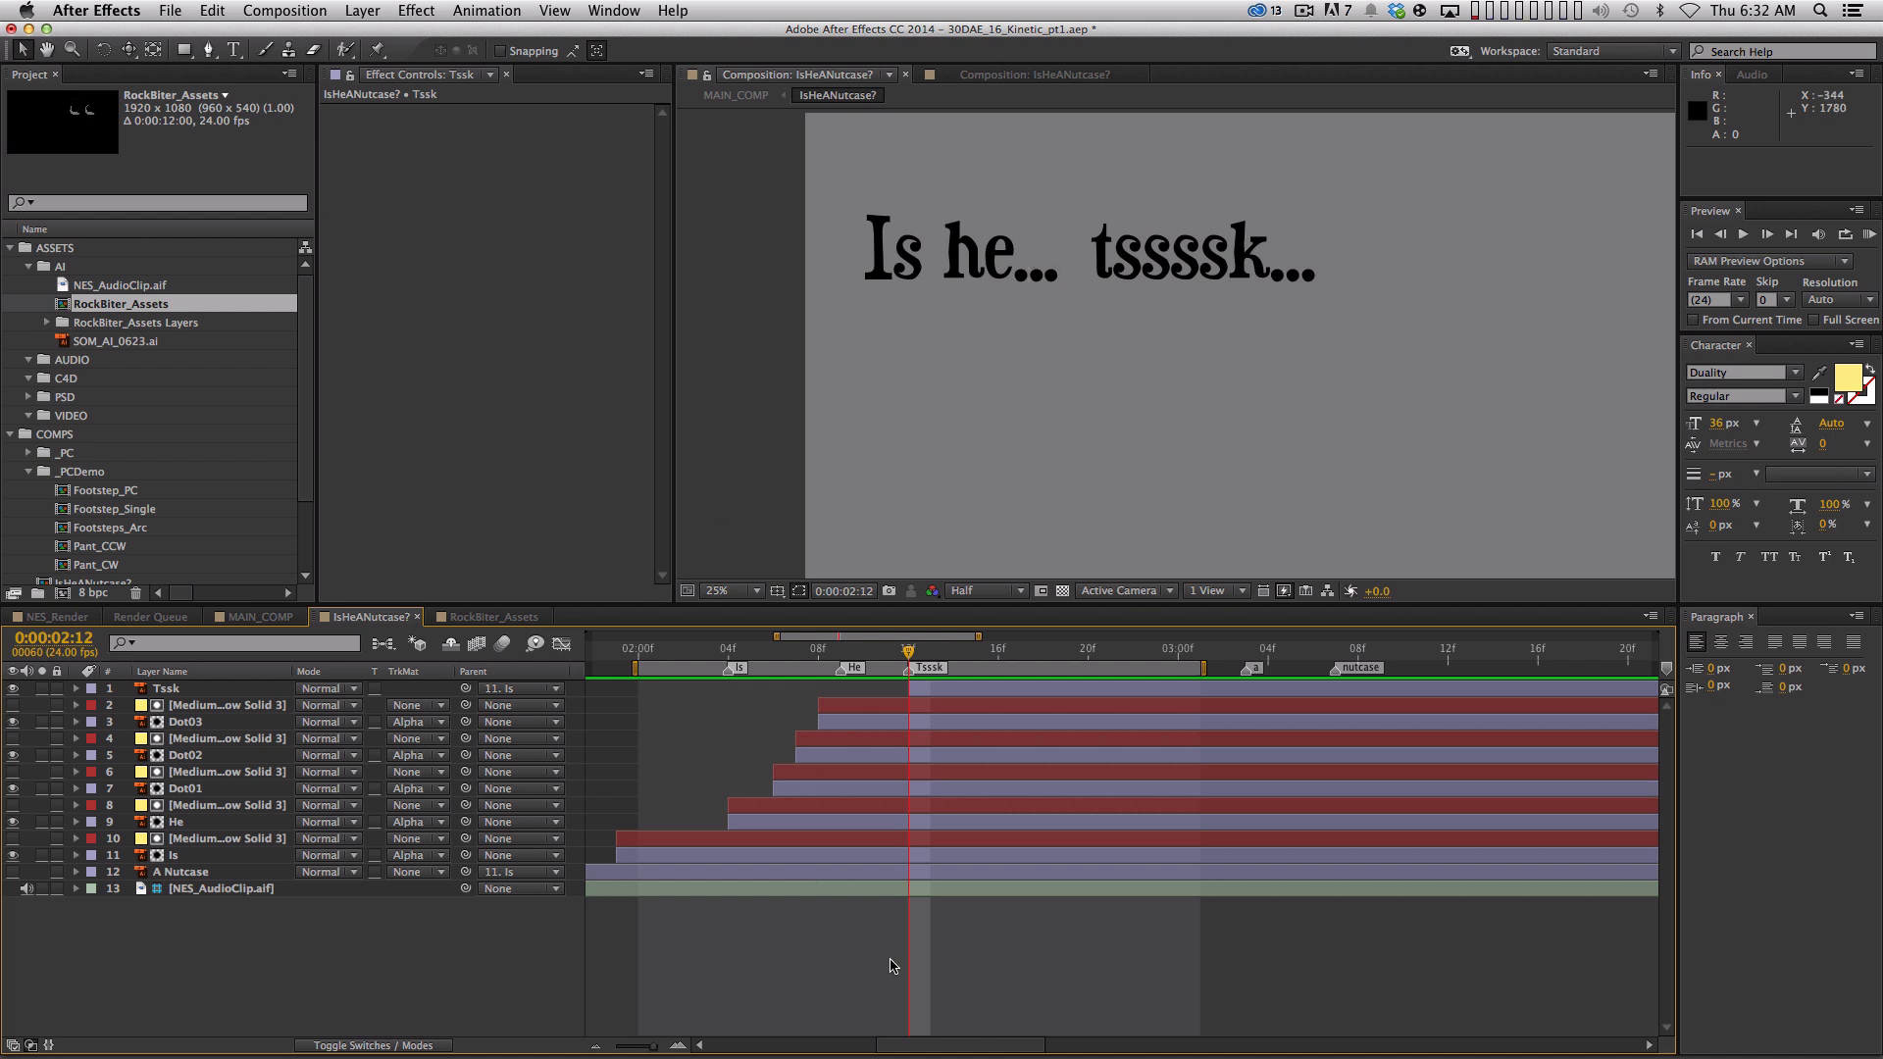
{"action": "key", "text": "super+y"}
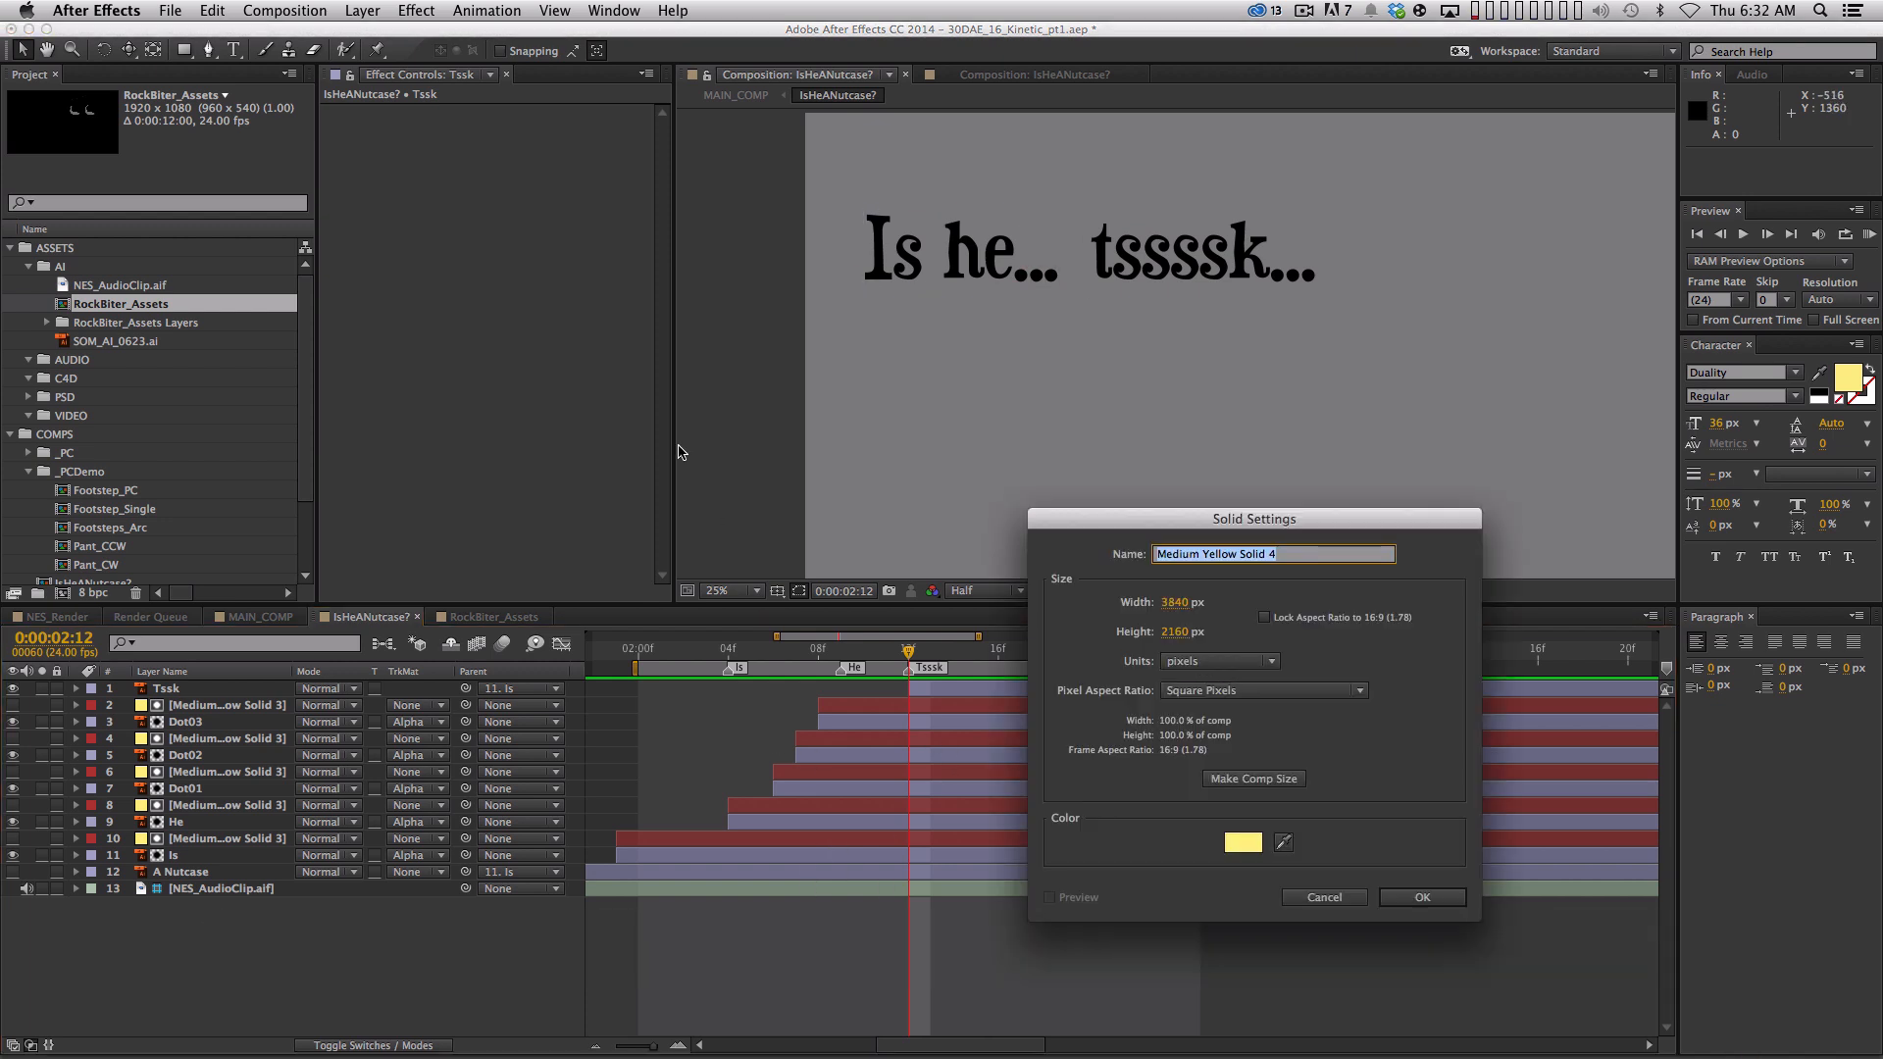
{"action": "key", "text": "Return"}
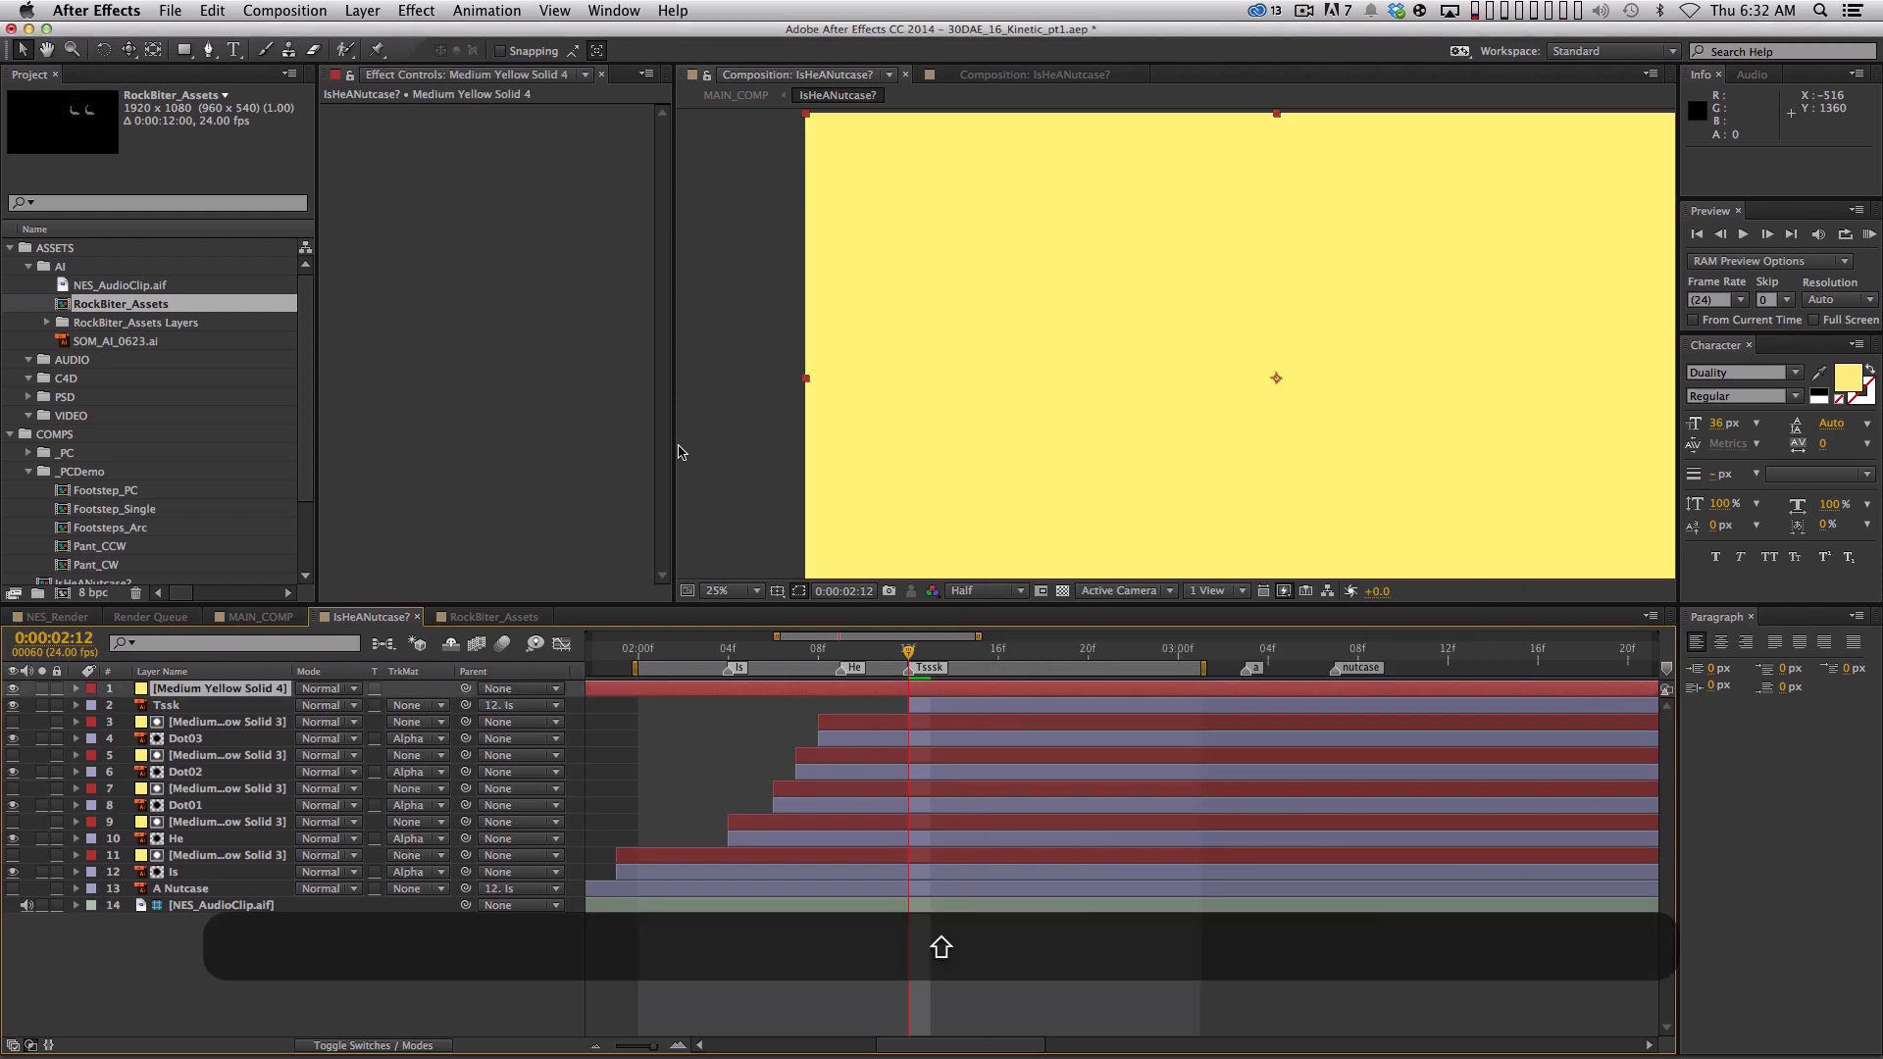
{"action": "key", "text": "shift+super+c"}
{"action": "type", "text": "Spit"}
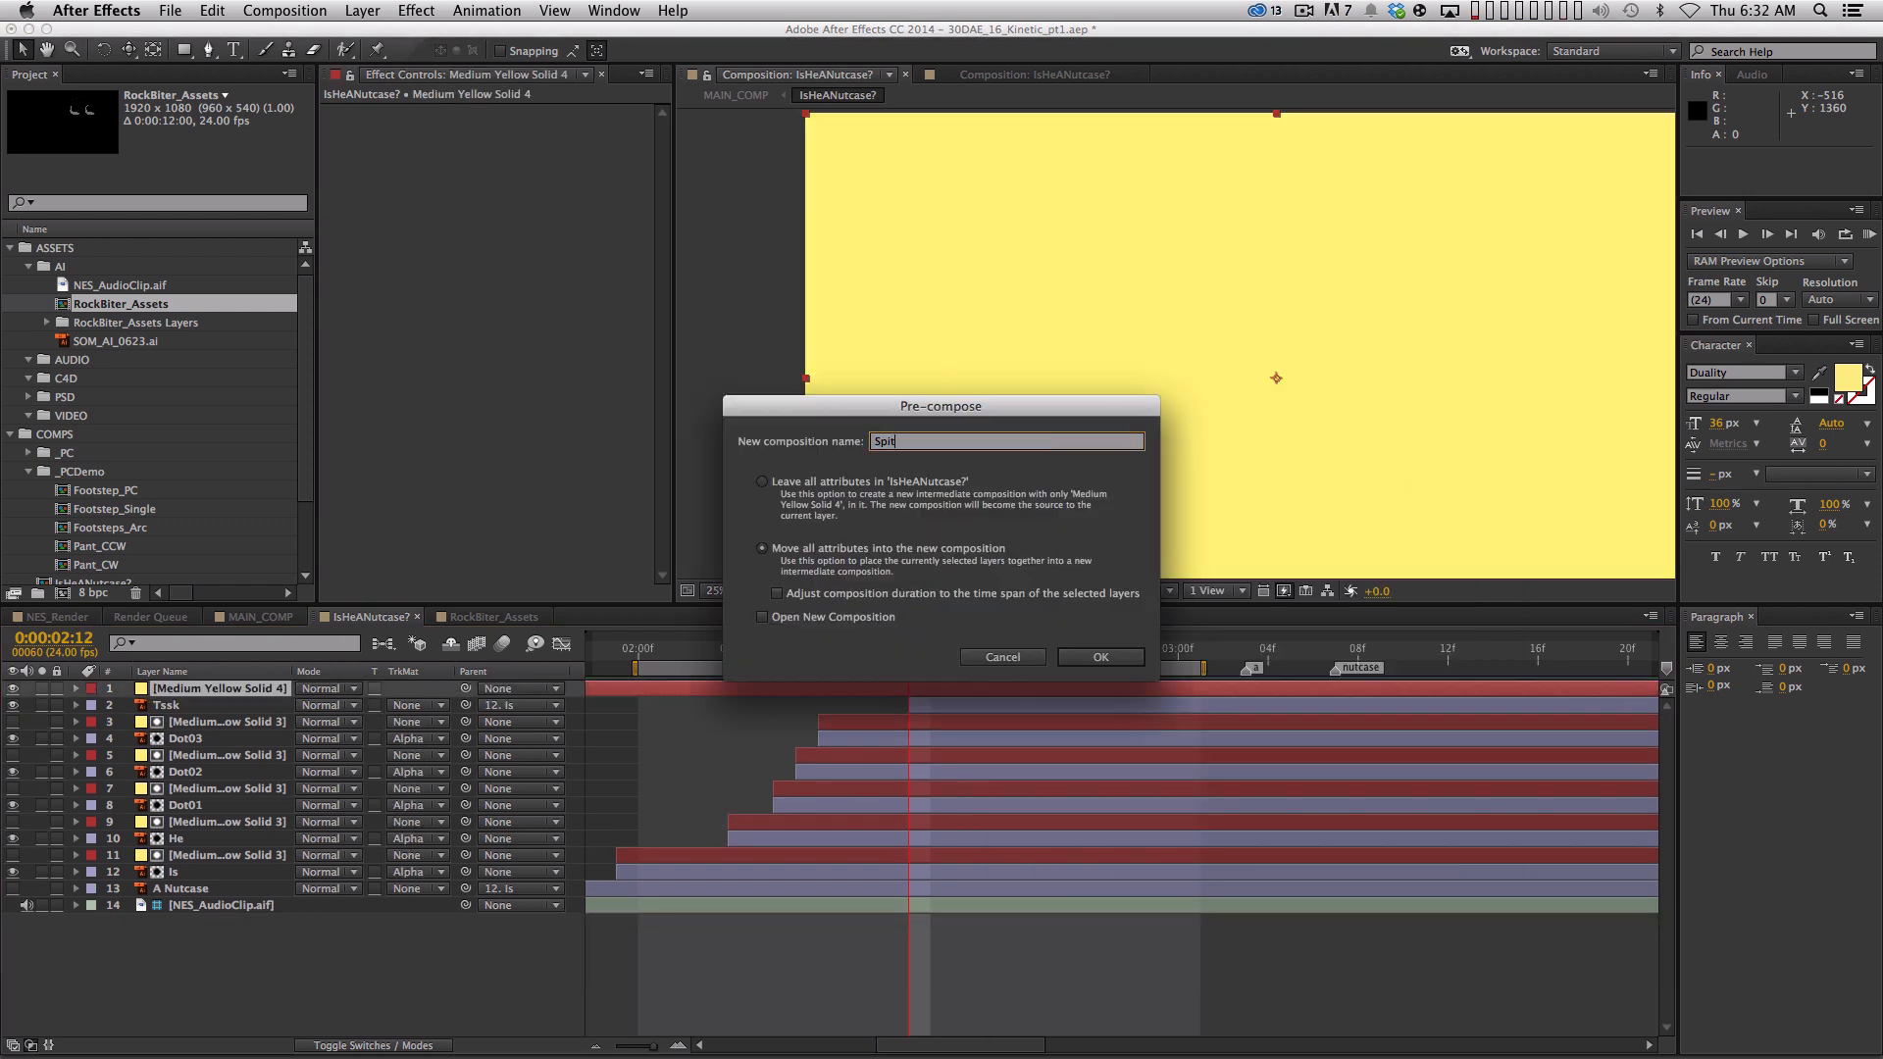
{"action": "key", "text": "Return"}
Delete the solid inside the Spit composition and resize the composition to 1920 × 1080
{"action": "double_click", "coordinate": [167, 688]}
{"action": "key", "text": "BackSpace"}
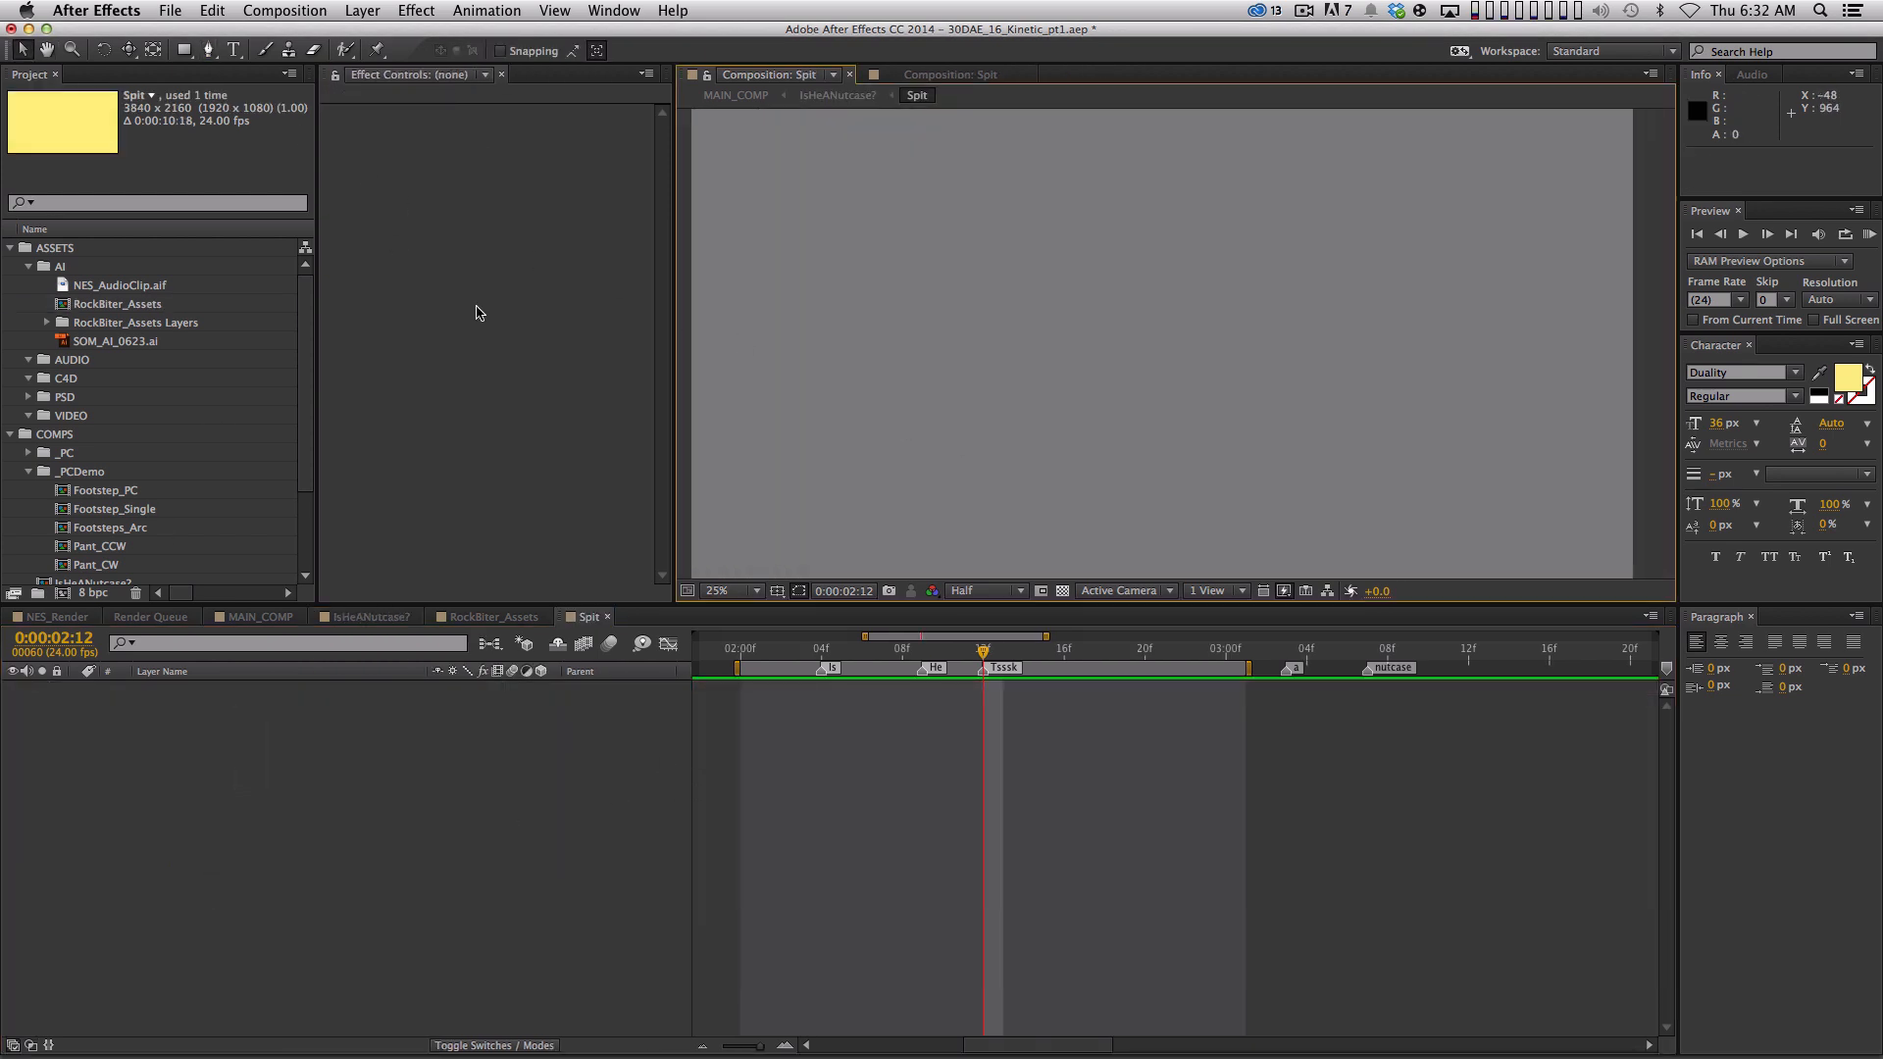
{"action": "key", "text": "super+k"}
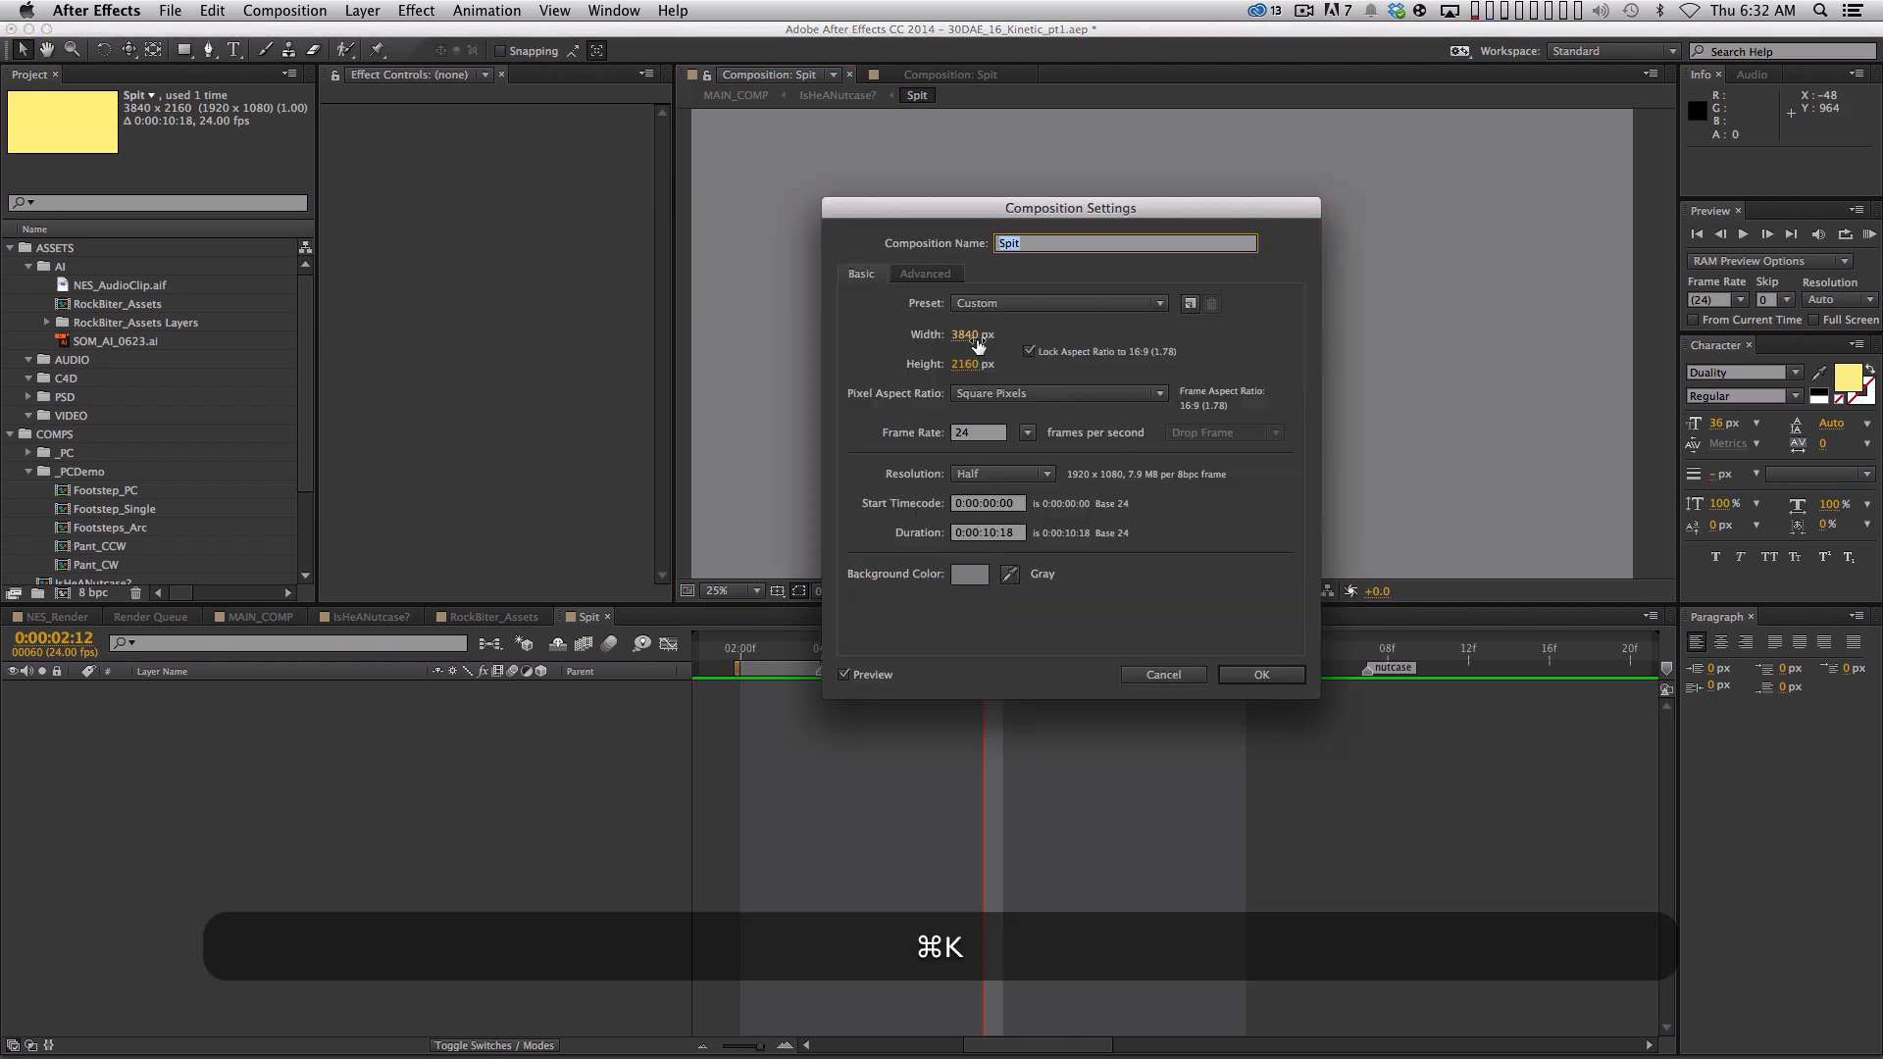
{"action": "left_click", "coordinate": [965, 335]}
{"action": "type", "text": "1920"}
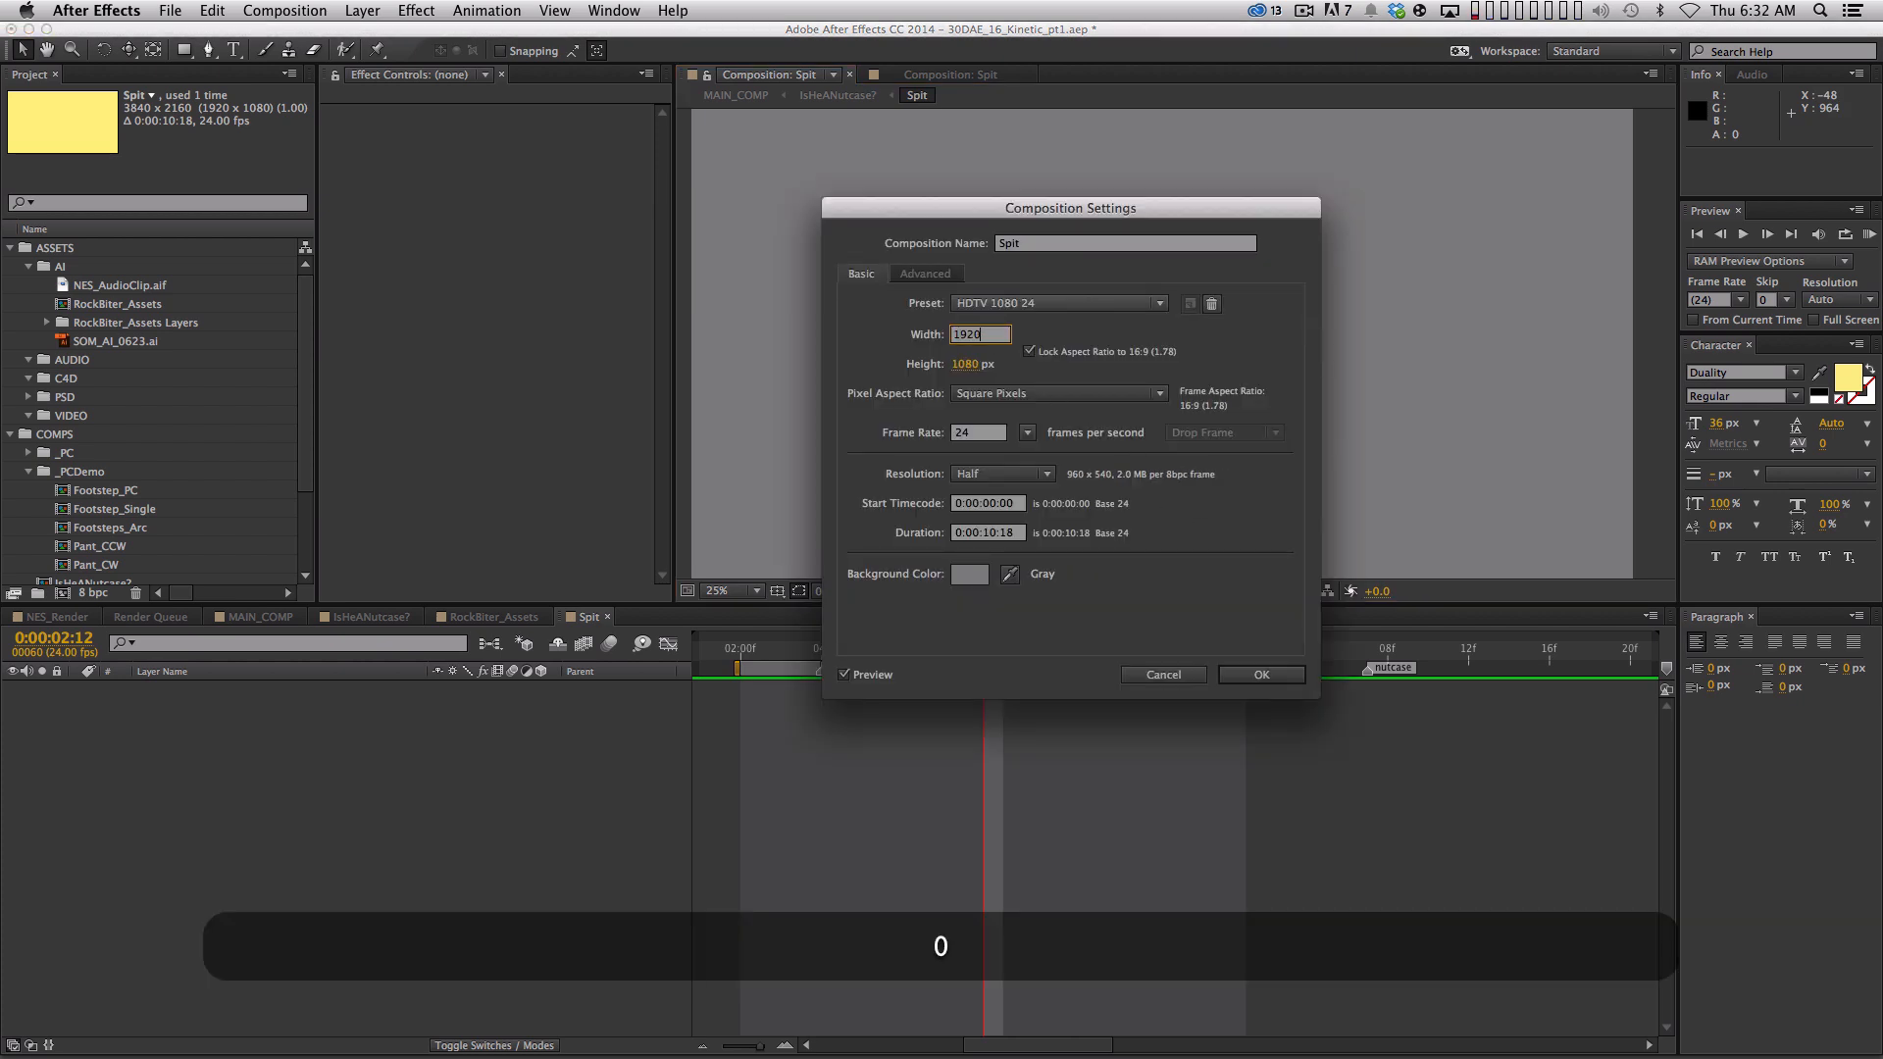
{"action": "key", "text": "Return"}
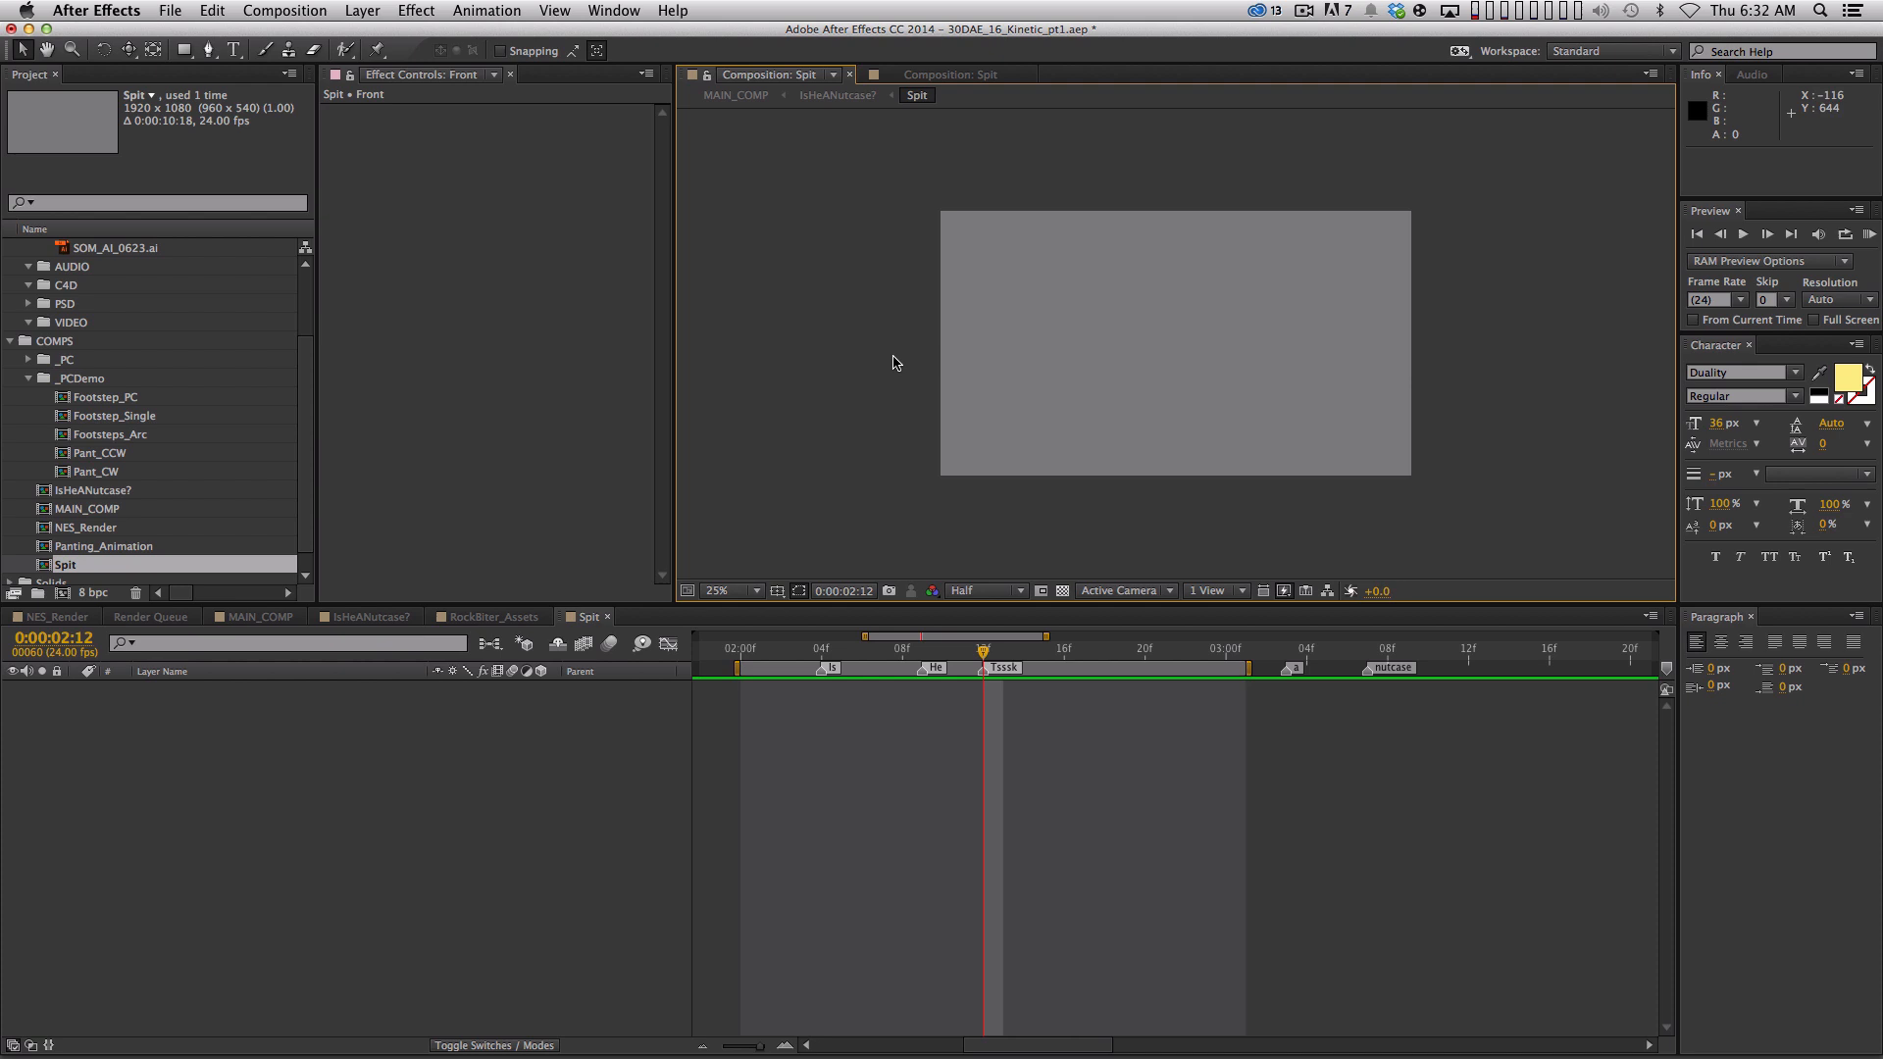
Draw a straight horizontal line with the Pen tool across nearly the whole Spit frame, with a white 25 px stroke
{"action": "left_click", "coordinate": [951, 334]}
{"action": "key", "text": "shift"}
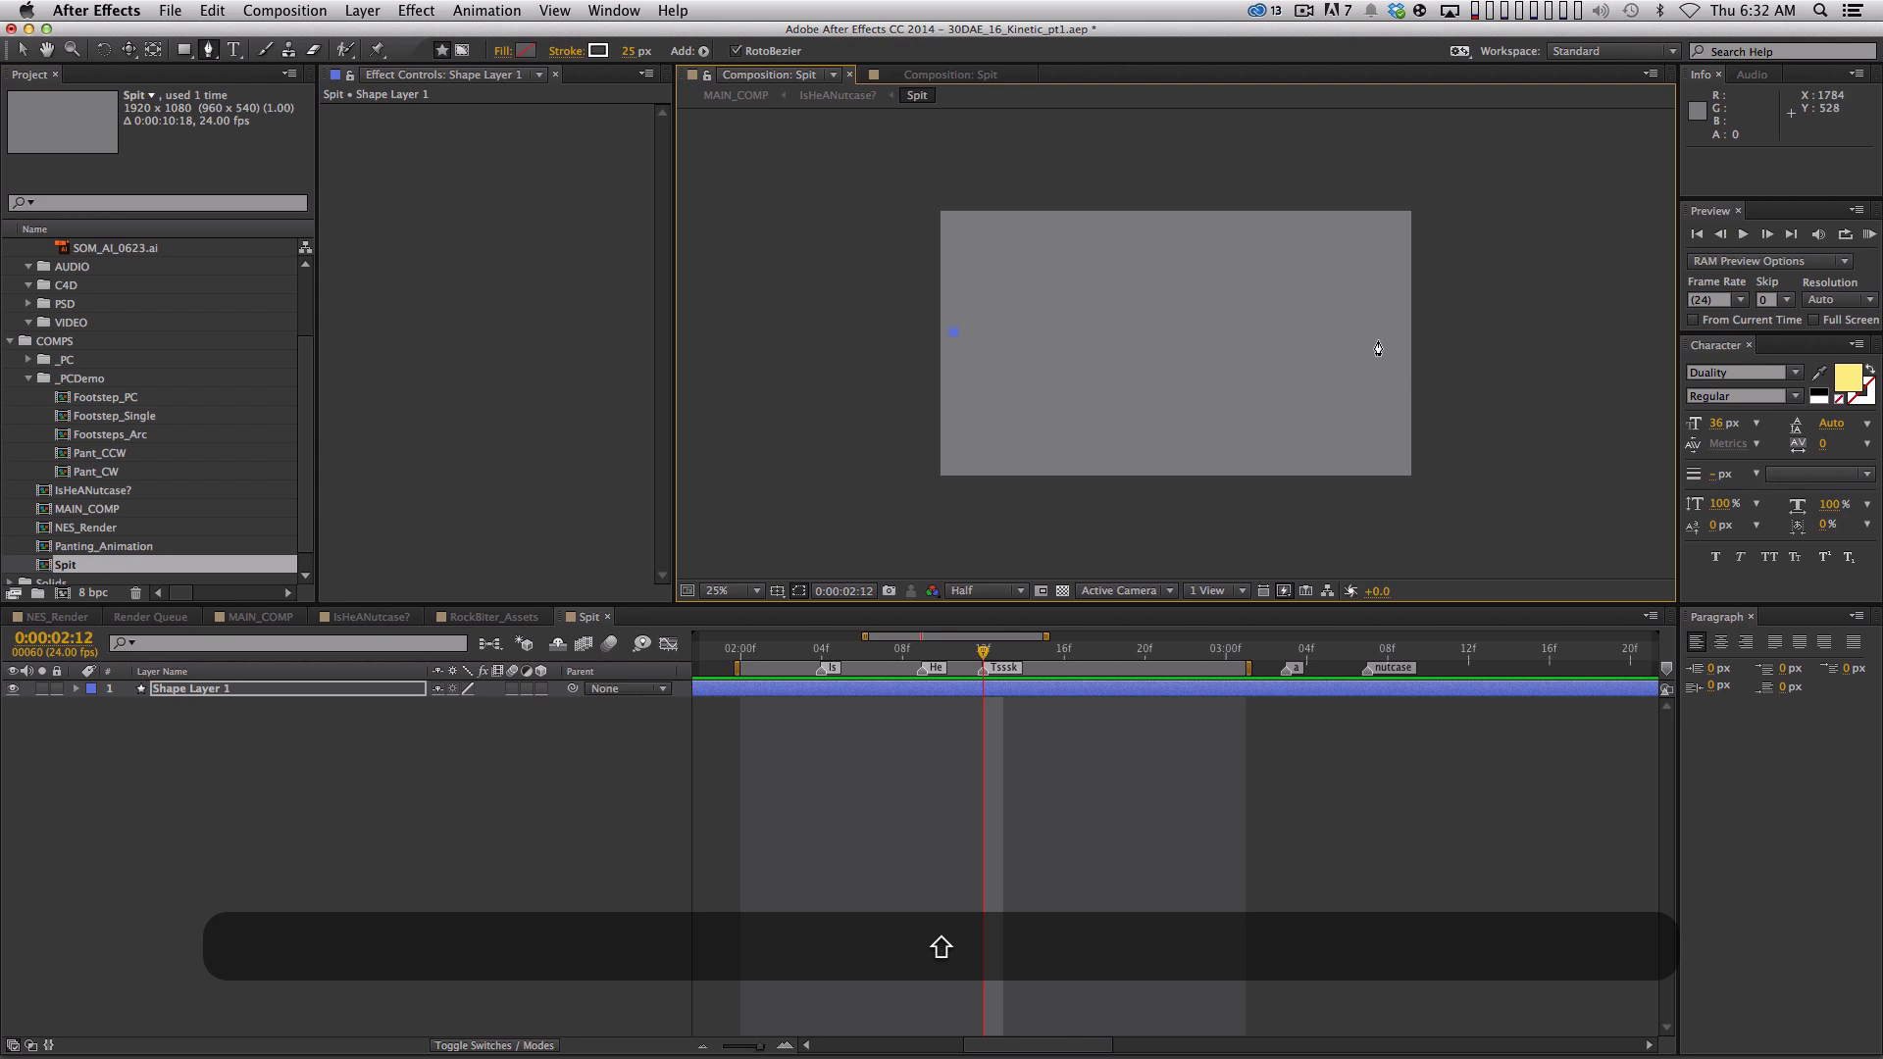
{"action": "left_click", "coordinate": [1380, 333], "text": "shift"}
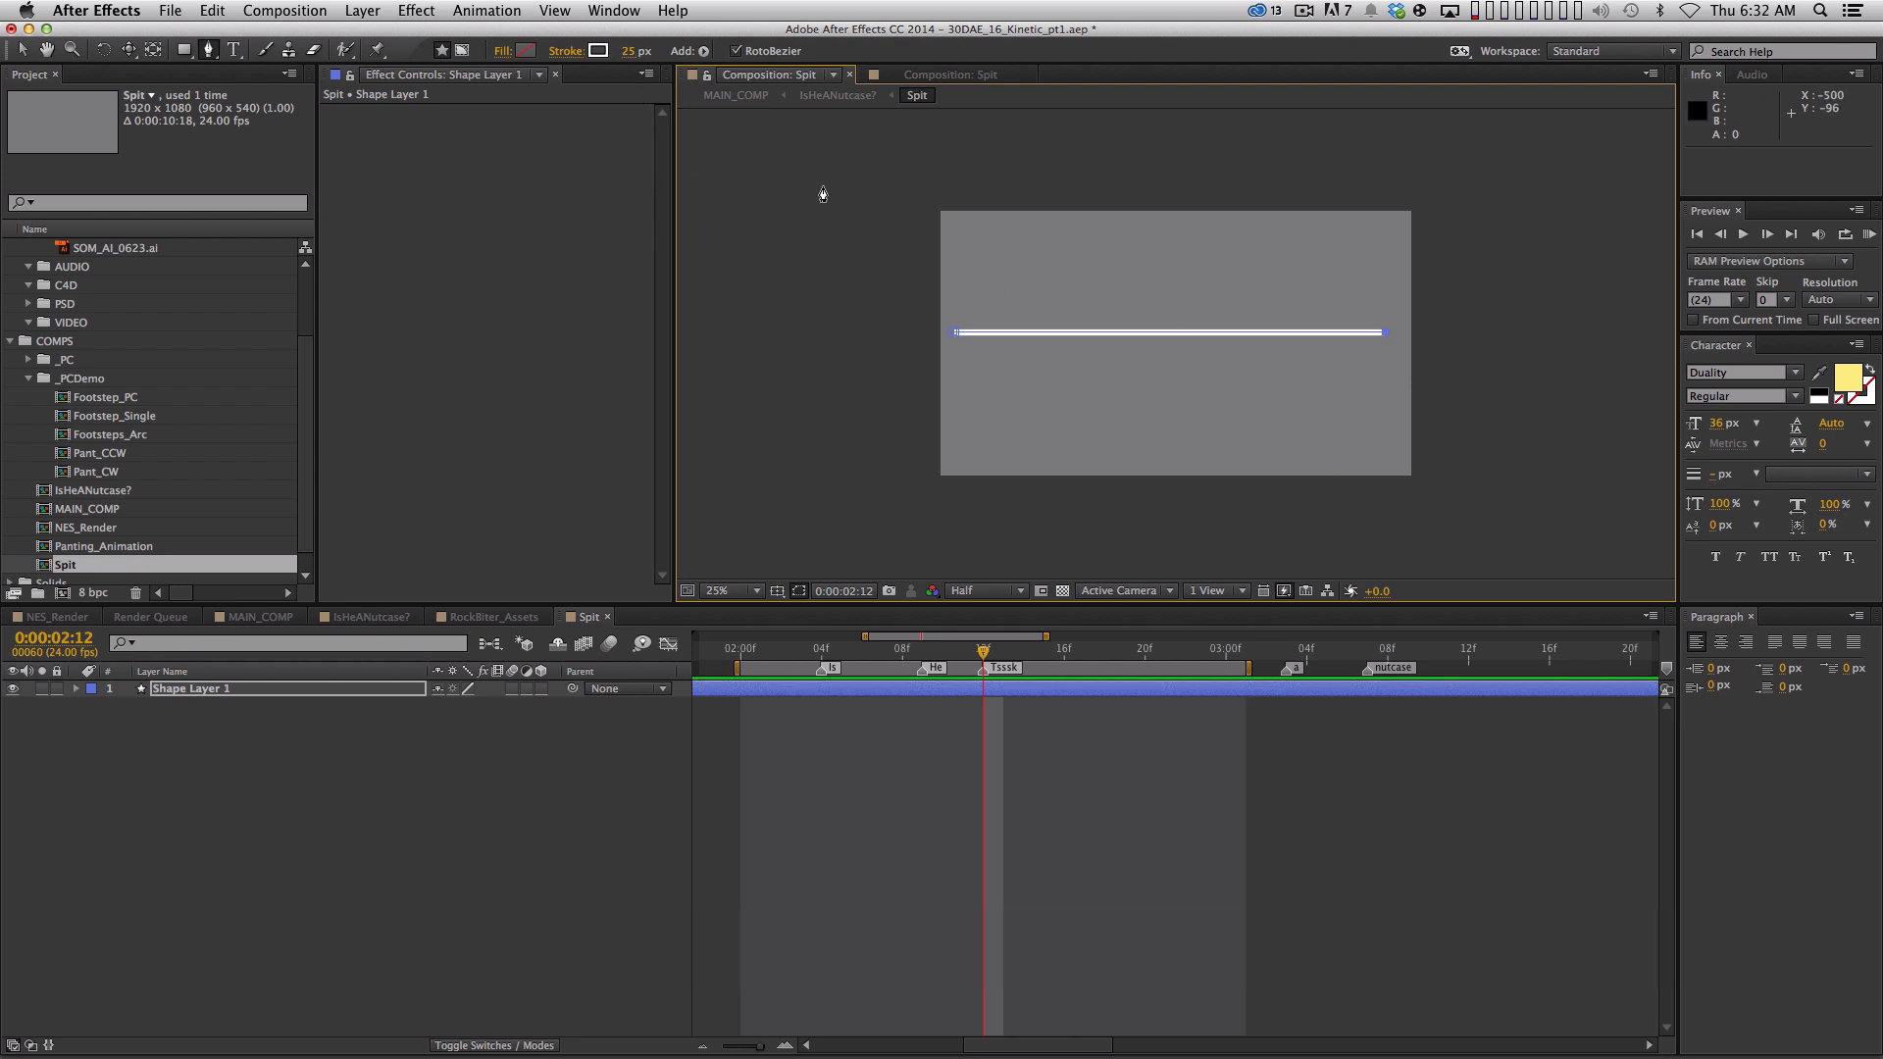
{"action": "left_click", "coordinate": [1124, 860]}
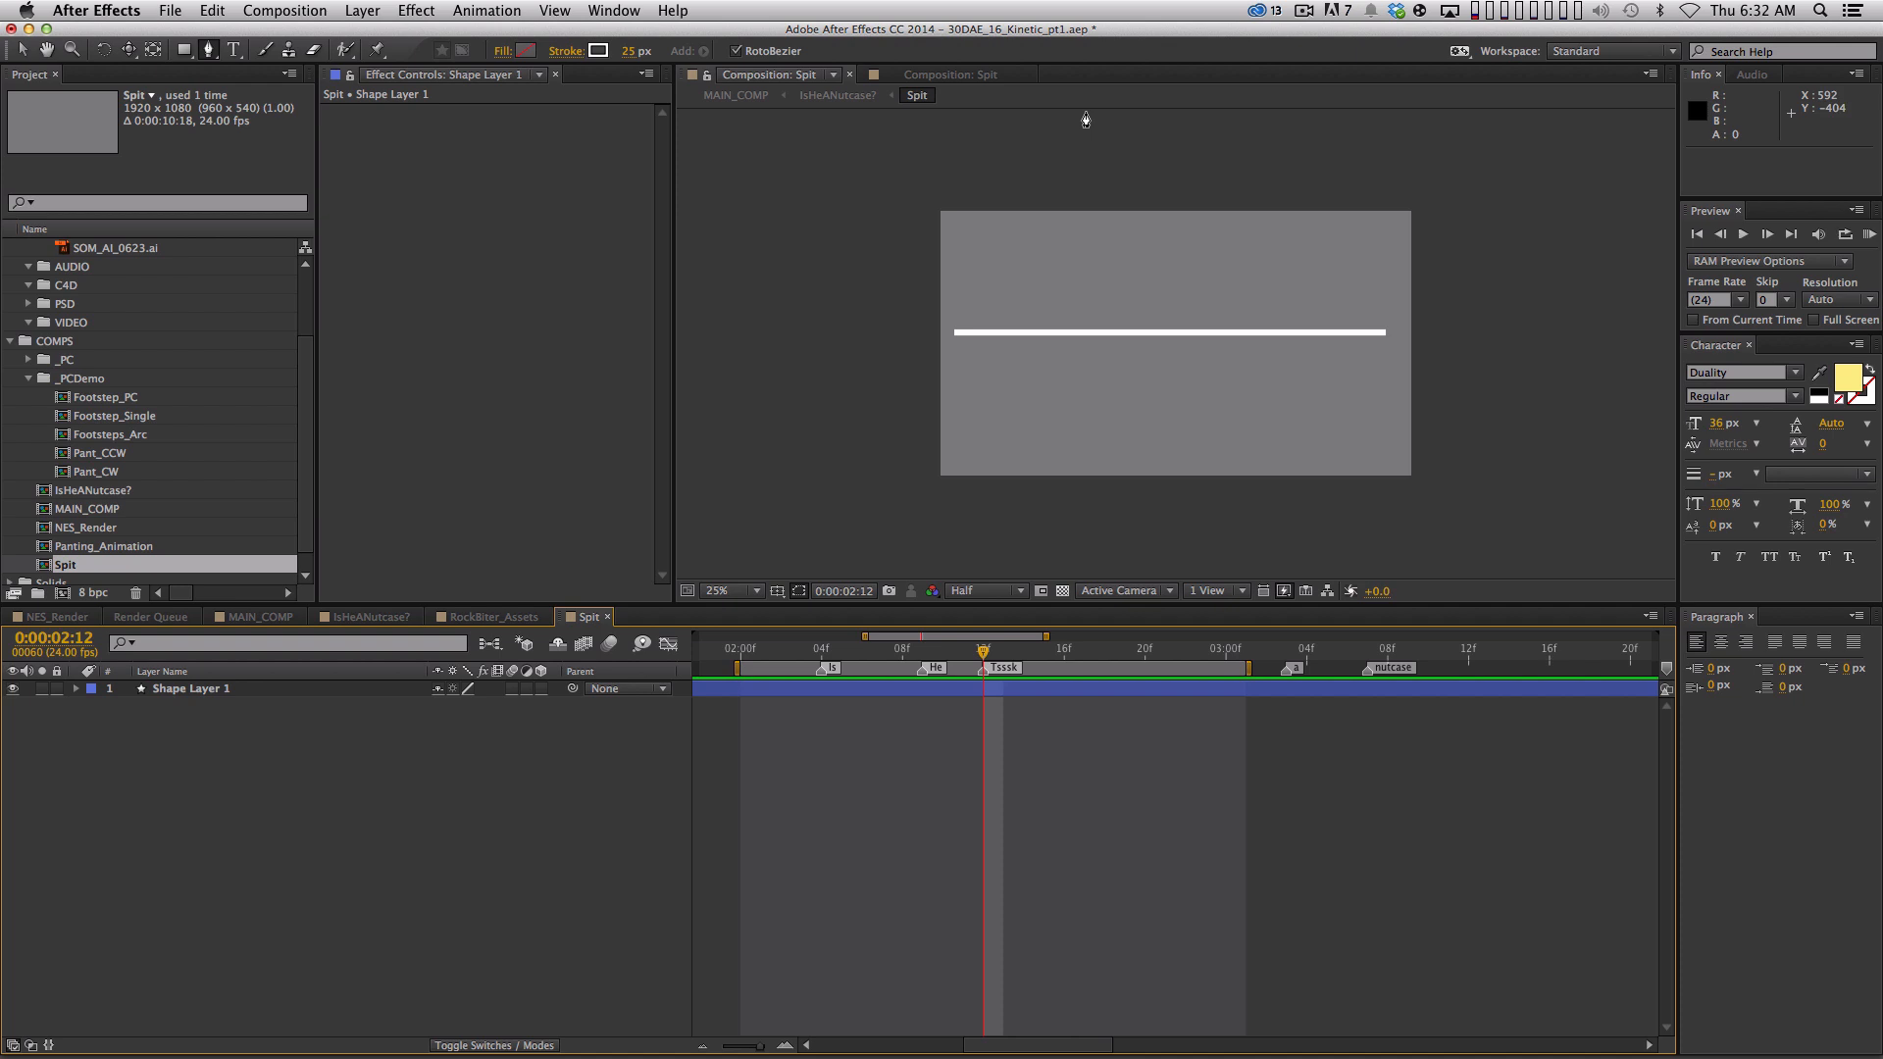
{"action": "key", "text": "period"}
{"action": "key", "text": "space"}
{"action": "mouse_move", "coordinate": [897, 359]}
{"action": "left_mouse_down"}
{"action": "mouse_move", "coordinate": [975, 366]}
{"action": "mouse_move", "coordinate": [920, 364]}
{"action": "left_mouse_up"}
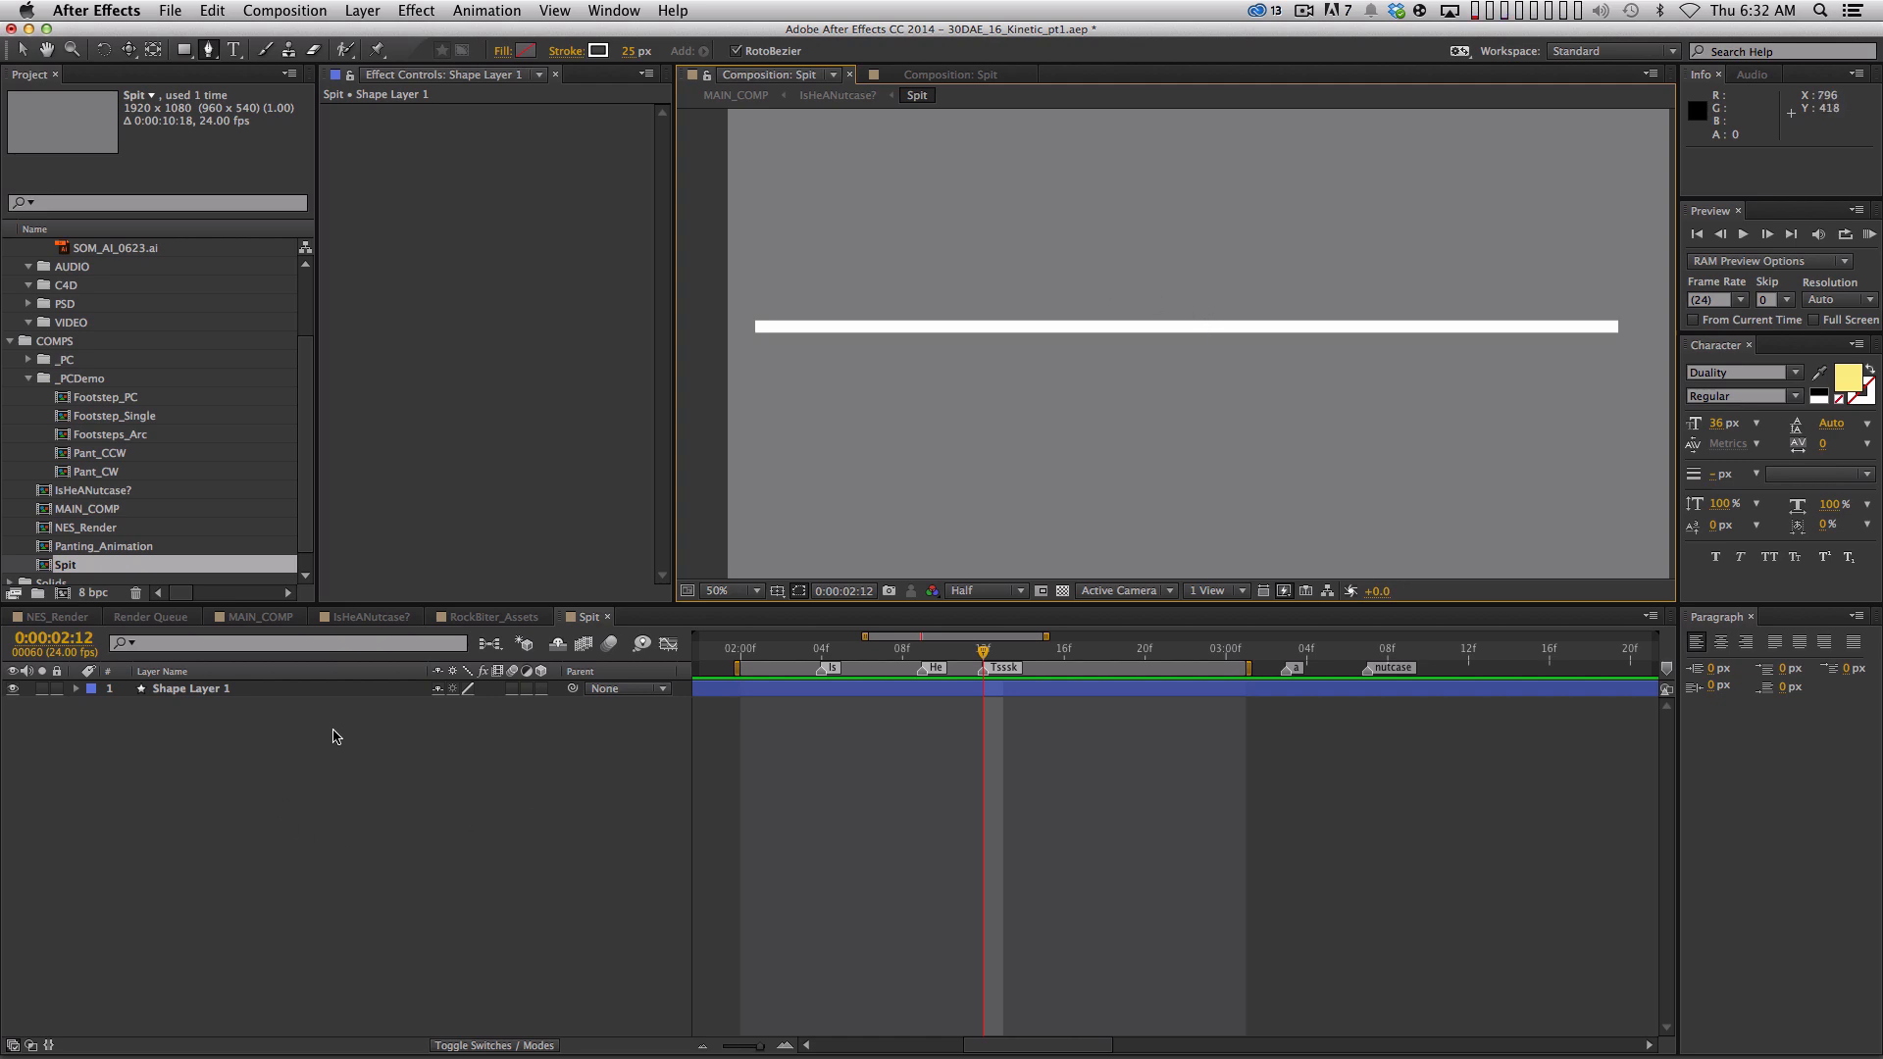
Back in the IsHeANutcase? composition, scale down the Spit layer and rotate it to -96°
{"action": "left_click", "coordinate": [529, 618]}
{"action": "left_click", "coordinate": [373, 619]}
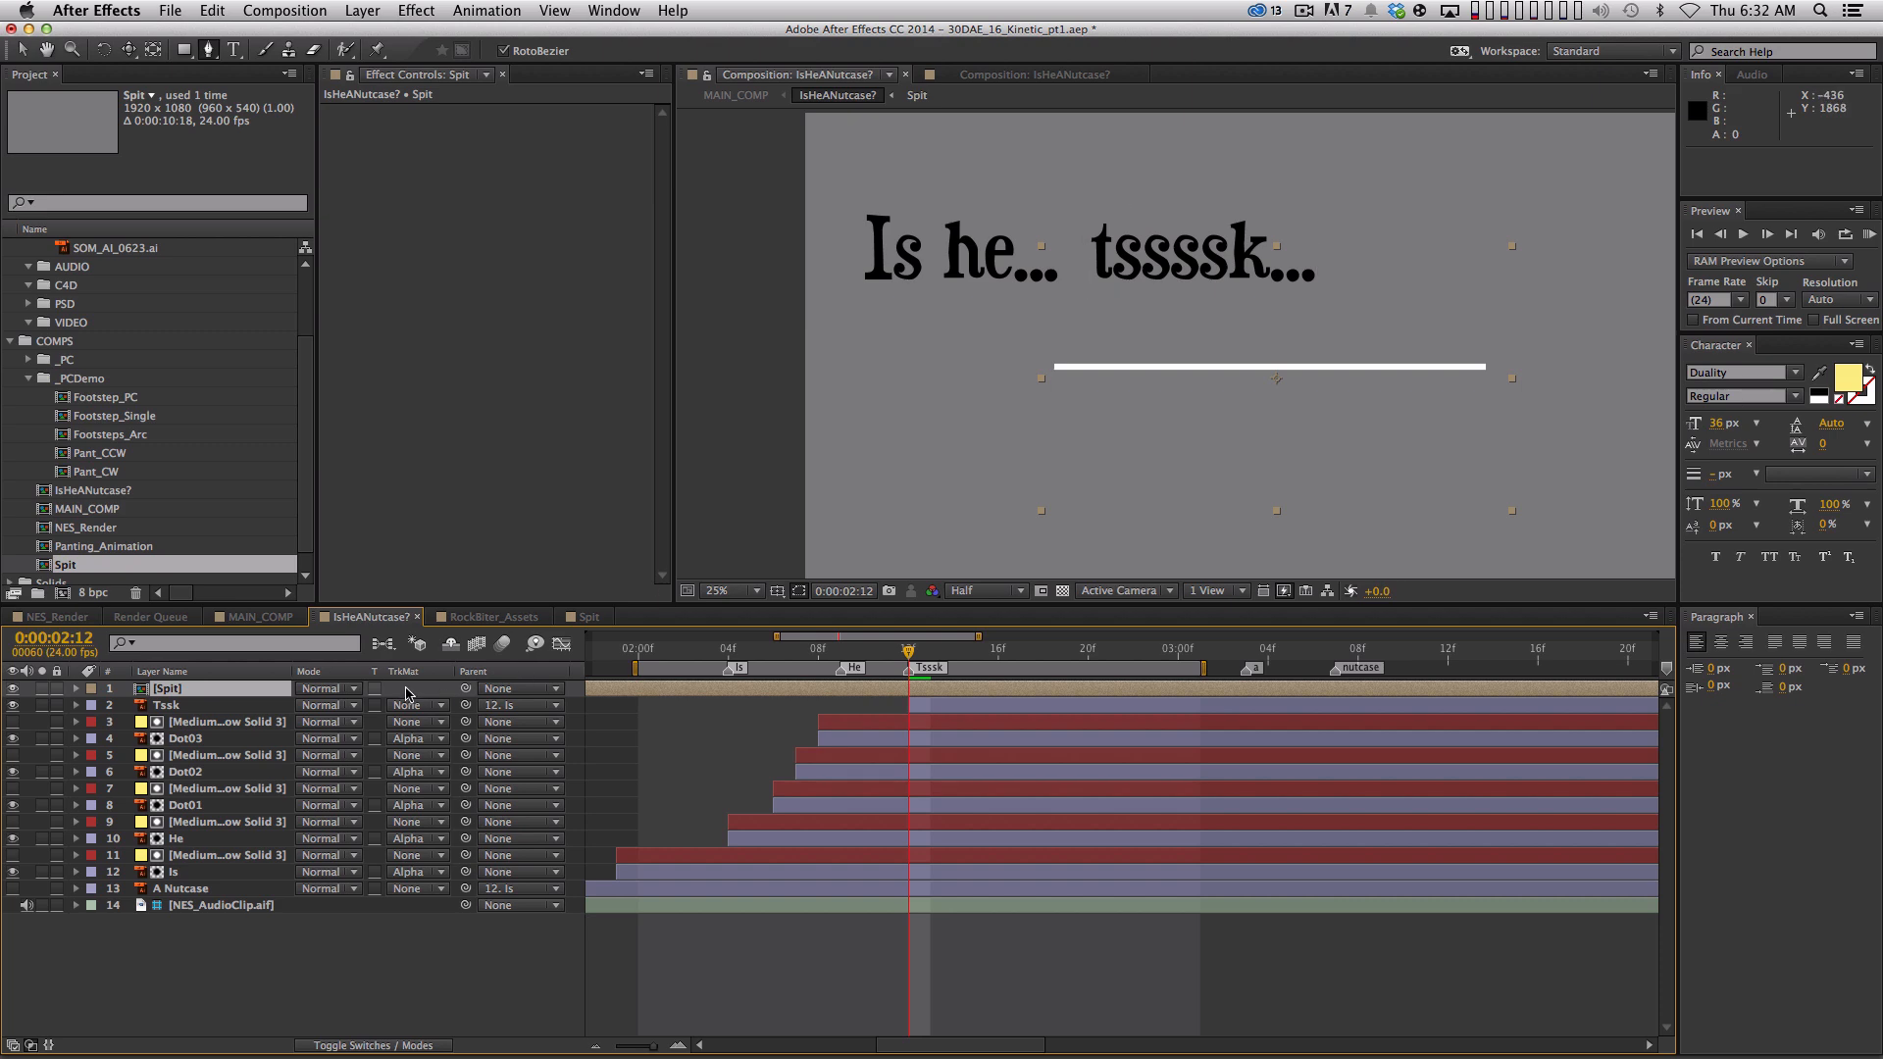
{"action": "key", "text": "s"}
{"action": "left_click_drag", "start_coordinate": [370, 705], "coordinate": [276, 708]}
{"action": "key", "text": "r"}
{"action": "key", "text": "y"}
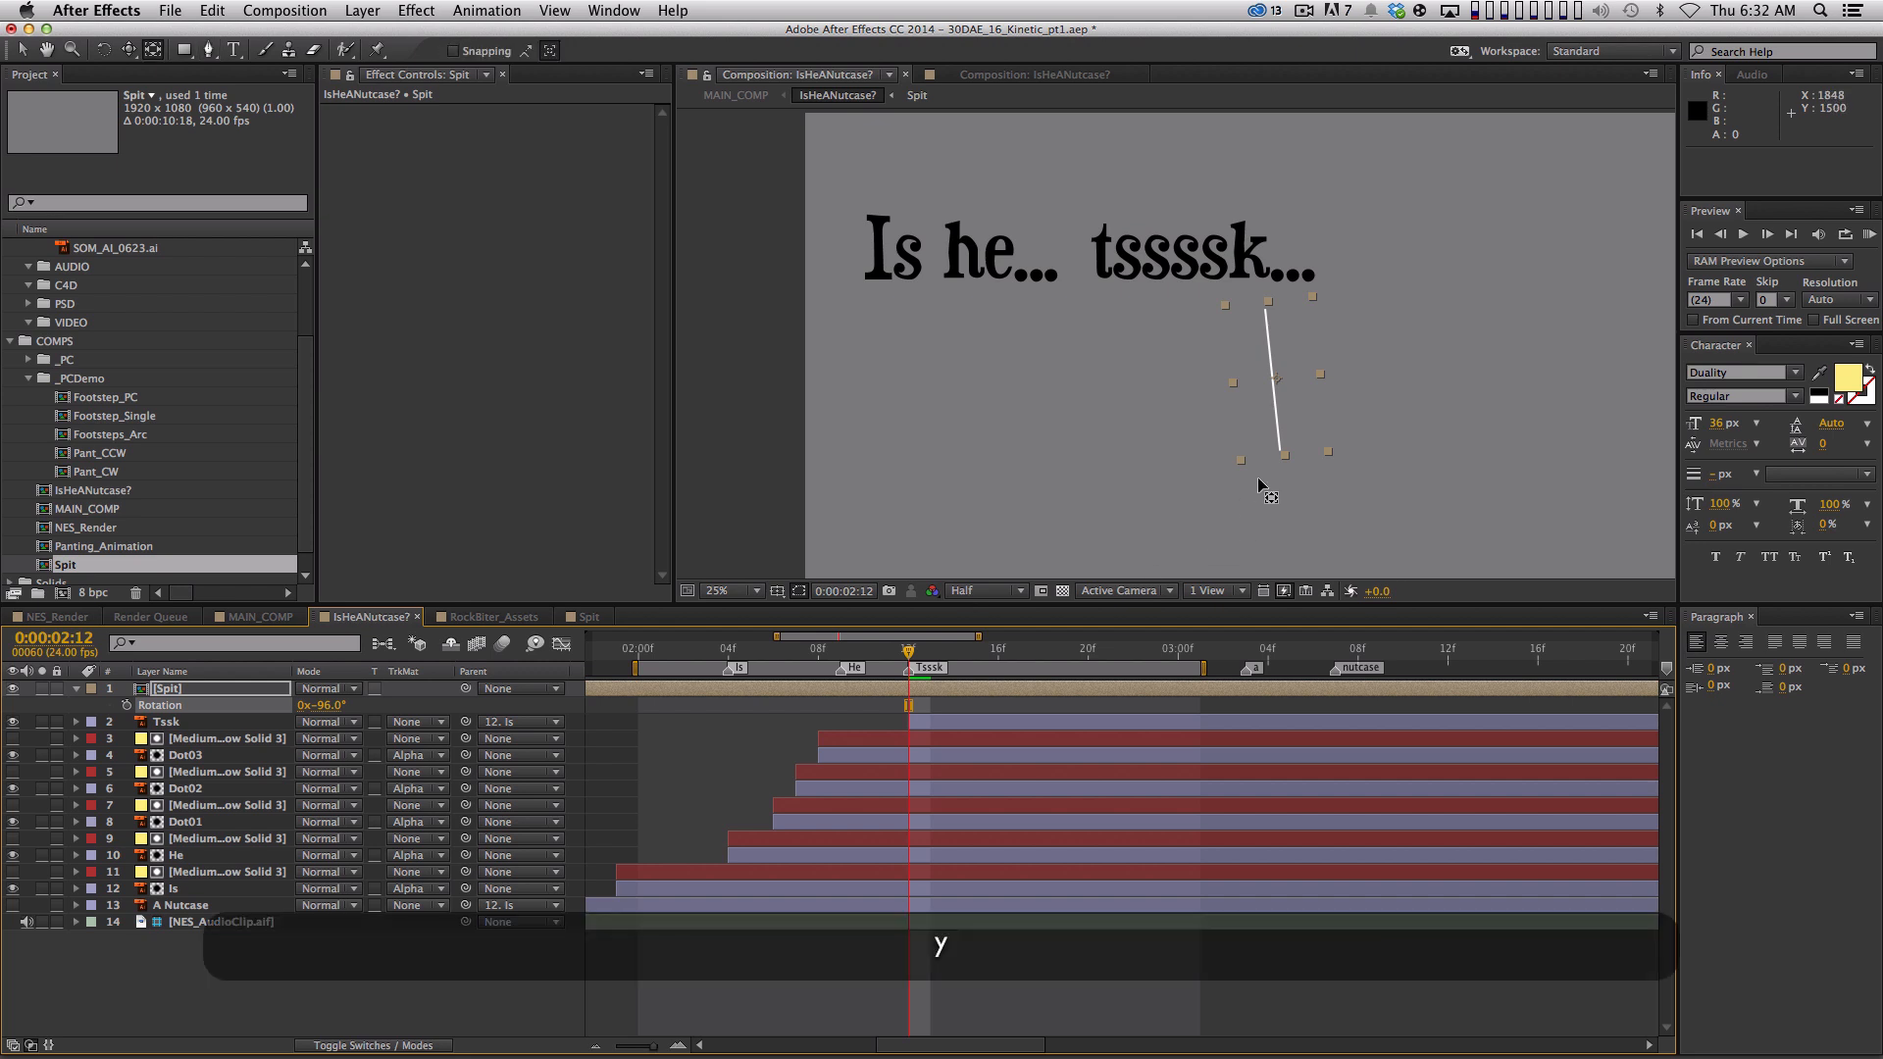
Move the Spit layer's anchor point to the line's upper end, swing the line above it and scale the layer to 18%
{"action": "left_click_drag", "start_coordinate": [1275, 379], "coordinate": [1265, 311]}
{"action": "left_click_drag", "start_coordinate": [331, 705], "coordinate": [167, 724]}
{"action": "key", "text": "s"}
{"action": "left_click_drag", "start_coordinate": [368, 713], "coordinate": [328, 713]}
Position the Spit line just above the "k" of "tssssk...", at 1748, 460
{"action": "key", "text": "v"}
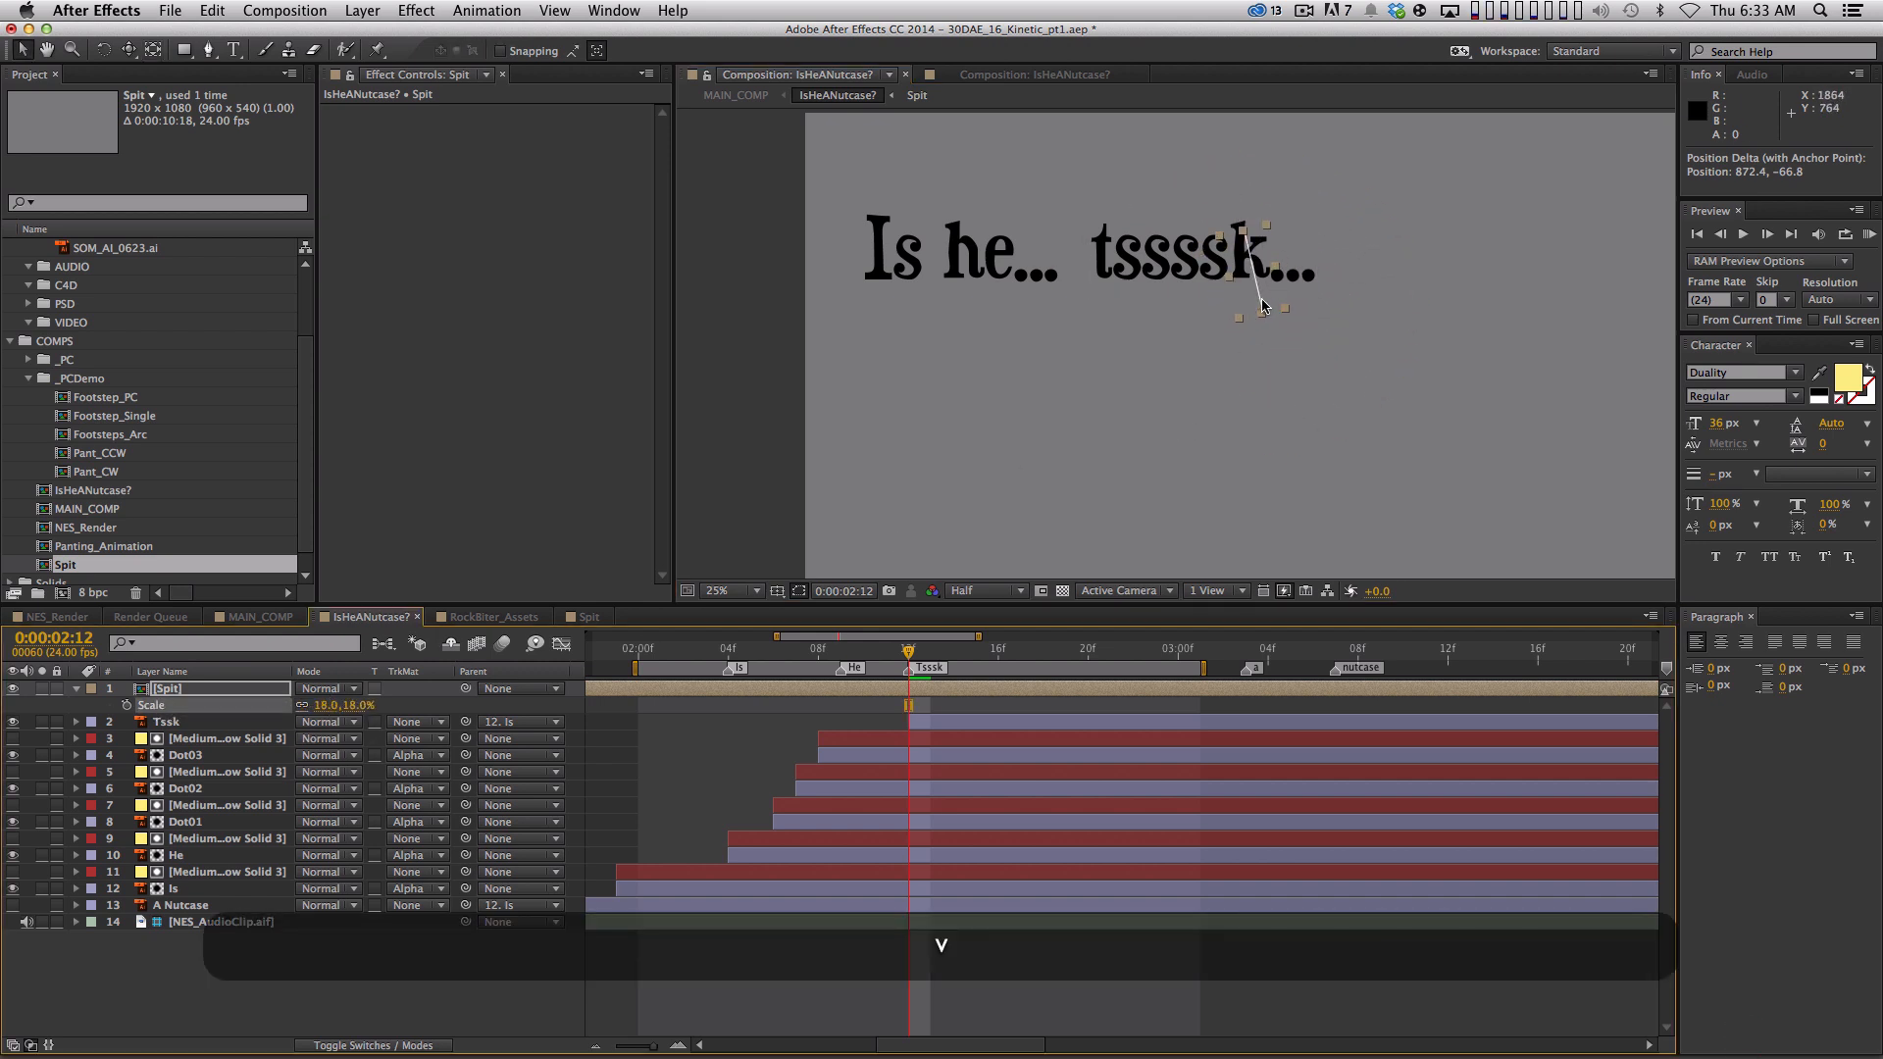
{"action": "left_click_drag", "start_coordinate": [1263, 306], "coordinate": [1234, 222]}
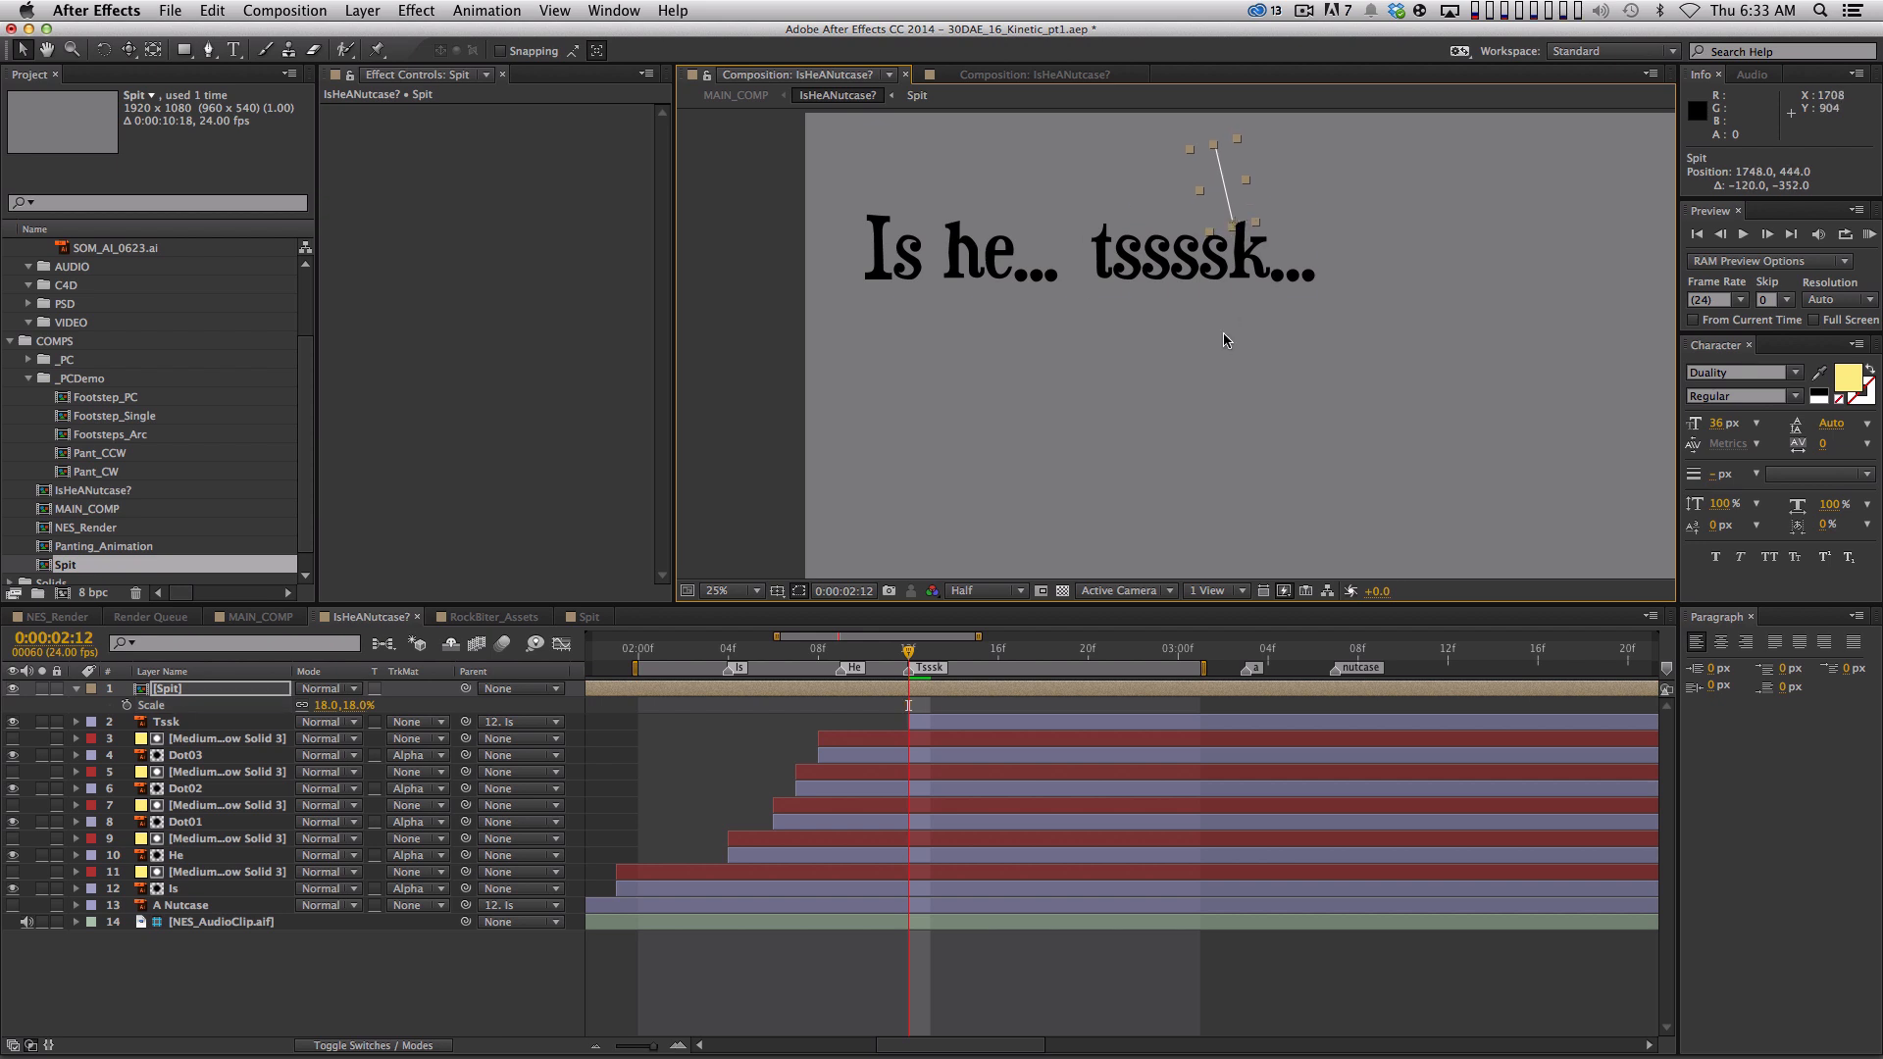
{"action": "left_click_drag", "start_coordinate": [1227, 209], "coordinate": [1230, 214]}
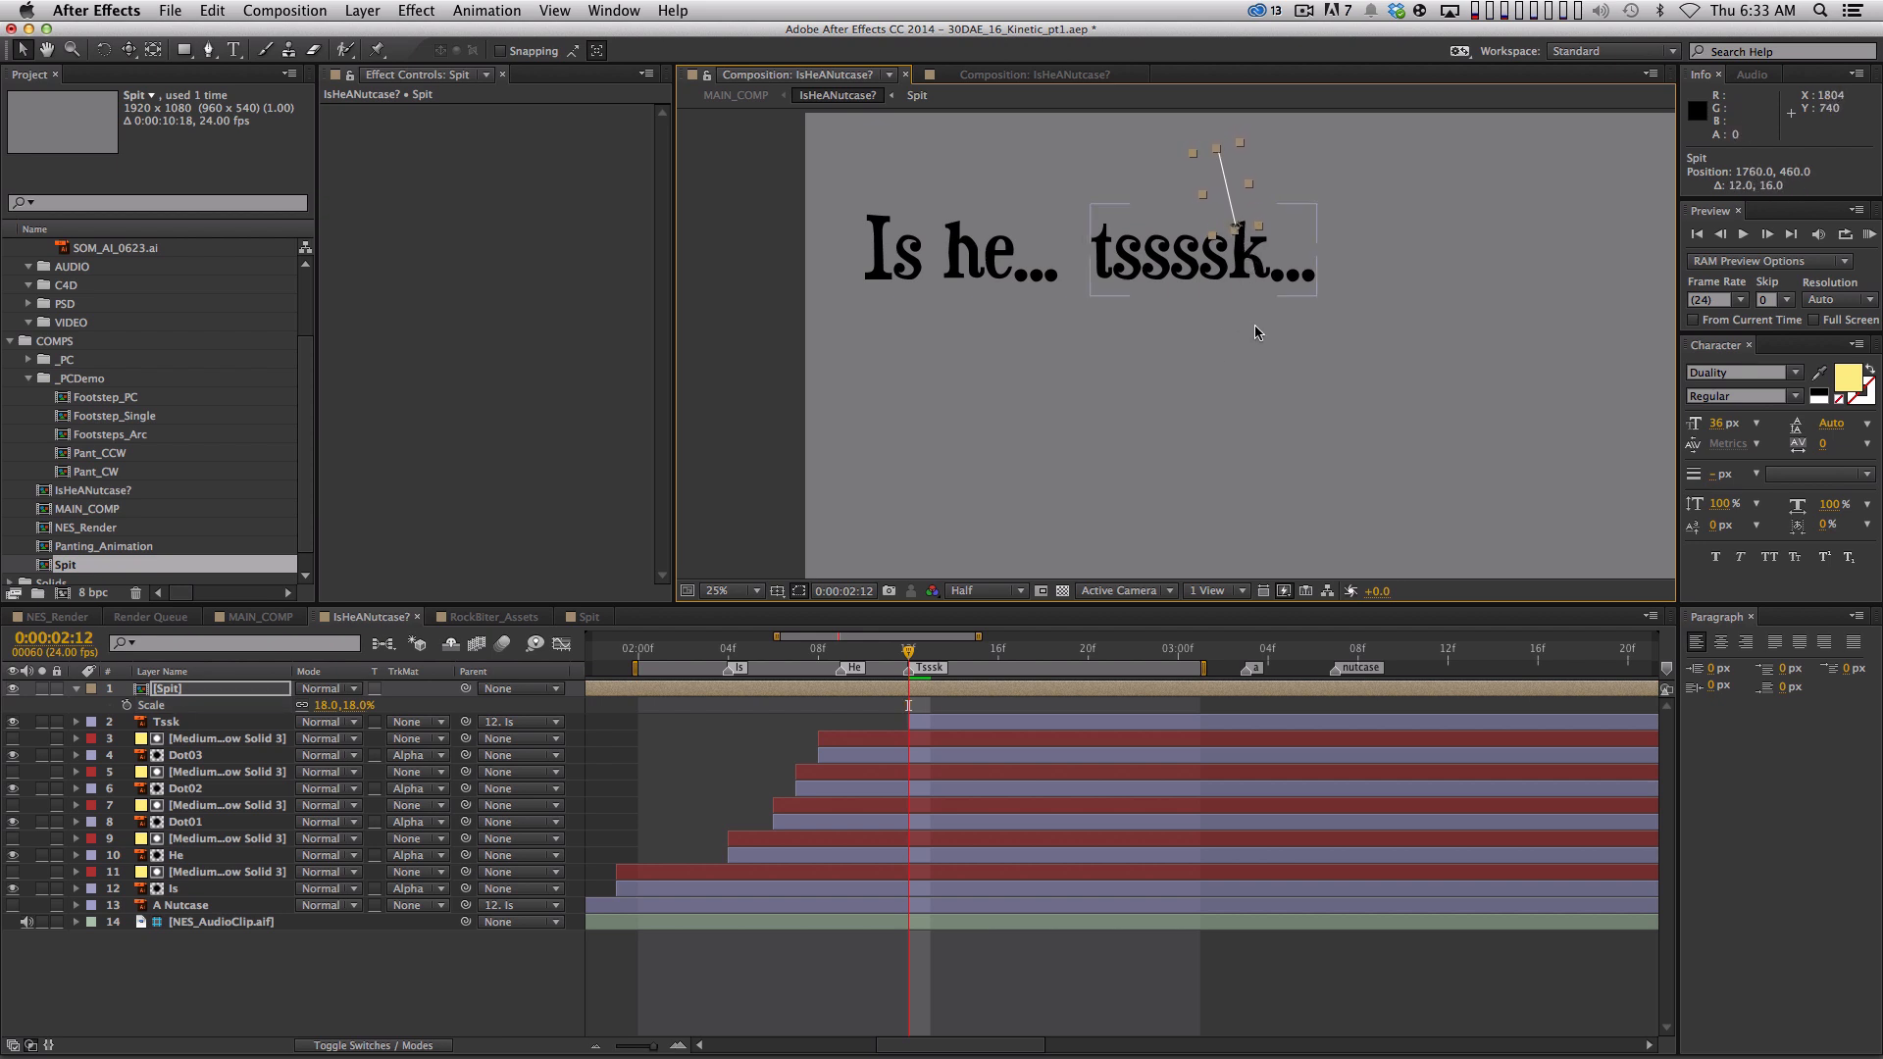
{"action": "key", "text": "shift"}
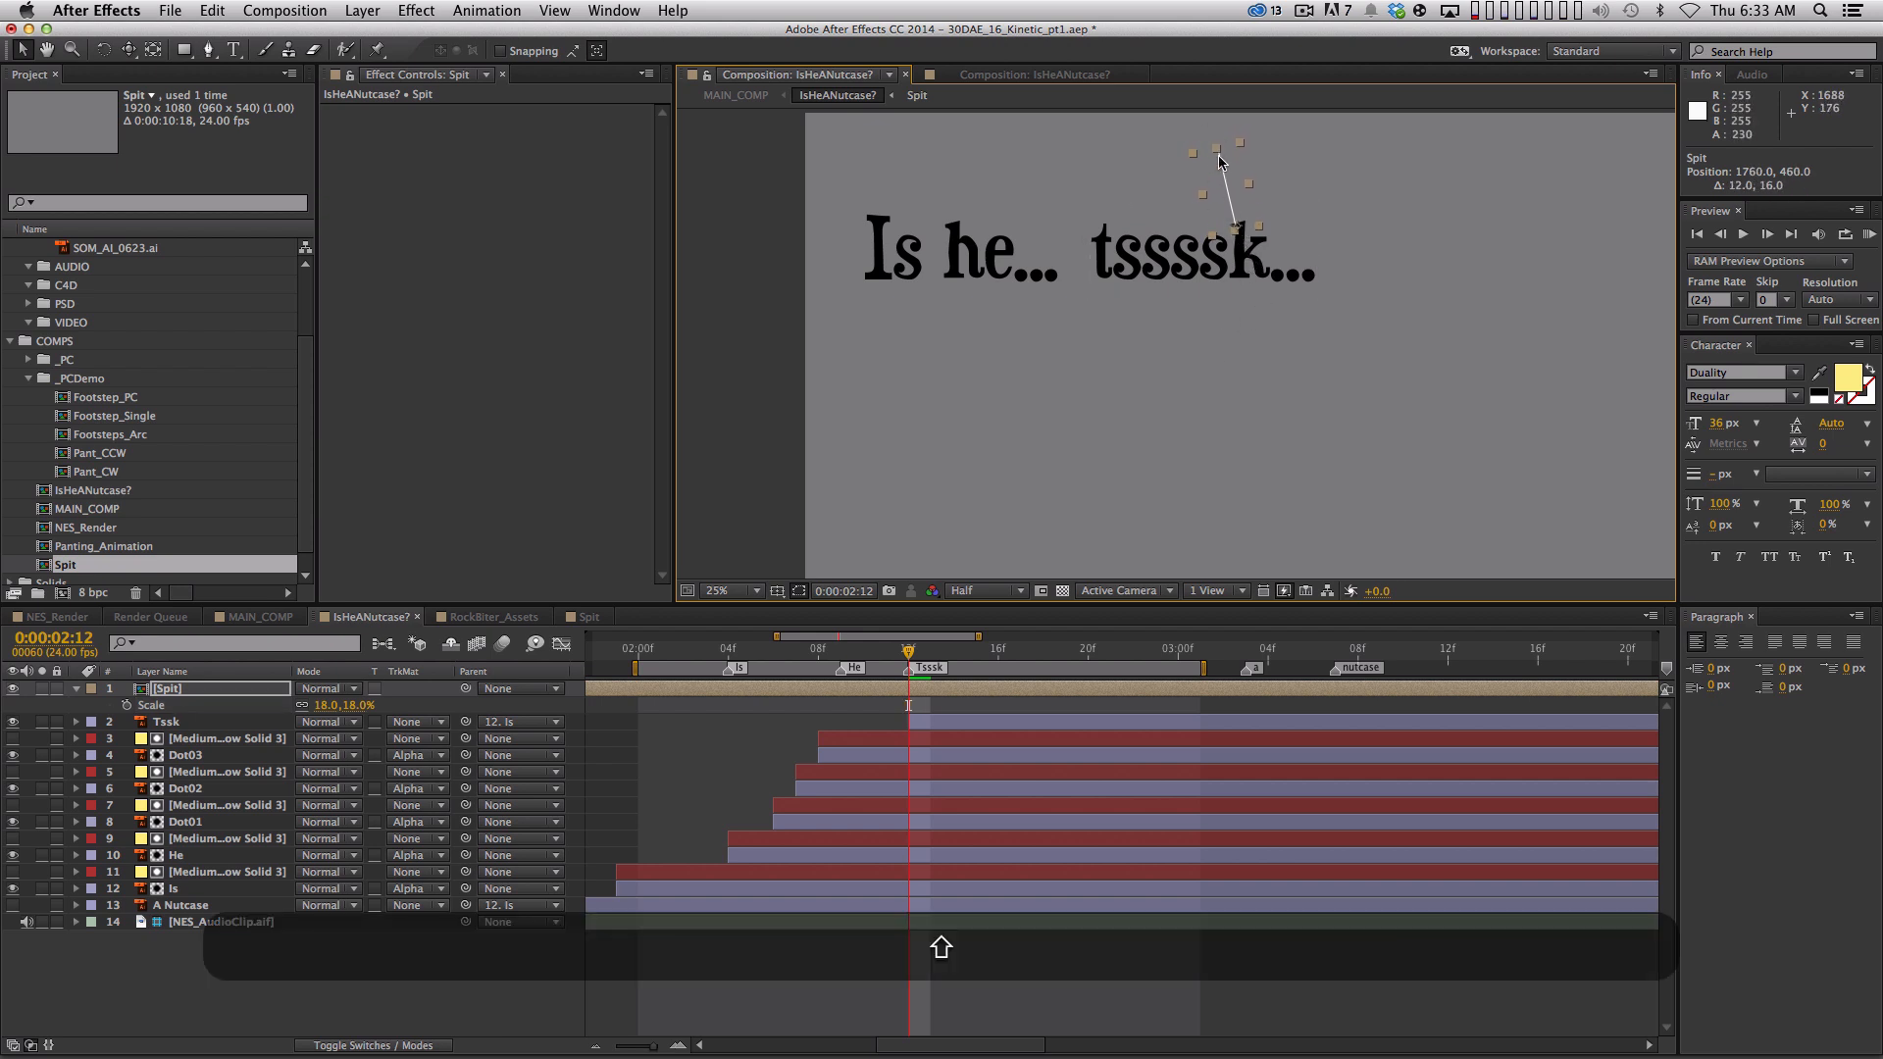
{"action": "key", "text": "Left"}
{"action": "key", "text": "Left"}
{"action": "key", "text": "Left"}
{"action": "key", "text": "Left"}
{"action": "key", "text": "Left"}
{"action": "key", "text": "Left"}
{"action": "key", "text": "Left"}
{"action": "key", "text": "Left"}
{"action": "key", "text": "Left"}
{"action": "key", "text": "Left"}
{"action": "key", "text": "Left"}
{"action": "key", "text": "Left"}
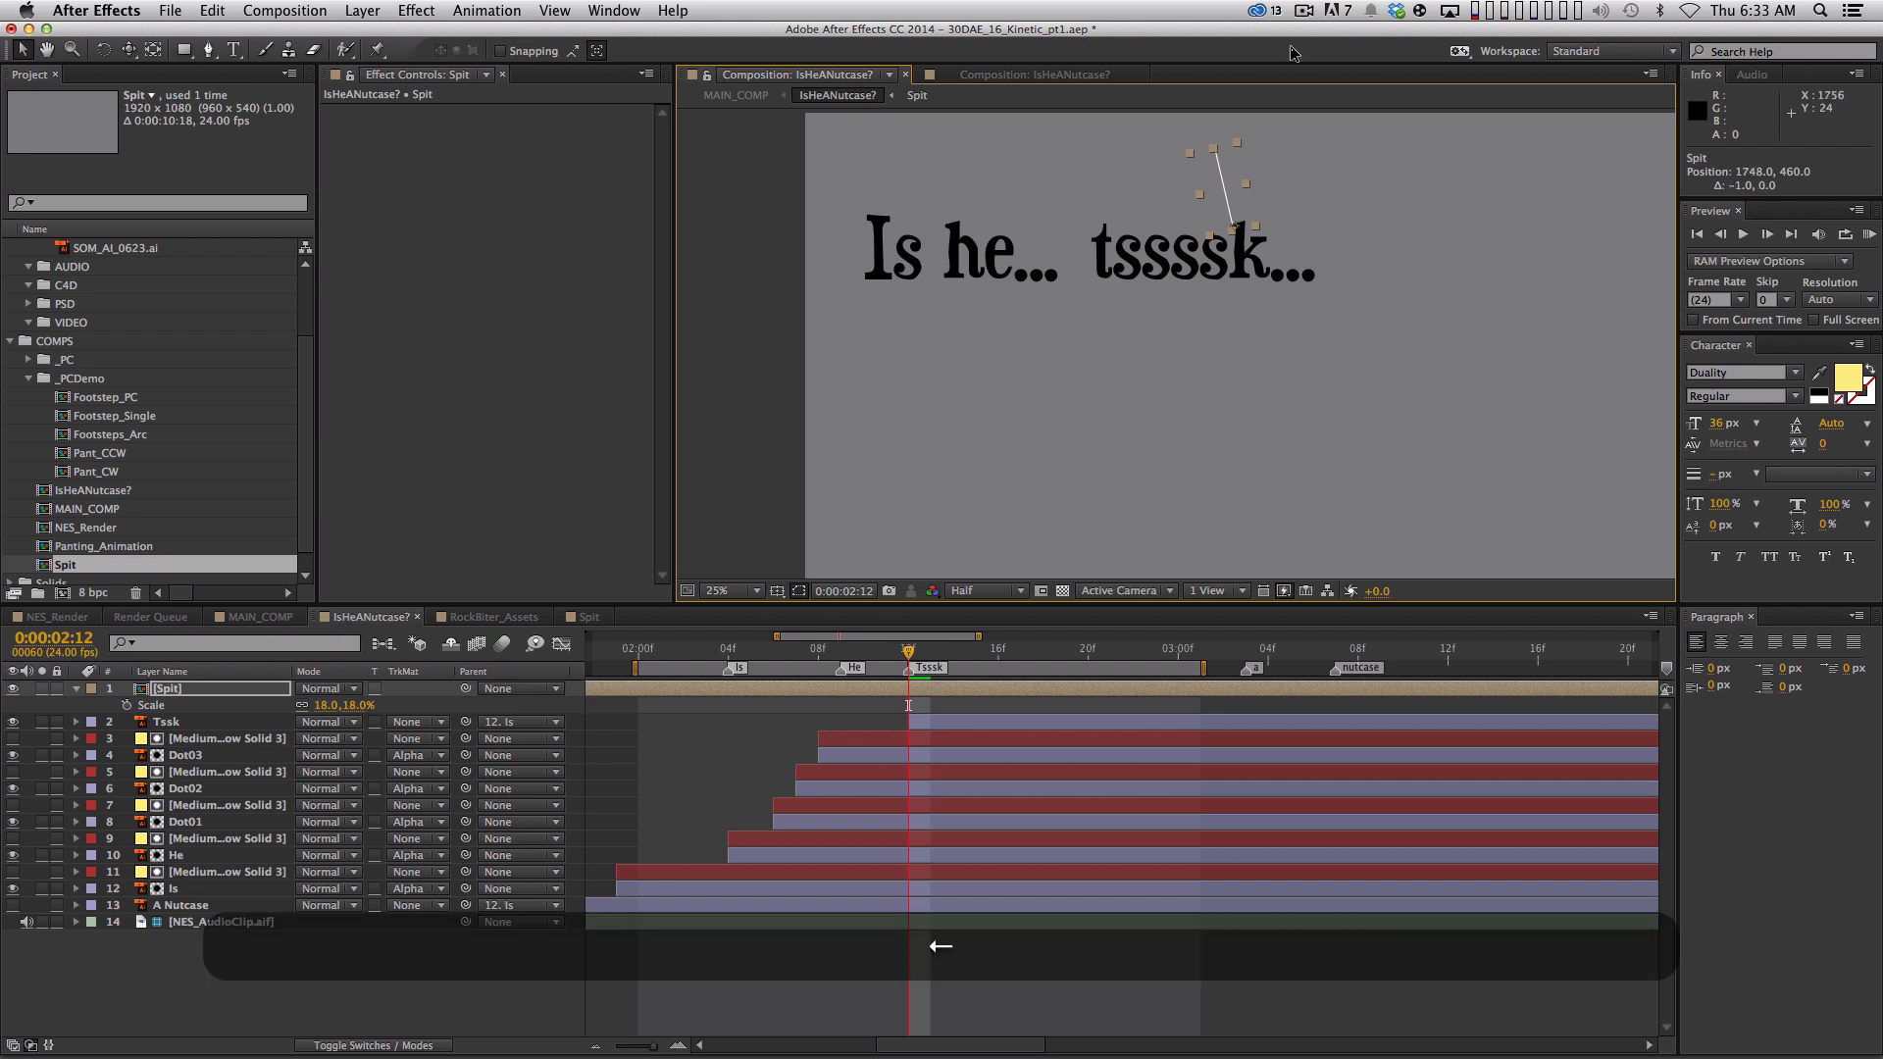
Open the Spit composition and set the line cap of Shape Layer 1's stroke to Round Cap
{"action": "double_click", "coordinate": [222, 691]}
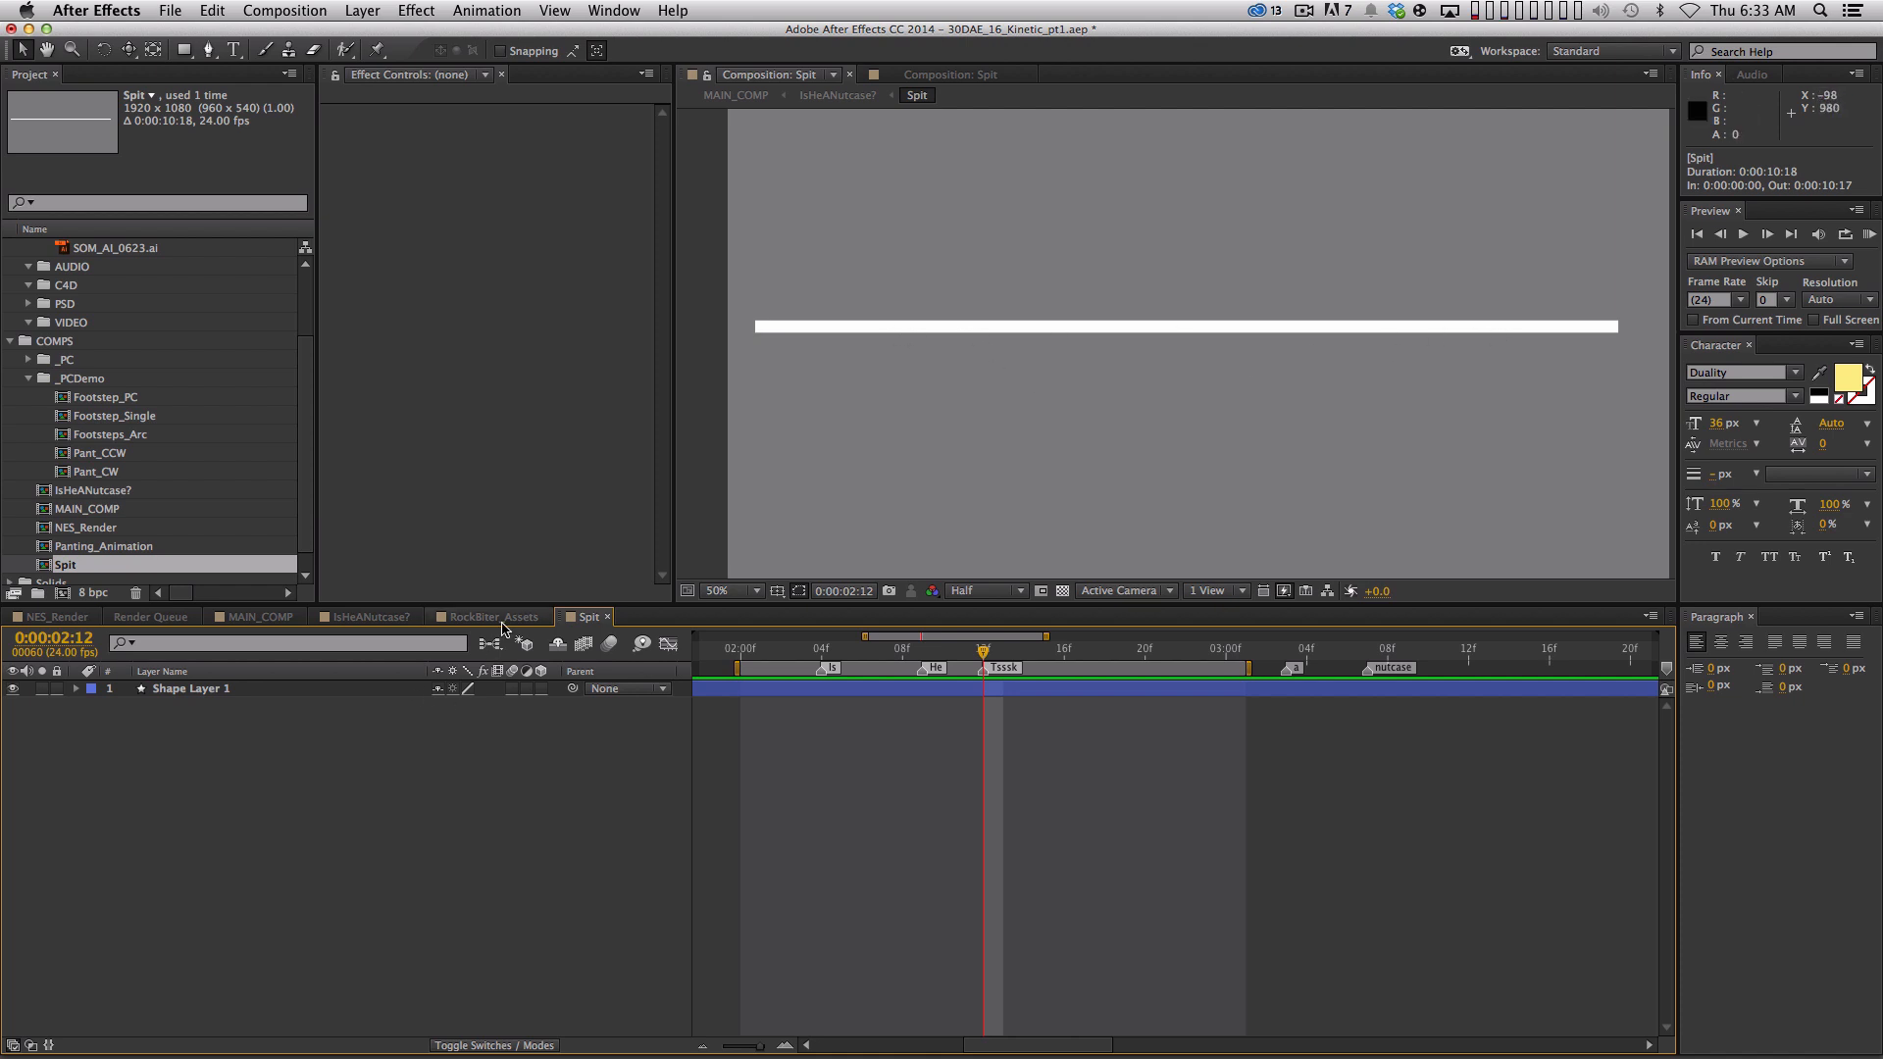
{"action": "left_click", "coordinate": [373, 617]}
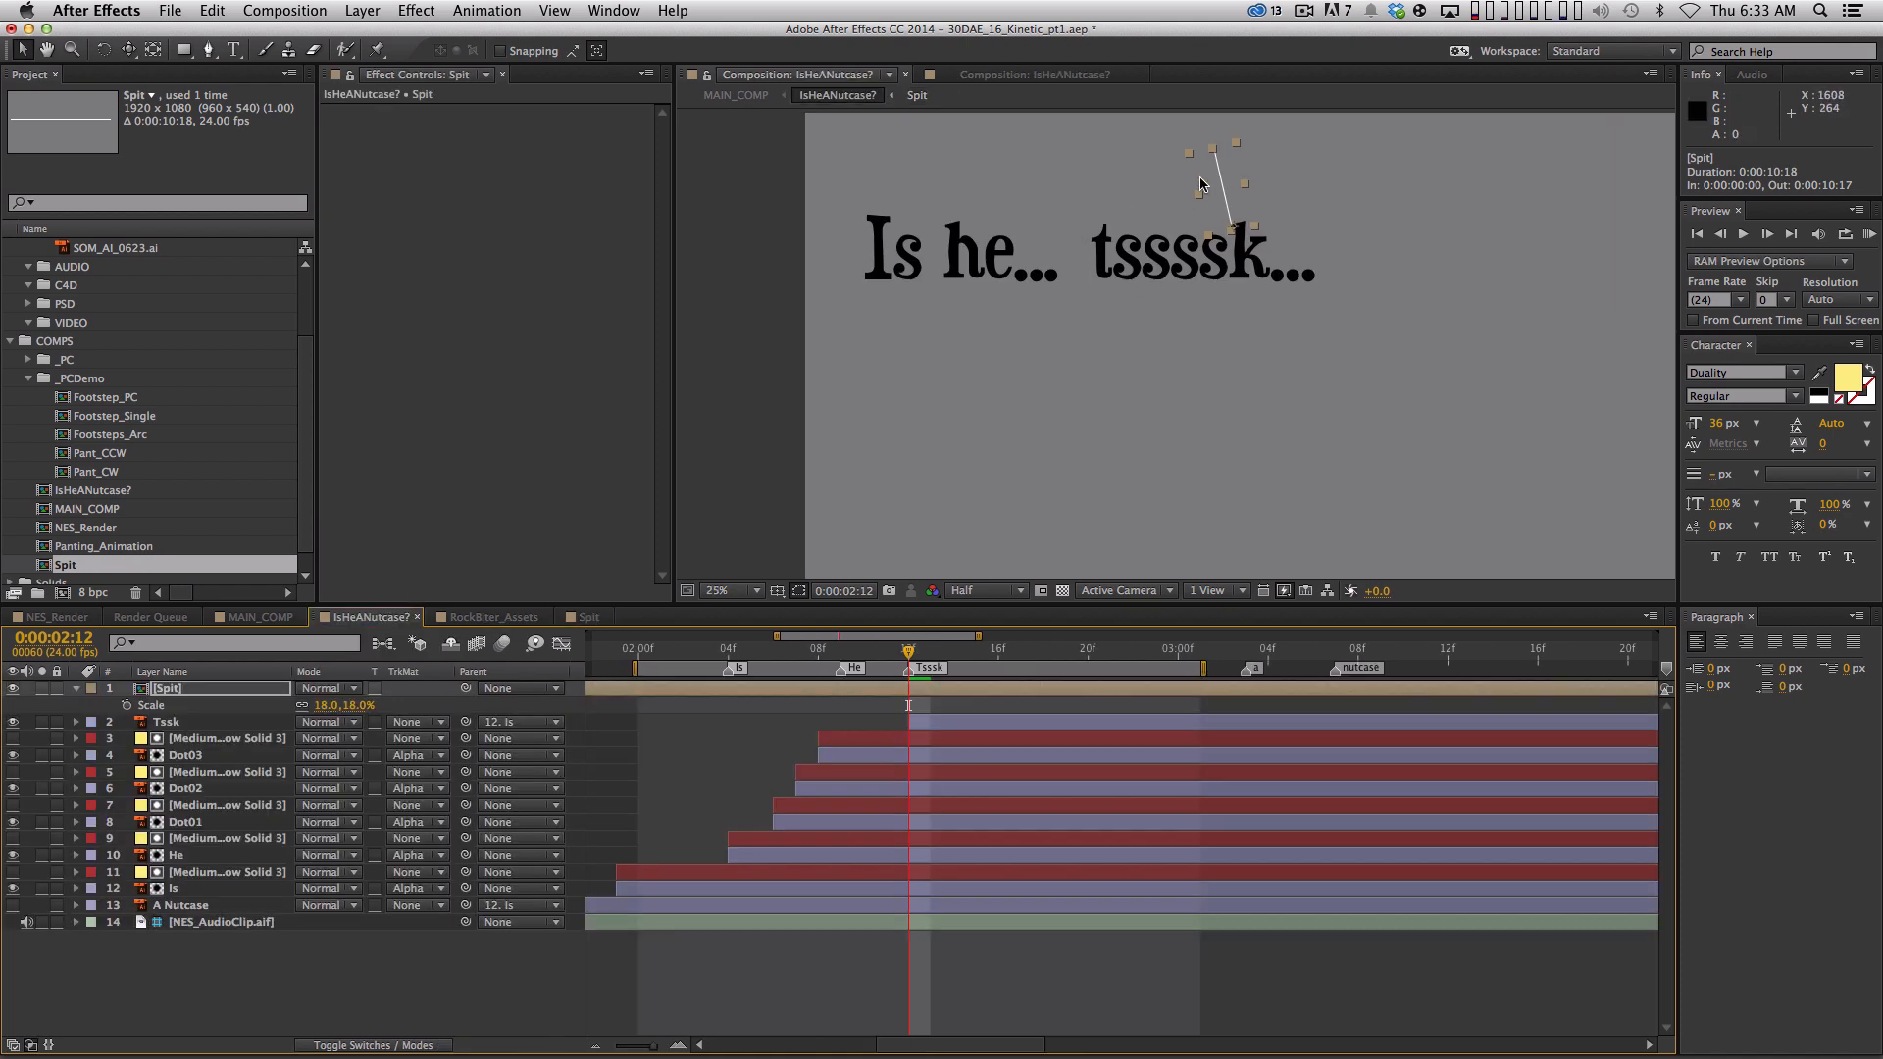
{"action": "left_click", "coordinate": [589, 617]}
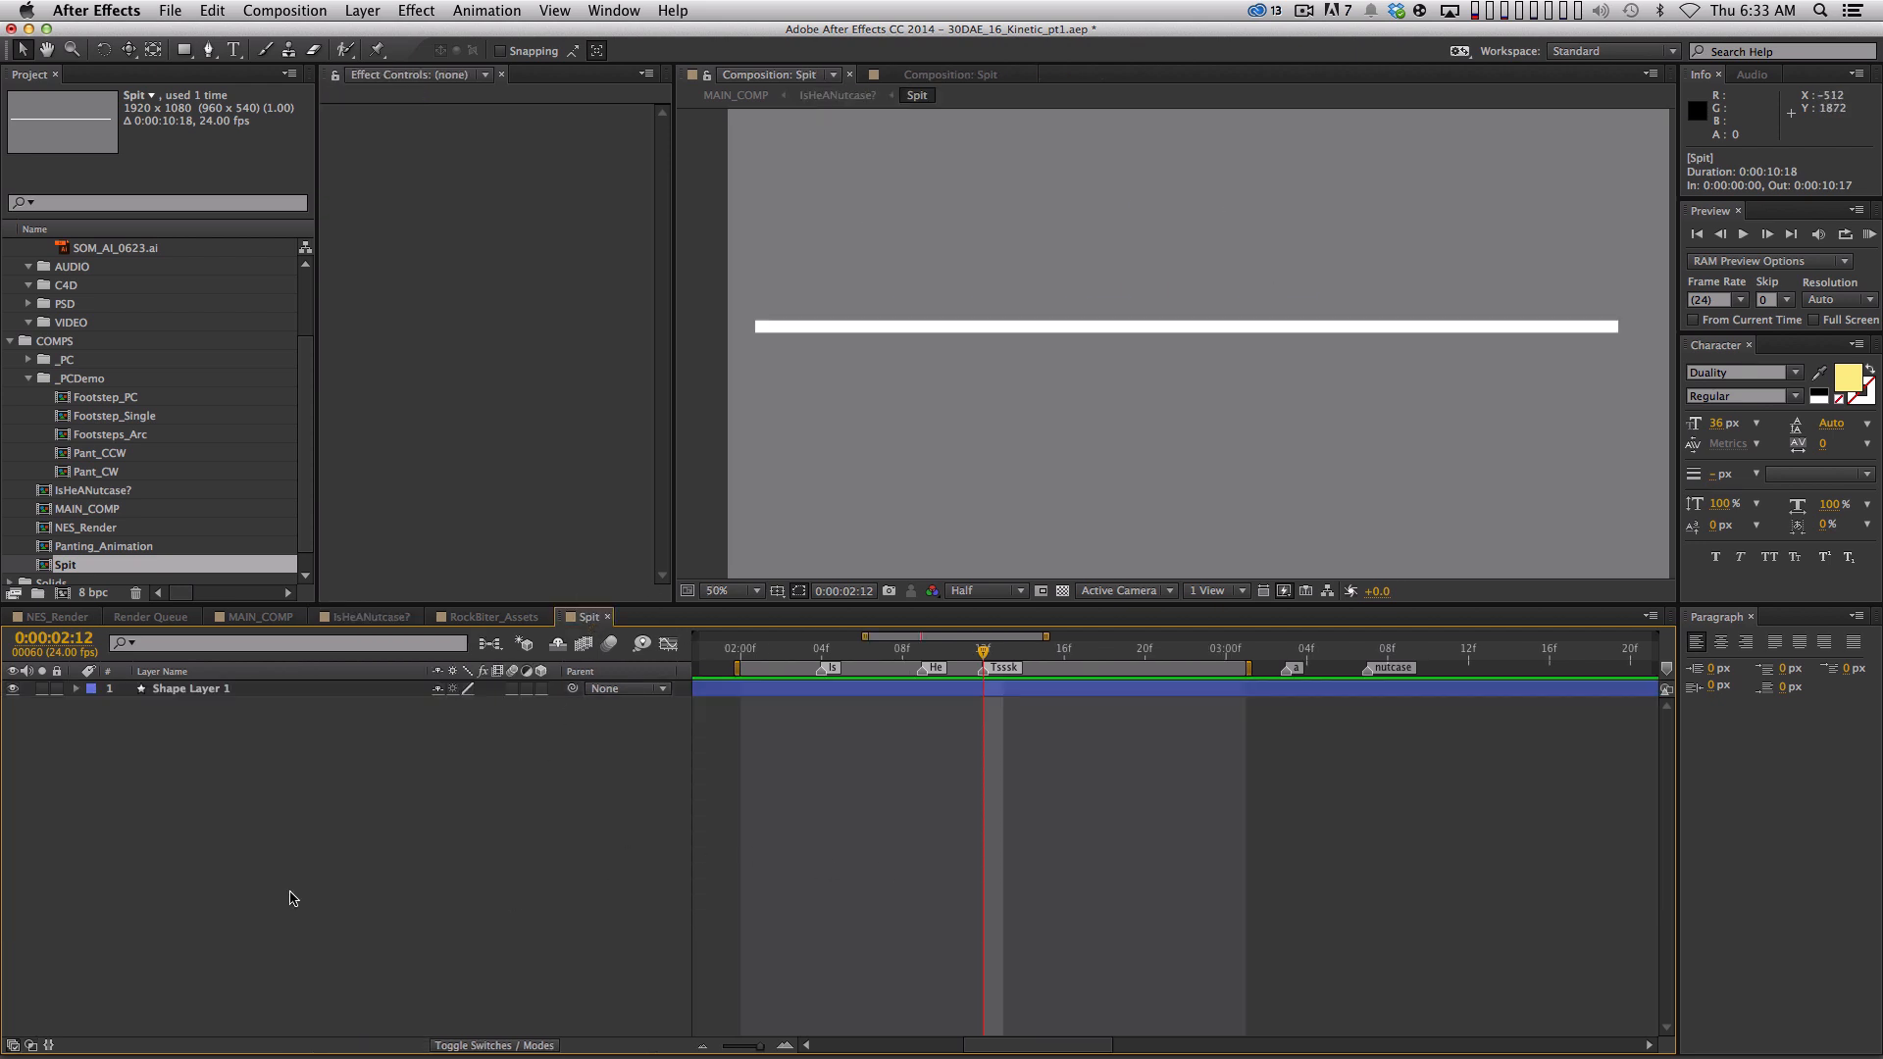
{"action": "left_click", "coordinate": [187, 694]}
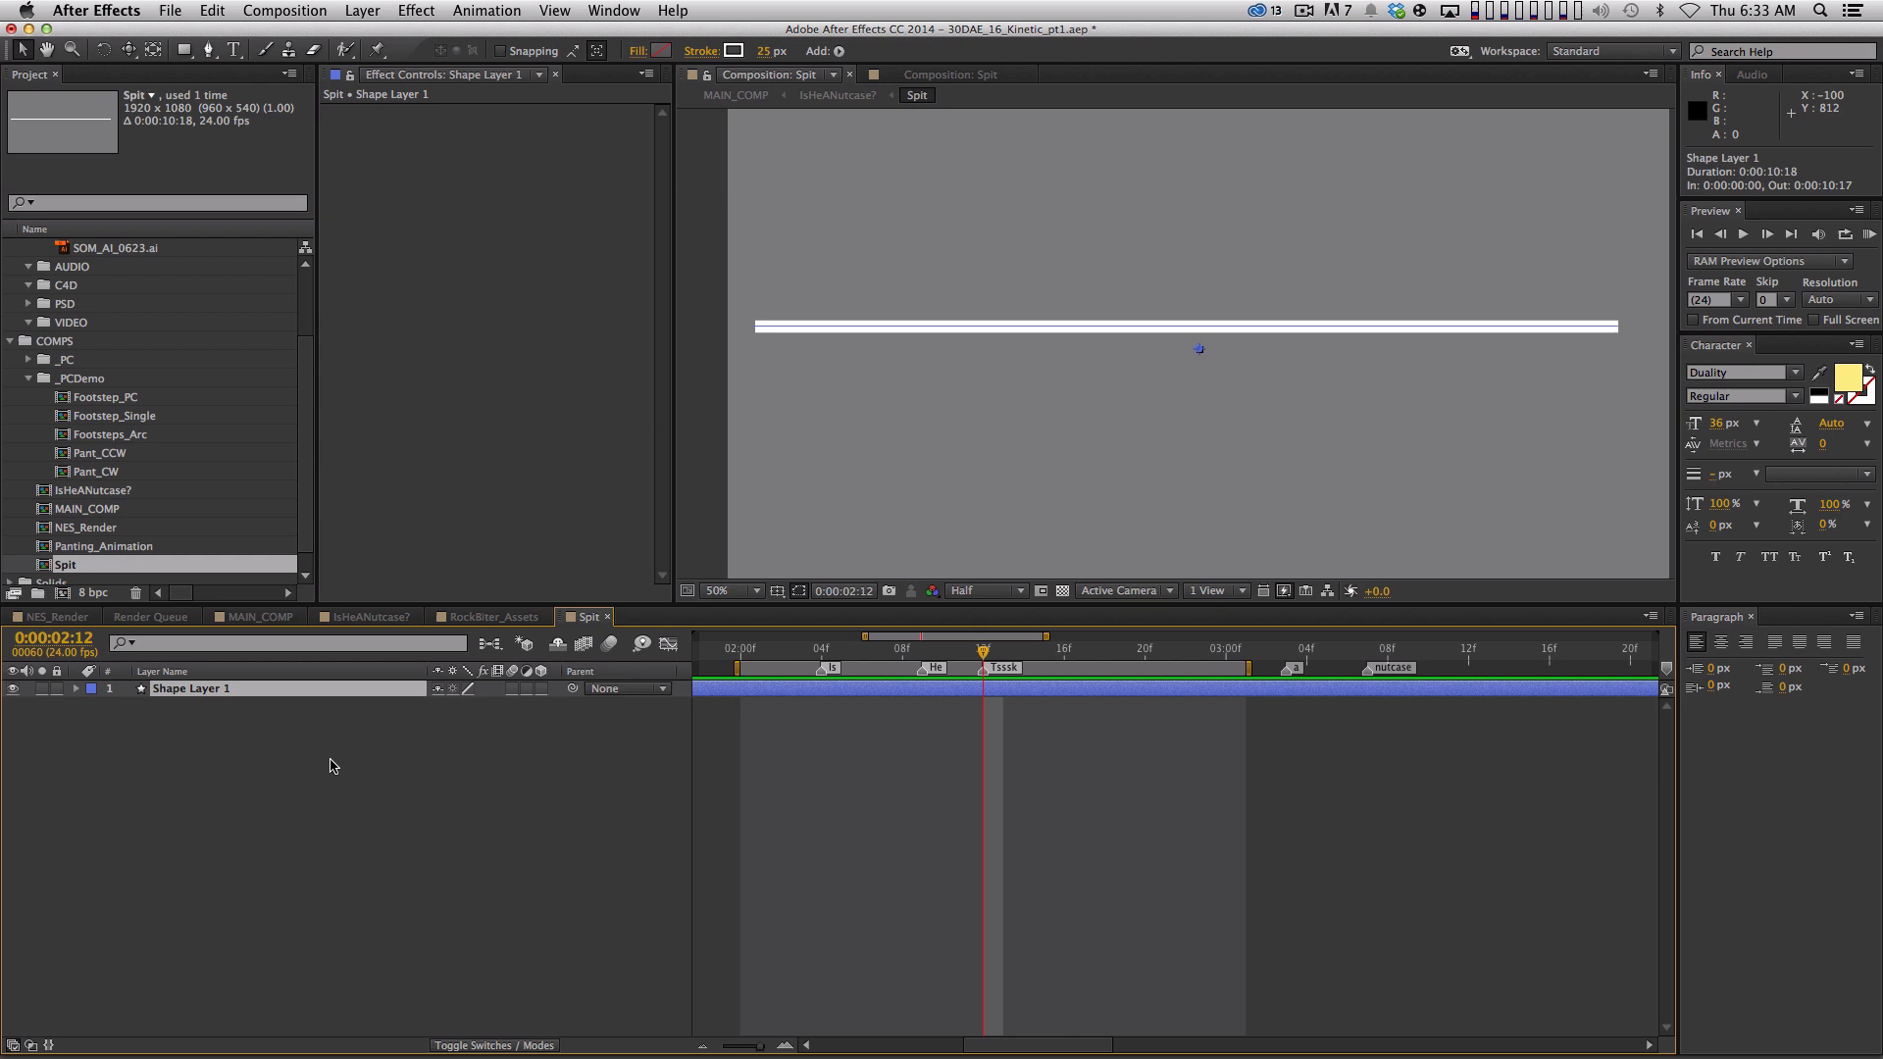
{"action": "left_click", "coordinate": [76, 688]}
{"action": "left_click", "coordinate": [93, 705]}
{"action": "left_click", "coordinate": [109, 722]}
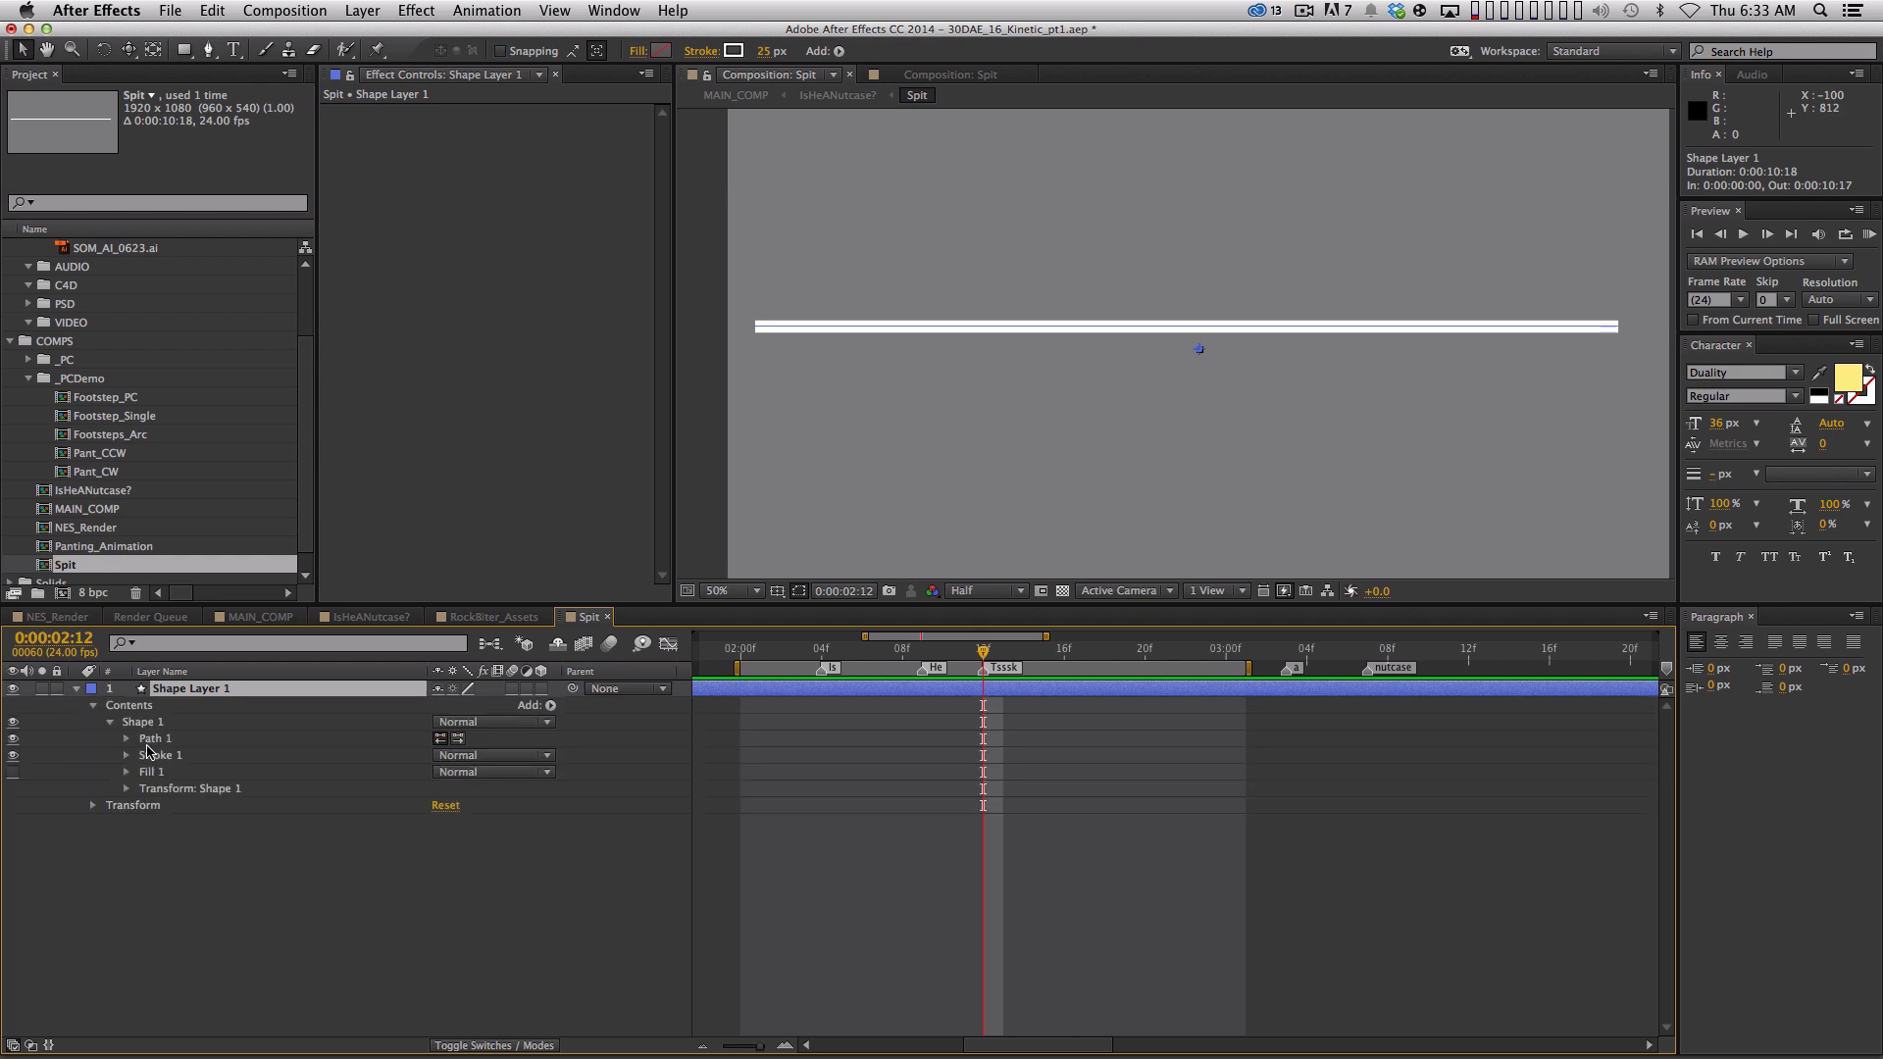
{"action": "left_click", "coordinate": [126, 755]}
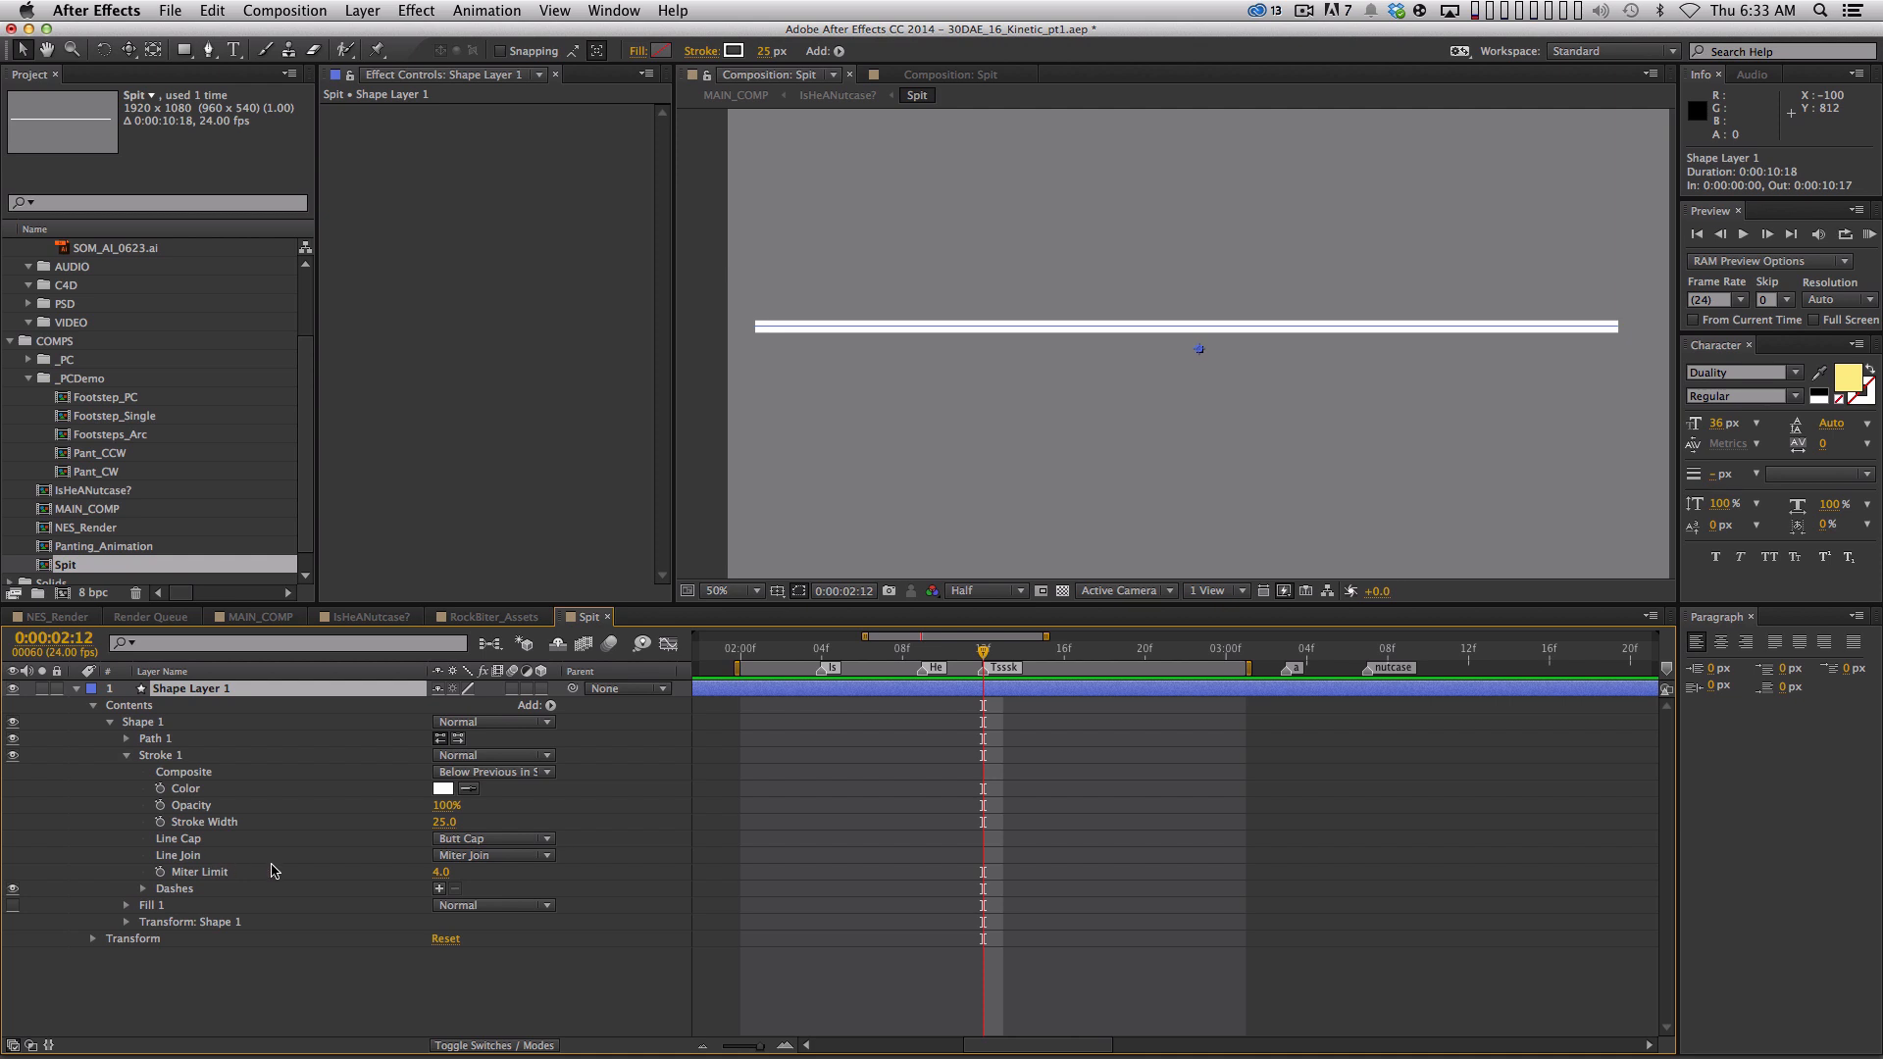
{"action": "left_click", "coordinate": [515, 839]}
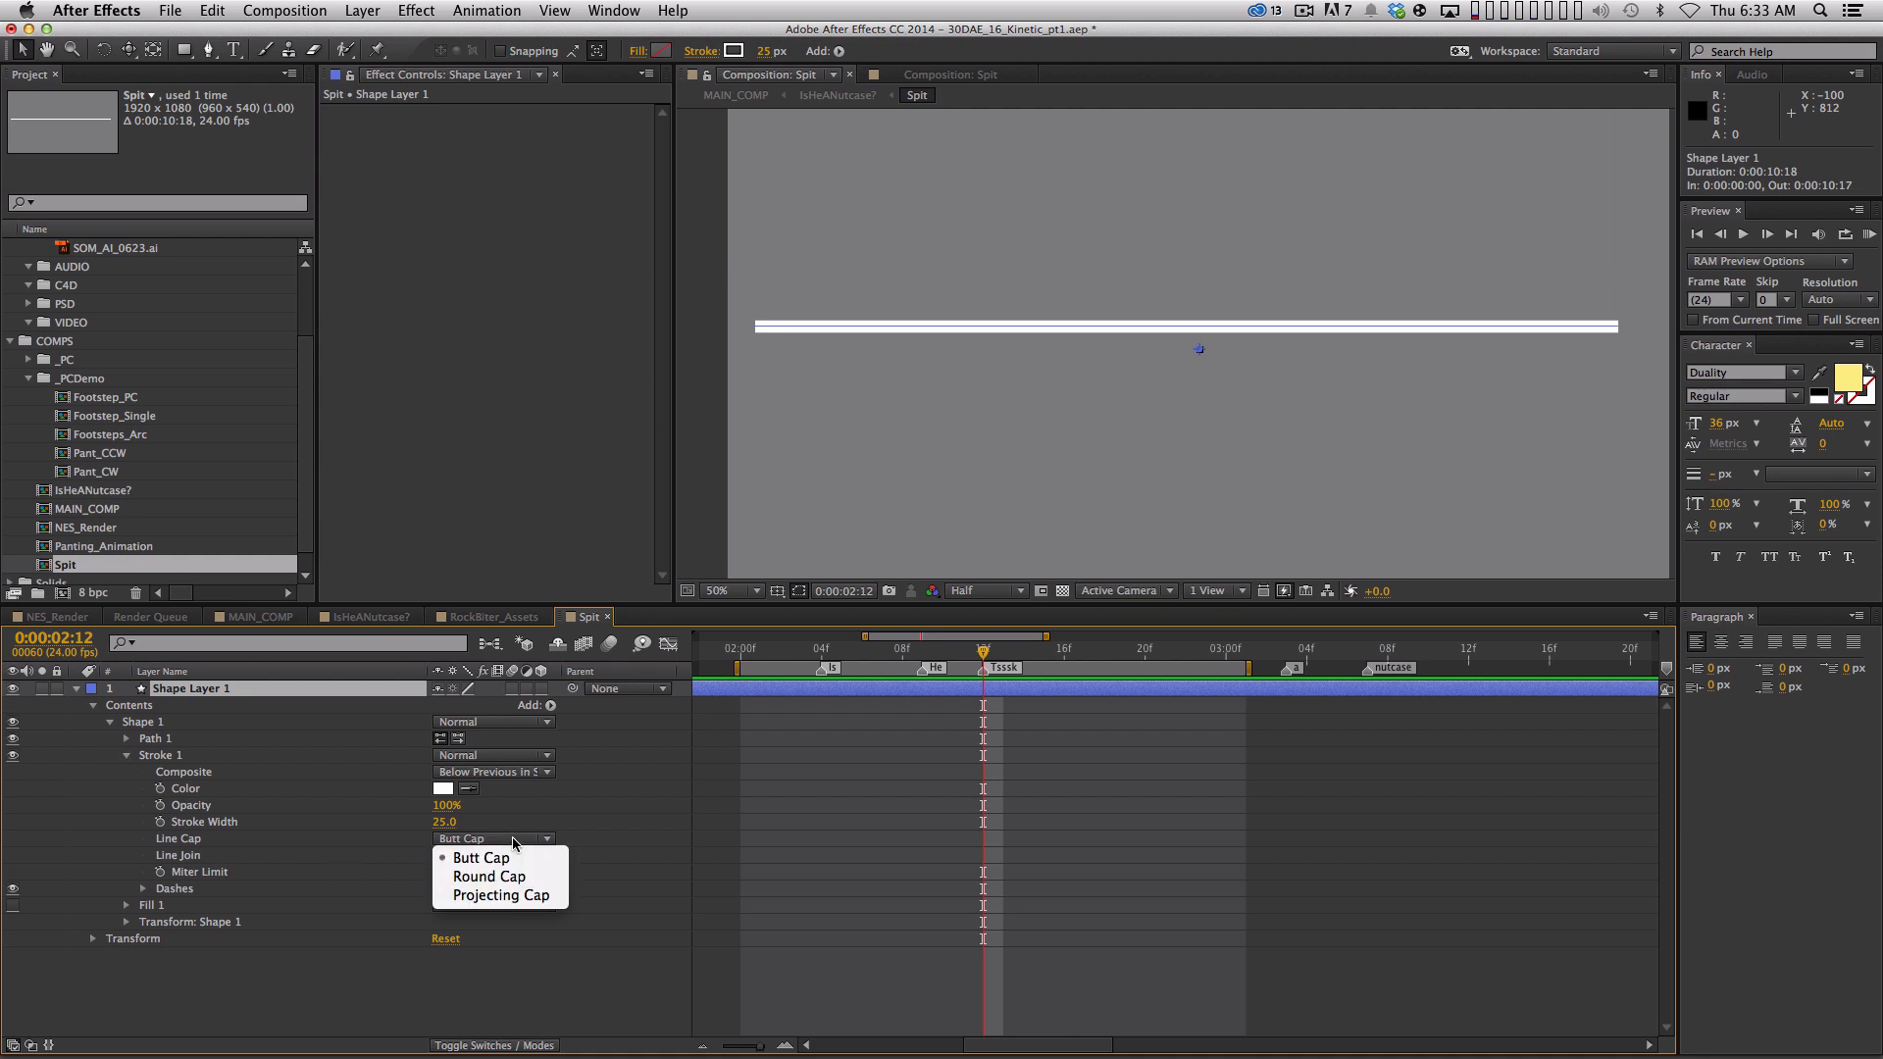
{"action": "left_click", "coordinate": [512, 877]}
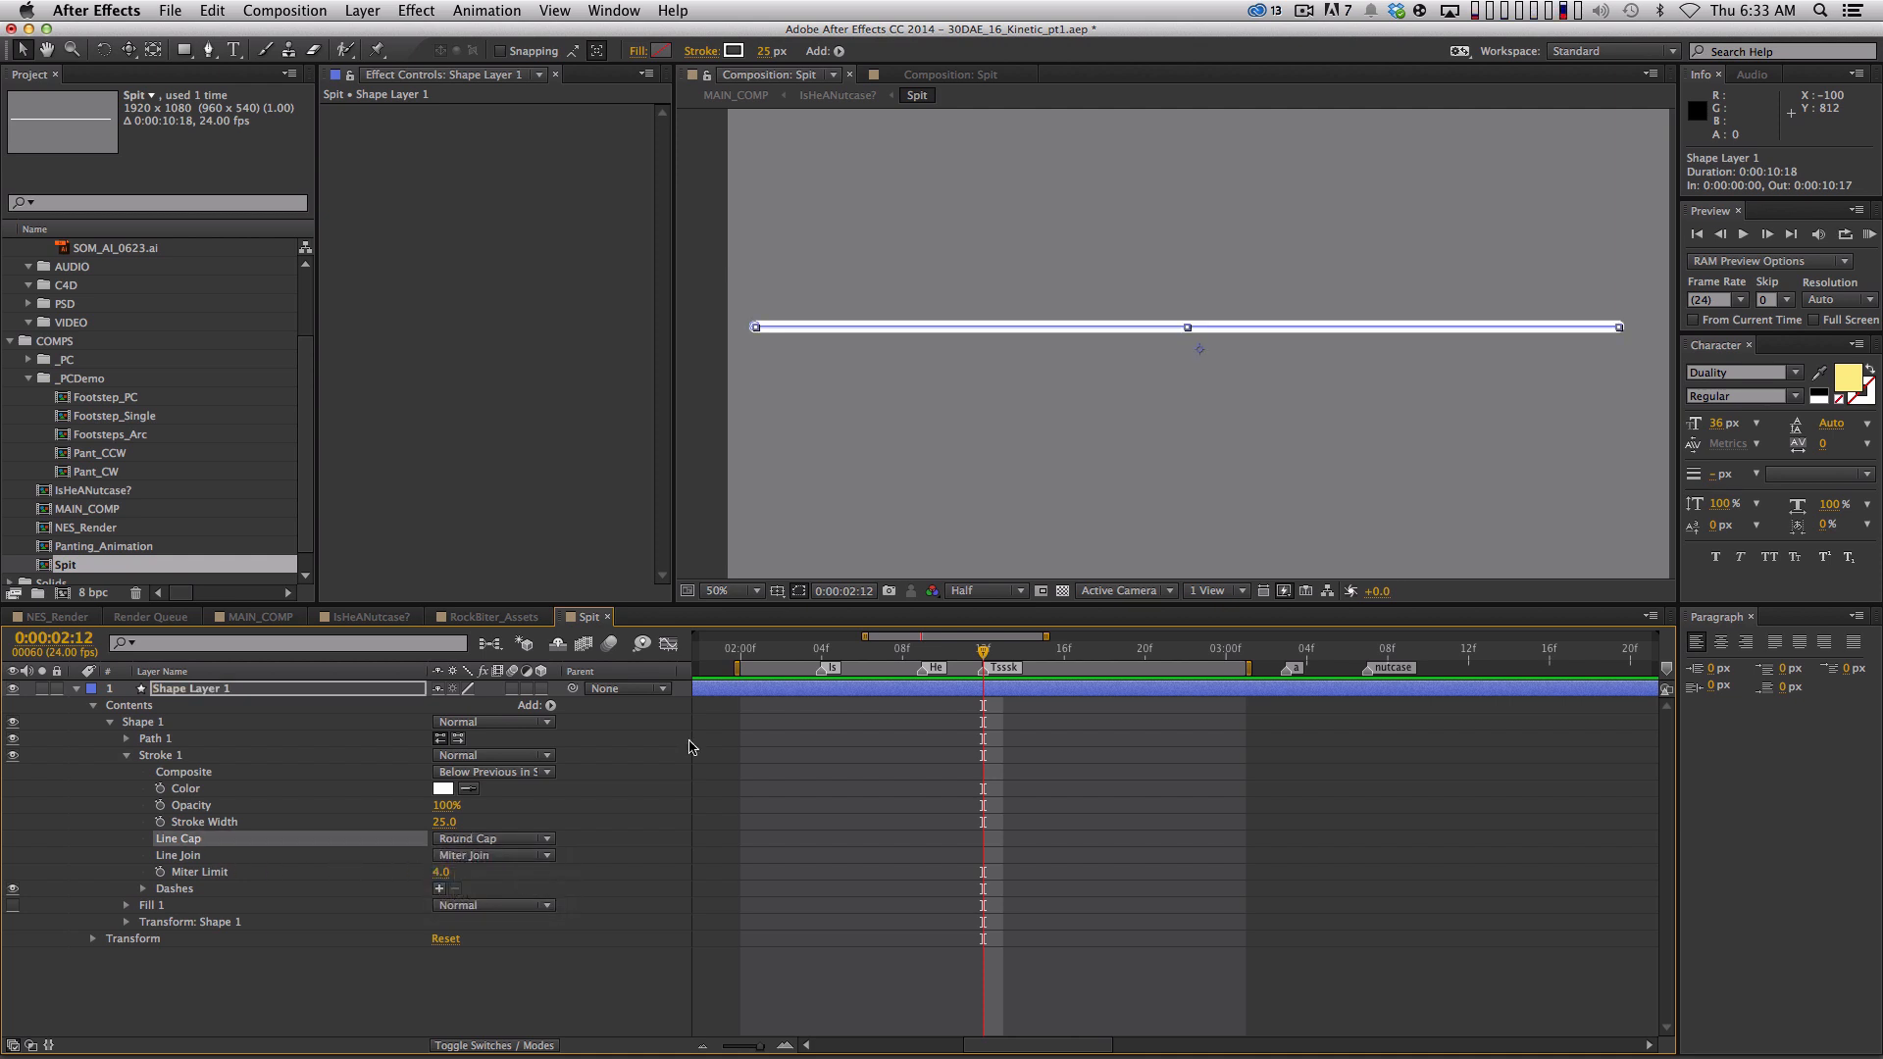
{"action": "left_click", "coordinate": [514, 840]}
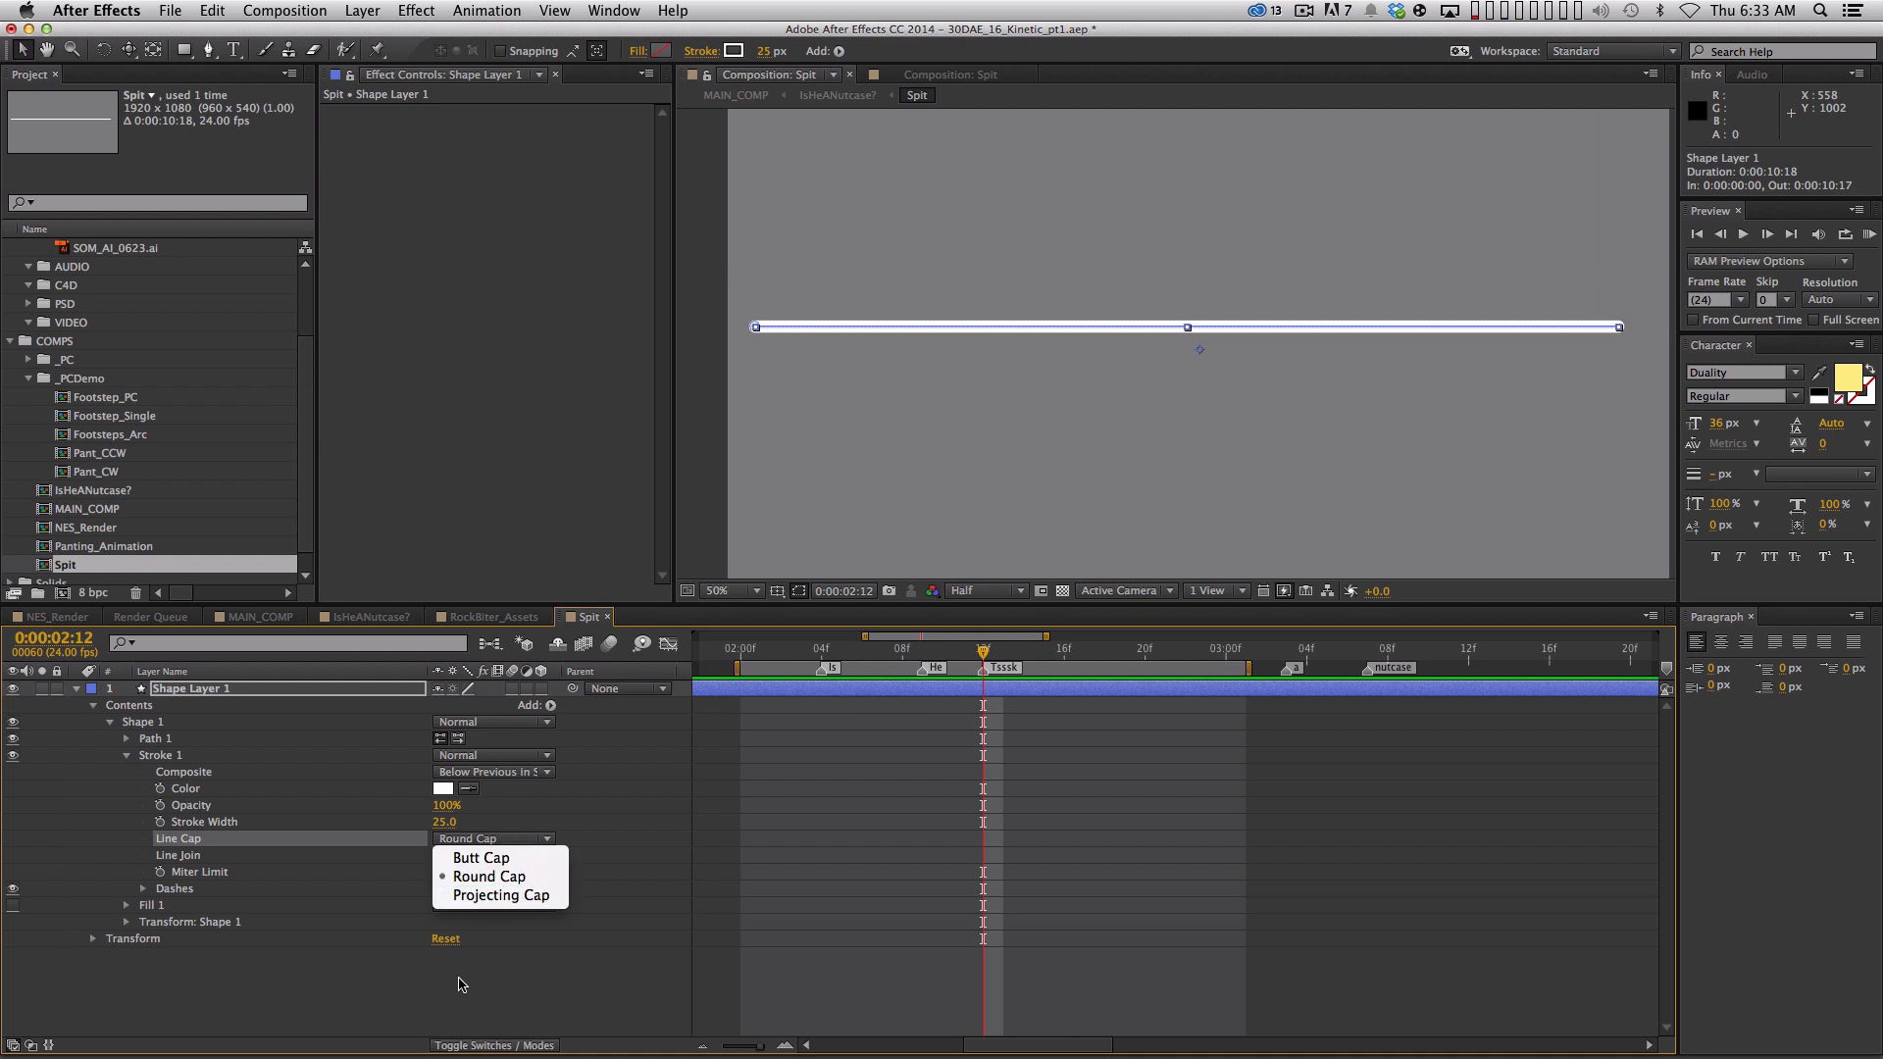
{"action": "left_click", "coordinate": [488, 967]}
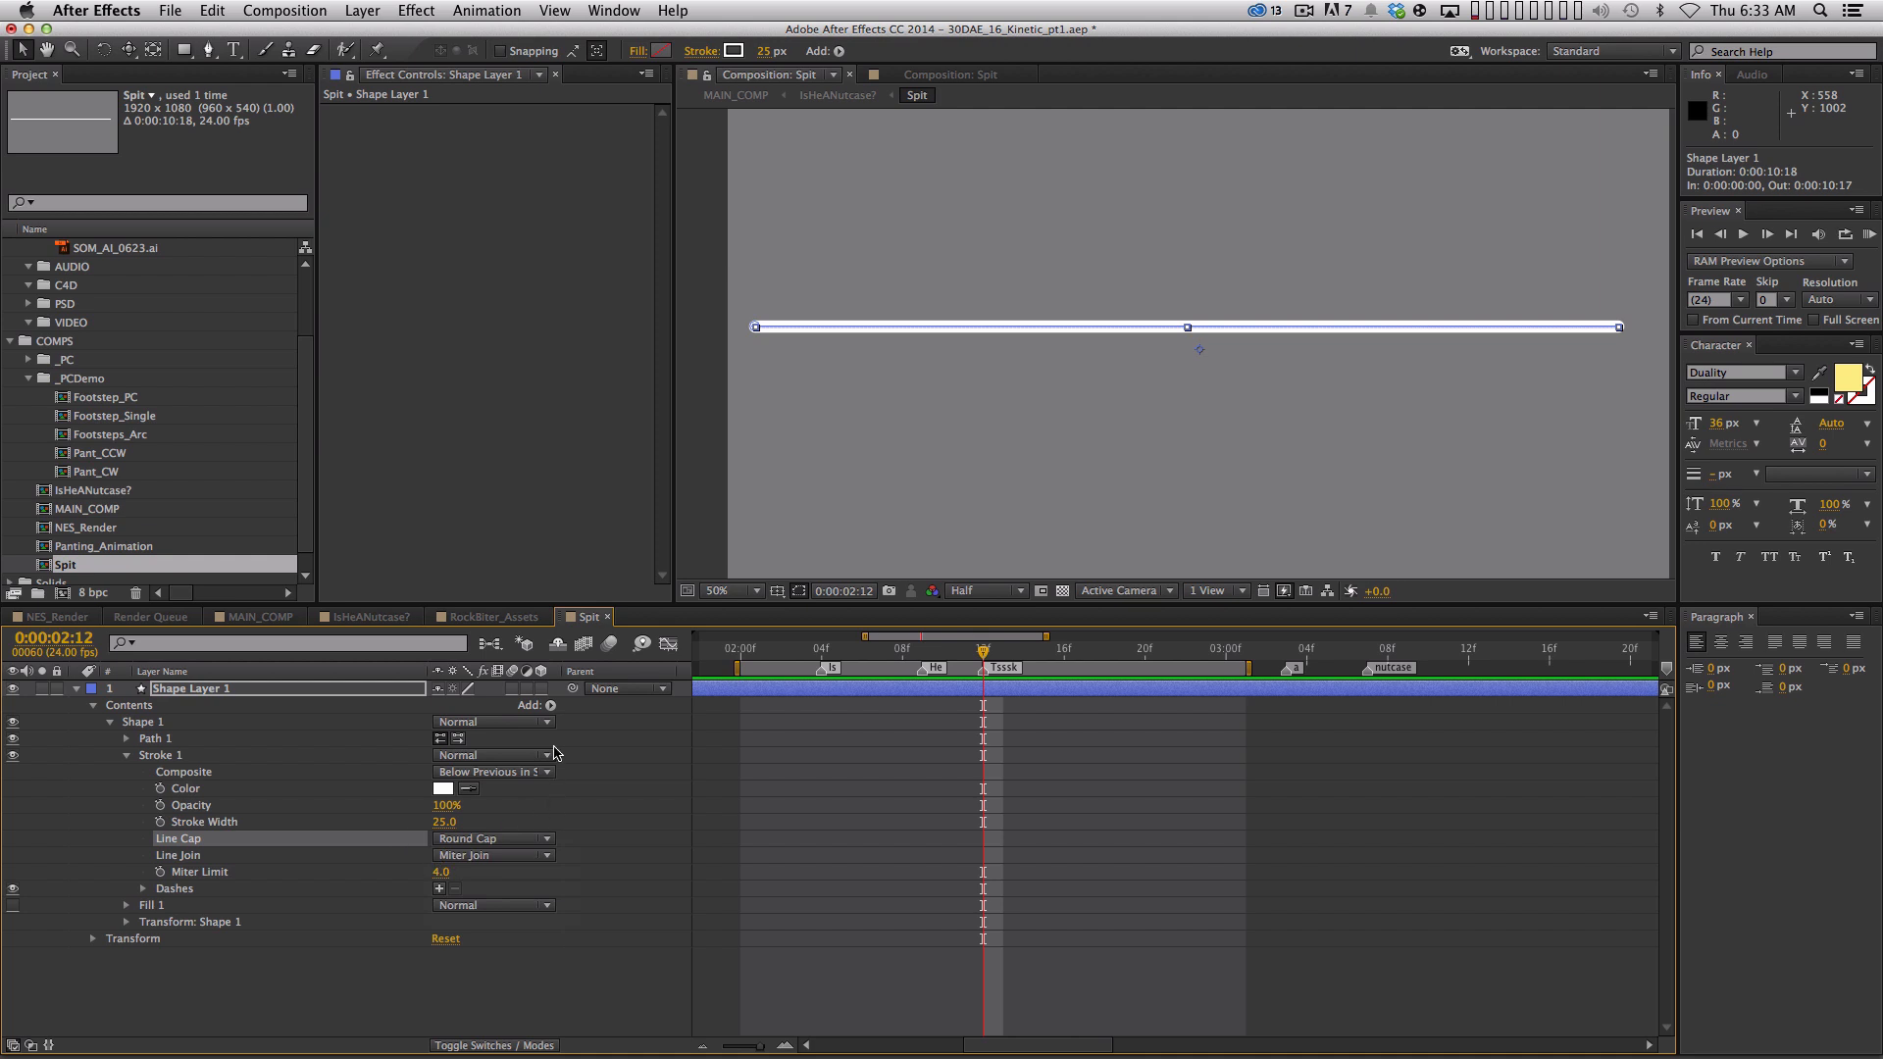
{"action": "left_click", "coordinate": [550, 1012]}
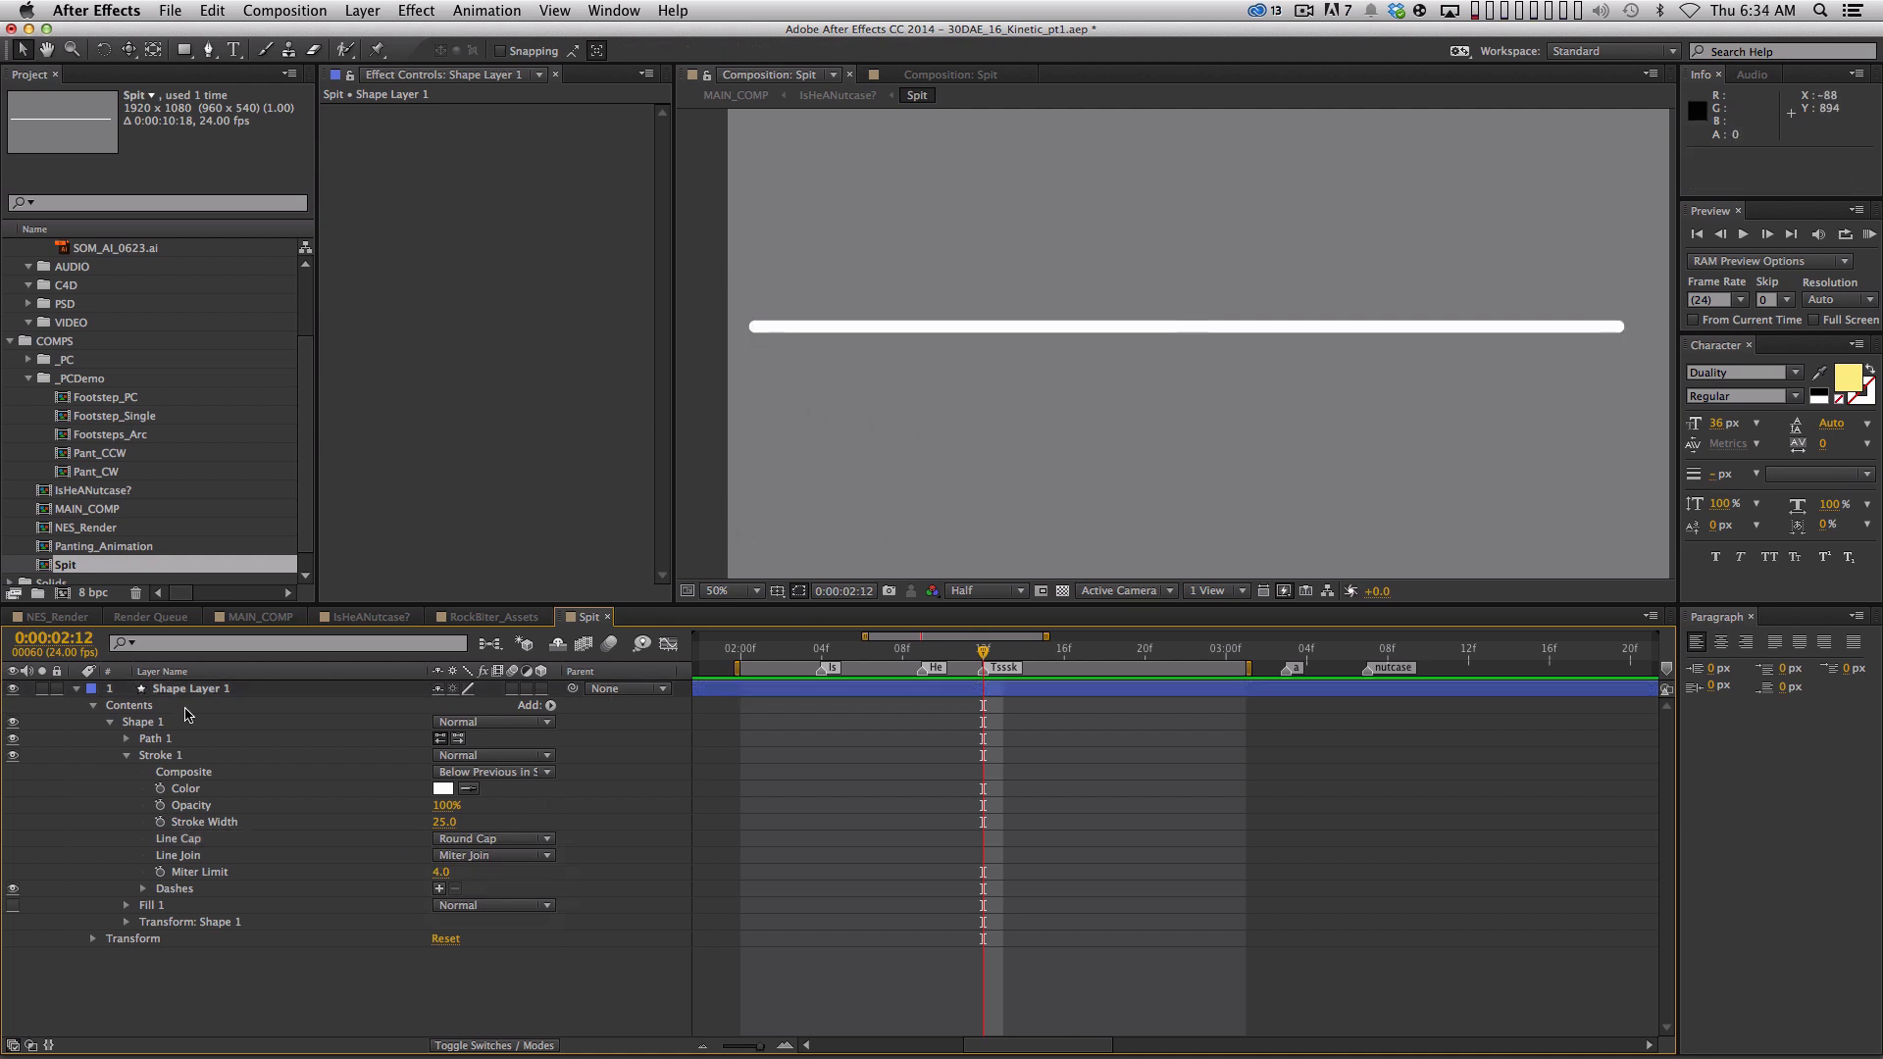
Add Trim Paths to Shape Layer 1 in the Spit composition and set its End to 0%
{"action": "left_click", "coordinate": [128, 757]}
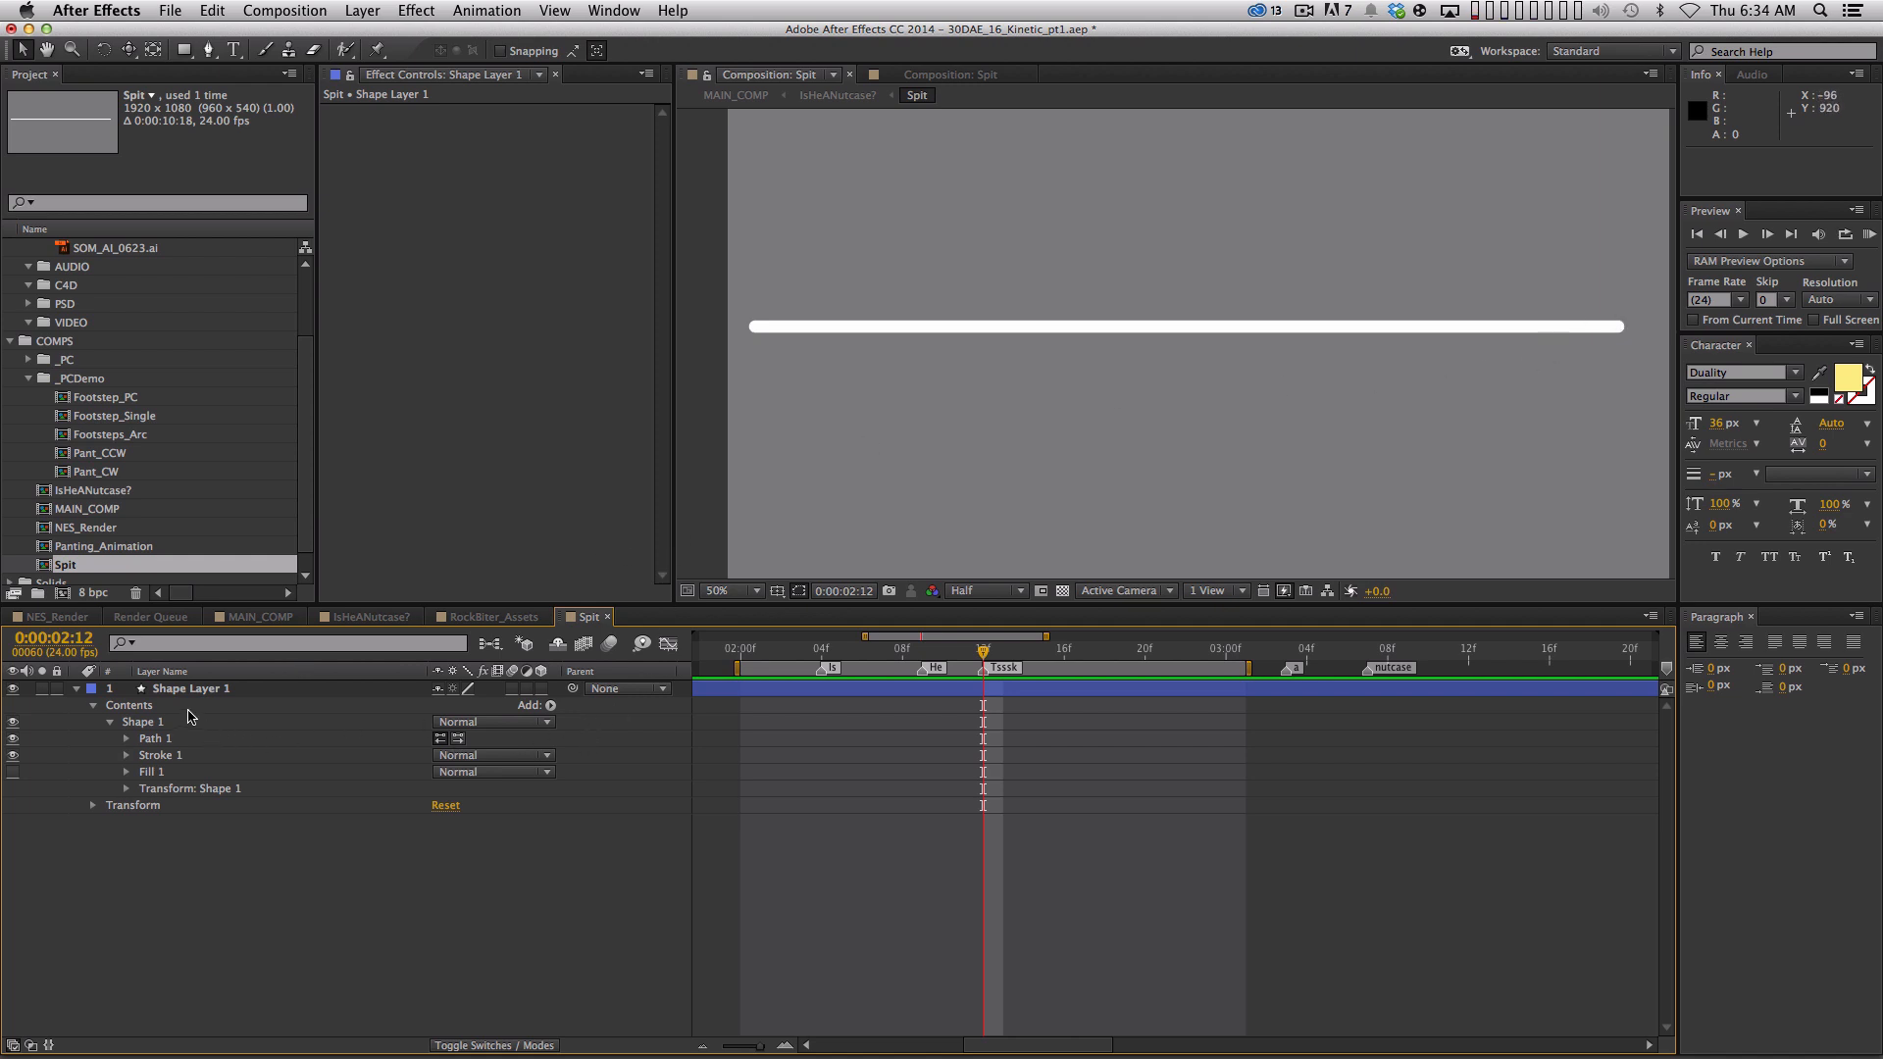
{"action": "left_click", "coordinate": [554, 706]}
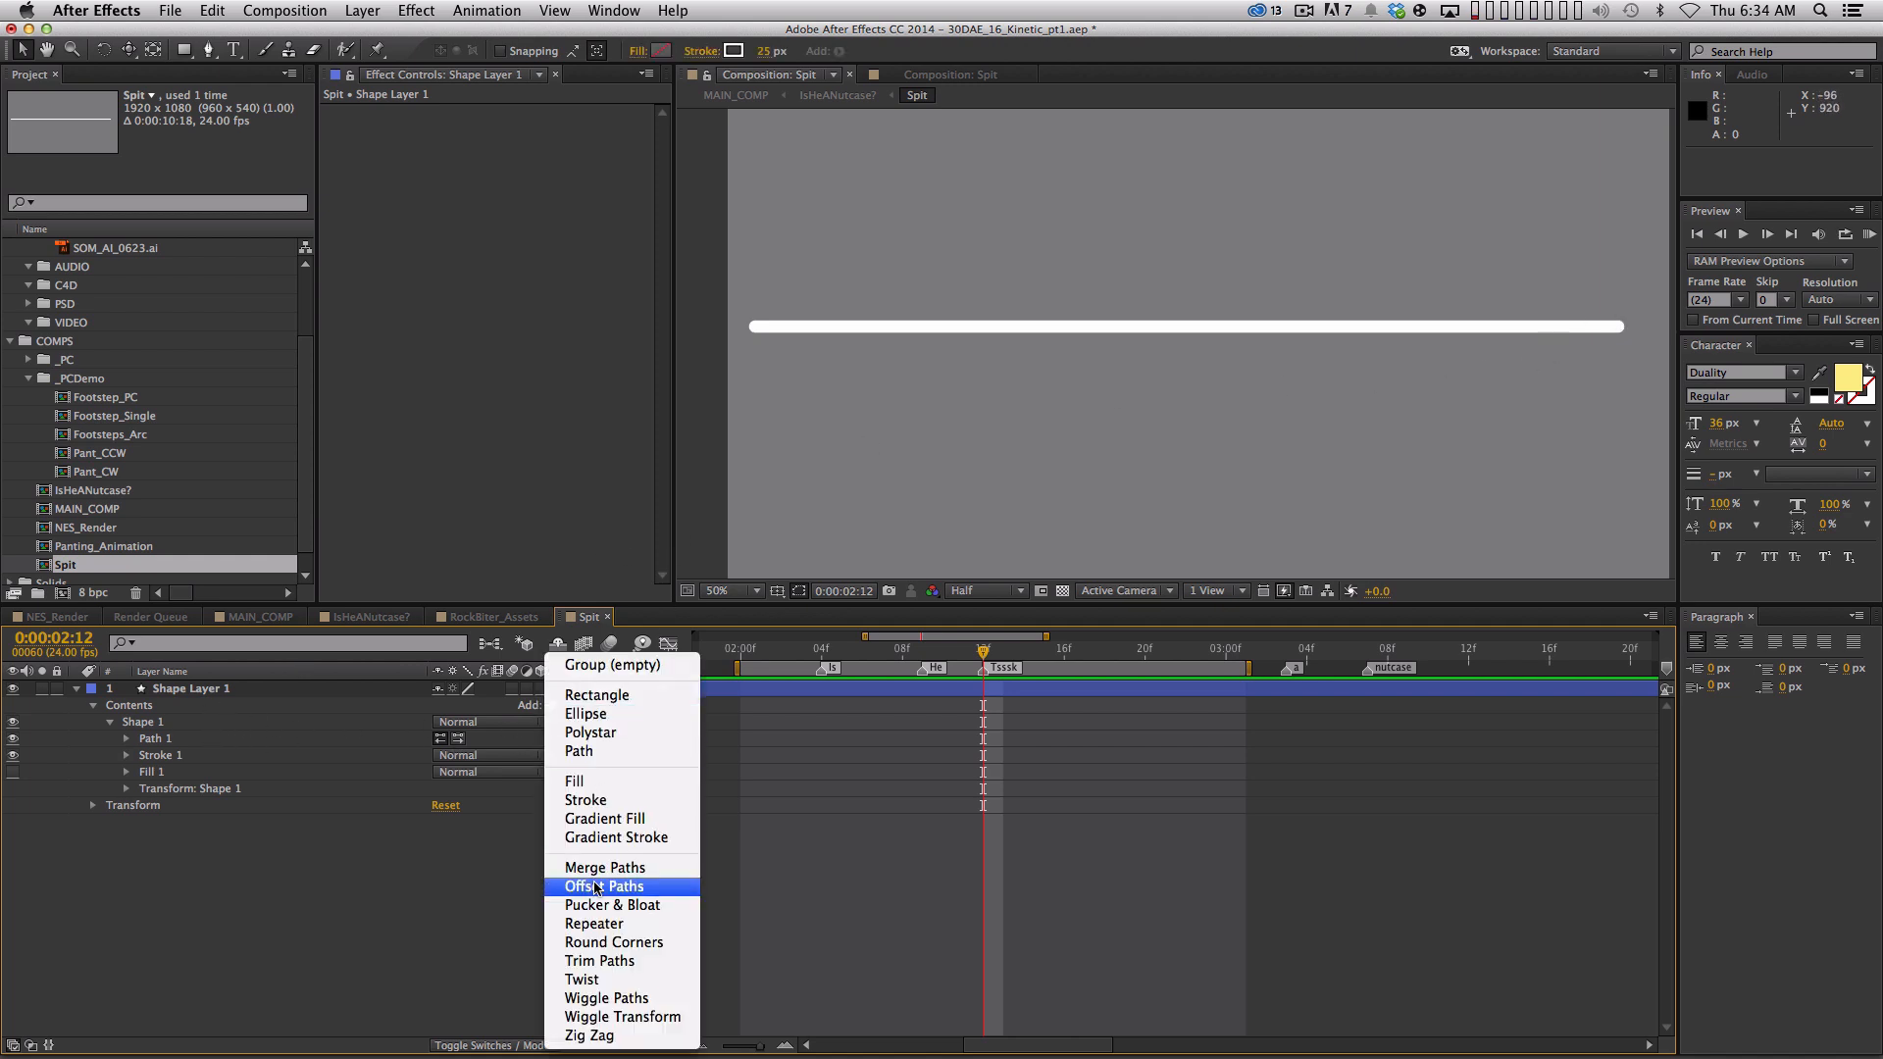
{"action": "left_click", "coordinate": [612, 962]}
{"action": "left_click", "coordinate": [110, 805]}
{"action": "left_click_drag", "start_coordinate": [449, 838], "coordinate": [341, 852]}
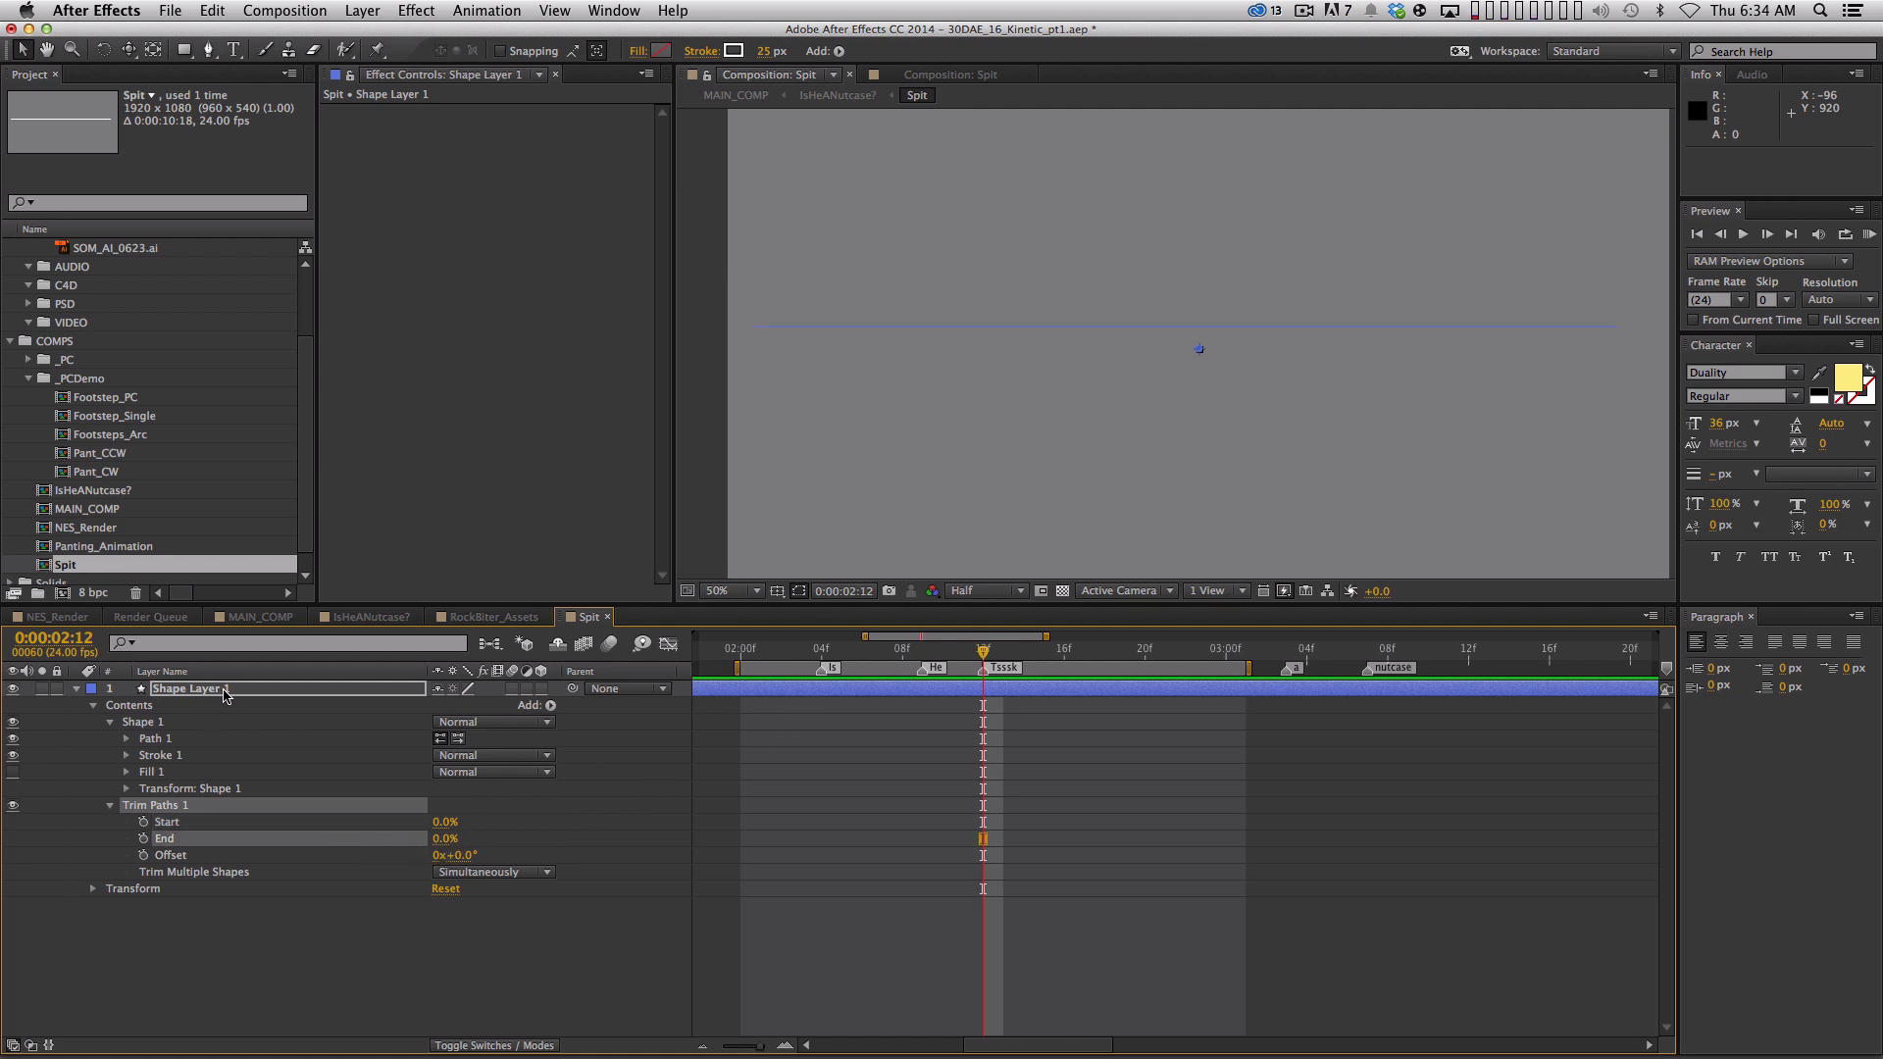
Keyframe the Trim Paths End from 0% at frame 0 to 100% at frame 5
{"action": "key", "text": "Home"}
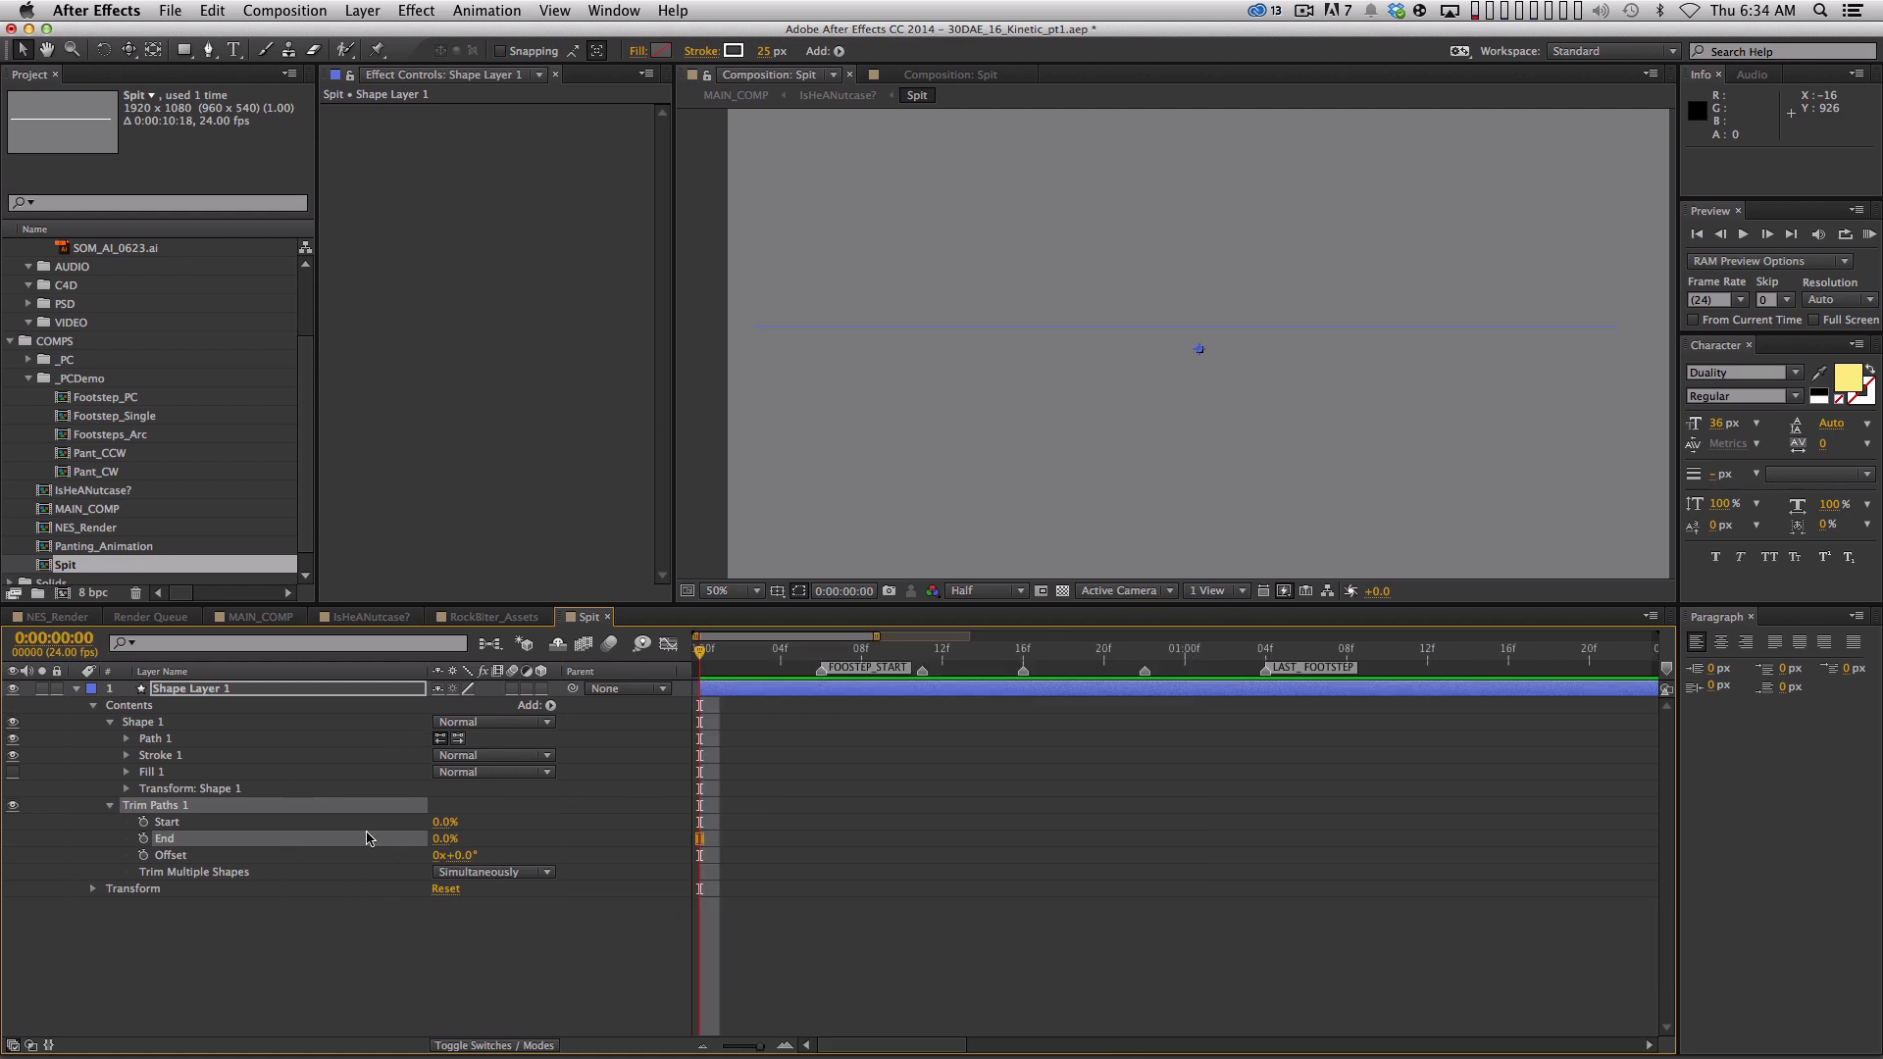
{"action": "left_click", "coordinate": [143, 839]}
{"action": "key", "text": "Page_Down"}
{"action": "key", "text": "Page_Down"}
{"action": "key", "text": "Page_Down"}
{"action": "key", "text": "Page_Down"}
{"action": "key", "text": "Page_Down"}
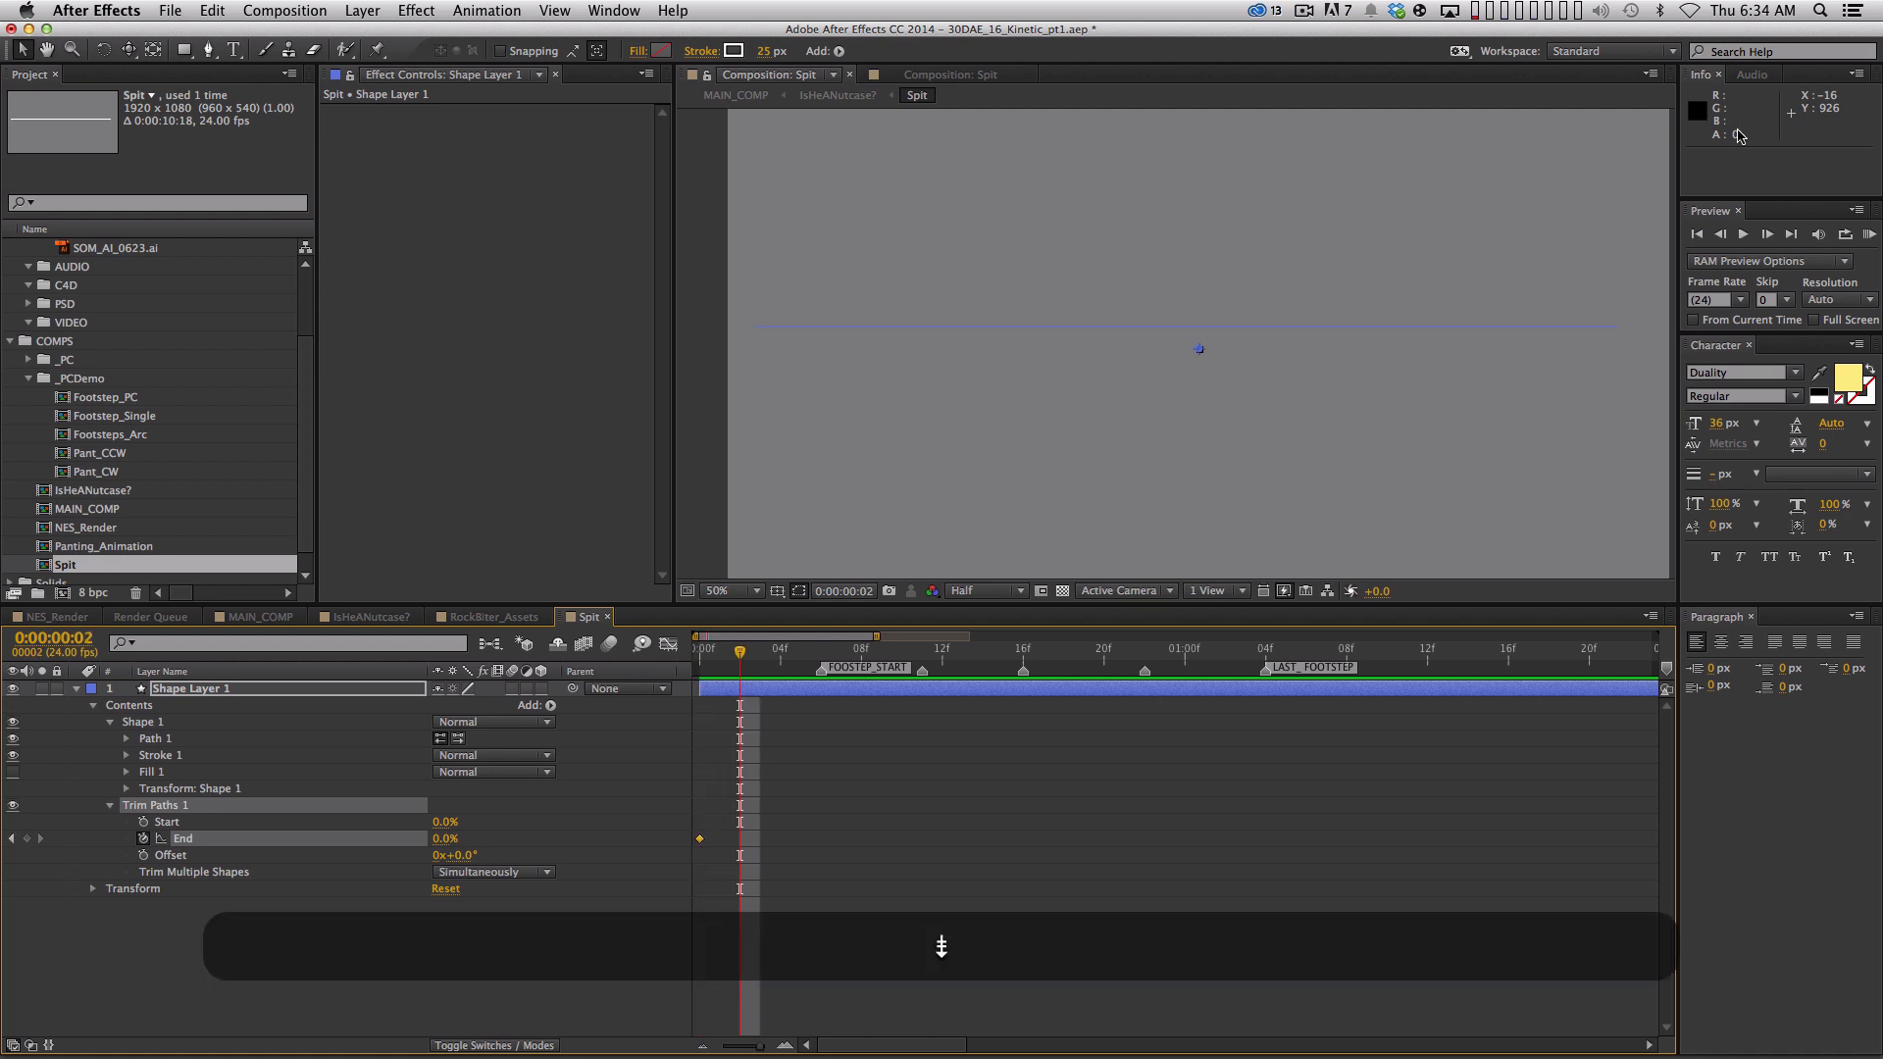
{"action": "left_click_drag", "start_coordinate": [440, 841], "coordinate": [603, 825]}
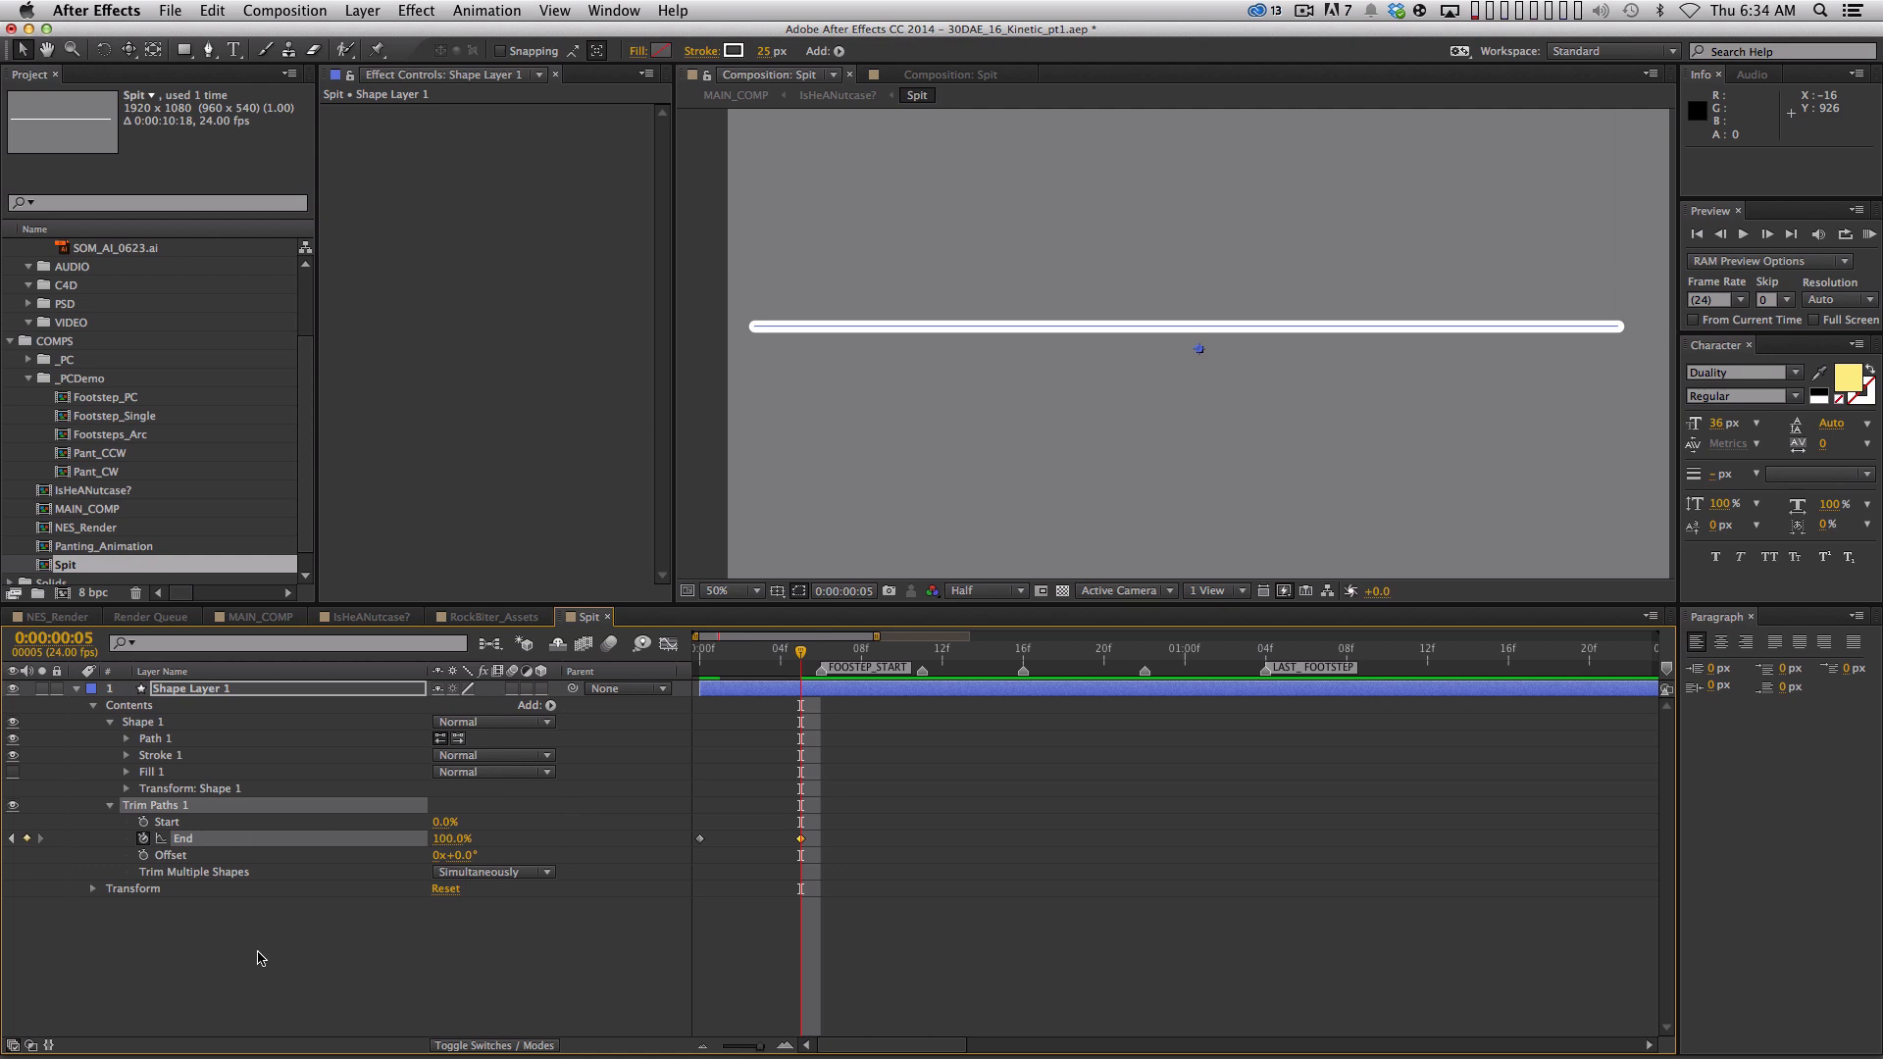
Keyframe the Trim Paths Start from 0% at frame 5 to 100% at frame 10
{"action": "left_click", "coordinate": [143, 822]}
{"action": "key", "text": "Page_Down"}
{"action": "key", "text": "Page_Down"}
{"action": "key", "text": "Page_Down"}
{"action": "key", "text": "Page_Down"}
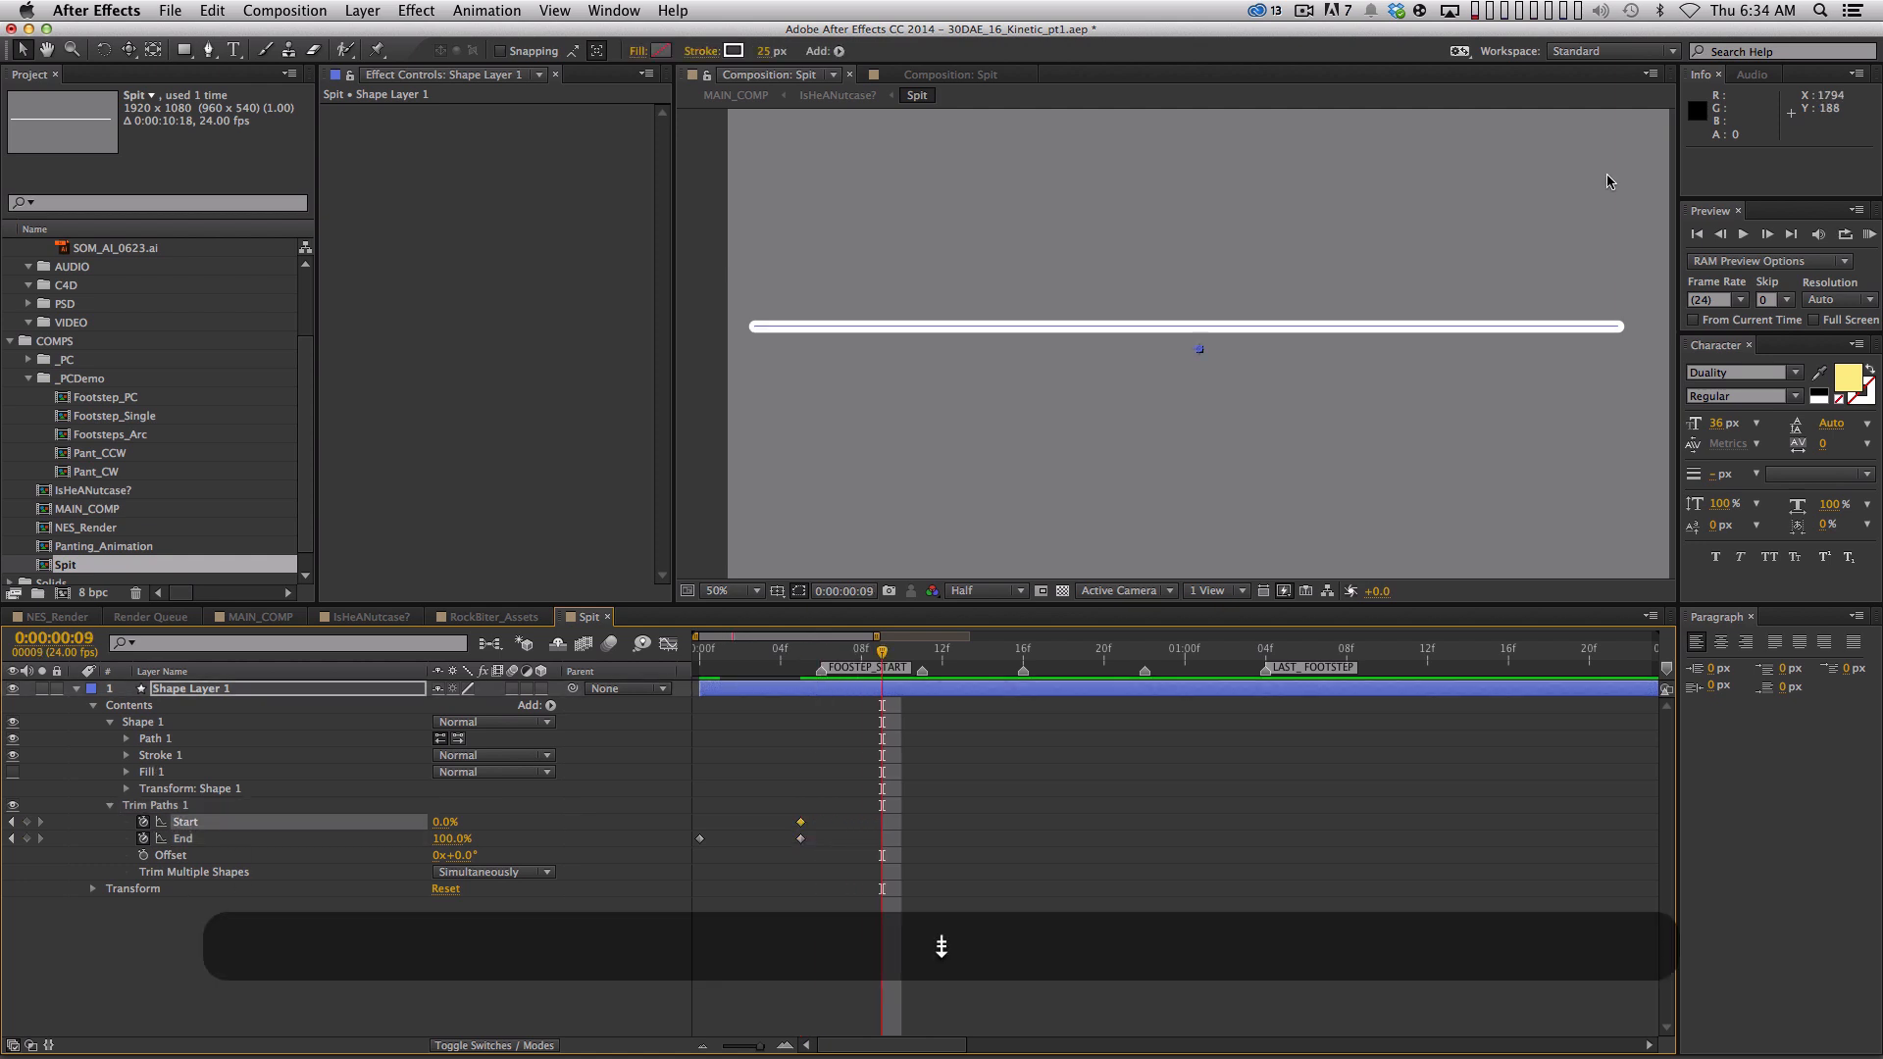
{"action": "key", "text": "Page_Down"}
{"action": "left_click_drag", "start_coordinate": [437, 832], "coordinate": [520, 829]}
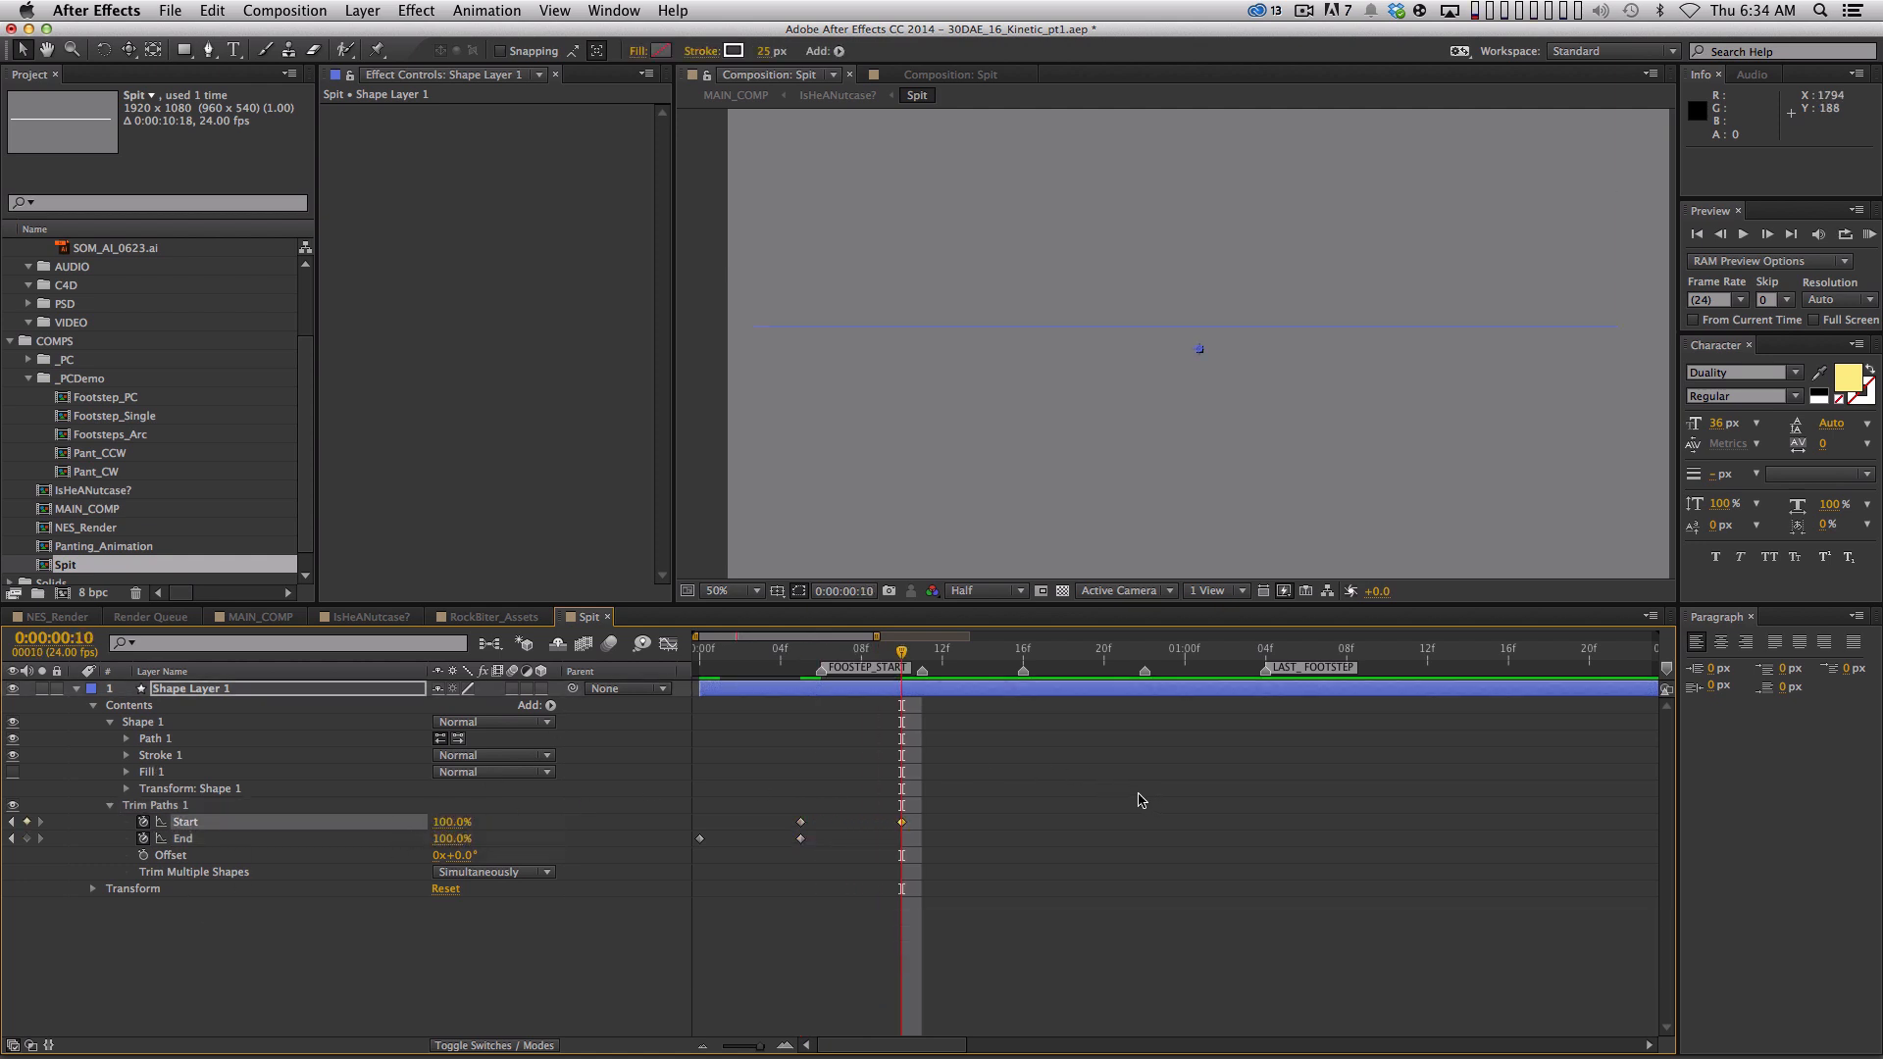
Shift both Start keyframes two frames earlier, to frames 3 and 8, and apply Easy Ease to all Trim Paths keyframes
{"action": "left_click_drag", "start_coordinate": [947, 814], "coordinate": [742, 823]}
{"action": "left_click_drag", "start_coordinate": [892, 812], "coordinate": [659, 893]}
{"action": "key", "text": "F9"}
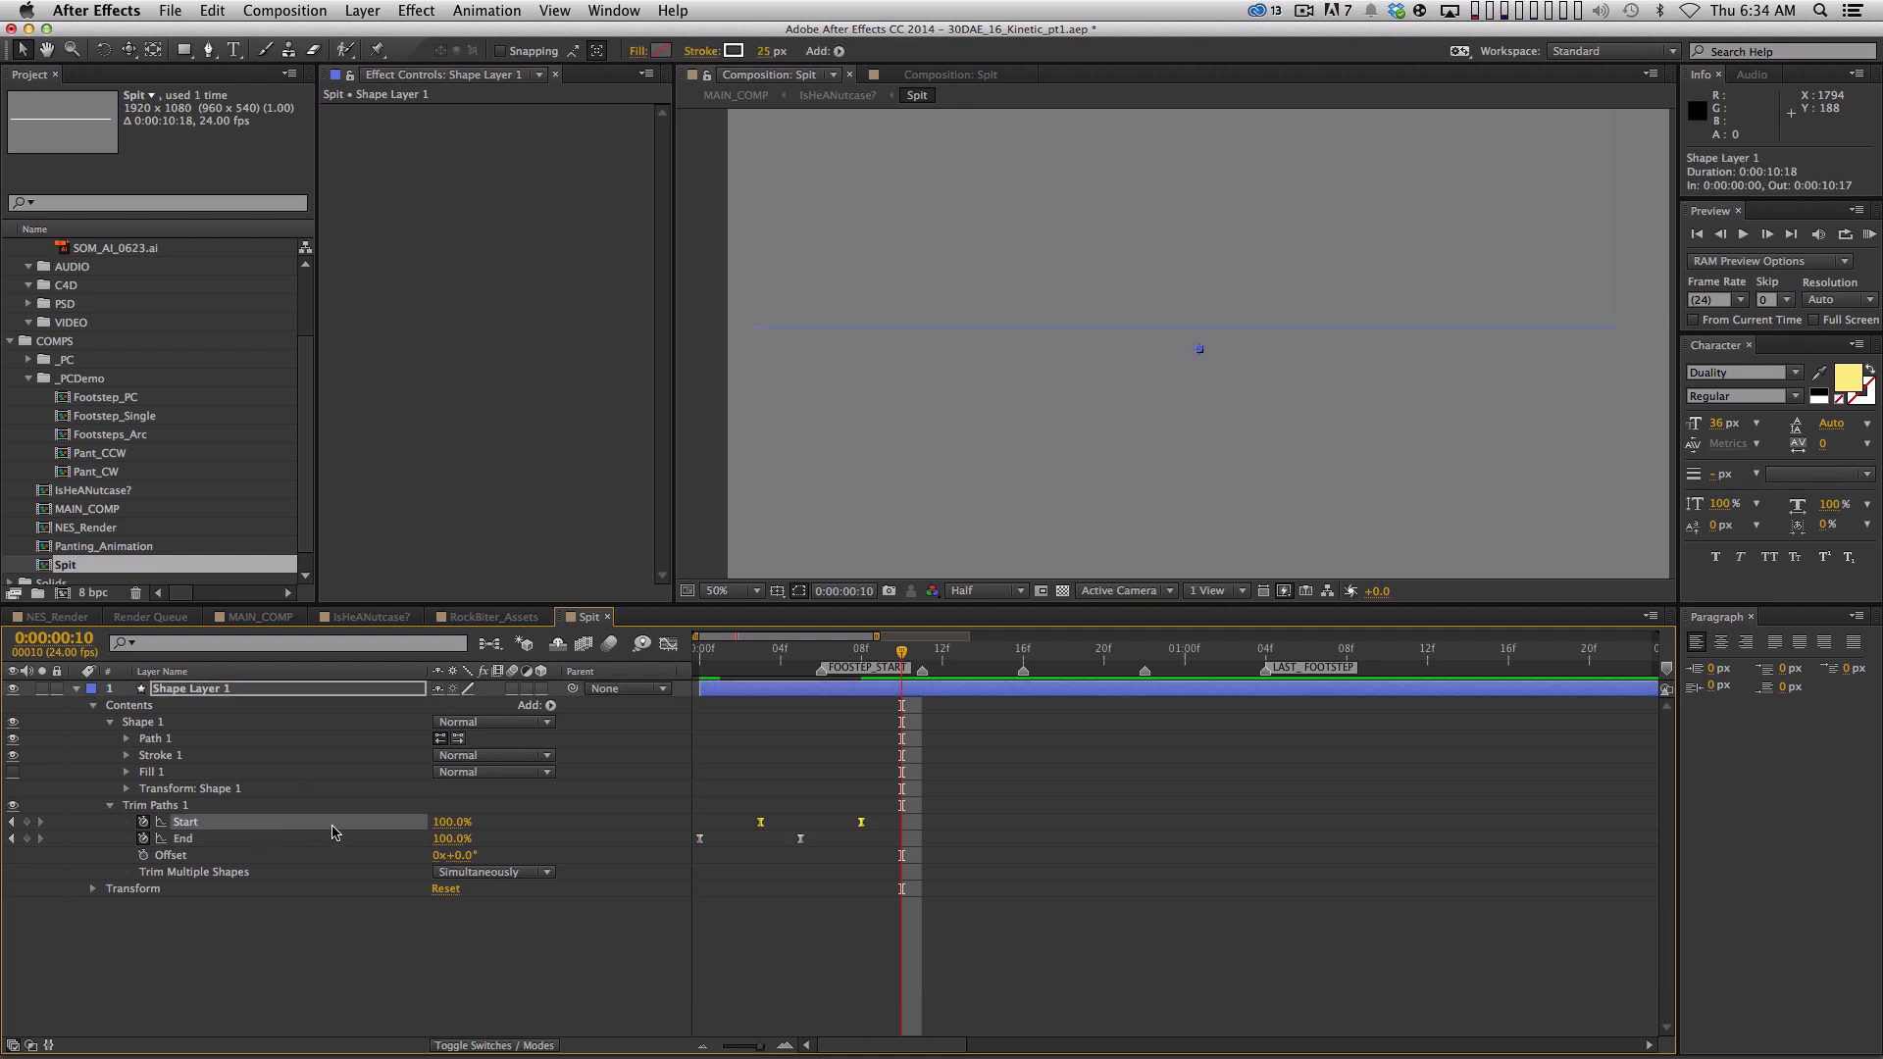
Reshape the End curve in the Graph Editor so it shoots up steeply from frame 0 and eases into 100%
{"action": "left_click", "coordinate": [315, 844]}
{"action": "left_click", "coordinate": [668, 645]}
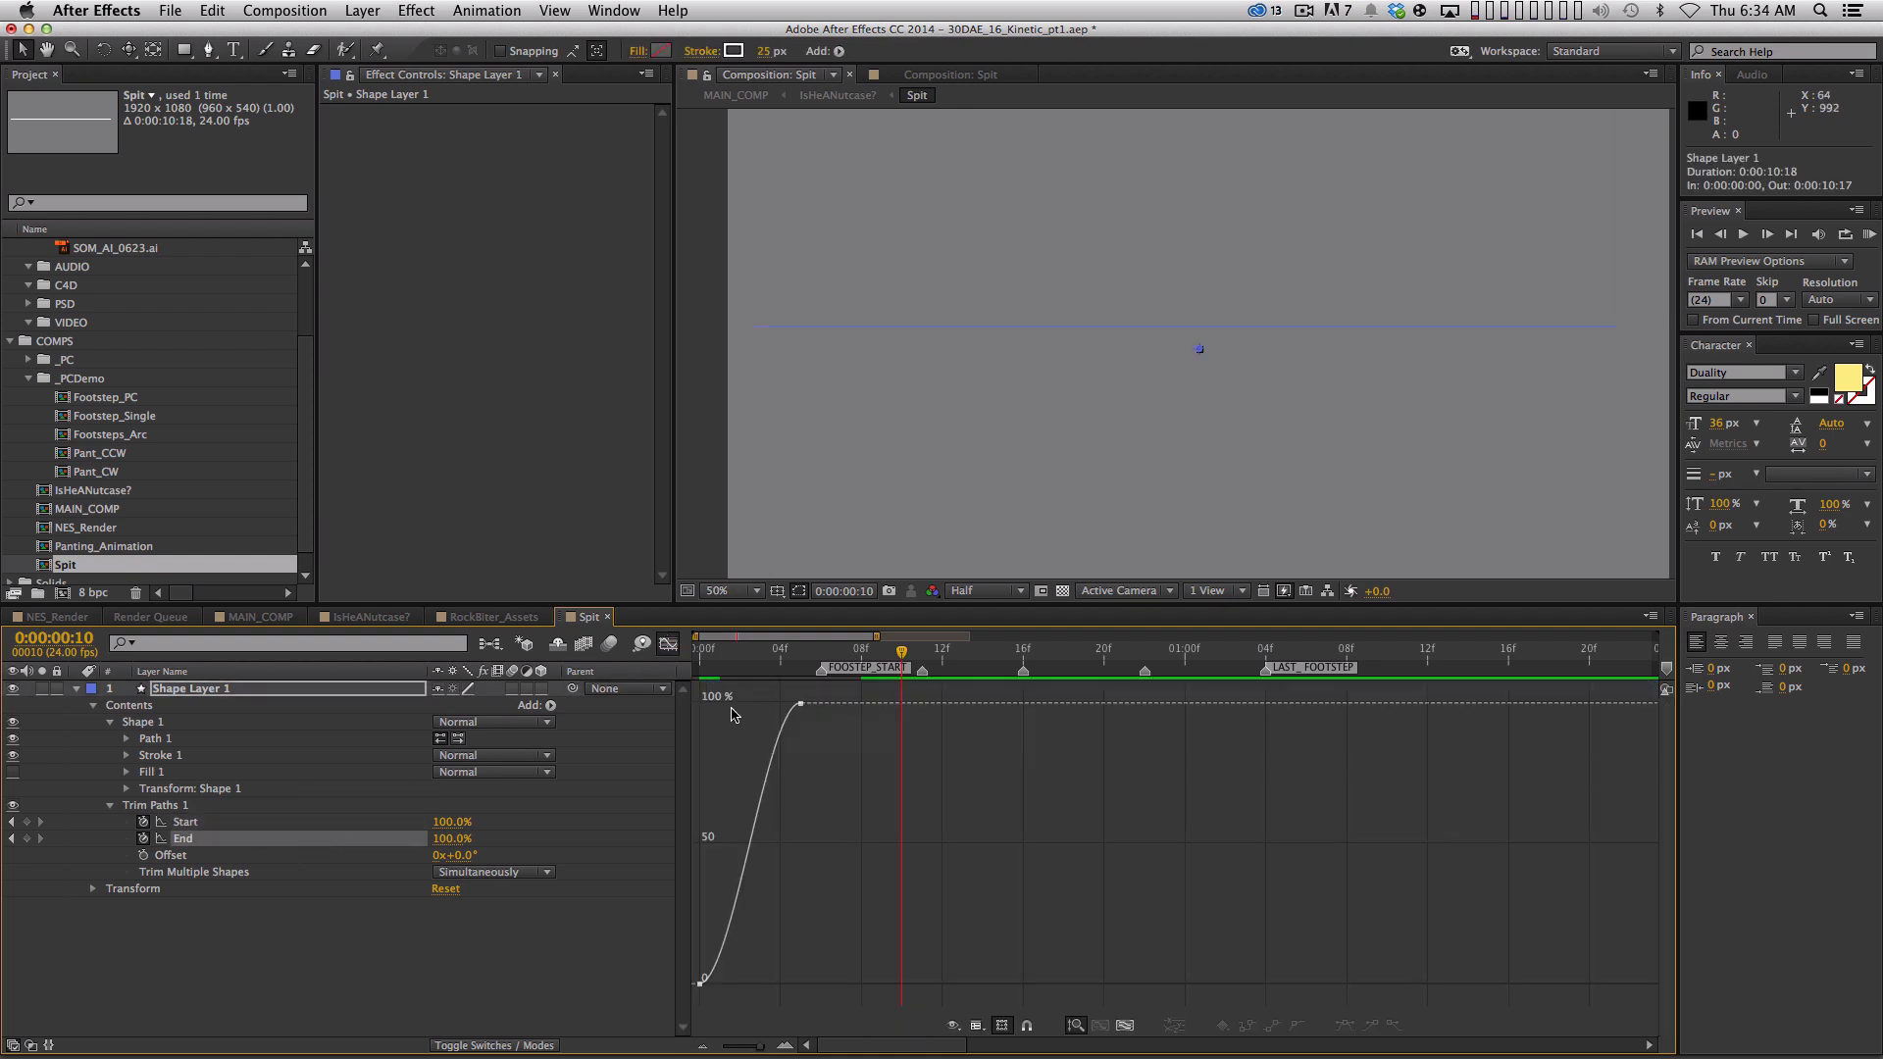
{"action": "key", "text": "Home"}
{"action": "key", "text": "equal"}
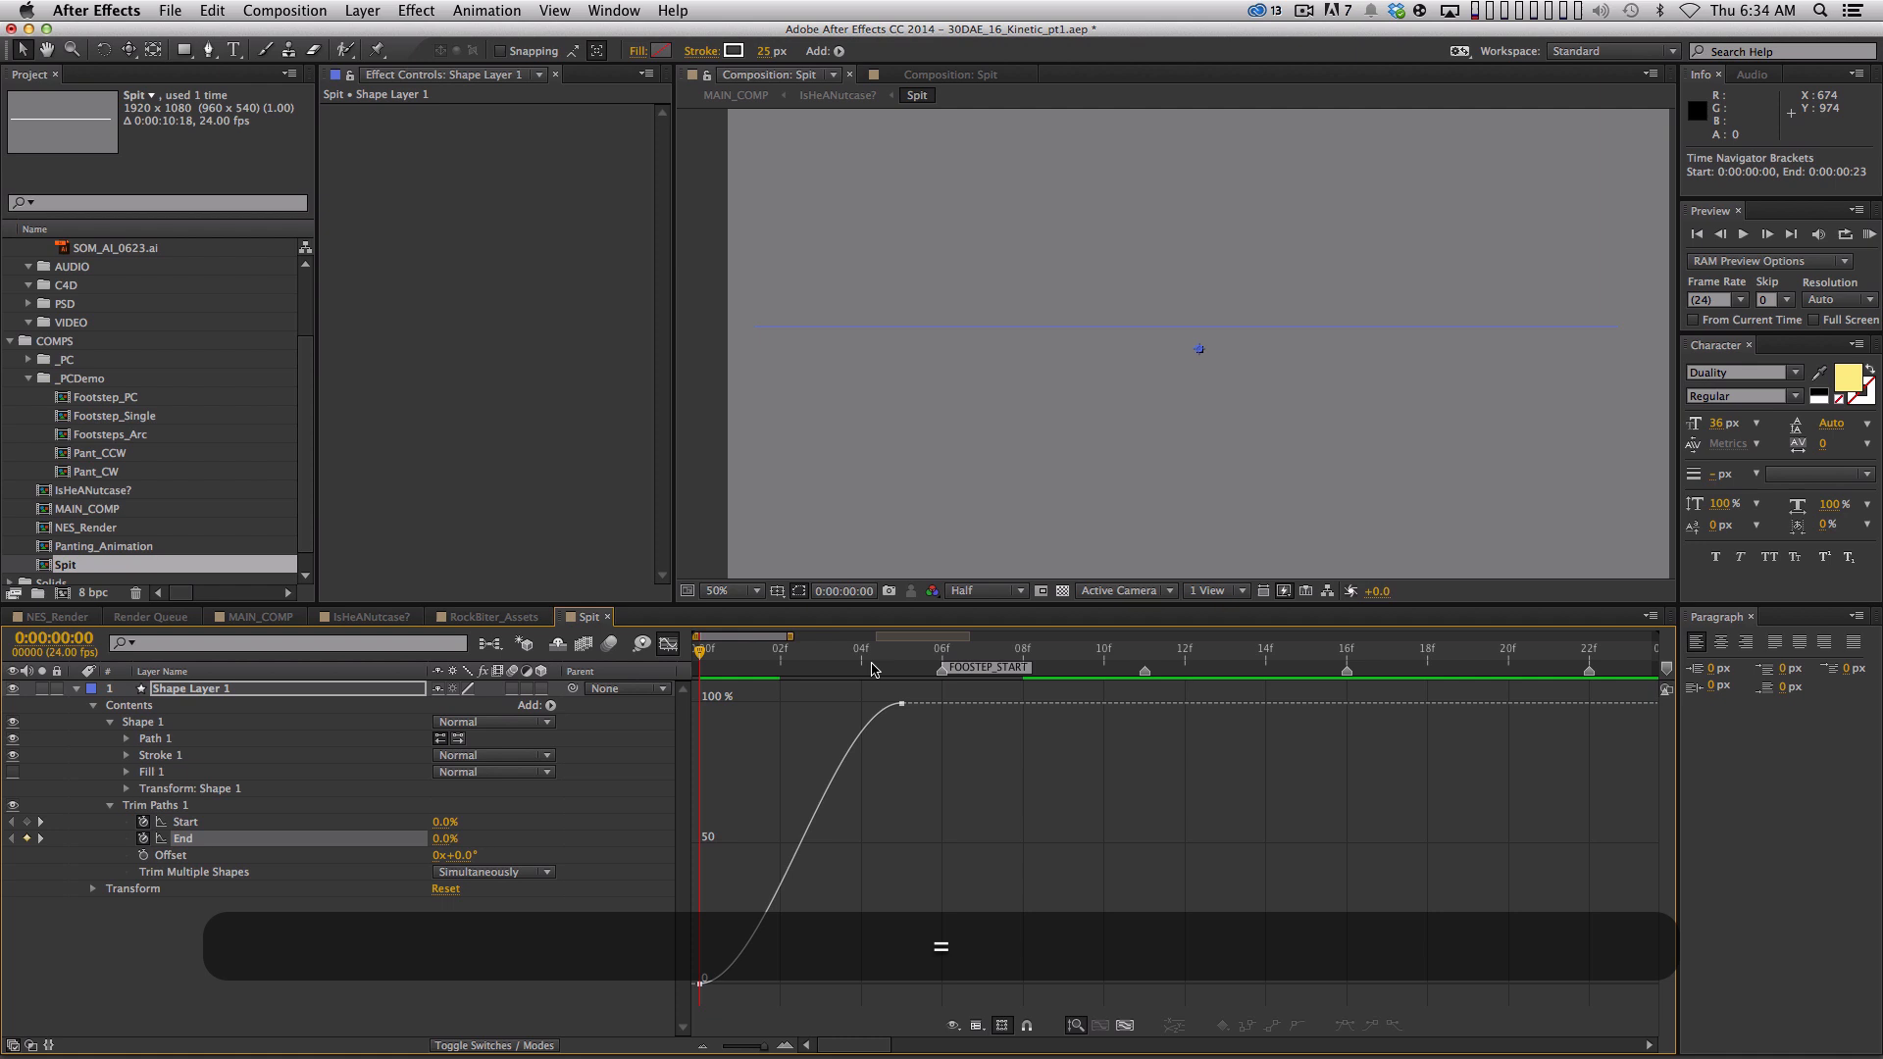
{"action": "left_click_drag", "start_coordinate": [703, 917], "coordinate": [703, 816]}
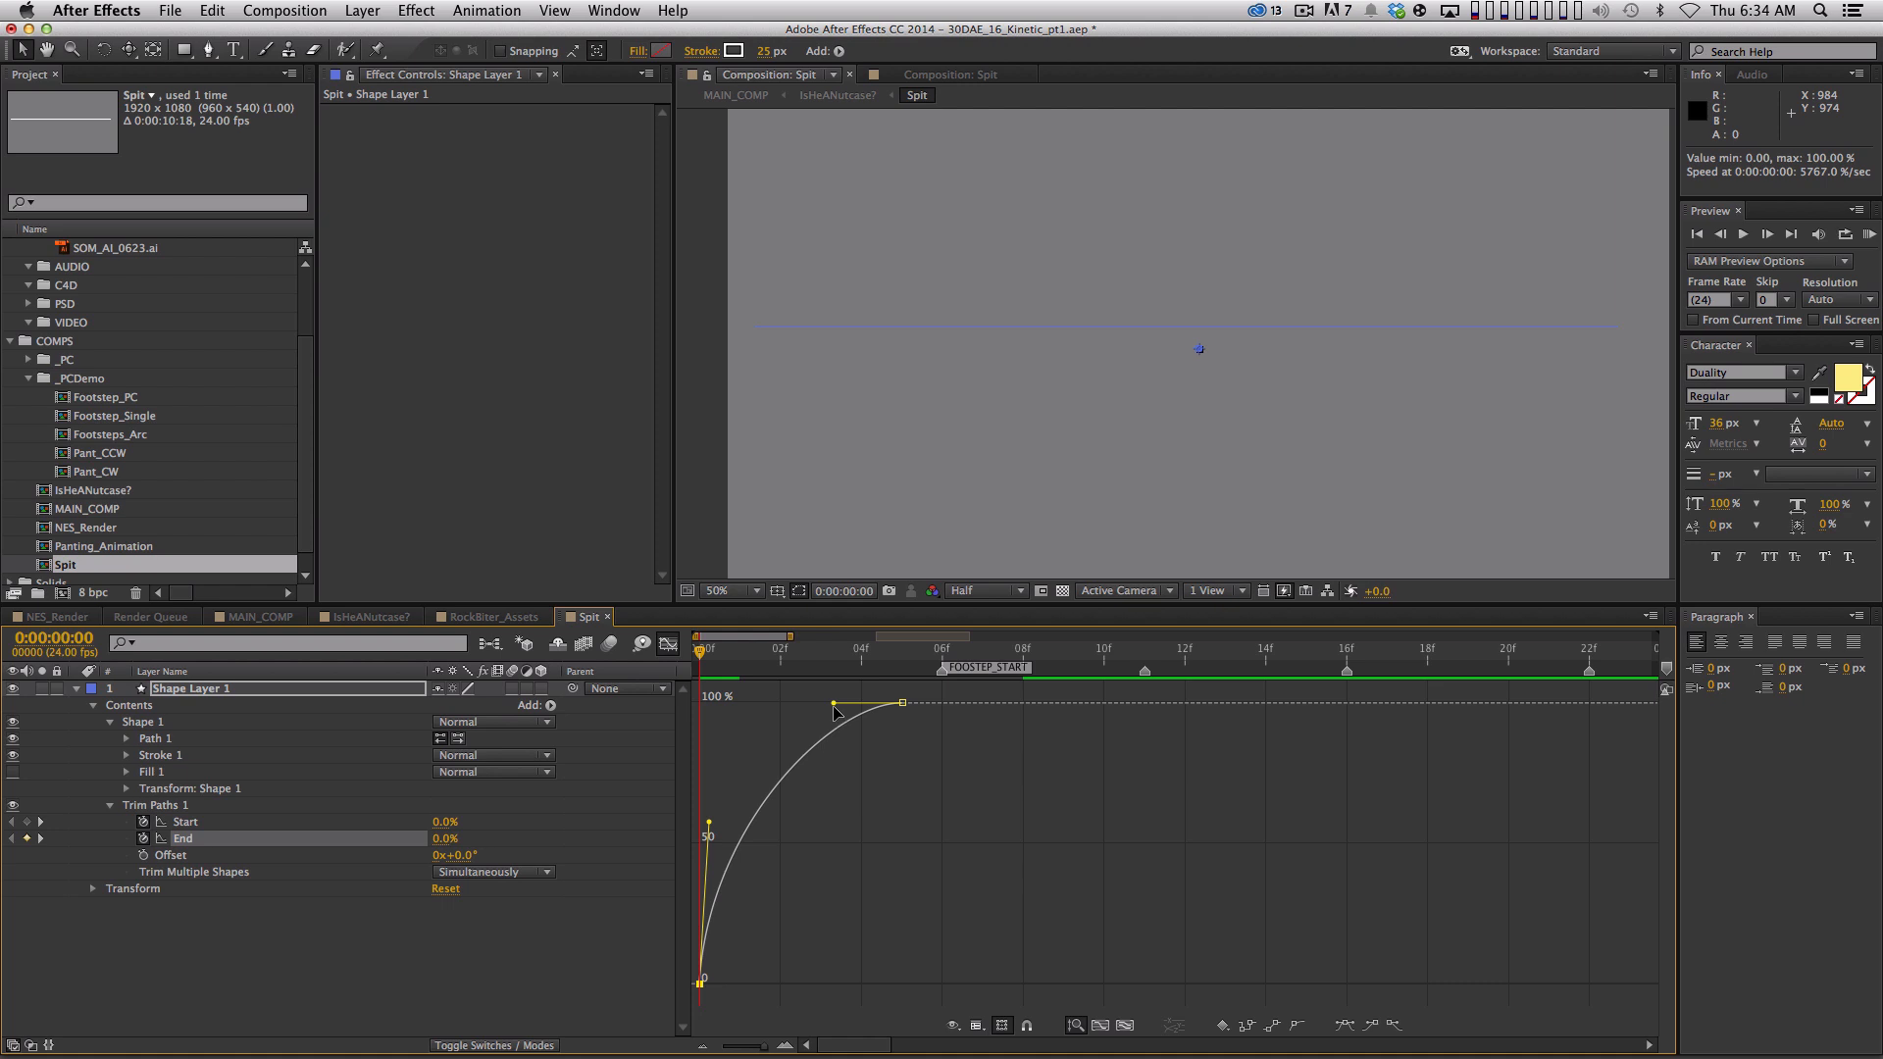
{"action": "left_click_drag", "start_coordinate": [835, 707], "coordinate": [790, 706]}
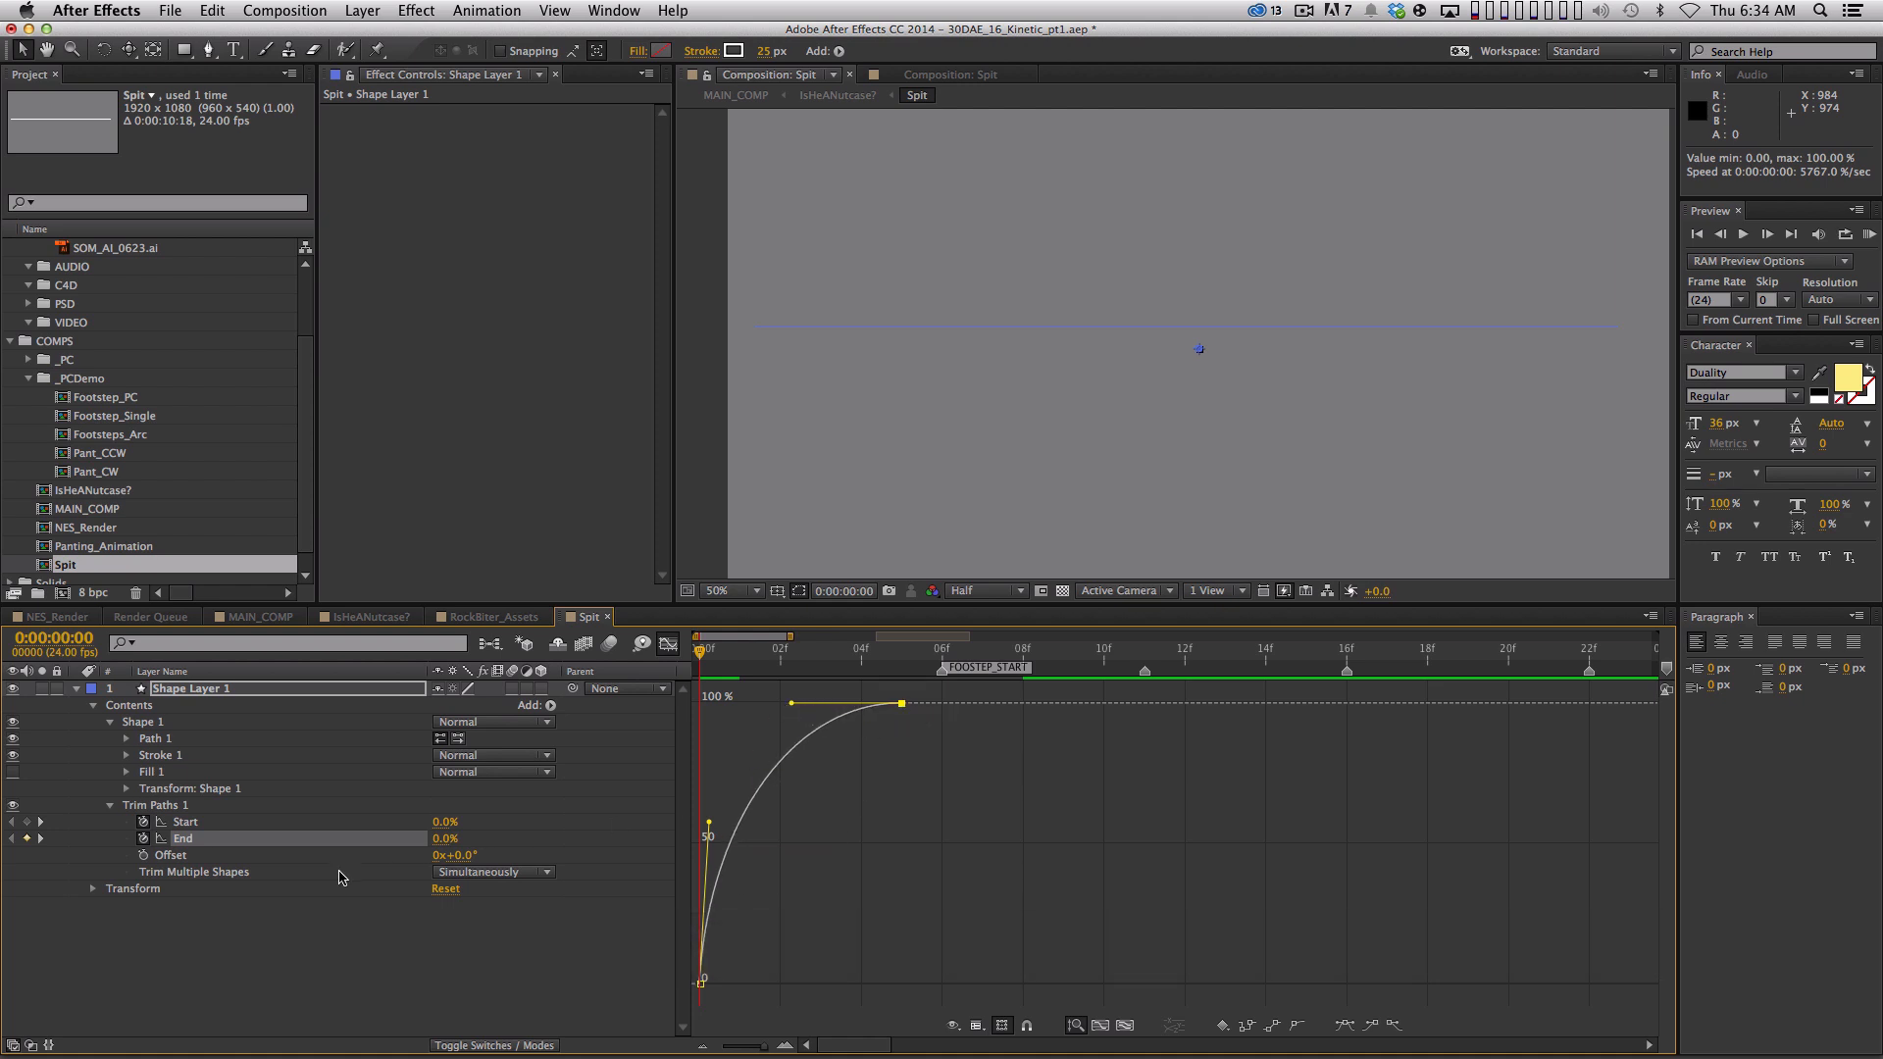
Reshape the Start curve so it leaves 0% slowly at frame 3 and rises steeply into 100% at frame 8
{"action": "left_click", "coordinate": [245, 822]}
{"action": "mouse_move", "coordinate": [749, 919]}
{"action": "left_mouse_down"}
{"action": "mouse_move", "coordinate": [880, 996]}
{"action": "mouse_move", "coordinate": [832, 966]}
{"action": "left_mouse_up"}
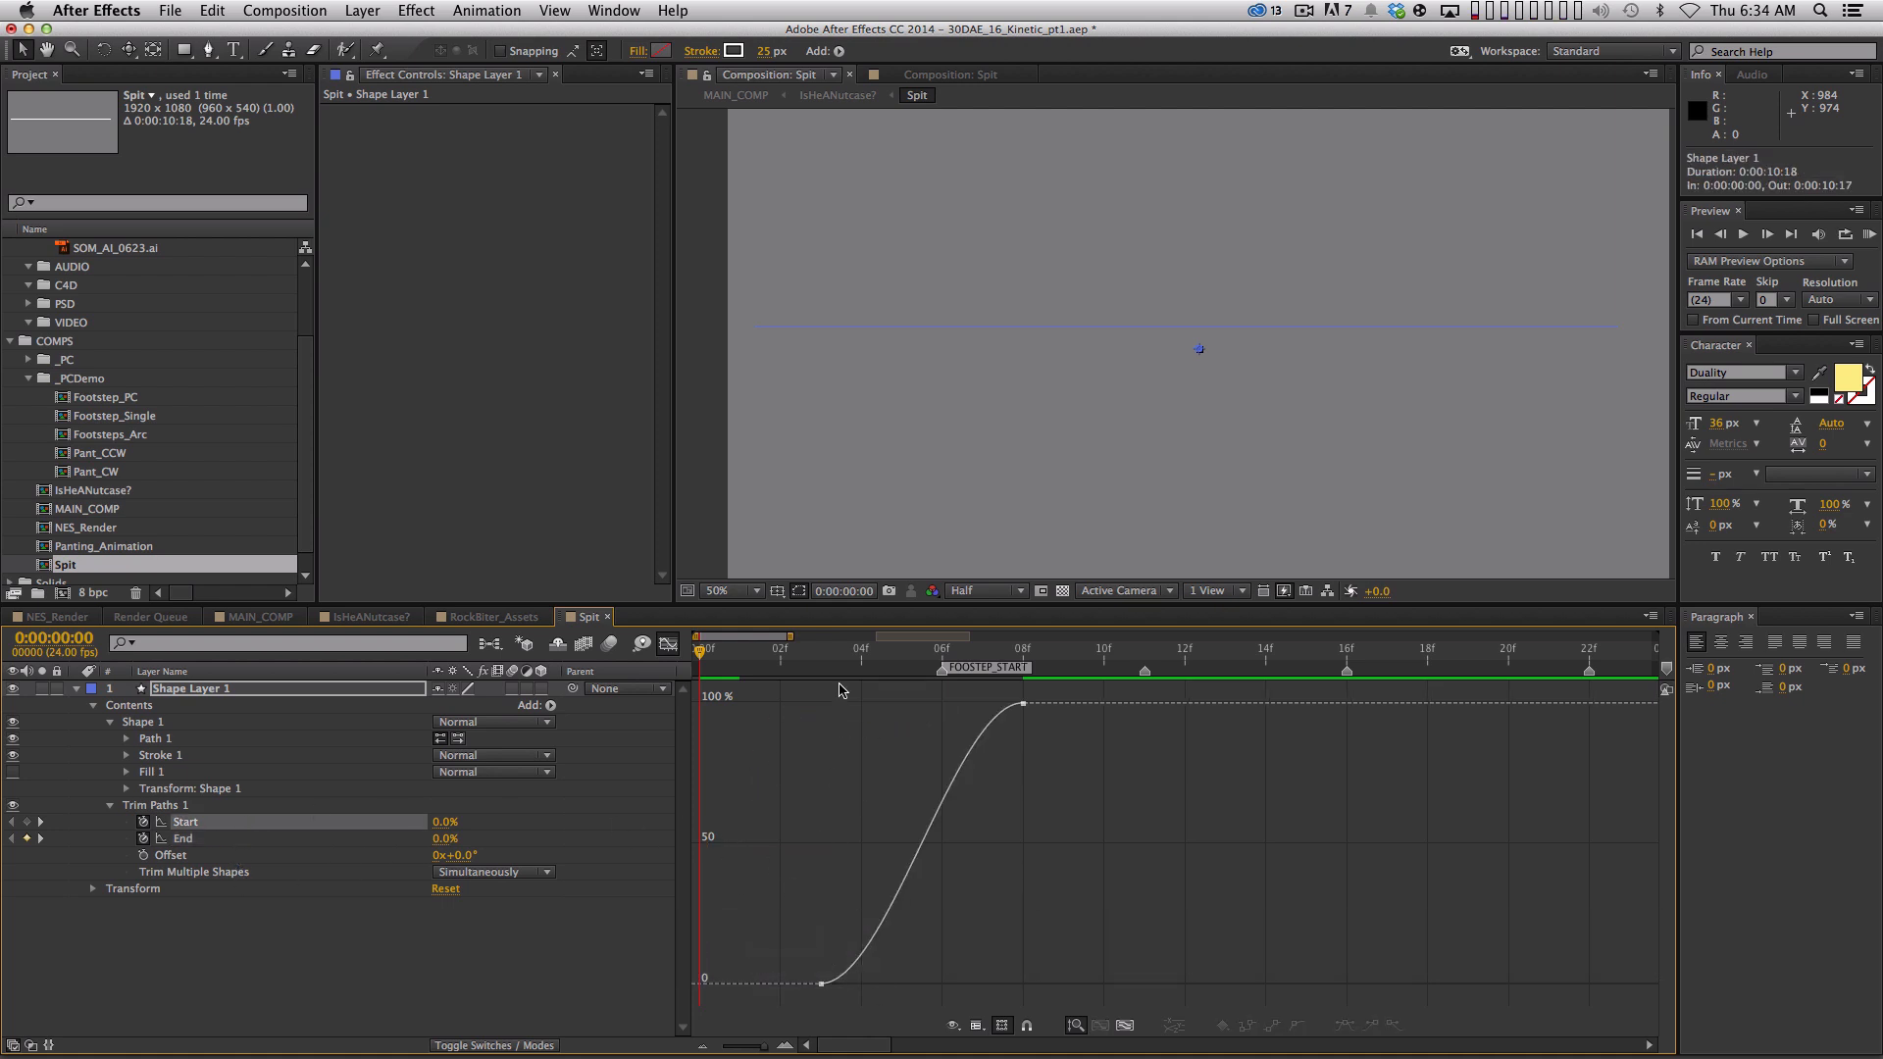
{"action": "left_click_drag", "start_coordinate": [799, 653], "coordinate": [809, 655]}
{"action": "left_click", "coordinate": [960, 778], "text": "shift"}
{"action": "left_click_drag", "start_coordinate": [957, 705], "coordinate": [1014, 832]}
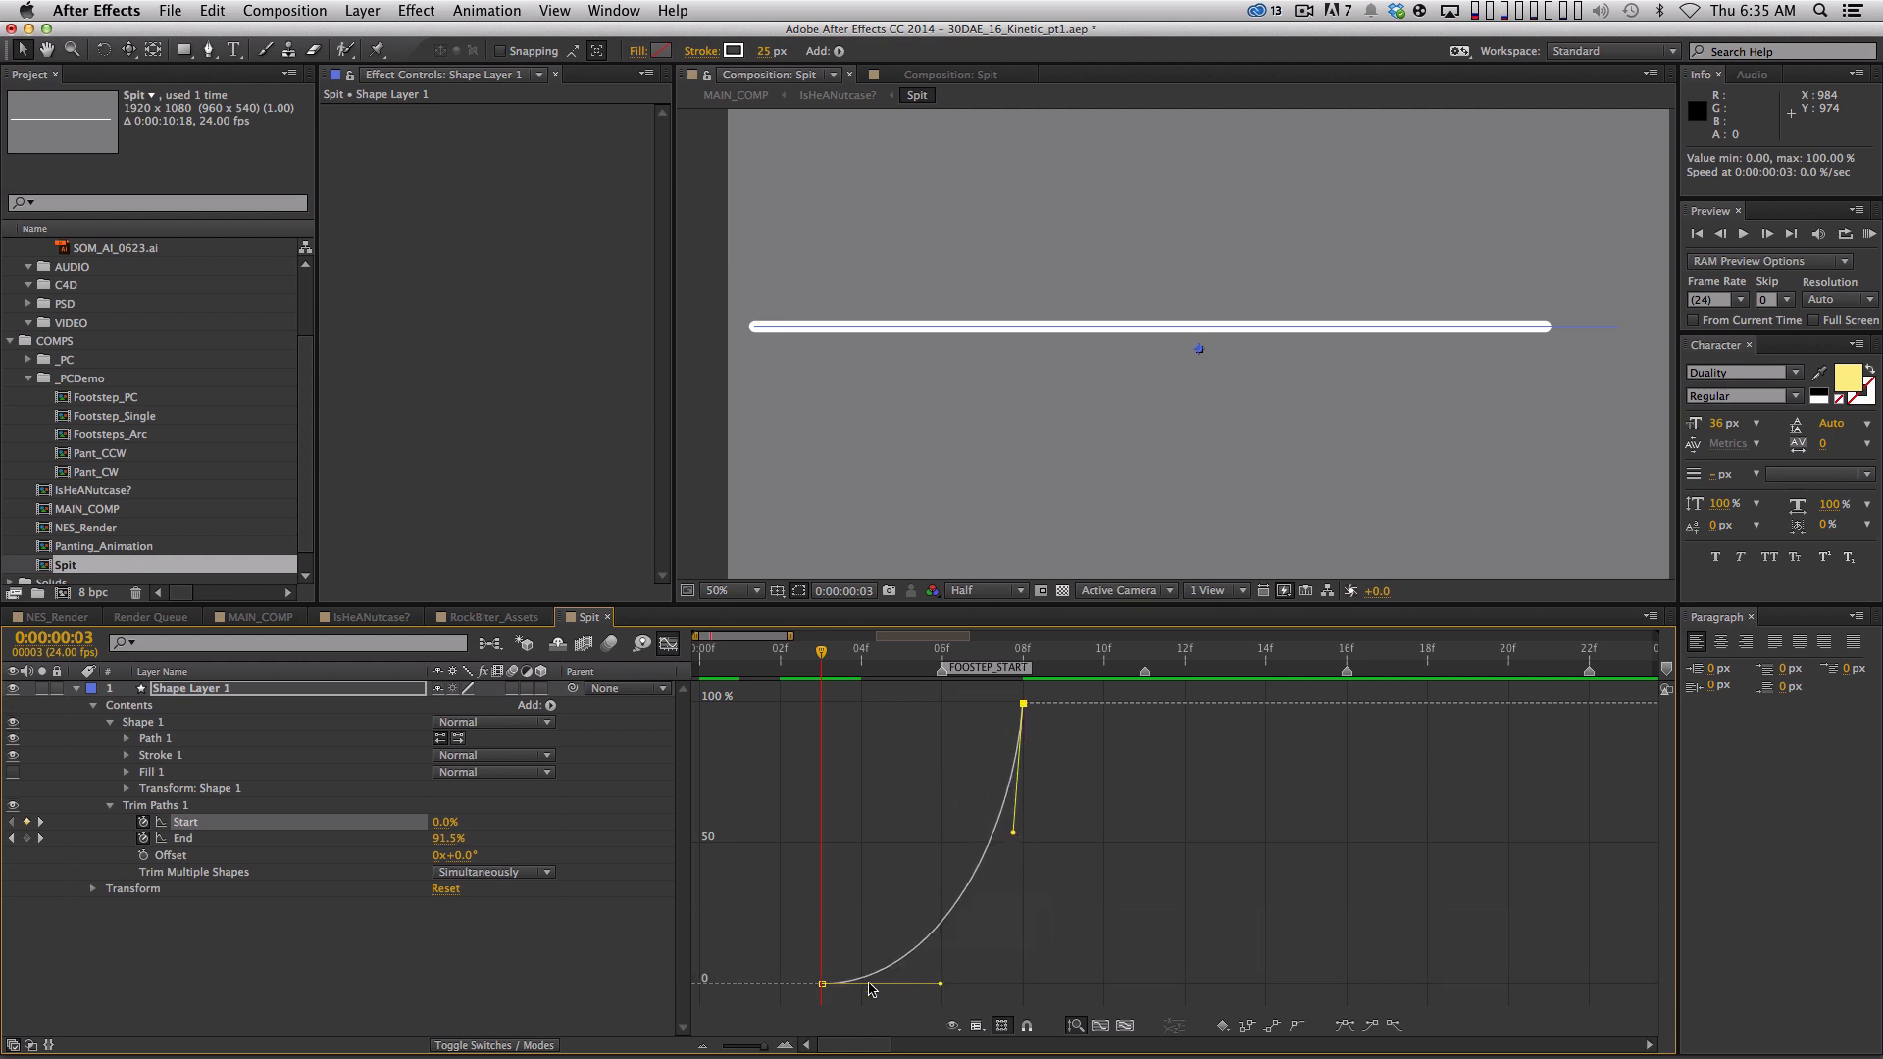
End the work area at frame 11 and run a RAM preview of the line animation
{"action": "key", "text": "k"}
{"action": "key", "text": "k"}
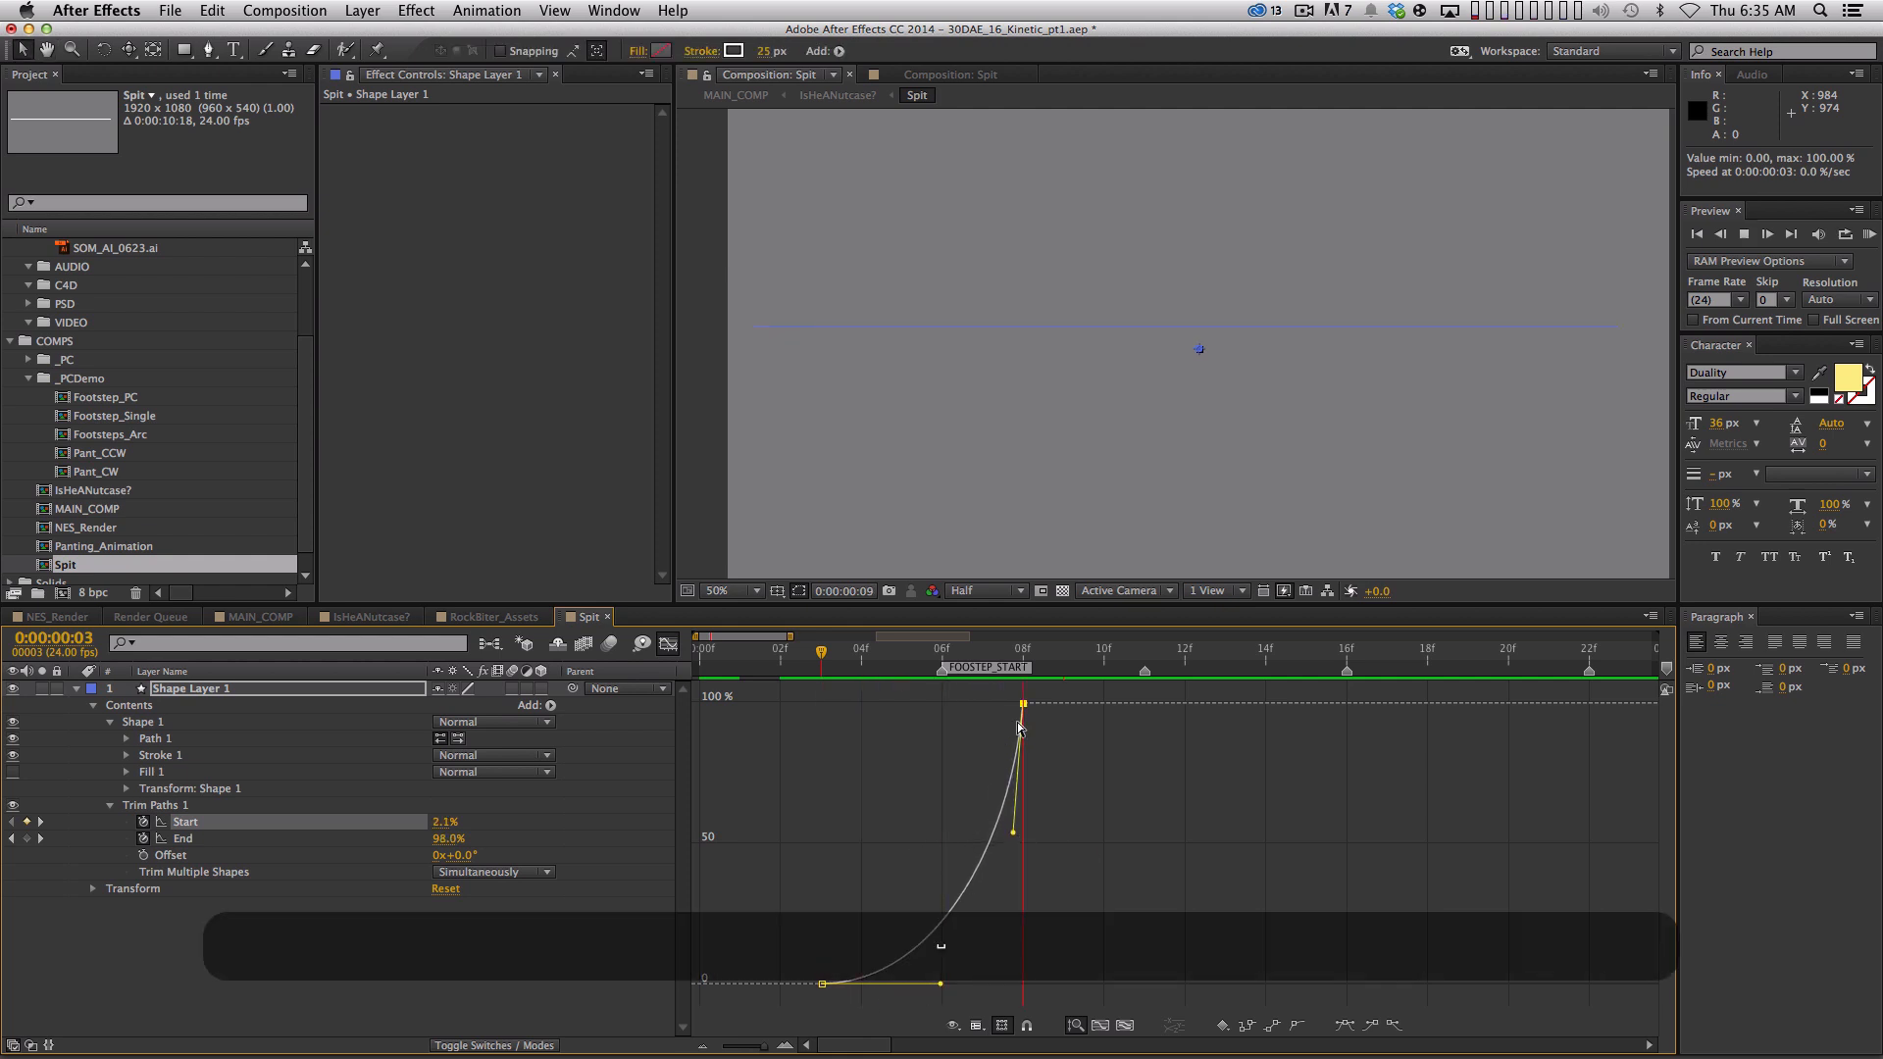
{"action": "key", "text": "comma"}
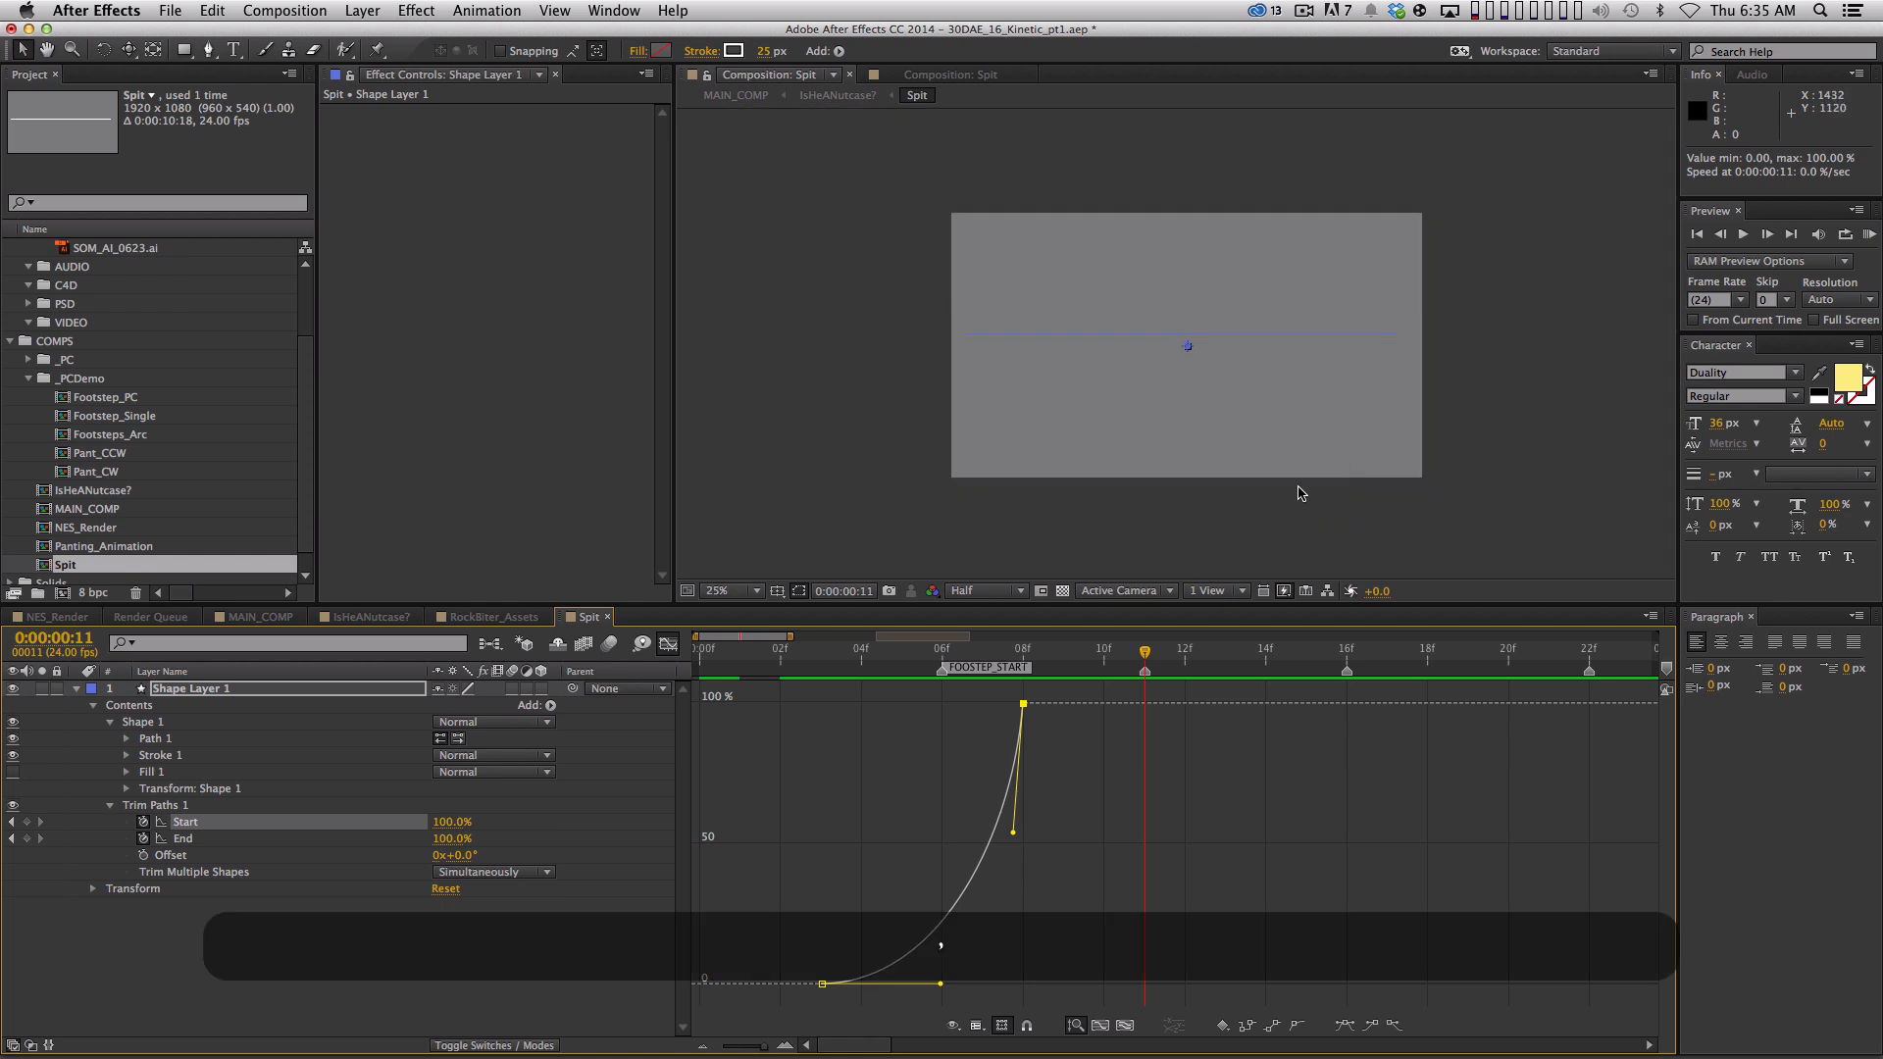
{"action": "key", "text": "n"}
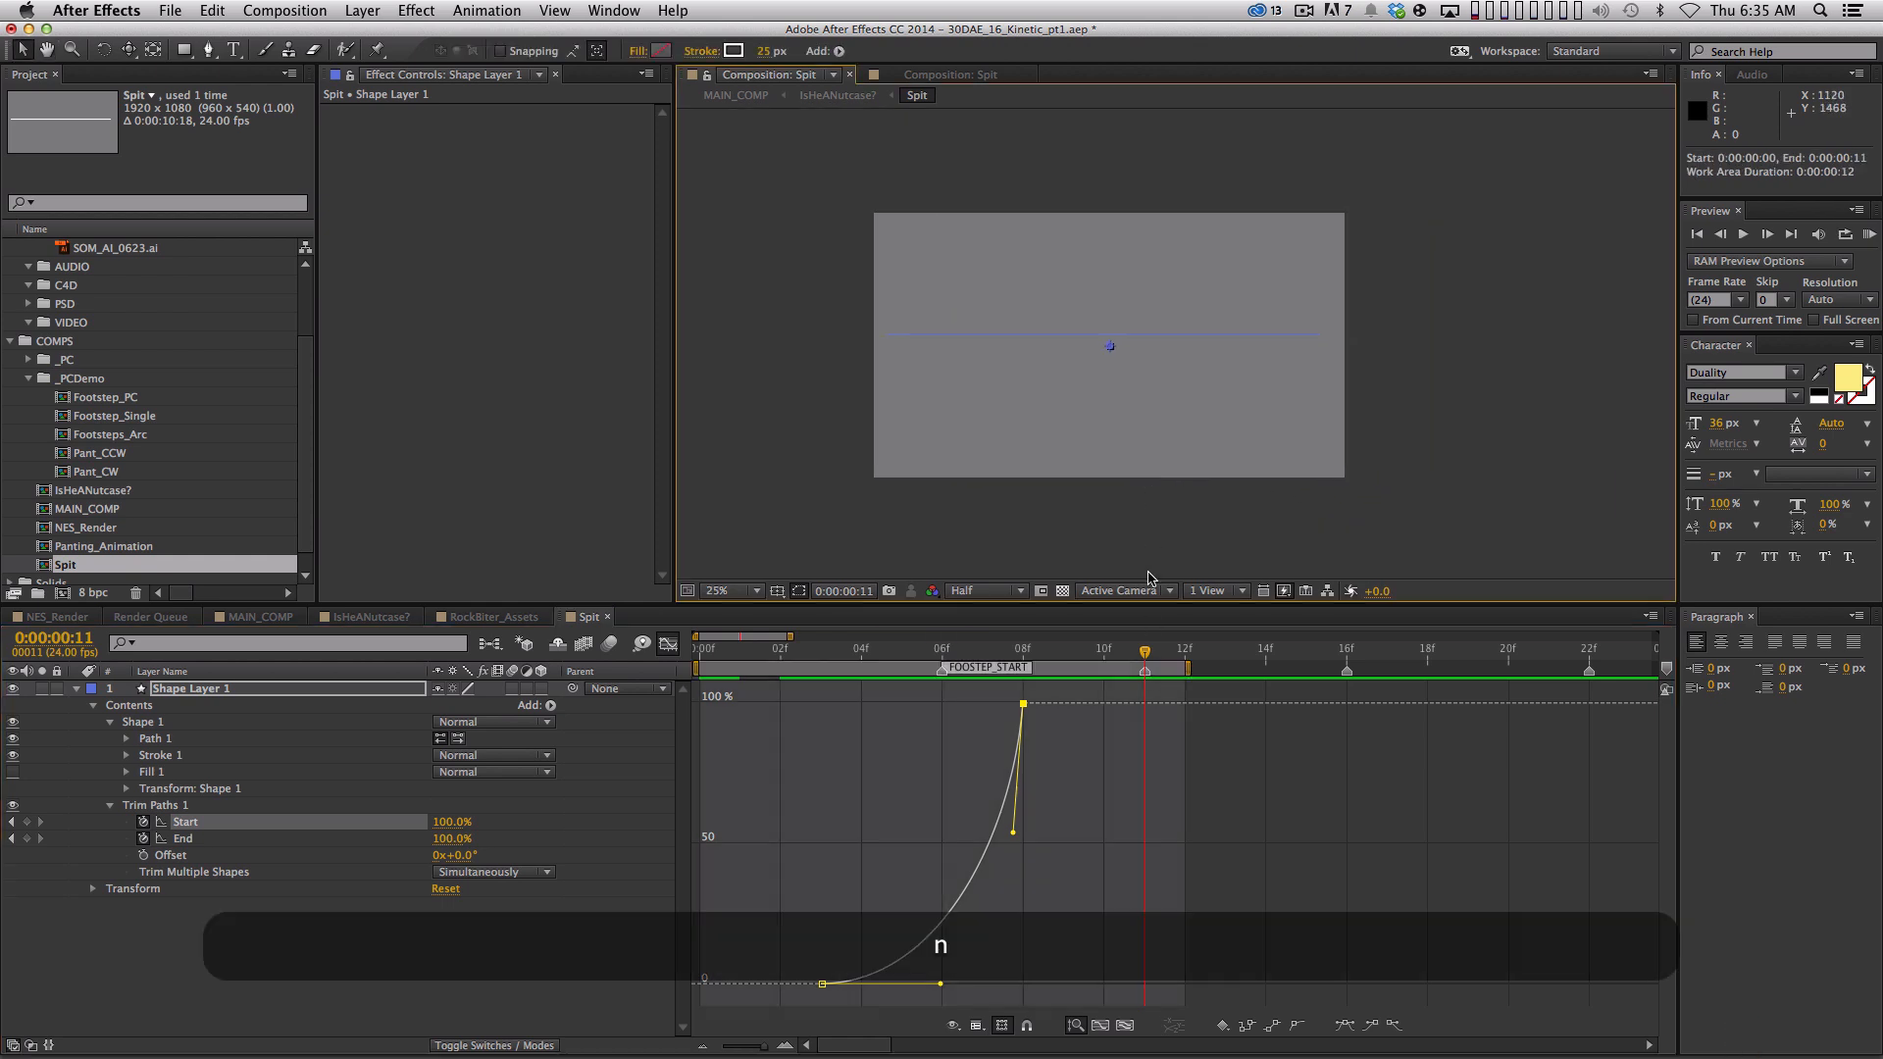
{"action": "key", "text": "KP_0"}
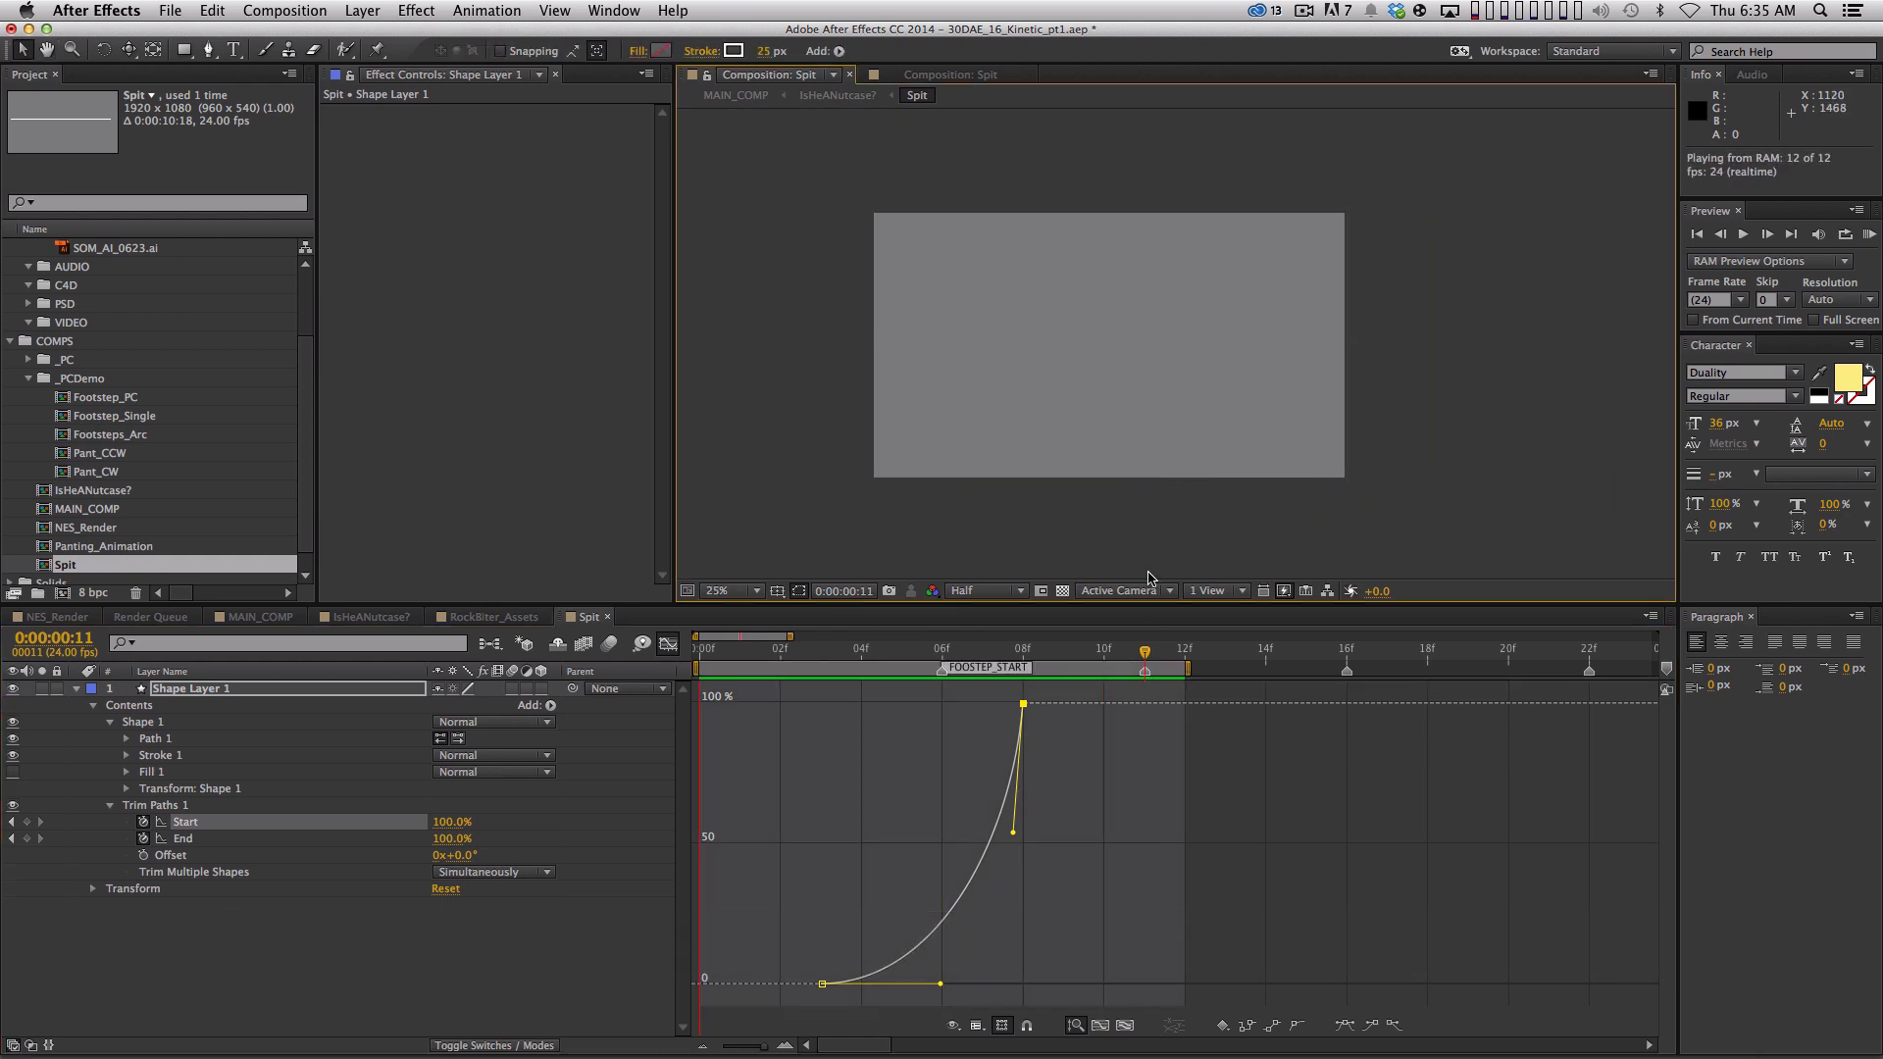
{"action": "key", "text": "space"}
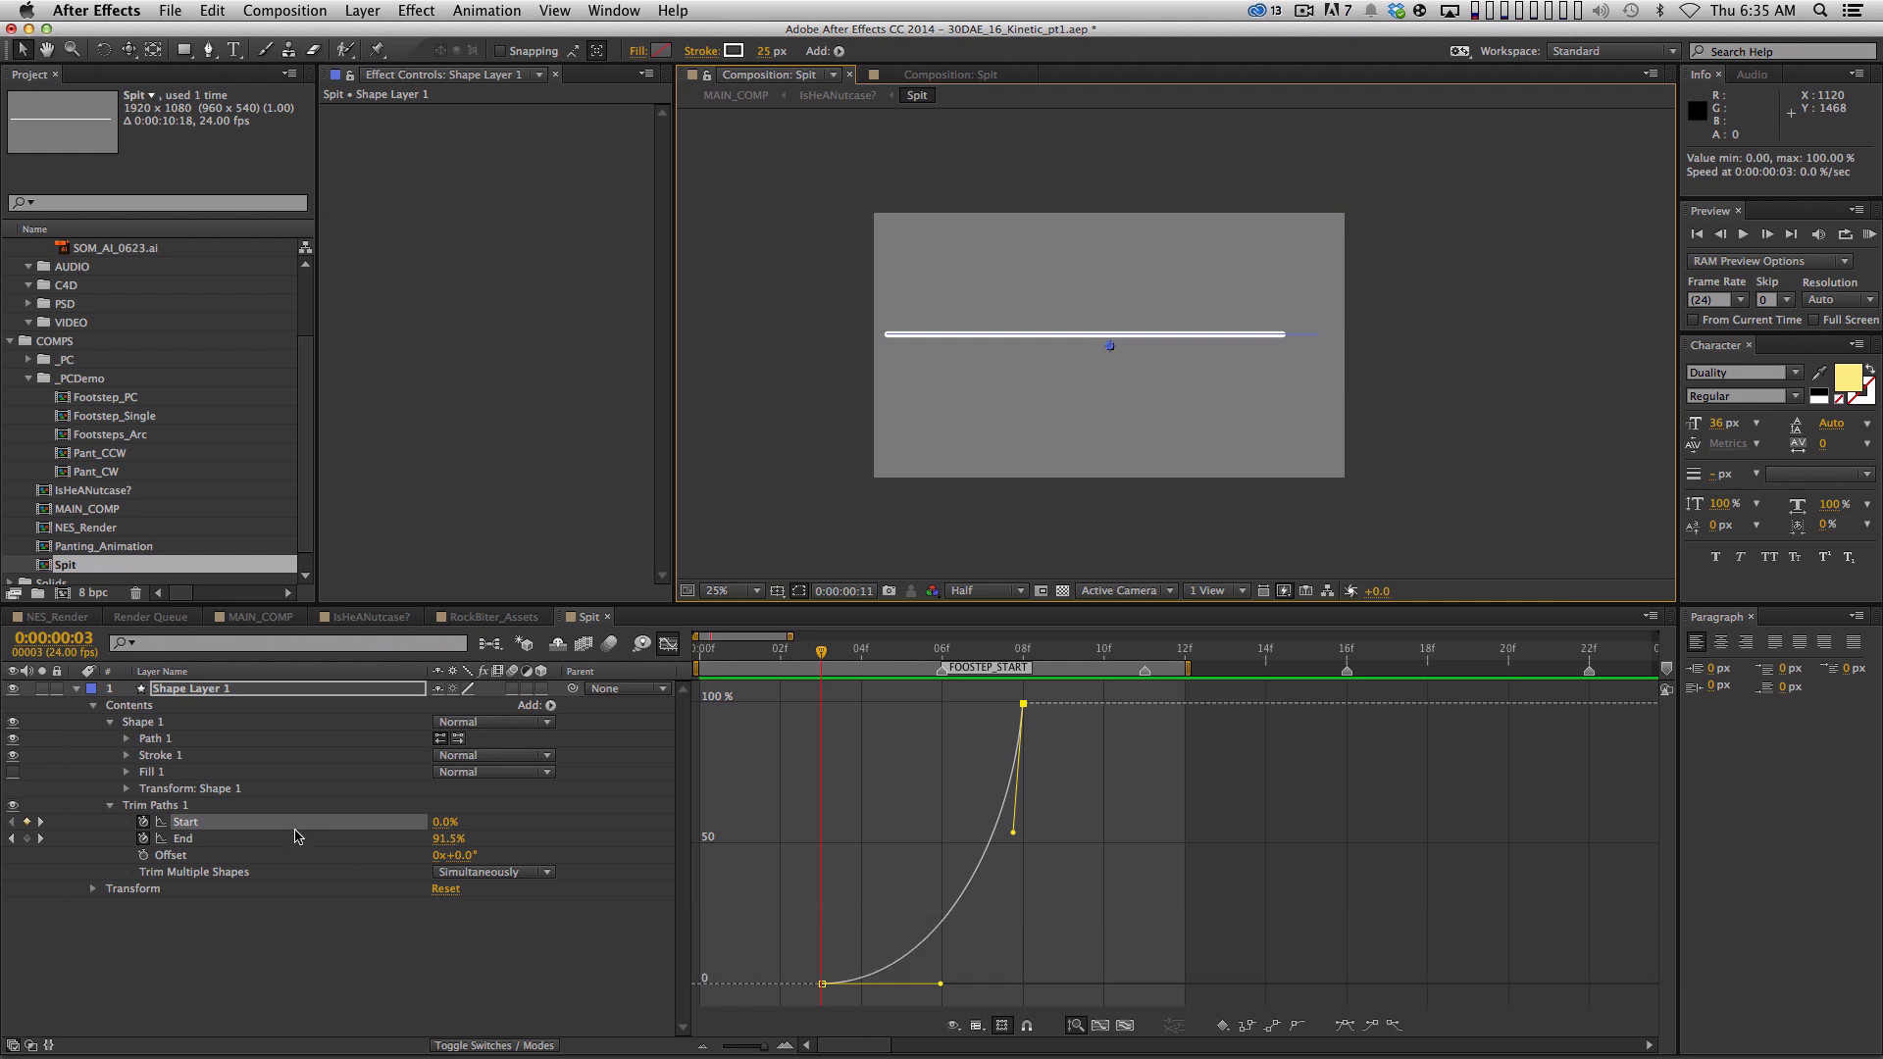
Soften the End curve slightly by shortening its outgoing and incoming handles, and preview the animation again
{"action": "left_click", "coordinate": [335, 843]}
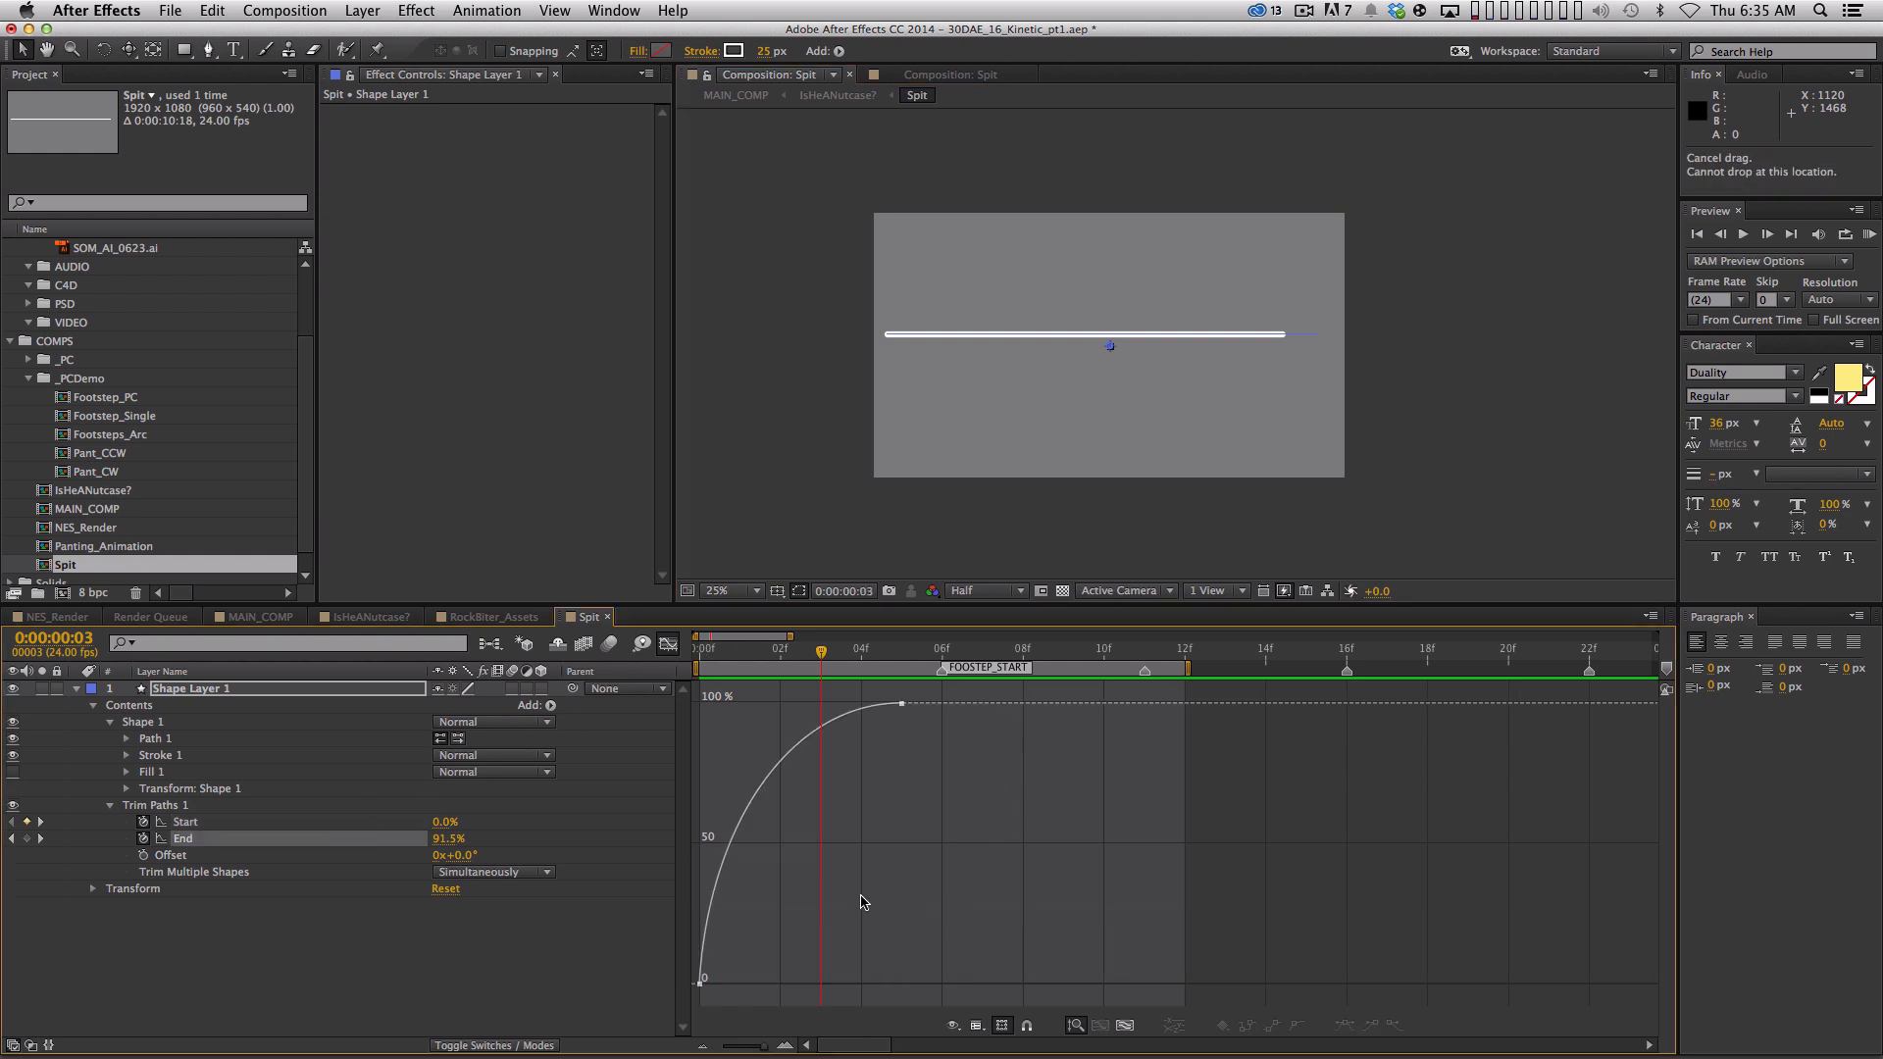
{"action": "mouse_move", "coordinate": [707, 824]}
{"action": "left_mouse_down"}
{"action": "mouse_move", "coordinate": [707, 863]}
{"action": "mouse_move", "coordinate": [708, 845]}
{"action": "left_mouse_up"}
{"action": "left_click_drag", "start_coordinate": [796, 707], "coordinate": [802, 706]}
{"action": "key", "text": "shift+0"}
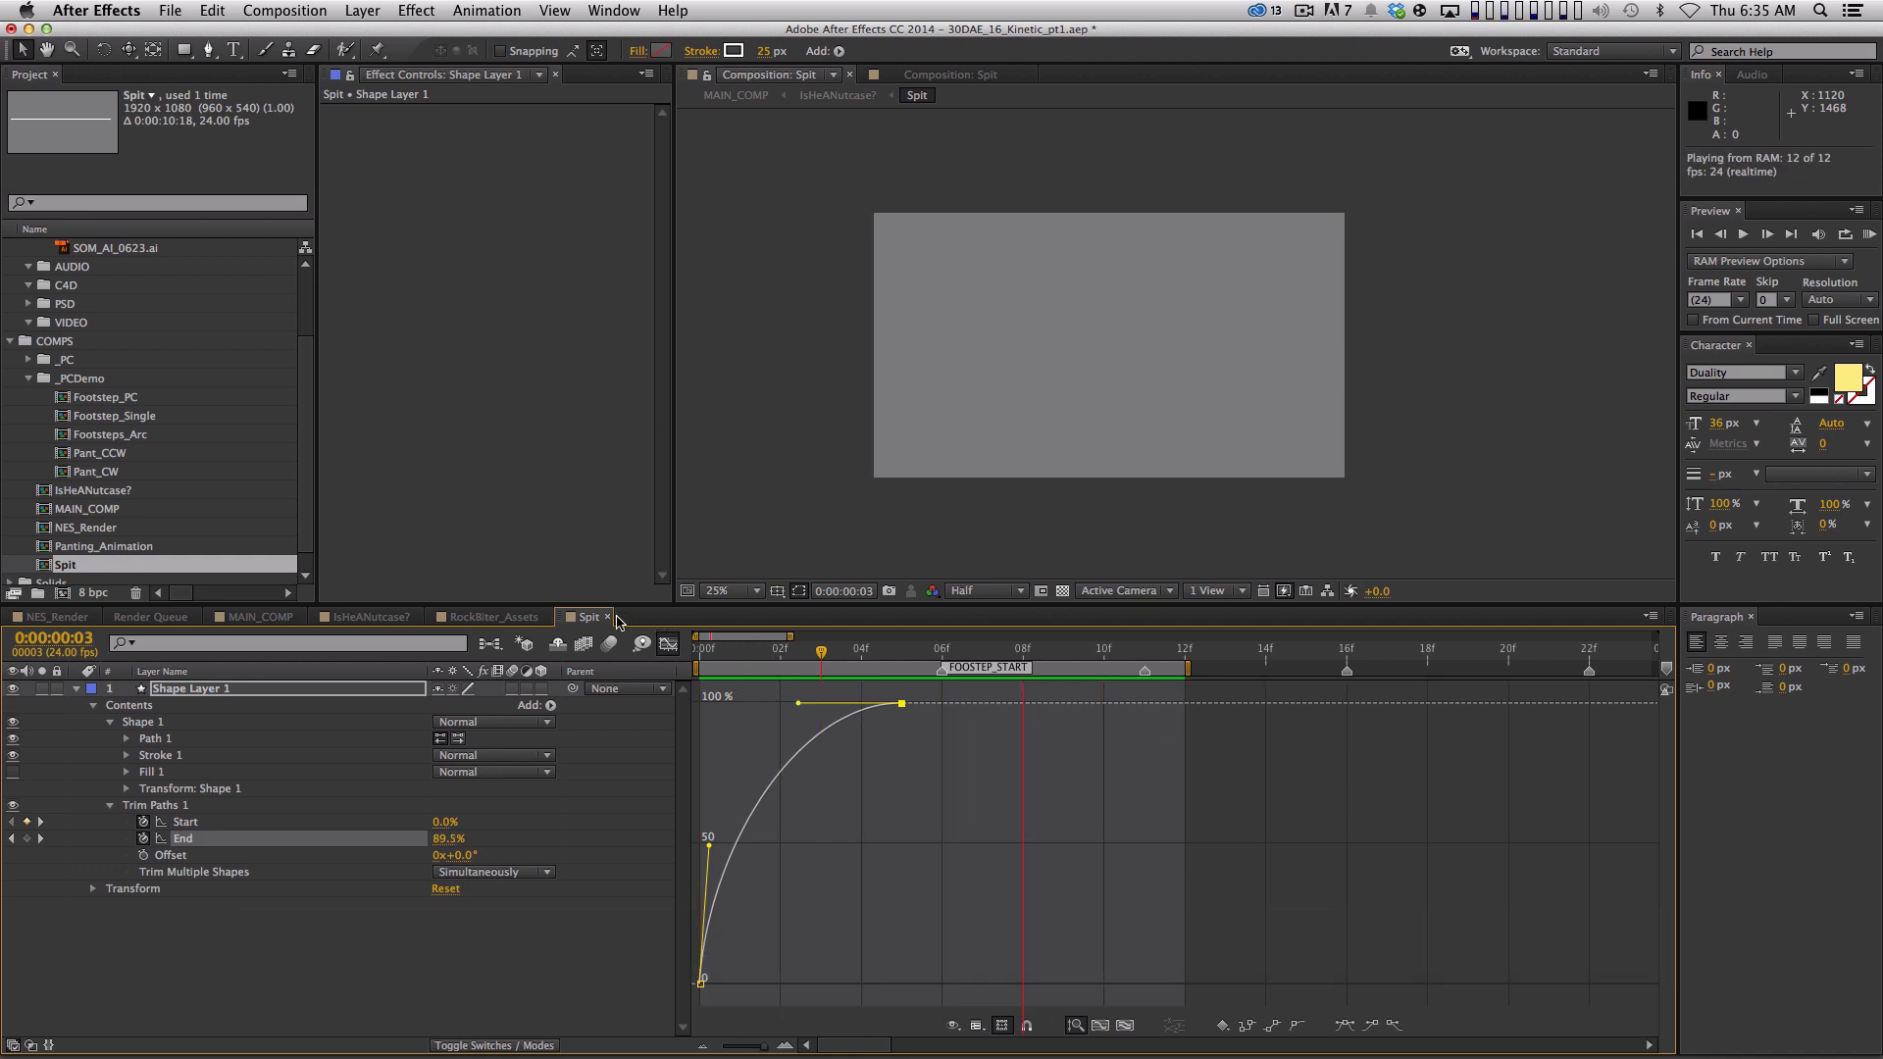
{"action": "key", "text": "space"}
Leave the Graph Editor, shift both Start keyframes one frame earlier to frames 2 and 7, and play the animation
{"action": "left_click", "coordinate": [667, 643]}
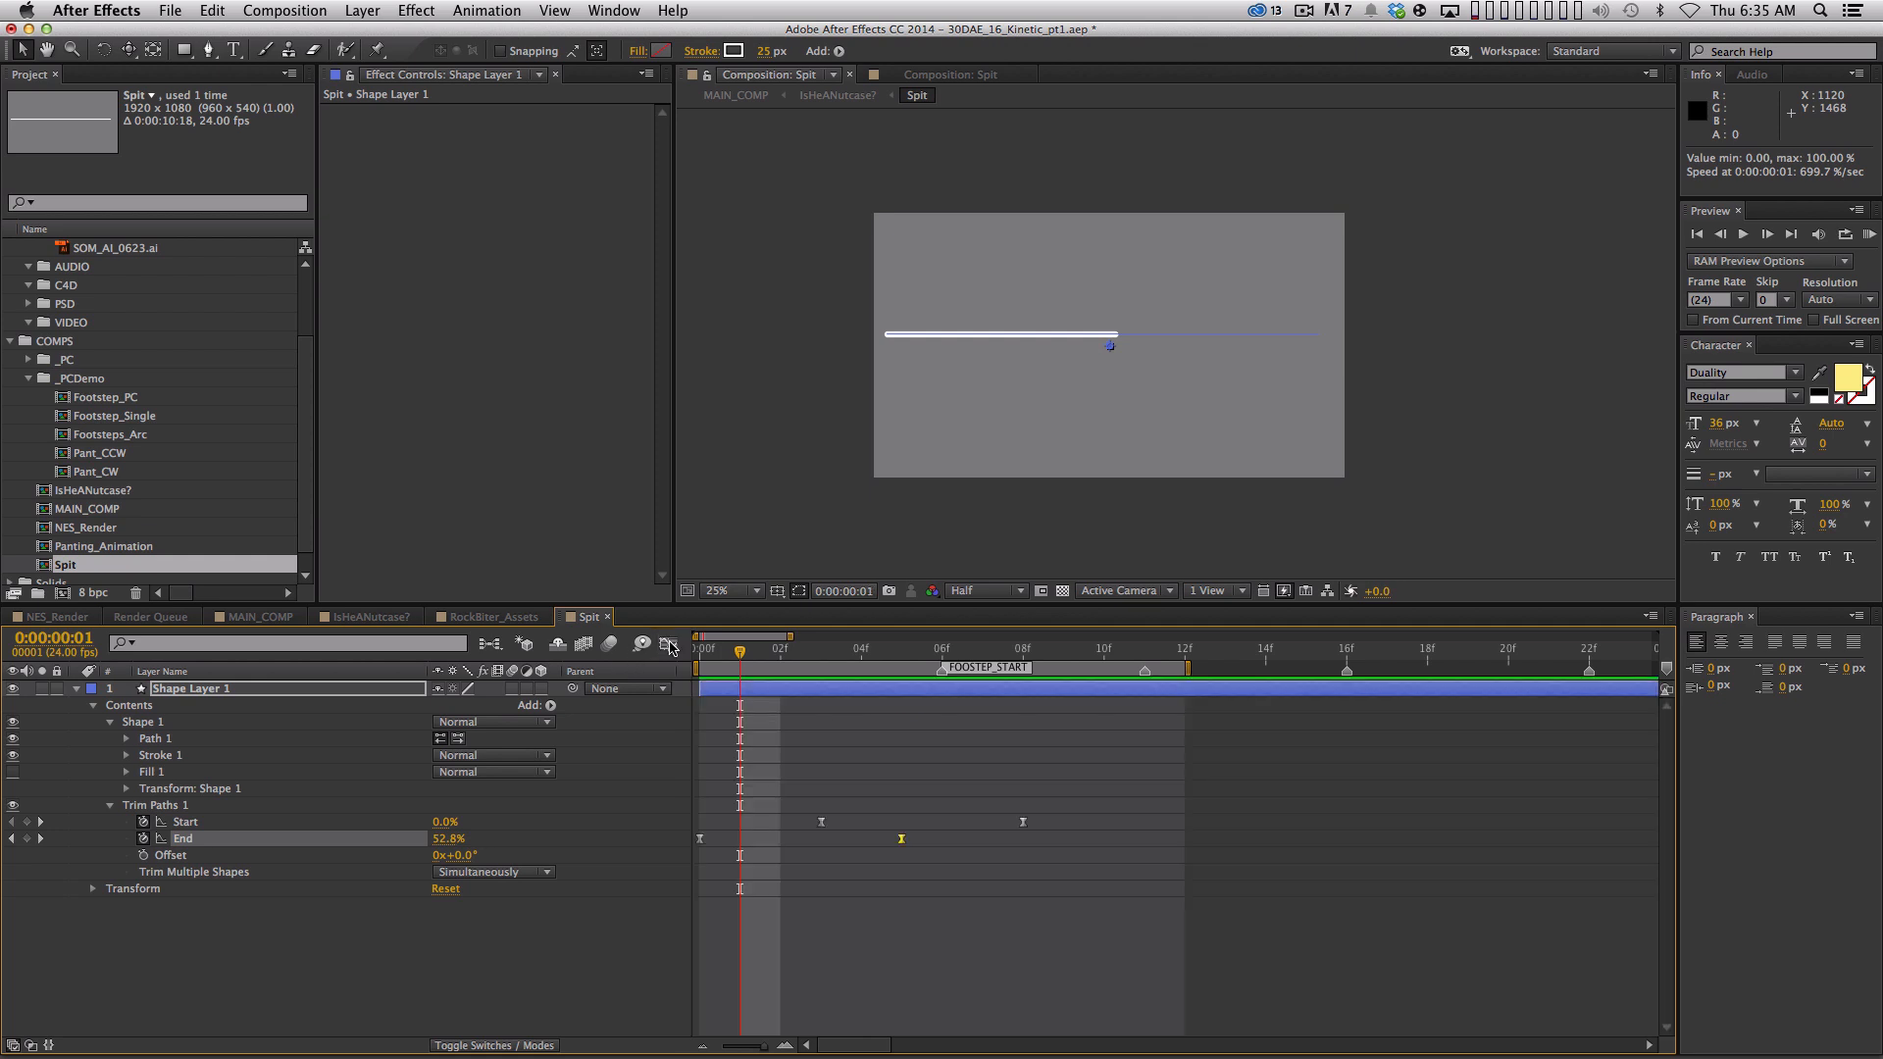
{"action": "left_click_drag", "start_coordinate": [804, 797], "coordinate": [1000, 832]}
{"action": "key", "text": "space"}
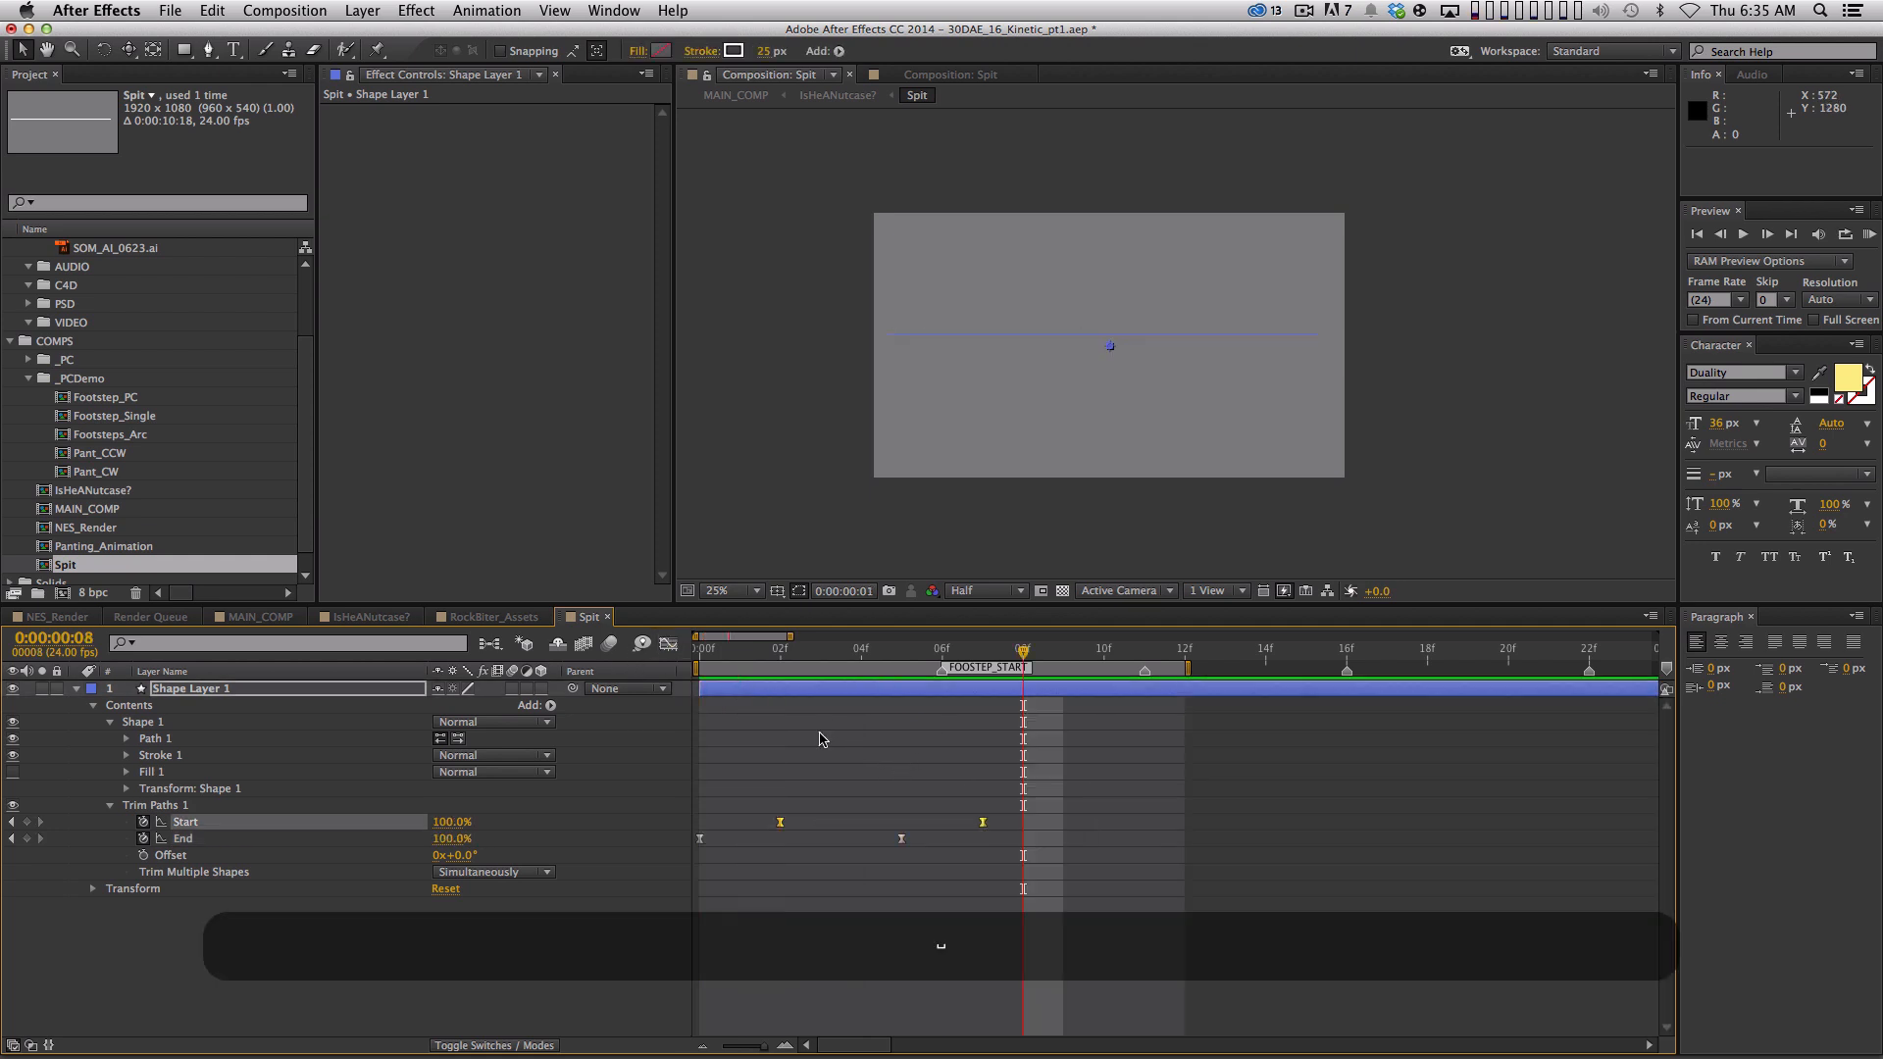
Try both Start keyframes one frame earlier, at frames 1 and 6, and run a RAM preview
{"action": "left_click_drag", "start_coordinate": [785, 831], "coordinate": [745, 831]}
{"action": "key", "text": "KP_0"}
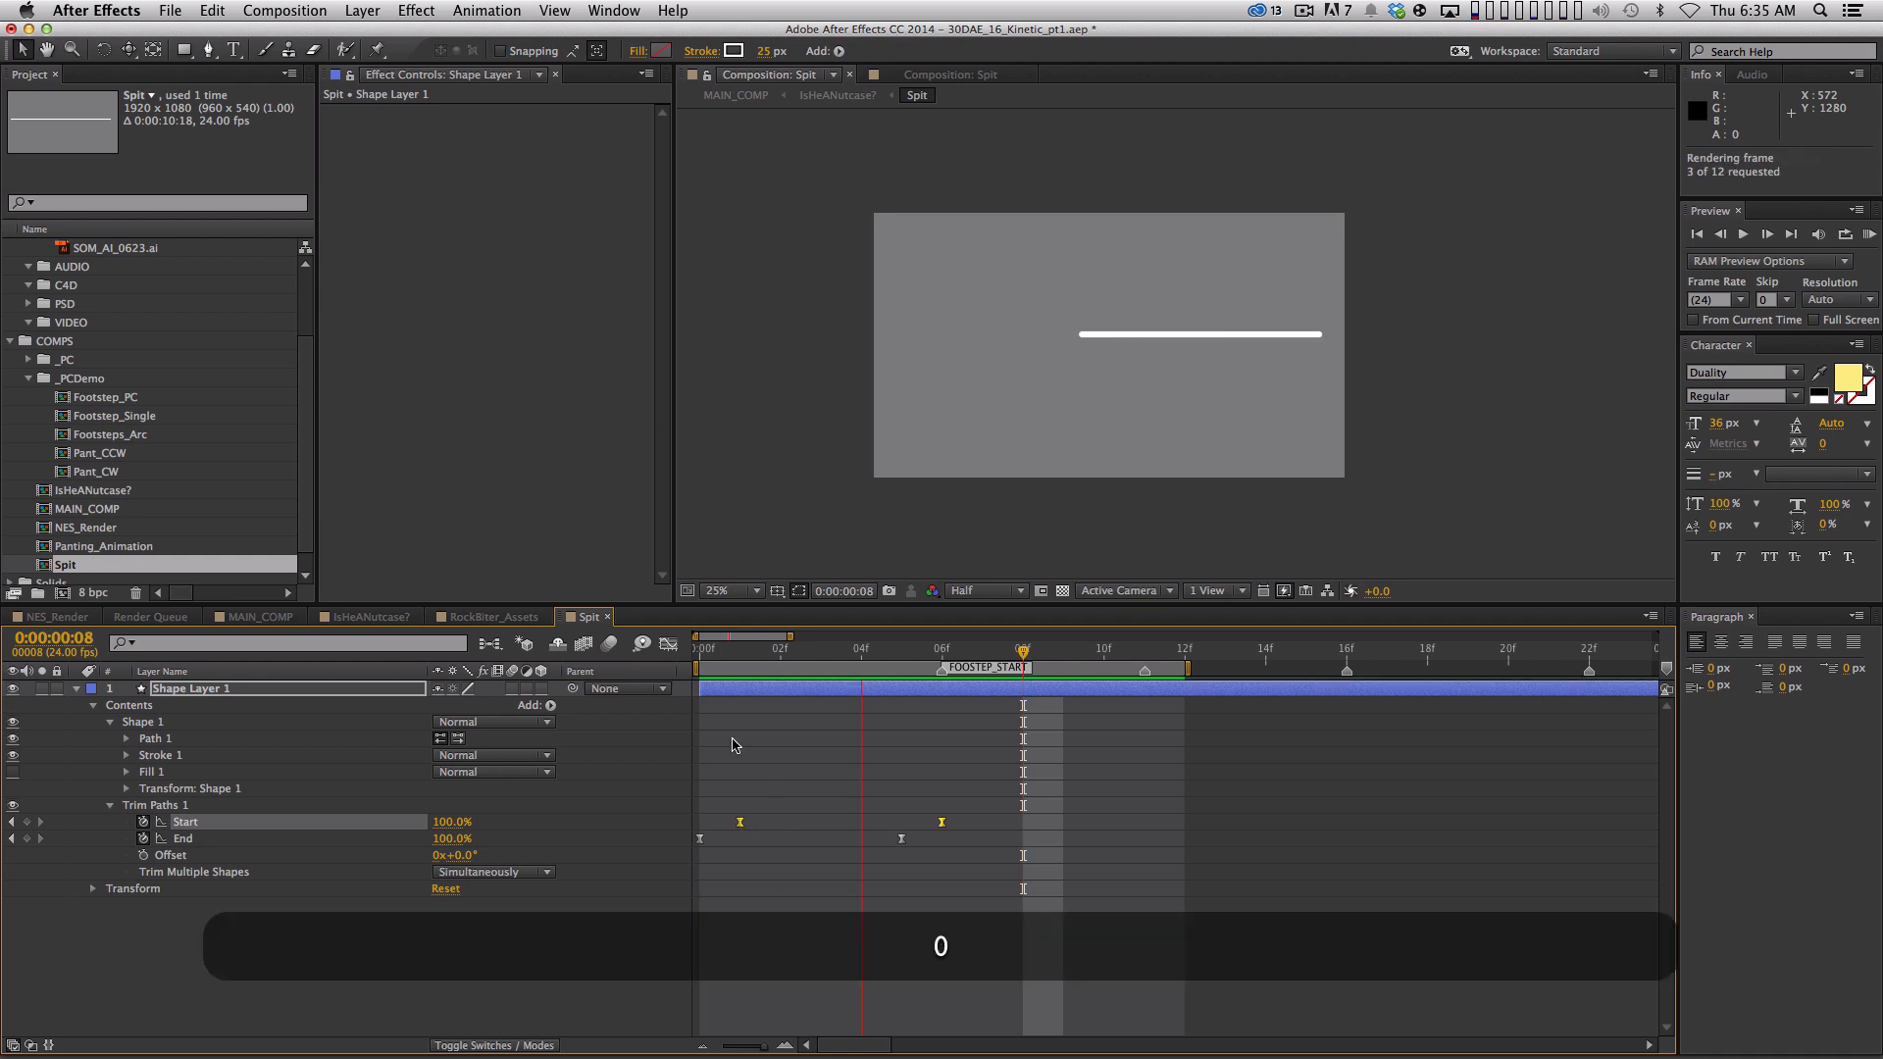
{"action": "key", "text": "space"}
Shift both Start keyframes later, RAM preview the line animation, and settle them at frames 3 and 8
{"action": "left_click_drag", "start_coordinate": [737, 824], "coordinate": [860, 825]}
{"action": "key", "text": "KP_0"}
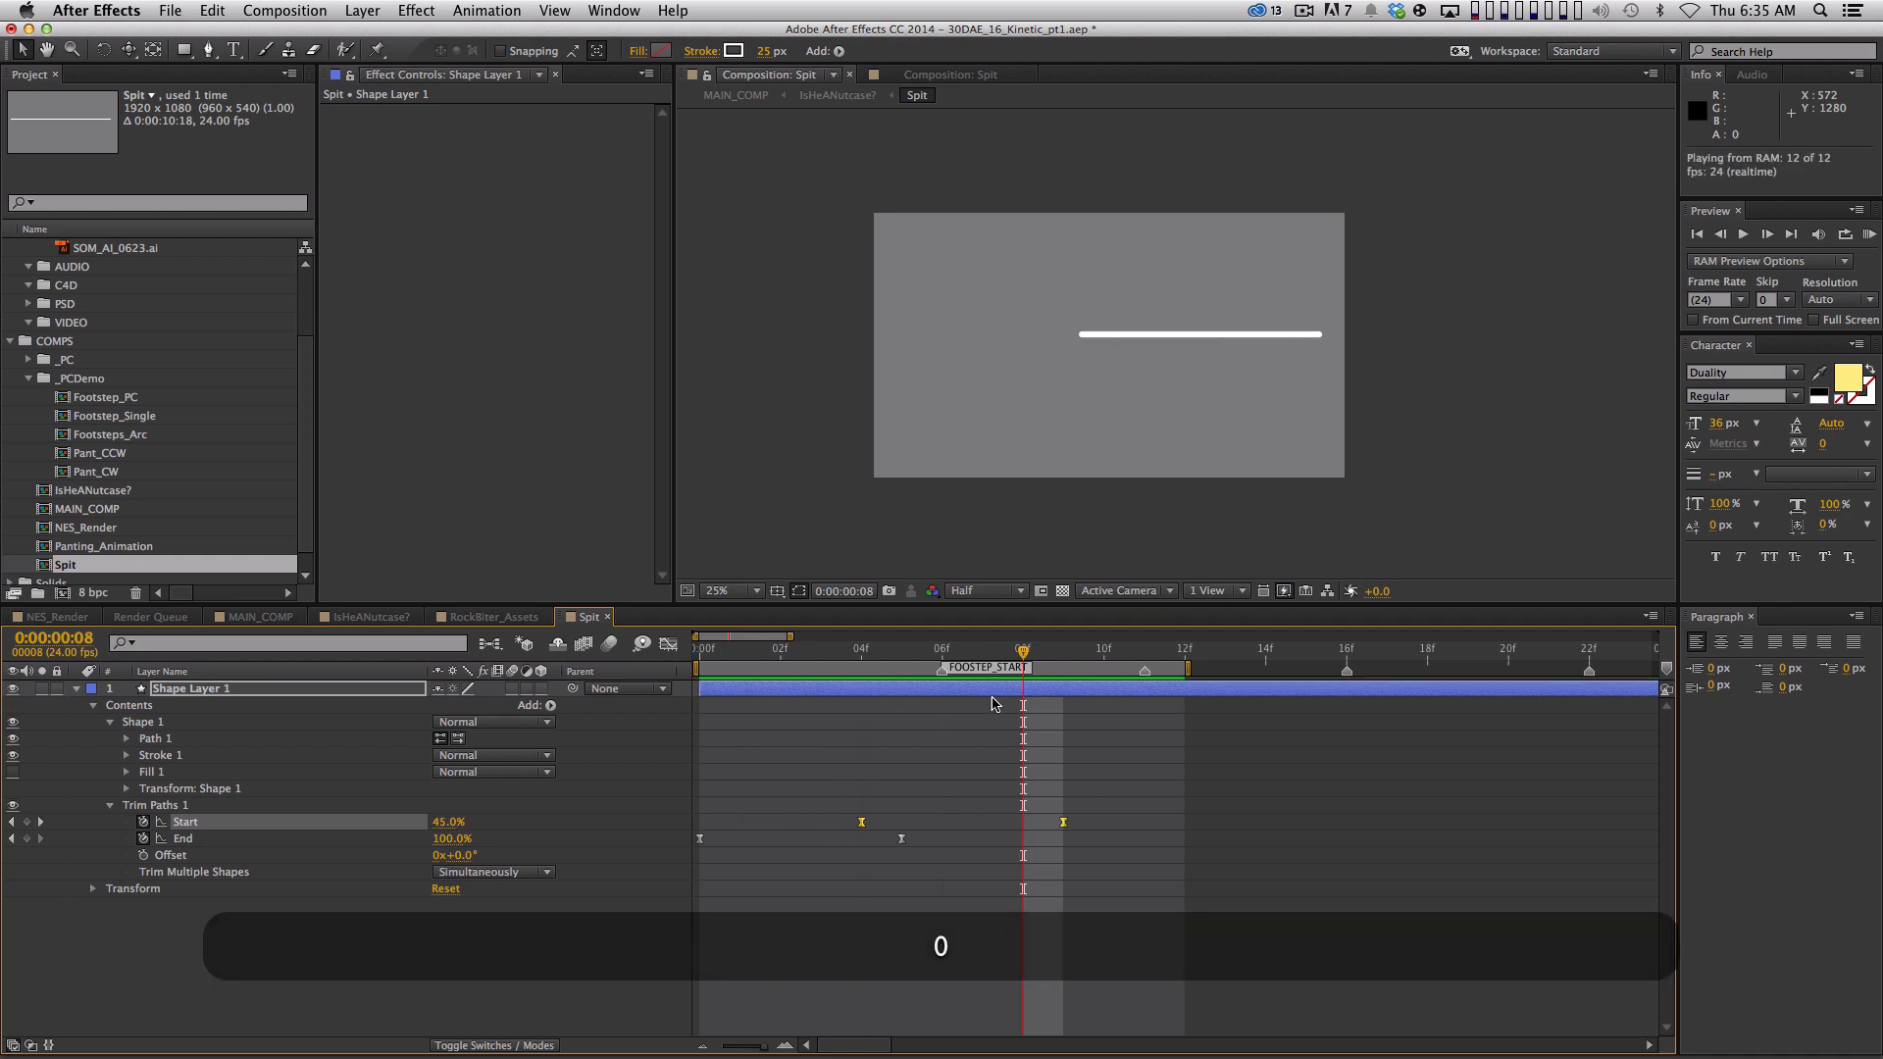
{"action": "key", "text": "space"}
{"action": "left_click", "coordinate": [990, 655]}
{"action": "left_click_drag", "start_coordinate": [867, 827], "coordinate": [829, 829]}
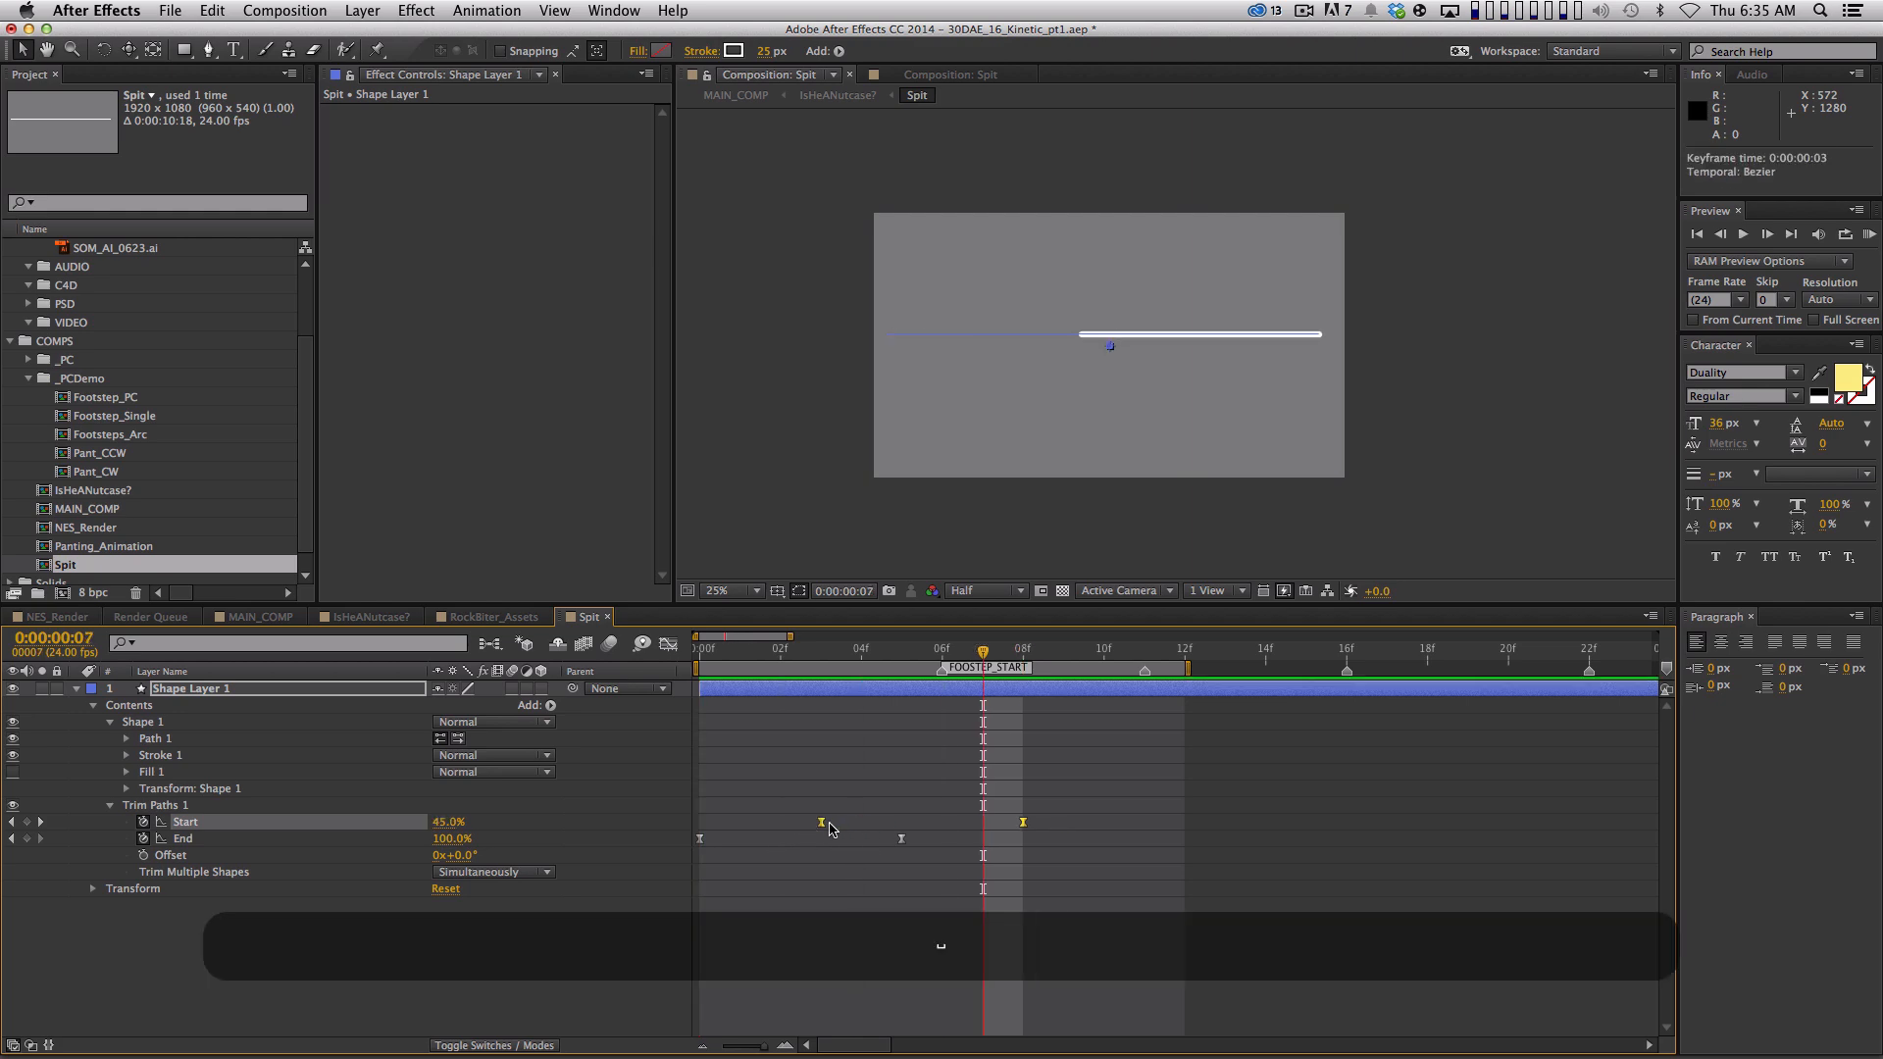
Close the Spit and RockBiter_Assets comps, start the Spit layer at the Tsssk marker (0:00:02:12), and play it to 0:00:02:15
{"action": "key", "text": "super+w"}
{"action": "key", "text": "super+w"}
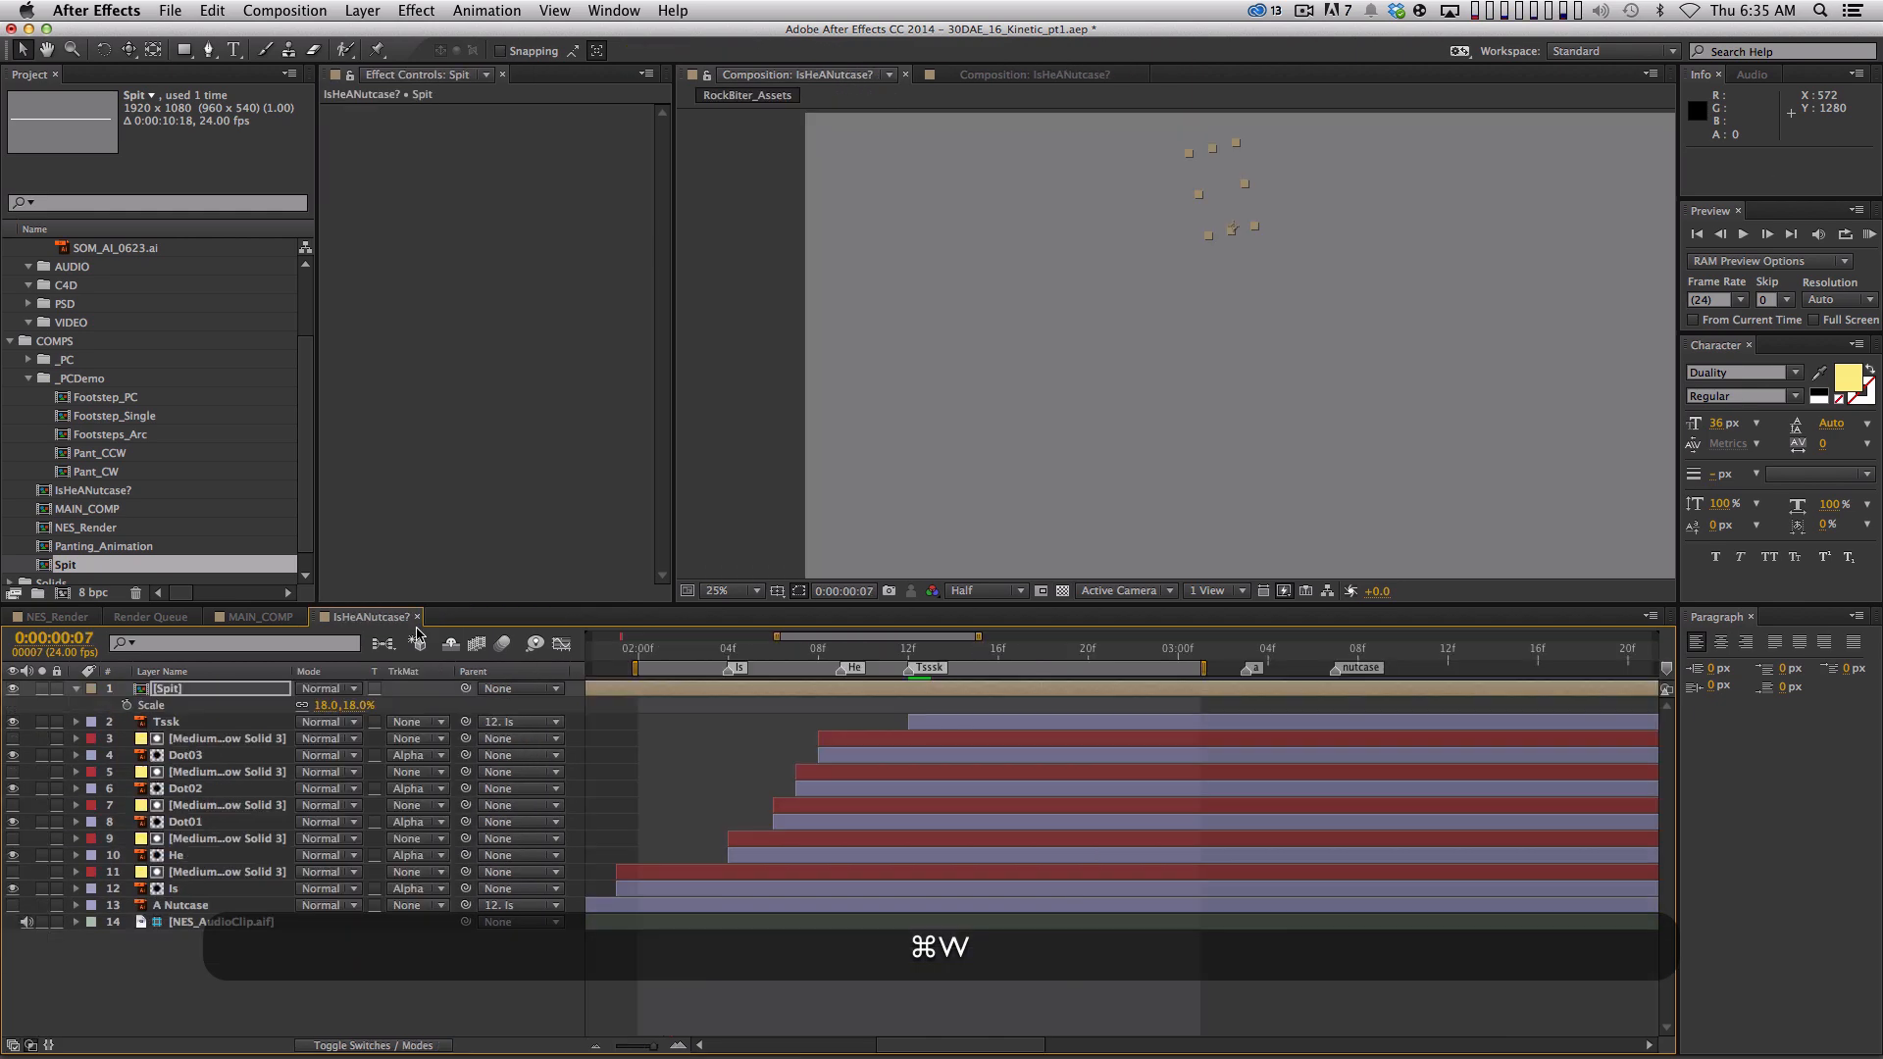
{"action": "left_click", "coordinate": [890, 655], "text": "shift"}
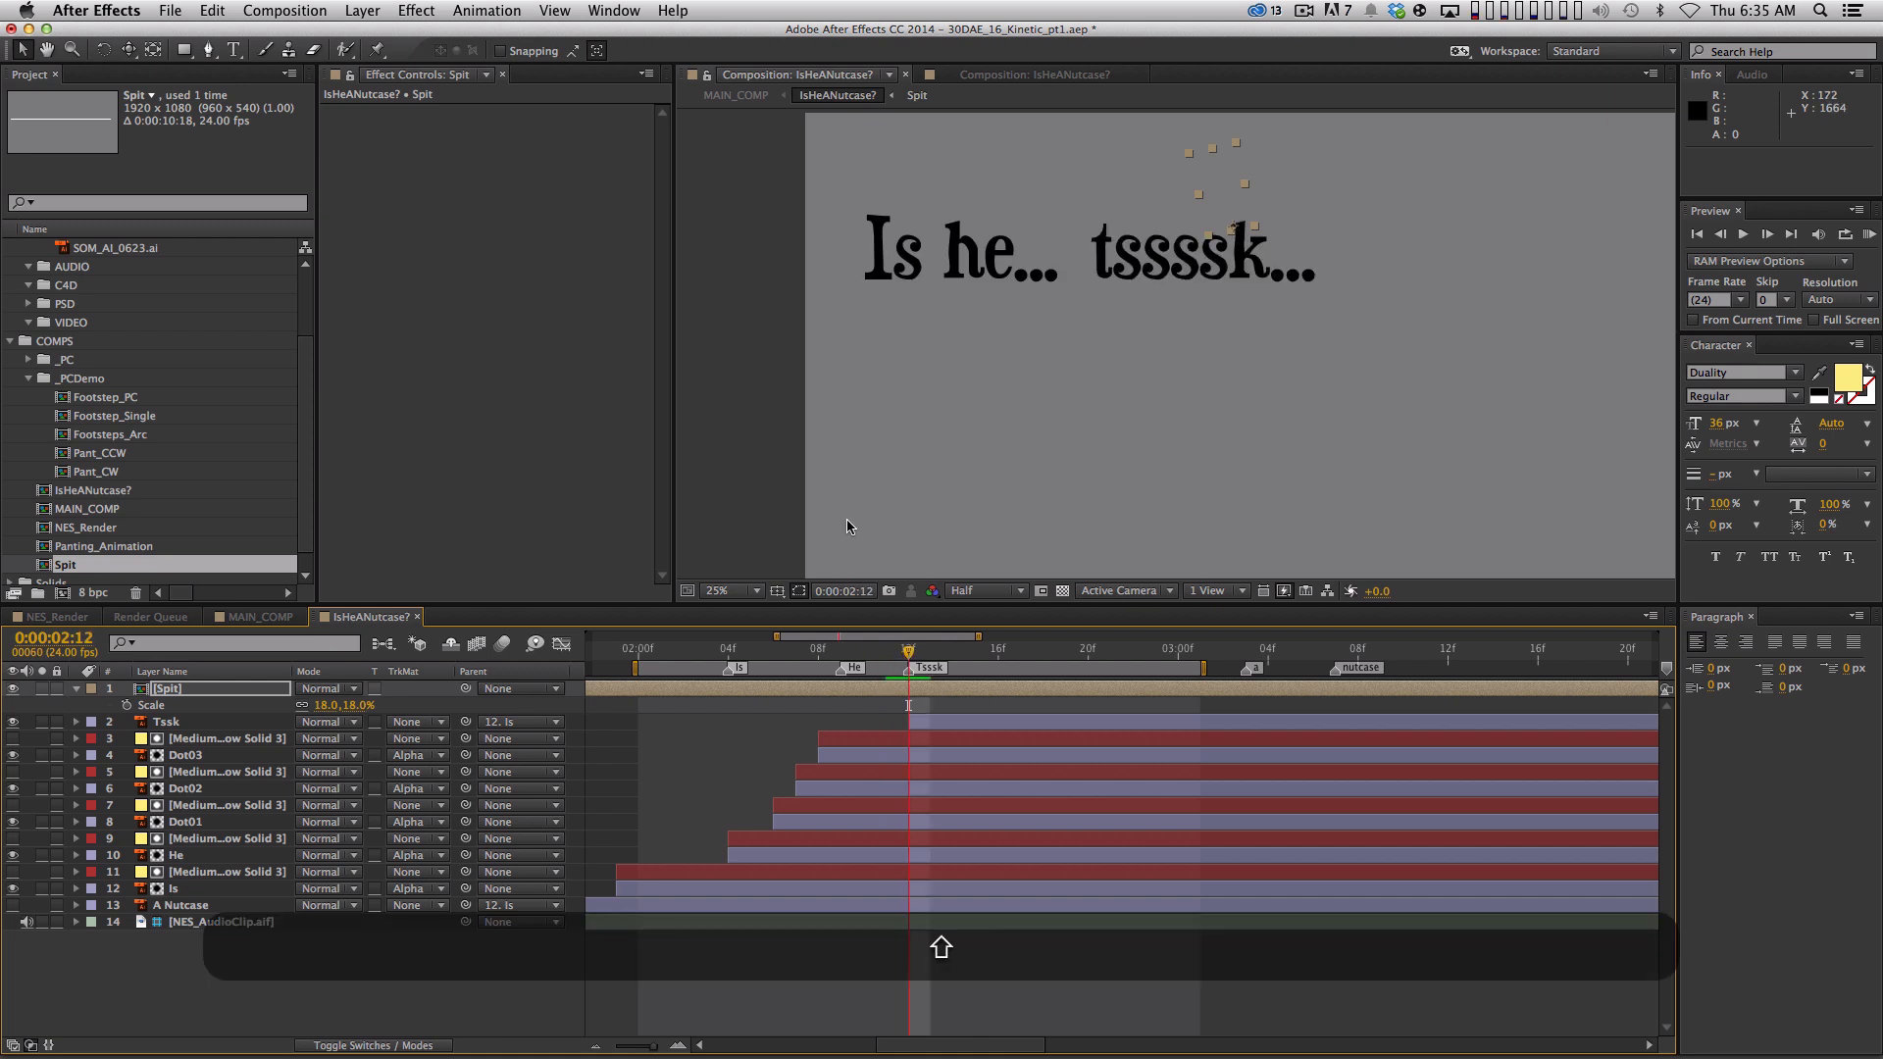
{"action": "key", "text": "bracketleft"}
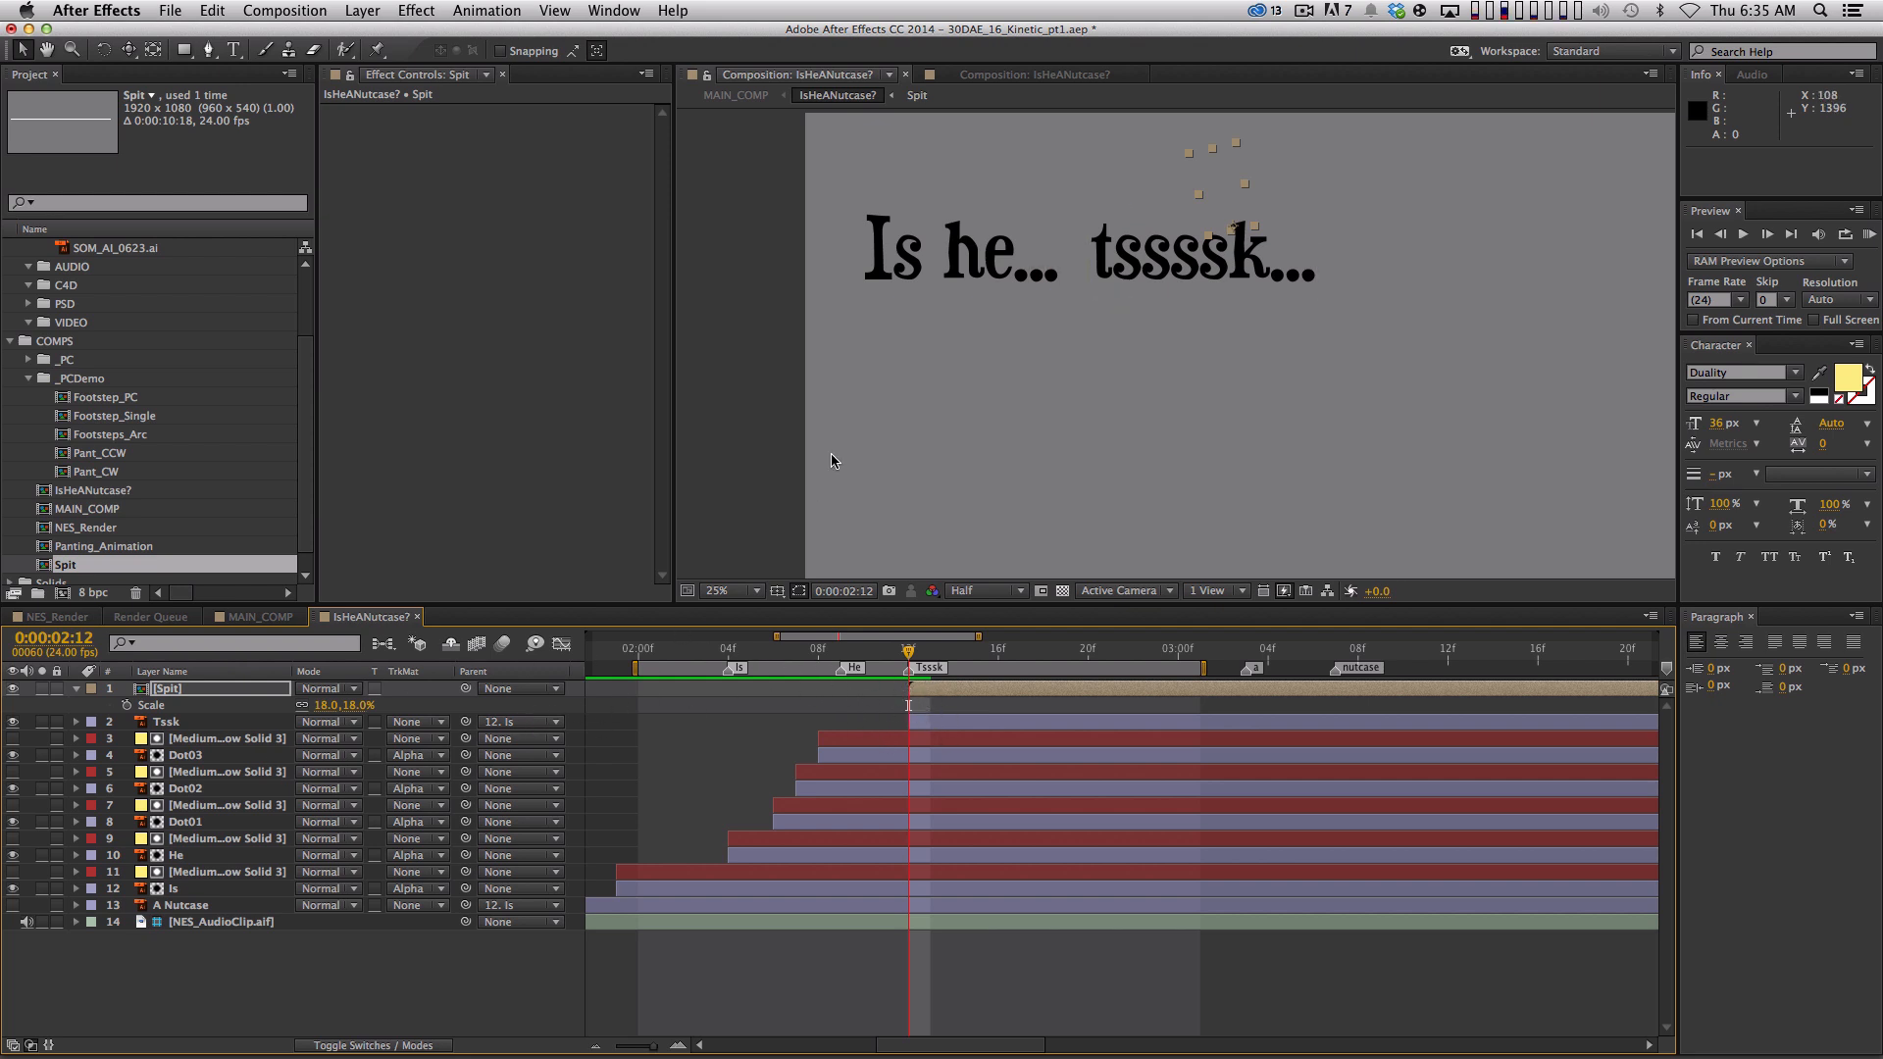
{"action": "key", "text": "space"}
{"action": "key", "text": "space"}
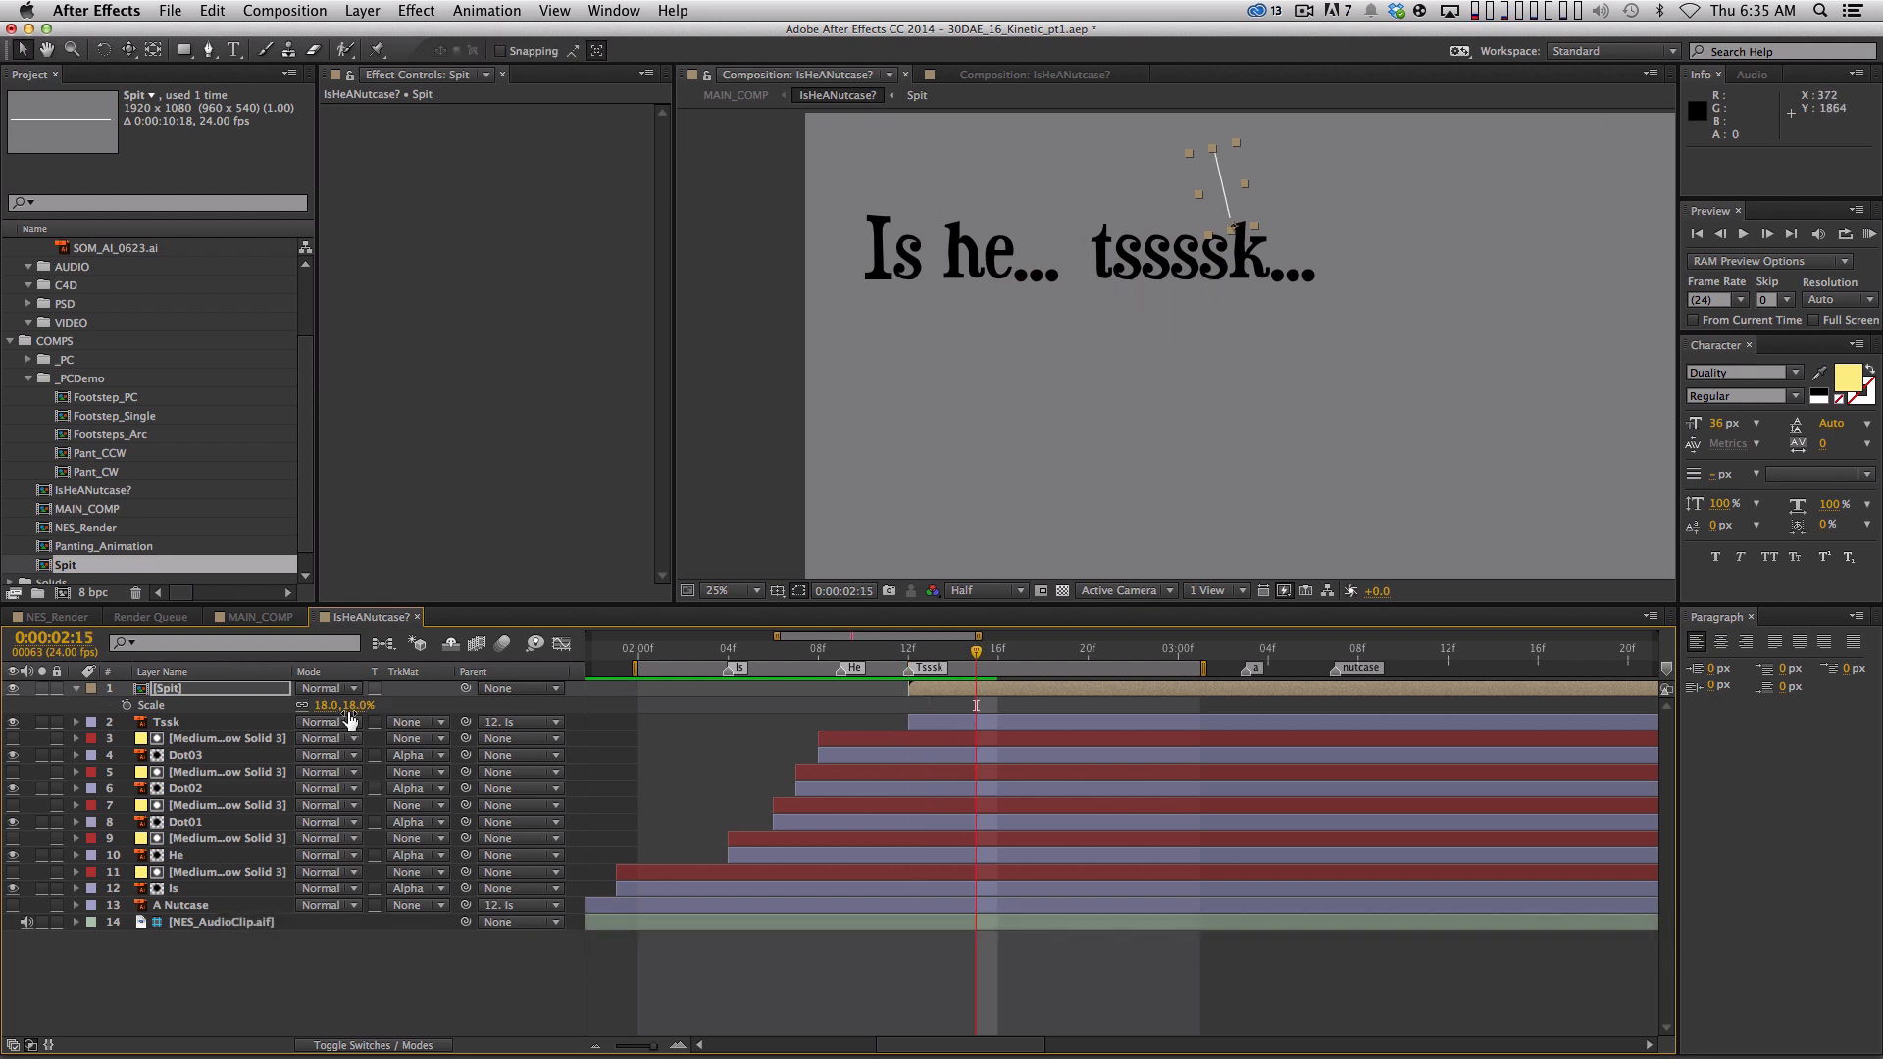
Adjust the Spit layer's anchor point with the Pan Behind tool at the lower end of the line
{"action": "key", "text": "y"}
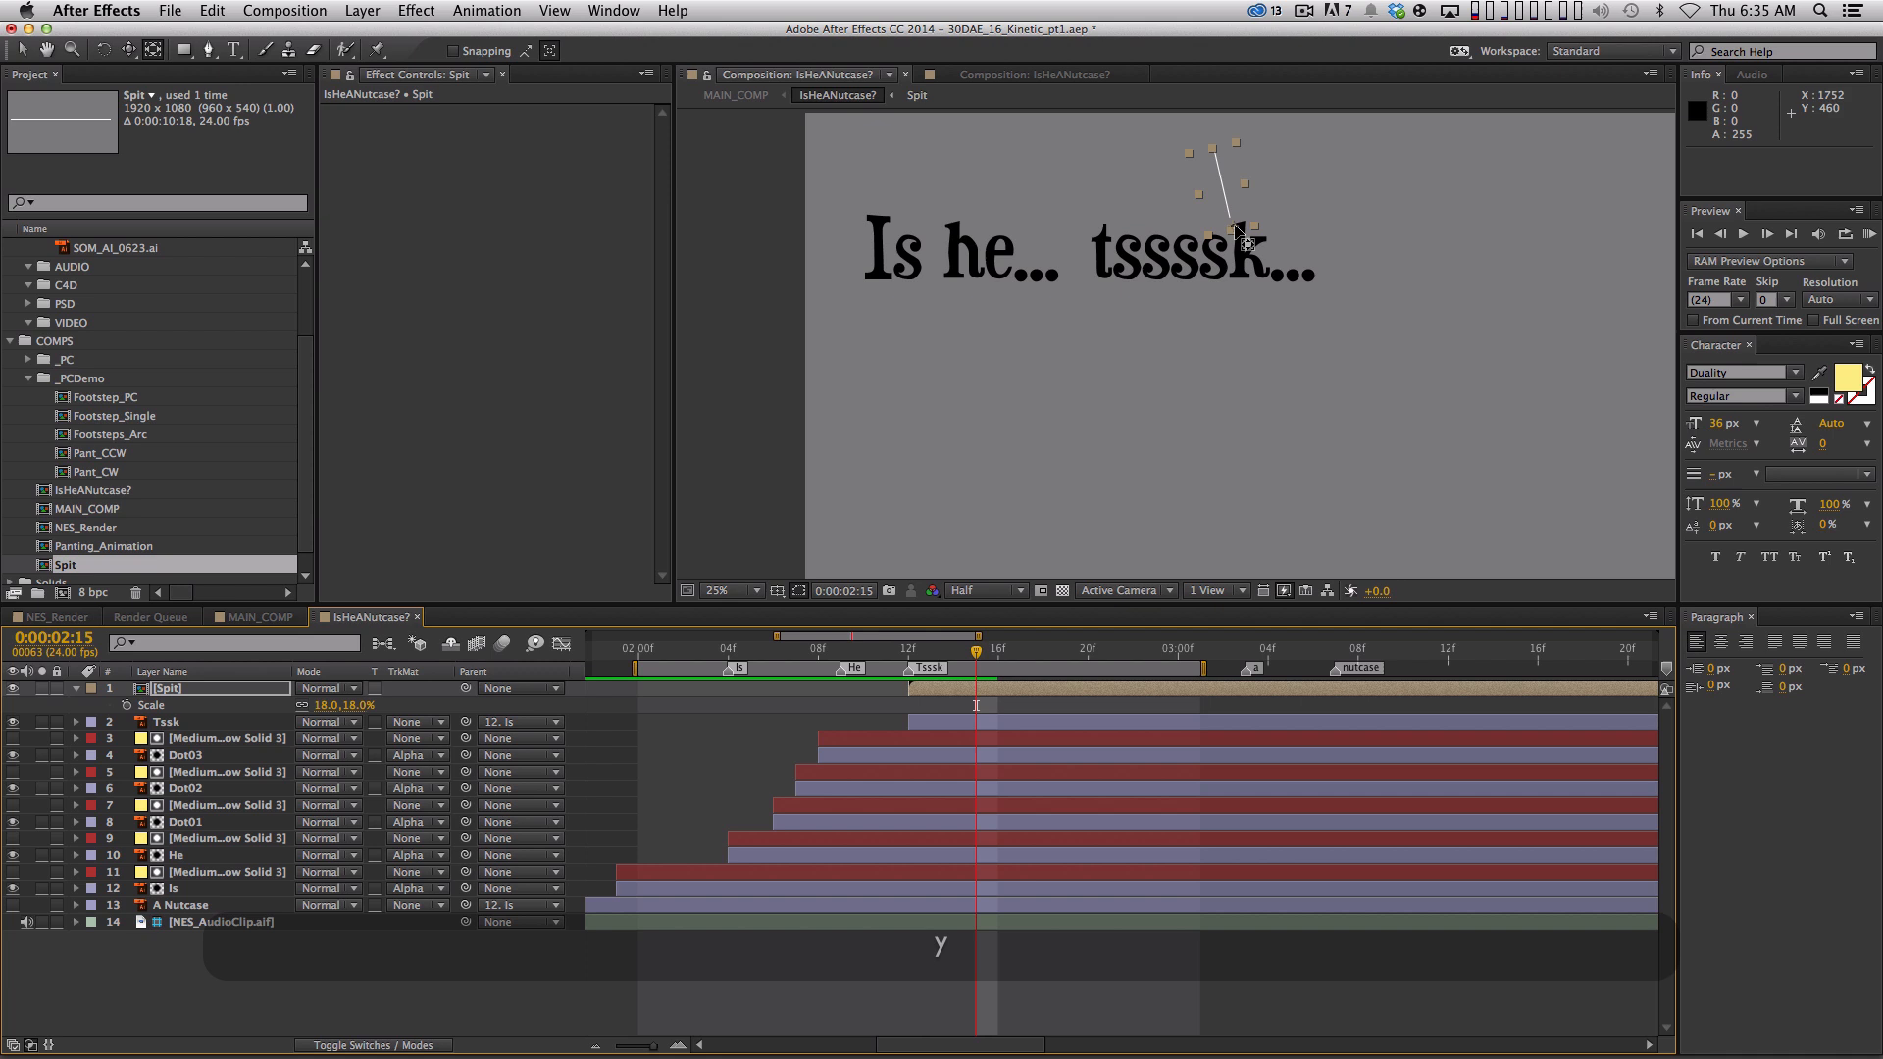
{"action": "key", "text": "period"}
{"action": "left_click_drag", "start_coordinate": [1238, 225], "coordinate": [1205, 502]}
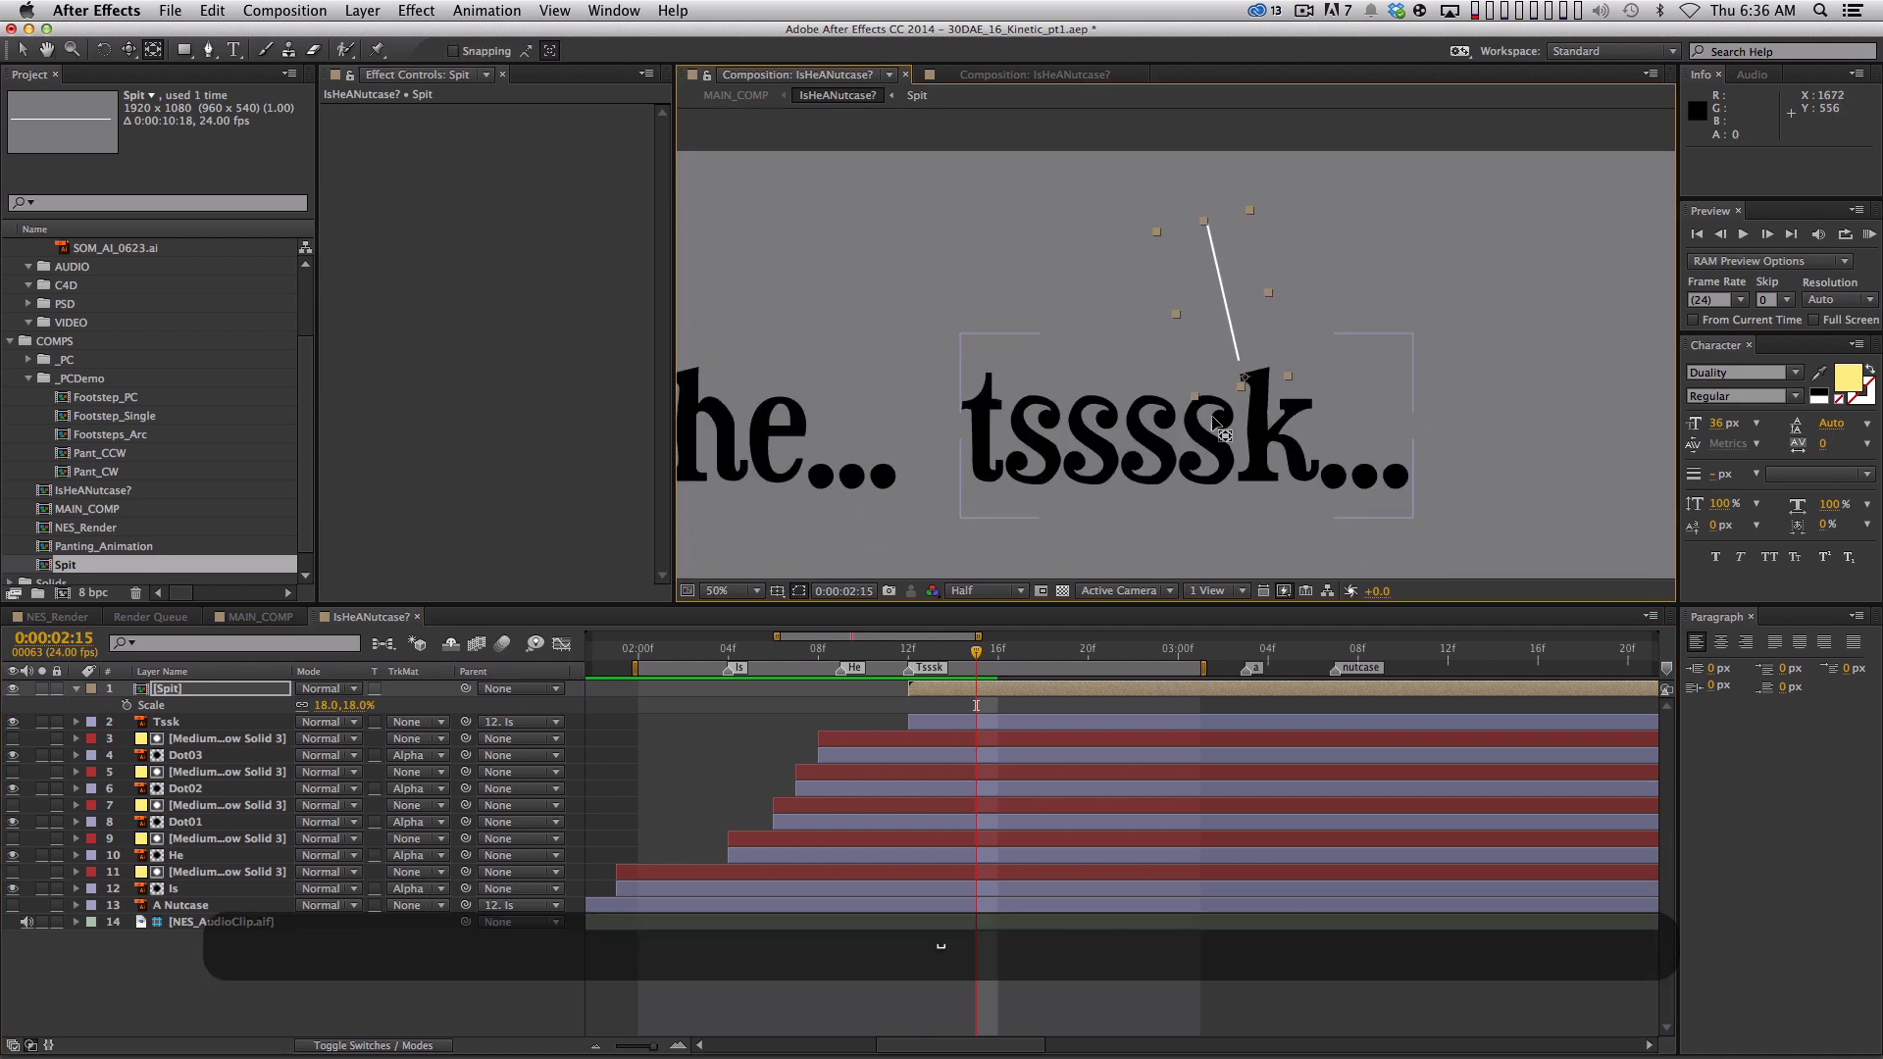
{"action": "left_click_drag", "start_coordinate": [1245, 380], "coordinate": [1235, 362]}
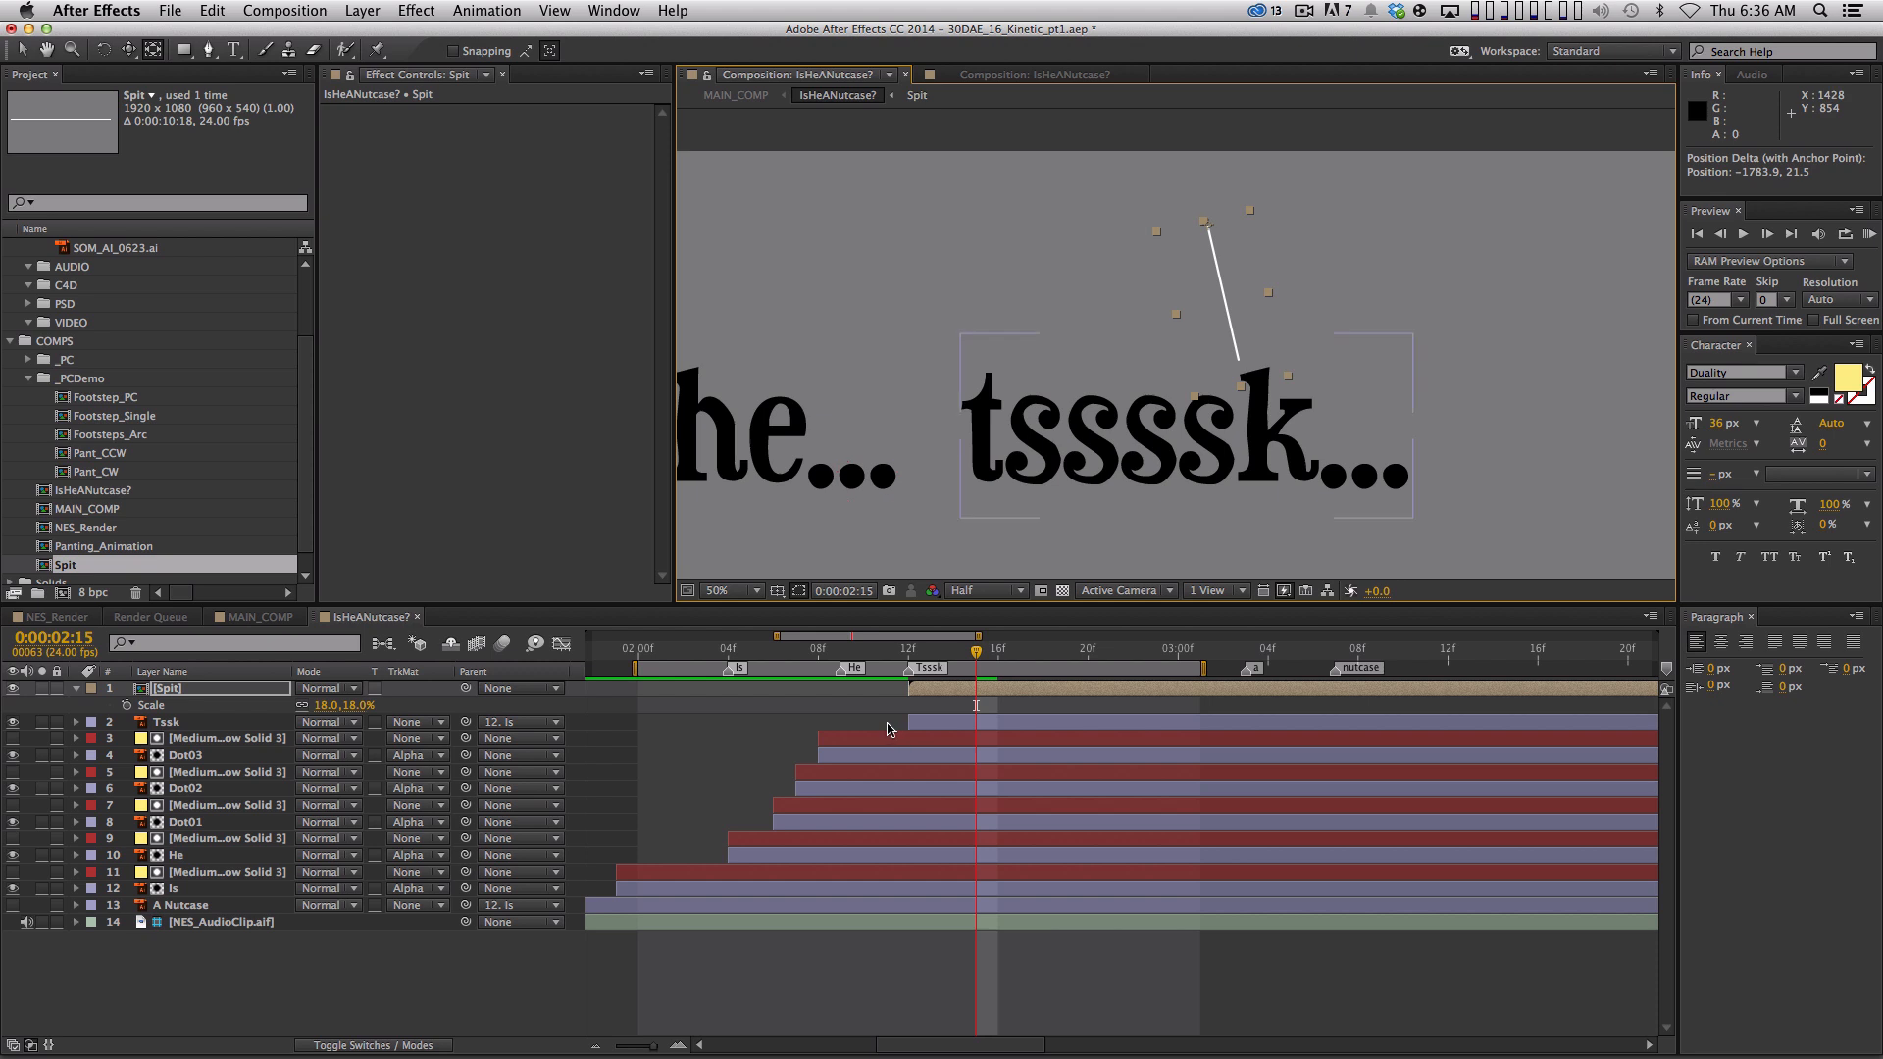
Rotate the Spit layer to -1x-99.0° and position it at 1792, 448, with its base on top of the k
{"action": "key", "text": "r"}
{"action": "left_click_drag", "start_coordinate": [329, 704], "coordinate": [156, 721]}
{"action": "key", "text": "v"}
{"action": "left_click_drag", "start_coordinate": [1199, 180], "coordinate": [1265, 315]}
Apply a Fill effect to the "Is" layer and sample its colour from the pale yellow text fill swatch
{"action": "left_click", "coordinate": [415, 10]}
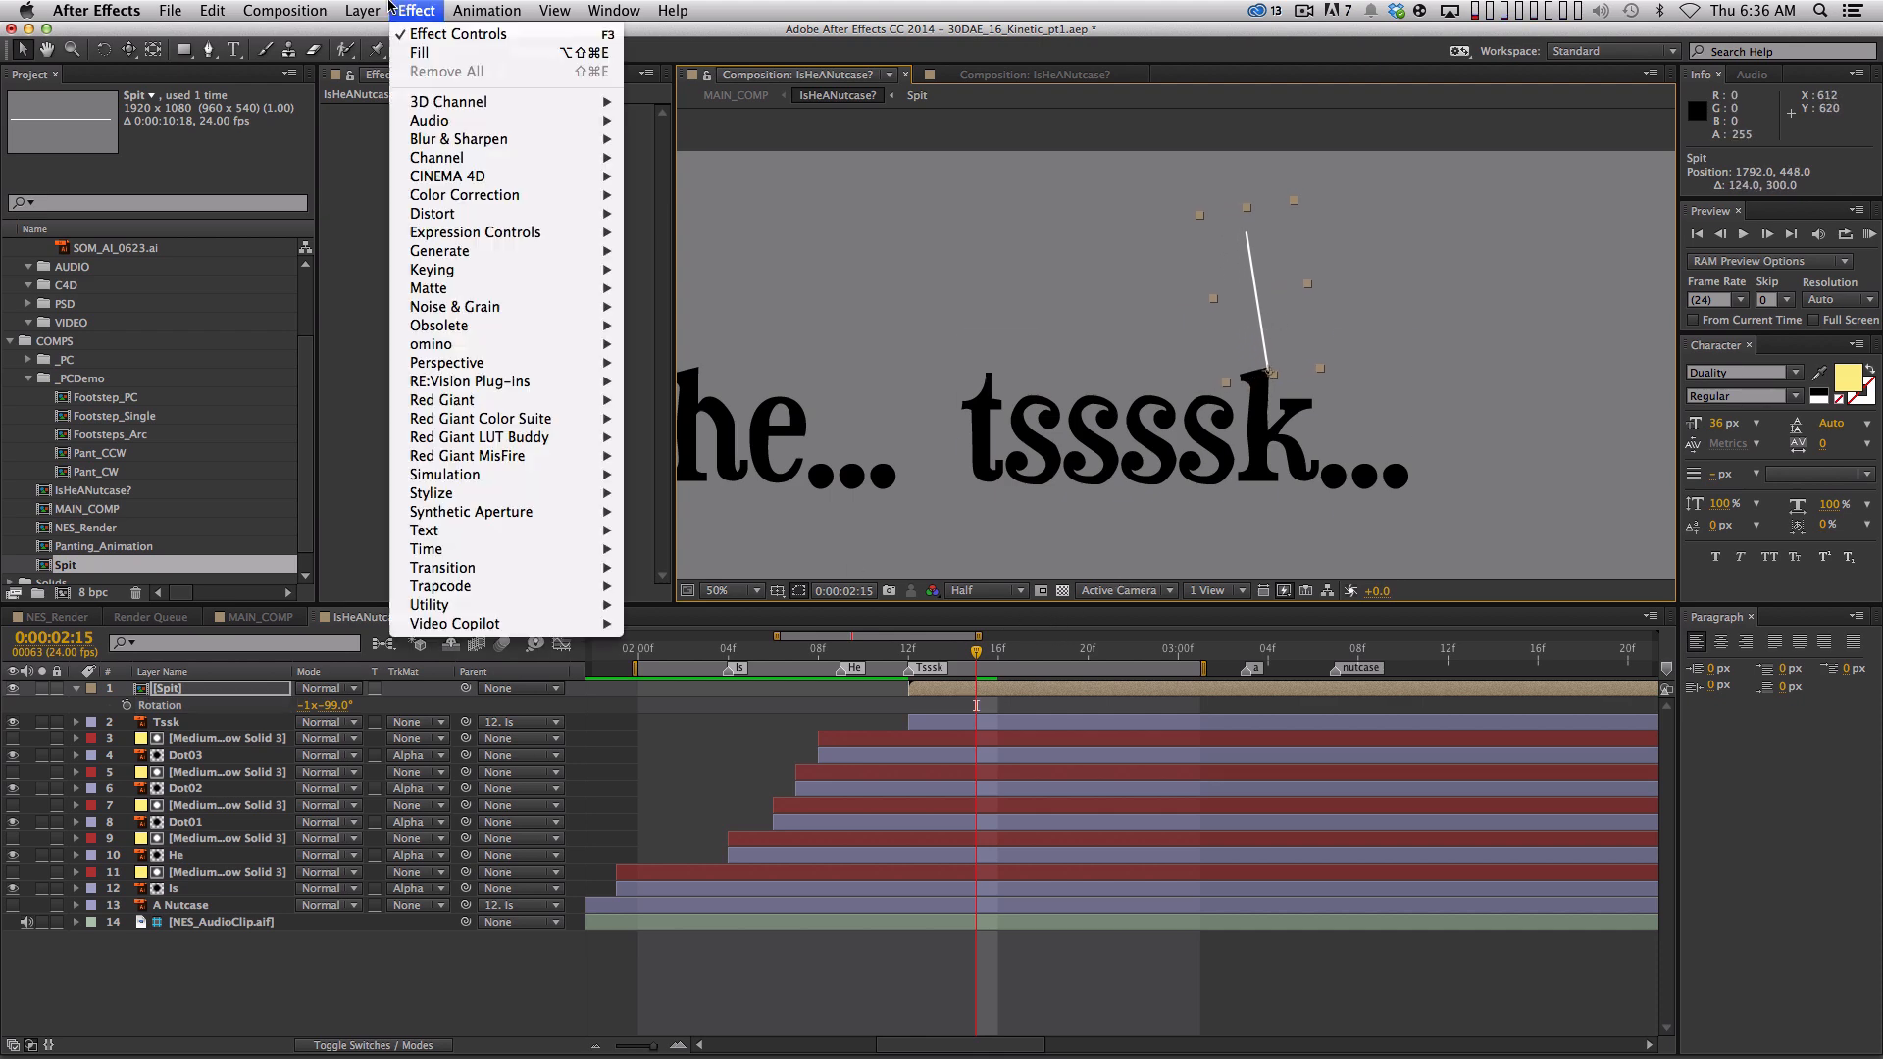
{"action": "left_click", "coordinate": [997, 416]}
{"action": "key", "text": "space"}
{"action": "left_click_drag", "start_coordinate": [1040, 438], "coordinate": [1167, 382]}
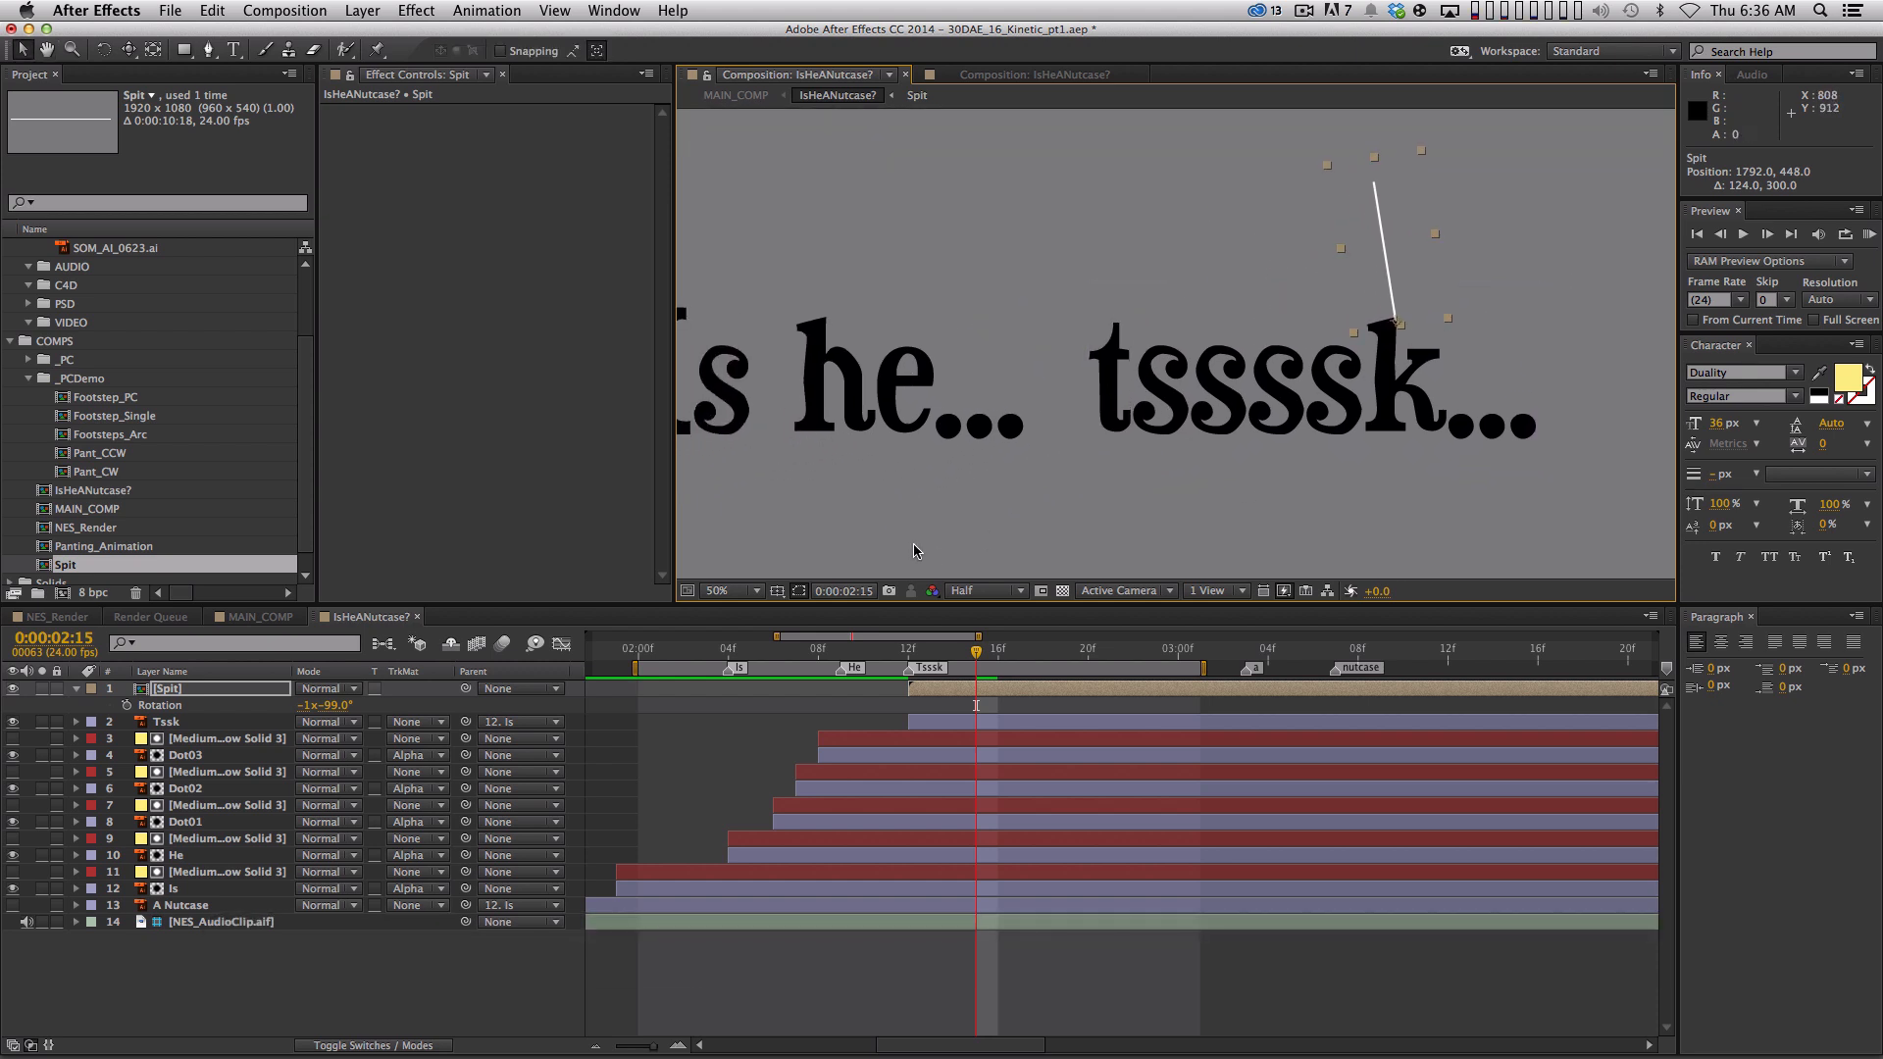
{"action": "key", "text": "space"}
{"action": "left_click_drag", "start_coordinate": [961, 510], "coordinate": [1073, 491]}
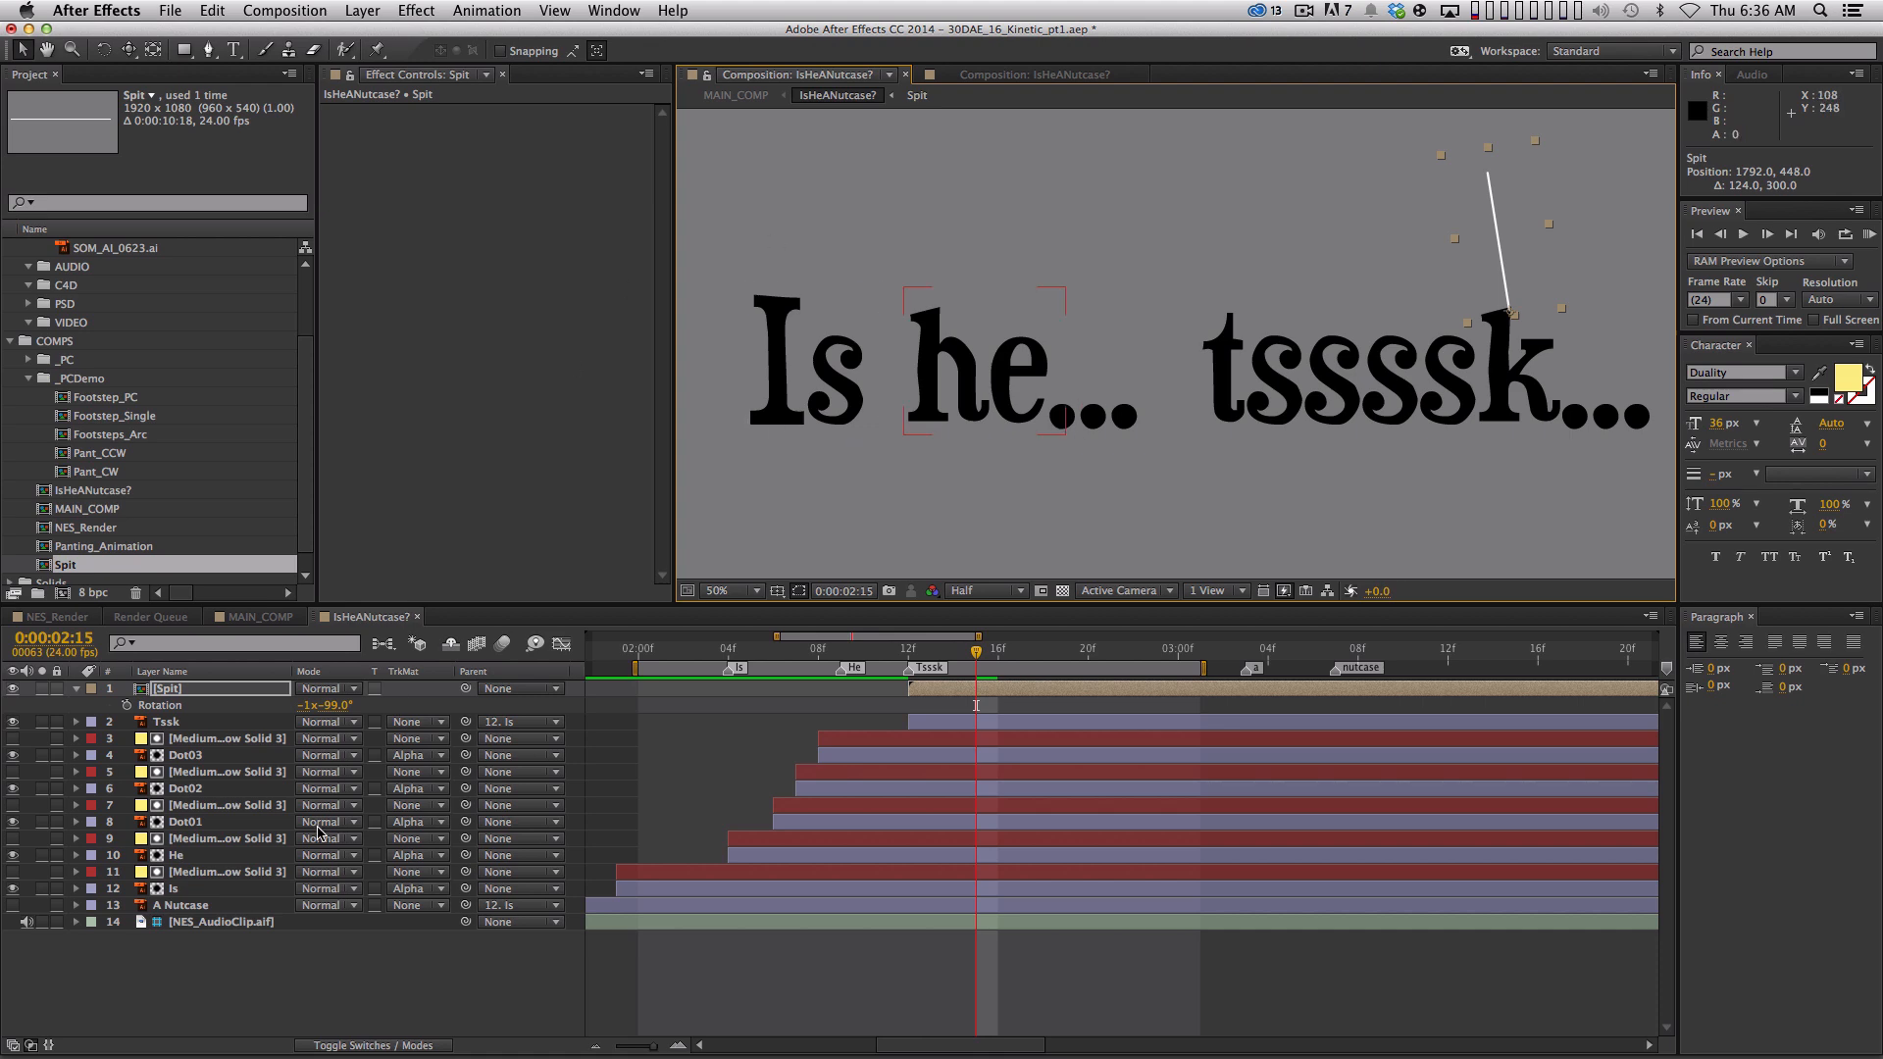
{"action": "left_click", "coordinate": [201, 889]}
{"action": "left_click", "coordinate": [415, 10]}
{"action": "mouse_move", "coordinate": [480, 257]}
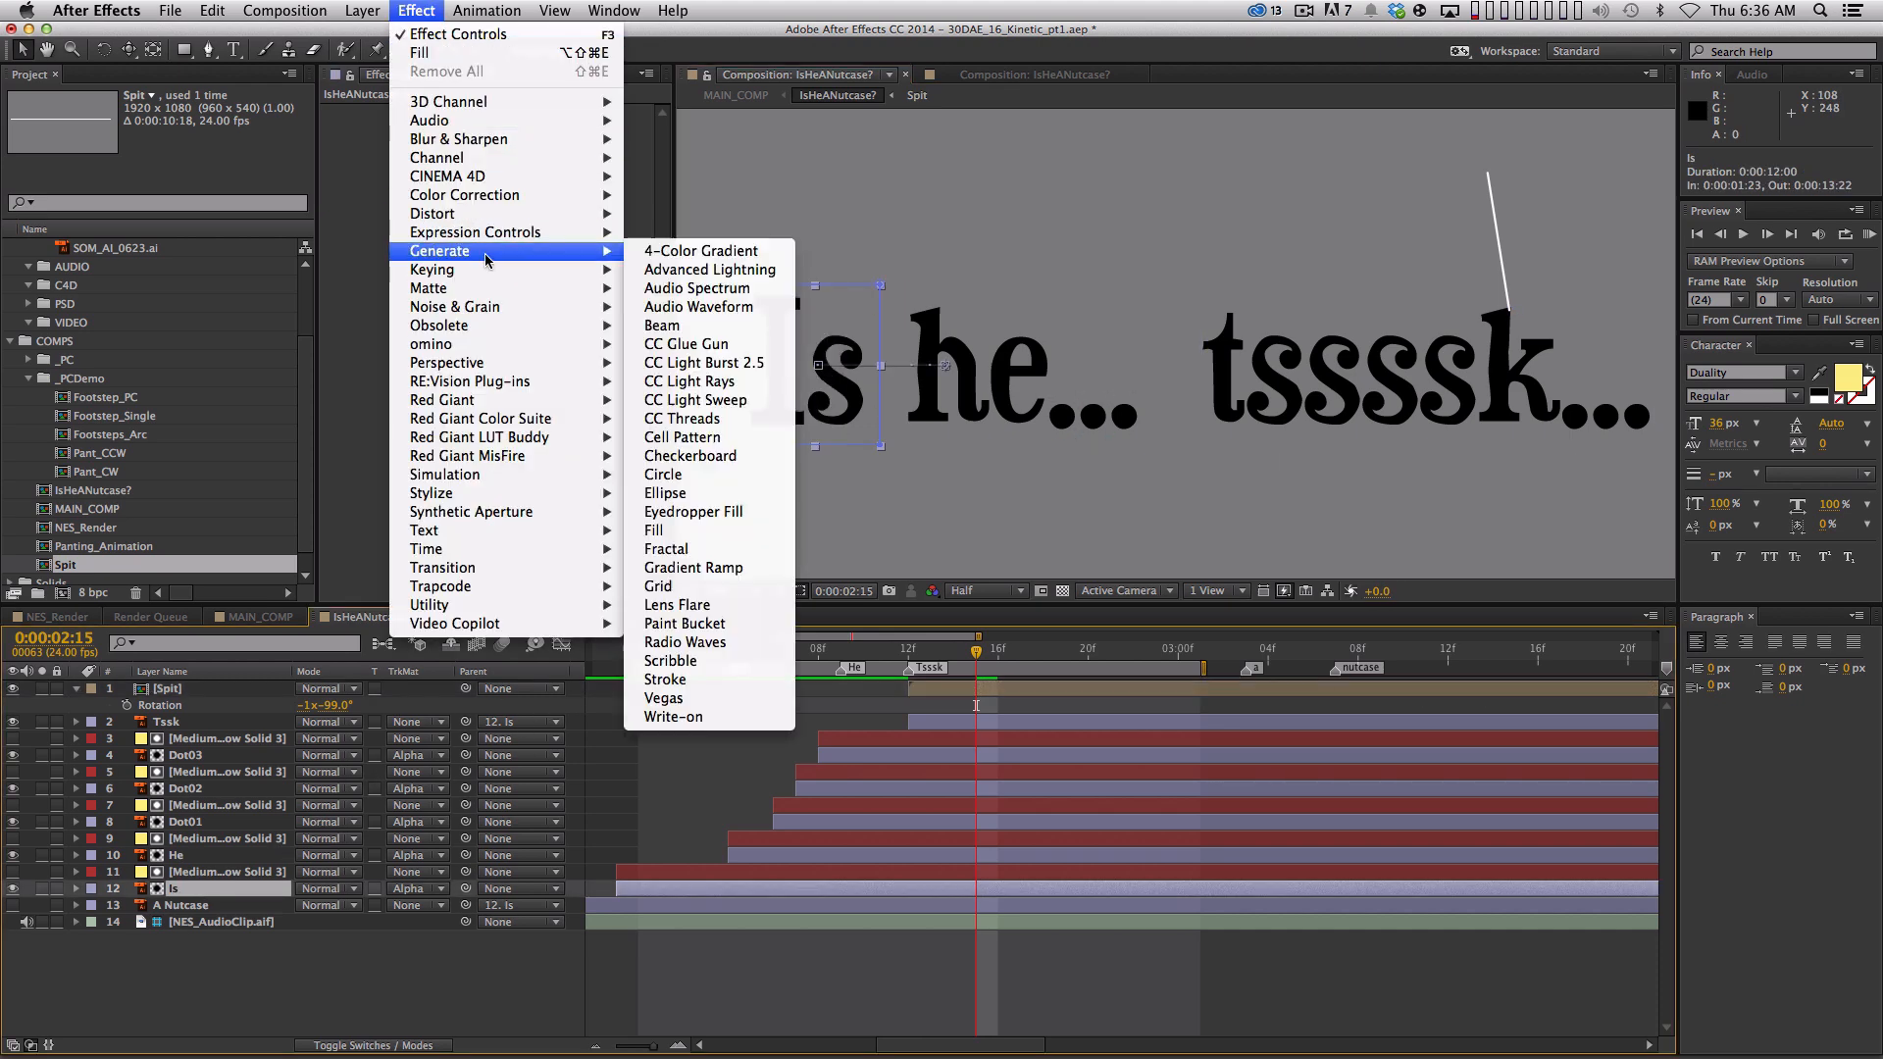
{"action": "left_click", "coordinate": [676, 526]}
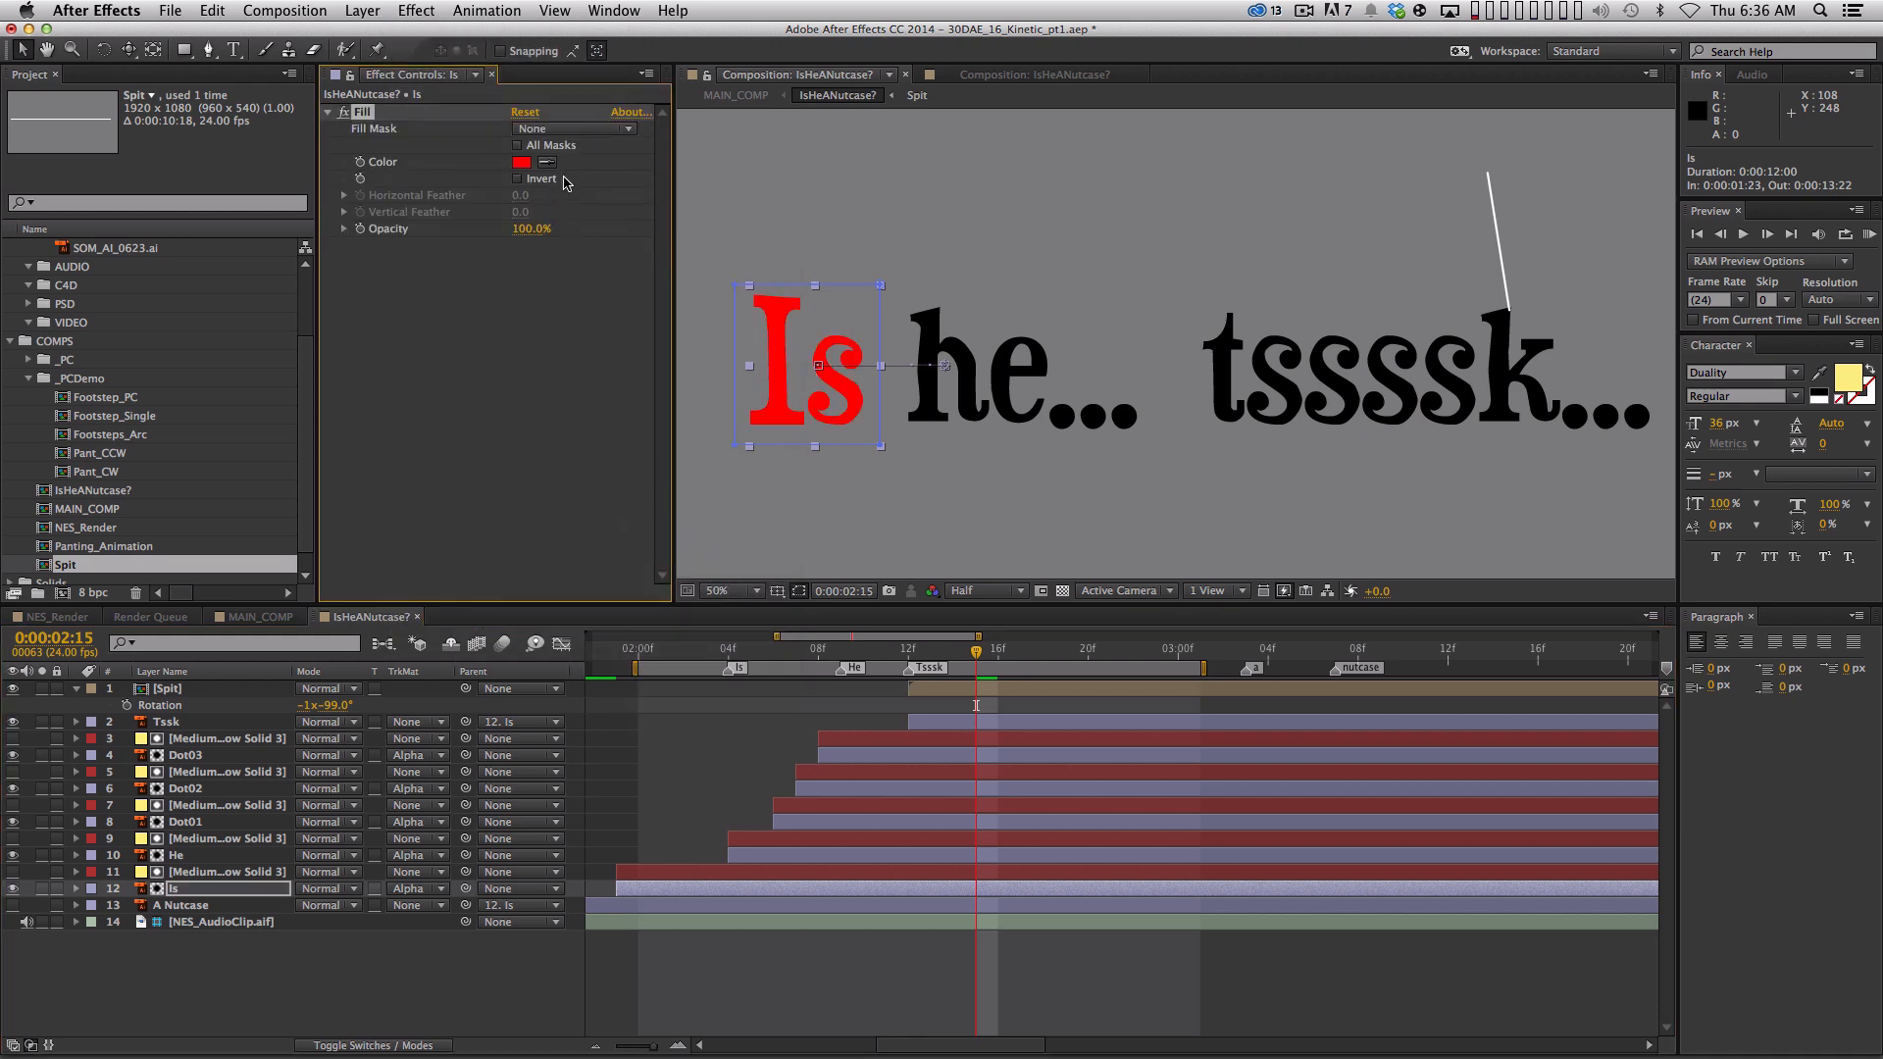
{"action": "left_click", "coordinate": [1846, 380]}
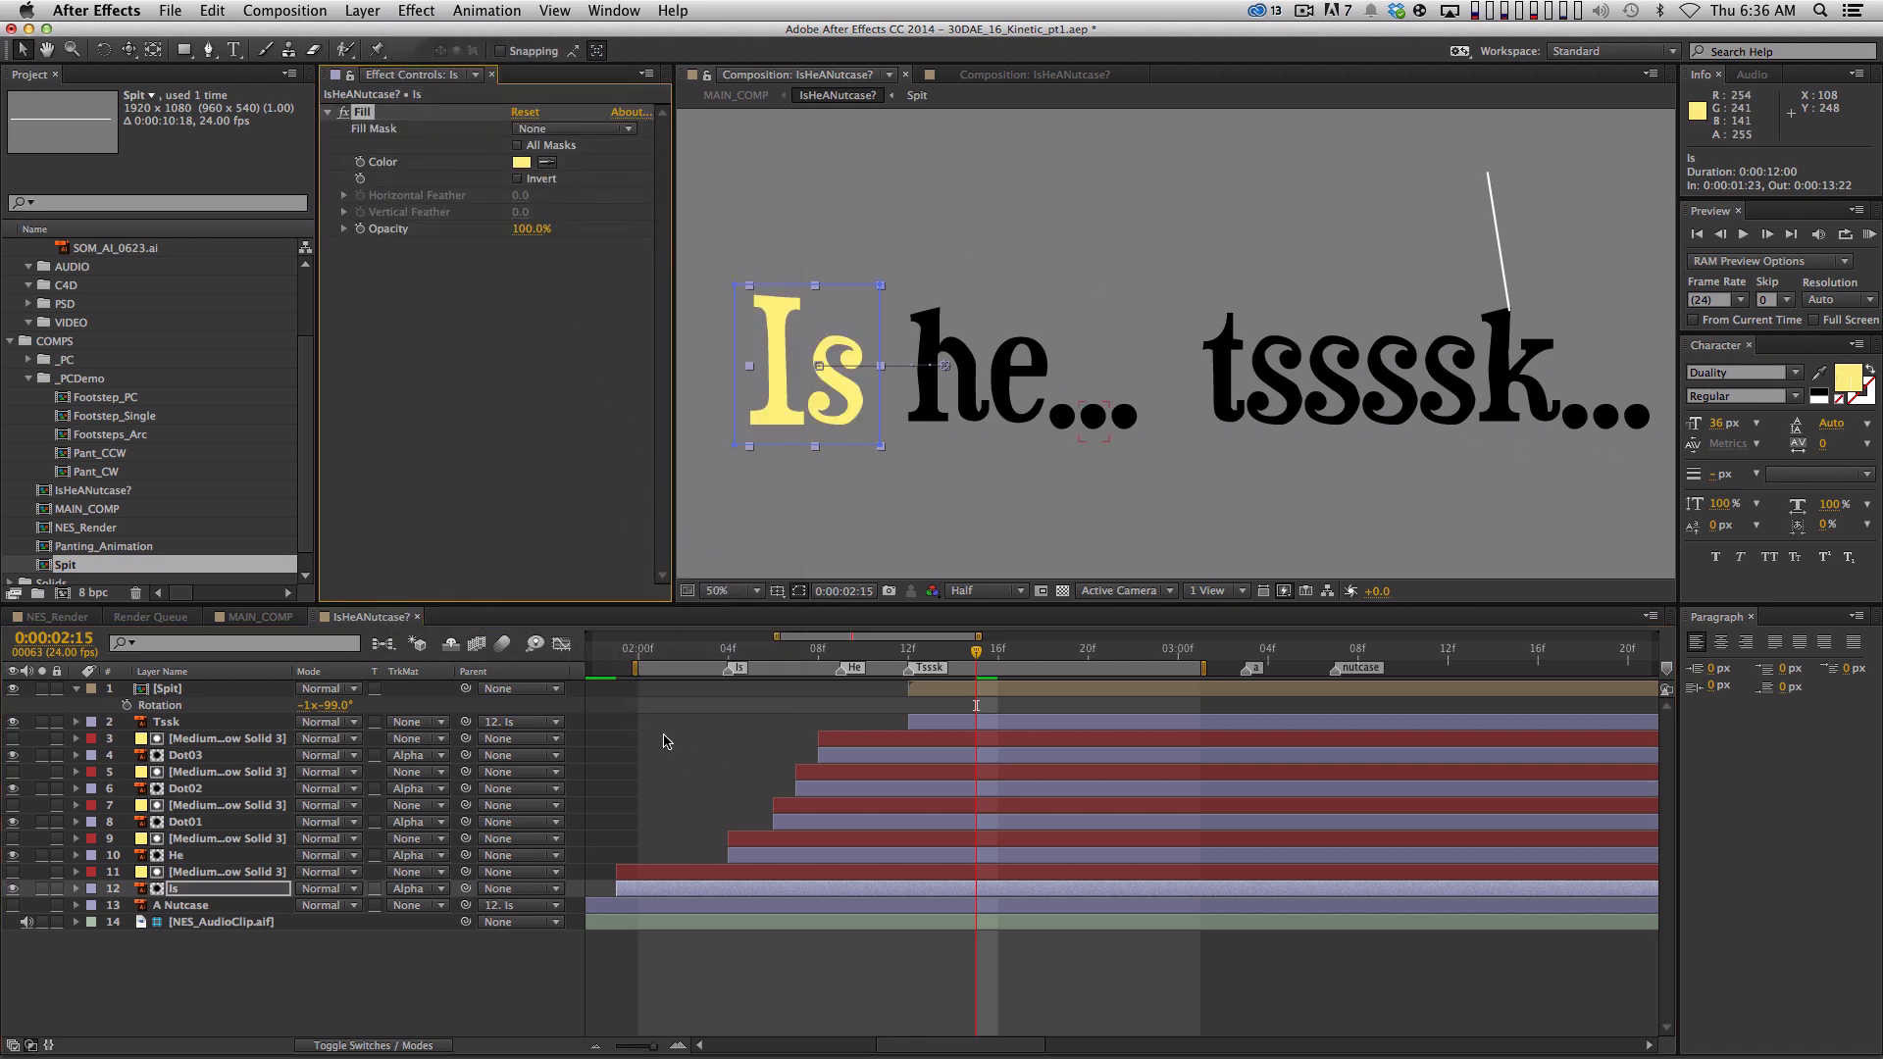
Copy the yellow Fill effect from the "Is" layer onto the He, Dot01, Dot02, Dot03 and Tssk layers
{"action": "key", "text": "super+c"}
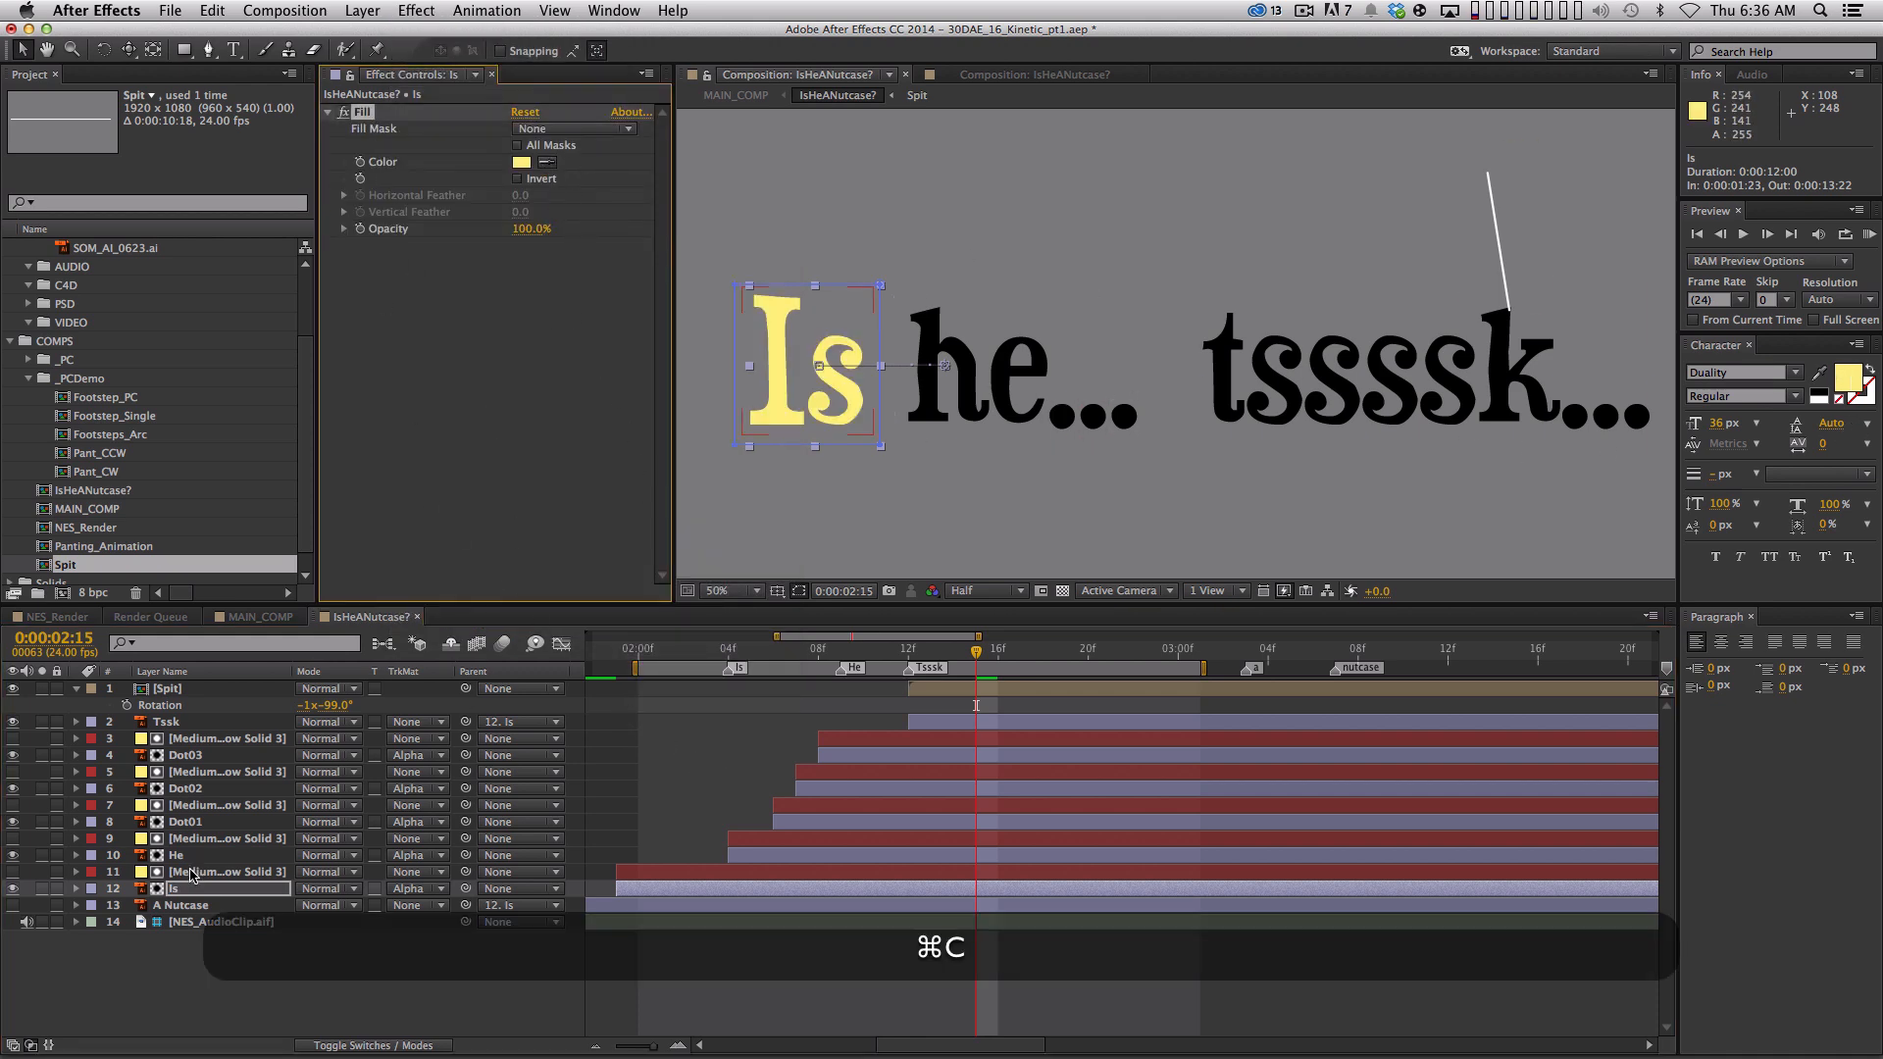
{"action": "left_click", "coordinate": [191, 856]}
{"action": "left_click", "coordinate": [191, 823], "text": "super"}
{"action": "left_click", "coordinate": [201, 790], "text": "super"}
{"action": "left_click", "coordinate": [187, 756], "text": "super"}
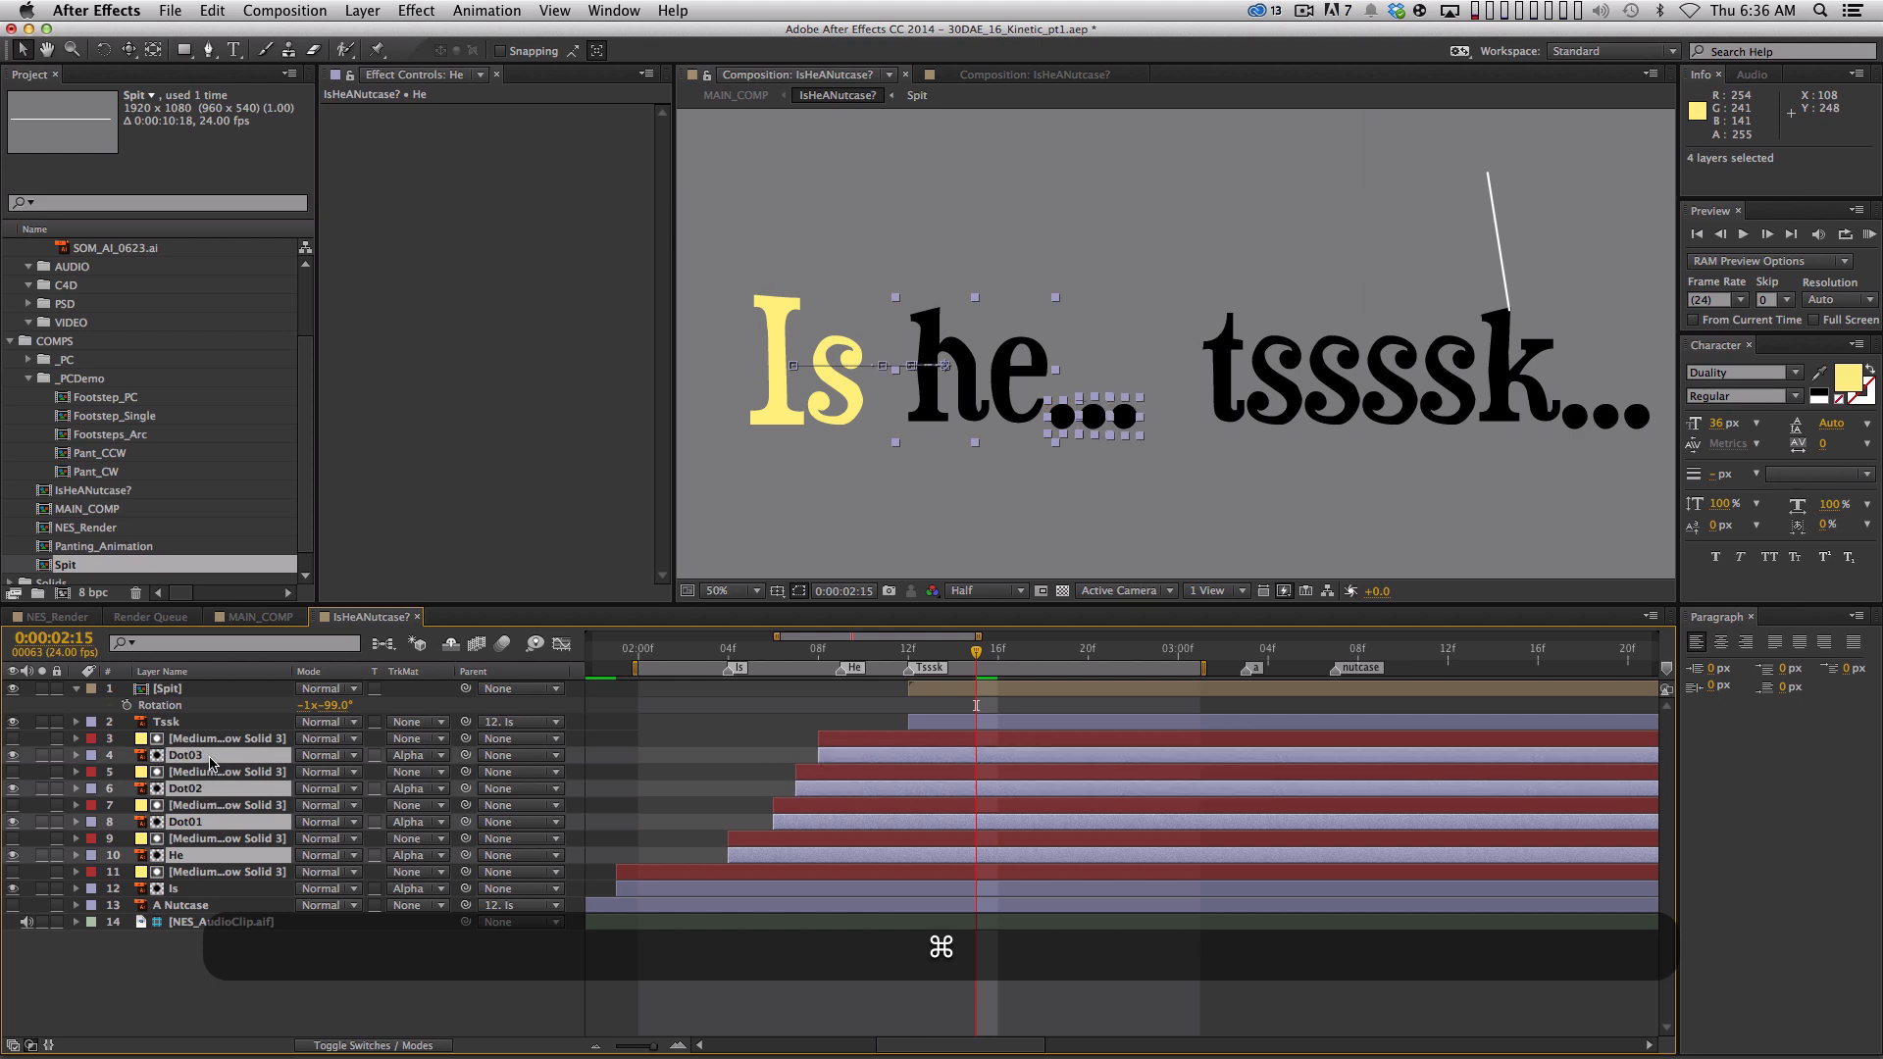
{"action": "left_click", "coordinate": [187, 723], "text": "super"}
{"action": "key", "text": "super+v"}
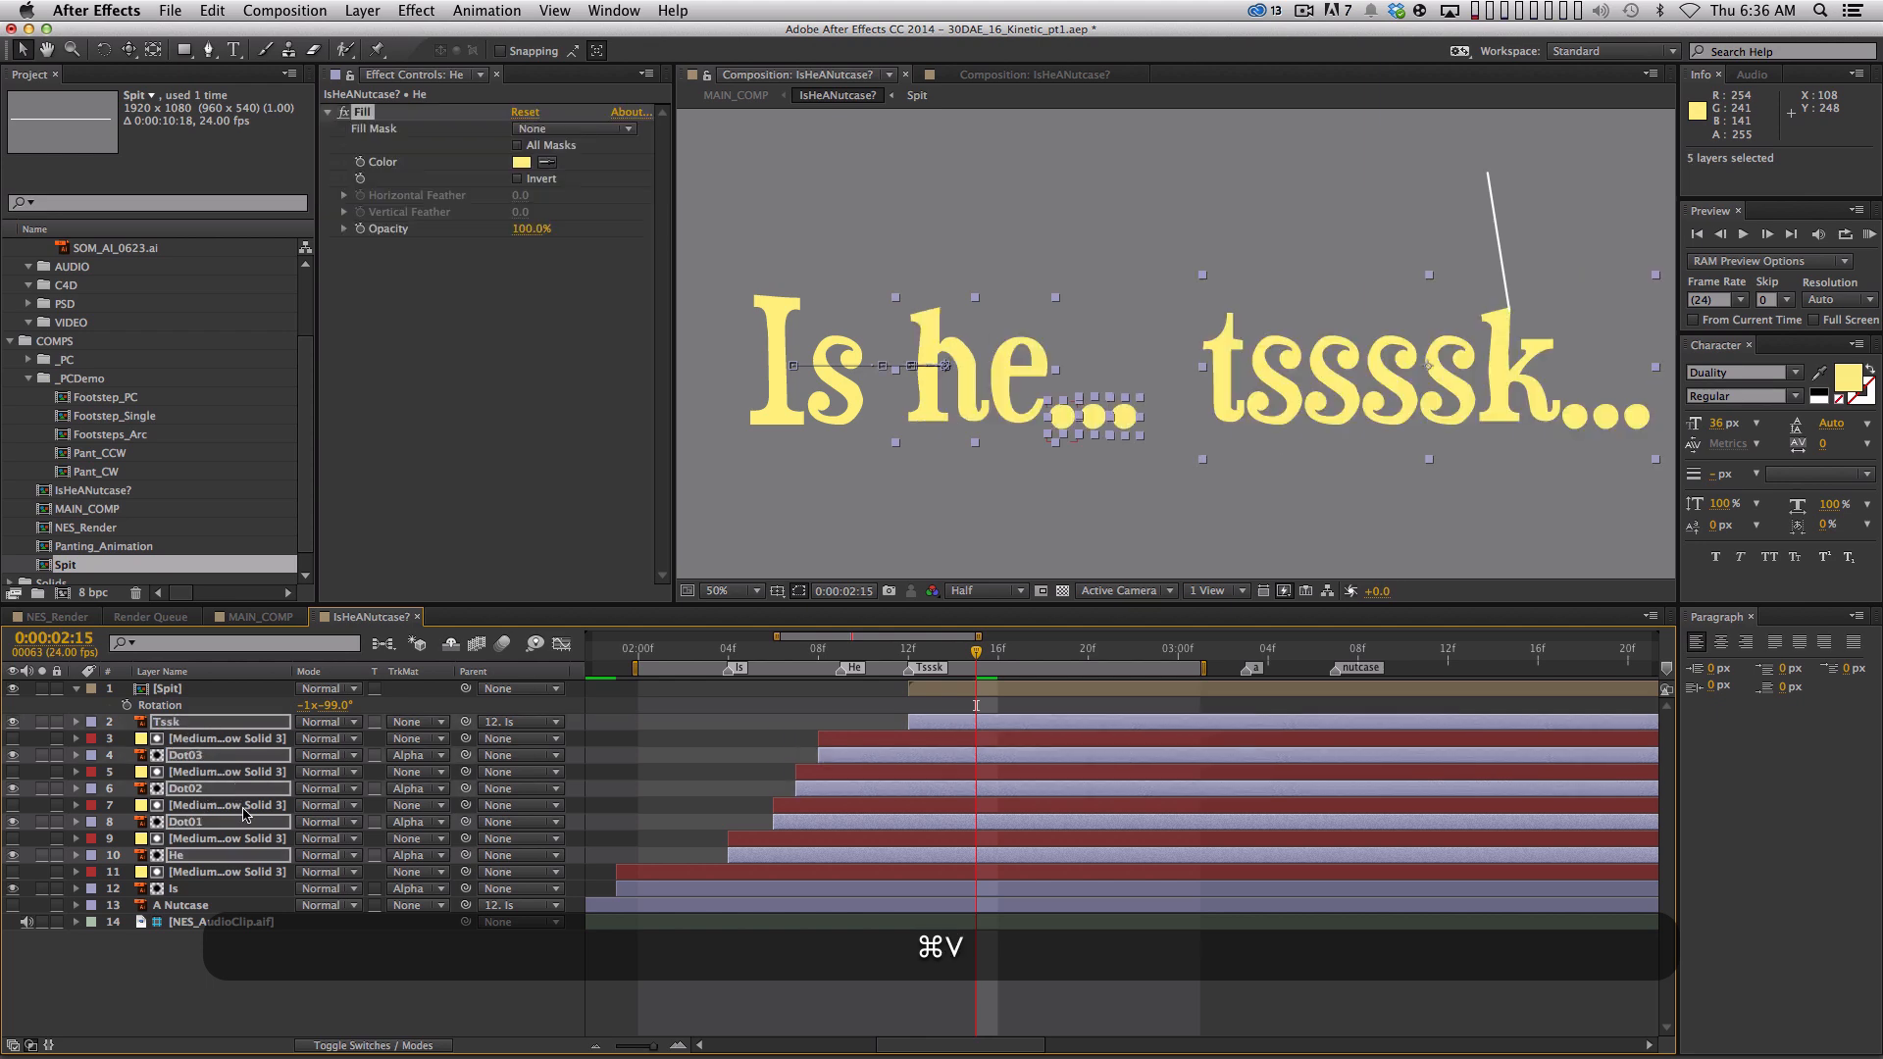
{"action": "left_click", "coordinate": [372, 995]}
Paste the yellow Fill effect onto the Spit layer, play the animation, and return to frame 0:00:02:15
{"action": "left_click_drag", "start_coordinate": [1309, 404], "coordinate": [980, 422]}
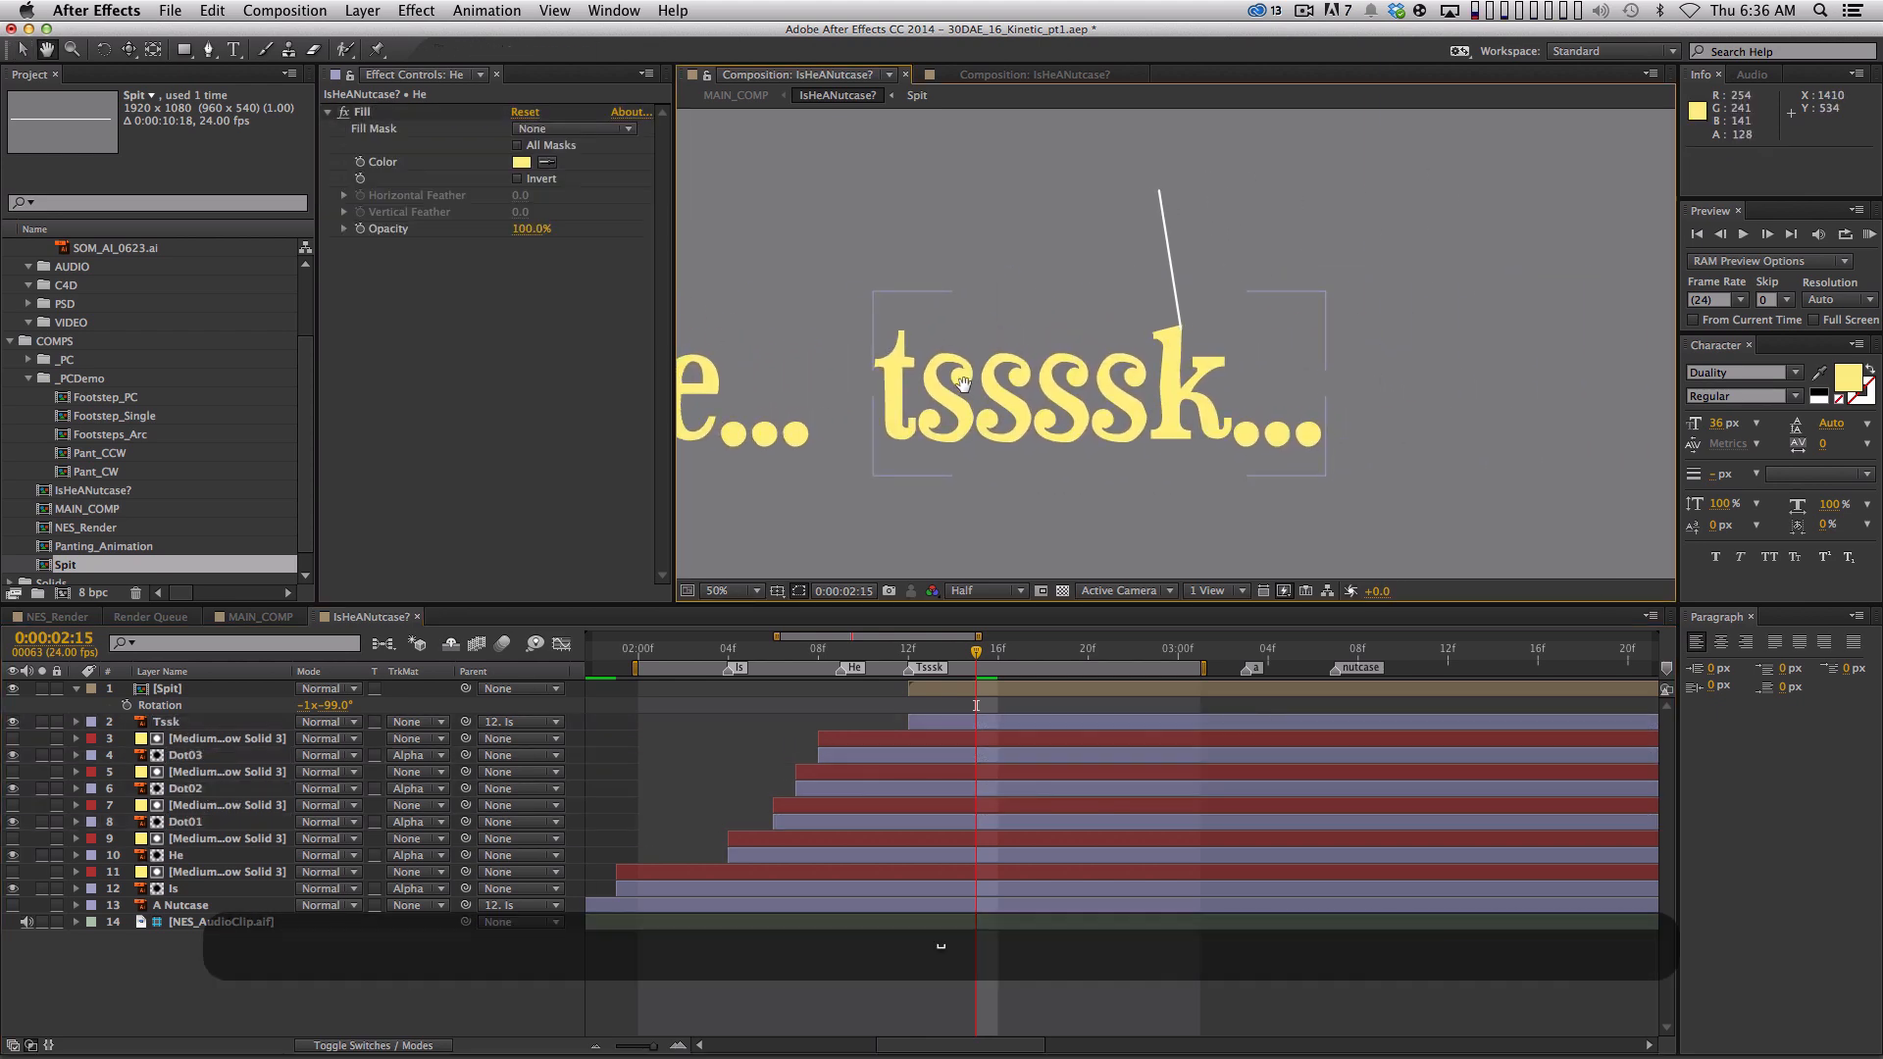
{"action": "left_click", "coordinate": [208, 691]}
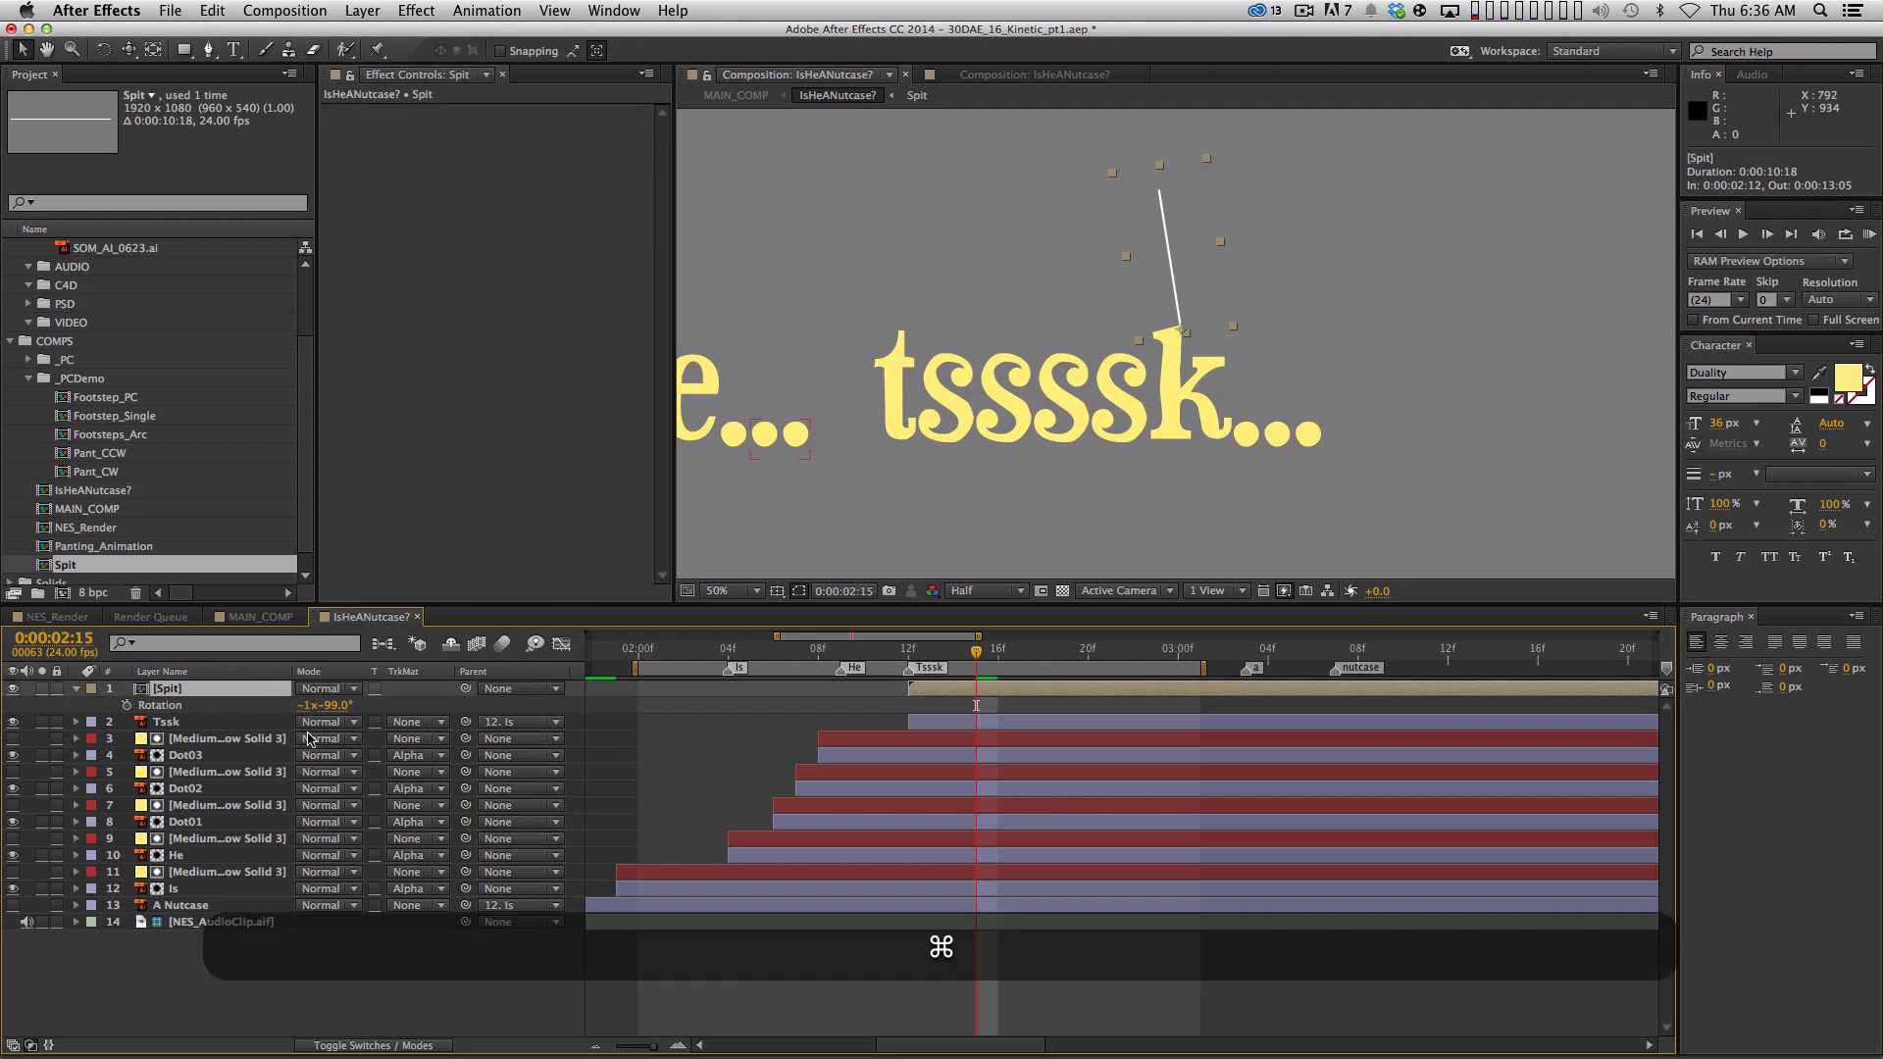
{"action": "key", "text": "super+v"}
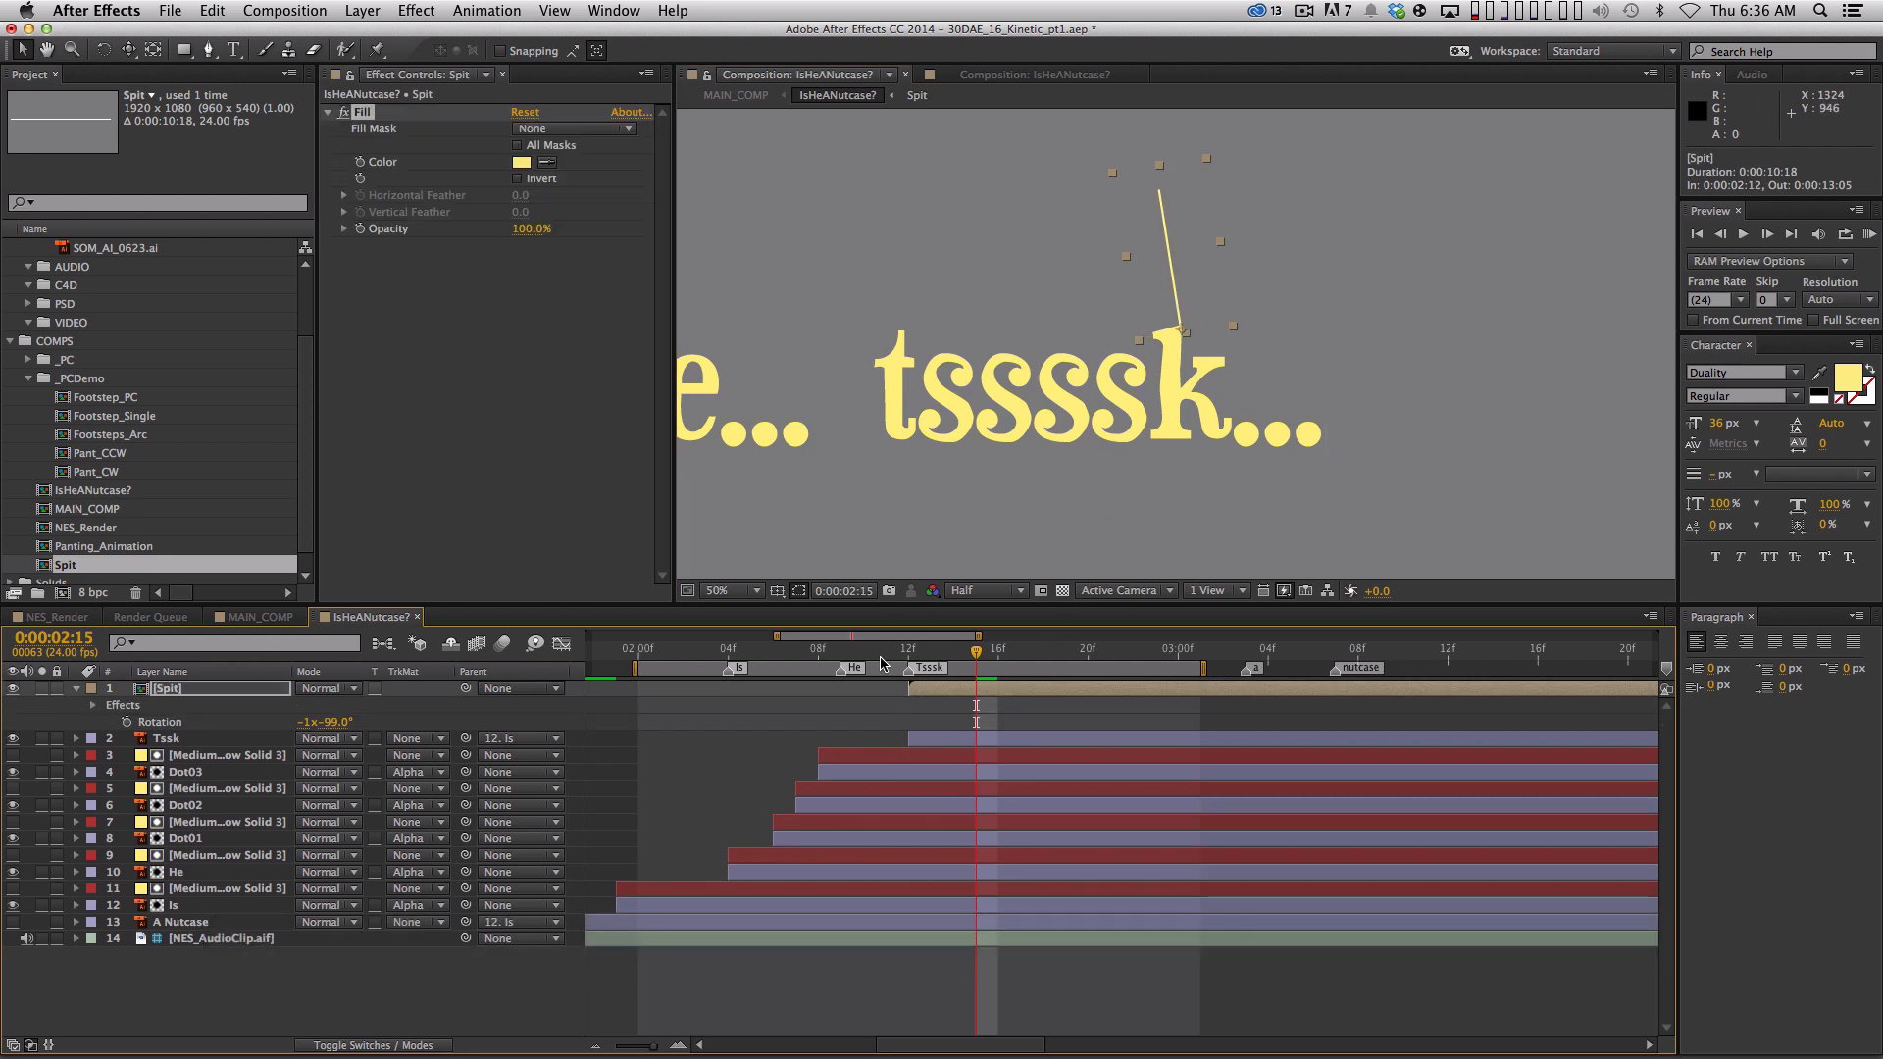
{"action": "key", "text": "space"}
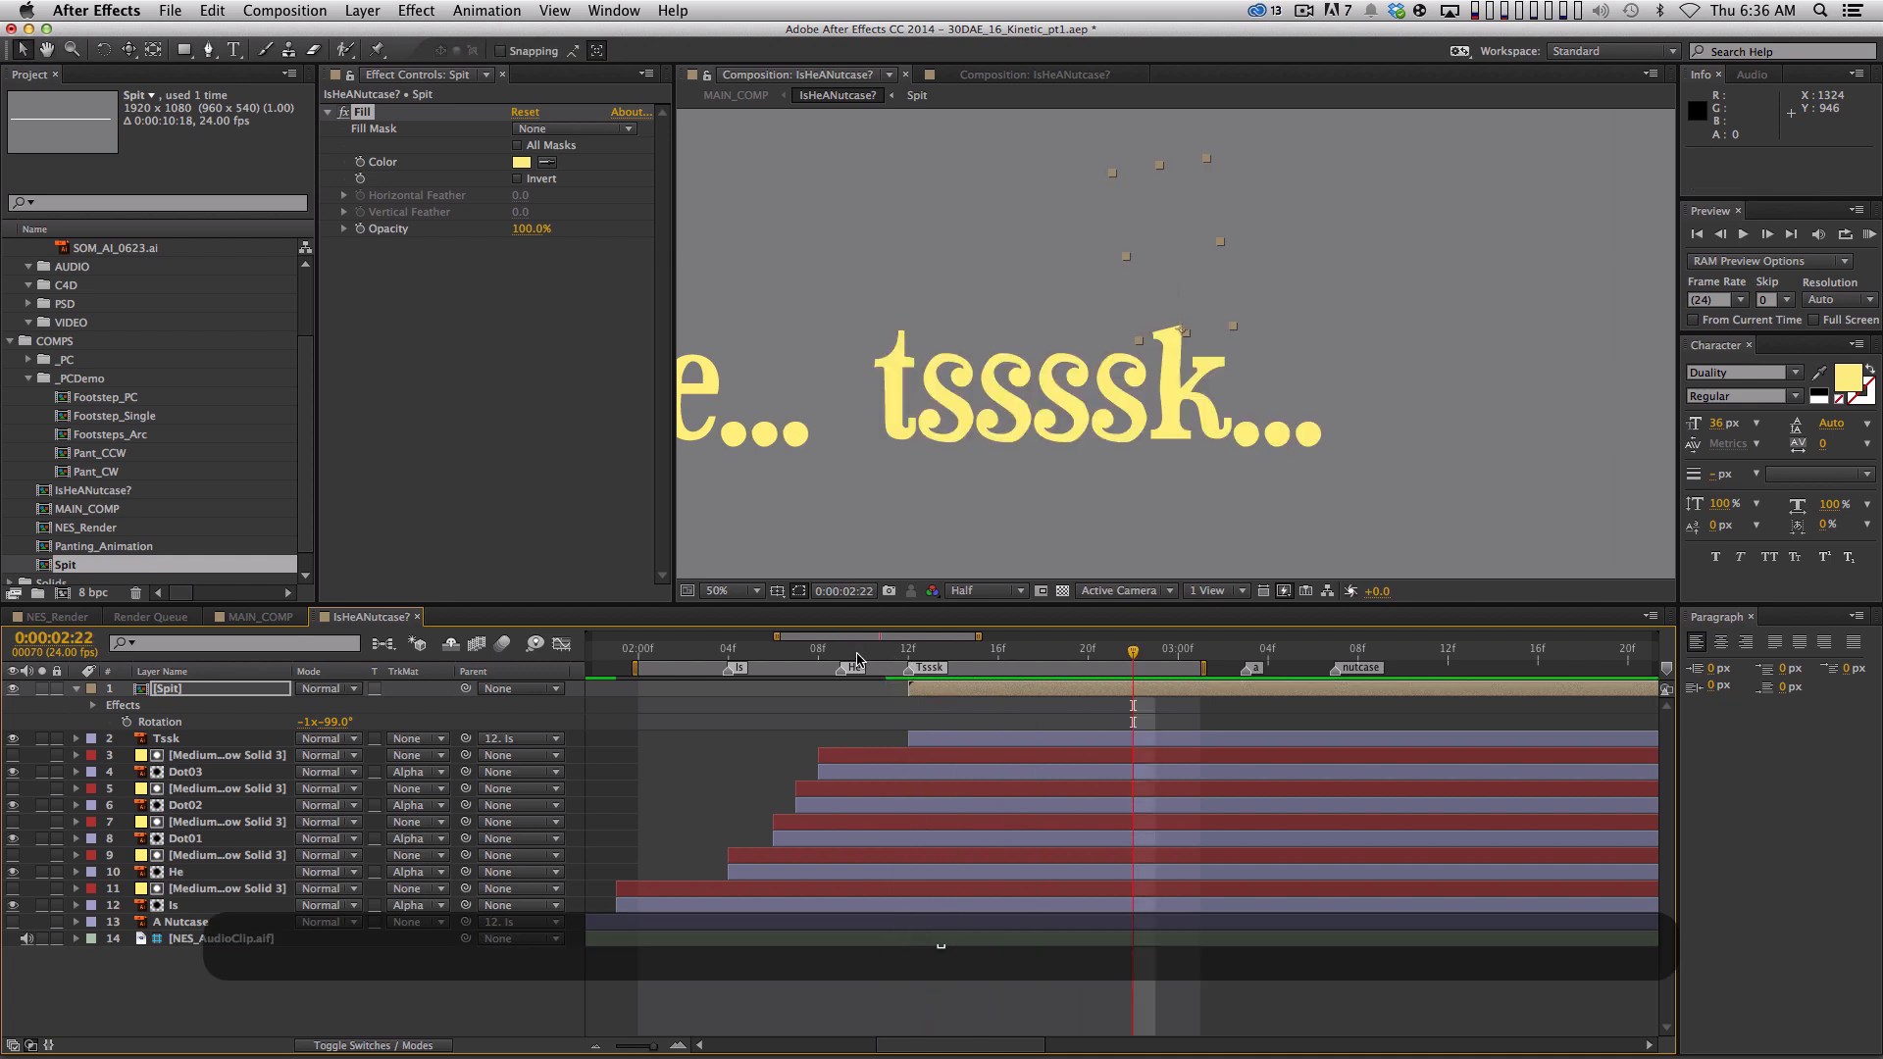
{"action": "left_click", "coordinate": [926, 651]}
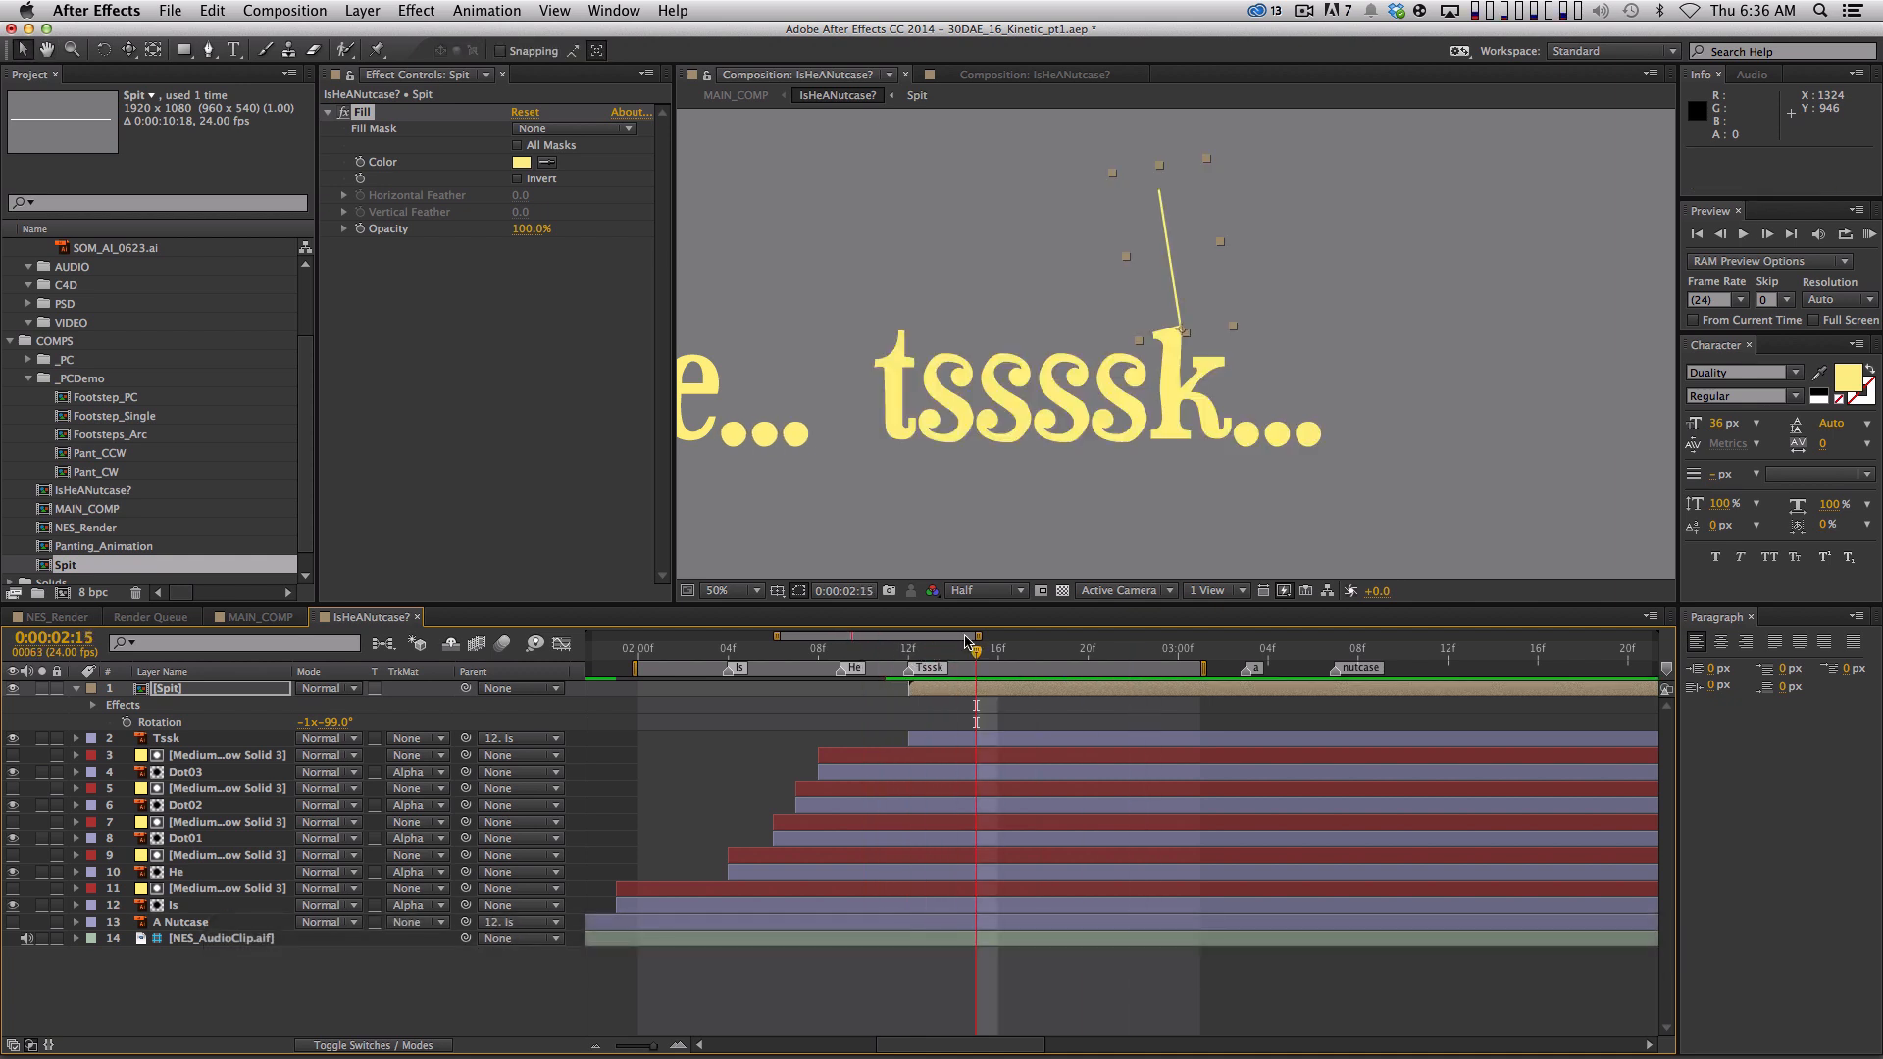
Shorten the Spit line by reducing only its horizontal scale to 13.3%, and scrub through its animation
{"action": "key", "text": "s"}
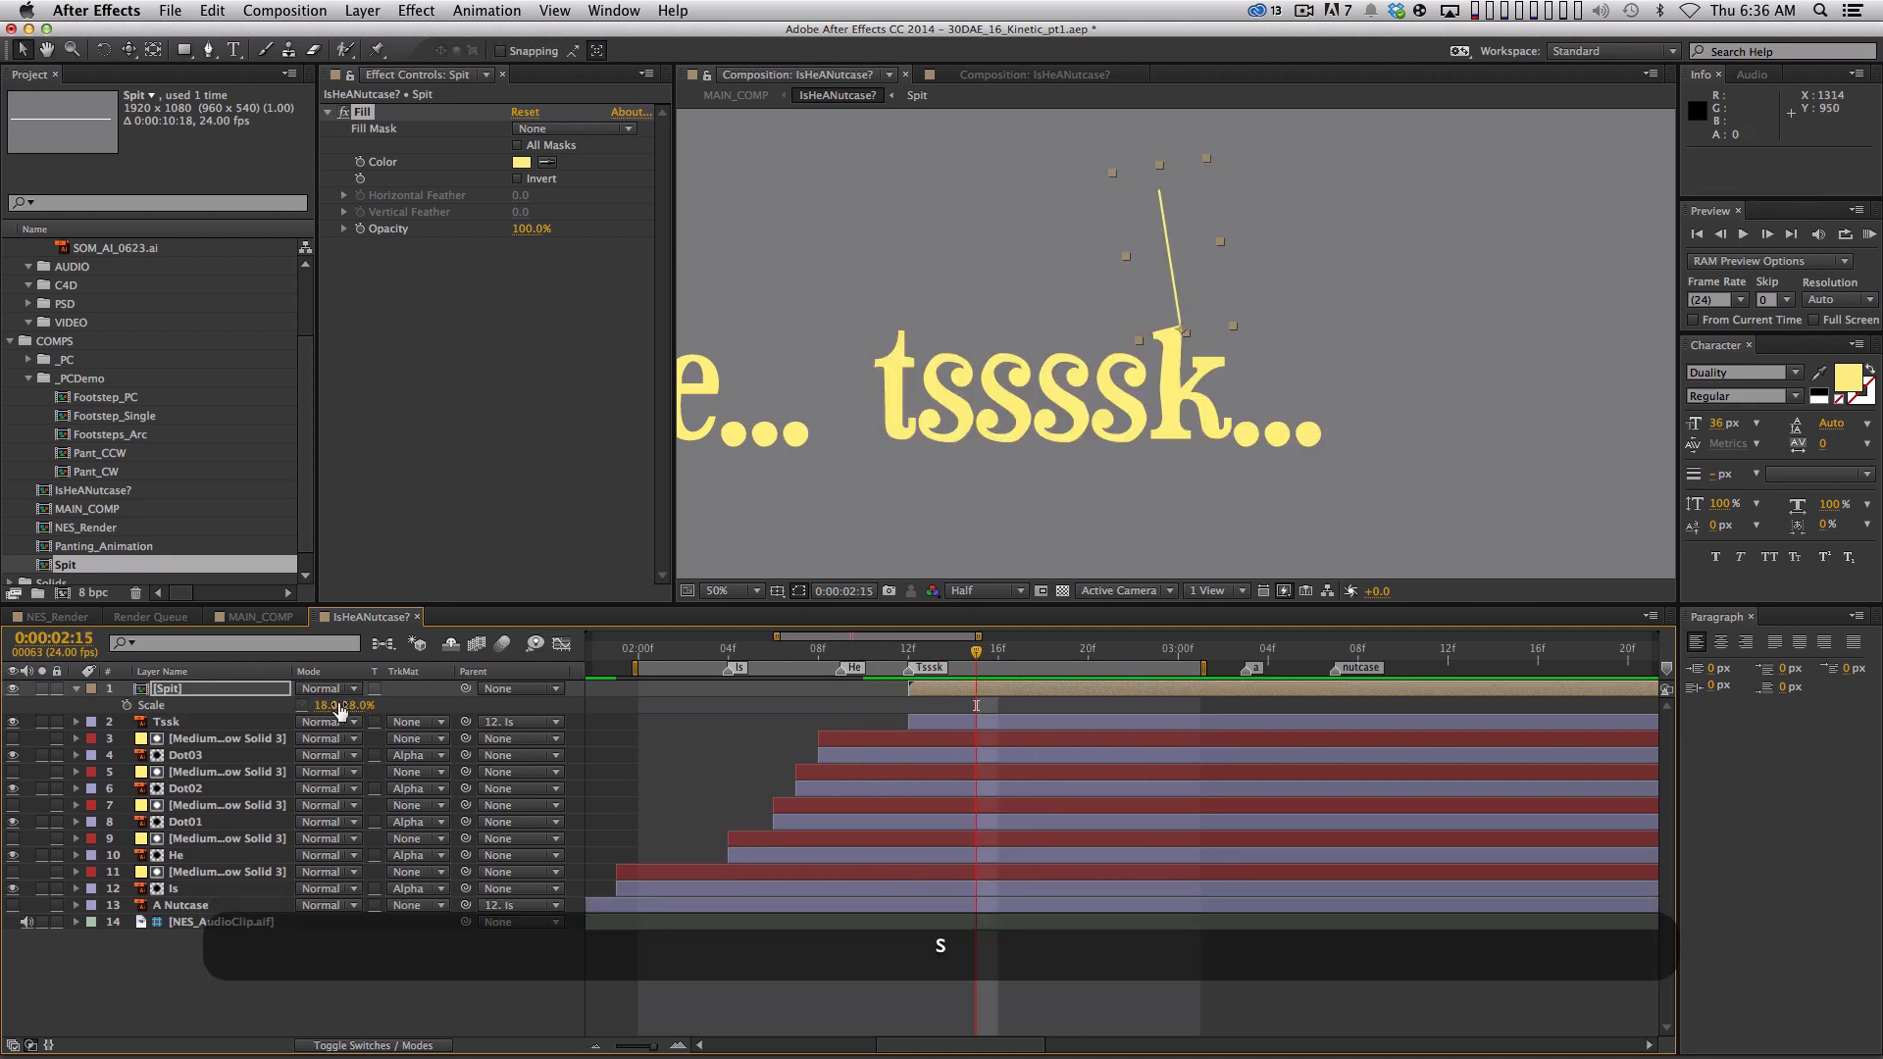
{"action": "left_click_drag", "start_coordinate": [359, 705], "coordinate": [282, 710]}
{"action": "key", "text": "super+z"}
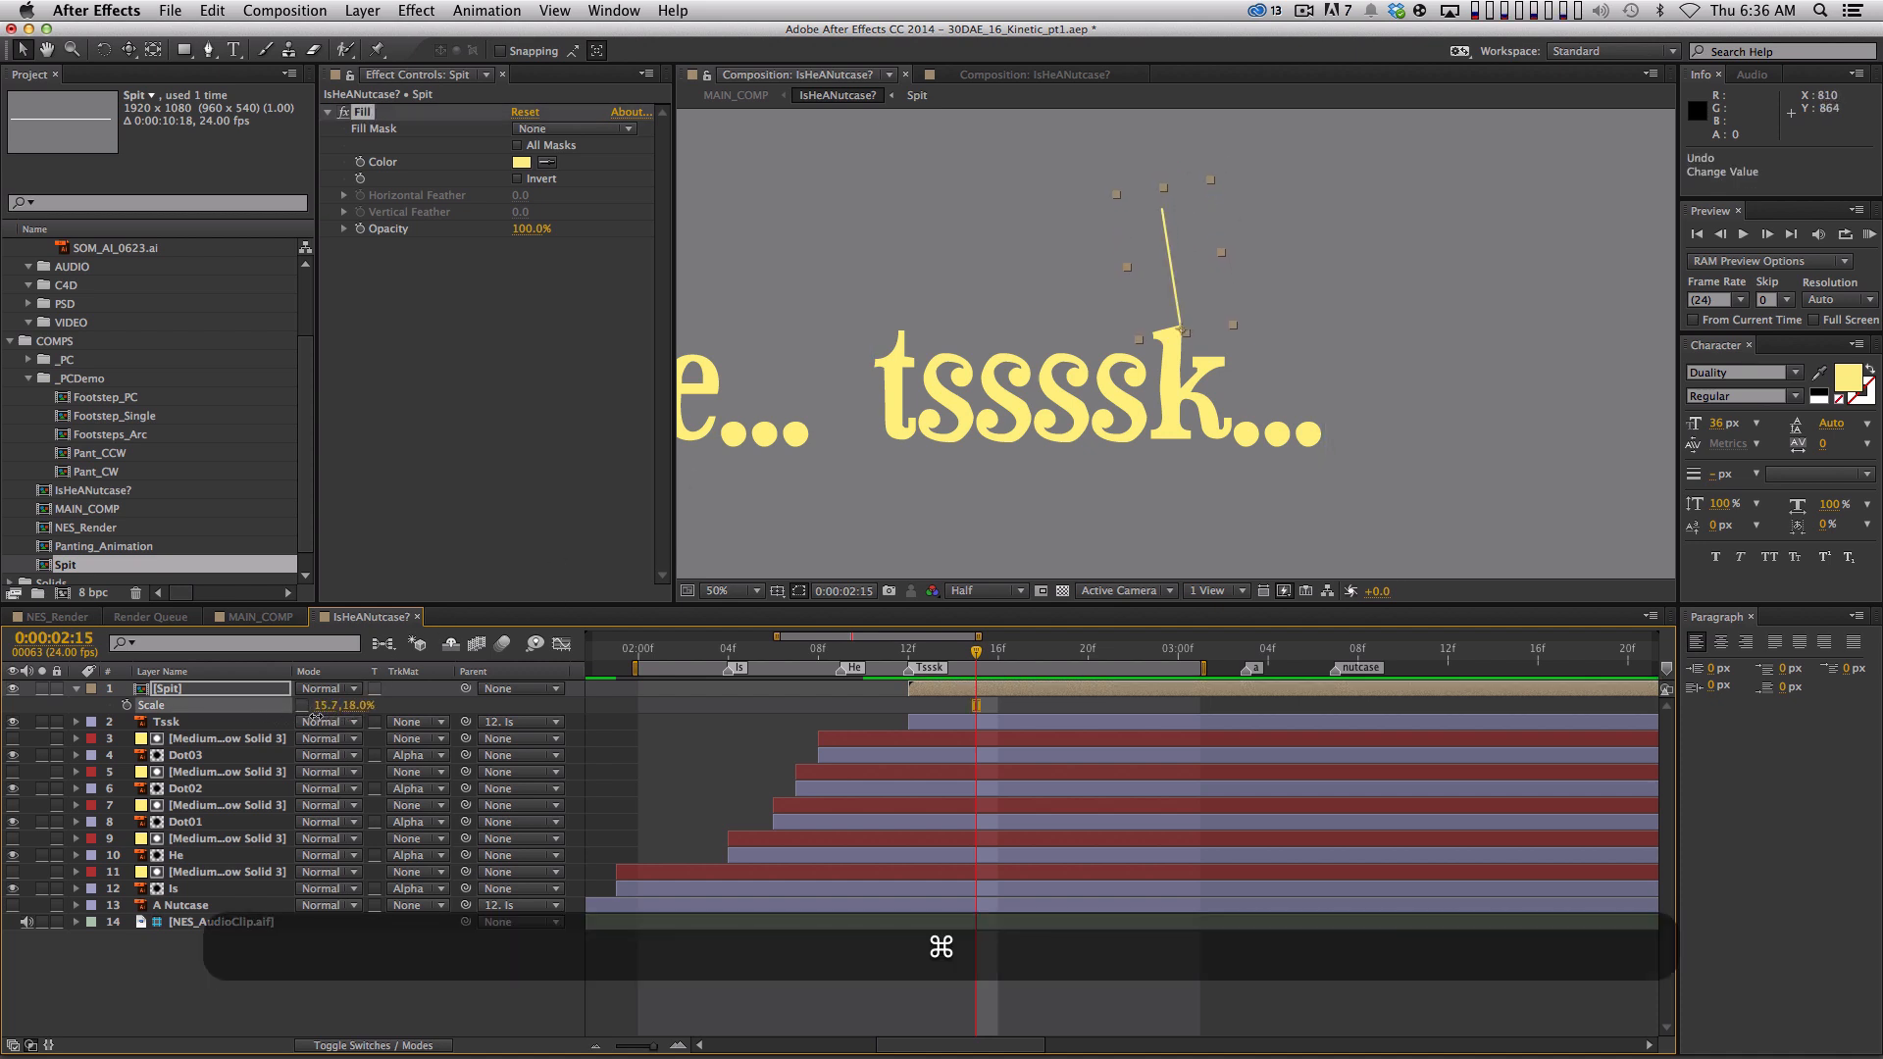
{"action": "left_click_drag", "start_coordinate": [976, 651], "coordinate": [1042, 652]}
{"action": "left_click_drag", "start_coordinate": [1155, 663], "coordinate": [1018, 670]}
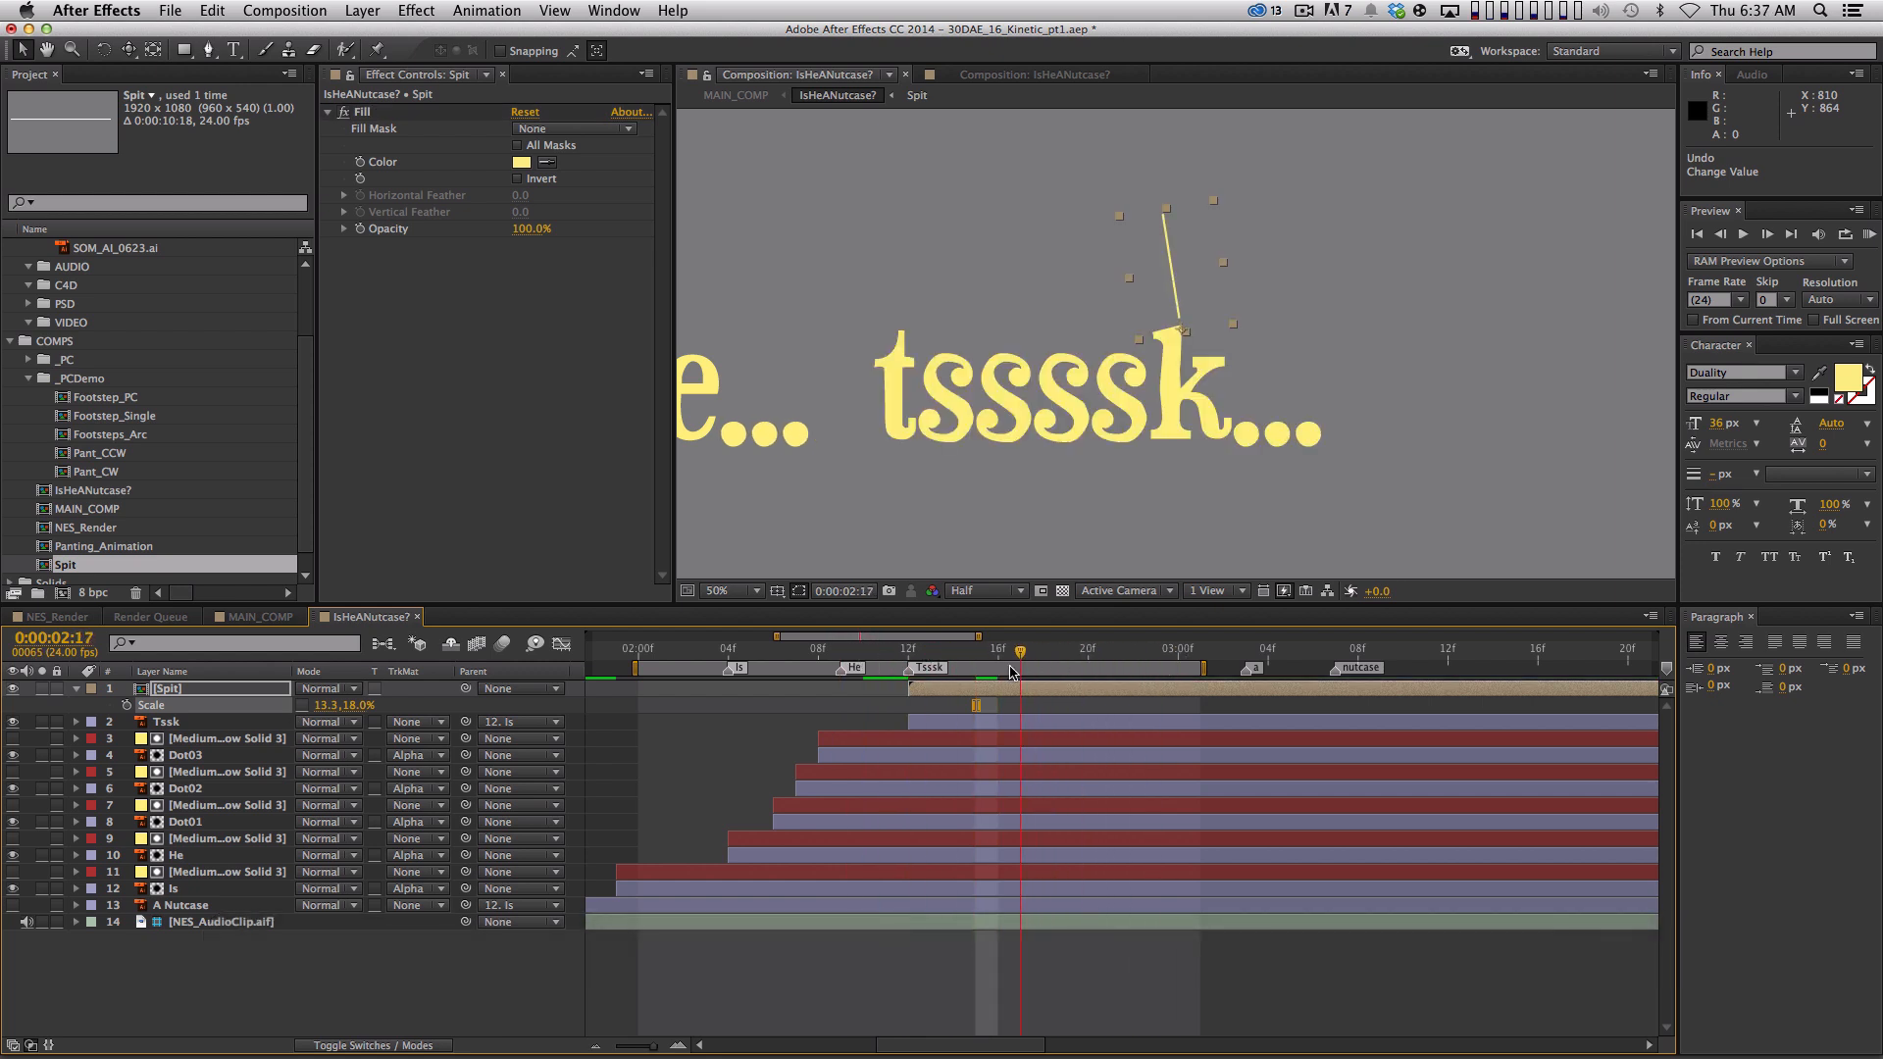
Duplicate the Spit layer, position the copy at 1850, 524 on the k's upper arm, and rotate it to -1x-51.4°
{"action": "left_click", "coordinate": [212, 688]}
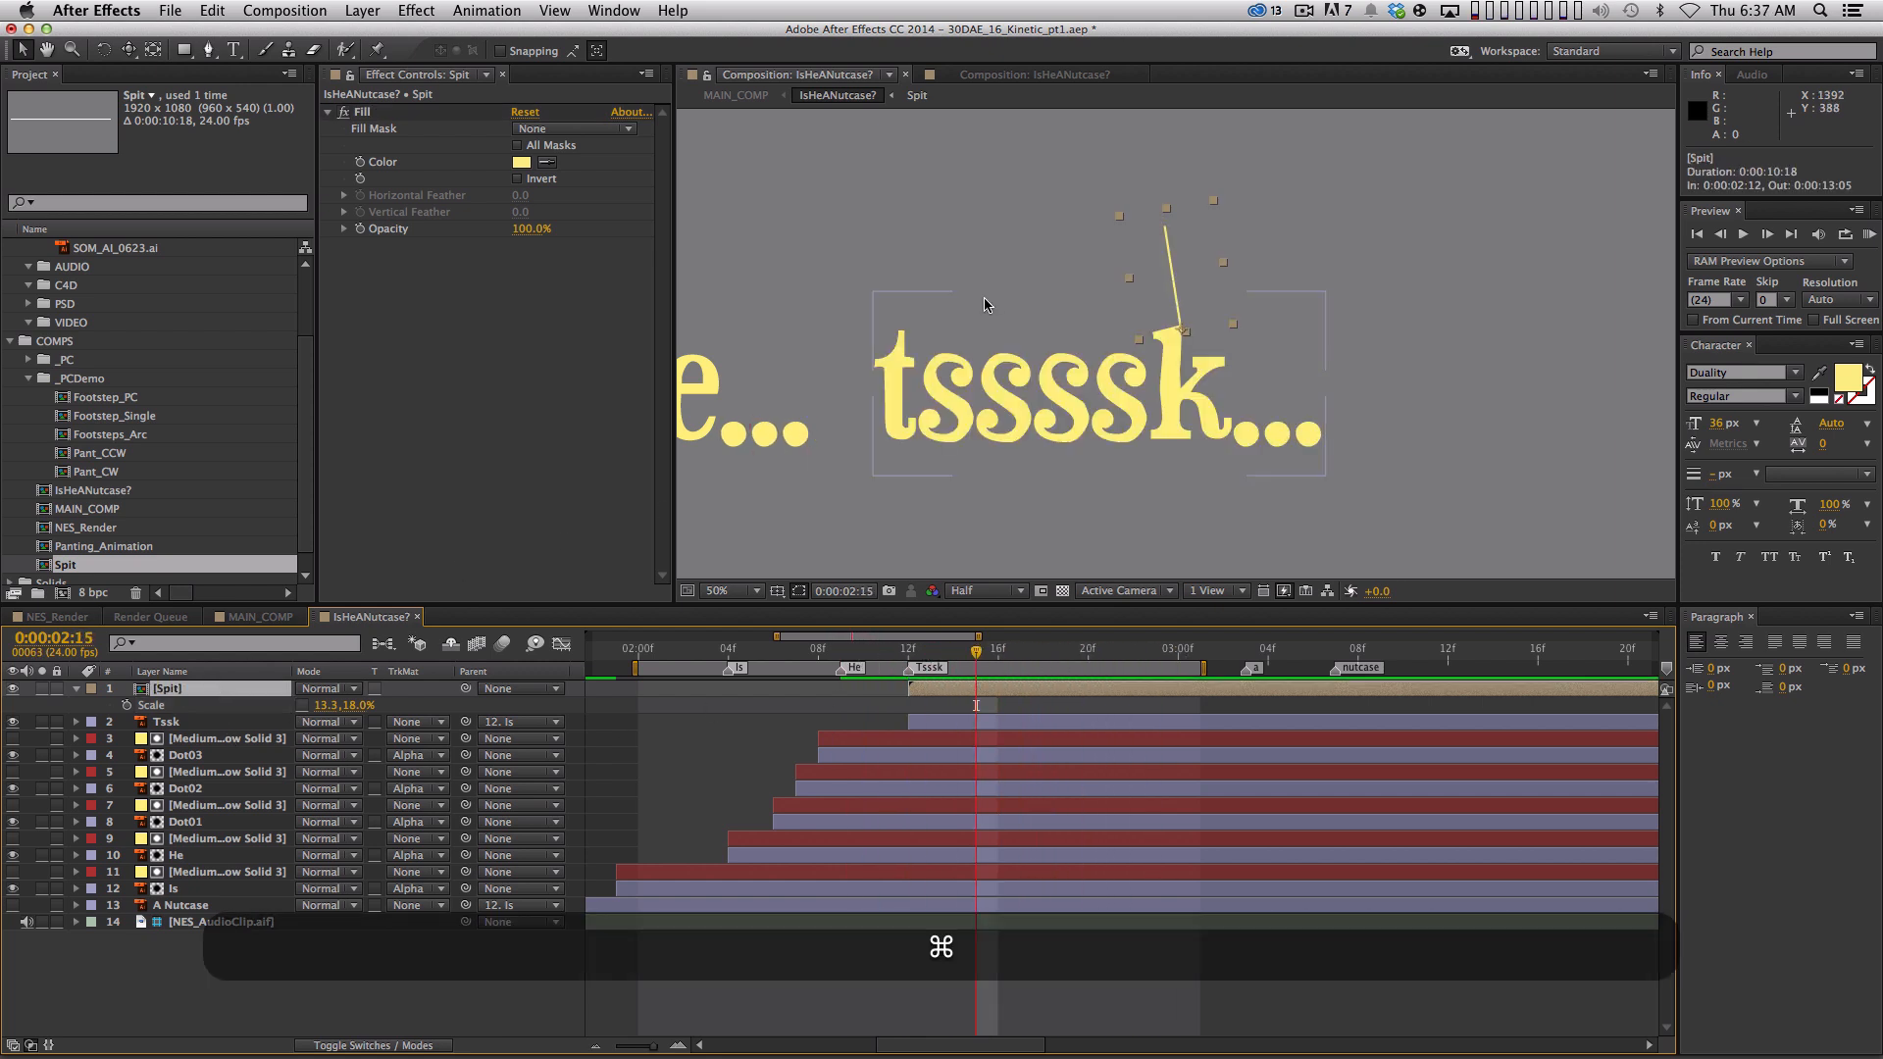
{"action": "key", "text": "super+d"}
{"action": "key", "text": "super+r"}
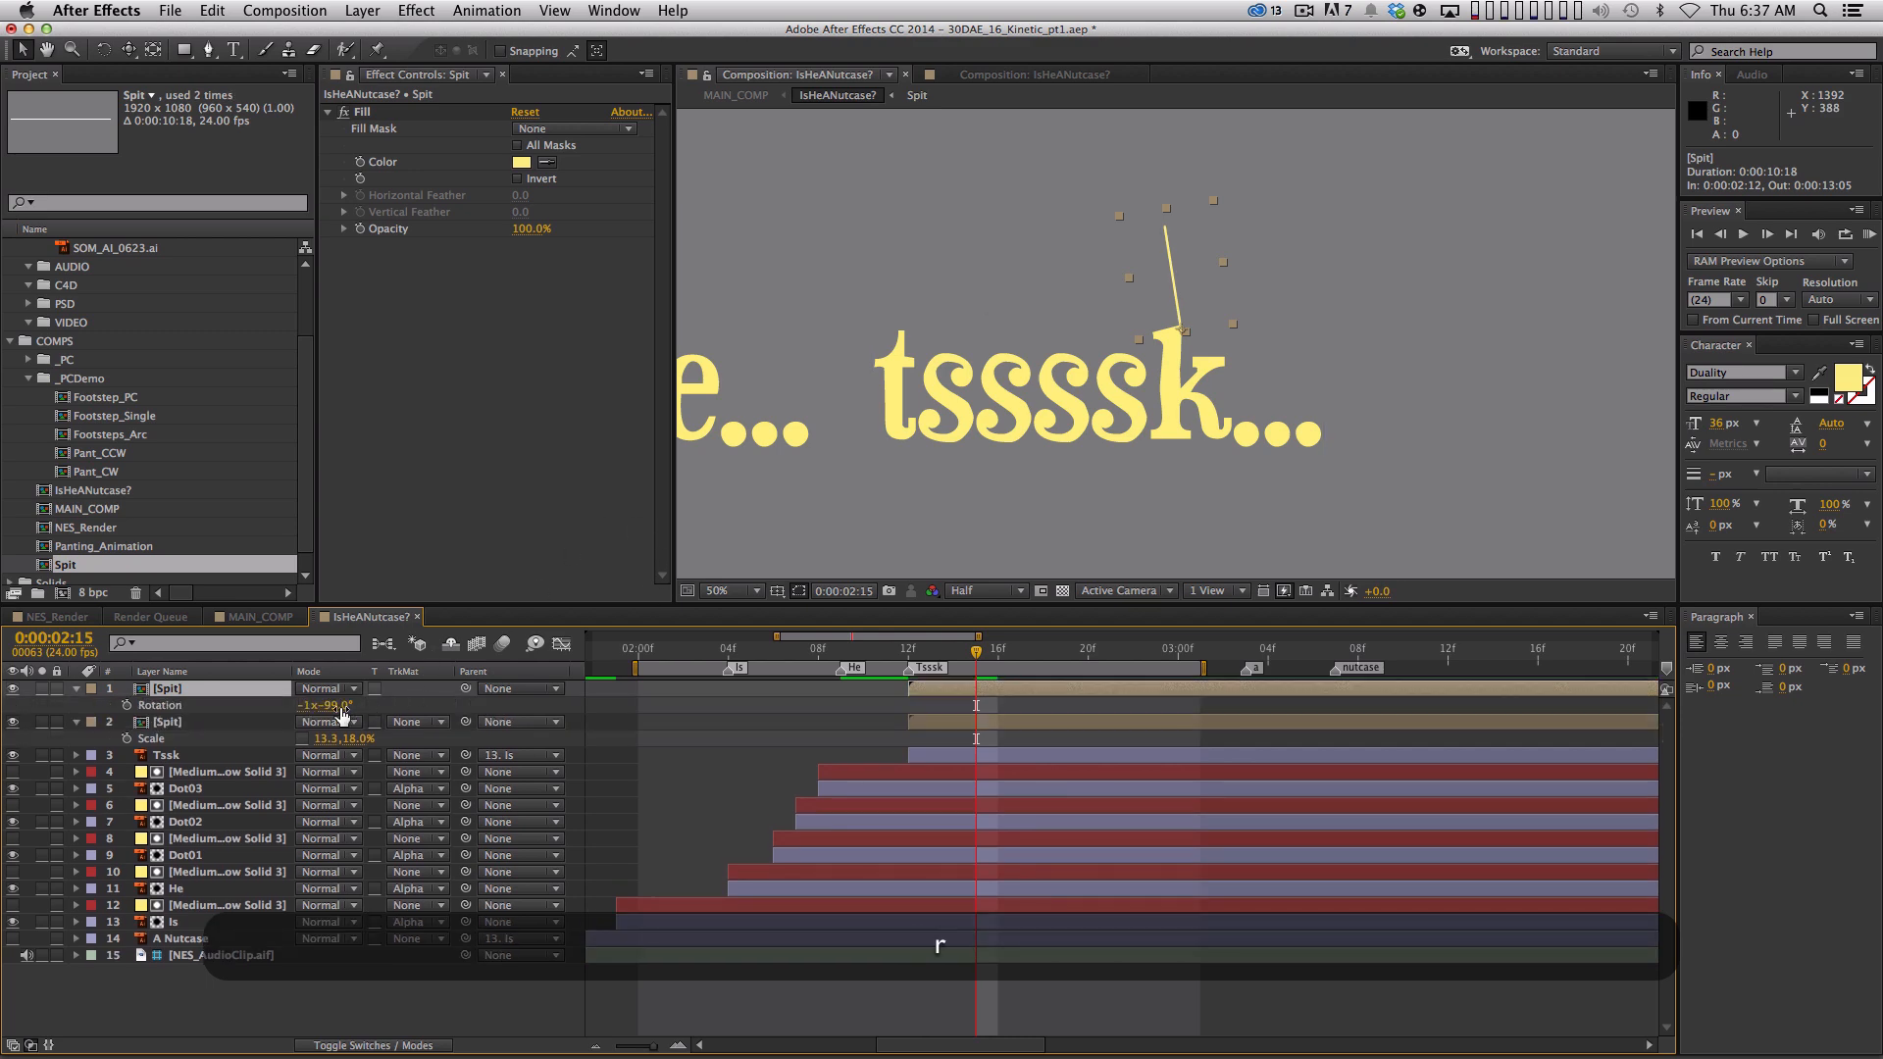
{"action": "left_click_drag", "start_coordinate": [343, 713], "coordinate": [475, 696]}
{"action": "left_click_drag", "start_coordinate": [663, 671], "coordinate": [568, 673]}
{"action": "key", "text": "v"}
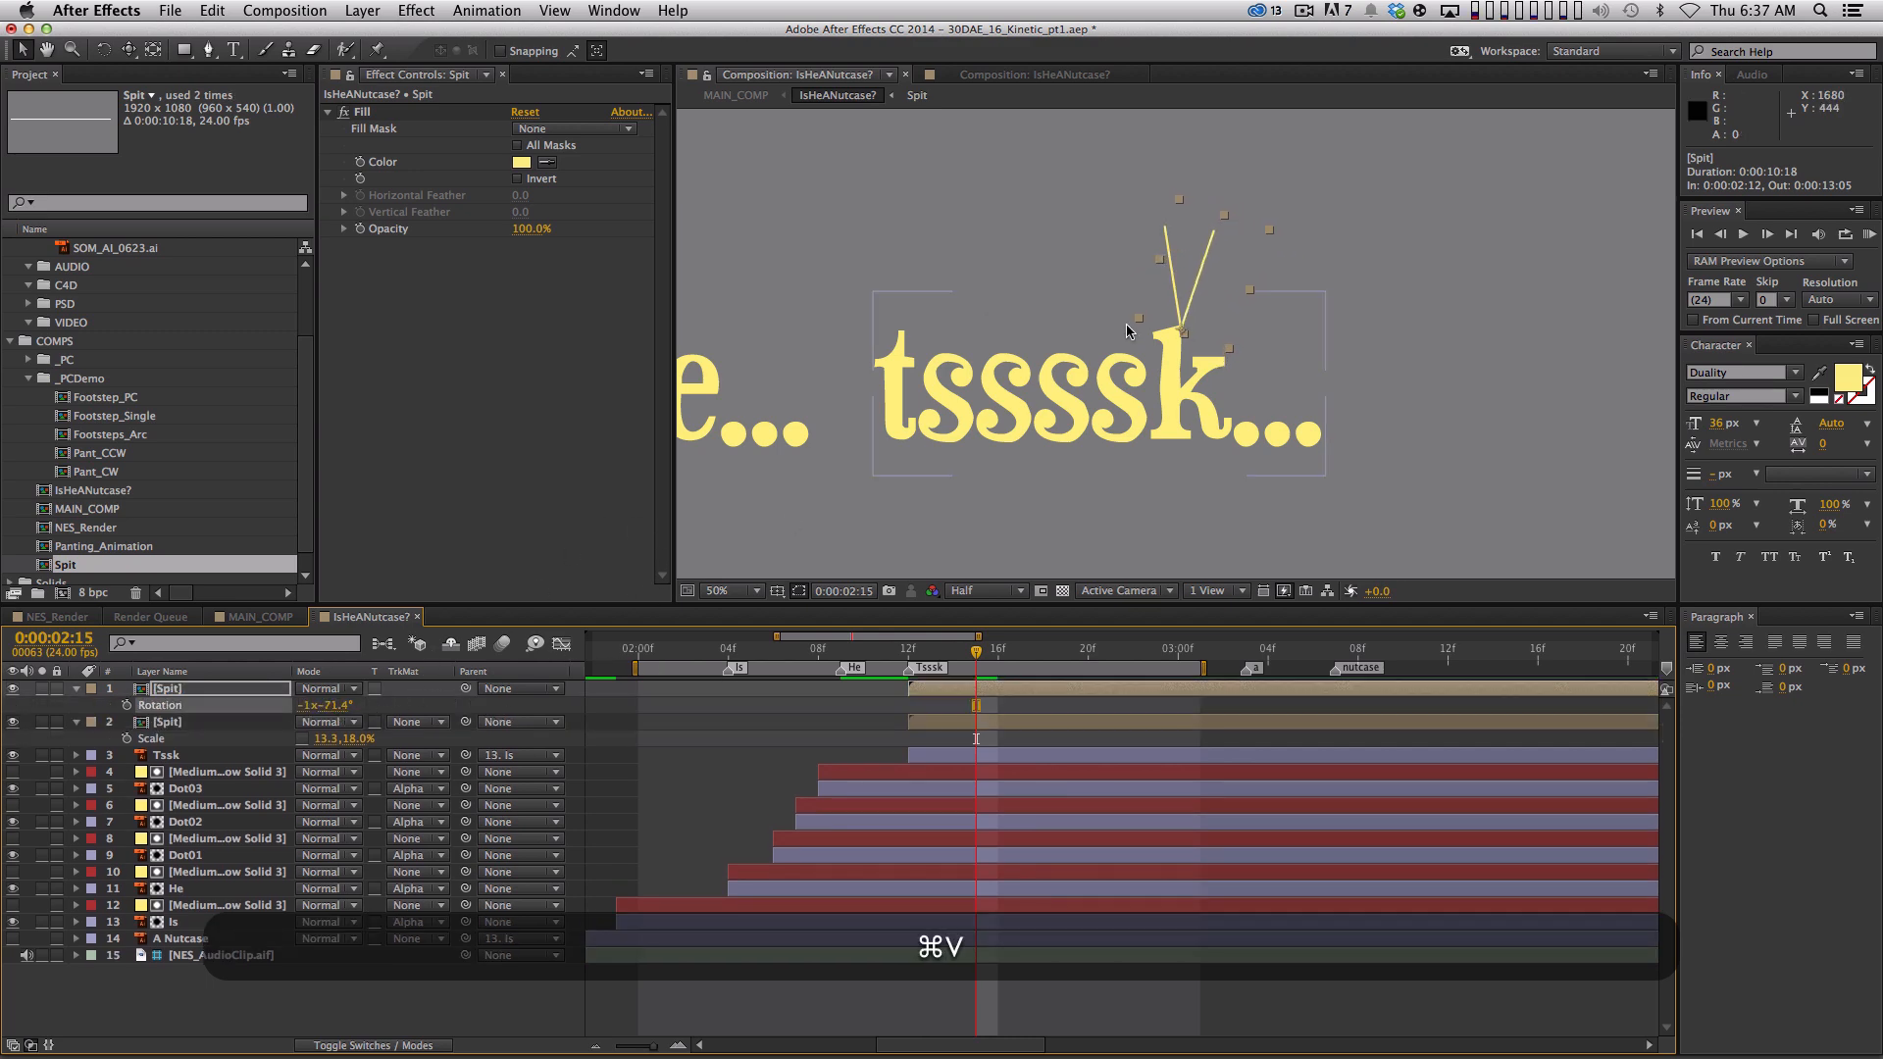
{"action": "left_click_drag", "start_coordinate": [1204, 291], "coordinate": [1233, 329]}
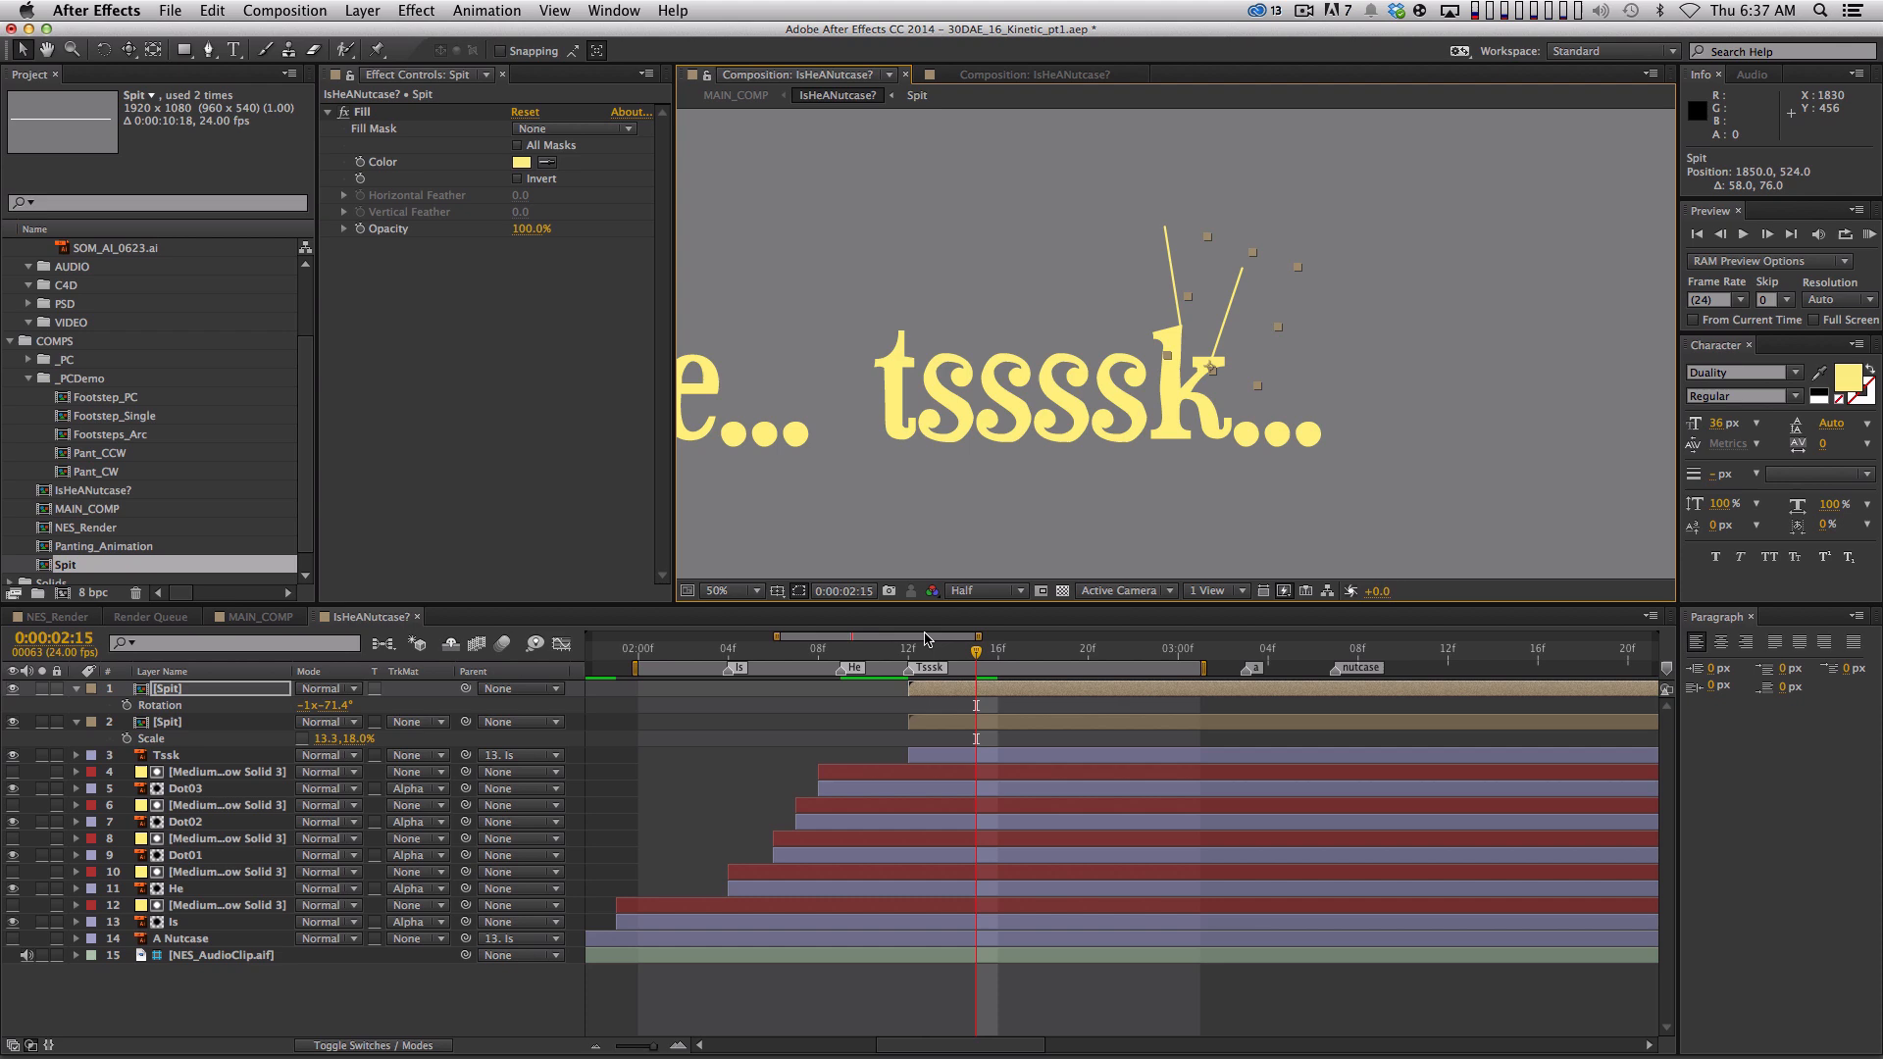
{"action": "left_click_drag", "start_coordinate": [334, 709], "coordinate": [518, 702]}
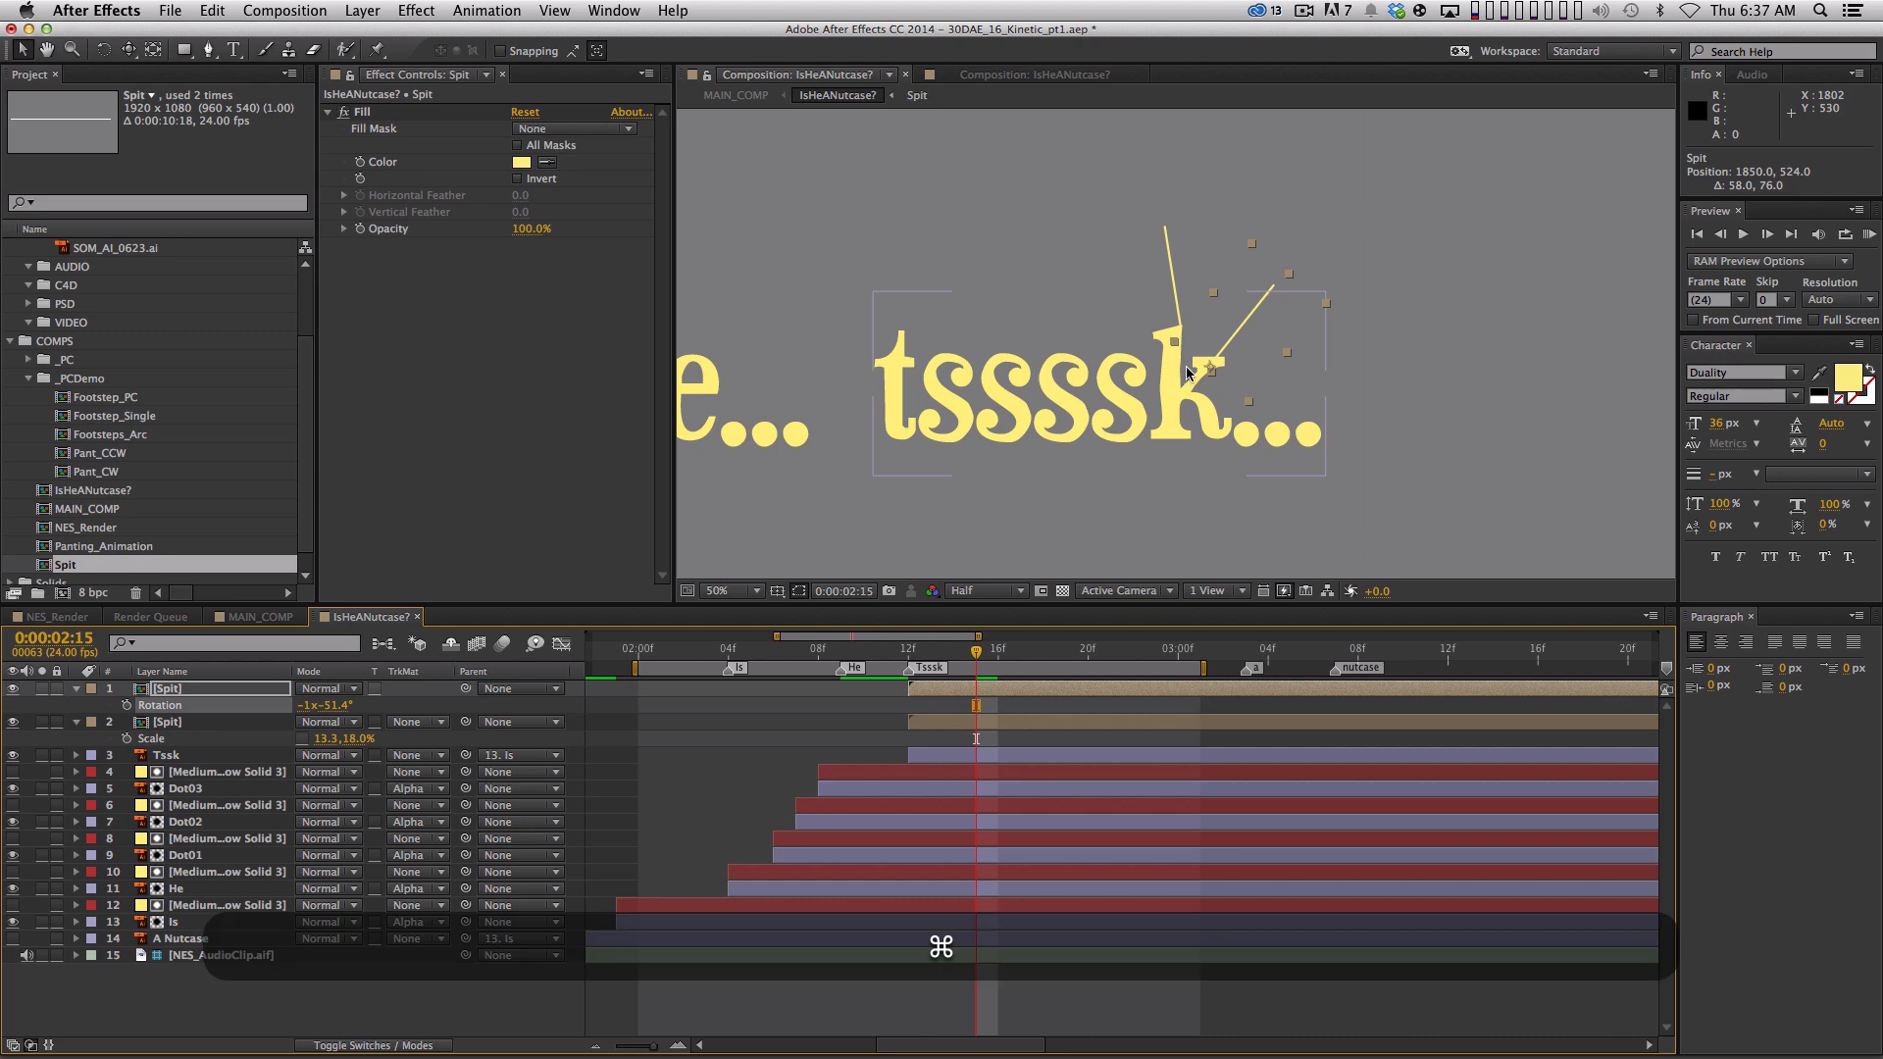
Duplicate the spit line again, place the copy above the t at 1218, 470, and rotate it to -1x-91.4°
{"action": "key", "text": "super+d"}
{"action": "left_click_drag", "start_coordinate": [1247, 335], "coordinate": [935, 313]}
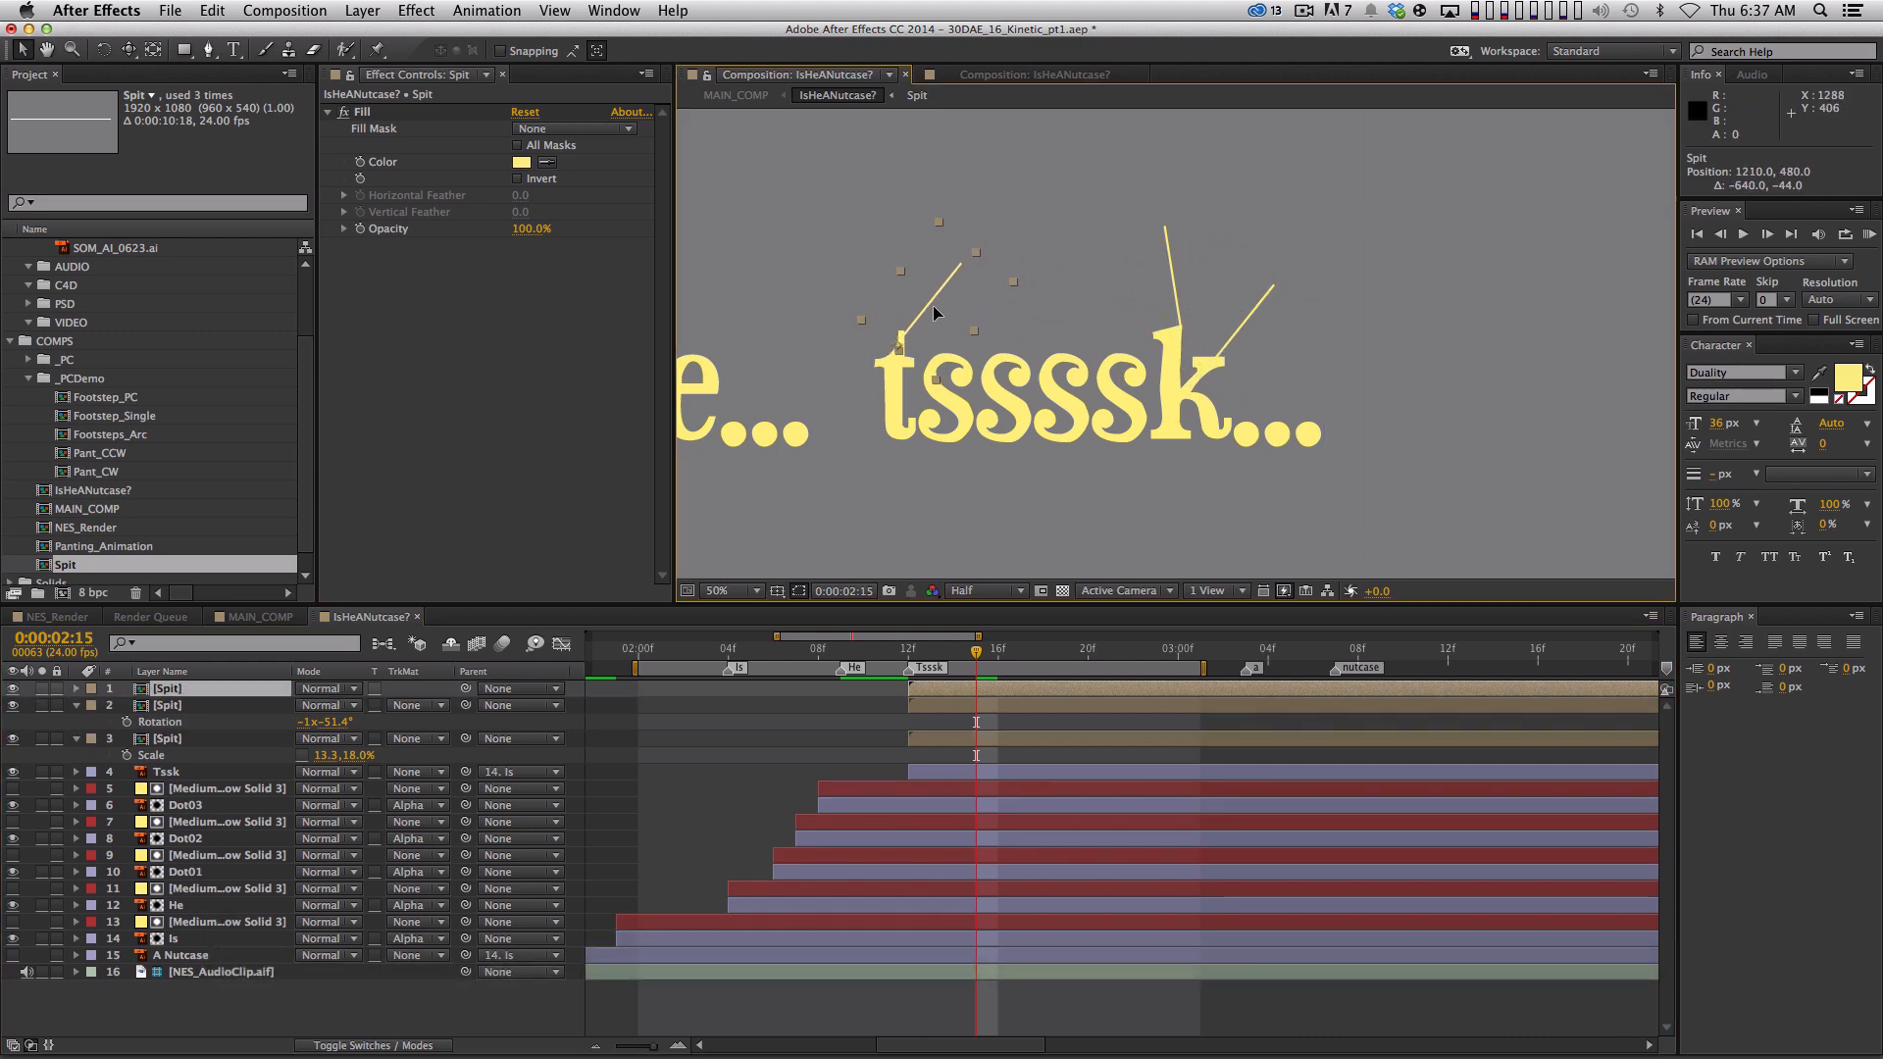
{"action": "key", "text": "r"}
{"action": "left_click_drag", "start_coordinate": [335, 705], "coordinate": [6, 757]}
{"action": "left_click_drag", "start_coordinate": [893, 290], "coordinate": [896, 287]}
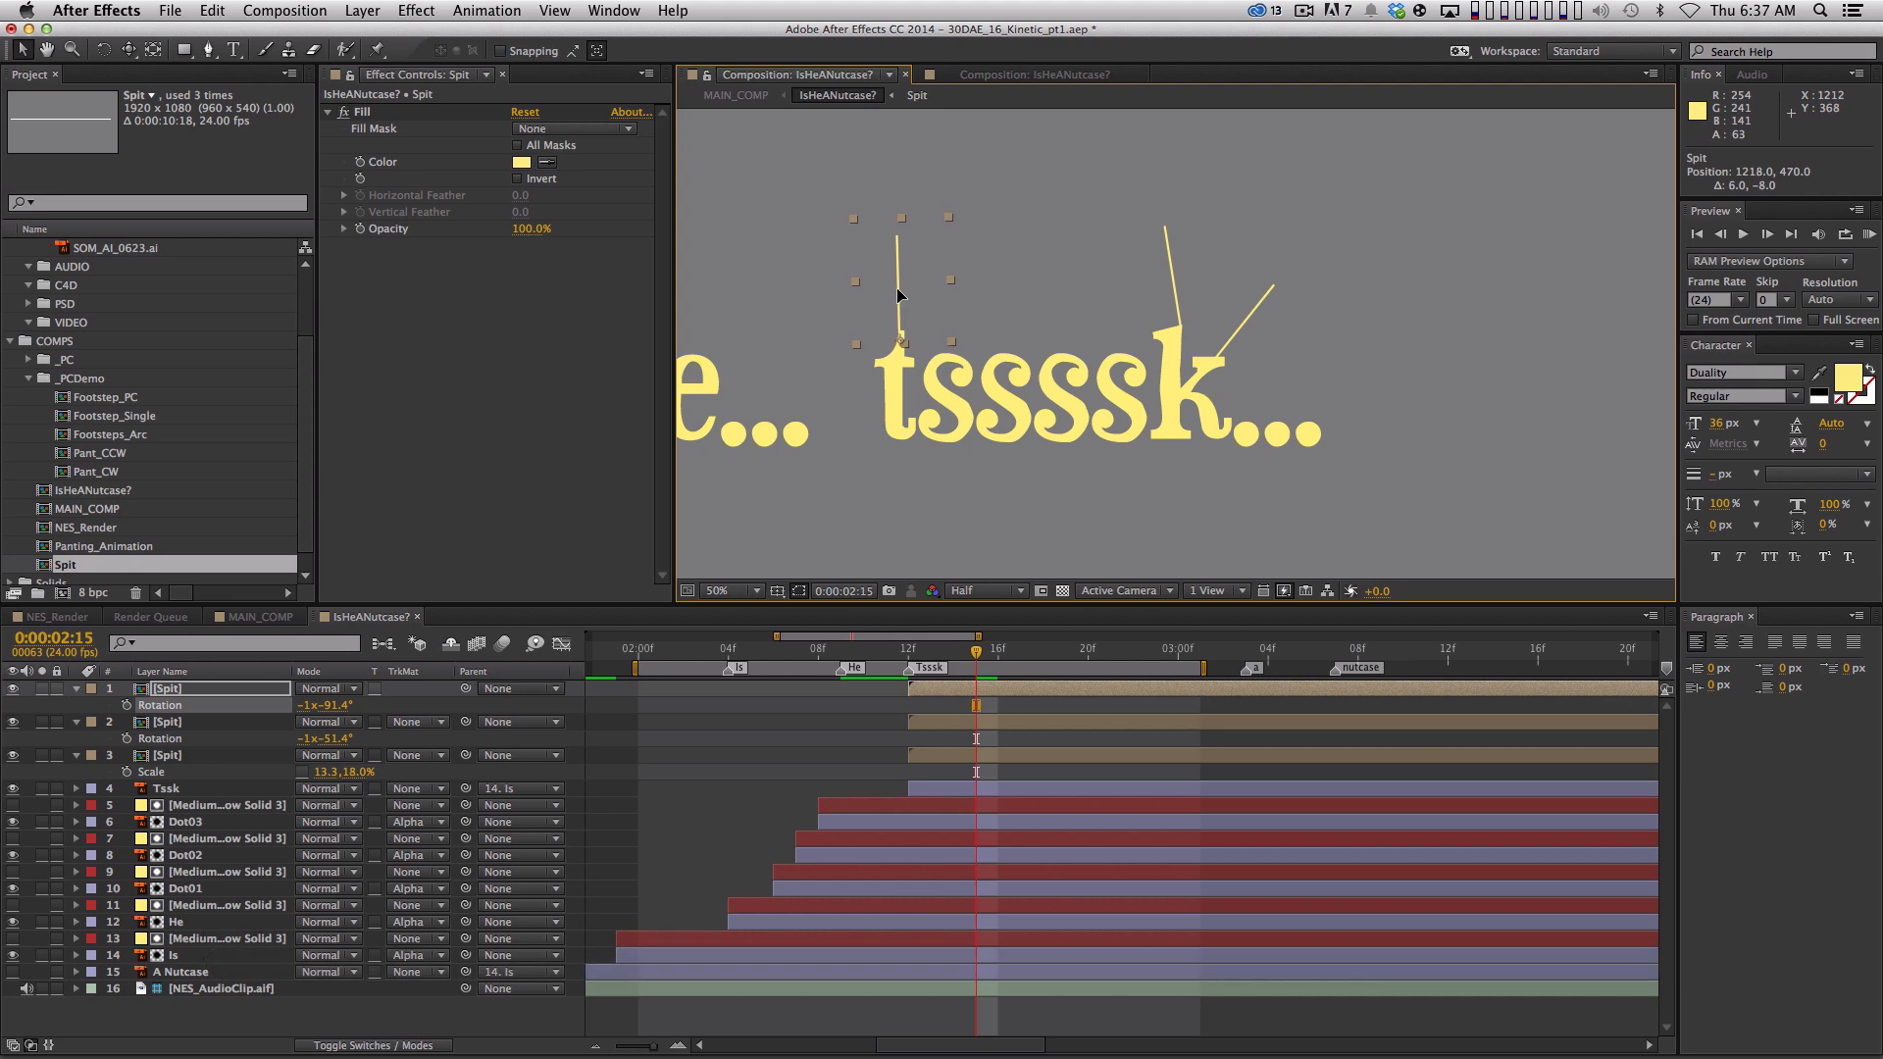
Duplicate the spit line above the t, tilt the copy counterclockwise, and reduce its horizontal scale to 7.9%
{"action": "key", "text": "super+r"}
{"action": "left_click", "coordinate": [238, 691]}
{"action": "key", "text": "super+d"}
{"action": "key", "text": "r"}
{"action": "left_click_drag", "start_coordinate": [333, 706], "coordinate": [289, 707]}
{"action": "key", "text": "s"}
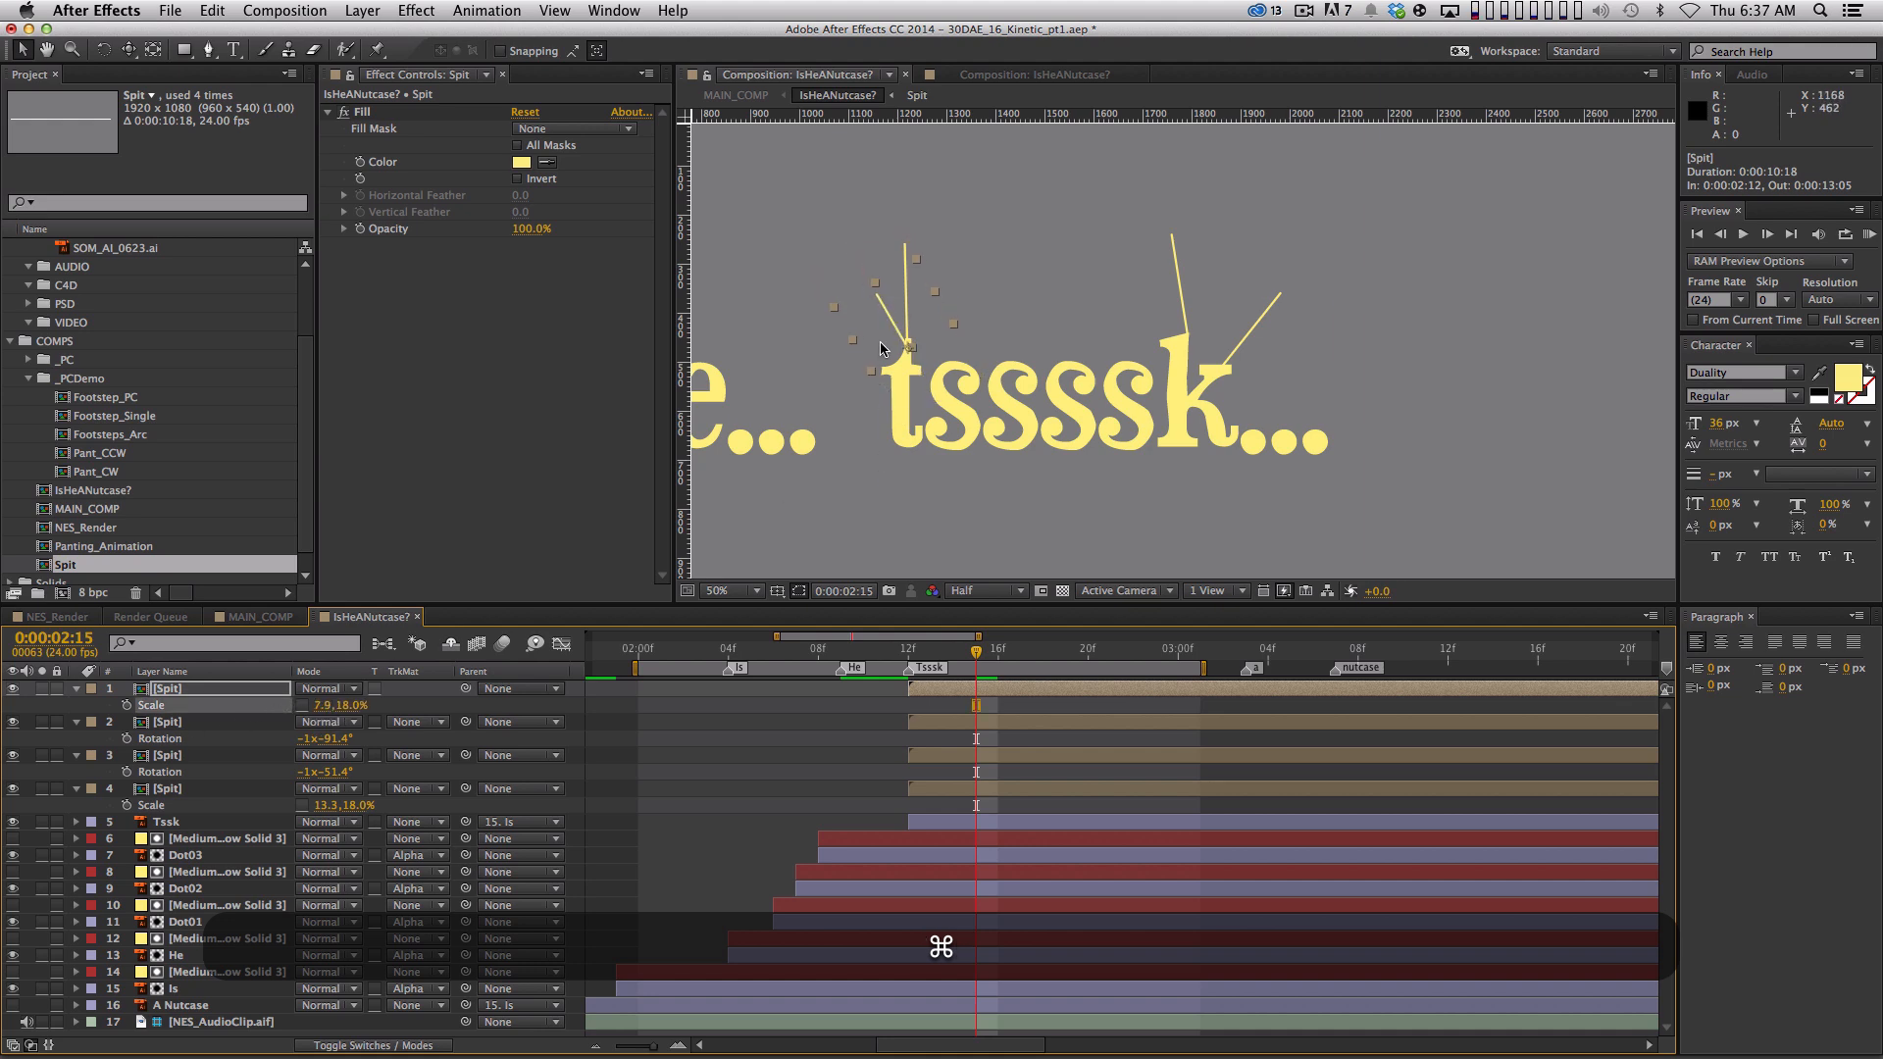
Move the shortened spit line to 1192, 522, then duplicate the k's left line, placing the copy at 1436, 510 and rotating it to -1x-89.4°
{"action": "left_click_drag", "start_coordinate": [905, 327], "coordinate": [894, 347]}
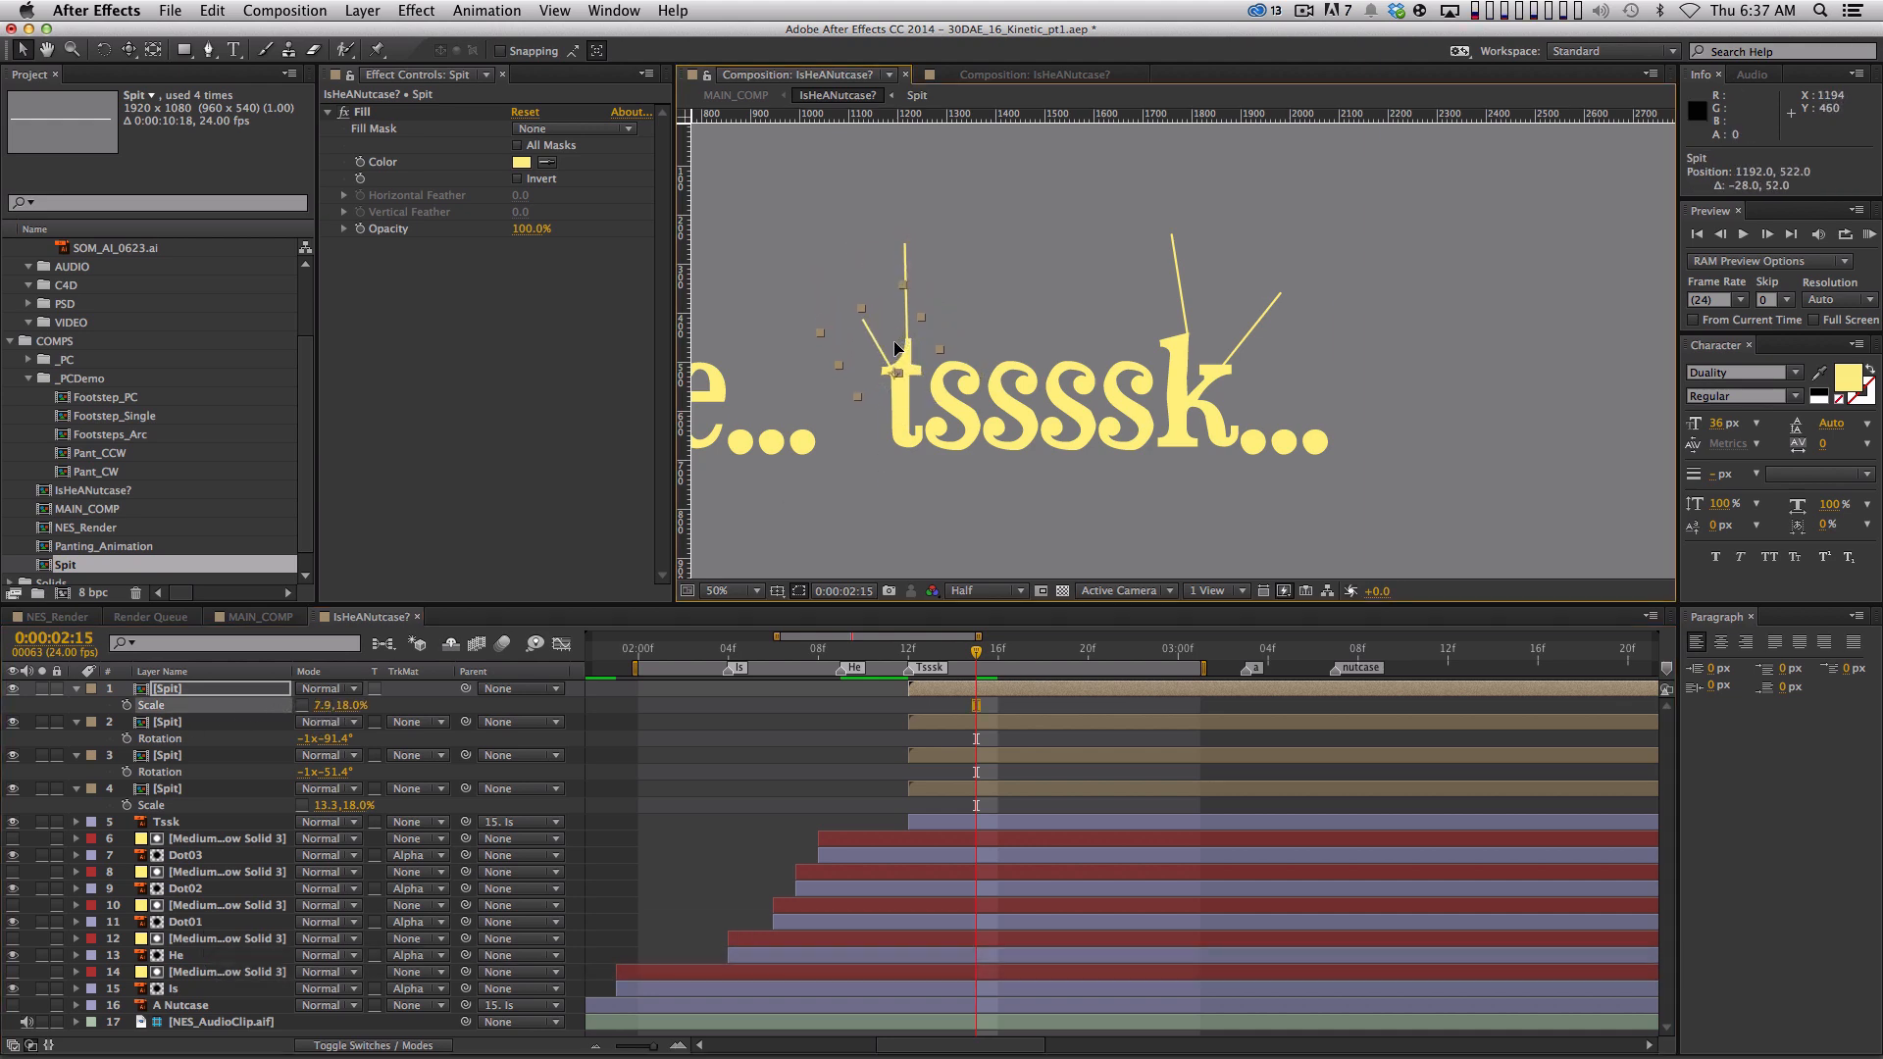
{"action": "left_click", "coordinate": [1182, 294]}
{"action": "key", "text": "super+d"}
{"action": "left_click_drag", "start_coordinate": [1163, 311], "coordinate": [1009, 340]}
{"action": "key", "text": "r"}
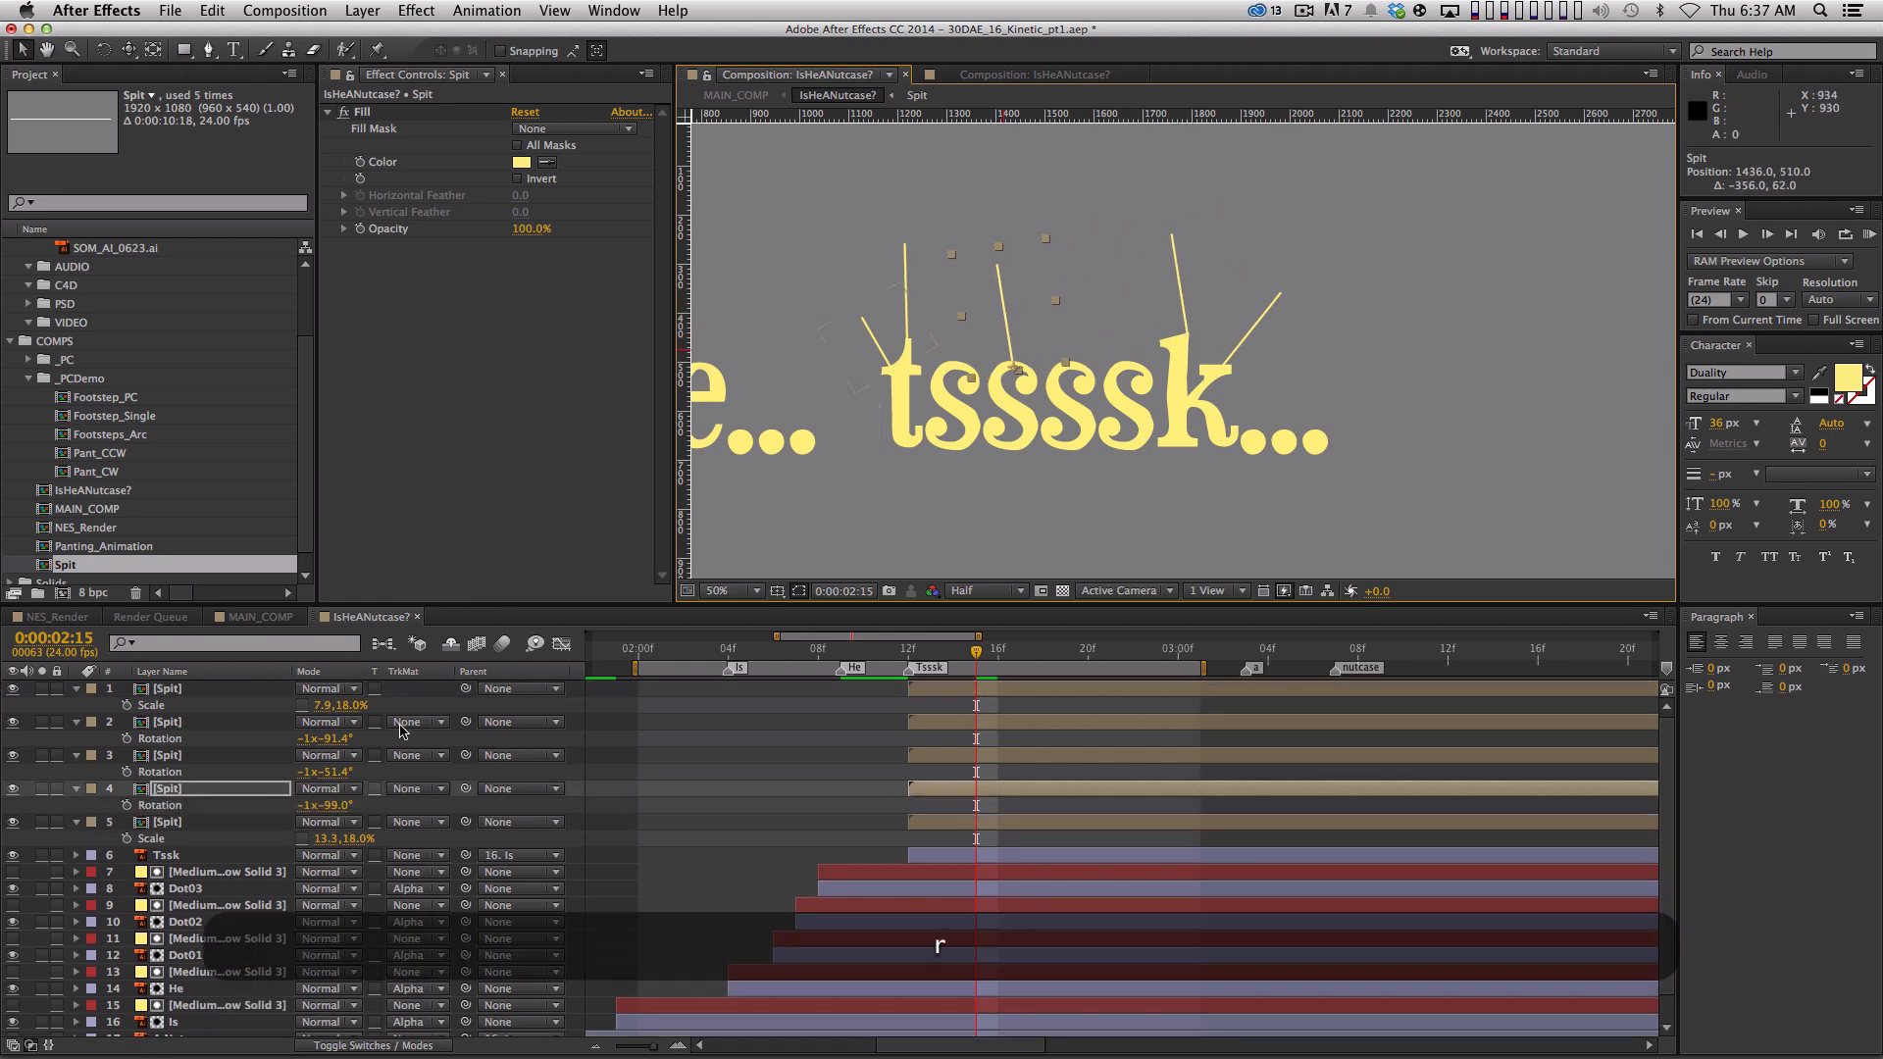
{"action": "left_click", "coordinate": [336, 818]}
{"action": "key", "text": "Escape"}
{"action": "left_click_drag", "start_coordinate": [336, 805], "coordinate": [410, 785]}
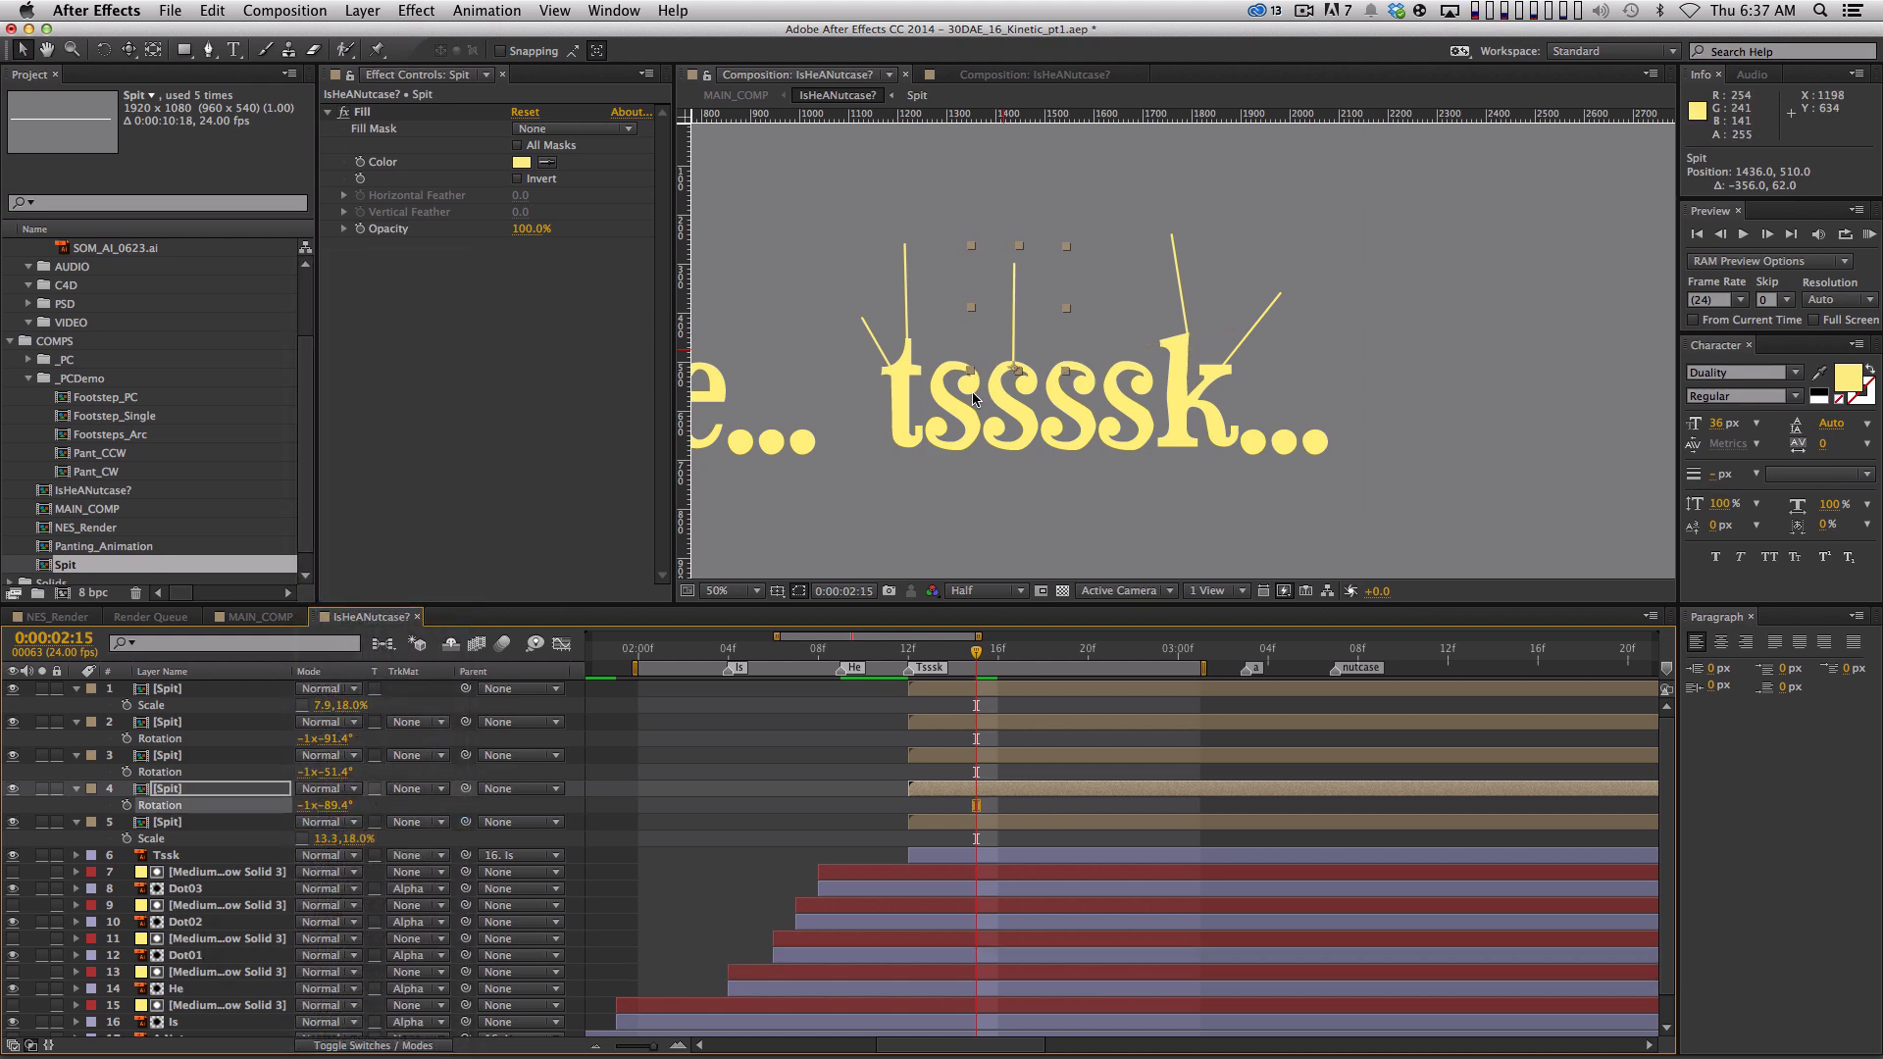
Deselect all layers and preview the spit lines shooting out of "tssssk..." in real time
{"action": "key", "text": "space"}
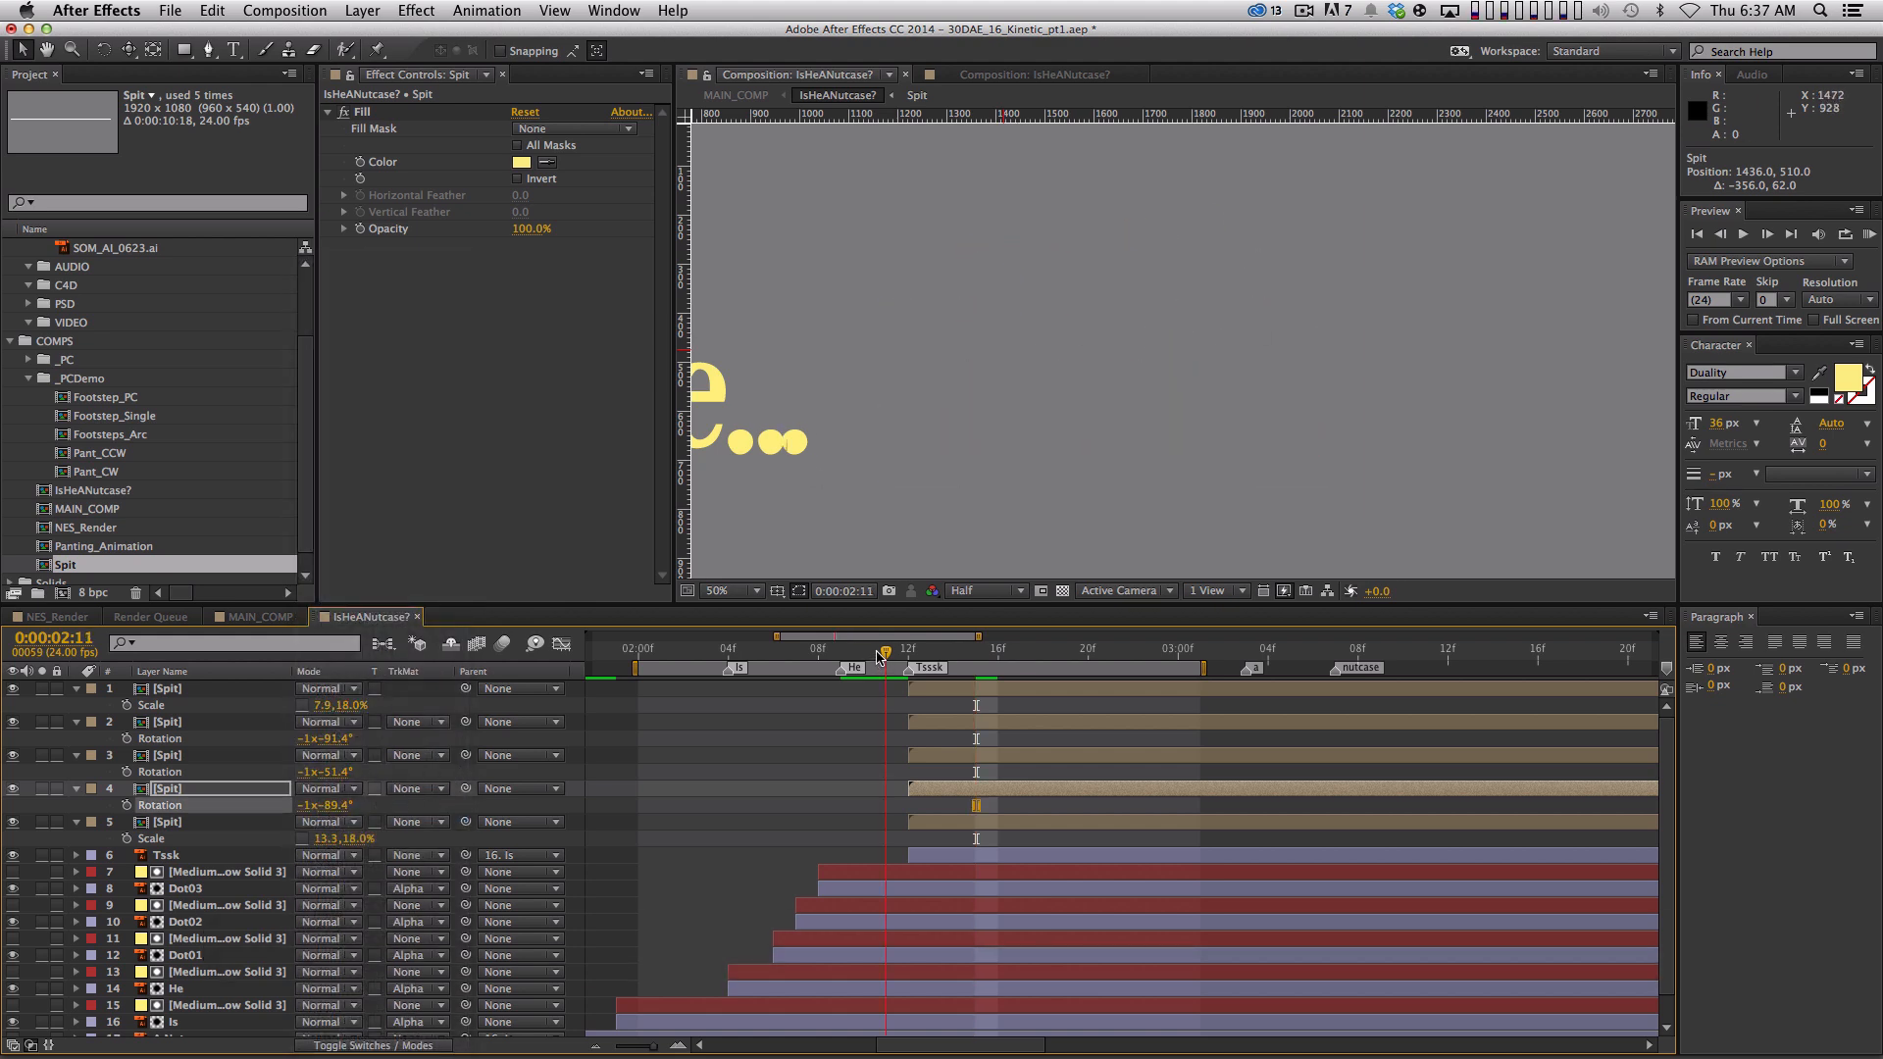
{"action": "key", "text": "space"}
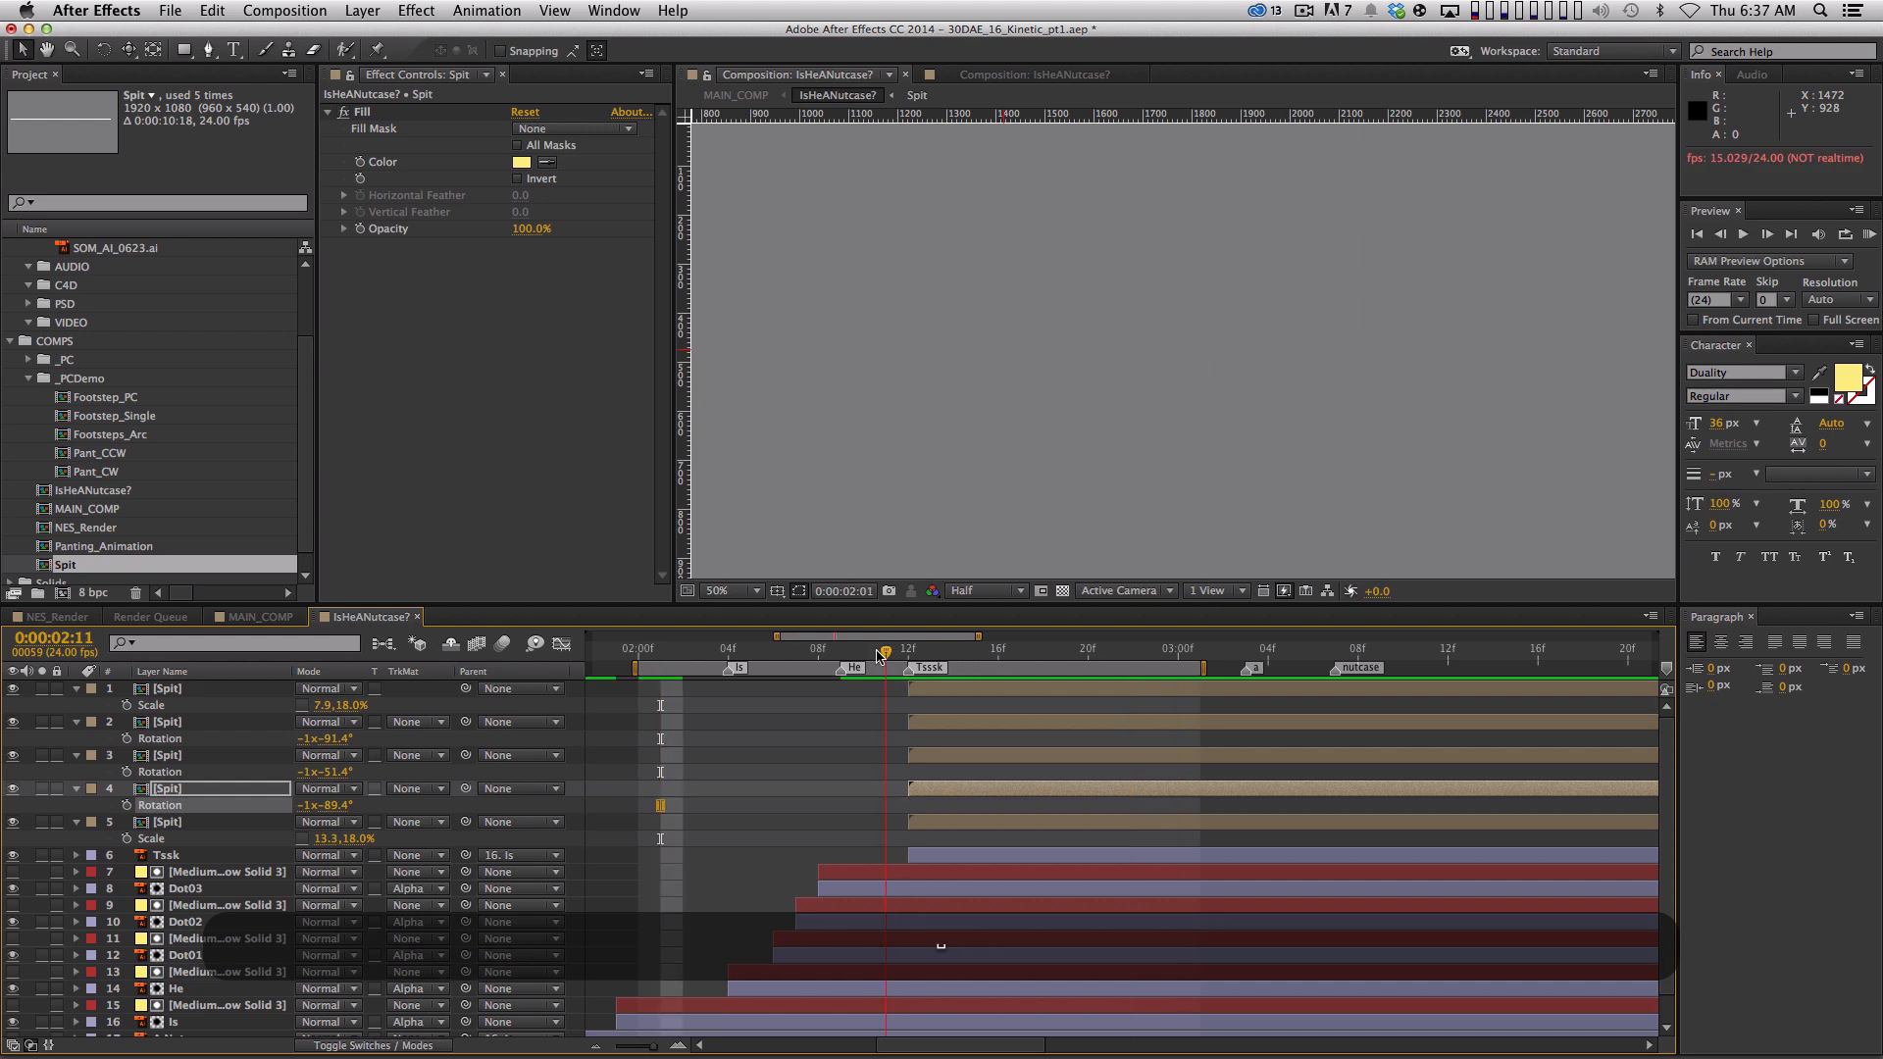
{"action": "key", "text": "space"}
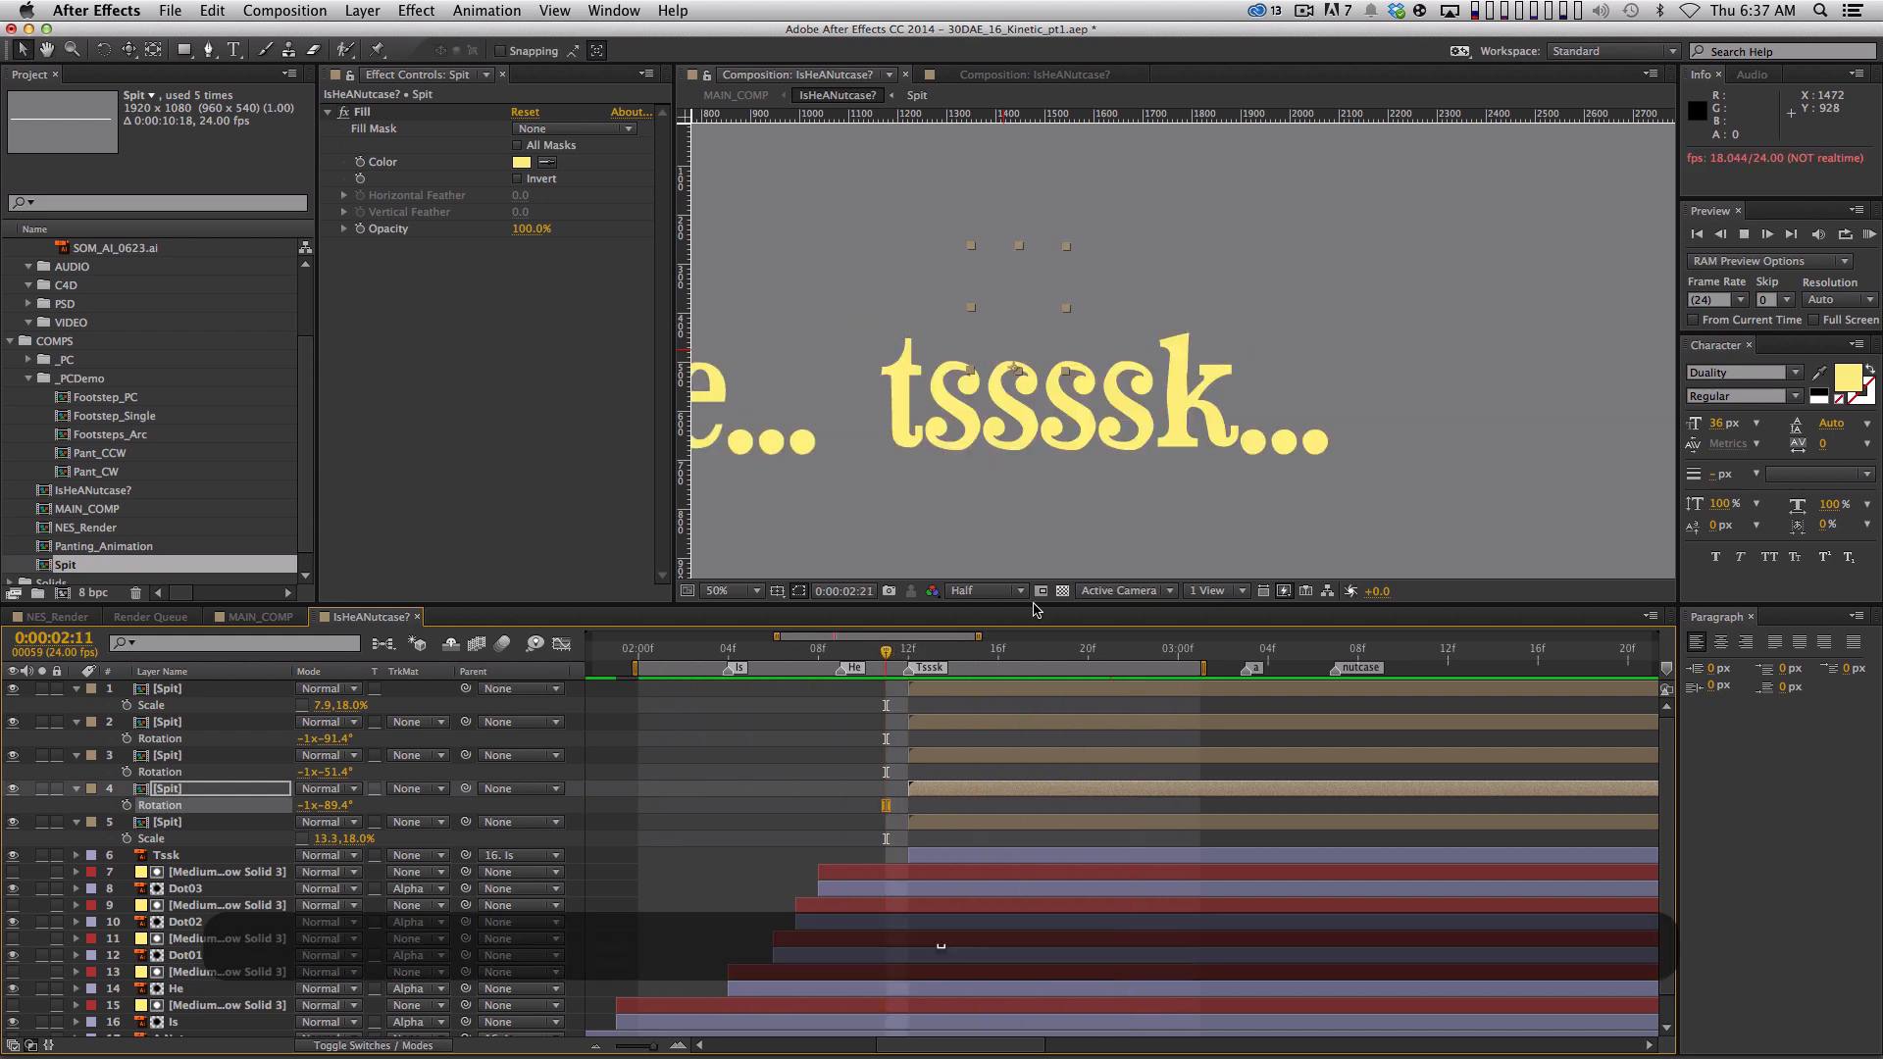
{"action": "key", "text": "super+shift+a"}
{"action": "key", "text": "KP_0"}
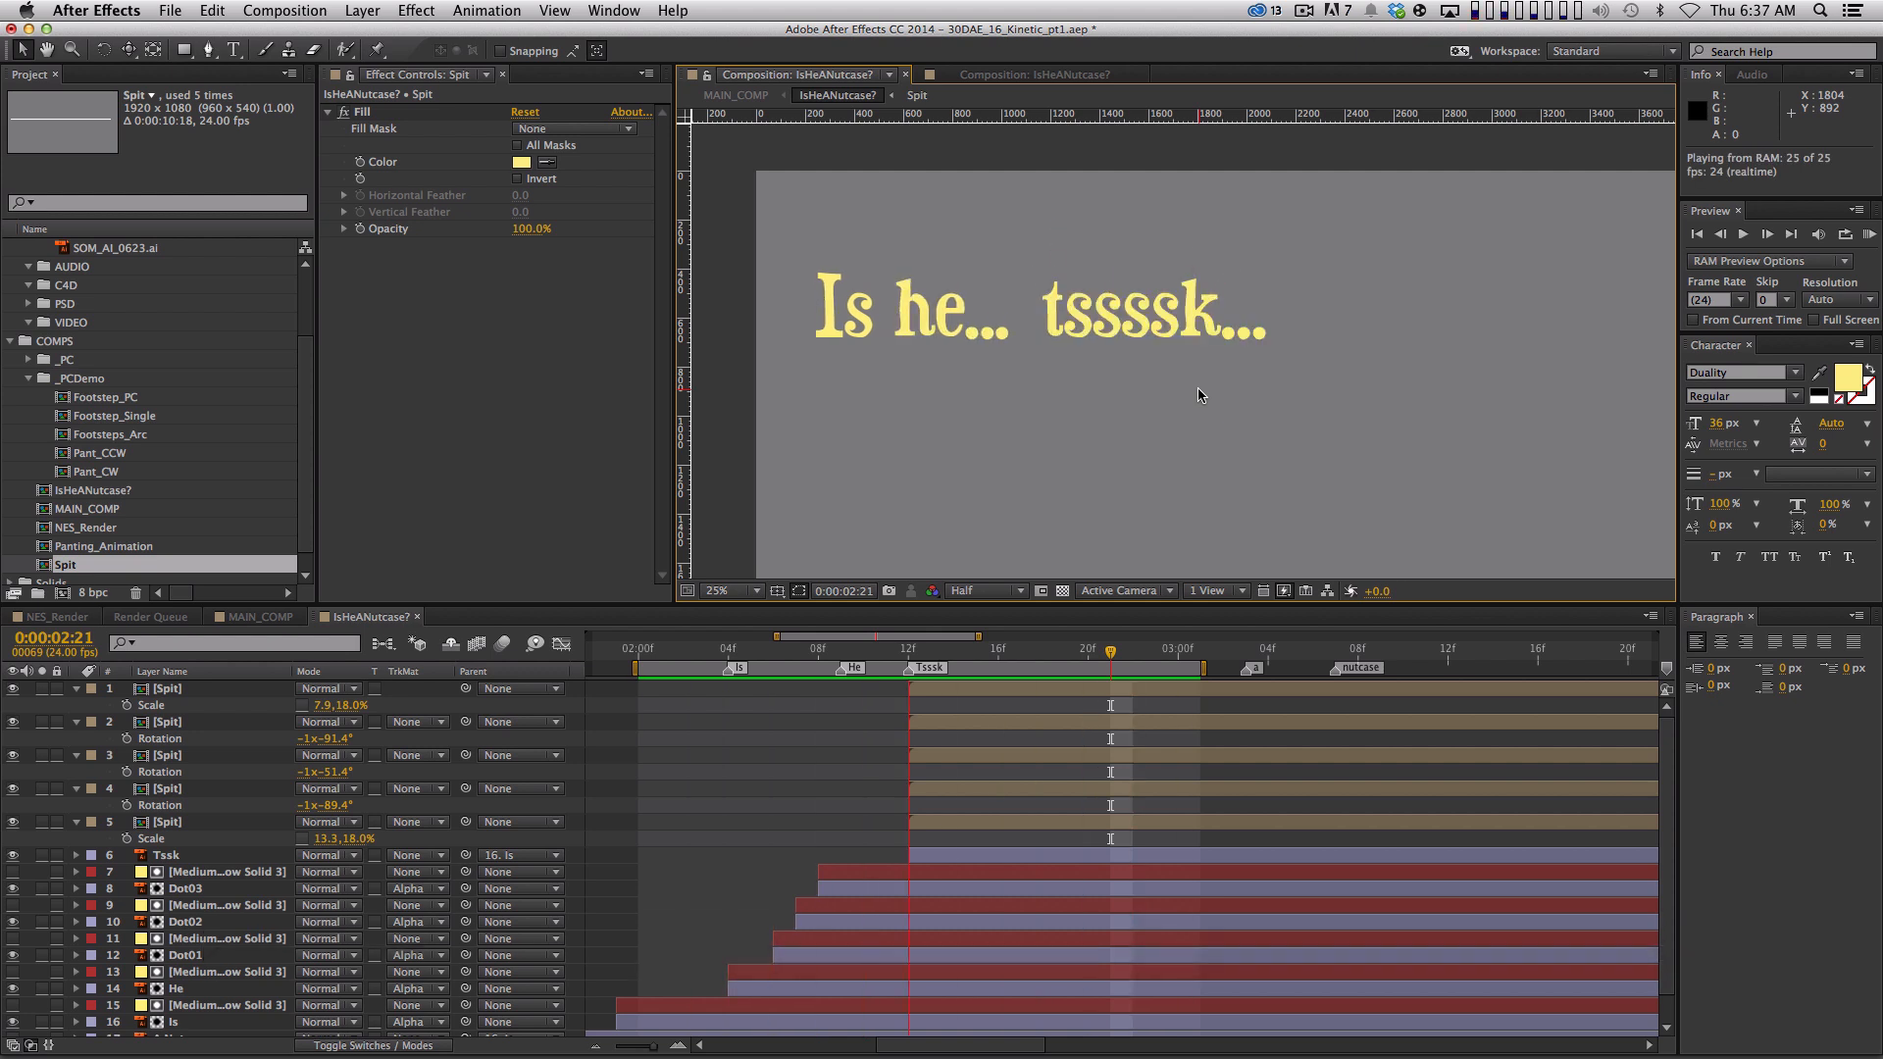
{"action": "key", "text": "space"}
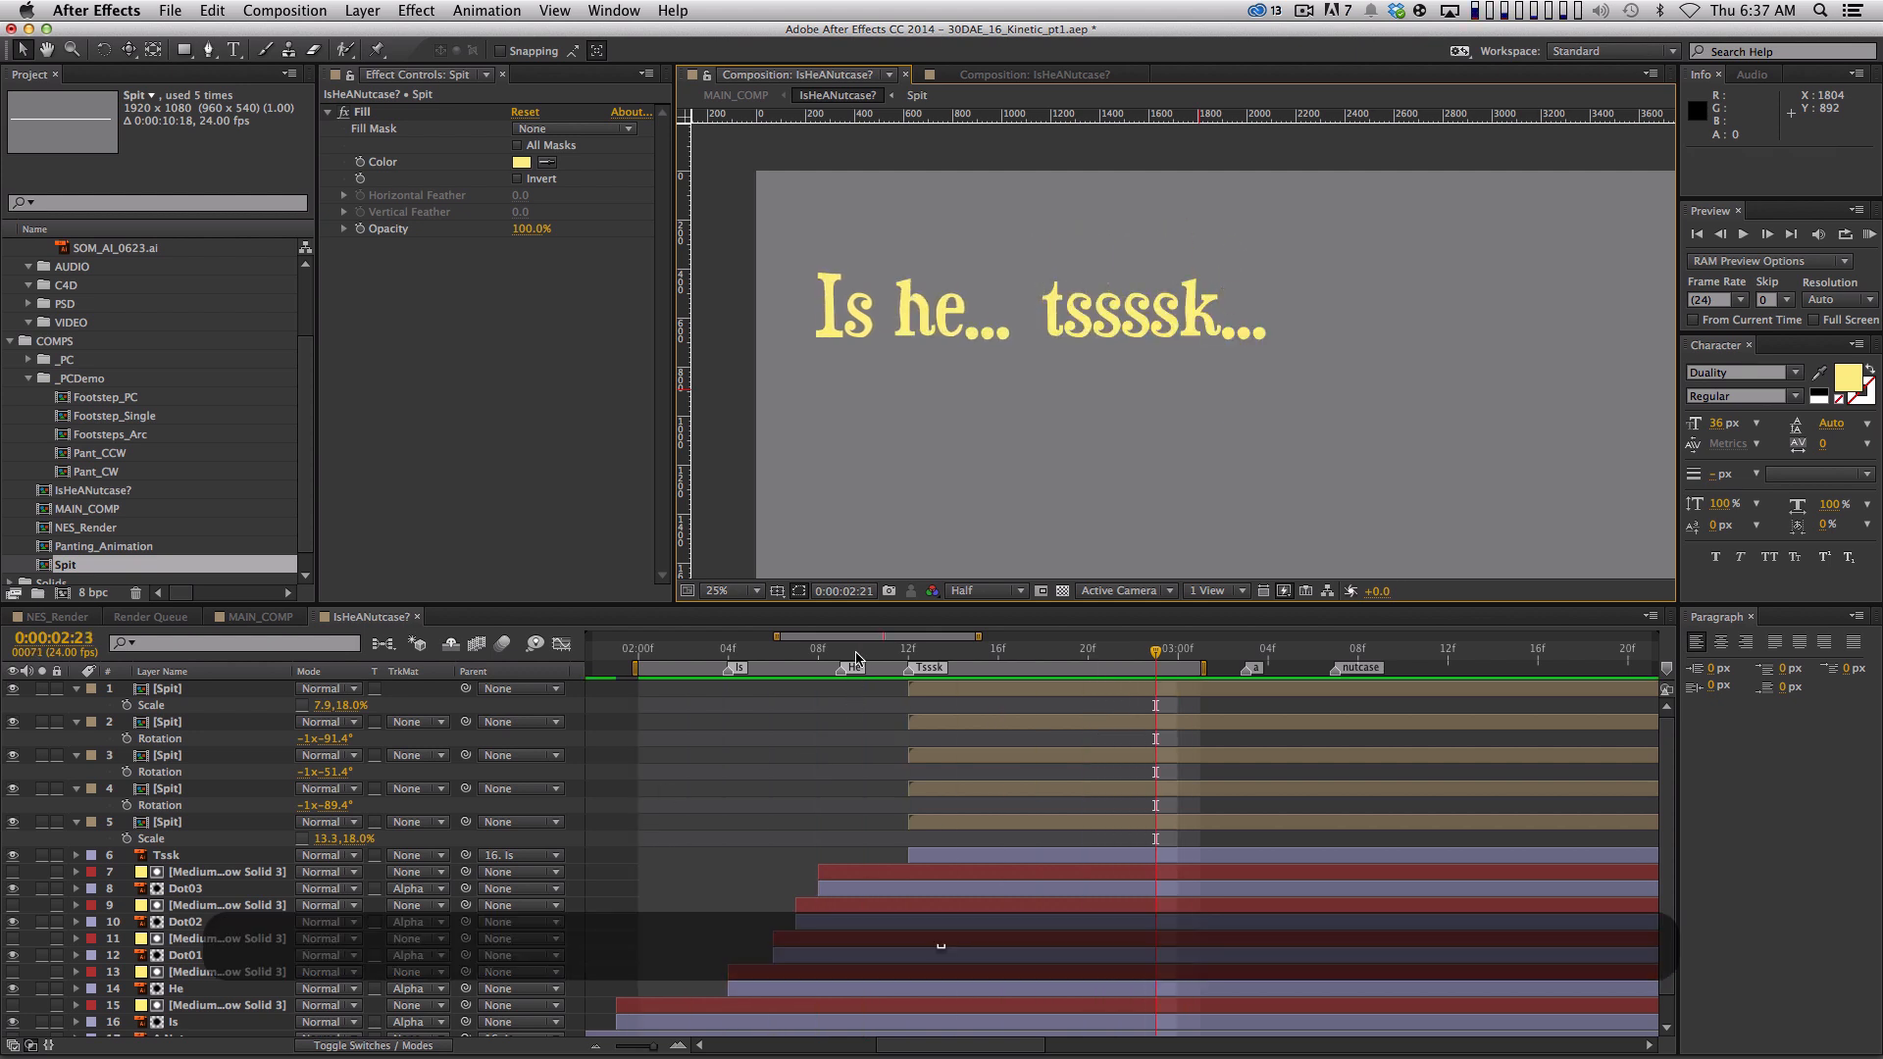
{"action": "key", "text": "KP_0"}
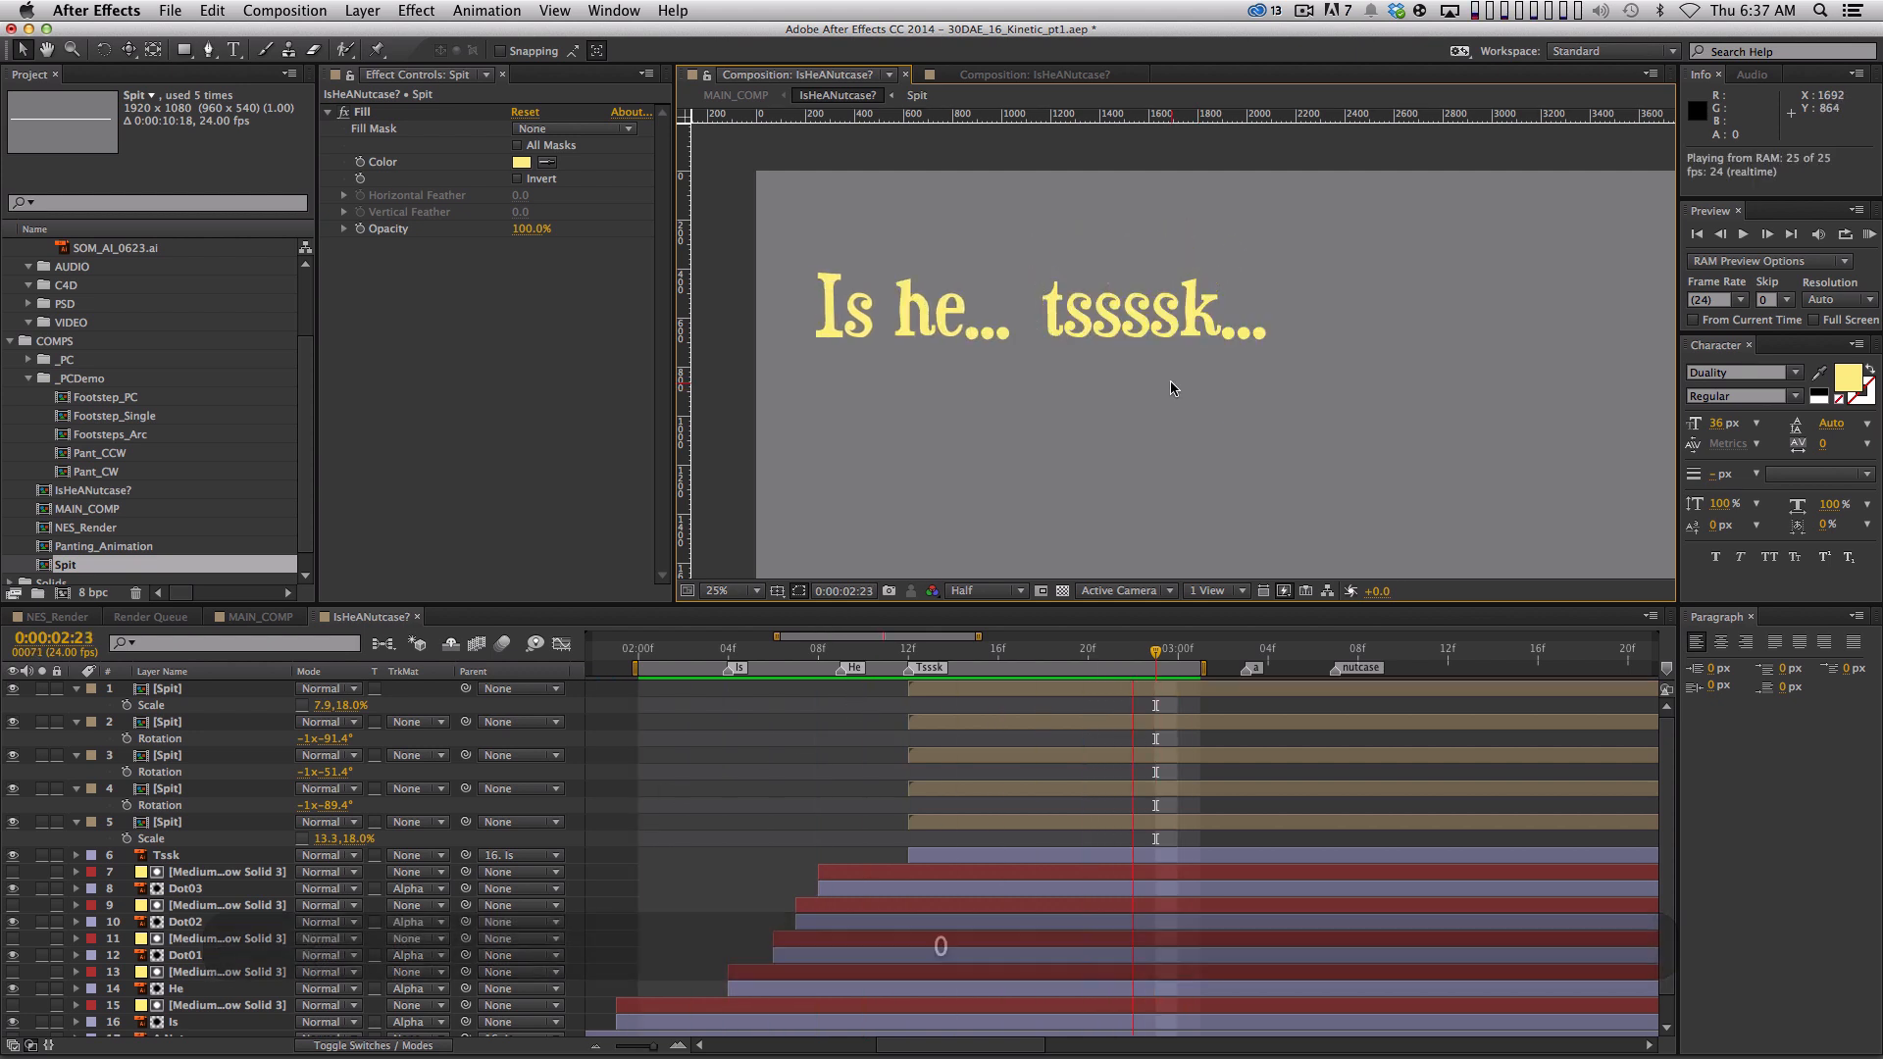
In the Spit composition, retime Trim Paths so End finishes at frame 4 and the Start keyframes sit at frames 1 and 5, and preview it
{"action": "left_click", "coordinate": [975, 649]}
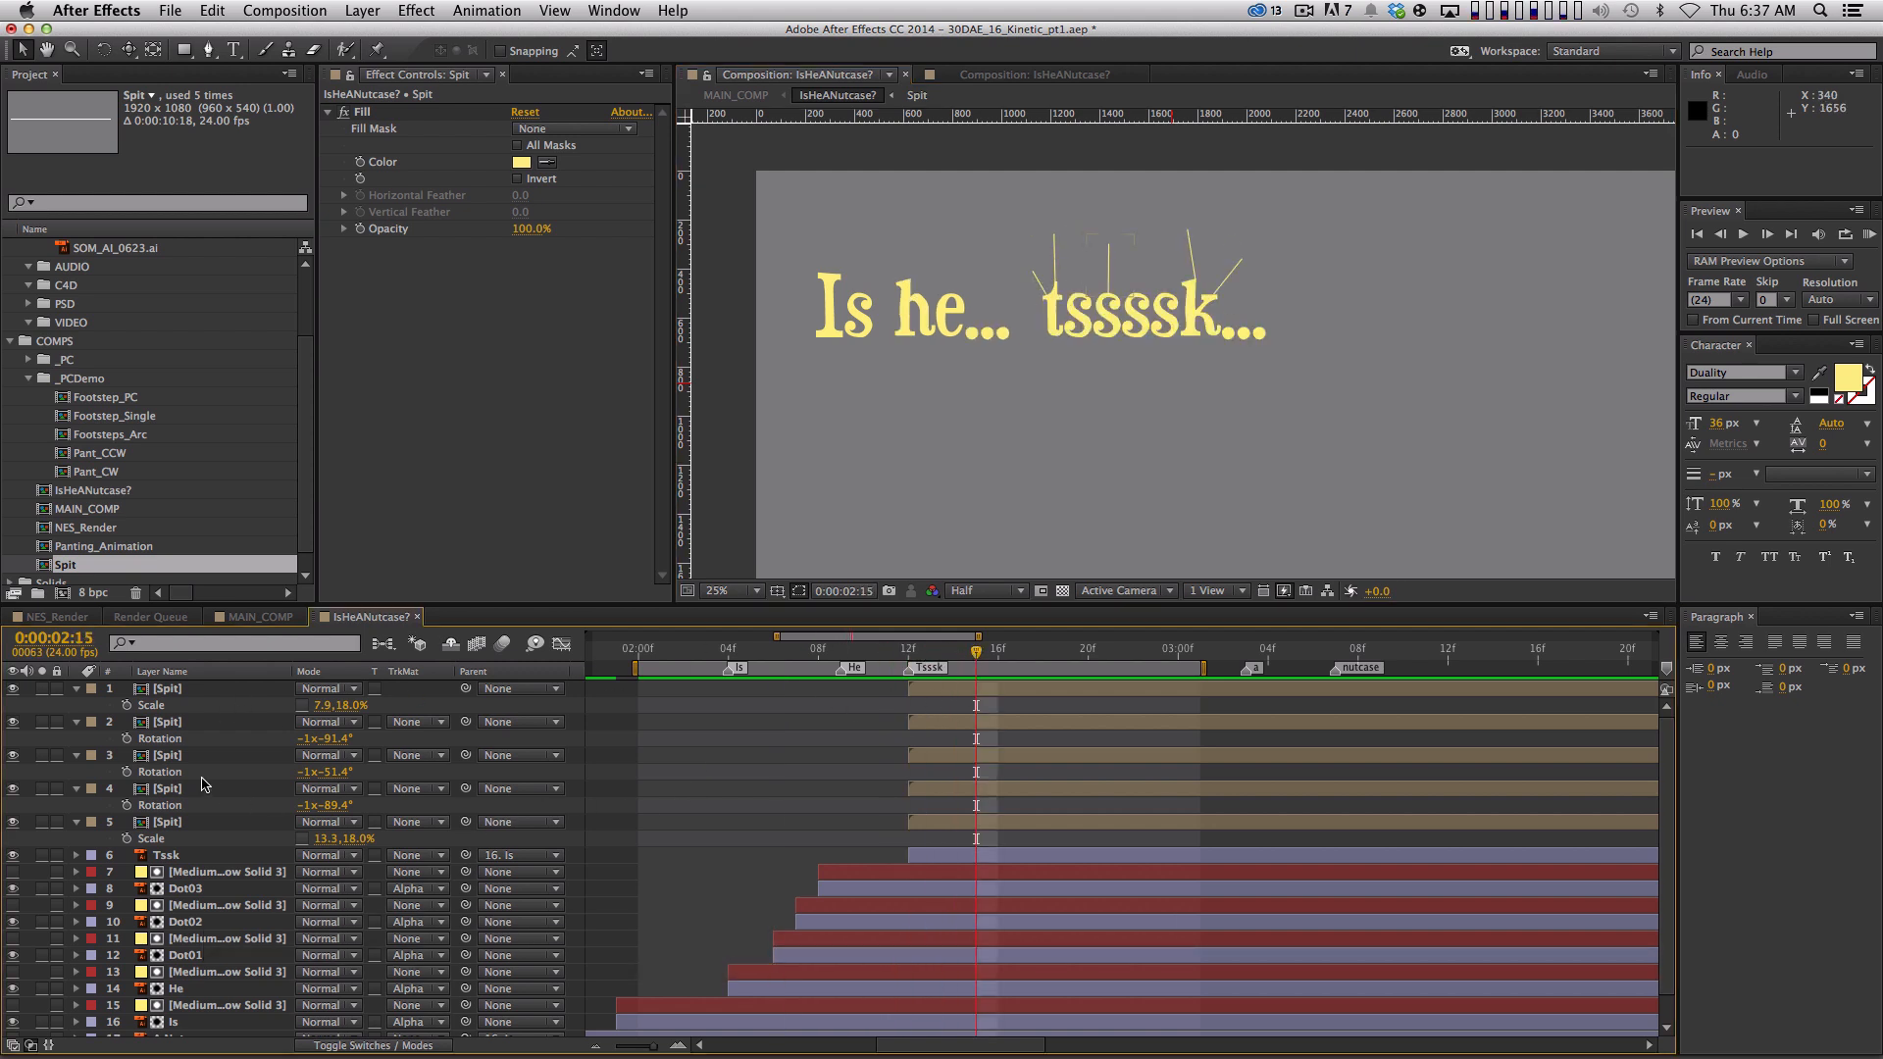
{"action": "double_click", "coordinate": [182, 723]}
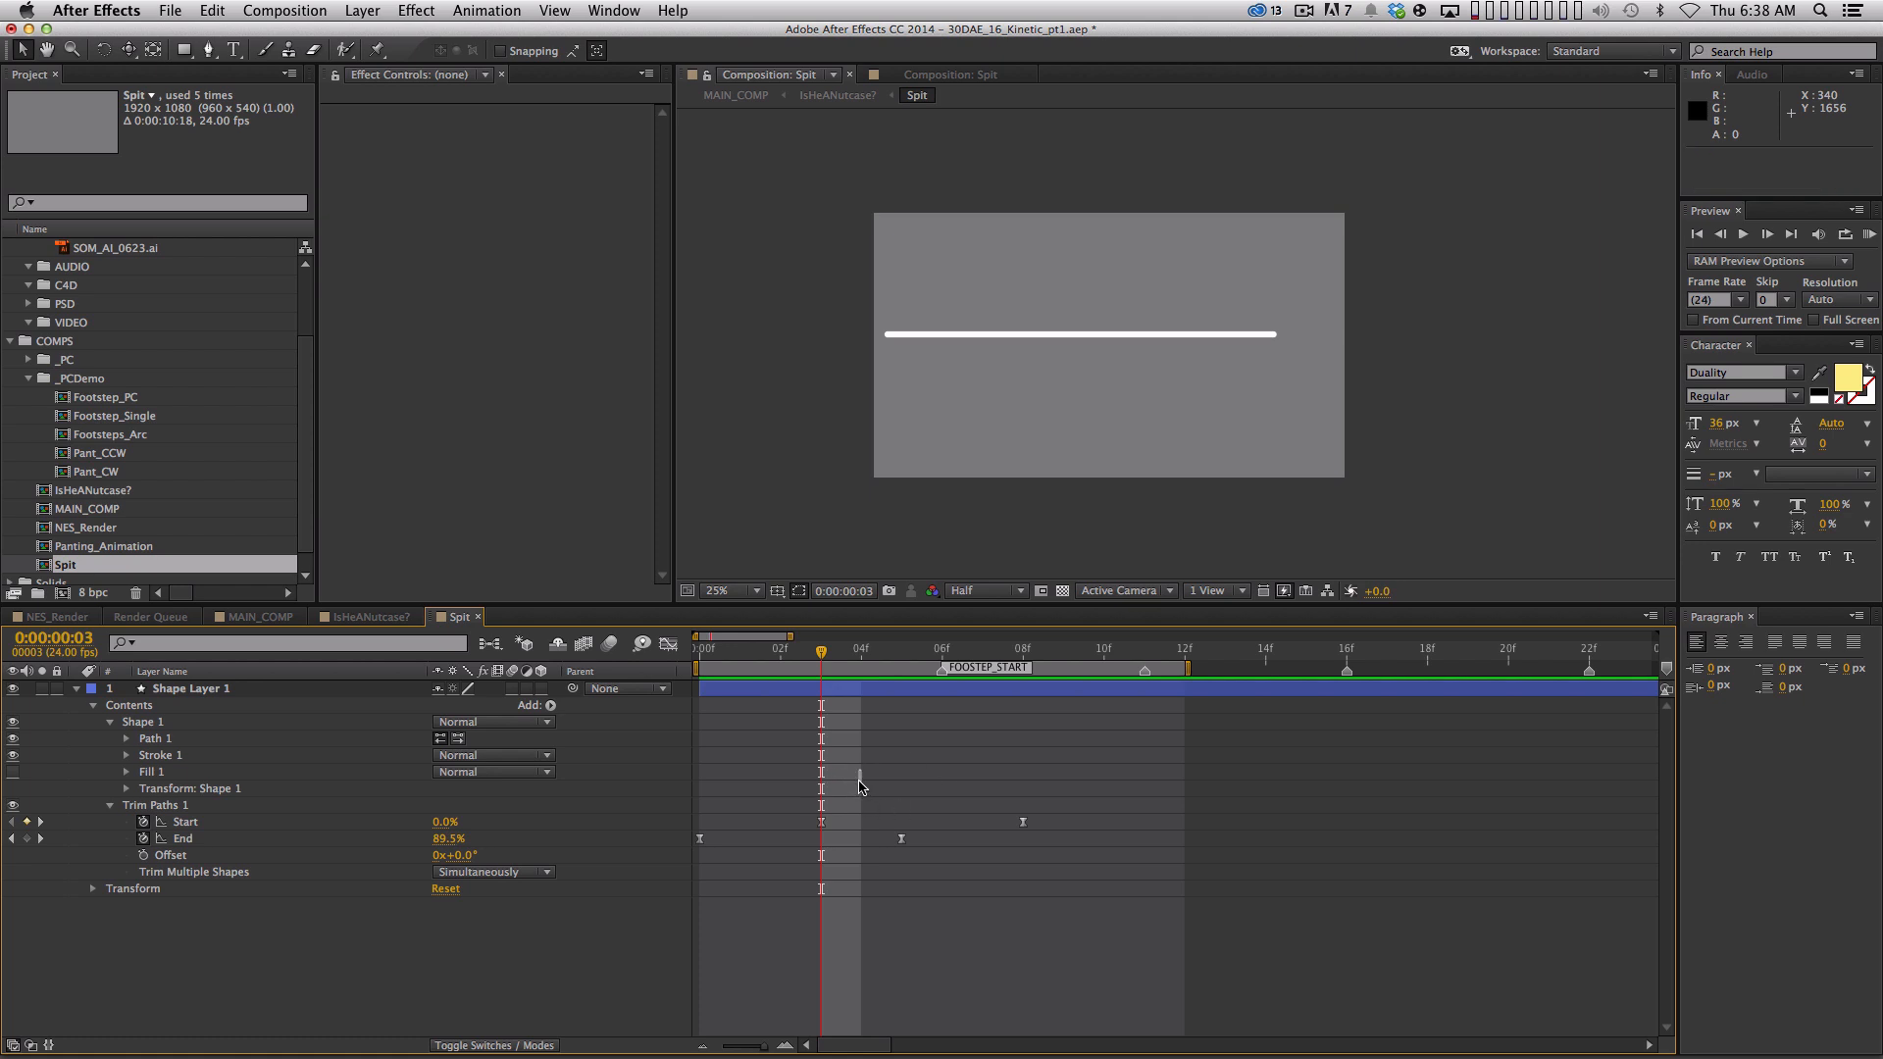
{"action": "left_click_drag", "start_coordinate": [860, 780], "coordinate": [1245, 983]}
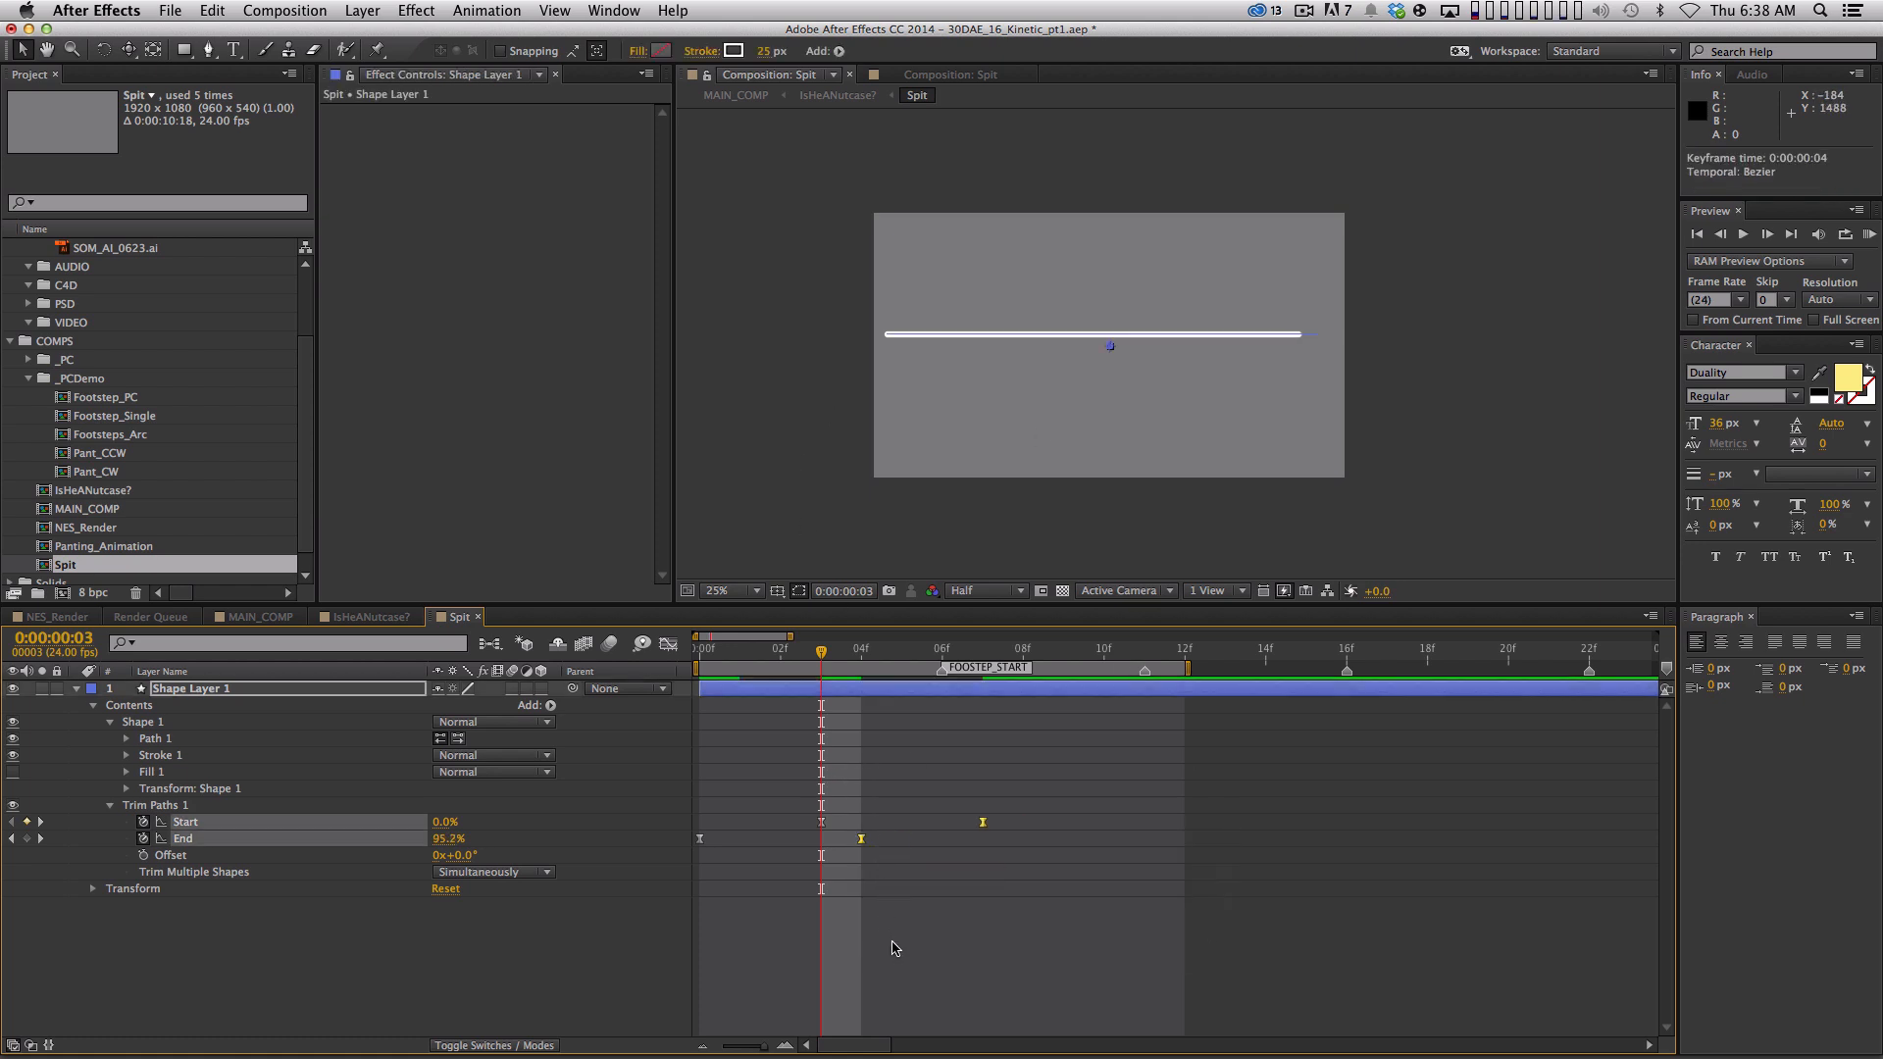
{"action": "left_click_drag", "start_coordinate": [770, 805], "coordinate": [986, 835]}
{"action": "left_click_drag", "start_coordinate": [982, 822], "coordinate": [901, 824]}
{"action": "key", "text": "space"}
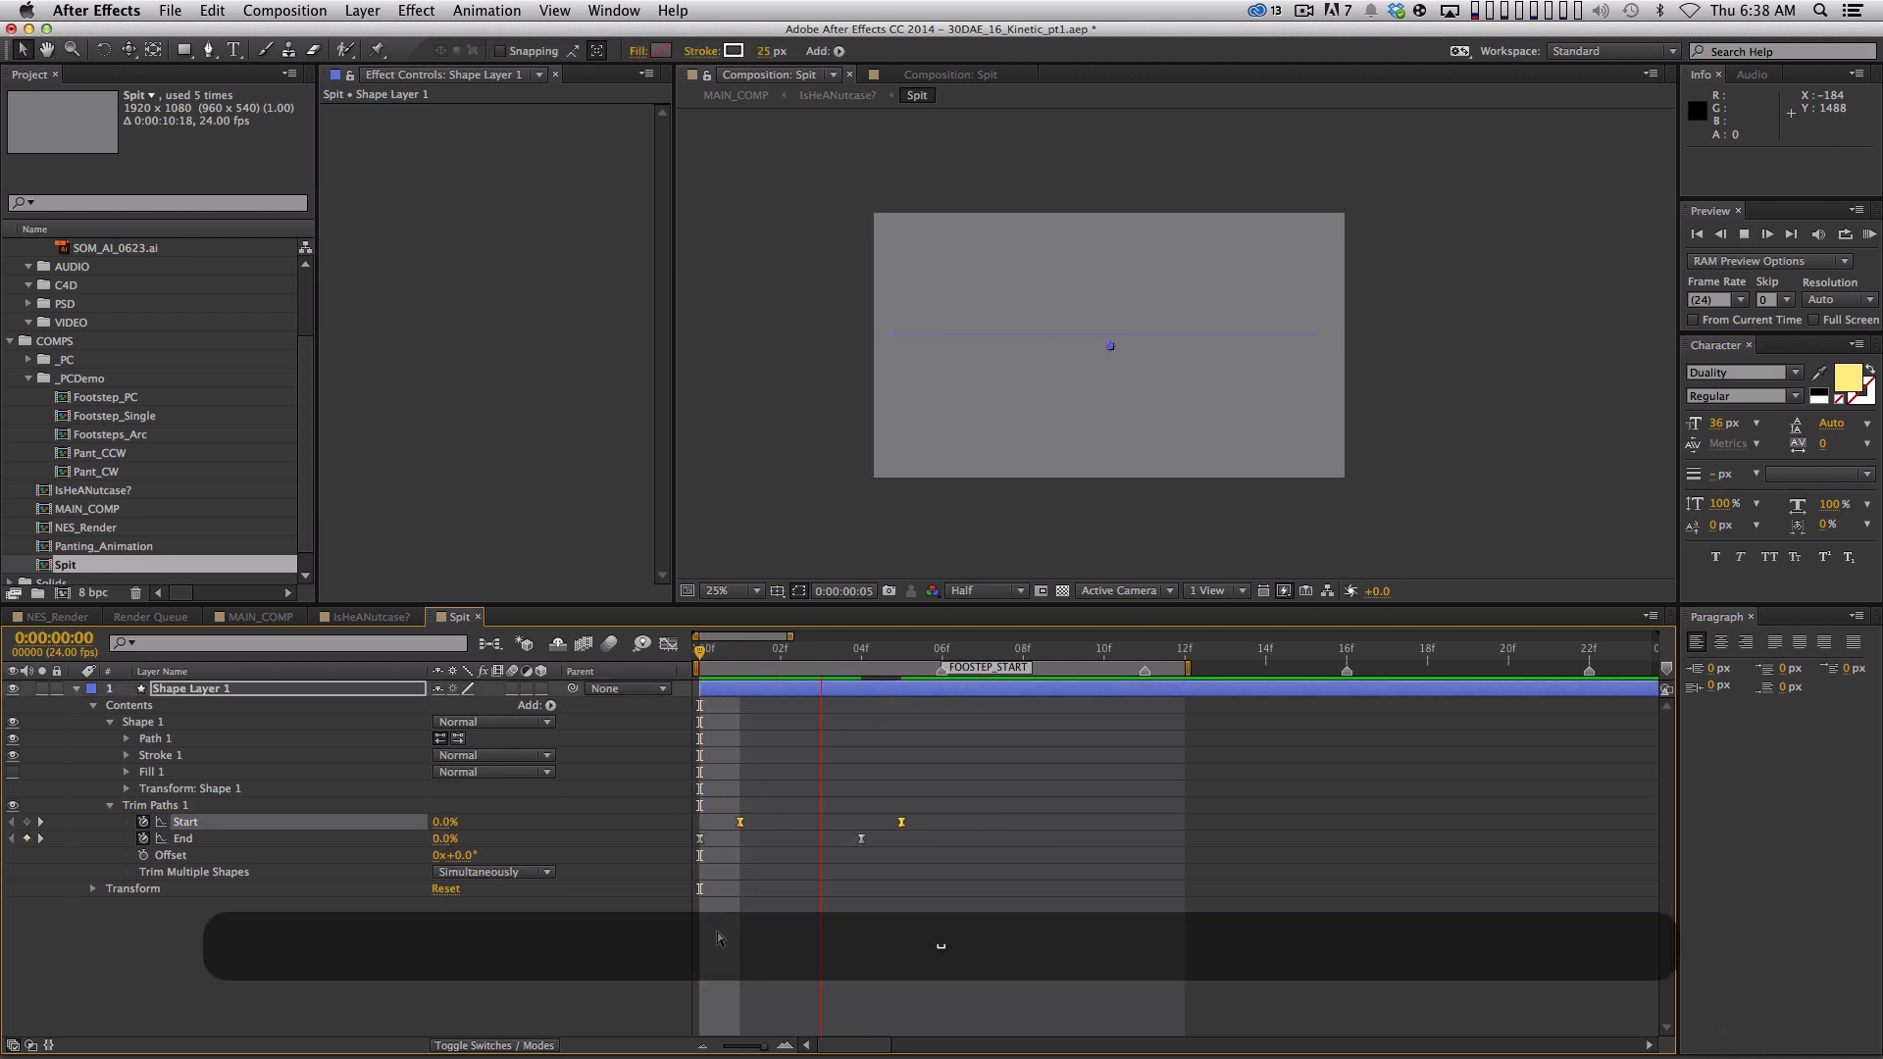
{"action": "key", "text": "space"}
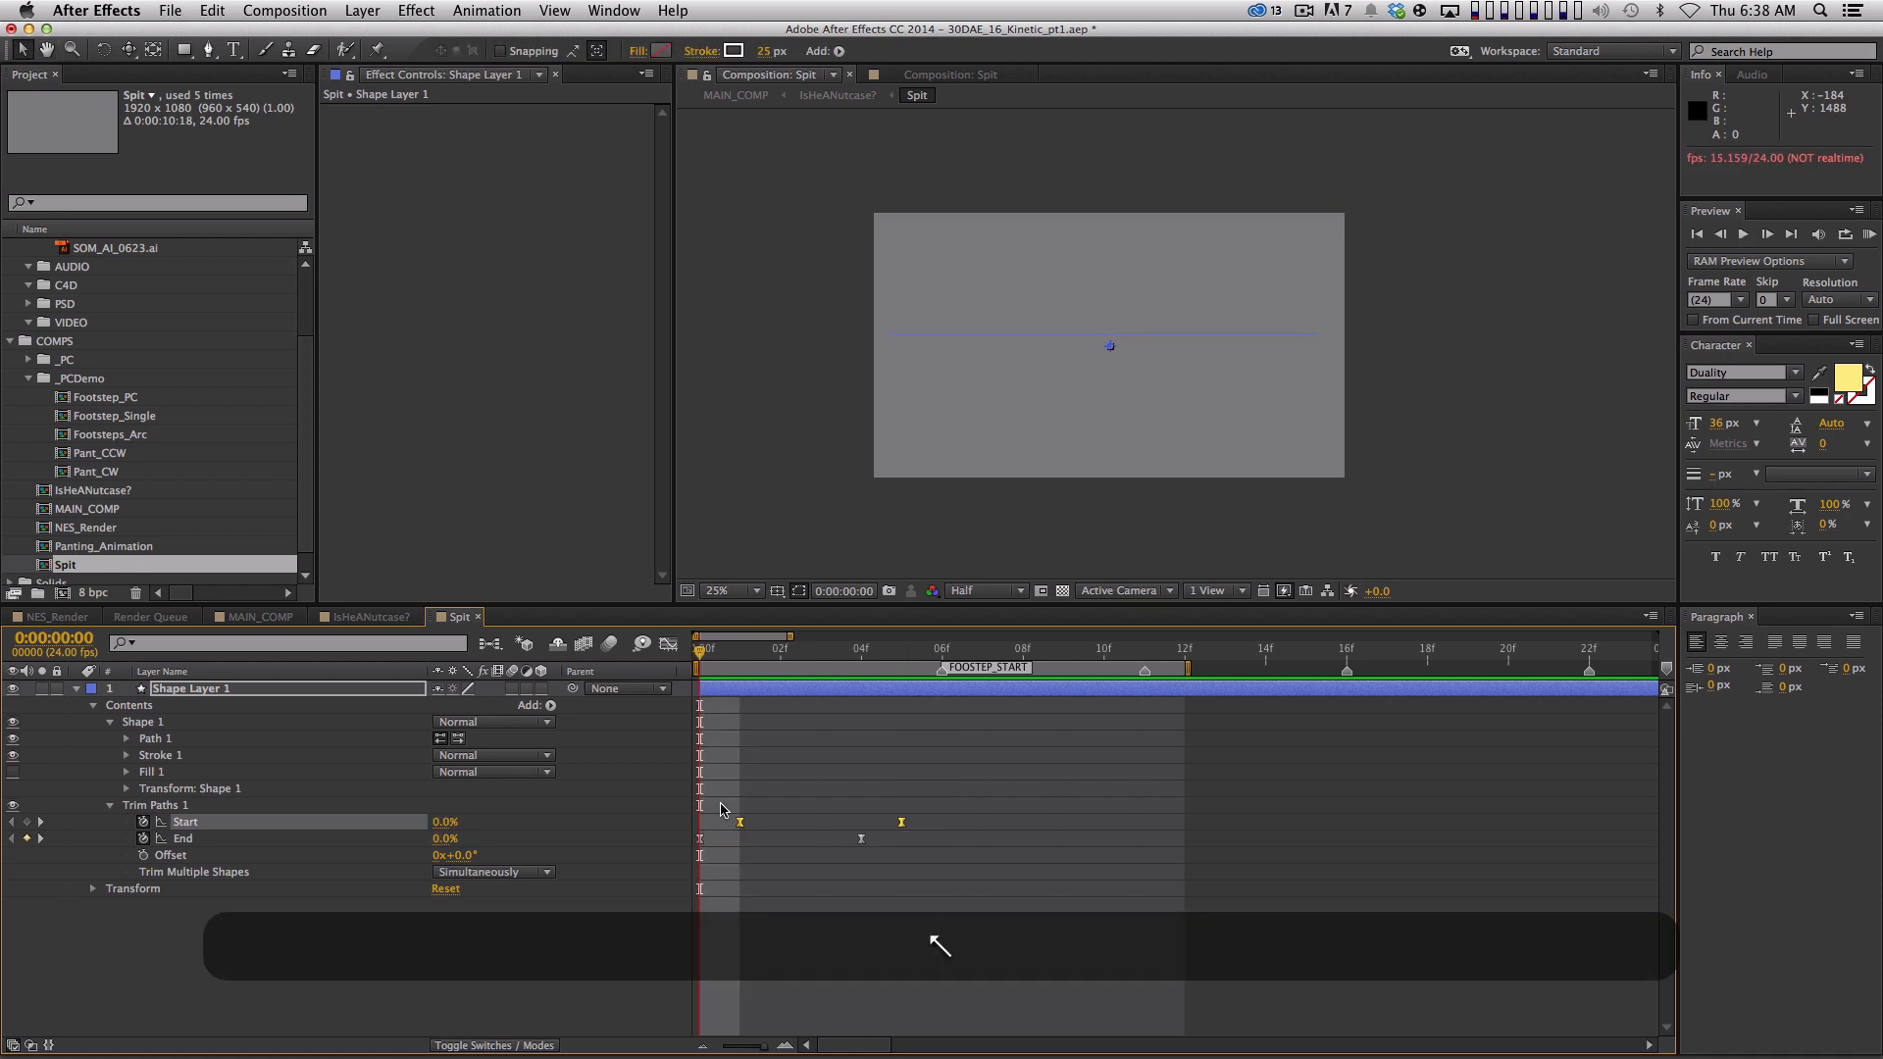
Reshape the Trim Paths Start value curve into a steep S with long flat eases at both keyframes
{"action": "left_click", "coordinate": [386, 994]}
{"action": "left_click", "coordinate": [232, 825]}
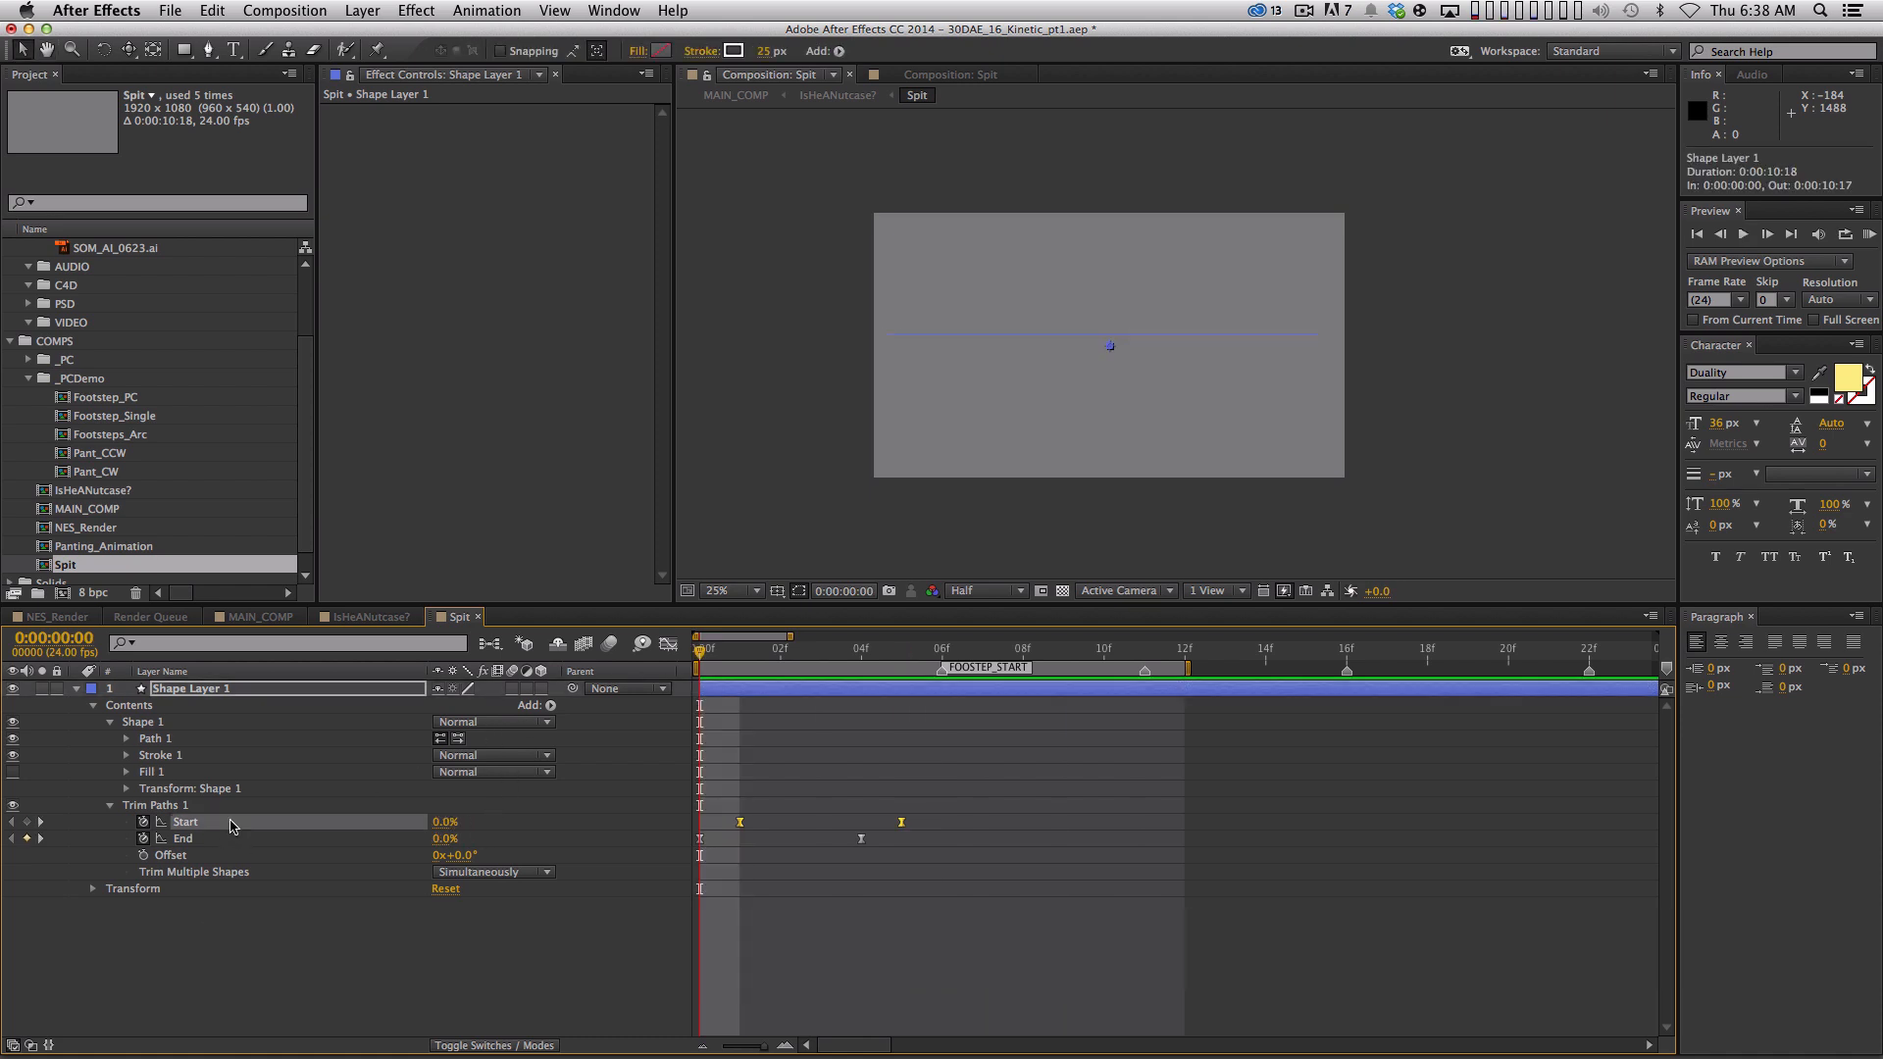
{"action": "left_click", "coordinate": [666, 648]}
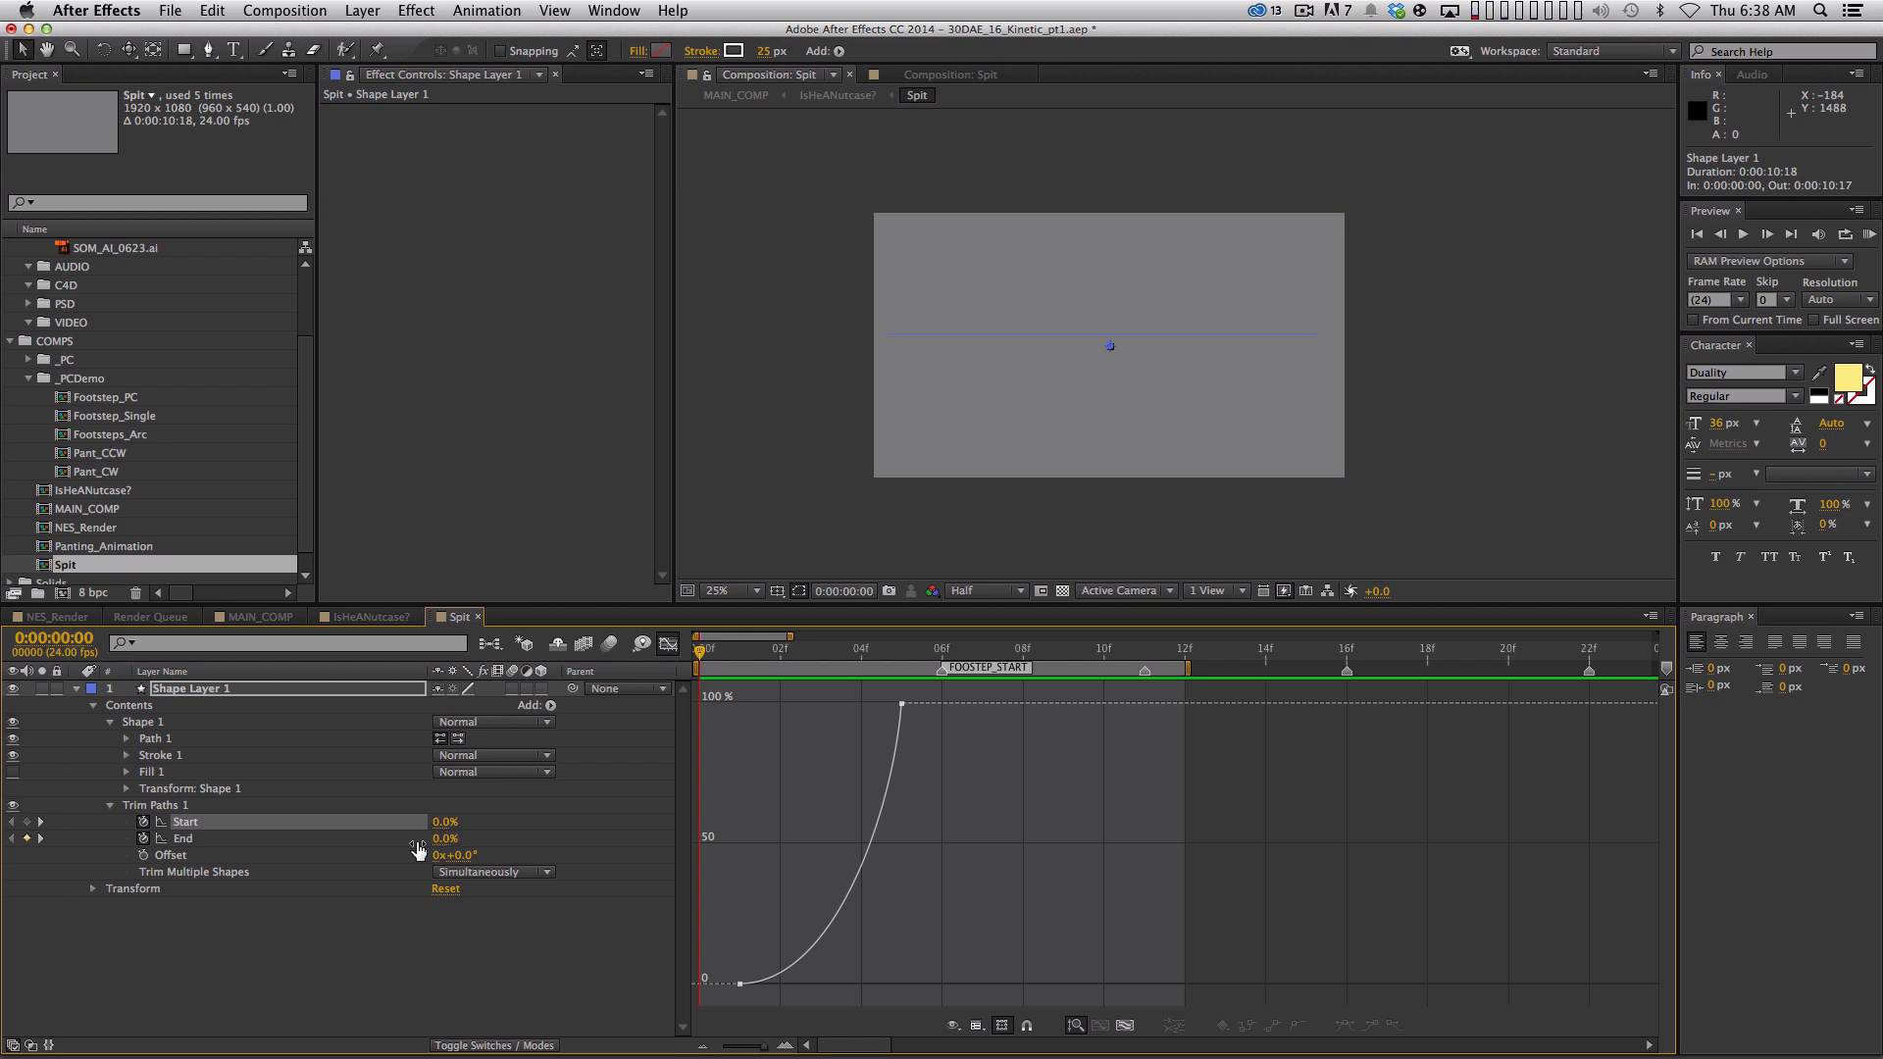
{"action": "left_click", "coordinate": [260, 922]}
{"action": "left_click", "coordinate": [278, 842]}
{"action": "left_click", "coordinate": [289, 822]}
{"action": "left_click", "coordinate": [740, 982]}
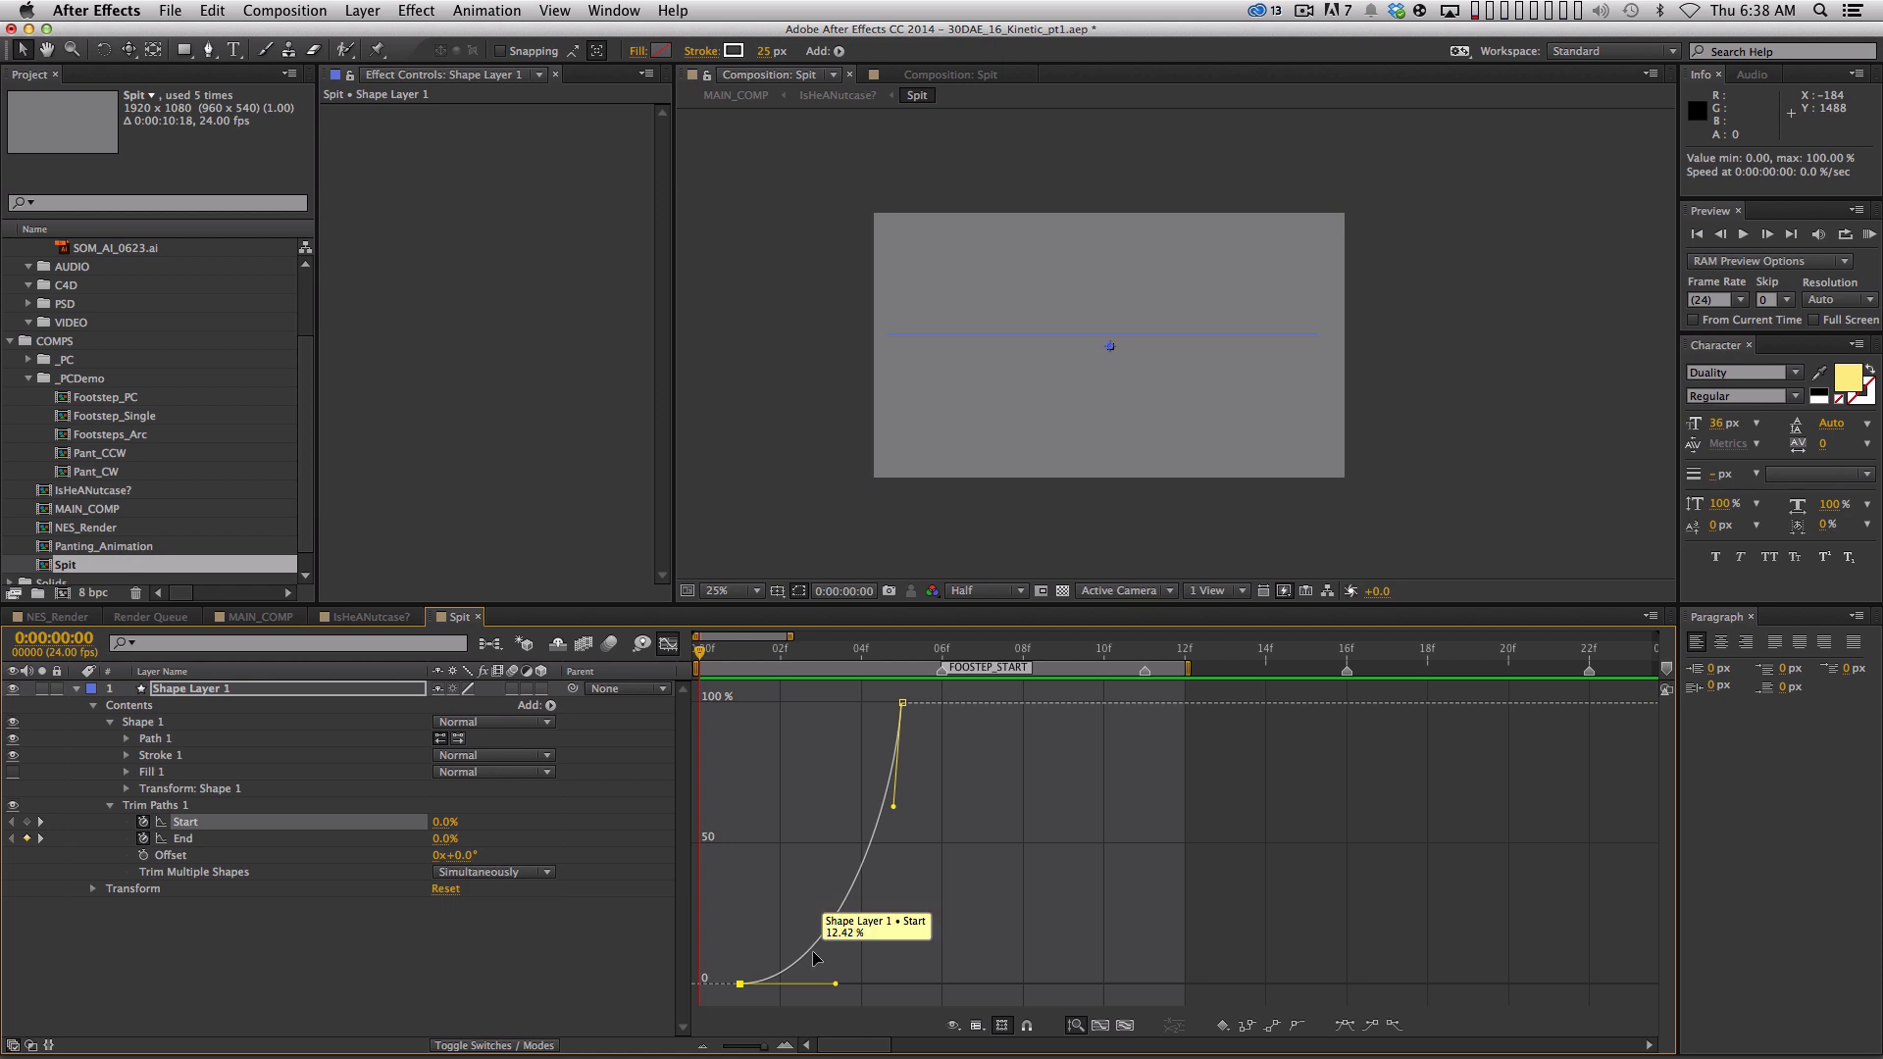
{"action": "left_click_drag", "start_coordinate": [836, 984], "coordinate": [873, 949]}
{"action": "left_click_drag", "start_coordinate": [887, 806], "coordinate": [793, 736]}
{"action": "left_click_drag", "start_coordinate": [890, 984], "coordinate": [851, 984]}
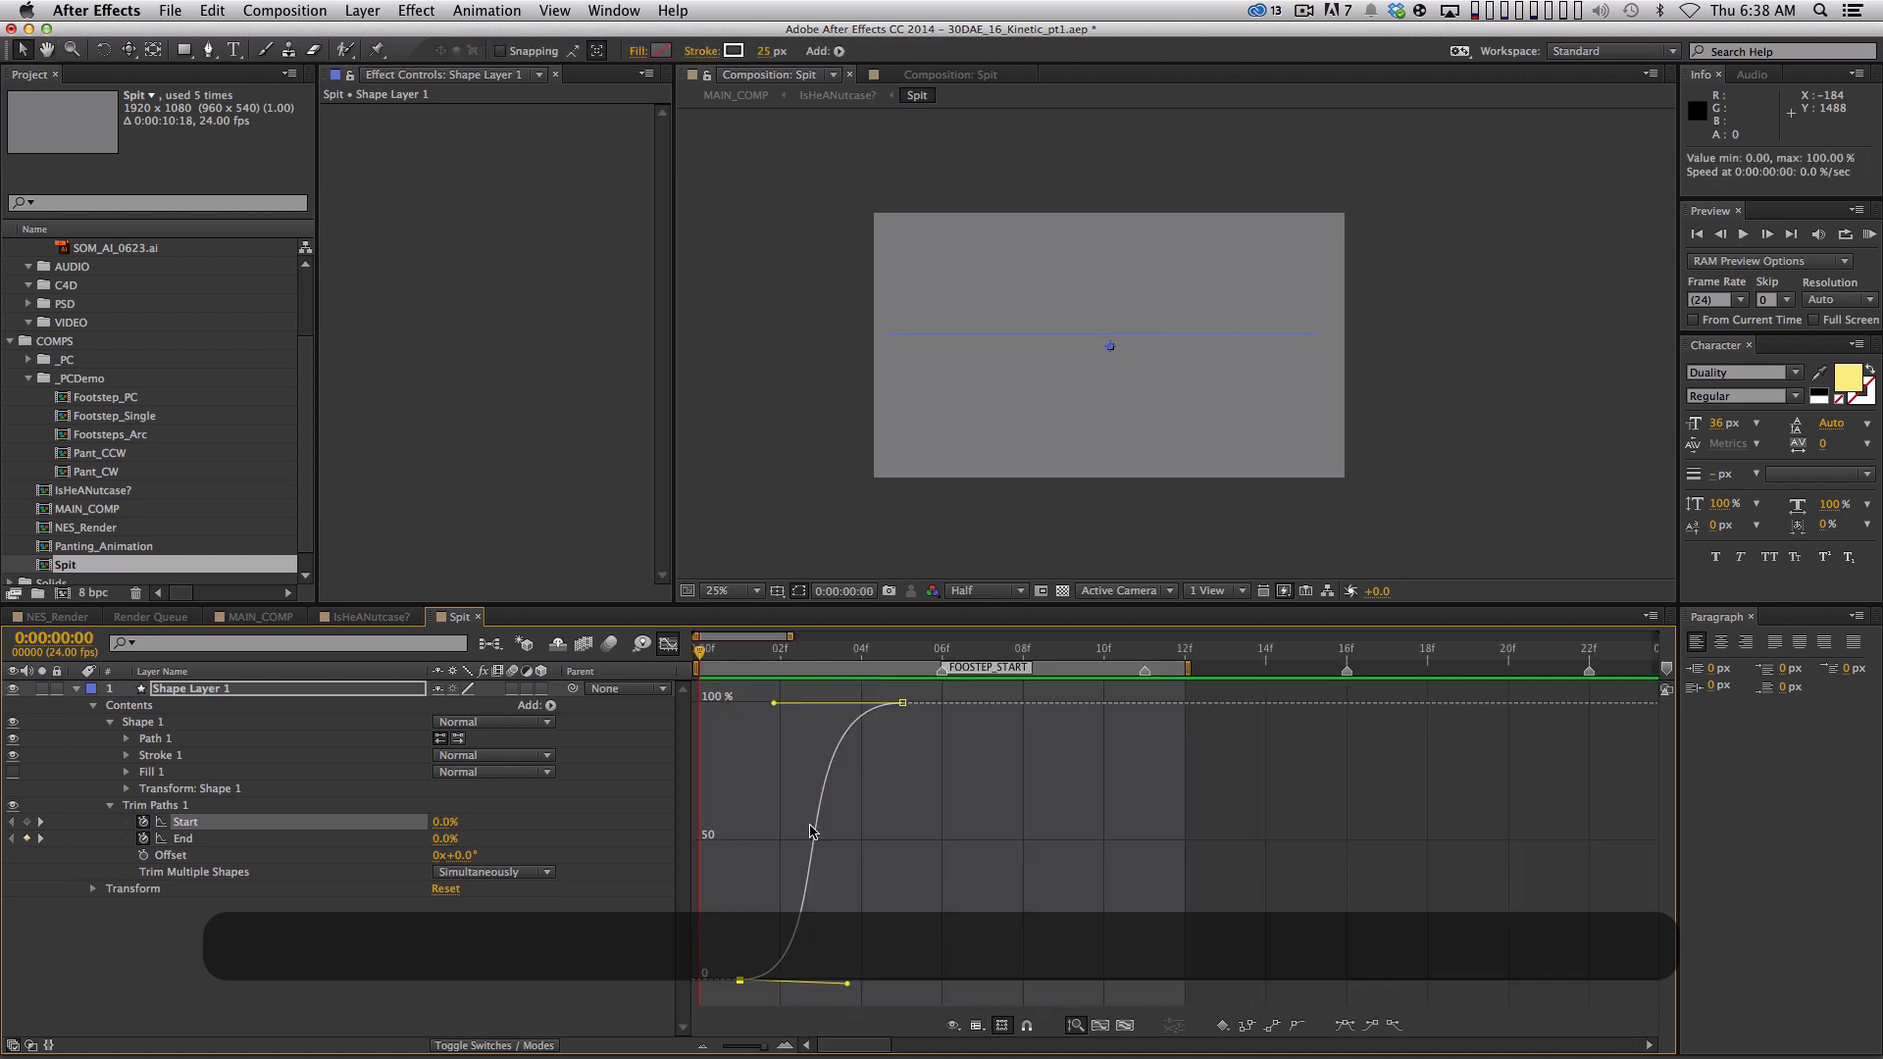
Preview the retimed spit line, close its composition, and preview the full animation in IsHeANutcase?
{"action": "key", "text": "space"}
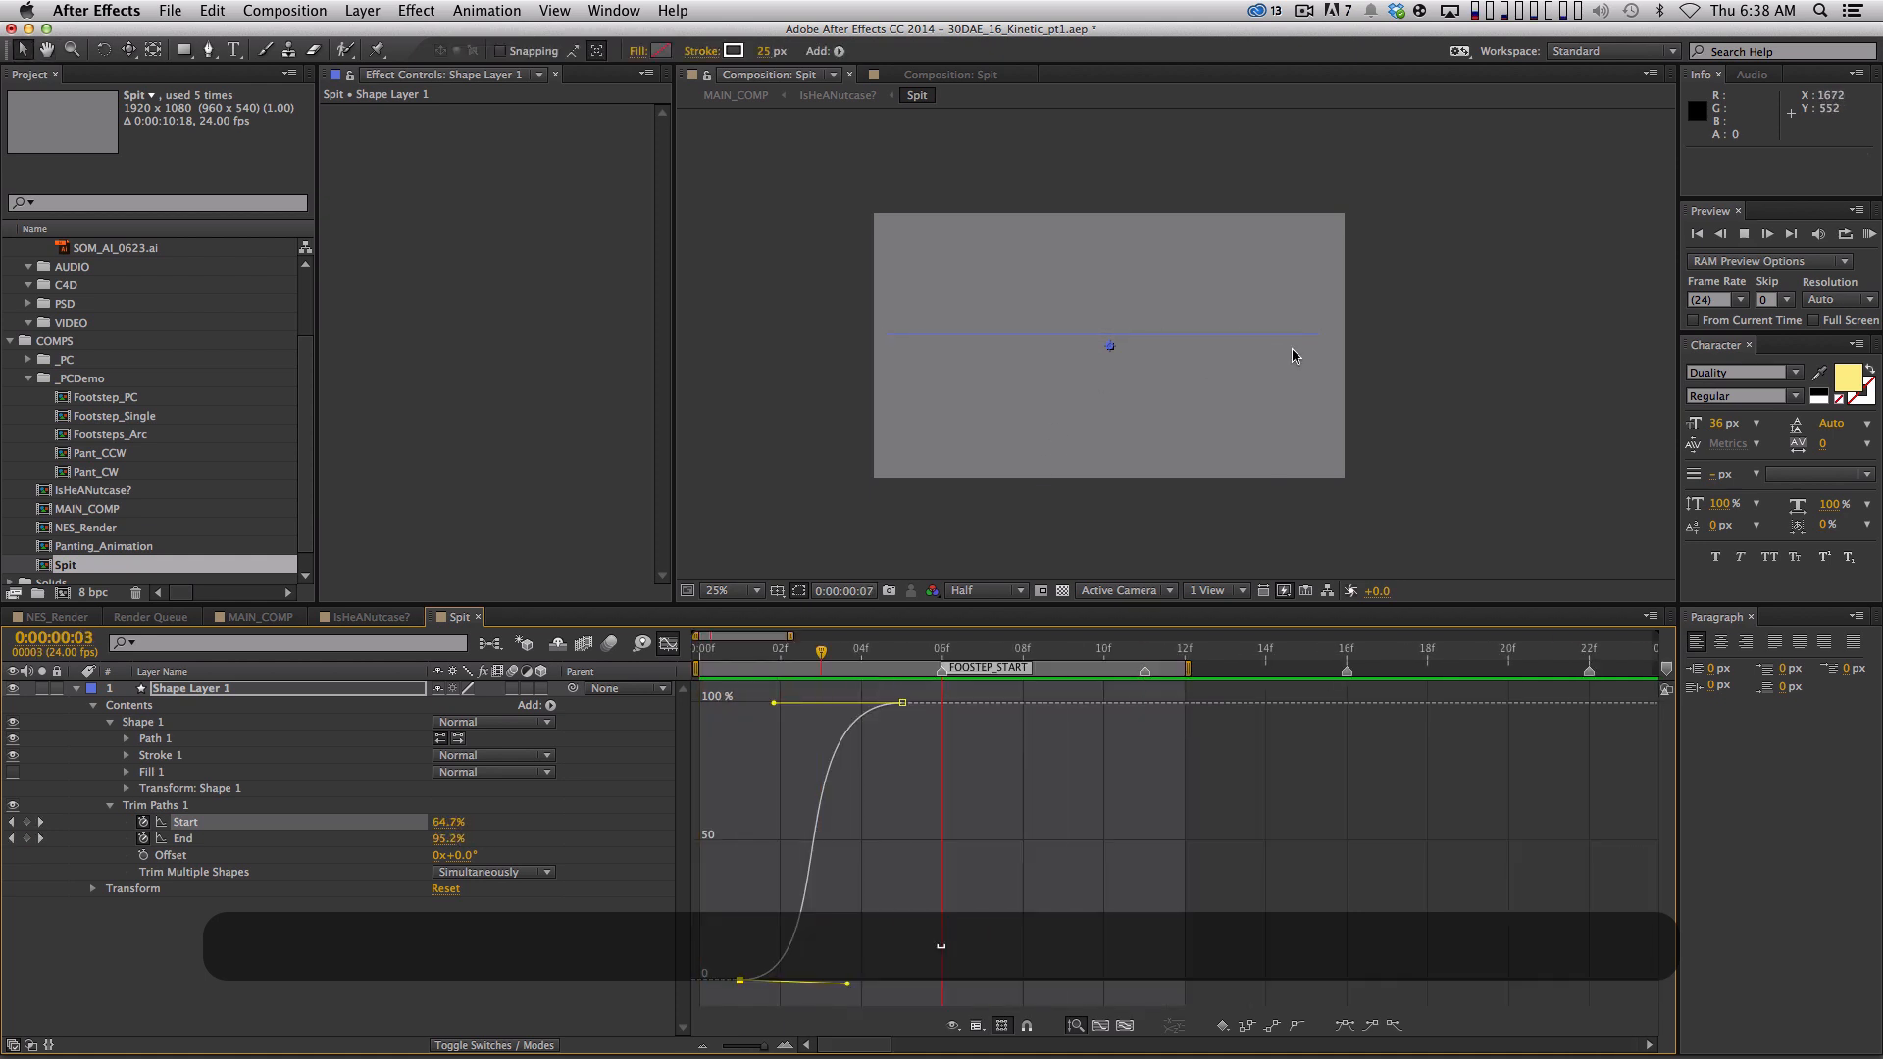
{"action": "key", "text": "super+w"}
{"action": "key", "text": "KP_0"}
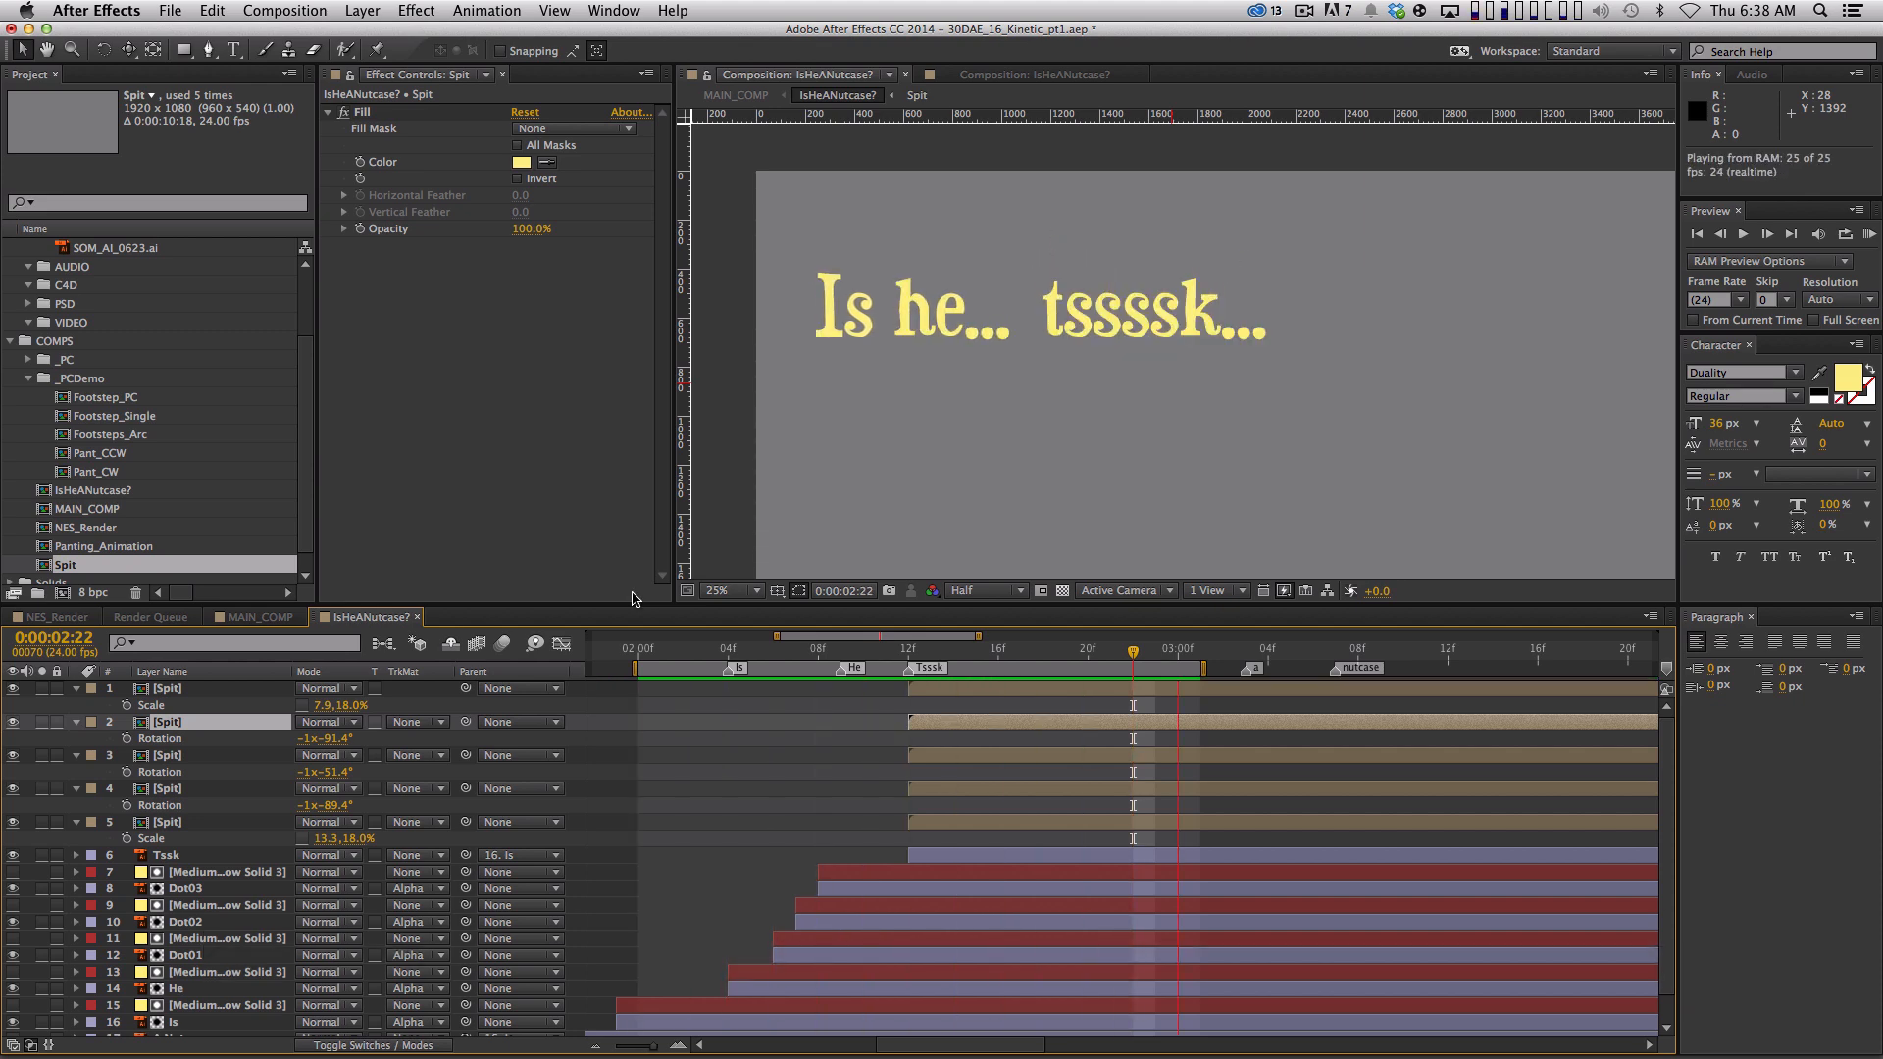
{"action": "key", "text": "space"}
Delay the second and fourth Spit layers by one frame so they start just after the Tsssk marker
{"action": "left_click_drag", "start_coordinate": [900, 652], "coordinate": [908, 651]}
{"action": "left_click", "coordinate": [935, 712]}
{"action": "left_click", "coordinate": [935, 718]}
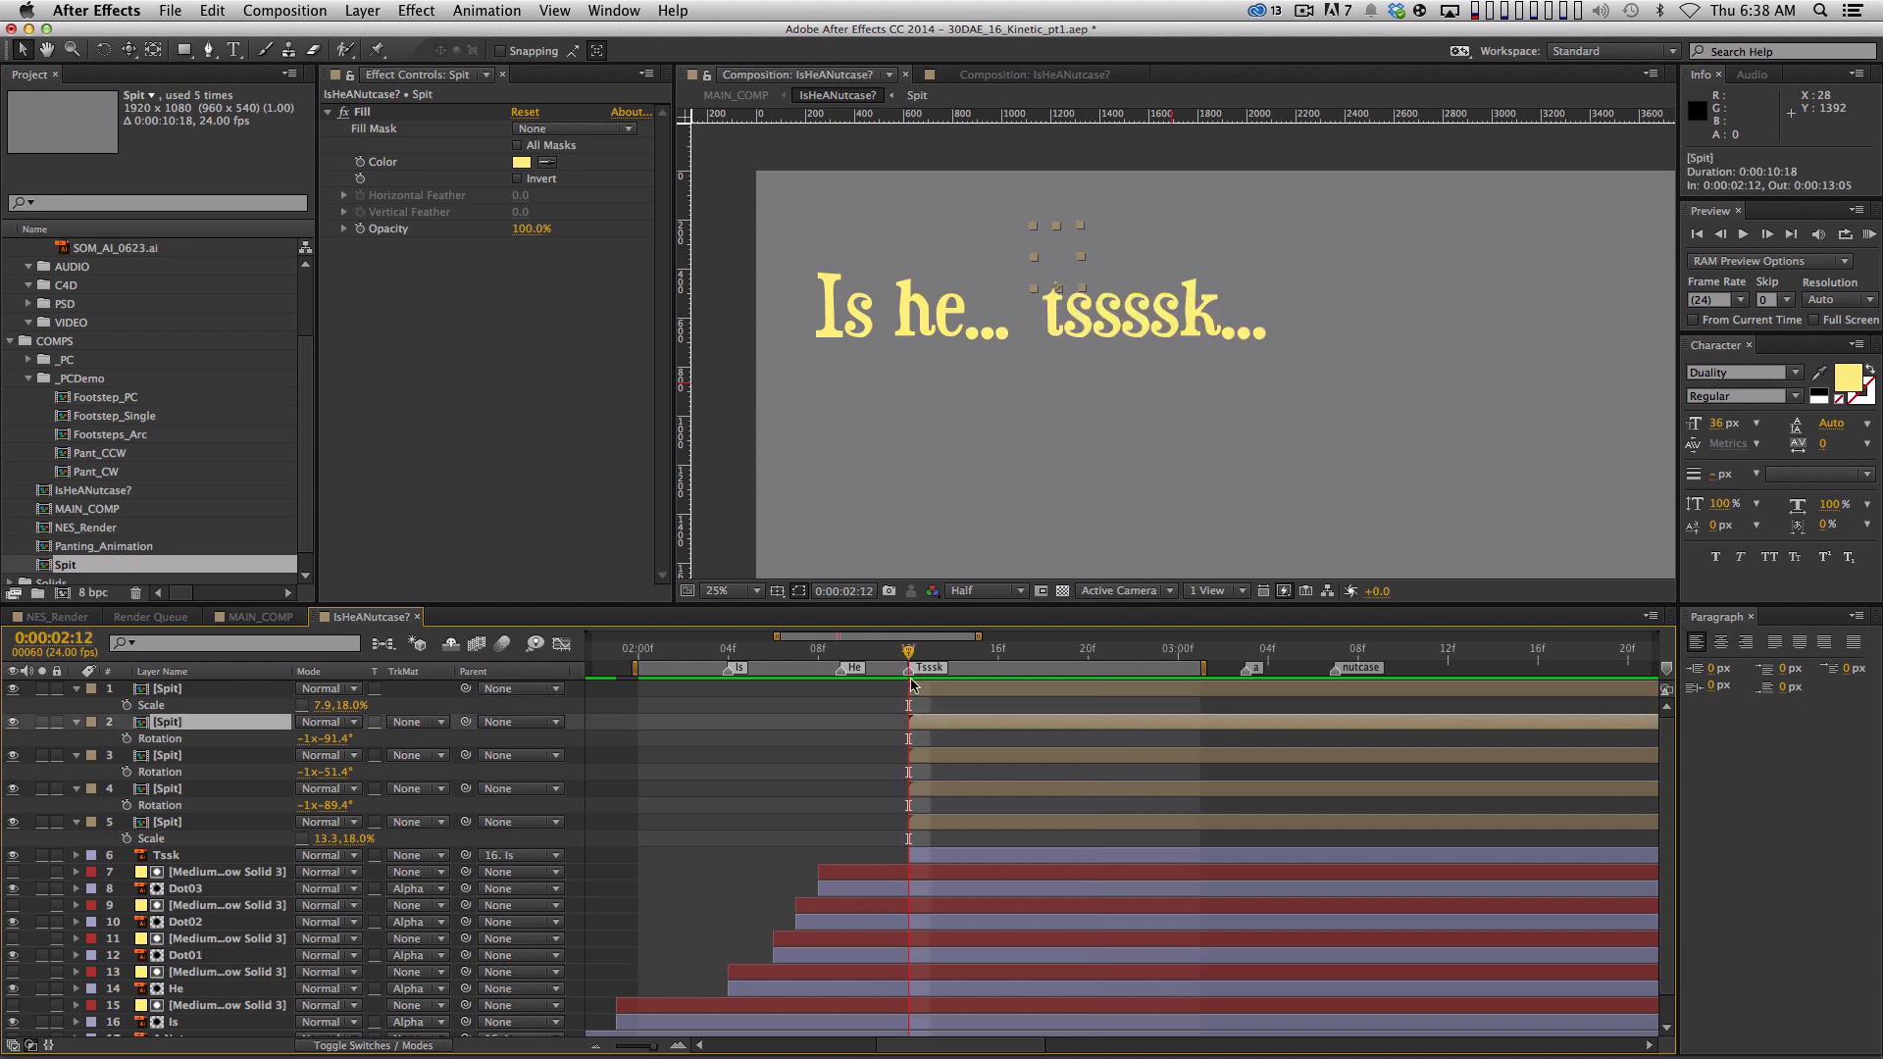
{"action": "key", "text": "alt+Page_Down"}
{"action": "left_click", "coordinate": [1016, 790]}
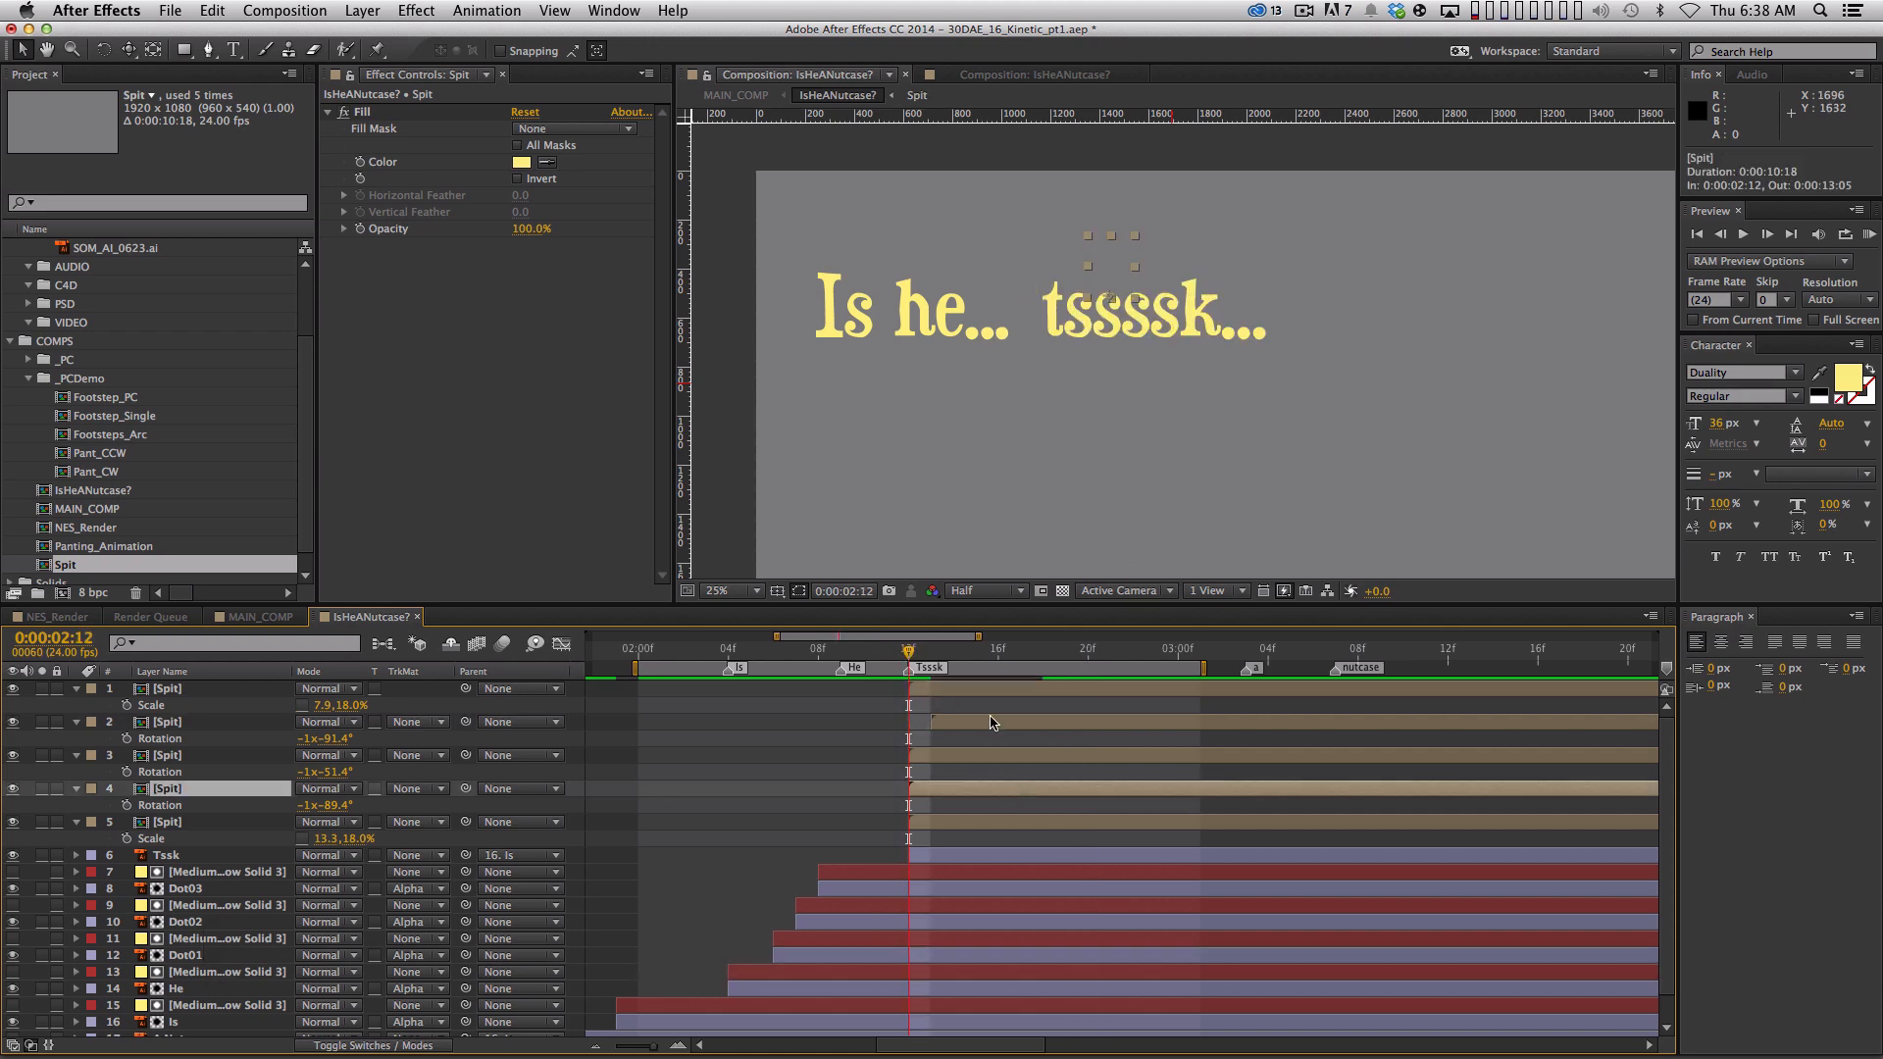
{"action": "key", "text": "alt+Page_Down"}
Shift the top Spit layer to start at 0:00:02:14 and preview the staggered spit lines
{"action": "key", "text": "alt+0"}
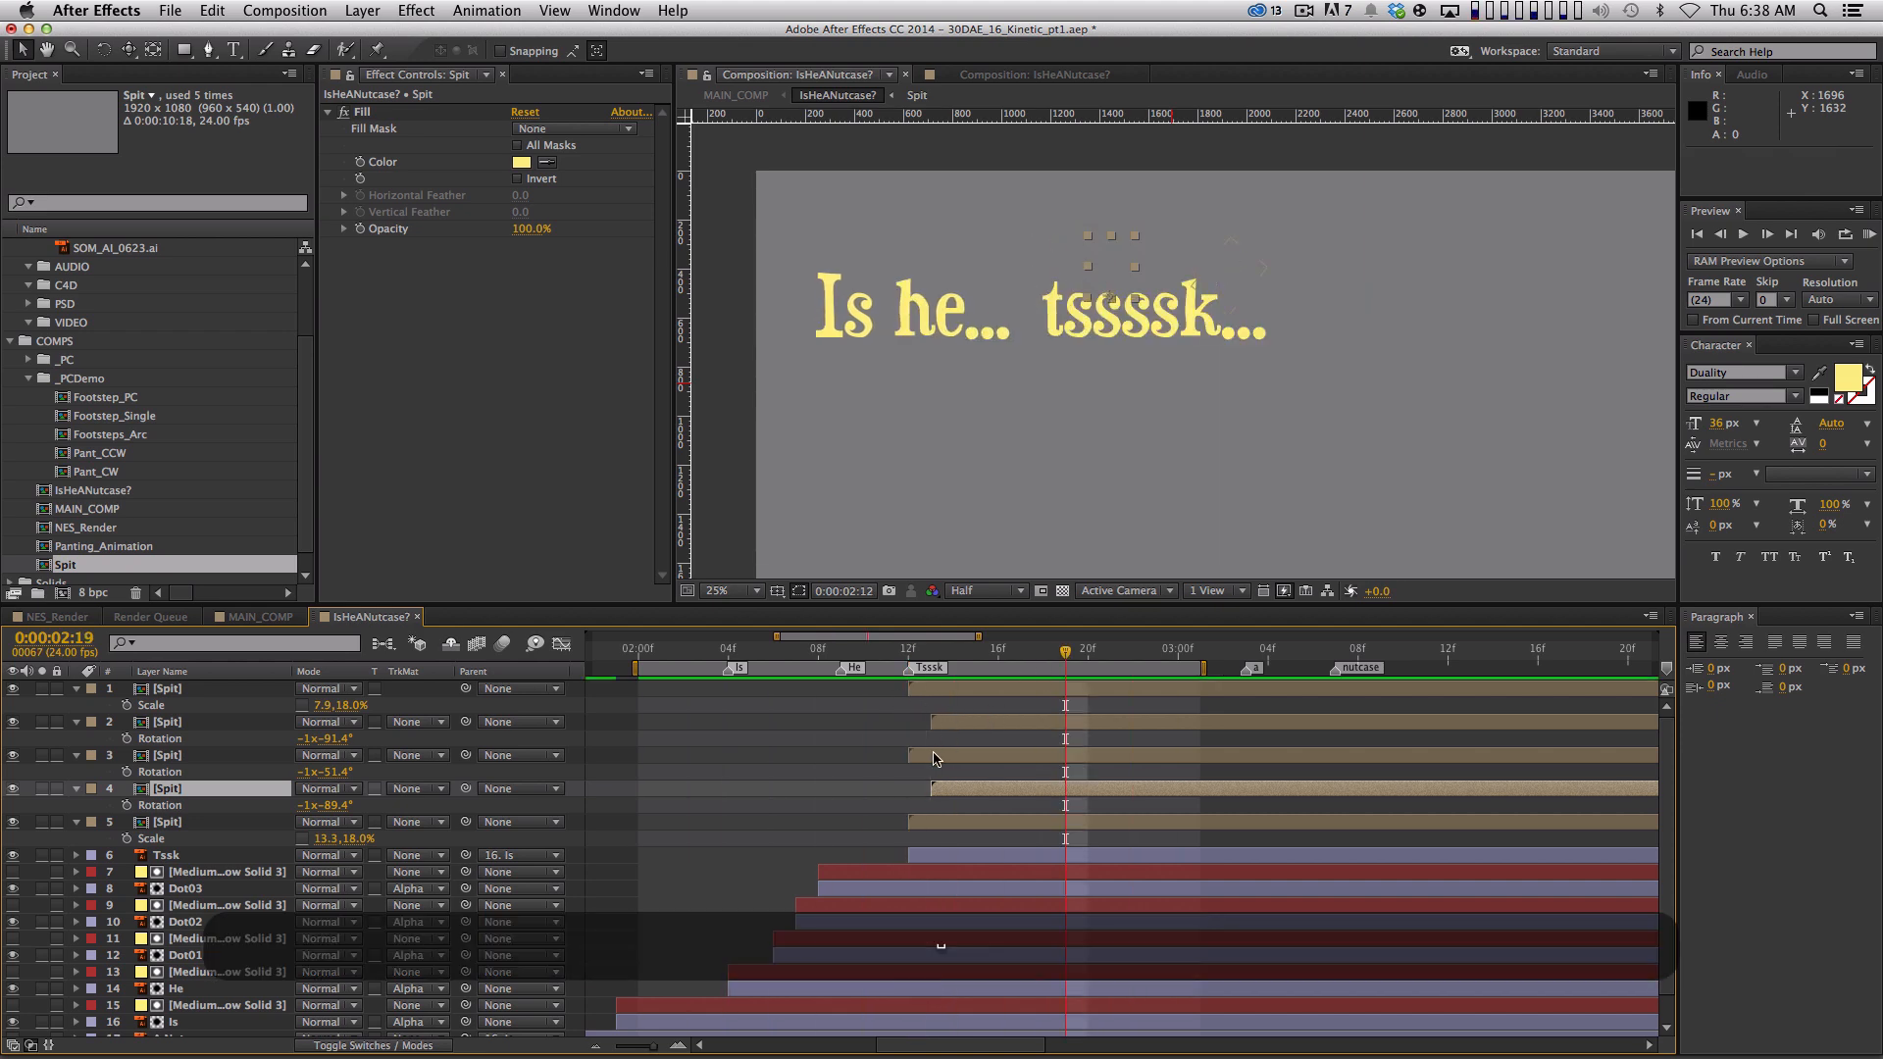
{"action": "left_click_drag", "start_coordinate": [935, 758], "coordinate": [953, 760]}
{"action": "left_click_drag", "start_coordinate": [939, 688], "coordinate": [962, 689]}
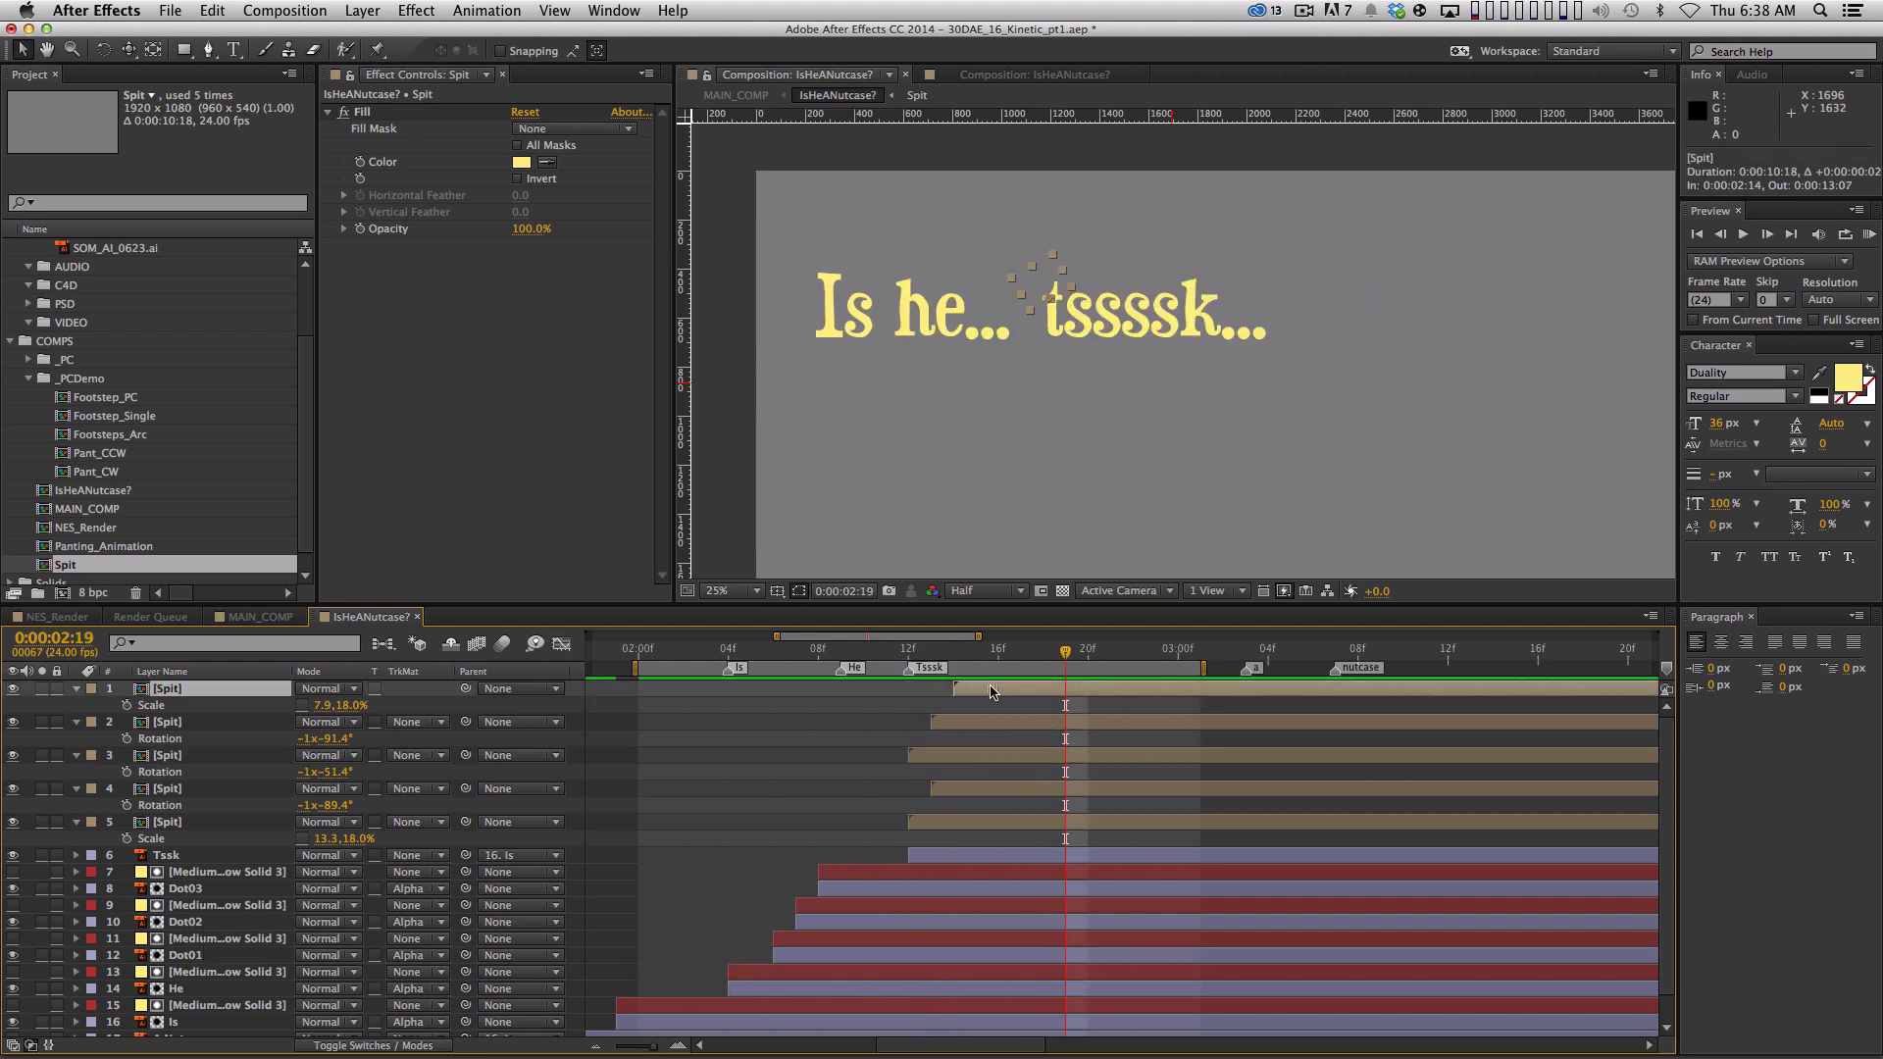
{"action": "key", "text": "alt+0"}
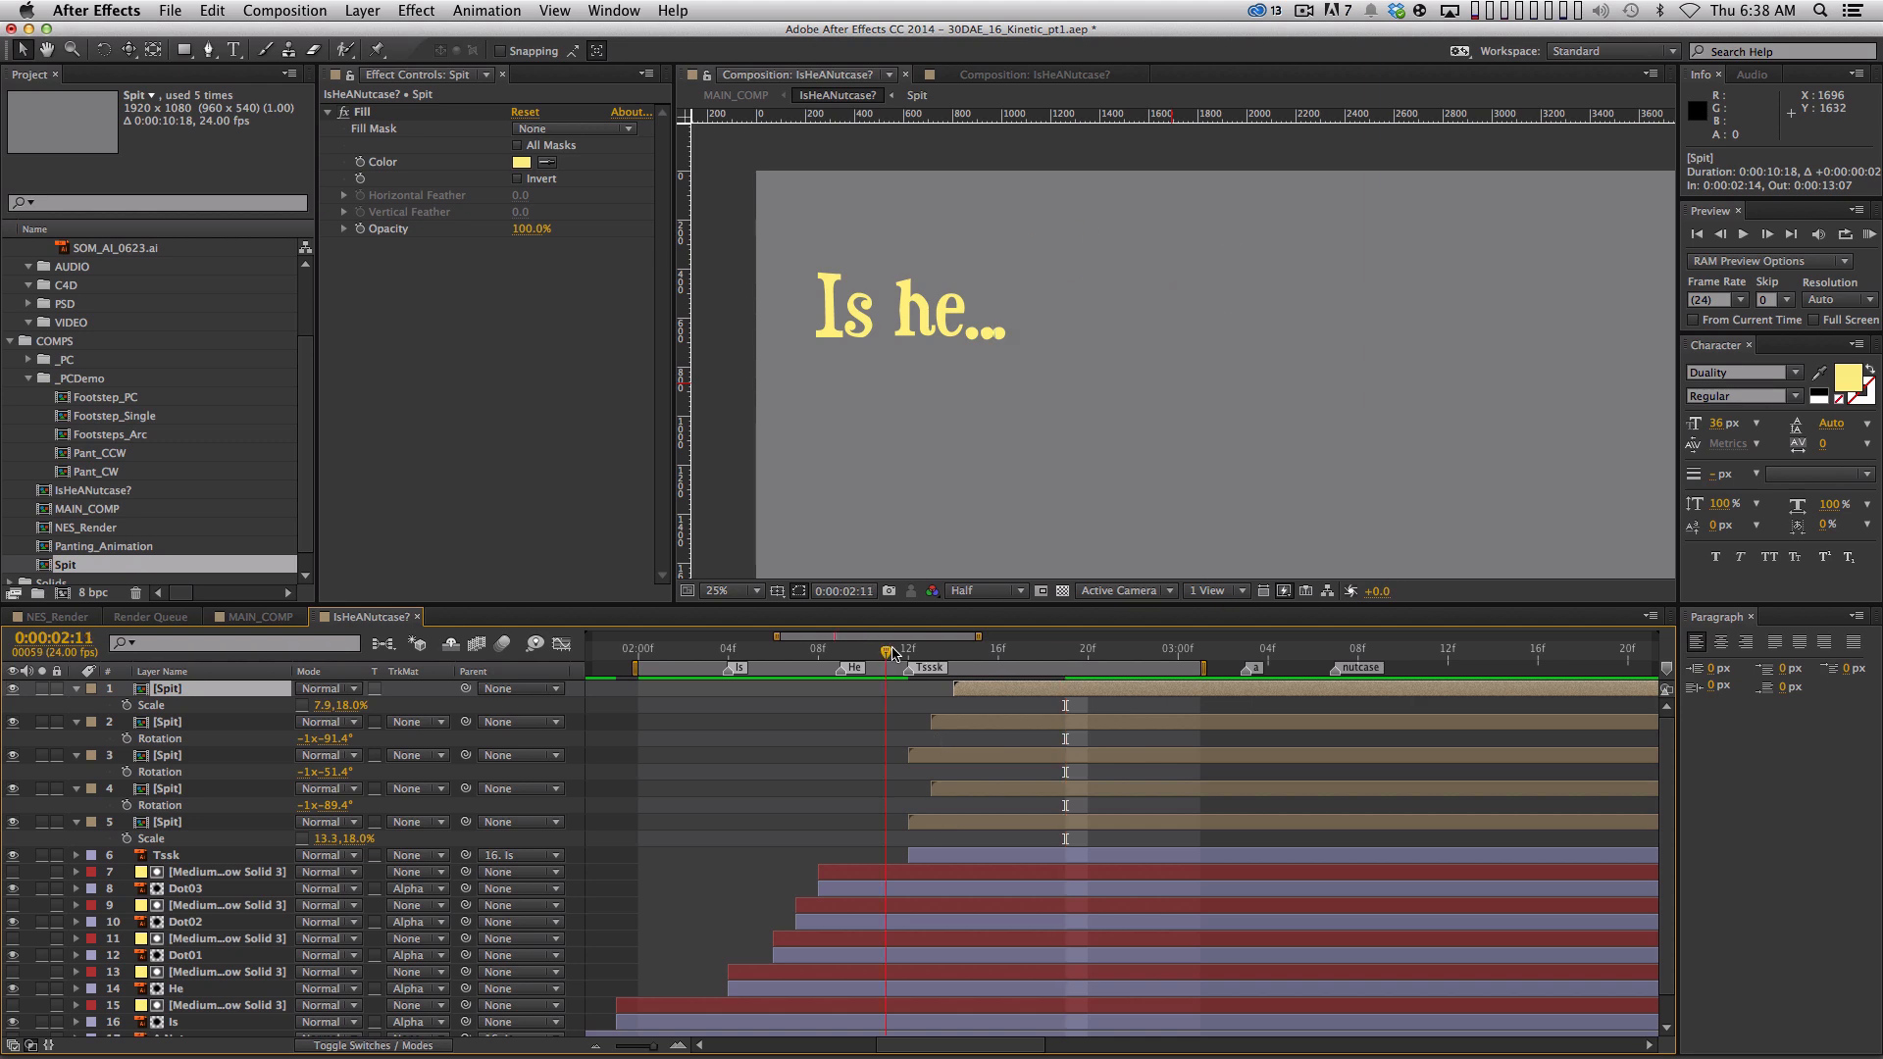
{"action": "key", "text": "space"}
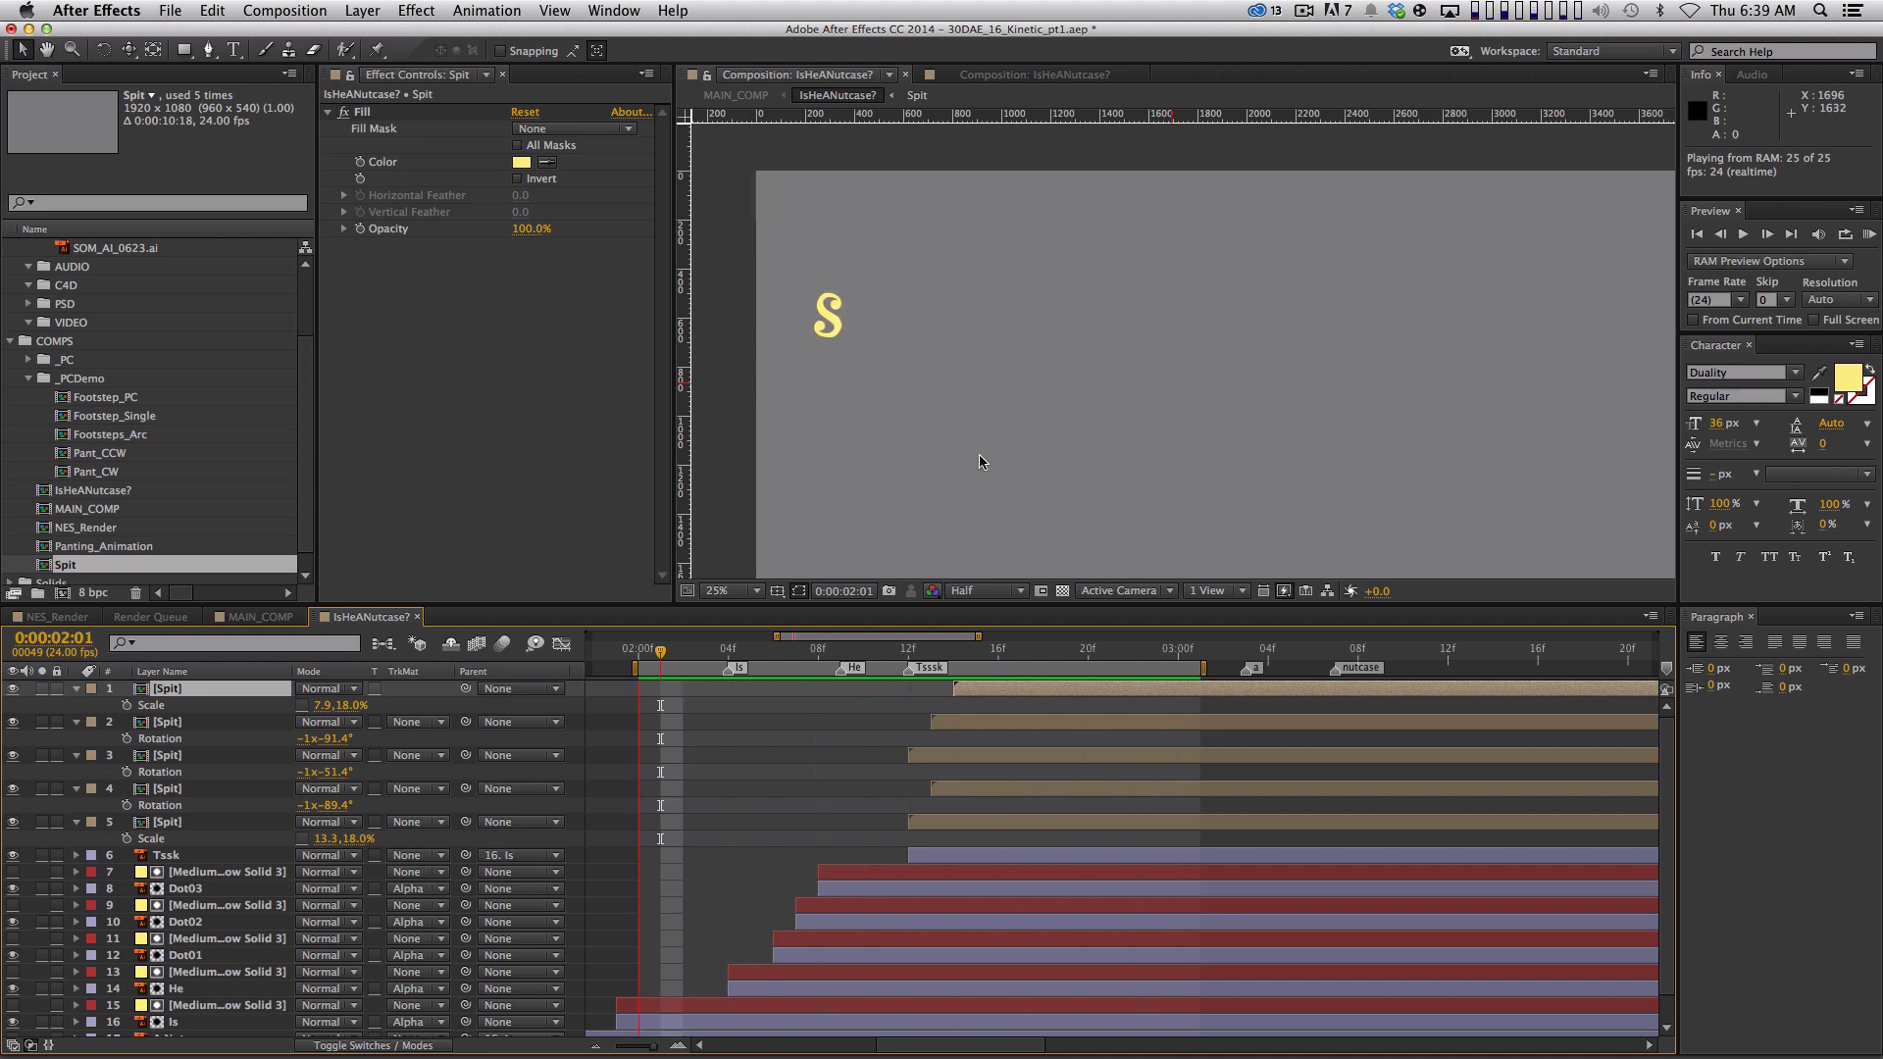
{"action": "key", "text": "space"}
Collapse the properties of all layers, deselect them, and scrub to 0:00:02:17
{"action": "key", "text": "super+a"}
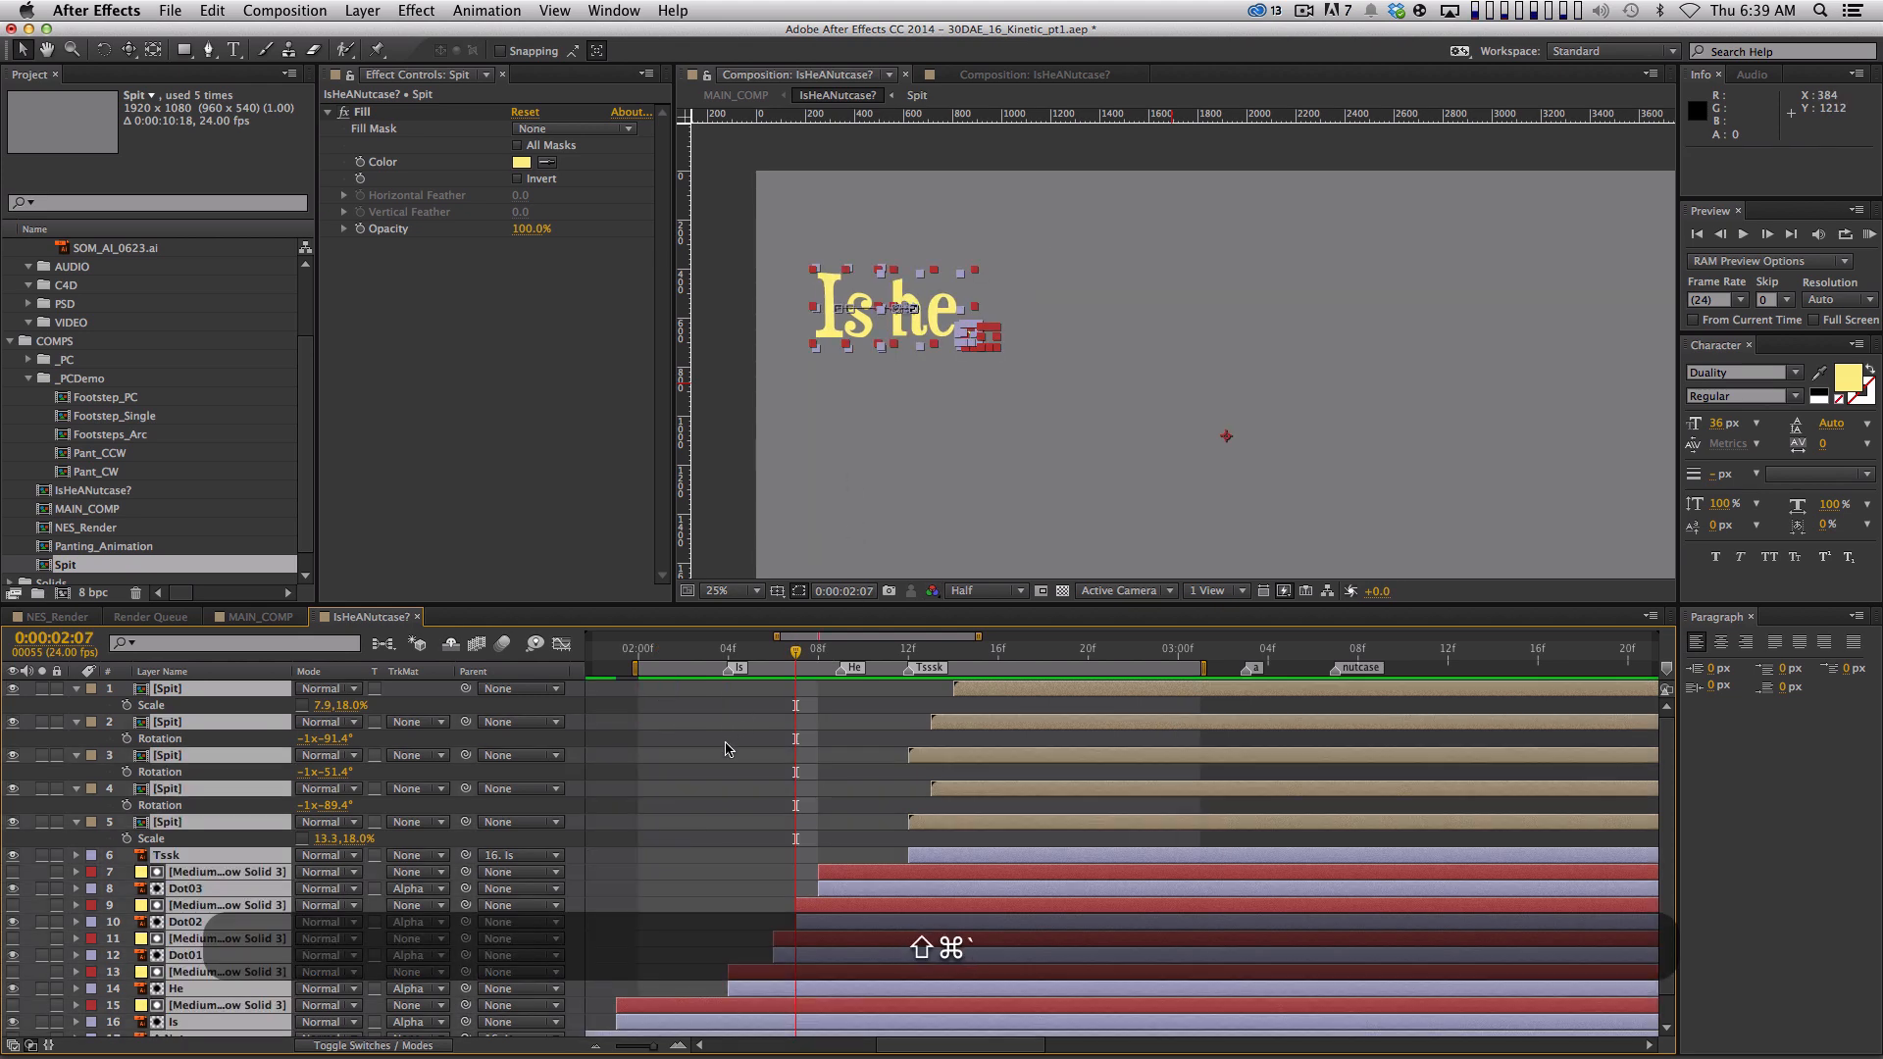
{"action": "key", "text": "shift+super+grave"}
{"action": "key", "text": "shift+super+a"}
{"action": "left_click_drag", "start_coordinate": [793, 654], "coordinate": [988, 656]}
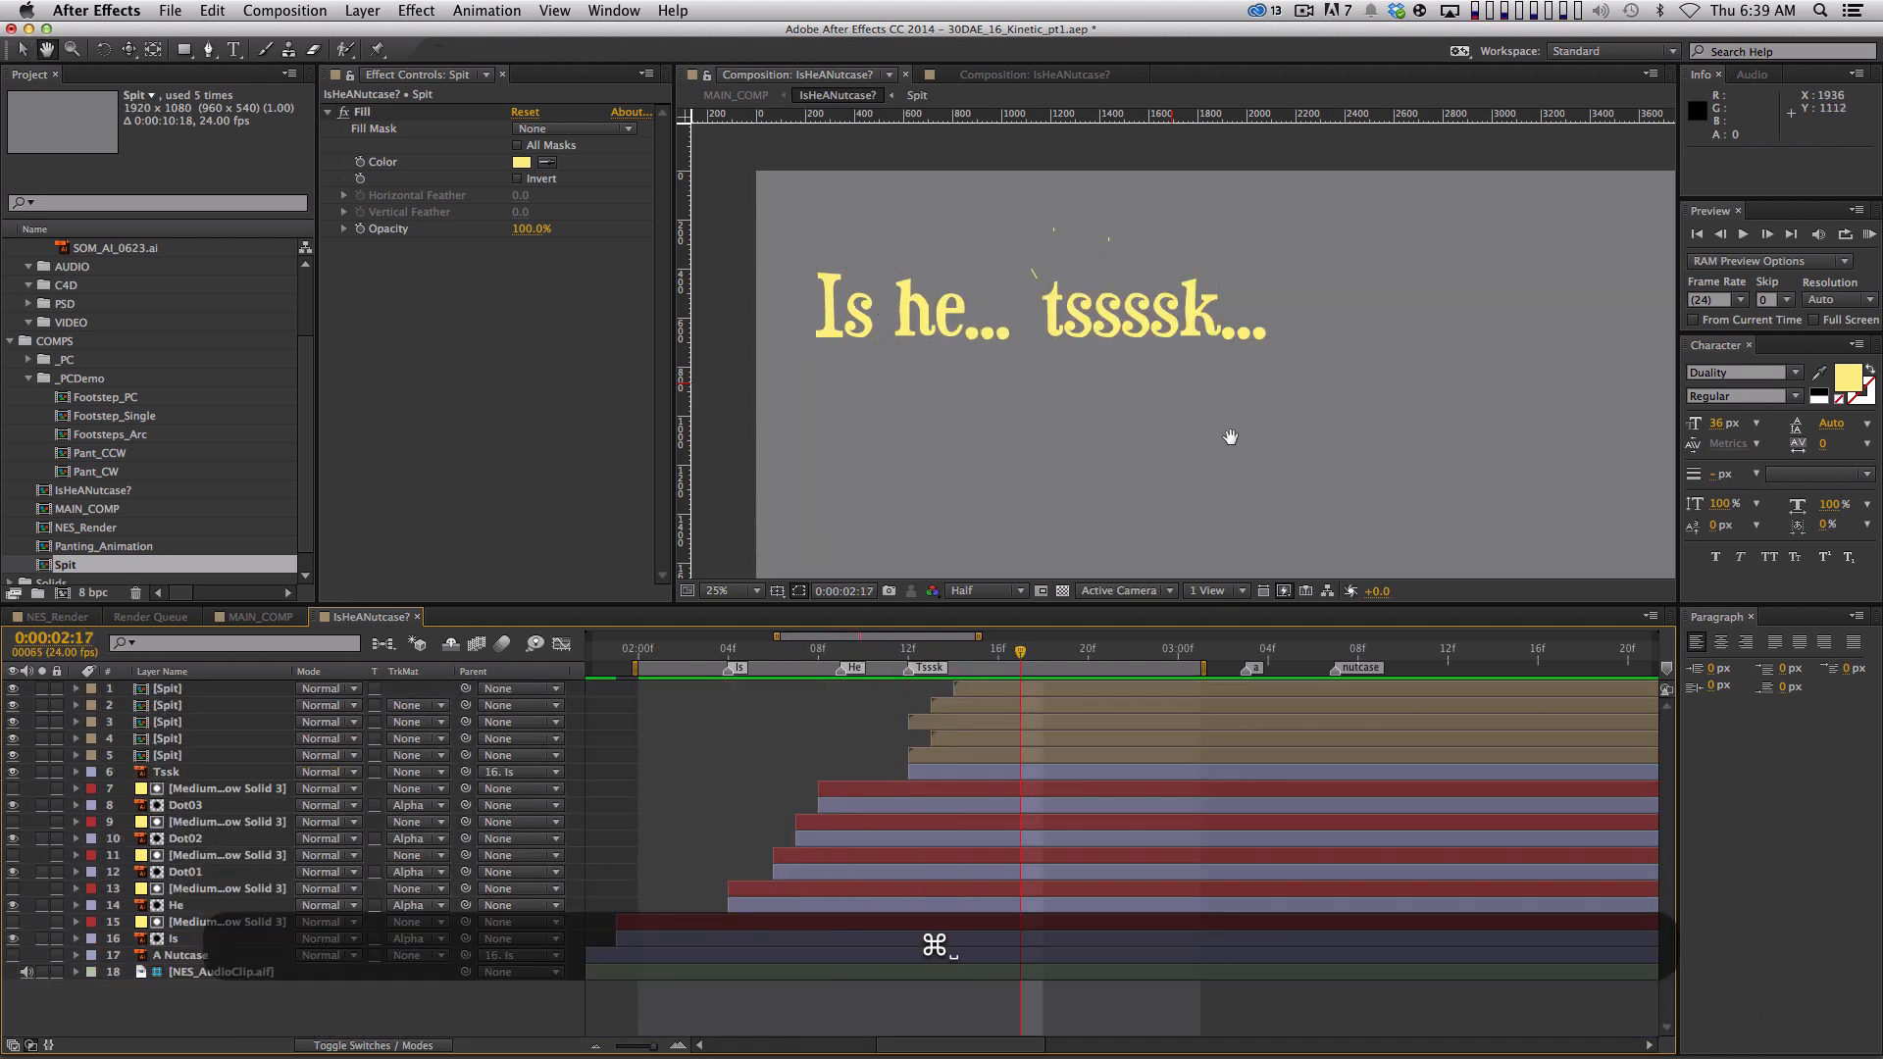
Make the A Nutcase layer visible and frame the whole composition
{"action": "left_click_drag", "start_coordinate": [1160, 415], "coordinate": [1112, 330]}
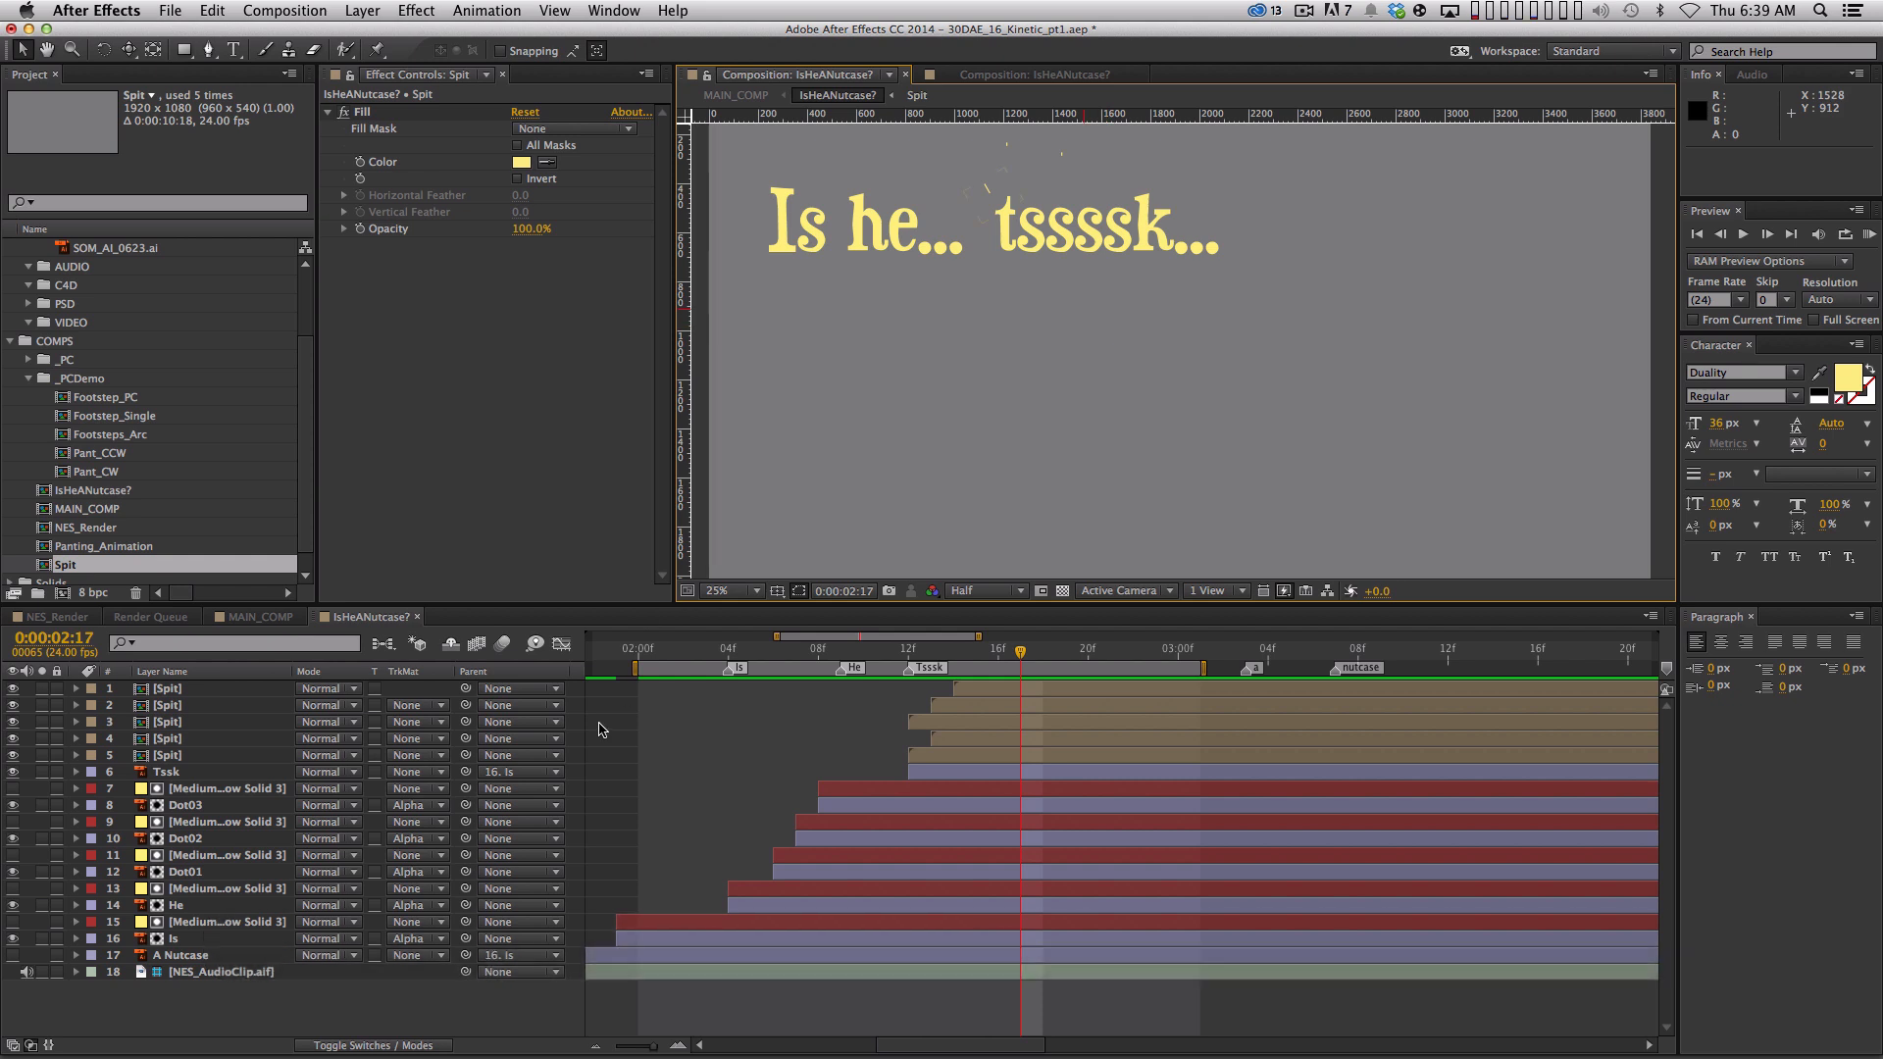
{"action": "left_click", "coordinate": [12, 956]}
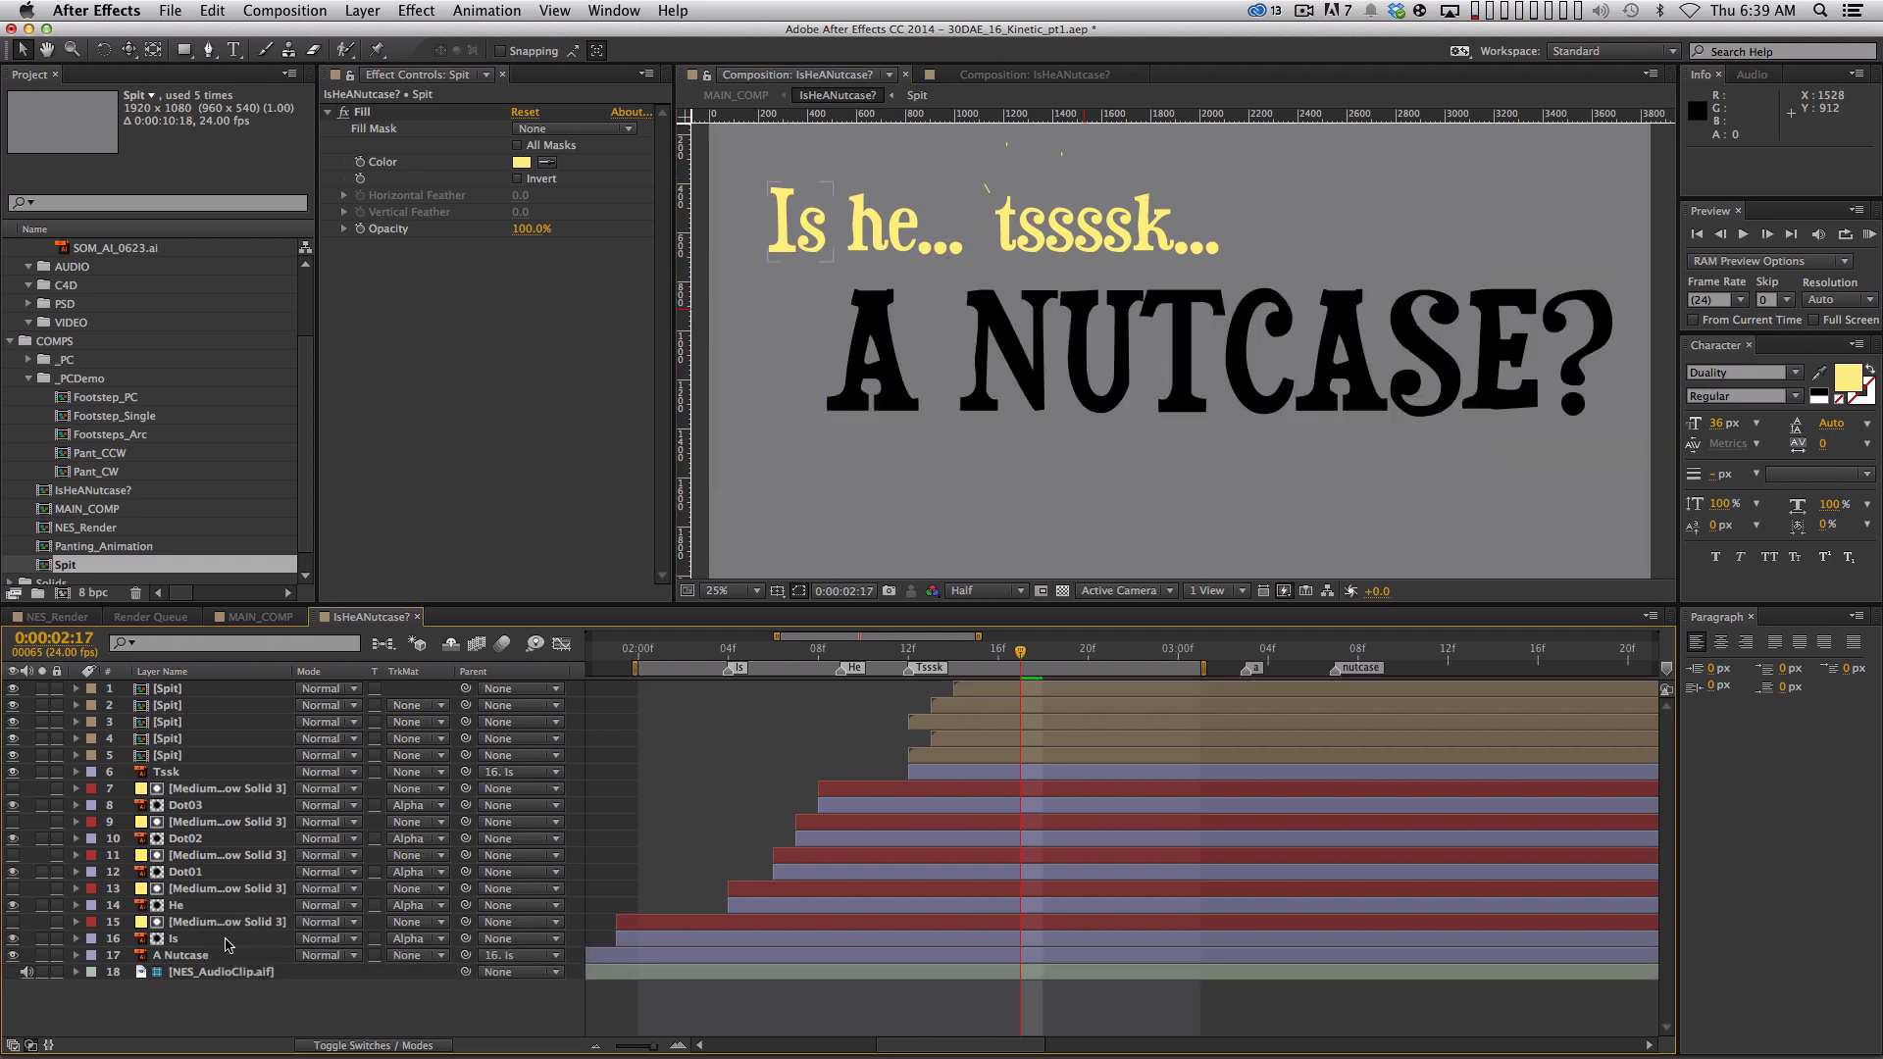
{"action": "left_click_drag", "start_coordinate": [1134, 389], "coordinate": [1142, 390]}
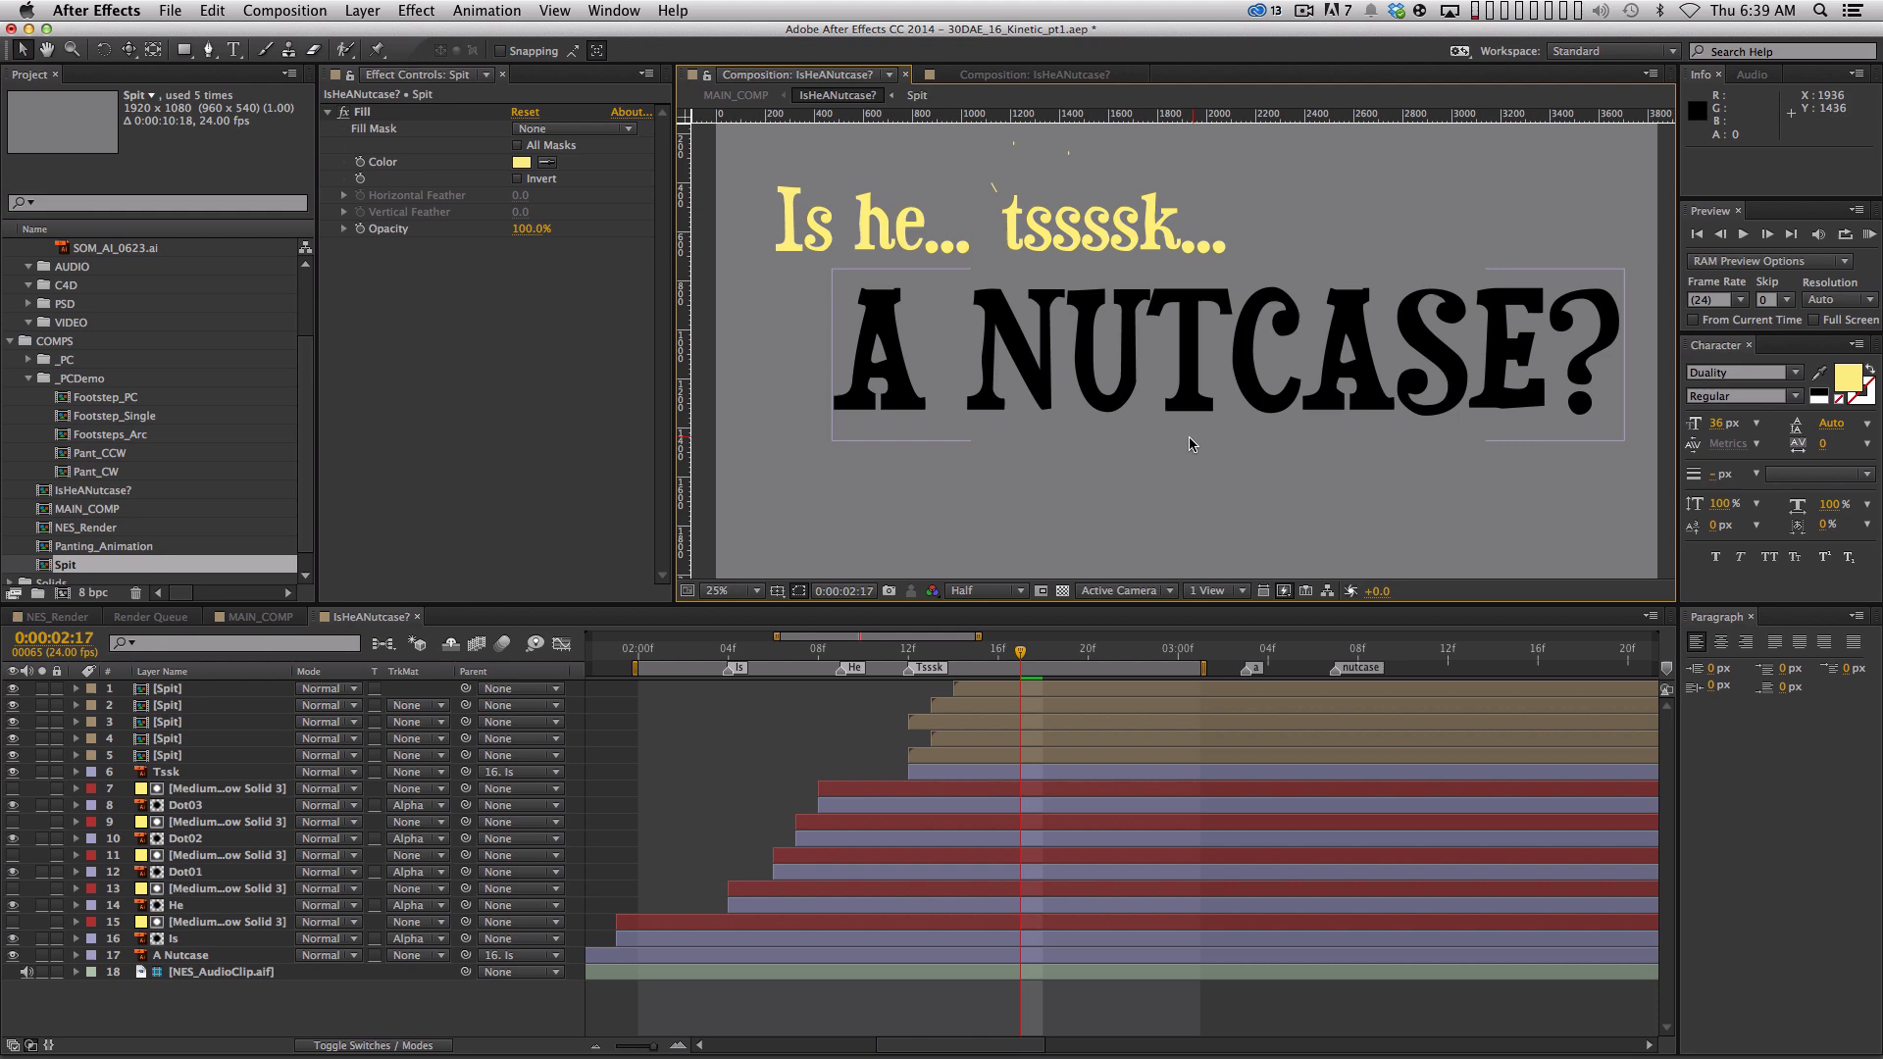
{"action": "key", "text": "comma"}
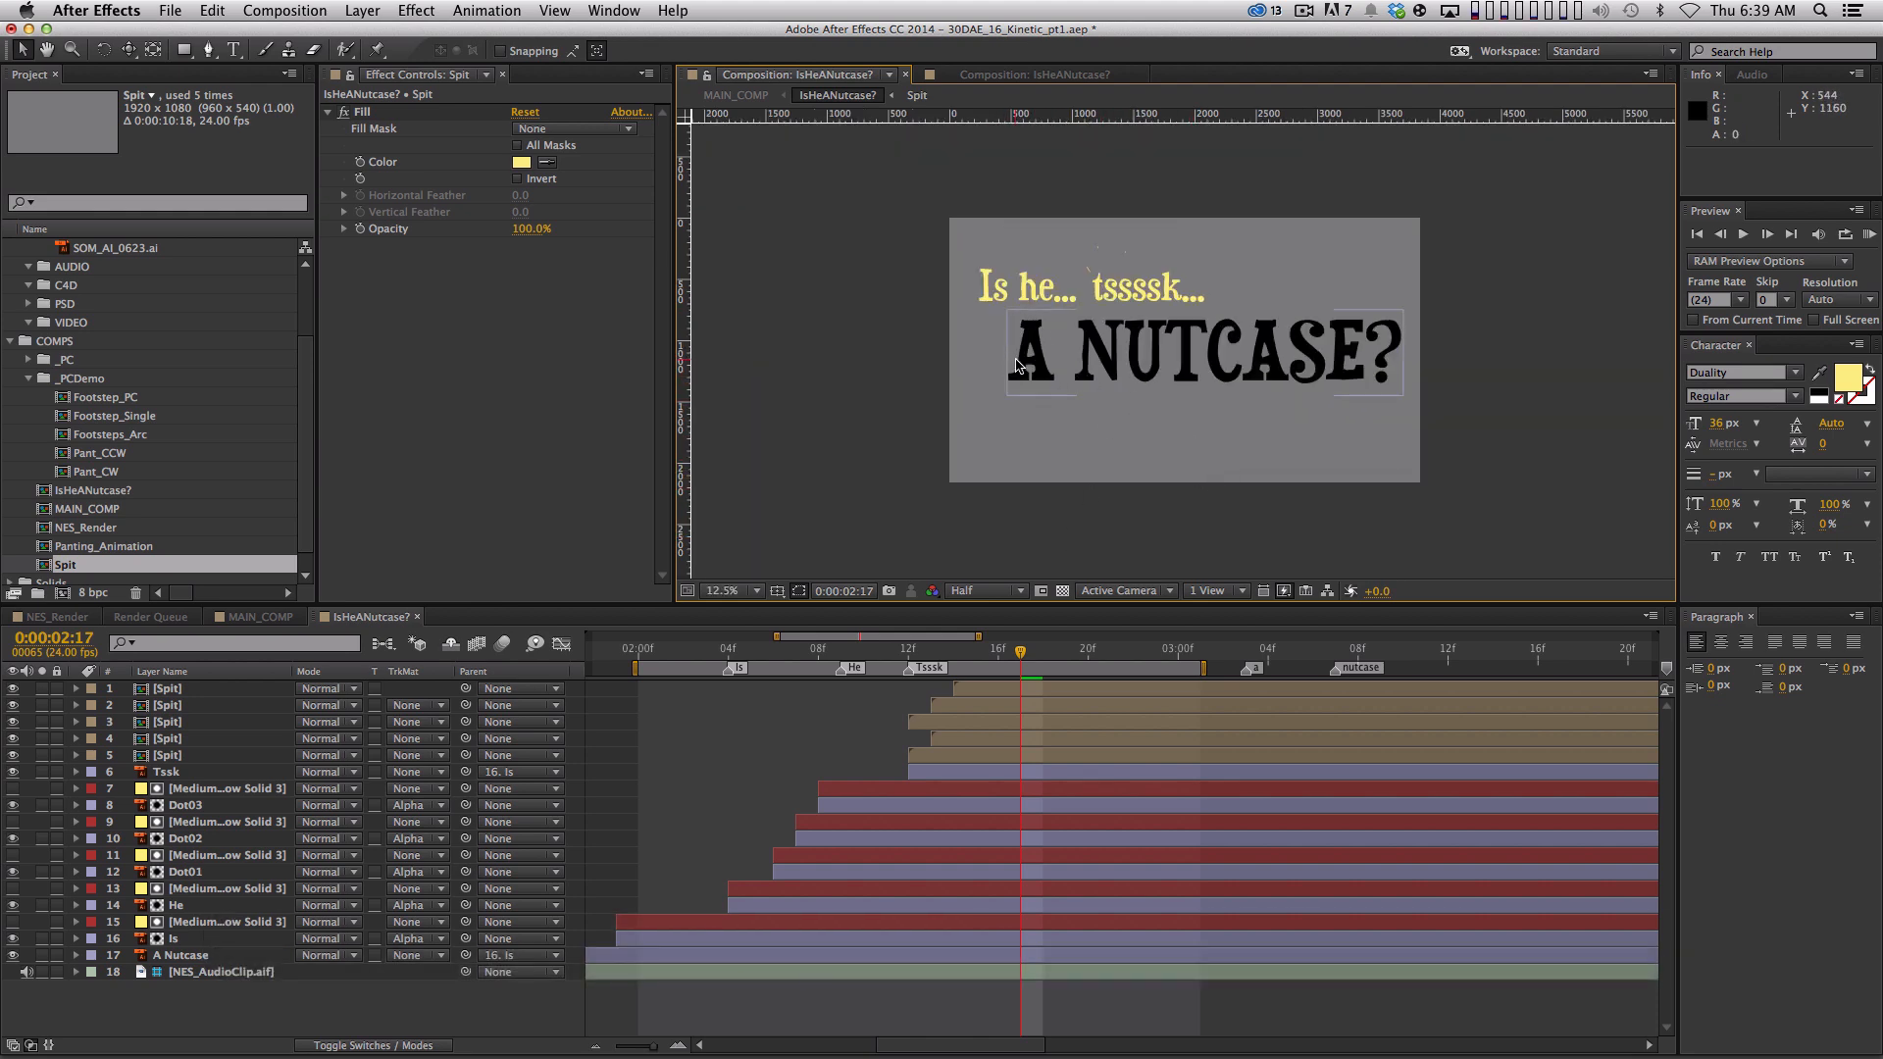
Pre-compose all layers from the top Spit layer down to the Is layer into a composition named IsHeTssk
{"action": "left_click", "coordinate": [196, 689]}
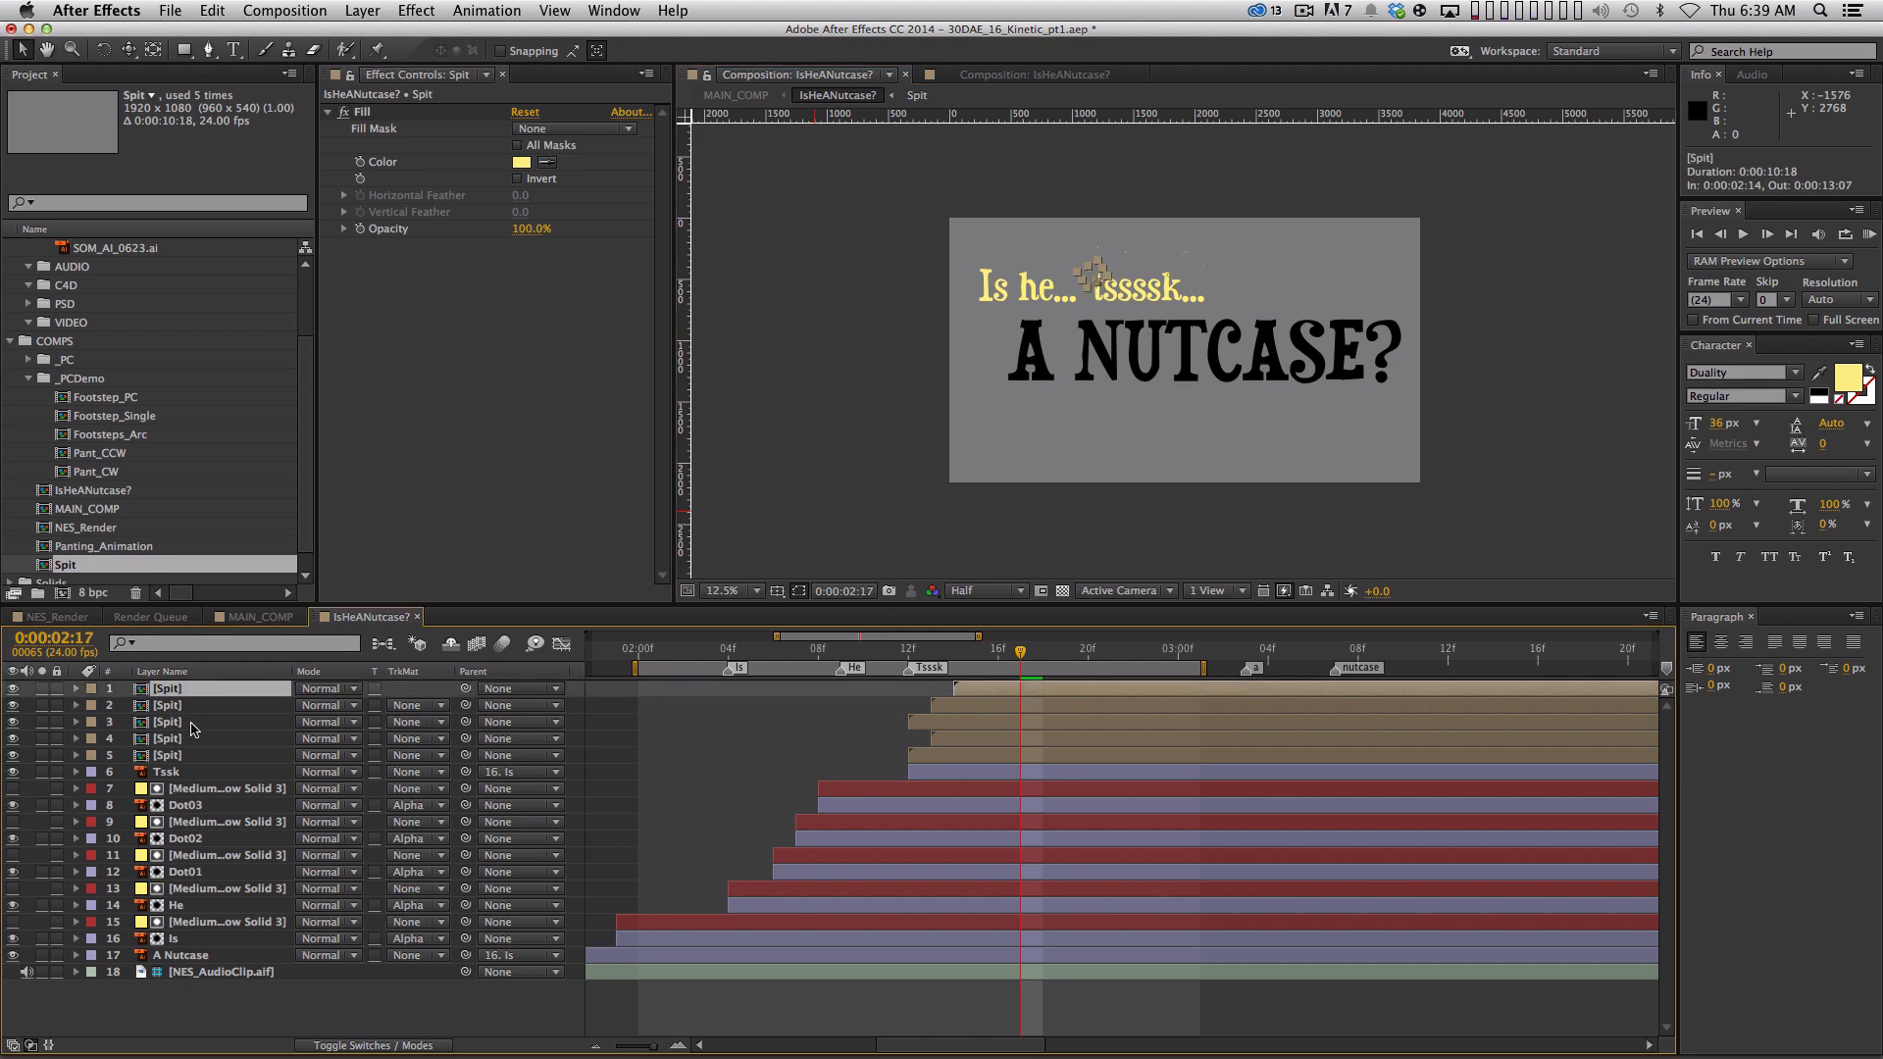
{"action": "left_click", "coordinate": [177, 939], "text": "shift"}
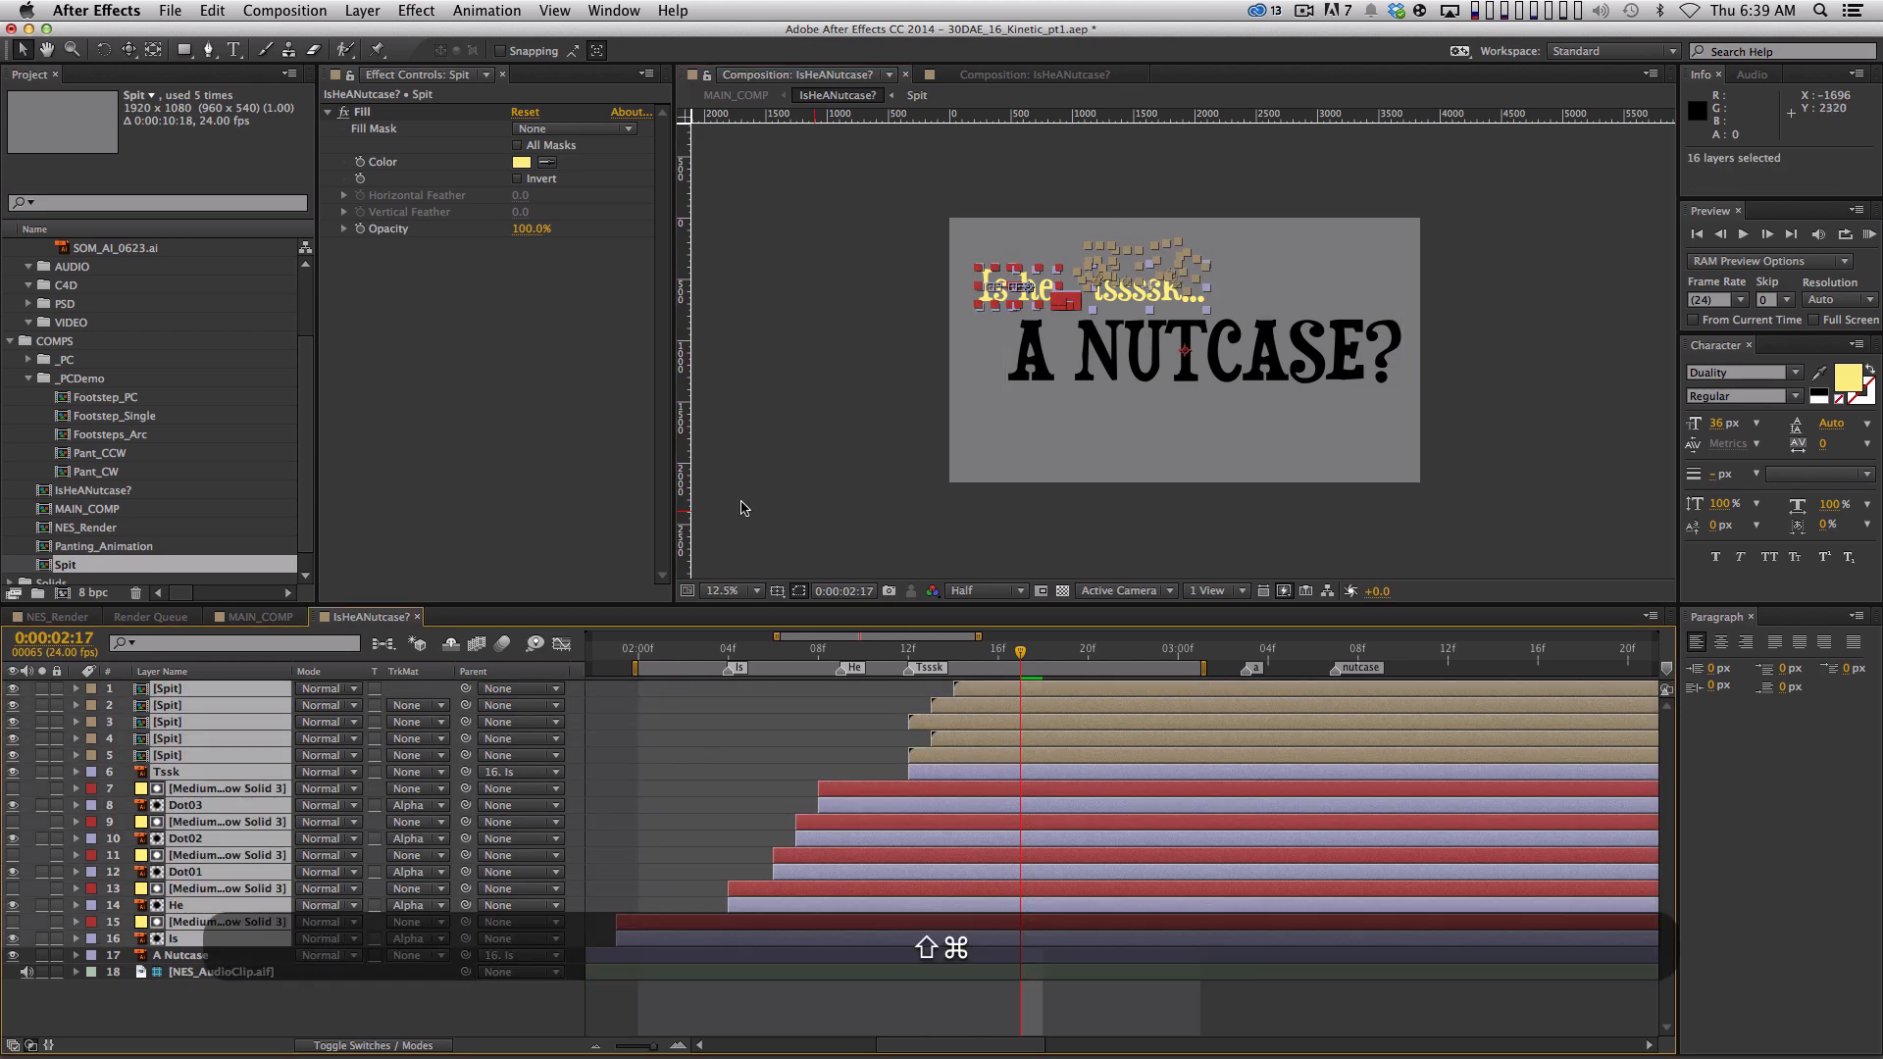
{"action": "key", "text": "super+shift+c"}
{"action": "type", "text": "Is"}
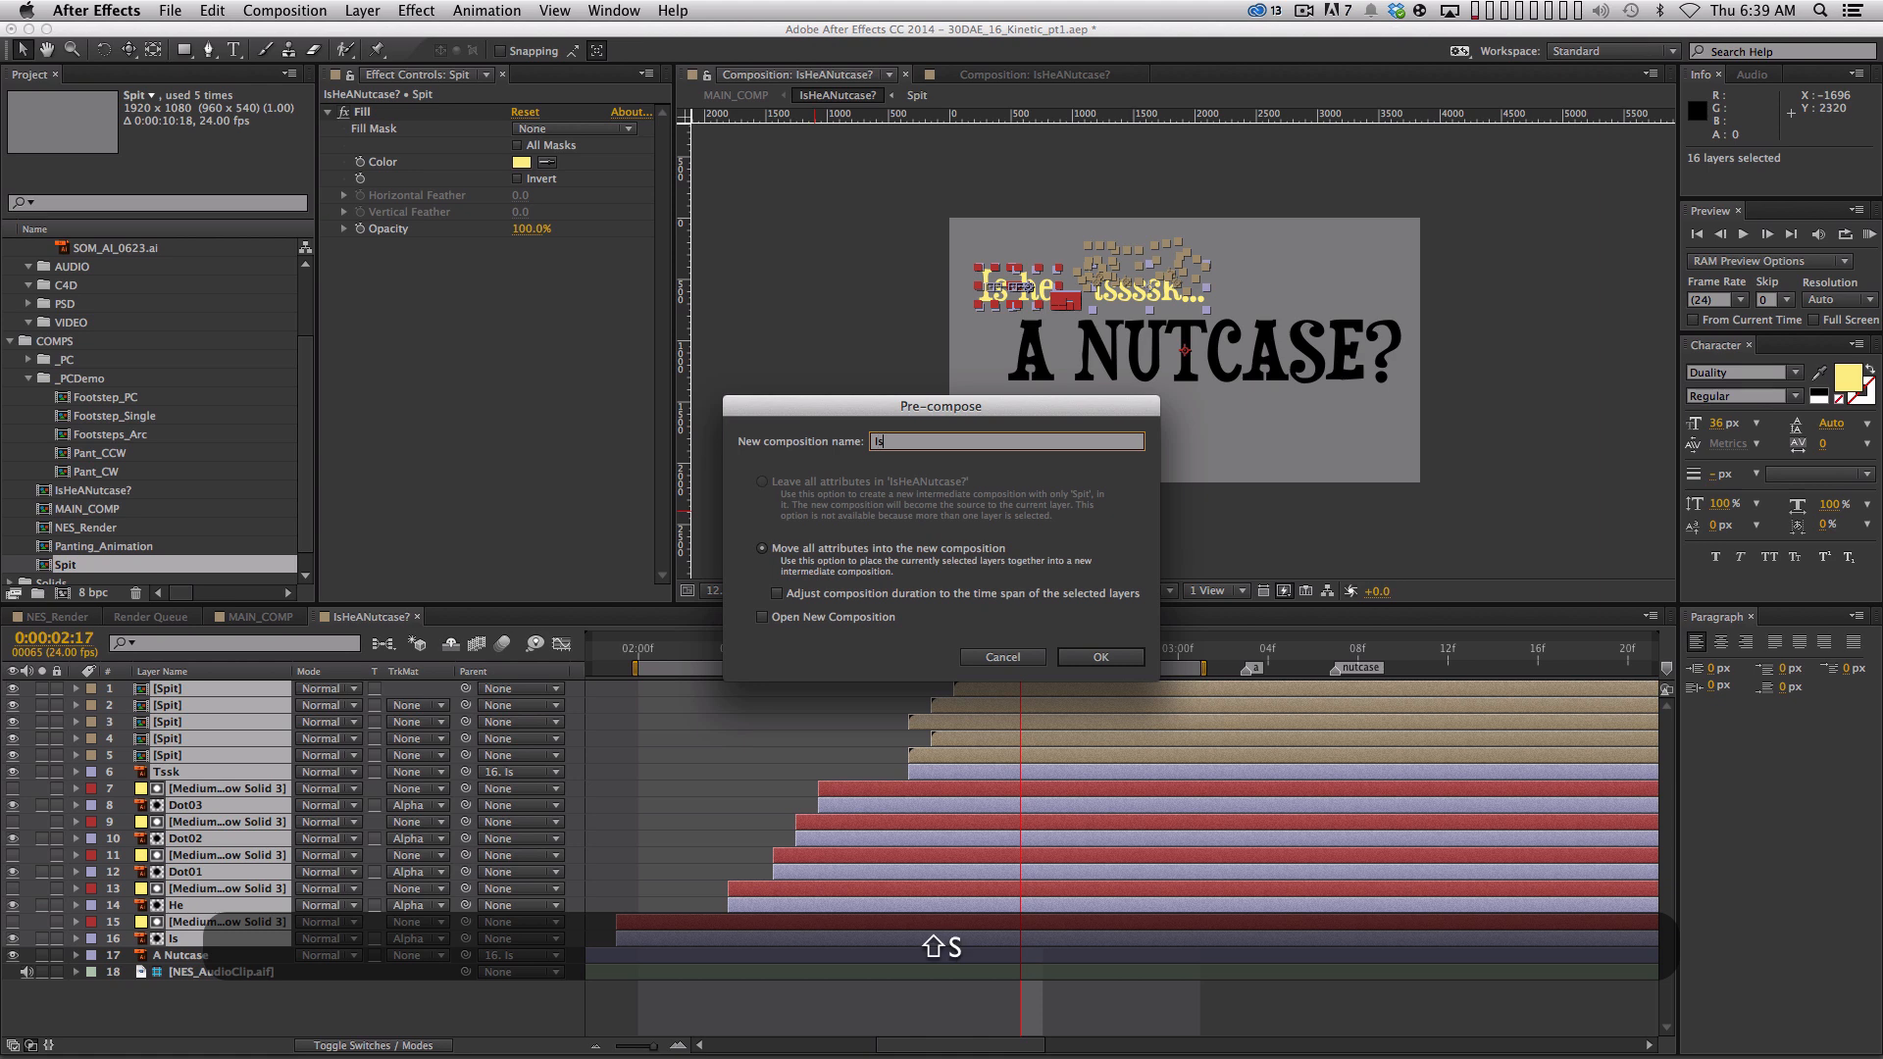
{"action": "type", "text": "HeTssk"}
{"action": "key", "text": "Return"}
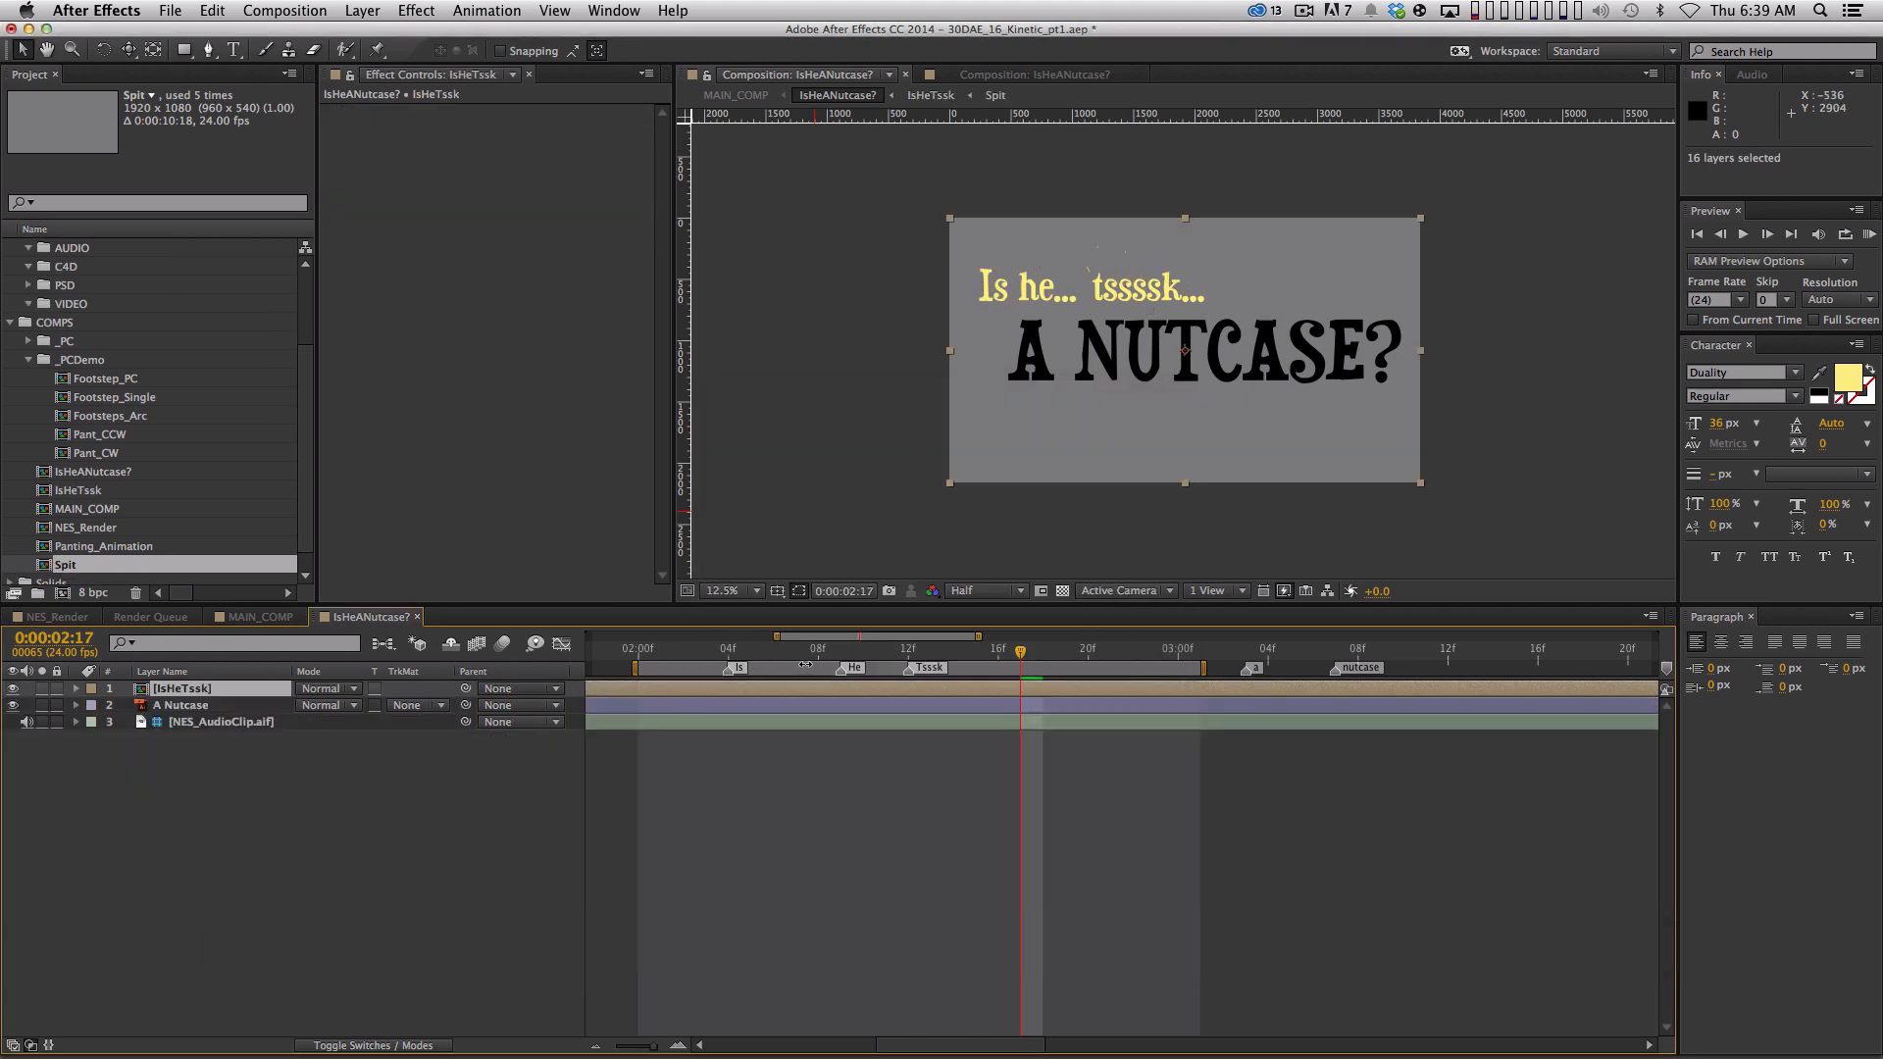
Trim the start of the IsHeTssk layer to 0:00:01:23 and preview the line's animation
{"action": "left_click_drag", "start_coordinate": [761, 663], "coordinate": [613, 655]}
{"action": "key", "text": "space"}
{"action": "left_click_drag", "start_coordinate": [642, 801], "coordinate": [940, 691]}
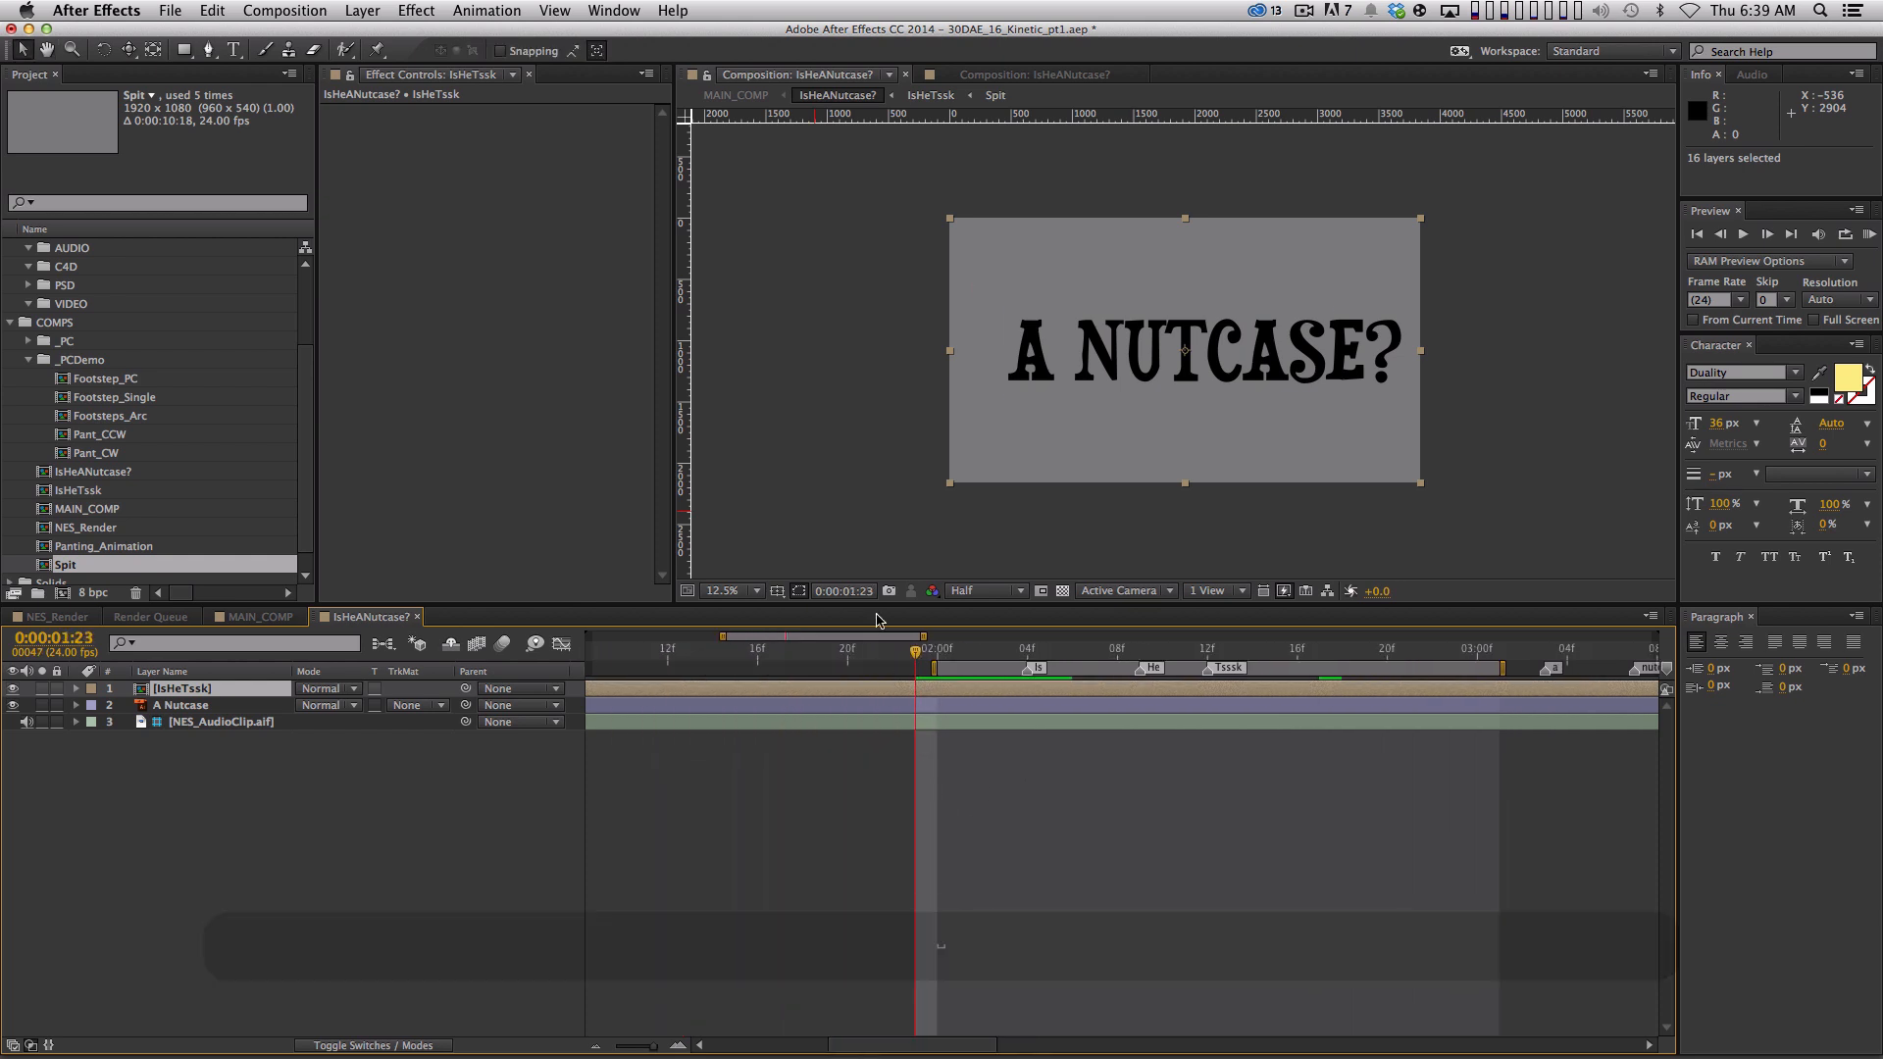
{"action": "key", "text": "alt+["}
{"action": "key", "text": "space"}
{"action": "left_click_drag", "start_coordinate": [1107, 893], "coordinate": [849, 791]}
{"action": "key", "text": "space"}
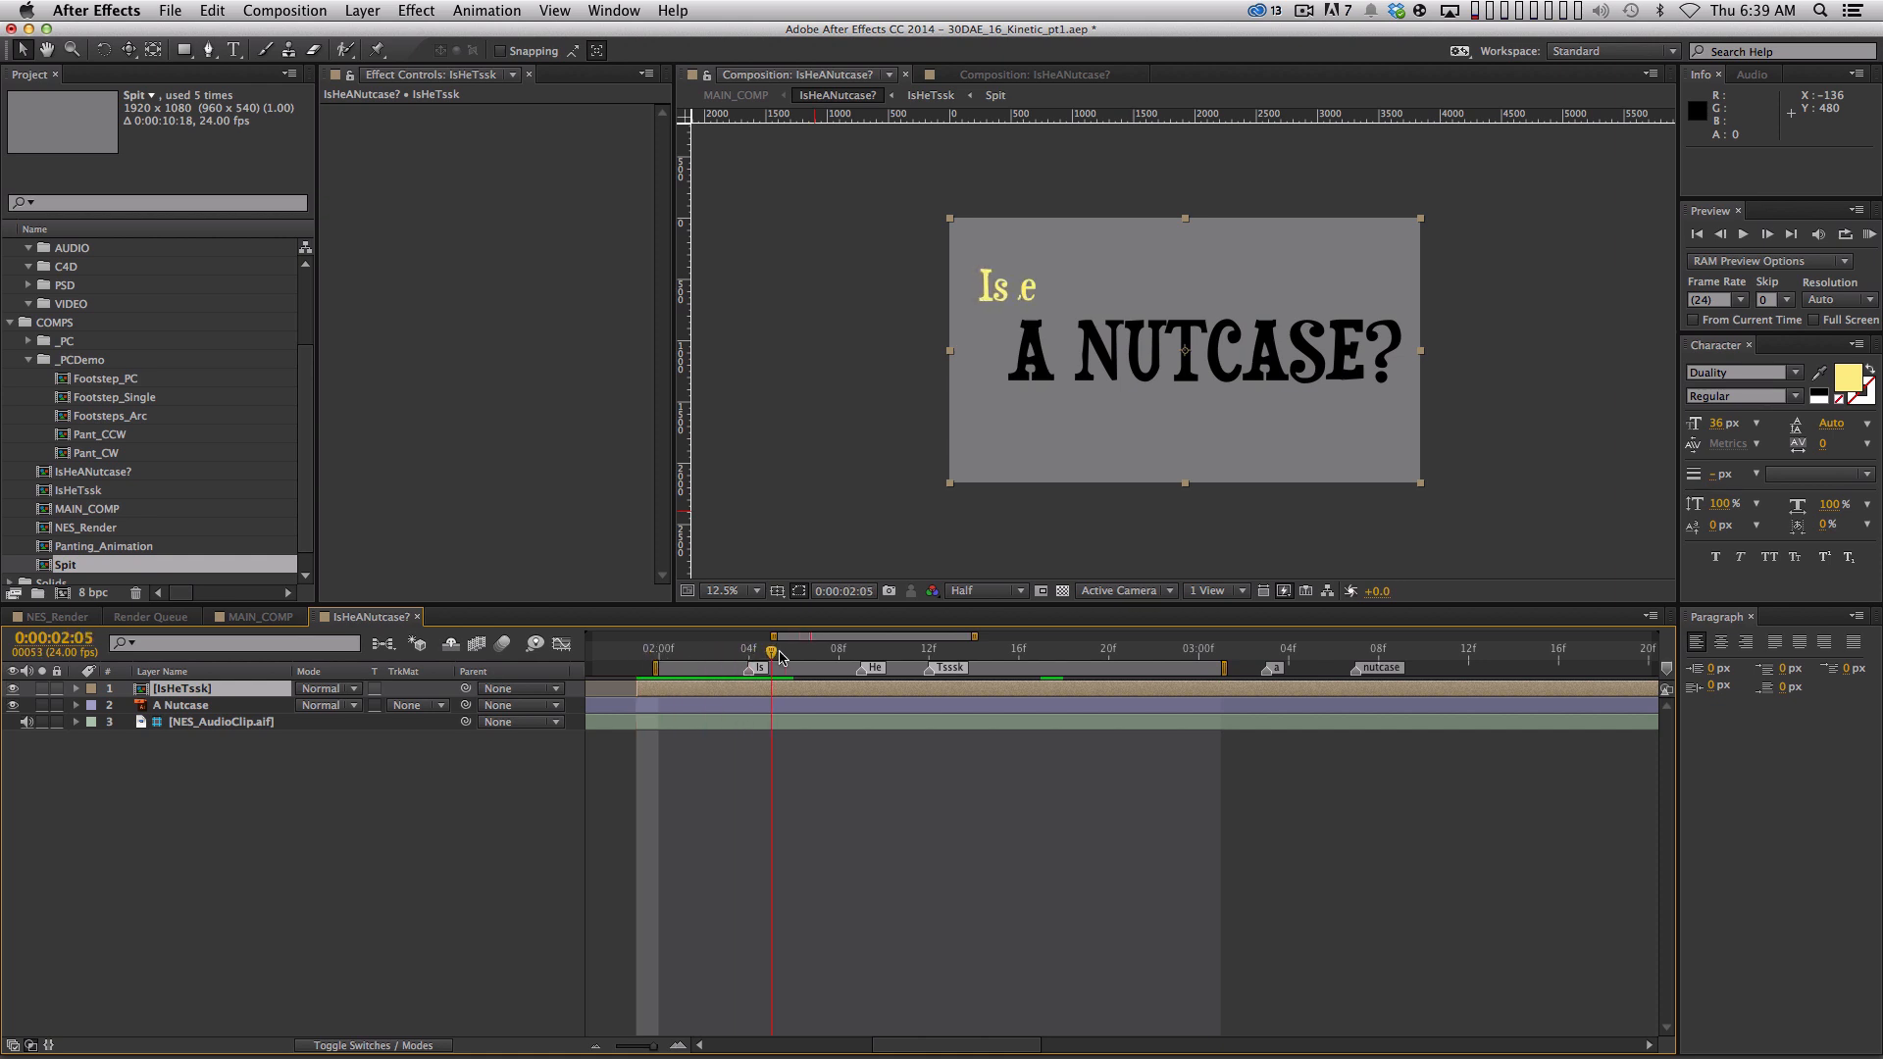
{"action": "key", "text": "space"}
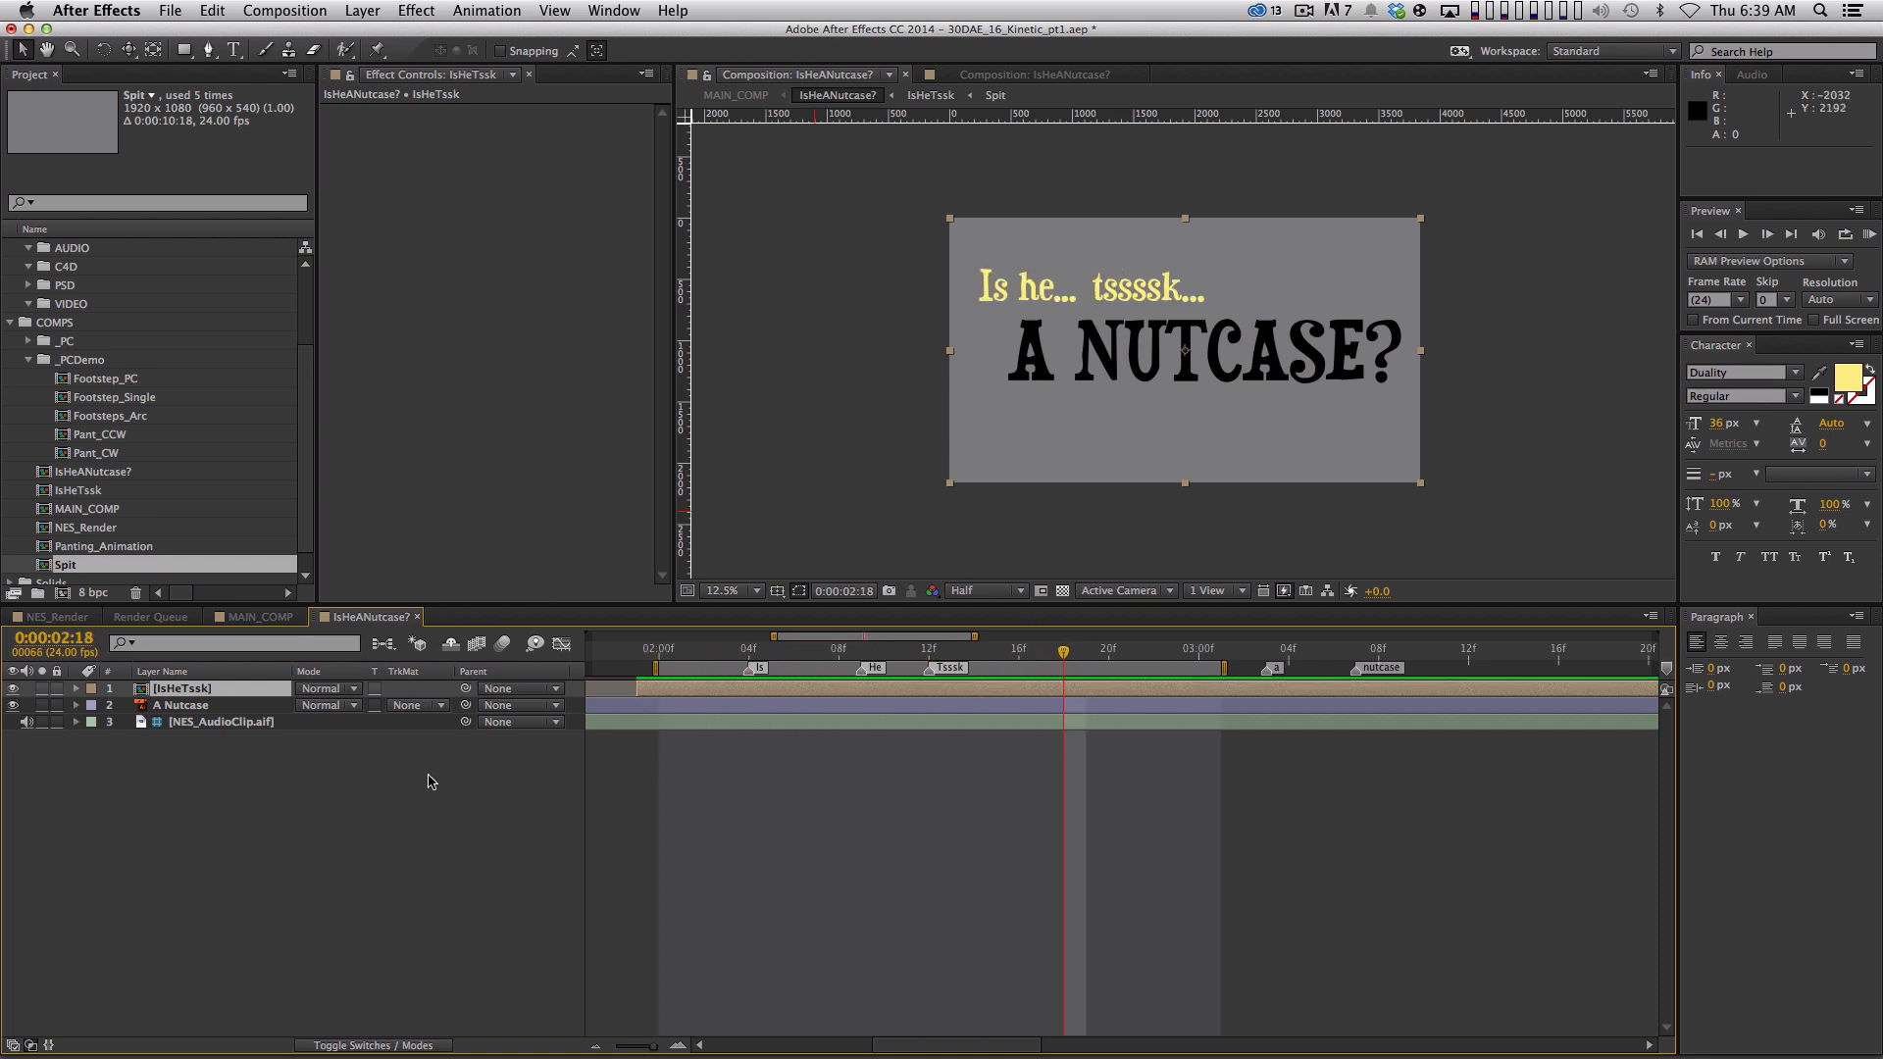
Add a null object to the composition and name it TypeNull
{"action": "left_click", "coordinate": [355, 10]}
{"action": "mouse_move", "coordinate": [397, 35]}
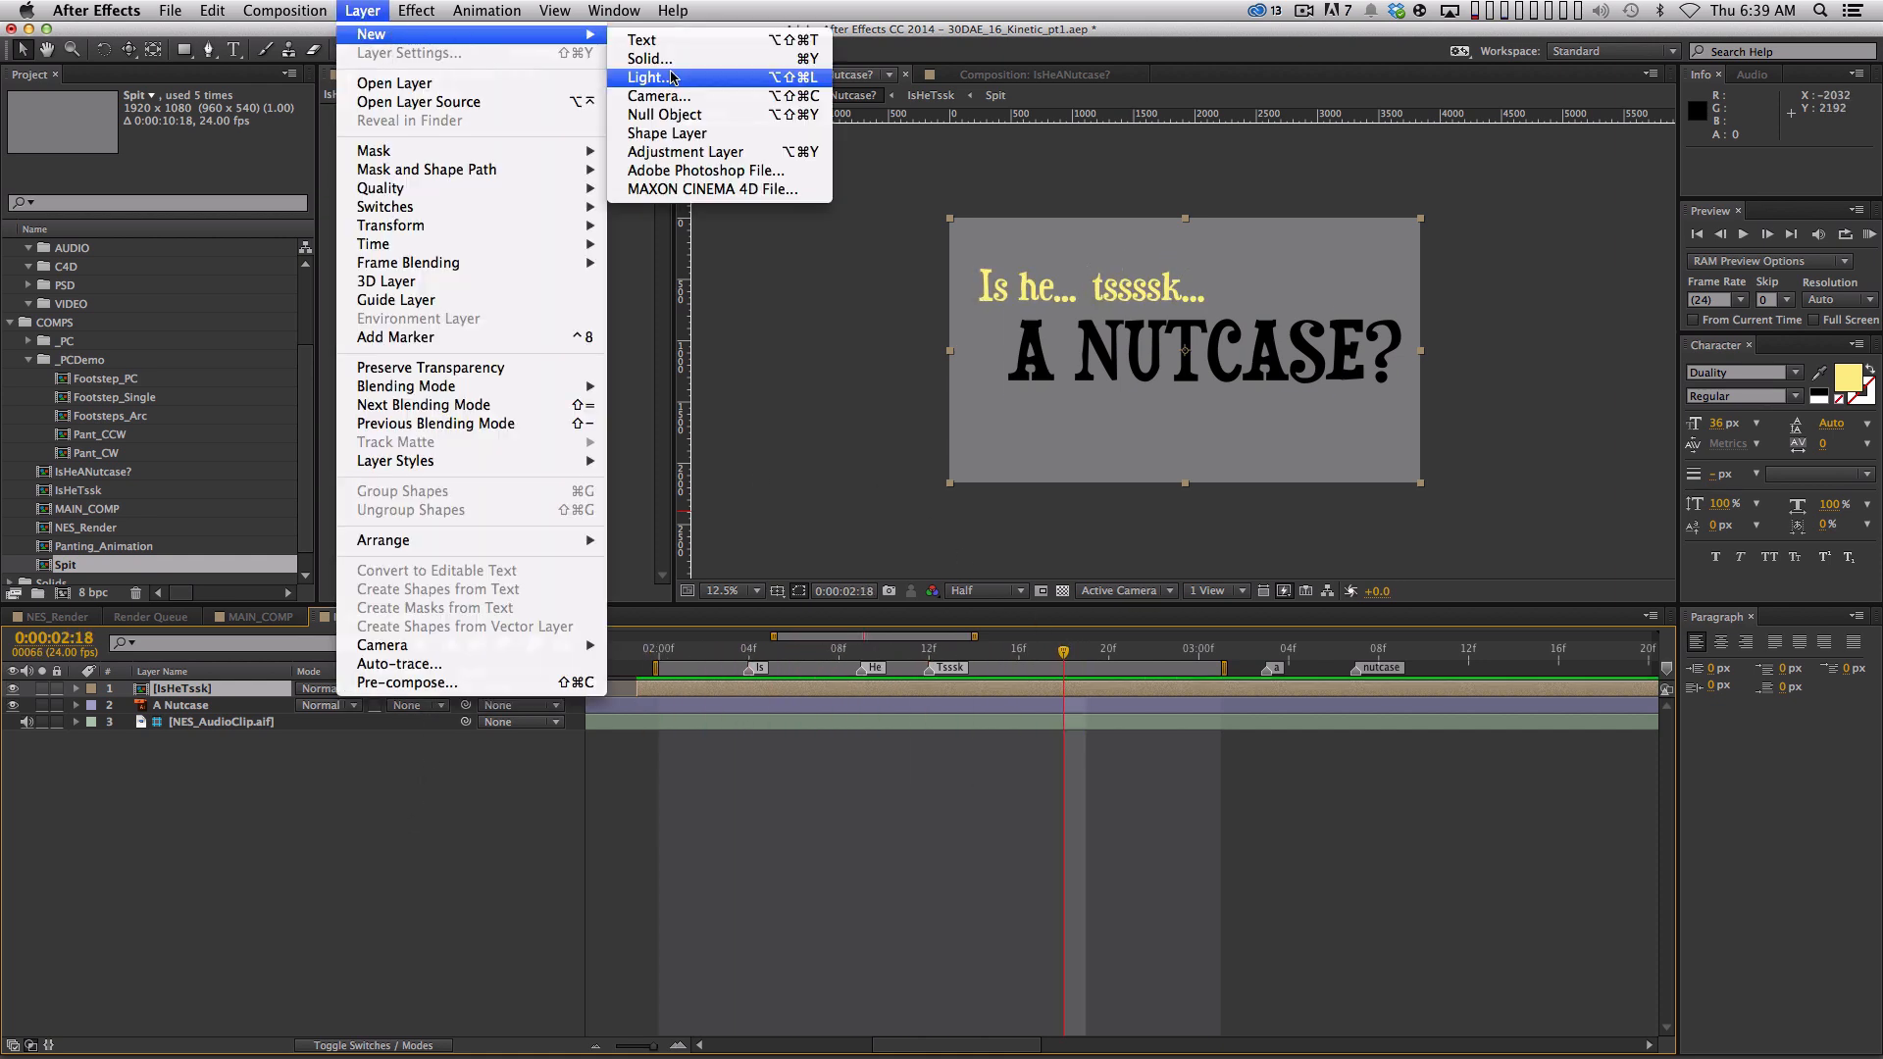
{"action": "left_click", "coordinate": [713, 118]}
{"action": "key", "text": "Return"}
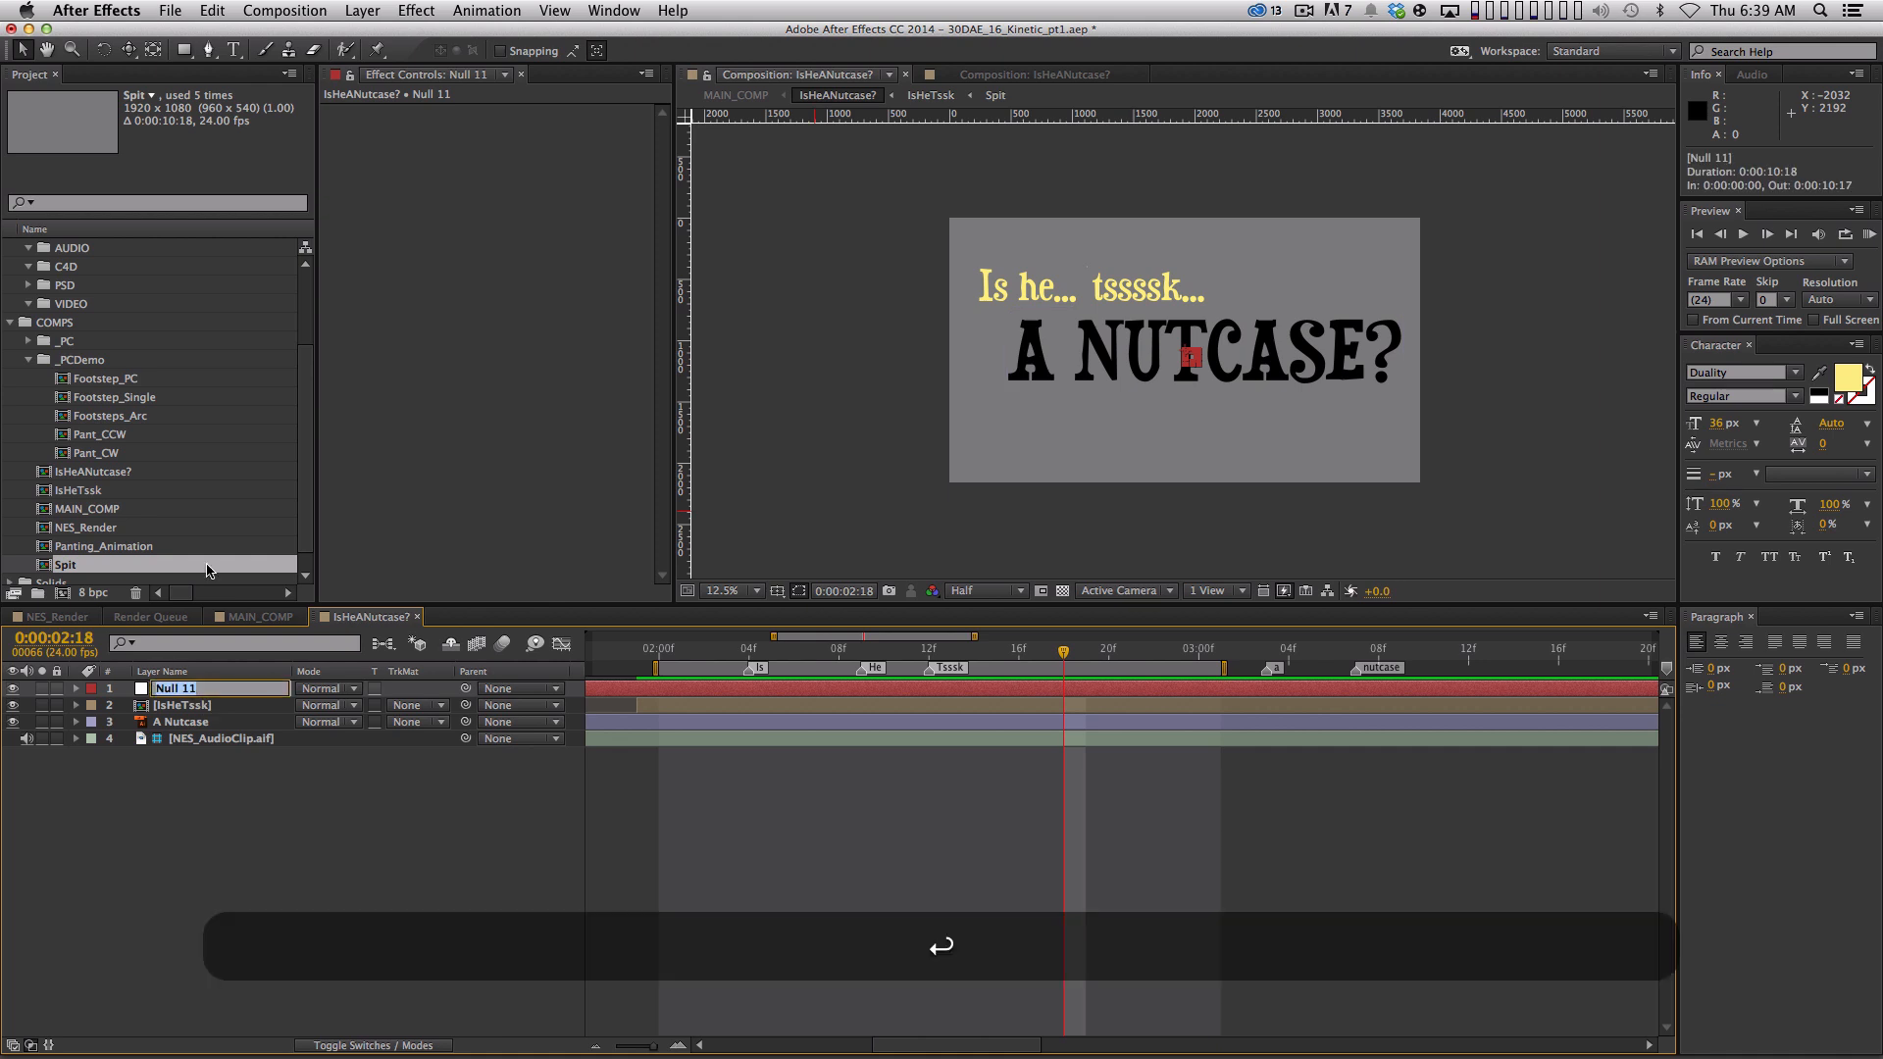
{"action": "type", "text": "TypeNull"}
{"action": "key", "text": "Return"}
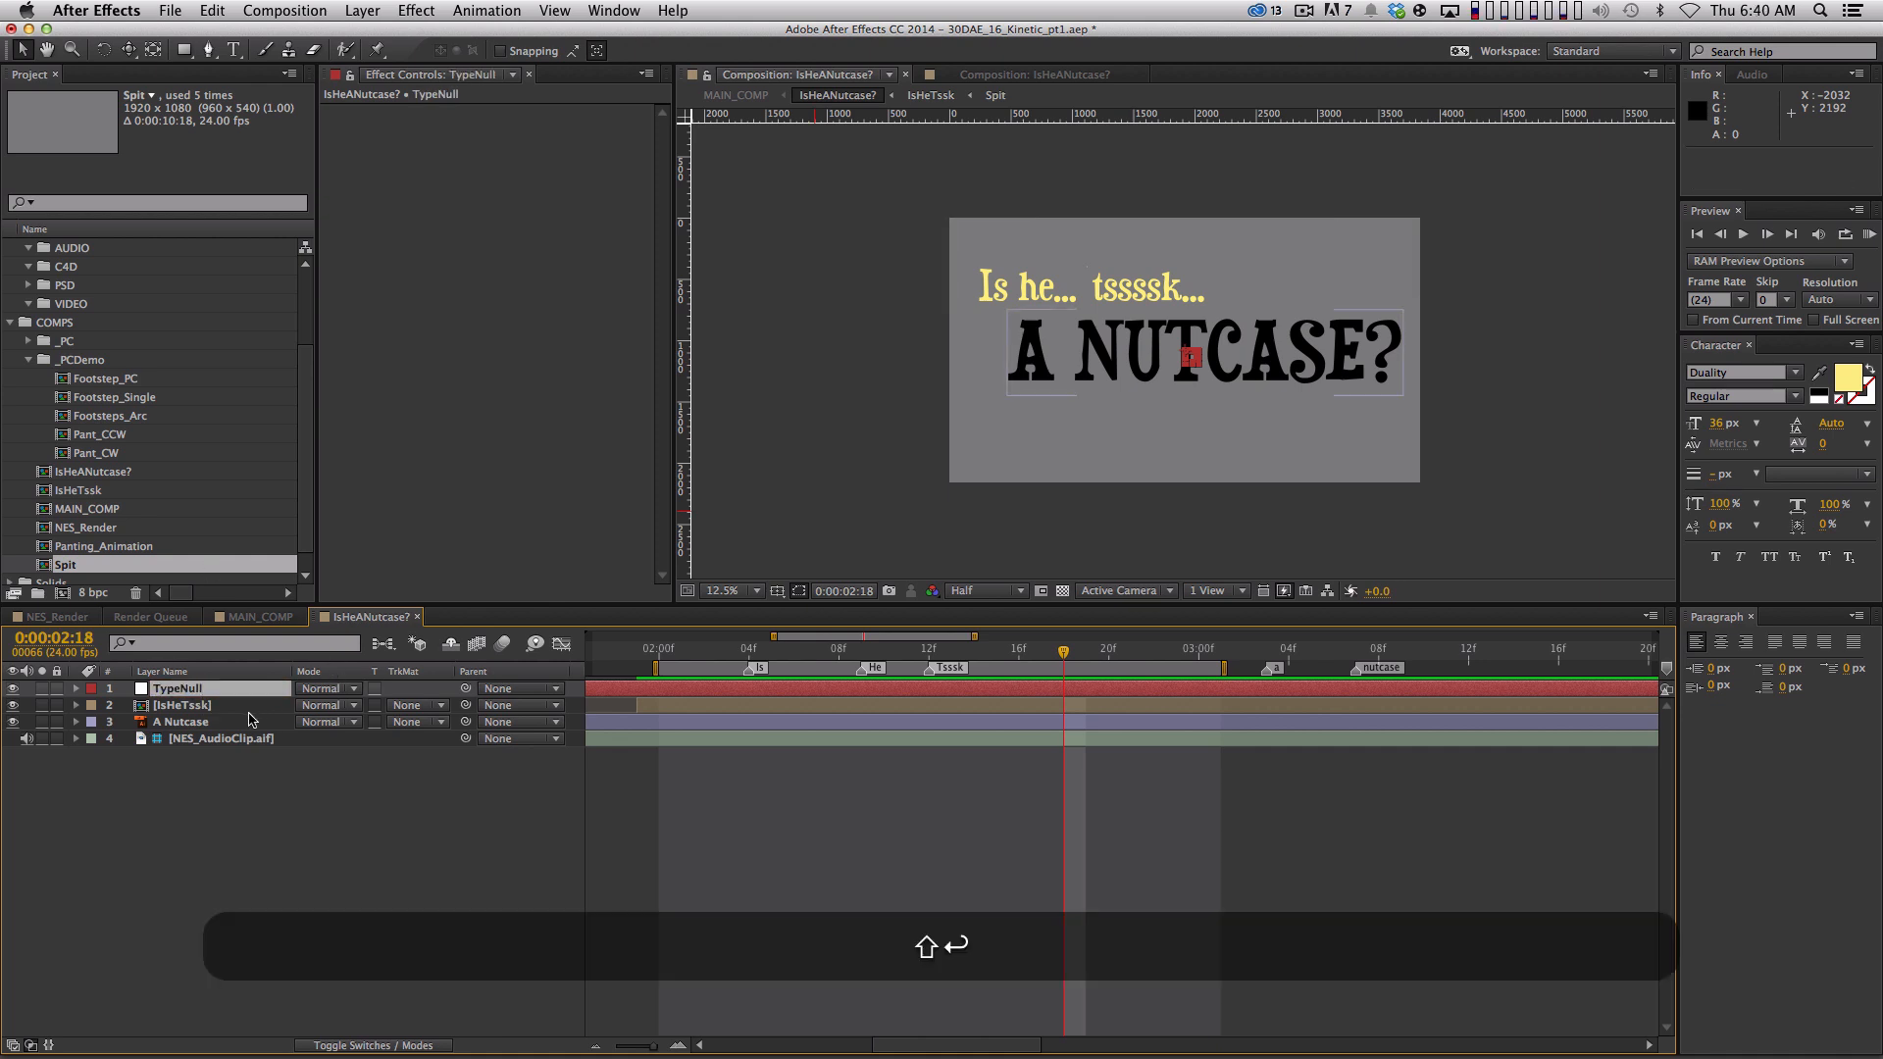
Parent the IsHeTssk and A Nutcase layers to TypeNull and set the null's rotation to -15.6°
{"action": "left_click", "coordinate": [253, 723], "text": "shift"}
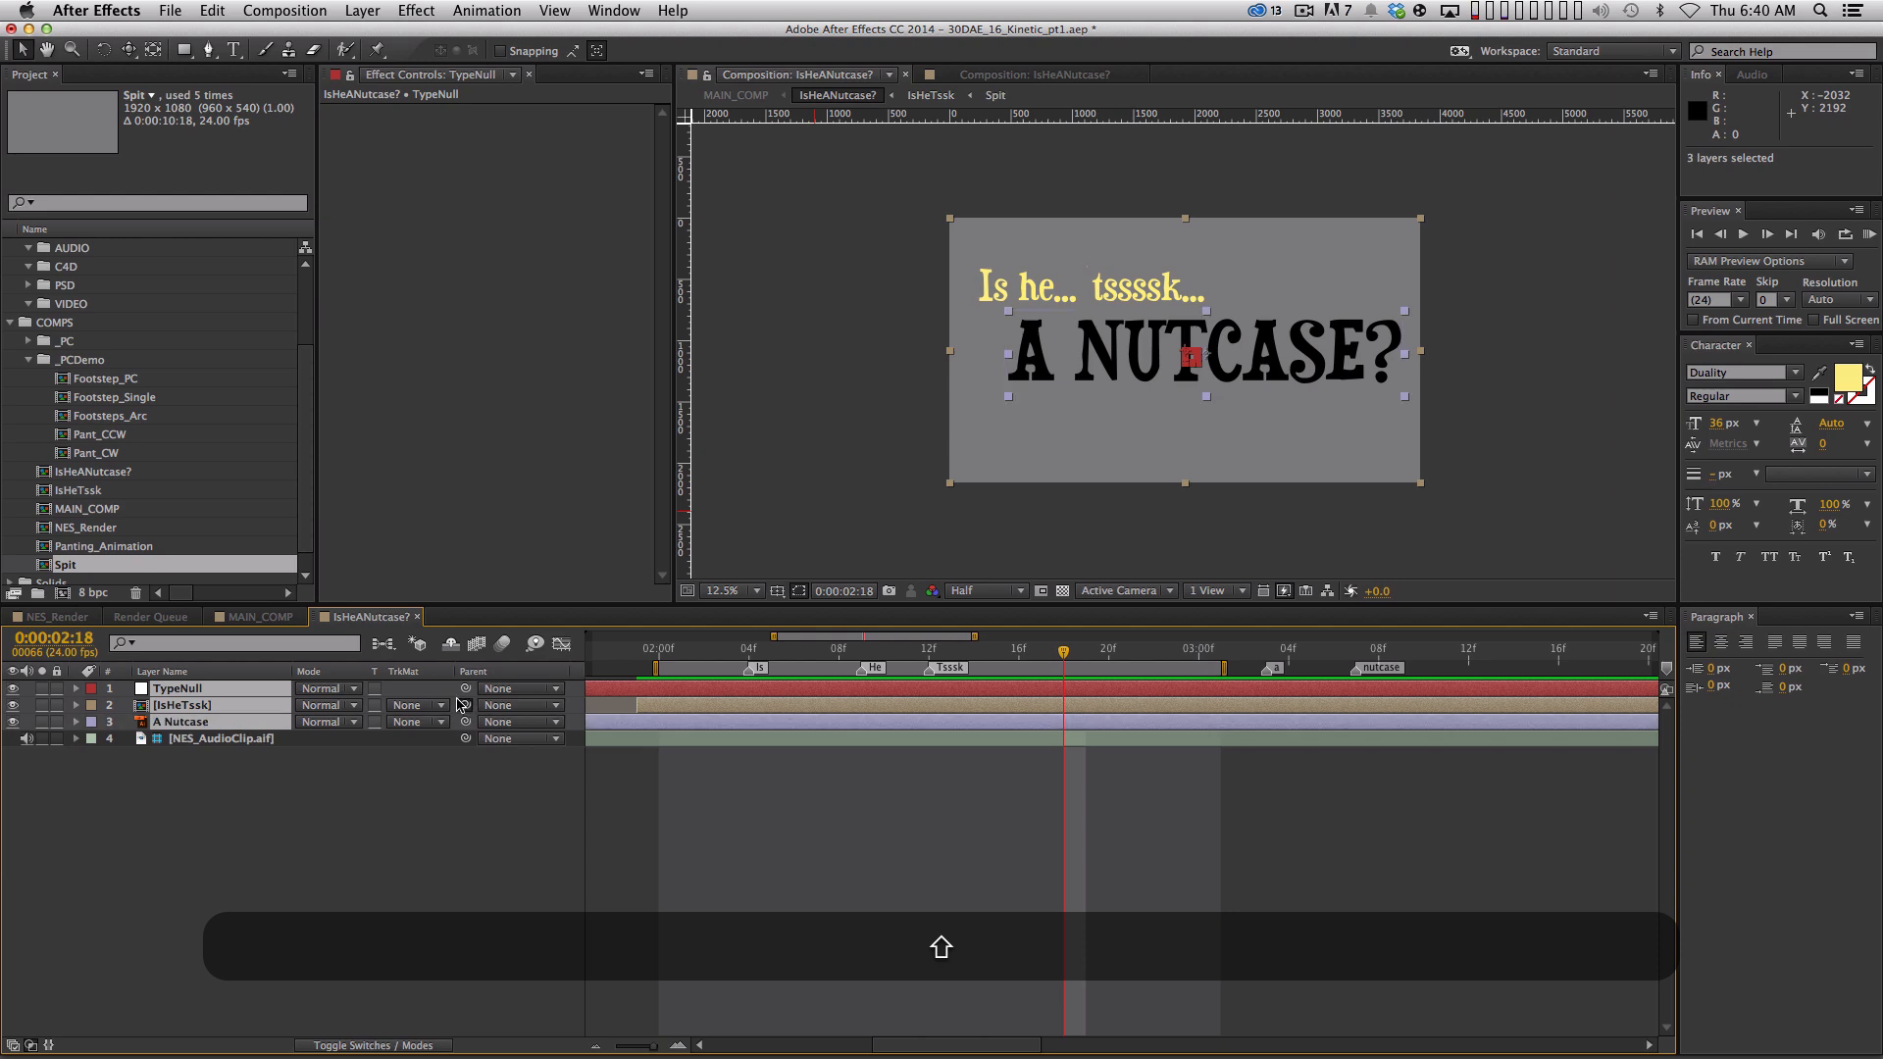
{"action": "left_click_drag", "start_coordinate": [465, 706], "coordinate": [167, 719]}
{"action": "left_click", "coordinate": [271, 693]}
{"action": "key", "text": "s"}
{"action": "key", "text": "shift+r"}
{"action": "key", "text": "super+r"}
Check the finished lettering in NES_Render at 0:00:03:16, then return to the IsHeANutcase? composition
{"action": "left_click", "coordinate": [56, 616]}
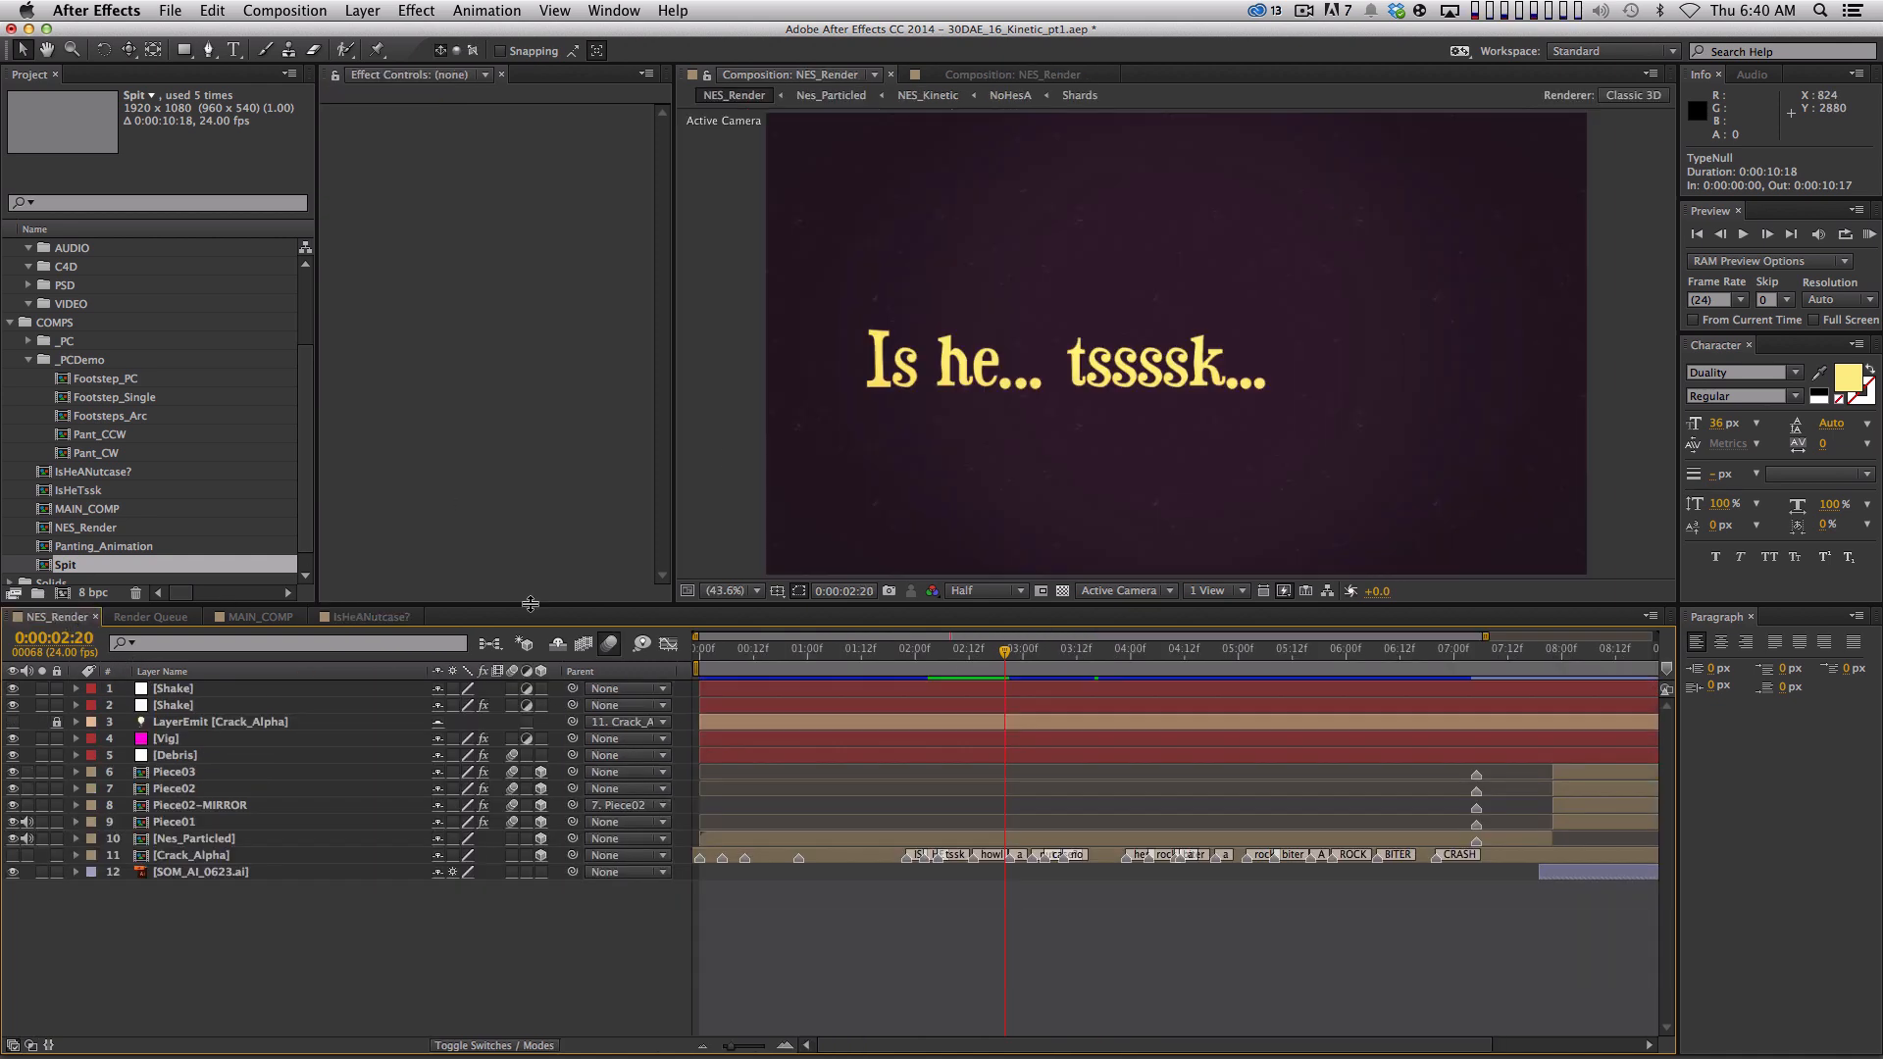
{"action": "left_click_drag", "start_coordinate": [1016, 648], "coordinate": [1096, 648]}
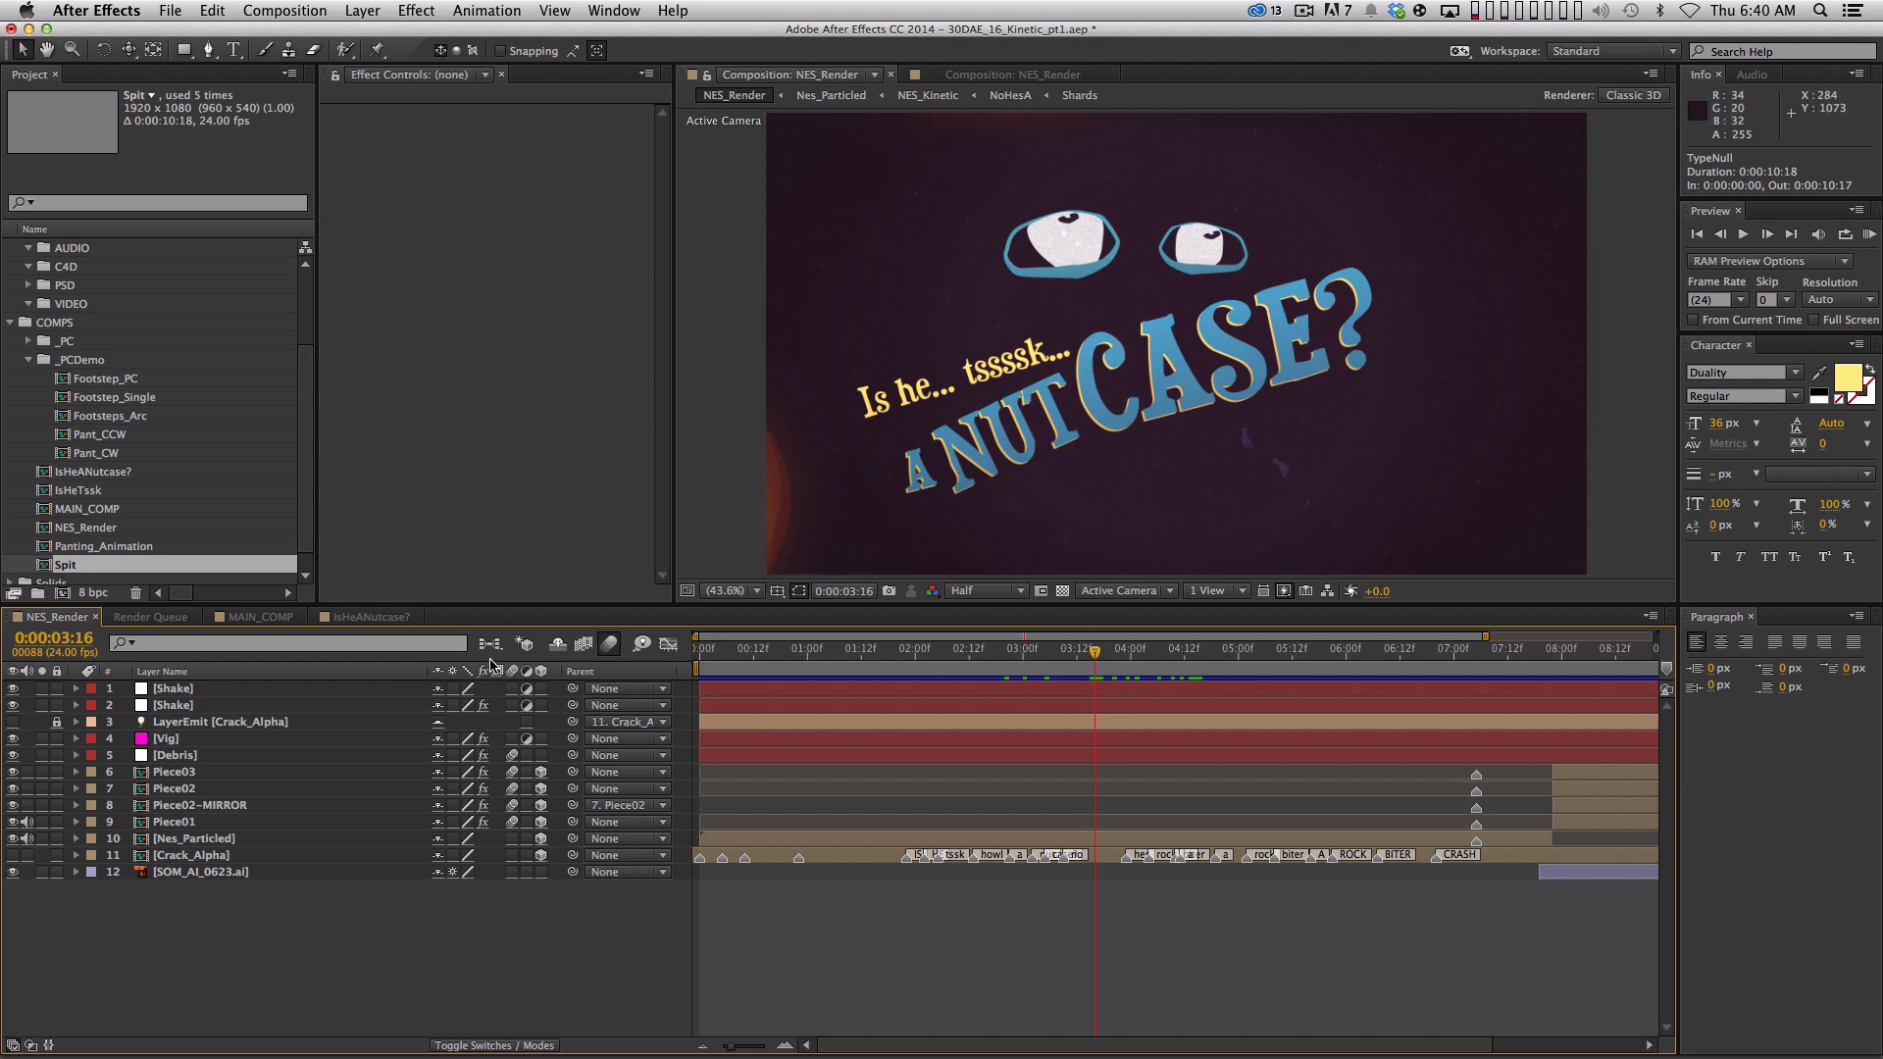
{"action": "left_click", "coordinate": [371, 616]}
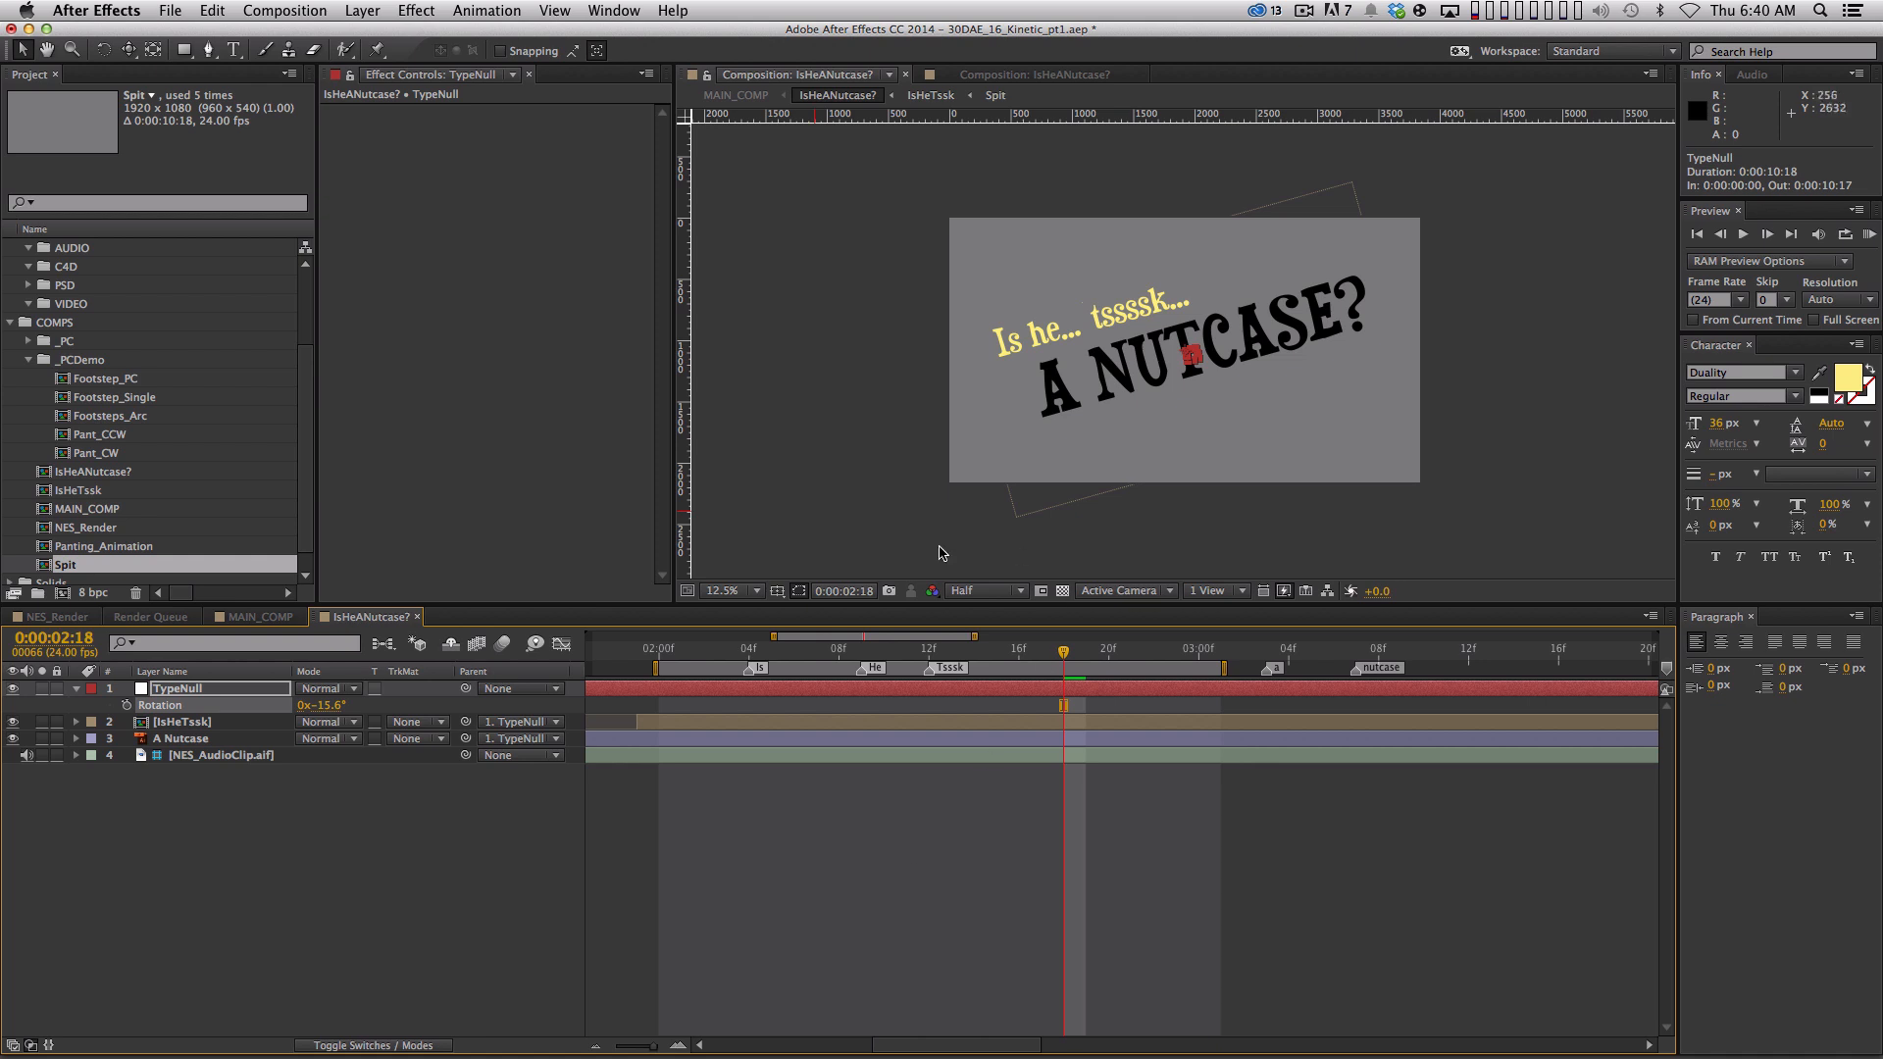
{"action": "left_click", "coordinate": [310, 860]}
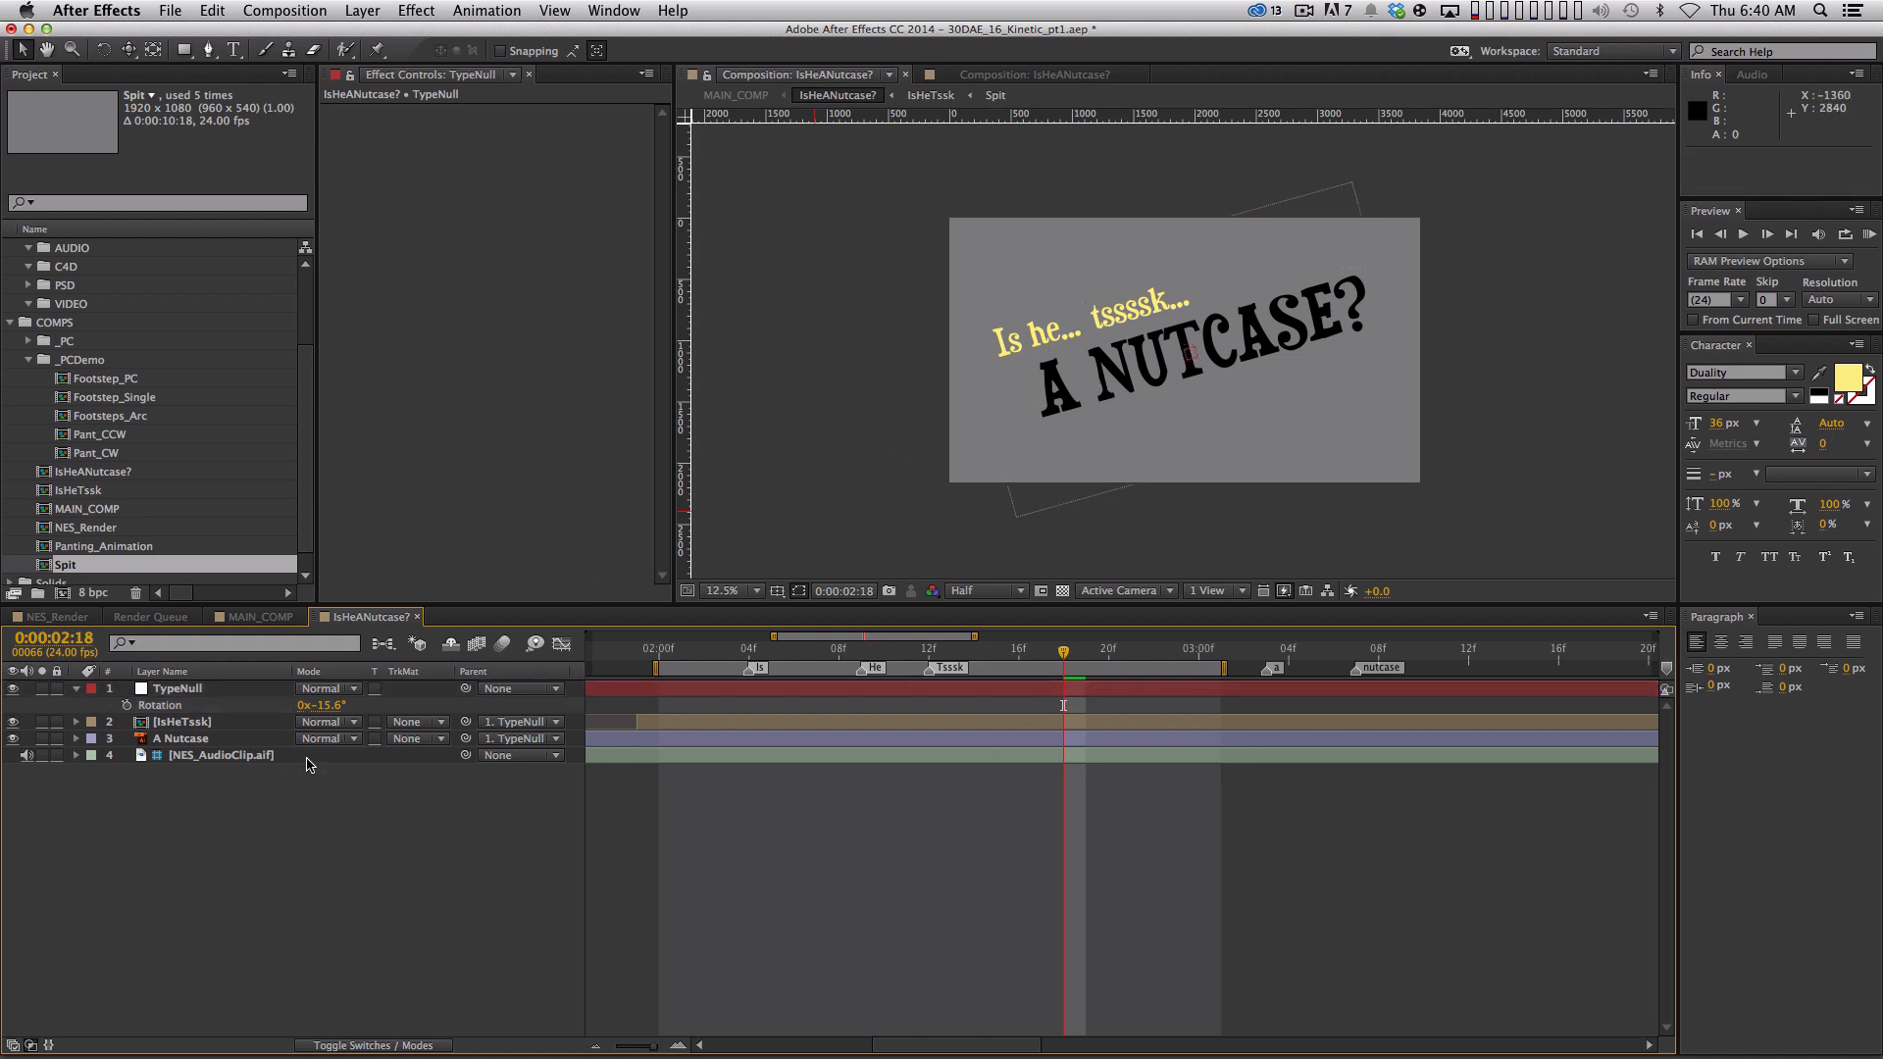
Rename the A Nutcase layer to A and duplicate it twice, naming the copies Nut and Case
{"action": "left_click", "coordinate": [208, 738]}
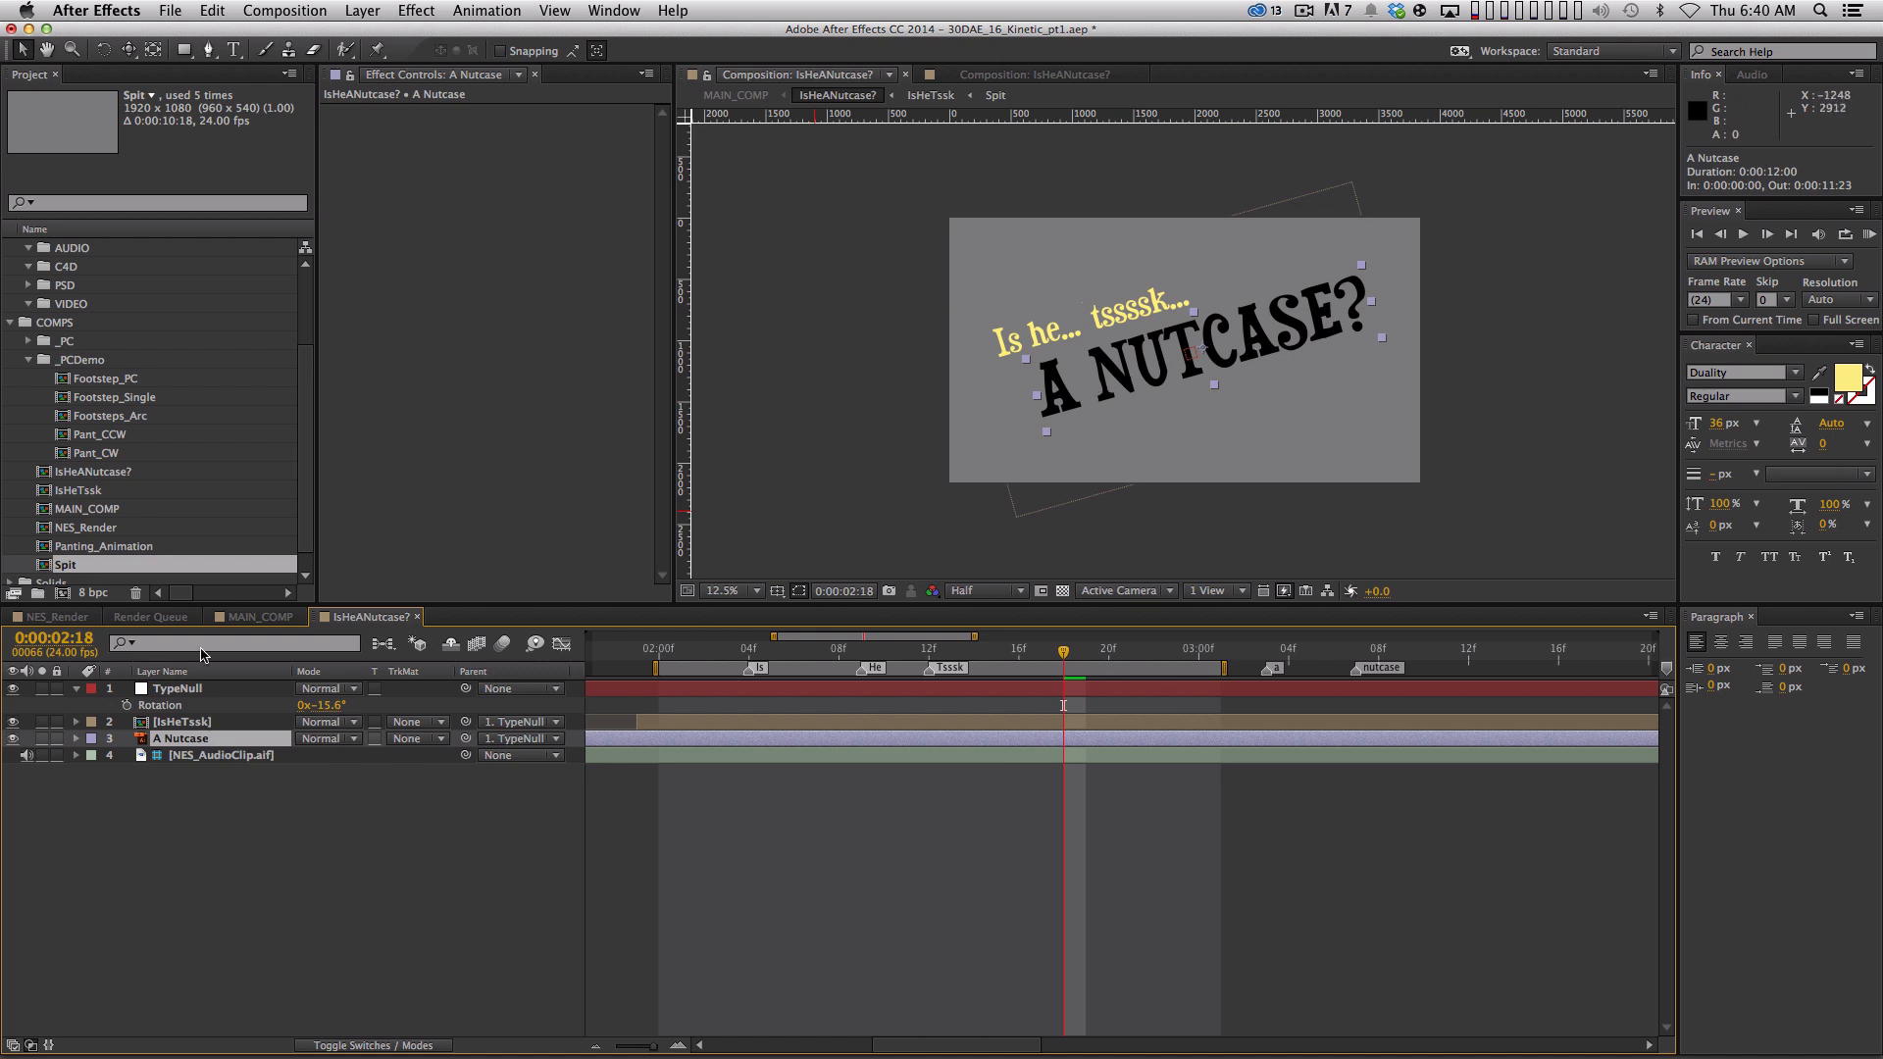
{"action": "key", "text": "Return"}
{"action": "type", "text": "A"}
{"action": "key", "text": "Return"}
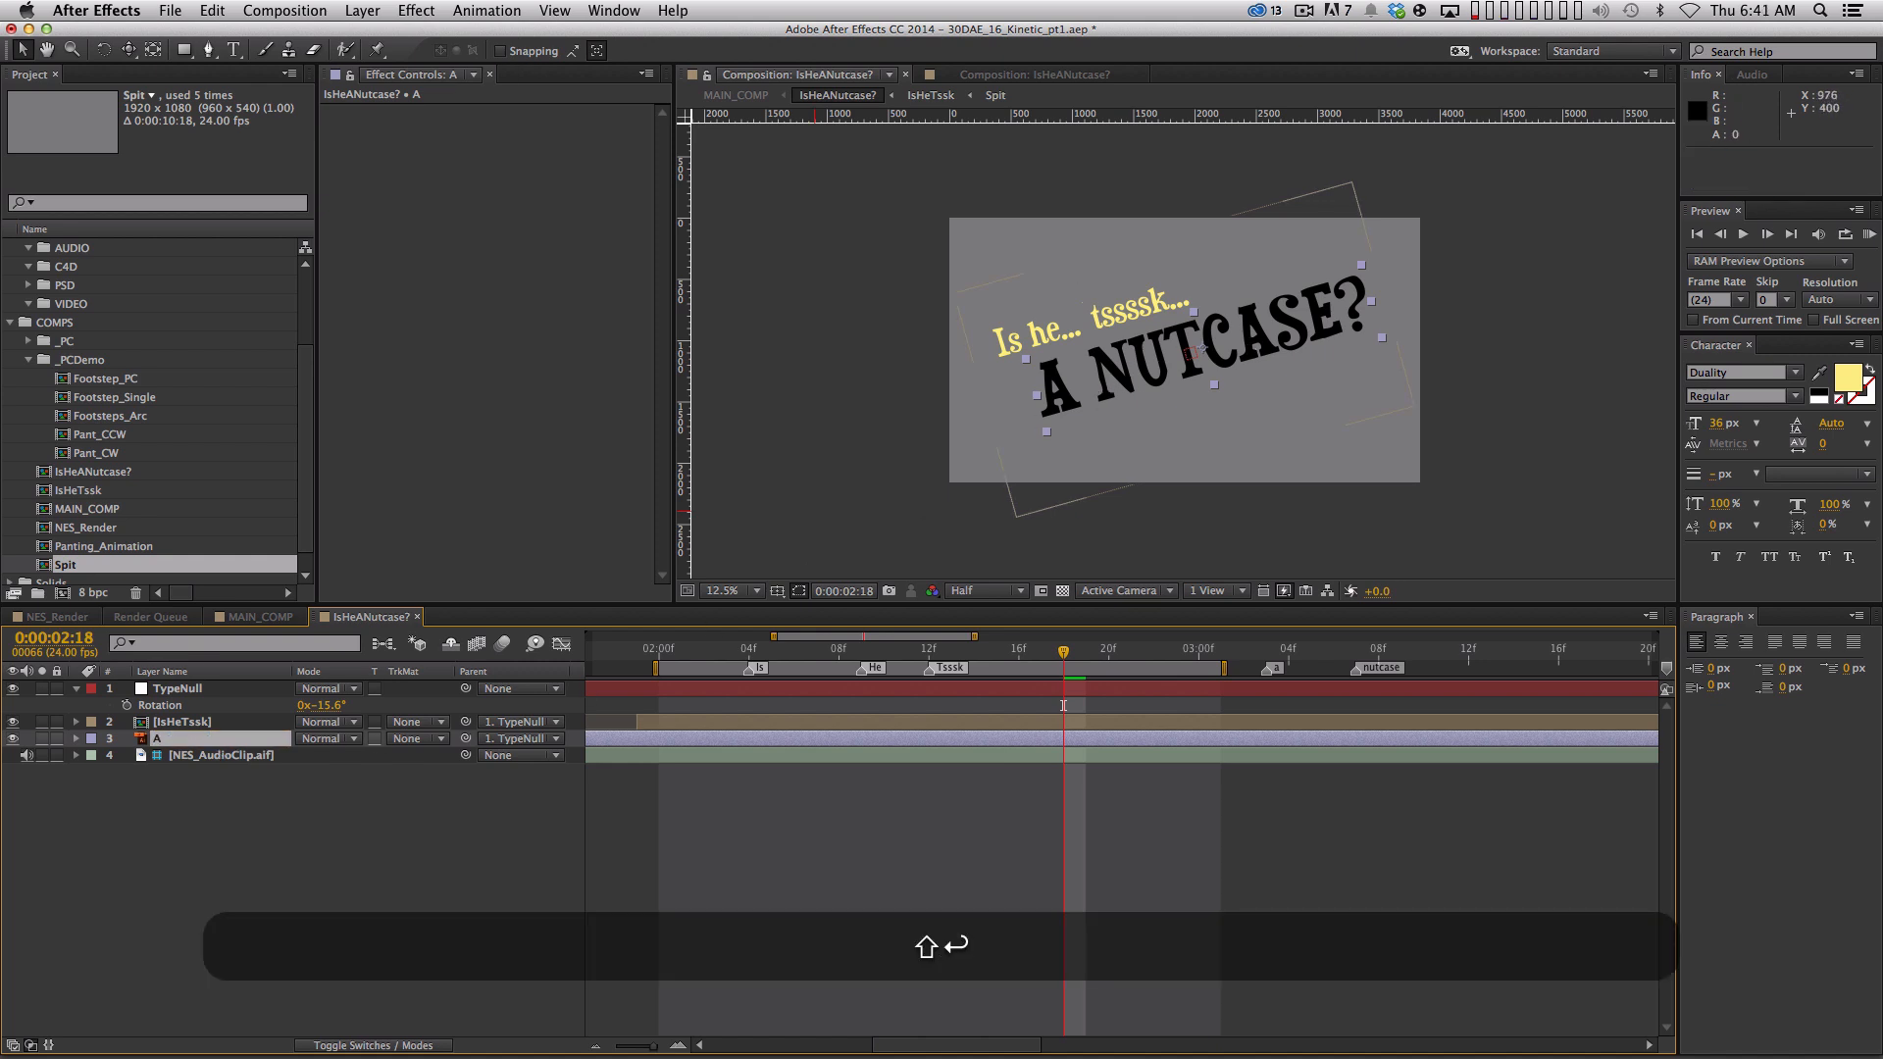
{"action": "key", "text": "super+d"}
{"action": "key", "text": "super+Return"}
{"action": "type", "text": "Nut"}
{"action": "key", "text": "Return"}
{"action": "key", "text": "super+d"}
{"action": "key", "text": "super+Return"}
{"action": "type", "text": "Case"}
{"action": "key", "text": "Return"}
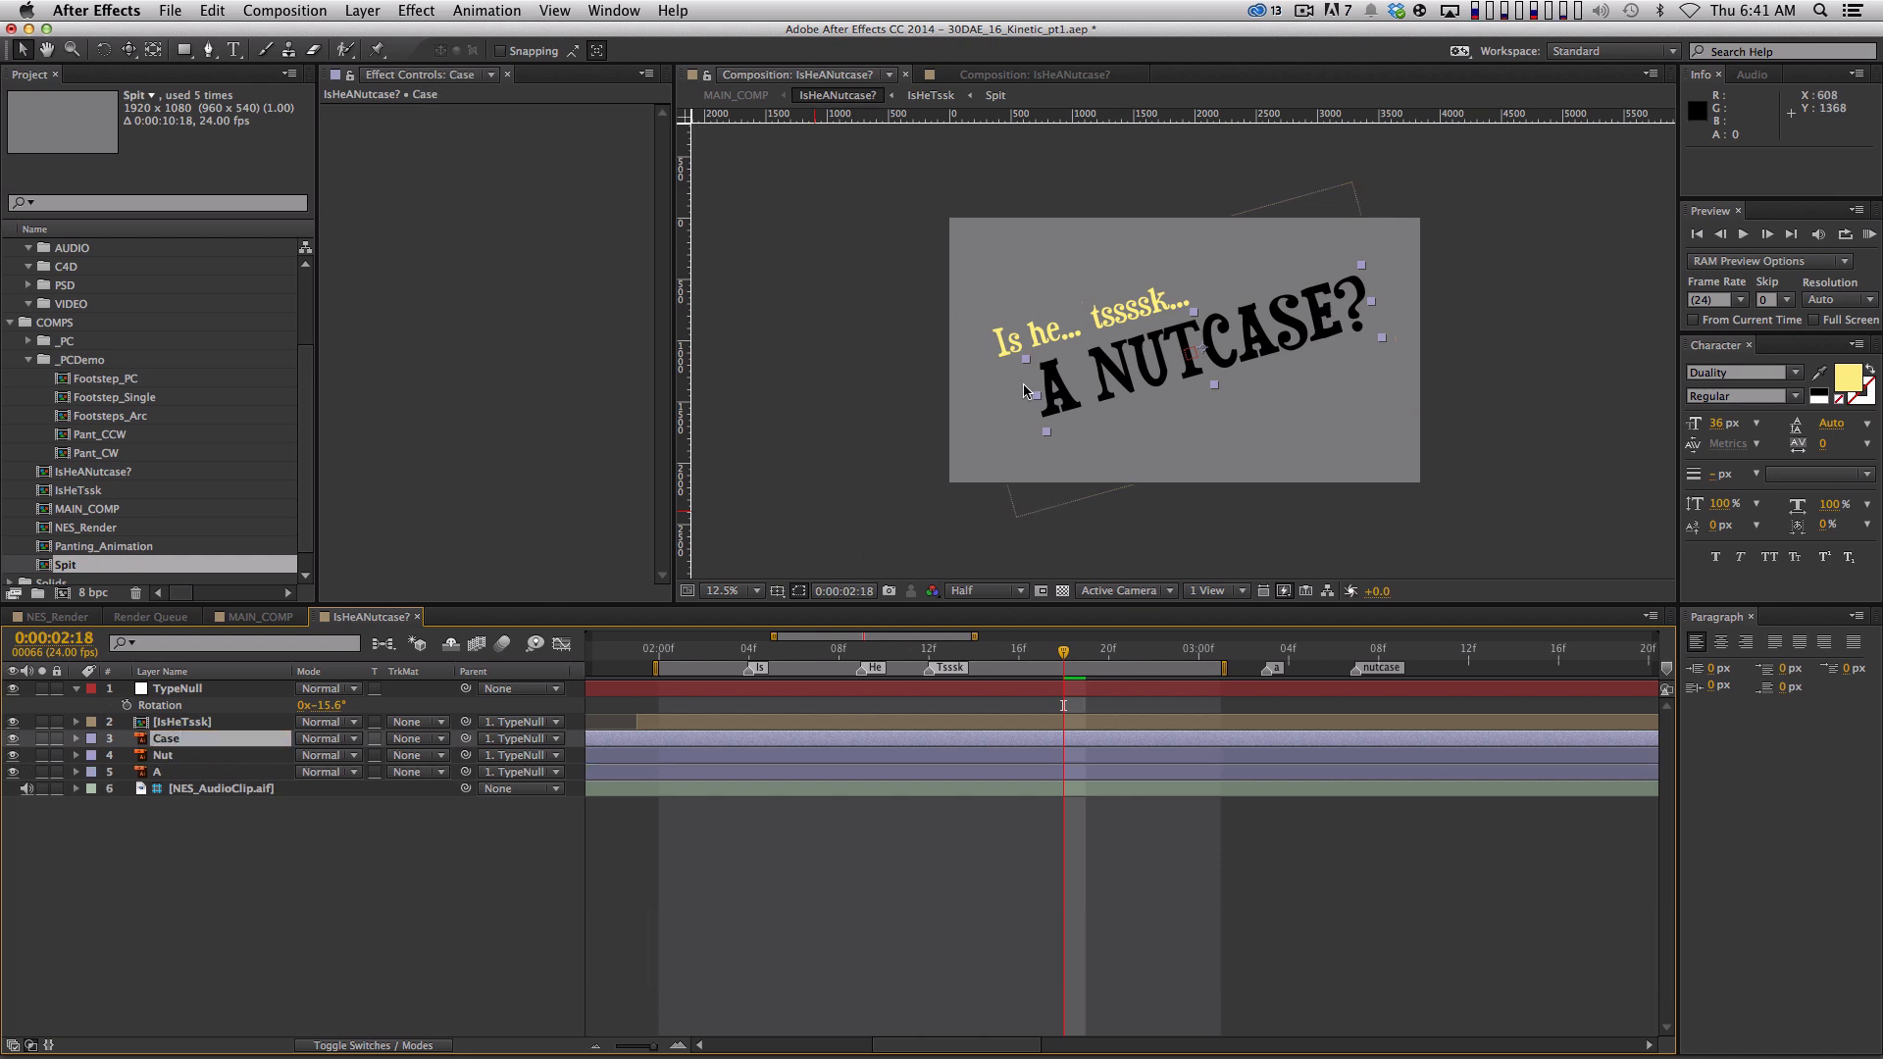
Draw a rectangular mask around the letter A on the A layer
{"action": "left_click", "coordinate": [235, 774]}
{"action": "key", "text": "q"}
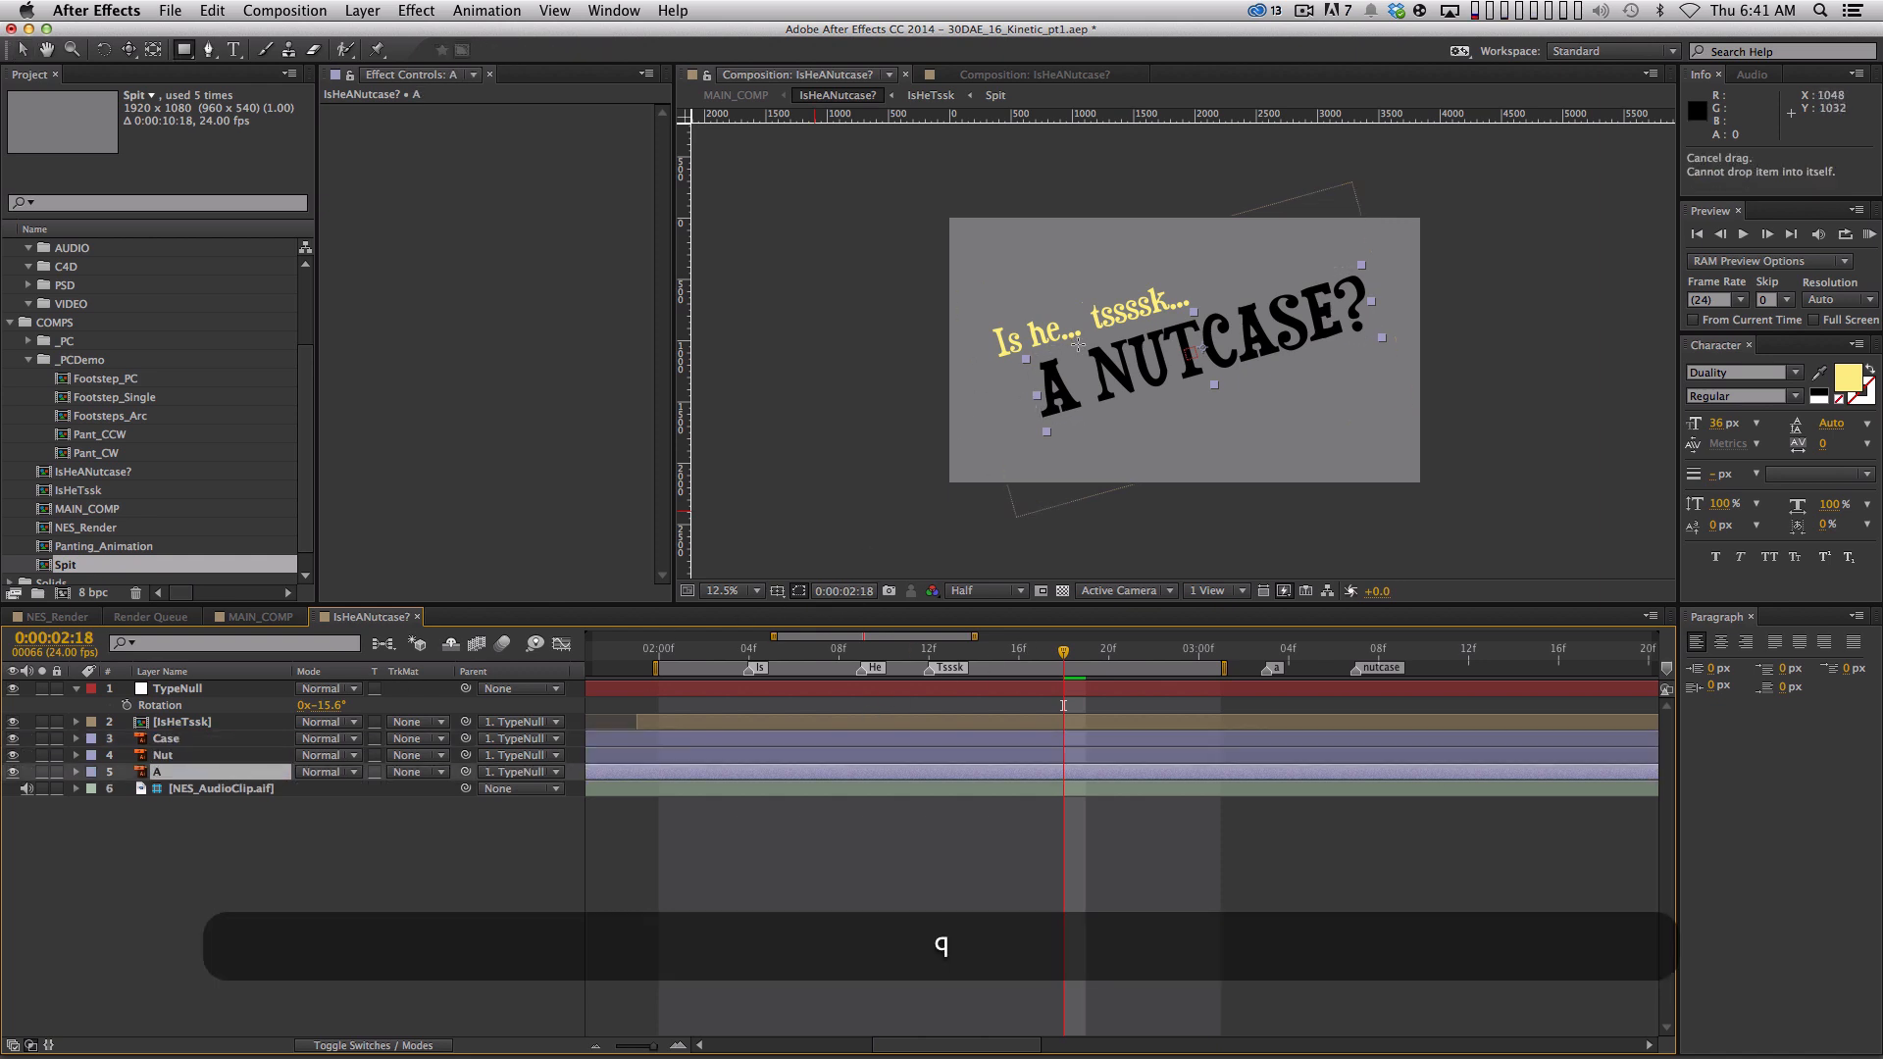
{"action": "left_click_drag", "start_coordinate": [1078, 345], "coordinate": [1034, 420]}
{"action": "key", "text": "period"}
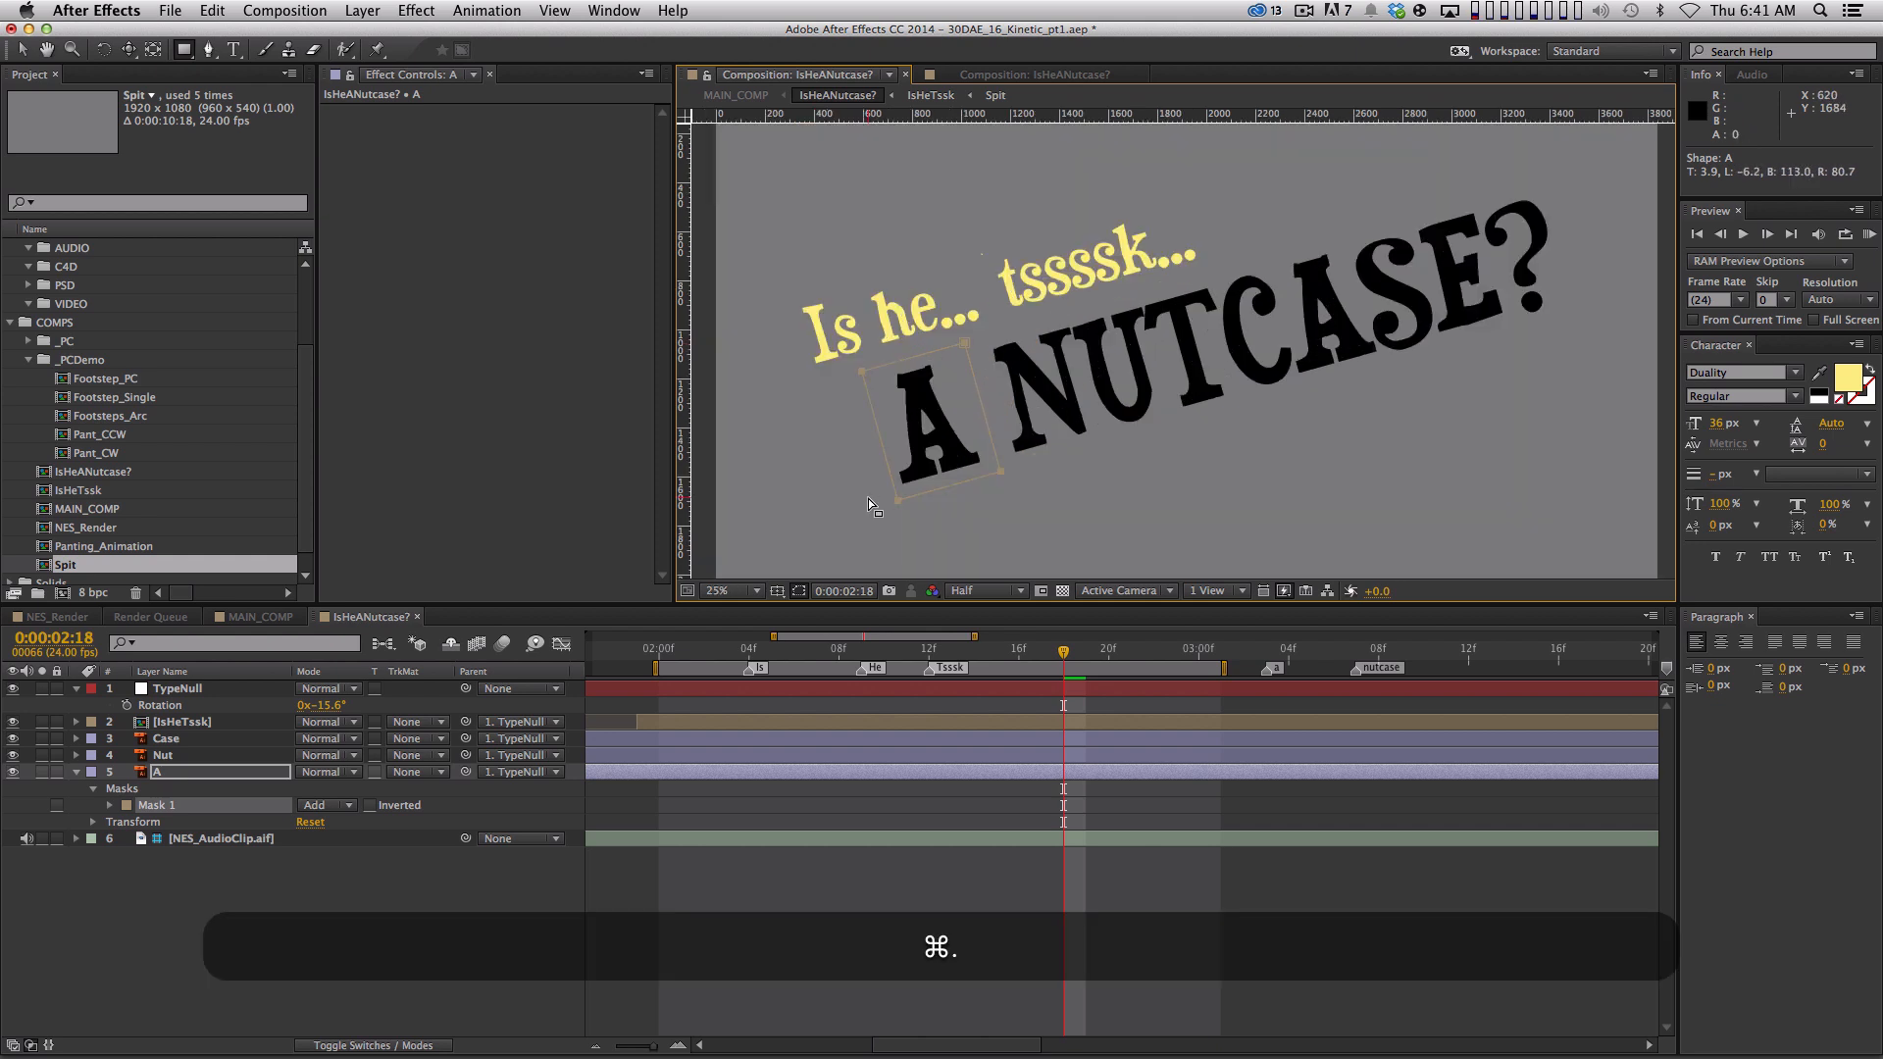
Mask the word NUT on the Nut layer with a rectangle and adjust its upper corner beside the C
{"action": "key", "text": "super+Up"}
{"action": "left_click_drag", "start_coordinate": [976, 341], "coordinate": [1239, 412]}
{"action": "key", "text": "v"}
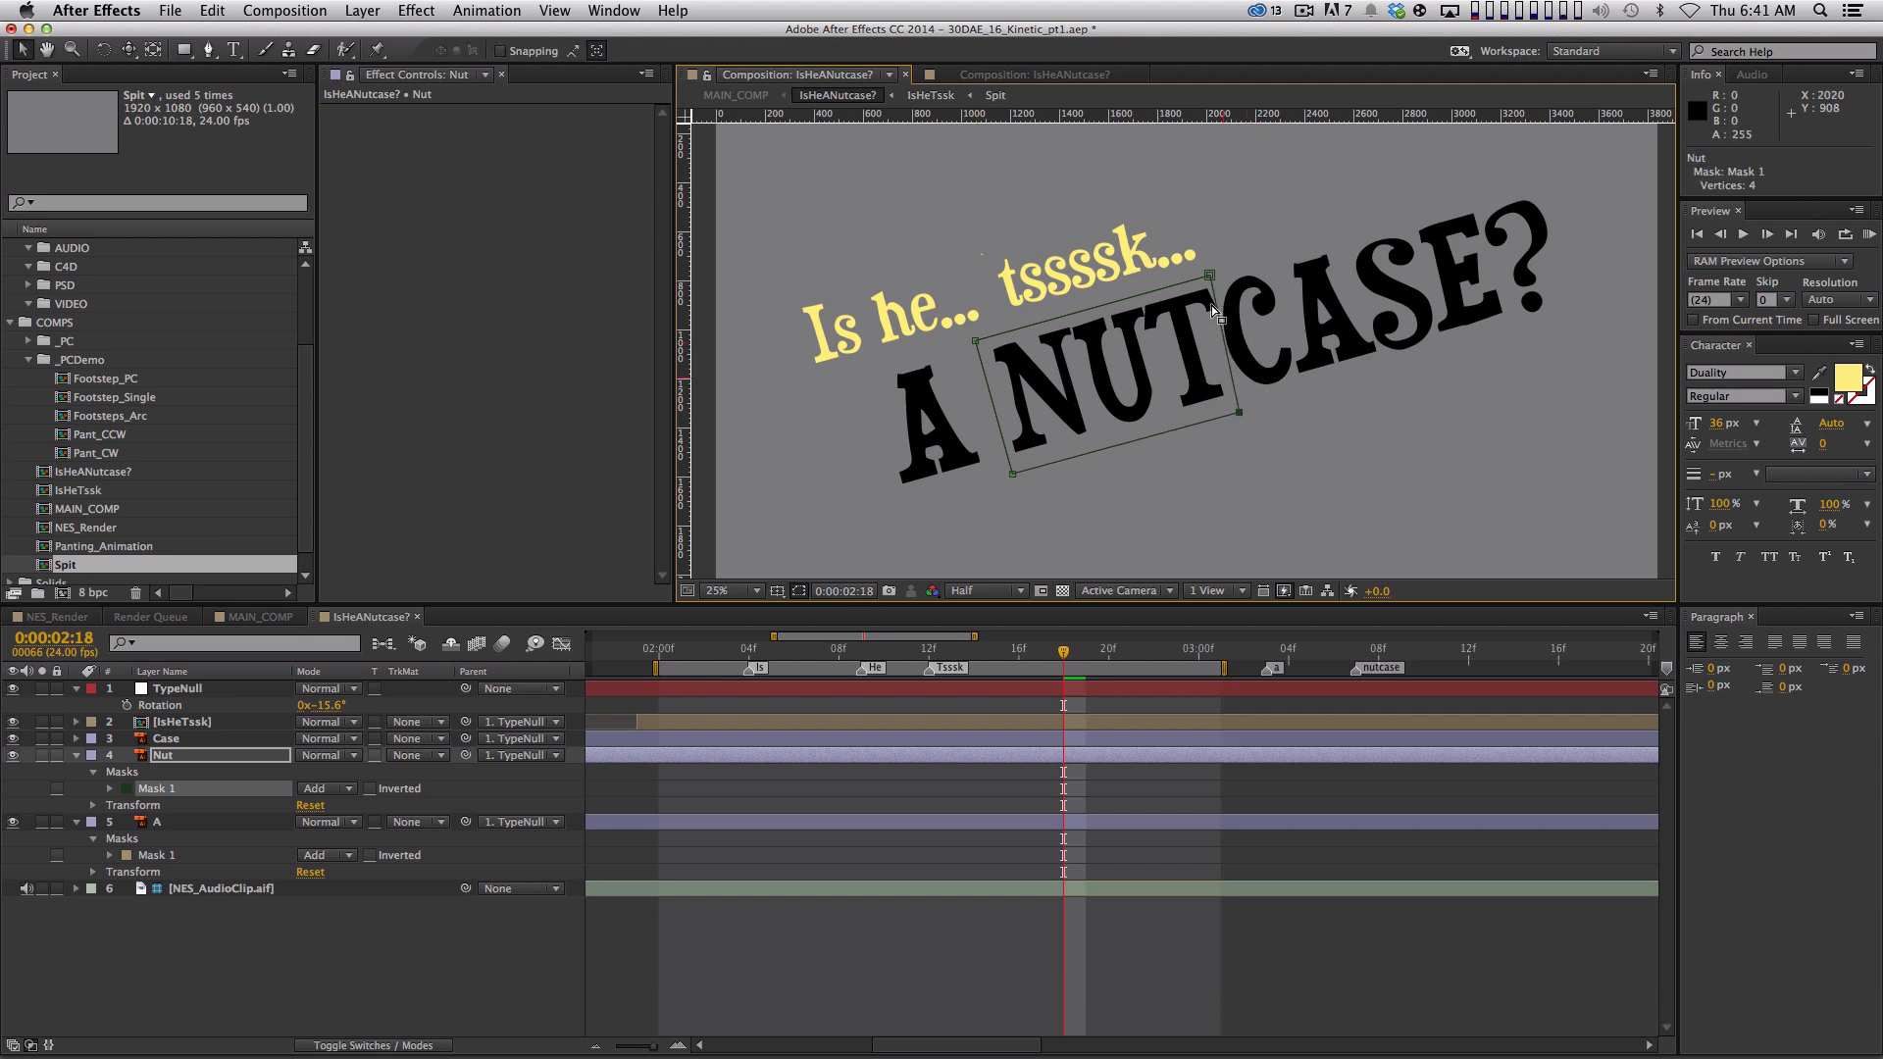
{"action": "left_click_drag", "start_coordinate": [1210, 276], "coordinate": [1209, 271]}
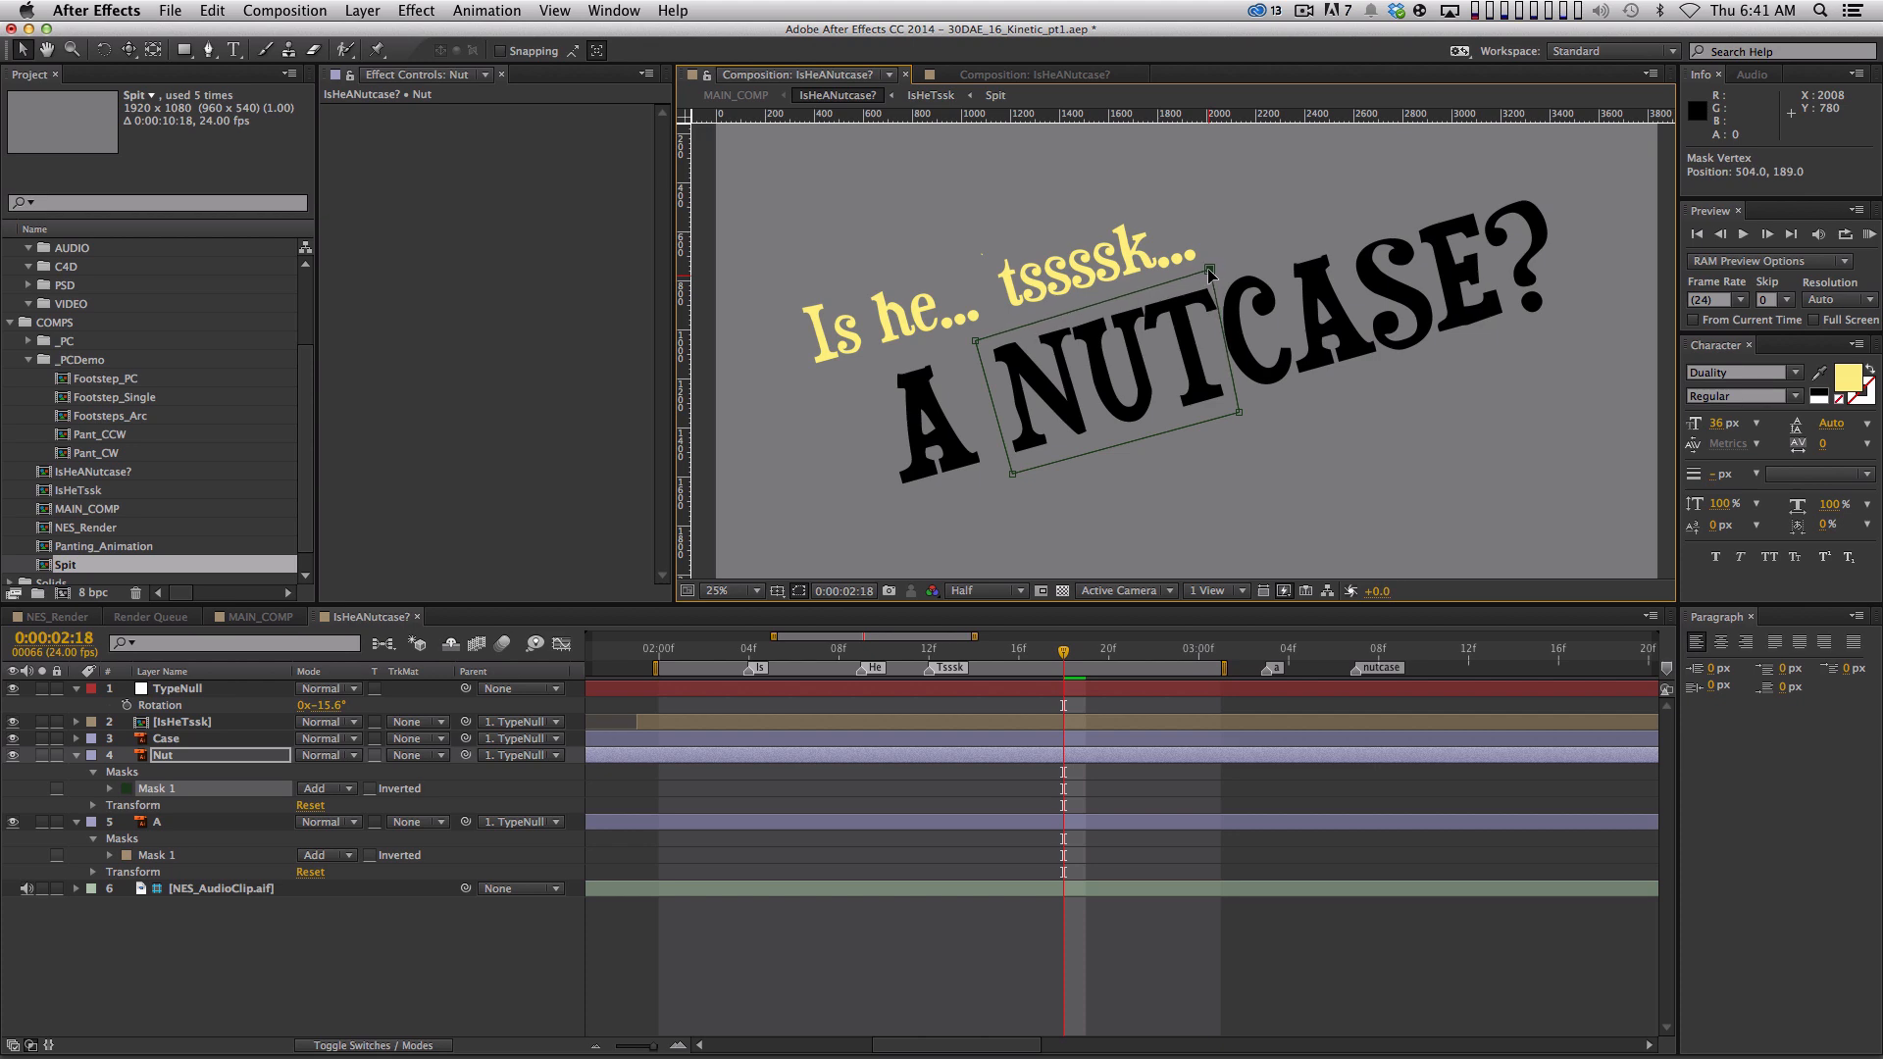
Mask CASE? on the Case layer with a rectangle and adjust its two corners beside the T
{"action": "left_click", "coordinate": [233, 738]}
{"action": "key", "text": "q"}
{"action": "left_click_drag", "start_coordinate": [1204, 275], "coordinate": [1602, 300]}
{"action": "key", "text": "v"}
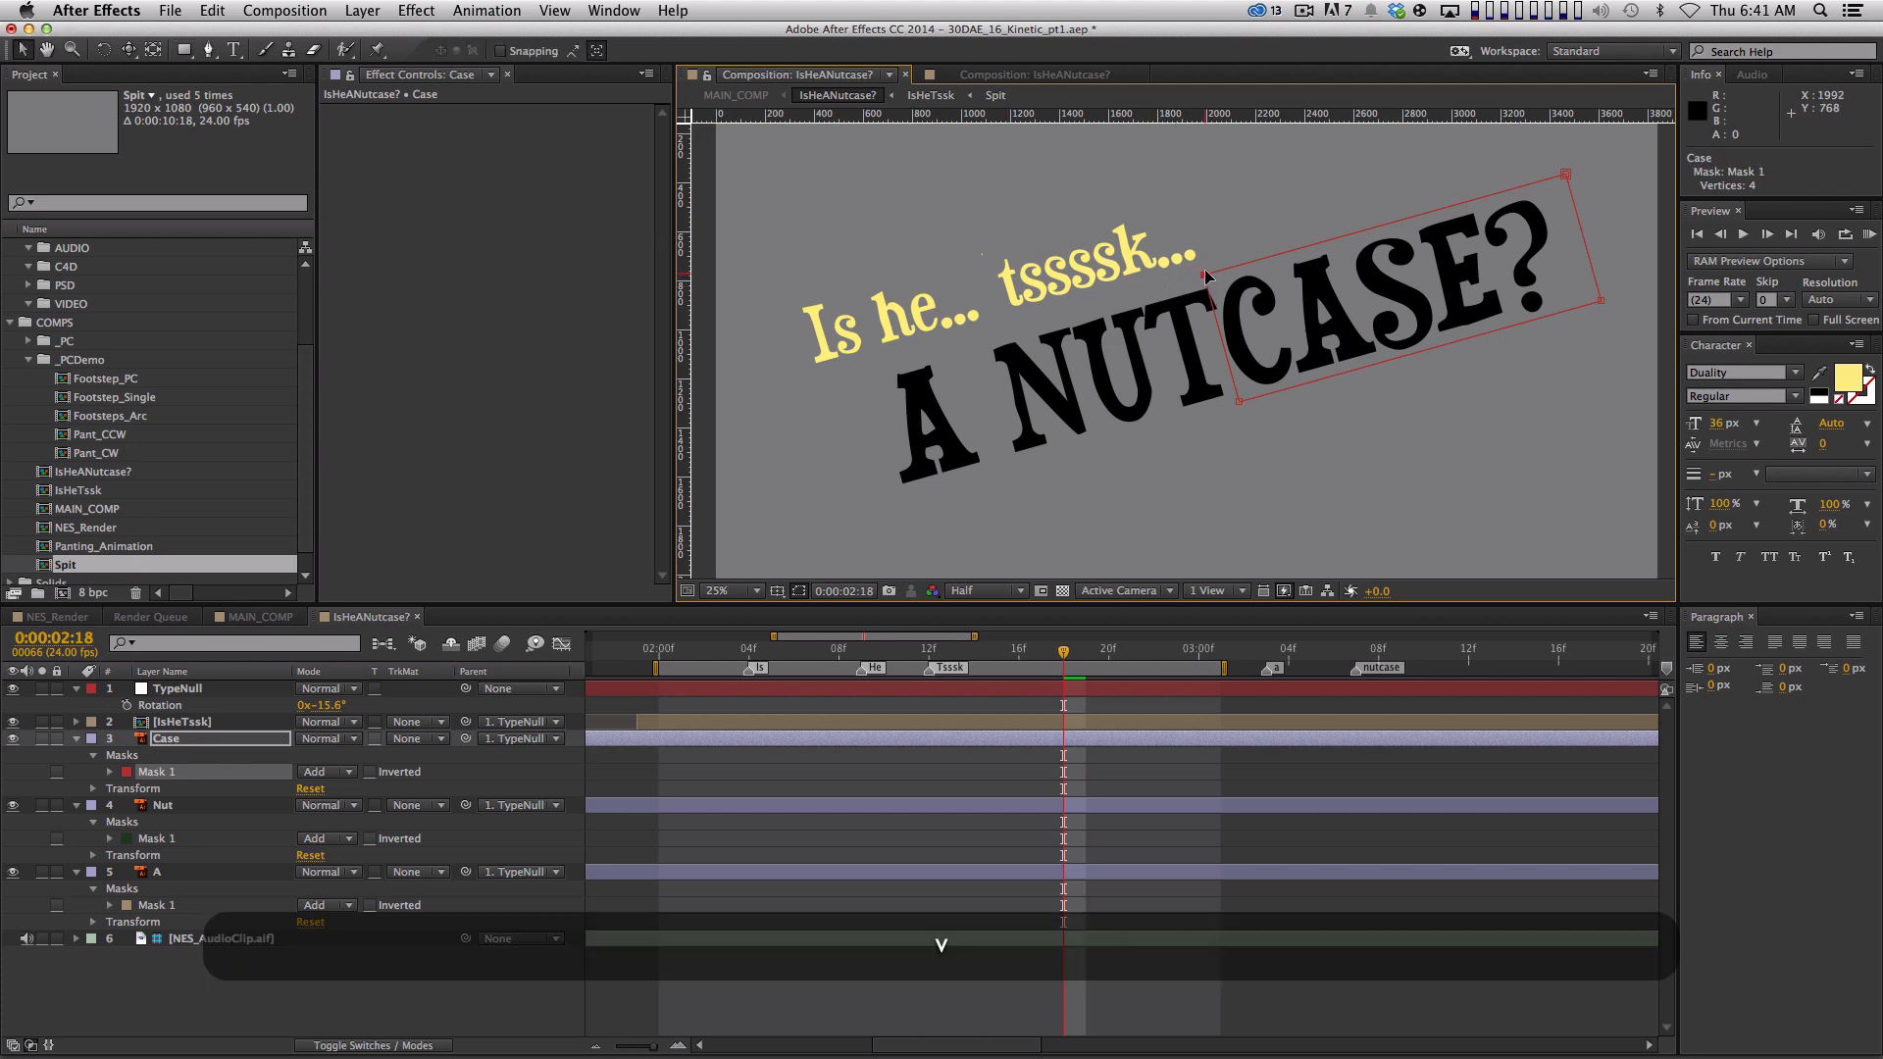
{"action": "left_click_drag", "start_coordinate": [1206, 279], "coordinate": [1214, 273]}
{"action": "left_click_drag", "start_coordinate": [1239, 401], "coordinate": [1234, 410]}
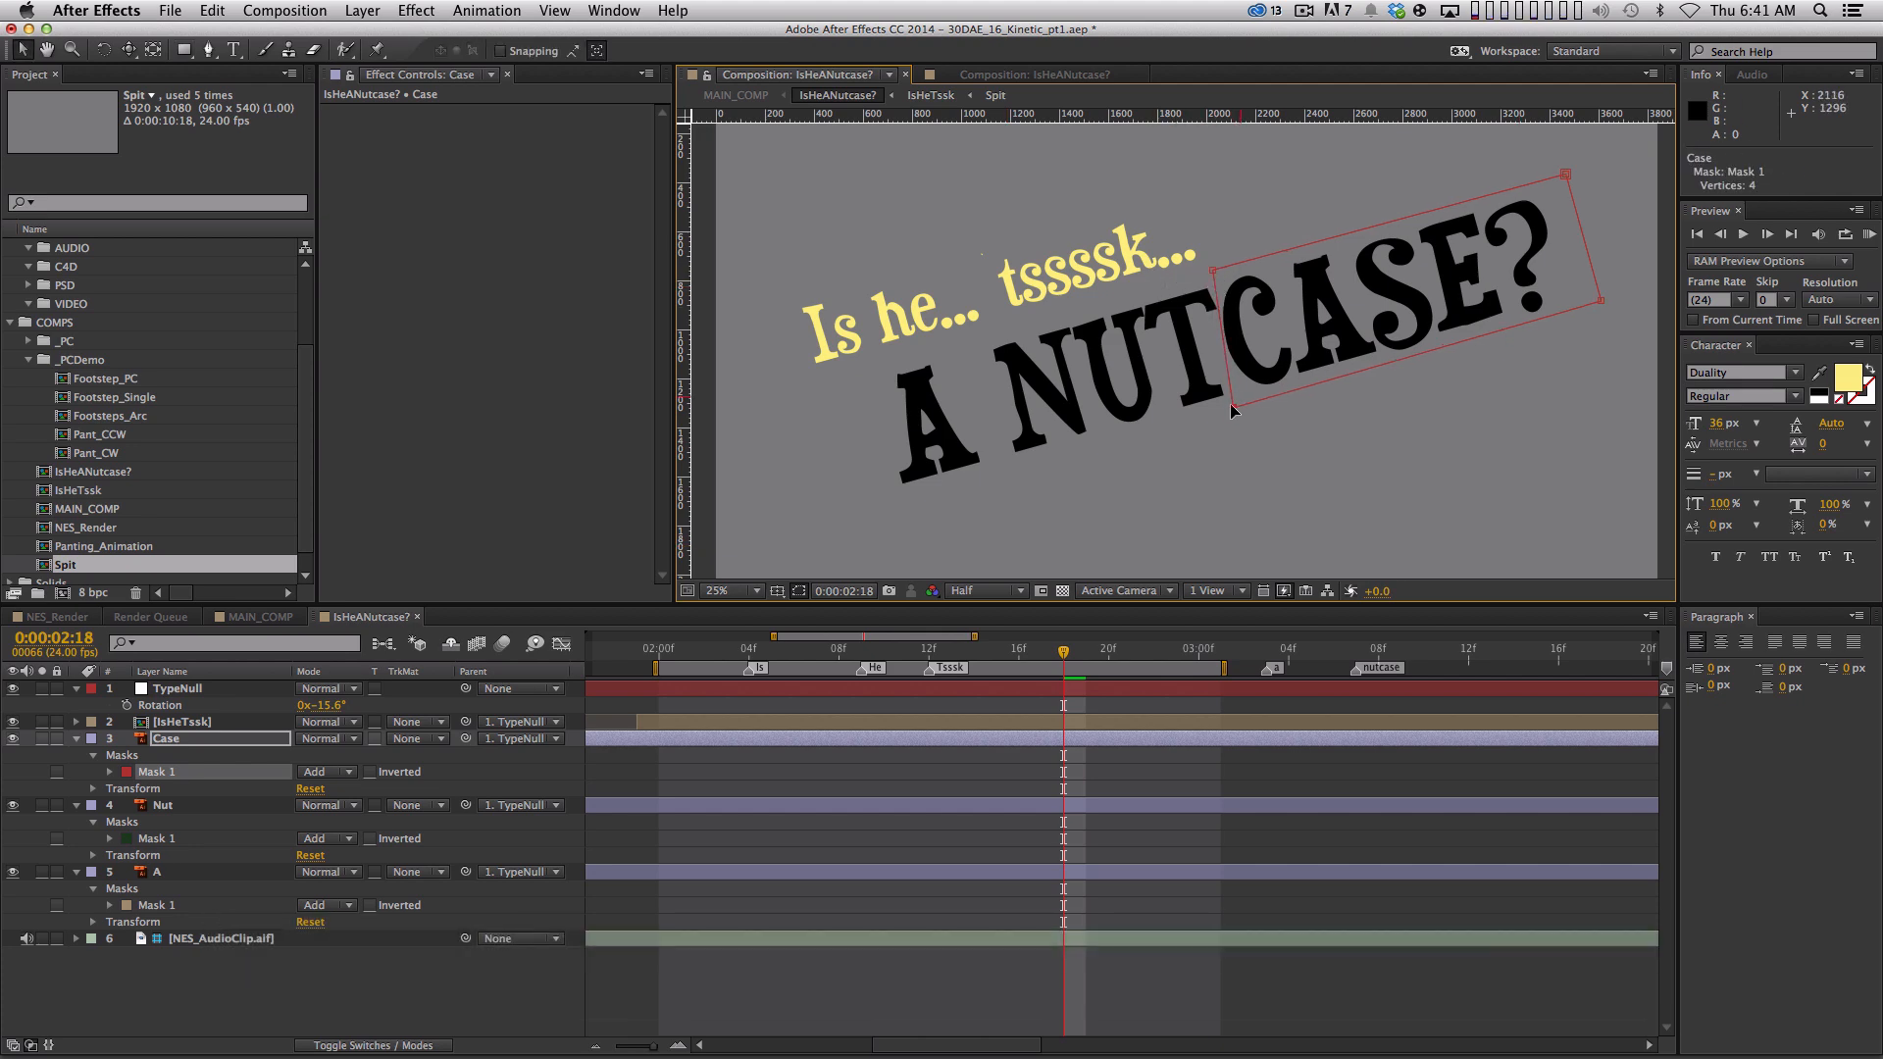
Collapse the properties of all layers, deselect them, and scrub the timeline to 0:00:02:20
{"action": "left_click", "coordinate": [559, 996]}
{"action": "key", "text": "super+a"}
{"action": "key", "text": "shift+super+grave"}
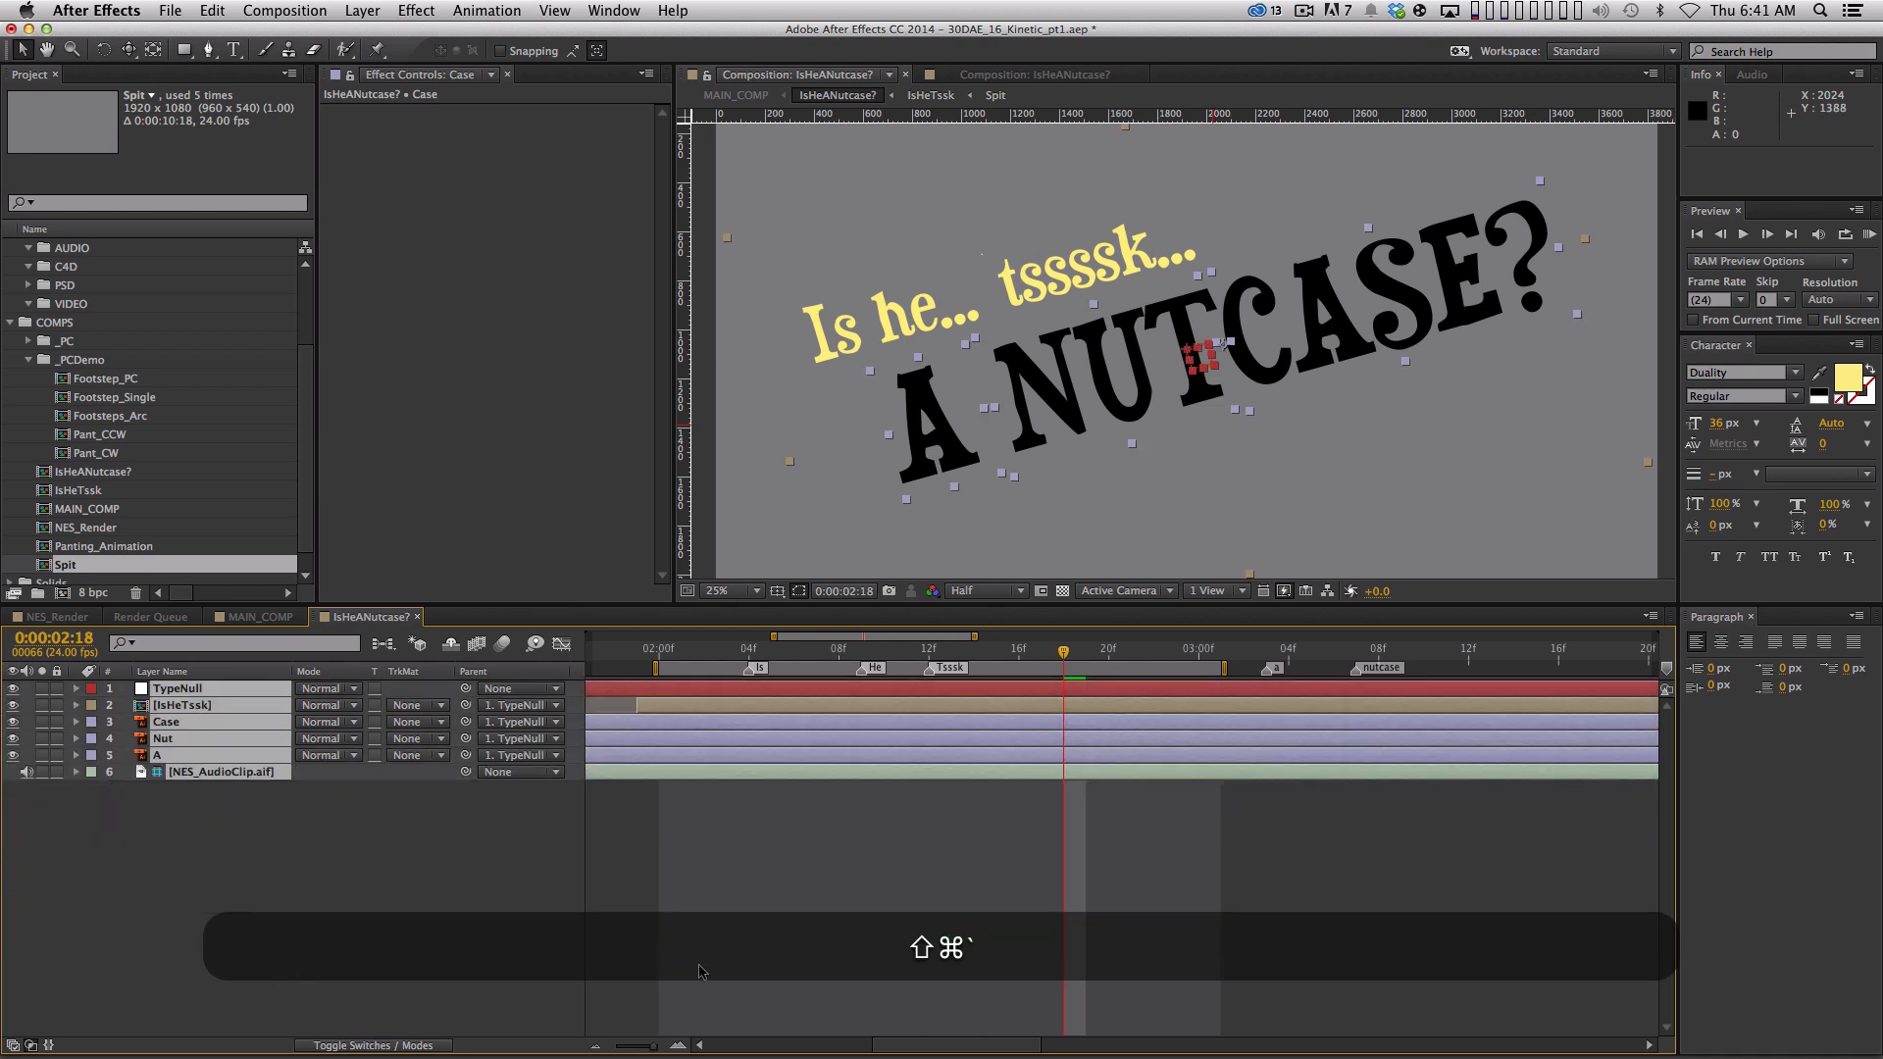
{"action": "left_click", "coordinate": [684, 969]}
{"action": "left_click_drag", "start_coordinate": [770, 657], "coordinate": [1110, 704]}
{"action": "key", "text": "space"}
{"action": "left_click_drag", "start_coordinate": [1262, 441], "coordinate": [1226, 410]}
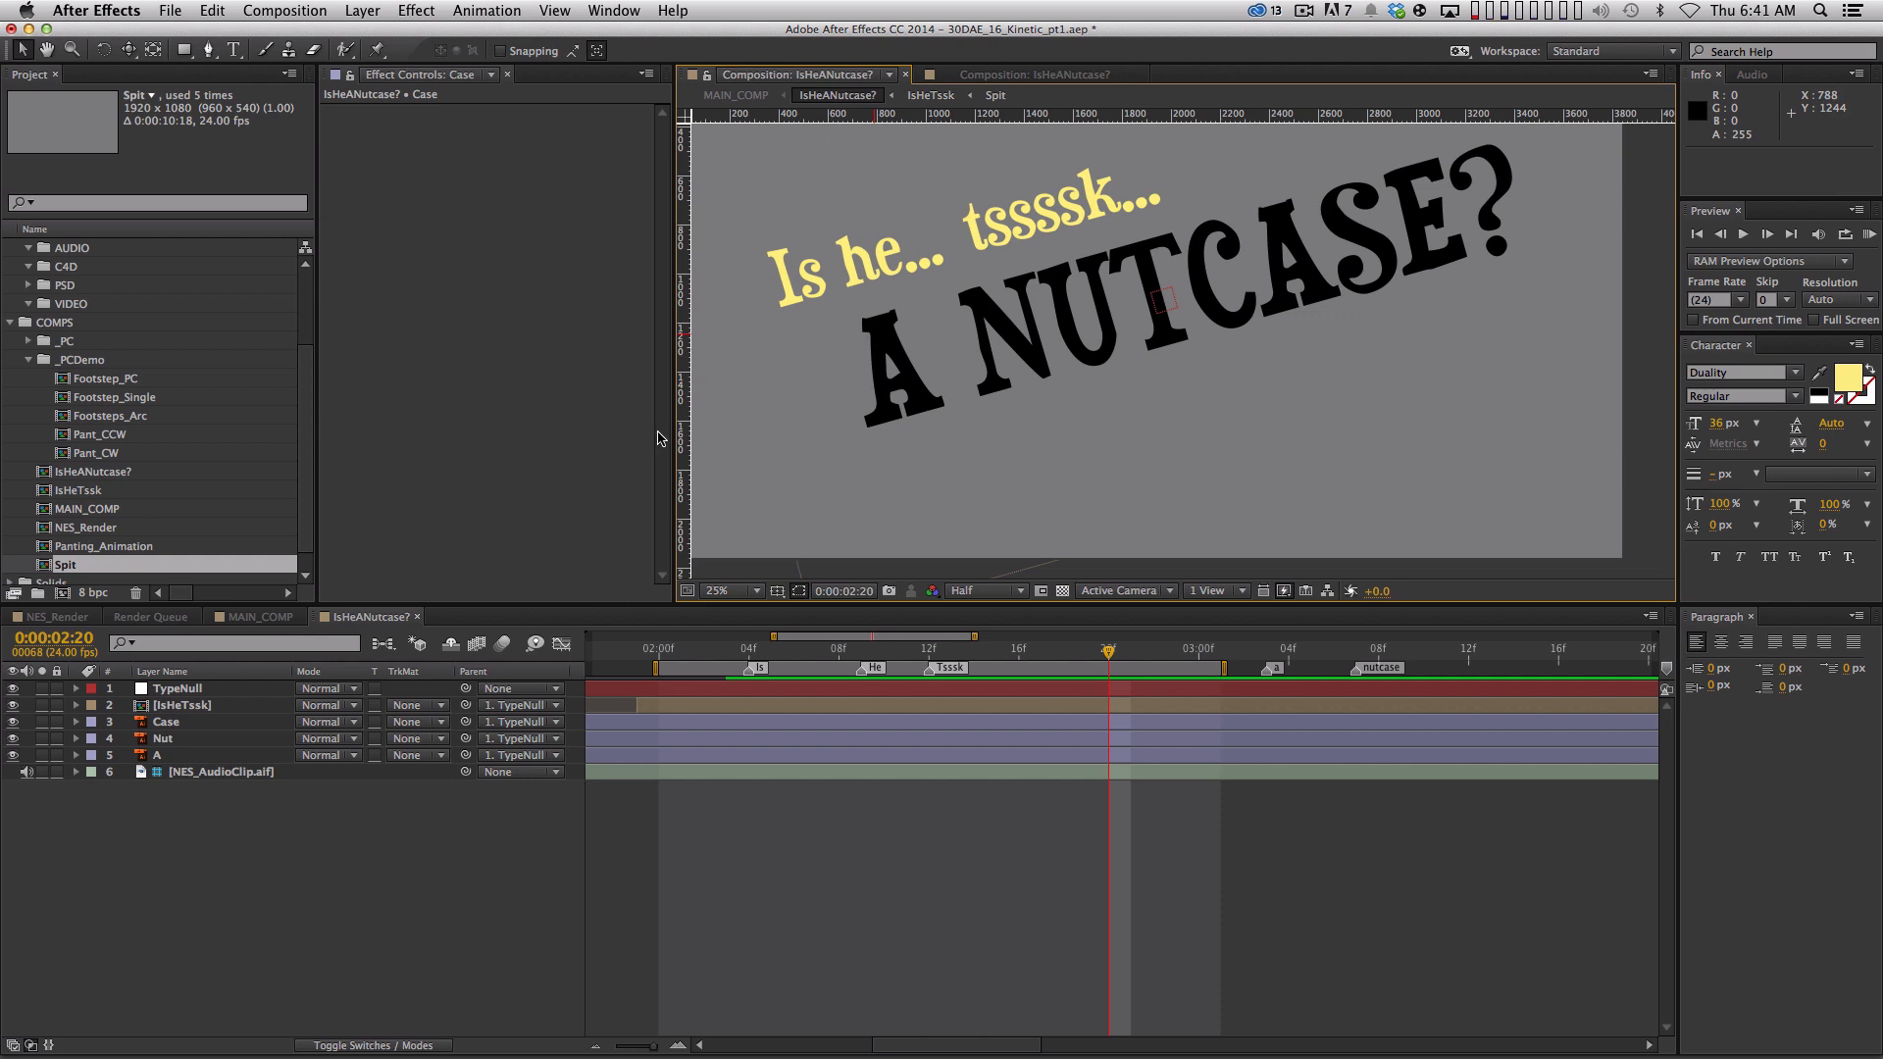
Move the A layer's anchor point to the lower-left foot of the letter A
{"action": "left_click", "coordinate": [199, 755]}
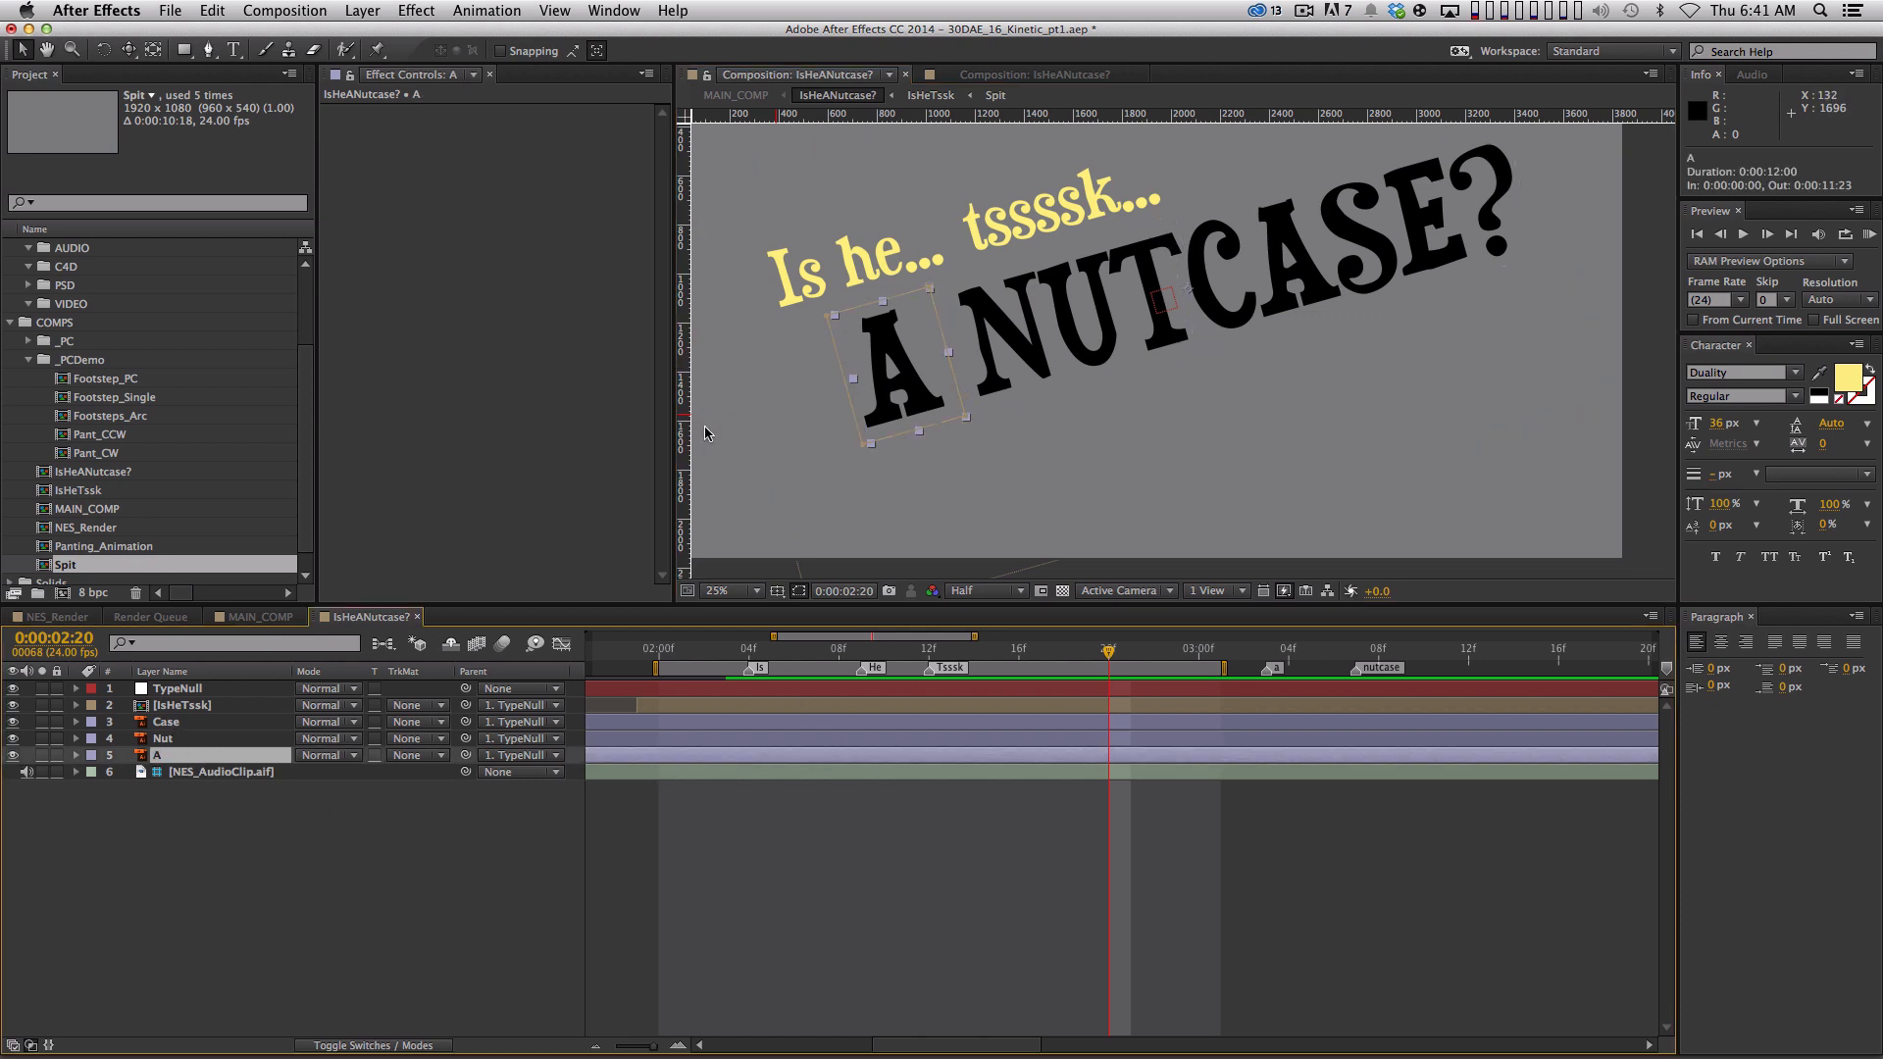
{"action": "key", "text": "y"}
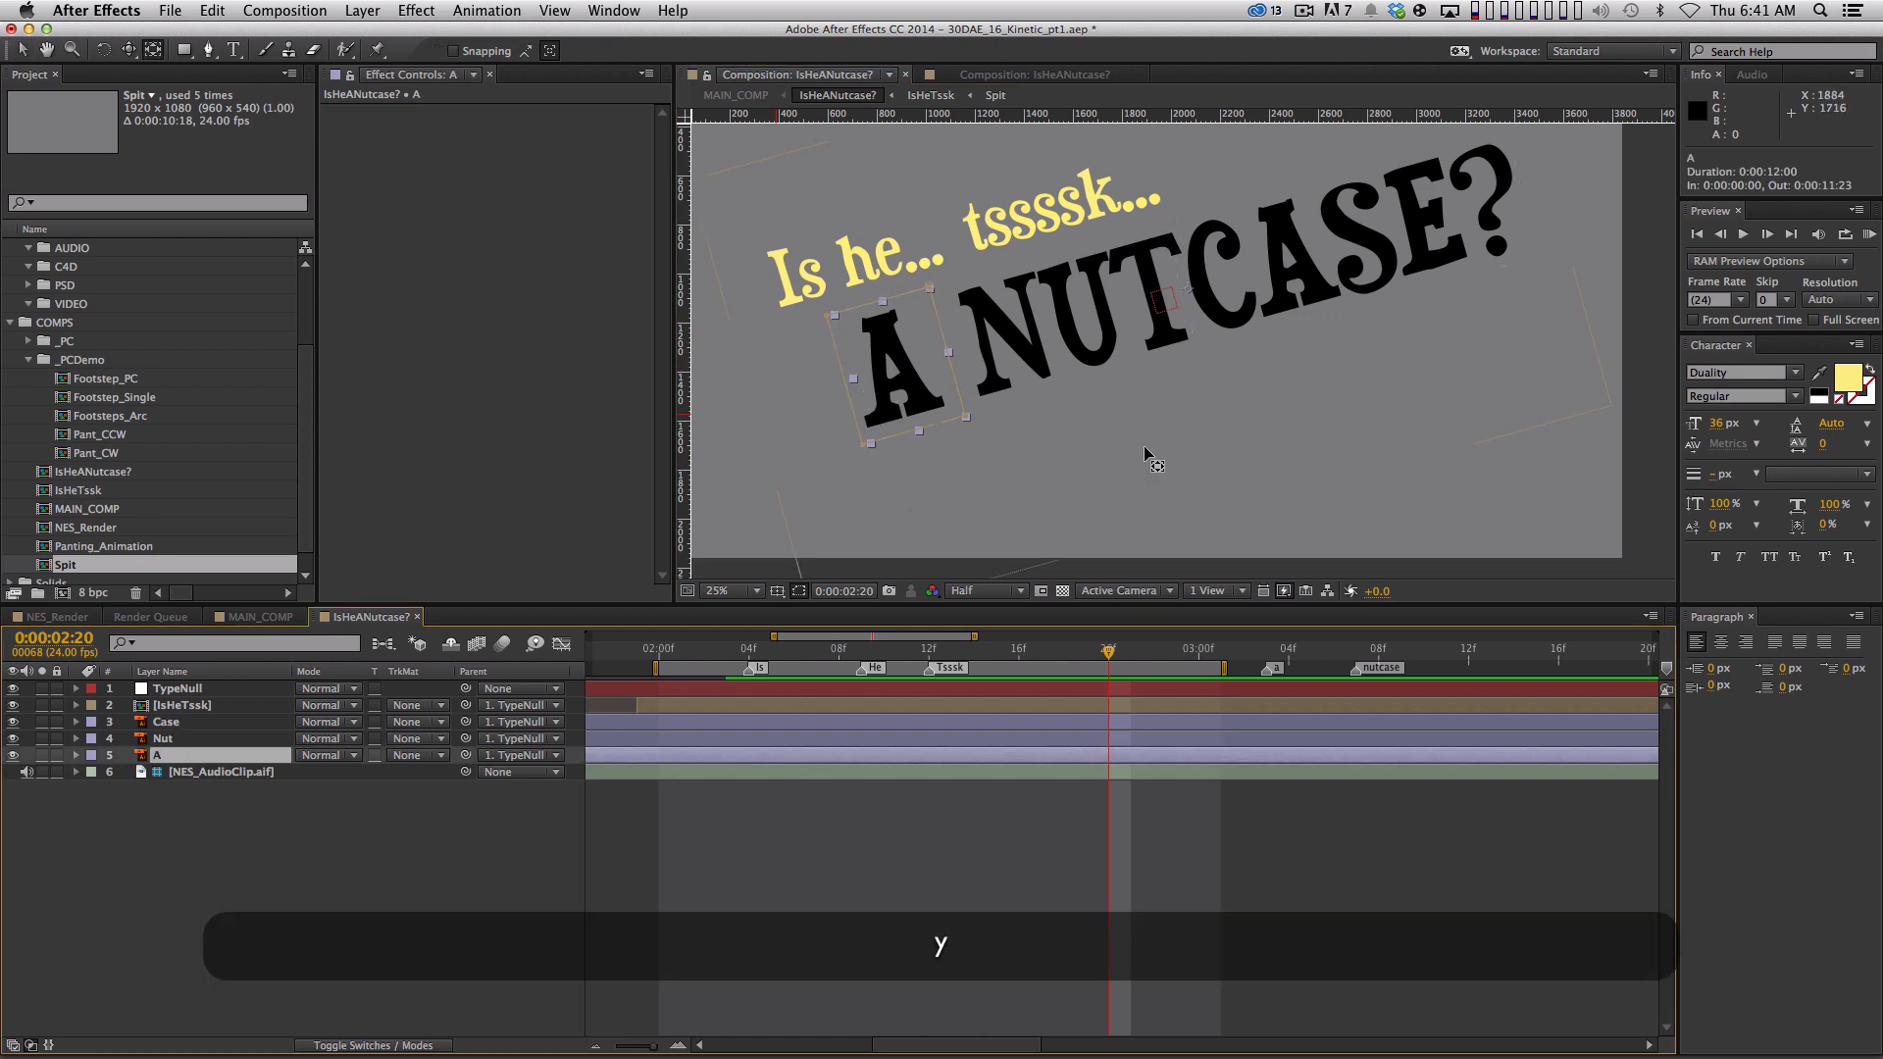
{"action": "left_click_drag", "start_coordinate": [1166, 300], "coordinate": [868, 430]}
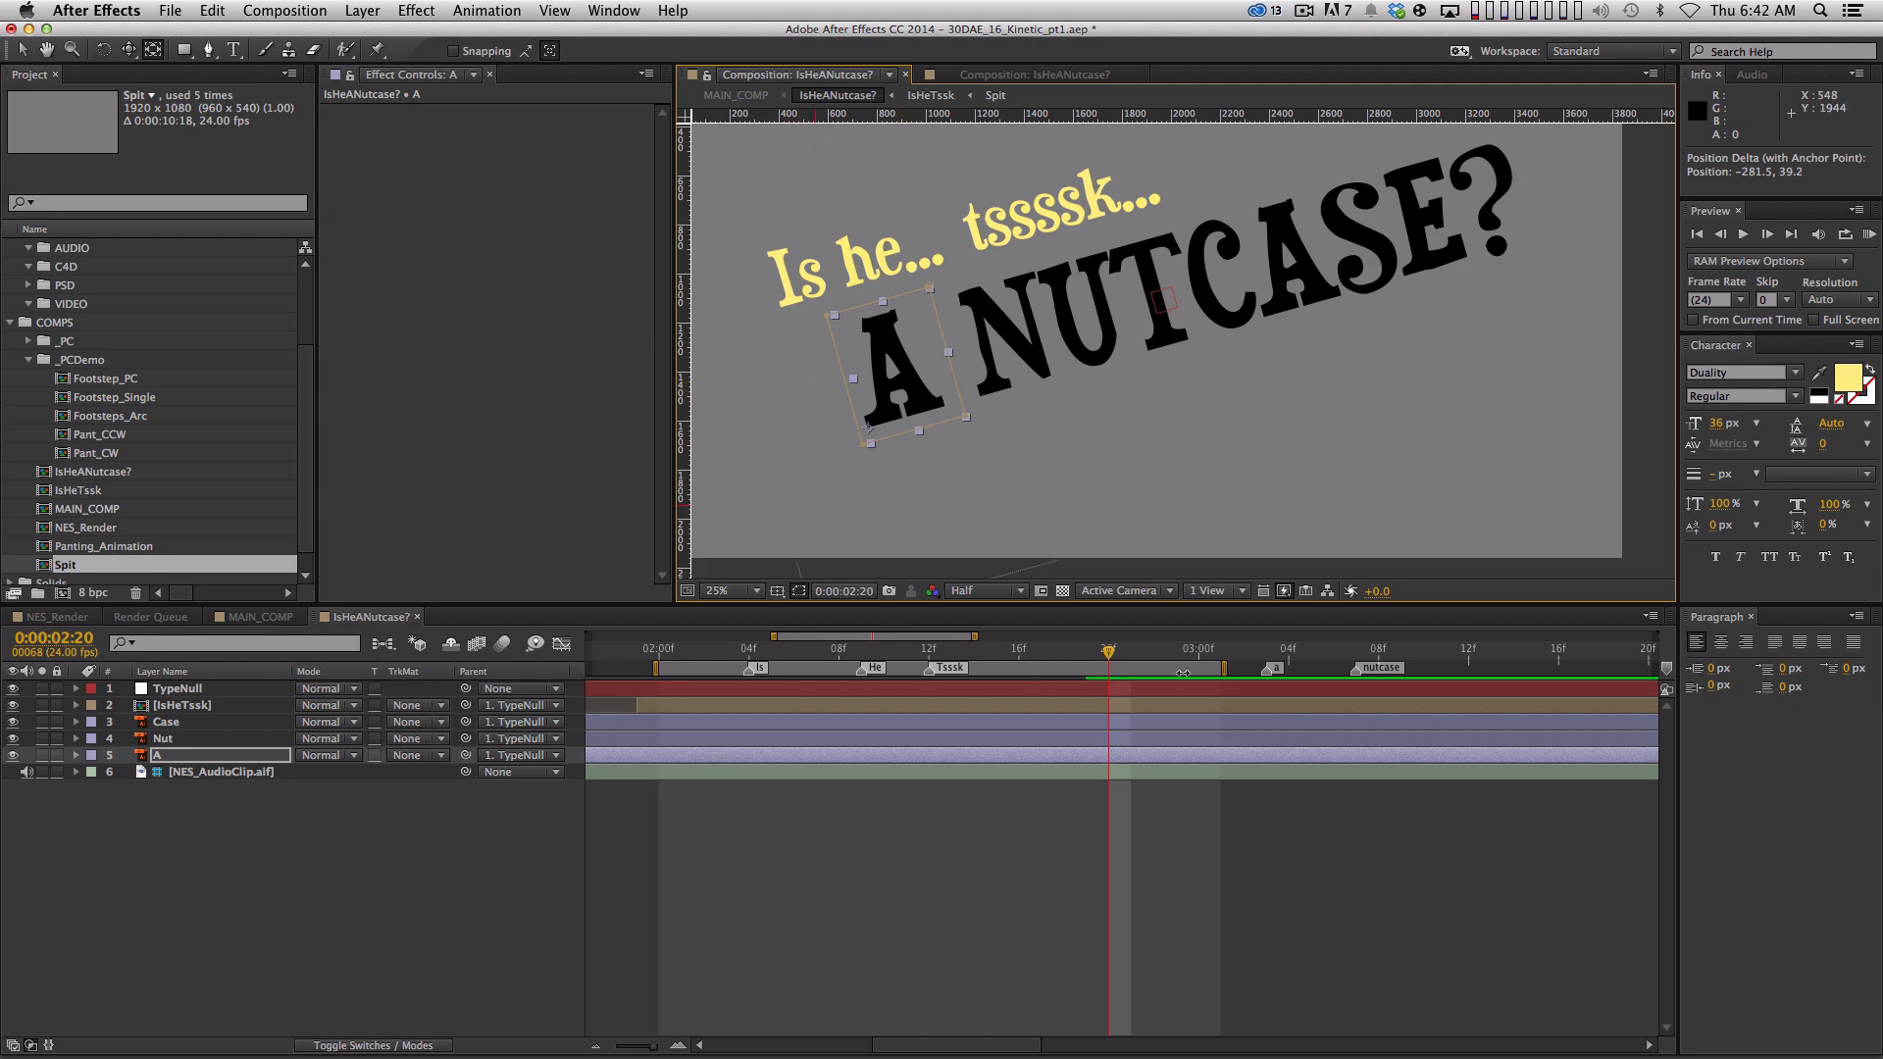
Trim the start of the A layer to its audio marker at 0:00:03:03
{"action": "scroll", "coordinate": [967, 841], "scroll_direction": "right", "scroll_amount": 6}
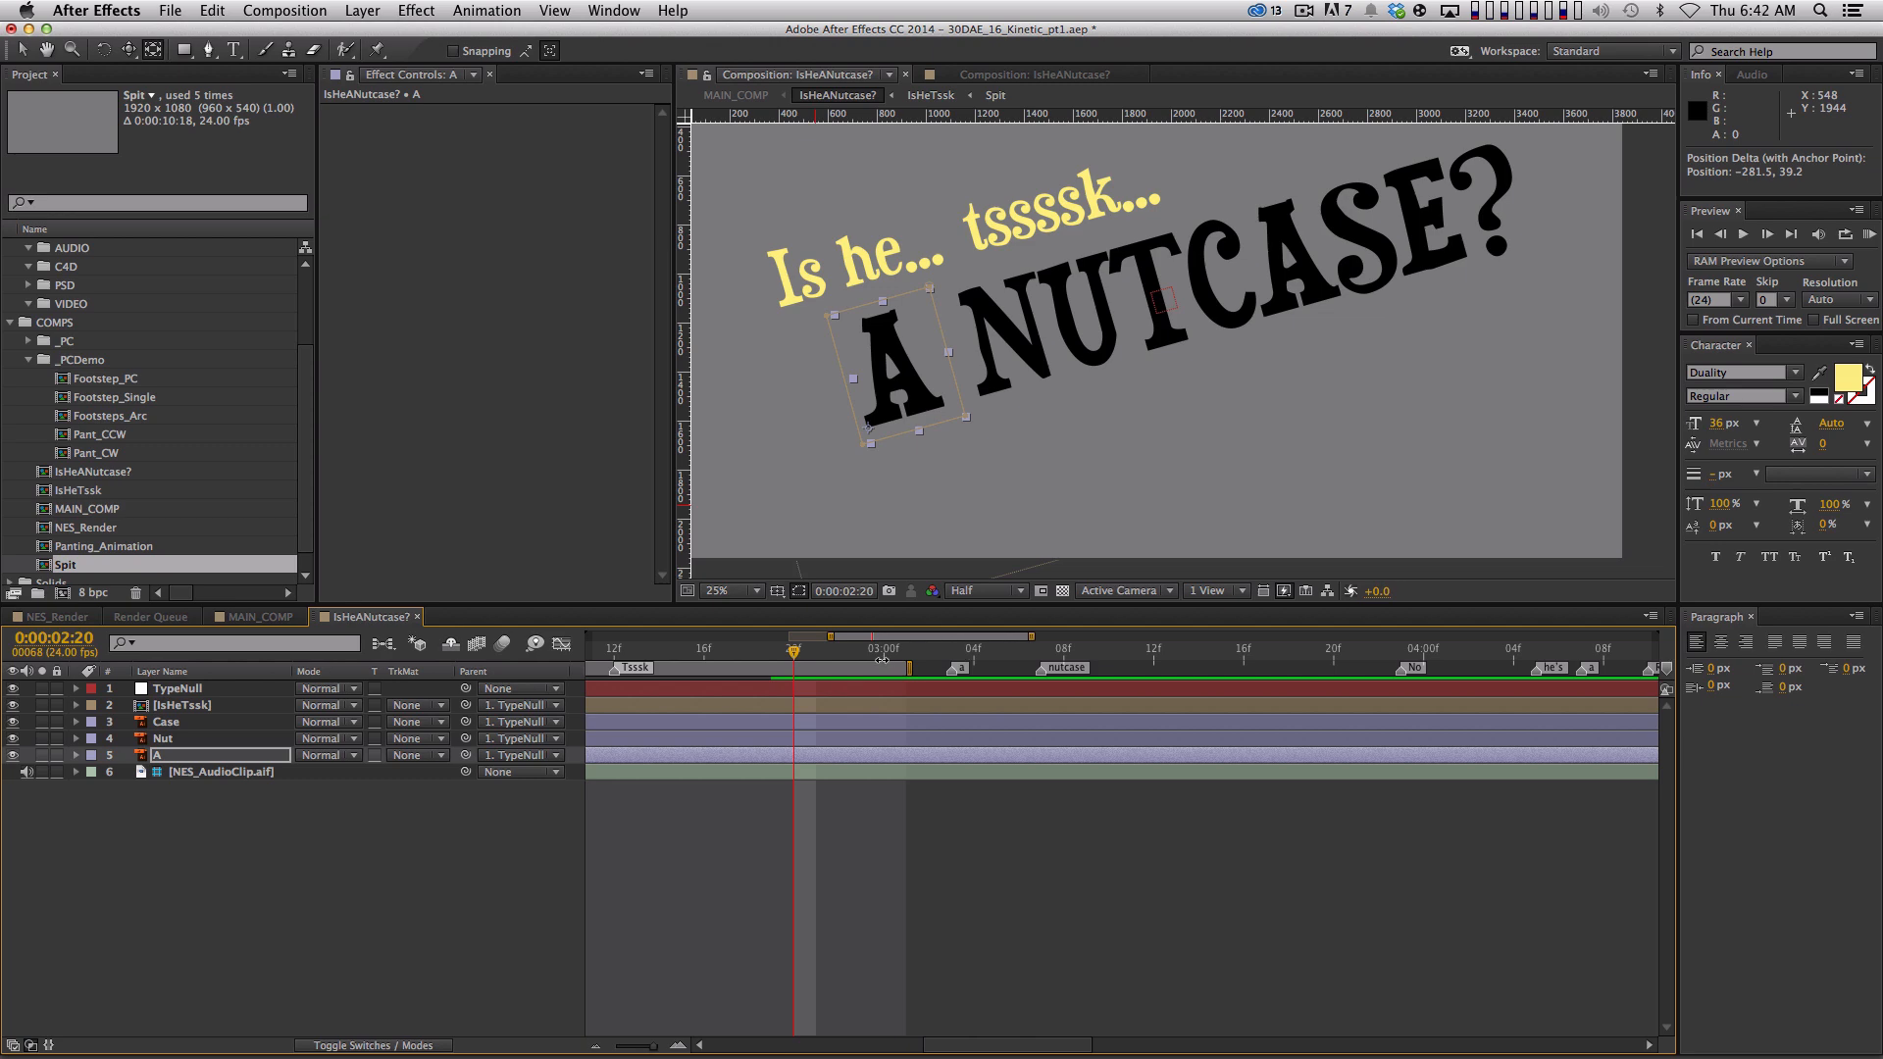
{"action": "left_click", "coordinate": [951, 652], "text": "shift"}
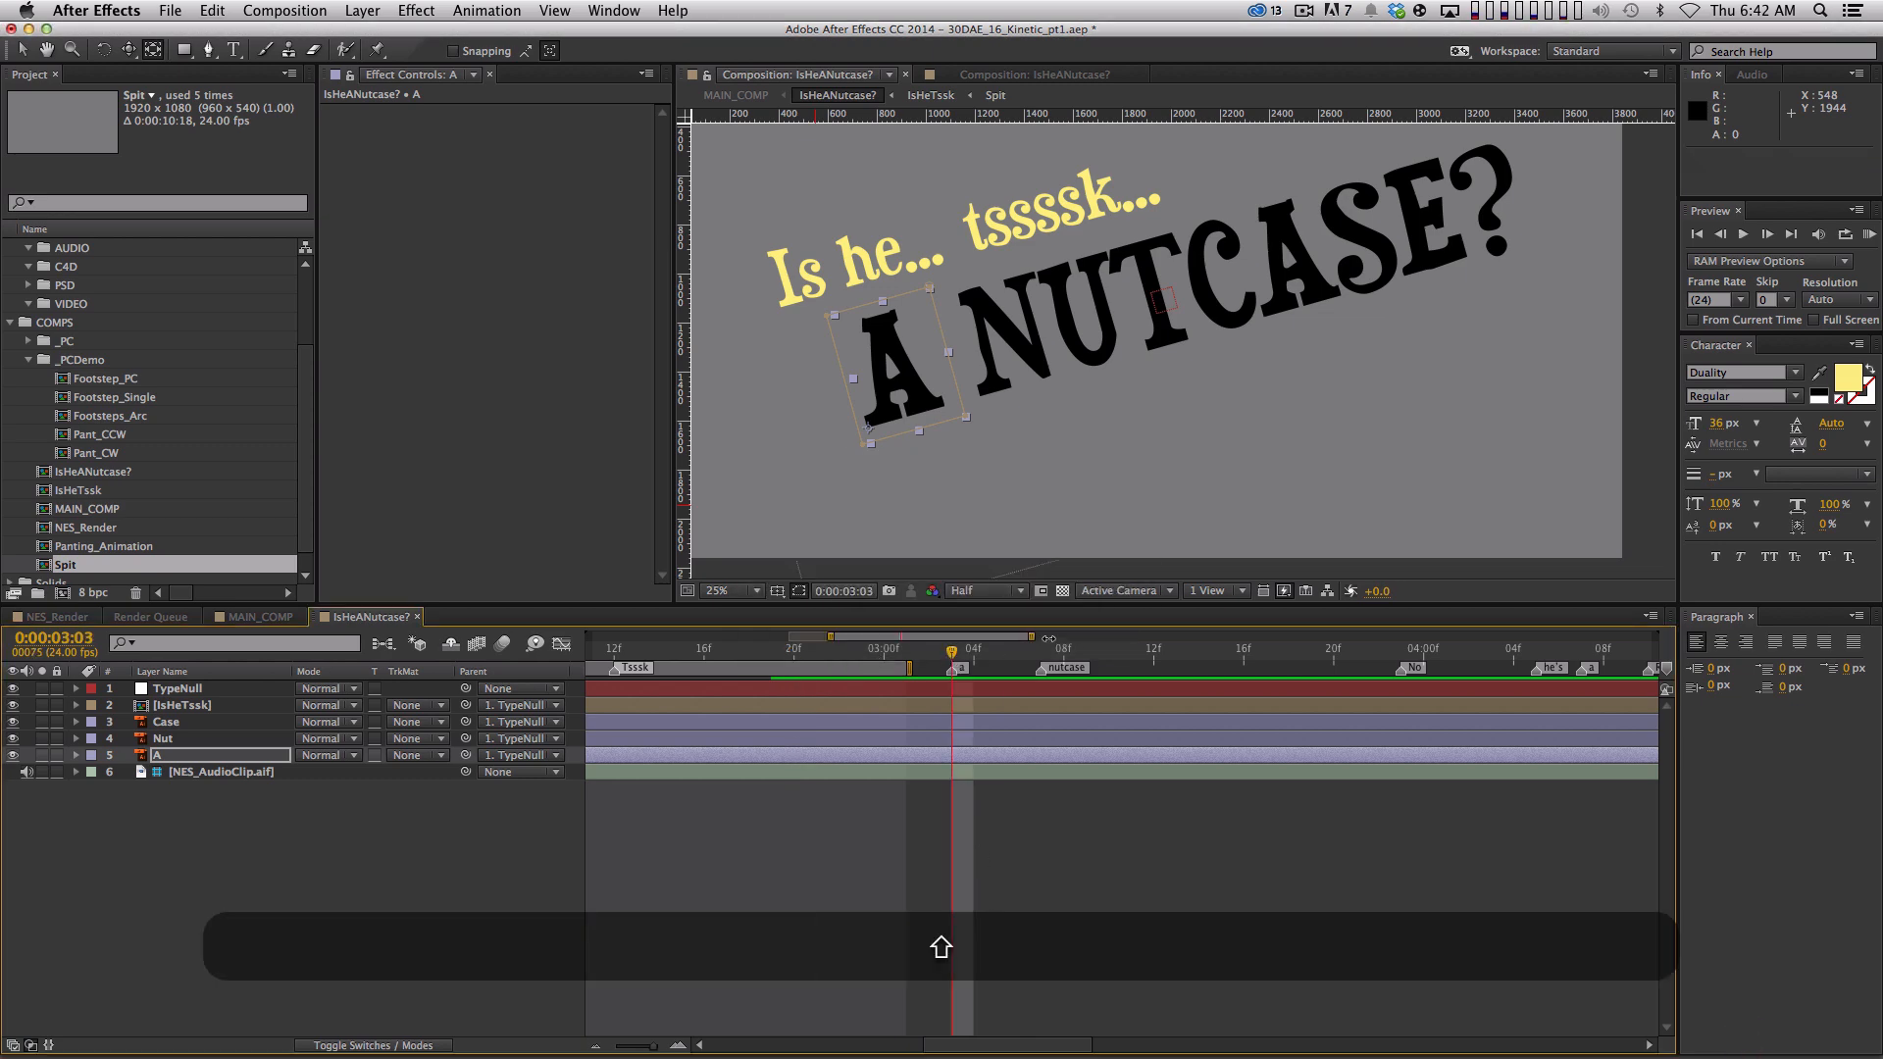
{"action": "left_click", "coordinate": [1036, 654], "text": "shift"}
{"action": "left_click", "coordinate": [948, 660], "text": "shift"}
{"action": "key", "text": "alt+bracketleft"}
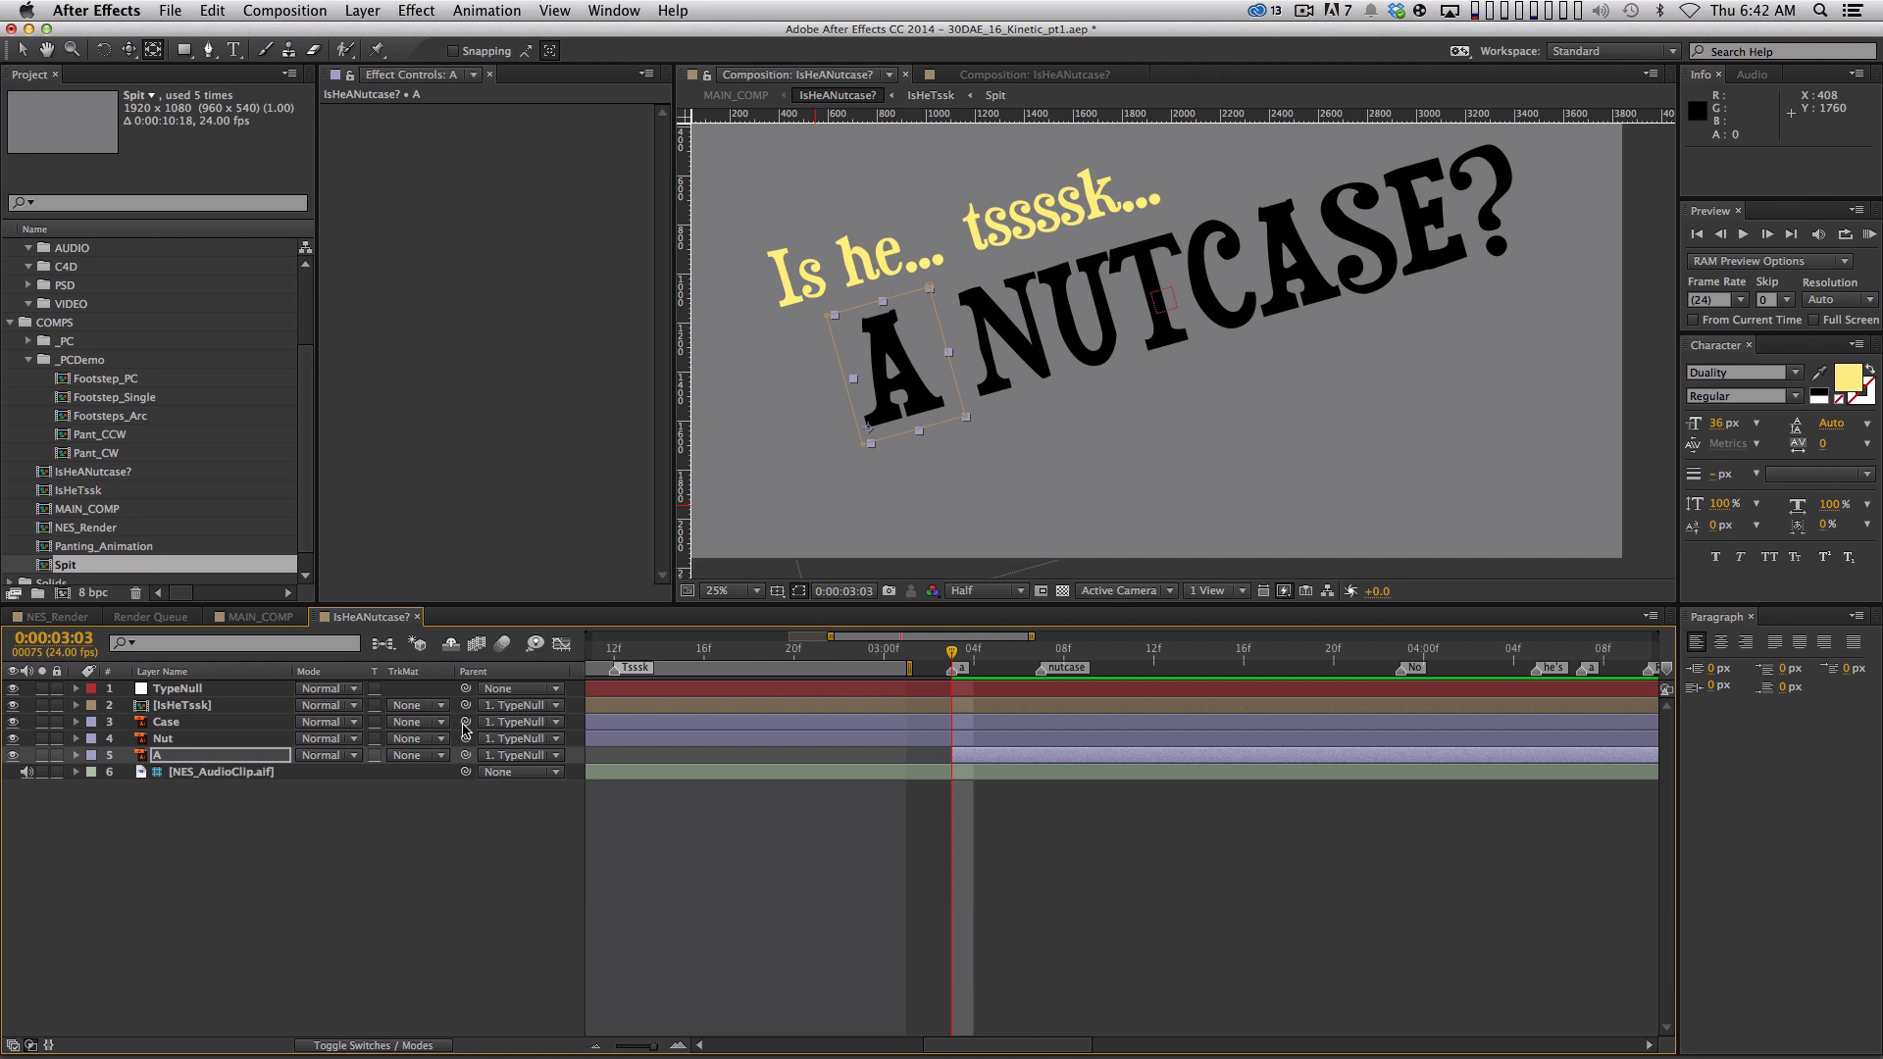
Add Scale and Rotation keyframes to the A layer at 0:00:03:03 and advance the playhead a few frames
{"action": "key", "text": "alt"}
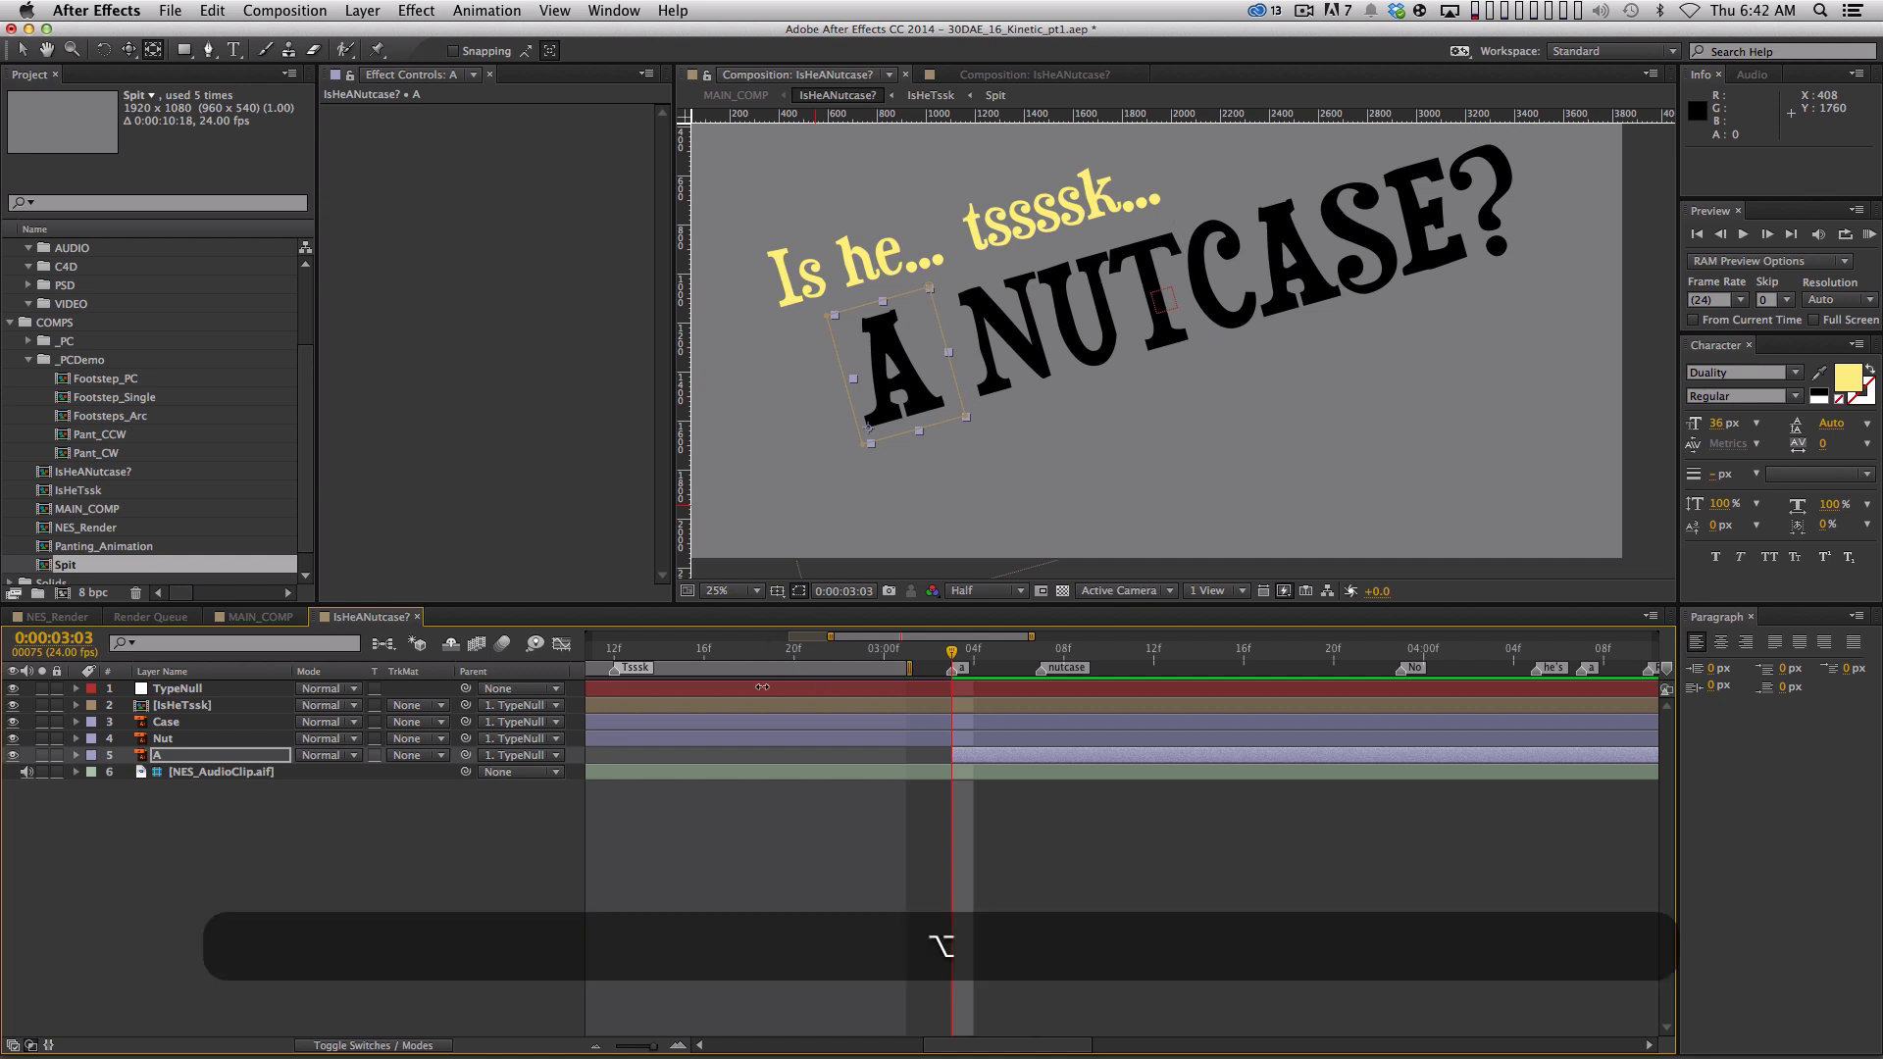
{"action": "key", "text": "alt+r"}
{"action": "key", "text": "alt+s"}
{"action": "key", "text": "alt"}
{"action": "key", "text": "shift"}
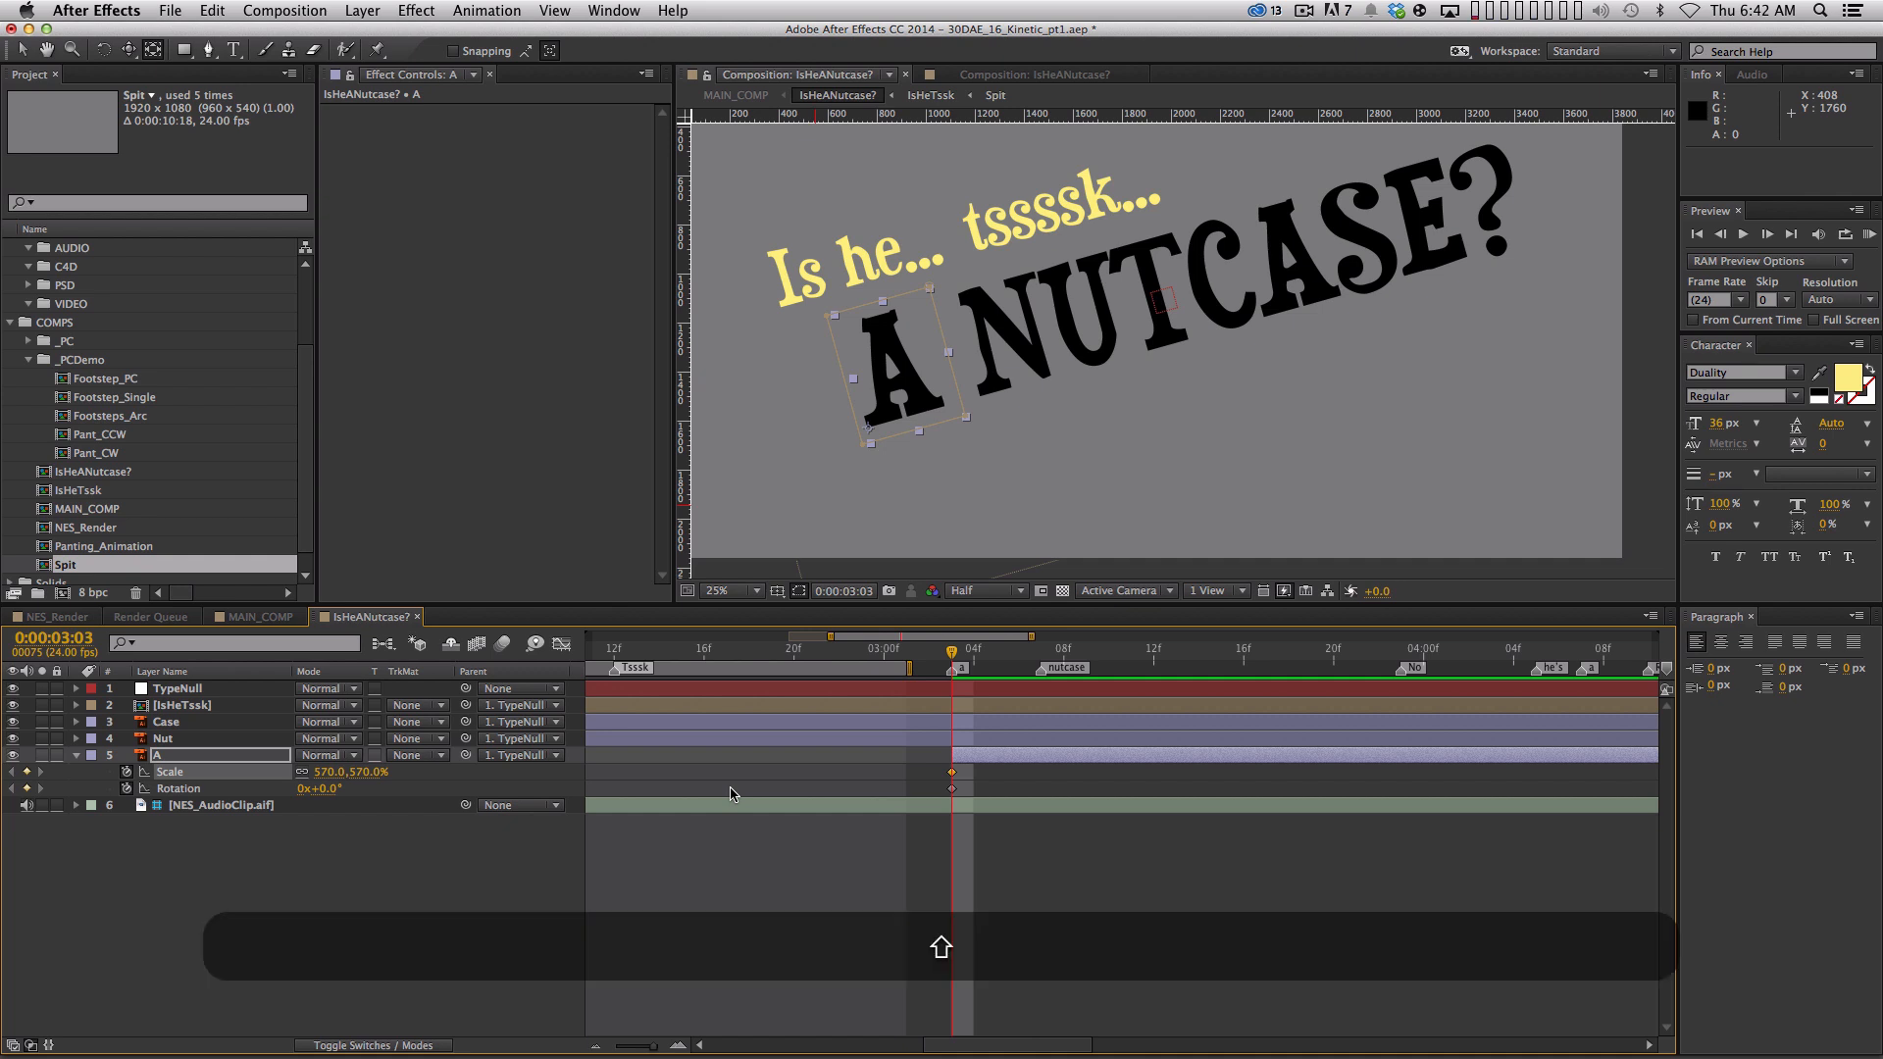
{"action": "key", "text": "Page_Down"}
{"action": "key", "text": "Page_Down"}
{"action": "key", "text": "Page_Down"}
{"action": "key", "text": "Page_Down"}
{"action": "key", "text": "Page_Down"}
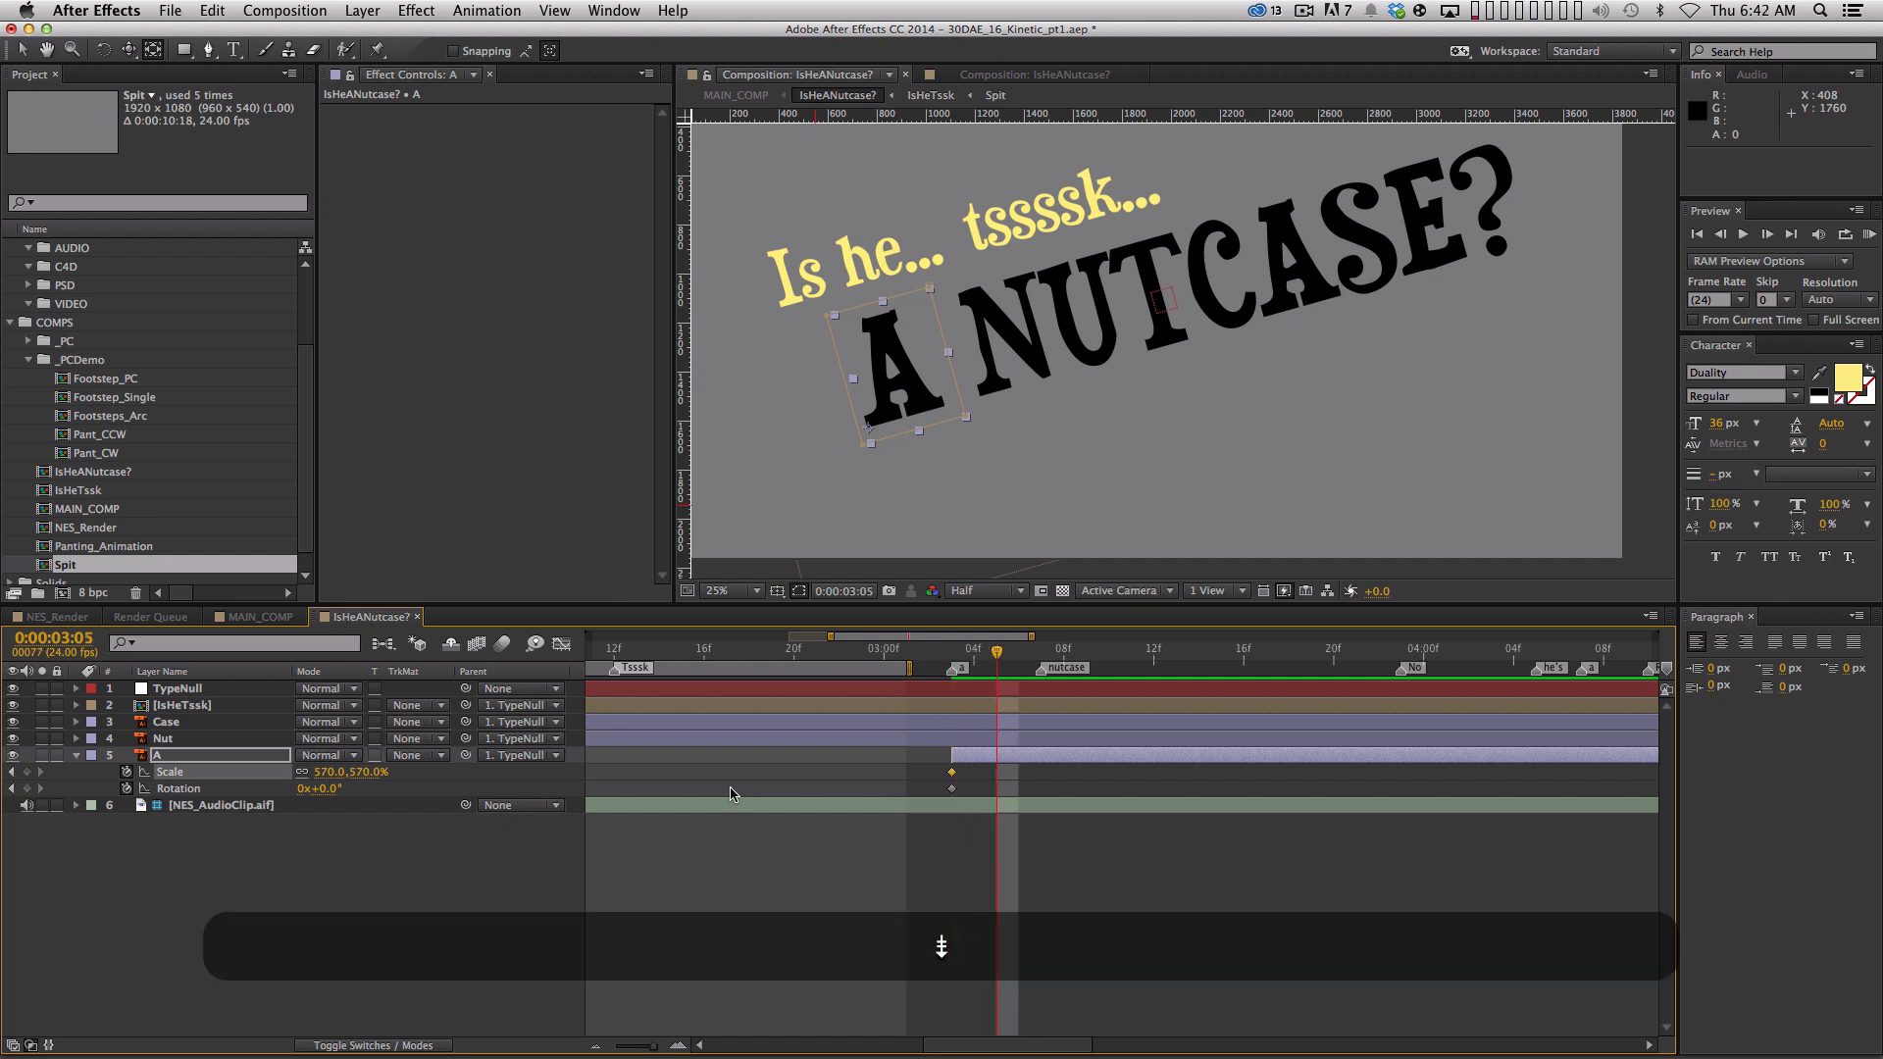
Add Scale and Rotation keyframes to the A layer at 0:00:03:09 and 0:00:03:11, keeping the current values
{"action": "key", "text": "Page_Down"}
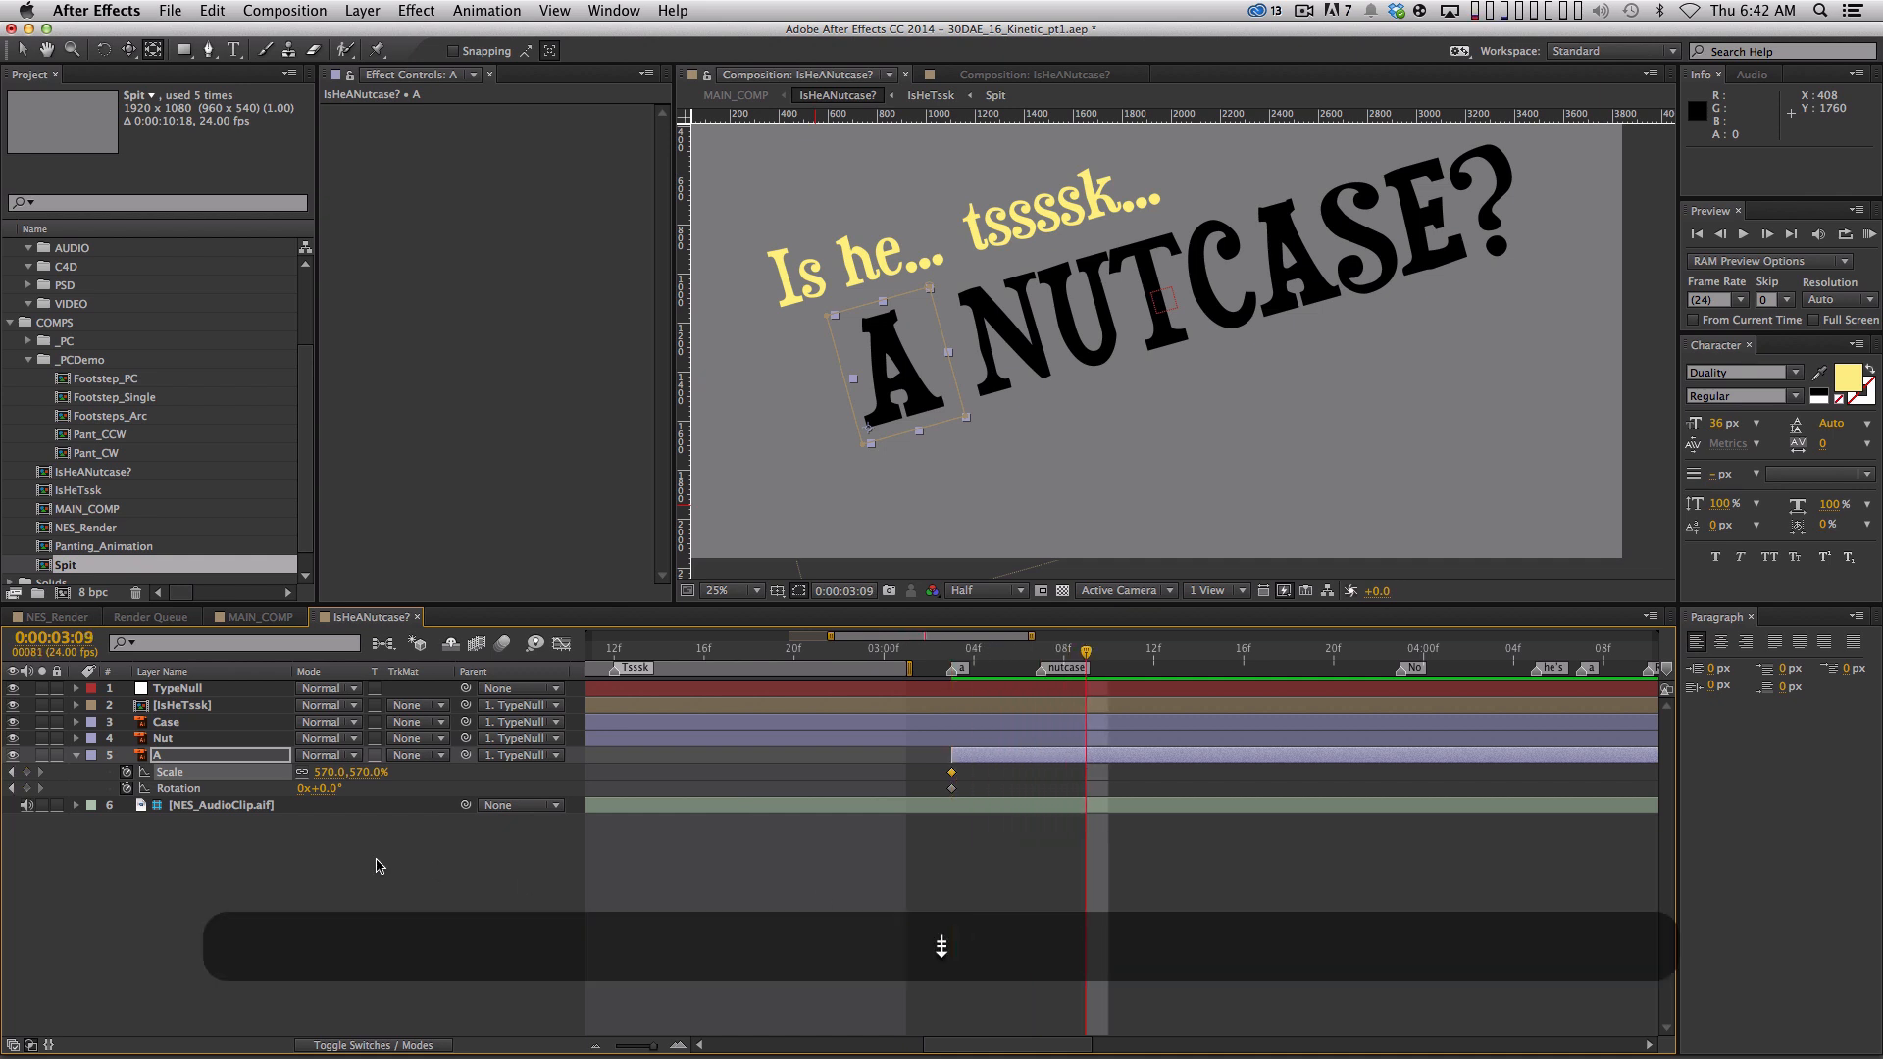
{"action": "left_click", "coordinate": [283, 934]}
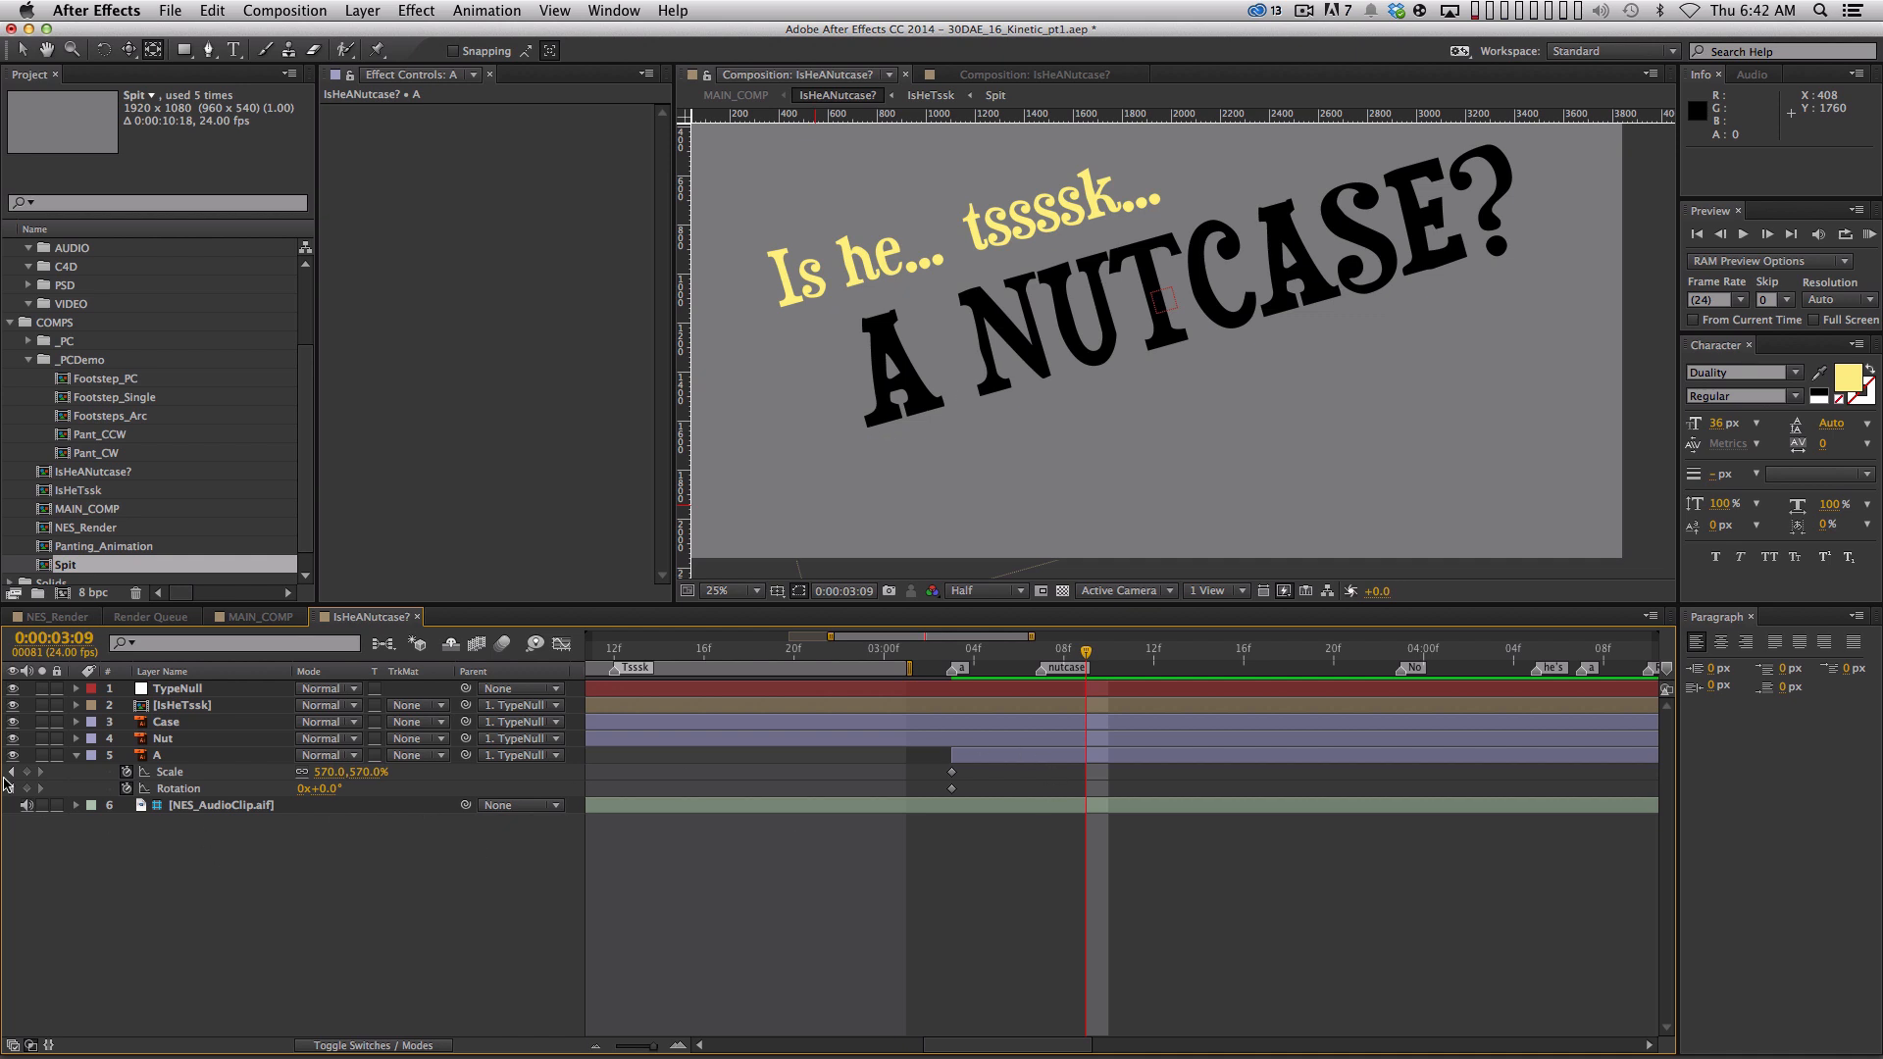
{"action": "left_click", "coordinate": [27, 772]}
{"action": "left_click", "coordinate": [28, 789]}
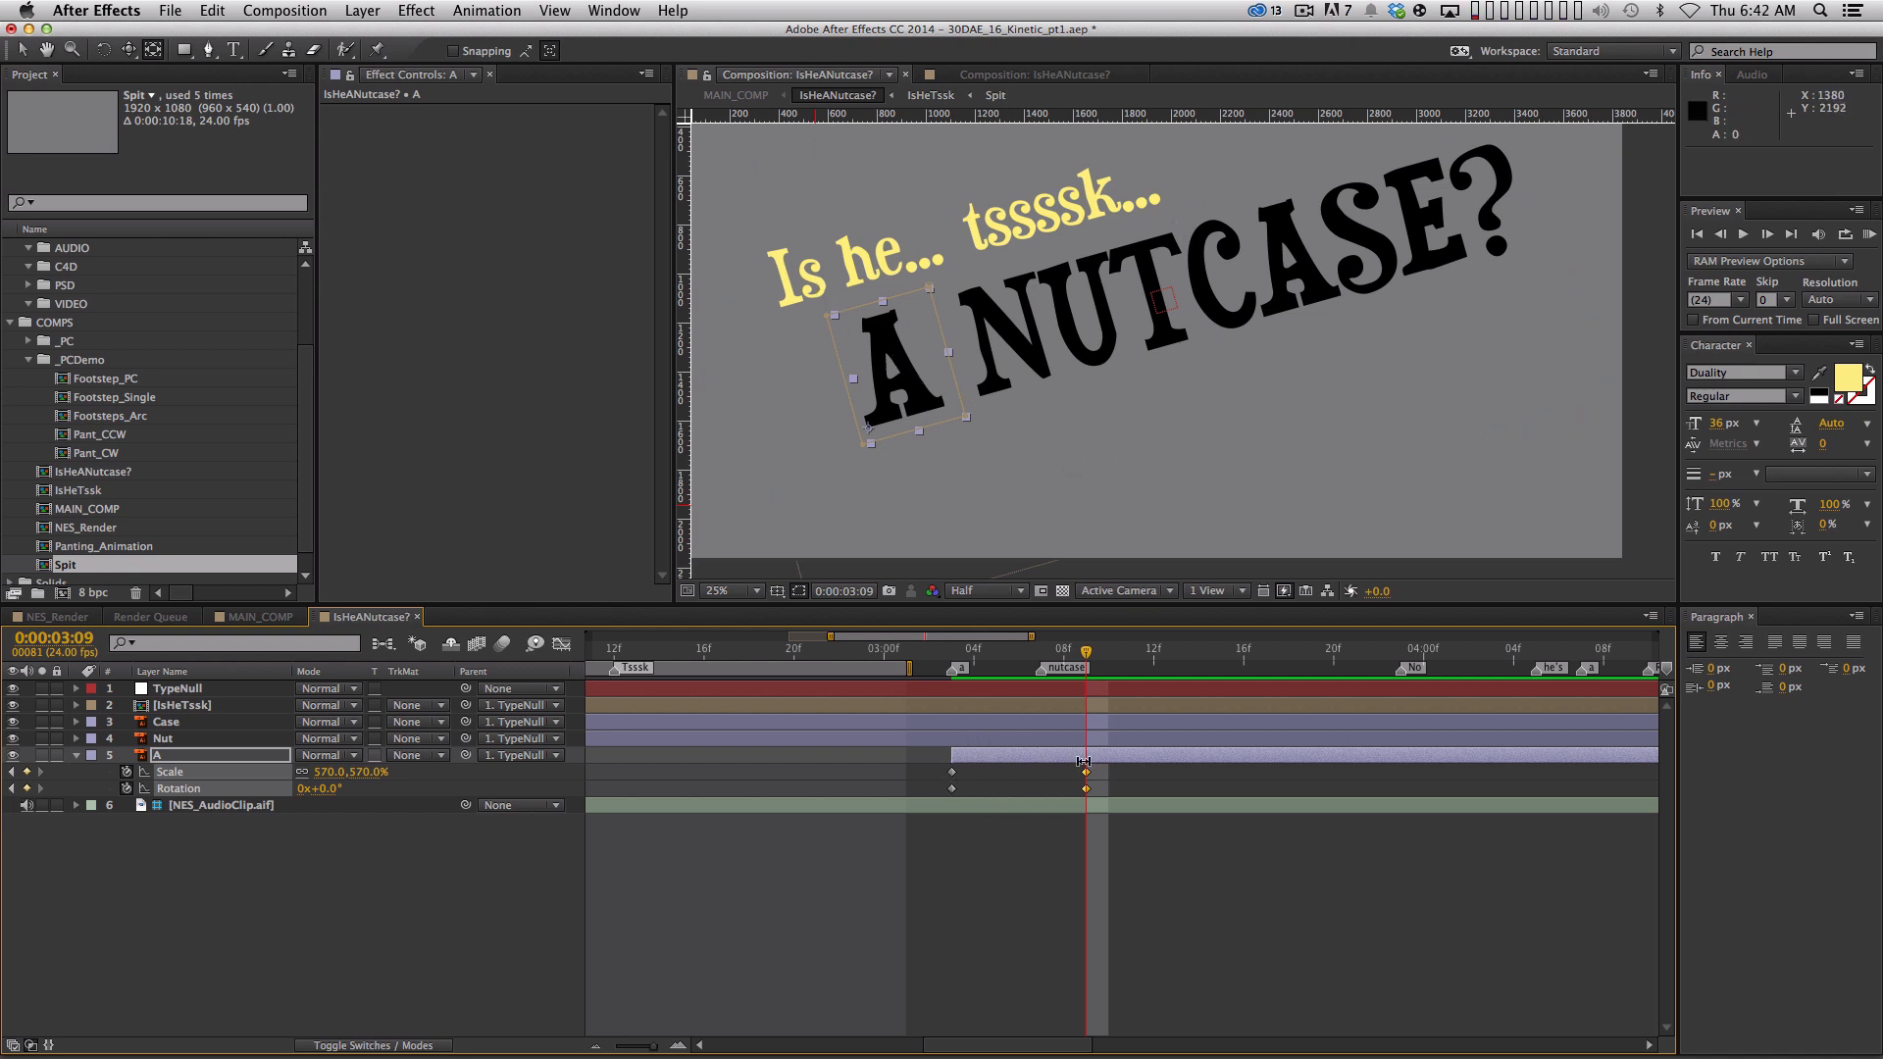
{"action": "key", "text": "Page_Down"}
{"action": "key", "text": "Page_Down"}
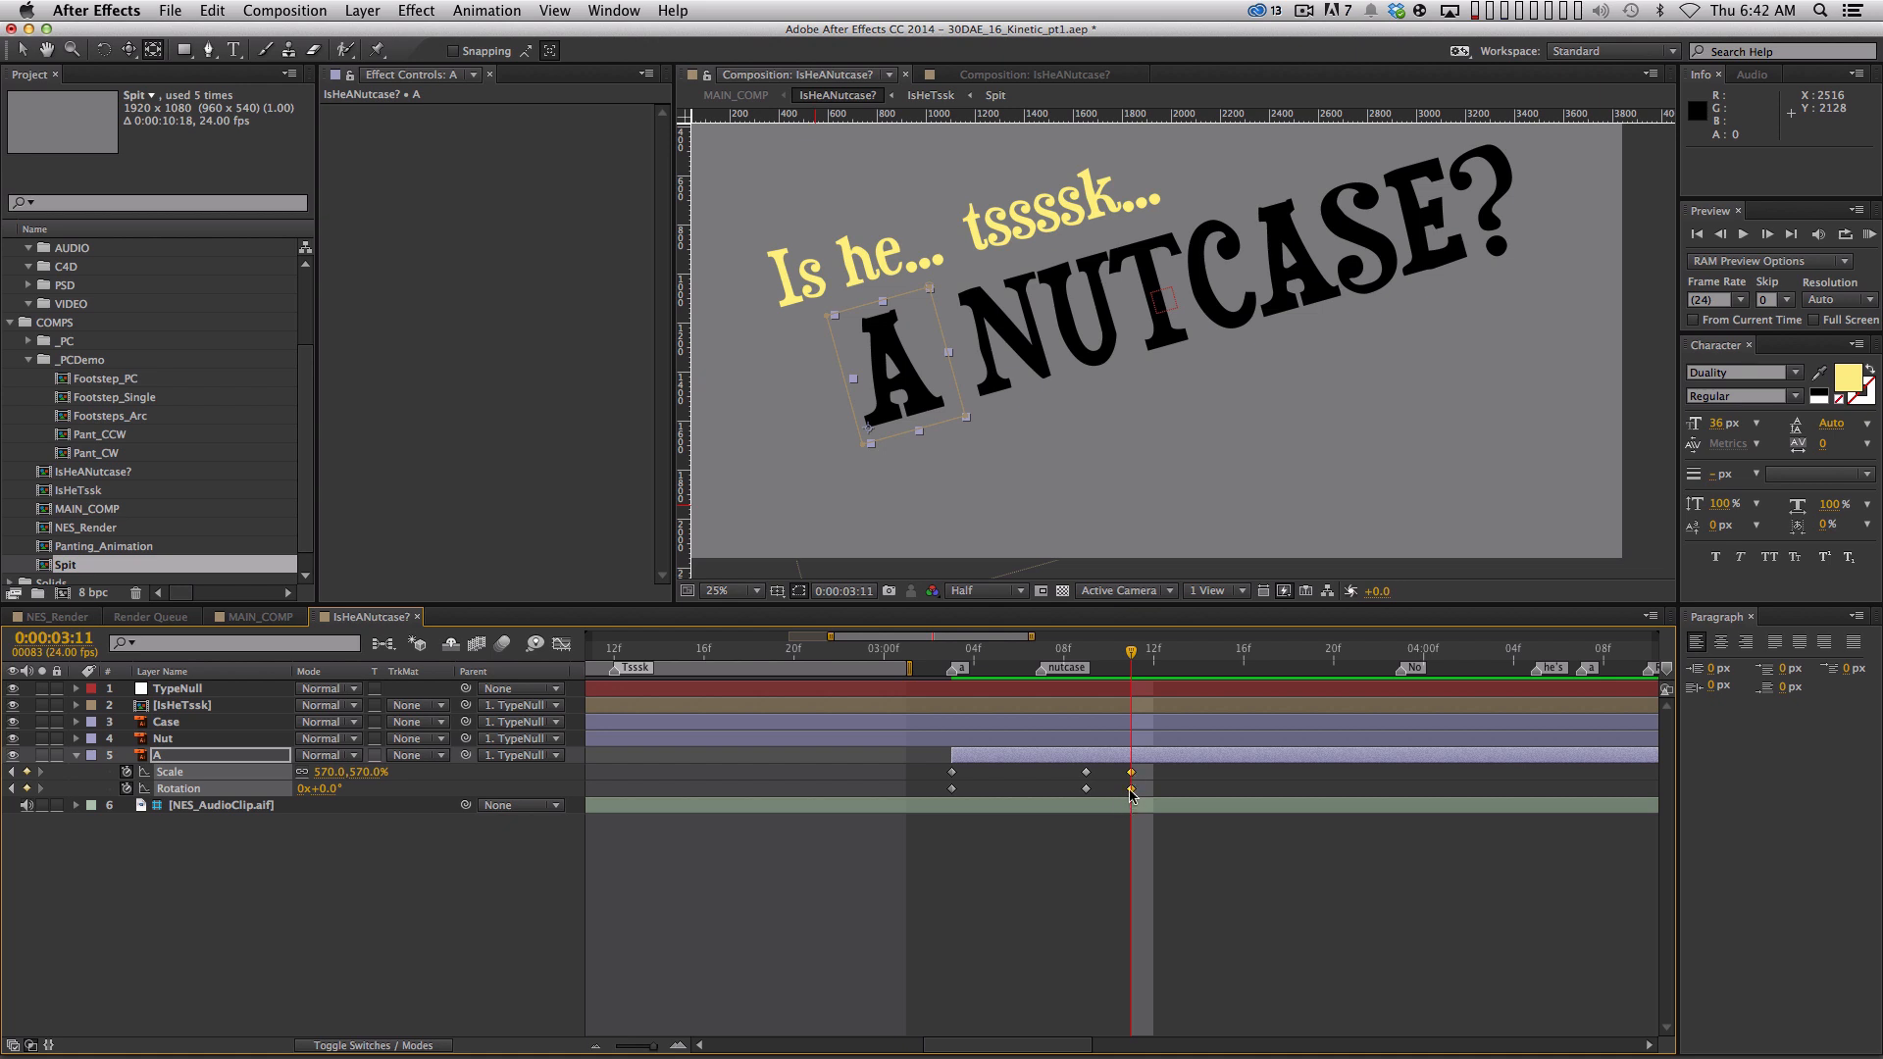
Set the A layer to 205% scale and 47° rotation at 0:00:03:03, and to 603.6% and -7.9° at 0:00:03:09
{"action": "left_click_drag", "start_coordinate": [1067, 647], "coordinate": [949, 651]}
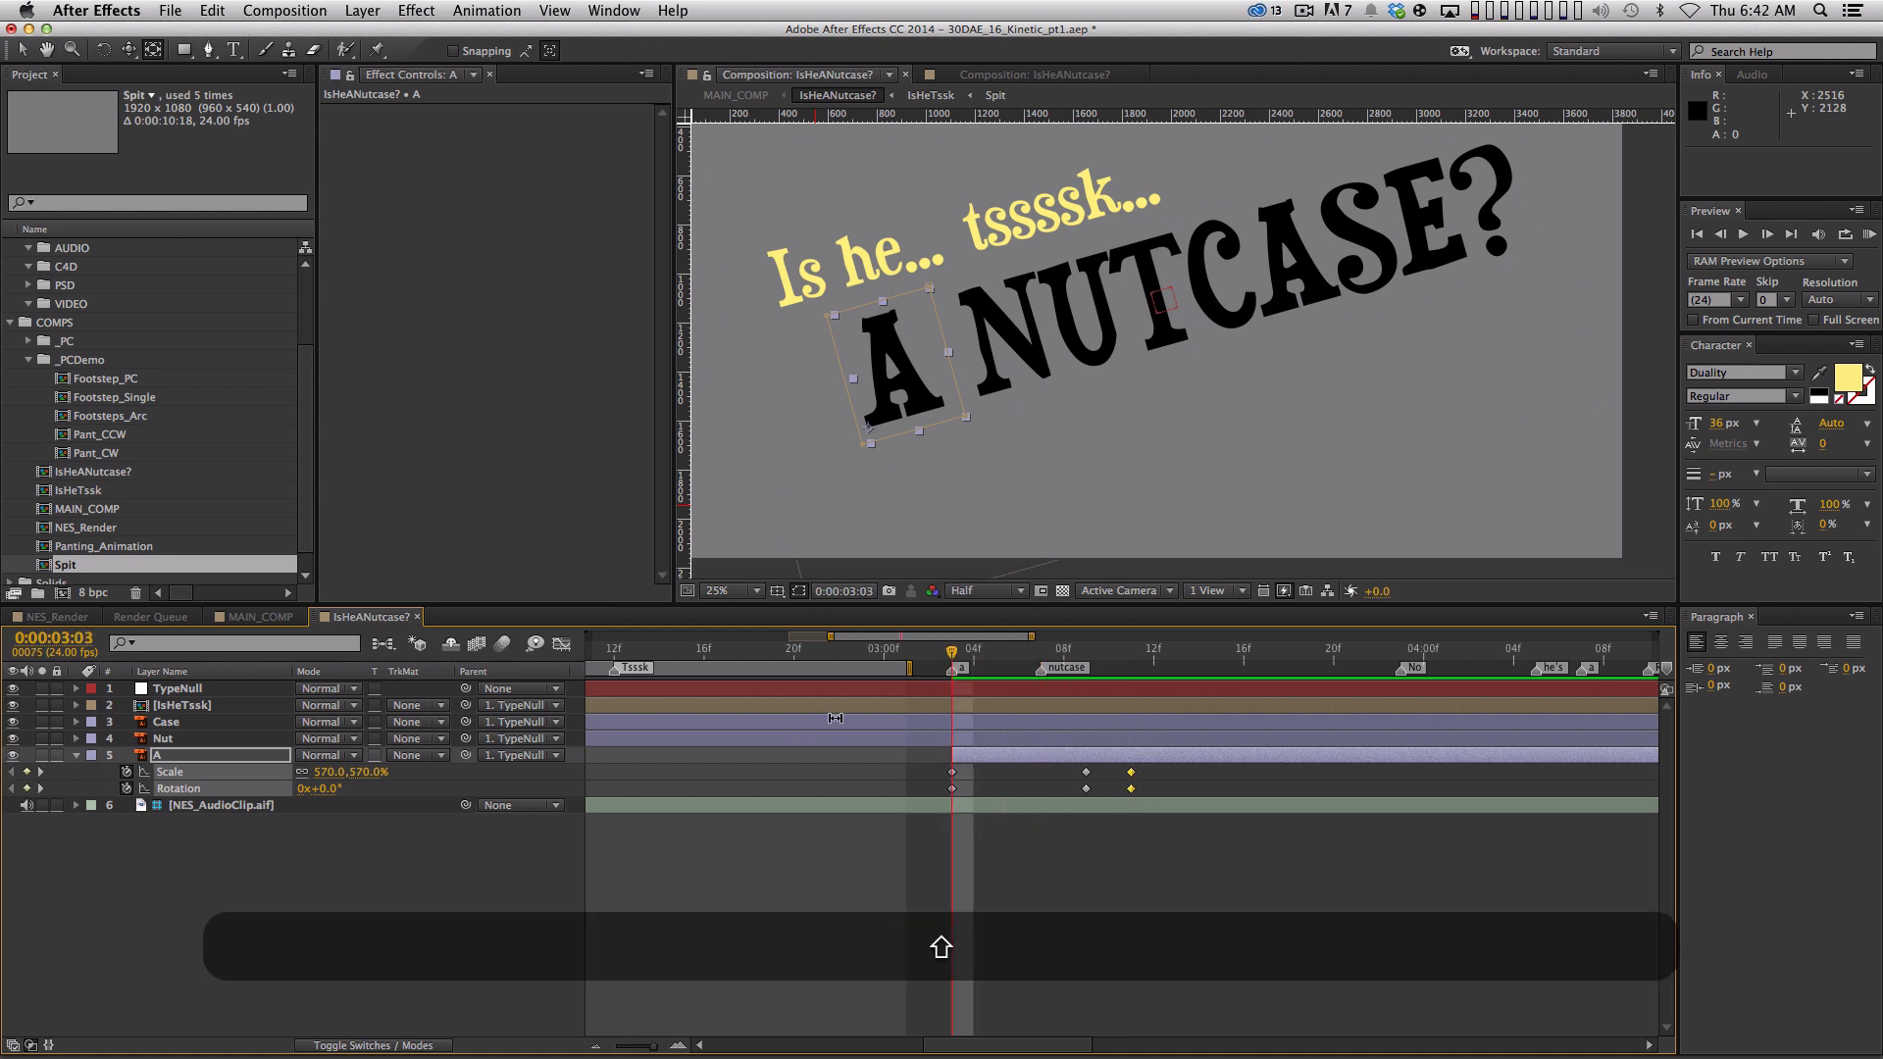
{"action": "left_click_drag", "start_coordinate": [333, 797], "coordinate": [87, 844]}
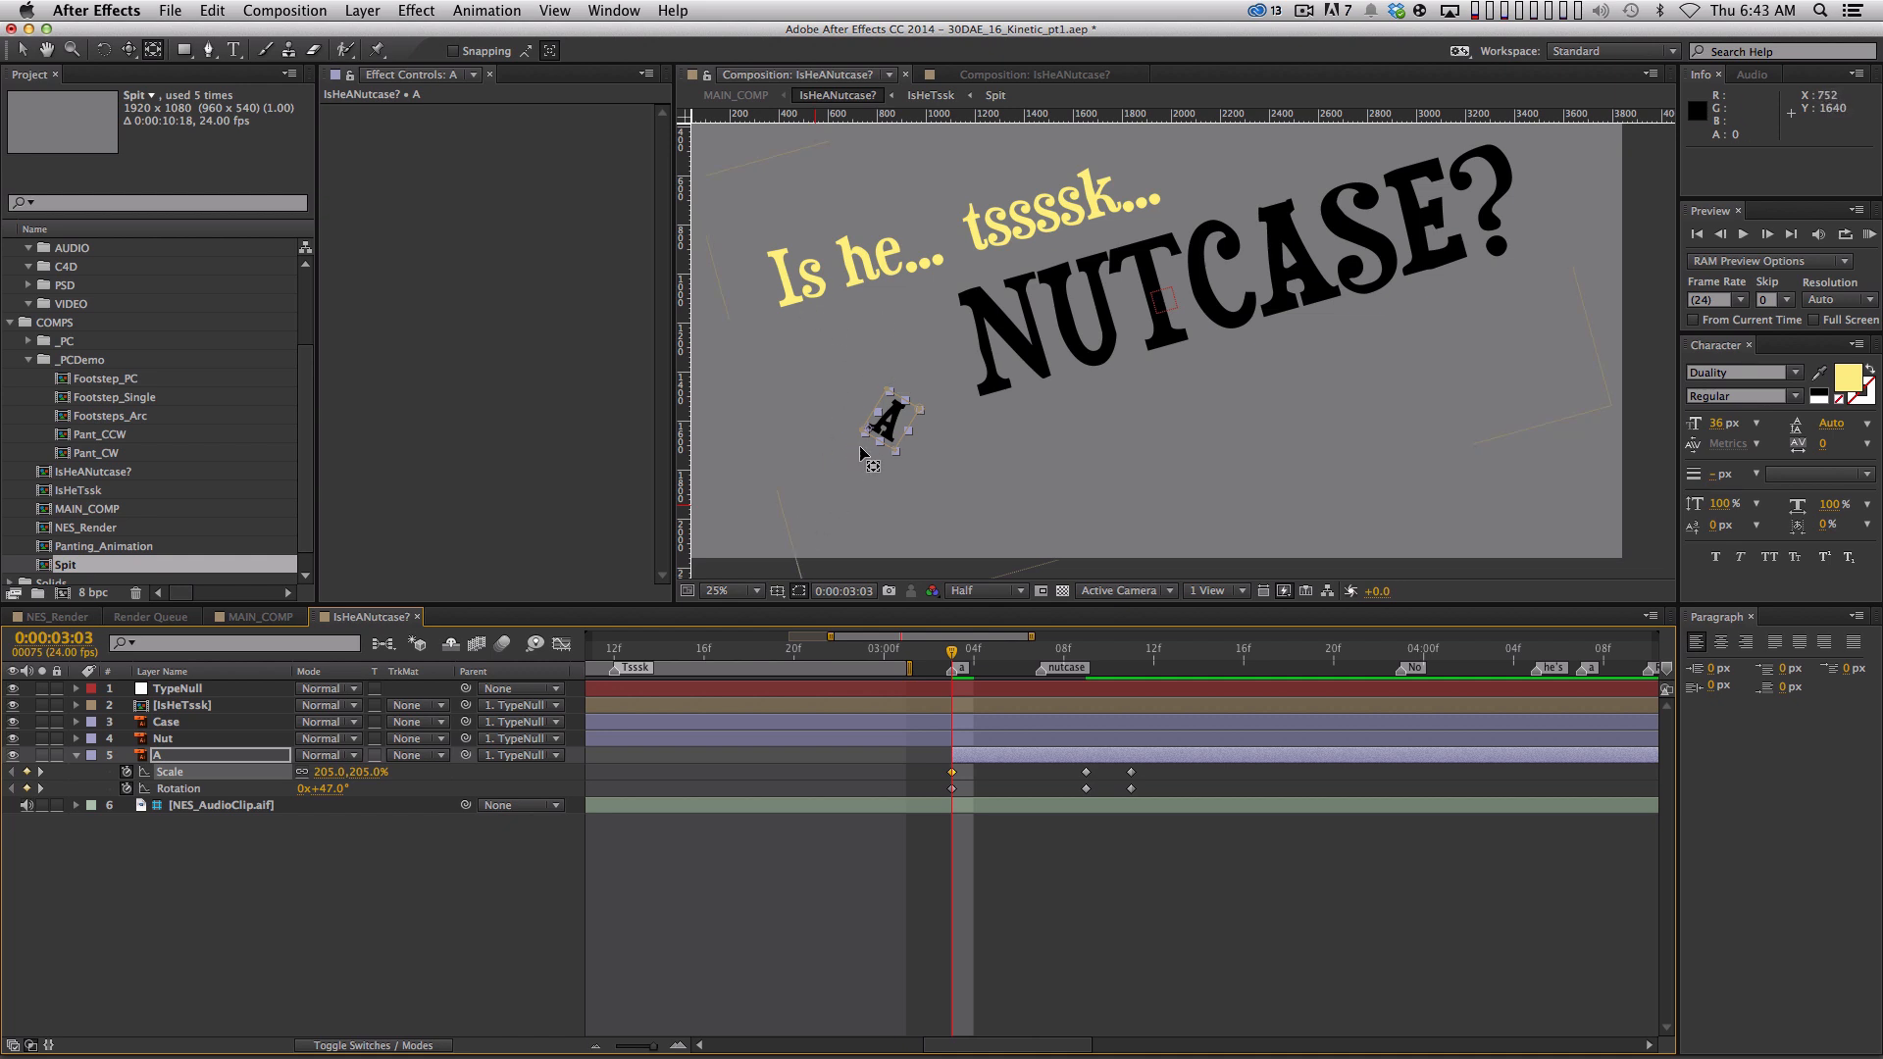
{"action": "left_click_drag", "start_coordinate": [953, 652], "coordinate": [1086, 656]}
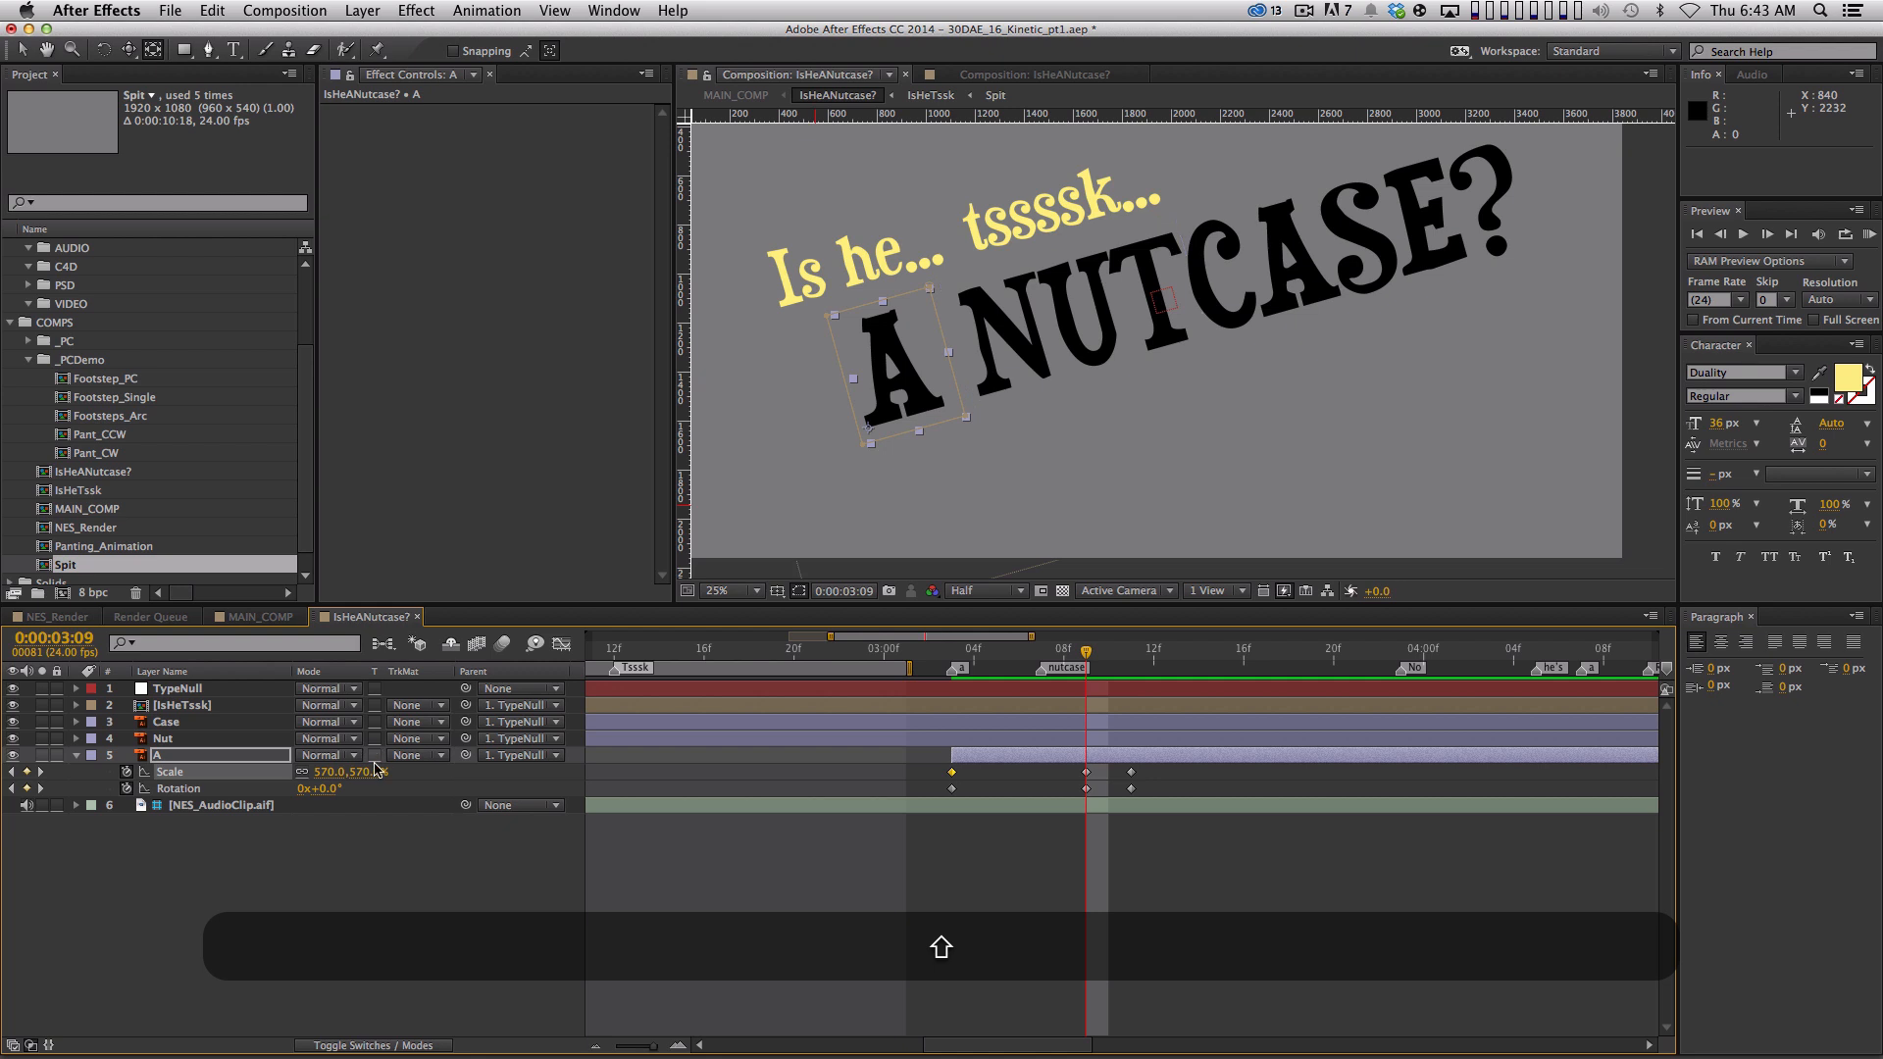
{"action": "left_click_drag", "start_coordinate": [318, 790], "coordinate": [692, 773]}
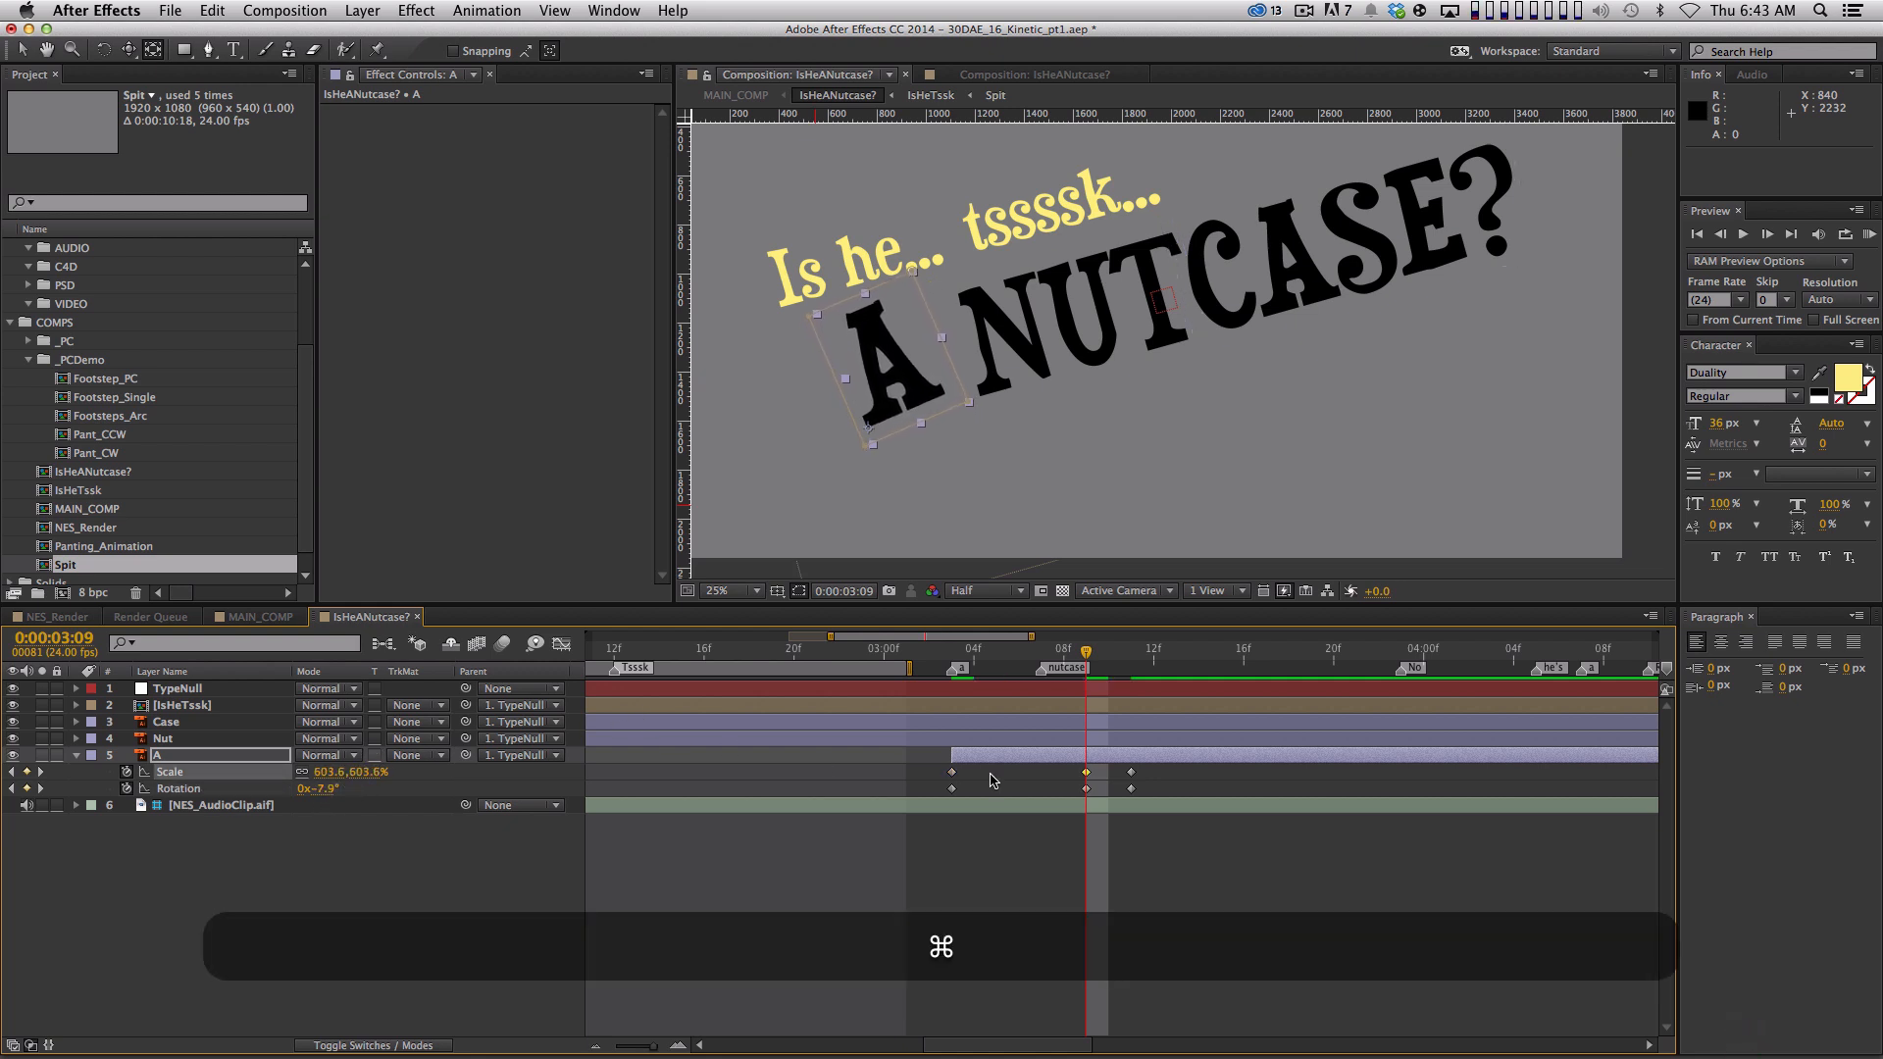
Apply Easy Ease to all Scale and Rotation keyframes of the A layer and display their curves in the Graph Editor
{"action": "left_click_drag", "start_coordinate": [904, 763], "coordinate": [1302, 850]}
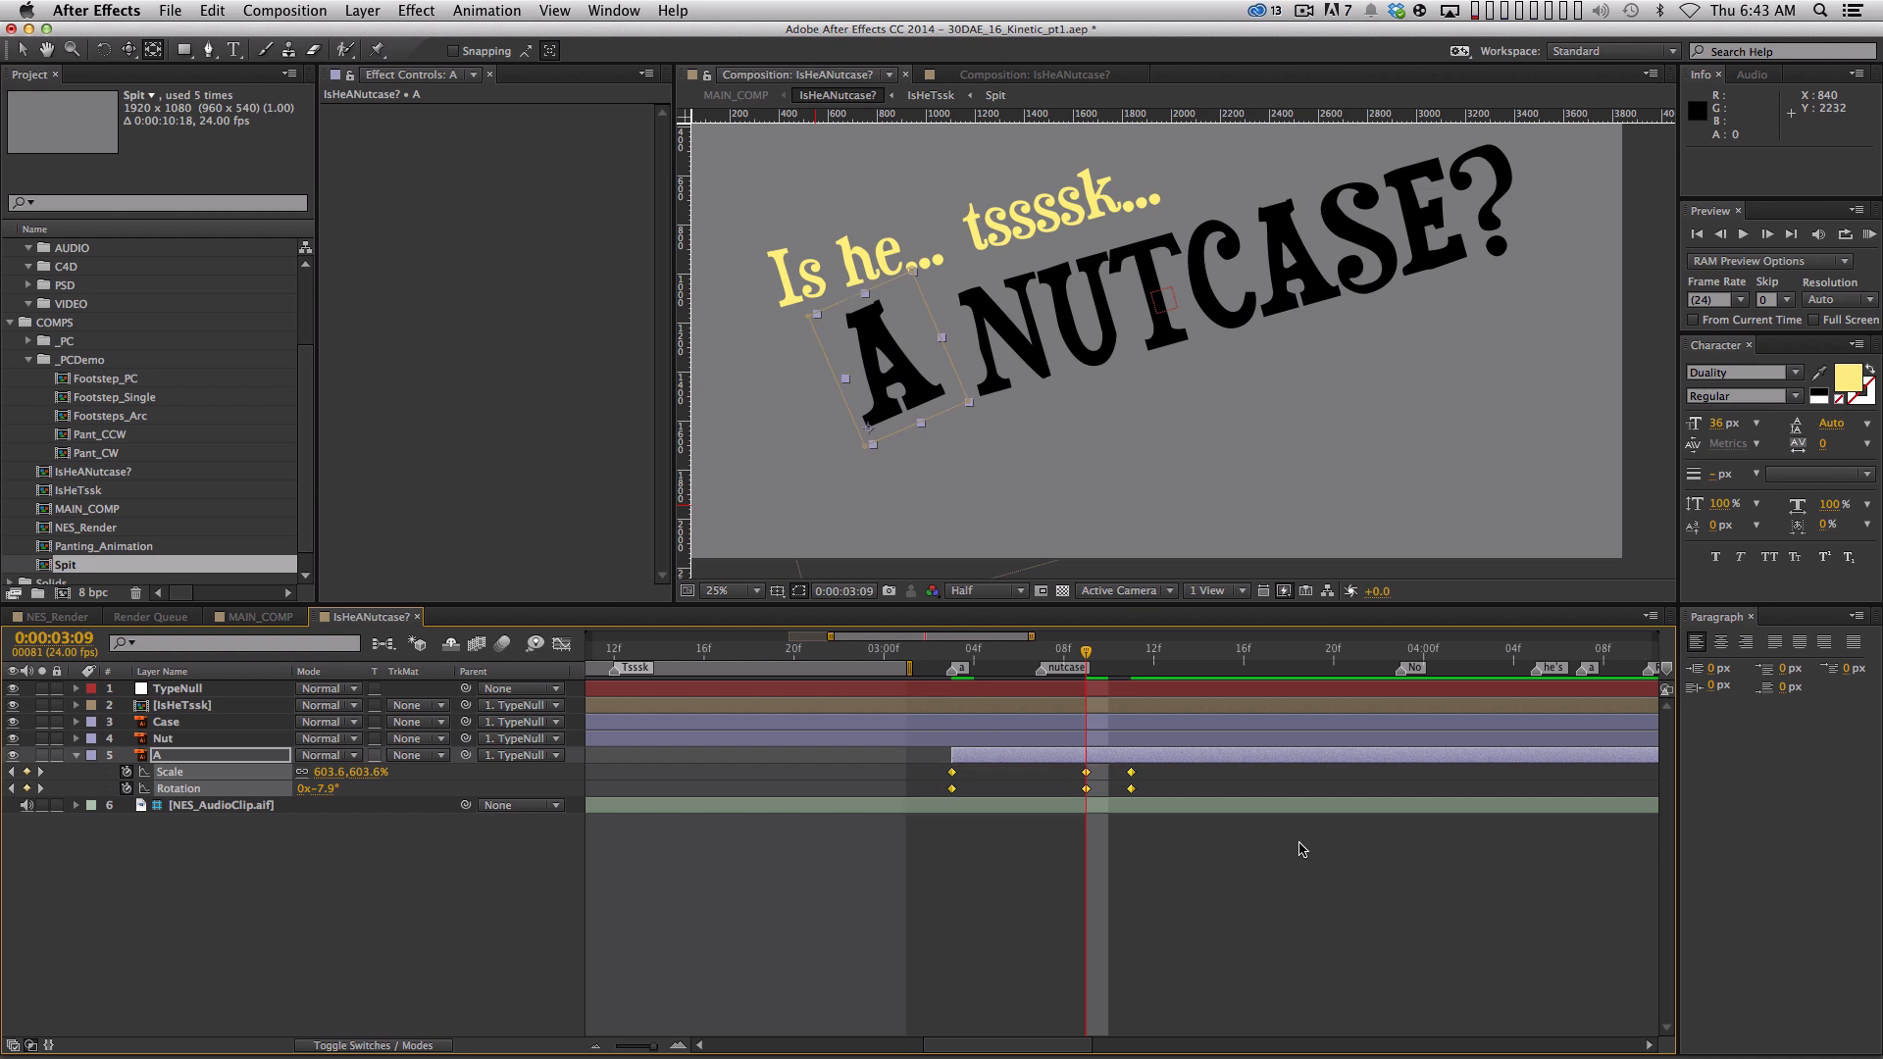
{"action": "key", "text": "F9"}
{"action": "left_click", "coordinate": [561, 643]}
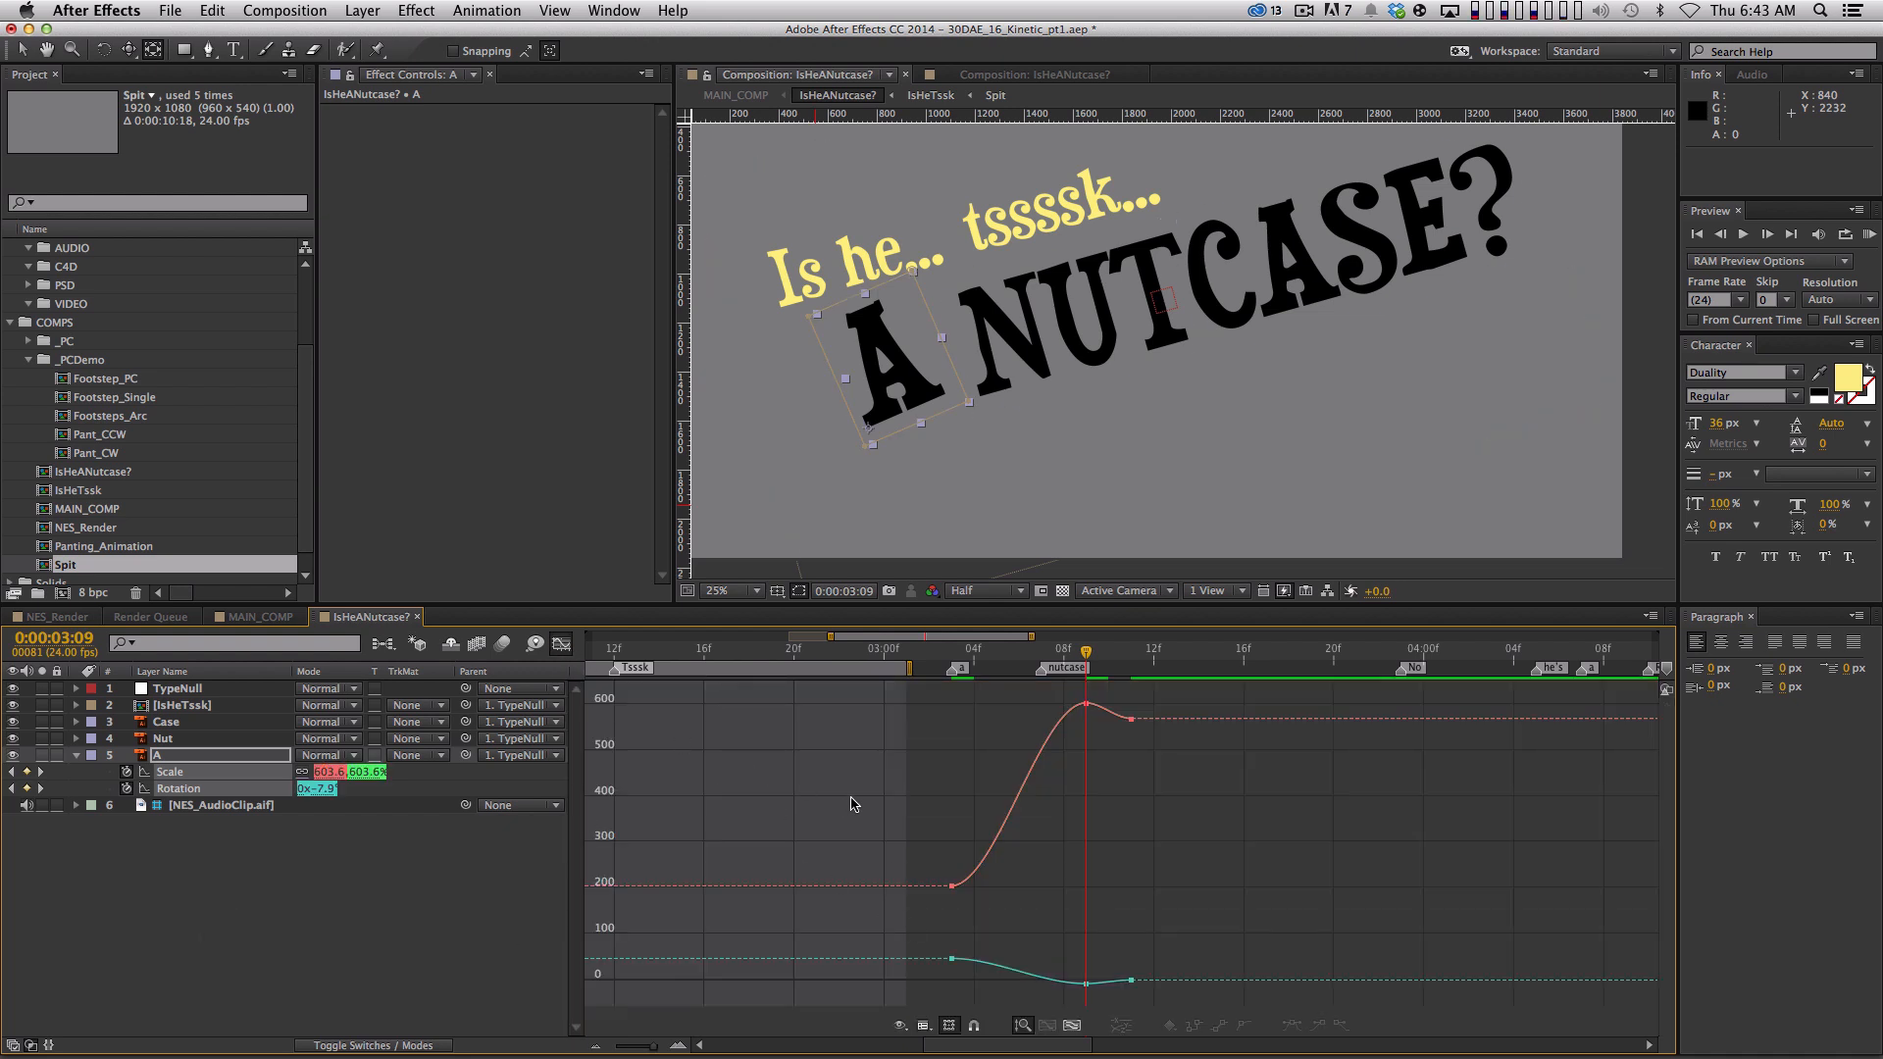
{"action": "left_click", "coordinate": [344, 839]}
Lengthen the ease handles of the 0:00:03:09 keyframes on the A layer's Scale and Rotation curves
{"action": "left_click", "coordinate": [233, 775]}
{"action": "left_click_drag", "start_coordinate": [913, 943], "coordinate": [979, 993]}
{"action": "left_click_drag", "start_coordinate": [1040, 703], "coordinate": [1003, 707]}
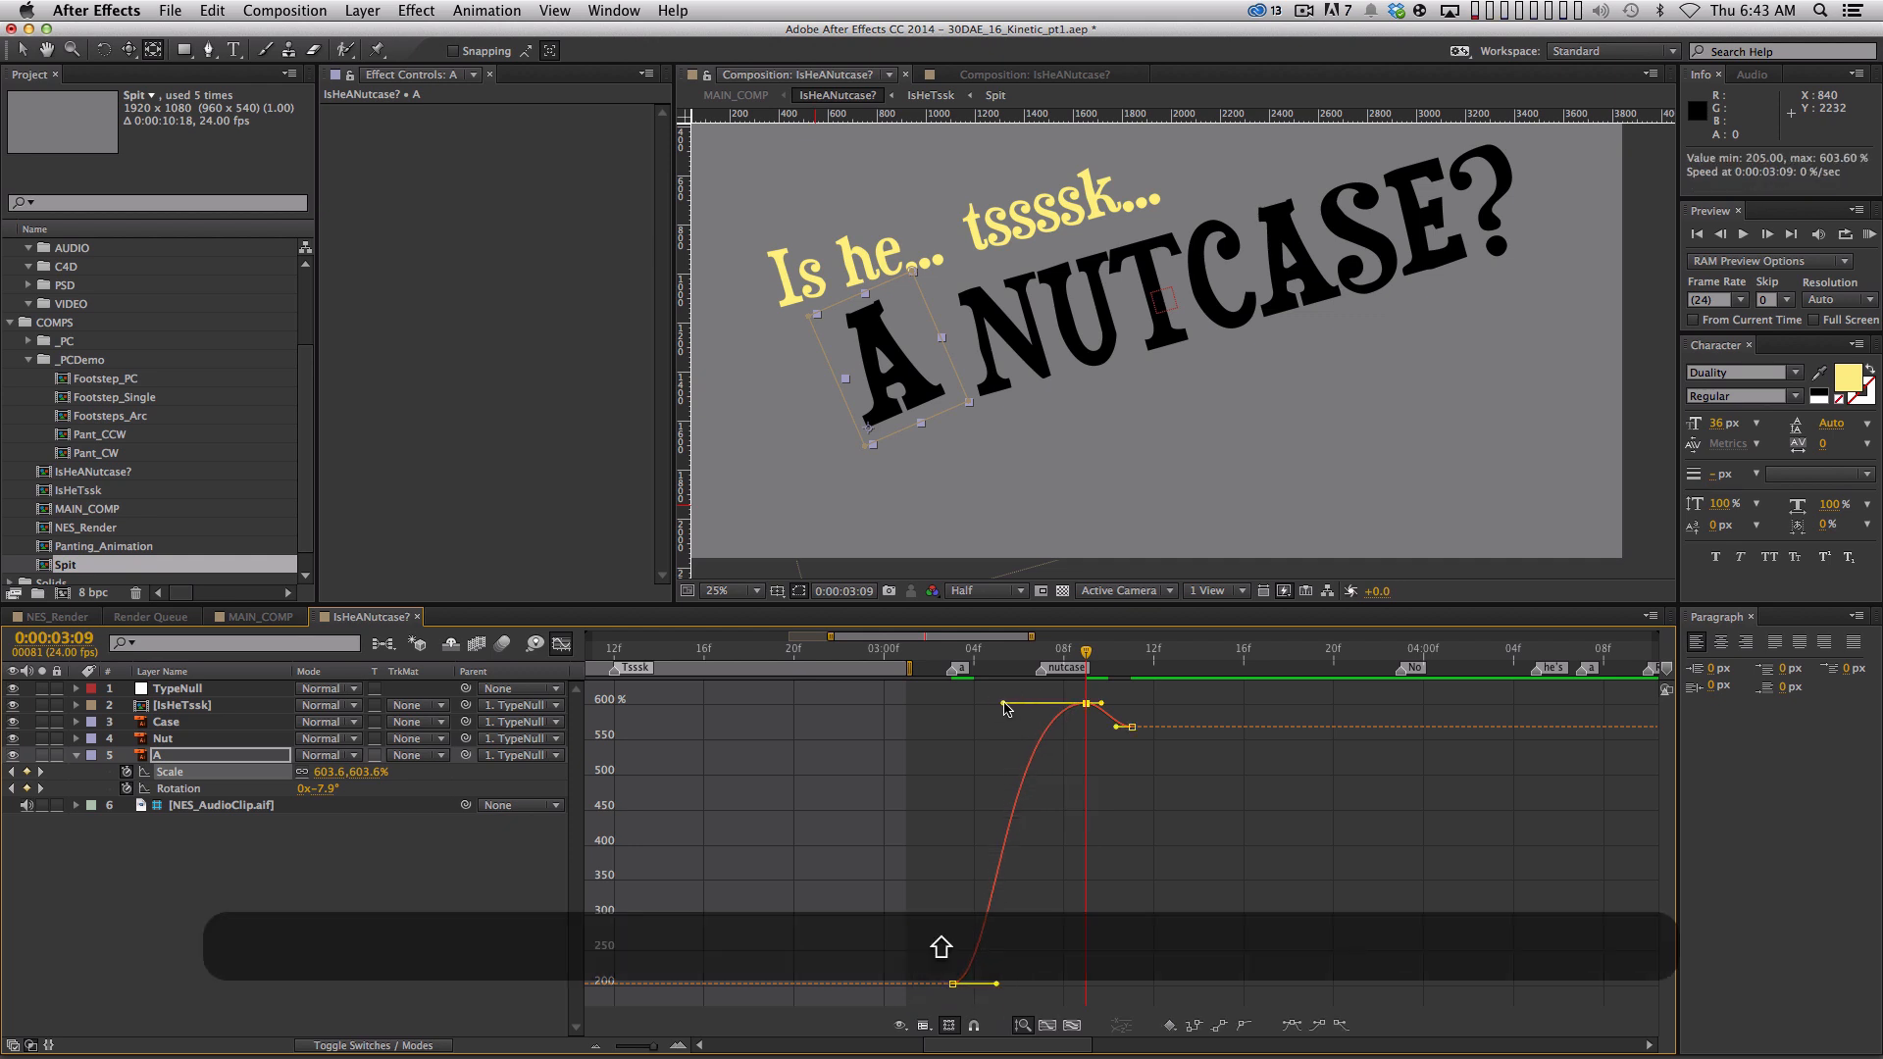
{"action": "left_click", "coordinate": [1110, 729]}
{"action": "left_click", "coordinate": [179, 789]}
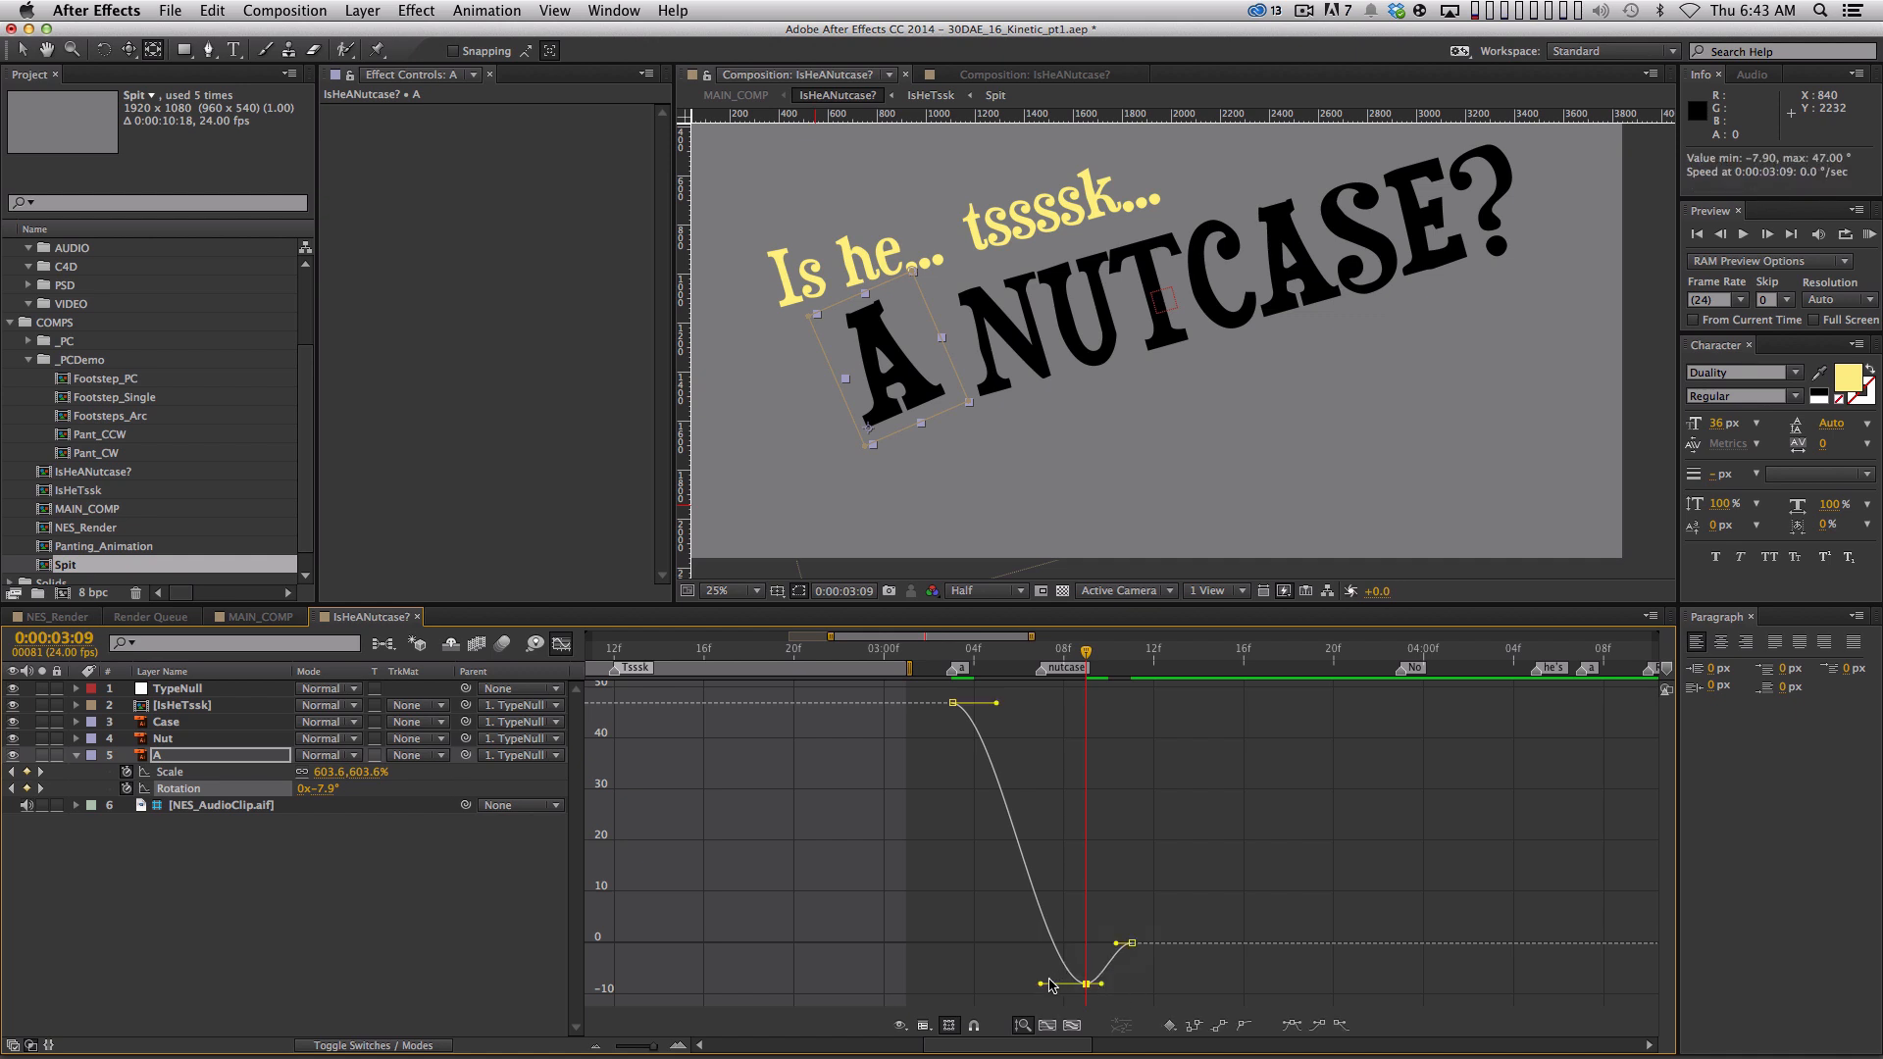
{"action": "left_click", "coordinate": [1086, 984], "text": "shift"}
{"action": "left_click_drag", "start_coordinate": [1111, 985], "coordinate": [1113, 983]}
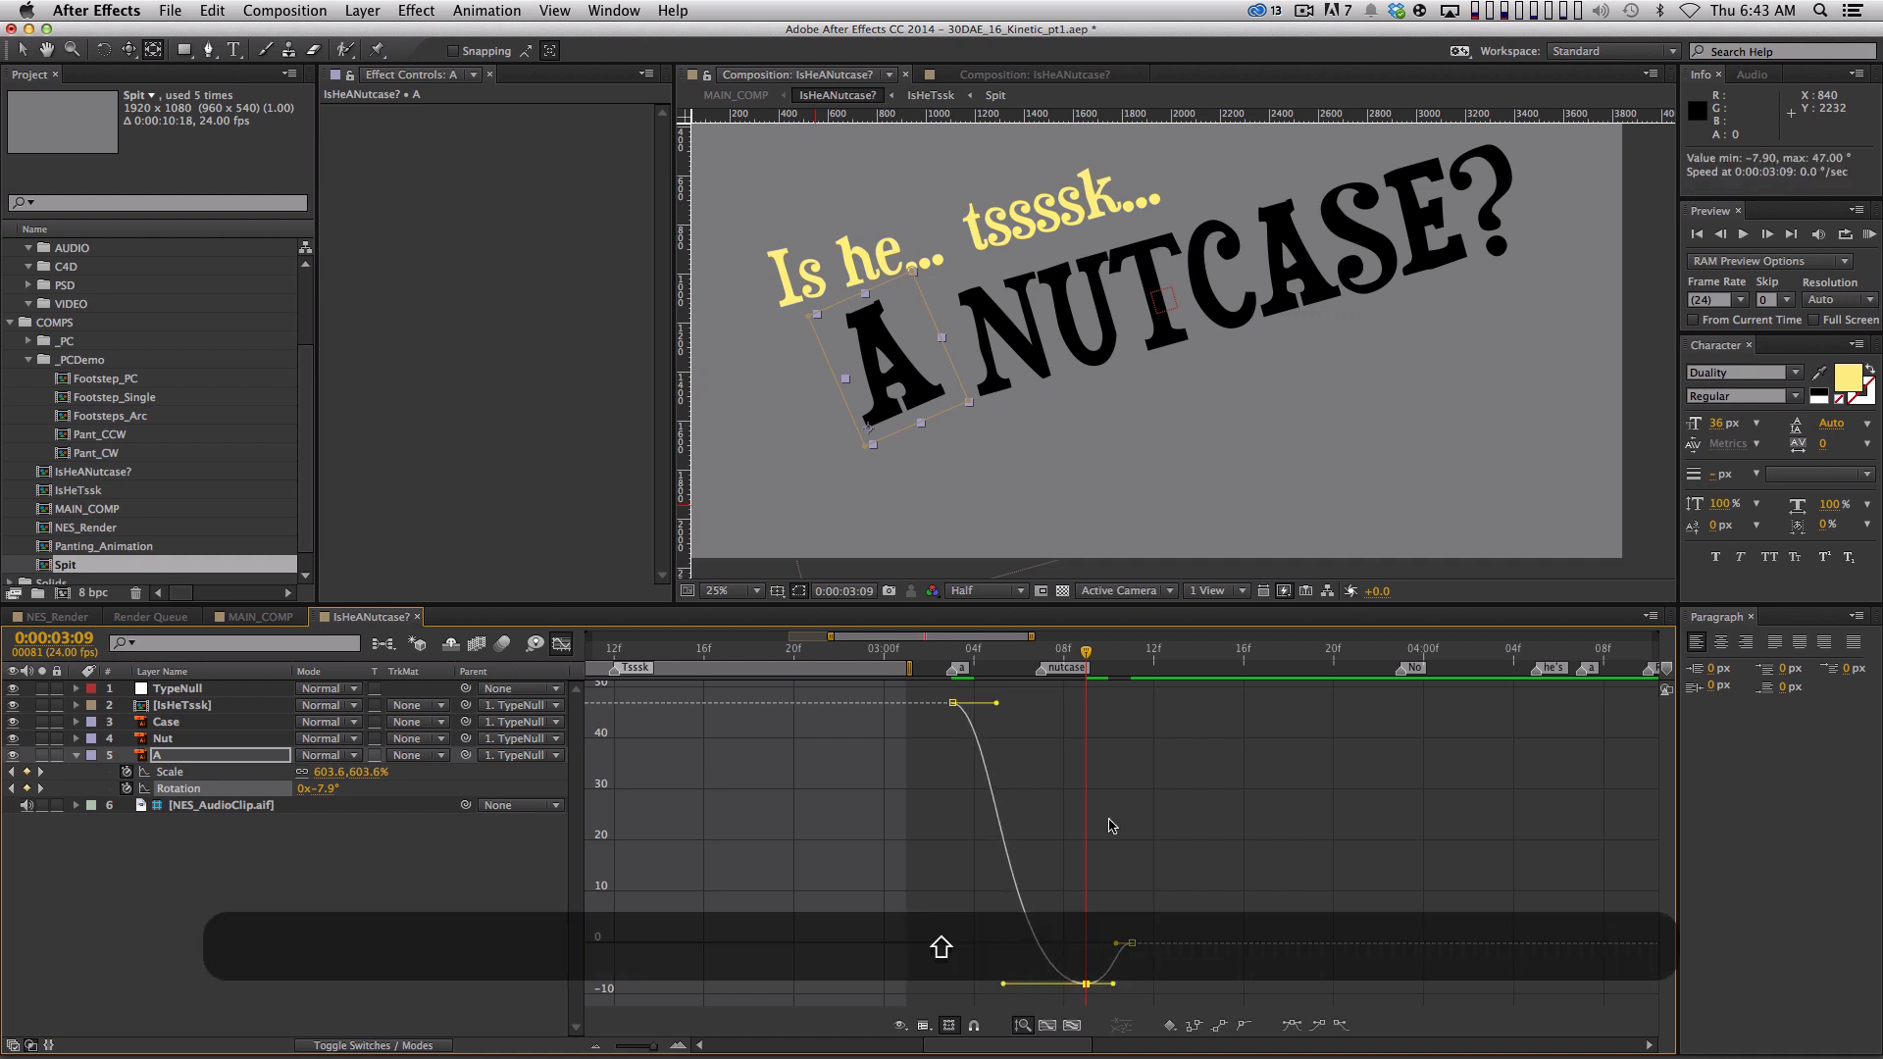
Set the work area from 0:00:02:22 to 0:00:03:16 and RAM-preview the A layer's animation
{"action": "left_click_drag", "start_coordinate": [926, 650], "coordinate": [1243, 650]}
{"action": "key", "text": "n"}
{"action": "left_click", "coordinate": [839, 650]}
{"action": "key", "text": "b"}
{"action": "key", "text": "0"}
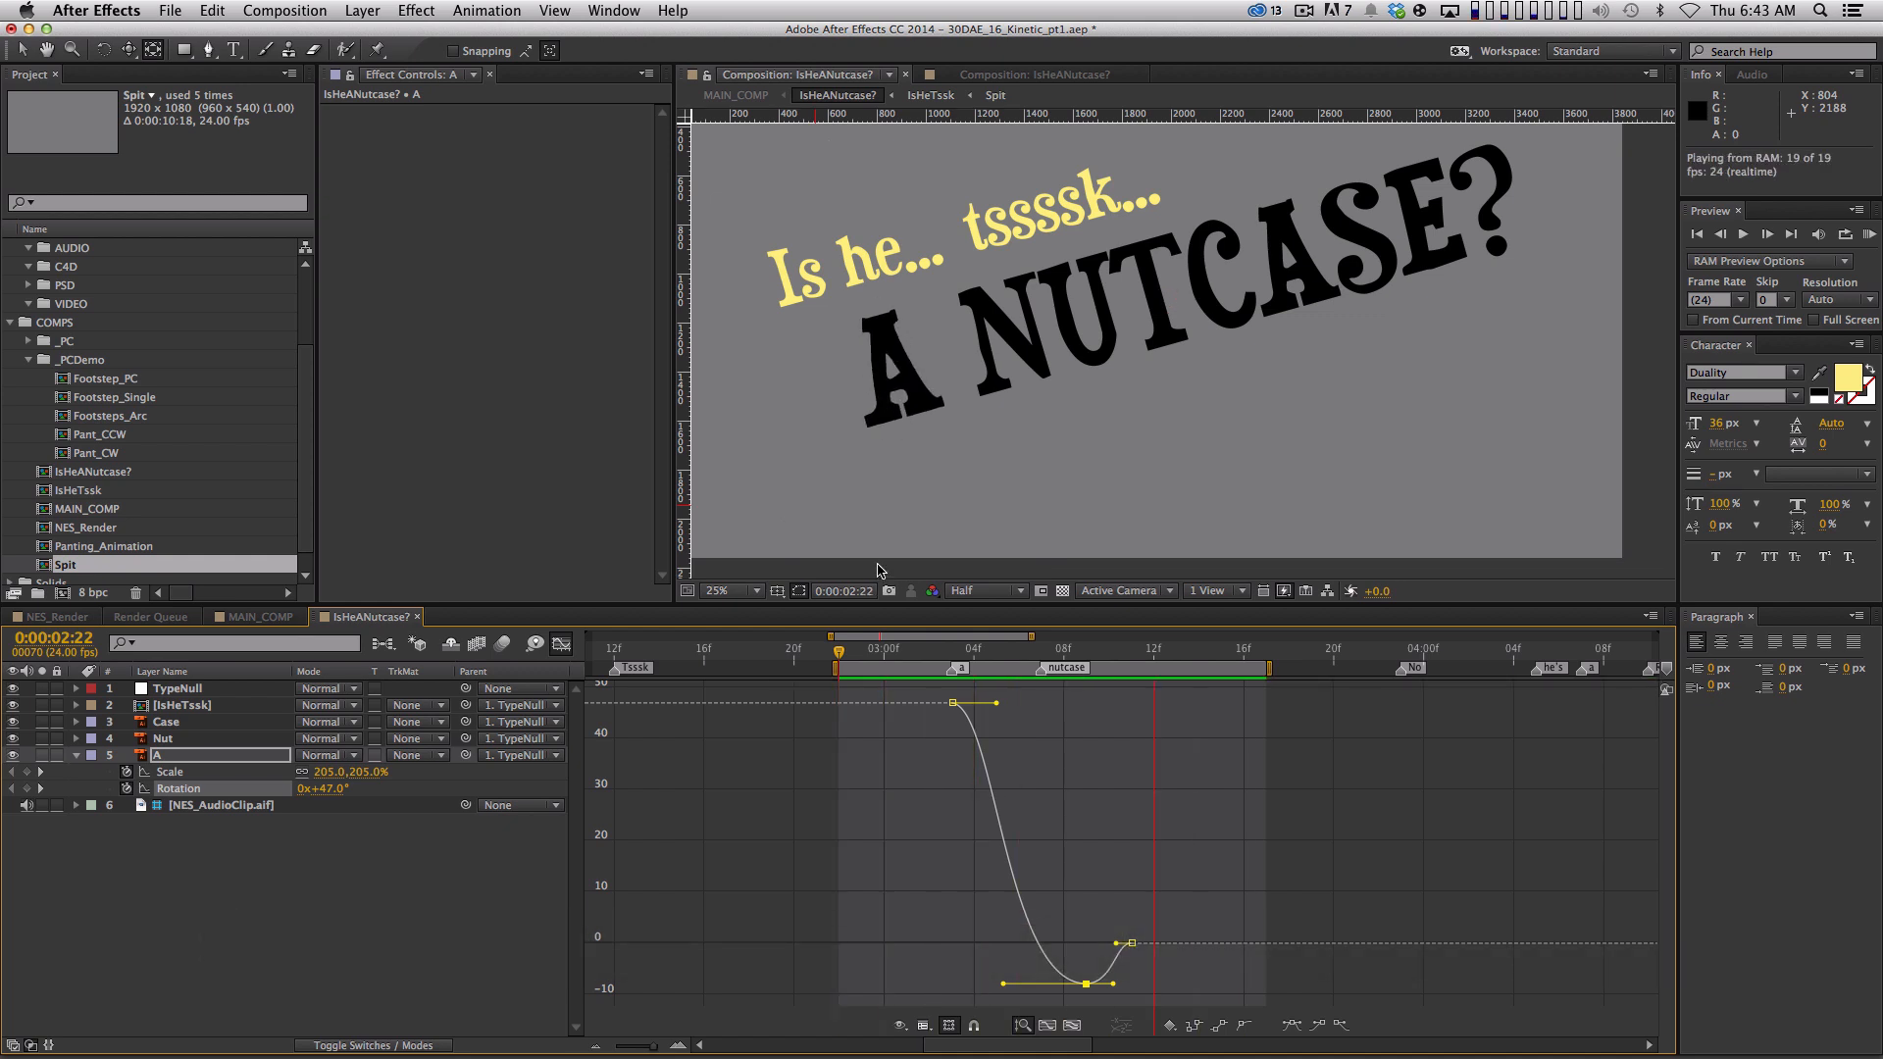
{"action": "key", "text": "space"}
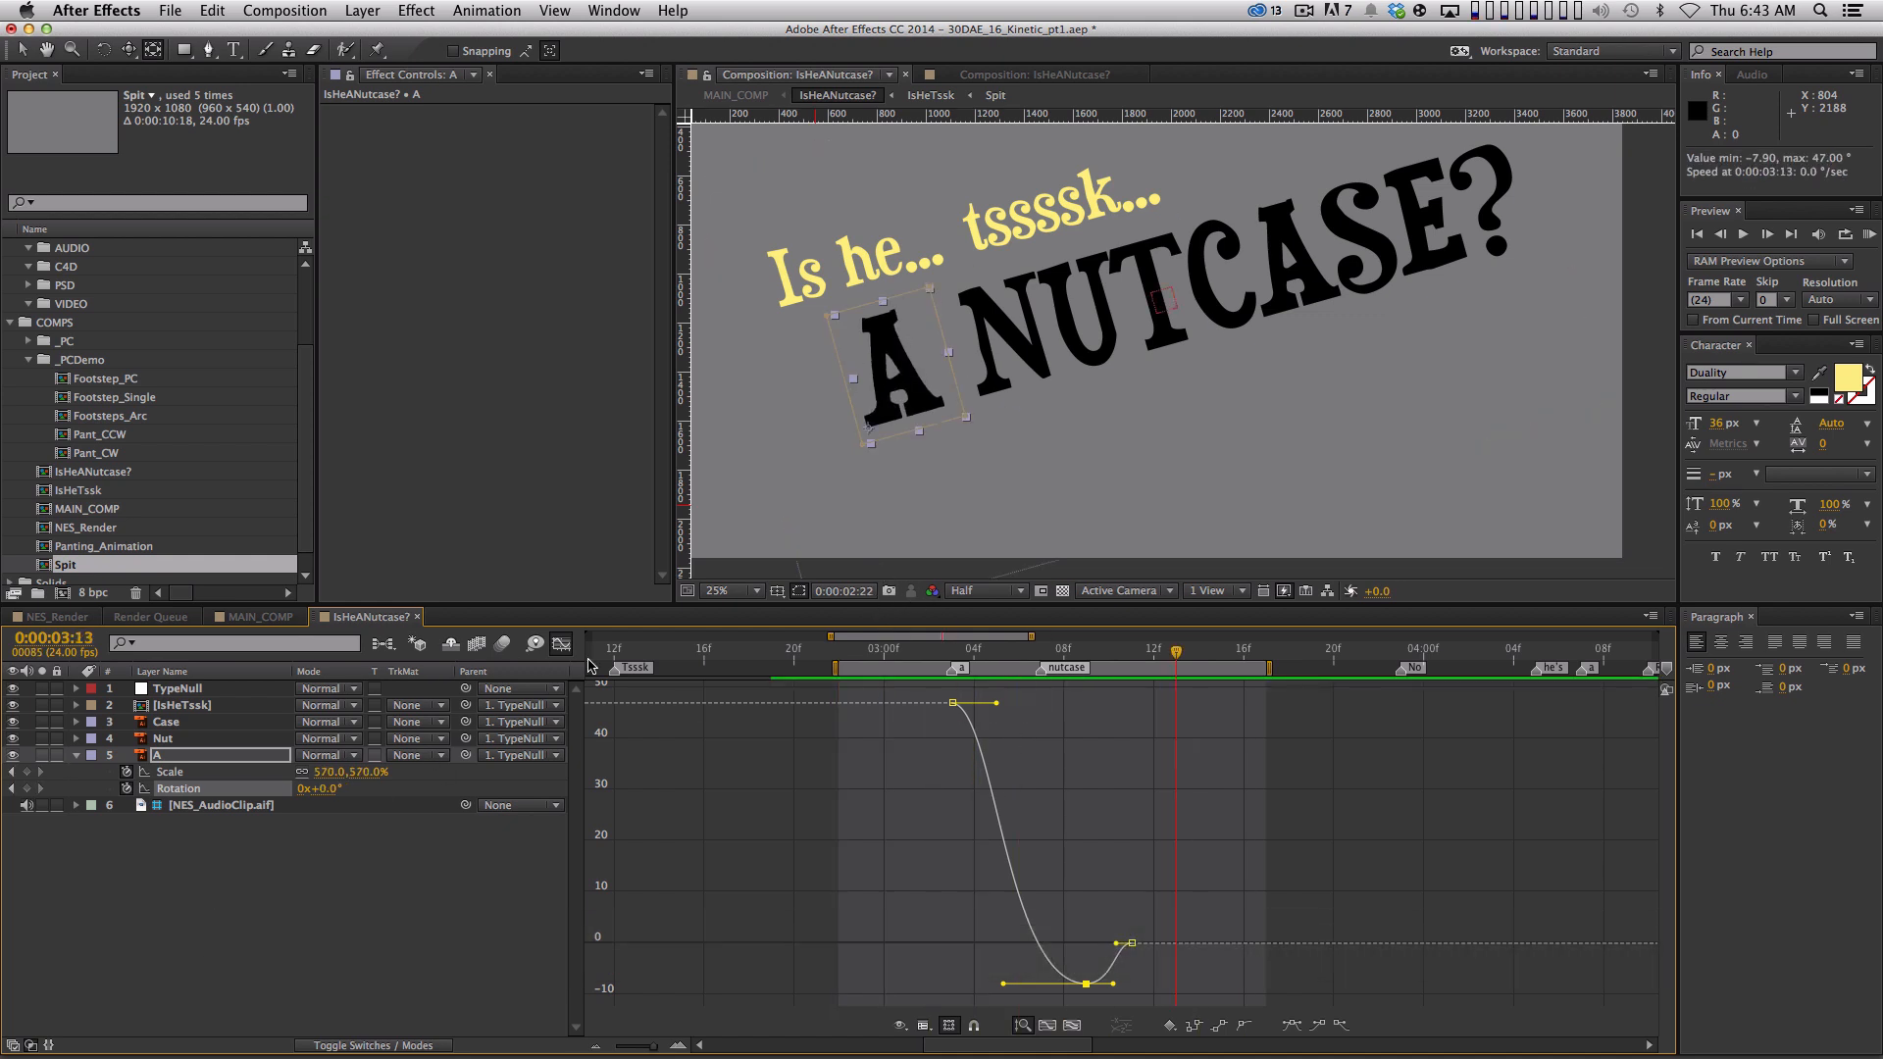
Exaggerate the A layer's overshoot to 823.6% scale and -29.9° rotation at 0:00:03:09, and lower its scale at 0:00:03:03 to 96%
{"action": "left_click", "coordinate": [561, 643]}
{"action": "left_click", "coordinate": [987, 894]}
{"action": "left_click", "coordinate": [1078, 647], "text": "shift"}
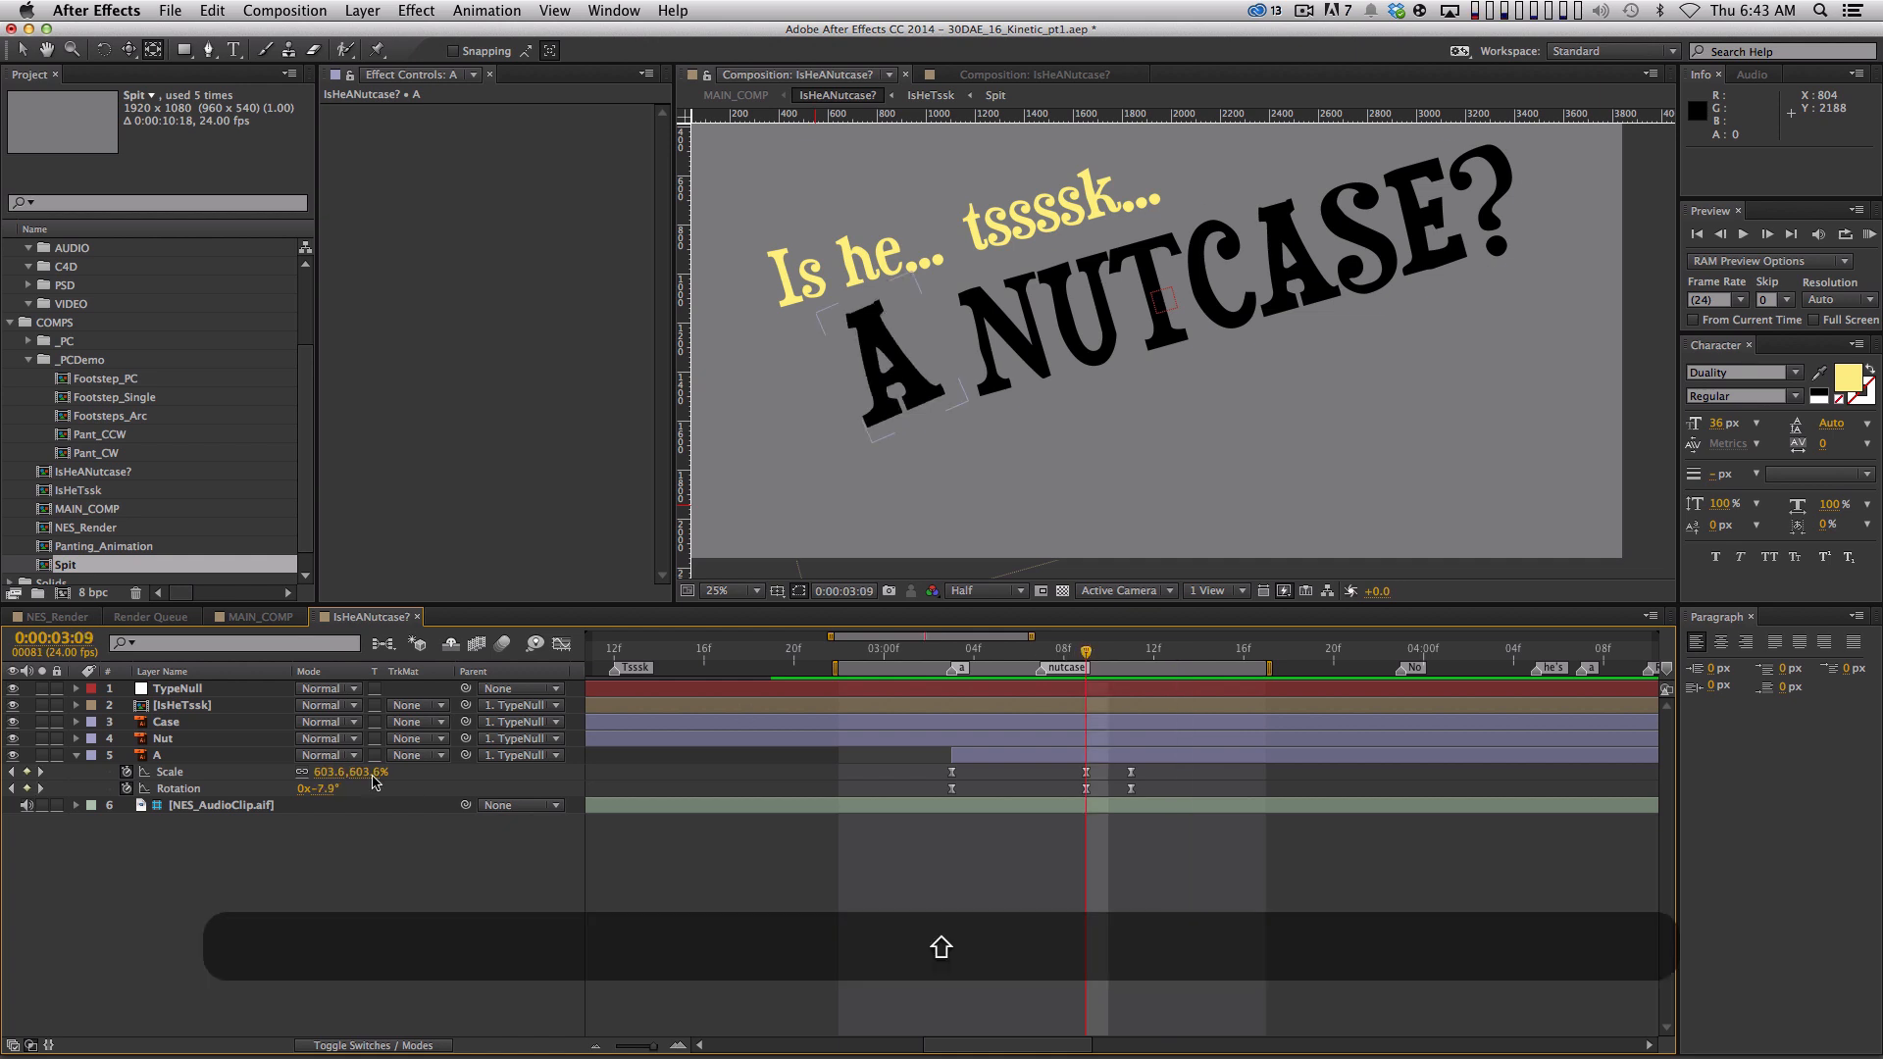
{"action": "left_click_drag", "start_coordinate": [325, 789], "coordinate": [398, 765]}
{"action": "left_click_drag", "start_coordinate": [1033, 668], "coordinate": [951, 663]}
{"action": "left_click_drag", "start_coordinate": [362, 772], "coordinate": [351, 772]}
{"action": "key", "text": "space"}
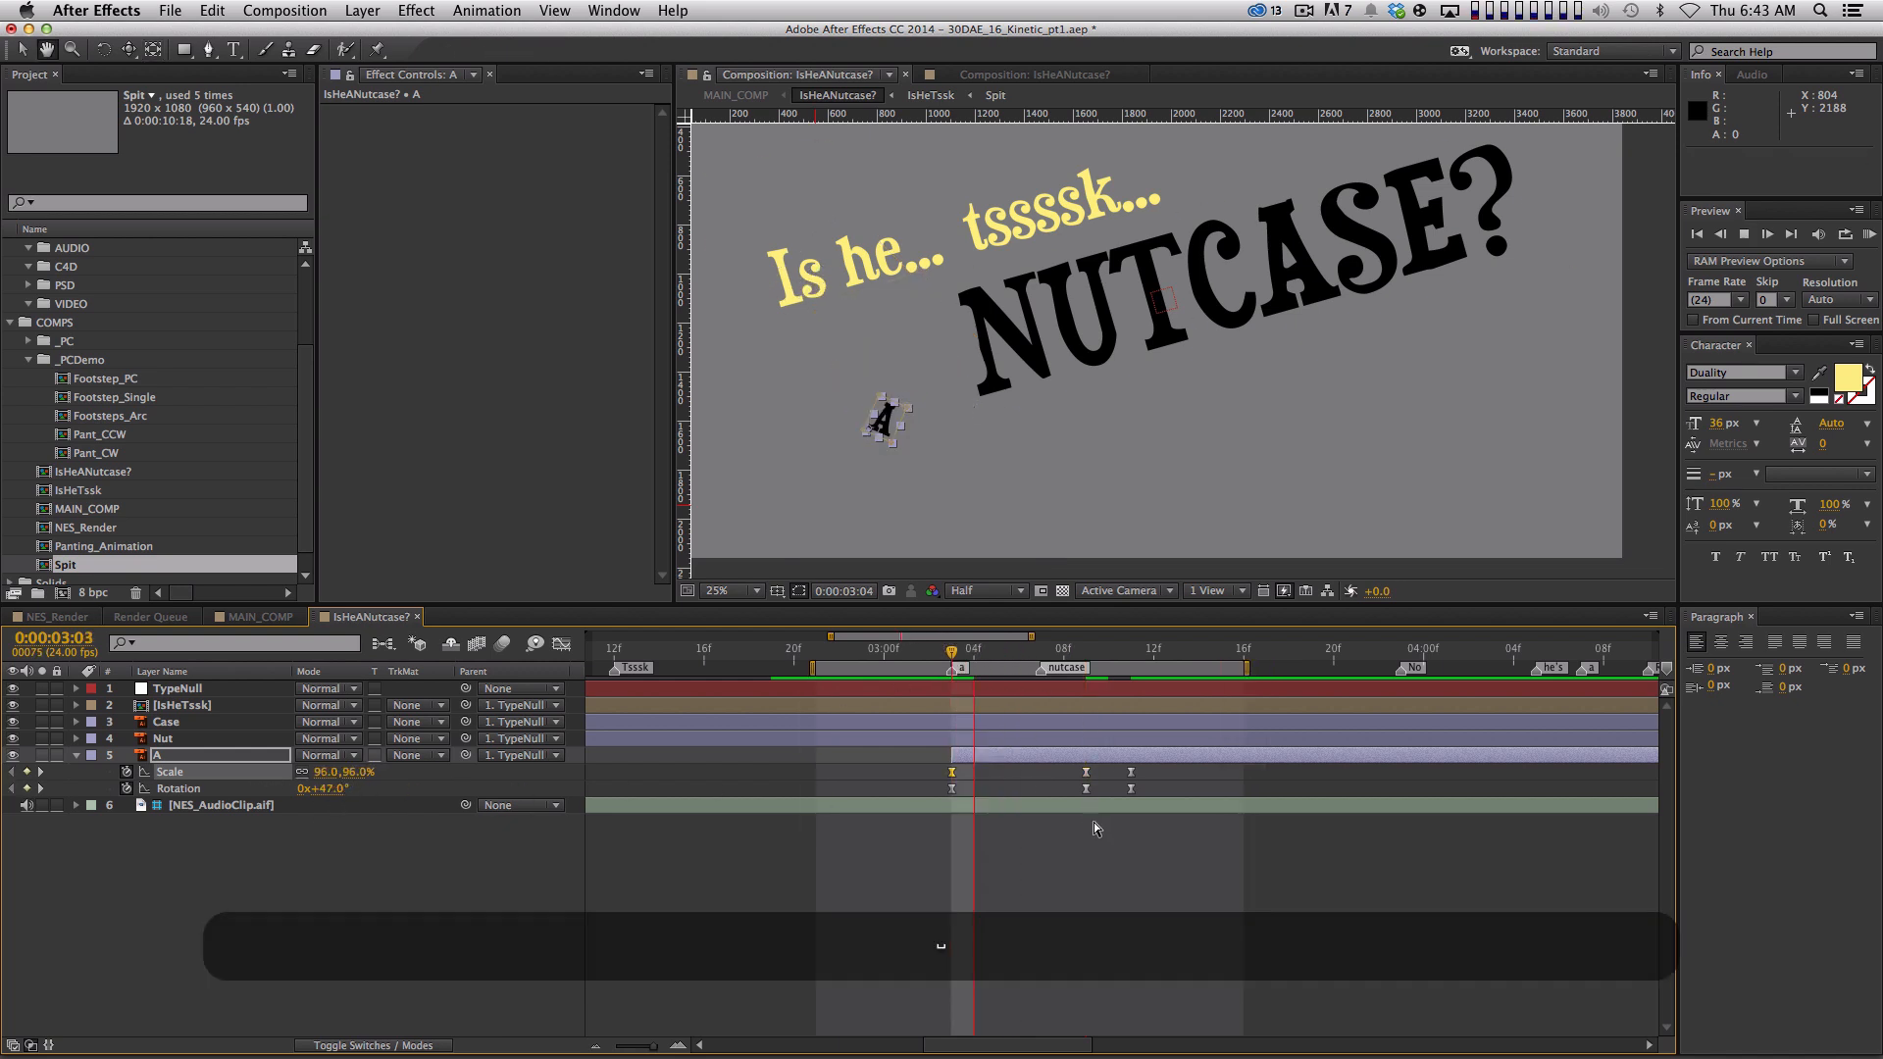
Move the A layer's last Scale and Rotation keyframes to 0:00:03:12 and lengthen the Rotation curve's ease handles at 0:00:03:09
{"action": "left_click_drag", "start_coordinate": [1120, 765], "coordinate": [1150, 792]}
{"action": "left_click", "coordinate": [238, 829]}
{"action": "left_click", "coordinate": [210, 771]}
{"action": "left_click_drag", "start_coordinate": [240, 793], "coordinate": [559, 647]}
{"action": "left_click", "coordinate": [561, 644]}
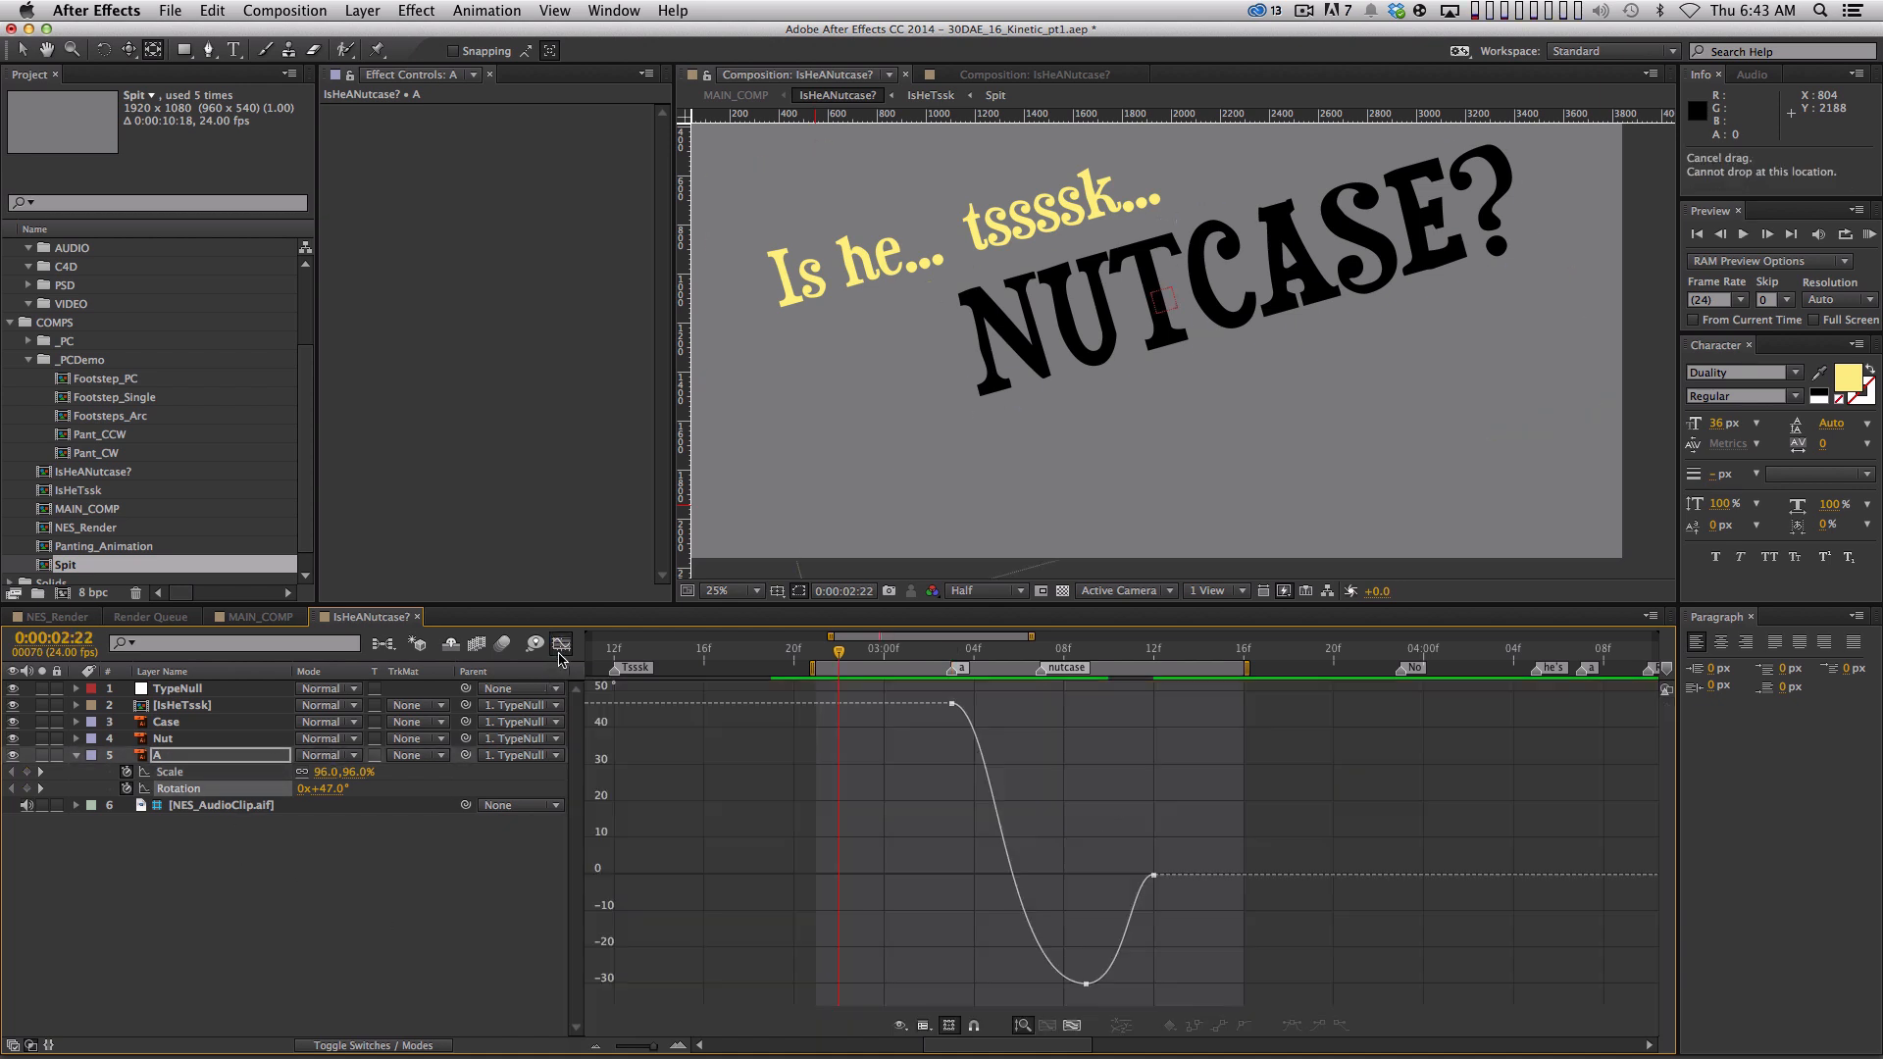
{"action": "left_click_drag", "start_coordinate": [1029, 966], "coordinate": [995, 984]}
{"action": "left_click_drag", "start_coordinate": [1112, 984], "coordinate": [1116, 984]}
{"action": "left_click_drag", "start_coordinate": [995, 984], "coordinate": [986, 984]}
Smooth the A layer's Scale curve by lengthening the ease handles around the 0:00:03:09 and 0:00:03:12 keyframes
{"action": "left_click", "coordinate": [353, 838]}
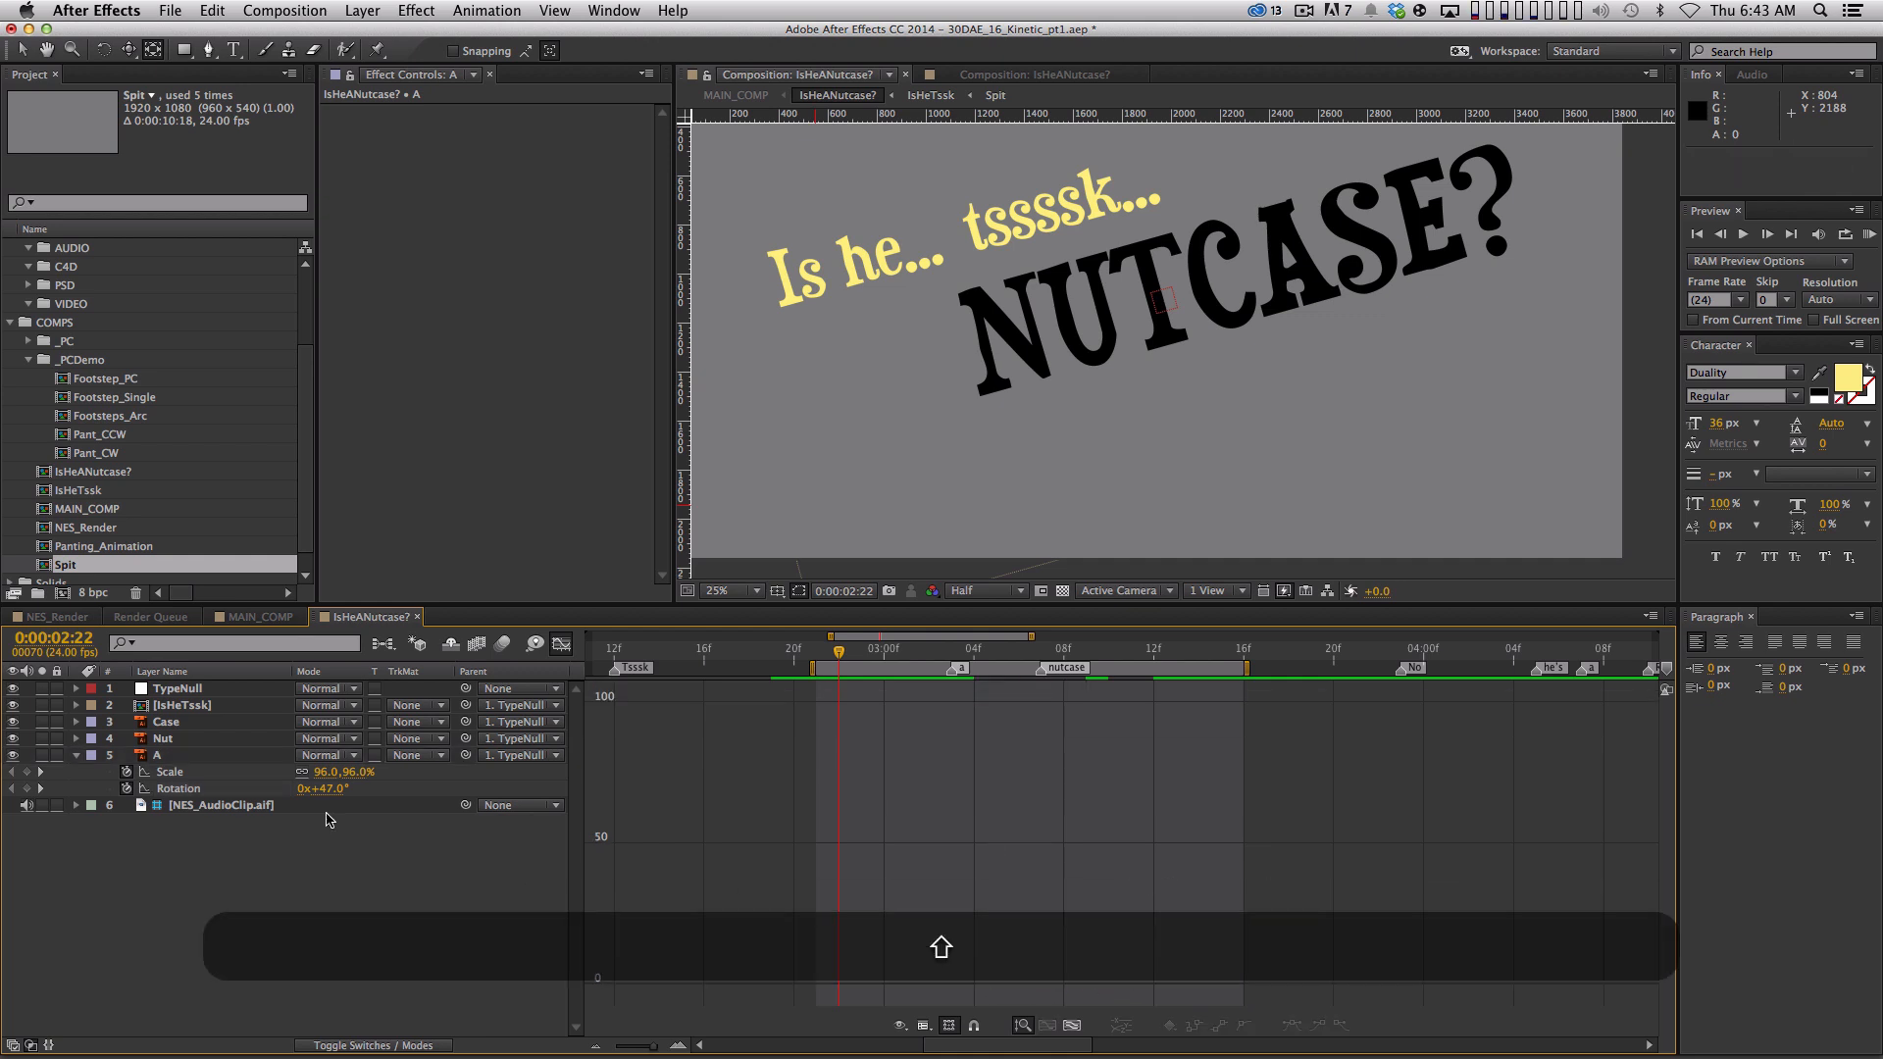
{"action": "left_click", "coordinate": [250, 775]}
{"action": "double_click", "coordinate": [1085, 700]}
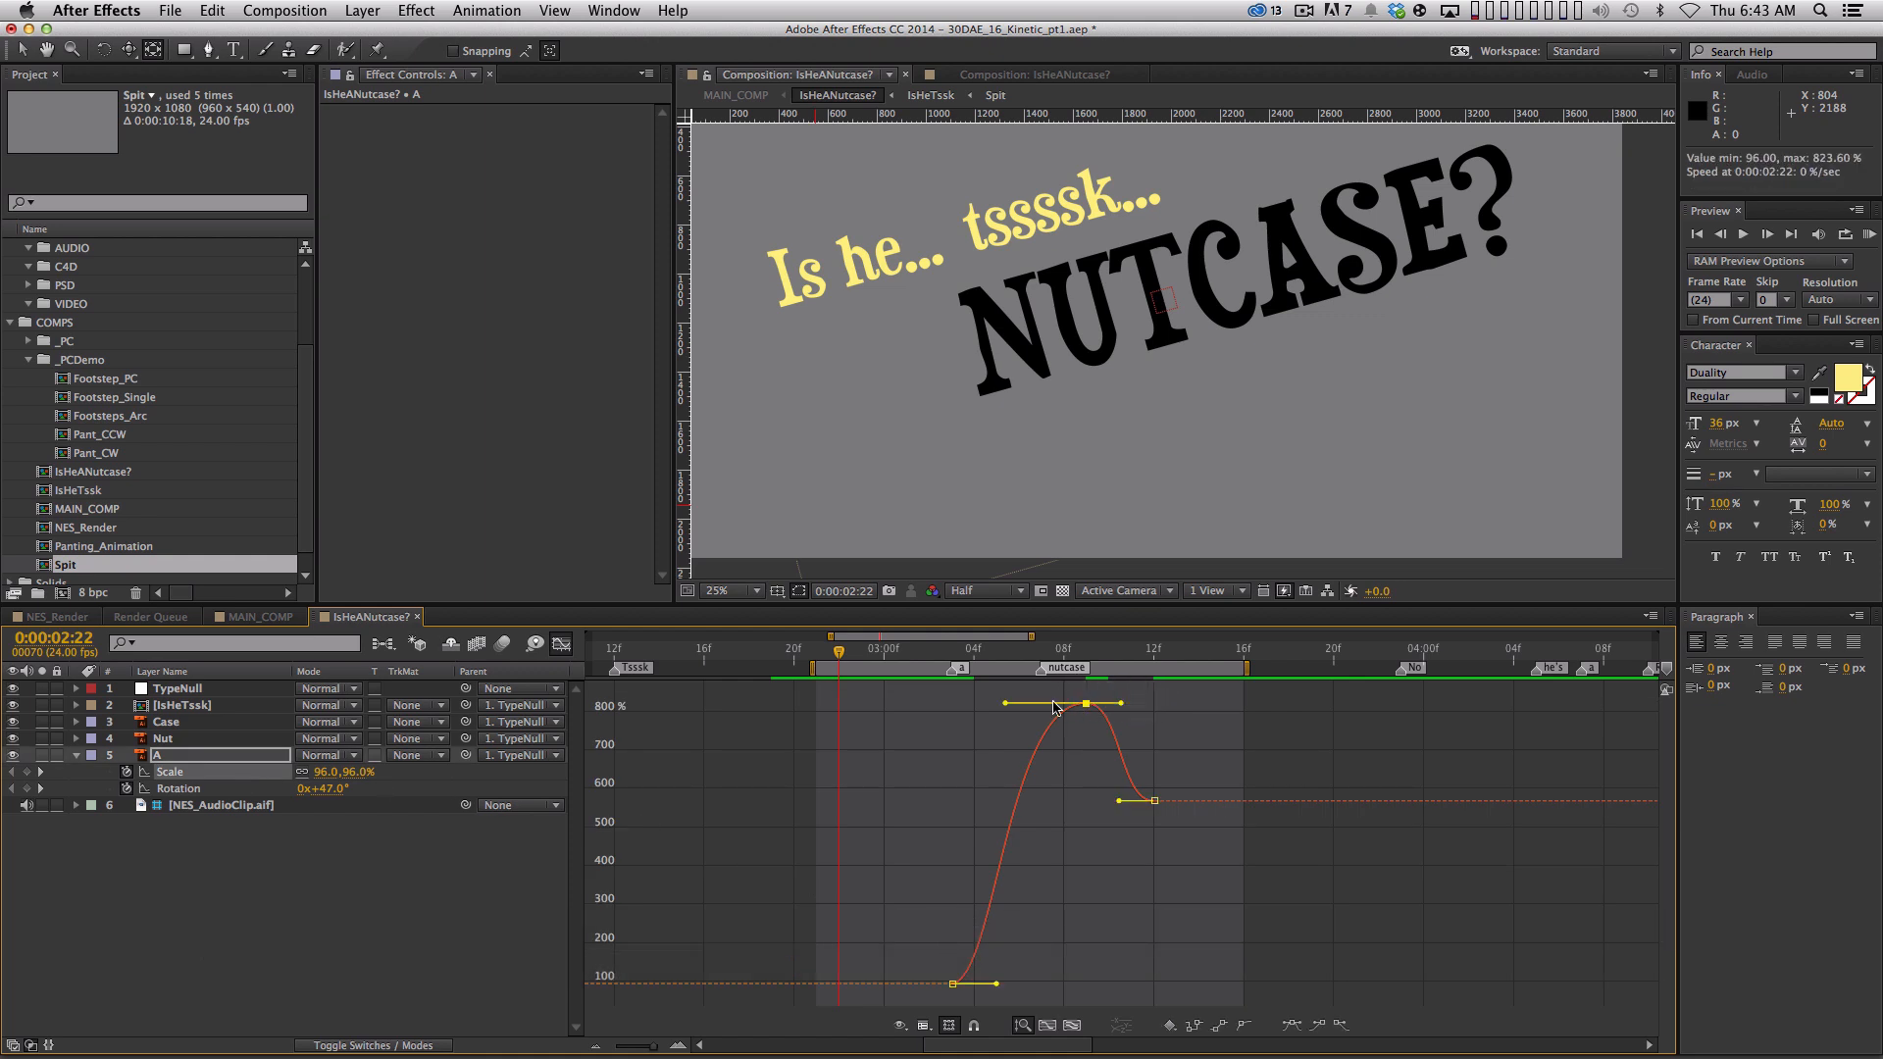
{"action": "key", "text": "shift"}
{"action": "left_click_drag", "start_coordinate": [1119, 800], "coordinate": [1115, 802]}
Preview the A layer's bounce, then scrub from the overshoot at 0:00:03:09 to the keyframes at 0:00:03:12
{"action": "key", "text": "KP_0"}
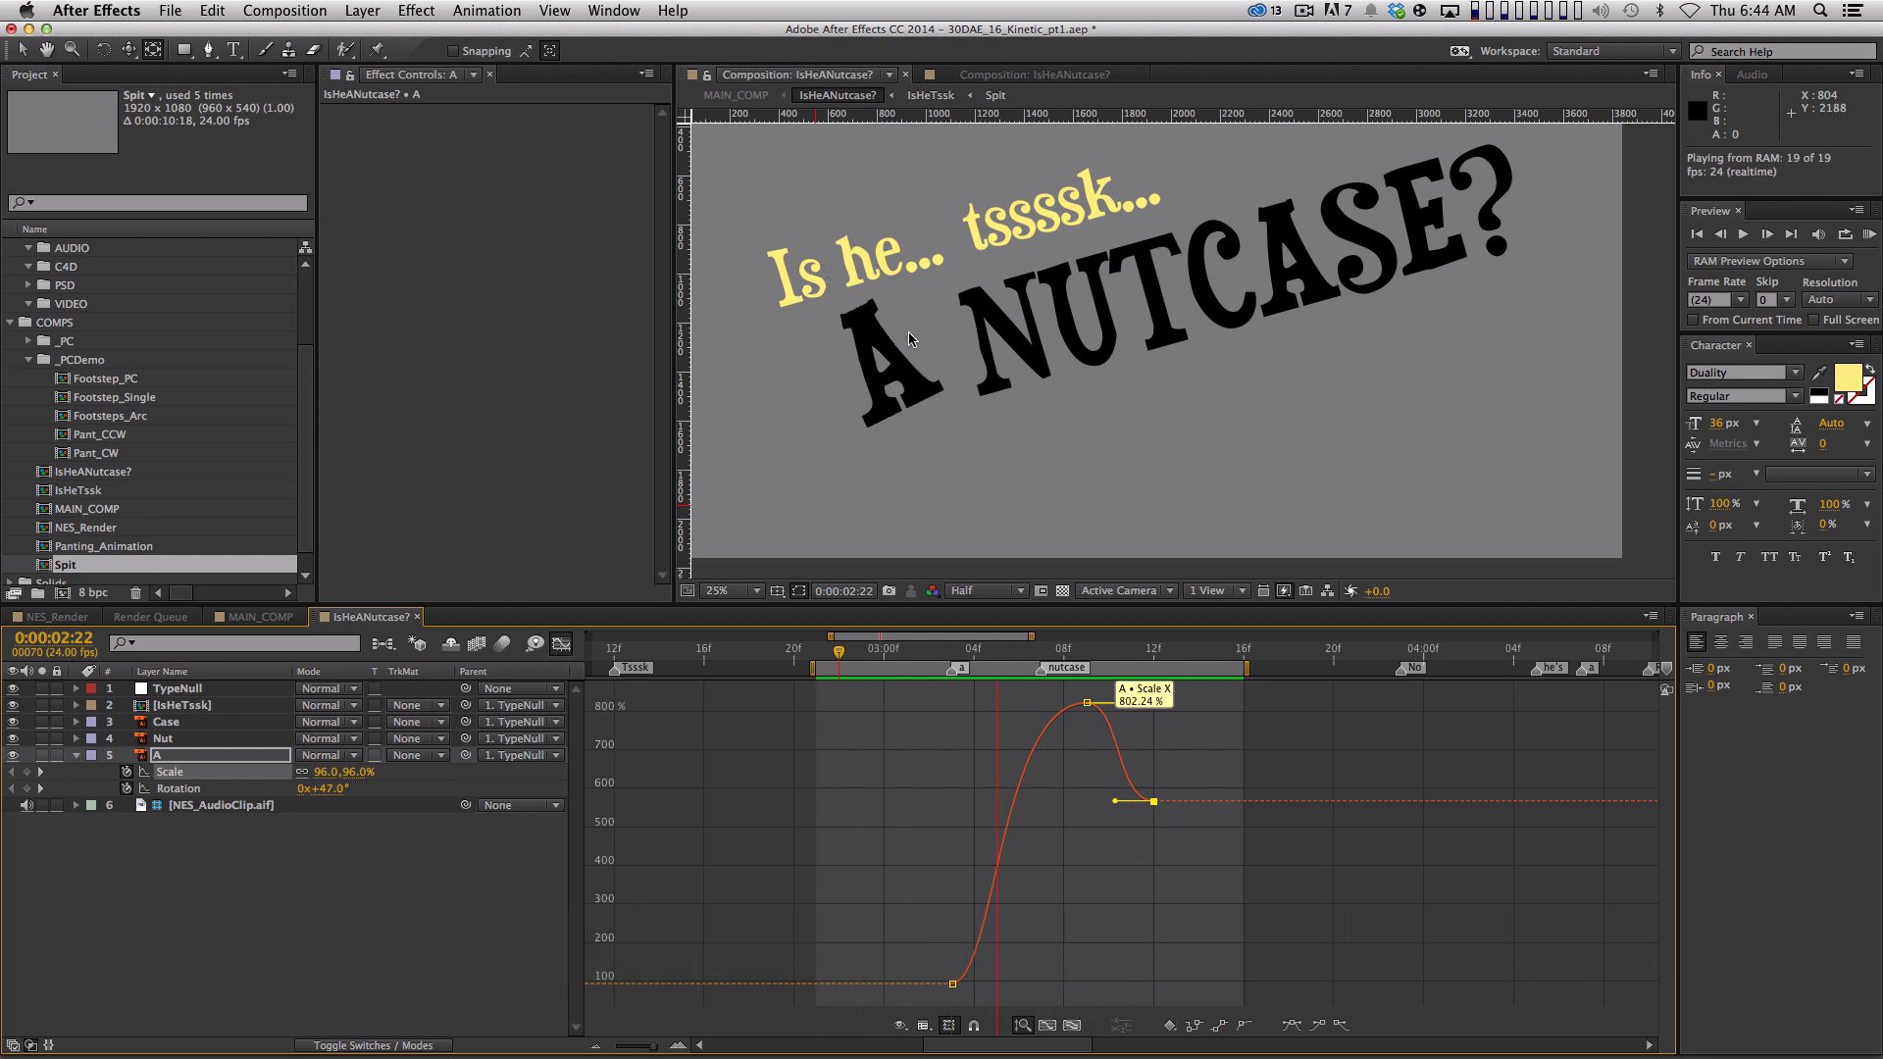
{"action": "left_click", "coordinate": [1086, 702], "text": "shift"}
{"action": "left_click_drag", "start_coordinate": [997, 655], "coordinate": [997, 715]}
{"action": "key", "text": "space"}
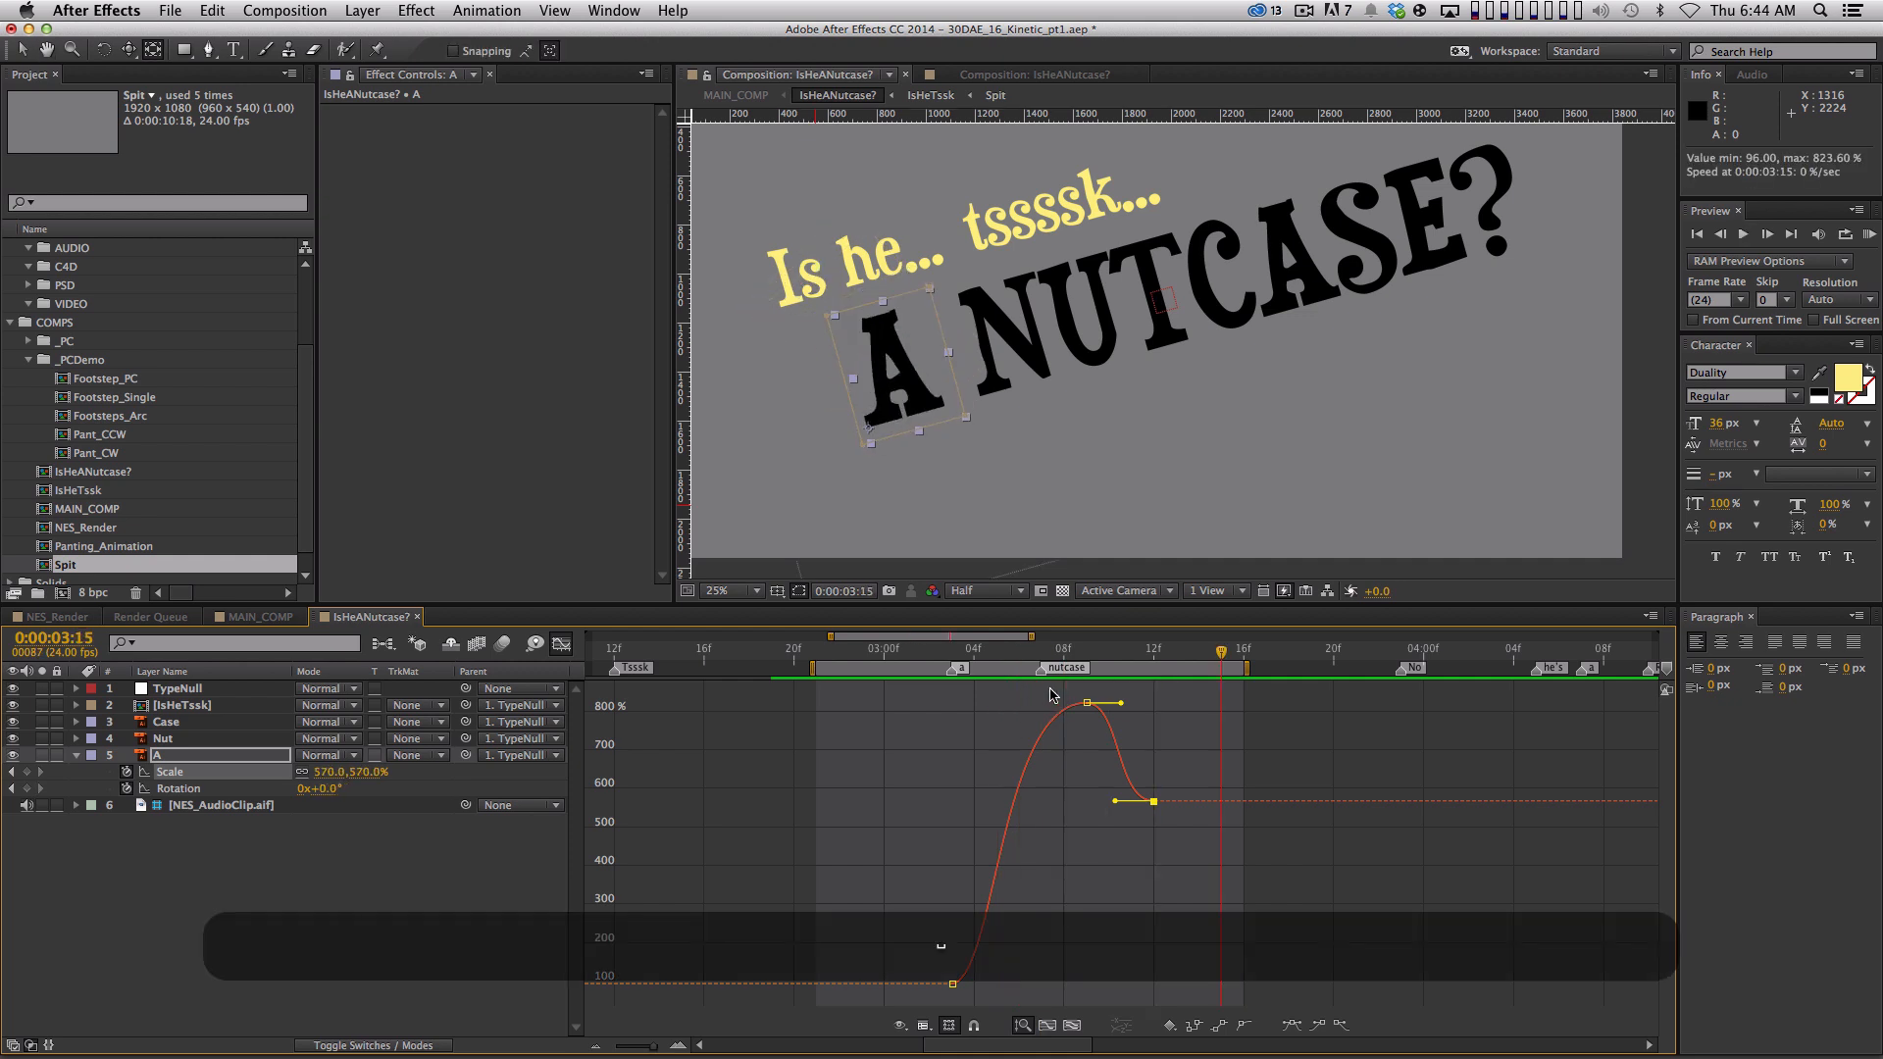
{"action": "key", "text": "space"}
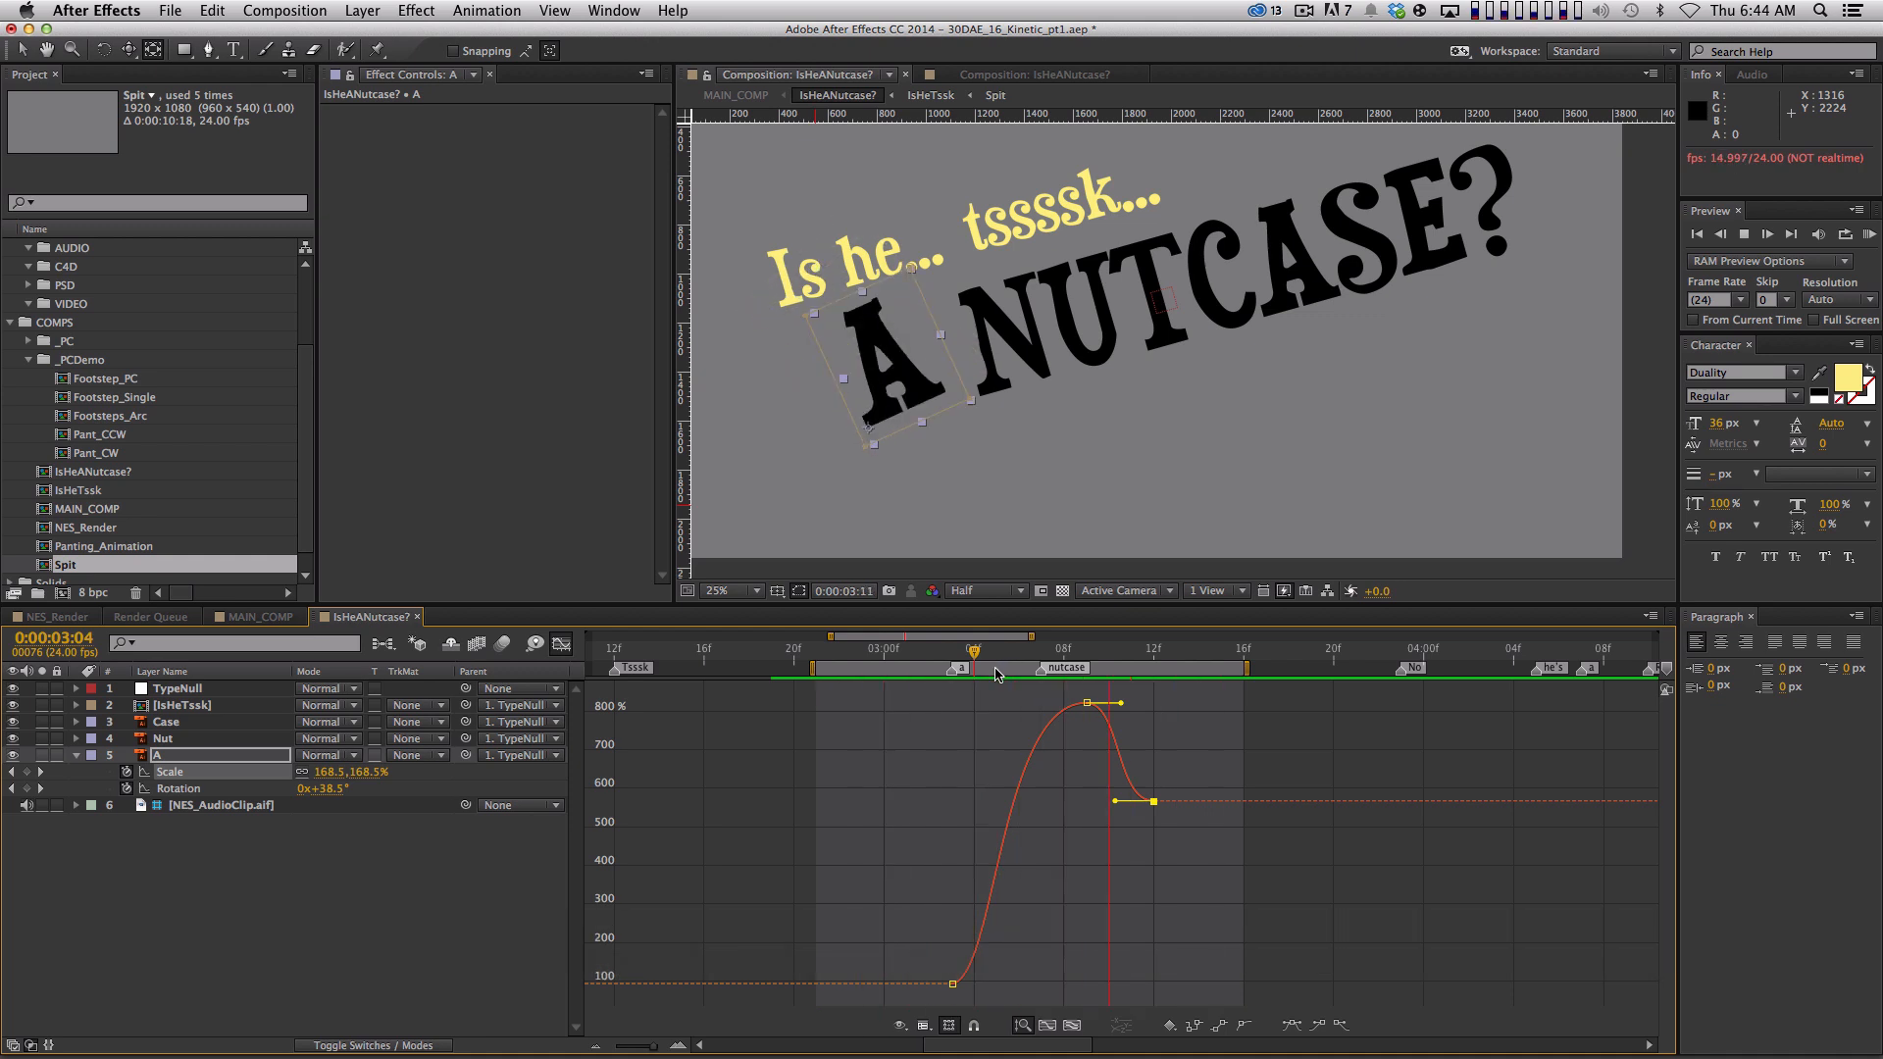
{"action": "key", "text": "0"}
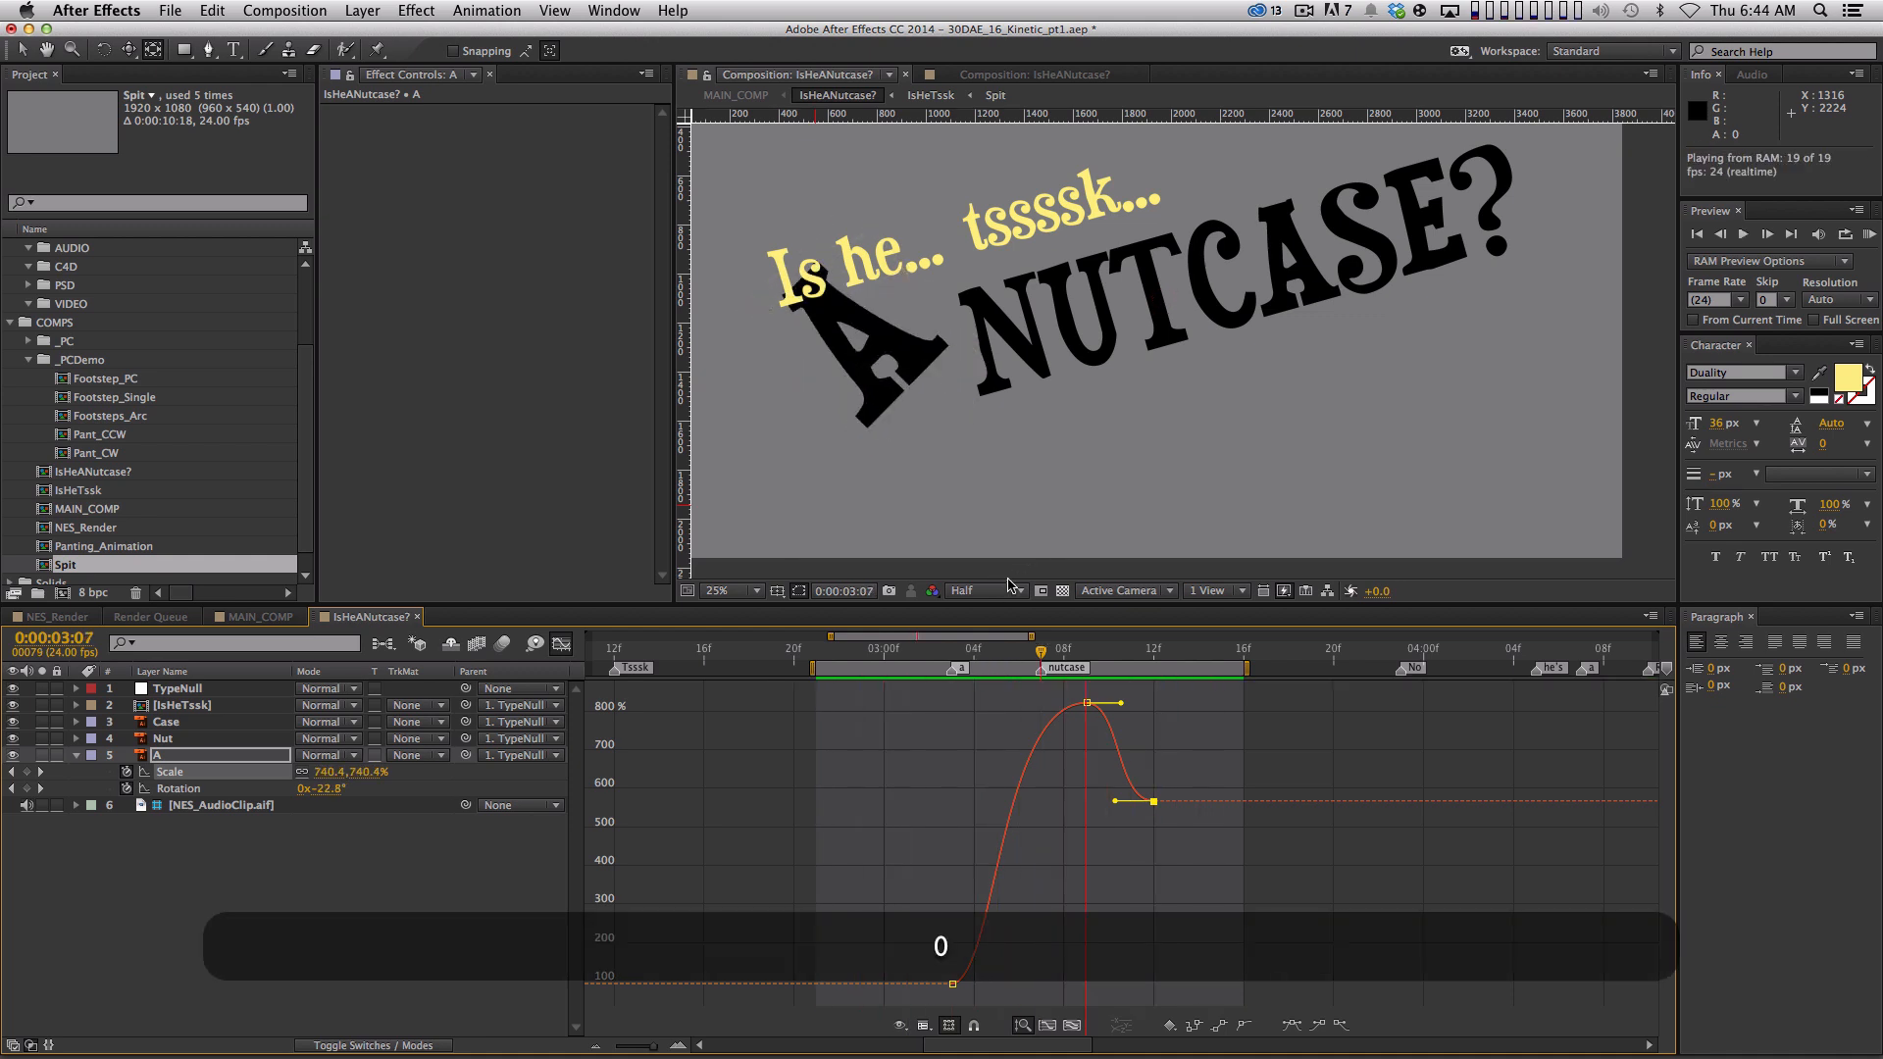
{"action": "key", "text": "space"}
{"action": "left_click", "coordinate": [1202, 751]}
{"action": "left_click_drag", "start_coordinate": [1044, 651], "coordinate": [1086, 655]}
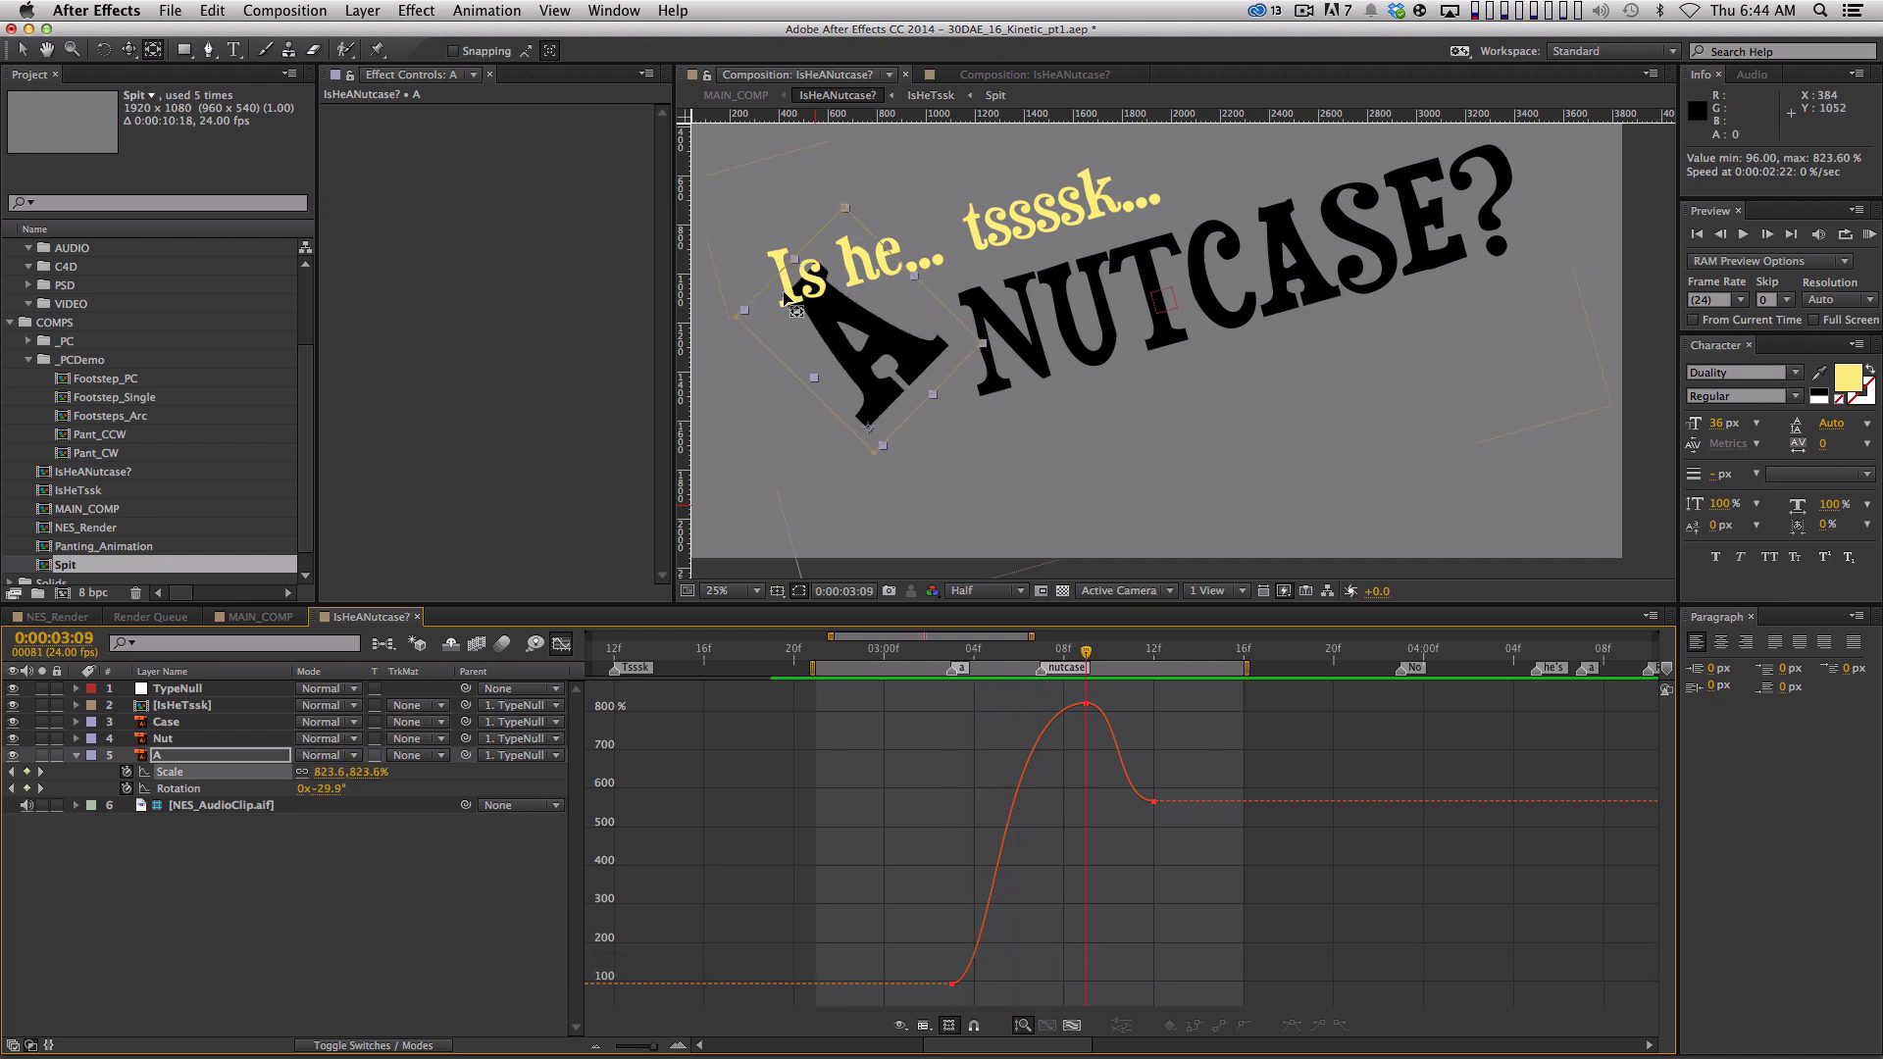
{"action": "left_click_drag", "start_coordinate": [1100, 657], "coordinate": [1157, 660]}
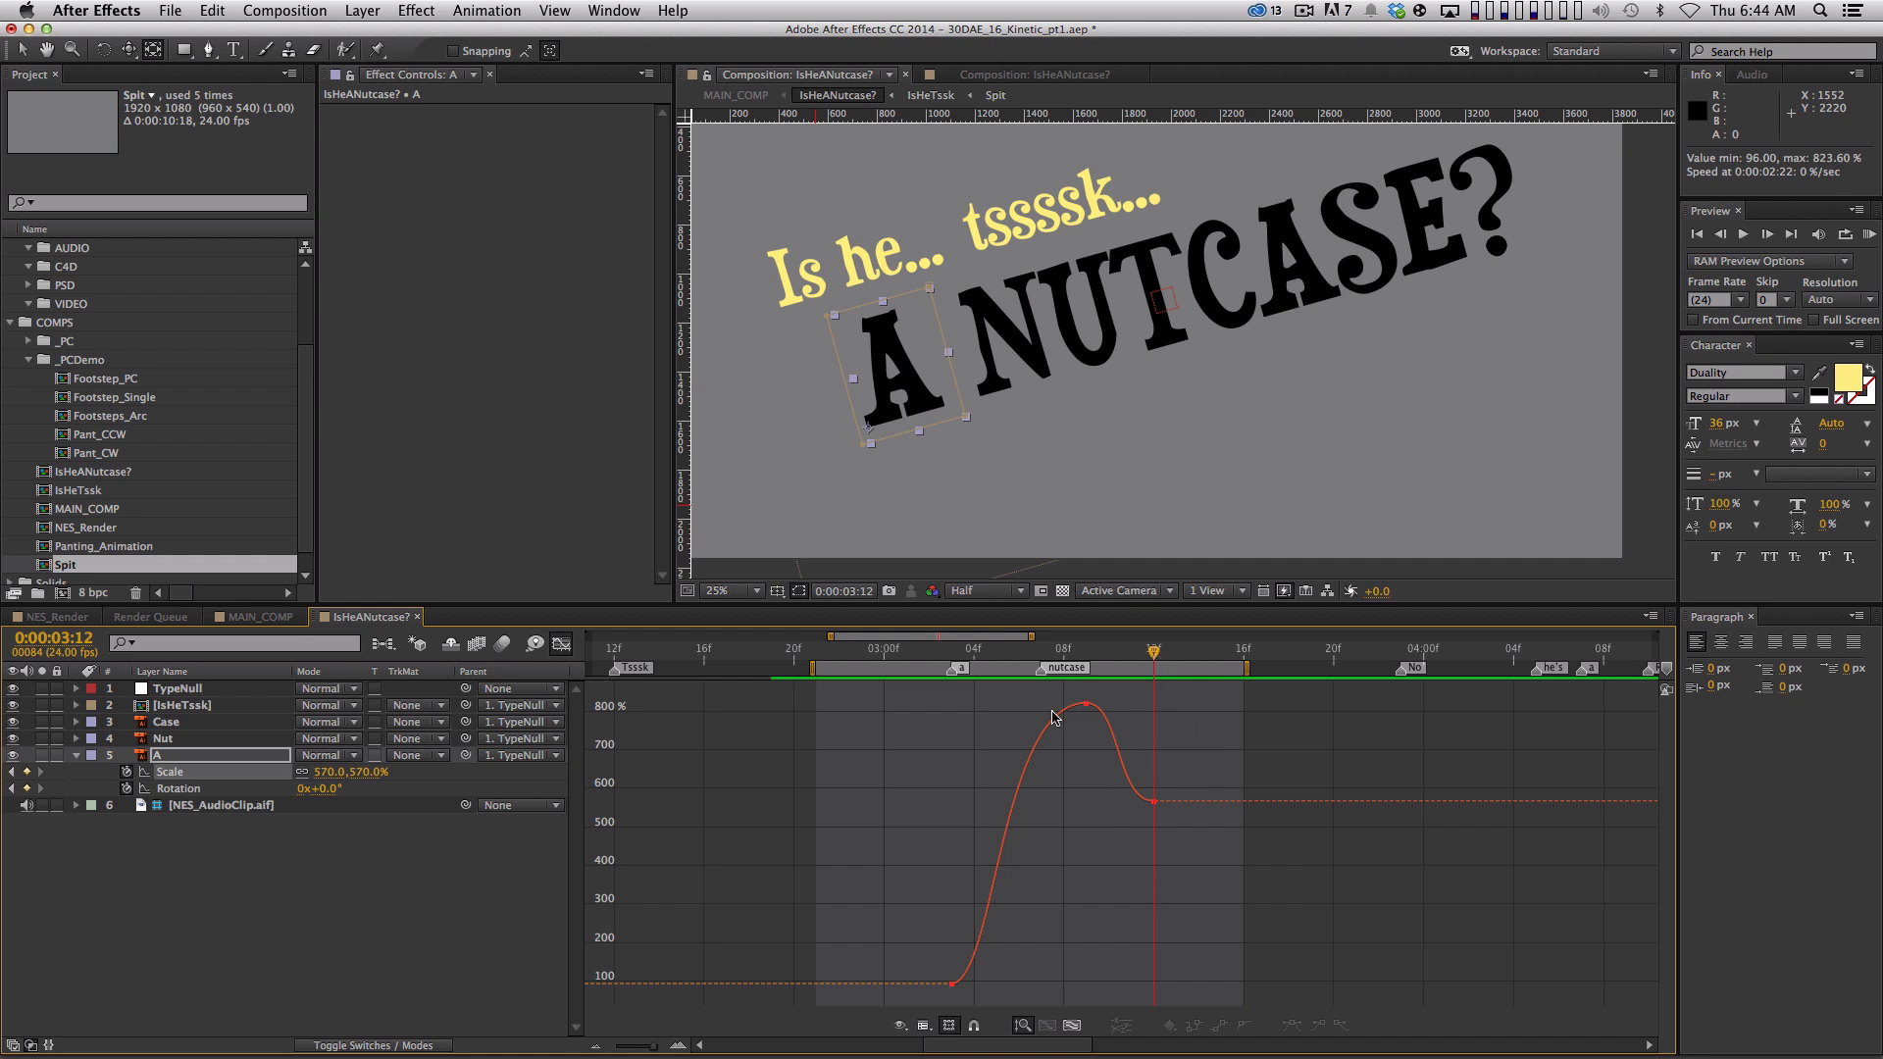
Add Scale and Rotation keyframes to the A layer at 0:00:03:14, and set those at 0:00:03:12 to 526.6% and 6.9°
{"action": "left_click", "coordinate": [468, 866]}
{"action": "left_click", "coordinate": [561, 643]}
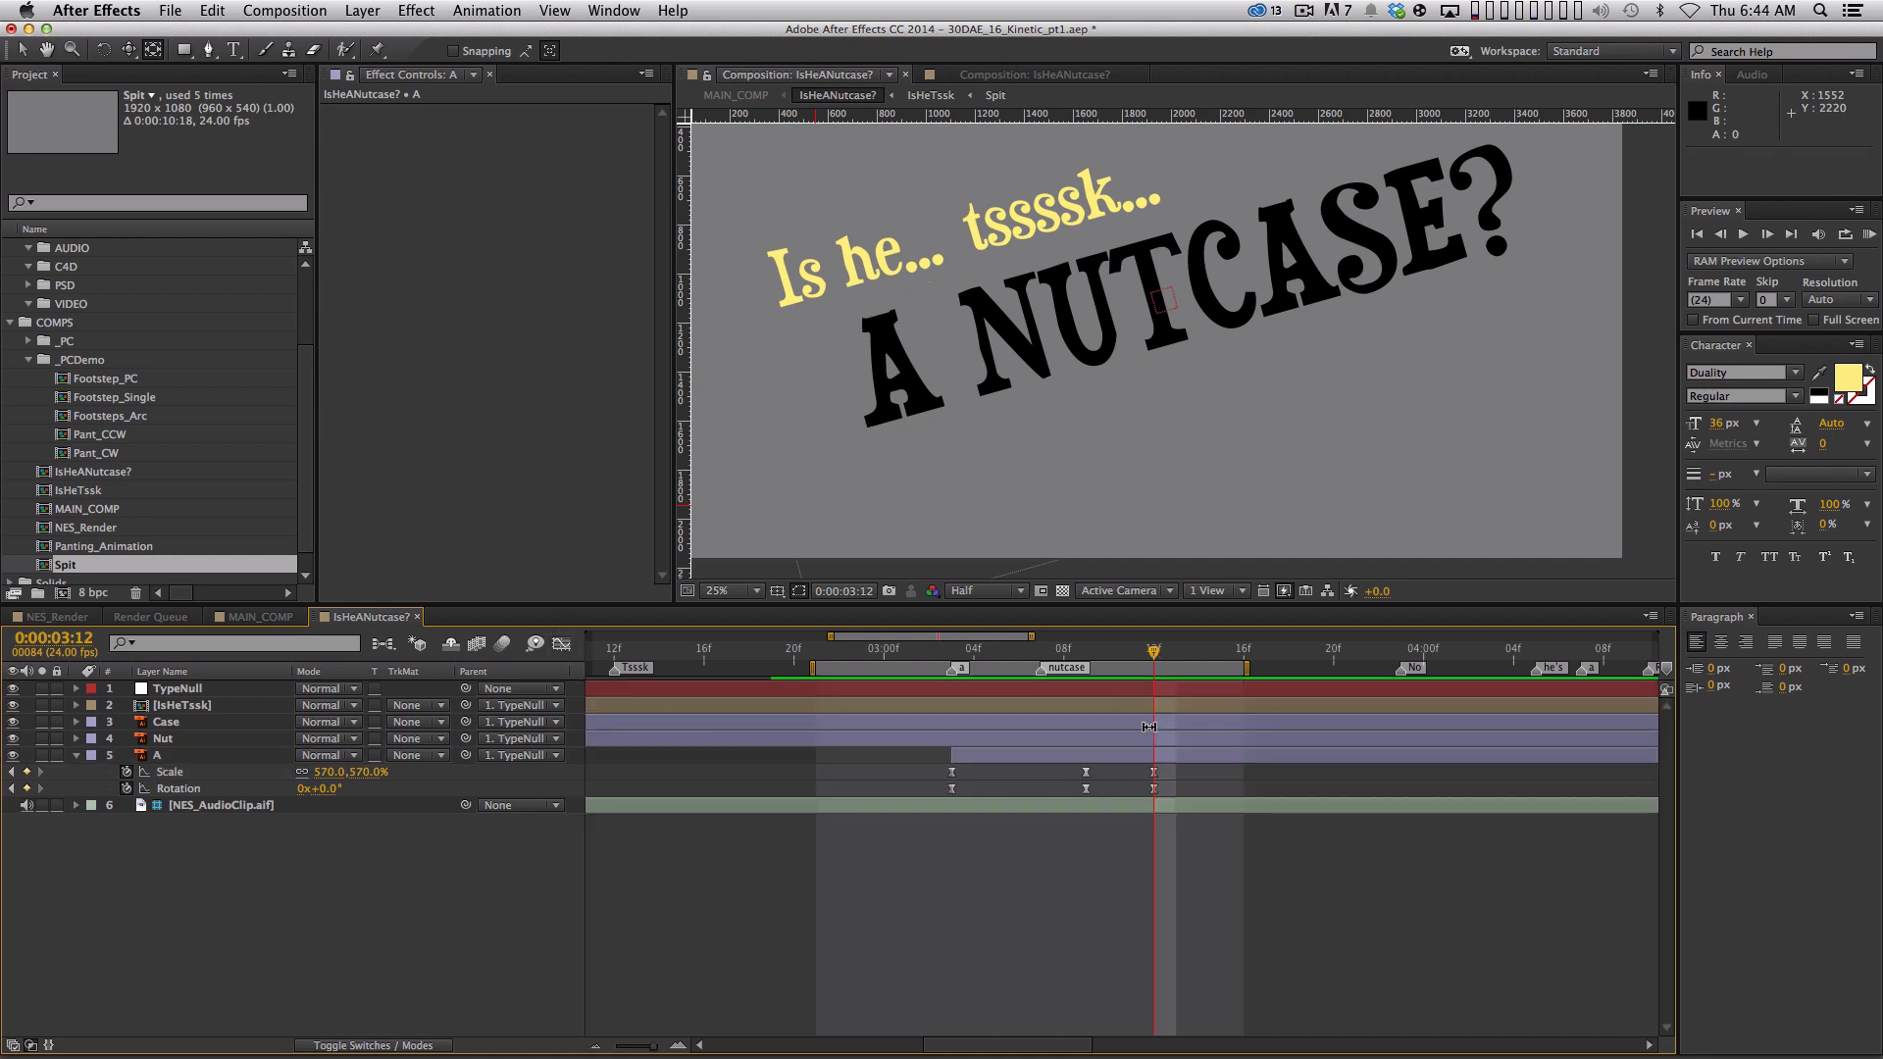
{"action": "scroll", "coordinate": [1149, 726], "scroll_direction": "down", "scroll_amount": 2}
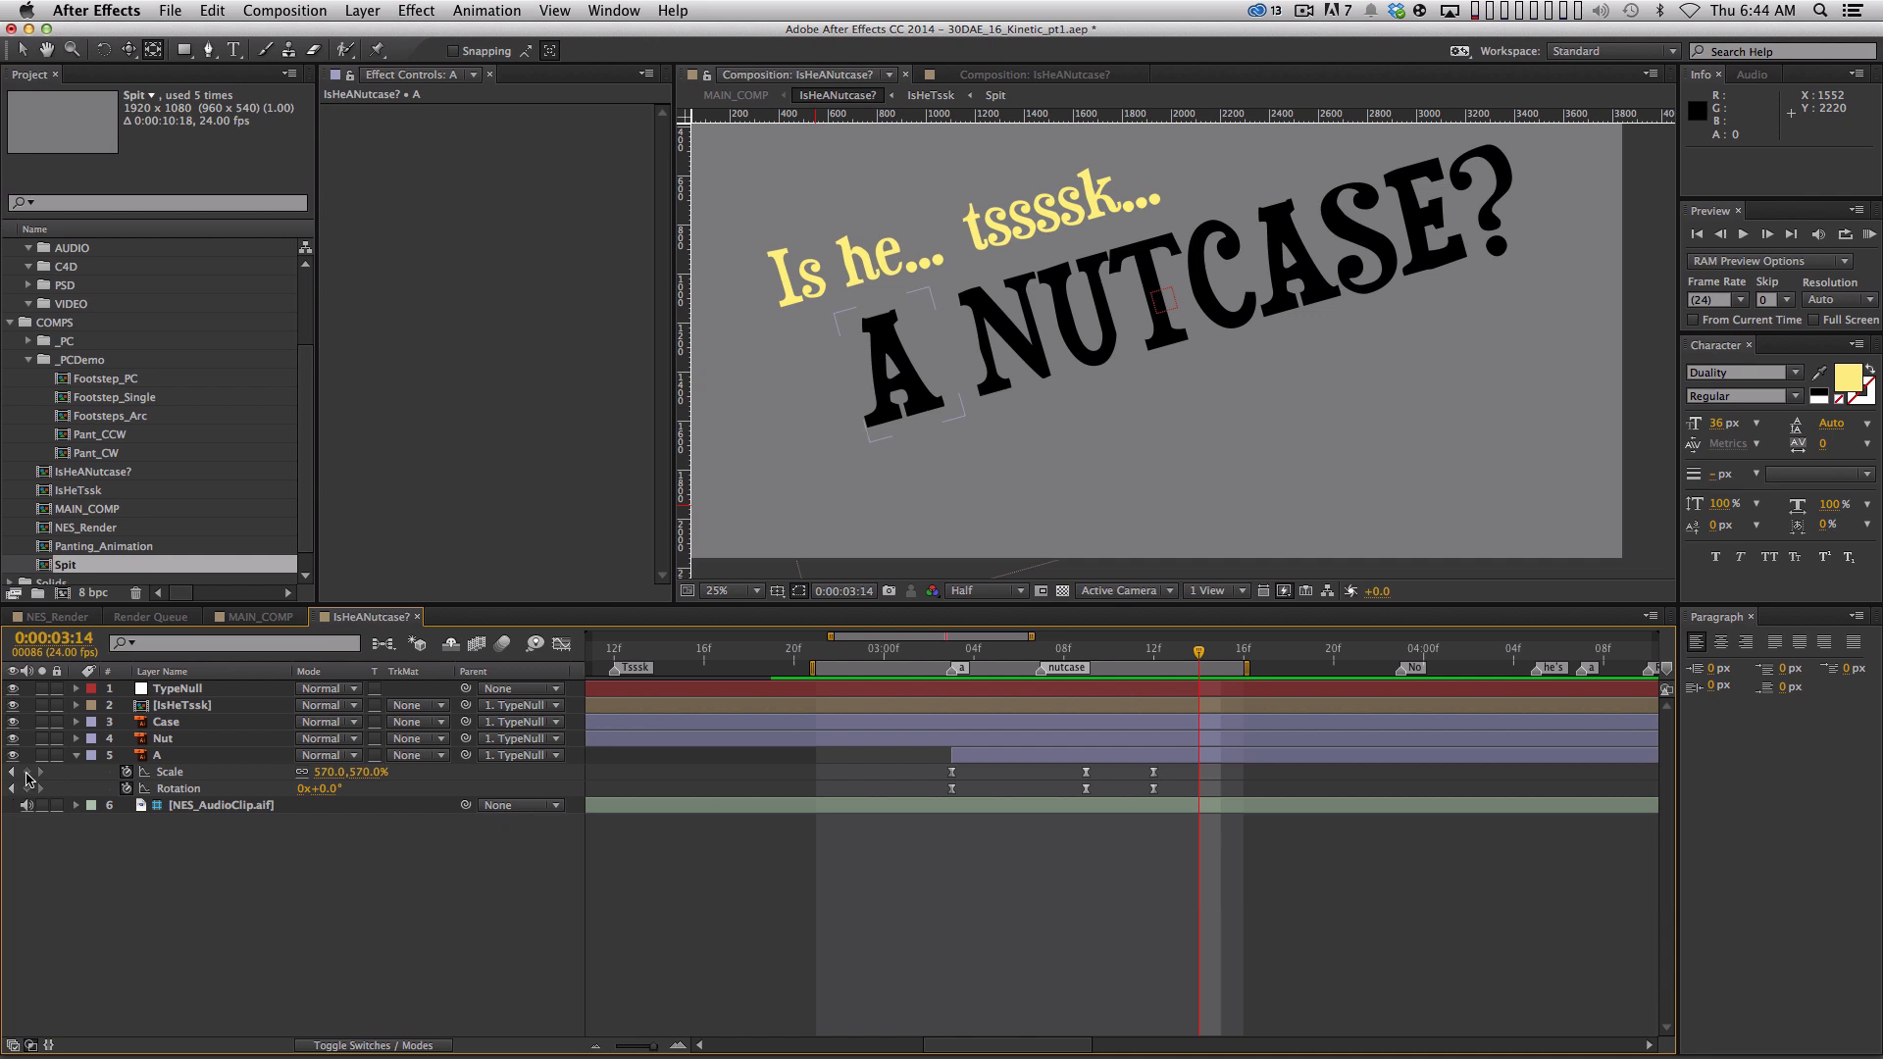
{"action": "left_click", "coordinate": [26, 772]}
{"action": "left_click", "coordinate": [26, 788]}
{"action": "left_click", "coordinate": [1165, 654]}
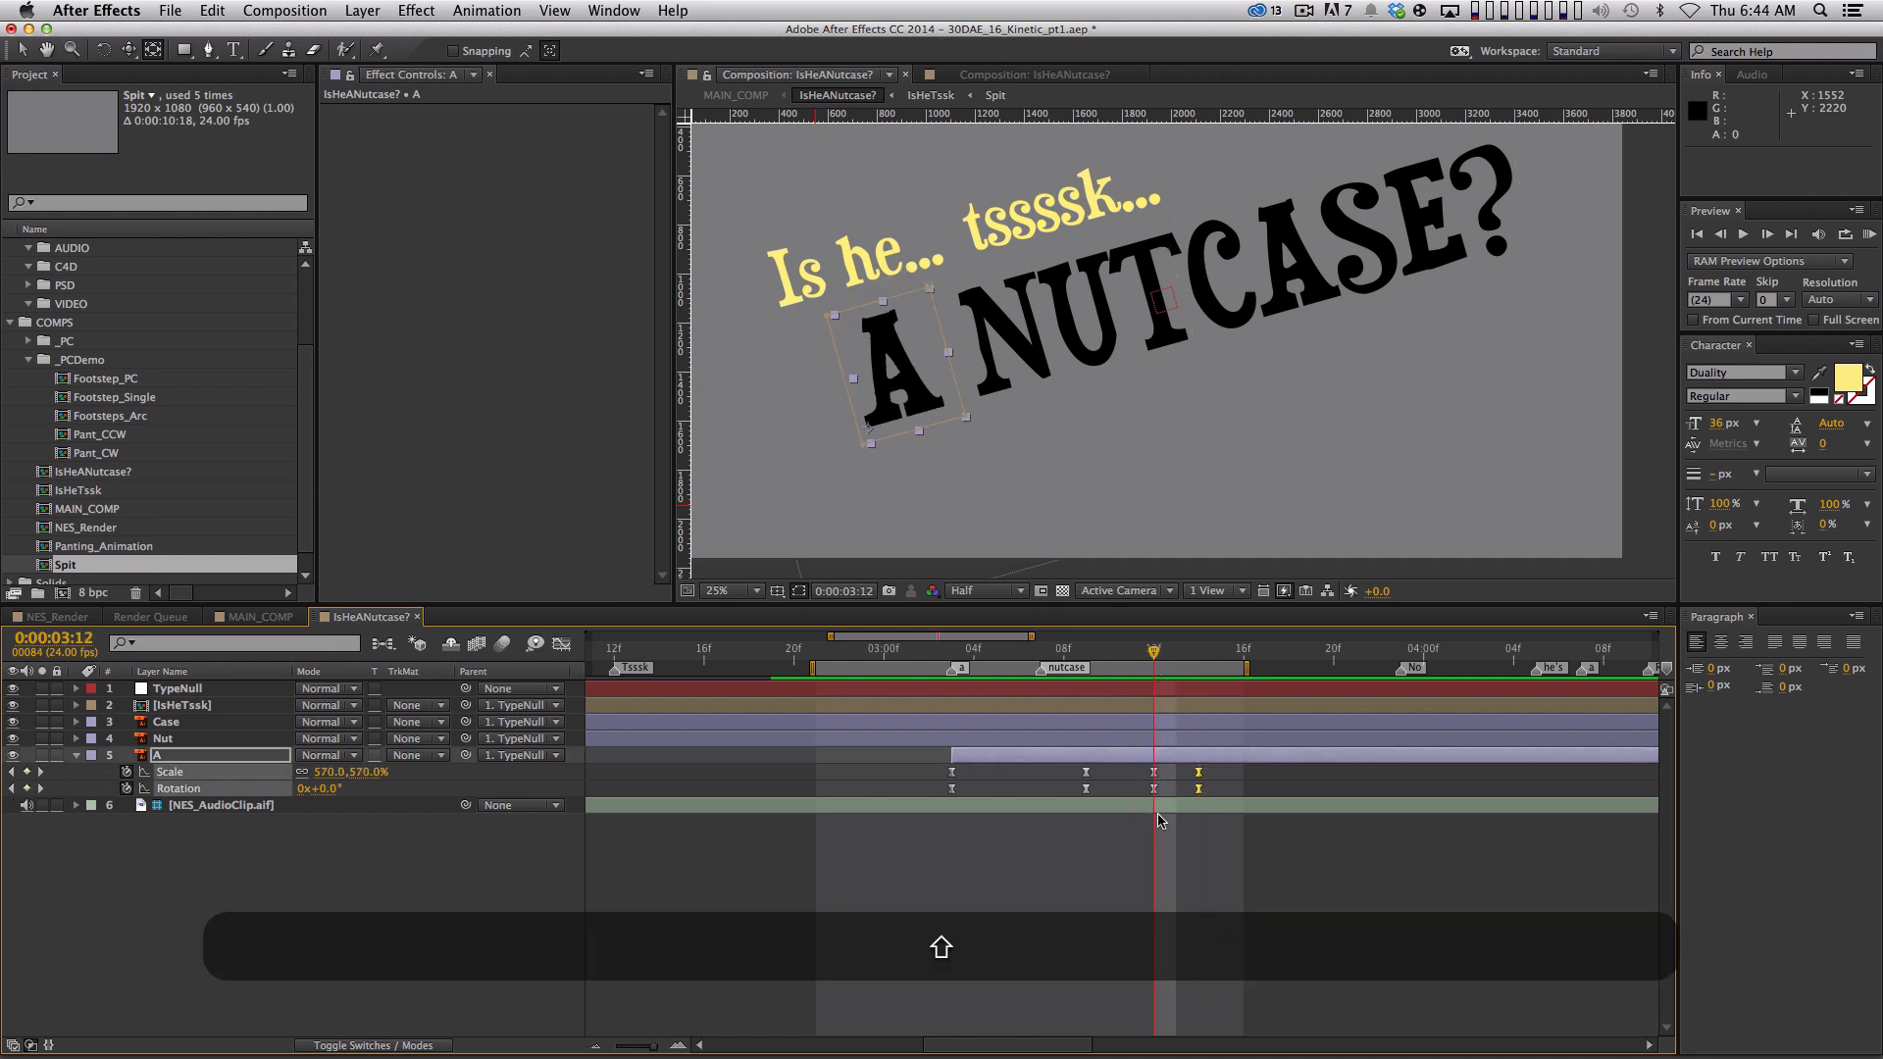
{"action": "left_click_drag", "start_coordinate": [324, 789], "coordinate": [88, 781]}
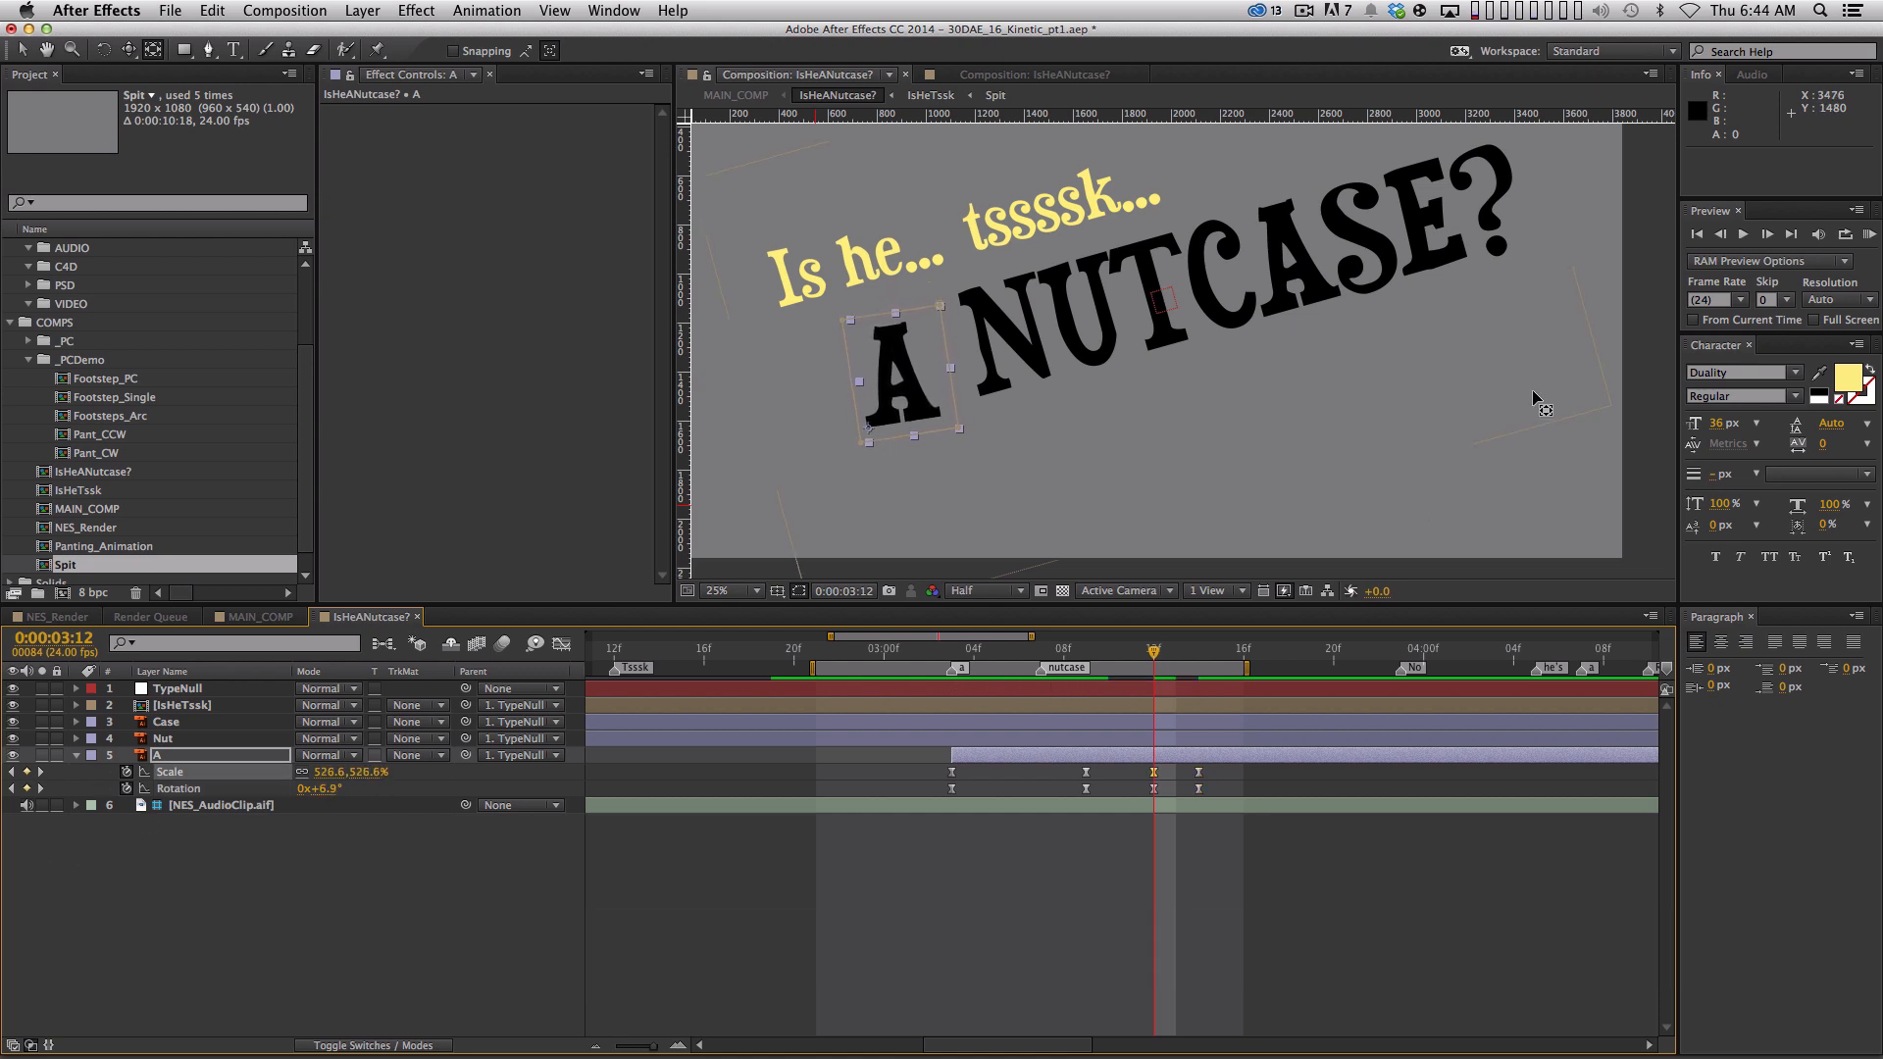
Extend the end of the work area to 0:00:03:19 and RAM-preview the A layer's bounce
{"action": "key", "text": "KP_0"}
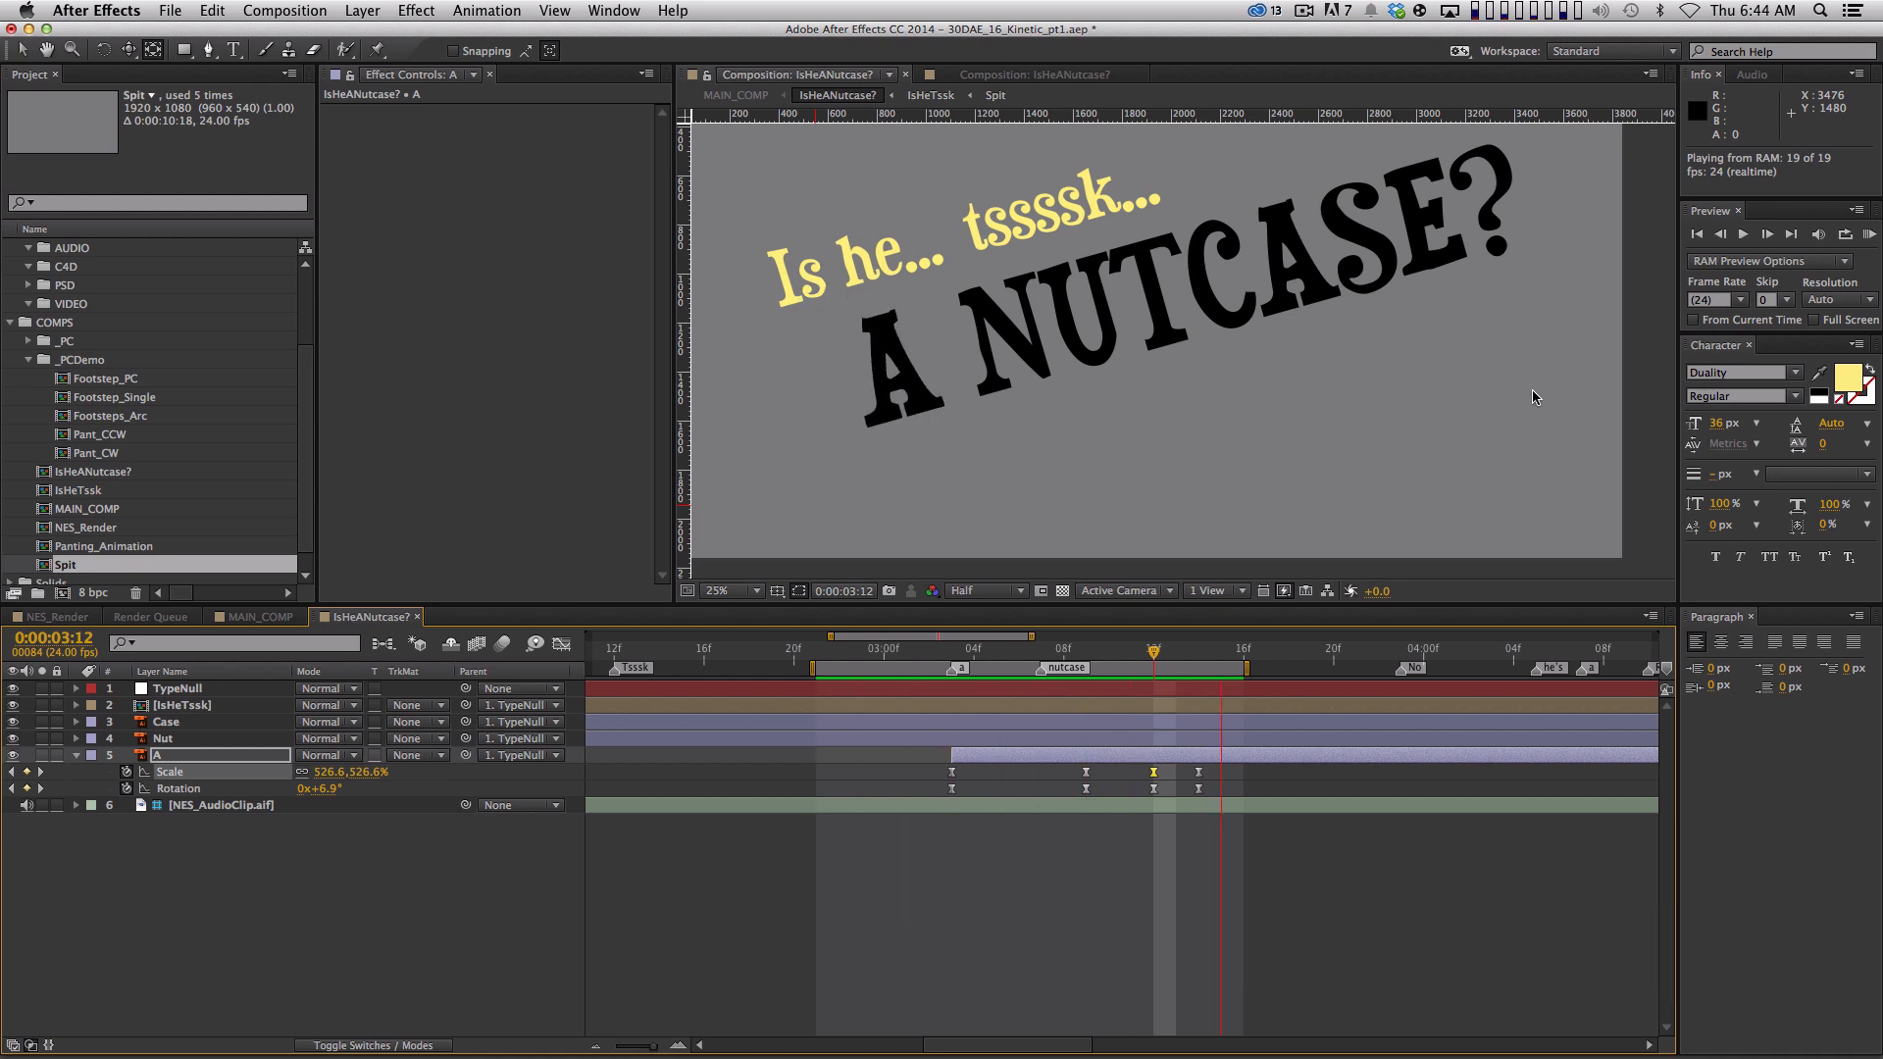
{"action": "key", "text": "space"}
{"action": "left_click_drag", "start_coordinate": [1246, 668], "coordinate": [1335, 668]}
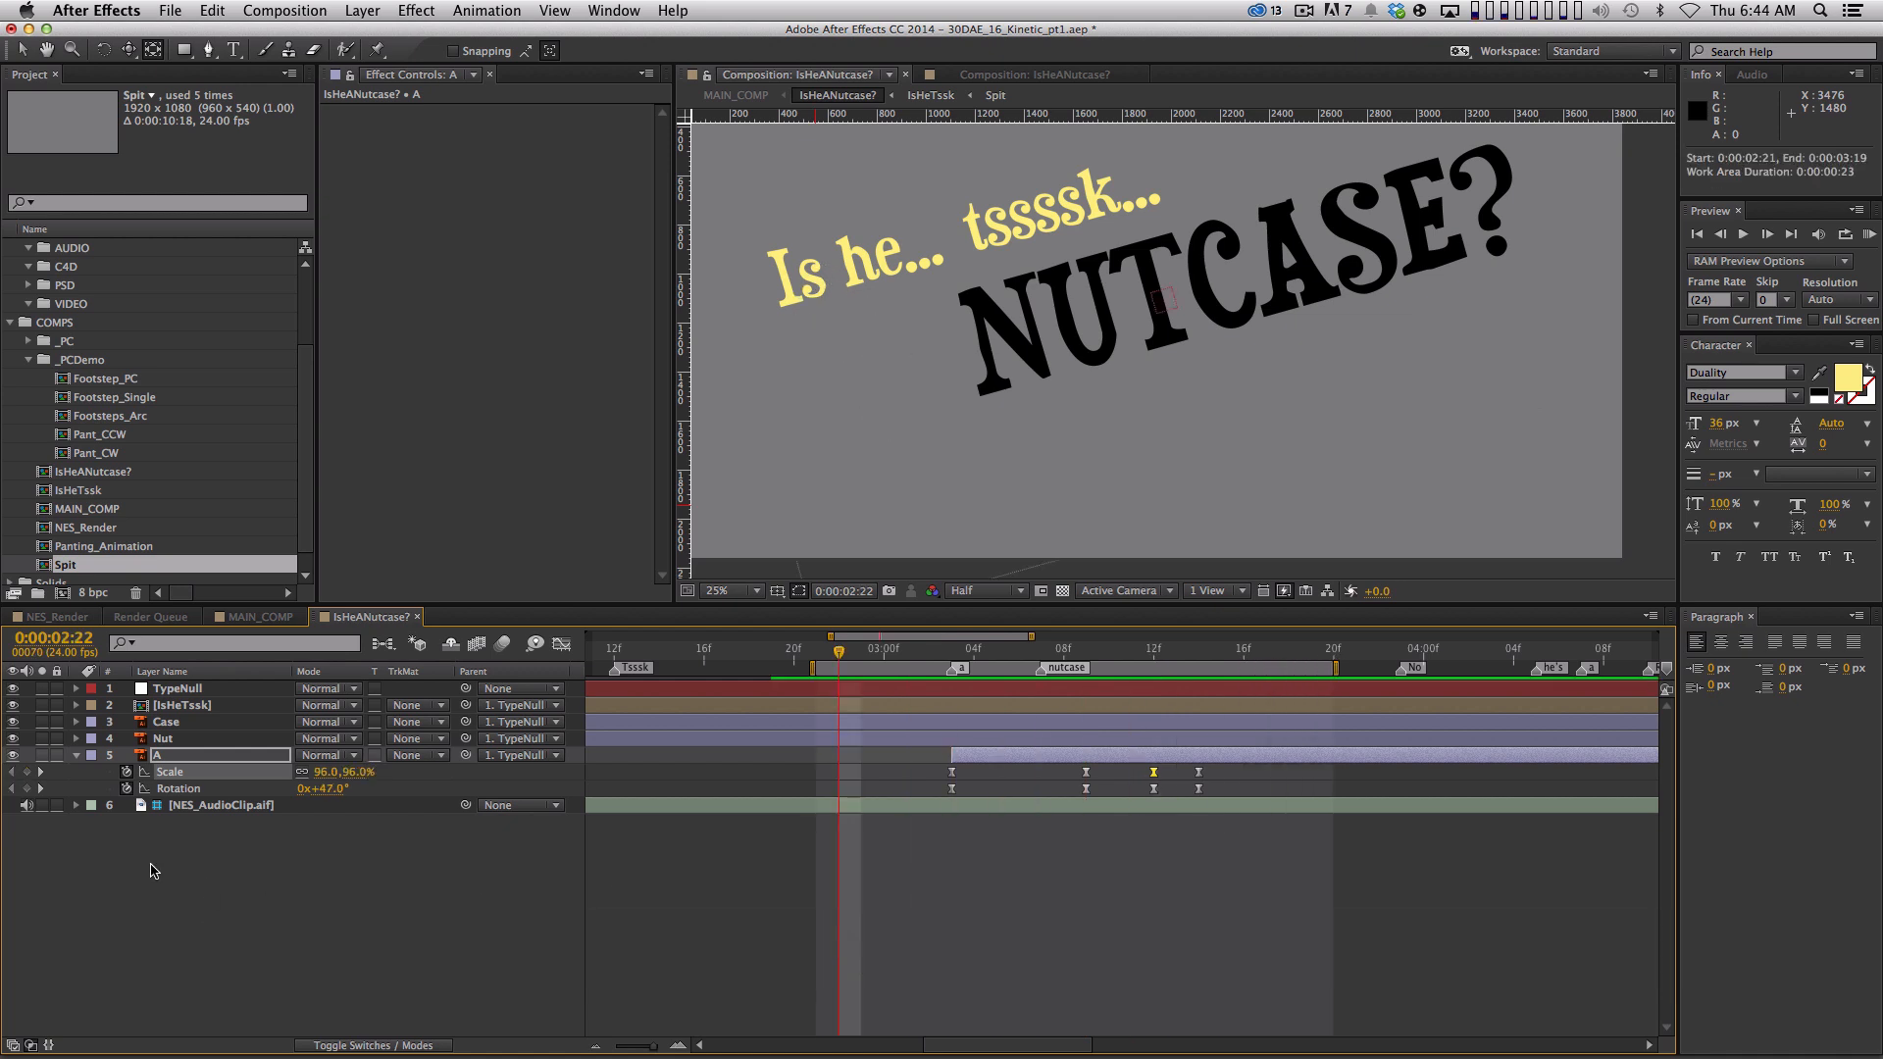
{"action": "key", "text": "KP_0"}
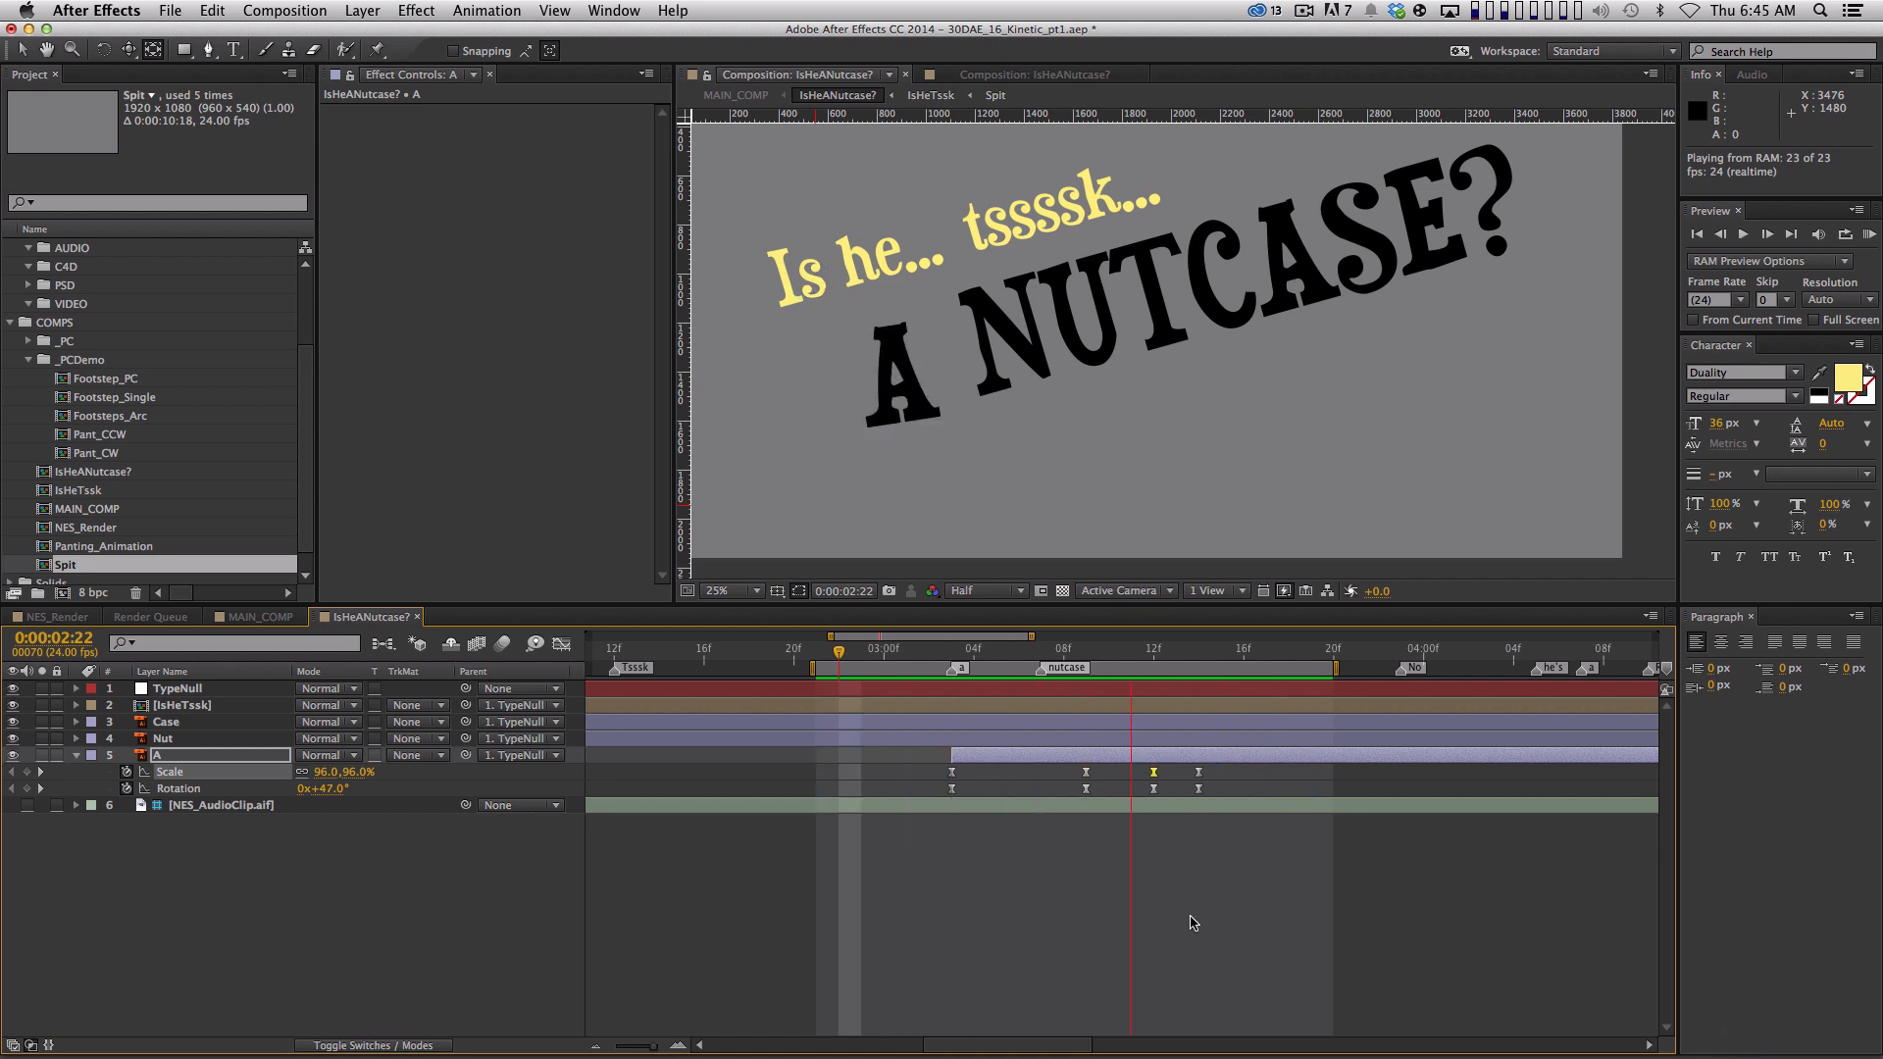
{"action": "key", "text": "space"}
Move the Nut layer's anchor point to the foot of its letter T, keeping the word in place
{"action": "left_click_drag", "start_coordinate": [953, 652], "coordinate": [1245, 688]}
{"action": "left_click", "coordinate": [1325, 816]}
{"action": "key", "text": "d"}
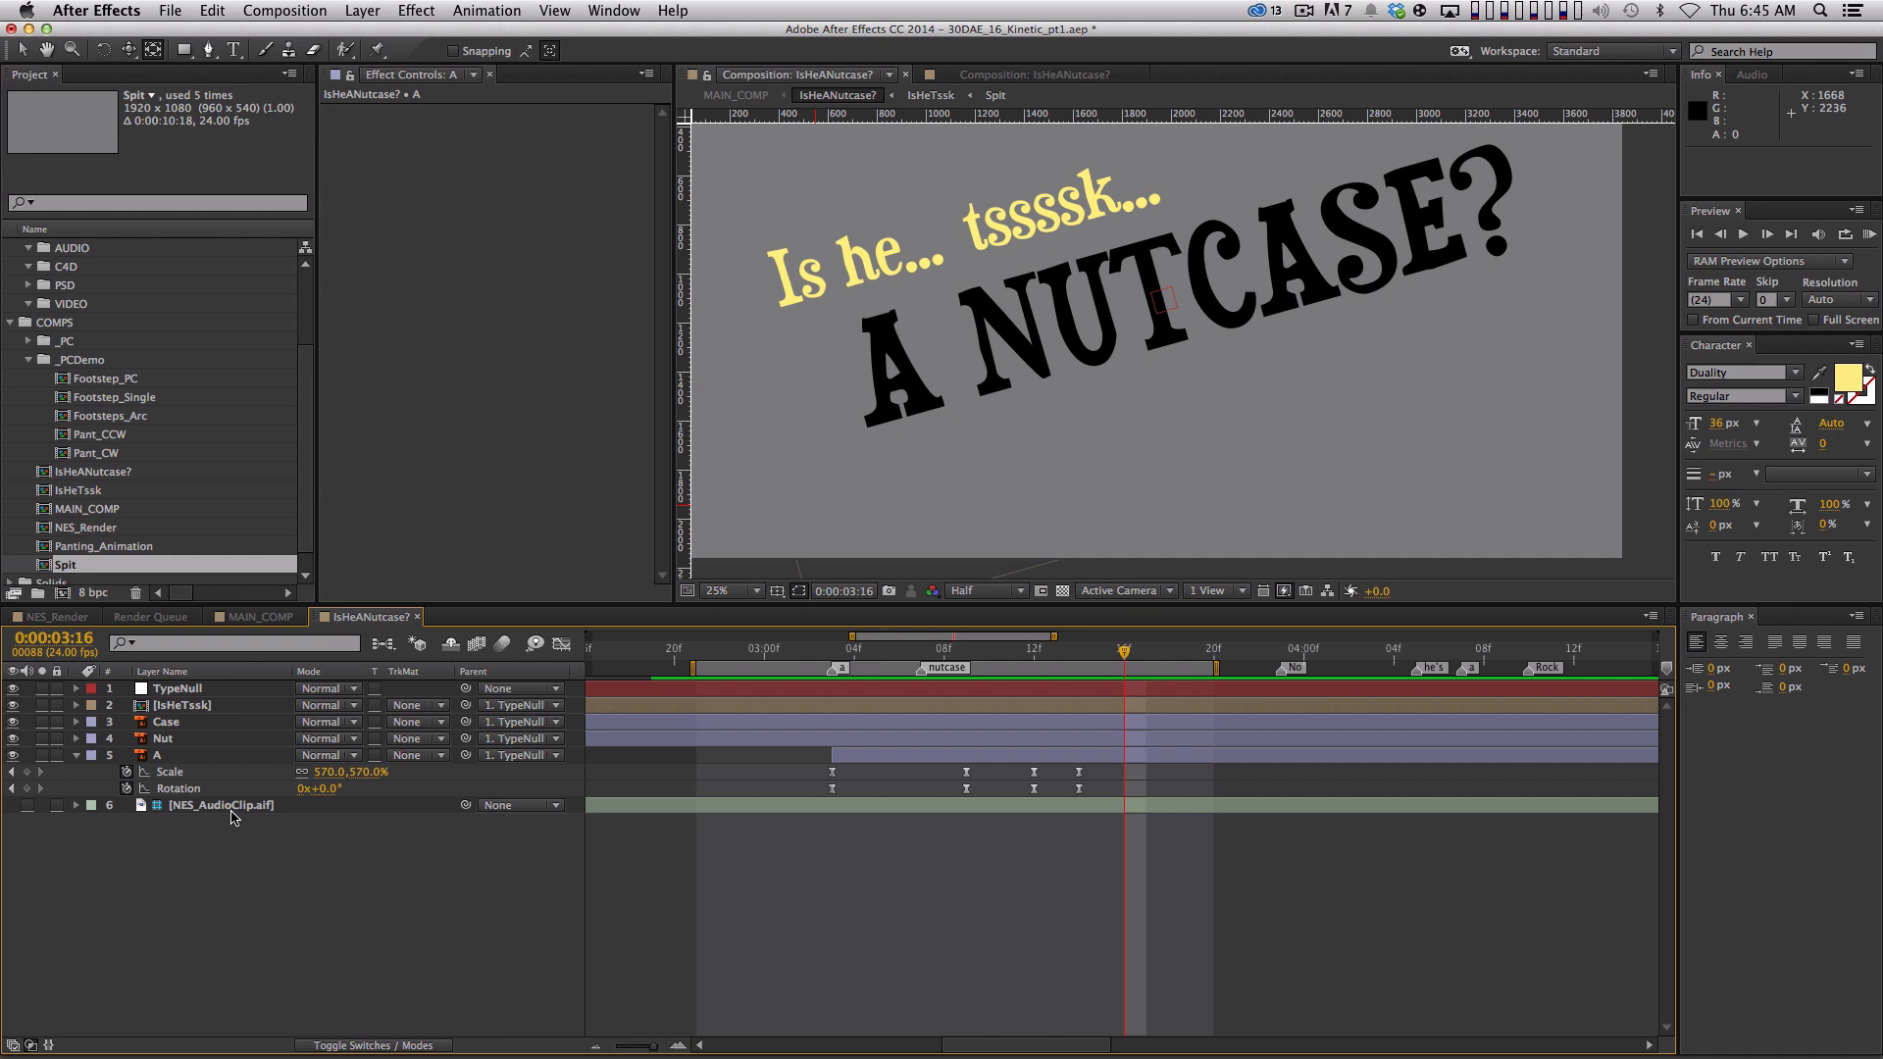
{"action": "left_click", "coordinate": [196, 738]}
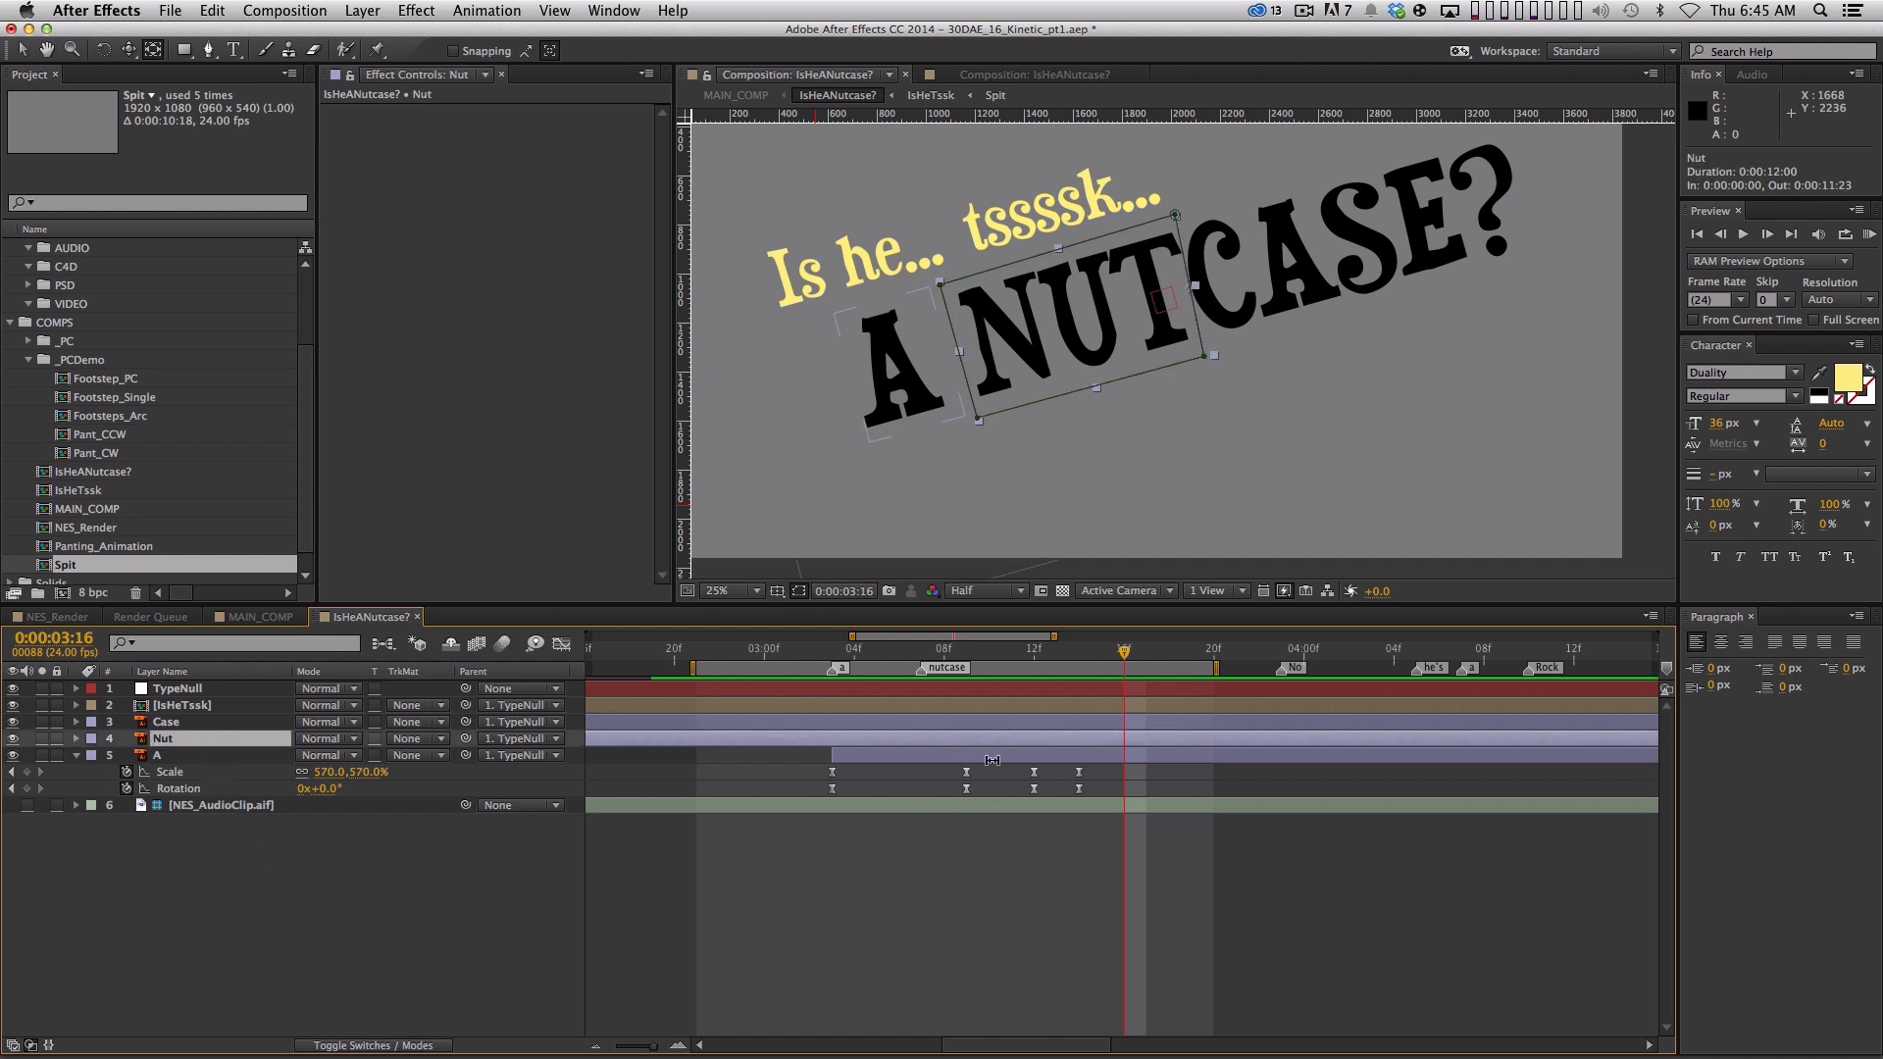
{"action": "key", "text": "y"}
{"action": "left_click_drag", "start_coordinate": [1187, 289], "coordinate": [1188, 343]}
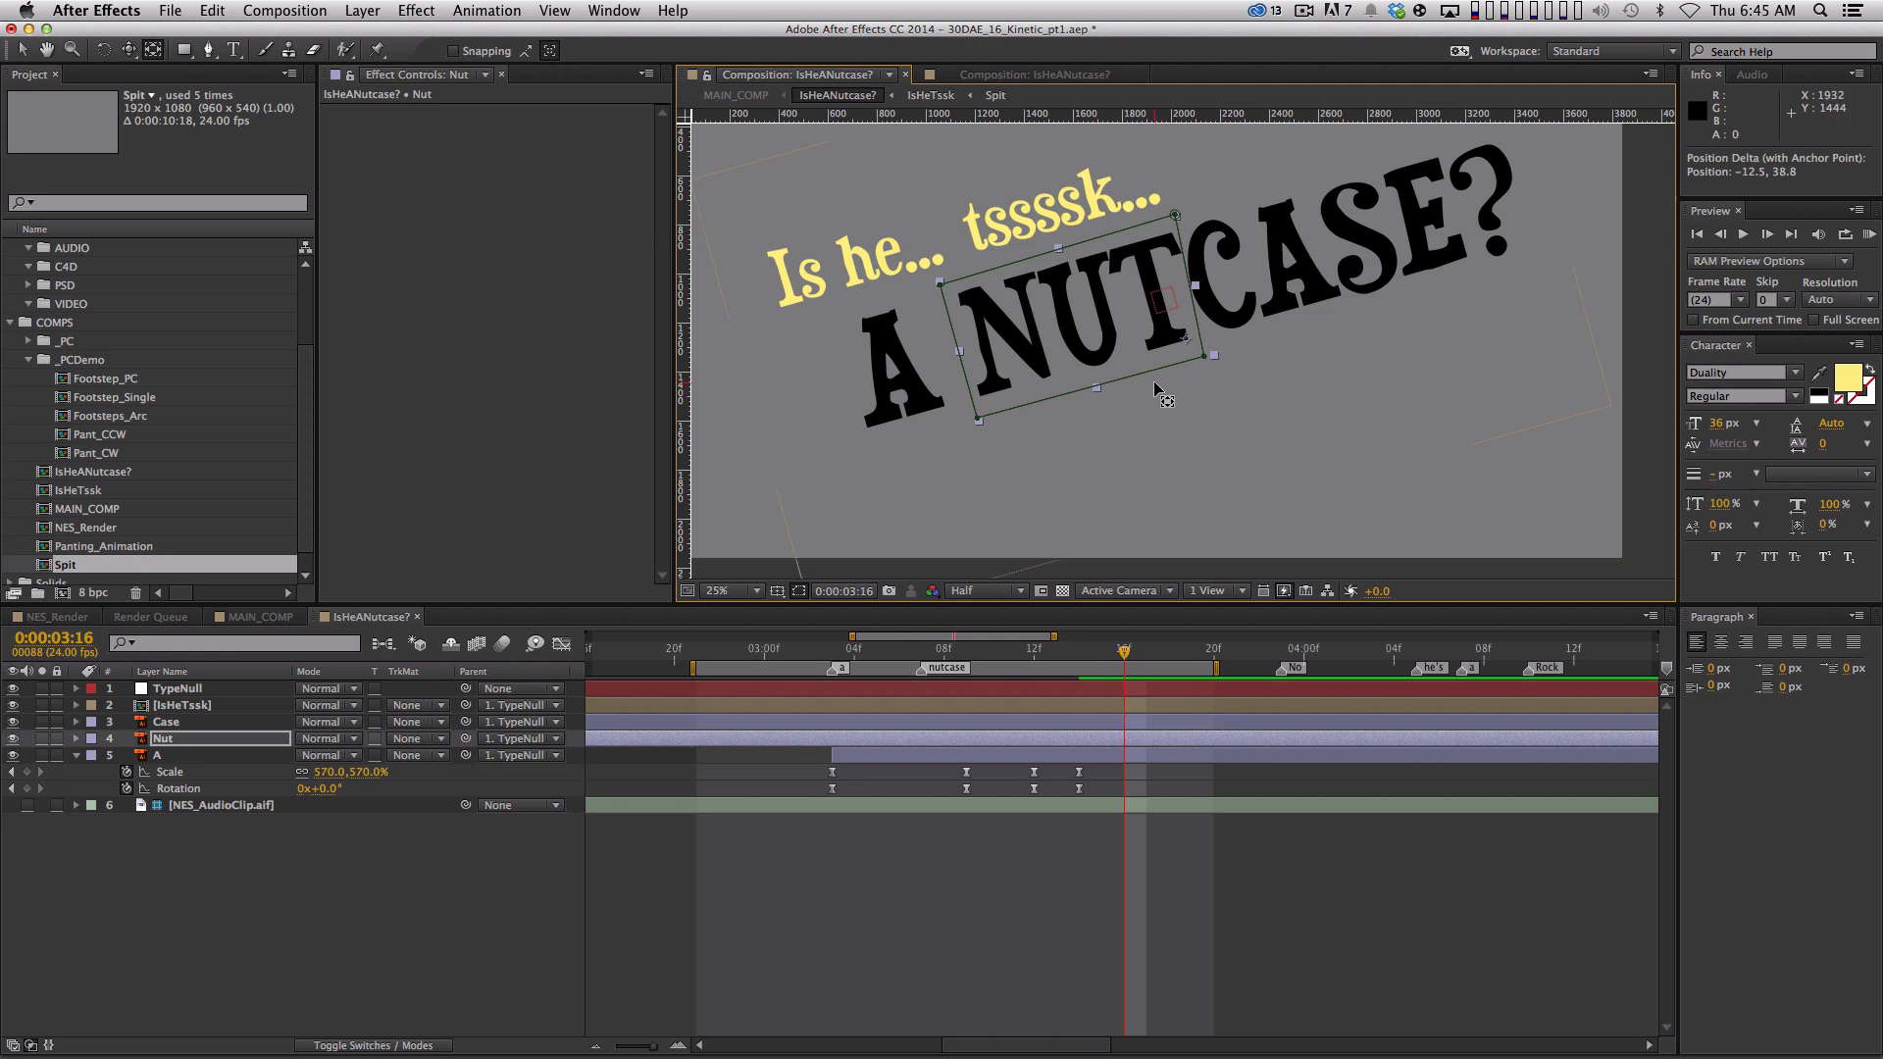
Copy the A layer's Scale and Rotation keyframes onto the Nut layer, starting that layer at 0:00:03:07 on the nutcase marker
{"action": "left_click", "coordinate": [217, 775]}
{"action": "left_click", "coordinate": [215, 789], "text": "shift"}
{"action": "key", "text": "super+c"}
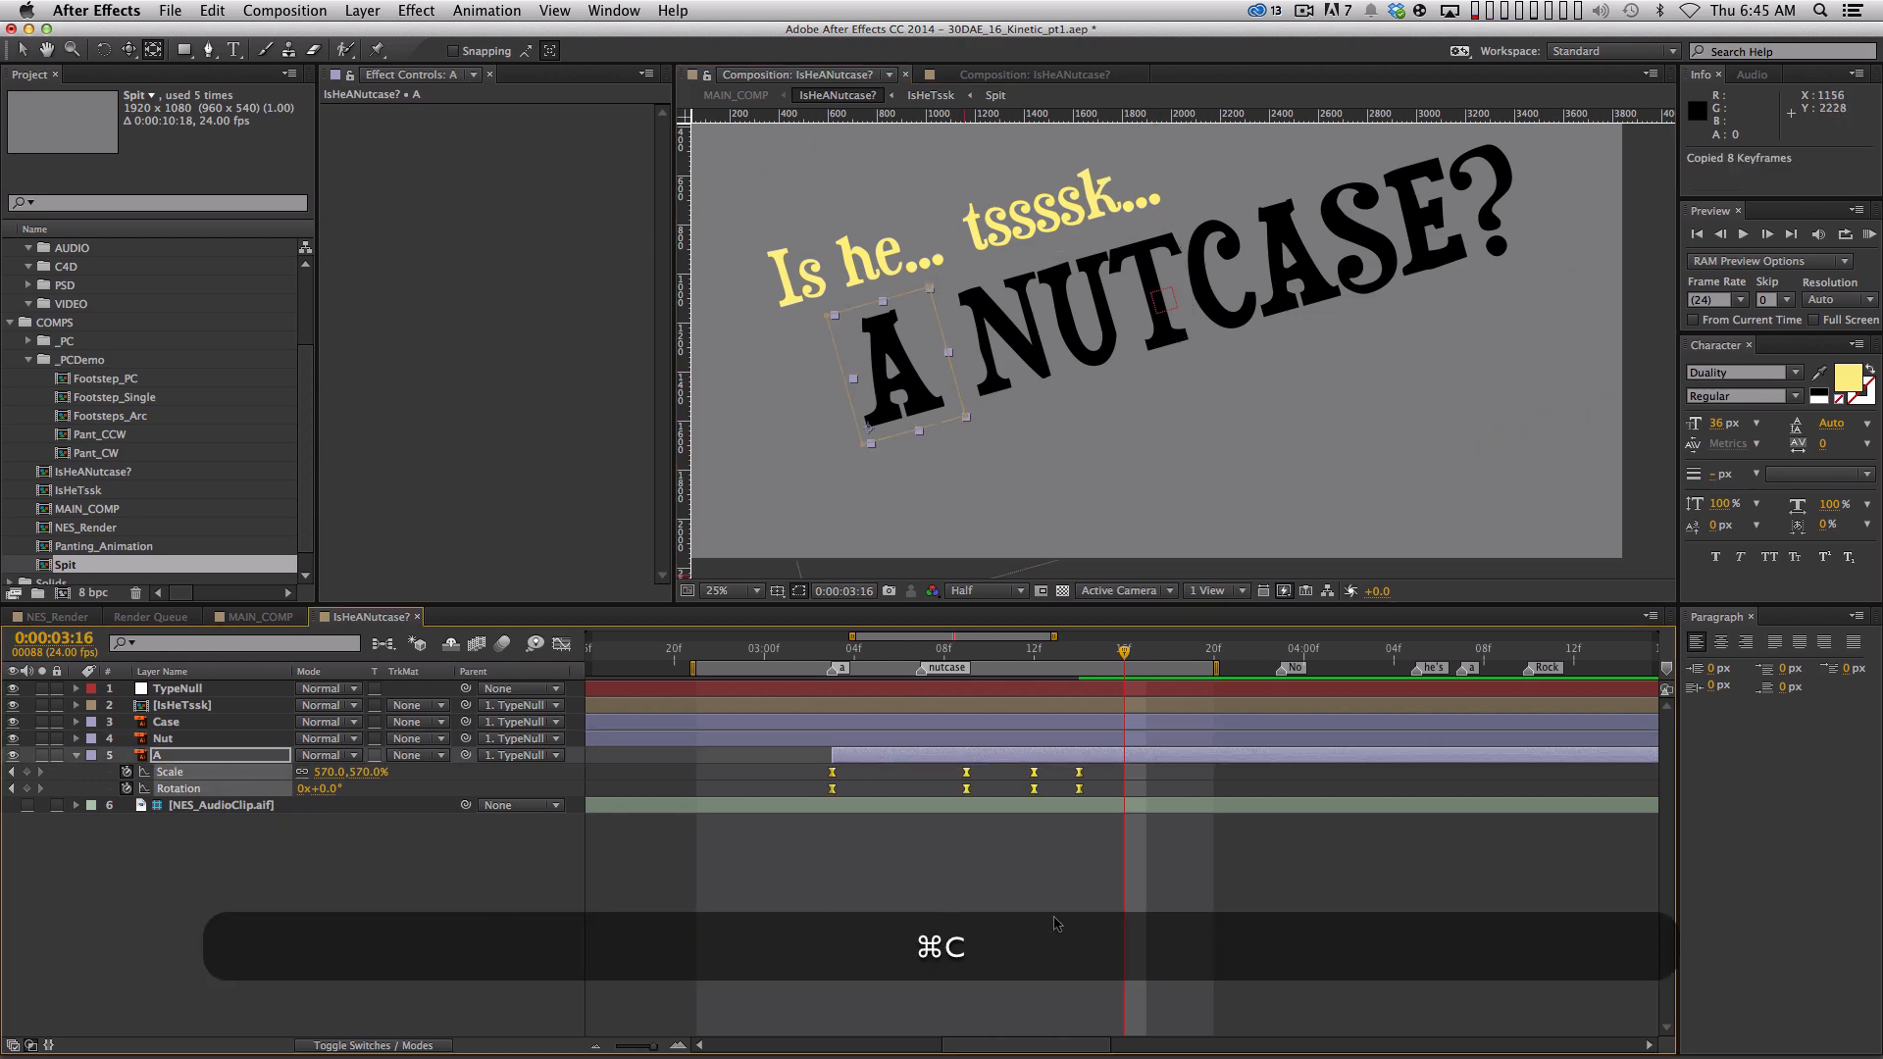
{"action": "left_click", "coordinate": [1095, 926]}
{"action": "left_click", "coordinate": [920, 649]}
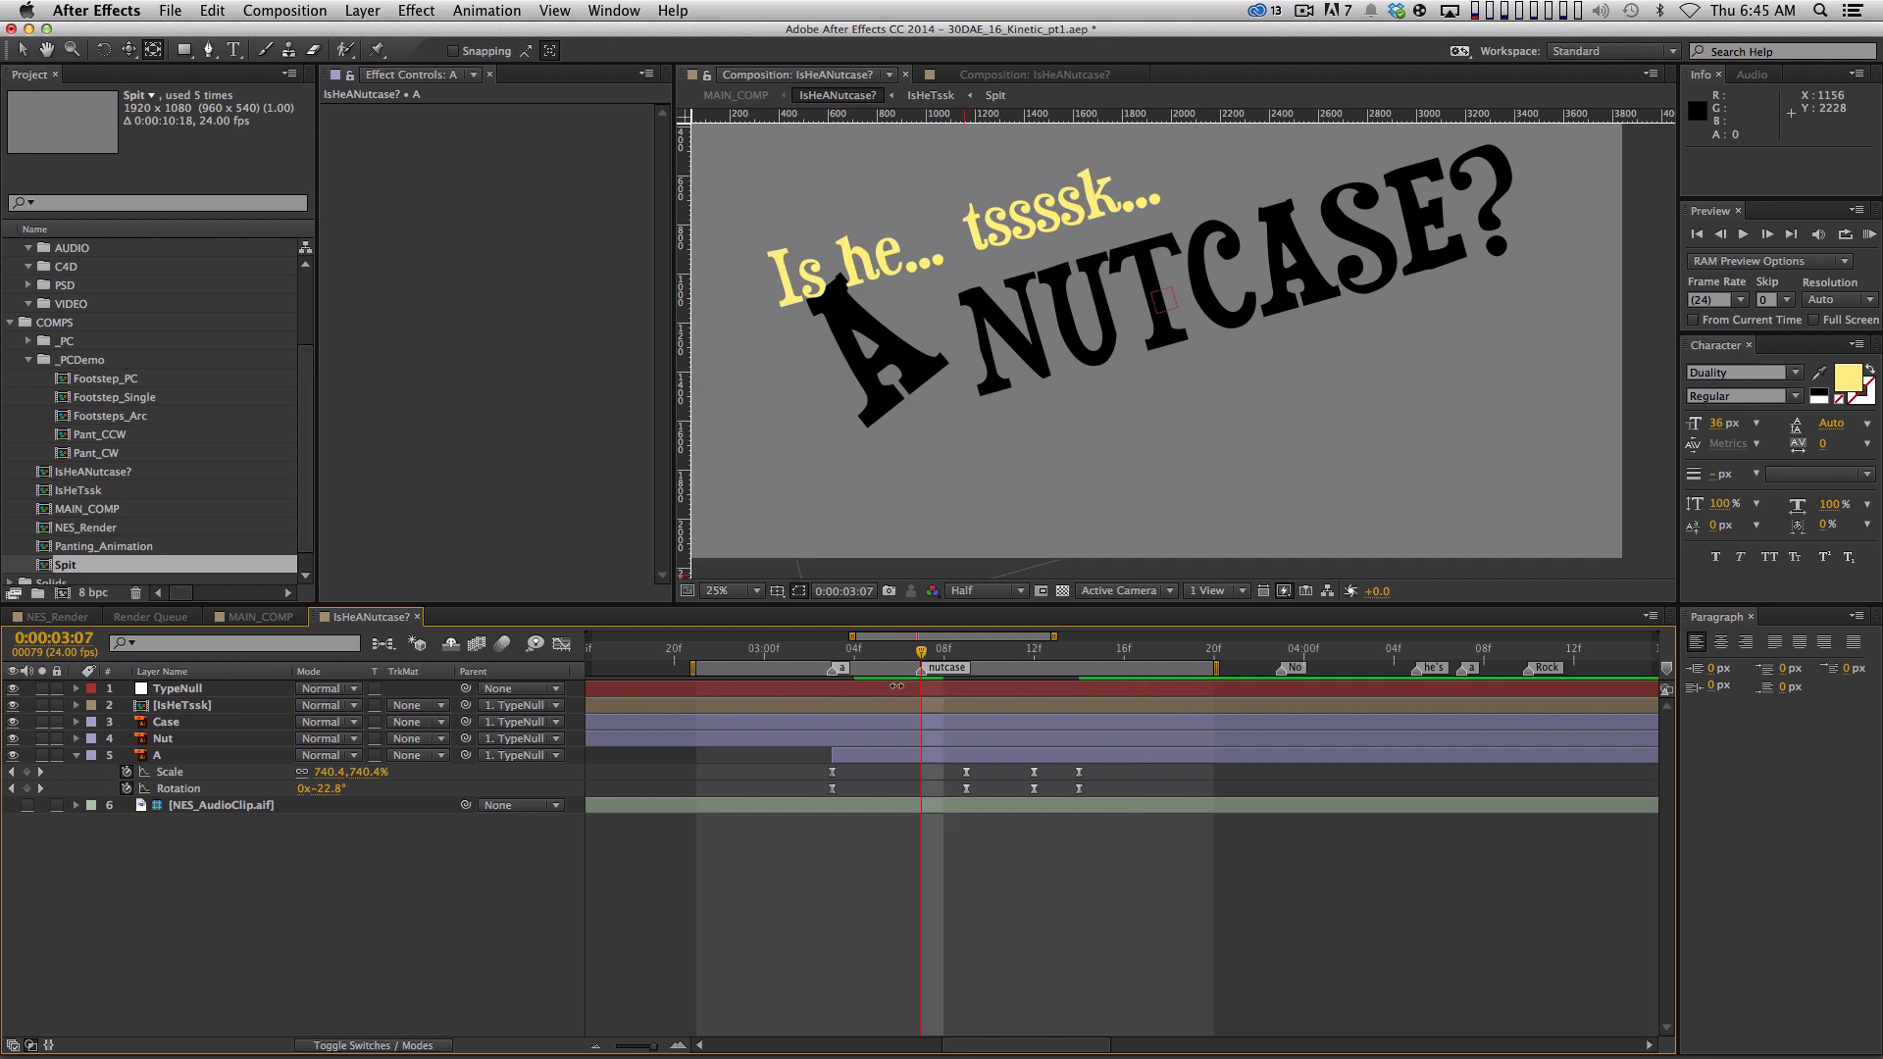
{"action": "left_click", "coordinate": [916, 734]}
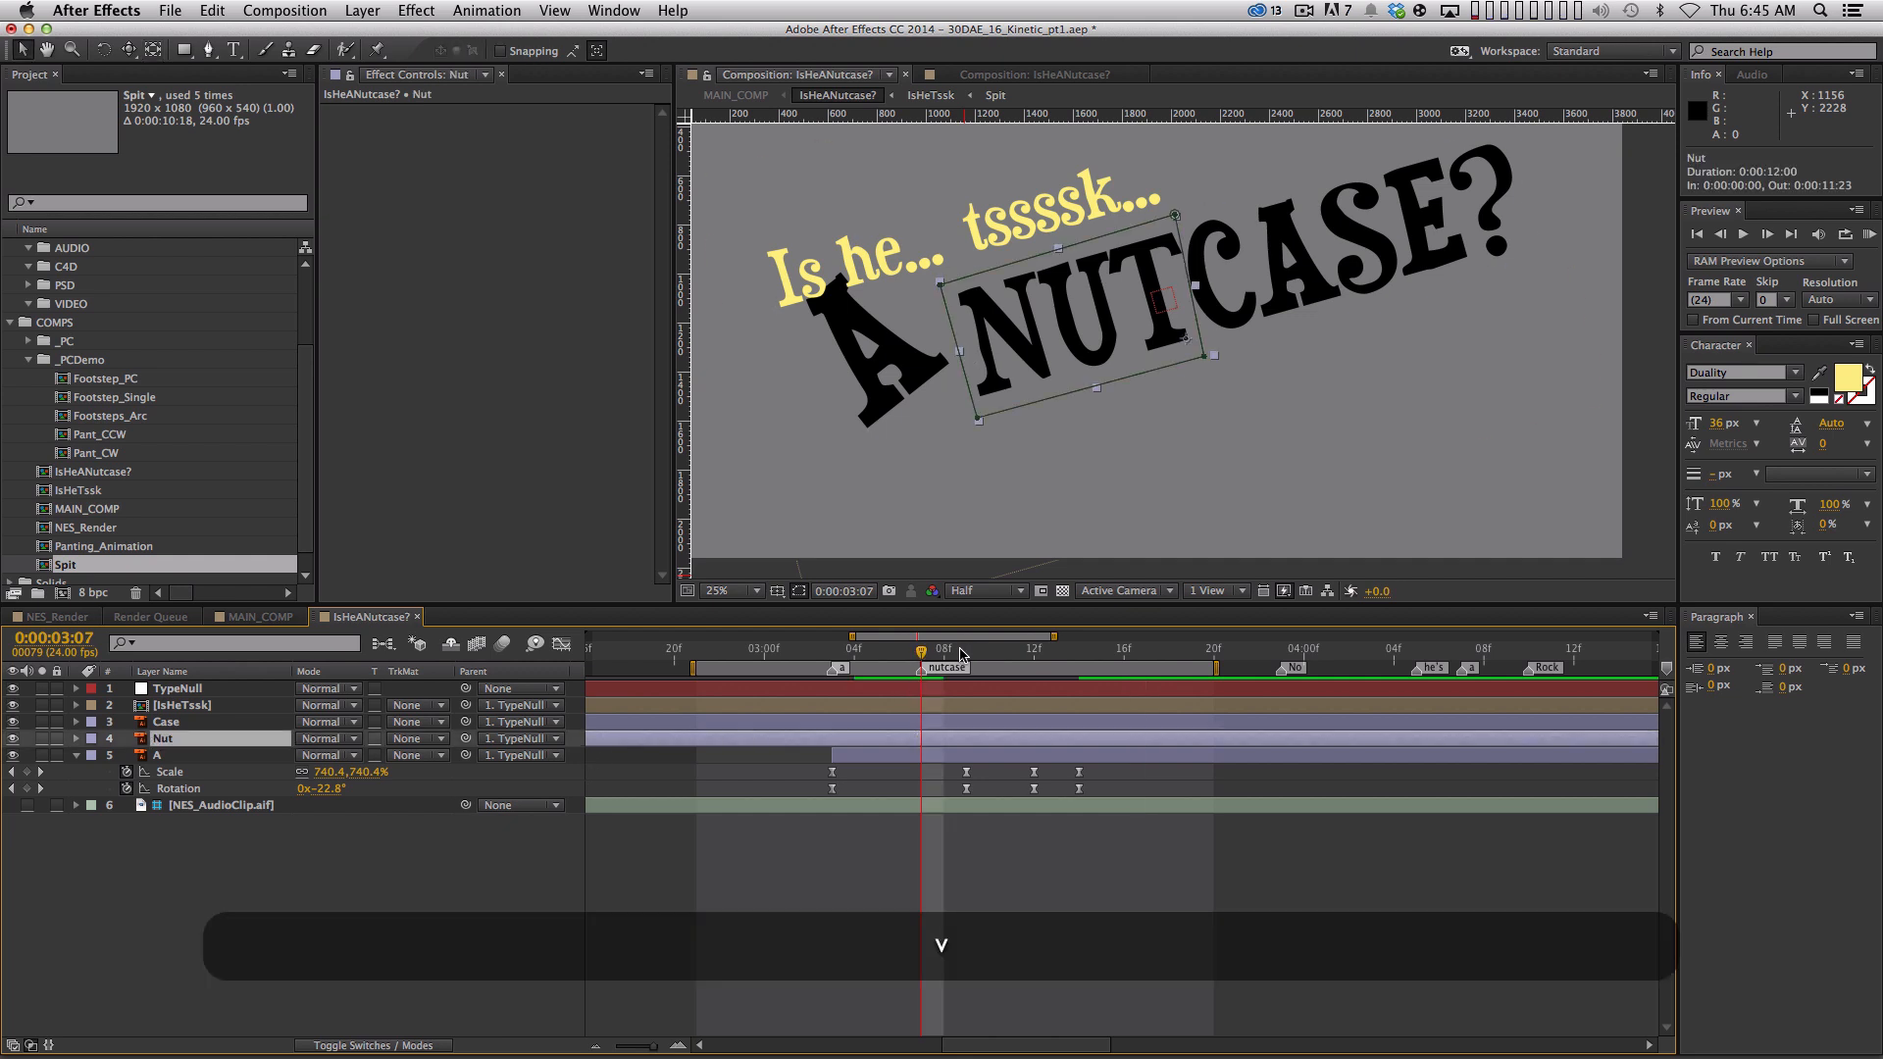
{"action": "key", "text": "alt+bracketleft"}
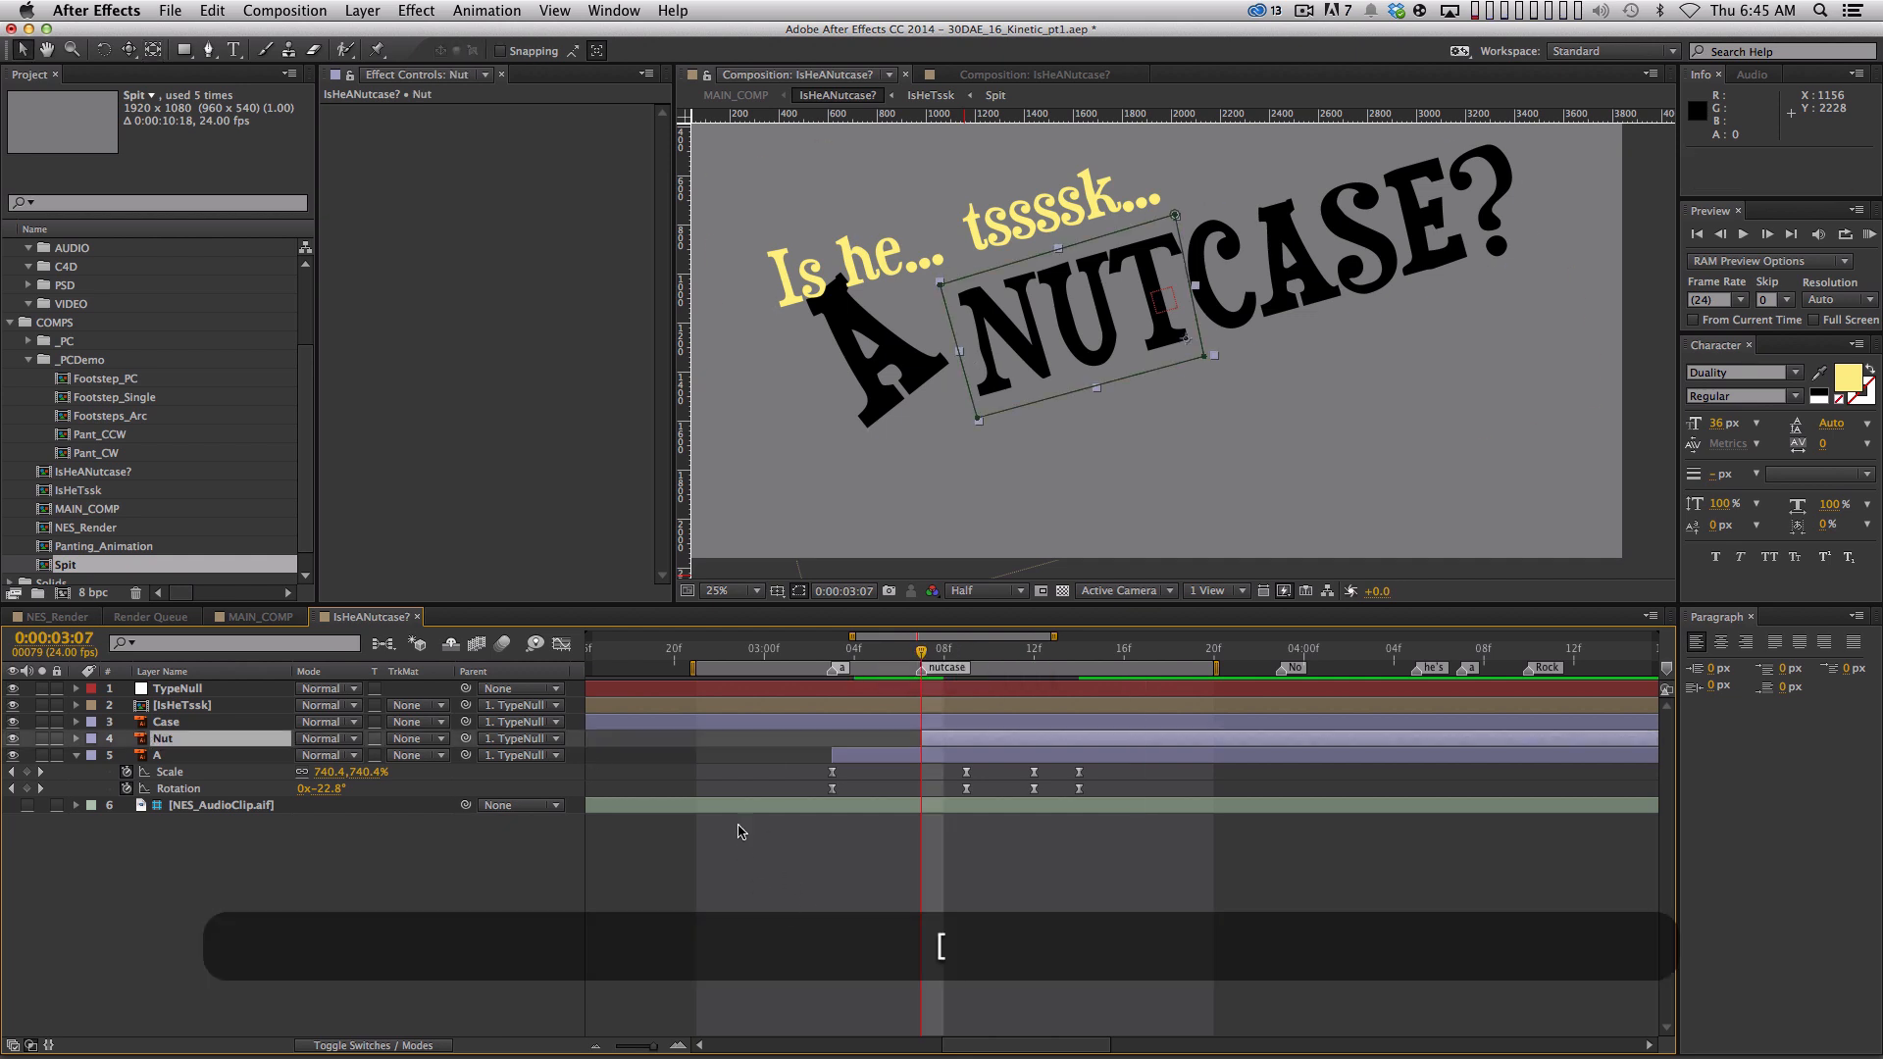
{"action": "key", "text": "super+v"}
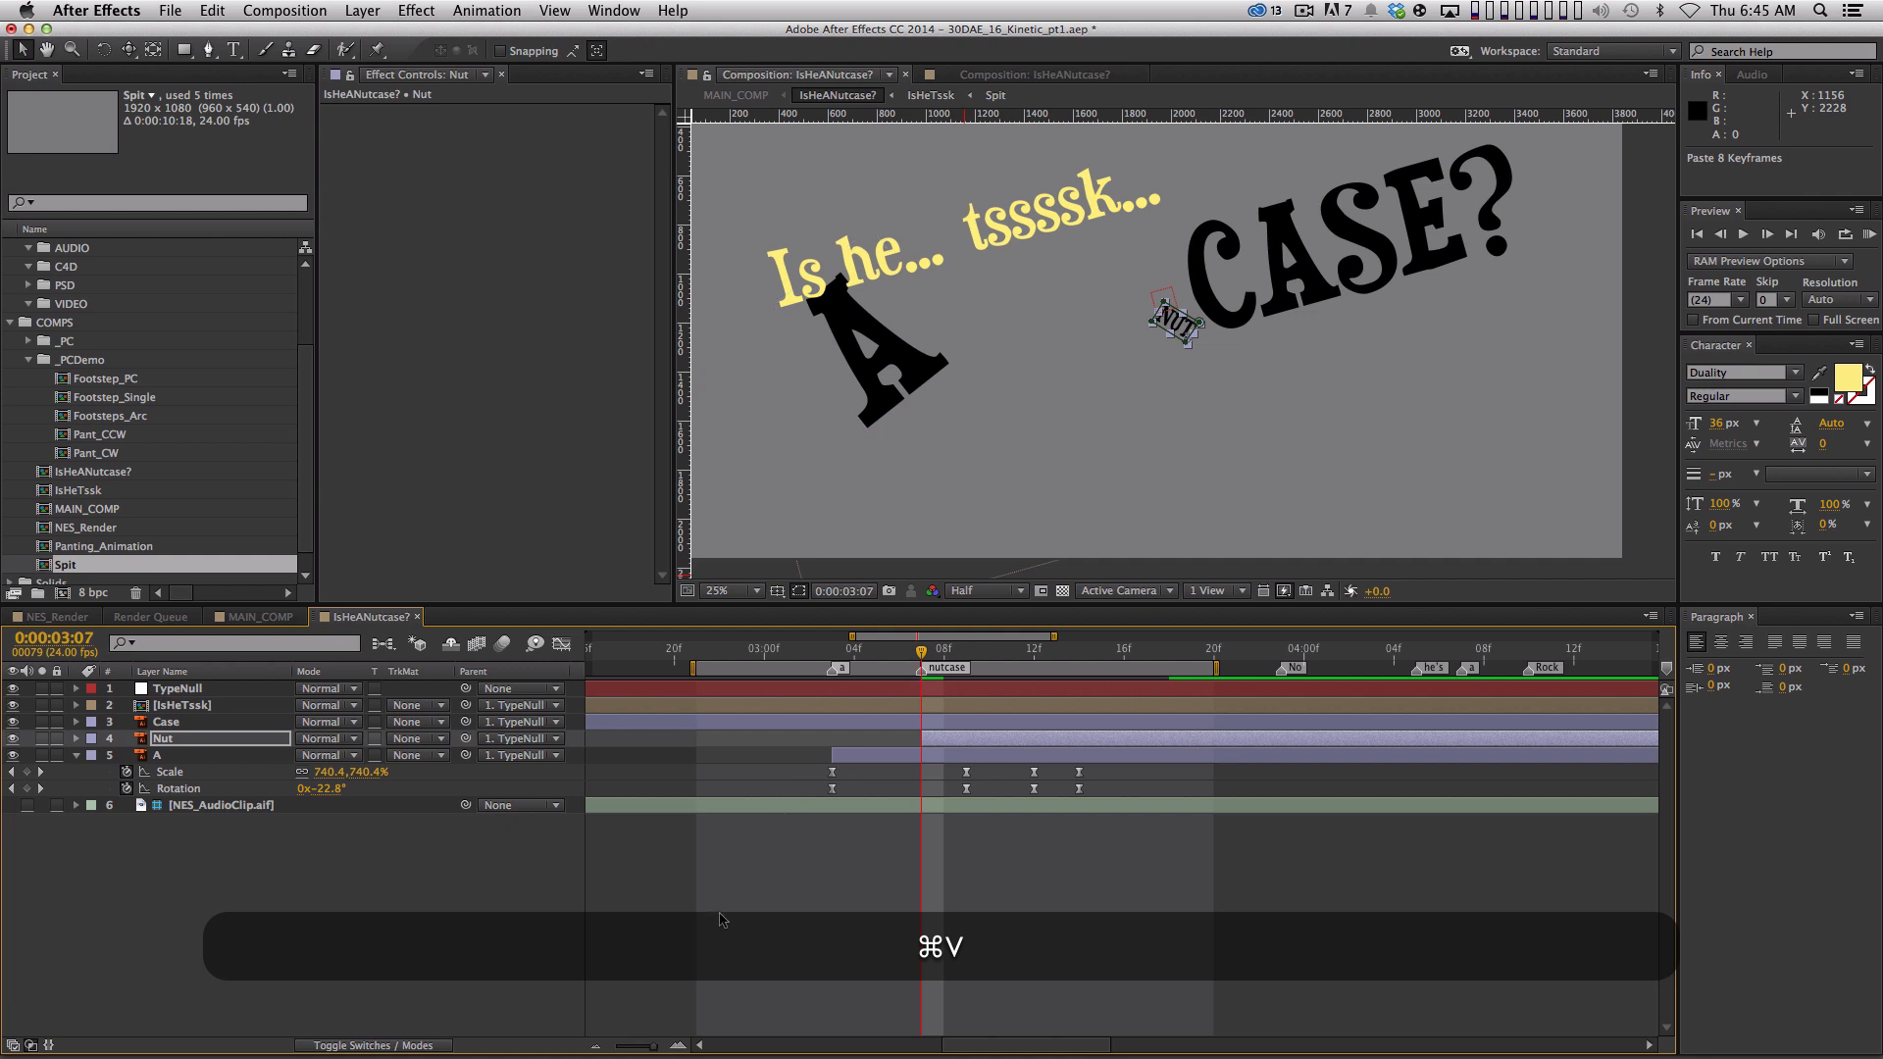
Flip the Nut layer's Rotation curve vertically so it starts at -43.8° and peaks at about 27.2°, and RAM-preview the motion
{"action": "key", "text": "r"}
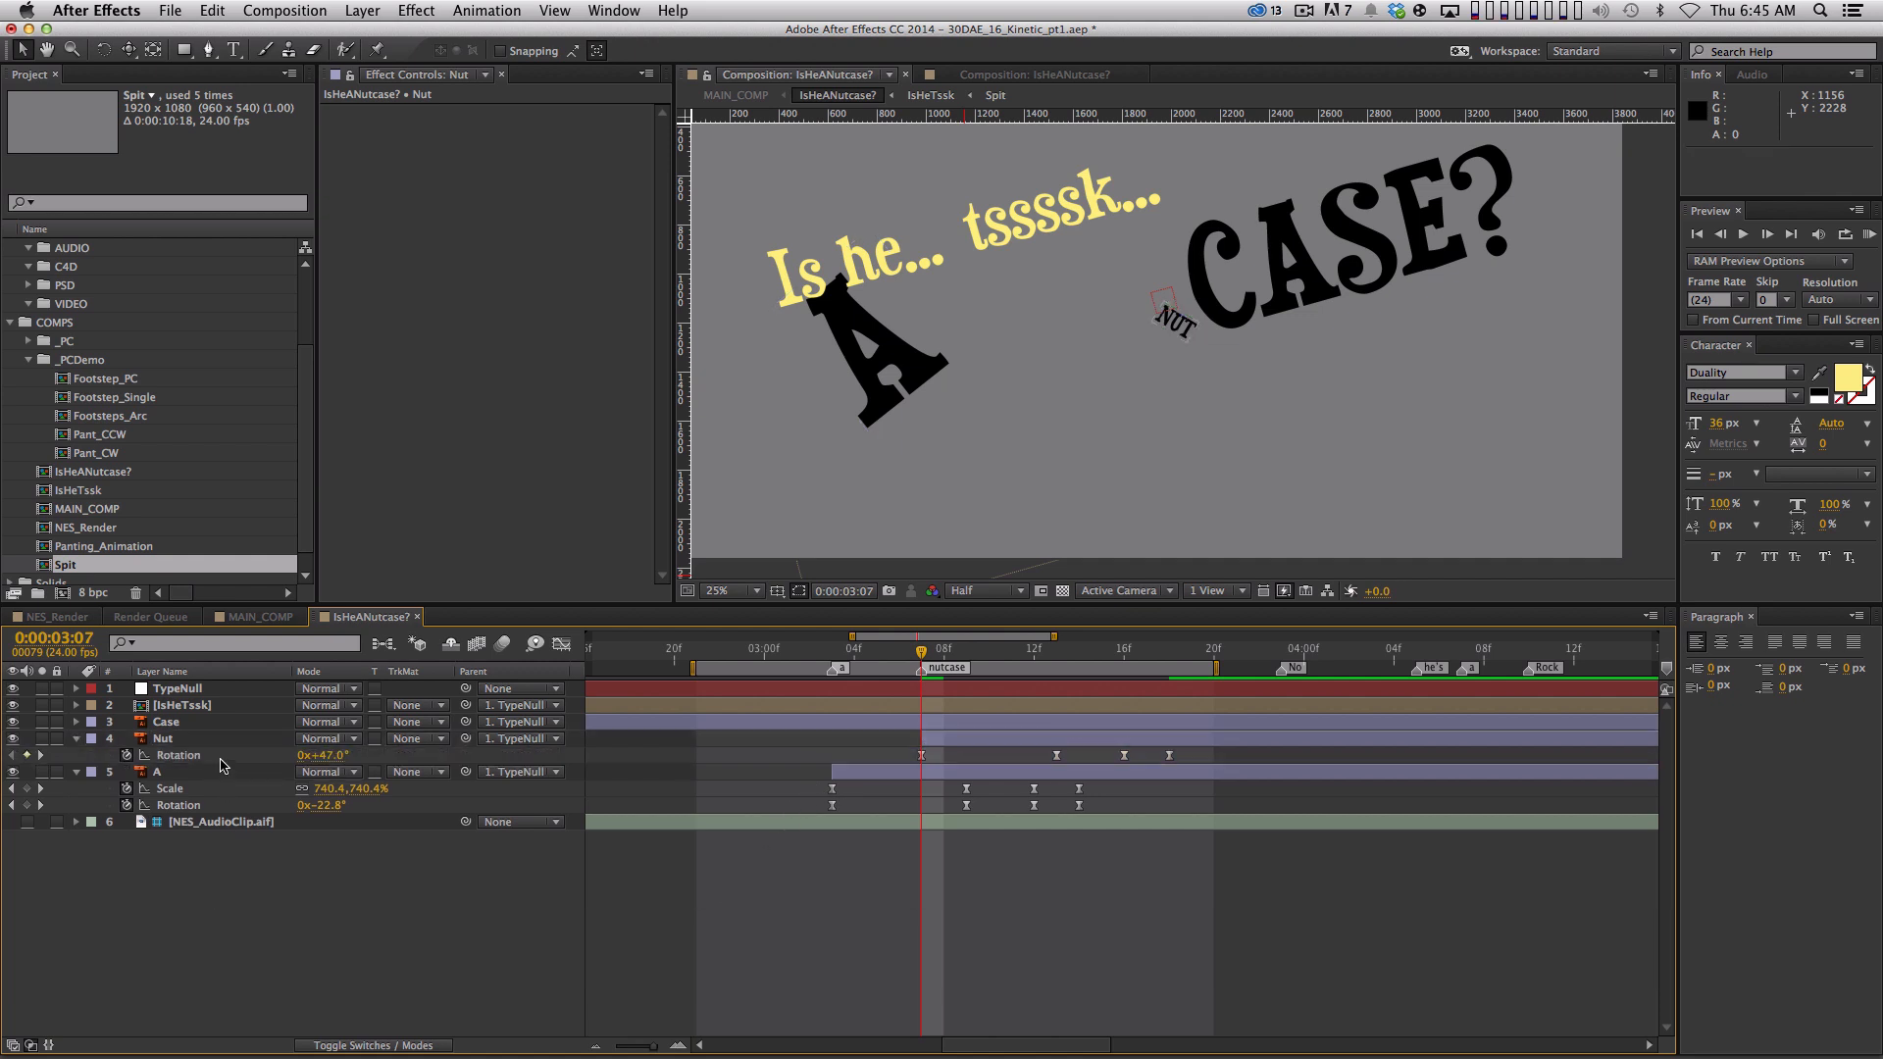
{"action": "left_click", "coordinate": [561, 644]}
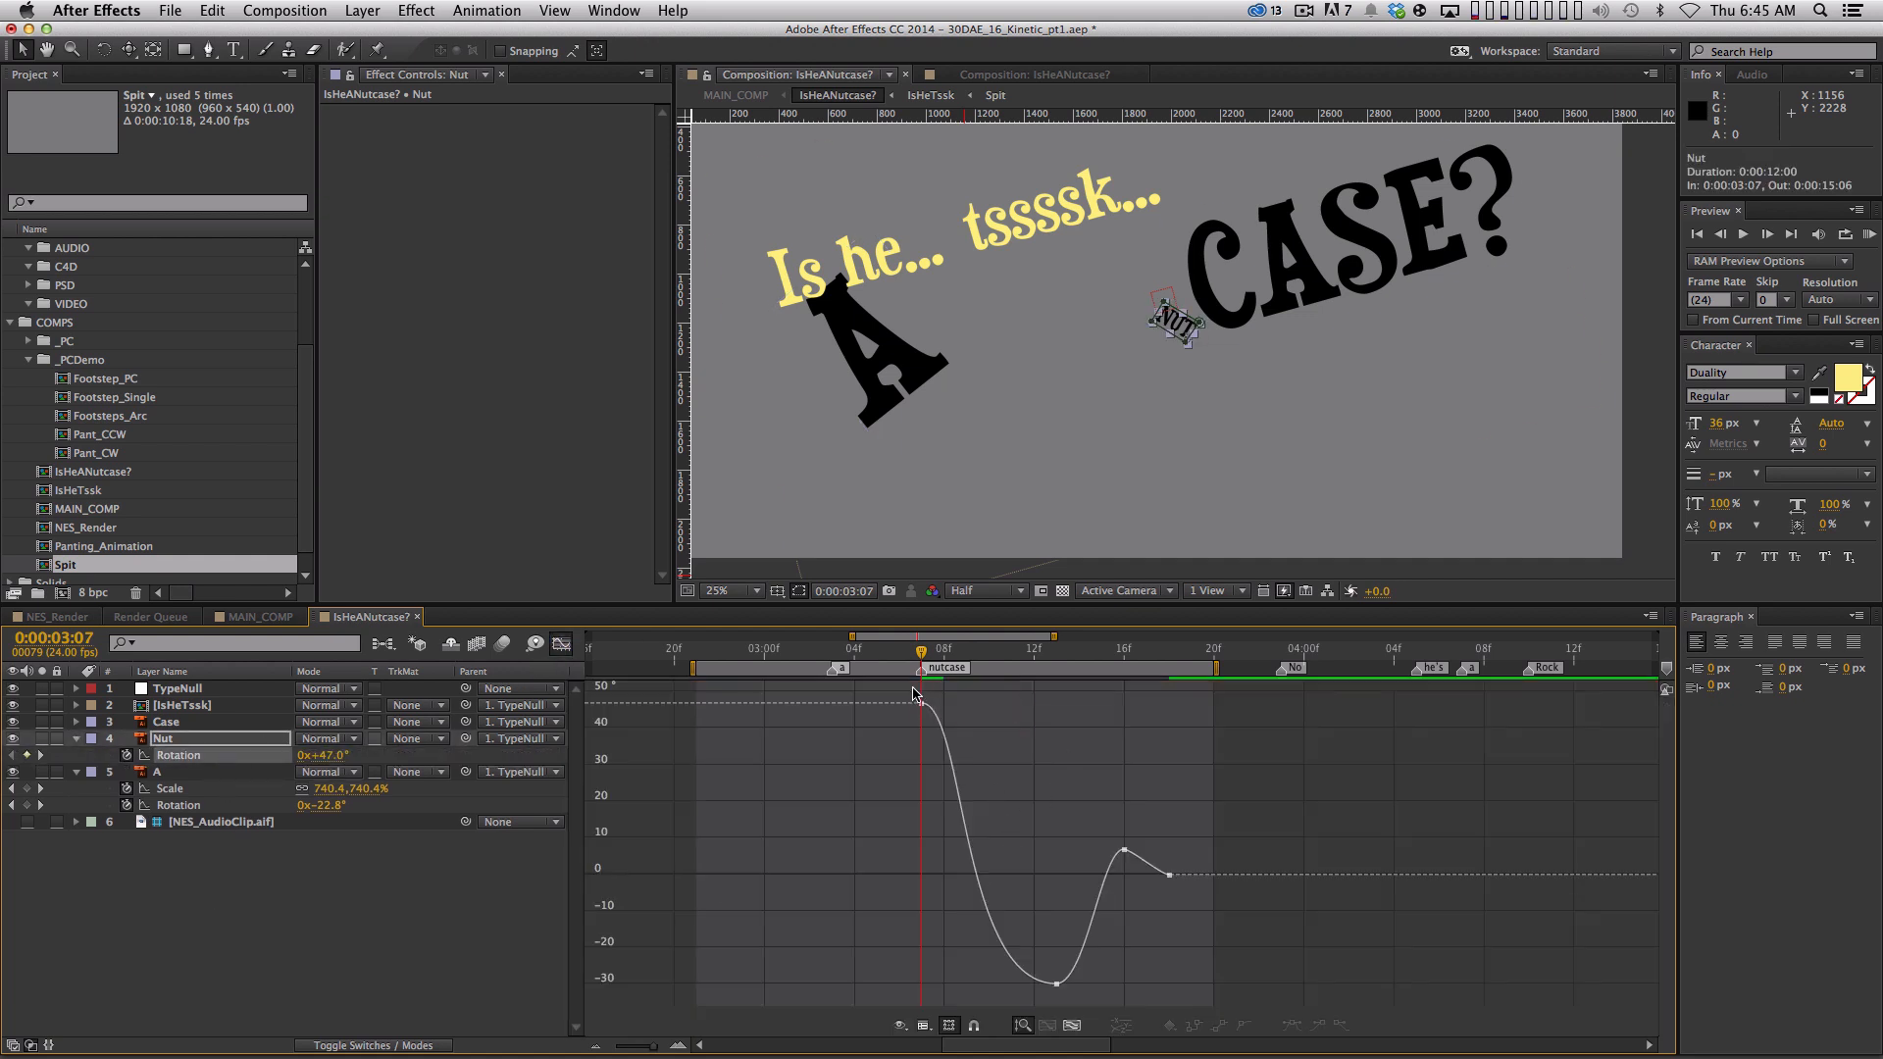
{"action": "left_click_drag", "start_coordinate": [894, 693], "coordinate": [1042, 739]}
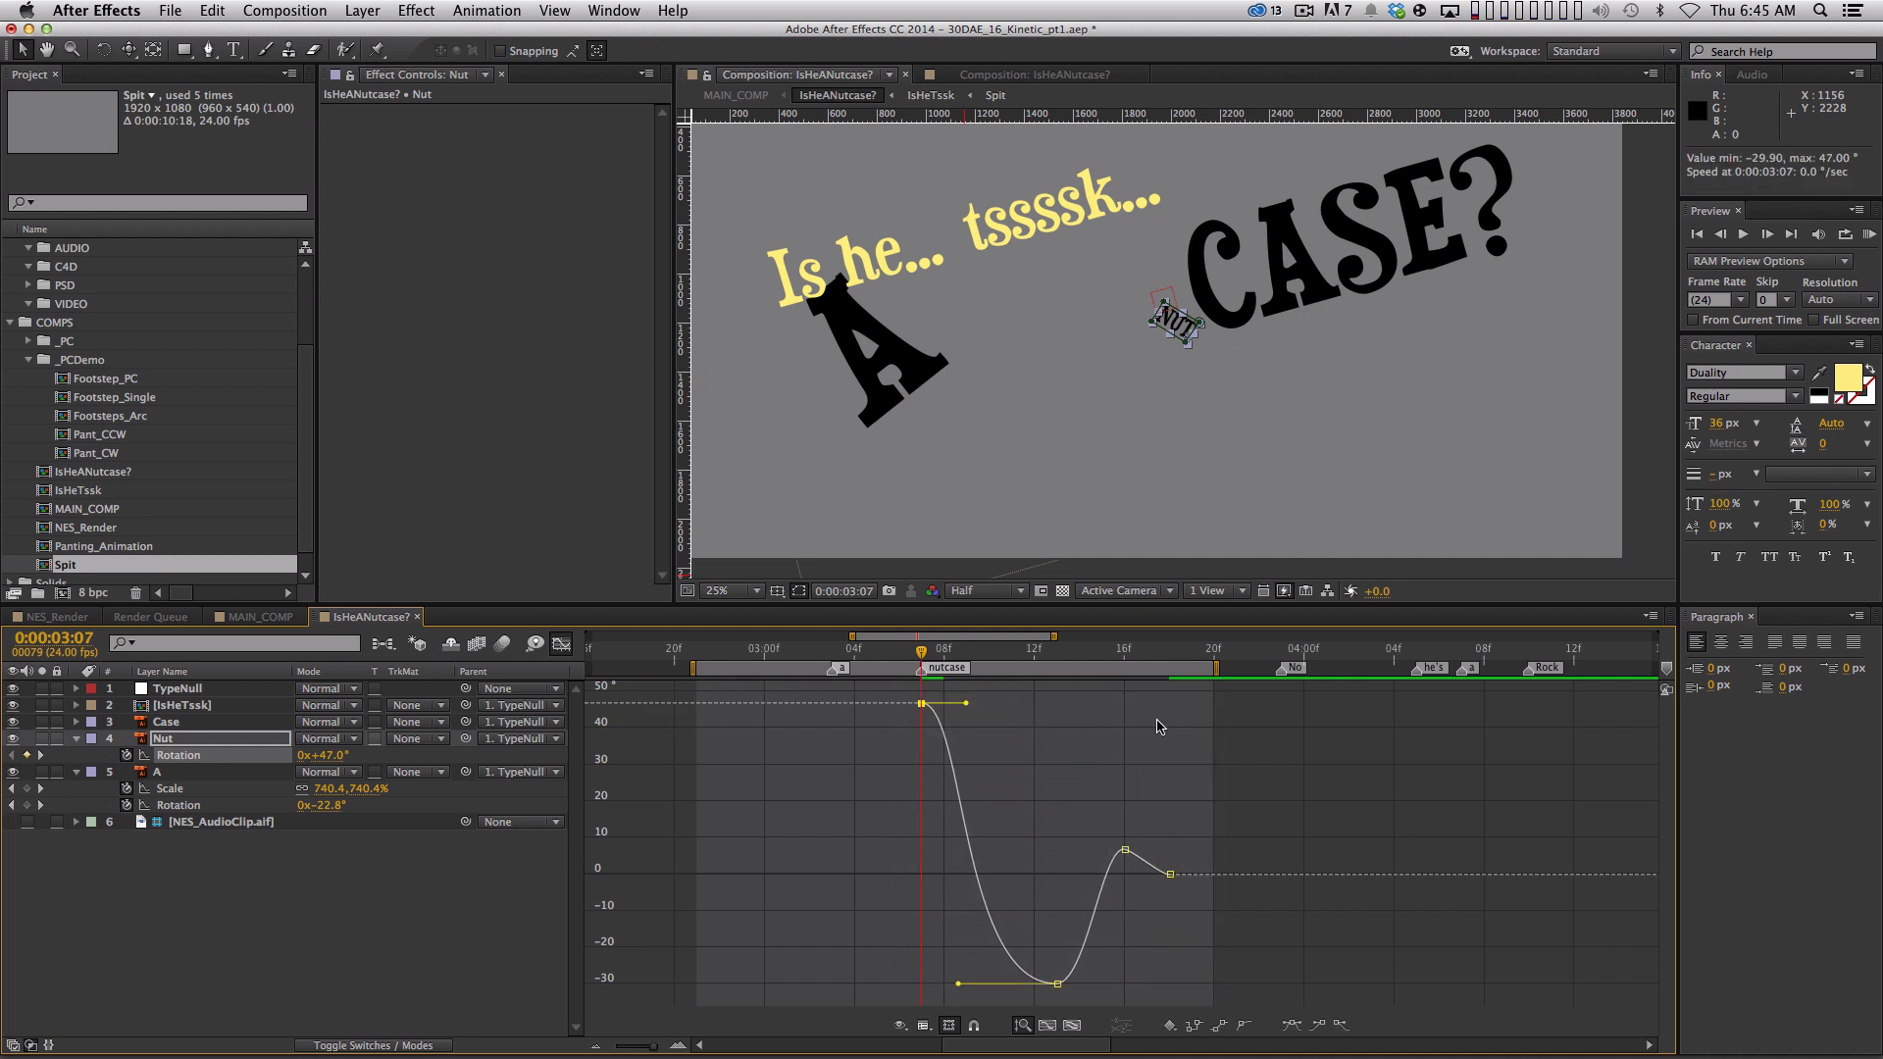
{"action": "left_click_drag", "start_coordinate": [1151, 663], "coordinate": [1151, 663]}
{"action": "mouse_move", "coordinate": [1172, 878]}
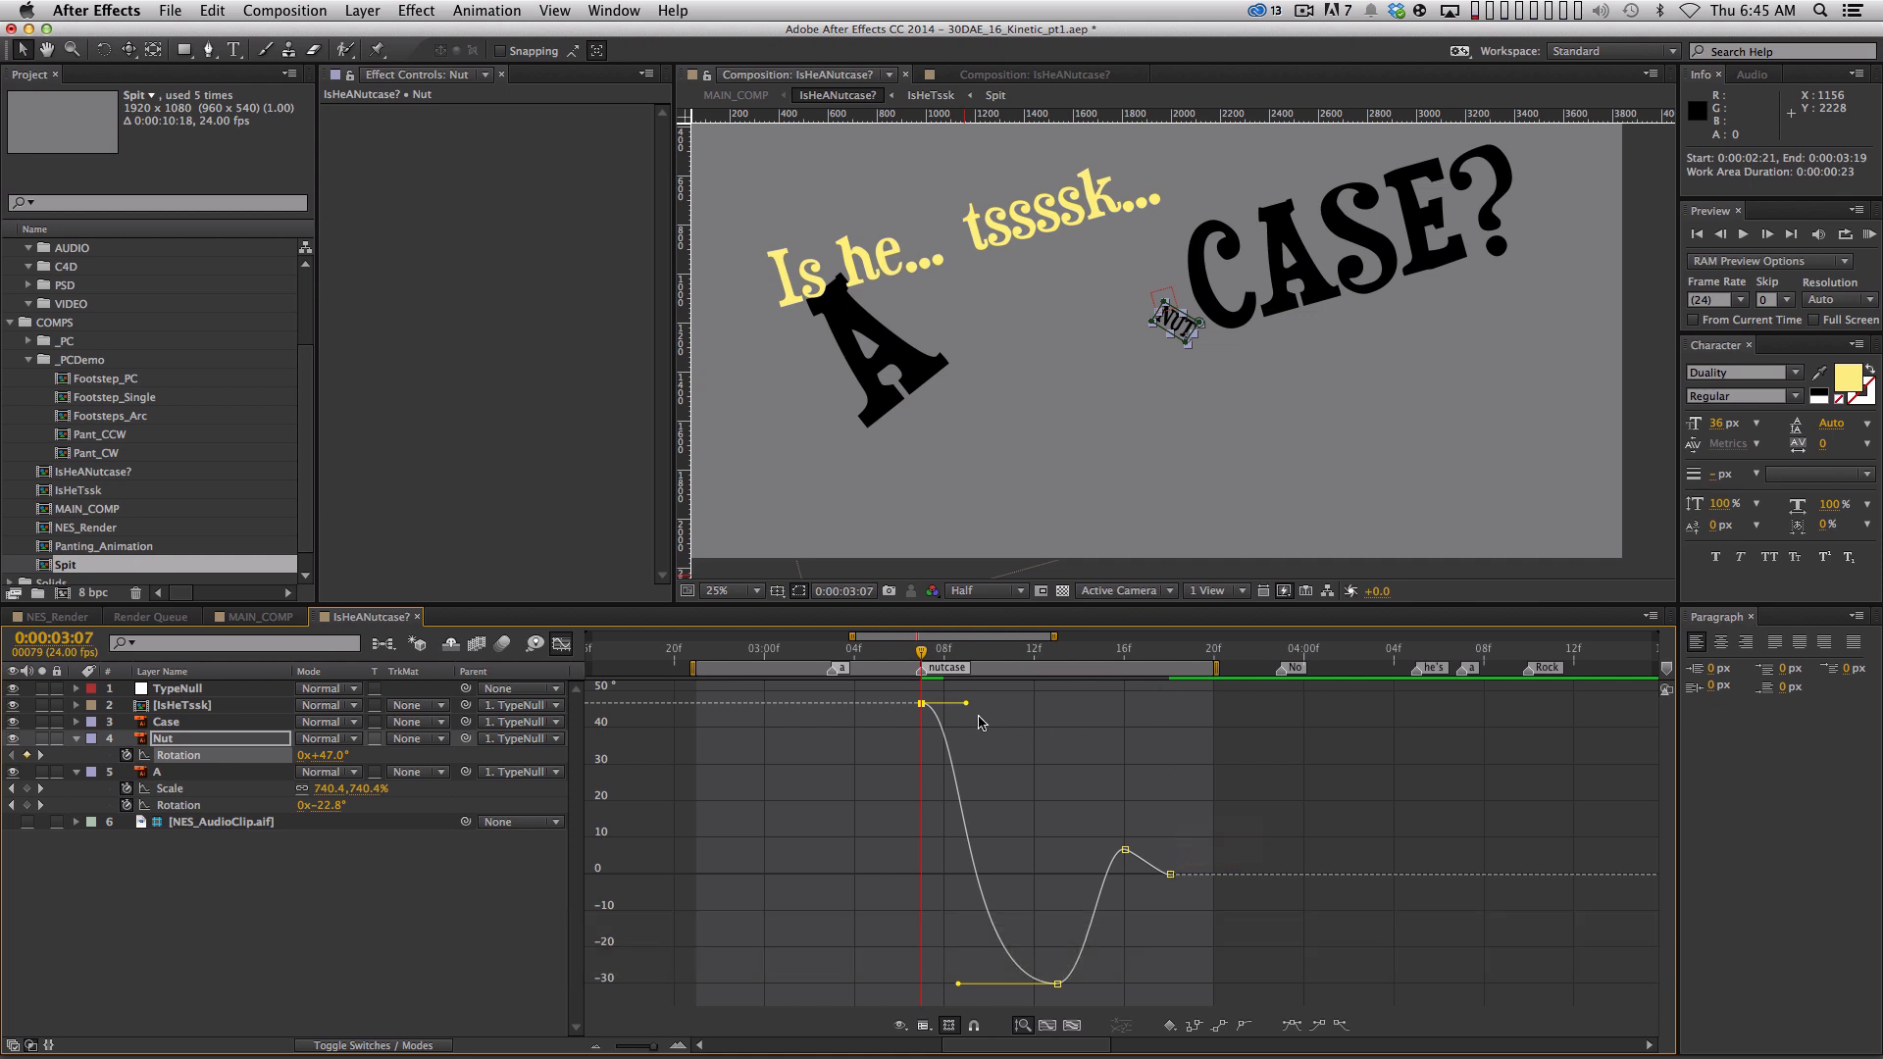
{"action": "left_click_drag", "start_coordinate": [880, 691], "coordinate": [1232, 989]}
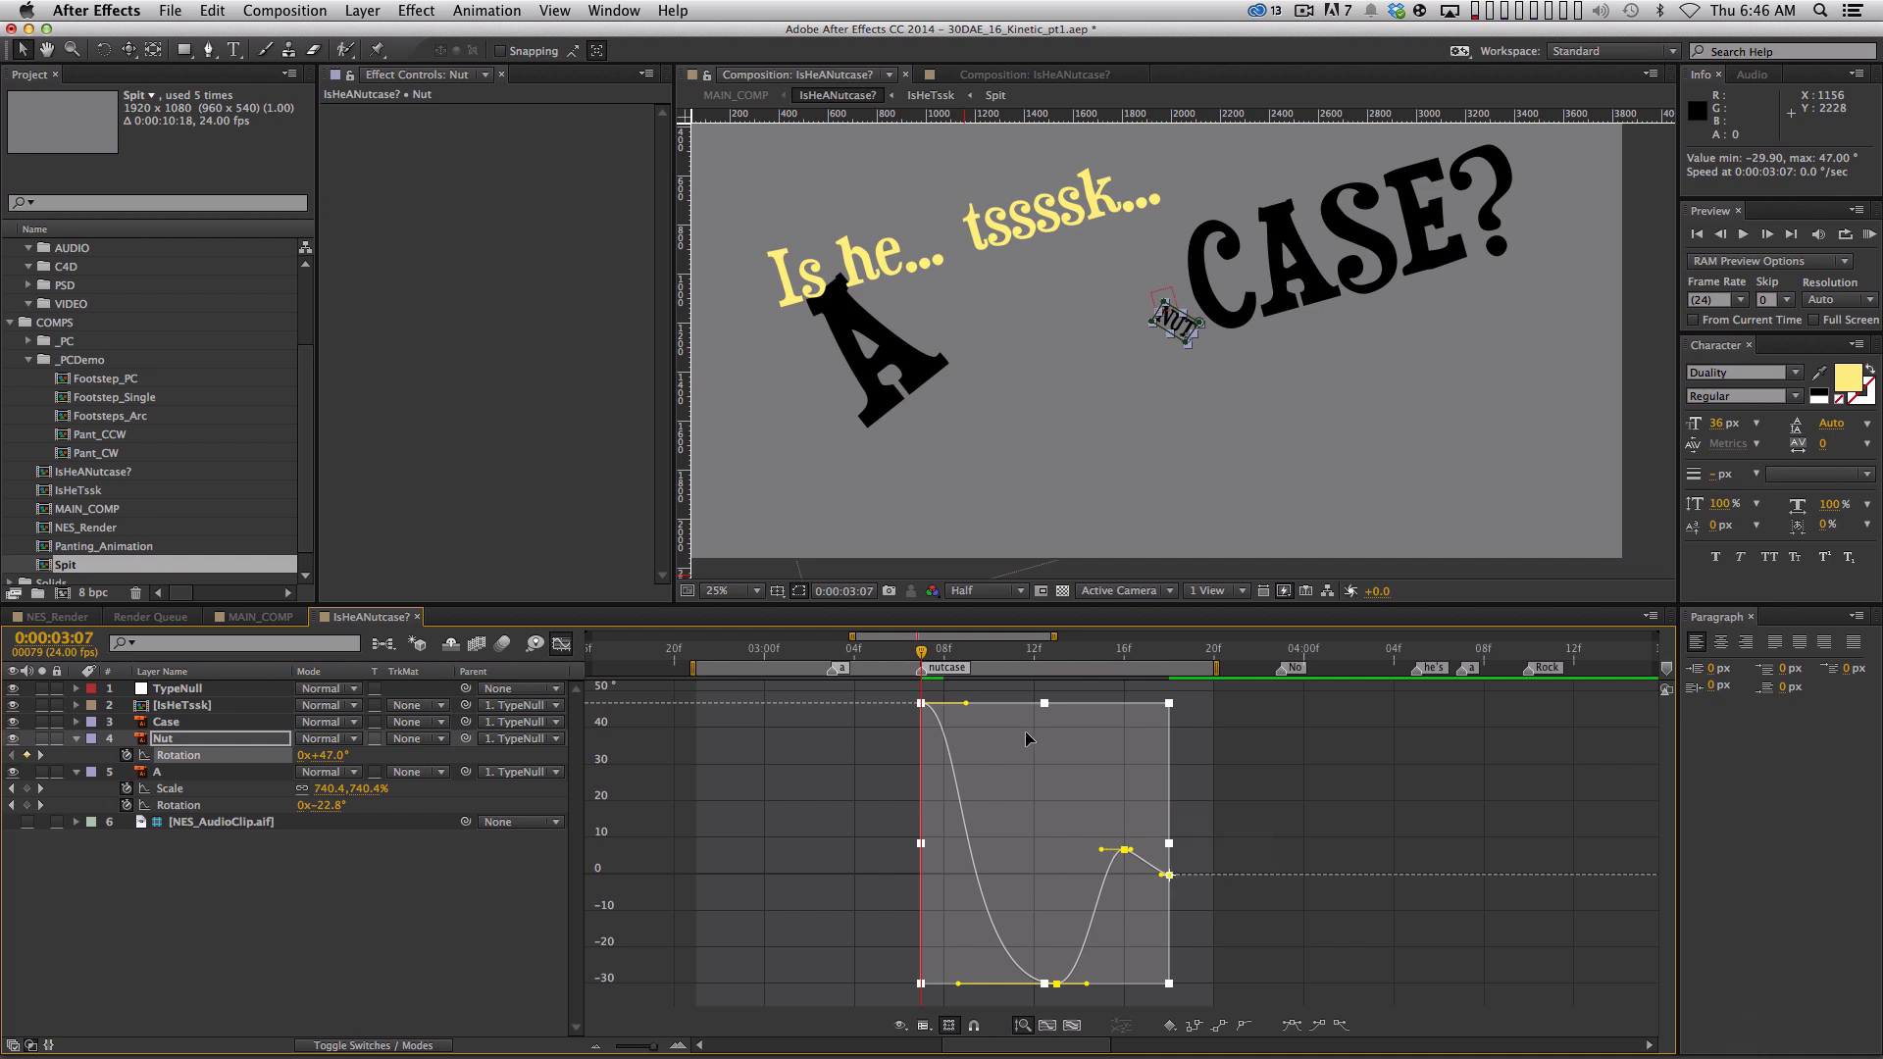
{"action": "left_click_drag", "start_coordinate": [1045, 703], "coordinate": [1091, 949]}
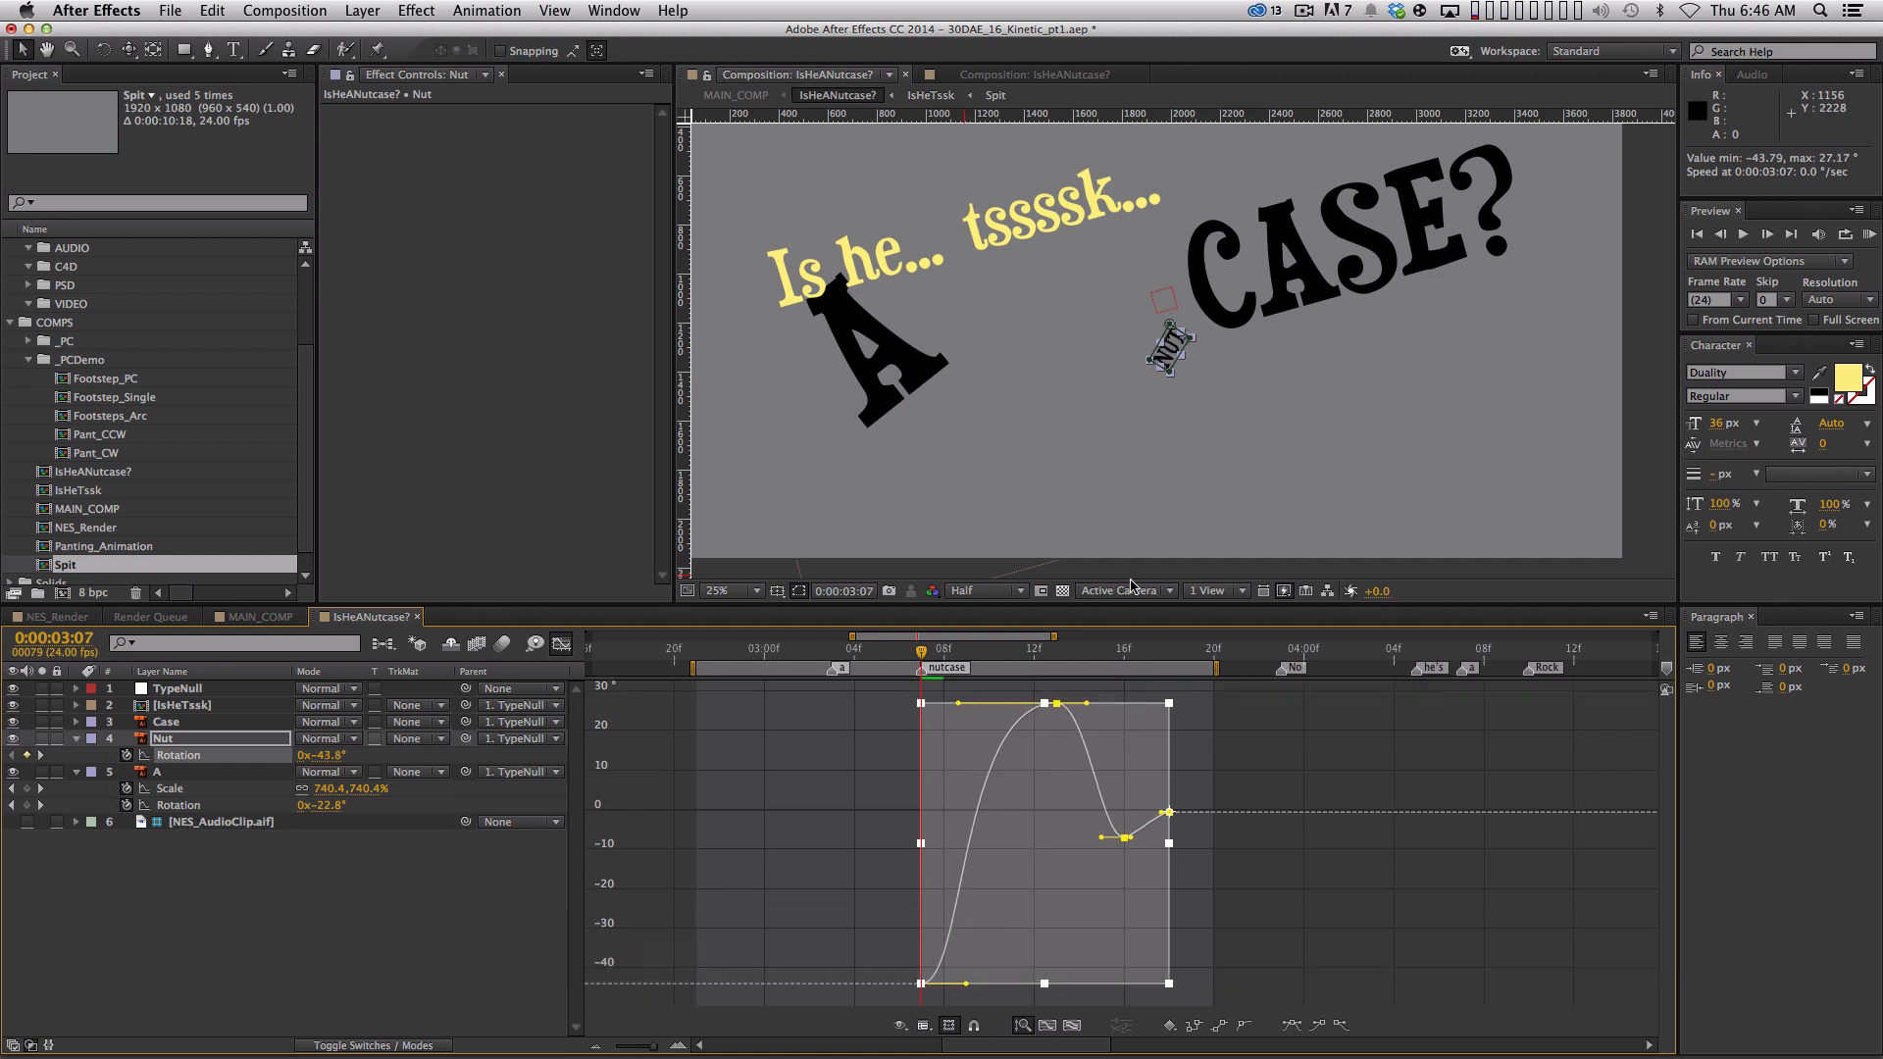
{"action": "key", "text": "KP_0"}
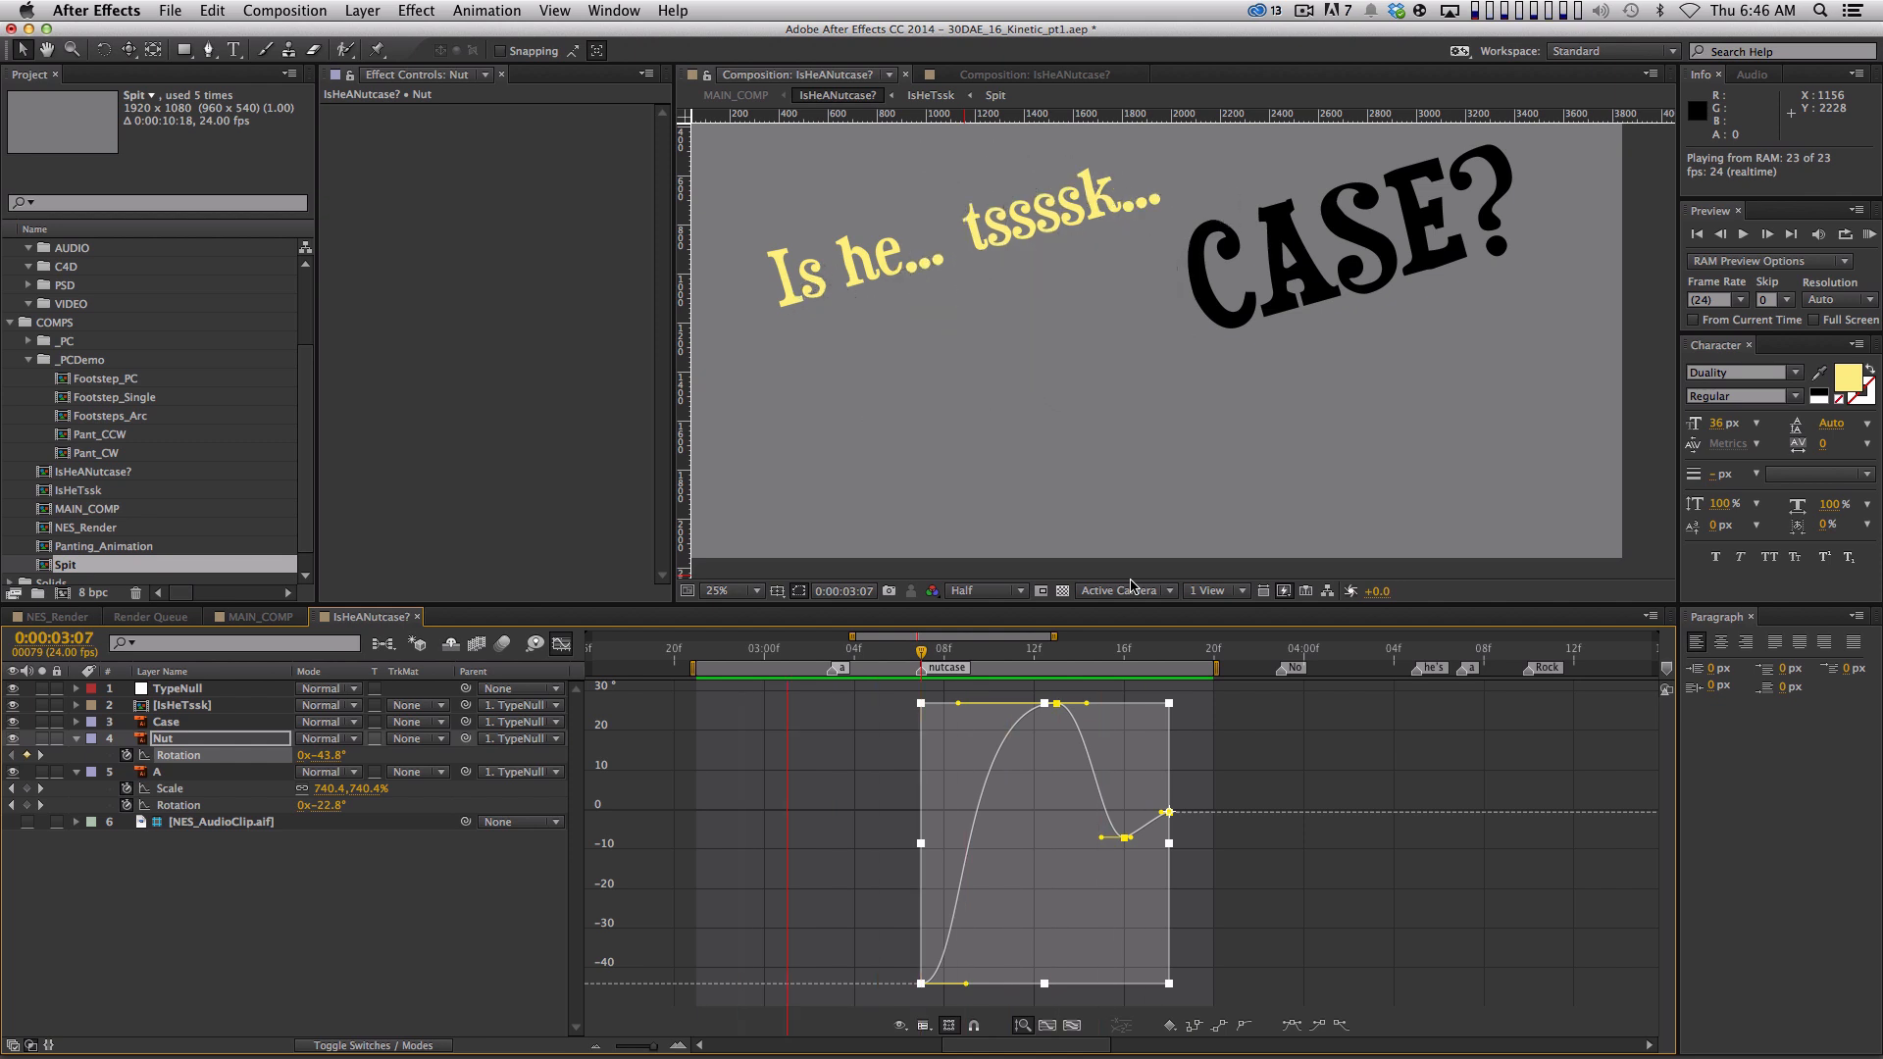
{"action": "key", "text": "space"}
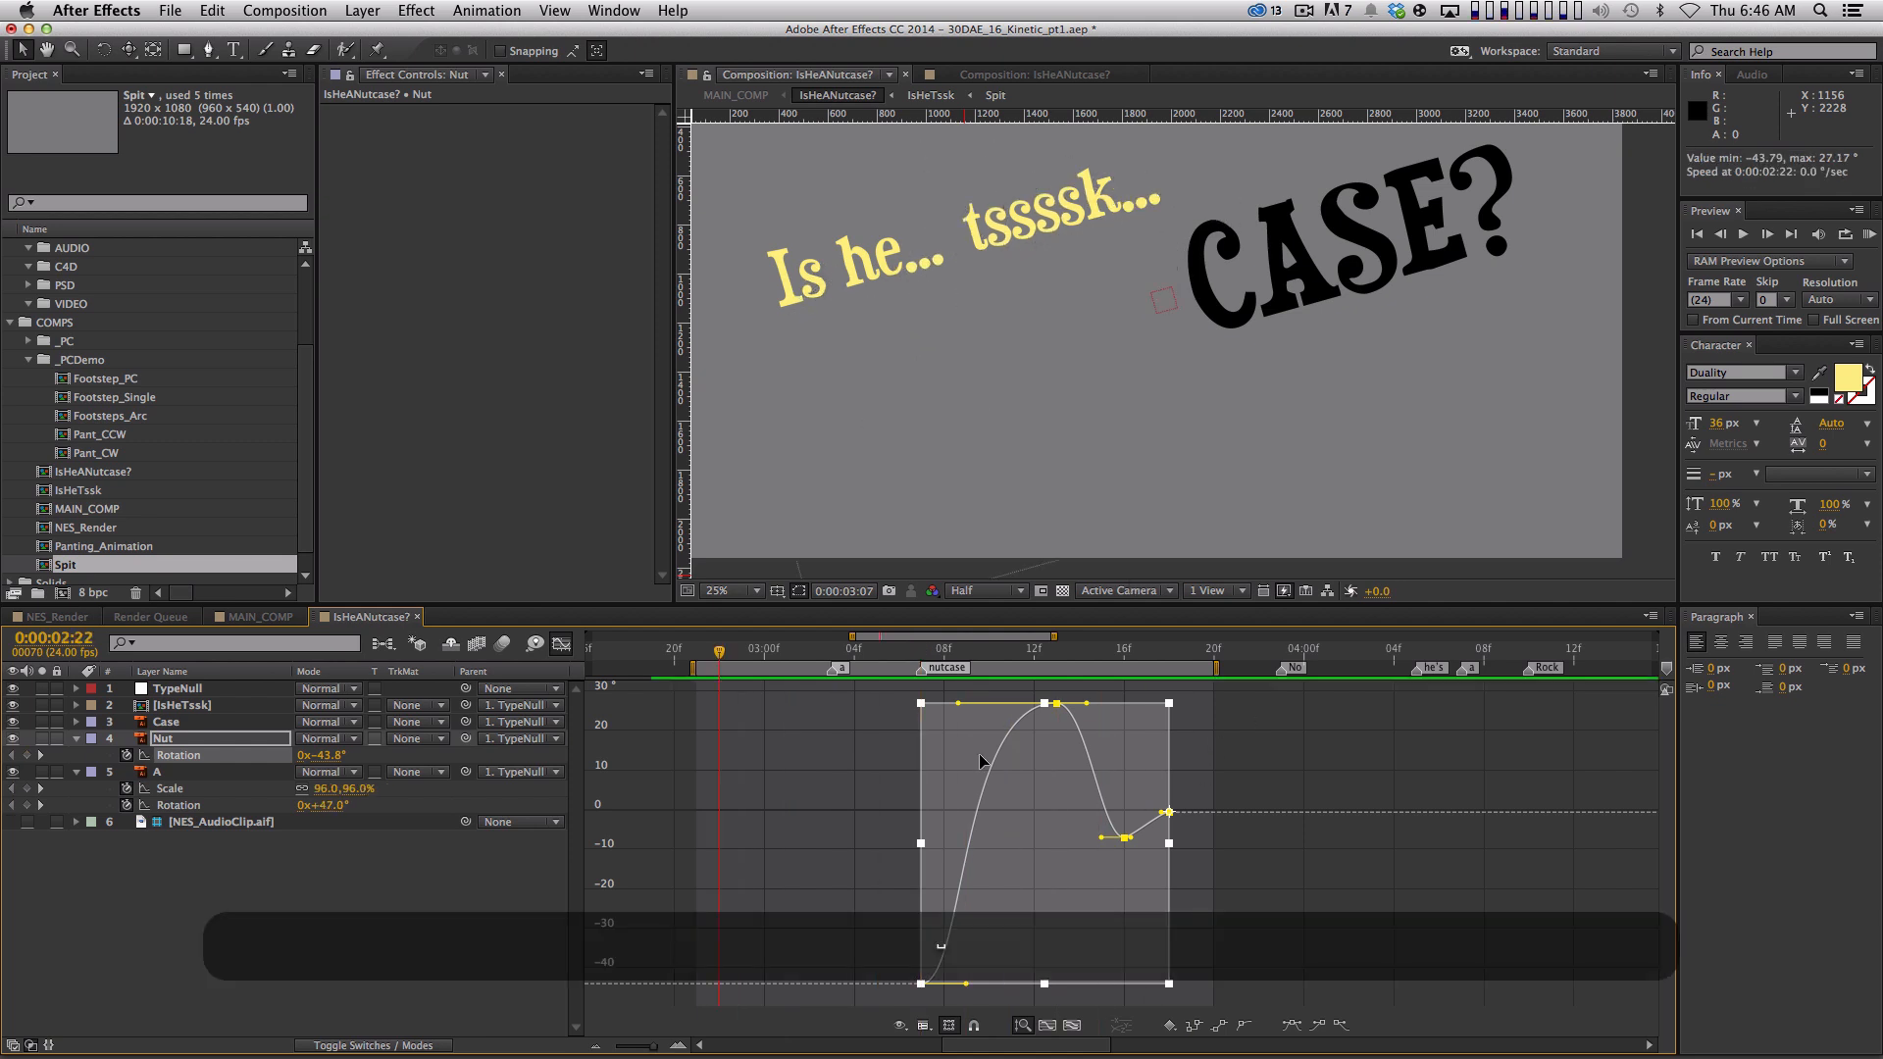
Leave the Graph Editor and copy all of the A layer's Scale and Rotation keyframes
{"action": "left_click", "coordinate": [561, 643]}
{"action": "left_click", "coordinate": [410, 1028]}
{"action": "left_click", "coordinate": [185, 790]}
{"action": "left_click", "coordinate": [192, 805], "text": "shift"}
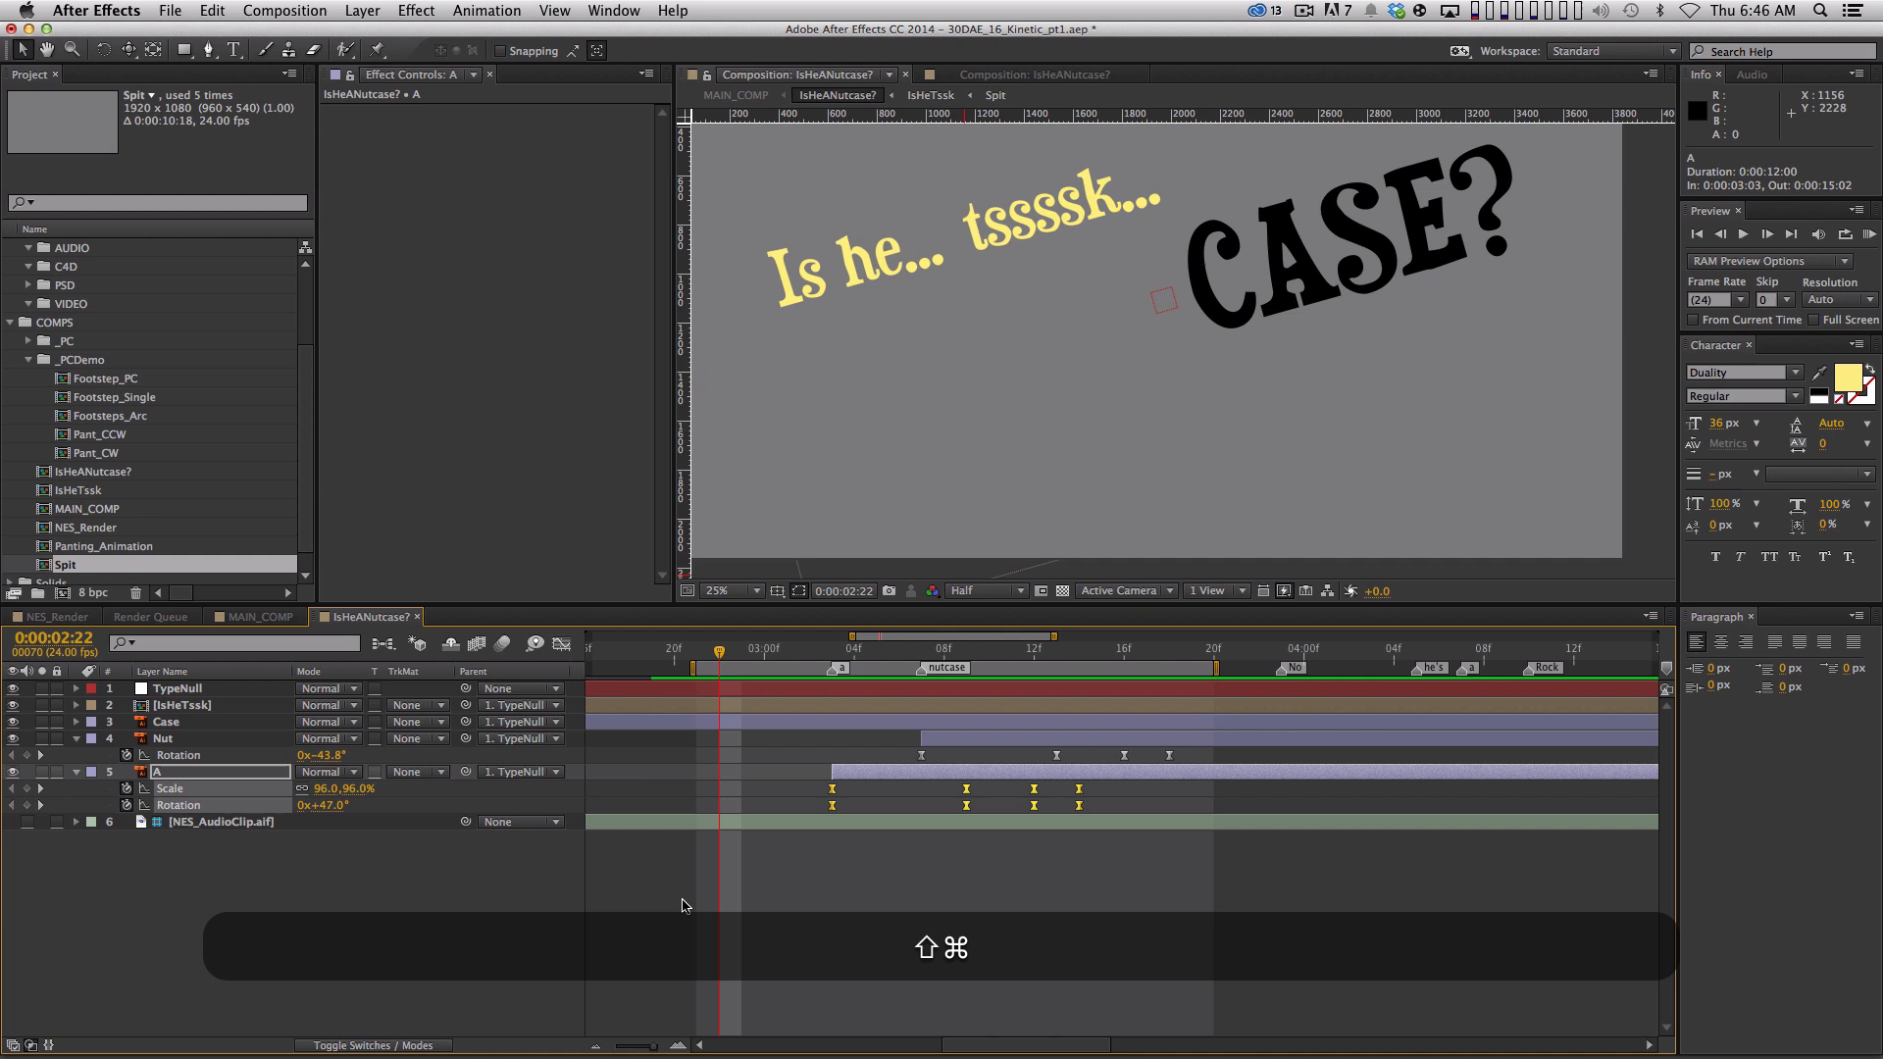
{"action": "key", "text": "super+c"}
Move the start of the Case layer to 0:00:03:10 and turn on the sound of the NES_AudioClip.aif layer
{"action": "left_click", "coordinate": [182, 723]}
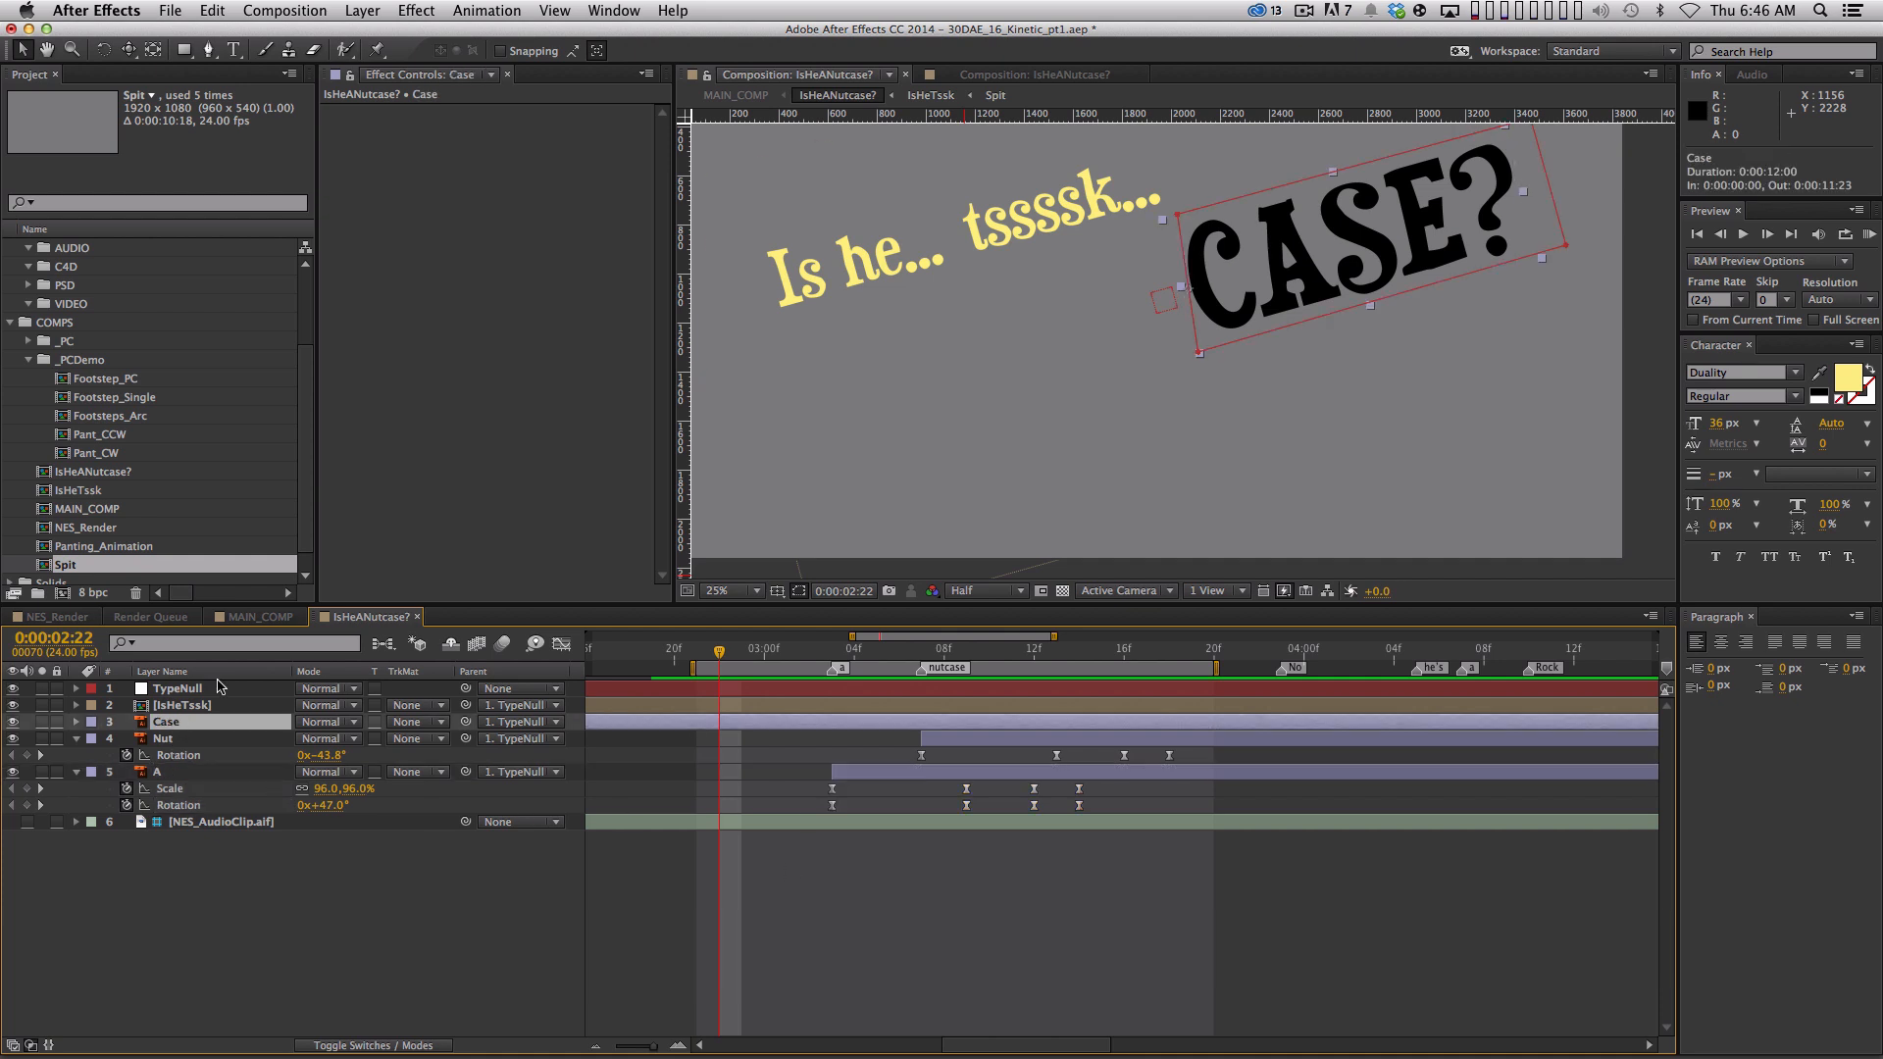
{"action": "key", "text": "bracketleft"}
{"action": "left_click_drag", "start_coordinate": [781, 732], "coordinate": [1042, 730]}
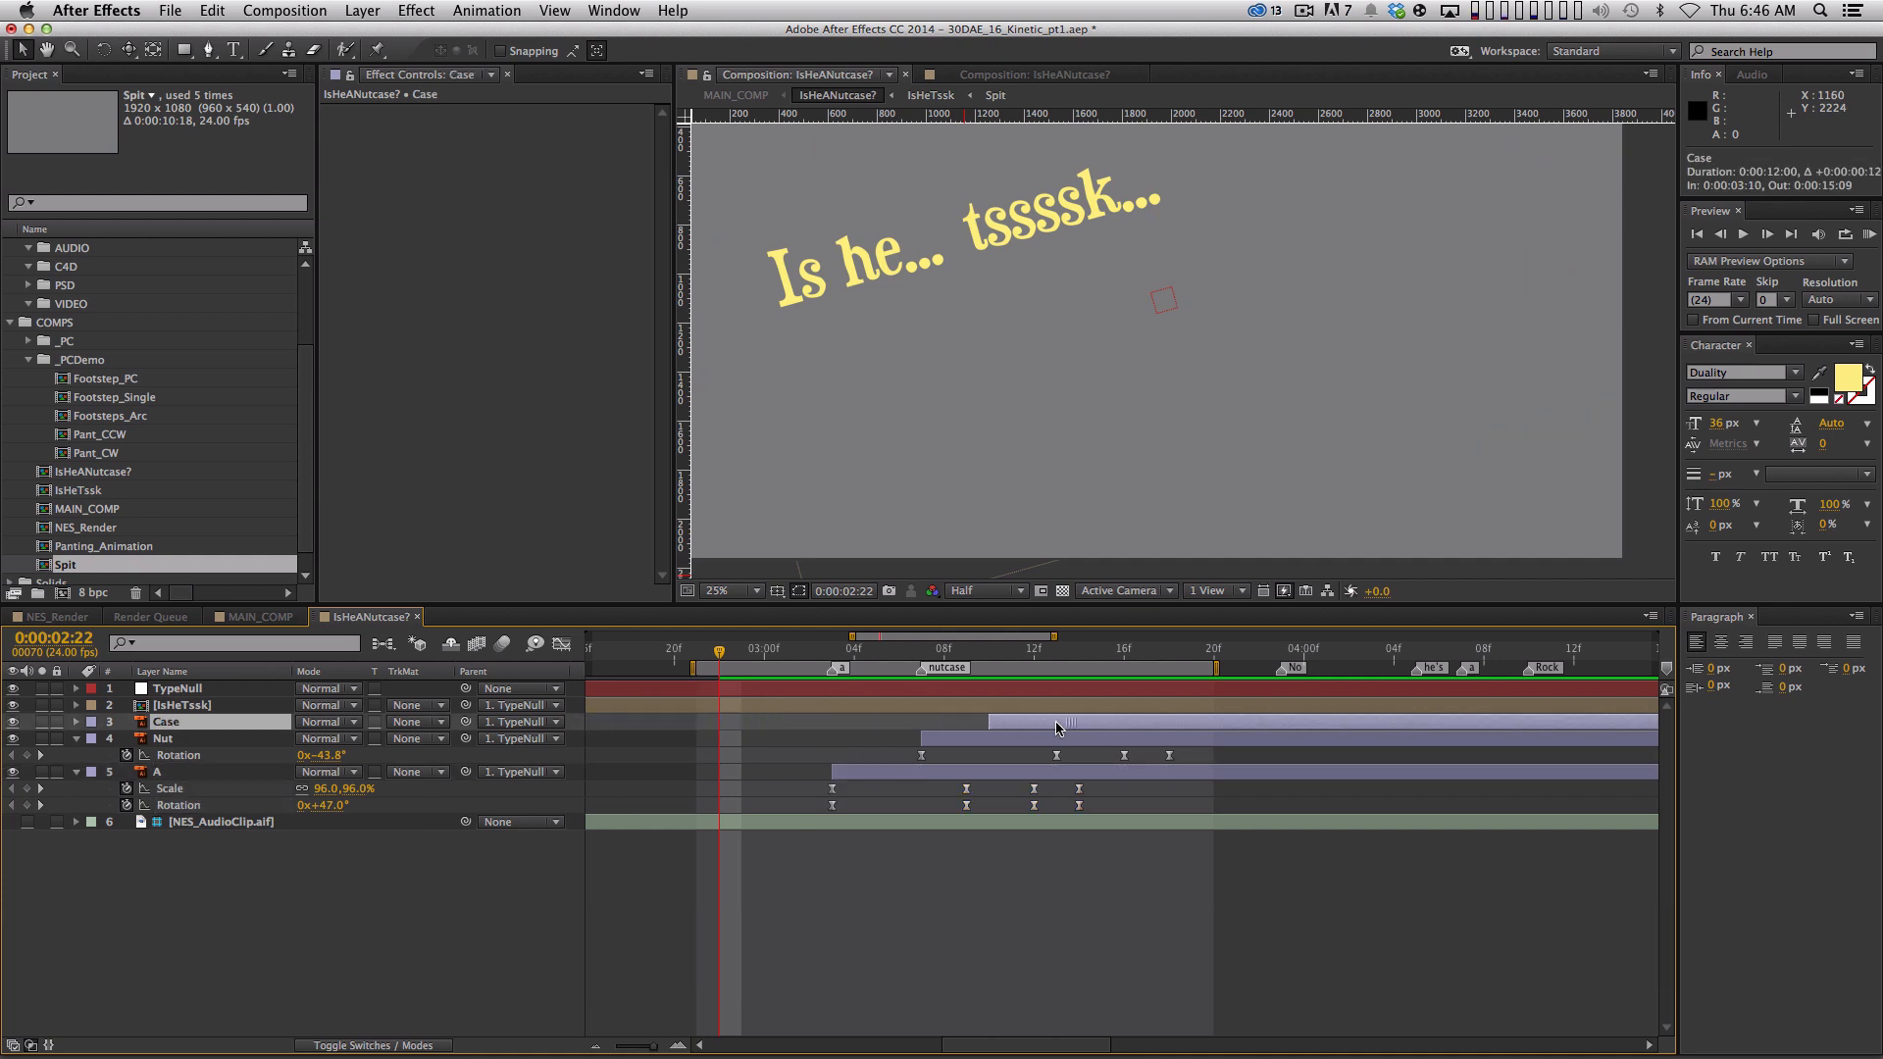
{"action": "left_click", "coordinate": [803, 653]}
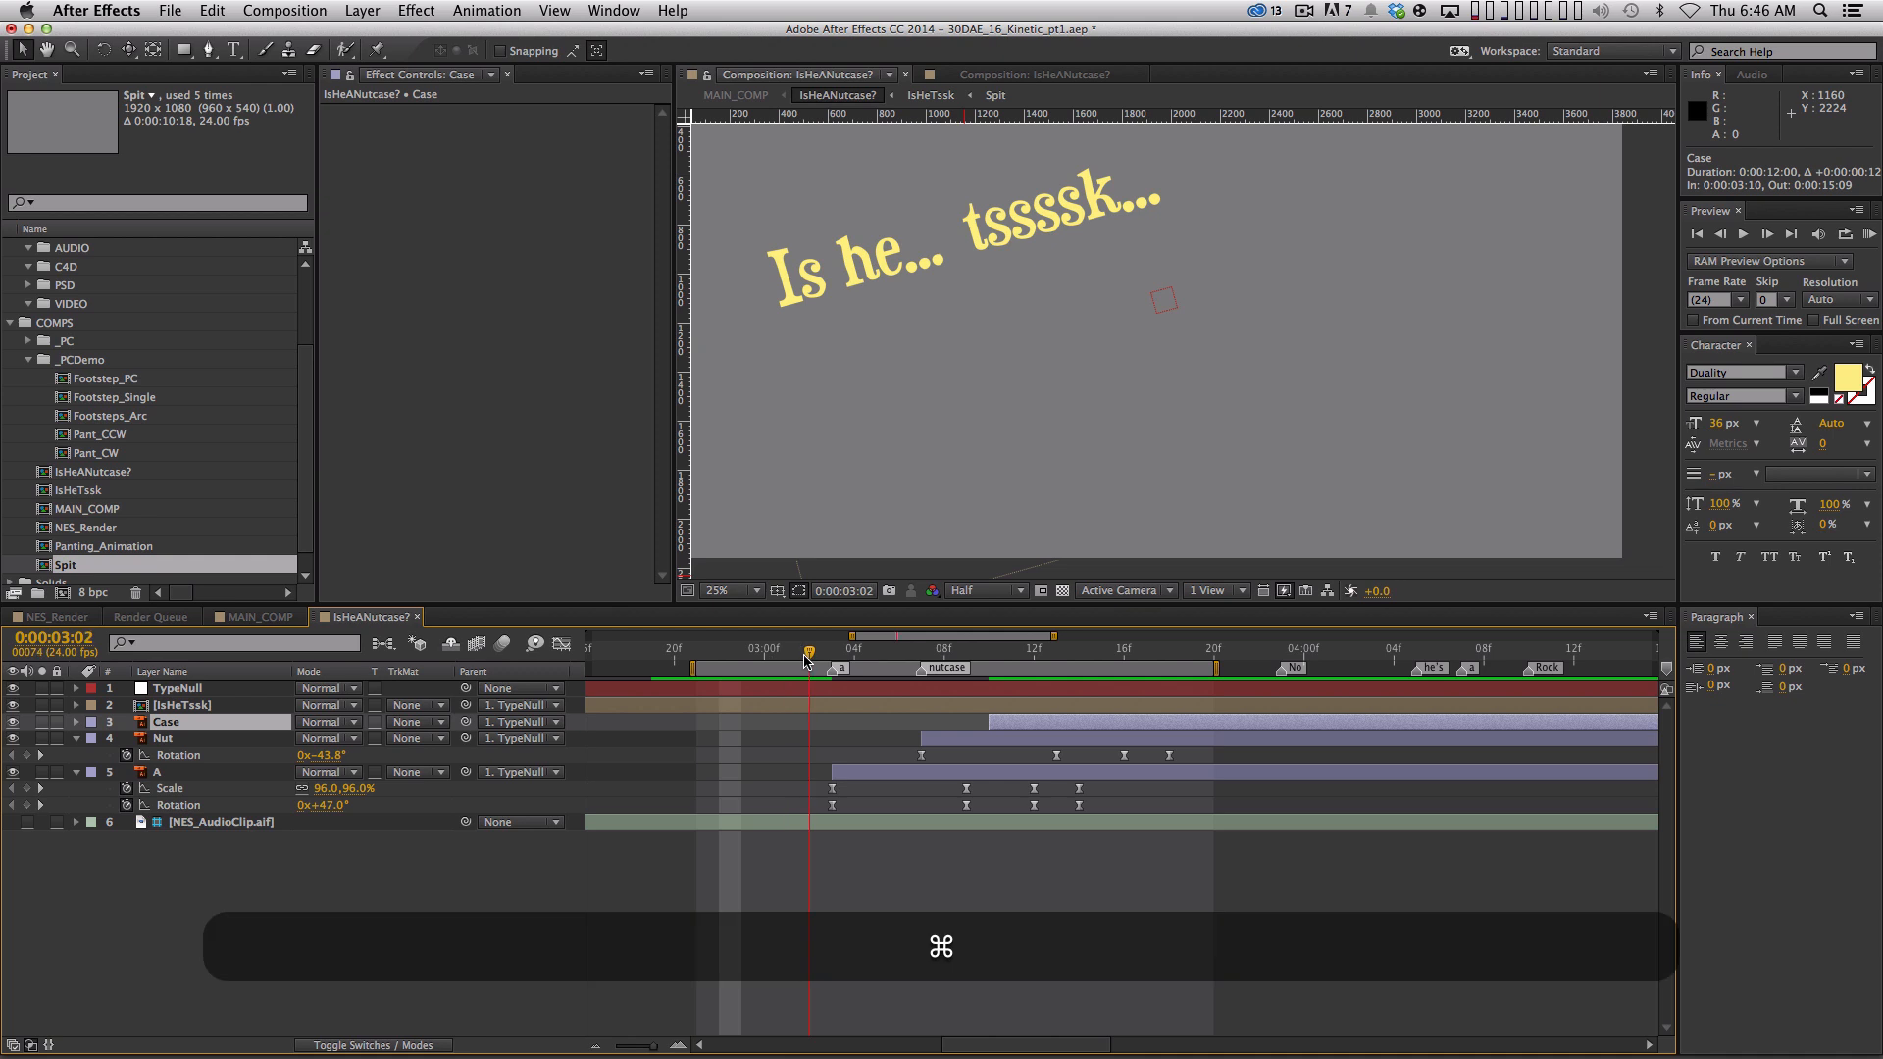
{"action": "left_click", "coordinate": [27, 822]}
{"action": "key", "text": "super+space"}
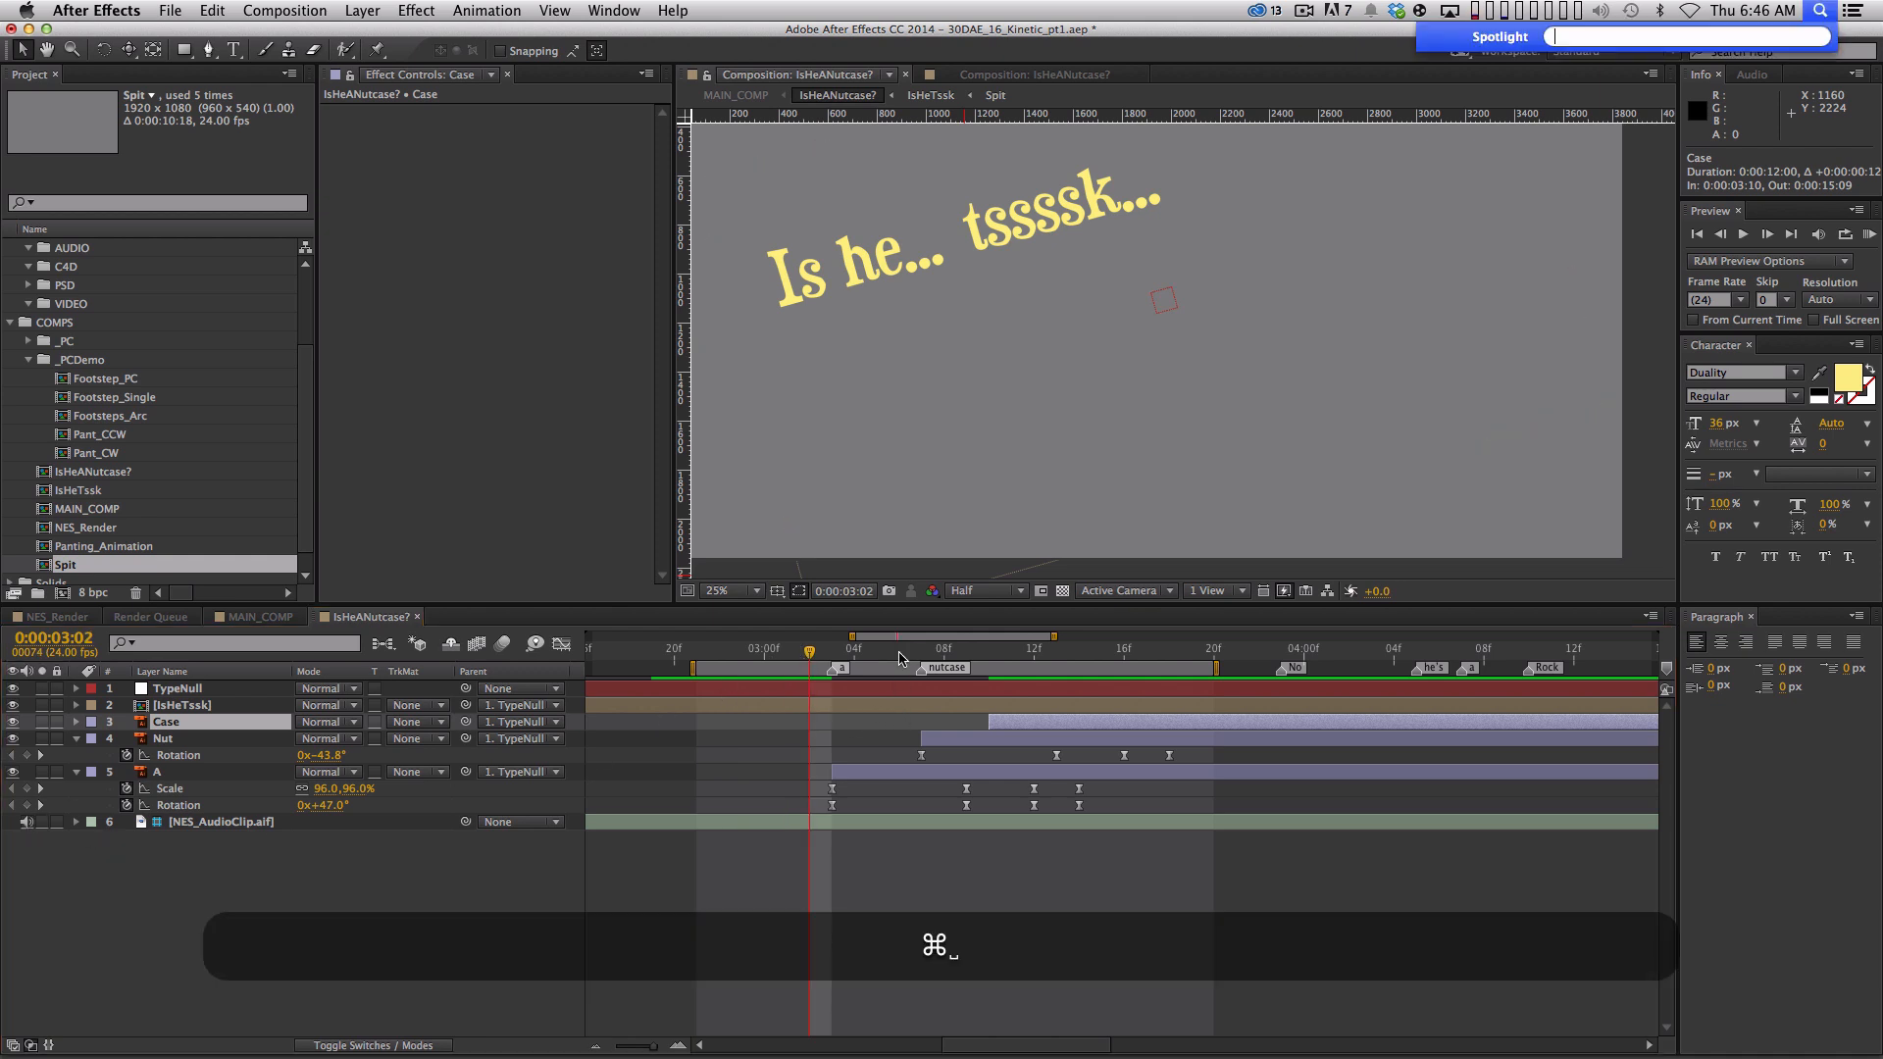
{"action": "key", "text": "super+space"}
Scrub the audio, shift the Case layer's start to 0:00:03:11 and paste the copied Scale and Rotation keyframes there
{"action": "left_click", "coordinate": [831, 653]}
{"action": "left_click_drag", "start_coordinate": [831, 654], "coordinate": [1032, 722]}
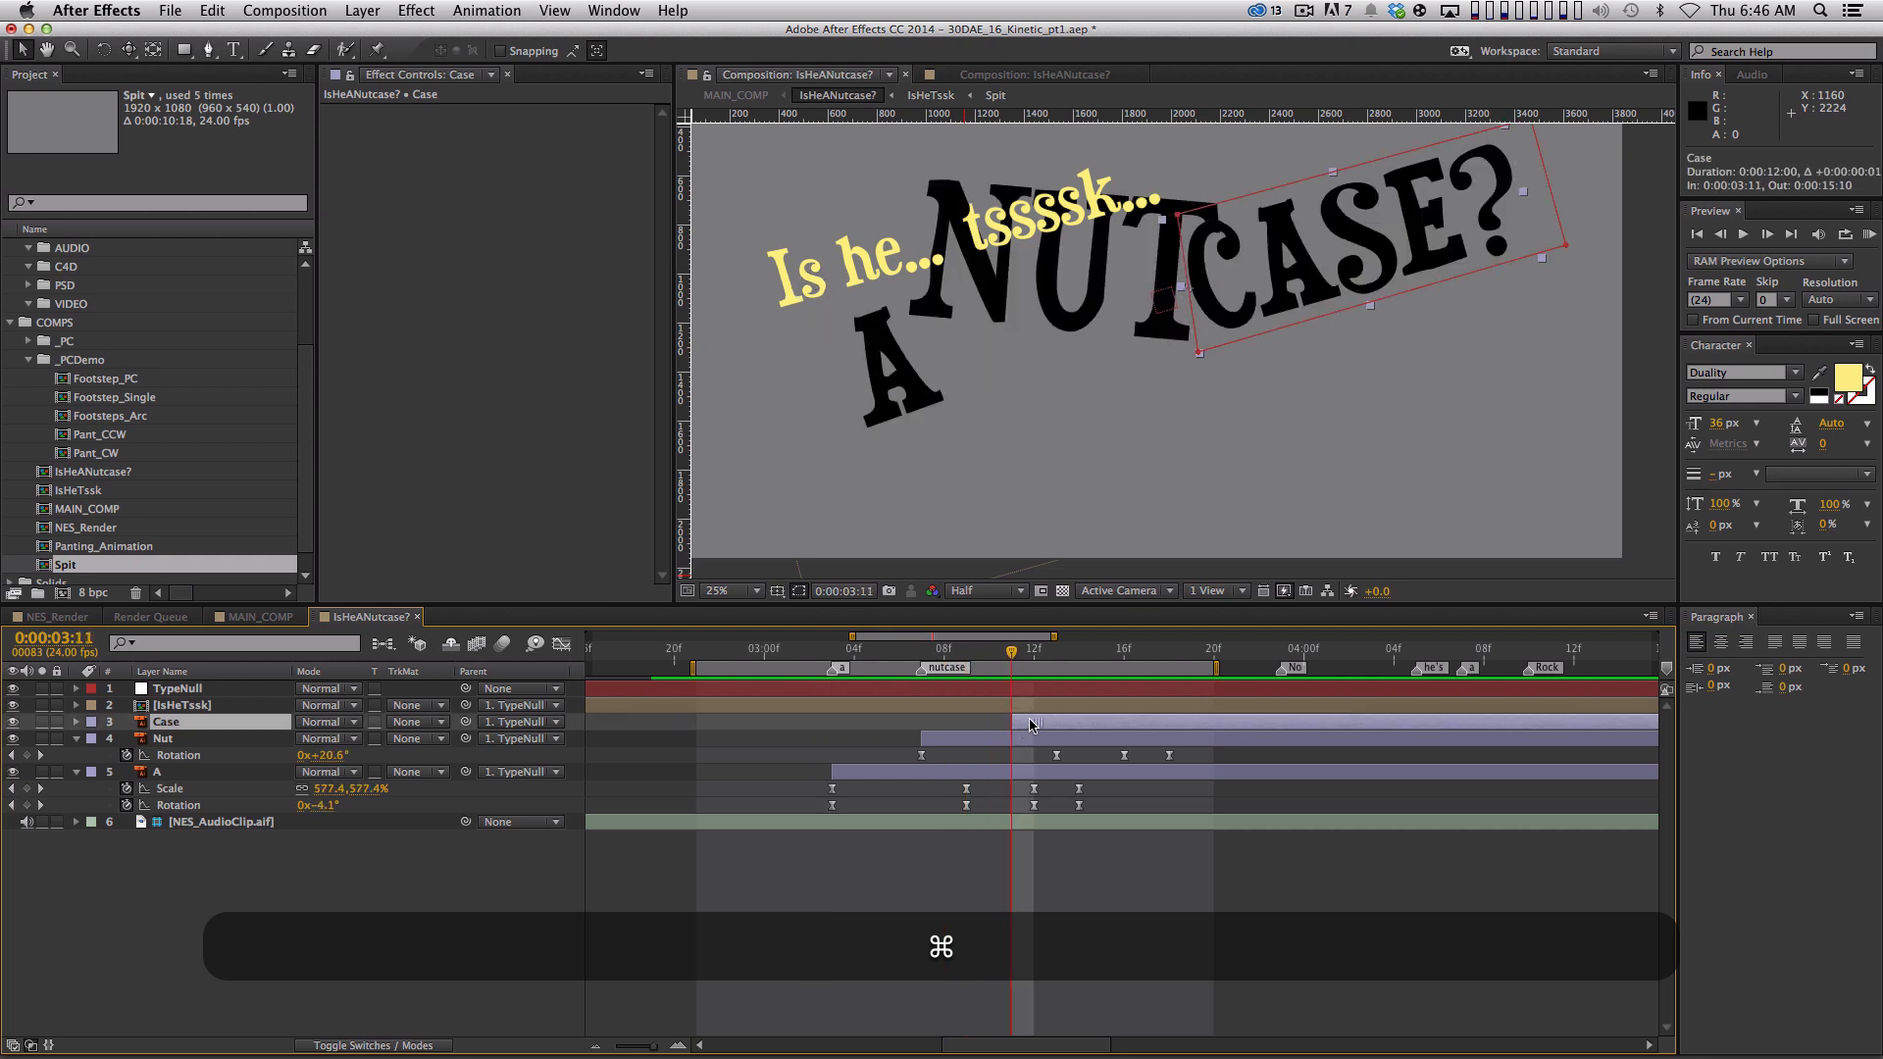
{"action": "key", "text": "space"}
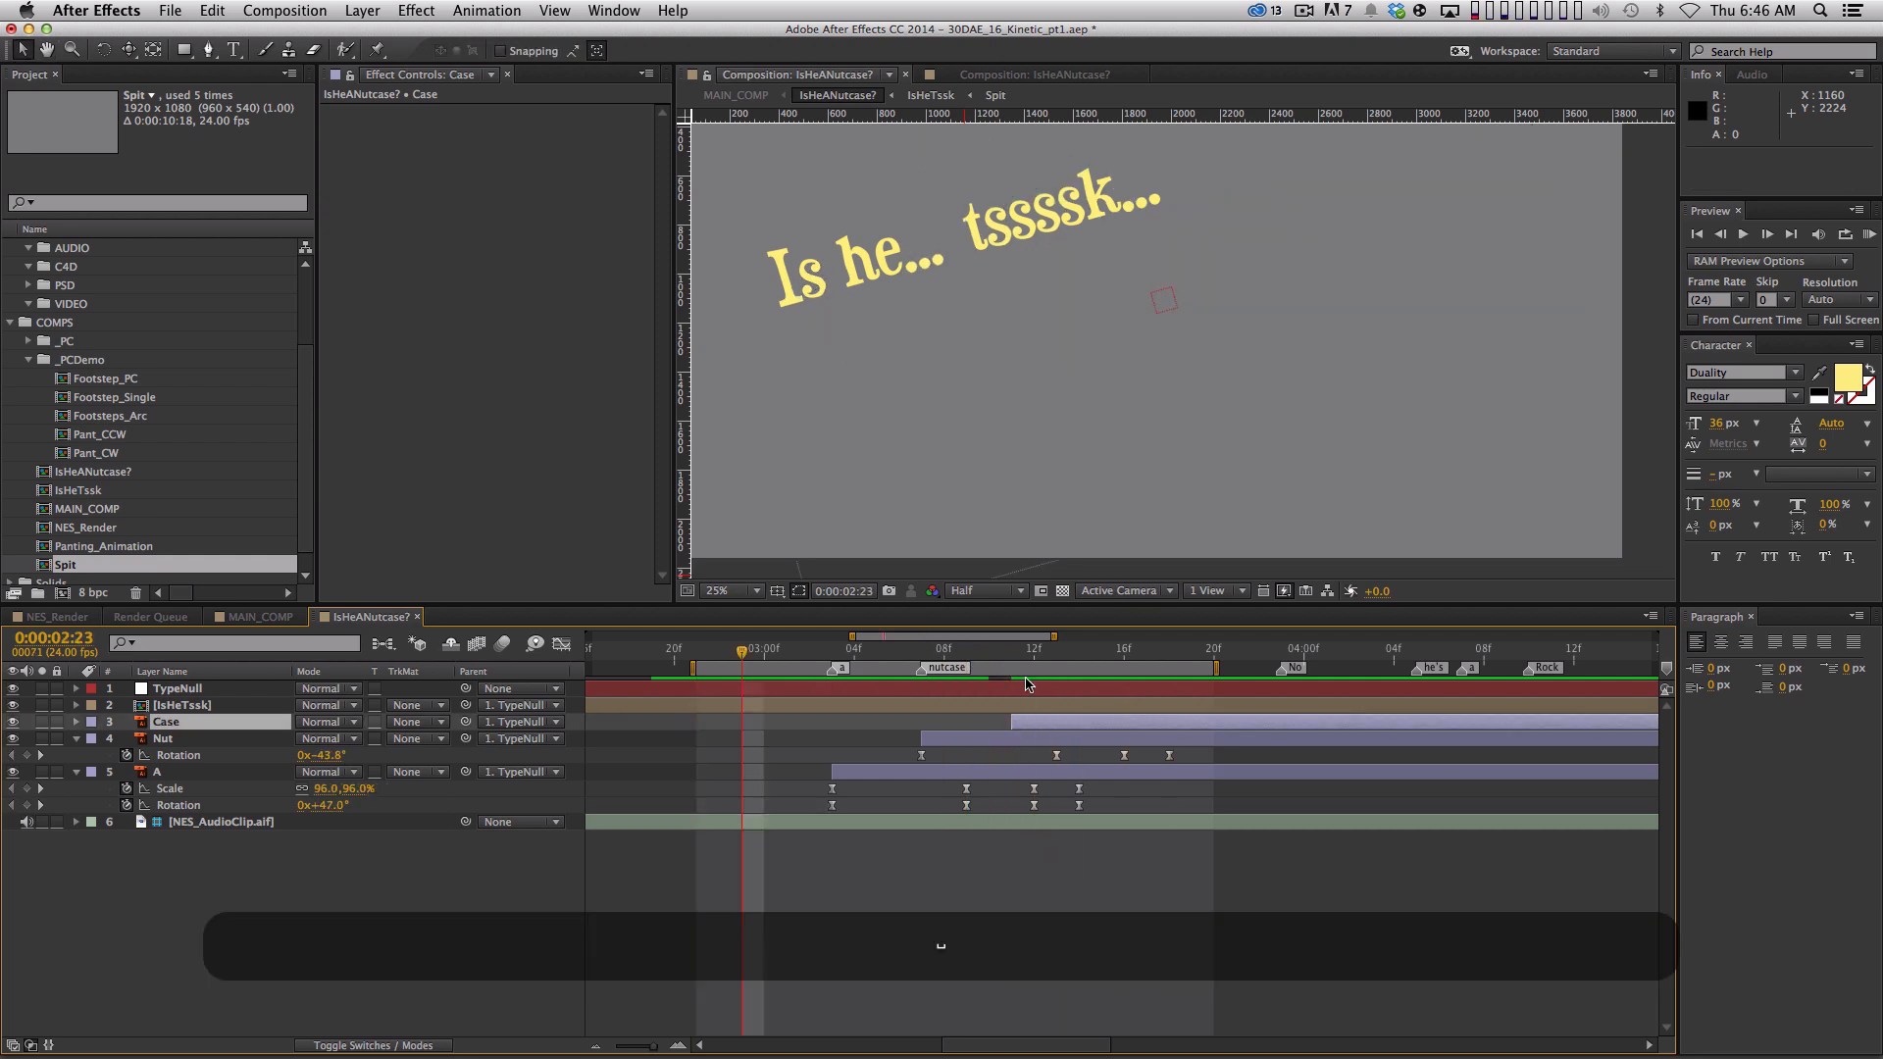
{"action": "key", "text": "super+v"}
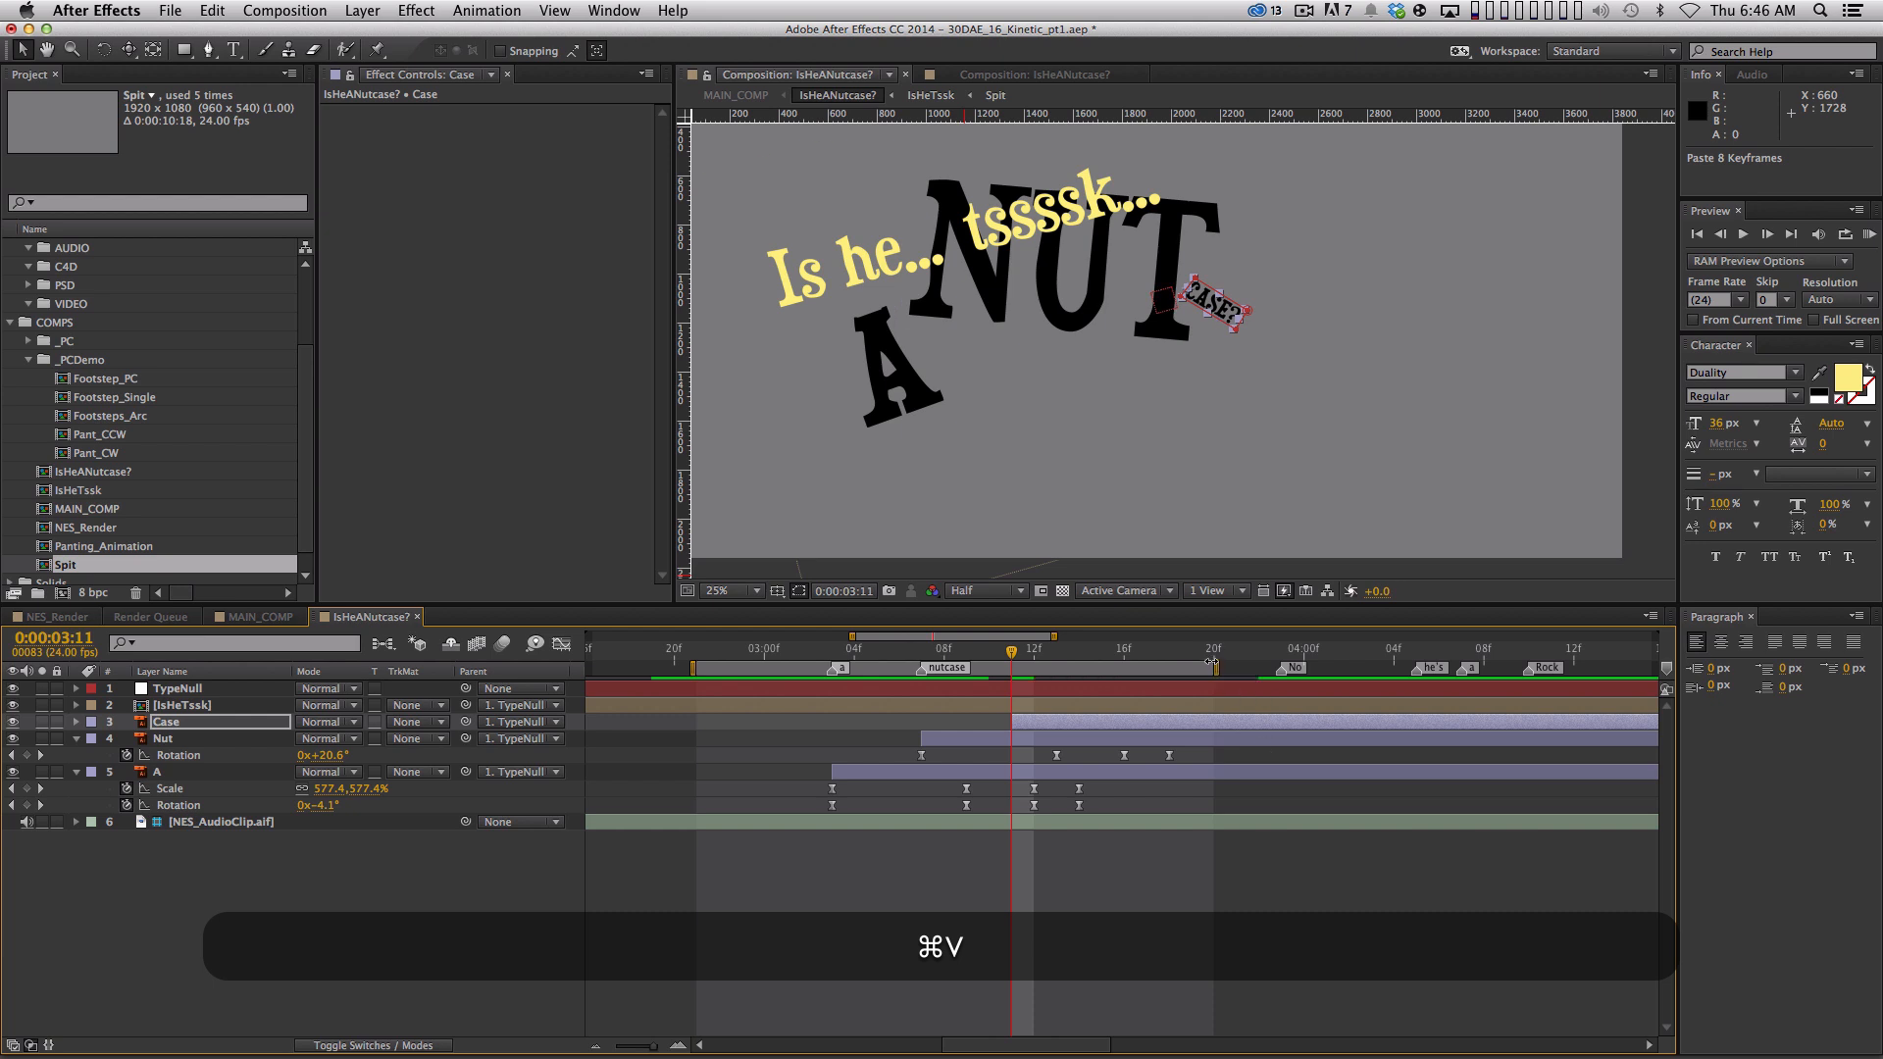
Set the work area from 0:00:01:19 to 0:00:03:23 and RAM-preview the whole phrase with sound
{"action": "left_click_drag", "start_coordinate": [1209, 667], "coordinate": [1299, 657]}
{"action": "left_click", "coordinate": [770, 914]}
{"action": "left_click_drag", "start_coordinate": [780, 668], "coordinate": [627, 668]}
{"action": "key", "text": "comma"}
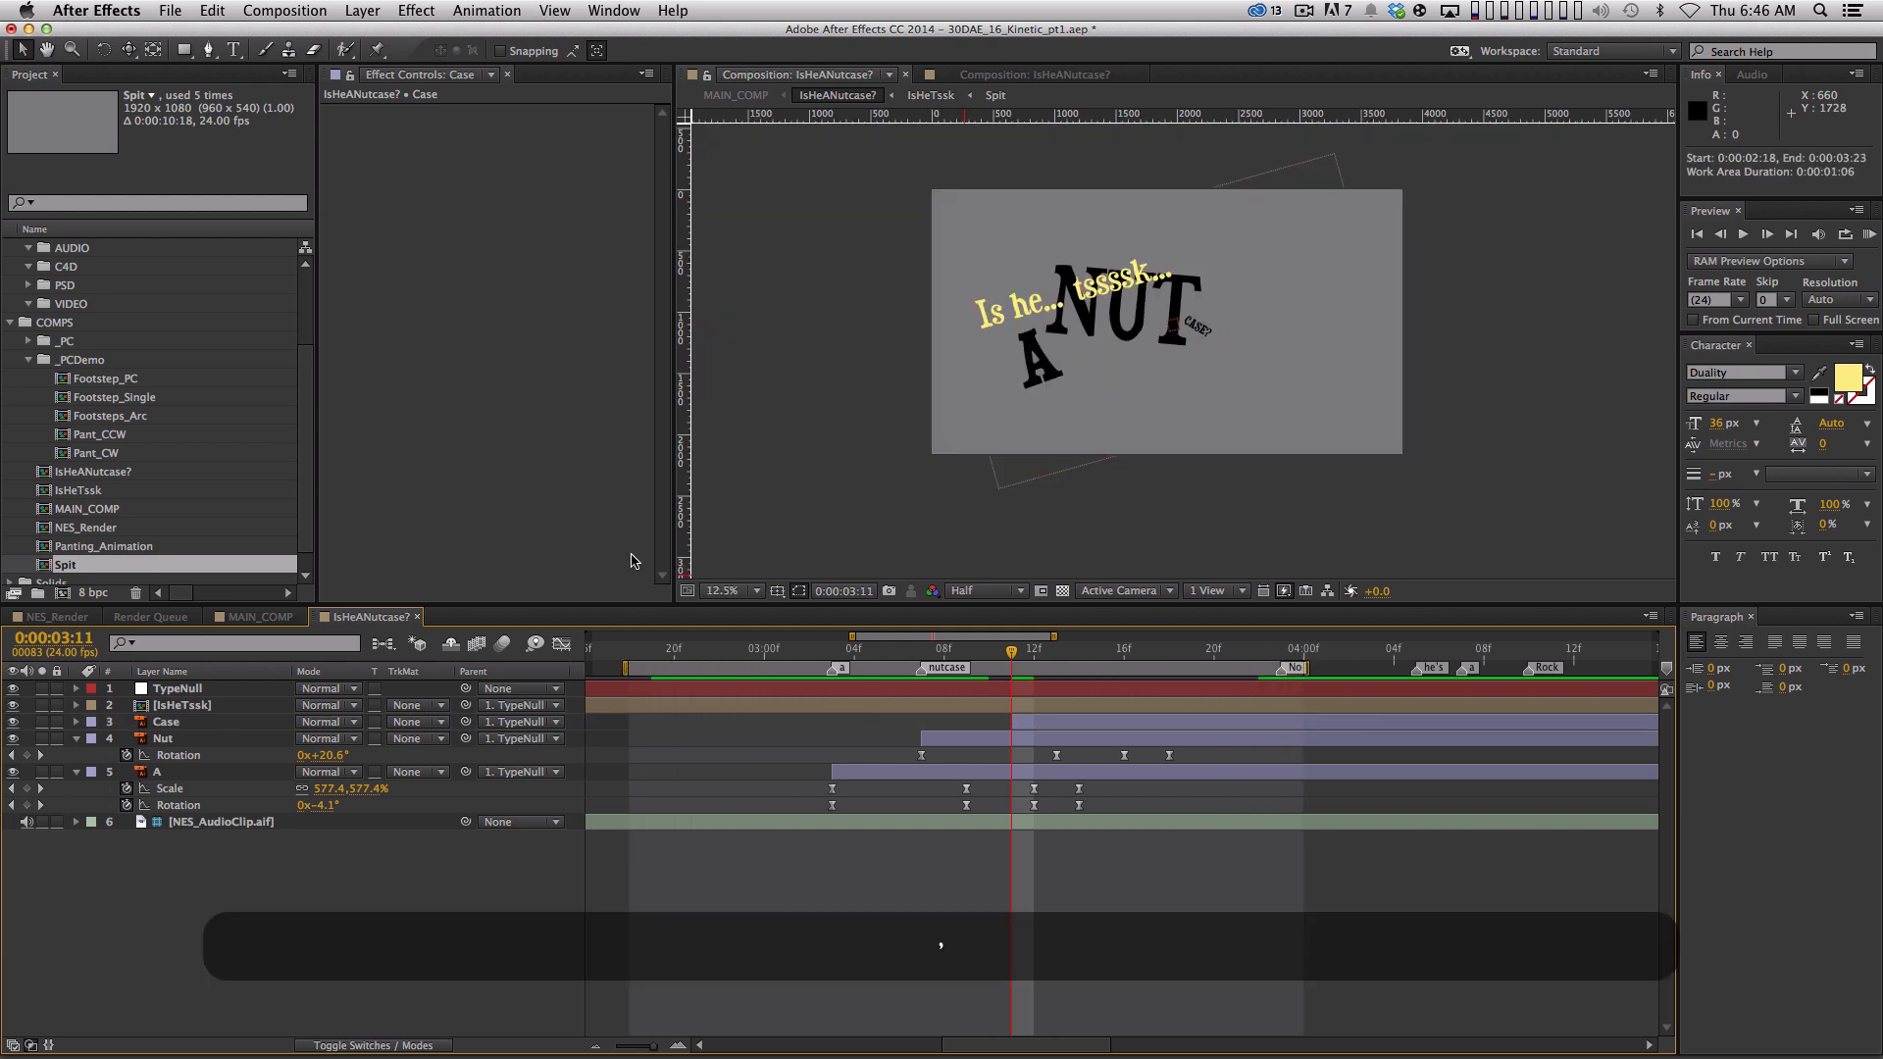
{"action": "key", "text": "Home"}
{"action": "key", "text": "b"}
{"action": "key", "text": "minus"}
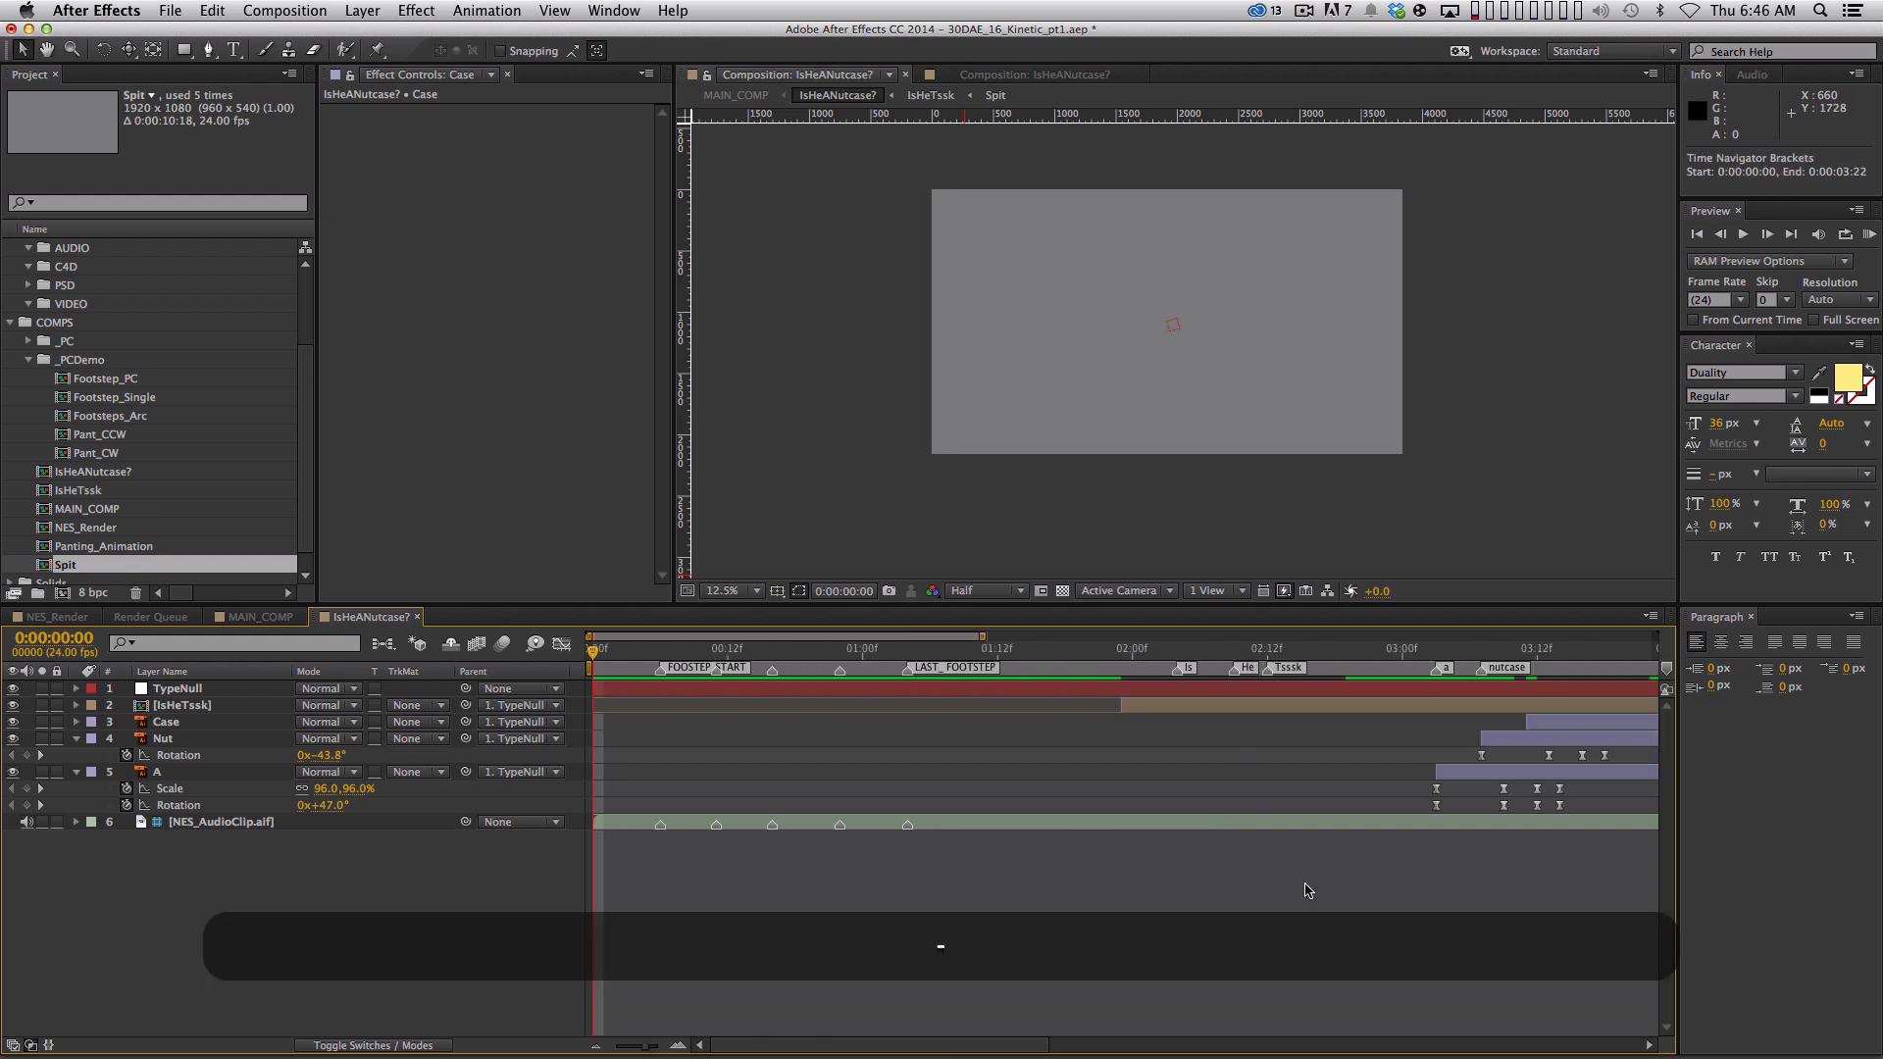
{"action": "left_click_drag", "start_coordinate": [1209, 652], "coordinate": [1076, 650]}
{"action": "key", "text": "KP_0"}
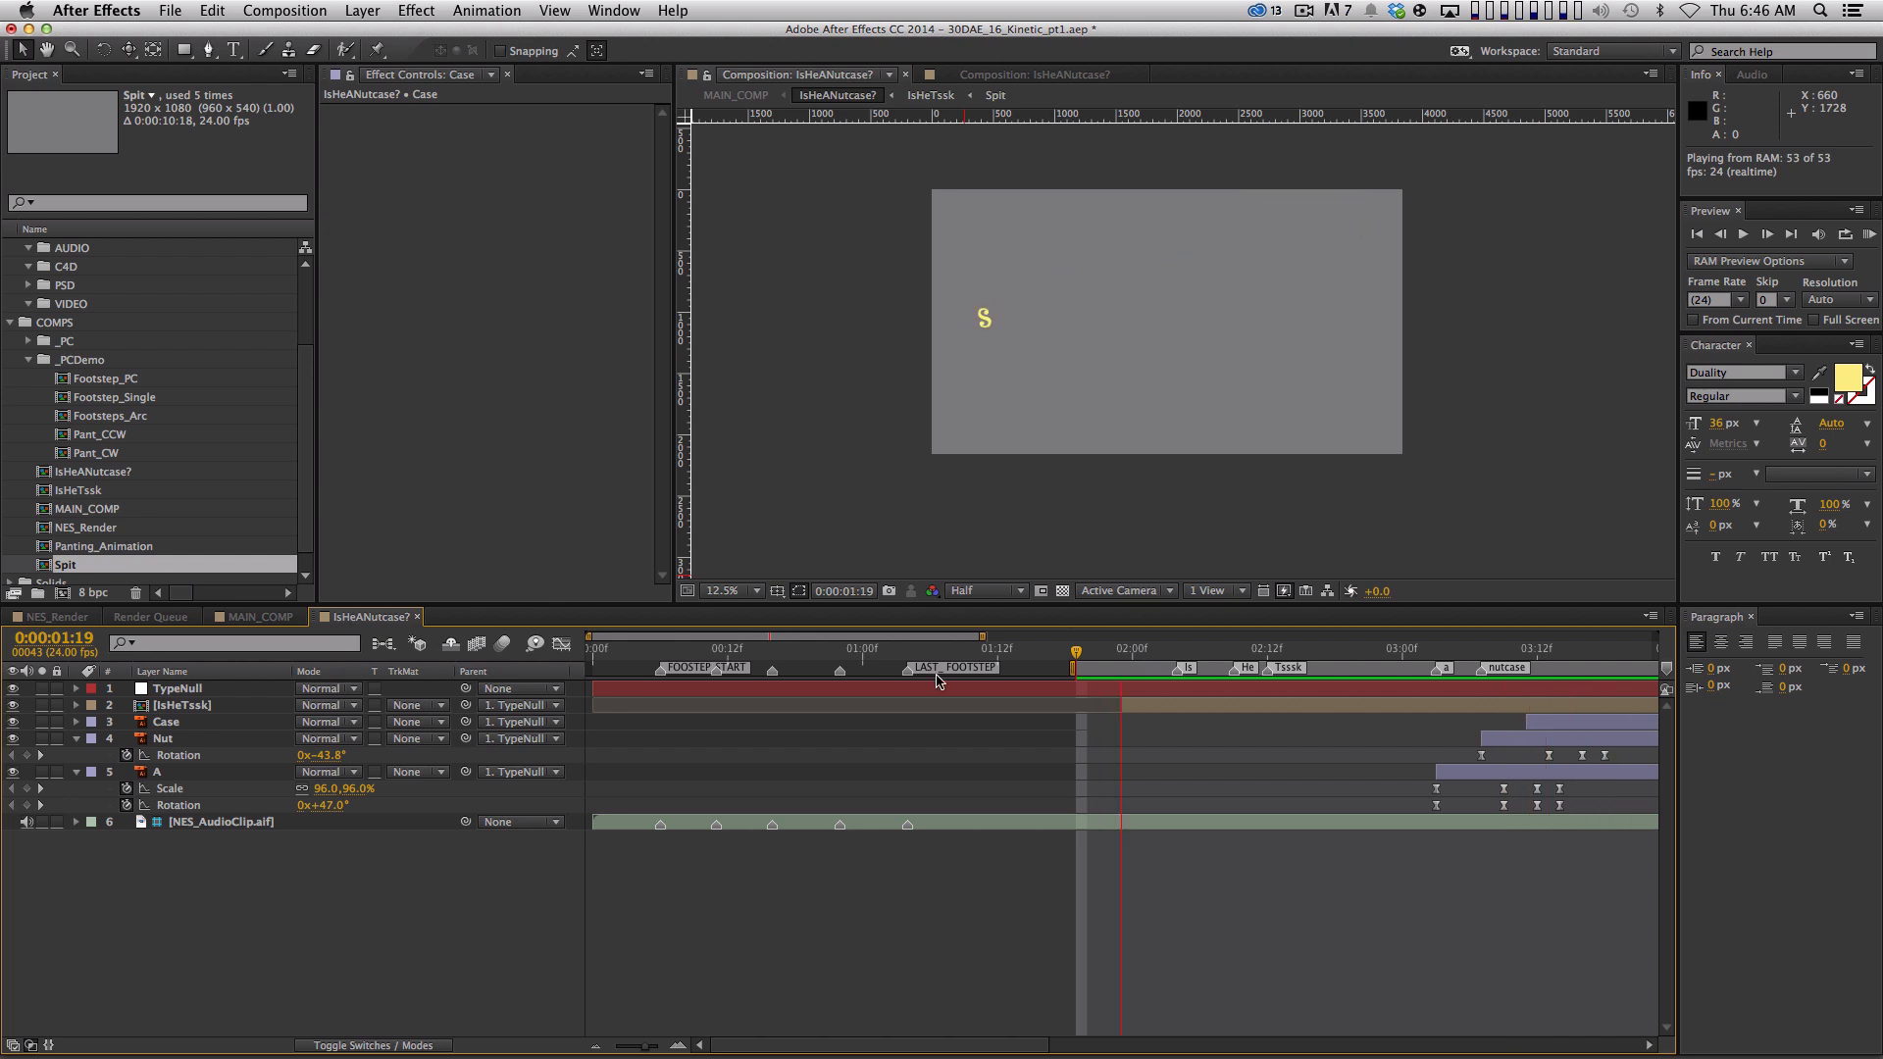
{"action": "key", "text": "space"}
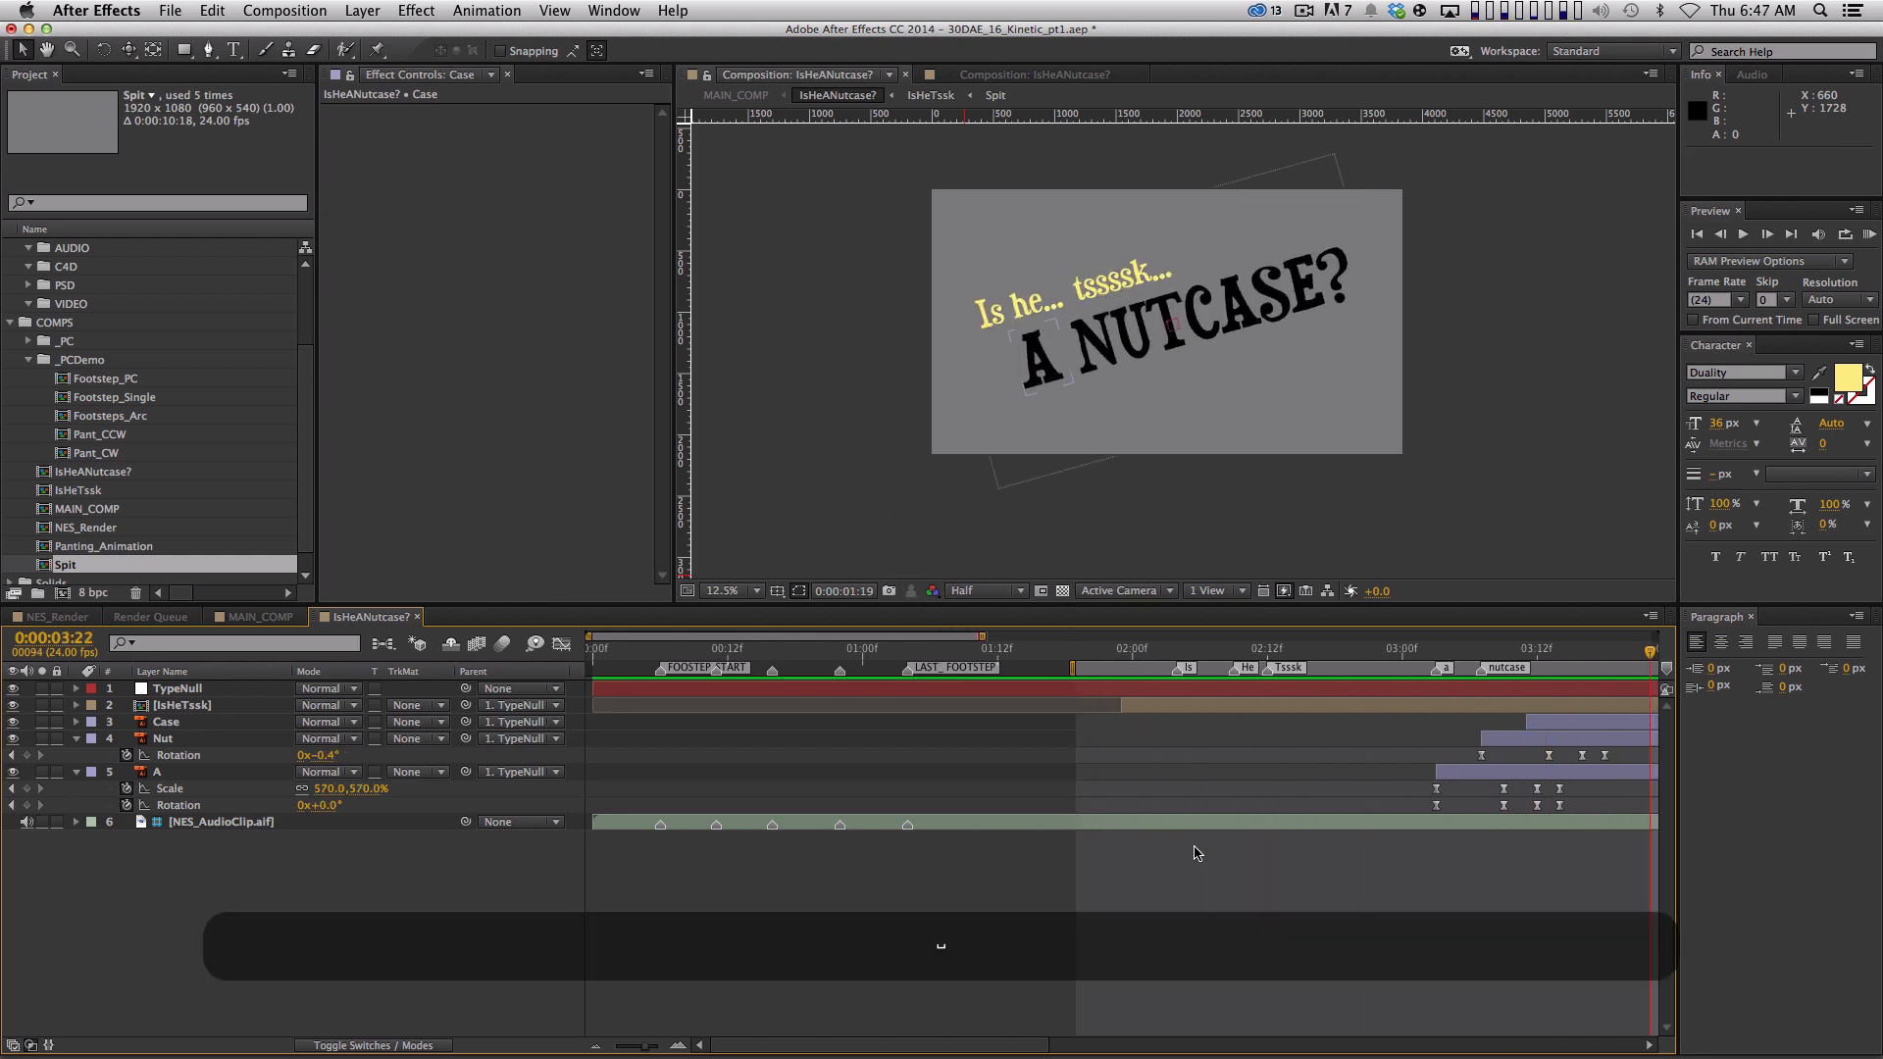
Fit the composition in the viewer and select the Case, Nut and A layers together
{"action": "left_click_drag", "start_coordinate": [1260, 412], "coordinate": [1224, 429]}
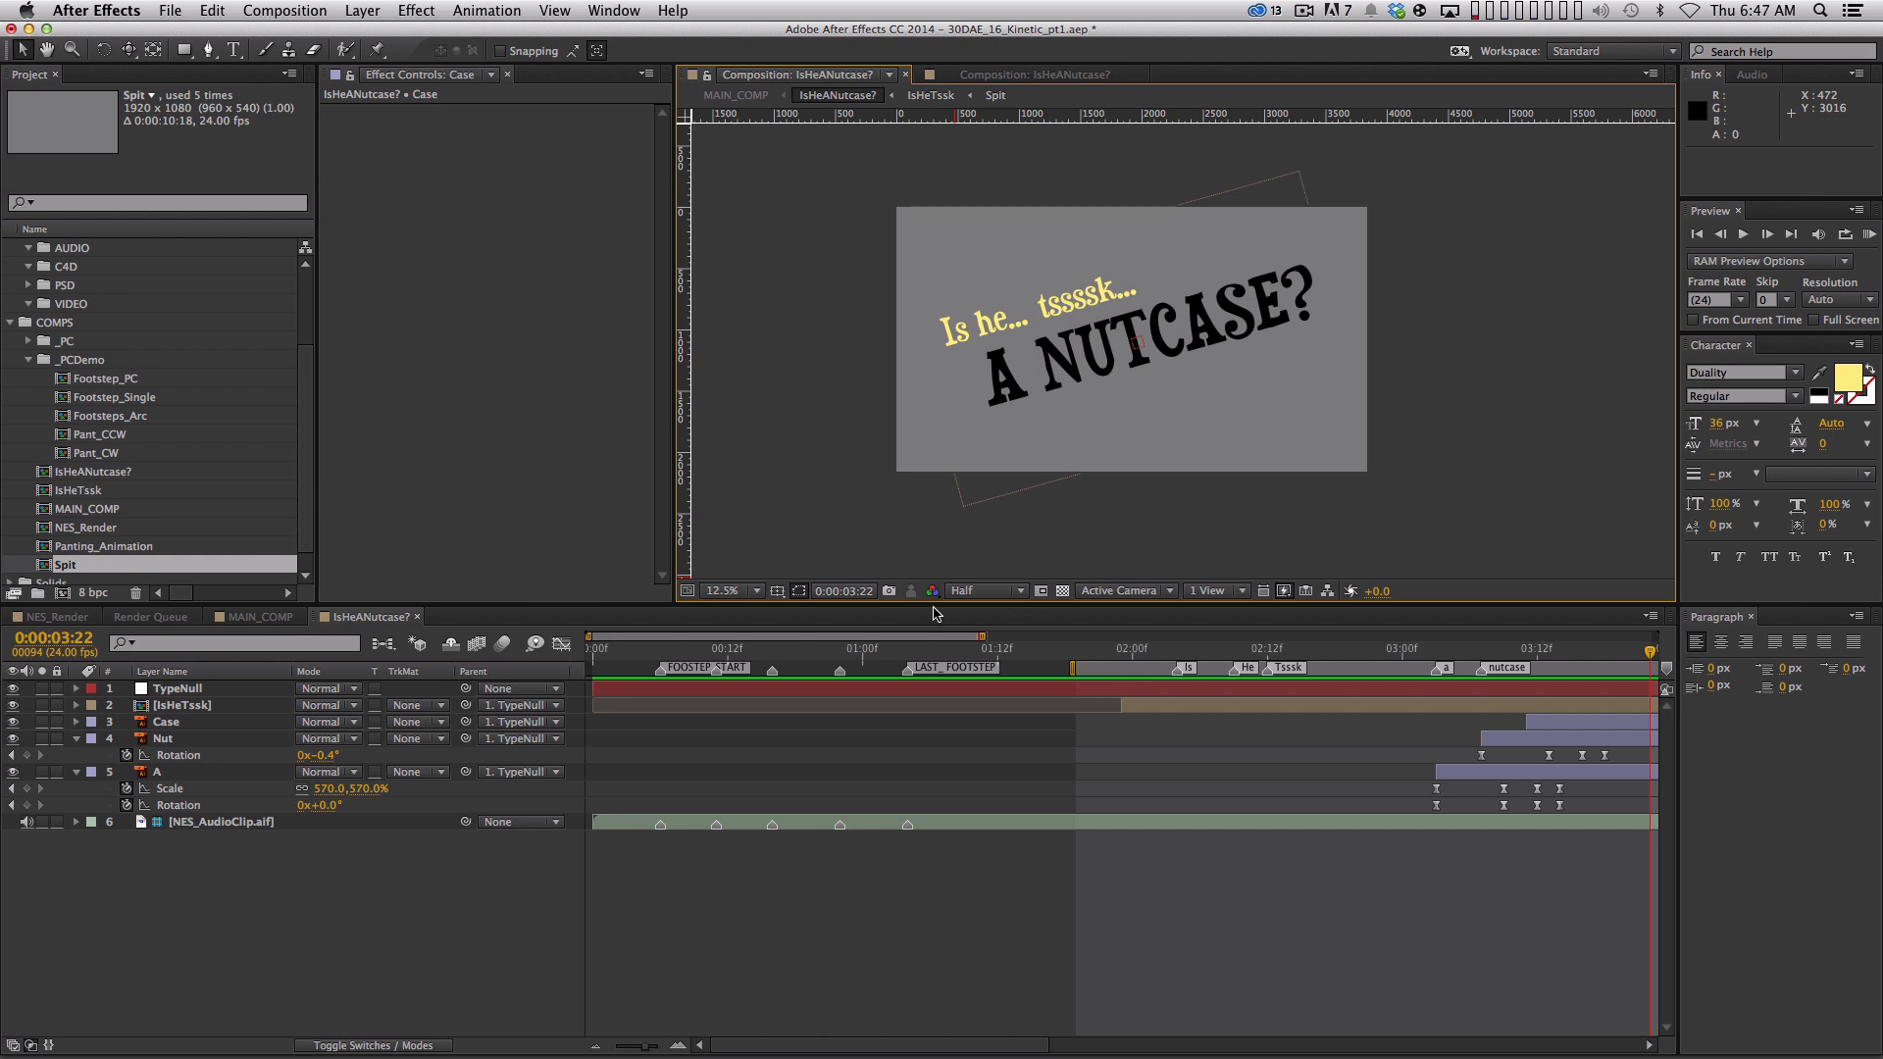
{"action": "left_click", "coordinate": [739, 593]}
{"action": "left_click", "coordinate": [748, 632]}
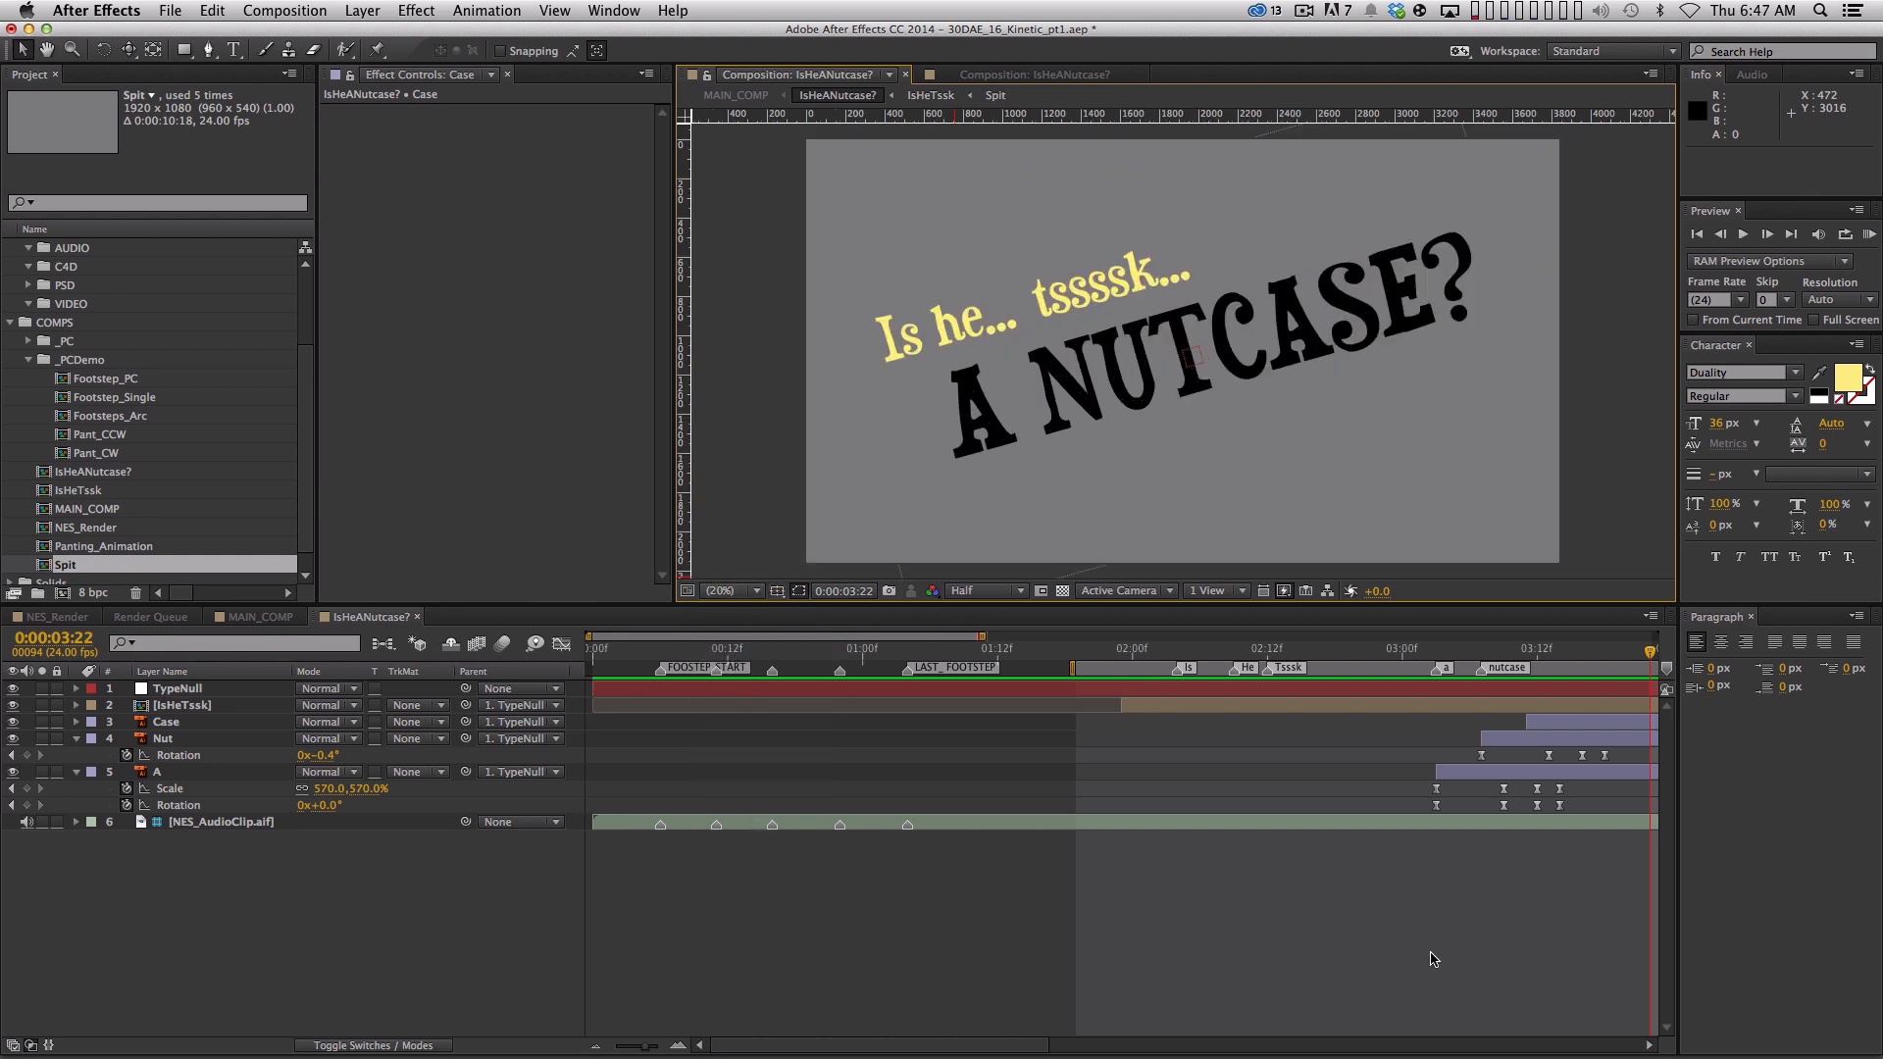
{"action": "scroll", "coordinate": [1194, 908], "scroll_direction": "right", "scroll_amount": 5}
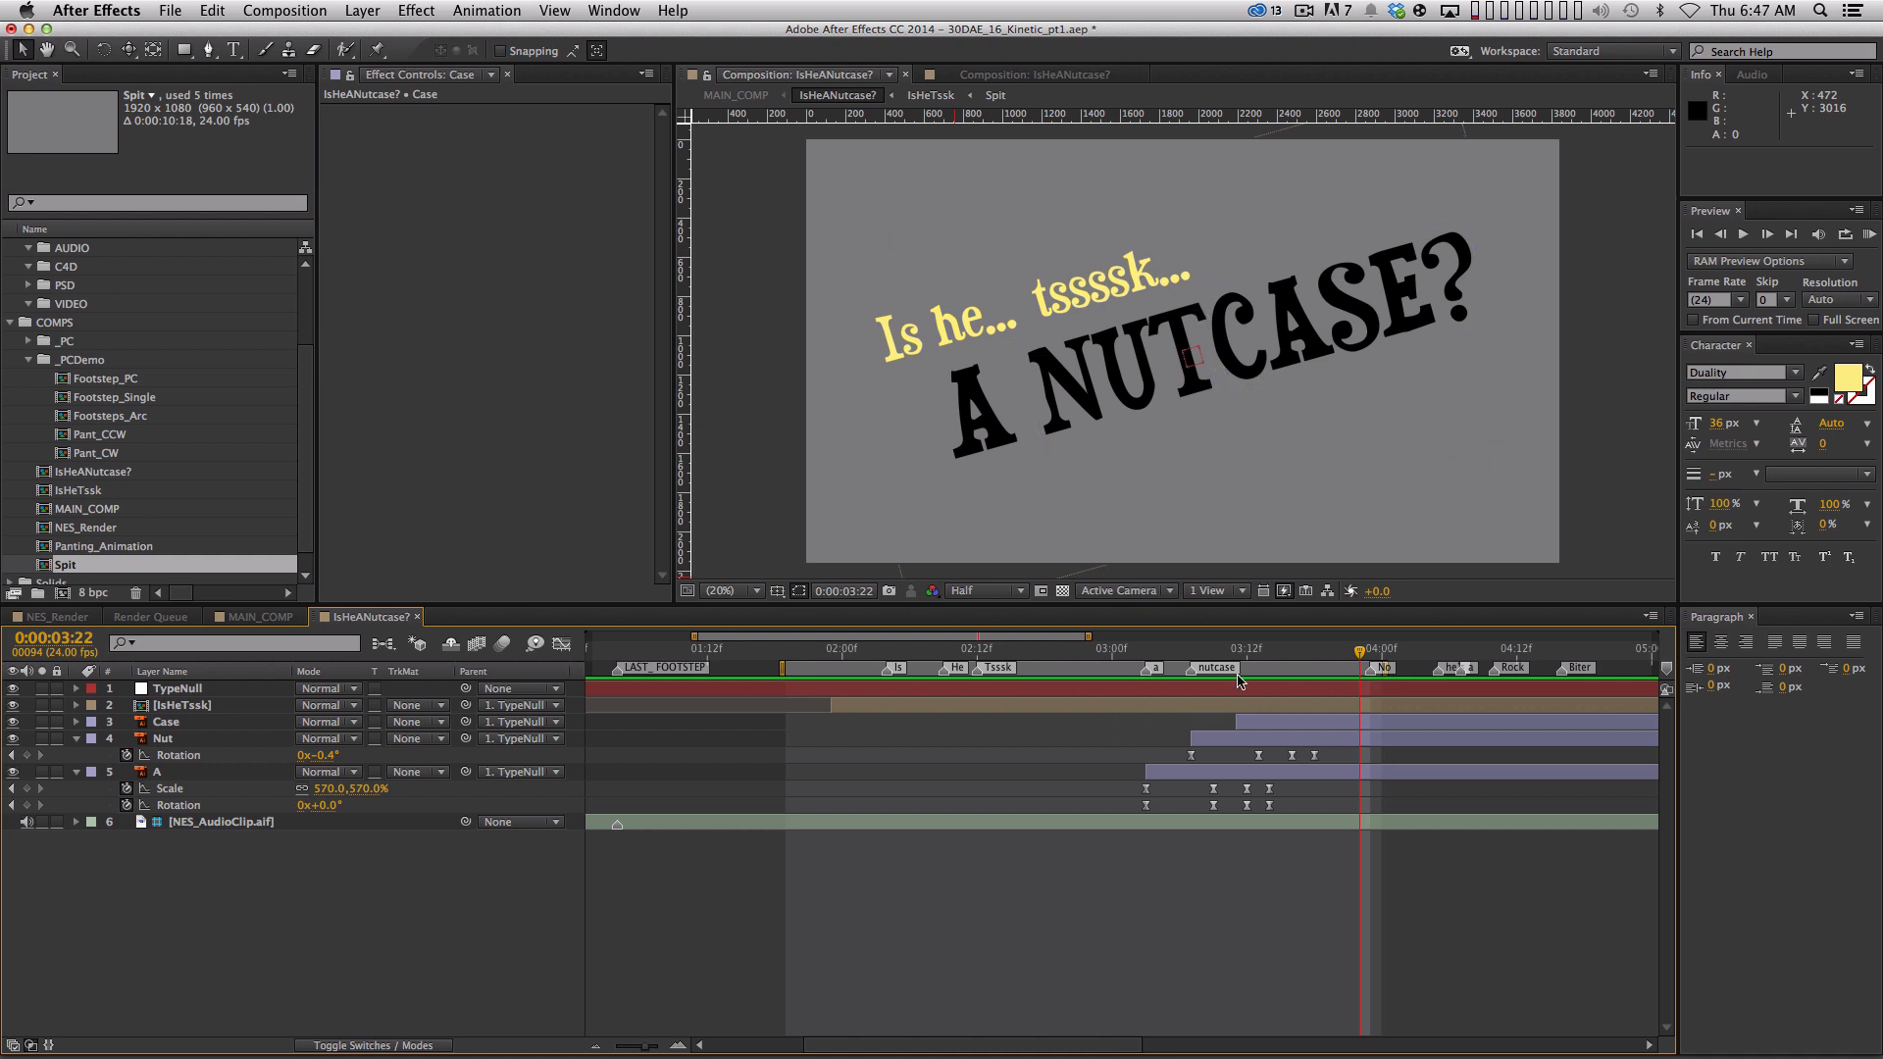
{"action": "left_click", "coordinate": [1269, 723]}
{"action": "left_click", "coordinate": [1242, 775], "text": "shift"}
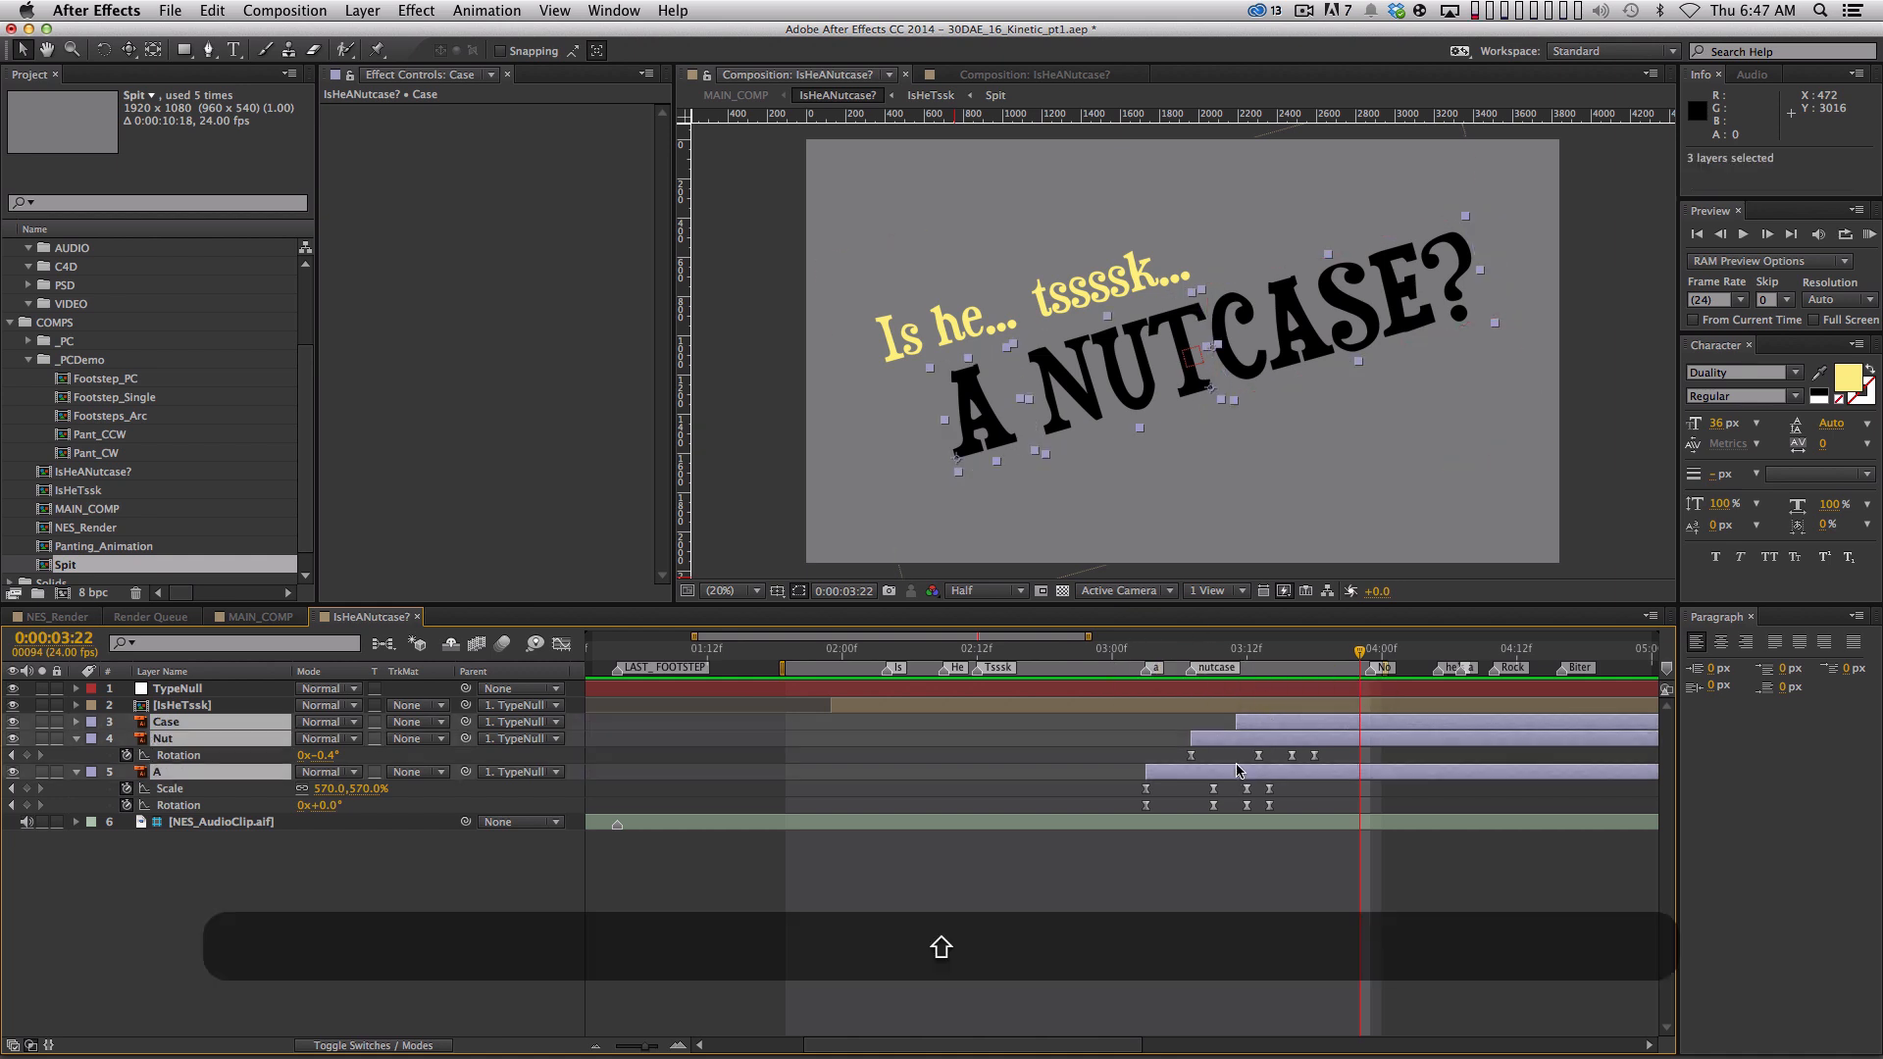
Shift the Case, Nut and A layers five frames earlier and RAM-preview the new timing
{"action": "key", "text": "alt"}
{"action": "key", "text": "alt+Page_Up"}
{"action": "key", "text": "alt+Page_Up"}
{"action": "key", "text": "alt+Page_Up"}
{"action": "key", "text": "alt+Page_Up"}
{"action": "key", "text": "alt+Page_Up"}
{"action": "key", "text": "alt+KP_0"}
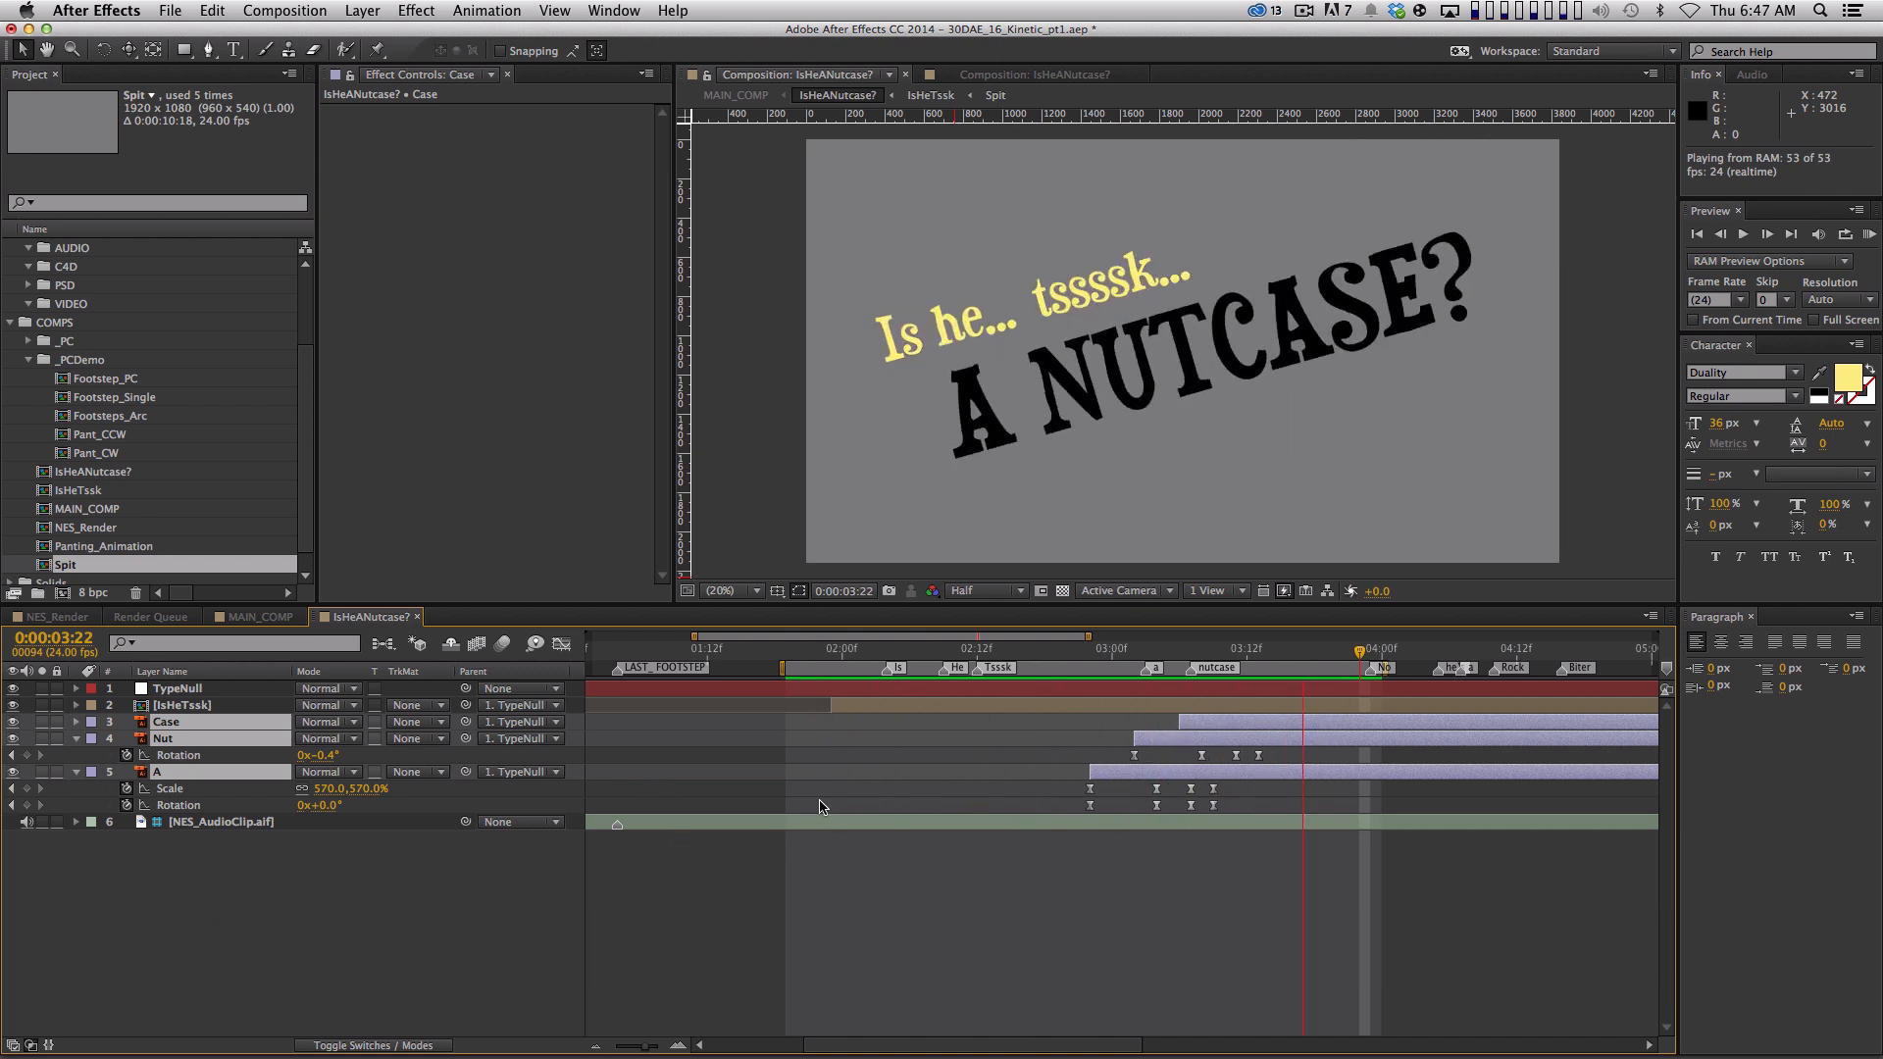
{"action": "key", "text": "space"}
Collapse the open properties of all layers and clear the selection
{"action": "key", "text": "super+a"}
{"action": "key", "text": "shift+super+grave"}
{"action": "key", "text": "shift+super+grave"}
{"action": "left_click", "coordinate": [1020, 985]}
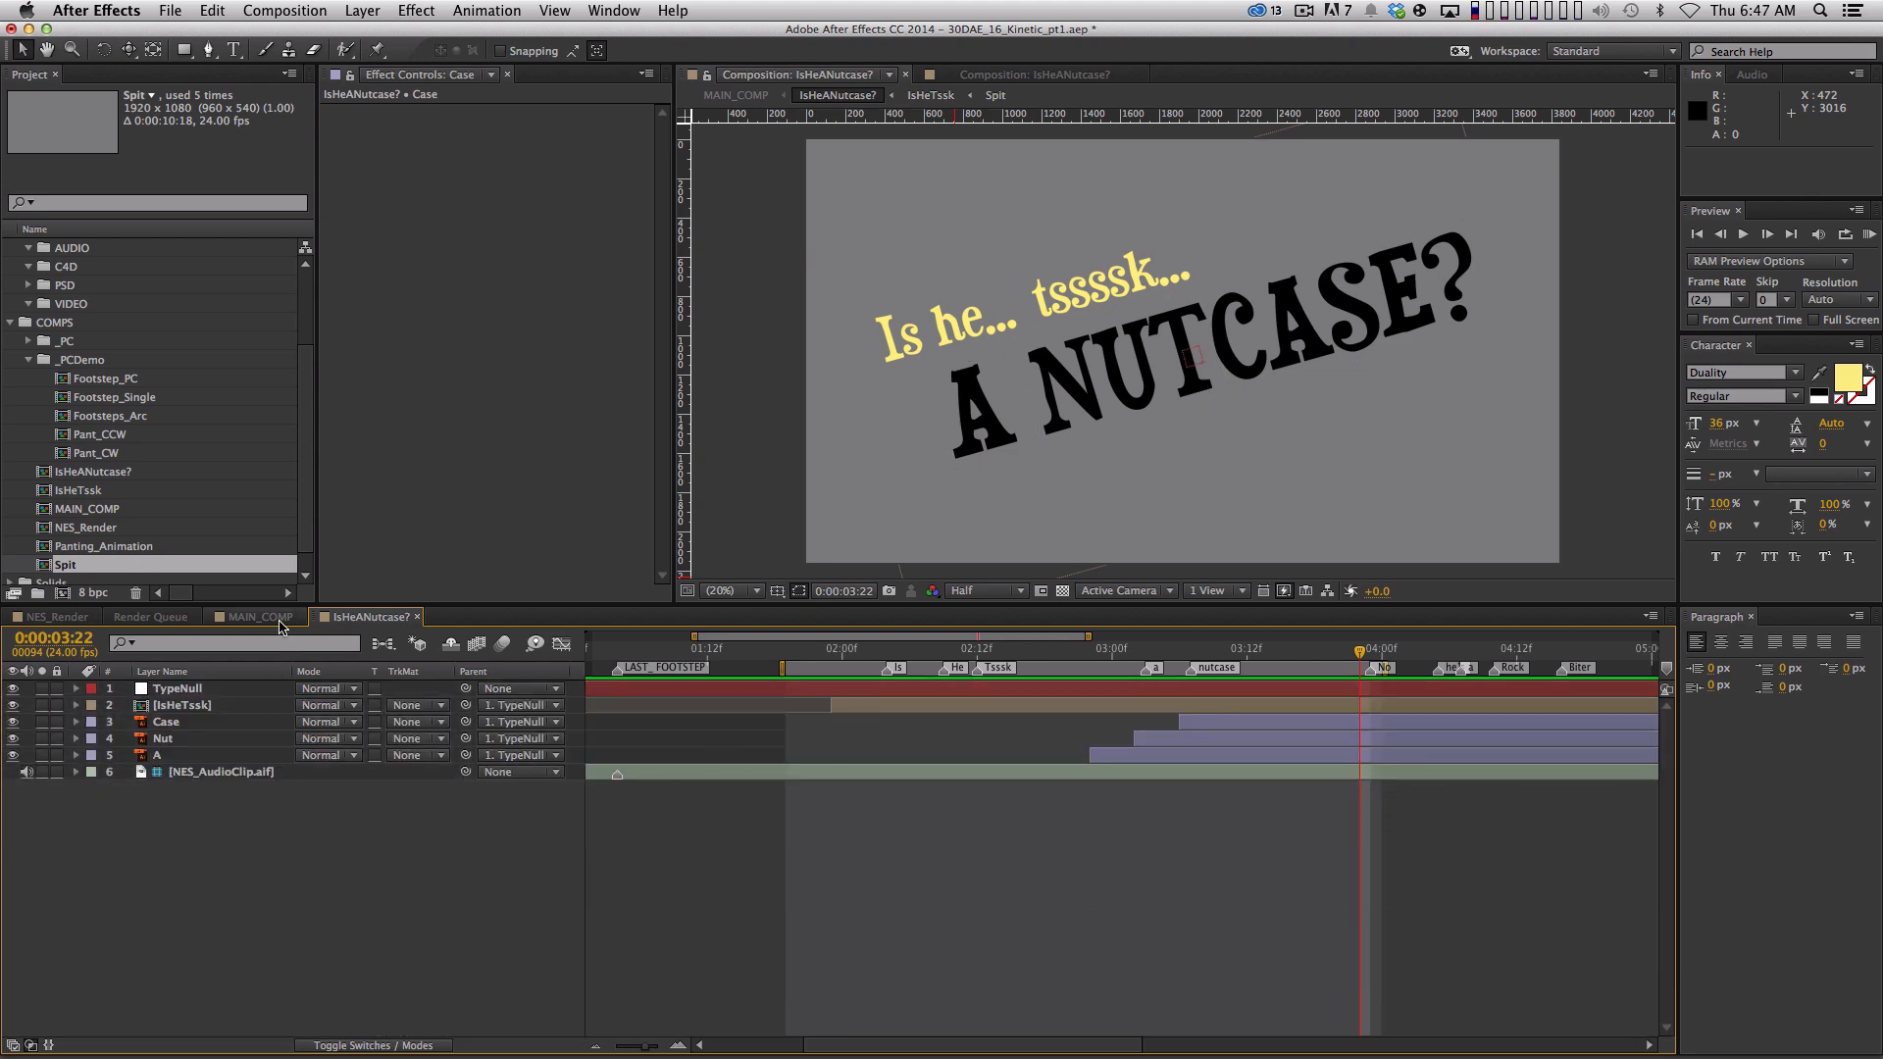
Examine the finished NUTCASE lettering in the MAIN_COMP and NES_Render comps, returning to IsHeANutcase?
{"action": "left_click", "coordinate": [281, 618]}
{"action": "left_click_drag", "start_coordinate": [961, 652], "coordinate": [1046, 668]}
{"action": "left_click", "coordinate": [74, 616]}
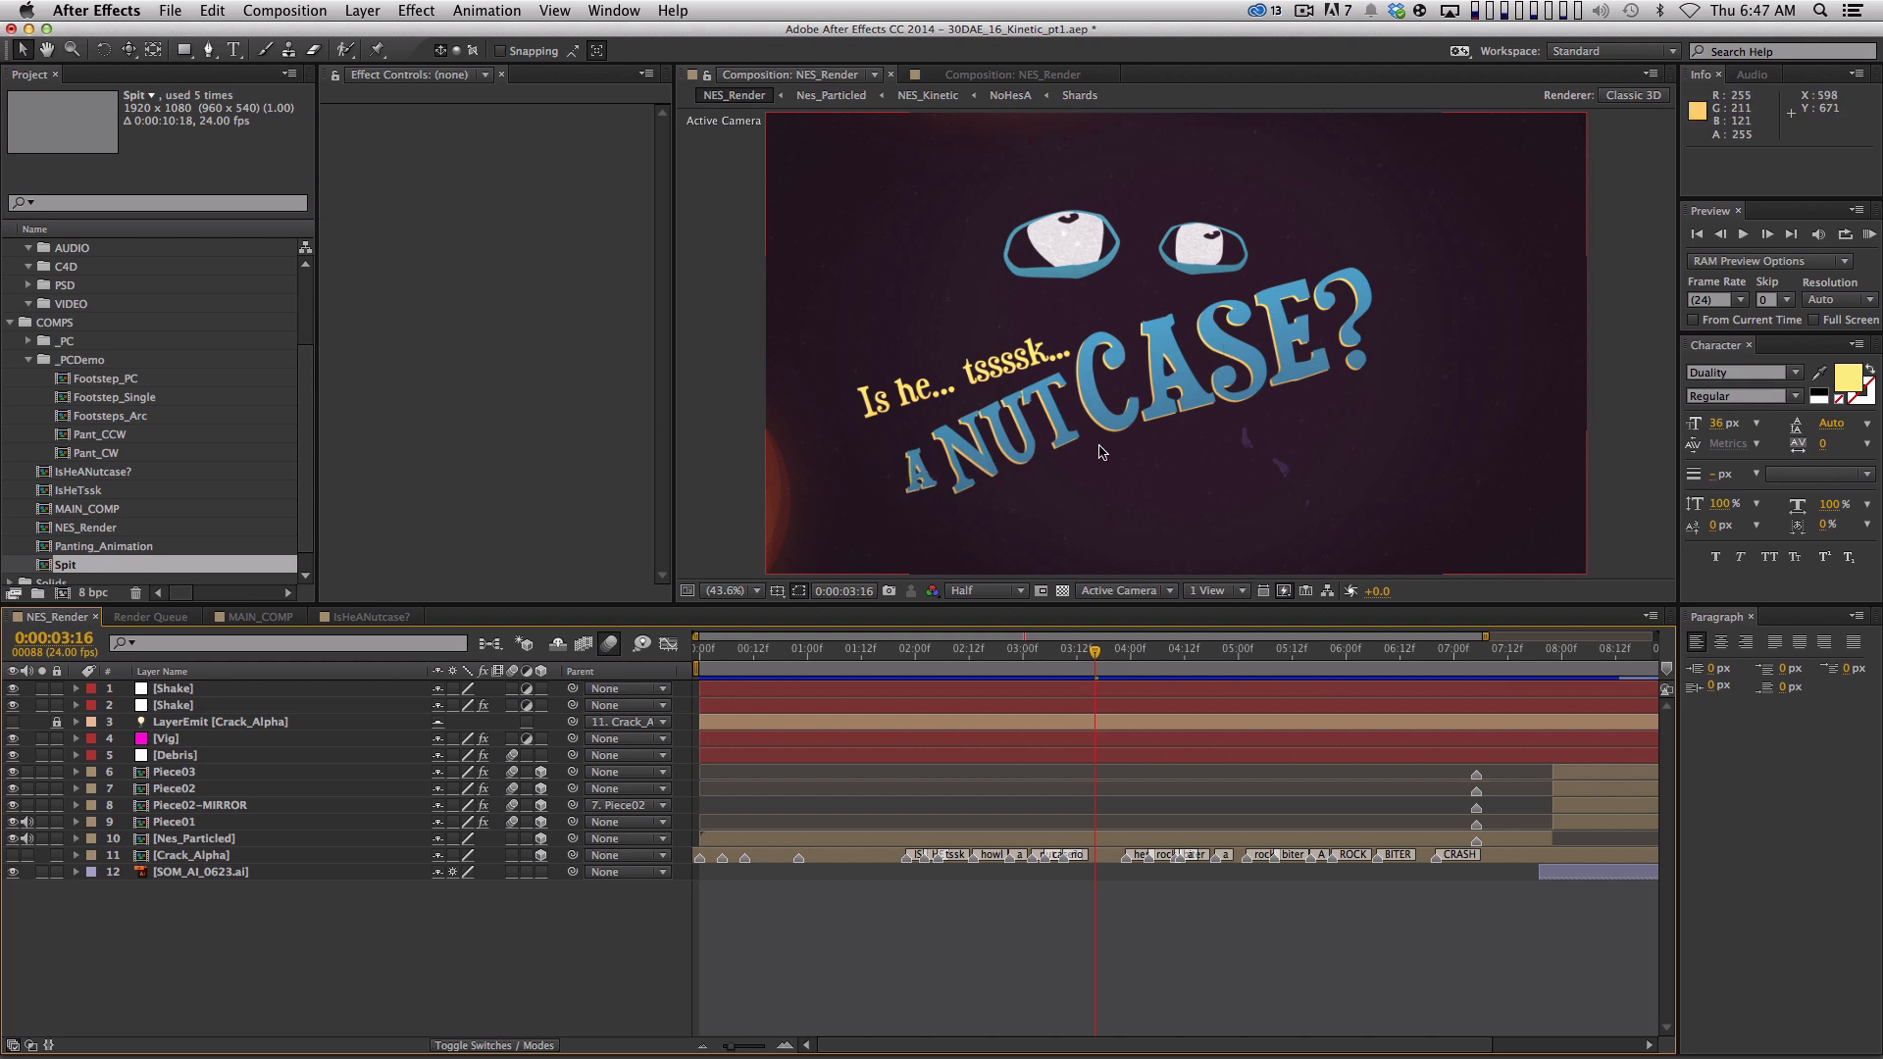
{"action": "left_click", "coordinate": [307, 621]}
Play back the A, Nut and Case word animation in IsHeANutcase? to review the word build-up
{"action": "key", "text": "space"}
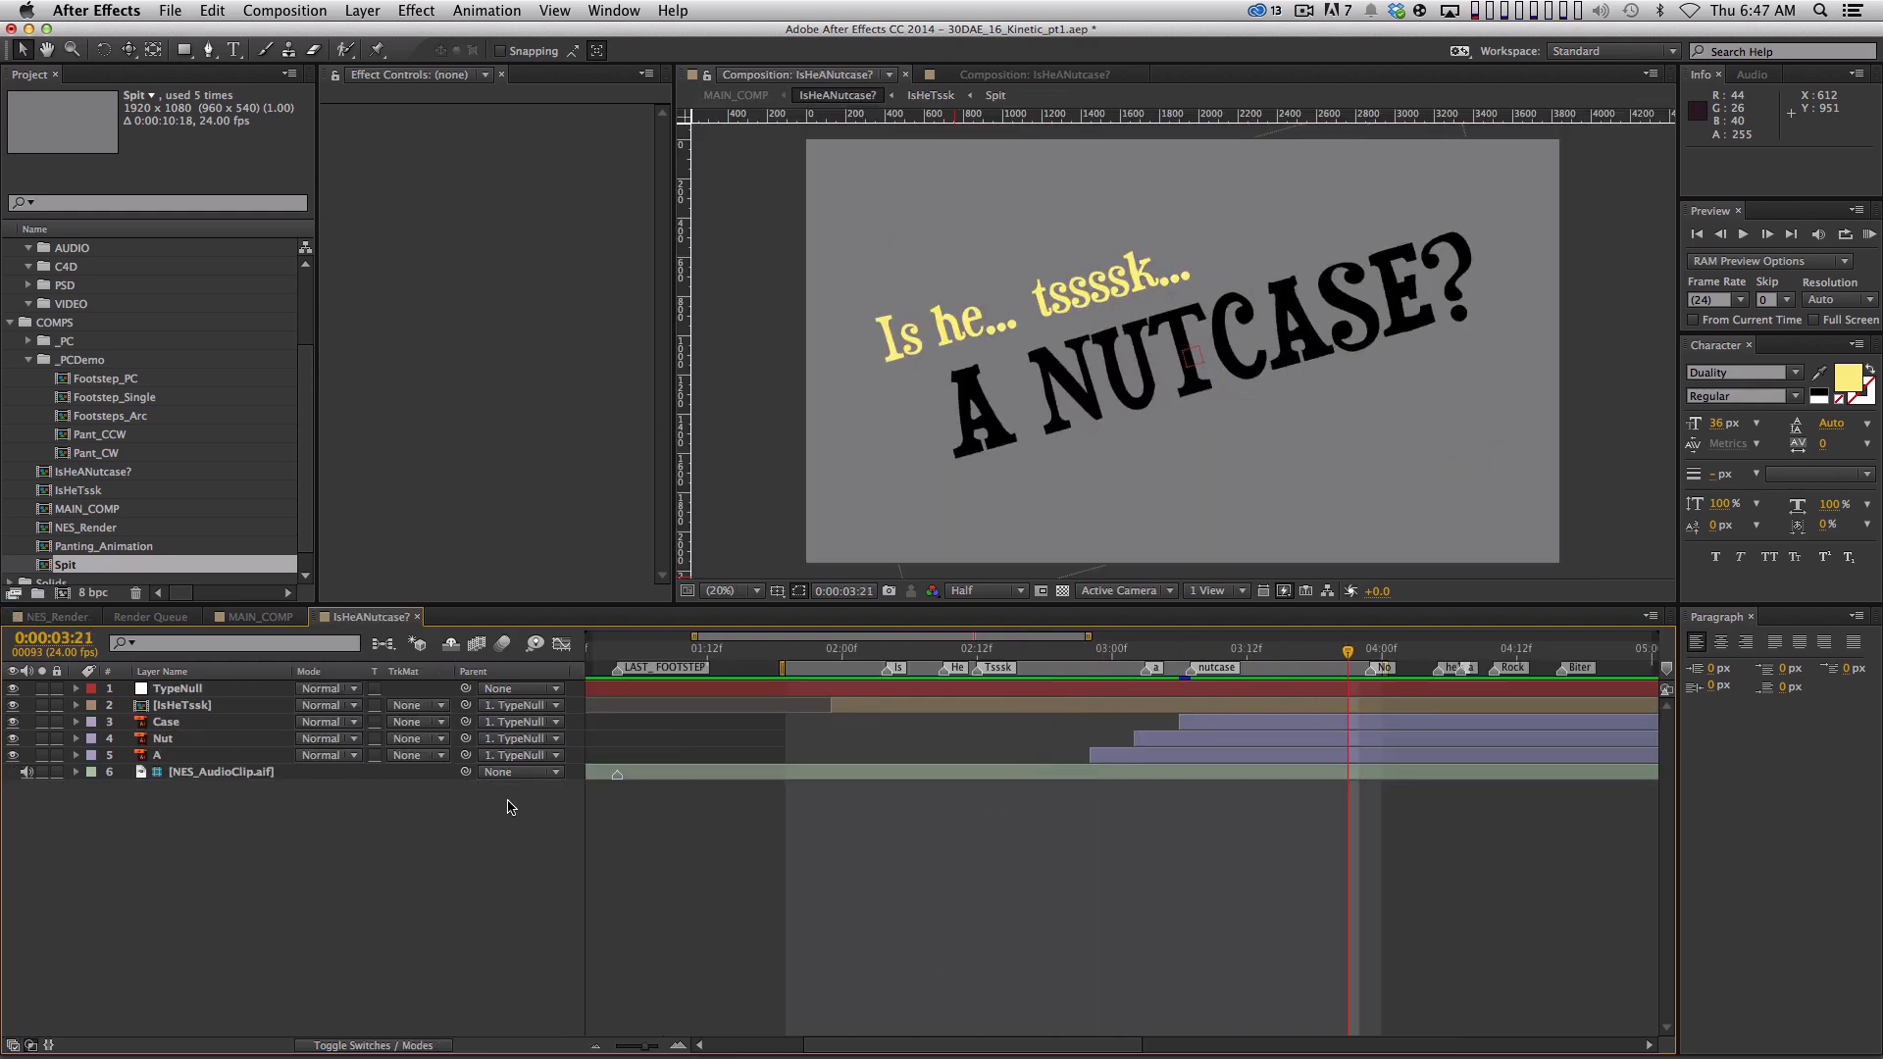
{"action": "scroll", "coordinate": [913, 858], "scroll_direction": "right", "scroll_amount": 3}
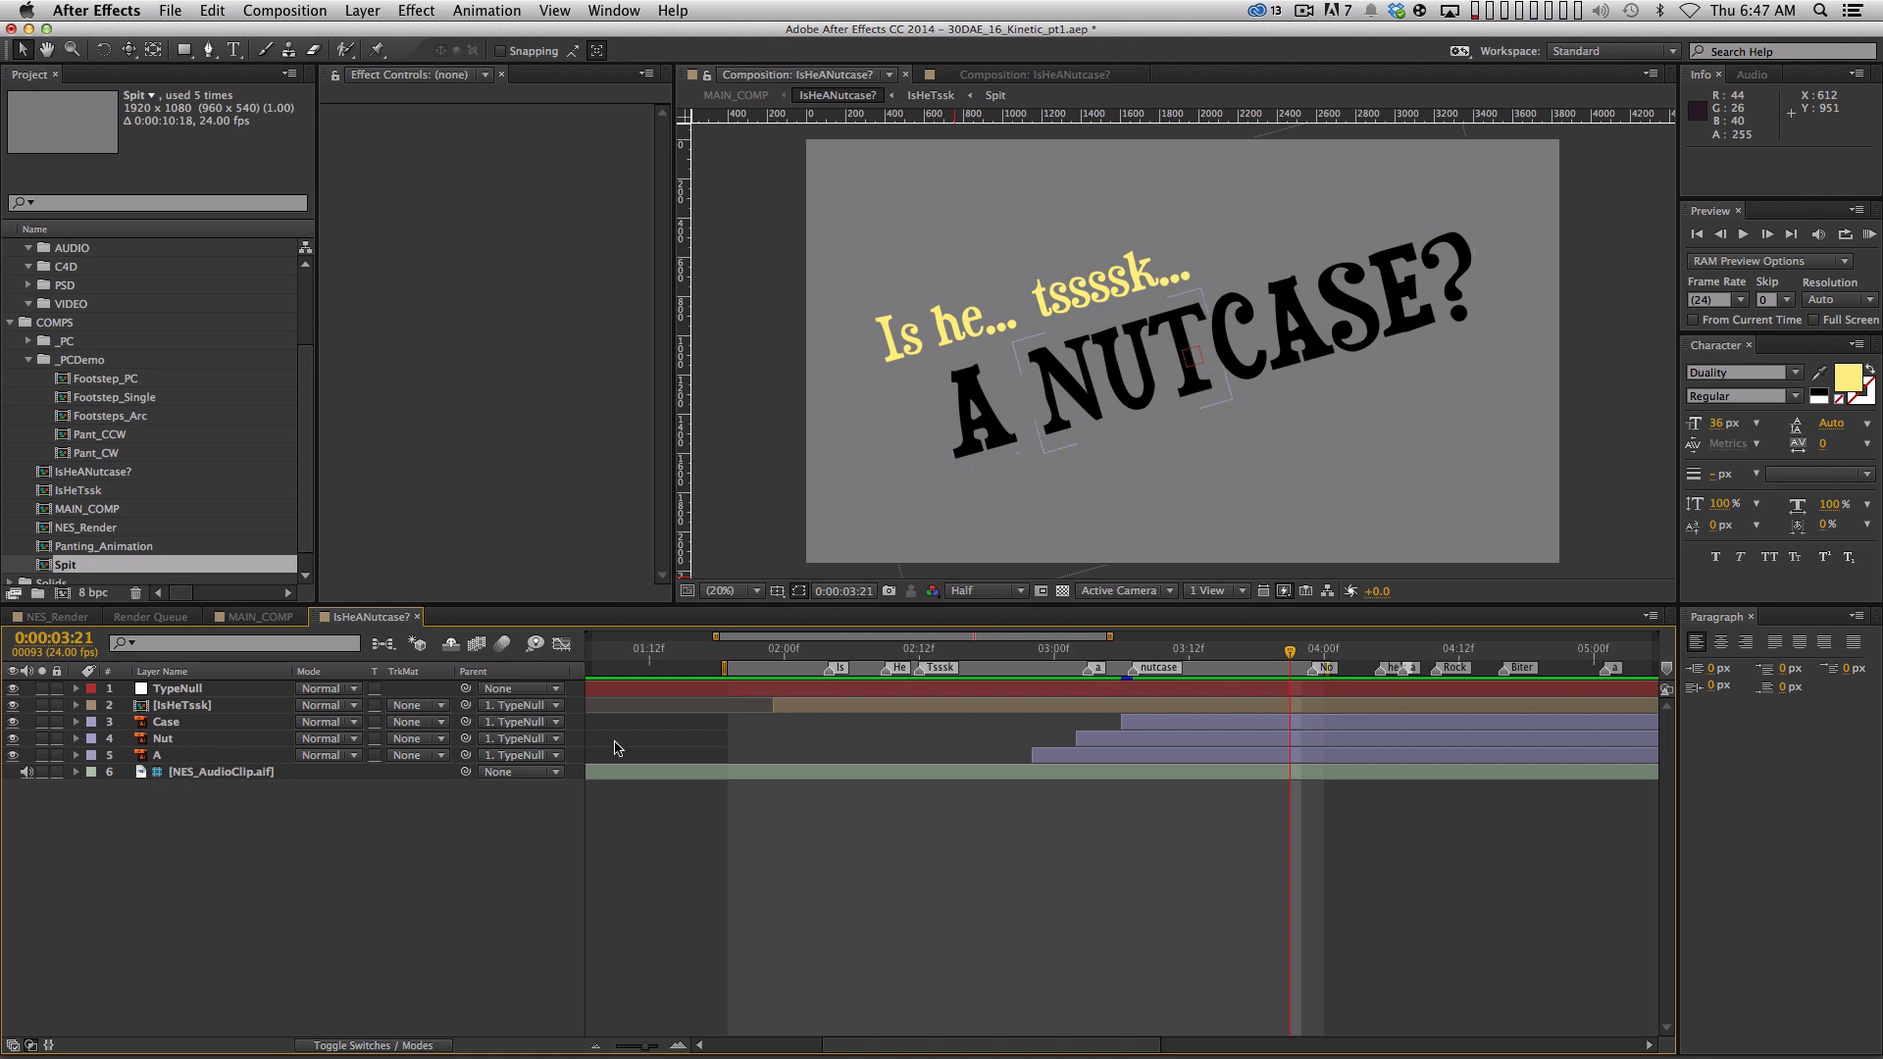
{"action": "left_click", "coordinate": [1026, 657]}
{"action": "key", "text": "space"}
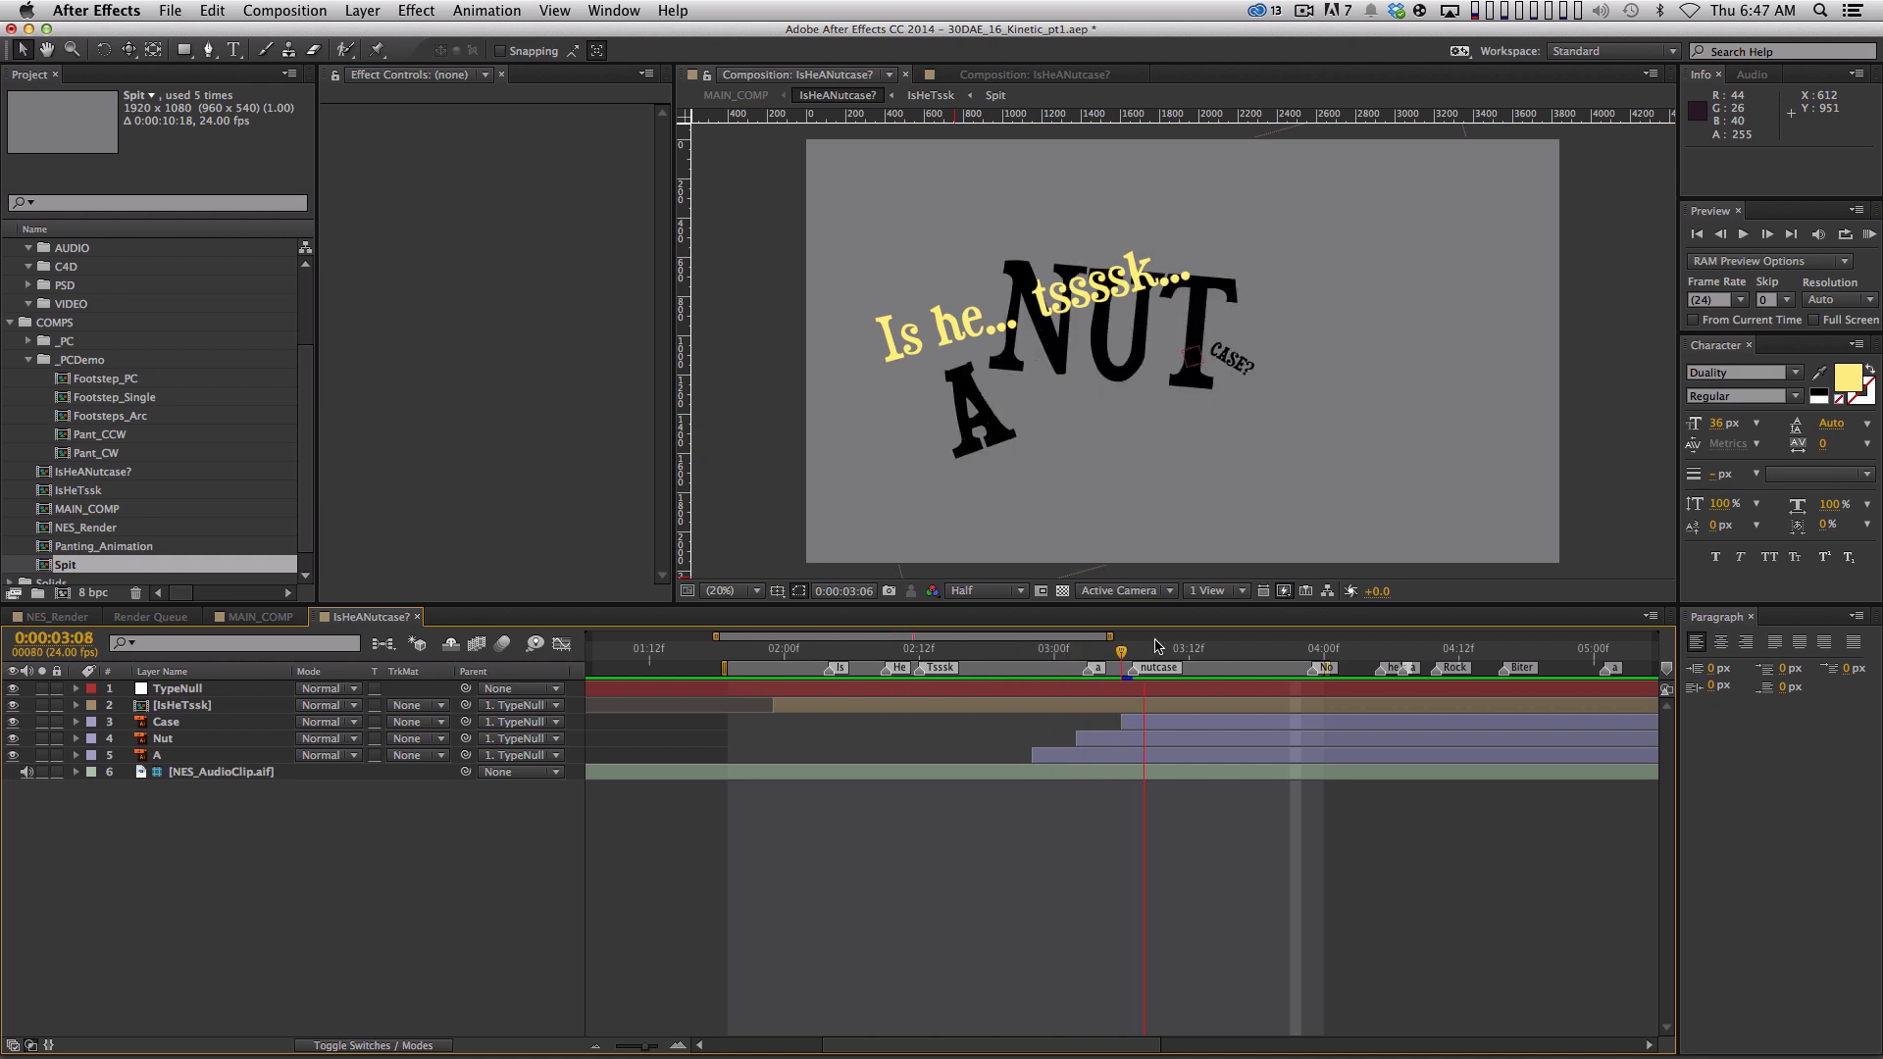
{"action": "key", "text": "space"}
{"action": "left_click_drag", "start_coordinate": [1045, 841], "coordinate": [1019, 841]}
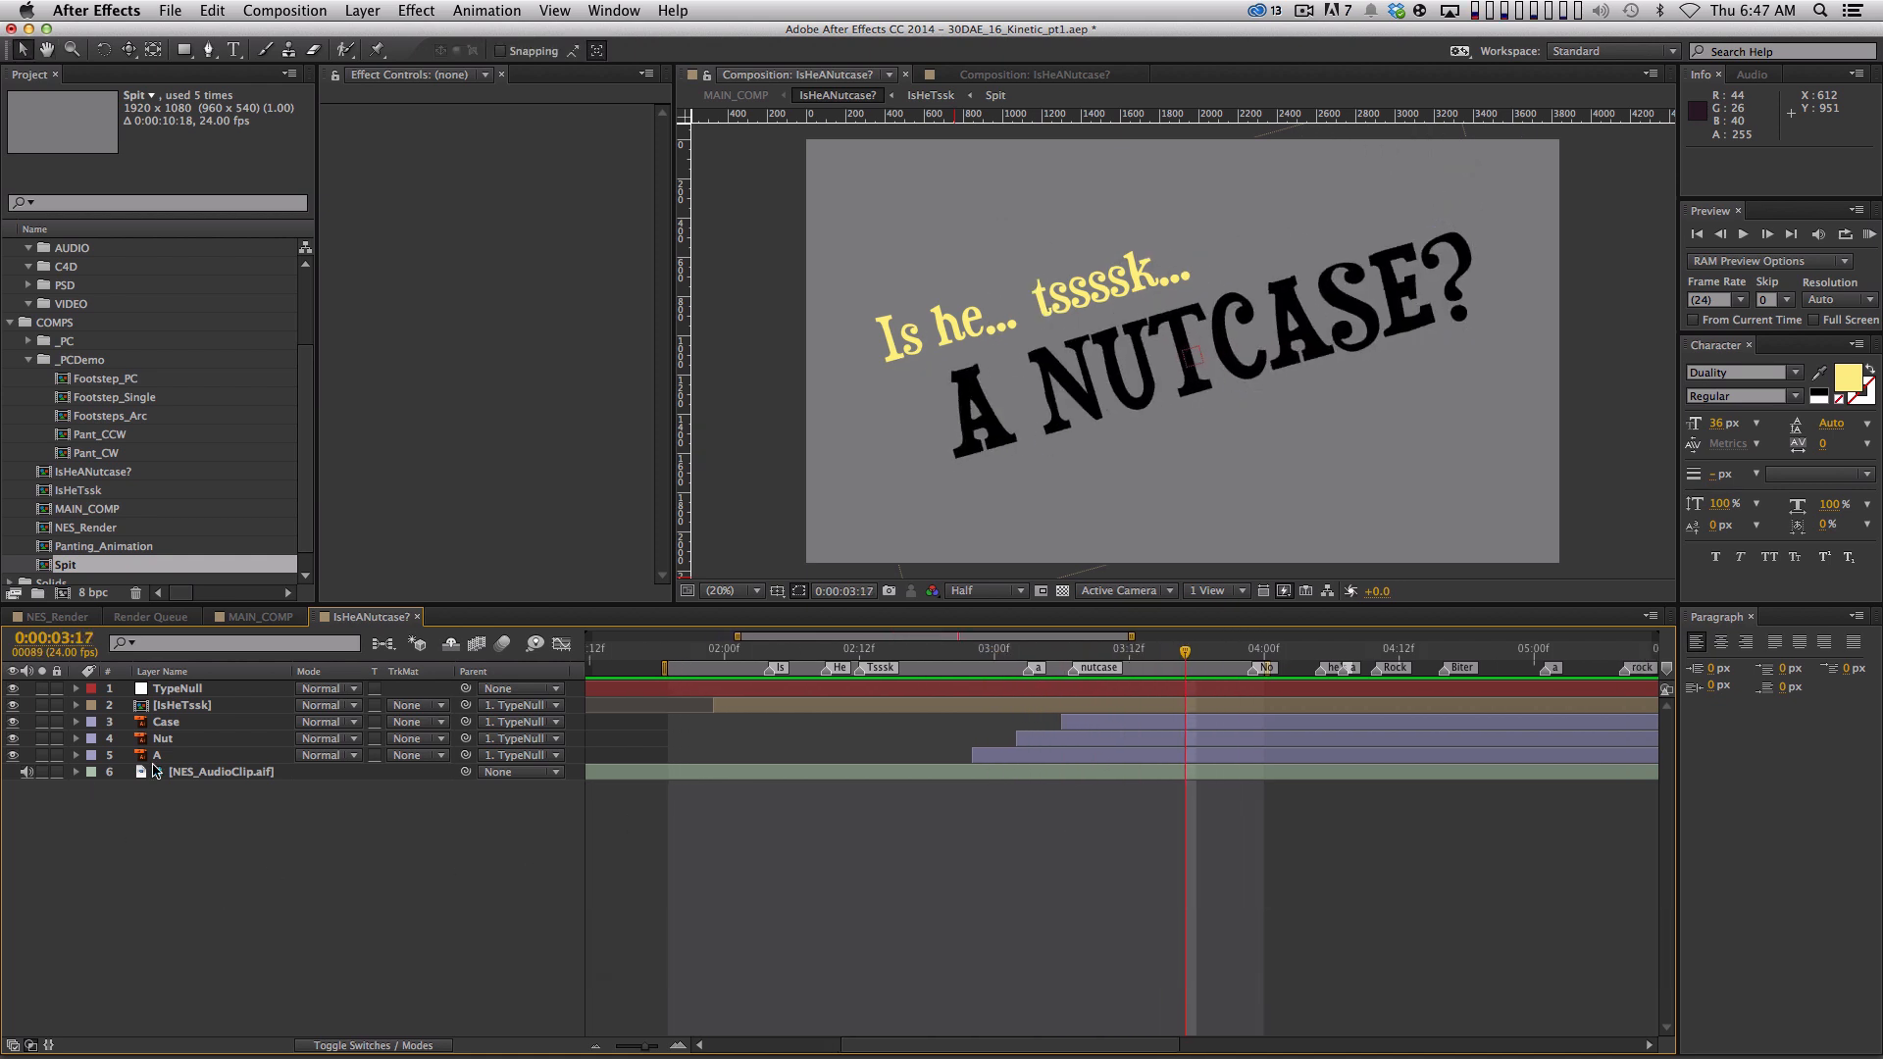
Apply a Transform effect to layer A with scale 73.9, rotation -12.5° and anchor point 2239, 1217
{"action": "left_click", "coordinate": [191, 757]}
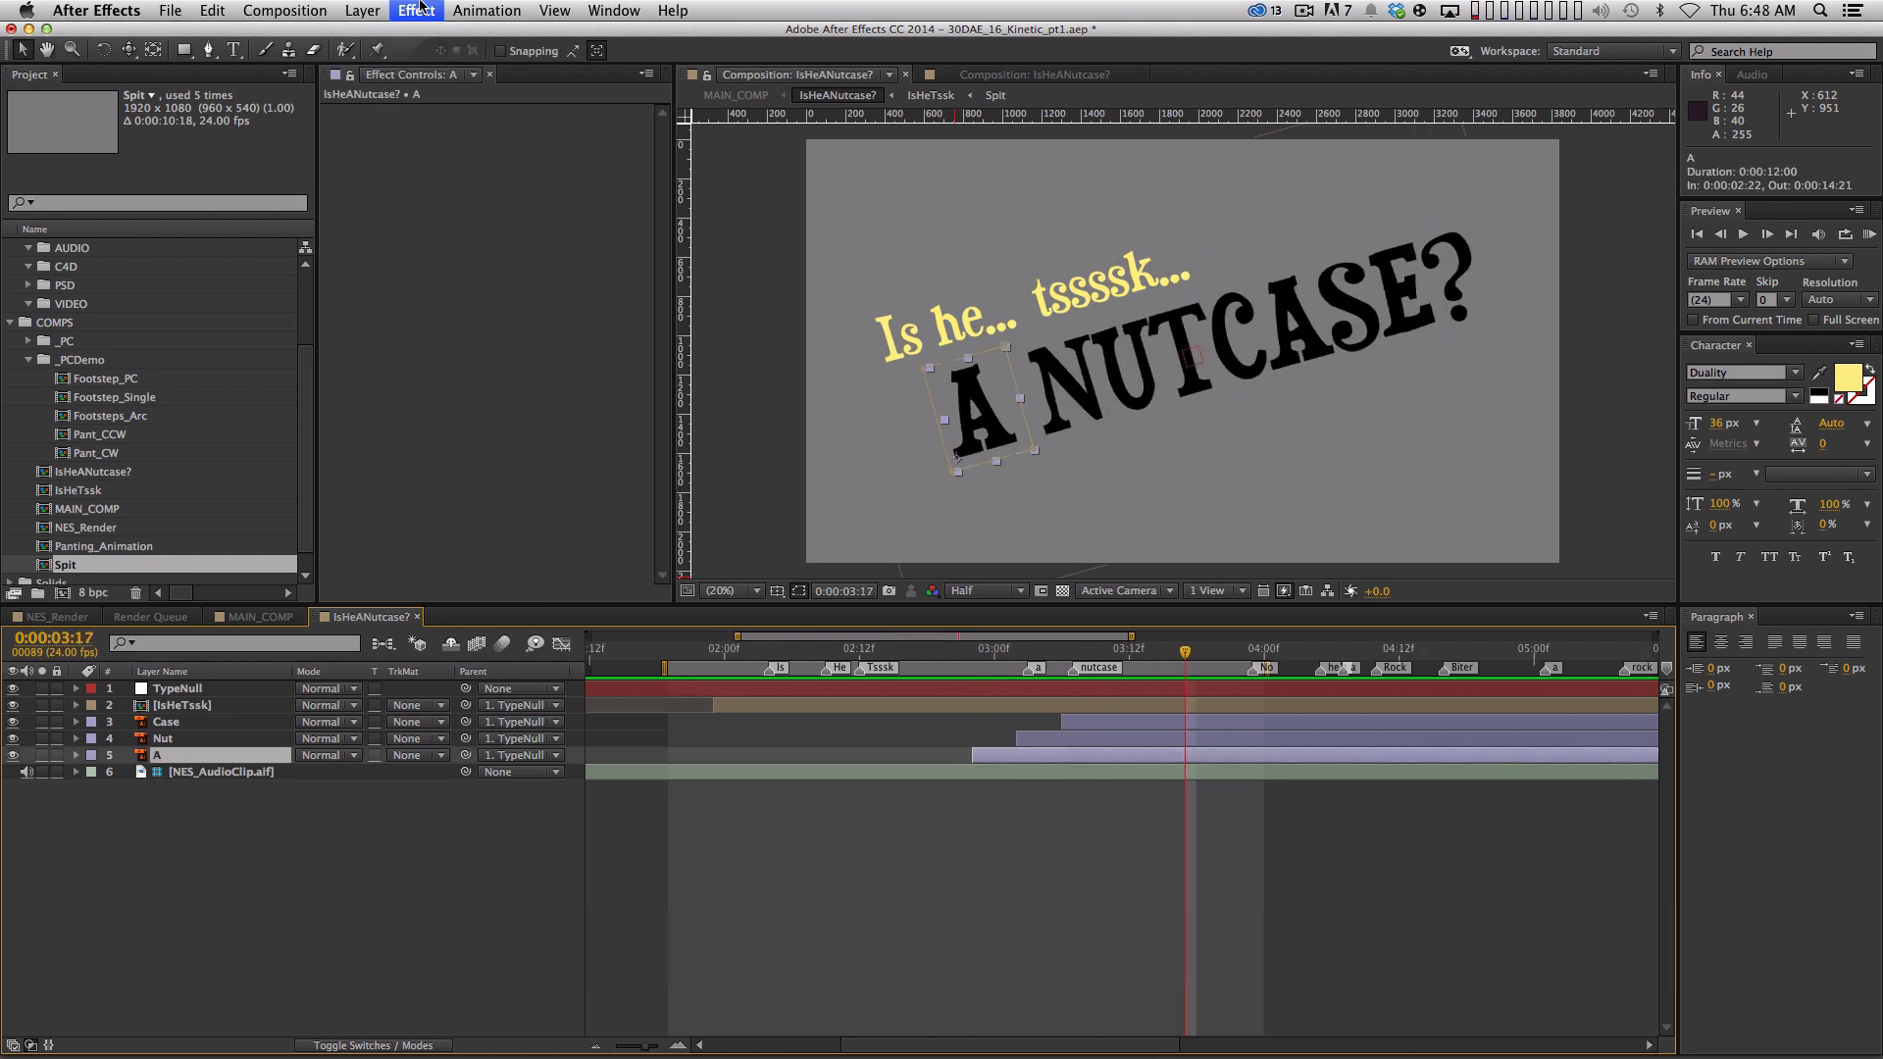
{"action": "left_click", "coordinate": [416, 11]}
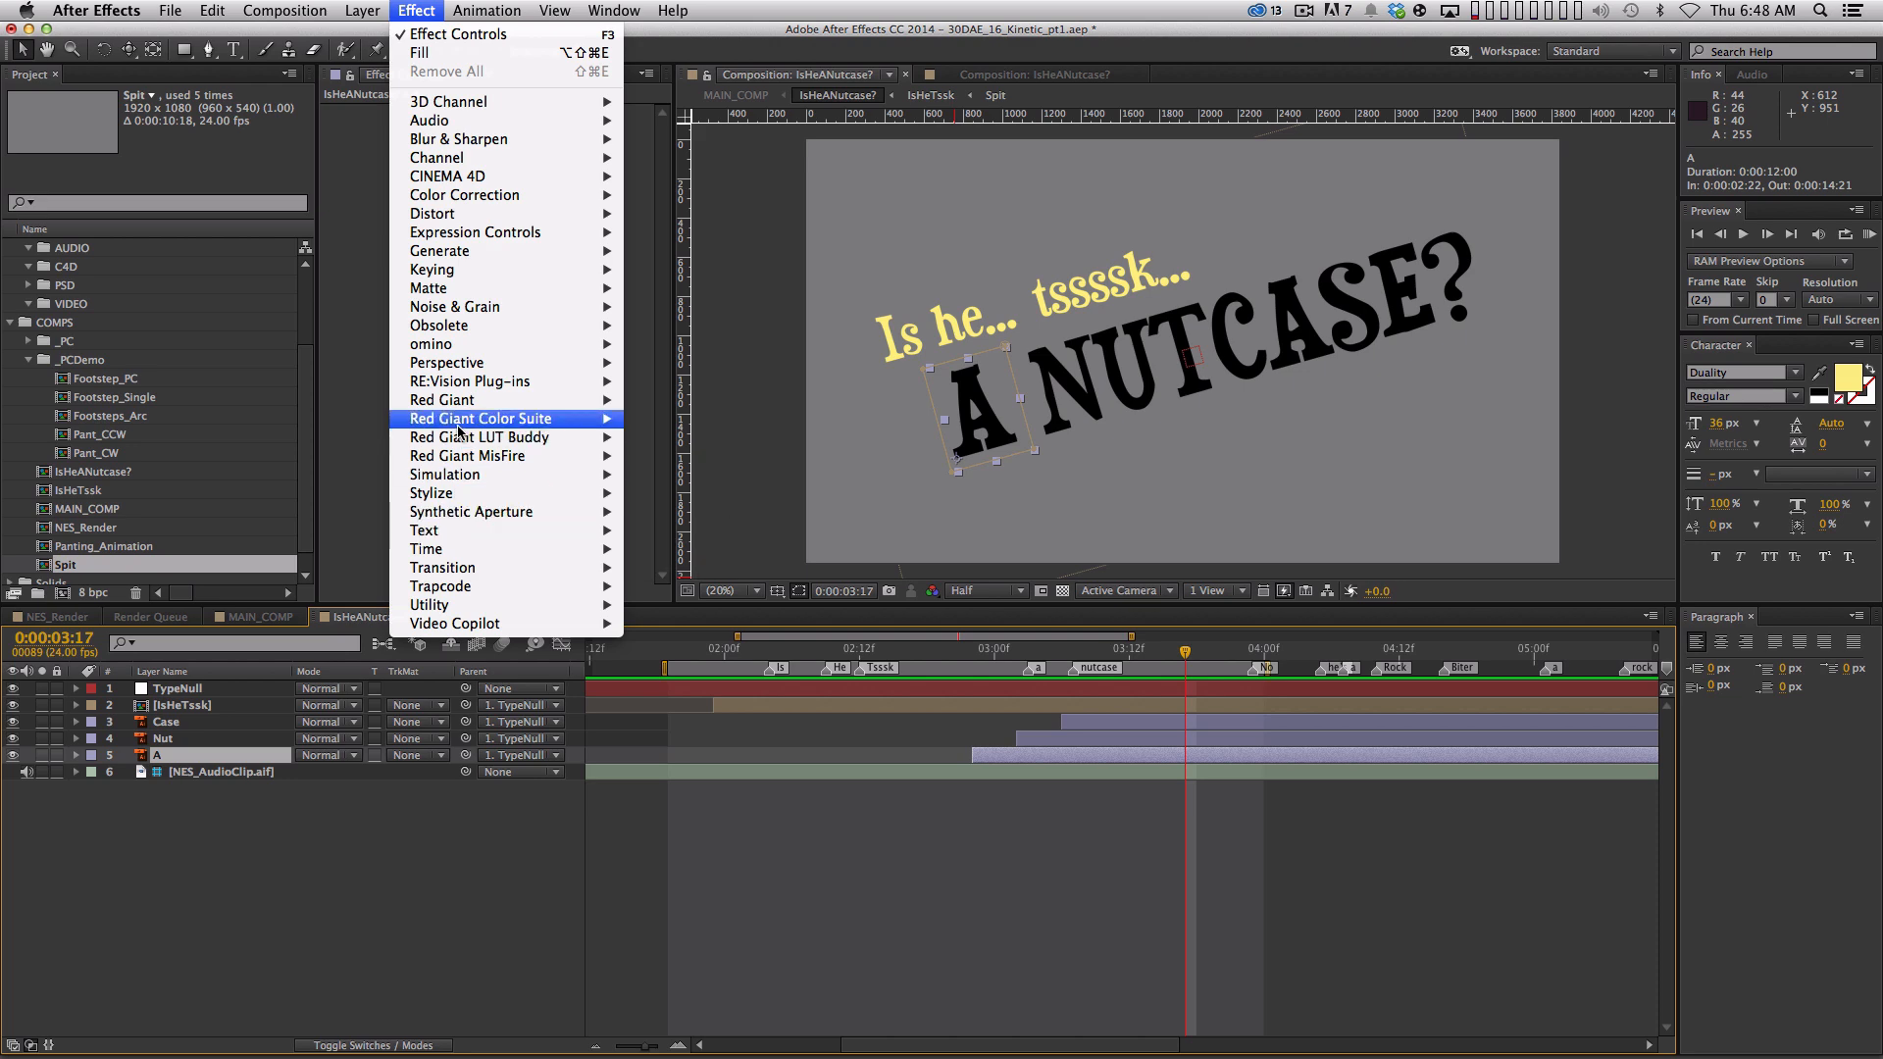
{"action": "mouse_move", "coordinate": [469, 218]}
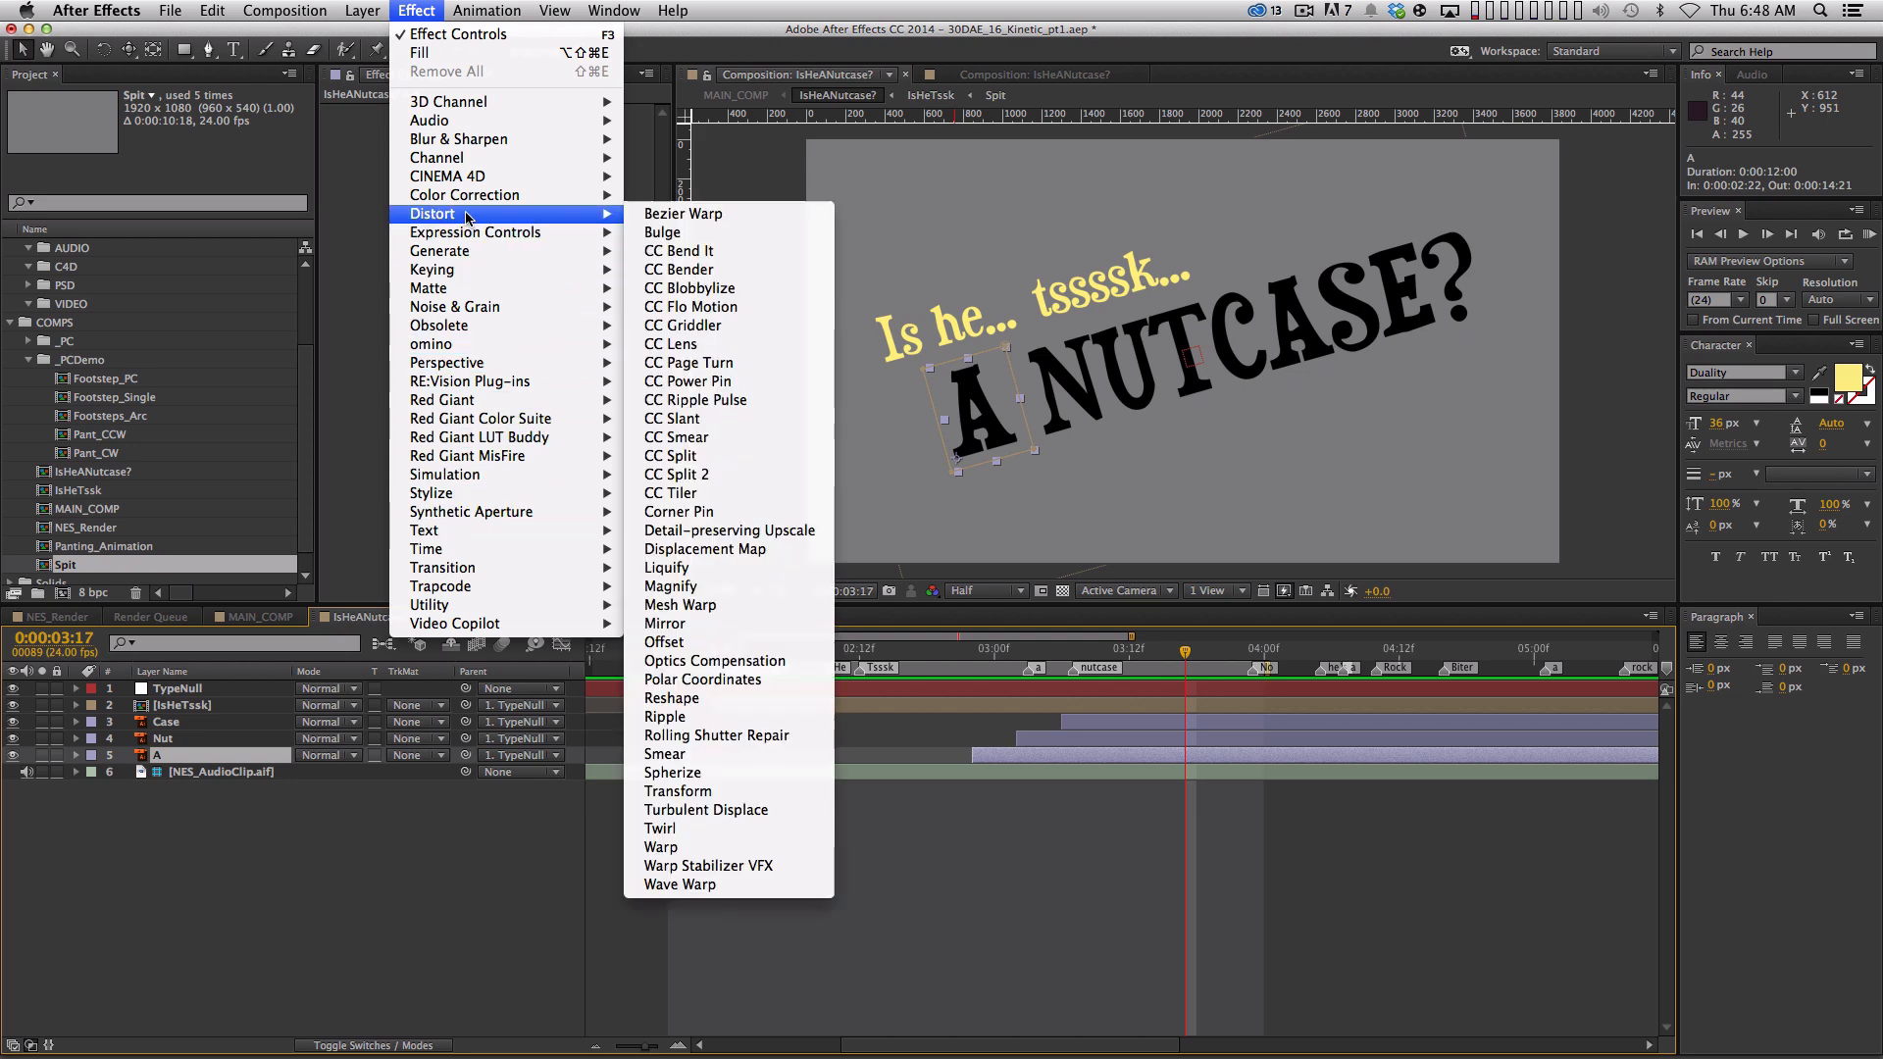
{"action": "left_click", "coordinate": [731, 791]}
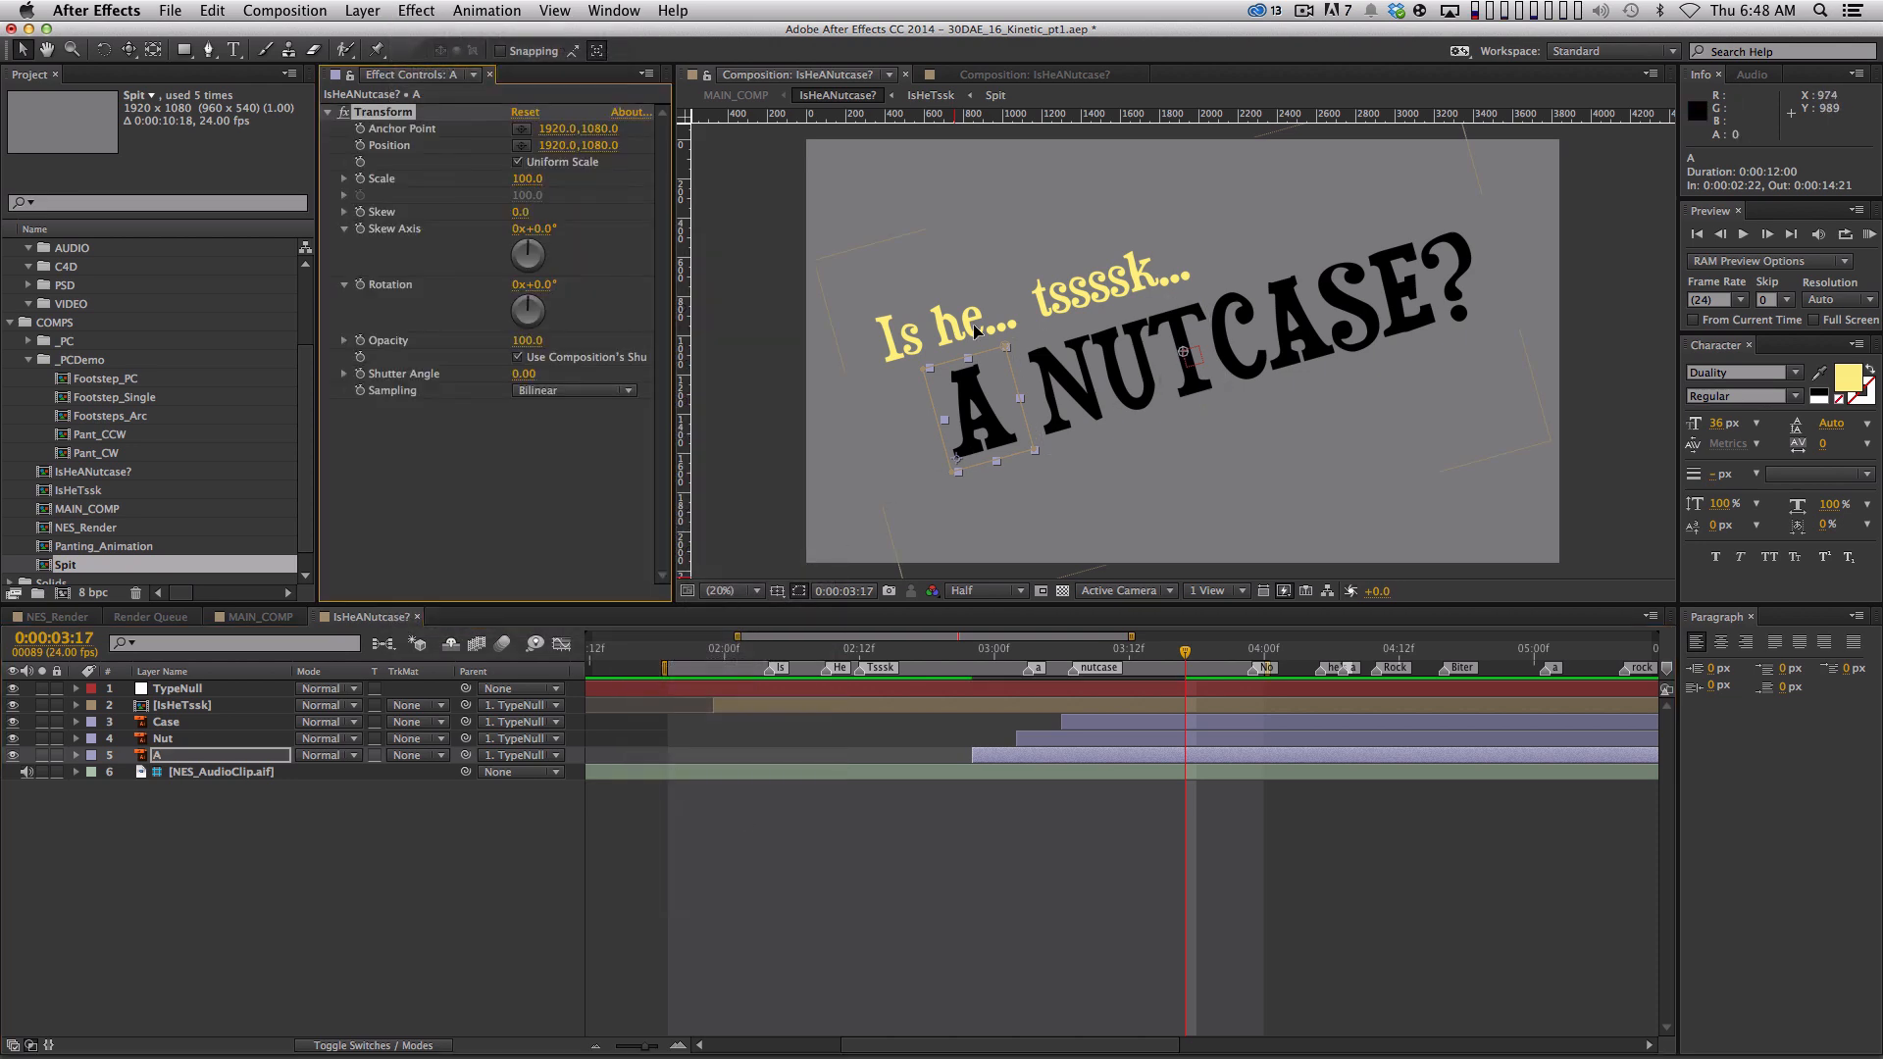
{"action": "left_click_drag", "start_coordinate": [535, 285], "coordinate": [462, 296]}
{"action": "left_click_drag", "start_coordinate": [522, 185], "coordinate": [768, 212]}
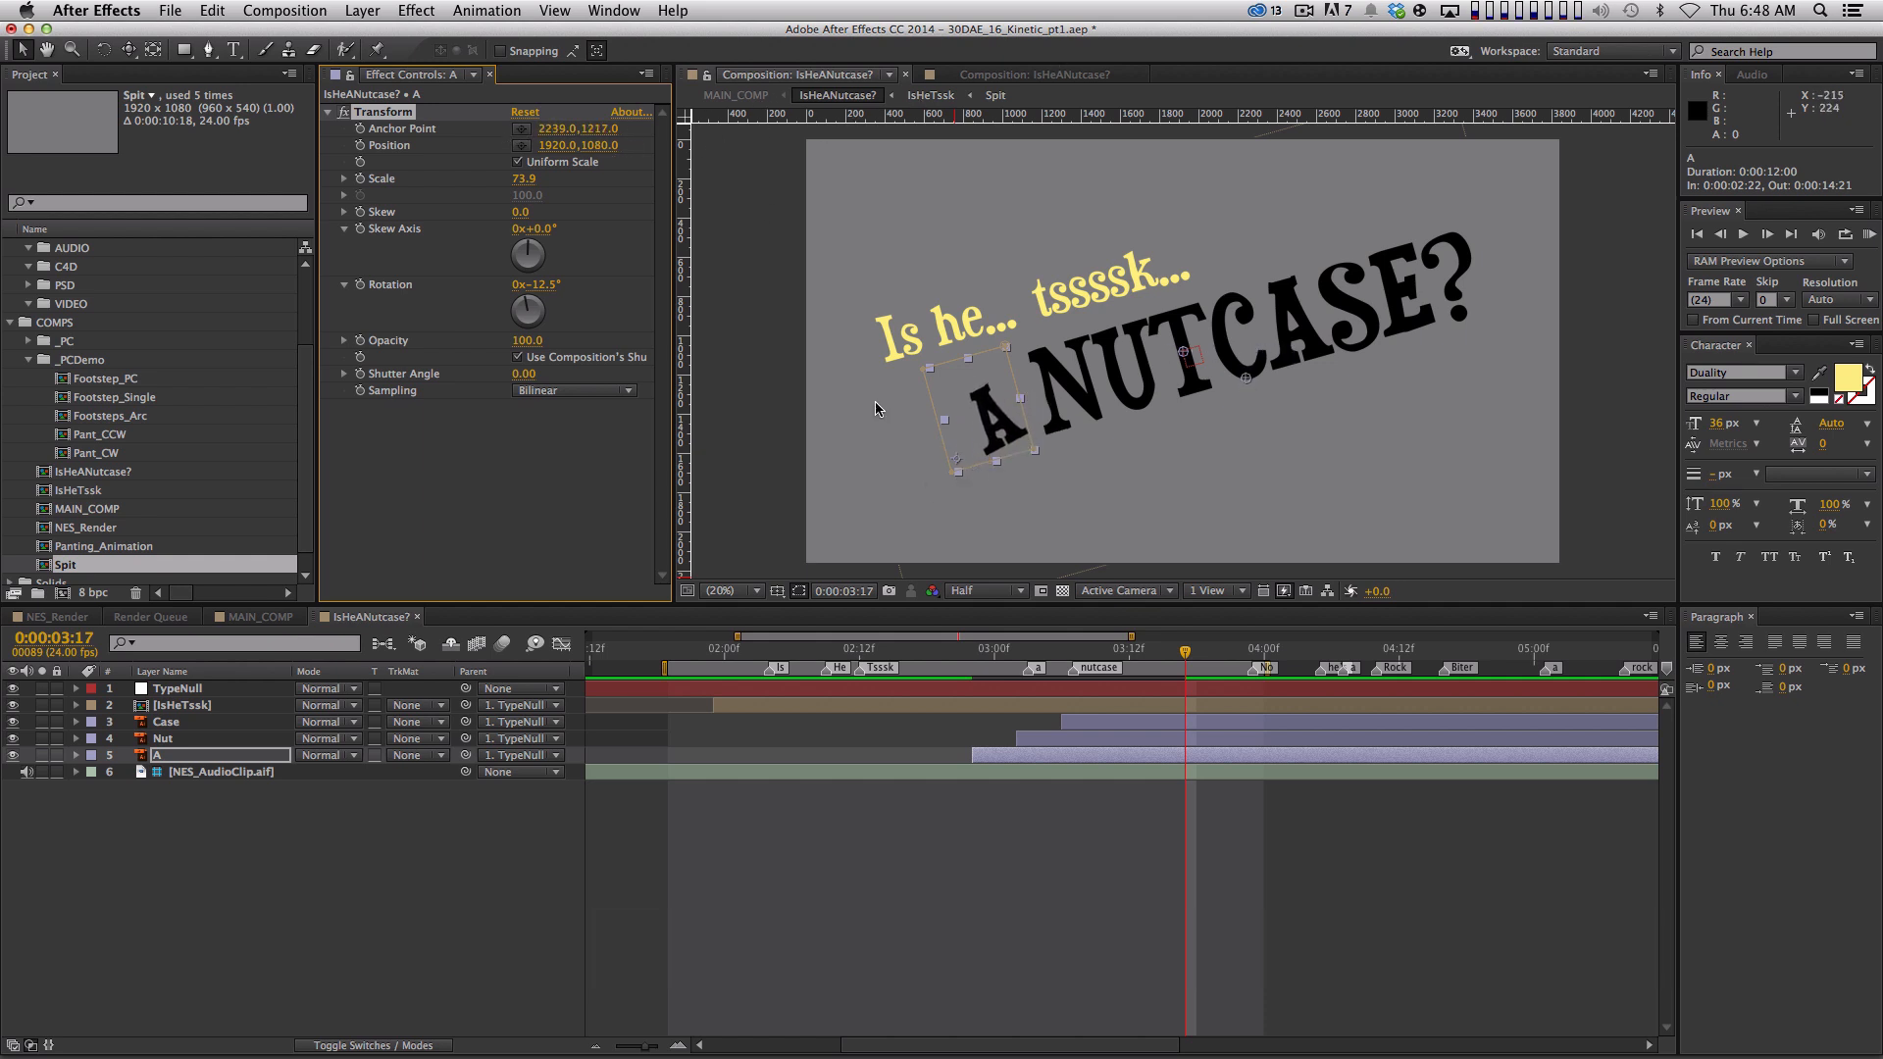
Copy layer A's Transform effect, select the Nut layer and scrub through the NUTCASE animation
{"action": "key", "text": "space"}
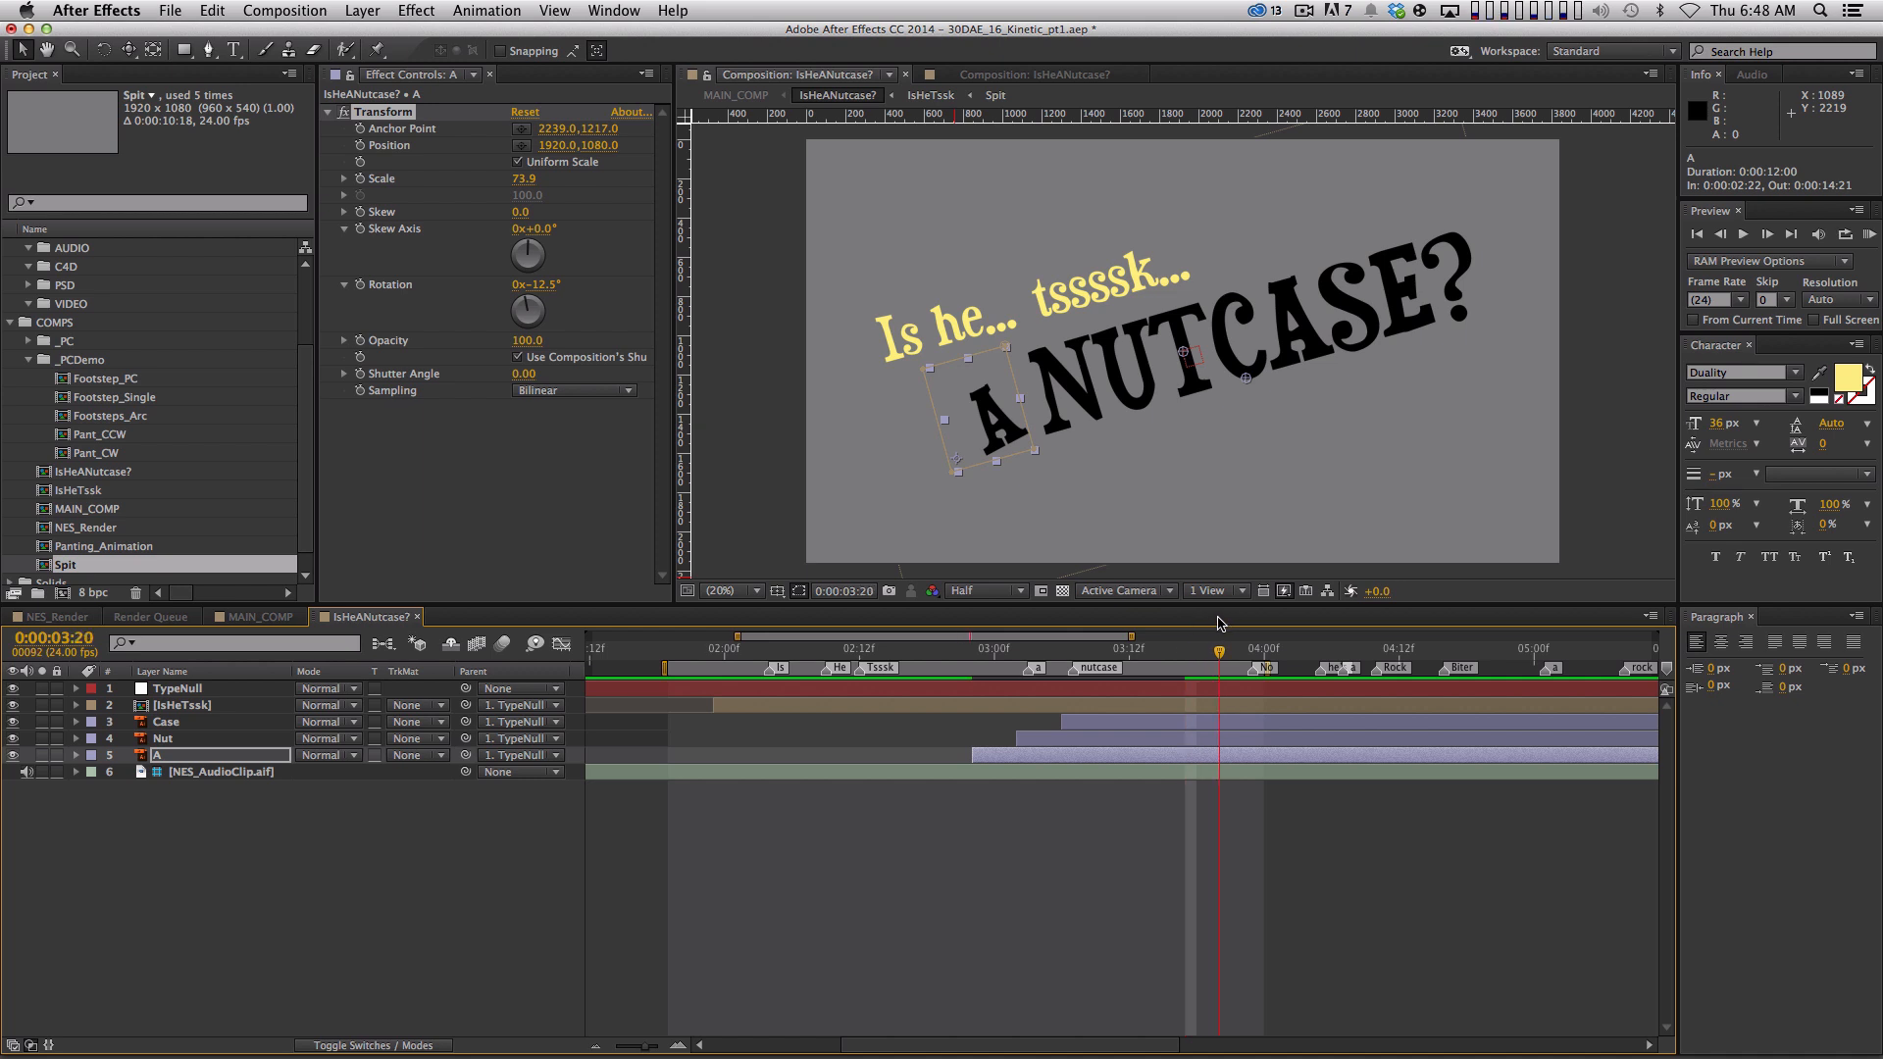
{"action": "left_click", "coordinate": [385, 113]}
{"action": "key", "text": "super+c"}
{"action": "left_click", "coordinate": [223, 735]}
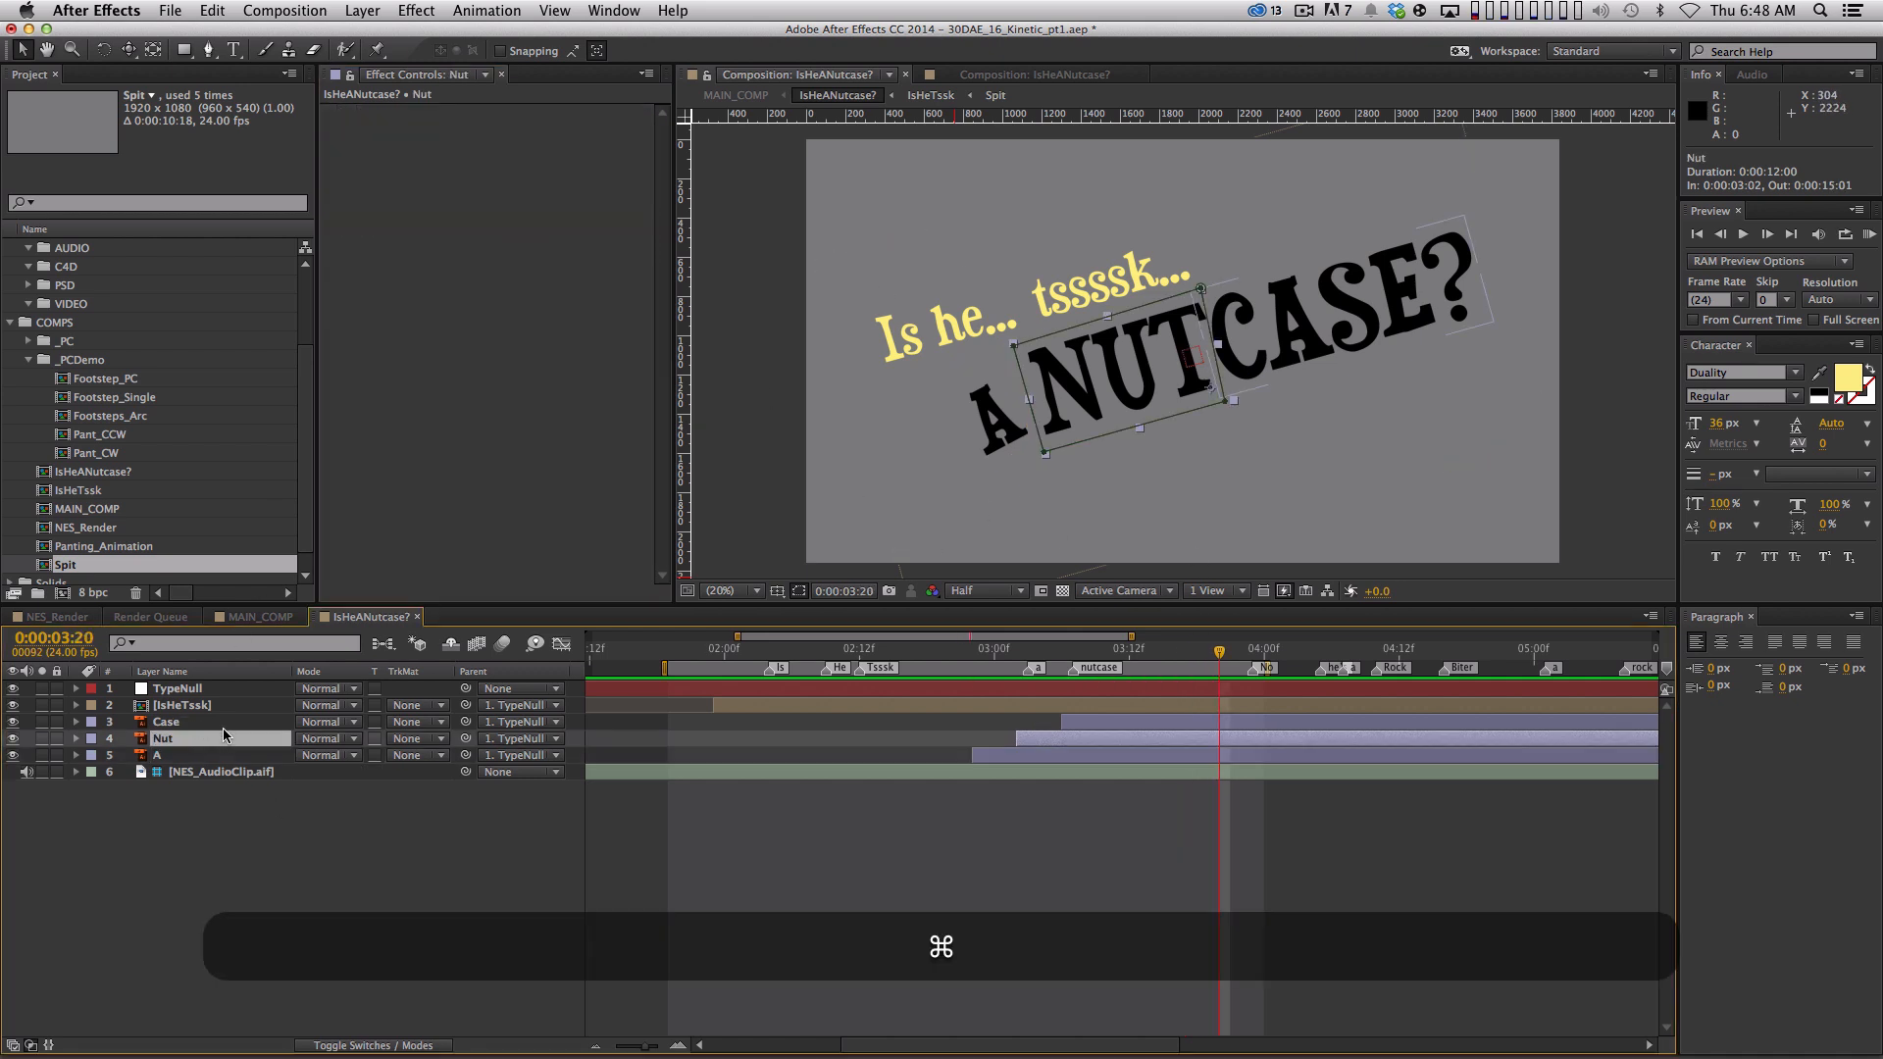
{"action": "left_click_drag", "start_coordinate": [995, 650], "coordinate": [1111, 755]}
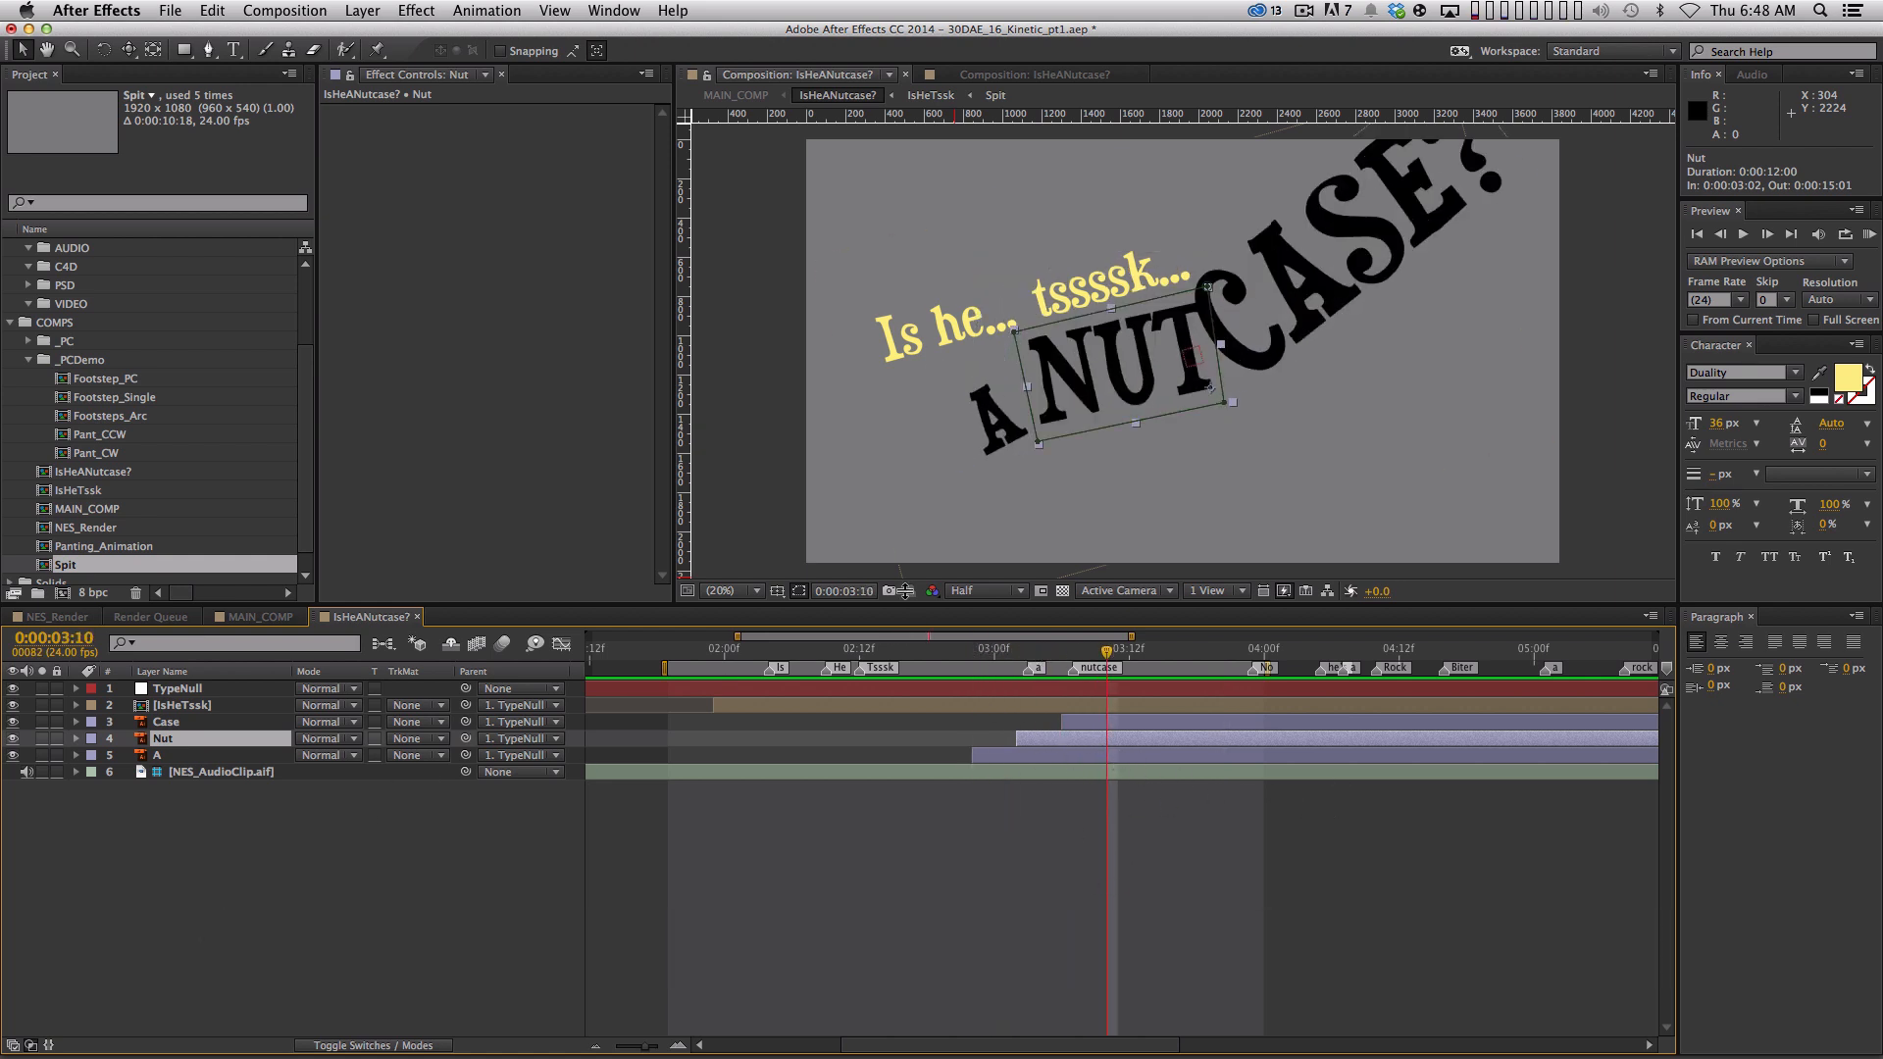
{"action": "left_click_drag", "start_coordinate": [1101, 650], "coordinate": [1174, 659]}
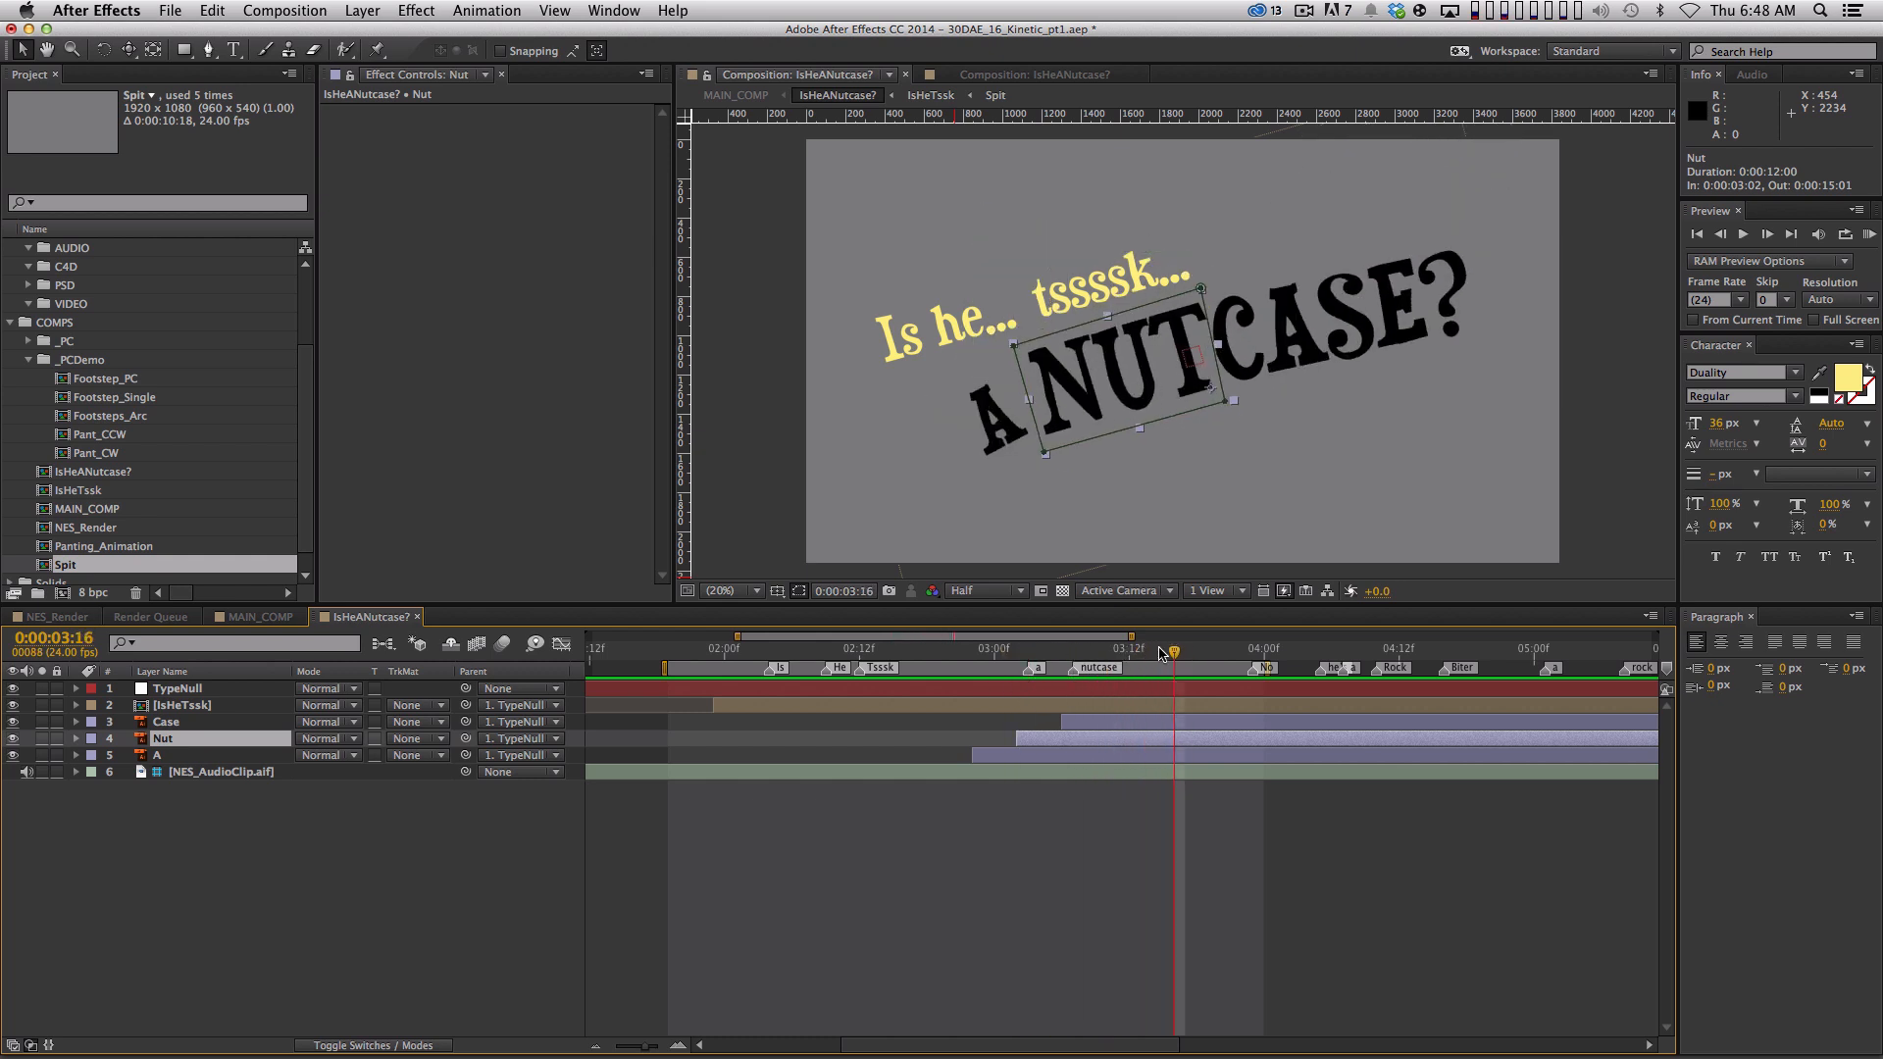
Try repositioning the Transform effect on layer A, undo that change and delete the effect
{"action": "left_click", "coordinate": [266, 757]}
{"action": "left_click", "coordinate": [381, 111]}
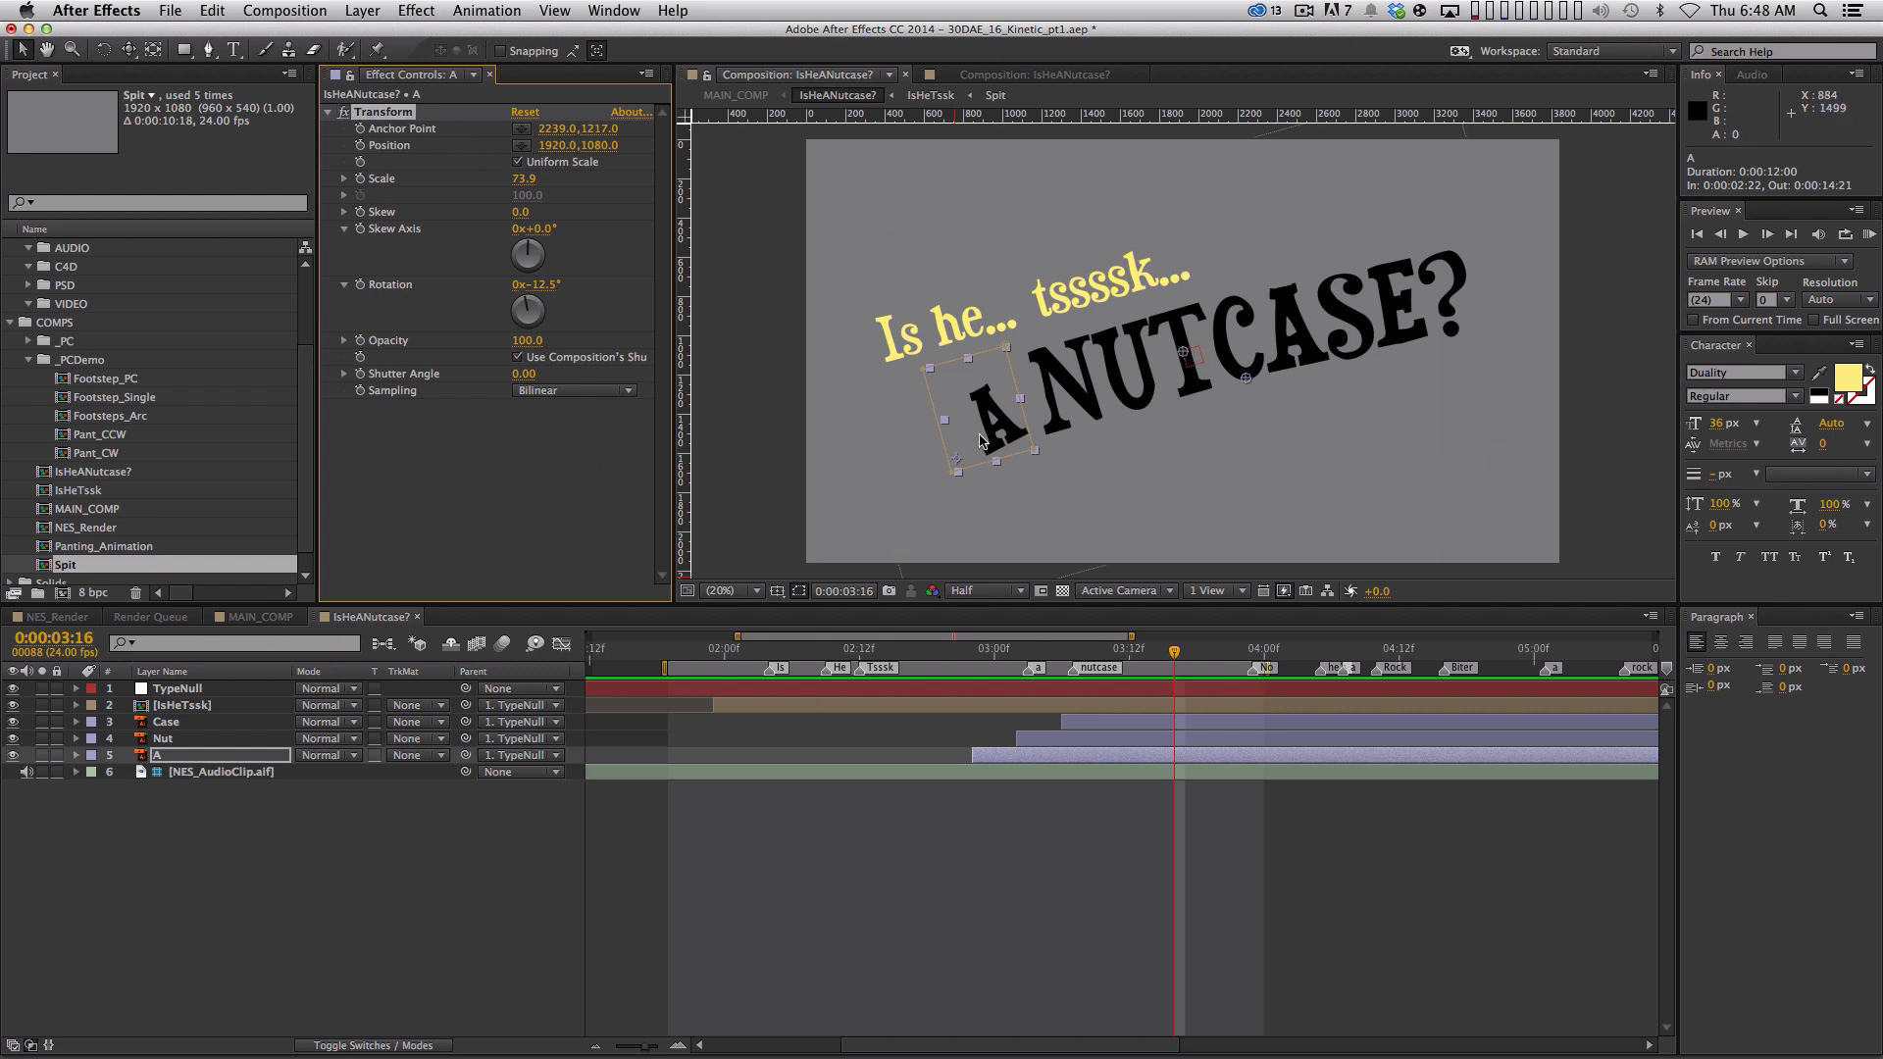
{"action": "left_click_drag", "start_coordinate": [1185, 355], "coordinate": [1037, 398]}
{"action": "key", "text": "super+z"}
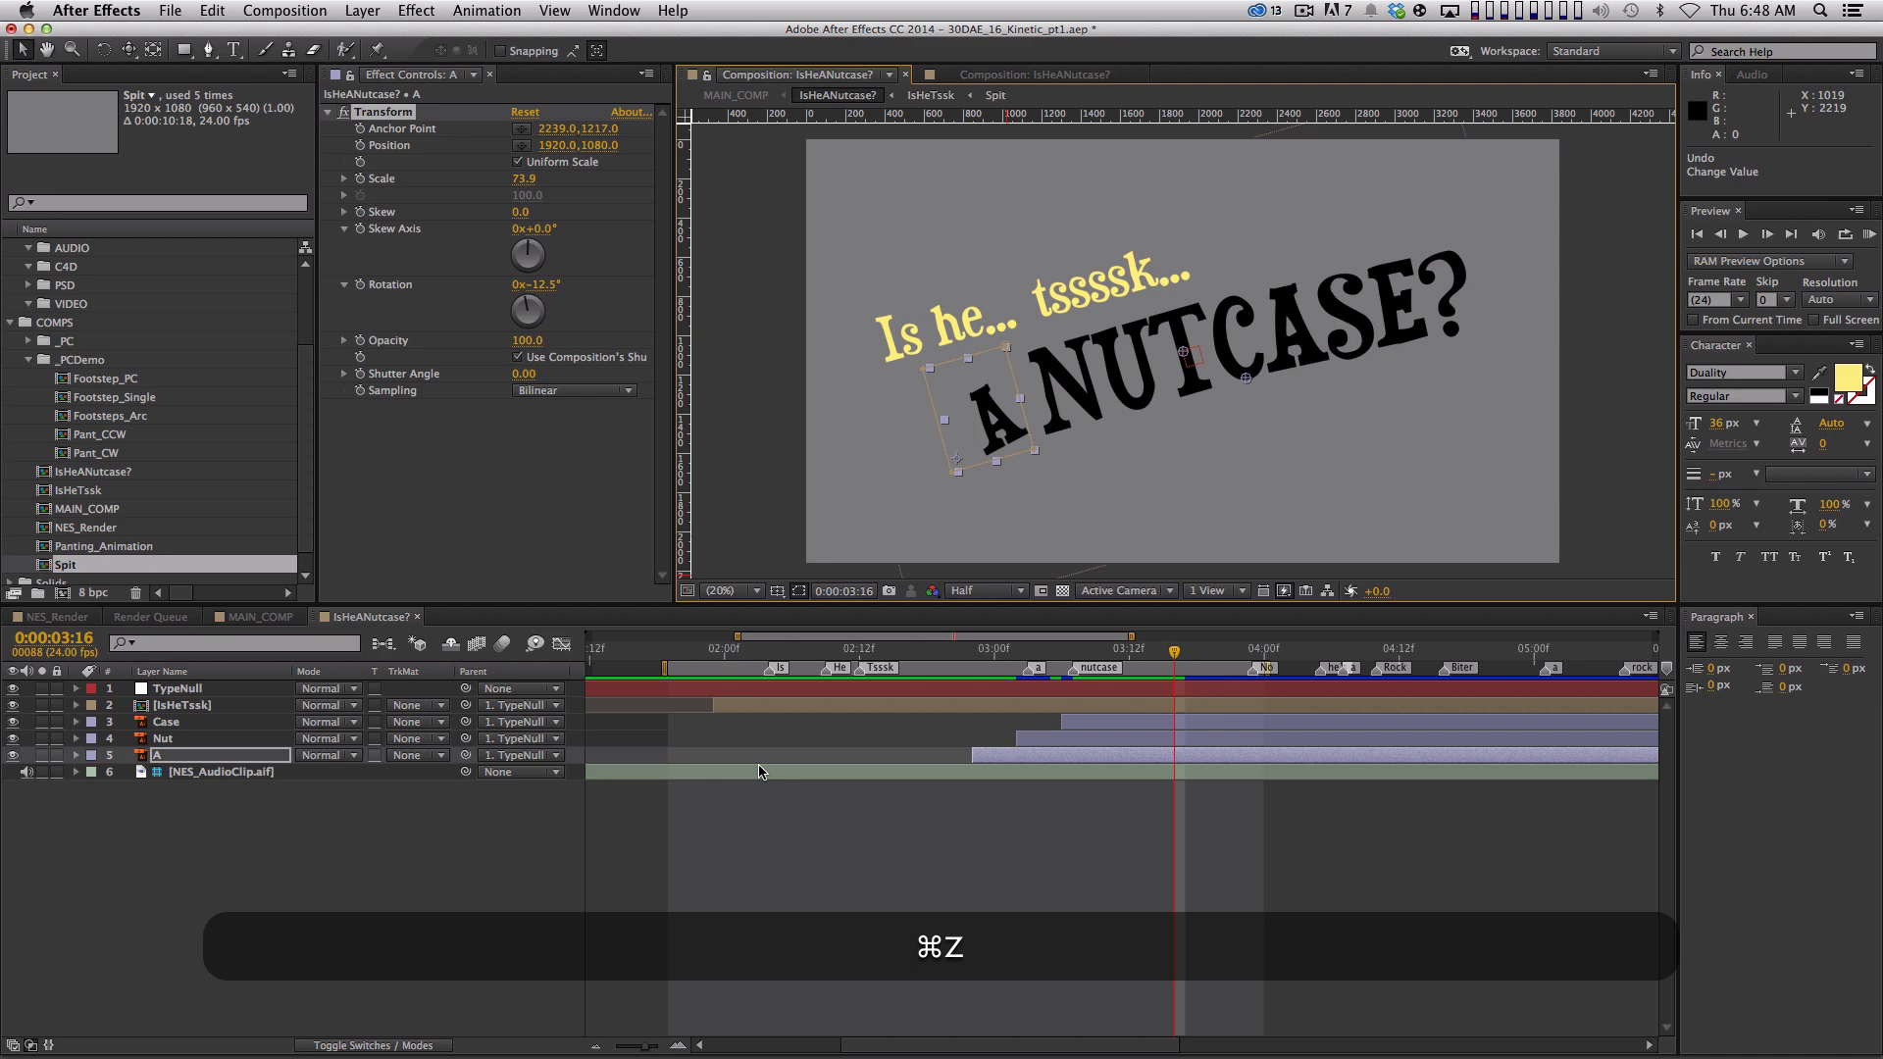
{"action": "key", "text": "BackSpace"}
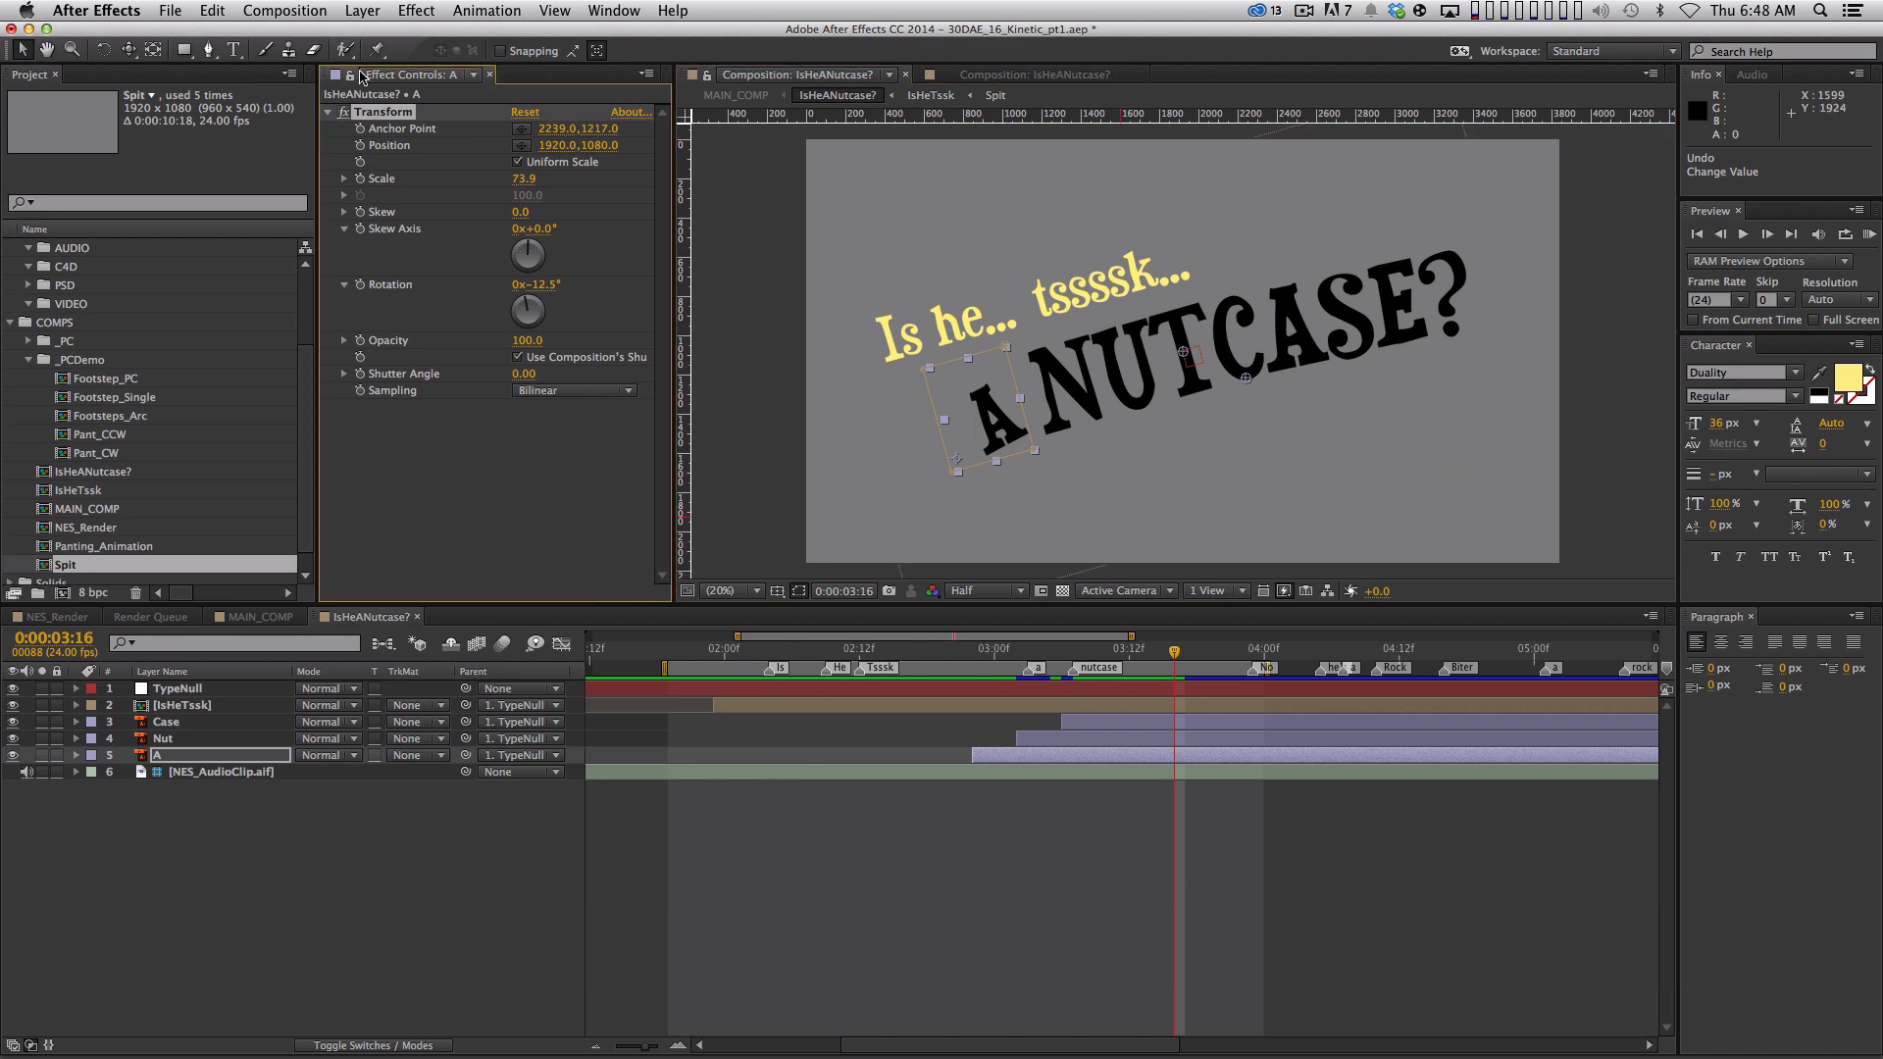
{"action": "left_click", "coordinate": [616, 835]}
Add a null object to the comp and position it over the letter A at 830, 1420
{"action": "left_click", "coordinate": [362, 10]}
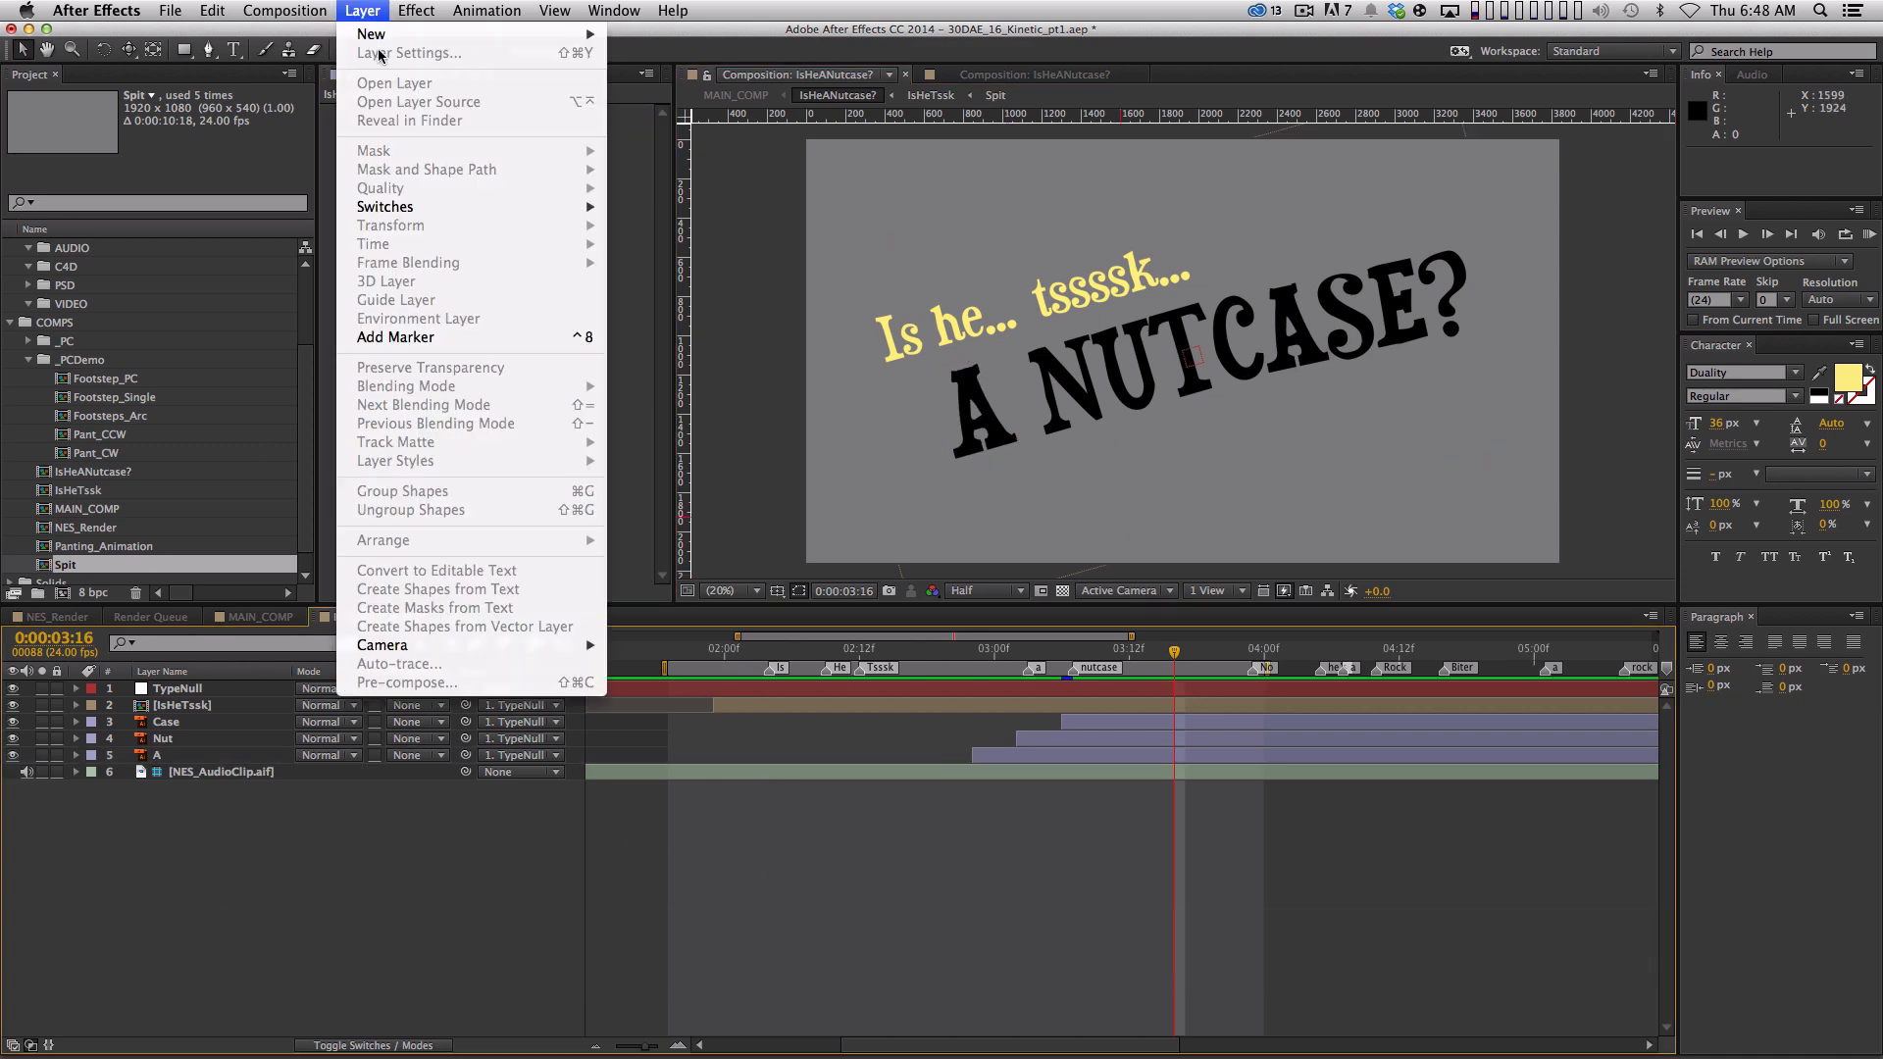
{"action": "mouse_move", "coordinate": [412, 35]}
{"action": "left_click", "coordinate": [664, 115]}
{"action": "left_click_drag", "start_coordinate": [1193, 365], "coordinate": [1195, 393]}
{"action": "key", "text": "super+z"}
{"action": "key", "text": "super+z"}
{"action": "key", "text": "shift+p"}
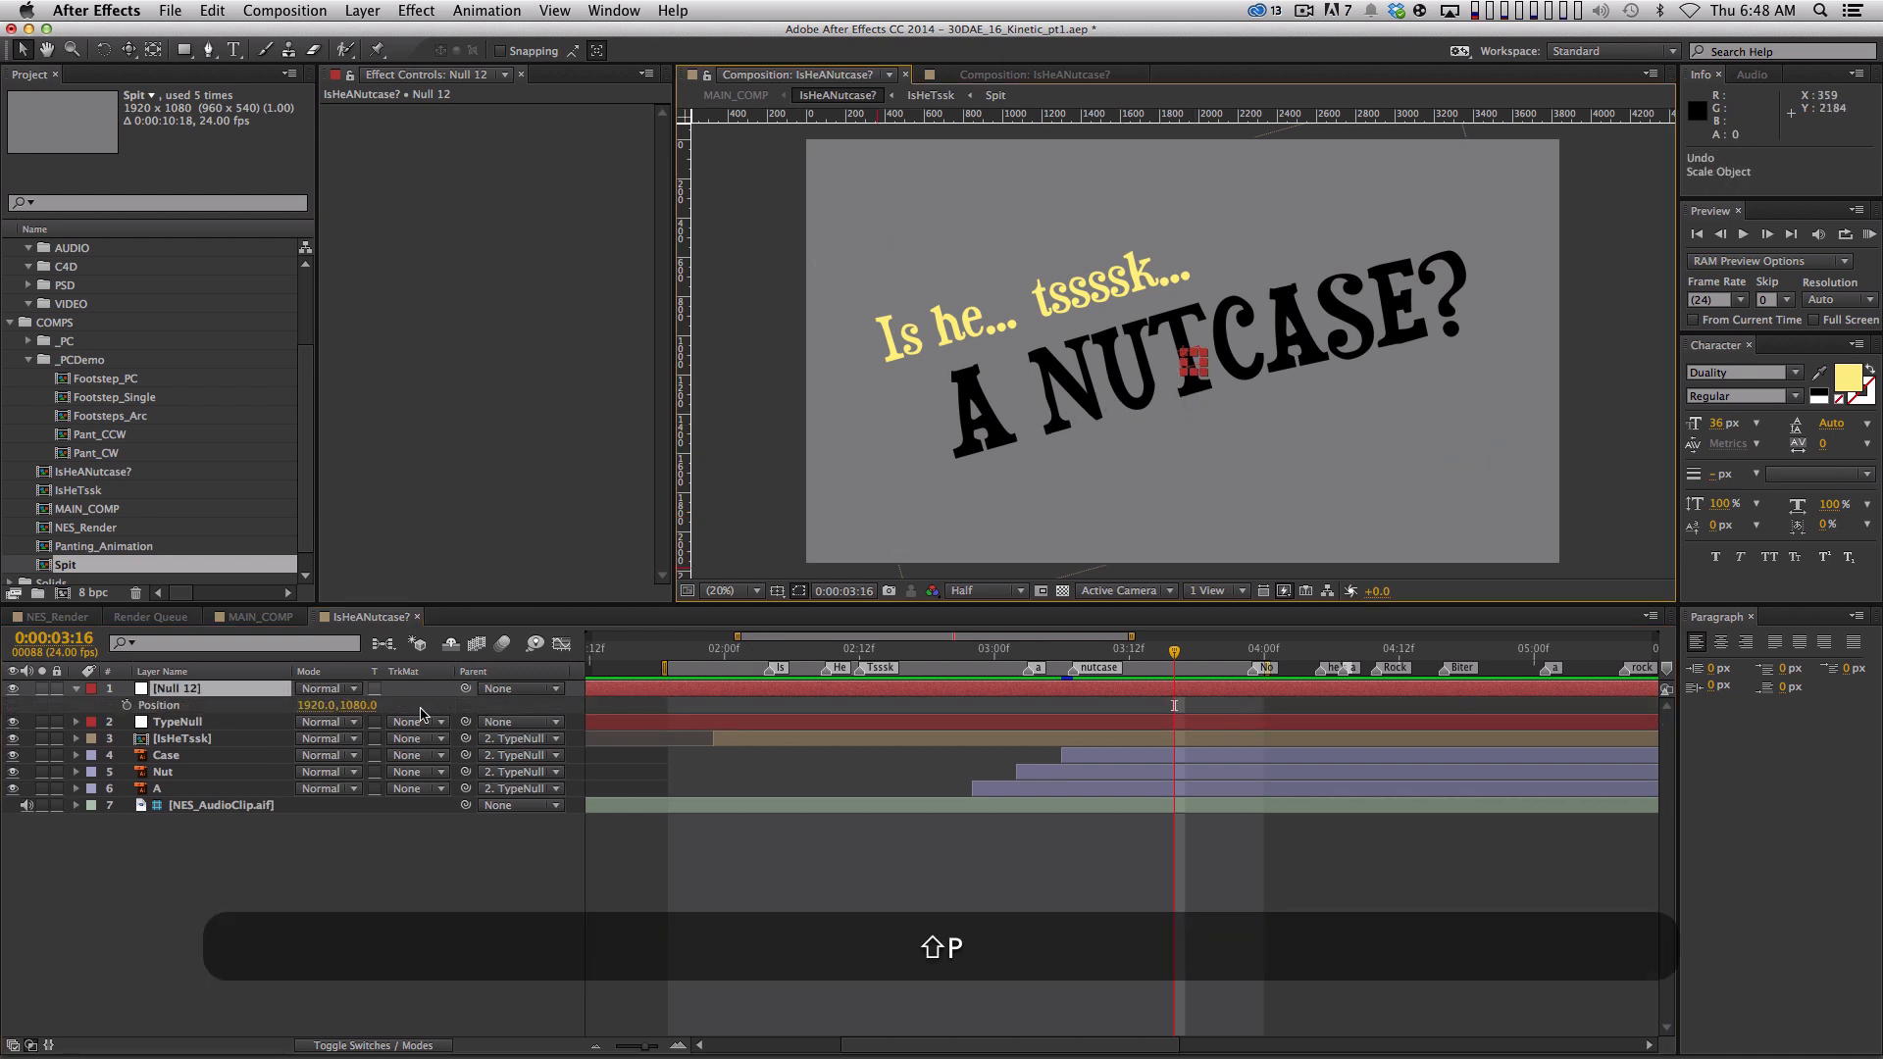
{"action": "left_click_drag", "start_coordinate": [228, 711], "coordinate": [225, 711]}
{"action": "left_click_drag", "start_coordinate": [349, 705], "coordinate": [379, 702]}
Move the new null directly above layer A in the layer stack and rename it ANull
{"action": "left_click_drag", "start_coordinate": [181, 690], "coordinate": [193, 775]}
{"action": "type", "text": "ANull"}
{"action": "key", "text": "Return"}
Duplicate ANull, place the copy directly above the Nut layer and rename it NutNull
{"action": "key", "text": "super+d"}
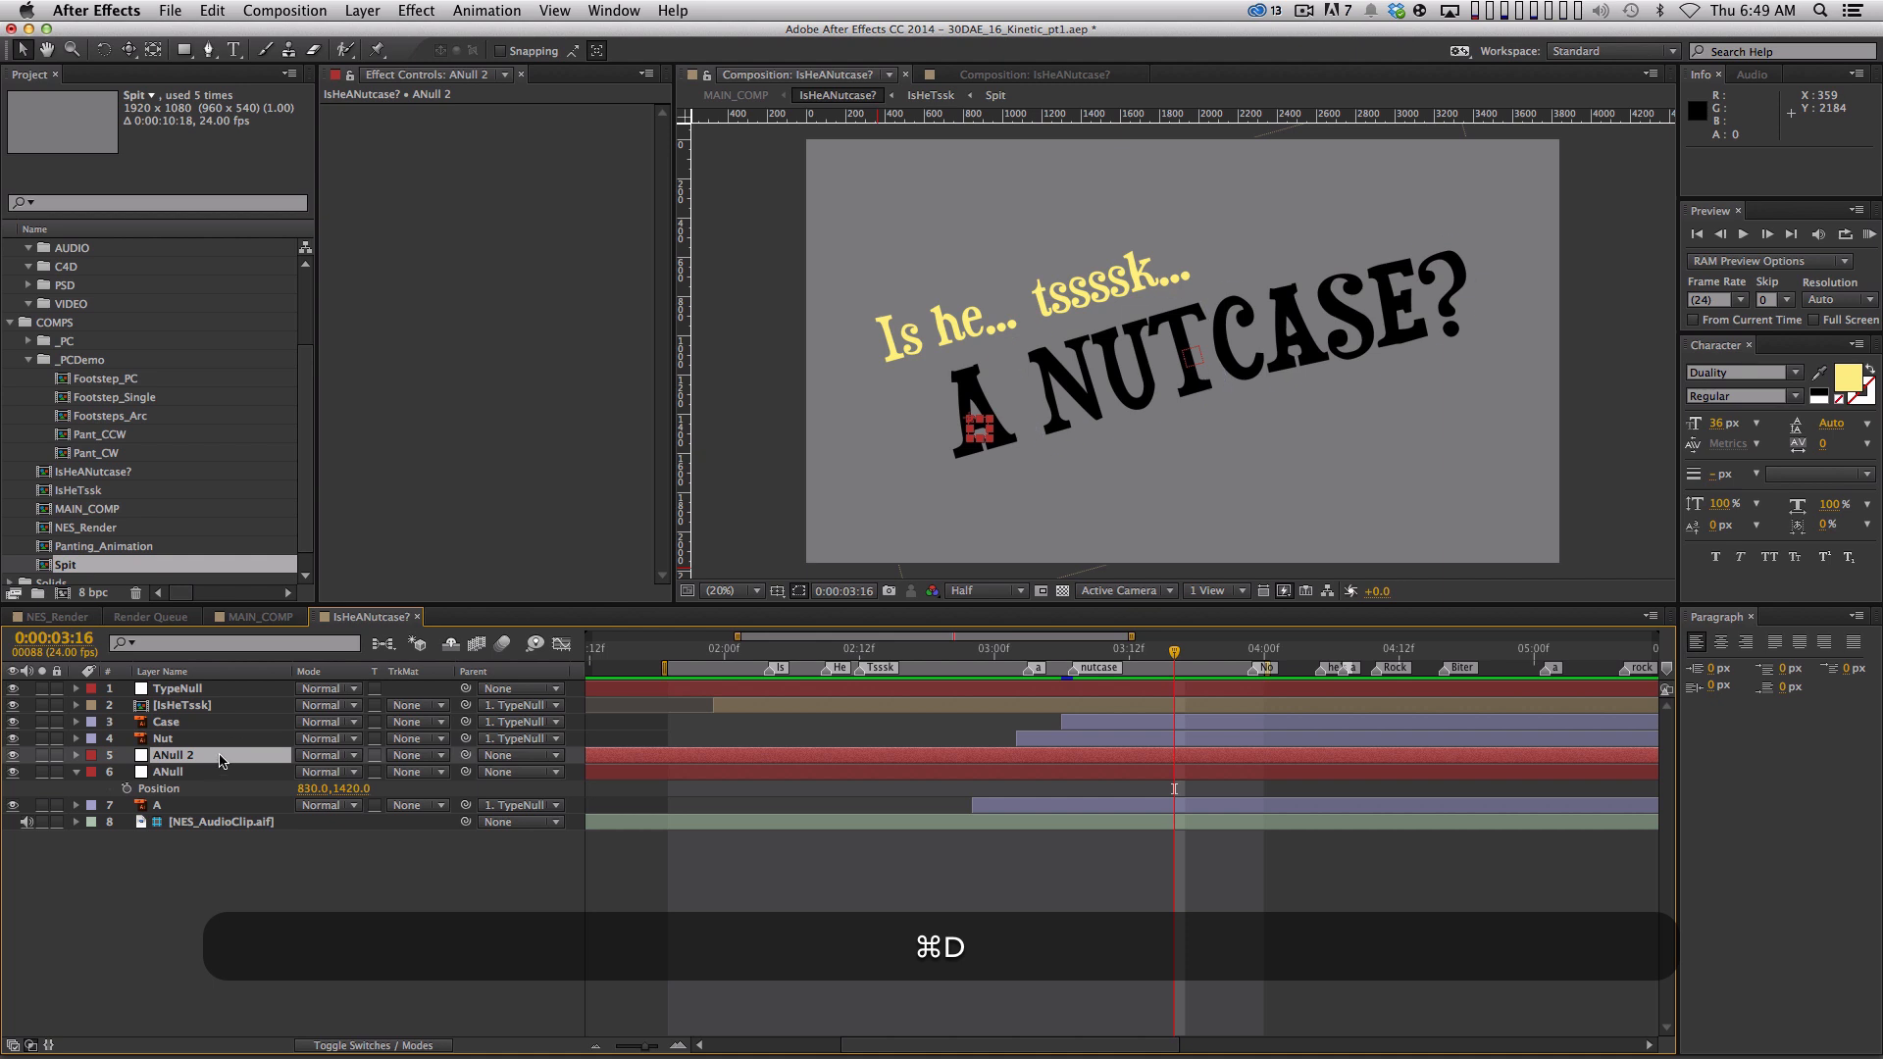
{"action": "key", "text": "super+bracketright"}
{"action": "key", "text": "Return"}
{"action": "type", "text": "NutNull"}
{"action": "key", "text": "Return"}
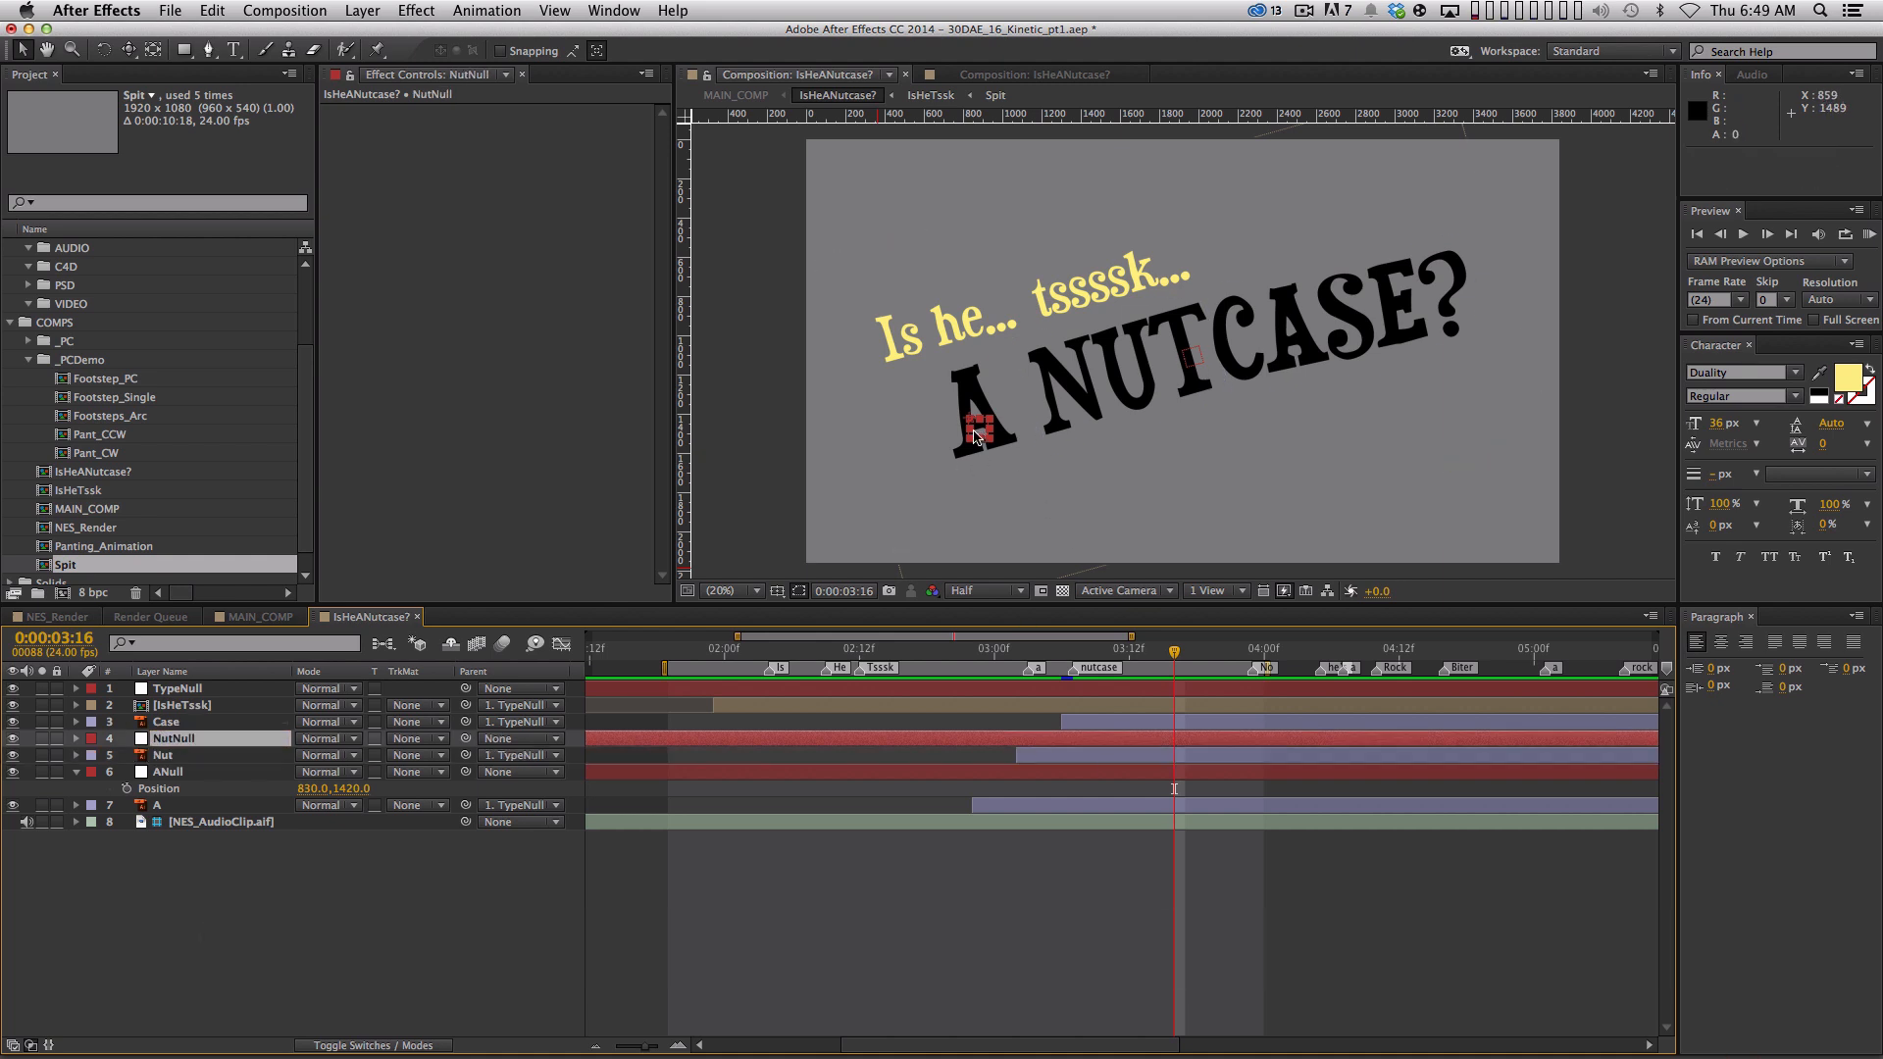
Position NutNull over the centre of the word NUT at 1634, 1189
{"action": "mouse_move", "coordinate": [978, 429]}
{"action": "left_mouse_down"}
{"action": "mouse_move", "coordinate": [1052, 420]}
{"action": "mouse_move", "coordinate": [1010, 430]}
{"action": "left_mouse_up"}
{"action": "key", "text": "super+z"}
{"action": "key", "text": "super+z"}
{"action": "key", "text": "super+period"}
{"action": "left_click_drag", "start_coordinate": [832, 497], "coordinate": [1094, 422]}
Duplicate NutNull above the Case layer as CaseNull and position it over the word CASE at 2546, 928
{"action": "left_click", "coordinate": [206, 742]}
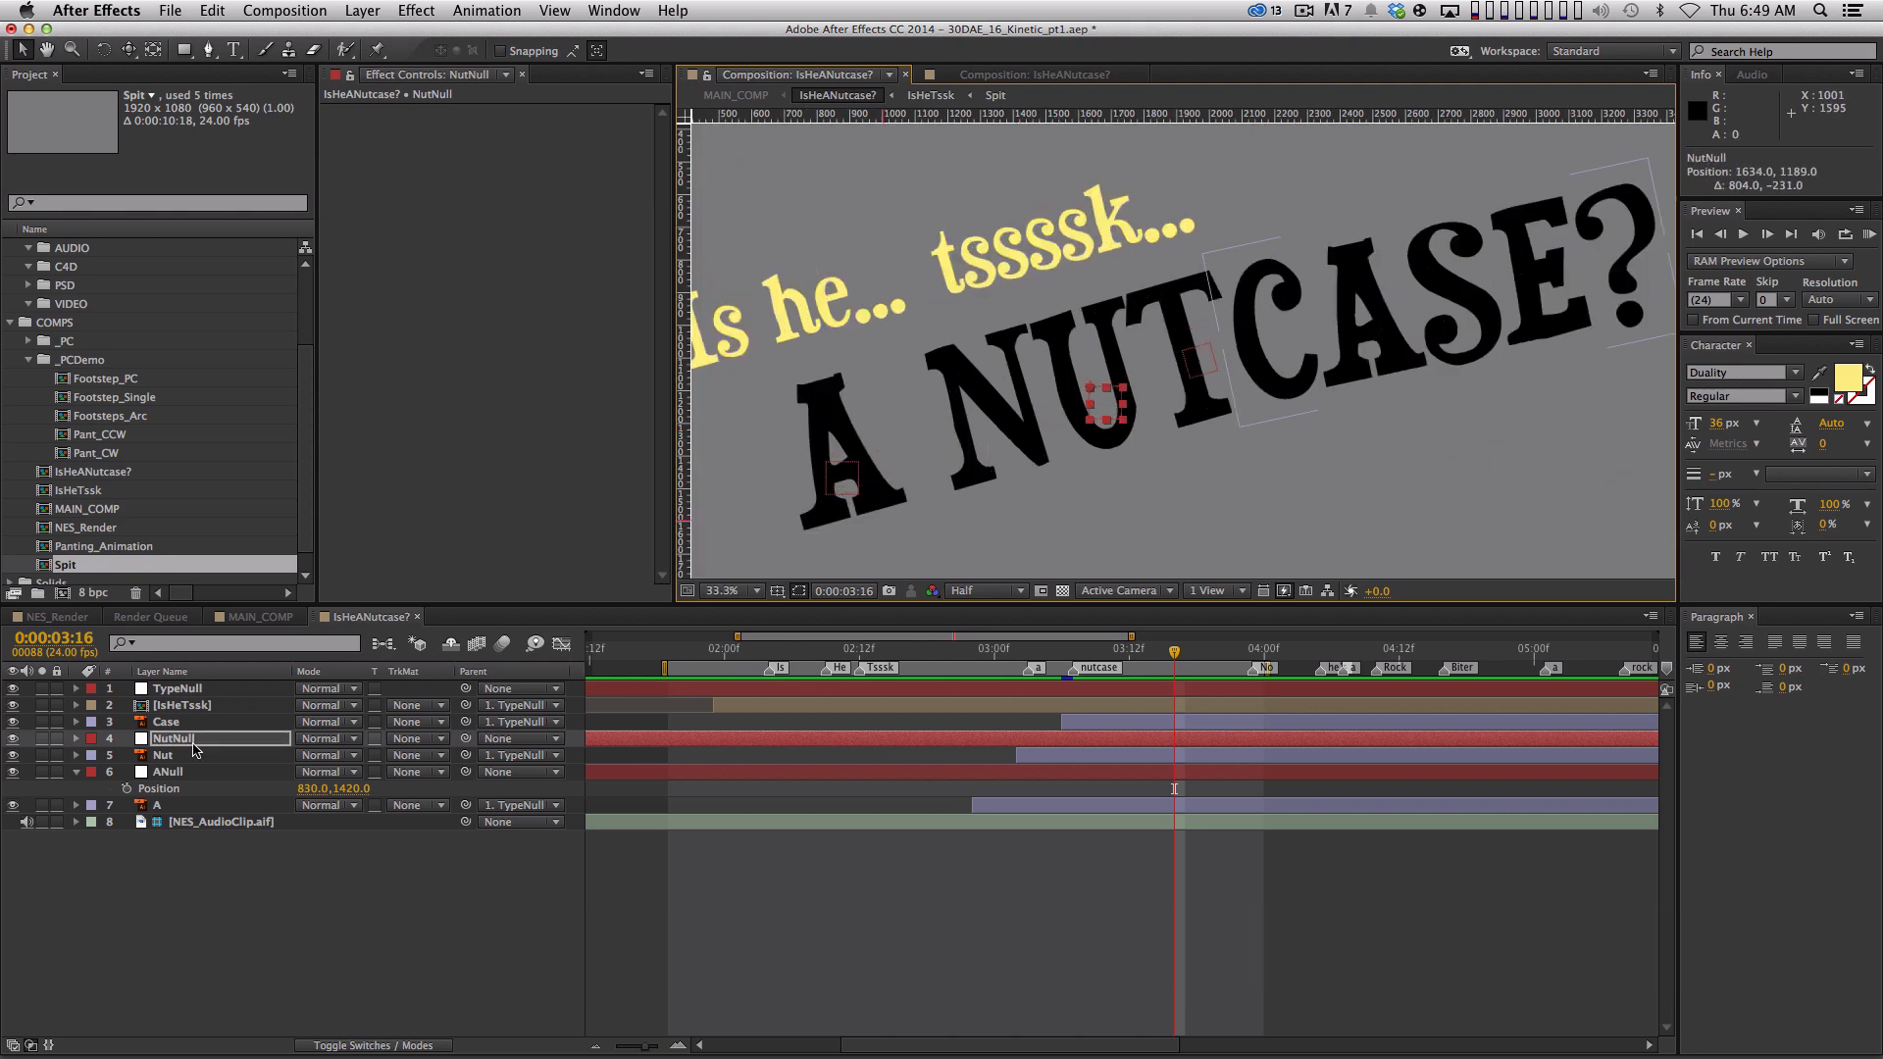
{"action": "key", "text": "super+d"}
{"action": "left_click_drag", "start_coordinate": [206, 738], "coordinate": [201, 719]}
{"action": "key", "text": "Return"}
{"action": "type", "text": "CaseNull"}
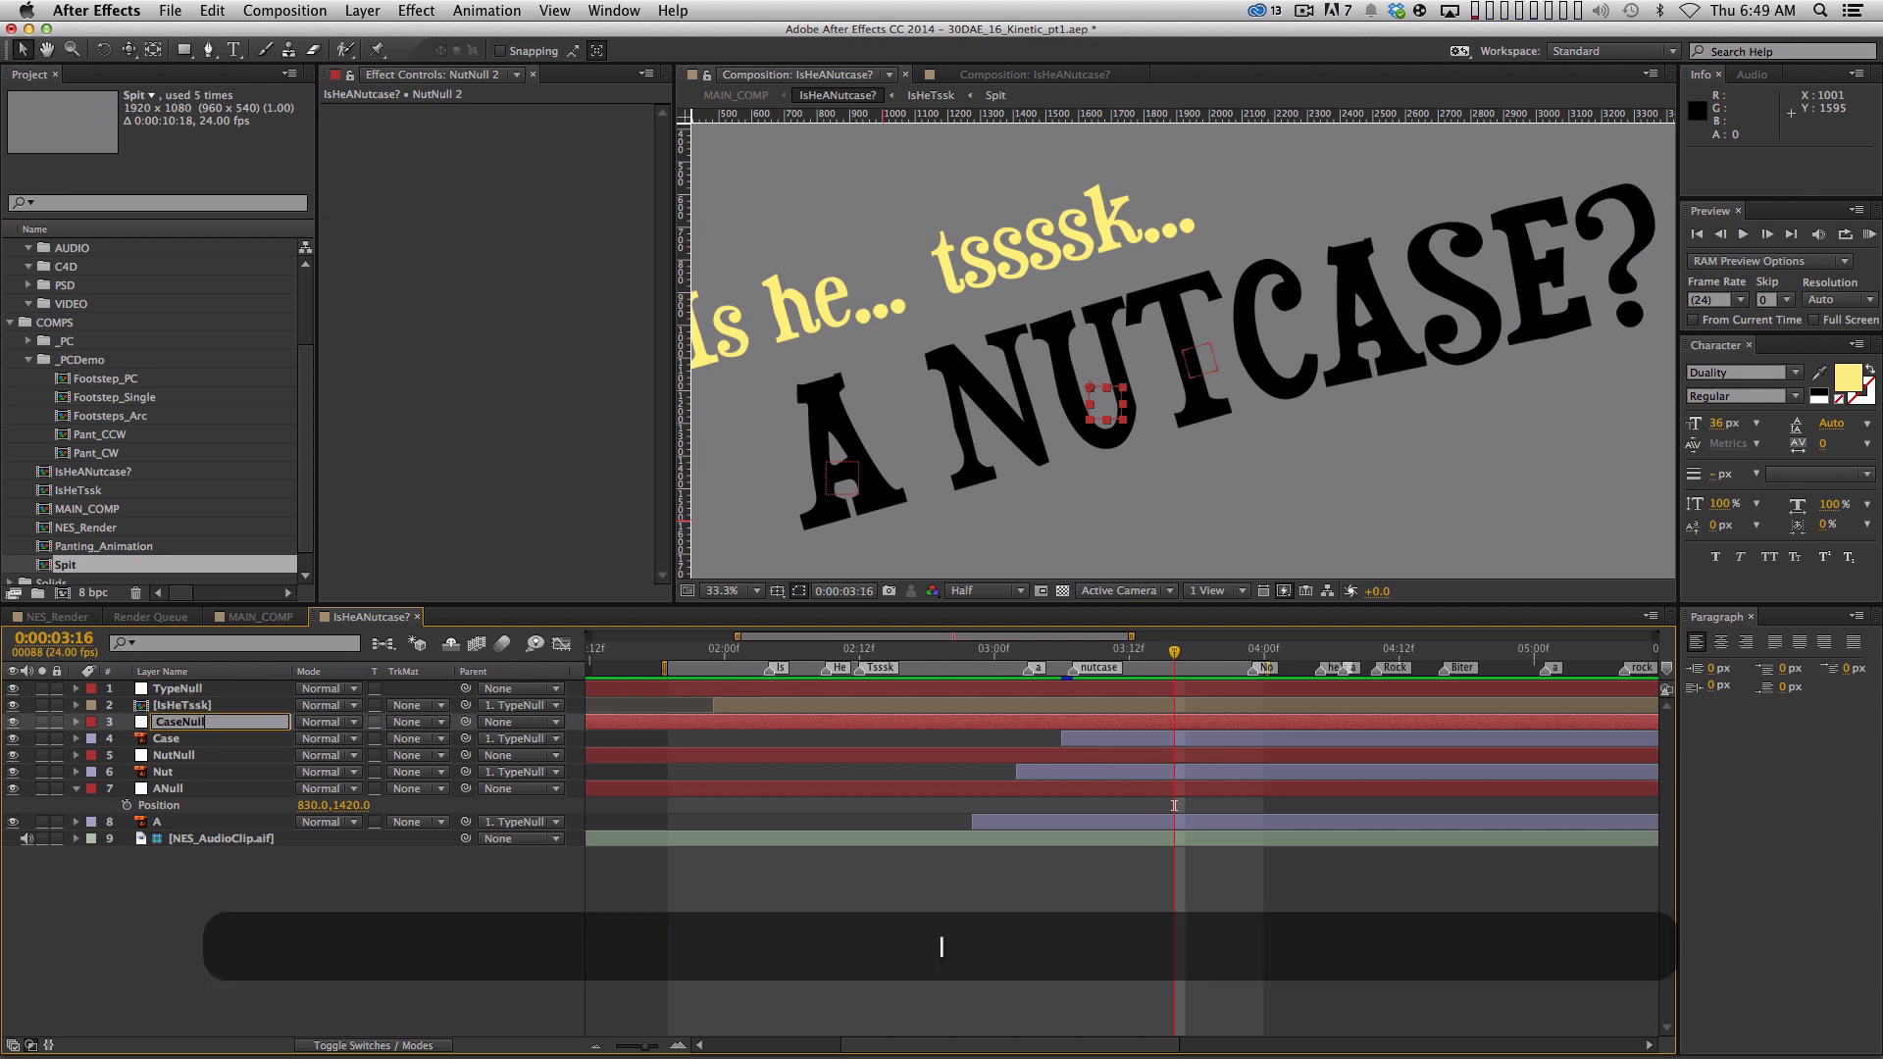
{"action": "key", "text": "Return"}
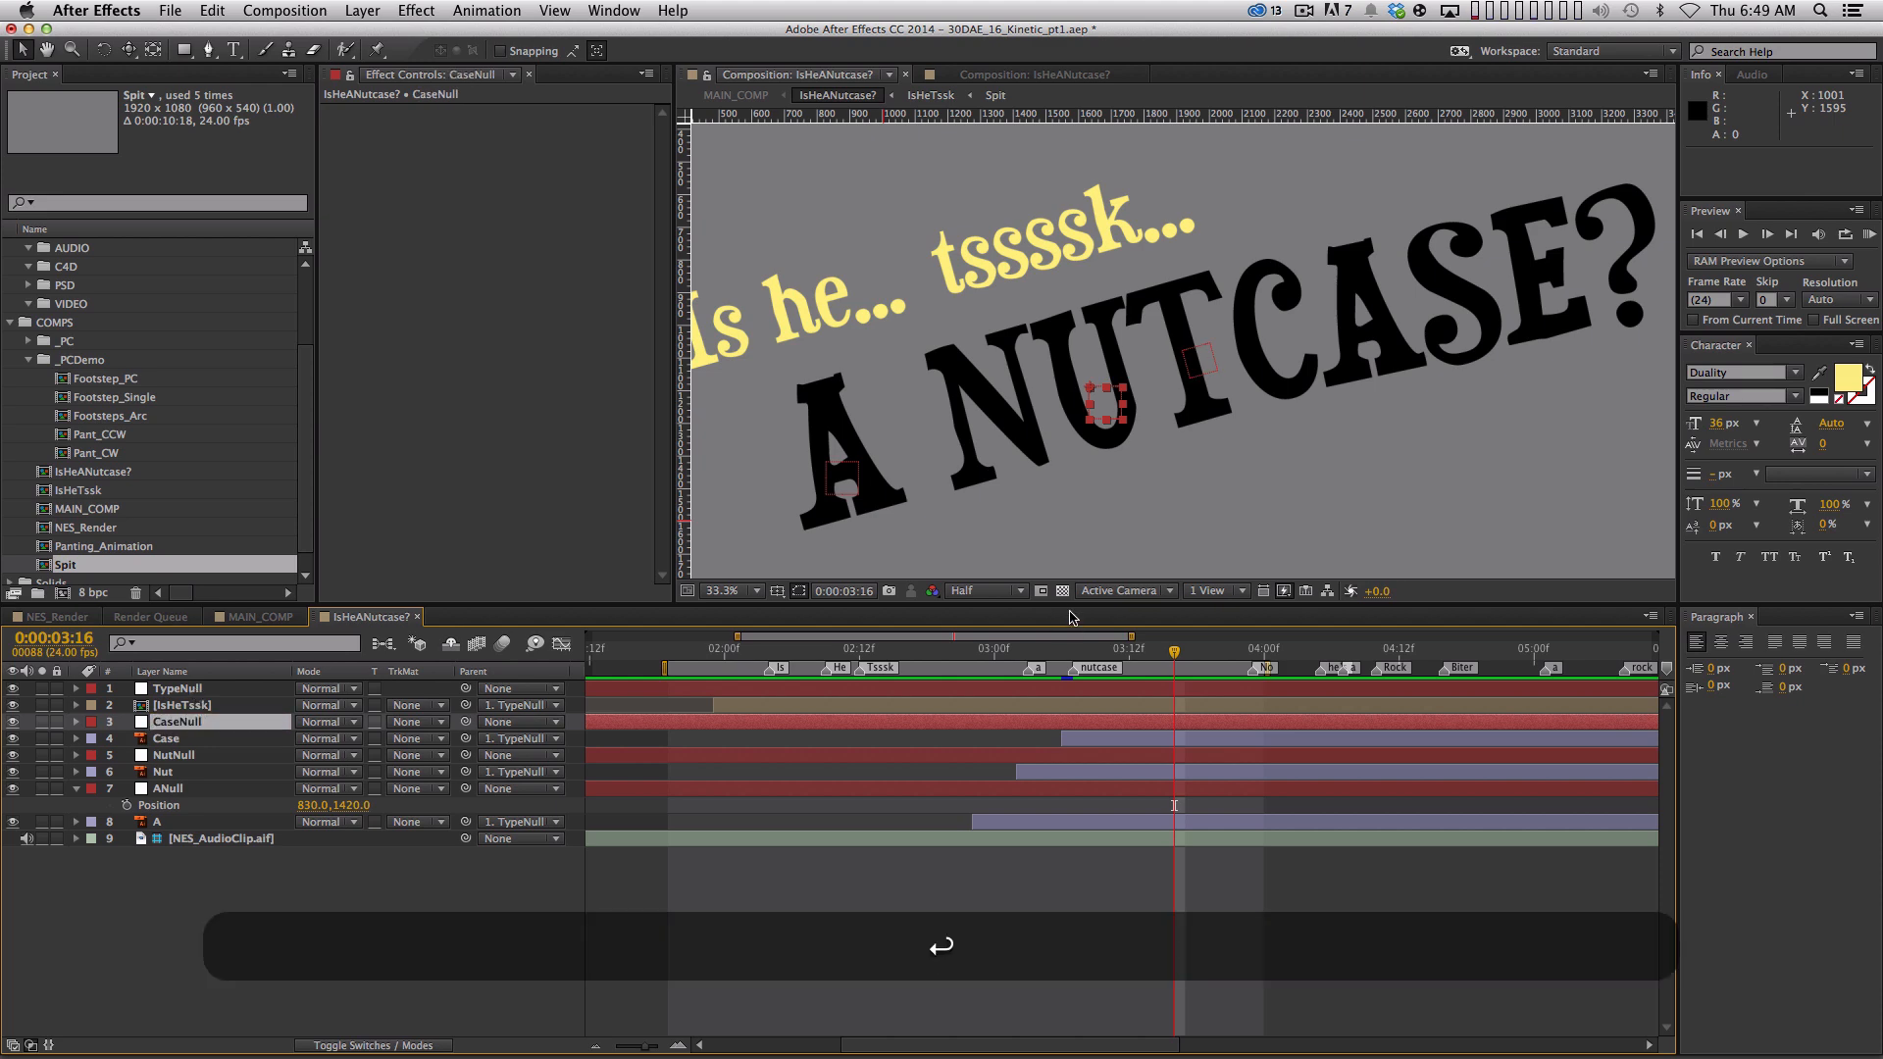
{"action": "left_click_drag", "start_coordinate": [1101, 430], "coordinate": [1400, 344]}
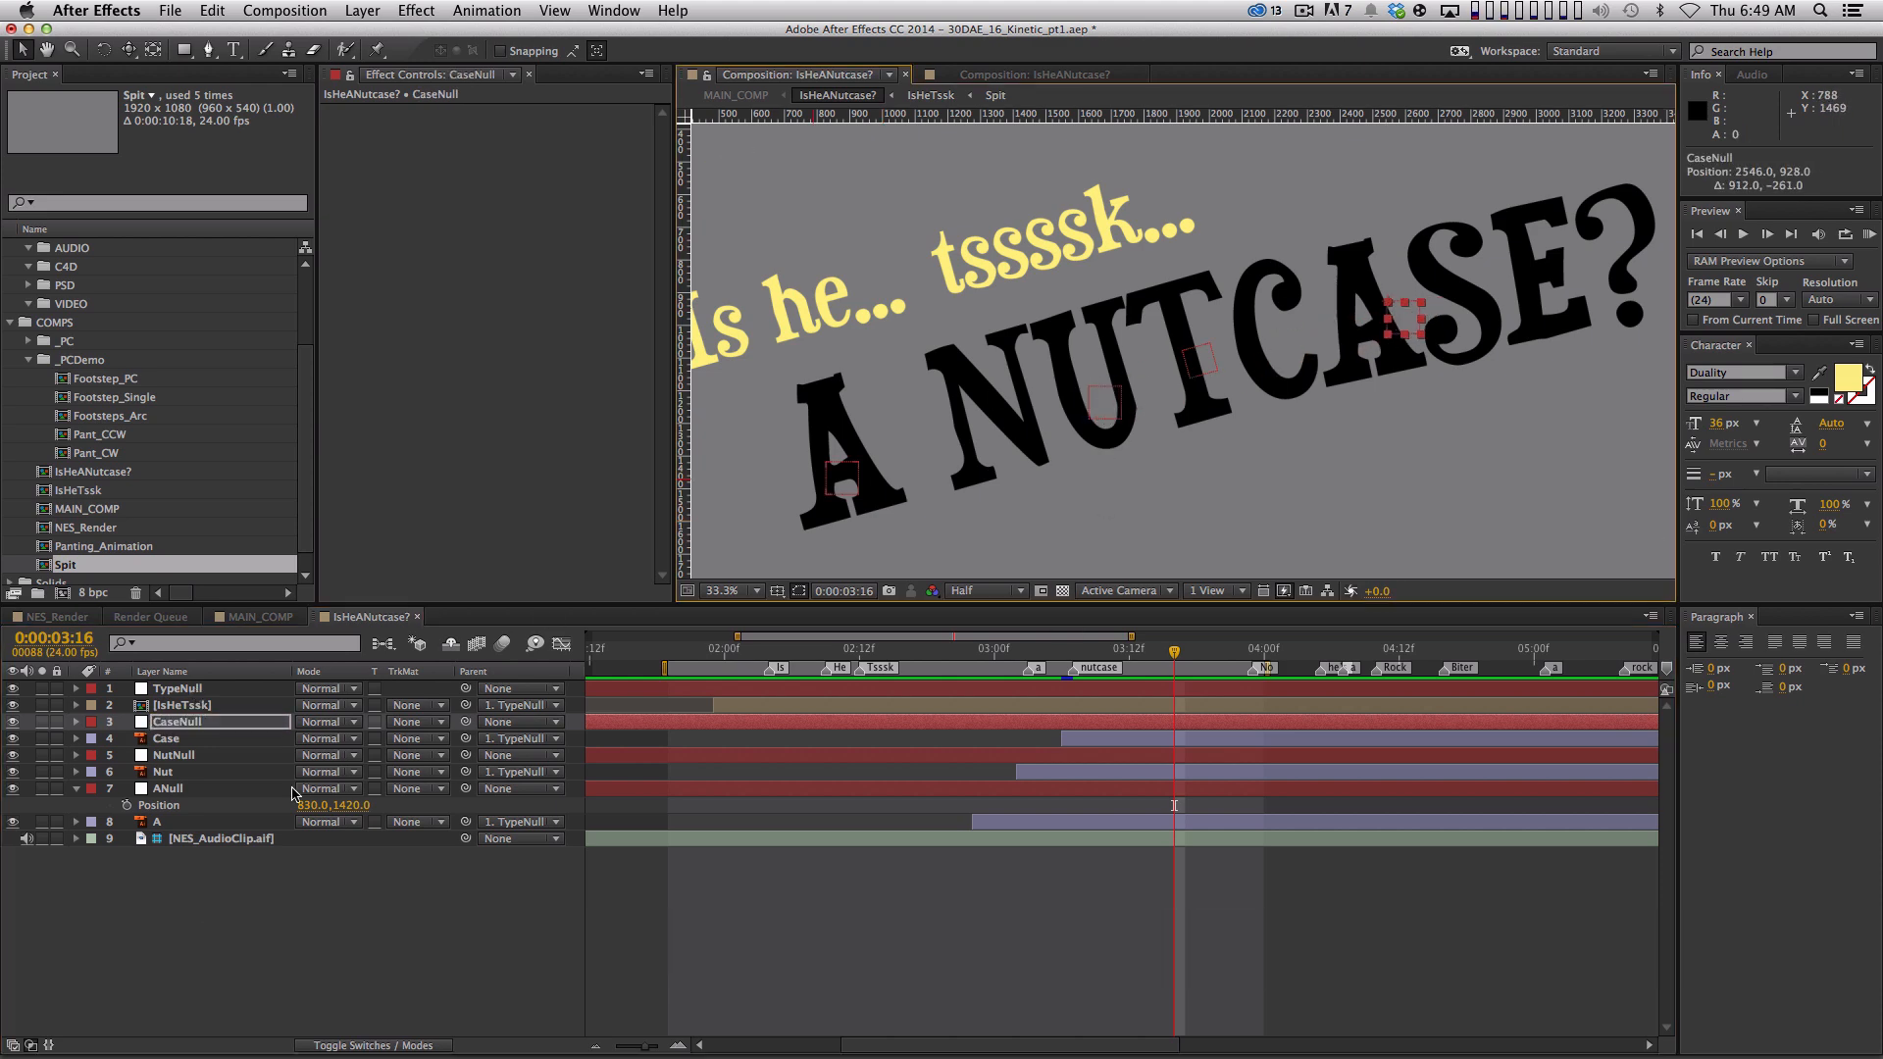
Parent layer A to ANull, Nut to NutNull and Case to CaseNull
{"action": "left_click_drag", "start_coordinate": [239, 822], "coordinate": [196, 723]}
{"action": "left_click", "coordinate": [248, 773]}
{"action": "left_click", "coordinate": [250, 742]}
Parent CaseNull, NutNull and ANull together to TypeNull
{"action": "left_click", "coordinate": [197, 723]}
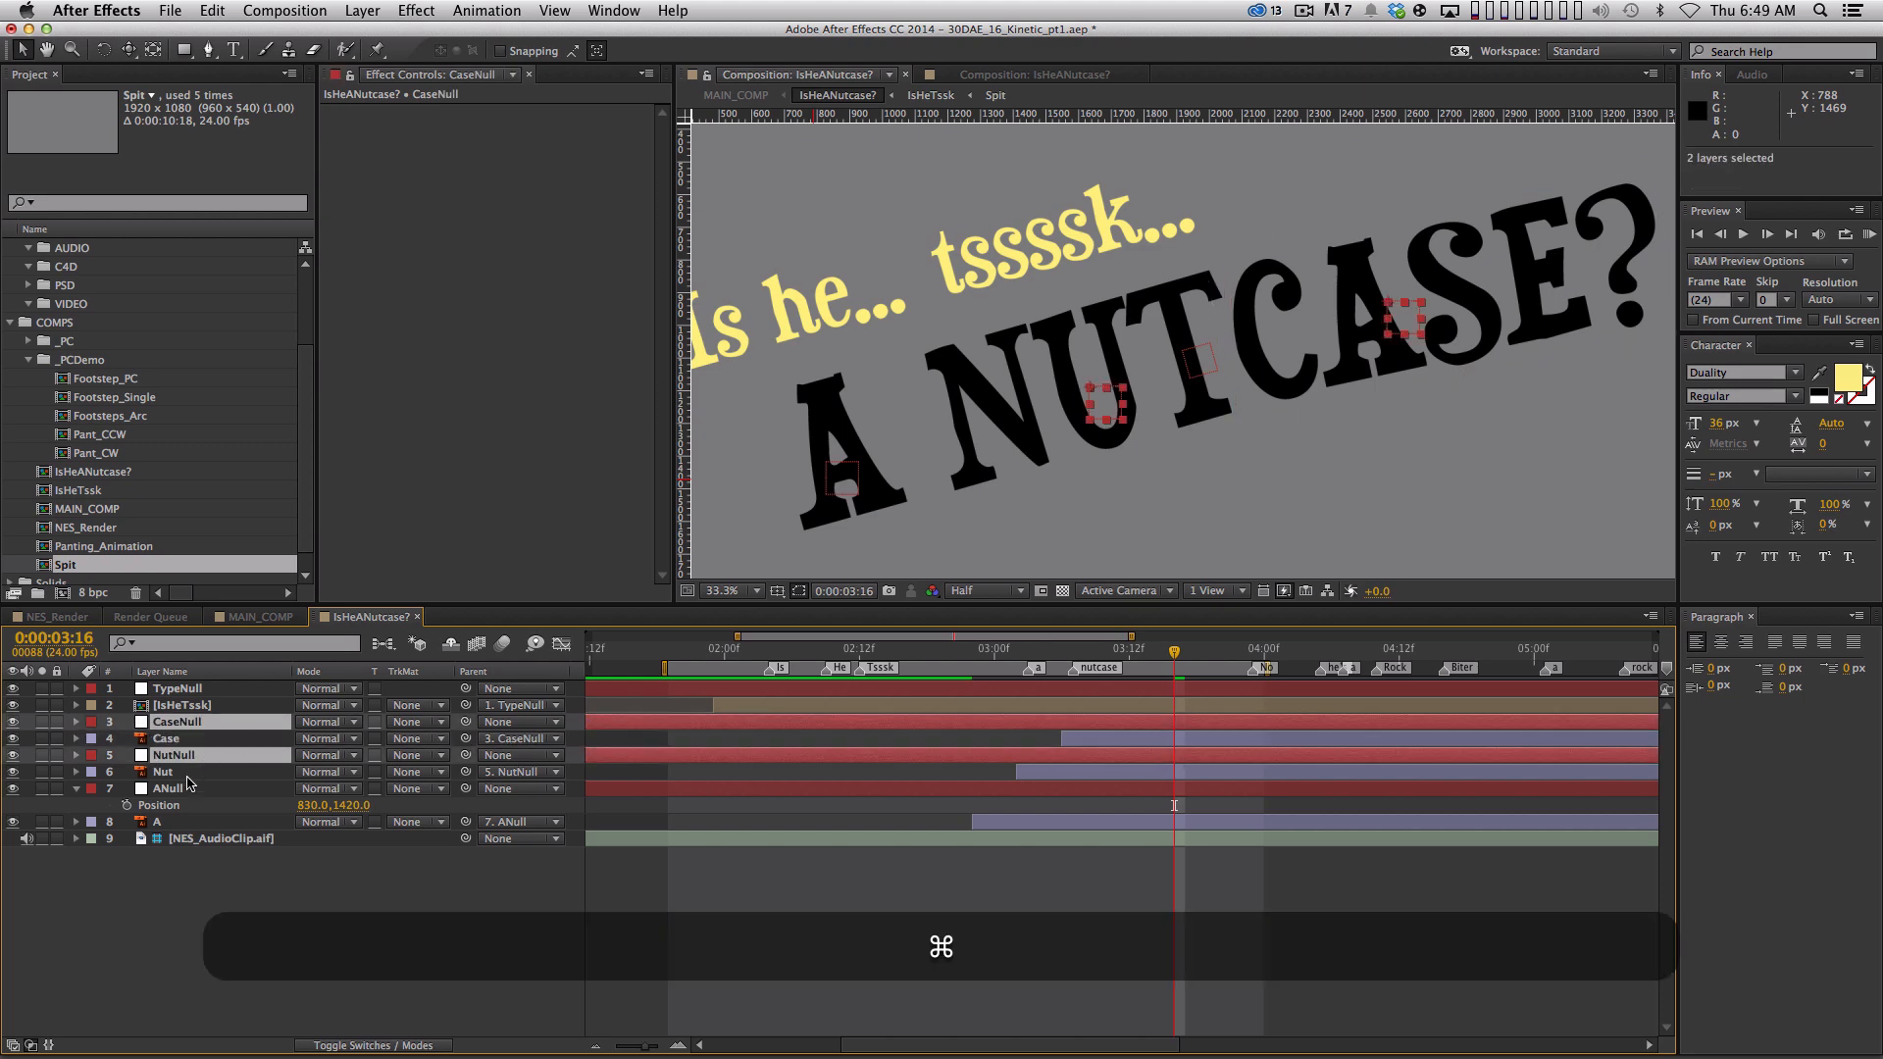
{"action": "left_click", "coordinate": [196, 755], "text": "super"}
{"action": "left_click", "coordinate": [192, 790], "text": "super"}
{"action": "left_click_drag", "start_coordinate": [467, 723], "coordinate": [196, 689]}
{"action": "left_click", "coordinate": [402, 956]}
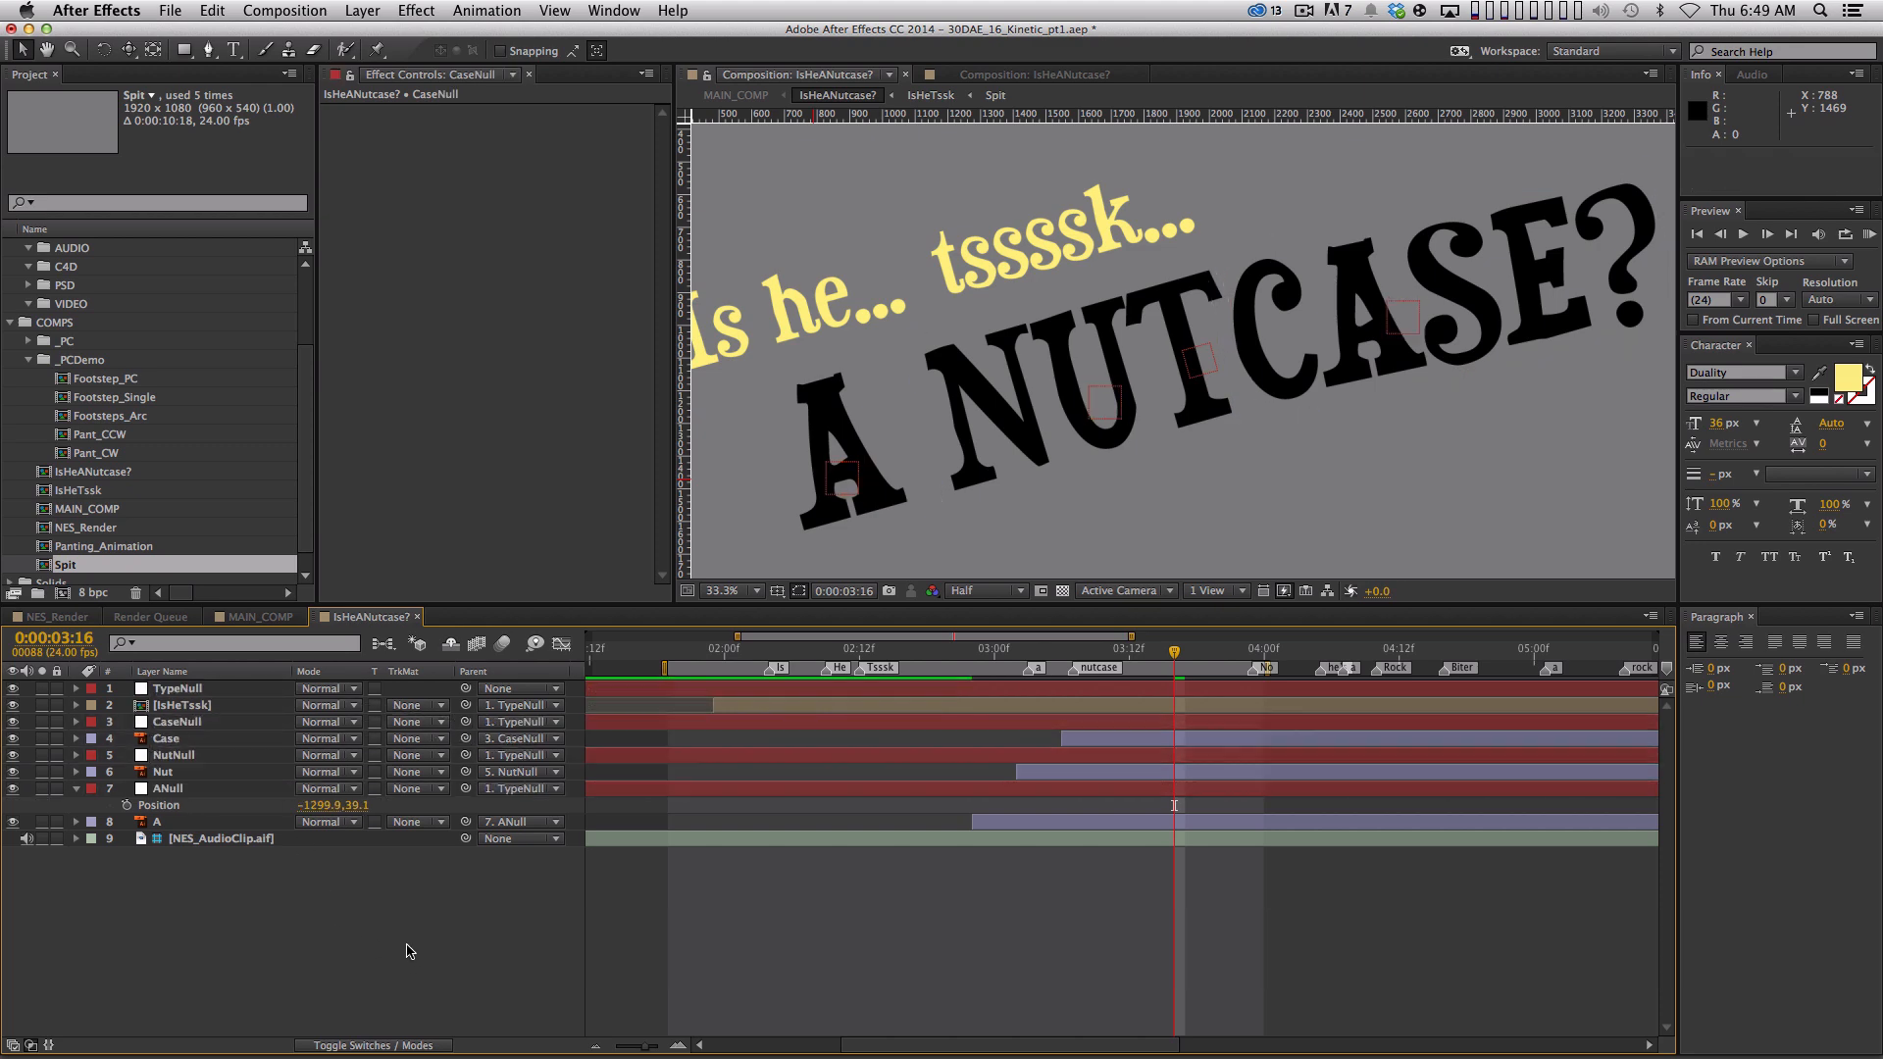
Set ANull's scale to 73.5% and its rotation to 3.6° to shrink and tilt the letter A
{"action": "left_click", "coordinate": [223, 773]}
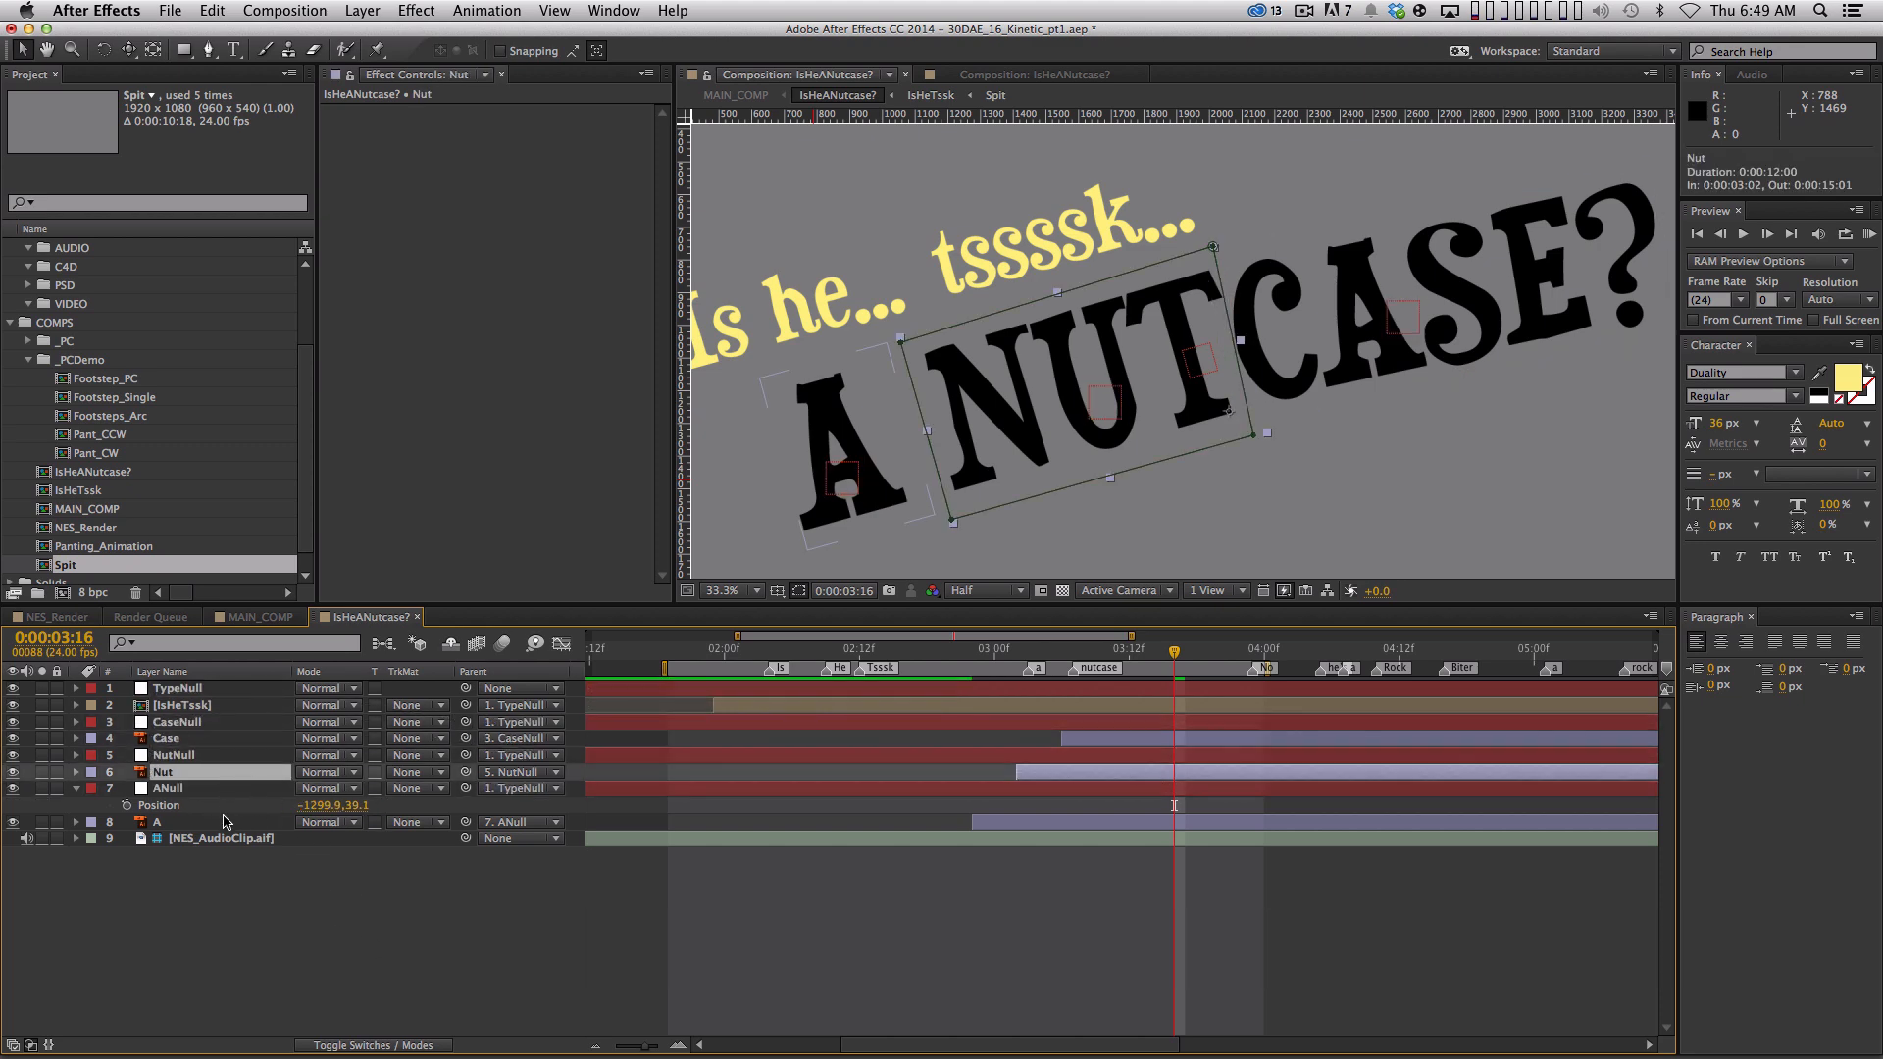
{"action": "left_click", "coordinate": [220, 789]}
{"action": "key", "text": "s"}
{"action": "left_click_drag", "start_coordinate": [337, 806], "coordinate": [61, 788]}
{"action": "key", "text": "space"}
{"action": "left_click_drag", "start_coordinate": [1022, 428], "coordinate": [1113, 369]}
{"action": "key", "text": "shift+r"}
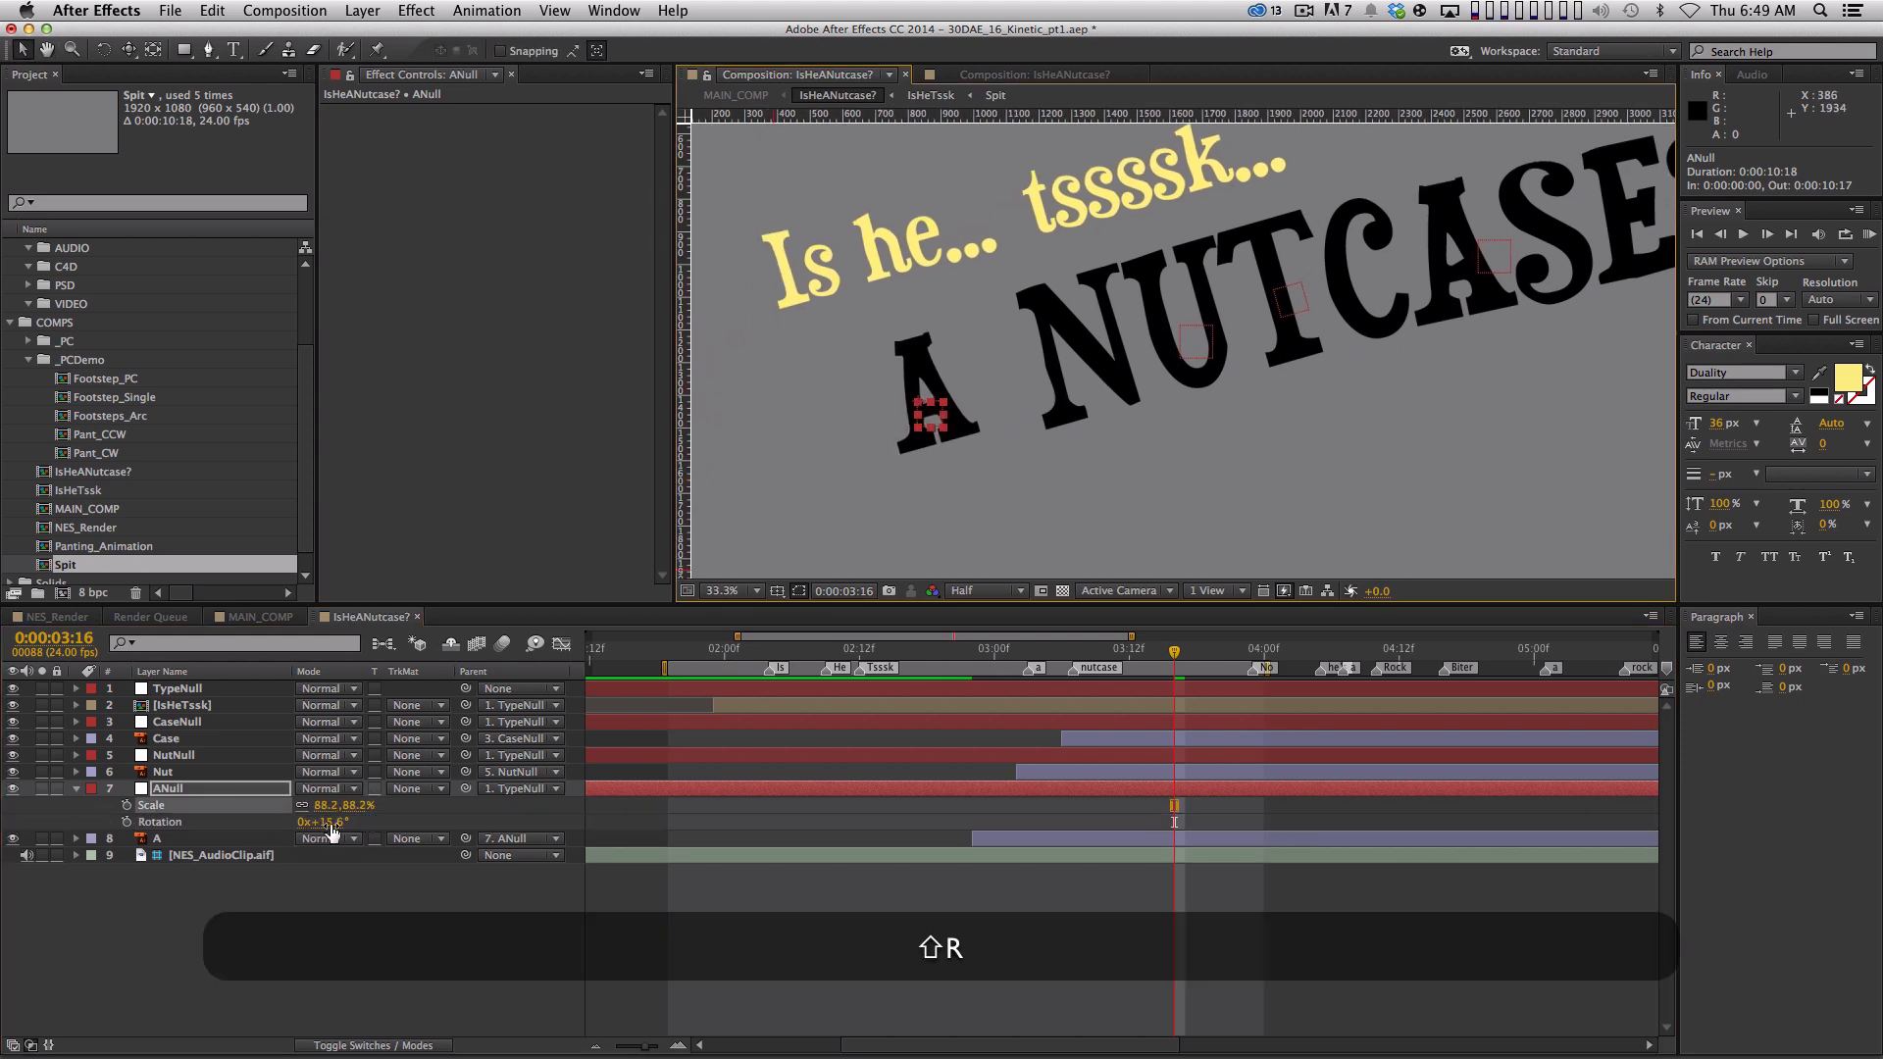
{"action": "left_click_drag", "start_coordinate": [332, 822], "coordinate": [196, 801]}
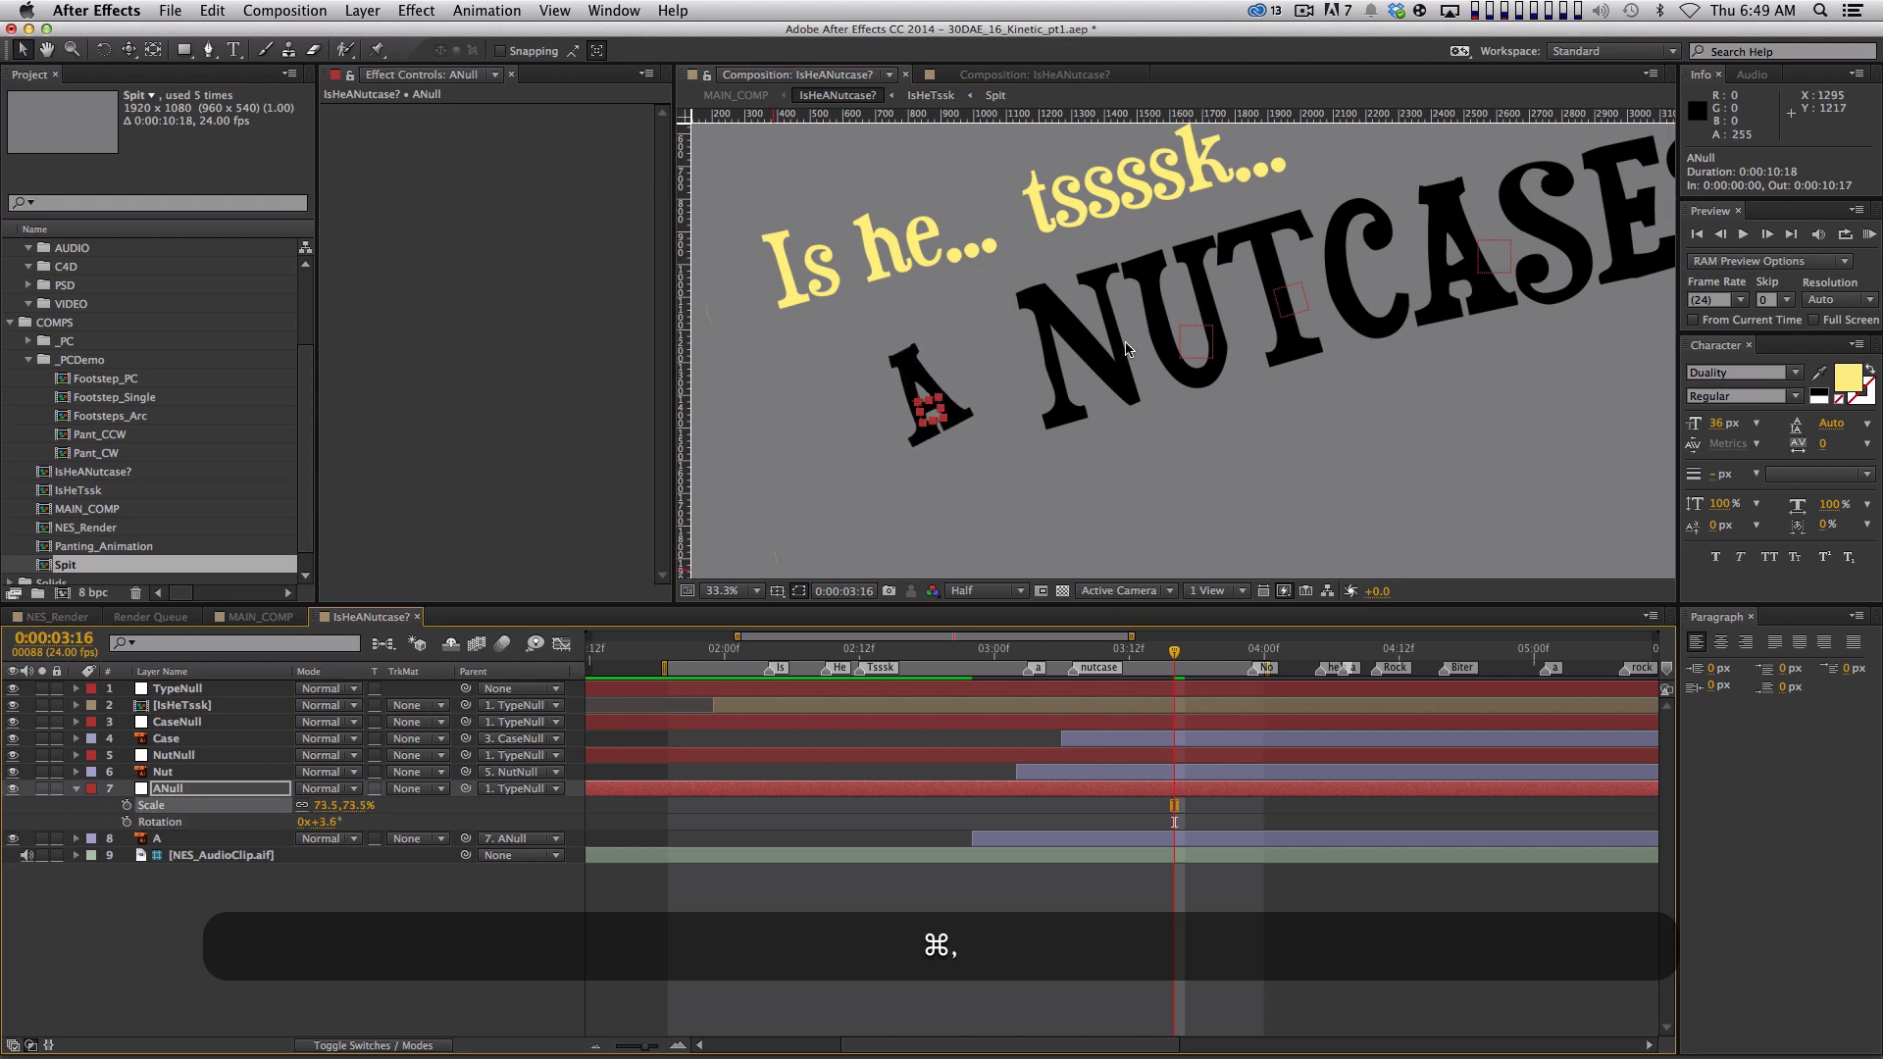
Move NutNull to position -632.1, 15.0 so NUT sits close beside the letter A, and select CaseNull
{"action": "key", "text": "comma"}
{"action": "left_click", "coordinate": [236, 759]}
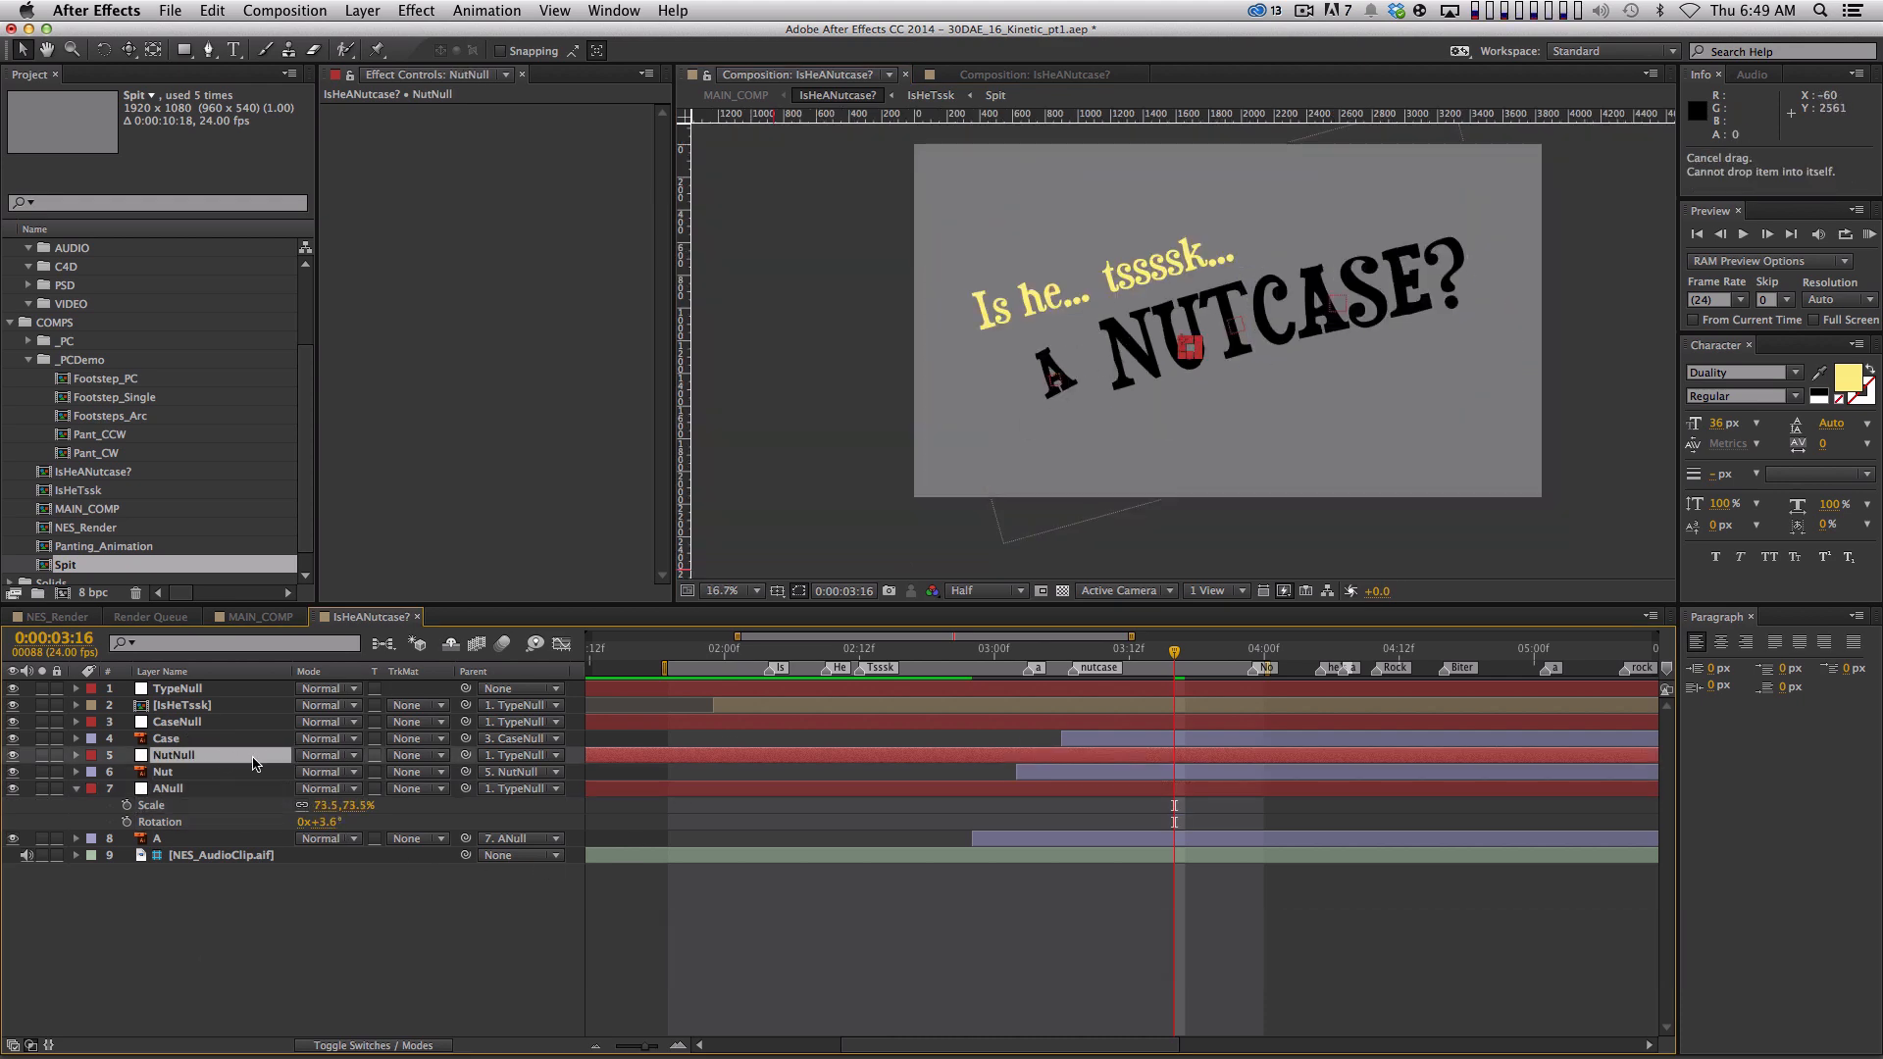
{"action": "key", "text": "r"}
{"action": "left_click_drag", "start_coordinate": [329, 772], "coordinate": [288, 777]}
{"action": "key", "text": "p"}
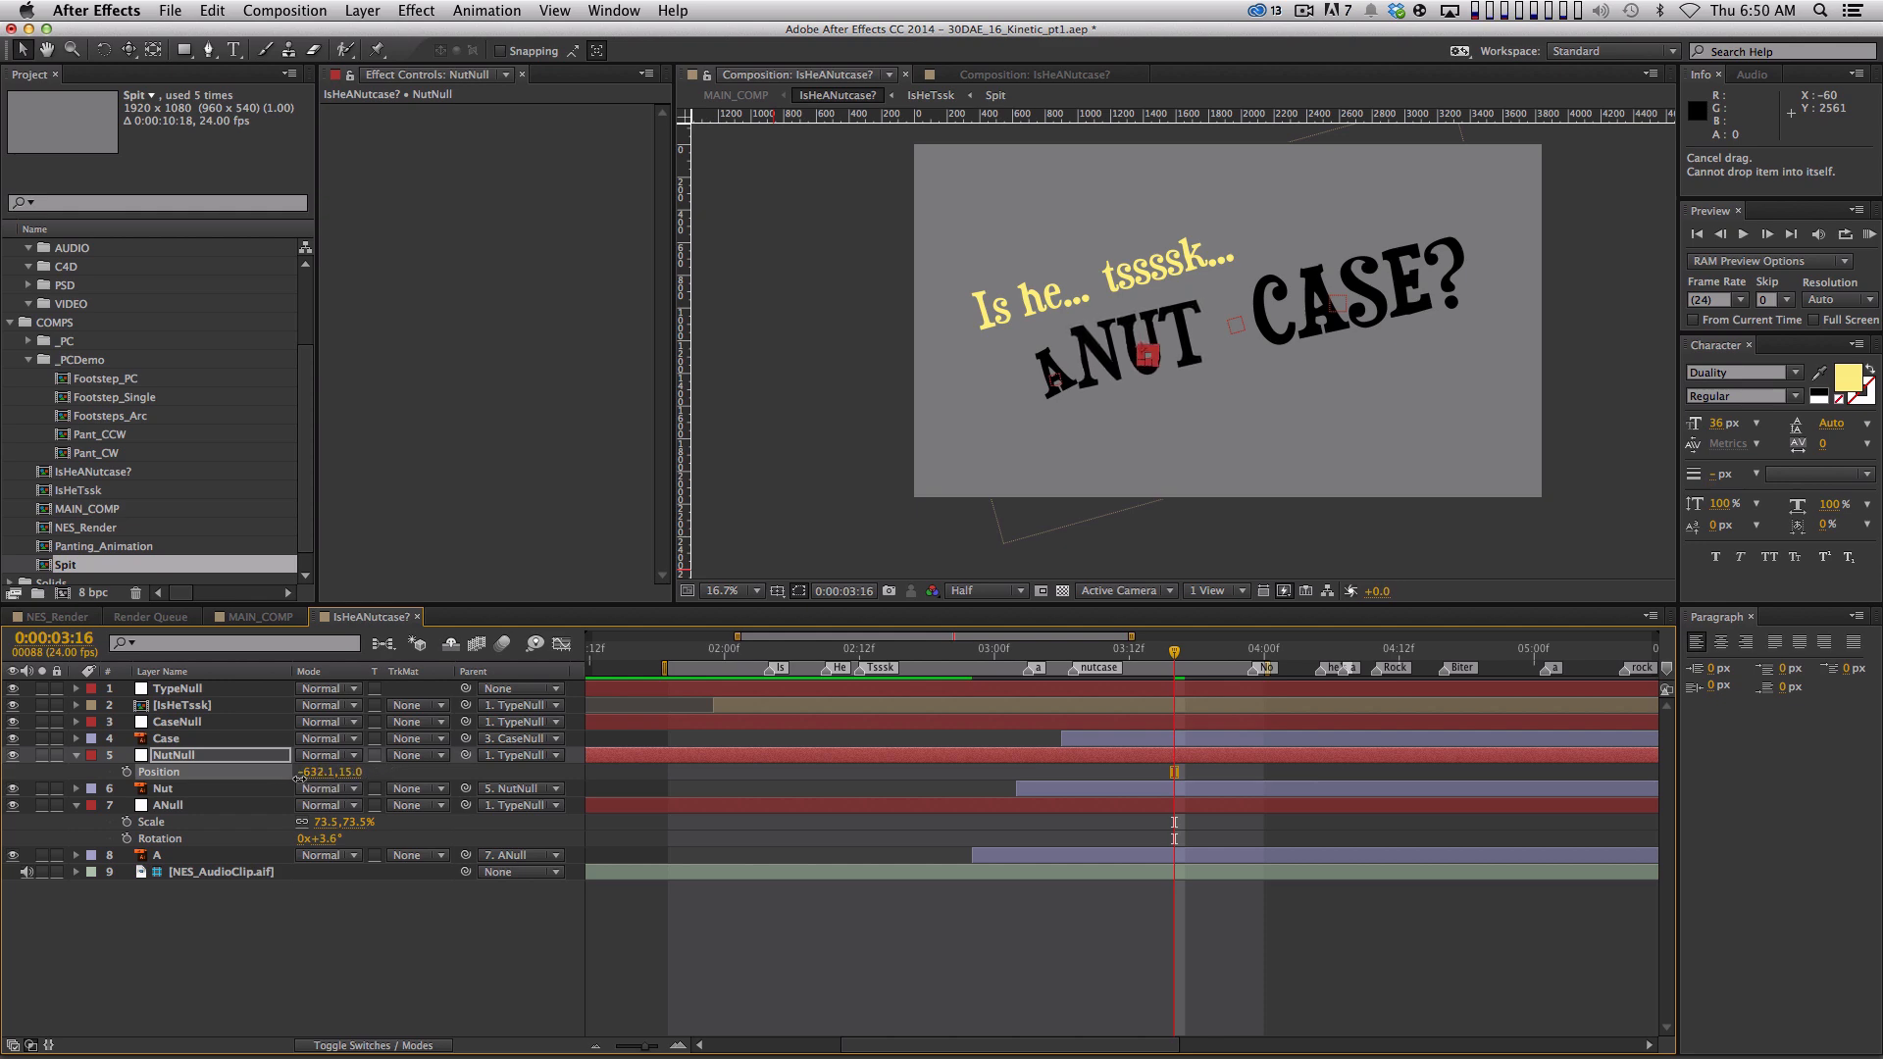
{"action": "left_click", "coordinate": [227, 724]}
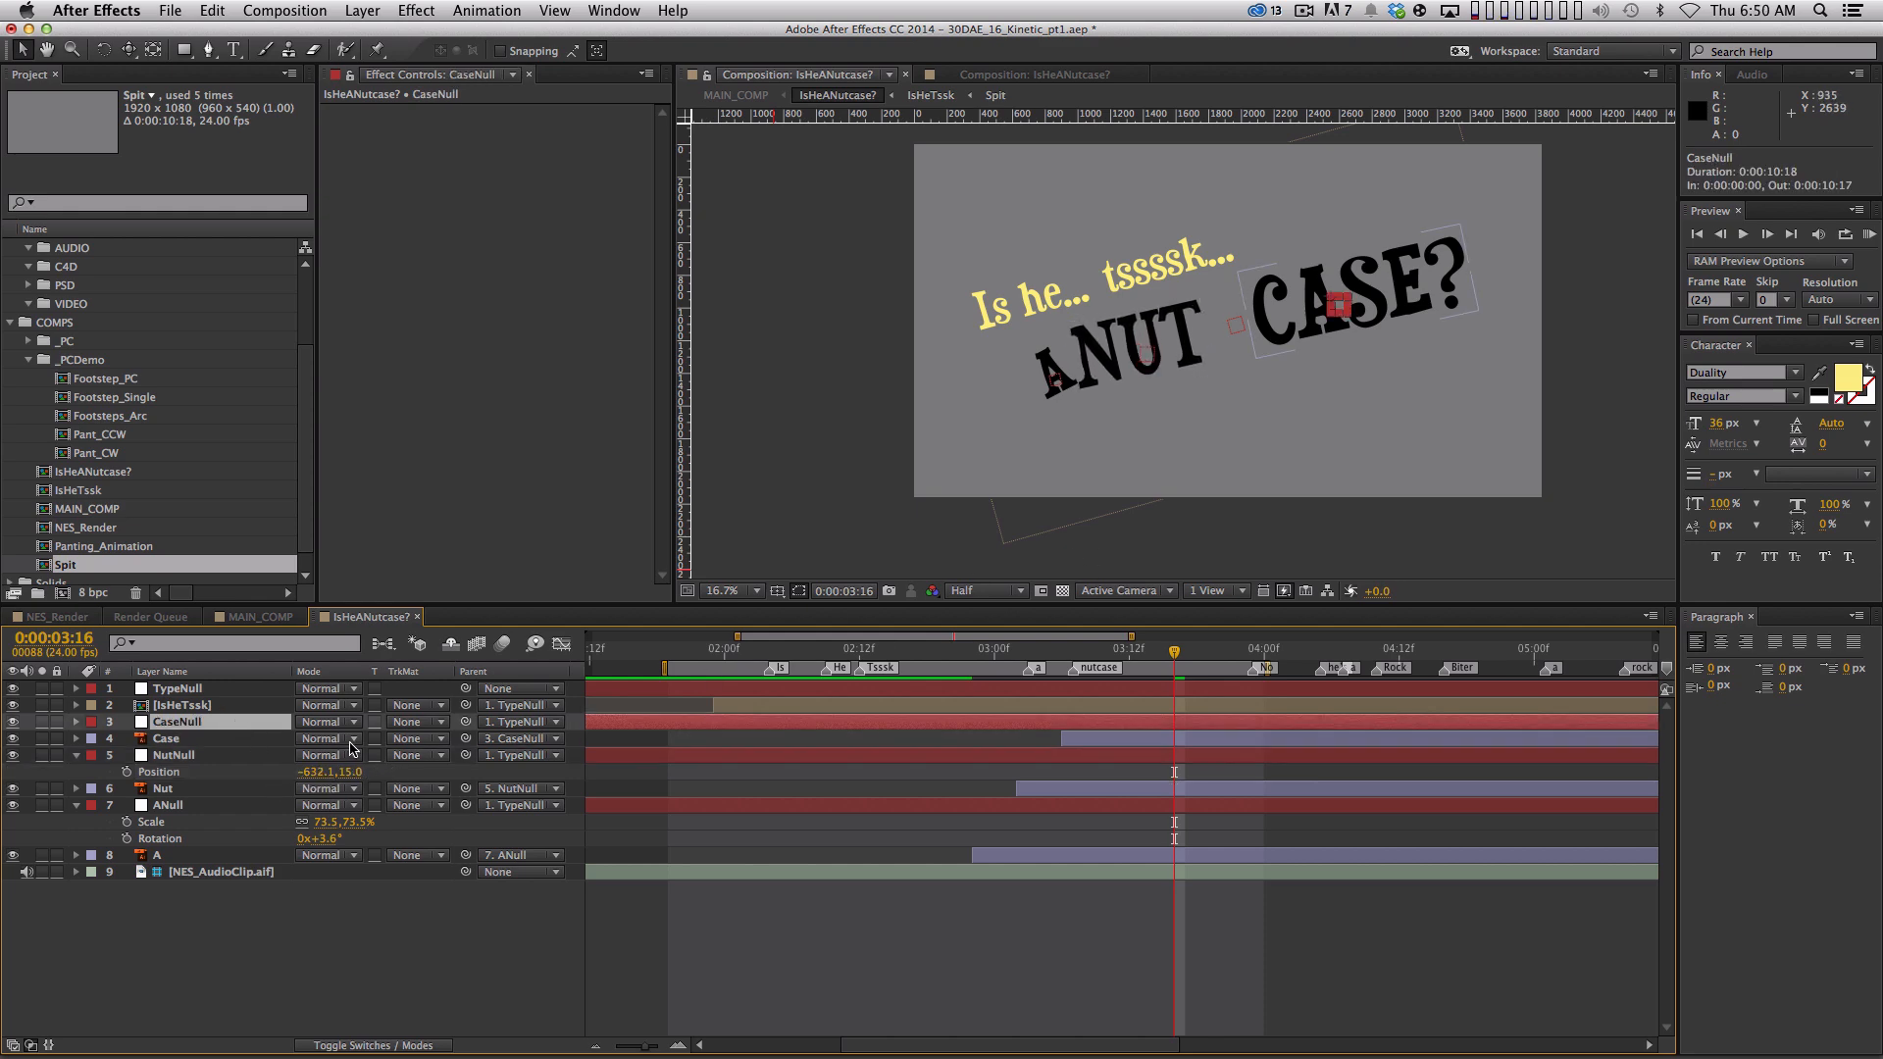
Set CaseNull's scale to 130.6% to enlarge the word CASE?
{"action": "key", "text": "r"}
{"action": "left_click_drag", "start_coordinate": [331, 740], "coordinate": [432, 722]}
{"action": "key", "text": "s"}
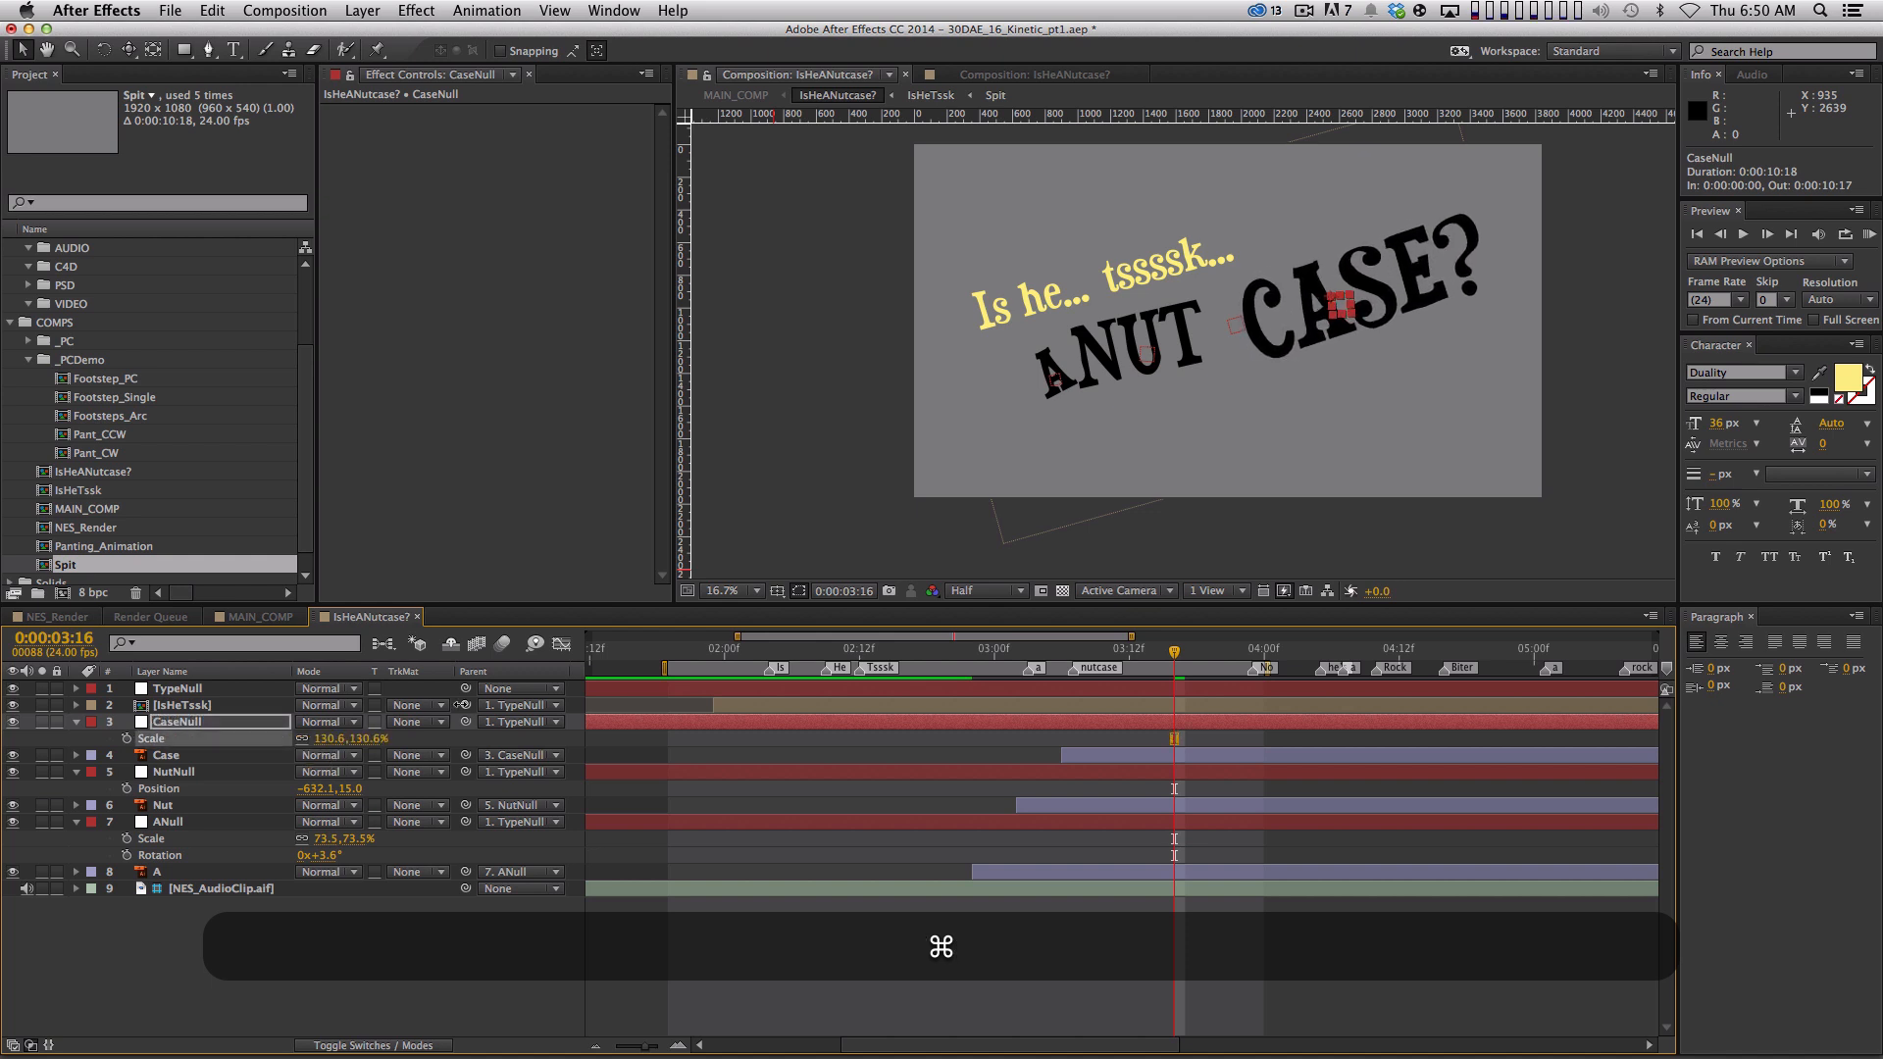
Move CaseNull to position 477.5, -50.0 so CASE? sits directly against NUT, and preview the animation
{"action": "key", "text": "period"}
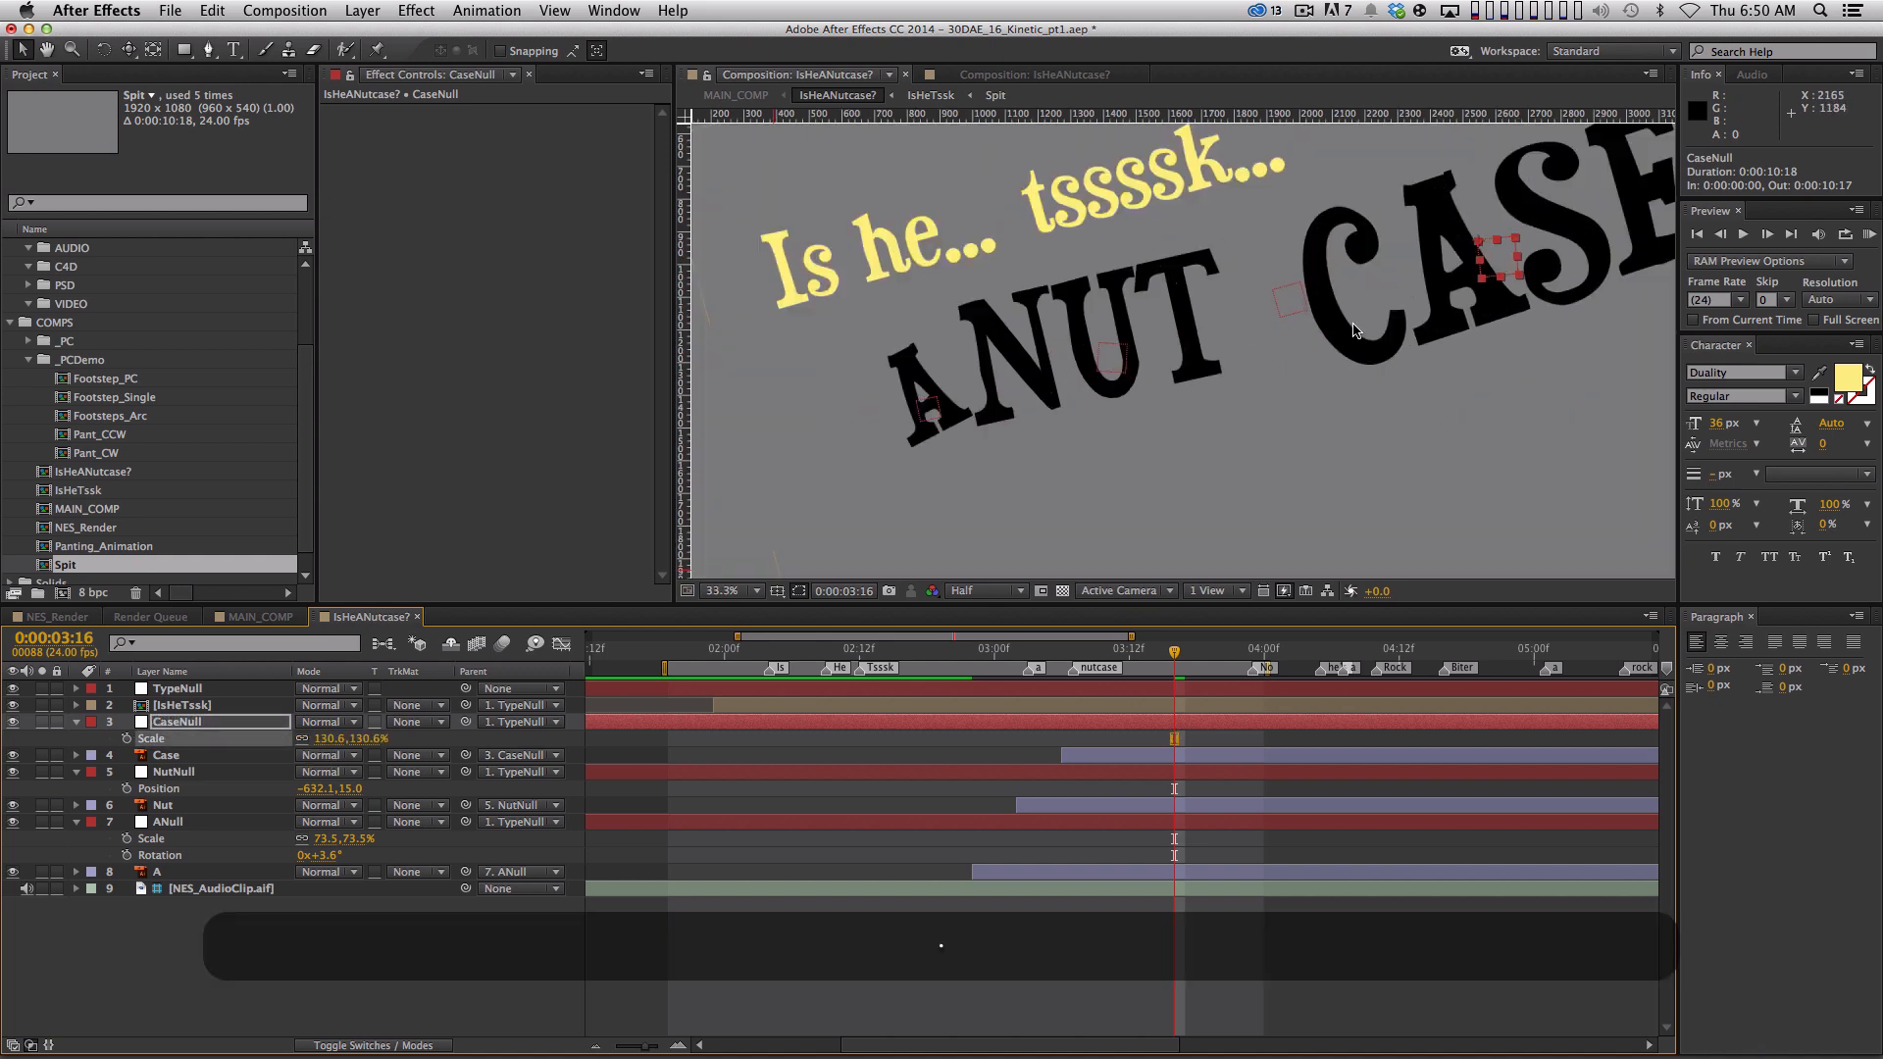
{"action": "left_click_drag", "start_coordinate": [1508, 267], "coordinate": [1424, 242]}
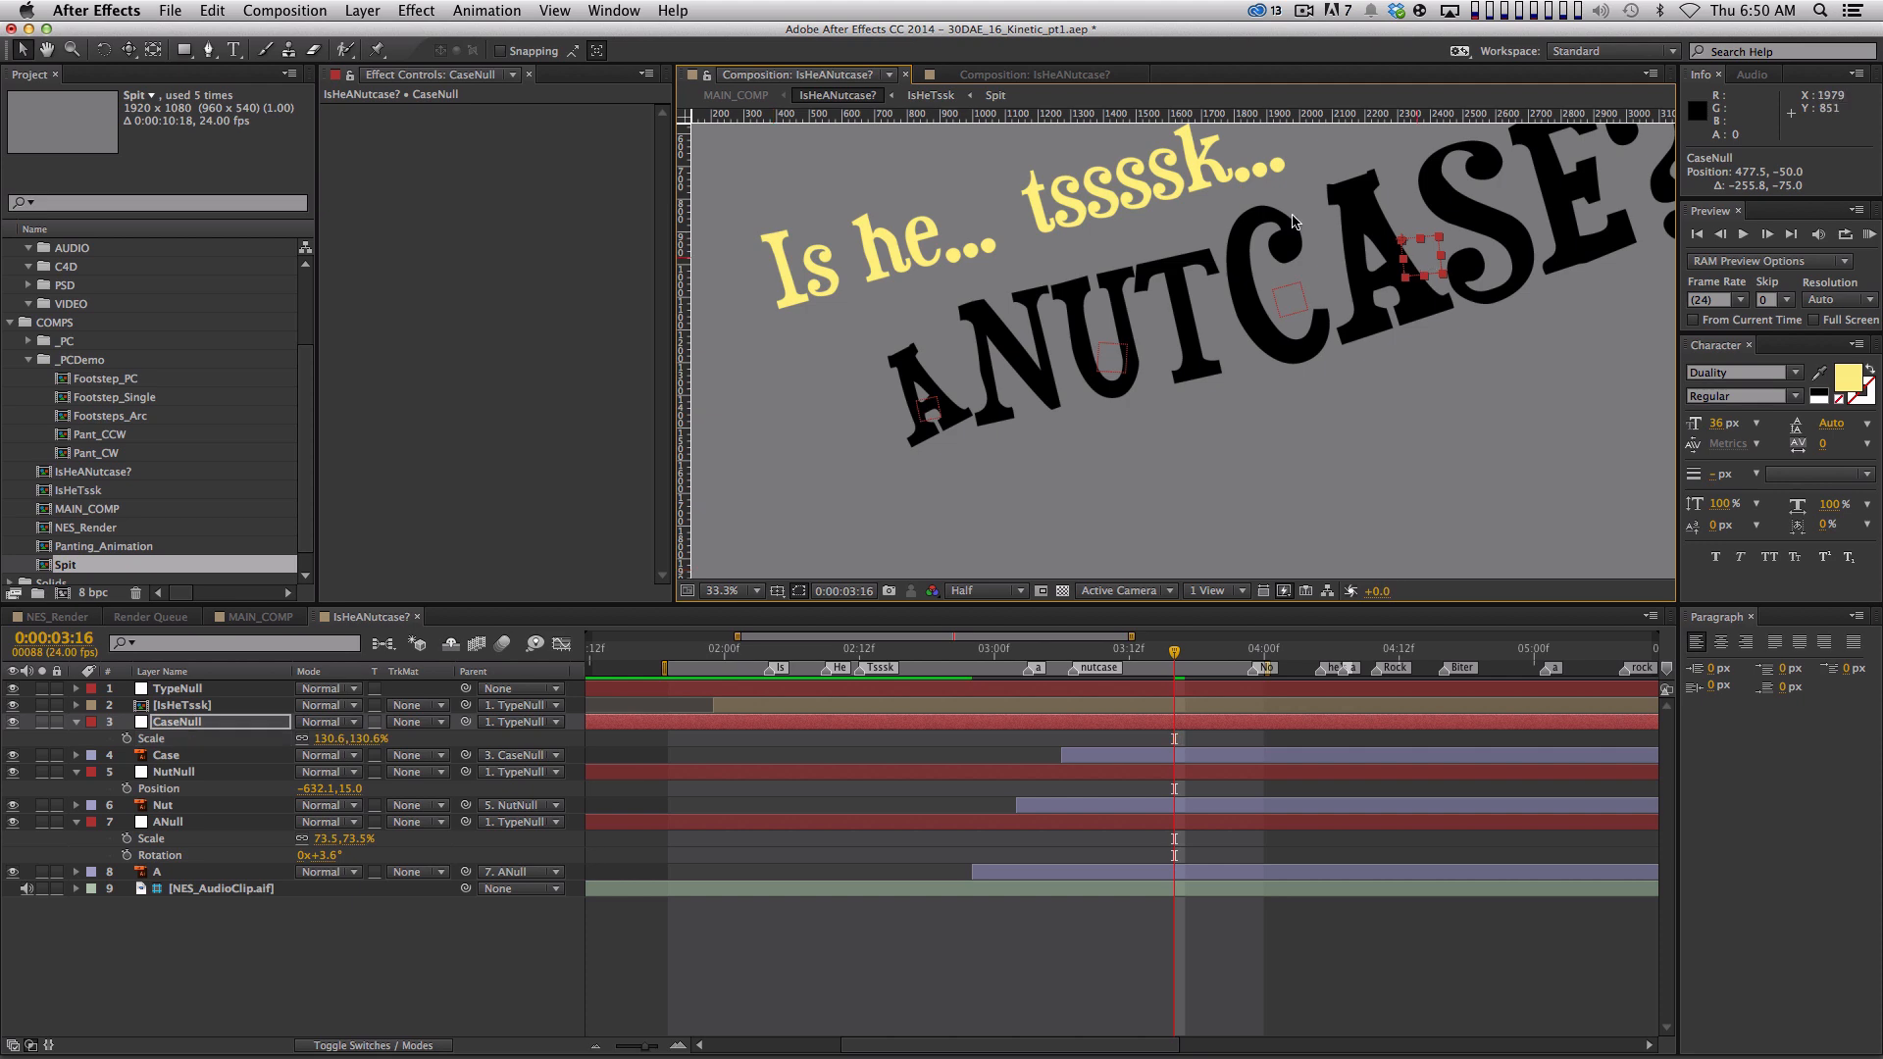
{"action": "key", "text": "comma"}
{"action": "key", "text": "KP_0"}
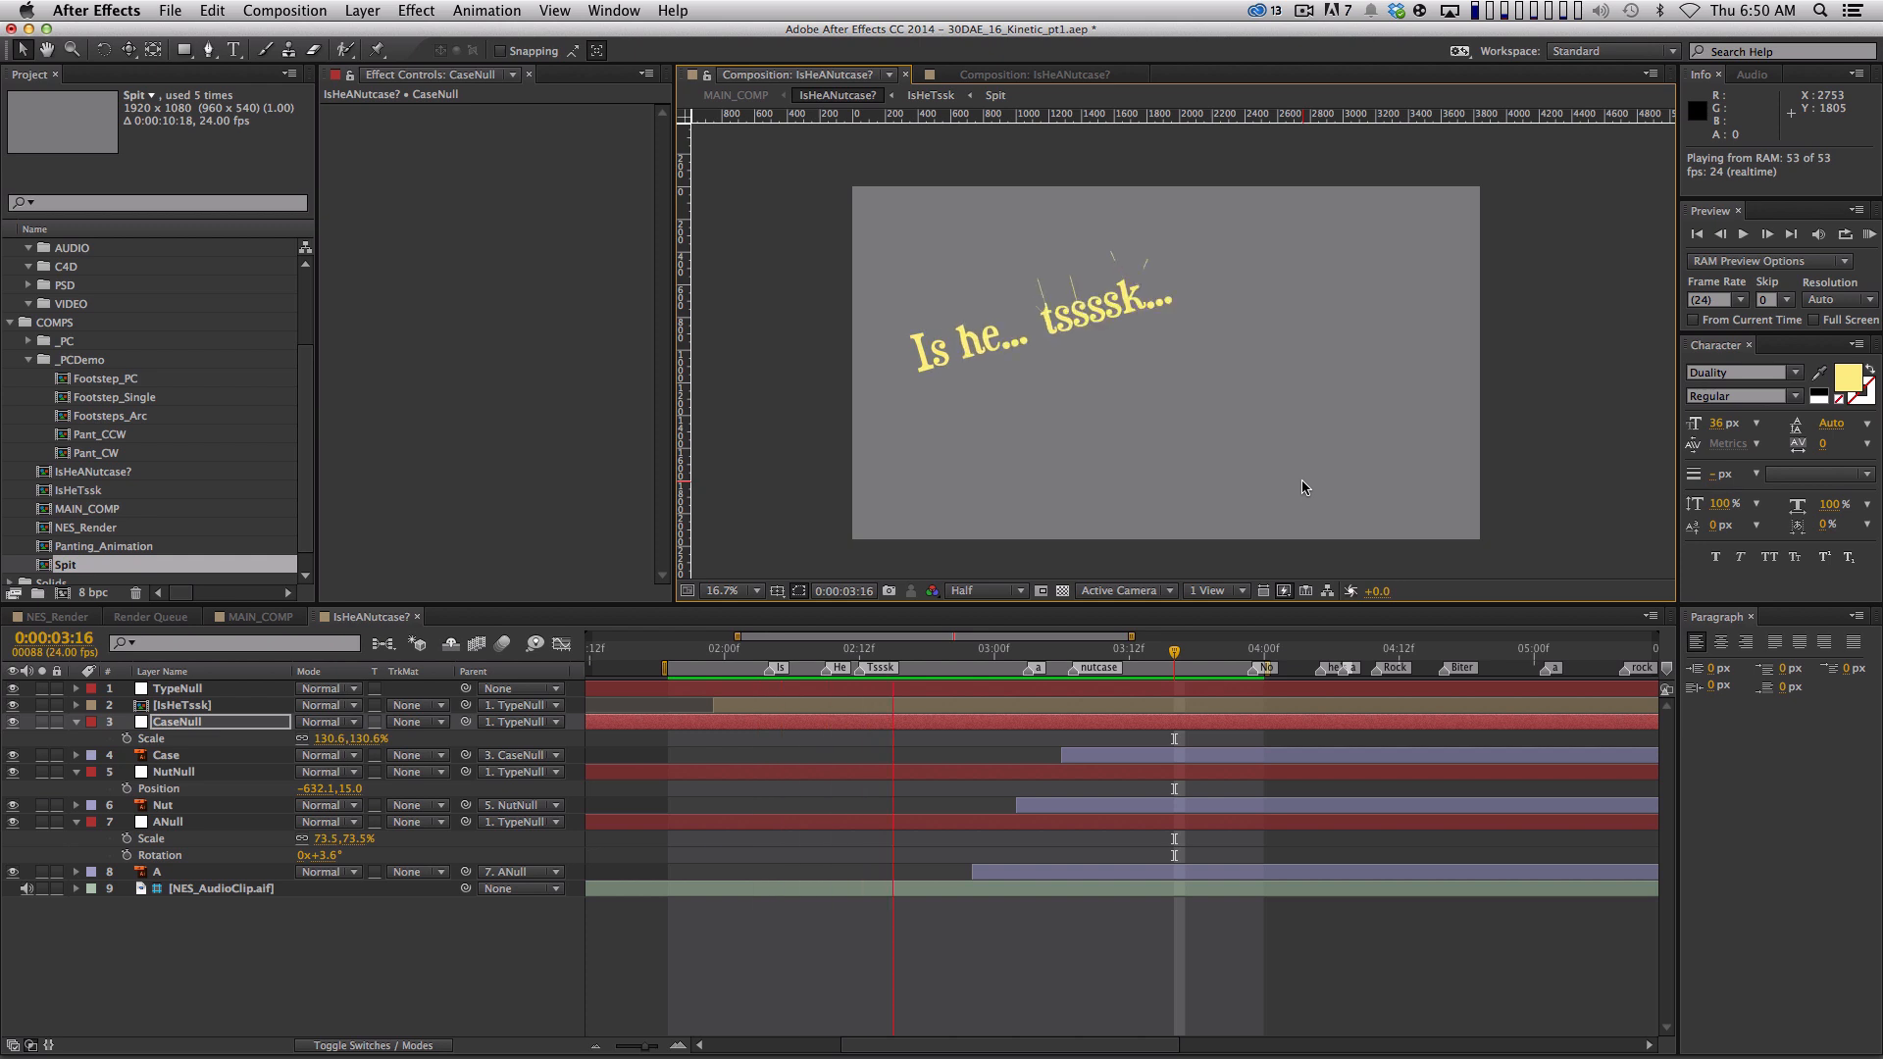
{"action": "key", "text": "space"}
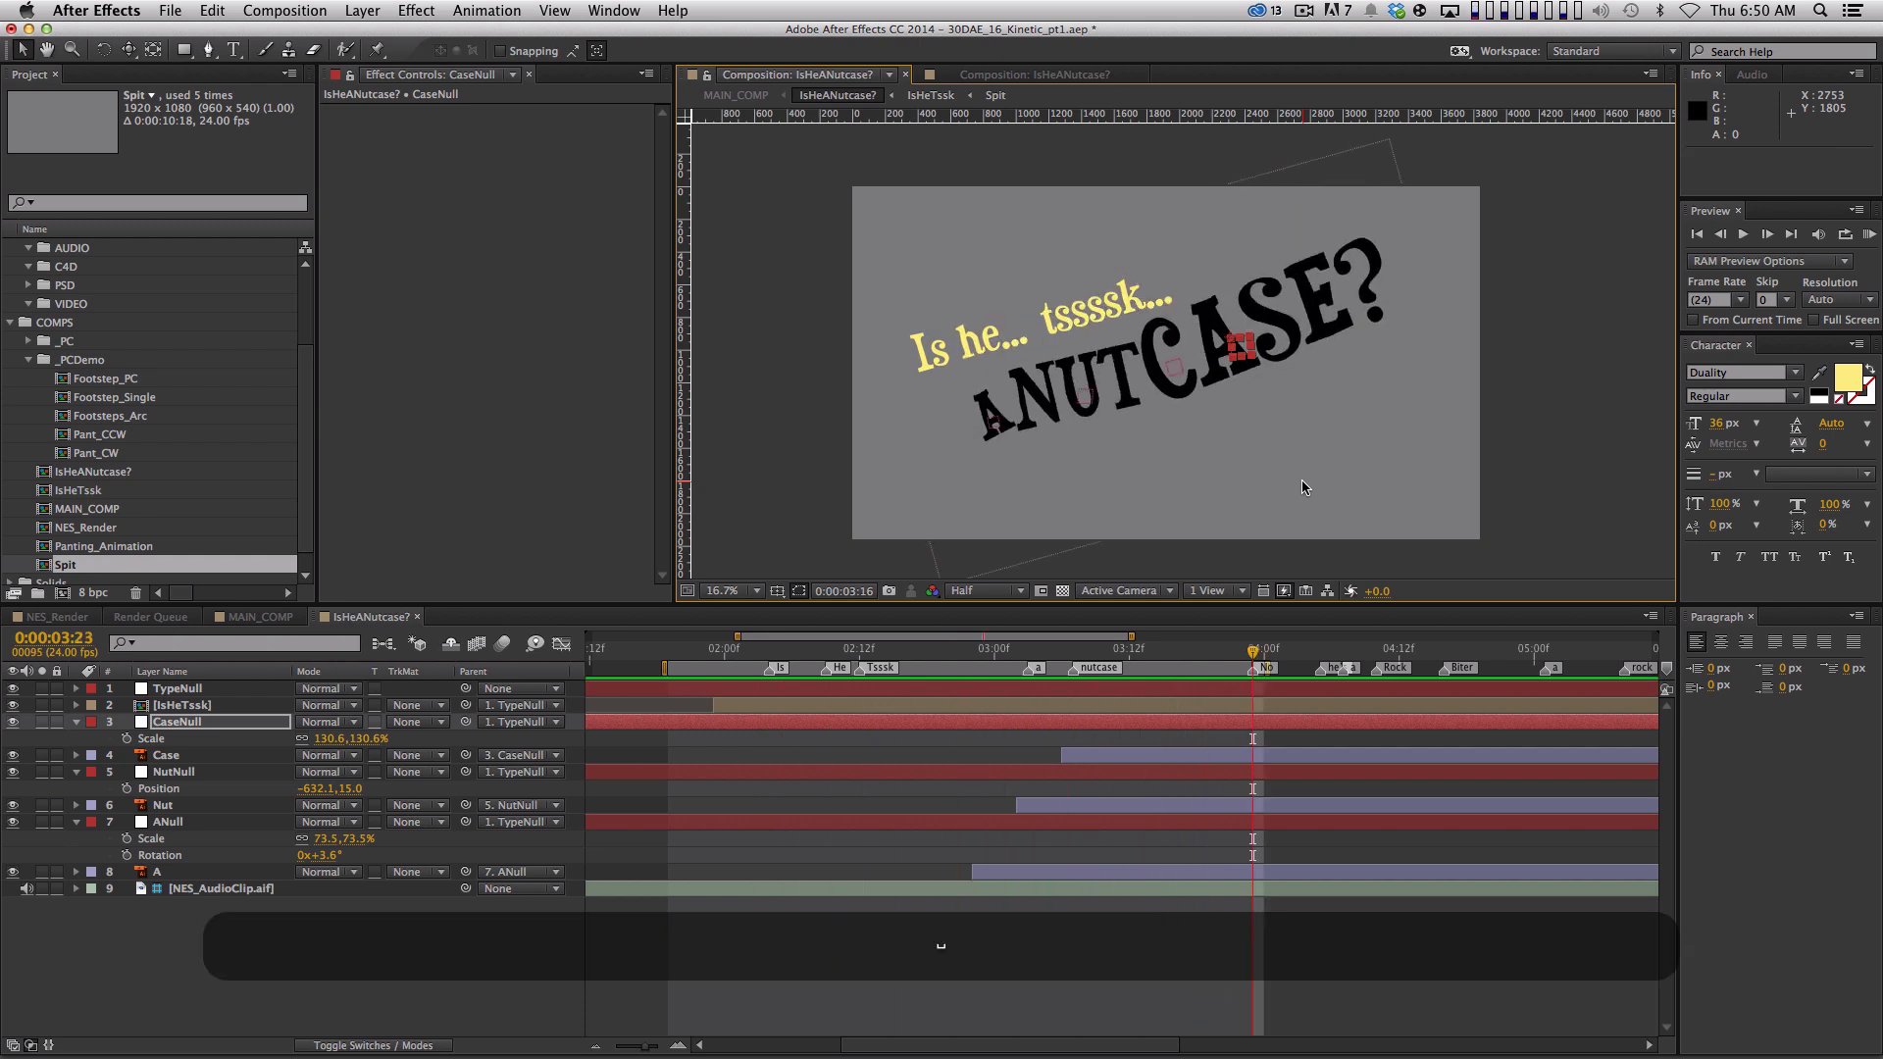
Move the anchor point of Case by 104.5, 37.1 and of Nut by -36.2, -2.5, and preview the animation
{"action": "left_click", "coordinate": [694, 1003]}
{"action": "left_click", "coordinate": [1167, 398]}
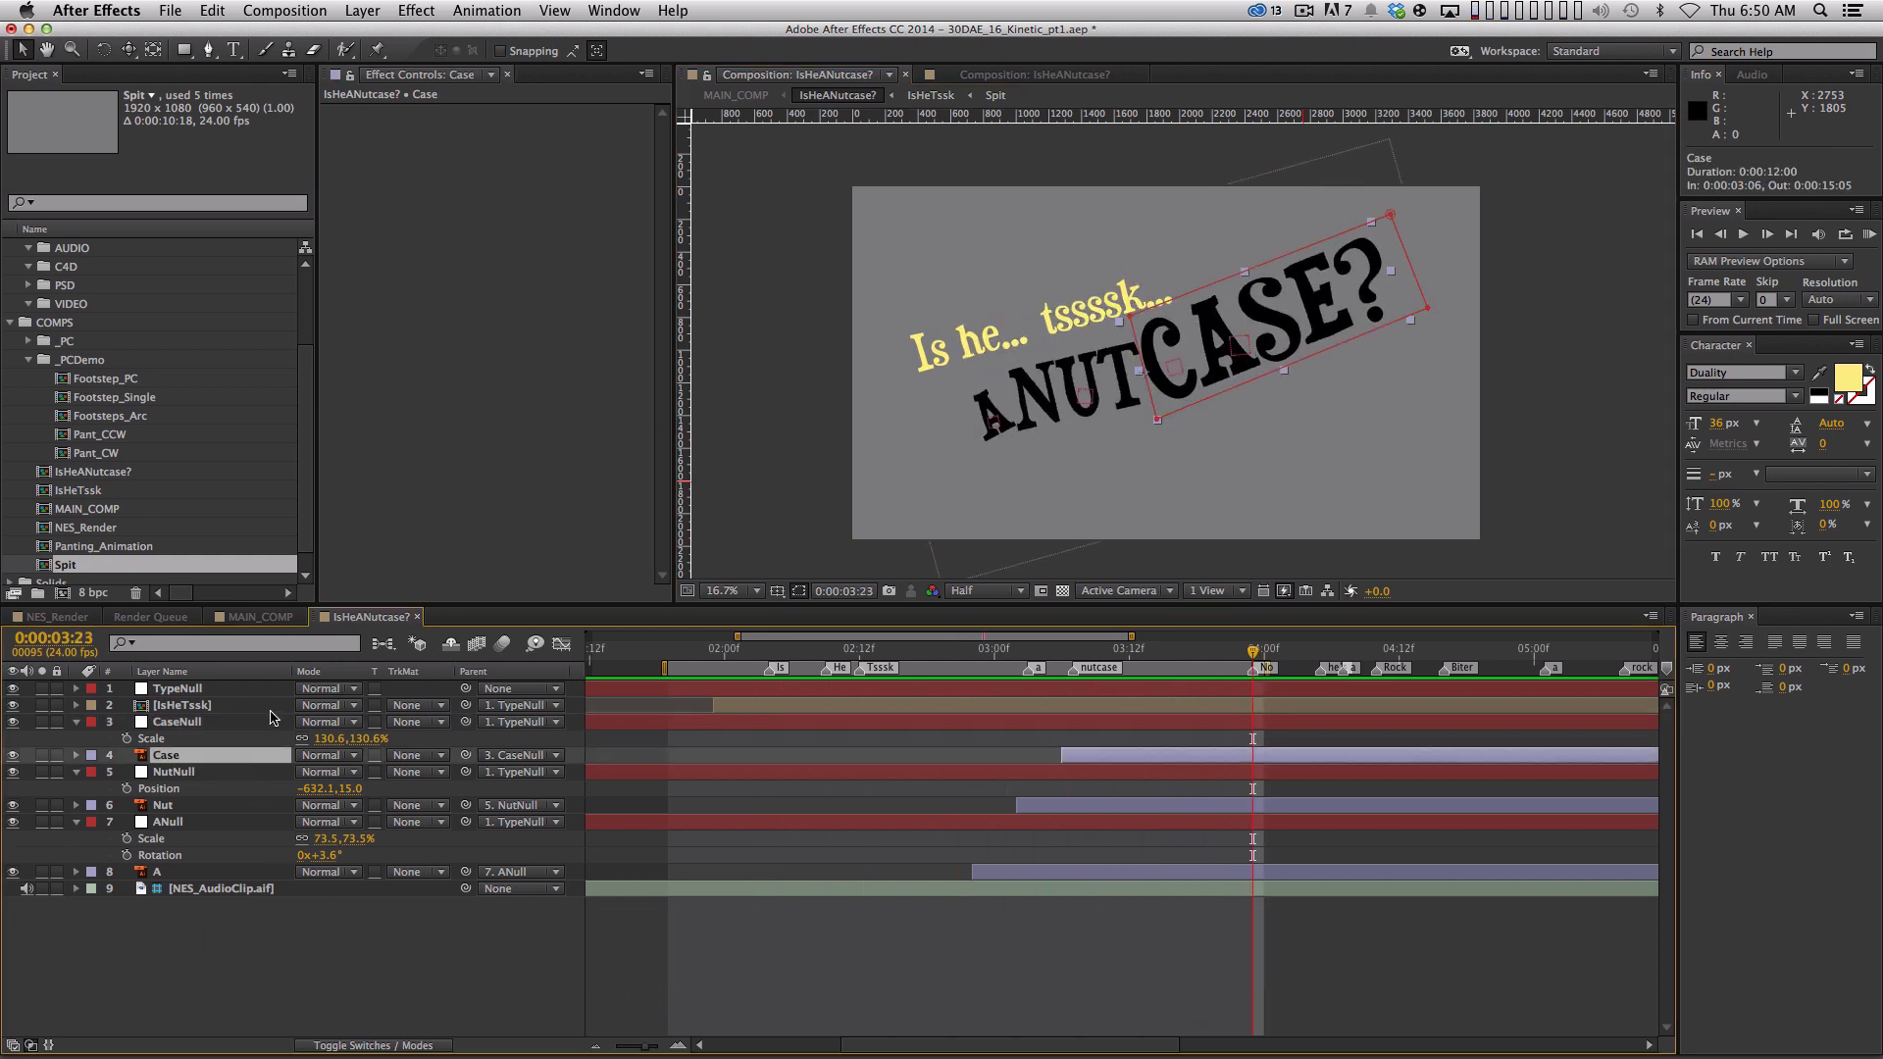
{"action": "key", "text": "y"}
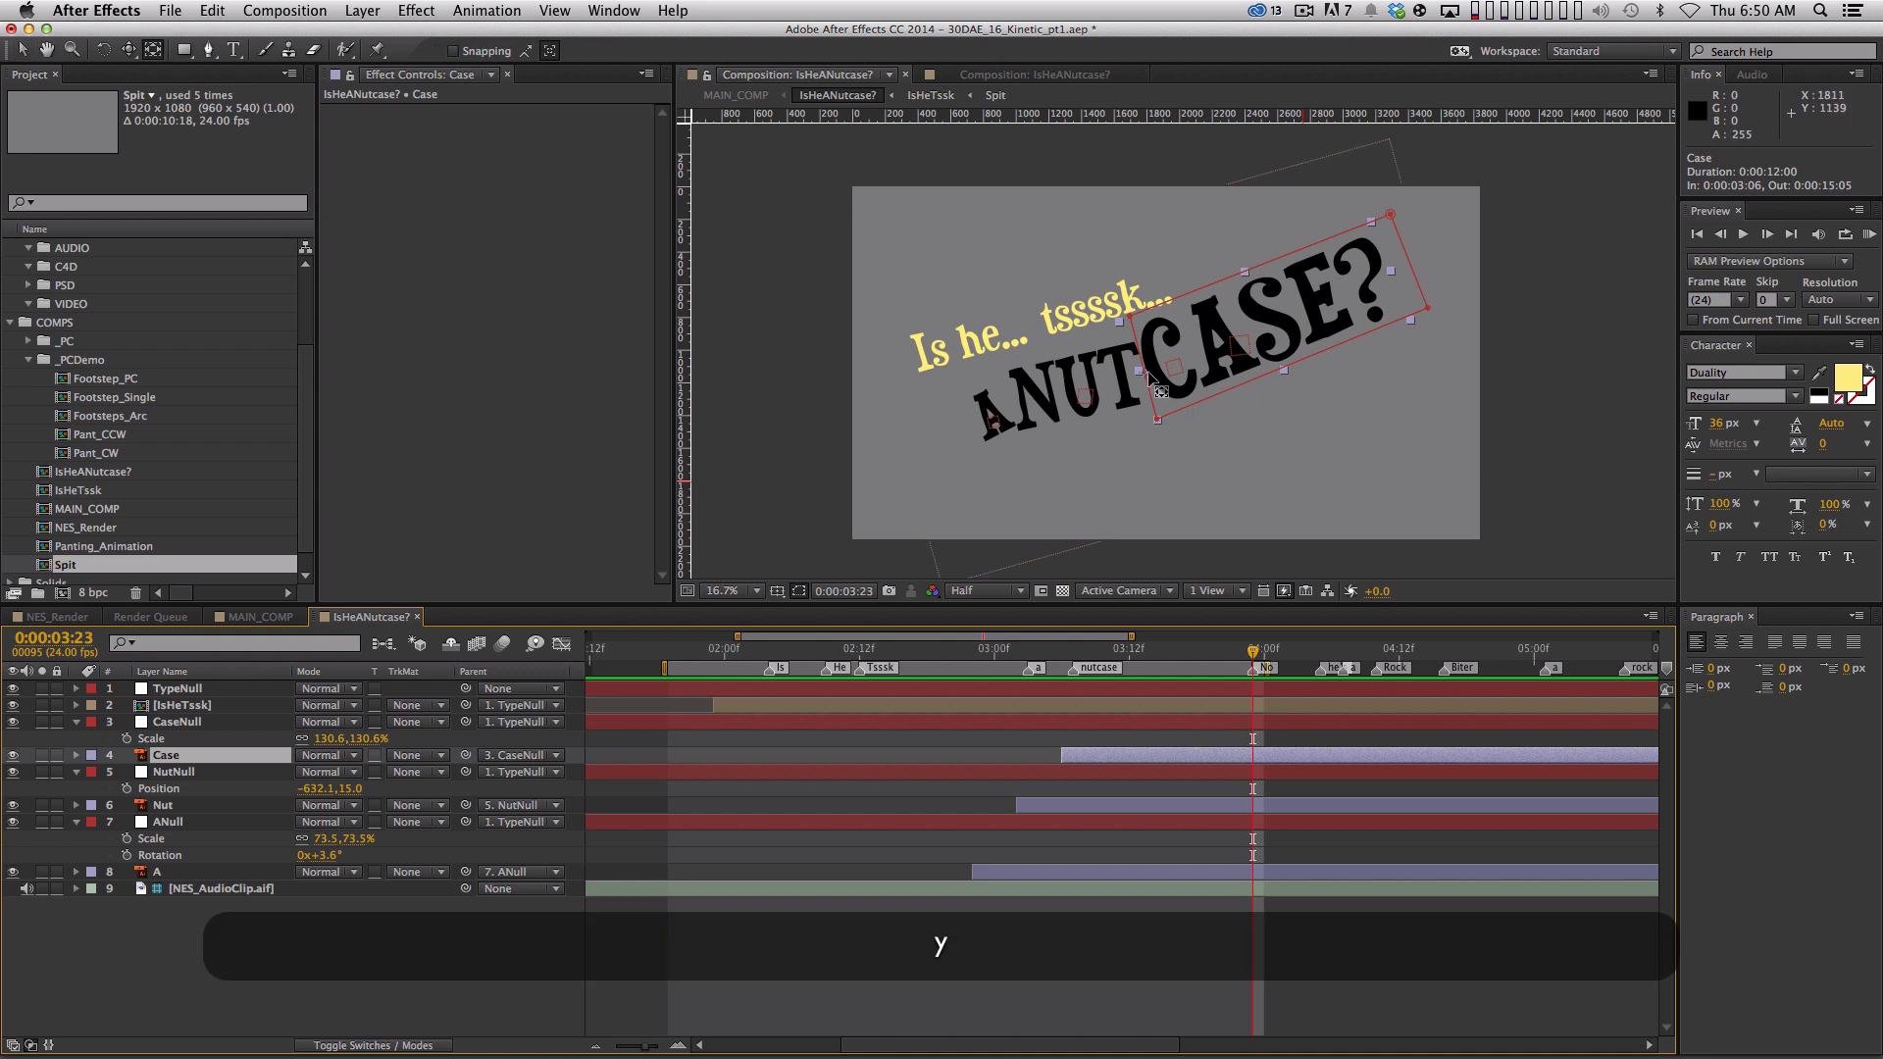
{"action": "left_click_drag", "start_coordinate": [1160, 384], "coordinate": [1217, 364]}
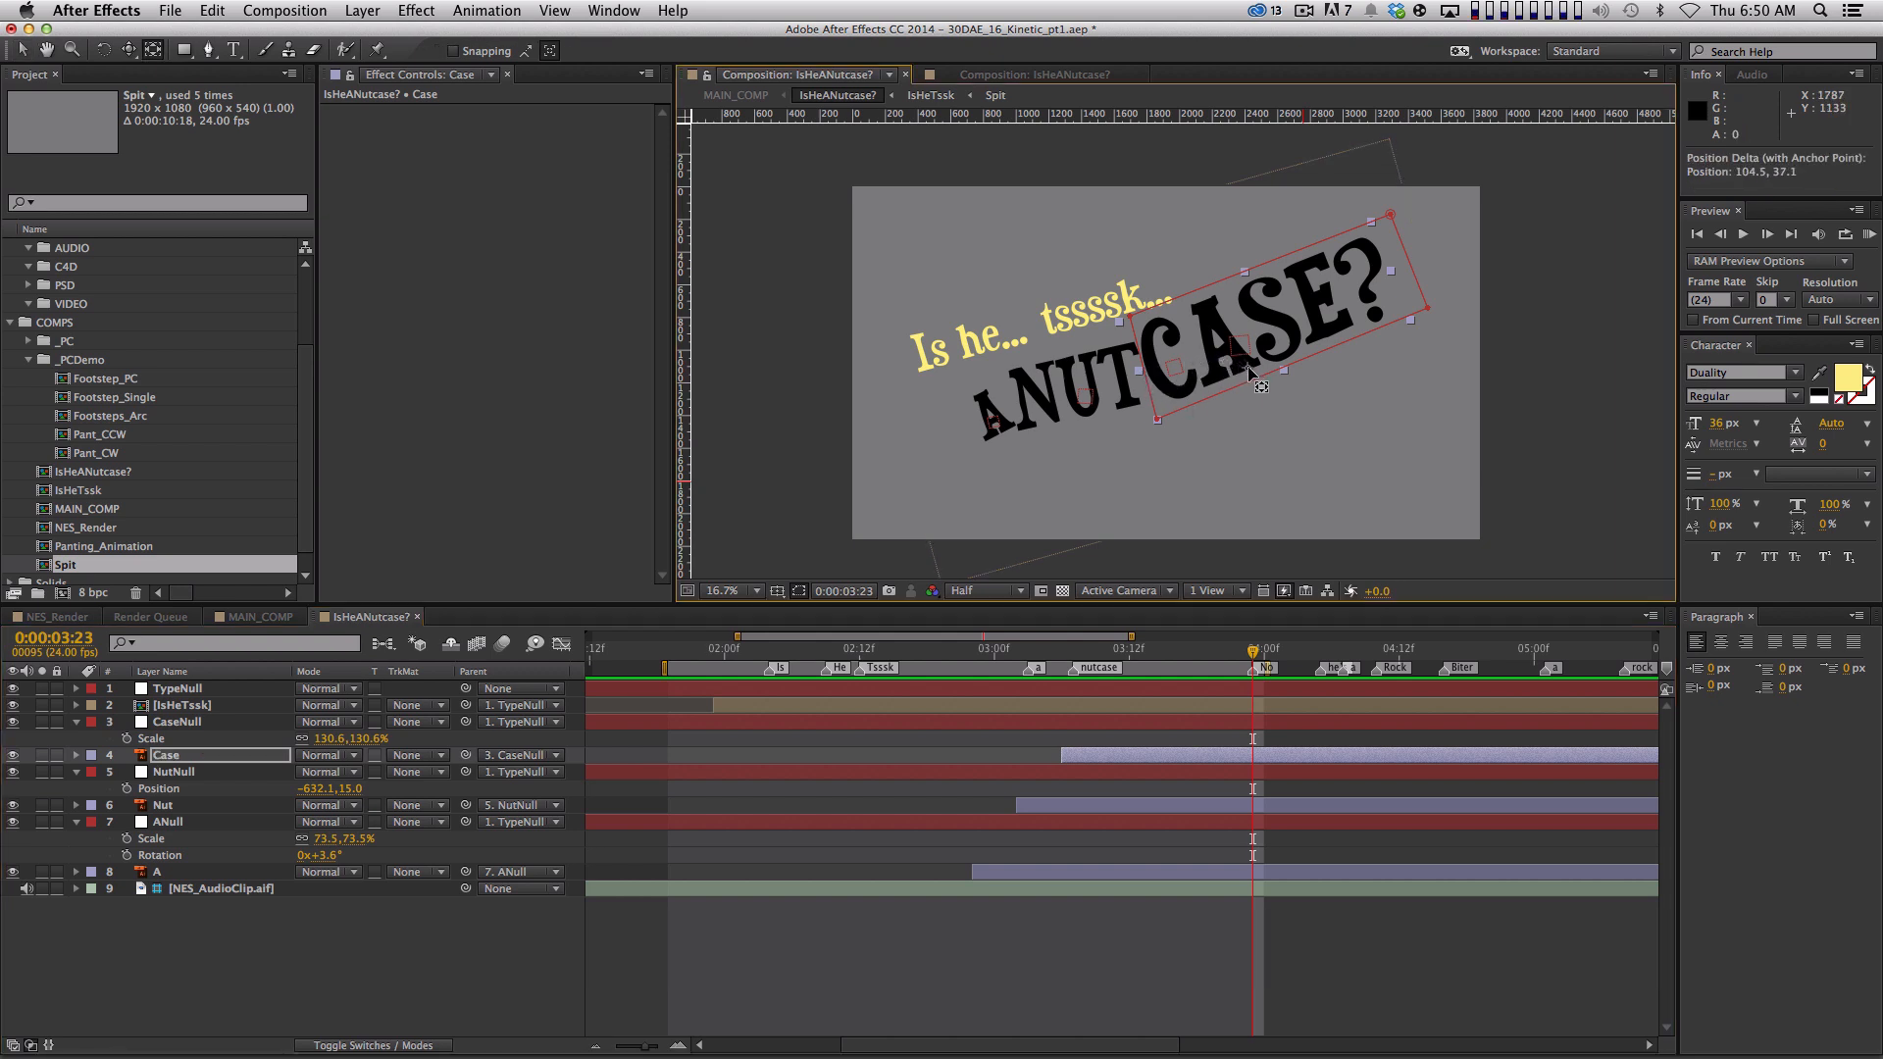
{"action": "left_click", "coordinate": [203, 804]}
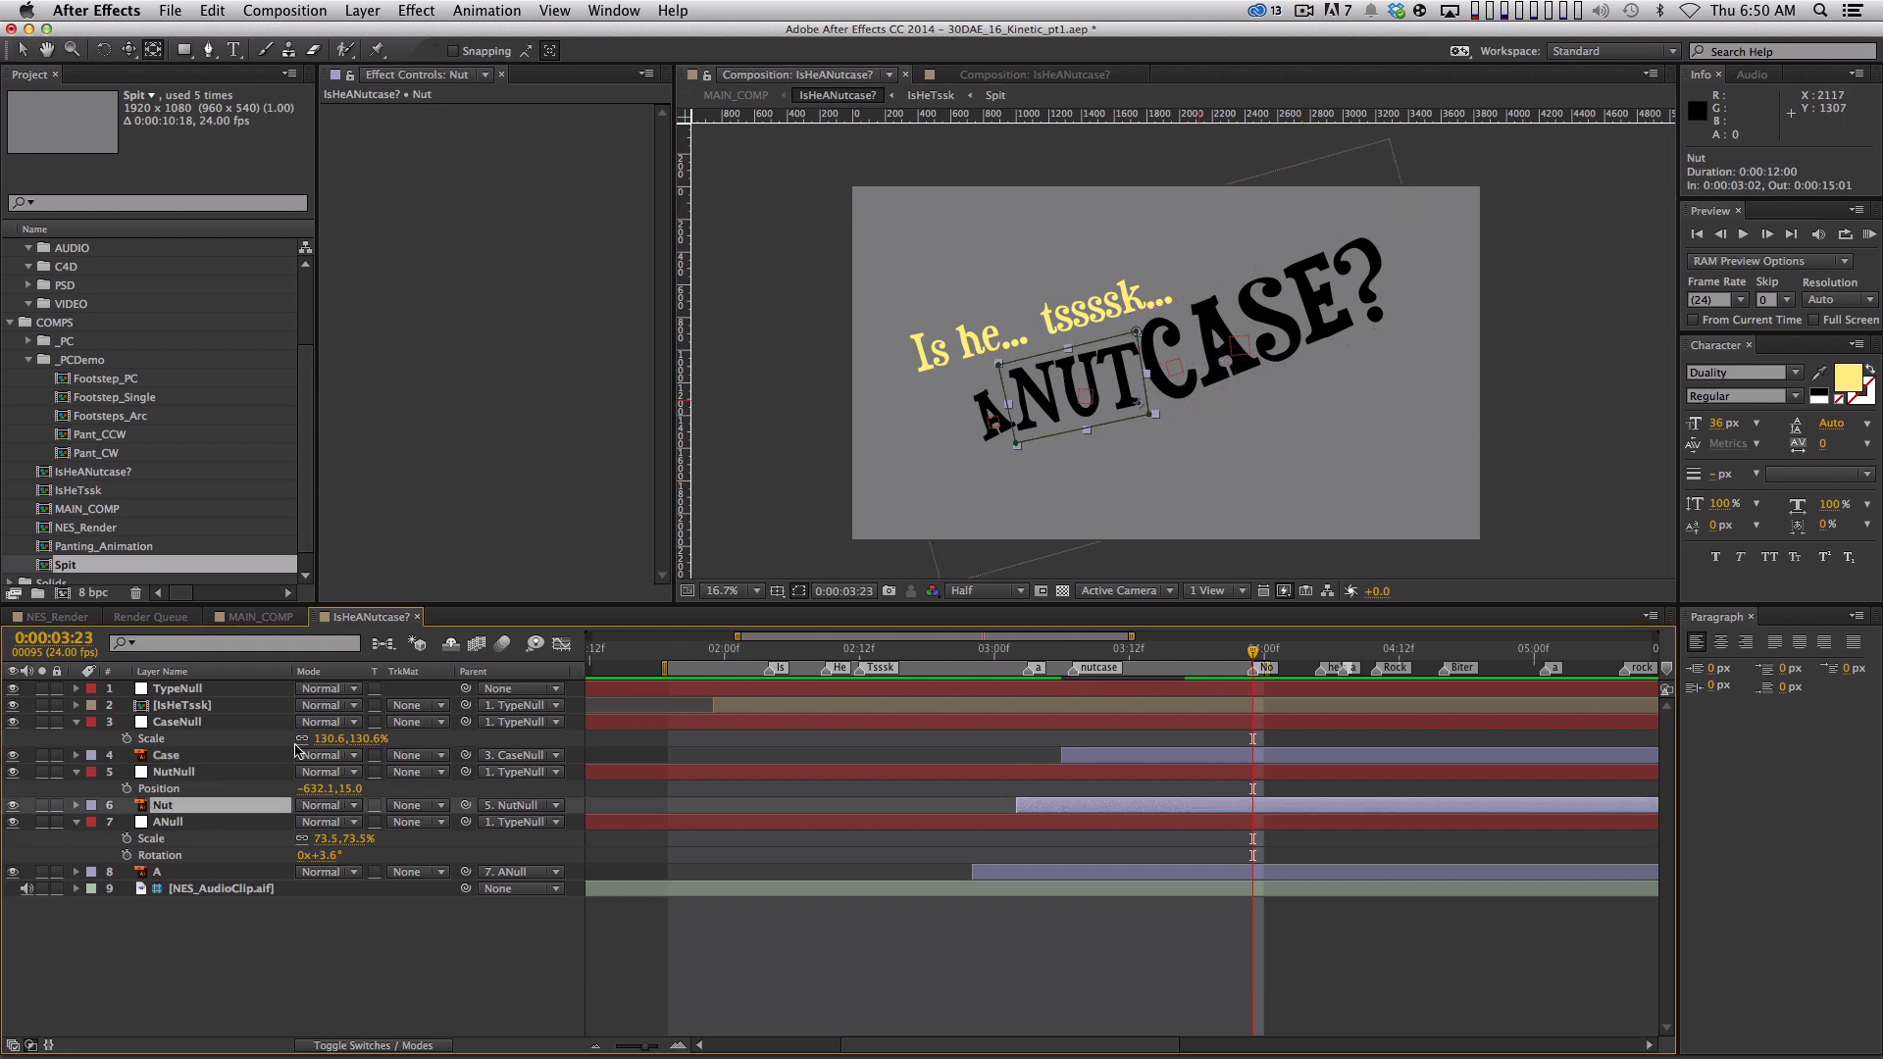
{"action": "left_click_drag", "start_coordinate": [1139, 402], "coordinate": [1122, 406]}
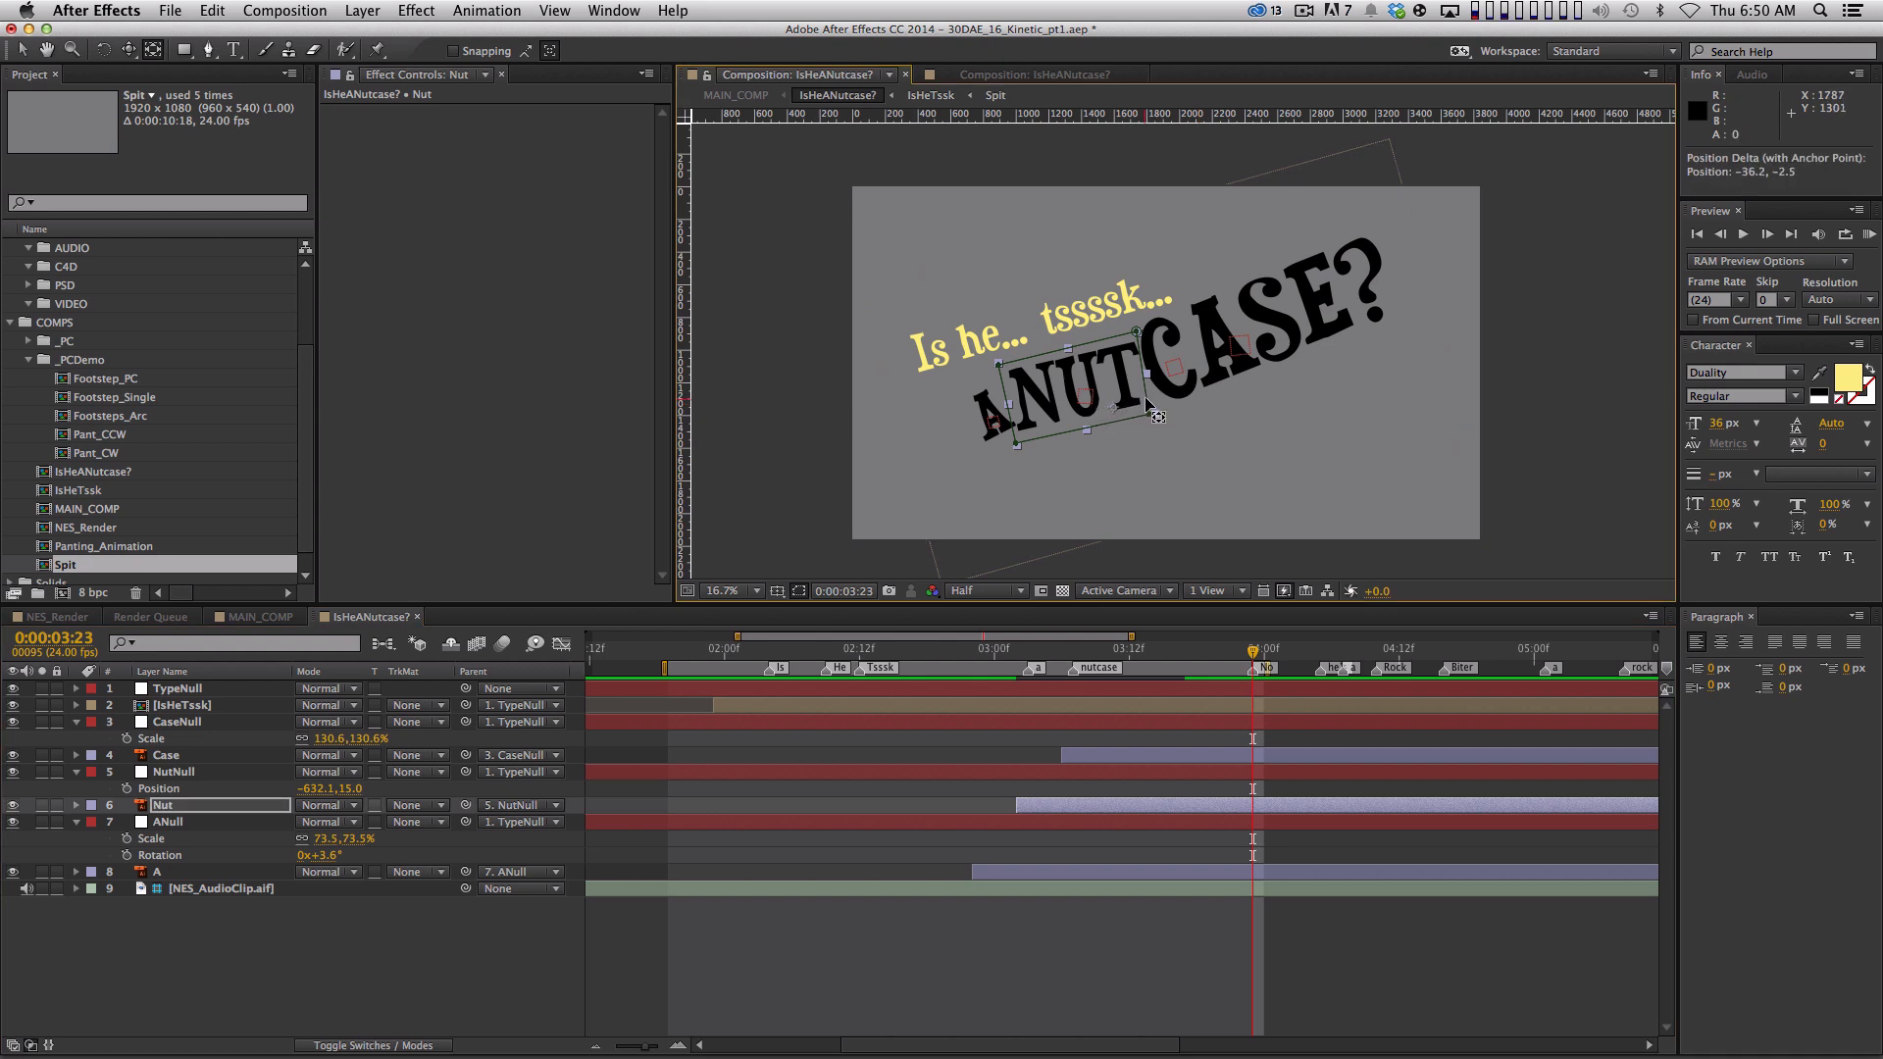
{"action": "key", "text": "KP_0"}
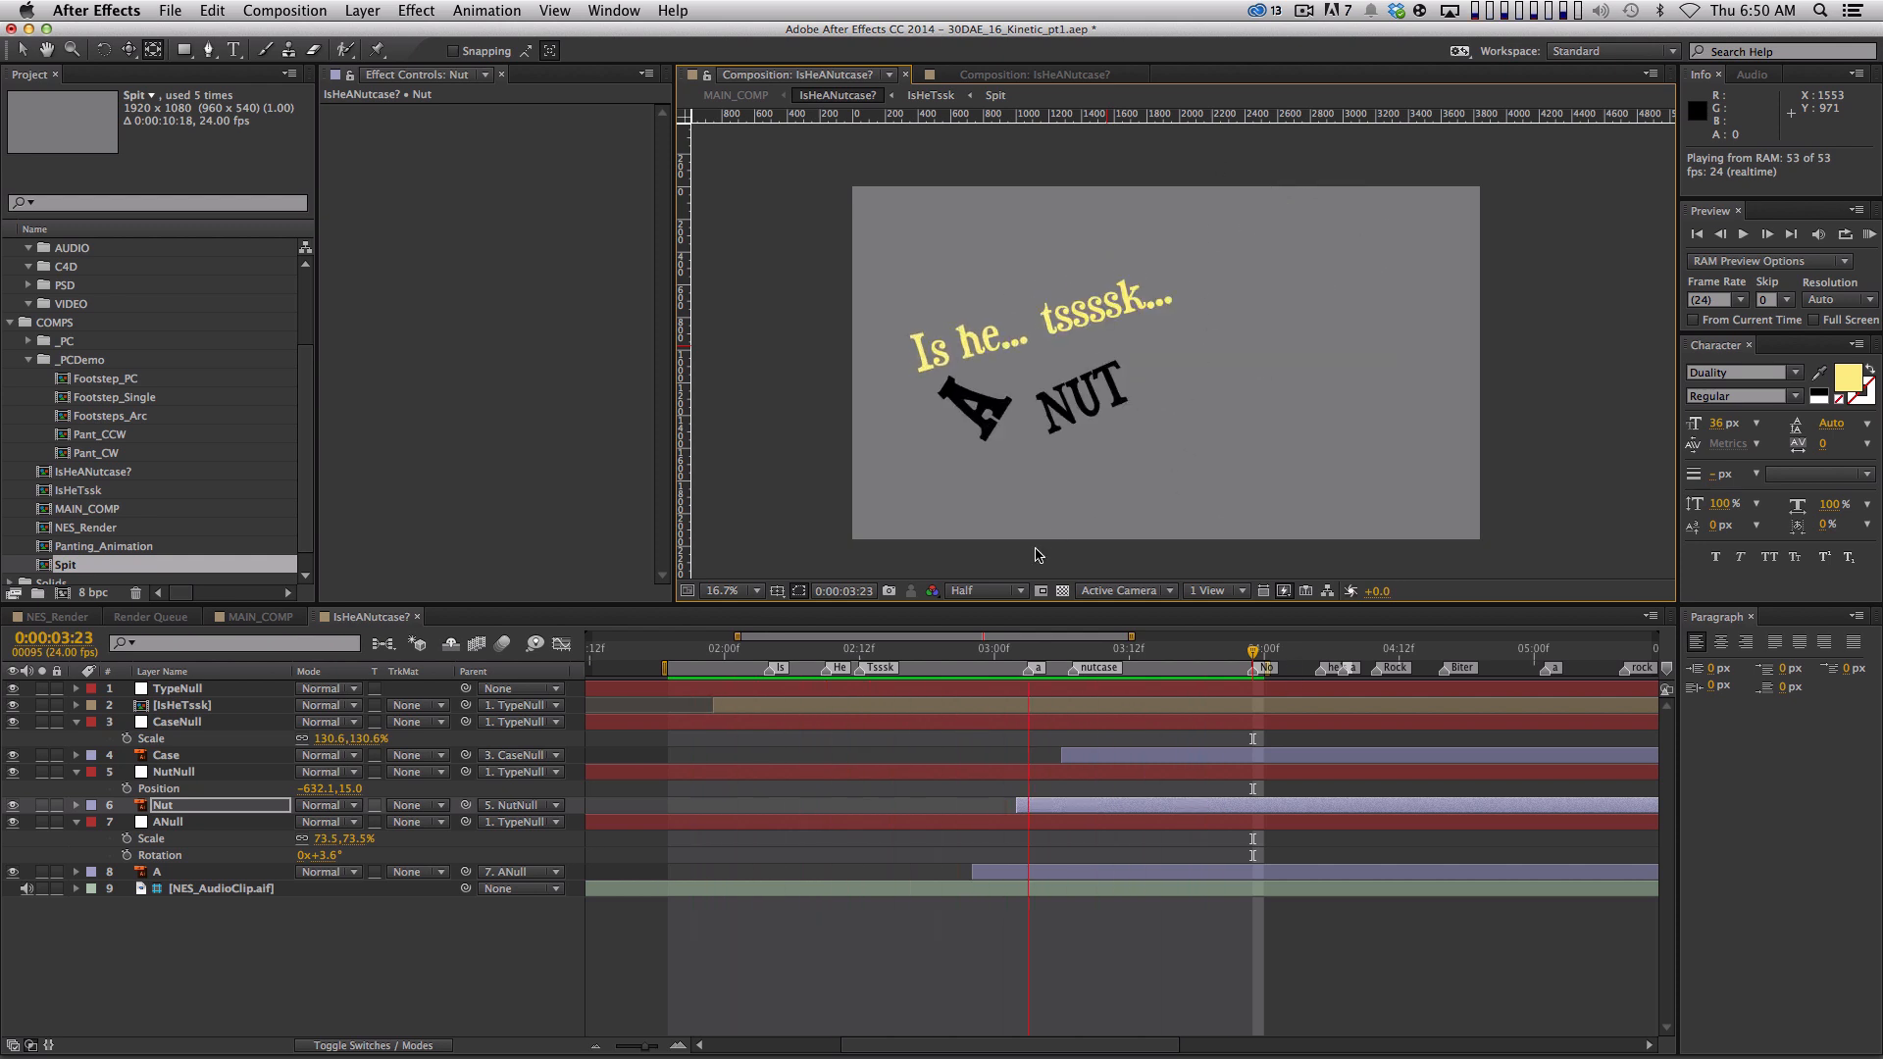
{"action": "key", "text": "space"}
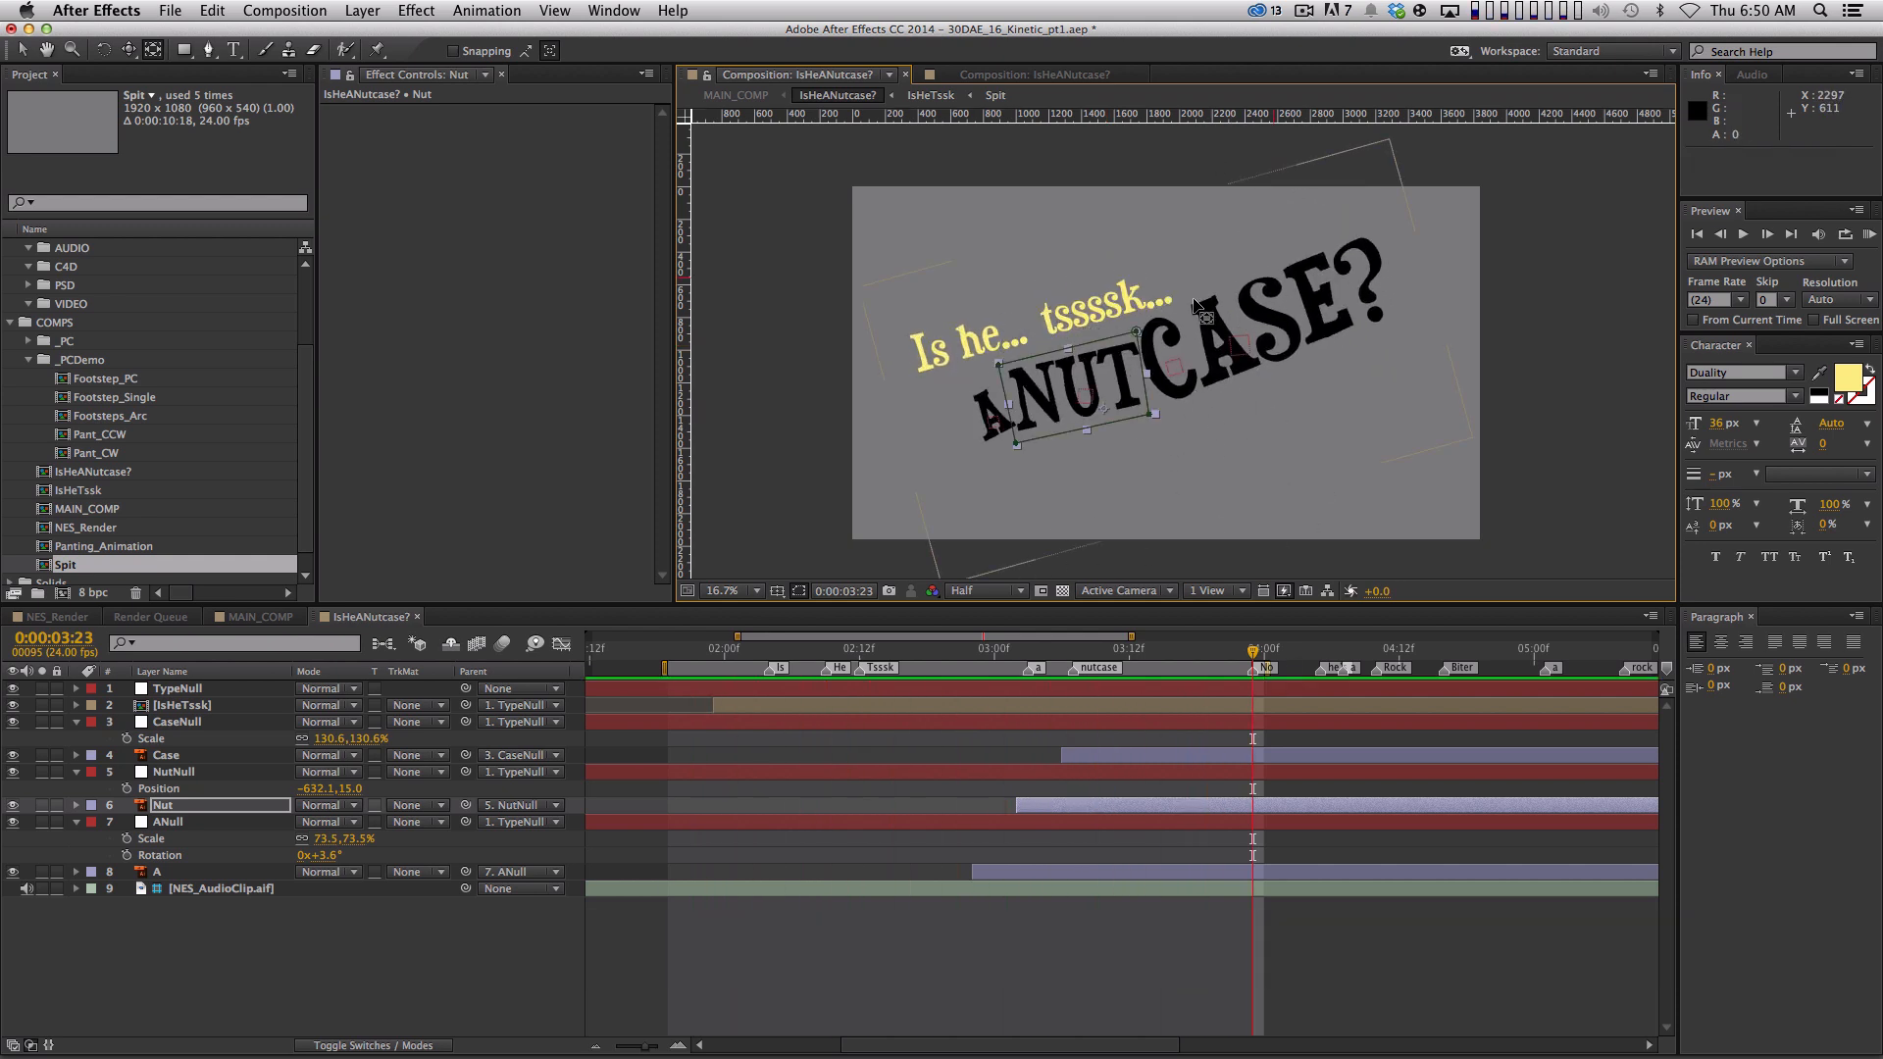
Set the current time to 0:00:03:17 and collapse the revealed properties of all layers
{"action": "left_click_drag", "start_coordinate": [1248, 653], "coordinate": [1185, 652]}
{"action": "key", "text": "super+a"}
{"action": "key", "text": "shift+grave"}
{"action": "left_click", "coordinate": [990, 740]}
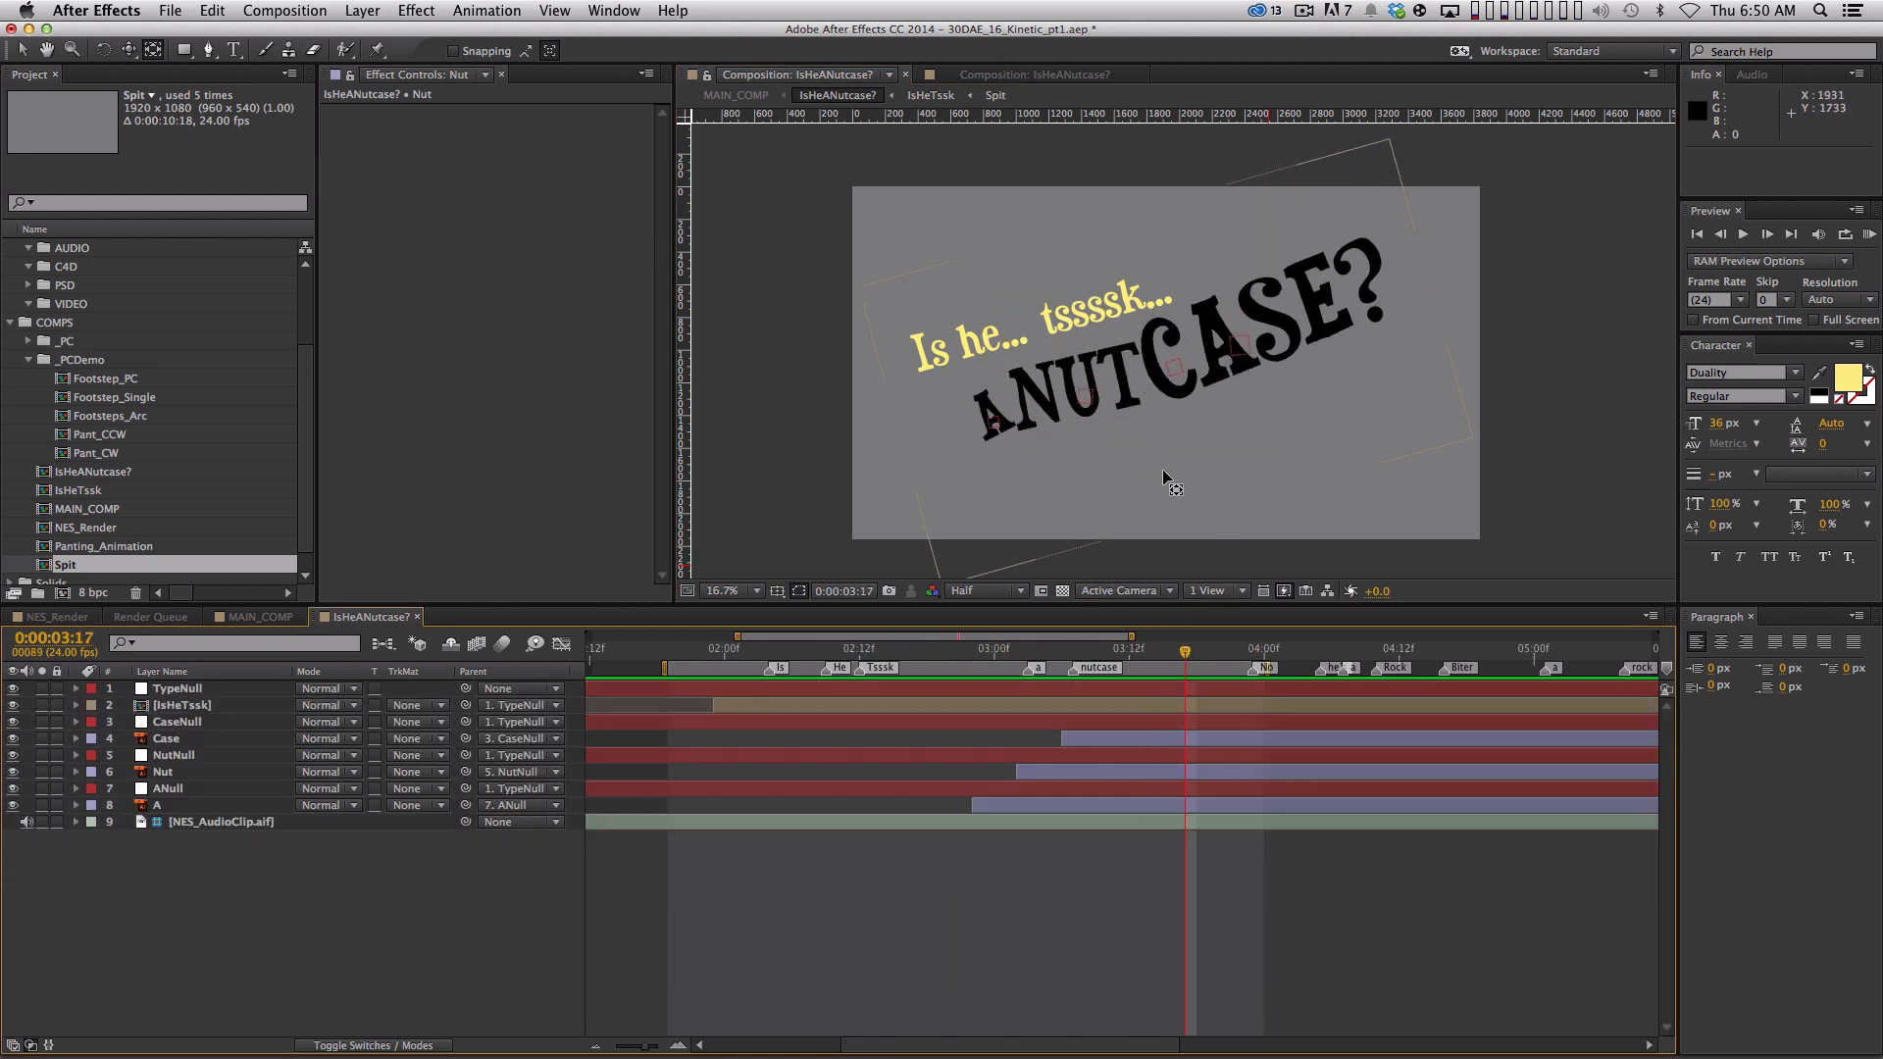
Play the NES_Render composition through the nutcase section to examine the finished type's two-colour look
{"action": "left_click", "coordinate": [57, 617]}
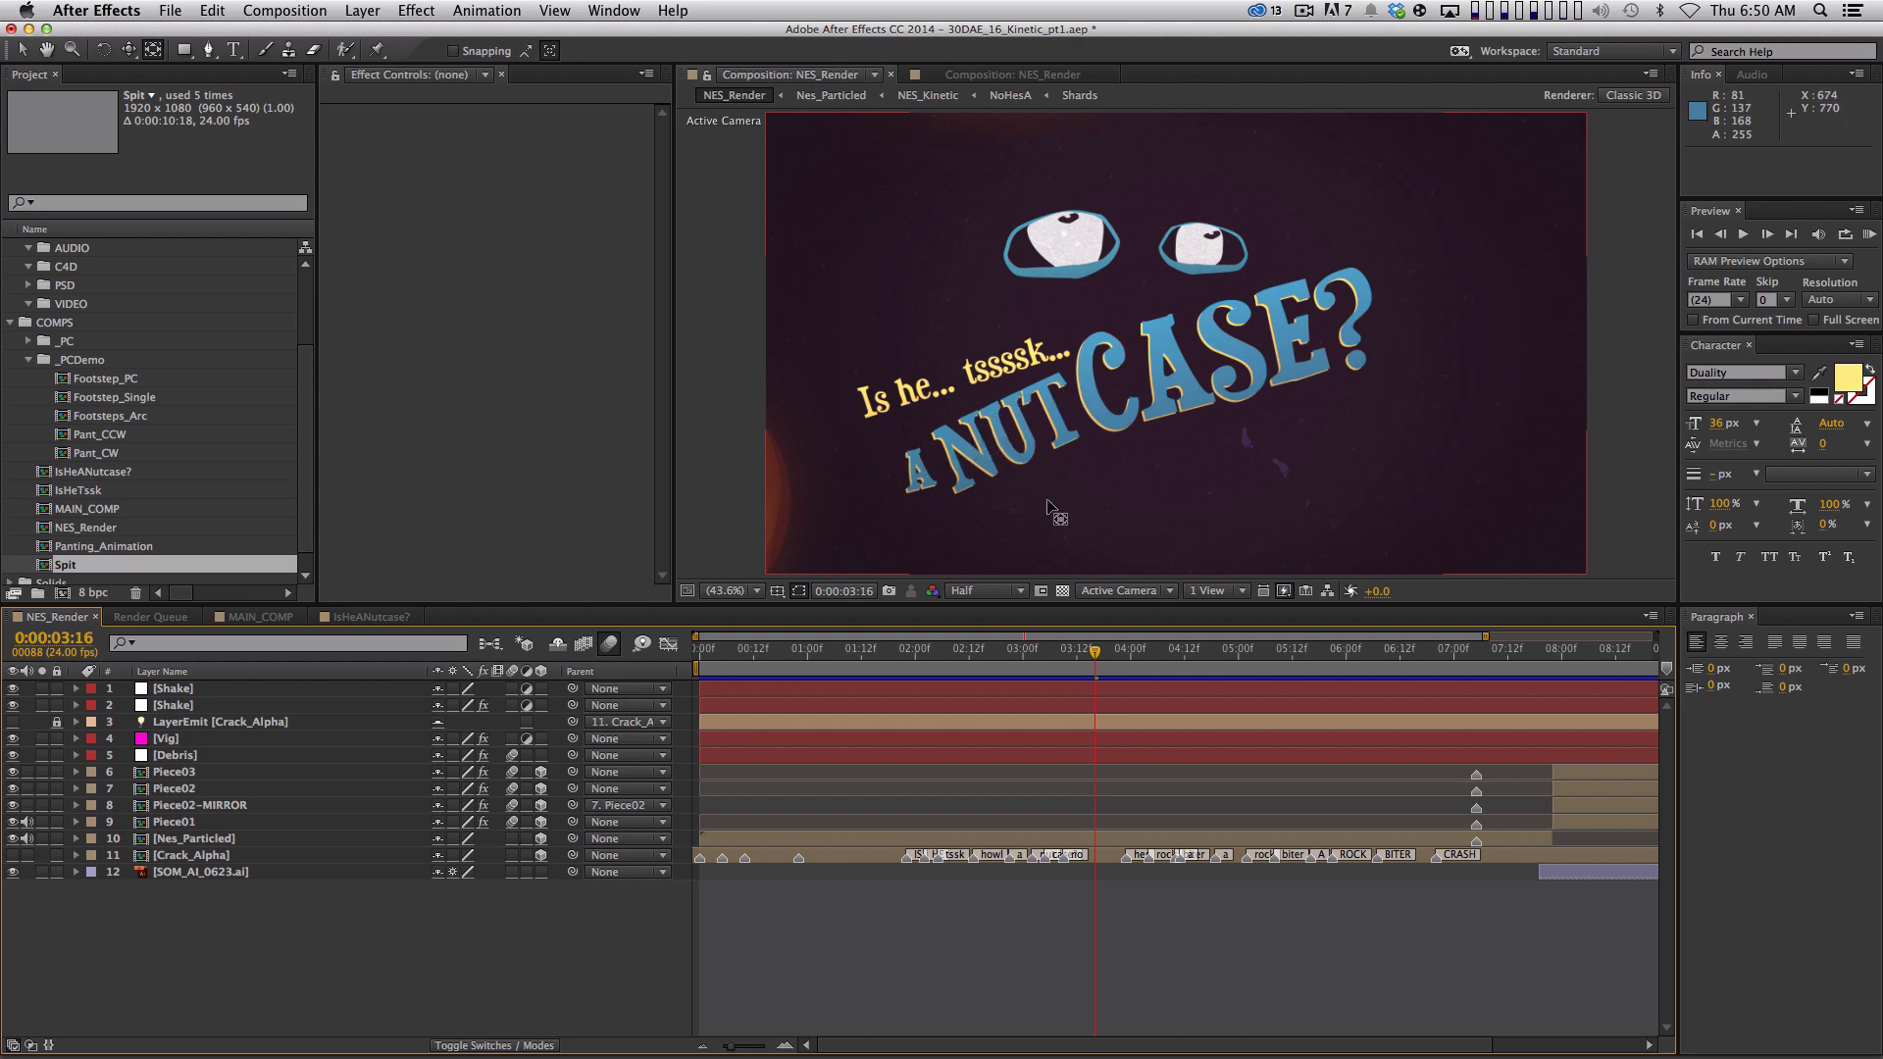
{"action": "left_click_drag", "start_coordinate": [1095, 652], "coordinate": [1032, 684]}
{"action": "key", "text": "space"}
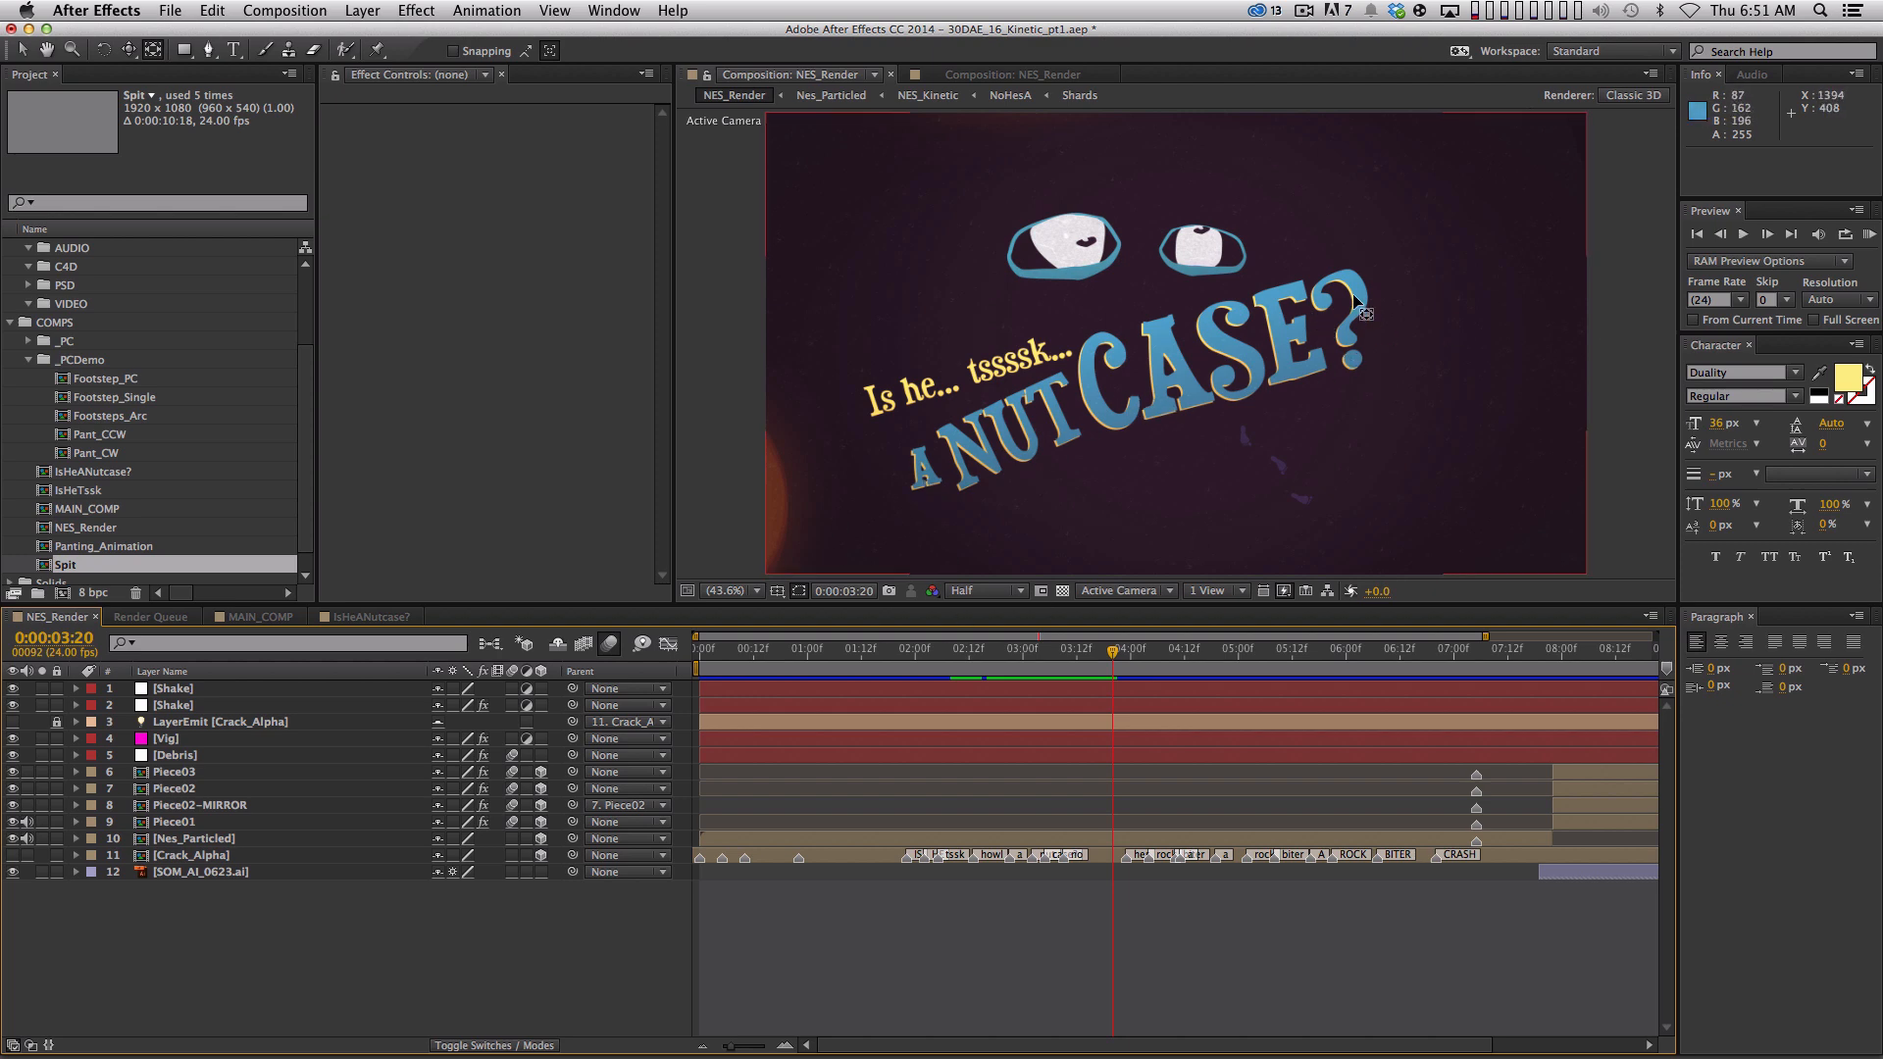
Apply a Fill effect to the Case layer in IsHeANutcase? and sample the yellow text colour for it
{"action": "left_click", "coordinate": [358, 620]}
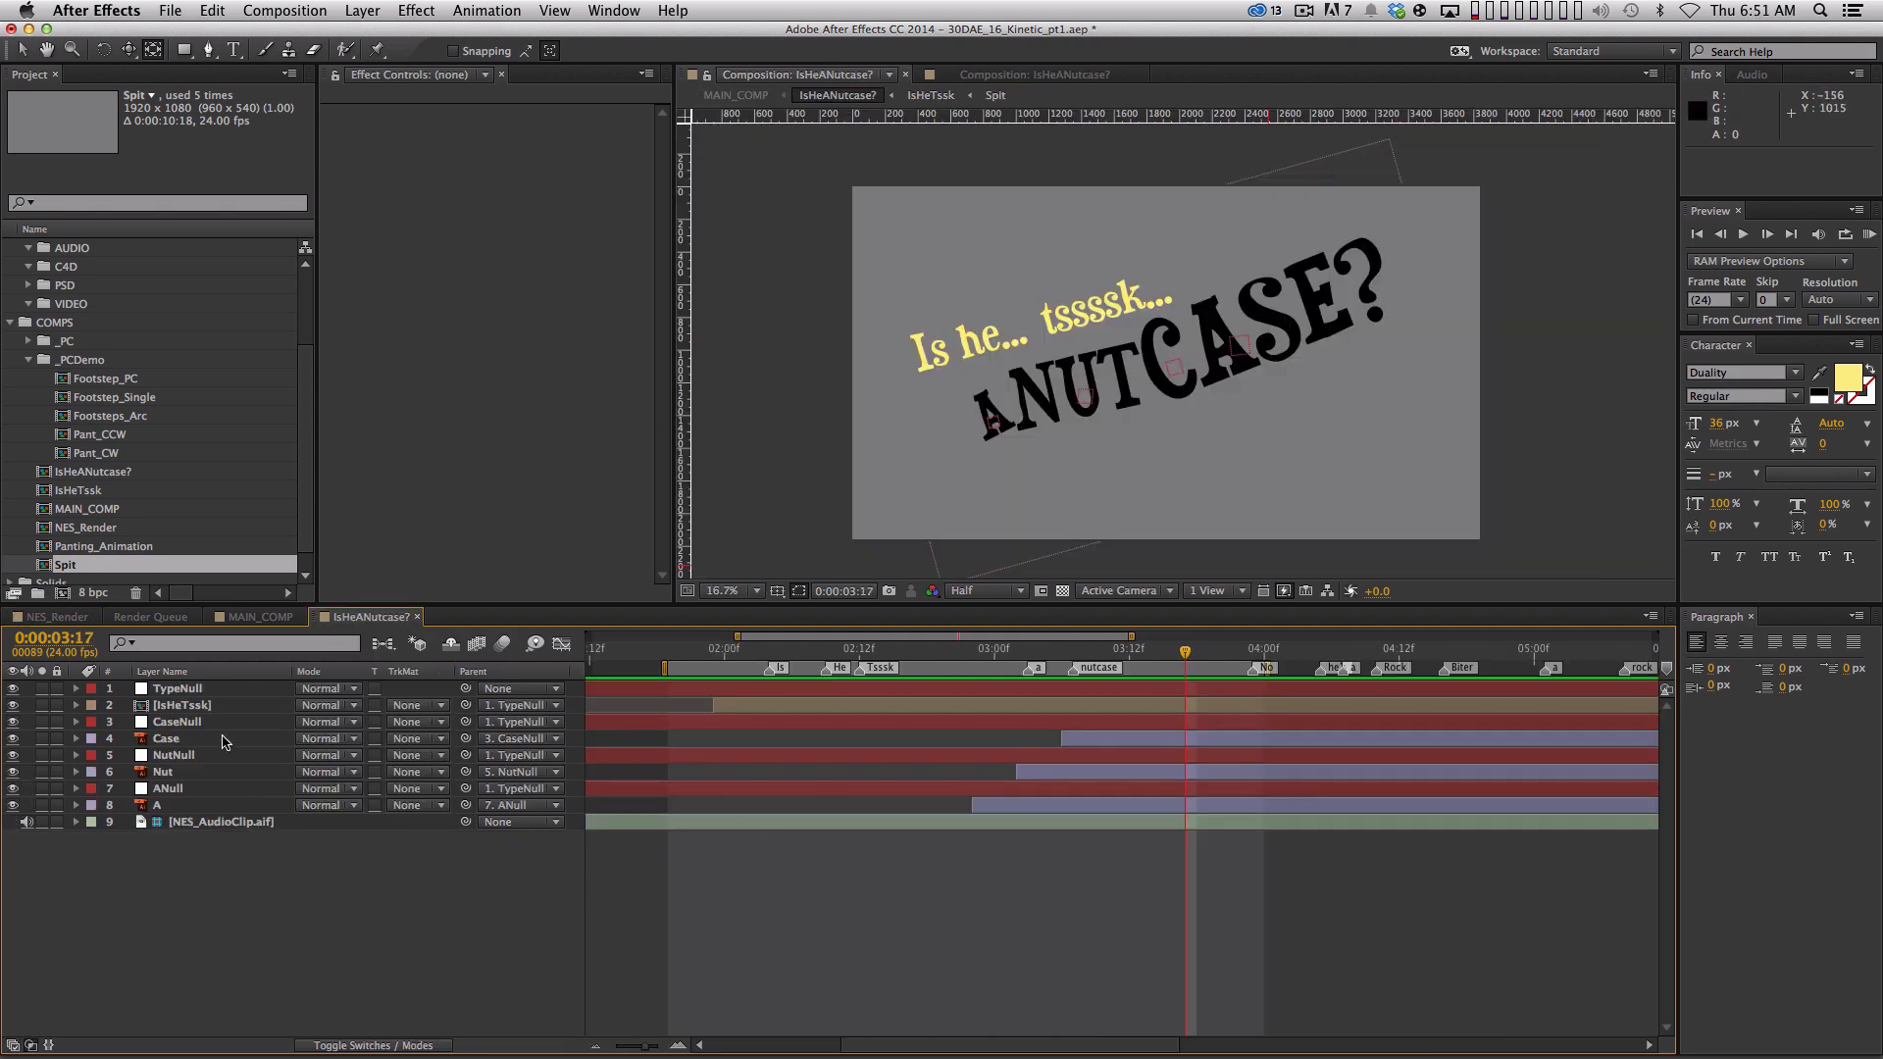
{"action": "left_click", "coordinate": [167, 739]}
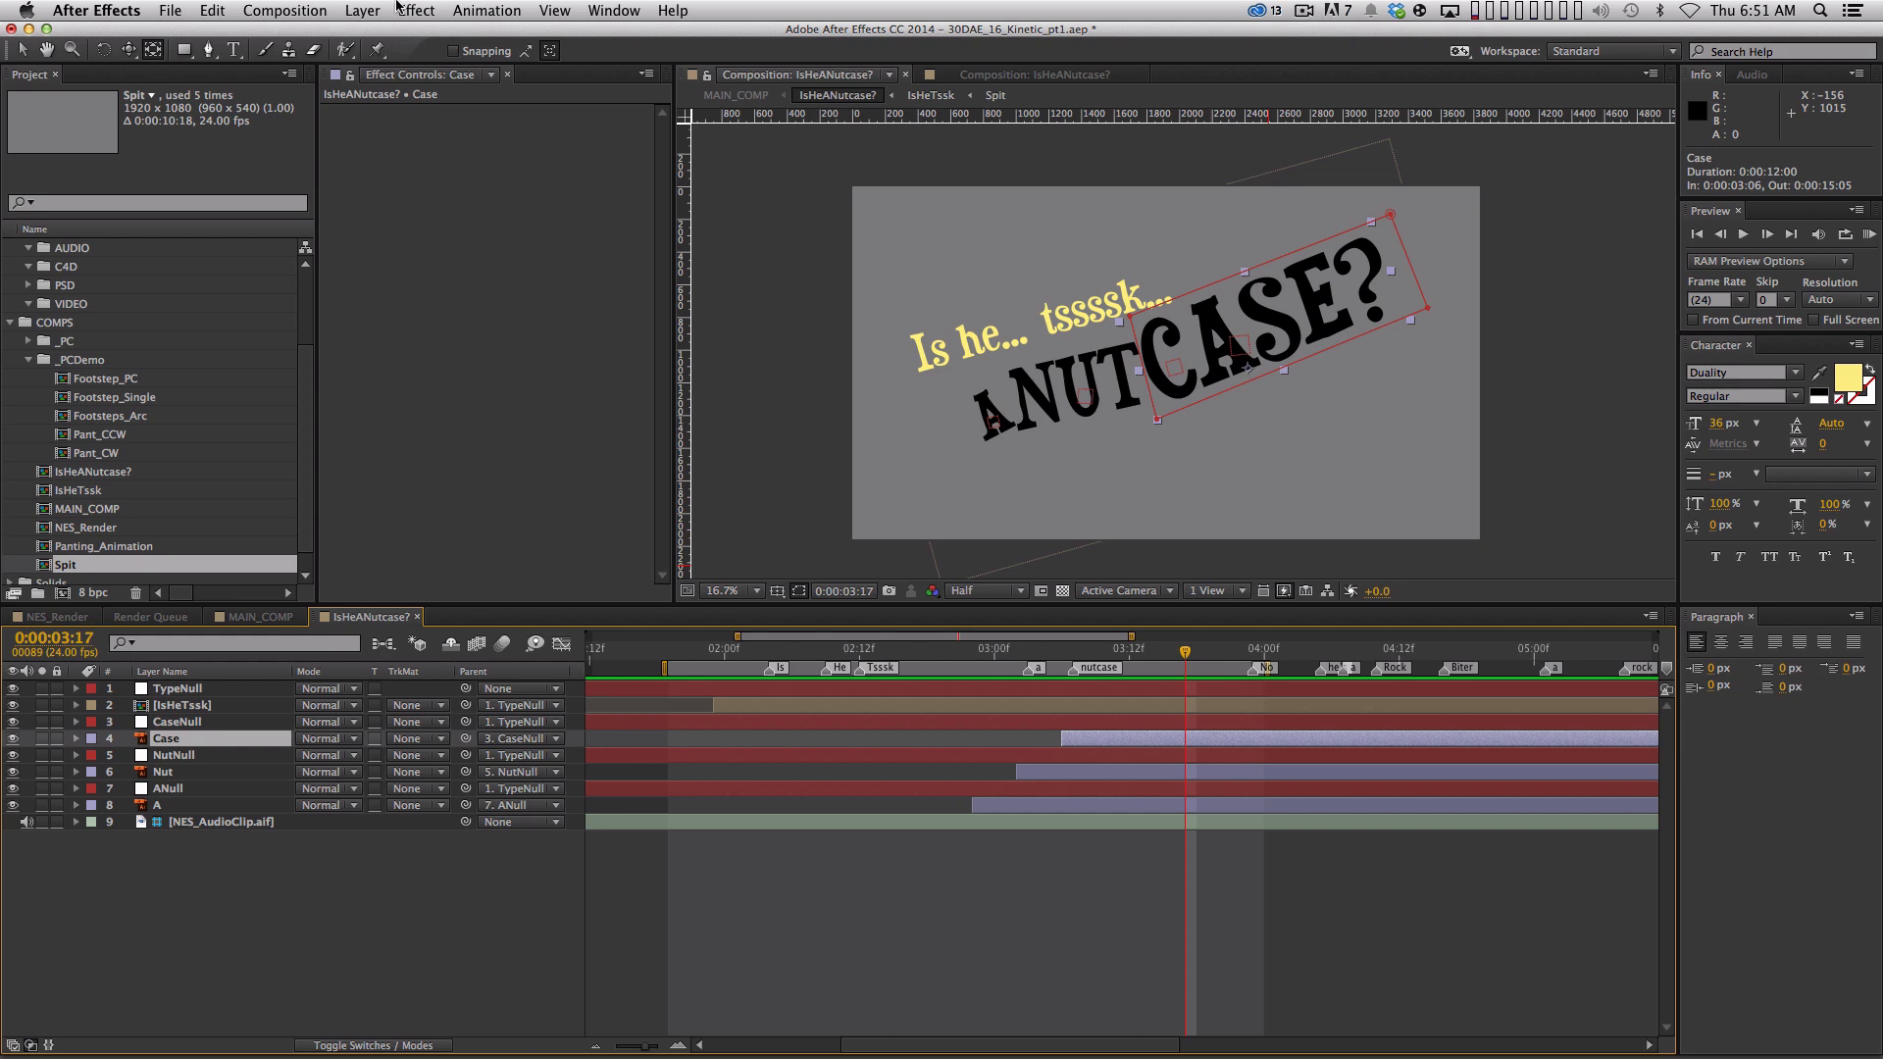
{"action": "left_click", "coordinate": [397, 7]}
{"action": "mouse_move", "coordinate": [443, 258]}
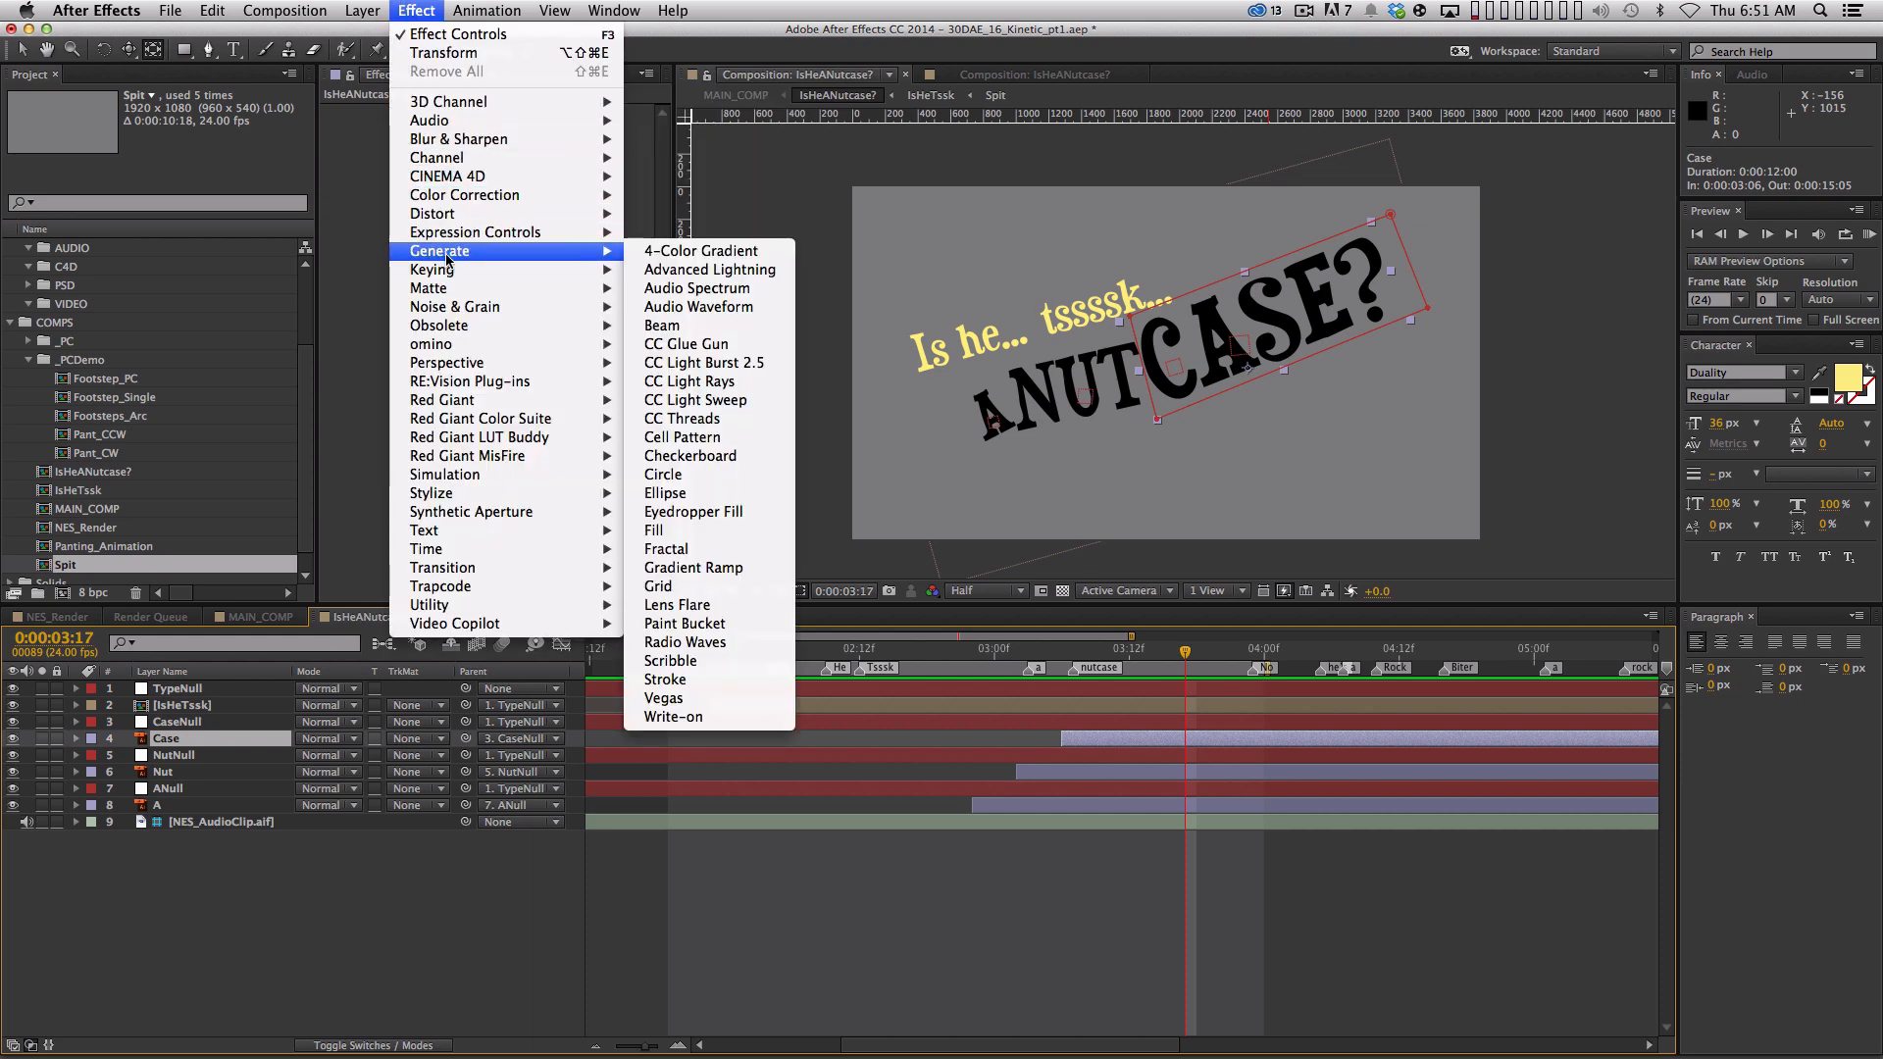
{"action": "left_click", "coordinate": [655, 531]}
{"action": "left_click", "coordinate": [546, 164]}
{"action": "left_click", "coordinate": [1848, 377]}
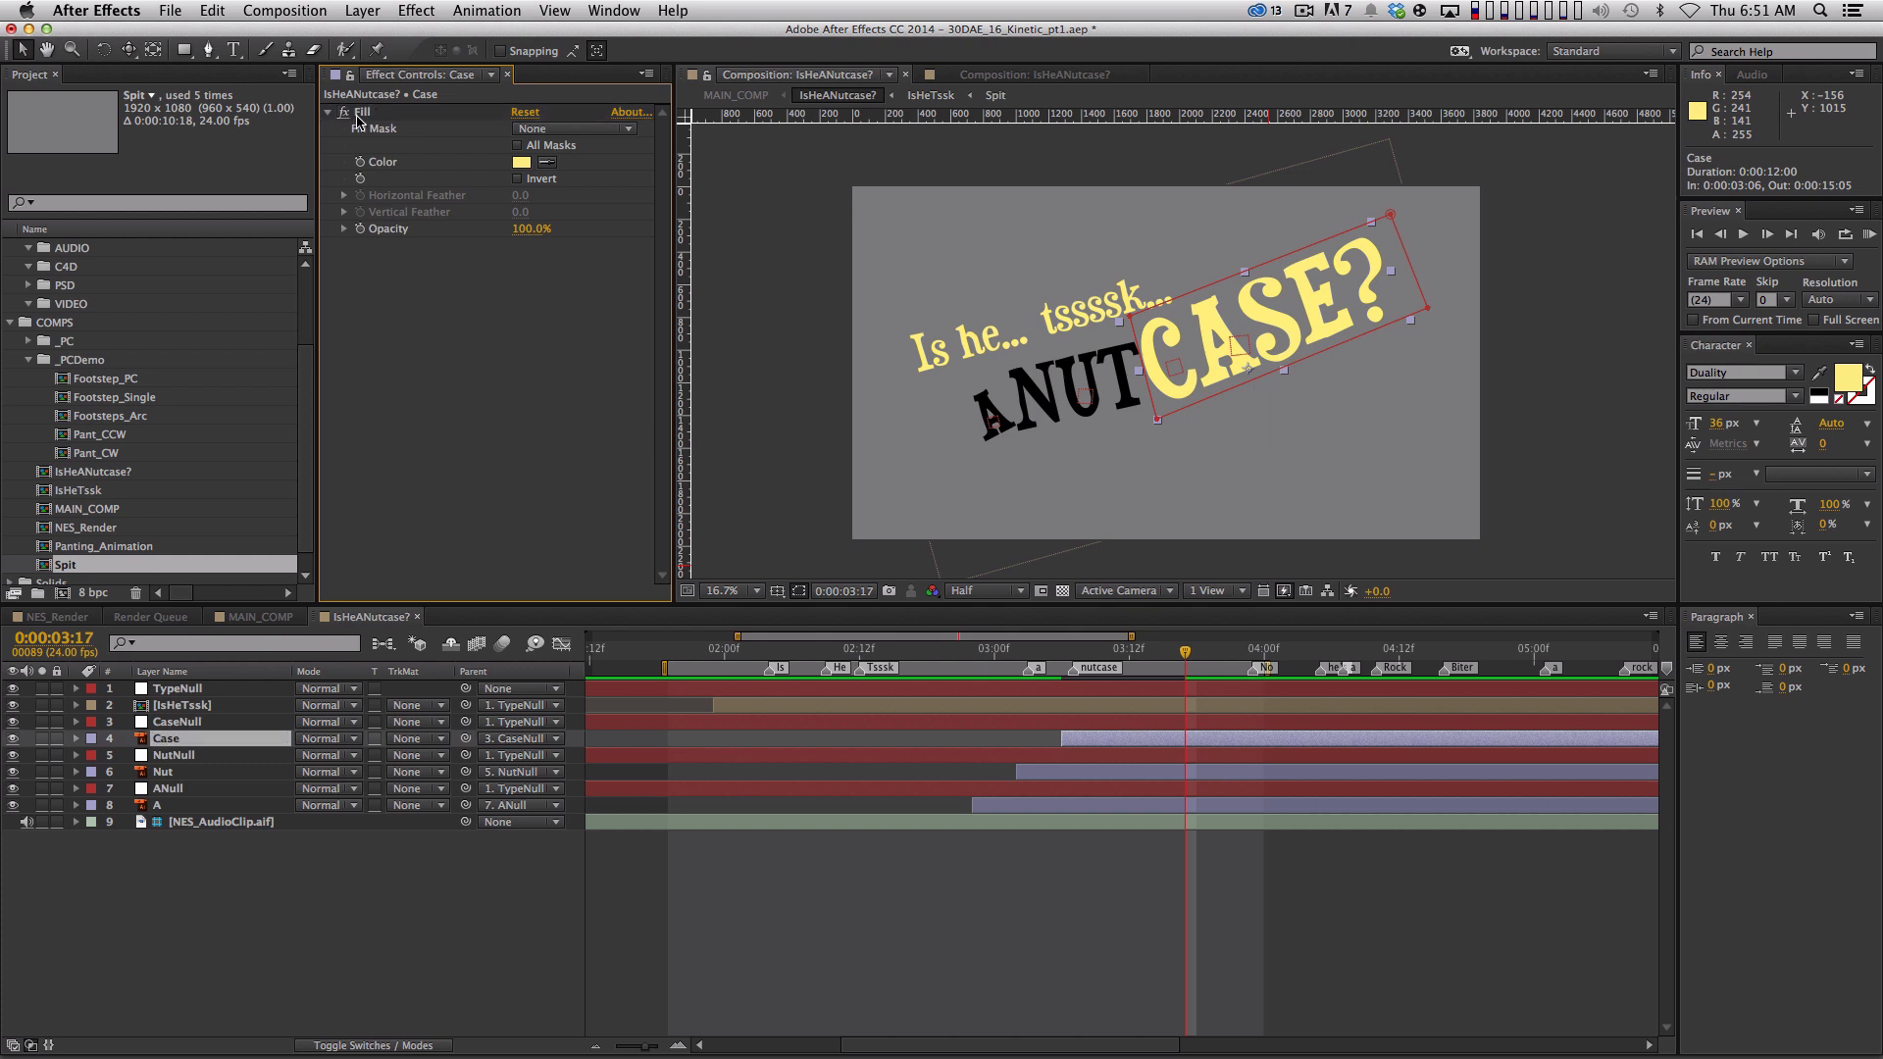
Copy the yellow Fill effect from Case onto the Nut and A layers
{"action": "key", "text": "super+c"}
{"action": "left_click", "coordinate": [192, 773]}
{"action": "left_click", "coordinate": [189, 806], "text": "super"}
{"action": "key", "text": "super+v"}
{"action": "left_click", "coordinate": [331, 929]}
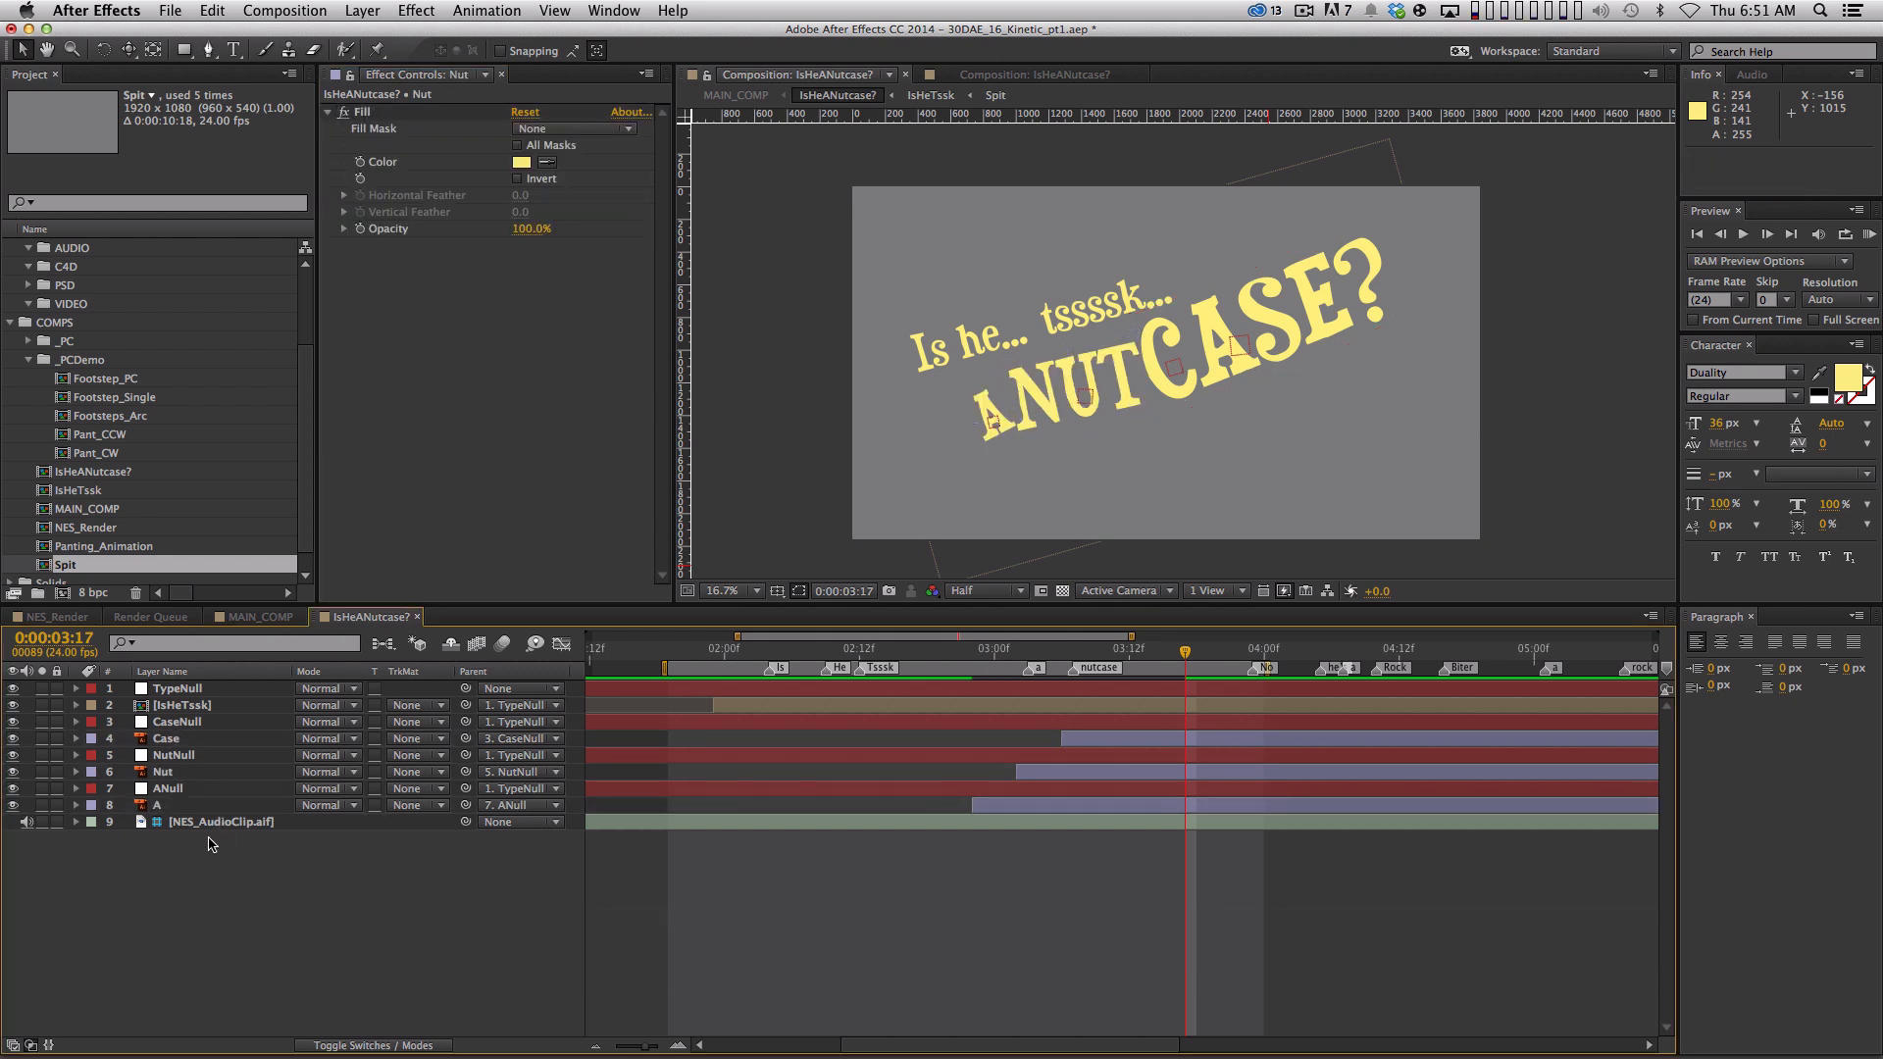
Duplicate the Case, Nut and A layers together
{"action": "left_click", "coordinate": [191, 740]}
{"action": "left_click", "coordinate": [186, 773], "text": "super"}
{"action": "left_click", "coordinate": [186, 806], "text": "super"}
{"action": "key", "text": "super+d"}
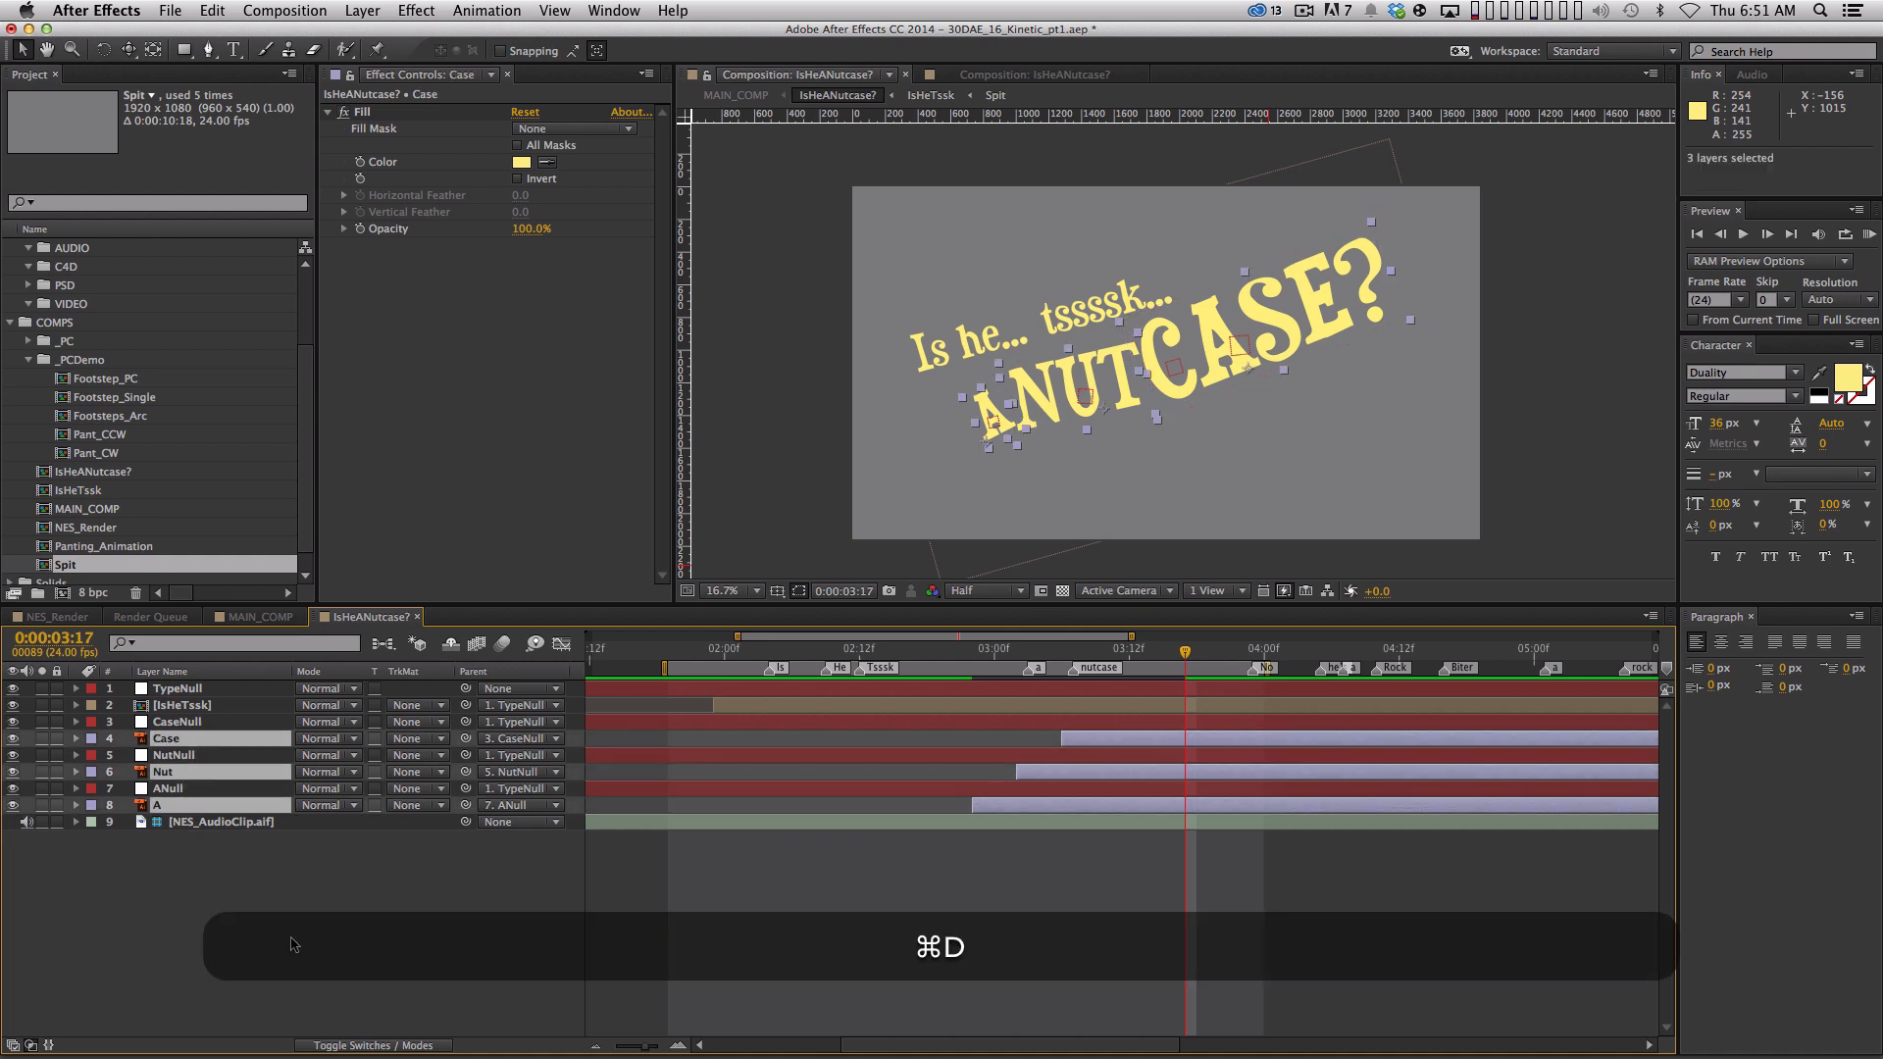
{"action": "left_click", "coordinate": [332, 948]}
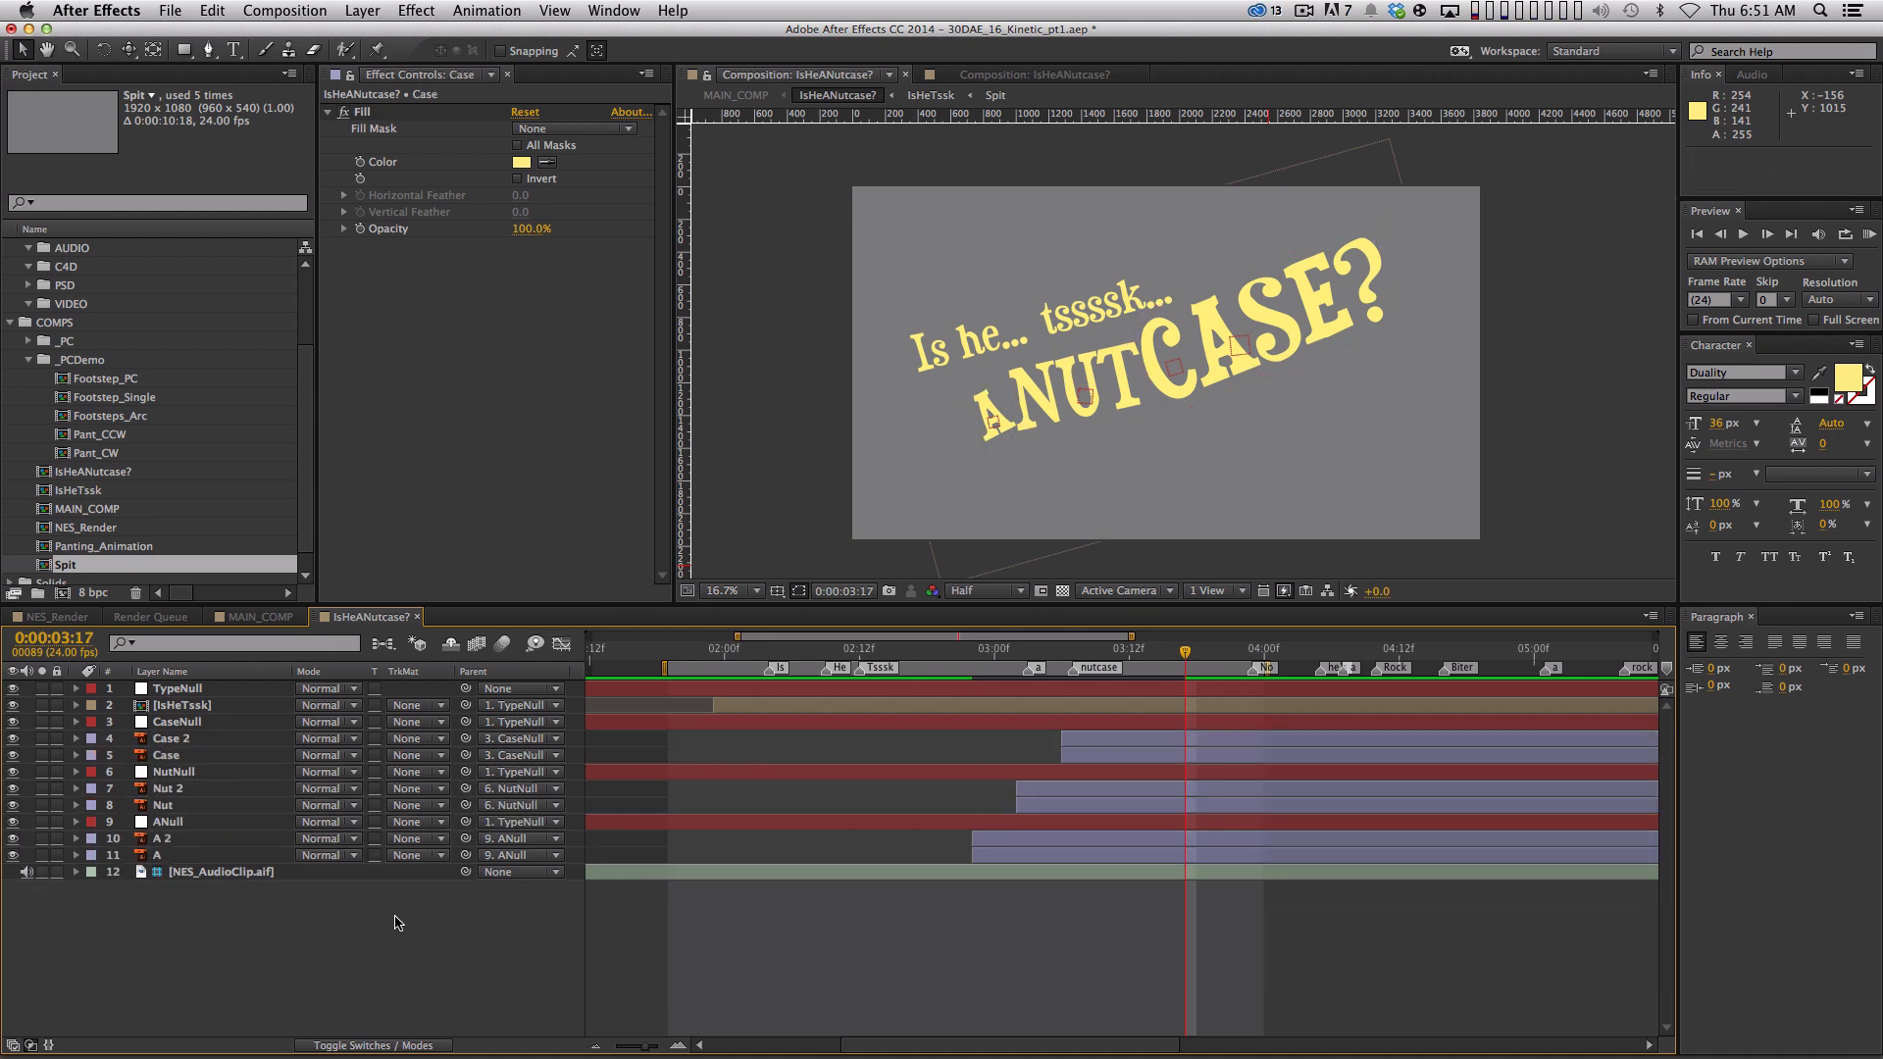
Sample the blue of the type in the NES_Render composition and use it as the Fill colour of Case 2 in IsHeANutcase?
{"action": "left_click", "coordinate": [51, 618]}
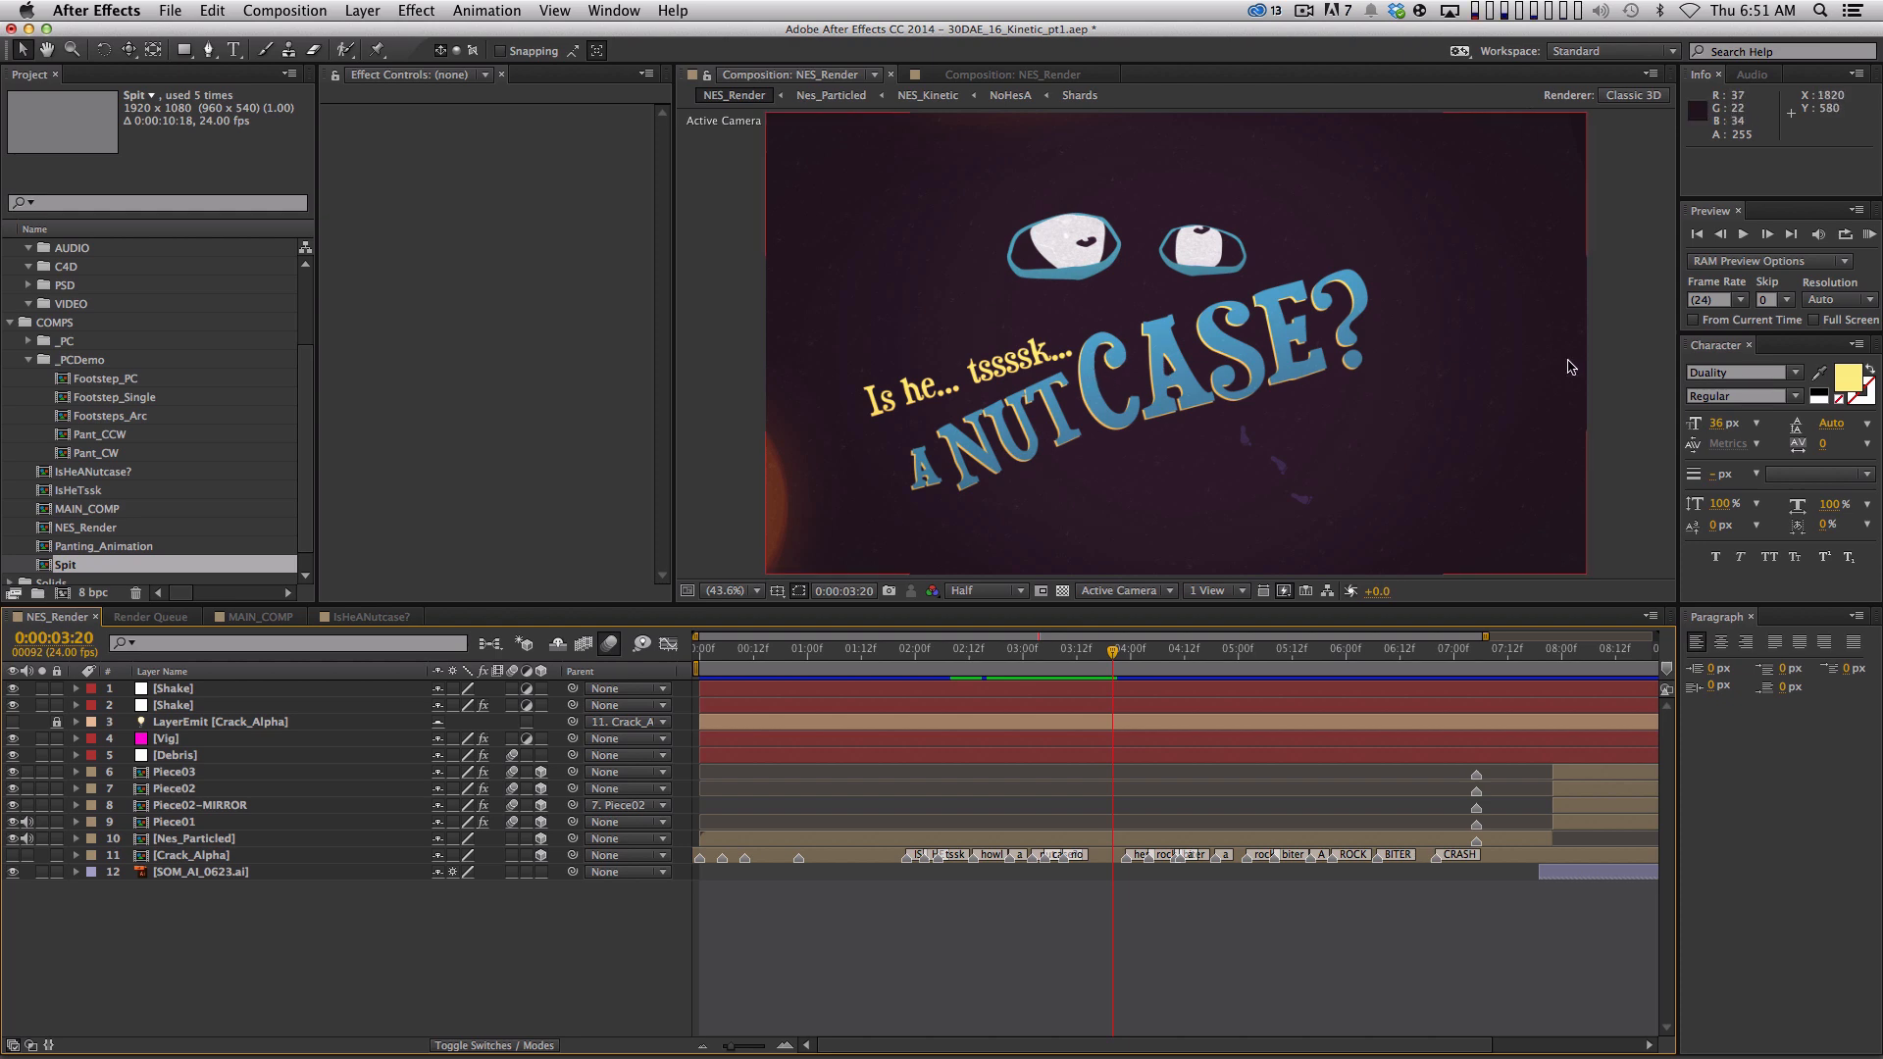
{"action": "left_click", "coordinate": [1819, 372]}
{"action": "left_click", "coordinate": [1214, 336]}
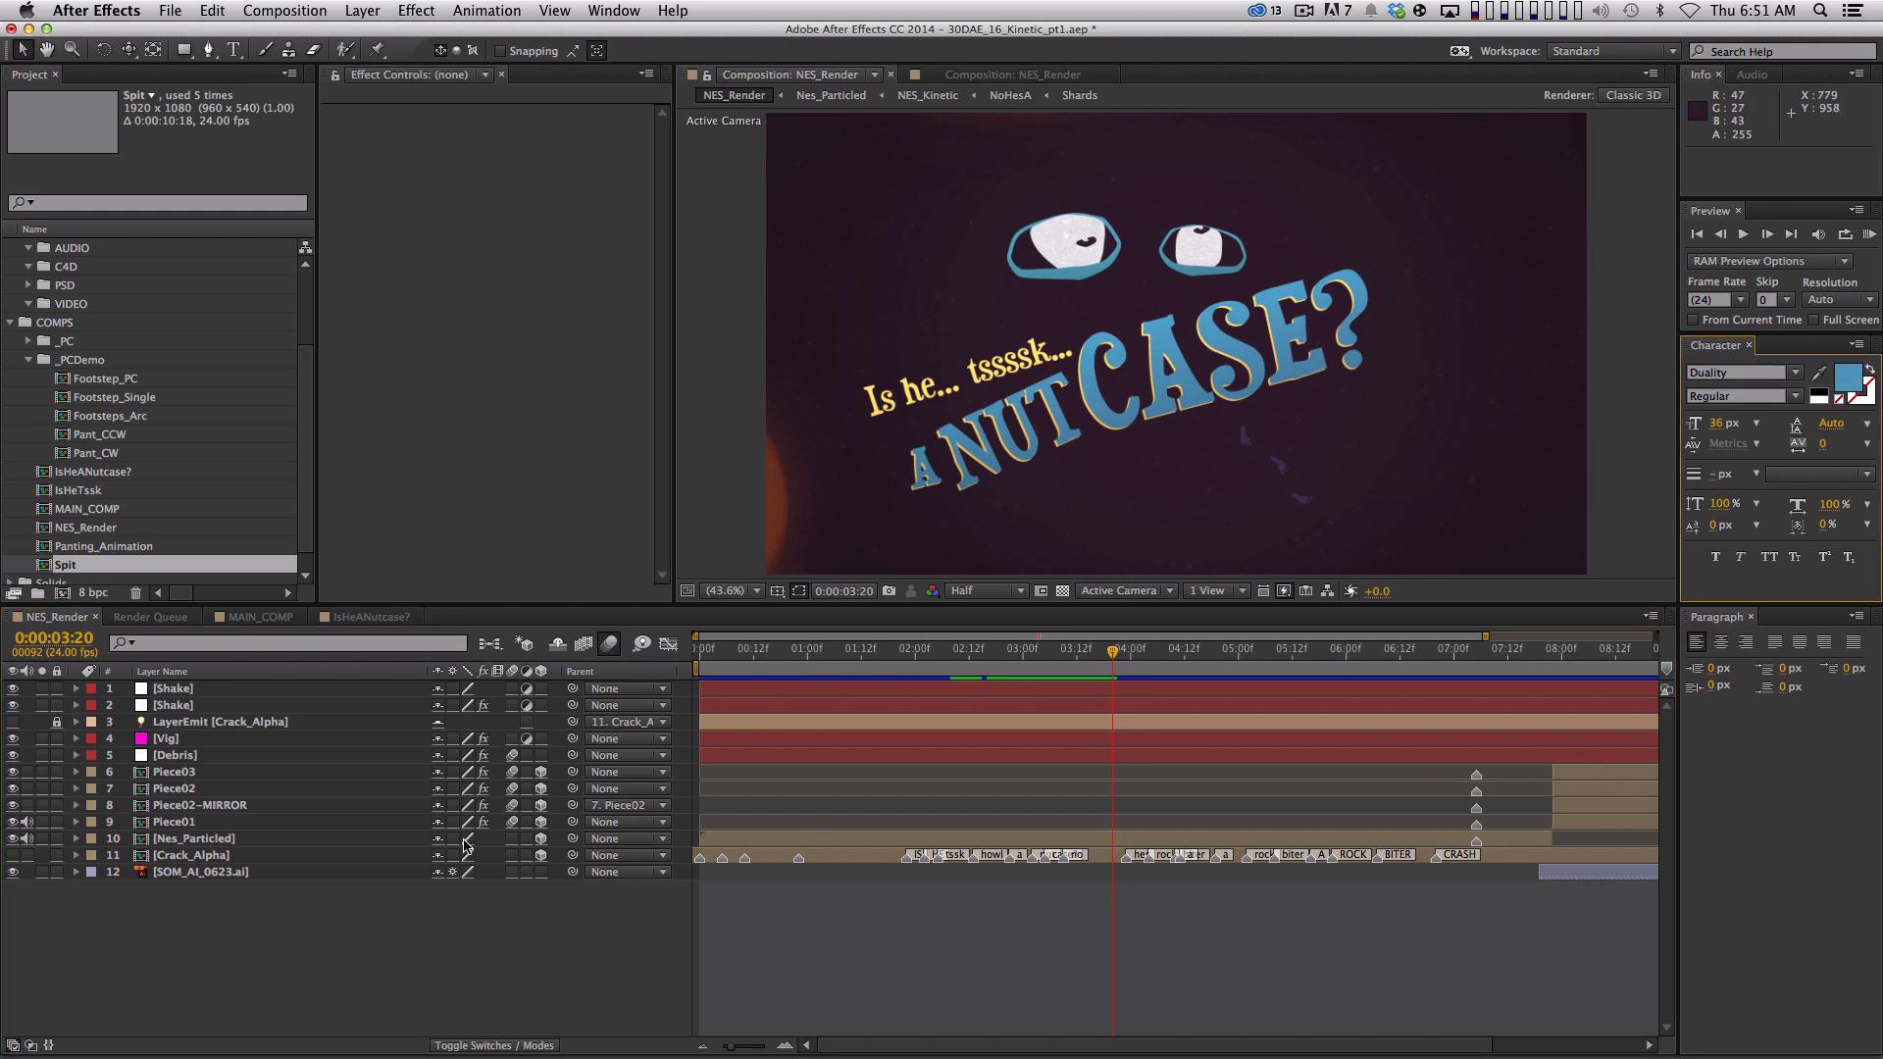
{"action": "left_click", "coordinate": [370, 617]}
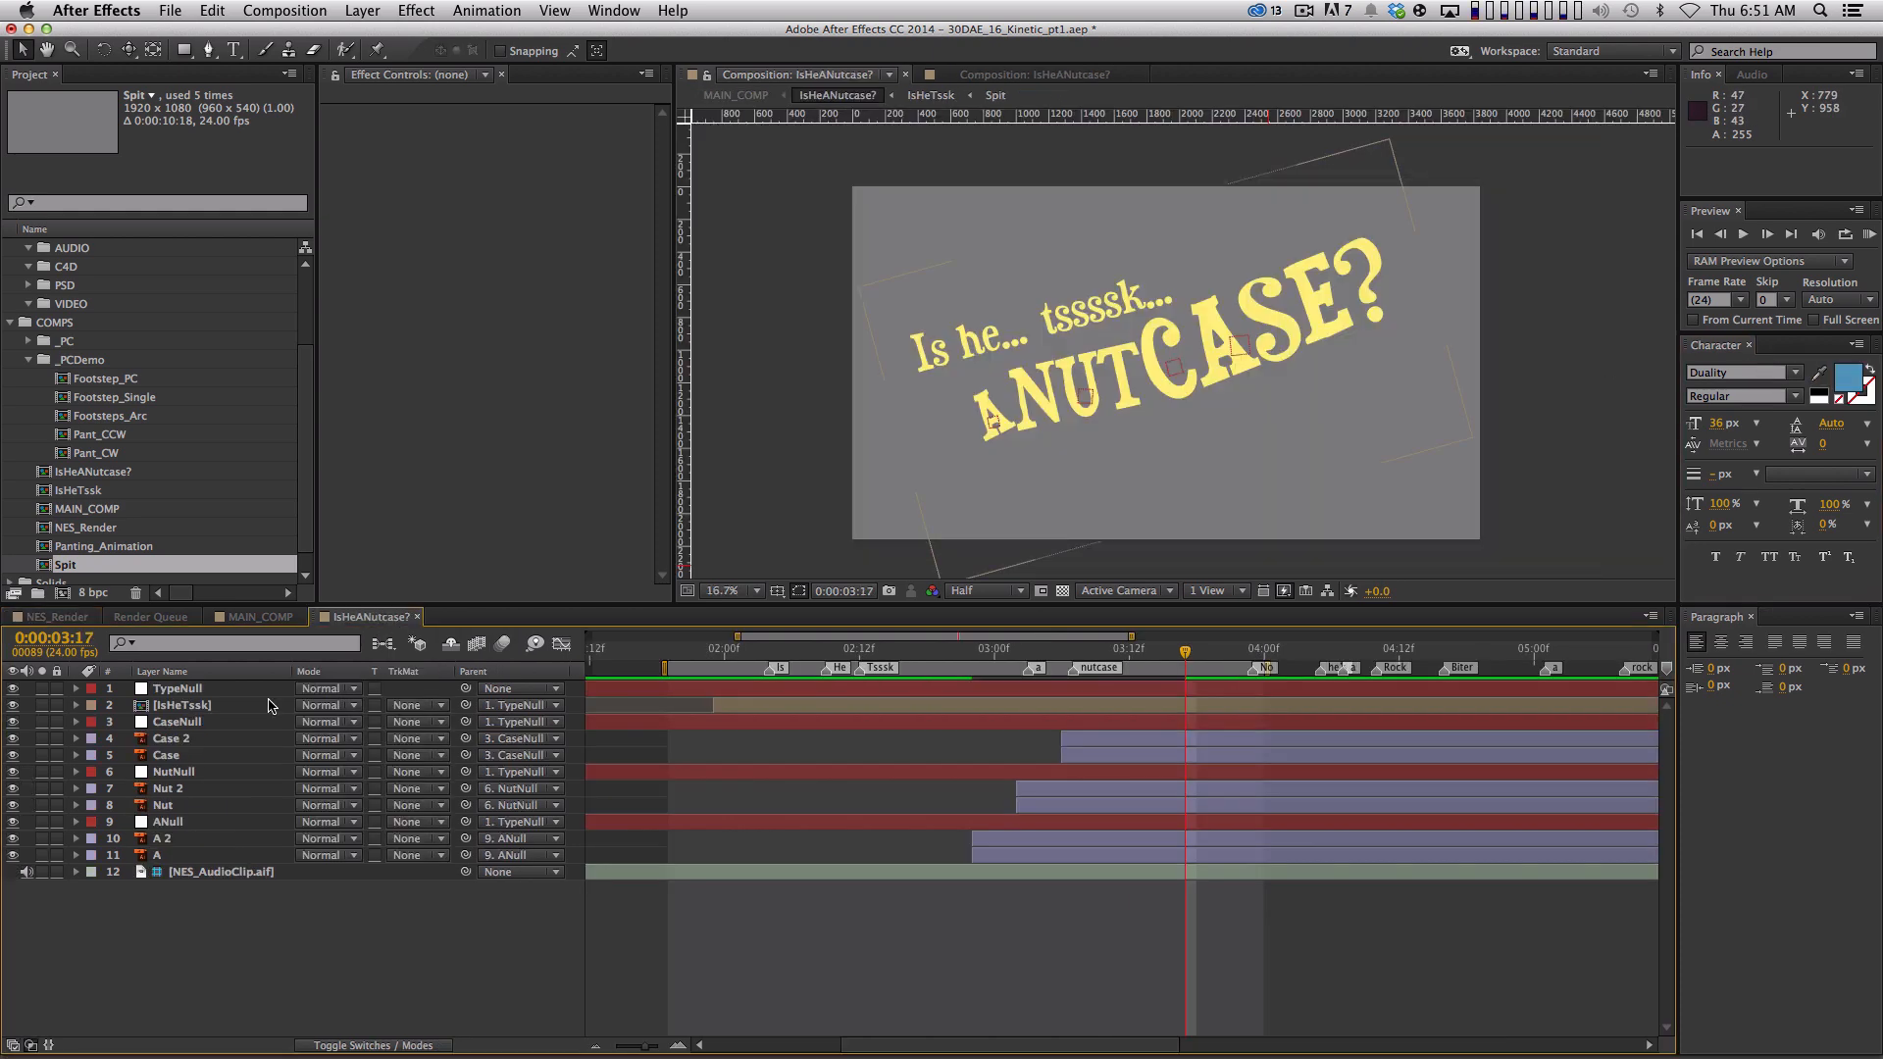
{"action": "left_click", "coordinate": [213, 741]}
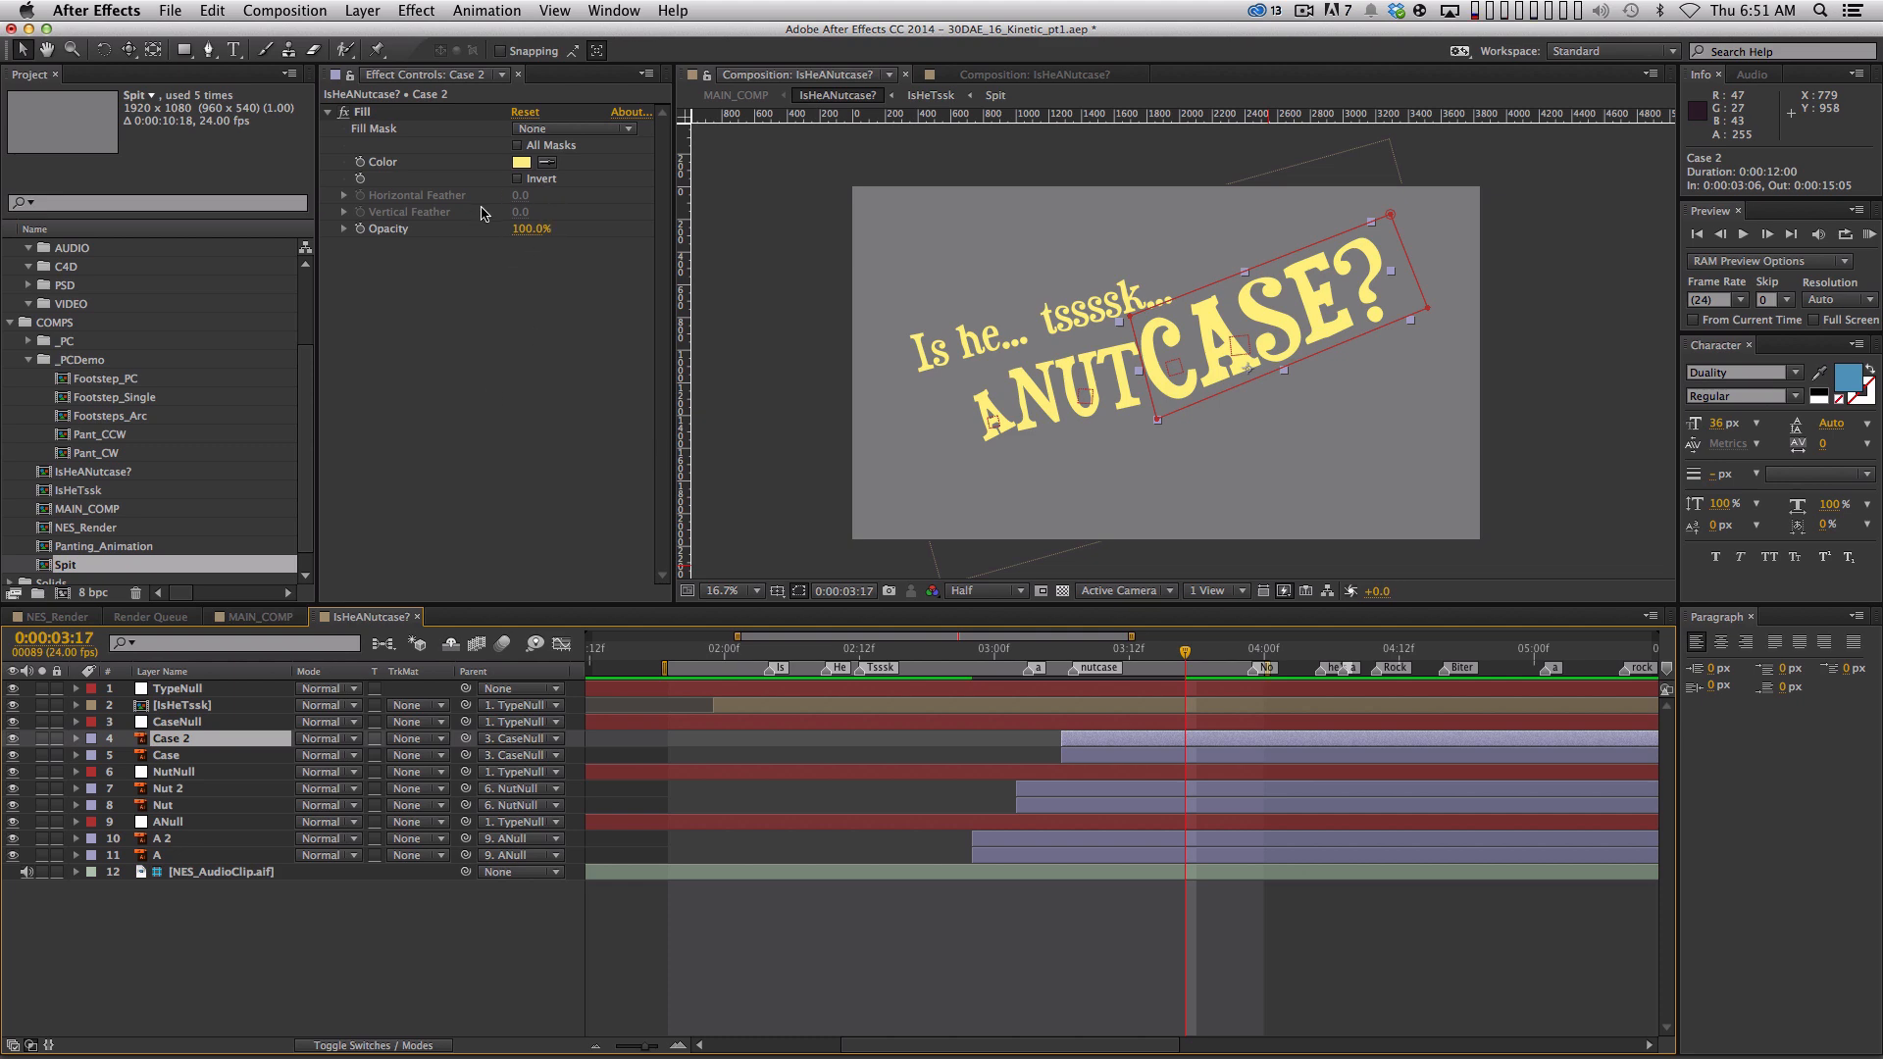
{"action": "left_click", "coordinate": [547, 164]}
{"action": "left_click", "coordinate": [1849, 375]}
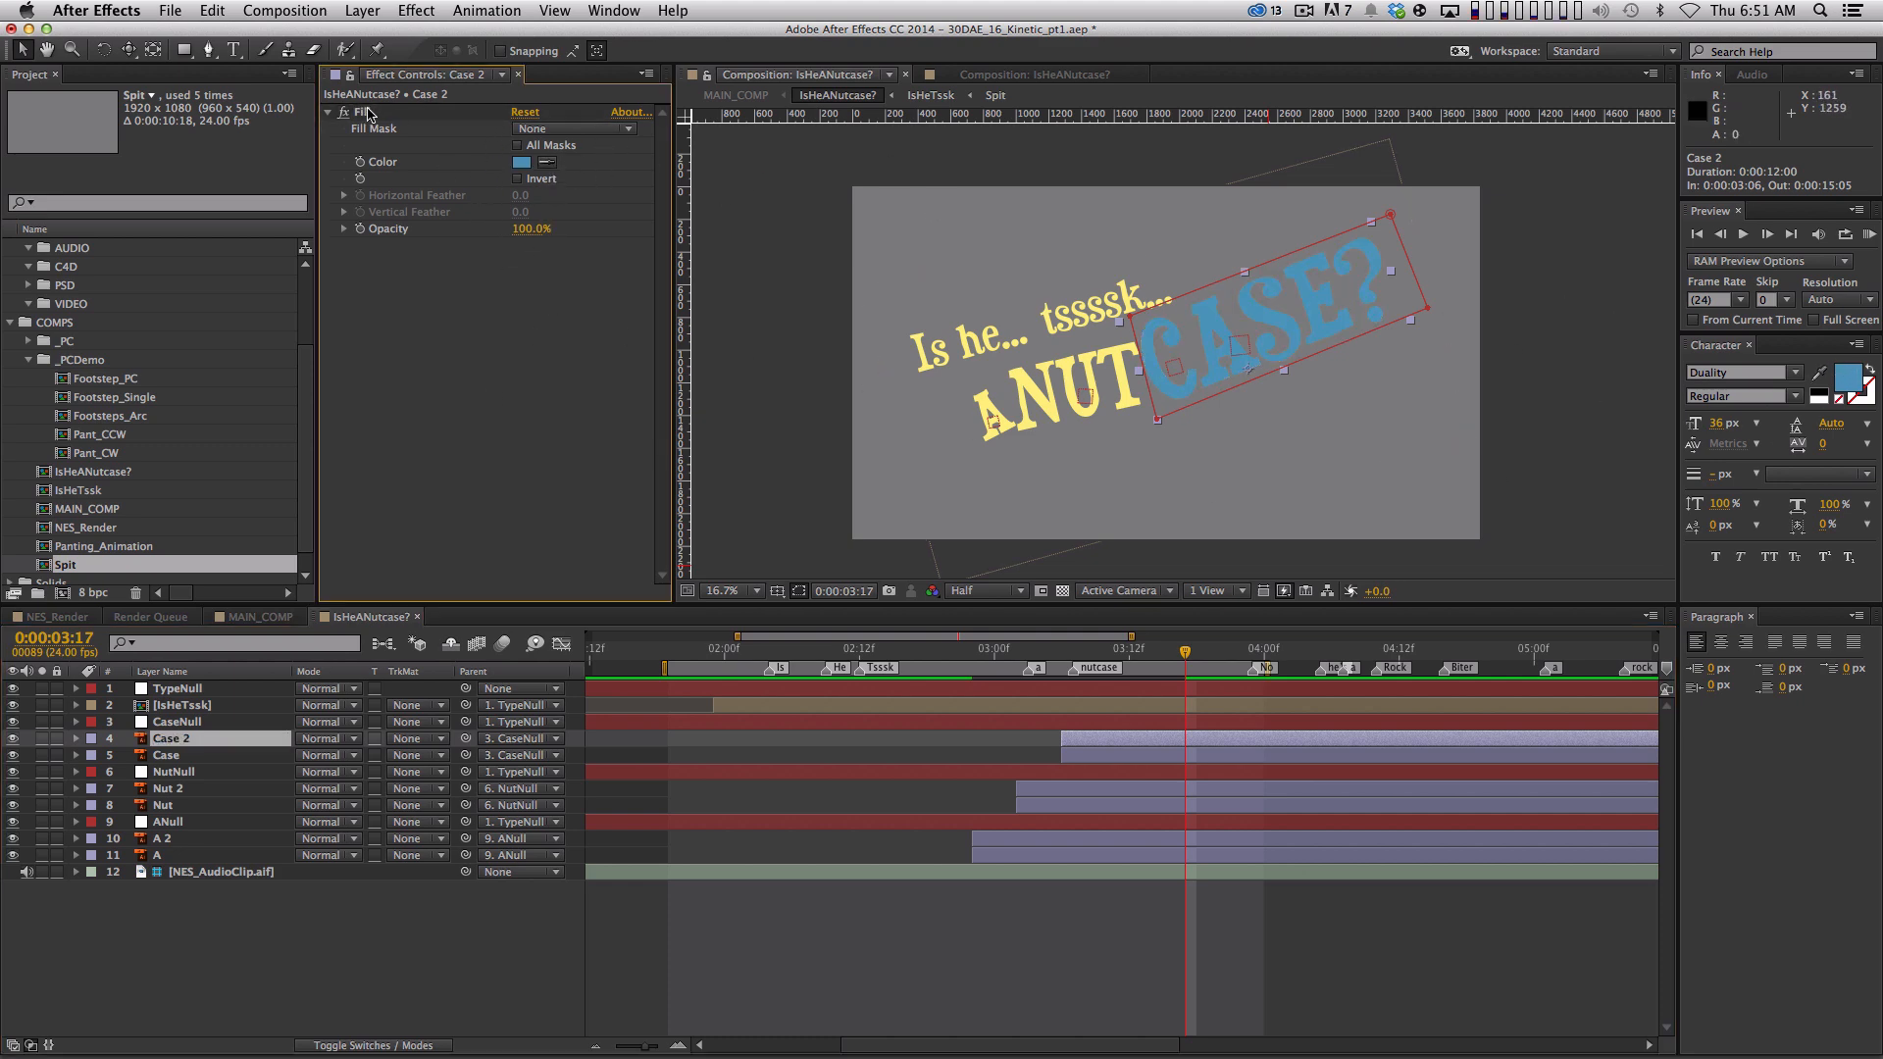
Copy the blue Fill effect from Case 2 onto the Nut 2 and A 2 layers
{"action": "left_click", "coordinate": [362, 112]}
{"action": "key", "text": "super+c"}
{"action": "left_click", "coordinate": [186, 790]}
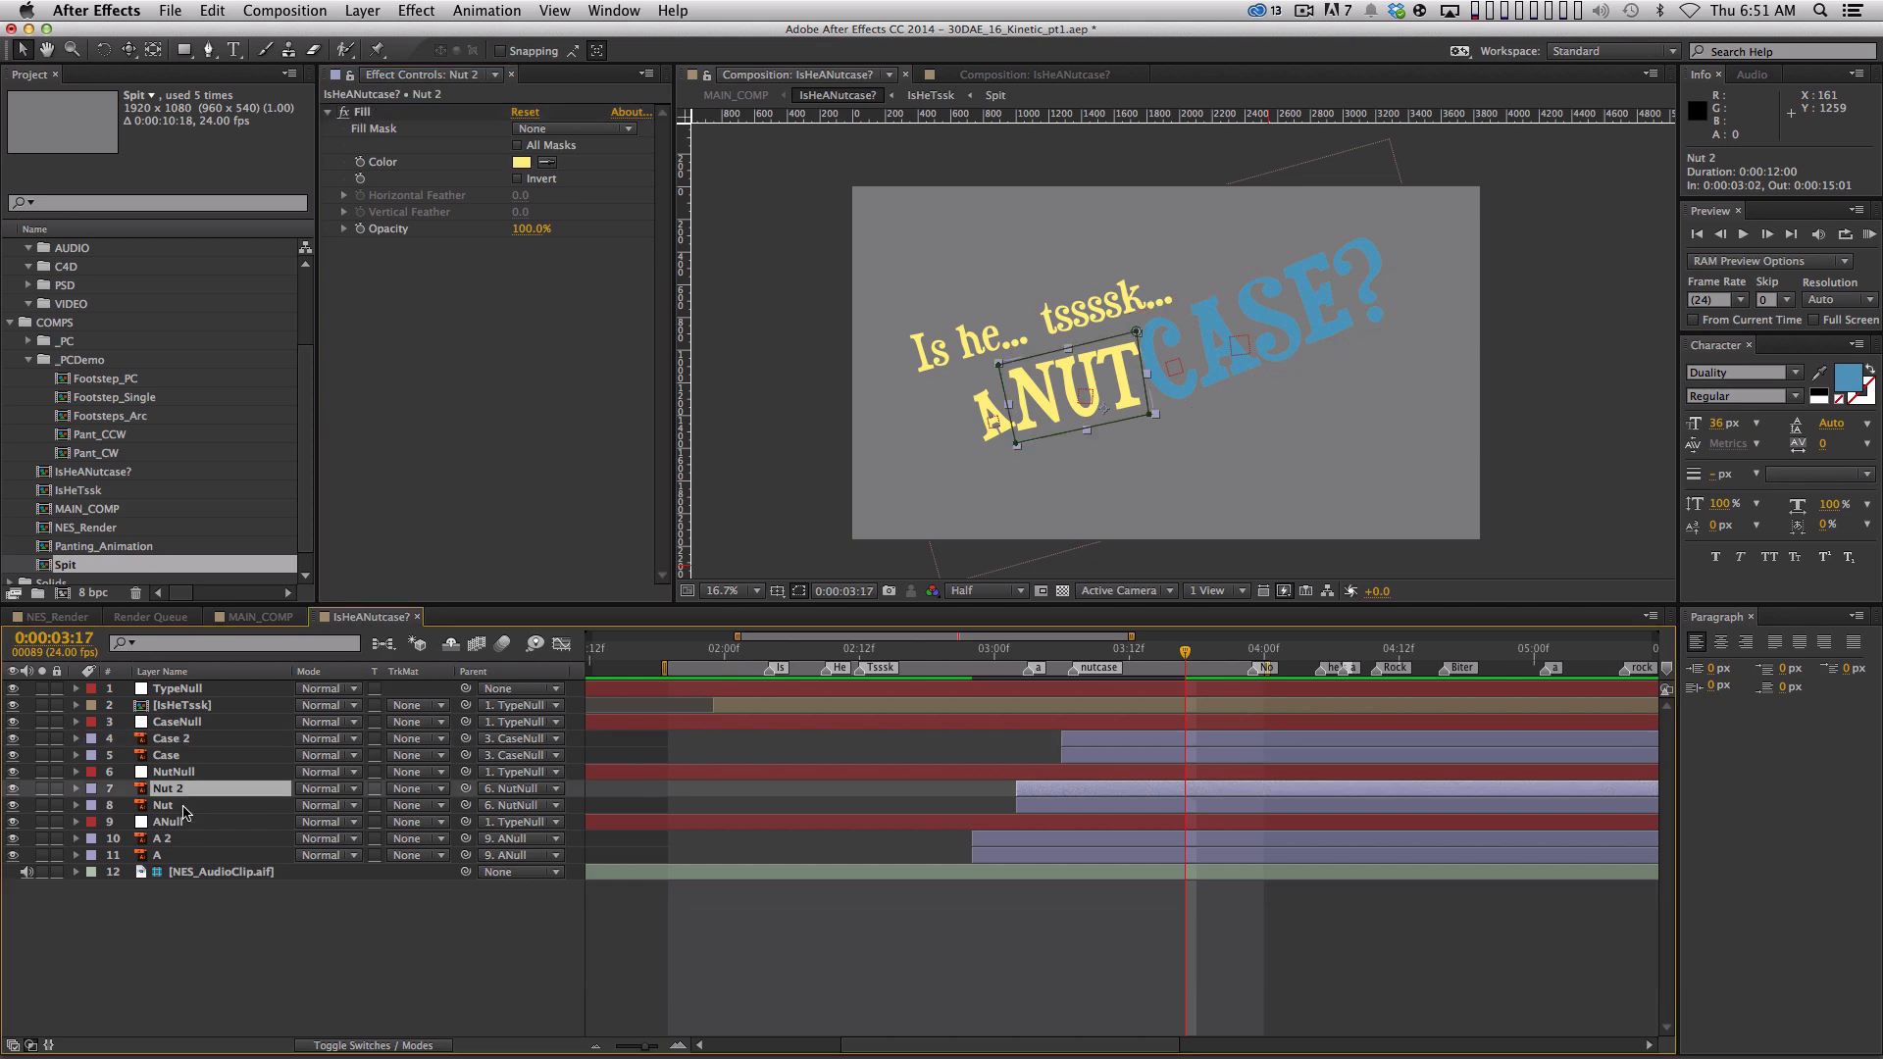
{"action": "left_click", "coordinate": [186, 840], "text": "super"}
{"action": "key", "text": "super+v"}
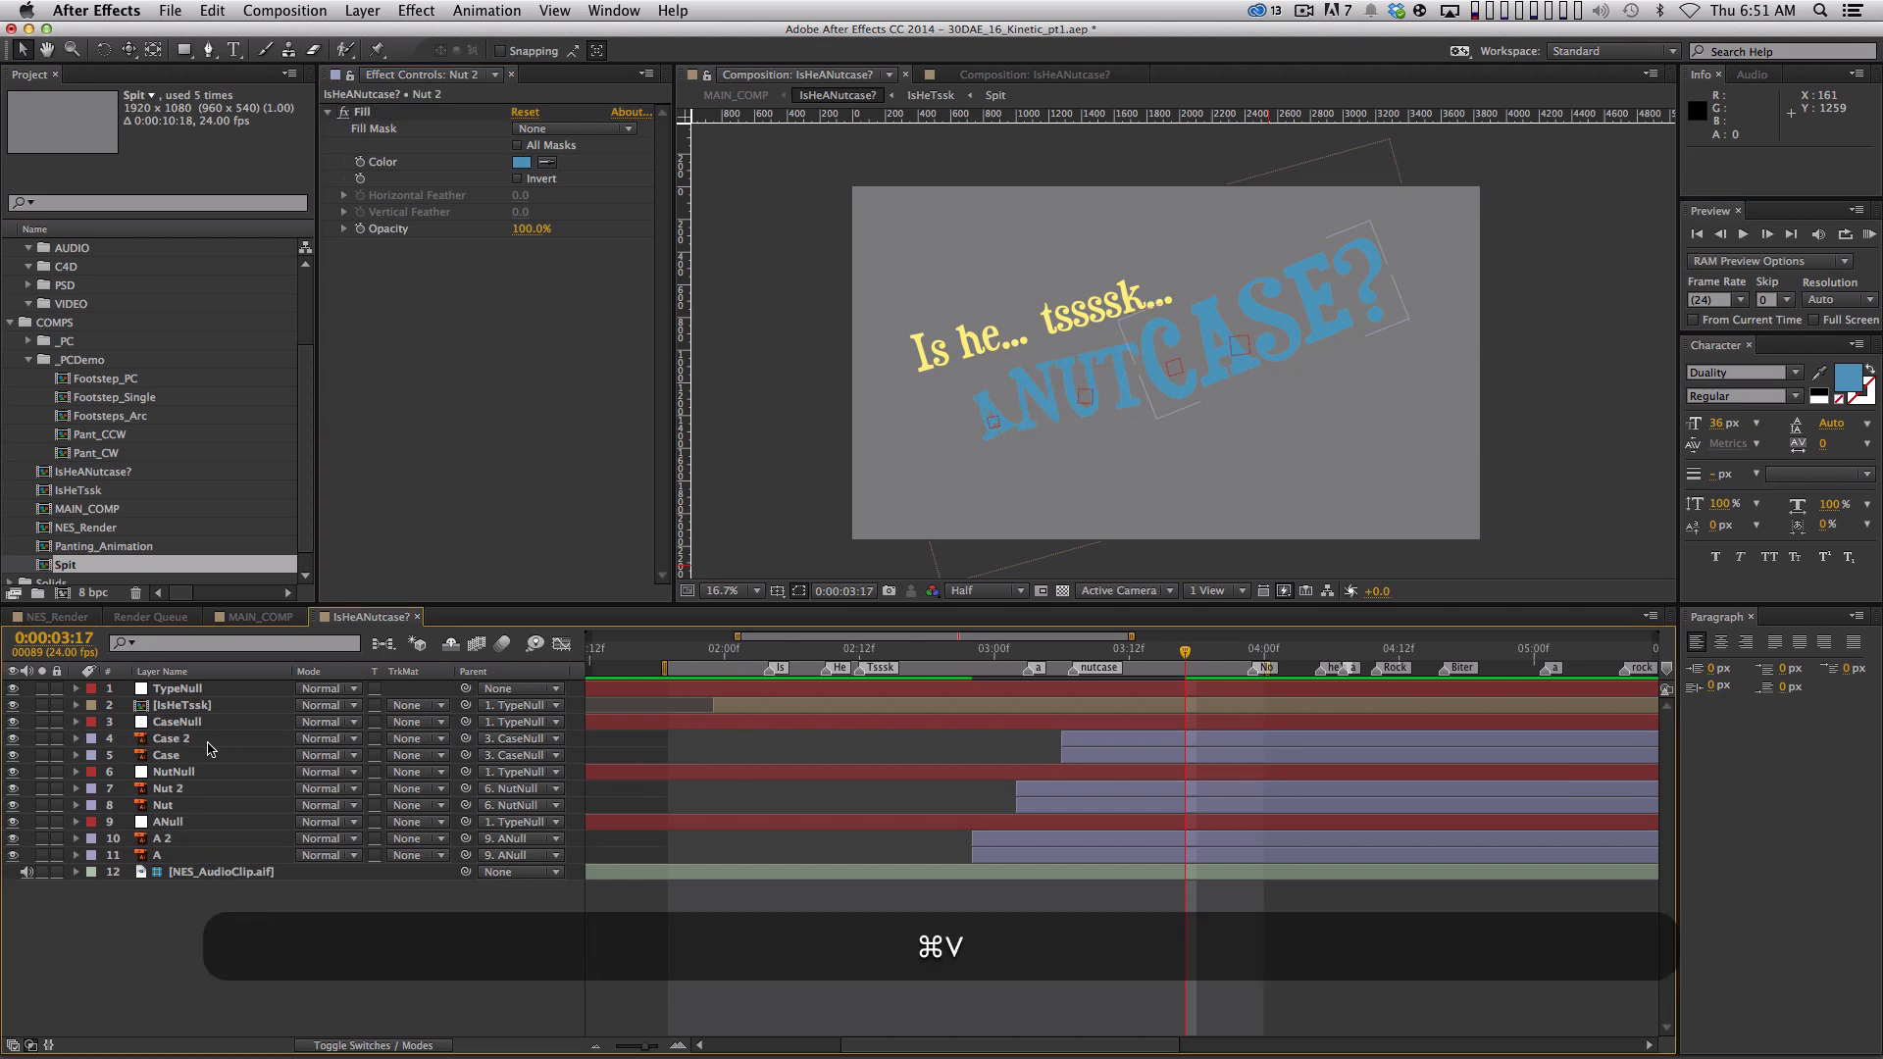
Nudge Case 2, Nut 2 and A 2 slightly right and up so the yellow copies show as an offset edge
{"action": "left_click", "coordinate": [172, 739], "text": "super"}
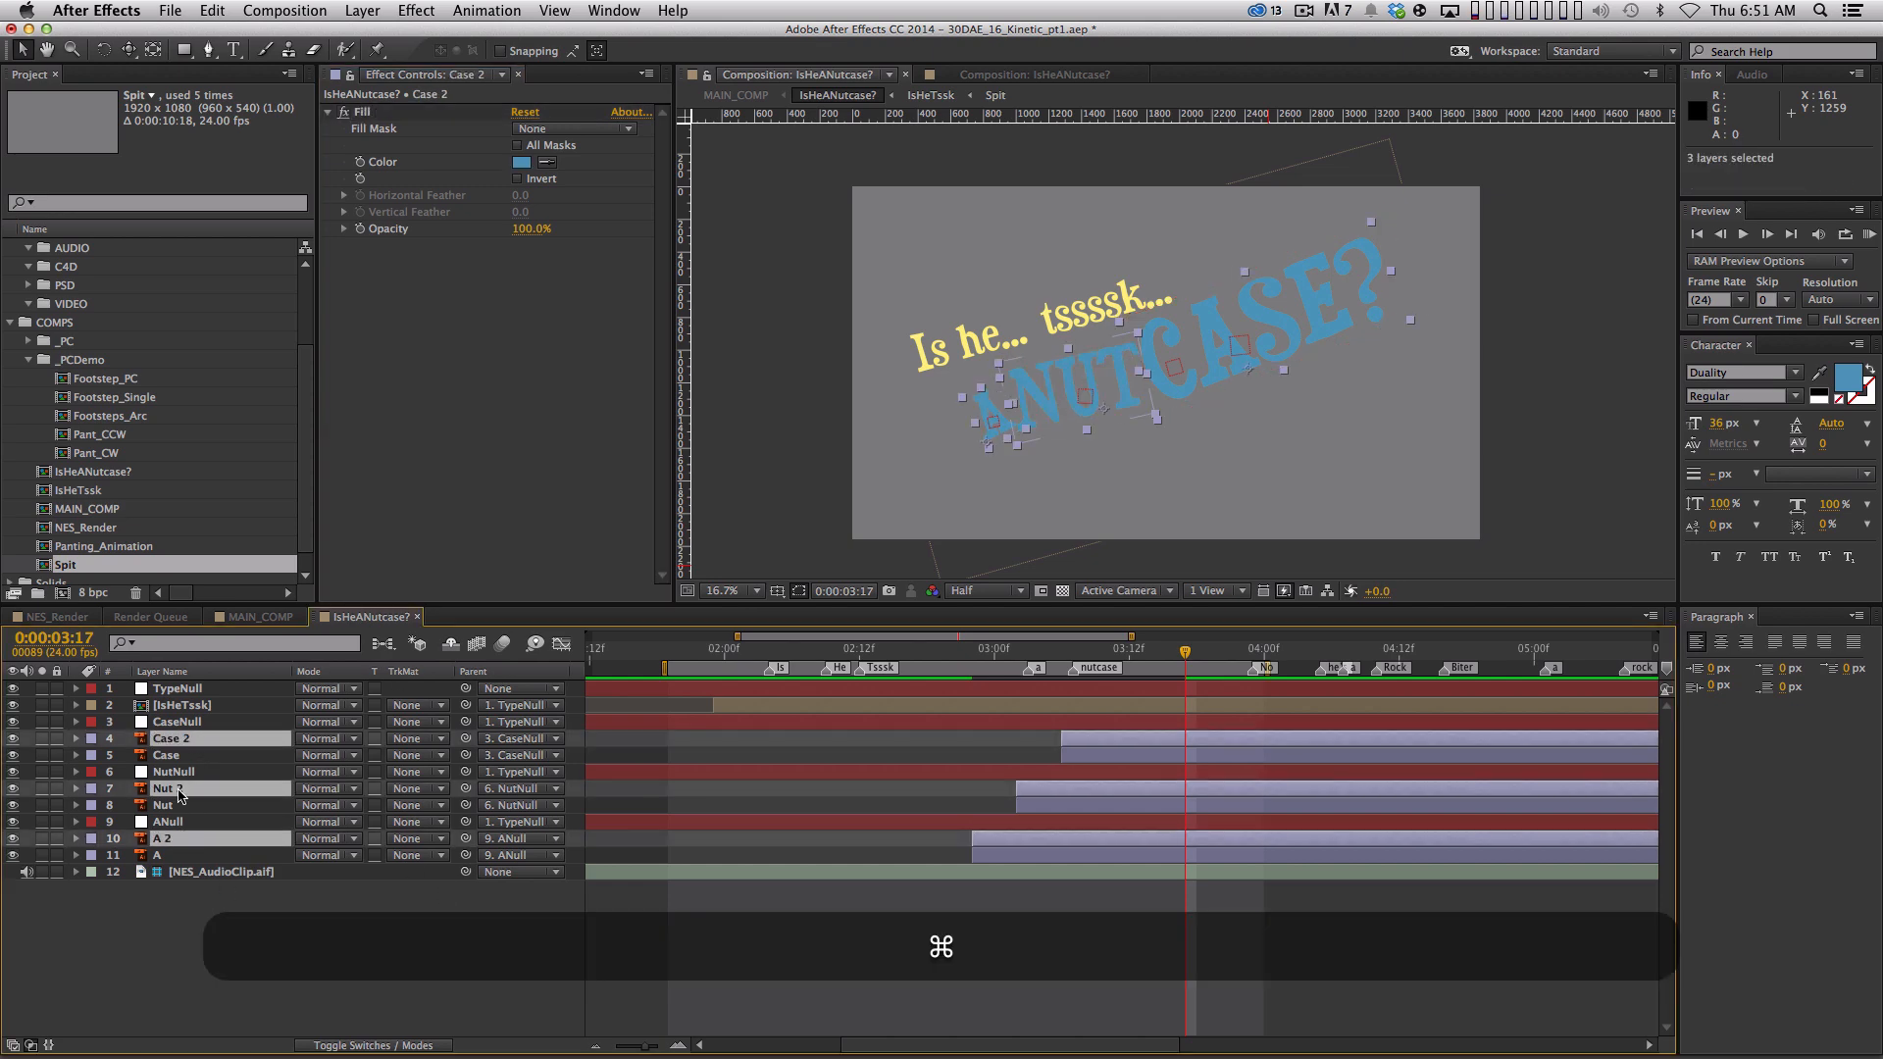
{"action": "key", "text": "shift+Right"}
{"action": "key", "text": "Right"}
{"action": "key", "text": "Left"}
{"action": "key", "text": "Right"}
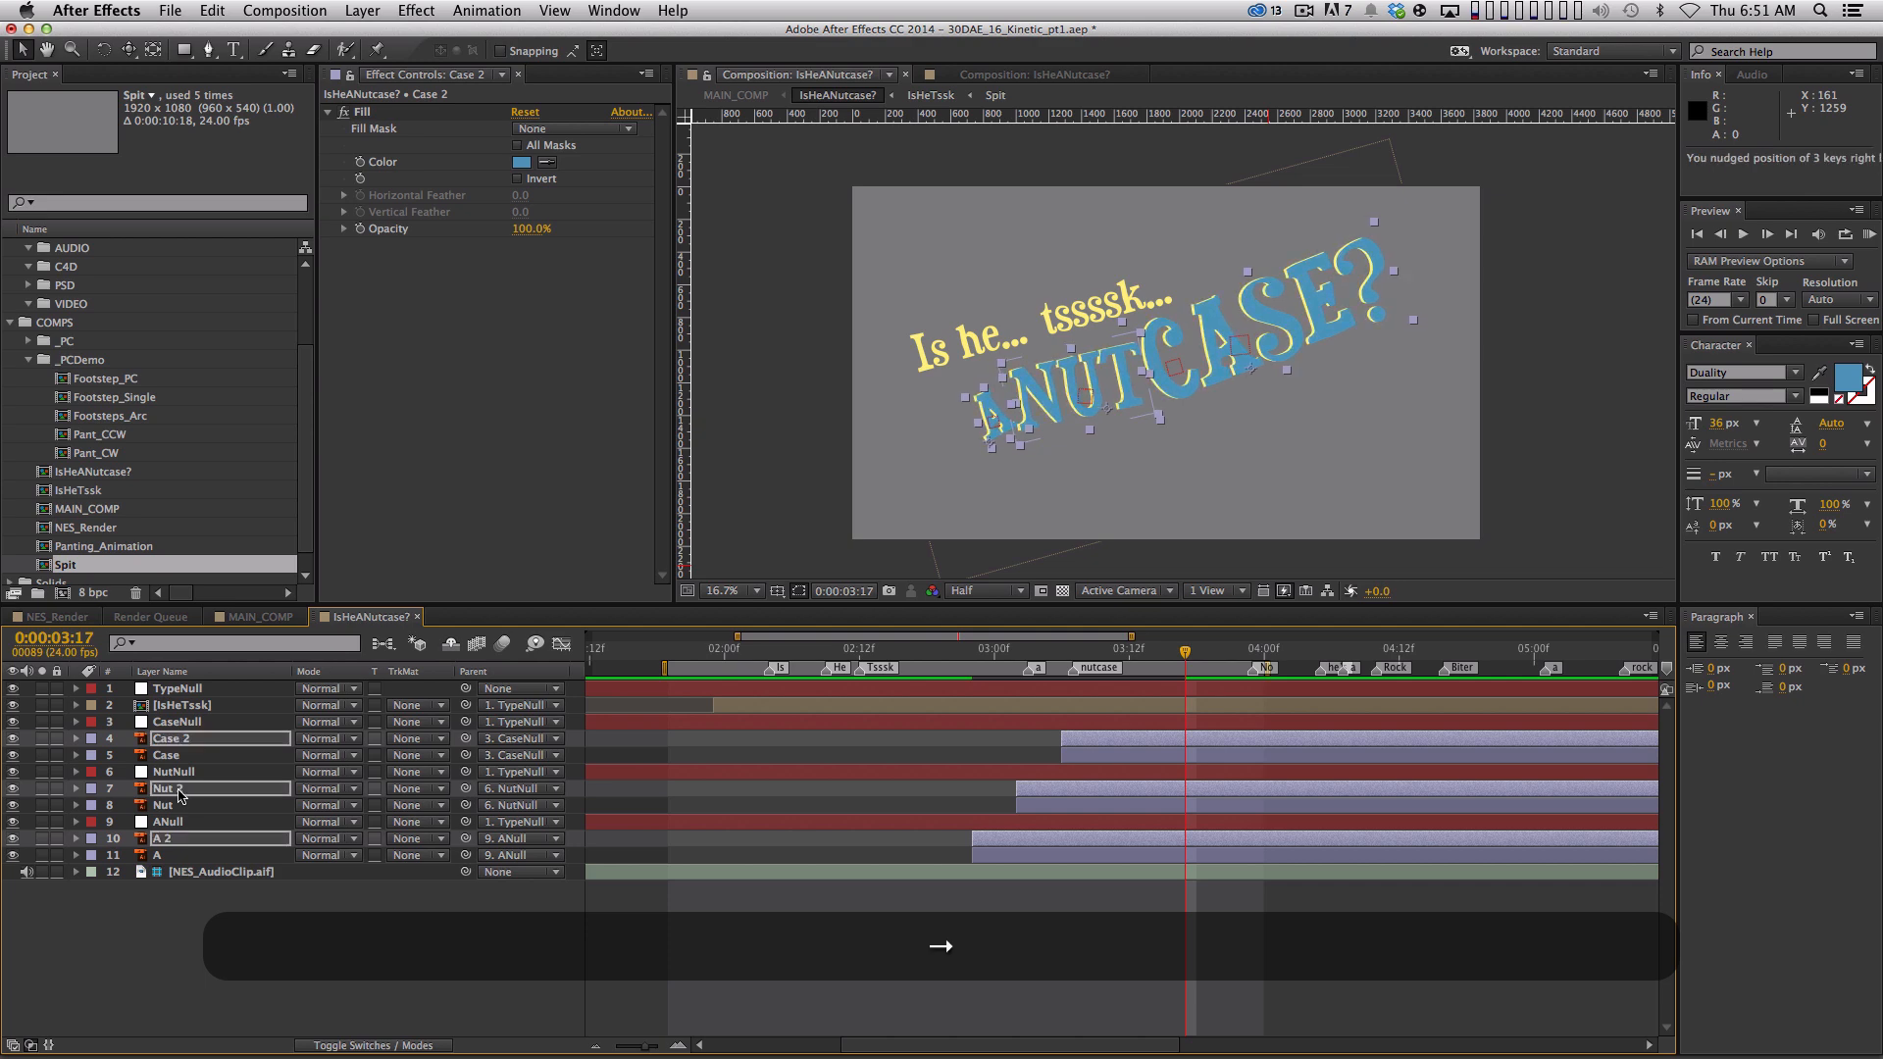
{"action": "key", "text": "Up"}
{"action": "left_click", "coordinate": [869, 949]}
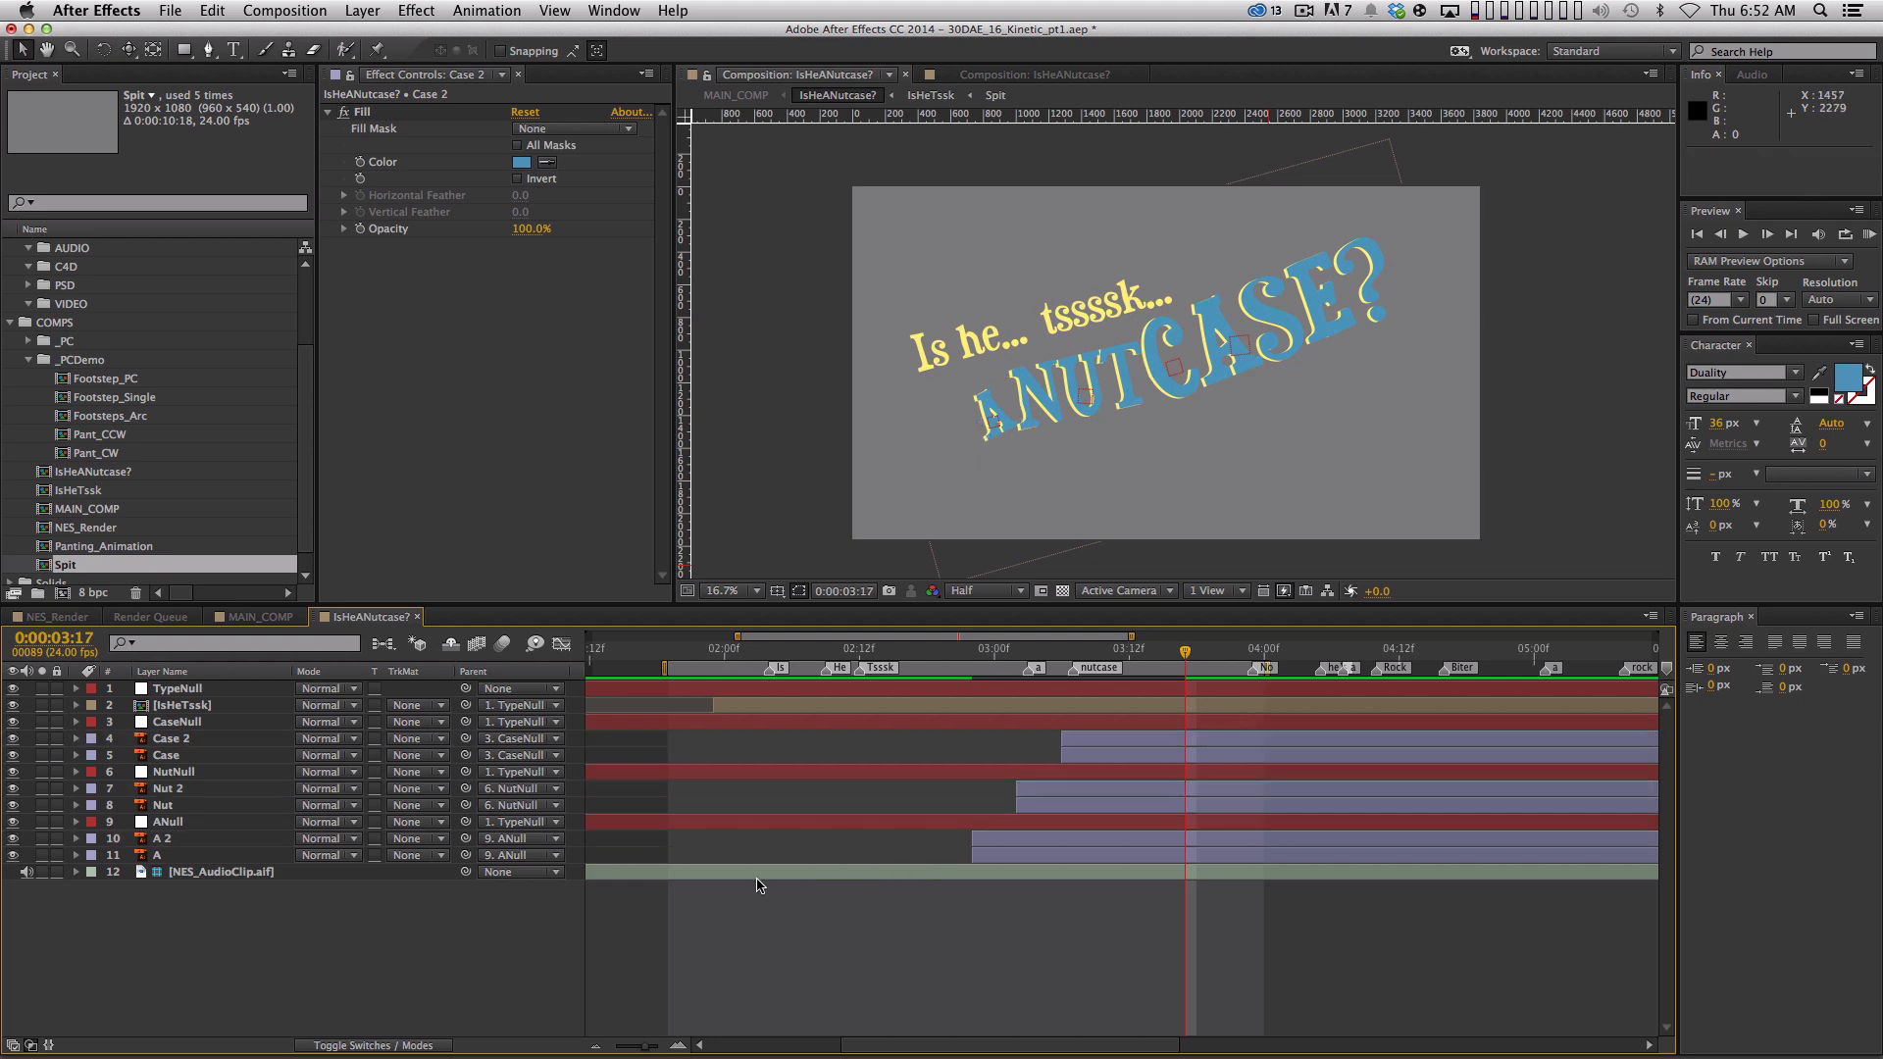
Shift Case 2, Nut 2 and A 2 one frame later in time, and play back the animation from 0:00:02:22
{"action": "left_click", "coordinate": [203, 742], "text": "super"}
{"action": "left_click", "coordinate": [184, 789], "text": "super"}
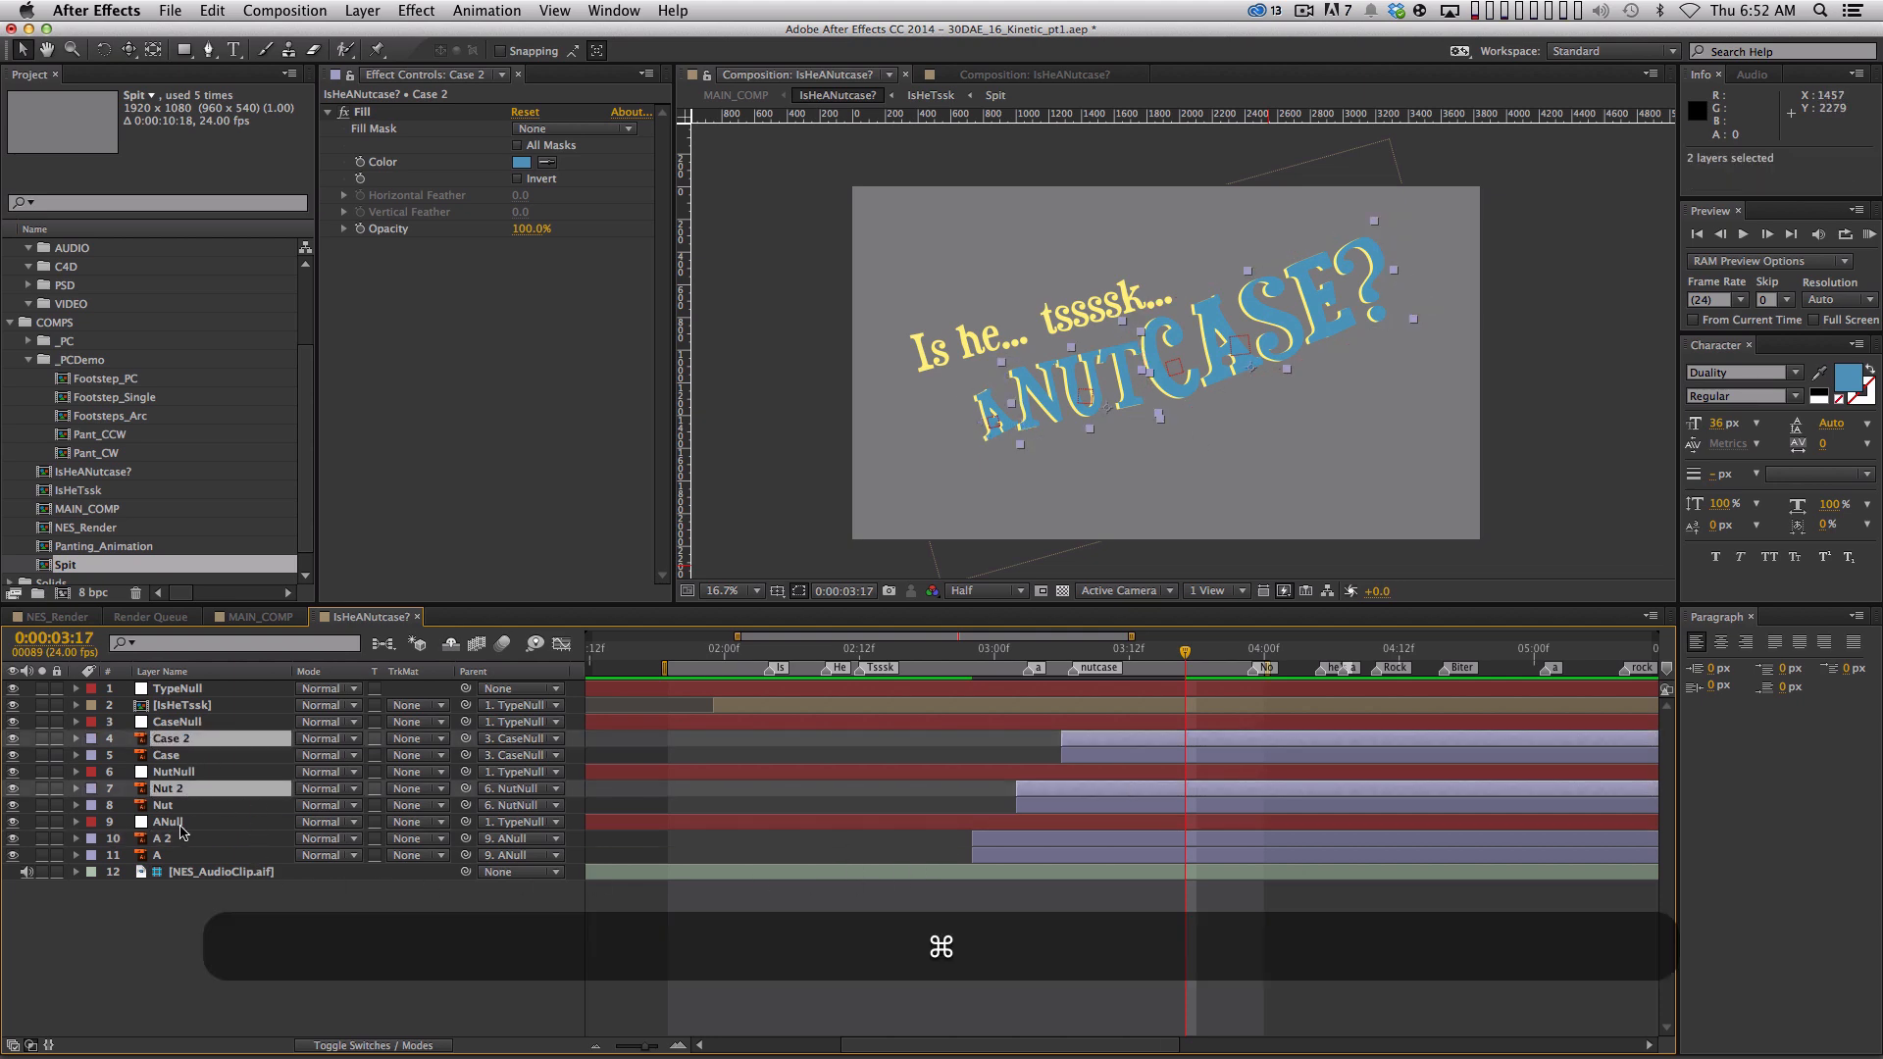
{"action": "left_click", "coordinate": [184, 839], "text": "super"}
{"action": "key", "text": "alt+super+Page_Down"}
{"action": "left_click", "coordinate": [972, 650]}
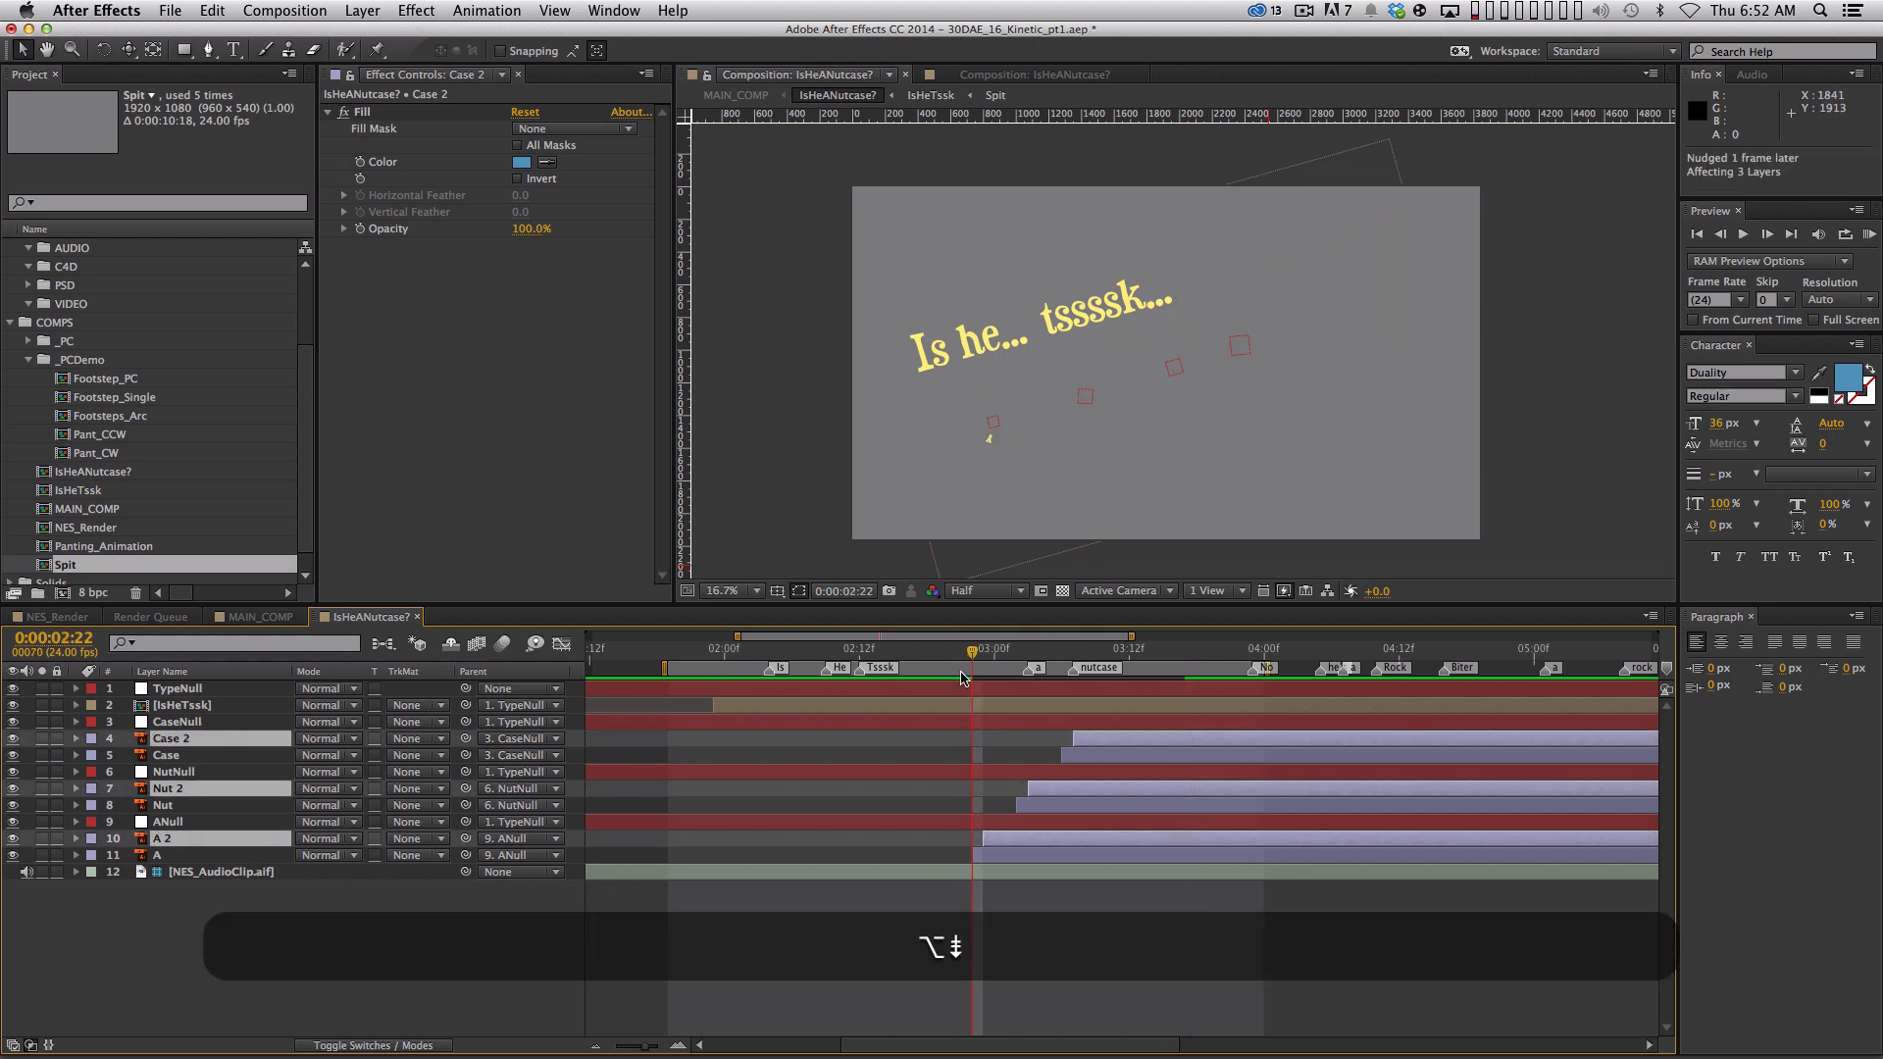
{"action": "left_click", "coordinate": [971, 992]}
{"action": "key", "text": "space"}
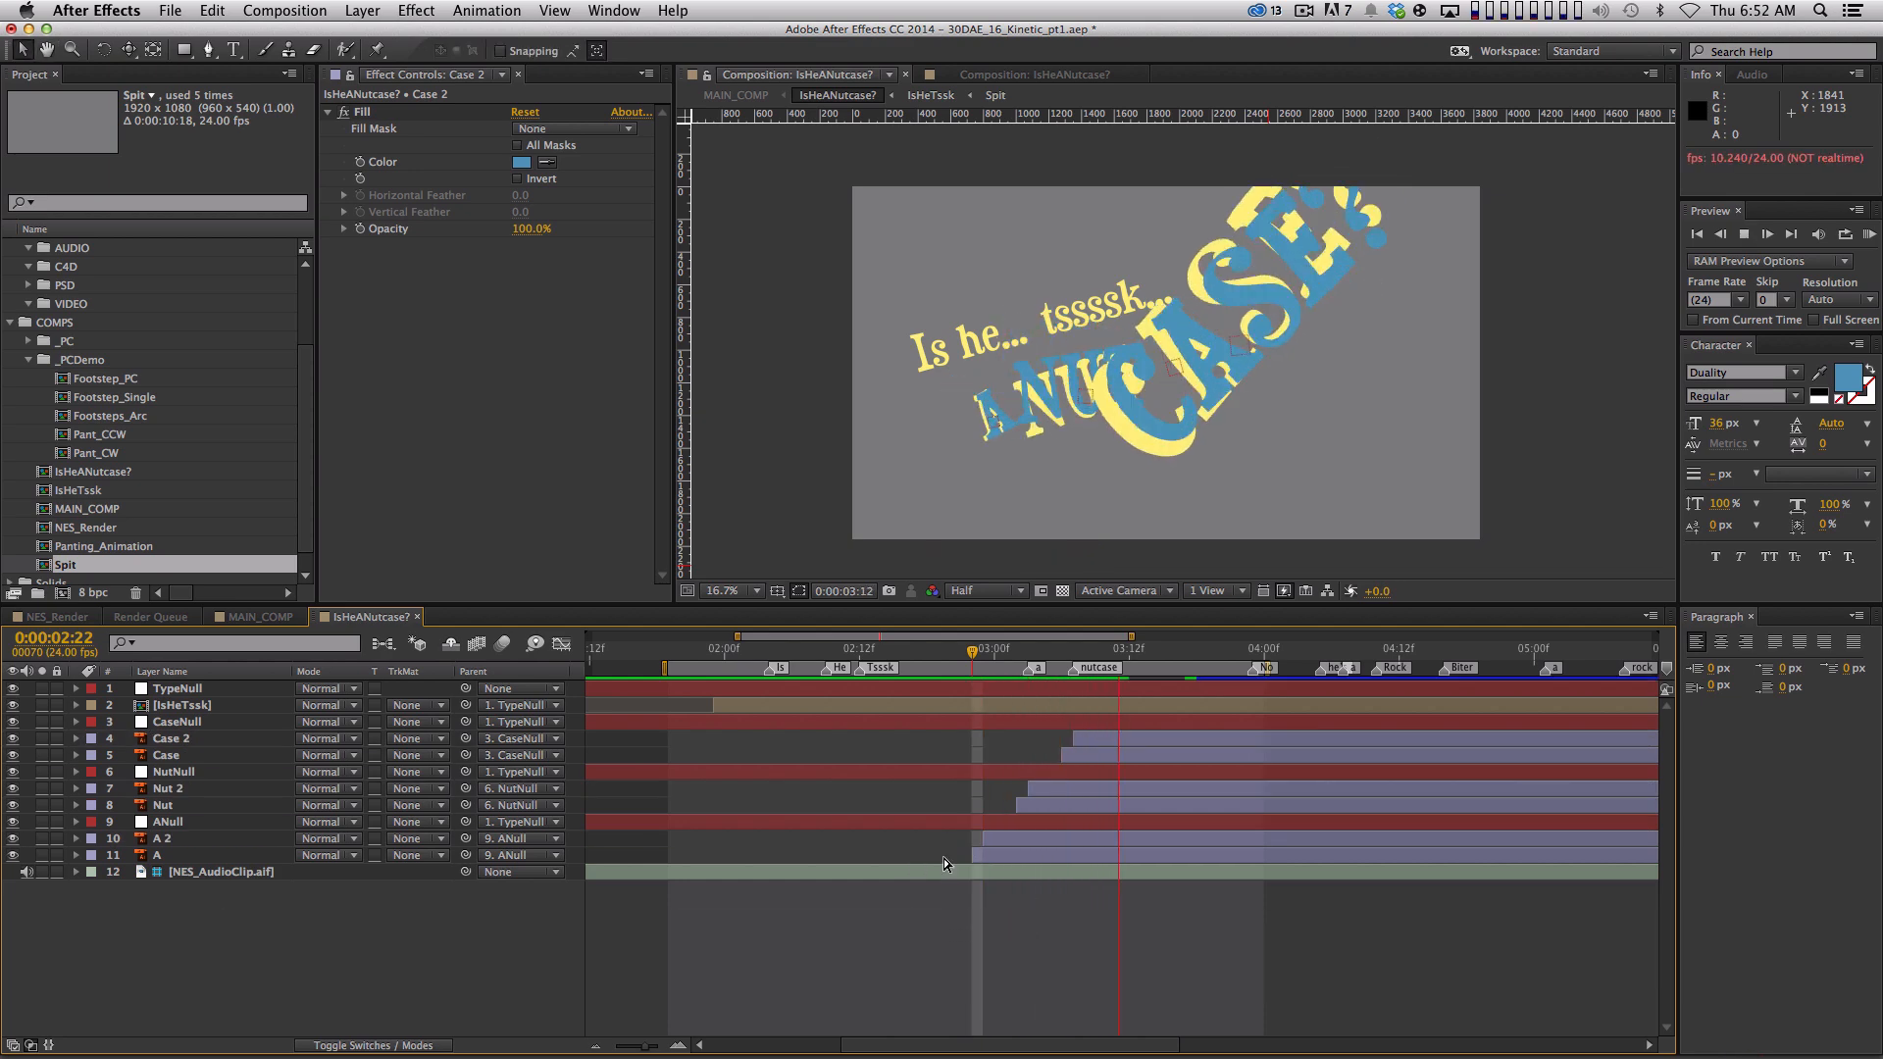
In MAIN_COMP, trim the IsHeANutcase? layer to start at 0:00:02:02 and give it a Purple label
{"action": "key", "text": "space"}
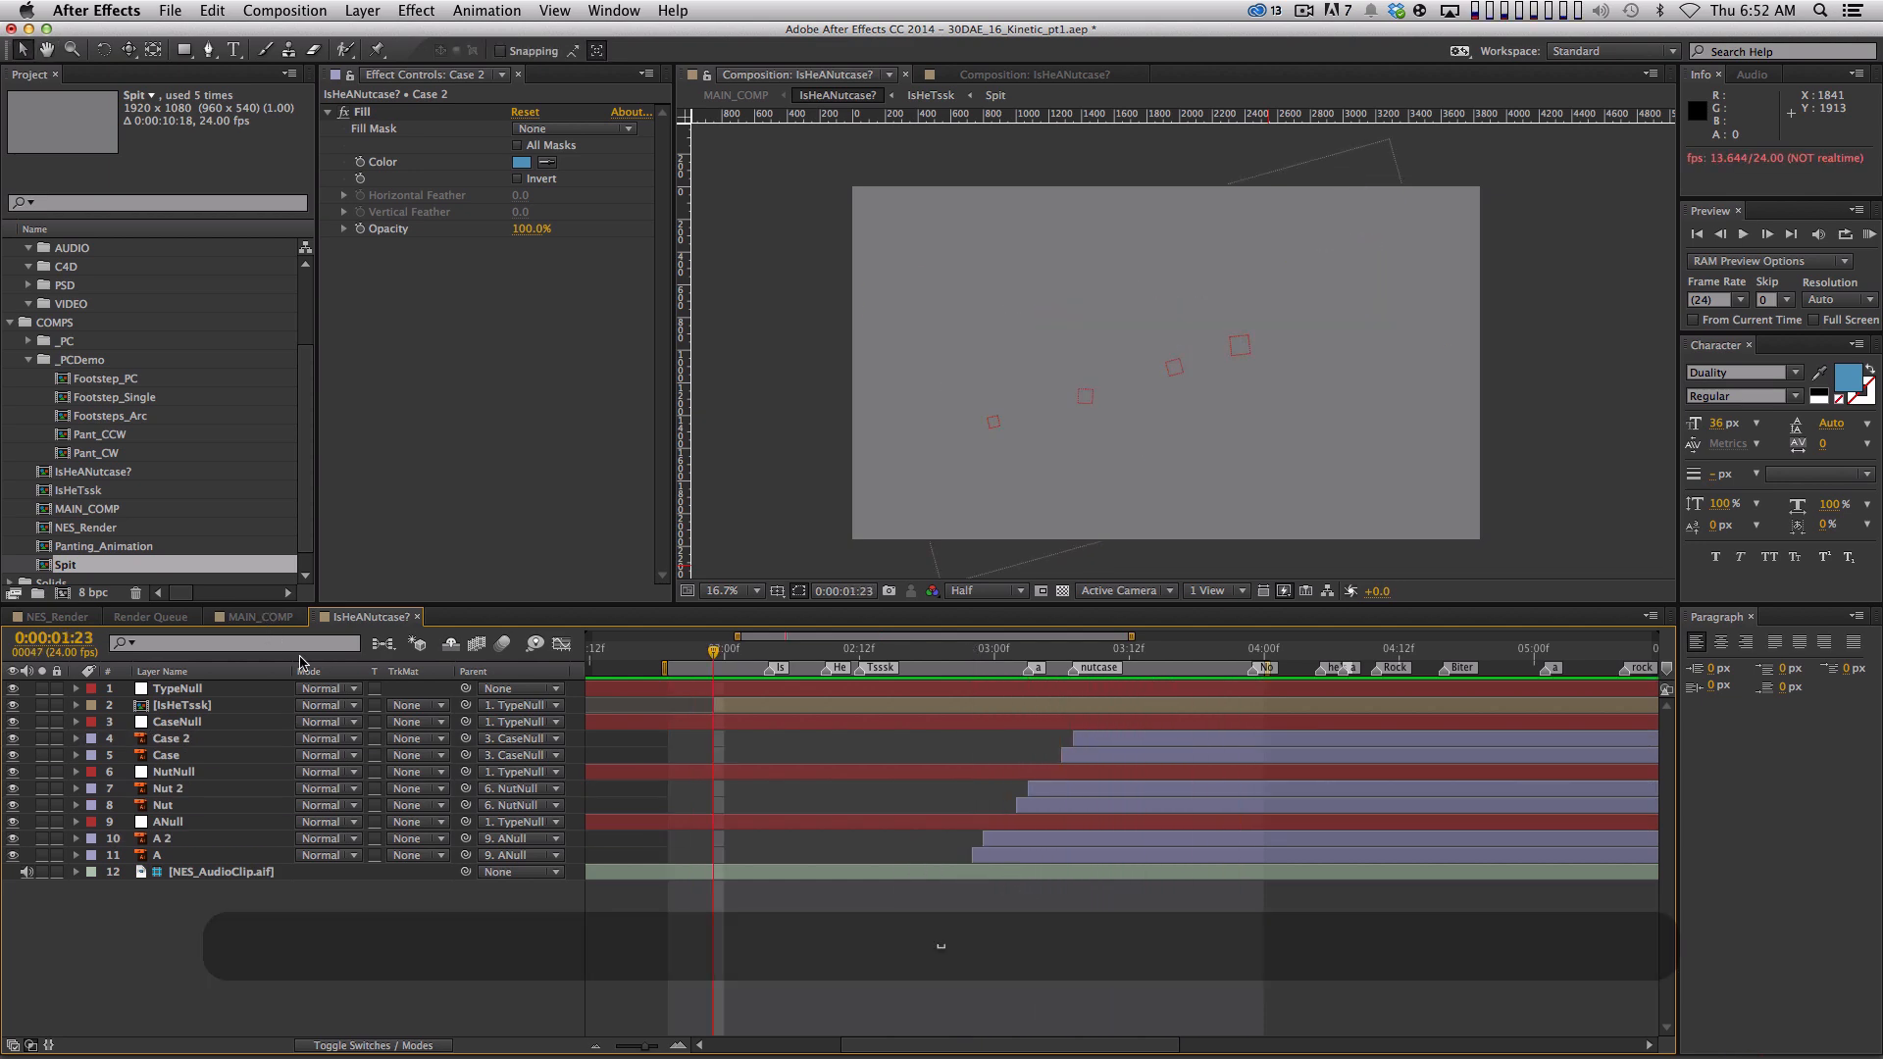
{"action": "left_click", "coordinate": [279, 618]}
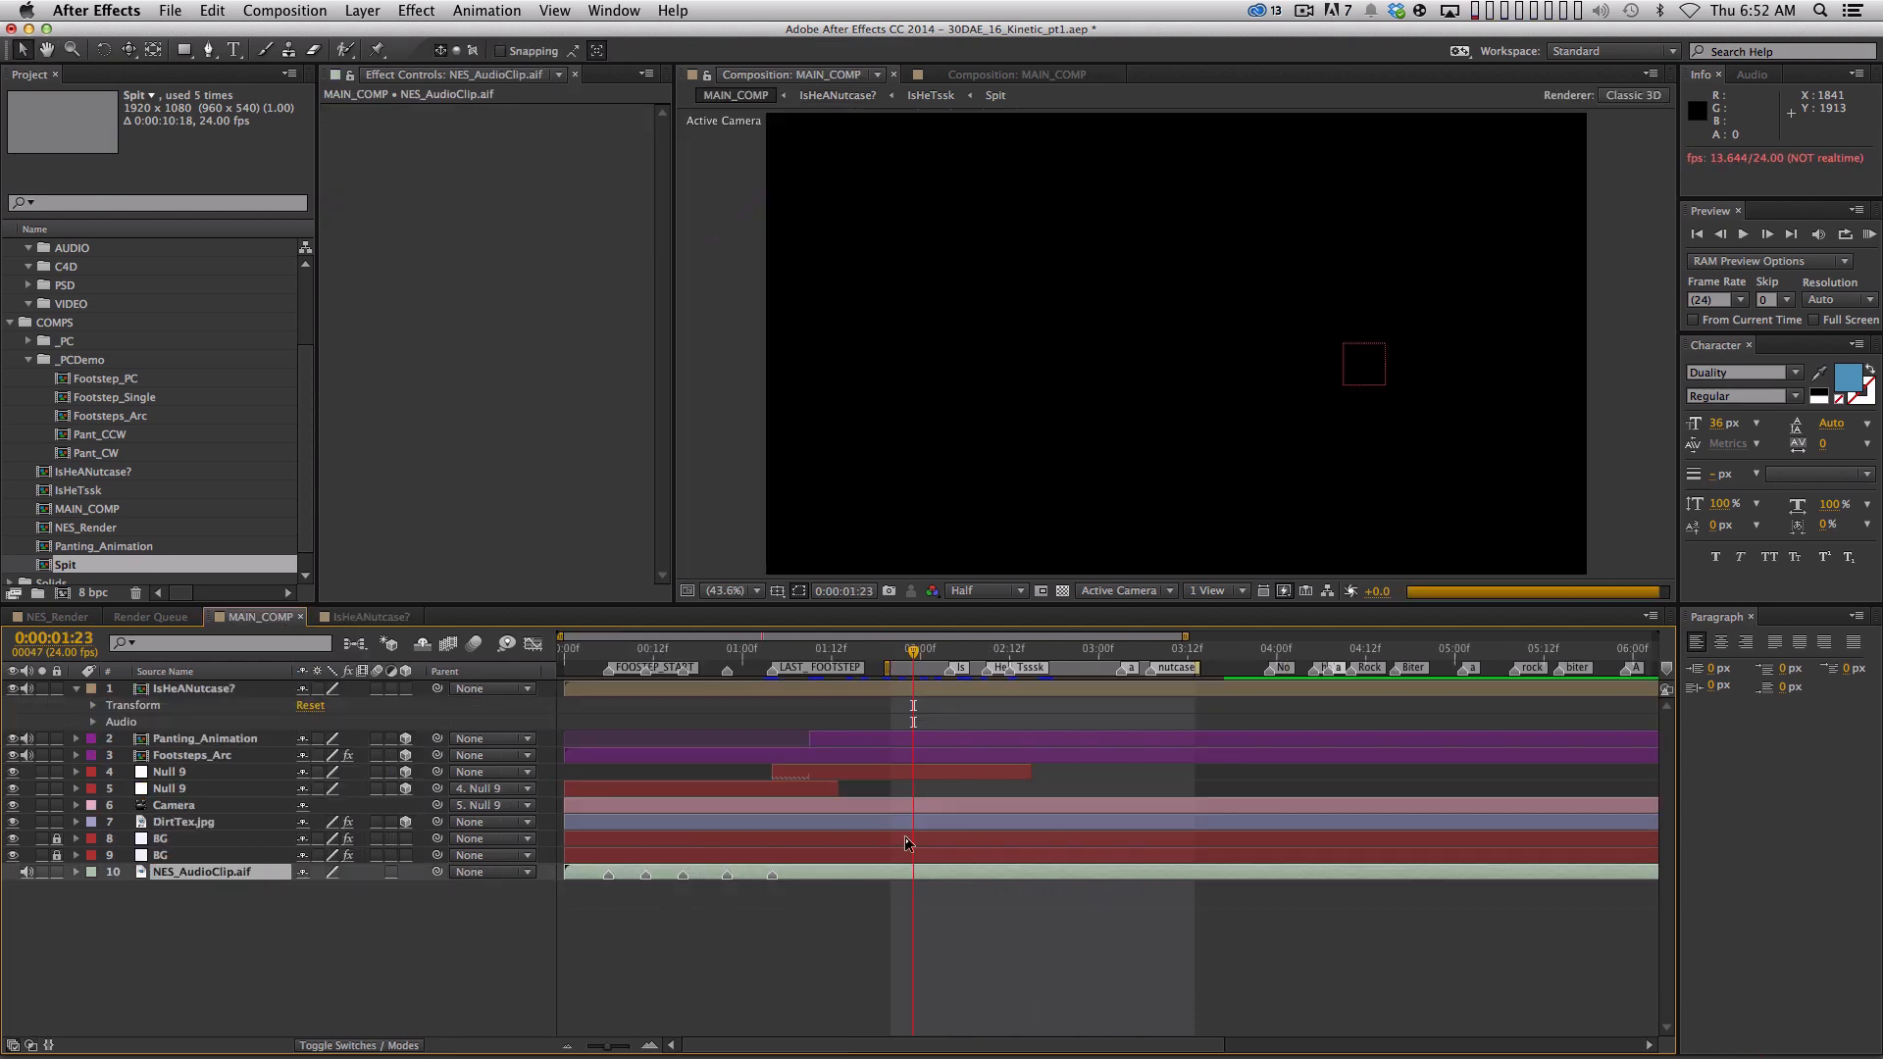
{"action": "mouse_move", "coordinate": [920, 651]}
{"action": "left_mouse_down"}
{"action": "mouse_move", "coordinate": [1114, 652]}
{"action": "mouse_move", "coordinate": [935, 652]}
{"action": "left_mouse_up"}
{"action": "left_click", "coordinate": [228, 687]}
{"action": "key", "text": "alt"}
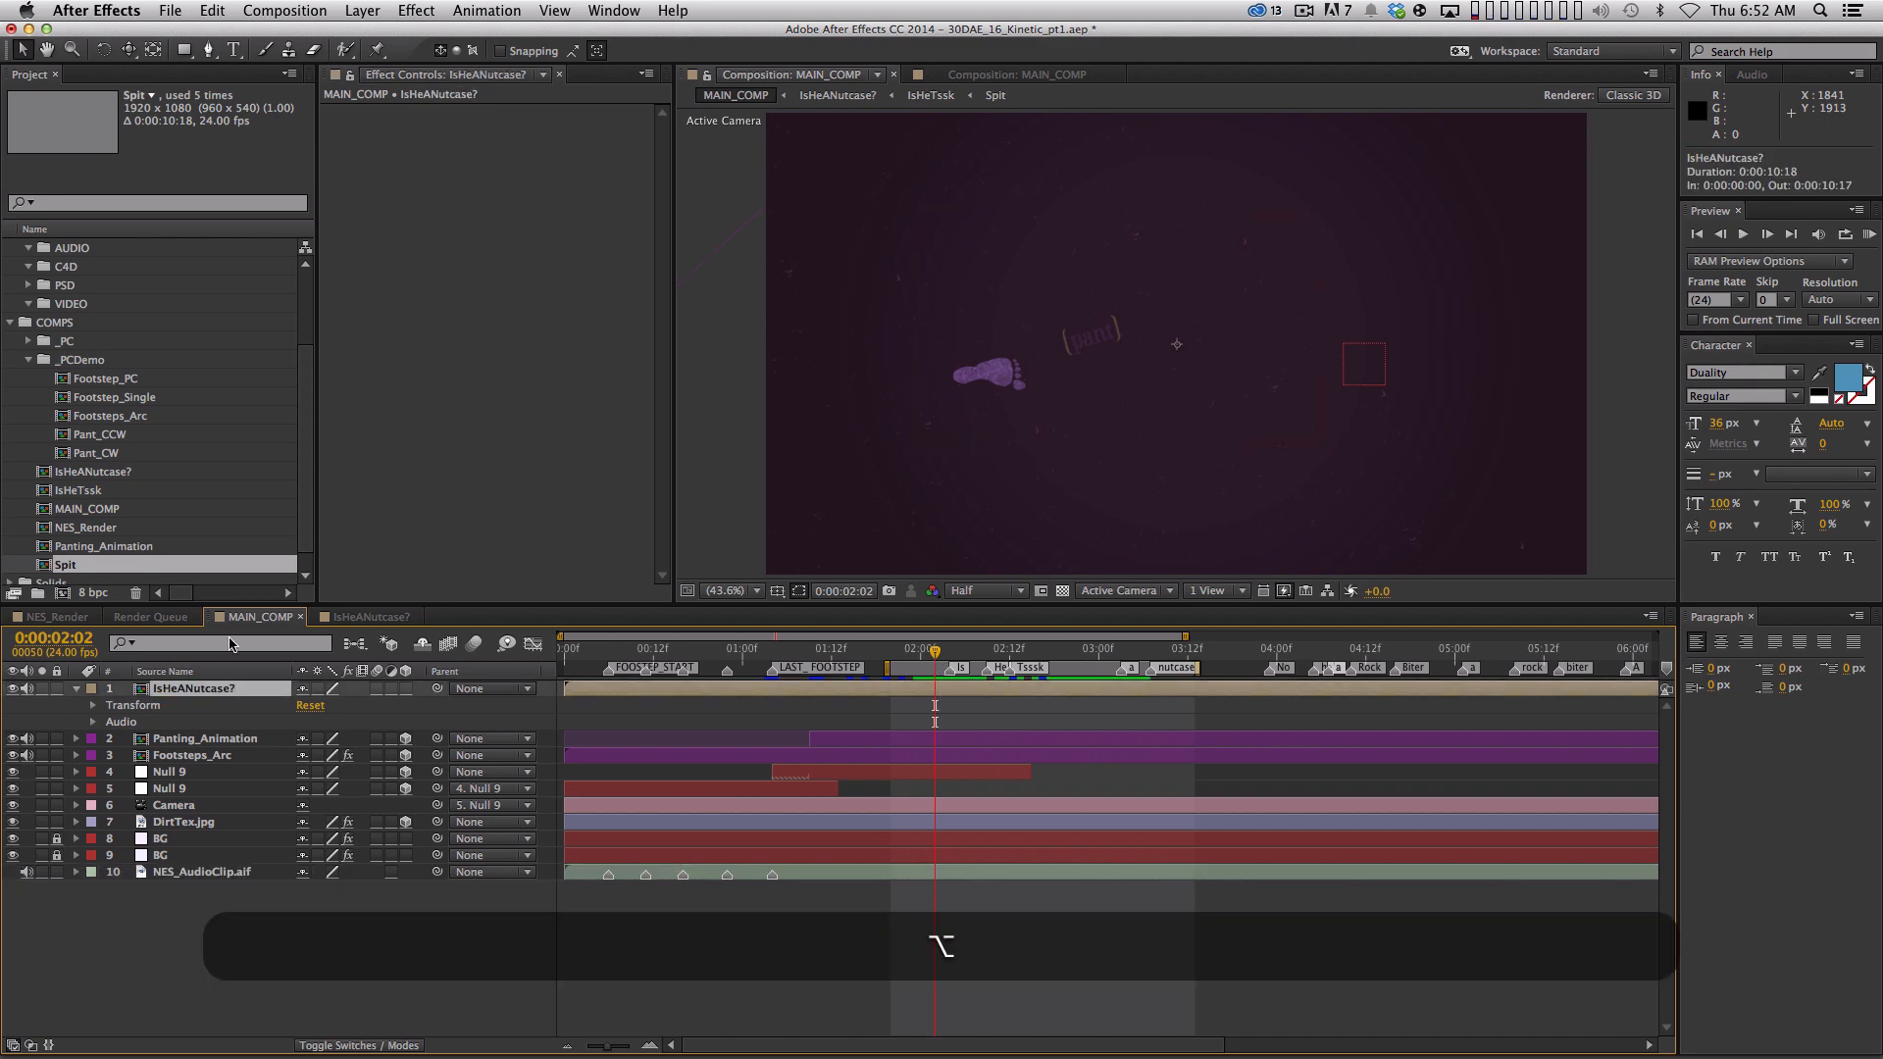
{"action": "key", "text": "alt+bracketleft"}
{"action": "left_click", "coordinate": [91, 688]}
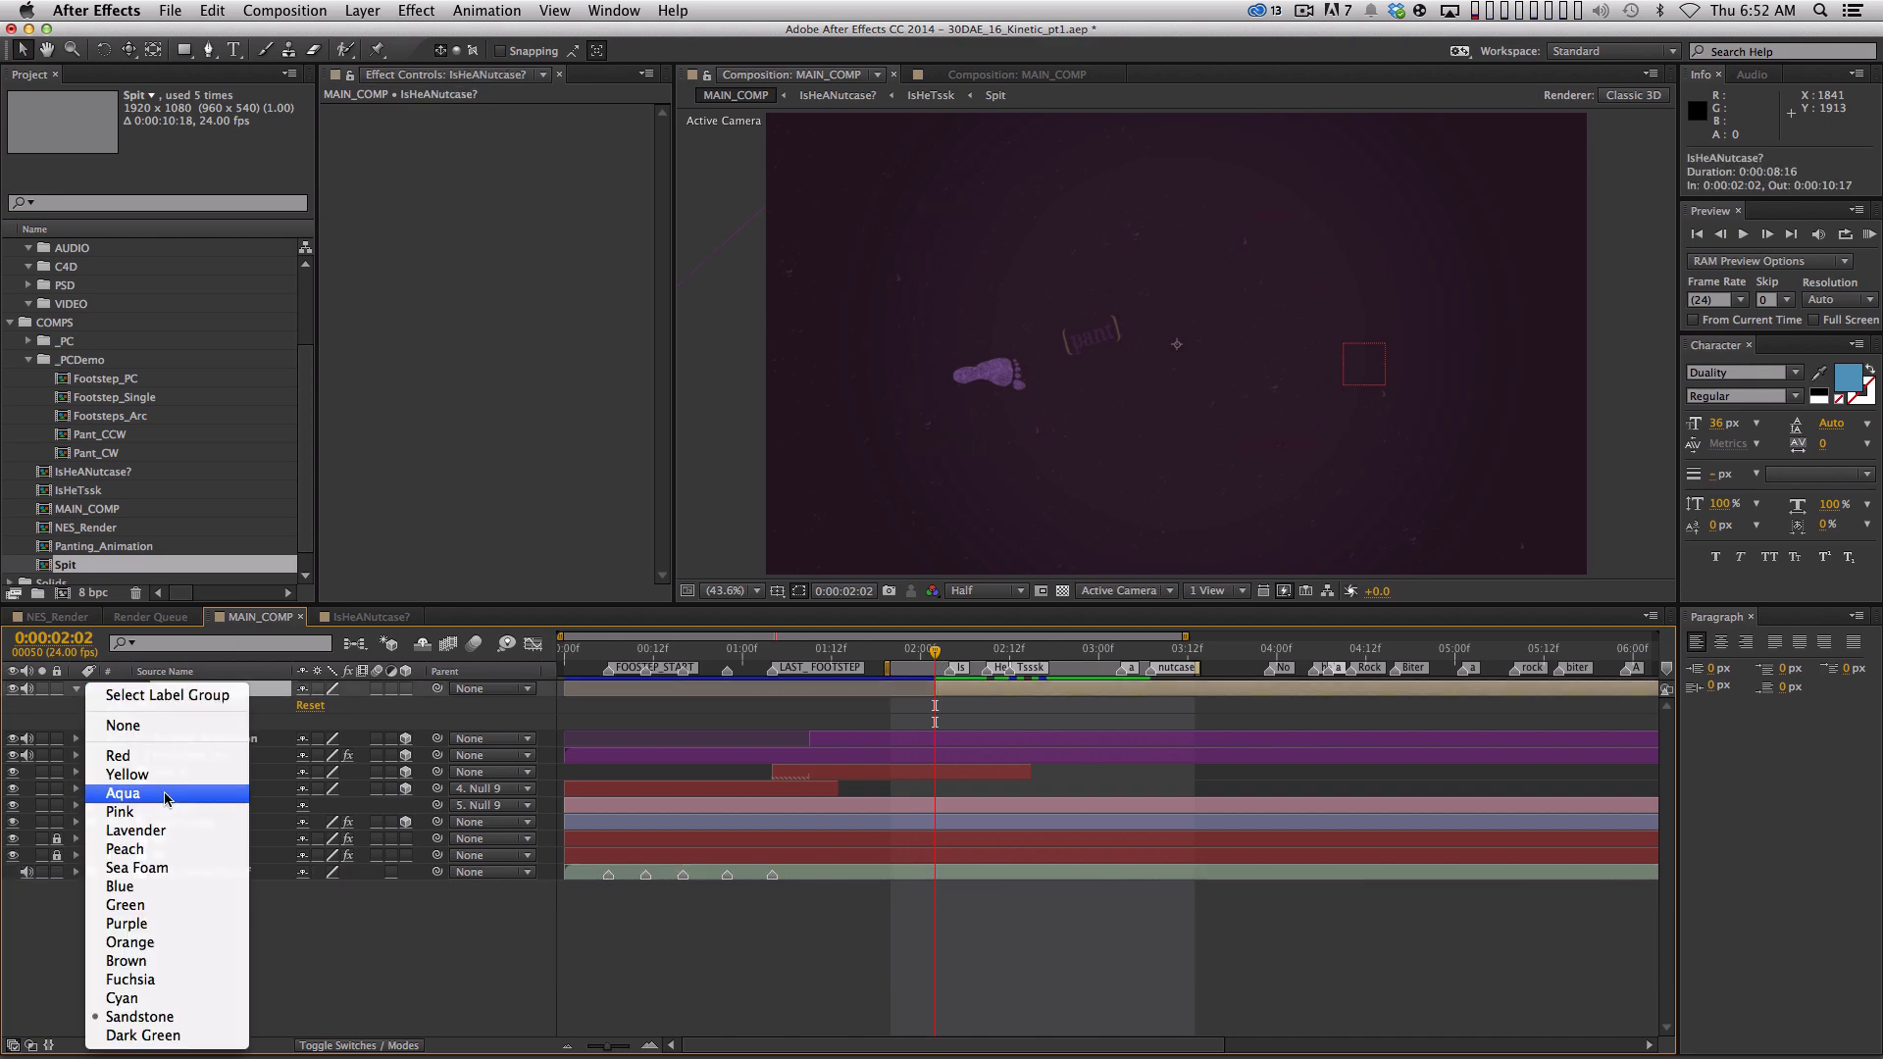
{"action": "left_click", "coordinate": [169, 924]}
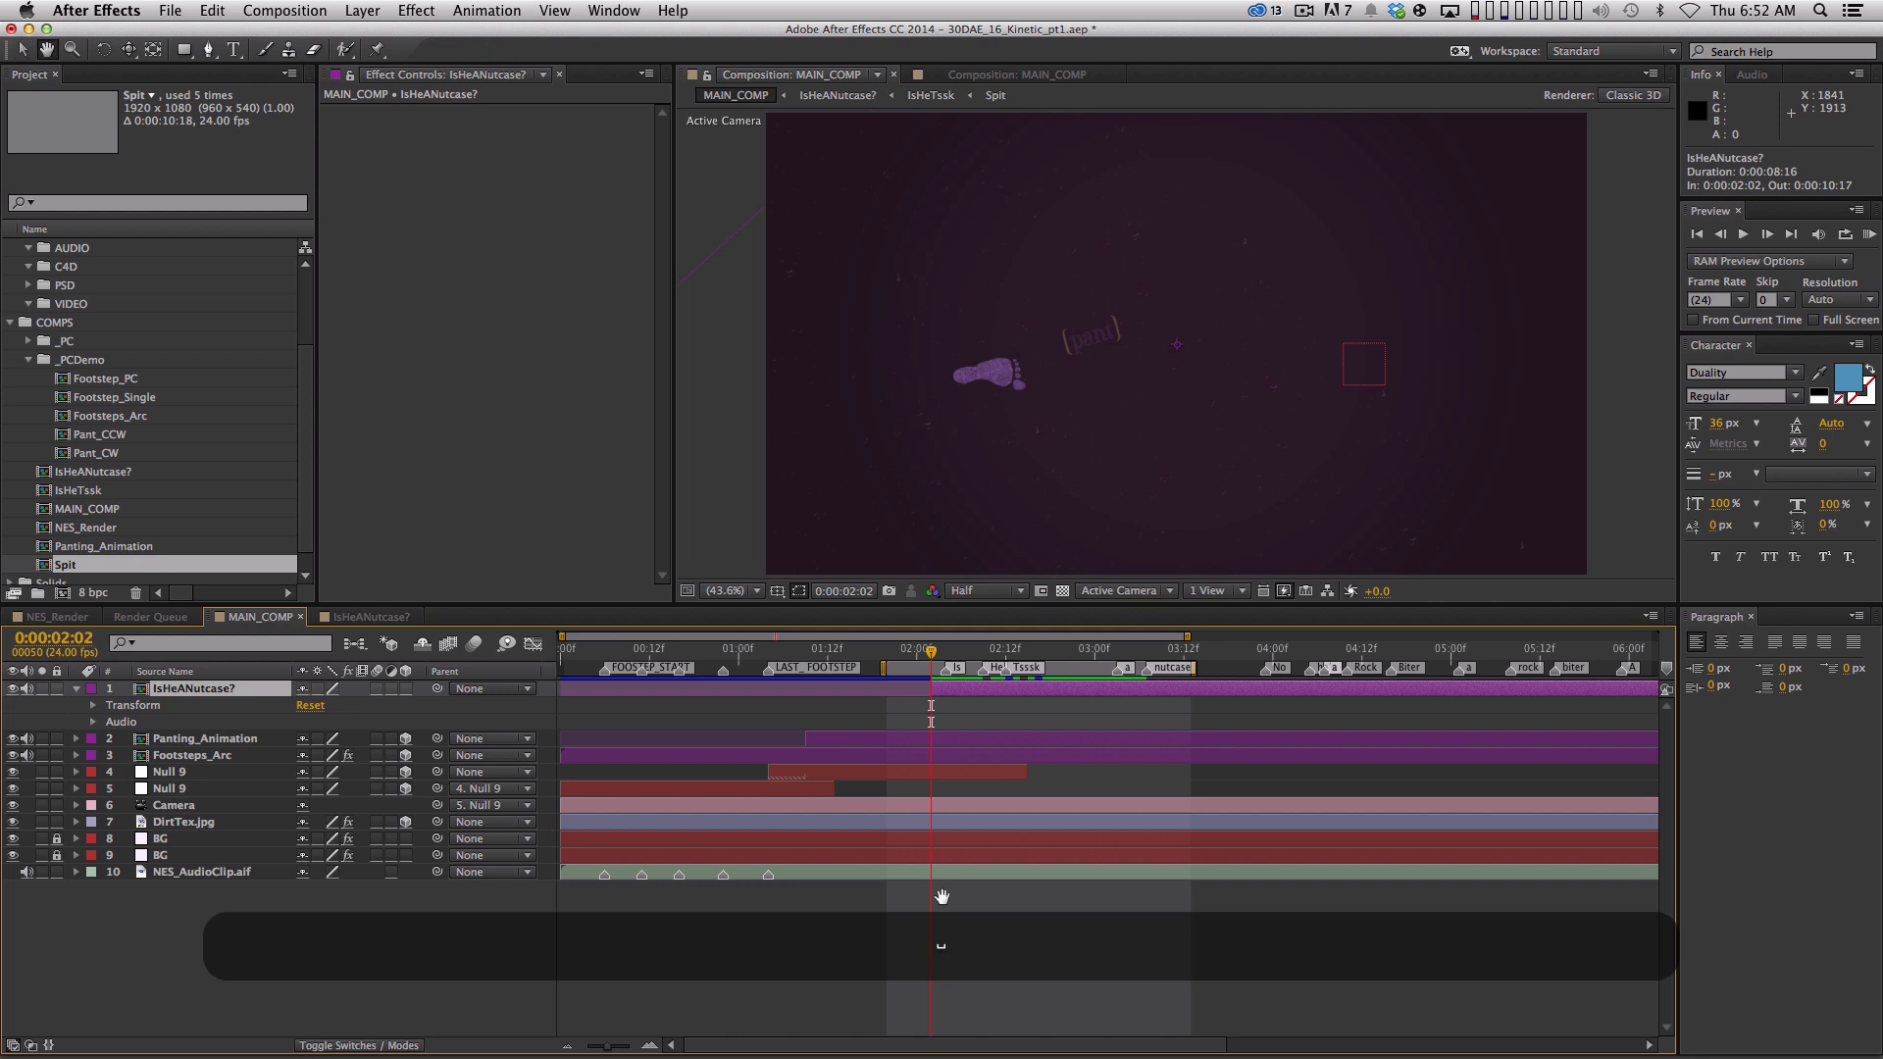
At 0:00:02:04, make IsHeANutcase? a 3D layer and move it into the camera's view, to about X 4089, Y 1661
{"action": "scroll", "coordinate": [861, 749], "scroll_direction": "right", "scroll_amount": 3}
{"action": "left_click_drag", "start_coordinate": [804, 657], "coordinate": [815, 658]}
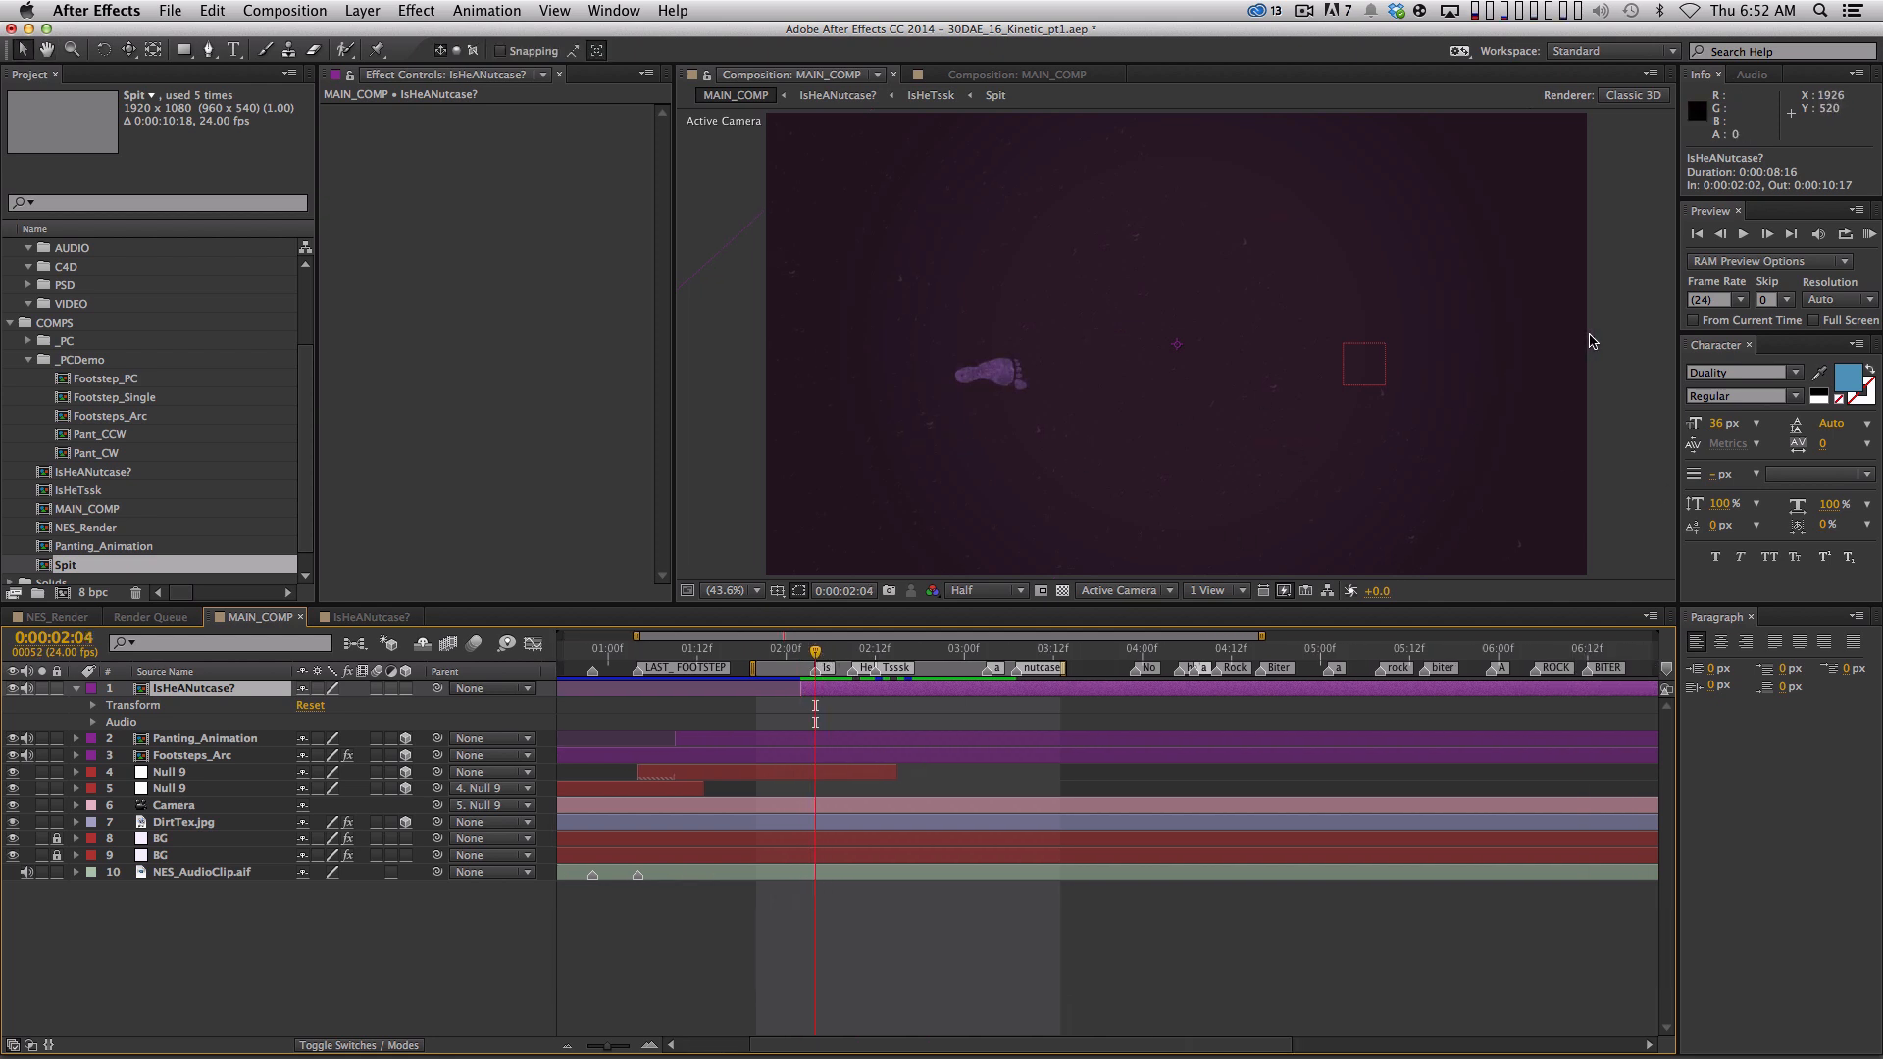
{"action": "left_click", "coordinate": [406, 690]}
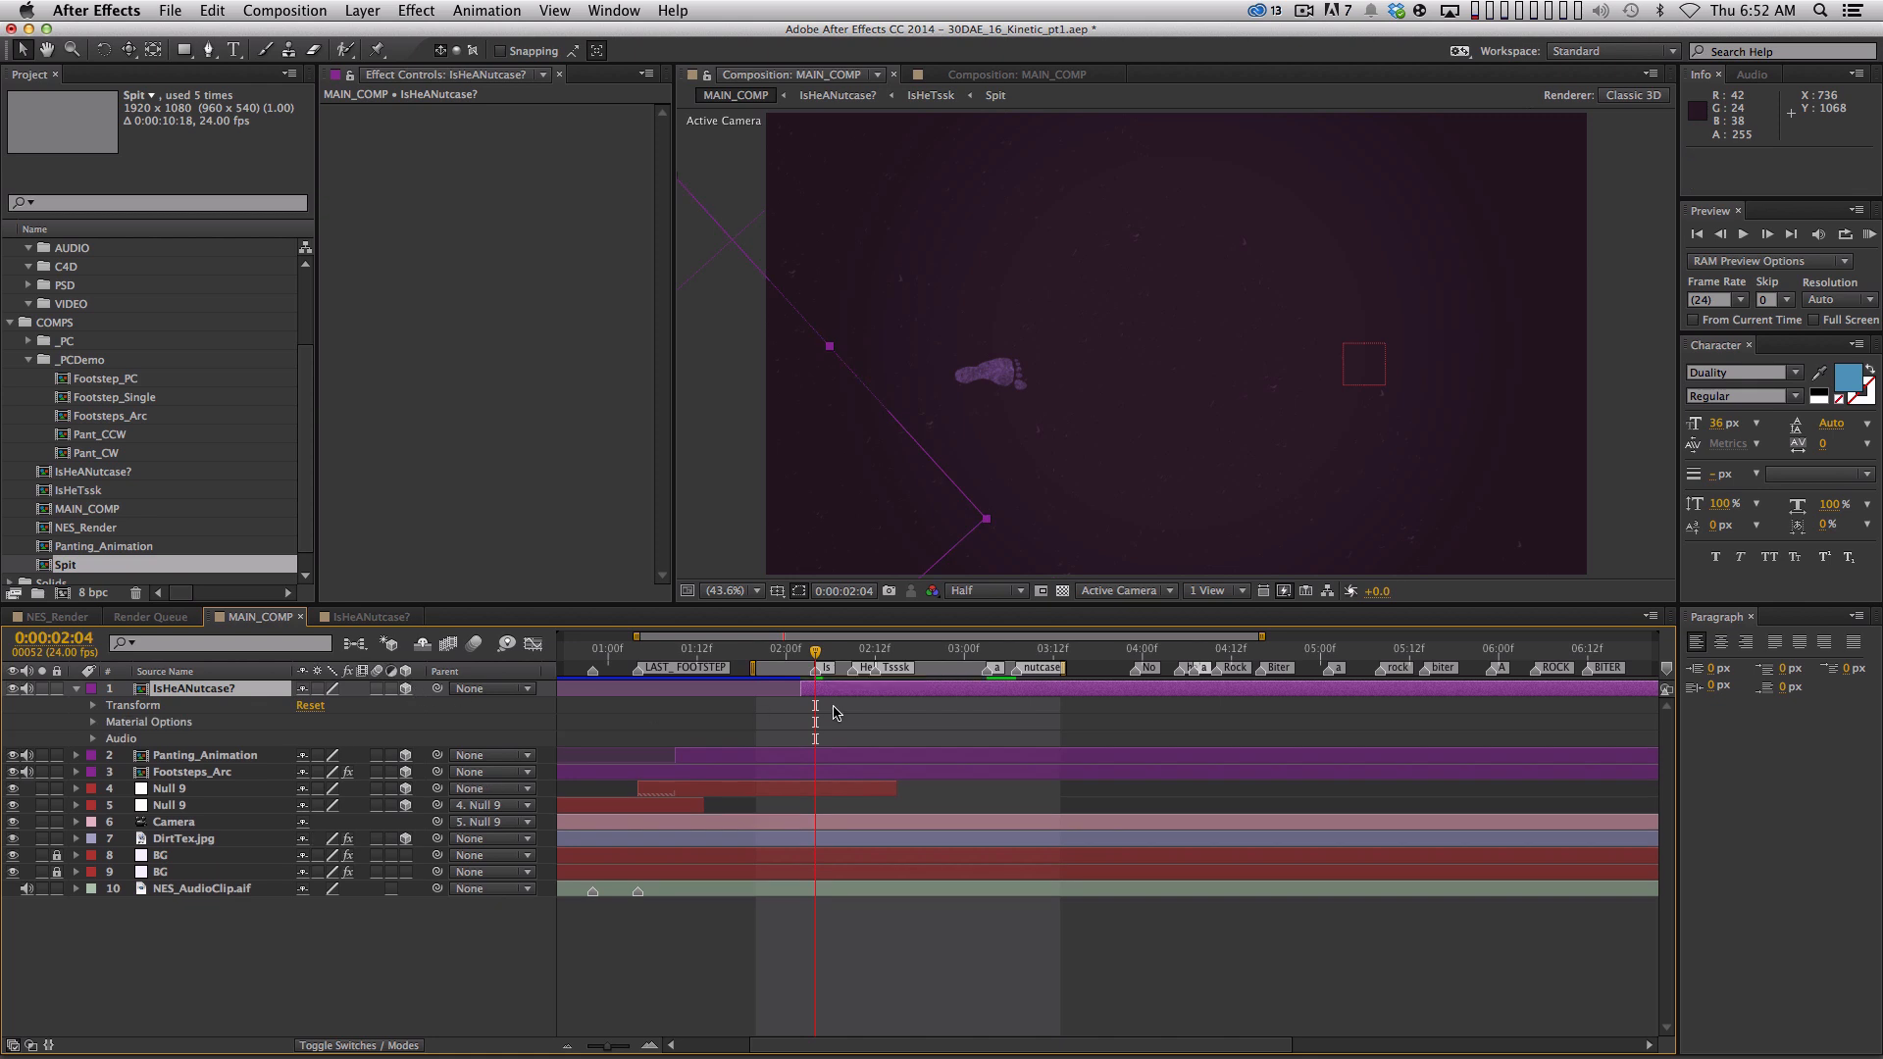
{"action": "key", "text": "comma"}
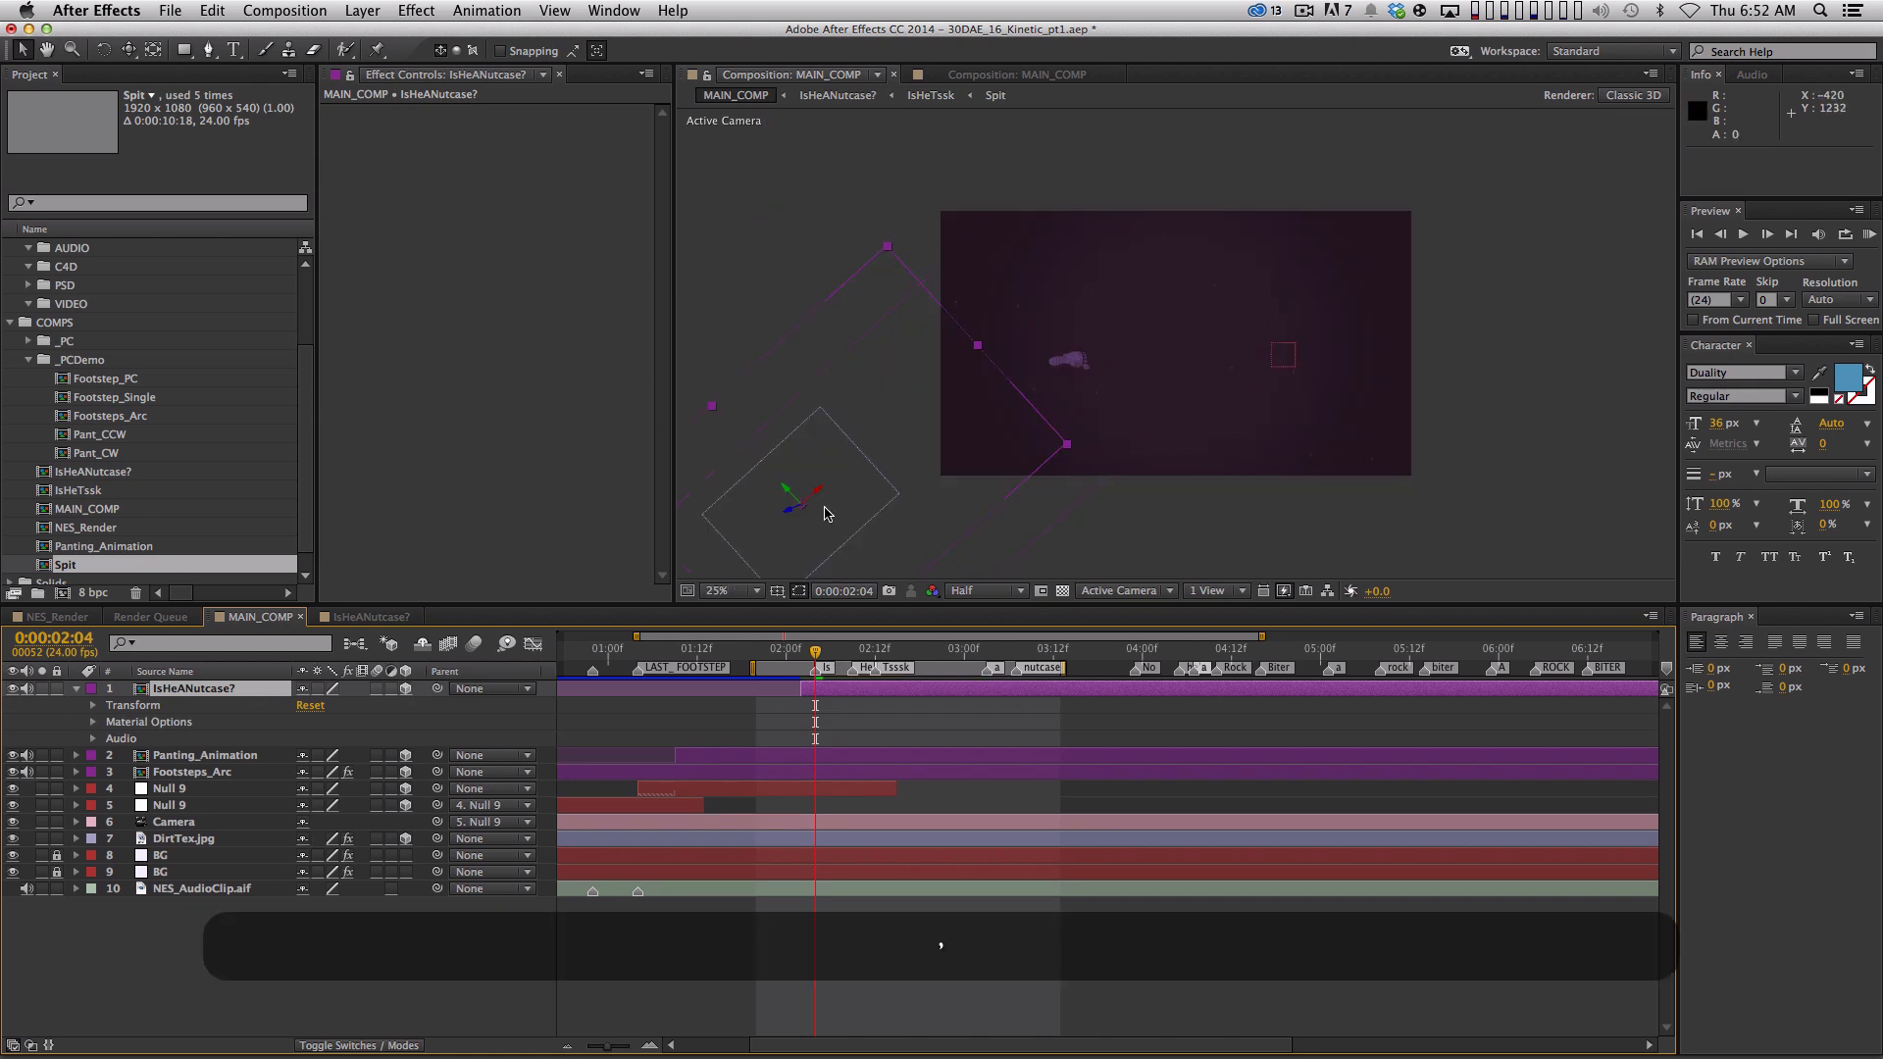
{"action": "left_click_drag", "start_coordinate": [859, 425], "coordinate": [1232, 283]}
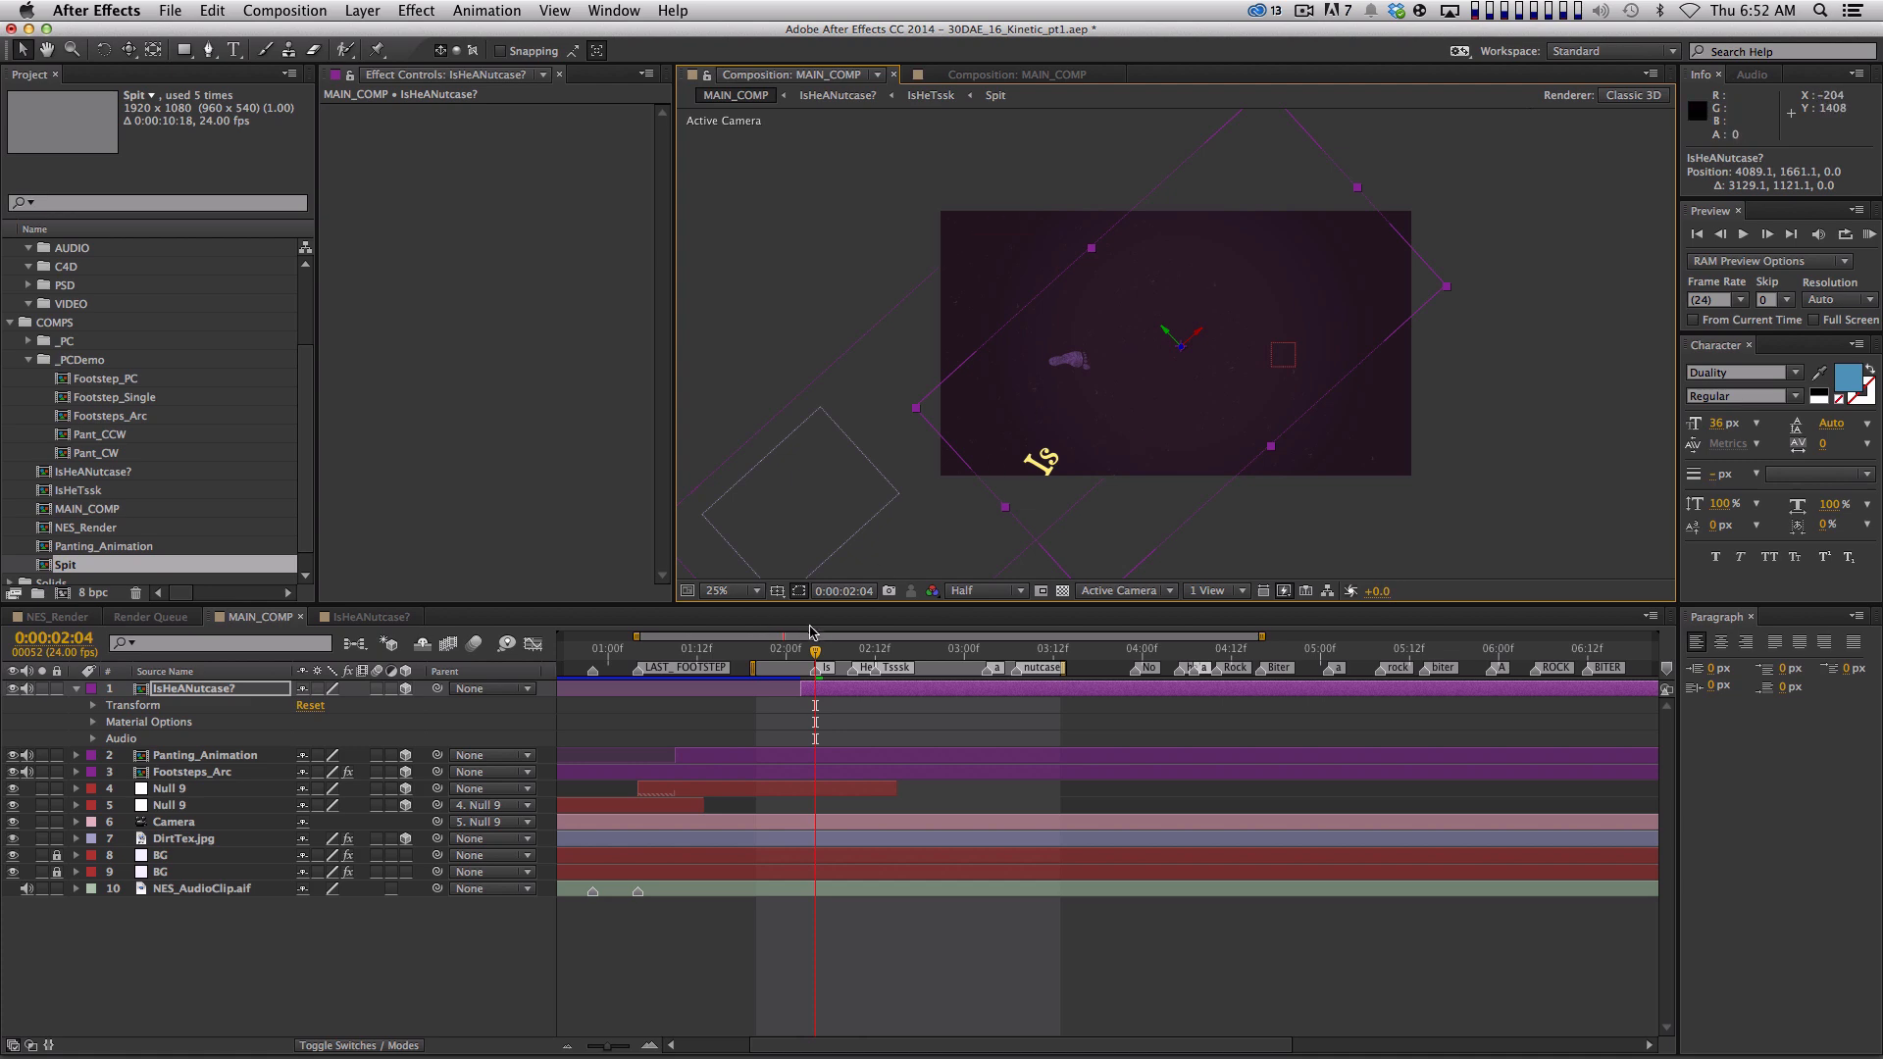
Set the Z Rotation of IsHeANutcase? to 42° and preview the type up to 0:00:02:10
{"action": "key", "text": "r"}
{"action": "left_click_drag", "start_coordinate": [318, 755], "coordinate": [367, 759]}
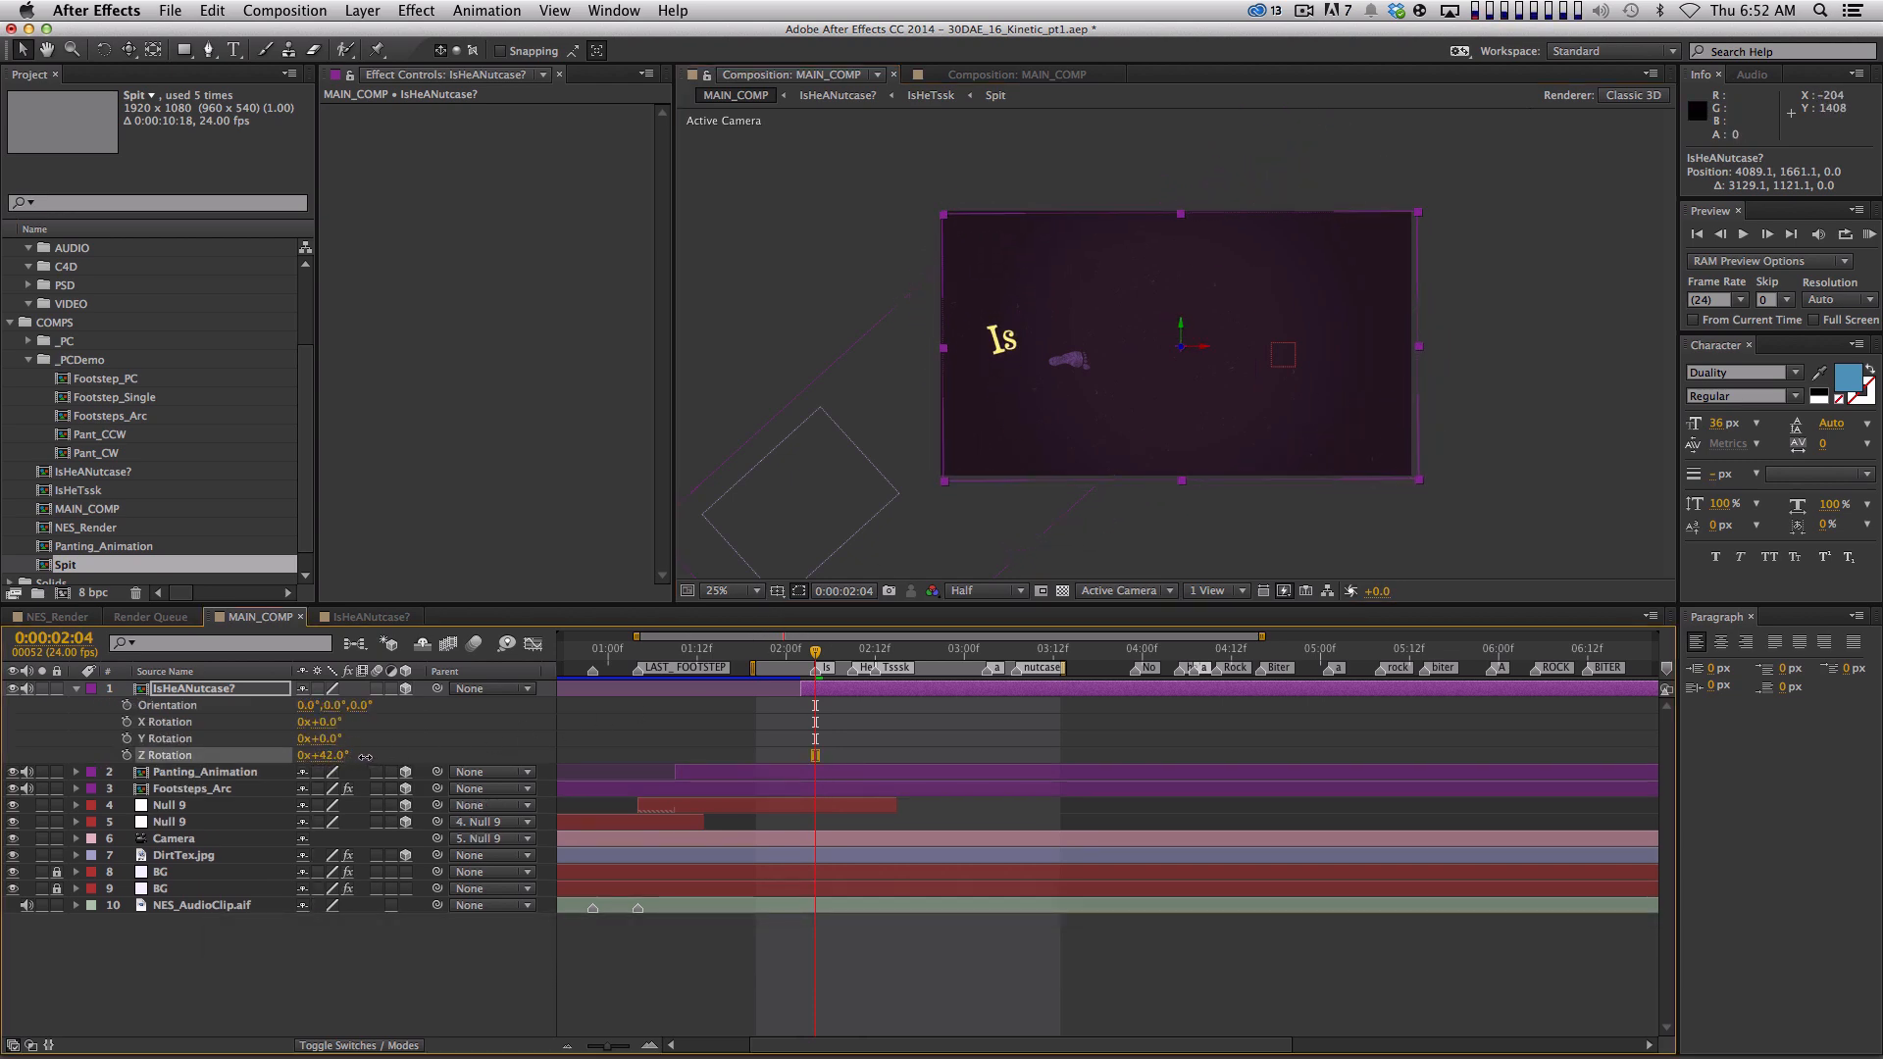
{"action": "key", "text": "space"}
{"action": "key", "text": "space"}
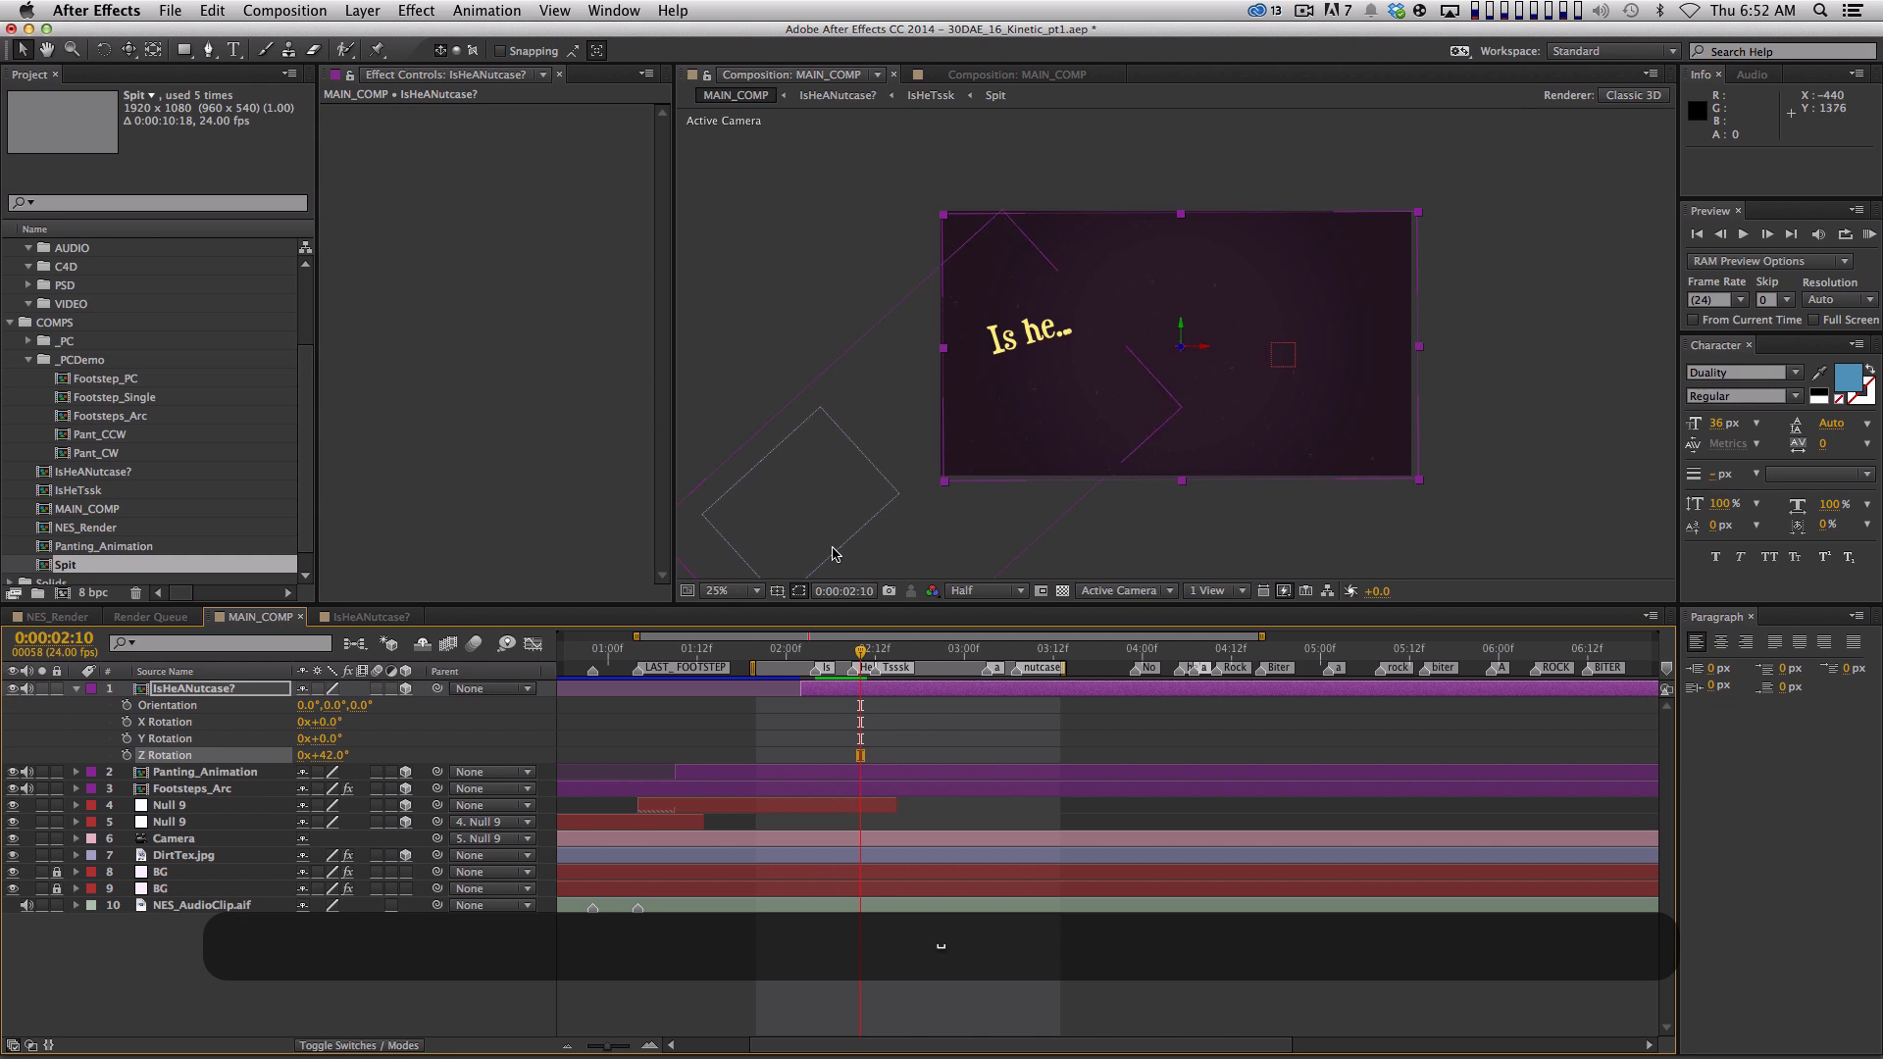
{"action": "key", "text": "."}
{"action": "key", "text": "space"}
{"action": "mouse_move", "coordinate": [978, 411]}
{"action": "left_mouse_down"}
{"action": "mouse_move", "coordinate": [1021, 403]}
{"action": "mouse_move", "coordinate": [1006, 407]}
{"action": "left_mouse_up"}
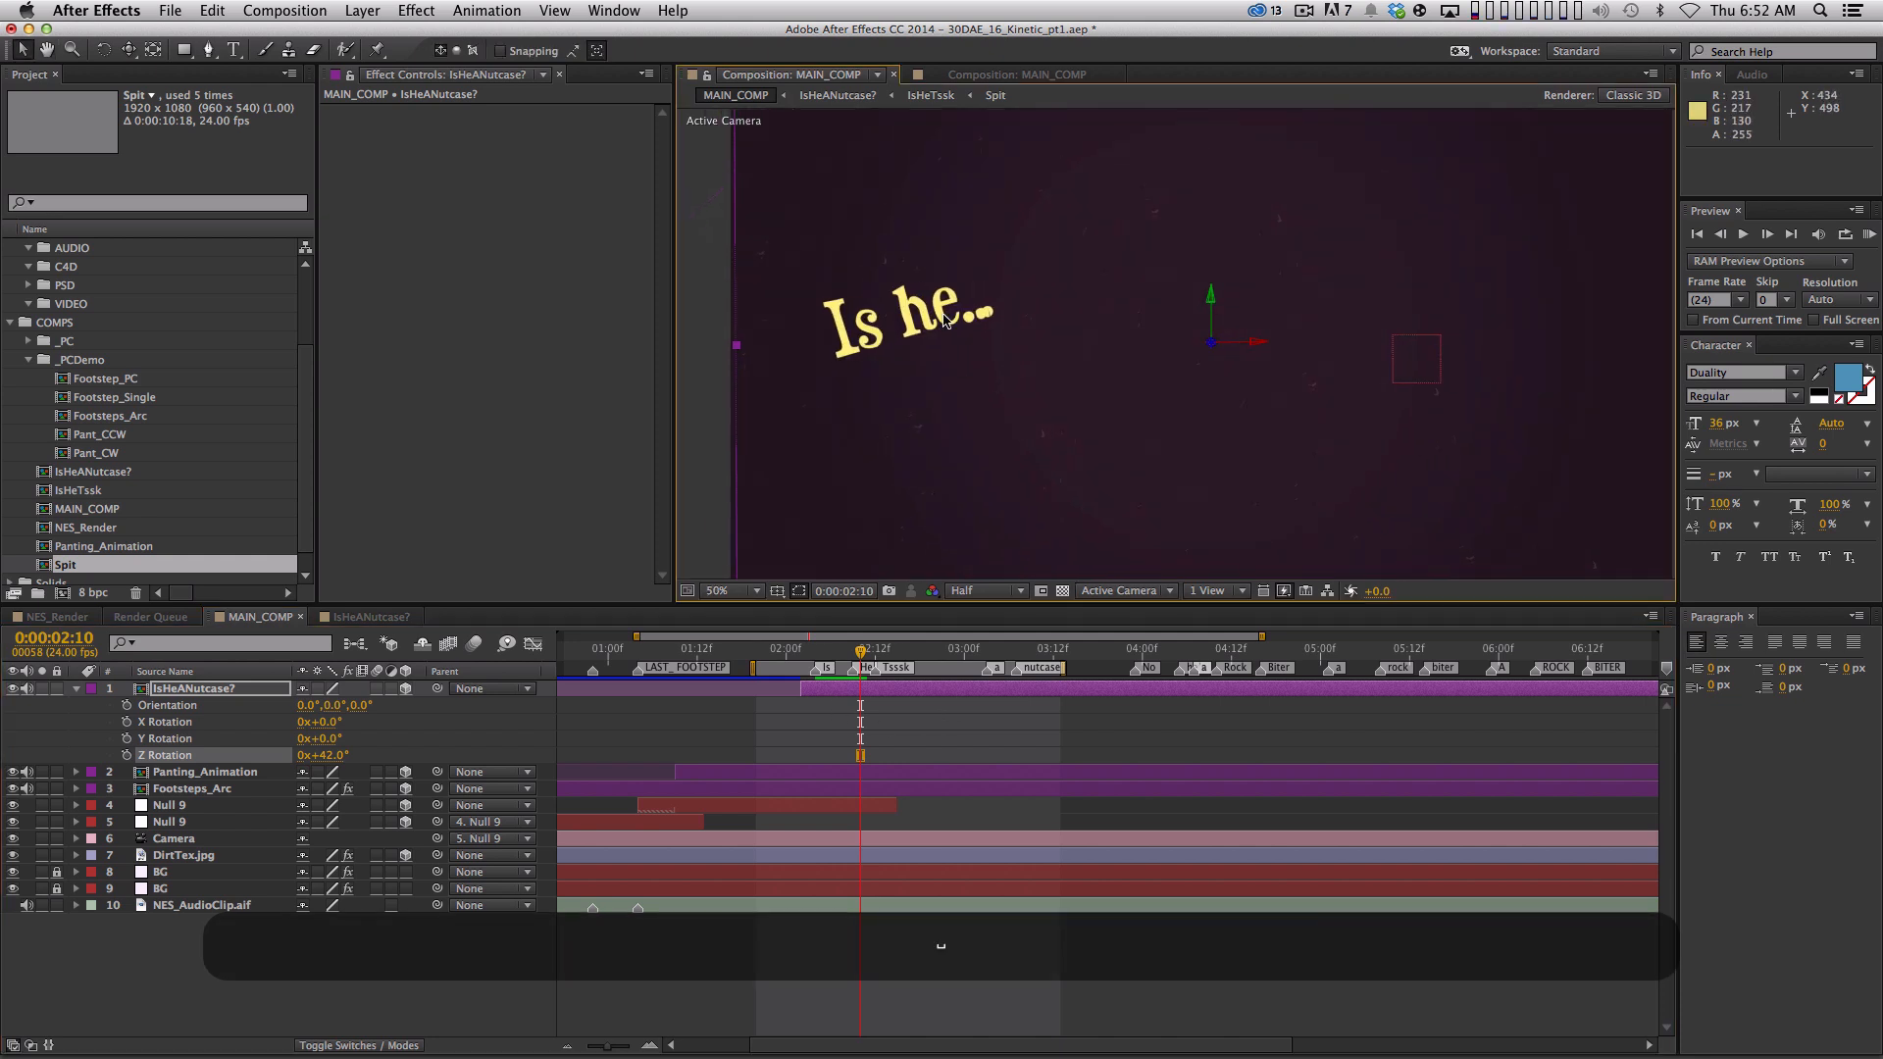
At 0:00:02:02, move the IsHeANutcase? anchor point onto the word "Is" and place the layer just beyond the pant text
{"action": "key", "text": "comma"}
{"action": "left_click_drag", "start_coordinate": [697, 656], "coordinate": [801, 677]}
{"action": "left_click_drag", "start_coordinate": [1119, 346], "coordinate": [1192, 355]}
{"action": "key", "text": "s"}
{"action": "key", "text": "y"}
Scale IsHeANutcase? to 50% and shift it slightly up, to about X 4044, Y 1588
{"action": "key", "text": "s"}
{"action": "key", "text": "s"}
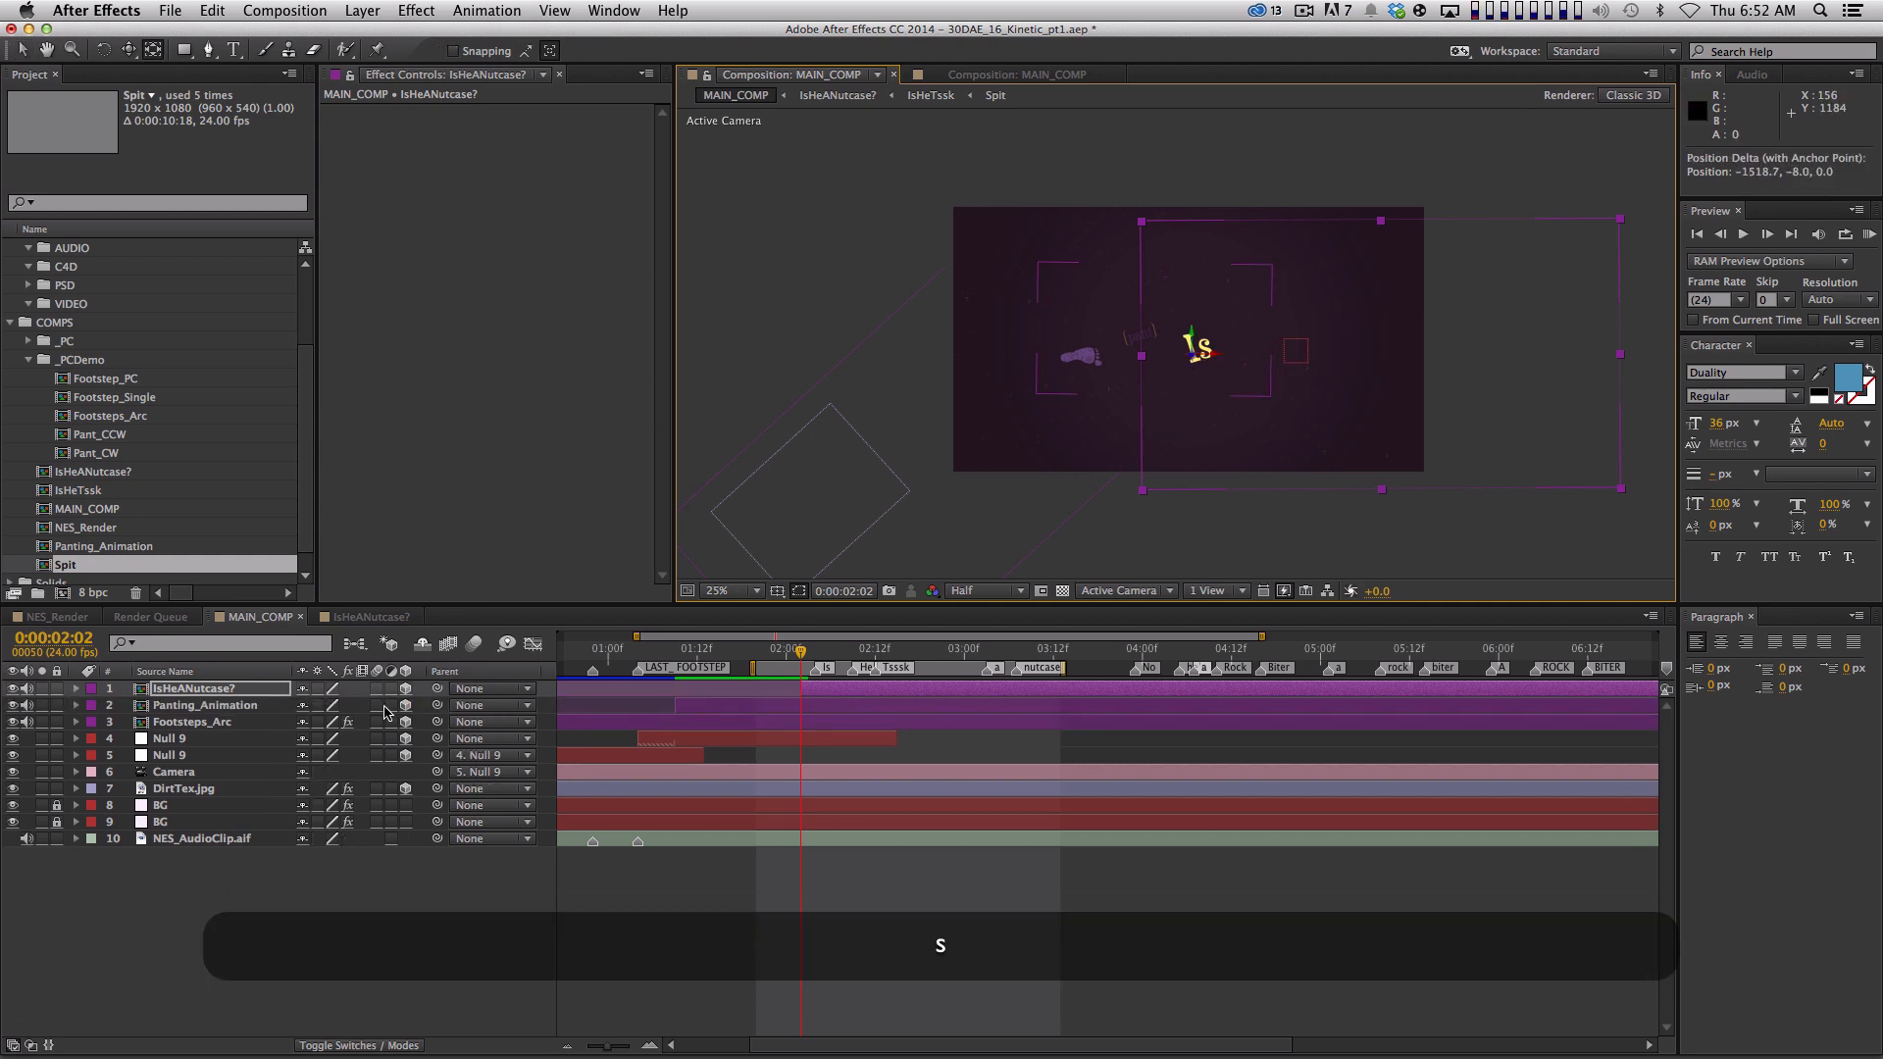
{"action": "key", "text": "s"}
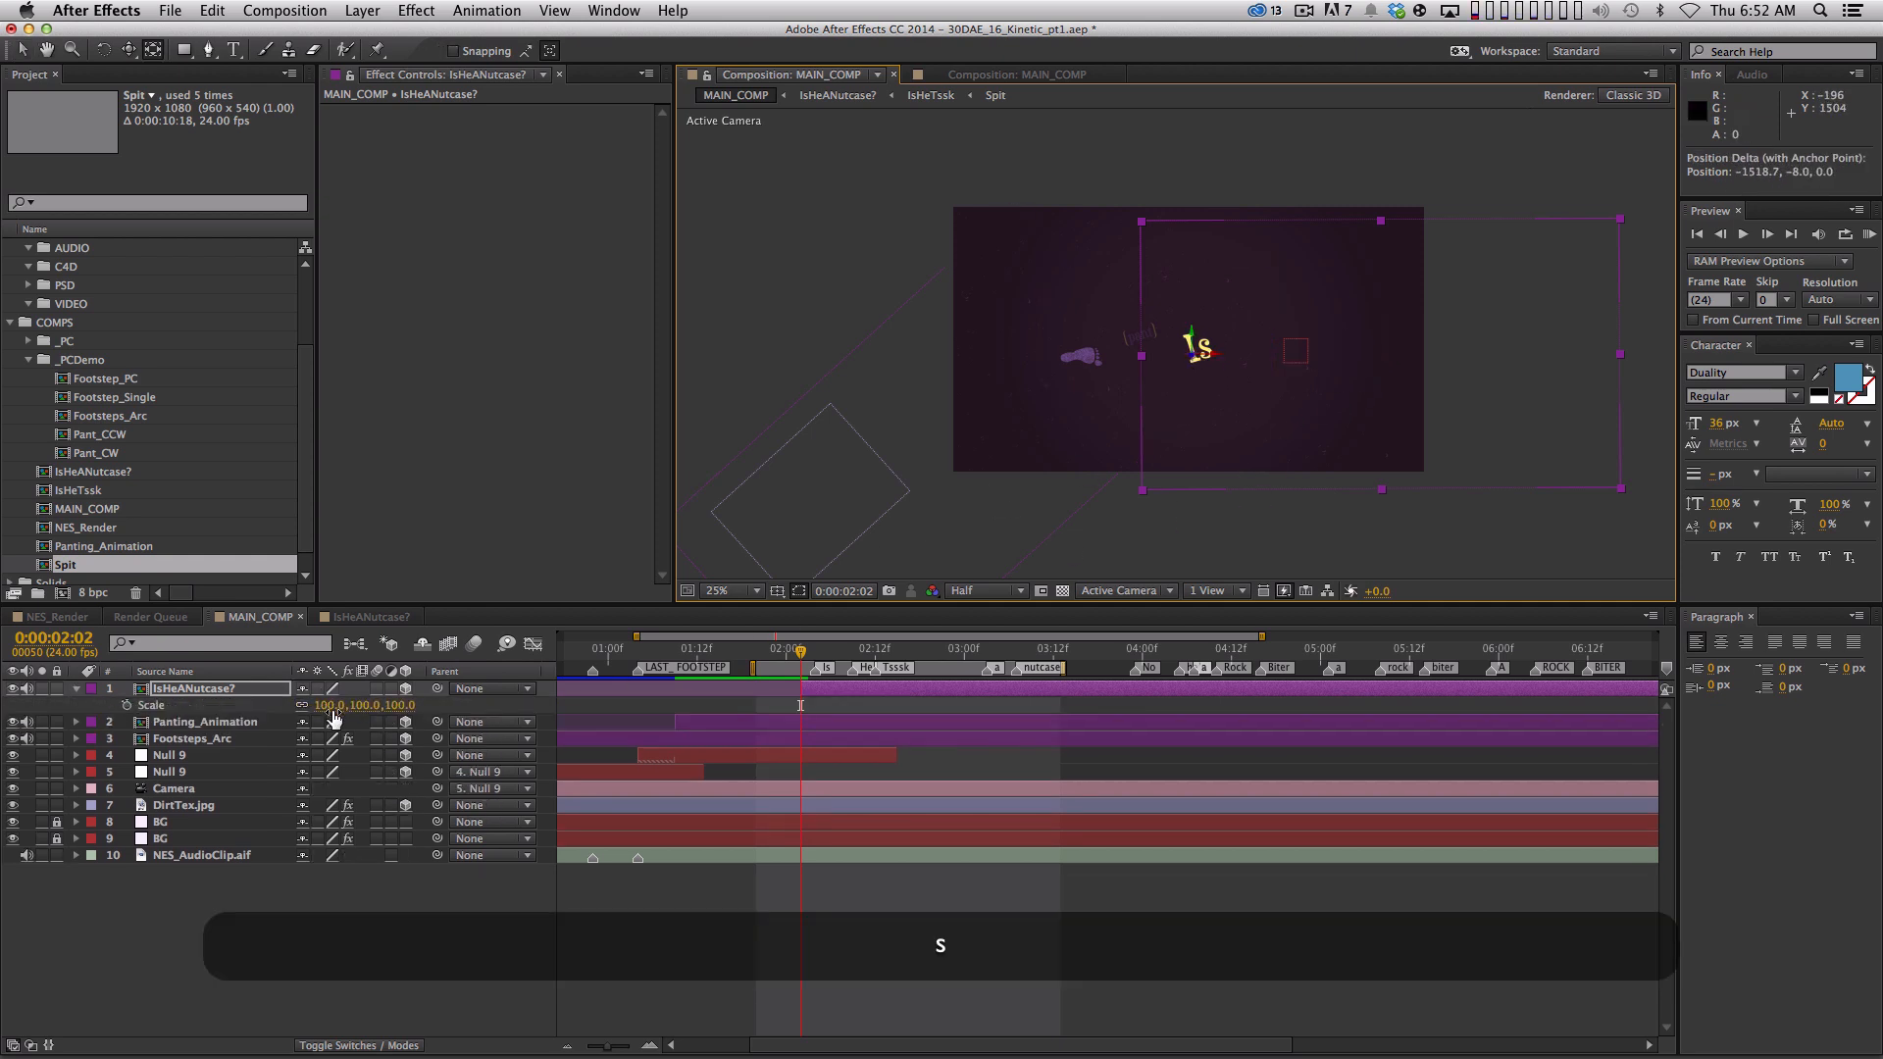
{"action": "left_click_drag", "start_coordinate": [362, 710], "coordinate": [291, 655]}
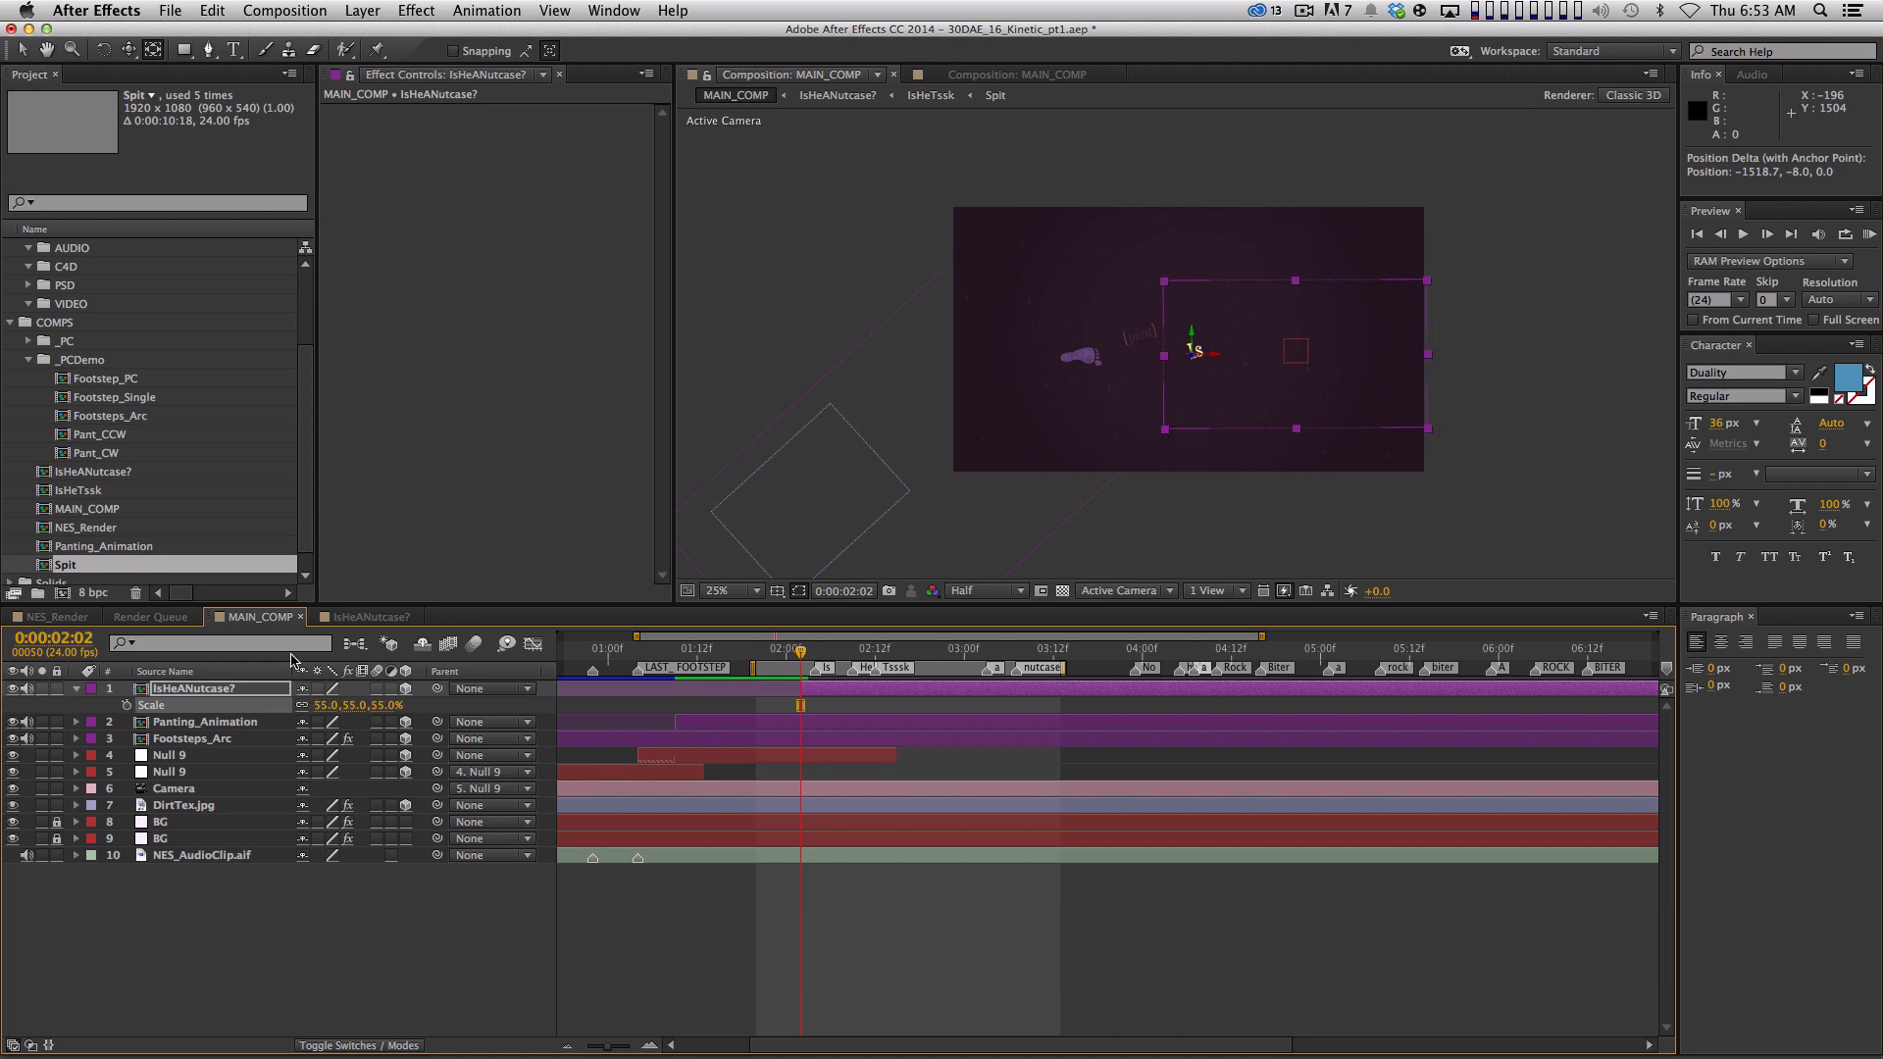
{"action": "key", "text": "period"}
{"action": "key", "text": "space"}
{"action": "left_click_drag", "start_coordinate": [1089, 462], "coordinate": [1047, 429]}
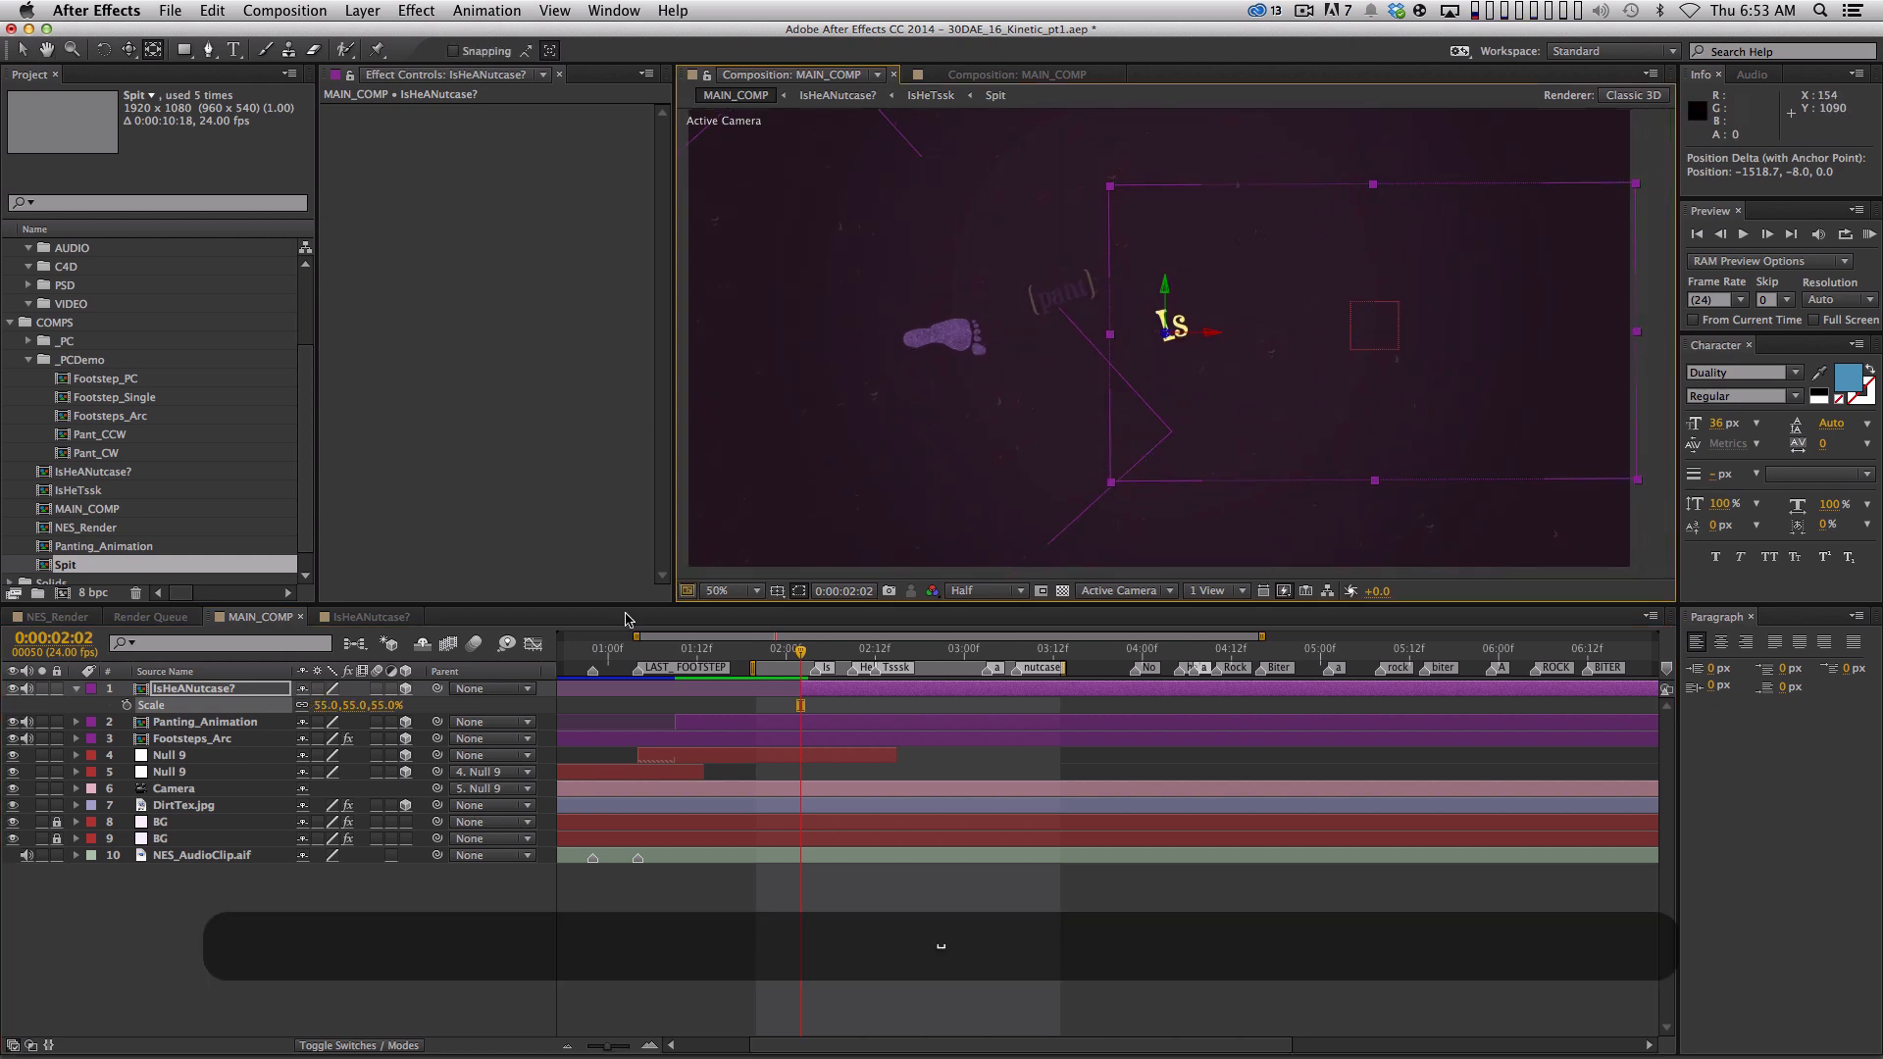
{"action": "left_click_drag", "start_coordinate": [342, 709], "coordinate": [293, 708]}
{"action": "key", "text": "v"}
{"action": "left_click_drag", "start_coordinate": [1172, 384], "coordinate": [1147, 353]}
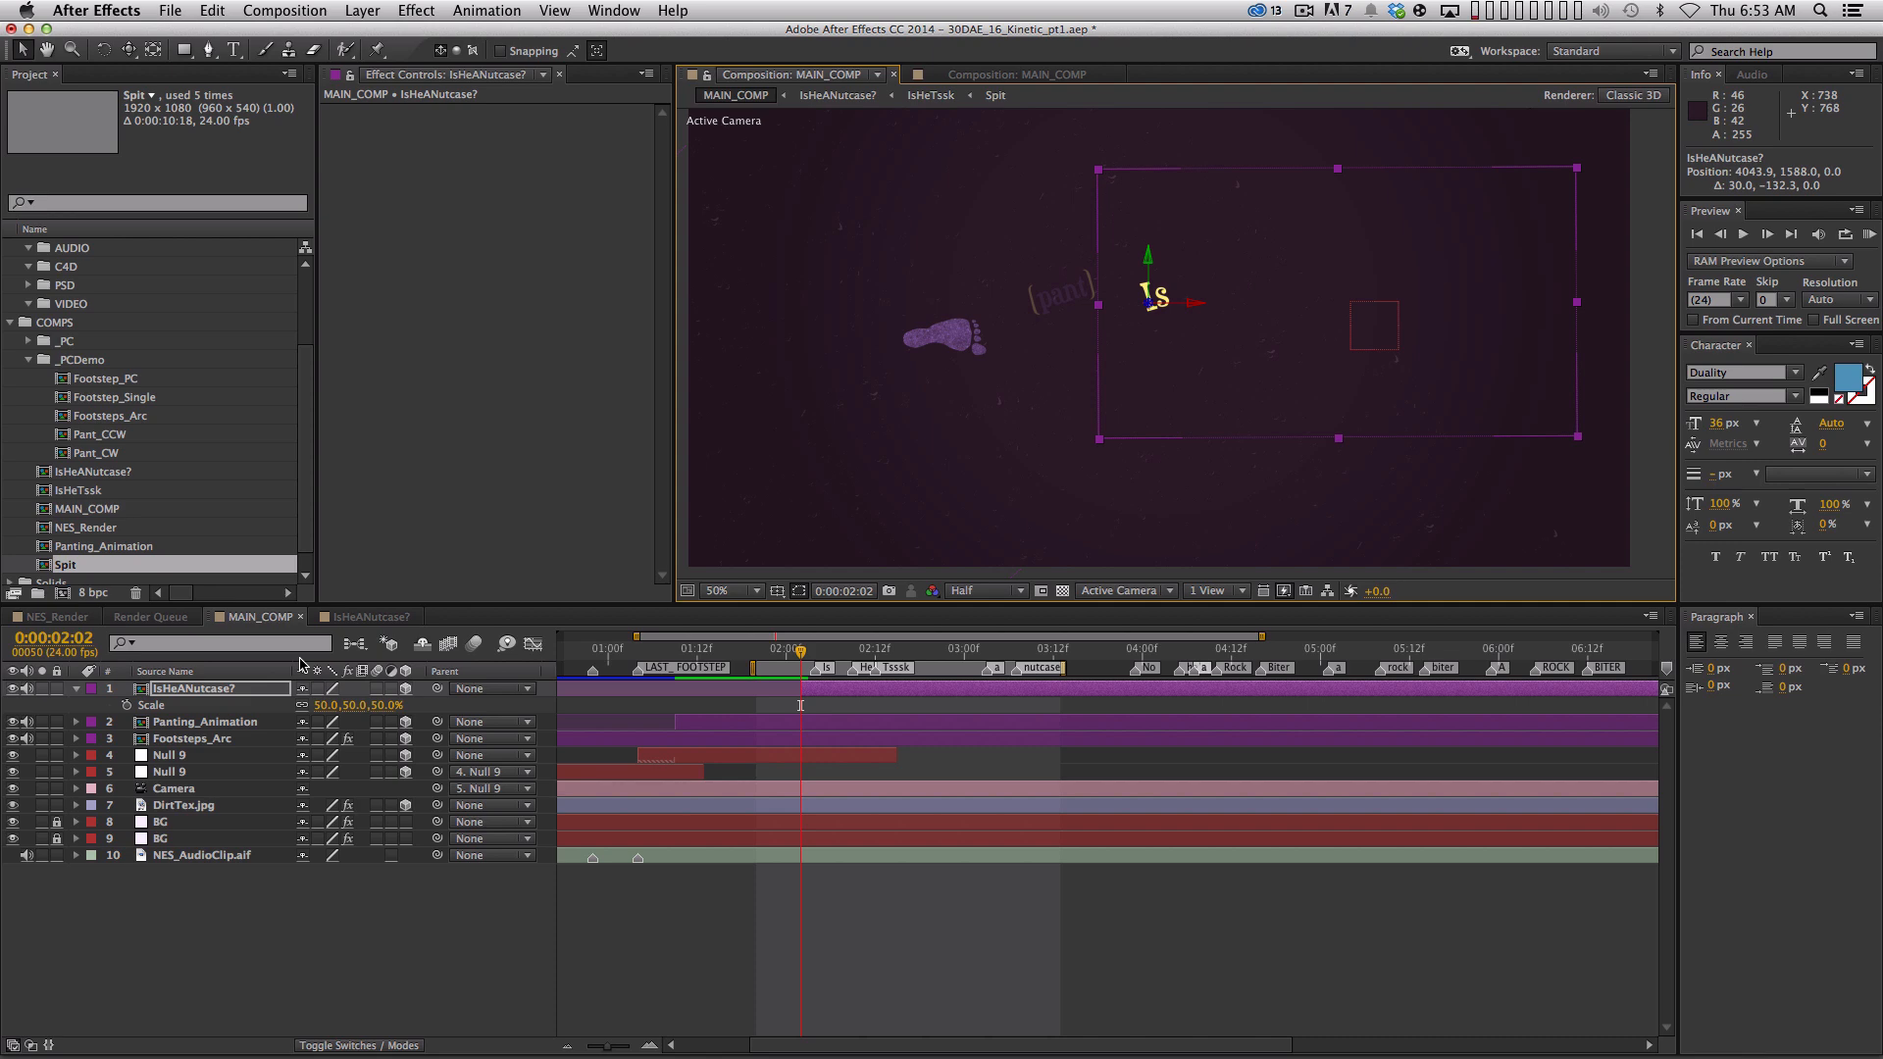
Check the type's framing in MAIN_COMP up to 0:00:03:10 and open the IsHeANutcase? composition
{"action": "left_click_drag", "start_coordinate": [630, 659], "coordinate": [905, 659]}
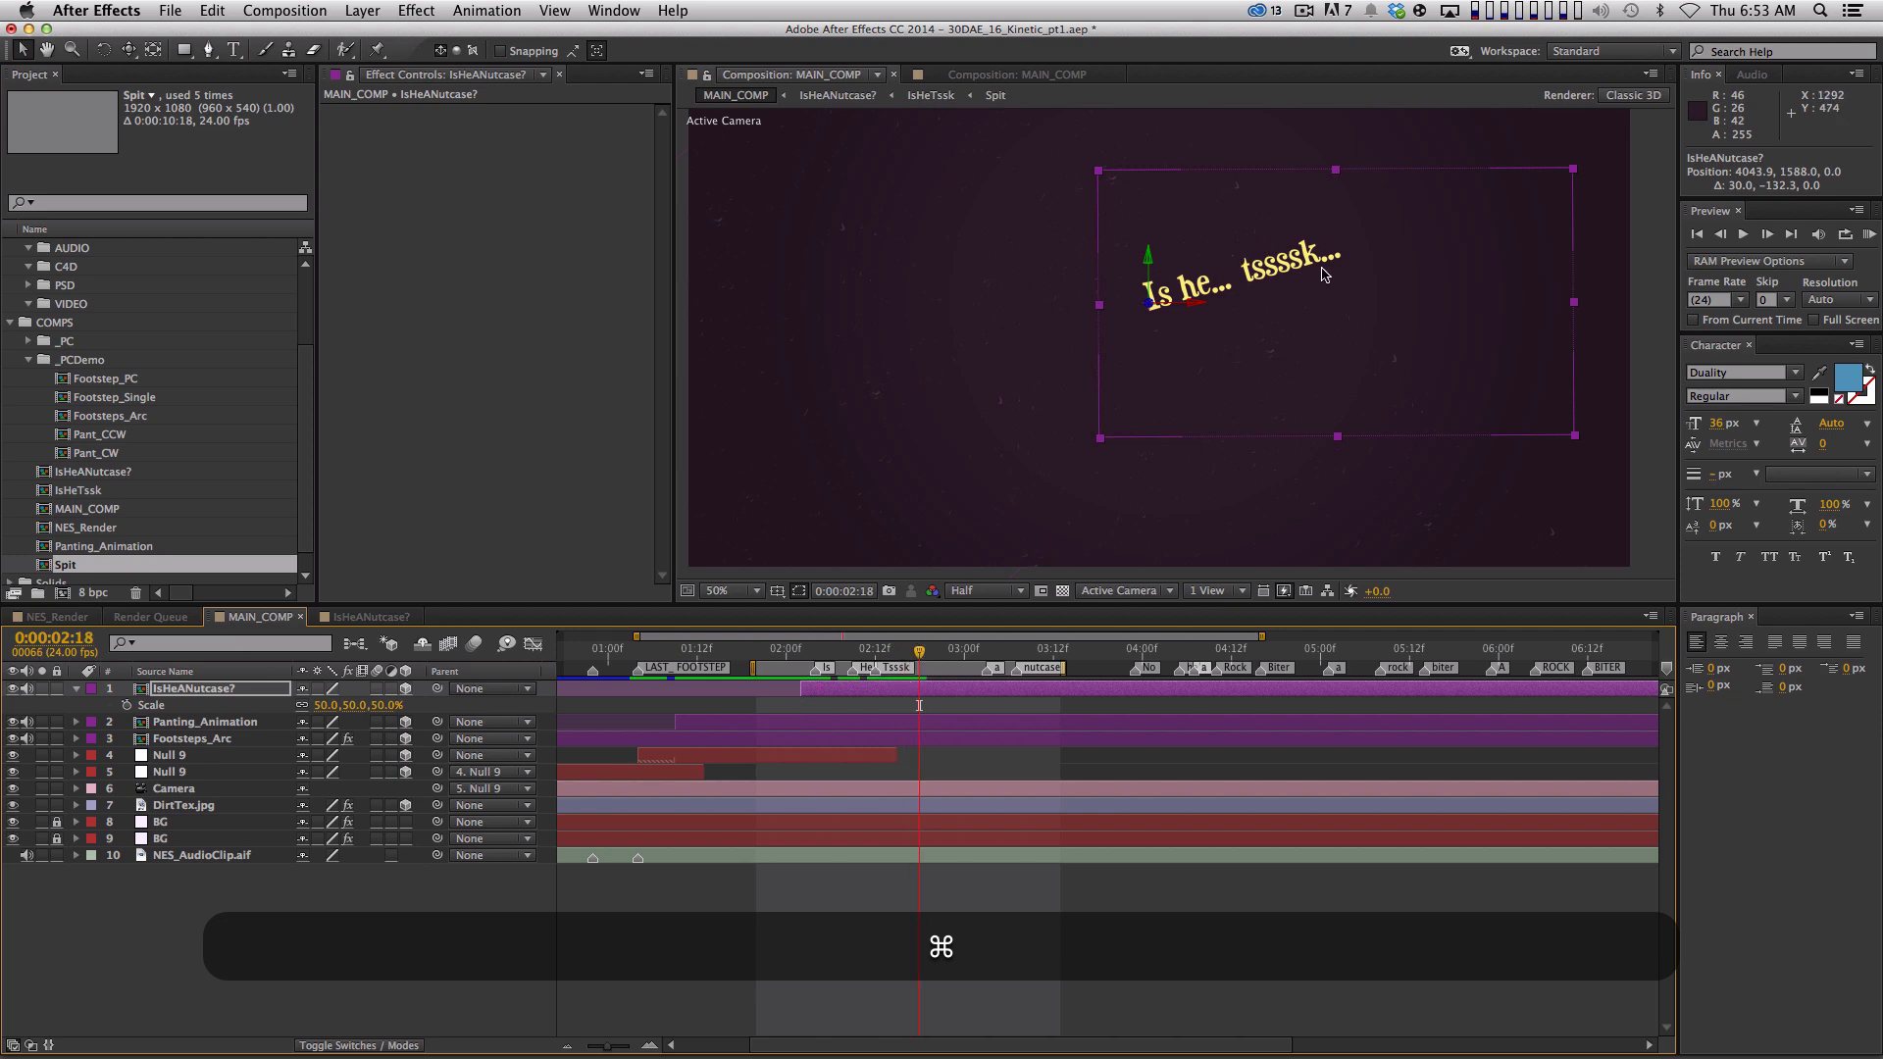
{"action": "left_click_drag", "start_coordinate": [919, 652], "coordinate": [1038, 651]}
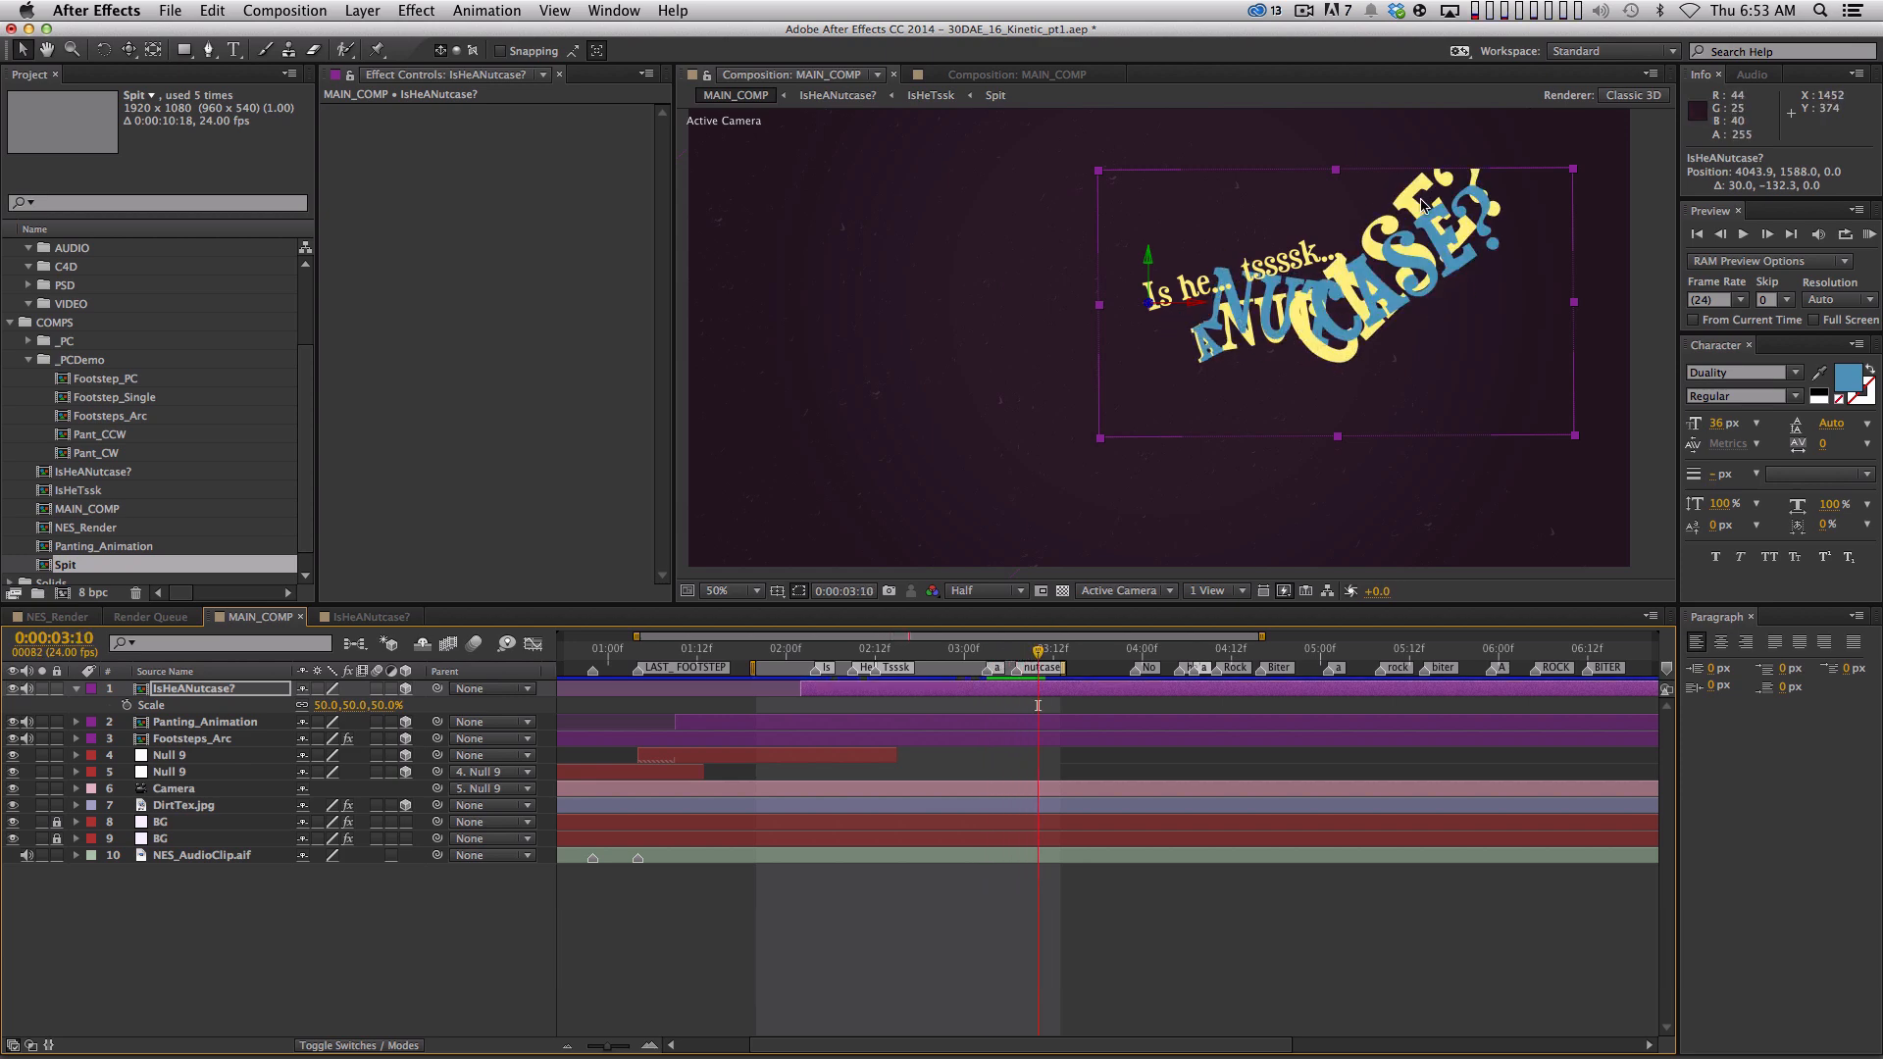
{"action": "double_click", "coordinate": [1306, 203]}
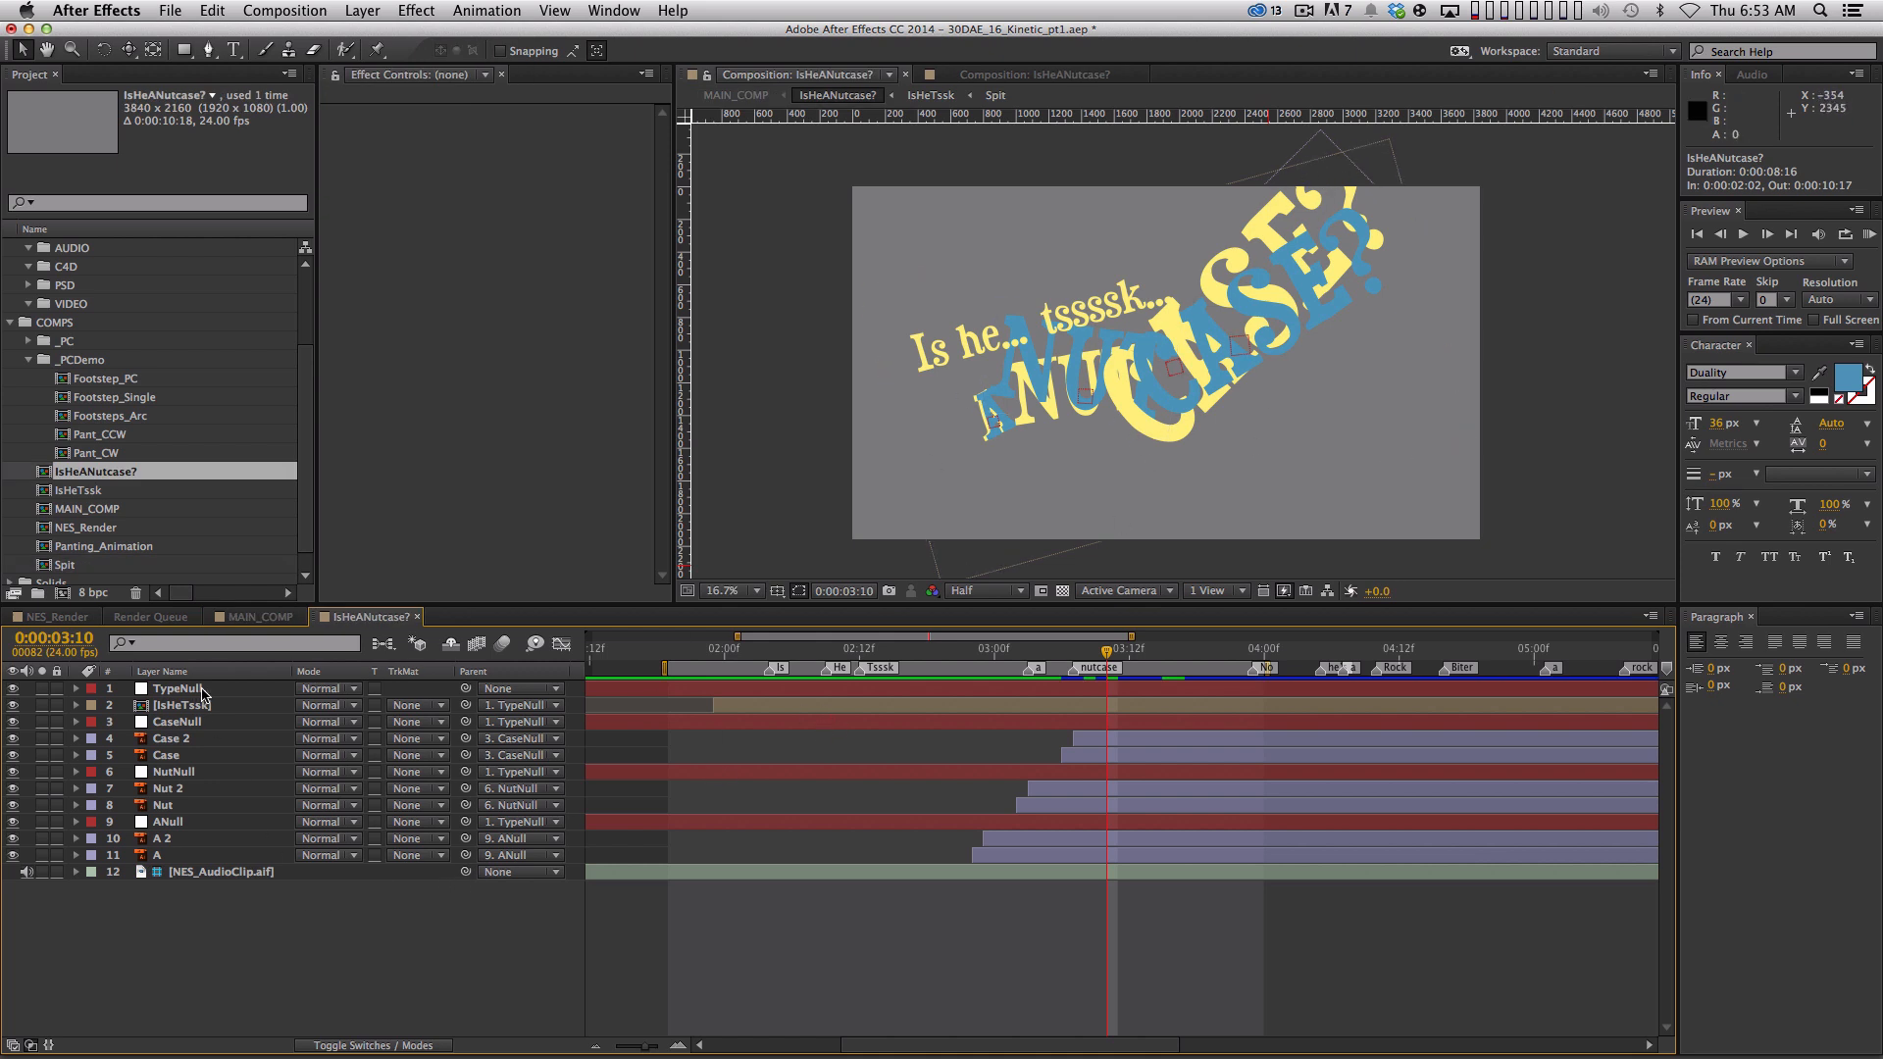
At 0:00:03:12, nudge TypeNull straight down until the rotated CASE? fits inside the frame without its top being cropped
{"action": "mouse_move", "coordinate": [1109, 655]}
{"action": "left_mouse_down"}
{"action": "mouse_move", "coordinate": [1010, 654]}
{"action": "mouse_move", "coordinate": [1137, 653]}
{"action": "left_mouse_up"}
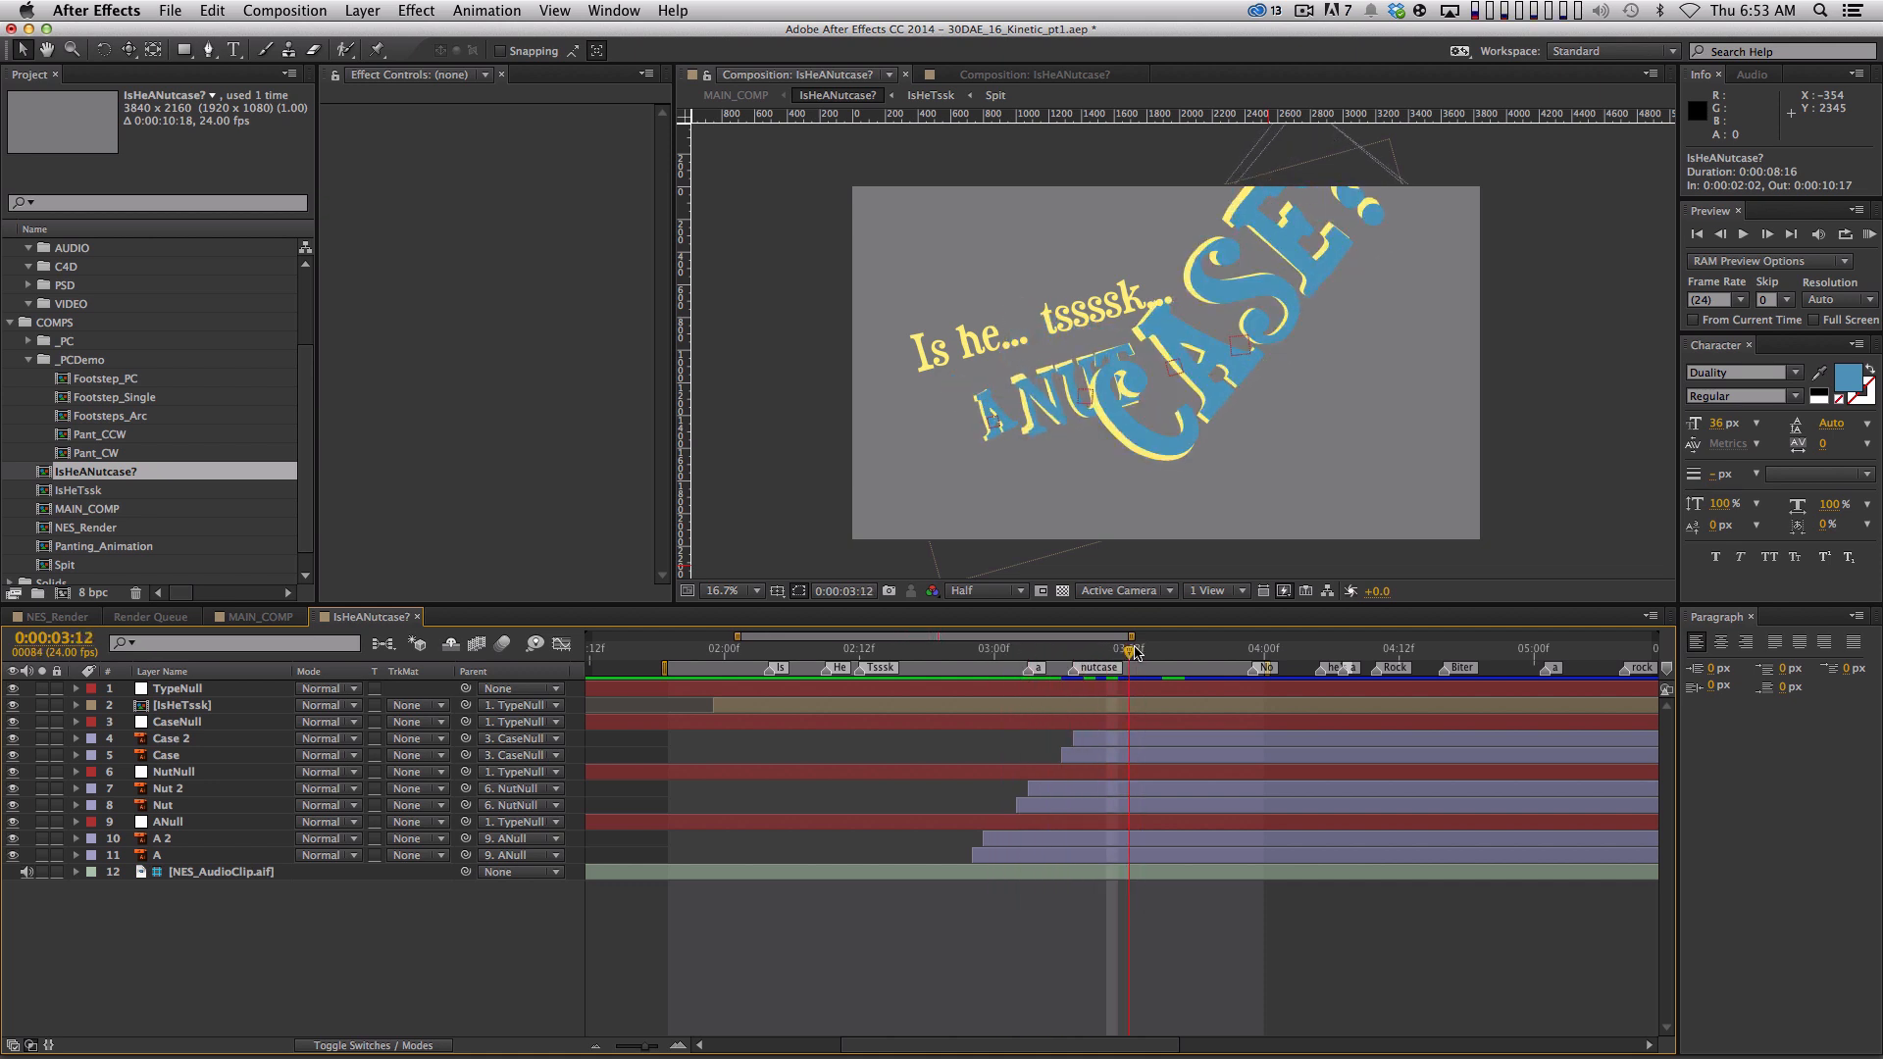
{"action": "left_click", "coordinate": [204, 689]}
{"action": "key", "text": "shift"}
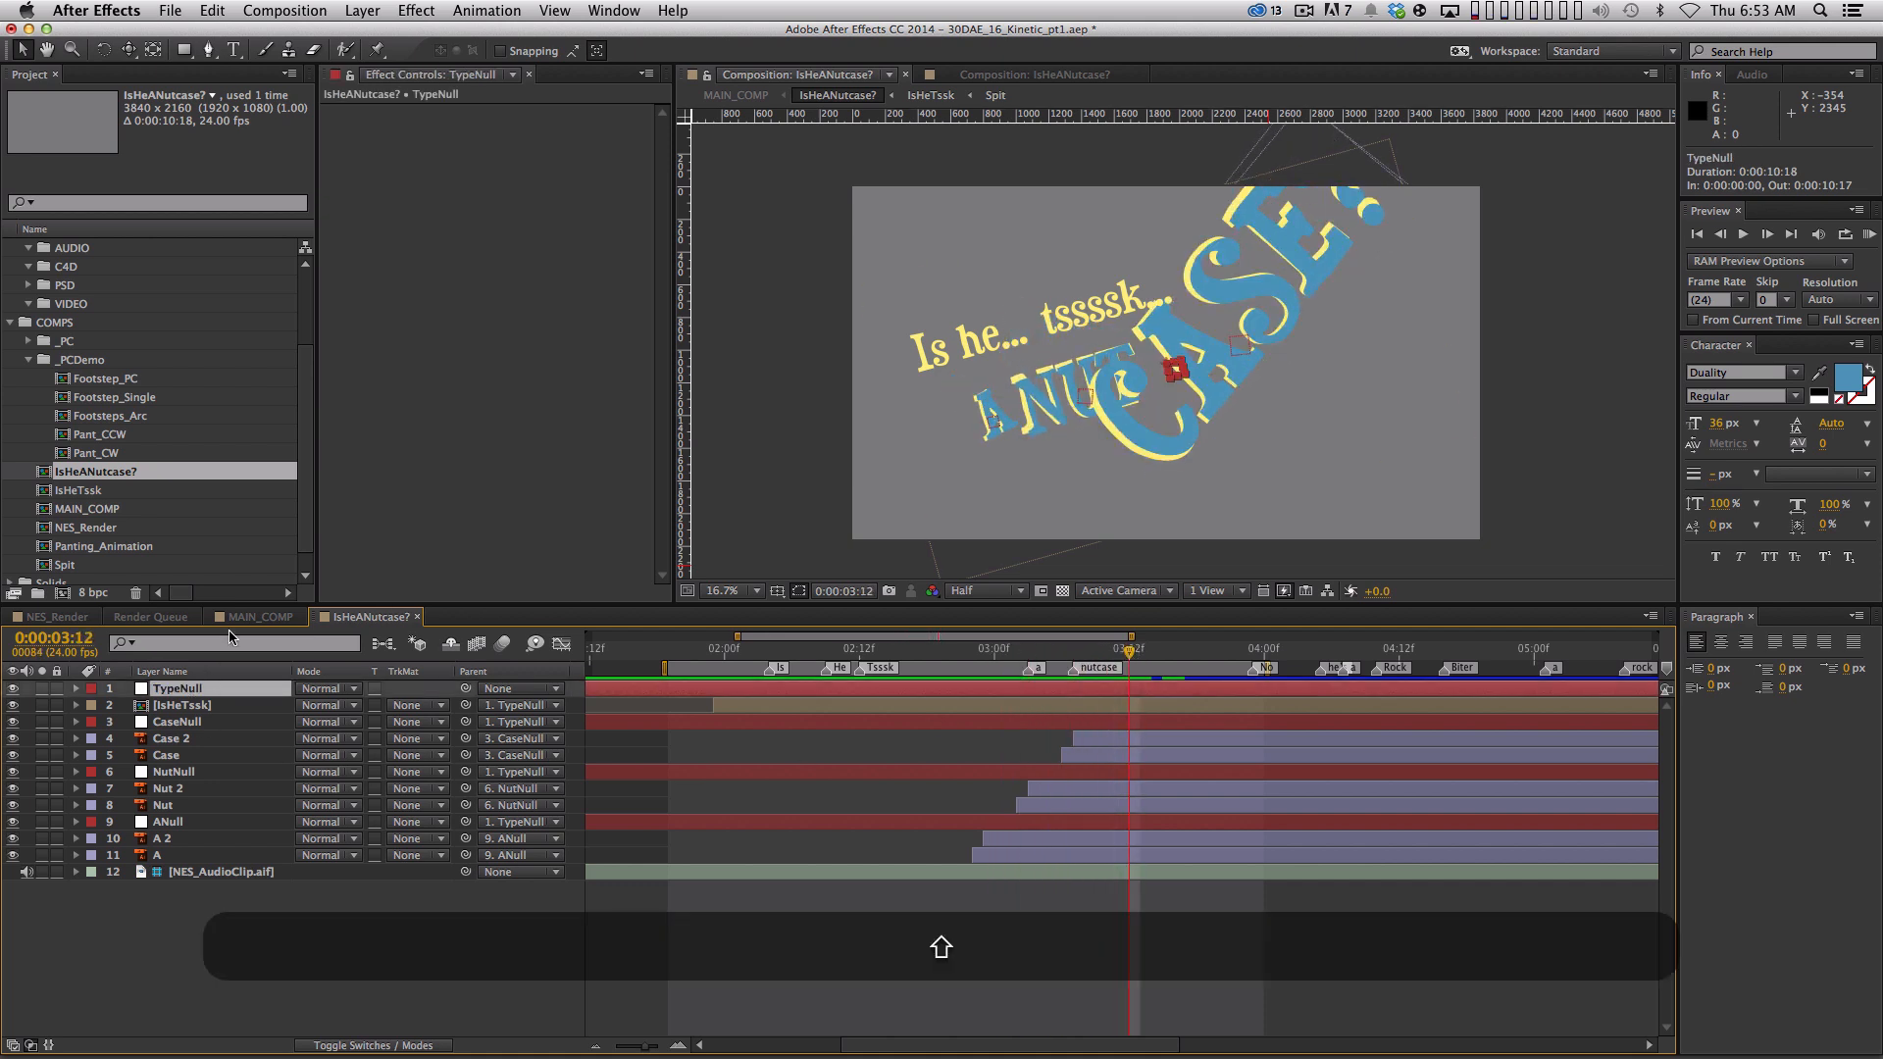
{"action": "key", "text": "shift+Down"}
{"action": "key", "text": "shift+Down"}
{"action": "key", "text": "shift+Down"}
{"action": "key", "text": "shift+Down"}
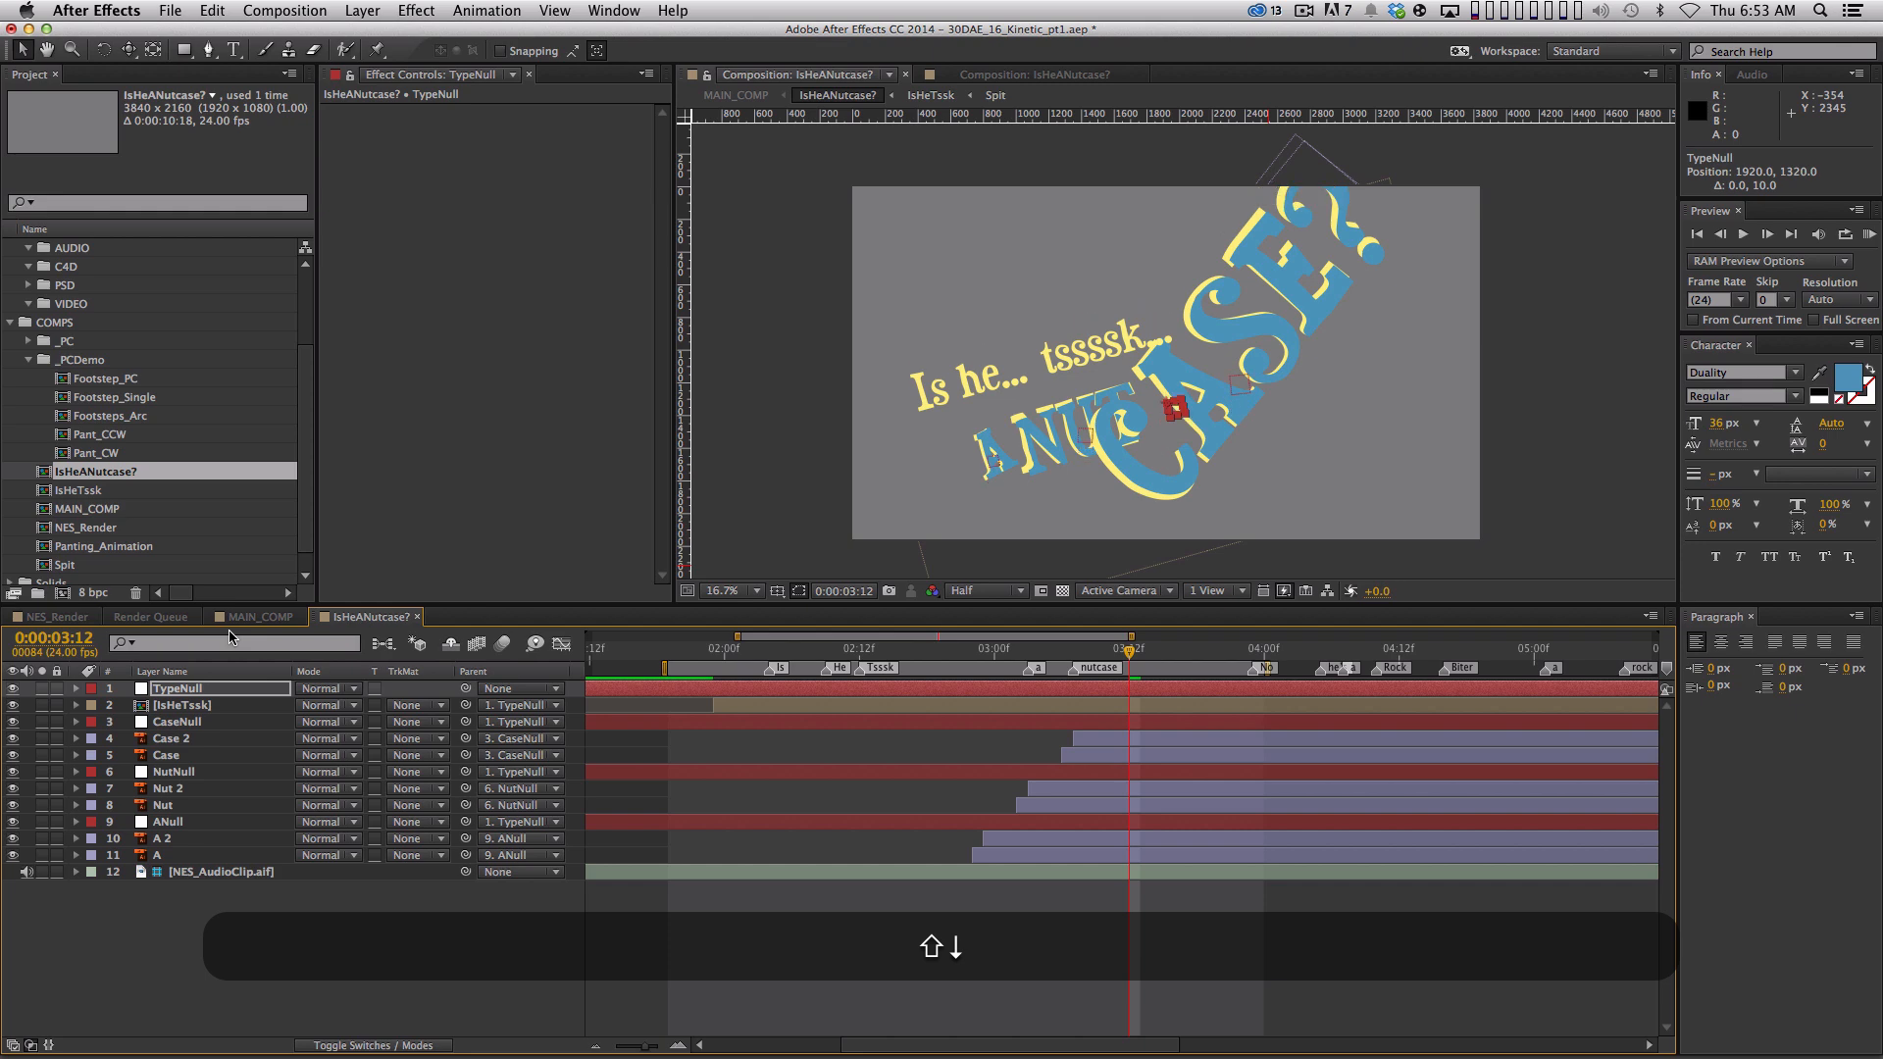
{"action": "key", "text": "shift+Down"}
{"action": "key", "text": "shift+Down"}
{"action": "key", "text": "shift+Down"}
{"action": "key", "text": "shift+Down"}
{"action": "key", "text": "shift+Down"}
{"action": "key", "text": "shift+Down"}
{"action": "key", "text": "shift+Down"}
{"action": "key", "text": "shift+Down"}
{"action": "key", "text": "shift+Down"}
{"action": "key", "text": "shift+Down"}
{"action": "key", "text": "shift+Down"}
{"action": "key", "text": "shift+Down"}
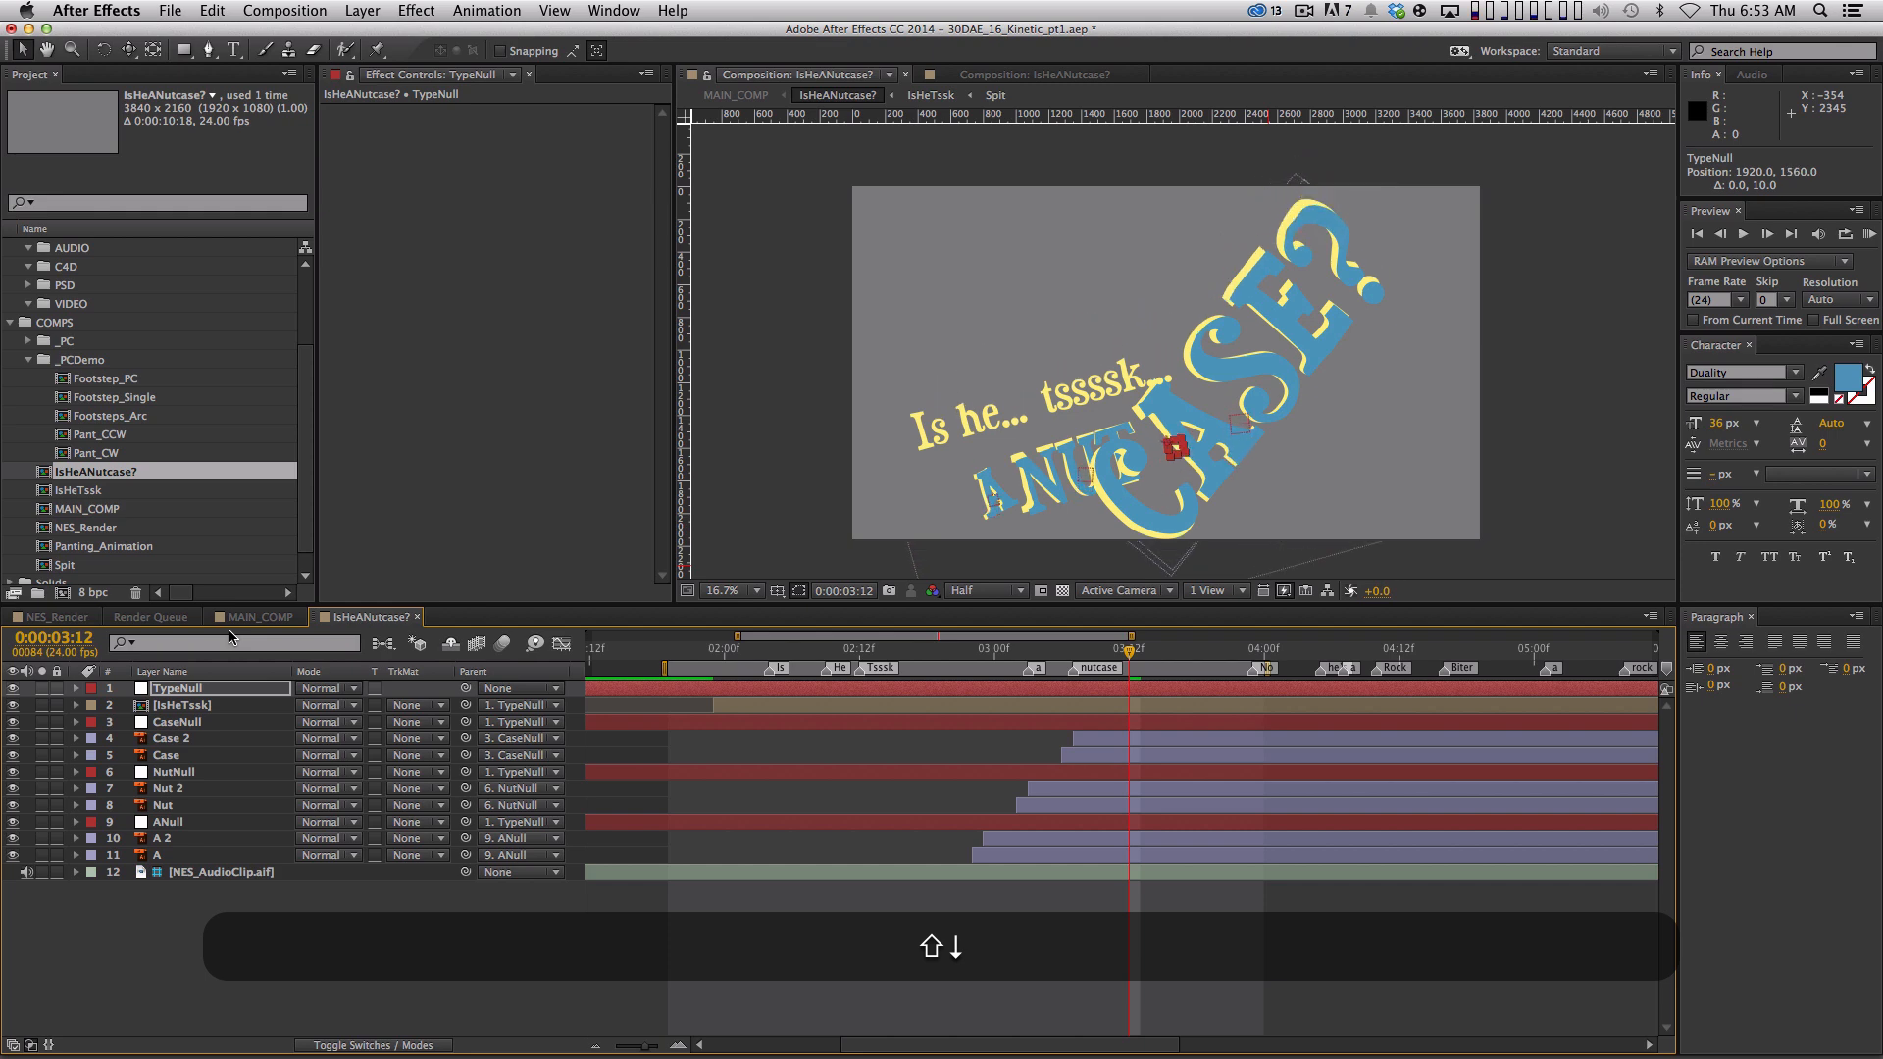
{"action": "key", "text": "shift+Up"}
{"action": "key", "text": "shift+Up"}
{"action": "key", "text": "shift+Up"}
{"action": "key", "text": "shift+Up"}
{"action": "key", "text": "shift+Up"}
{"action": "key", "text": "shift+Up"}
Undo the accidental time shift of the IsHeTssk layer and close the IsHeANutcase? composition
{"action": "left_click_drag", "start_coordinate": [1127, 650], "coordinate": [1196, 651]}
{"action": "key", "text": "super+z"}
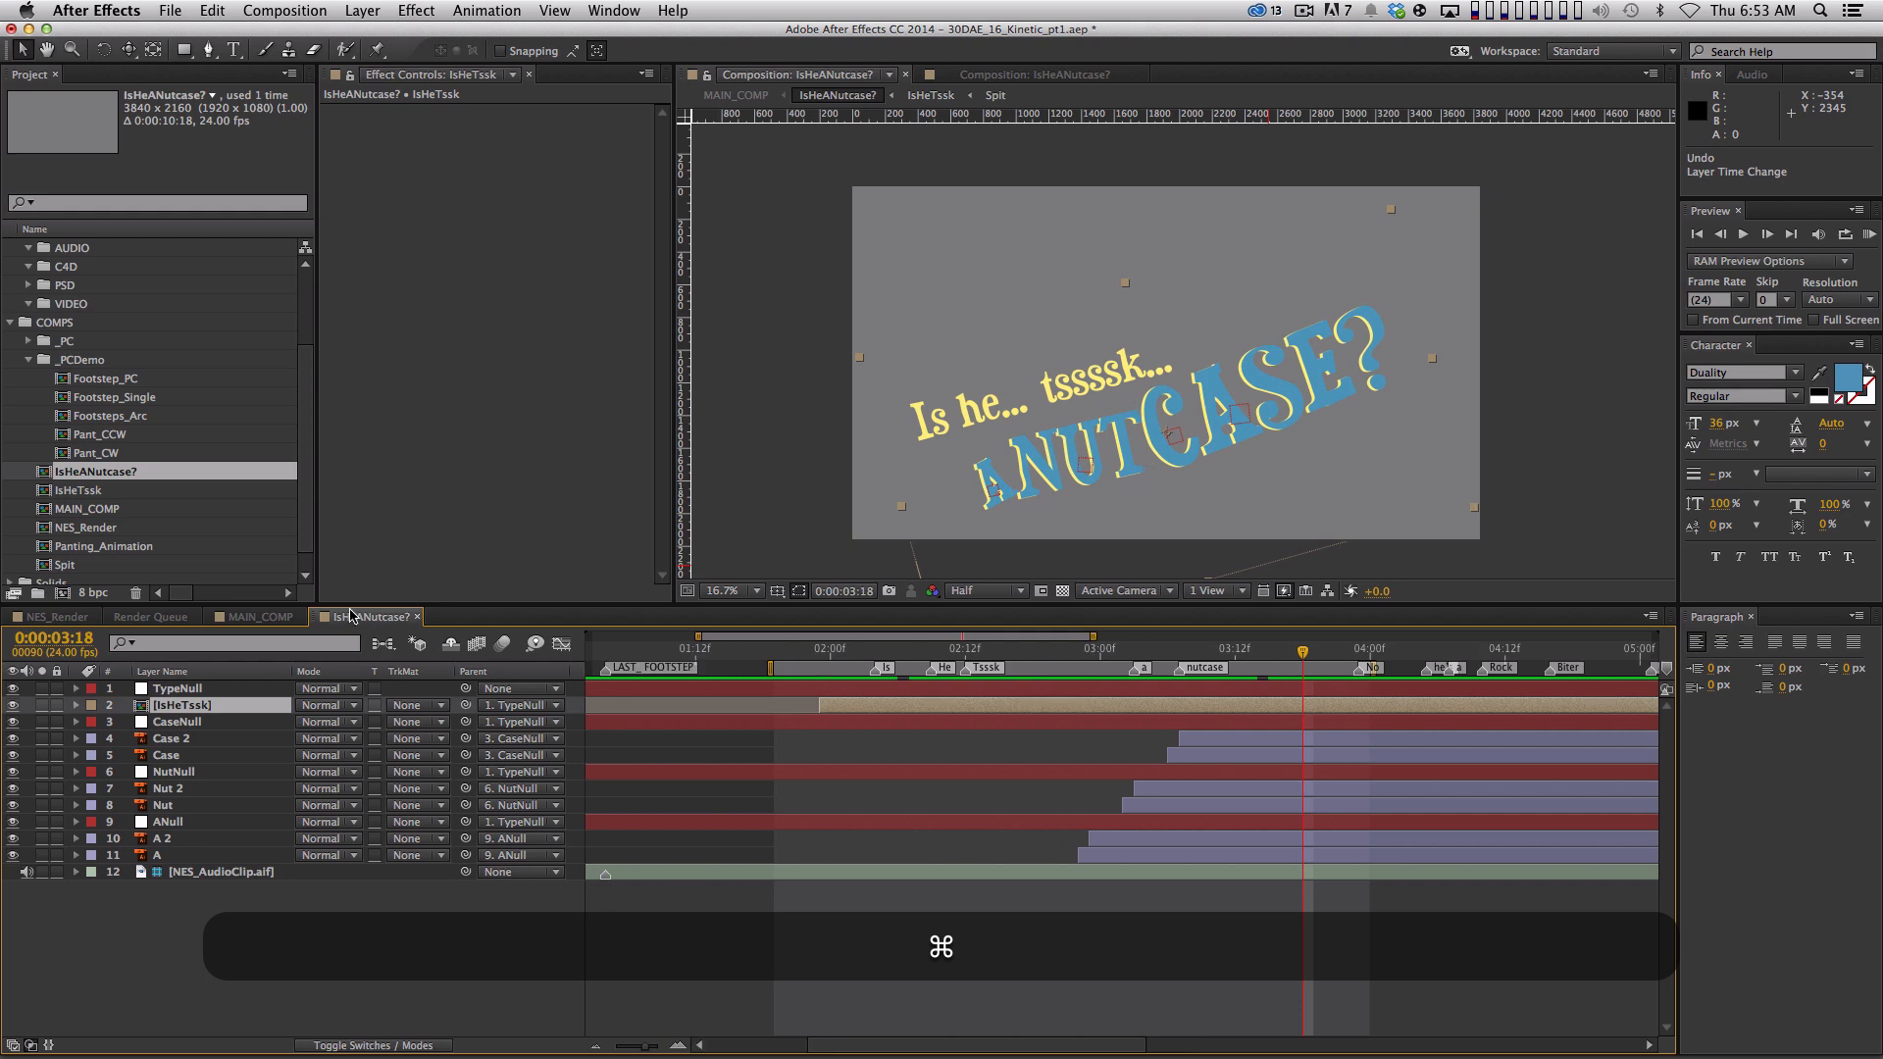
{"action": "key", "text": "super+w"}
Move the IsHeANutcase? layer in MAIN_COMP up and left to about X 3840, Y 1323, and check it at 0:00:02:11
{"action": "left_click_drag", "start_coordinate": [1030, 650], "coordinate": [823, 677]}
{"action": "left_click_drag", "start_coordinate": [1208, 390], "coordinate": [1129, 377]}
{"action": "left_click_drag", "start_coordinate": [735, 659], "coordinate": [867, 677]}
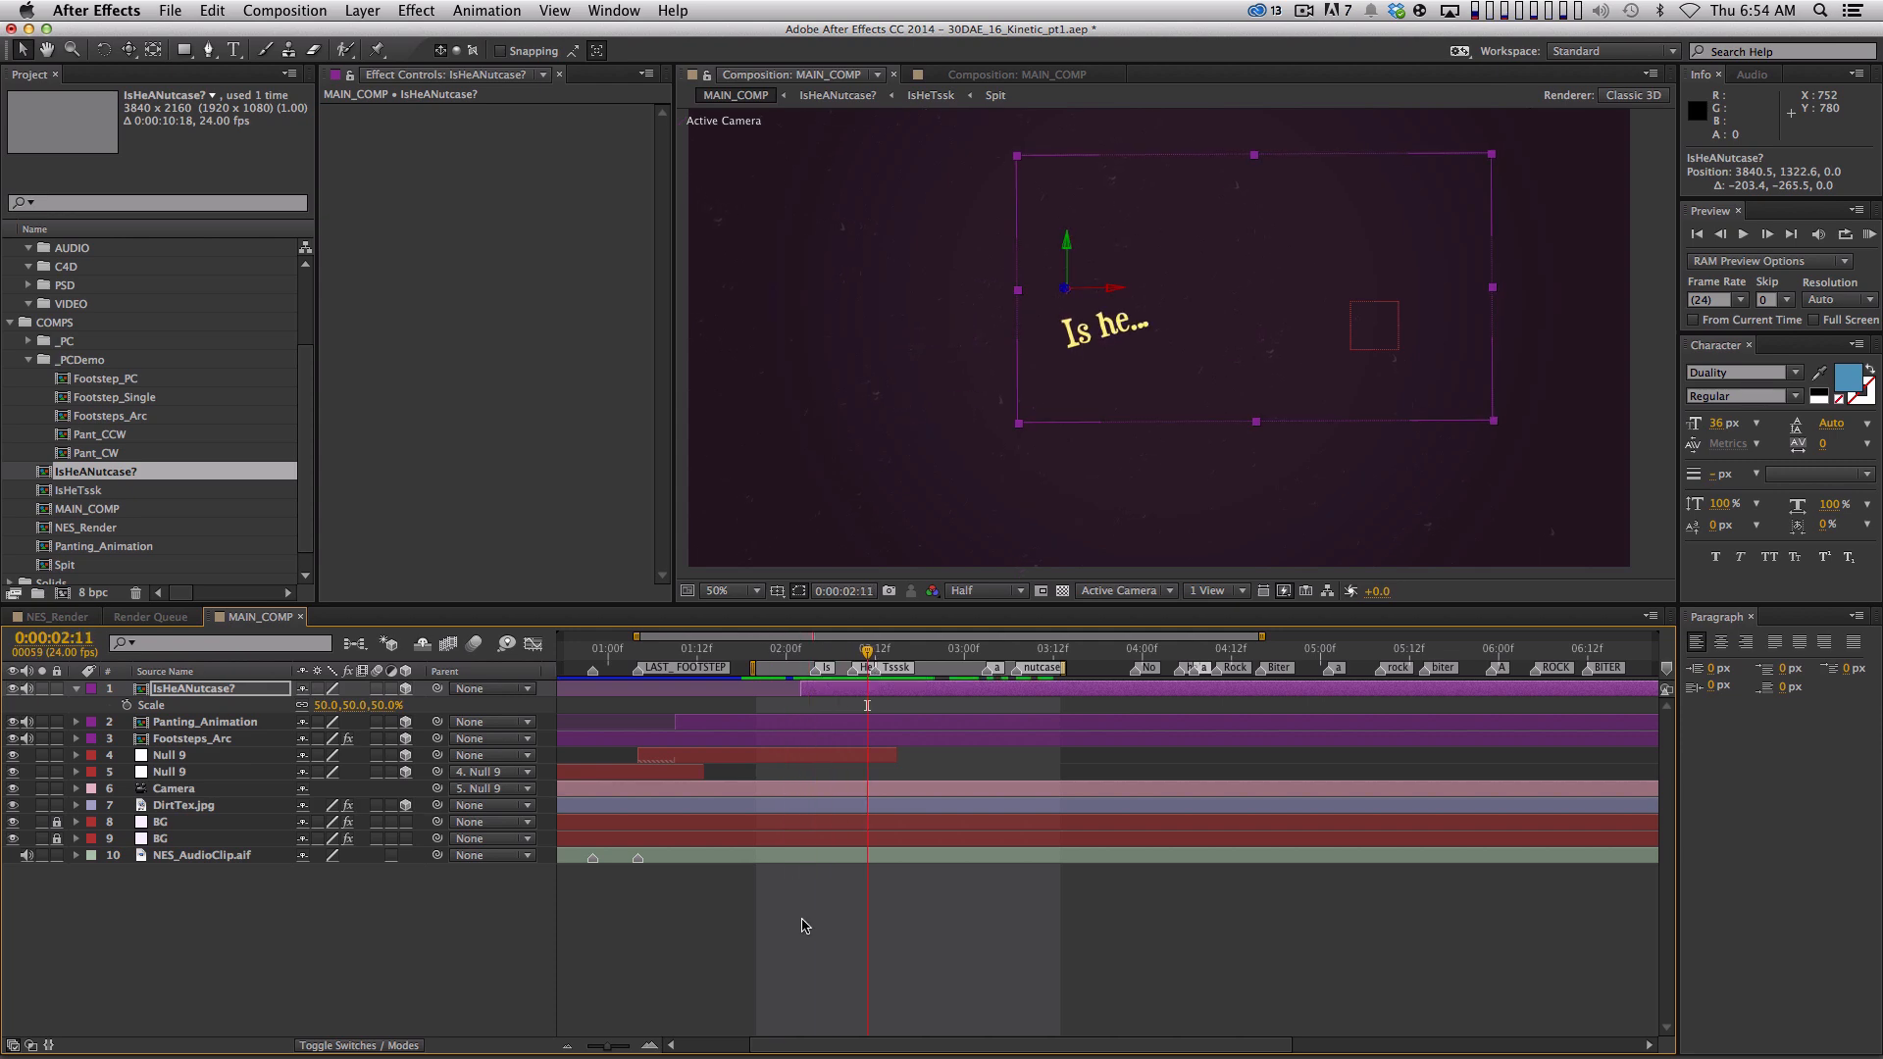
Extend the work area back to start at 0:00:01:03 and fit the composition to the viewer
{"action": "left_click", "coordinate": [753, 936]}
{"action": "left_click_drag", "start_coordinate": [750, 673], "coordinate": [624, 673]}
{"action": "key", "text": "comma"}
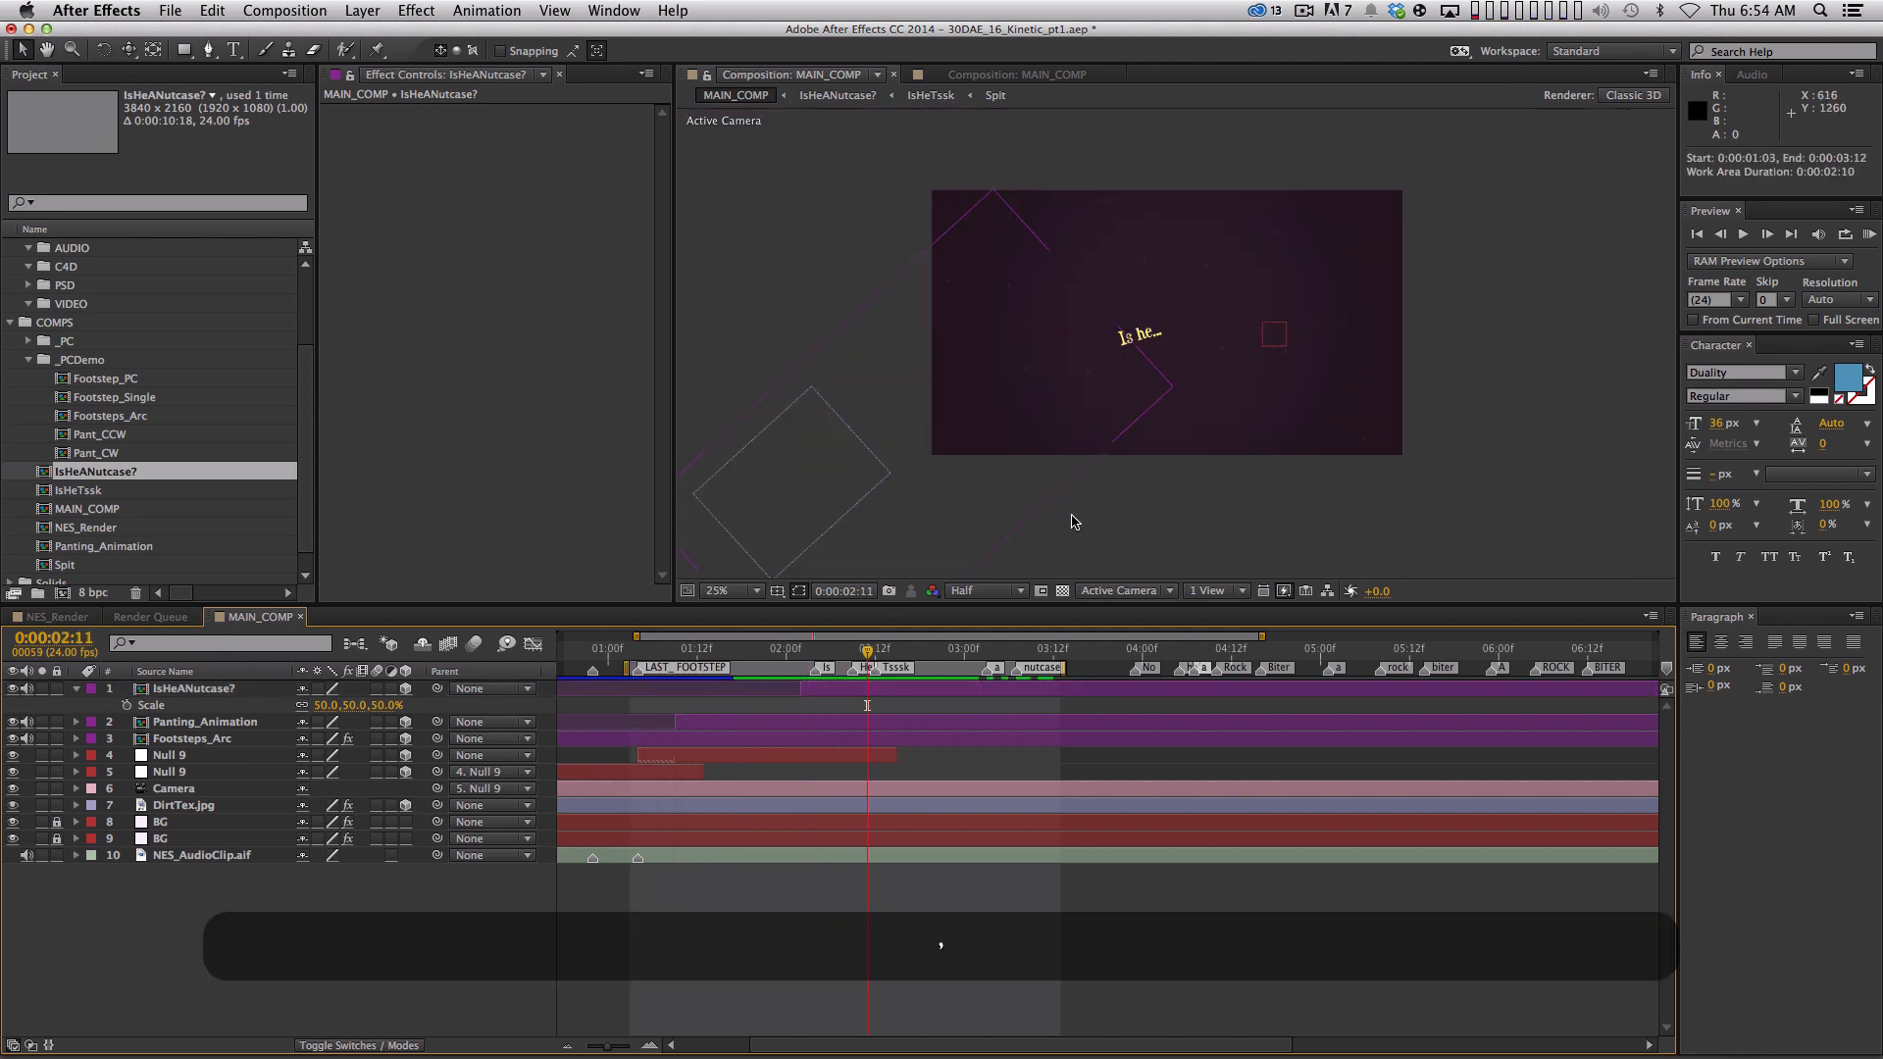
{"action": "left_click", "coordinate": [741, 591]}
{"action": "left_click", "coordinate": [735, 628]}
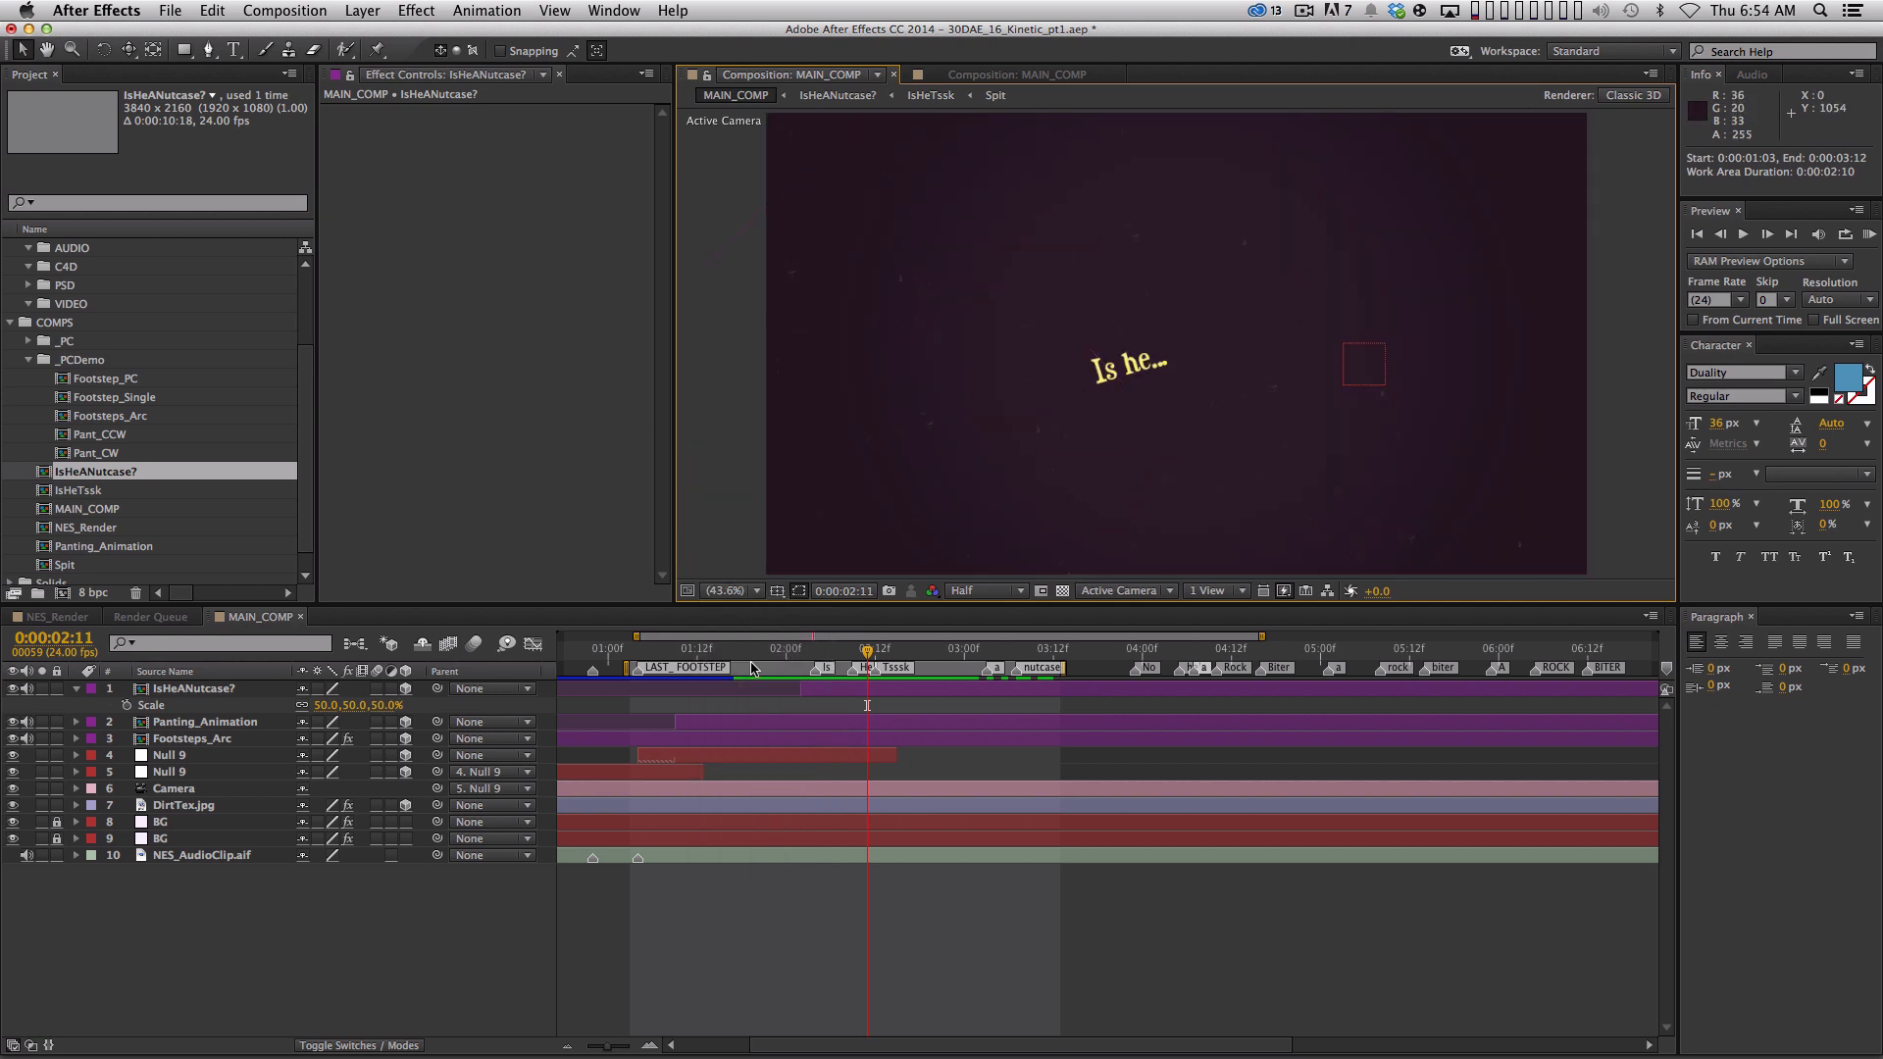
Show layer names, duplicate the Move02 null, and shift the duplicate in time to start at 0:00:02:01
{"action": "left_click_drag", "start_coordinate": [704, 655], "coordinate": [795, 664]}
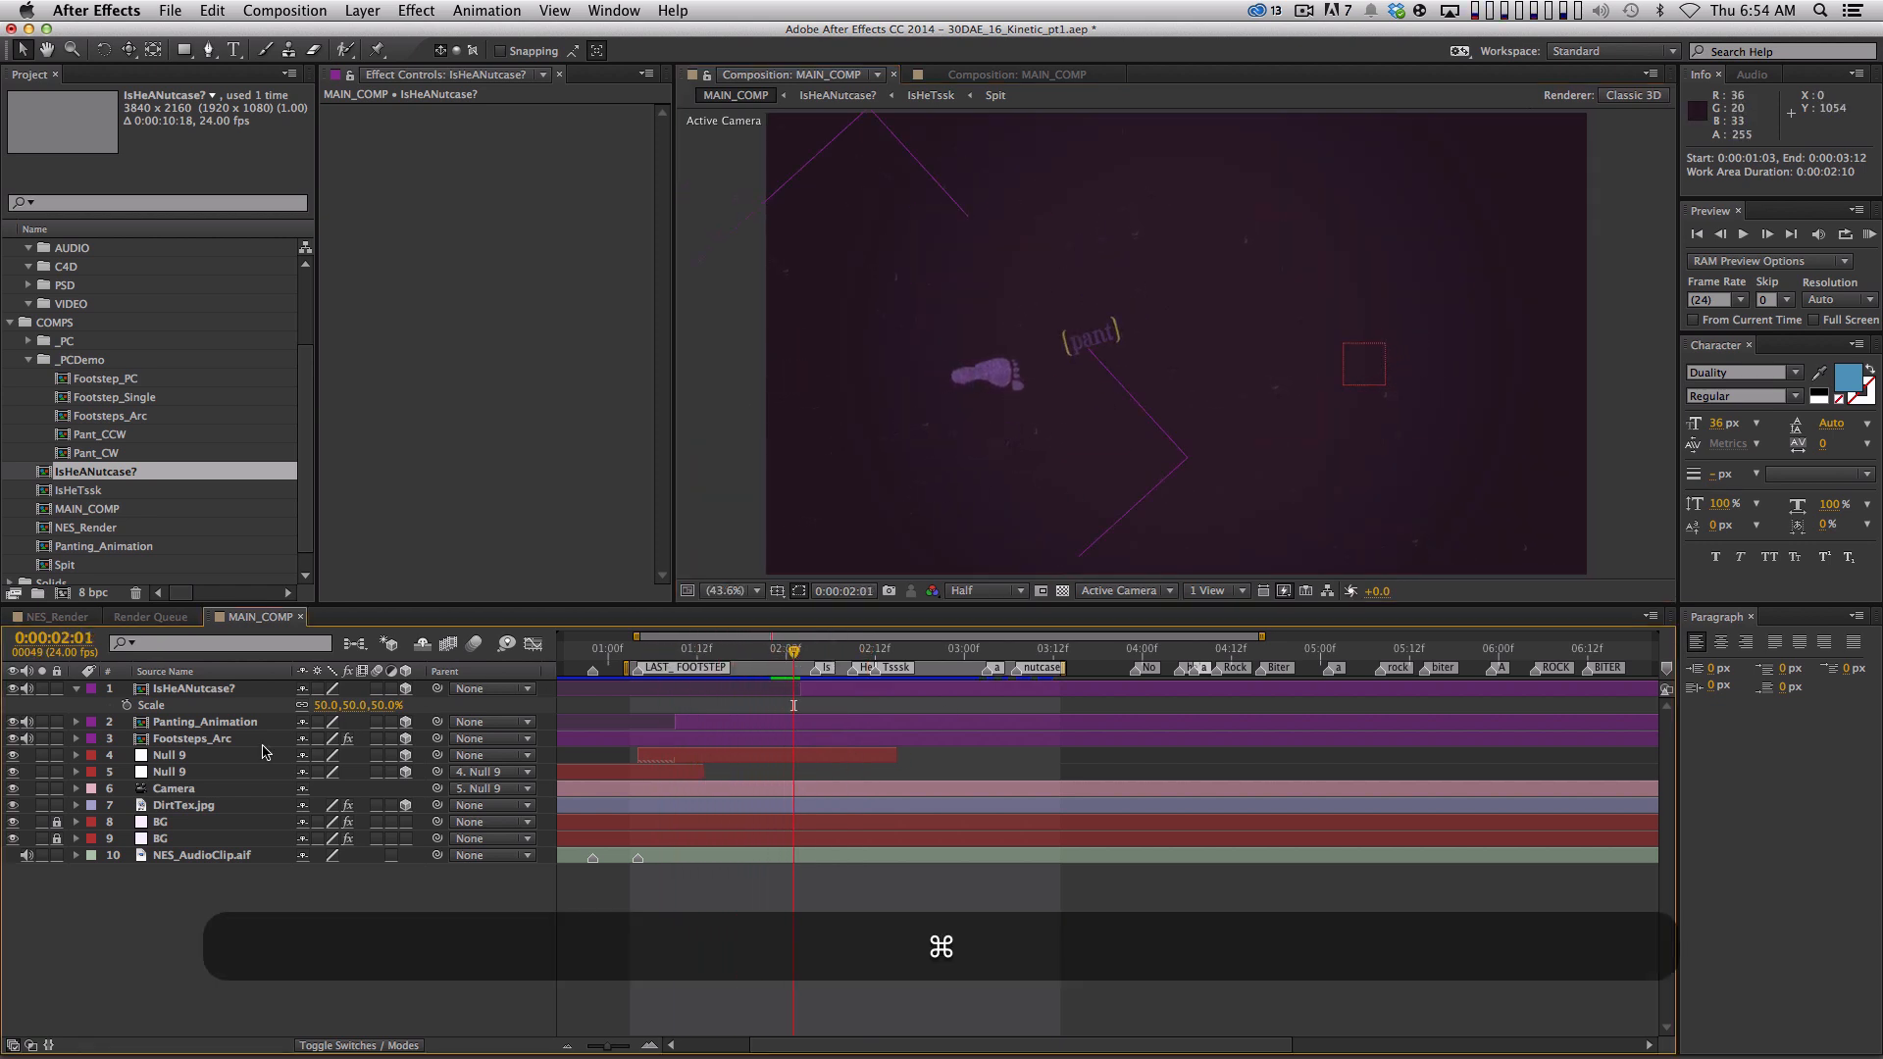
{"action": "left_click", "coordinate": [262, 675]}
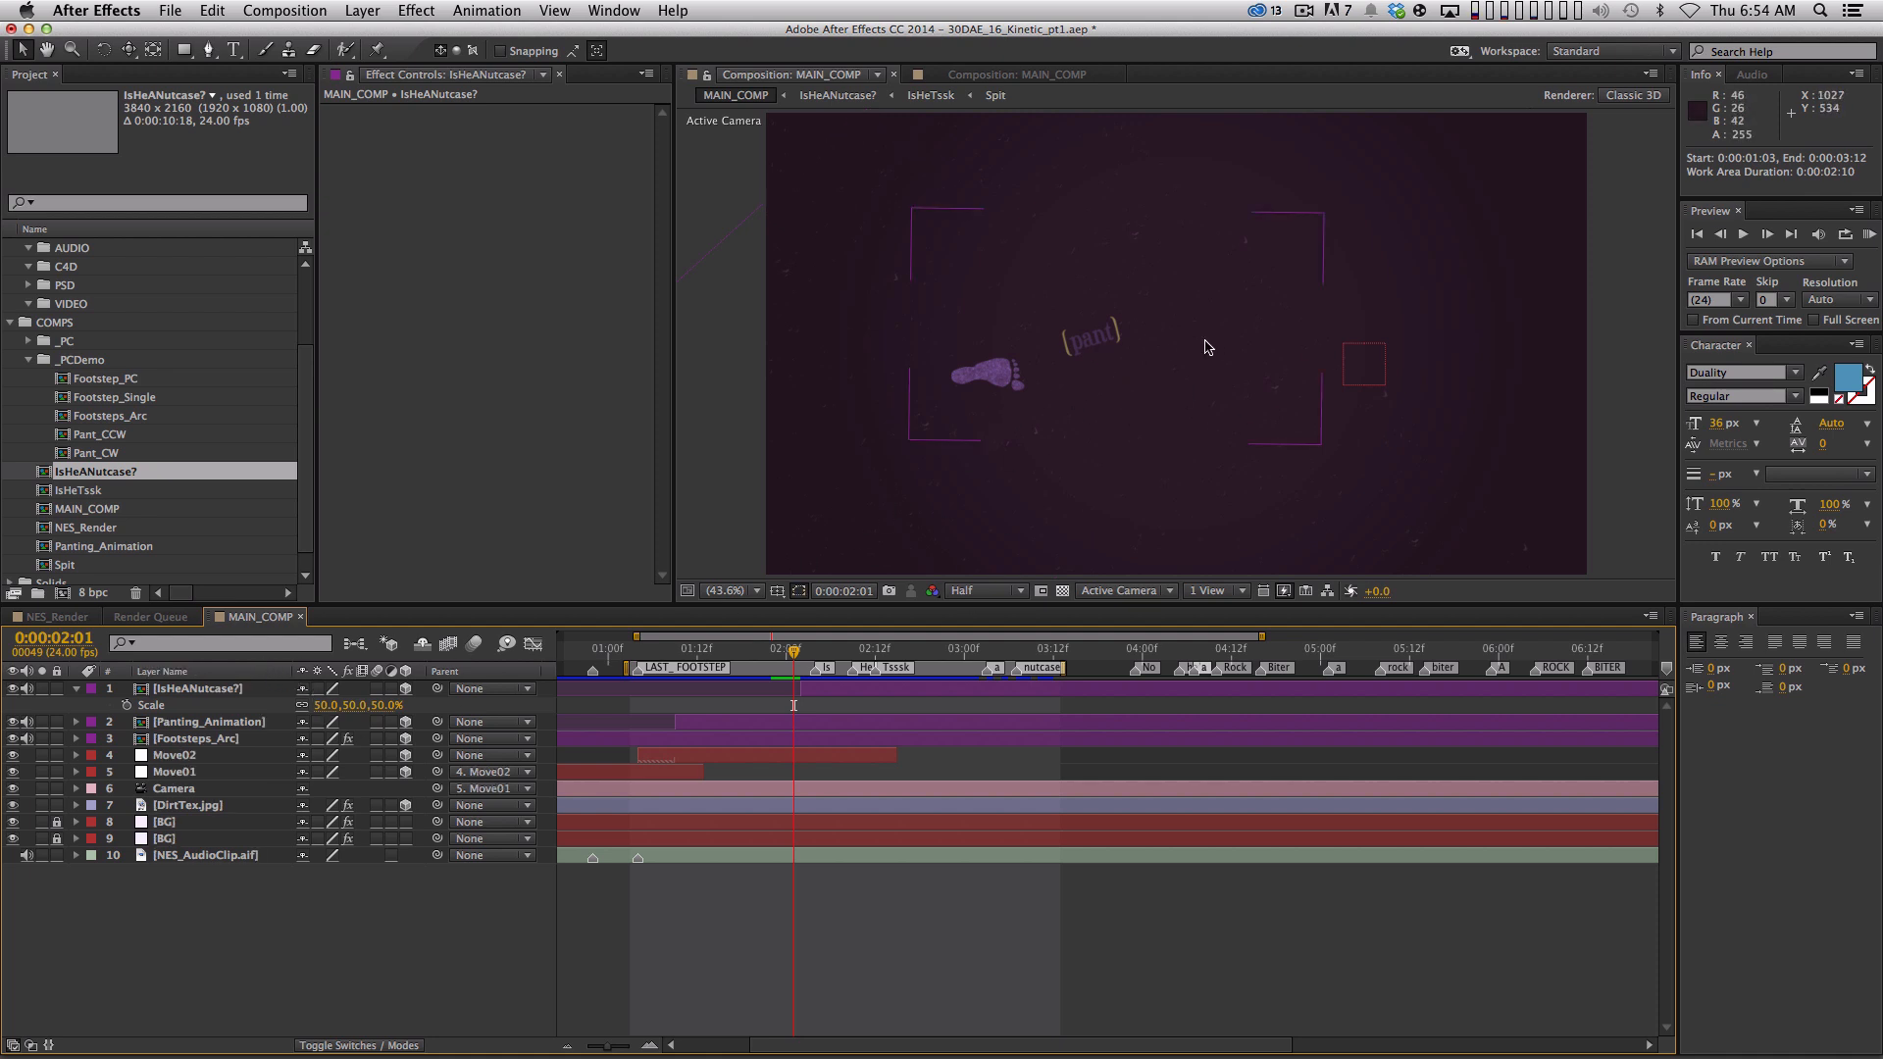
{"action": "left_click", "coordinate": [214, 753]}
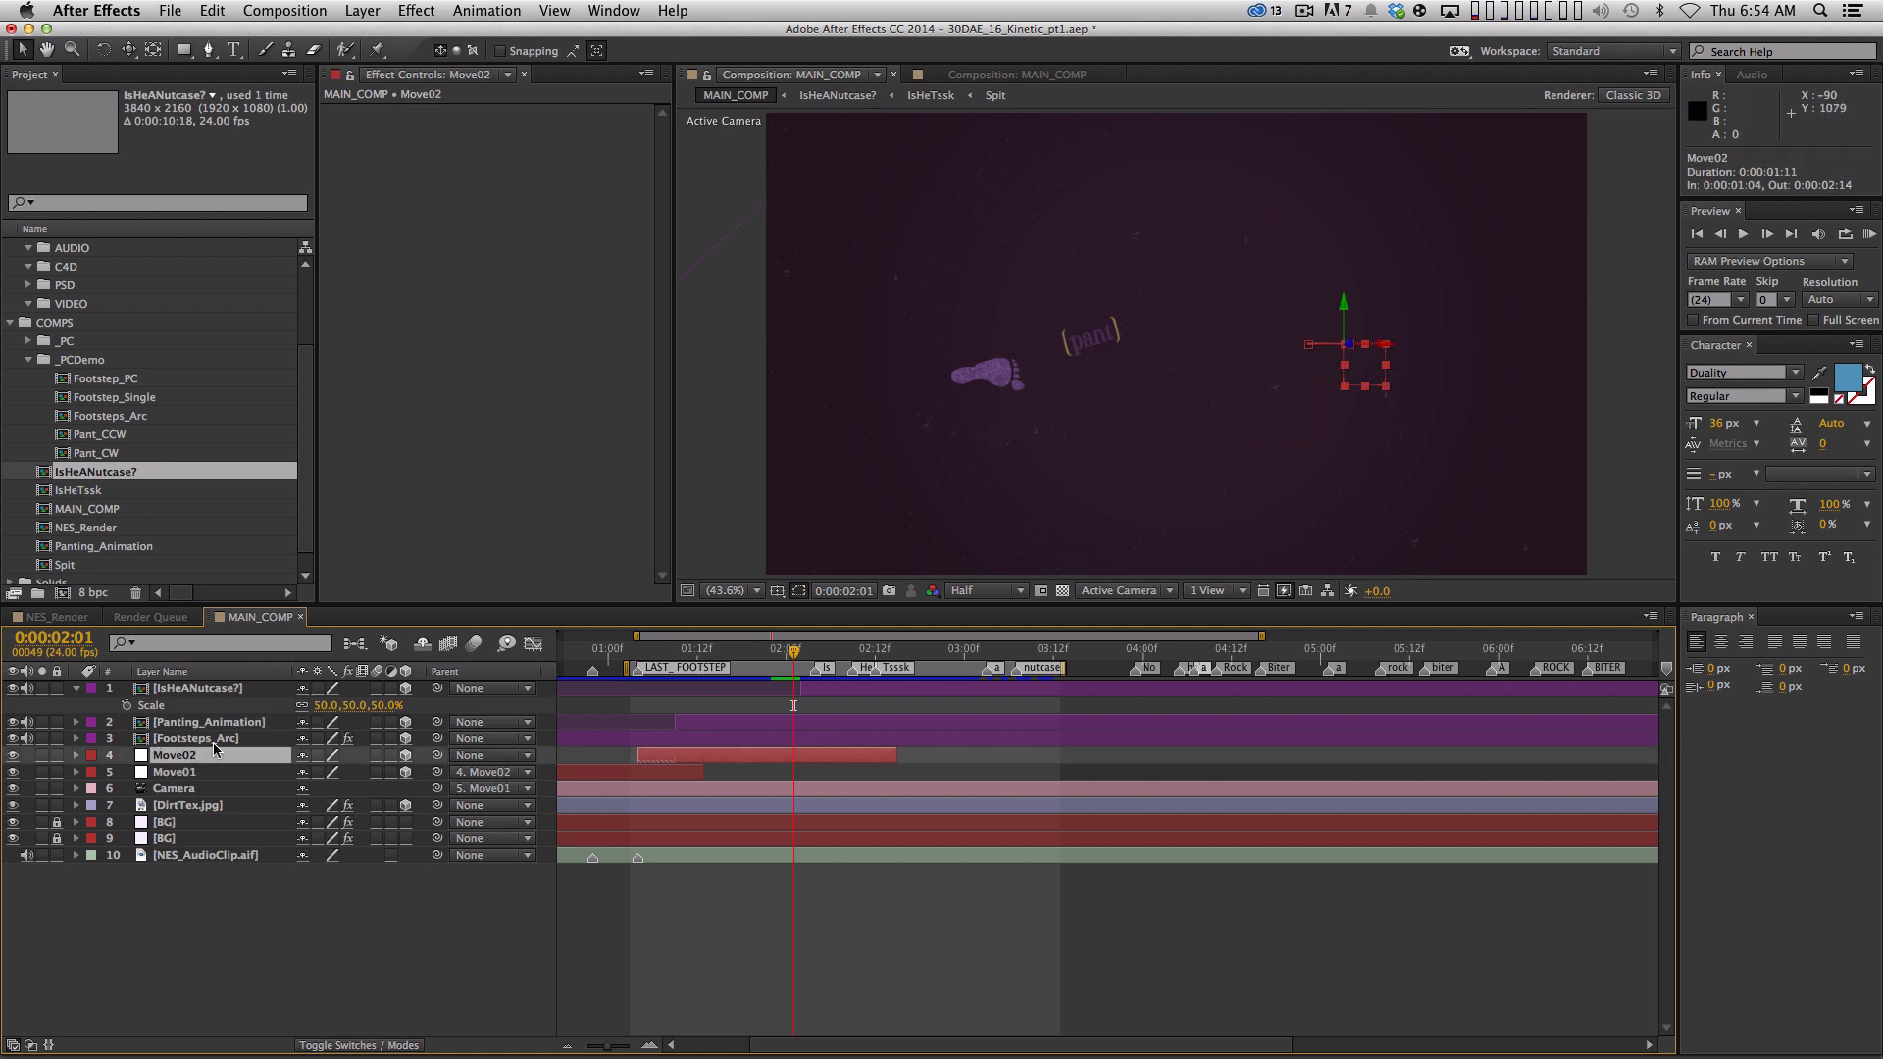
{"action": "key", "text": "super+d"}
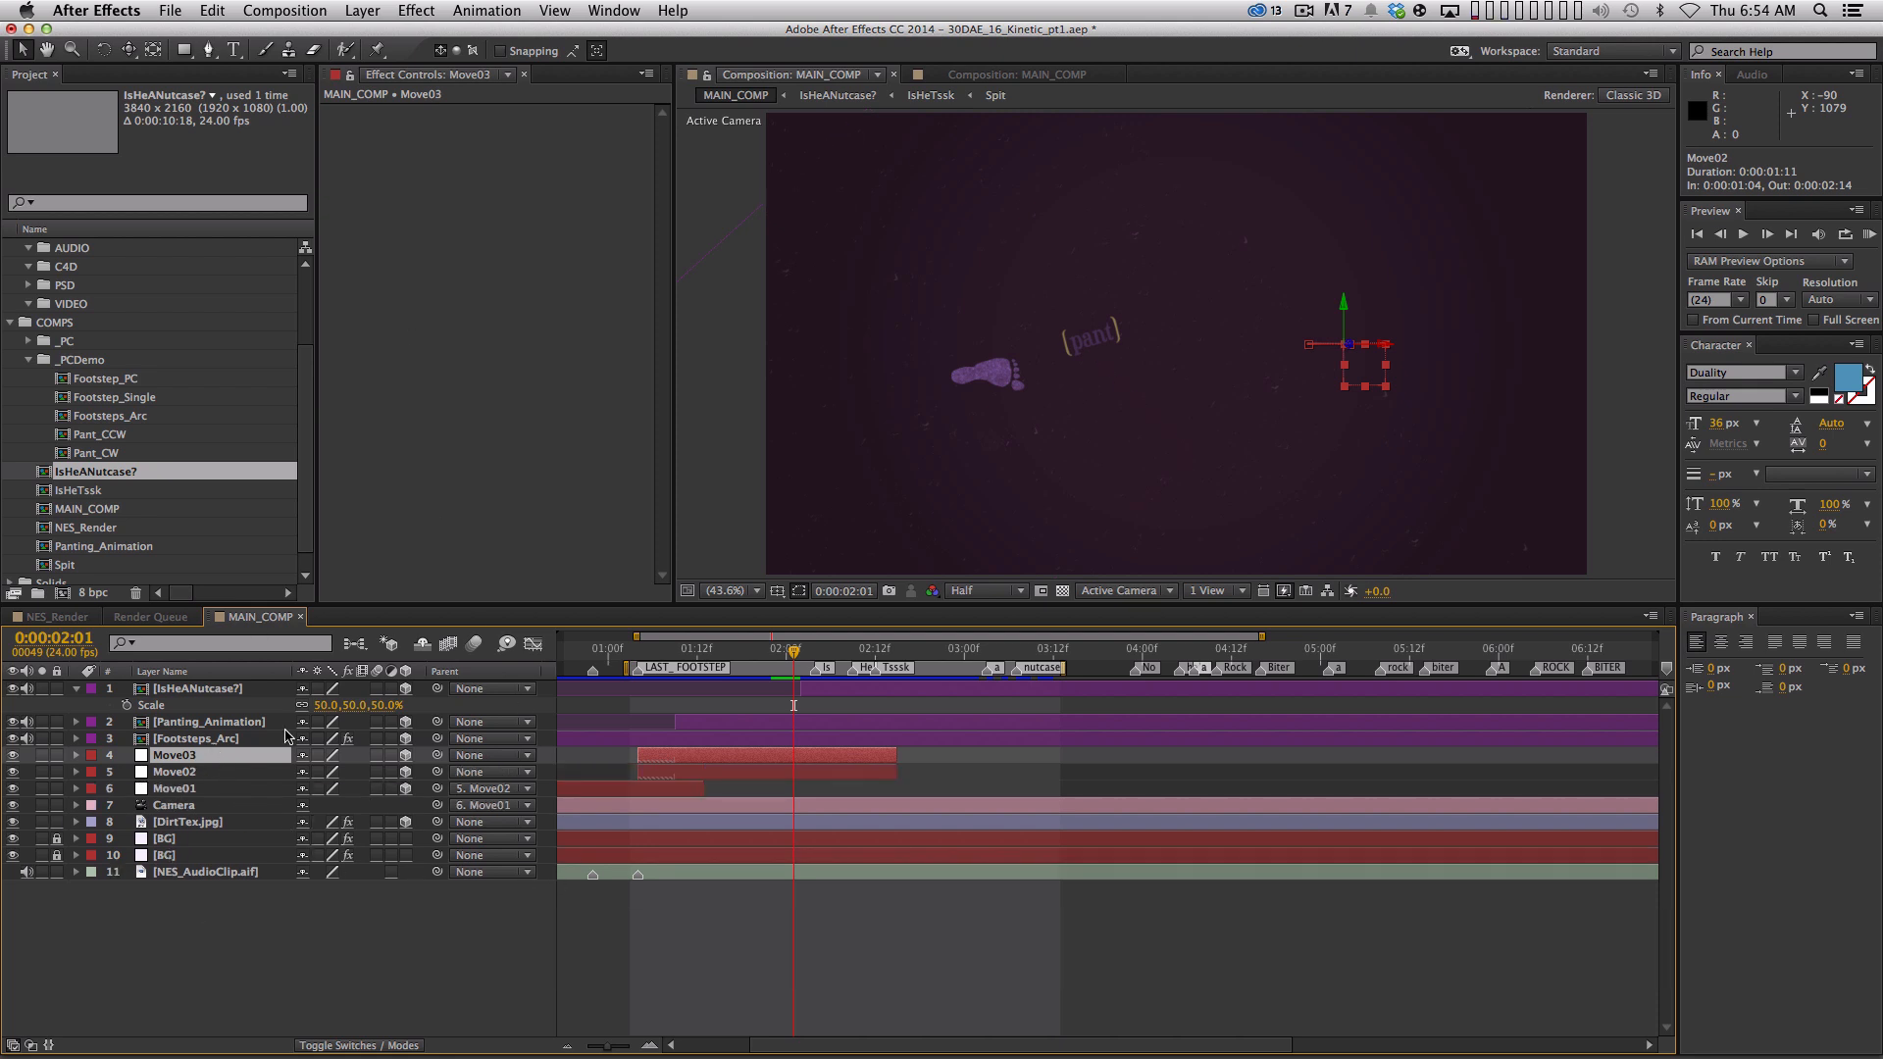
{"action": "key", "text": "bracketleft"}
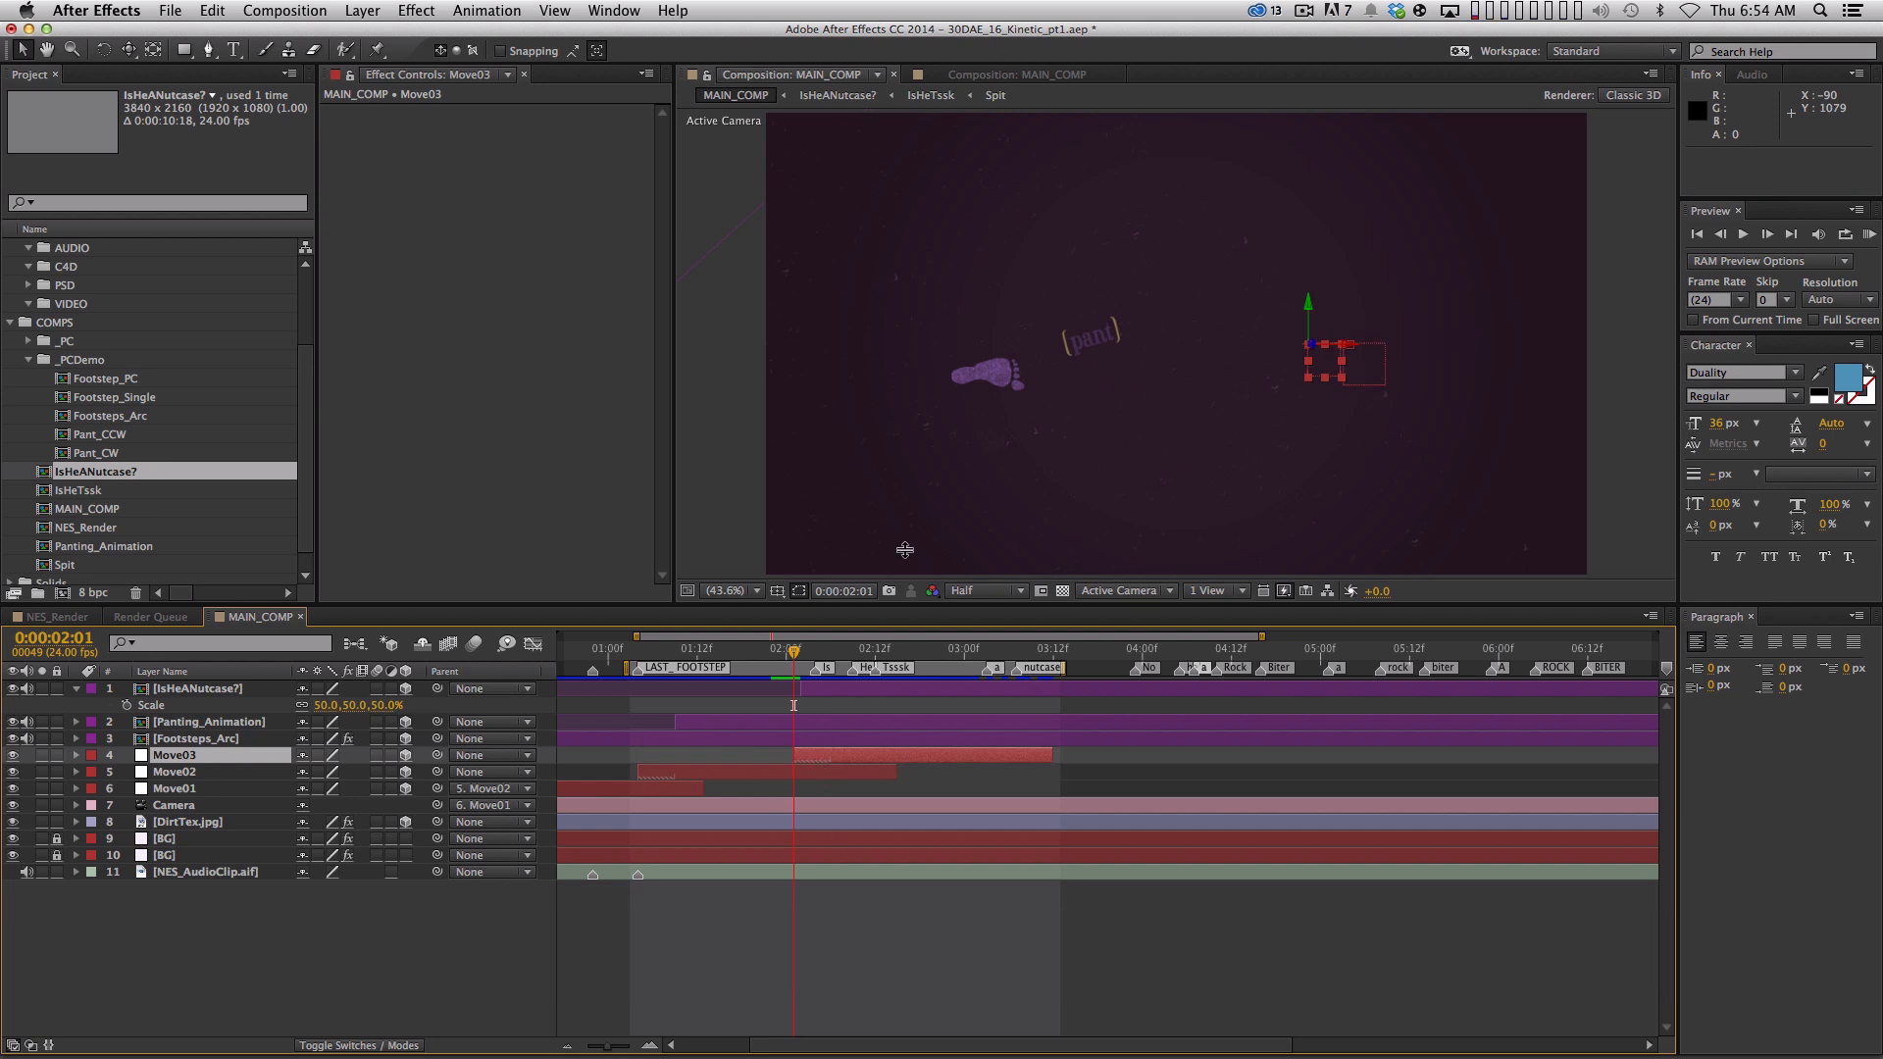
Remove the Z Position keyframes from Move03 and move the null left, closer to the pant text
{"action": "key", "text": "u"}
{"action": "left_click", "coordinate": [125, 773]}
{"action": "left_click_drag", "start_coordinate": [1320, 370], "coordinate": [1242, 365]}
Parent the Move02 null to Move03 and select Move03
{"action": "left_click", "coordinate": [175, 789]}
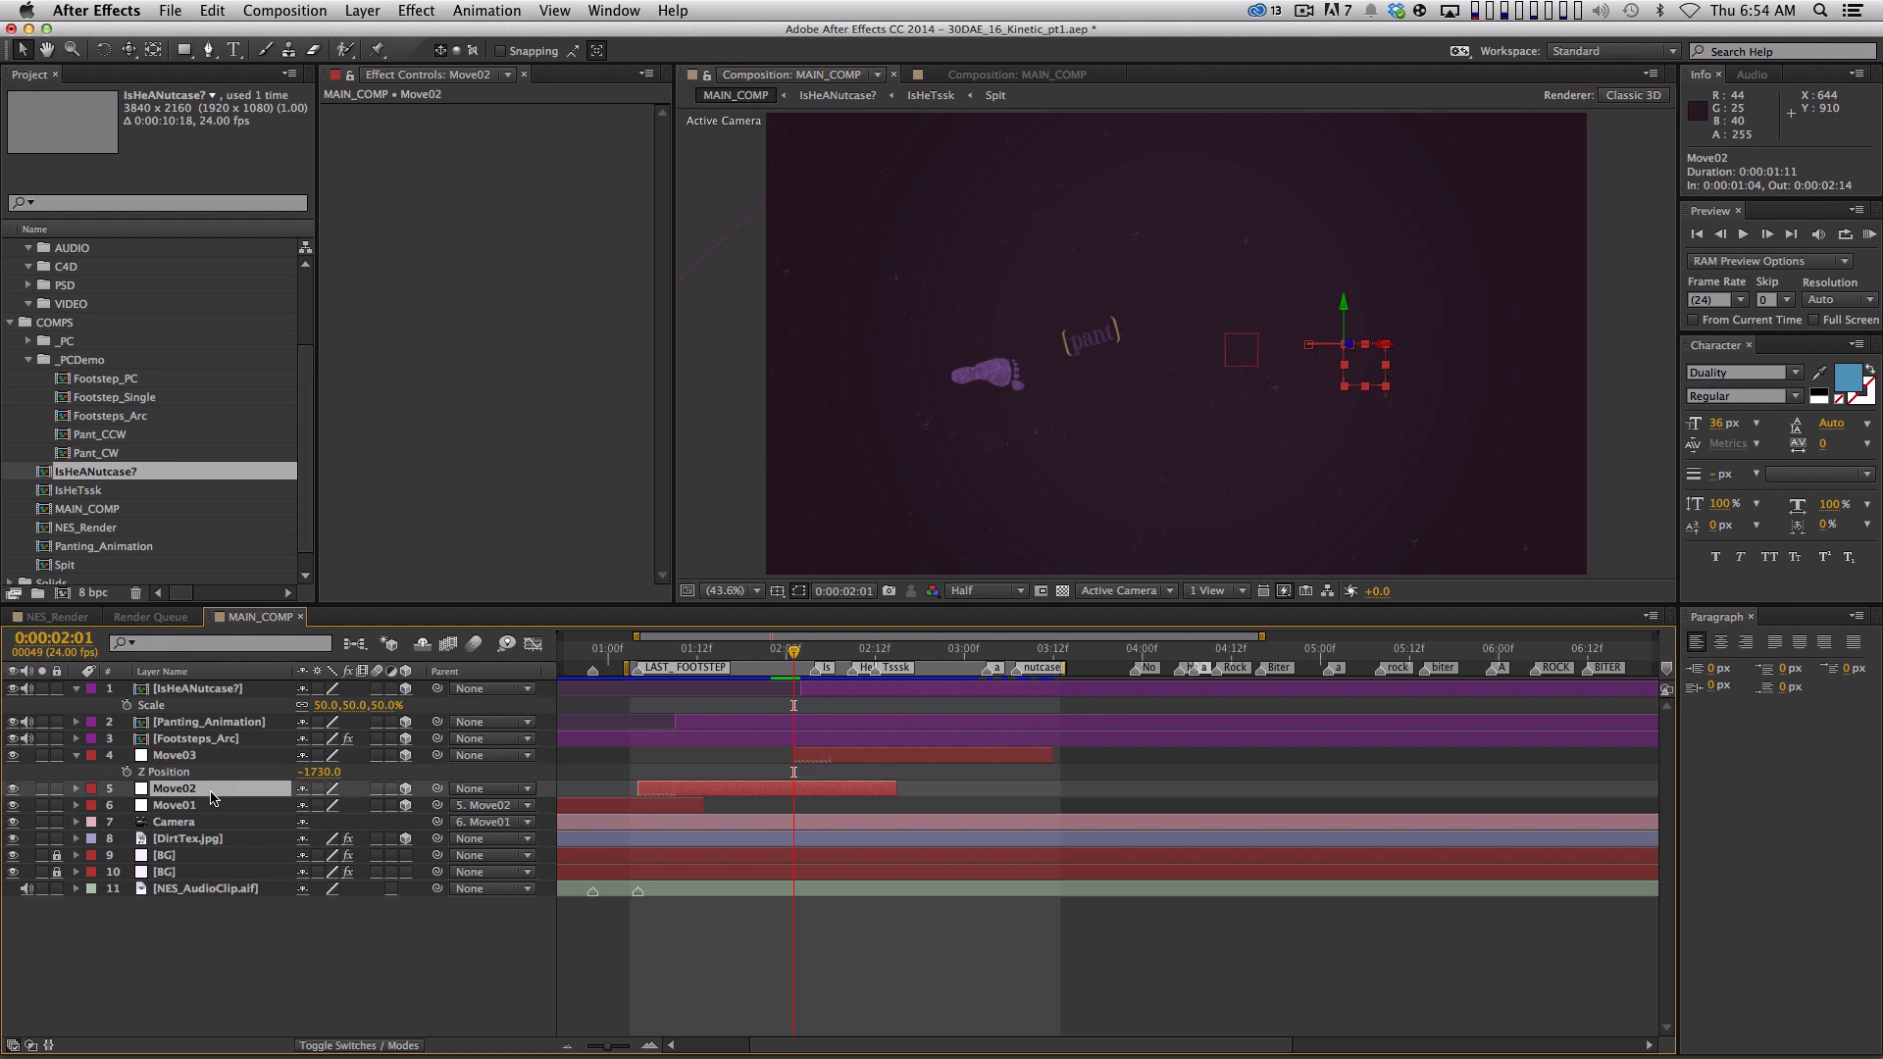
{"action": "left_click_drag", "start_coordinate": [437, 789], "coordinate": [246, 761]}
{"action": "left_click", "coordinate": [245, 763]}
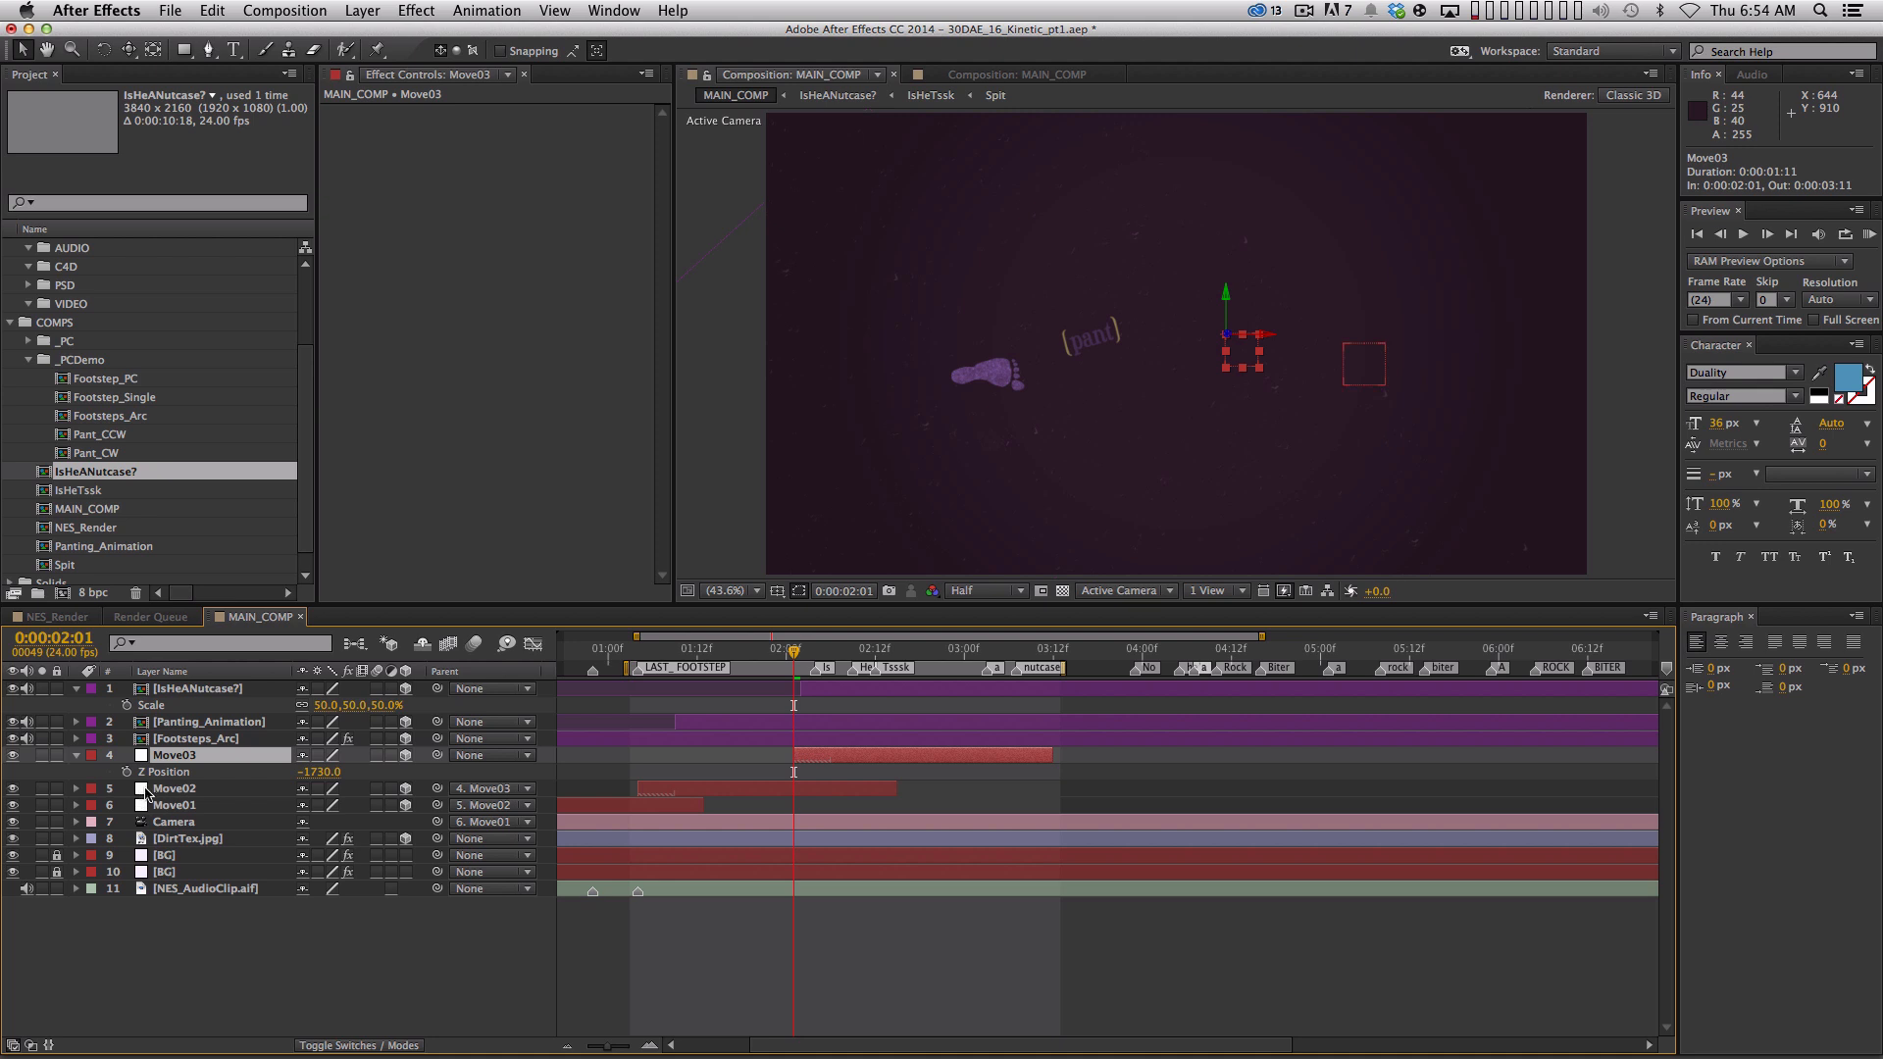
Keyframe Move03's X, Y and Z Position and Z Rotation at 0:00:02:01 and show only its keyframed properties
{"action": "key", "text": "p"}
{"action": "left_click_drag", "start_coordinate": [126, 772], "coordinate": [131, 810]}
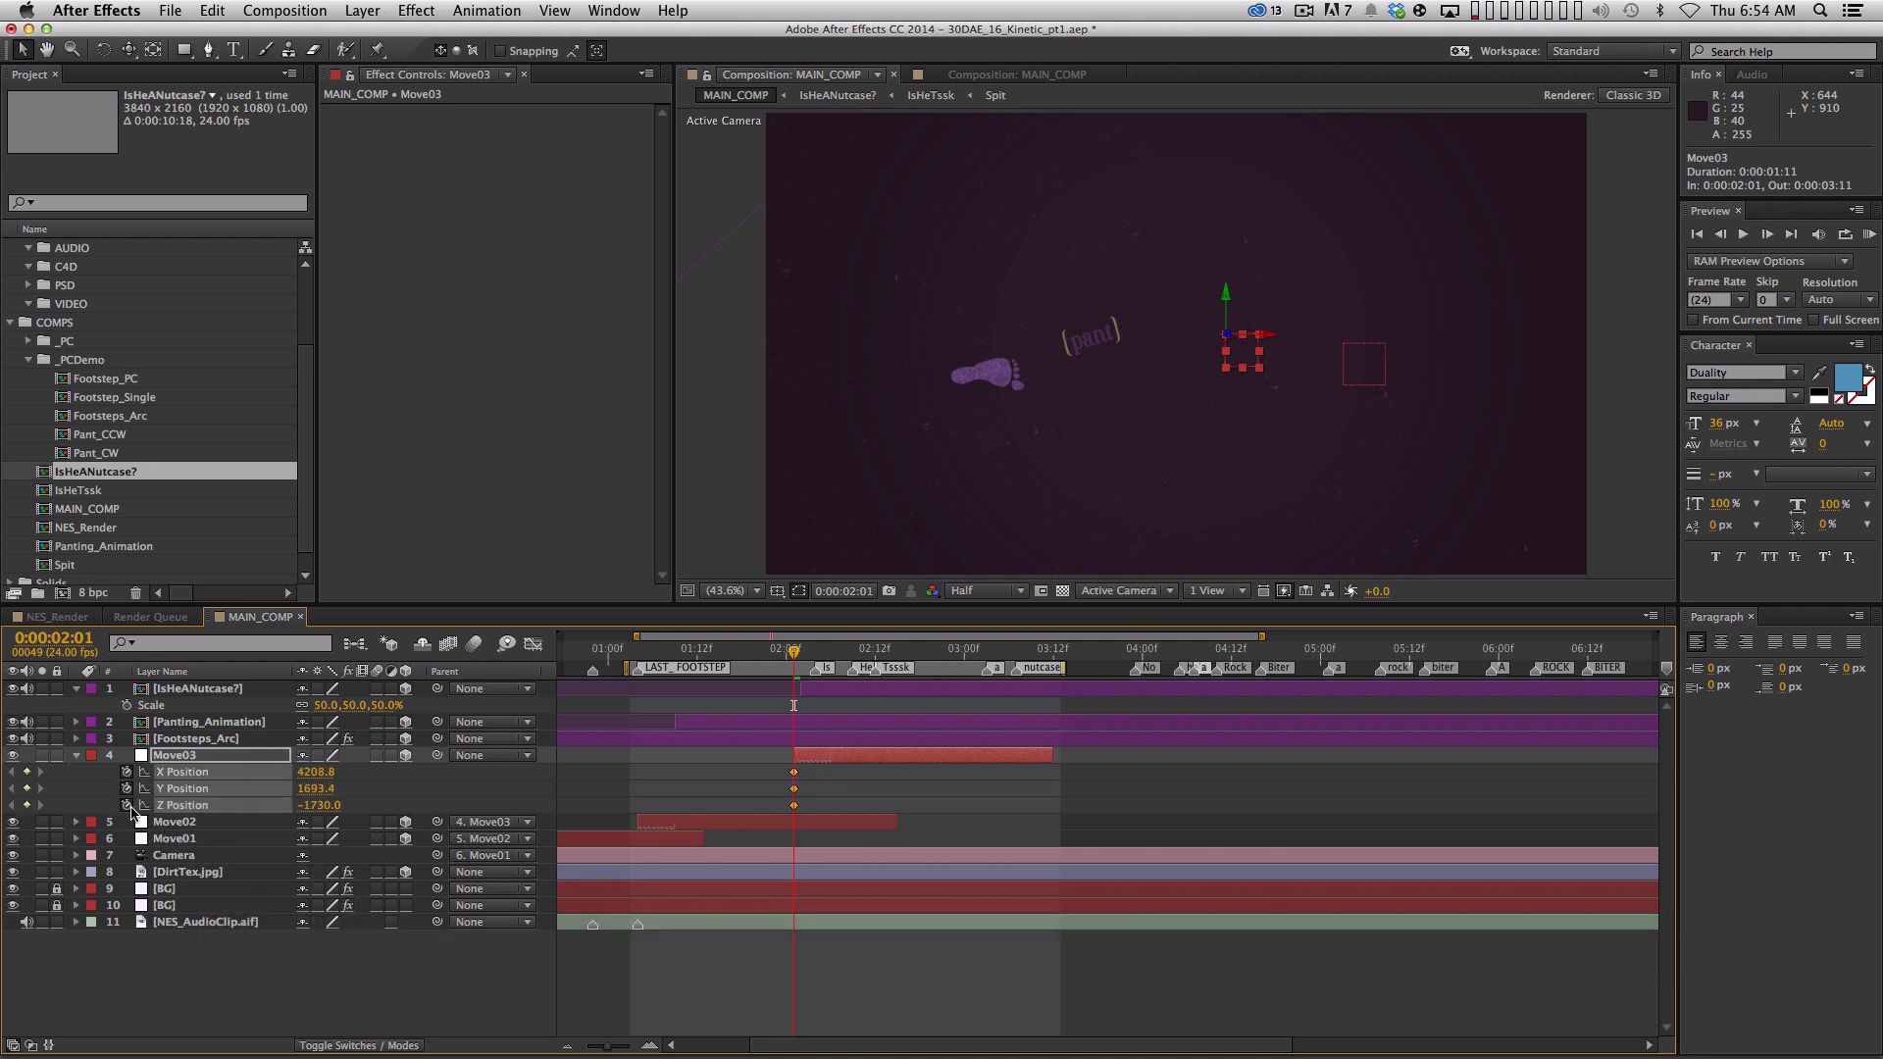
{"action": "left_click", "coordinate": [178, 759]}
{"action": "key", "text": "r"}
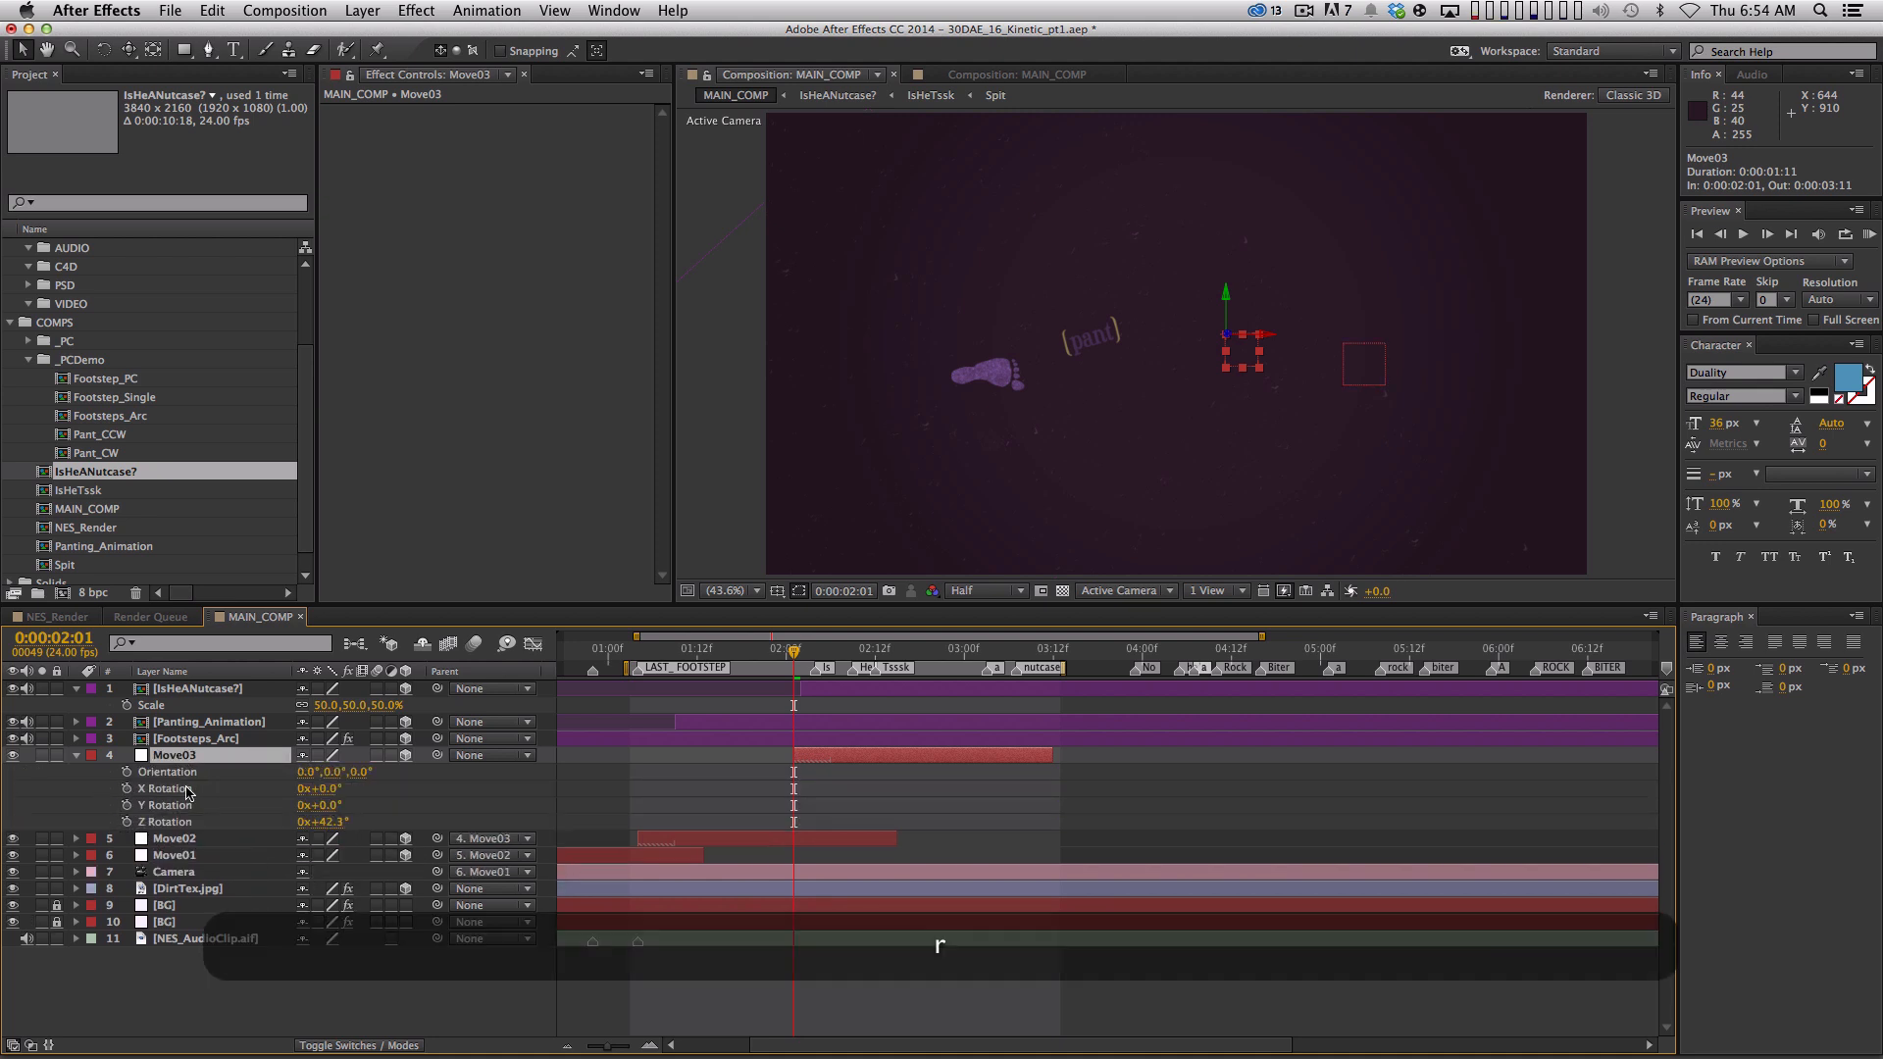
{"action": "left_click", "coordinate": [127, 822]}
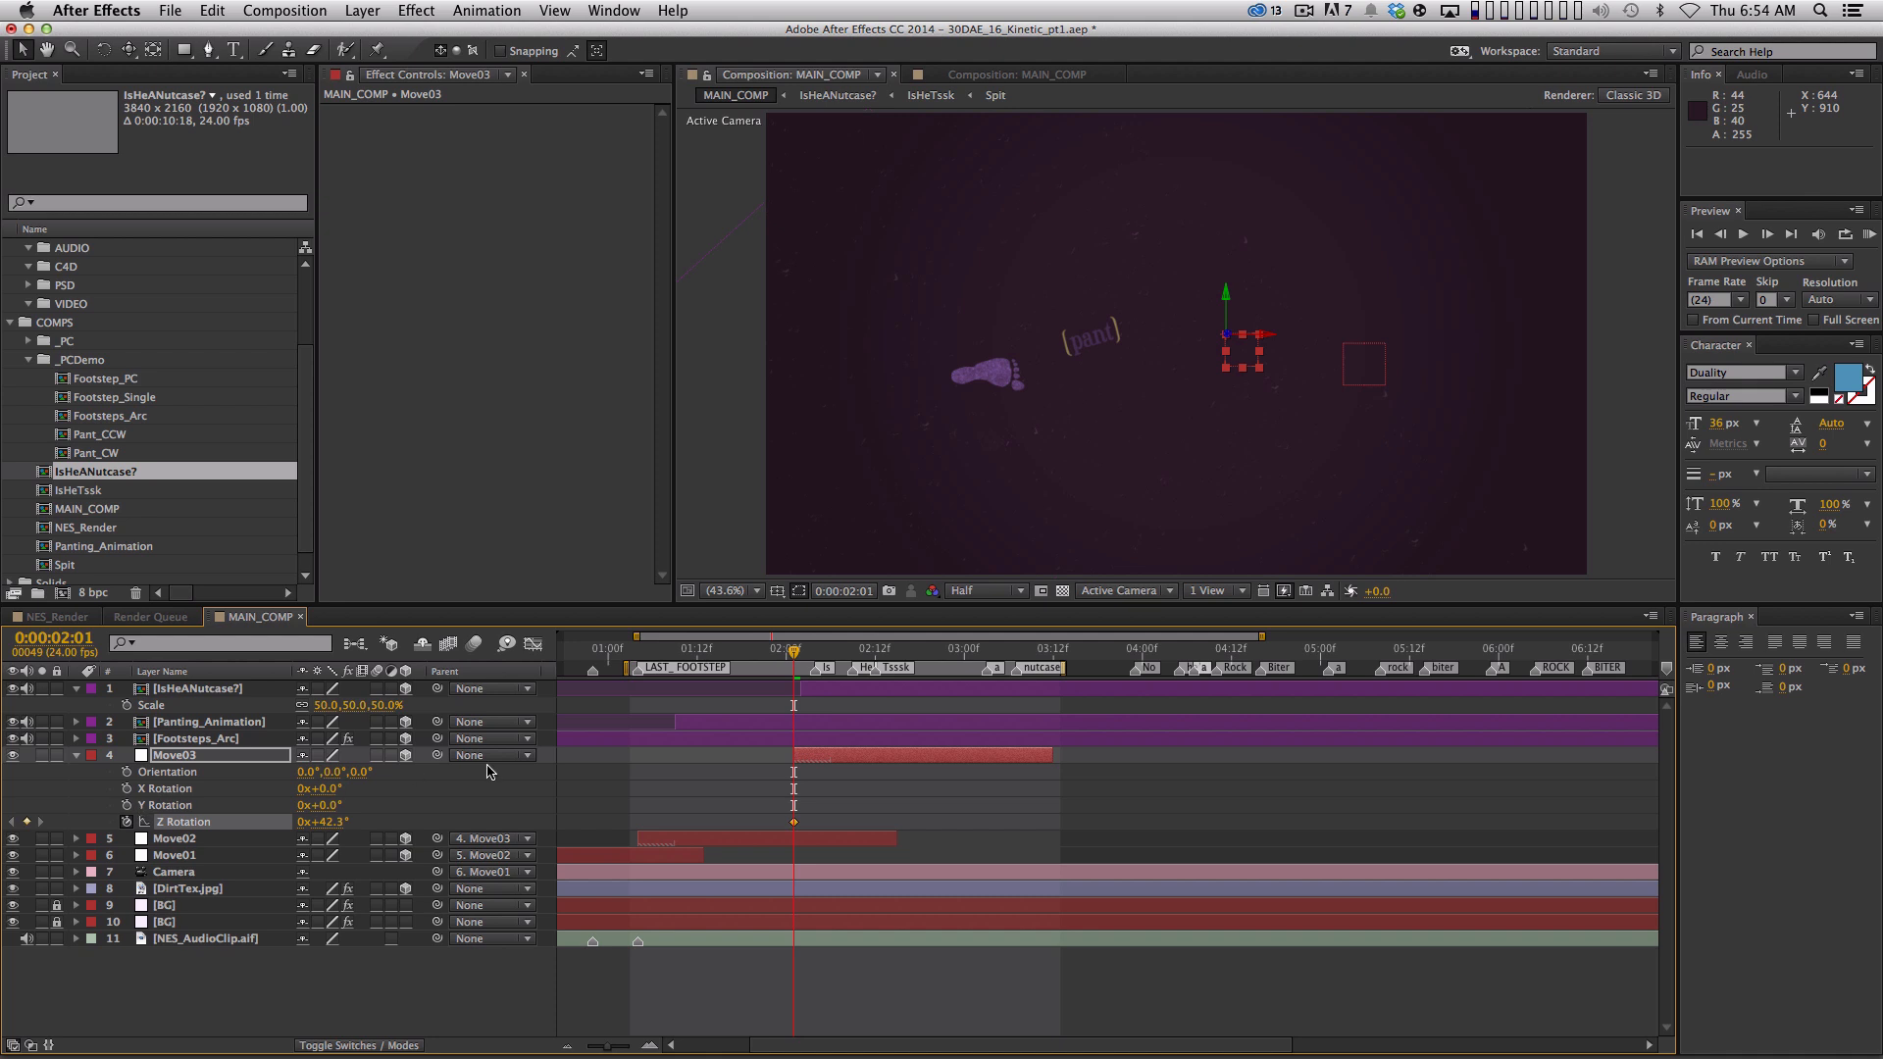
{"action": "left_click", "coordinate": [218, 756]}
{"action": "key", "text": "u"}
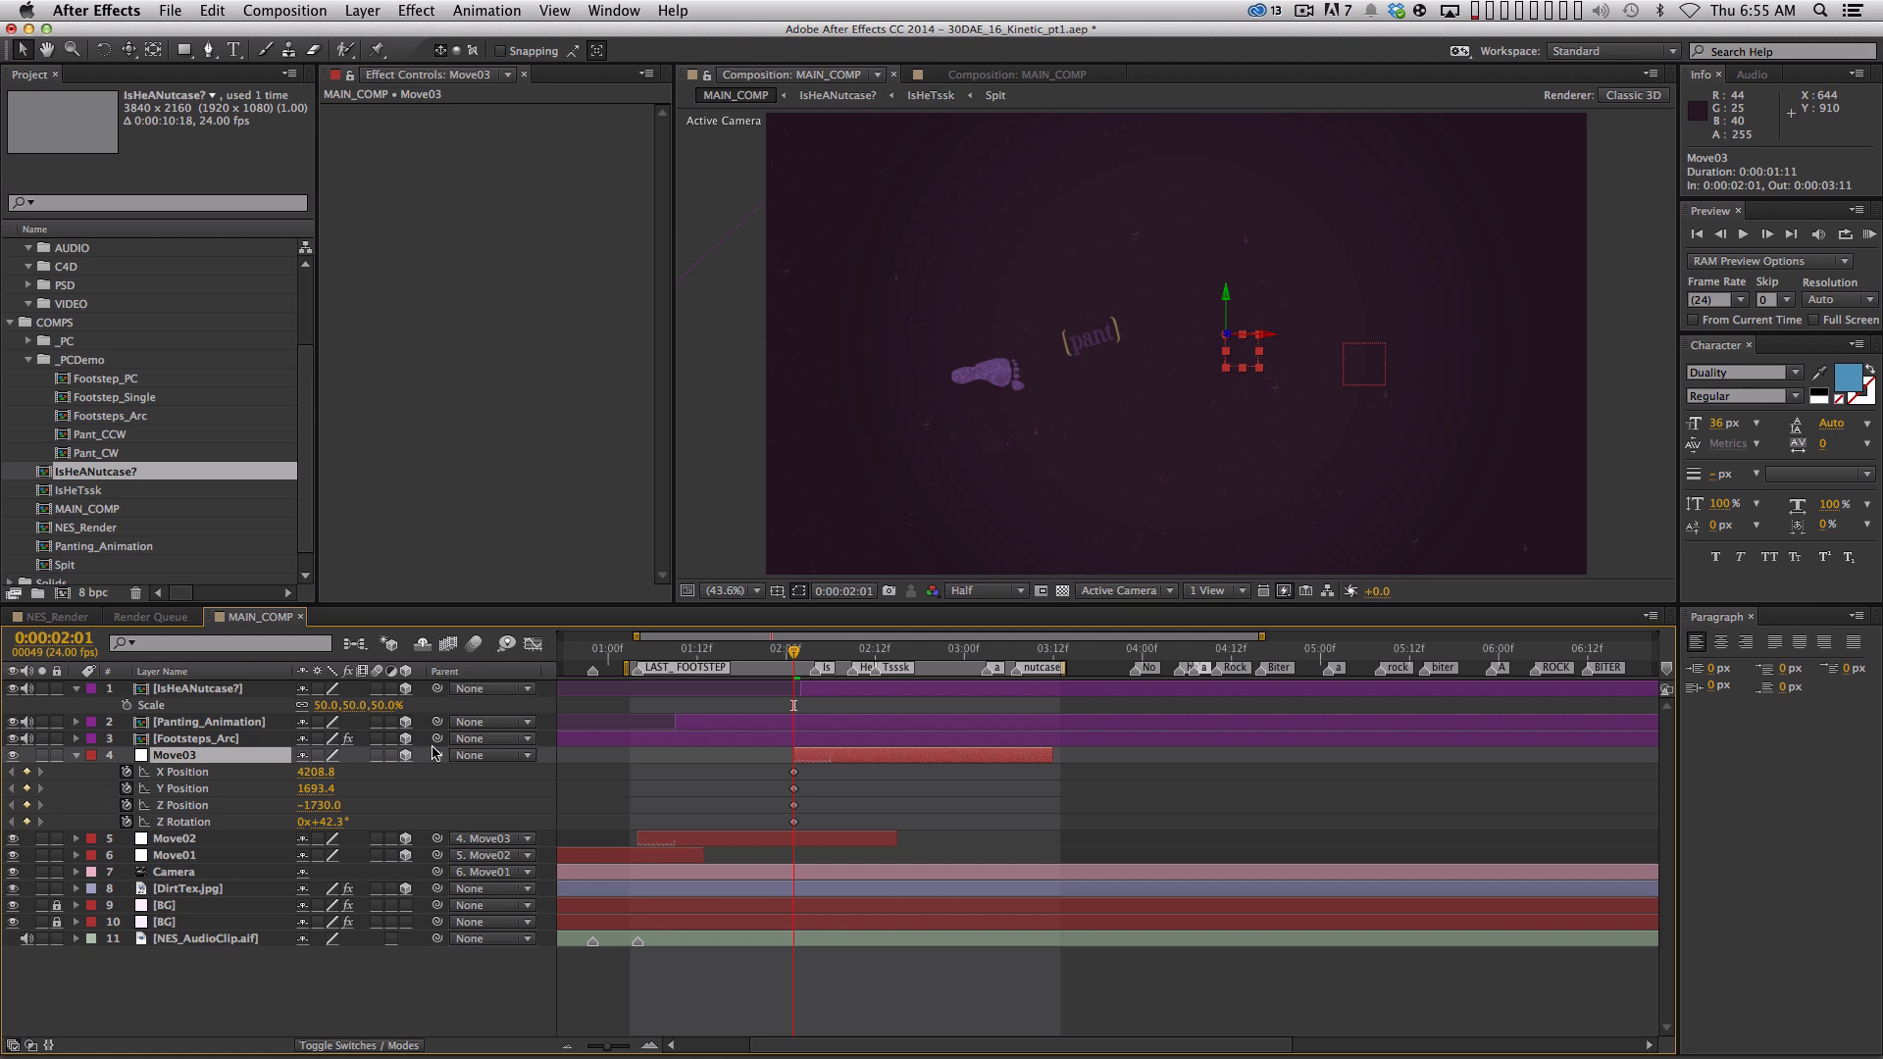
At 0:00:02:07, set Move03's Z Rotation to 27° and its Z Position to 1580
{"action": "key", "text": "space"}
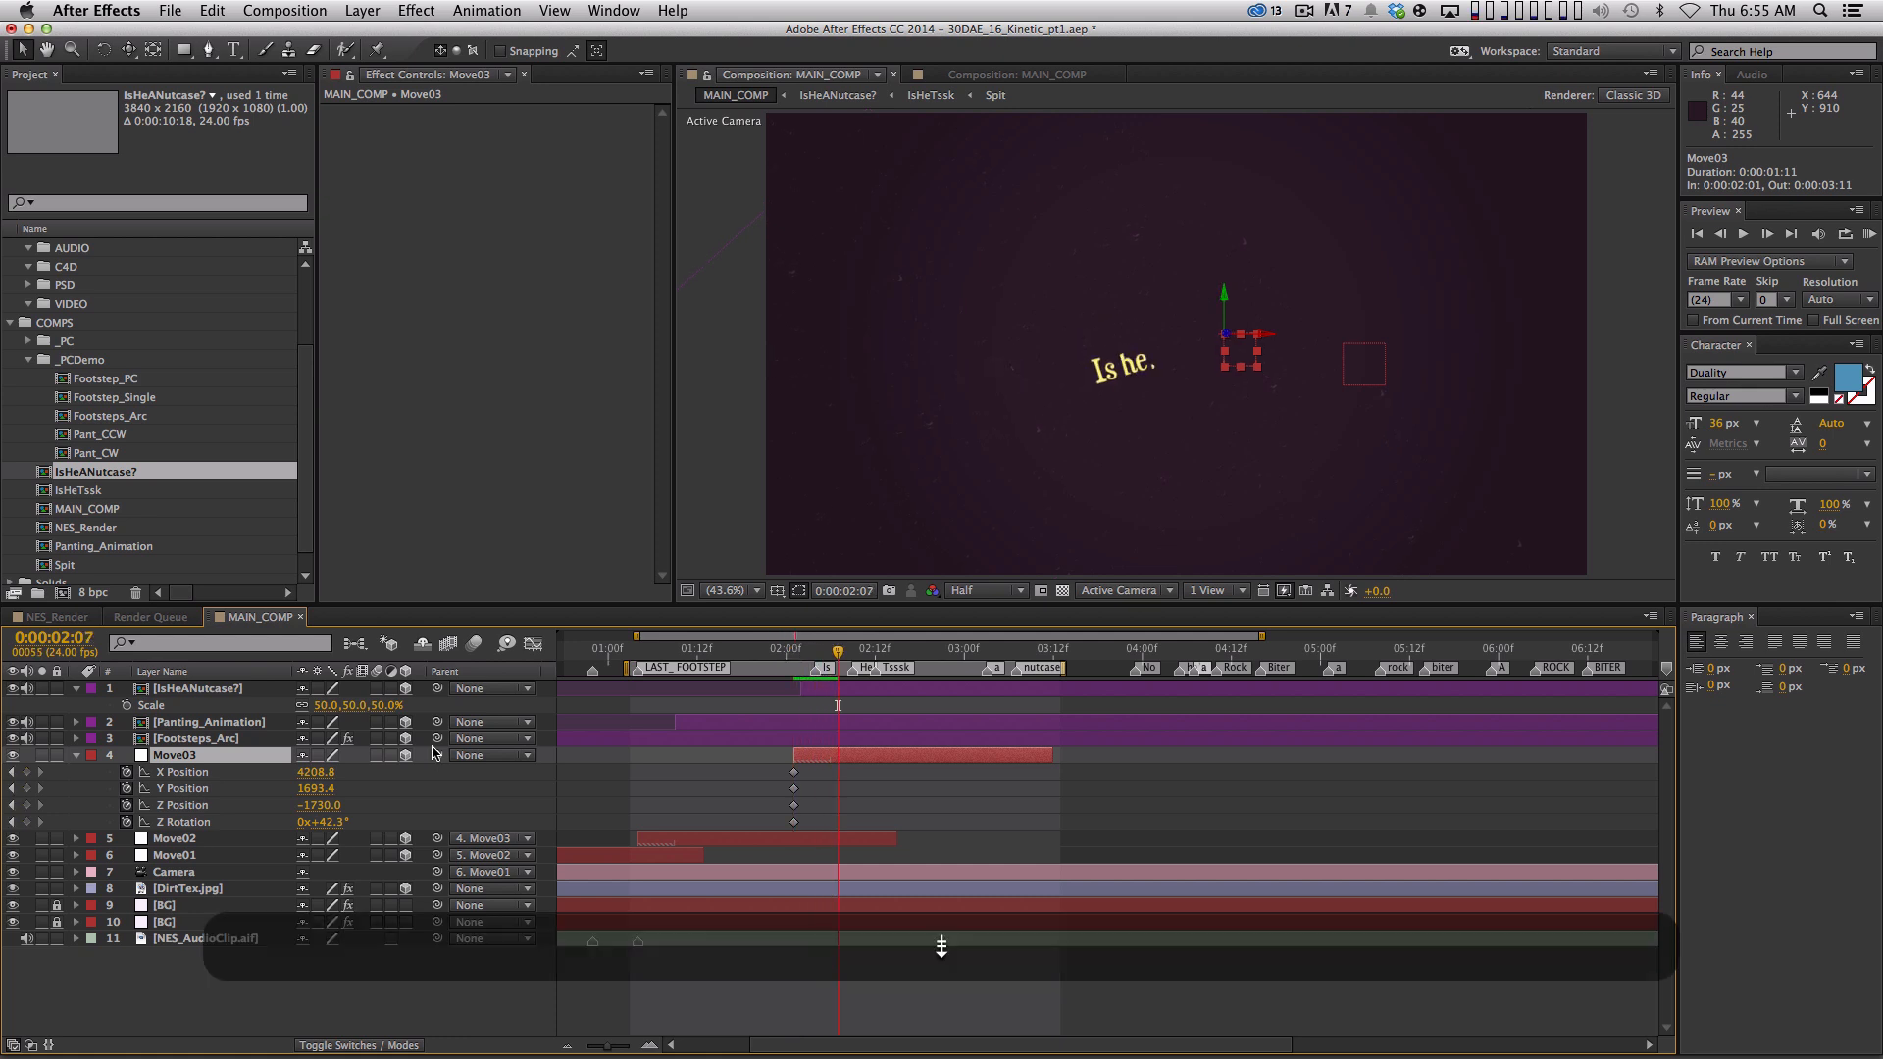
{"action": "key", "text": "shift"}
{"action": "left_click_drag", "start_coordinate": [333, 829], "coordinate": [182, 824]}
{"action": "left_click_drag", "start_coordinate": [330, 805], "coordinate": [605, 761]}
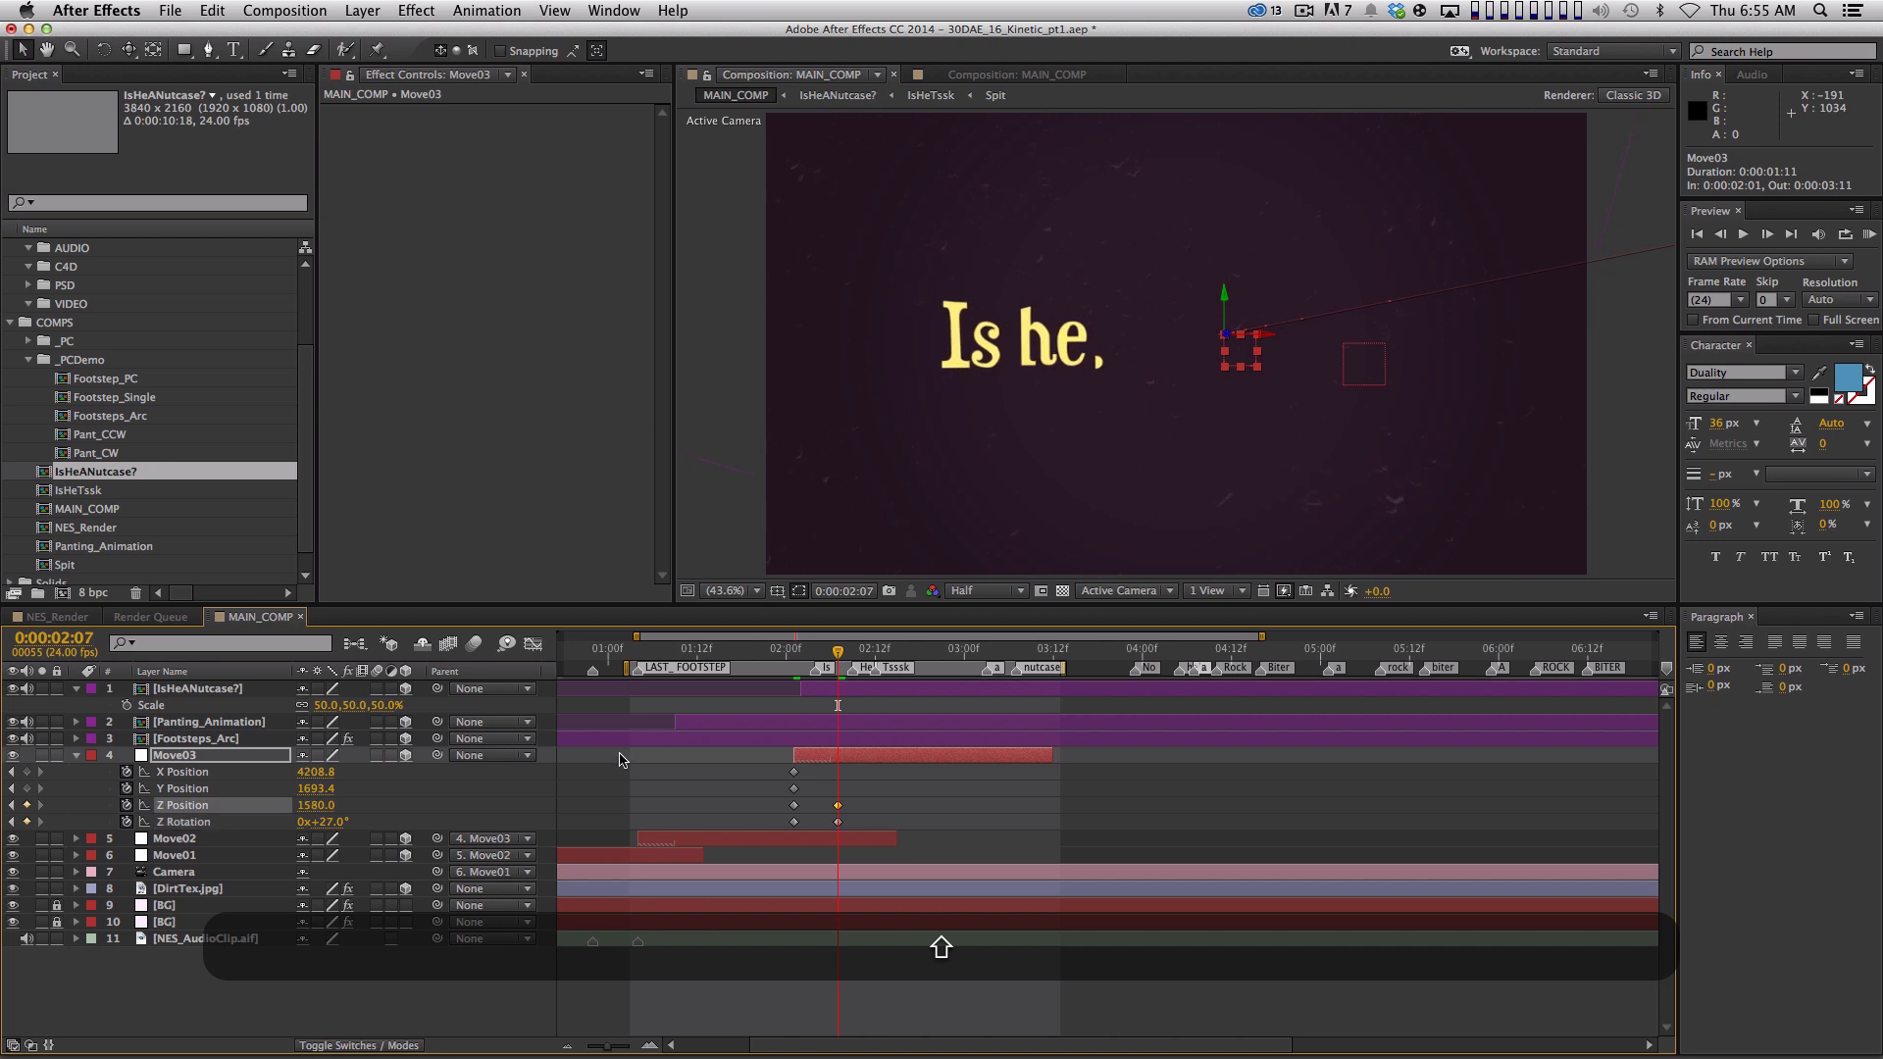
Reframe the "Is he" text at 0:00:02:07 with Move03's X Position at 4281.4 and Y Position at 1769.9
{"action": "left_click_drag", "start_coordinate": [312, 773], "coordinate": [305, 774]}
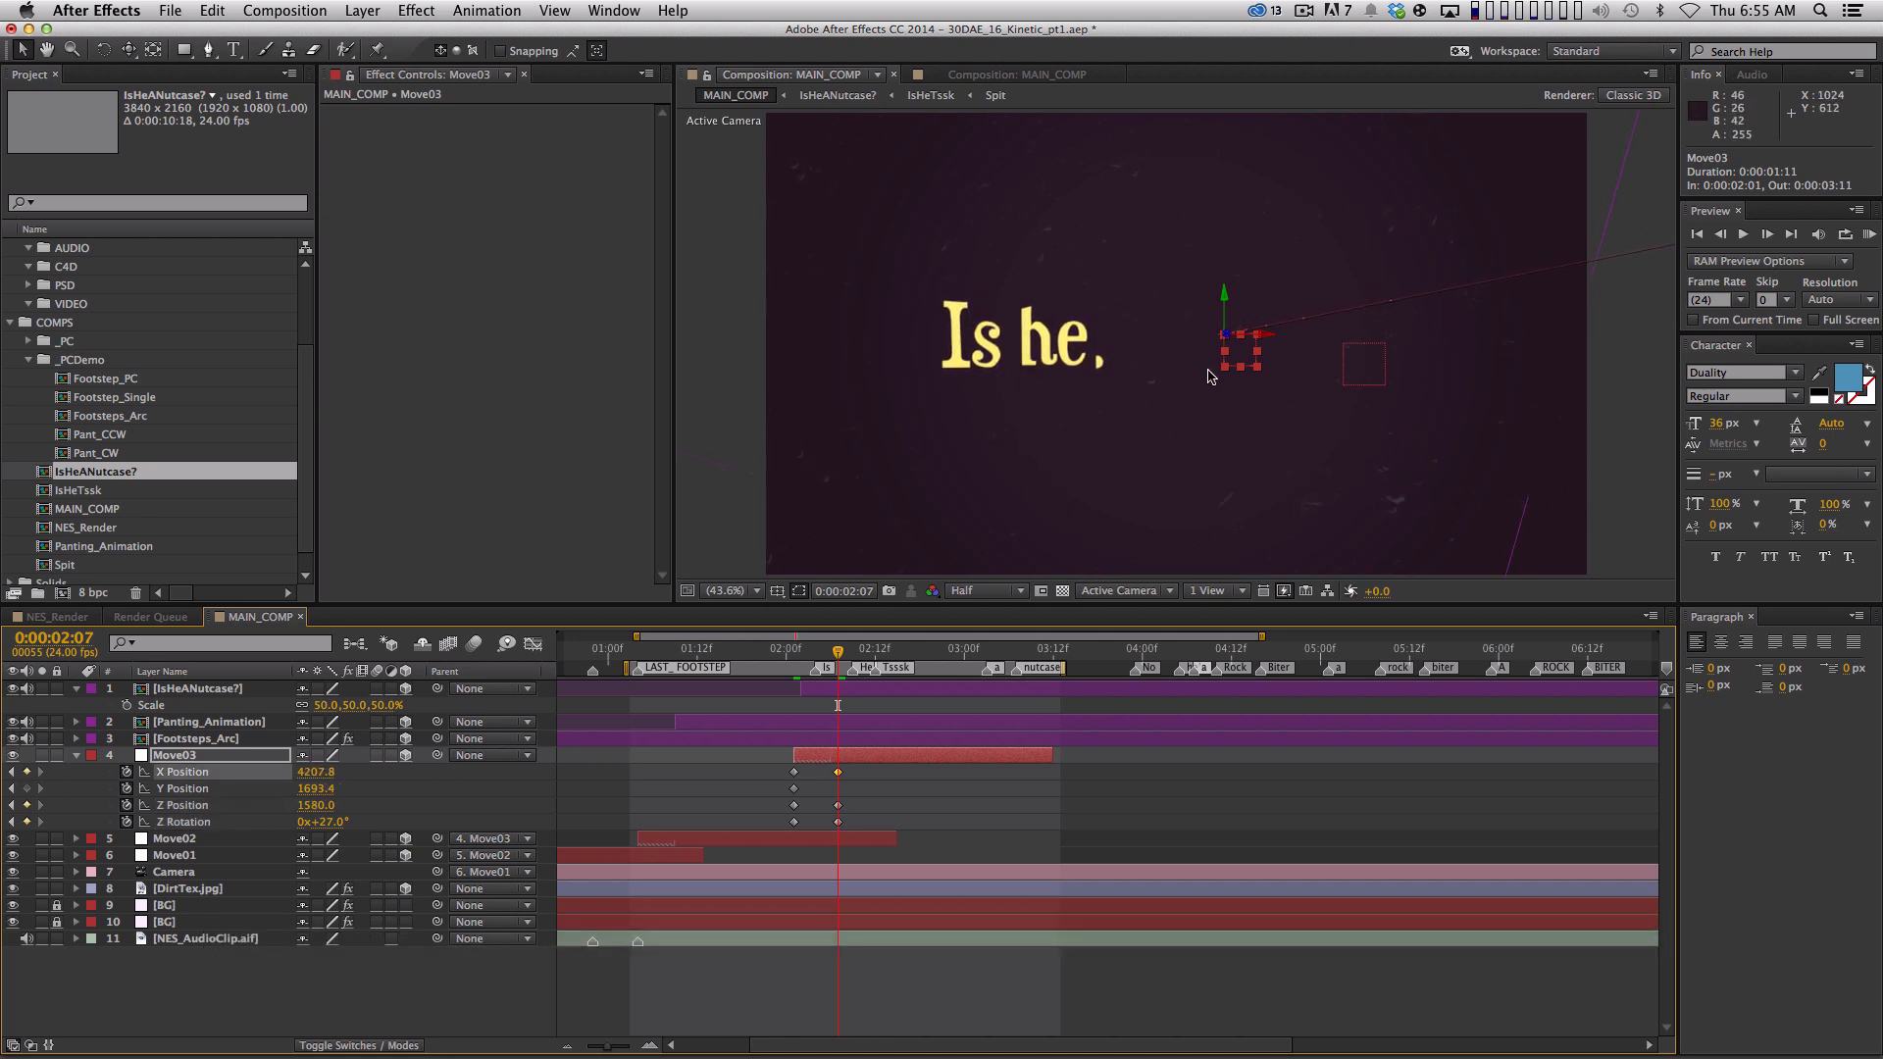
{"action": "left_click_drag", "start_coordinate": [313, 773], "coordinate": [284, 773]}
{"action": "left_click_drag", "start_coordinate": [146, 788], "coordinate": [210, 760]}
{"action": "left_click_drag", "start_coordinate": [1232, 360], "coordinate": [1252, 384]}
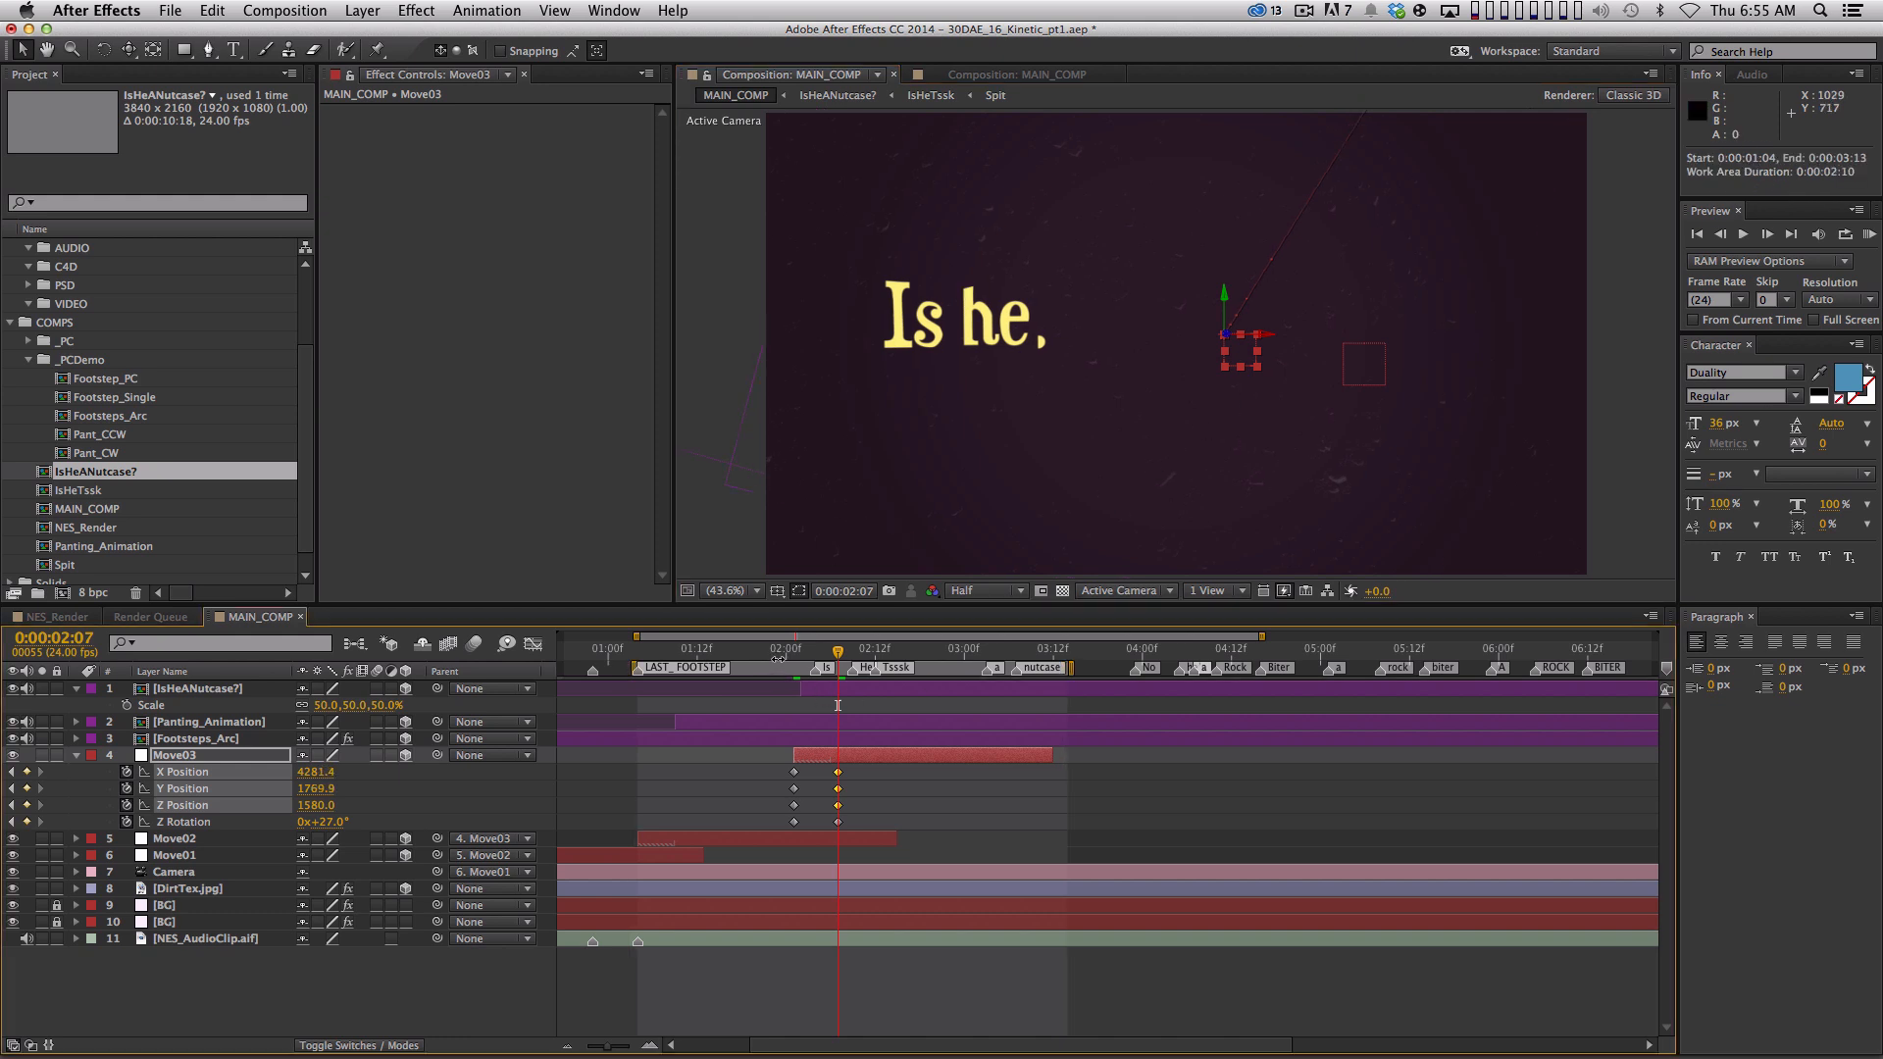
Scrub through the move and add X, Y and Z Position hold keyframes to Move03 at 0:00:02:09
{"action": "left_click_drag", "start_coordinate": [773, 655], "coordinate": [838, 652]}
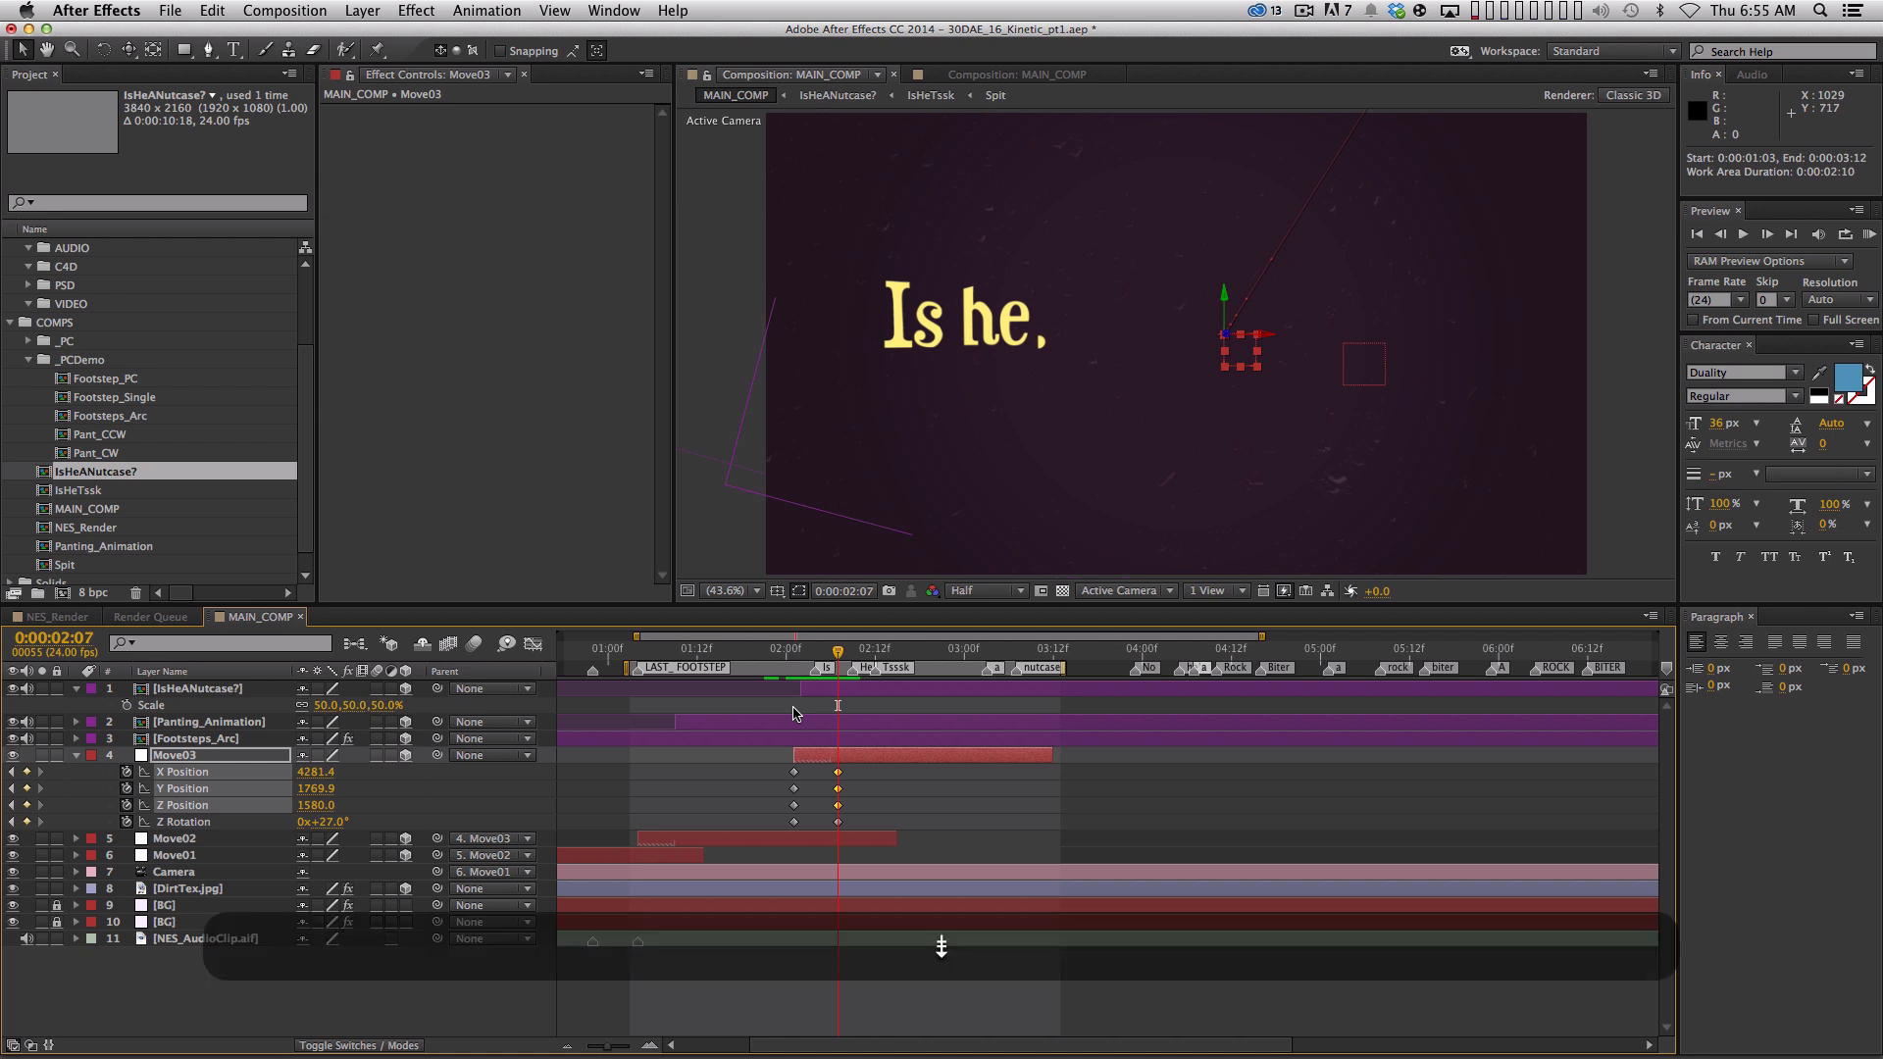
{"action": "key", "text": "Page_Down"}
{"action": "key", "text": "Page_Down"}
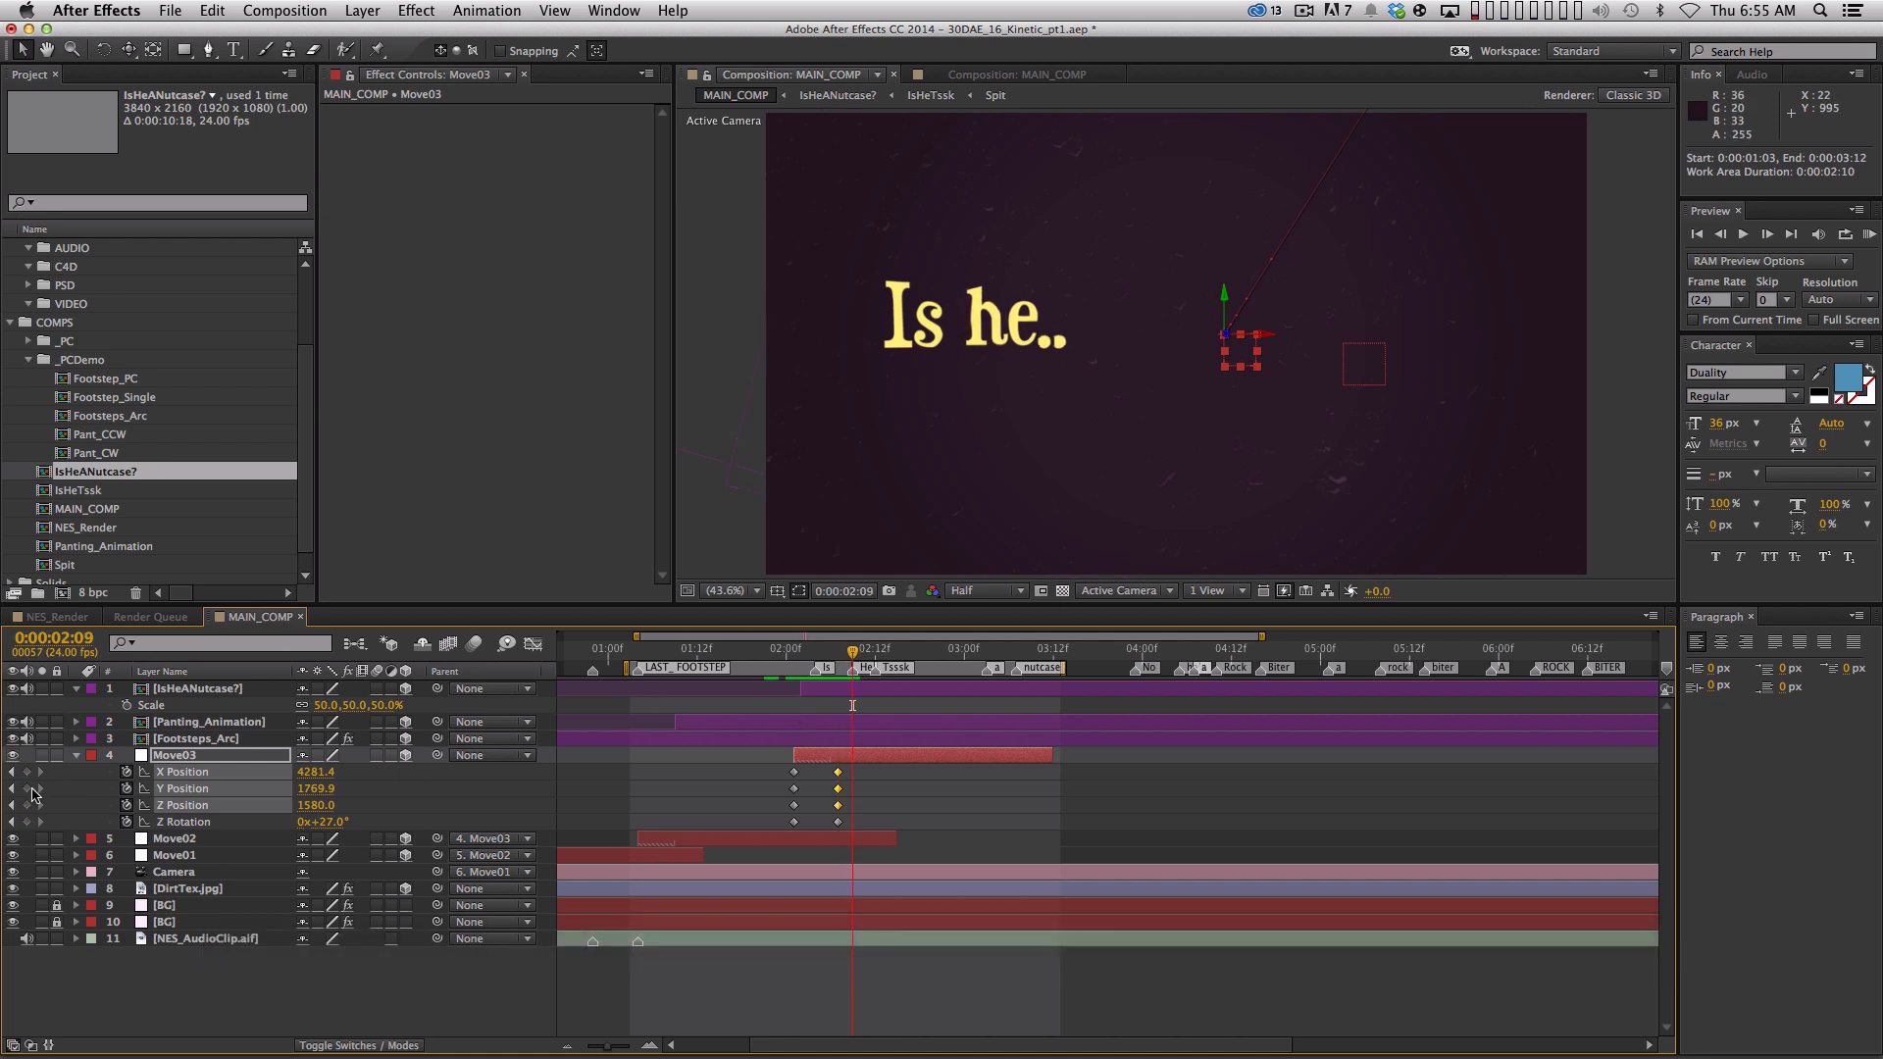
{"action": "left_click", "coordinate": [27, 805]}
Pull the camera back slightly by setting Move03's Z Position to 1287 at 0:00:02:13
{"action": "key", "text": "Page_Down"}
{"action": "key", "text": "Page_Down"}
{"action": "key", "text": "Page_Down"}
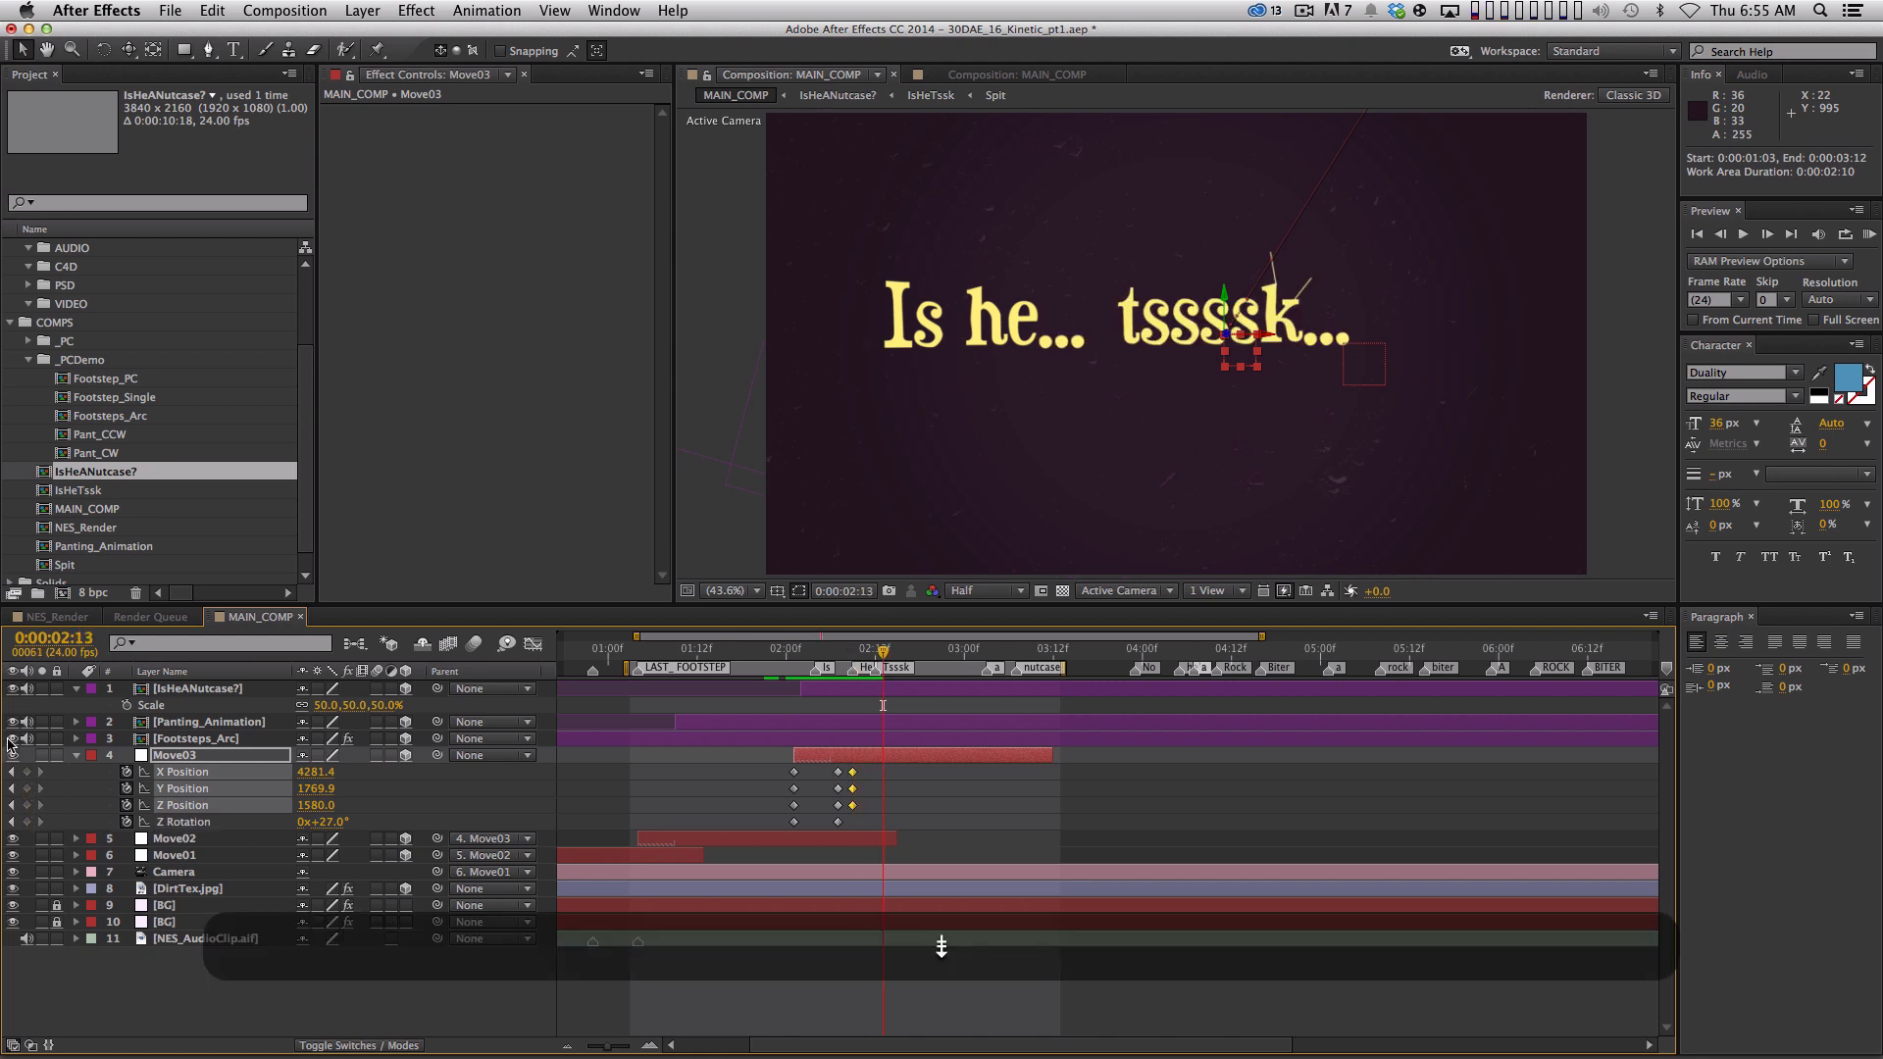
{"action": "left_click_drag", "start_coordinate": [364, 818], "coordinate": [318, 807]}
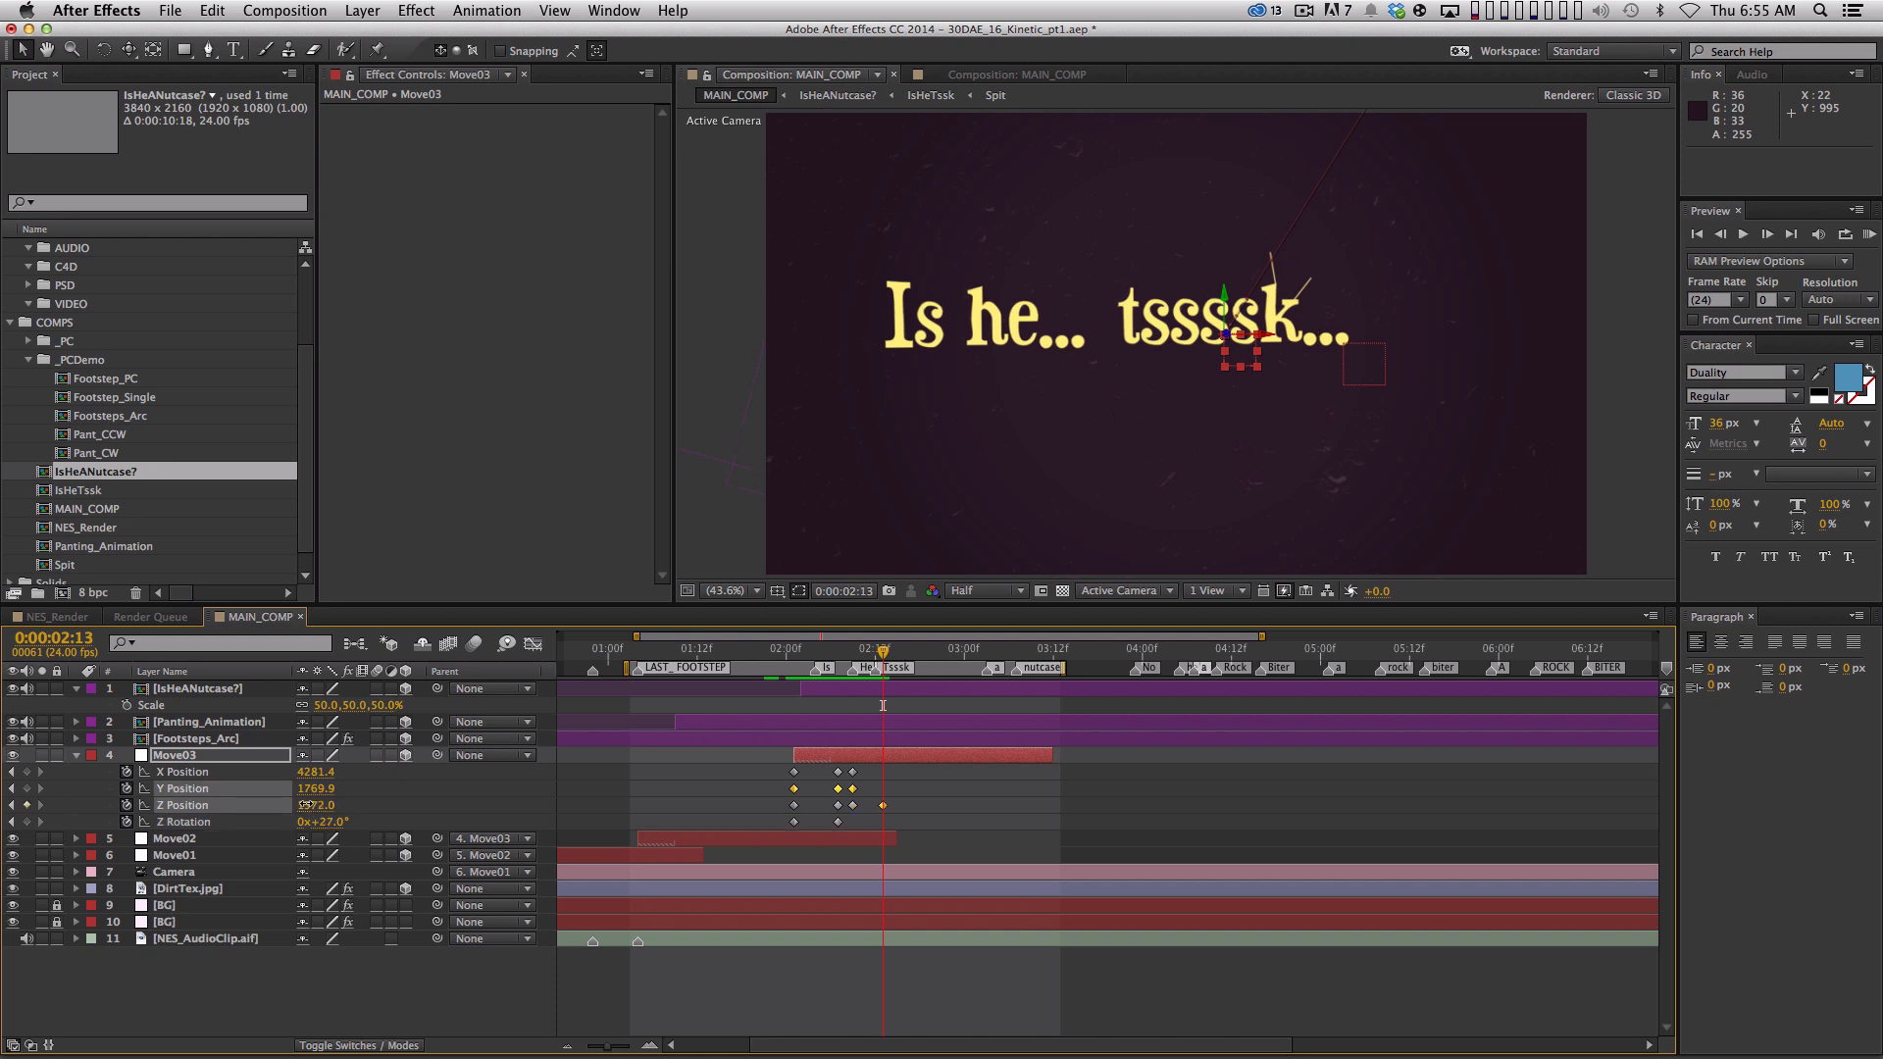
{"action": "key", "text": "super+z"}
{"action": "left_click_drag", "start_coordinate": [319, 810], "coordinate": [247, 805]}
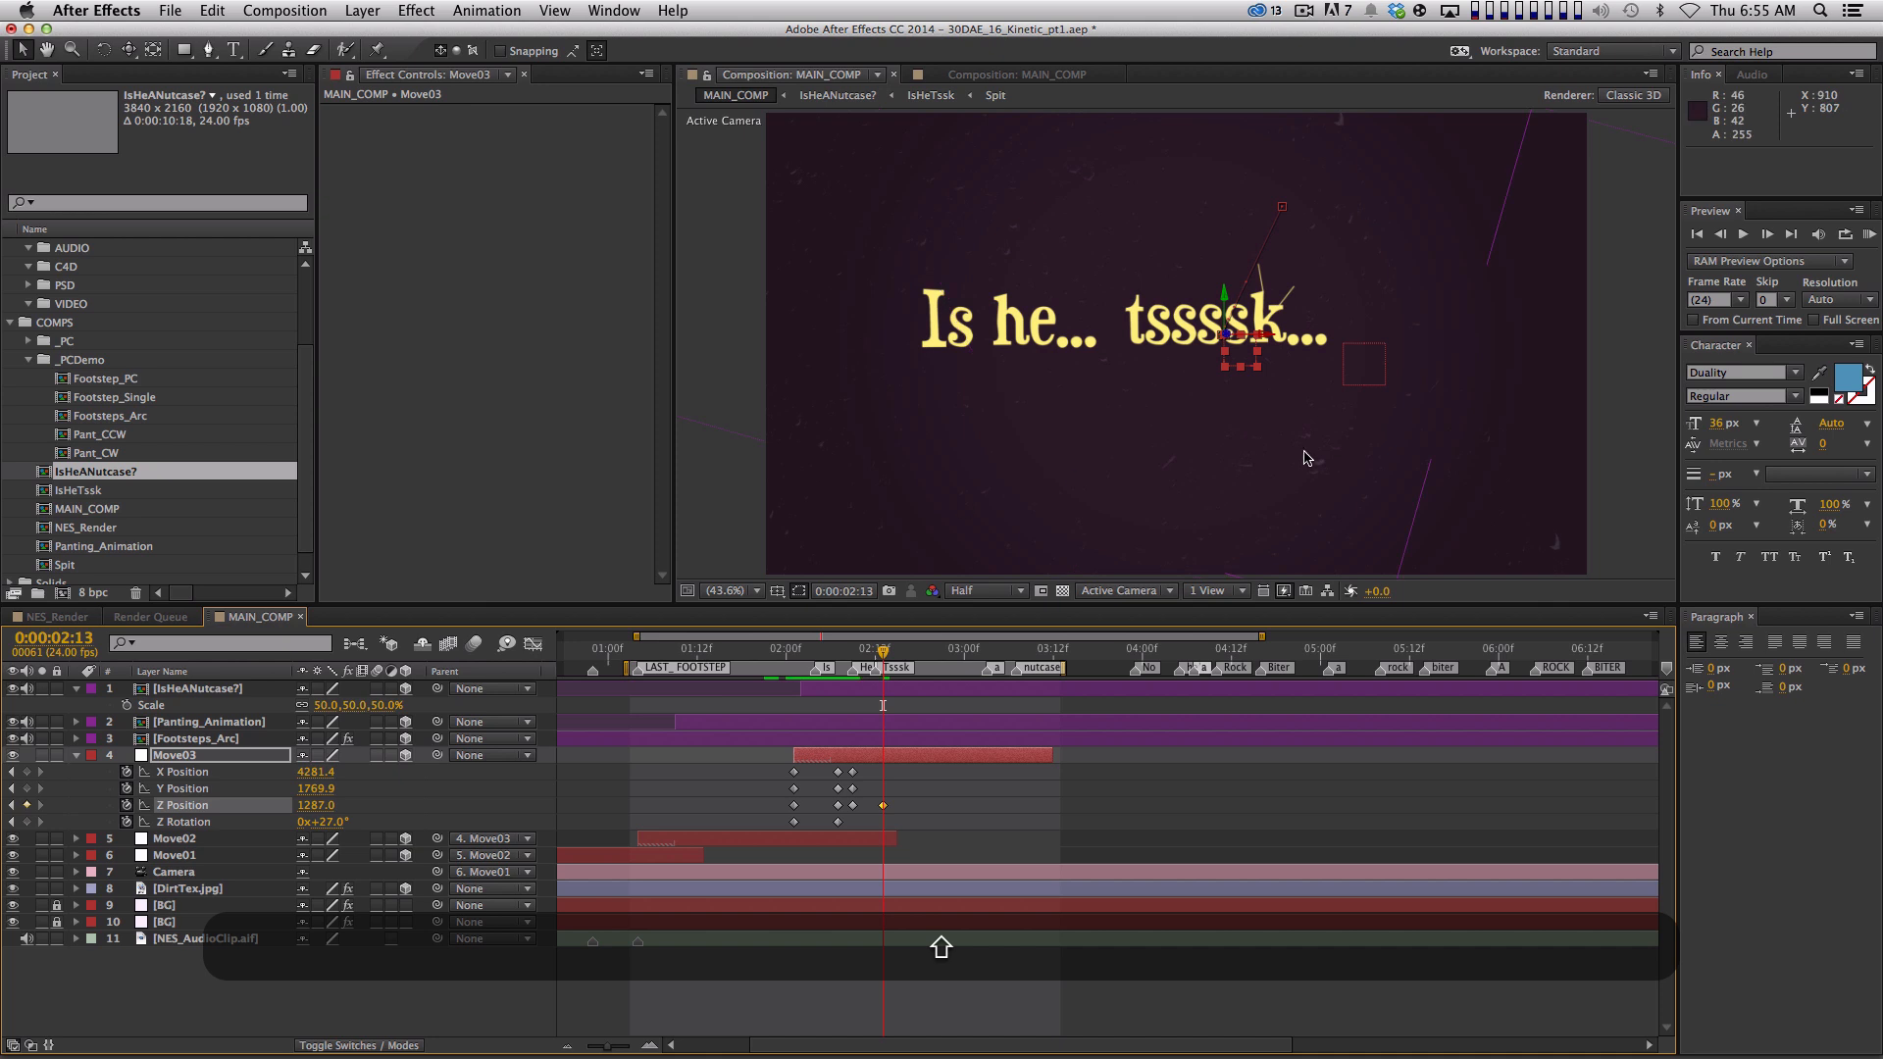
Apply Easy Ease to all of Move03's position and rotation keyframes and preview the camera move
{"action": "key", "text": "KP_0"}
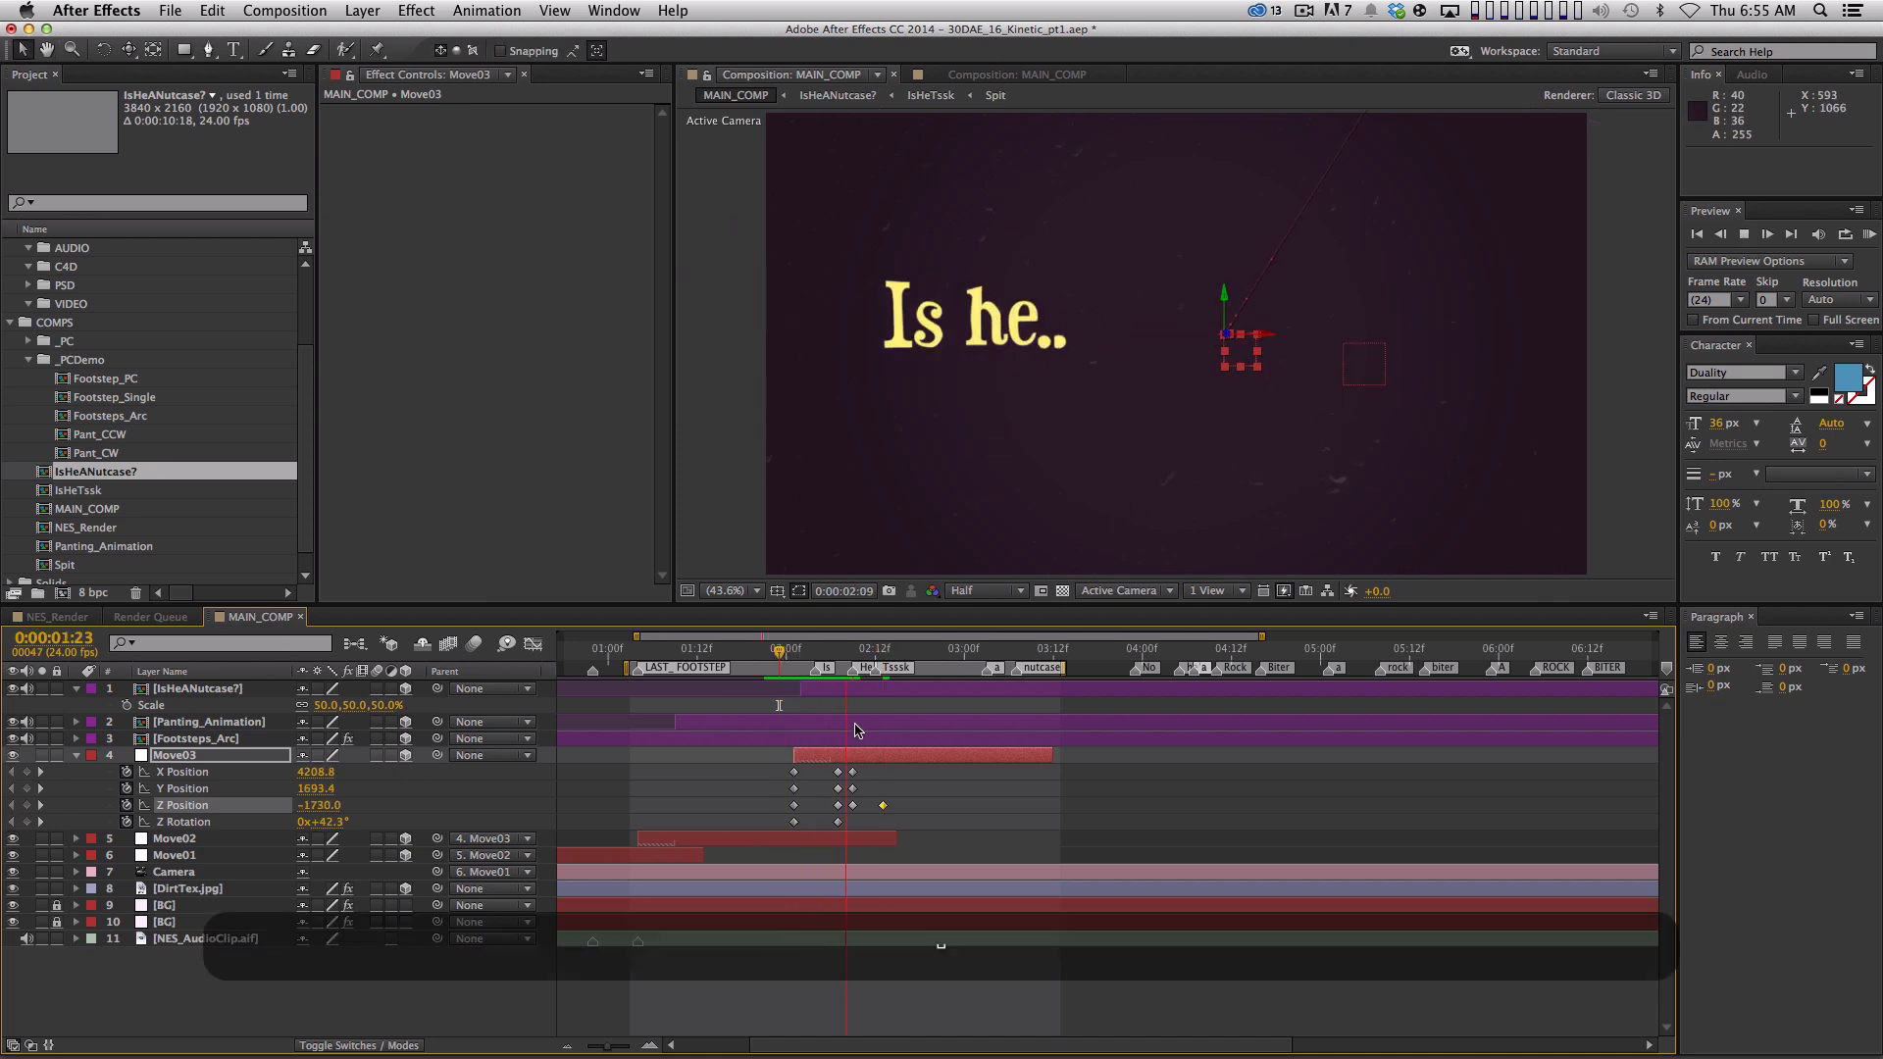
{"action": "key", "text": "space"}
{"action": "left_click_drag", "start_coordinate": [758, 766], "coordinate": [903, 840]}
{"action": "left_click_drag", "start_coordinate": [761, 767], "coordinate": [906, 817]}
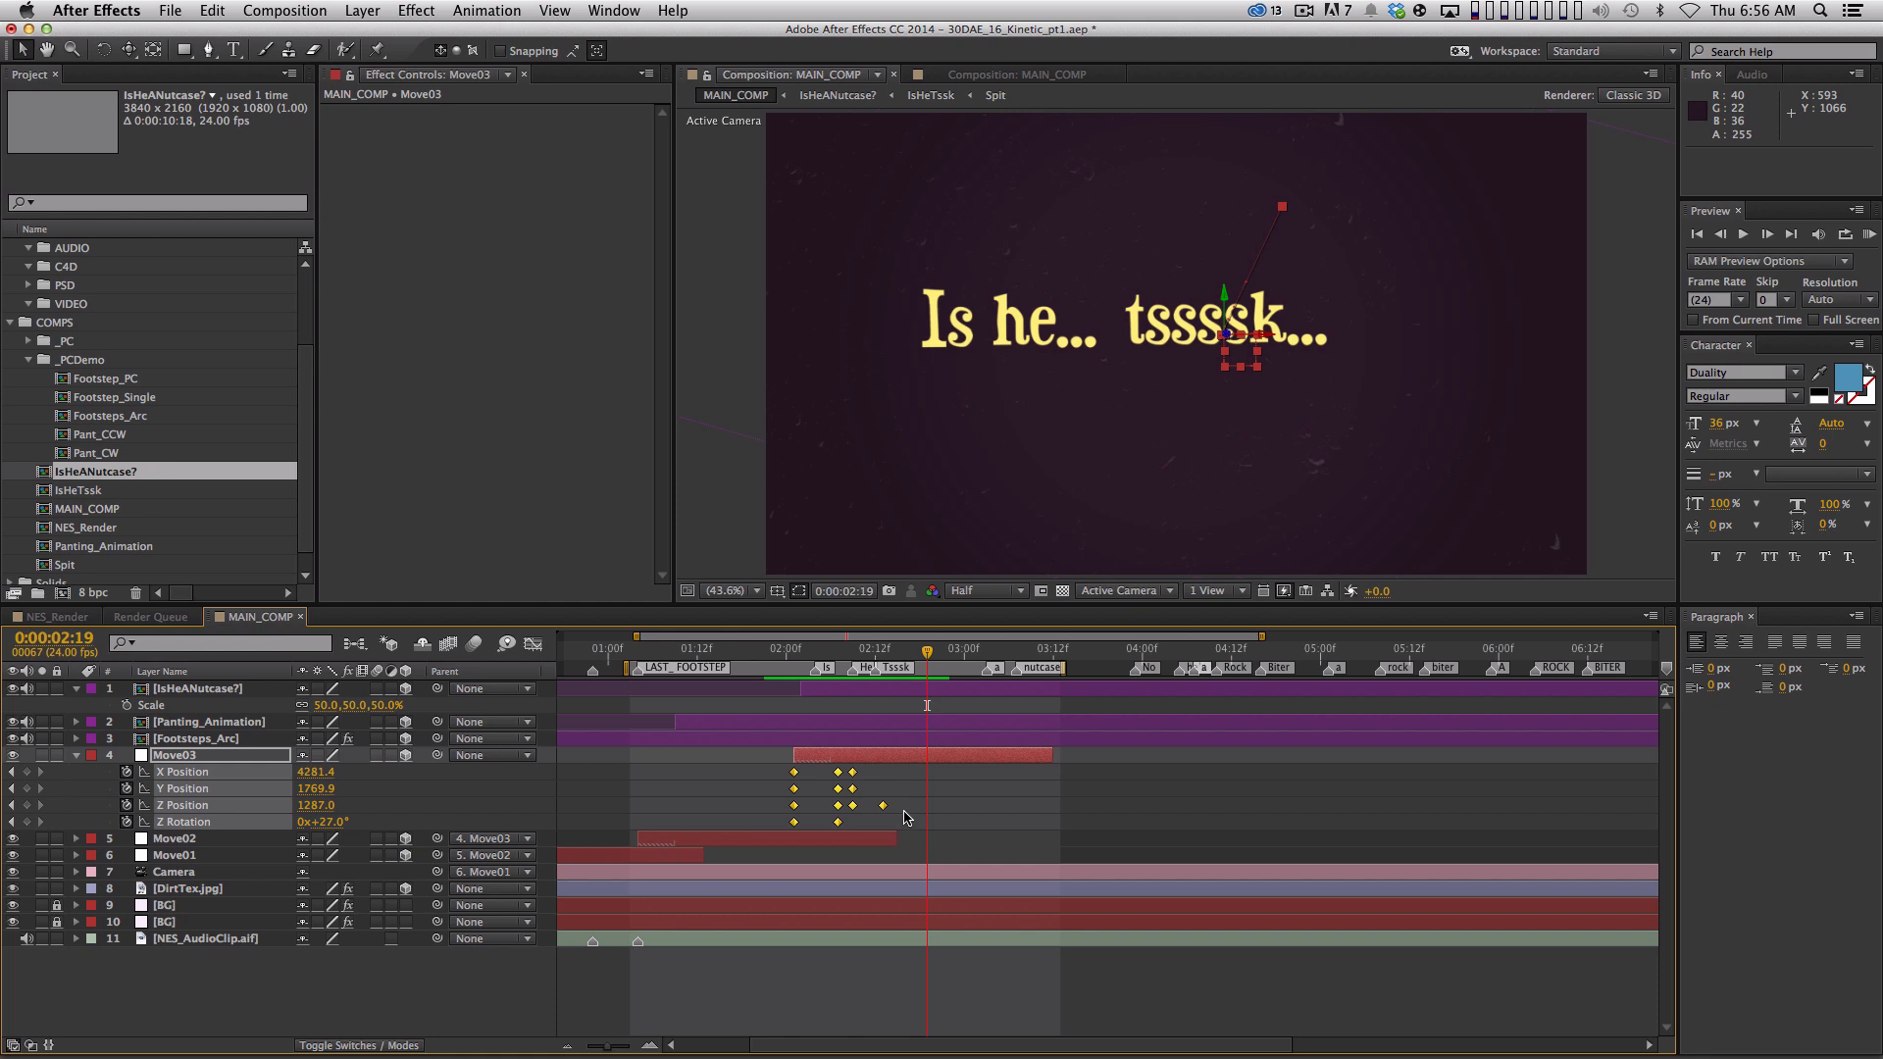
{"action": "key", "text": "F9"}
{"action": "key", "text": "KP_0"}
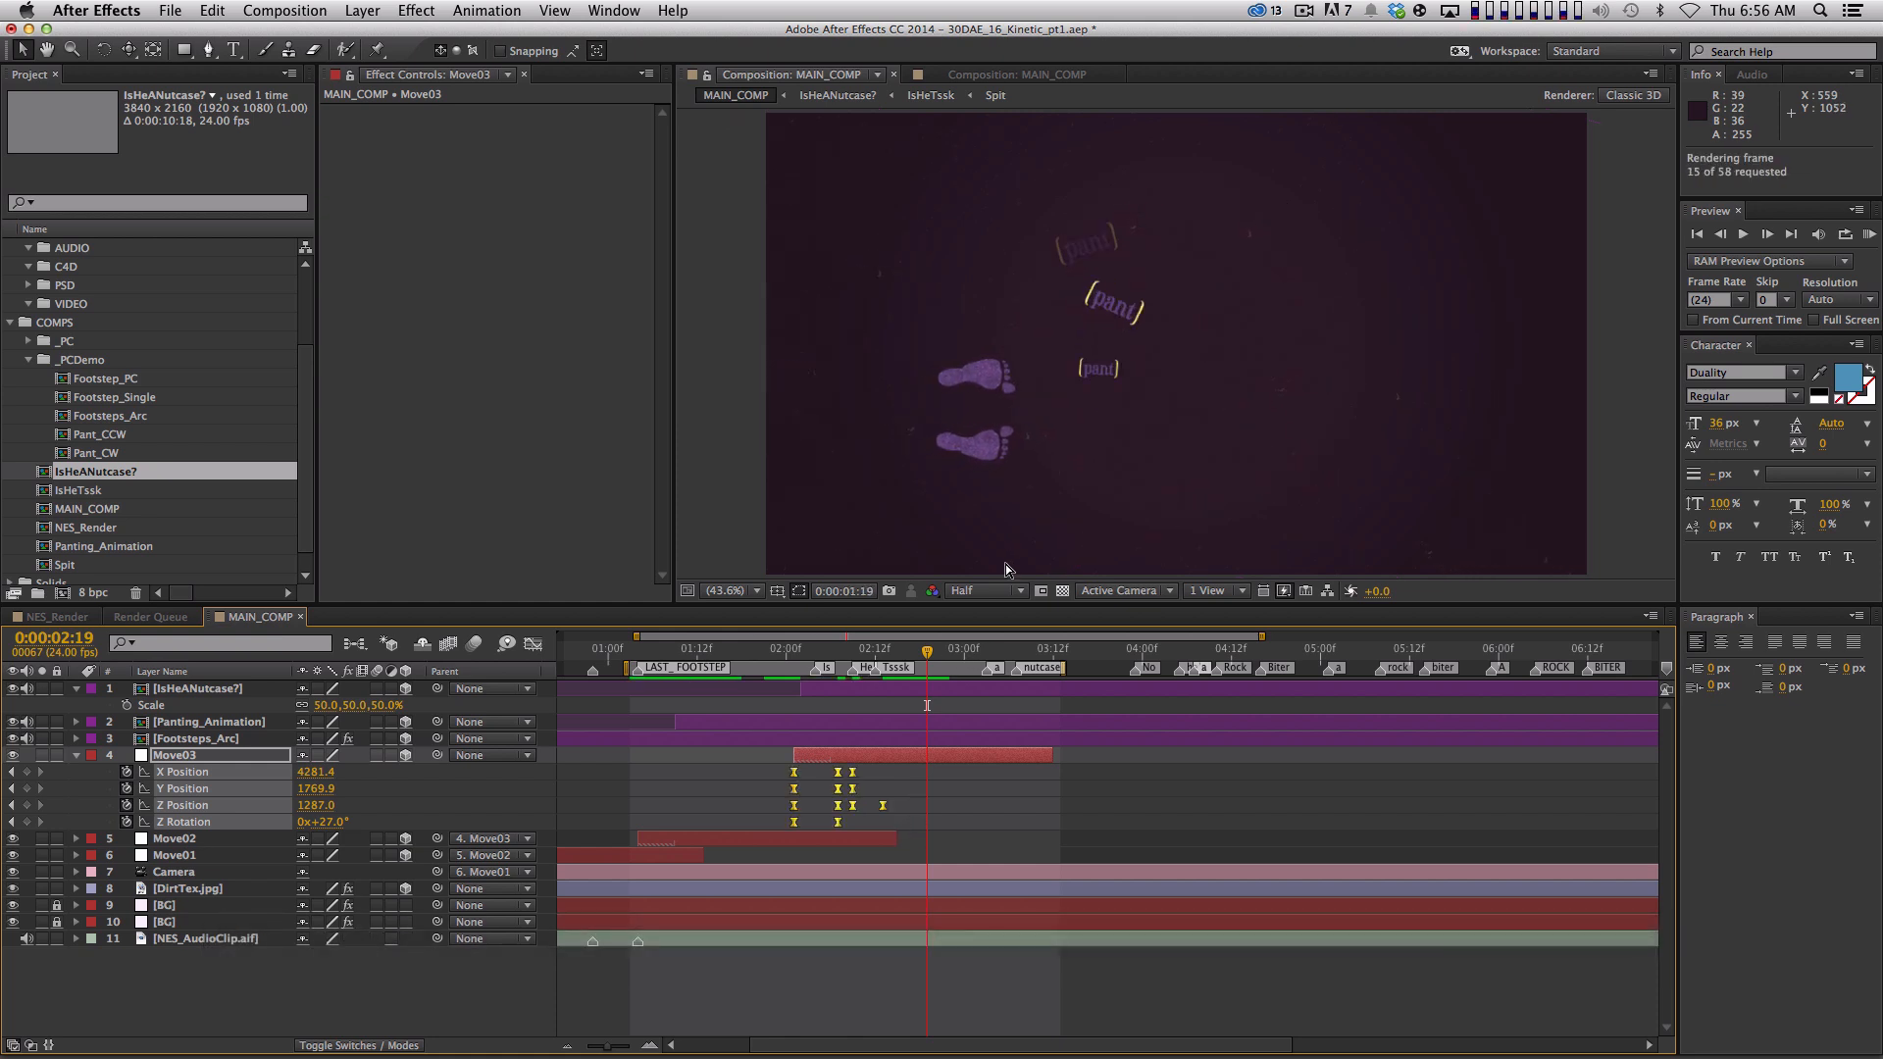
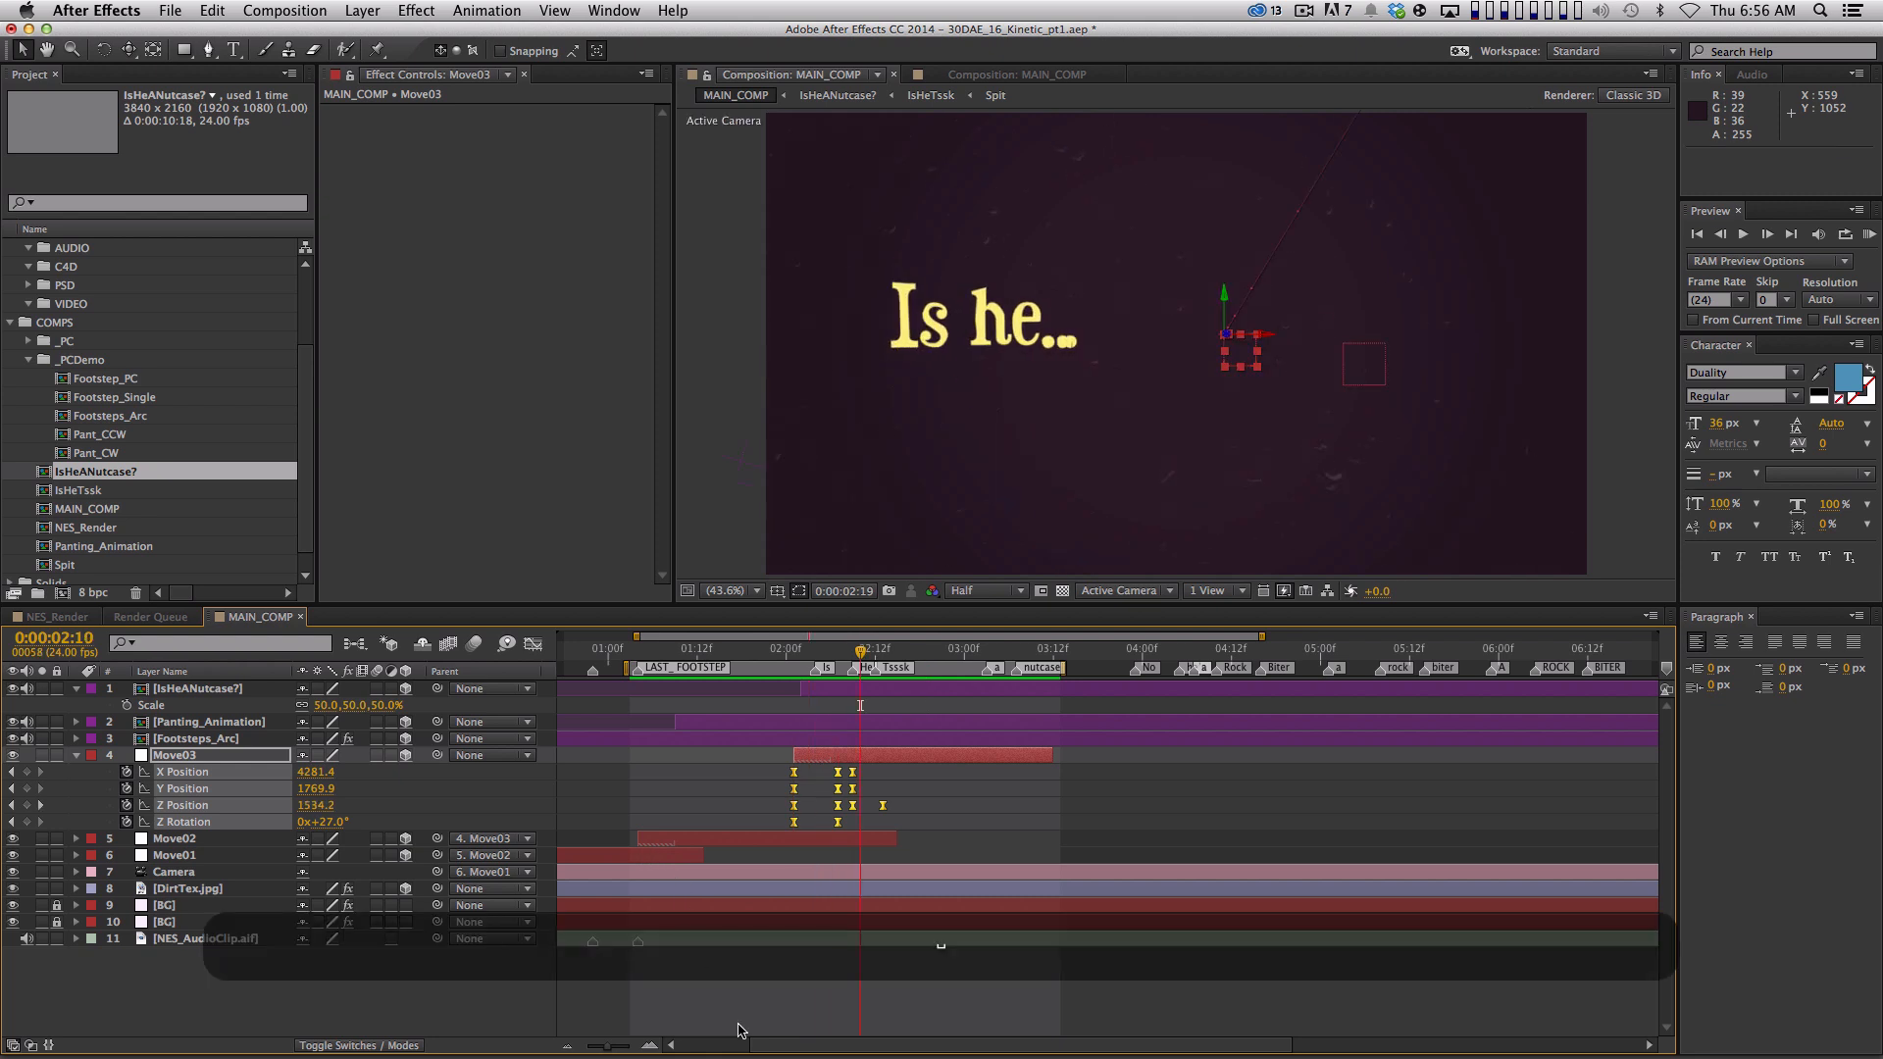
Shift the Move03 layer later in time to start at 0:00:02:05 and preview the new timing
{"action": "left_click_drag", "start_coordinate": [751, 655], "coordinate": [793, 655]}
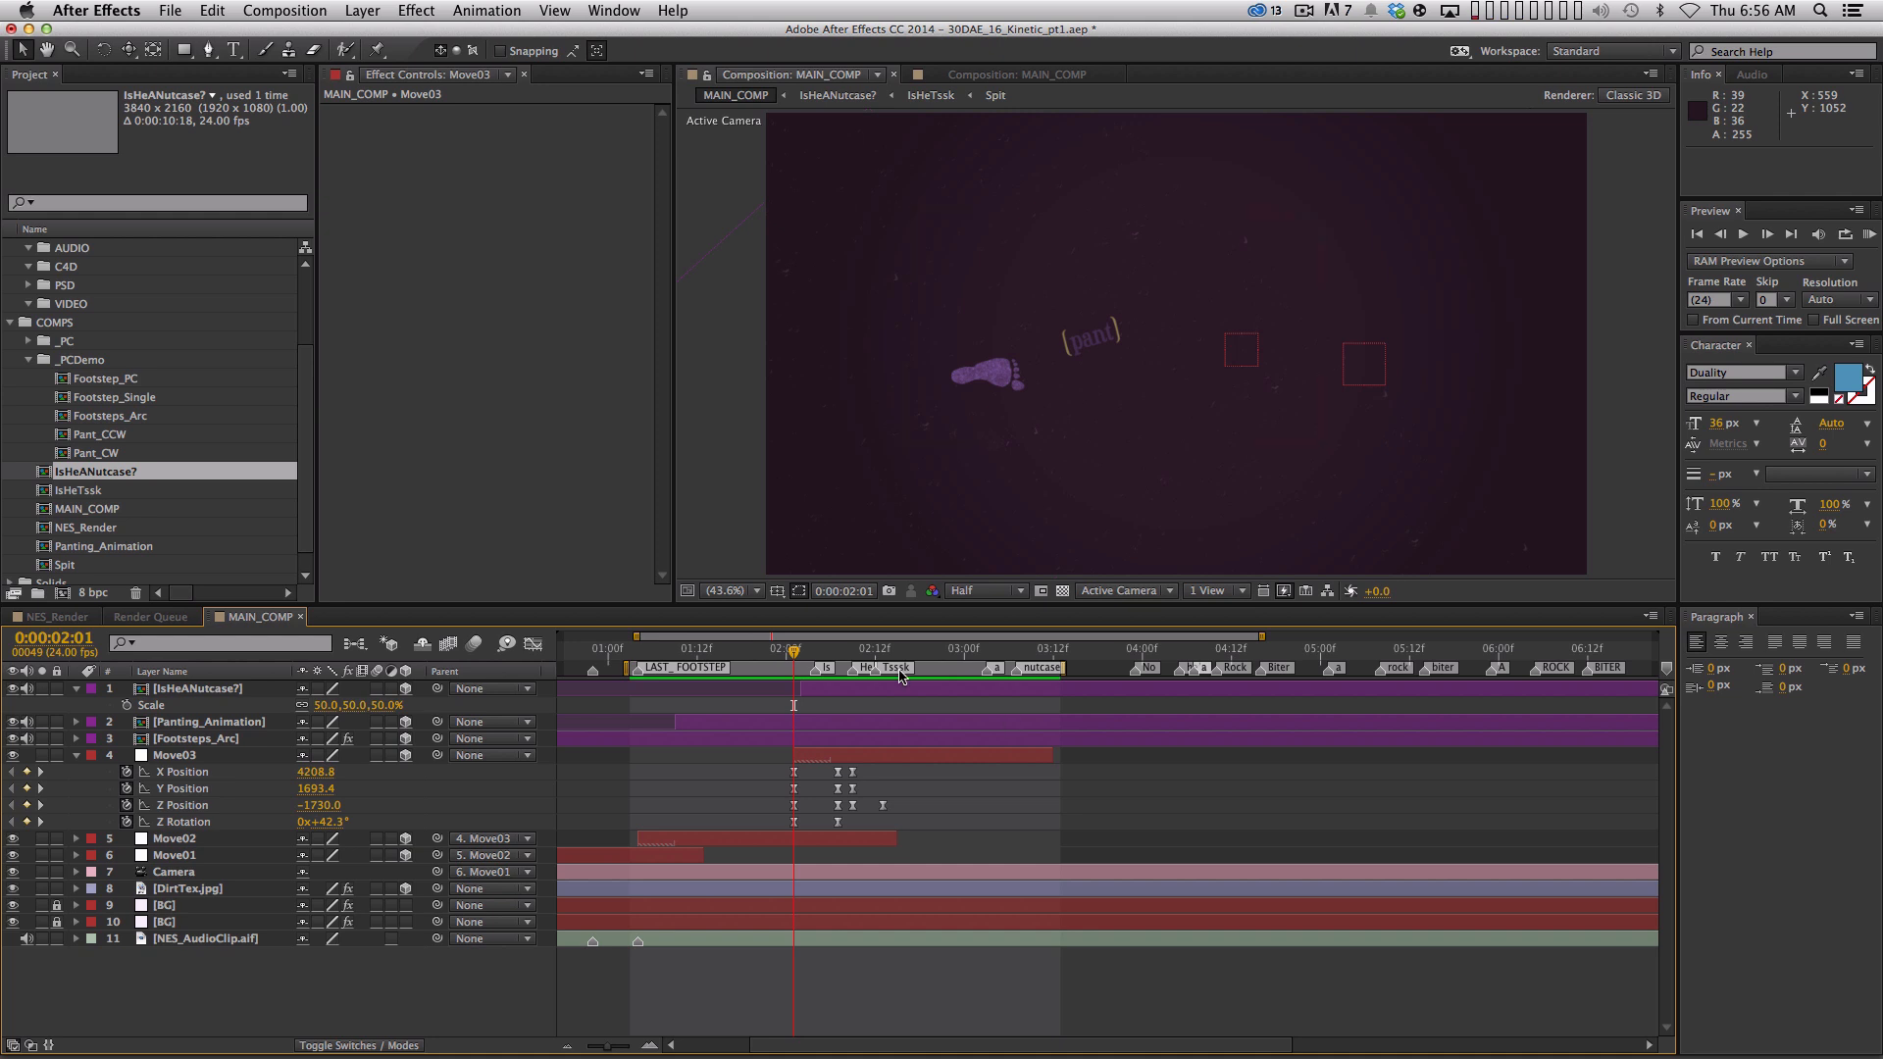
{"action": "mouse_move", "coordinate": [791, 664]}
{"action": "left_mouse_down"}
{"action": "mouse_move", "coordinate": [849, 664]}
{"action": "mouse_move", "coordinate": [785, 666]}
{"action": "left_mouse_up"}
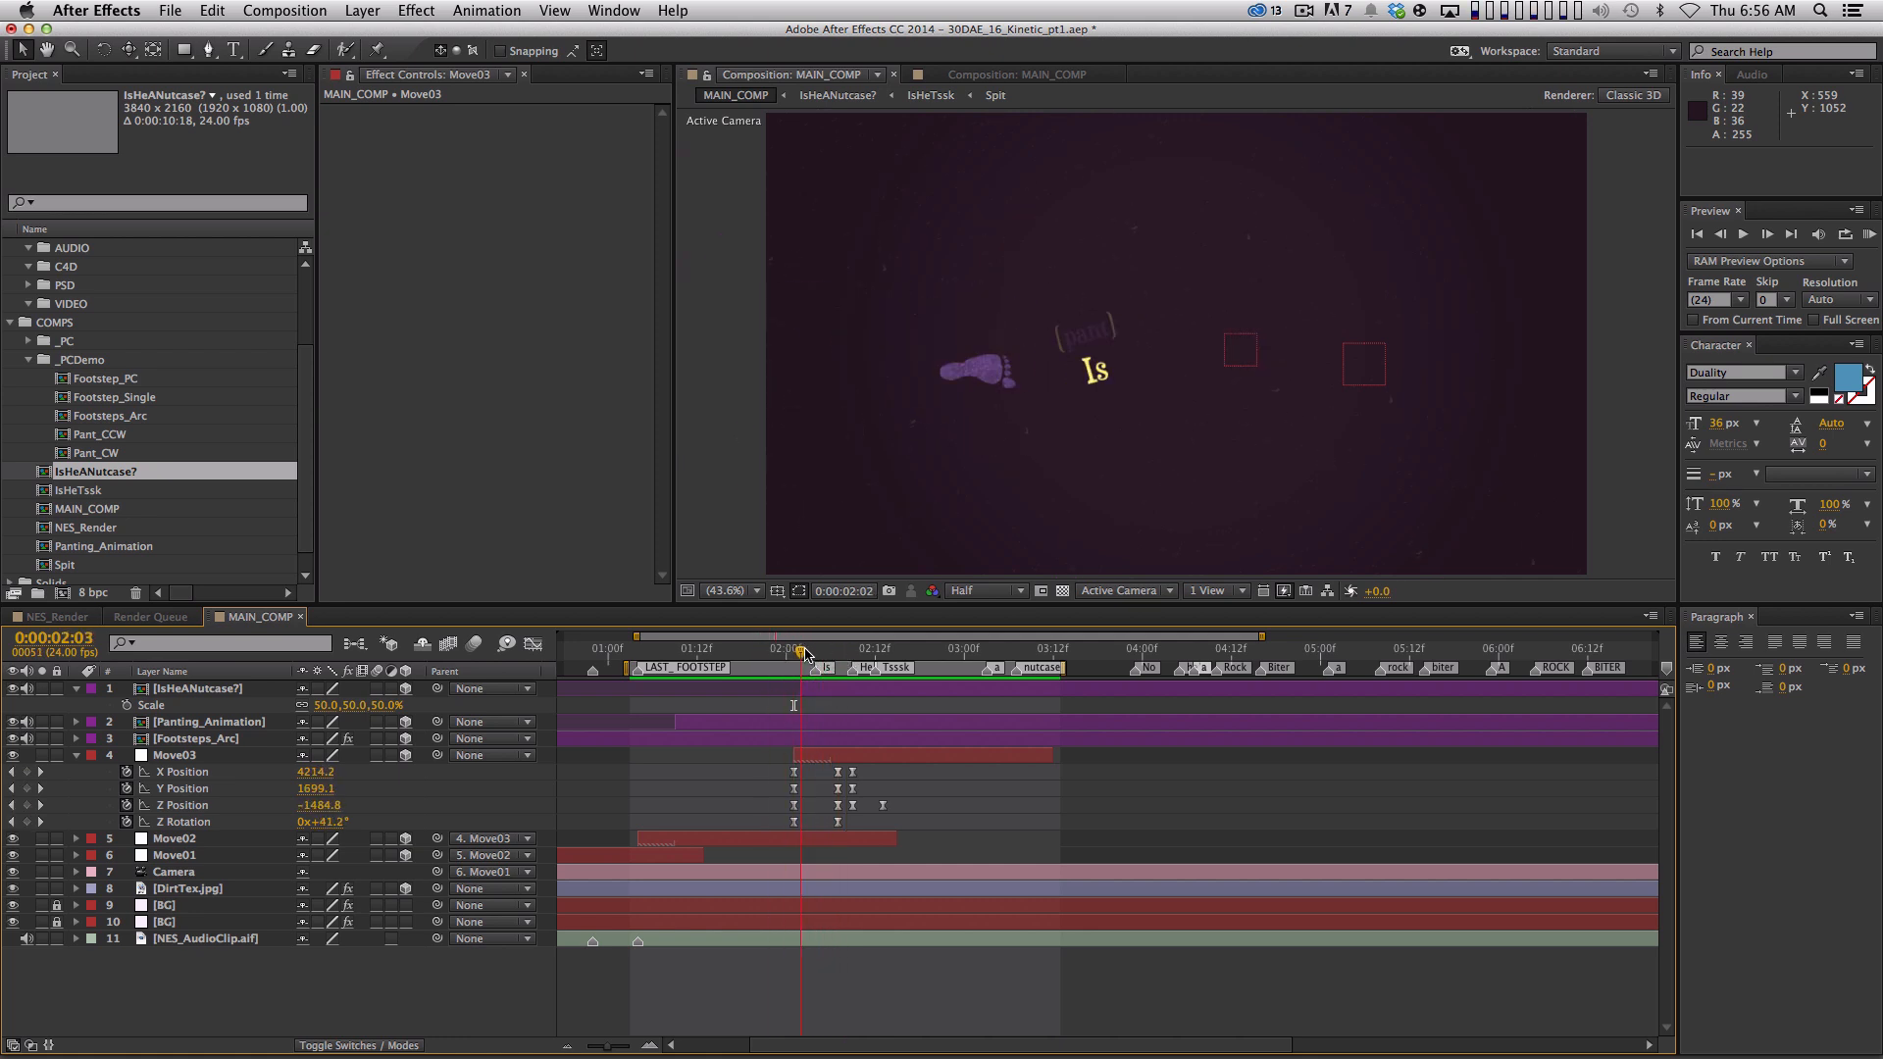
{"action": "left_click", "coordinate": [192, 757]}
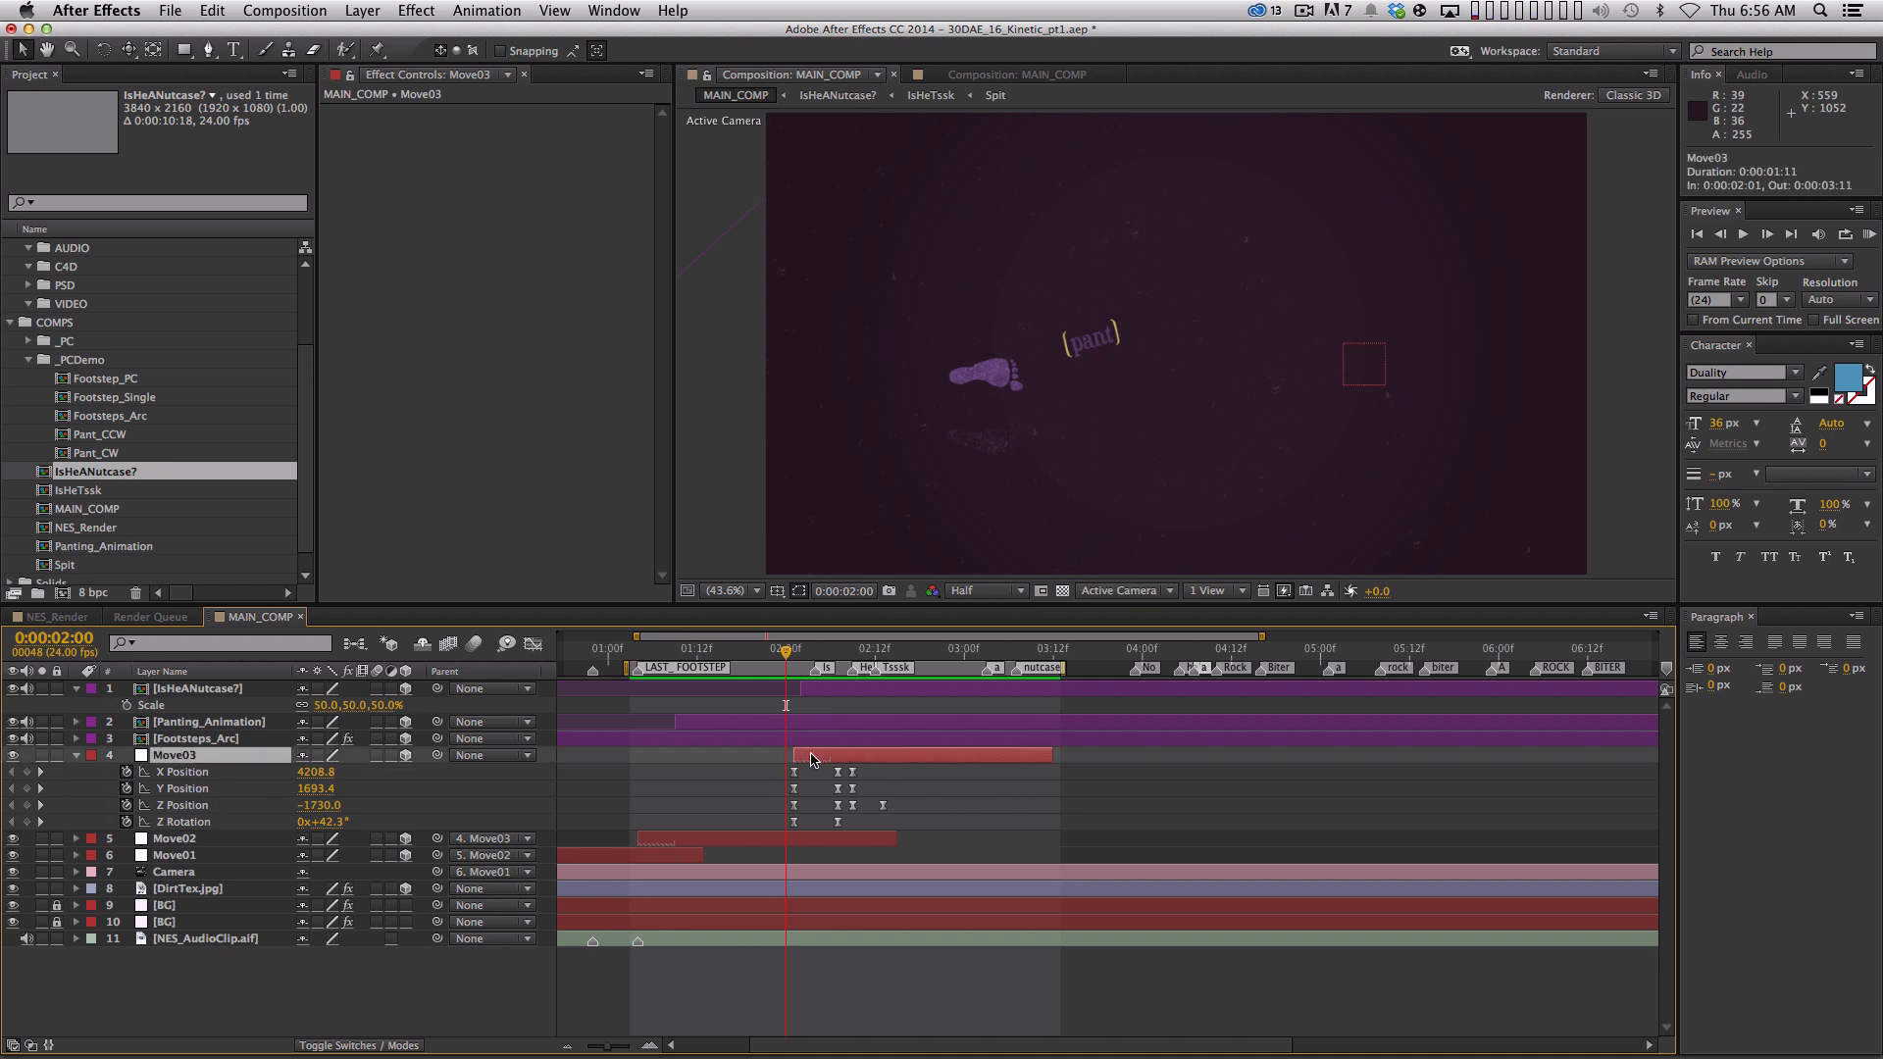
{"action": "left_click_drag", "start_coordinate": [814, 760], "coordinate": [827, 761]}
{"action": "key", "text": "KP_0"}
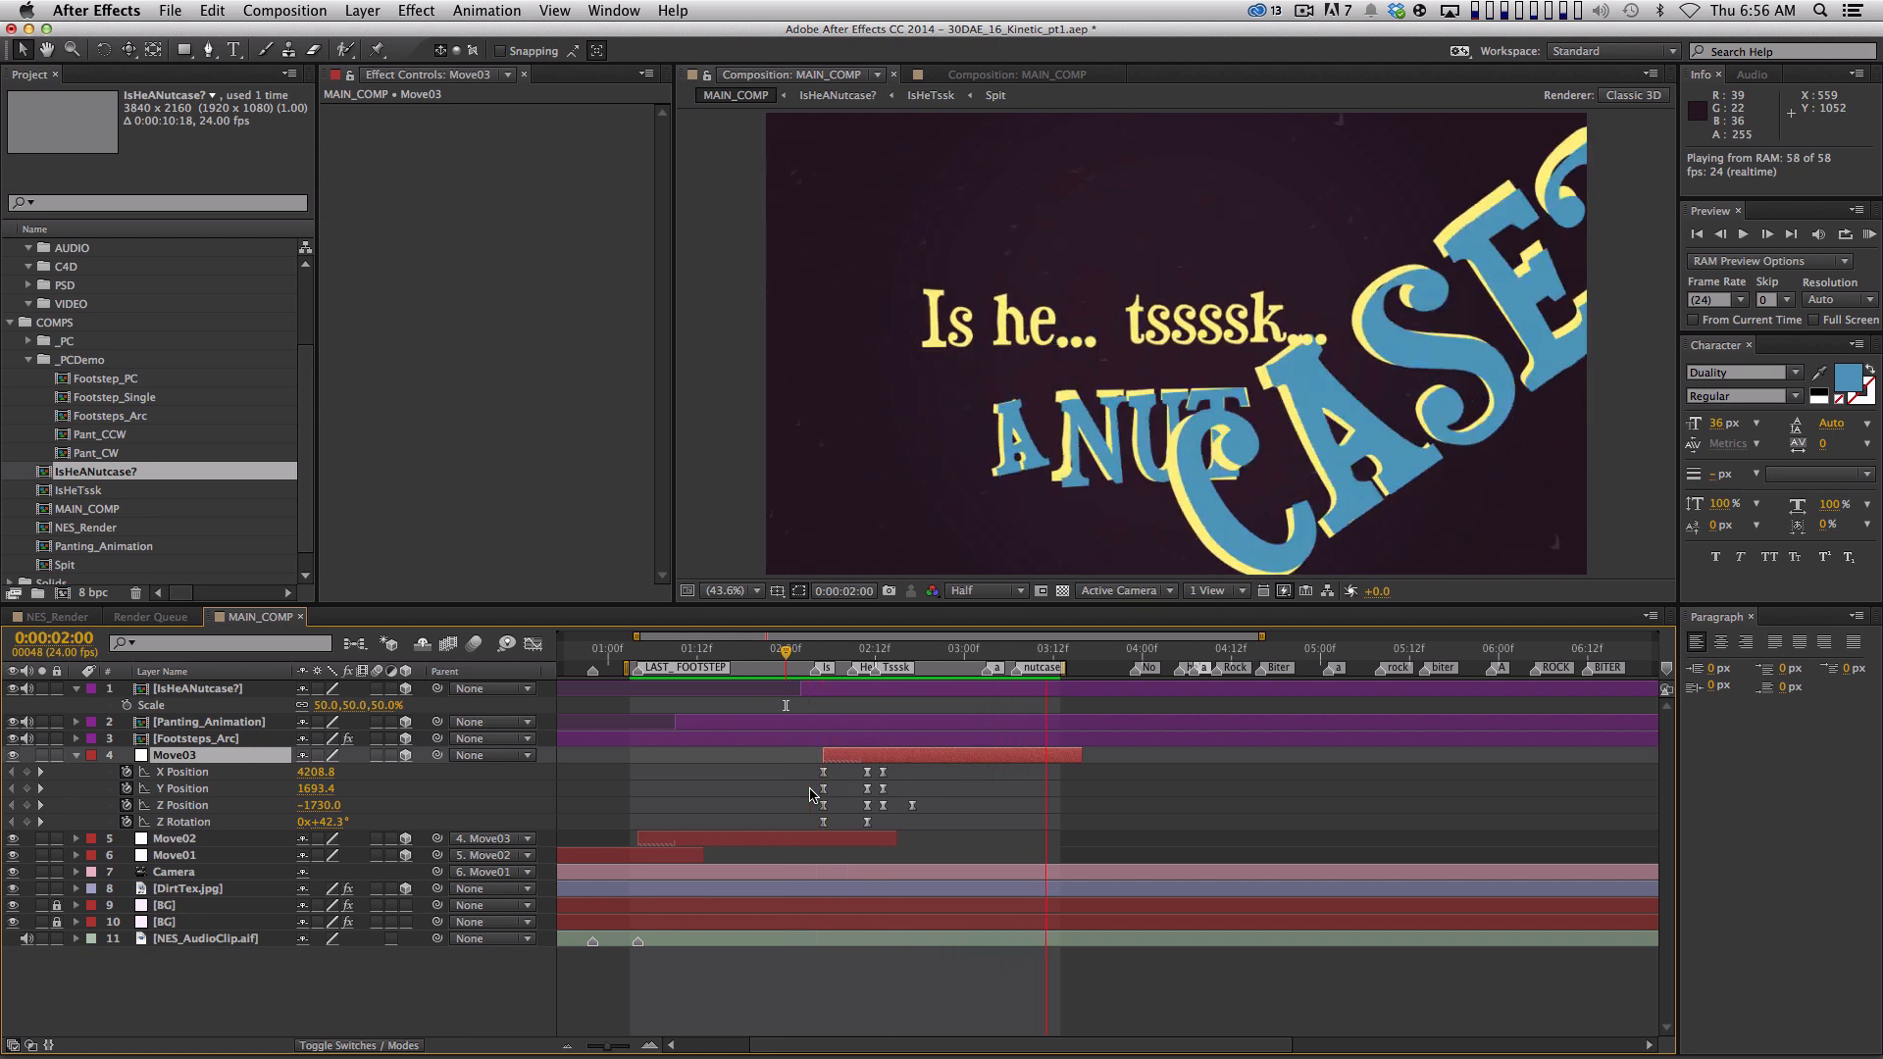
Slide all of Move03's keyframes after the first set one frame earlier, so the second set falls at 0:00:02:10
{"action": "left_click", "coordinate": [809, 652]}
{"action": "left_click_drag", "start_coordinate": [809, 652], "coordinate": [860, 704]}
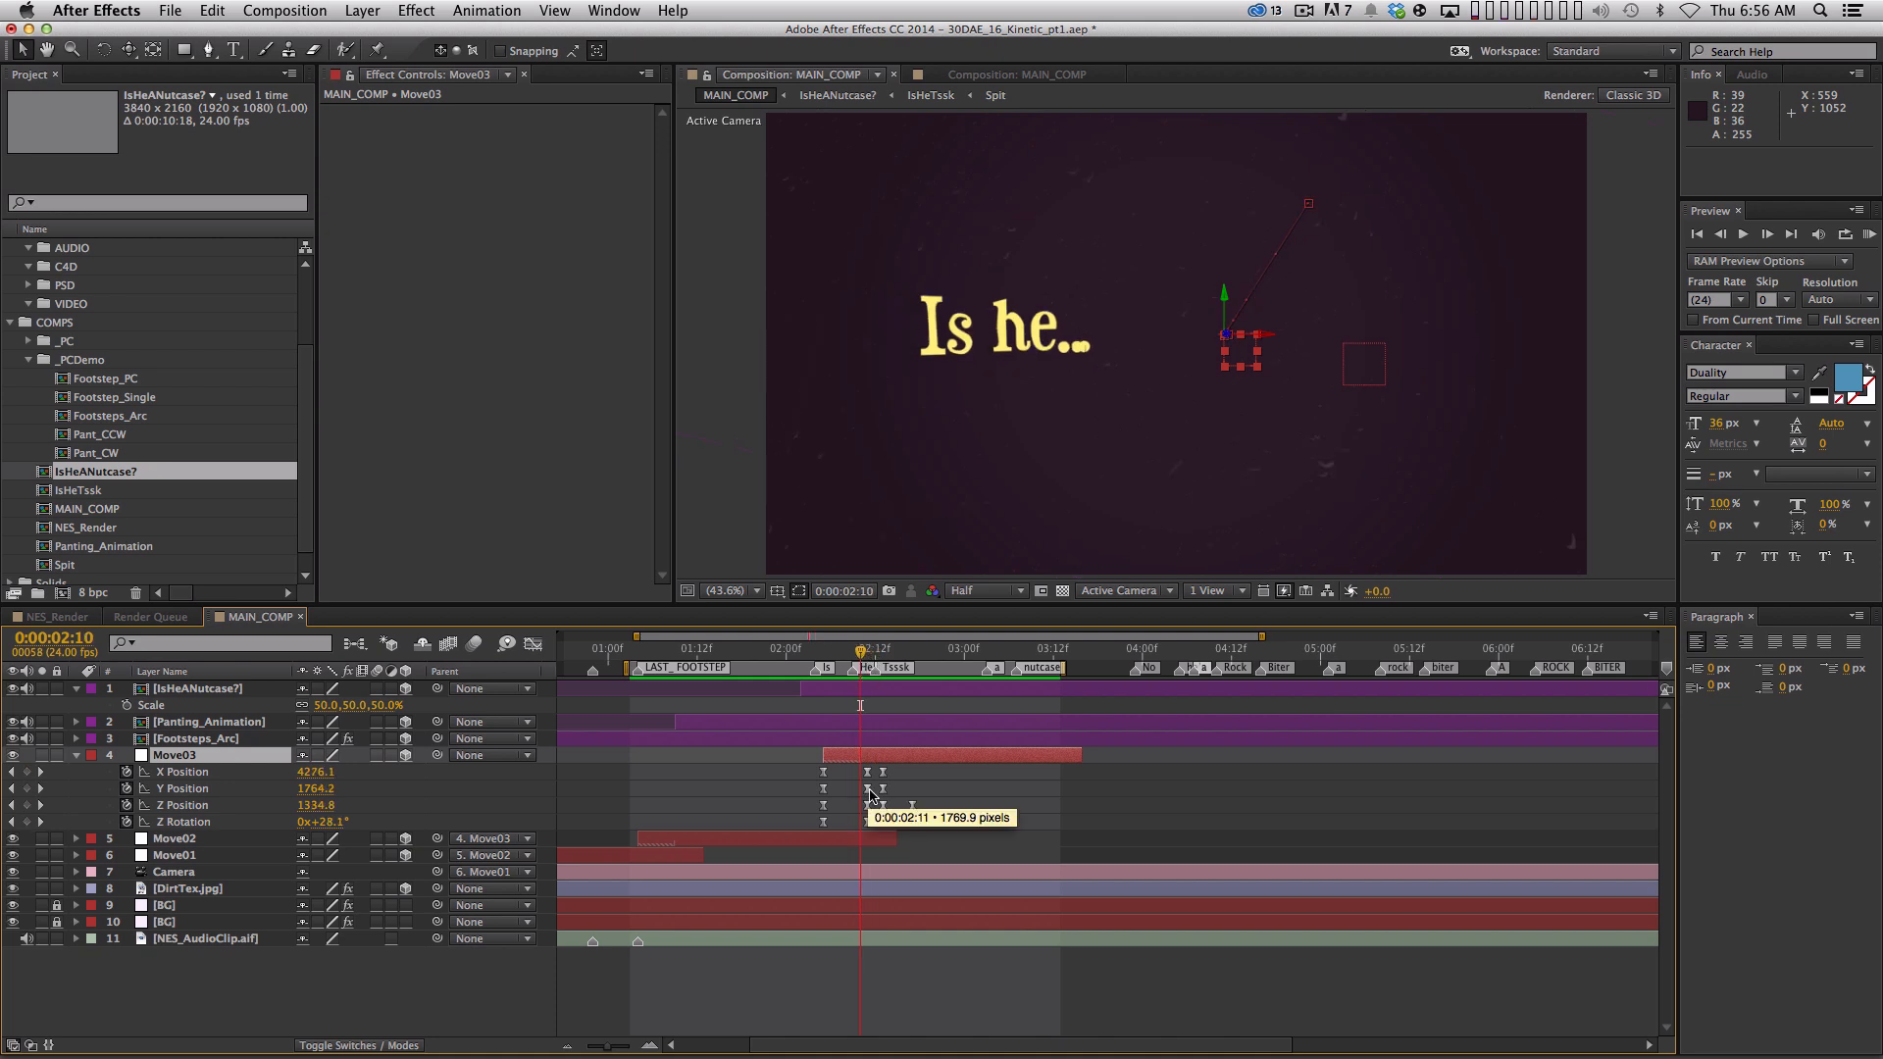
{"action": "left_click_drag", "start_coordinate": [849, 780], "coordinate": [860, 826]}
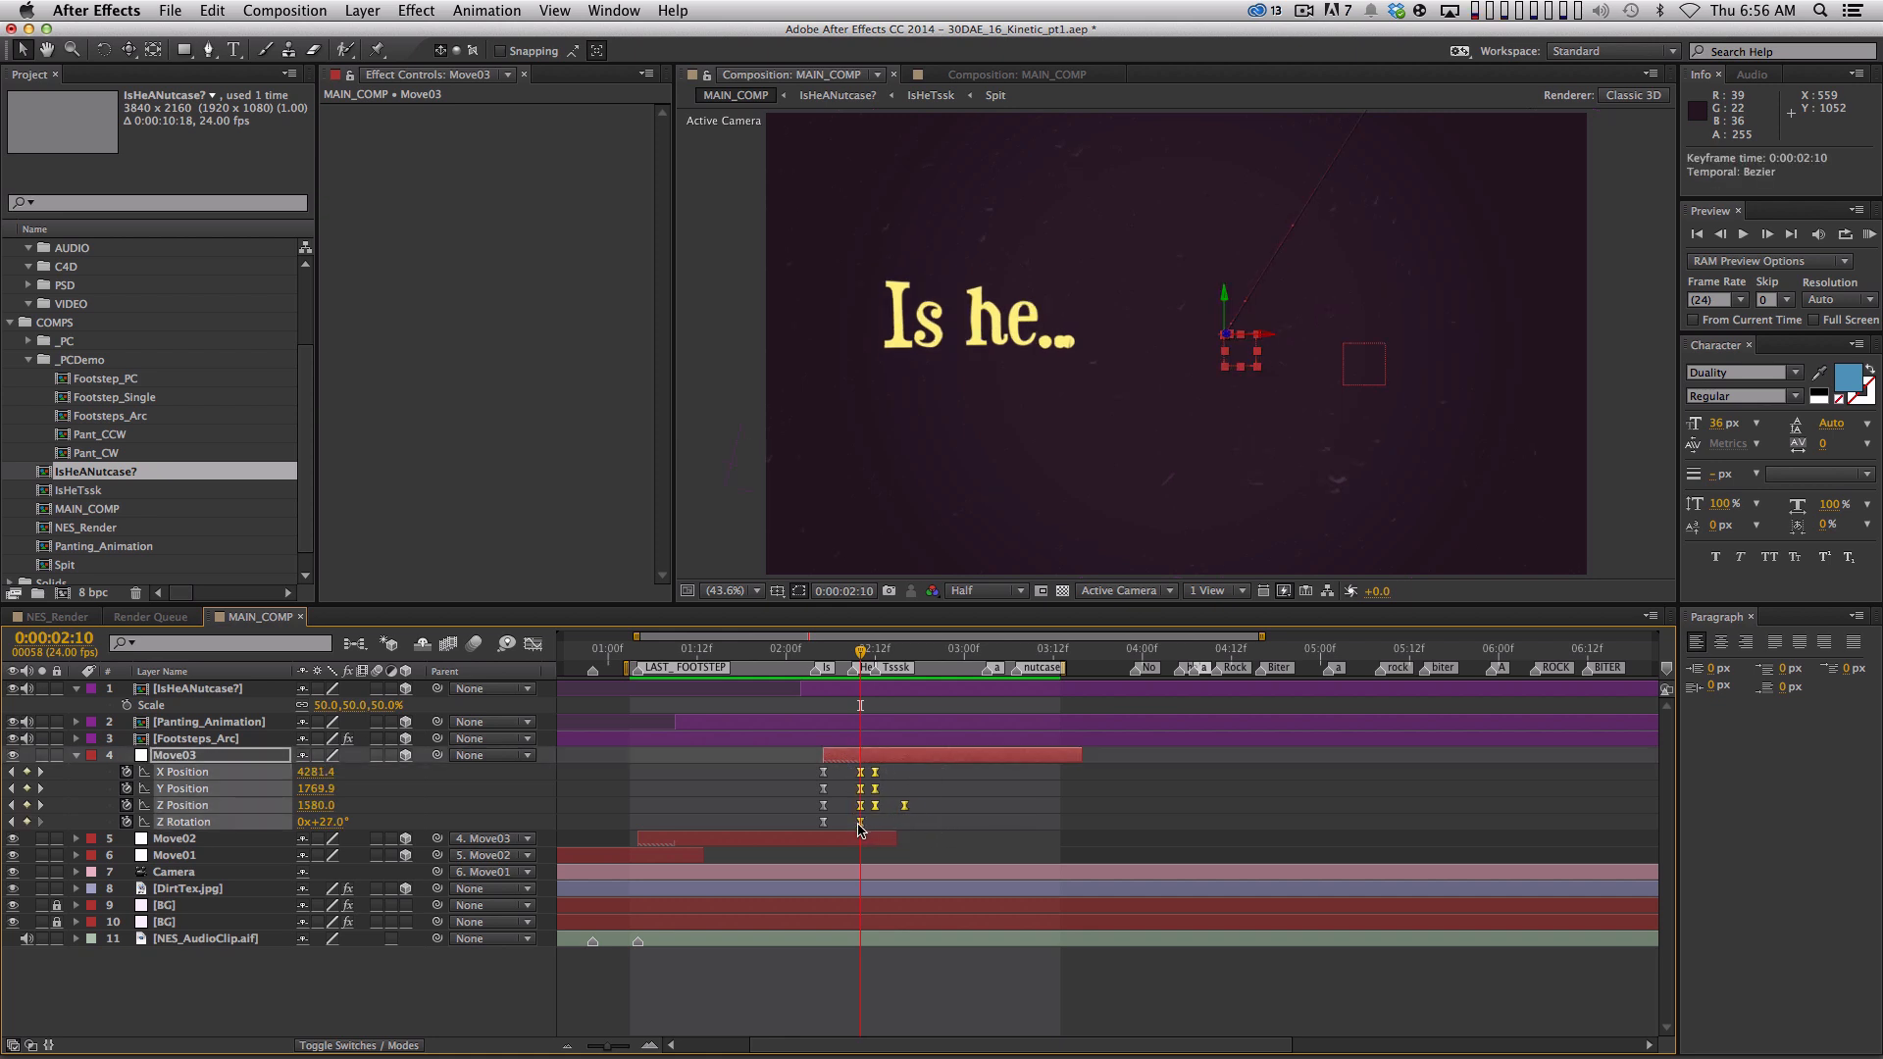
{"action": "left_click", "coordinate": [899, 825]}
Move Move03's last Z Position keyframe one frame earlier to 0:00:02:15 and preview the animation
{"action": "left_click_drag", "start_coordinate": [861, 653], "coordinate": [913, 655]}
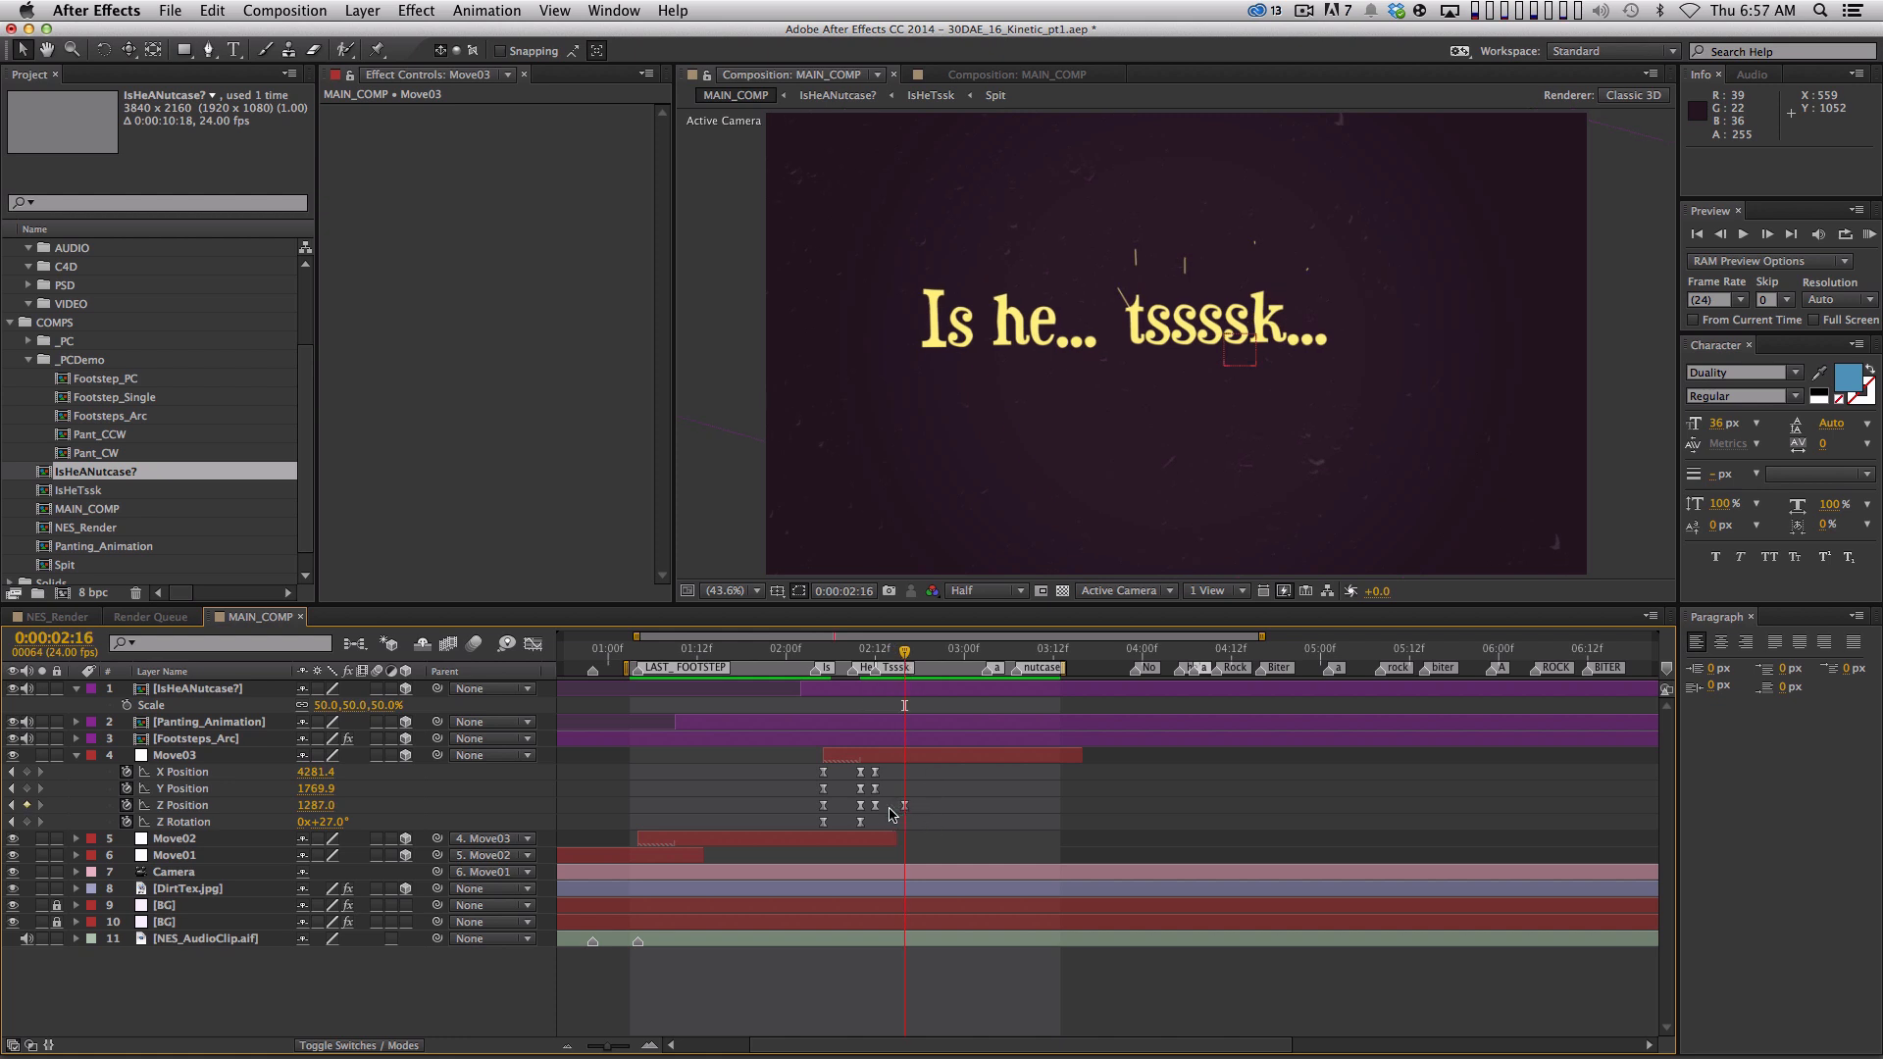
{"action": "left_click_drag", "start_coordinate": [901, 808], "coordinate": [893, 808]}
{"action": "key", "text": "KP_0"}
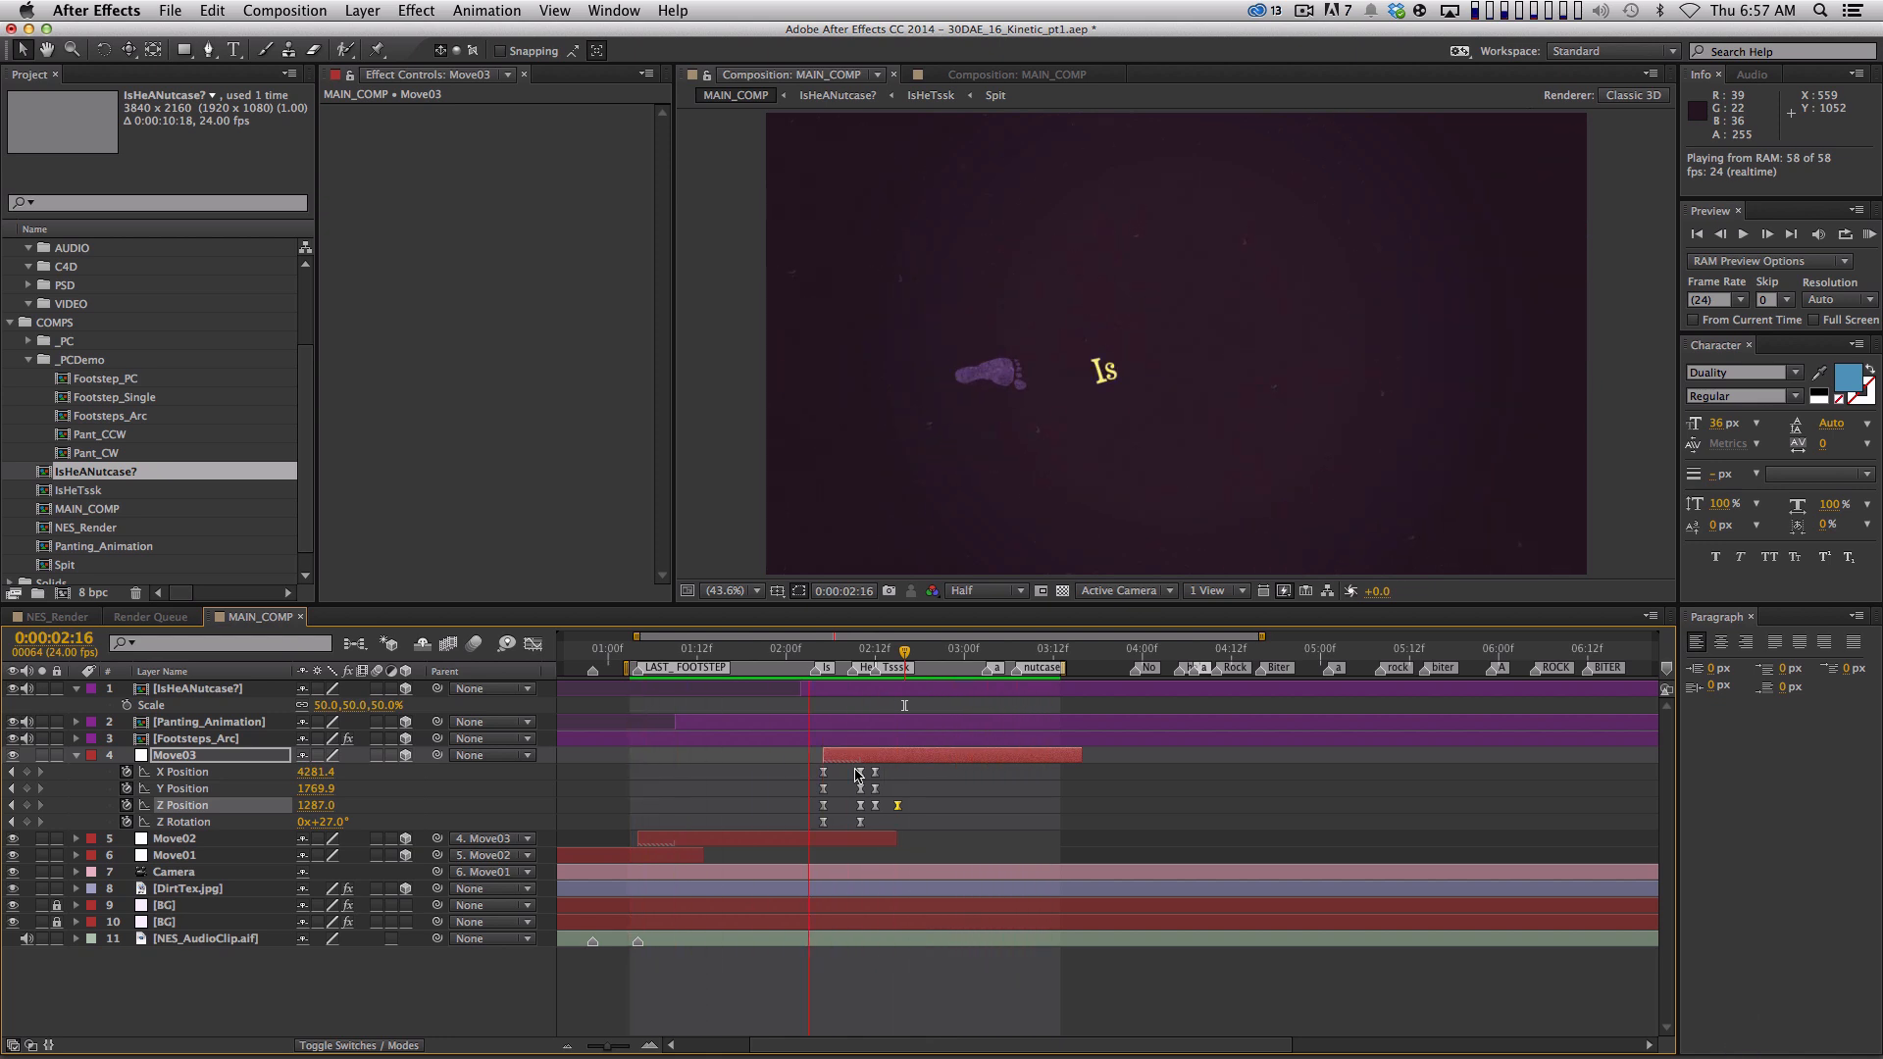
{"action": "key", "text": "space"}
Trim the end of the Move03 layer to its last keyframe at 0:00:02:15 and deselect everything
{"action": "left_click_drag", "start_coordinate": [760, 652], "coordinate": [898, 659]}
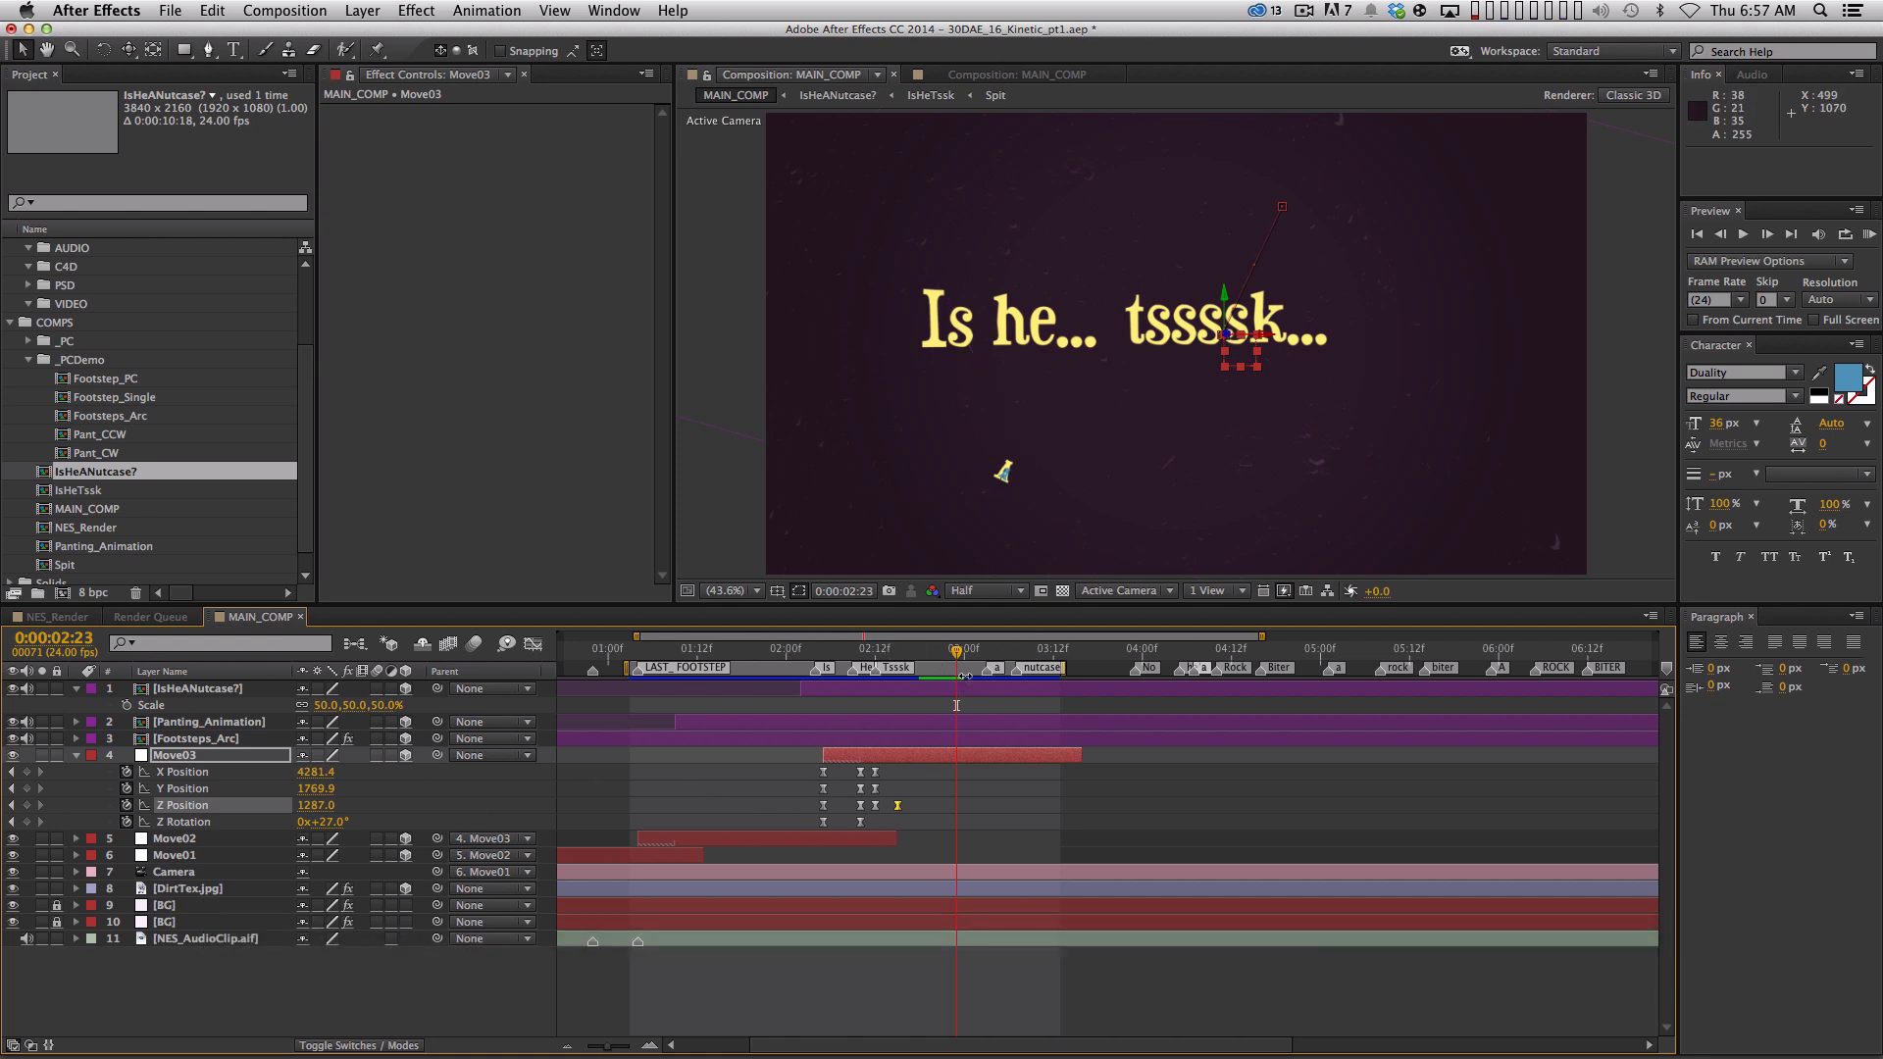
{"action": "mouse_move", "coordinate": [900, 652]}
{"action": "left_mouse_down"}
{"action": "mouse_move", "coordinate": [843, 651]}
{"action": "mouse_move", "coordinate": [904, 662]}
{"action": "left_mouse_up"}
{"action": "key", "text": "alt+shift+bracketright"}
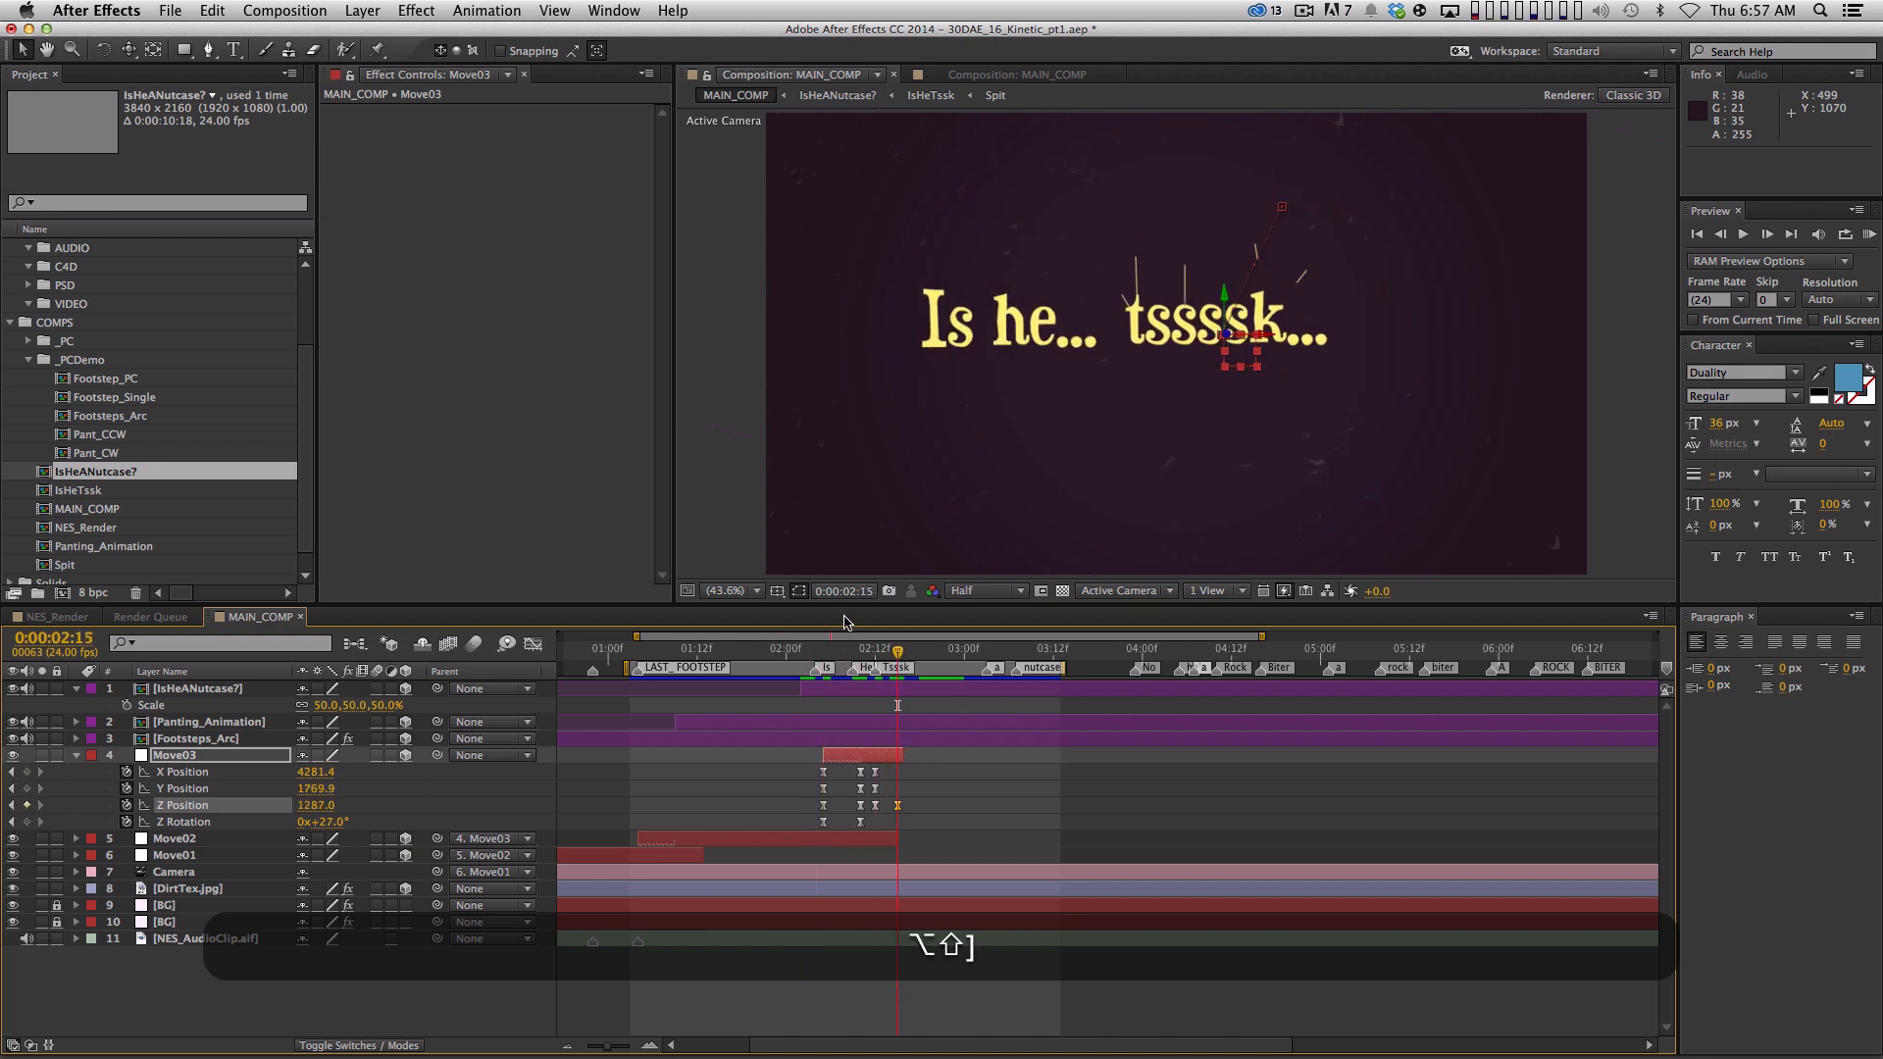
{"action": "key", "text": "F2"}
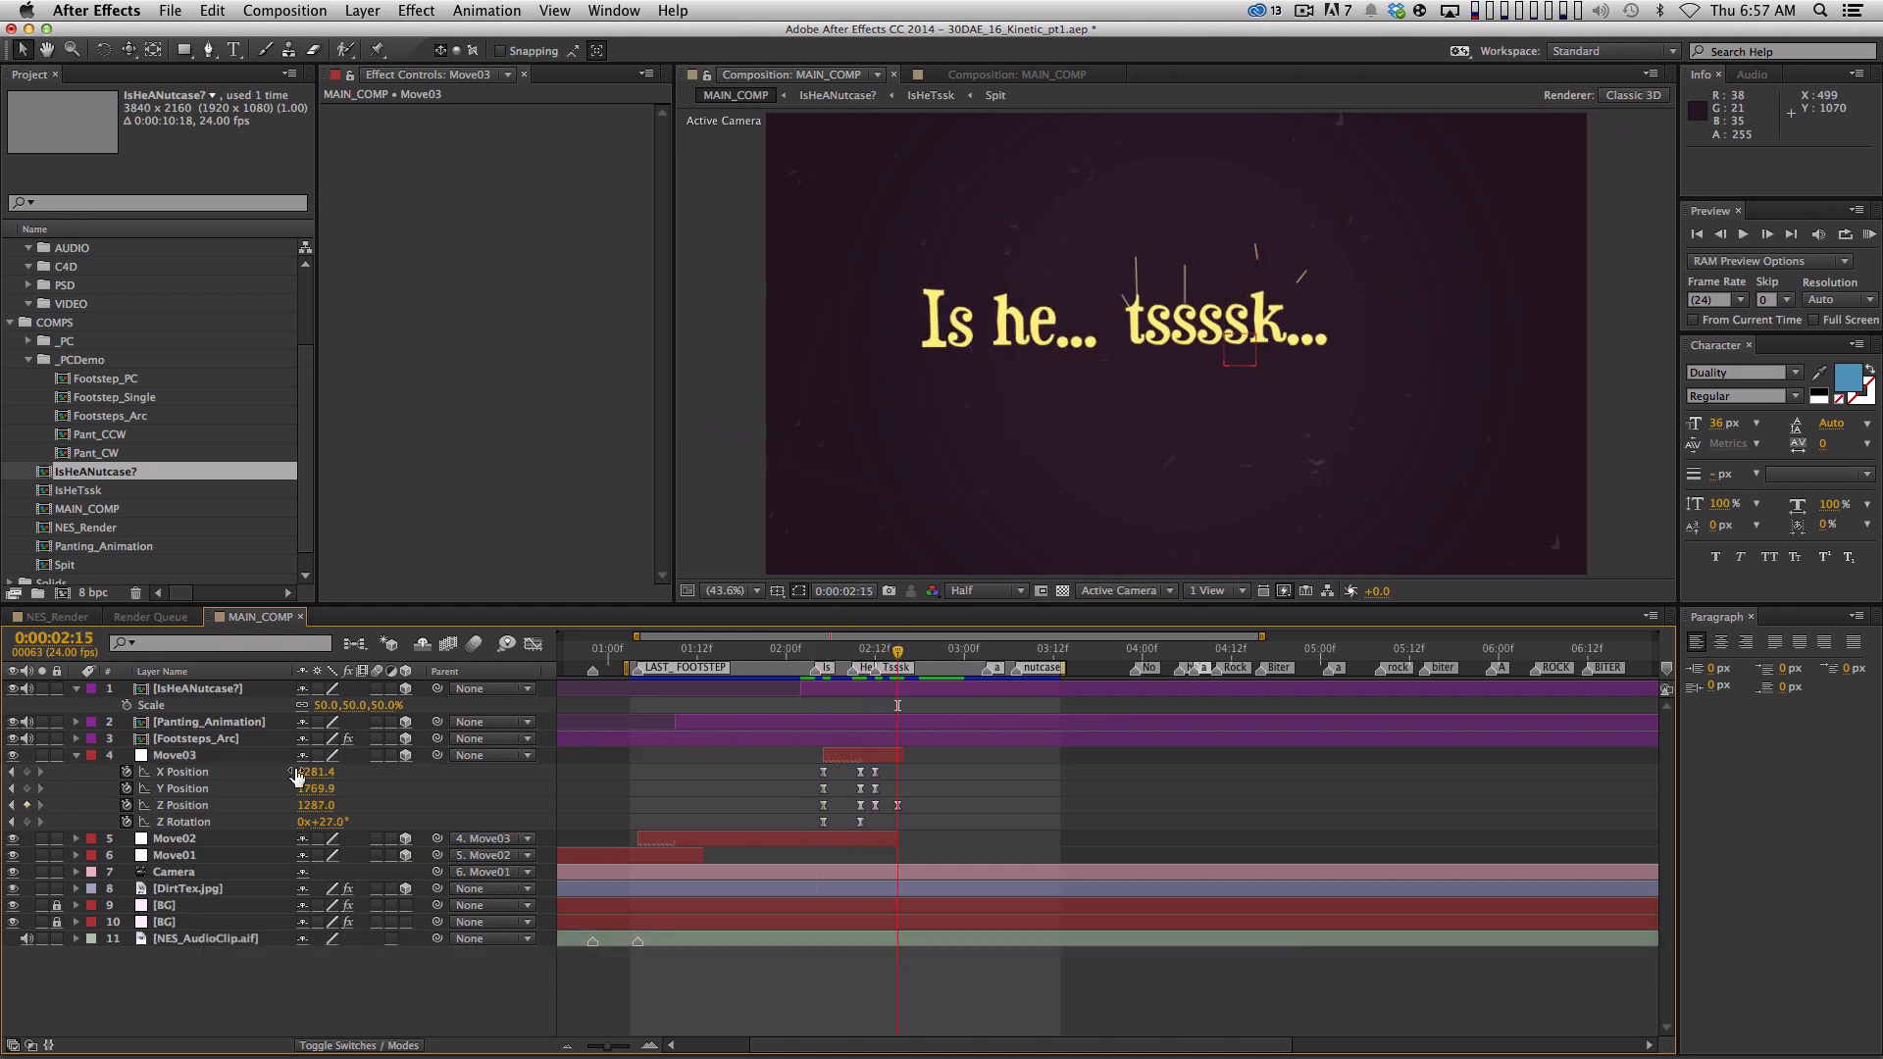
Duplicate the Move03 null, start the duplicate at 0:00:02:23, and show its keyframes
{"action": "left_click_drag", "start_coordinate": [814, 654], "coordinate": [905, 654]}
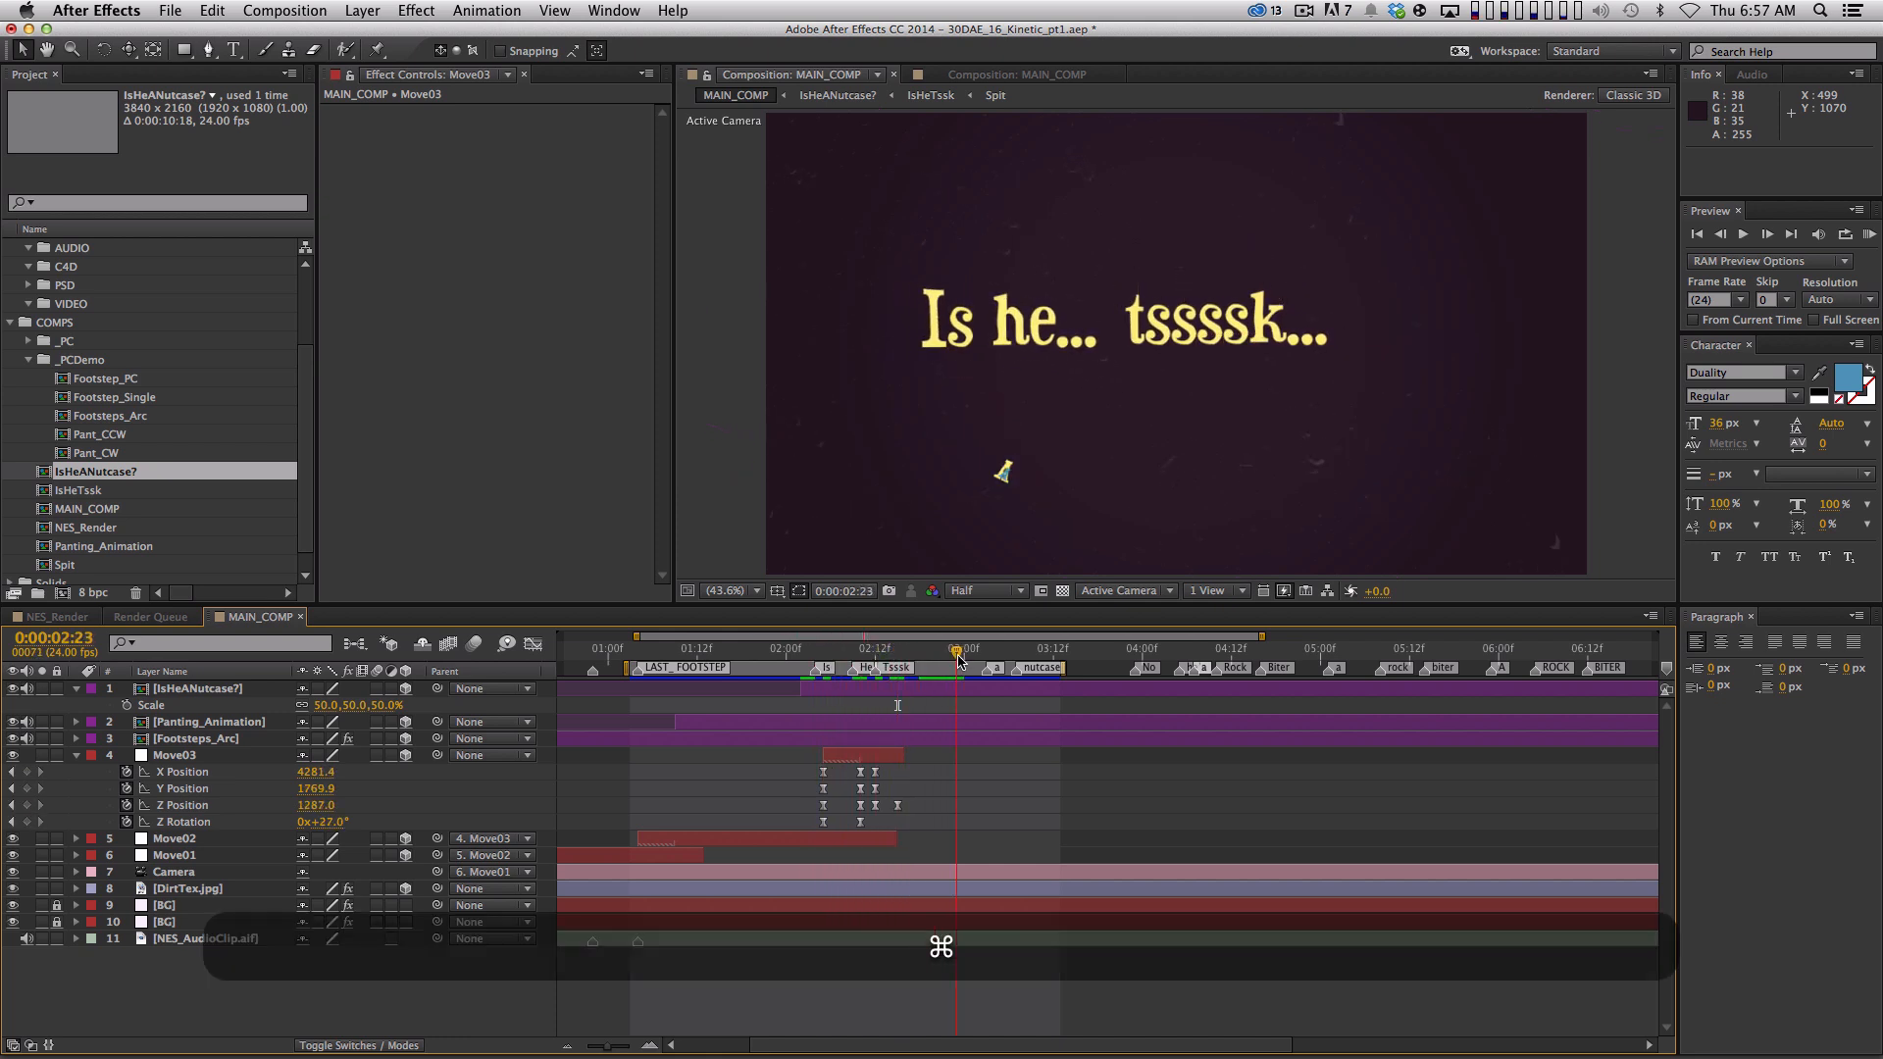
{"action": "left_click", "coordinate": [182, 755]}
{"action": "key", "text": "super+d"}
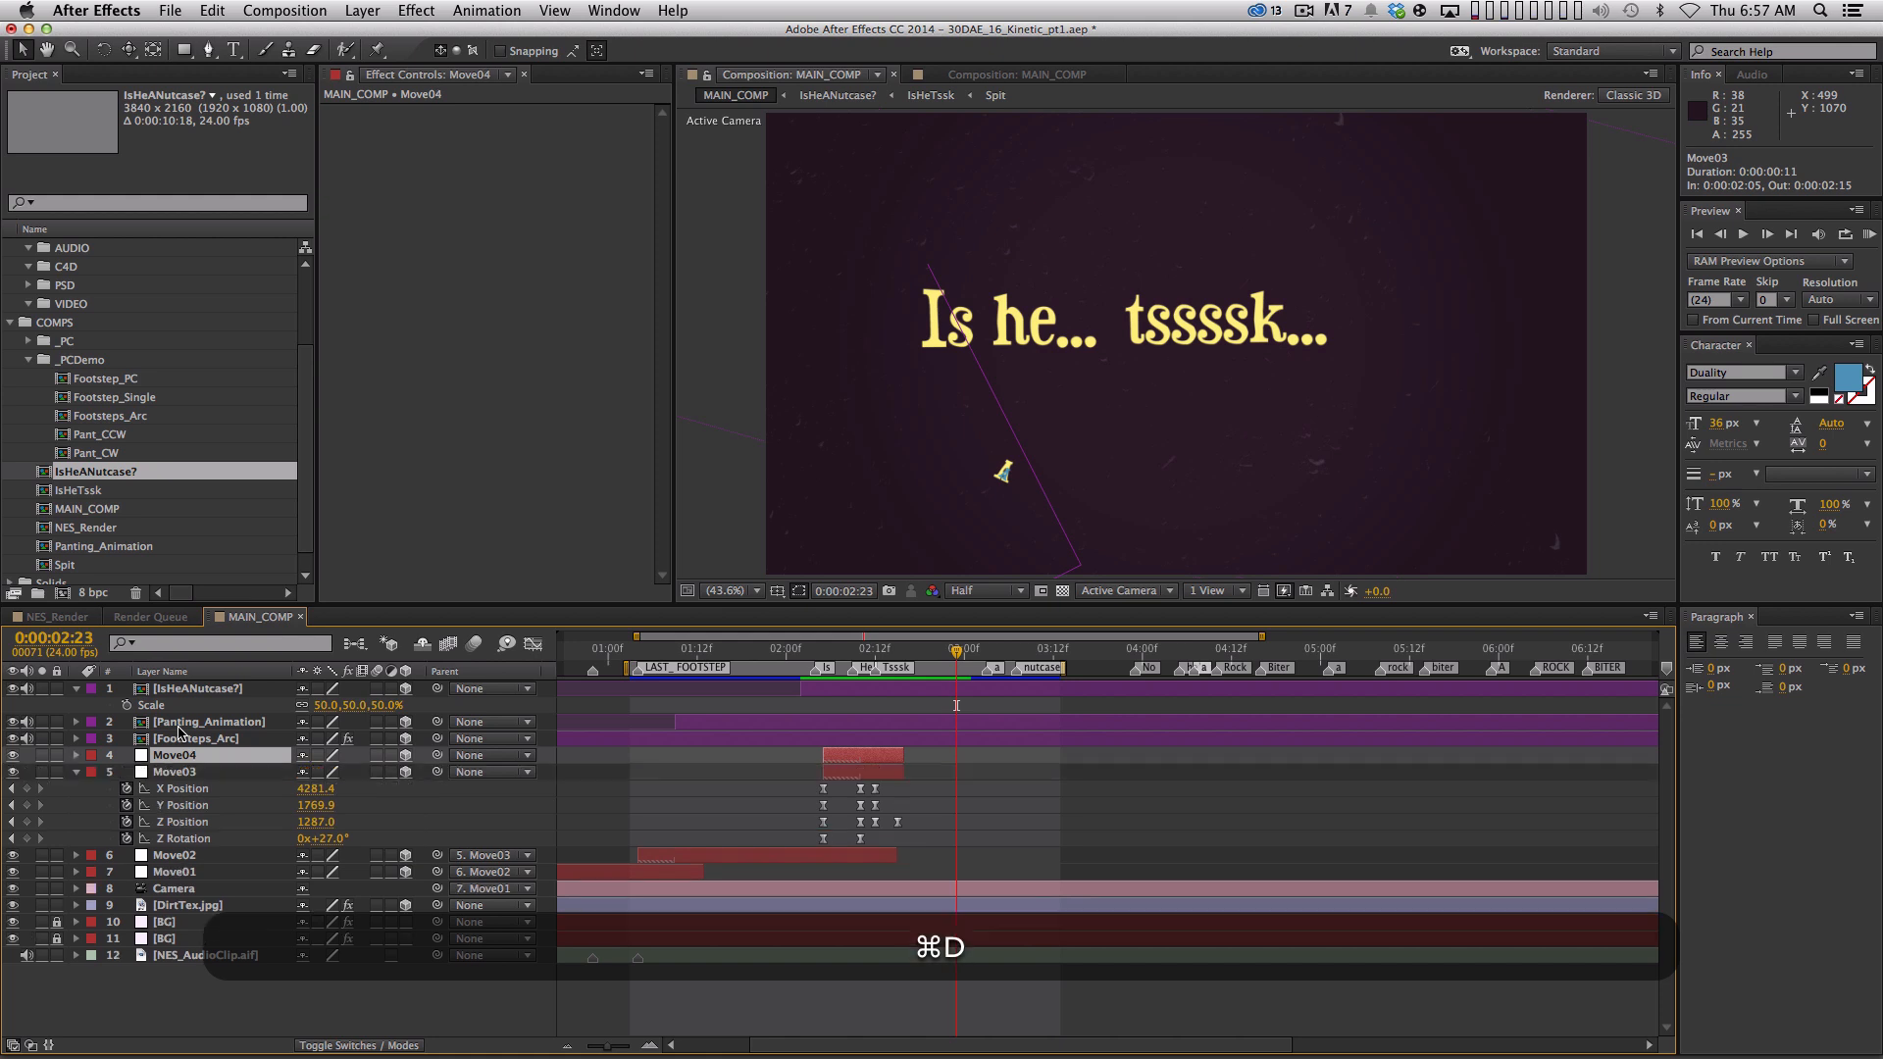
{"action": "key", "text": "bracketleft"}
{"action": "key", "text": "u"}
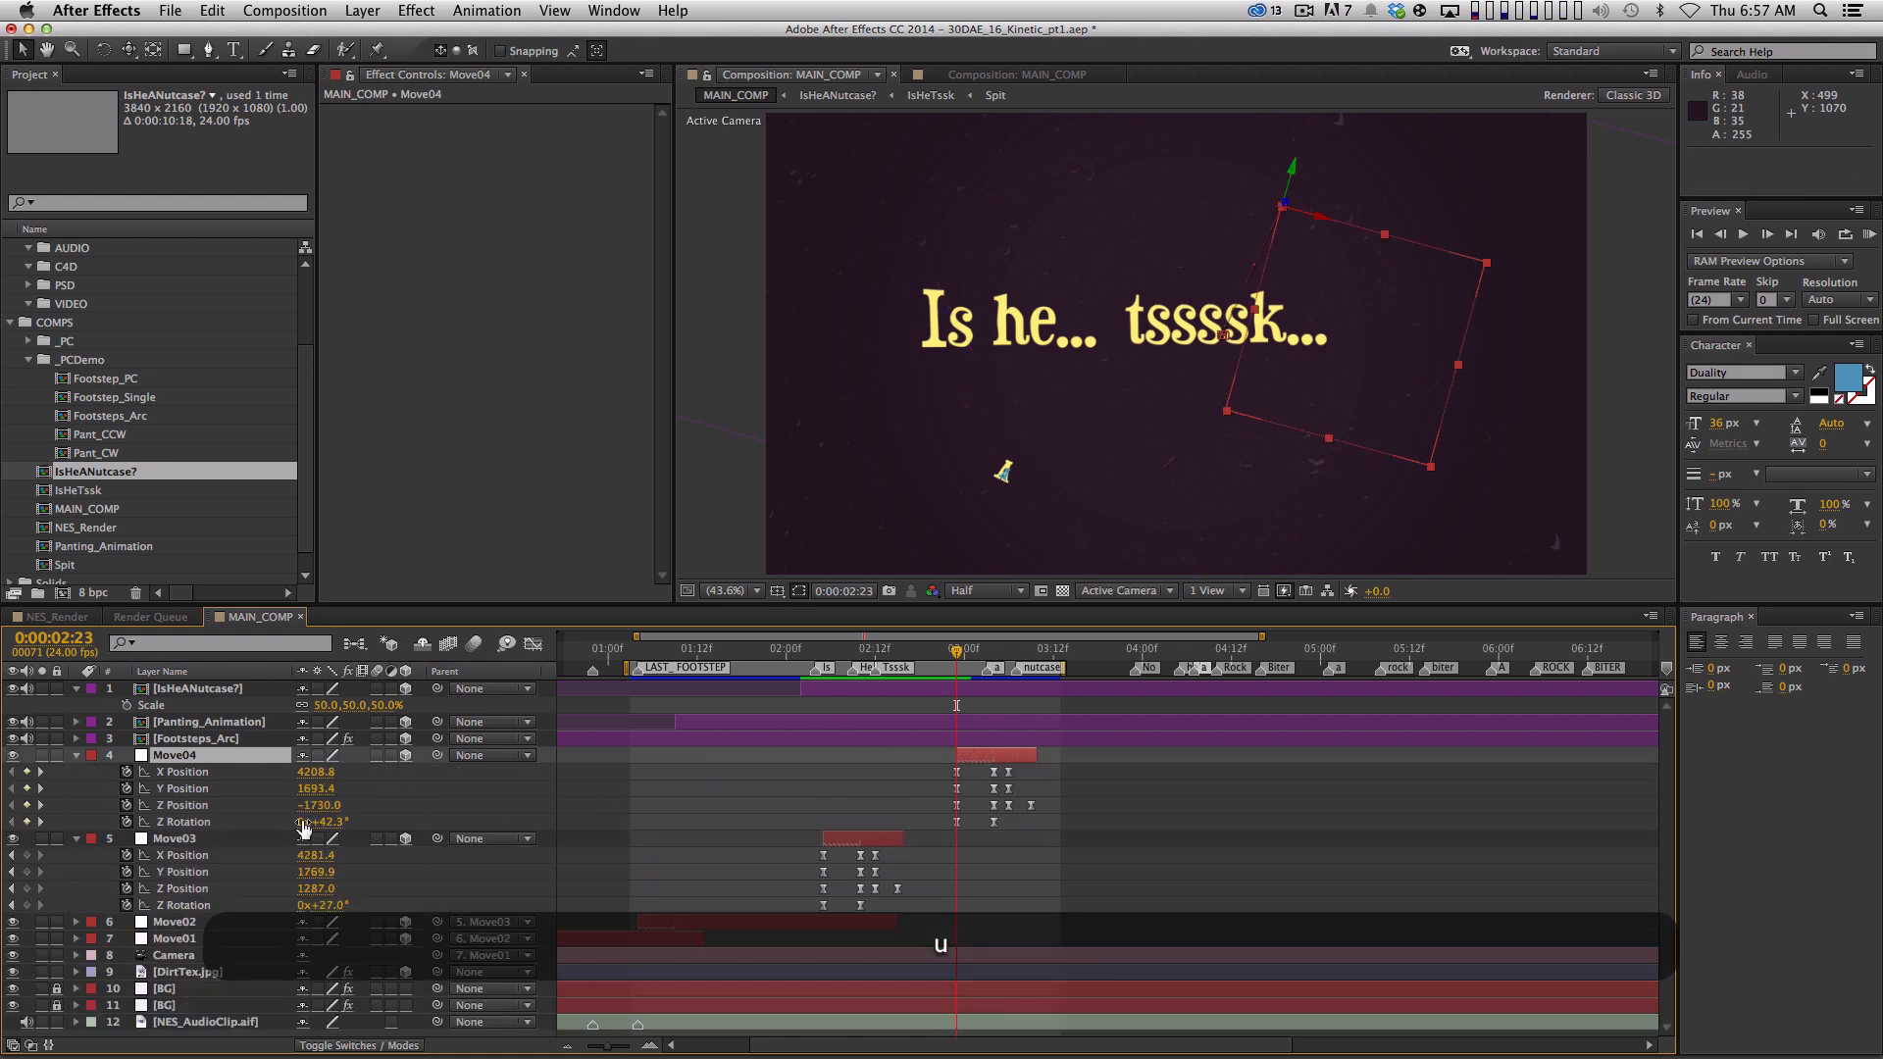
Remove the Position and Z Rotation keyframes from Move04 and move the null down and left, closer to the "tssssk" text
{"action": "left_click_drag", "start_coordinate": [128, 774], "coordinate": [131, 822]}
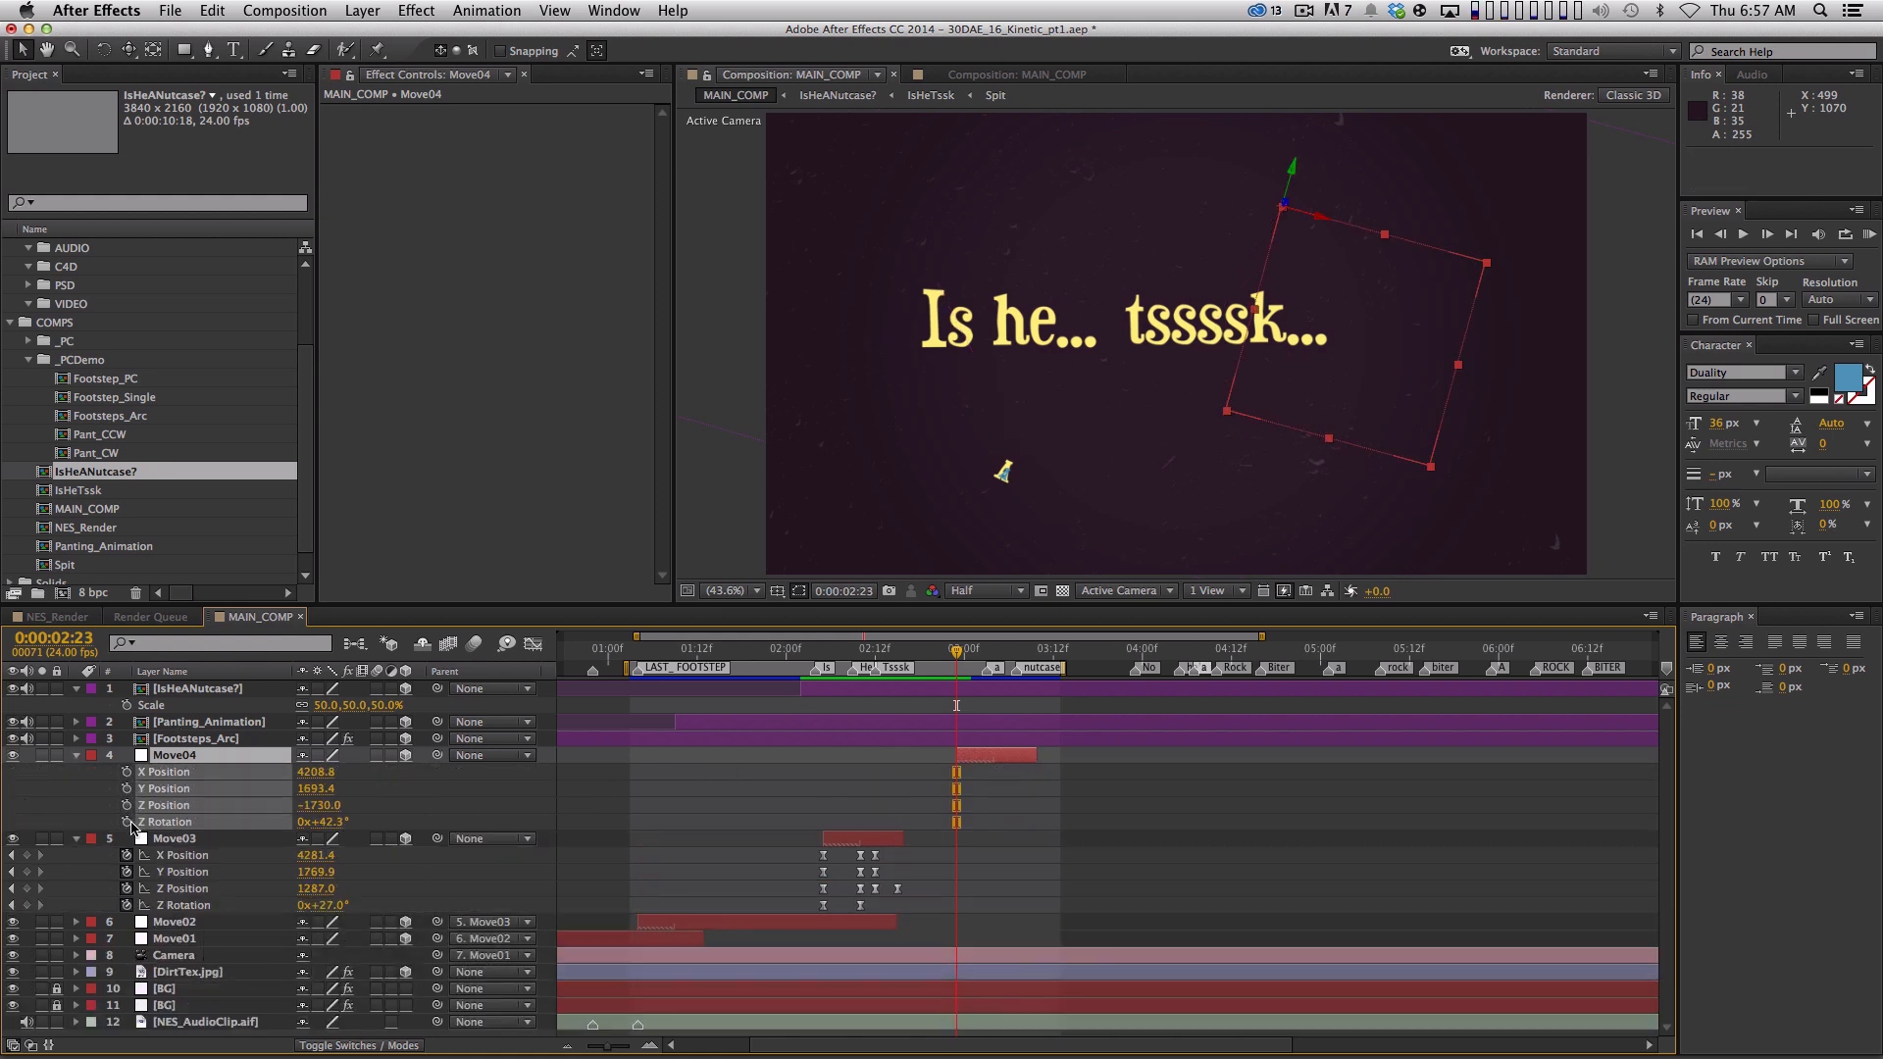
{"action": "left_click", "coordinate": [510, 816]}
{"action": "left_click", "coordinate": [207, 757]}
{"action": "left_click_drag", "start_coordinate": [1413, 404], "coordinate": [1338, 477]}
Set Move04's Z Rotation to 25.8° and Scale to 43%, and place the null just below the "tssssk" text
{"action": "key", "text": "r"}
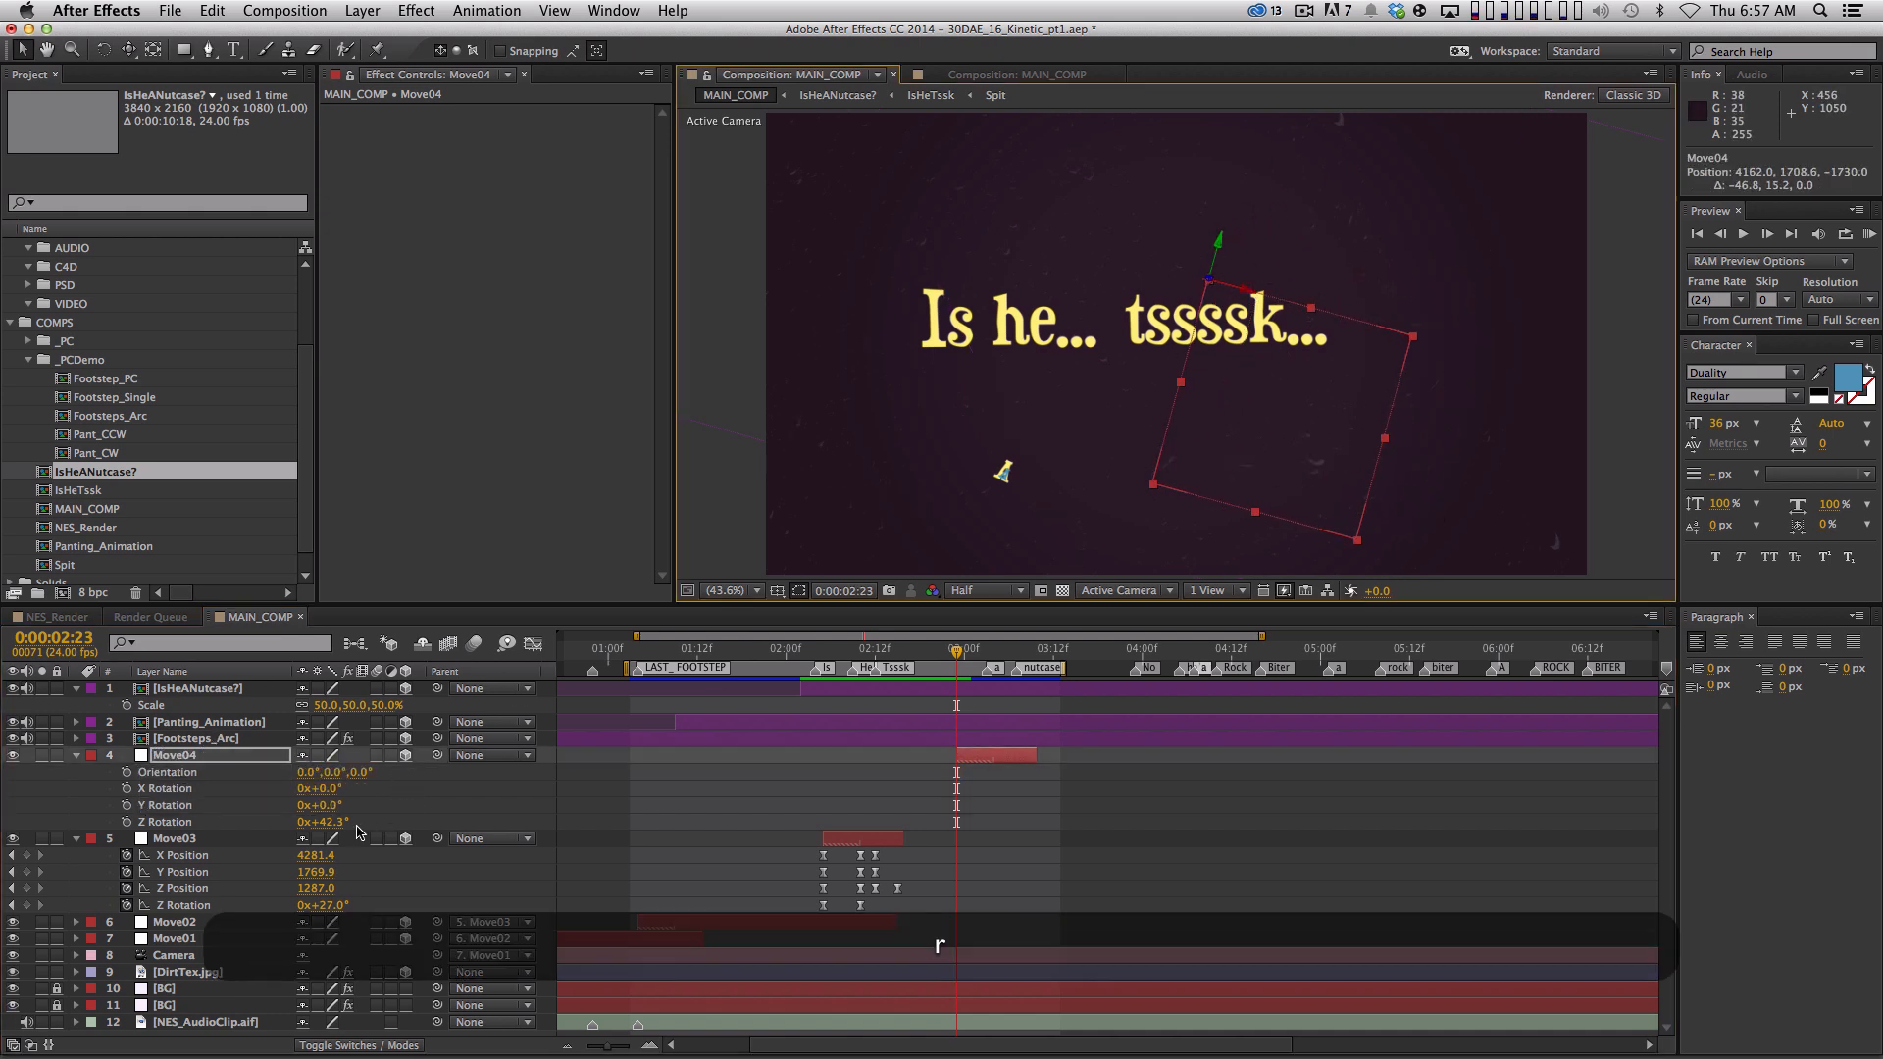
{"action": "left_click_drag", "start_coordinate": [334, 832], "coordinate": [154, 810]}
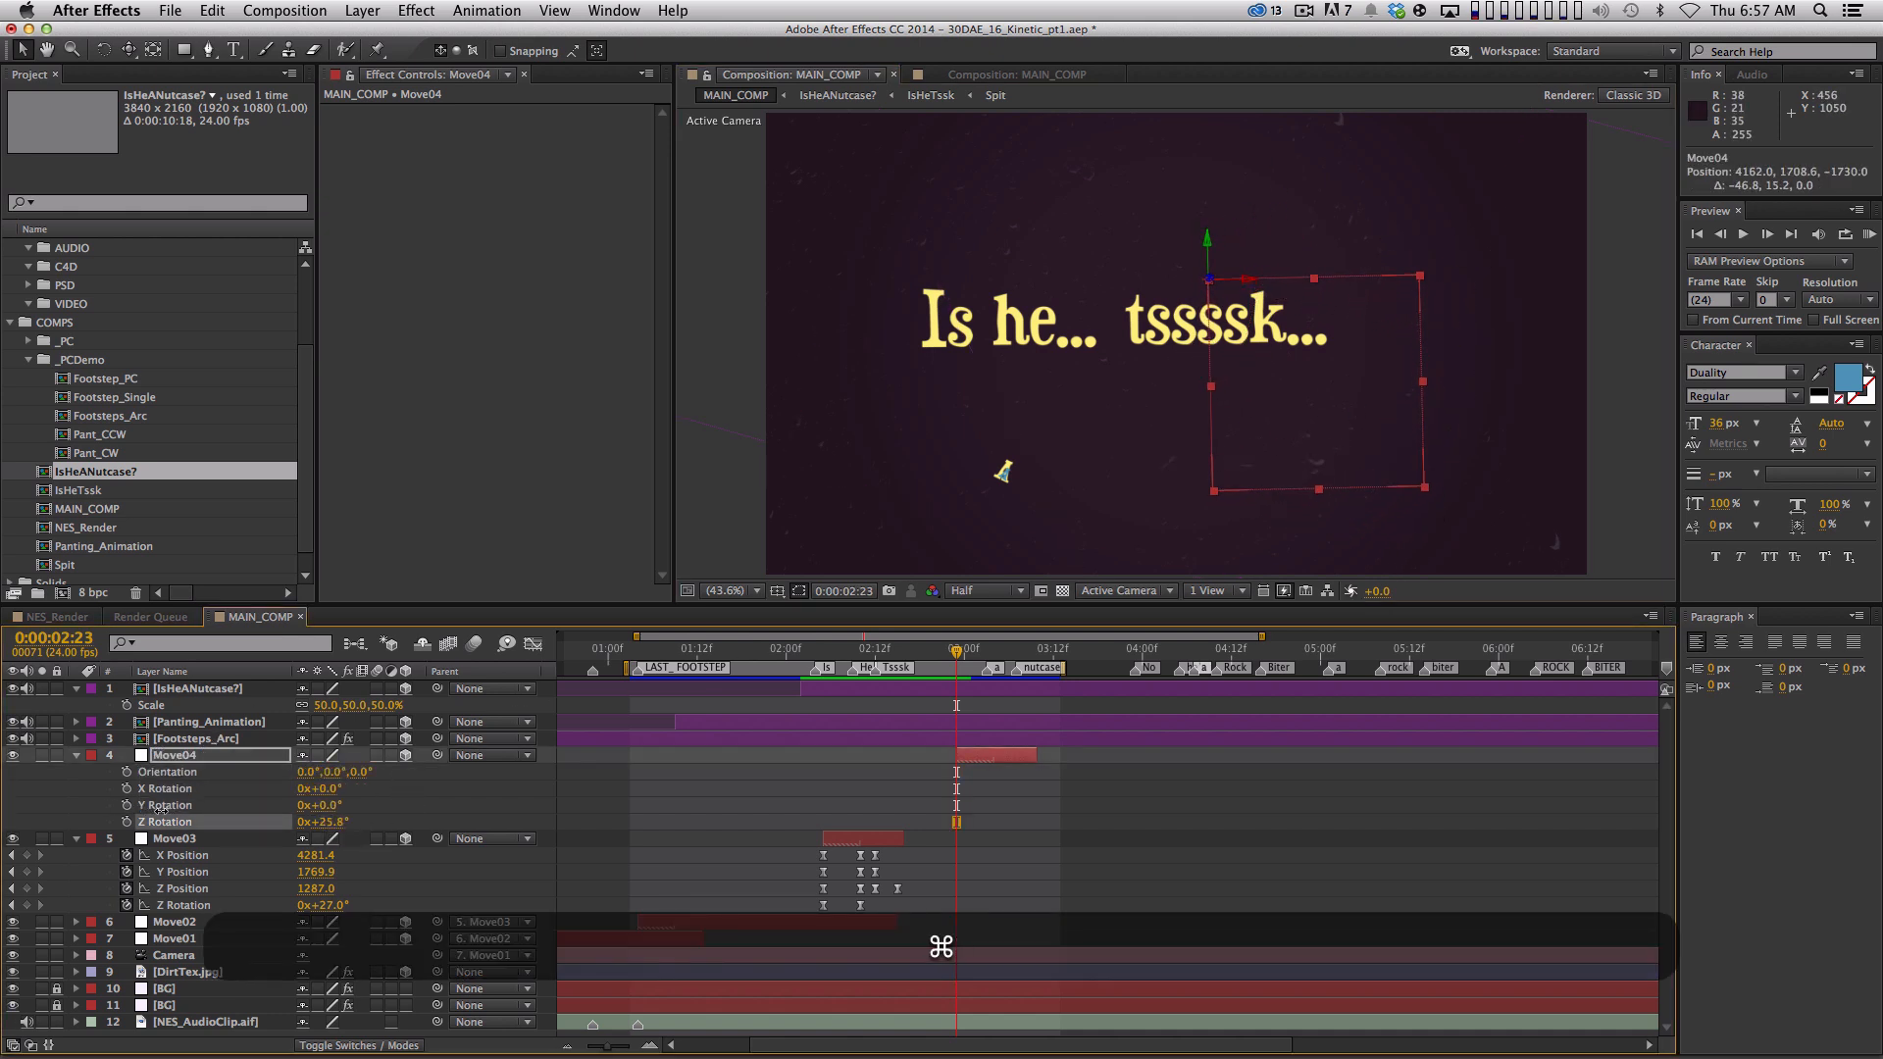
{"action": "key", "text": "s"}
{"action": "left_click_drag", "start_coordinate": [359, 772], "coordinate": [303, 772]}
{"action": "left_click_drag", "start_coordinate": [1256, 351], "coordinate": [1231, 440]}
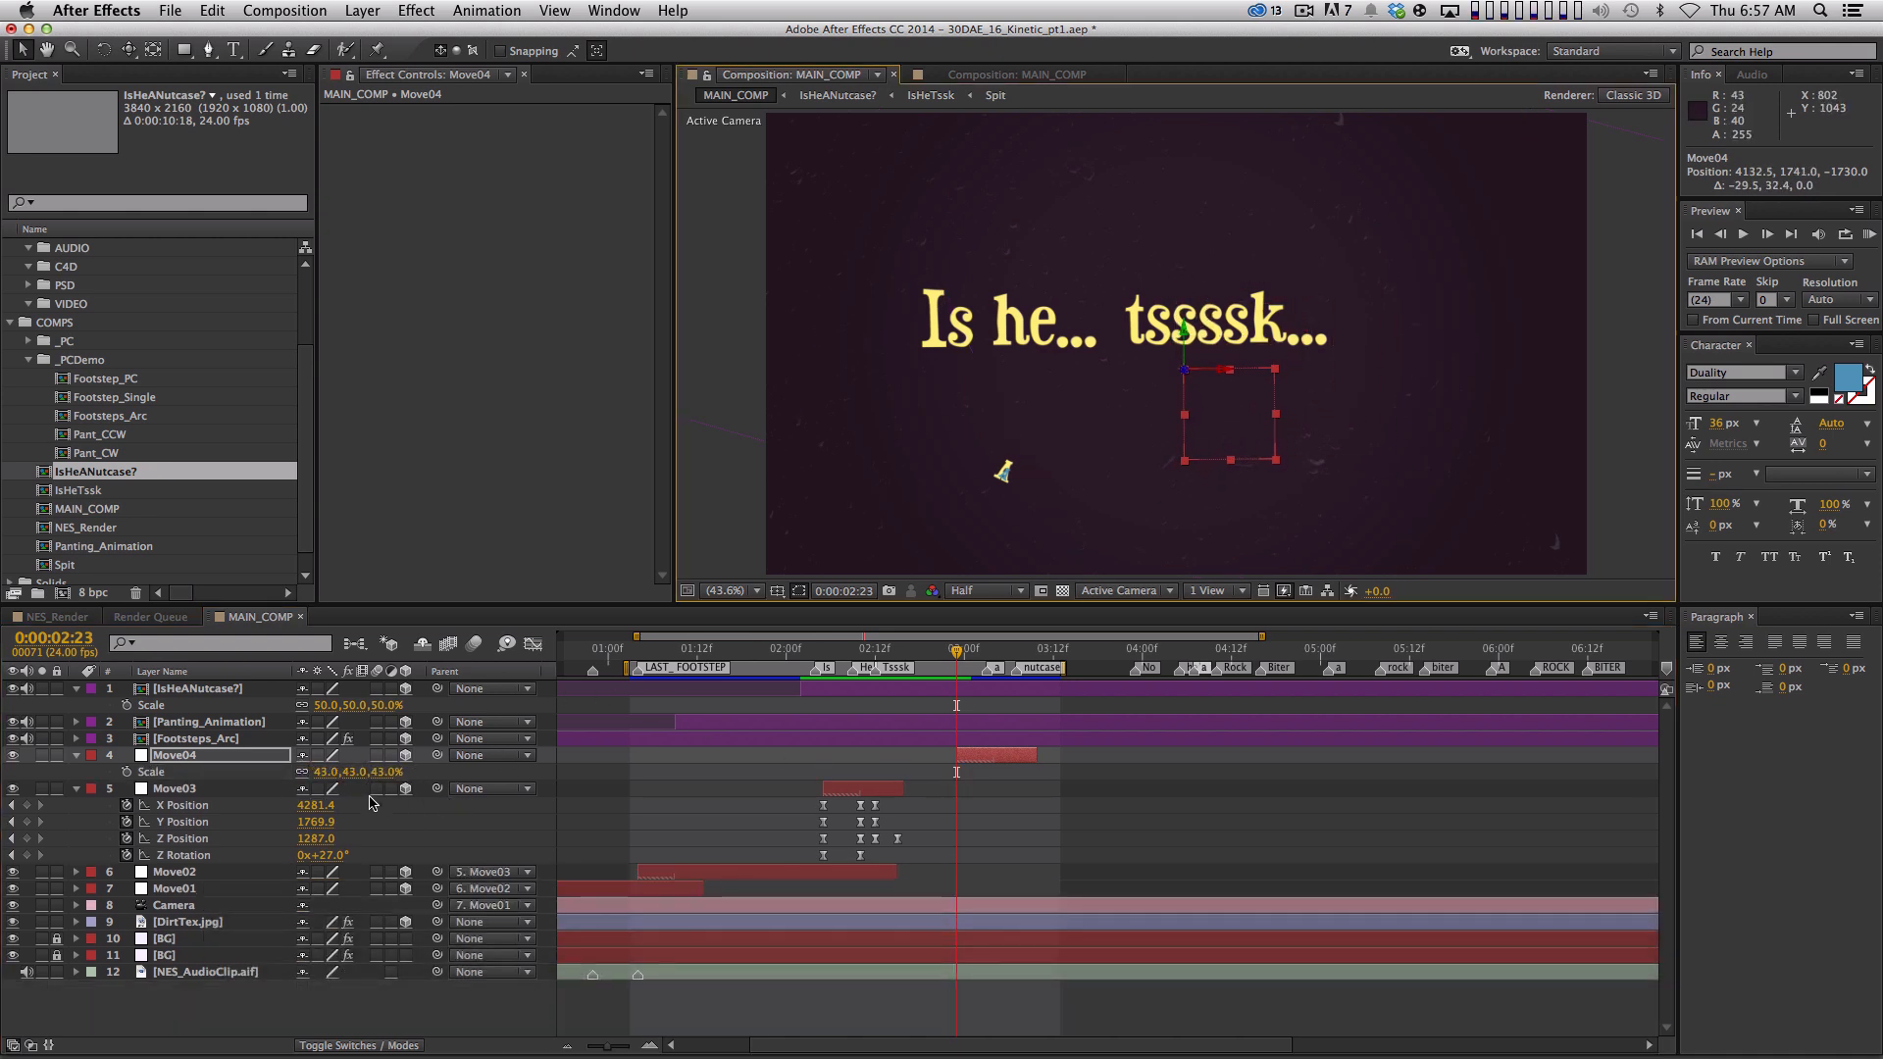
Parent Move03 to Move04 and add Position and Z Rotation keyframes to Move04 at 0:00:02:23
{"action": "left_click_drag", "start_coordinate": [438, 788], "coordinate": [267, 764]}
{"action": "key", "text": "alt+p"}
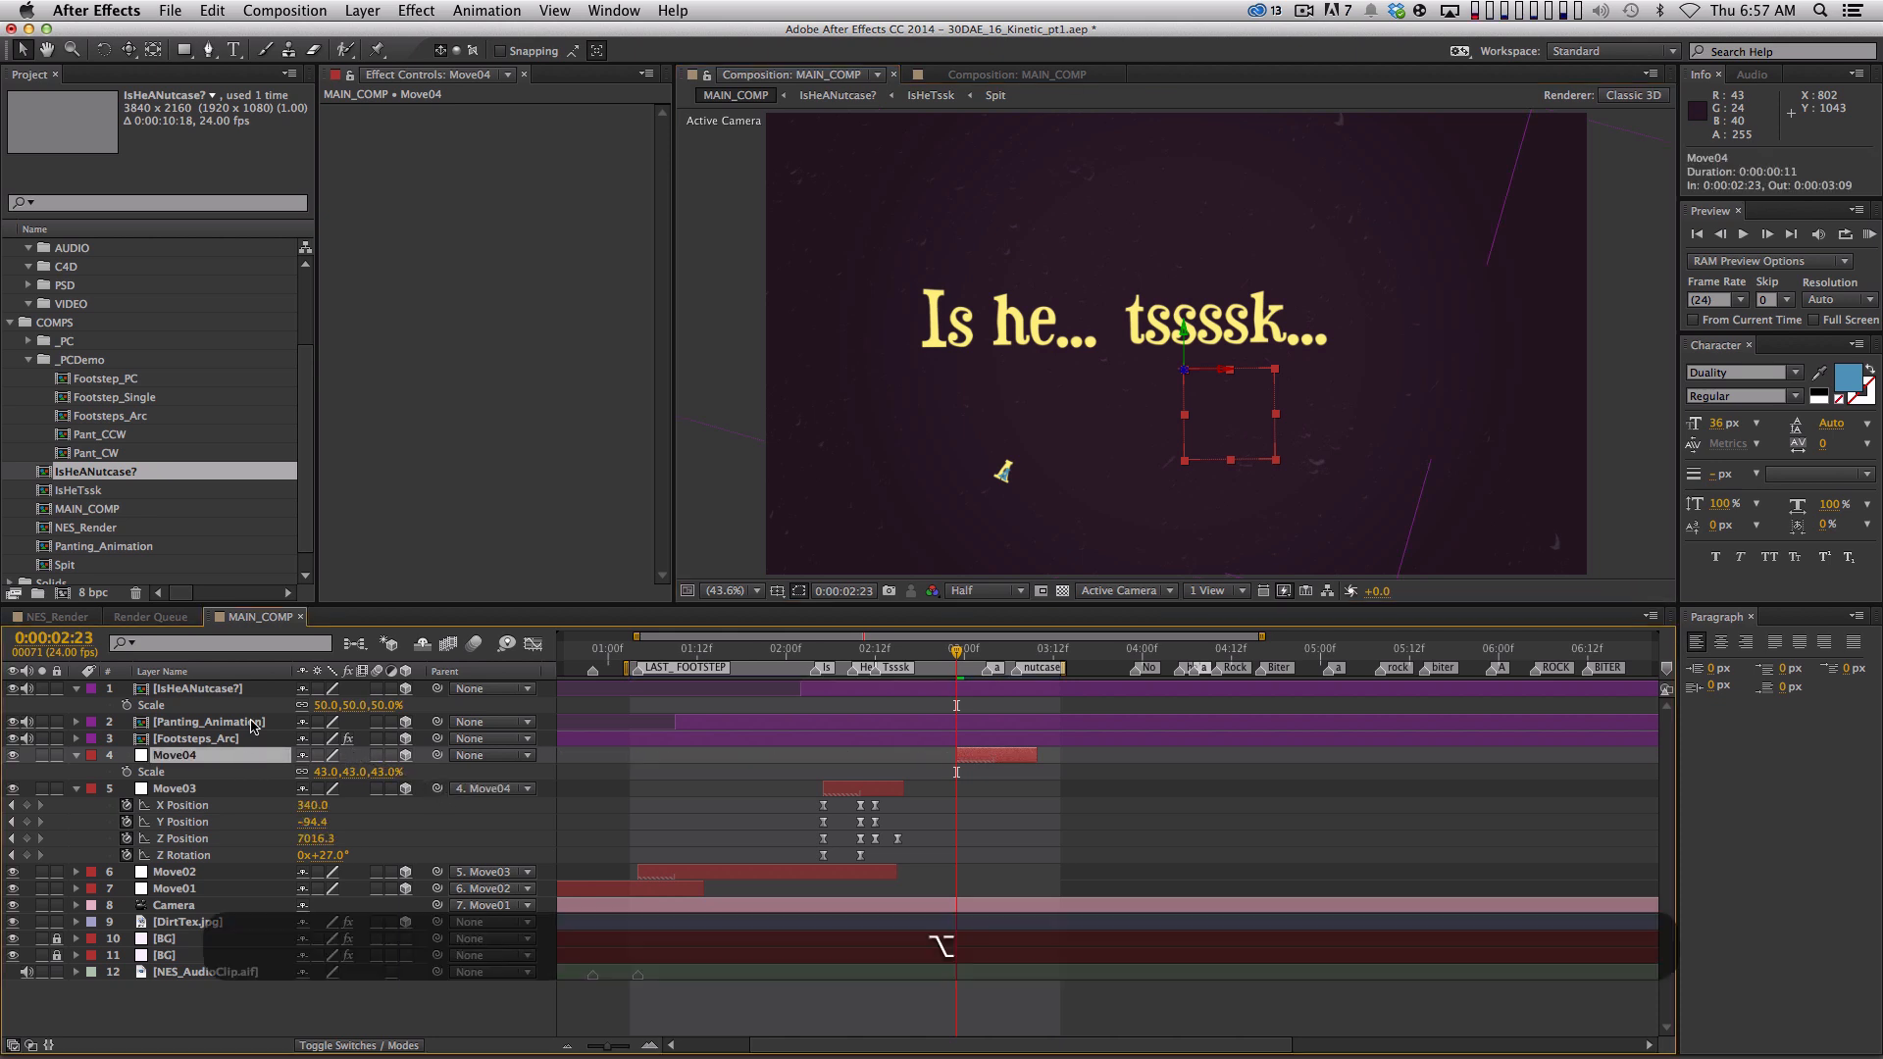
{"action": "key", "text": "r"}
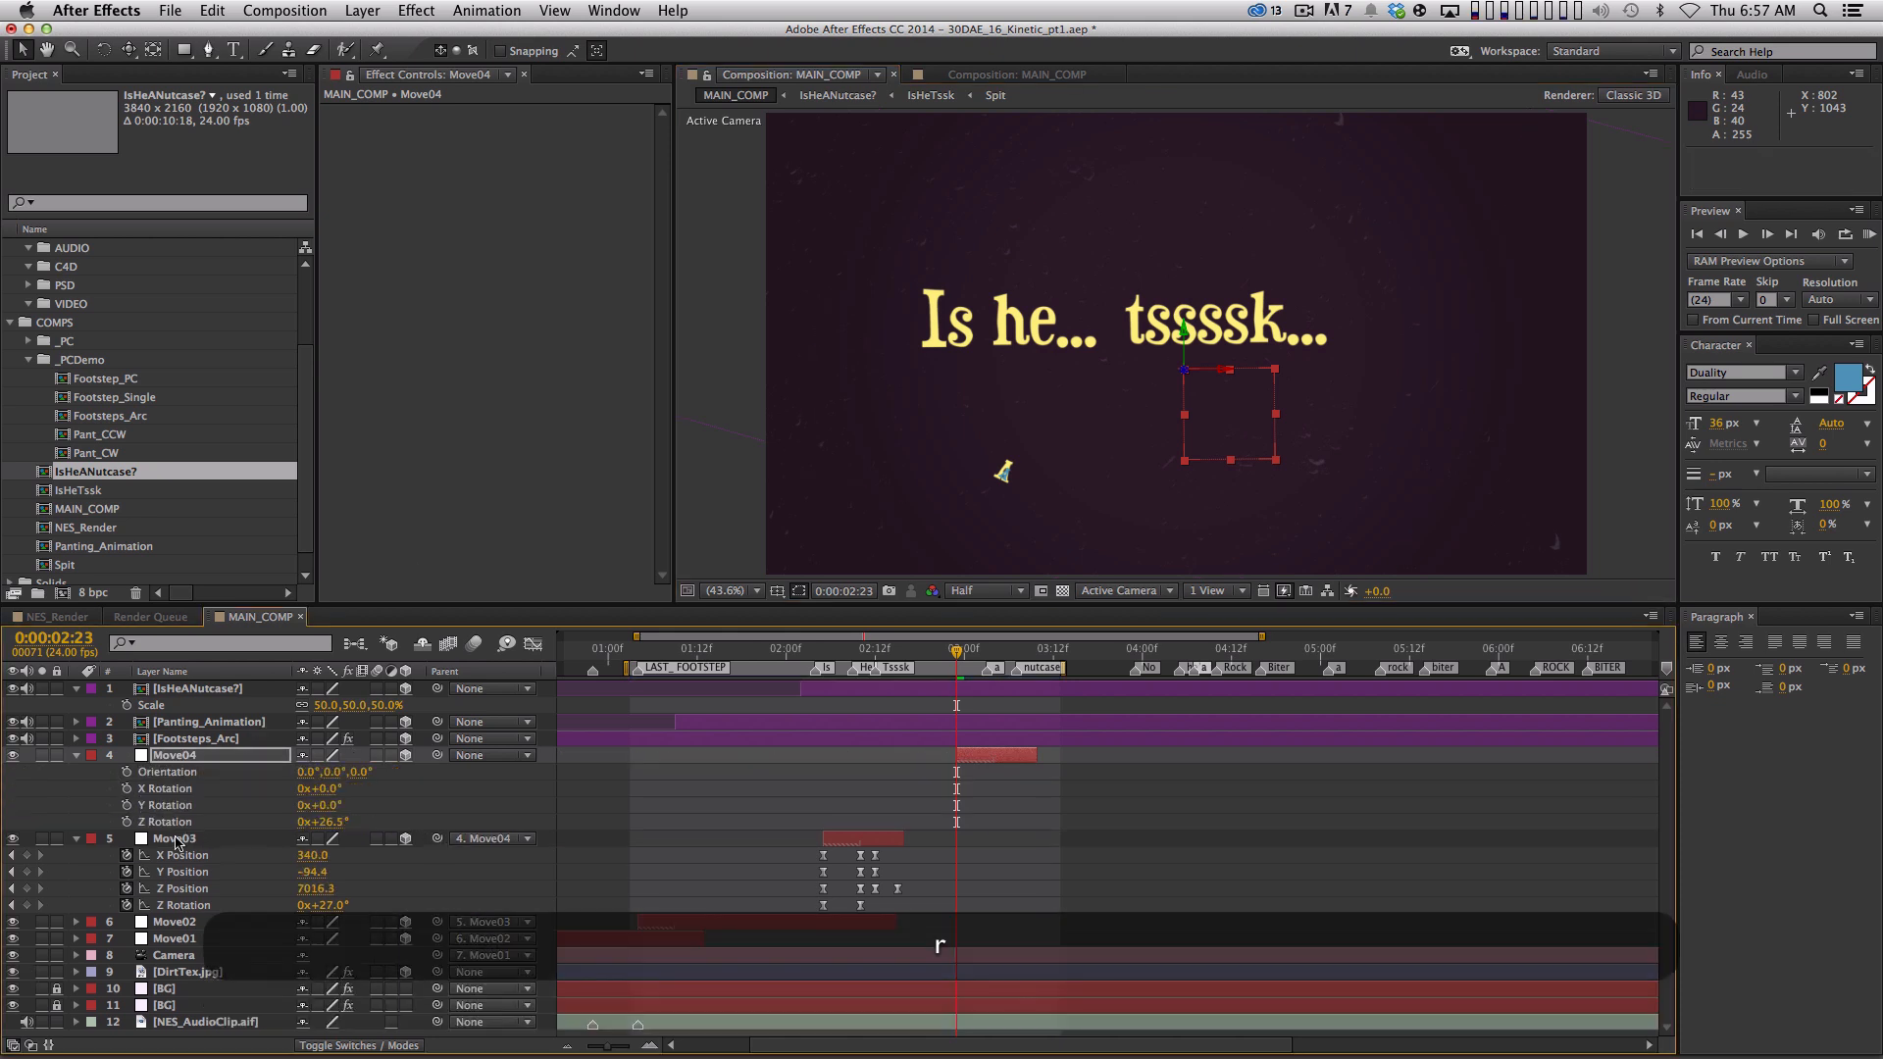
{"action": "left_click", "coordinate": [129, 822]}
{"action": "key", "text": "u"}
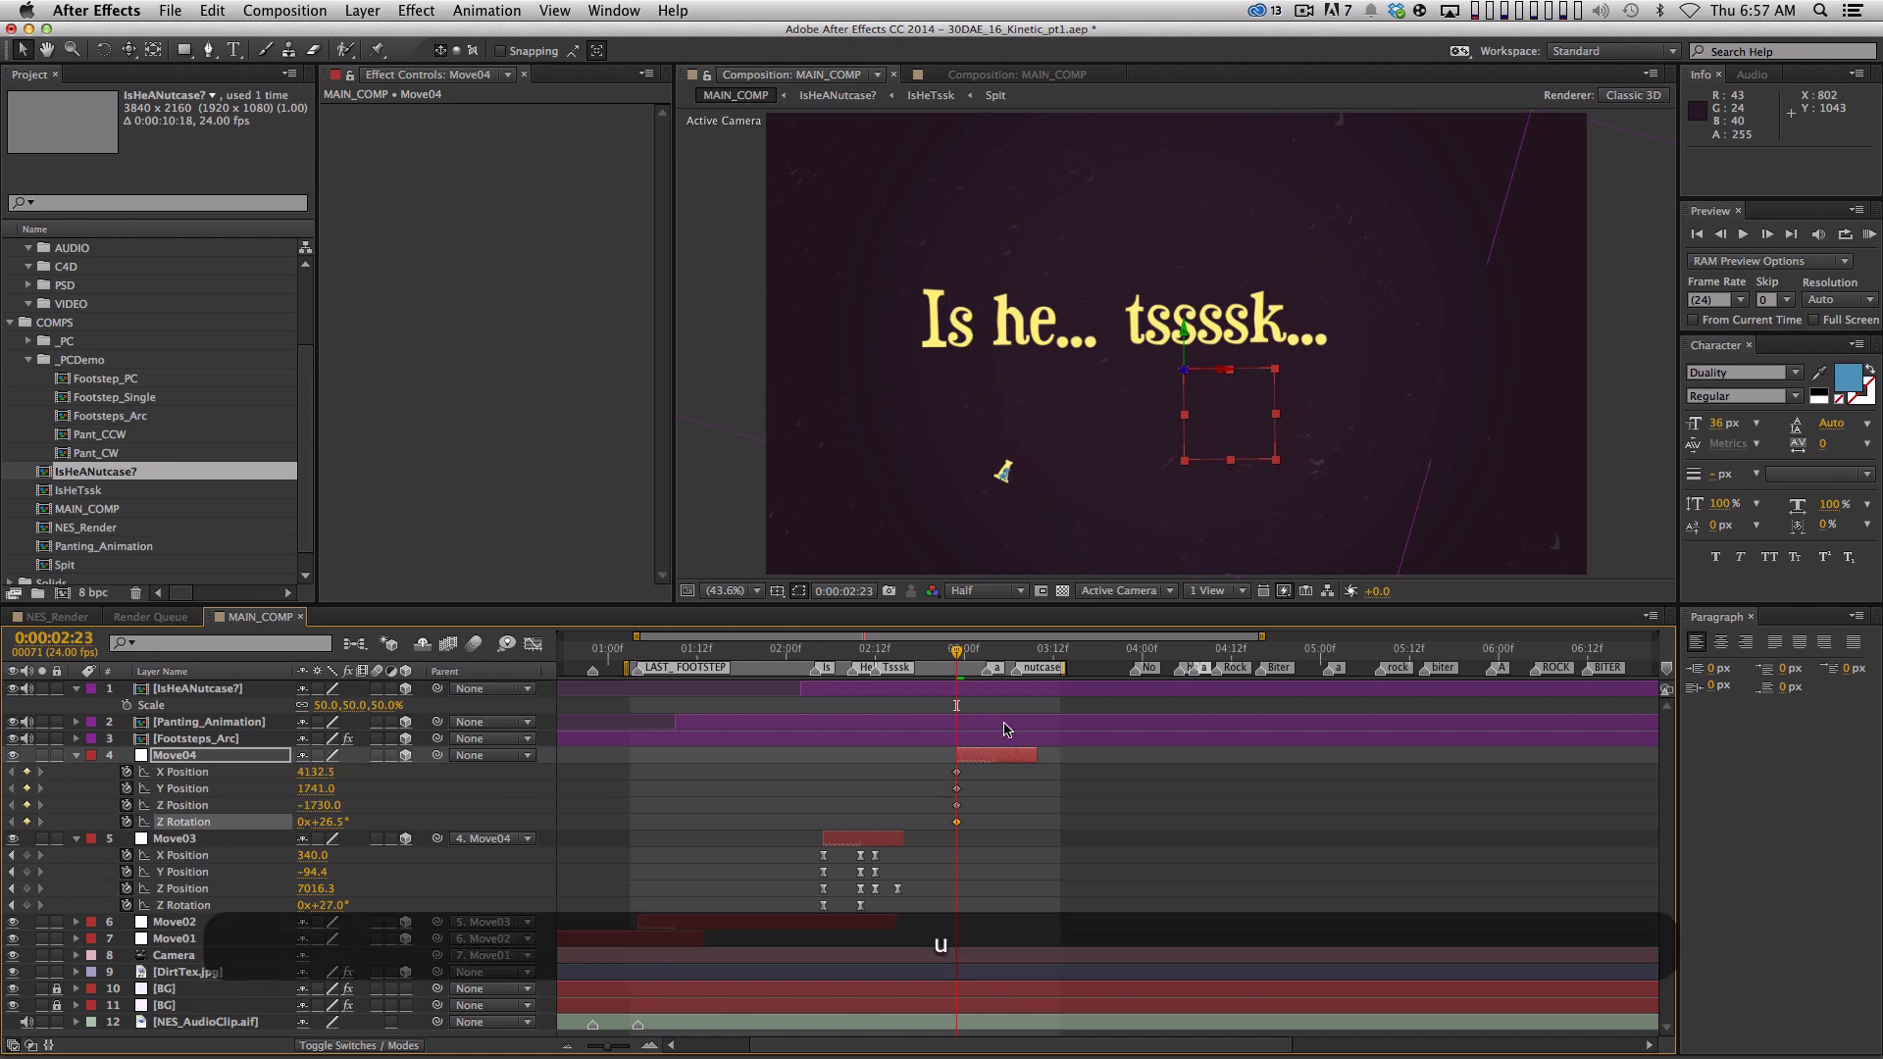
Extend Move04 to 0:00:03:21 and at 0:00:03:19 set its Position to 4400.5, 1843.3, -2320 and Z Rotation to 38.3° to frame "A NUTCASE?"
{"action": "left_click_drag", "start_coordinate": [957, 650], "coordinate": [1105, 652]}
{"action": "left_click_drag", "start_coordinate": [1036, 754], "coordinate": [1103, 754]}
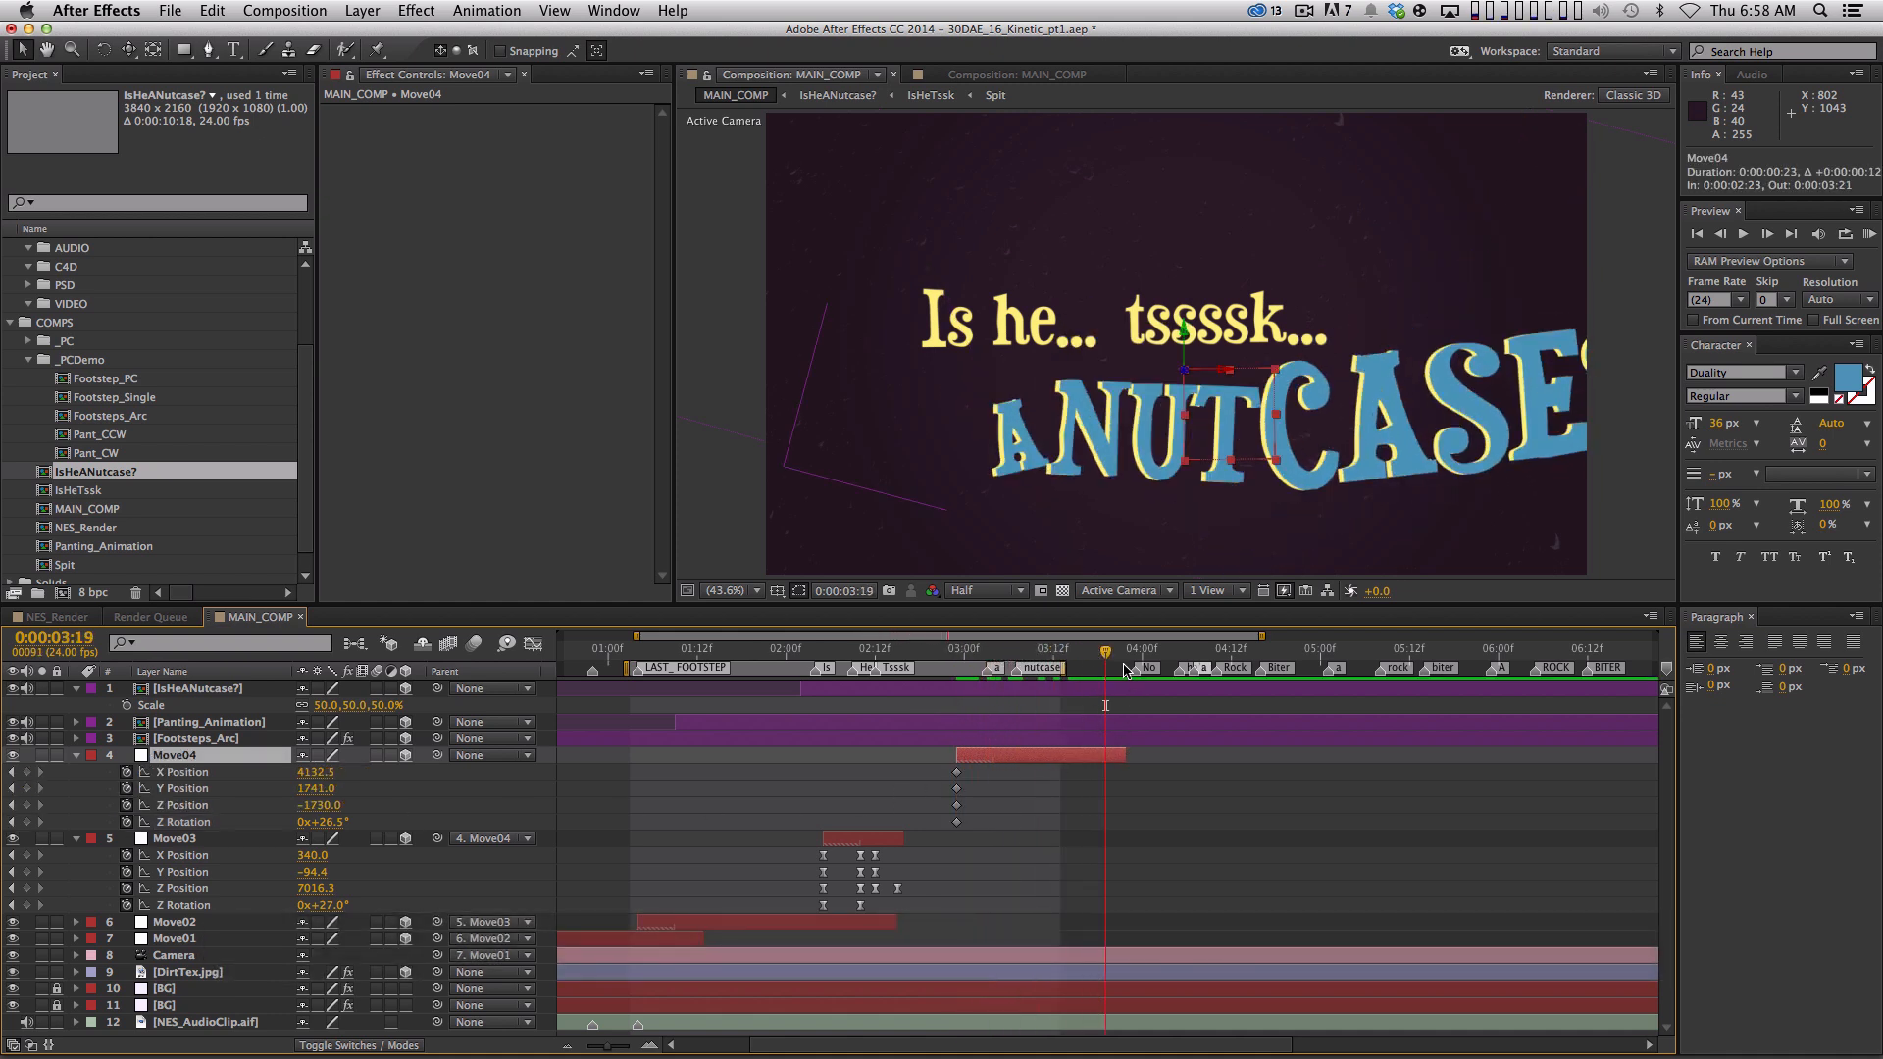
{"action": "left_click_drag", "start_coordinate": [324, 808], "coordinate": [310, 773]}
{"action": "left_click", "coordinate": [1266, 432]}
{"action": "left_click_drag", "start_coordinate": [1266, 432], "coordinate": [1378, 415]}
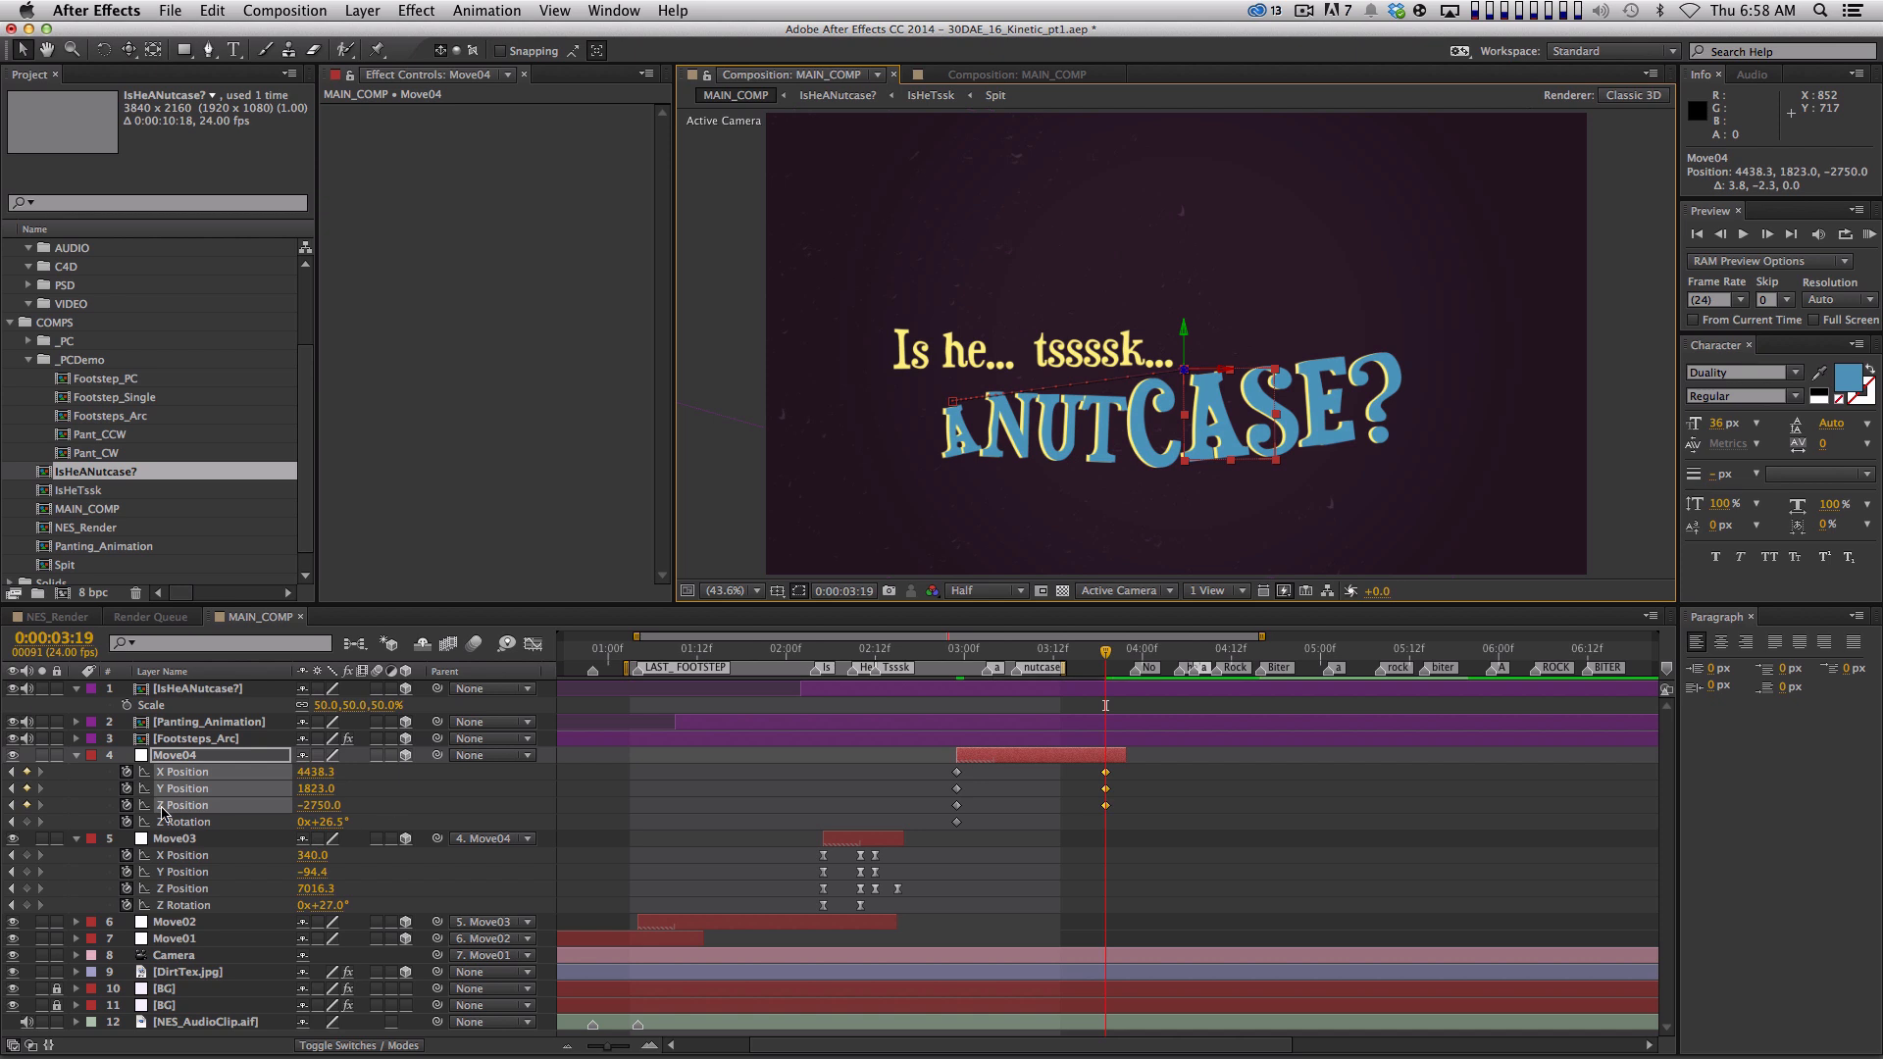
{"action": "left_click_drag", "start_coordinate": [339, 822], "coordinate": [1181, 526]}
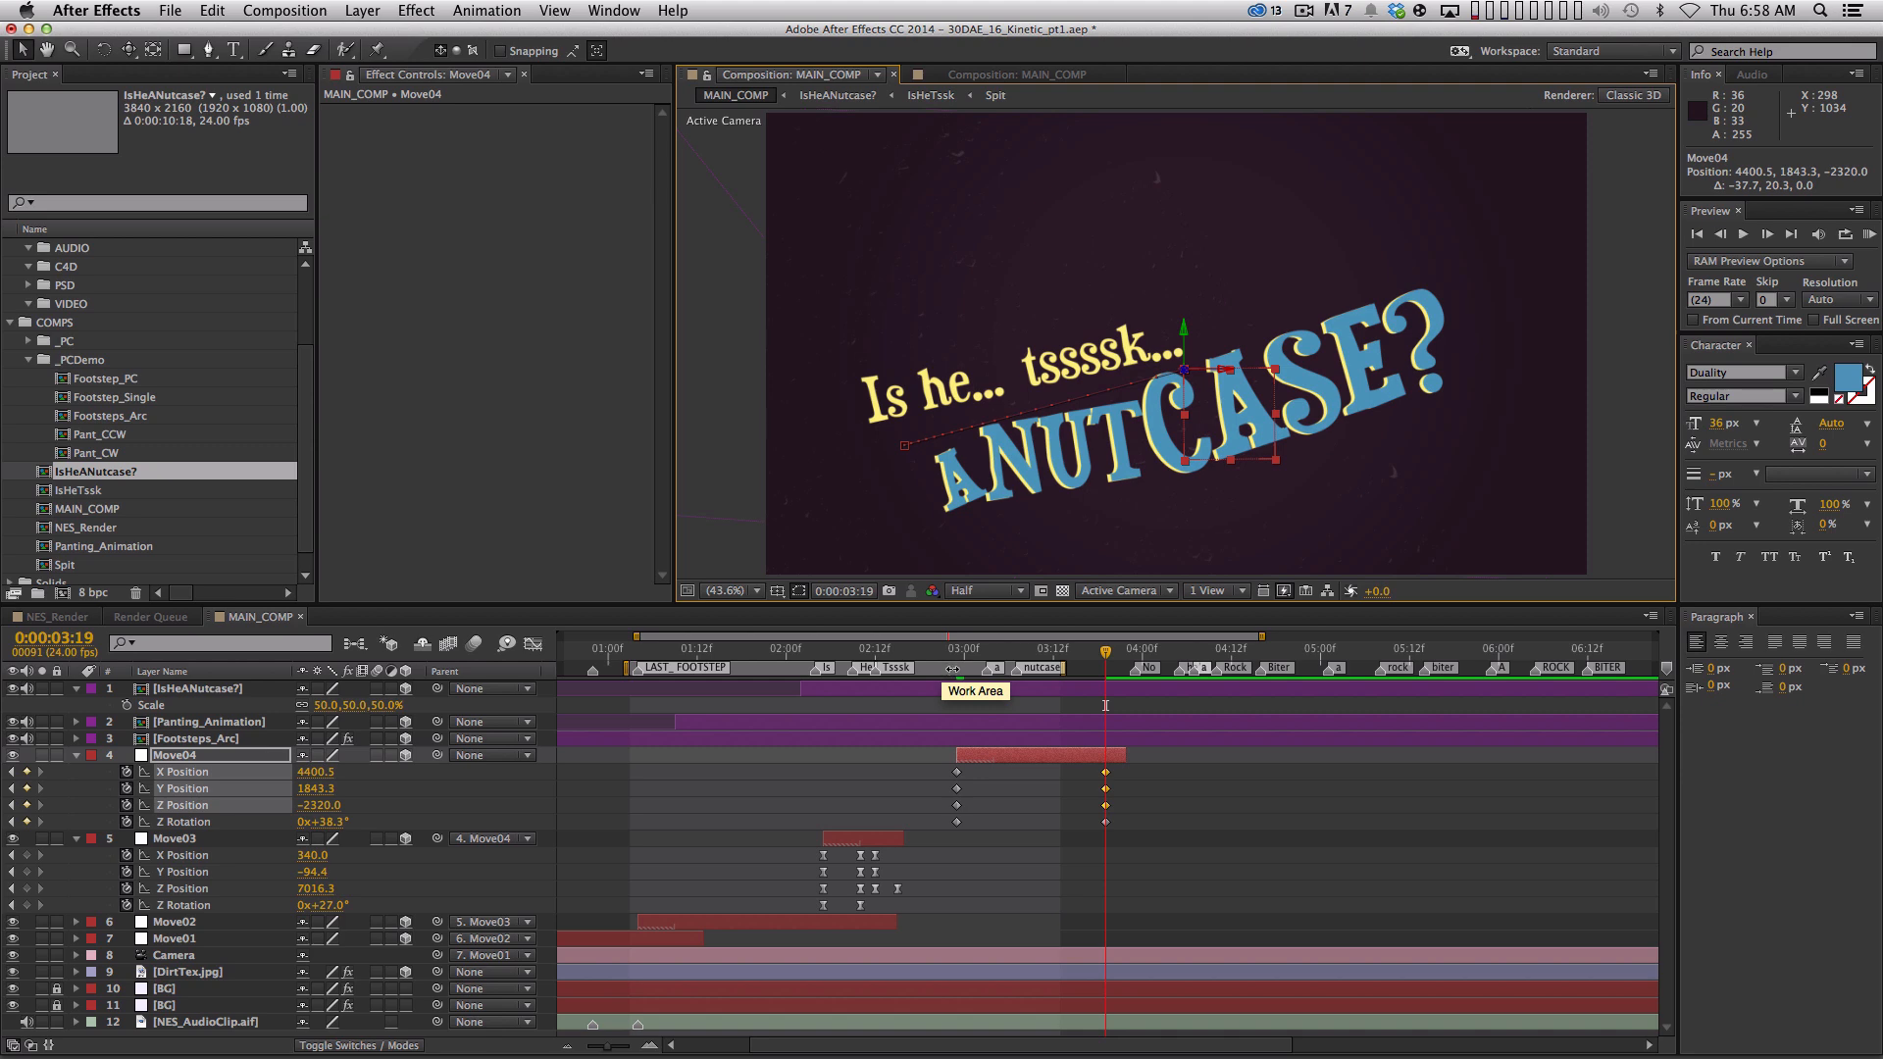
Play back the Move04 move, shift its end keyframes to 0:00:03:07, and apply Easy Ease to all its keyframes
{"action": "left_click_drag", "start_coordinate": [908, 655], "coordinate": [1120, 655]}
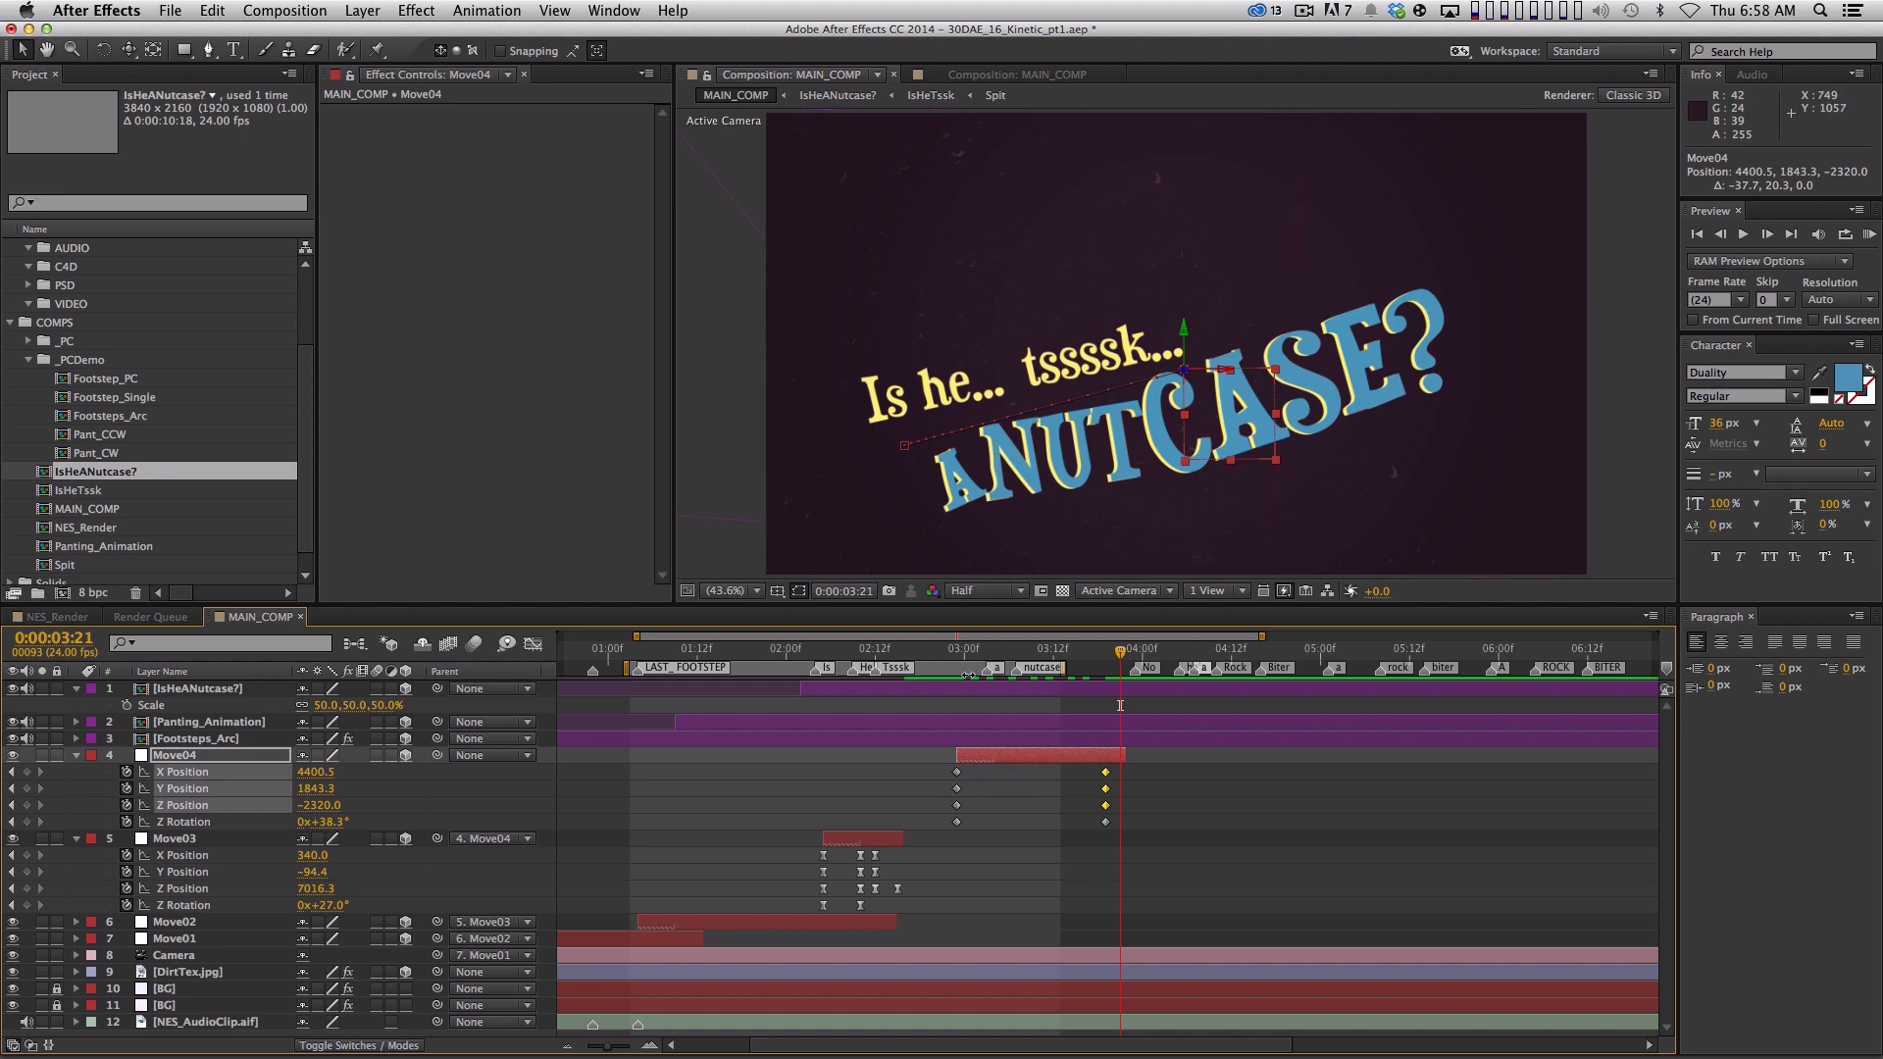
{"action": "left_click_drag", "start_coordinate": [947, 653], "coordinate": [961, 689]}
{"action": "key", "text": "space"}
{"action": "key", "text": "j"}
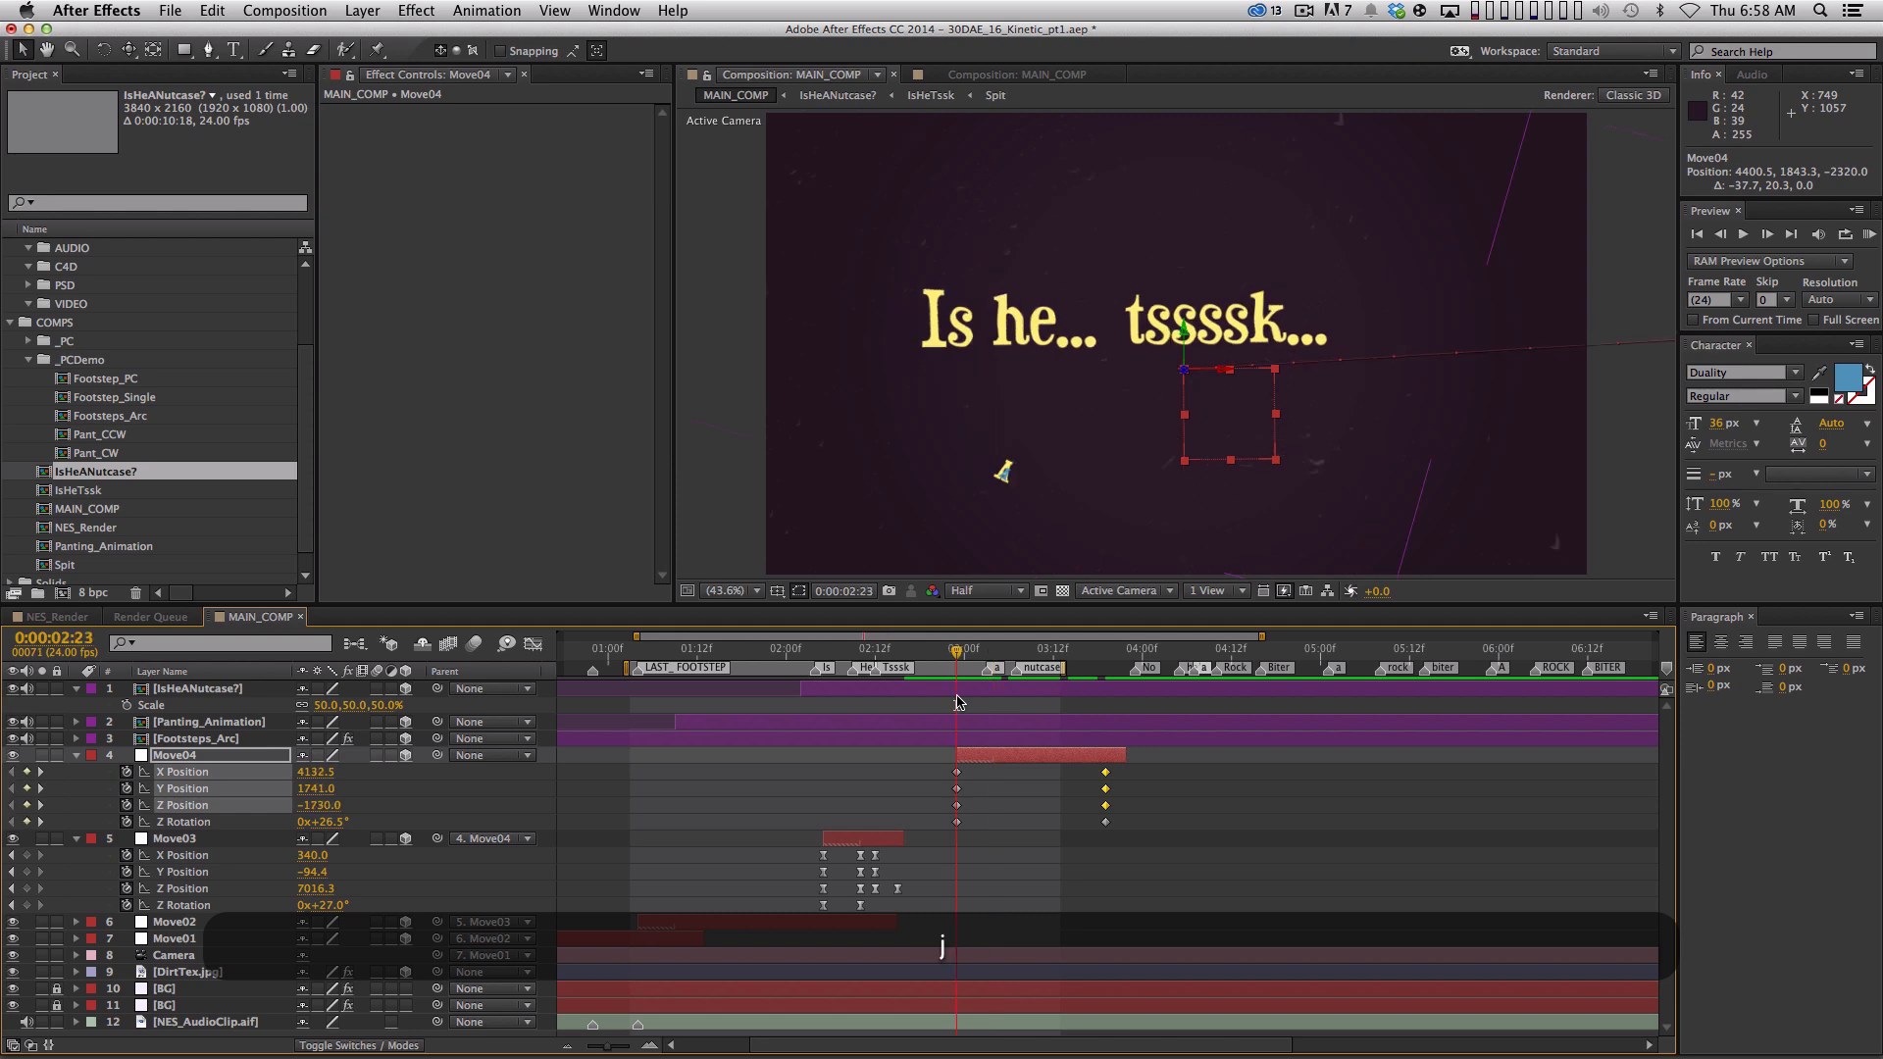
{"action": "key", "text": "space"}
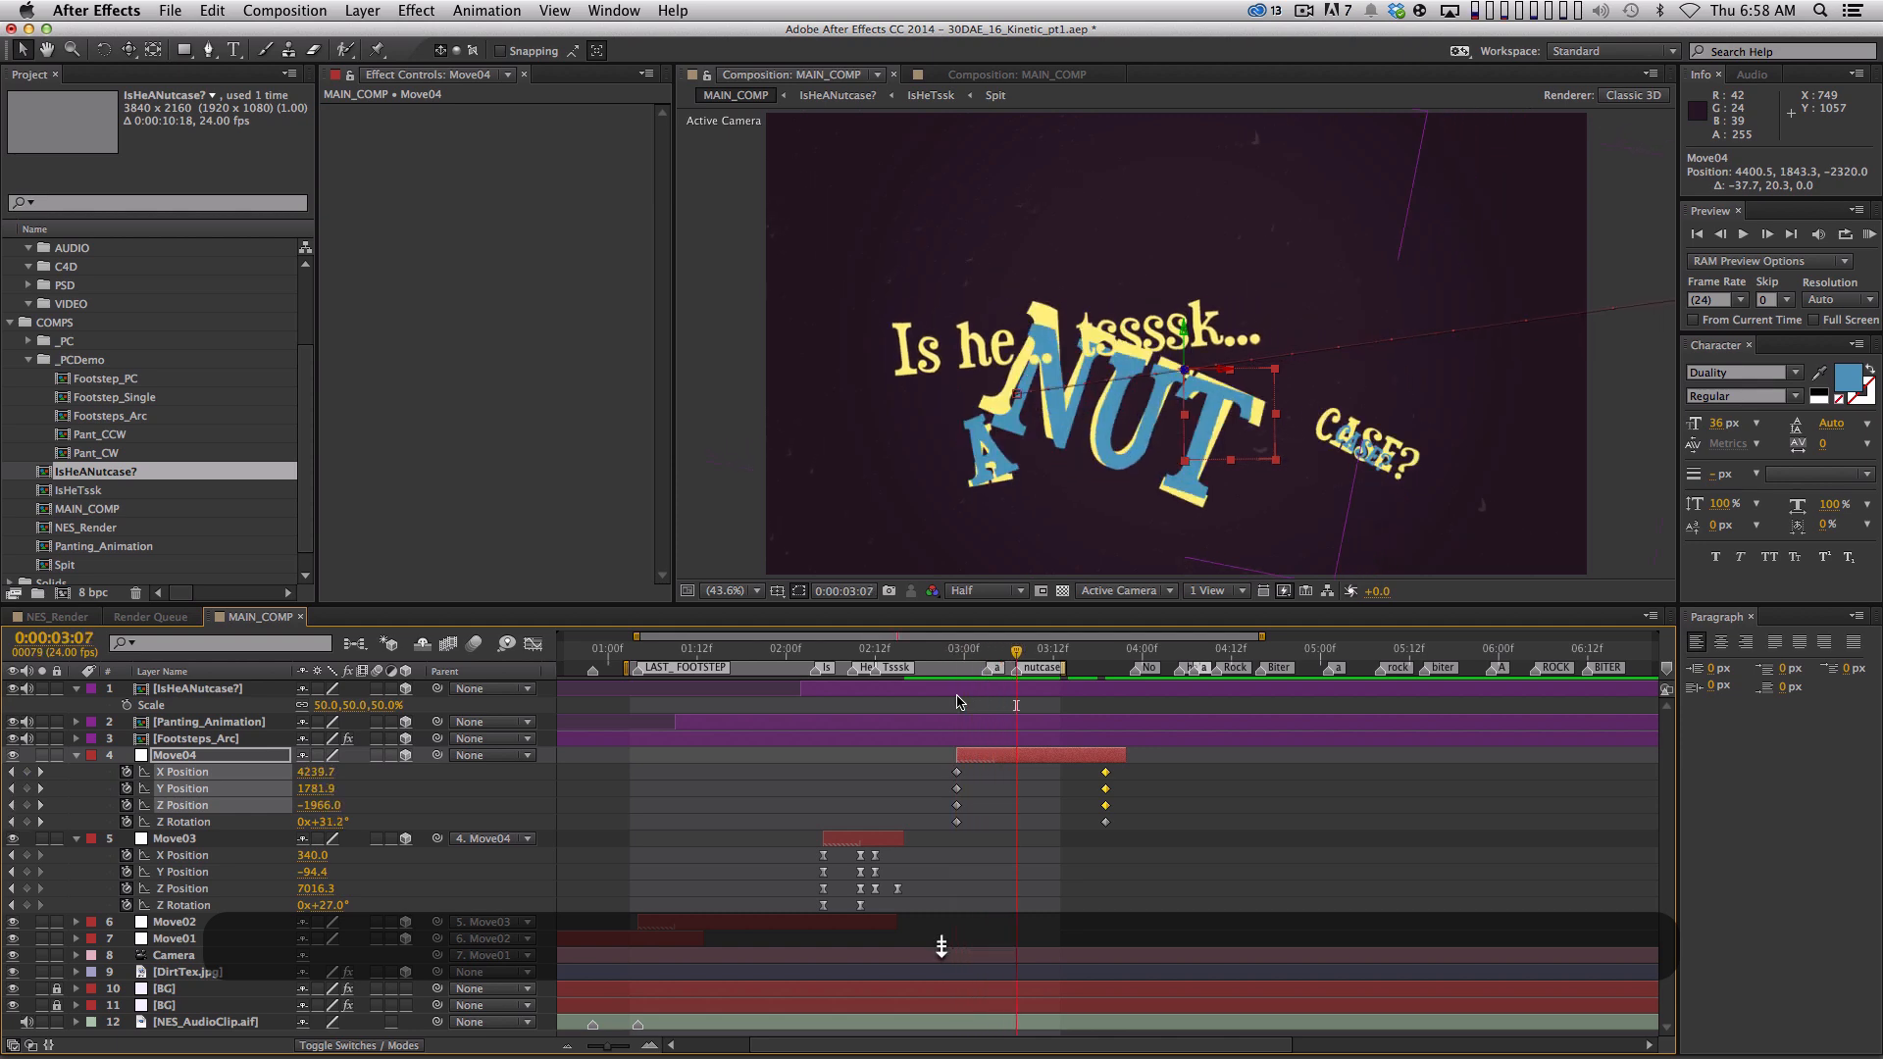
{"action": "left_click_drag", "start_coordinate": [1086, 765], "coordinate": [927, 845]}
{"action": "key", "text": "F9"}
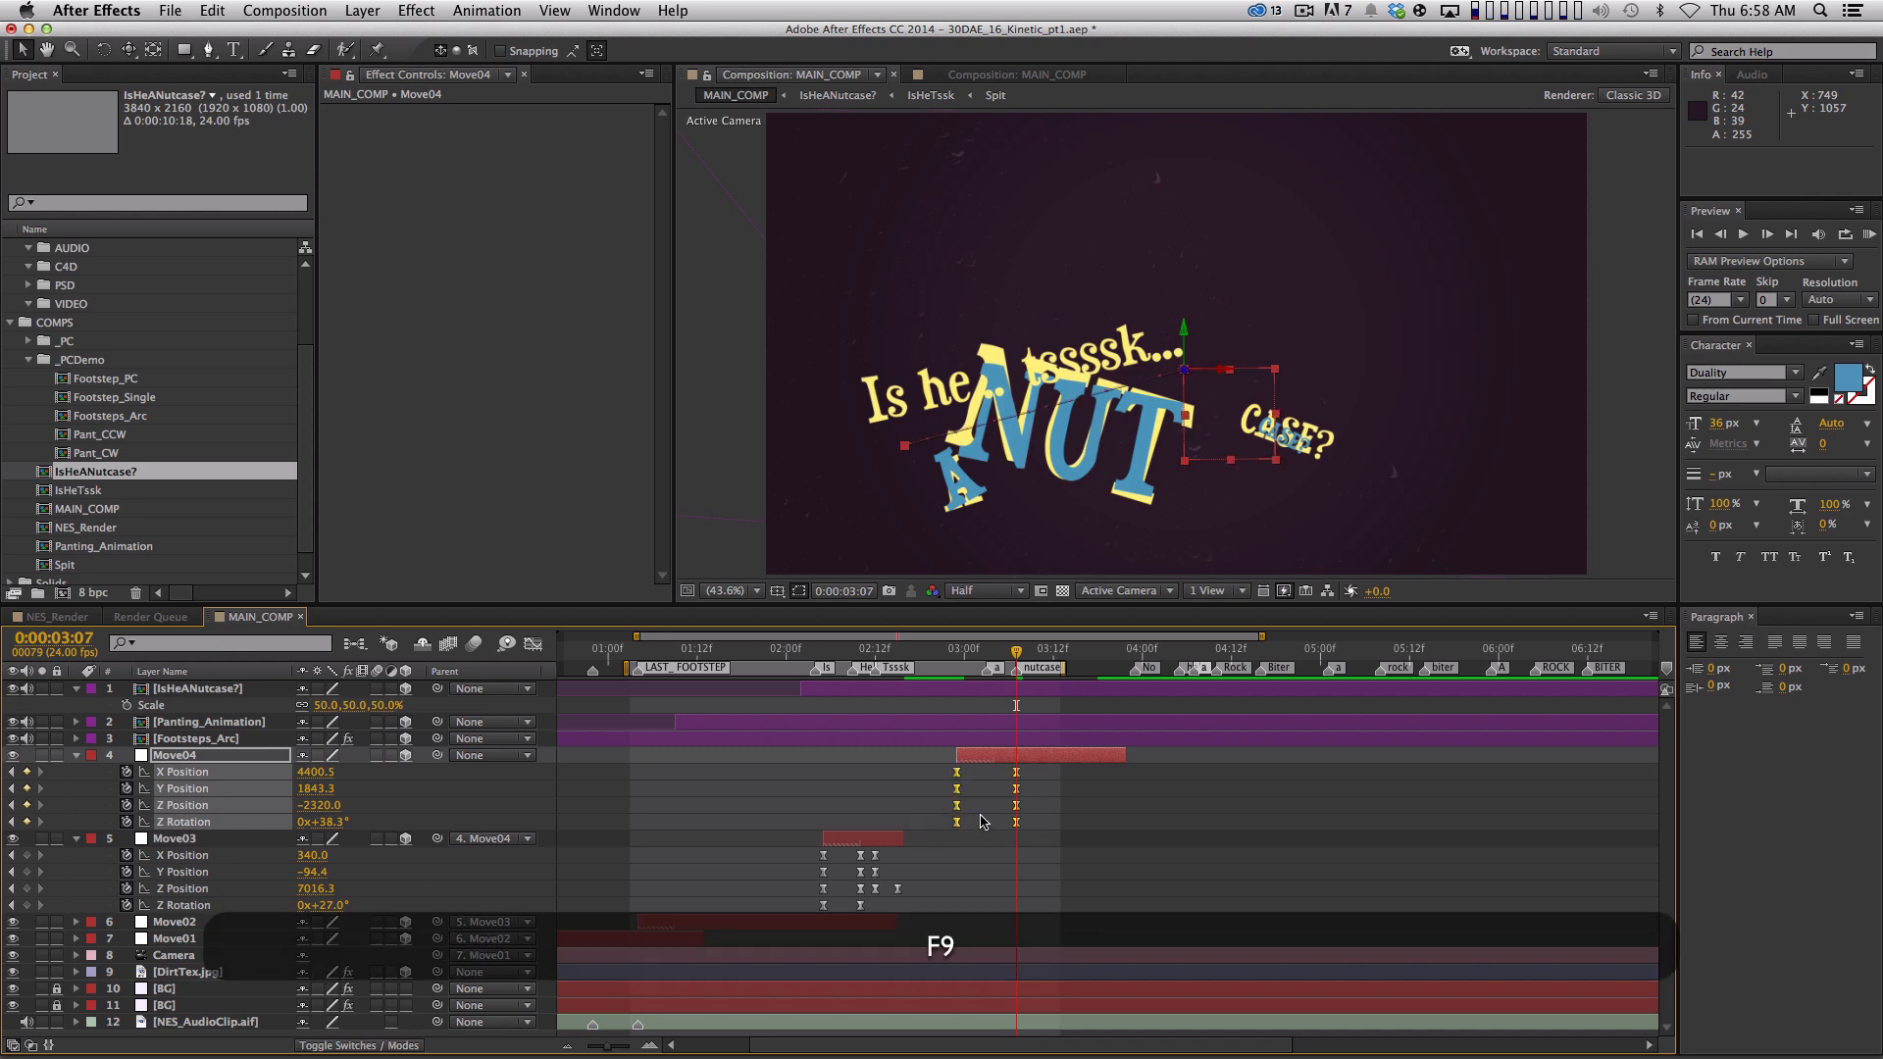
Extend the work area's end to 0:00:03:21, preview the move, and compare the final framing with the NES_Render comp
{"action": "left_click_drag", "start_coordinate": [1087, 655], "coordinate": [1121, 691]}
{"action": "key", "text": "super+n"}
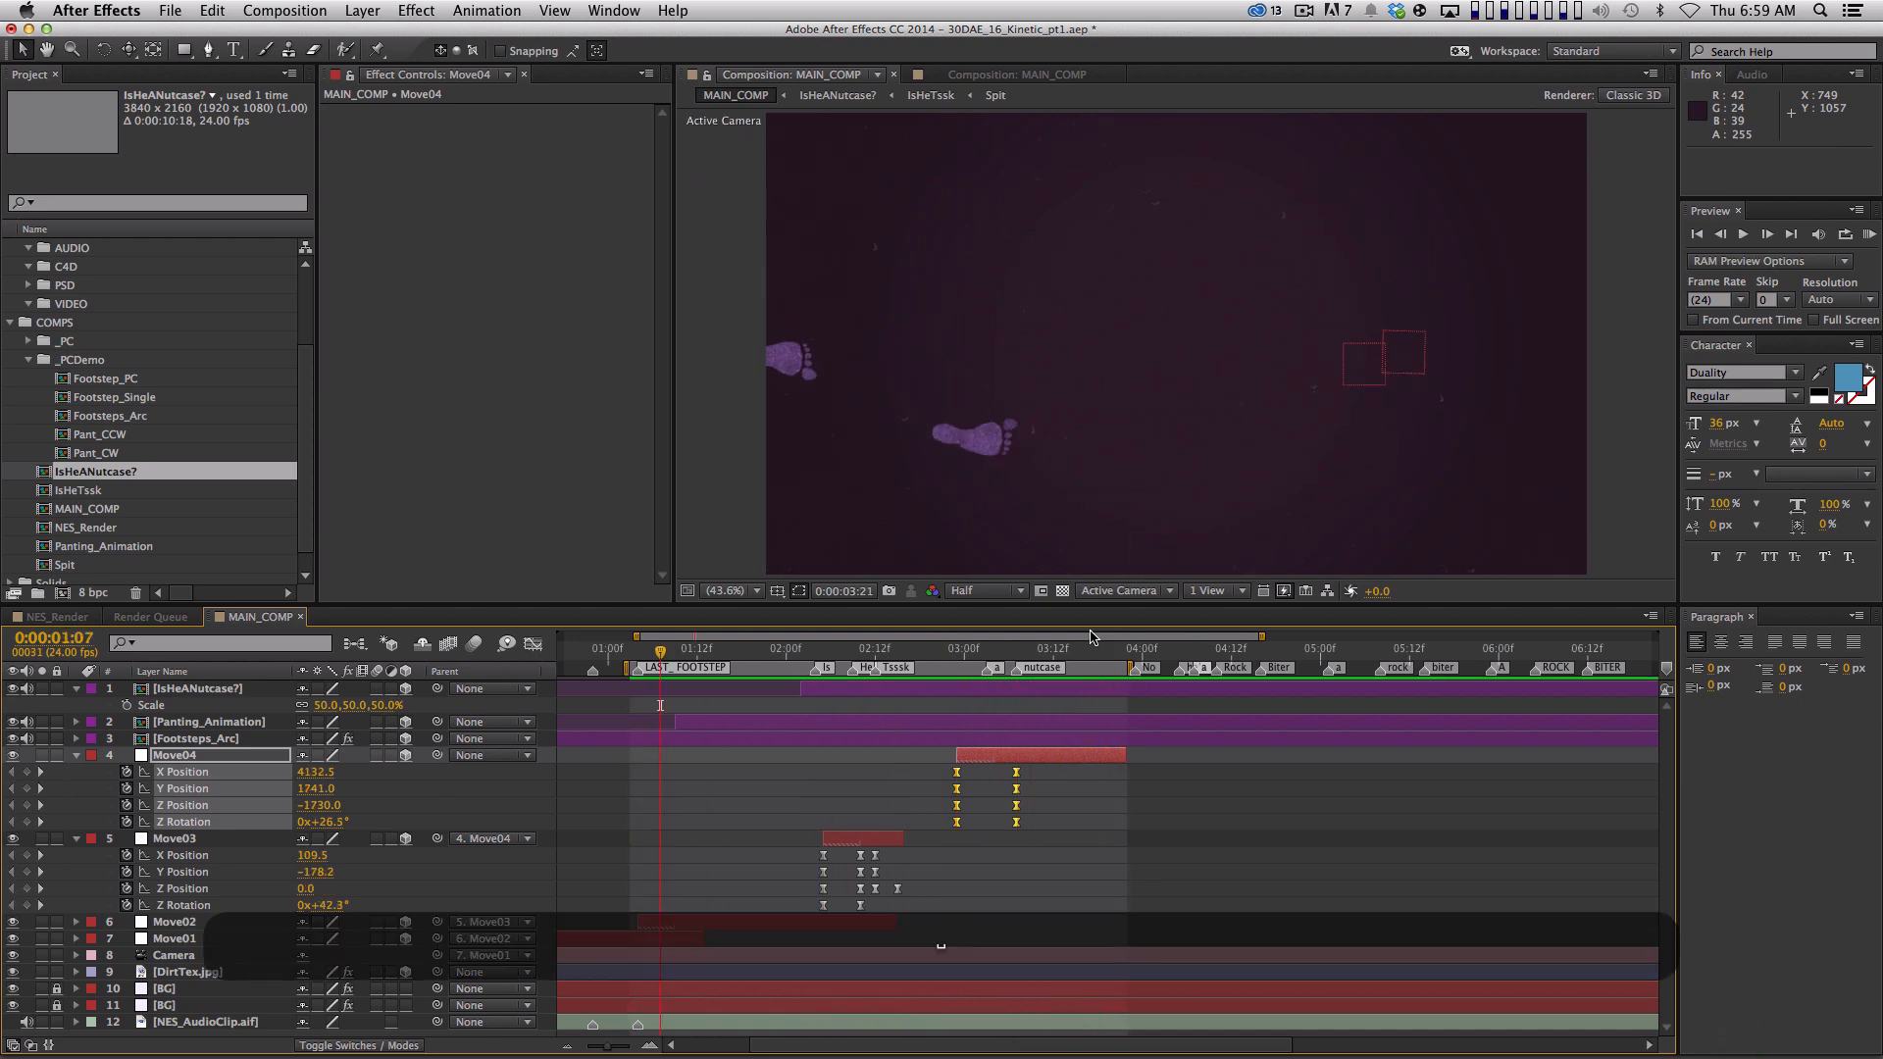
{"action": "left_click_drag", "start_coordinate": [660, 650], "coordinate": [1099, 649]}
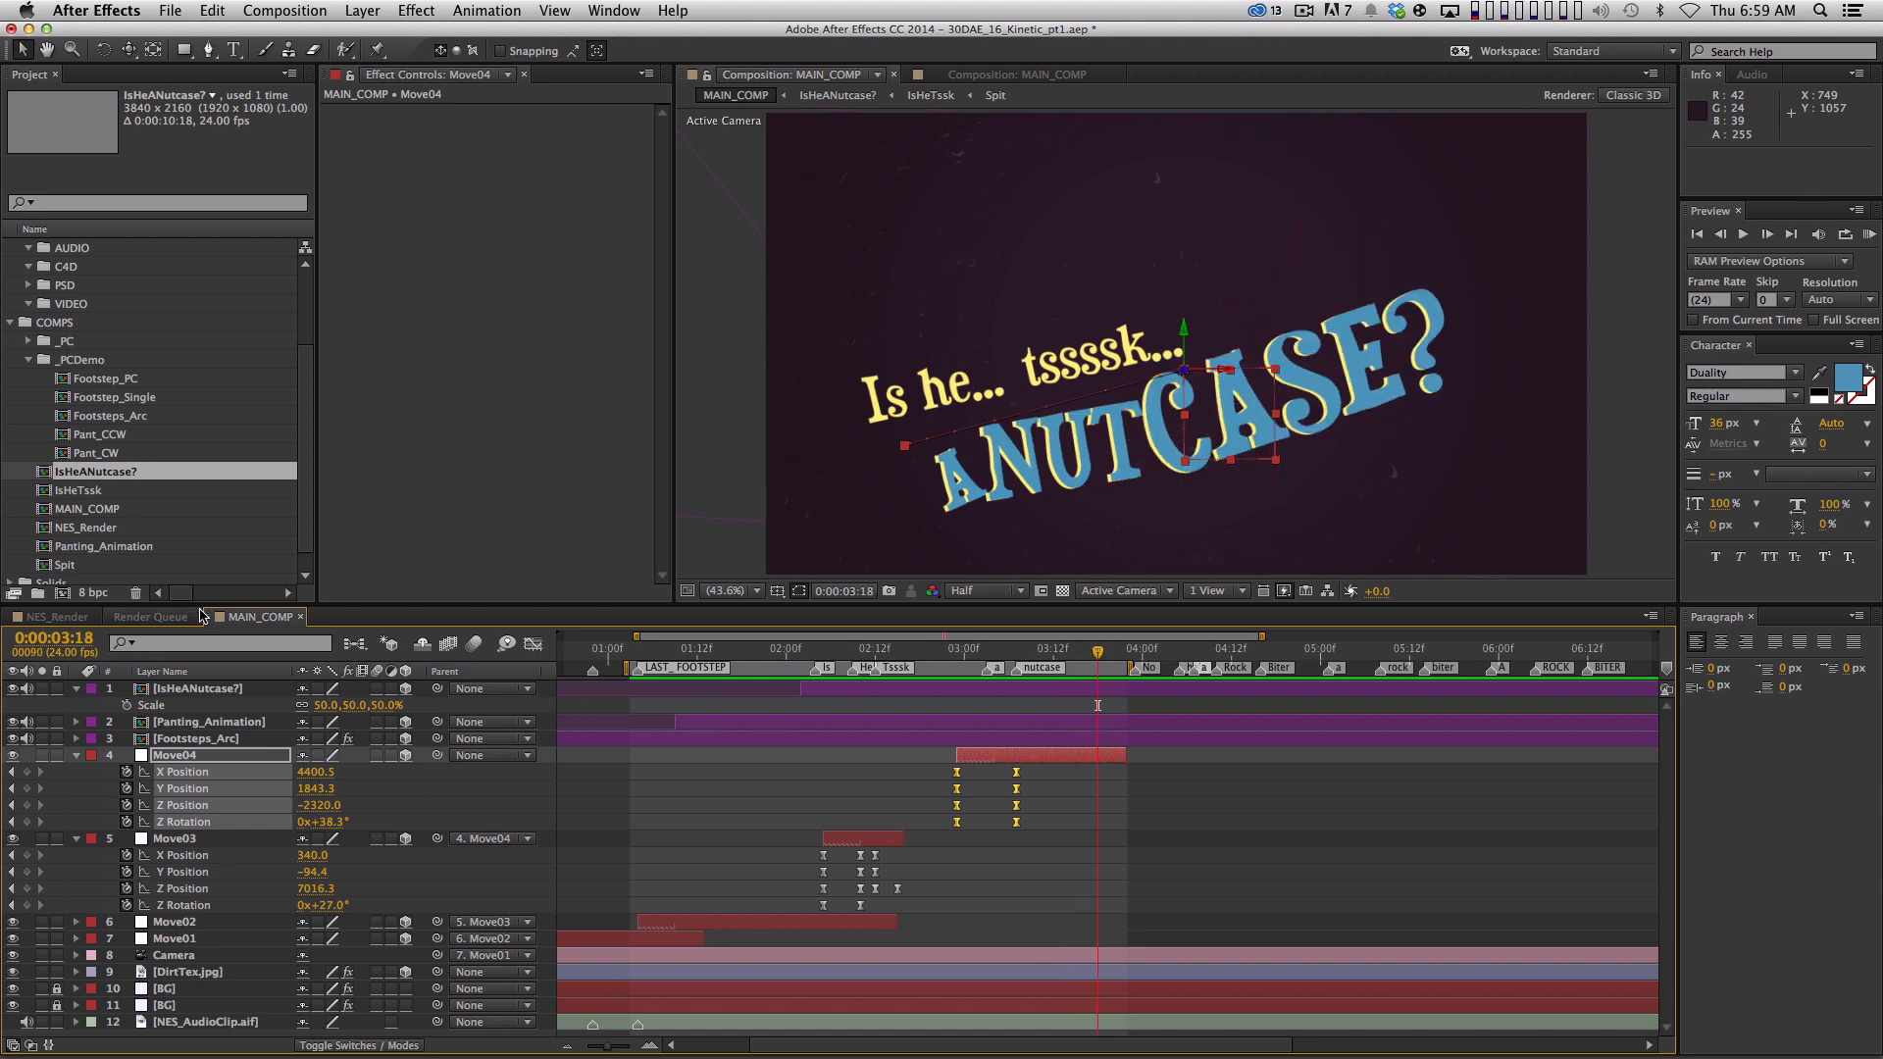
{"action": "left_click", "coordinate": [57, 616]}
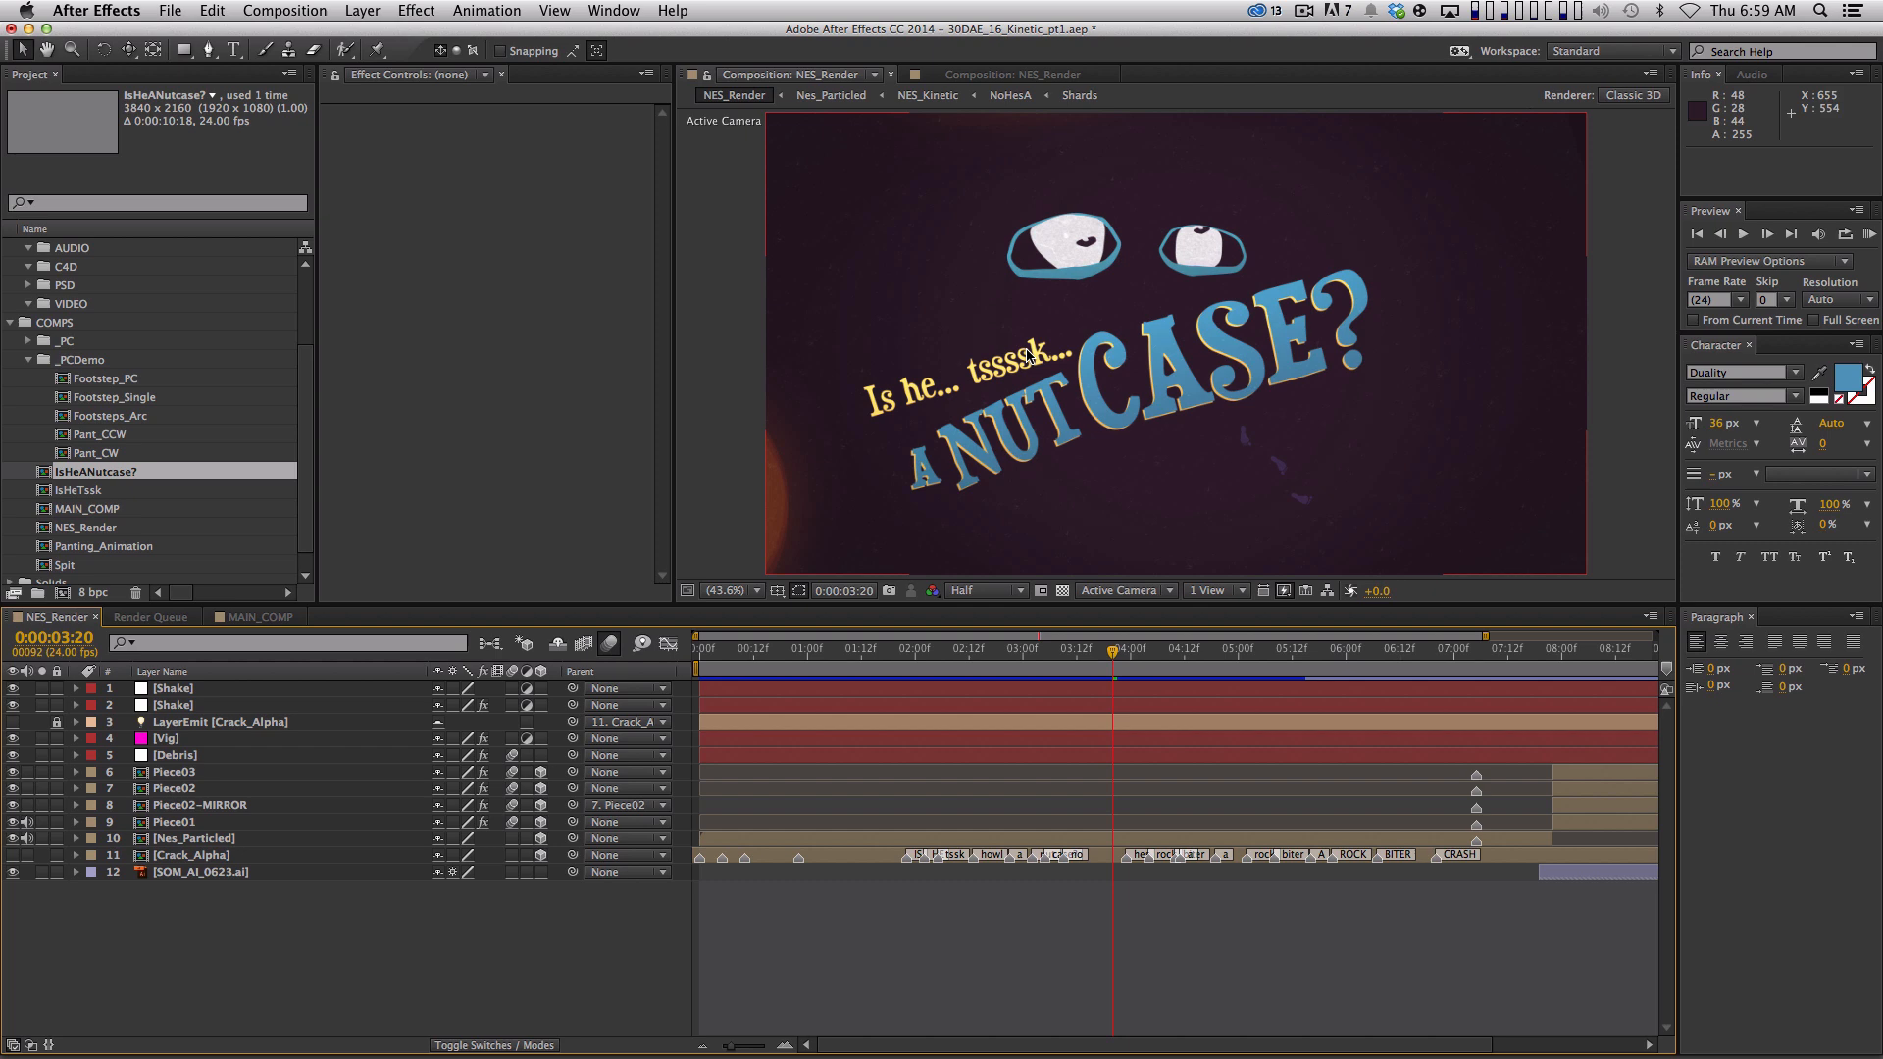
{"action": "left_click", "coordinate": [260, 617]}
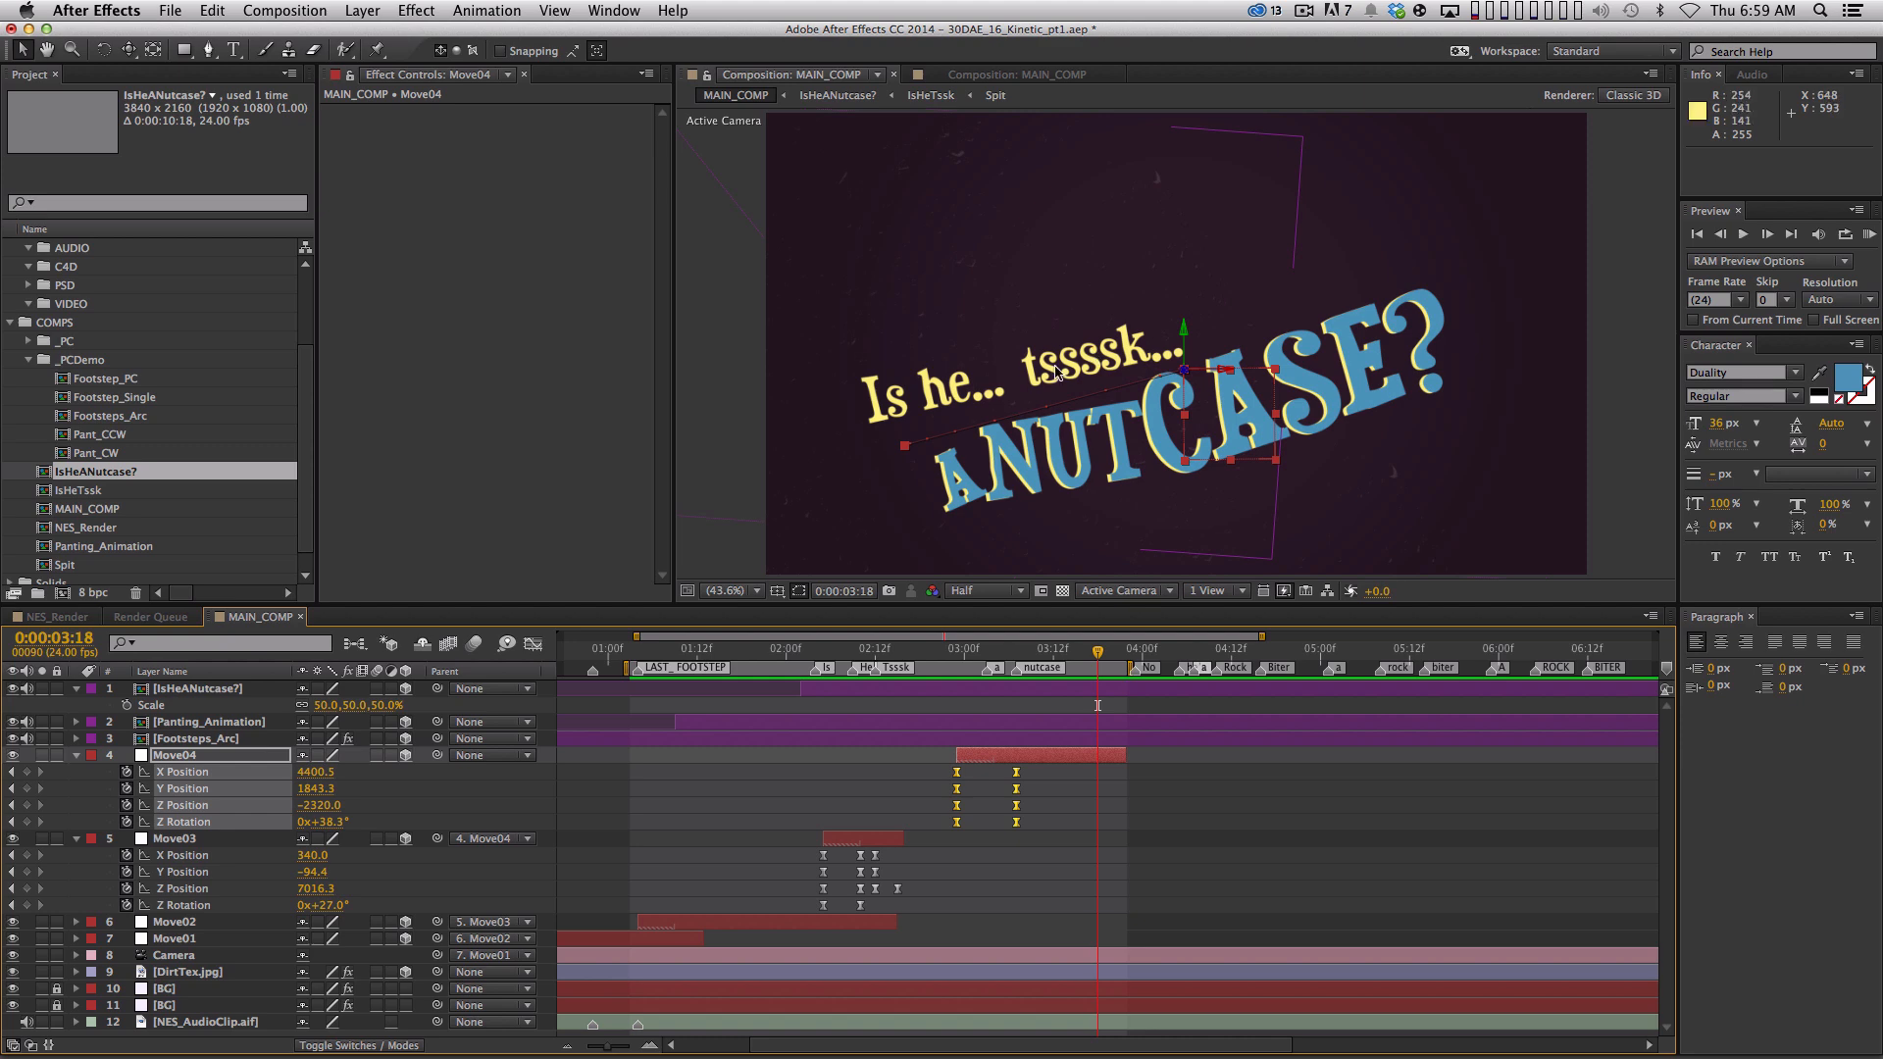
Check the frames before "A NUTCASE?" and collapse the properties of all layers in MAIN_COMP
{"action": "left_click", "coordinate": [883, 656]}
{"action": "left_click_drag", "start_coordinate": [876, 667], "coordinate": [949, 684]}
{"action": "key", "text": "super+a"}
{"action": "key", "text": "shift+super+grave"}
{"action": "left_click", "coordinate": [325, 920]}
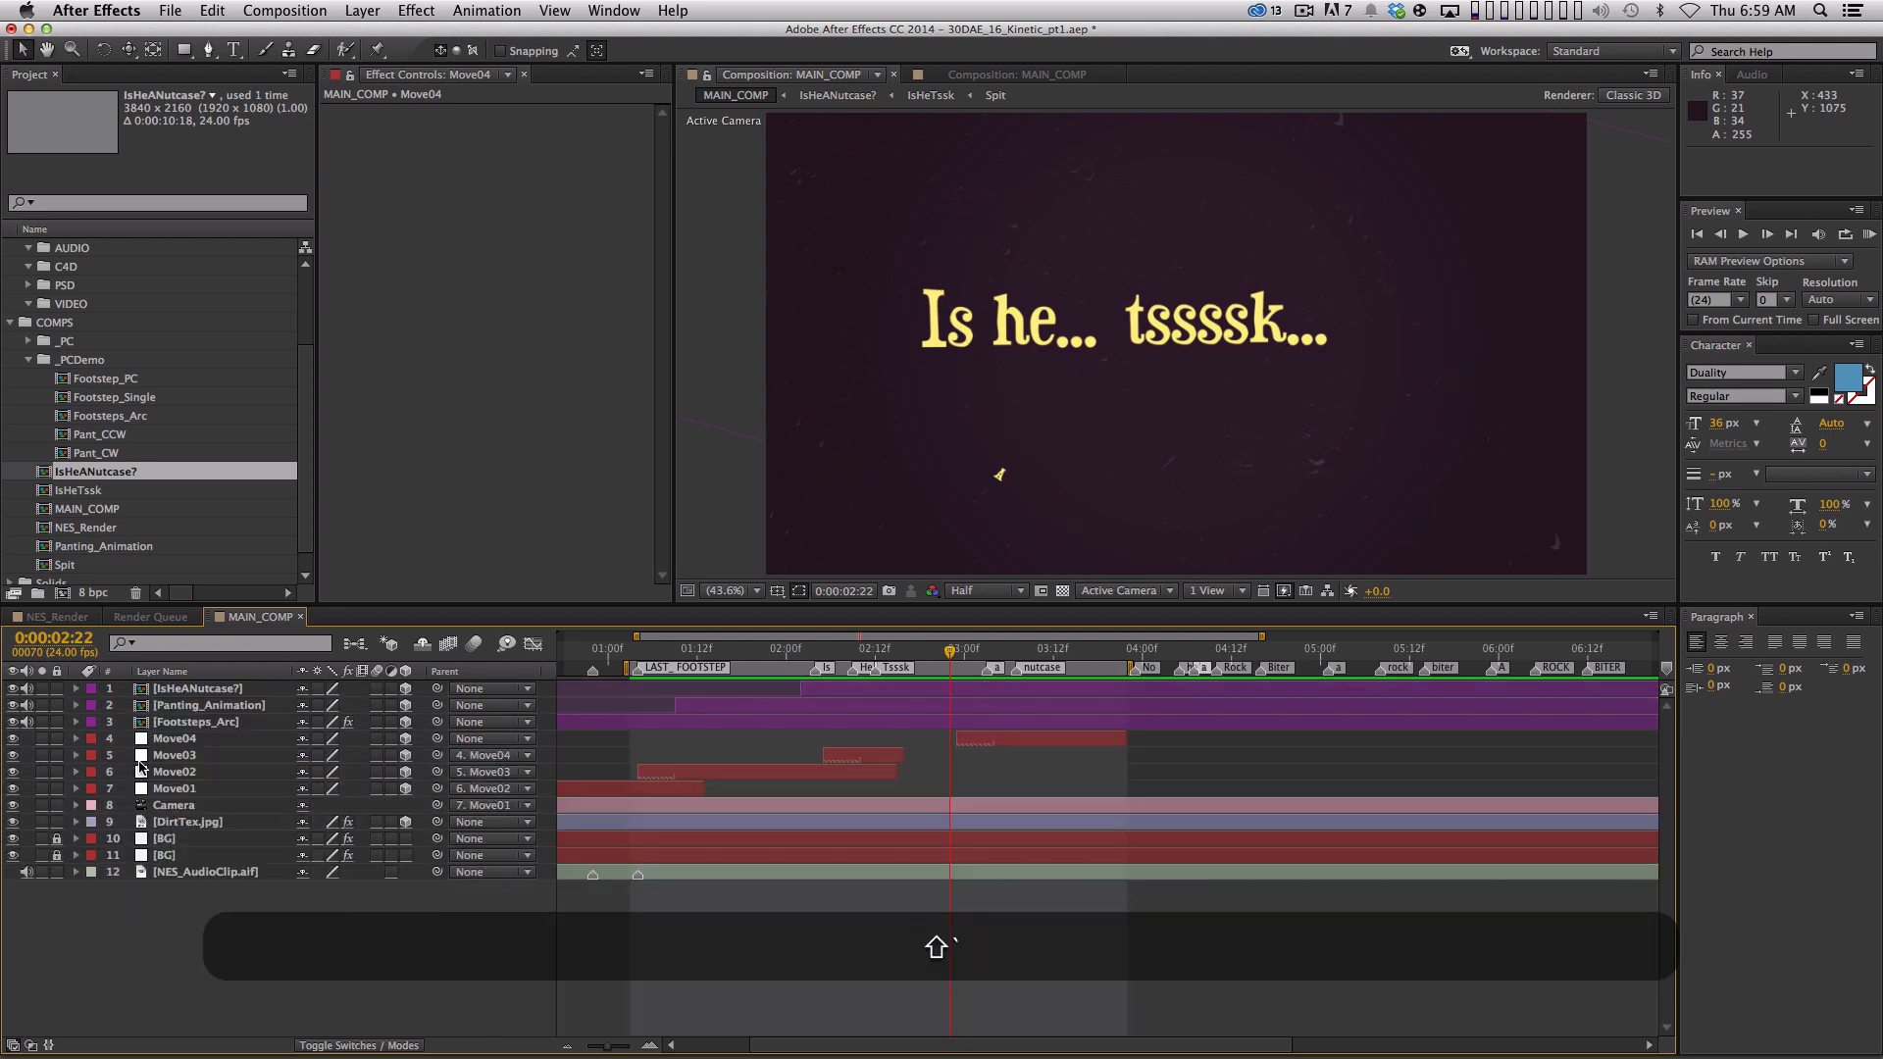
Open the IsHeANutcase? precomp and set the IsHeTssk layer's Scale to 50%
{"action": "double_click", "coordinate": [228, 690]}
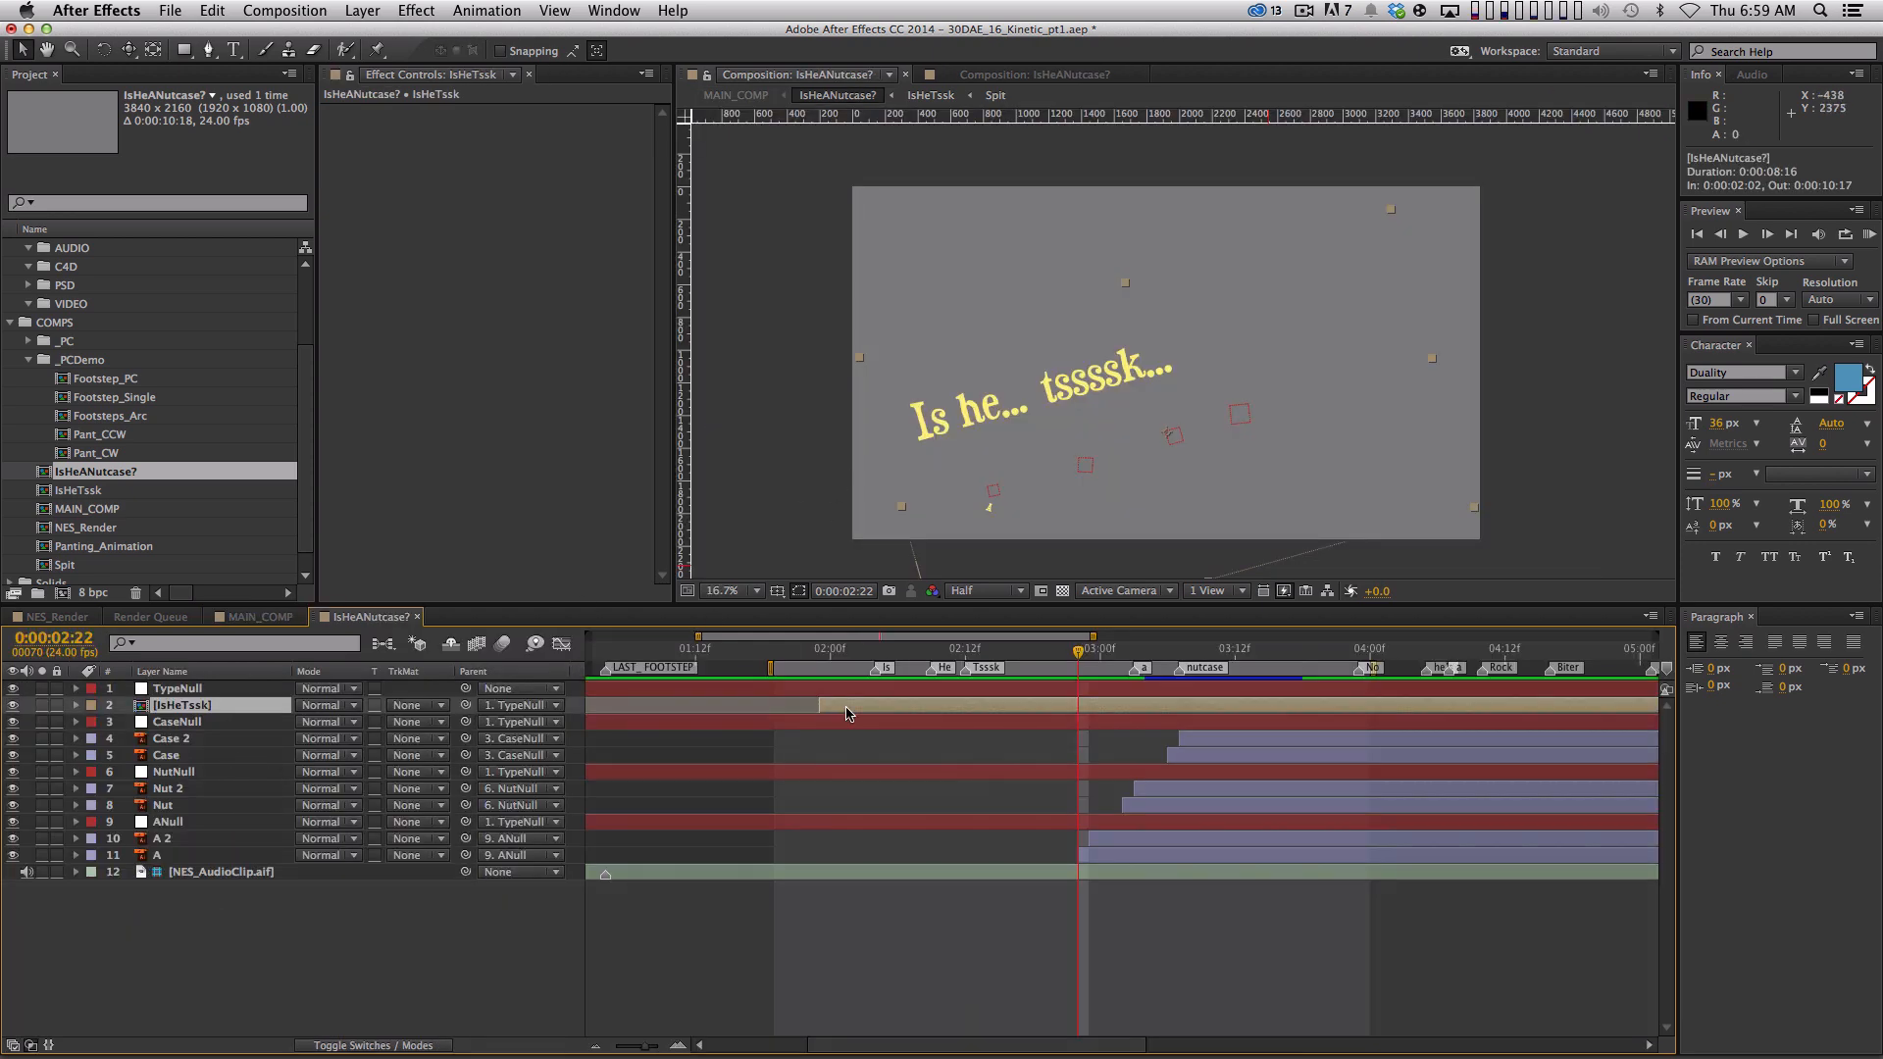
{"action": "left_click_drag", "start_coordinate": [1081, 660], "coordinate": [1235, 660]}
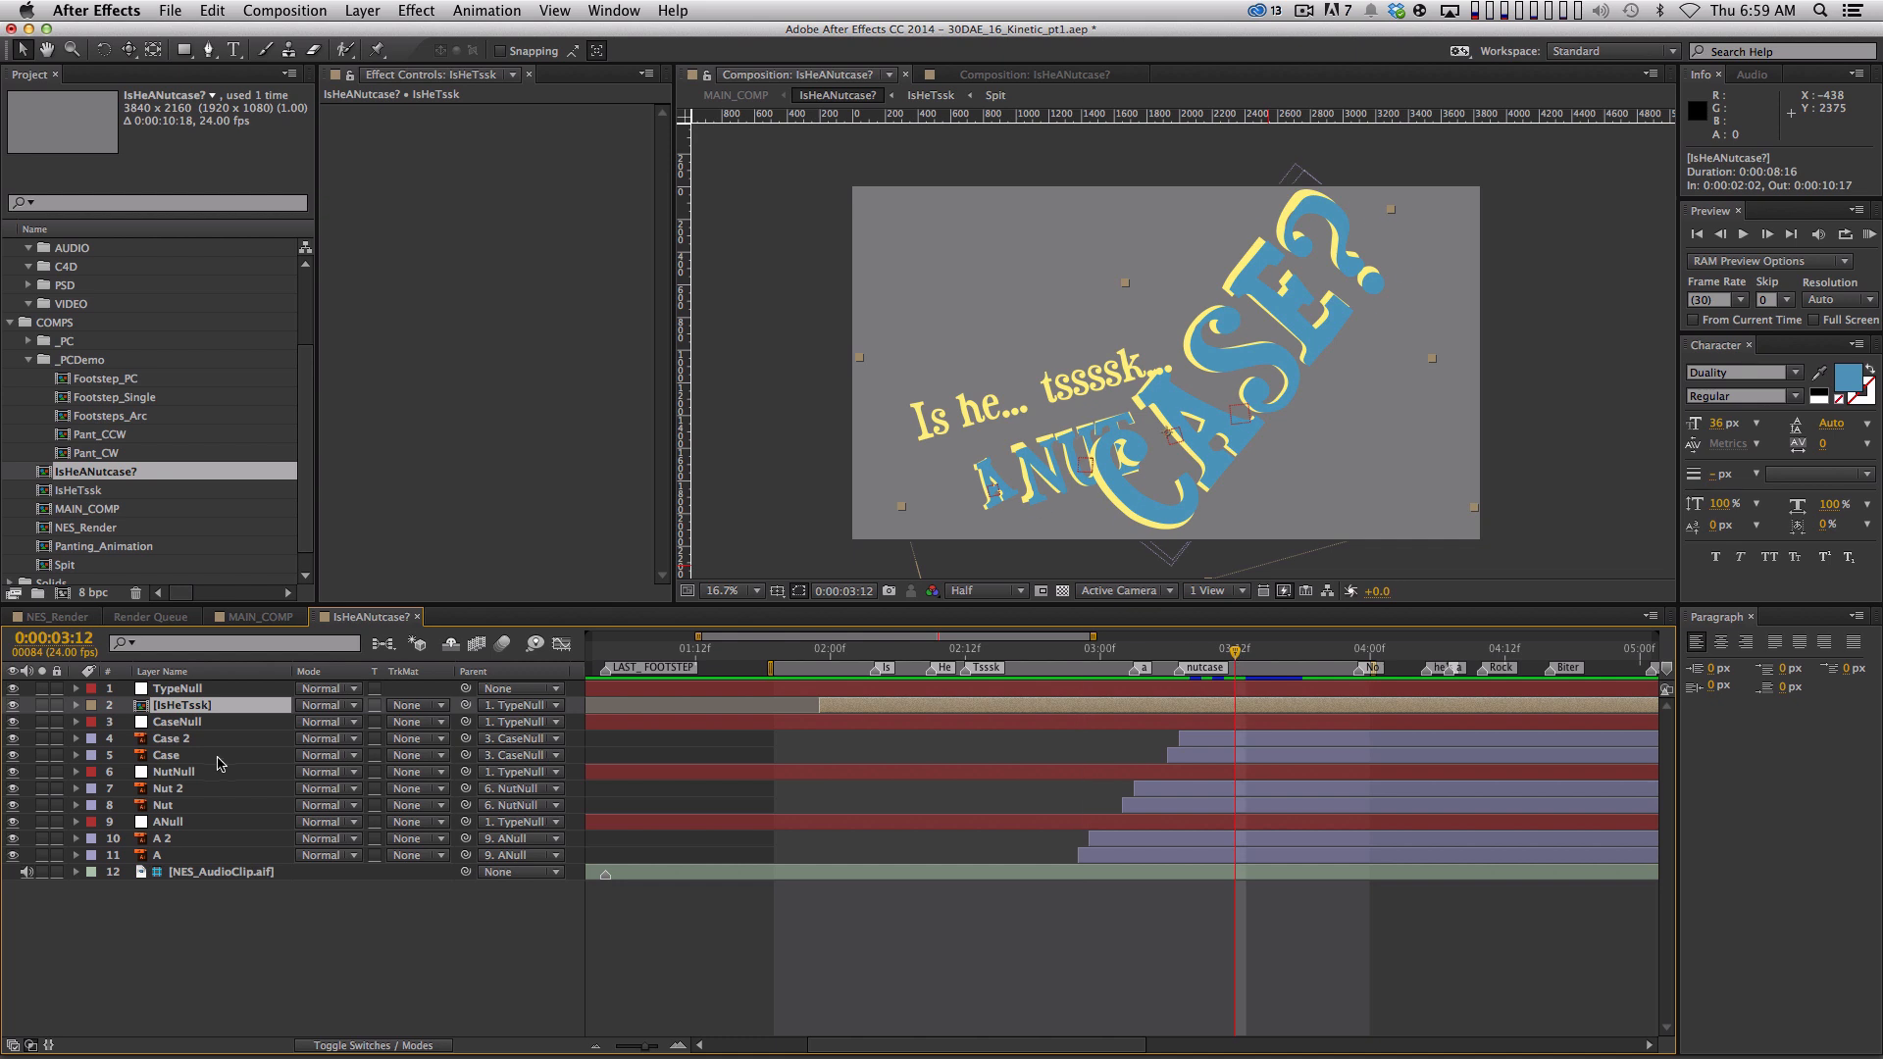
{"action": "key", "text": "s"}
{"action": "left_click", "coordinate": [330, 723]}
{"action": "type", "text": "50"}
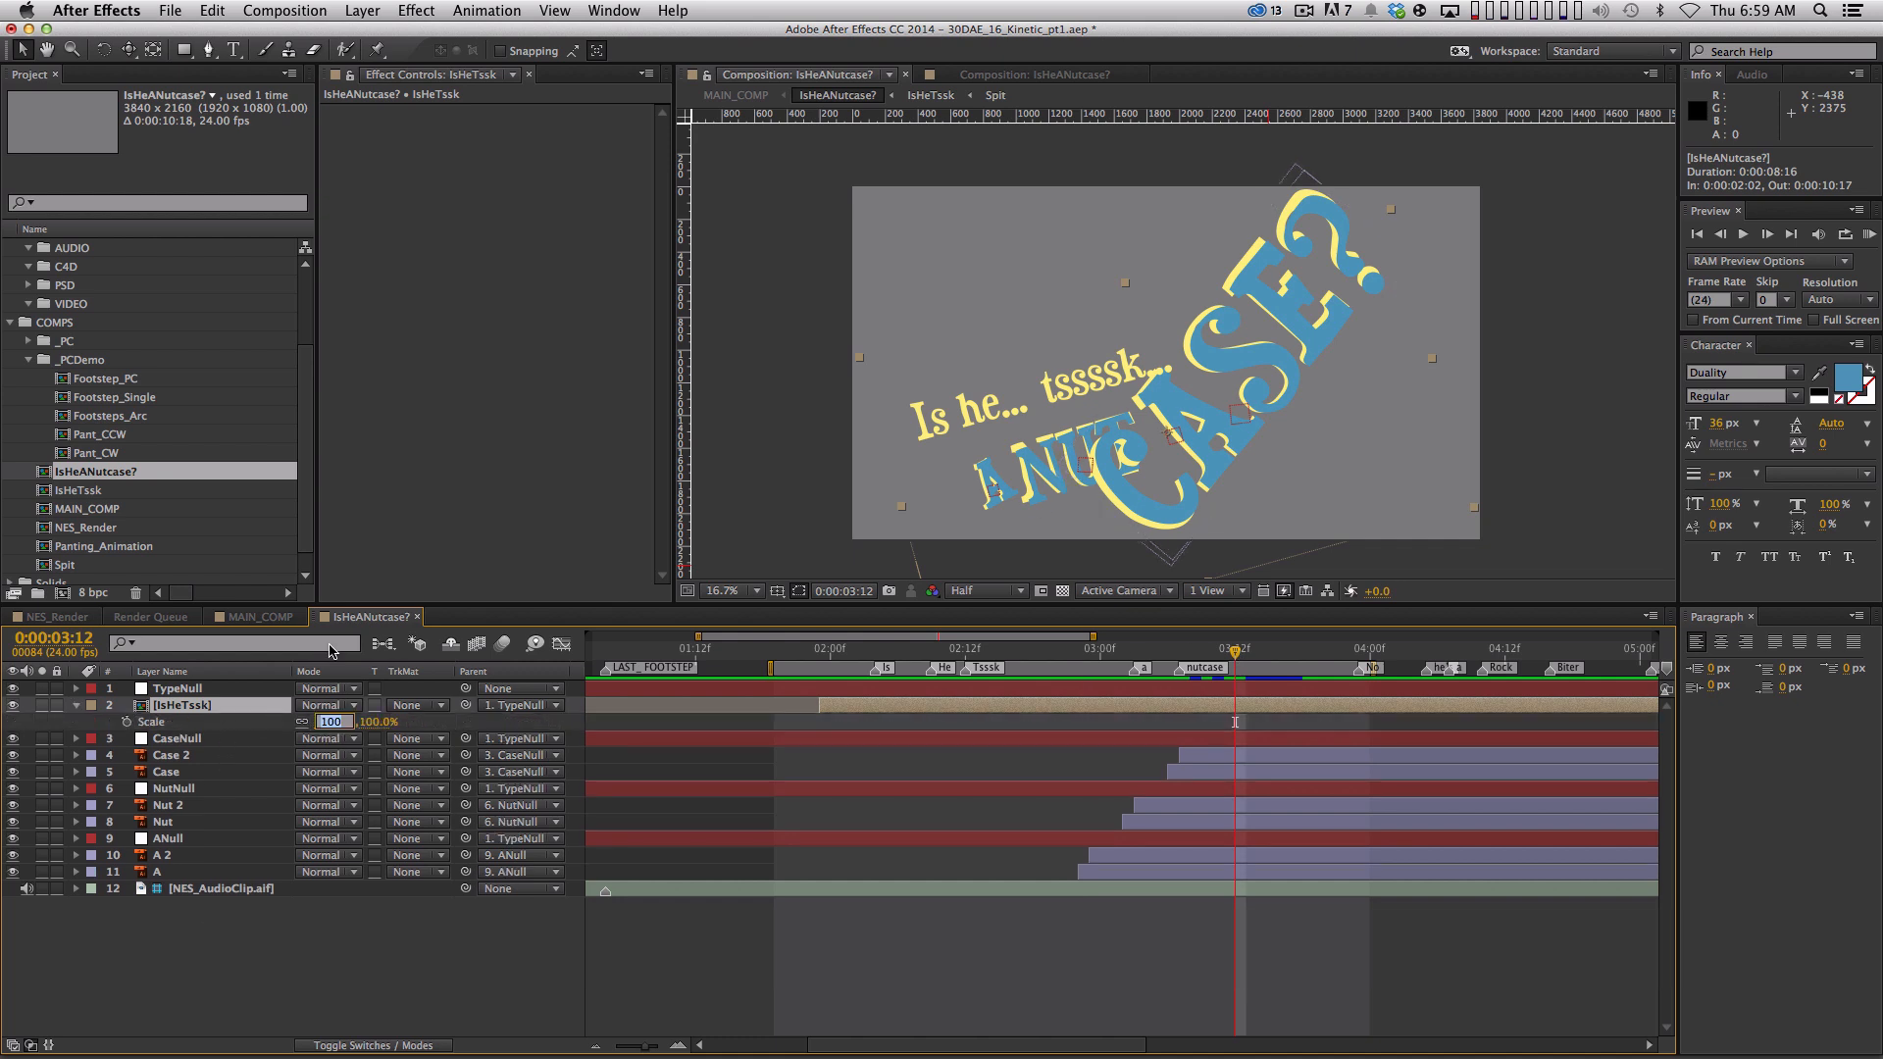
{"action": "key", "text": "Return"}
Adjust the IsHeTssk layer's Scale to 60.3% and place it just above the start of "A NUTCASE?" at Position -636.3, -135.1
{"action": "left_click_drag", "start_coordinate": [353, 723], "coordinate": [622, 687]}
{"action": "left_click_drag", "start_coordinate": [1292, 655], "coordinate": [1437, 651]}
{"action": "left_click_drag", "start_coordinate": [1054, 424], "coordinate": [985, 429]}
{"action": "left_click_drag", "start_coordinate": [337, 723], "coordinate": [175, 724]}
{"action": "left_click_drag", "start_coordinate": [1057, 412], "coordinate": [1030, 410]}
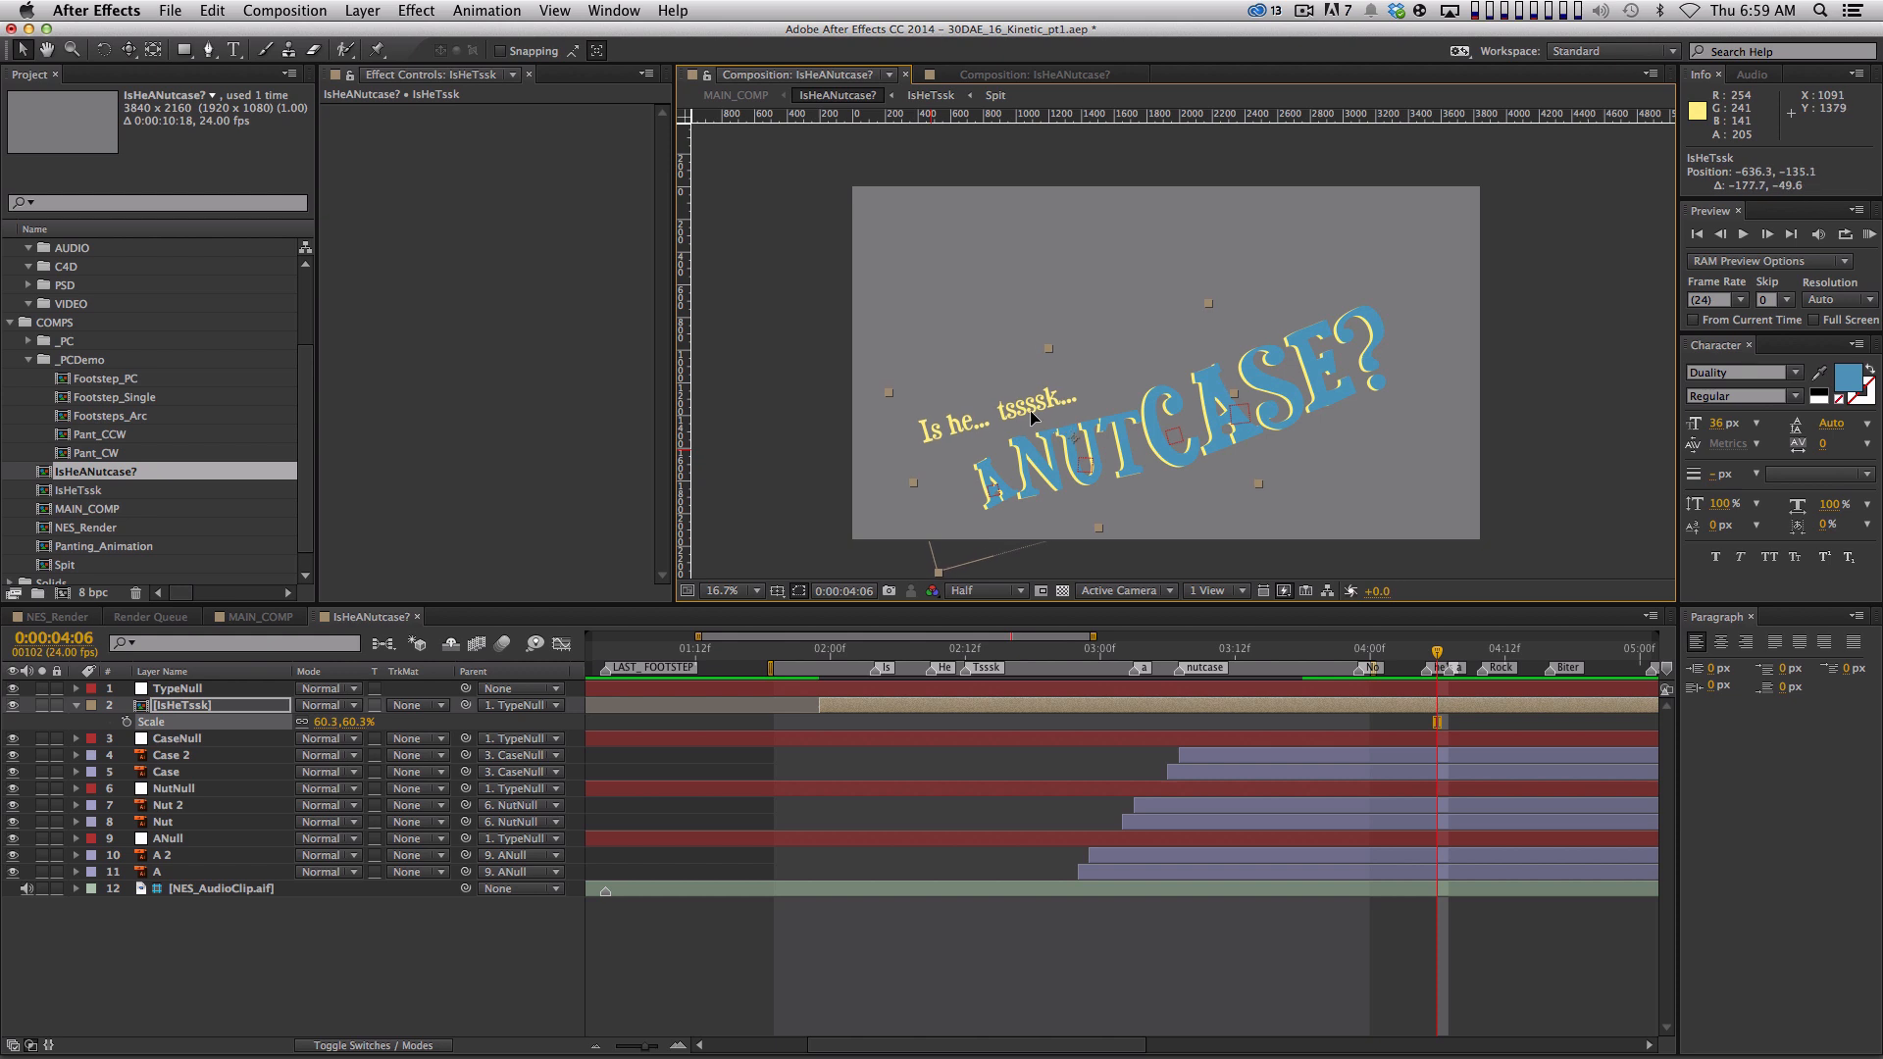
{"action": "left_click", "coordinate": [1097, 944]}
{"action": "left_click", "coordinate": [1096, 944]}
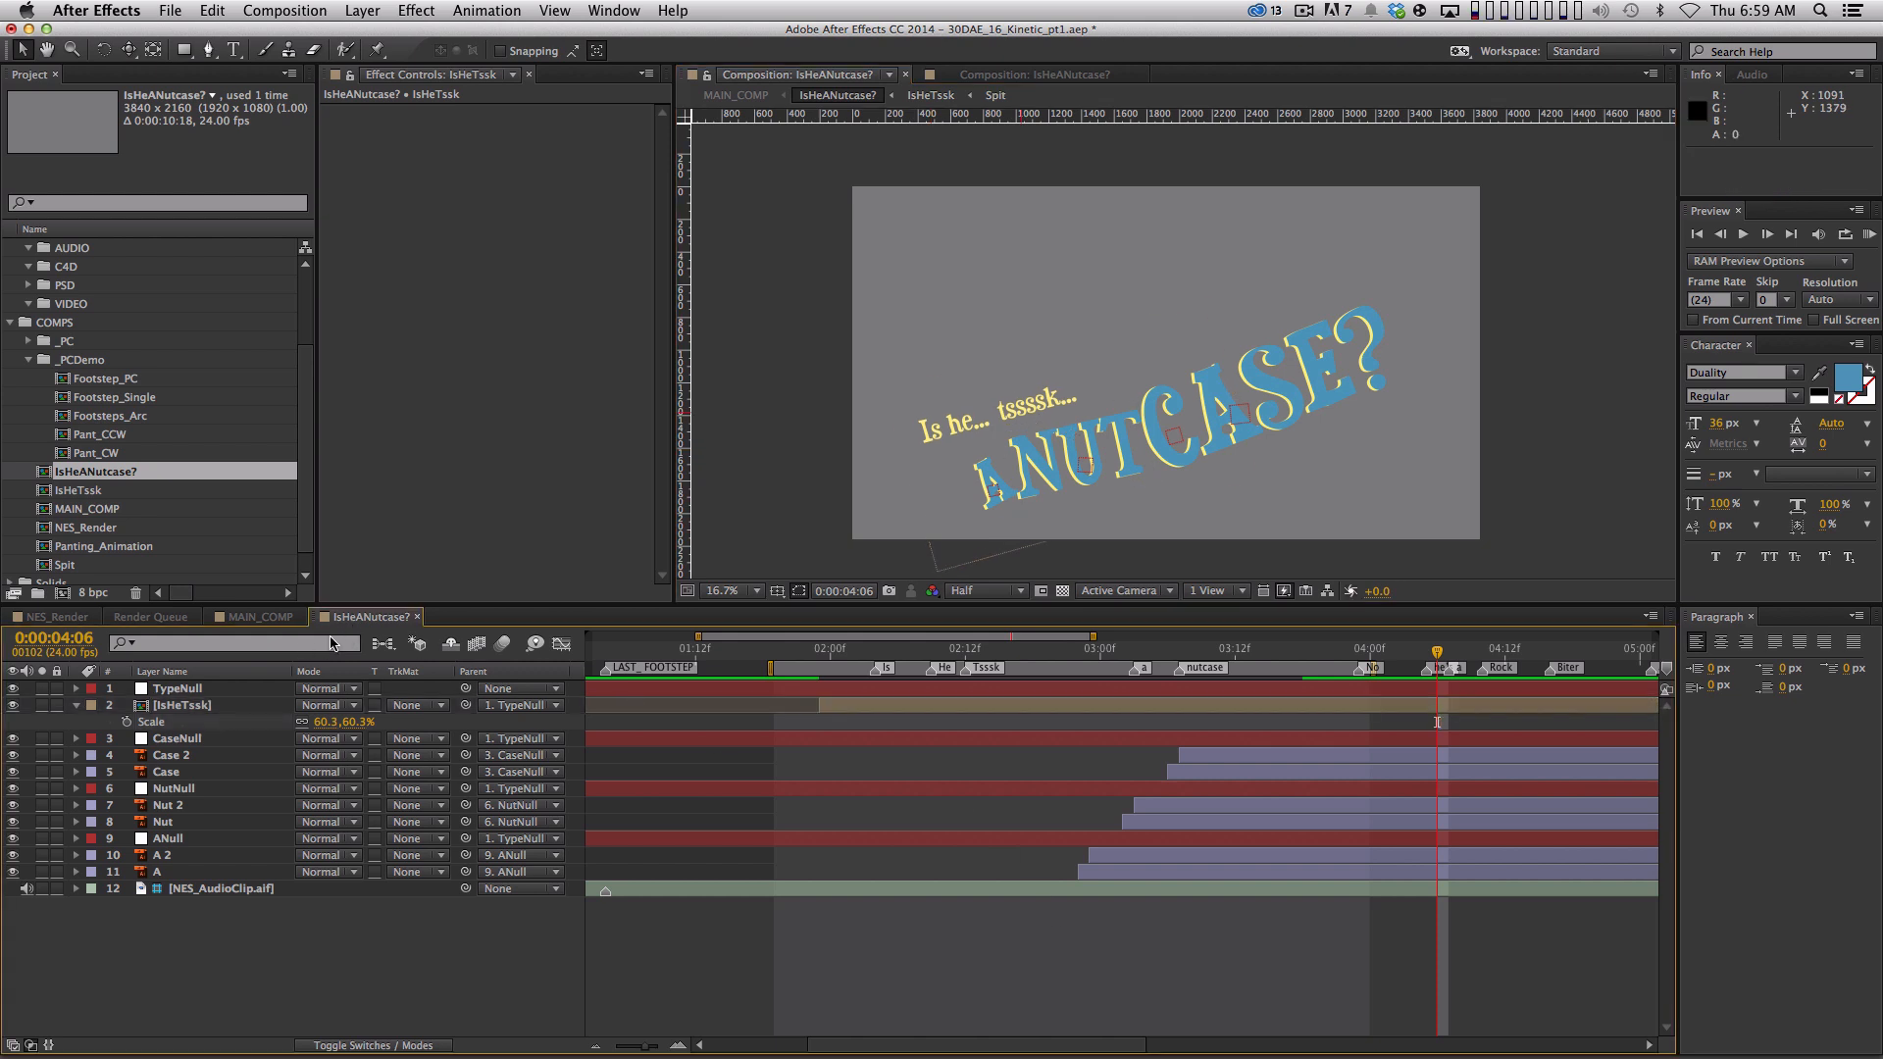
Return to MAIN_COMP and show the Move03 null's keyframes
{"action": "left_click", "coordinate": [261, 618]}
{"action": "left_click_drag", "start_coordinate": [1145, 659], "coordinate": [815, 658]}
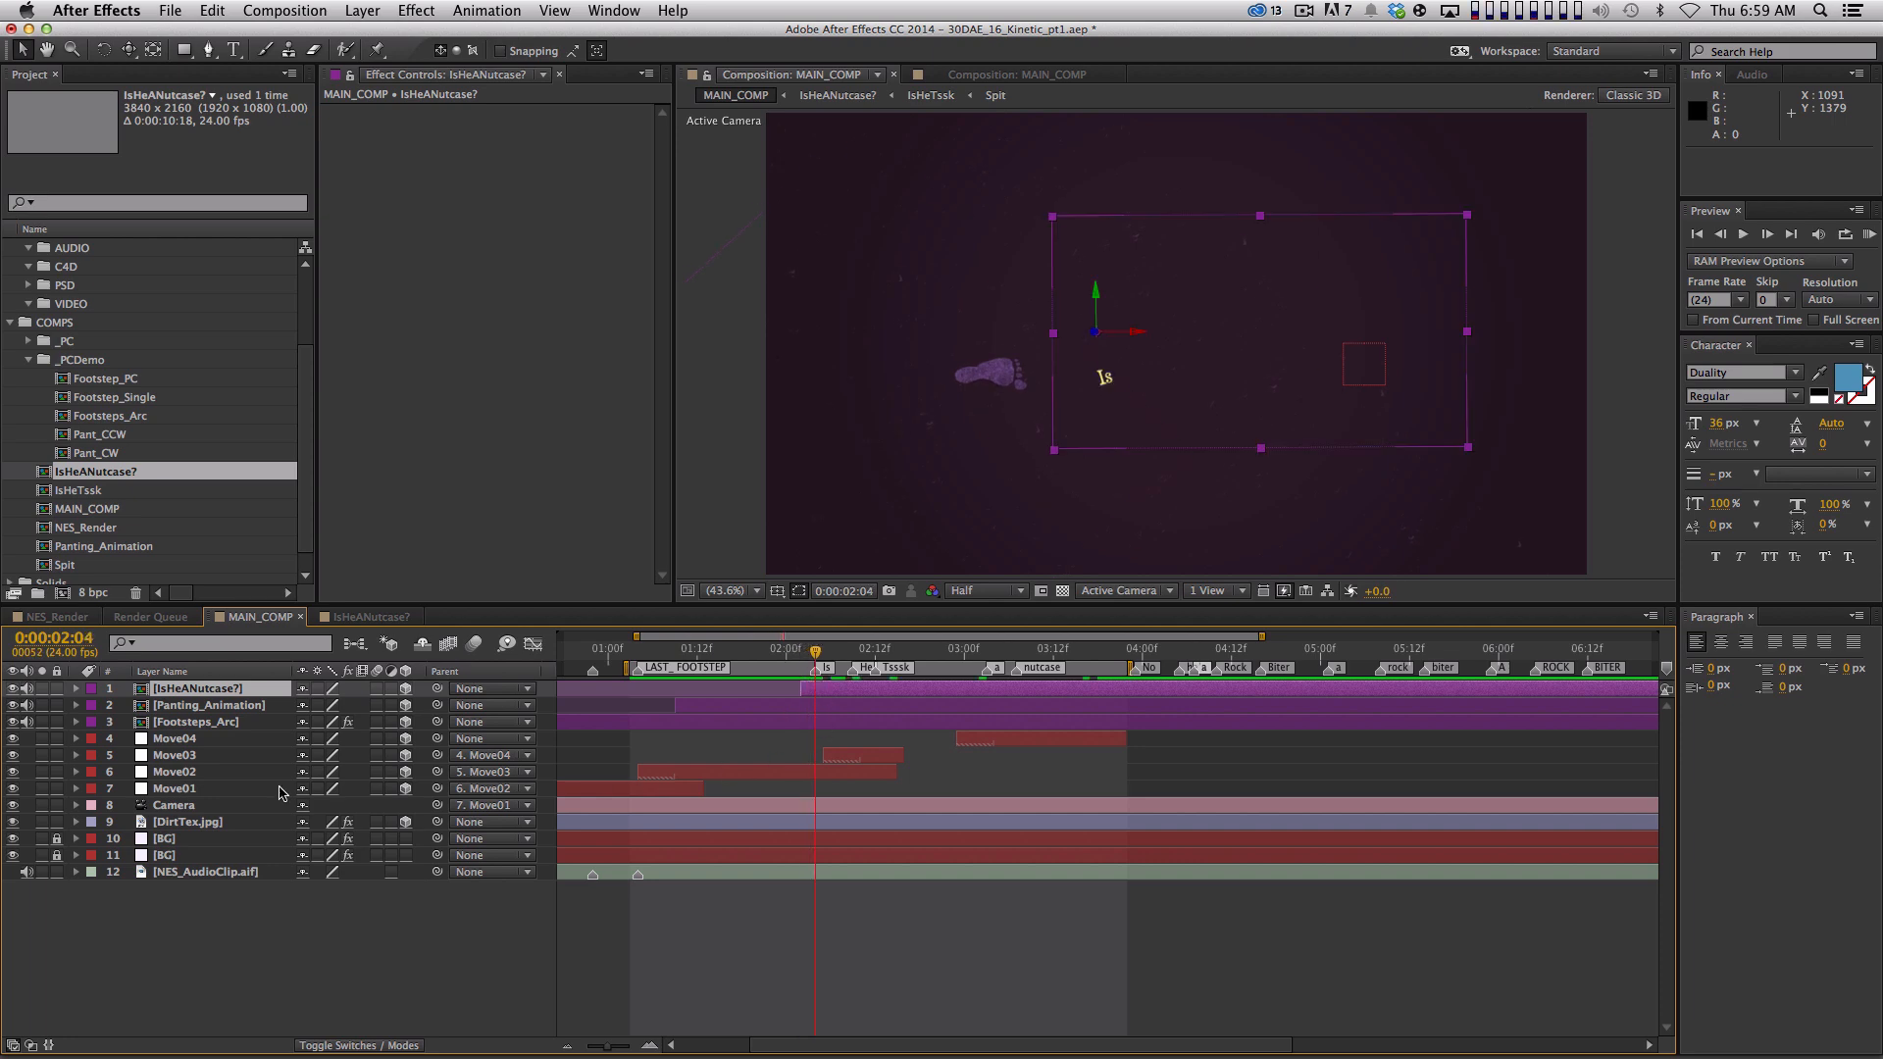
{"action": "left_click", "coordinate": [857, 762]}
{"action": "key", "text": "u"}
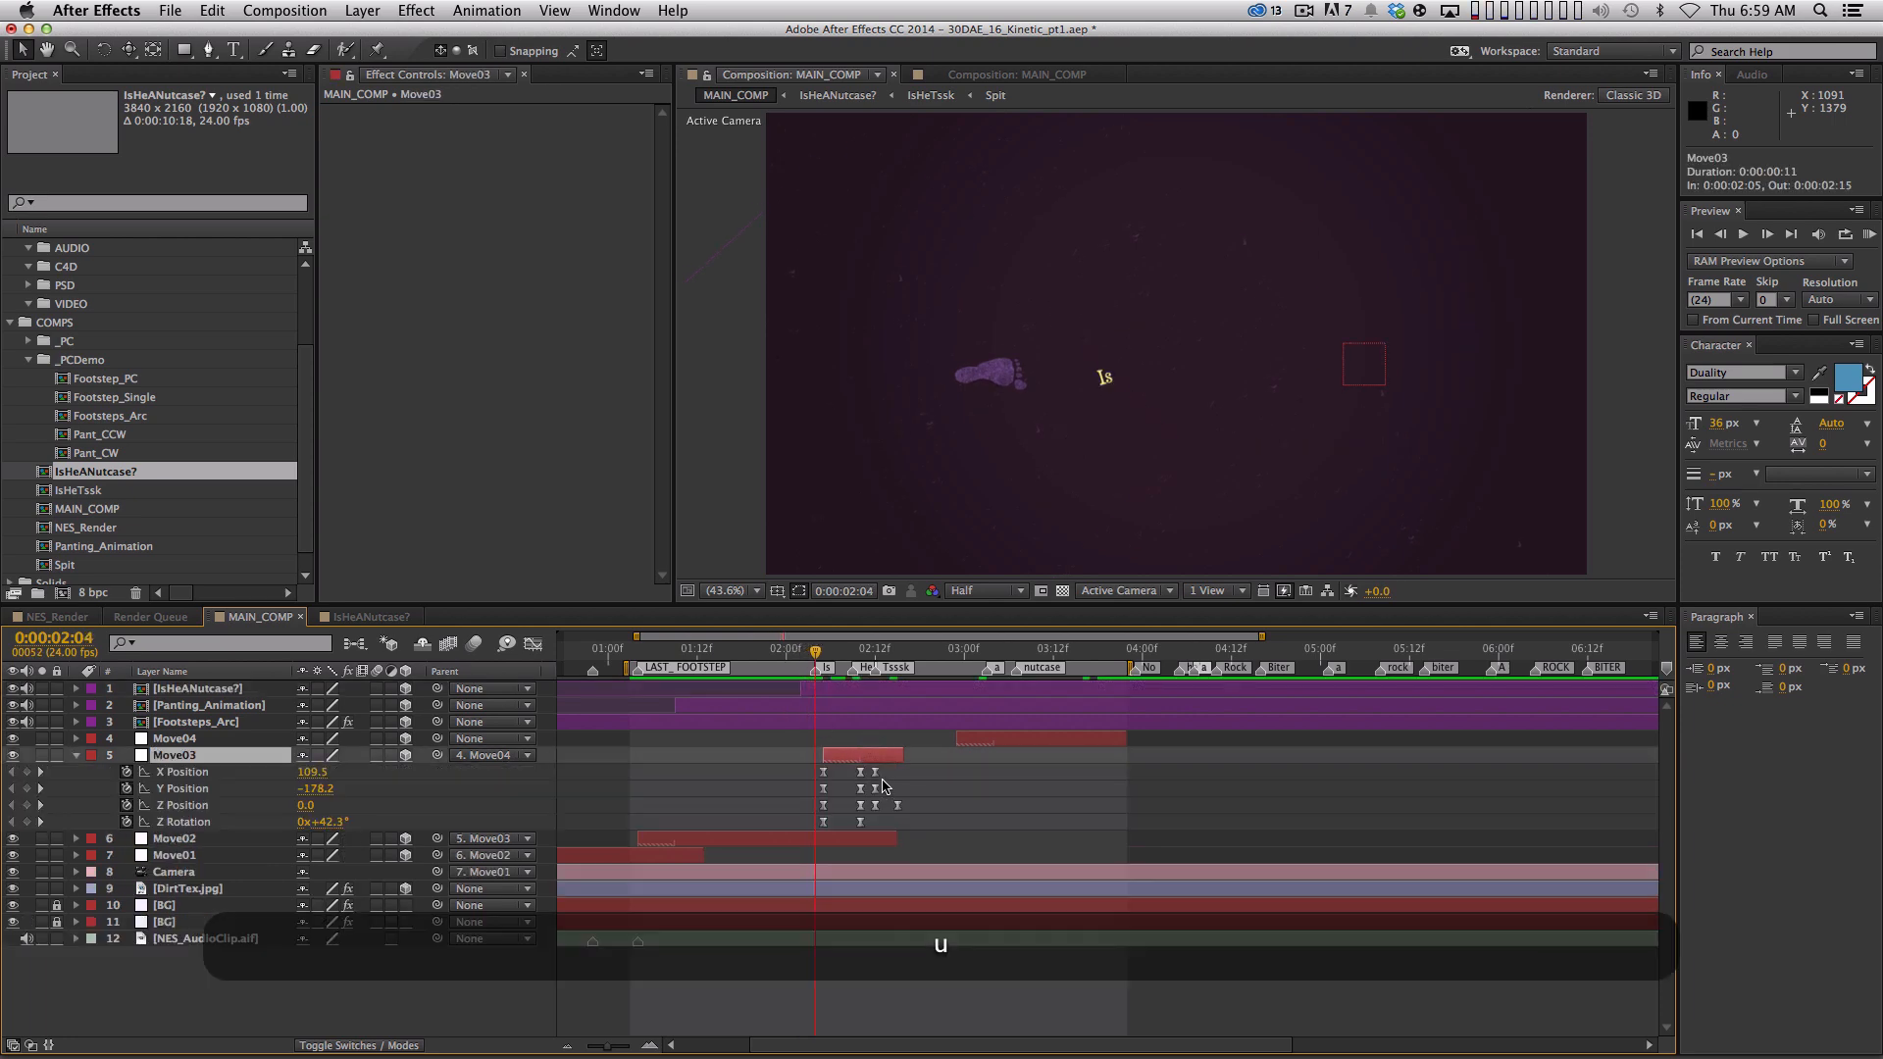
At 0:00:02:10, set Move03's Position to -65.3, -112.2, 9447.7 to reframe "Is he..."
{"action": "mouse_move", "coordinate": [819, 665]}
{"action": "left_mouse_down"}
{"action": "mouse_move", "coordinate": [882, 650]}
{"action": "mouse_move", "coordinate": [860, 653]}
{"action": "left_mouse_up"}
{"action": "key", "text": "super+z"}
{"action": "key", "text": "shift"}
{"action": "key", "text": "shift"}
{"action": "left_click_drag", "start_coordinate": [317, 805], "coordinate": [457, 778]}
{"action": "left_click_drag", "start_coordinate": [1234, 359], "coordinate": [1186, 362]}
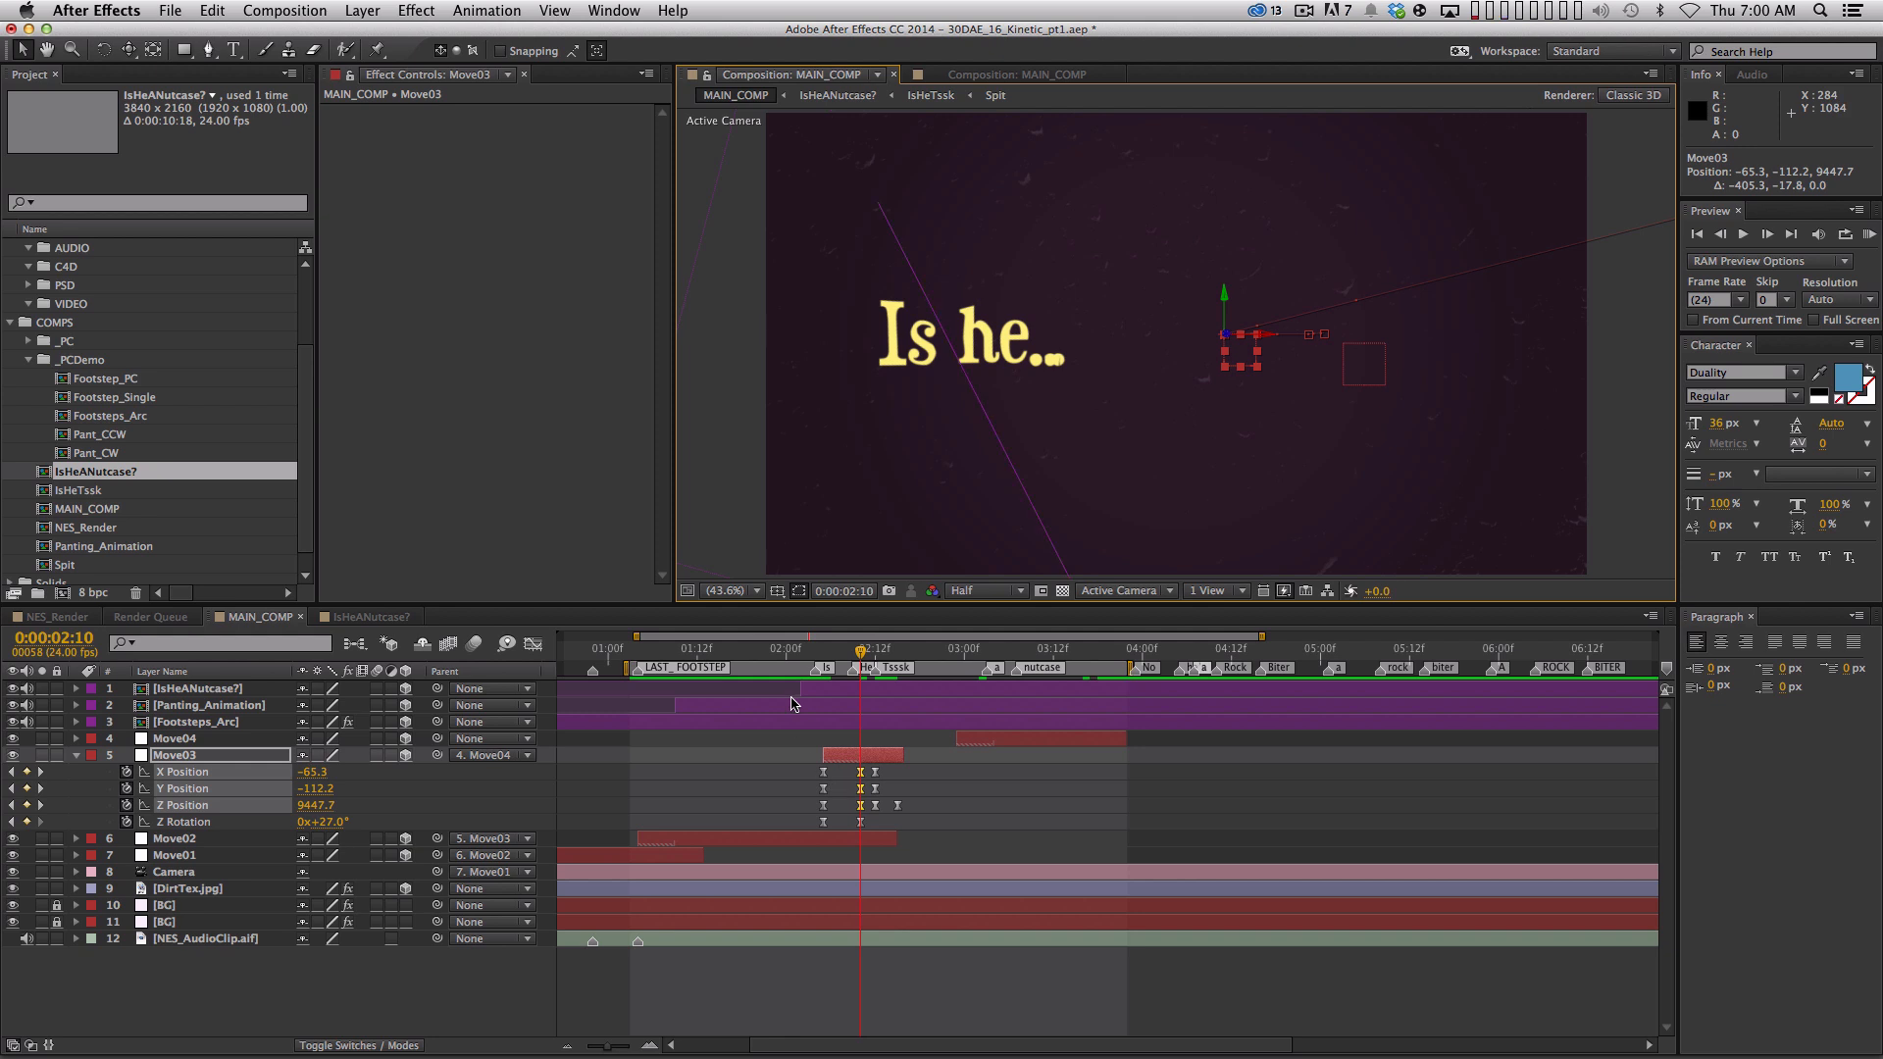
Copy Move03's three Position keyframes from 0:00:02:10 and paste them over those at 0:00:02:12
{"action": "key", "text": "Page_Down"}
{"action": "key", "text": "Page_Down"}
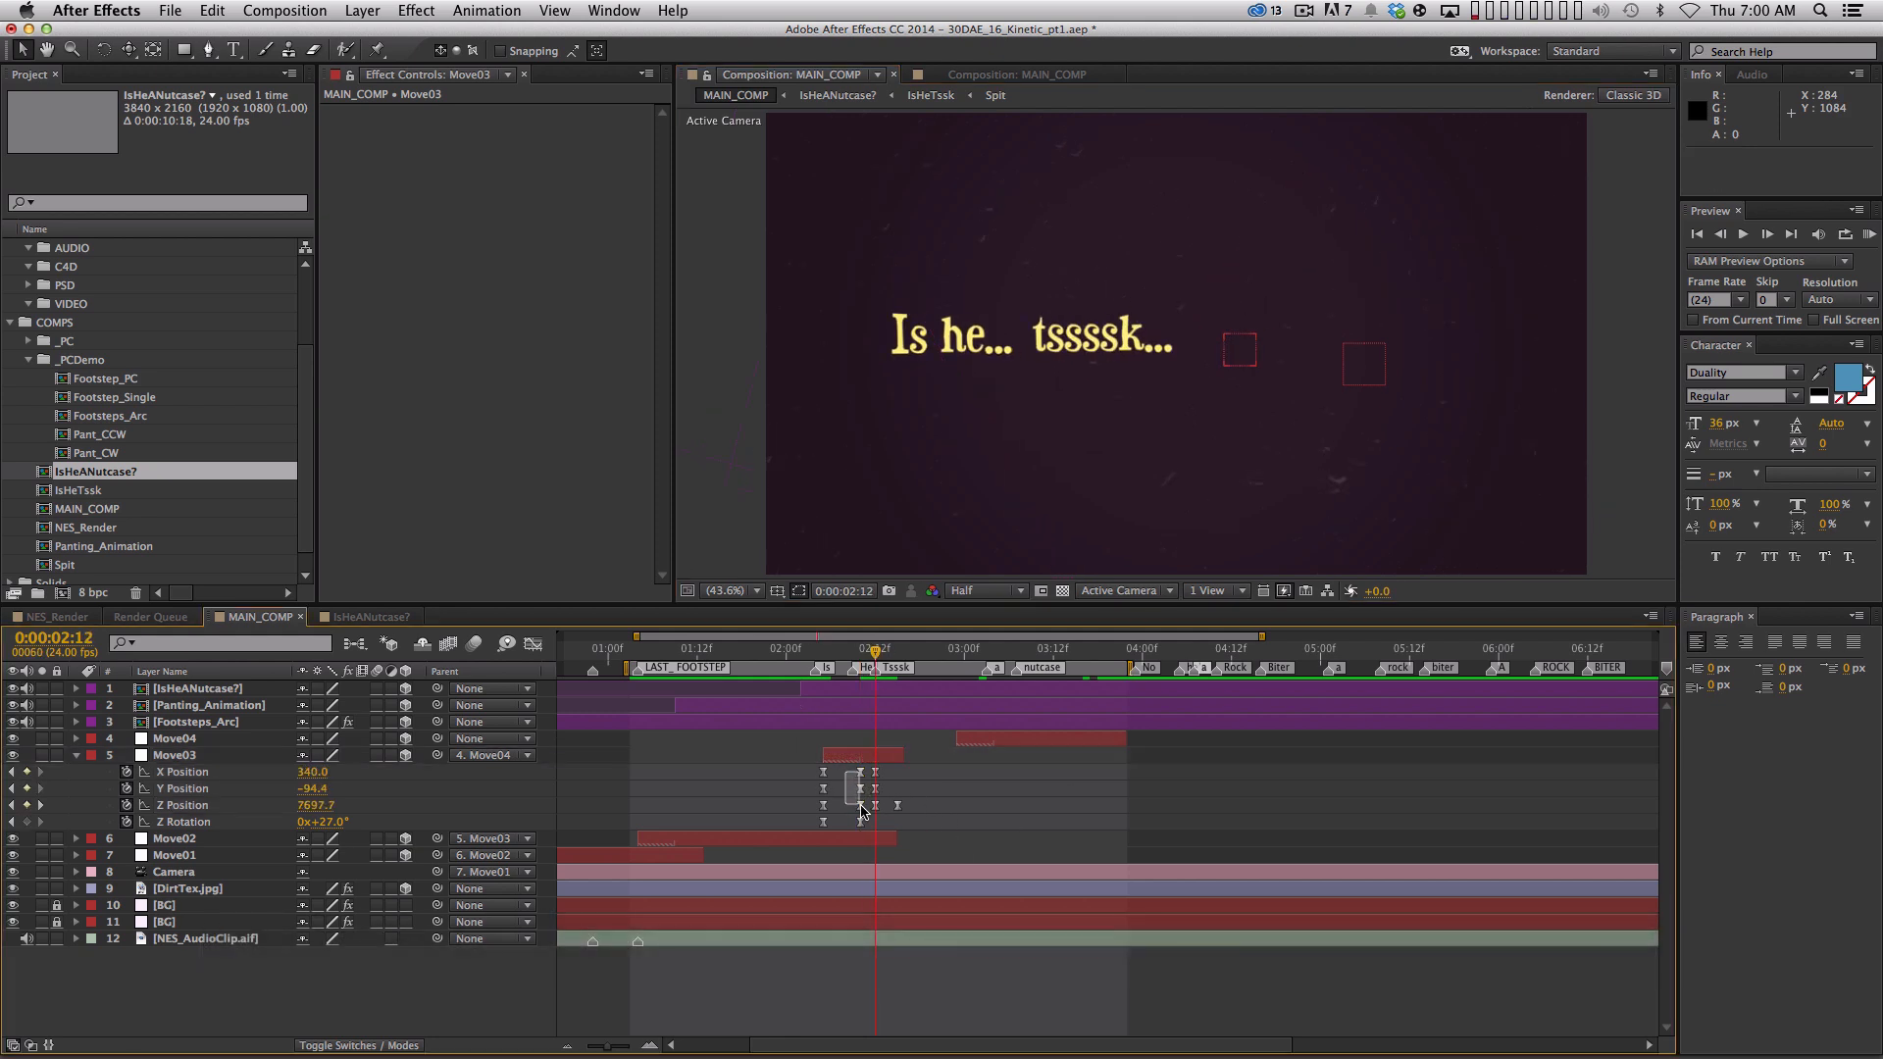
{"action": "key", "text": "super+c"}
{"action": "key", "text": "super+v"}
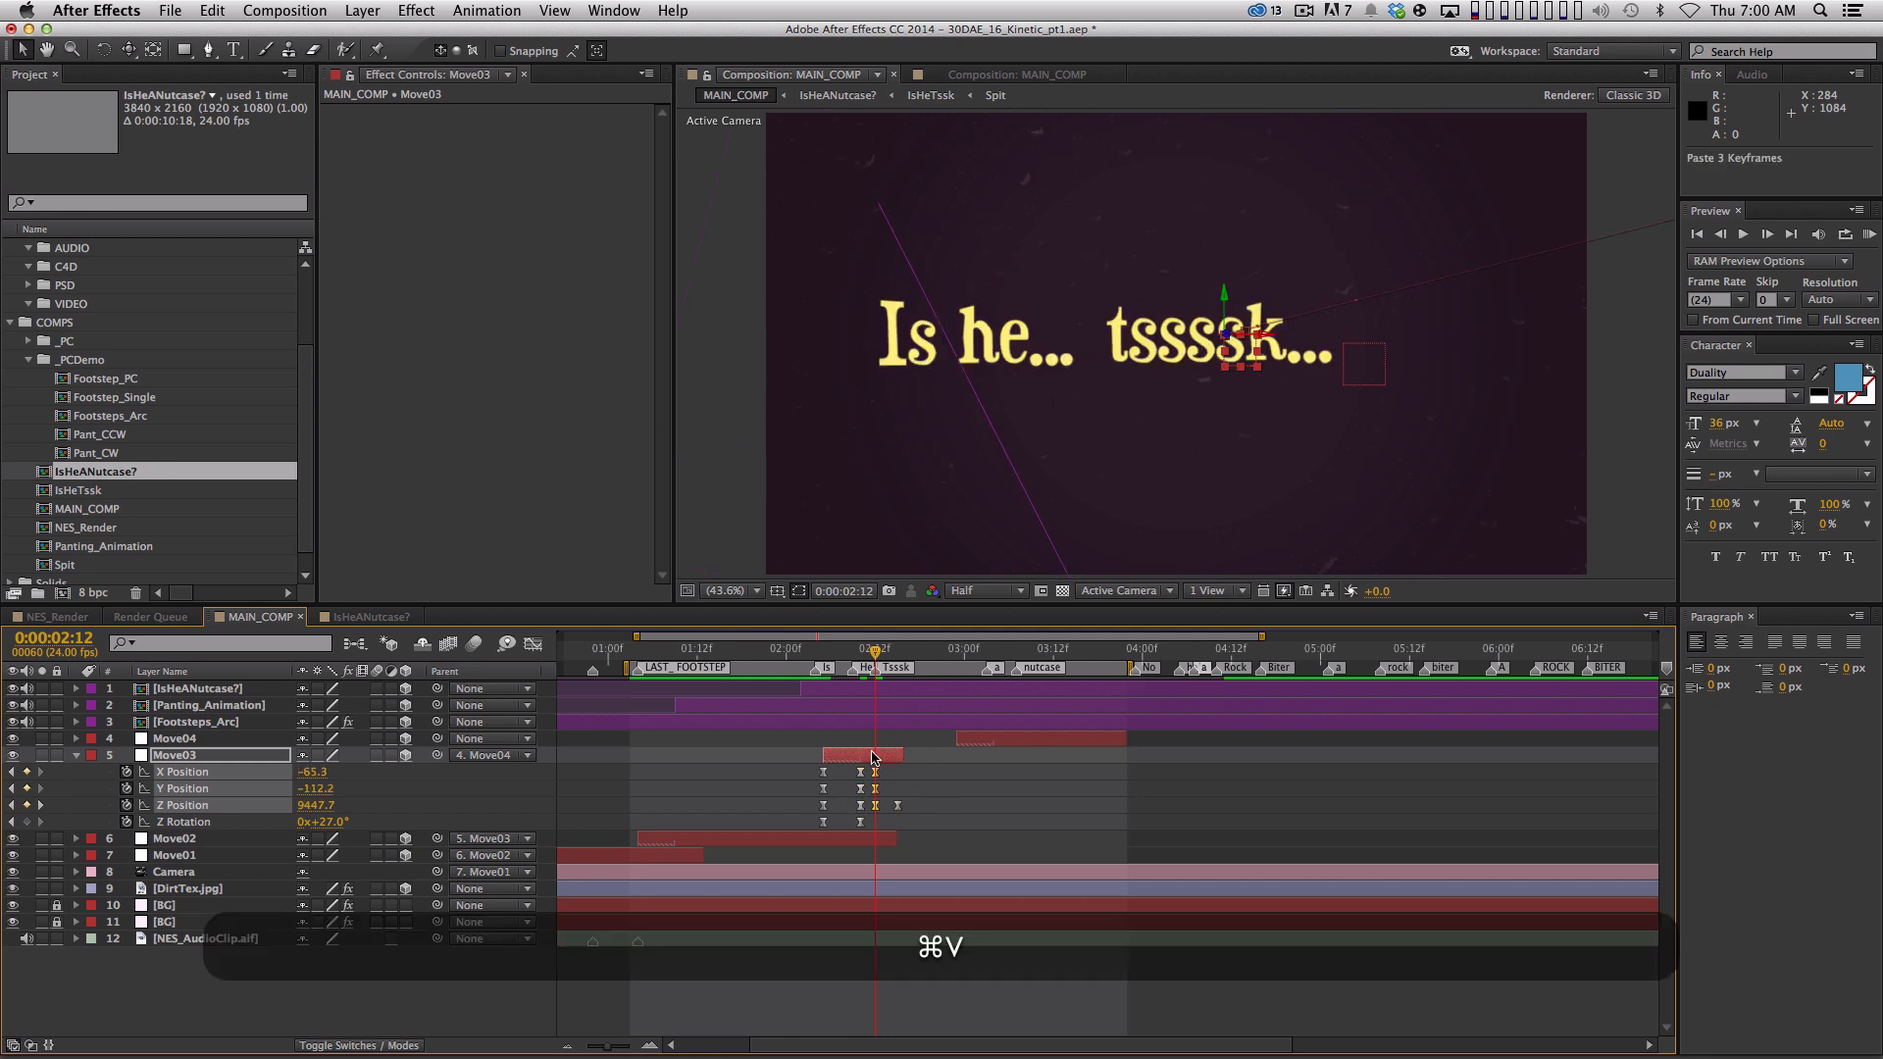
Replace Move03's Z Position keyframe at 0:00:02:15 with one set to 8987.7
{"action": "key", "text": "k"}
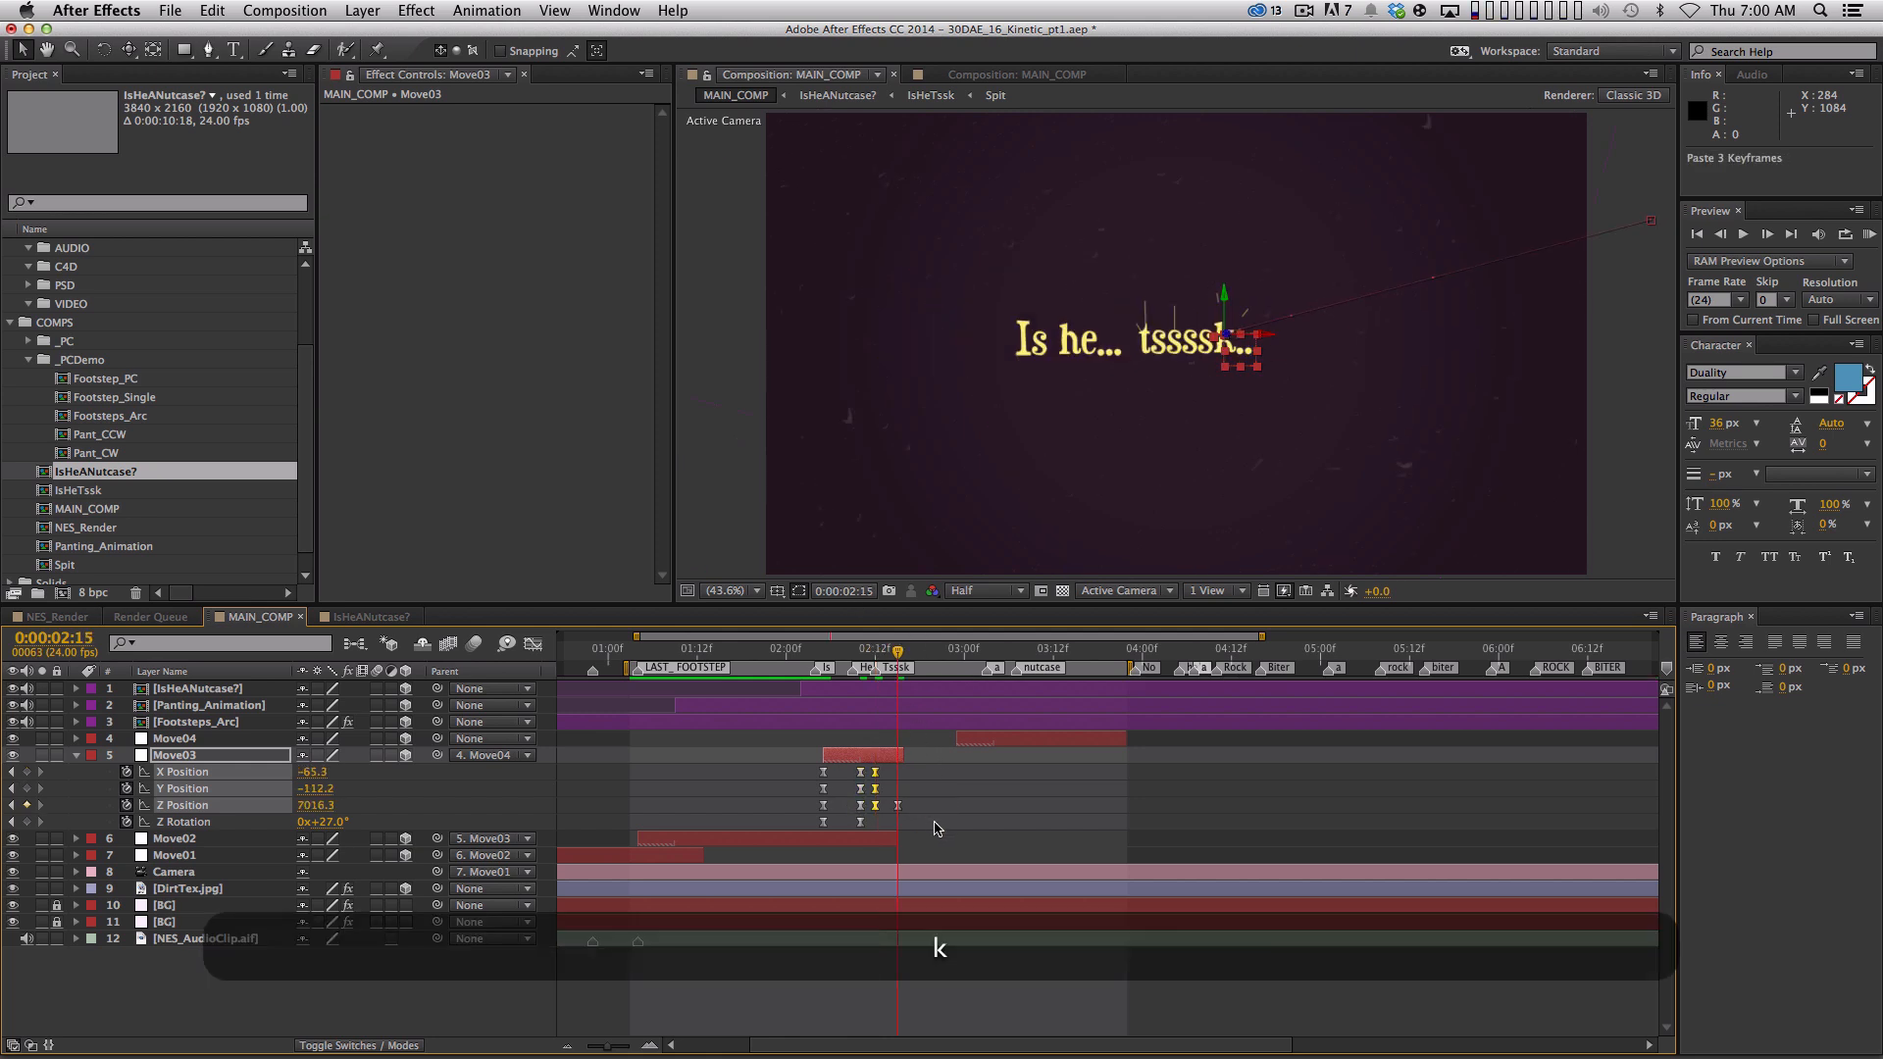
{"action": "left_click", "coordinate": [564, 793]}
{"action": "left_click", "coordinate": [897, 805]}
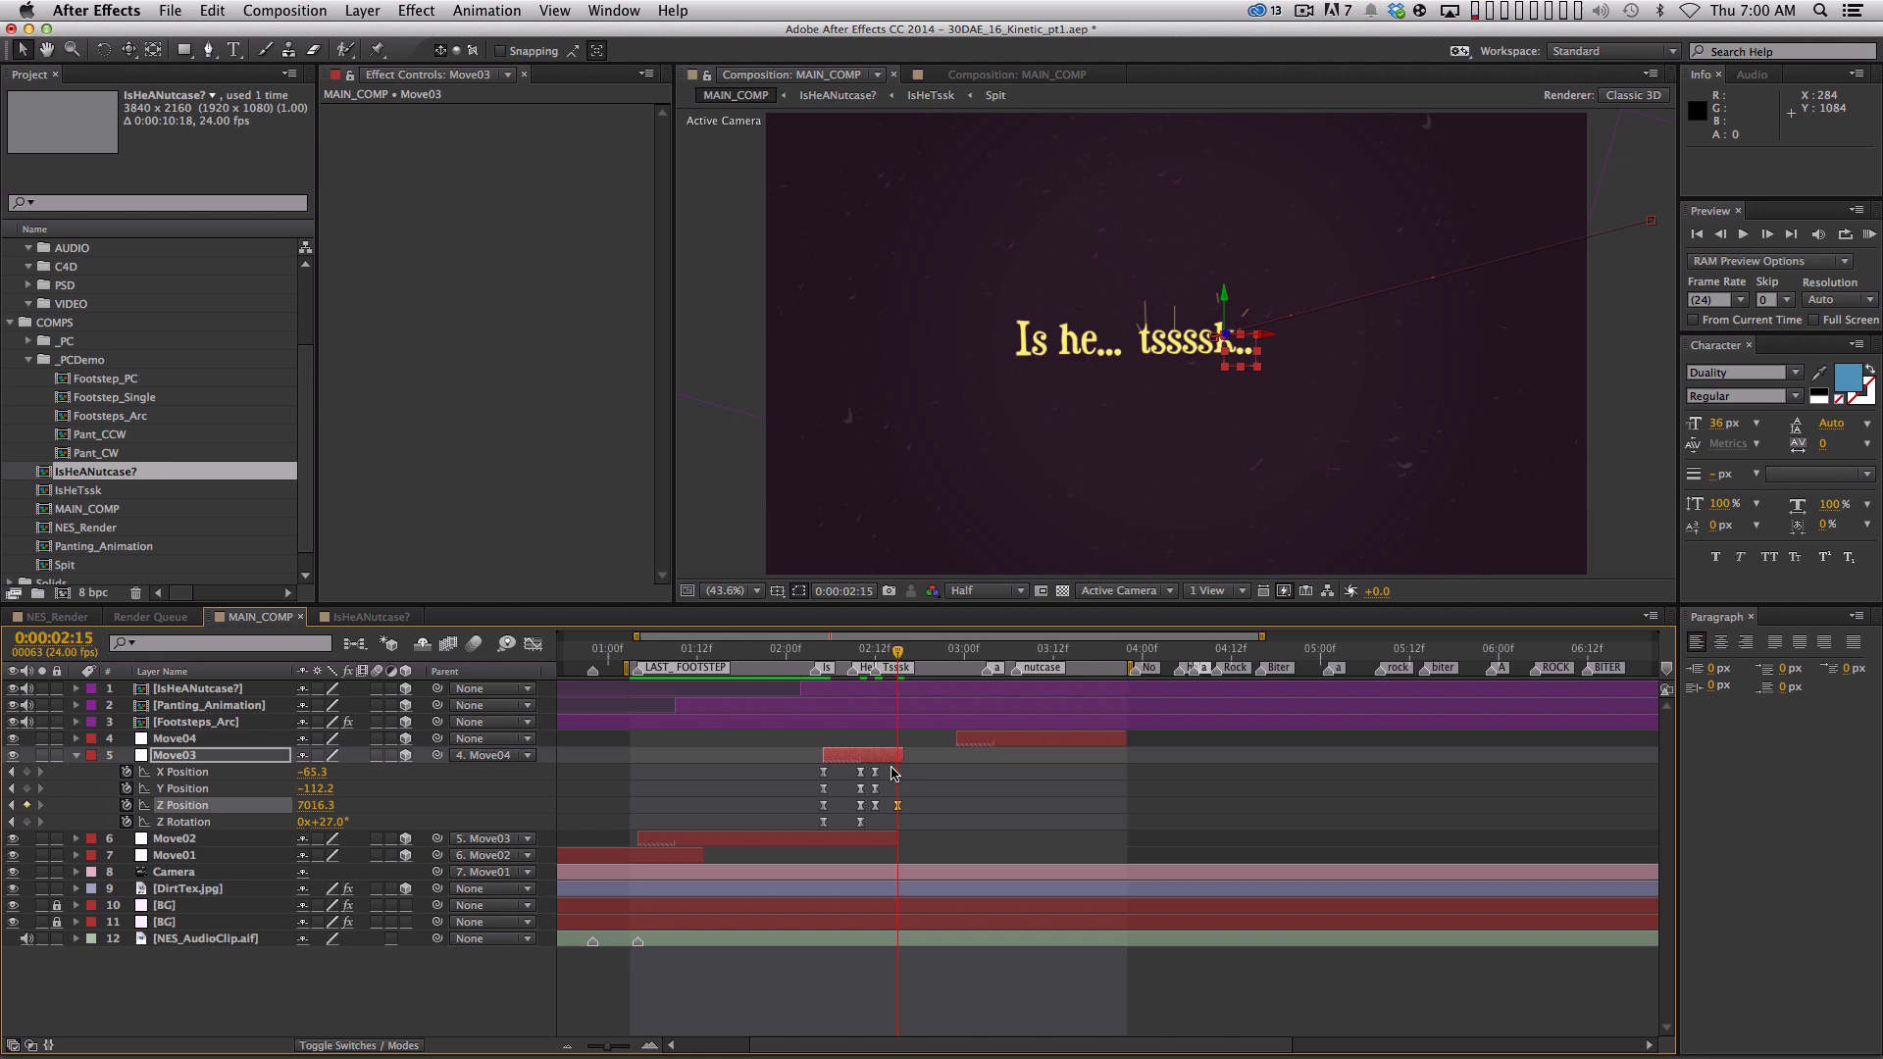
{"action": "key", "text": "BackSpace"}
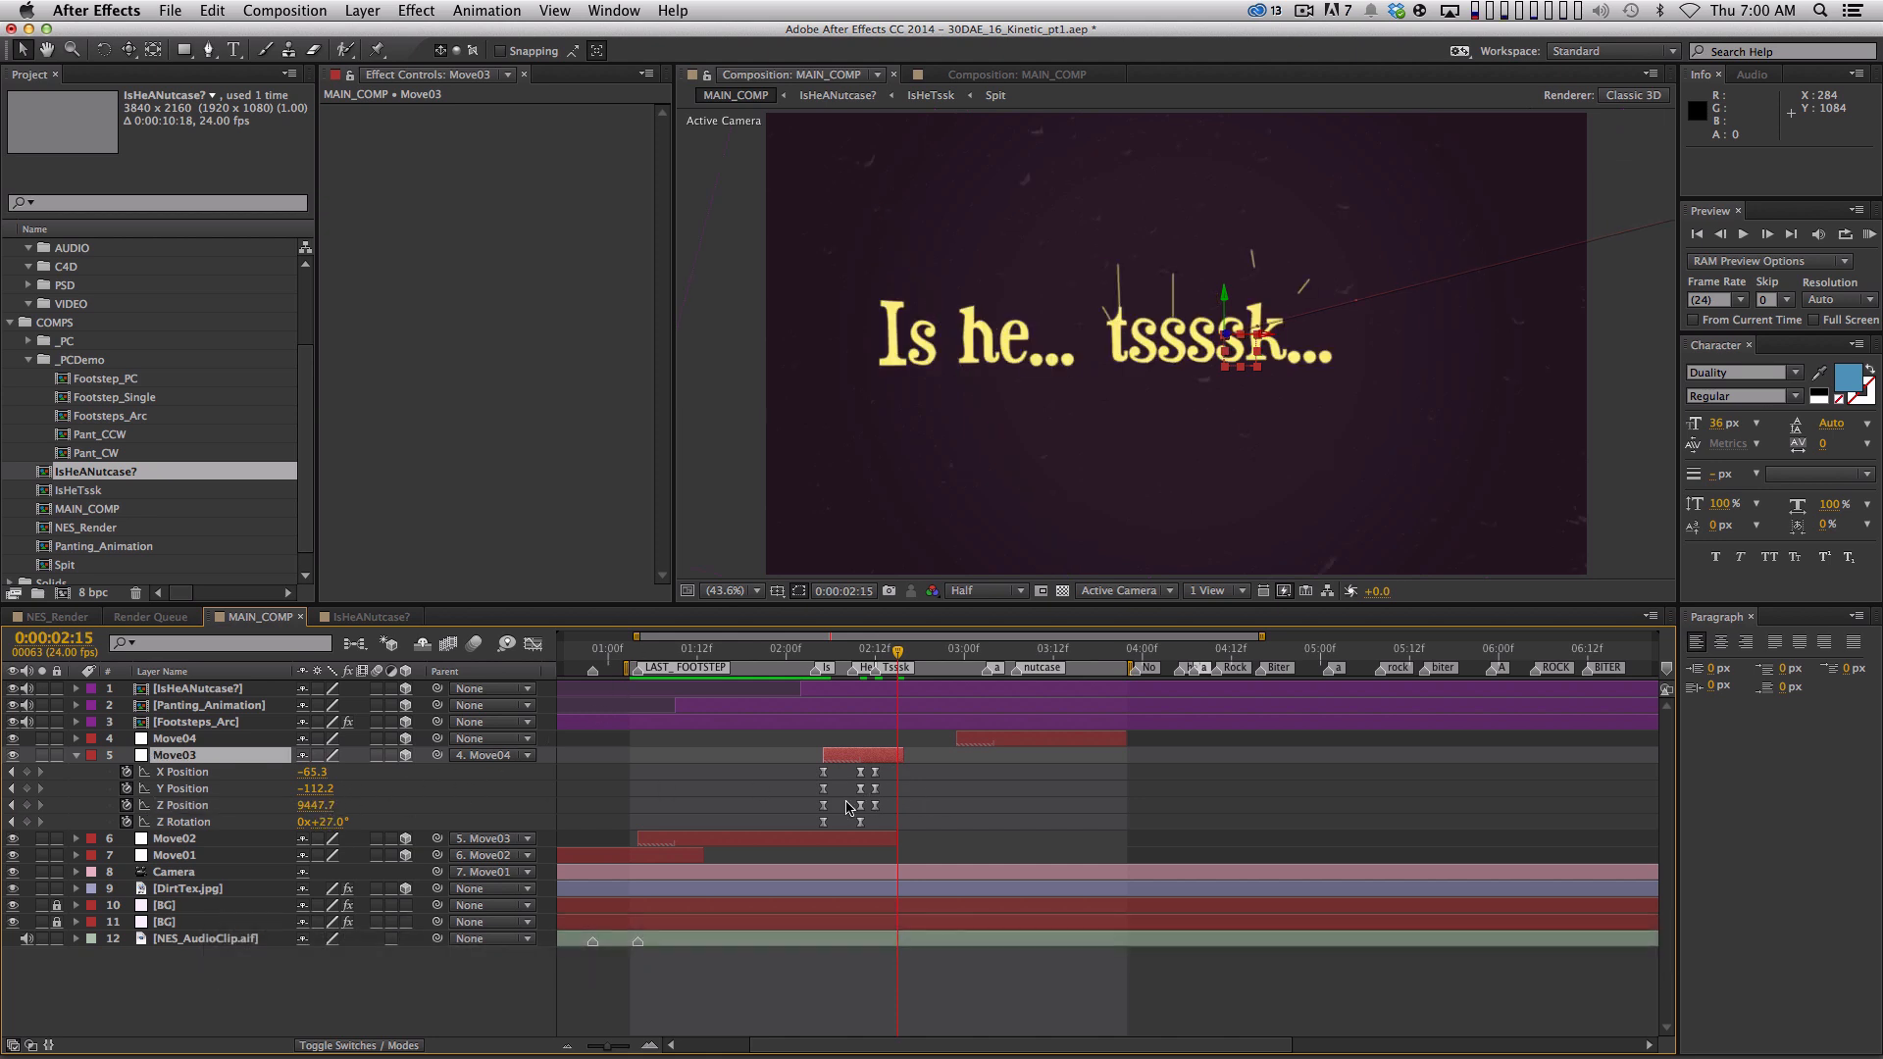
{"action": "left_click_drag", "start_coordinate": [318, 805], "coordinate": [276, 806], "text": "shift"}
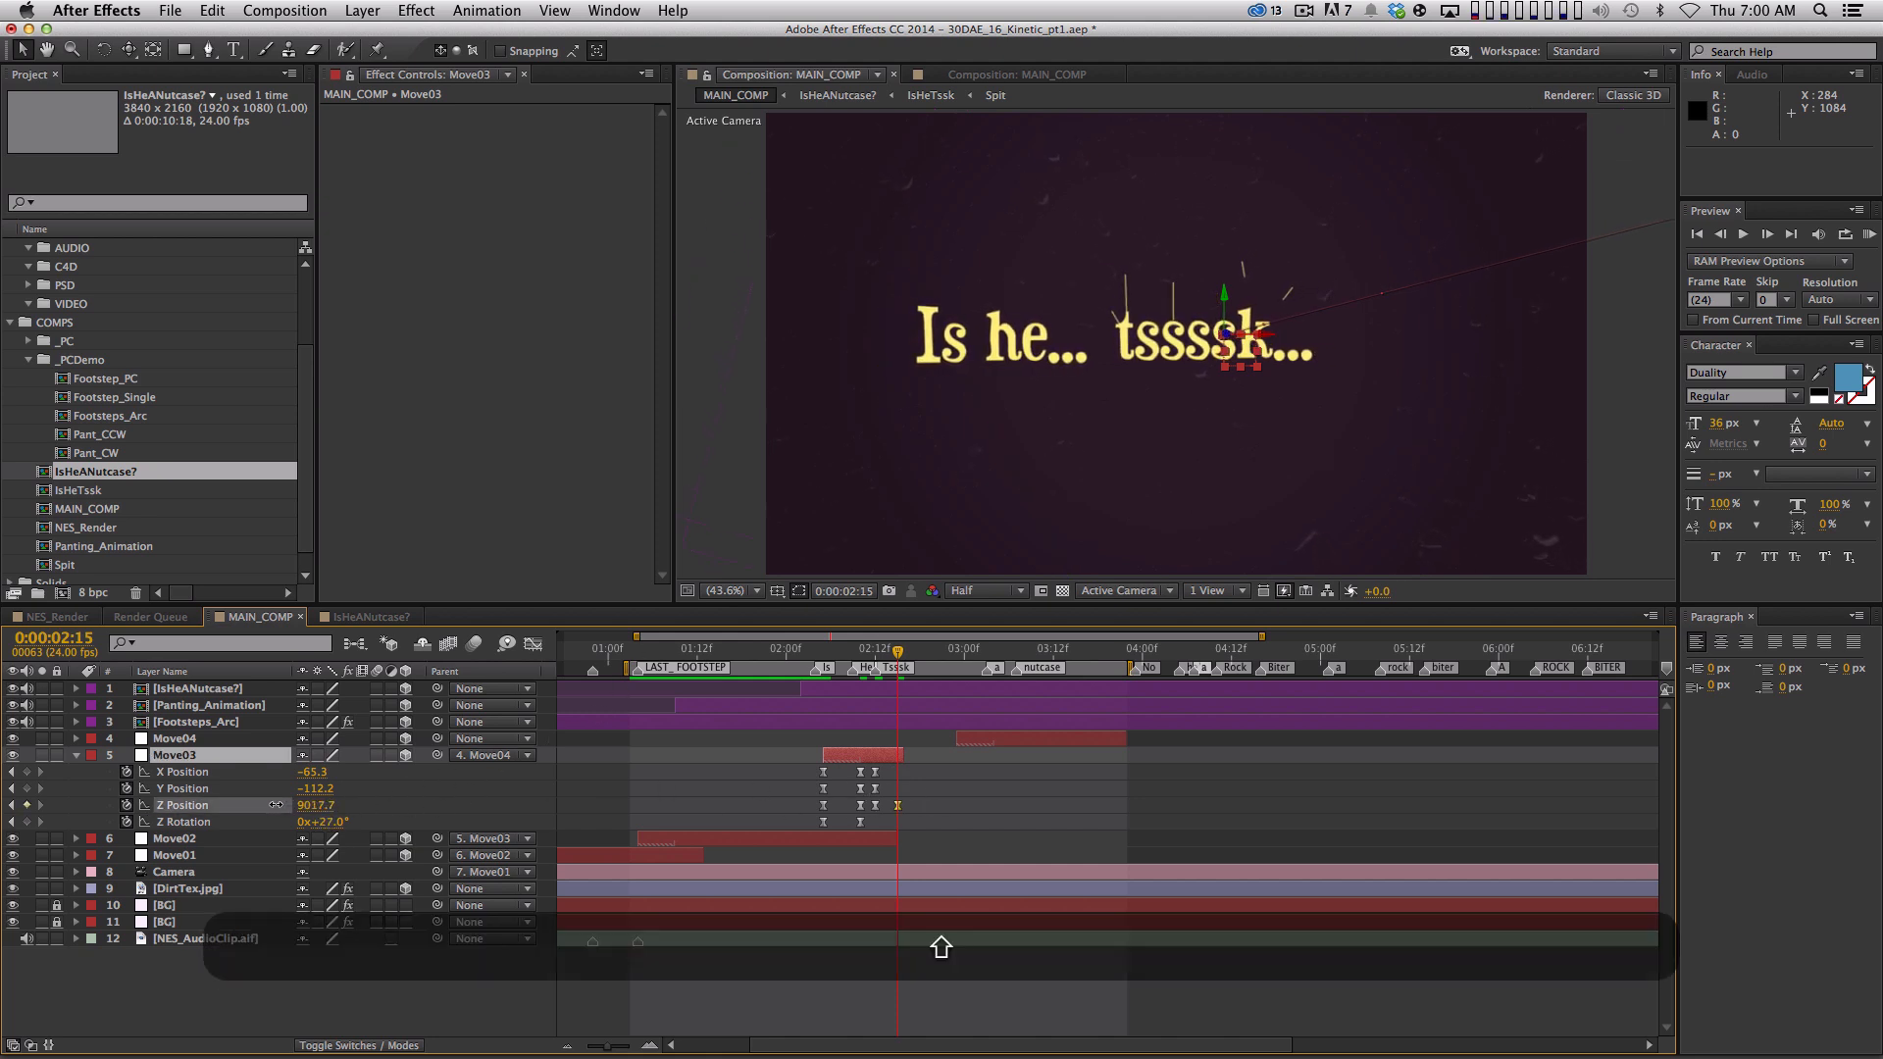
{"action": "left_click", "coordinate": [961, 804]}
Show Move04's keyframes and examine the camera framing from "Is he..." to Move04's end keyframes at 0:00:03:07
{"action": "left_click_drag", "start_coordinate": [793, 650], "coordinate": [1061, 652]}
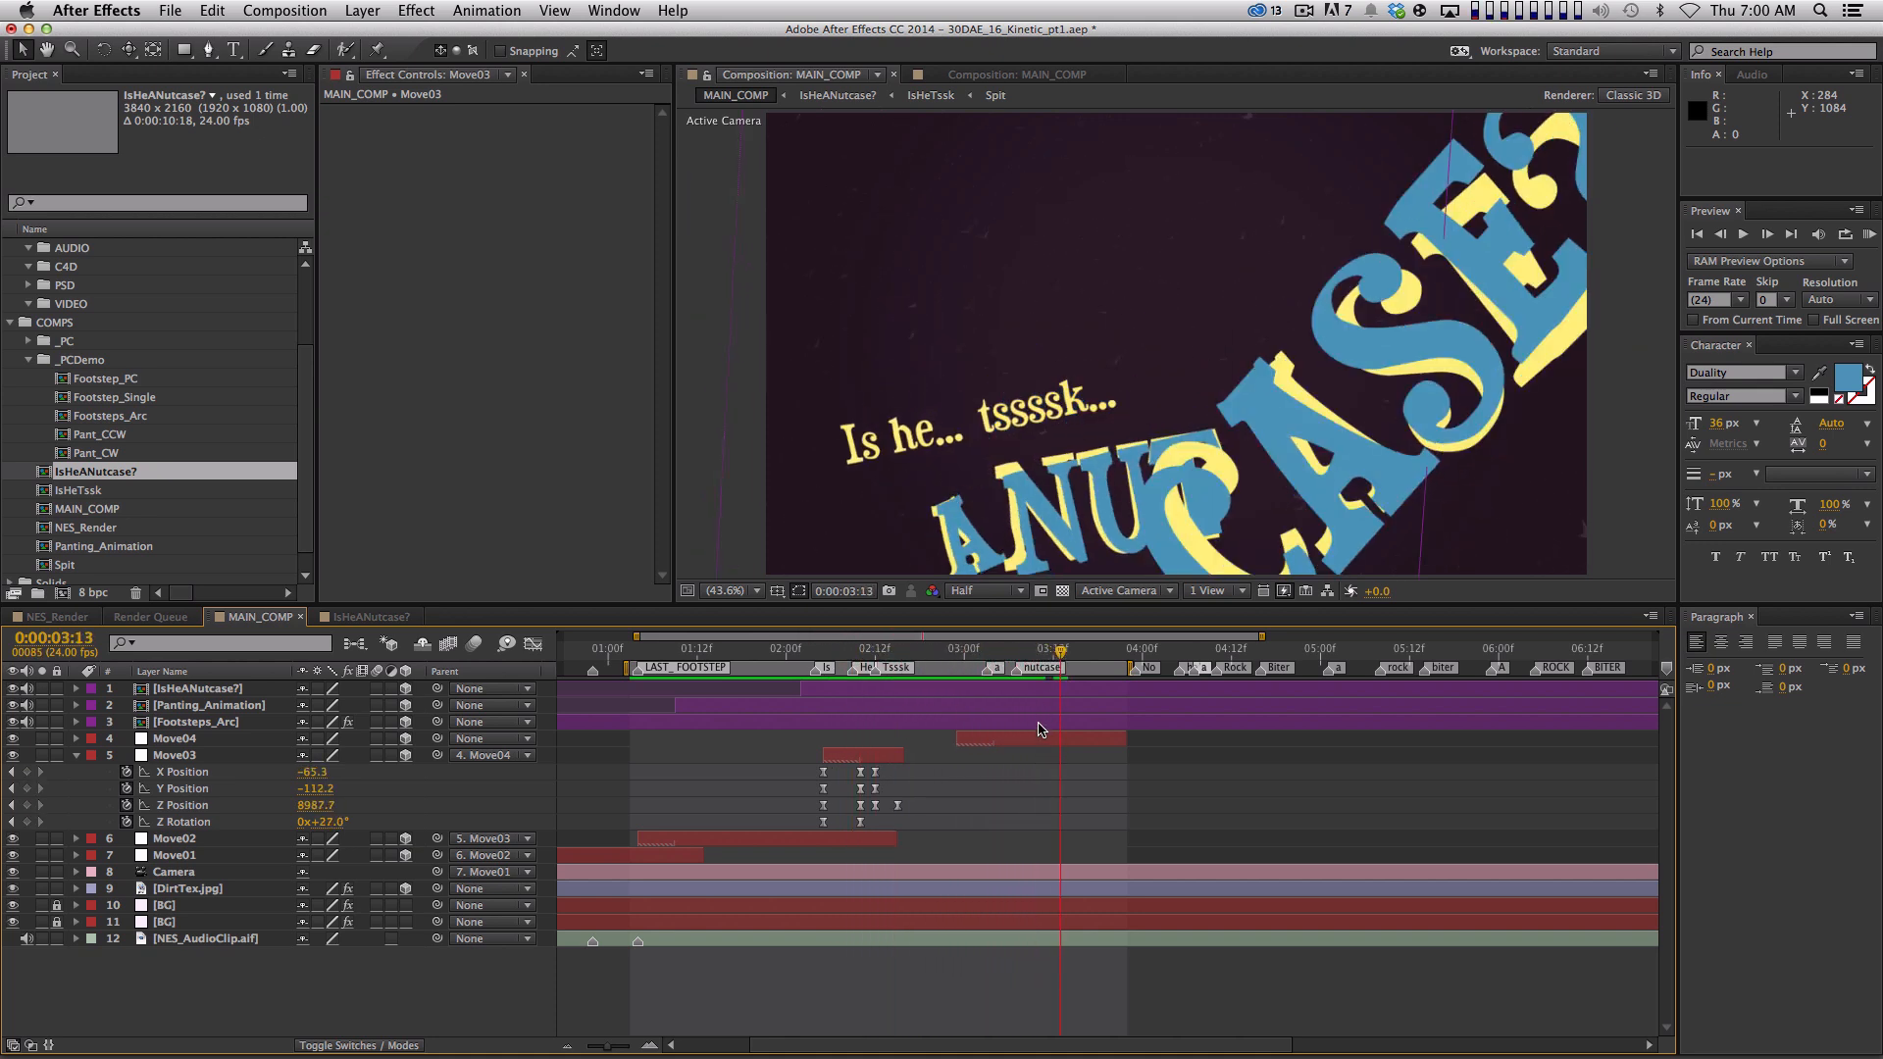
{"action": "left_click", "coordinate": [1029, 737]}
{"action": "key", "text": "u"}
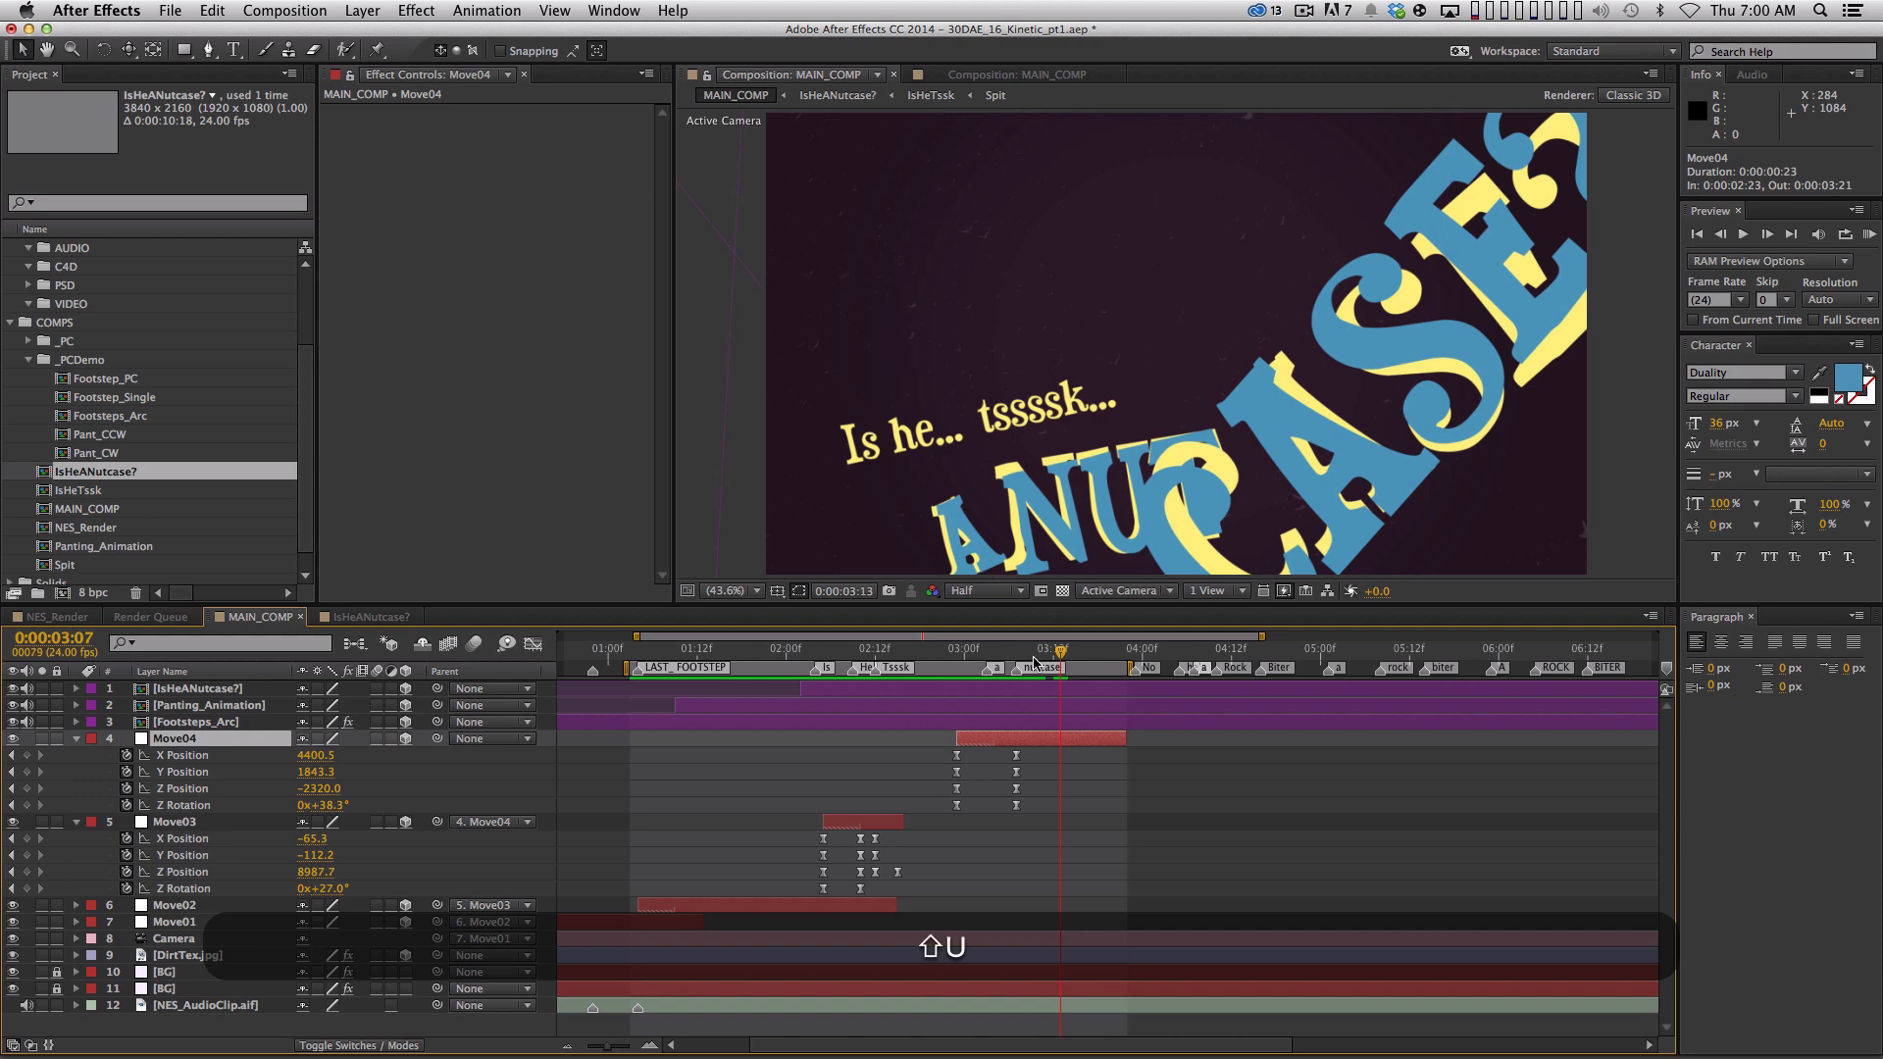
{"action": "key", "text": "j"}
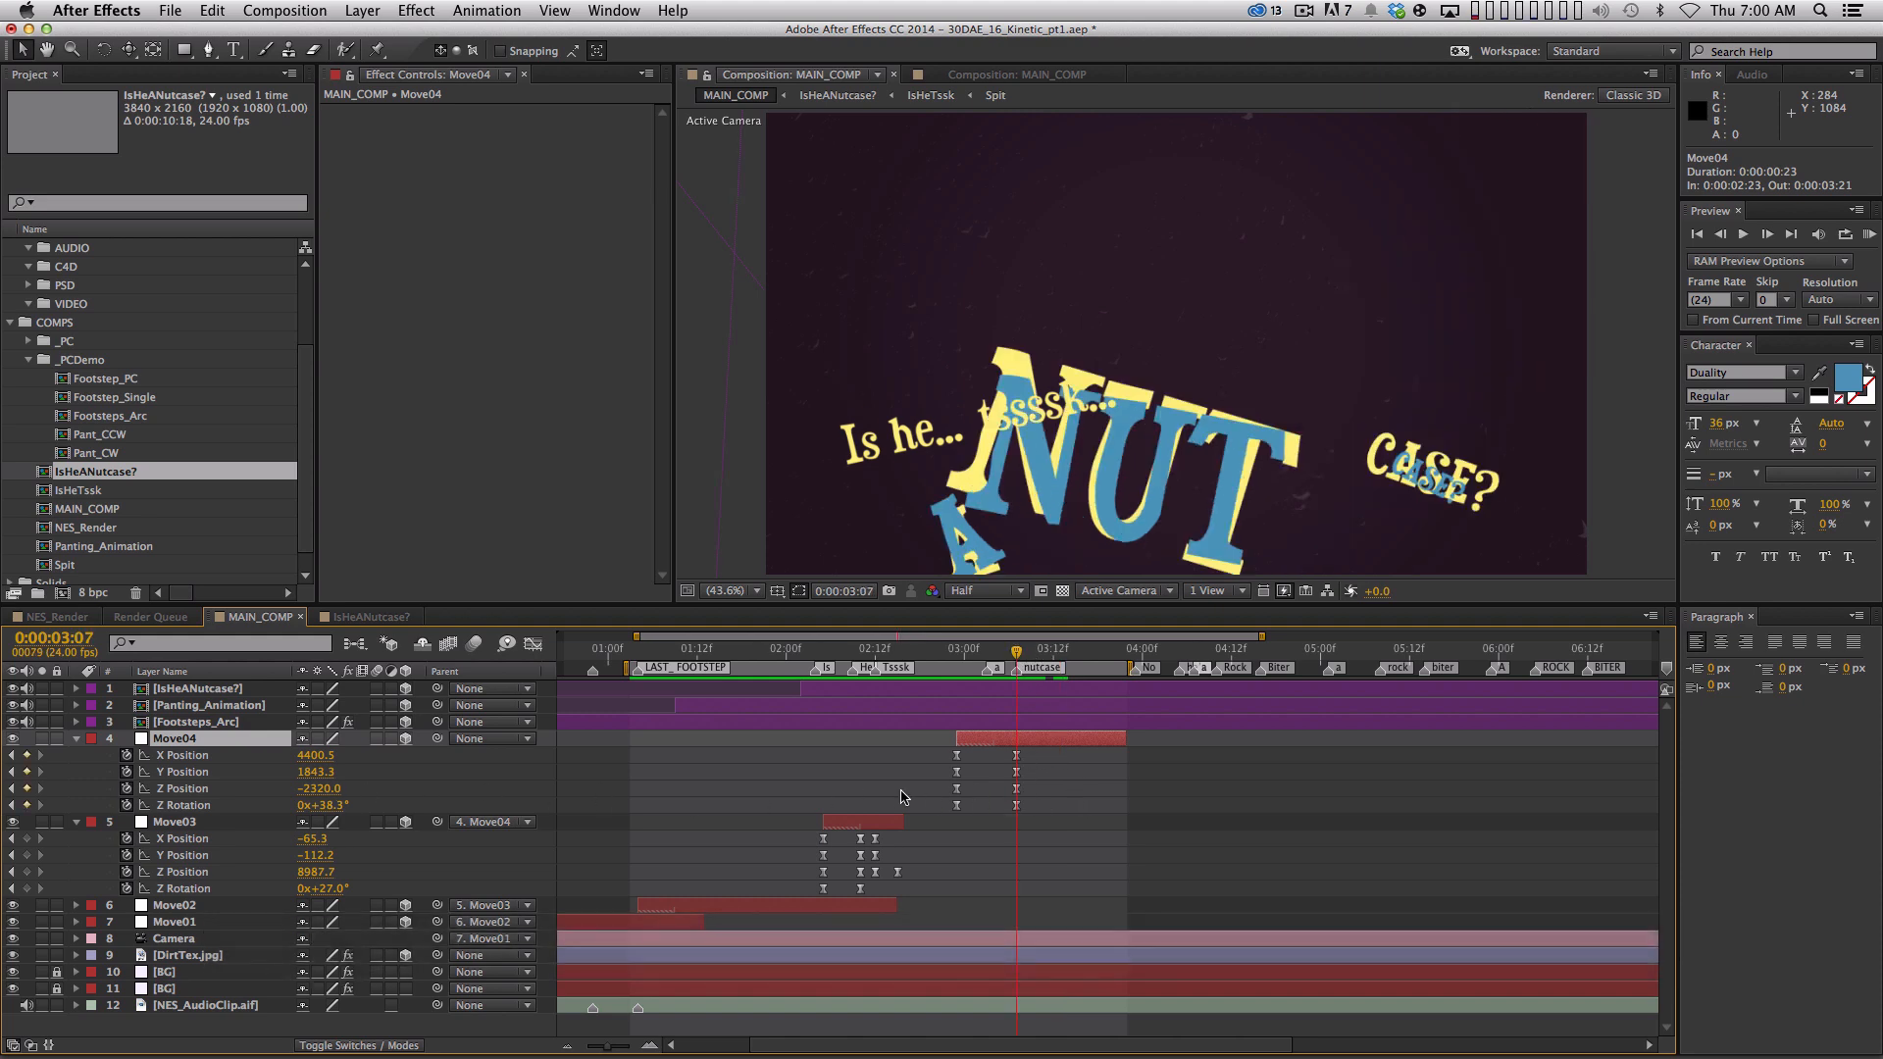
{"action": "left_click_drag", "start_coordinate": [943, 655], "coordinate": [1021, 657]}
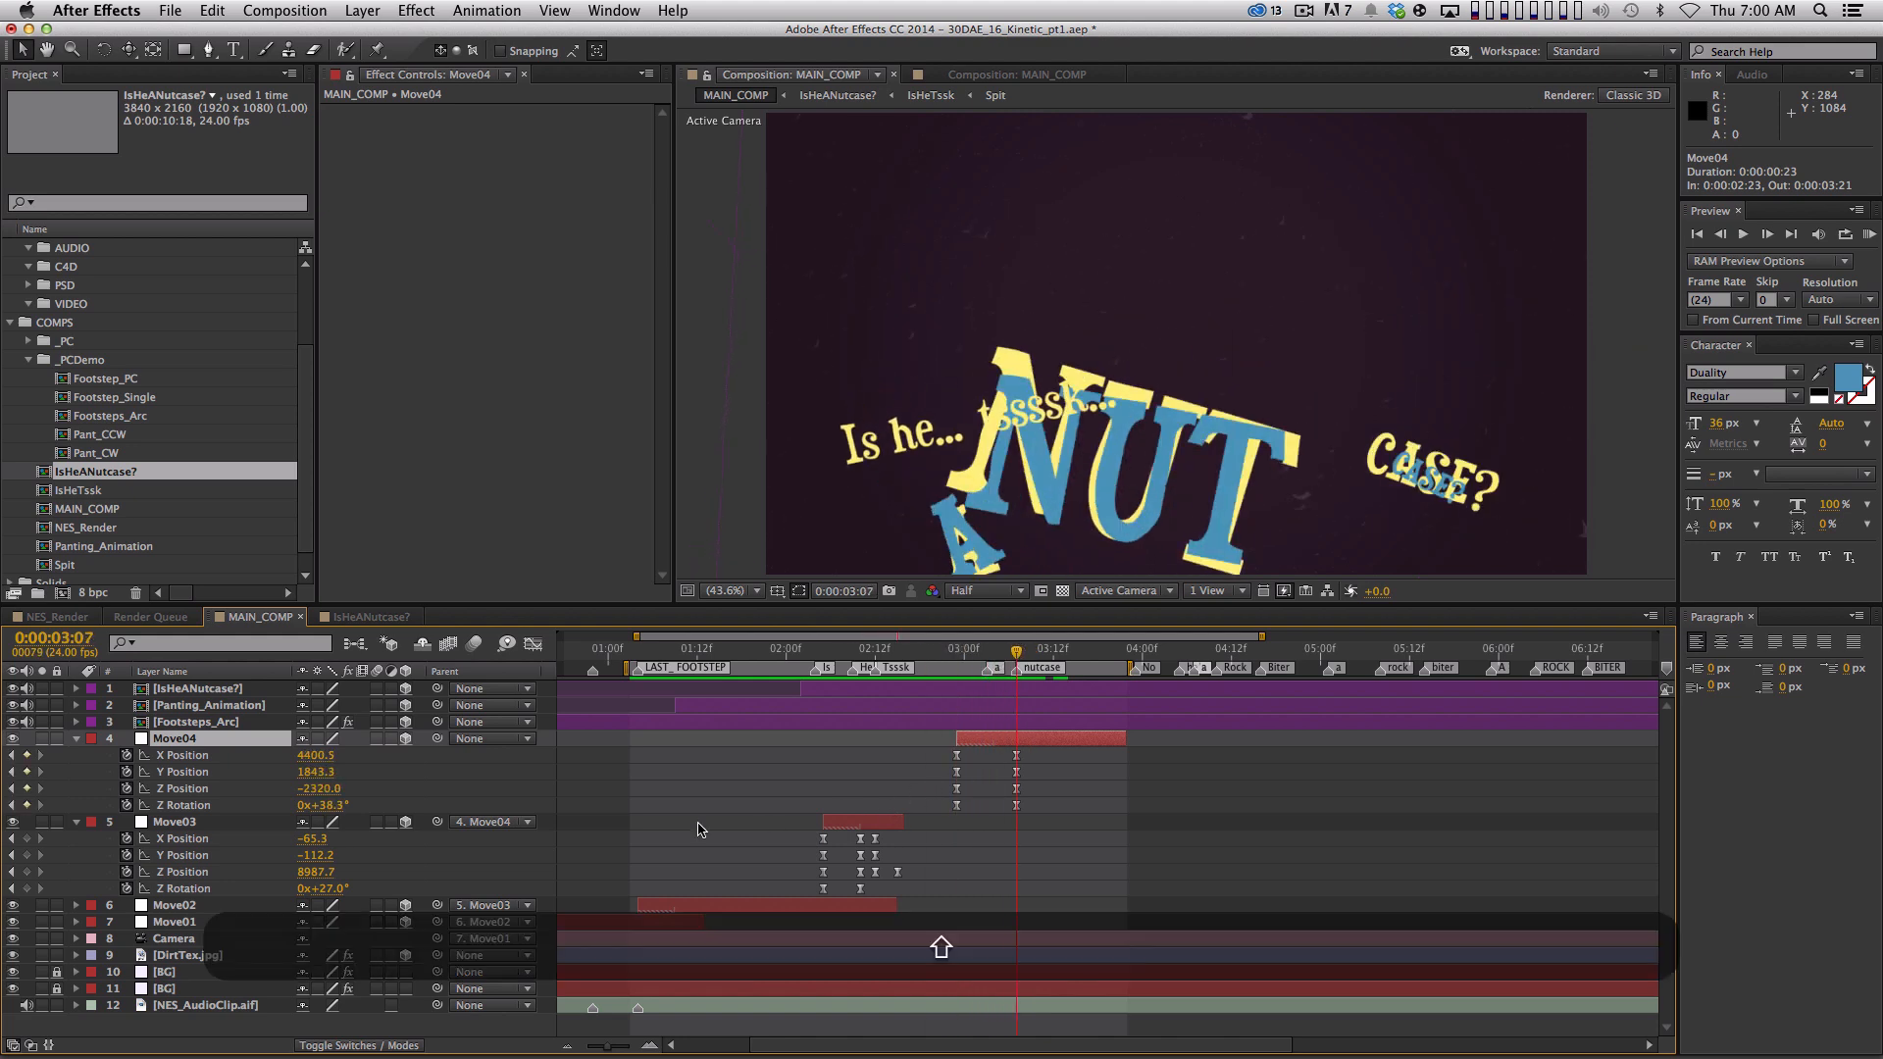
{"action": "left_click_drag", "start_coordinate": [875, 648], "coordinate": [861, 753]}
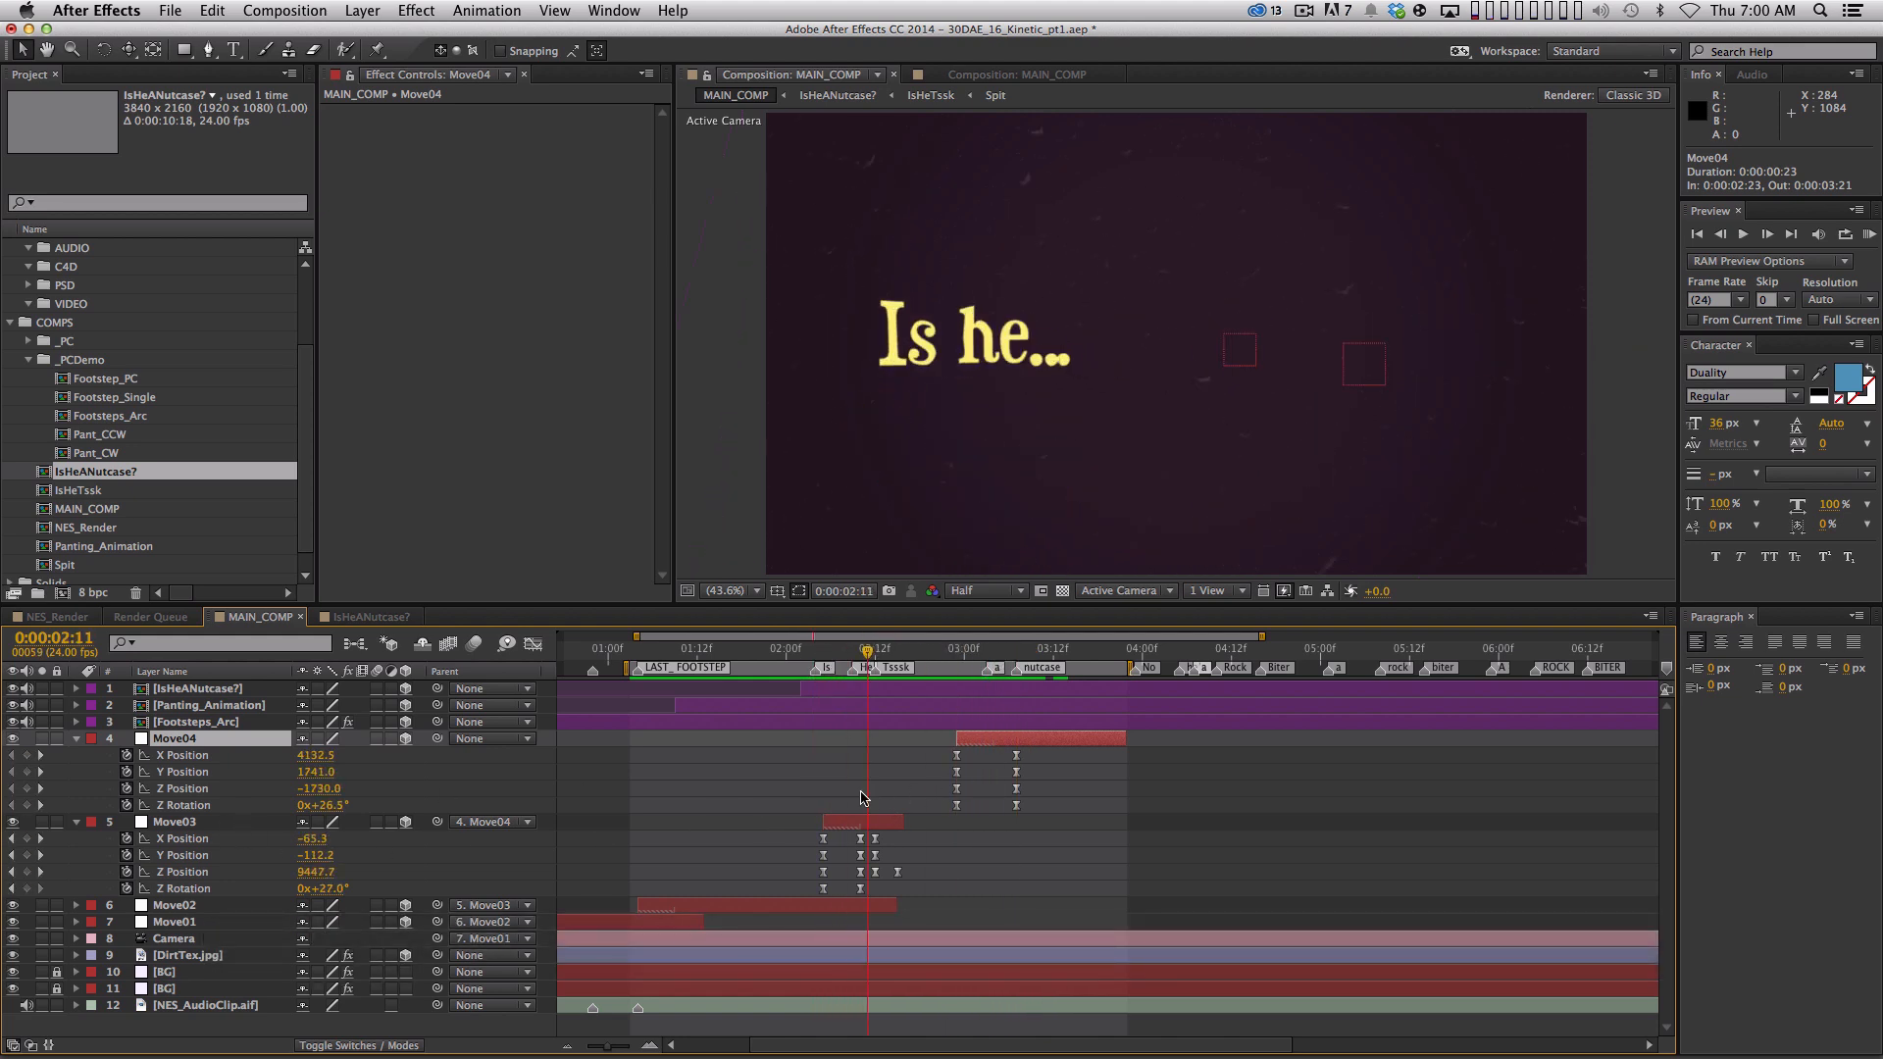
{"action": "left_click_drag", "start_coordinate": [969, 649], "coordinate": [1016, 657]}
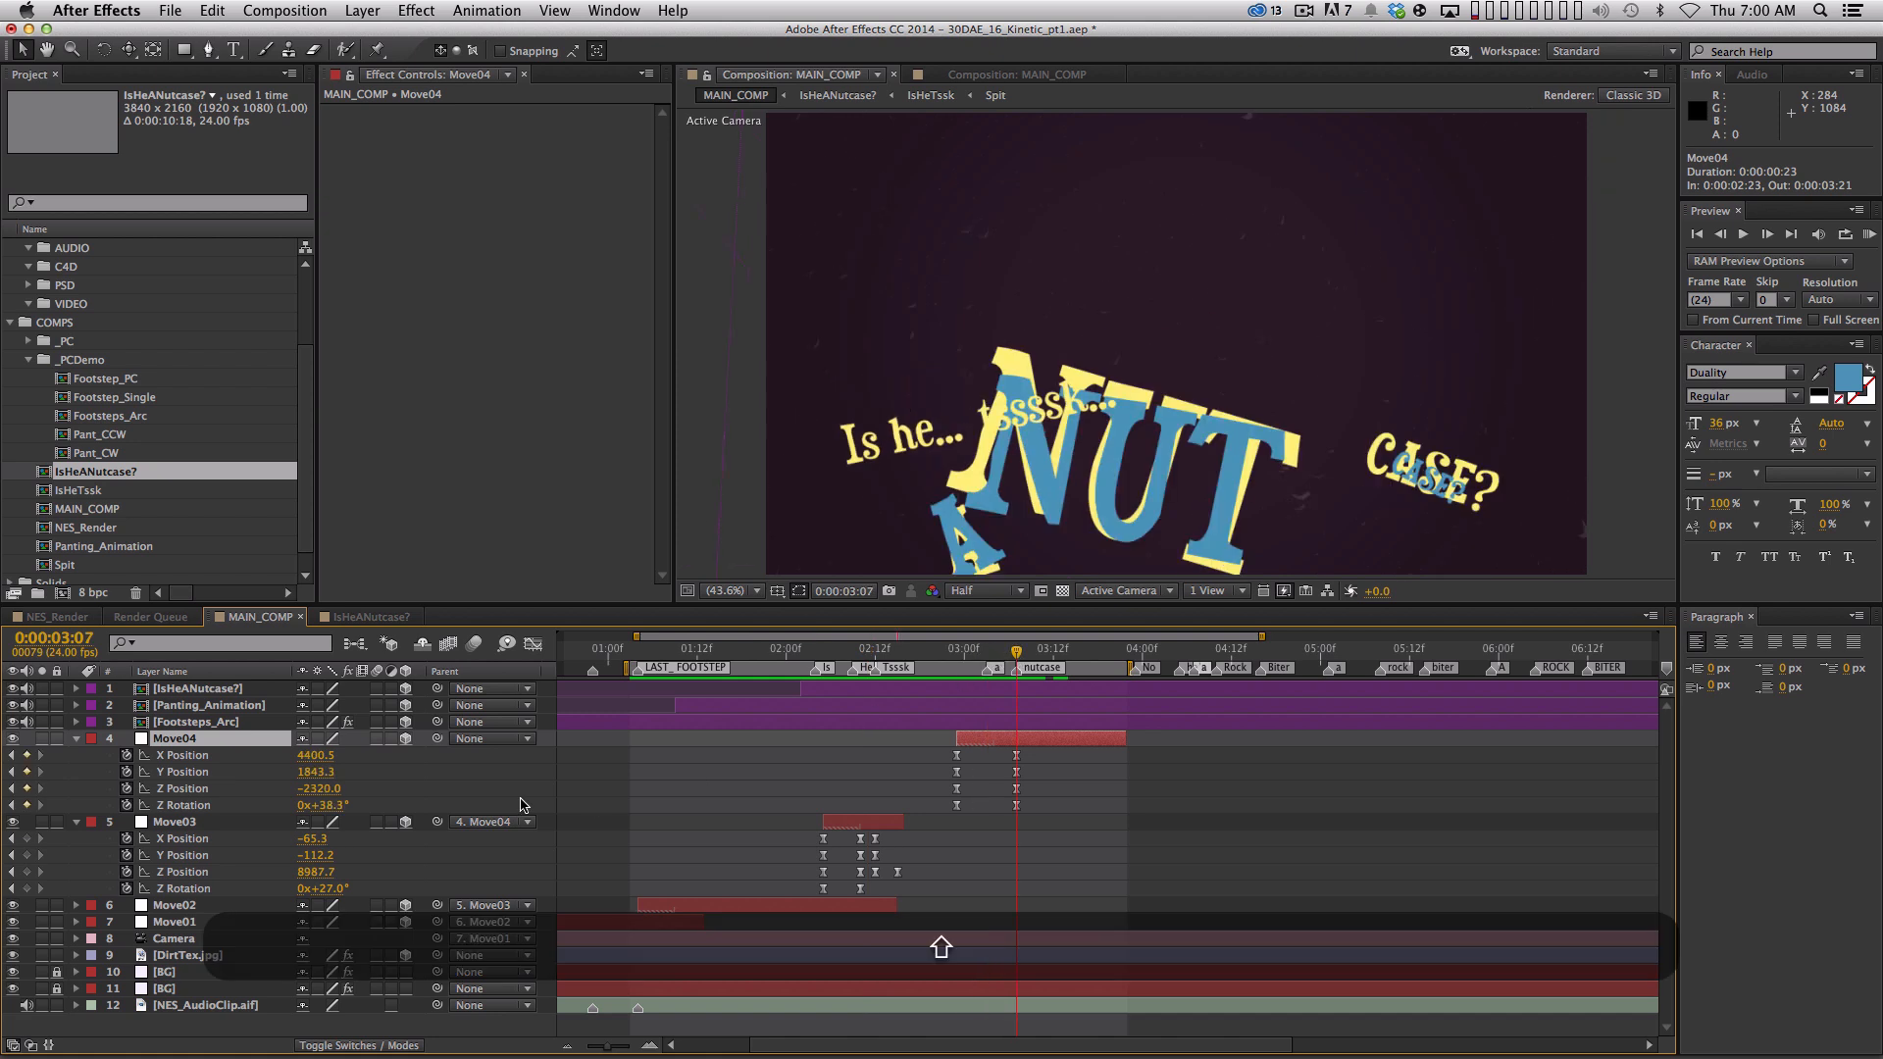
Set Move04's Y Position to 2073.3 at 0:00:03:07, and key X Position 4500.5 and Z Position -2770.0 at 0:00:03:21
{"action": "mouse_move", "coordinate": [317, 772]}
{"action": "left_mouse_down", "text": "shift"}
{"action": "mouse_move", "coordinate": [370, 772]}
{"action": "mouse_move", "coordinate": [340, 772]}
{"action": "left_mouse_up", "text": "shift"}
{"action": "left_click", "coordinate": [209, 739]}
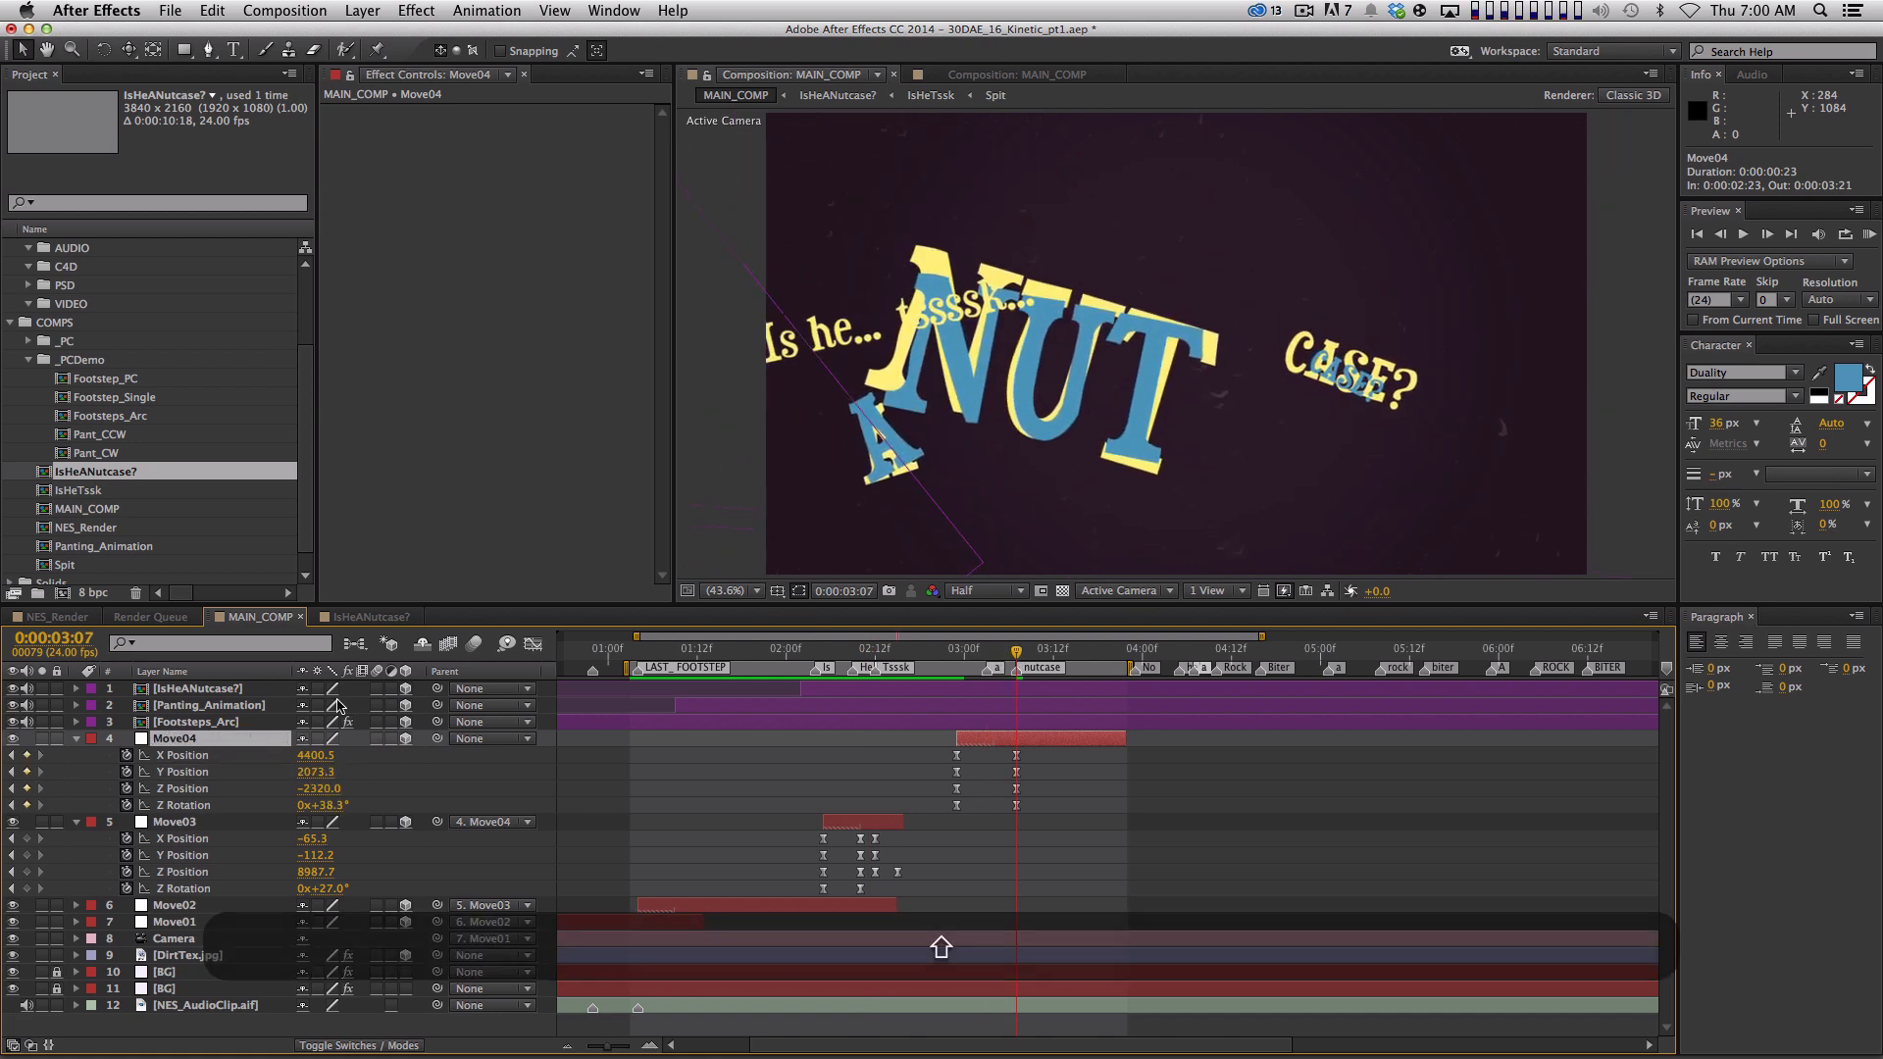
{"action": "left_click_drag", "start_coordinate": [1030, 649], "coordinate": [1115, 677]}
{"action": "left_click_drag", "start_coordinate": [321, 789], "coordinate": [324, 756], "text": "shift"}
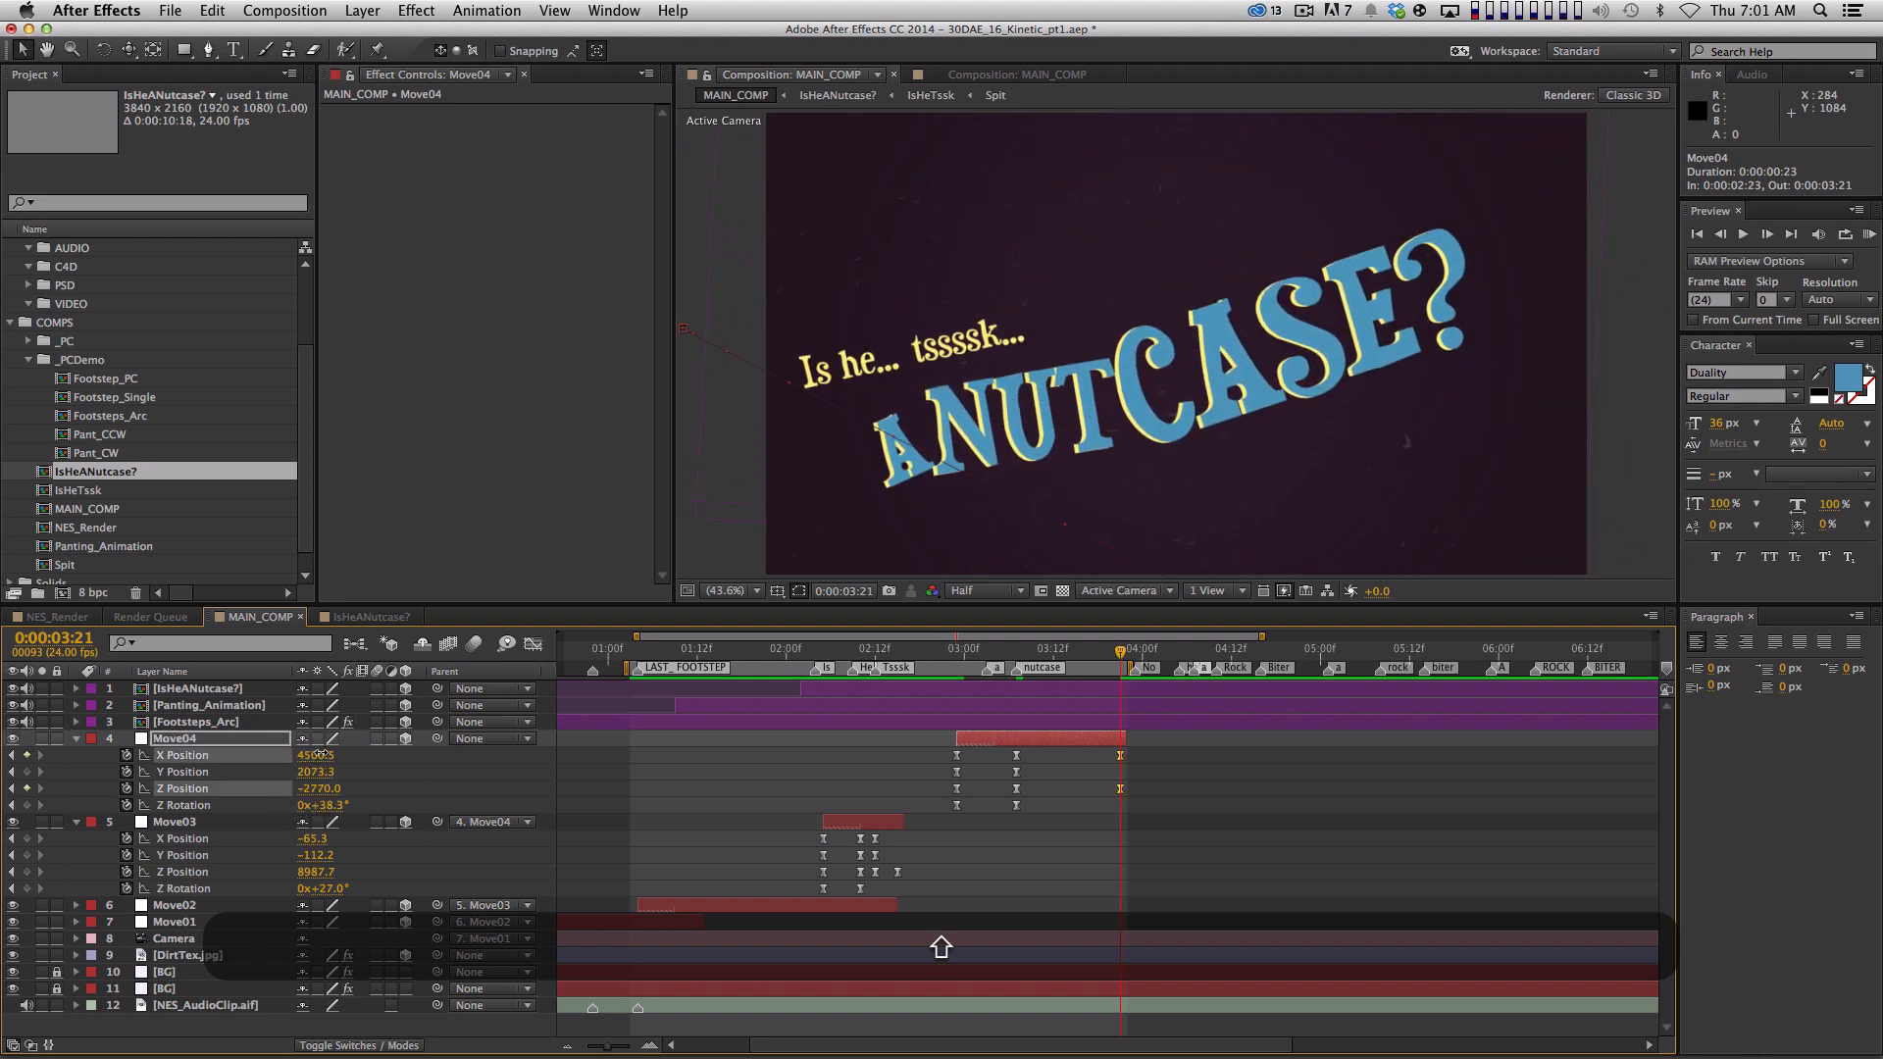
At 0:00:02:23, remove all of Move04's Position and Z Rotation keyframes and unparent Move03
{"action": "key", "text": "comma"}
{"action": "key", "text": "comma"}
{"action": "key", "text": "comma"}
{"action": "key", "text": "comma"}
{"action": "key", "text": "comma"}
{"action": "key", "text": "comma"}
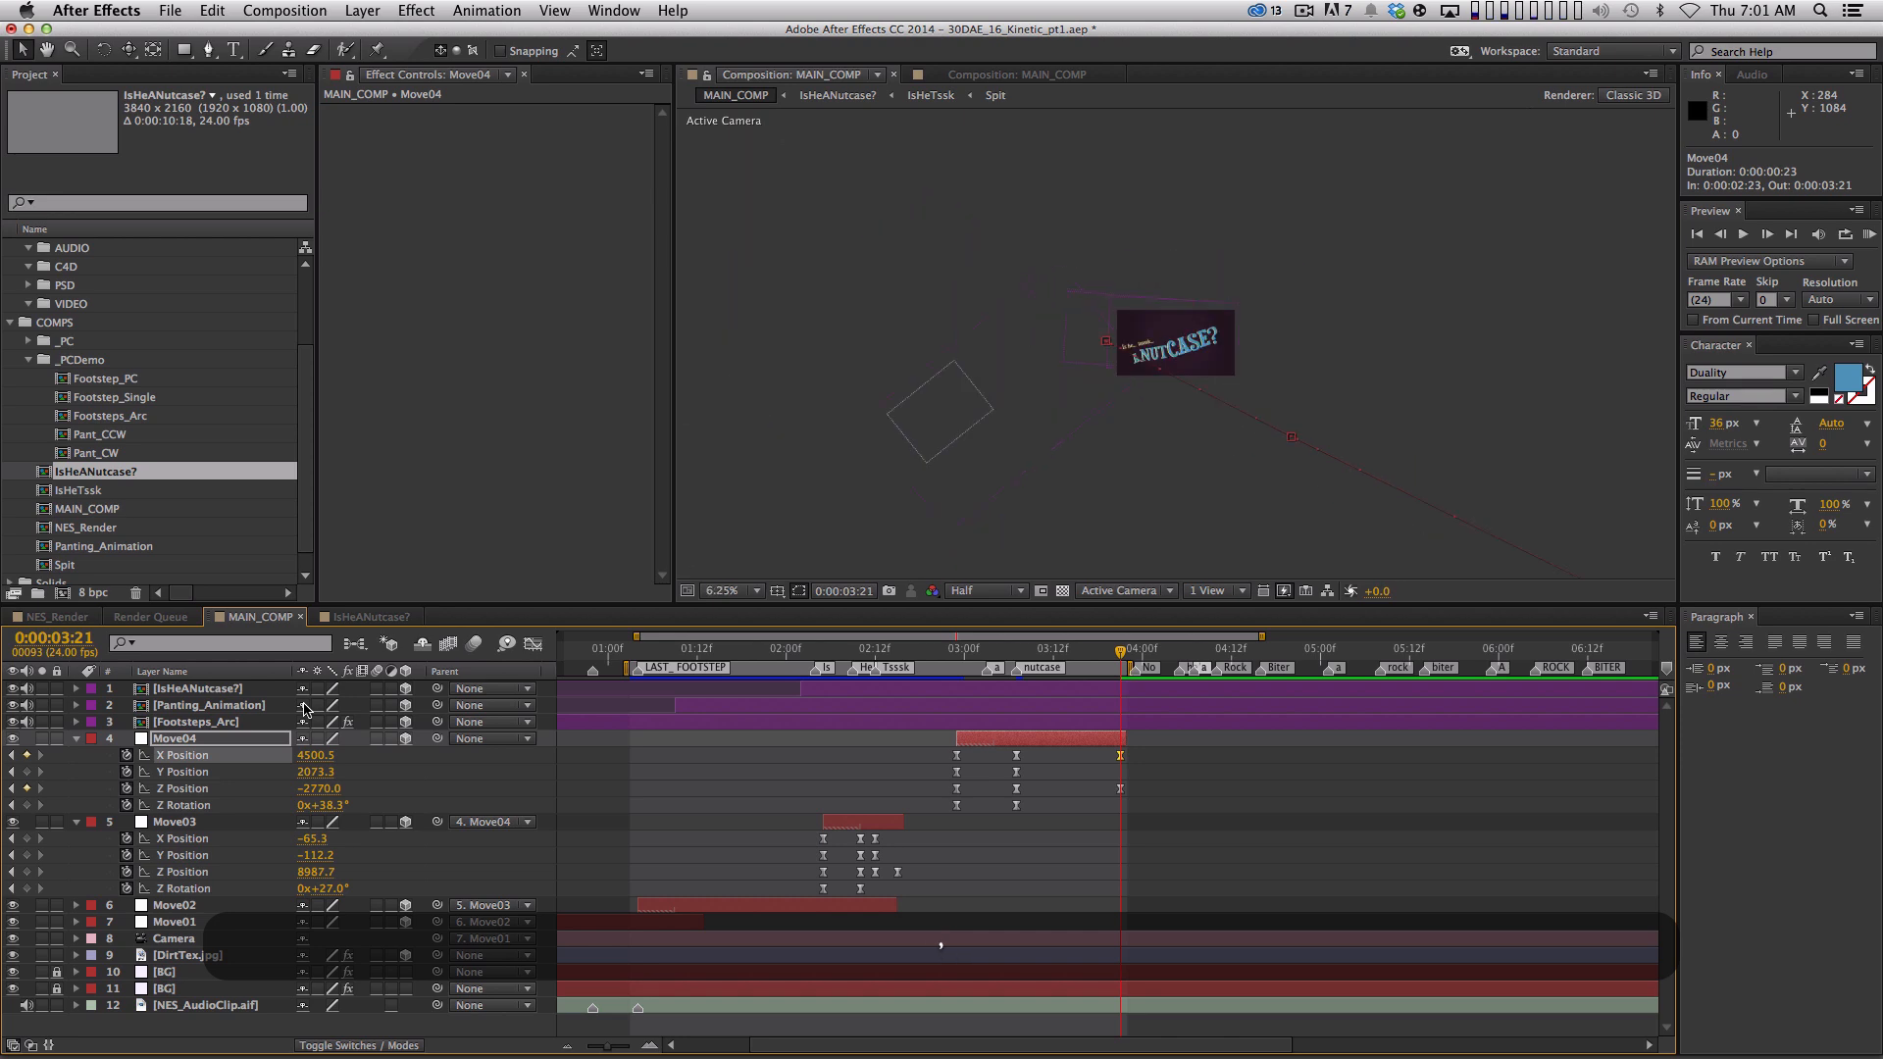
{"action": "key", "text": "period"}
{"action": "key", "text": "period"}
{"action": "key", "text": "period"}
{"action": "key", "text": "period"}
{"action": "key", "text": "i"}
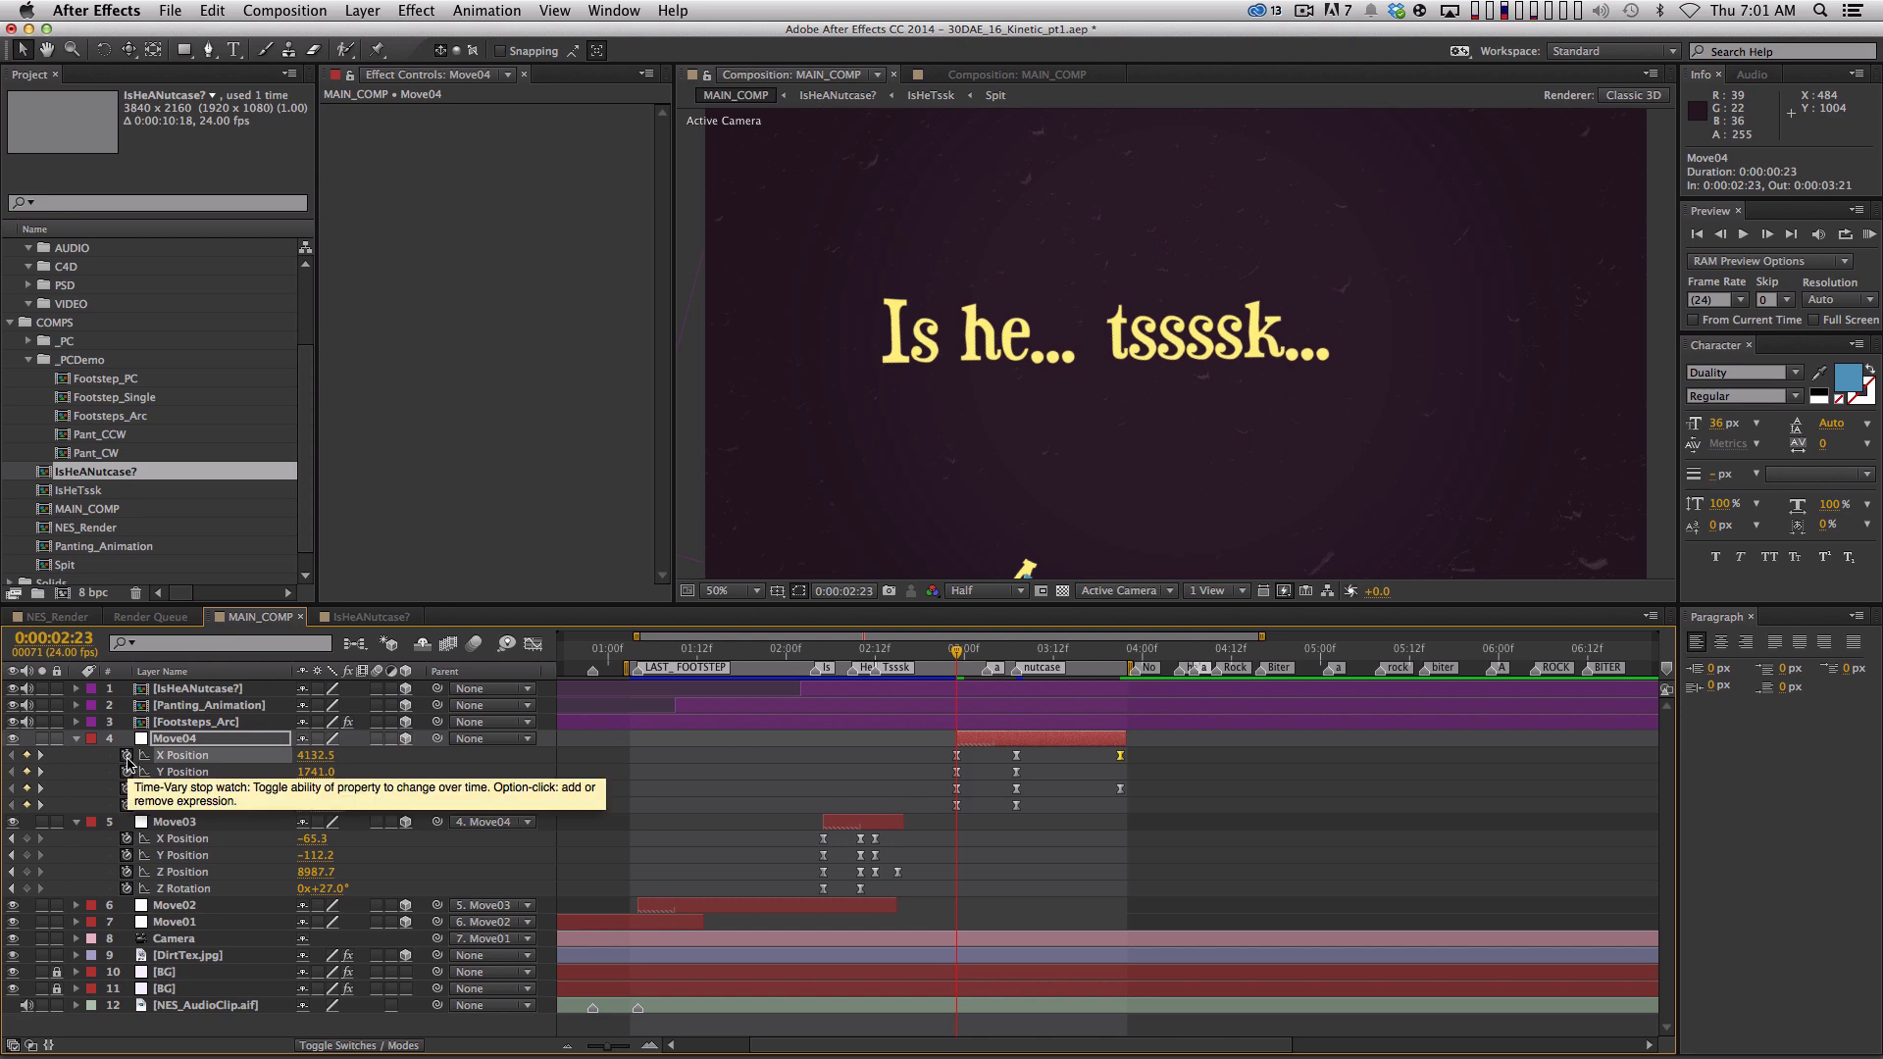
{"action": "left_click", "coordinate": [127, 756]}
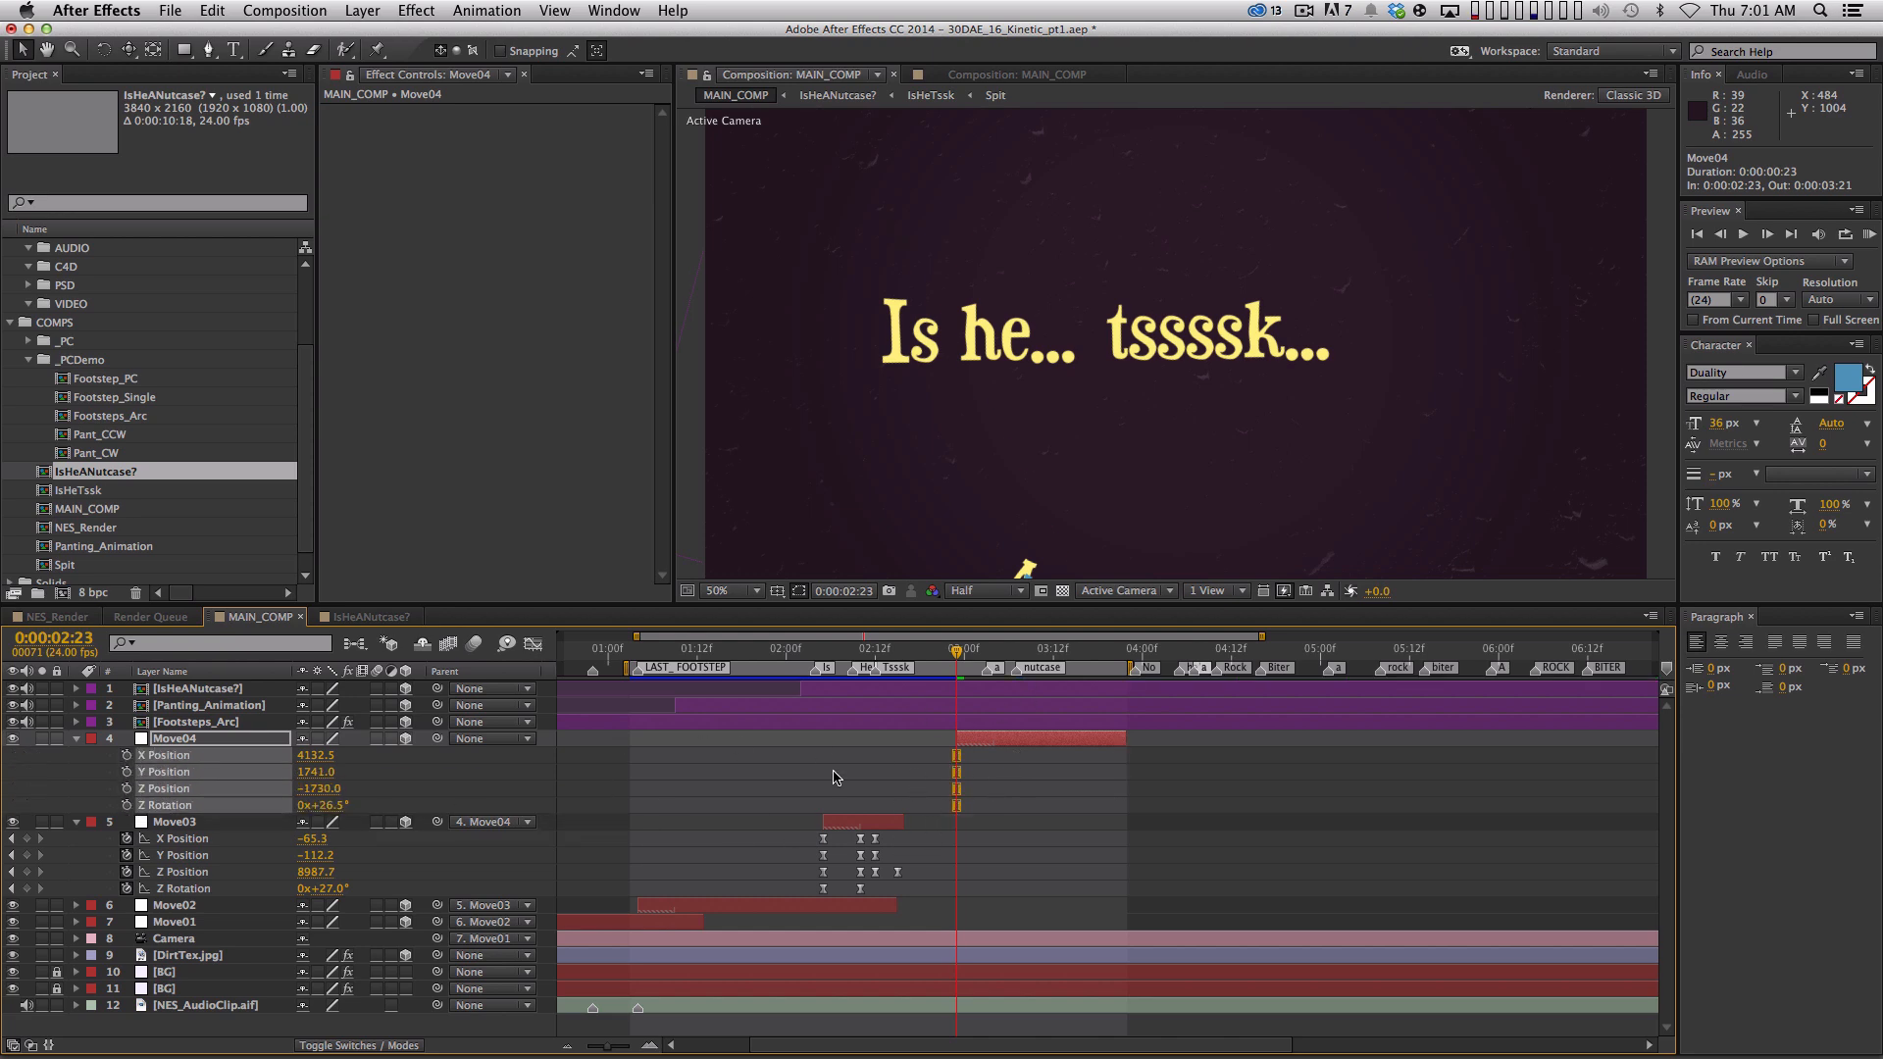
{"action": "left_click", "coordinate": [458, 824]}
{"action": "left_click", "coordinate": [547, 794]}
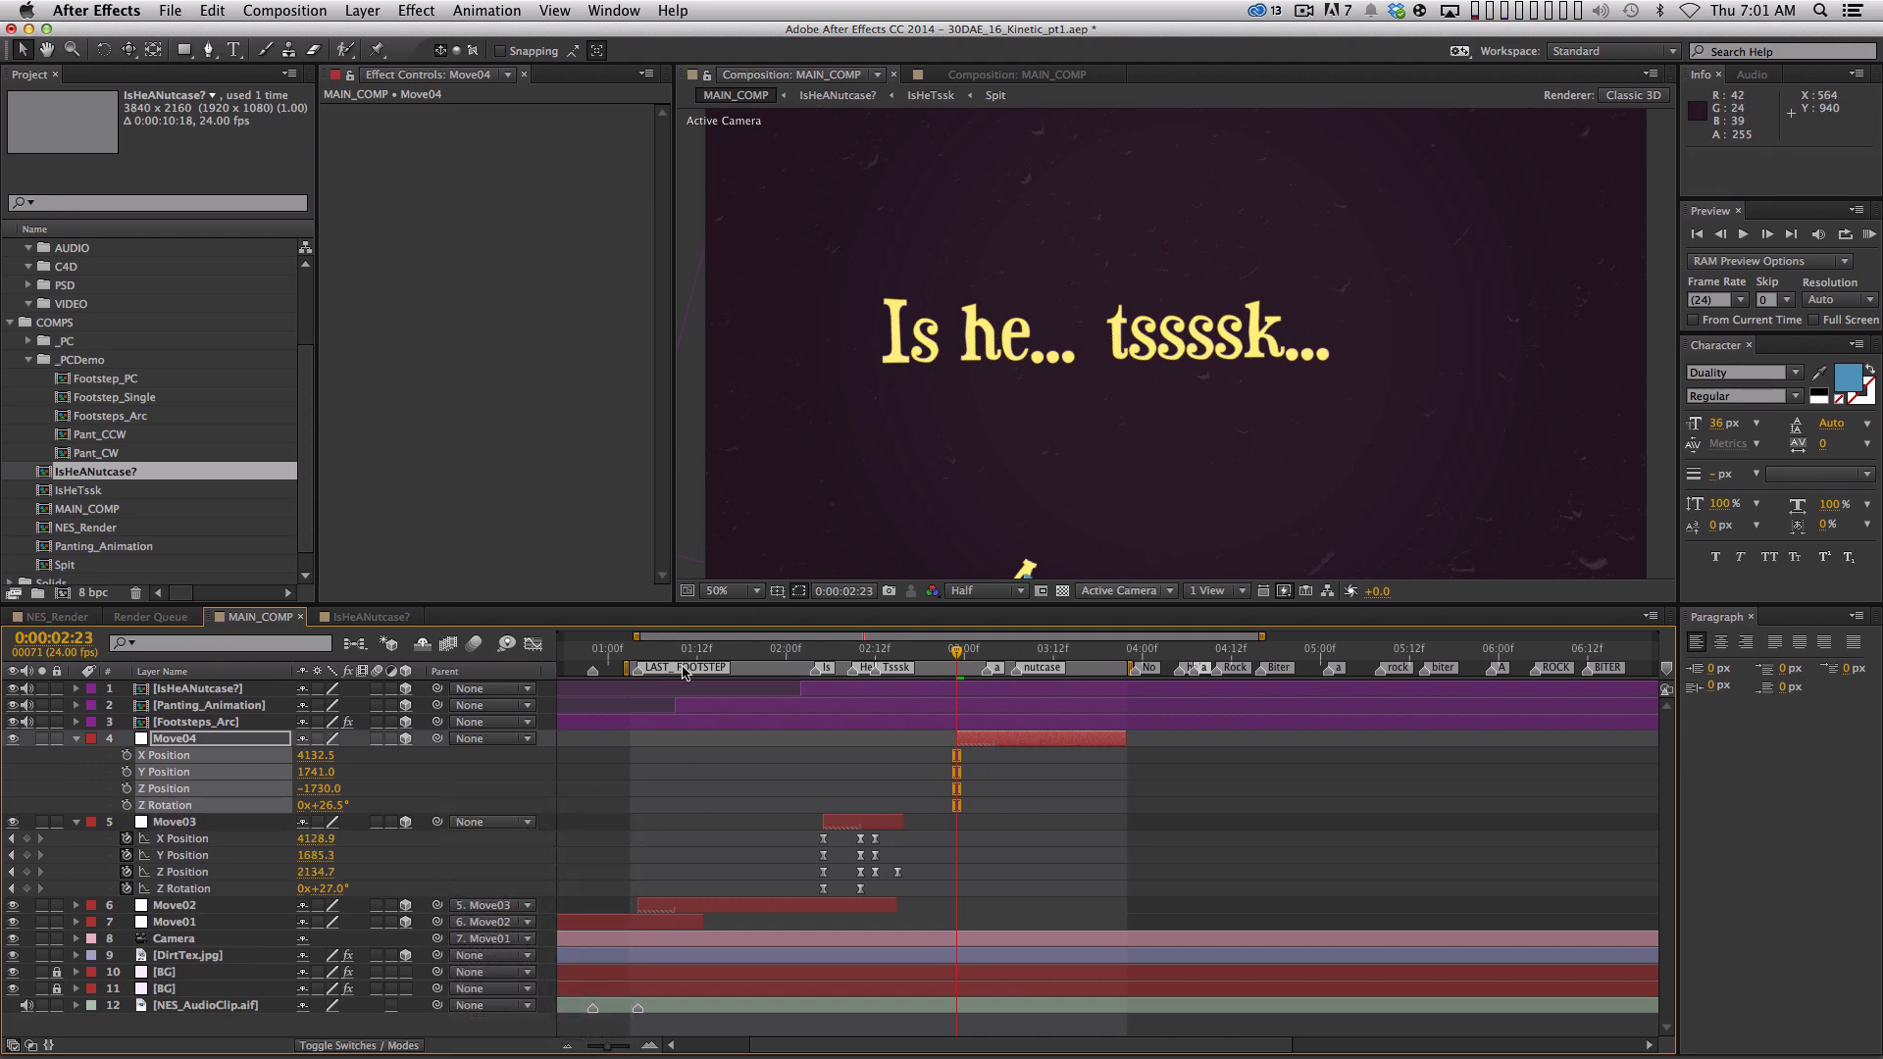
Parent Move04 to Camera and set its X, Y and Z Position and Z Rotation to 0
{"action": "left_click", "coordinate": [466, 777]}
{"action": "left_click", "coordinate": [216, 738]}
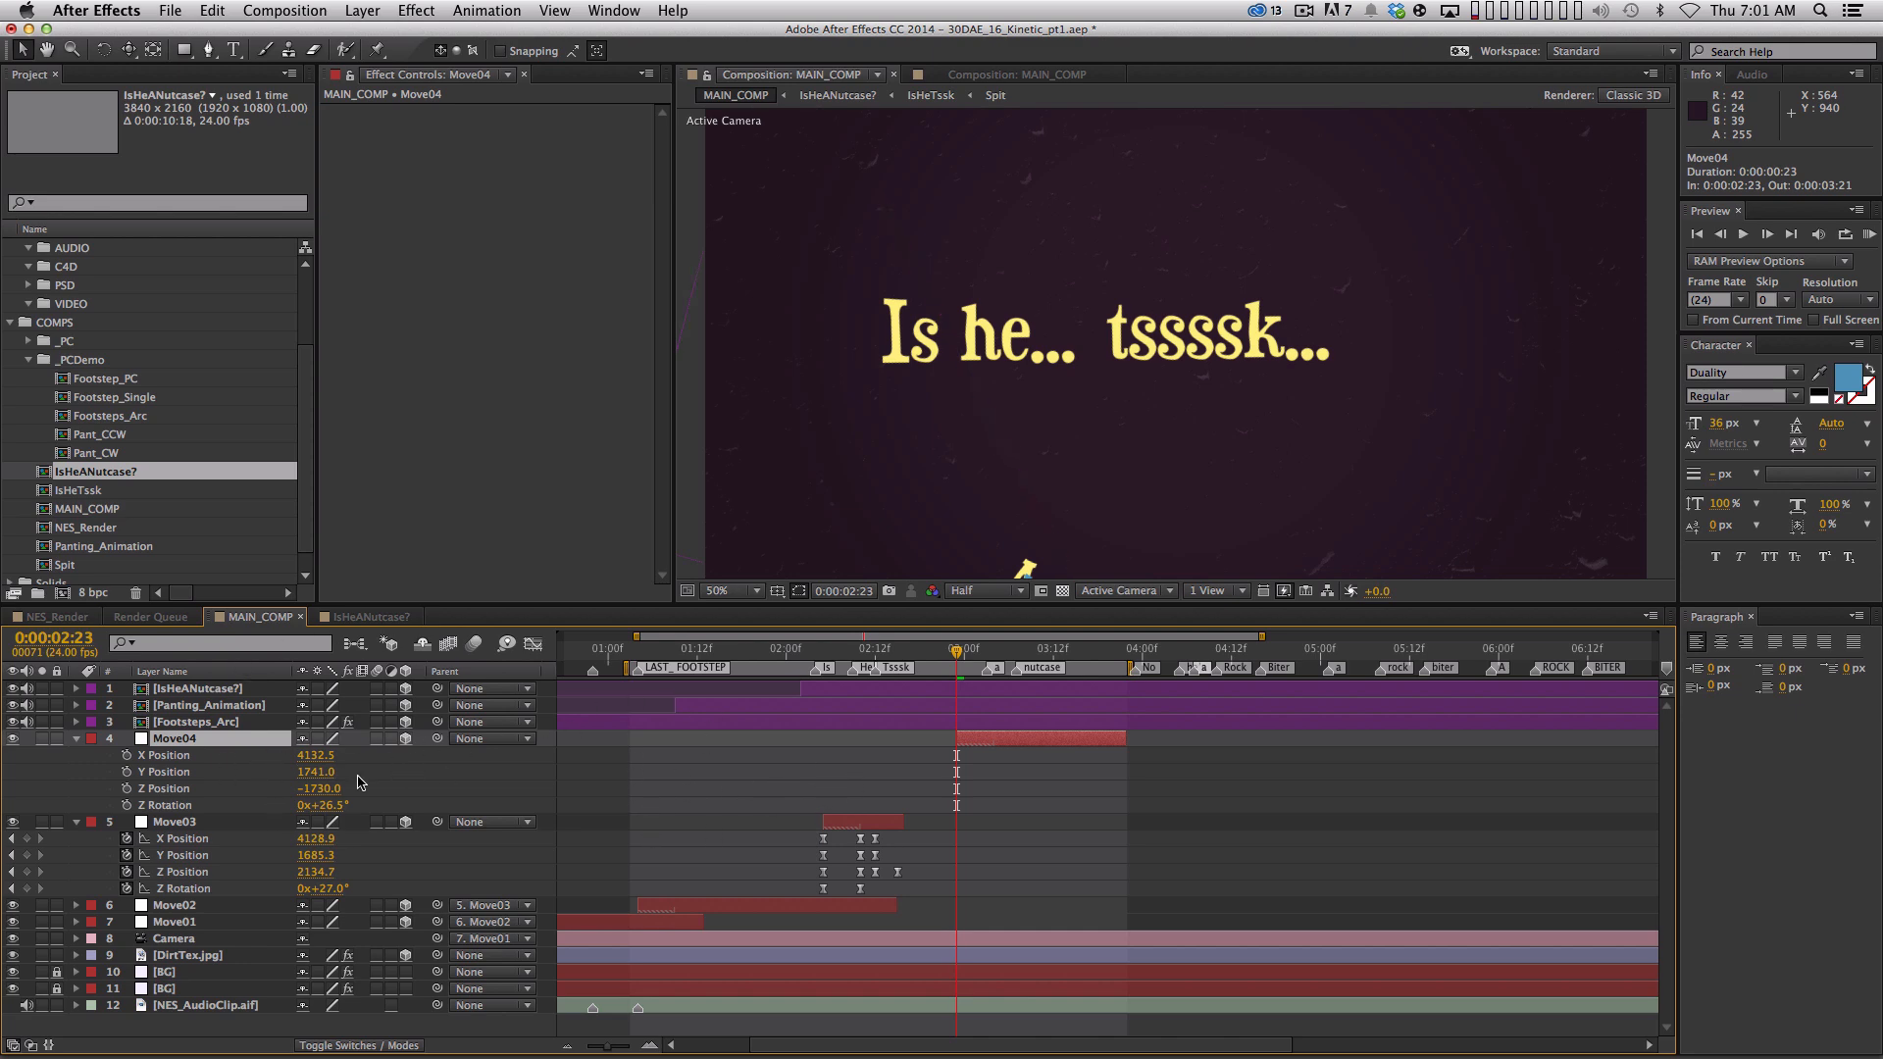
{"action": "left_click_drag", "start_coordinate": [437, 738], "coordinate": [182, 938]}
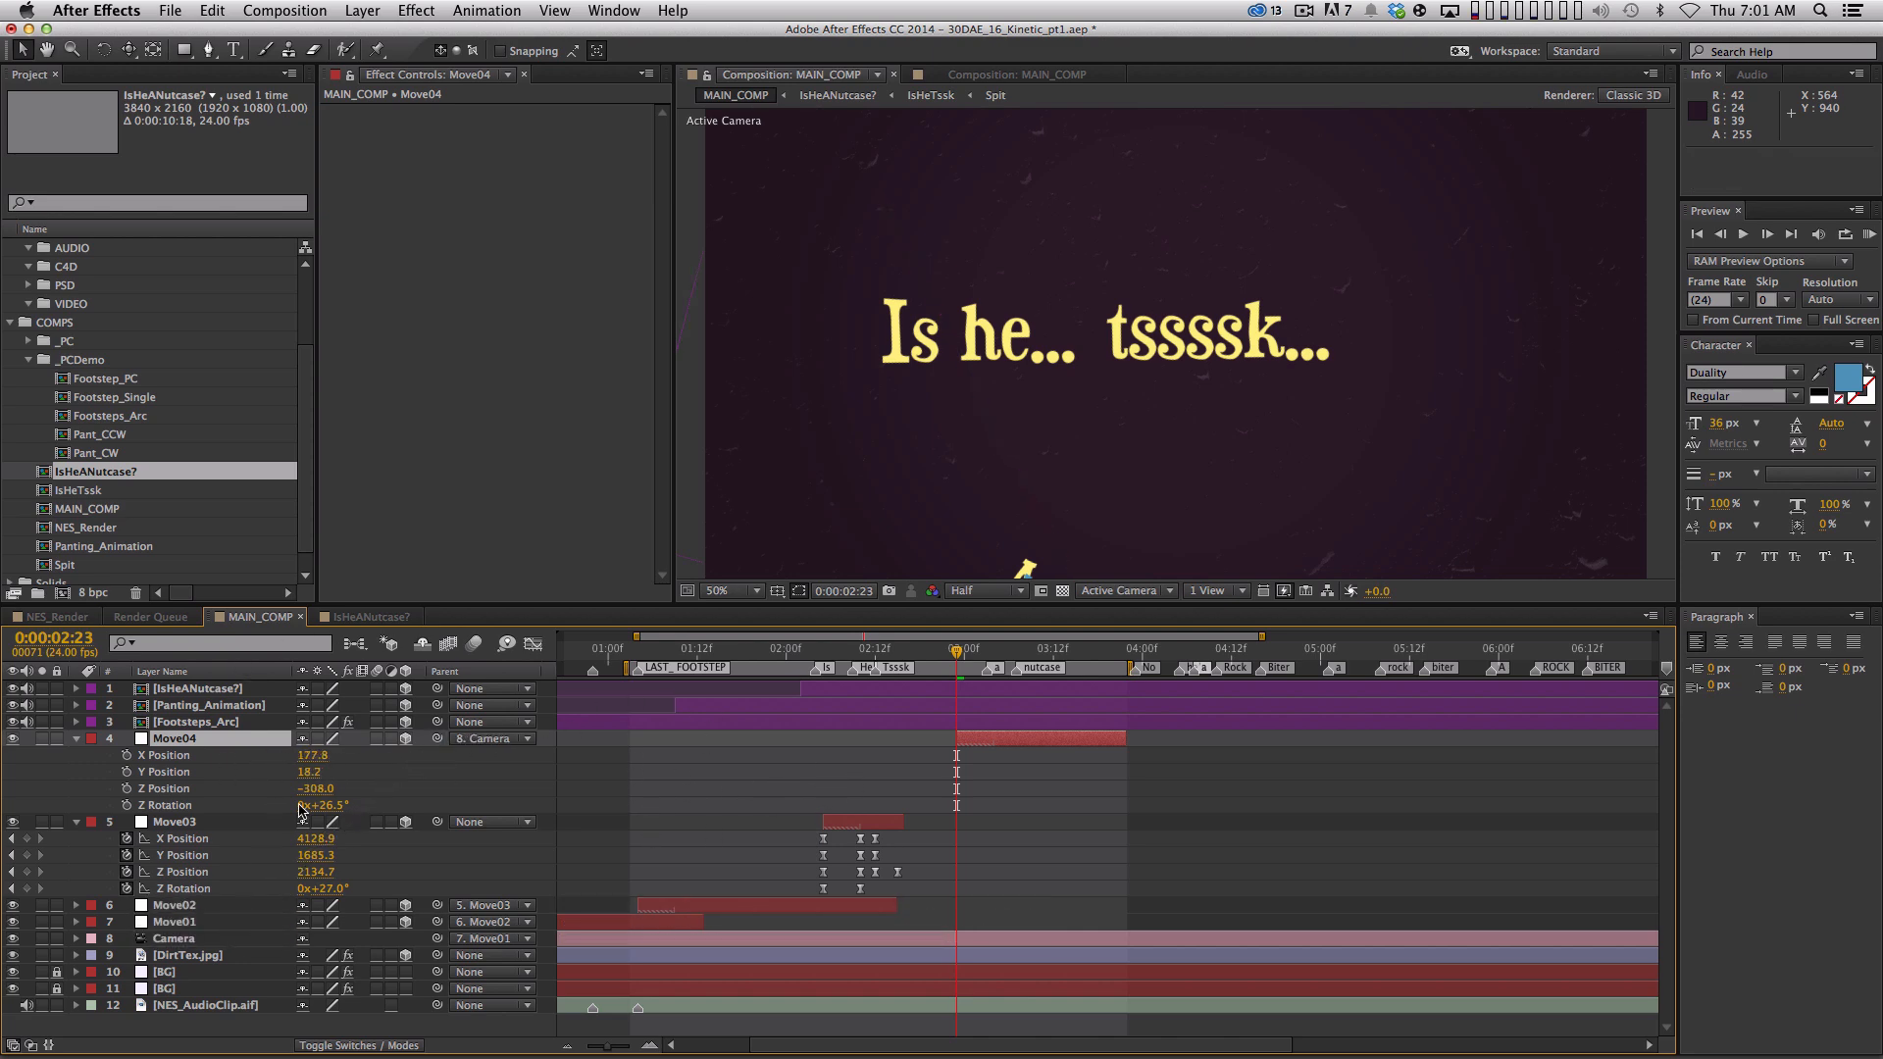
{"action": "left_click", "coordinate": [314, 758]}
{"action": "type", "text": "0"}
{"action": "key", "text": "Tab"}
{"action": "type", "text": "0"}
{"action": "key", "text": "Tab"}
{"action": "type", "text": "0"}
{"action": "key", "text": "Tab"}
{"action": "type", "text": "0"}
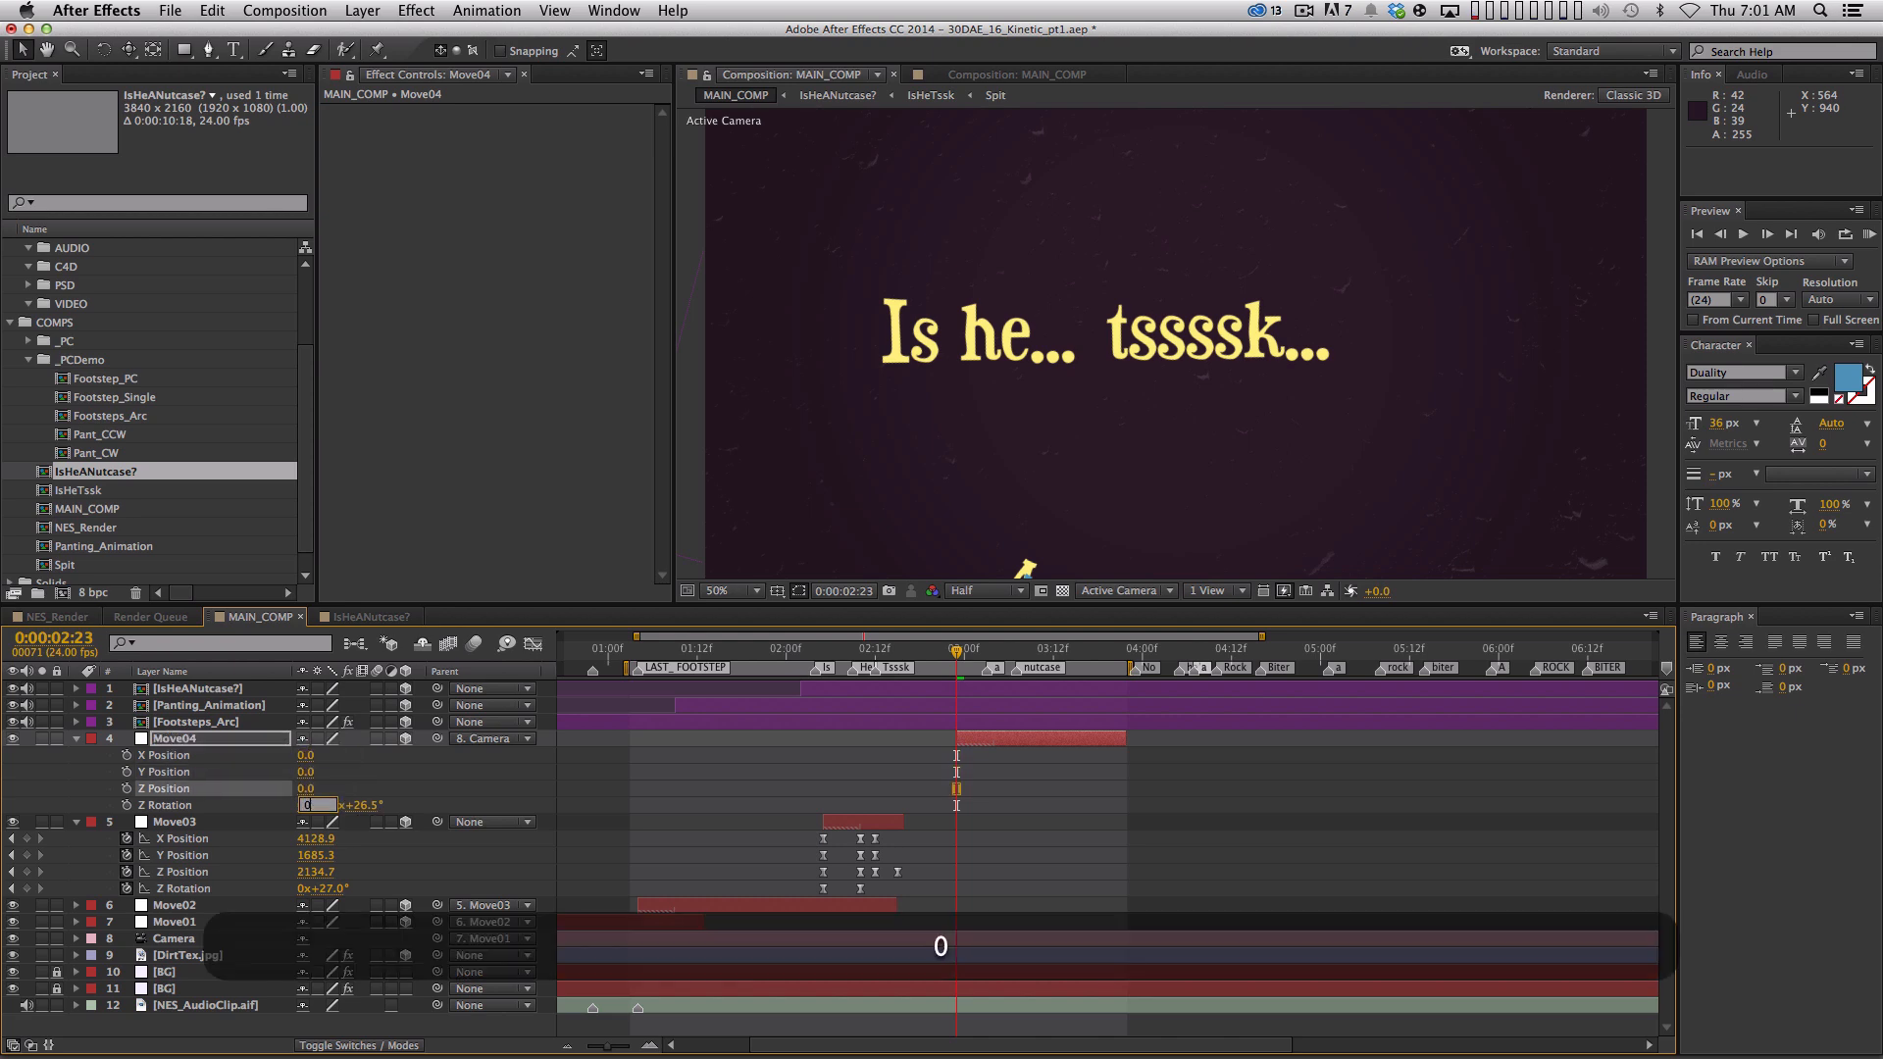
{"action": "key", "text": "Return"}
Offset Move04's Z Position to 560.0 in front of Camera, unparent it, and set its Z Rotation to 26.9°
{"action": "left_click_drag", "start_coordinate": [310, 790], "coordinate": [365, 791]}
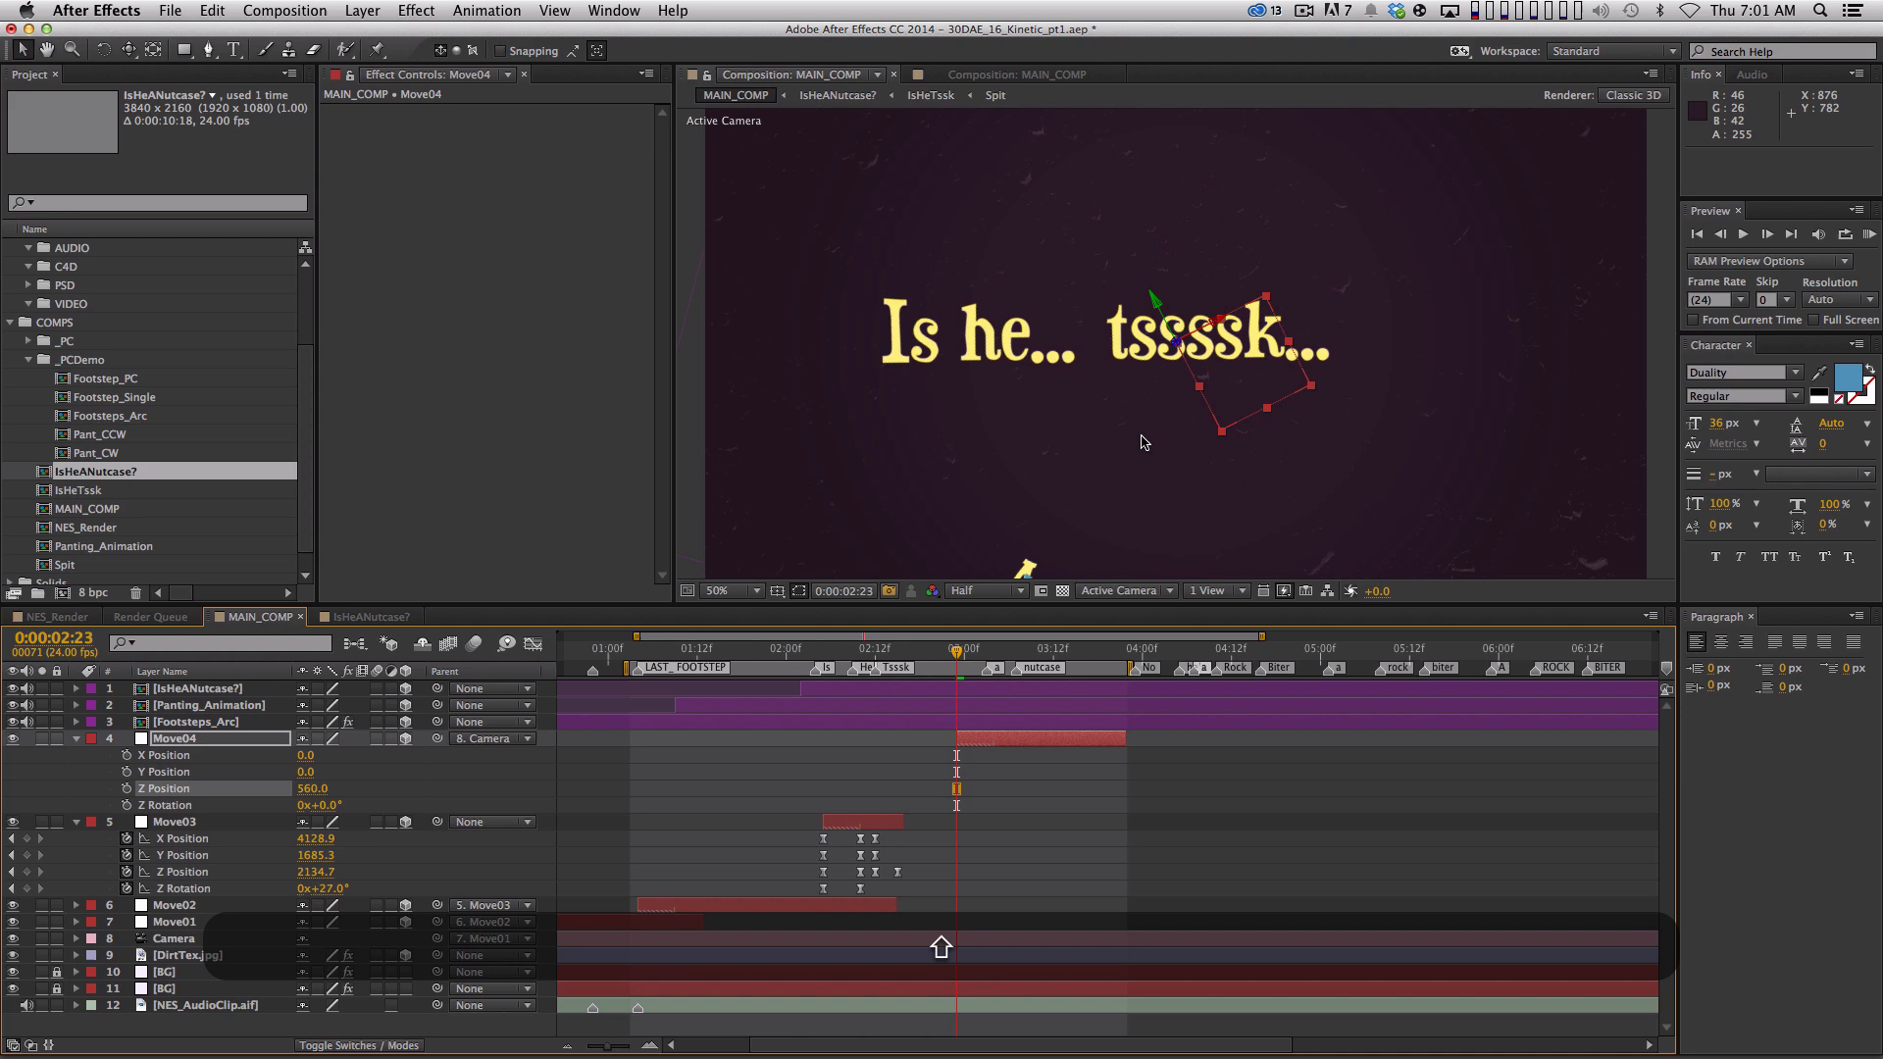
{"action": "left_click", "coordinate": [489, 738]}
{"action": "left_click", "coordinate": [488, 760]}
{"action": "left_click_drag", "start_coordinate": [315, 805], "coordinate": [495, 793]}
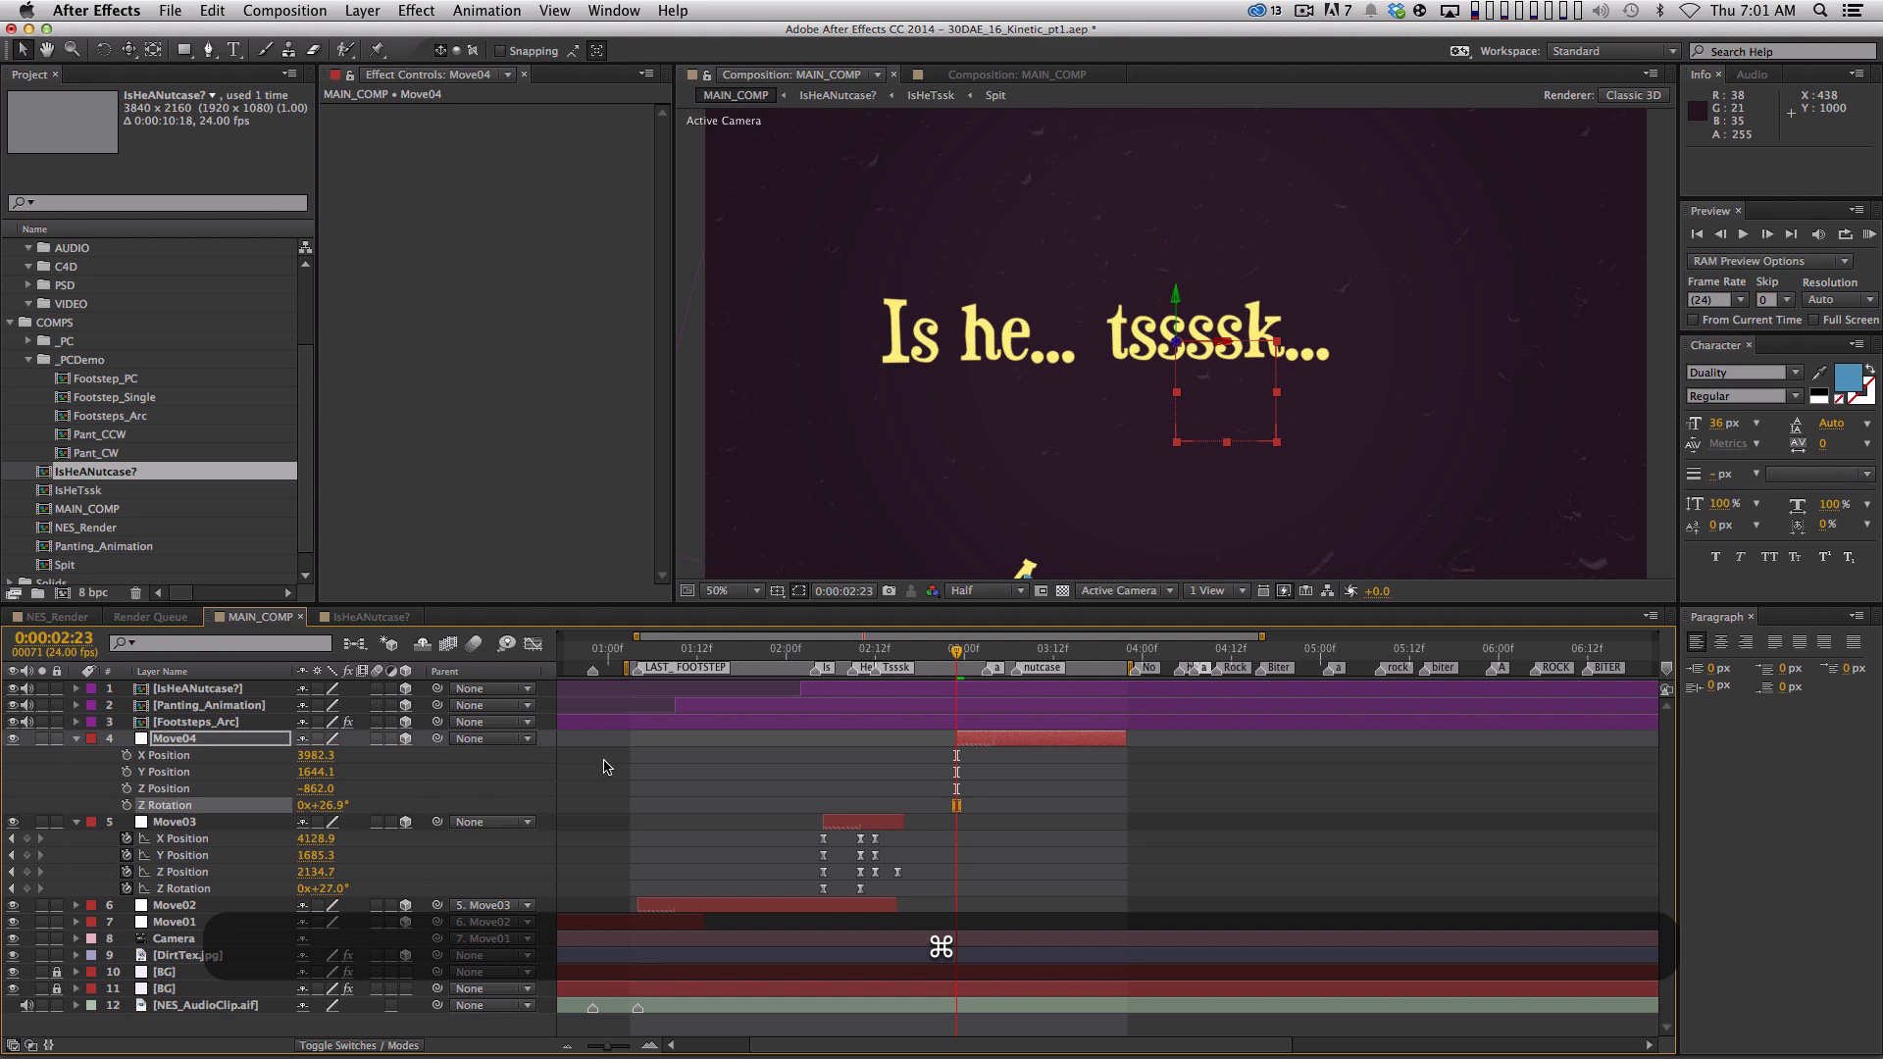
Parent Move03 to Move04 and add Position and Z Rotation keyframes to Move04 at 0:00:02:23
{"action": "left_click_drag", "start_coordinate": [327, 827], "coordinate": [363, 824]}
{"action": "left_click_drag", "start_coordinate": [384, 747], "coordinate": [261, 743]}
{"action": "left_click", "coordinate": [261, 740]}
{"action": "key", "text": "alt+p"}
{"action": "key", "text": "alt+r"}
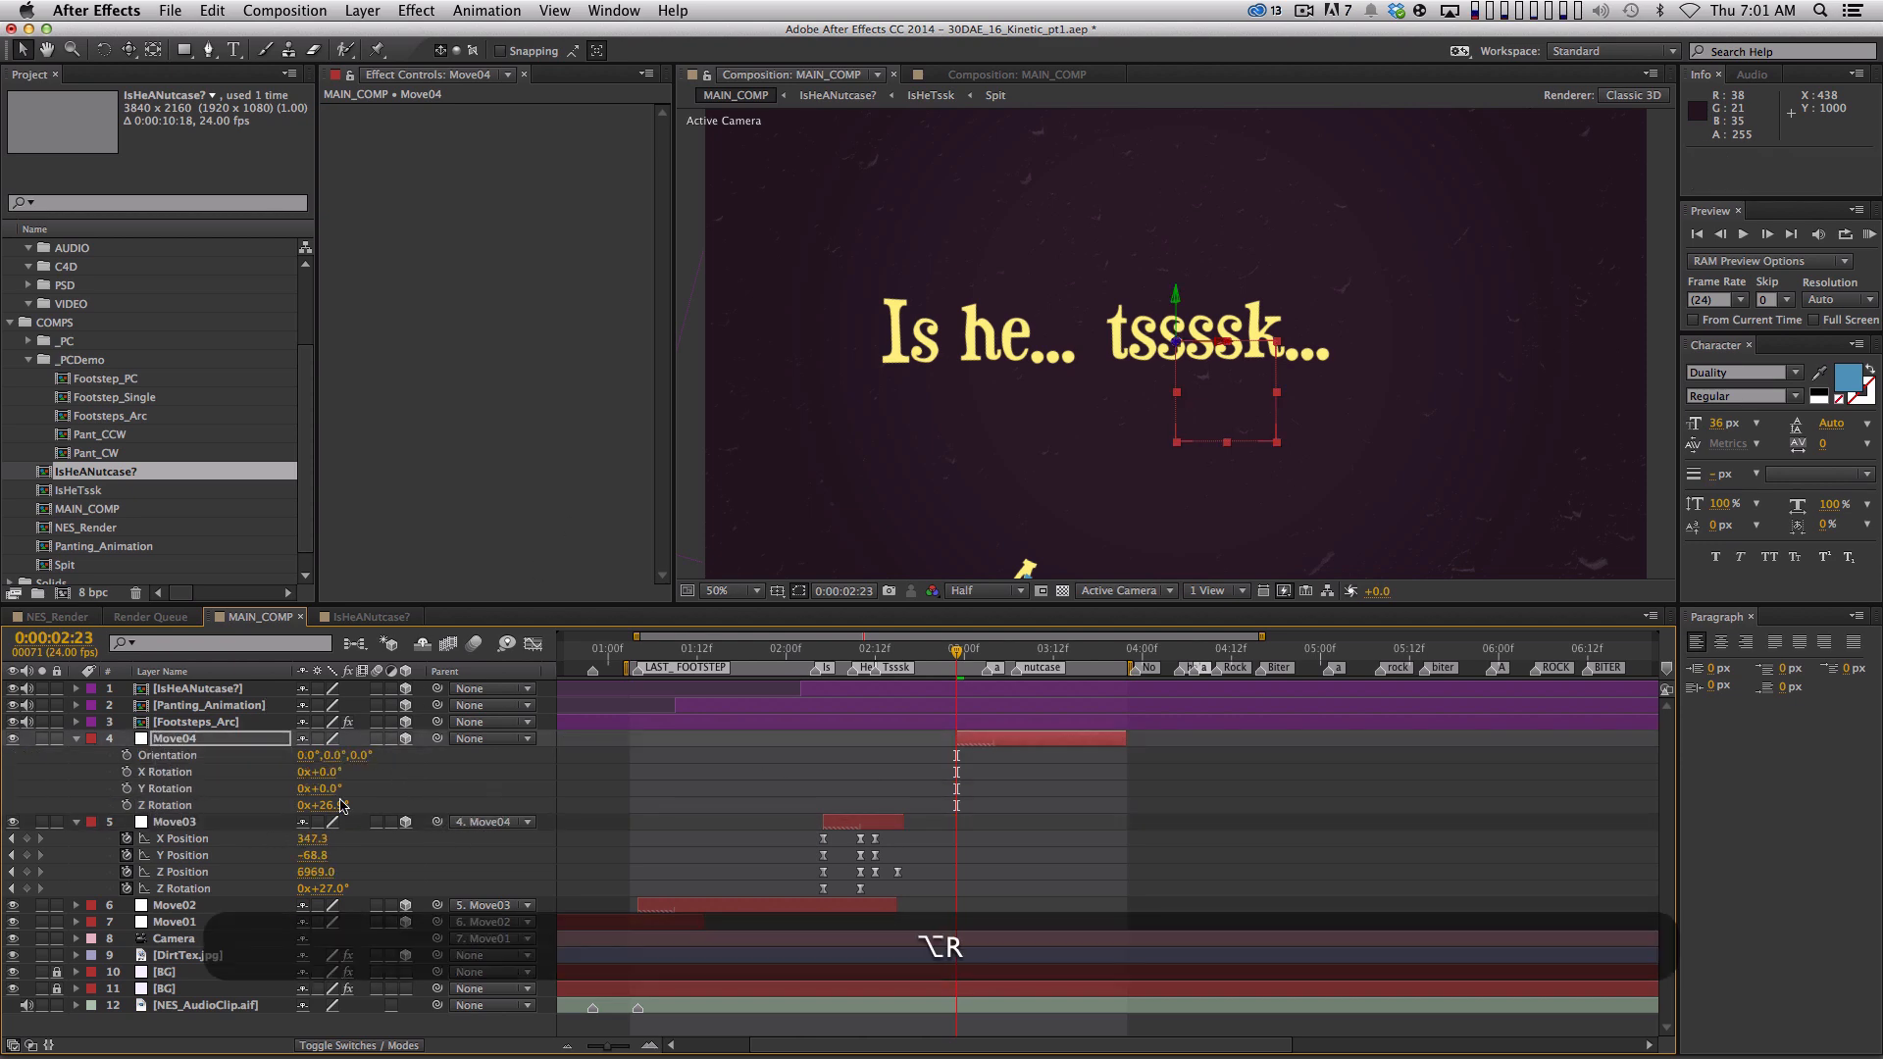
{"action": "left_click", "coordinate": [127, 805]}
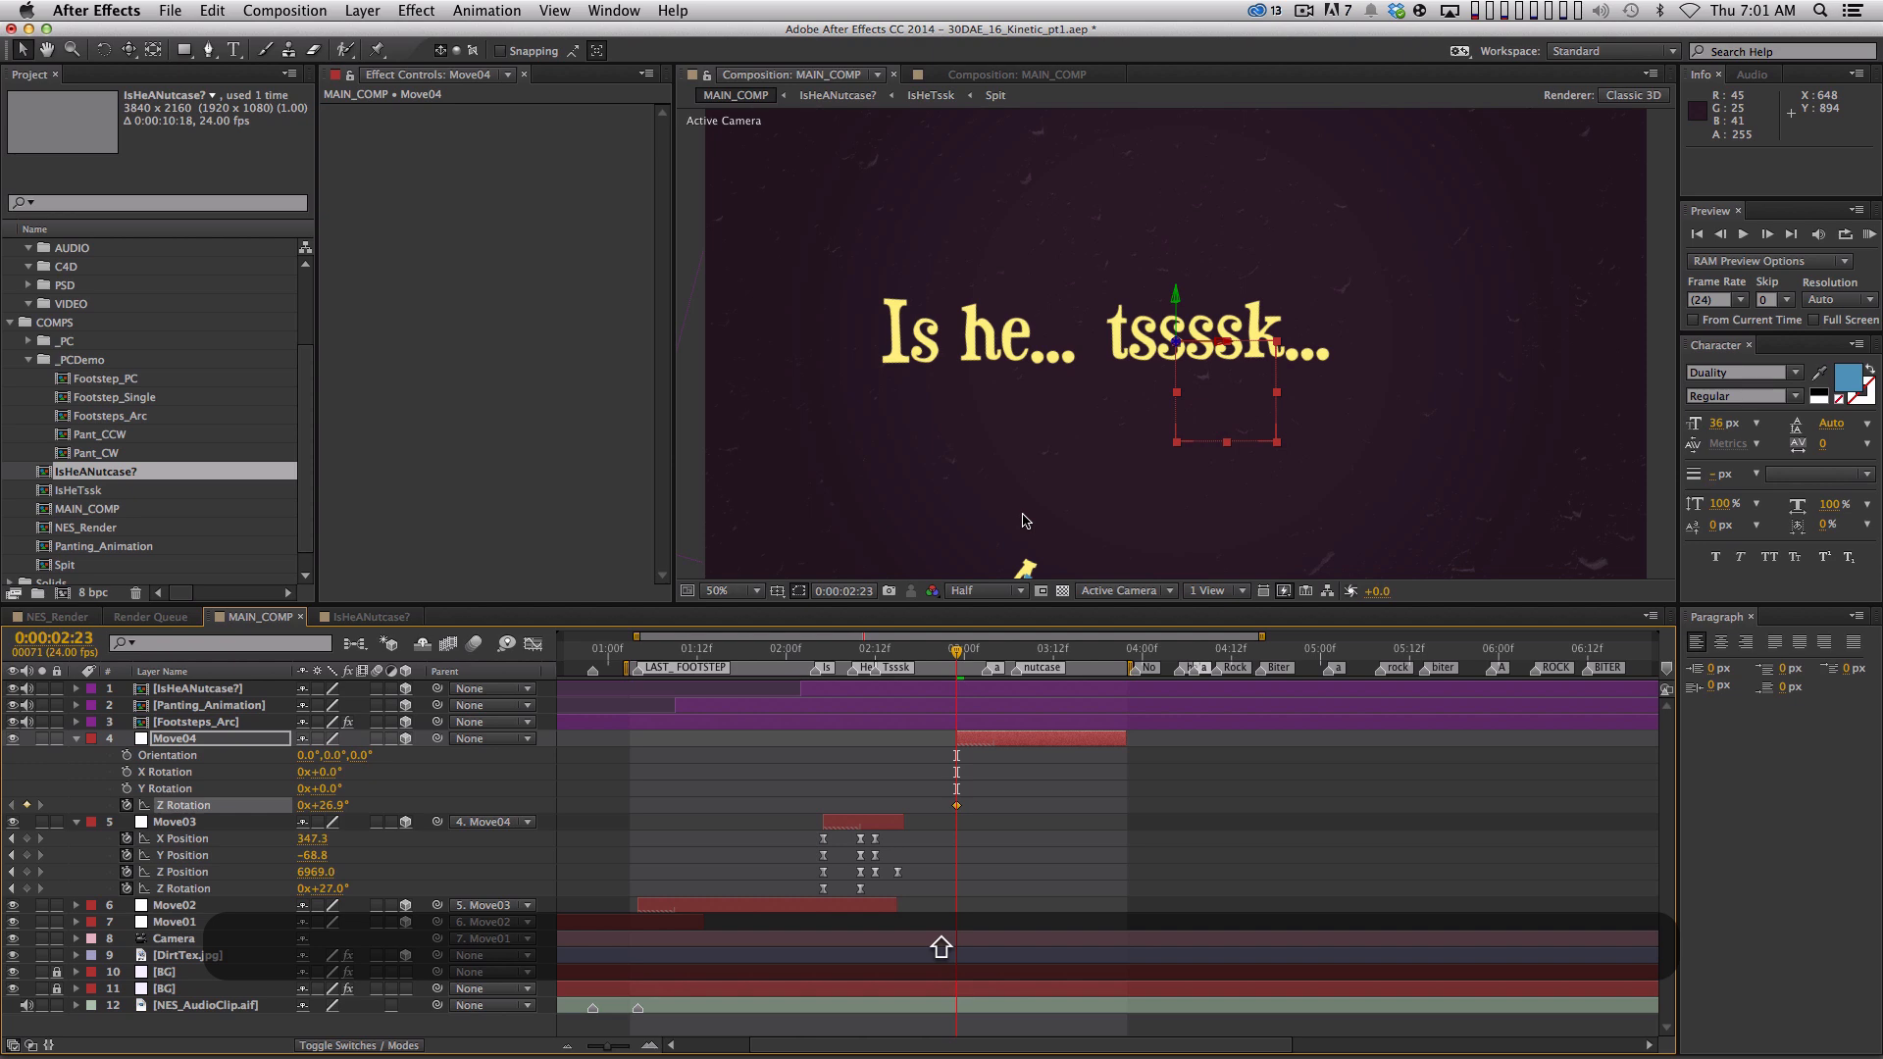
At 0:00:03:19, set Move04's Z Rotation to 47.9° and its Position to 4185.6, 1760.6, -2002.0
{"action": "left_click_drag", "start_coordinate": [1067, 655], "coordinate": [1105, 651]}
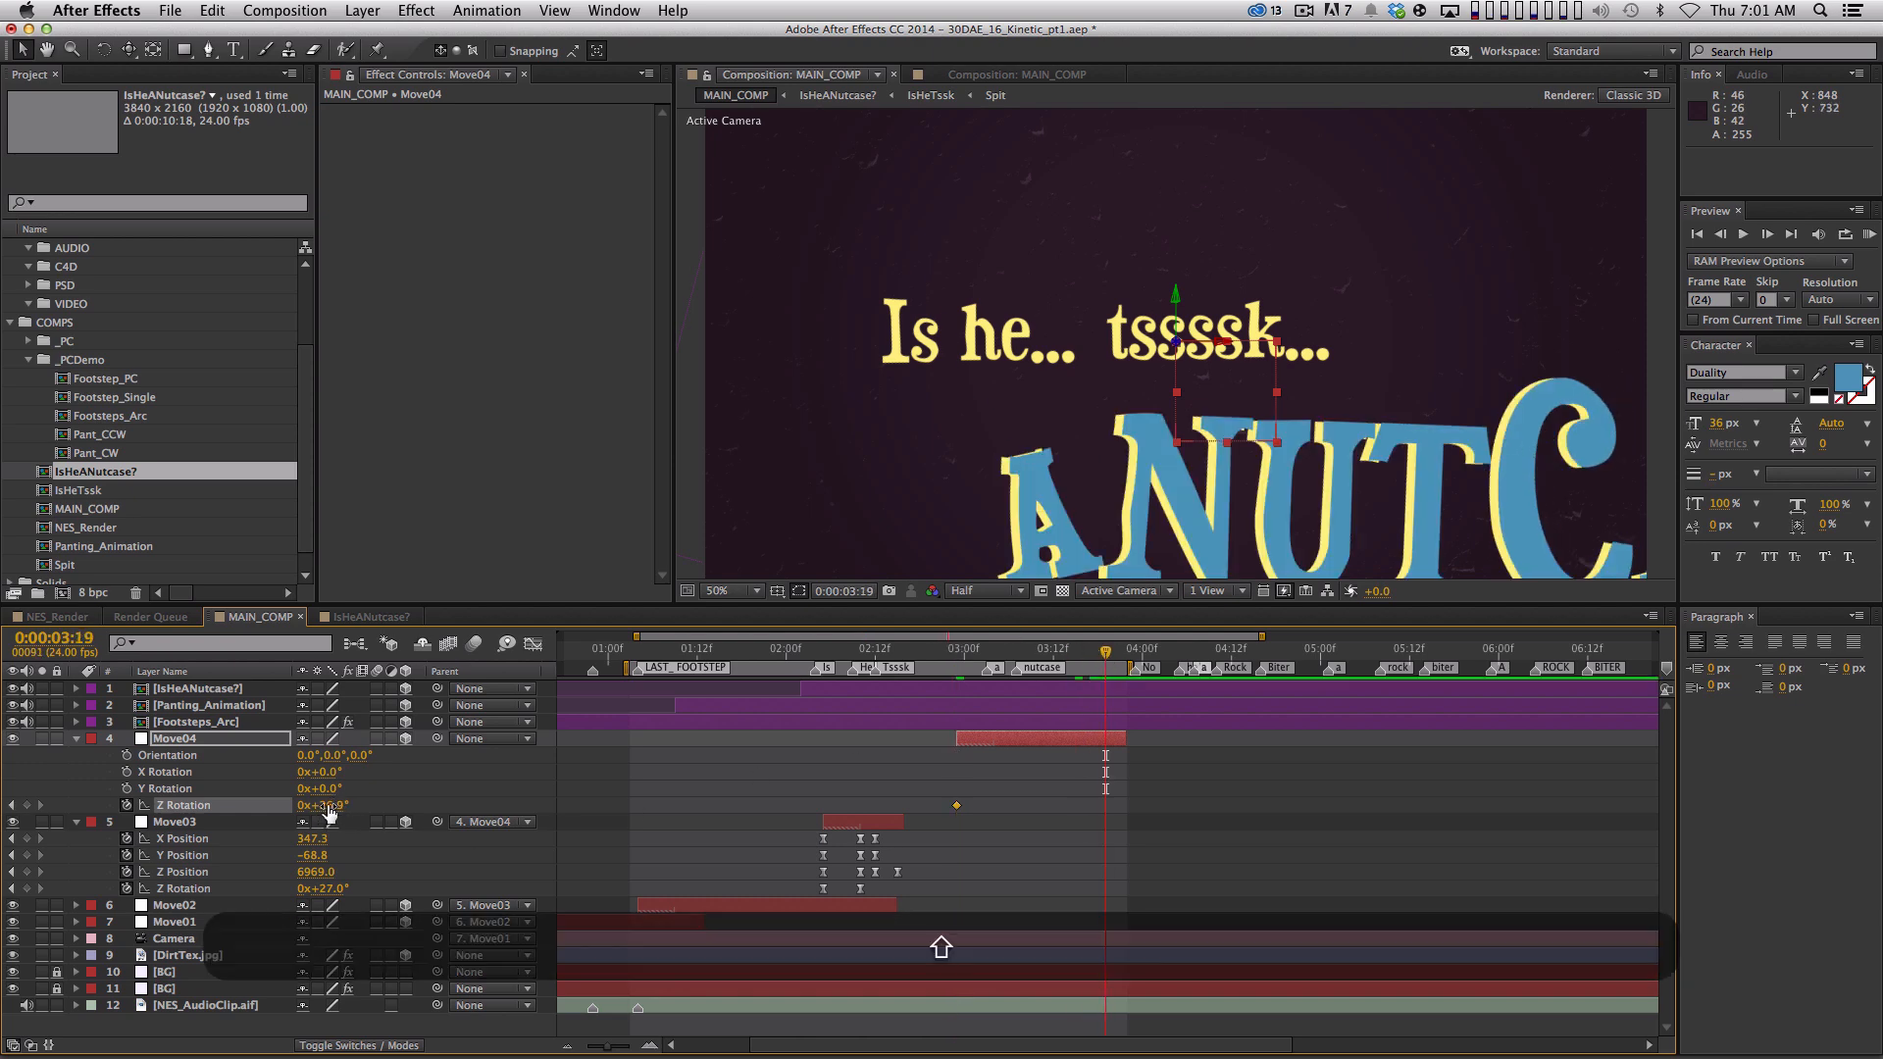
{"action": "key", "text": "p"}
{"action": "mouse_move", "coordinate": [319, 790]}
{"action": "left_mouse_down"}
{"action": "mouse_move", "coordinate": [214, 790]}
{"action": "mouse_move", "coordinate": [328, 807]}
{"action": "mouse_move", "coordinate": [302, 802]}
{"action": "mouse_move", "coordinate": [344, 789]}
{"action": "left_mouse_up"}
{"action": "key", "text": "shift+u"}
{"action": "left_click_drag", "start_coordinate": [1250, 431], "coordinate": [876, 579]}
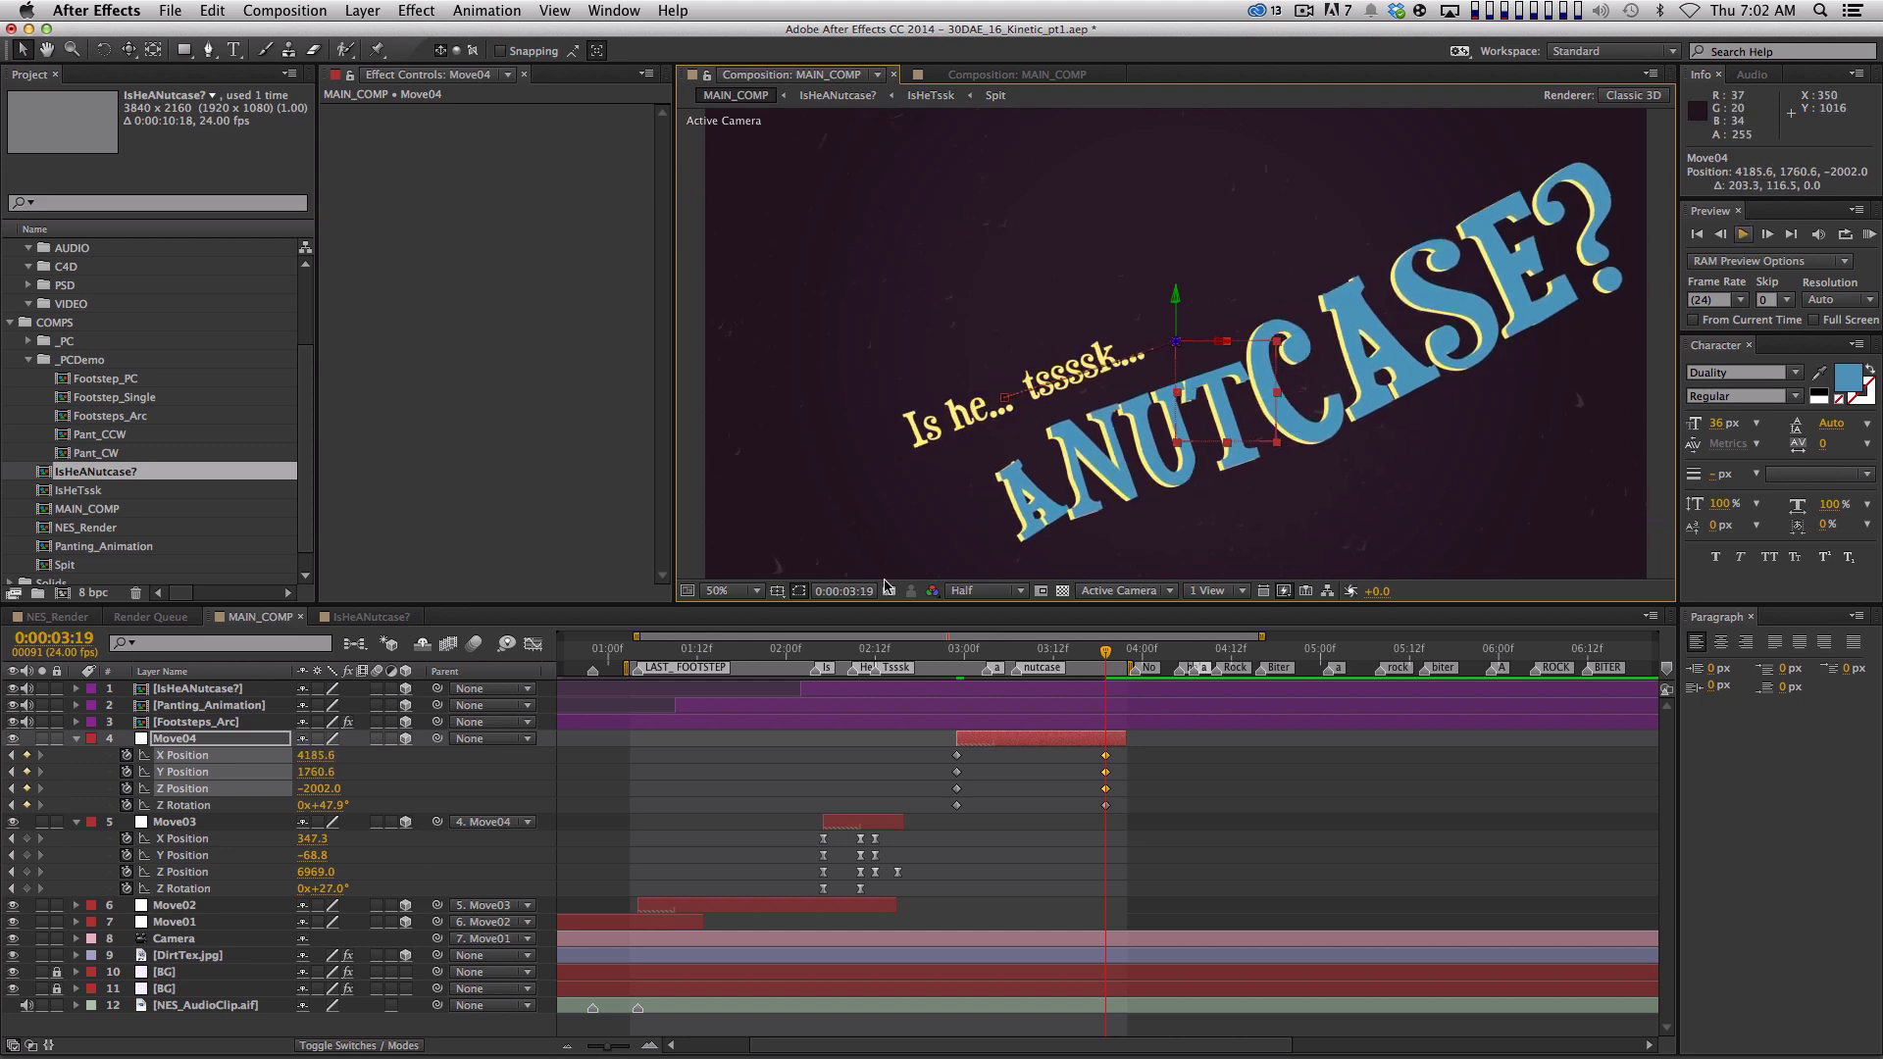
Reframe "A NUTCASE?" at 0:00:03:19 by setting Move04's Position to 4472.1, 1909.5, -2547.0 and Z Rotation to 44.0°
{"action": "left_click", "coordinate": [962, 590]}
{"action": "left_click", "coordinate": [726, 591]}
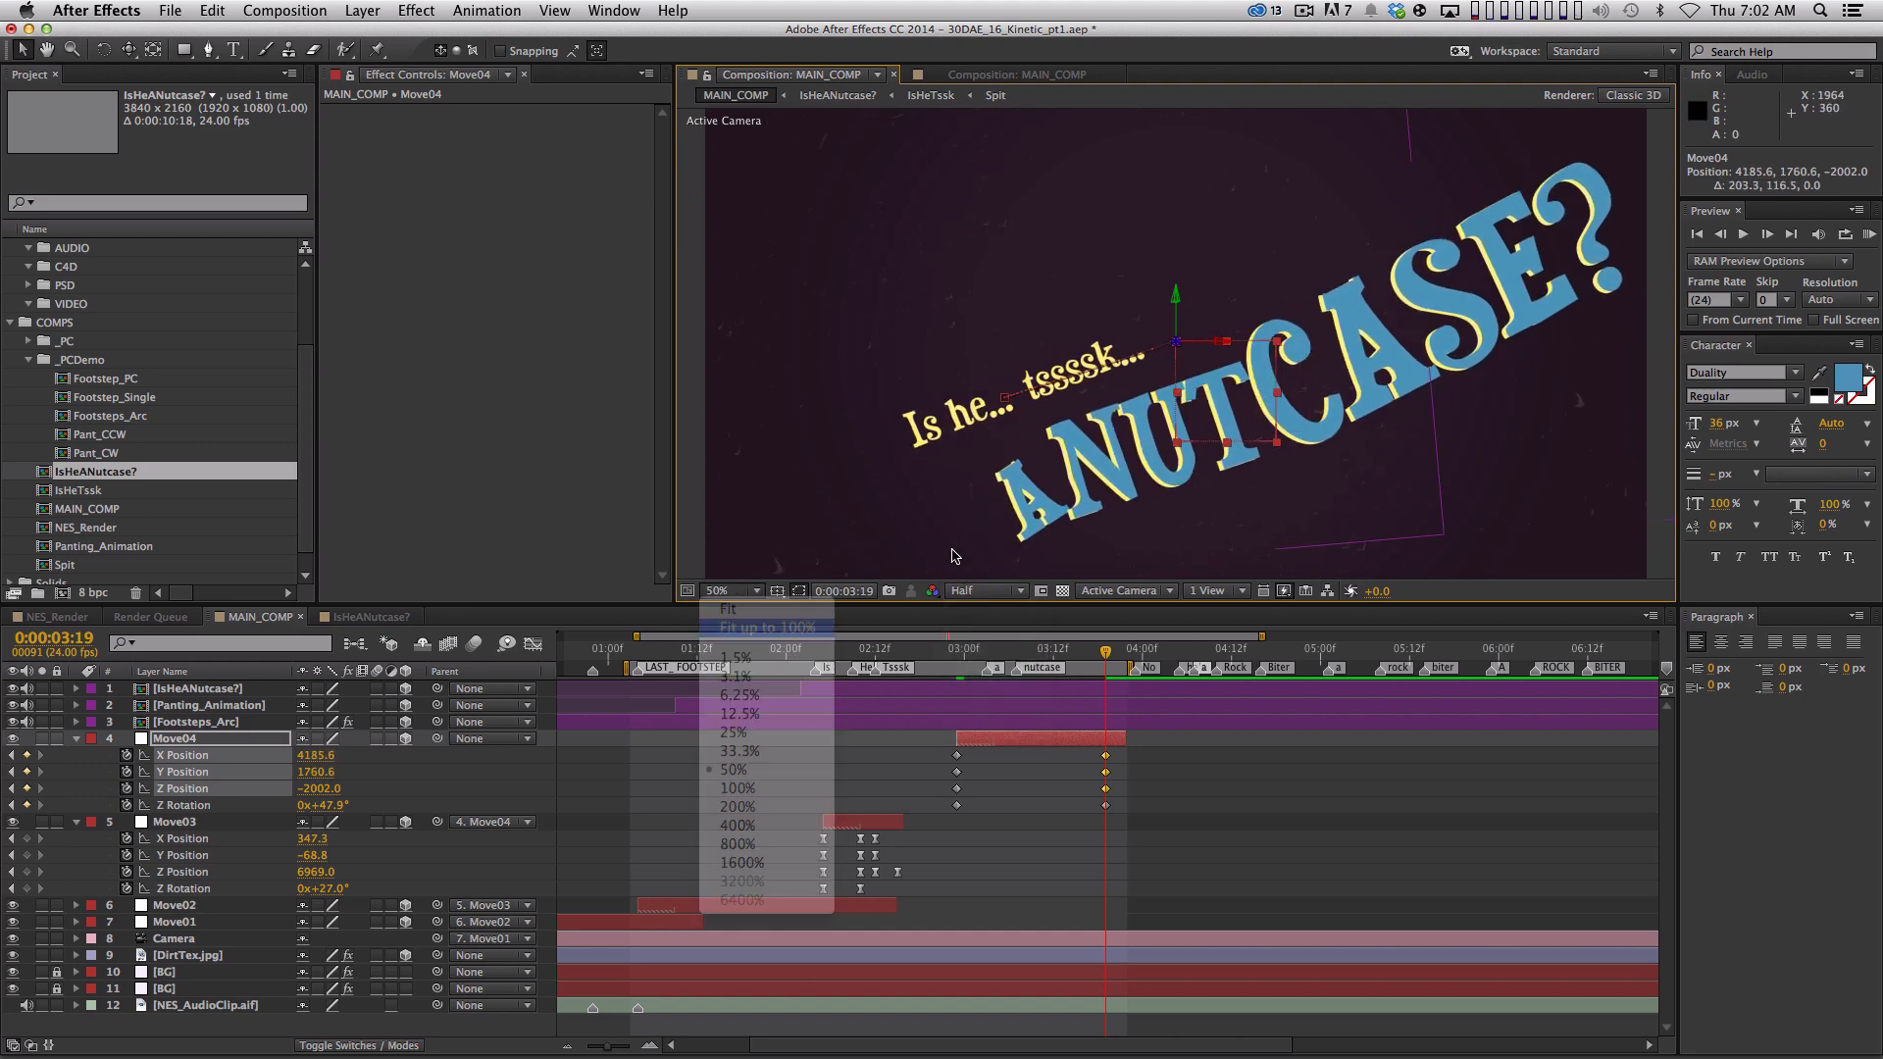
{"action": "left_click", "coordinate": [770, 626]}
{"action": "left_click_drag", "start_coordinate": [1219, 406], "coordinate": [1291, 472]}
{"action": "left_click_drag", "start_coordinate": [323, 789], "coordinate": [22, 873]}
{"action": "left_click_drag", "start_coordinate": [320, 789], "coordinate": [93, 820]}
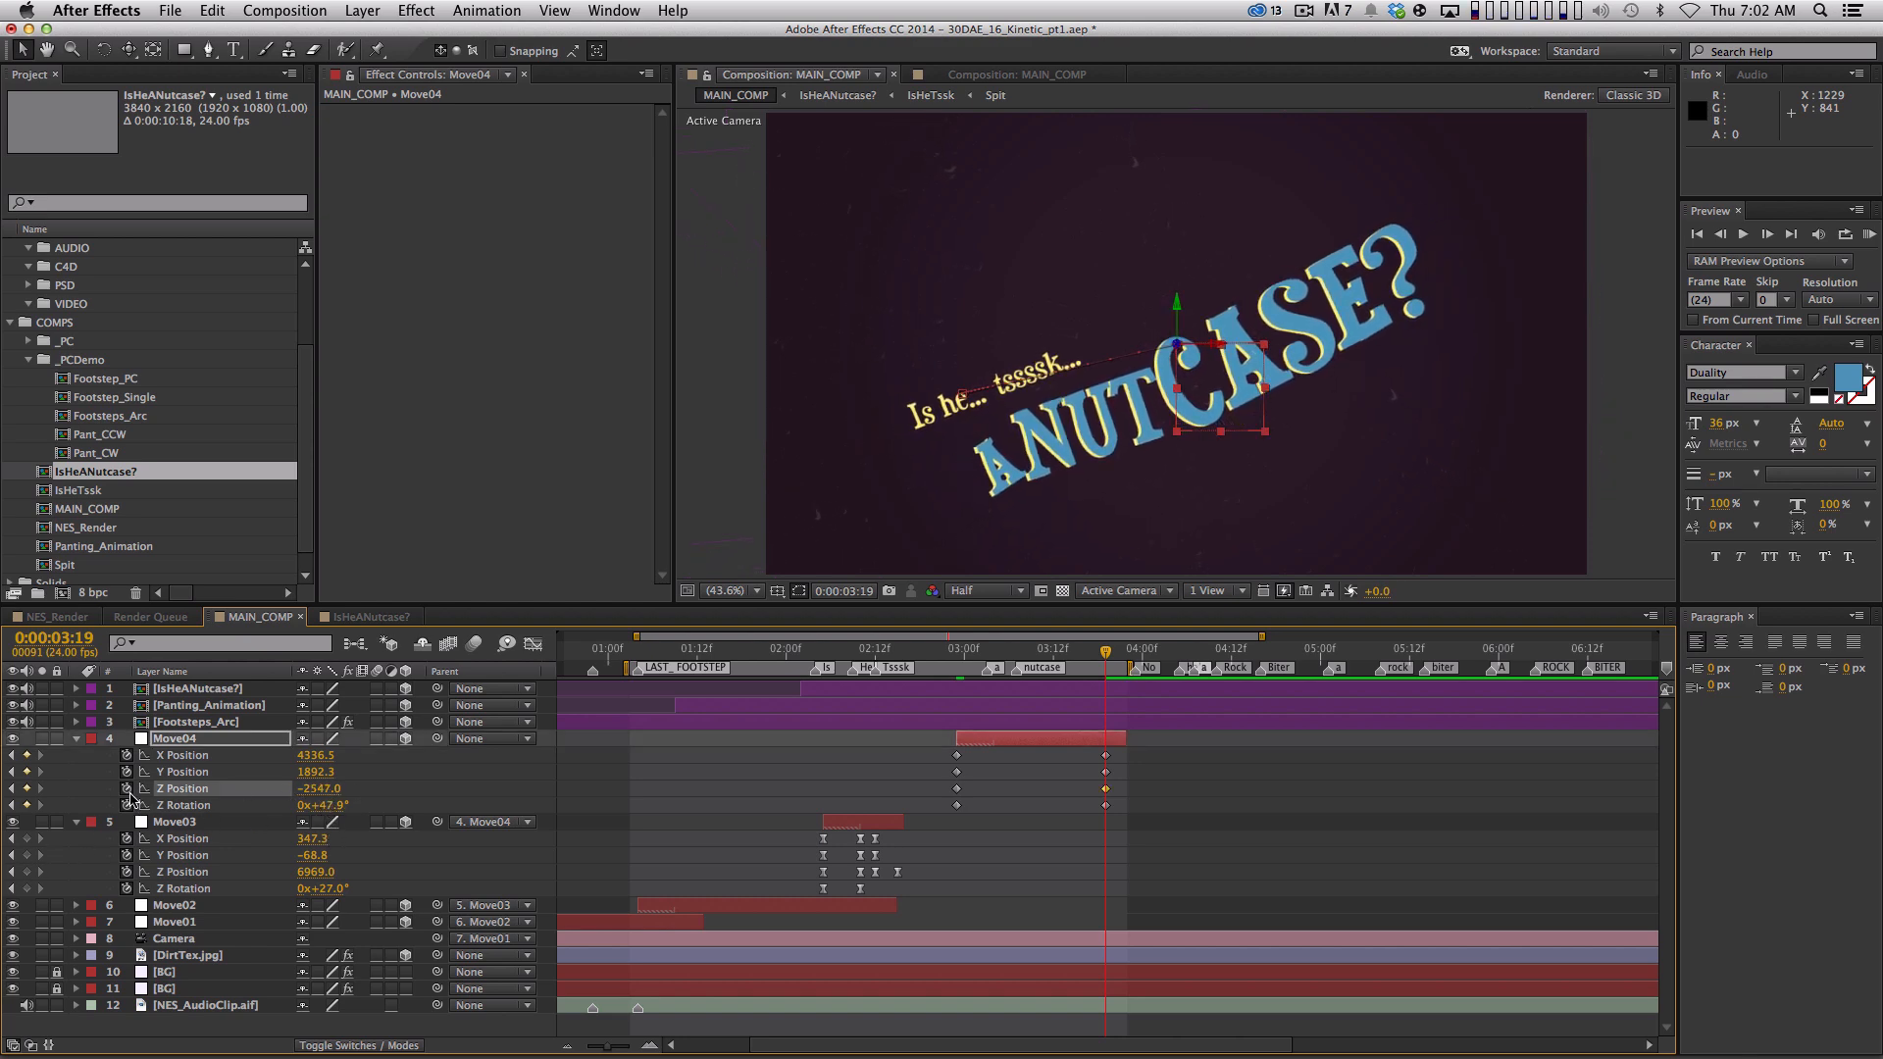
{"action": "left_click_drag", "start_coordinate": [1312, 309], "coordinate": [1420, 274]}
{"action": "left_click_drag", "start_coordinate": [349, 804], "coordinate": [306, 812]}
{"action": "left_click_drag", "start_coordinate": [1121, 452], "coordinate": [1135, 439]}
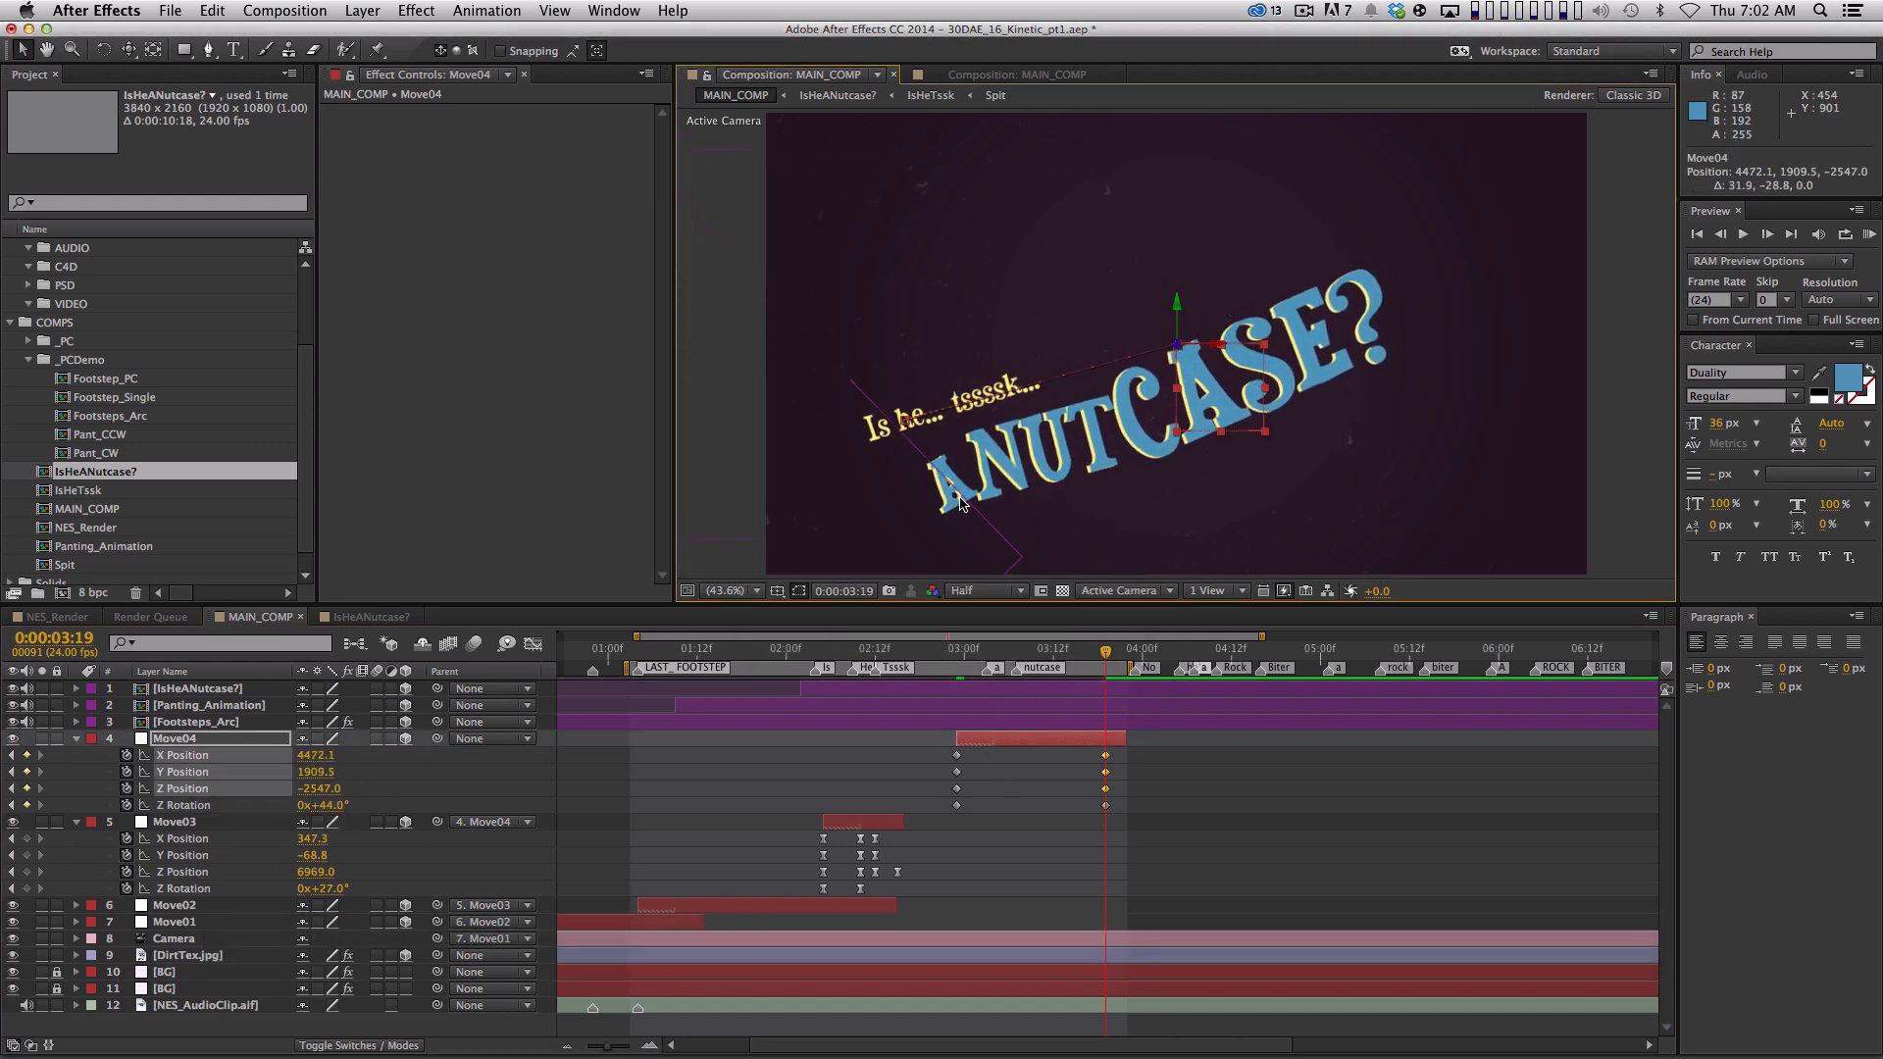
Move Move04's end keyframes to 0:00:03:07 and apply Easy Ease to all of its keyframes
{"action": "key", "text": "j"}
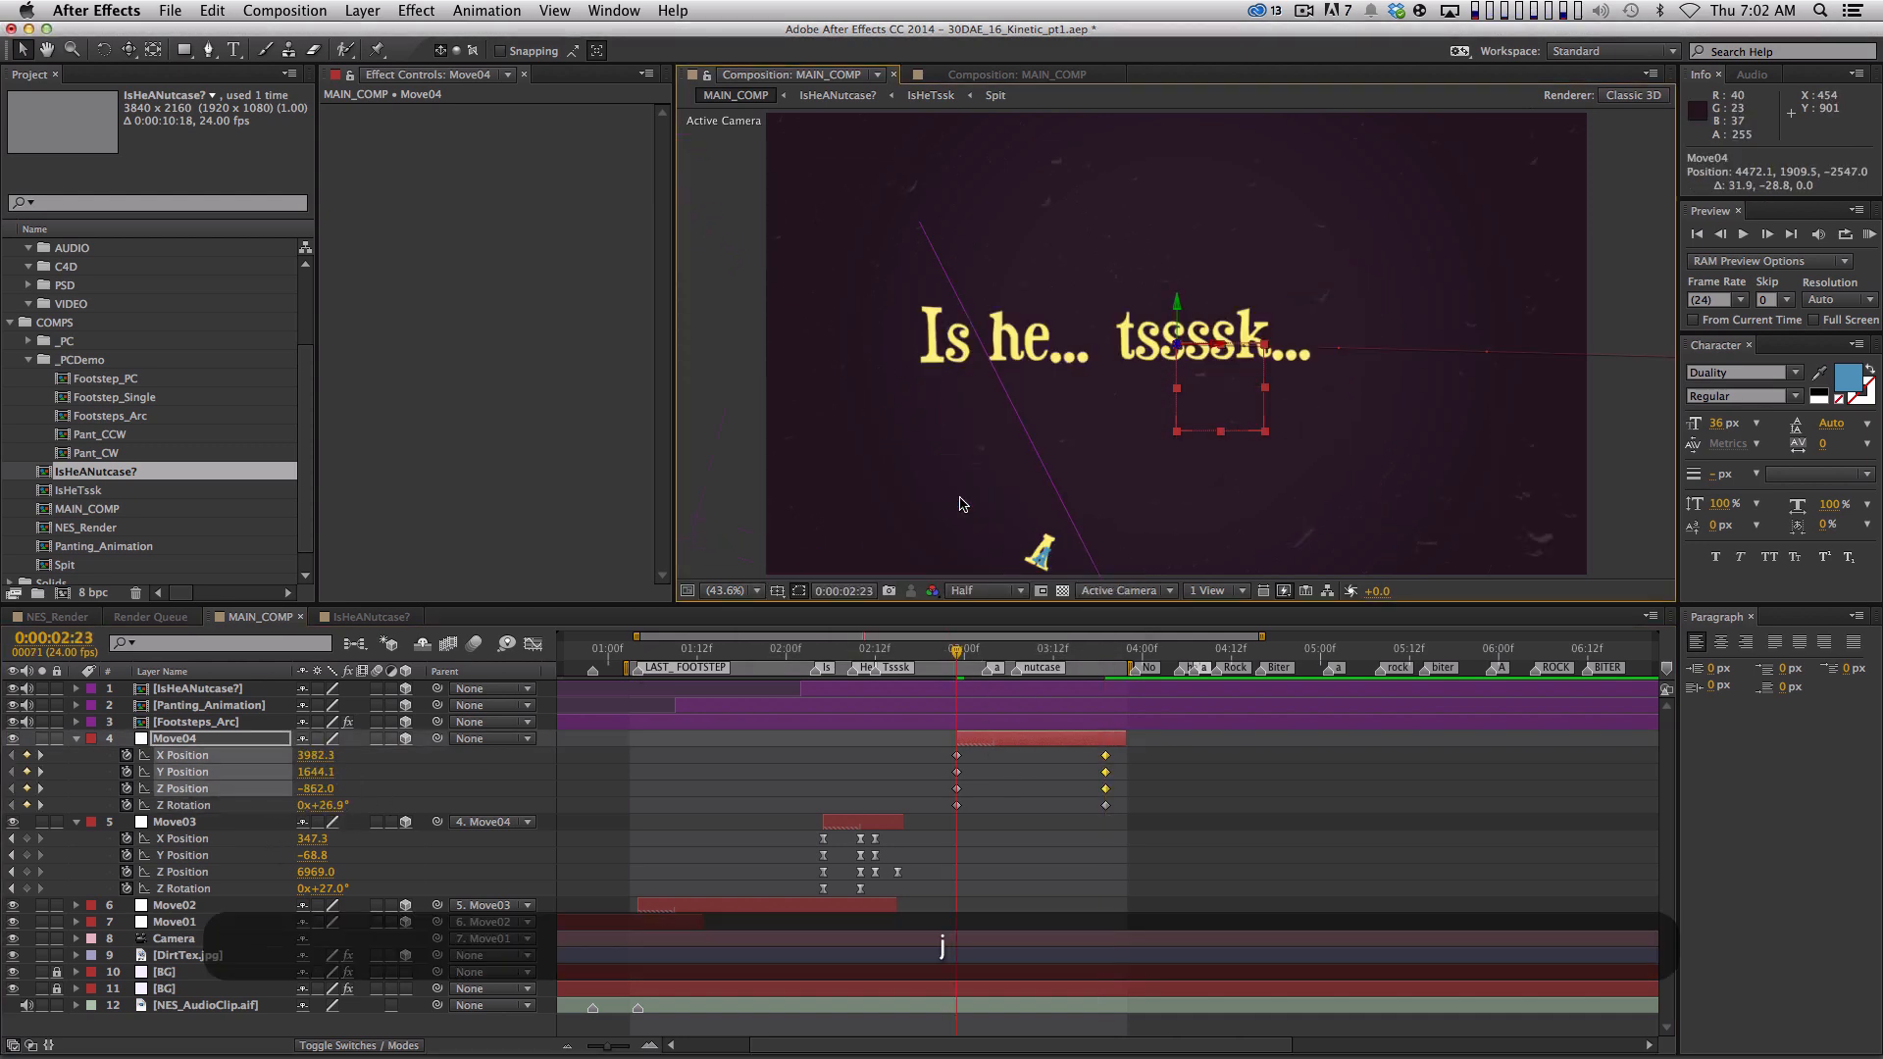
{"action": "key", "text": "space"}
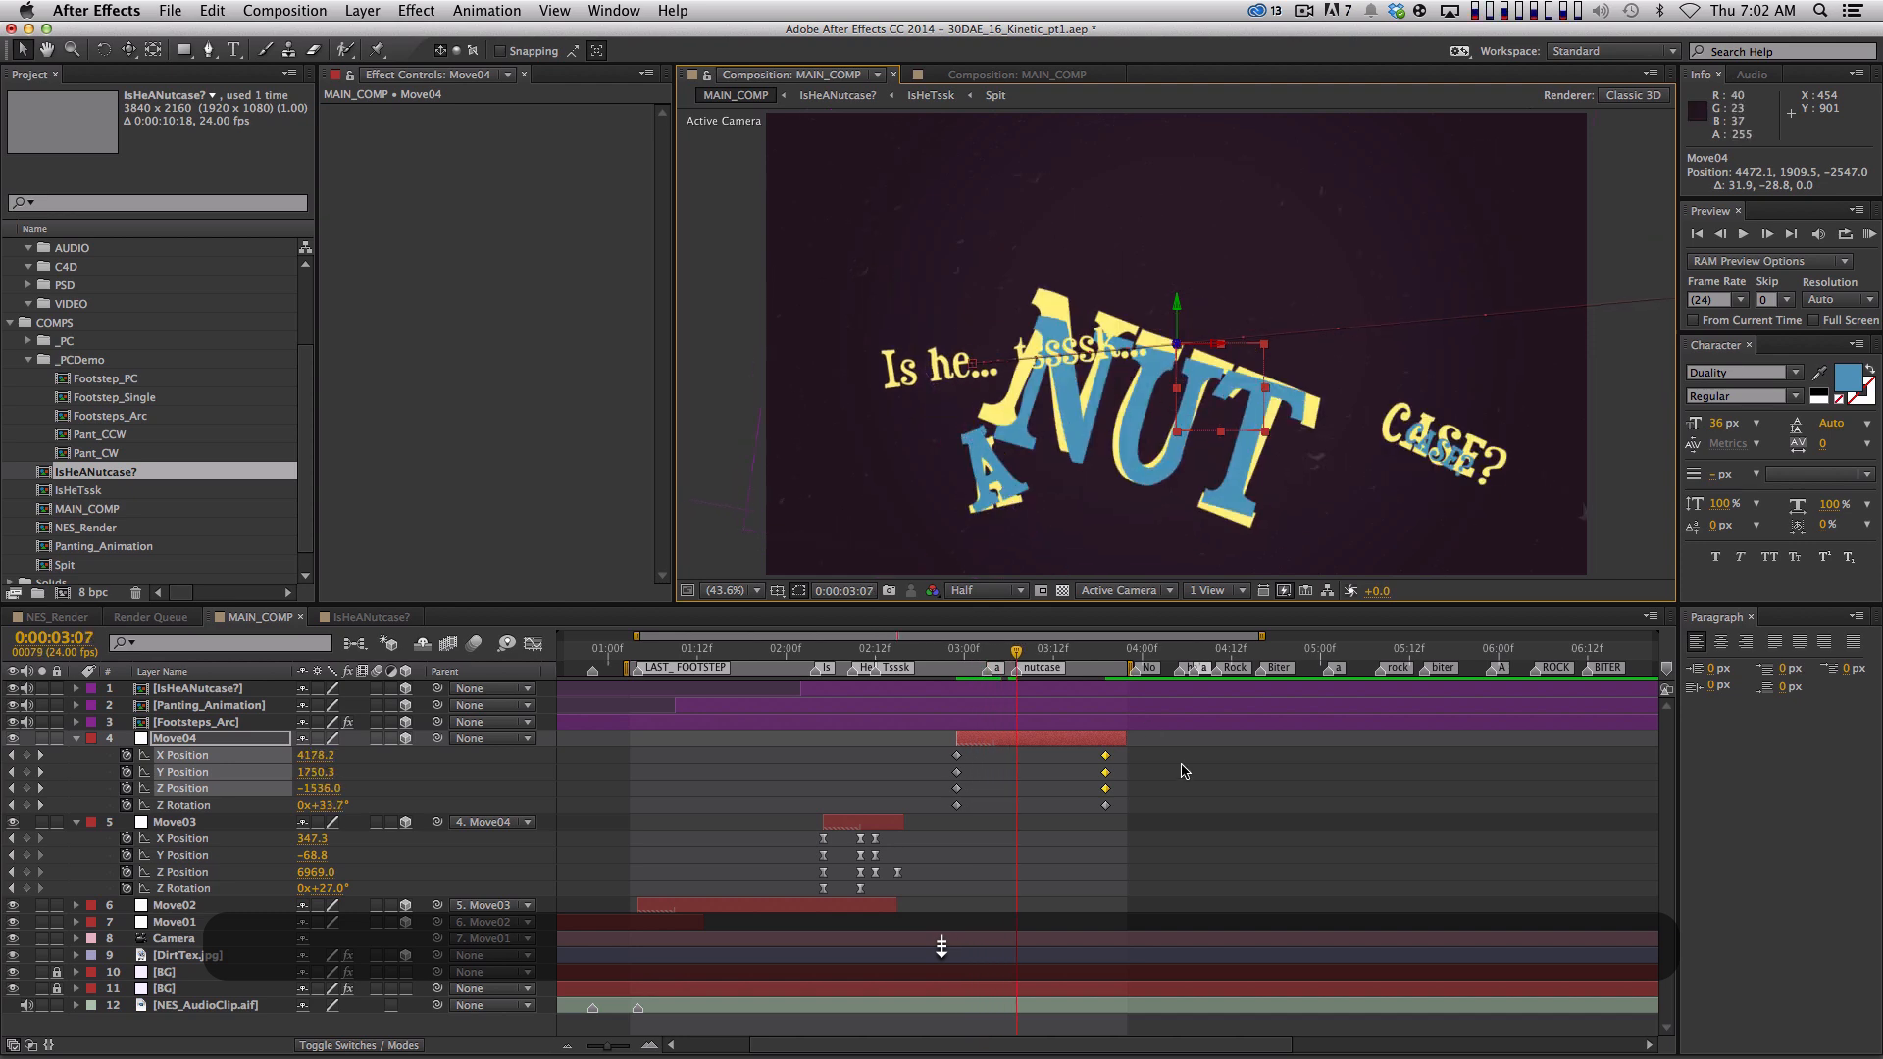
{"action": "left_click", "coordinate": [1099, 785]}
{"action": "left_click_drag", "start_coordinate": [1091, 814], "coordinate": [1005, 765]}
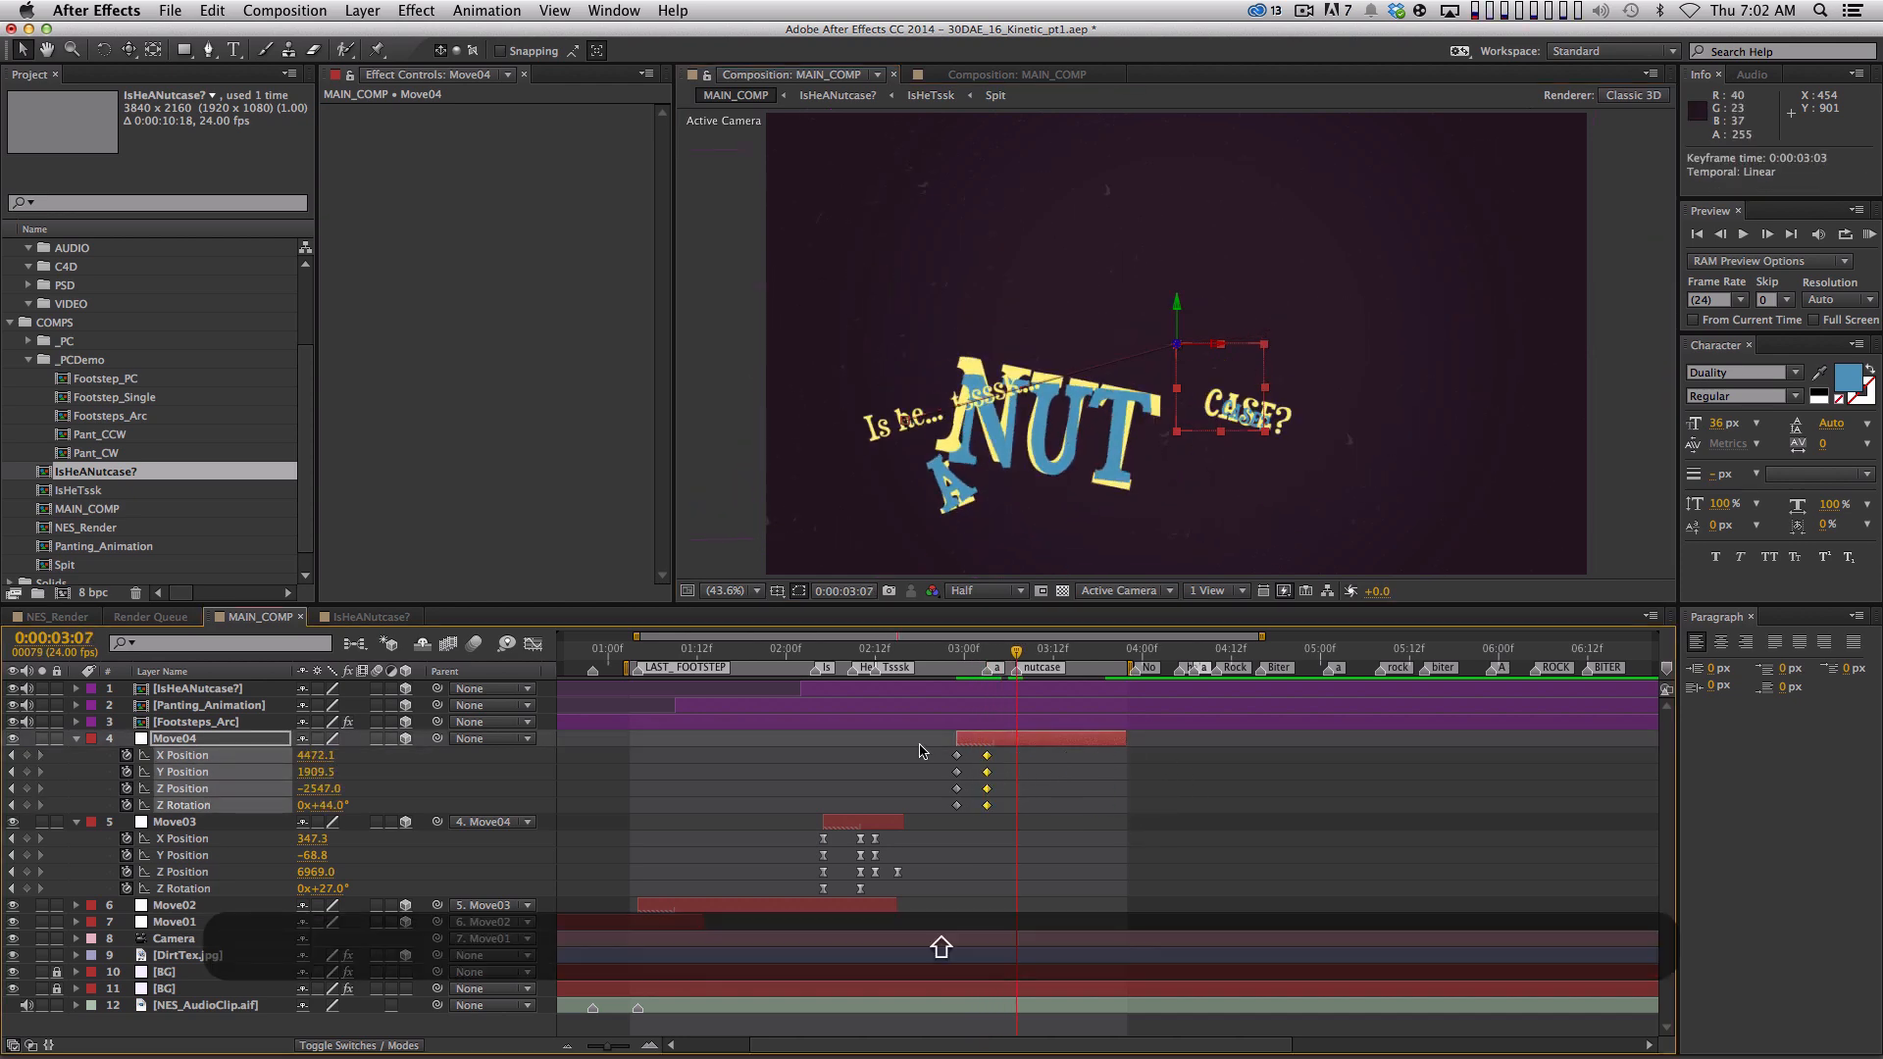
{"action": "key", "text": "super+z"}
{"action": "left_click_drag", "start_coordinate": [1105, 757], "coordinate": [906, 845]}
{"action": "key", "text": "F9"}
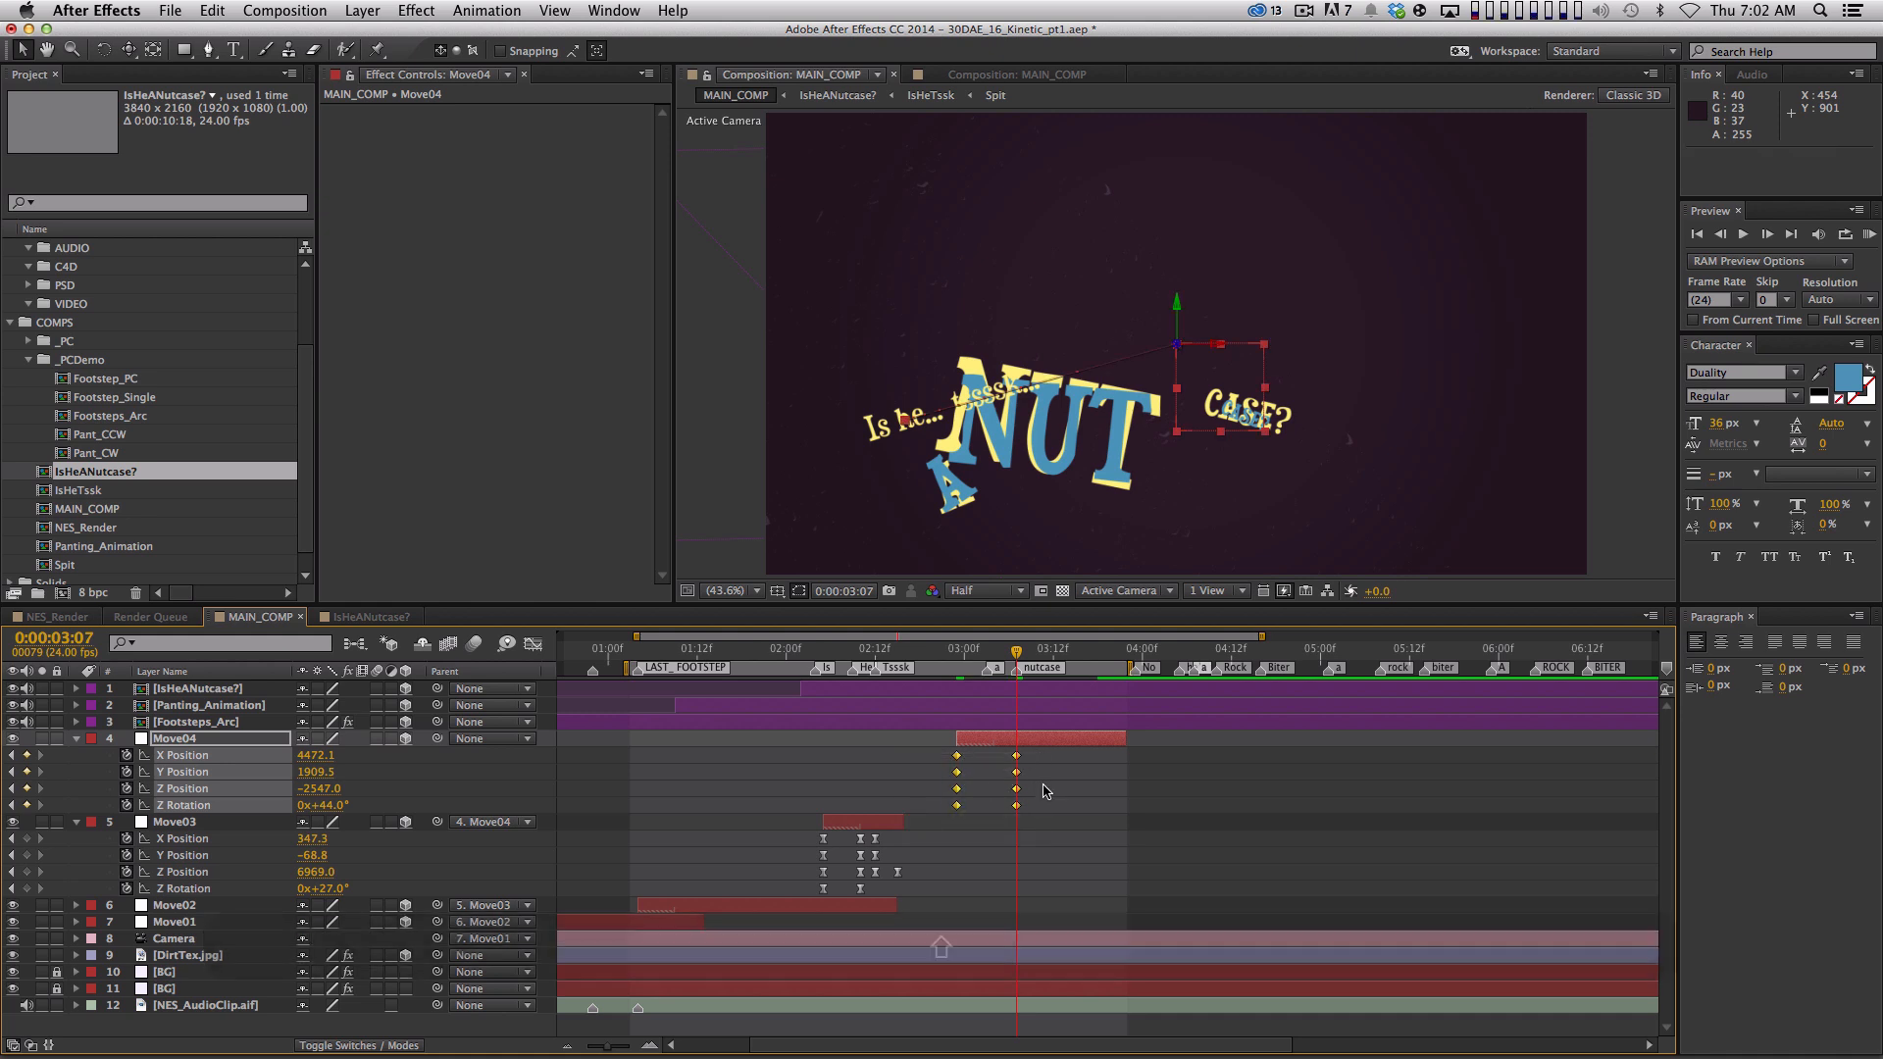
Preview MAIN_COMP's camera animation in real time and review the move into "A NUTCASE?" up to 0:00:03:07
{"action": "key", "text": "KP_0"}
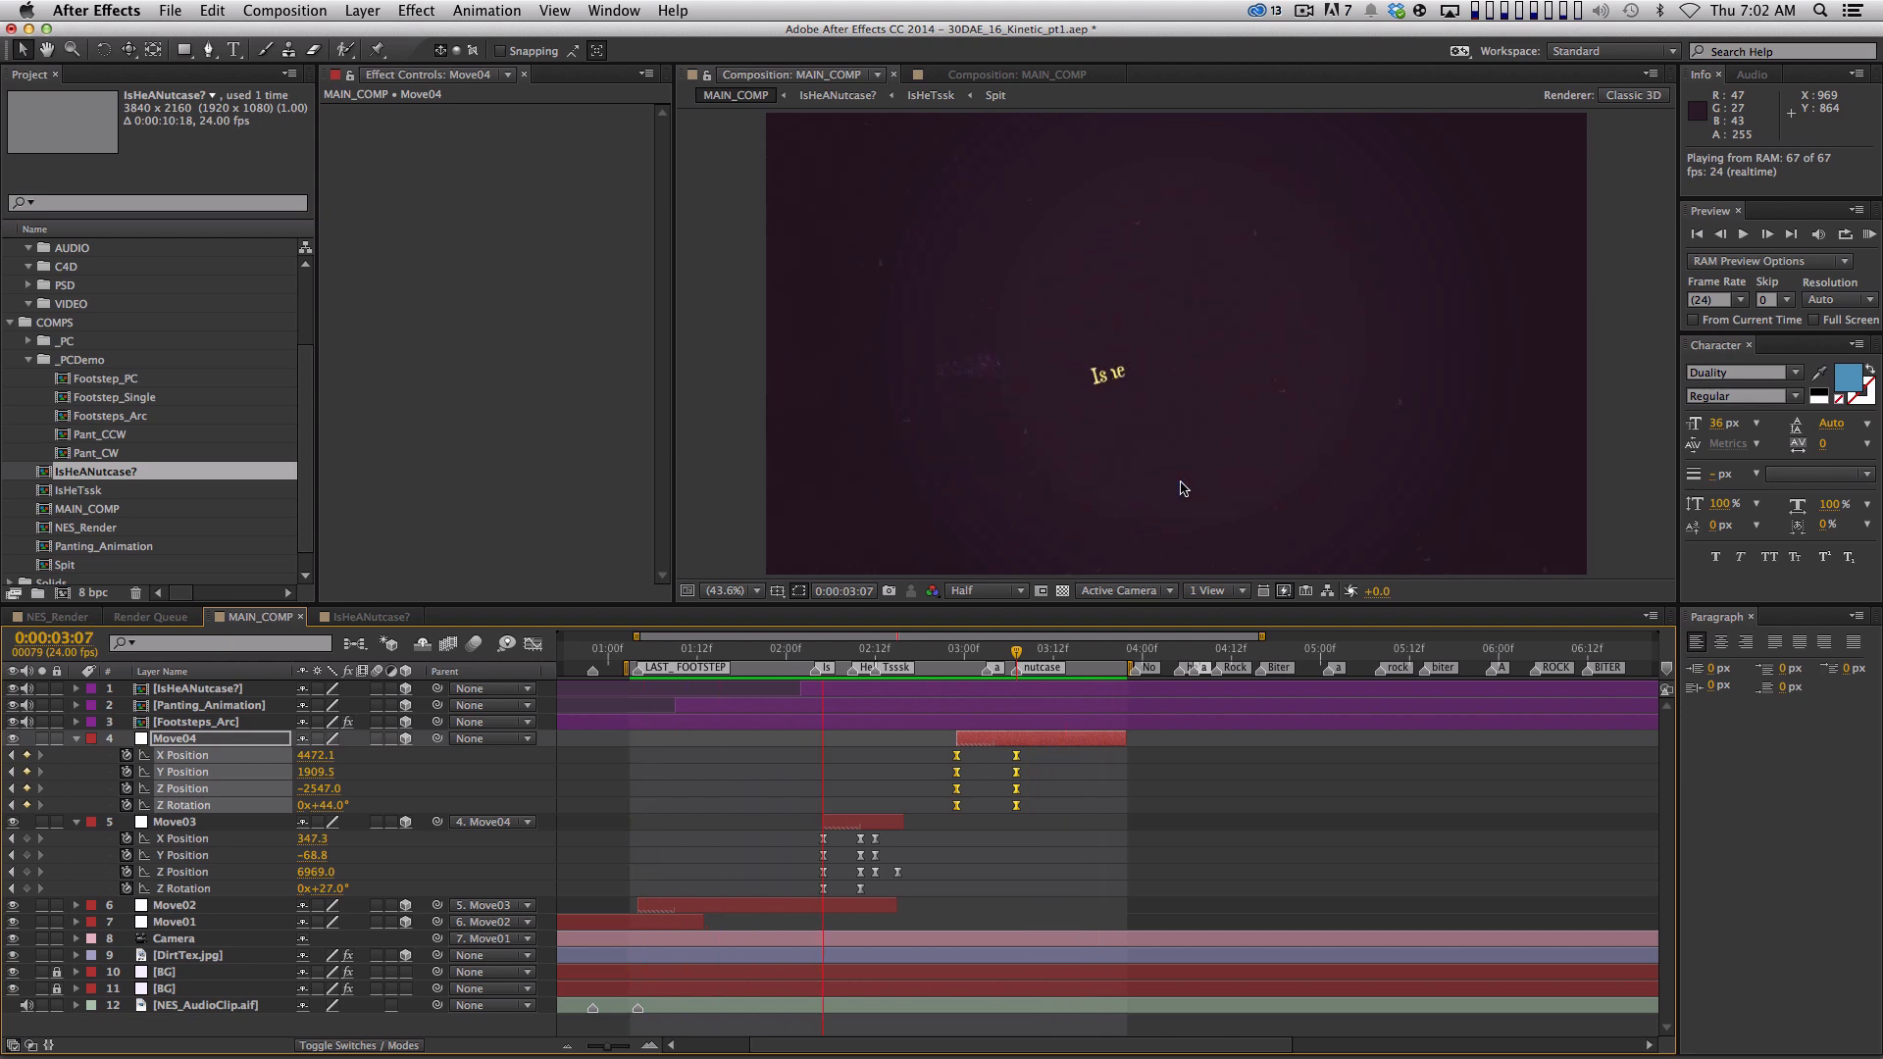
{"action": "key", "text": "space"}
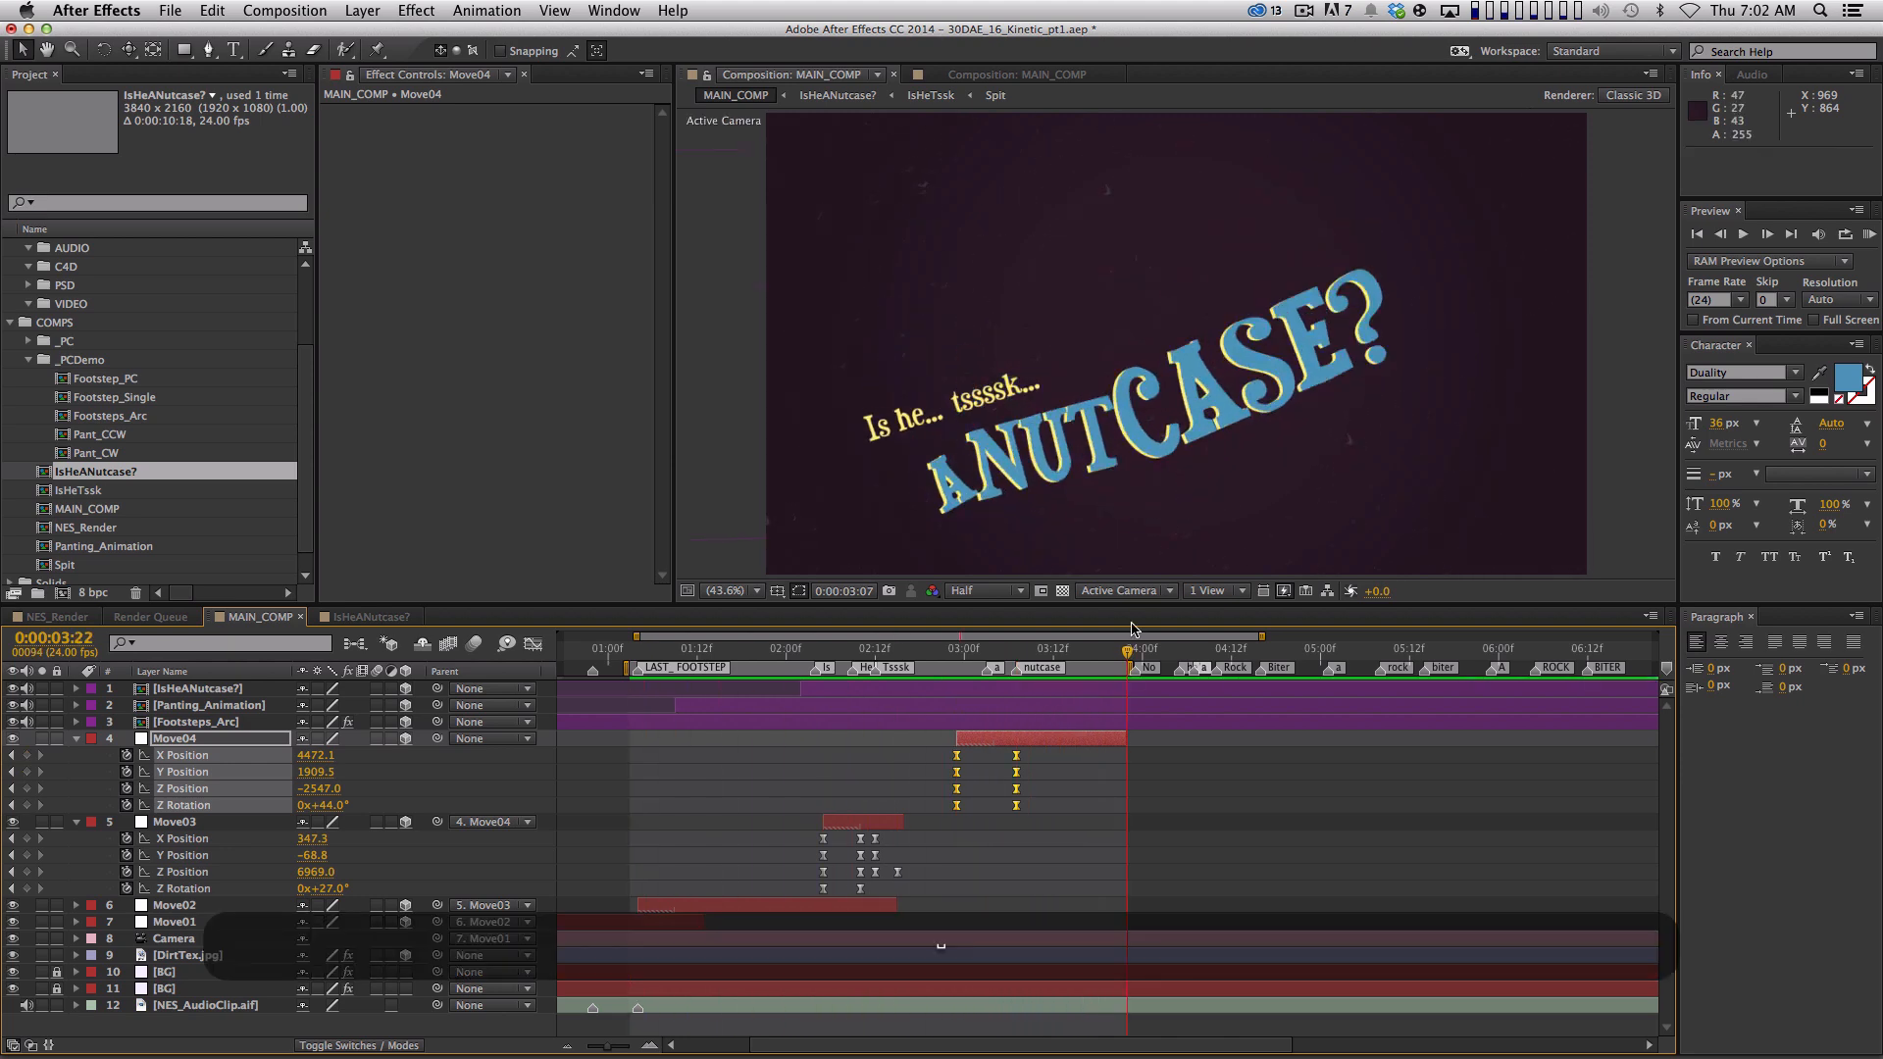
{"action": "left_click_drag", "start_coordinate": [875, 655], "coordinate": [1016, 729]}
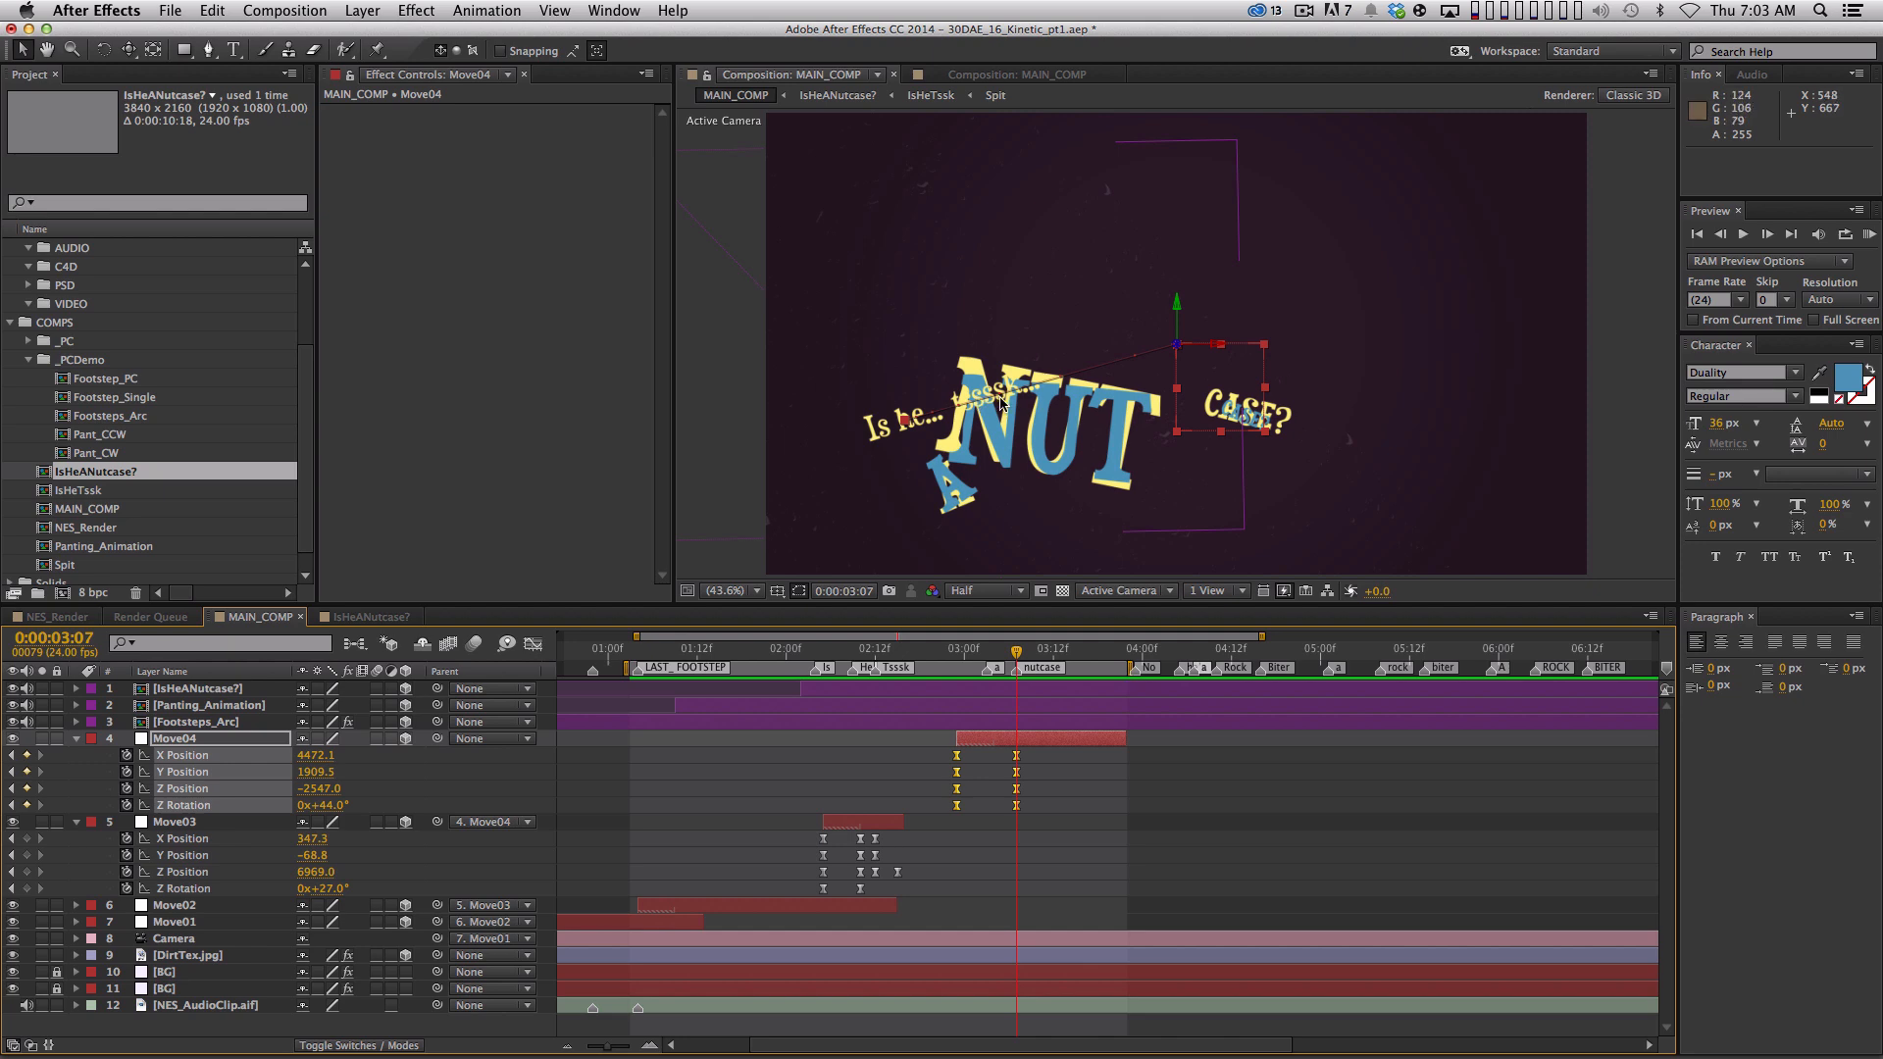
{"action": "left_click", "coordinate": [411, 783]}
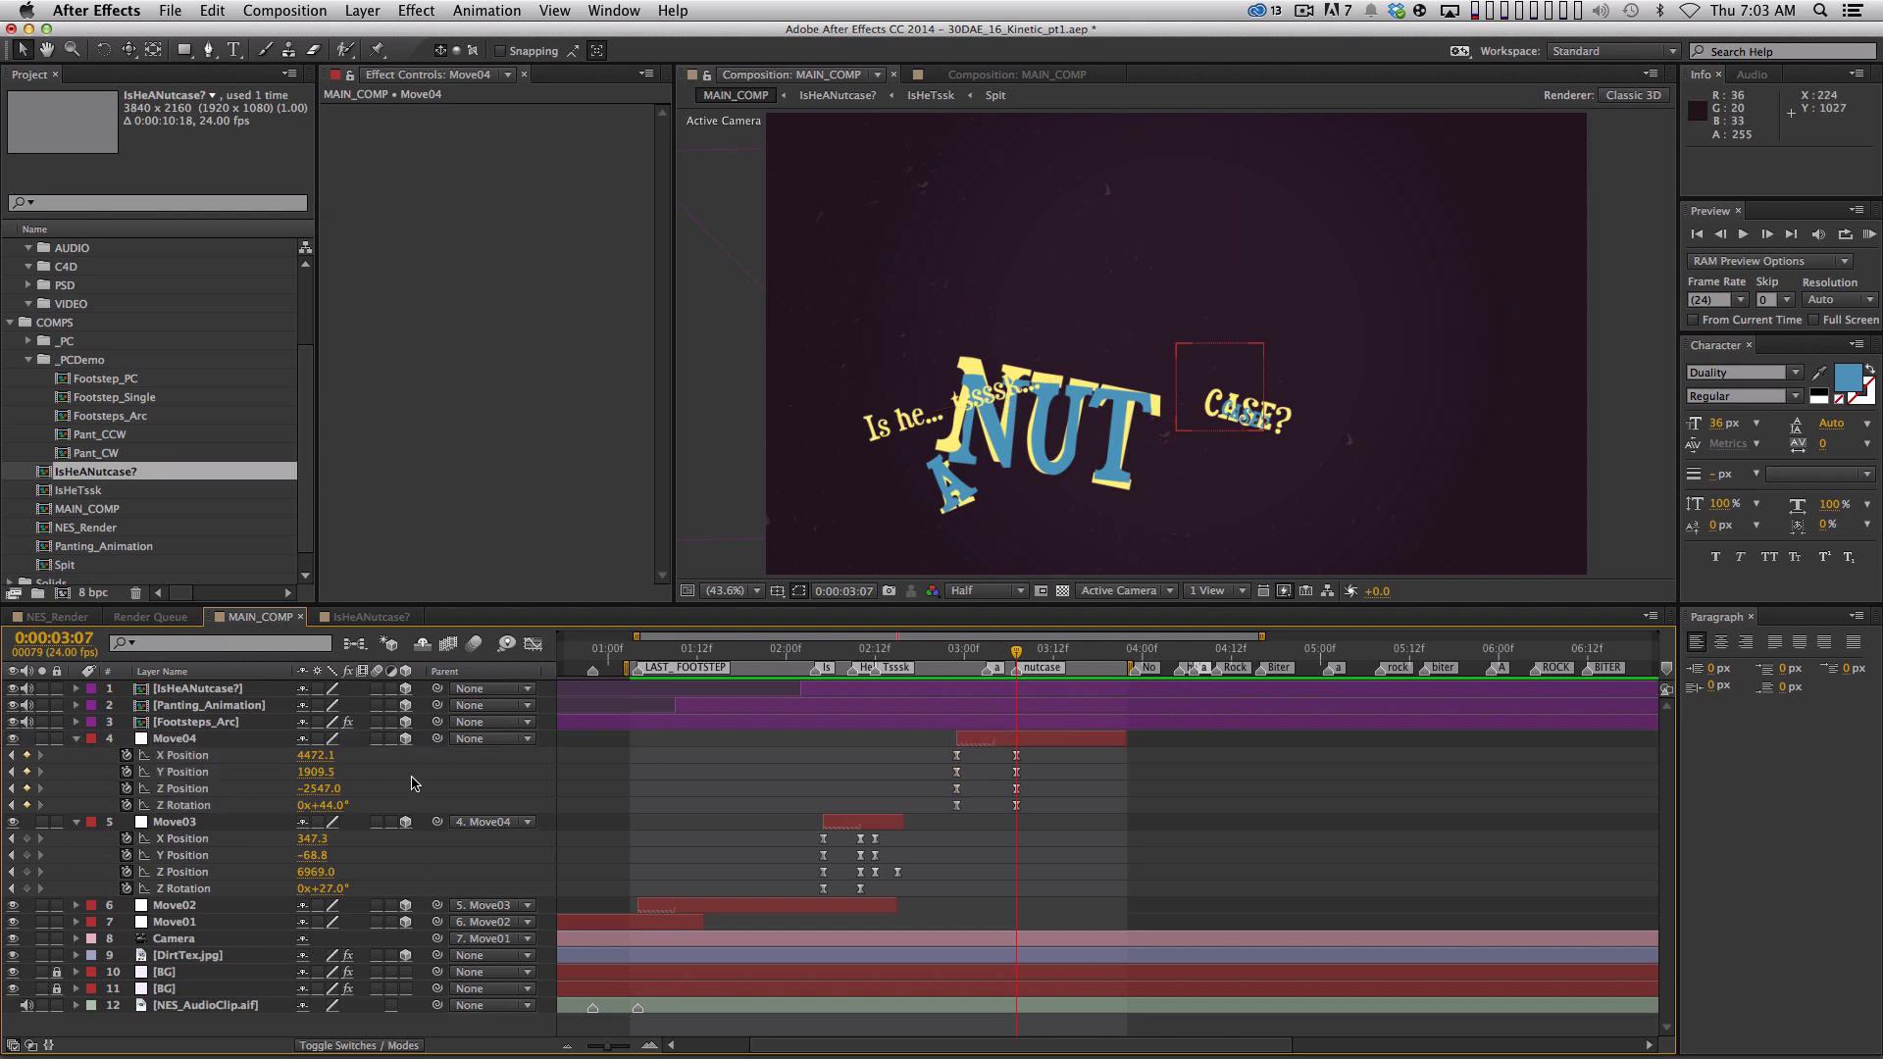
Inspect the layers inside the IsHeANutcase? precomp and return to MAIN_COMP
{"action": "double_click", "coordinate": [237, 690]}
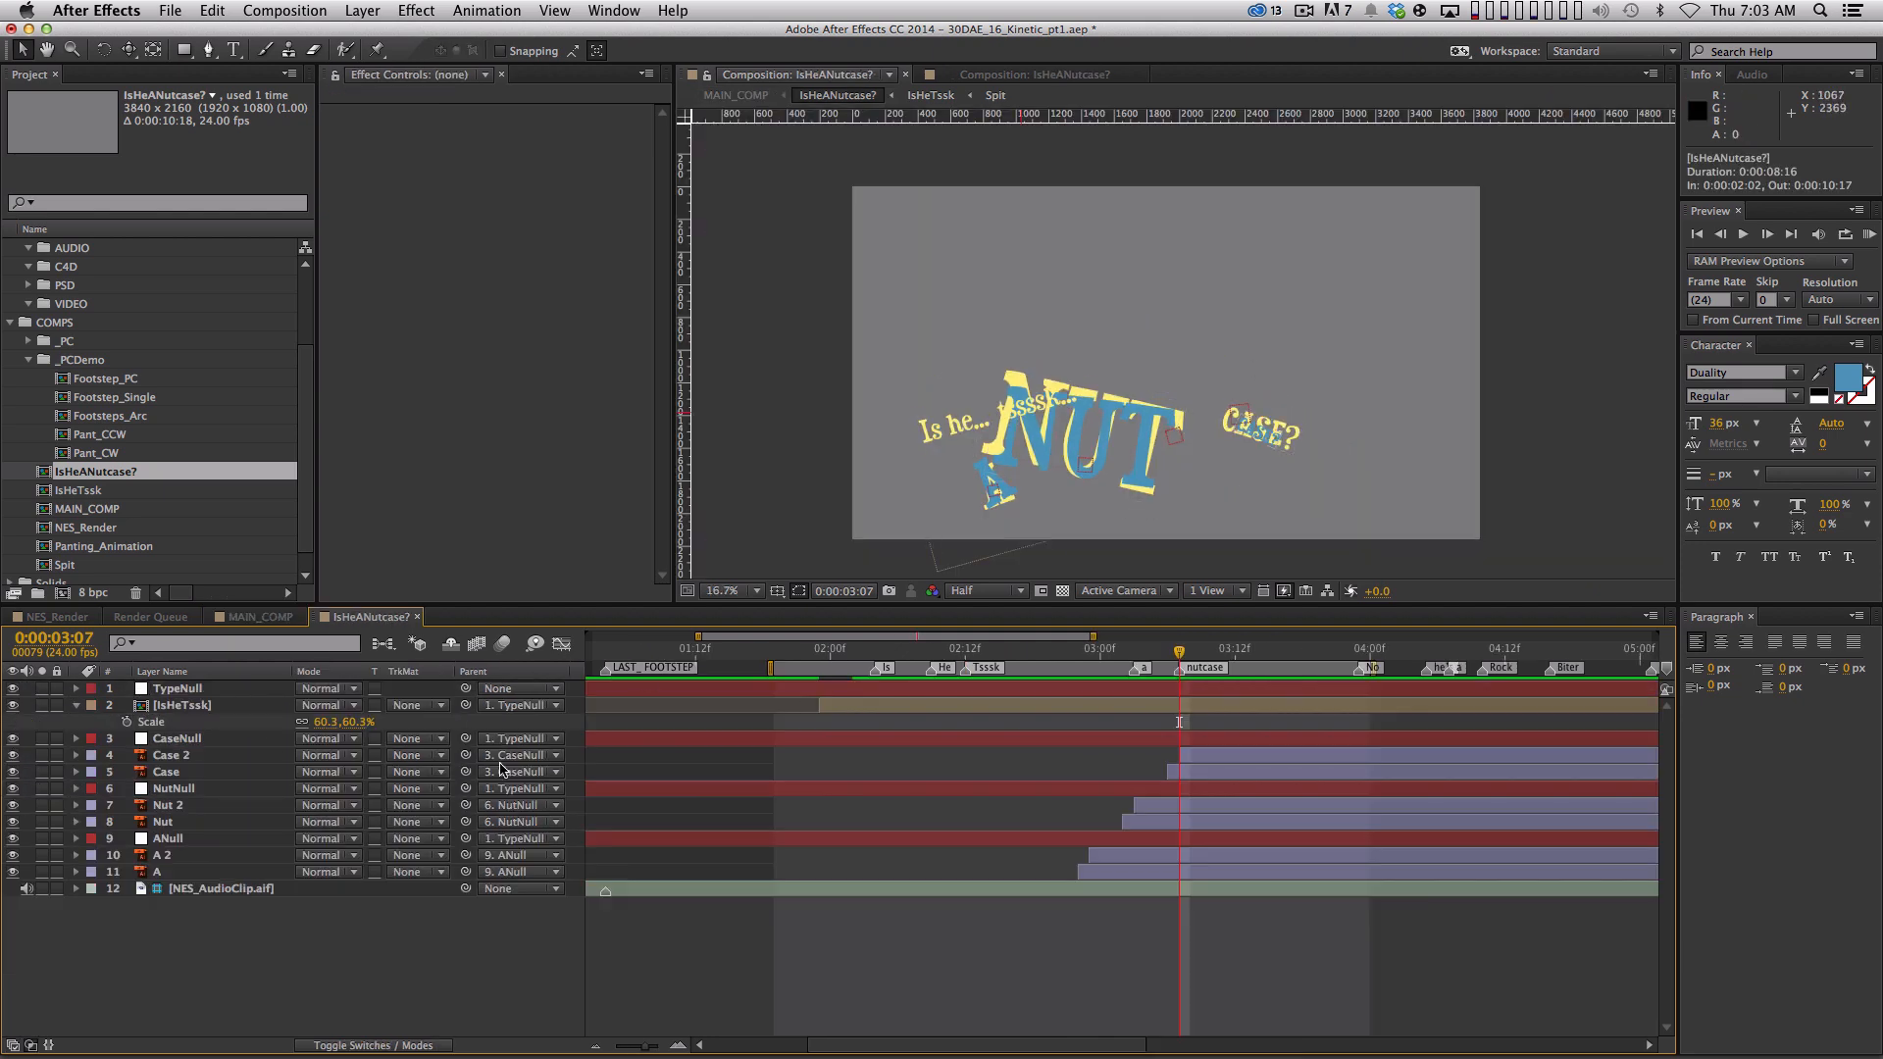
{"action": "left_click_drag", "start_coordinate": [201, 706], "coordinate": [200, 882]}
{"action": "key", "text": "super+w"}
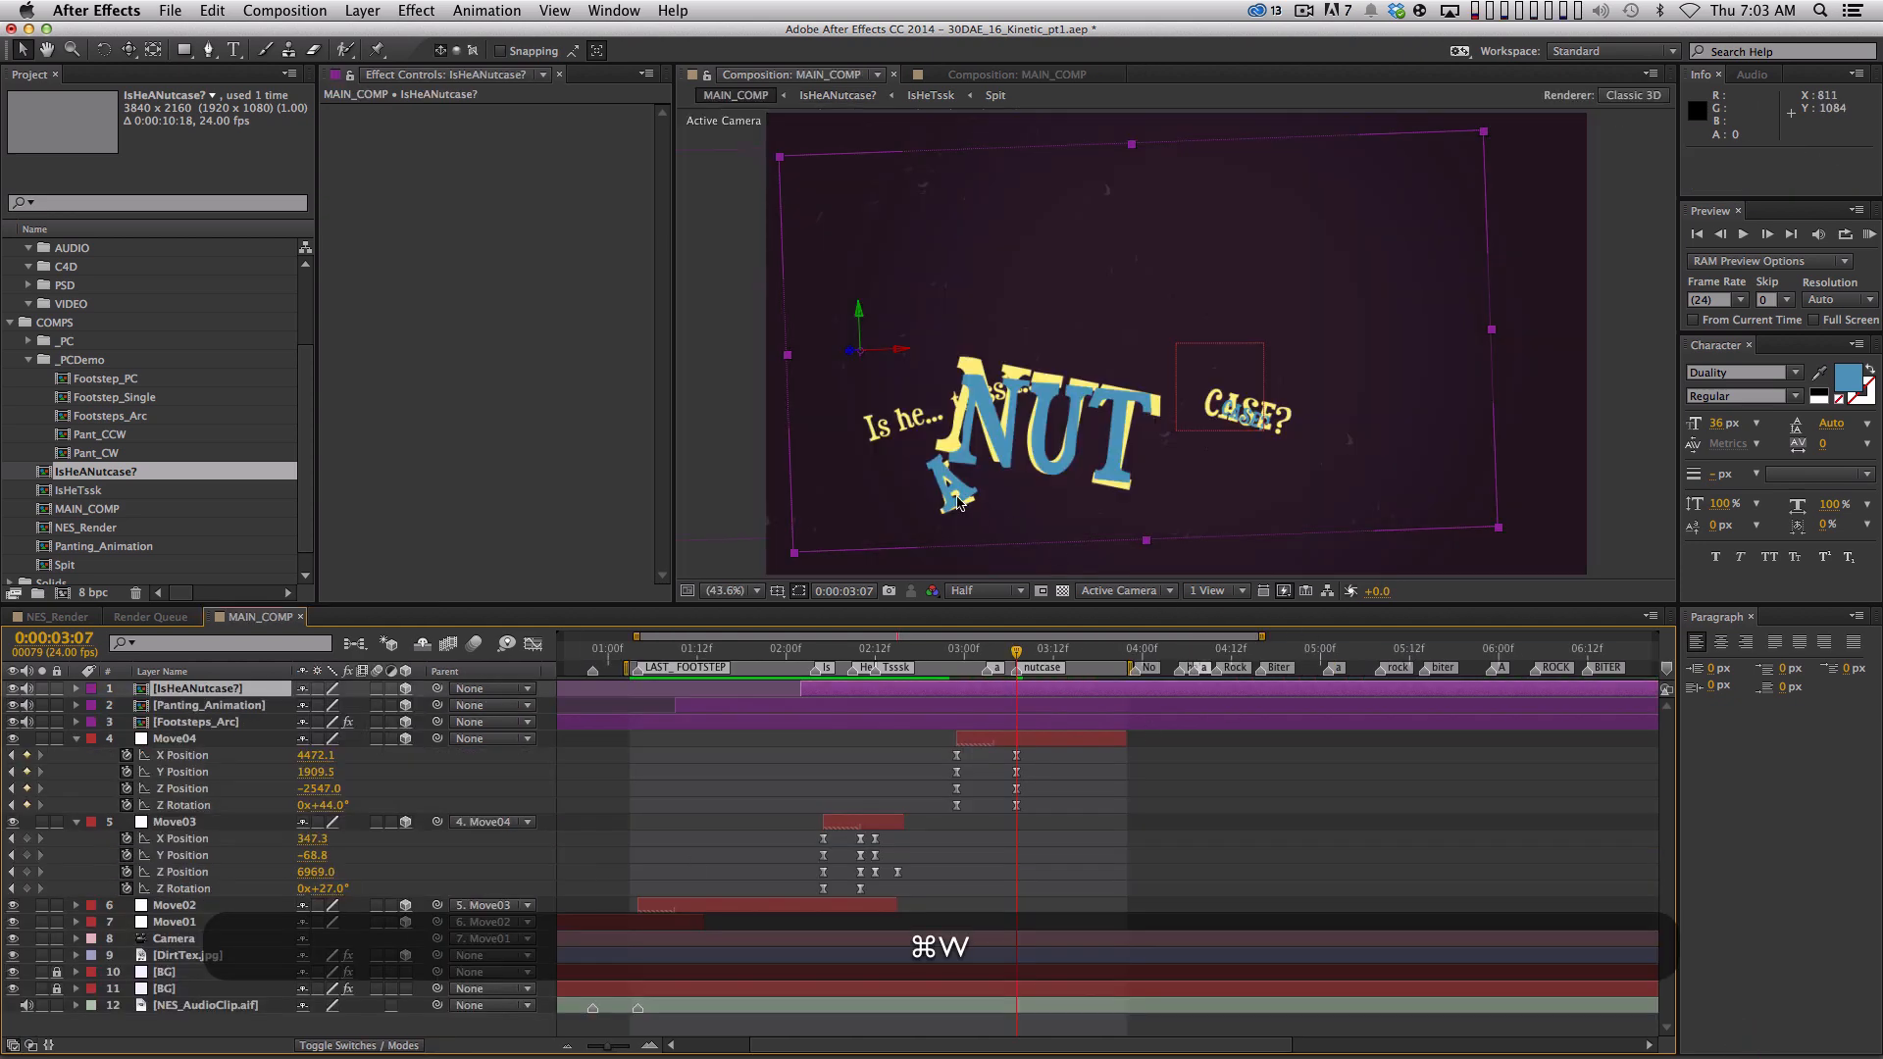
Go to 0:00:03:21 in MAIN_COMP and collapse the properties of all layers
{"action": "left_click_drag", "start_coordinate": [1016, 650], "coordinate": [1121, 652]}
{"action": "key", "text": "super+a"}
{"action": "key", "text": "shift+super+grave"}
{"action": "key", "text": "shift+super+grave"}
{"action": "left_click", "coordinate": [1011, 761]}
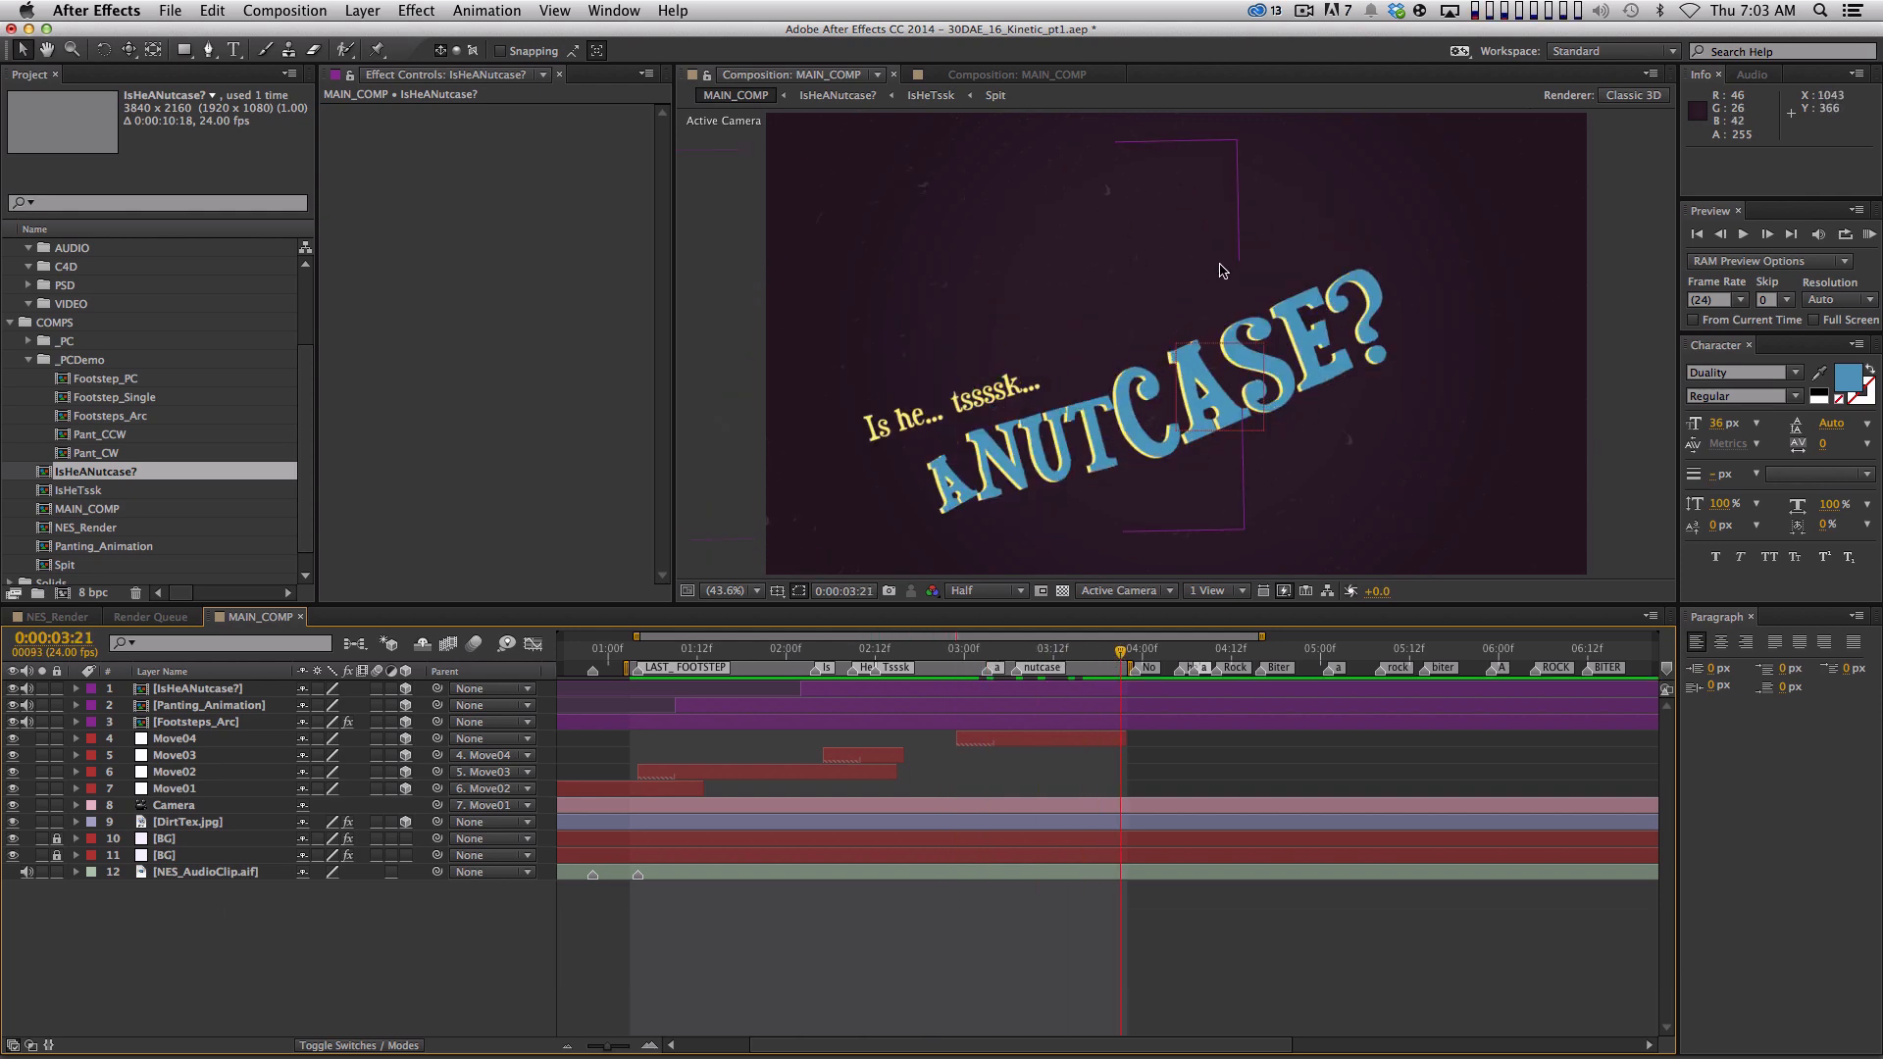
Examine the eyes above "A NUTCASE?" in NES_Render around 0:00:03:20 as reference, and return to MAIN_COMP
{"action": "left_click", "coordinate": [75, 620]}
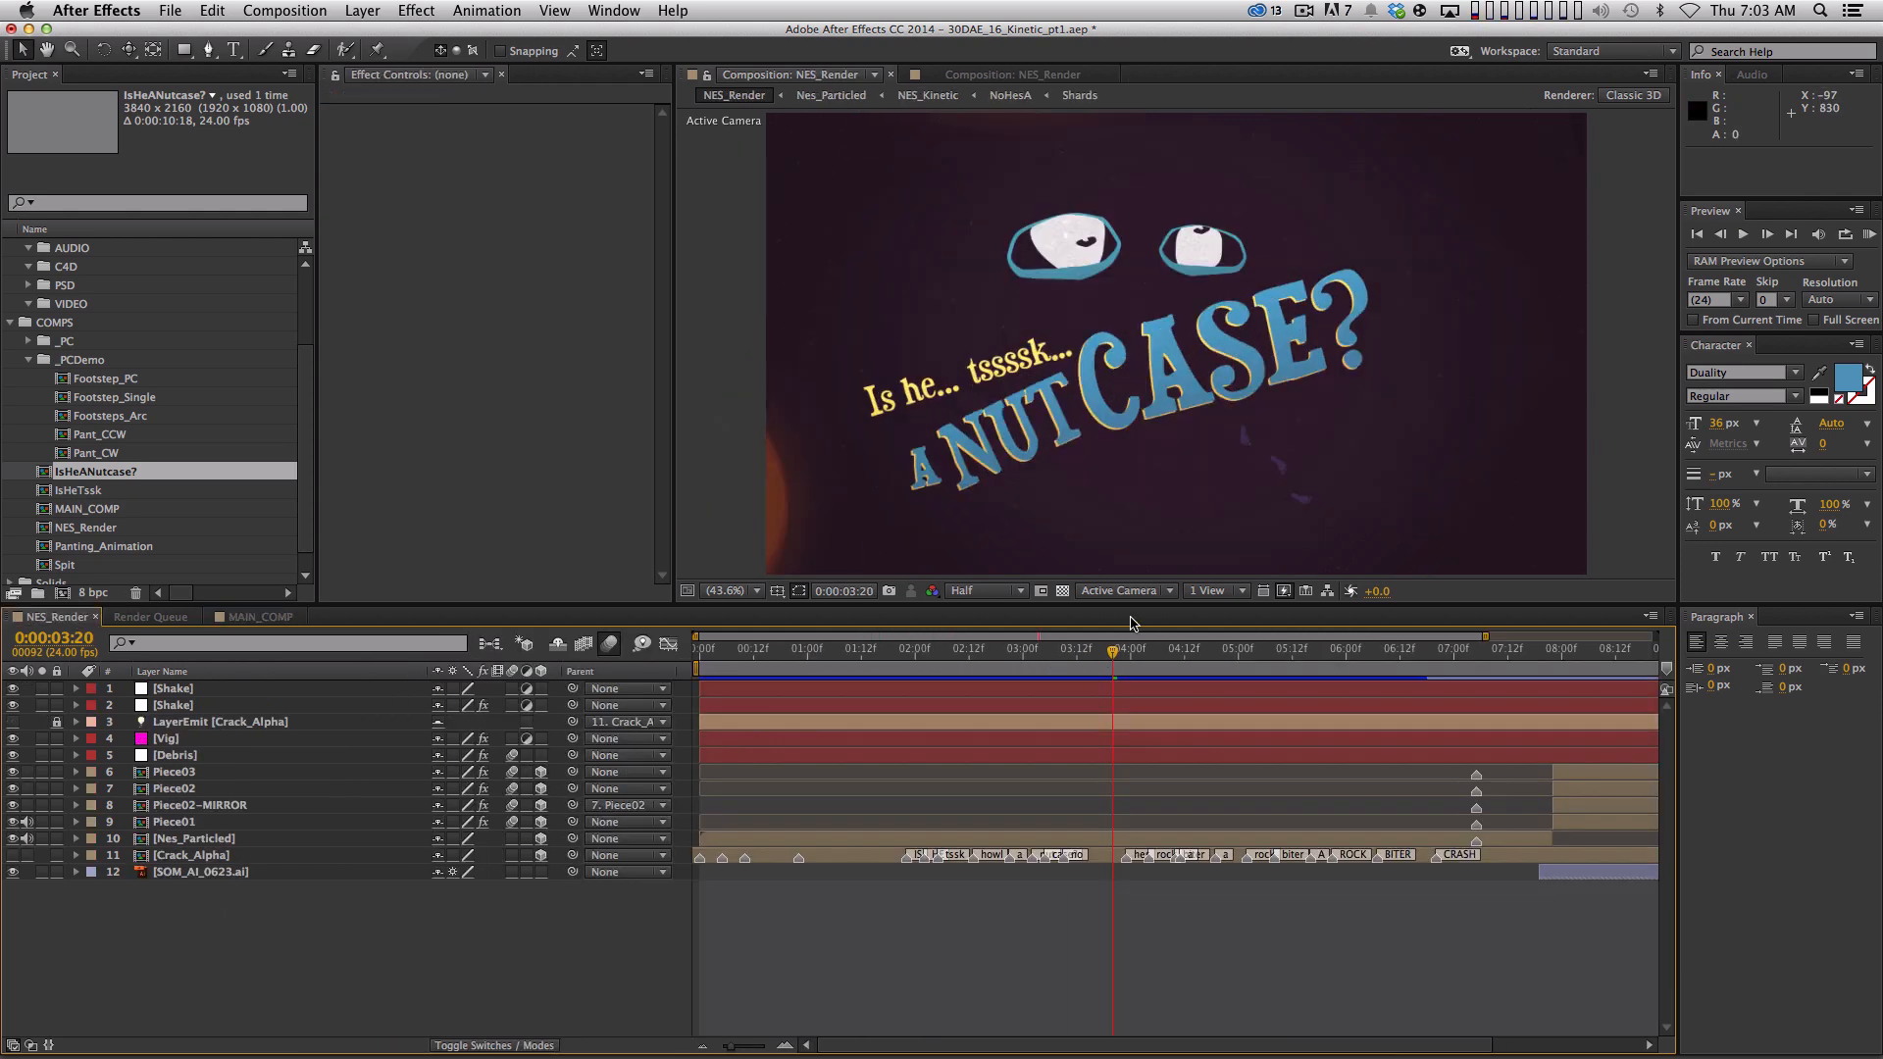
{"action": "mouse_move", "coordinate": [1097, 665]}
{"action": "left_mouse_down"}
{"action": "mouse_move", "coordinate": [1010, 657]}
{"action": "mouse_move", "coordinate": [1123, 659]}
{"action": "mouse_move", "coordinate": [1049, 667]}
{"action": "mouse_move", "coordinate": [1105, 679]}
{"action": "left_mouse_up"}
{"action": "key", "text": "Page_Down"}
{"action": "key", "text": "Page_Down"}
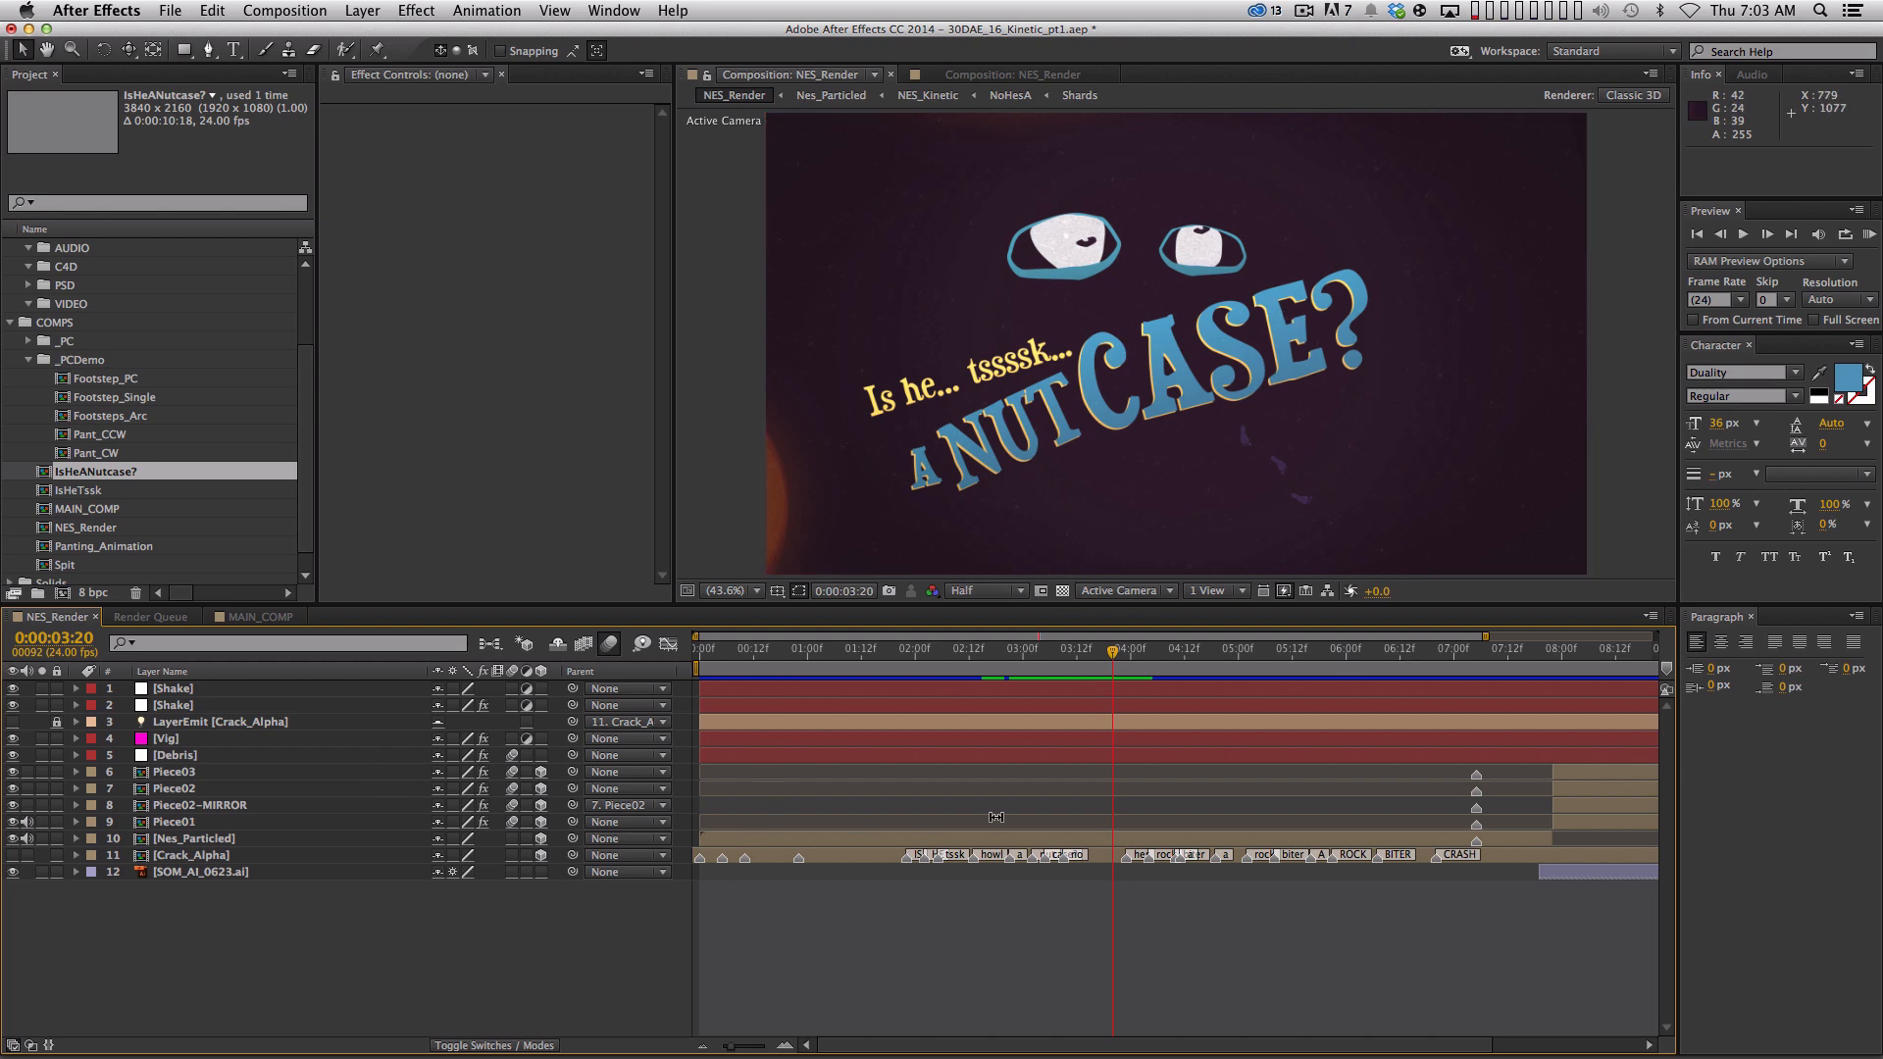
{"action": "left_click_drag", "start_coordinate": [1073, 648], "coordinate": [1113, 651]}
{"action": "left_click", "coordinate": [258, 617]}
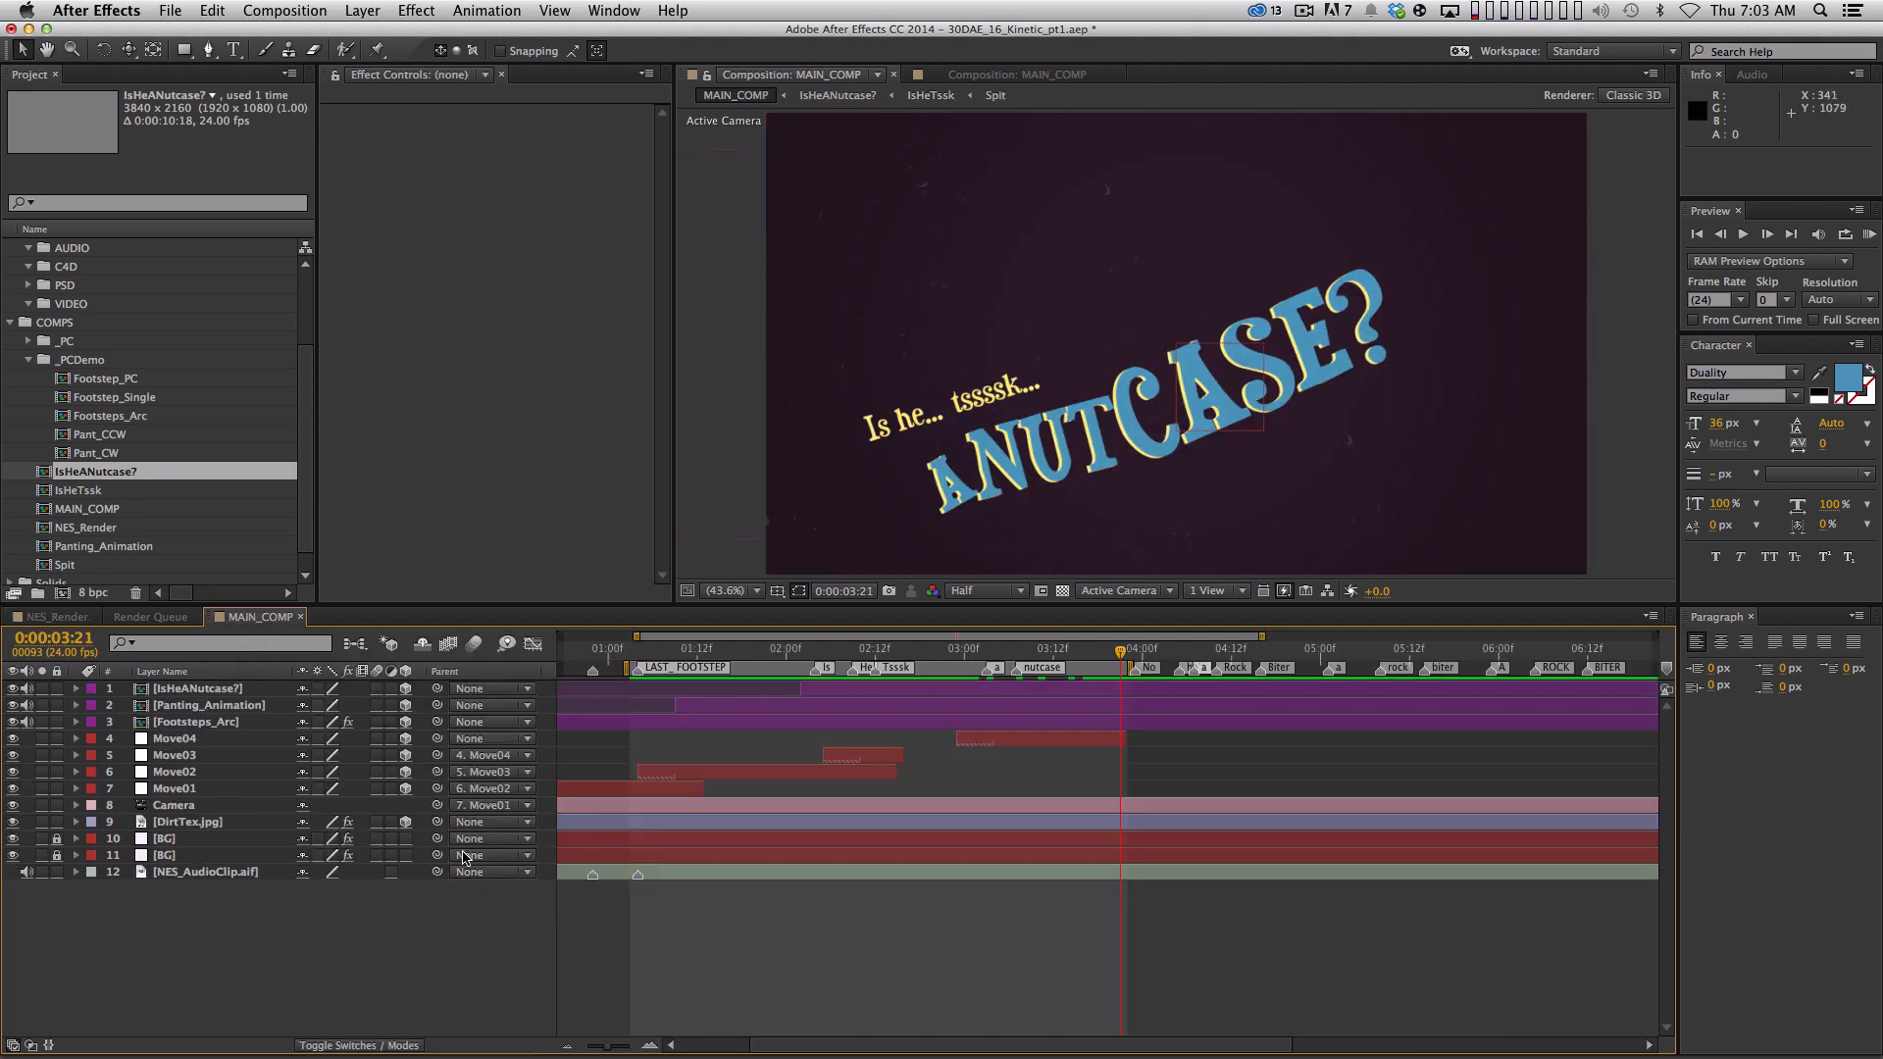
Add a medium yellow solid to MAIN_COMP, pre-compose it with all attributes moved, and open the new composition
{"action": "key", "text": "super+y"}
{"action": "key", "text": "Return"}
{"action": "key", "text": "shift+super+c"}
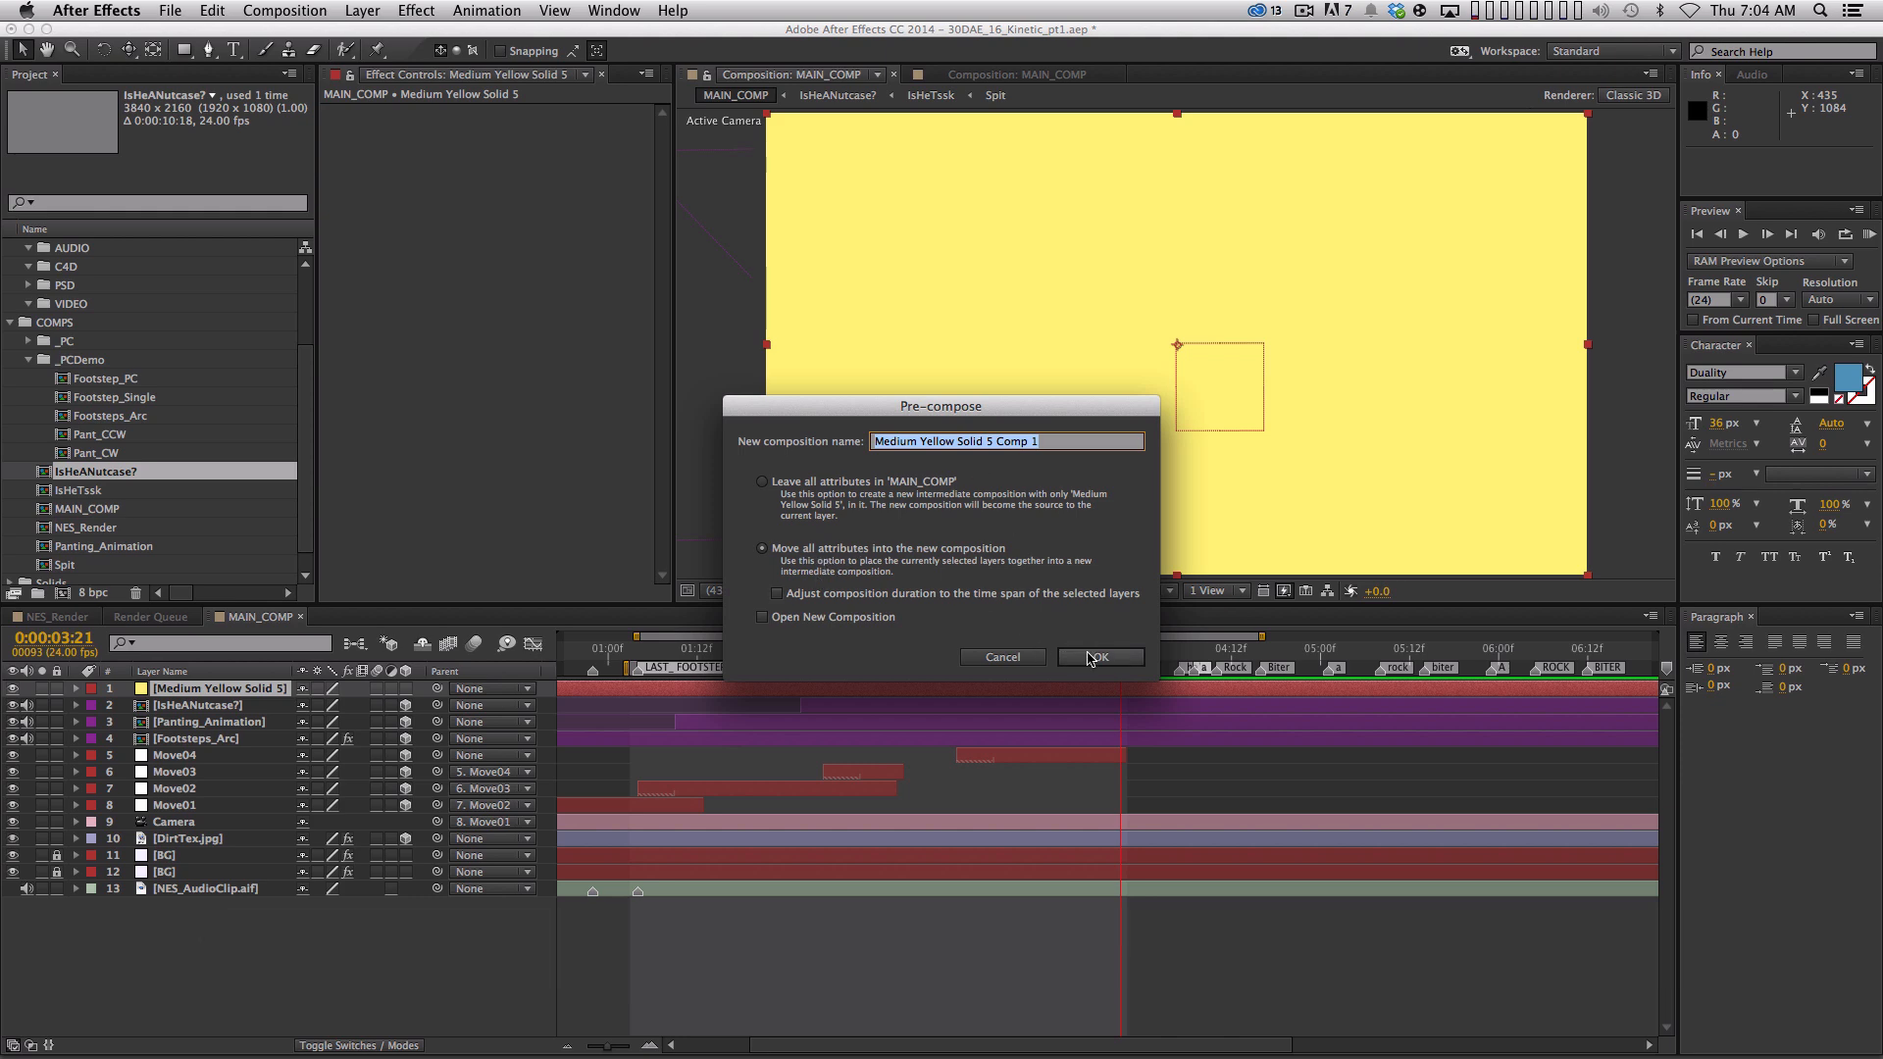
{"action": "left_click", "coordinate": [1096, 656]}
{"action": "double_click", "coordinate": [205, 689]}
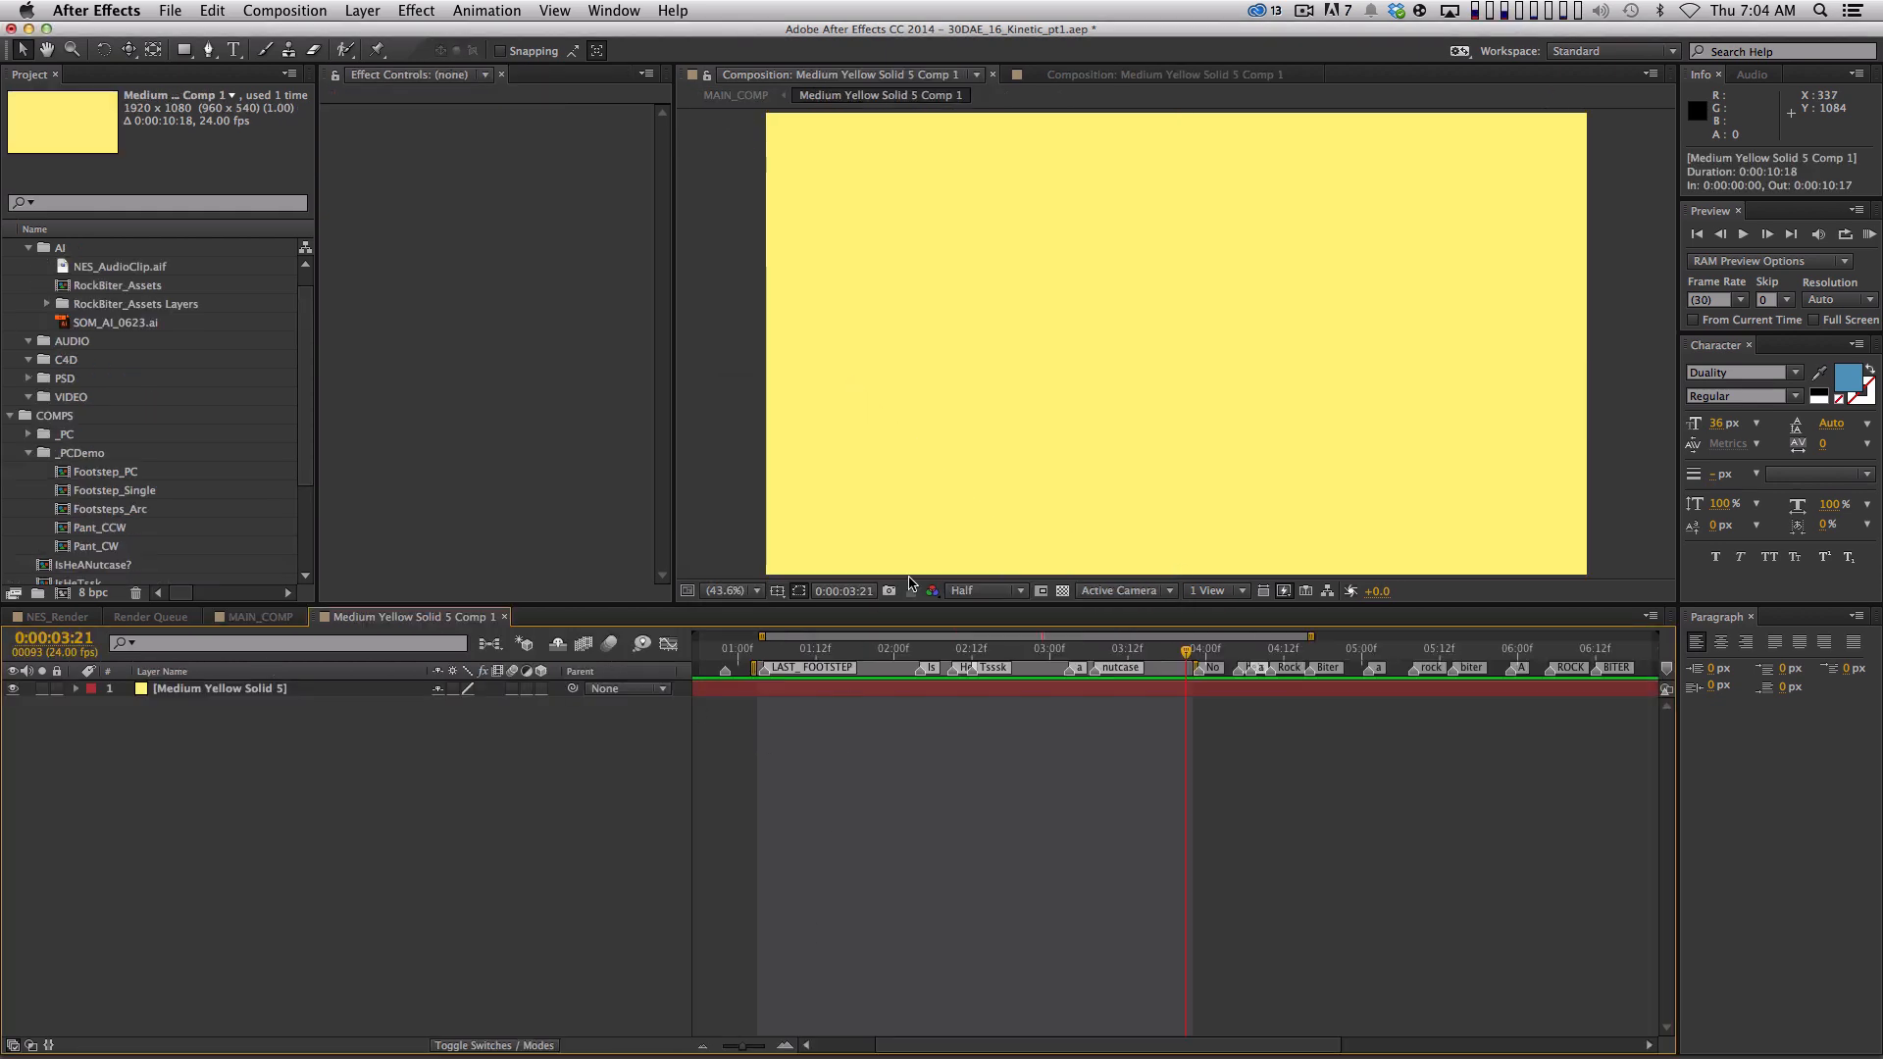
{"action": "left_click", "coordinate": [291, 455]}
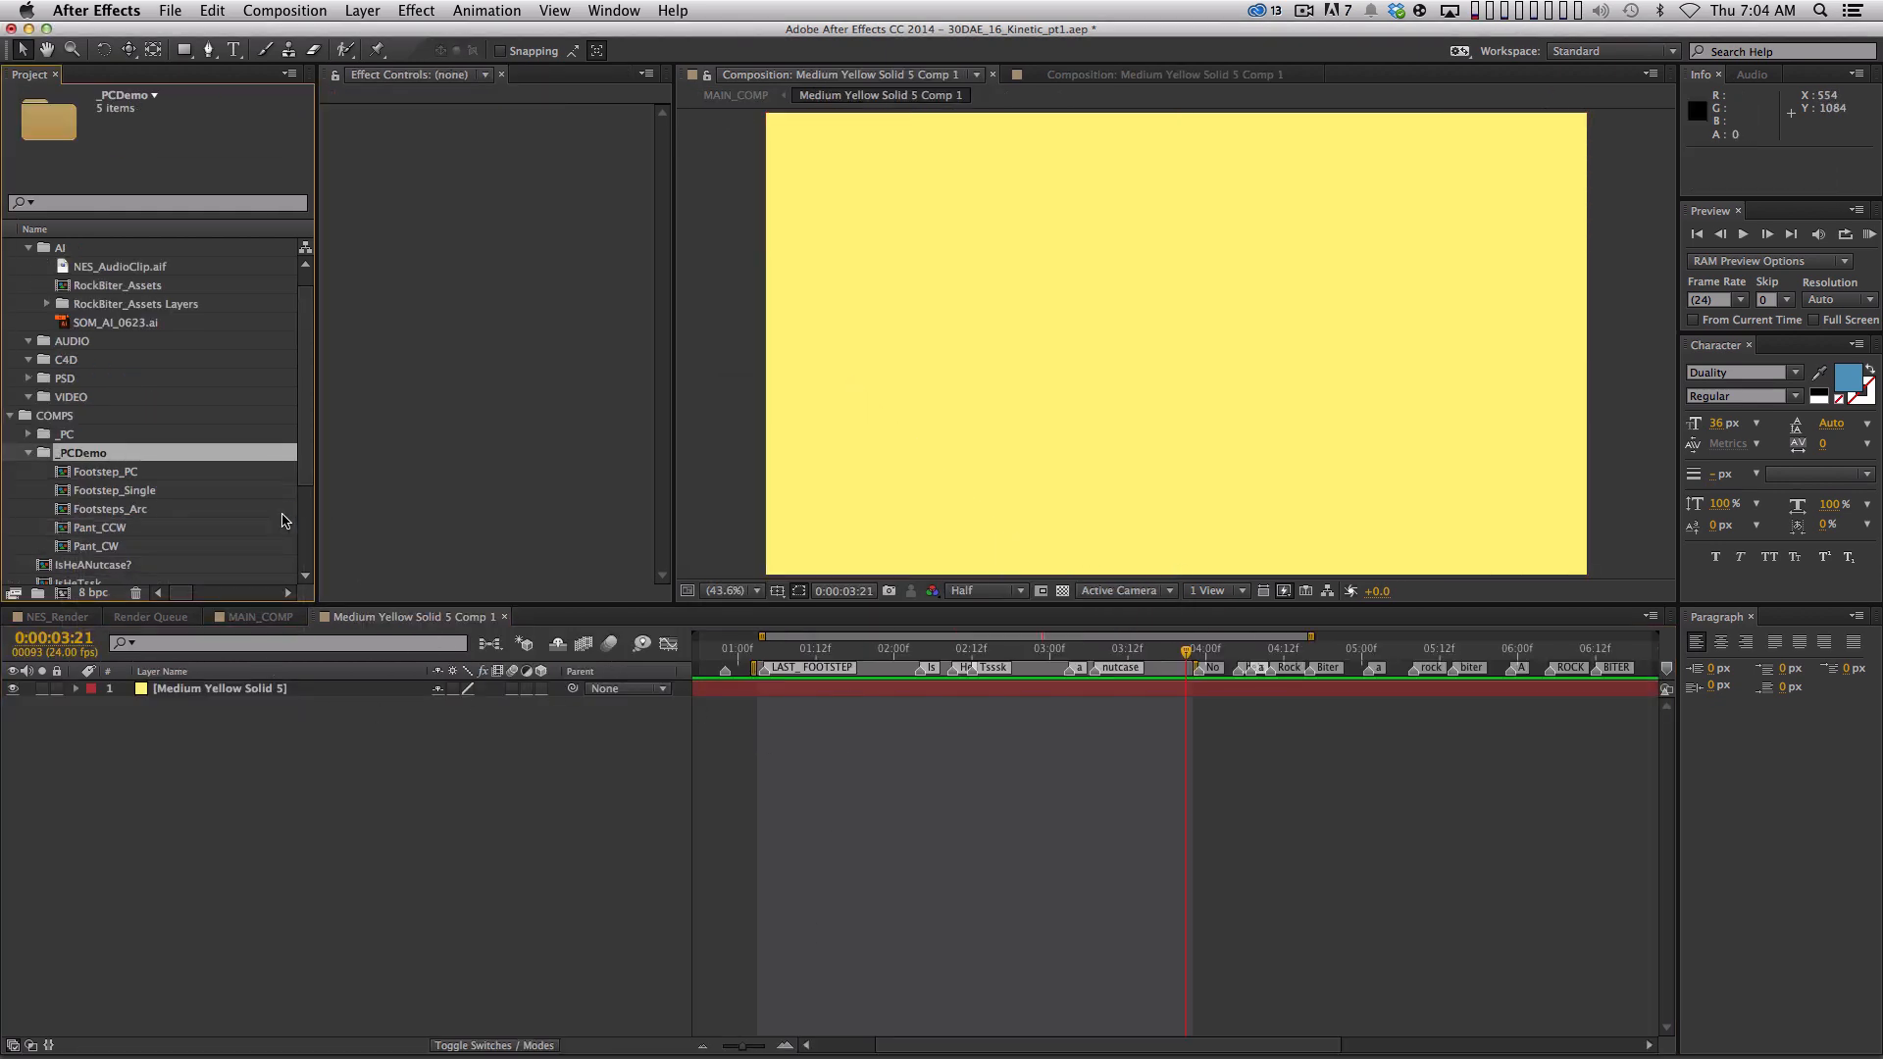
Rename the Medium Yellow Solid 5 Comp 1 composition to GooglyEyes and delete the yellow solid inside it
{"action": "scroll", "coordinate": [298, 481], "scroll_direction": "down", "scroll_amount": 3}
{"action": "left_click", "coordinate": [397, 824]}
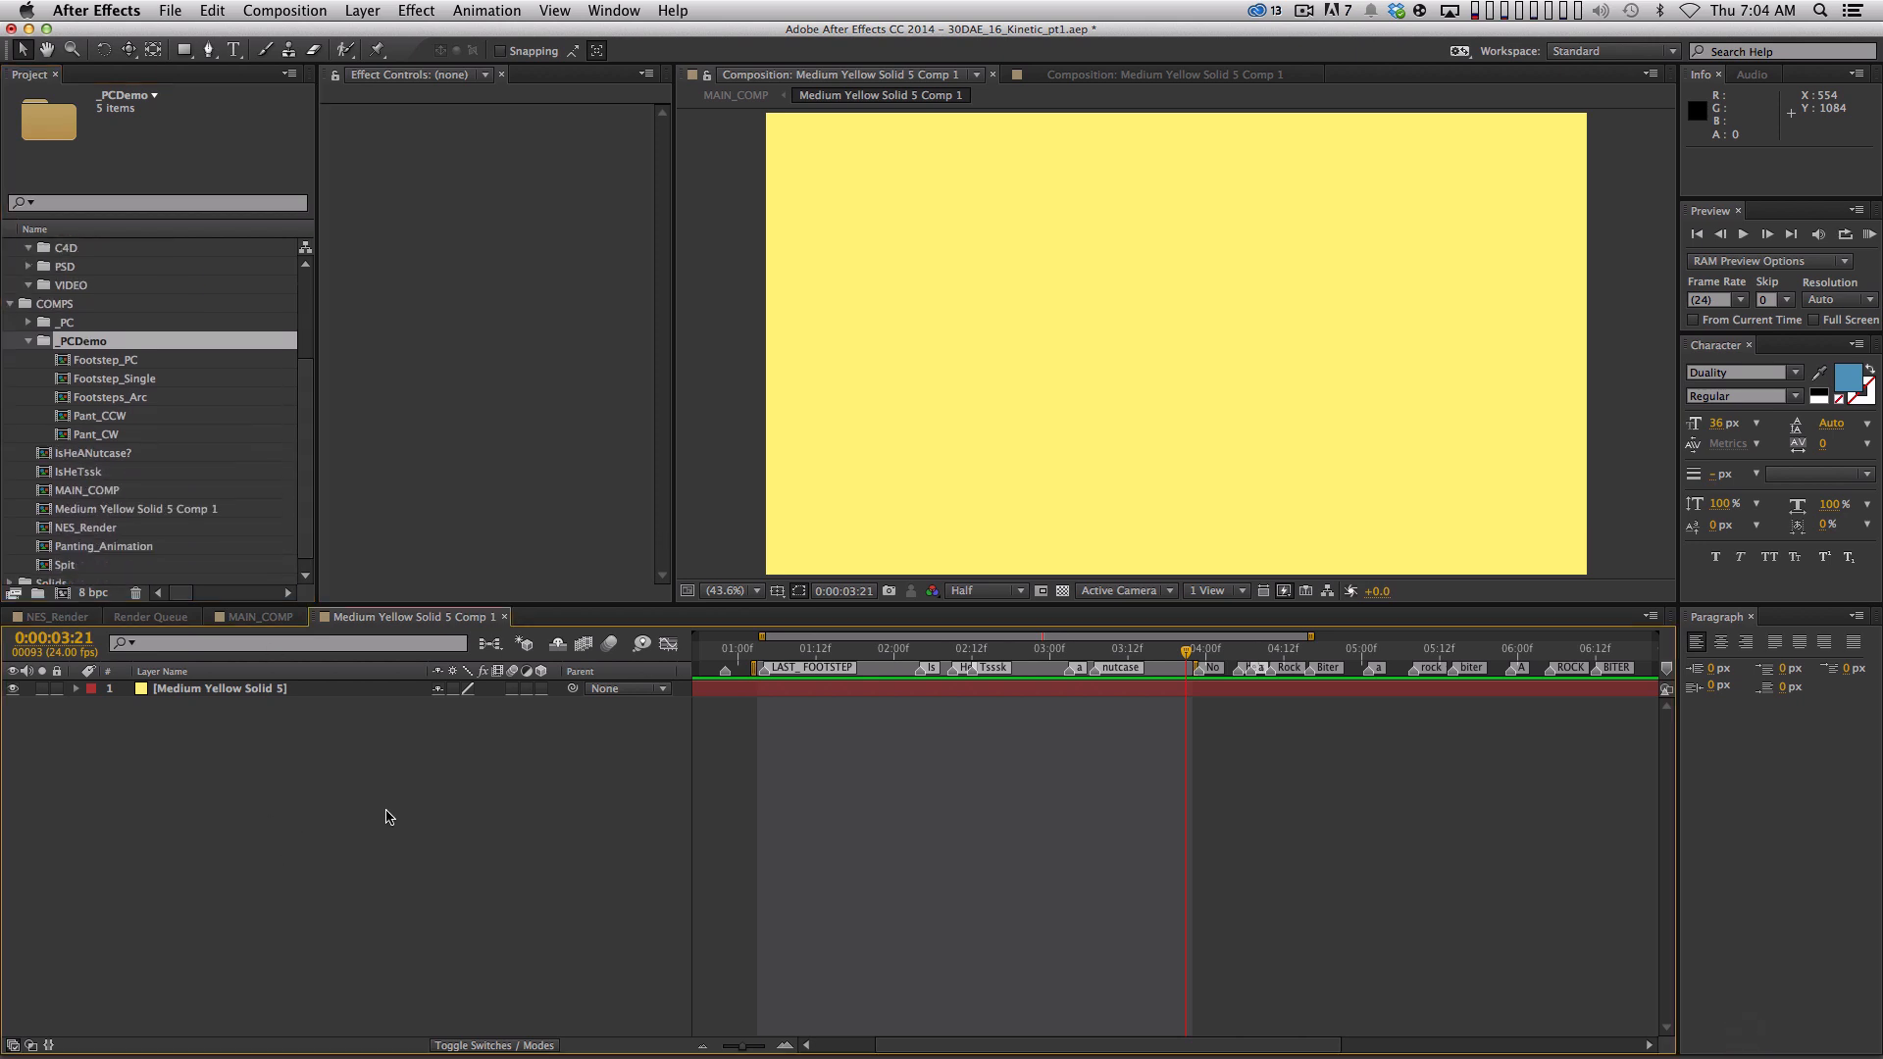
{"action": "left_click", "coordinate": [166, 501]}
{"action": "key", "text": "Return"}
{"action": "type", "text": "GooglyEyes"}
{"action": "key", "text": "Return"}
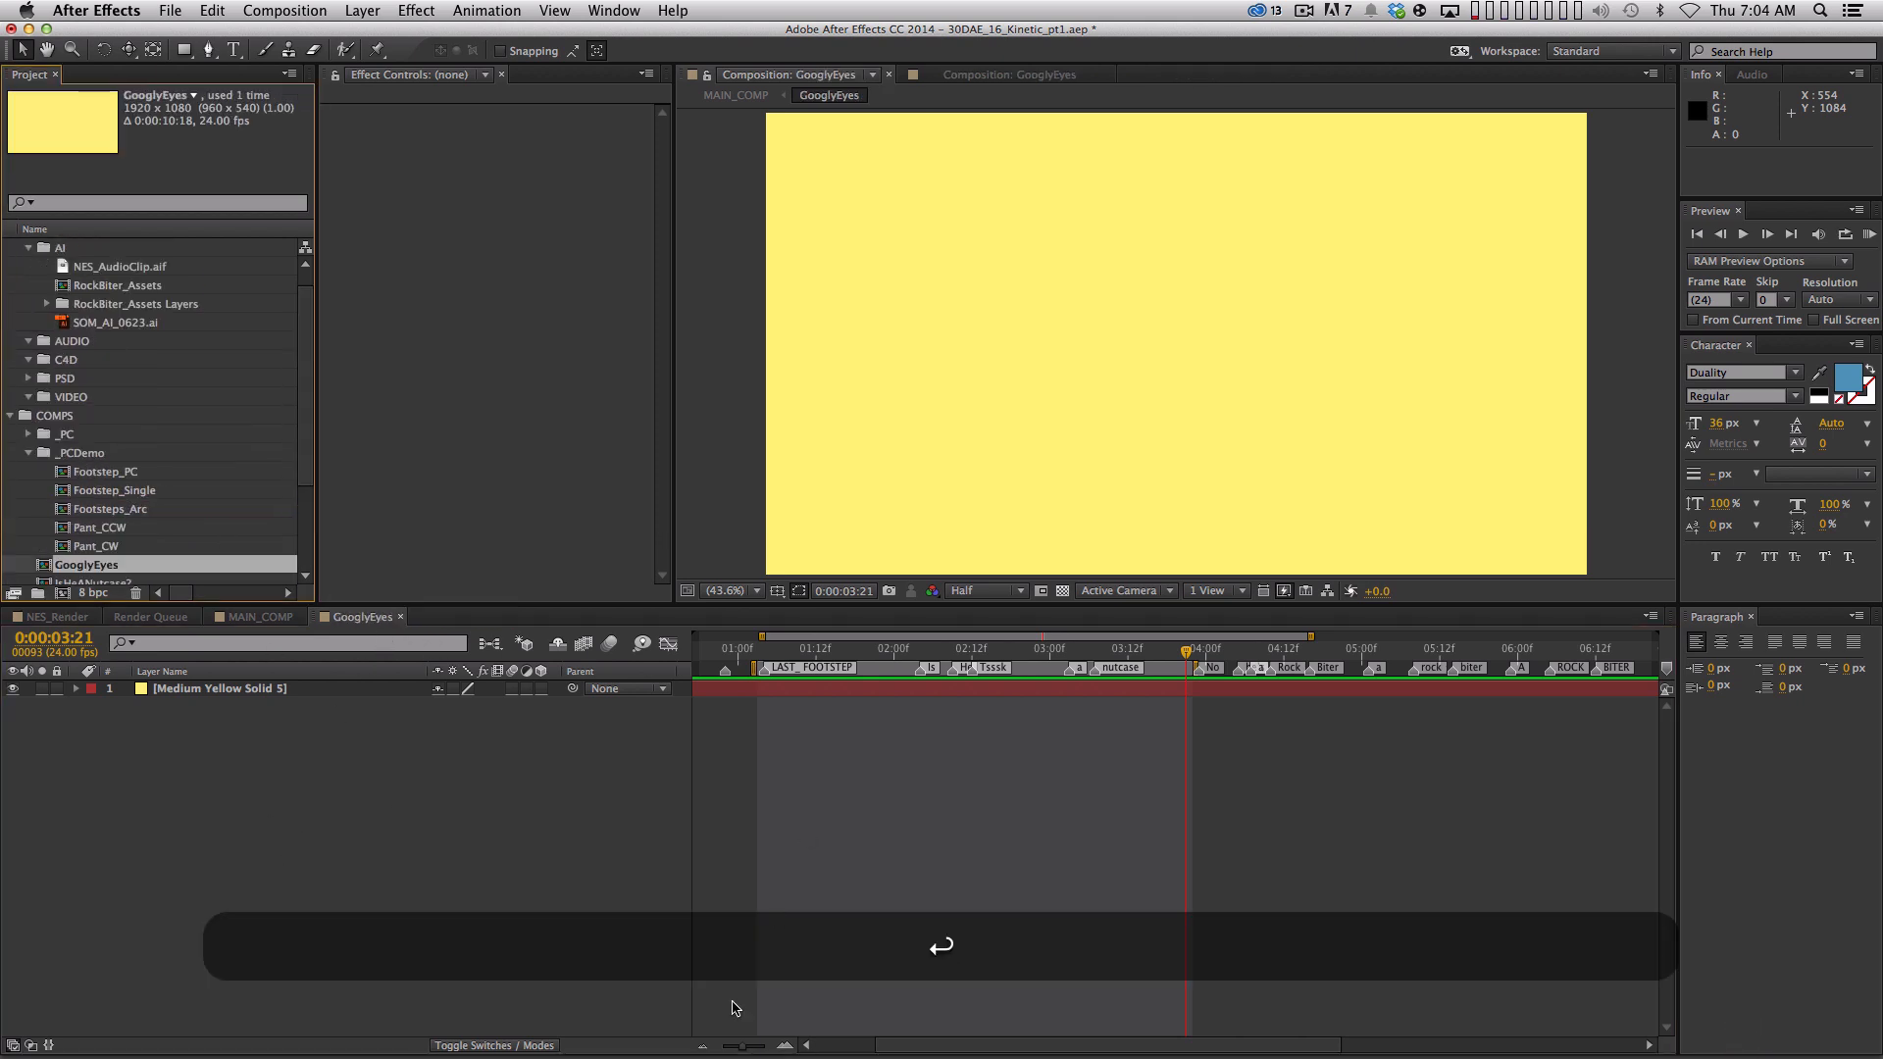
{"action": "left_click", "coordinate": [217, 688]}
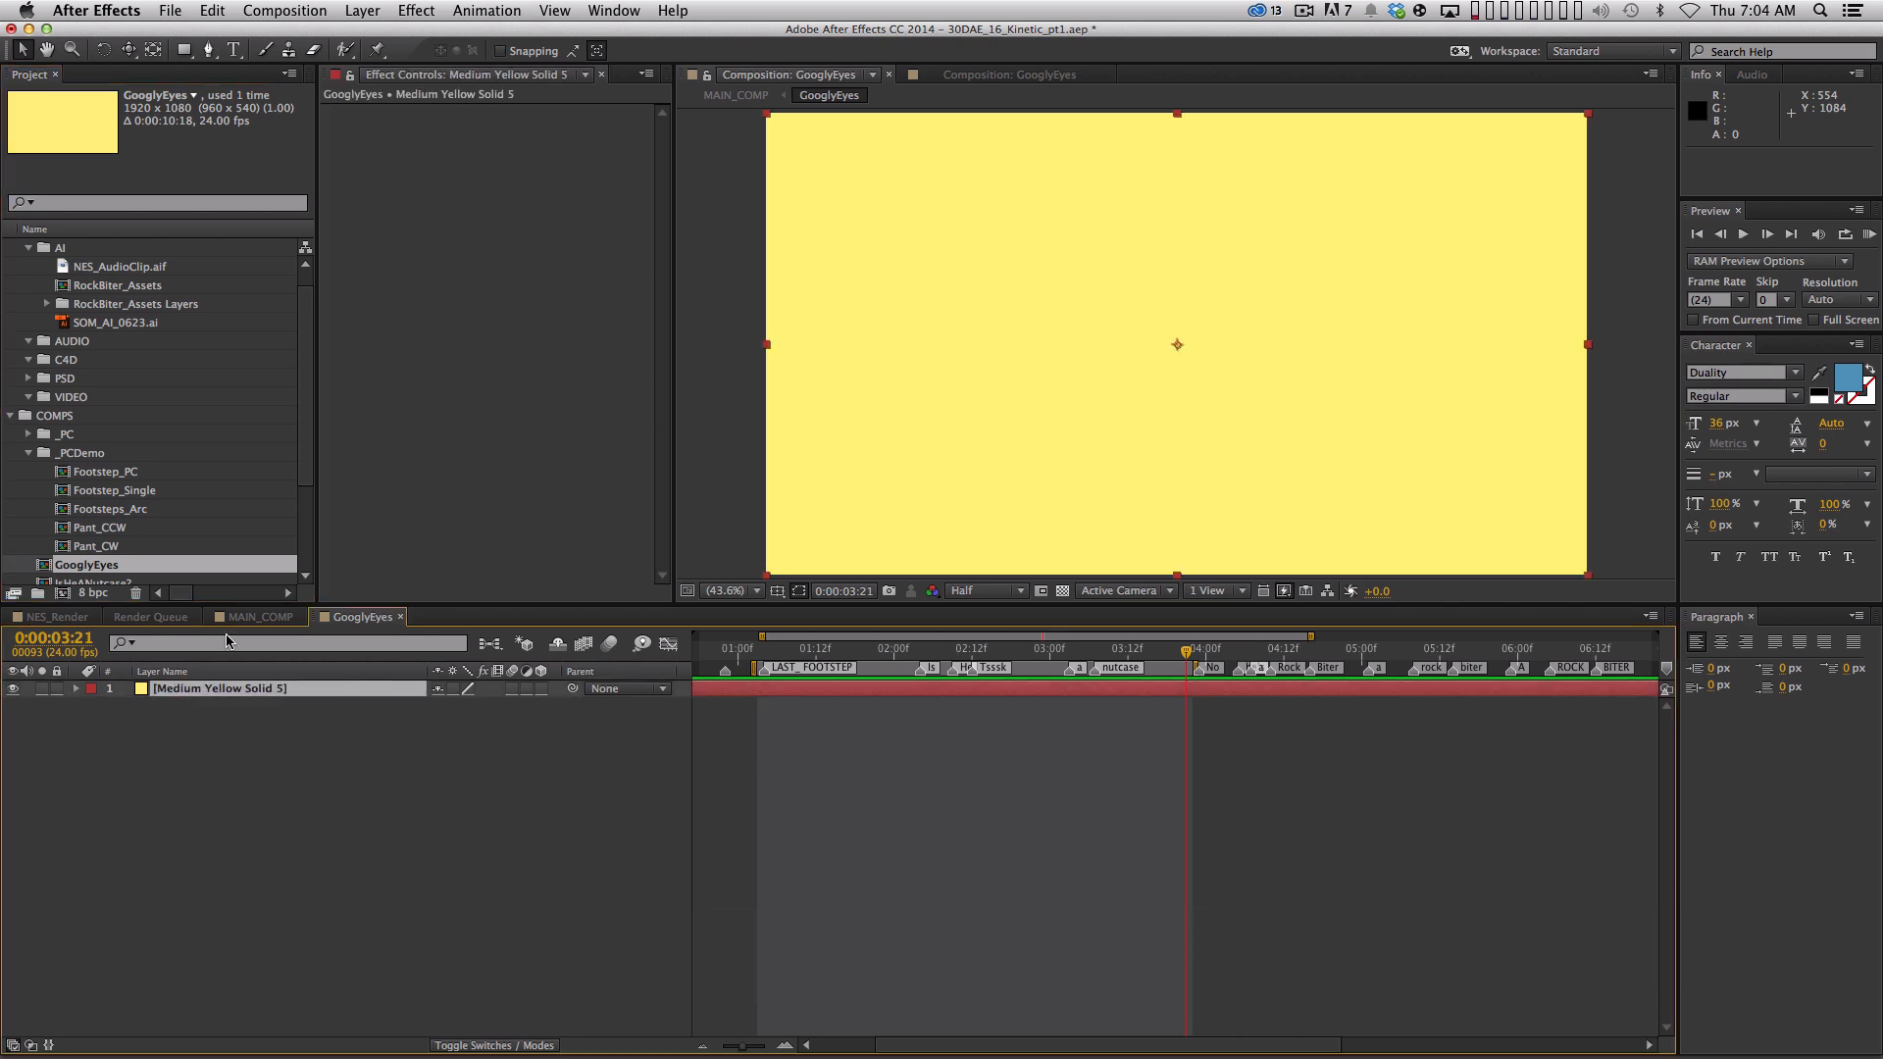
{"action": "key", "text": "BackSpace"}
Copy the Eyes layer from the RockBiter_Assets composition and return to GooglyEyes
{"action": "double_click", "coordinate": [118, 284]}
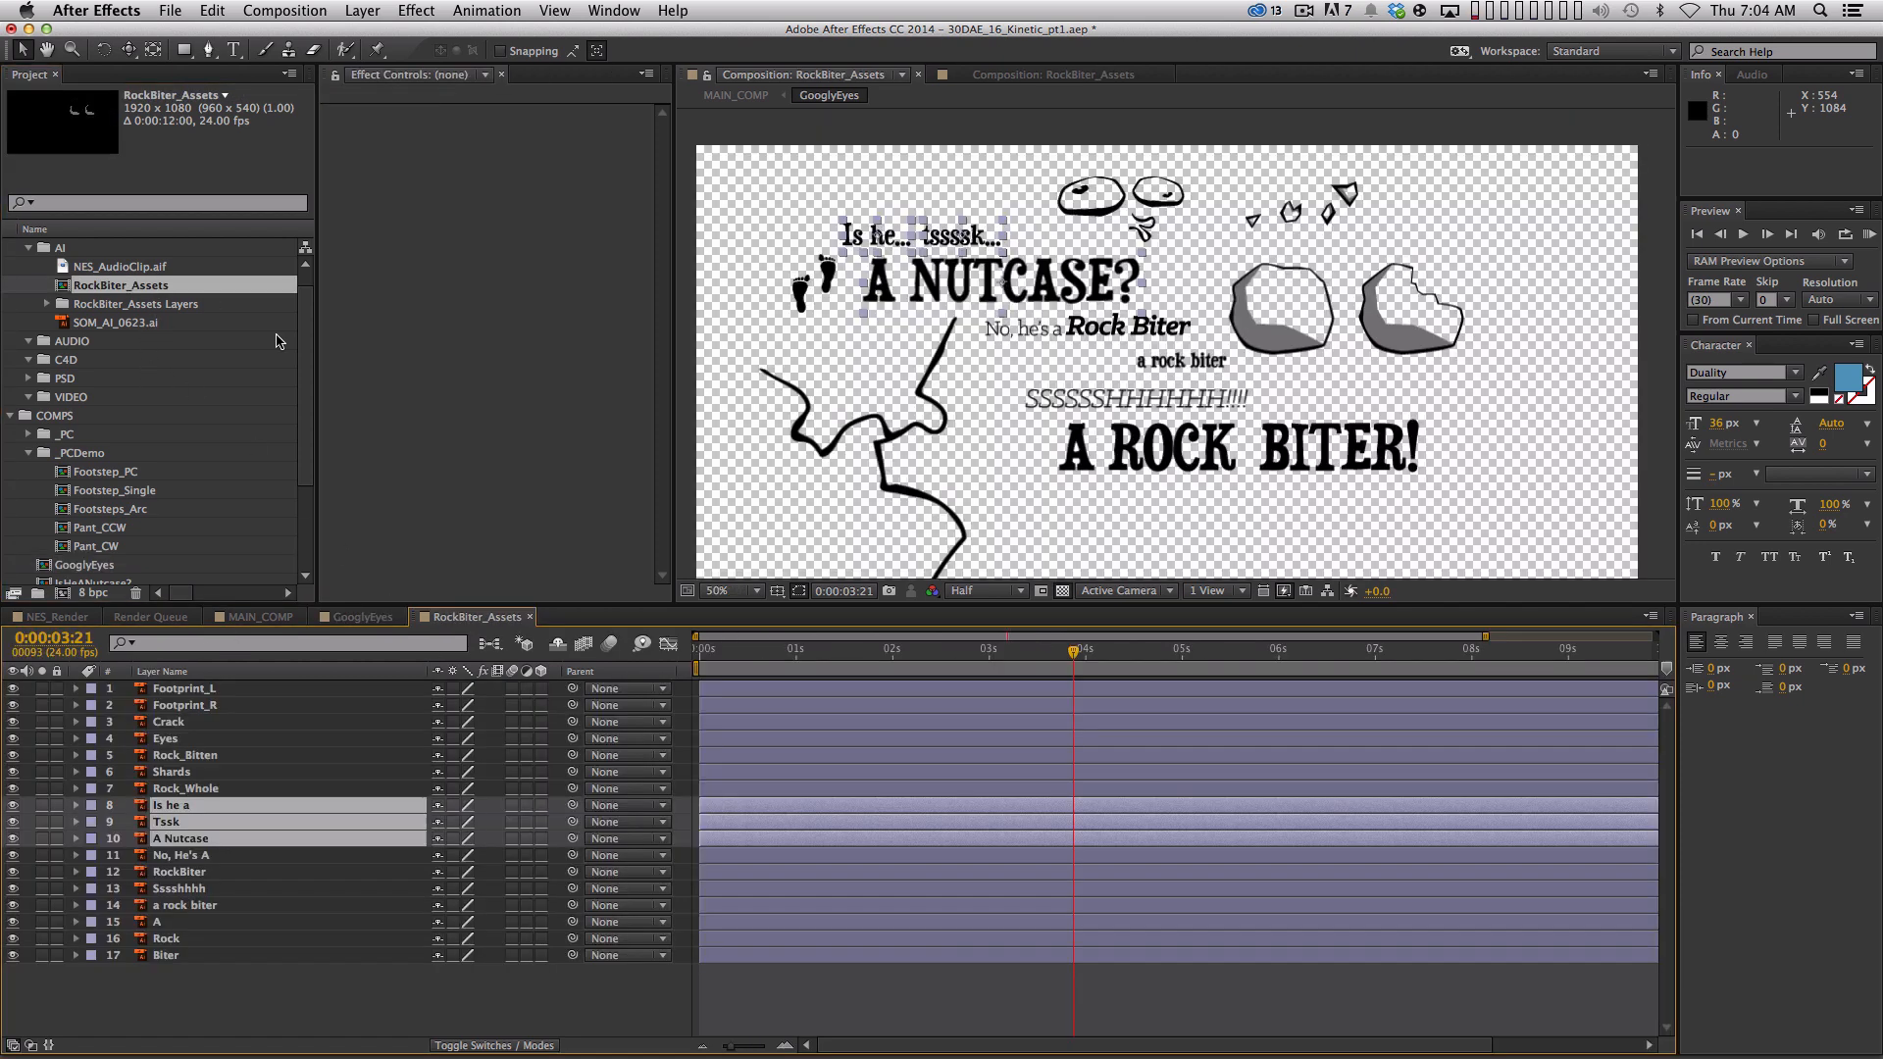
{"action": "left_click", "coordinate": [1106, 211]}
{"action": "key", "text": "super+c"}
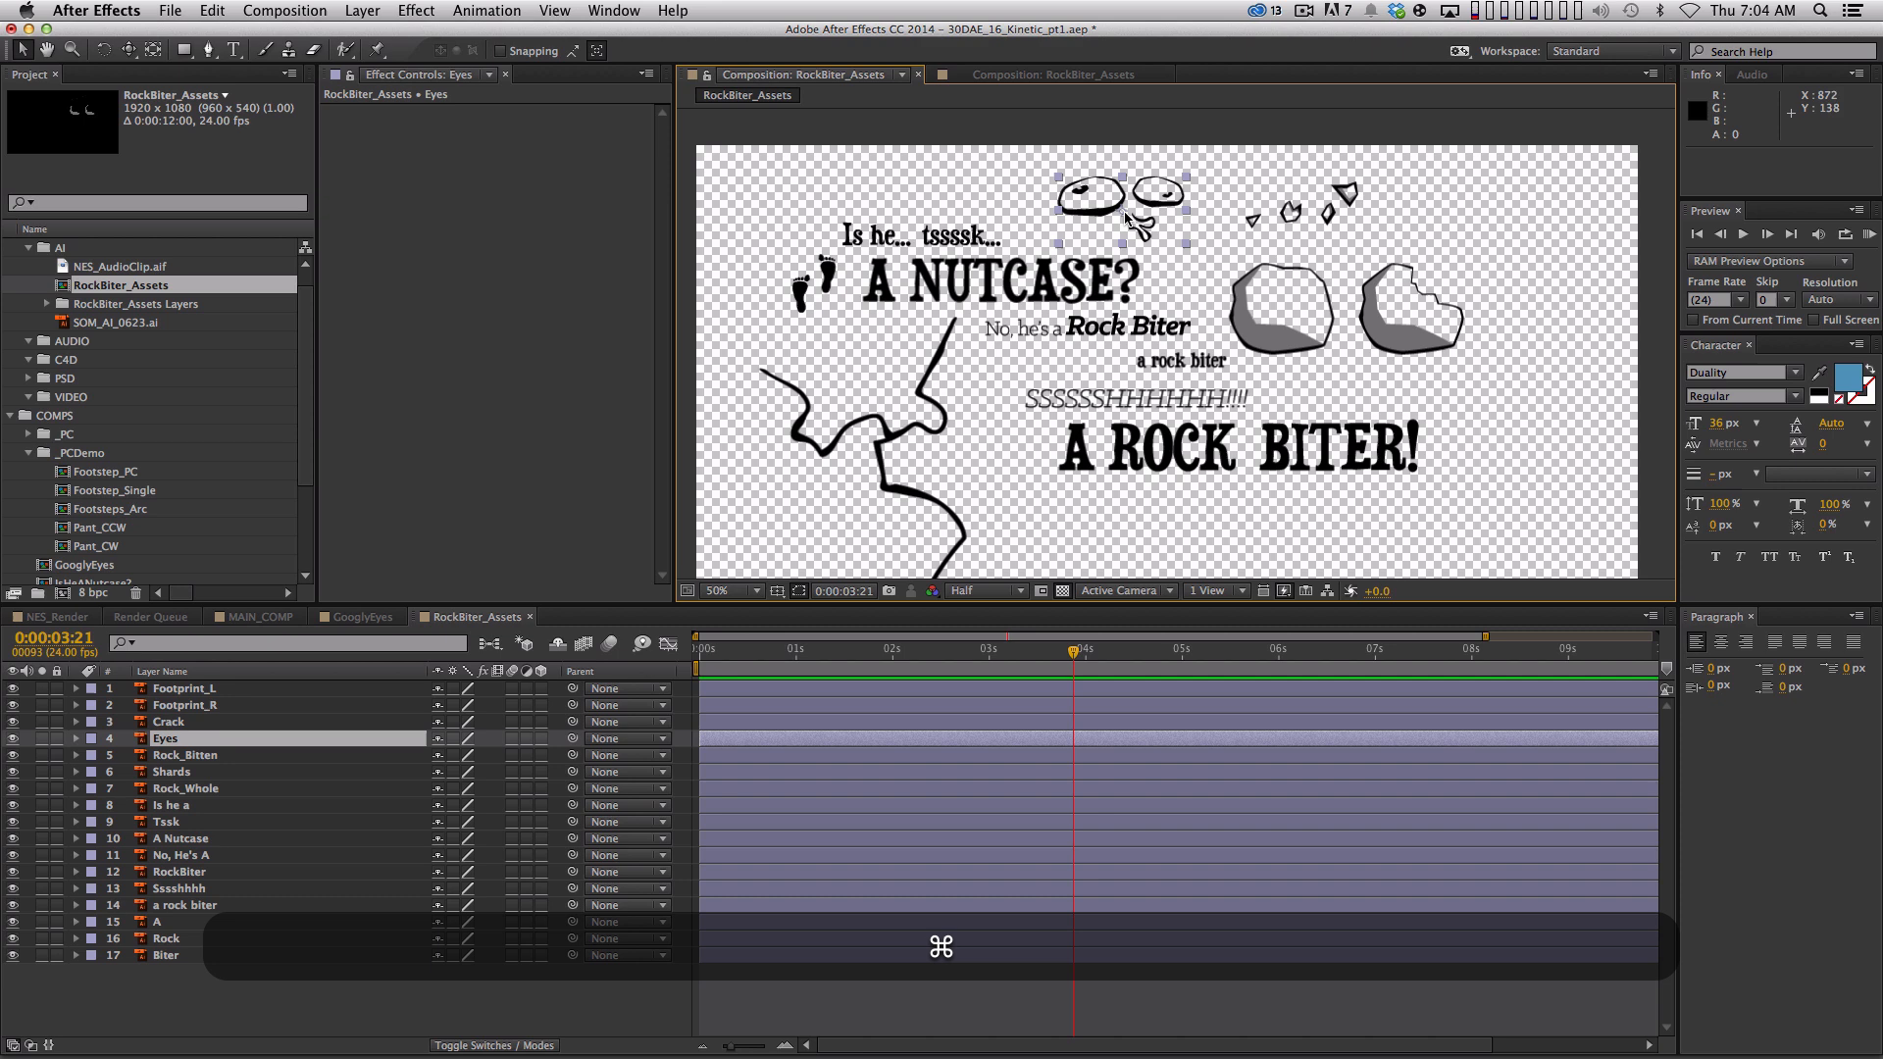
{"action": "left_click", "coordinate": [363, 617]}
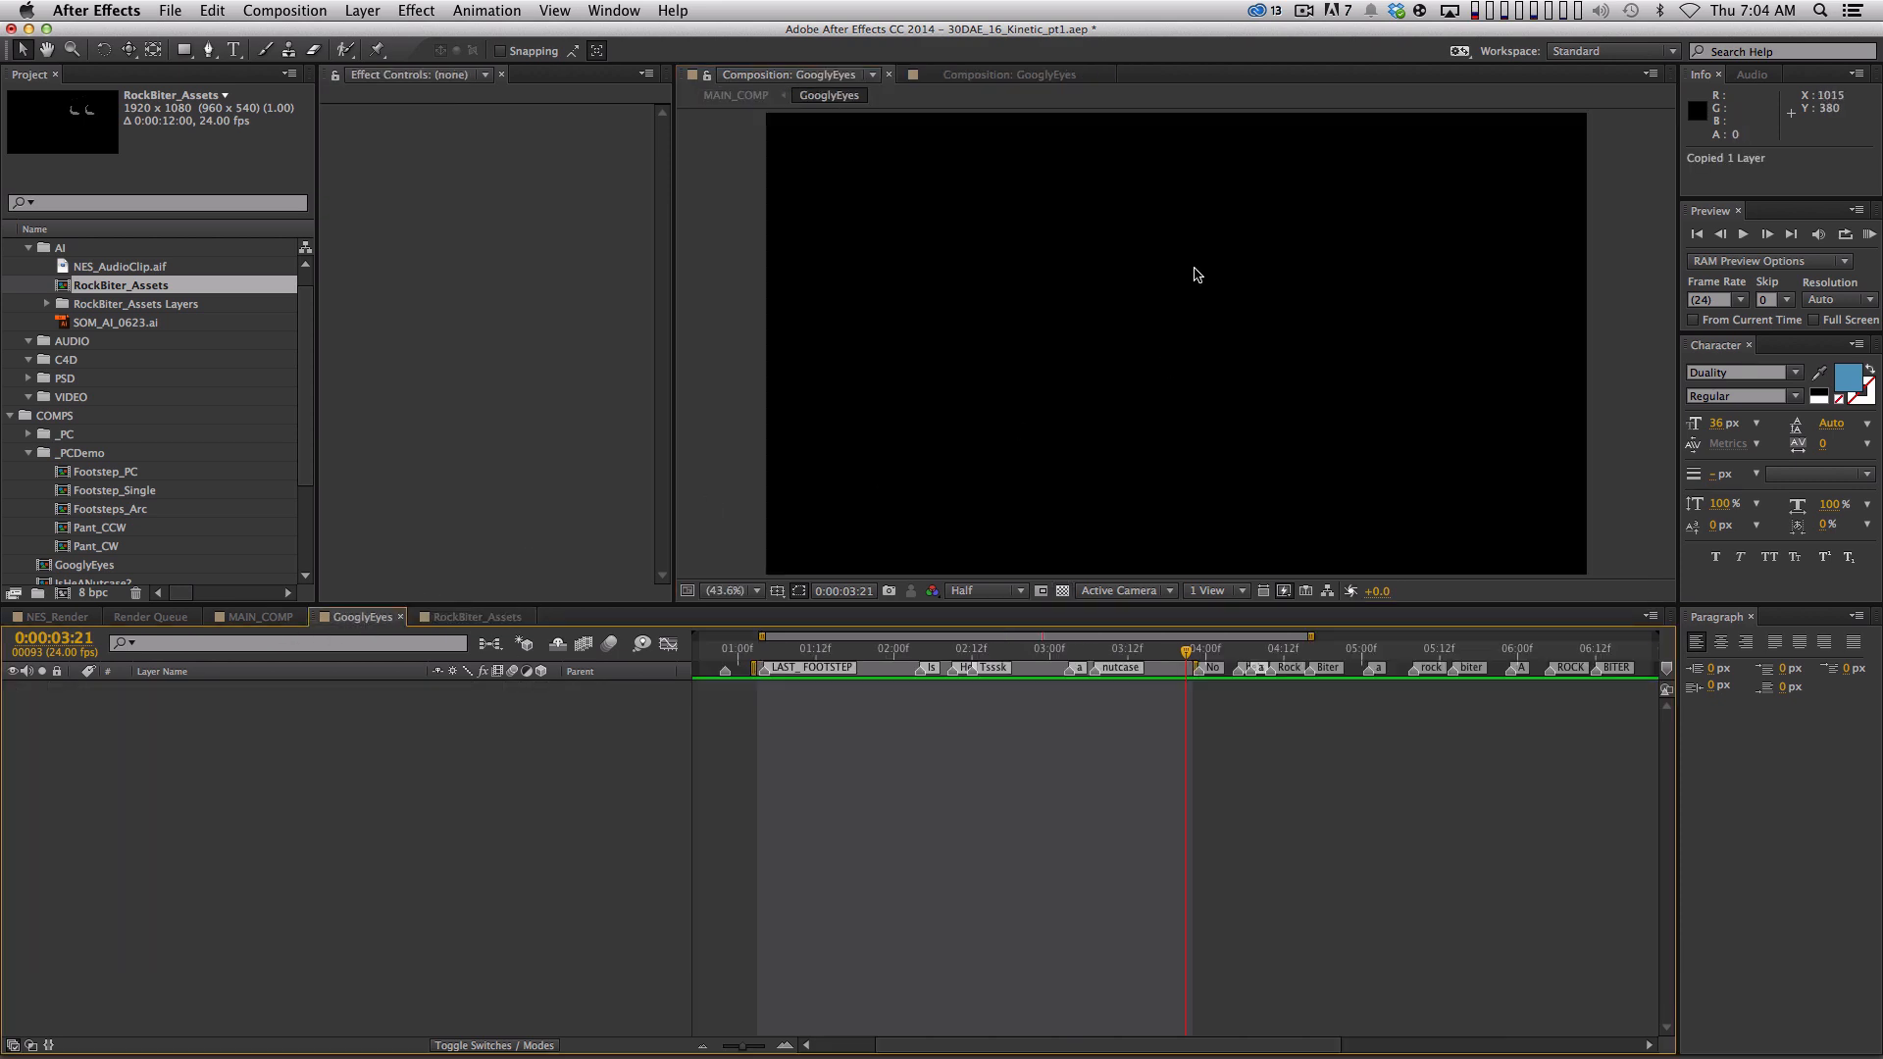
Set the GooglyEyes composition's background color to gray
{"action": "key", "text": "super+k"}
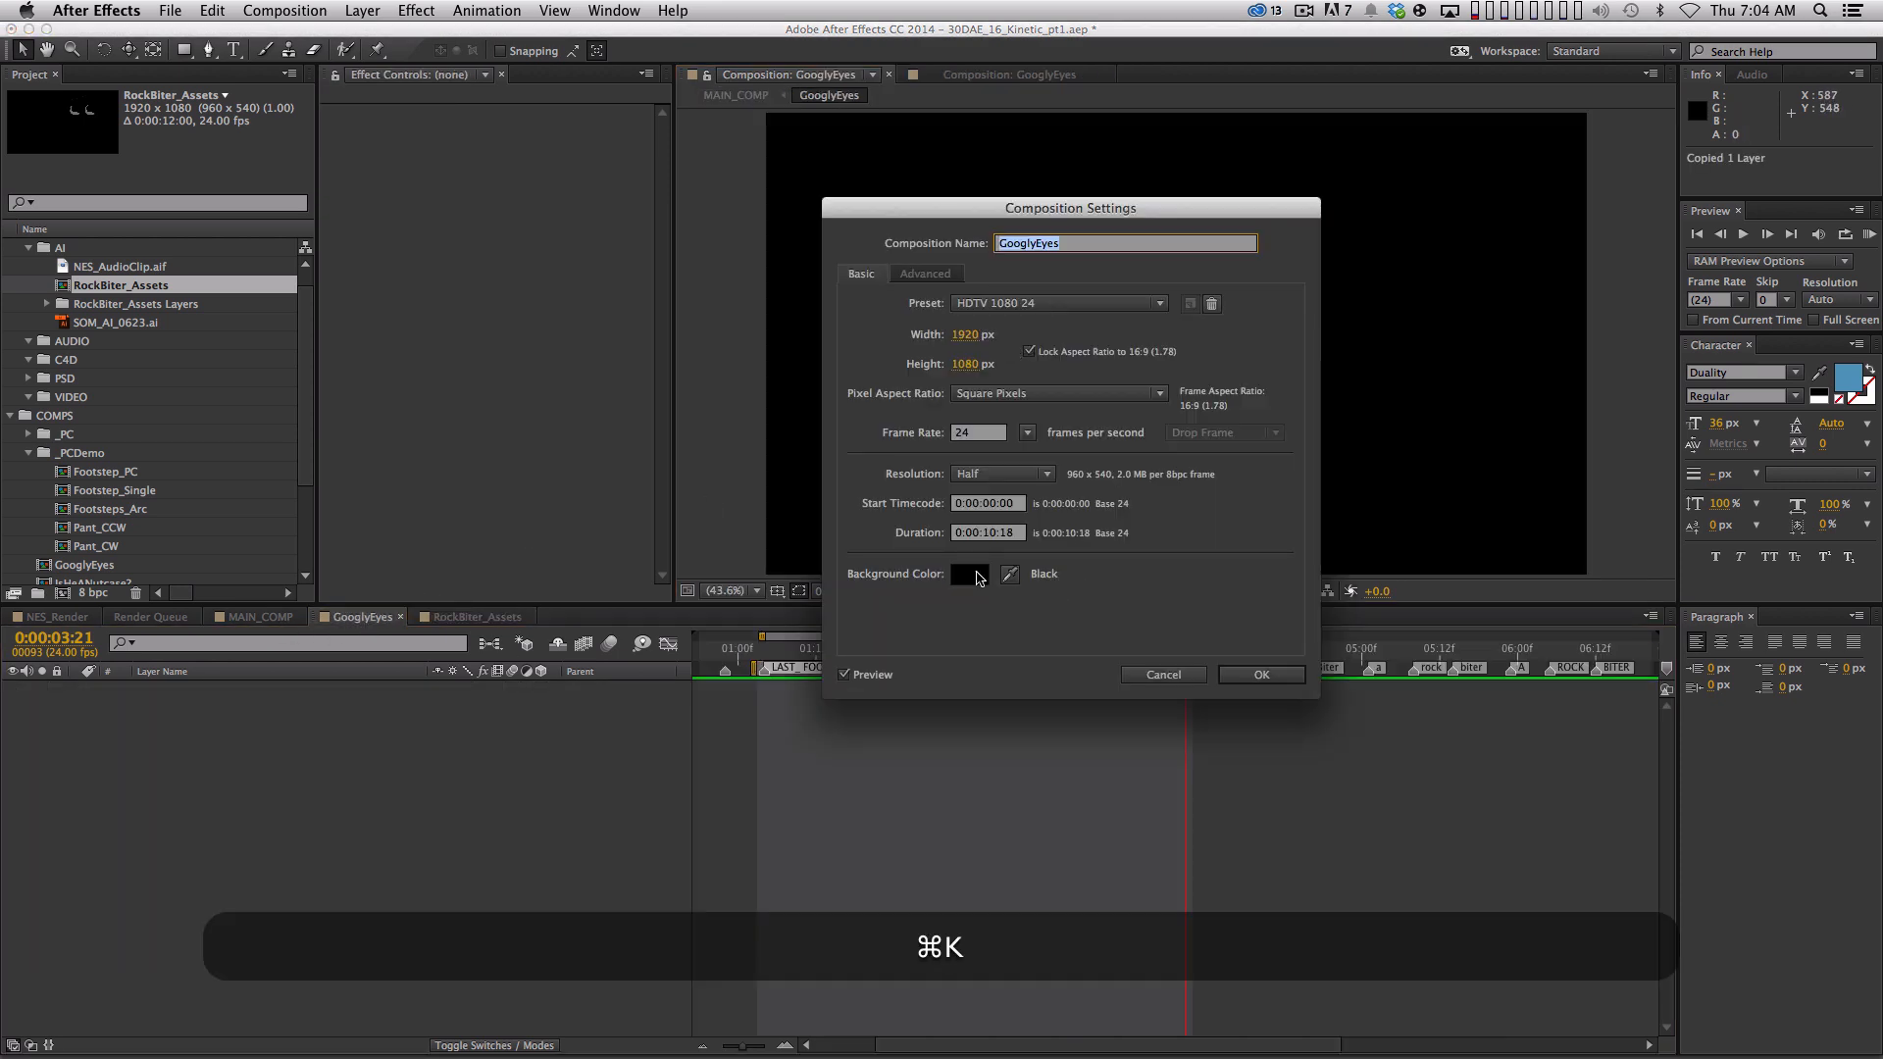
{"action": "left_click", "coordinate": [969, 574]}
{"action": "left_click", "coordinate": [952, 269]}
{"action": "left_click", "coordinate": [1094, 173]}
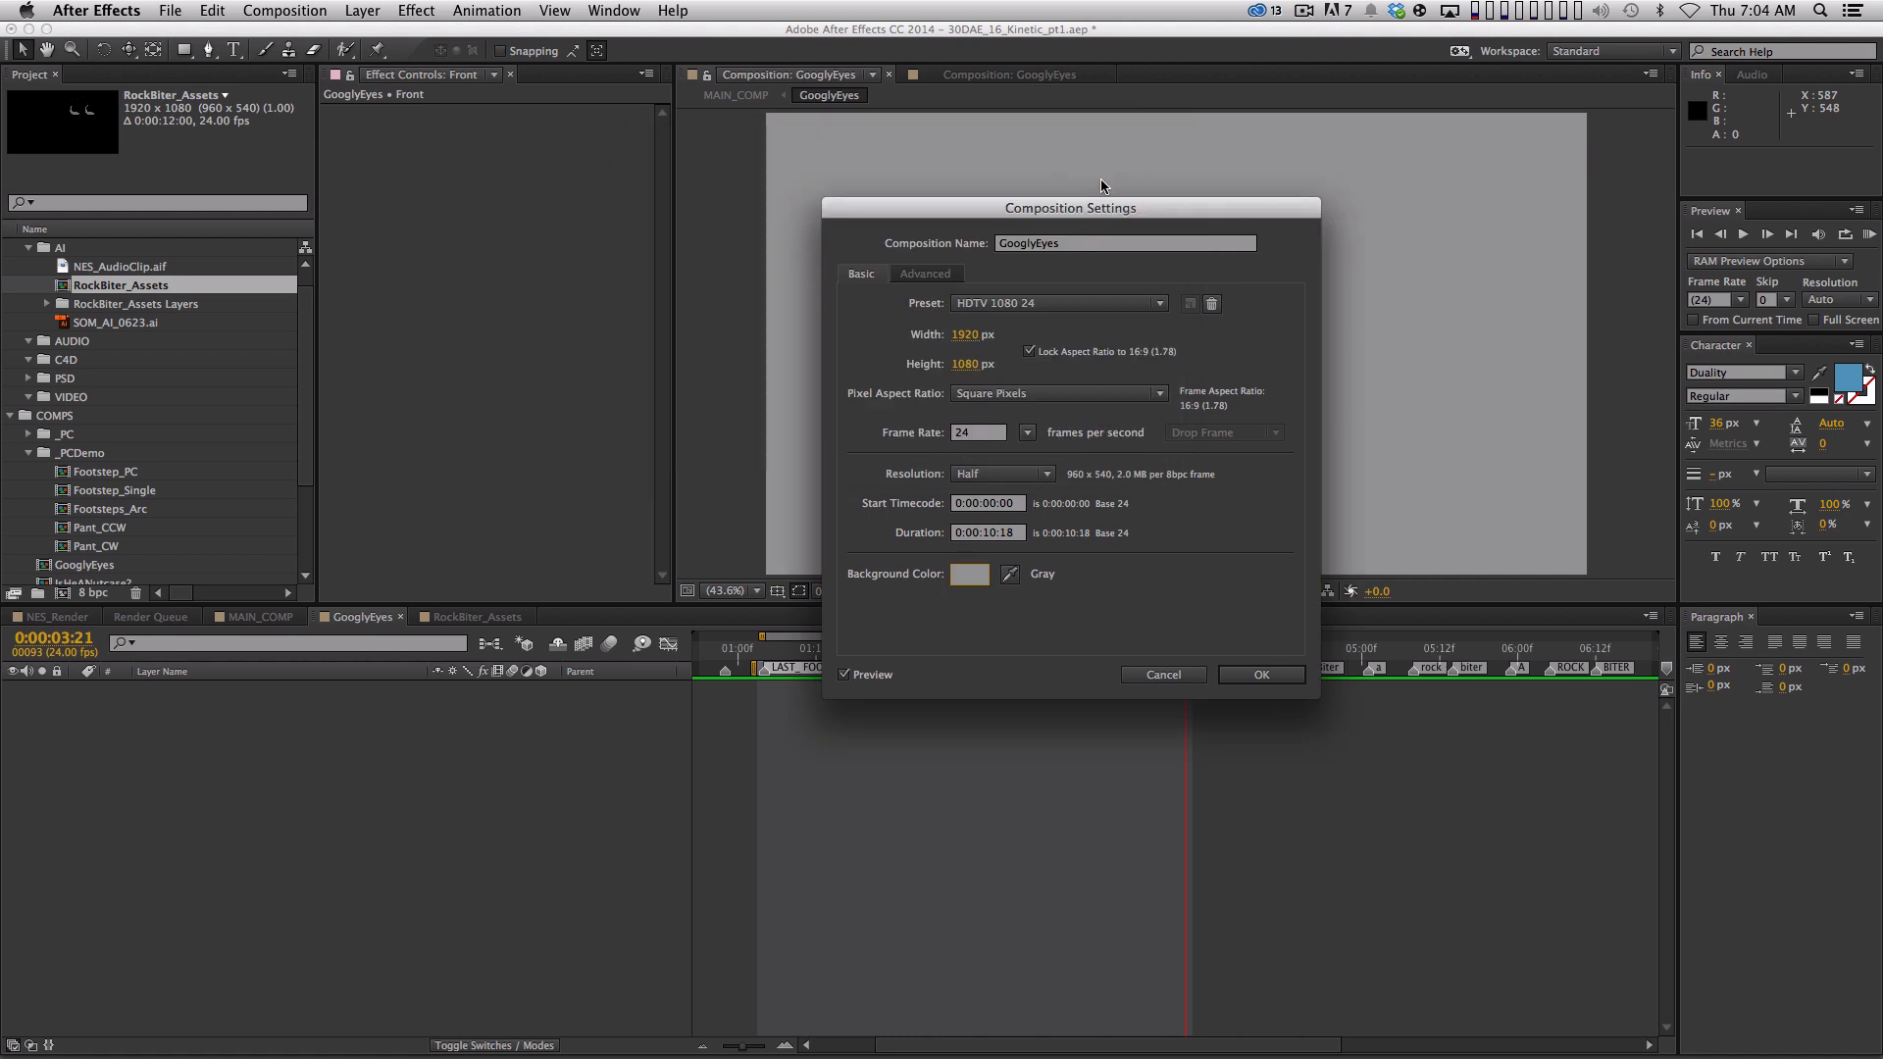
{"action": "left_click", "coordinate": [1227, 674]}
Paste the Eyes layer into GooglyEyes, scale it to 347%, and move it near the frame's center at about 806, 542
{"action": "key", "text": "super+v"}
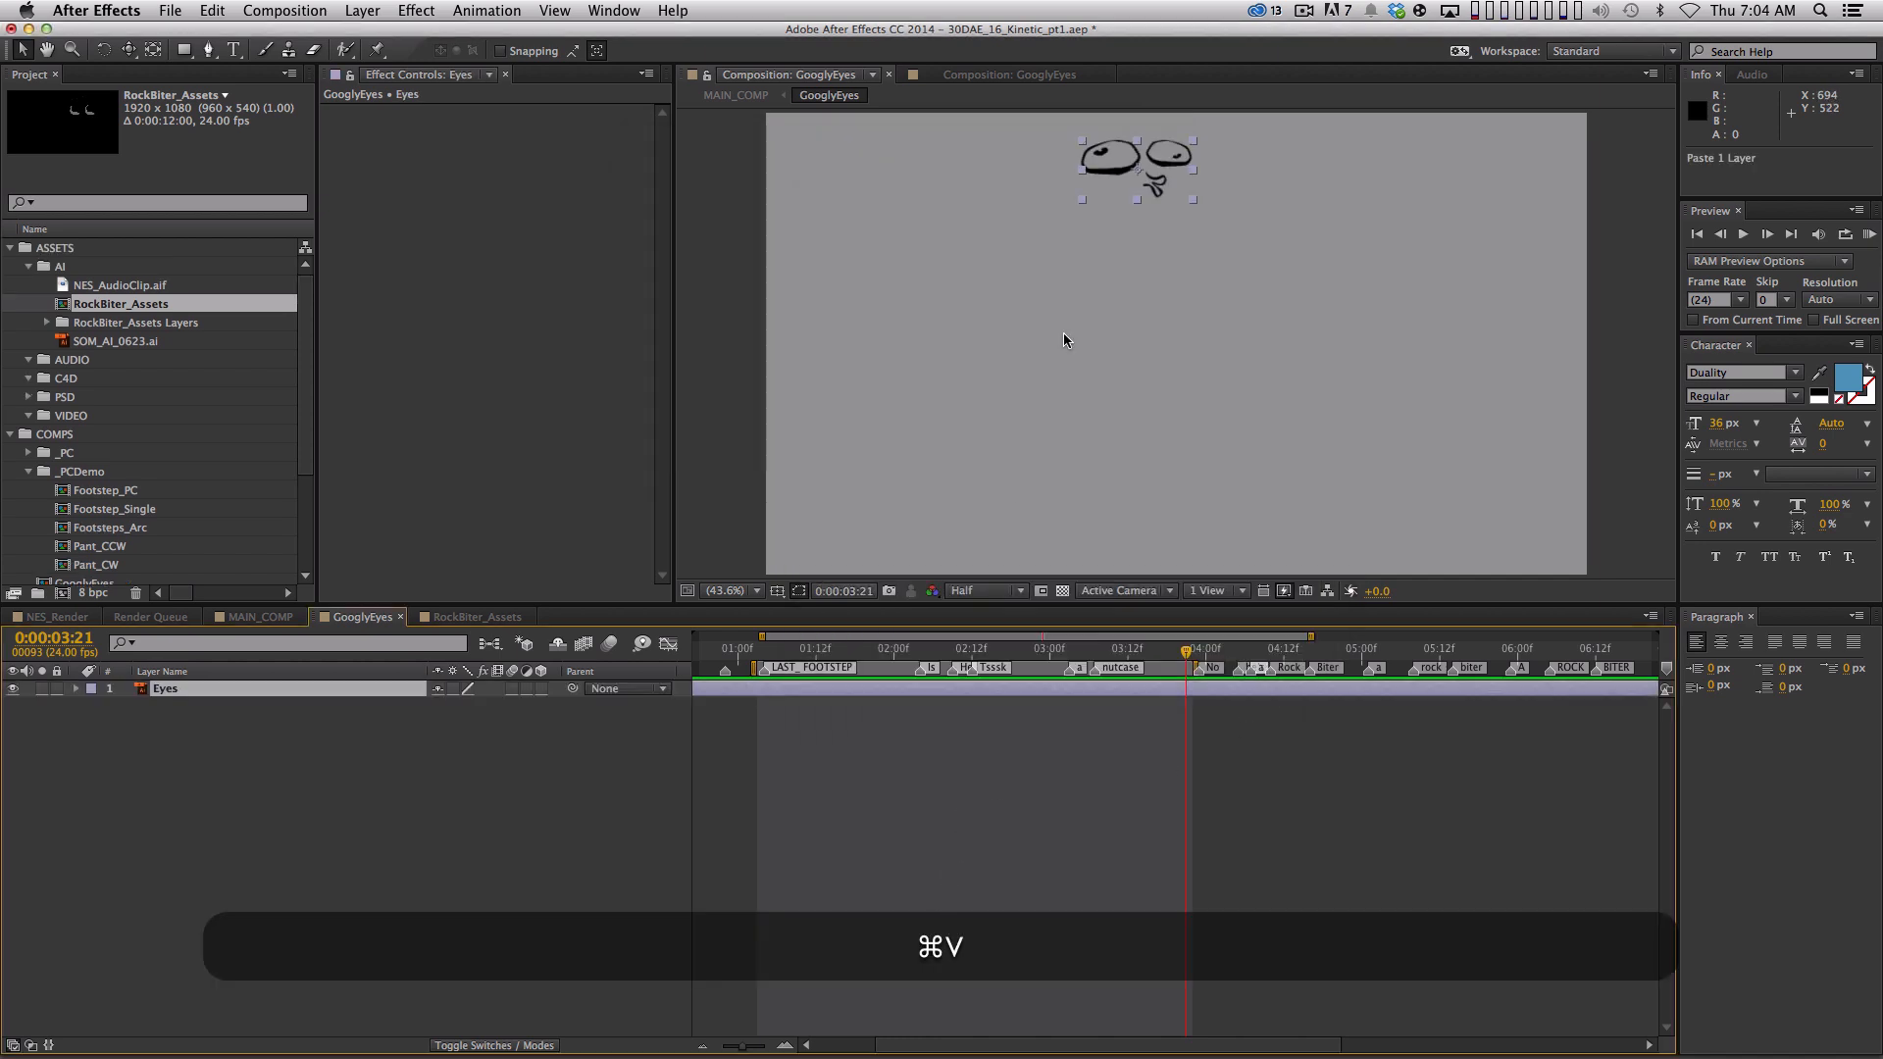
{"action": "key", "text": "s"}
{"action": "left_click_drag", "start_coordinate": [475, 706], "coordinate": [717, 706]}
{"action": "left_click_drag", "start_coordinate": [1200, 170], "coordinate": [1174, 345]}
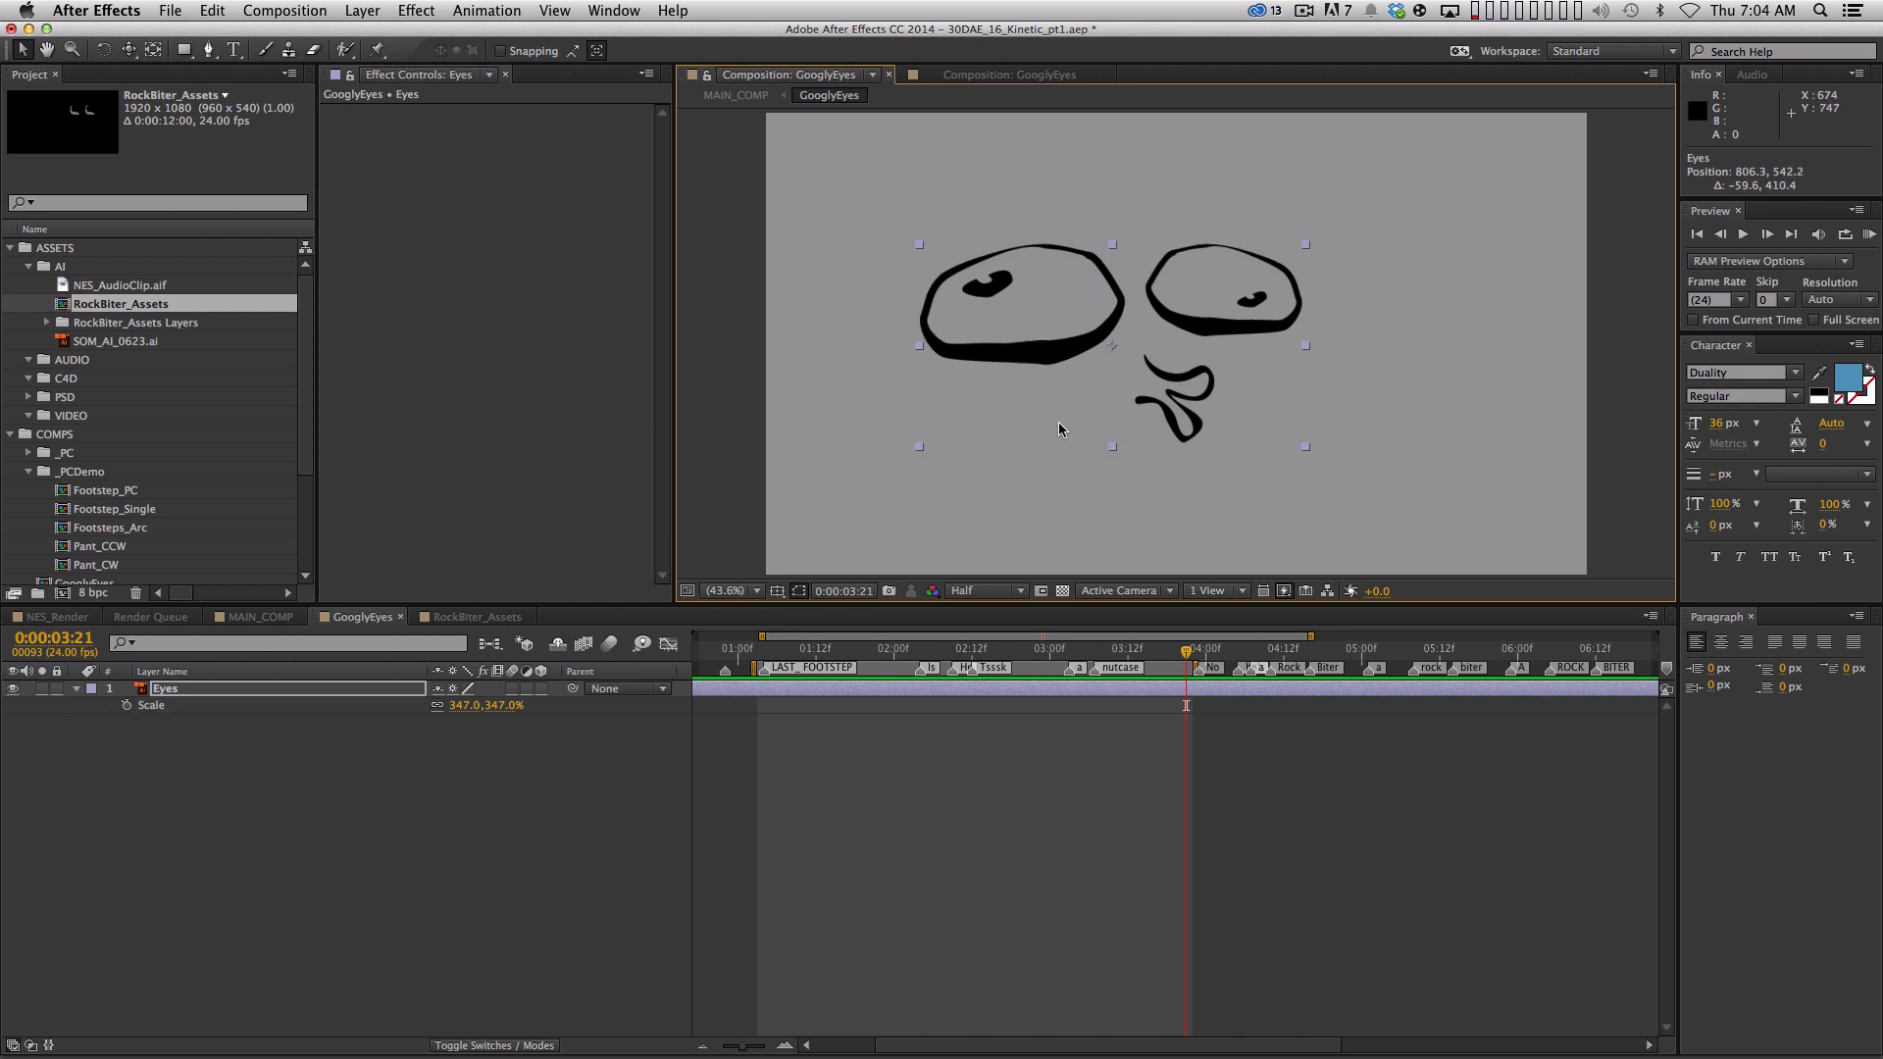
{"action": "key", "text": "g"}
{"action": "left_click", "coordinate": [888, 400]}
{"action": "left_click", "coordinate": [1018, 411]}
{"action": "left_click", "coordinate": [1087, 377]}
{"action": "left_click", "coordinate": [1124, 343]}
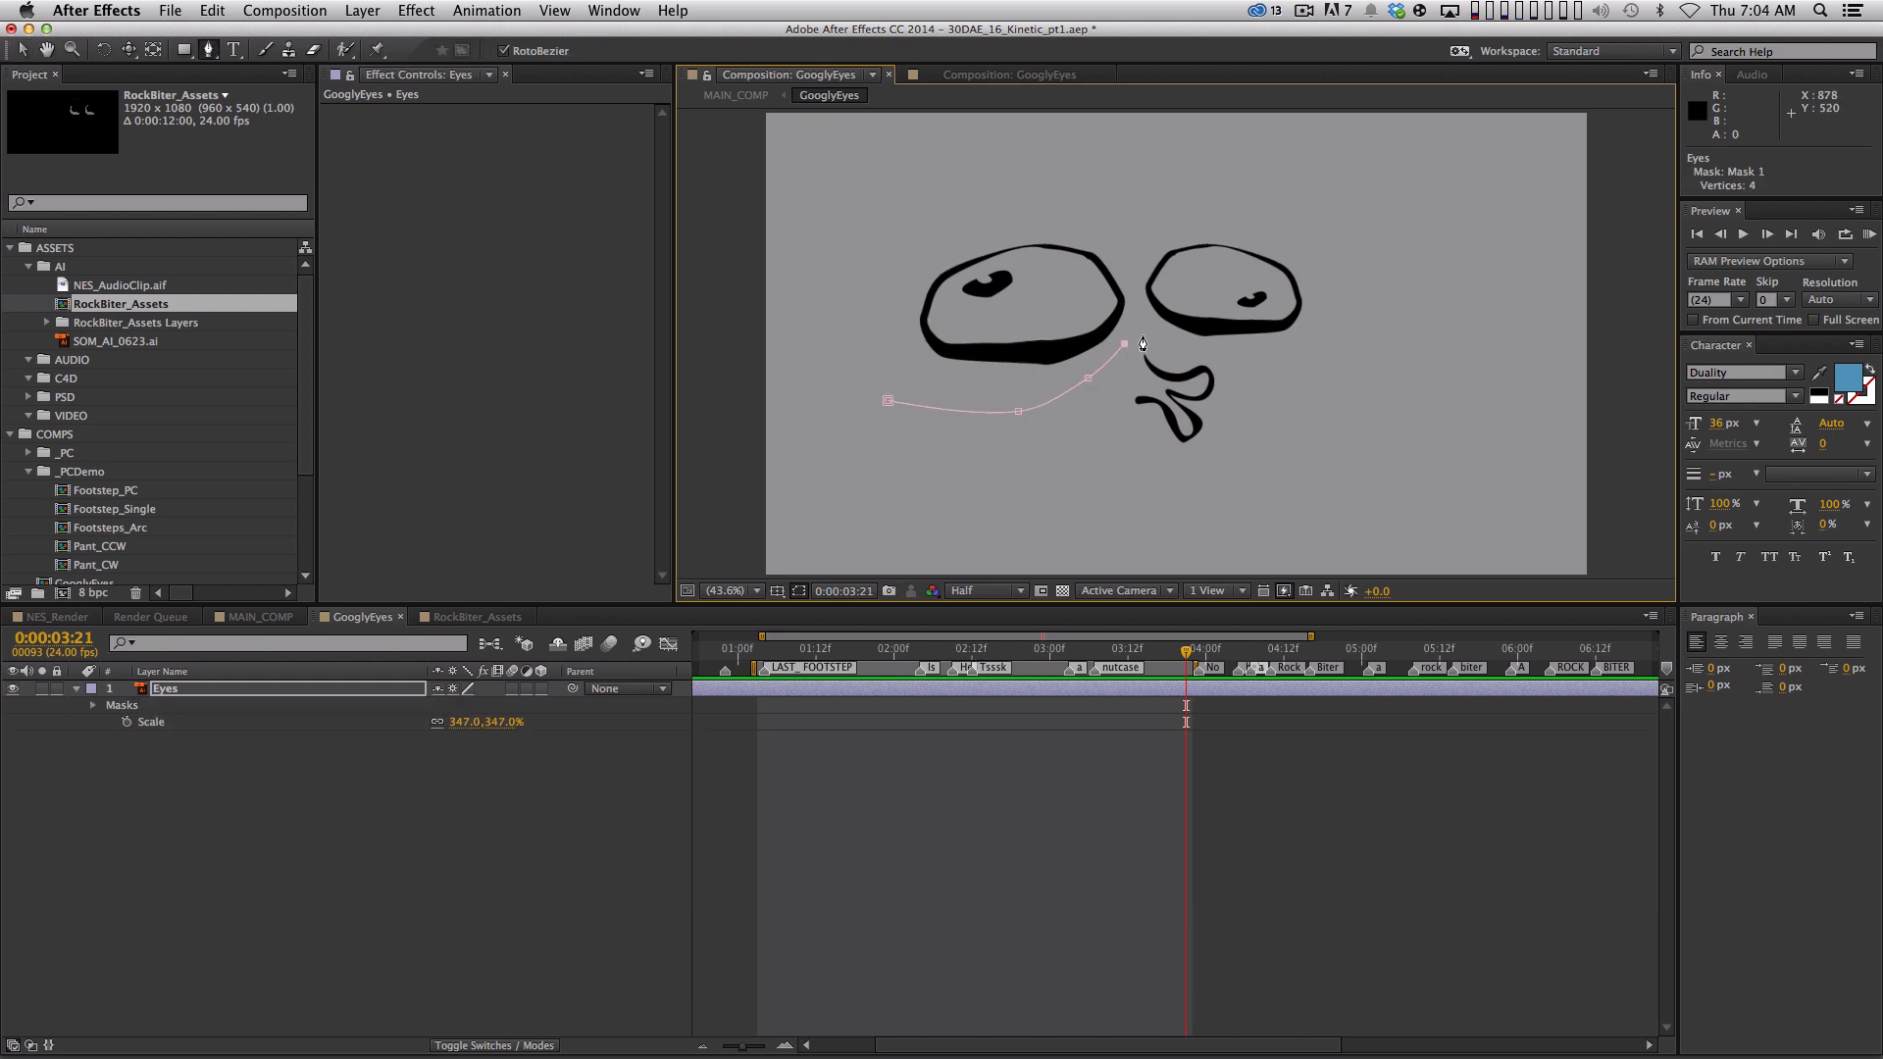
{"action": "left_click", "coordinate": [1341, 337]}
{"action": "left_click", "coordinate": [1361, 237]}
{"action": "left_click", "coordinate": [1297, 177]}
{"action": "left_click", "coordinate": [1172, 171]}
{"action": "left_click", "coordinate": [873, 330]}
{"action": "key", "text": "super+z"}
{"action": "left_click", "coordinate": [966, 191]}
{"action": "left_click", "coordinate": [905, 263]}
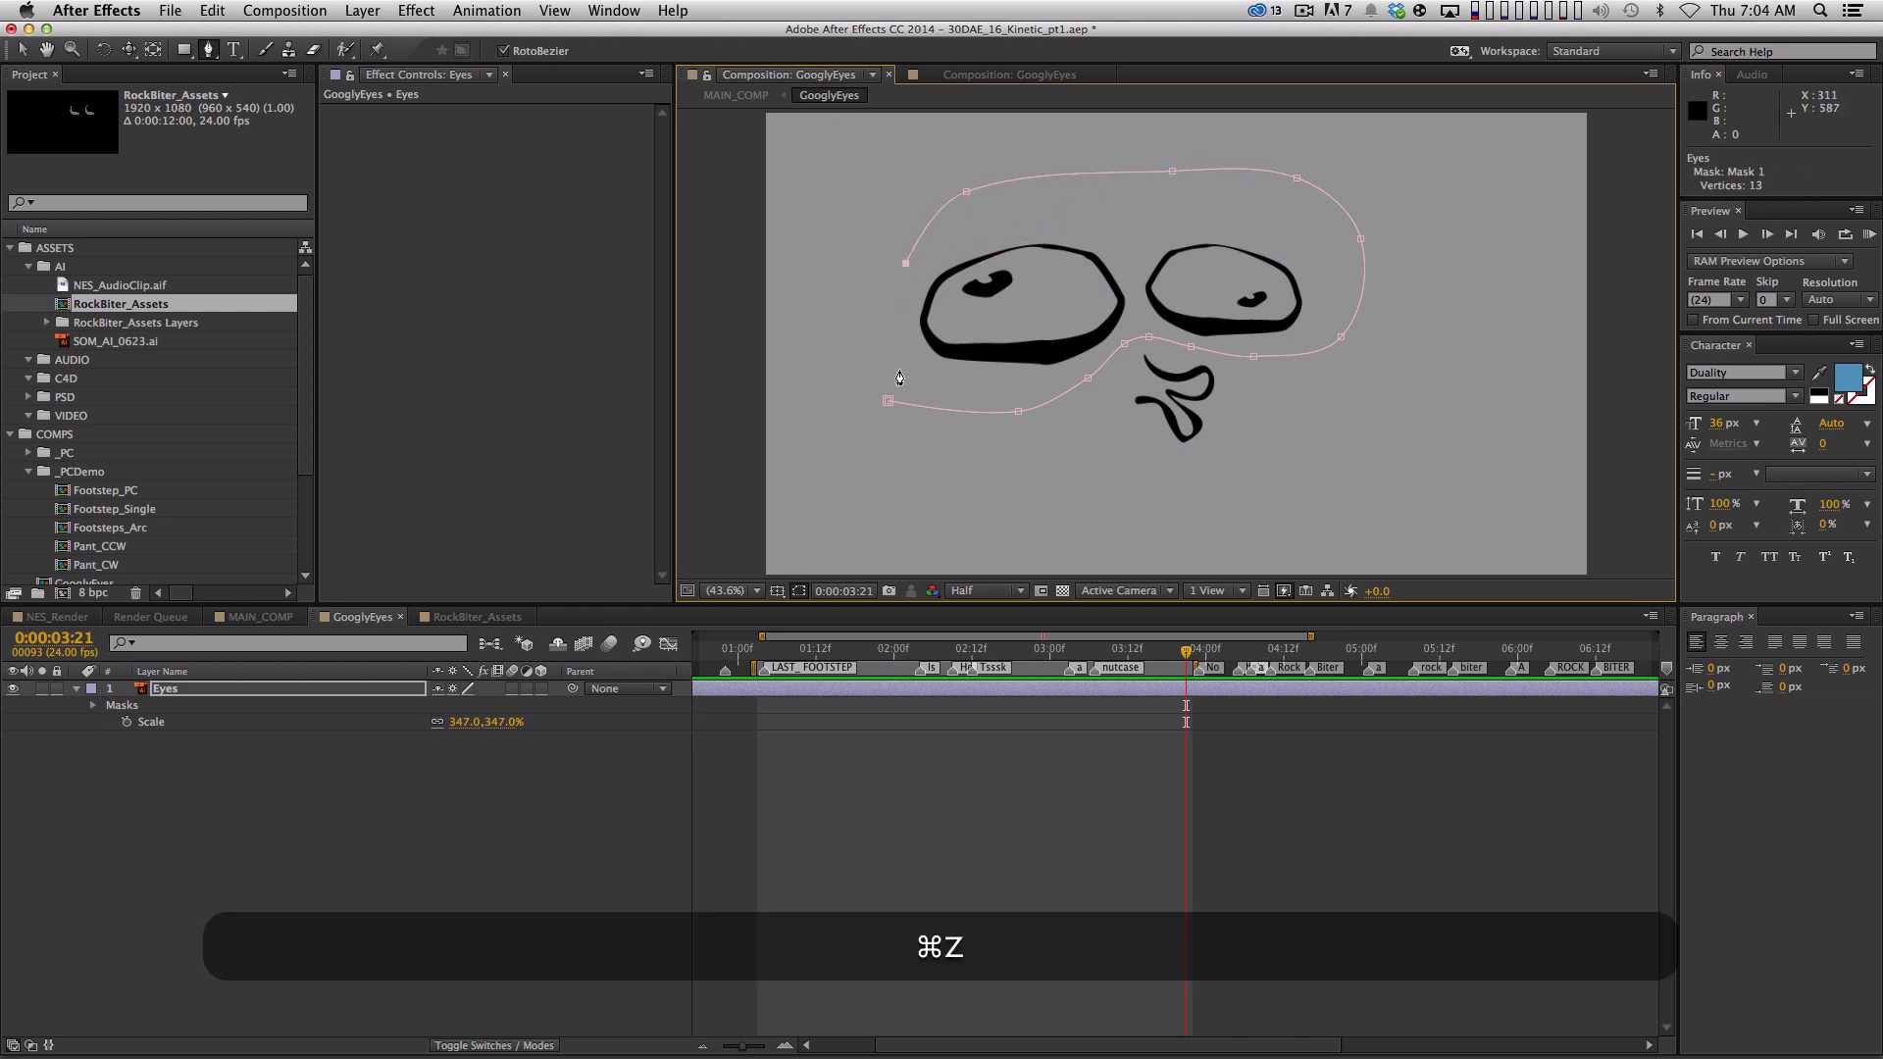
{"action": "left_click", "coordinate": [887, 400]}
{"action": "left_click", "coordinate": [353, 845]}
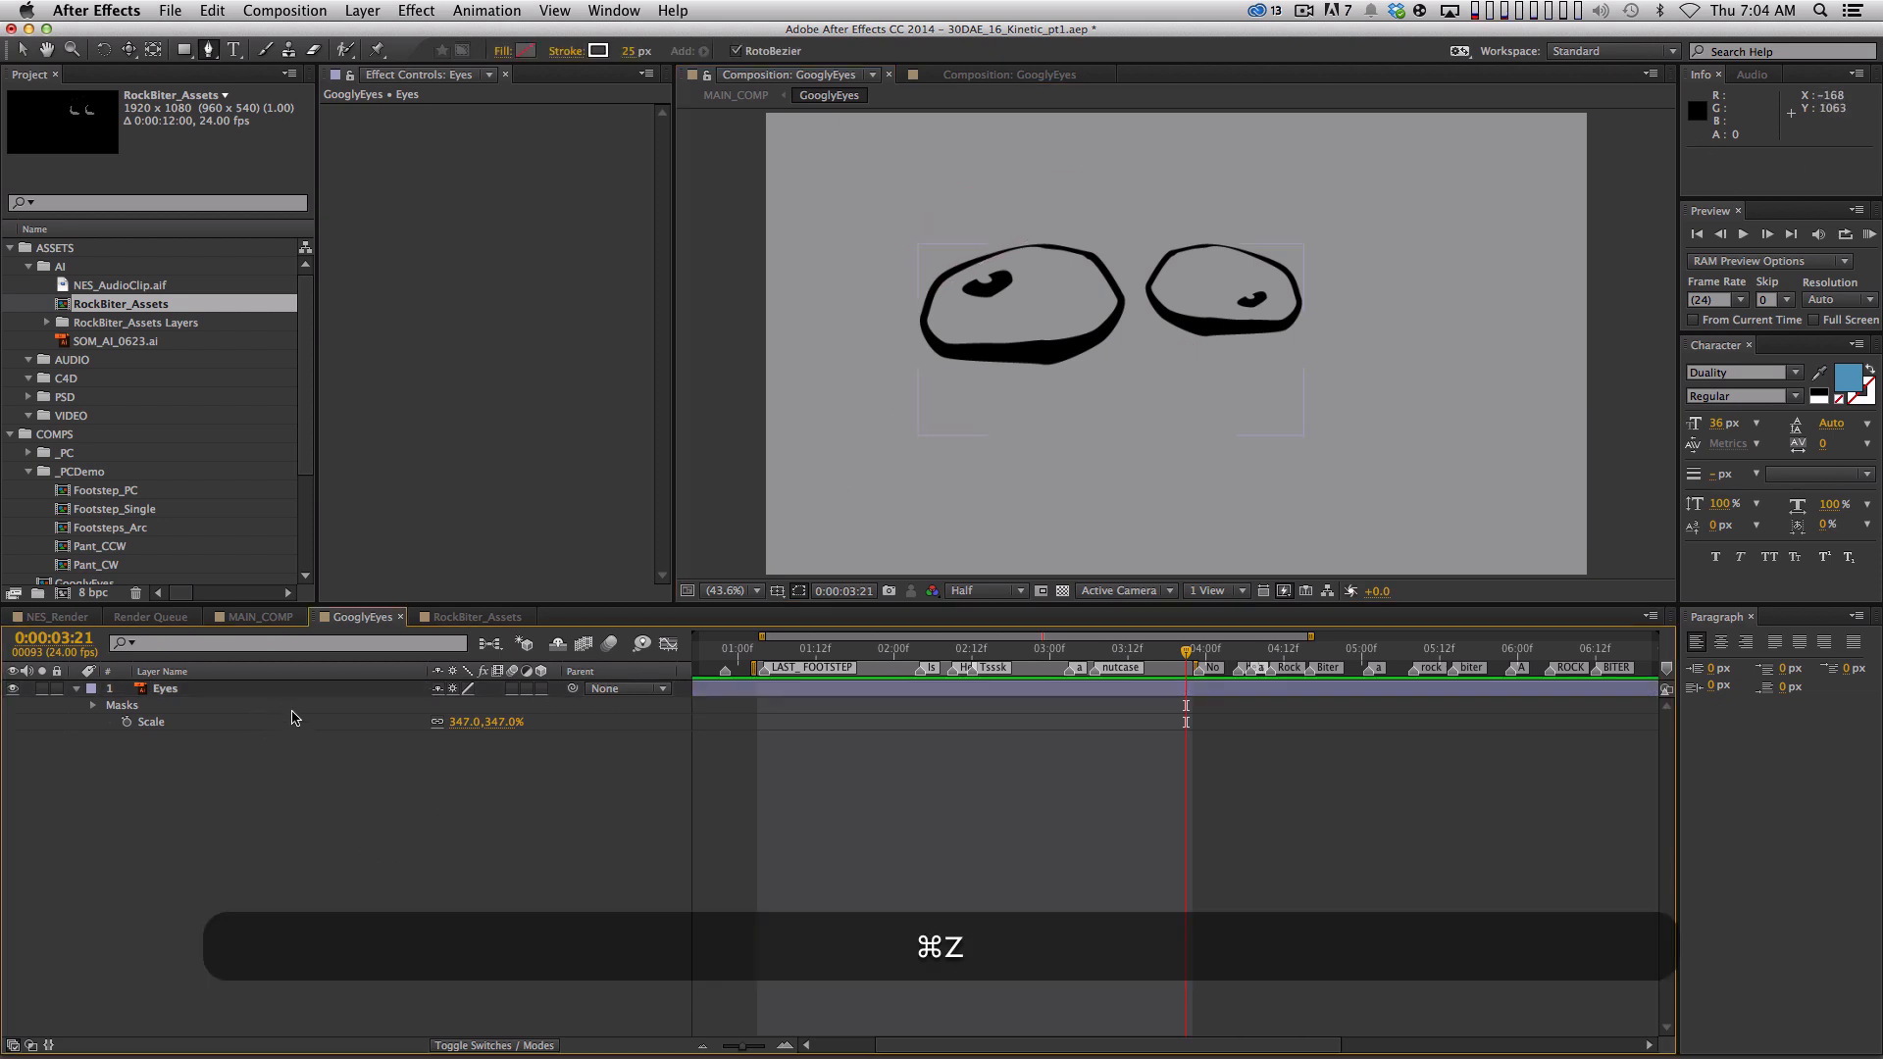
{"action": "key", "text": "super+z"}
{"action": "key", "text": "m"}
{"action": "left_click", "coordinate": [406, 793]}
{"action": "left_click", "coordinate": [218, 702]}
{"action": "key", "text": "BackSpace"}
Rename the Eyes layer LEye, duplicate it, and name the copy REye
{"action": "left_click", "coordinate": [255, 690]}
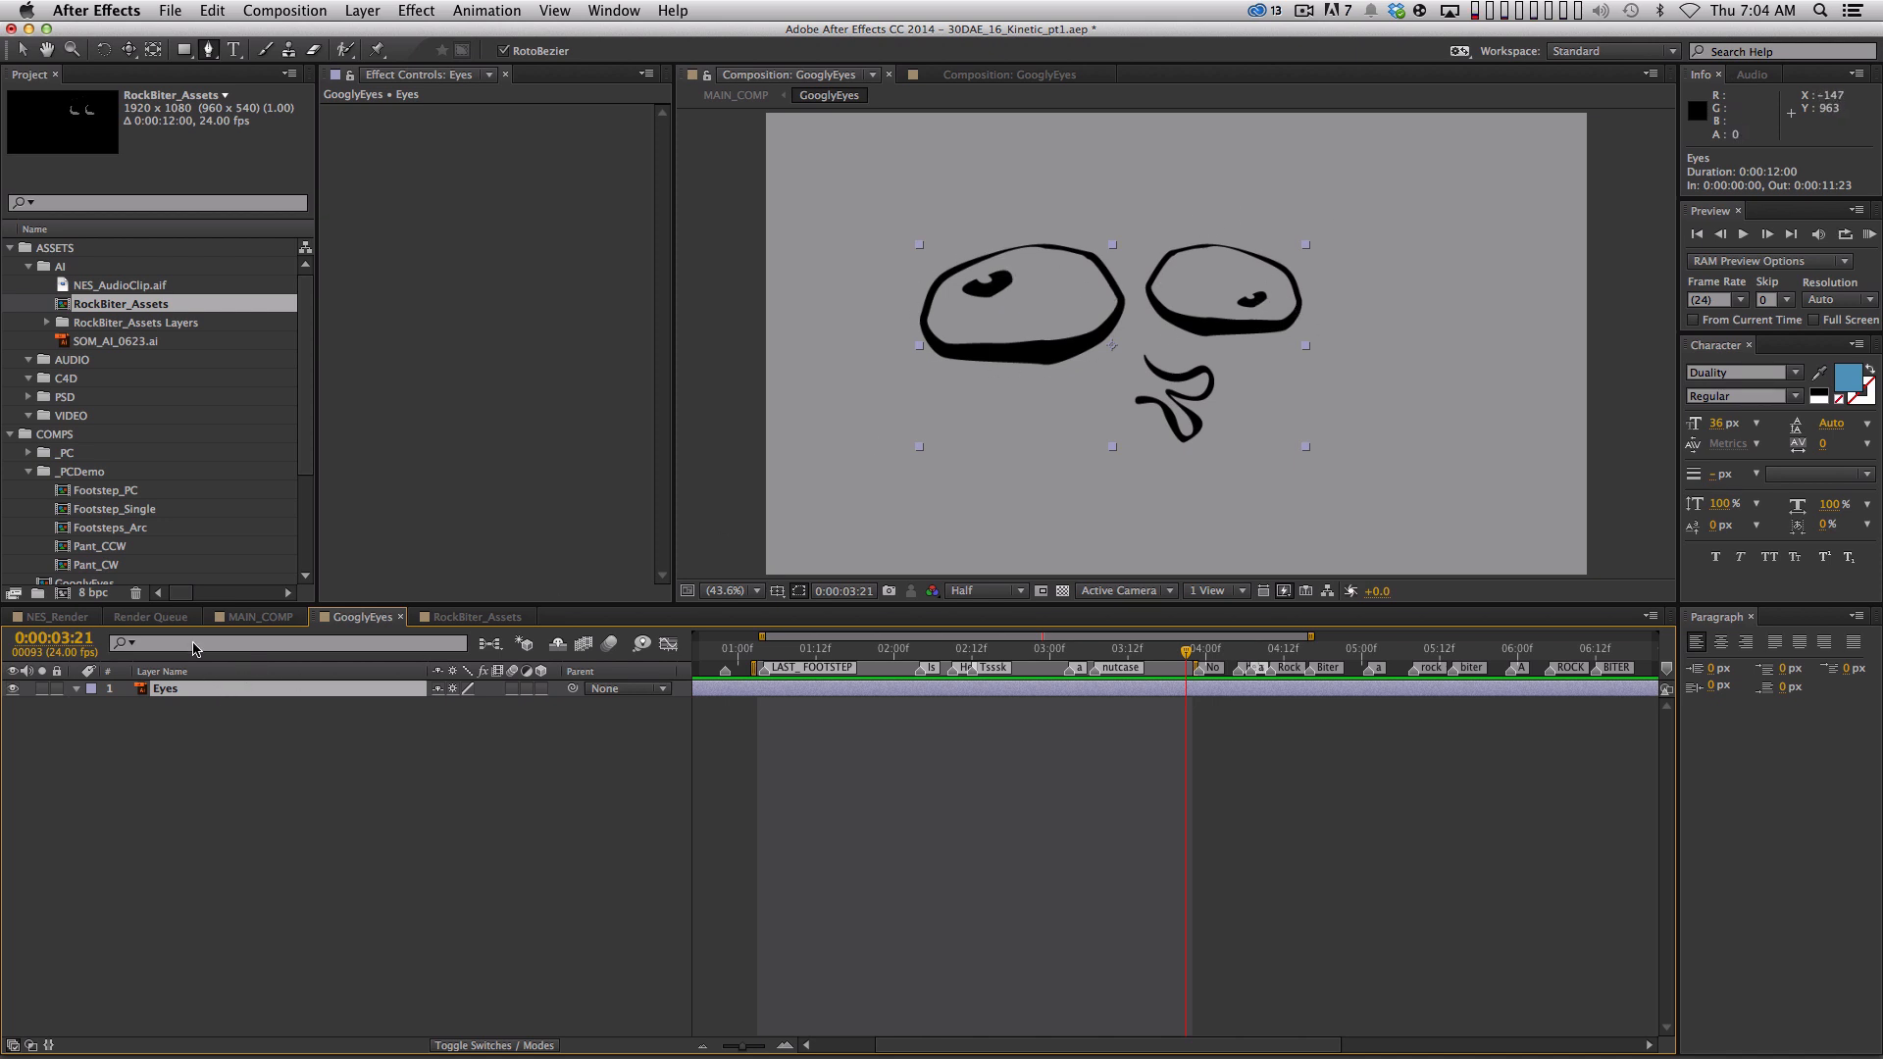
{"action": "key", "text": "Return"}
{"action": "type", "text": "LEye"}
{"action": "key", "text": "Return"}
{"action": "key", "text": "super+d"}
{"action": "key", "text": "Return"}
{"action": "type", "text": "REye"}
{"action": "key", "text": "Return"}
Duplicate REye twice in succession, naming the copies LPupil and RPupiil
{"action": "key", "text": "super+d"}
{"action": "key", "text": "Return"}
{"action": "type", "text": "LPupil"}
{"action": "key", "text": "Return"}
{"action": "key", "text": "super+d"}
{"action": "key", "text": "Return"}
{"action": "type", "text": "RPupiil"}
{"action": "key", "text": "Return"}
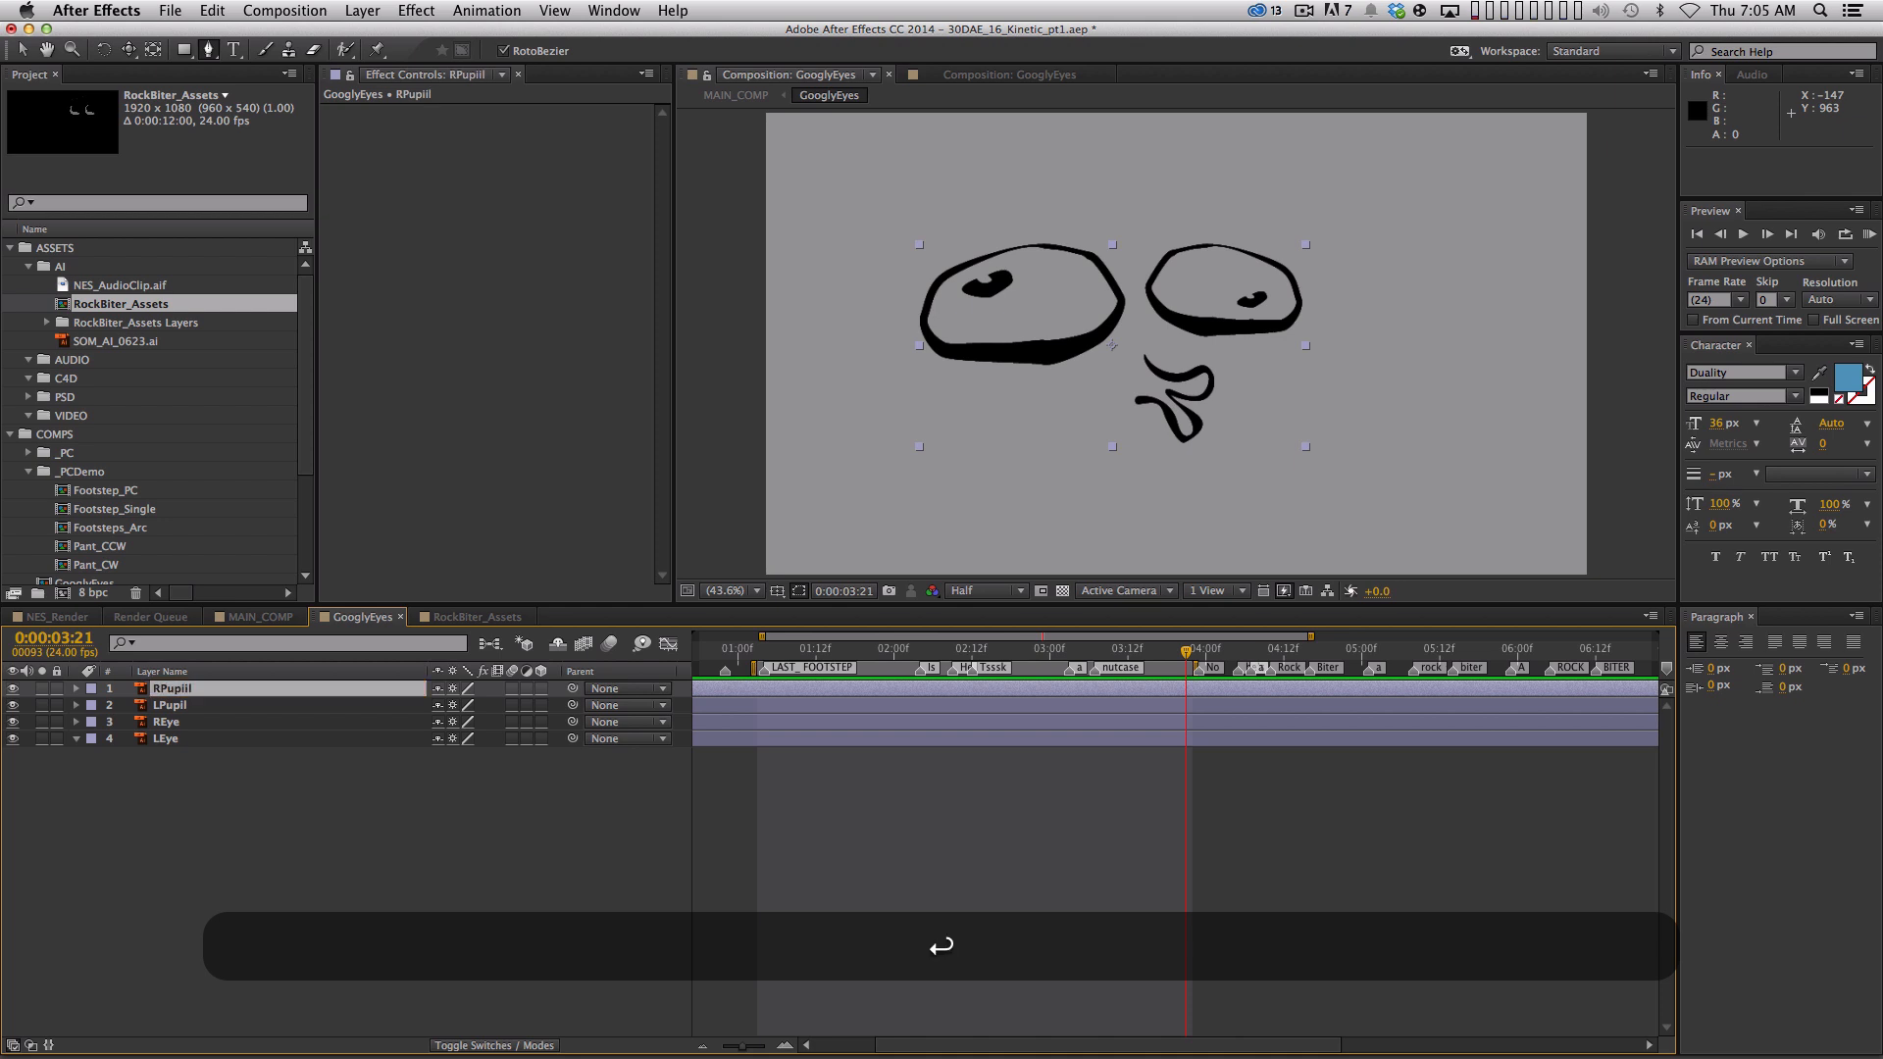
Draw a closed RotoBezier mask loosely around the whole left eye on the LEye layer
{"action": "left_click", "coordinate": [331, 738]}
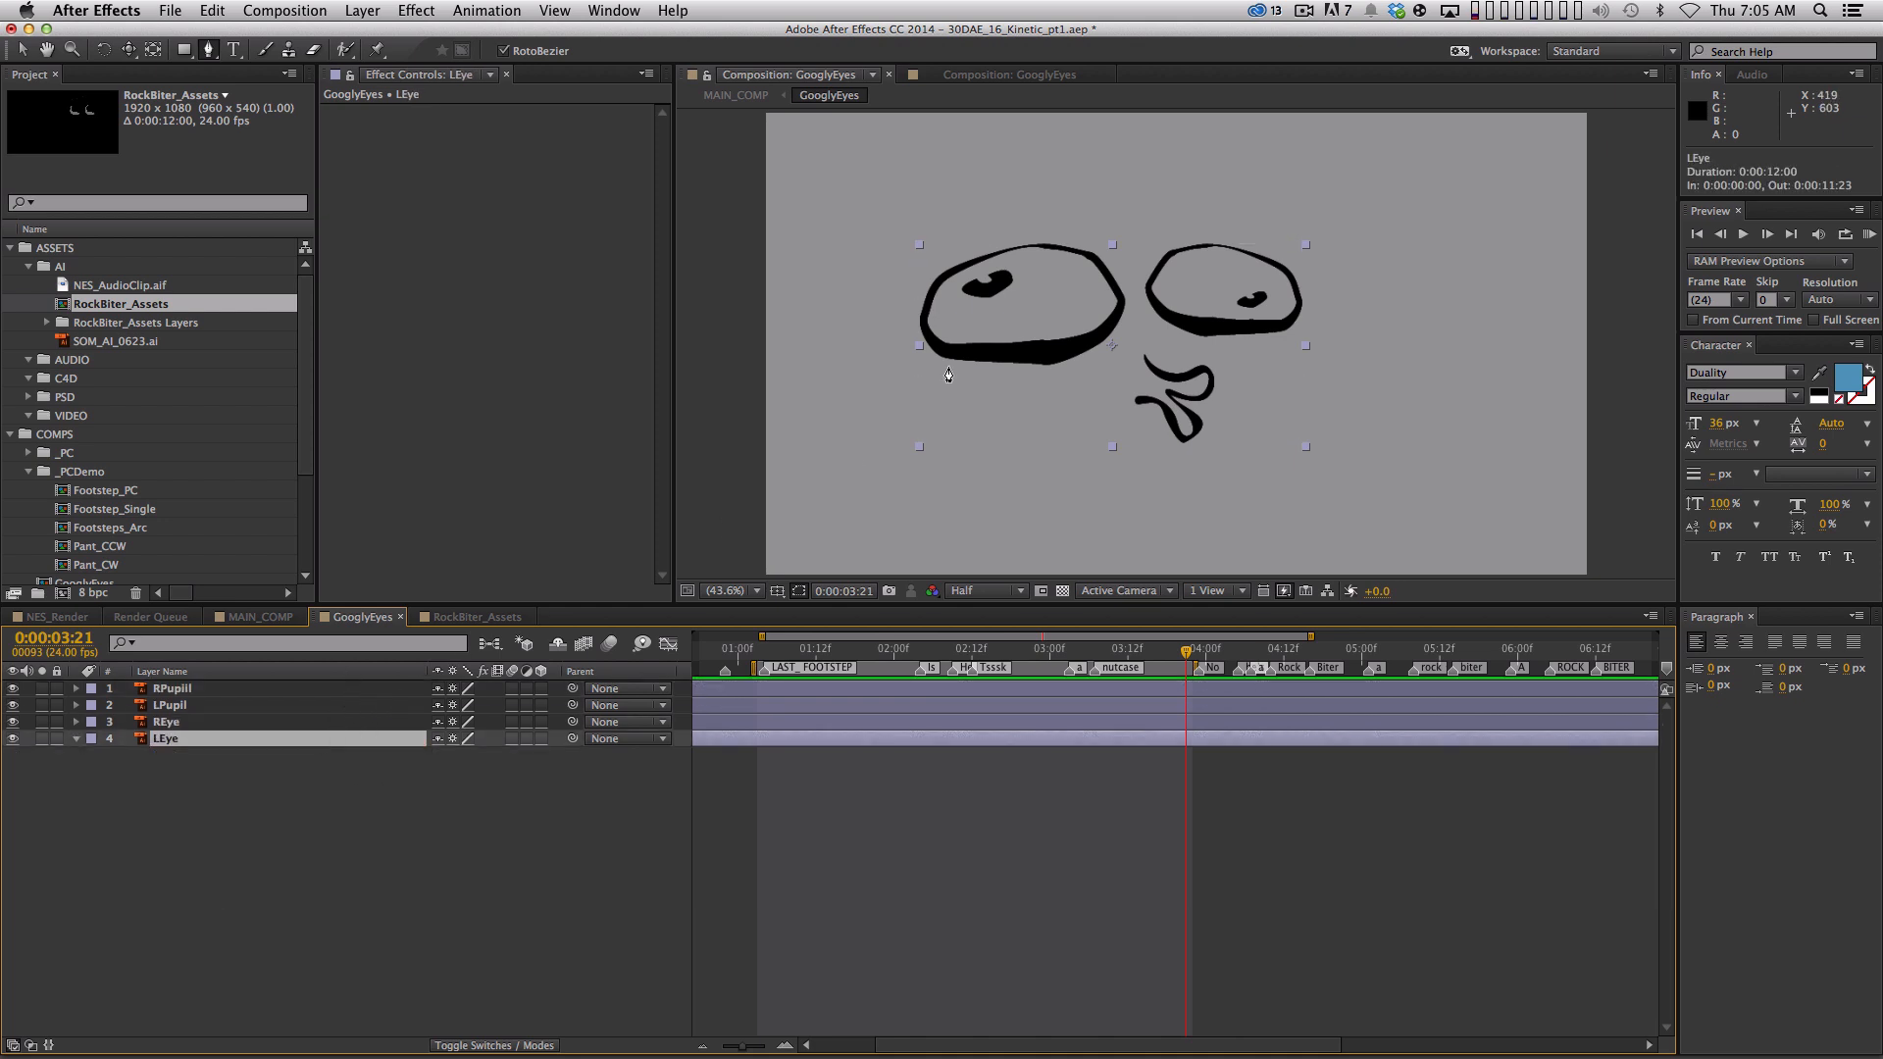
{"action": "left_click", "coordinate": [980, 226]}
{"action": "left_click", "coordinate": [899, 293]}
{"action": "left_click", "coordinate": [910, 372]}
{"action": "left_click", "coordinate": [986, 393]}
{"action": "left_click", "coordinate": [1063, 389]}
{"action": "left_click", "coordinate": [1127, 345]}
{"action": "left_click", "coordinate": [1144, 305]}
{"action": "left_click", "coordinate": [1138, 277]}
{"action": "left_click", "coordinate": [1113, 243]}
{"action": "left_click", "coordinate": [1060, 223]}
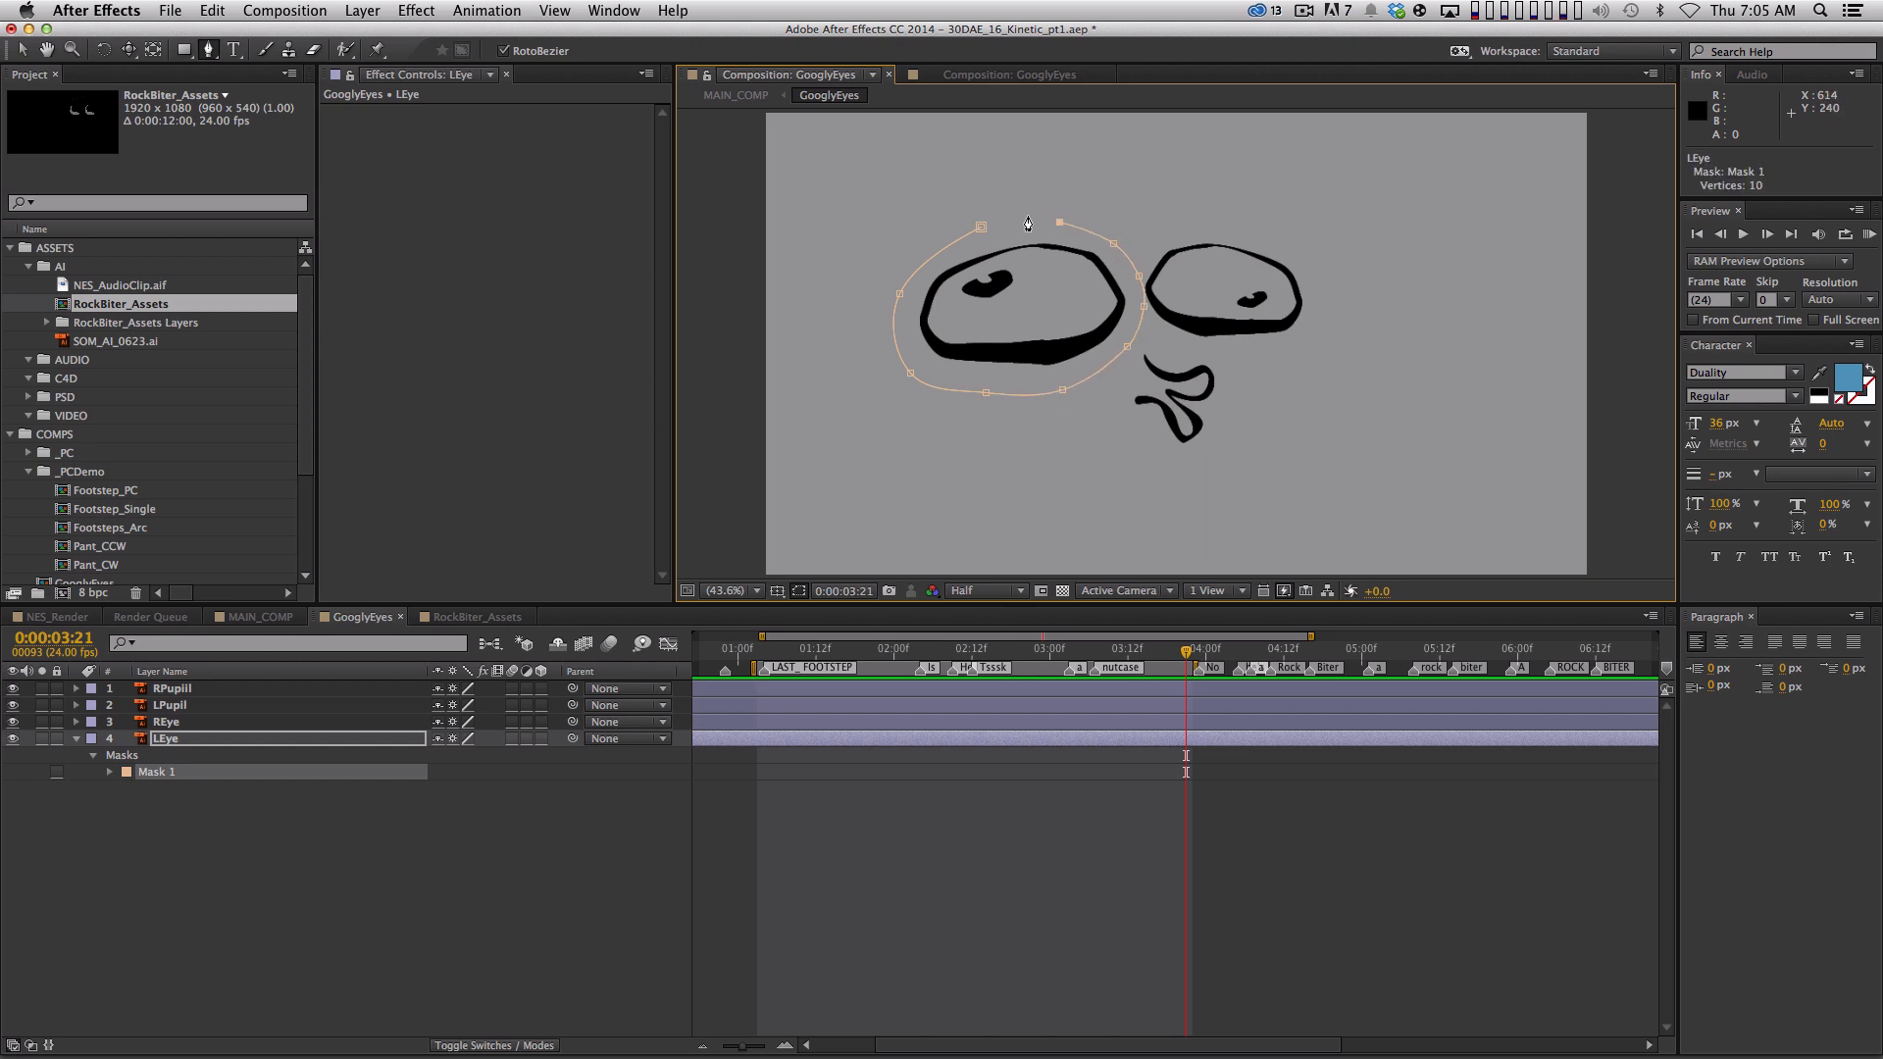
{"action": "left_click", "coordinate": [982, 228]}
Add a second mask around the left pupil on LEye and set its mode to Subtract
{"action": "left_click", "coordinate": [1019, 260]}
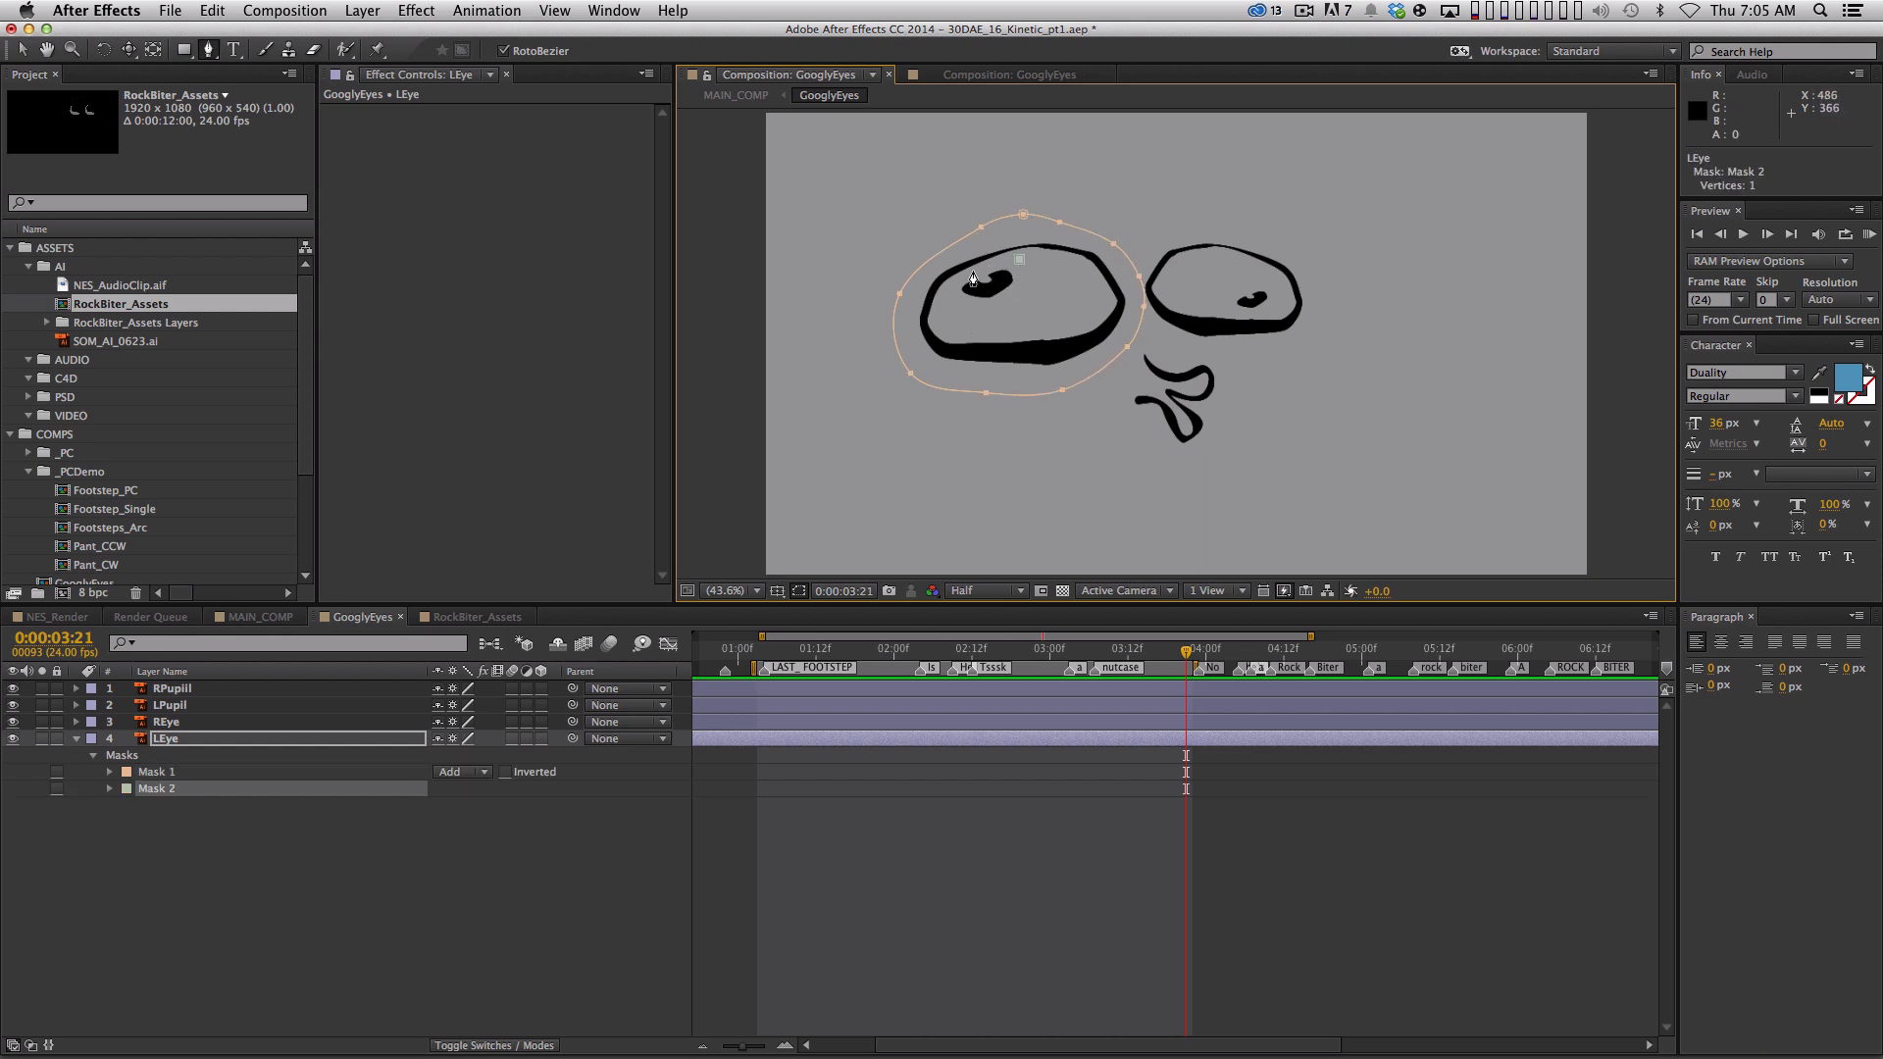
{"action": "left_click", "coordinate": [1018, 267]}
{"action": "key", "text": "m"}
{"action": "left_click", "coordinate": [258, 882]}
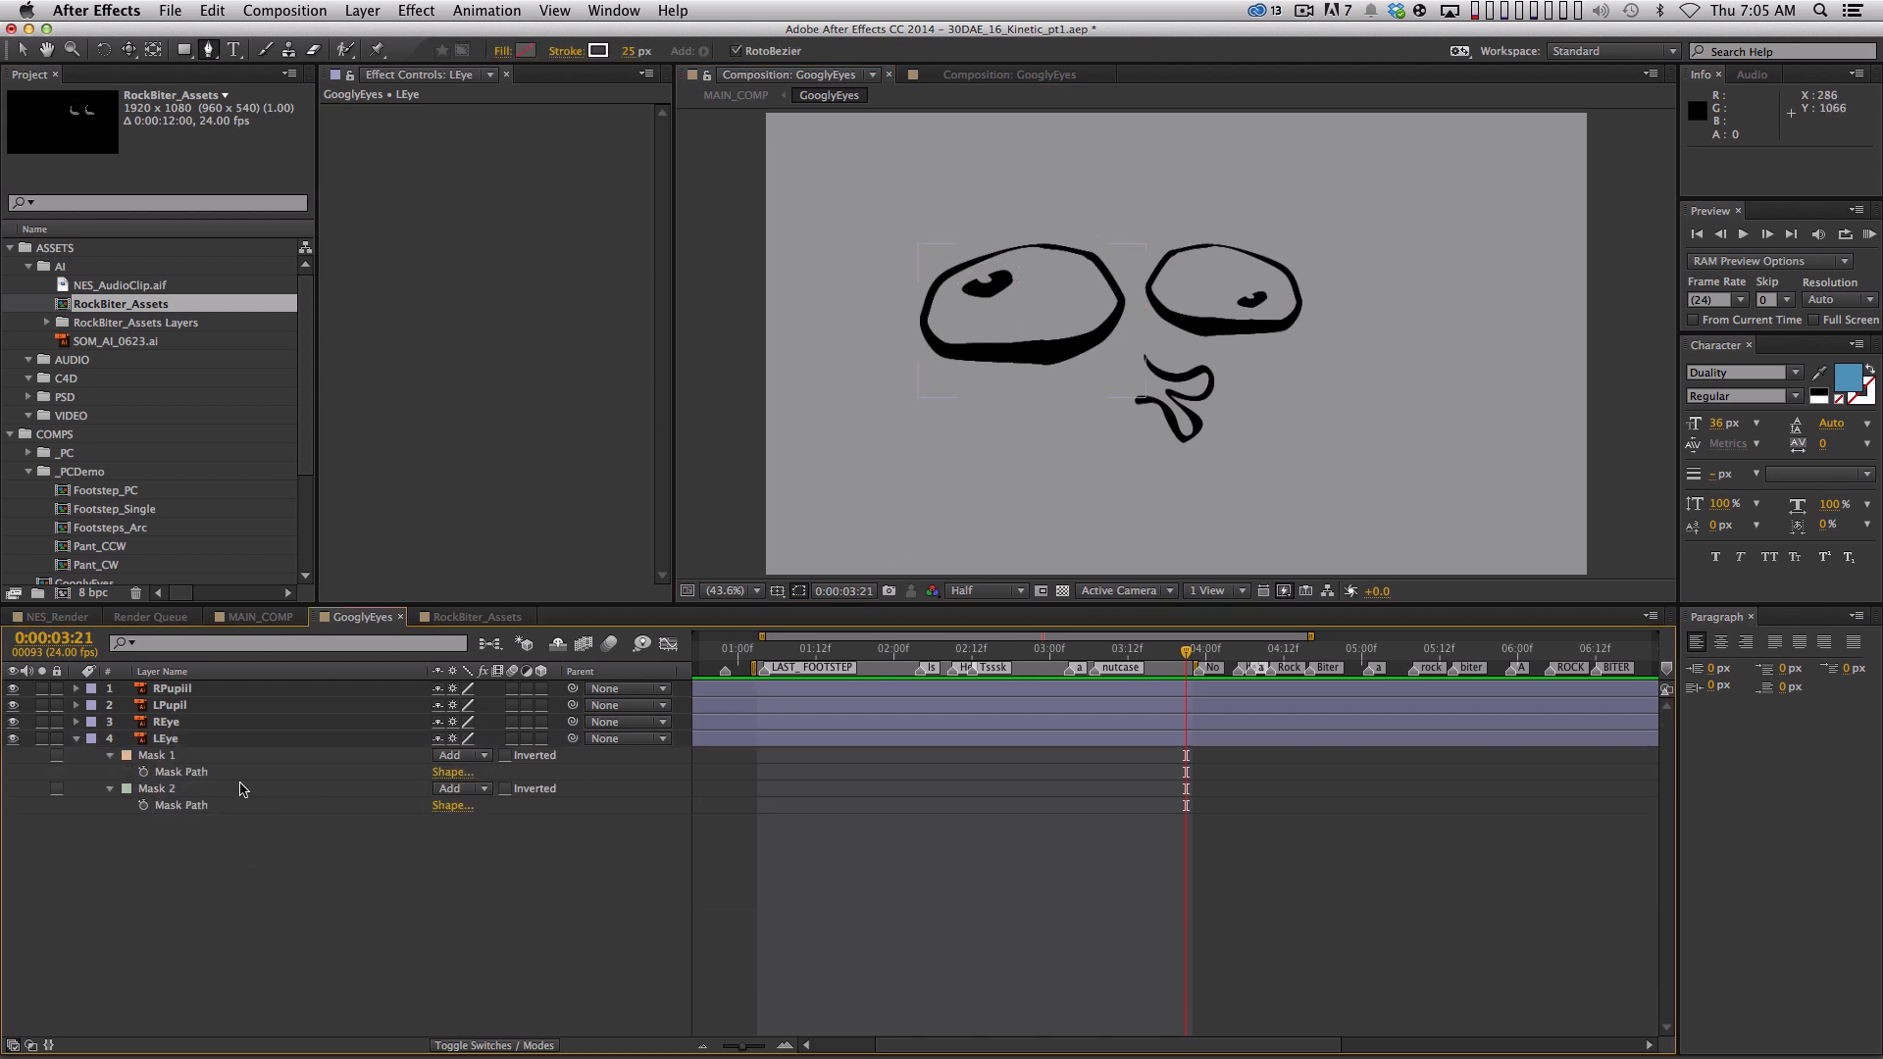
{"action": "left_click", "coordinate": [467, 790]}
{"action": "left_click", "coordinate": [475, 844]}
Draw a closed RotoBezier mask loosely around the whole right eye on the REye layer
{"action": "left_click", "coordinate": [215, 722]}
{"action": "left_click", "coordinate": [1186, 214]}
{"action": "left_click", "coordinate": [1146, 255]}
{"action": "left_click", "coordinate": [1140, 282]}
{"action": "left_click", "coordinate": [1145, 321]}
{"action": "left_click", "coordinate": [1174, 339]}
{"action": "left_click", "coordinate": [1234, 348]}
{"action": "left_click", "coordinate": [1305, 243]}
{"action": "left_click", "coordinate": [1267, 215]}
{"action": "left_click", "coordinate": [1229, 211]}
{"action": "left_click", "coordinate": [1187, 213]}
Add a second mask around the right pupil on REye and set its mode to Subtract
{"action": "left_click", "coordinate": [1238, 284]}
{"action": "left_click", "coordinate": [1250, 313]}
{"action": "left_click", "coordinate": [1273, 310]}
{"action": "left_click", "coordinate": [1275, 286]}
{"action": "left_click", "coordinate": [1252, 279]}
{"action": "left_click", "coordinate": [1238, 283]}
{"action": "key", "text": "m"}
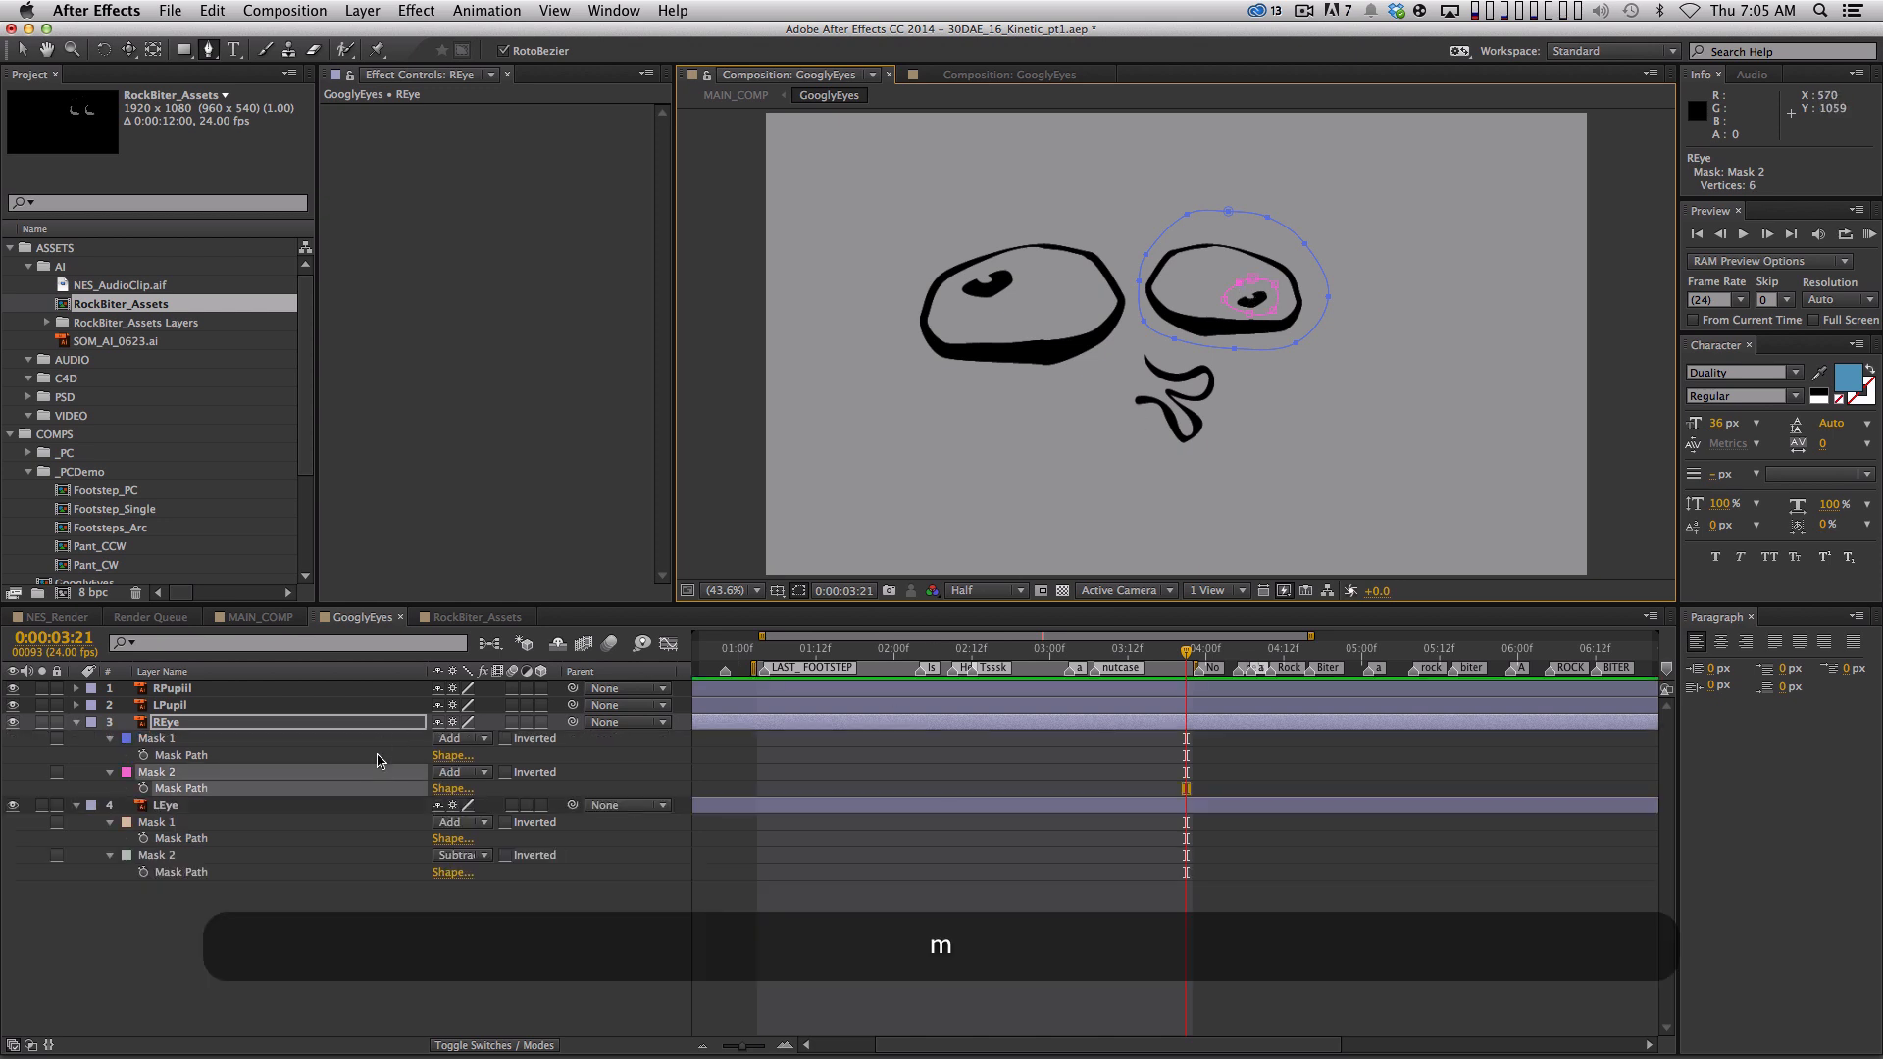
{"action": "left_click", "coordinate": [461, 772]}
{"action": "left_click", "coordinate": [485, 836]}
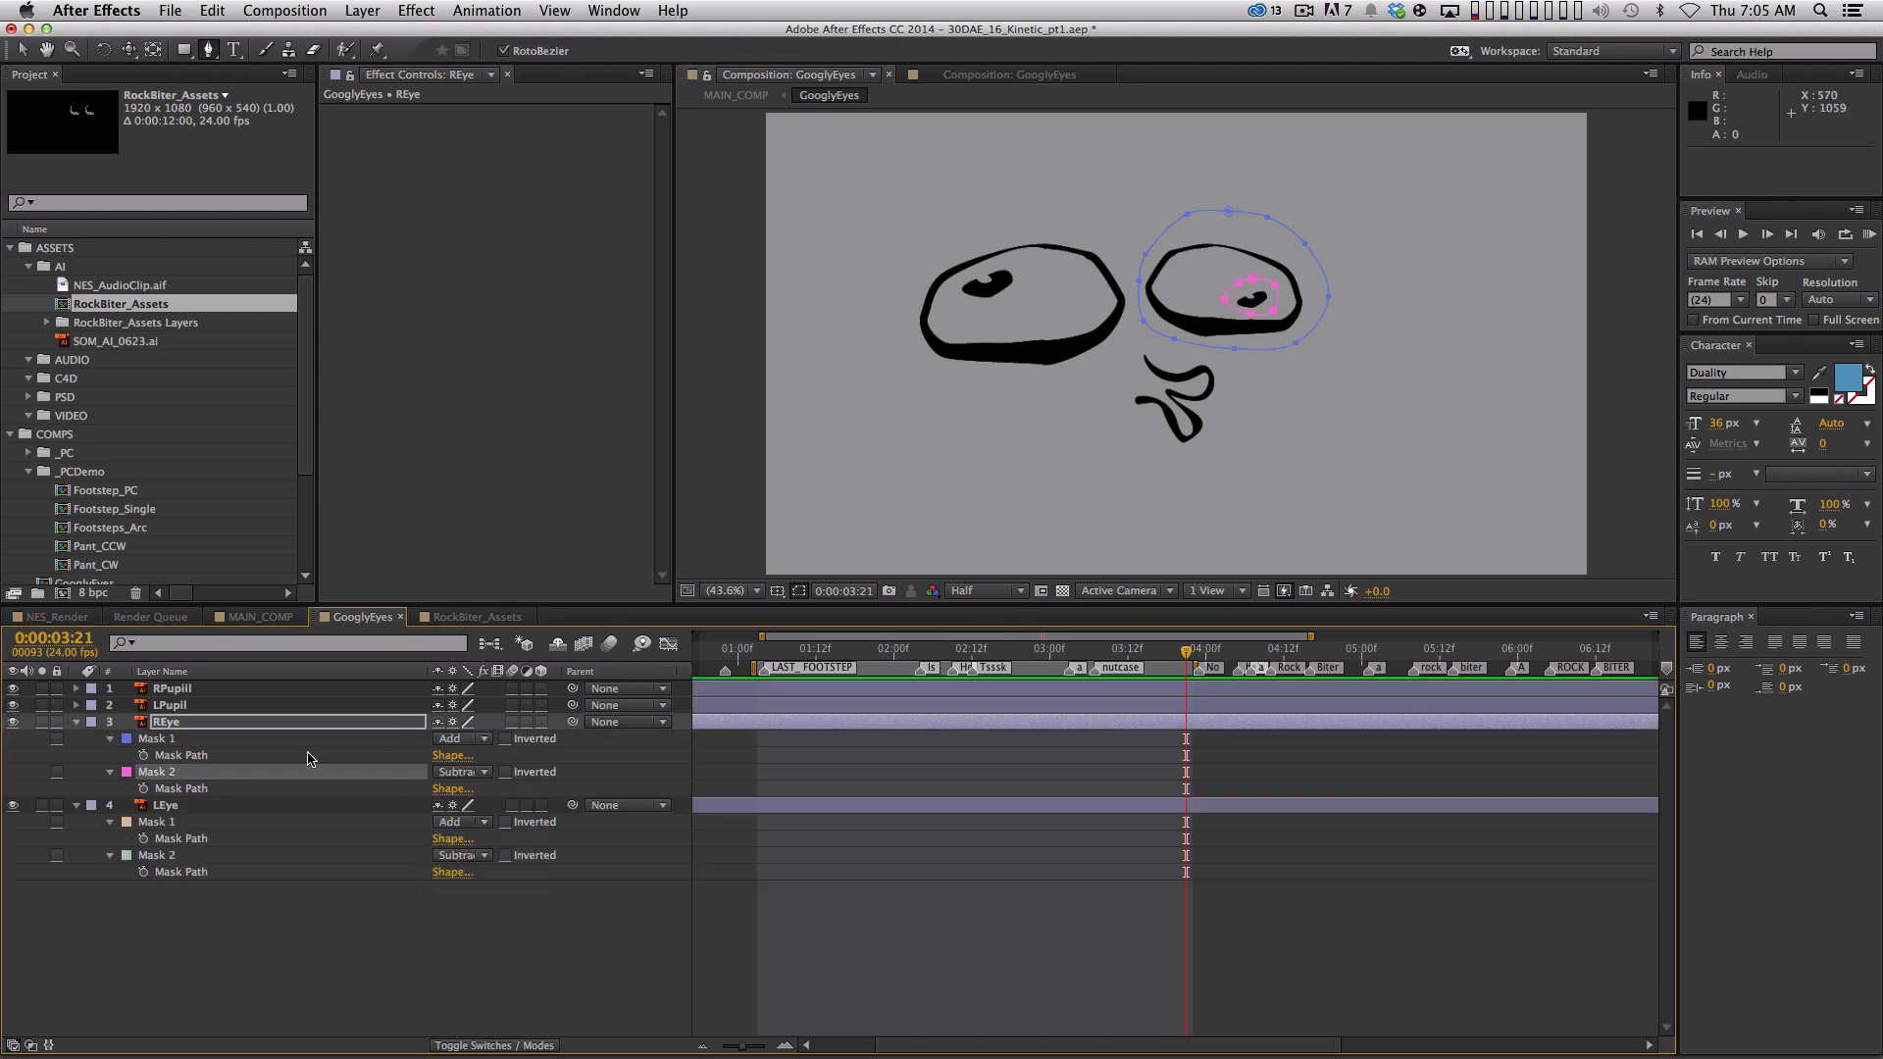
{"action": "left_click", "coordinate": [281, 993]}
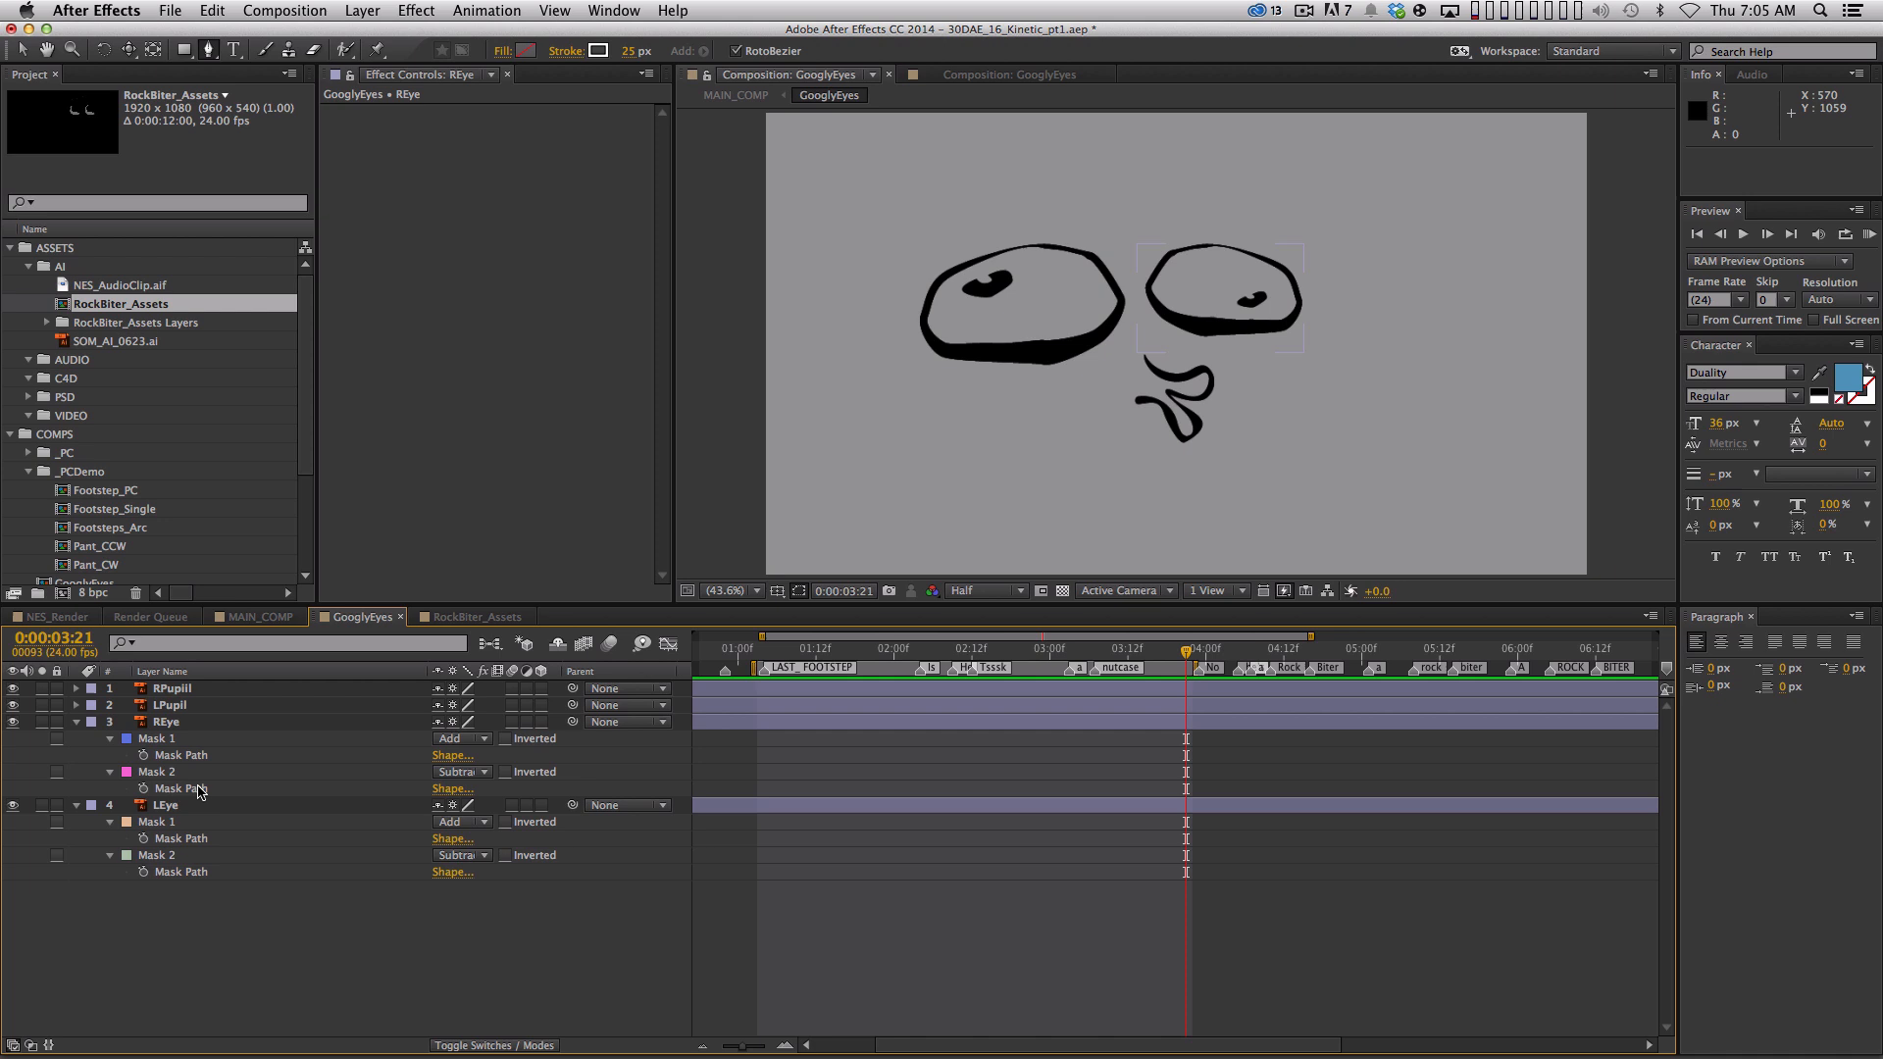
Copy LEye's pupil mask, Mask 2, onto the LPupil layer and set the pasted mask's mode to Add
{"action": "left_click", "coordinate": [189, 858]}
{"action": "key", "text": "super+c"}
{"action": "left_click", "coordinate": [201, 705]}
{"action": "key", "text": "super+v"}
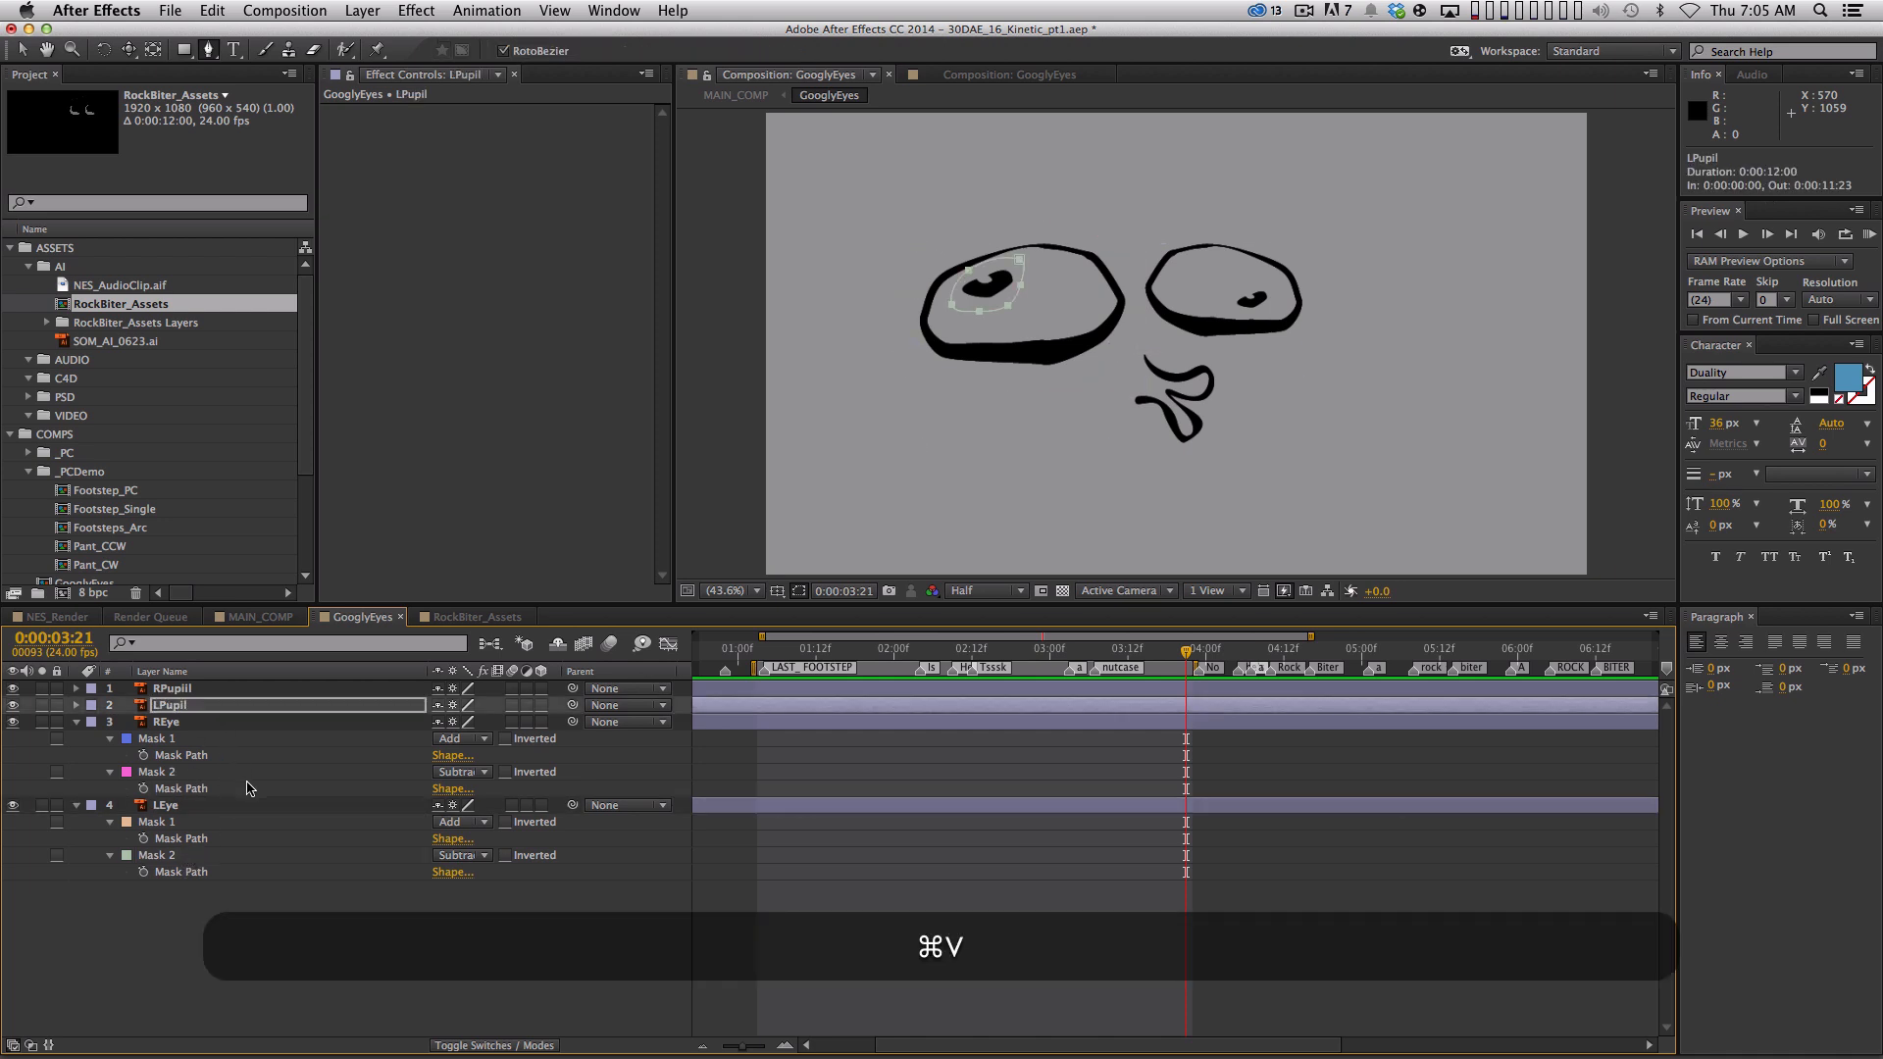
{"action": "key", "text": "m"}
{"action": "left_click", "coordinate": [459, 723]}
{"action": "left_click", "coordinate": [481, 764]}
{"action": "left_click", "coordinate": [341, 984]}
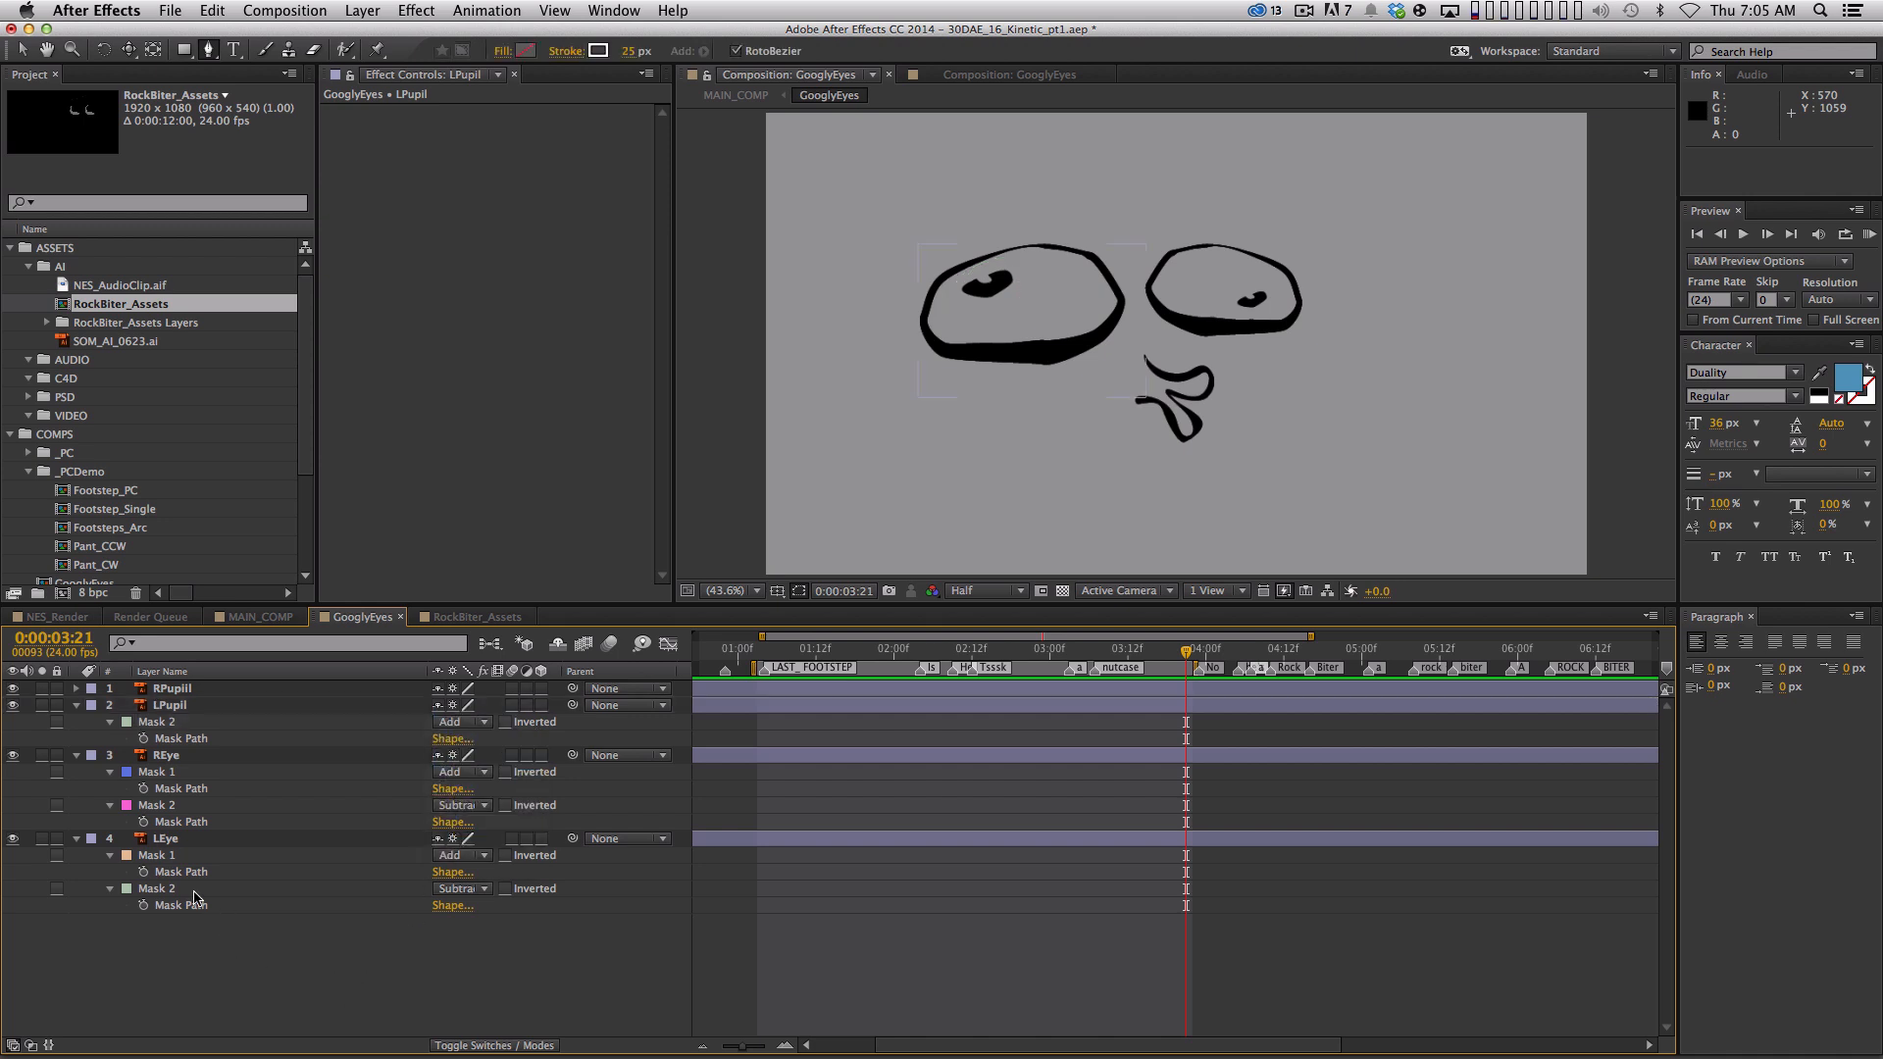
Copy REye's pupil mask, Mask 2, onto the RPupiil layer and set the pasted mask's mode to Add
{"action": "left_click", "coordinate": [204, 687]}
{"action": "left_click", "coordinate": [178, 807]}
{"action": "key", "text": "super+c"}
{"action": "left_click", "coordinate": [183, 689]}
{"action": "key", "text": "super+v"}
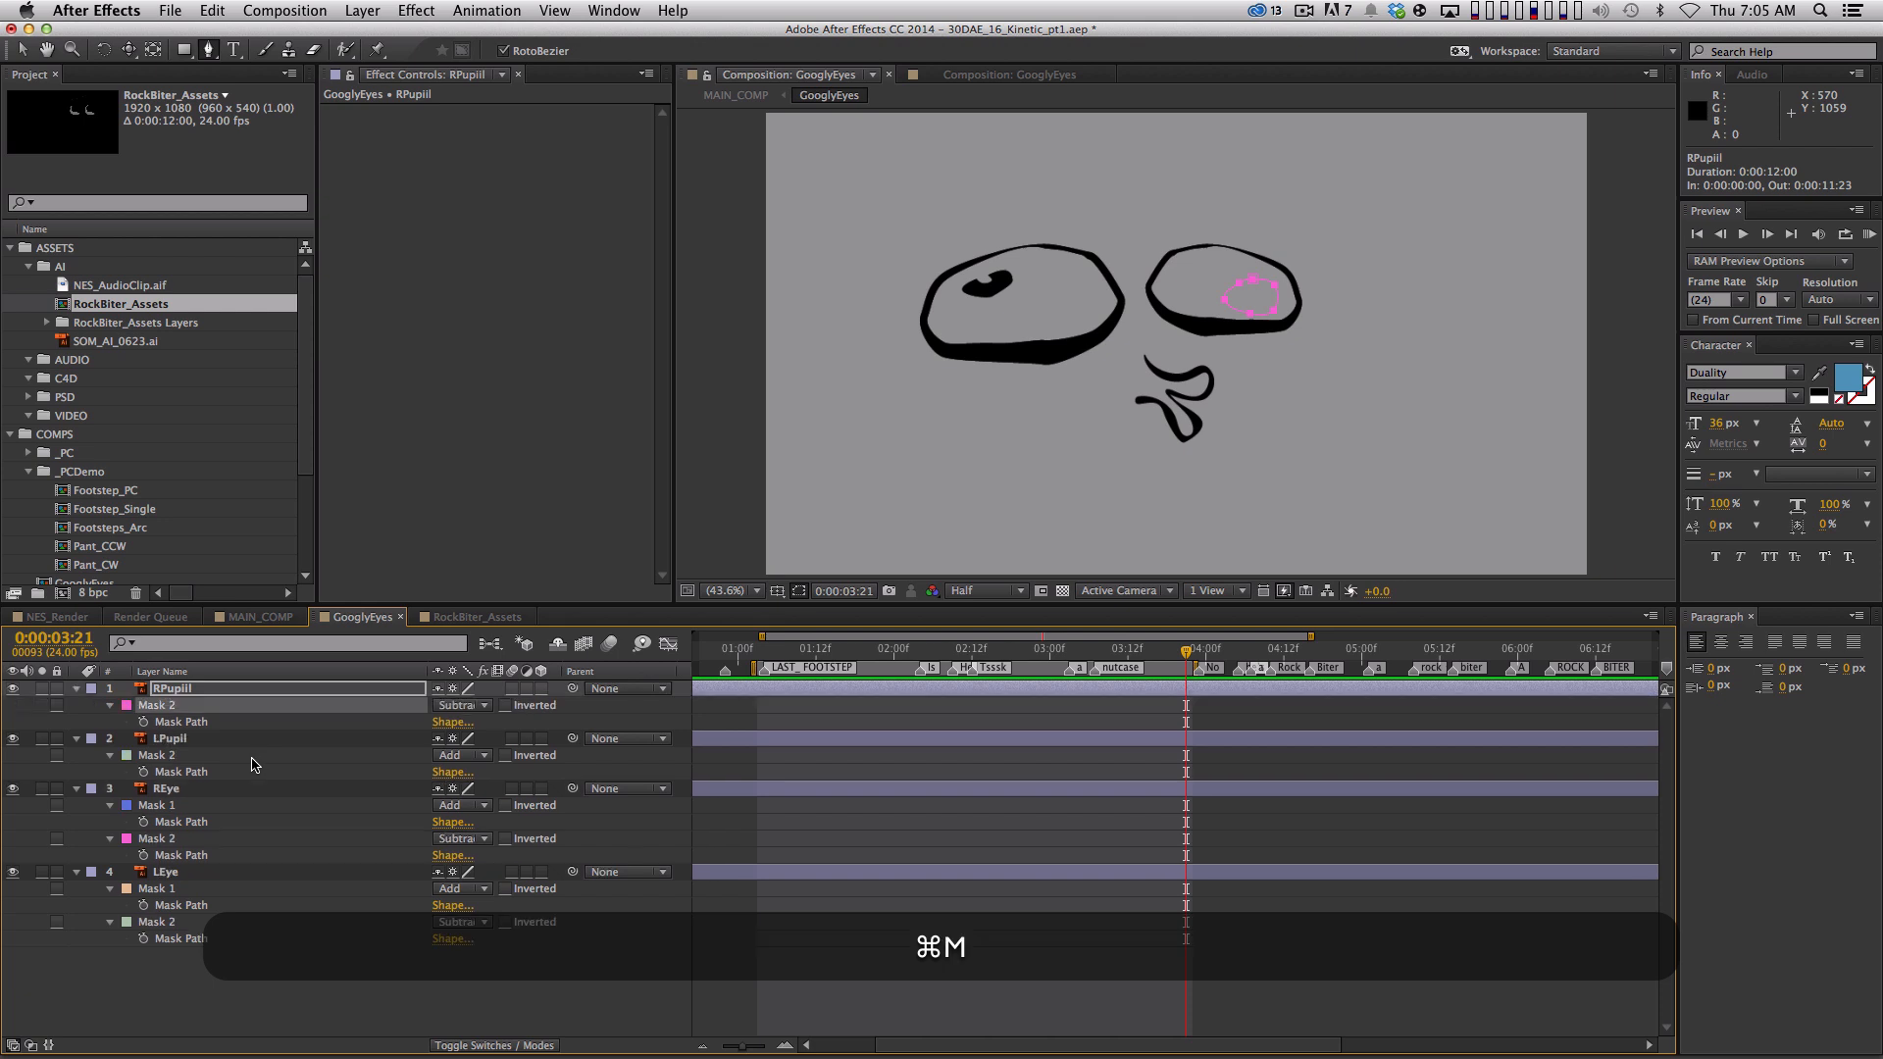
{"action": "left_click", "coordinate": [480, 705]}
{"action": "left_click", "coordinate": [481, 791]}
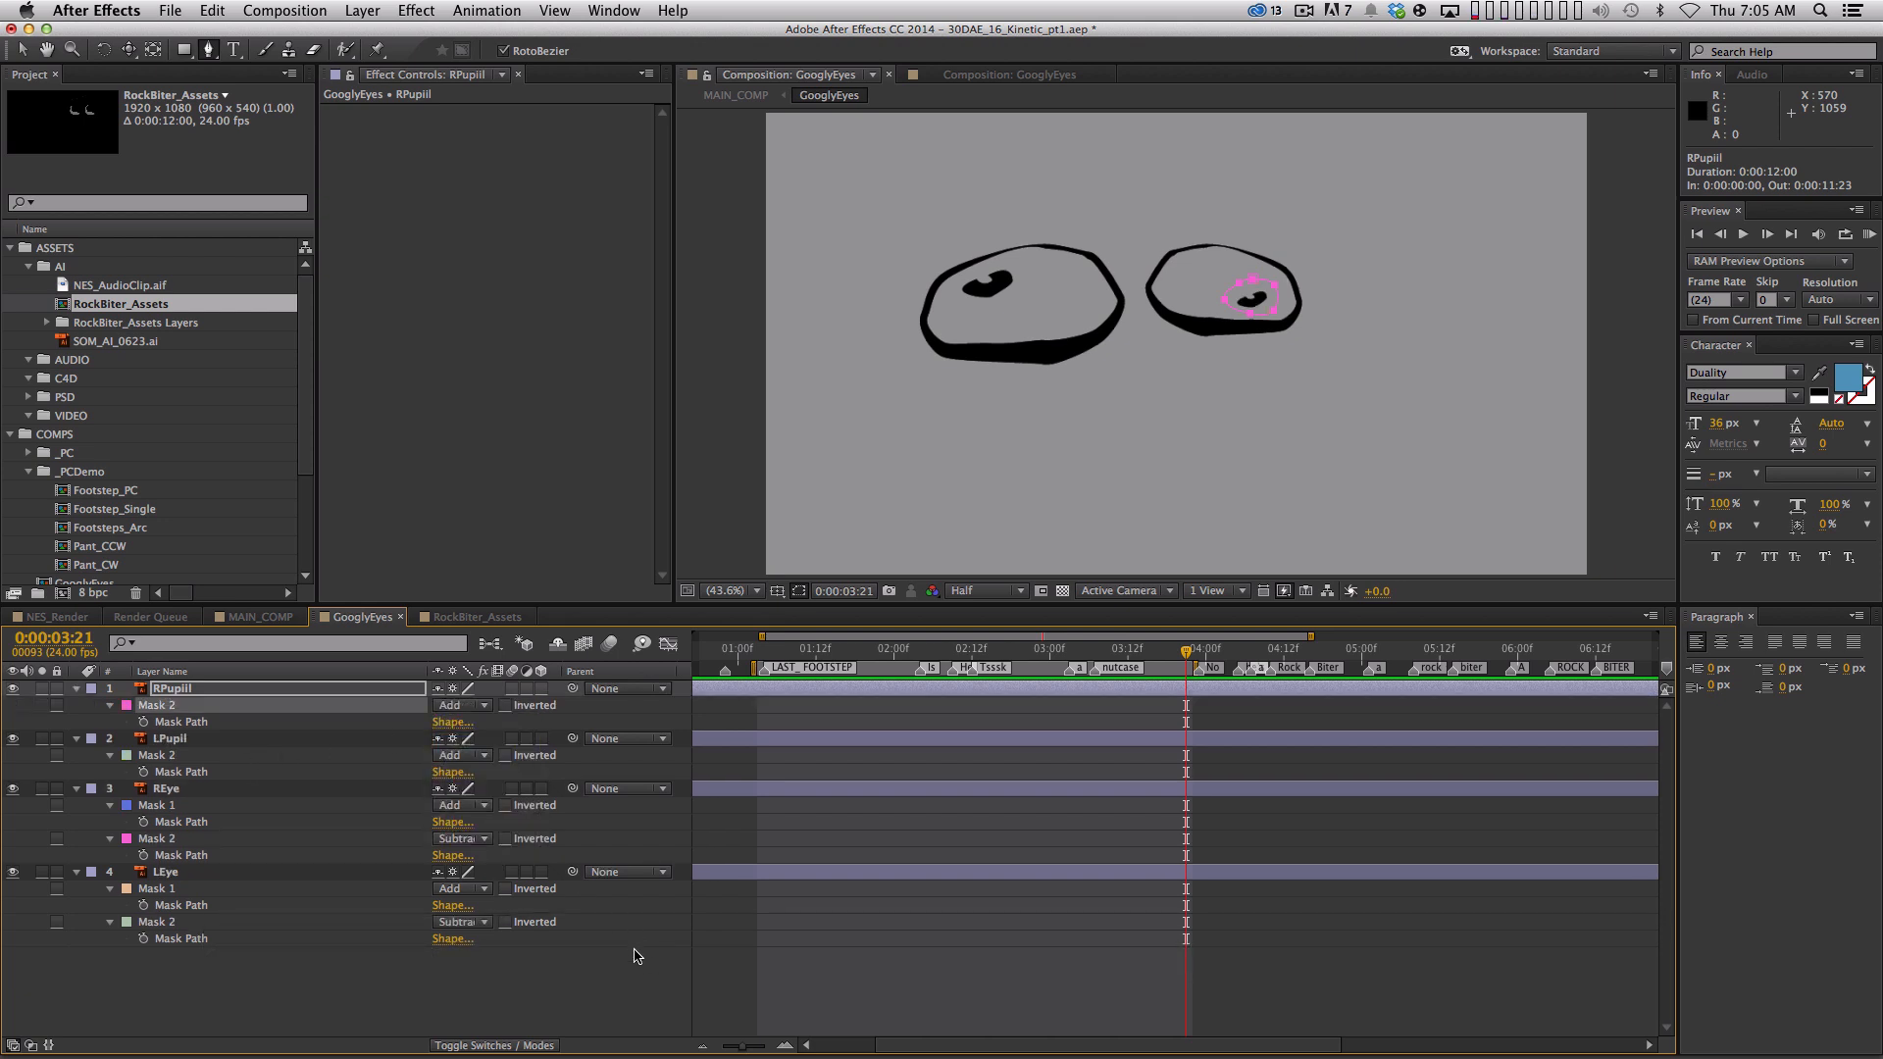
Collapse the properties of all layers and briefly check the eye artwork against the transparency grid
{"action": "left_click", "coordinate": [608, 959]}
{"action": "key", "text": "super+a"}
{"action": "key", "text": "shift+super+grave"}
{"action": "left_click", "coordinate": [517, 978]}
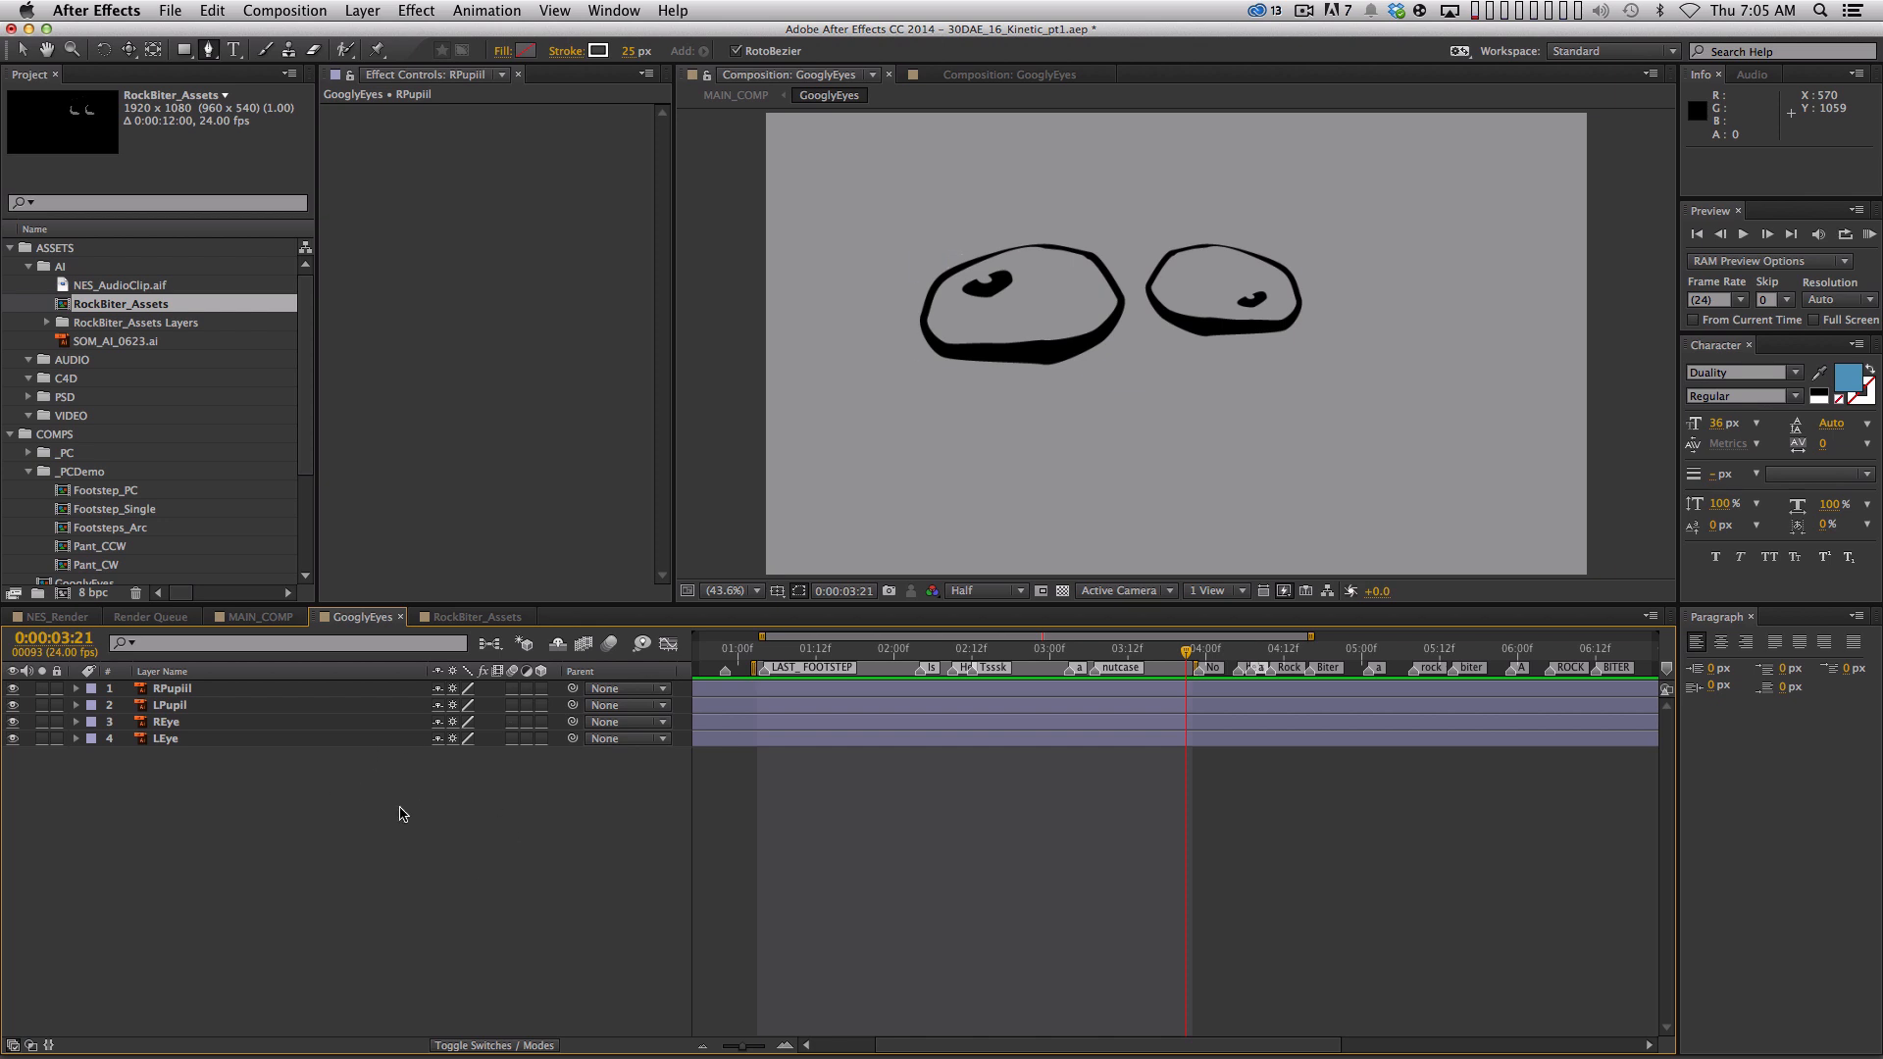
{"action": "left_click", "coordinate": [1064, 591]}
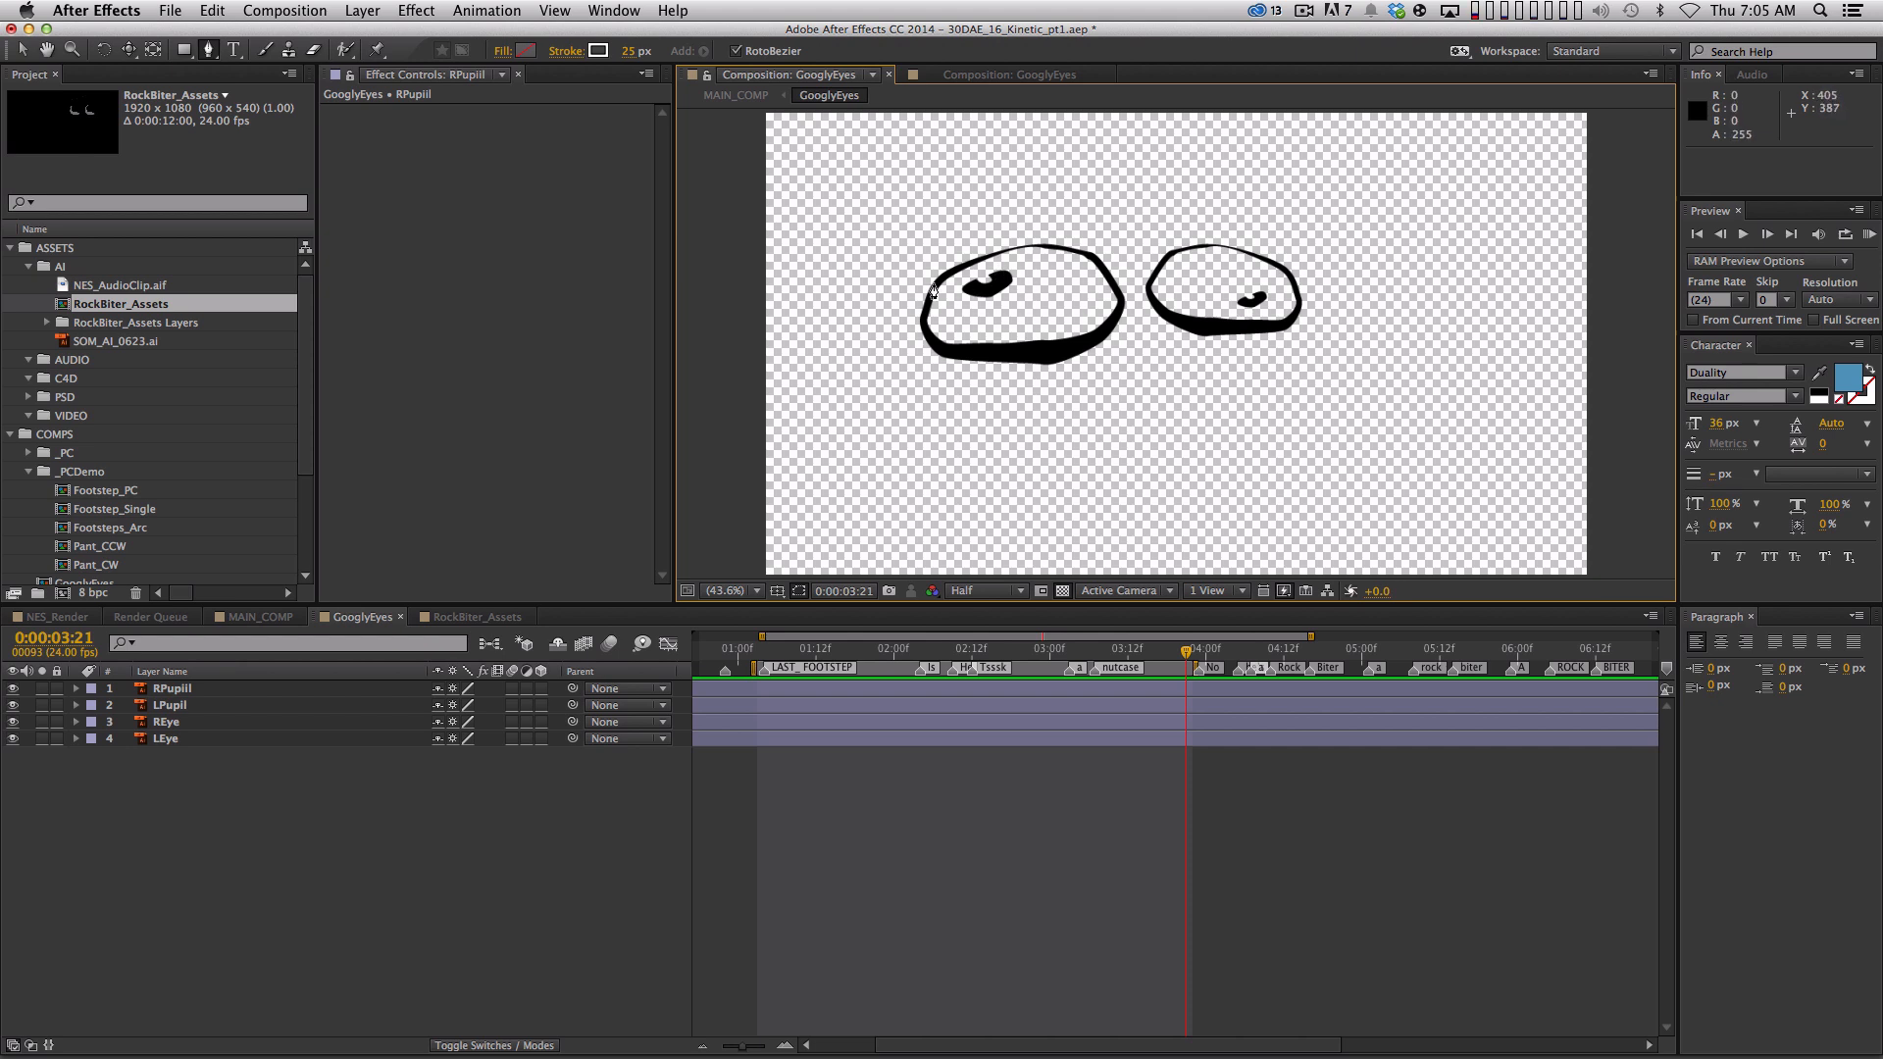
{"action": "left_click", "coordinate": [1064, 591]}
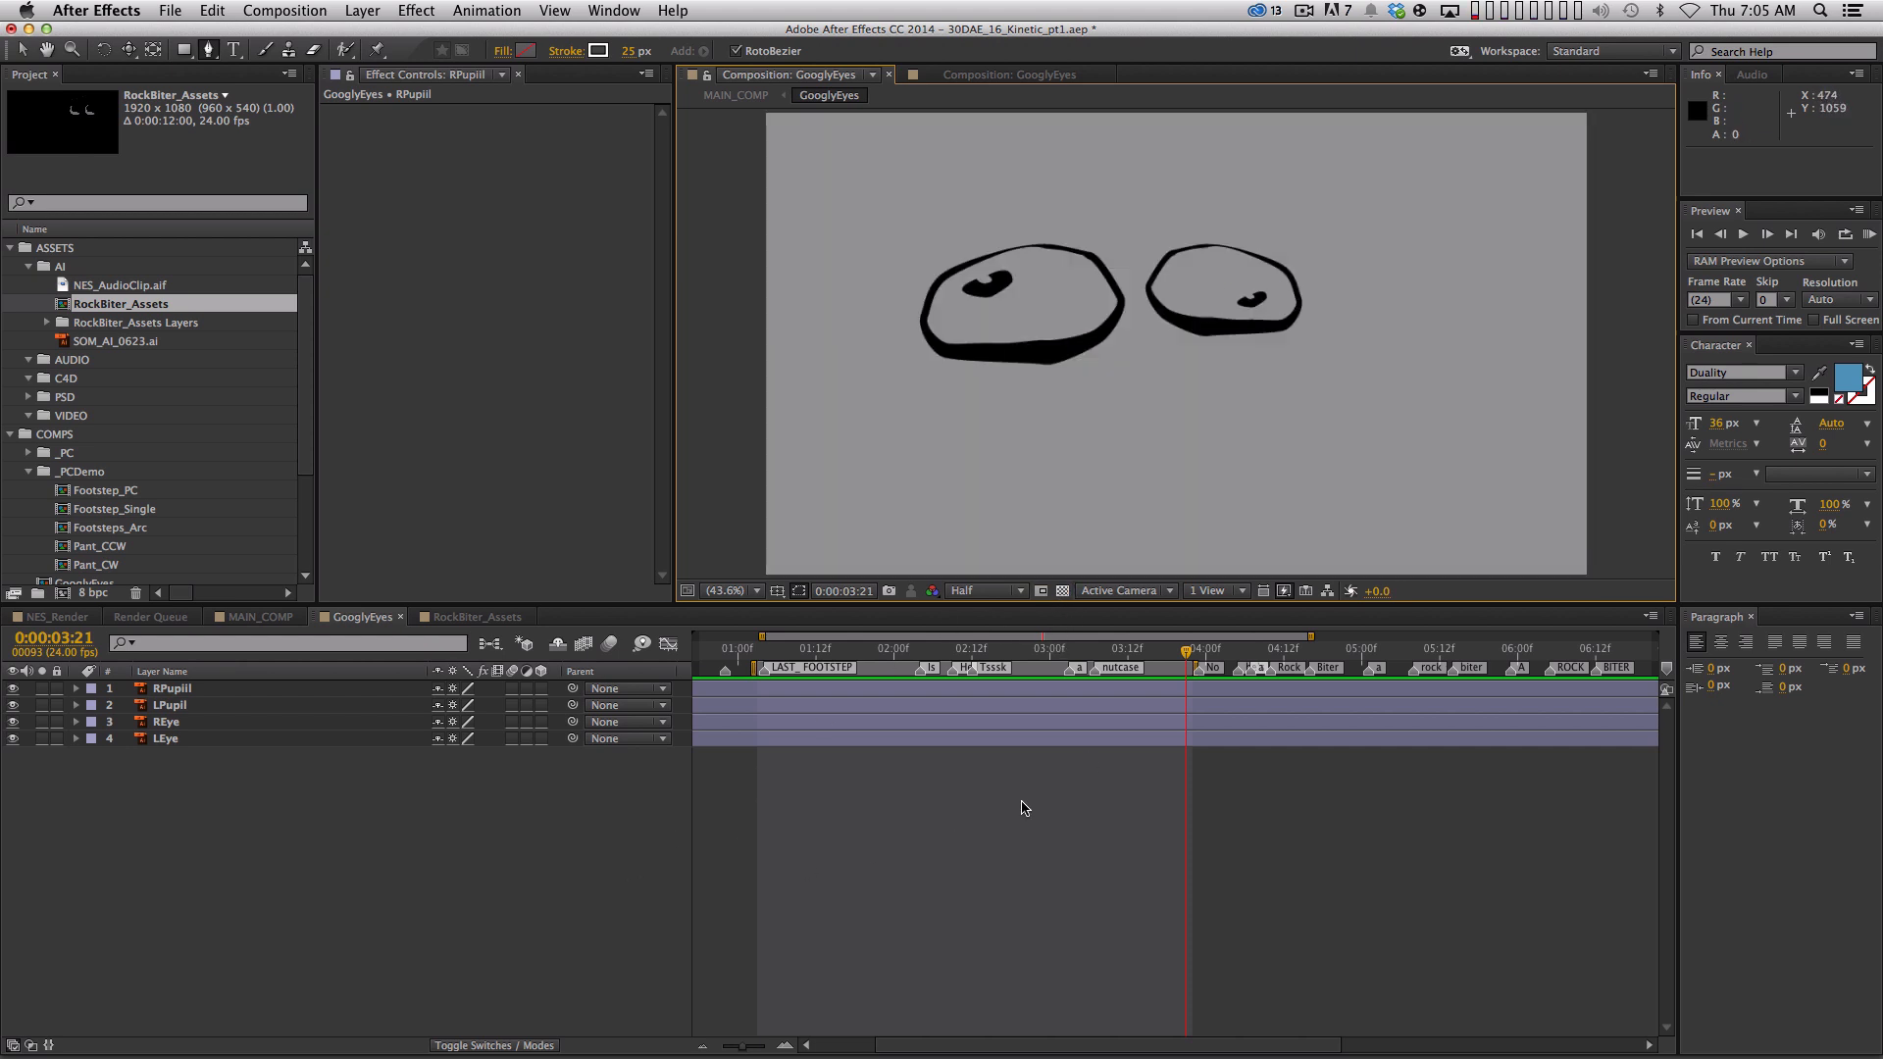
Create a comp-size white solid (FFFFFF) in GooglyEyes and send it to the bottom of the layer stack
{"action": "key", "text": "super+y"}
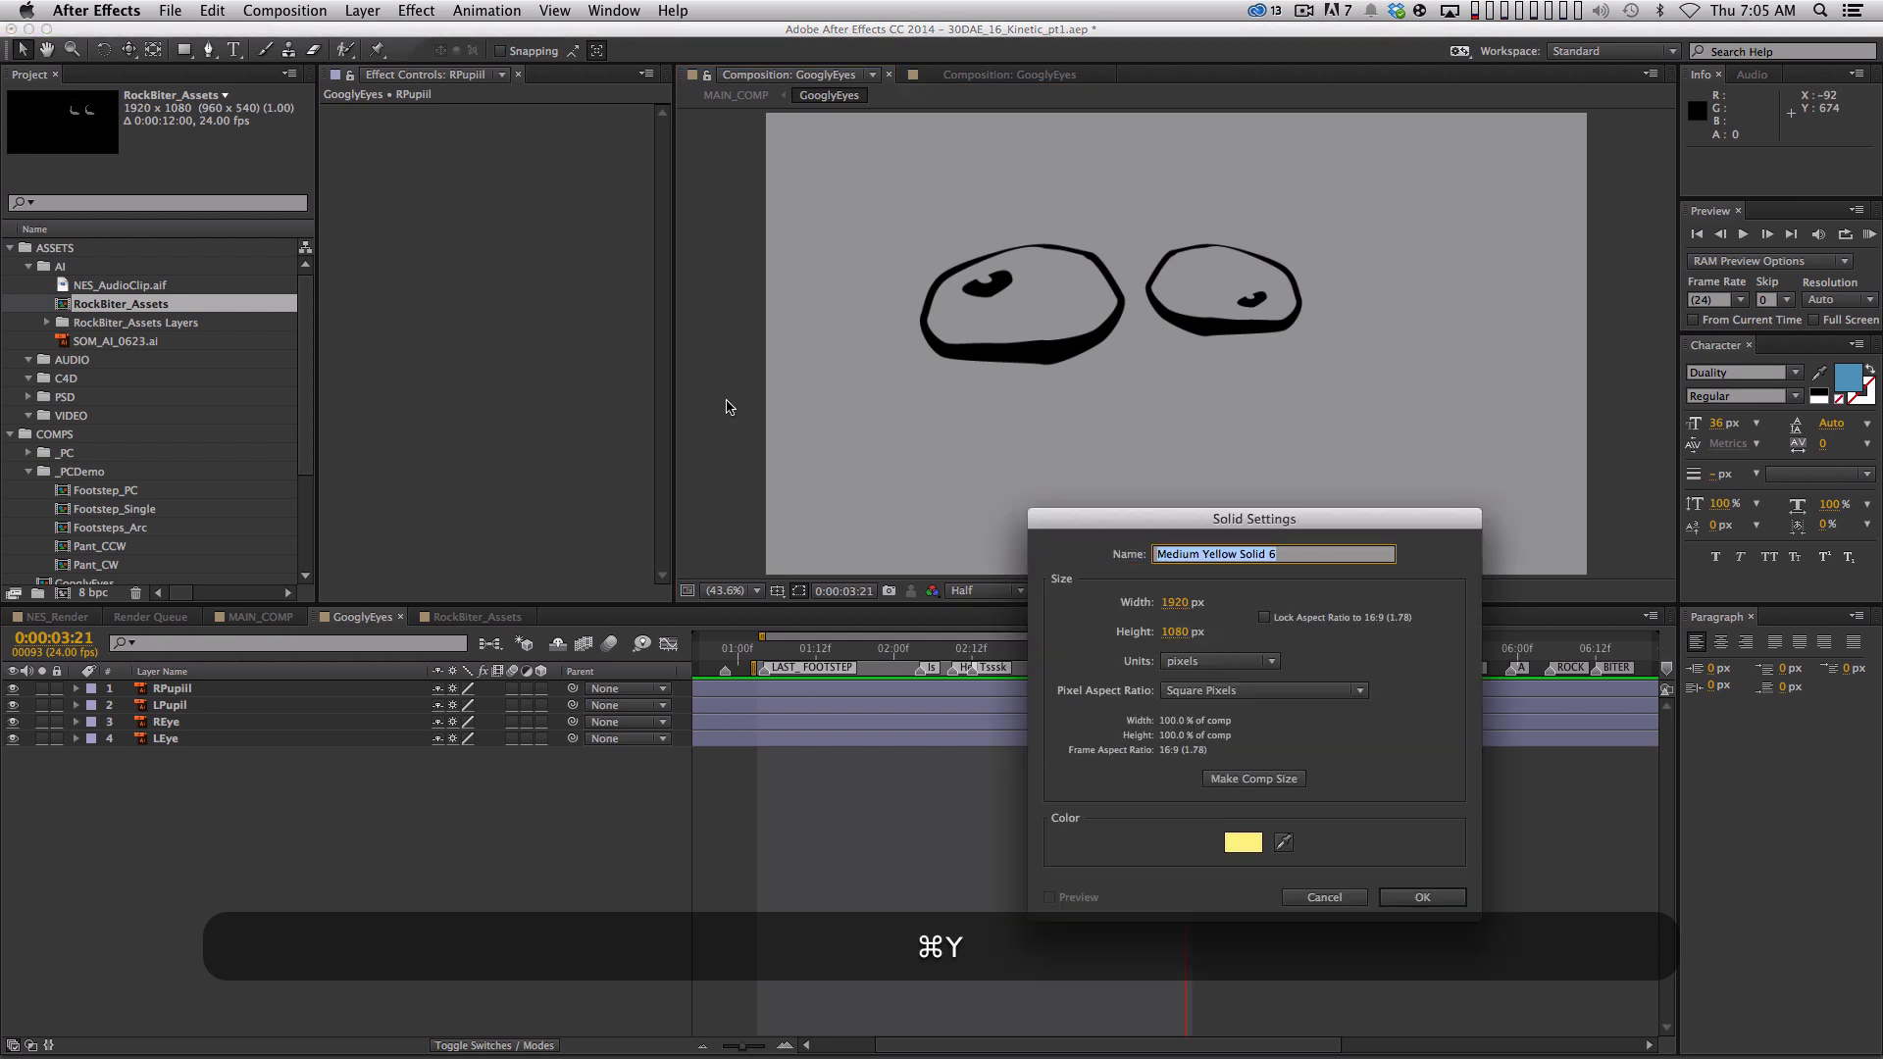
{"action": "left_click", "coordinate": [1253, 845]}
{"action": "left_click_drag", "start_coordinate": [831, 361], "coordinate": [565, 544]}
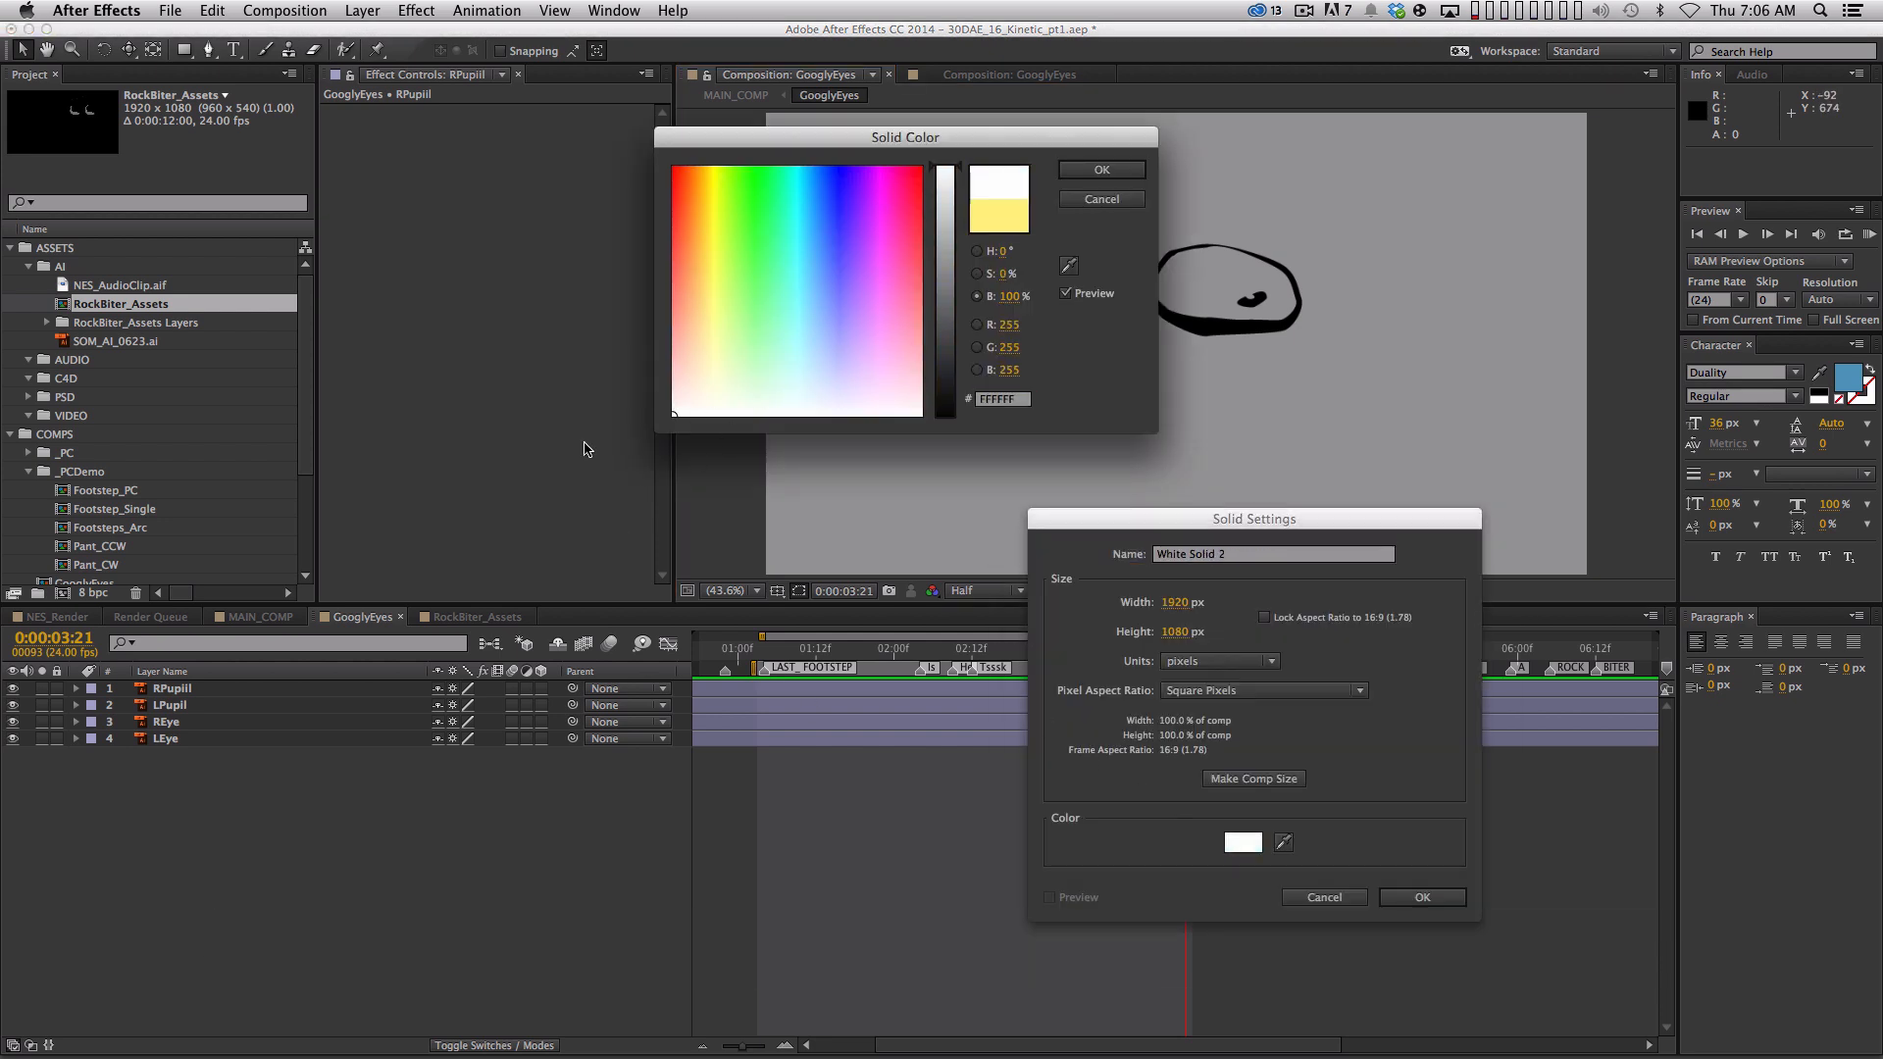
{"action": "key", "text": "Return"}
{"action": "key", "text": "Return"}
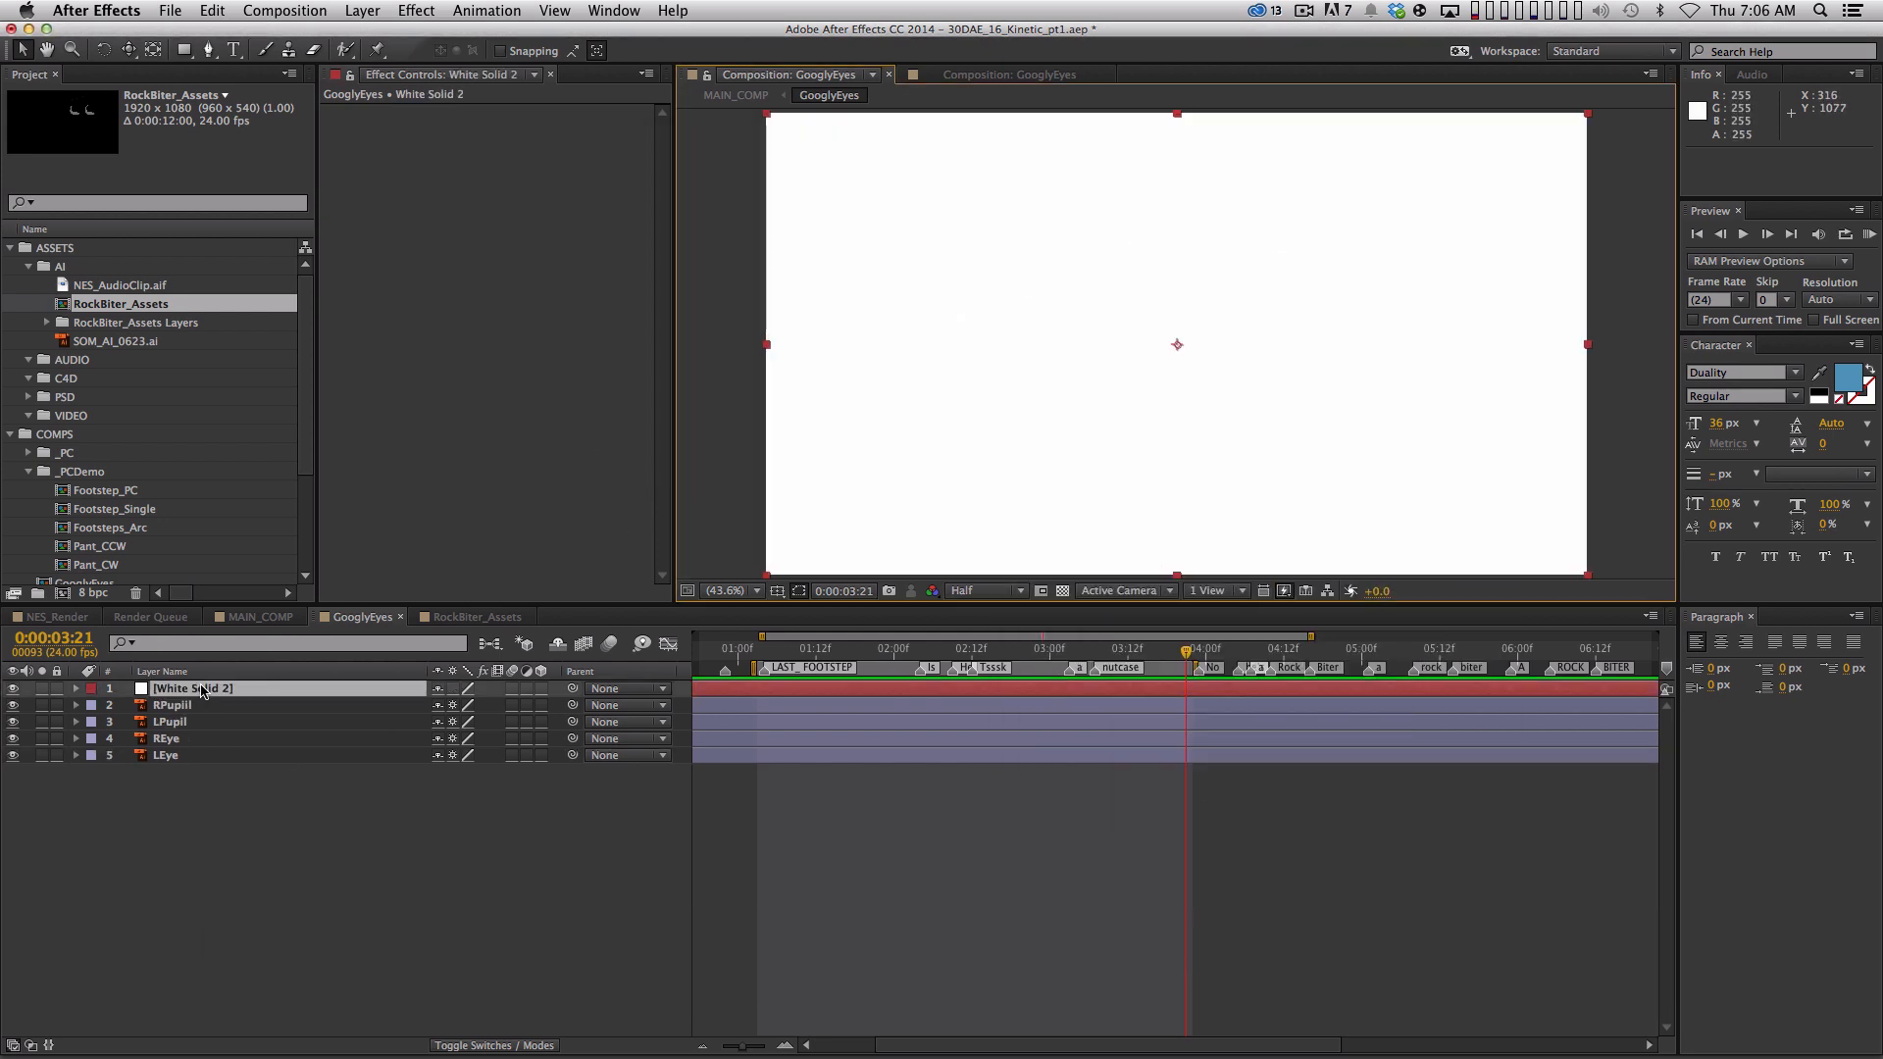
{"action": "key", "text": "super+shift+bracketleft"}
With RotoBezier off, draw a closed straight-segment Pen mask on White Solid 2 along the left eye's black outline
{"action": "key", "text": "period"}
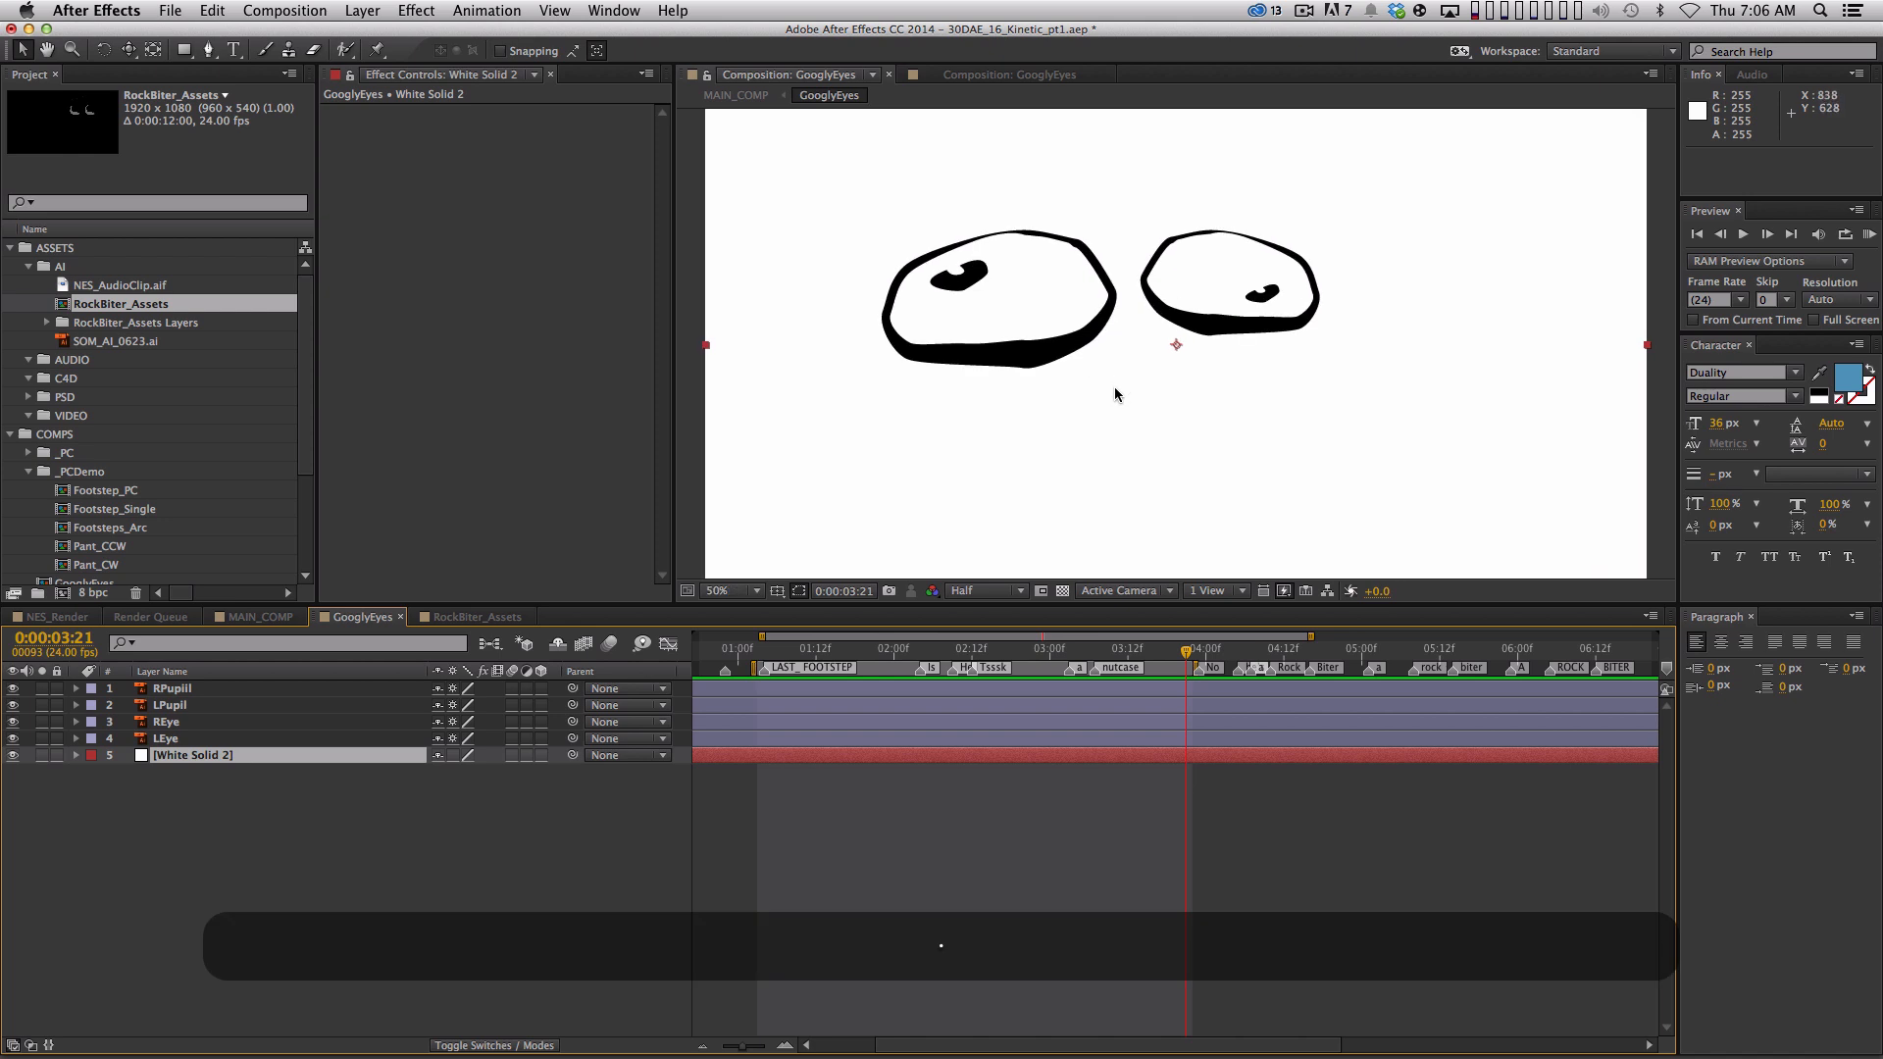
{"action": "key", "text": "period"}
{"action": "key", "text": "space"}
{"action": "left_click_drag", "start_coordinate": [988, 302], "coordinate": [1173, 382]}
{"action": "key", "text": "g"}
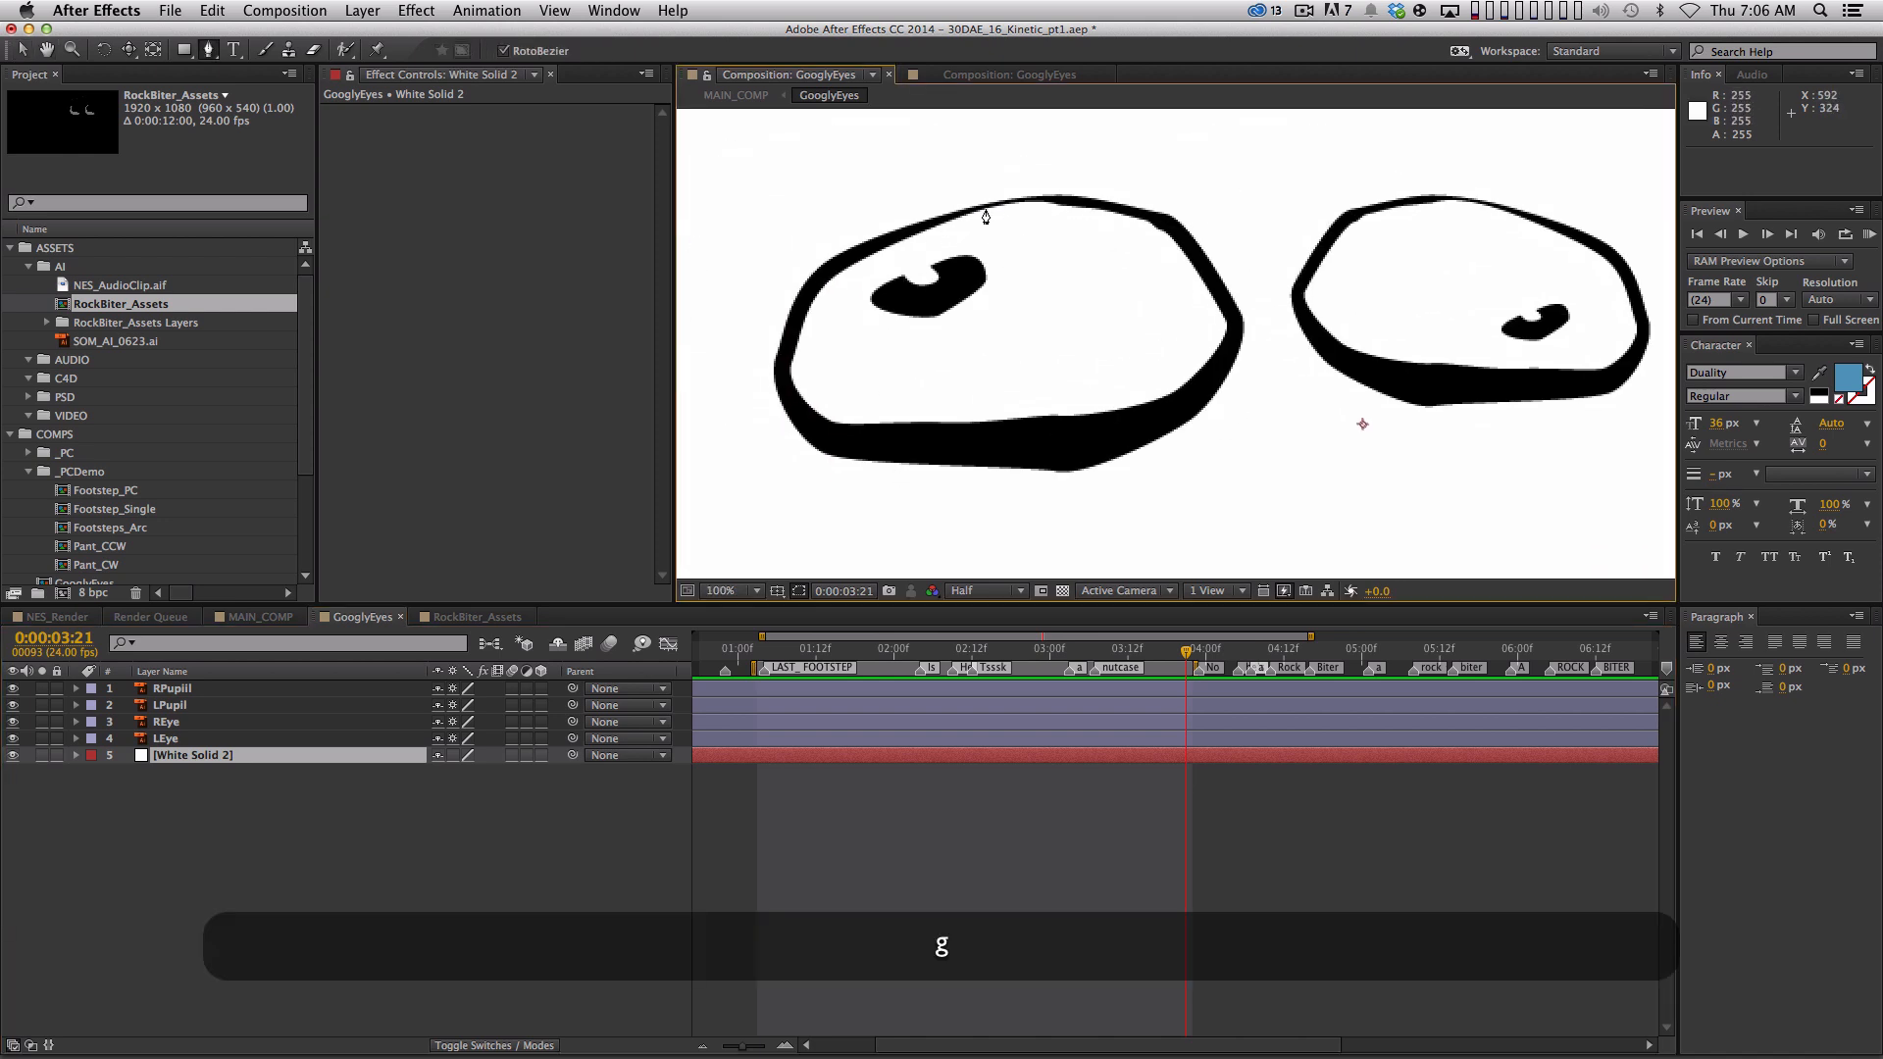
{"action": "left_click", "coordinate": [503, 50]}
{"action": "left_click", "coordinate": [1075, 201]}
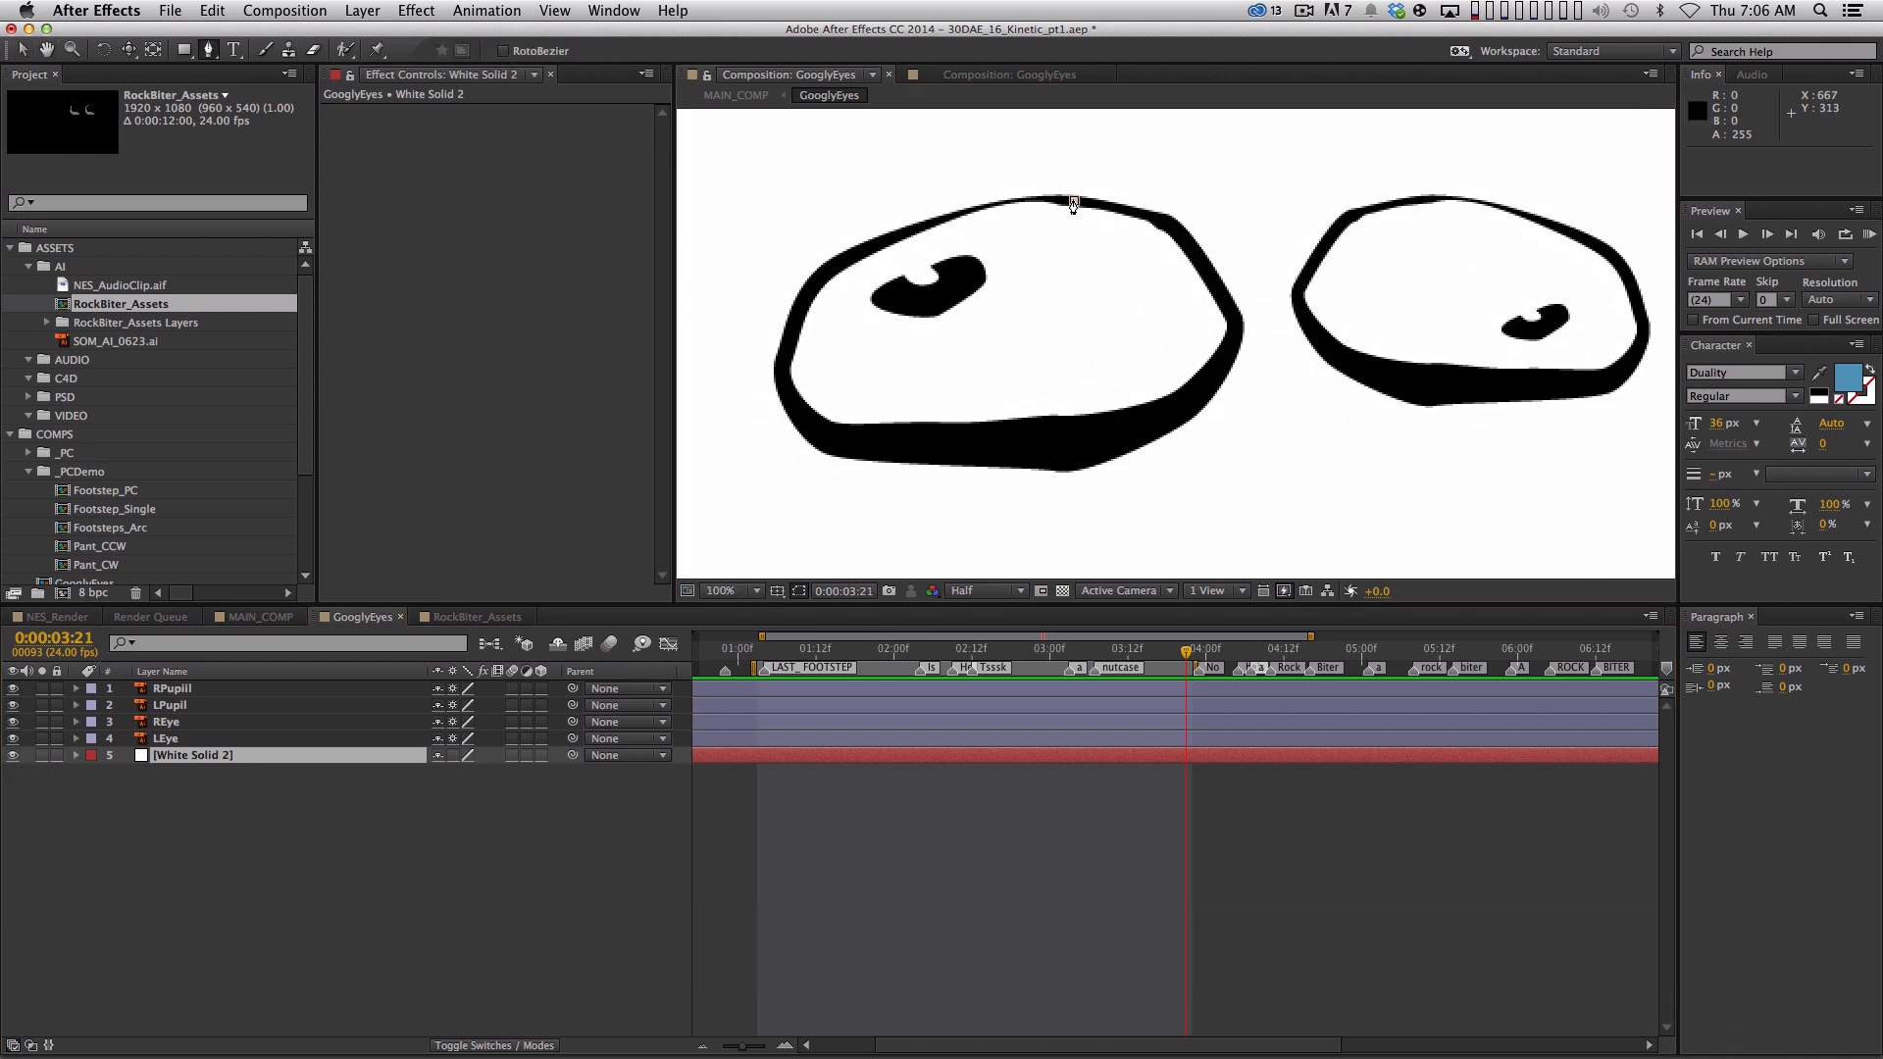
{"action": "left_click", "coordinate": [993, 205]}
{"action": "left_click", "coordinate": [849, 258]}
{"action": "left_click", "coordinate": [802, 305]}
{"action": "left_click", "coordinate": [785, 373]}
{"action": "left_click", "coordinate": [800, 412]}
{"action": "left_click", "coordinate": [865, 443]}
{"action": "left_click", "coordinate": [1057, 431]}
{"action": "left_click", "coordinate": [1203, 388]}
{"action": "left_click", "coordinate": [1230, 342]}
{"action": "left_click", "coordinate": [1220, 298]}
{"action": "left_click", "coordinate": [1166, 223]}
{"action": "left_click", "coordinate": [1107, 207]}
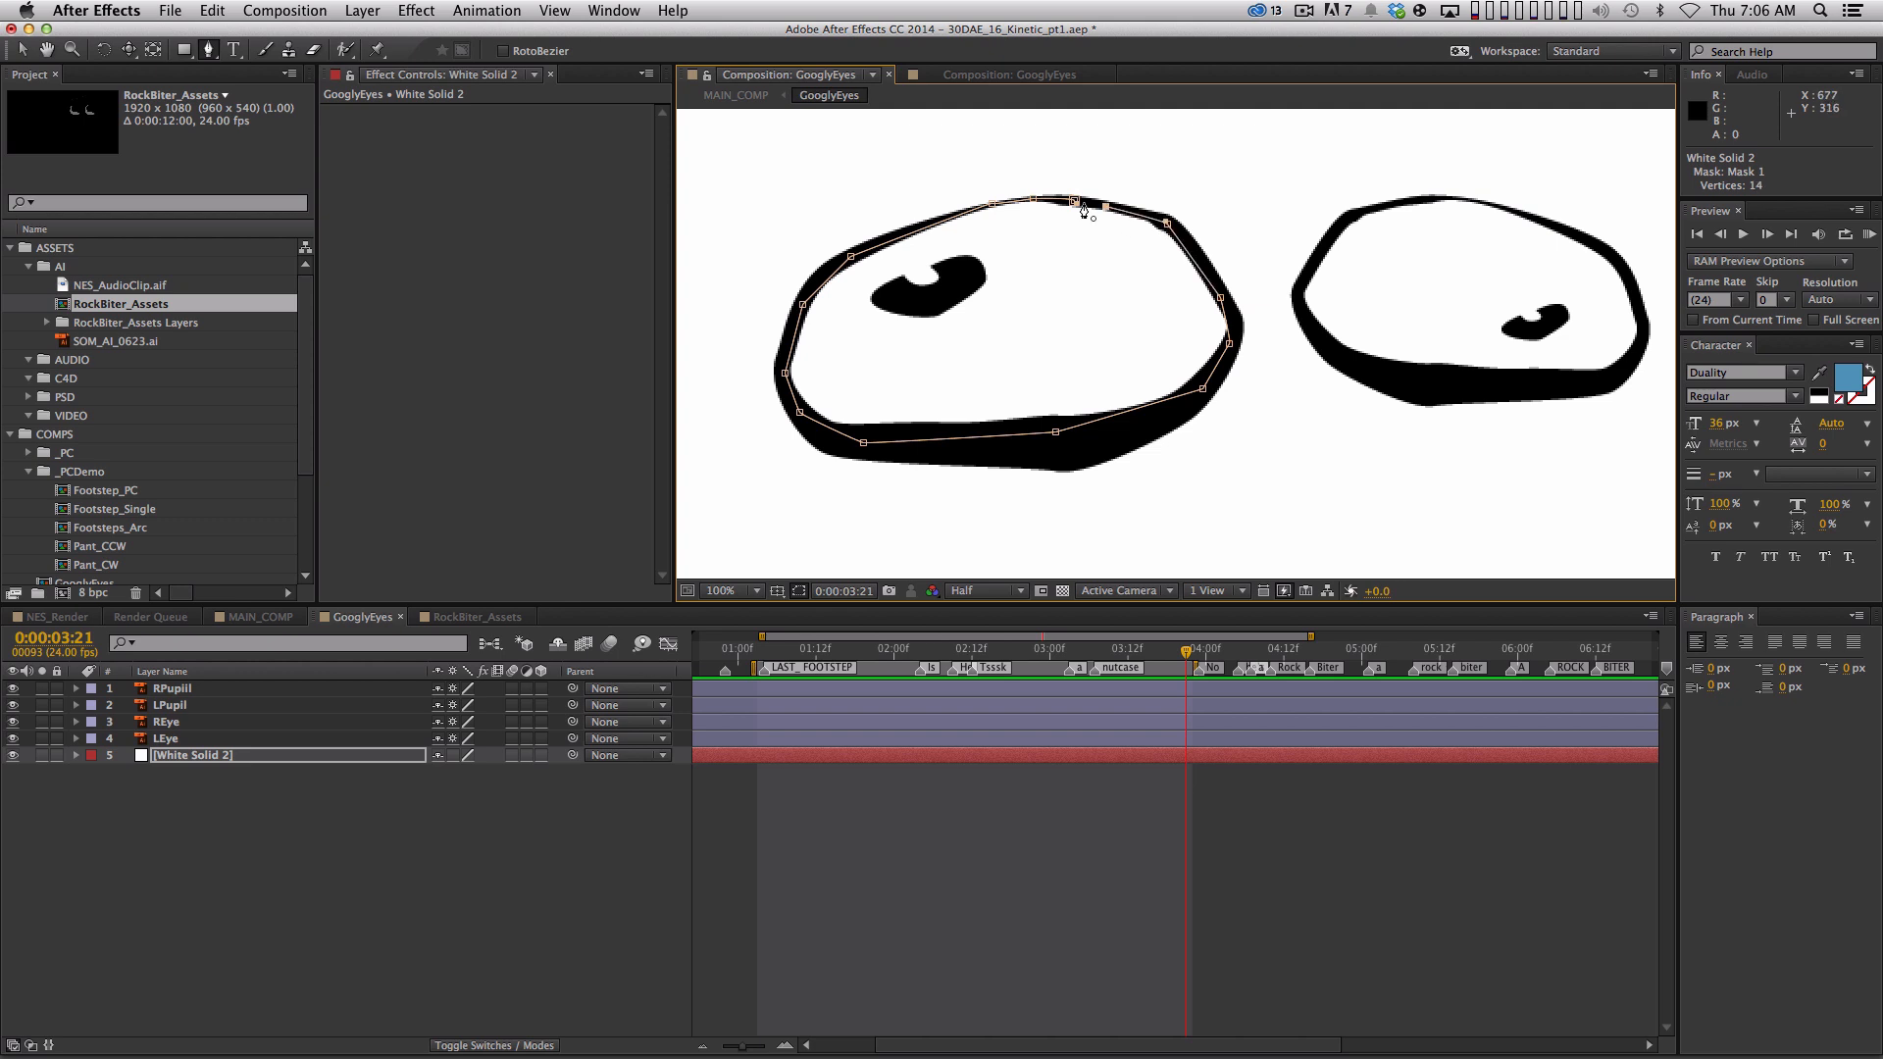
{"action": "left_click", "coordinate": [1034, 199]}
Draw a second closed Pen mask on White Solid 2 along the right eye's outline, and deselect the layer
{"action": "left_click", "coordinate": [1352, 214]}
{"action": "left_click", "coordinate": [1320, 255]}
{"action": "left_click", "coordinate": [1298, 295]}
{"action": "left_click", "coordinate": [1323, 343]}
{"action": "left_click", "coordinate": [1400, 384]}
{"action": "left_click", "coordinate": [1524, 379]}
{"action": "left_click", "coordinate": [1605, 372]}
{"action": "left_click", "coordinate": [1640, 353]}
{"action": "left_click", "coordinate": [1641, 303]}
{"action": "left_click", "coordinate": [1610, 251]}
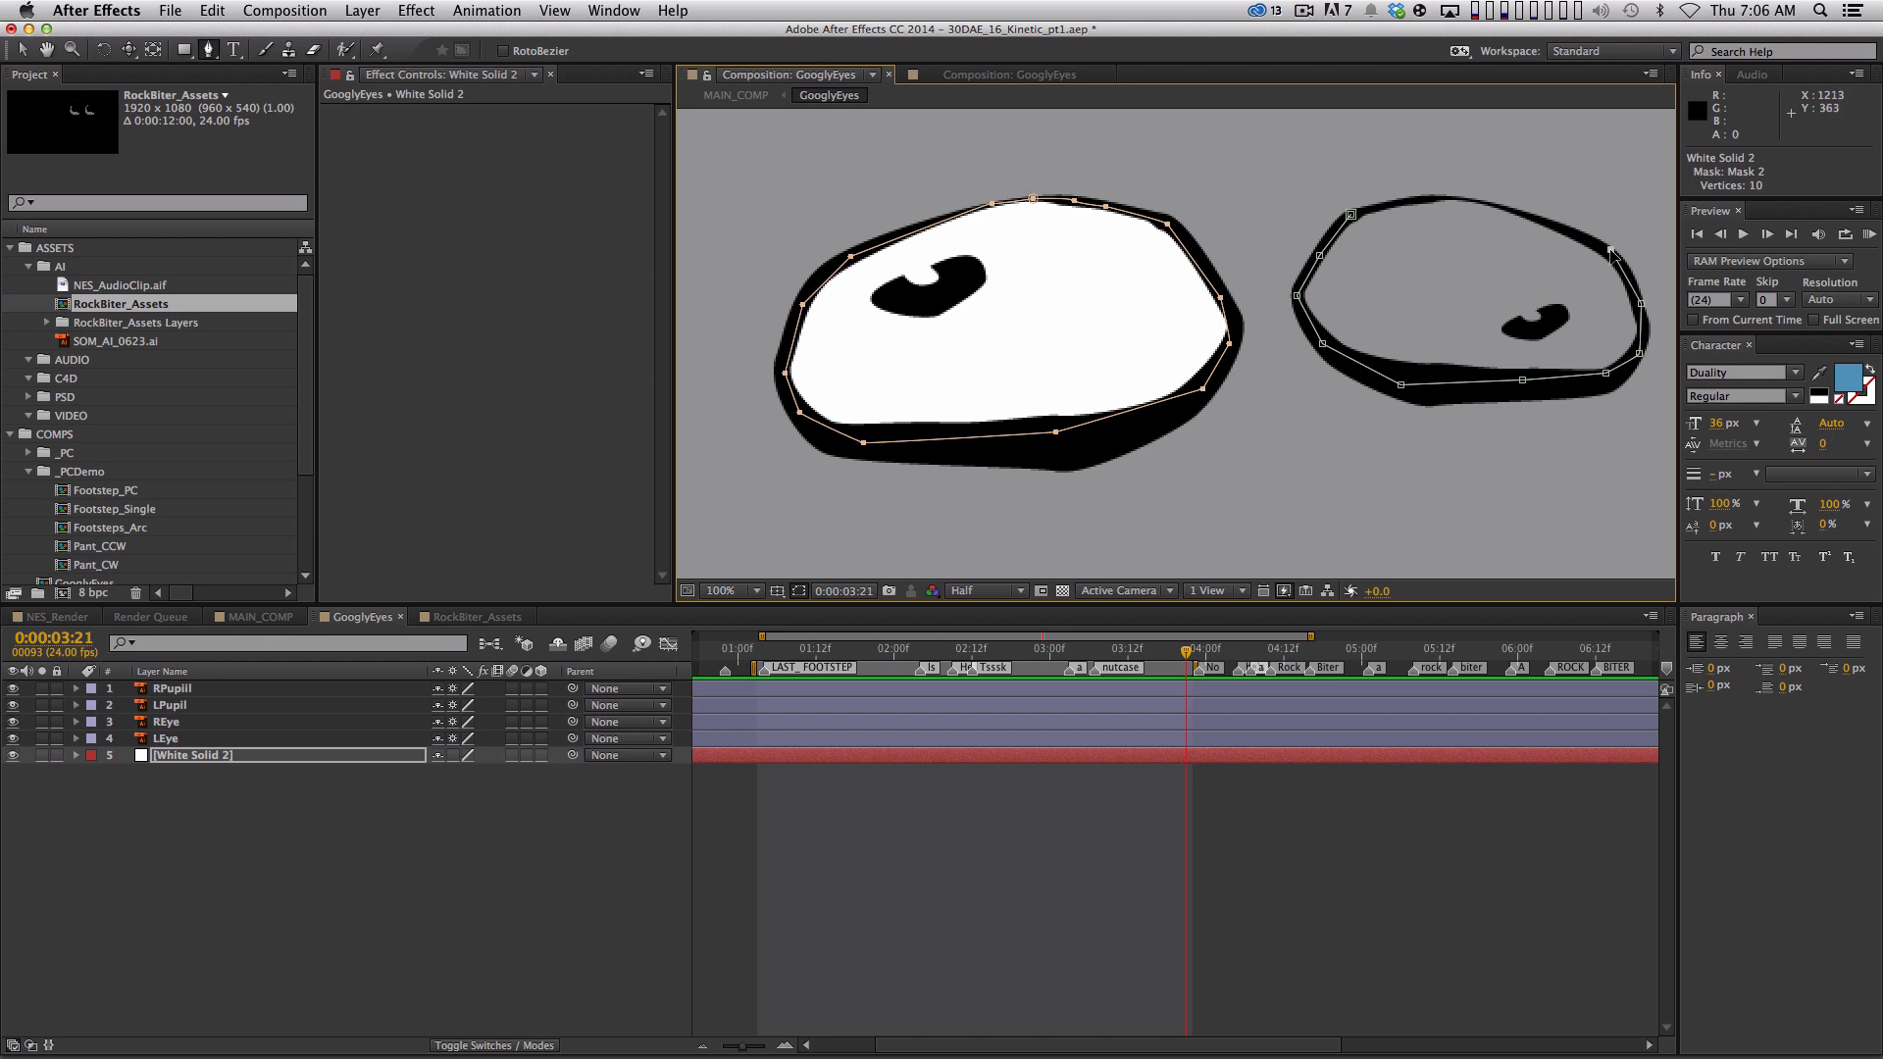
{"action": "left_click", "coordinate": [1528, 218]}
{"action": "left_click_drag", "start_coordinate": [1422, 200], "coordinate": [1370, 207]}
{"action": "left_click", "coordinate": [1352, 214]}
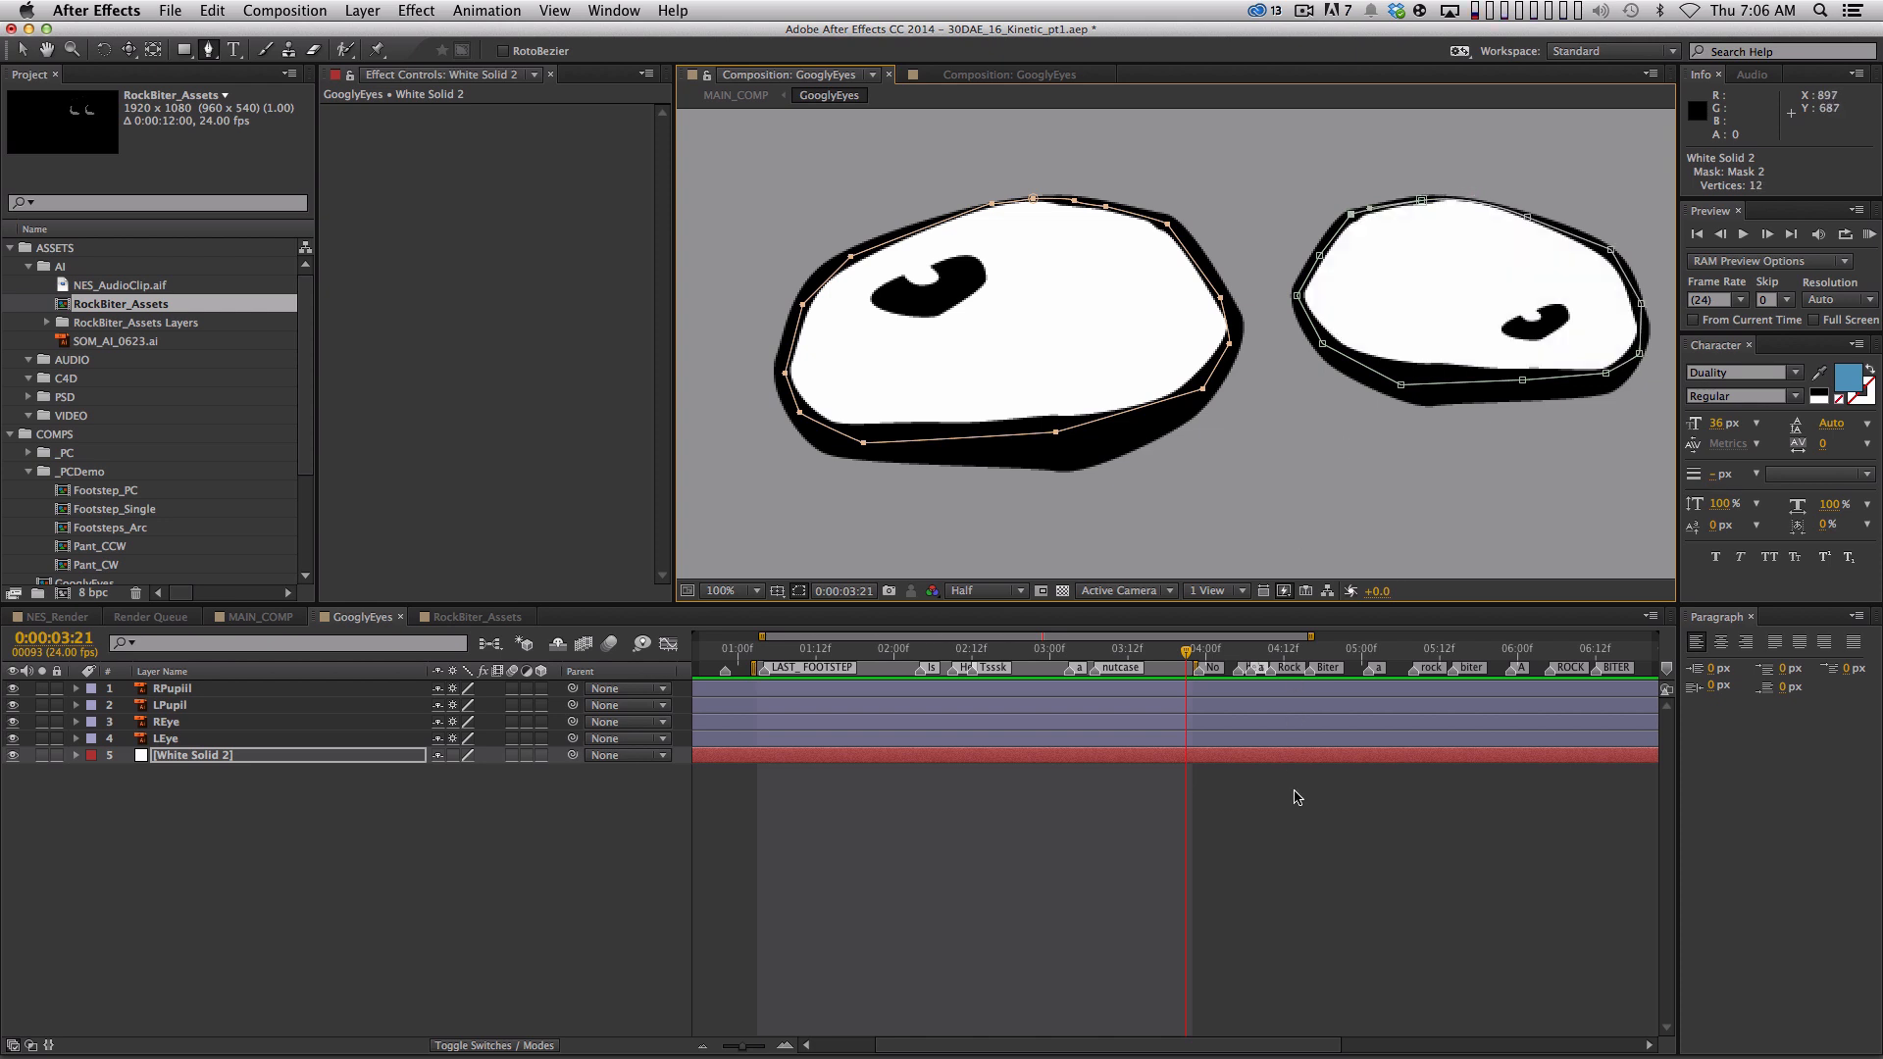
{"action": "key", "text": "comma"}
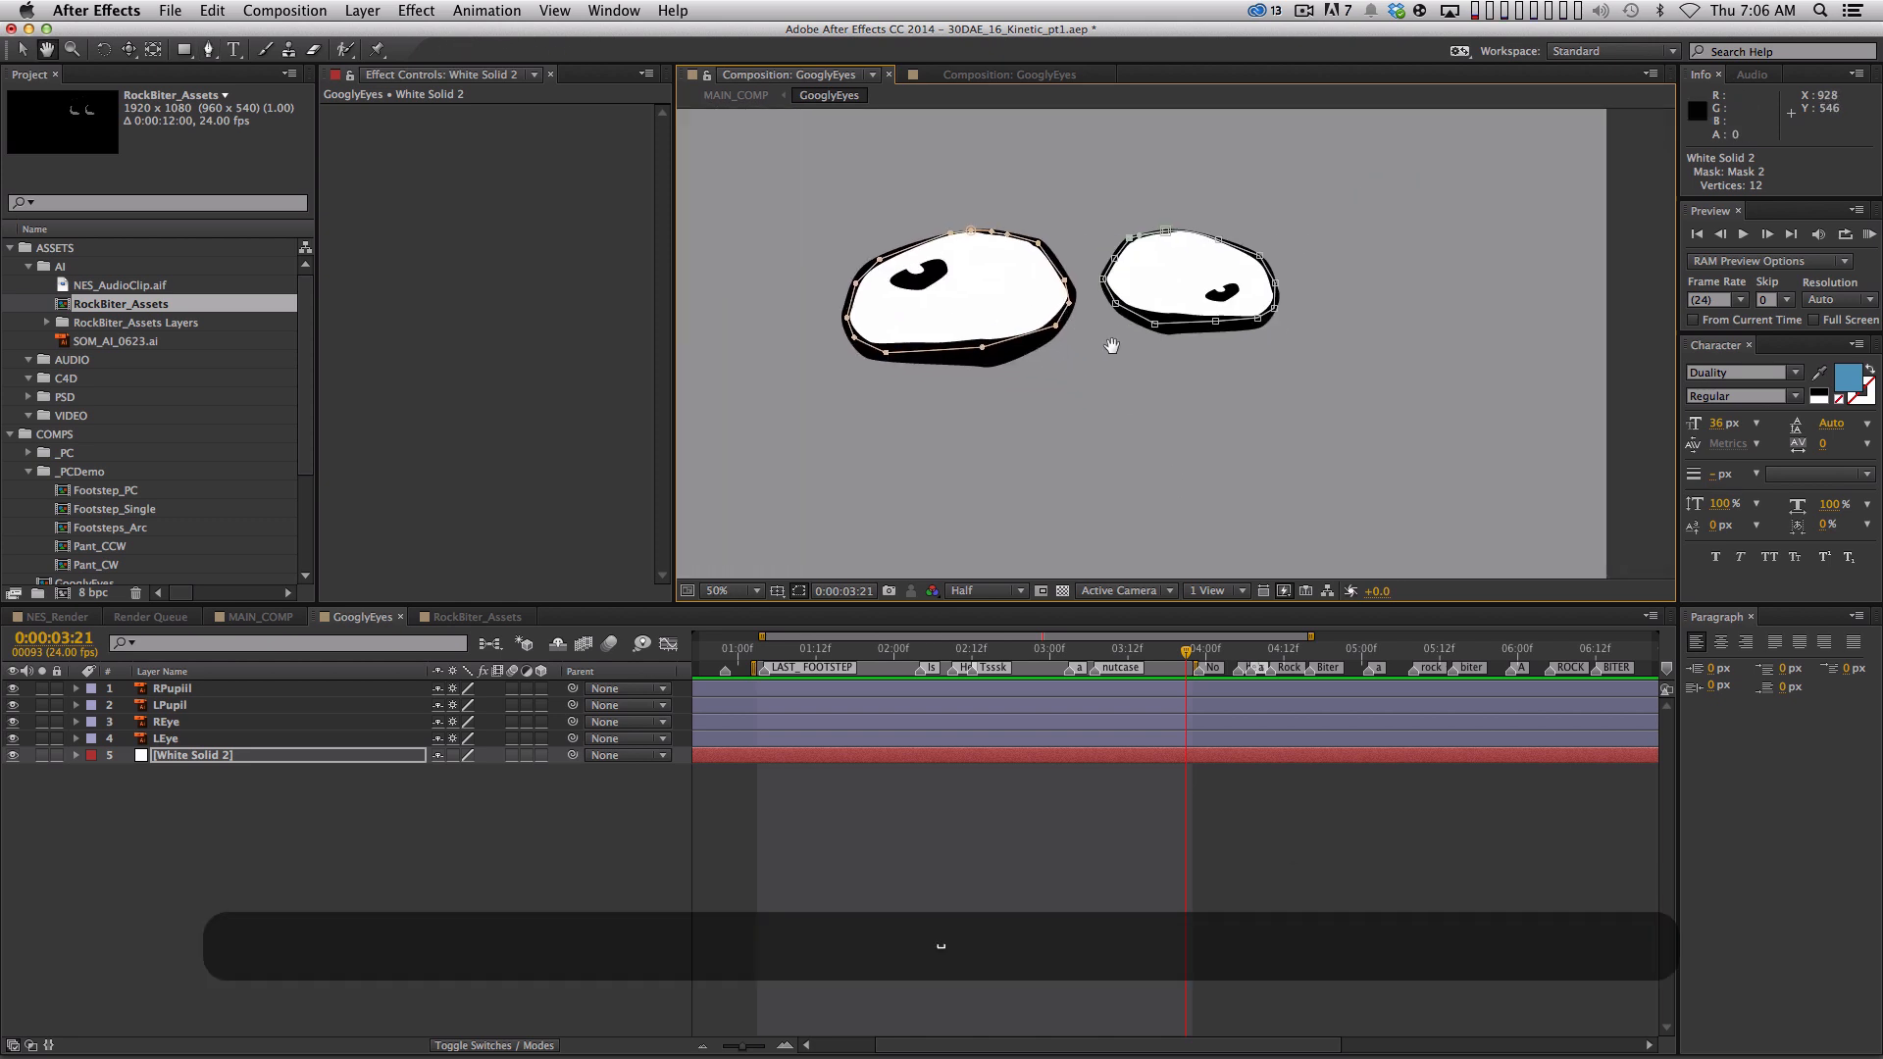
{"action": "key", "text": "v"}
{"action": "left_click", "coordinate": [1079, 919]}
Fit the composition in the viewer and lower White Solid 2's opacity to 71%
{"action": "key", "text": "comma"}
{"action": "key", "text": "space"}
{"action": "left_click_drag", "start_coordinate": [1183, 405], "coordinate": [1075, 415]}
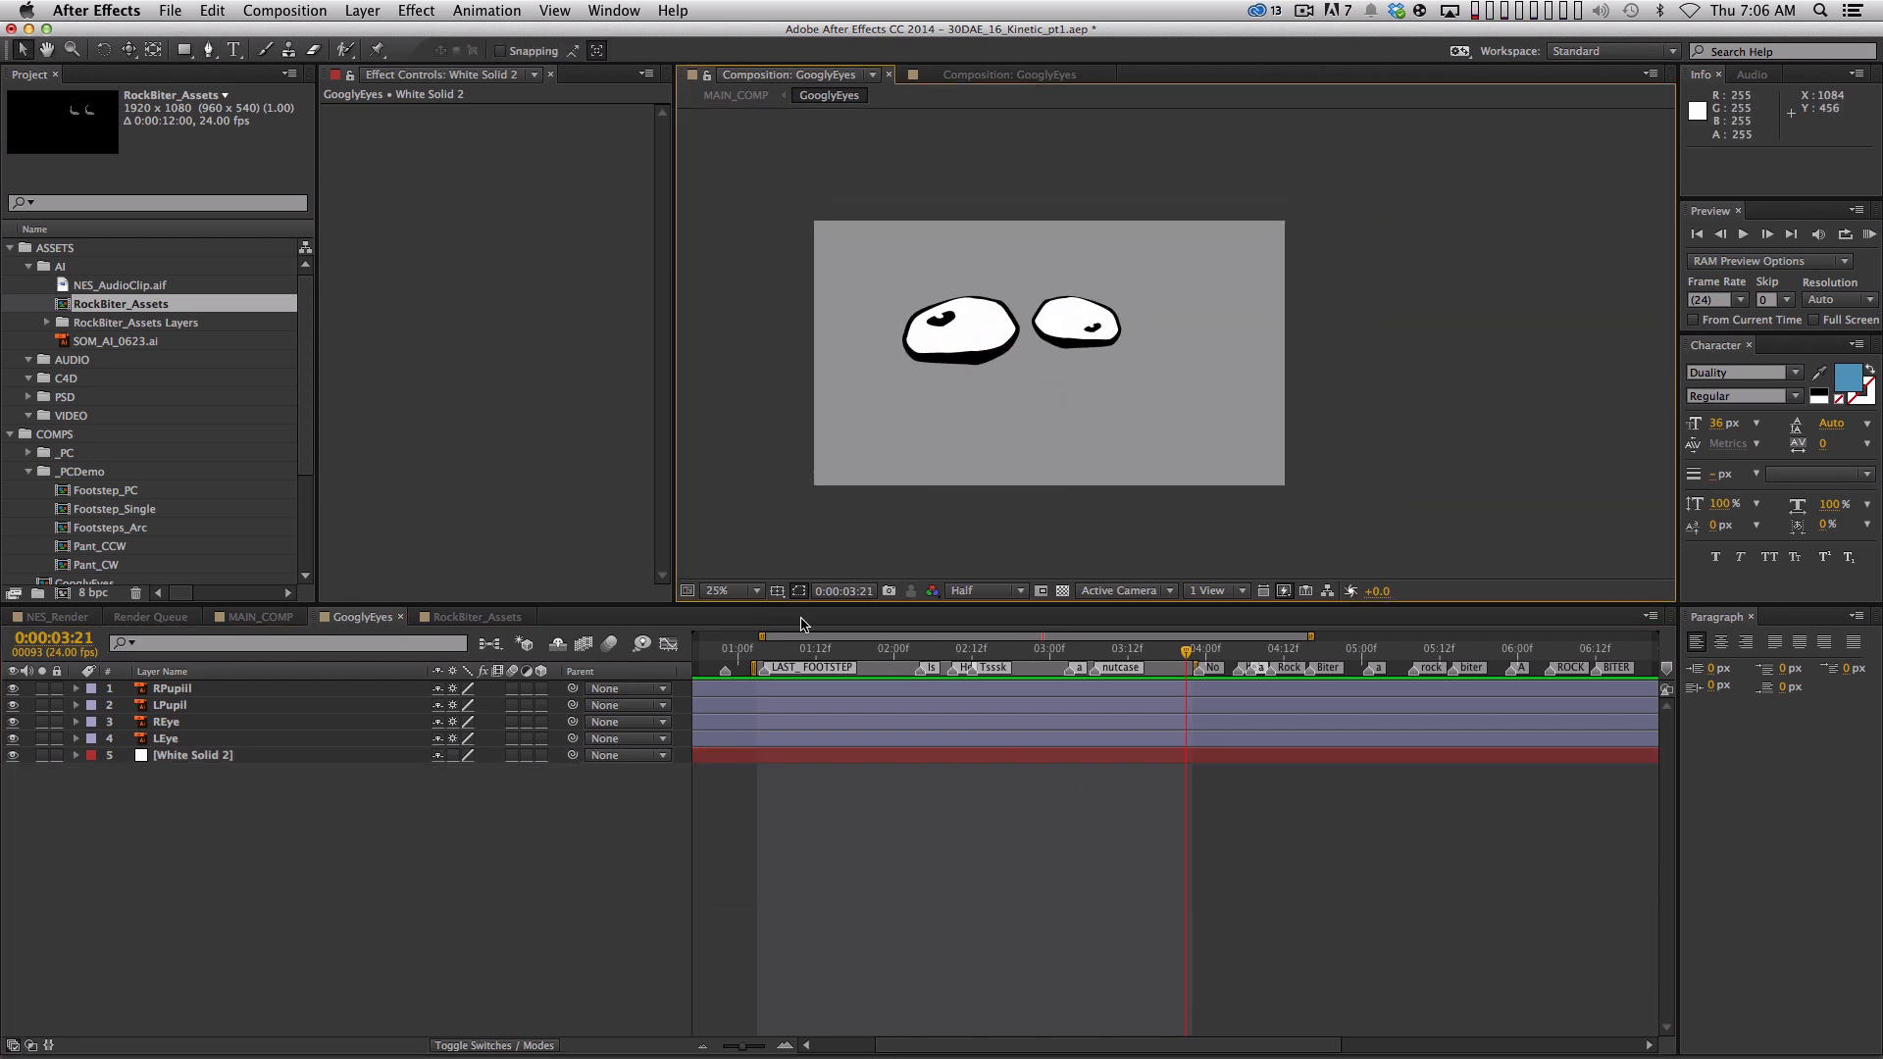
{"action": "left_click", "coordinate": [746, 593]}
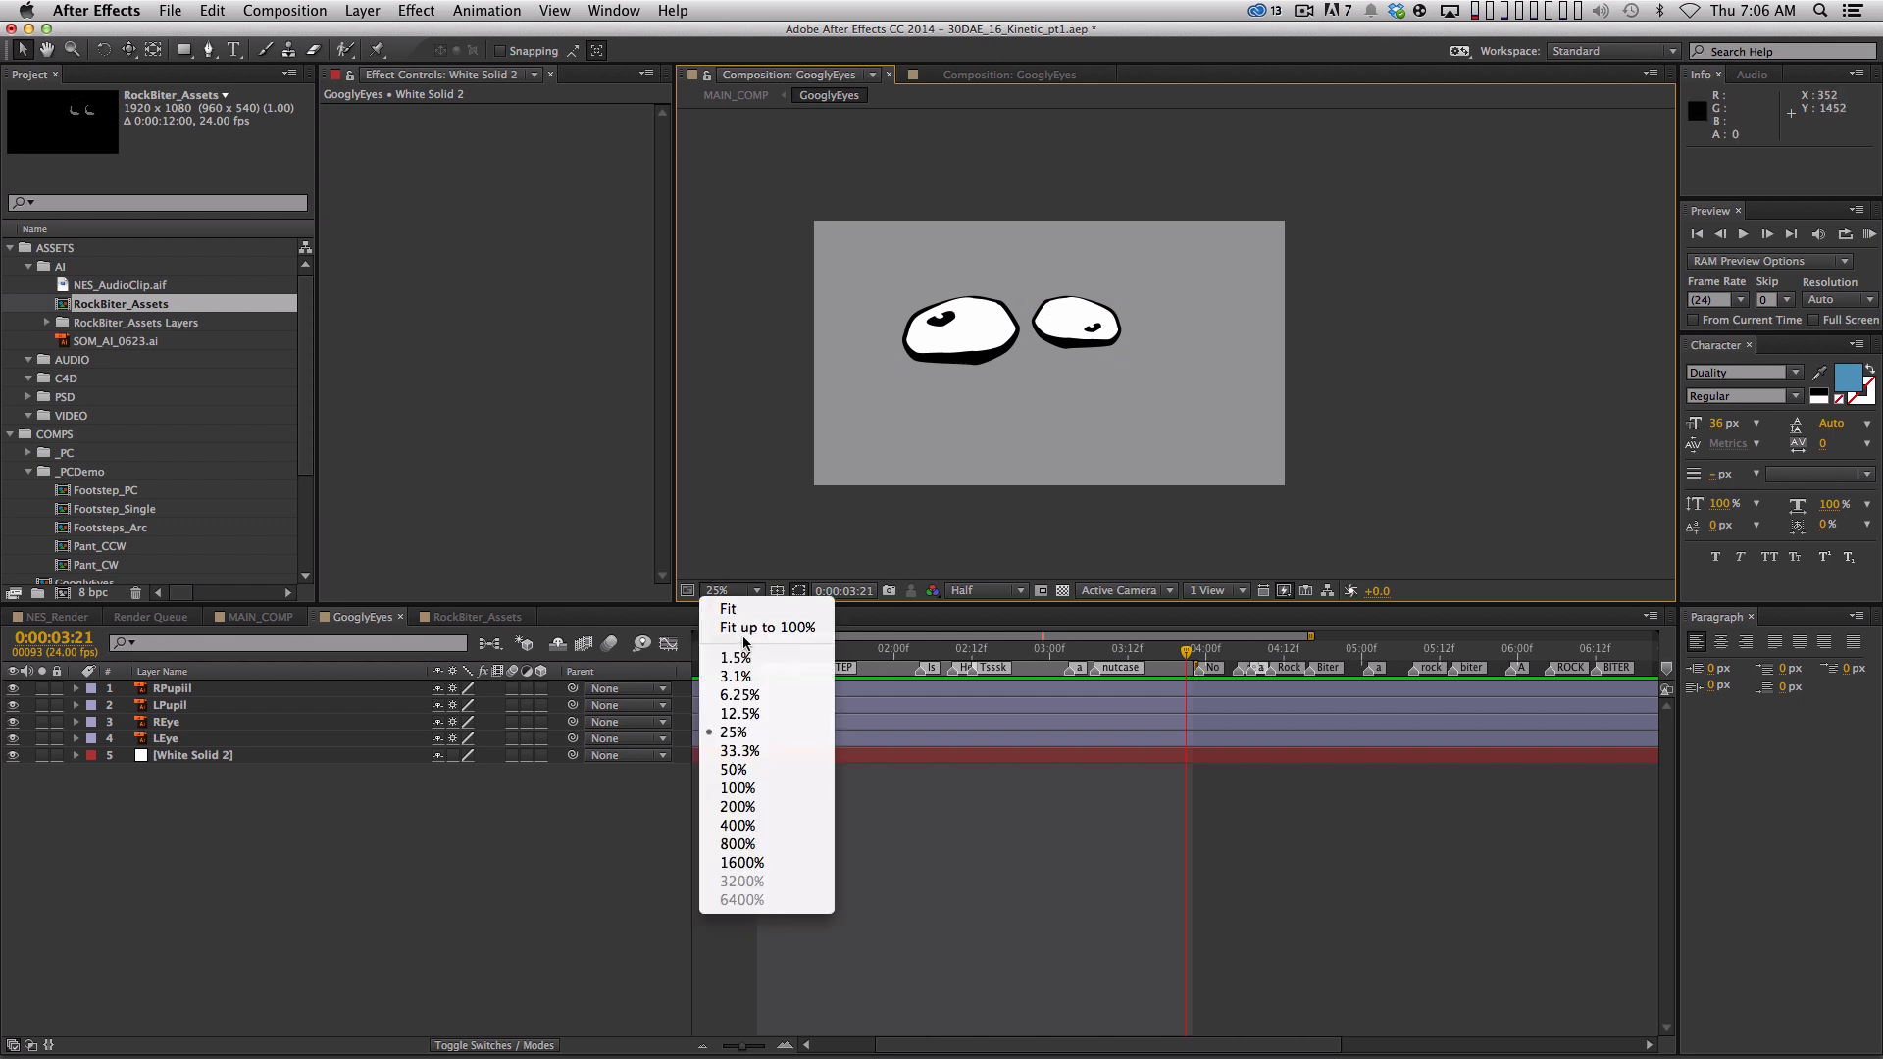
{"action": "left_click", "coordinate": [770, 616]}
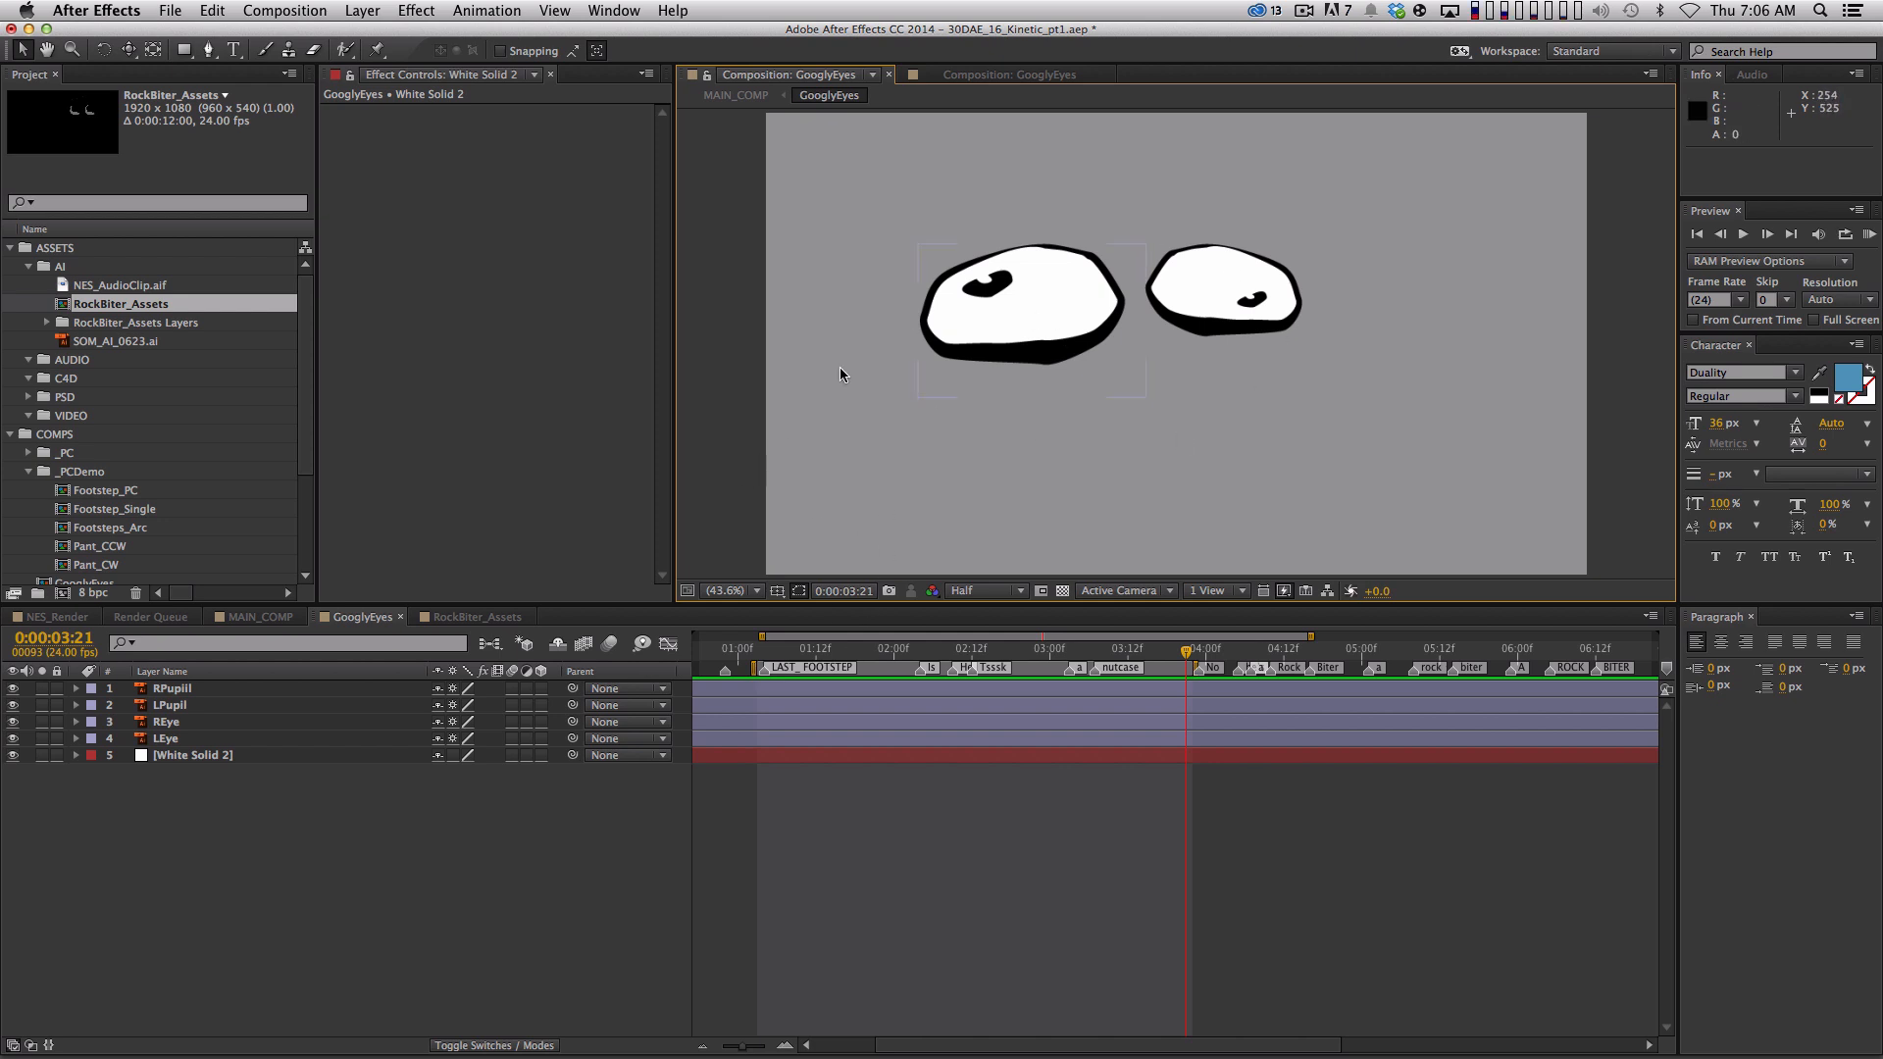
{"action": "left_click", "coordinate": [284, 756]}
{"action": "key", "text": "t"}
{"action": "left_click_drag", "start_coordinate": [446, 772], "coordinate": [325, 827]}
{"action": "left_click", "coordinate": [325, 827]}
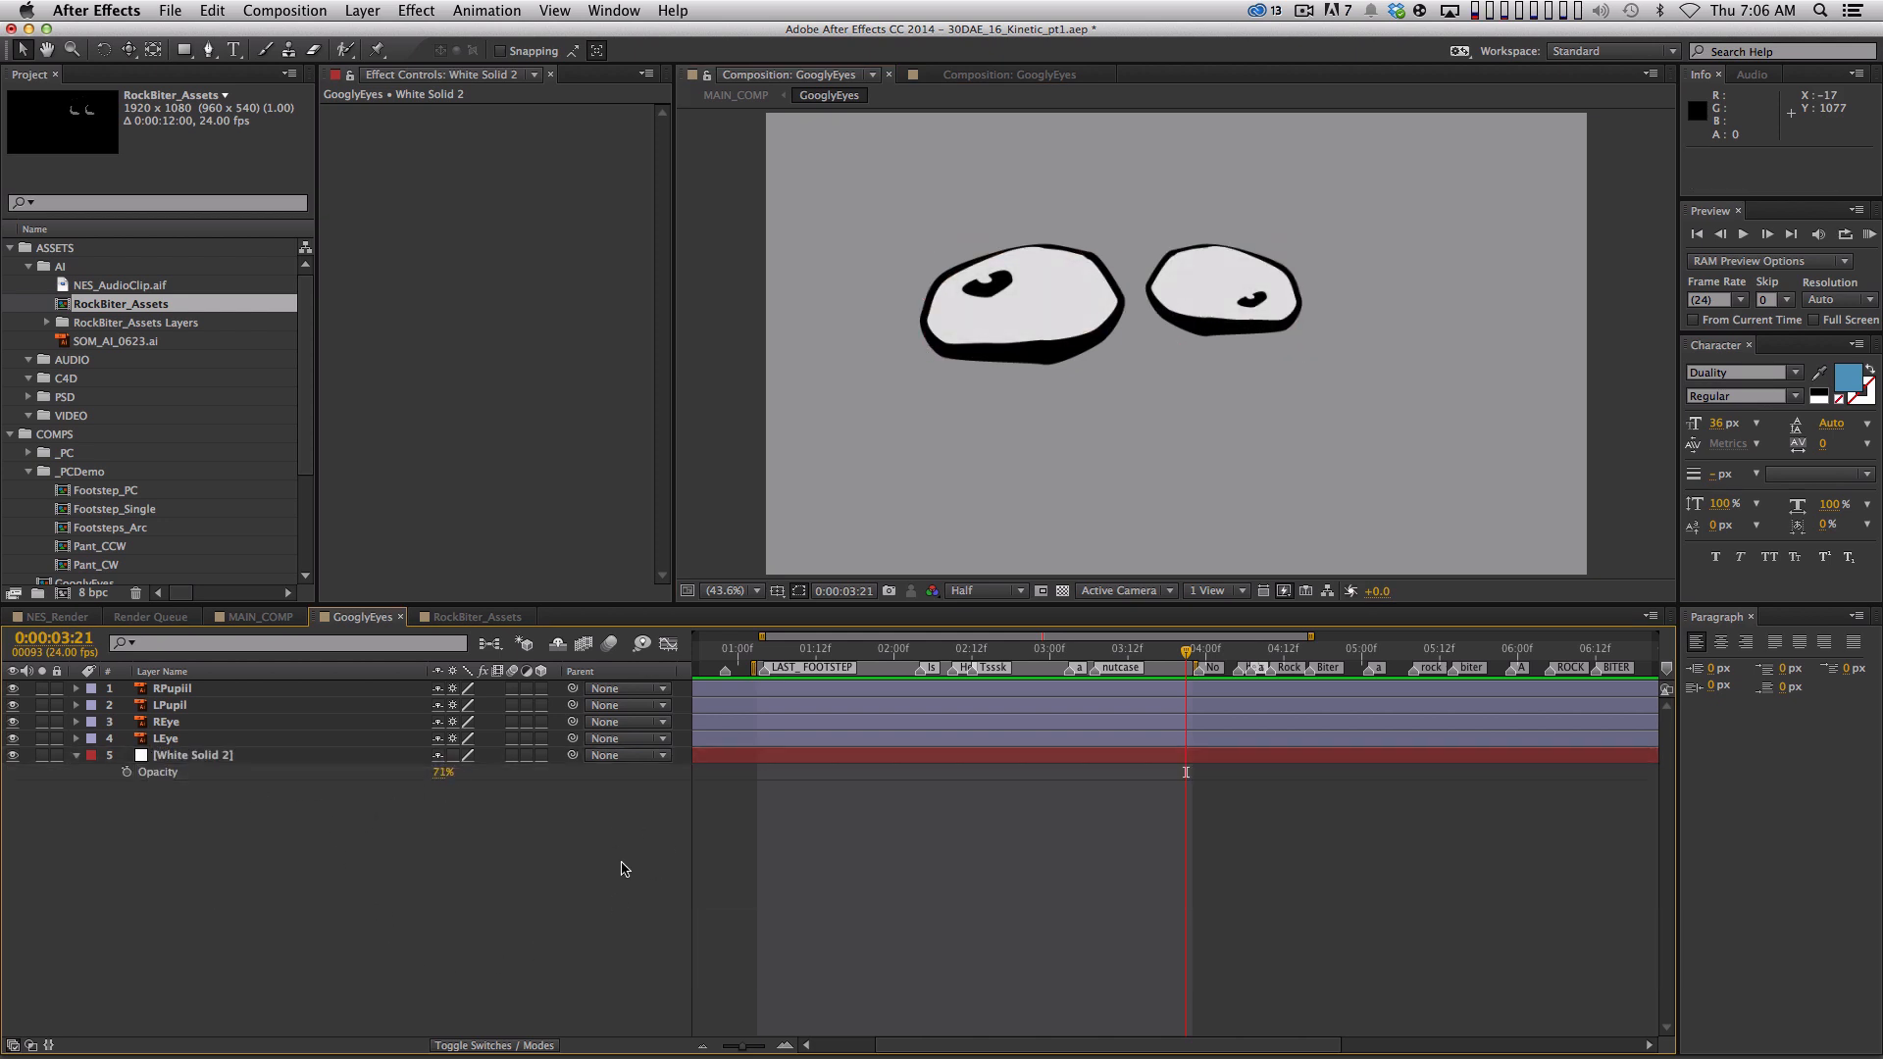
Create a null above LPupil named LPupilNull and position it inside the left eye at about 600, 418.5
{"action": "left_click", "coordinate": [269, 707]}
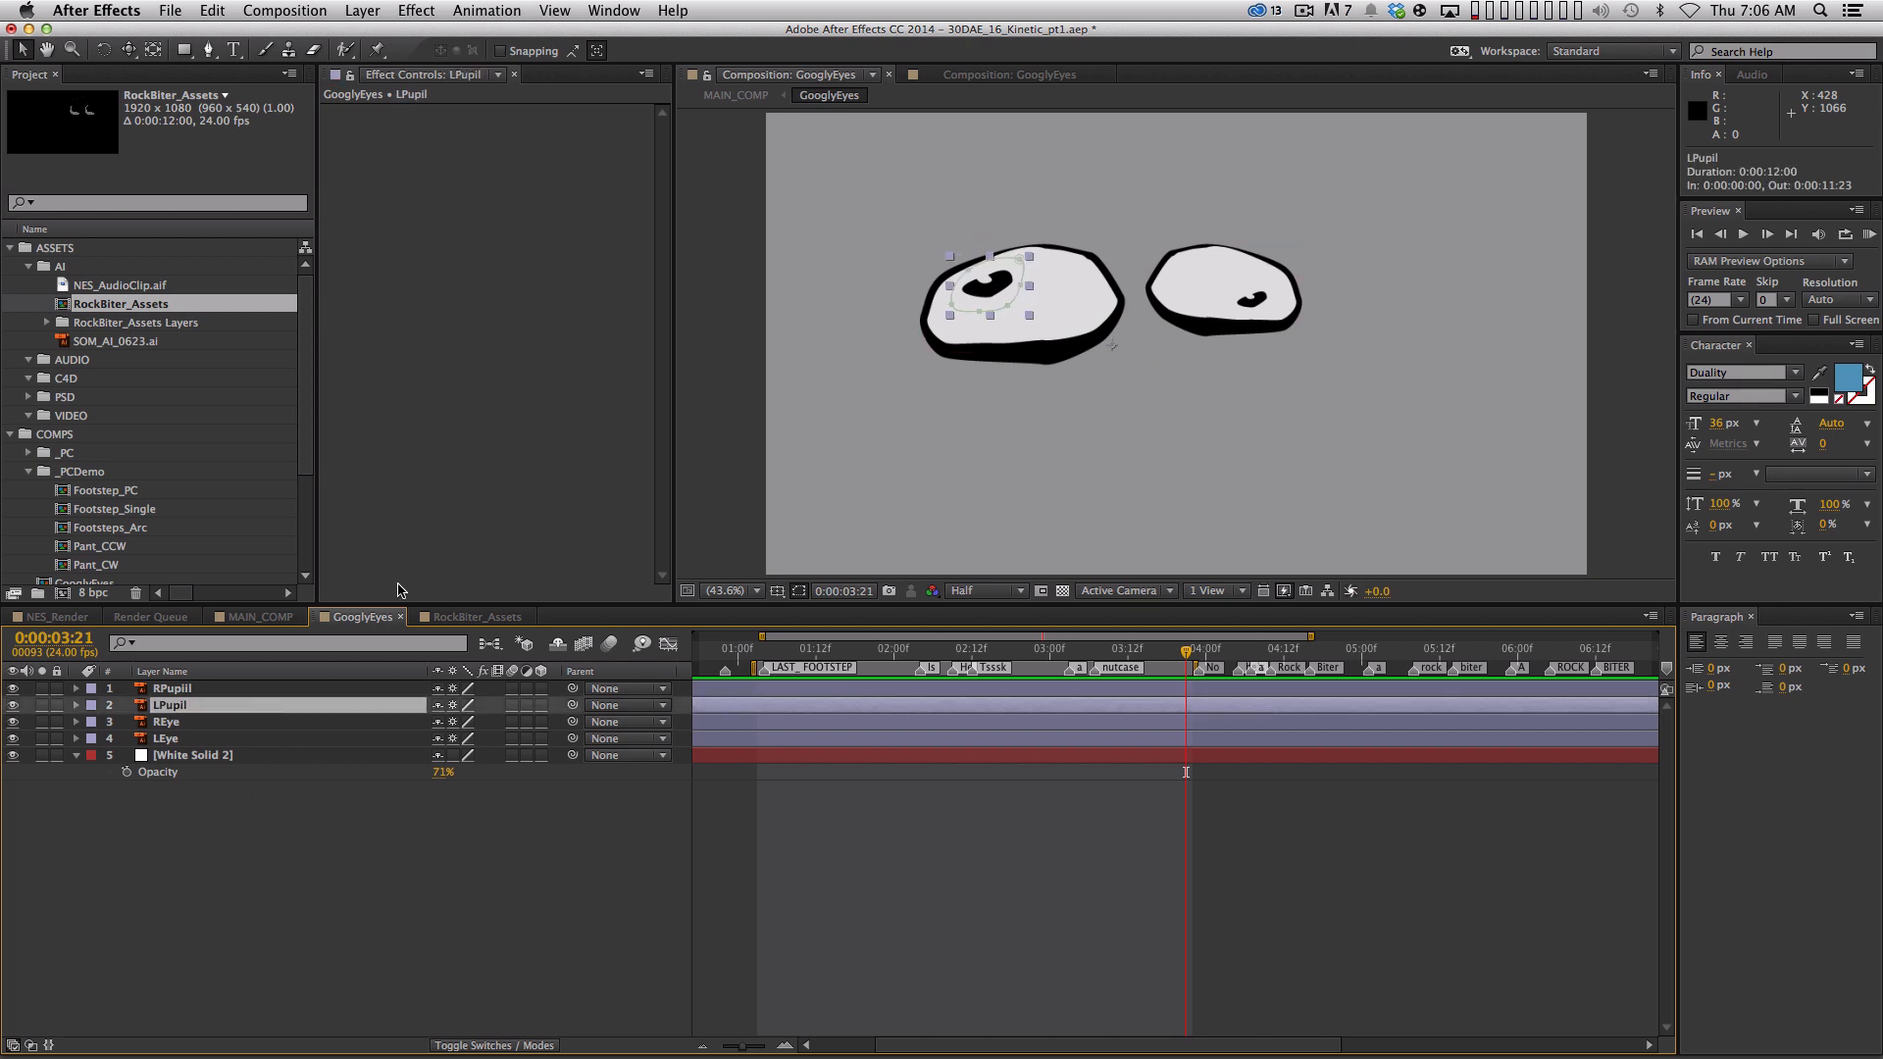
{"action": "left_click", "coordinate": [362, 11]}
{"action": "mouse_move", "coordinate": [392, 34]}
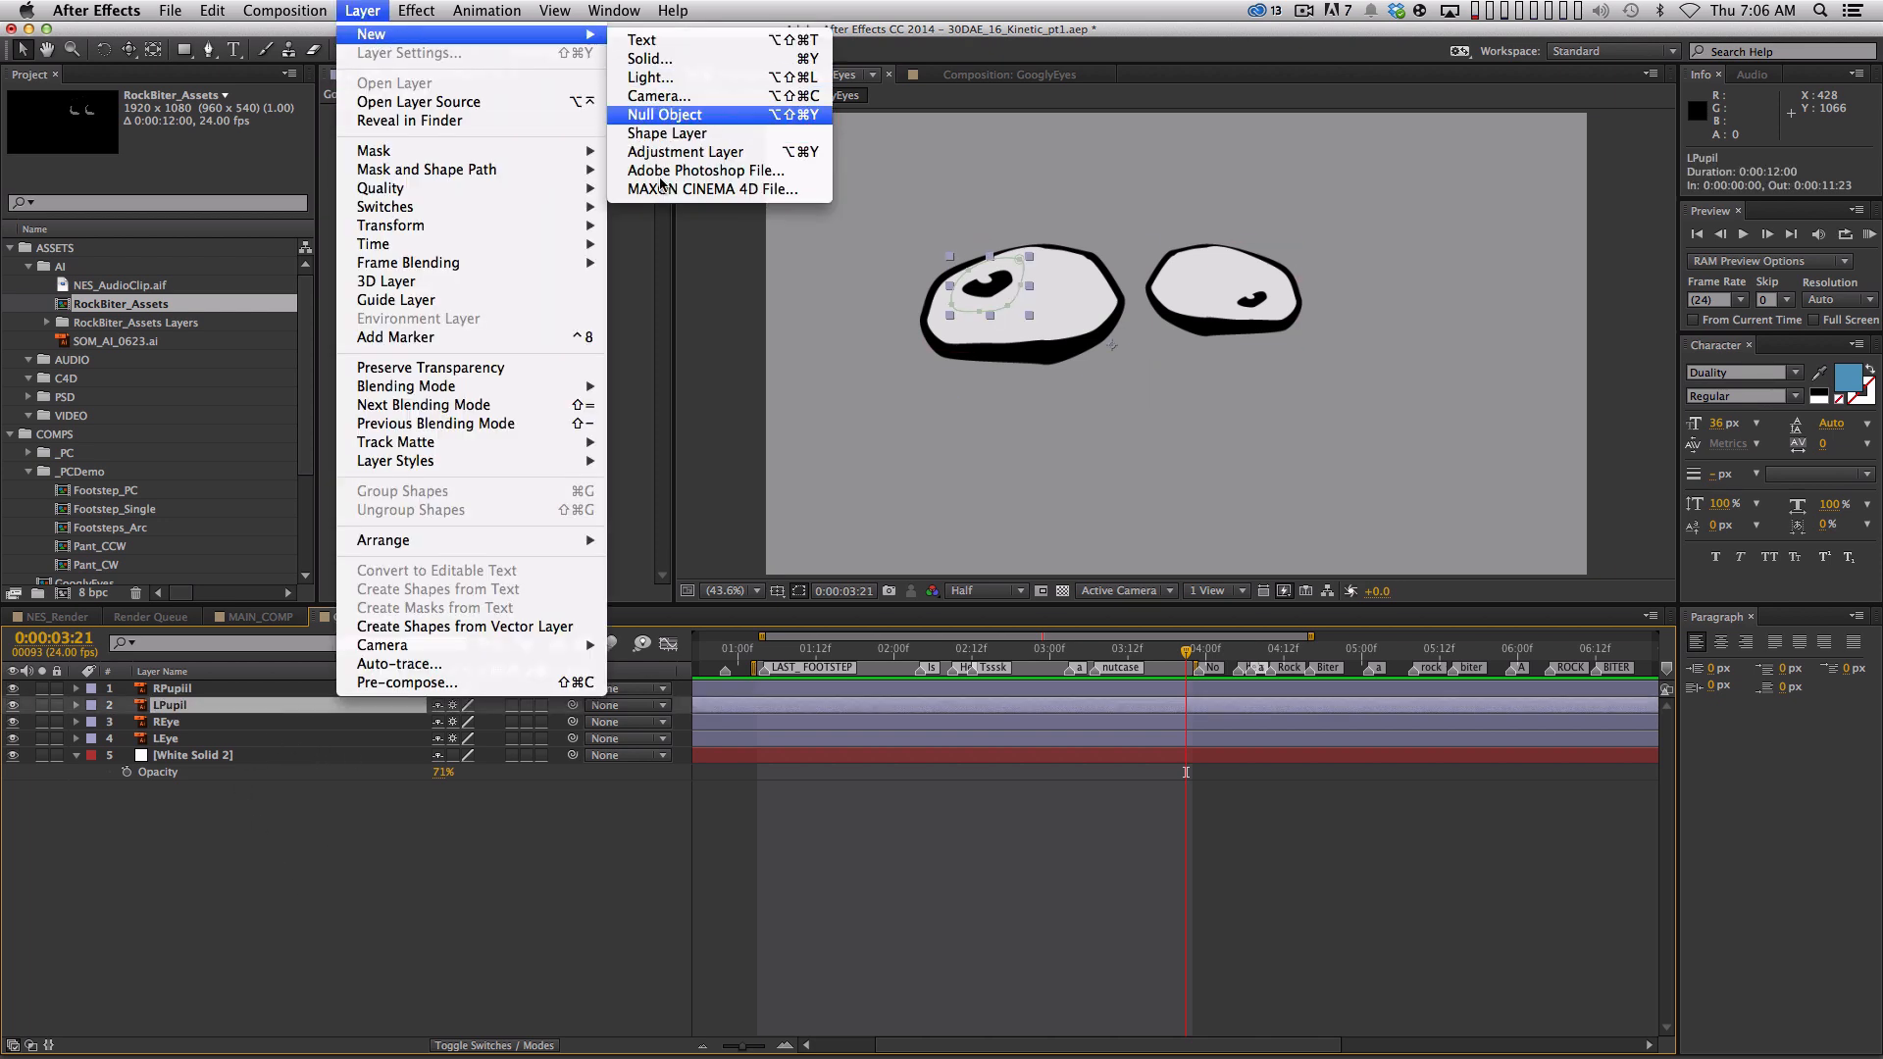
{"action": "left_click", "coordinate": [681, 117]}
{"action": "key", "text": "Return"}
{"action": "type", "text": "LPupilNull"}
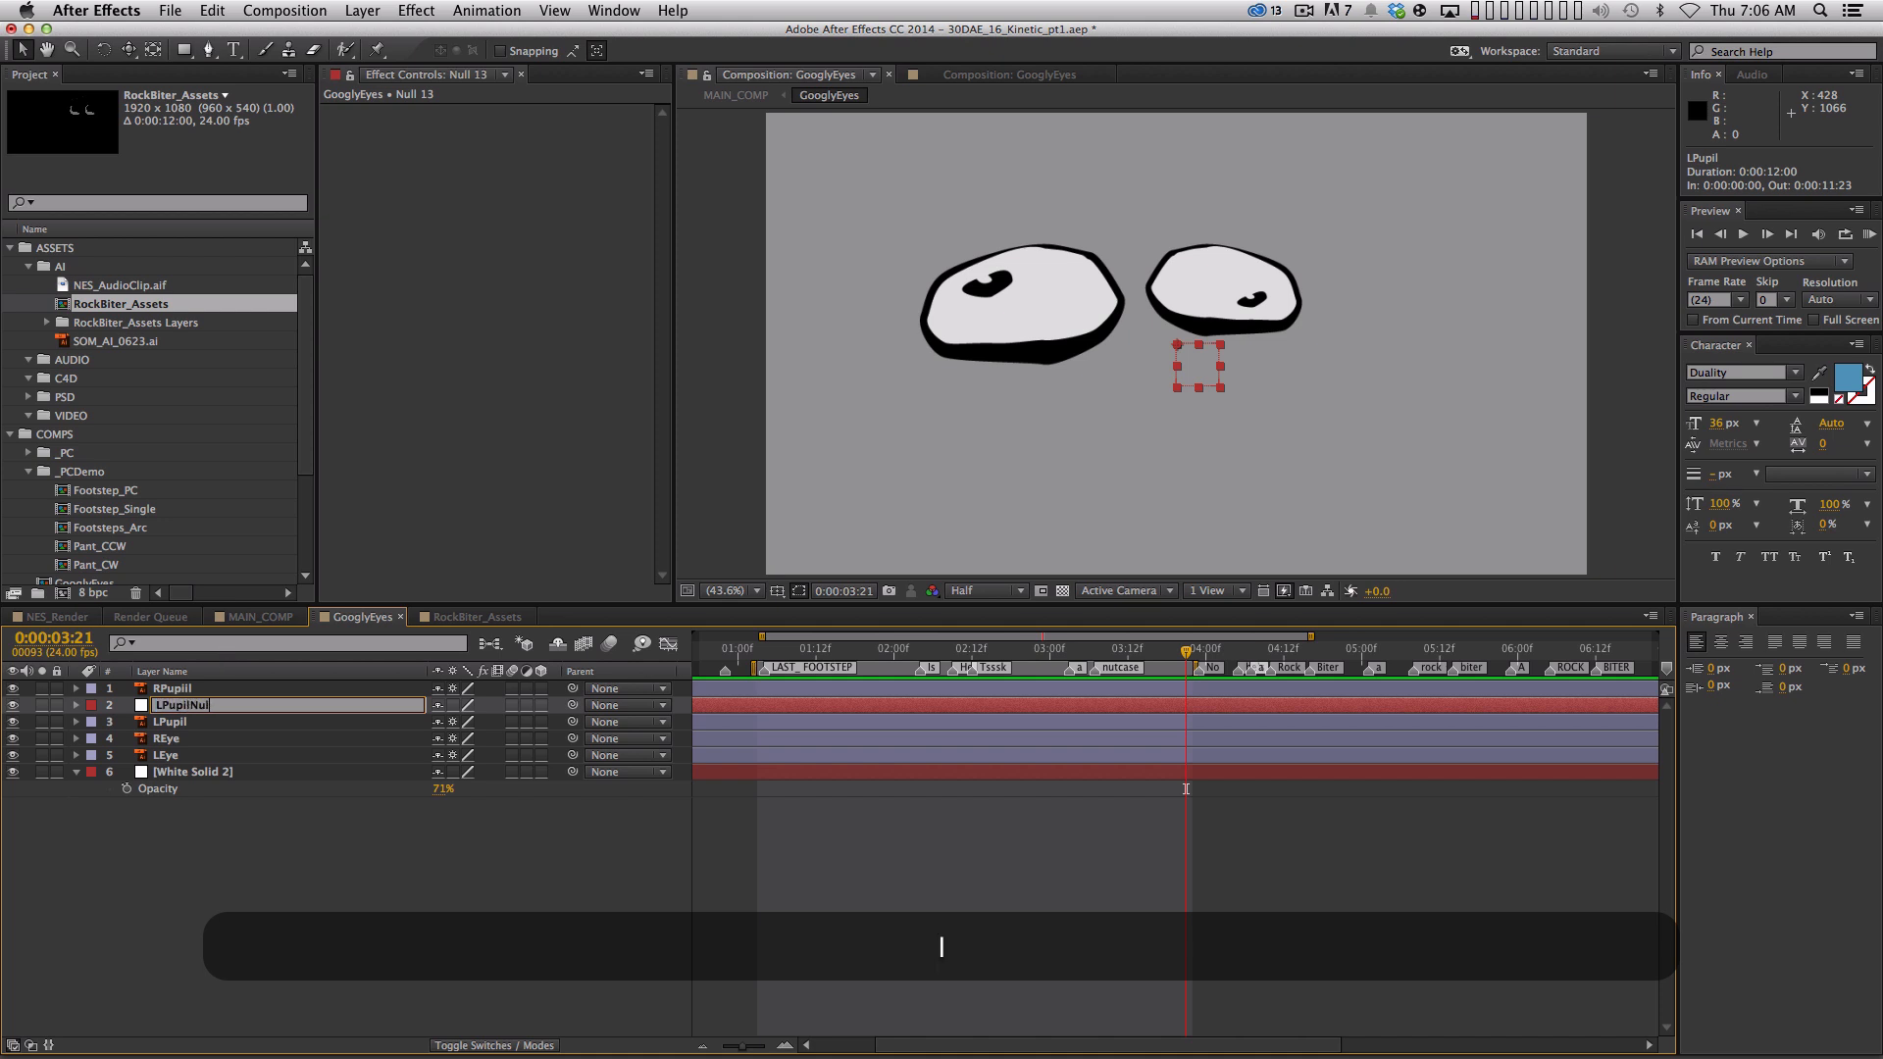
{"action": "key", "text": "Return"}
{"action": "left_click_drag", "start_coordinate": [1190, 385], "coordinate": [1043, 318]}
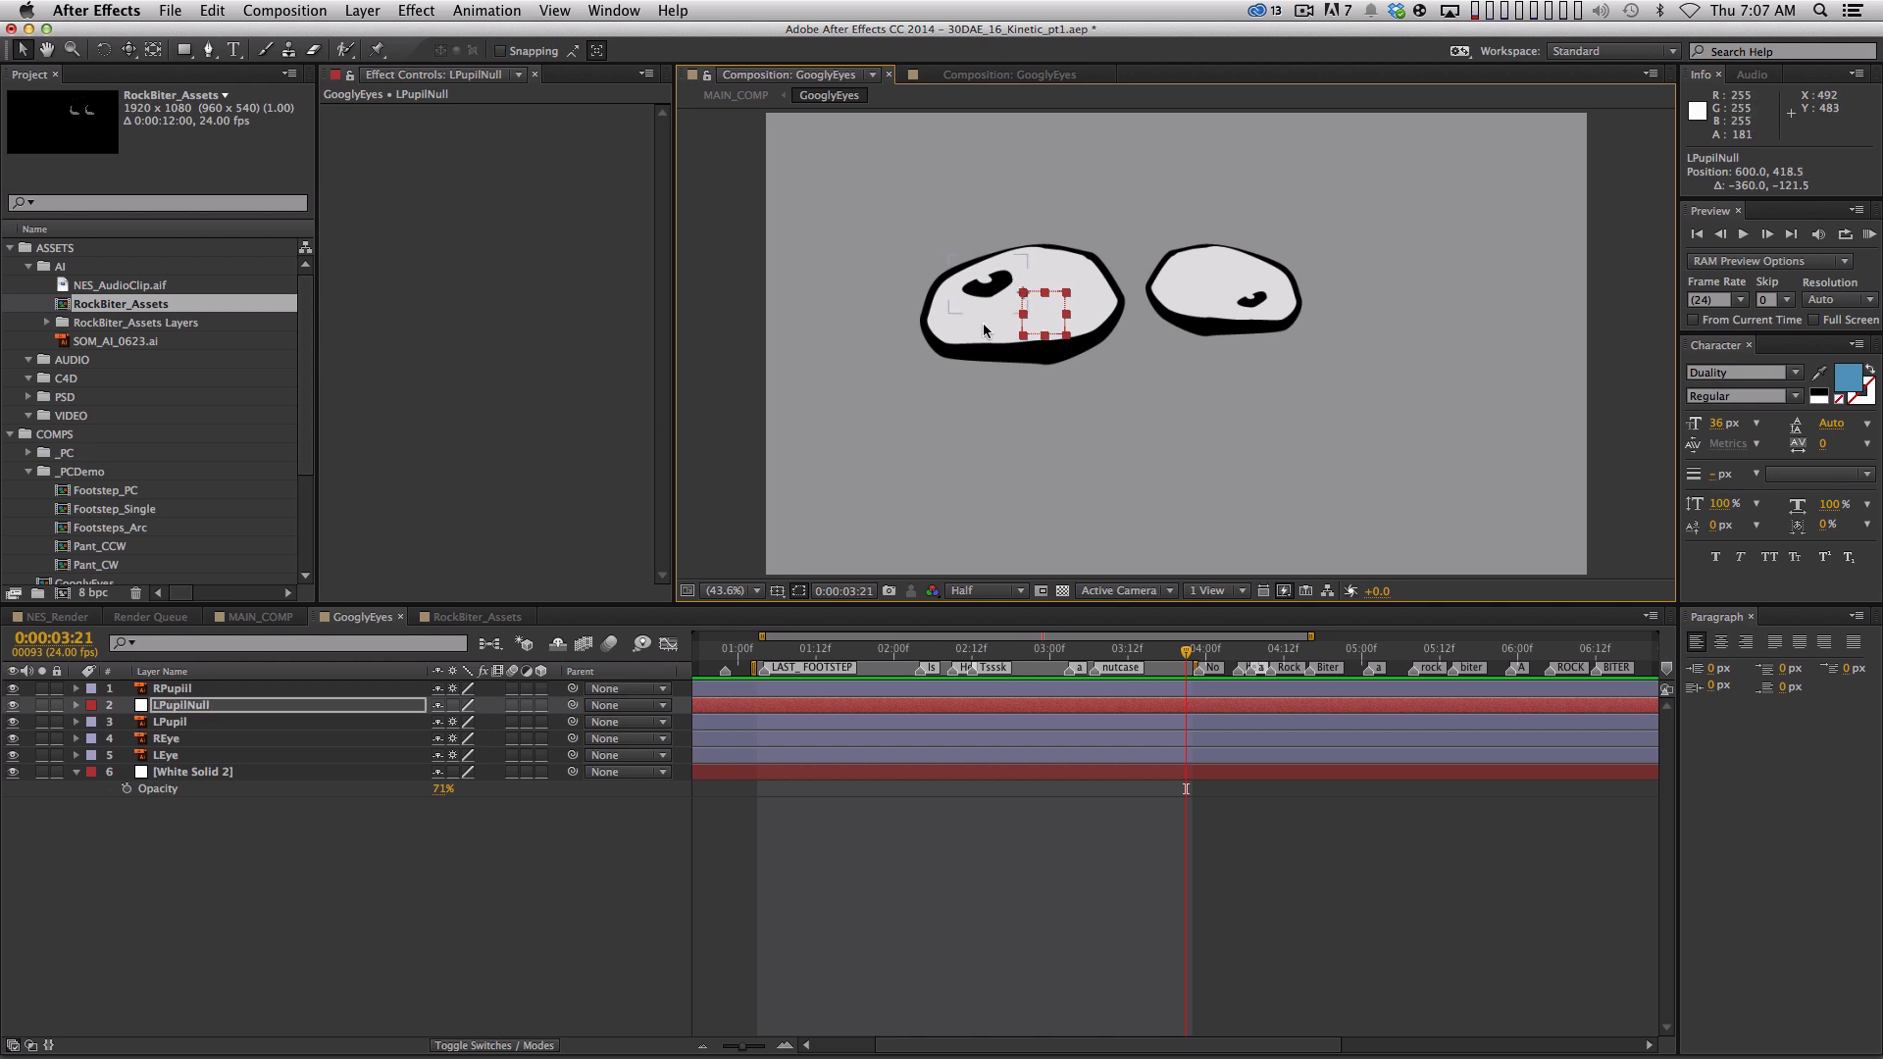
Duplicate LPupilNull to the top of the layer stack as RPupilNull and position it in the right eye at about 1067.8, 393.2
{"action": "left_click", "coordinate": [245, 705]}
{"action": "key", "text": "super+d"}
{"action": "left_click_drag", "start_coordinate": [245, 705], "coordinate": [253, 689]}
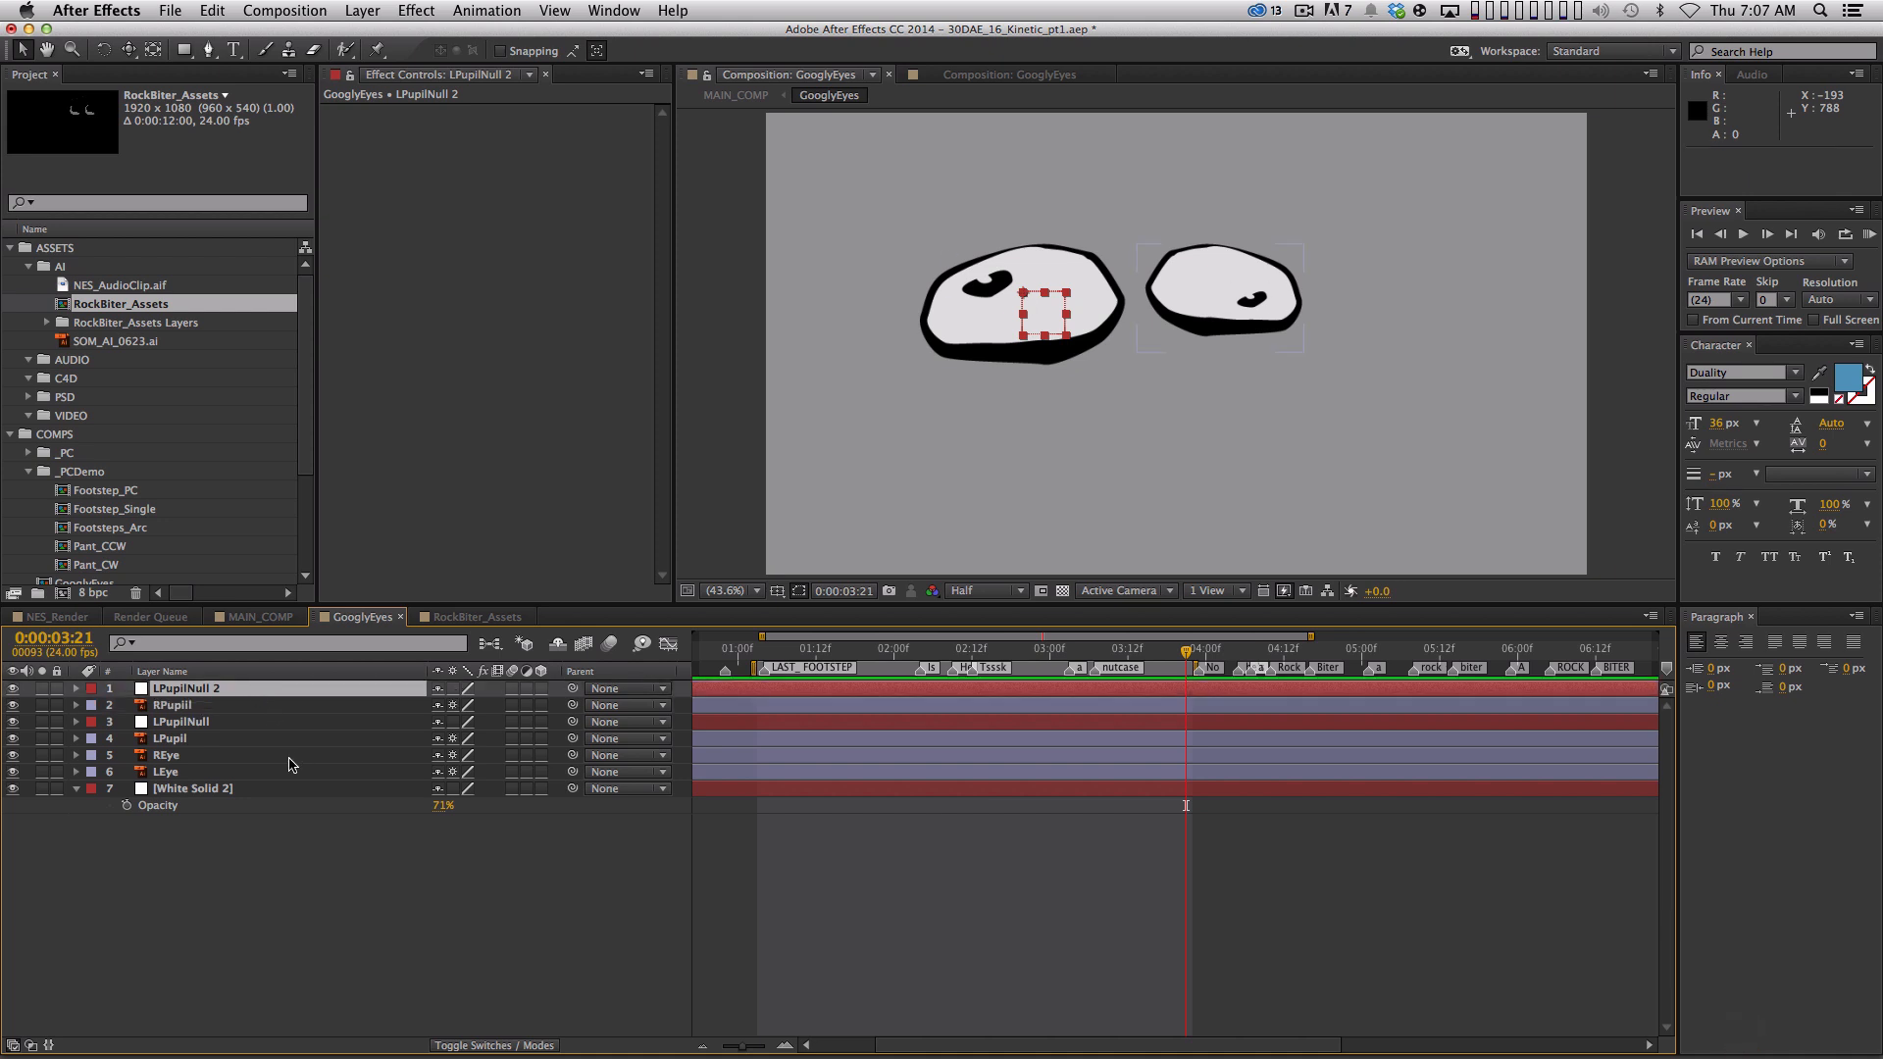
{"action": "key", "text": "Return"}
{"action": "type", "text": "RPupil"}
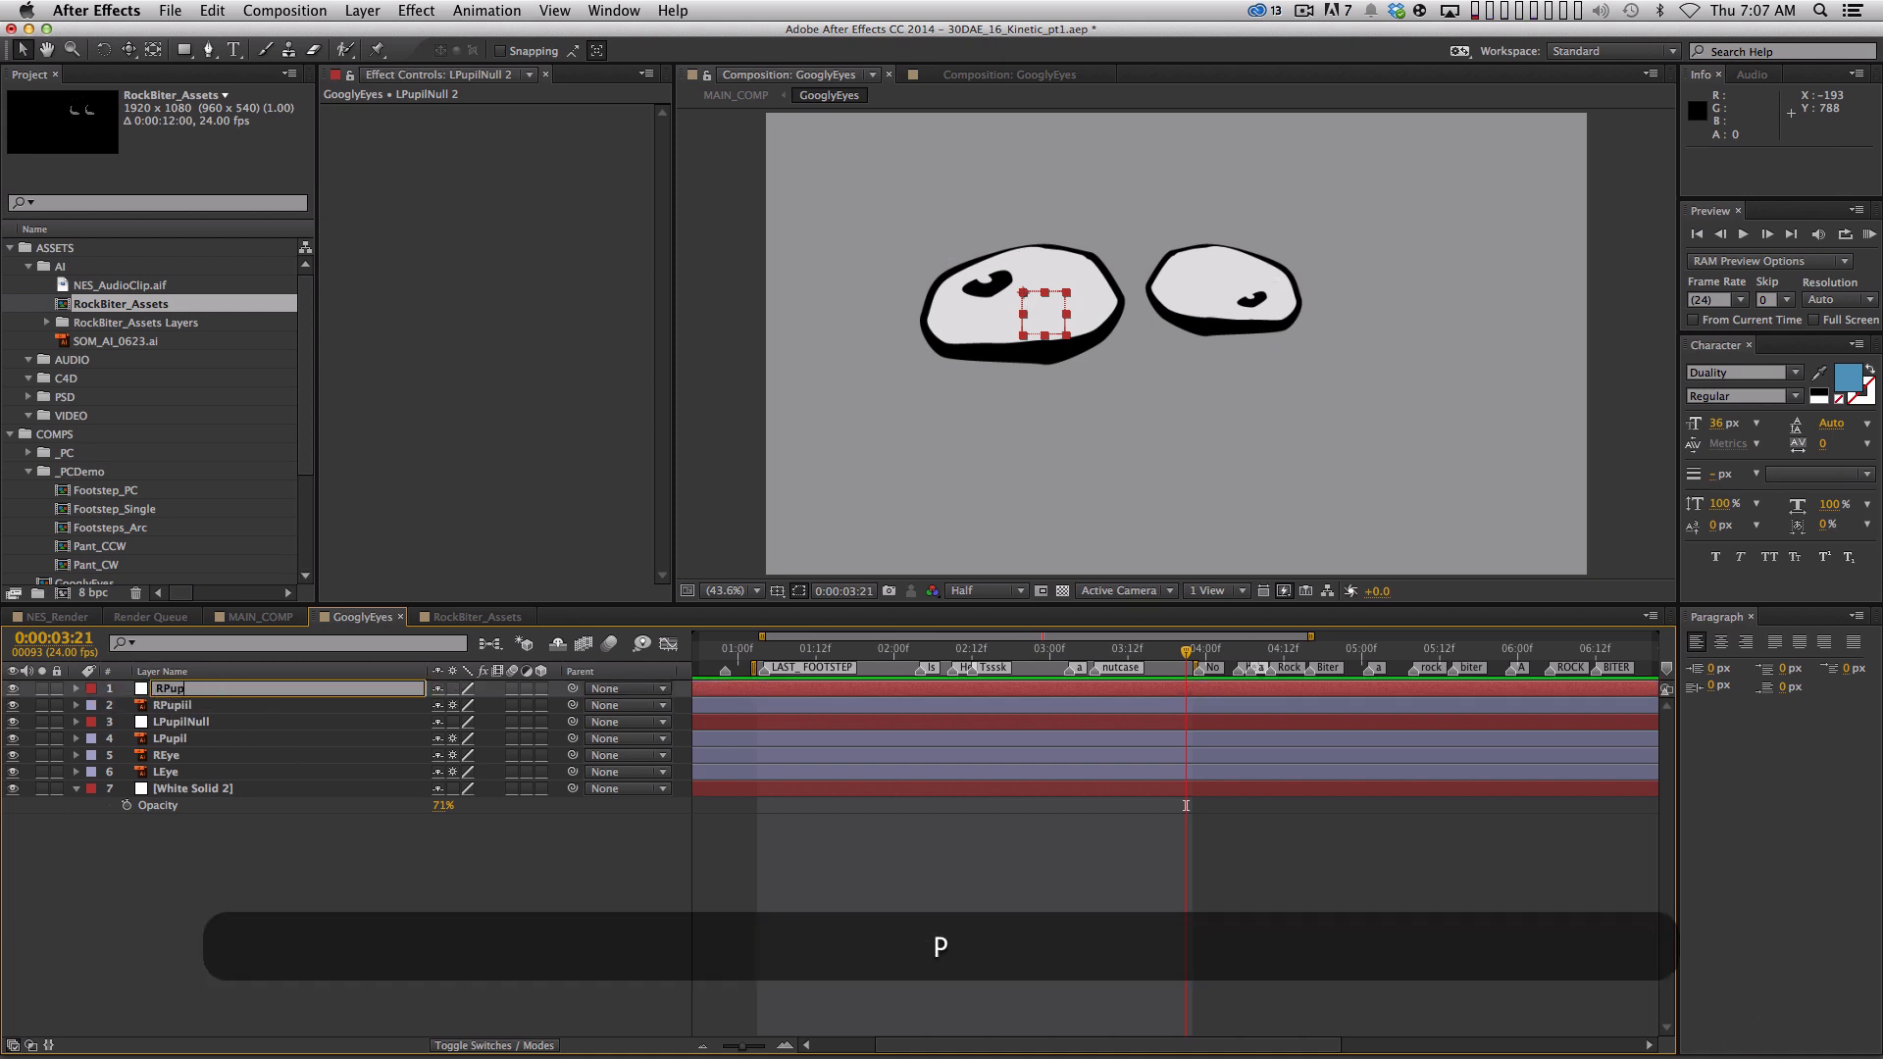
{"action": "key", "text": "Return"}
{"action": "key", "text": "Return"}
{"action": "key", "text": "Right"}
{"action": "type", "text": "Nul"}
{"action": "key", "text": "Return"}
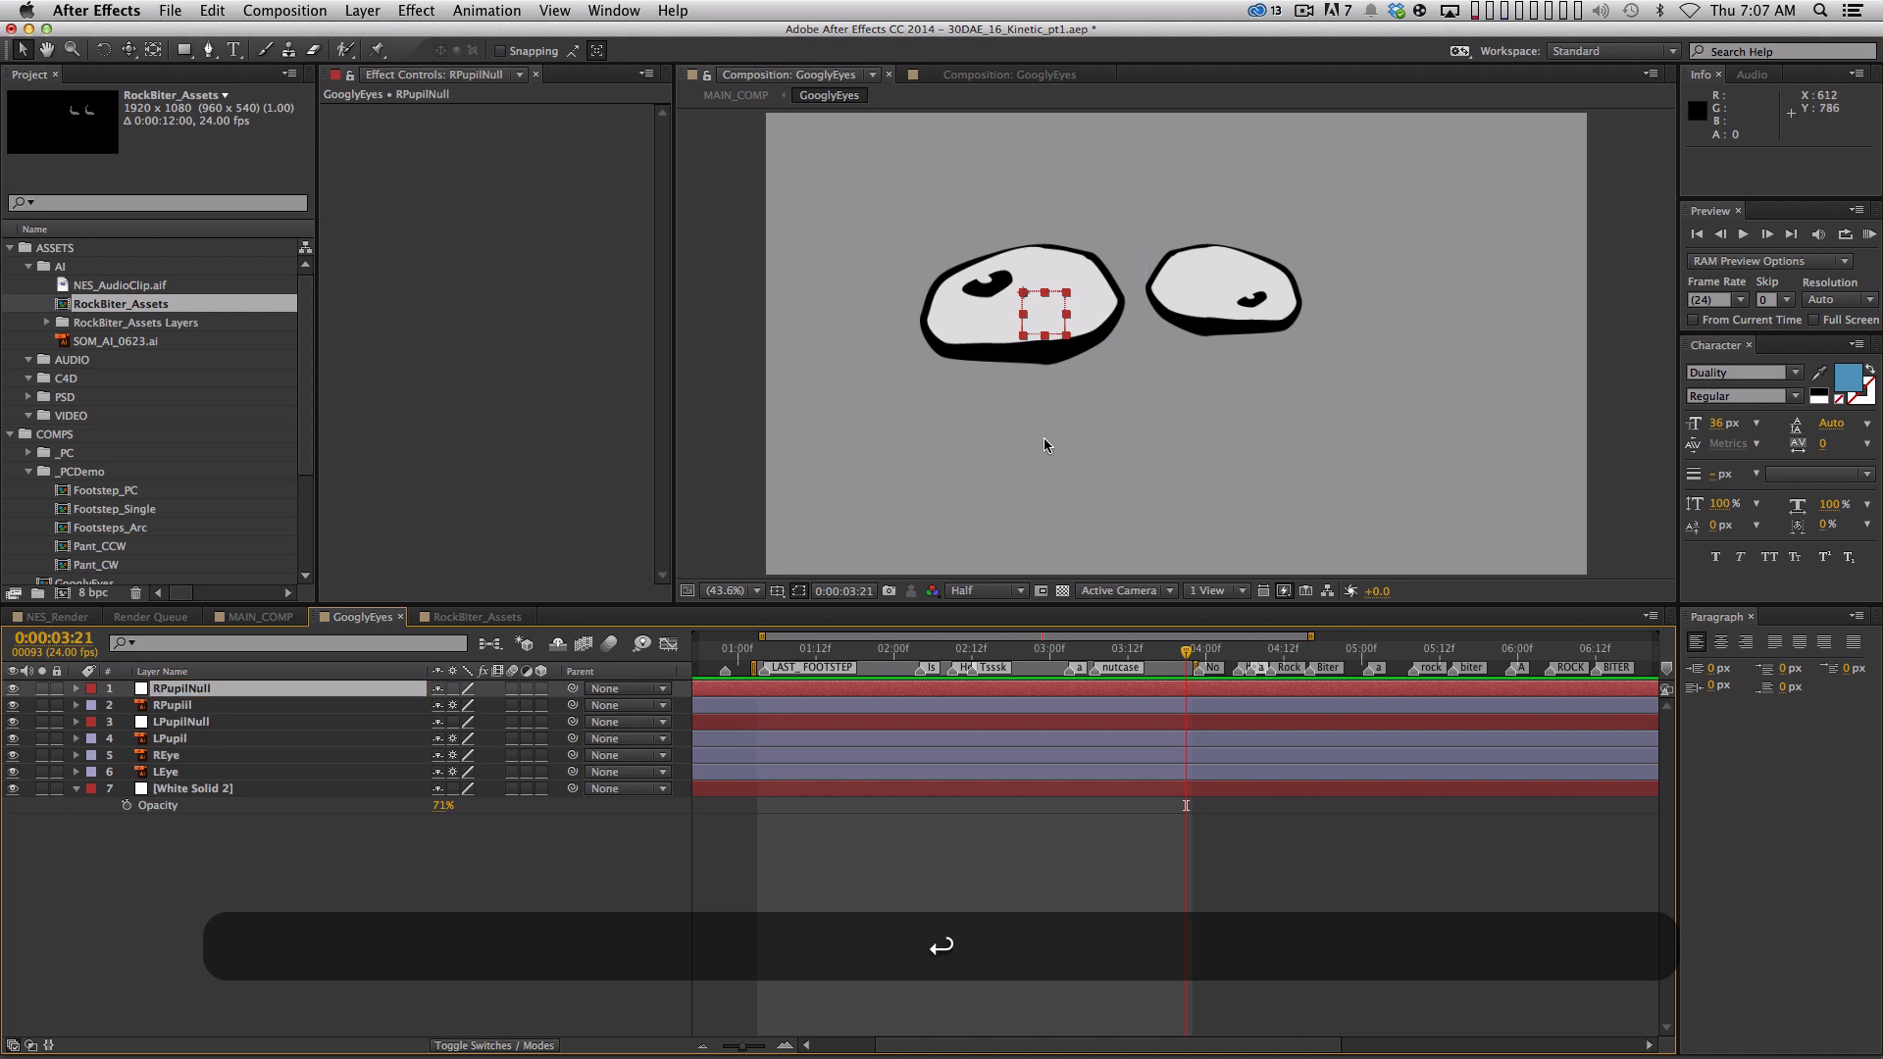
{"action": "left_click_drag", "start_coordinate": [1052, 318], "coordinate": [1256, 307]}
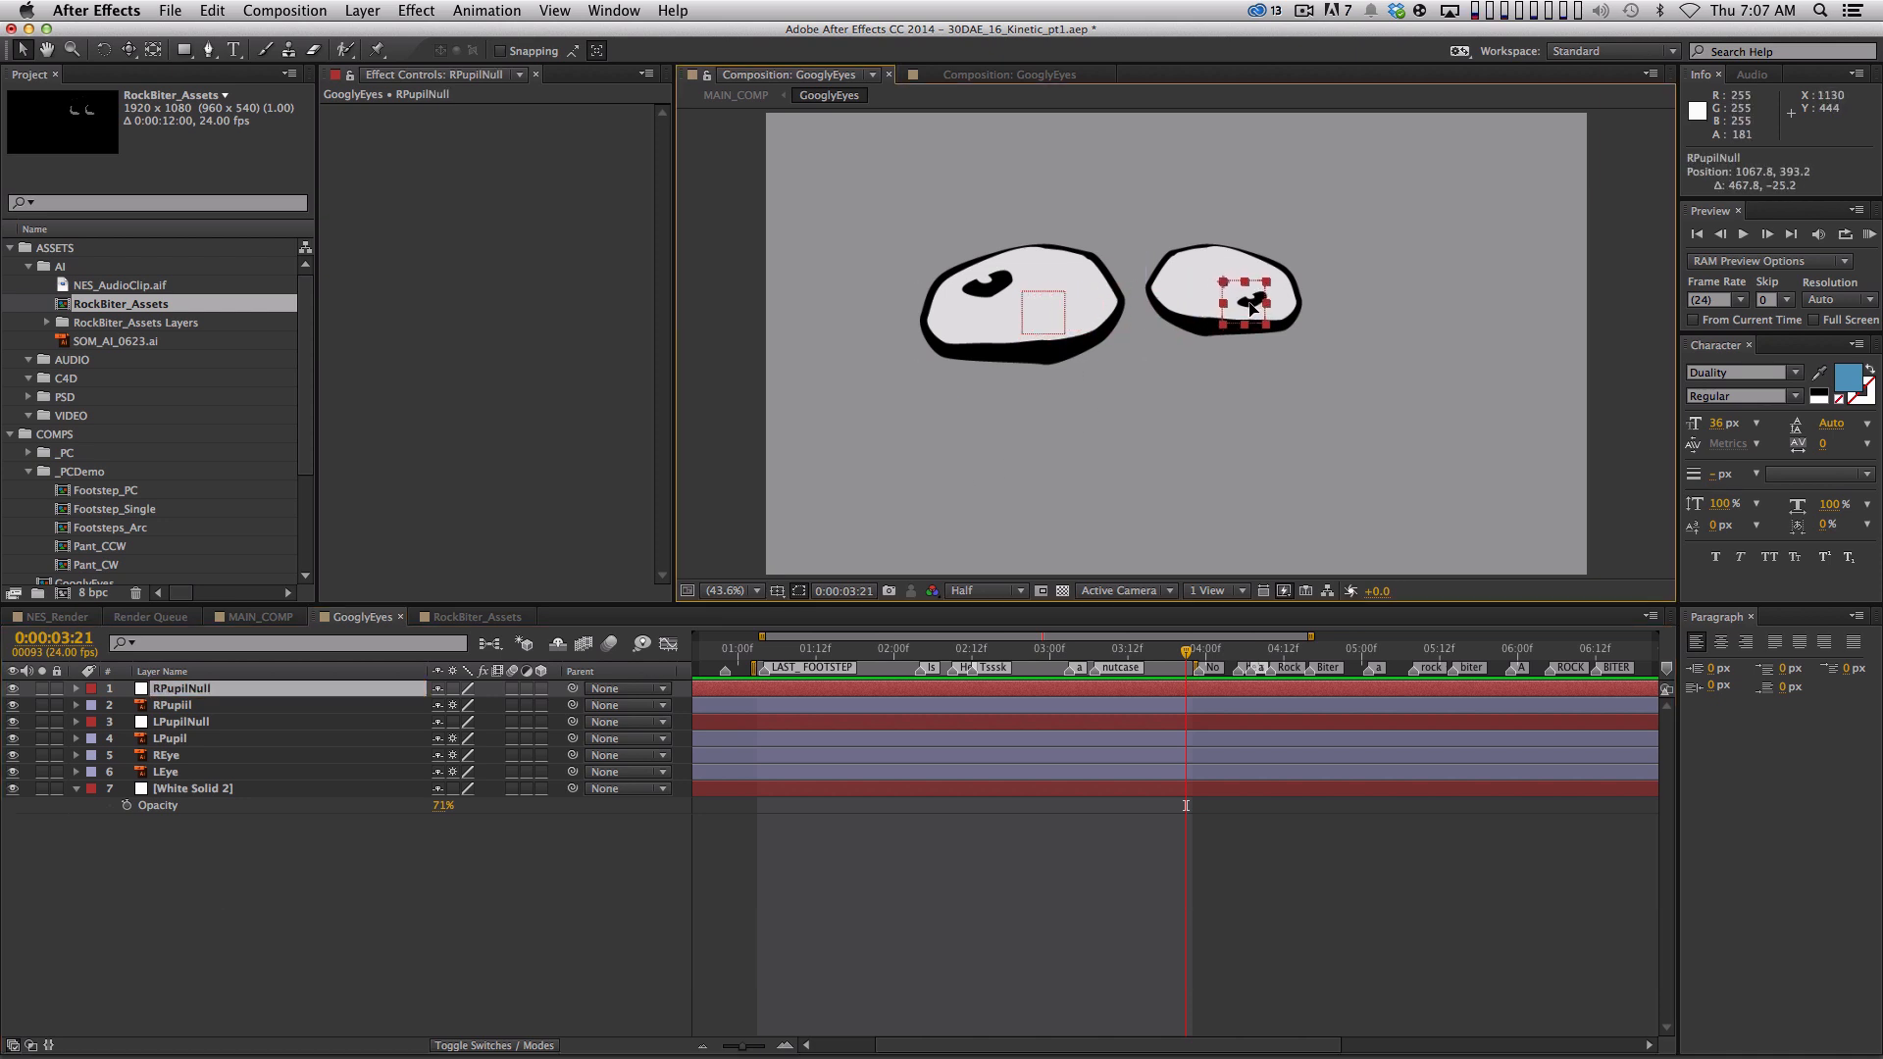
{"action": "left_click", "coordinate": [932, 386]}
Parent LPupil to LPupilNull and RPupiil to RPupilNull
{"action": "left_click", "coordinate": [241, 739]}
{"action": "left_click_drag", "start_coordinate": [573, 739], "coordinate": [552, 689]}
{"action": "left_click", "coordinate": [550, 706]}
{"action": "left_click", "coordinate": [243, 939]}
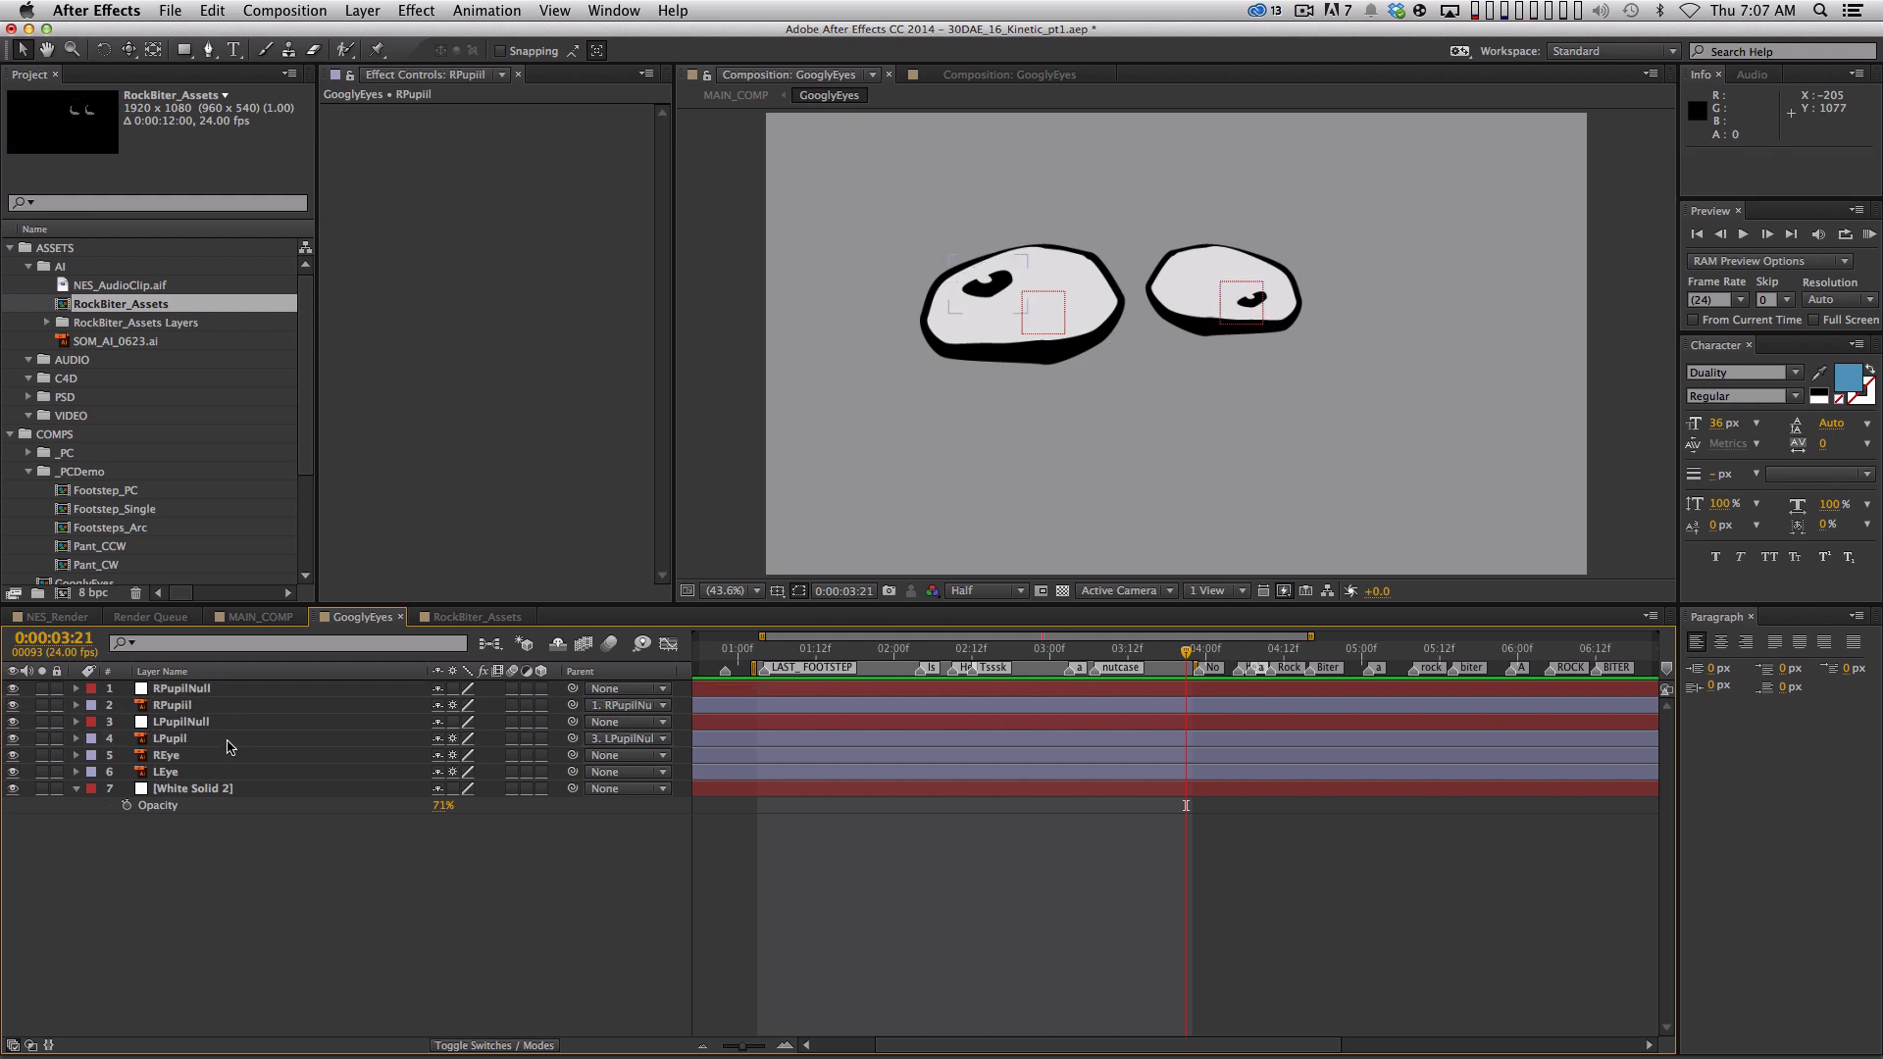
Try rotating LPupilNull to test the pupil's orbit, and undo the rotation
{"action": "left_click", "coordinate": [231, 722]}
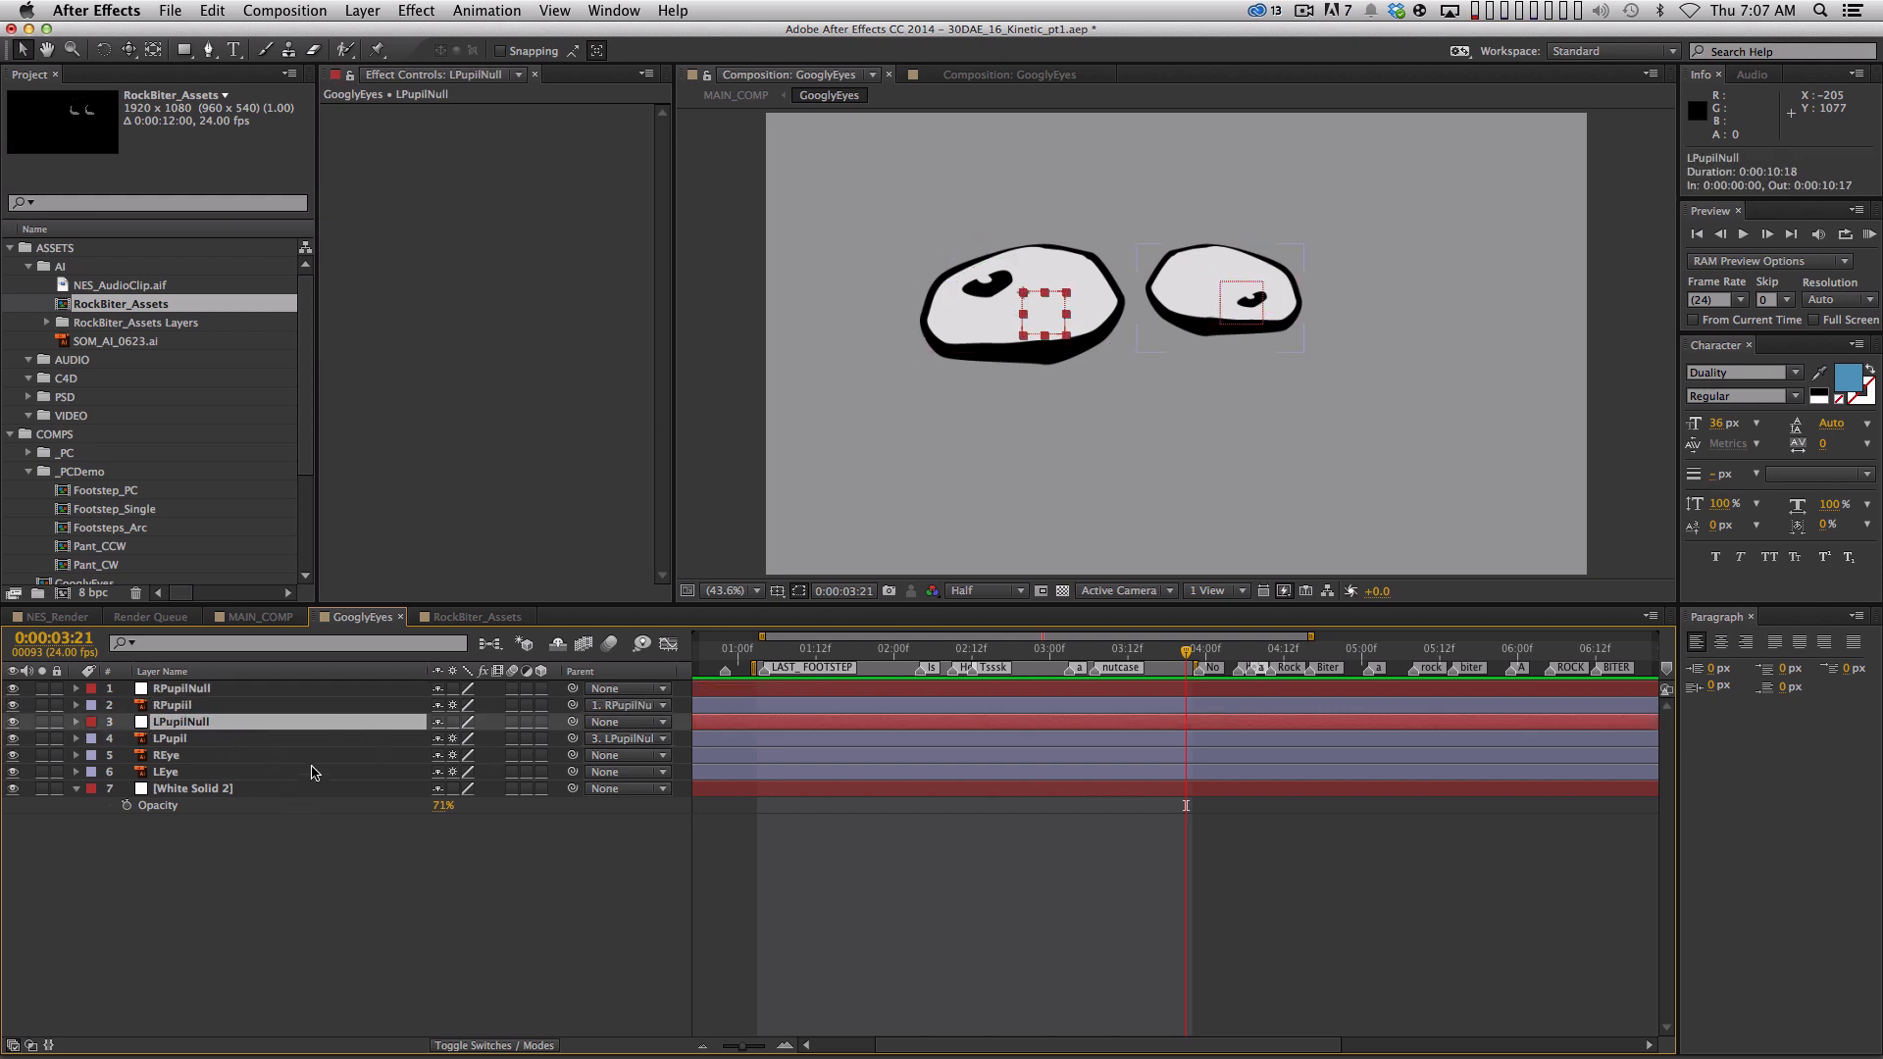
{"action": "key", "text": "r"}
{"action": "left_click_drag", "start_coordinate": [468, 752], "coordinate": [439, 690]}
{"action": "key", "text": "super+z"}
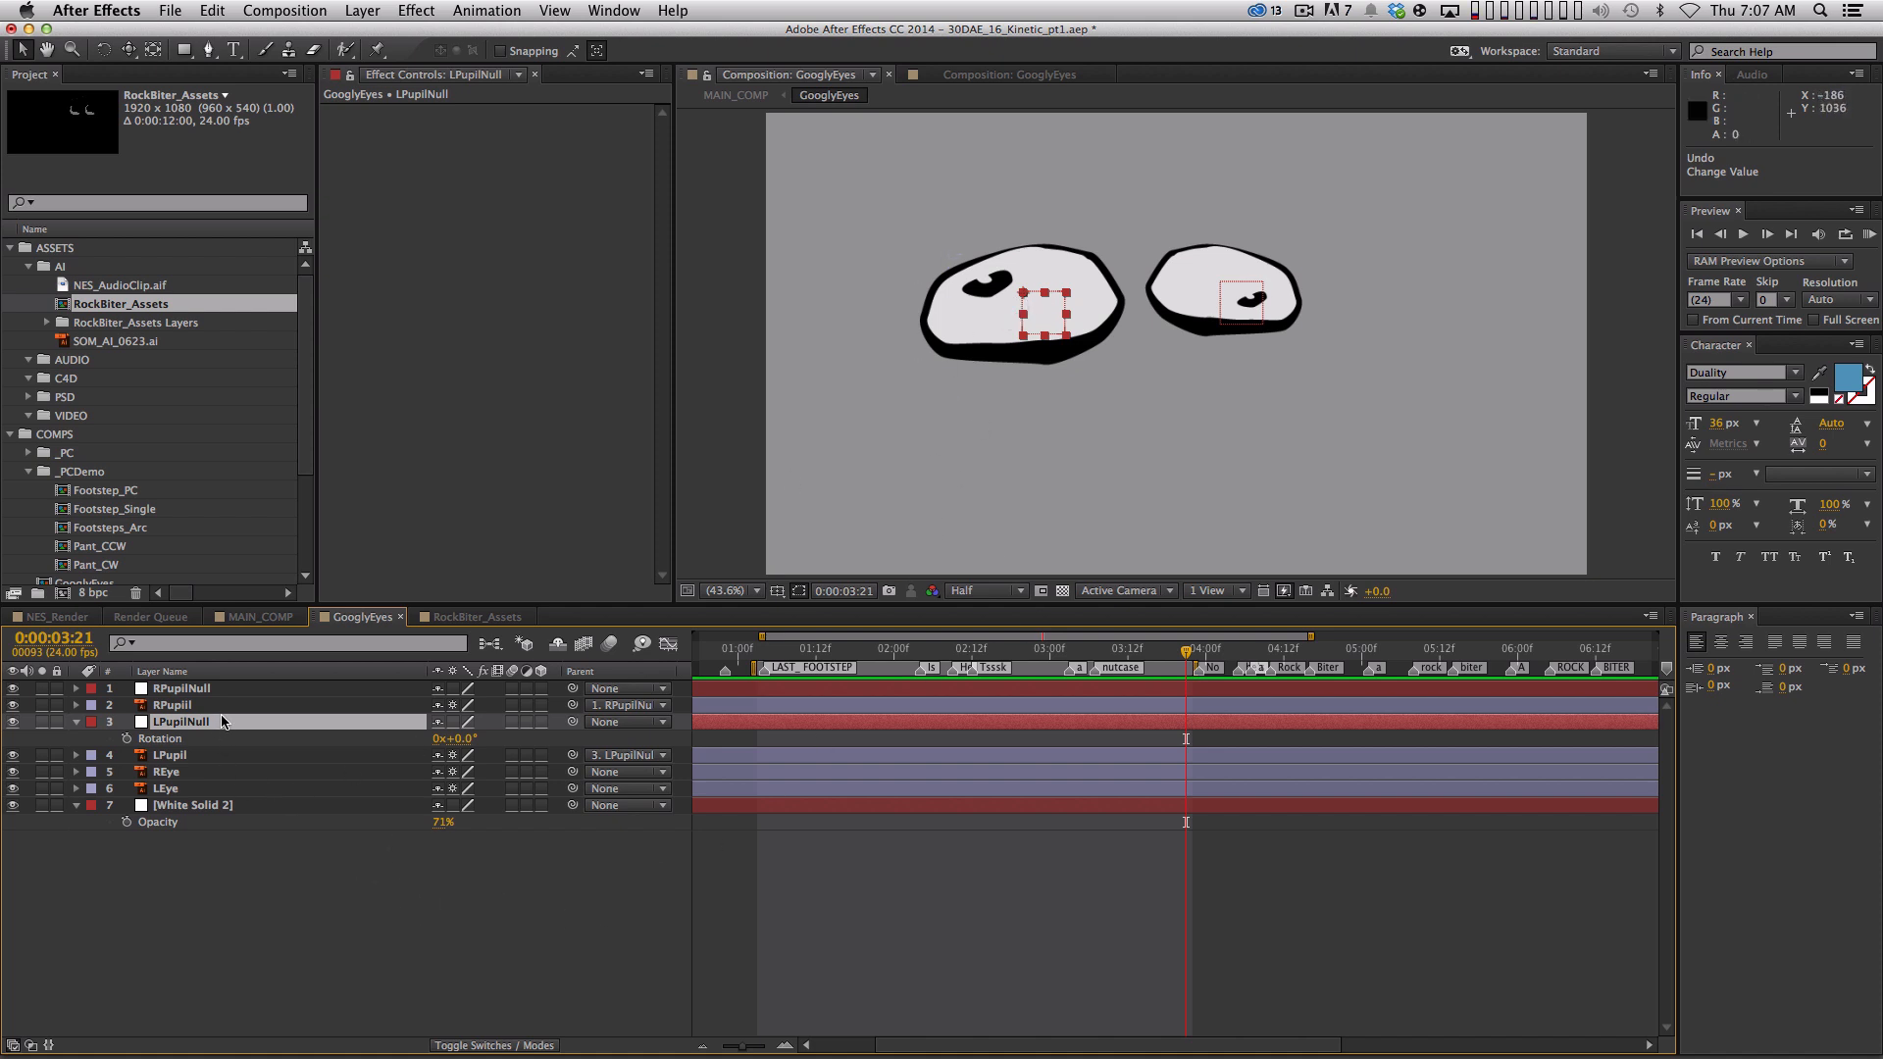
Move the anchor points of the LPupil and RPupiil layers onto the centres of their pupils with the Pan Behind tool
{"action": "left_click", "coordinate": [252, 764]}
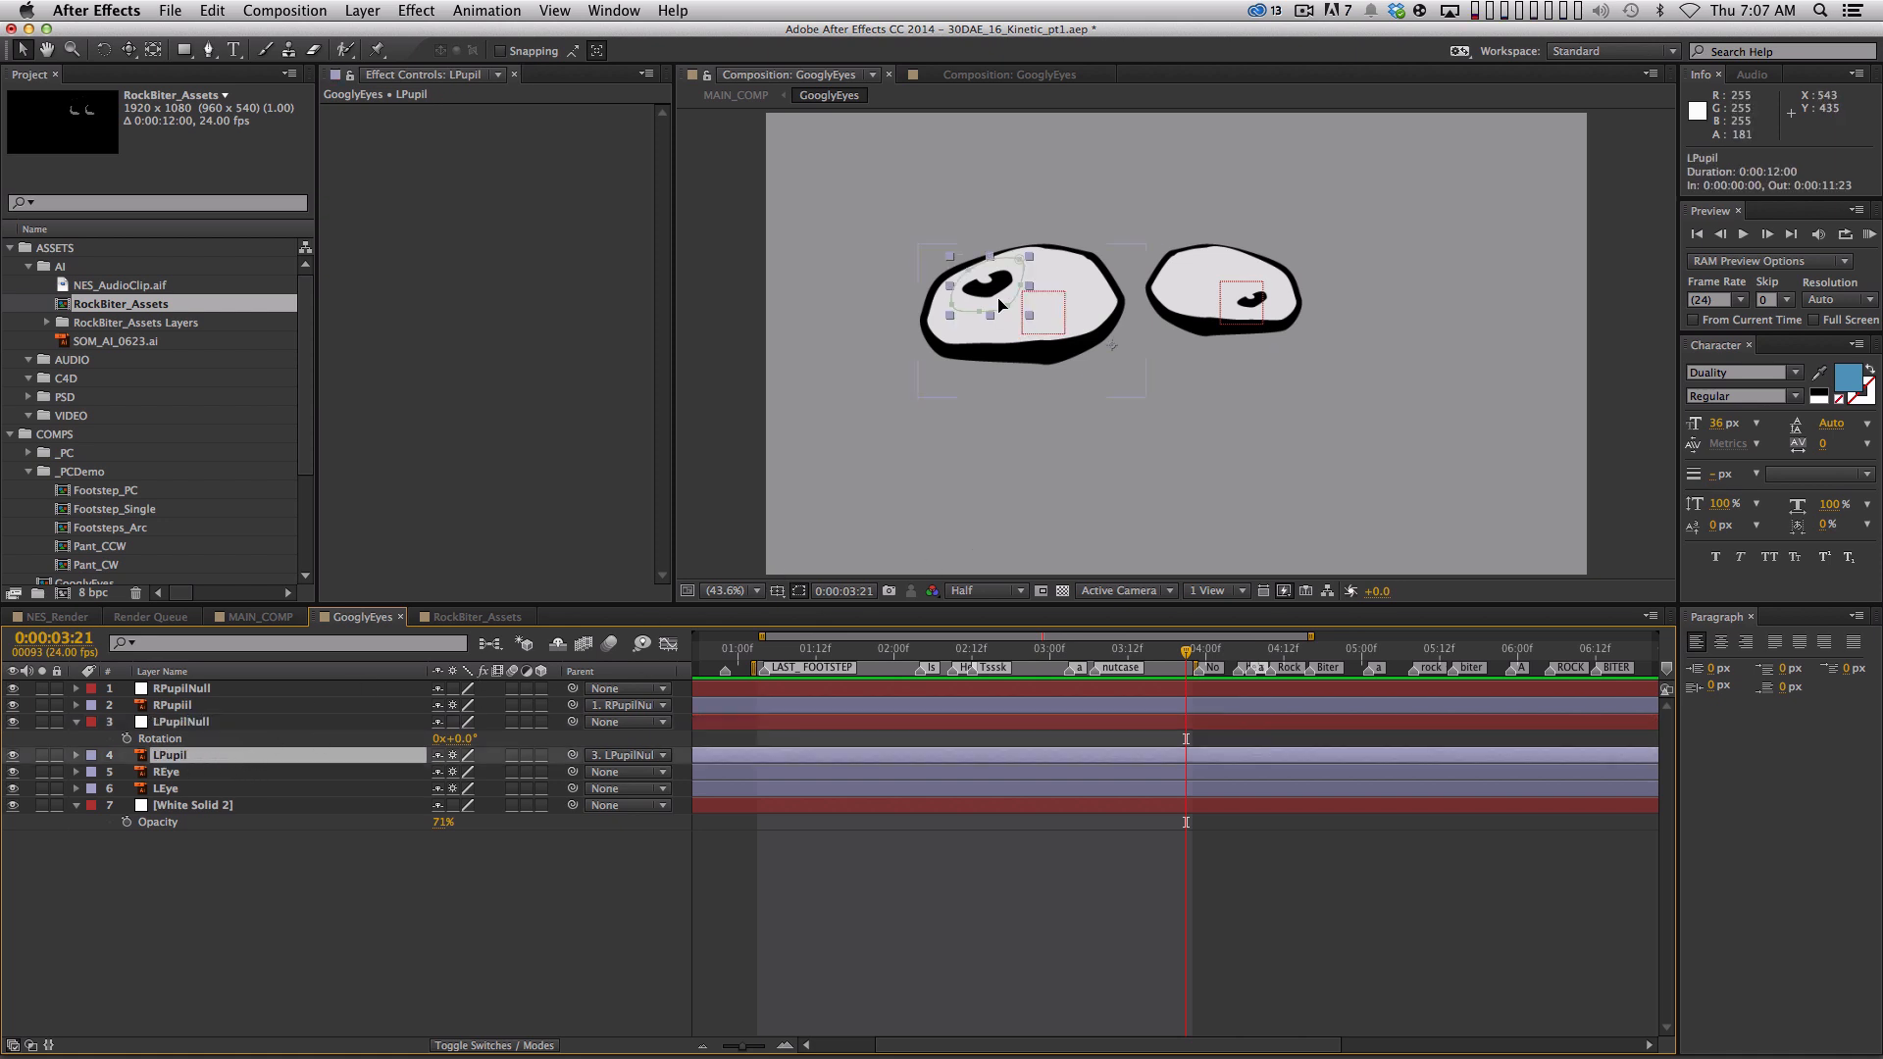
{"action": "key", "text": "y"}
{"action": "left_click_drag", "start_coordinate": [1009, 282], "coordinate": [990, 282]}
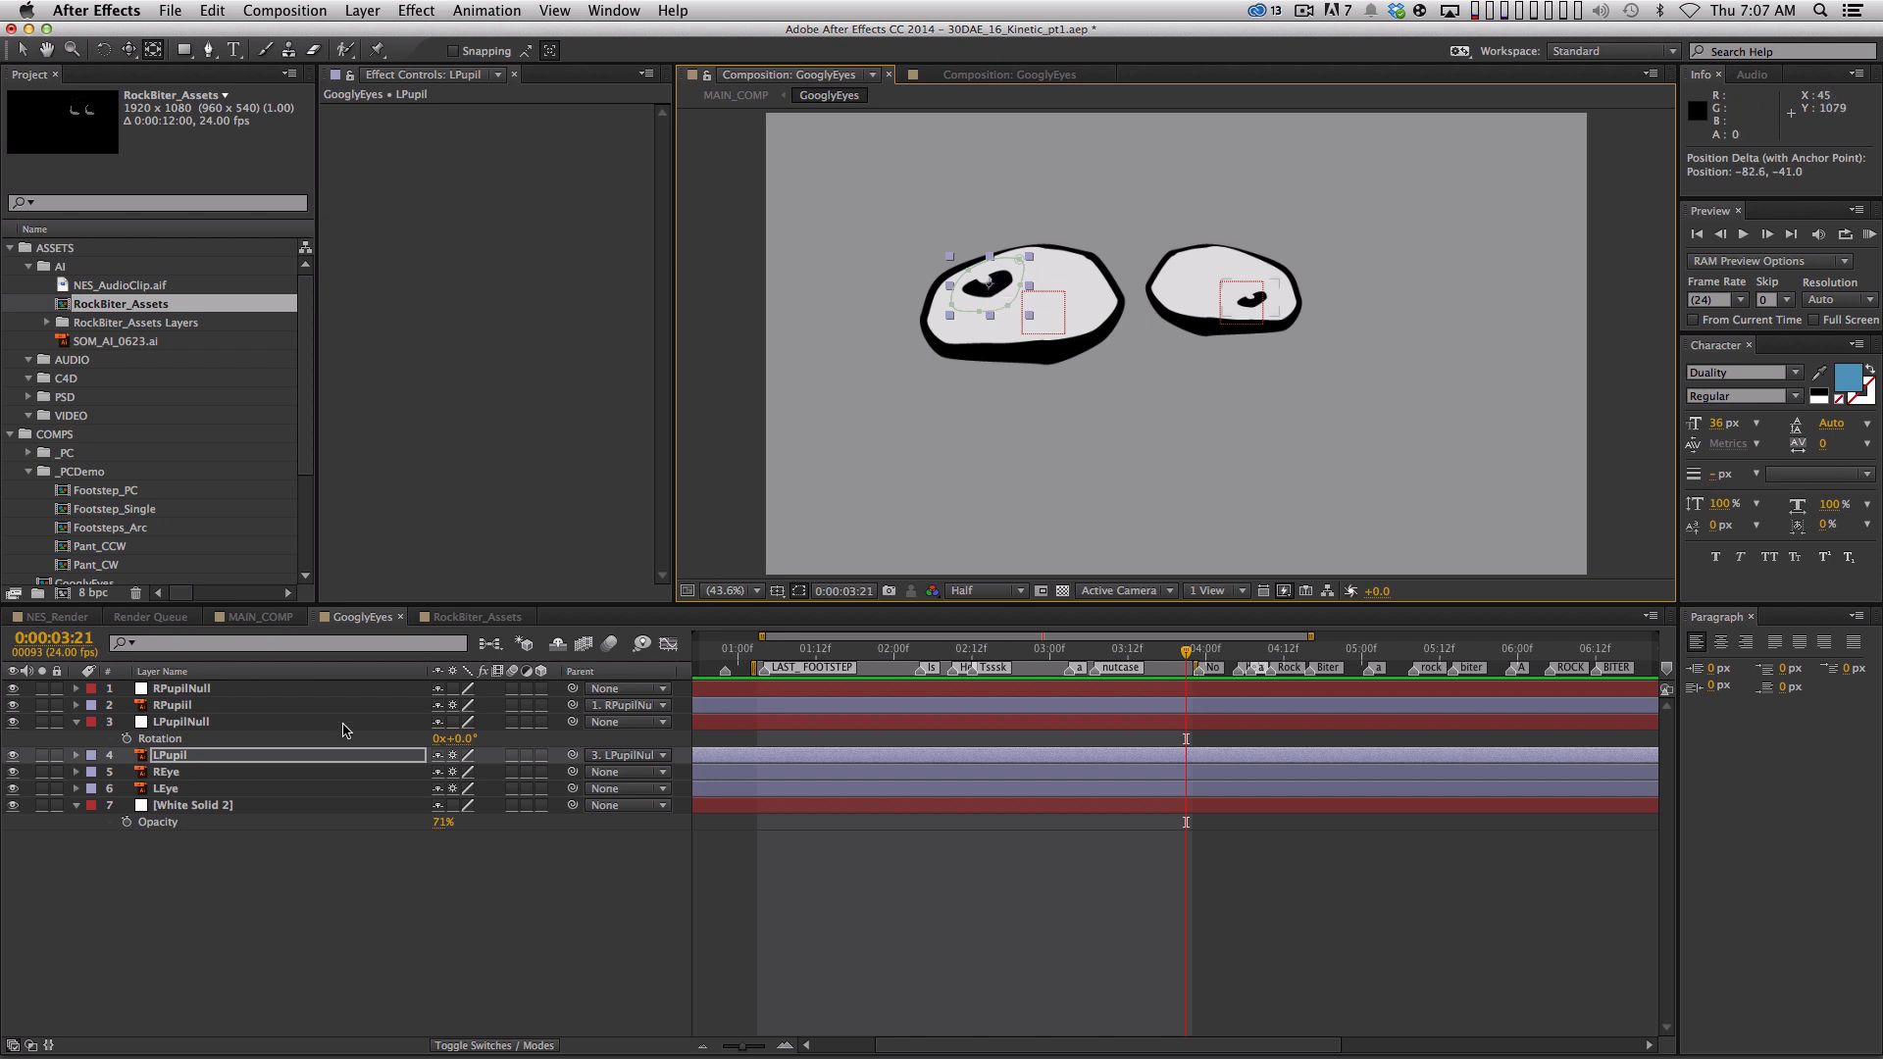
{"action": "left_click", "coordinate": [1250, 297]}
{"action": "left_click_drag", "start_coordinate": [1123, 356], "coordinate": [1256, 300]}
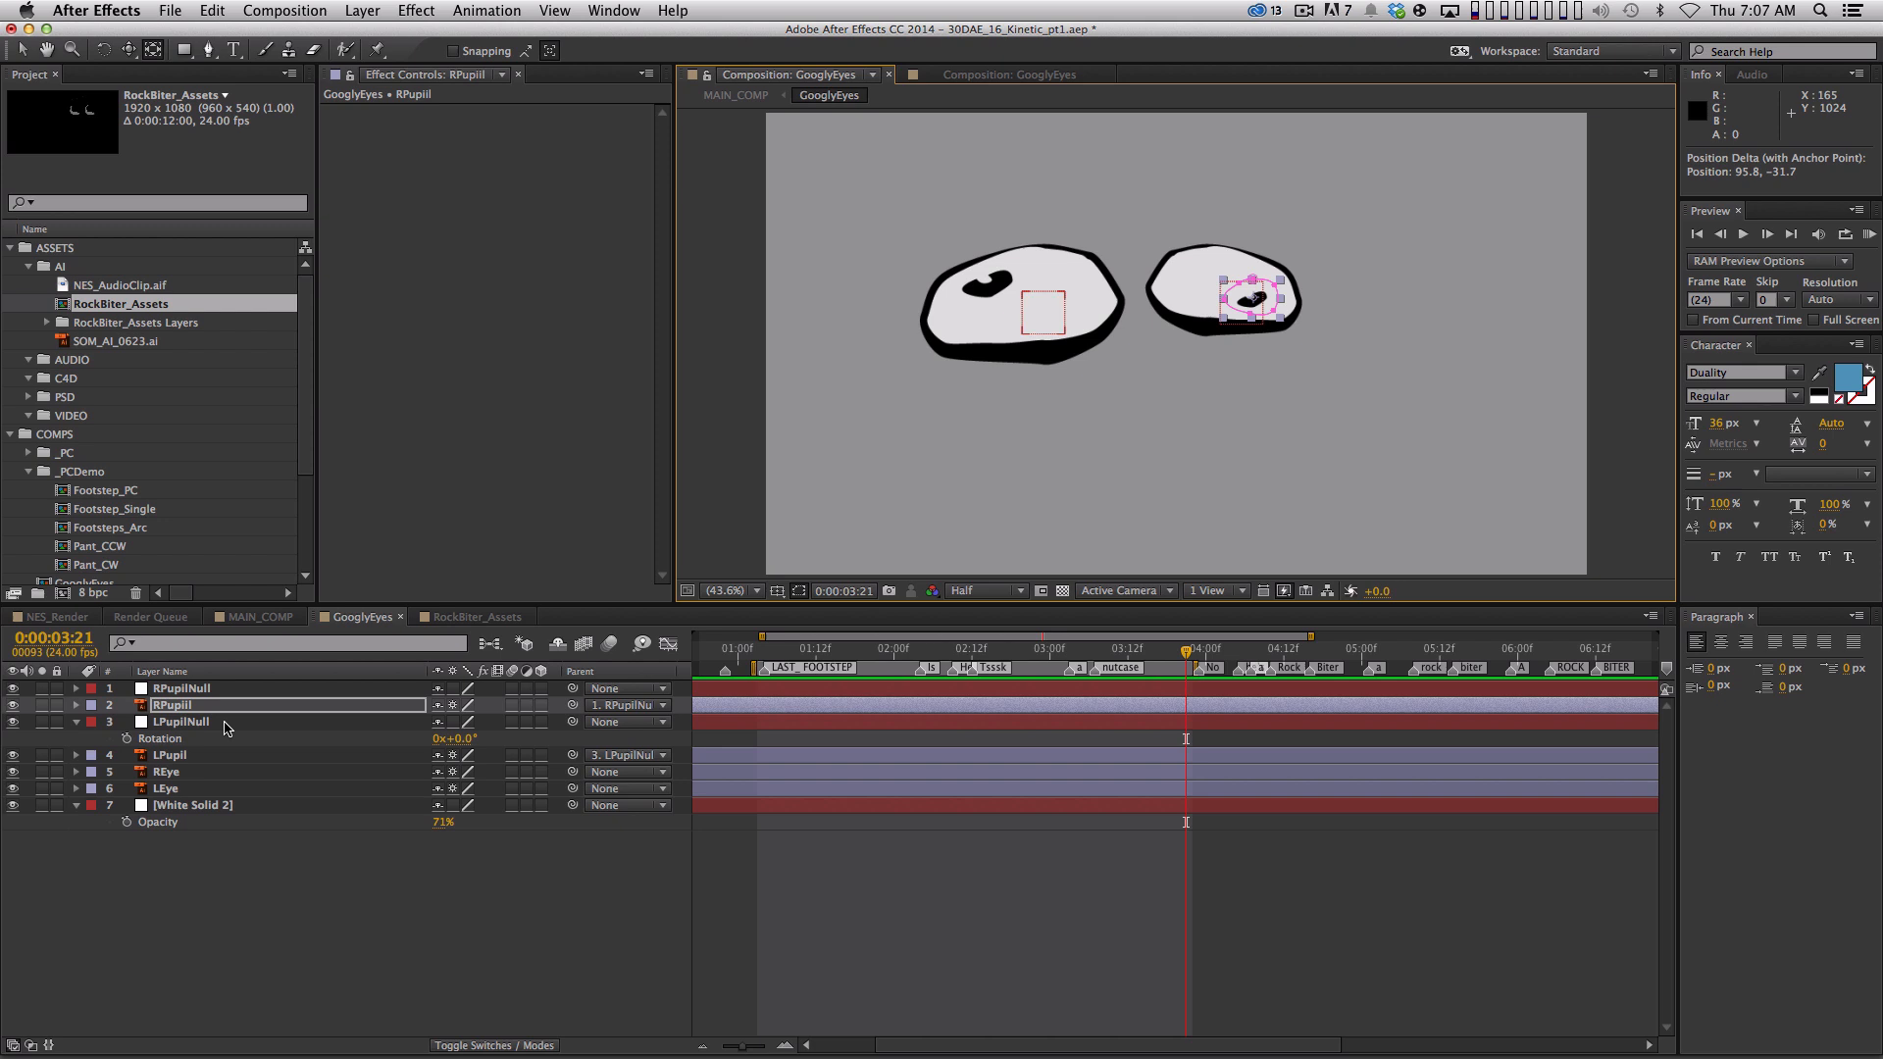
Link LPupil's Rotation to LPupilNull's with the expression thisComp.layer("LPupilNull").transform.rotation*-1
{"action": "left_click", "coordinate": [239, 757]}
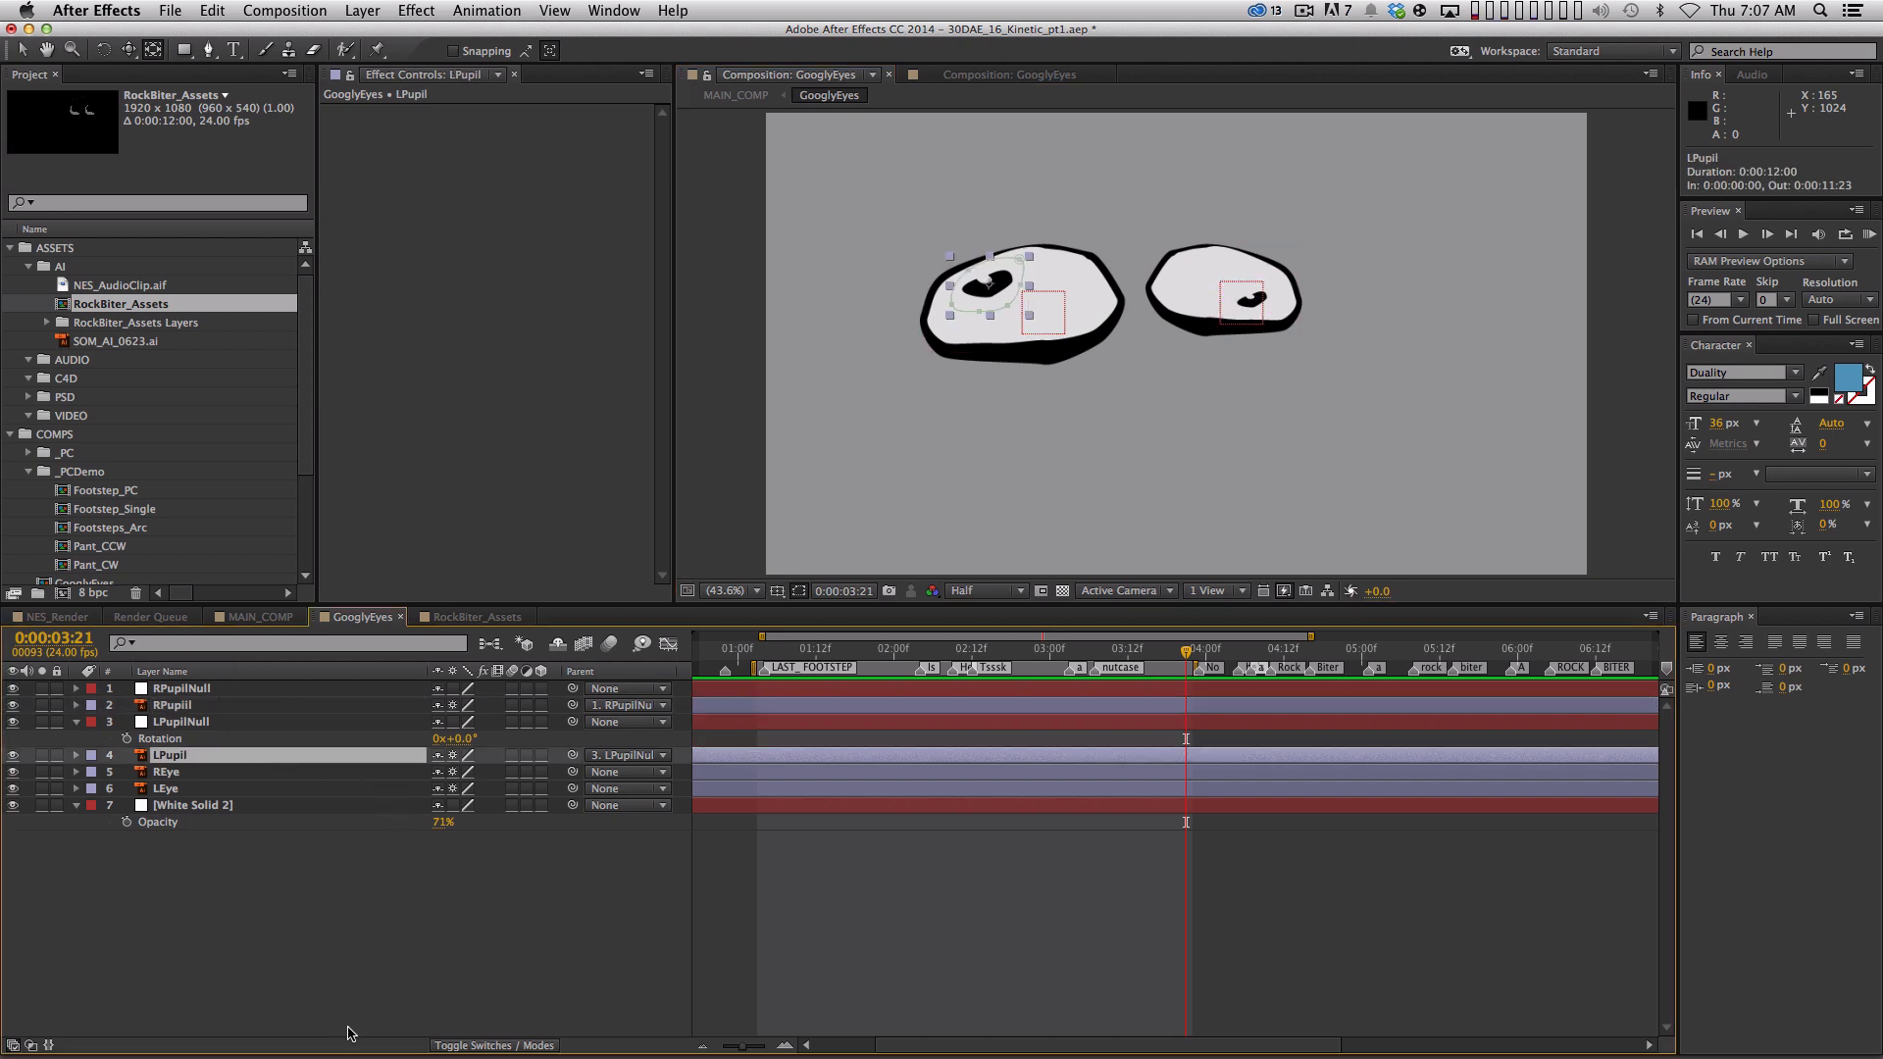
{"action": "key", "text": "r"}
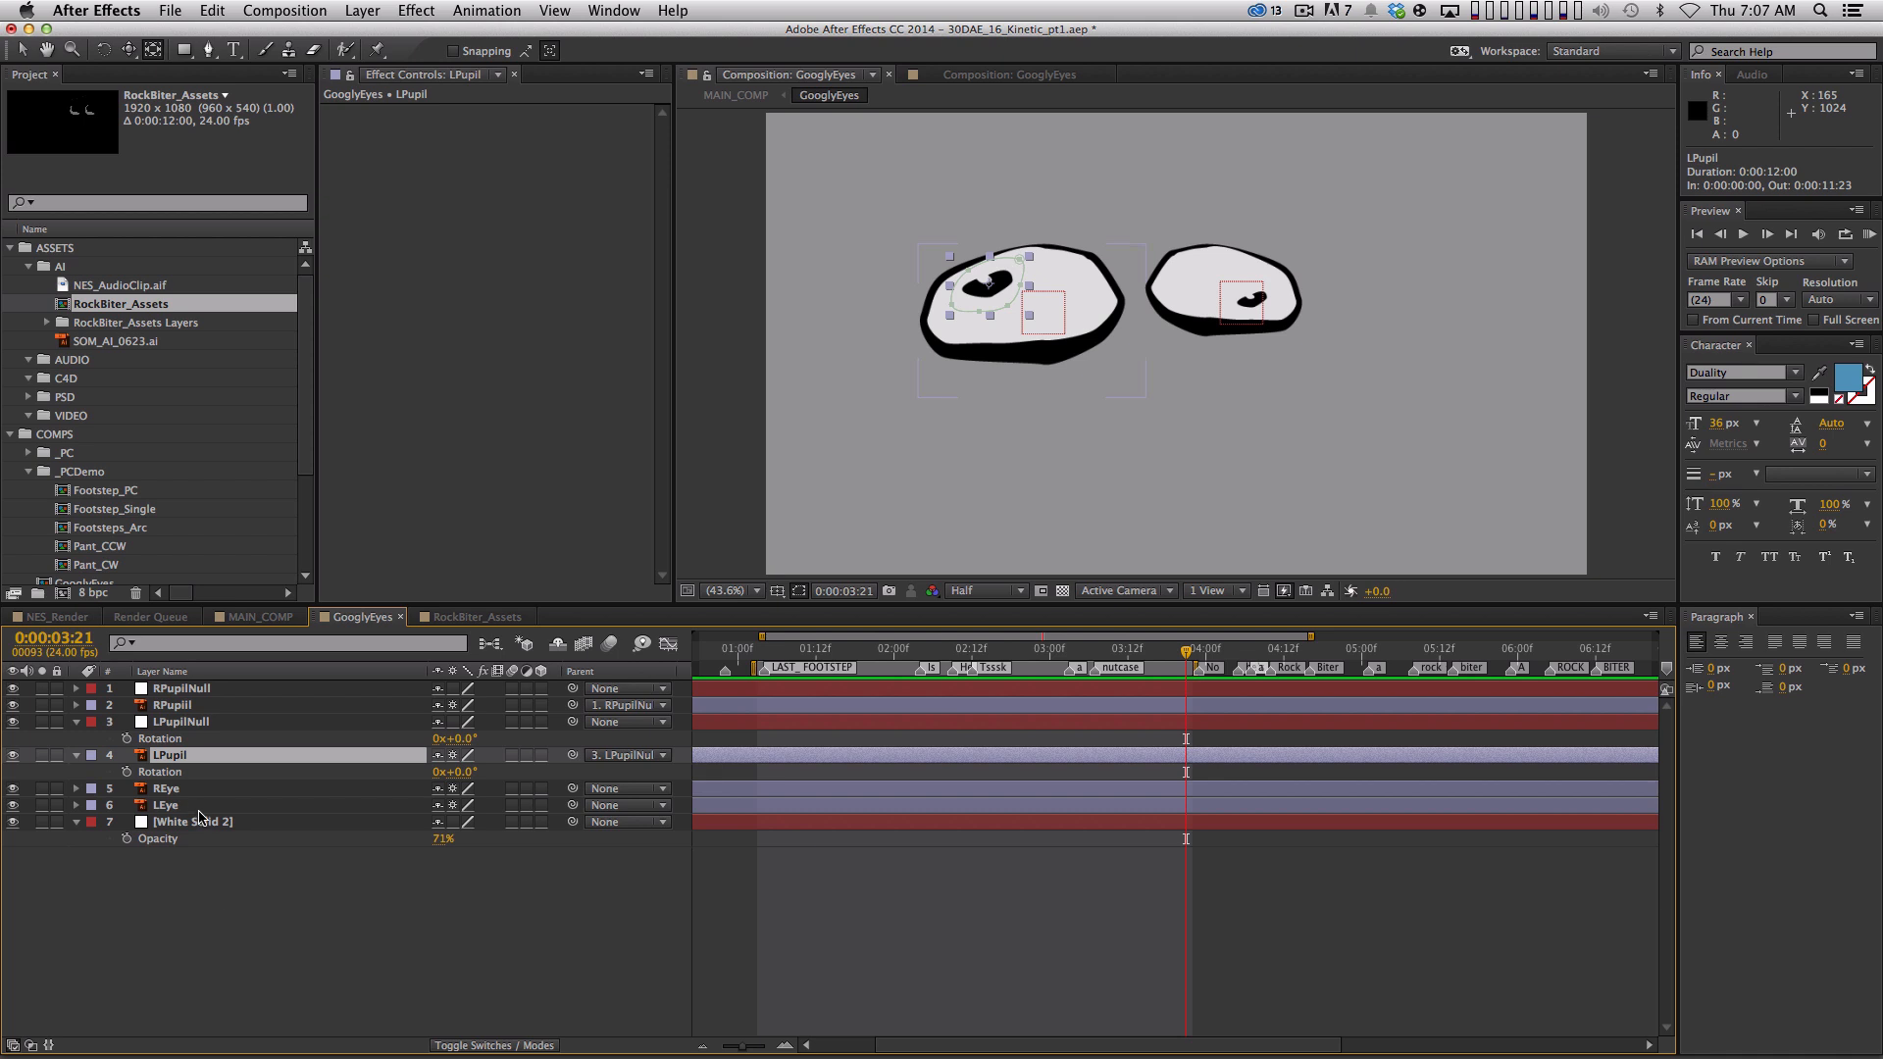
{"action": "left_click", "coordinate": [126, 772], "text": "alt"}
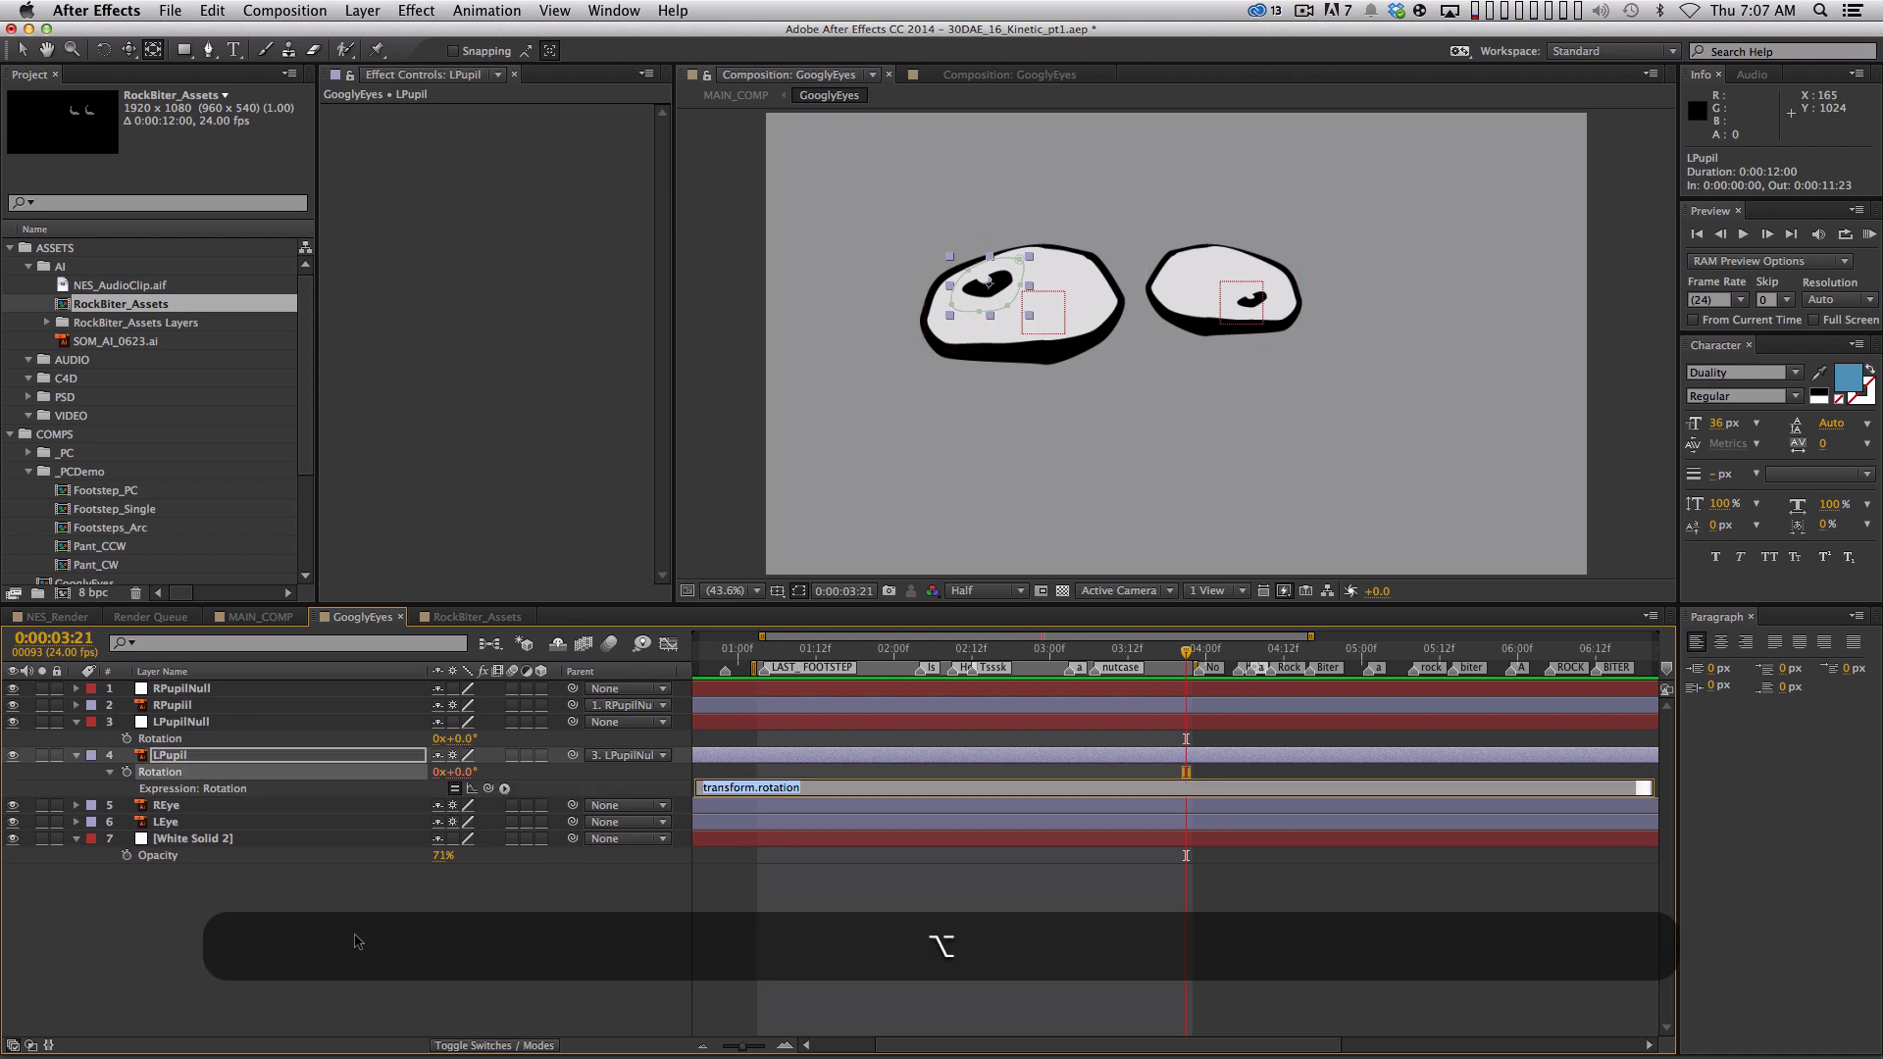
{"action": "left_click_drag", "start_coordinate": [488, 790], "coordinate": [180, 743]}
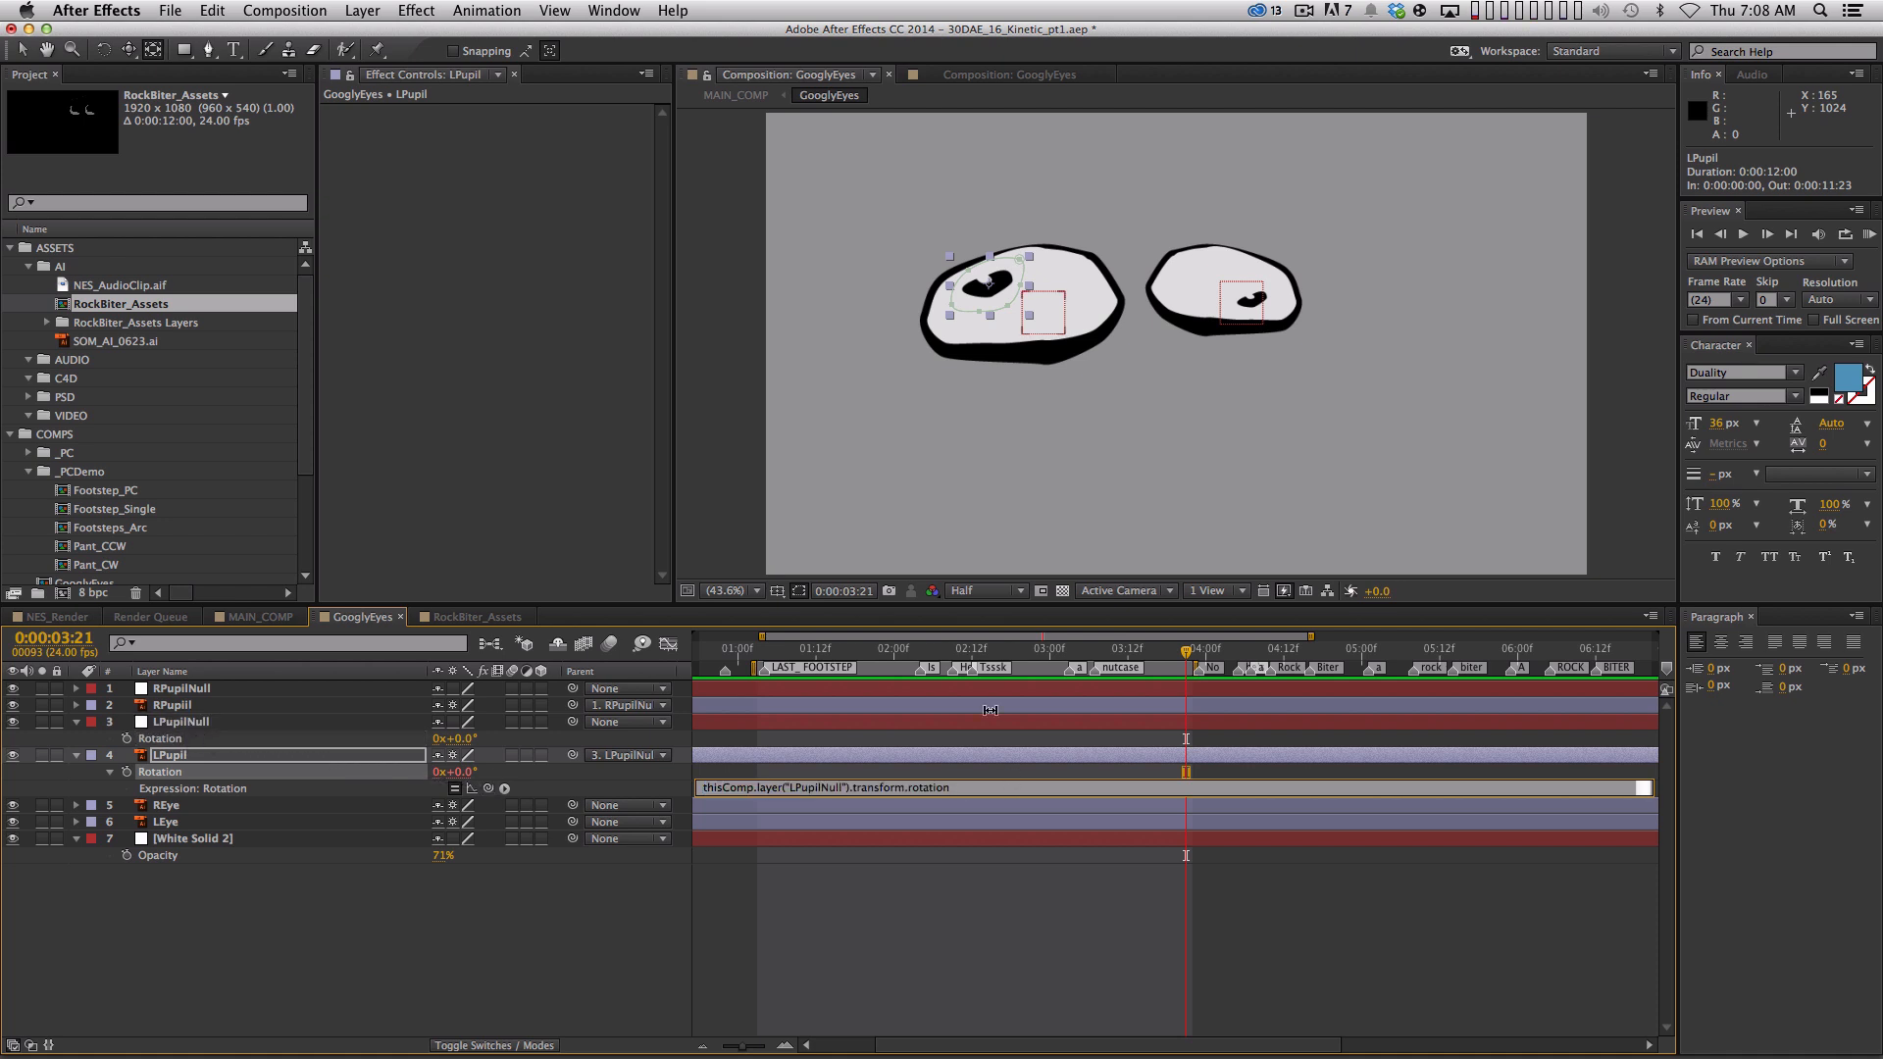
{"action": "type", "text": "*"}
{"action": "key", "text": "KP_Enter"}
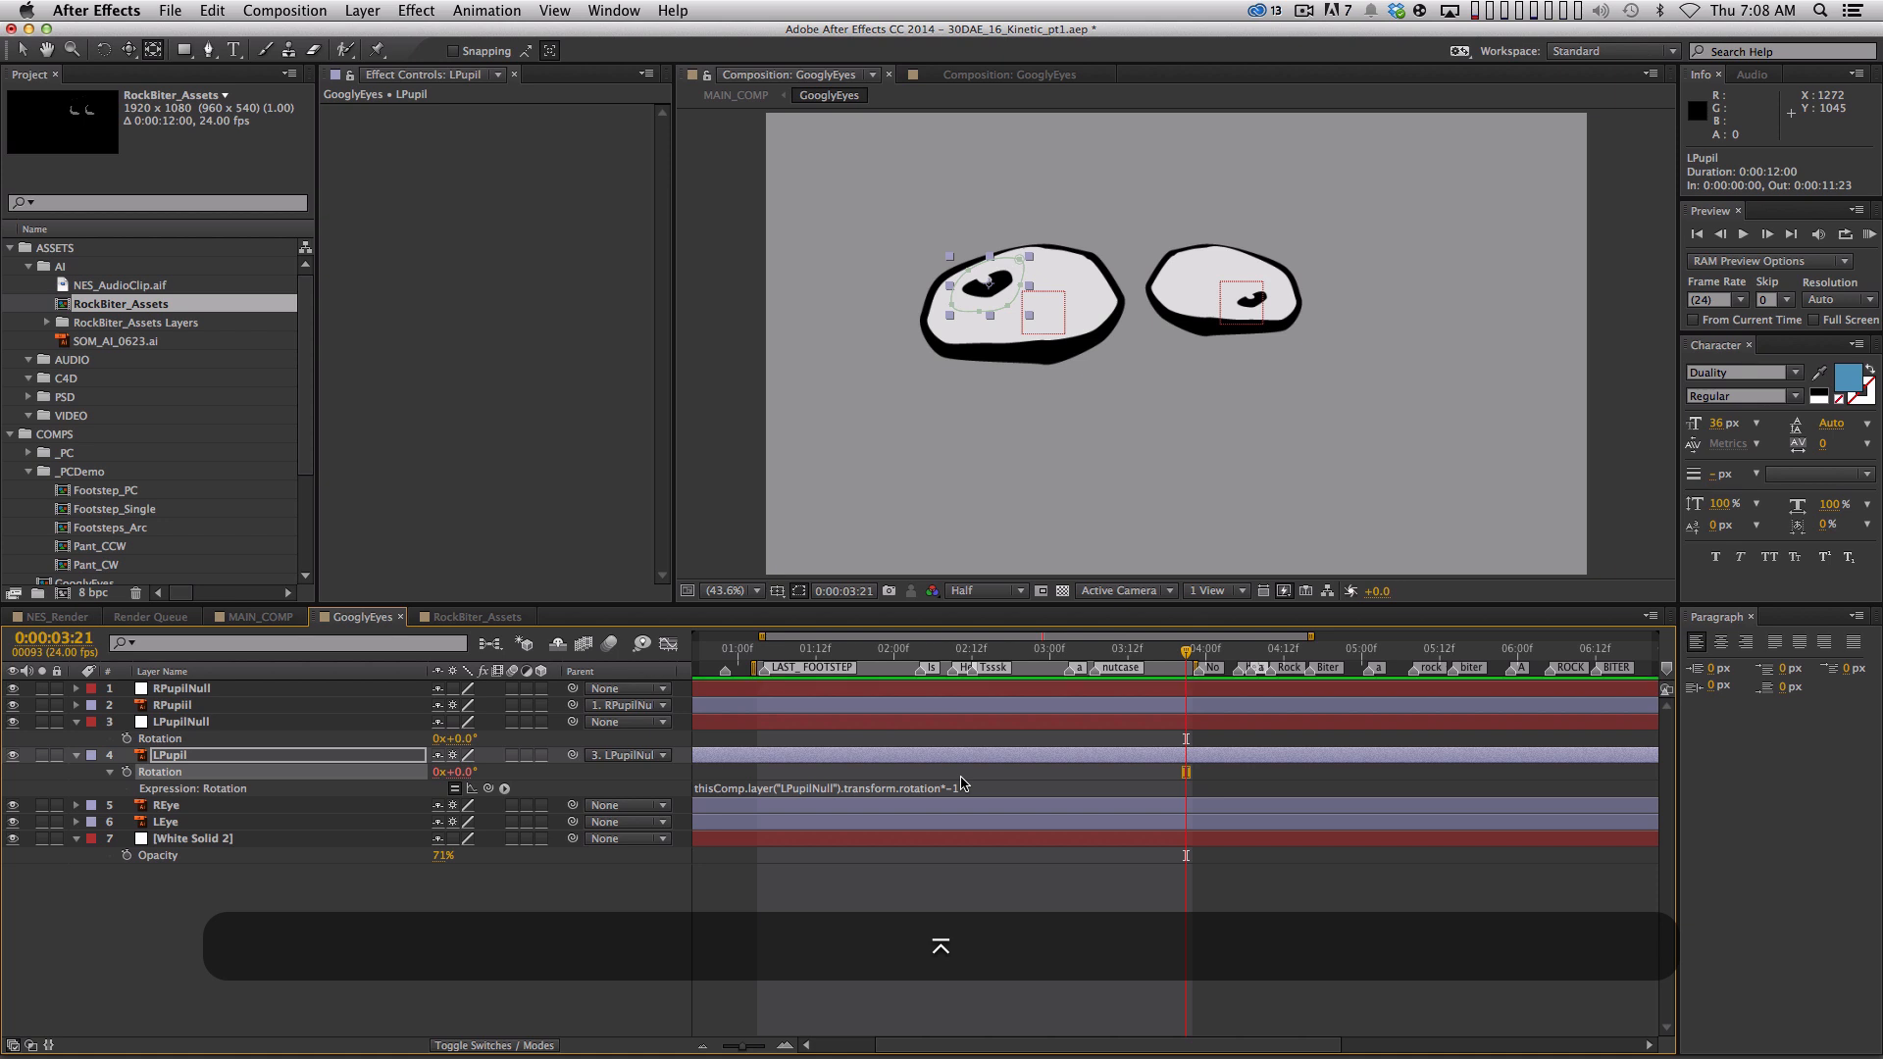
Rotate LPupilNull to -102° to test the counter-rotation, and nudge the null down to position 600, 422.5
{"action": "left_click_drag", "start_coordinate": [465, 739], "coordinate": [339, 774]}
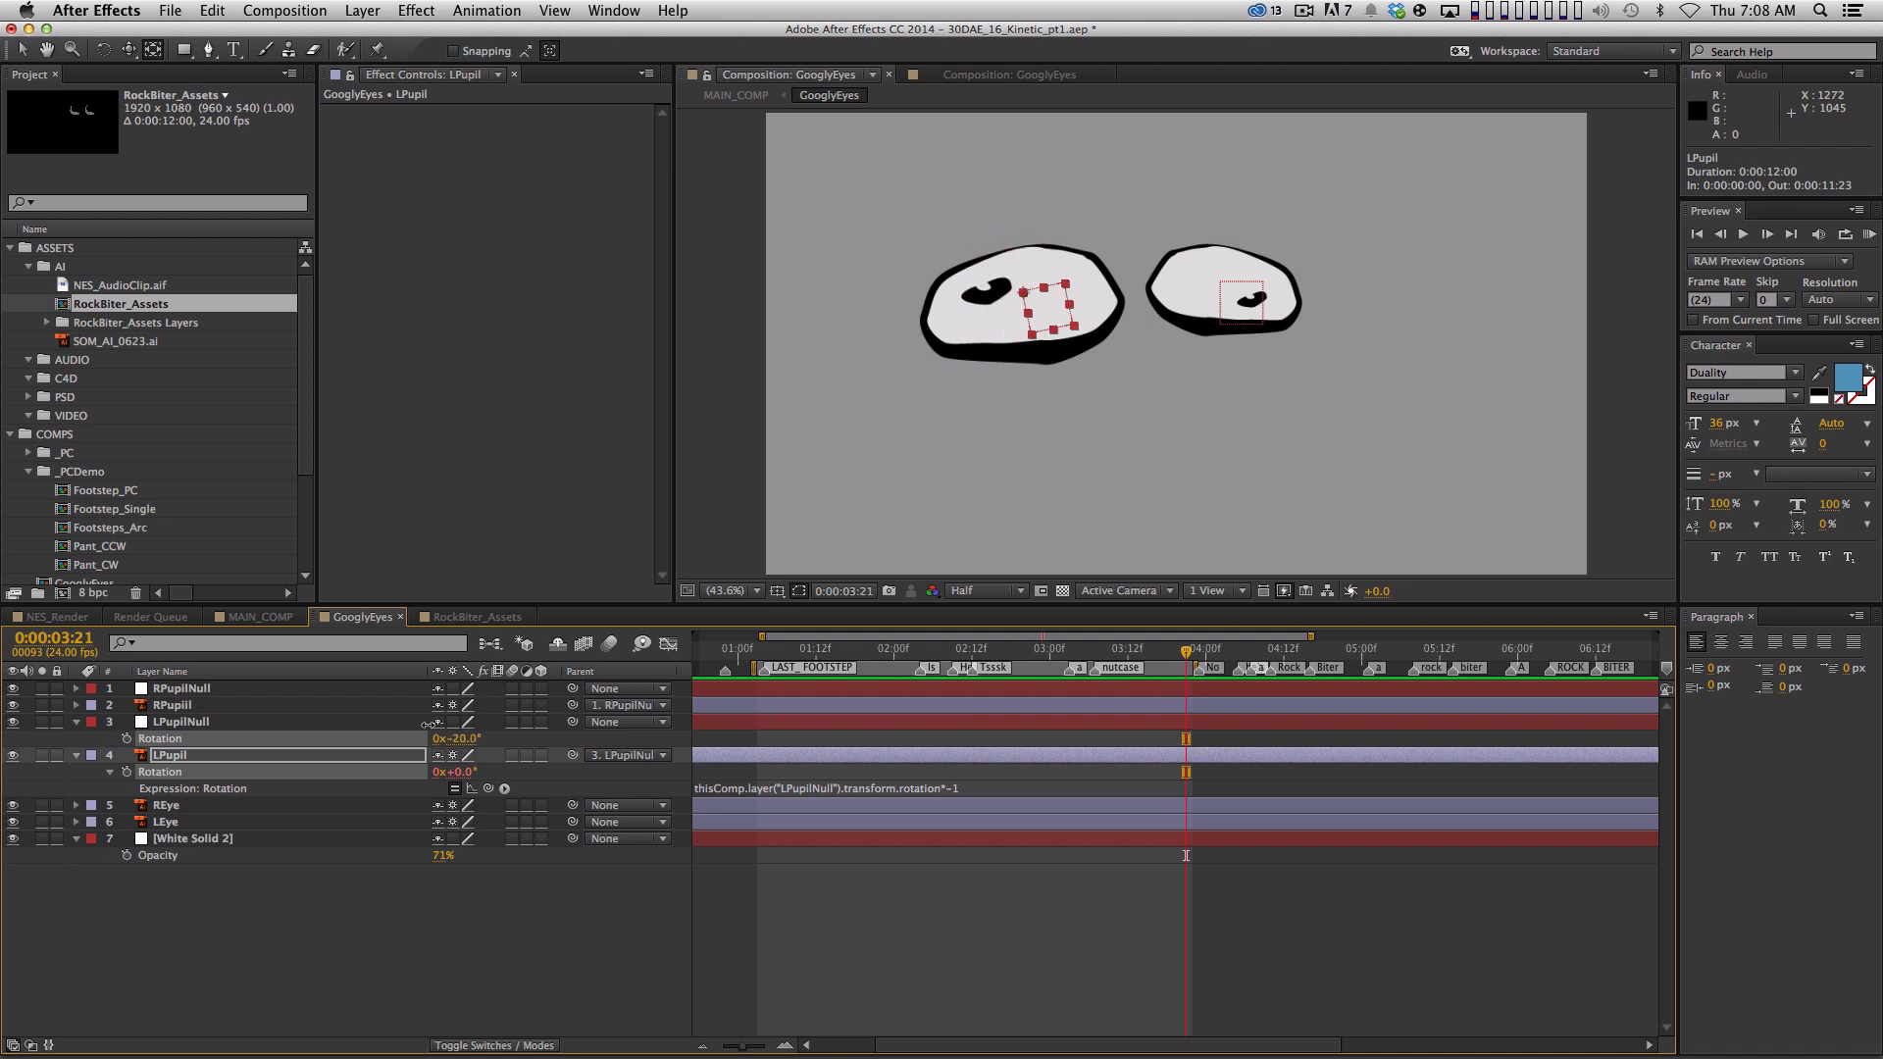
{"action": "left_click_drag", "start_coordinate": [380, 769], "coordinate": [382, 781]}
{"action": "left_click", "coordinate": [391, 725]}
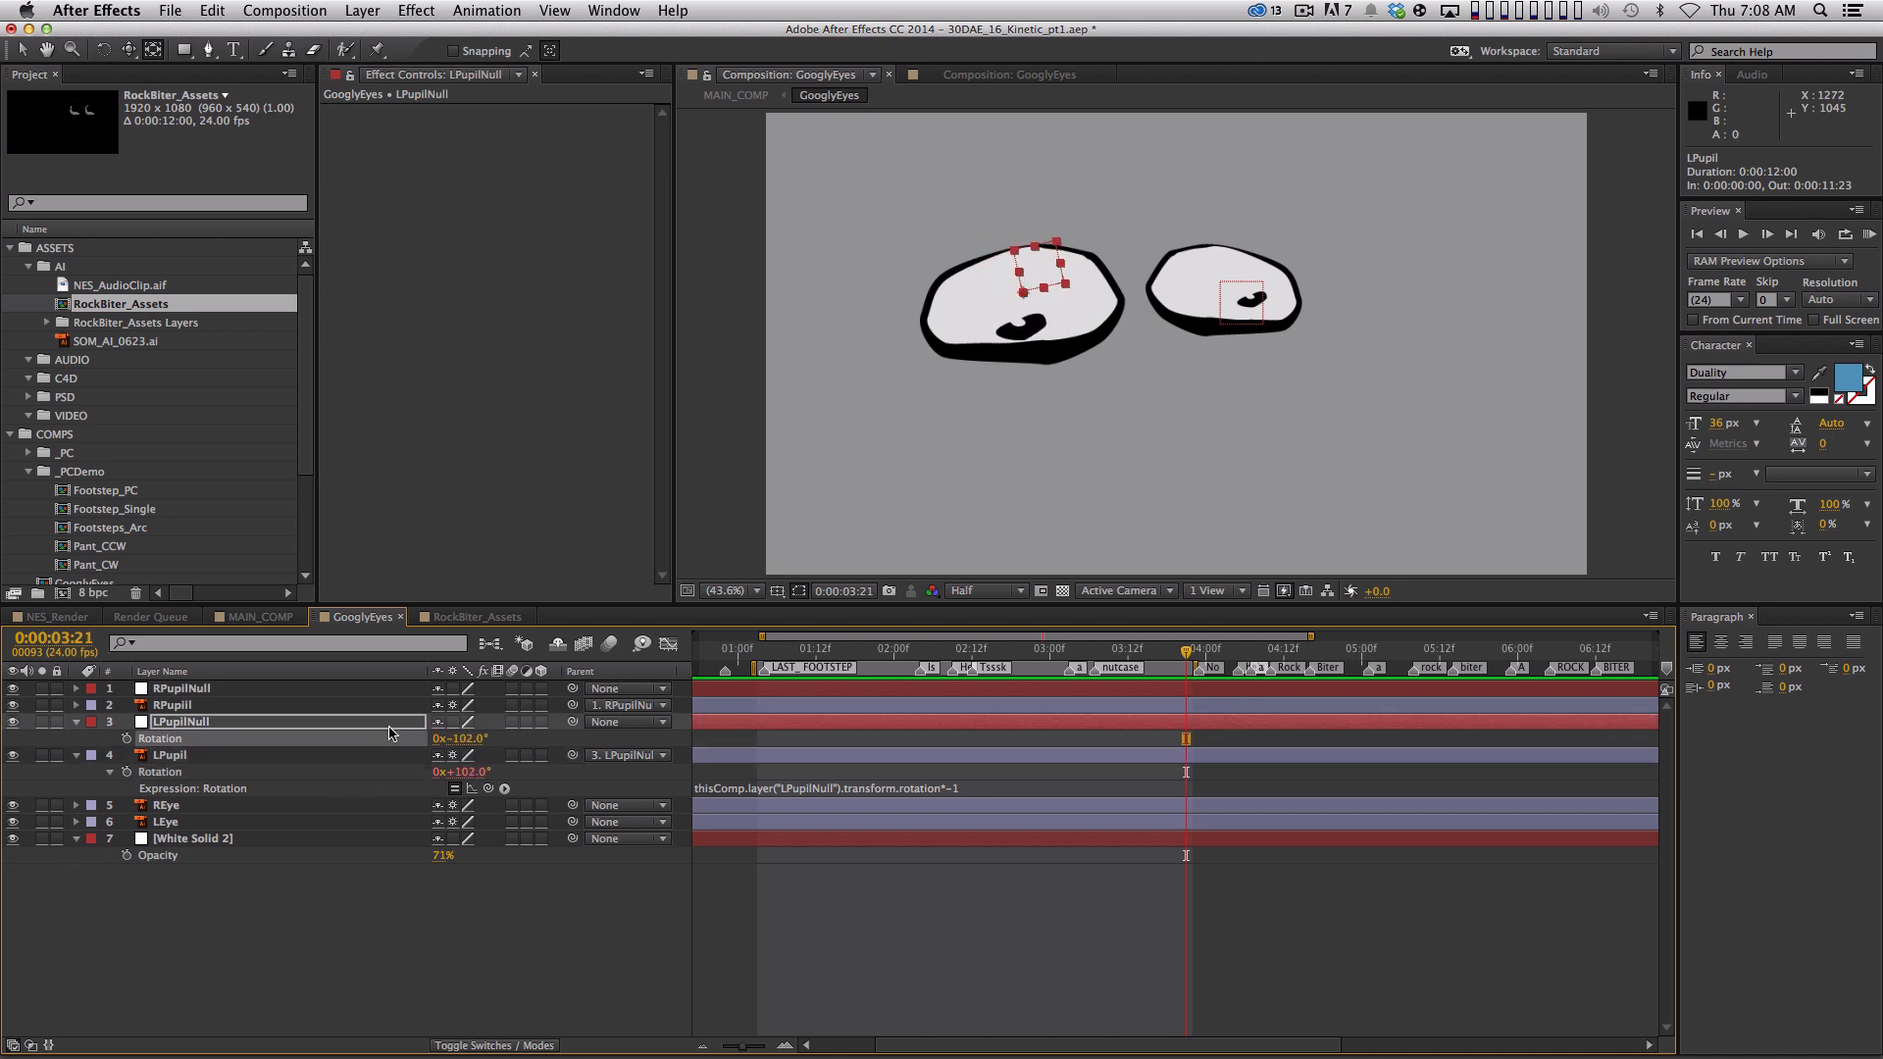
{"action": "key", "text": "Down"}
Rotate LPupilNull to -354°, move to the first frame of the comp and deselect the layer
{"action": "left_click_drag", "start_coordinate": [459, 739], "coordinate": [408, 743]}
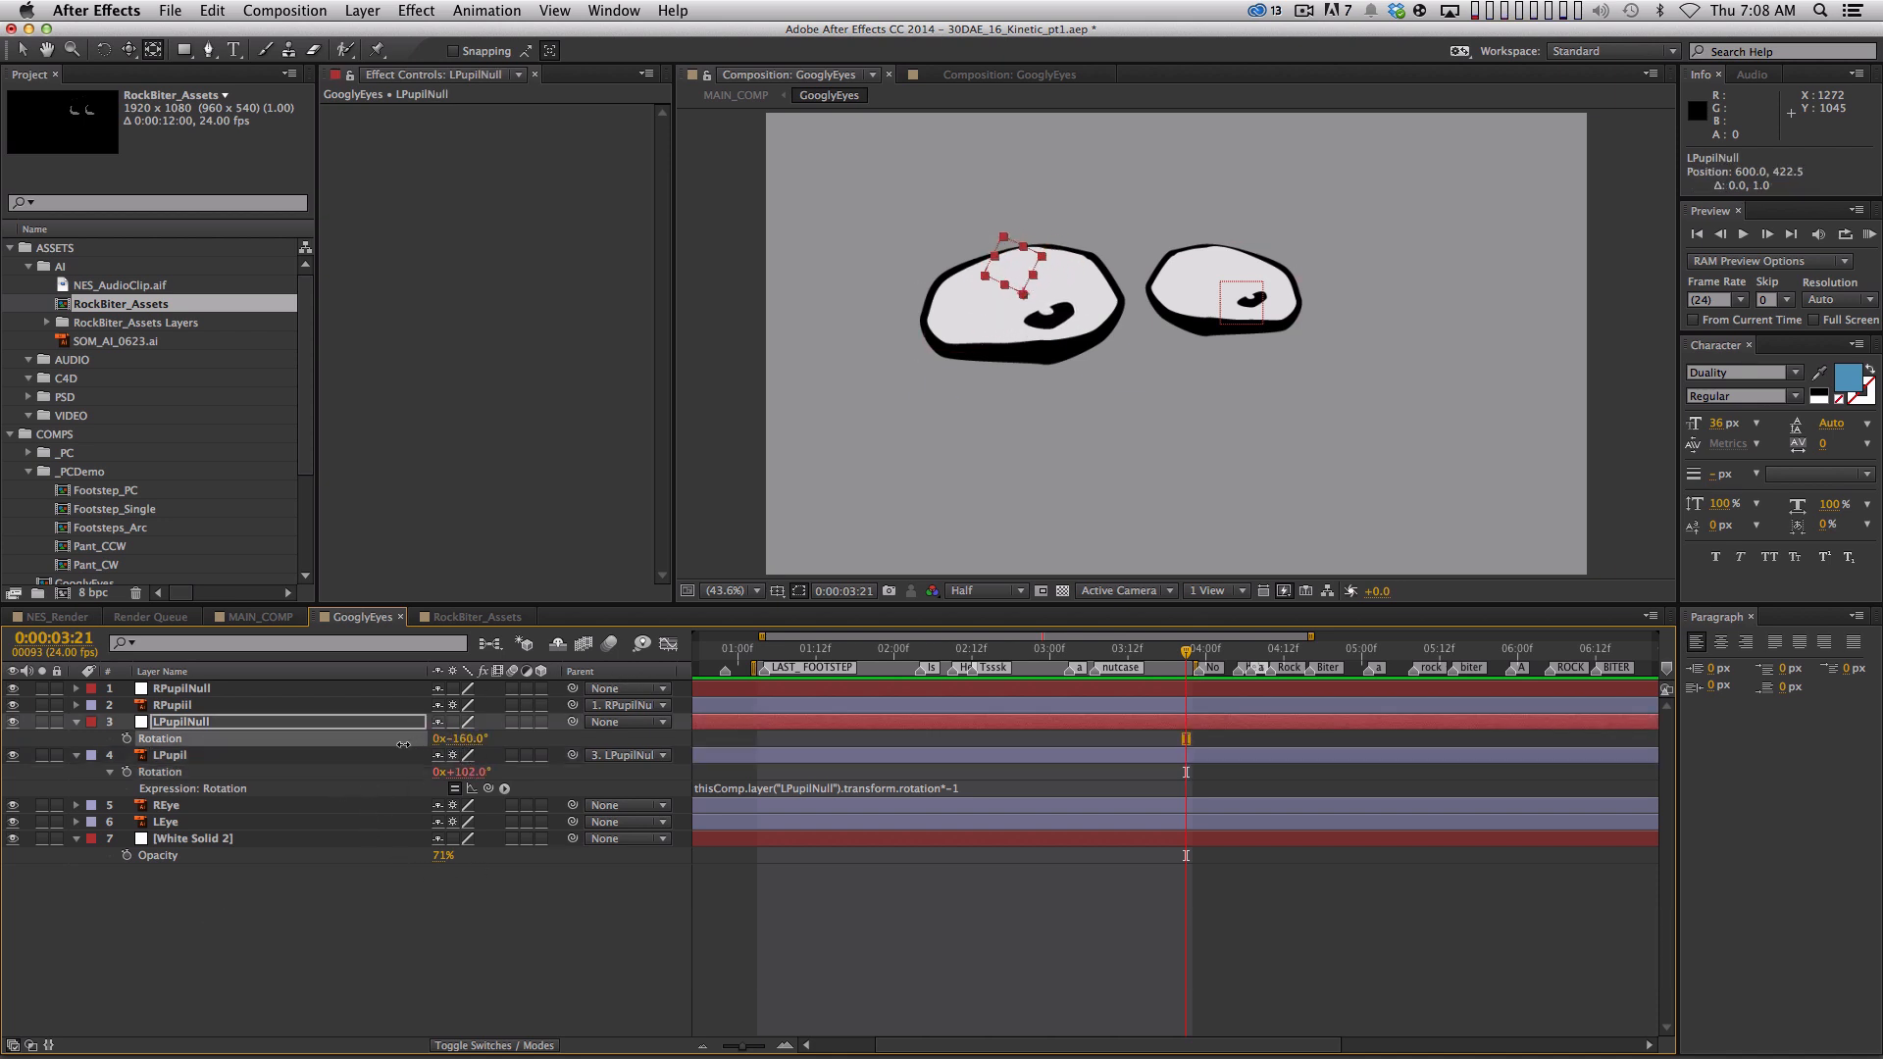
{"action": "left_click_drag", "start_coordinate": [258, 777], "coordinate": [292, 736]}
{"action": "key", "text": "Home"}
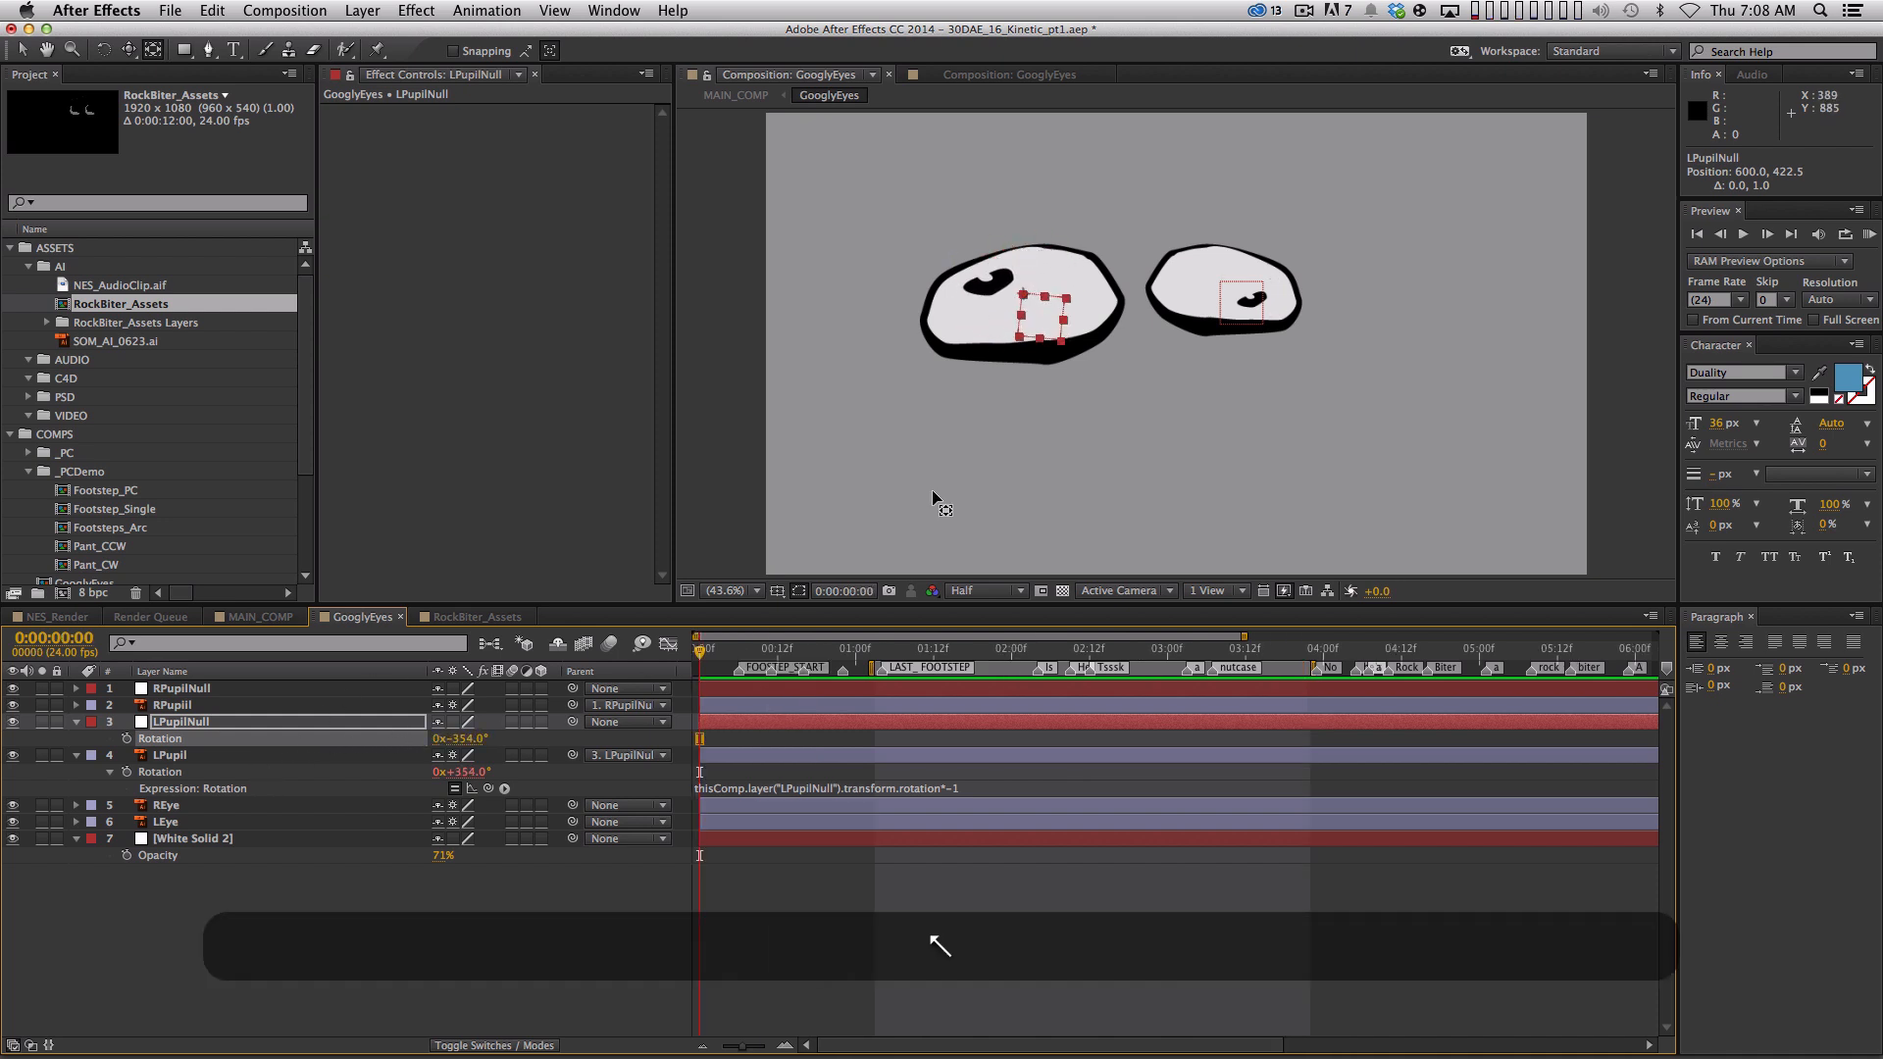
{"action": "left_click", "coordinate": [267, 881]}
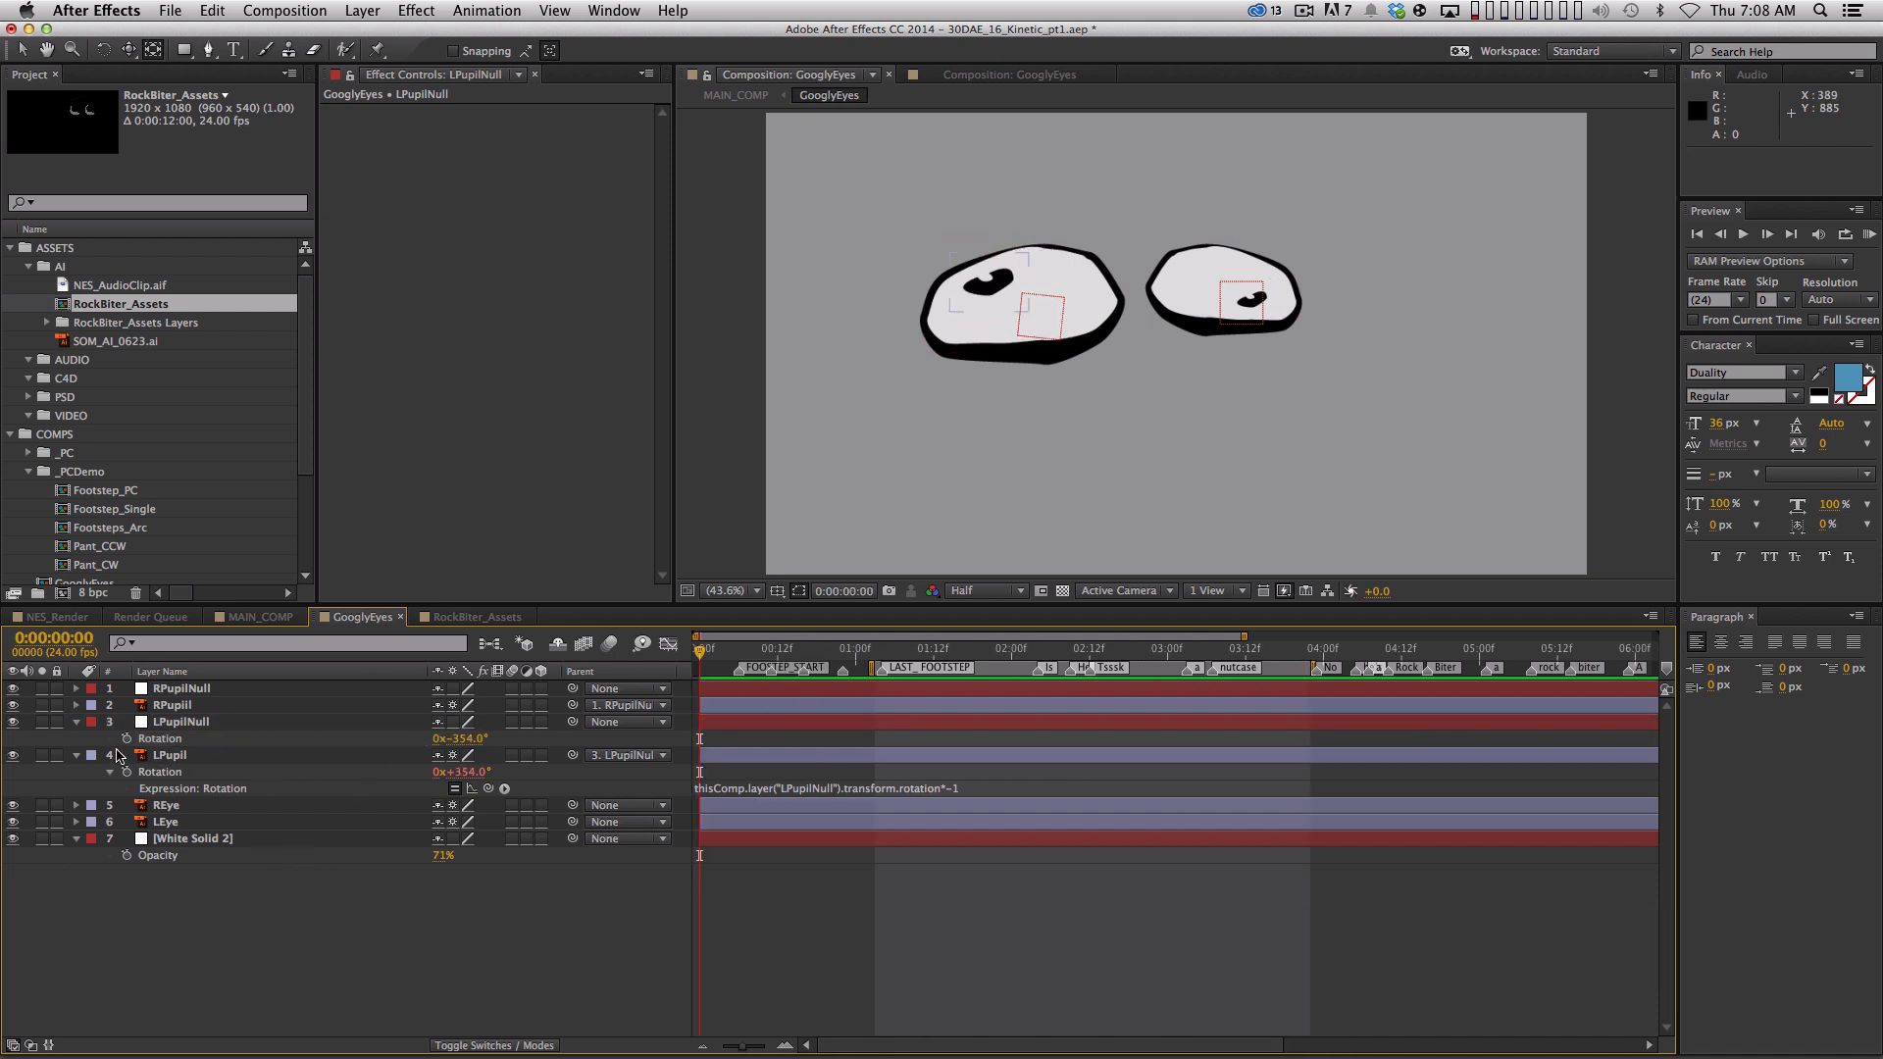
Give LPupilNull's Rotation the expression time*100 and play back the spinning left pupil
{"action": "left_click", "coordinate": [77, 757]}
{"action": "left_click", "coordinate": [127, 739], "text": "alt"}
{"action": "type", "text": "time*"}
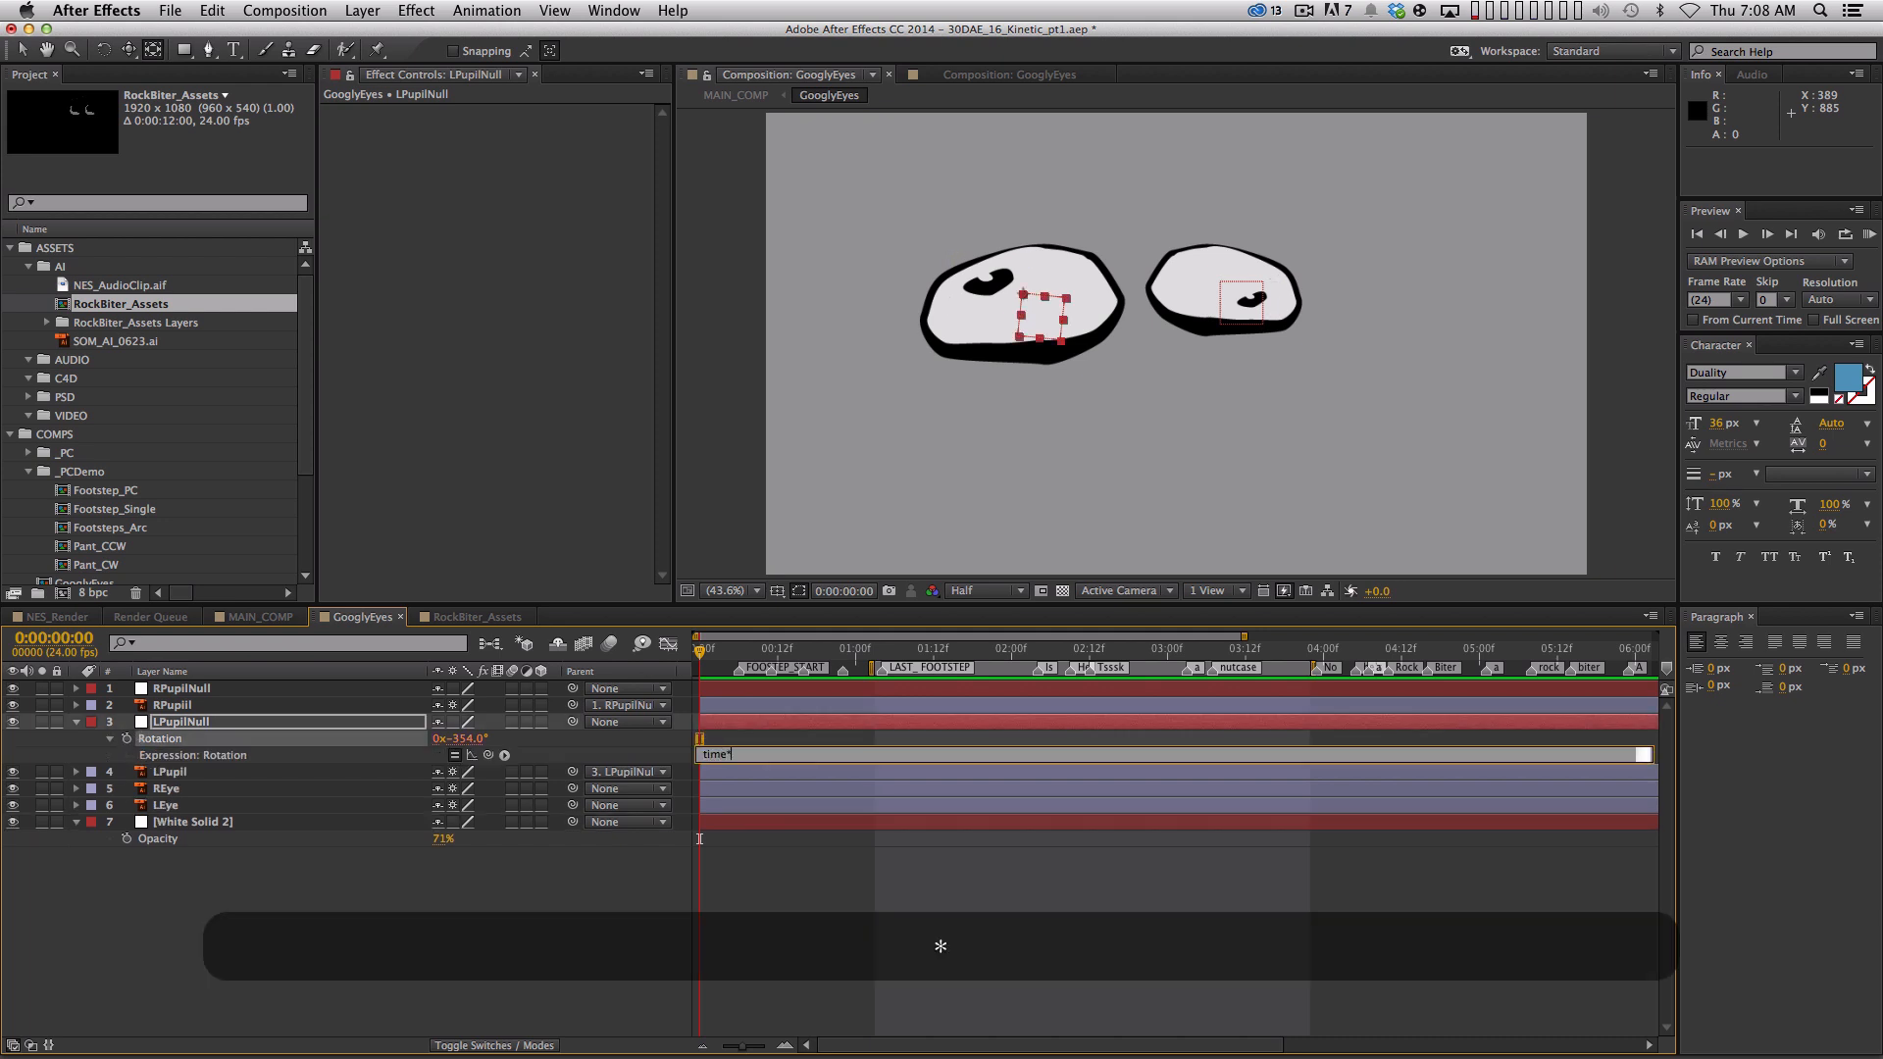
{"action": "type", "text": "100"}
{"action": "key", "text": "KP_Enter"}
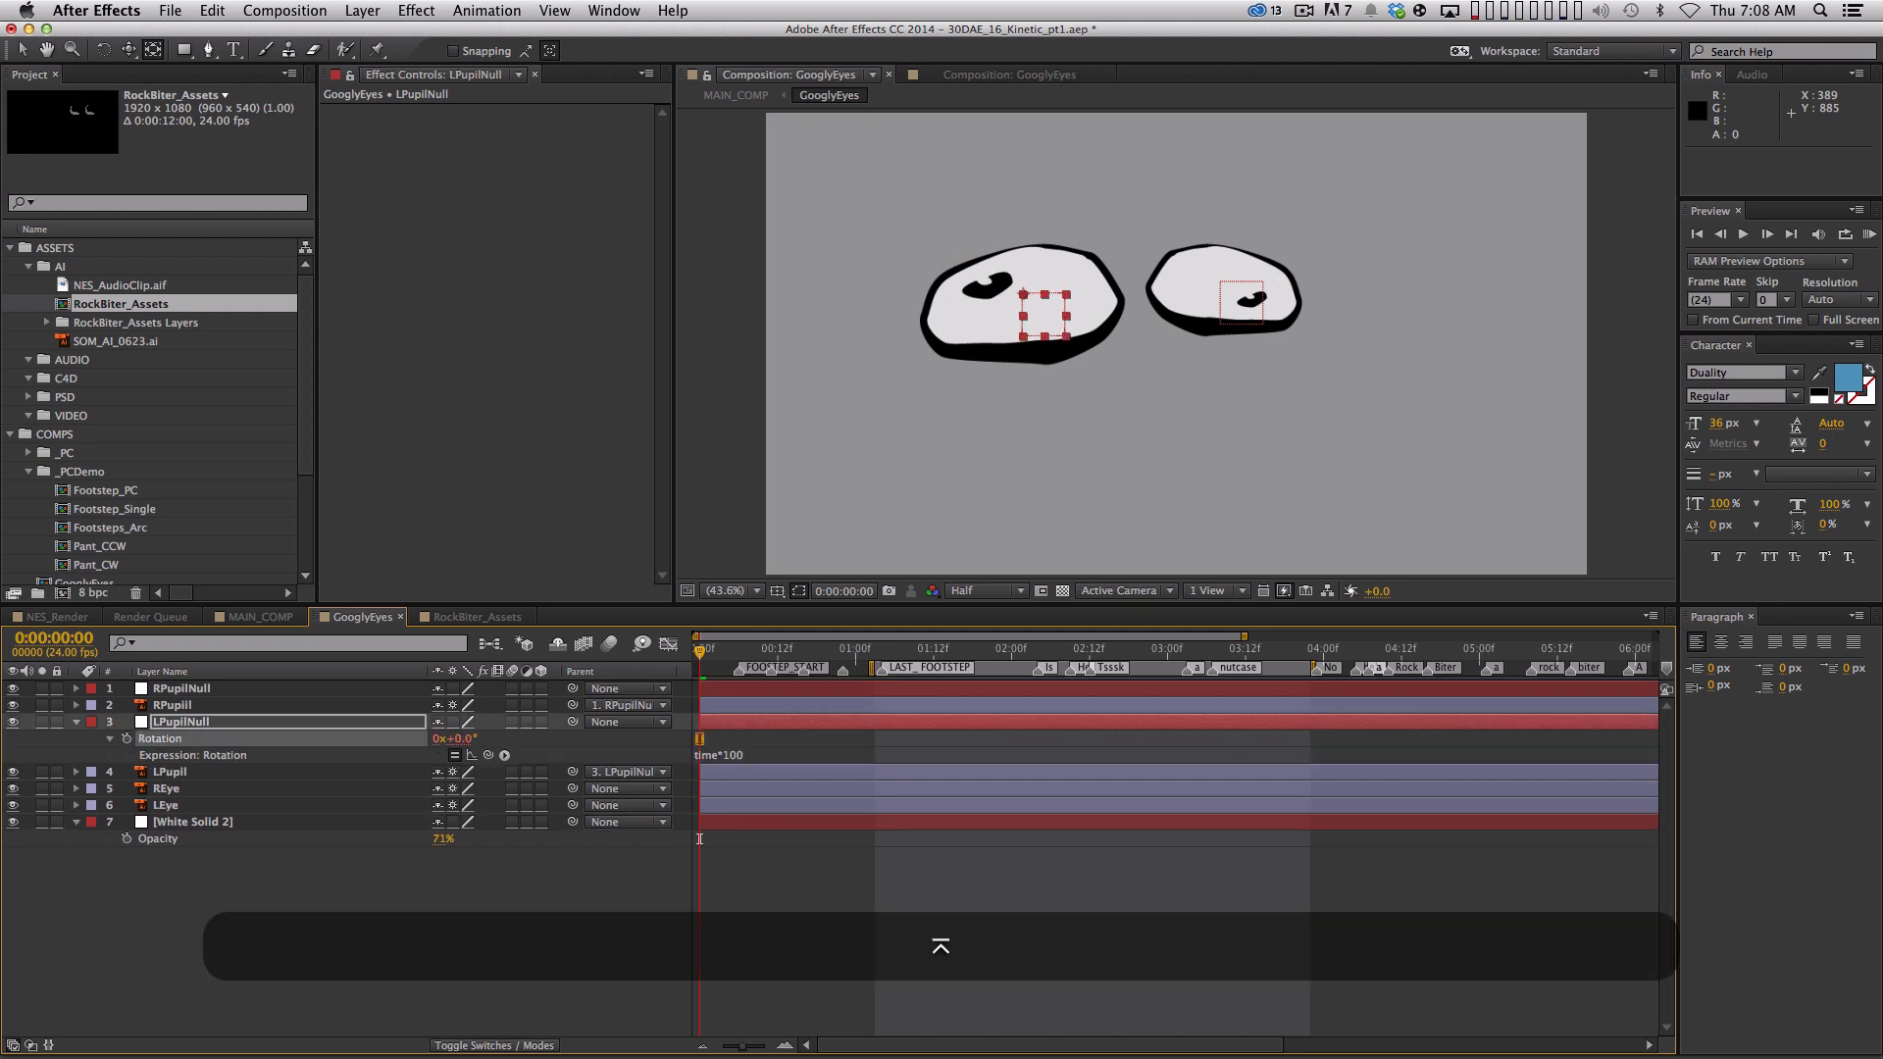
{"action": "key", "text": "space"}
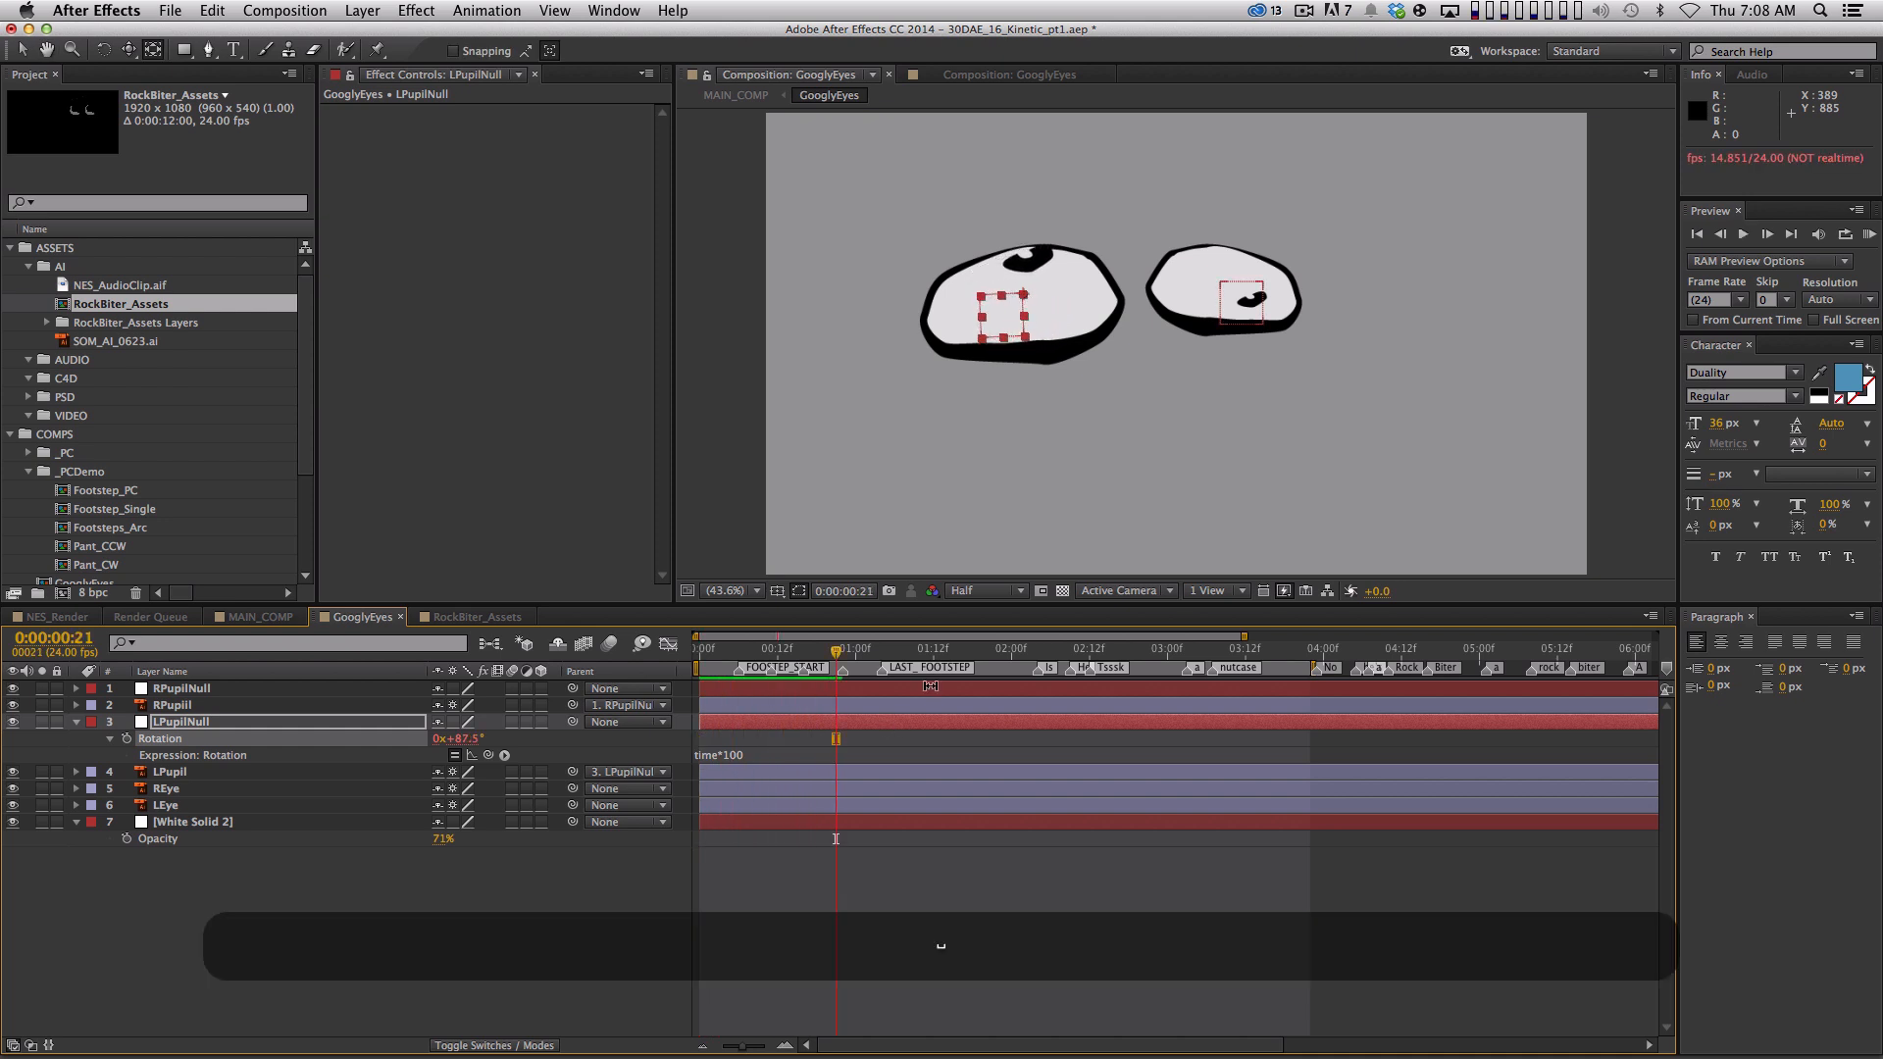
Change LPupilNull's Rotation expression to time*300, preview the faster spin and deselect the layer
{"action": "left_click", "coordinate": [731, 753]}
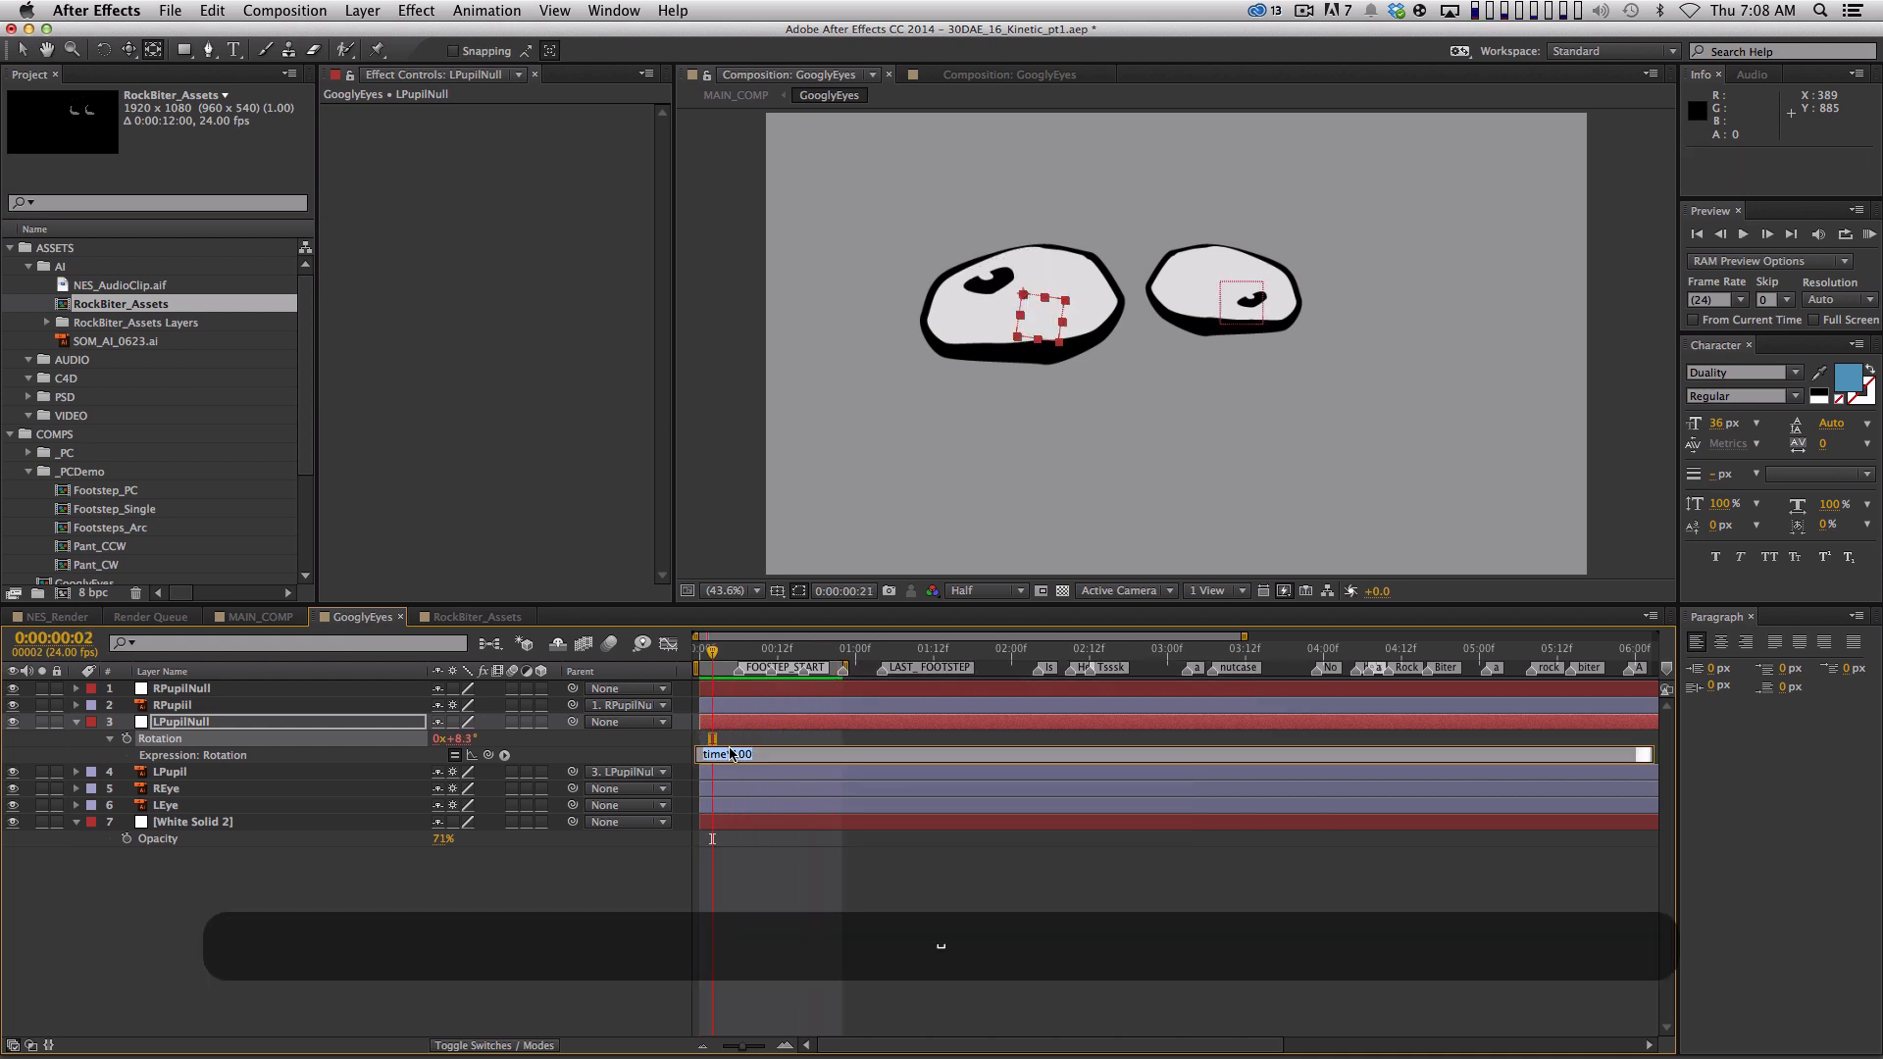
{"action": "key", "text": "Left"}
{"action": "key", "text": "Left"}
{"action": "key", "text": "BackSpace"}
{"action": "type", "text": "3"}
{"action": "key", "text": "KP_Enter"}
{"action": "key", "text": "KP_0"}
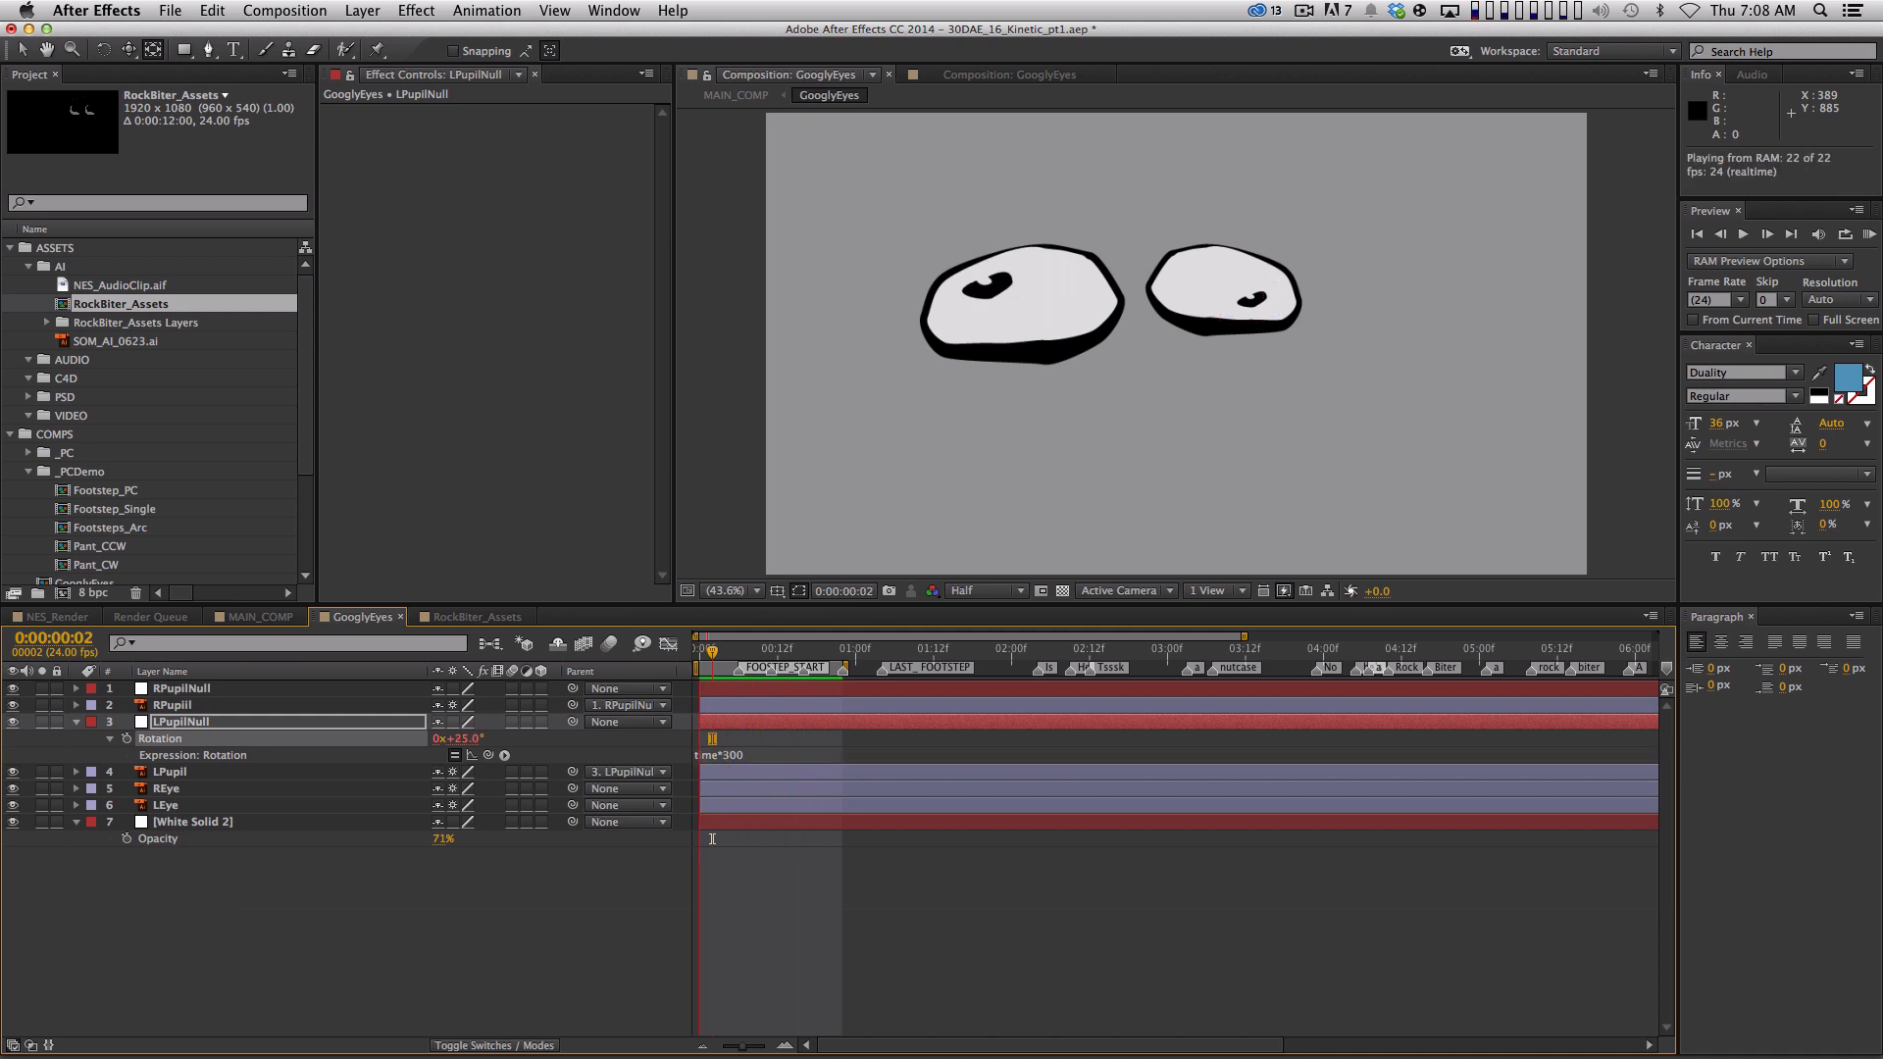
{"action": "key", "text": "space"}
{"action": "left_click", "coordinate": [794, 905]}
Link RPupiil's Rotation to RPupilNull's with the expression thisComp.layer("RPupilNull").transform.rotation*-1
{"action": "left_click", "coordinate": [191, 705]}
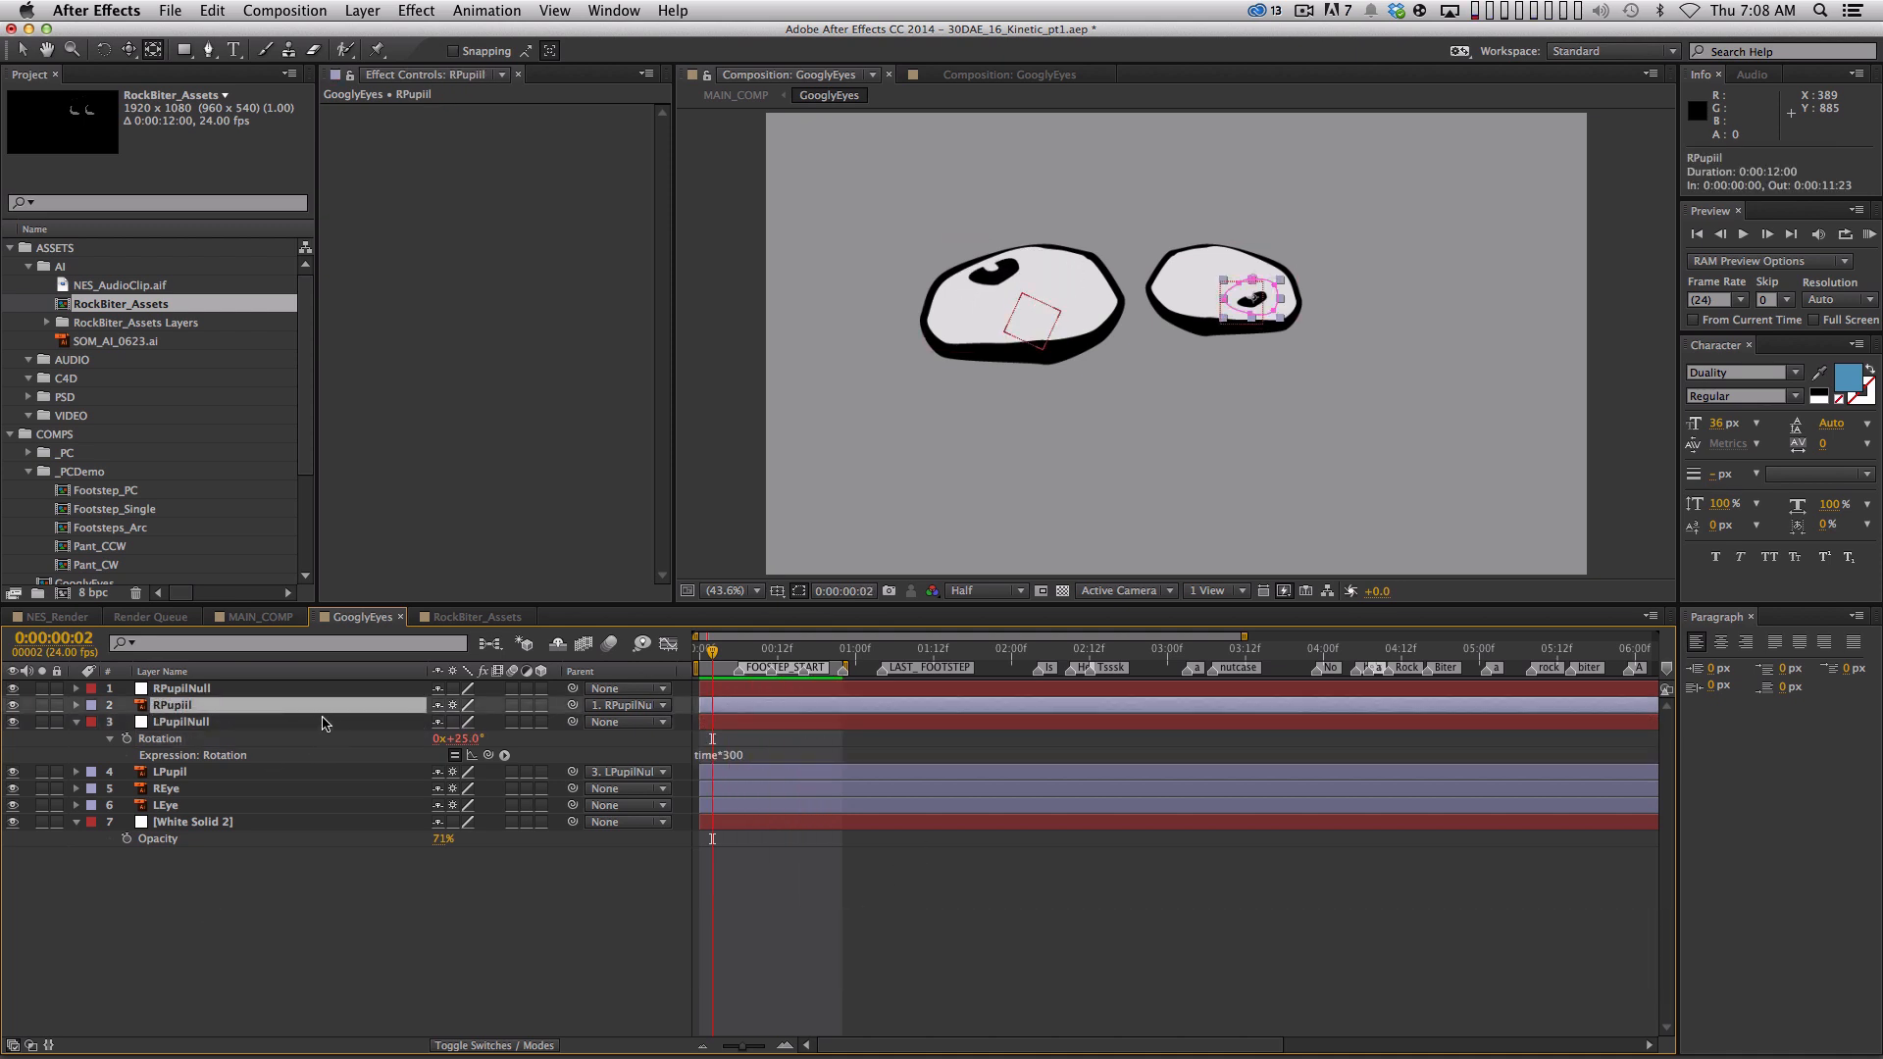
{"action": "key", "text": "r"}
{"action": "left_click", "coordinate": [191, 688]}
{"action": "key", "text": "r"}
{"action": "left_click", "coordinate": [127, 739], "text": "alt"}
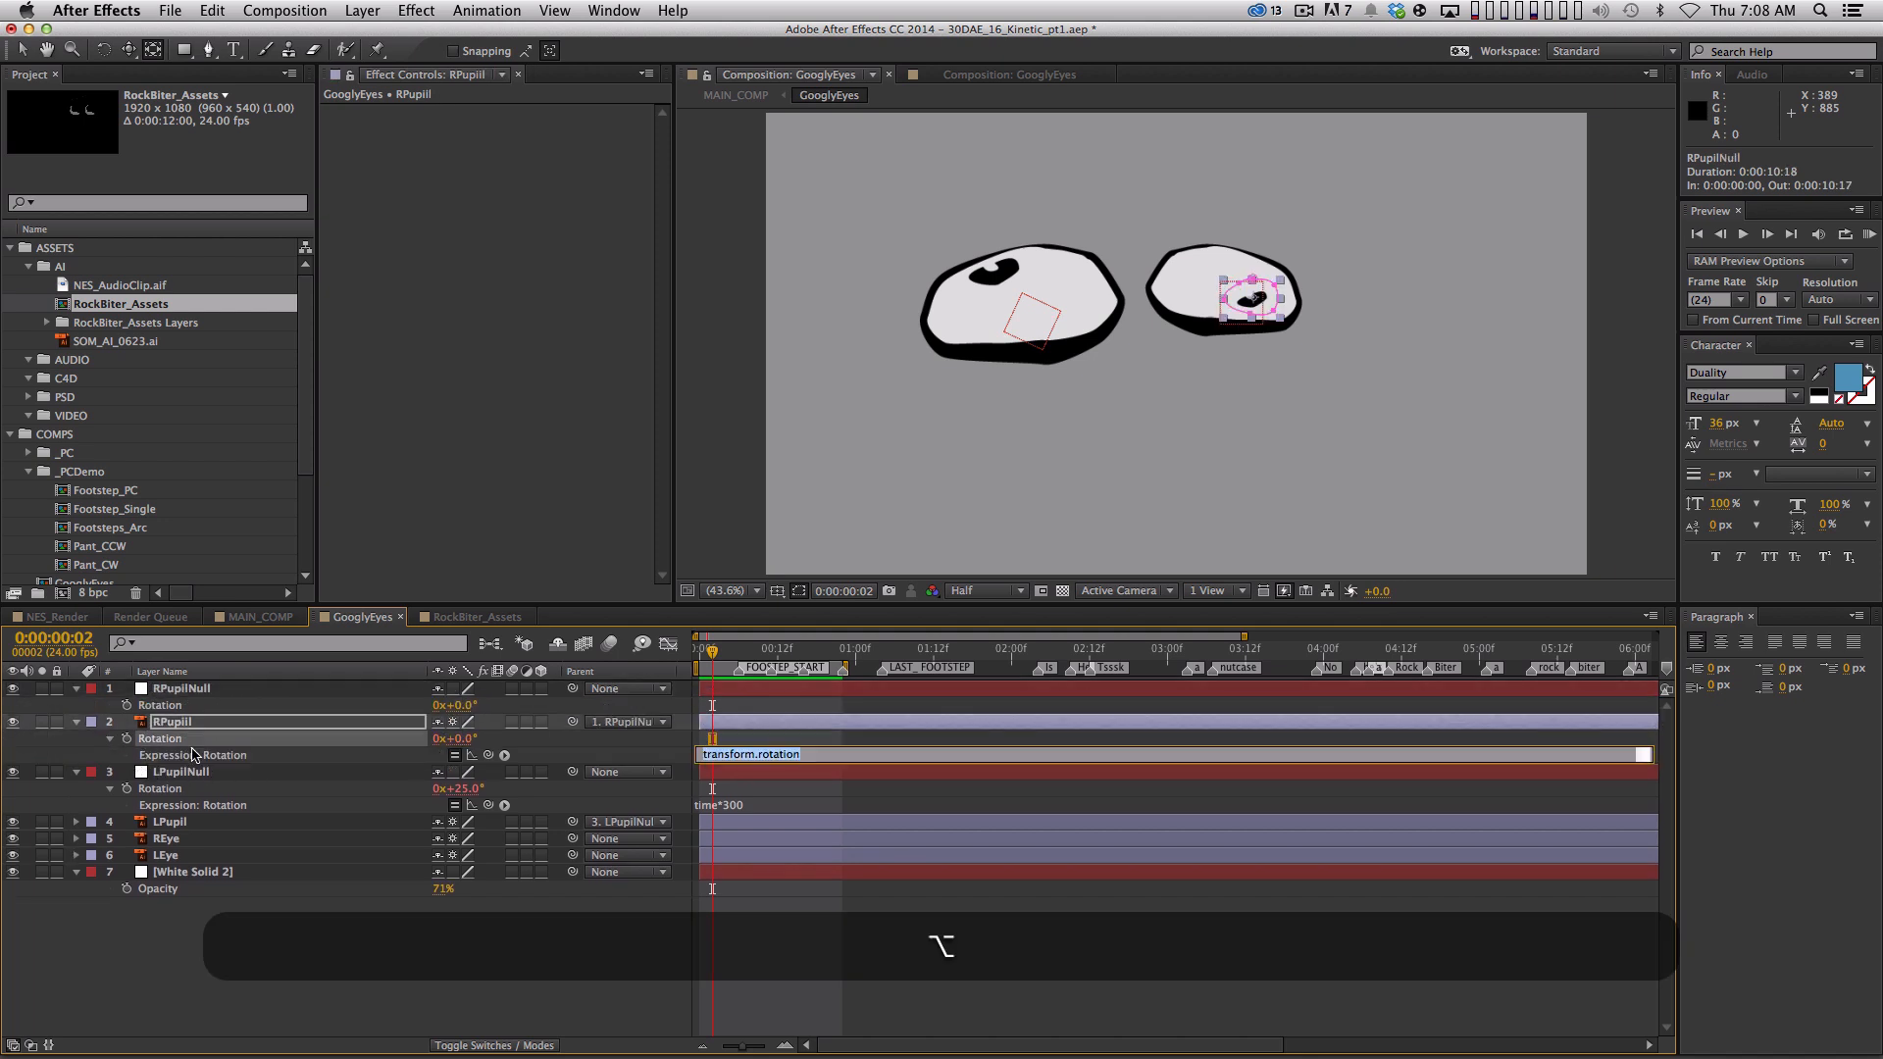
{"action": "left_click_drag", "start_coordinate": [490, 756], "coordinate": [266, 708]}
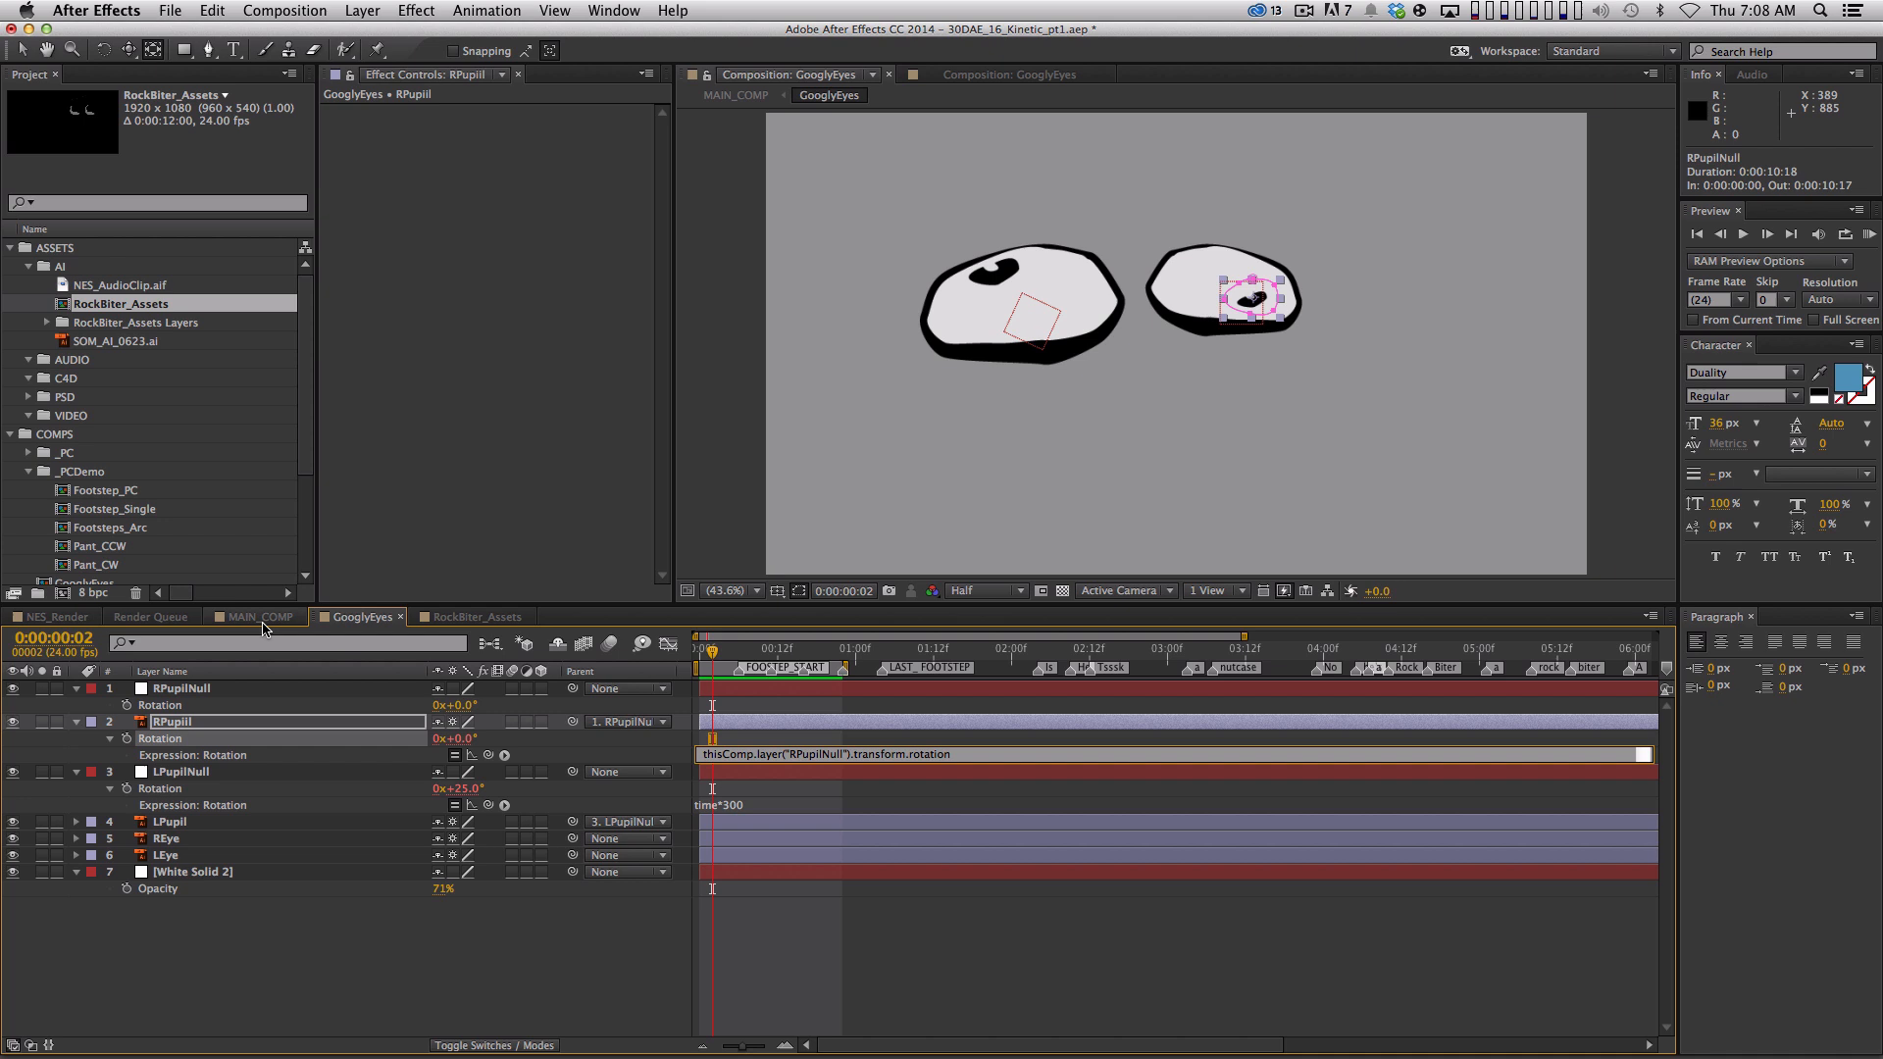
{"action": "type", "text": "*-1"}
{"action": "key", "text": "KP_Enter"}
{"action": "left_click", "coordinate": [579, 922]}
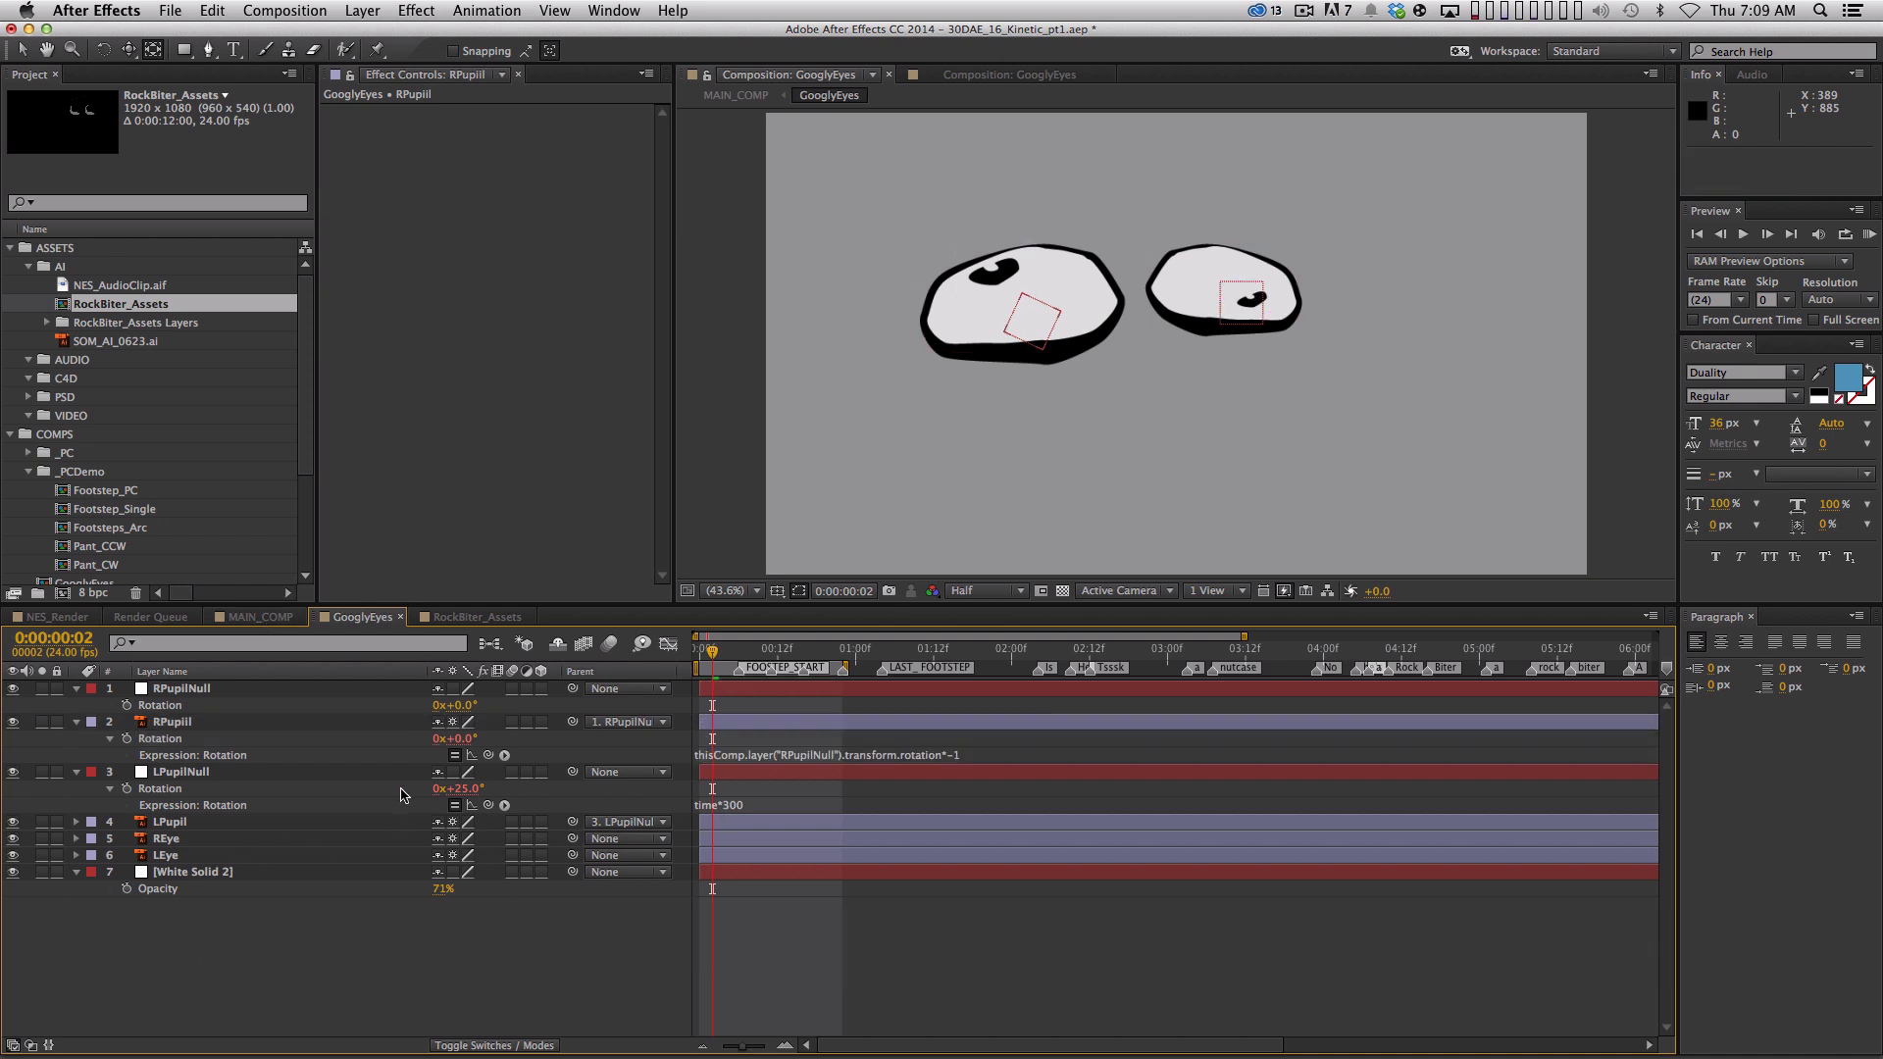
Copy LPupilNull's rotation expression to RPupilNull's Rotation, change it to time*-300 and preview both pupils
{"action": "left_click", "coordinate": [738, 804]}
{"action": "key", "text": "super+c"}
{"action": "left_click", "coordinate": [558, 937]}
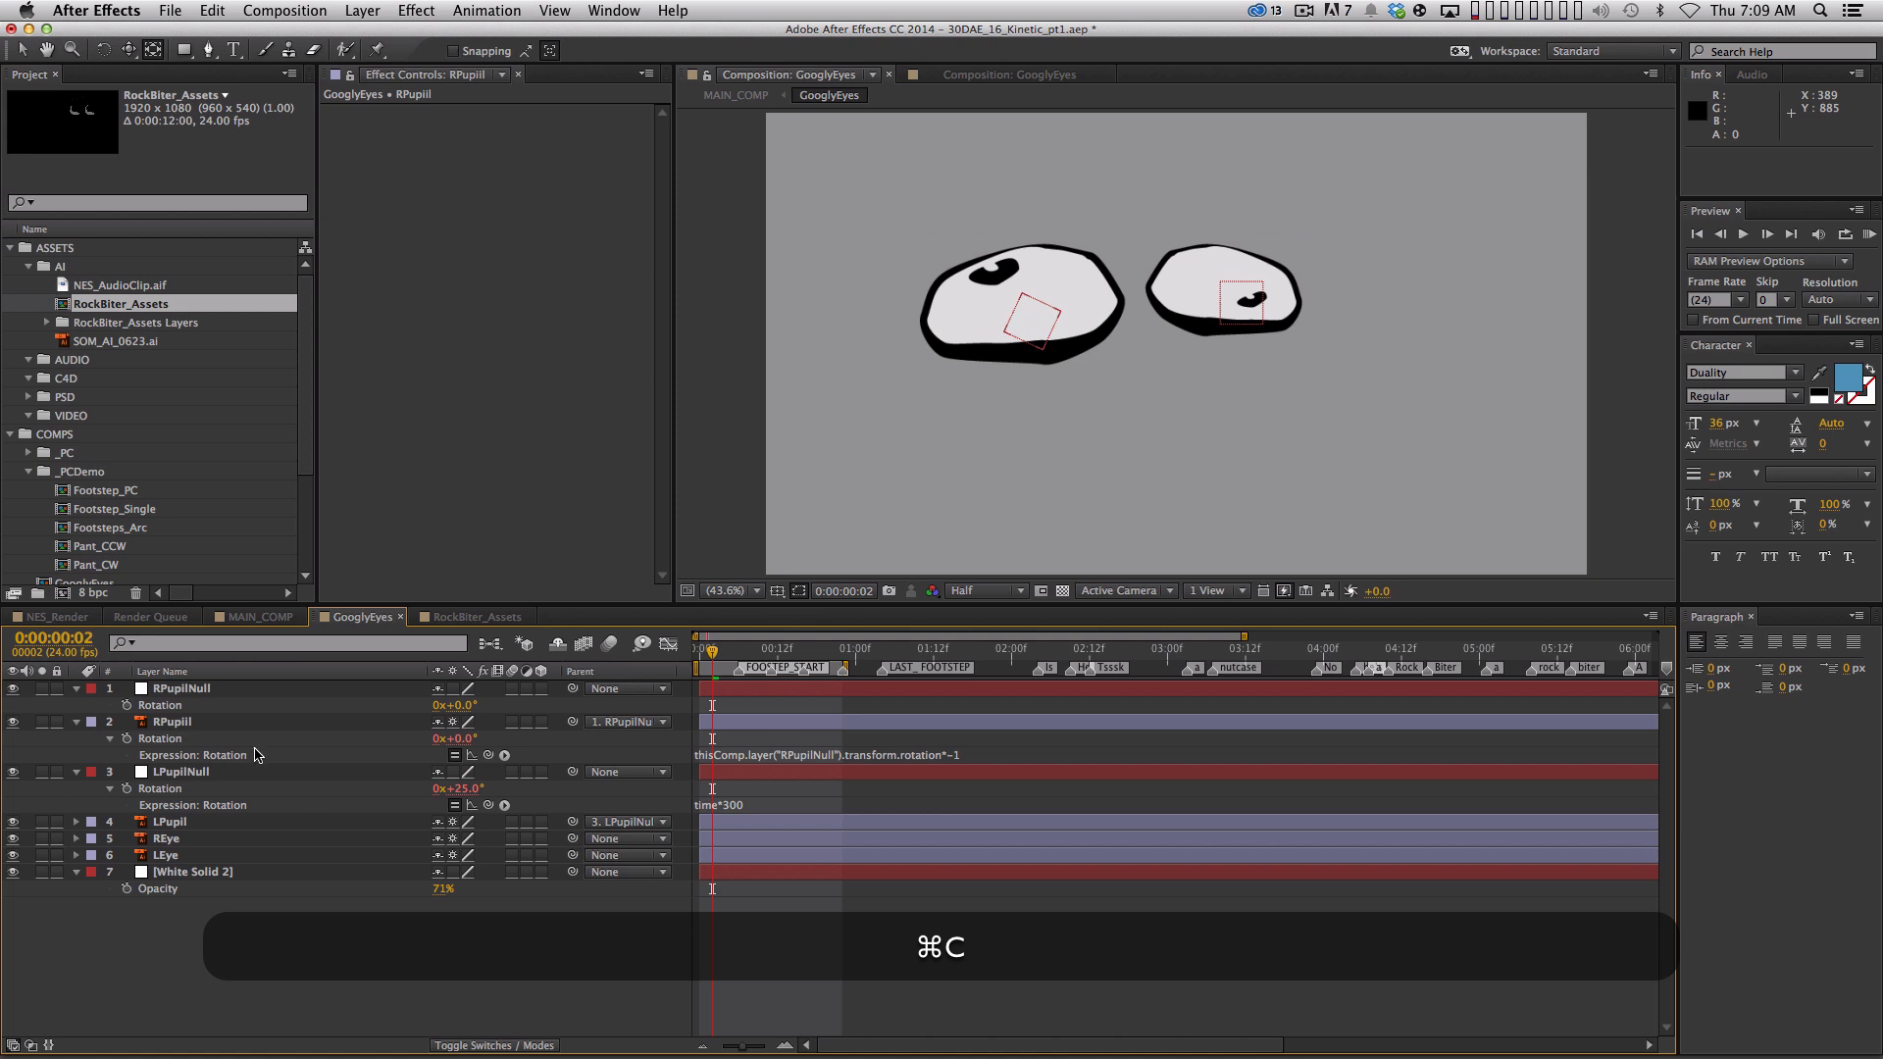
{"action": "left_click", "coordinate": [126, 708], "text": "alt"}
{"action": "key", "text": "super+v"}
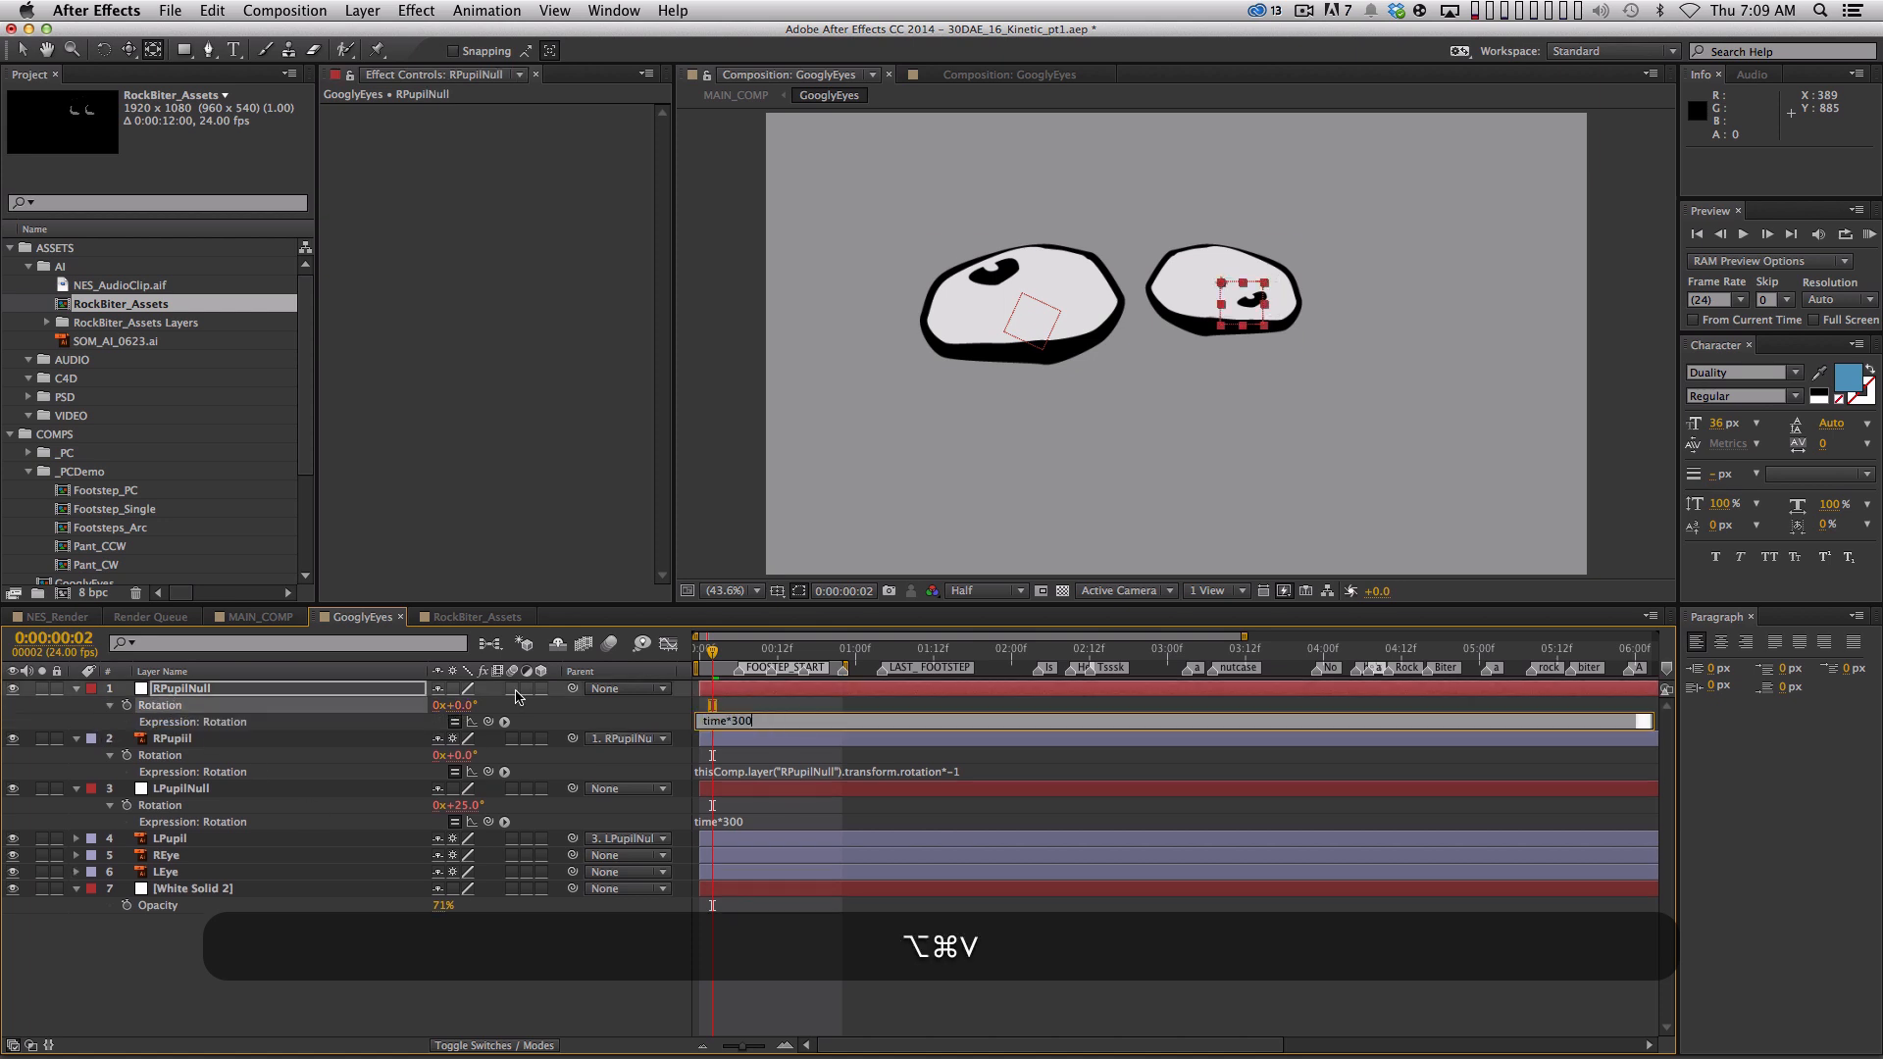
{"action": "type", "text": "-"}
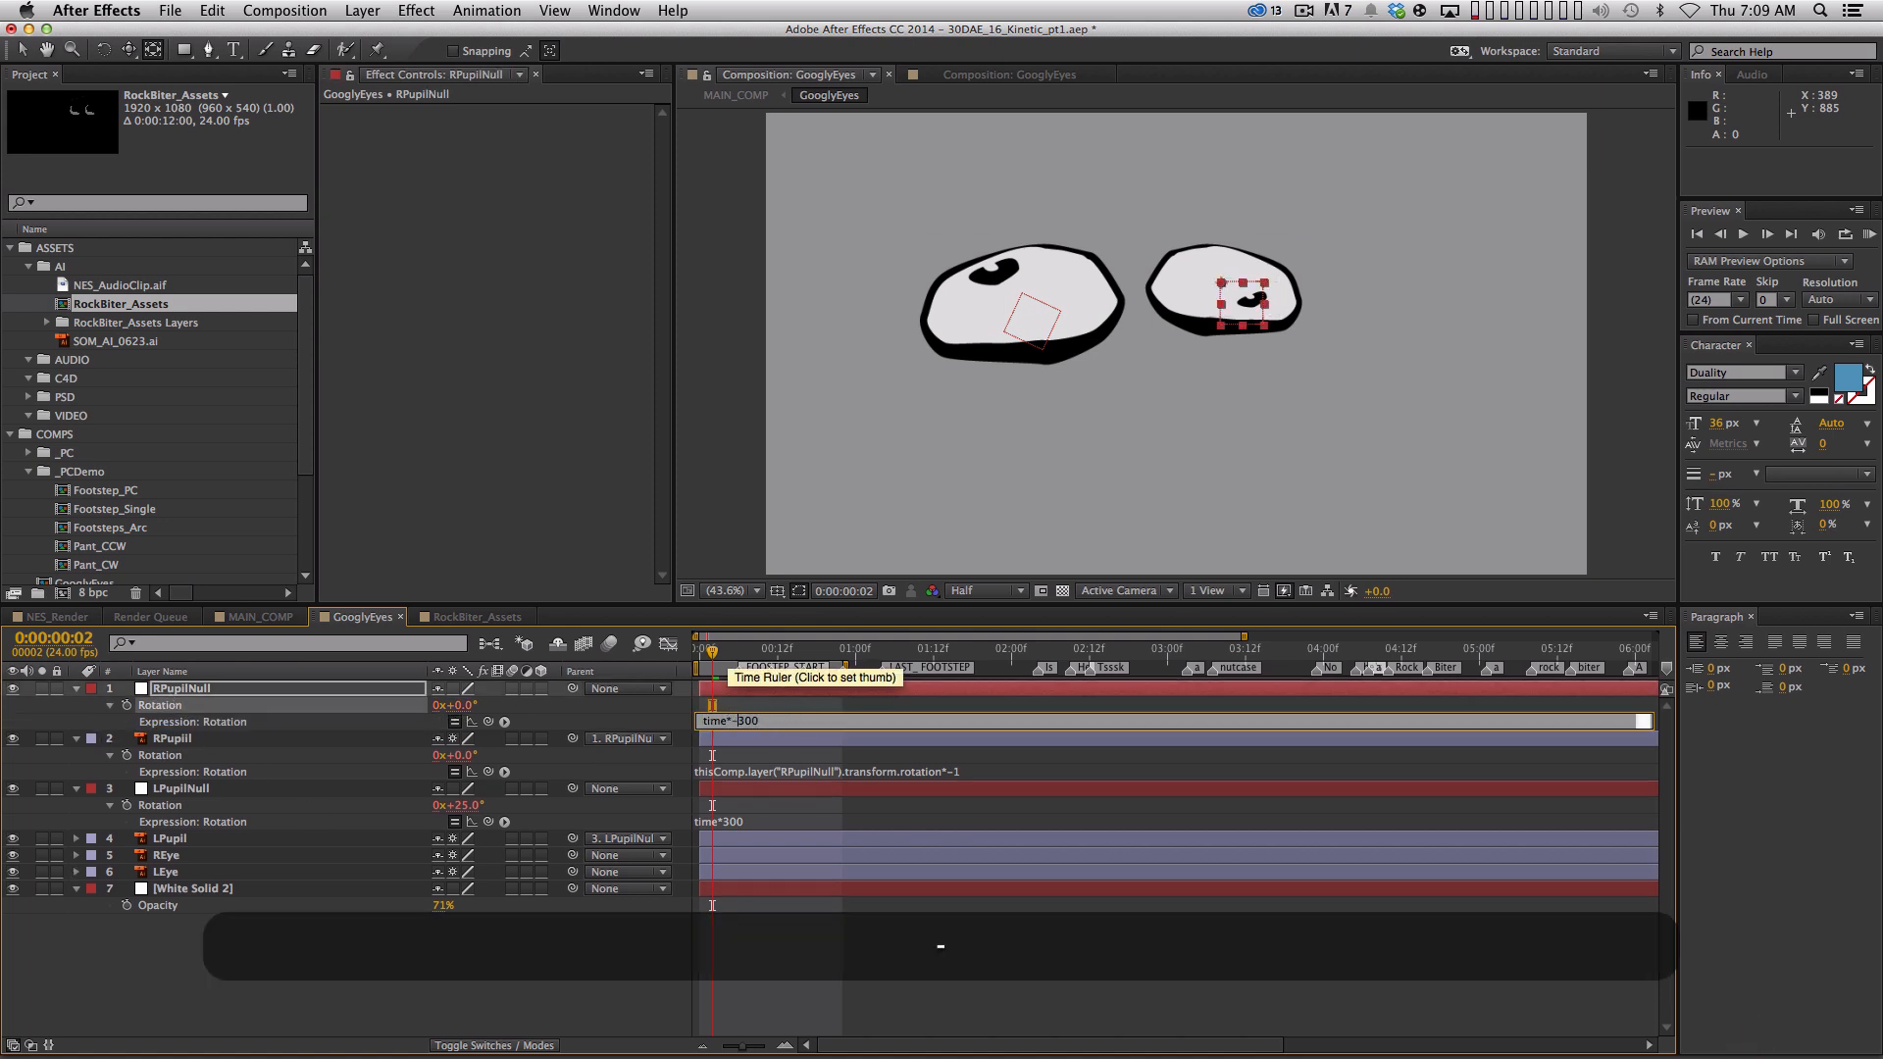
{"action": "key", "text": "KP_Enter"}
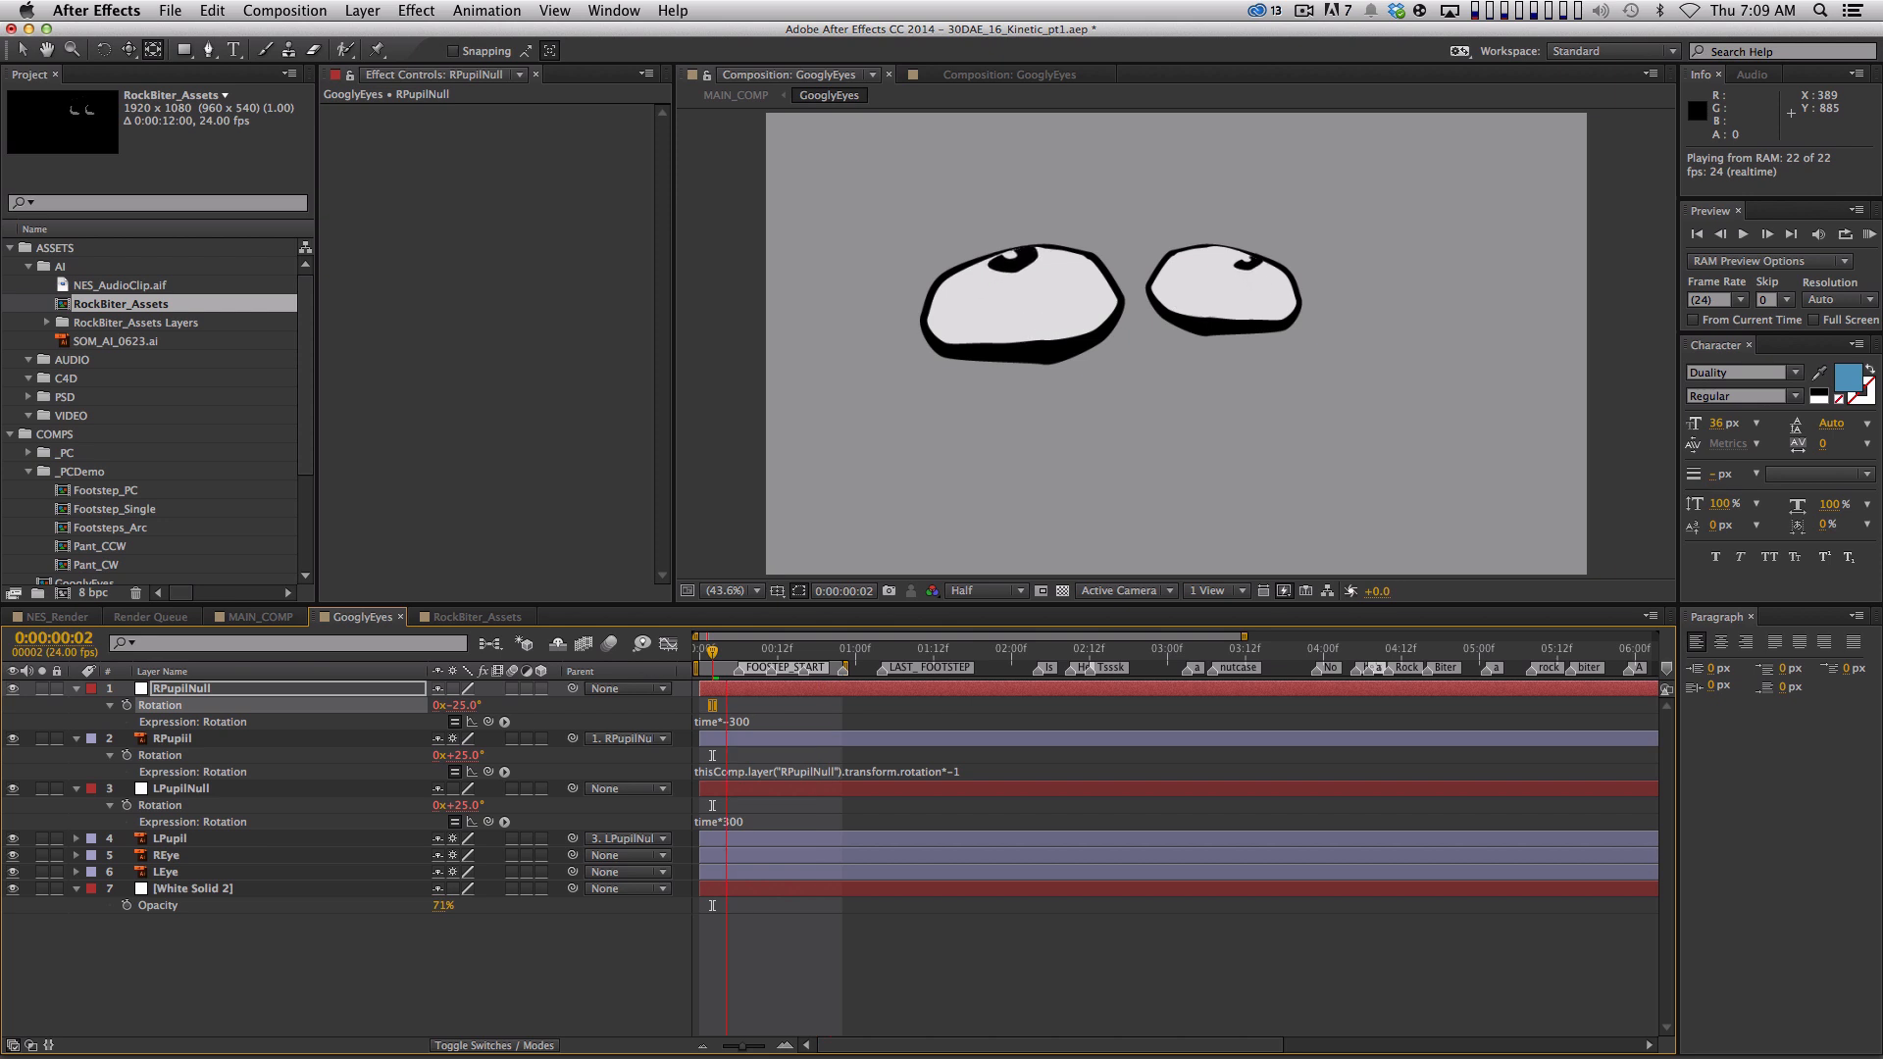
{"action": "key", "text": "space"}
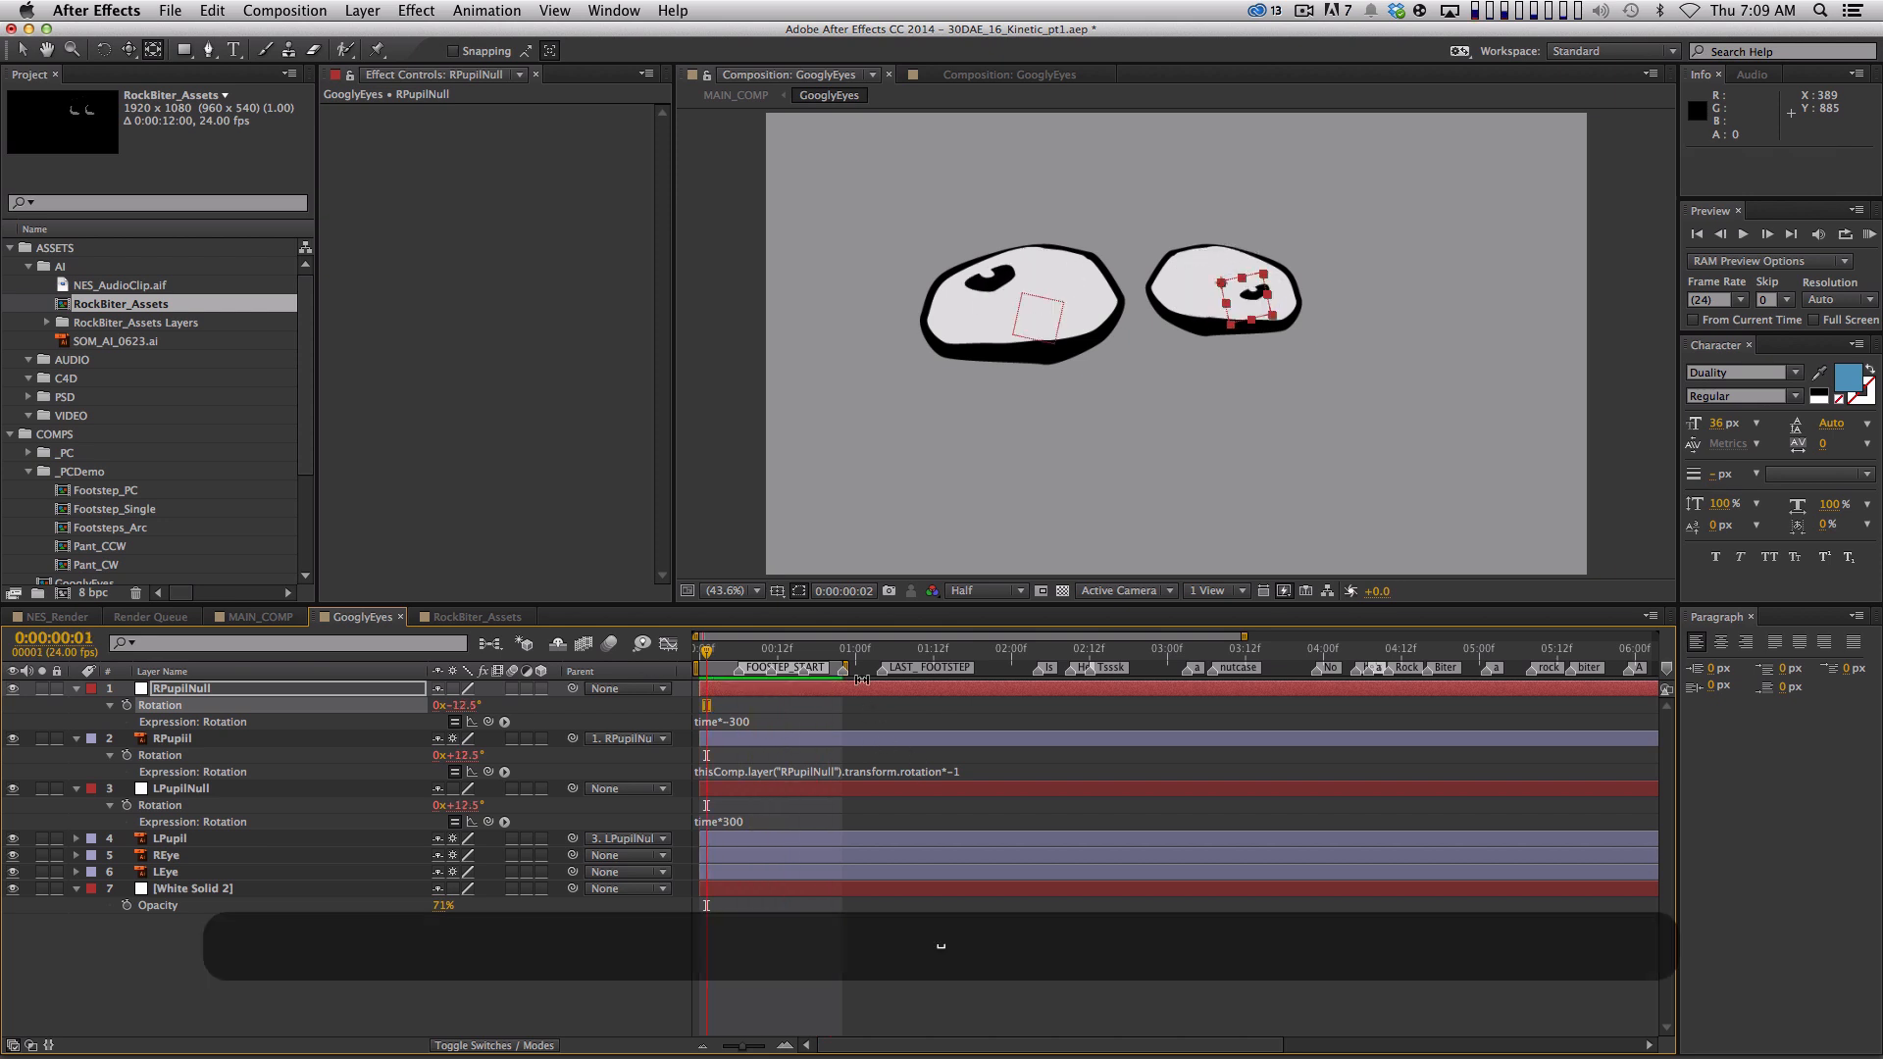
End the work area at 0:00:01:15, preview the pupils and go to 0:00:00:08
{"action": "key", "text": "KP_0"}
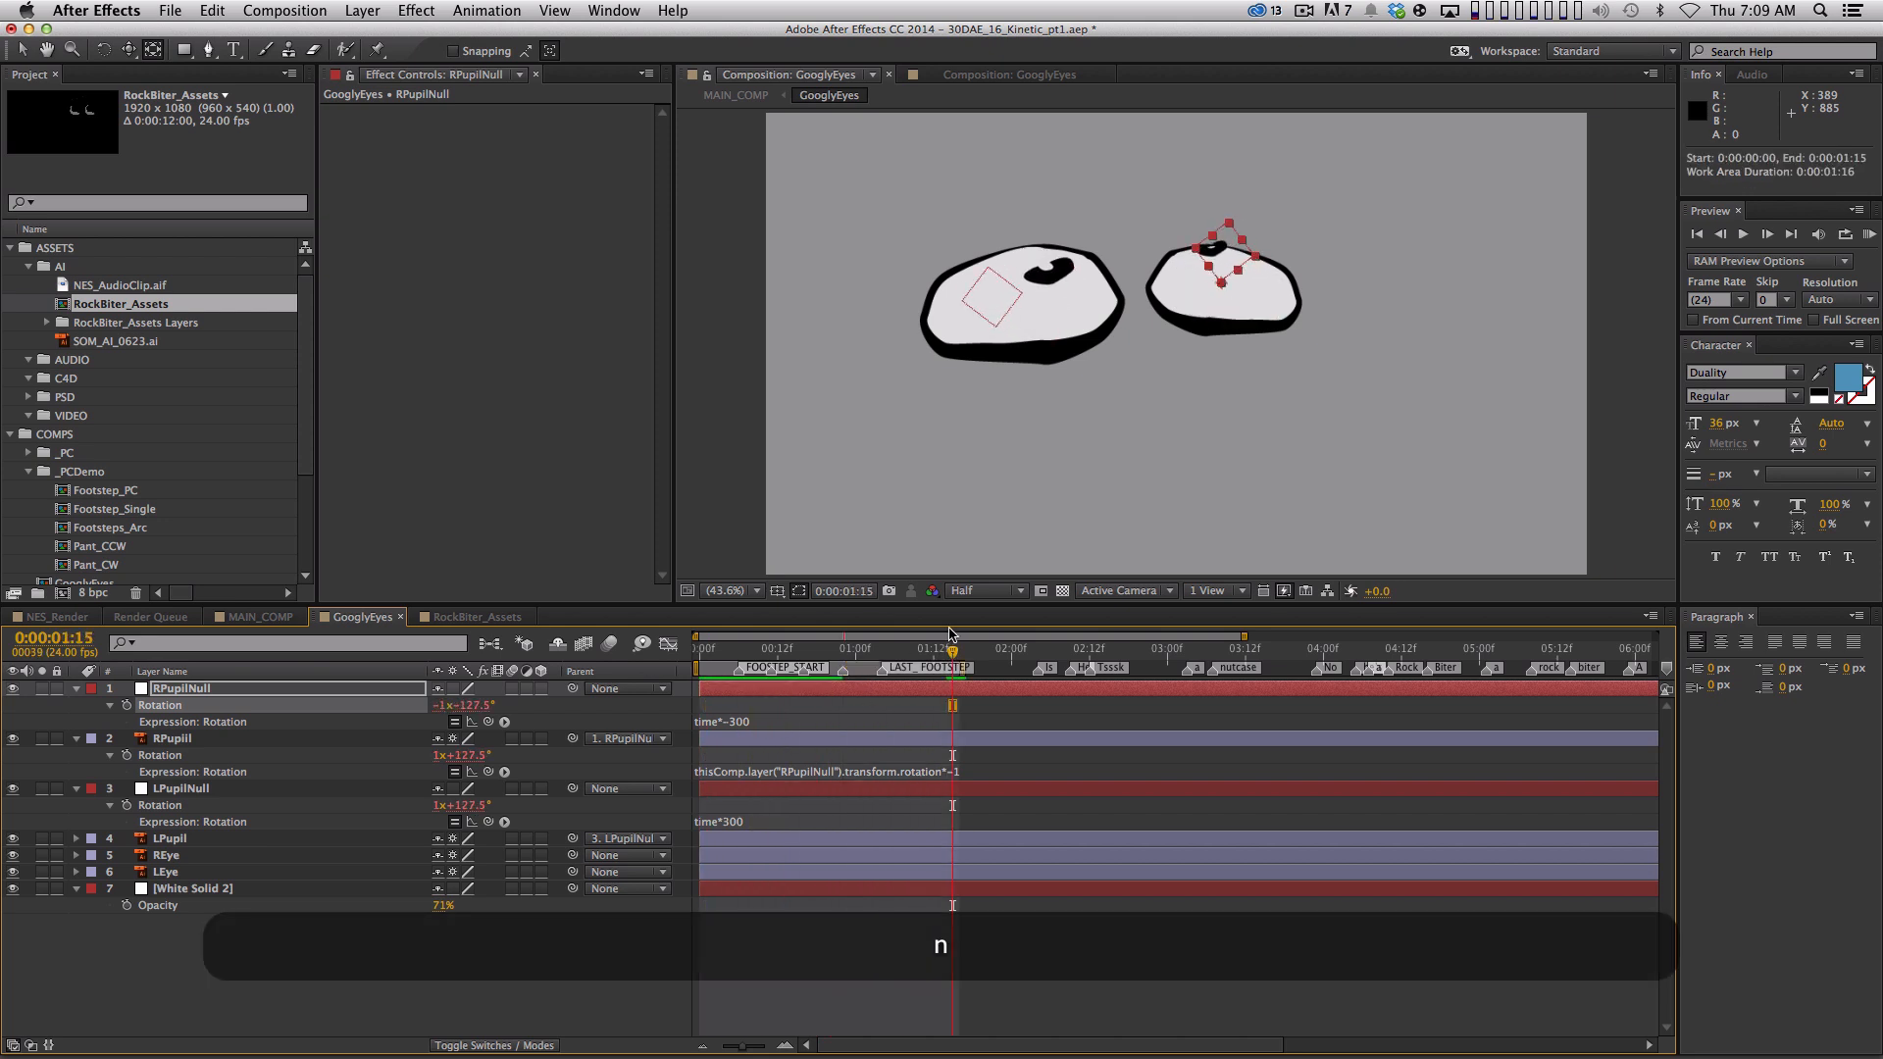
{"action": "key", "text": "space"}
{"action": "left_click_drag", "start_coordinate": [790, 650], "coordinate": [751, 650]}
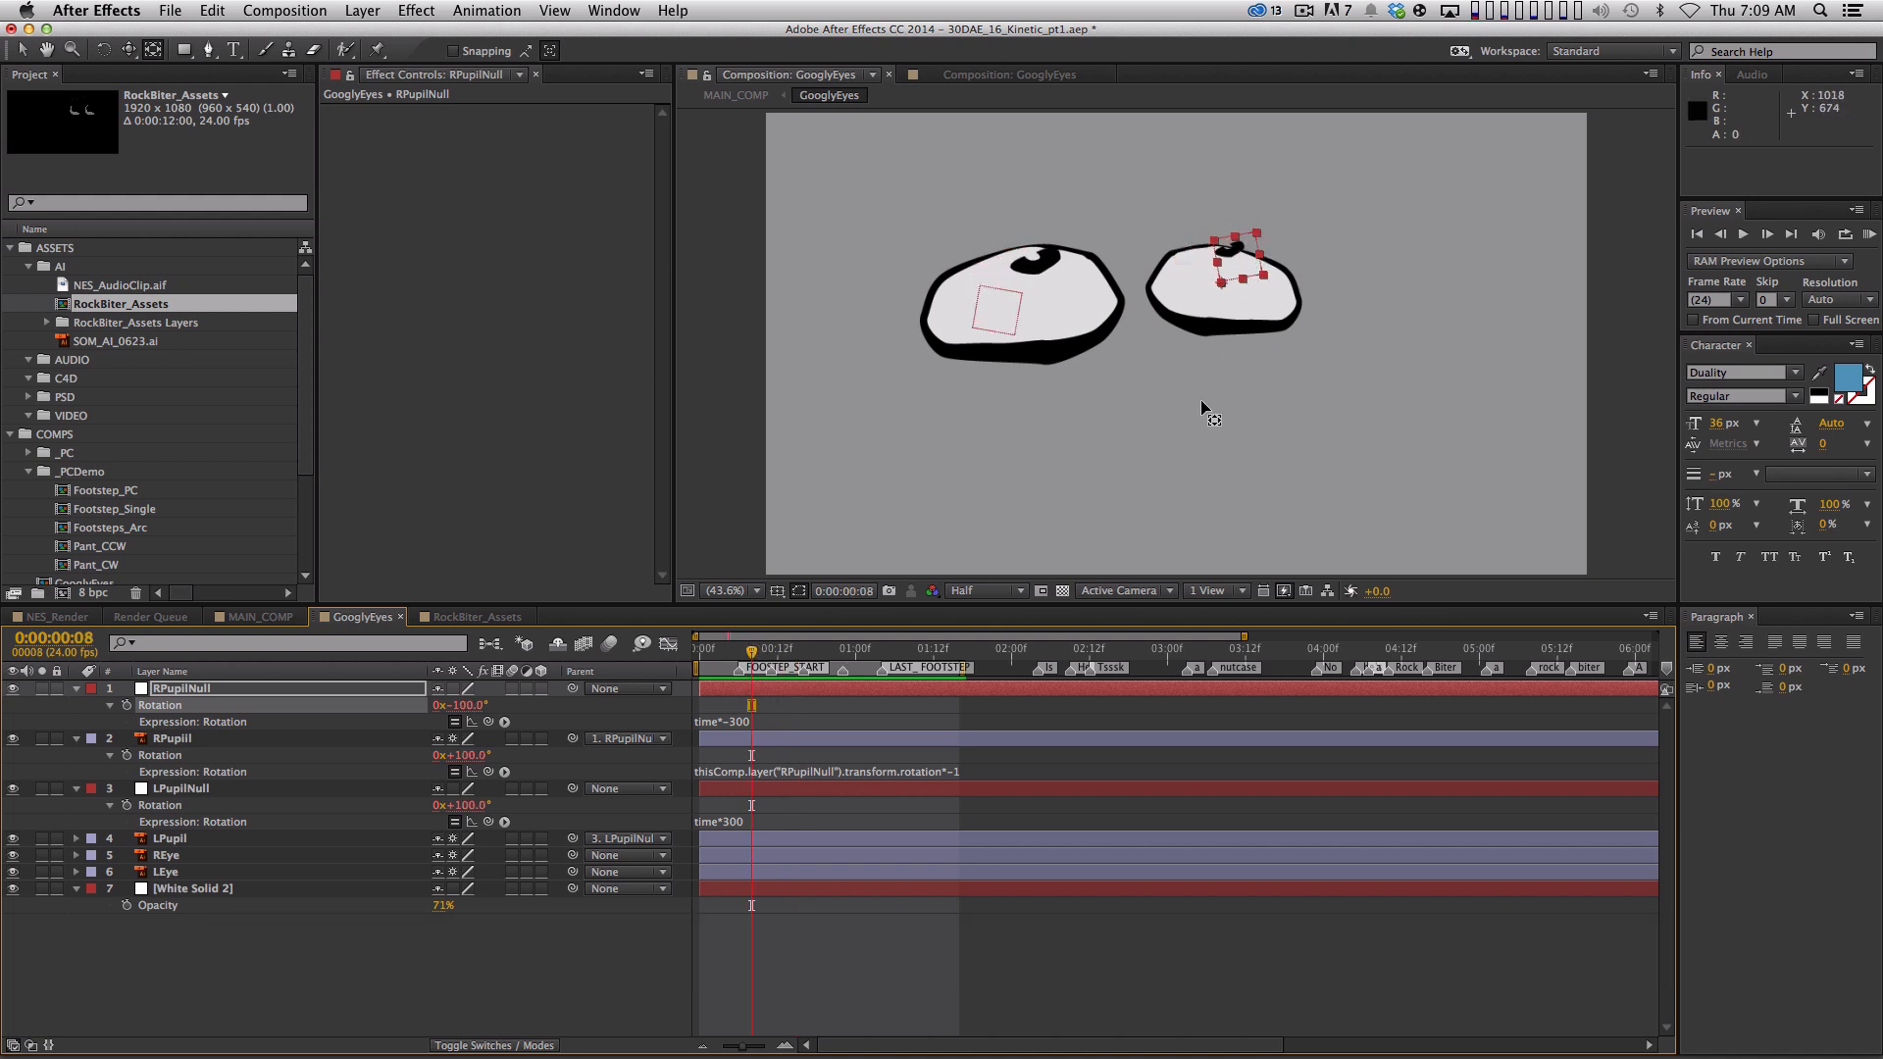
Nudge the RPupiil layer down with the Selection tool and preview the result
{"action": "key", "text": "v"}
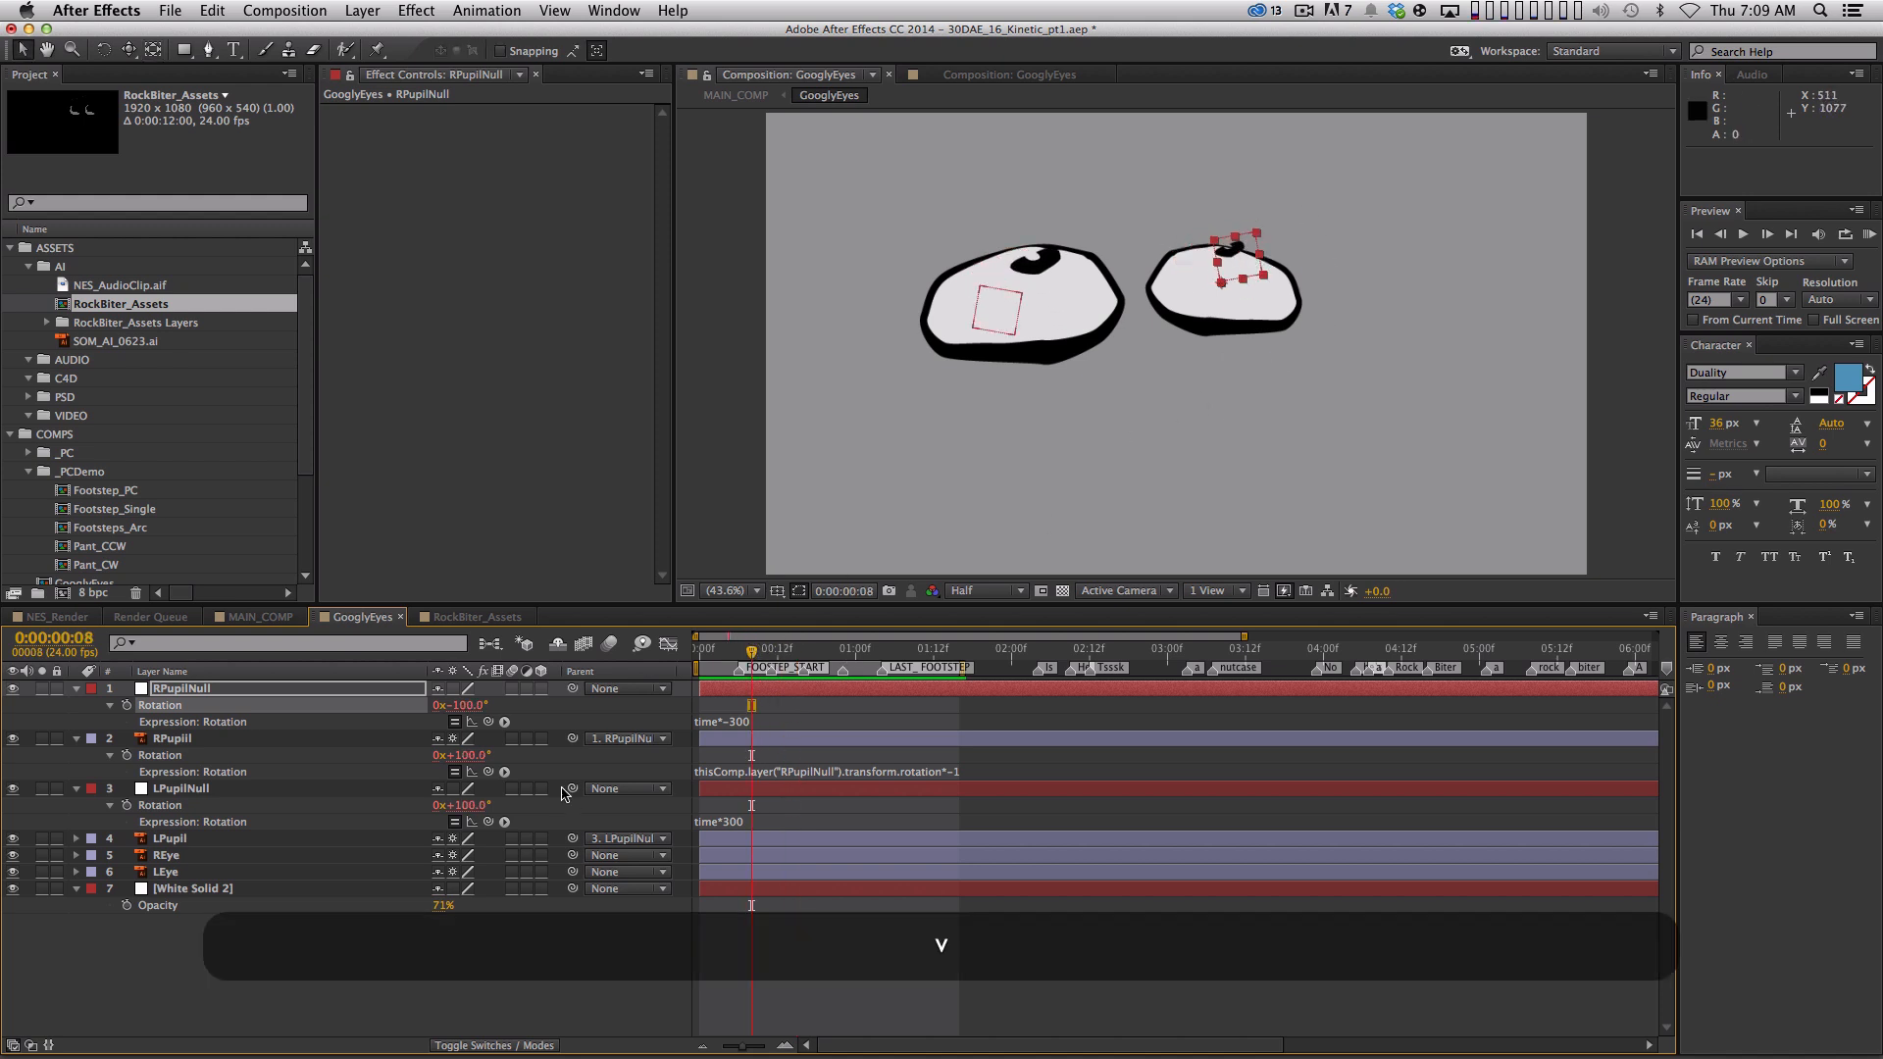
{"action": "left_click", "coordinate": [338, 740]}
{"action": "key", "text": "shift+Down"}
{"action": "key", "text": "KP_0"}
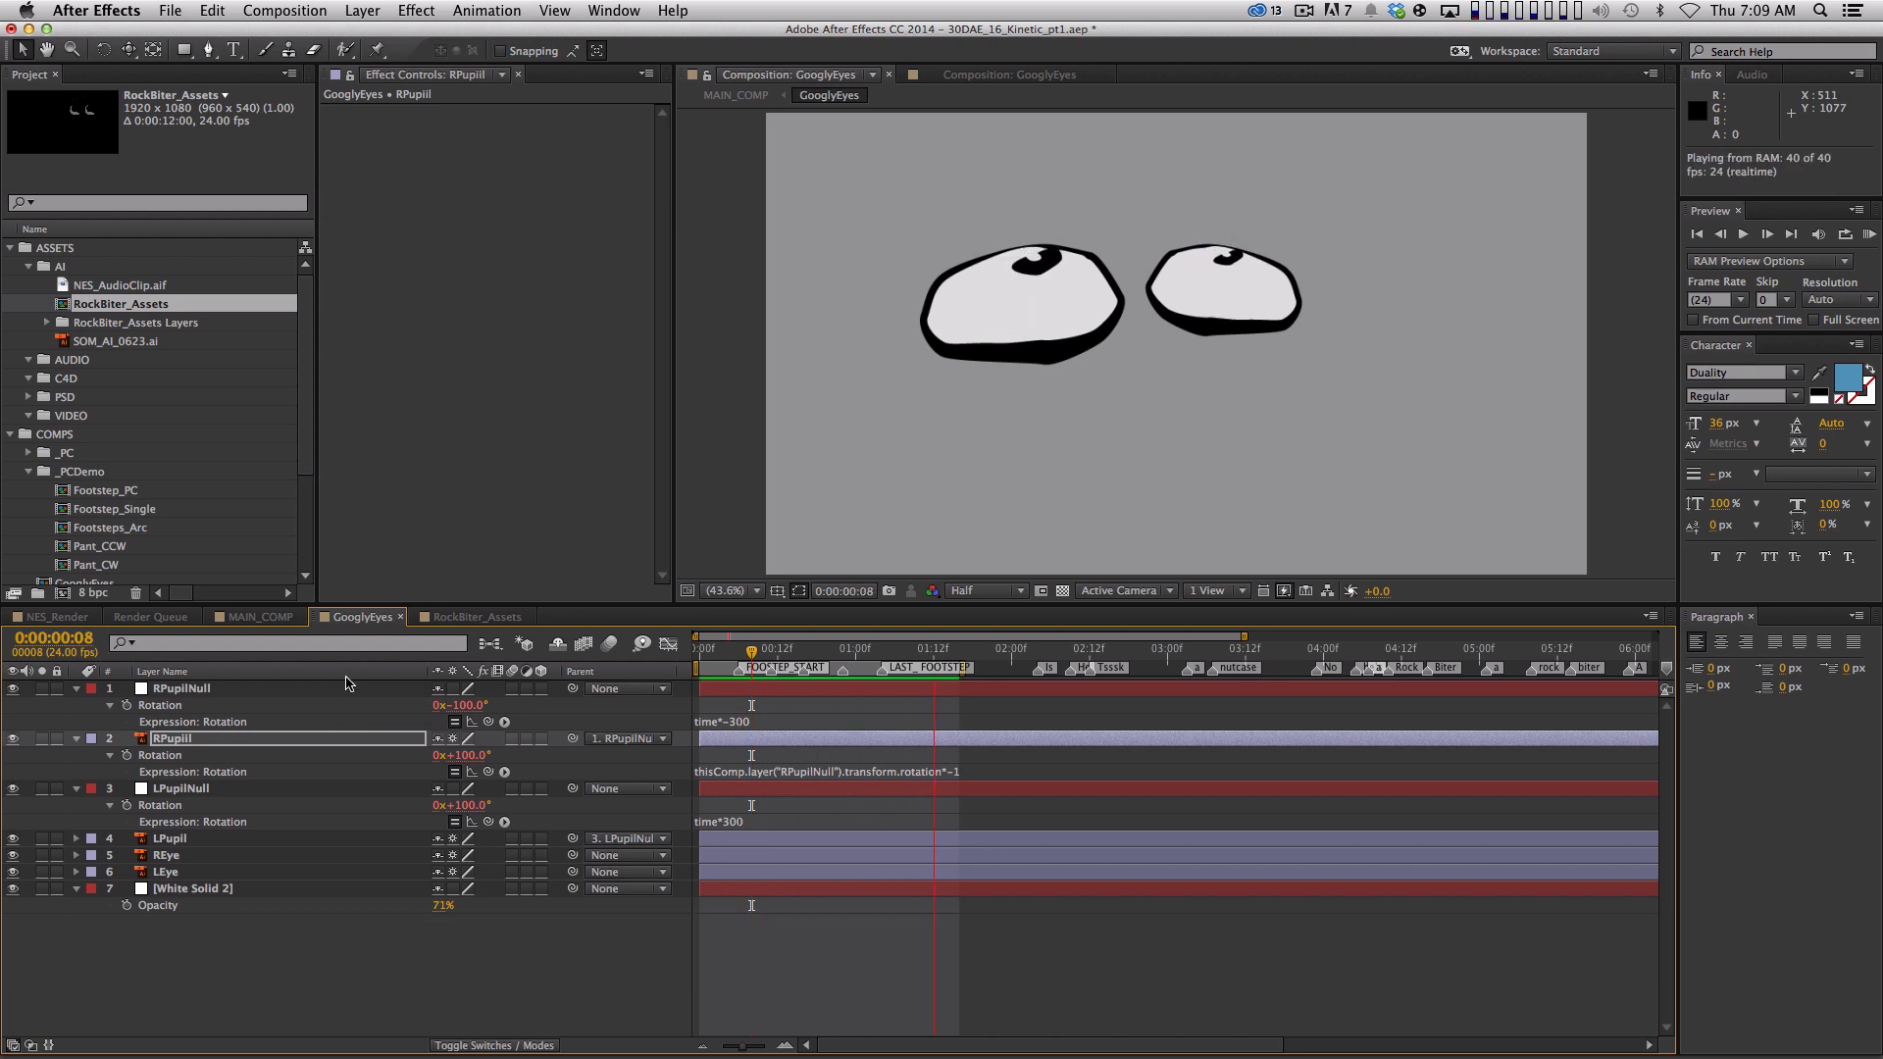
{"action": "key", "text": "space"}
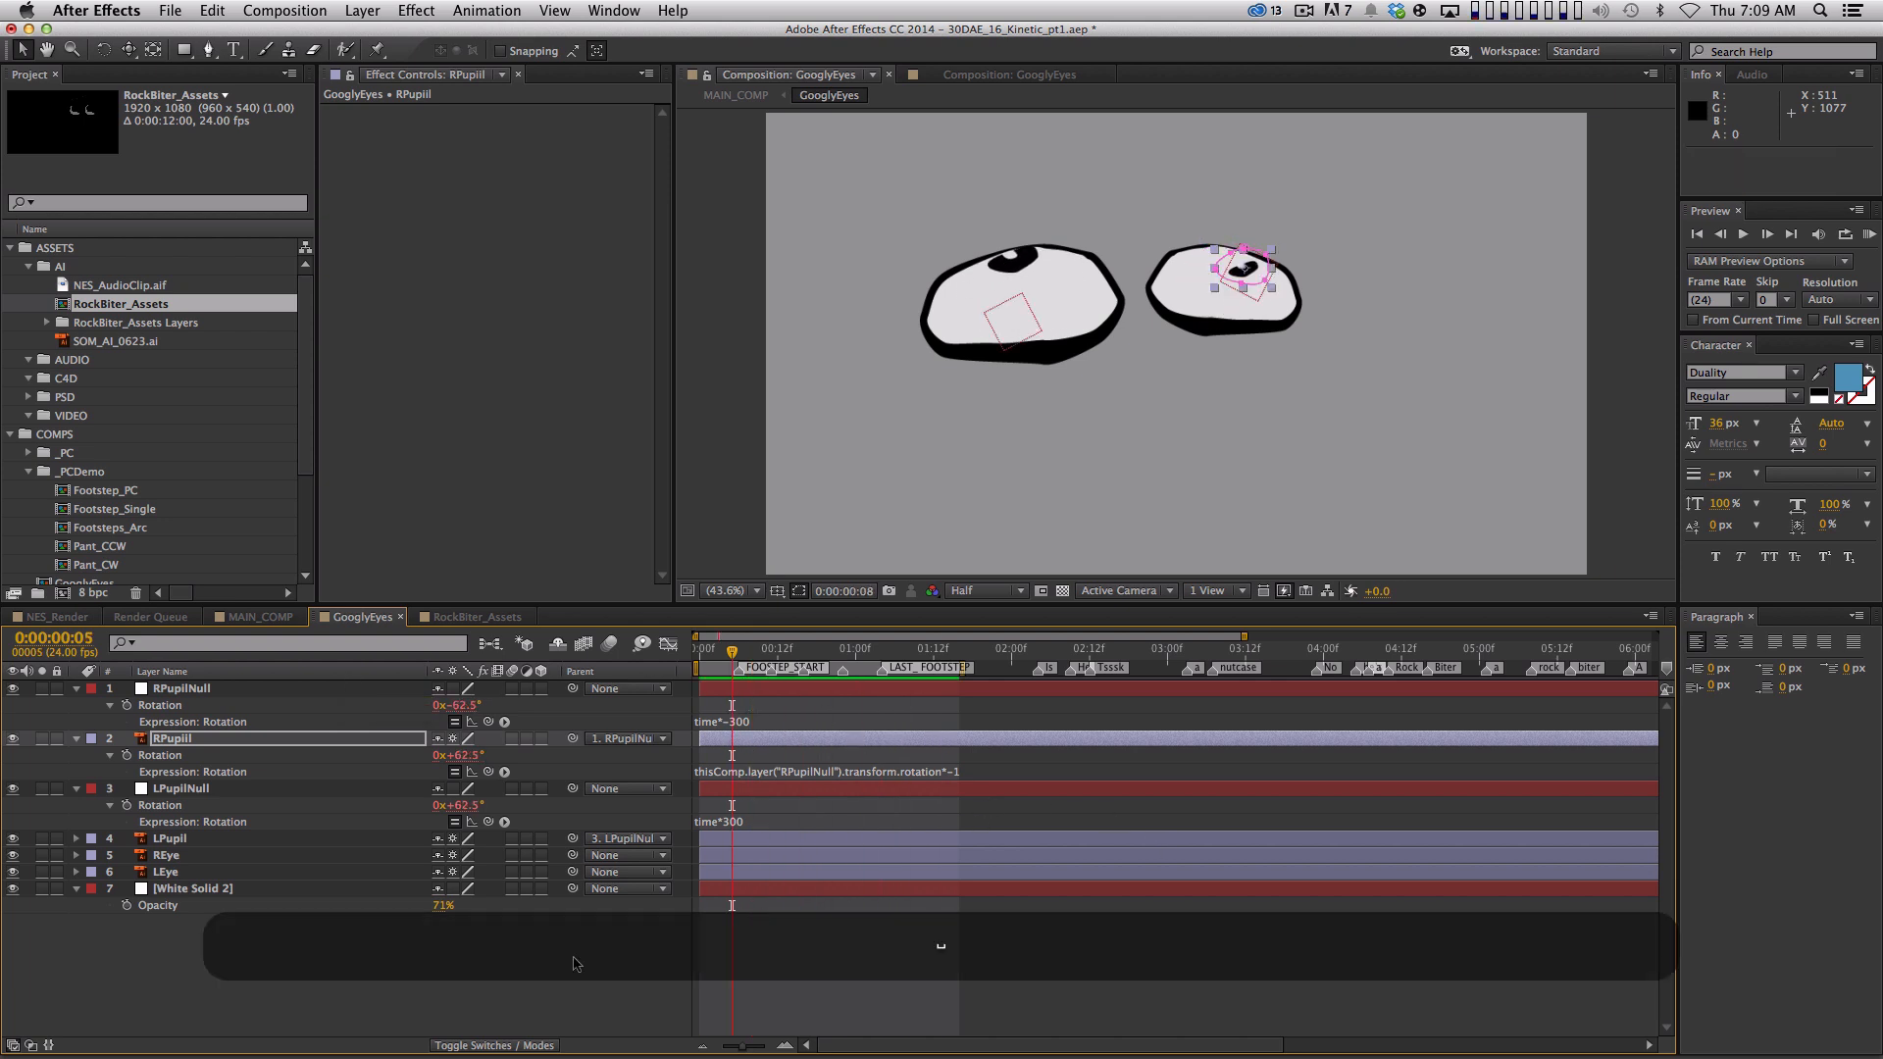
In MAIN_COMP, make the GooglyEyes layer 3D and go to 0:00:03:19
{"action": "left_click", "coordinate": [261, 620]}
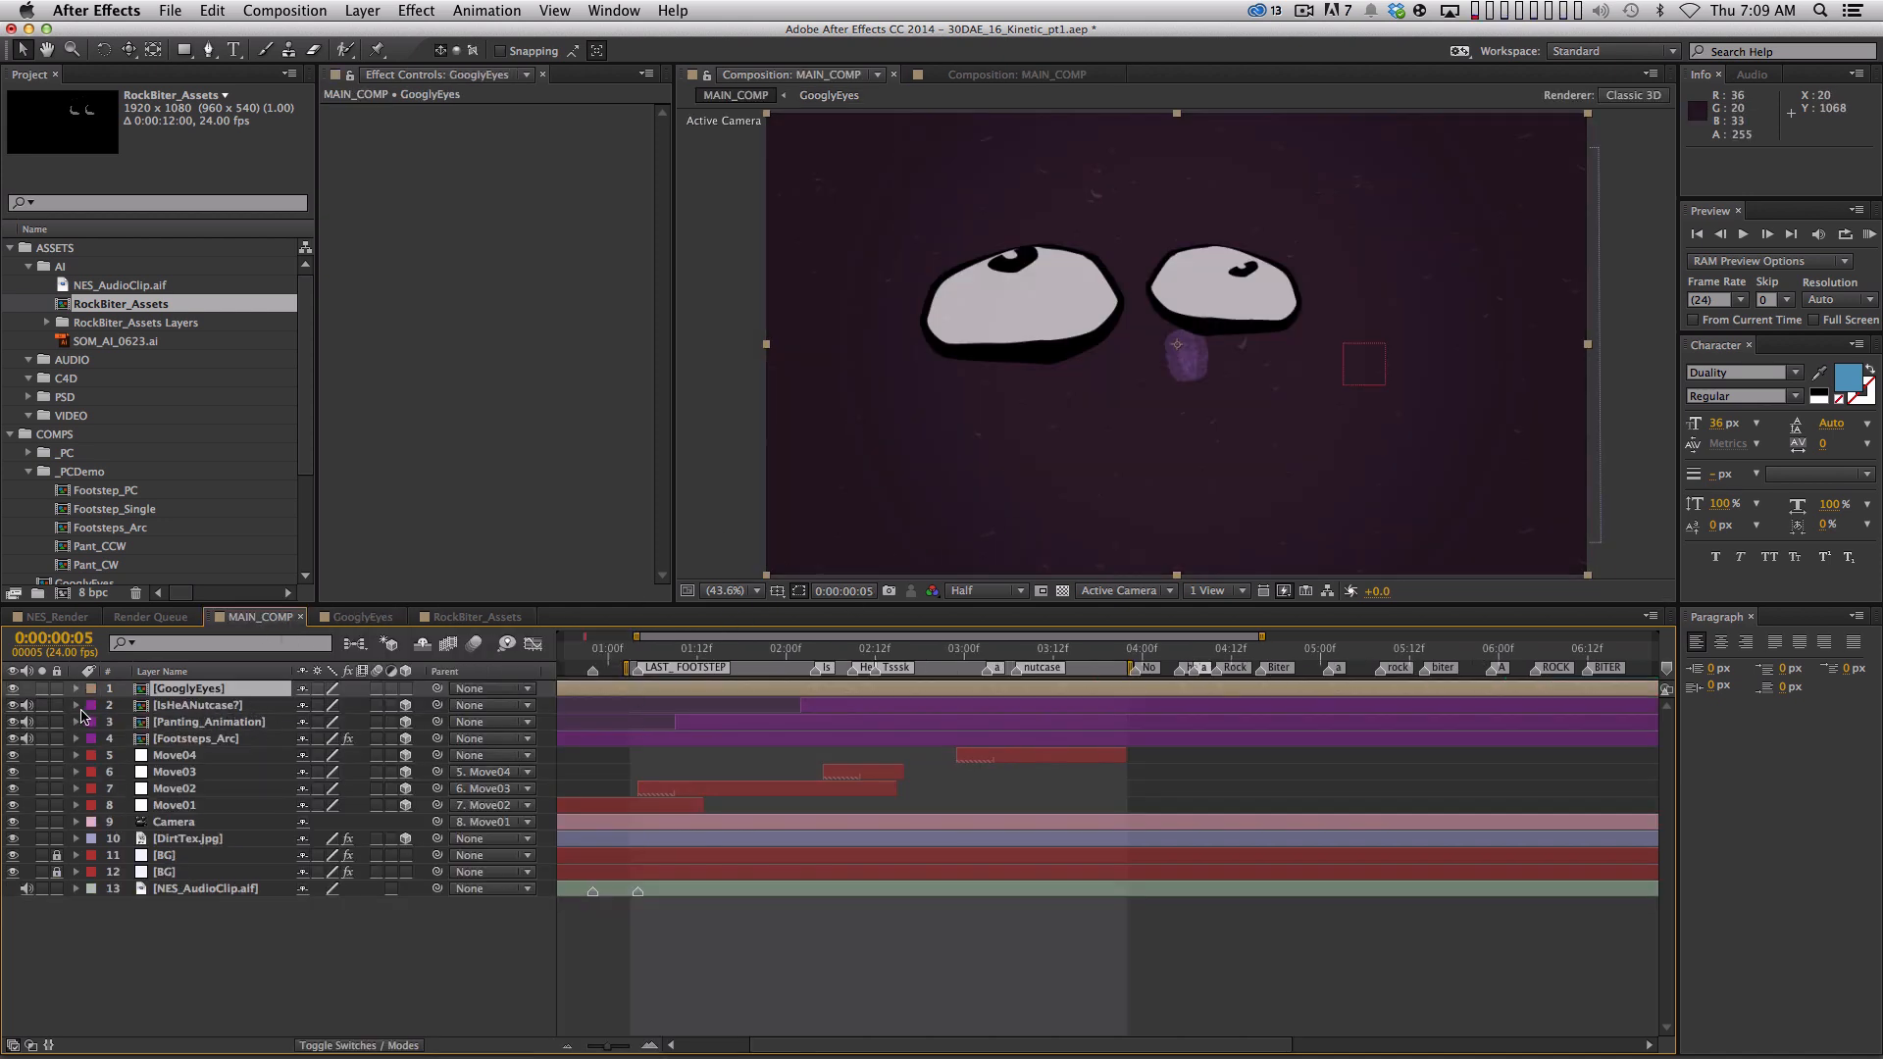
{"action": "left_click", "coordinate": [406, 690]}
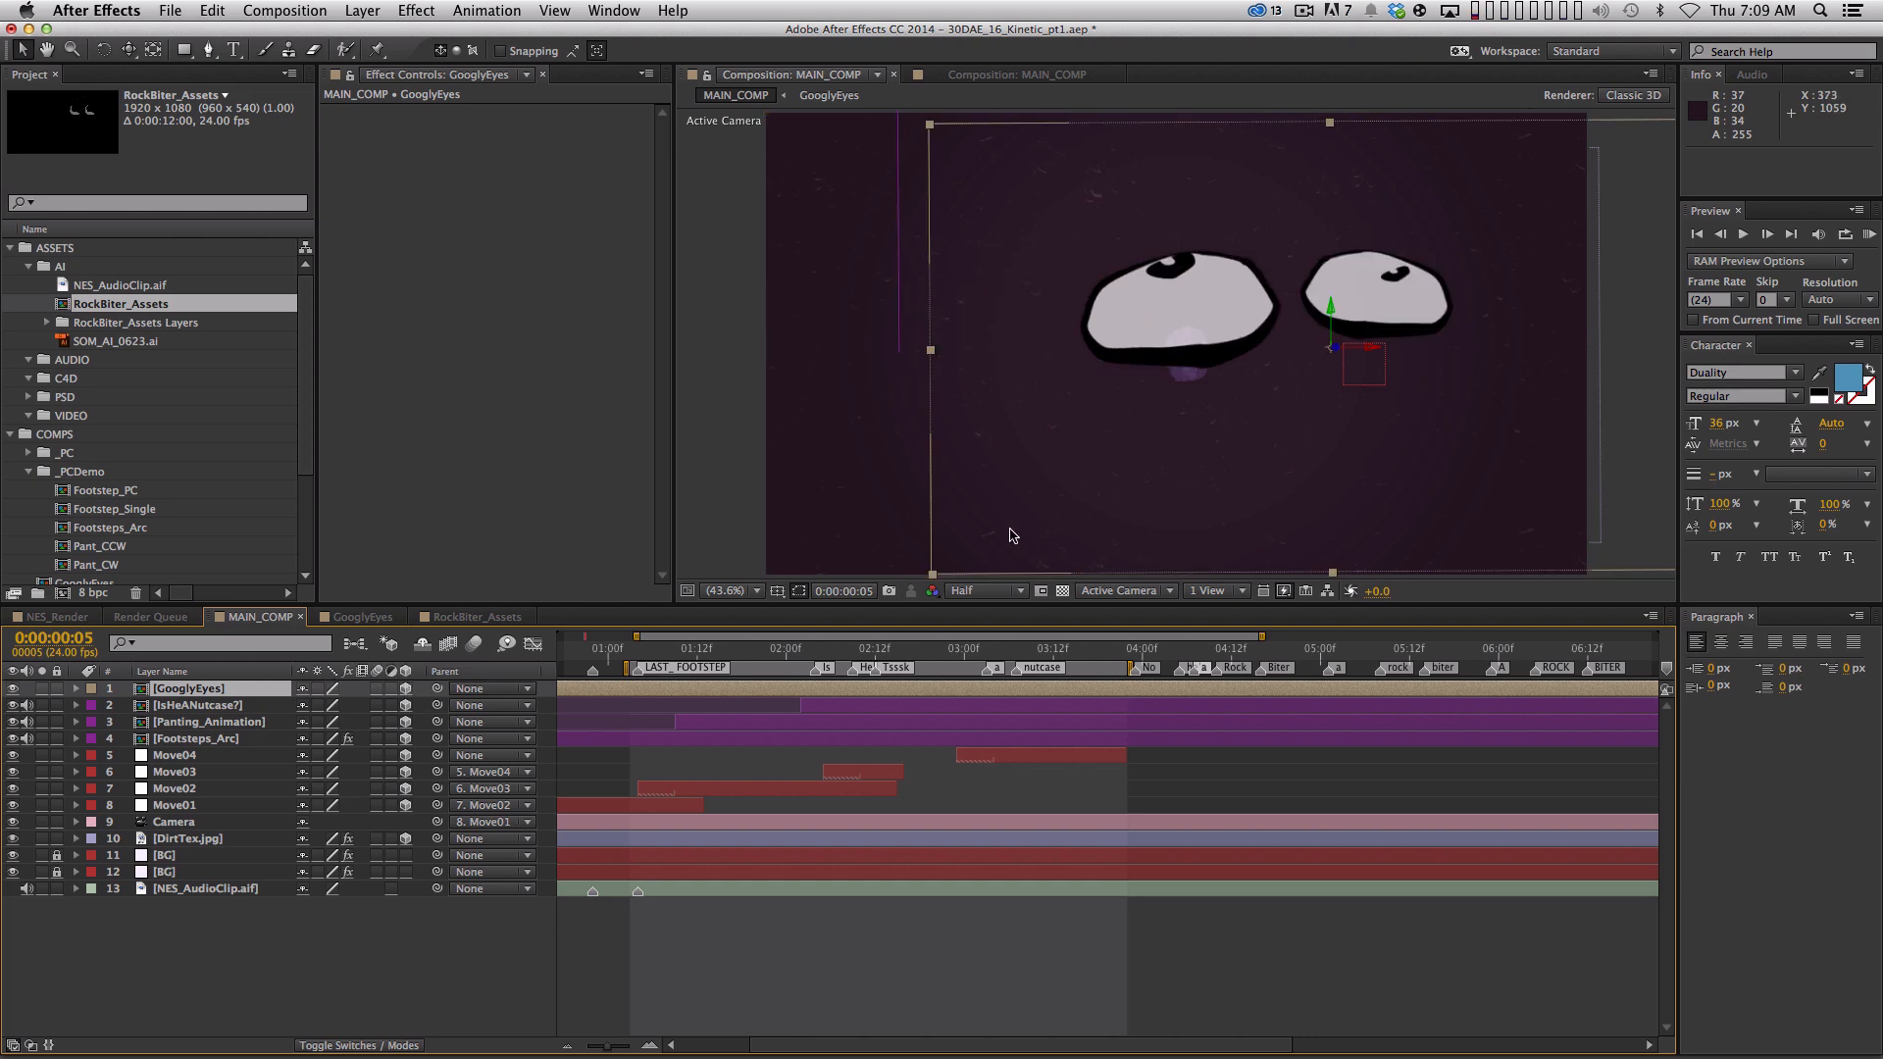
{"action": "left_click_drag", "start_coordinate": [1063, 650], "coordinate": [1111, 649]}
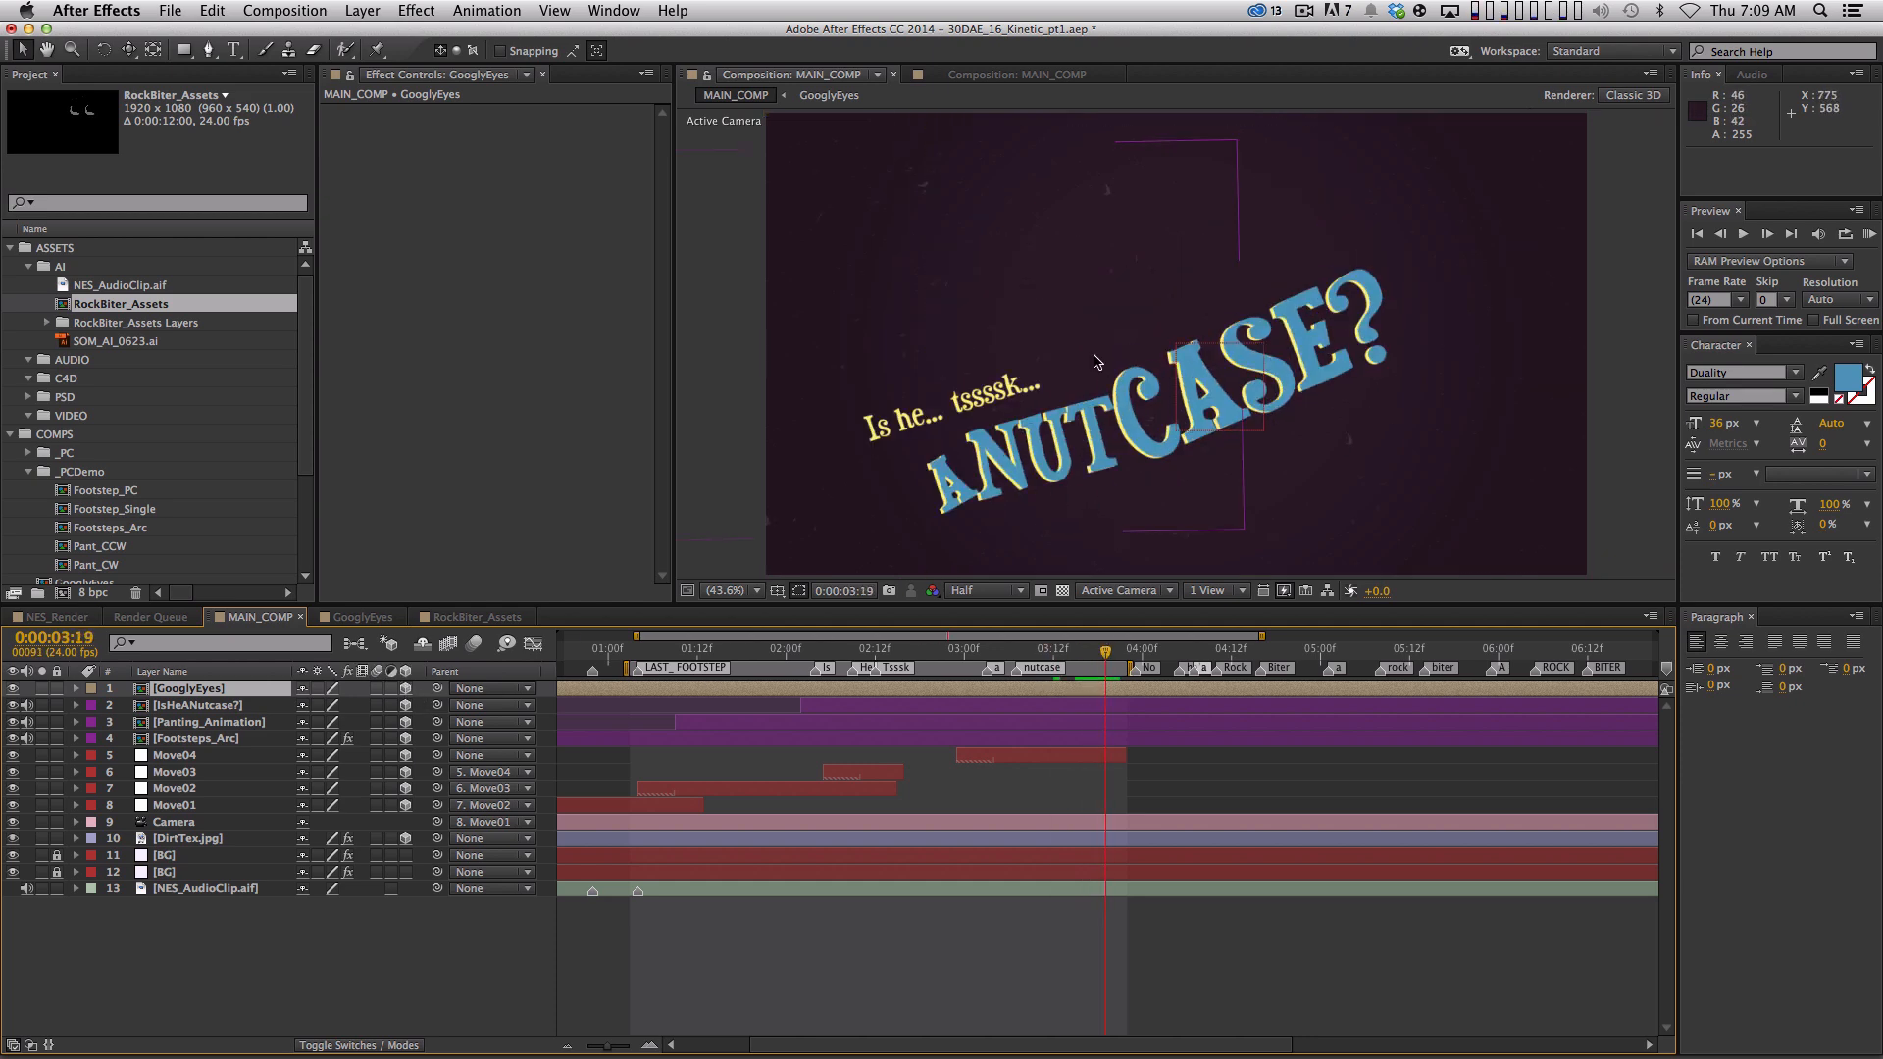
In the Front view, move GooglyEyes above the NUTCASE? text at about 4571.5, 1702.2, and return to the Active Camera view
{"action": "key", "text": "F10"}
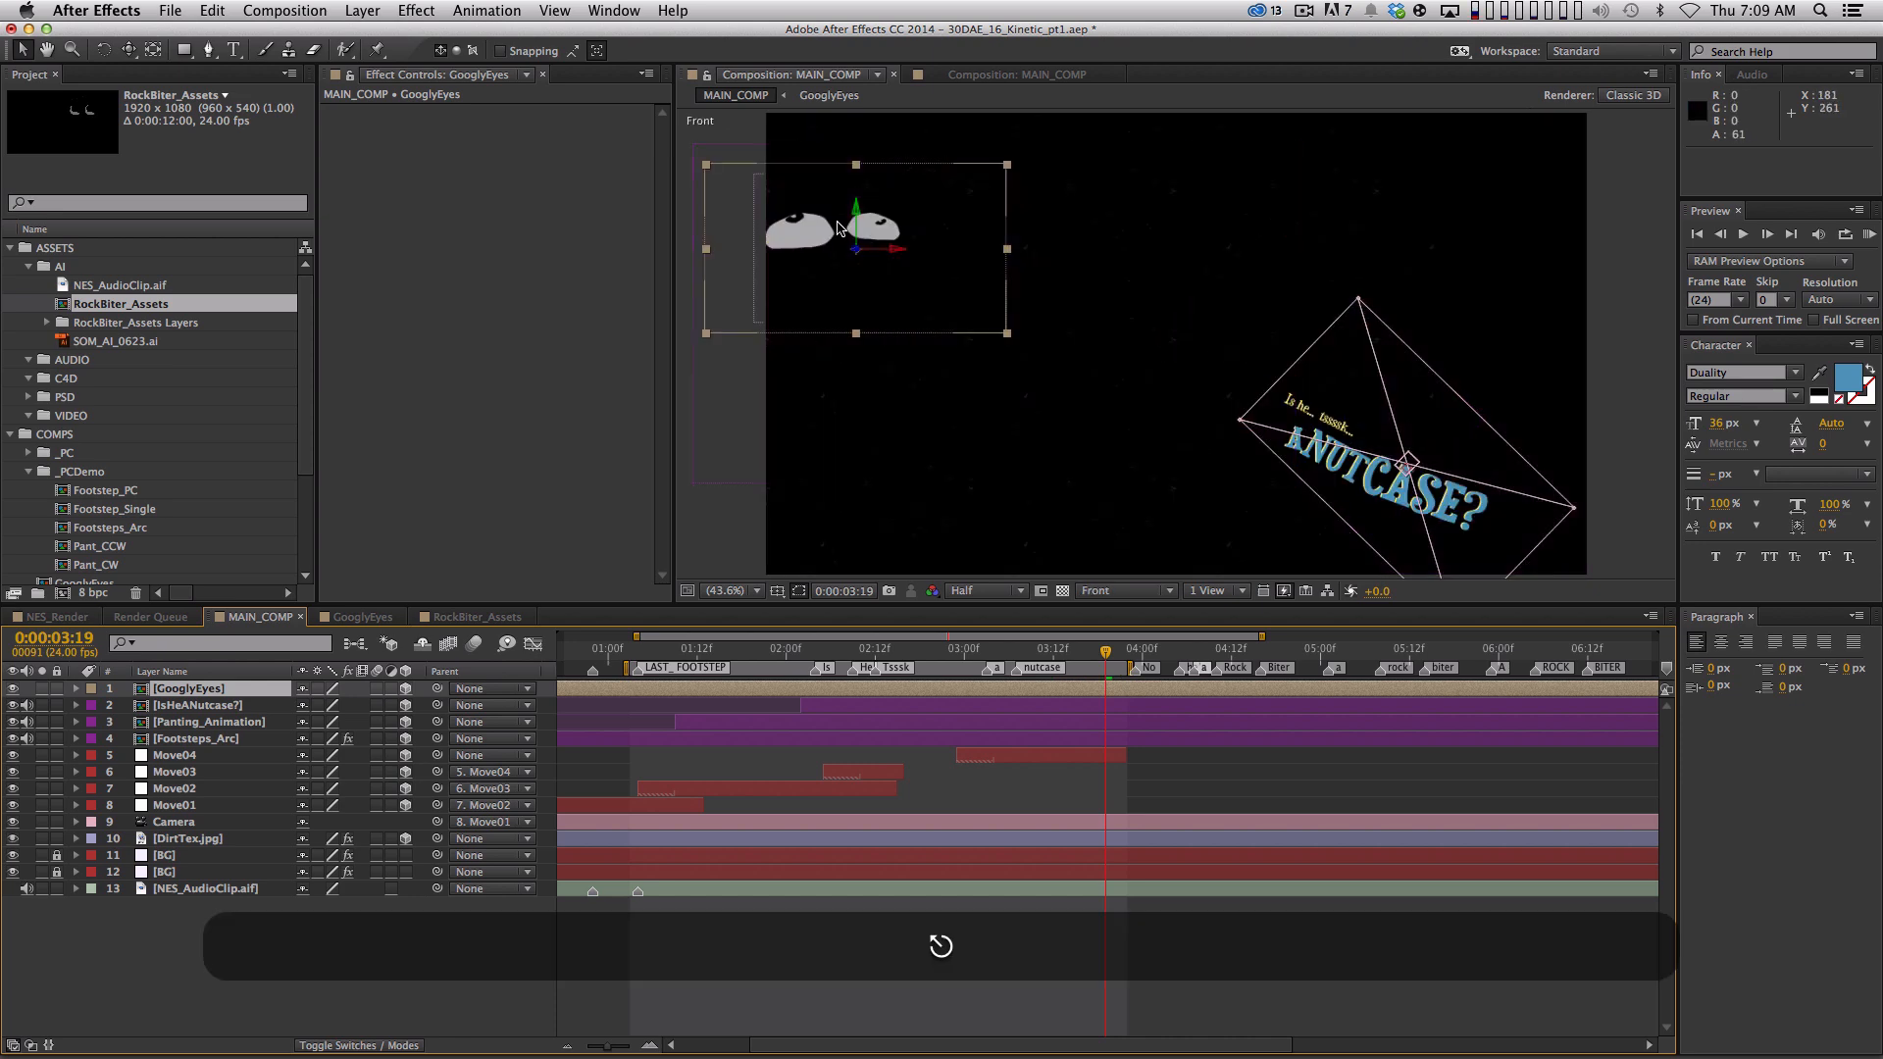
{"action": "key", "text": "space"}
{"action": "left_click_drag", "start_coordinate": [1270, 420], "coordinate": [1232, 415]}
{"action": "left_click_drag", "start_coordinate": [772, 243], "coordinate": [1403, 389]}
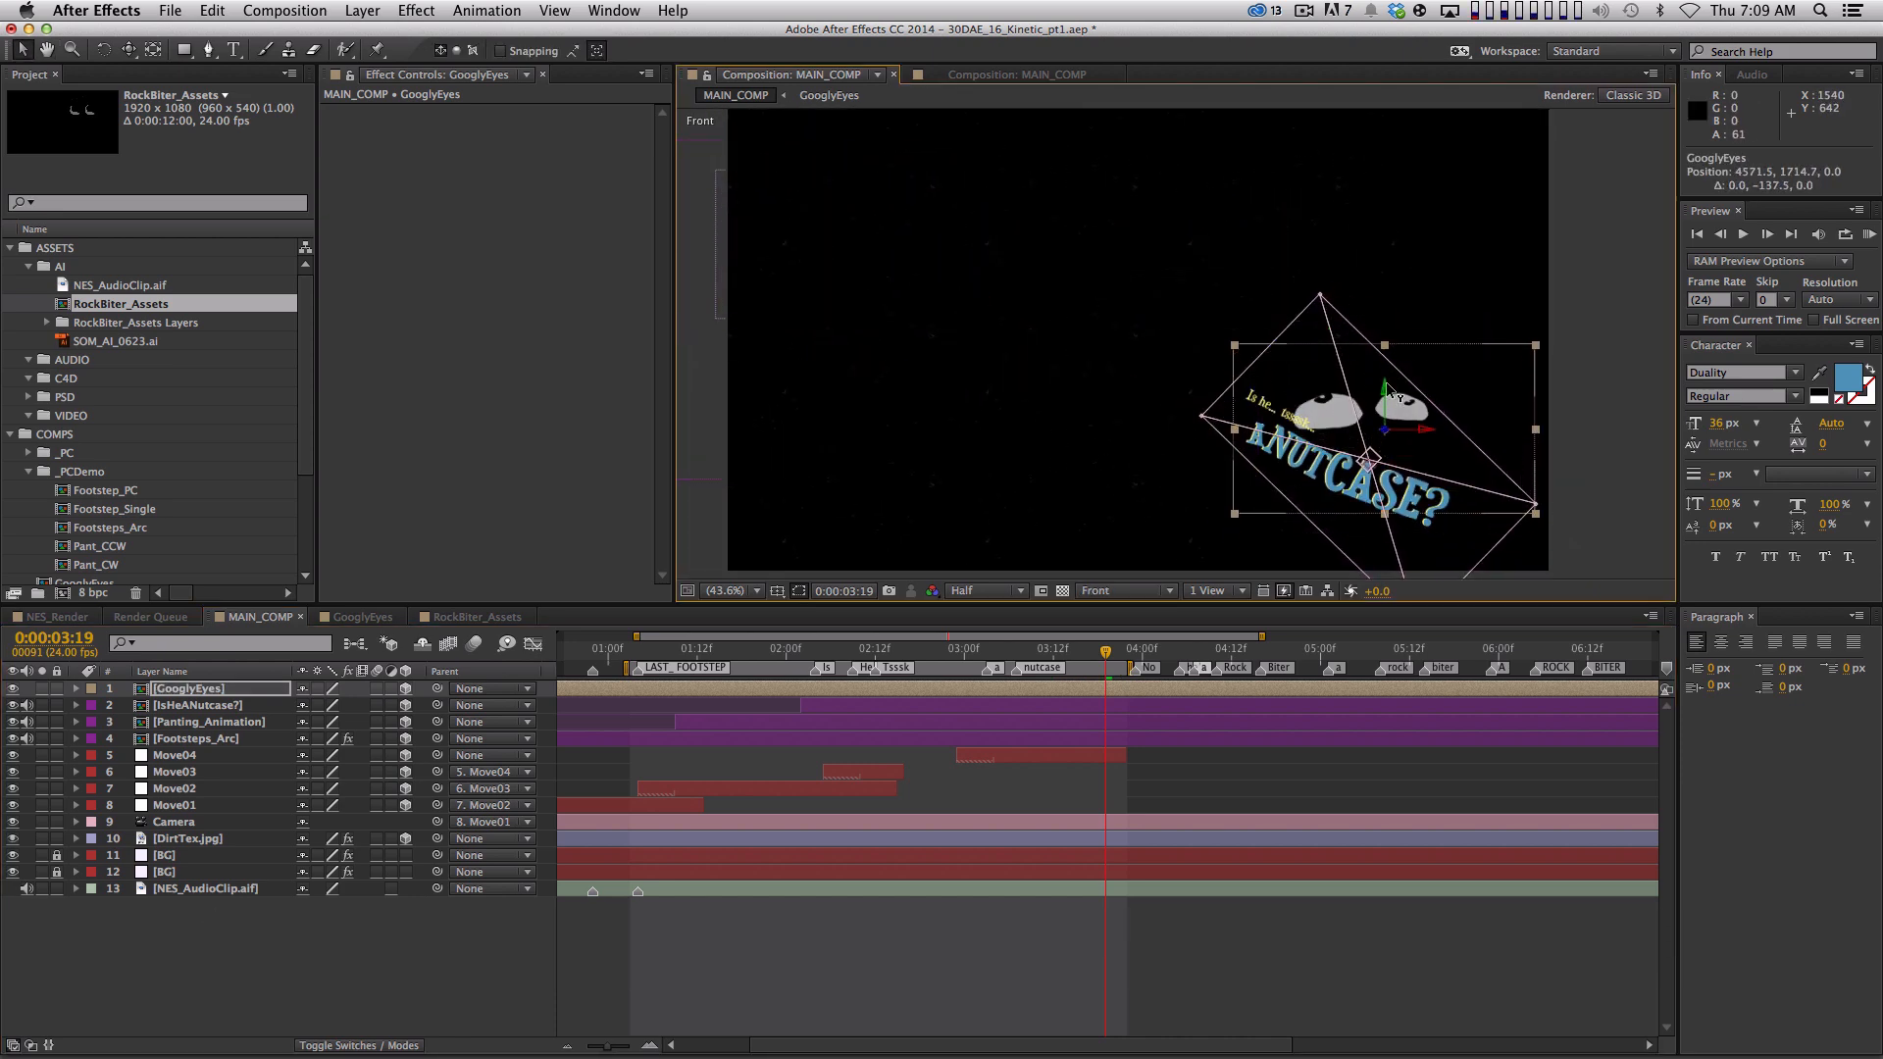
{"action": "key", "text": "Escape"}
Rotate GooglyEyes on Z to match the text's tilt, scale it to 73%, and move it to about 4586.8, 1836.1
{"action": "key", "text": "r"}
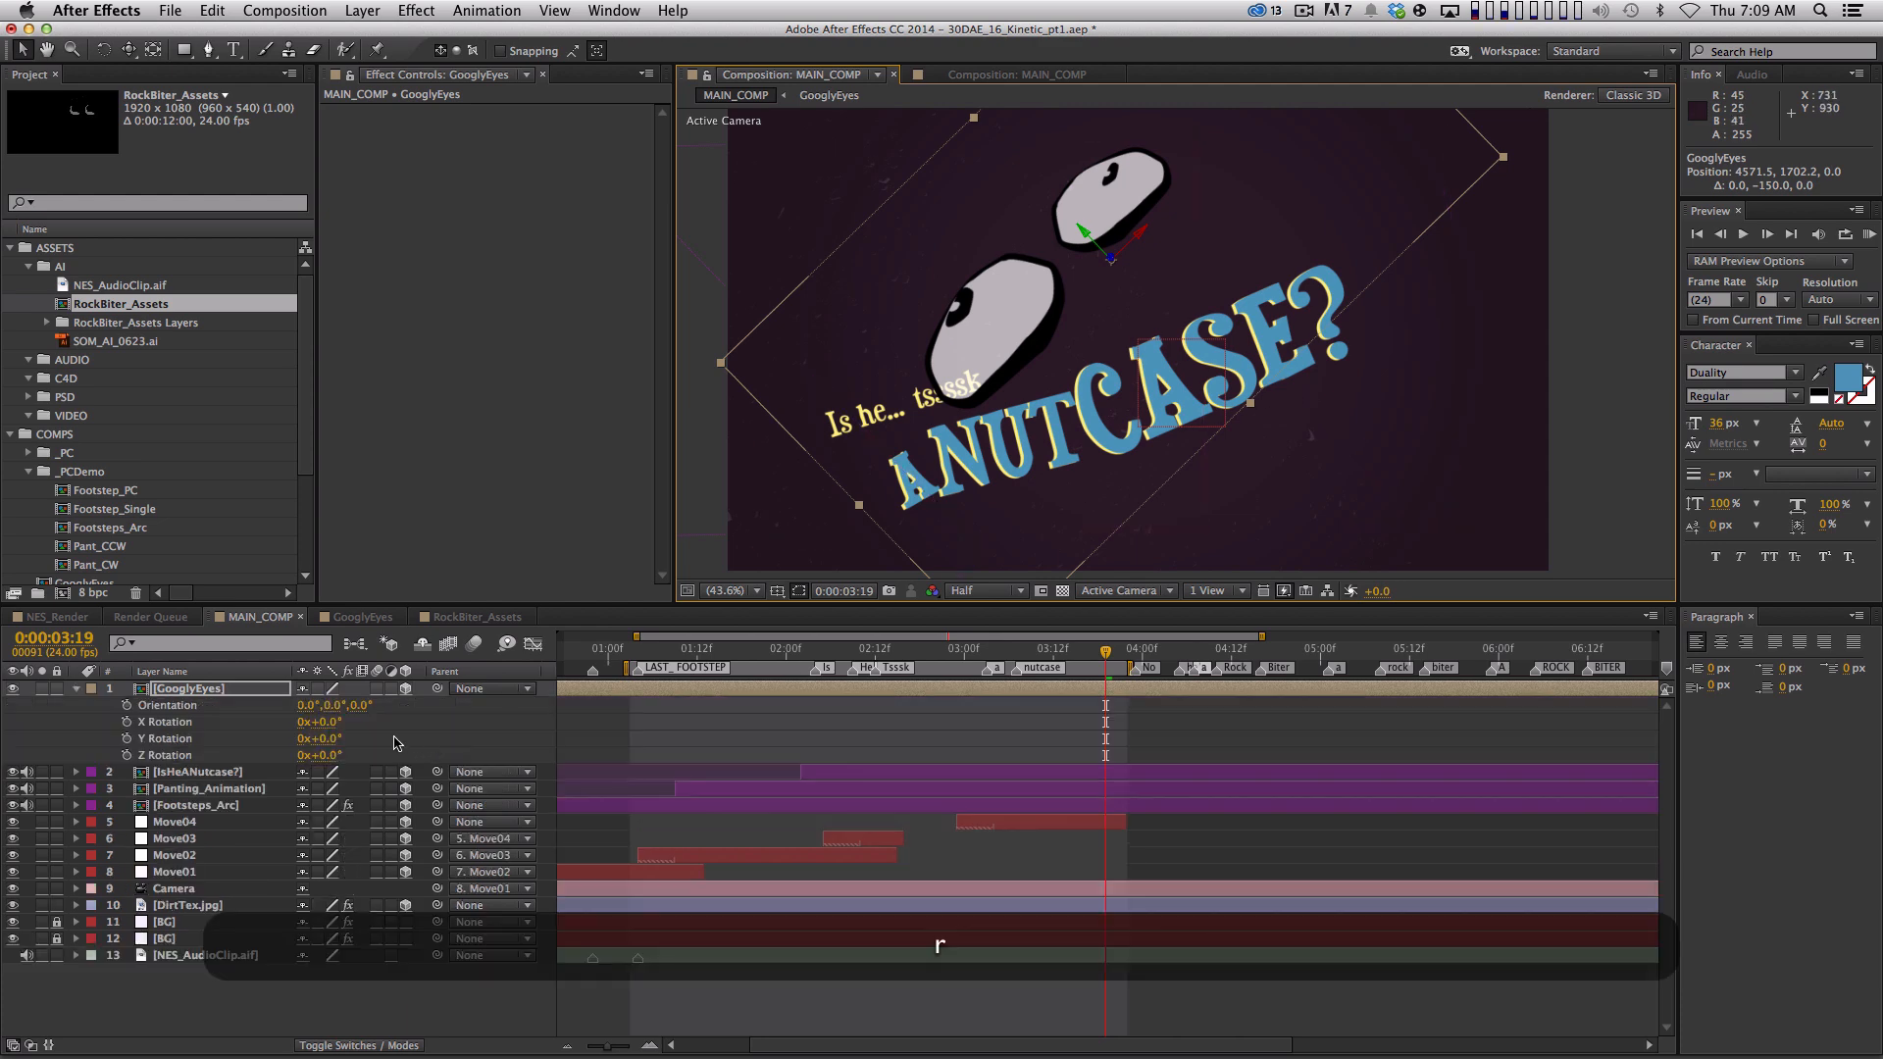
{"action": "left_click_drag", "start_coordinate": [339, 758], "coordinate": [294, 708]}
{"action": "key", "text": "s"}
{"action": "left_click_drag", "start_coordinate": [1010, 292], "coordinate": [1046, 322]}
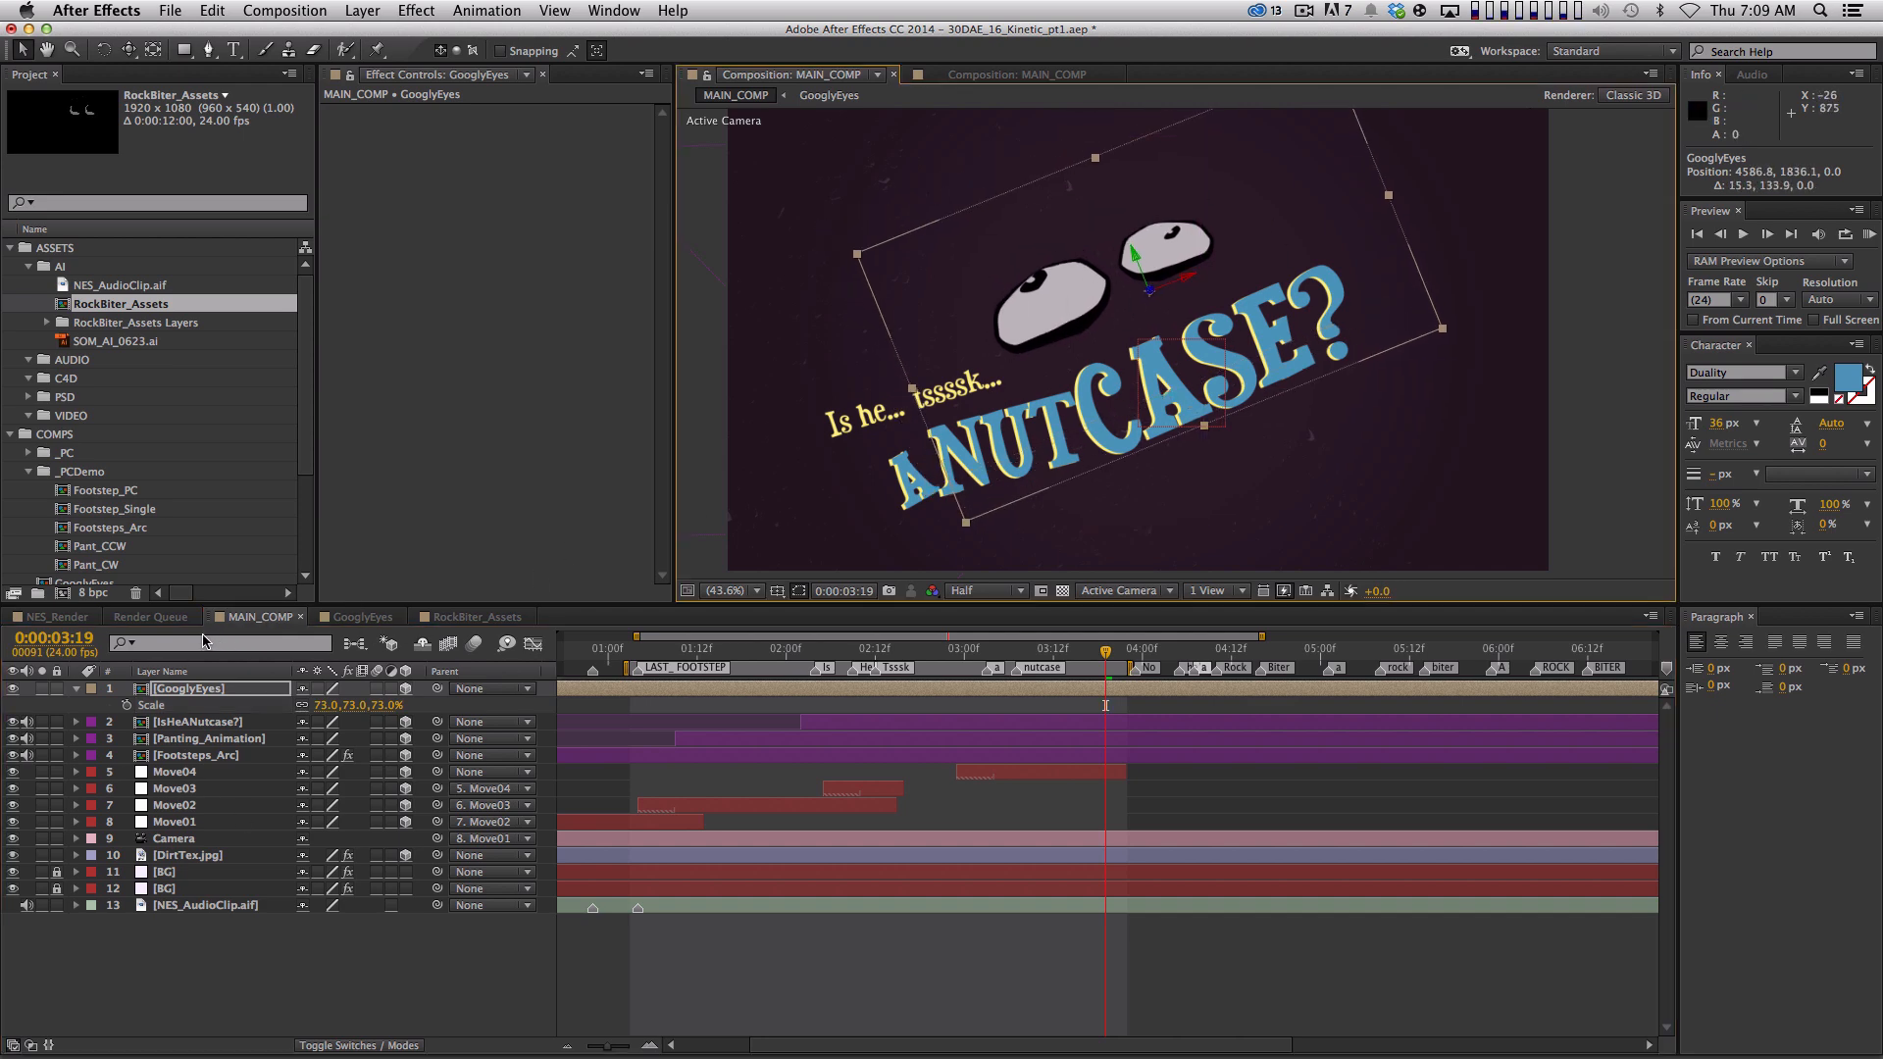
Examine how the finished eyes look above the text in the NES_Render composition
{"action": "left_click", "coordinate": [57, 616]}
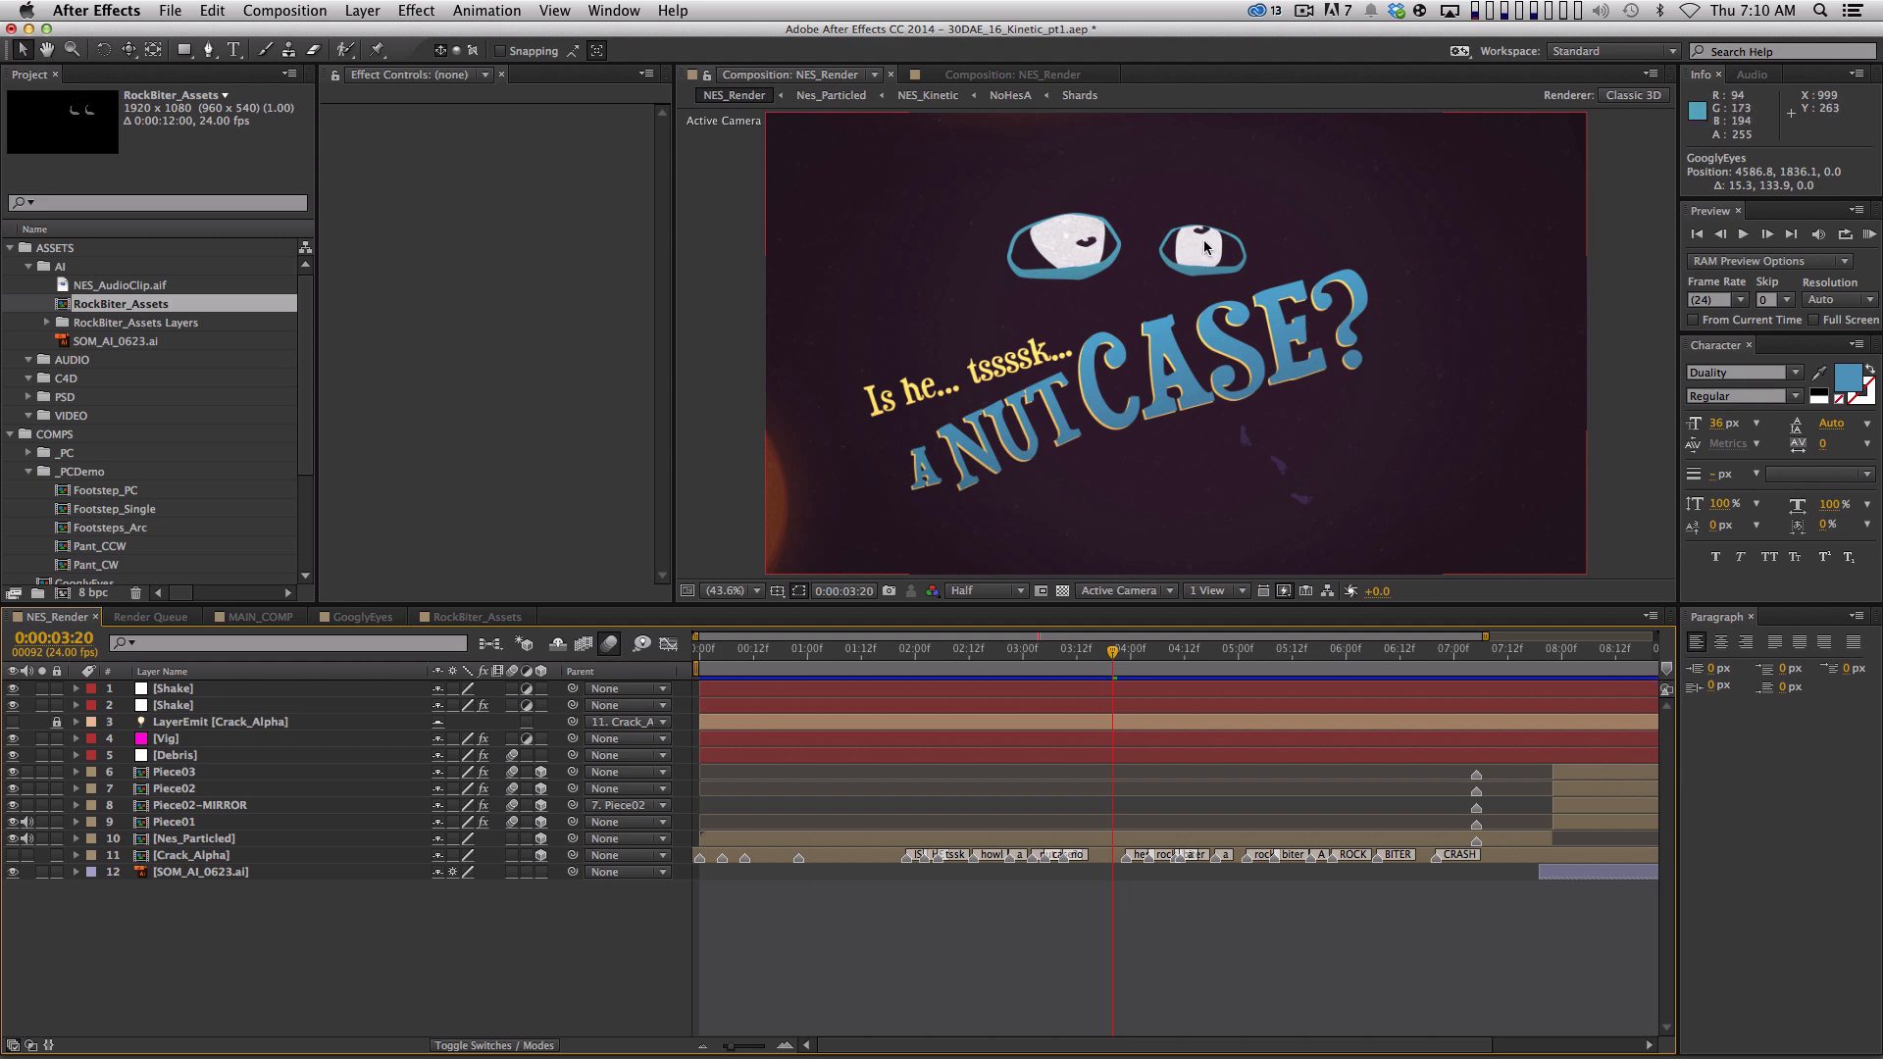
{"action": "left_click", "coordinate": [250, 839]}
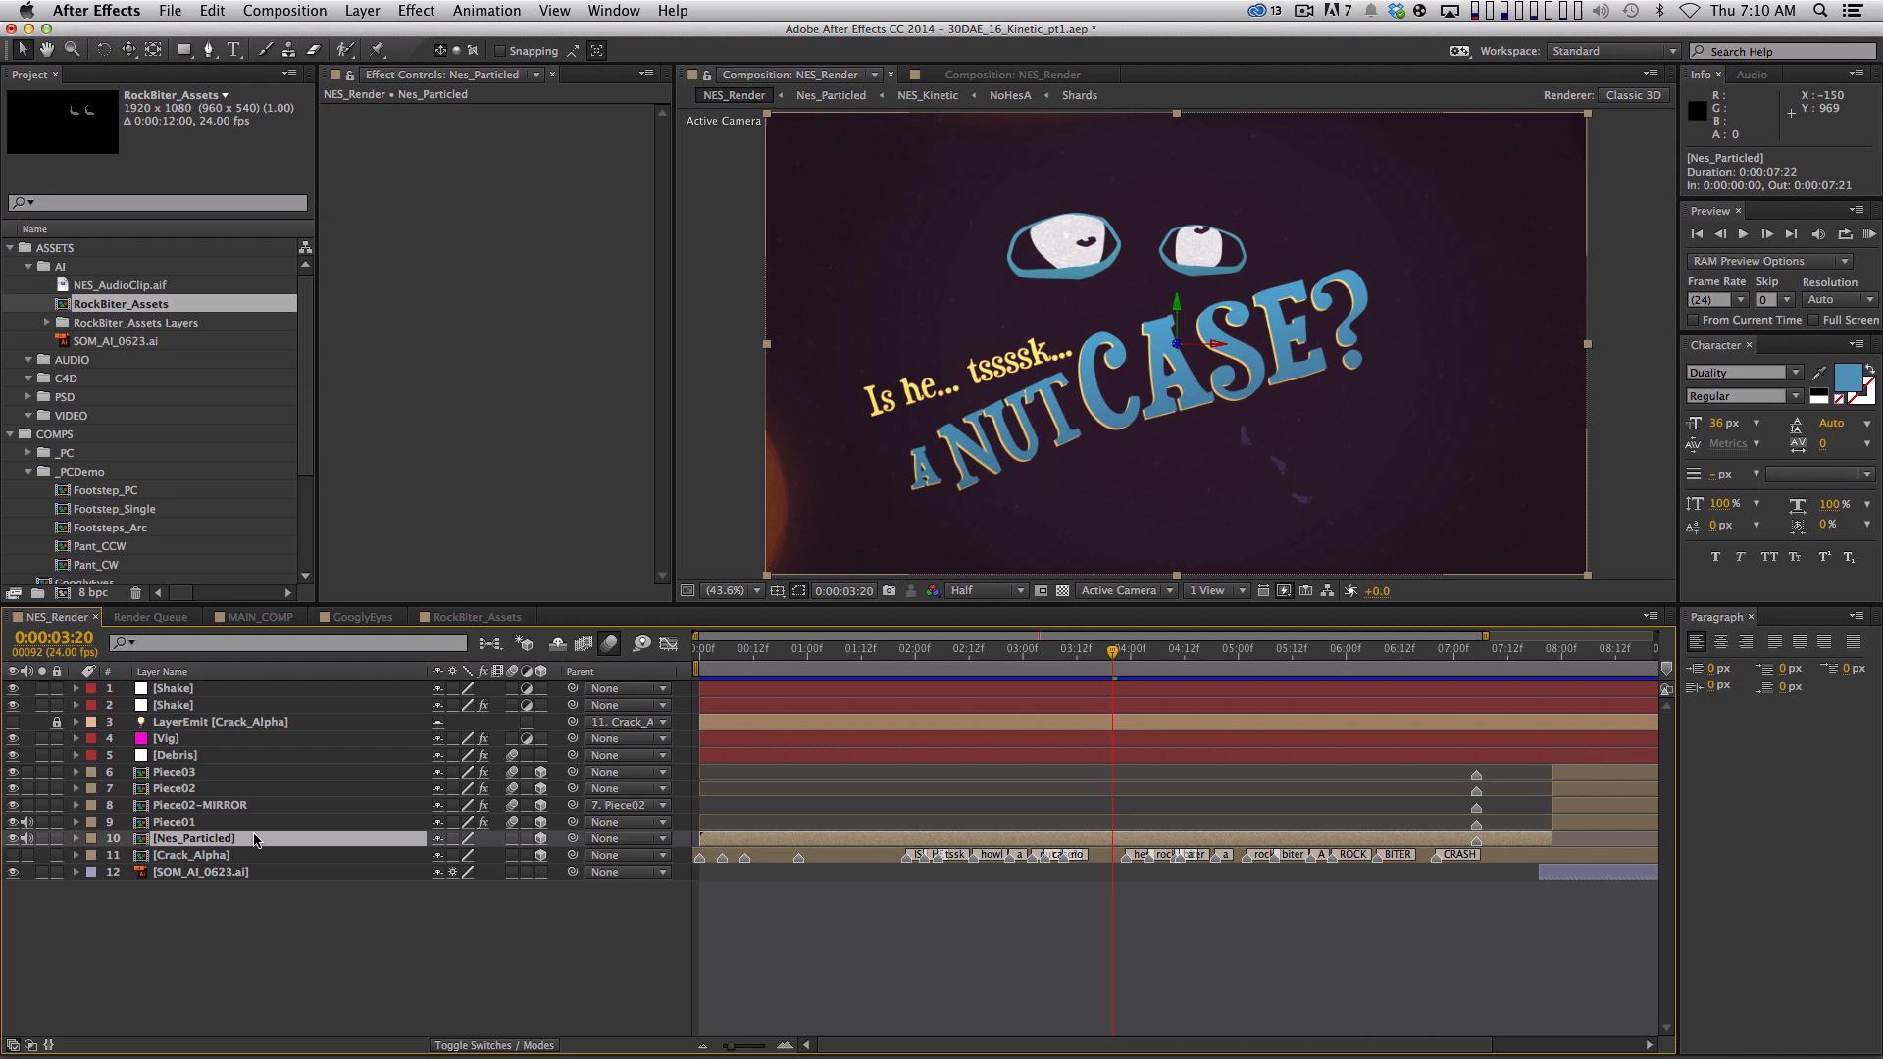
{"action": "left_click", "coordinate": [233, 823]}
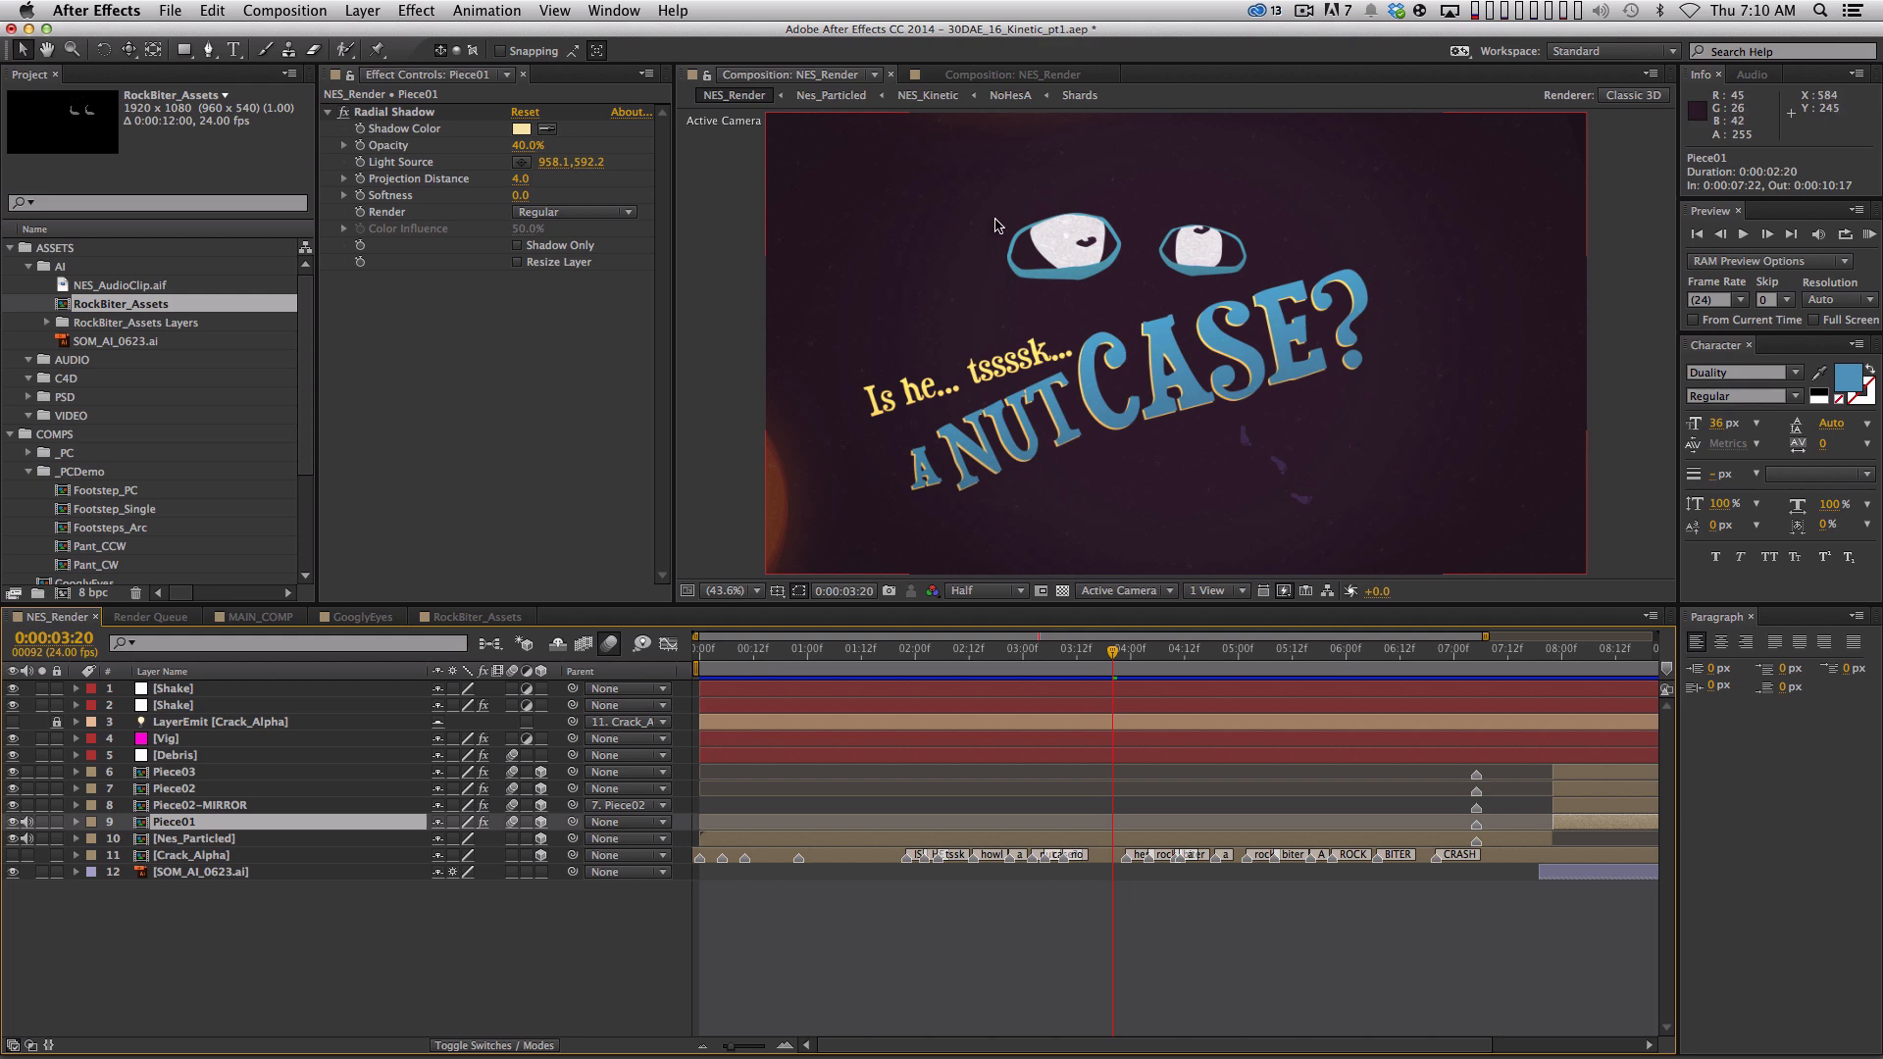
In the GooglyEyes comp, collapse the properties of all layers and deselect them
{"action": "left_click", "coordinate": [370, 617]}
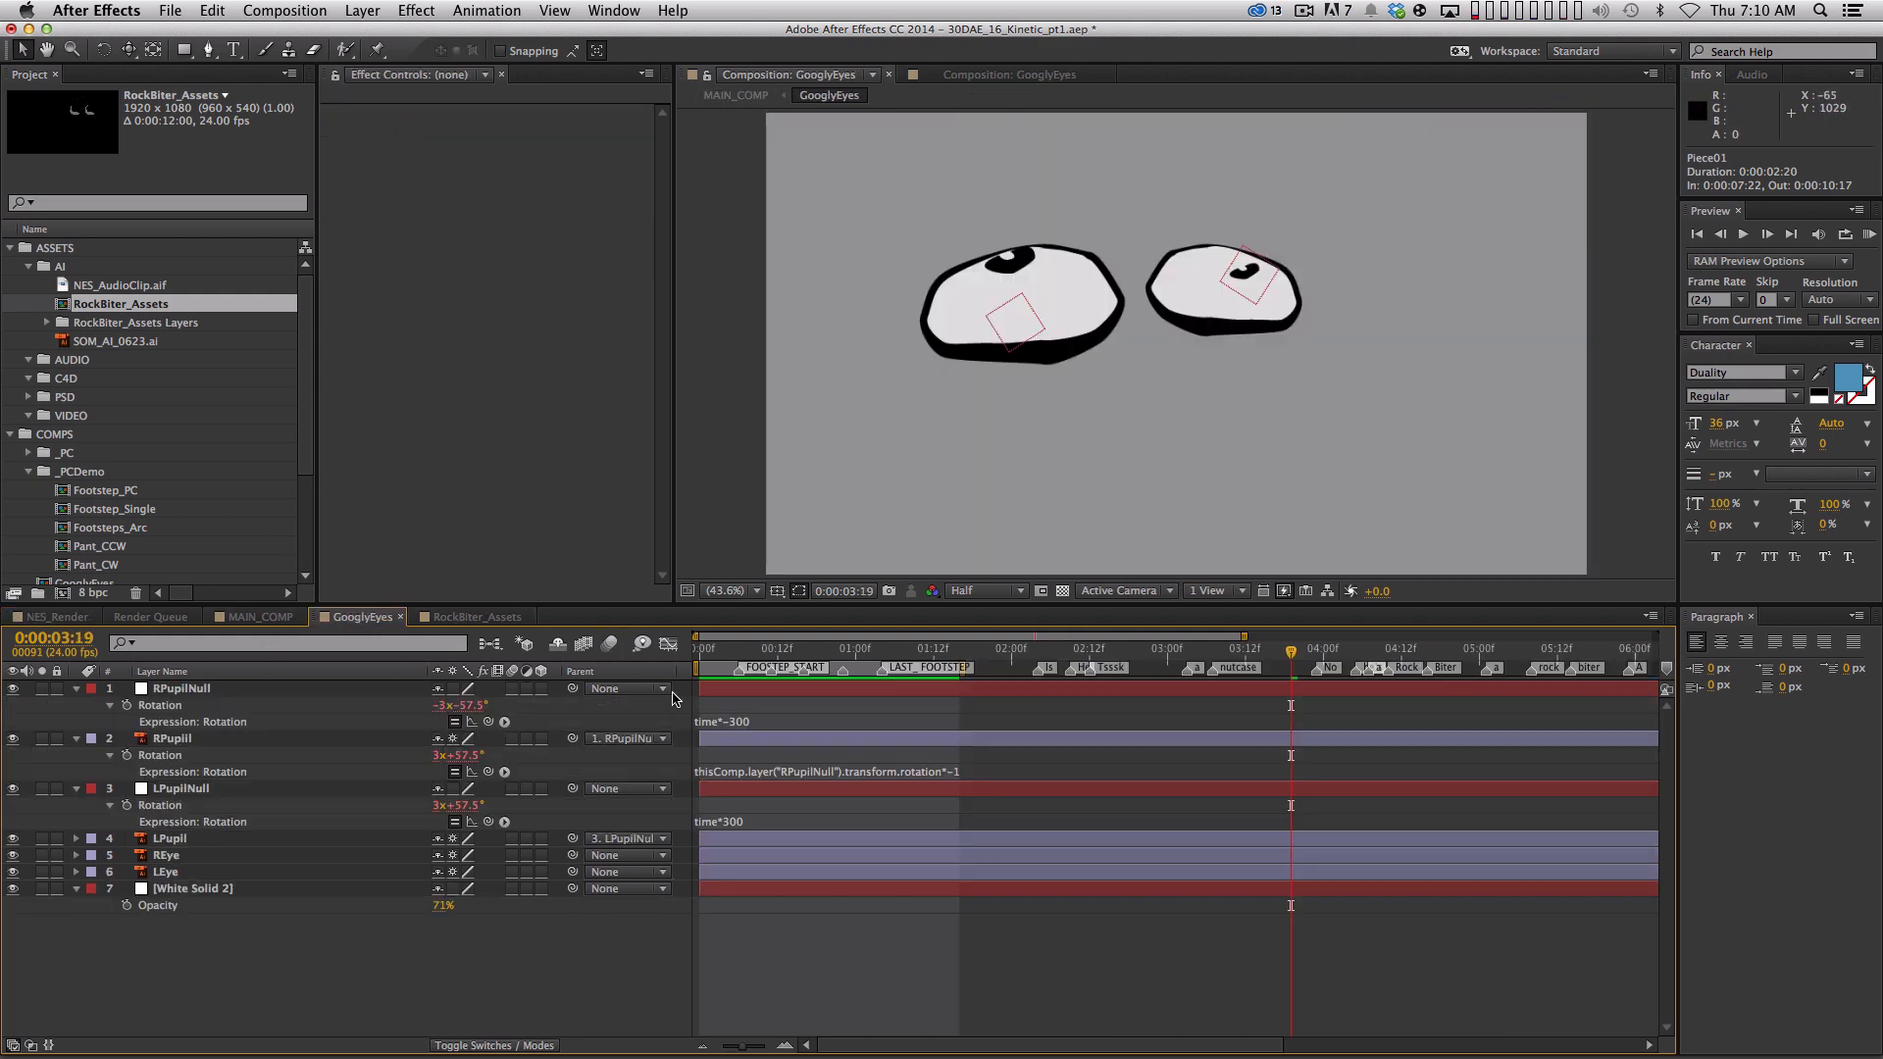
{"action": "key", "text": "super+a"}
{"action": "key", "text": "shift+super+grave"}
{"action": "key", "text": "shift+grave"}
{"action": "key", "text": "shift+grave"}
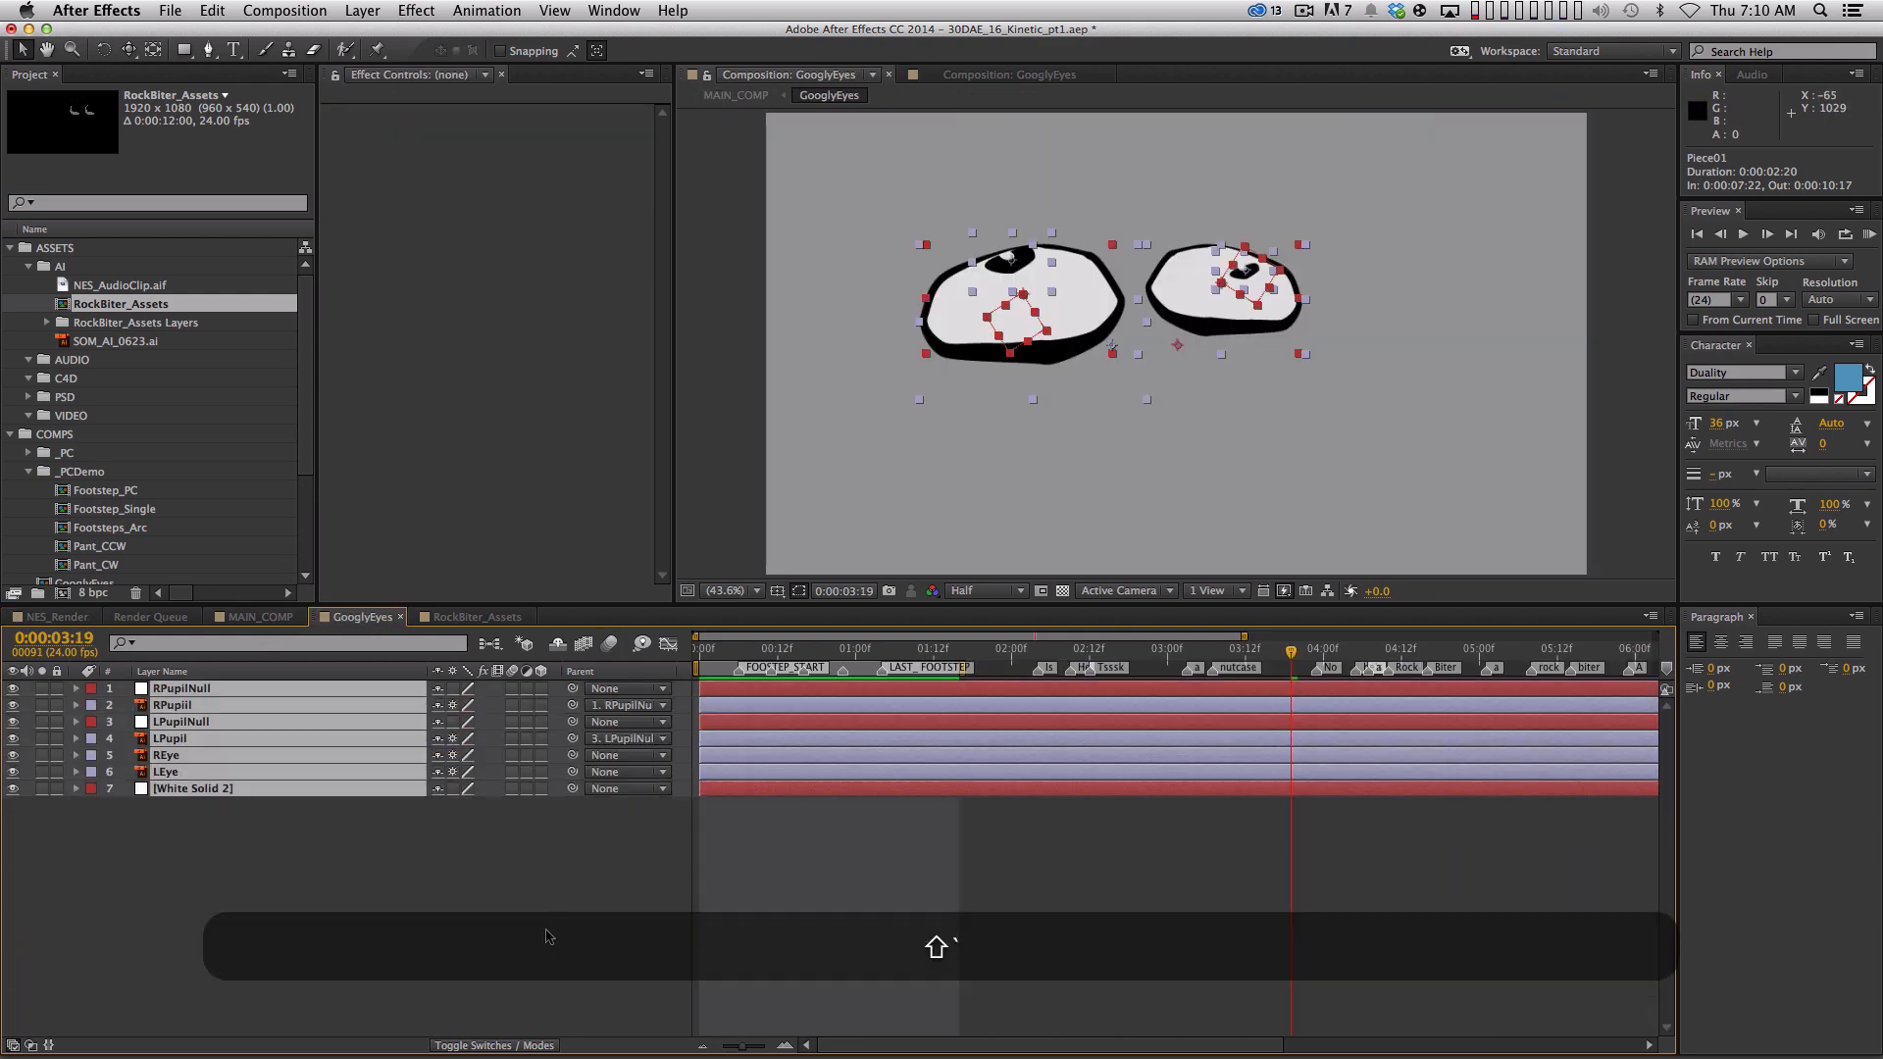
{"action": "left_click", "coordinate": [555, 937]}
Add a Fill effect to REye and sample its colour from the blue text fill swatch
{"action": "left_click", "coordinate": [217, 755]}
{"action": "left_click", "coordinate": [416, 11]}
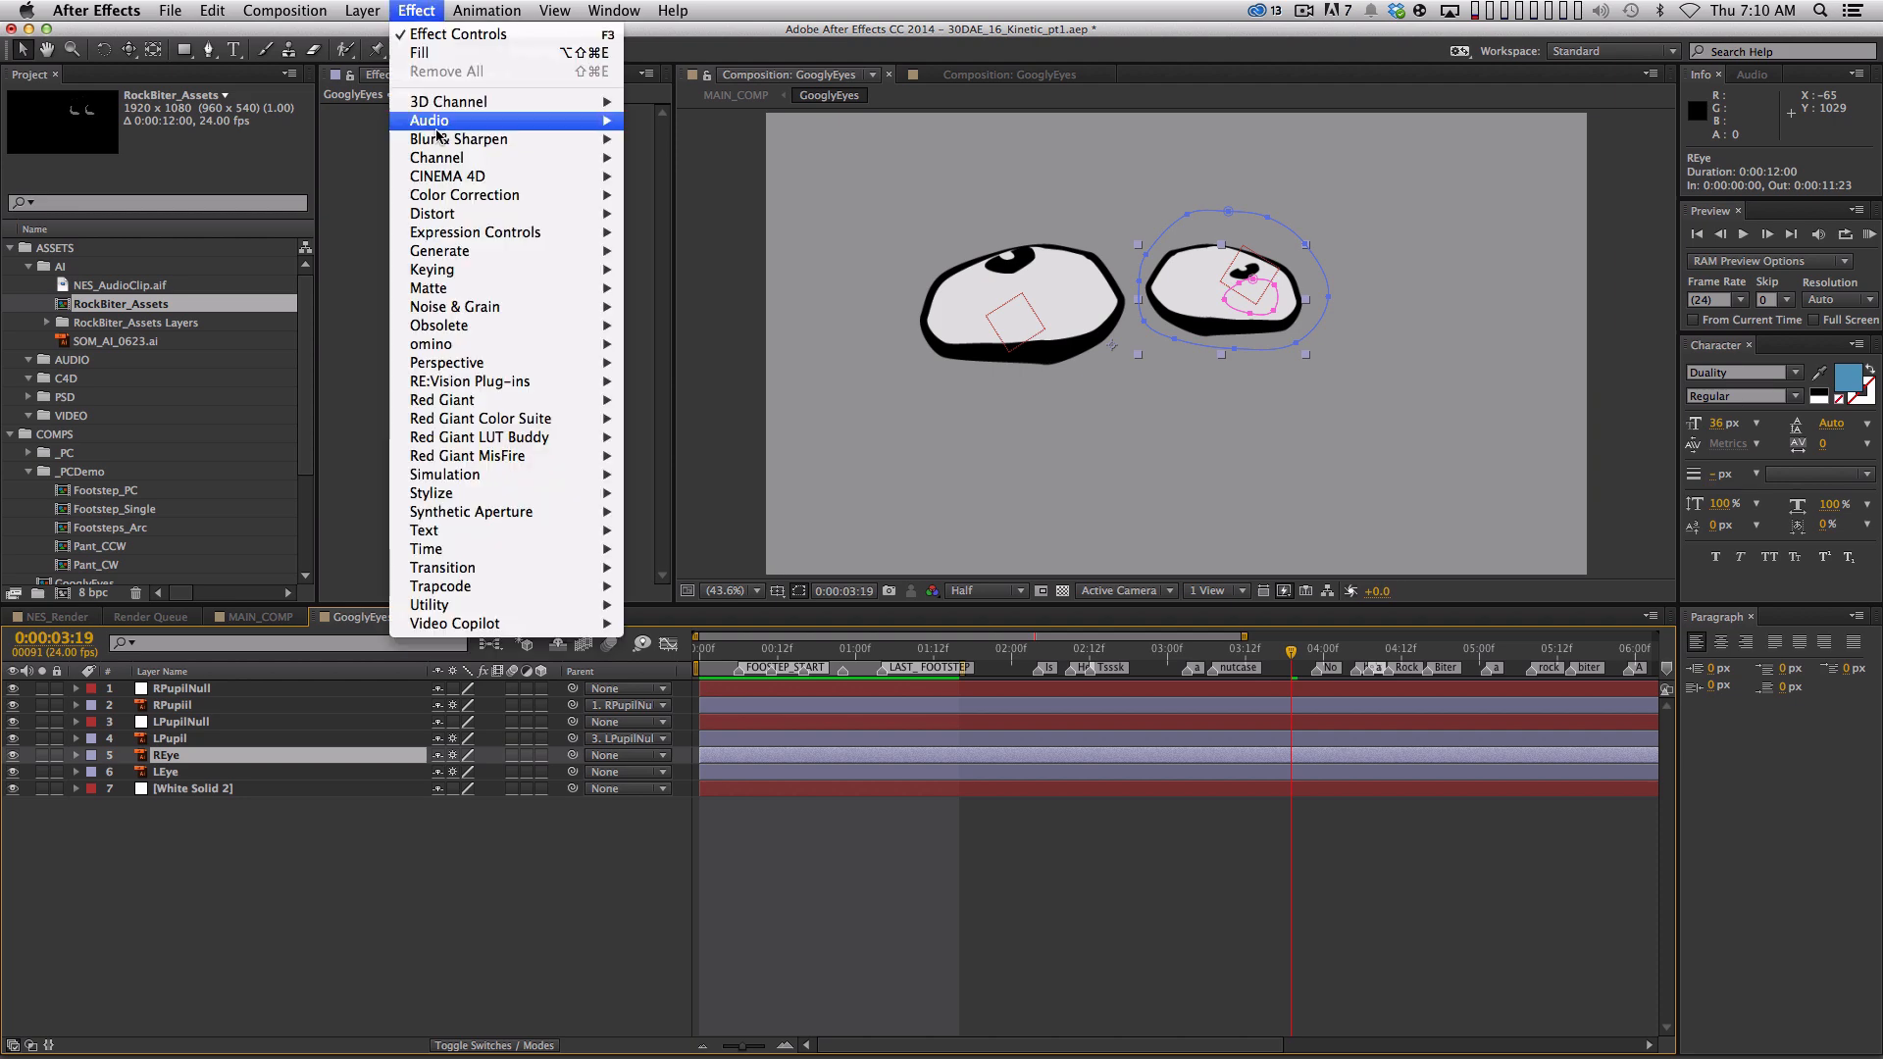
{"action": "mouse_move", "coordinate": [451, 250]}
{"action": "left_click", "coordinate": [677, 529]}
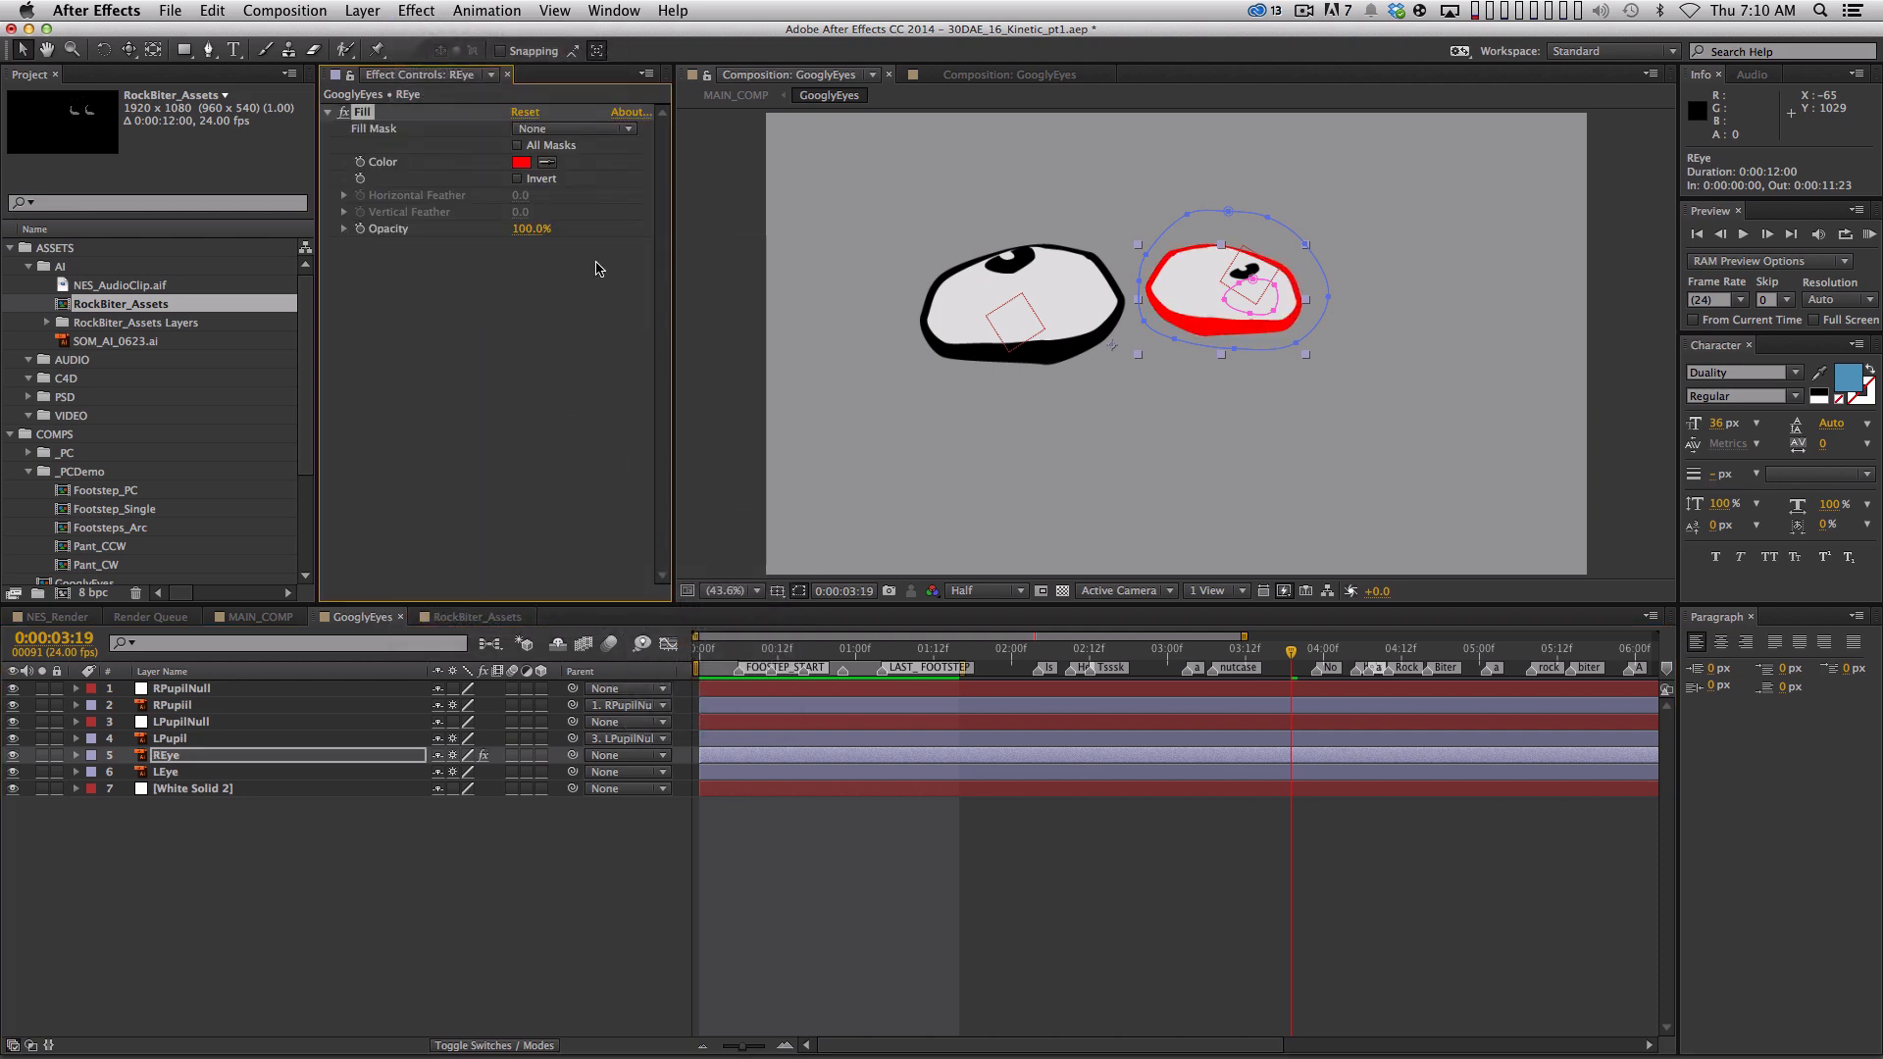
{"action": "left_click", "coordinate": [548, 163]}
{"action": "left_click", "coordinate": [1847, 377]}
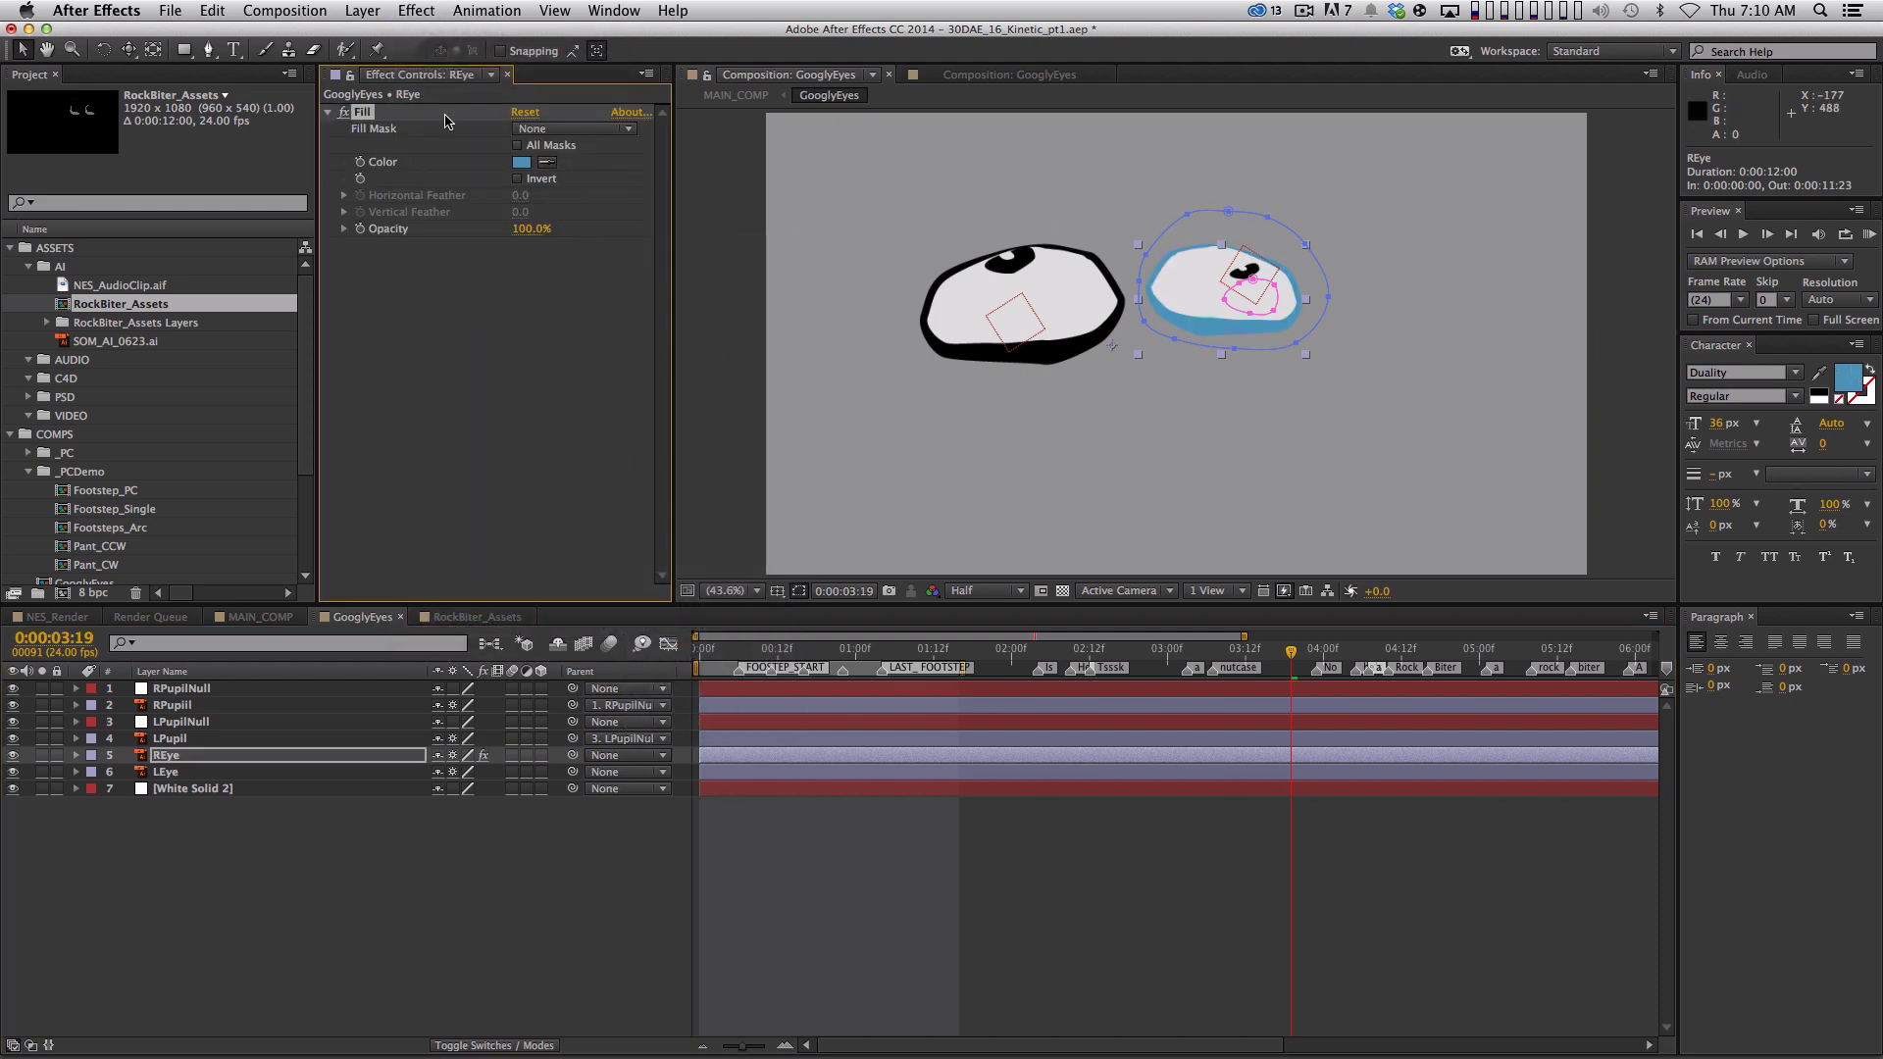
Paste REye's blue Fill effect onto the LEye layer and deselect it
{"action": "left_click", "coordinate": [195, 774]}
{"action": "key", "text": "super+v"}
{"action": "left_click", "coordinate": [379, 865]}
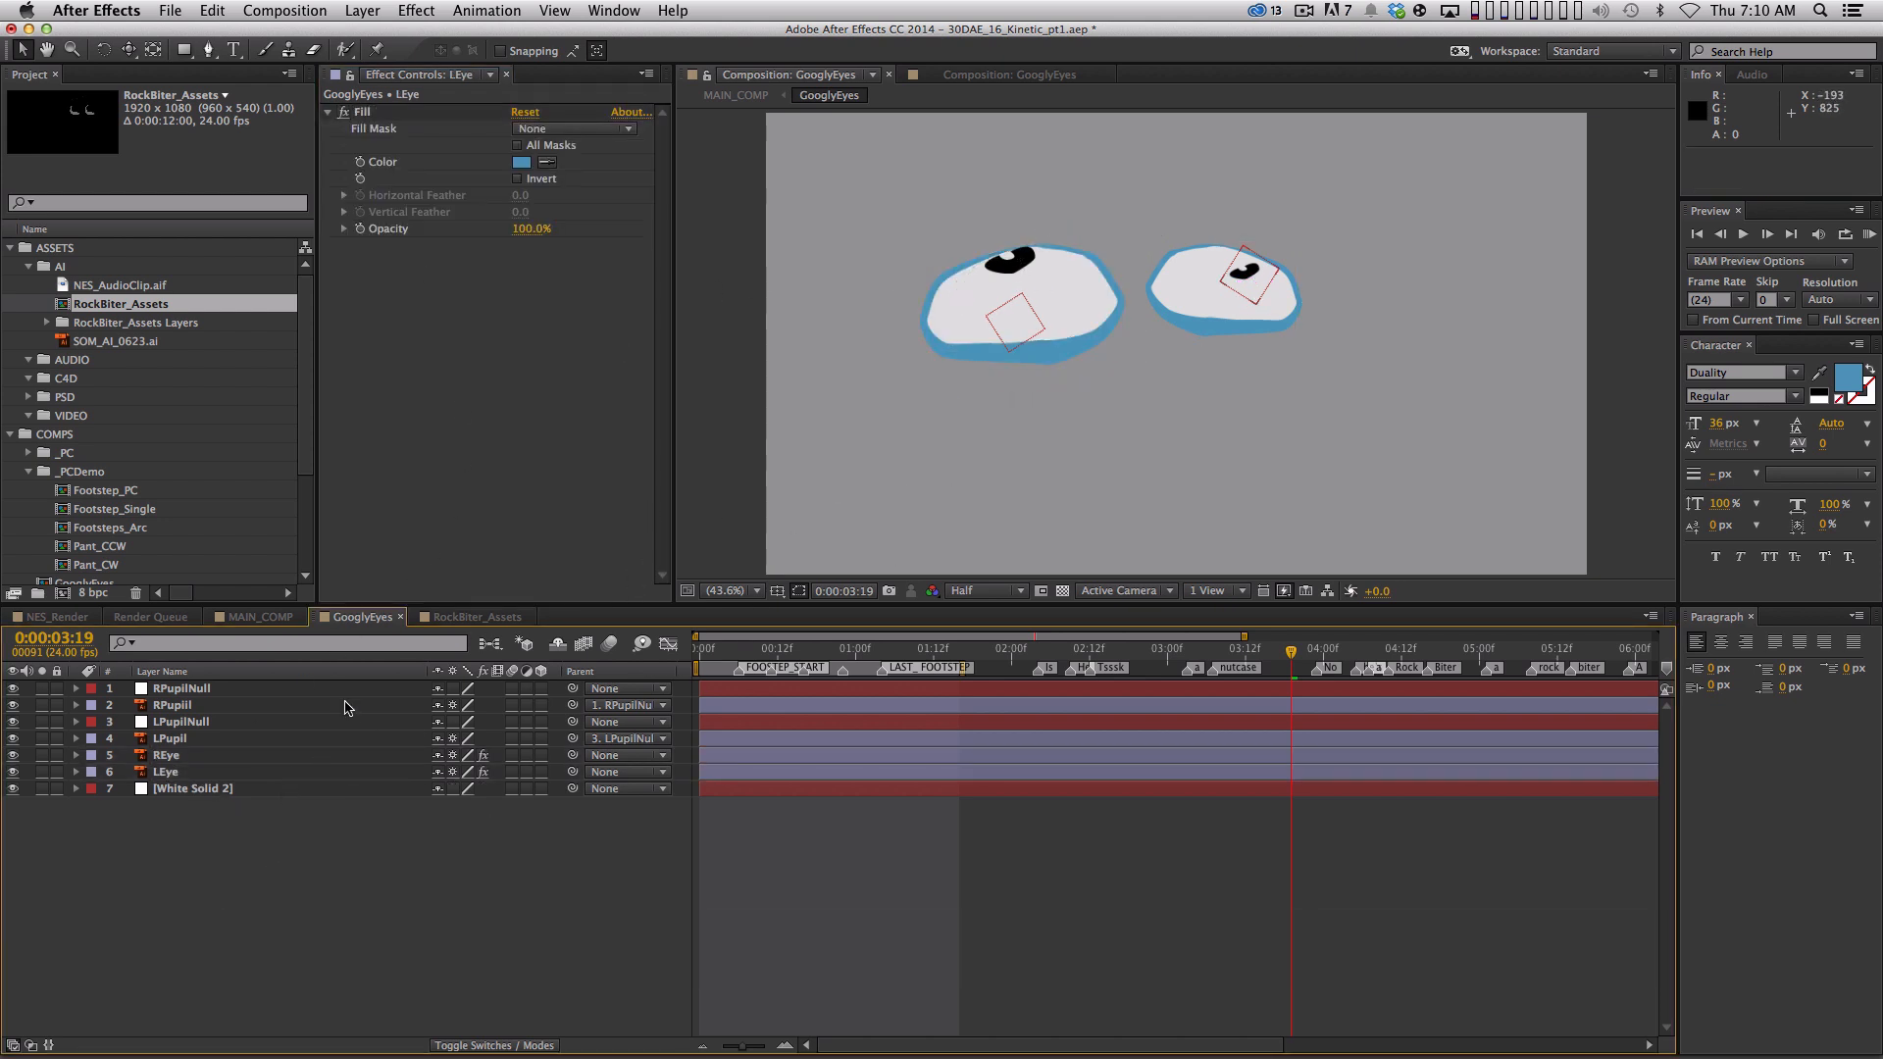
Narrow White Solid 2's left-eye mask from both sides and centre it within the blue outline
{"action": "left_click", "coordinate": [209, 789]}
{"action": "left_click", "coordinate": [919, 318]}
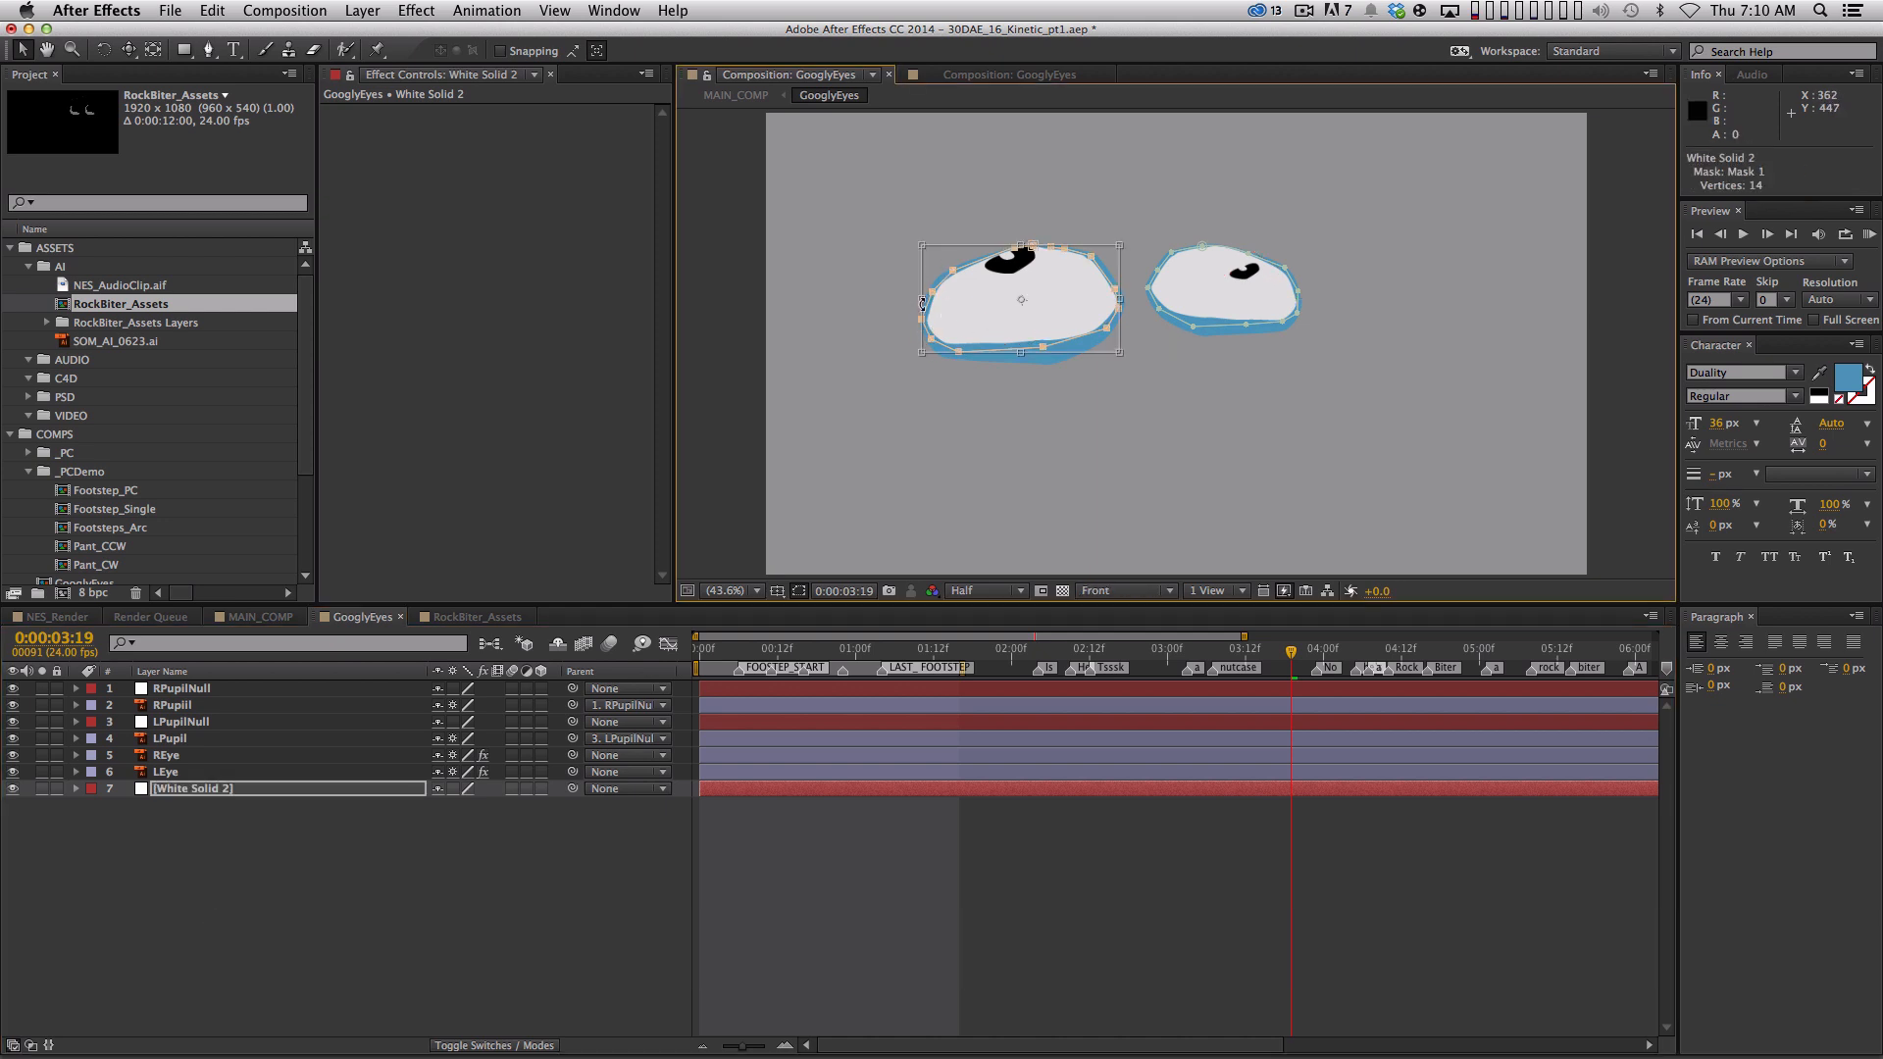
{"action": "left_click_drag", "start_coordinate": [923, 302], "coordinate": [1004, 287]}
{"action": "left_click_drag", "start_coordinate": [1118, 298], "coordinate": [1099, 298]}
{"action": "left_click_drag", "start_coordinate": [1073, 311], "coordinate": [1044, 313]}
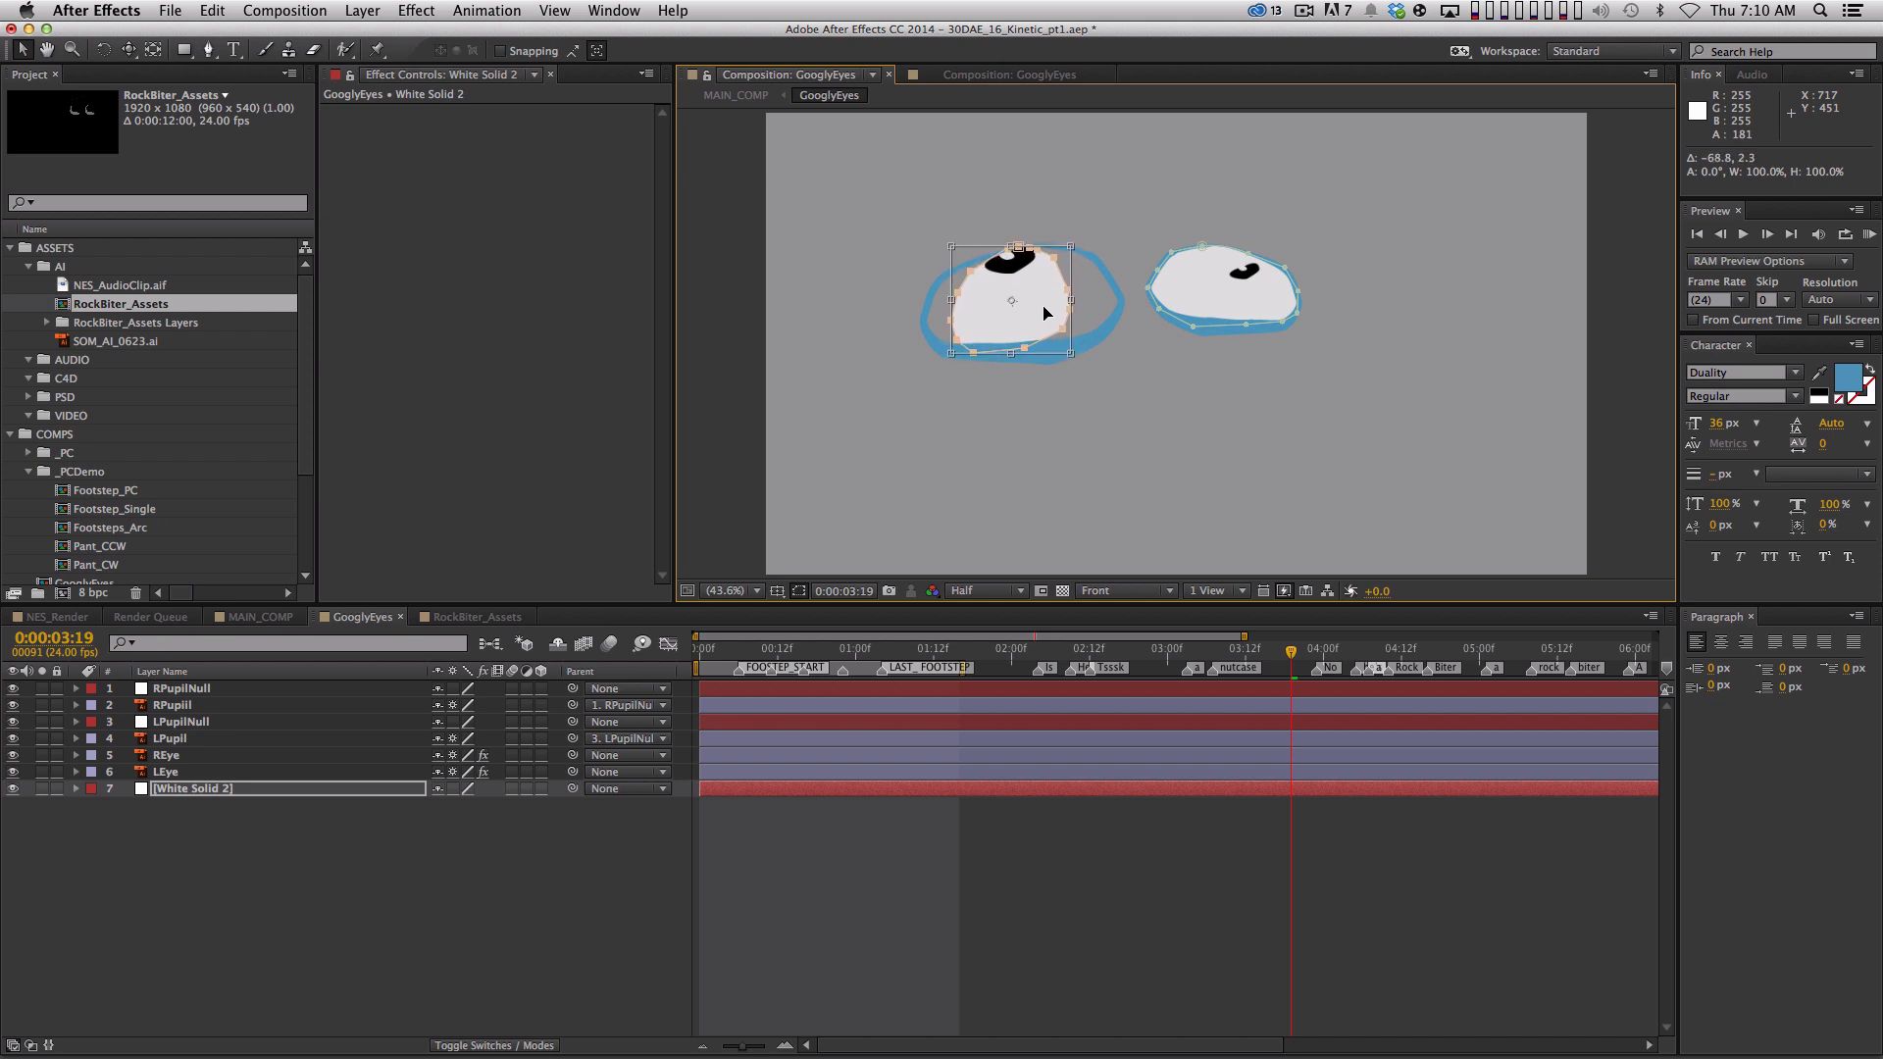
{"action": "key", "text": "Return"}
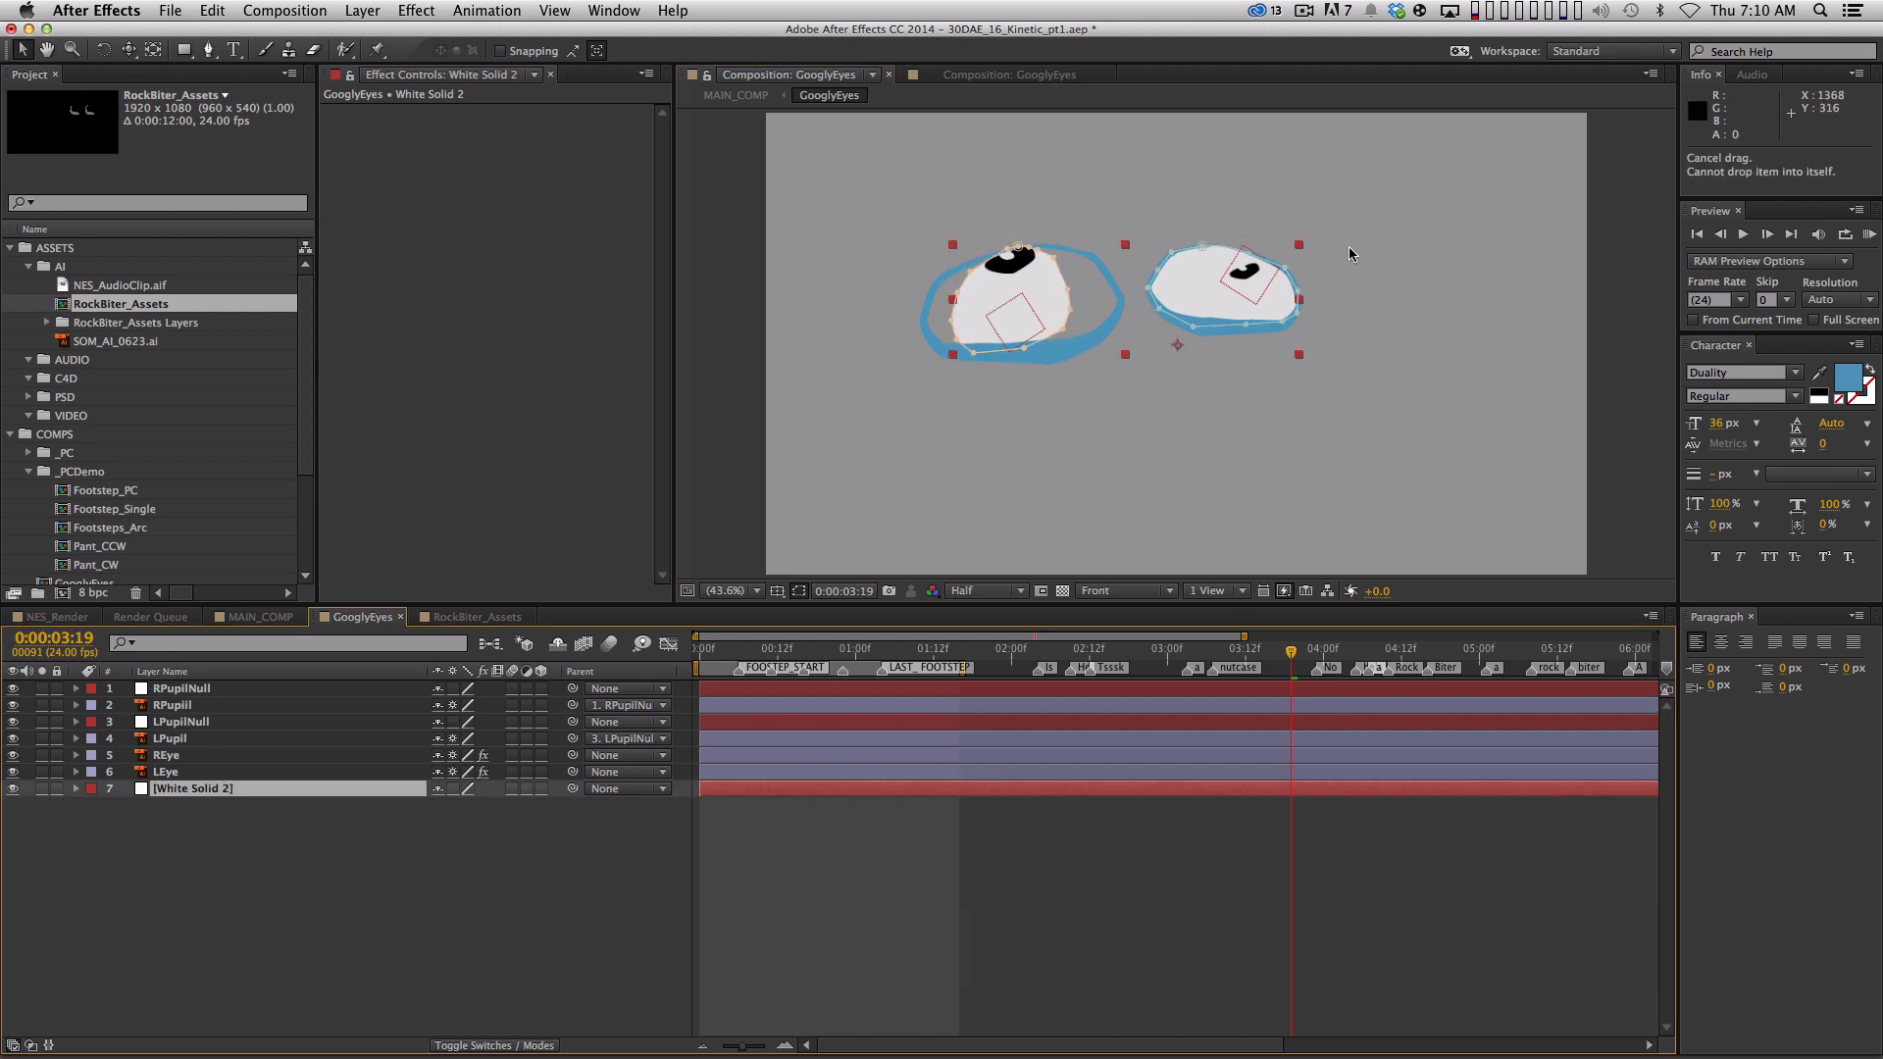
Narrow White Solid 2's right-eye mask from both sides and shift it slightly left within the blue outline
{"action": "double_click", "coordinate": [1192, 253]}
{"action": "left_click_drag", "start_coordinate": [1148, 286], "coordinate": [1278, 286]}
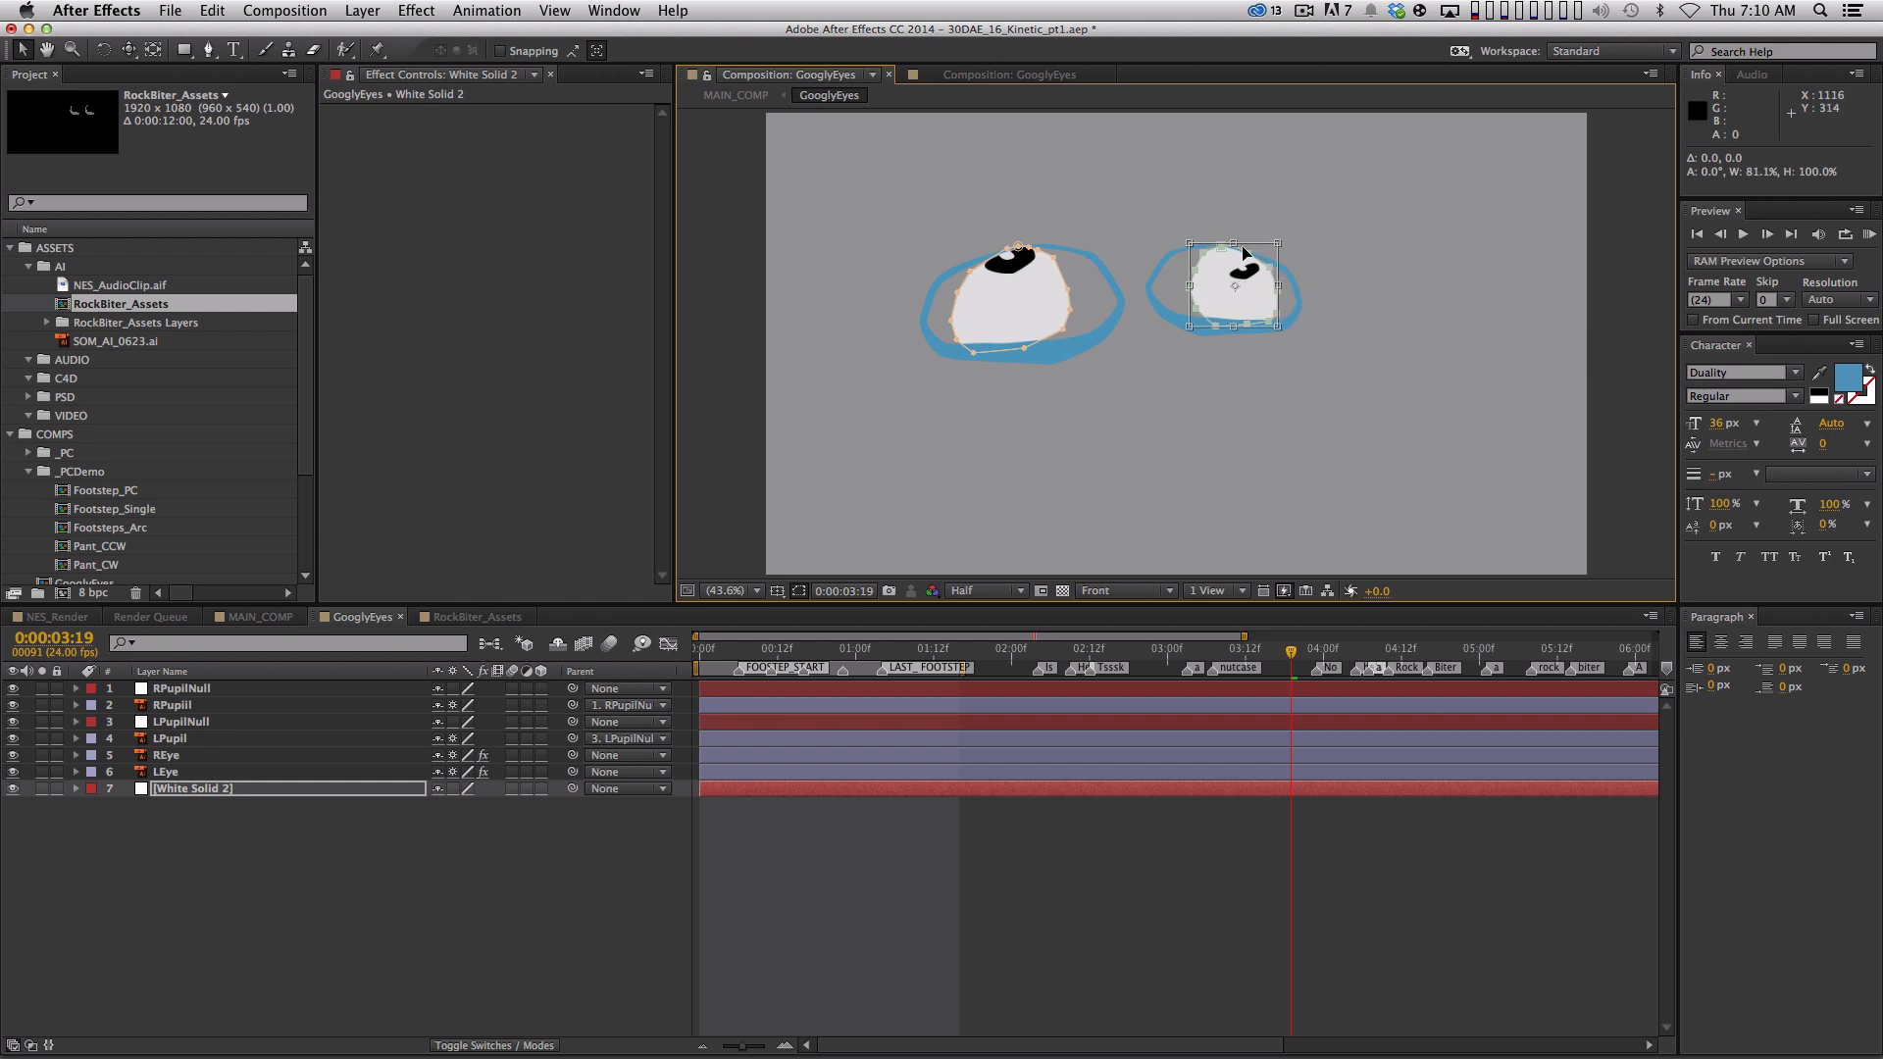
{"action": "key", "text": "Return"}
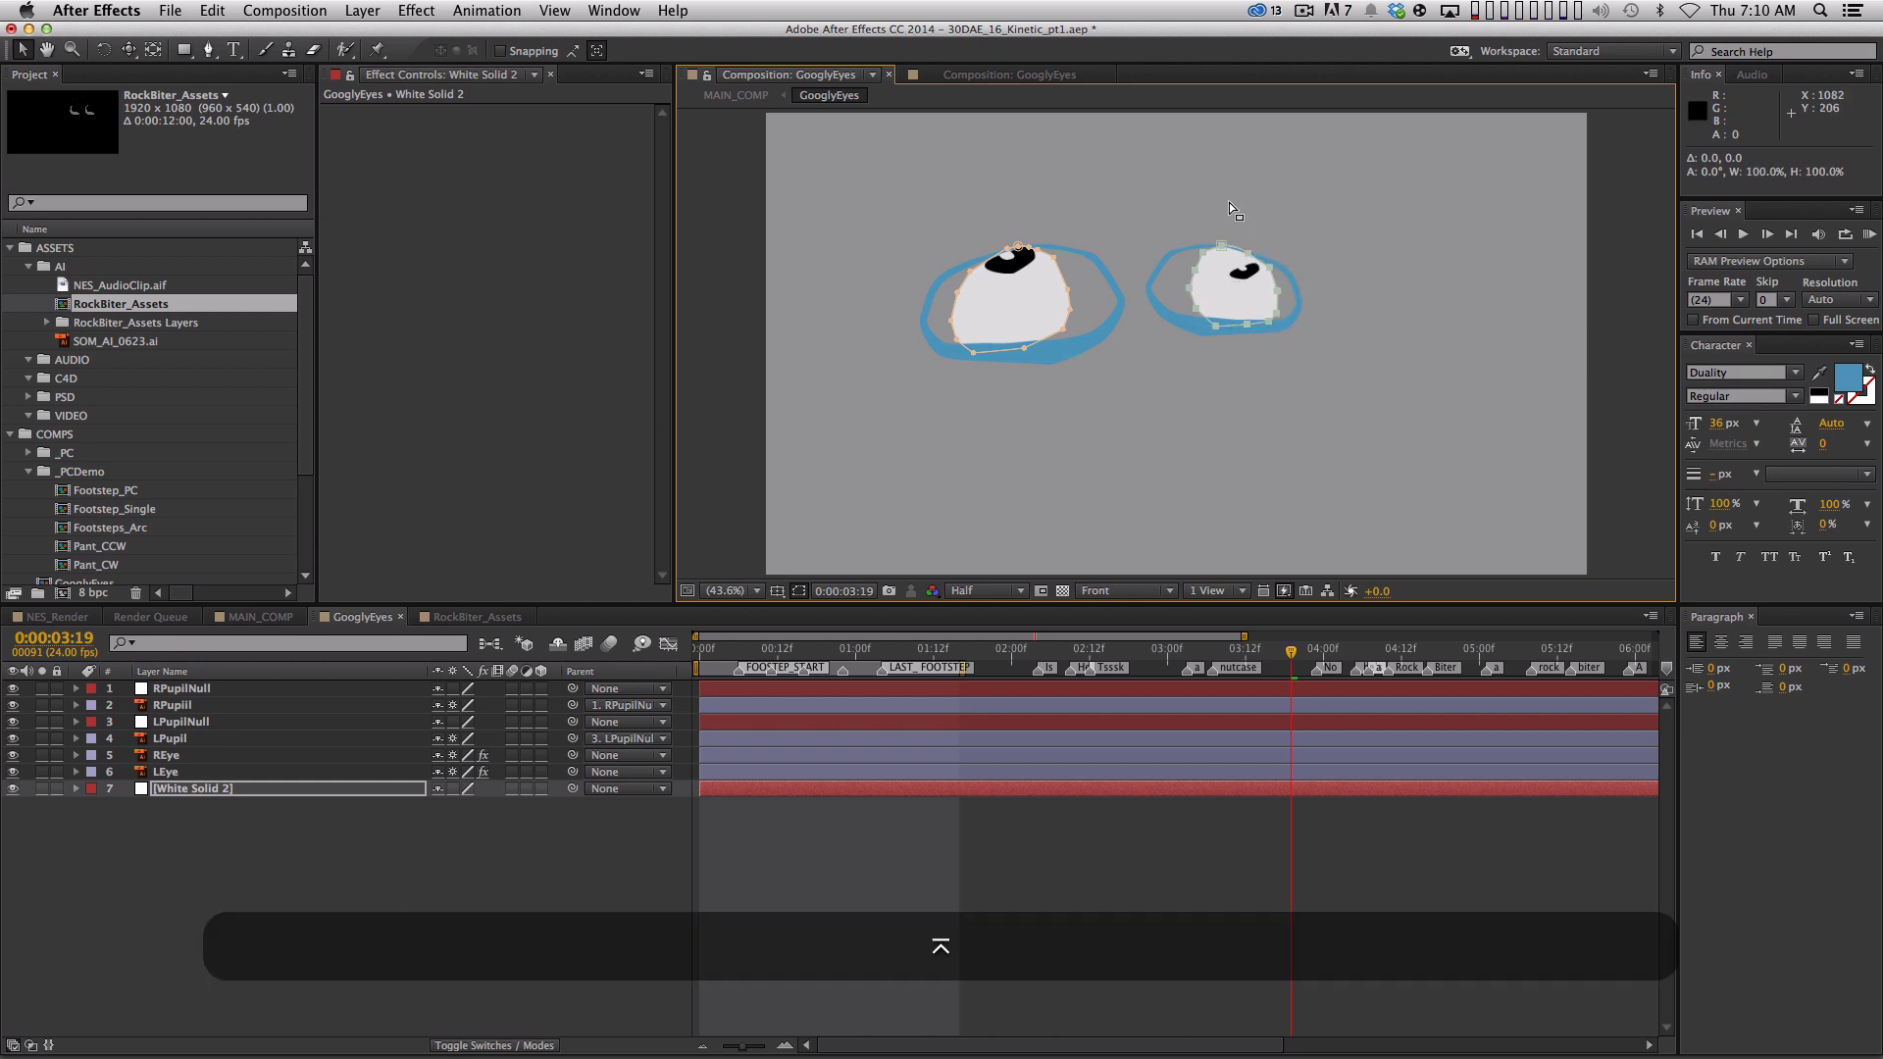
{"action": "left_click", "coordinate": [1265, 346]}
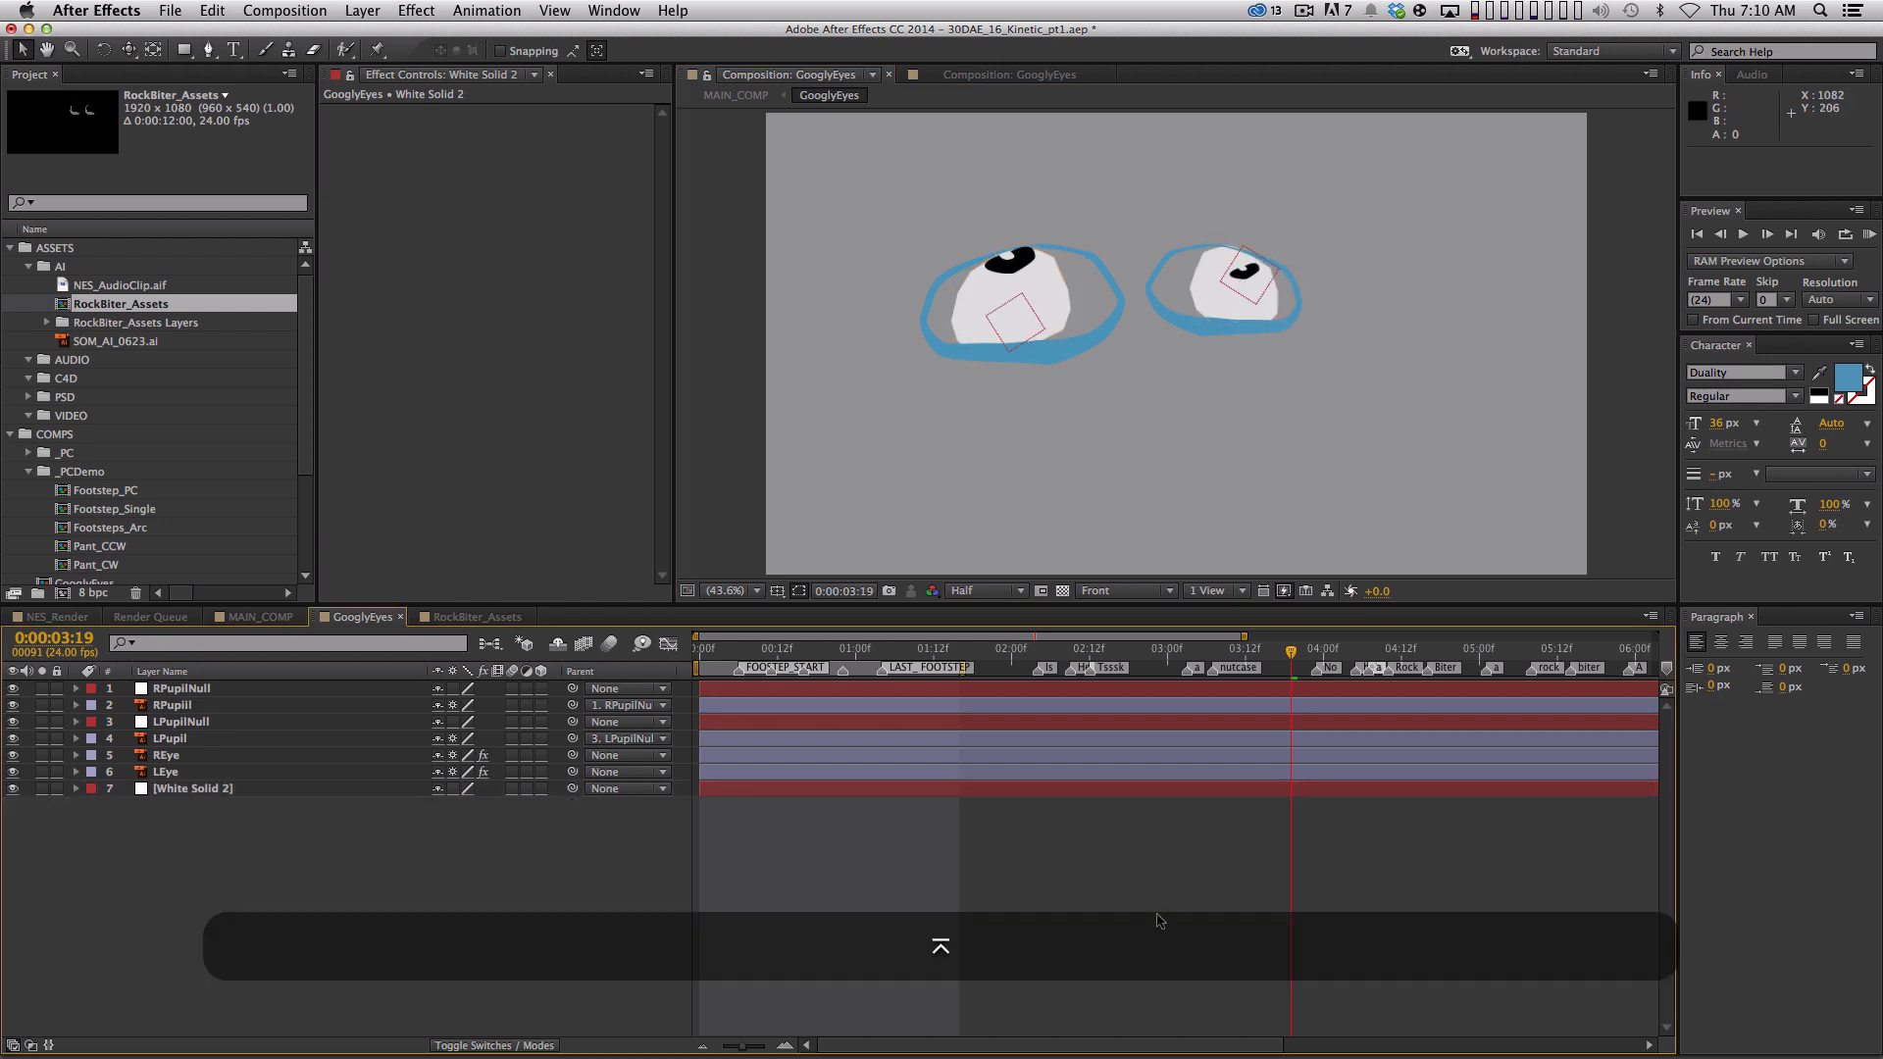
{"action": "left_click", "coordinate": [196, 789]}
{"action": "double_click", "coordinate": [1229, 282]}
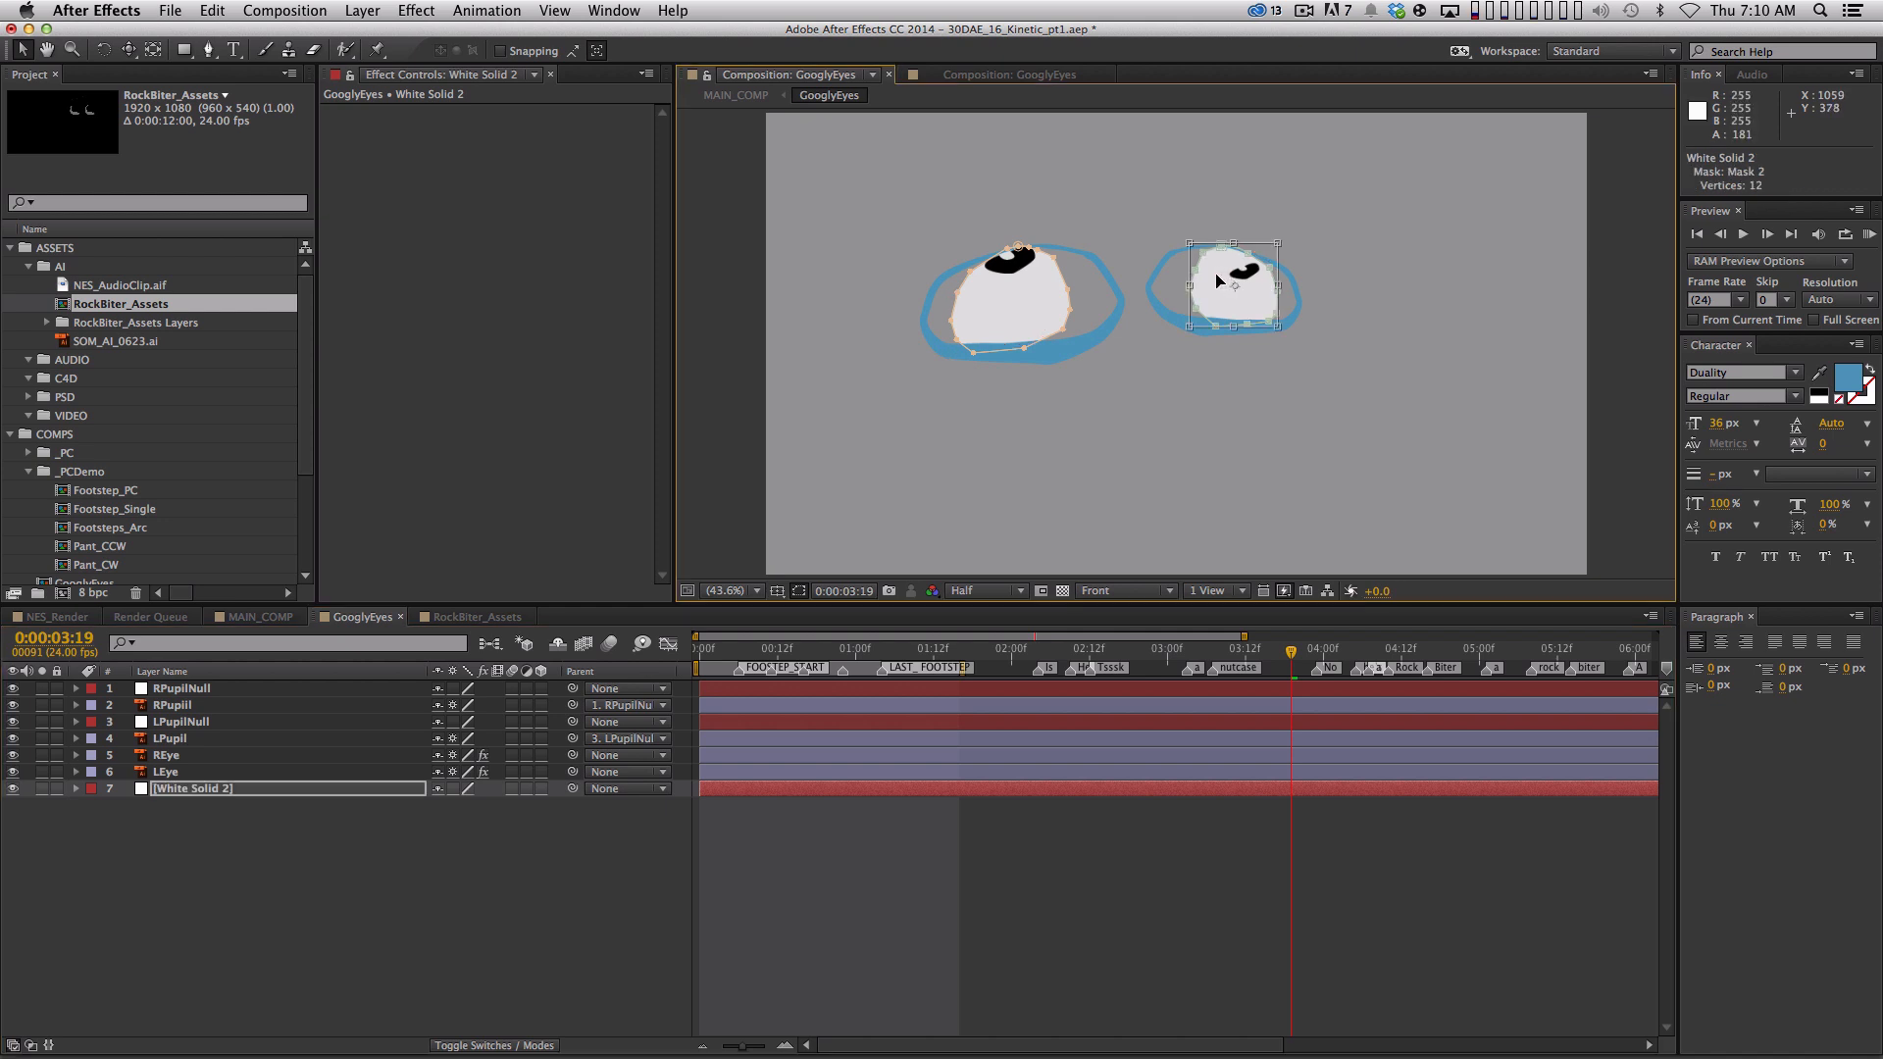
{"action": "left_click", "coordinate": [1207, 842]}
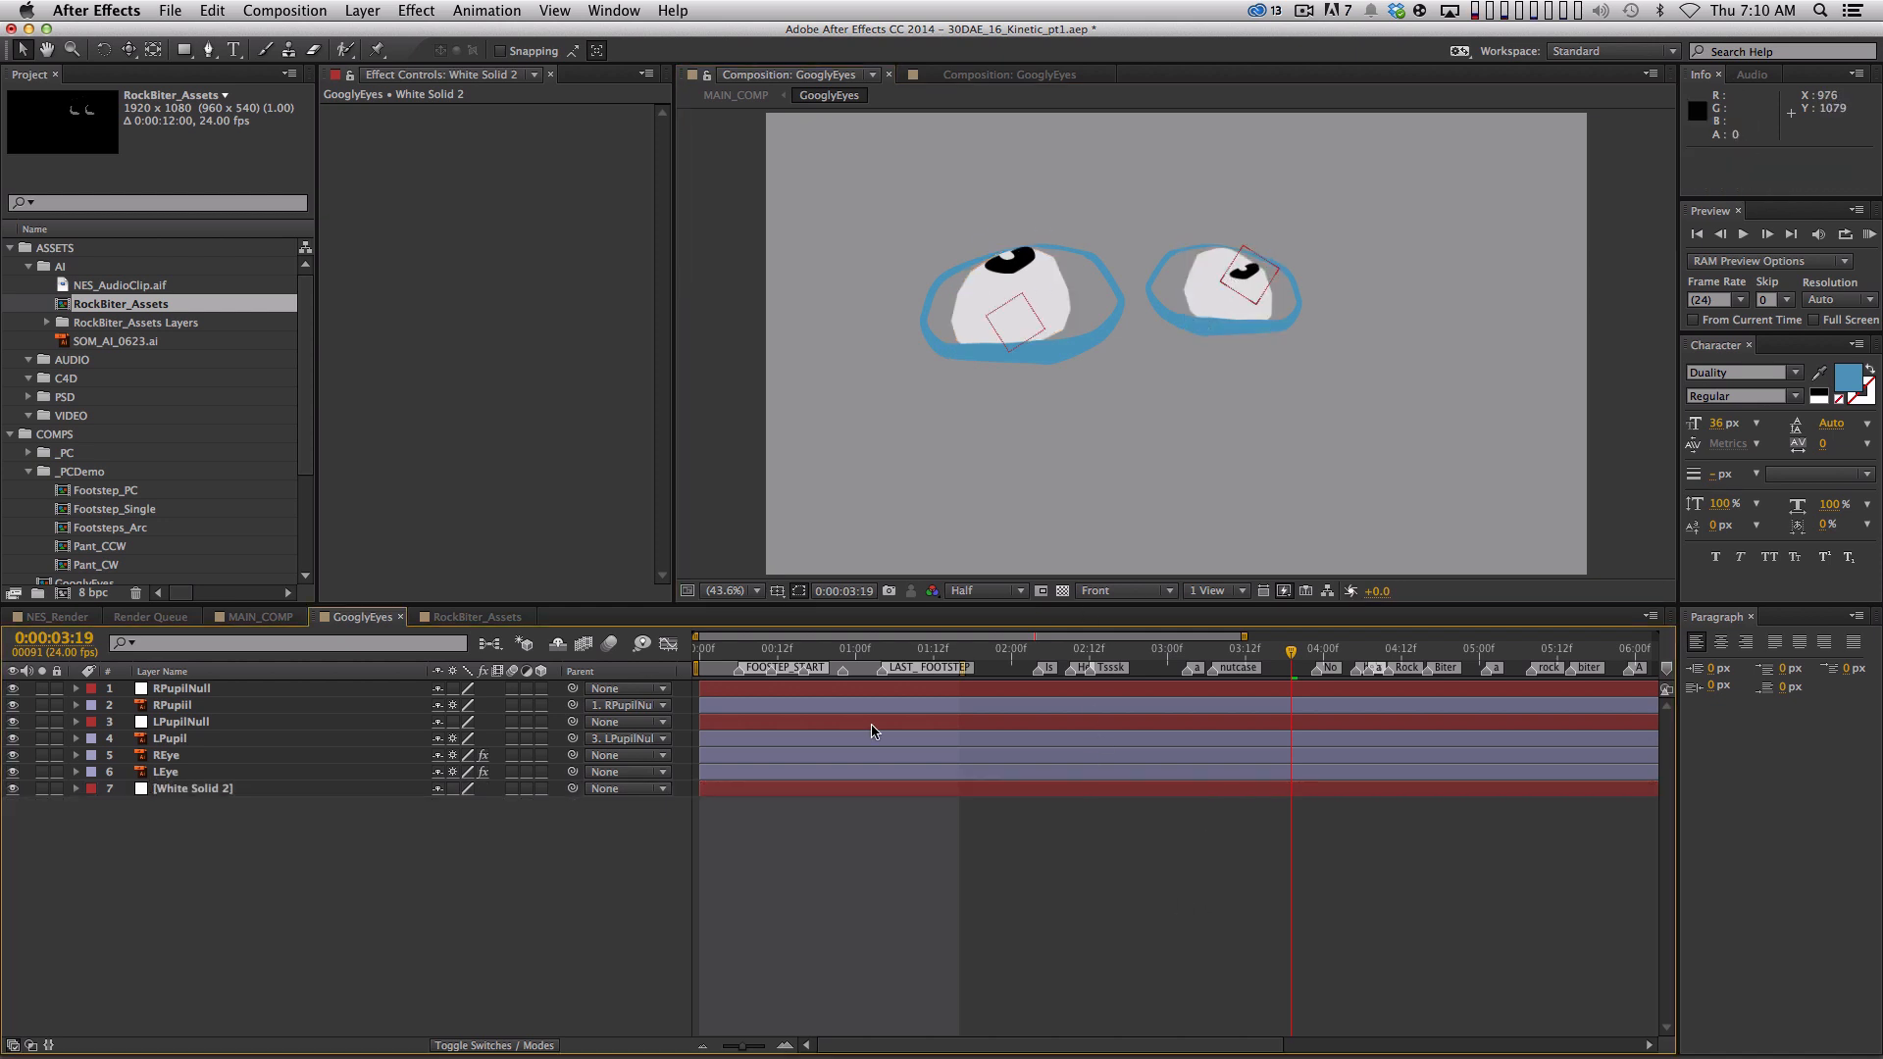
In MAIN_COMP at 0:00:03:10, set the GooglyEyes layer's blending mode to Screen
{"action": "left_click_drag", "start_coordinate": [1254, 648], "coordinate": [1167, 648]}
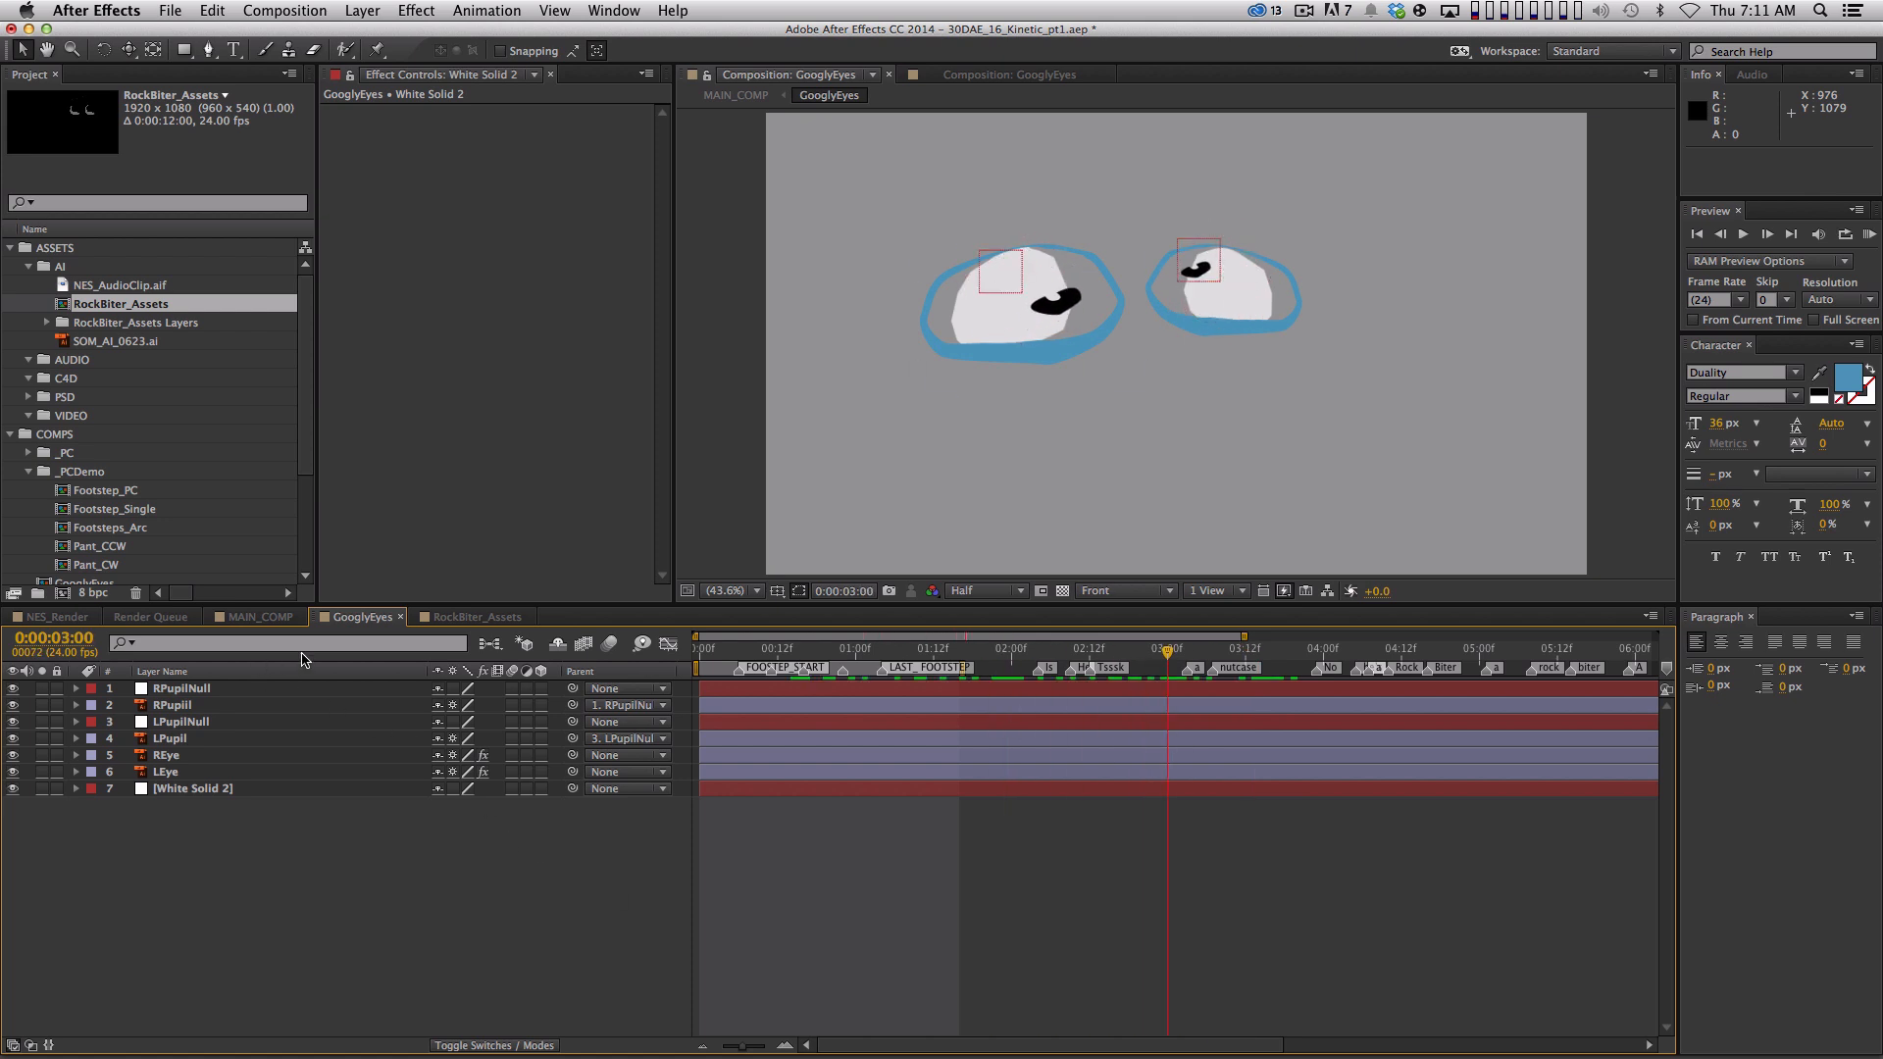
{"action": "left_click", "coordinate": [283, 620]}
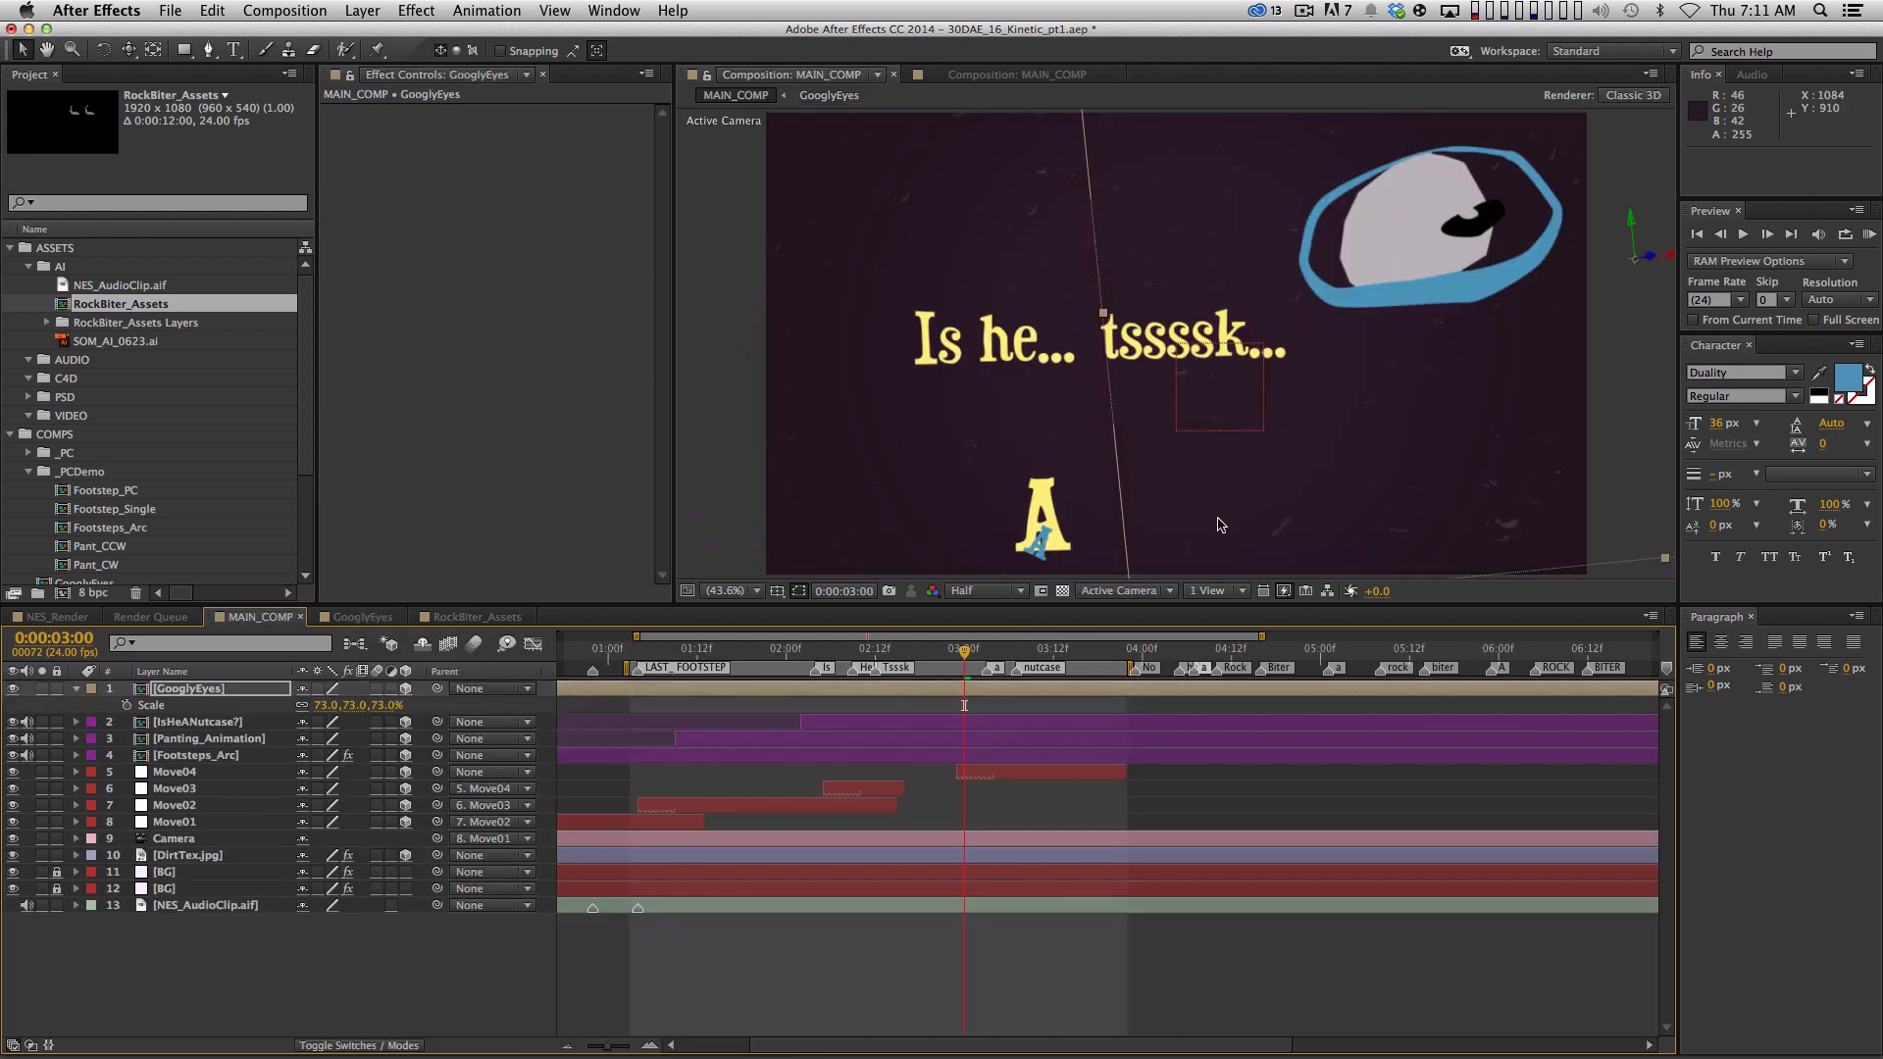
{"action": "left_click_drag", "start_coordinate": [969, 651], "coordinate": [1038, 652]}
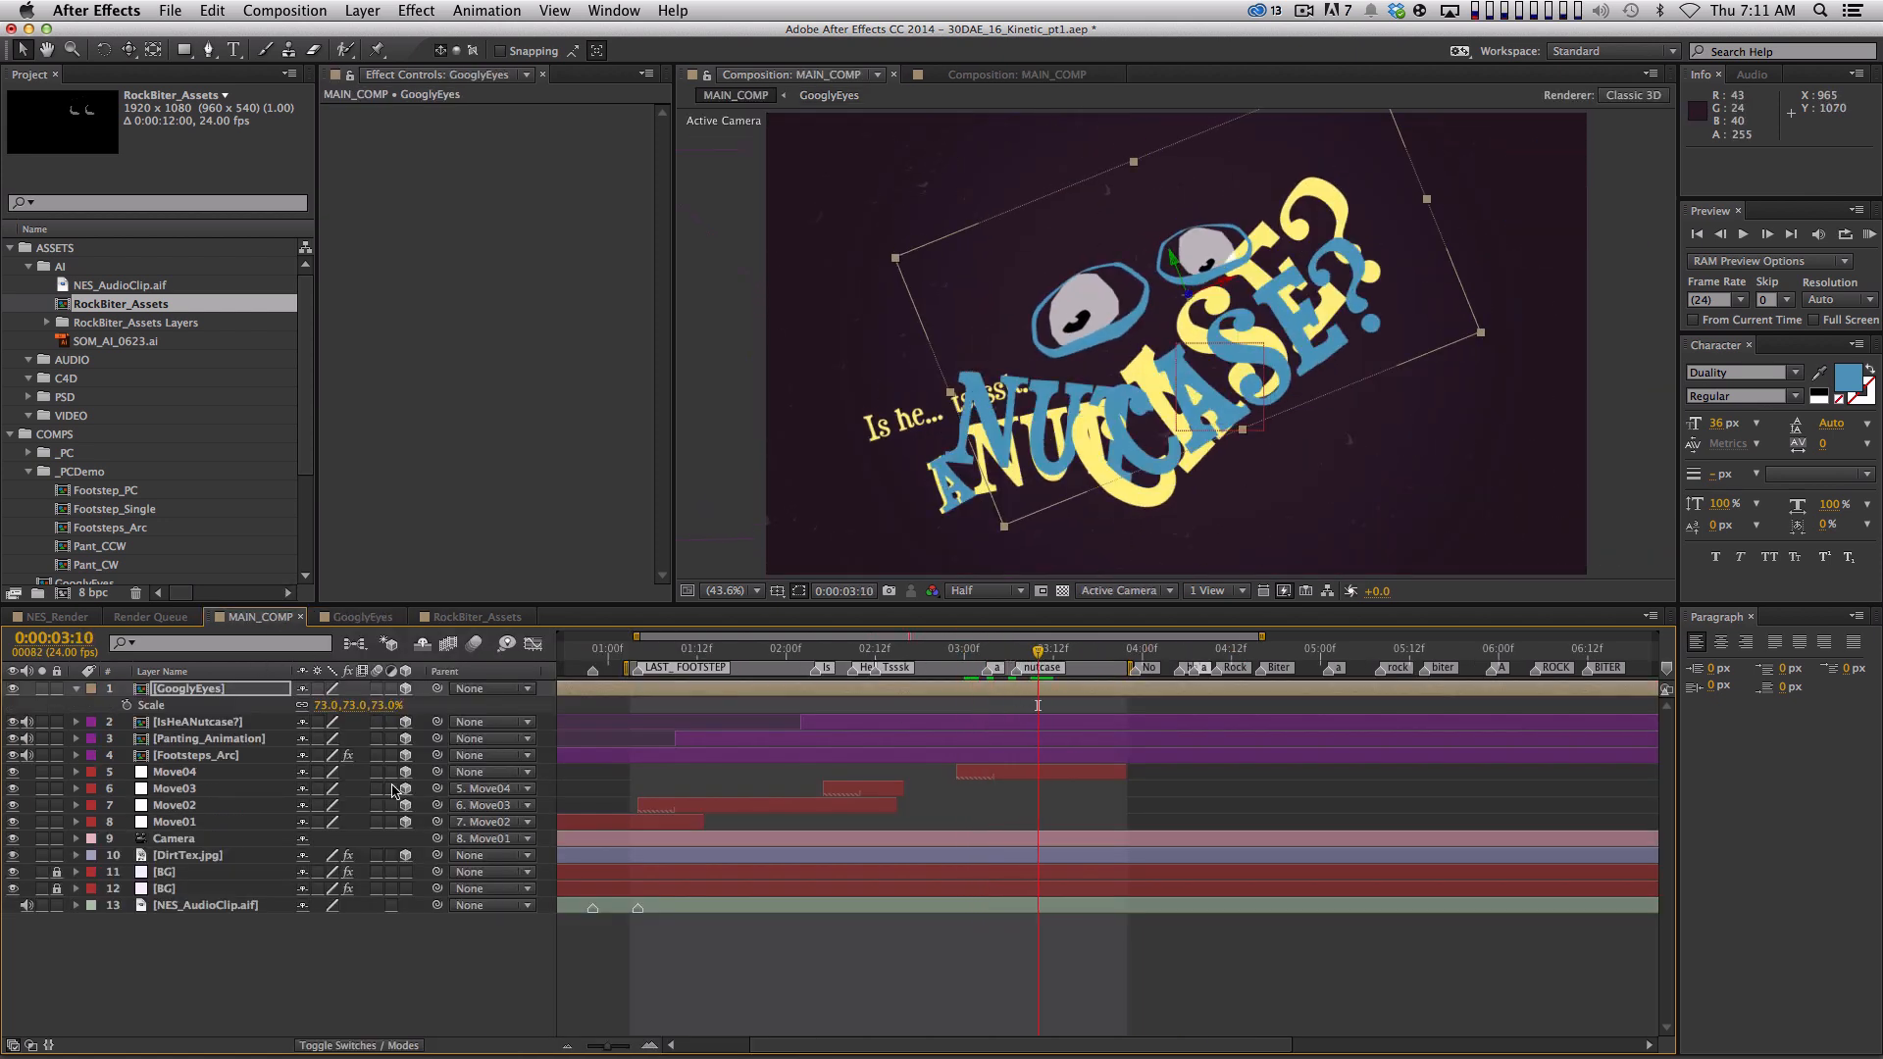
{"action": "key", "text": "F4"}
{"action": "left_click", "coordinate": [328, 688]}
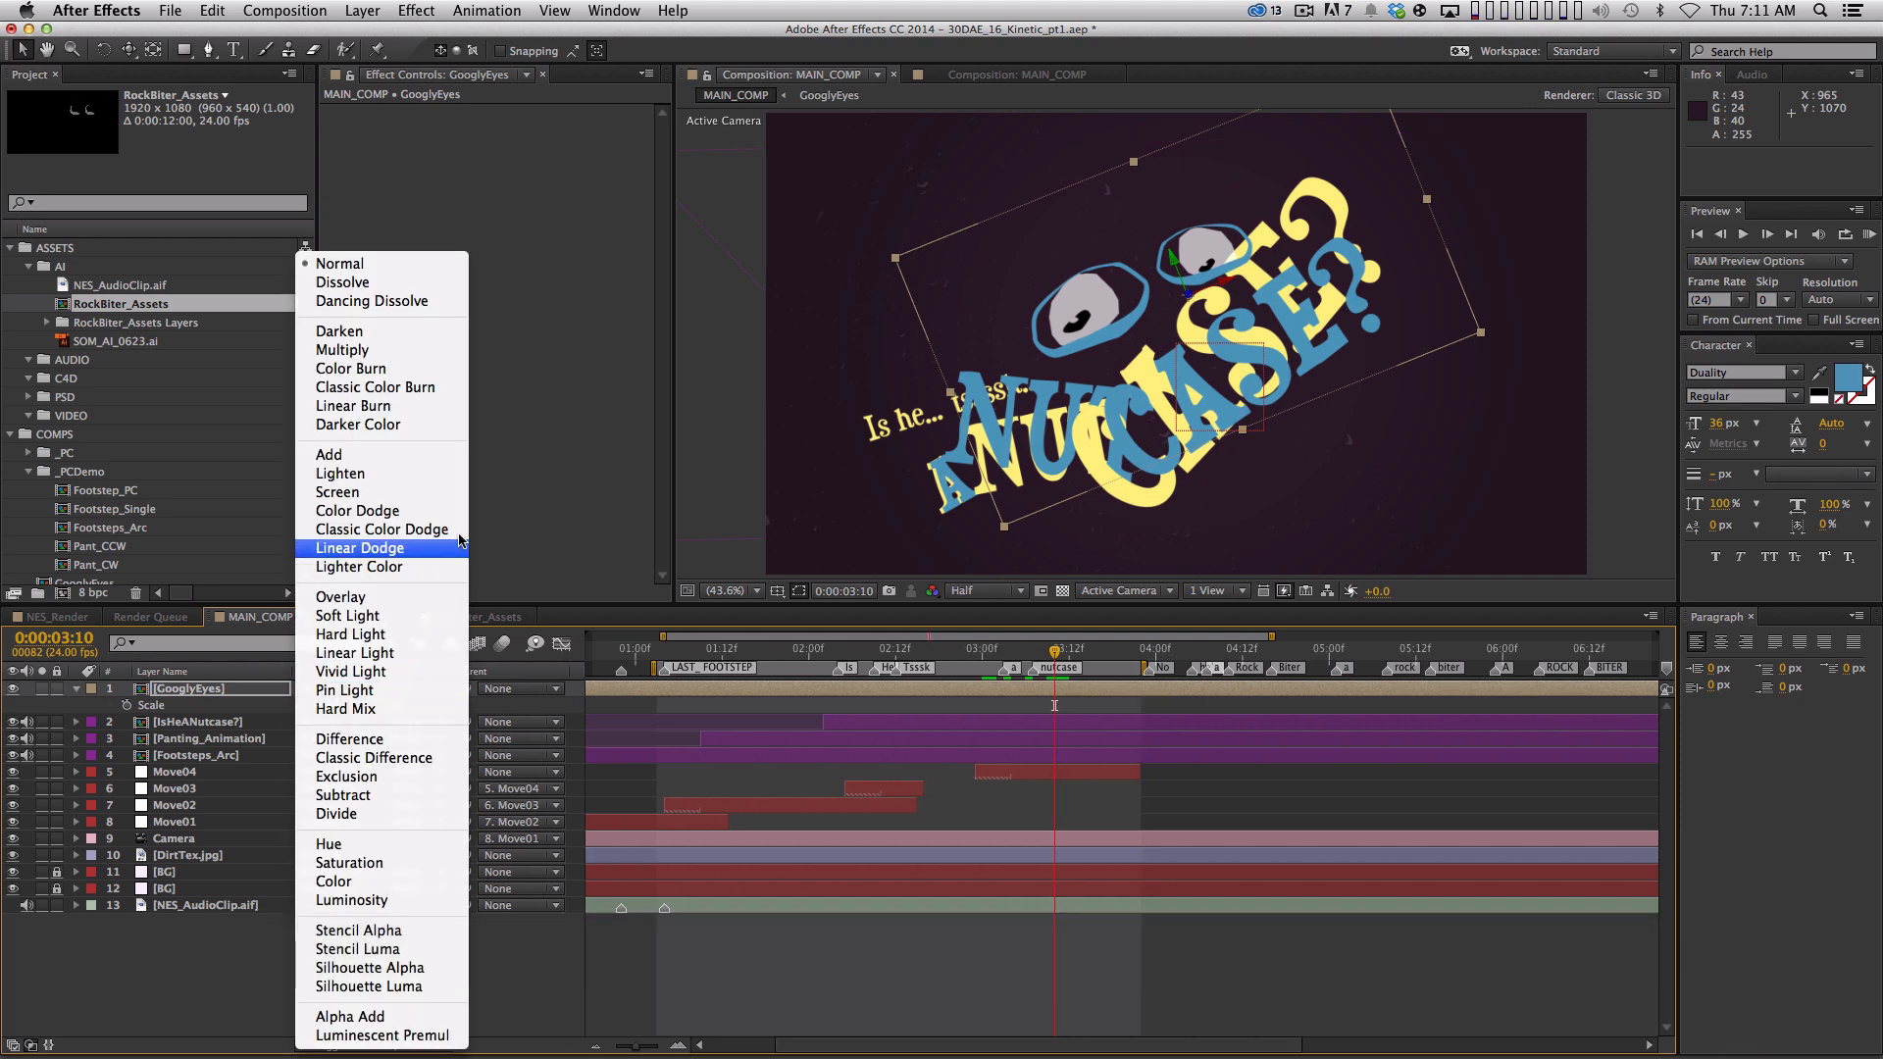
{"action": "left_click", "coordinate": [419, 493]}
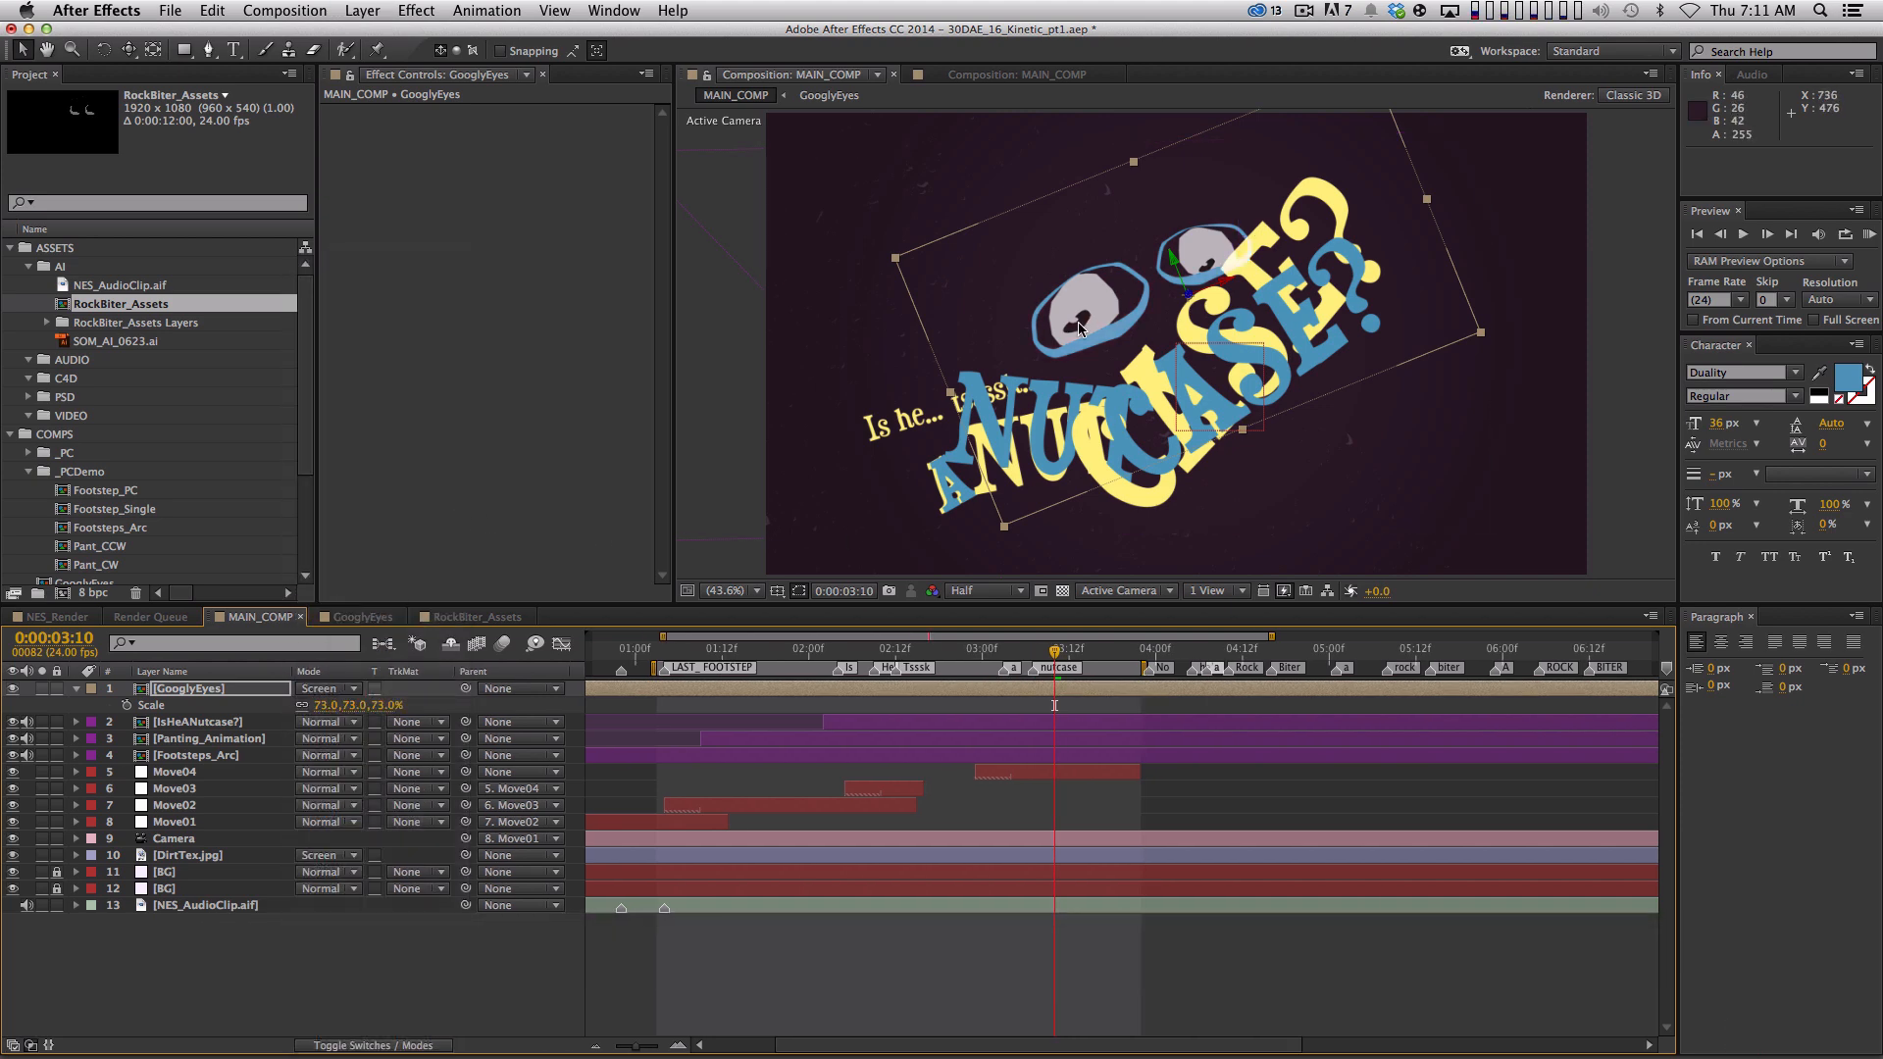
Rotate GooglyEyes closer to level, scale it to 63.3%, and position it above the NUTCASE? text
{"action": "left_click_drag", "start_coordinate": [1167, 304], "coordinate": [1149, 282]}
{"action": "left_click_drag", "start_coordinate": [1073, 663], "coordinate": [1155, 647]}
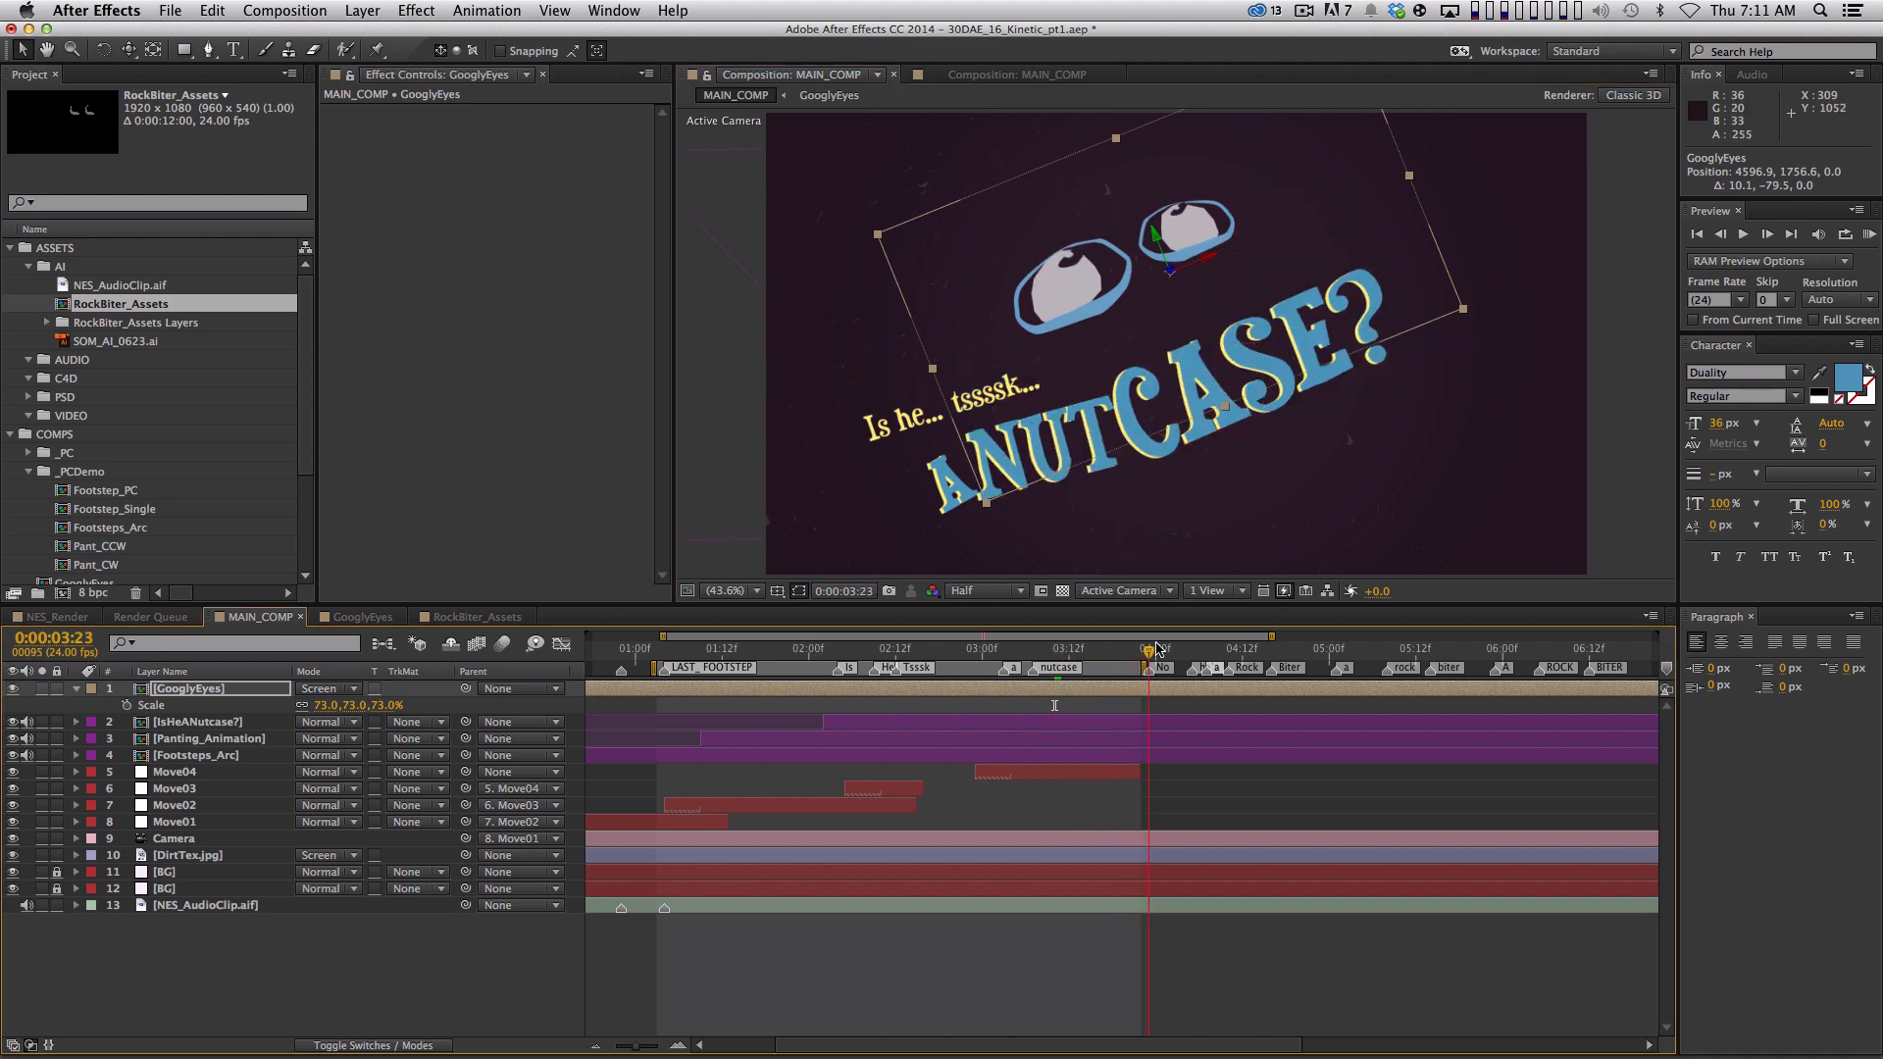
{"action": "key", "text": "super+r"}
{"action": "left_click", "coordinate": [353, 753]}
{"action": "left_click_drag", "start_coordinate": [353, 753], "coordinate": [257, 704]}
{"action": "key", "text": "super+s"}
{"action": "left_click_drag", "start_coordinate": [1121, 294], "coordinate": [1080, 346]}
Adjust the GooglyEyes layer's start so that it begins at 0:00:03:00
{"action": "left_click_drag", "start_coordinate": [1115, 670], "coordinate": [901, 659]}
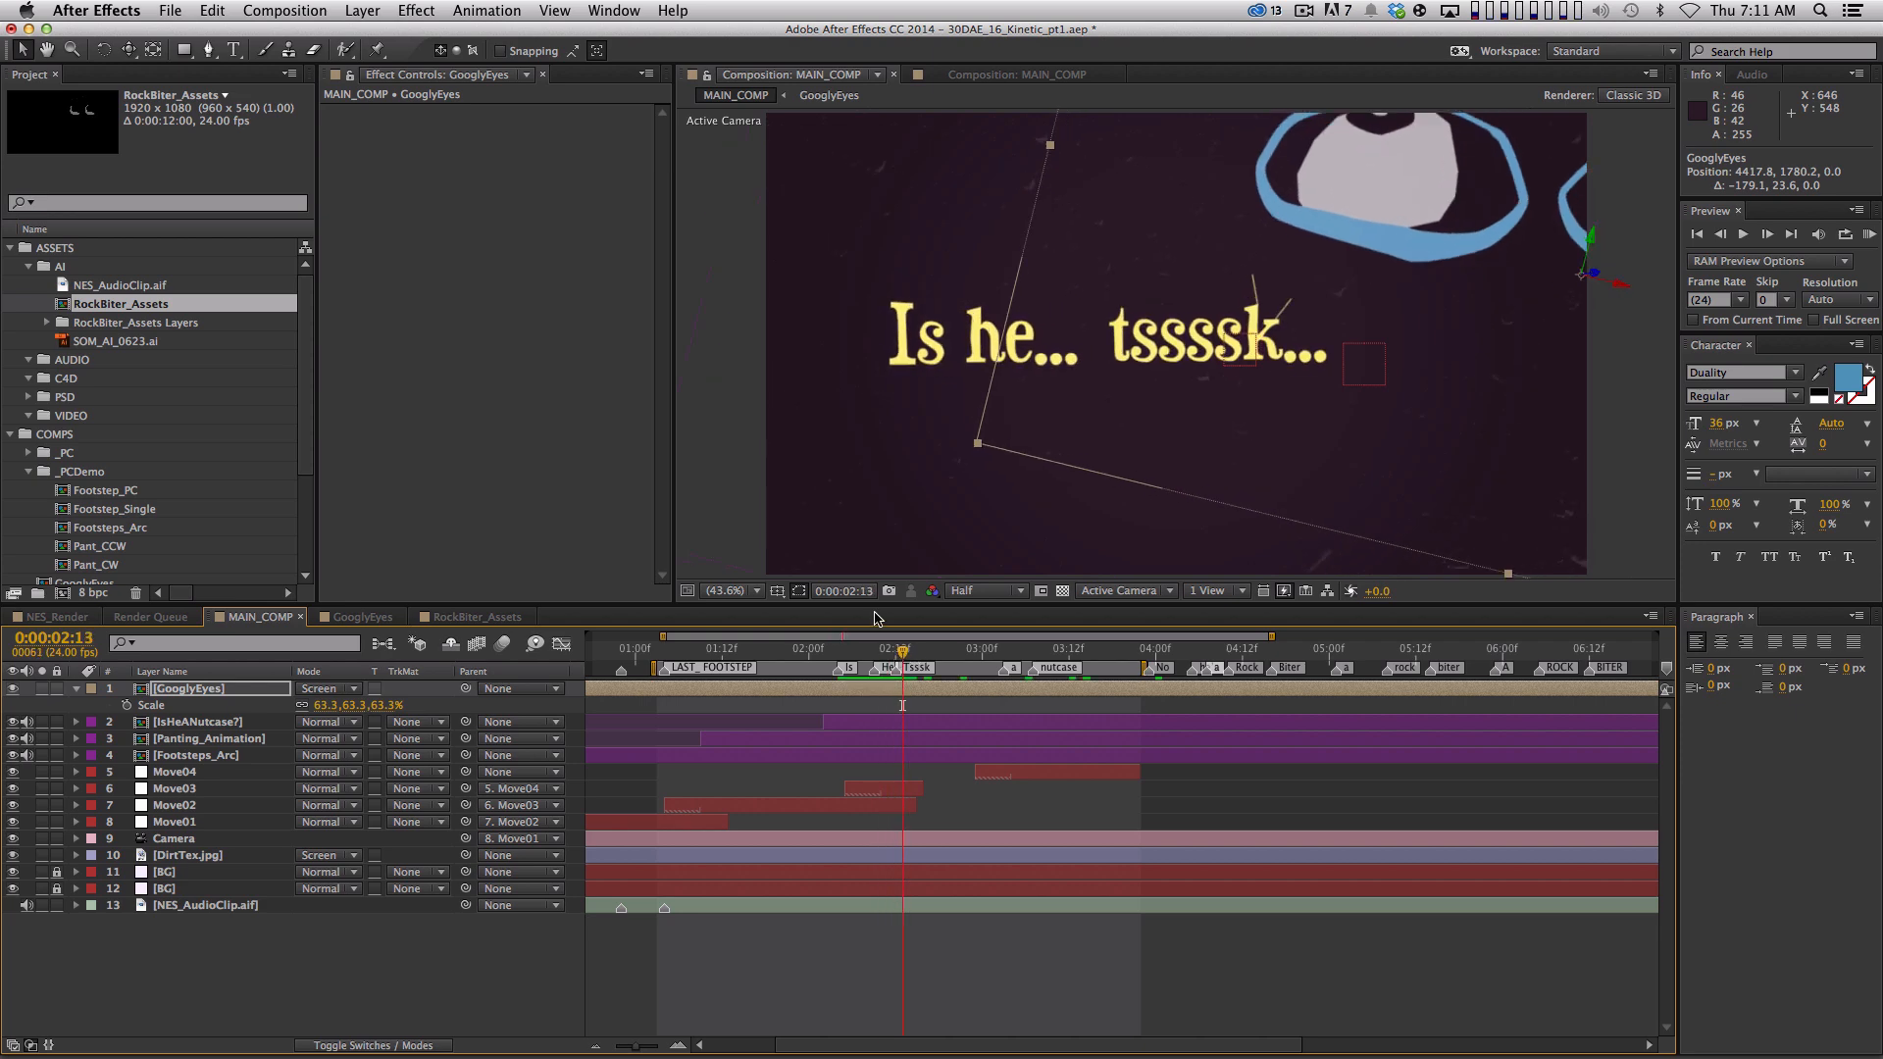
{"action": "key", "text": "bracketleft"}
{"action": "key", "text": "space"}
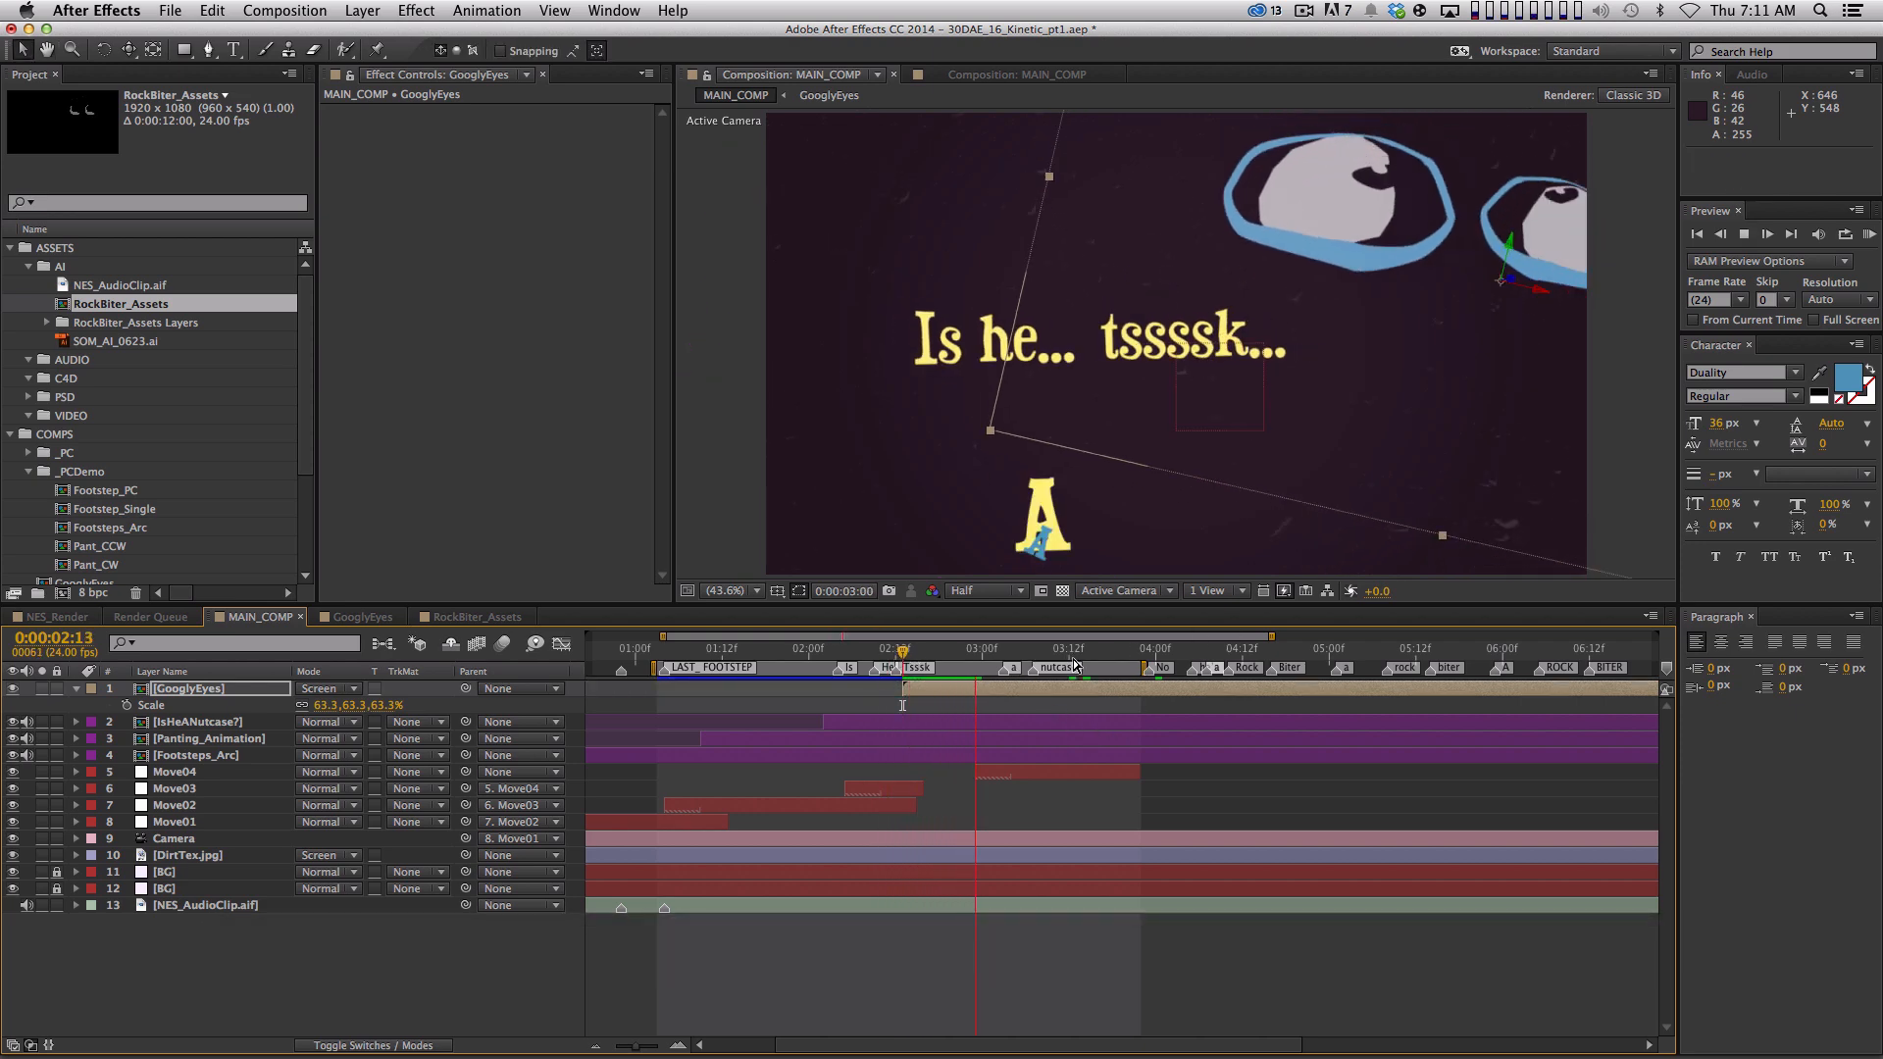
{"action": "key", "text": "Page_Up"}
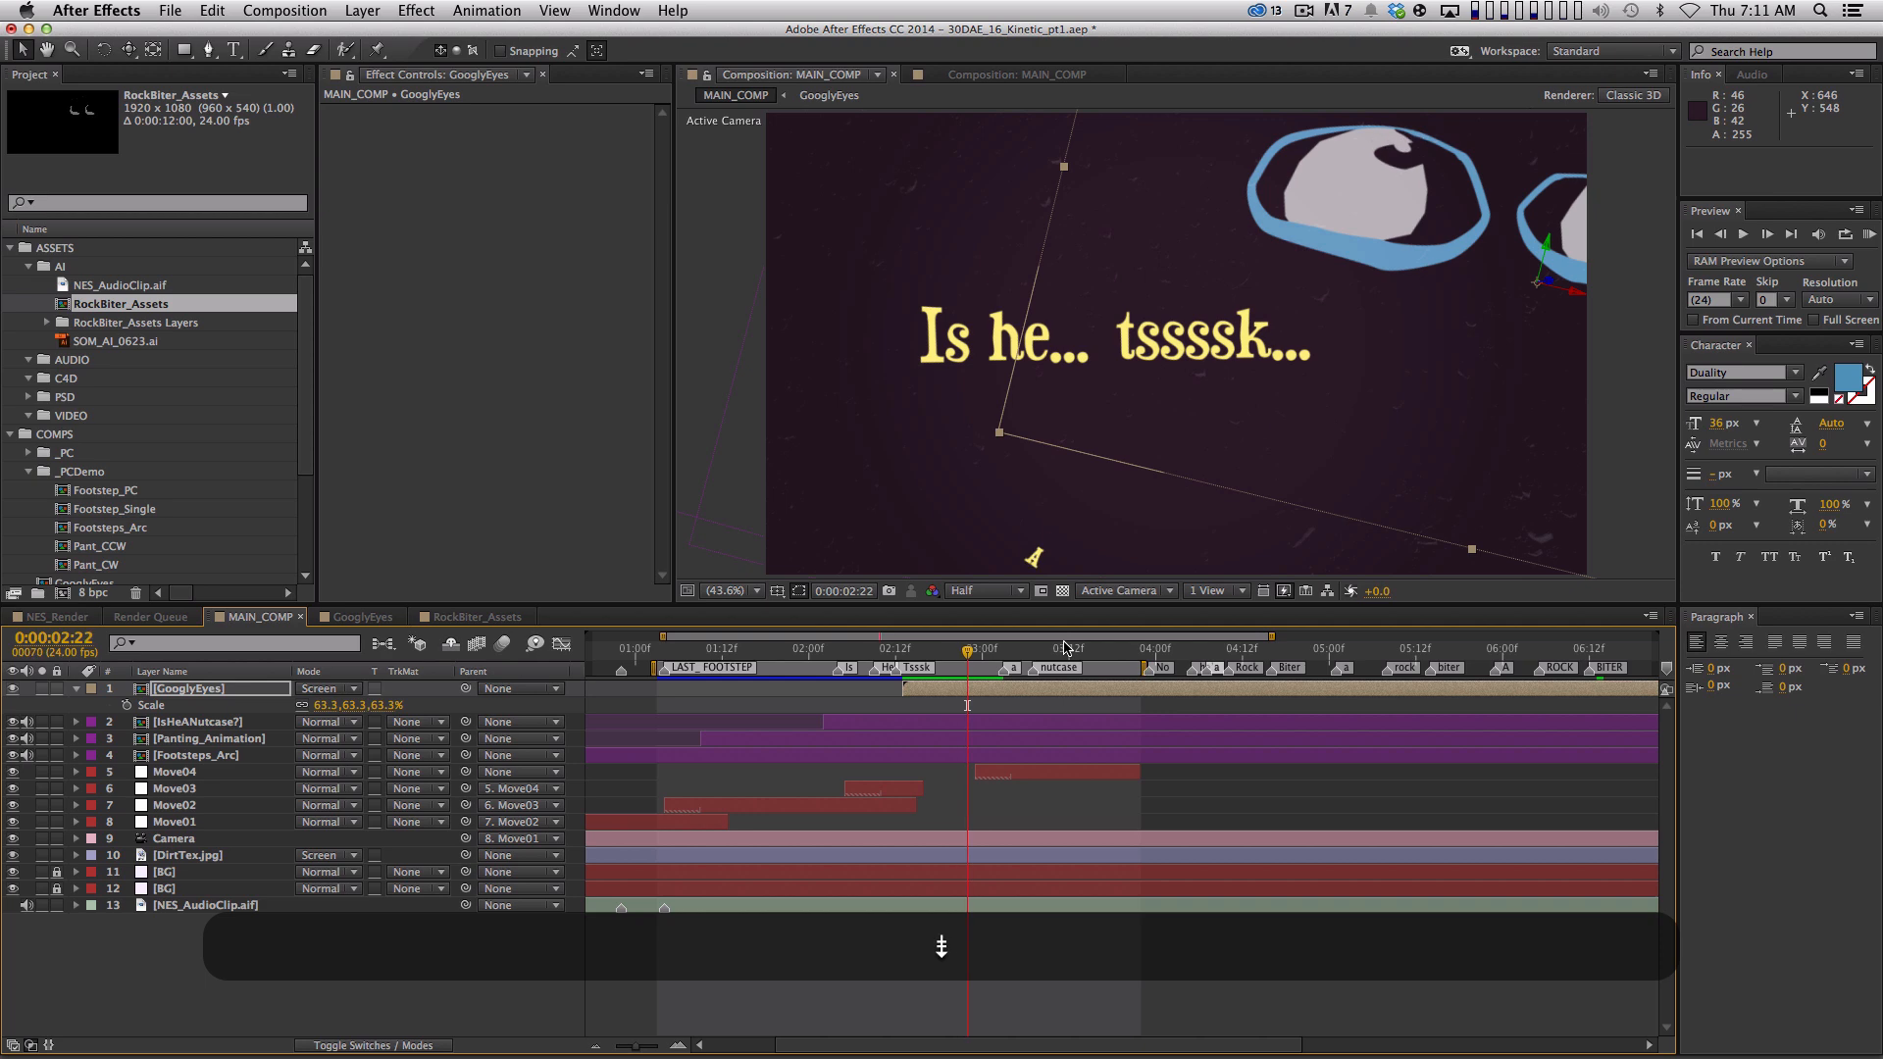
{"action": "key", "text": "alt+bracketleft"}
Set the work area from 0:00 to about 0:00:04:02, RAM-preview the animation, and deselect GooglyEyes
{"action": "key", "text": "space"}
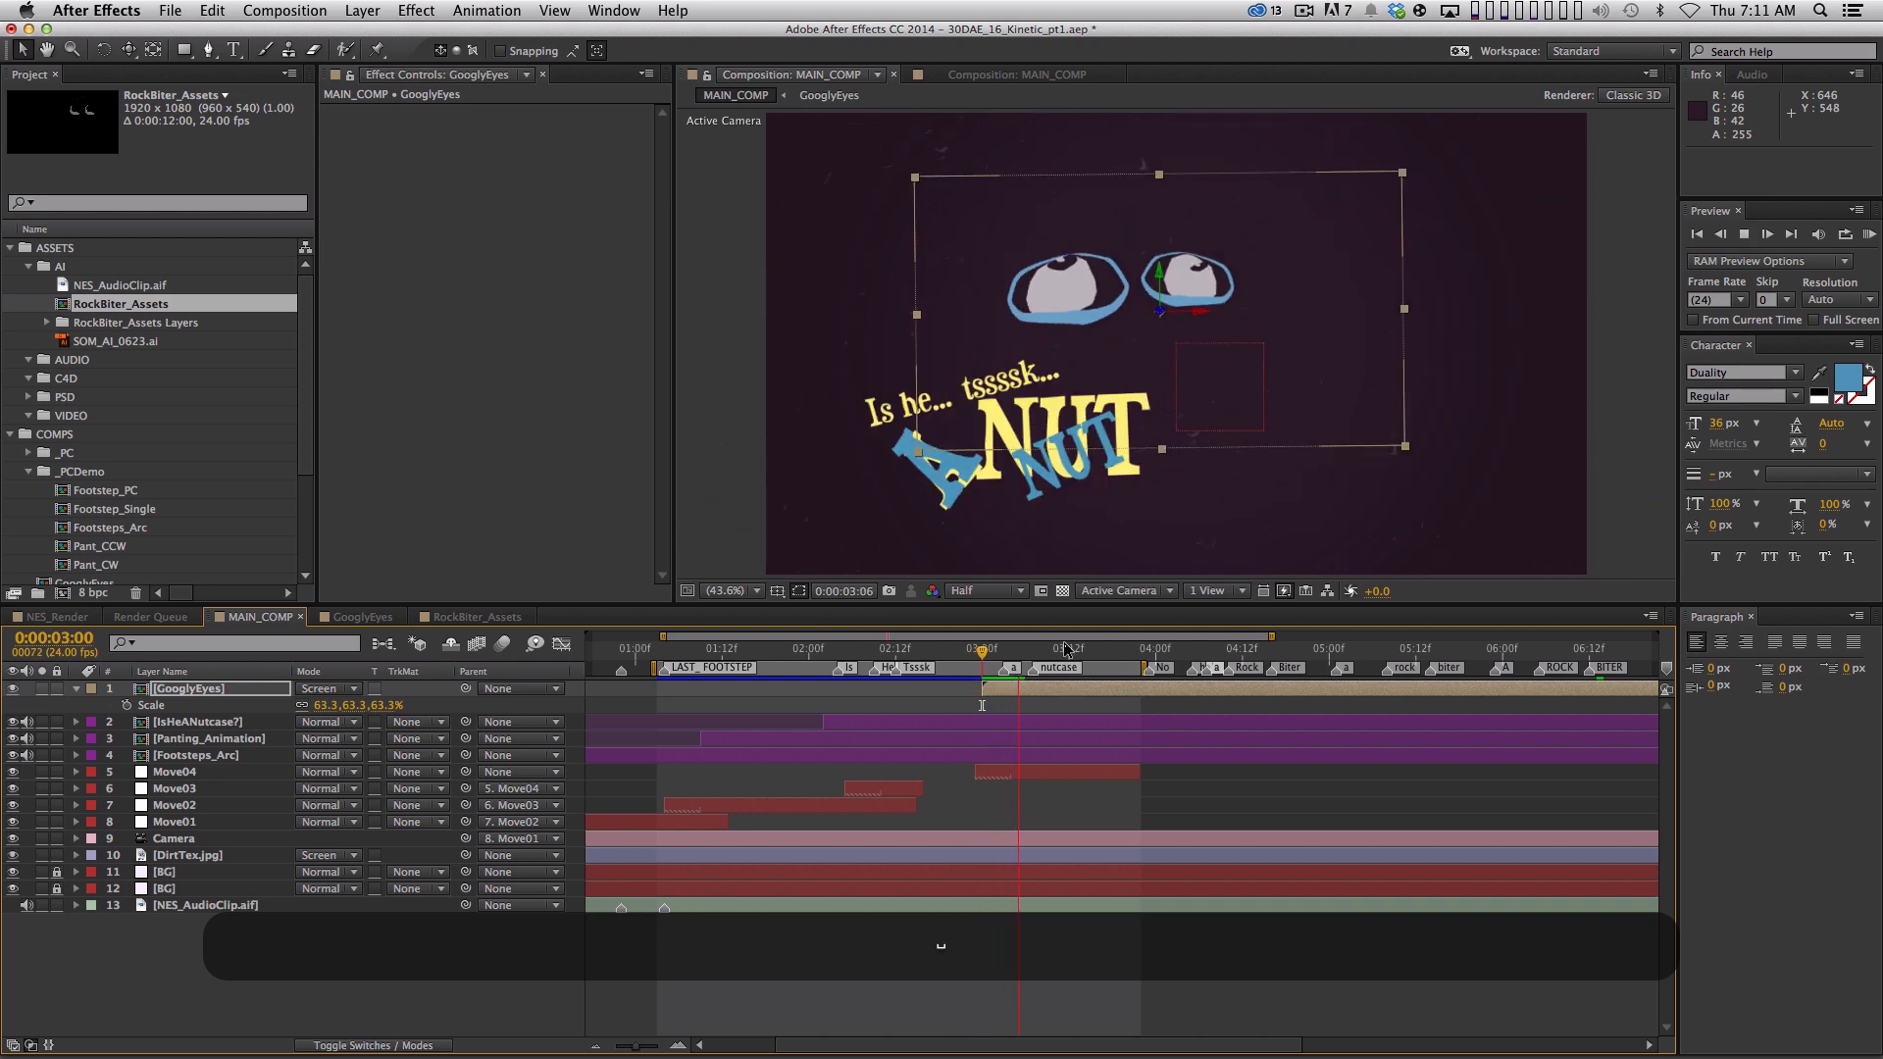
{"action": "key", "text": "space"}
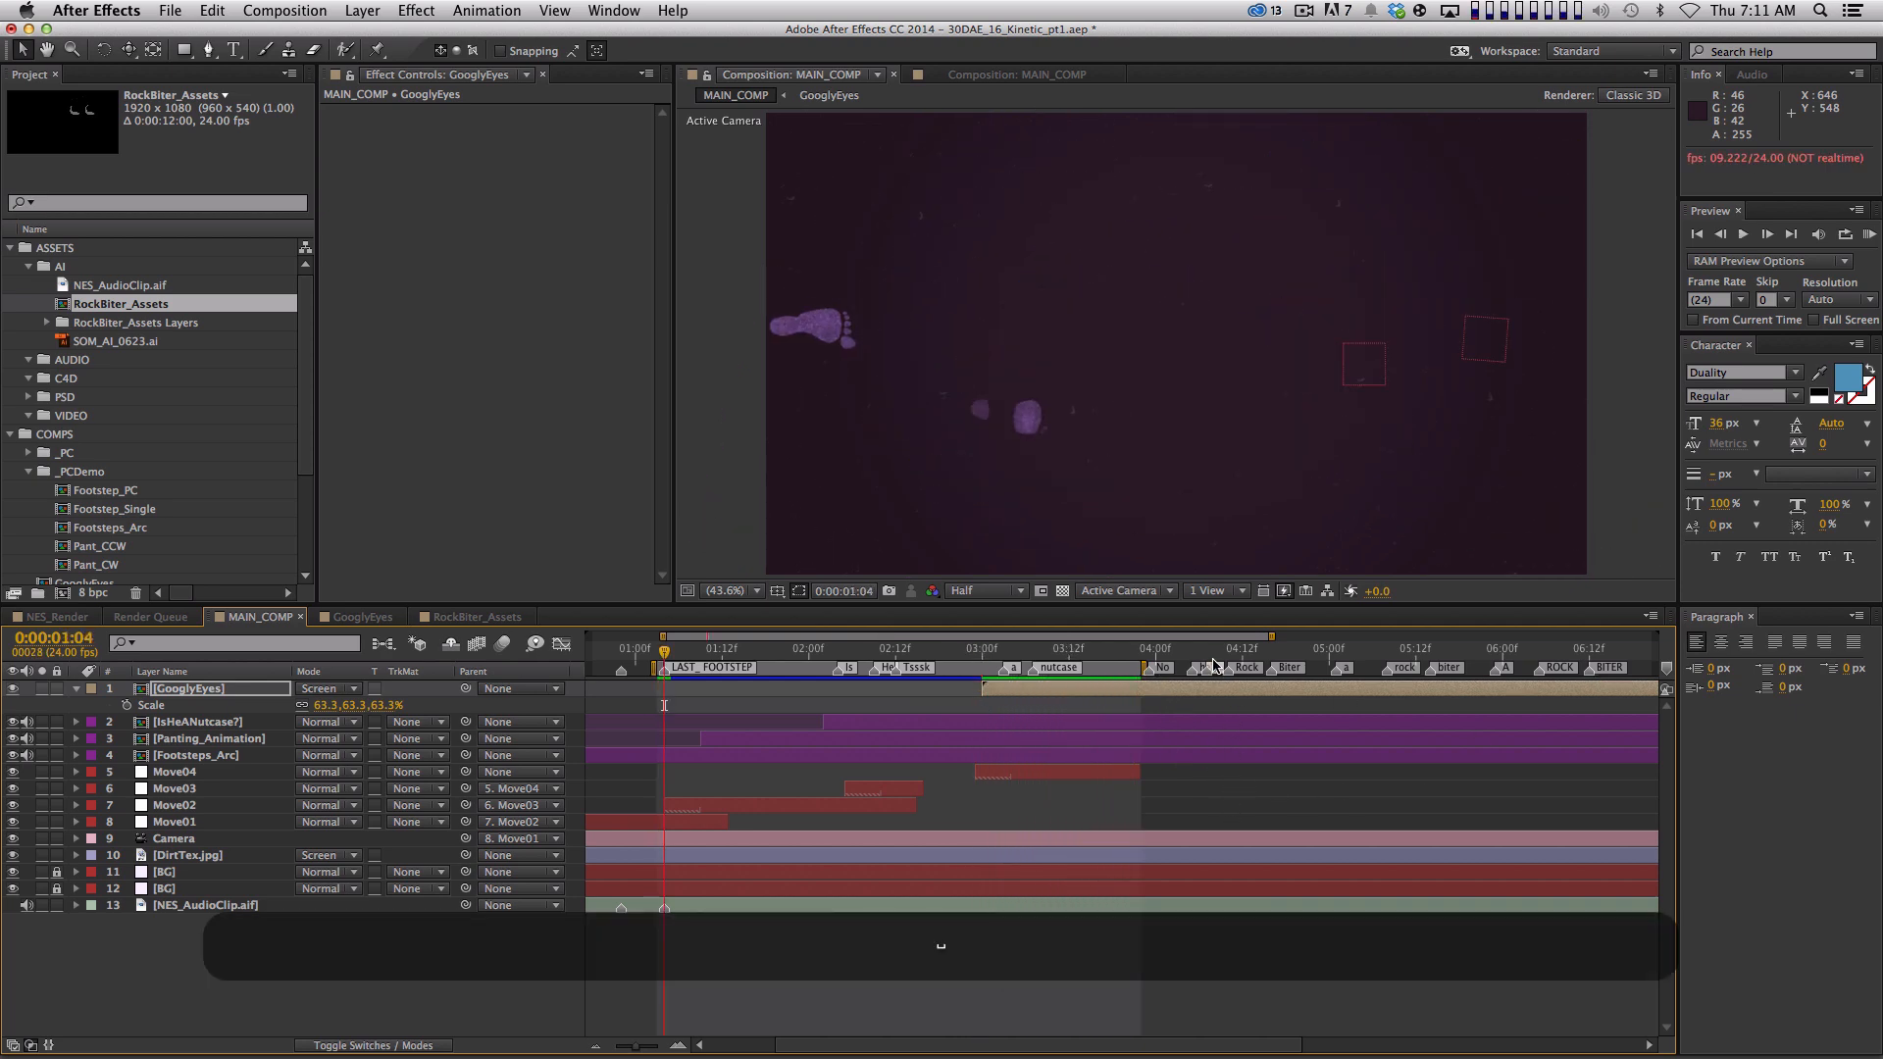
{"action": "left_click", "coordinate": [1168, 651]}
{"action": "key", "text": "KP_0"}
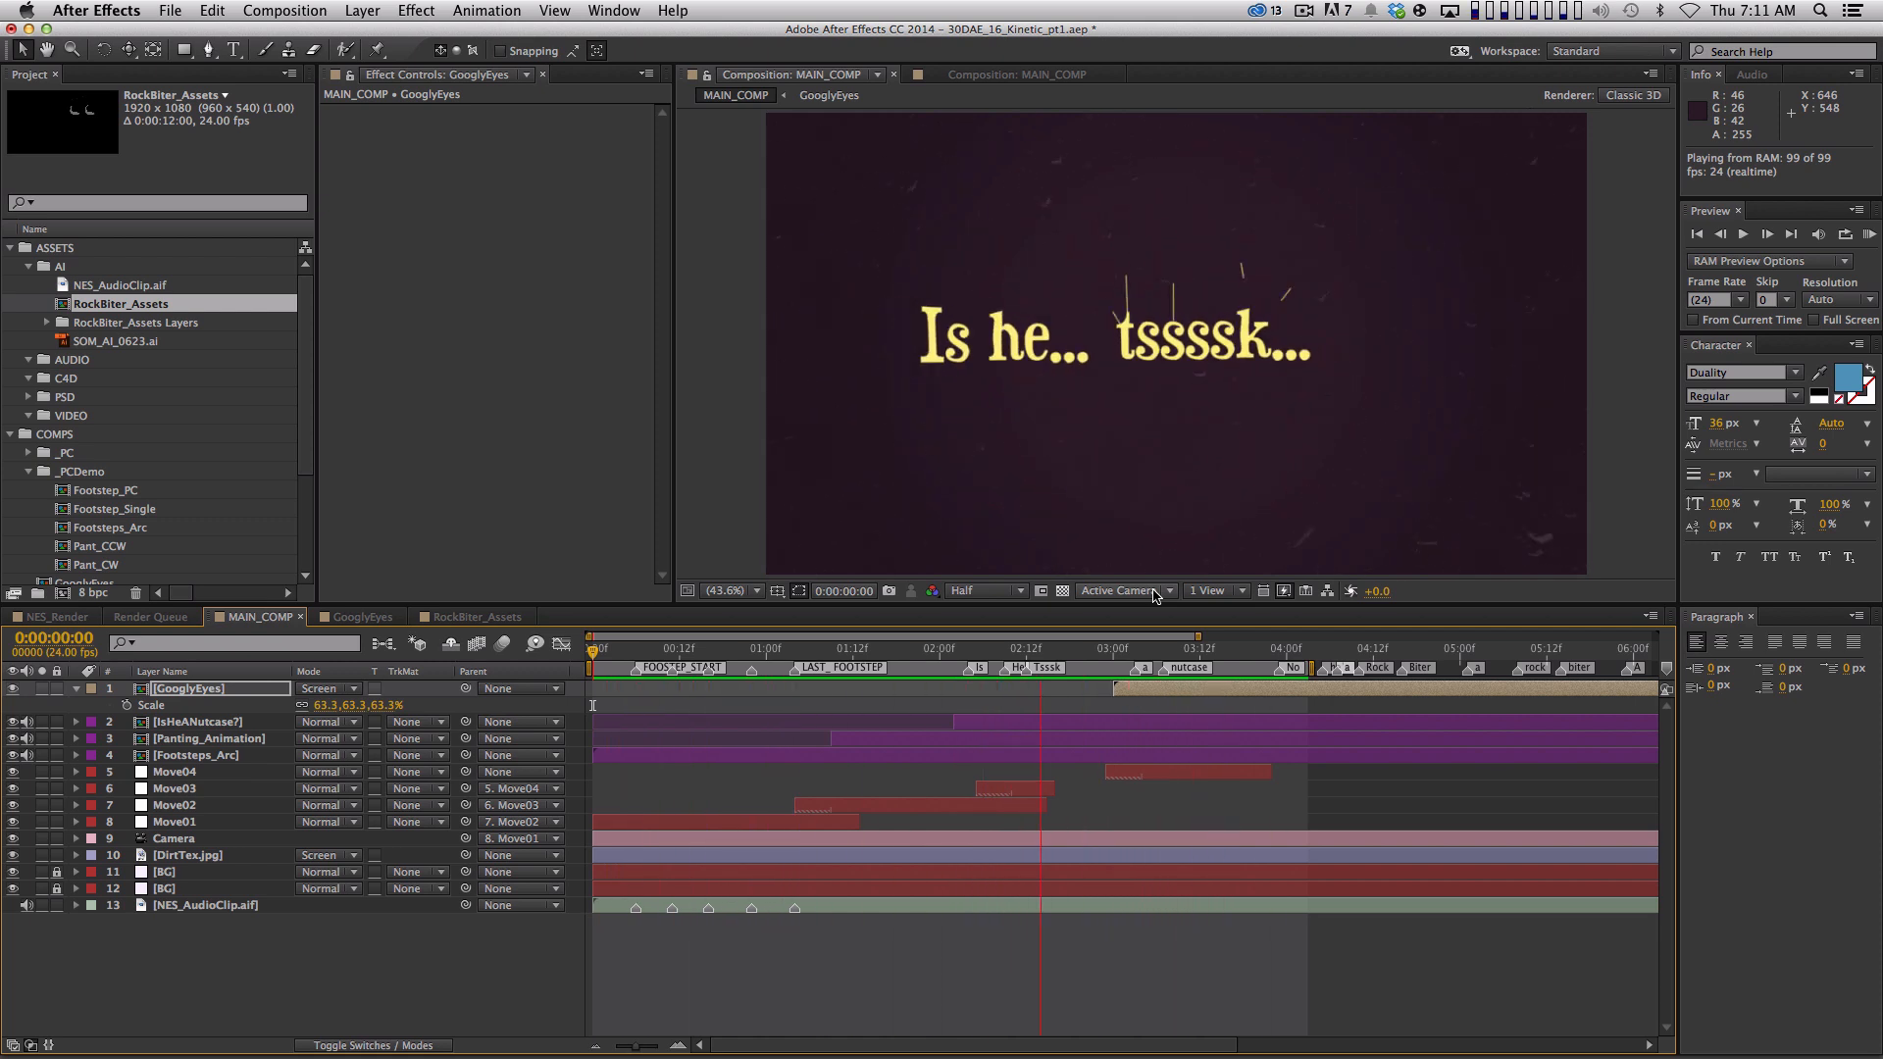
{"action": "key", "text": "space"}
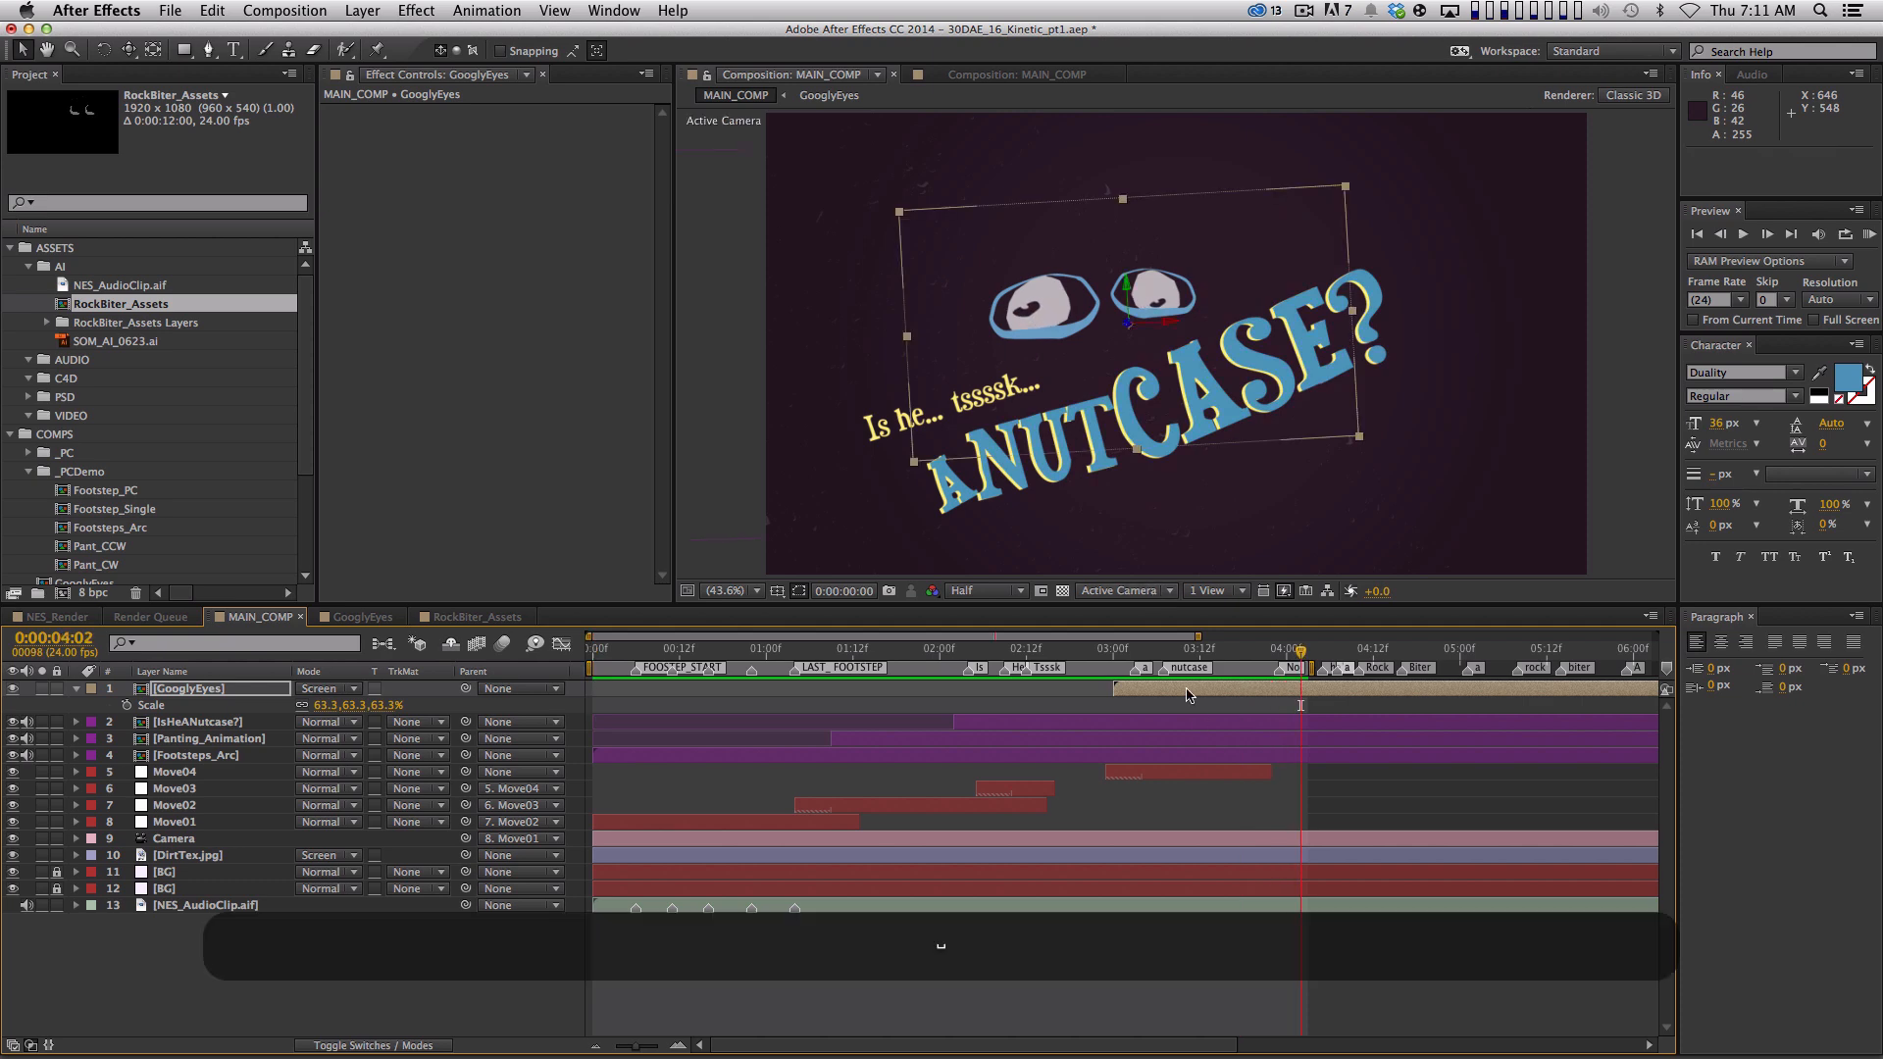
{"action": "left_click", "coordinate": [1193, 927]}
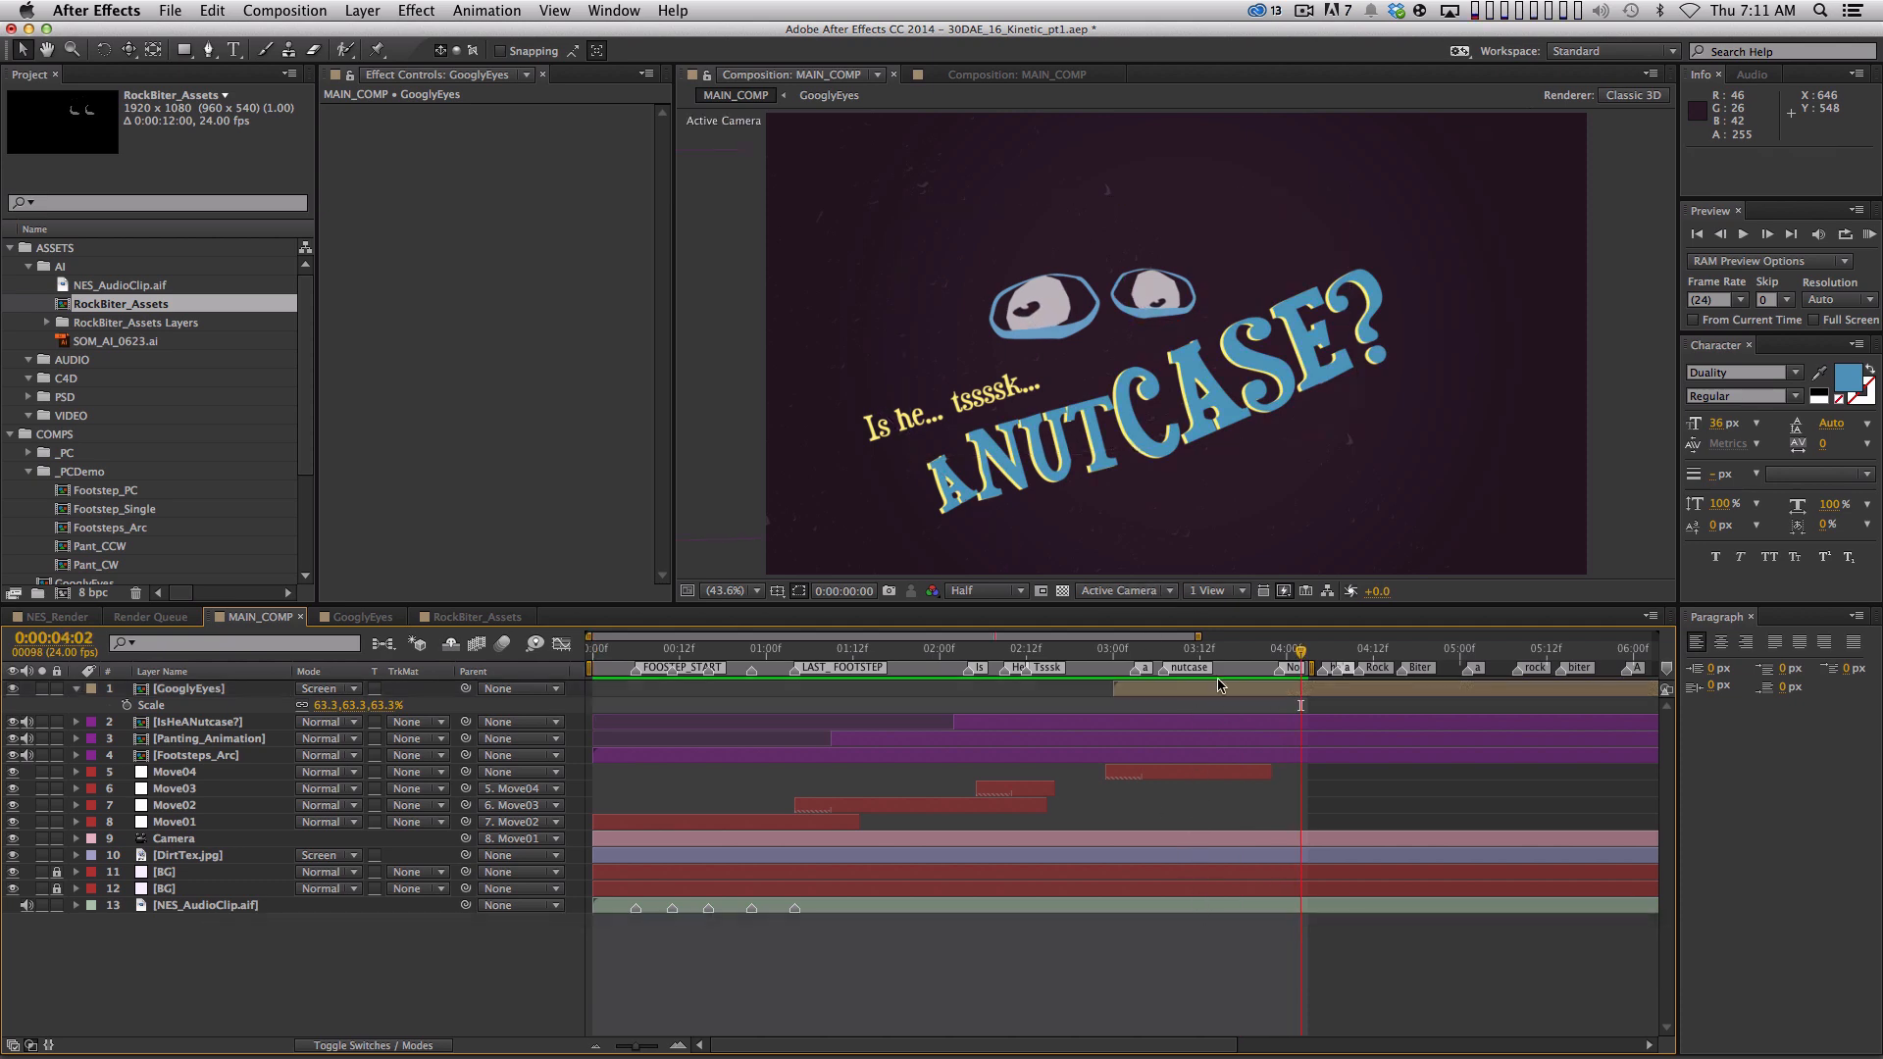
Collapse the open properties of all MAIN_COMP layers and deselect them
{"action": "key", "text": "space"}
{"action": "left_click_drag", "start_coordinate": [1226, 946], "coordinate": [1046, 944]}
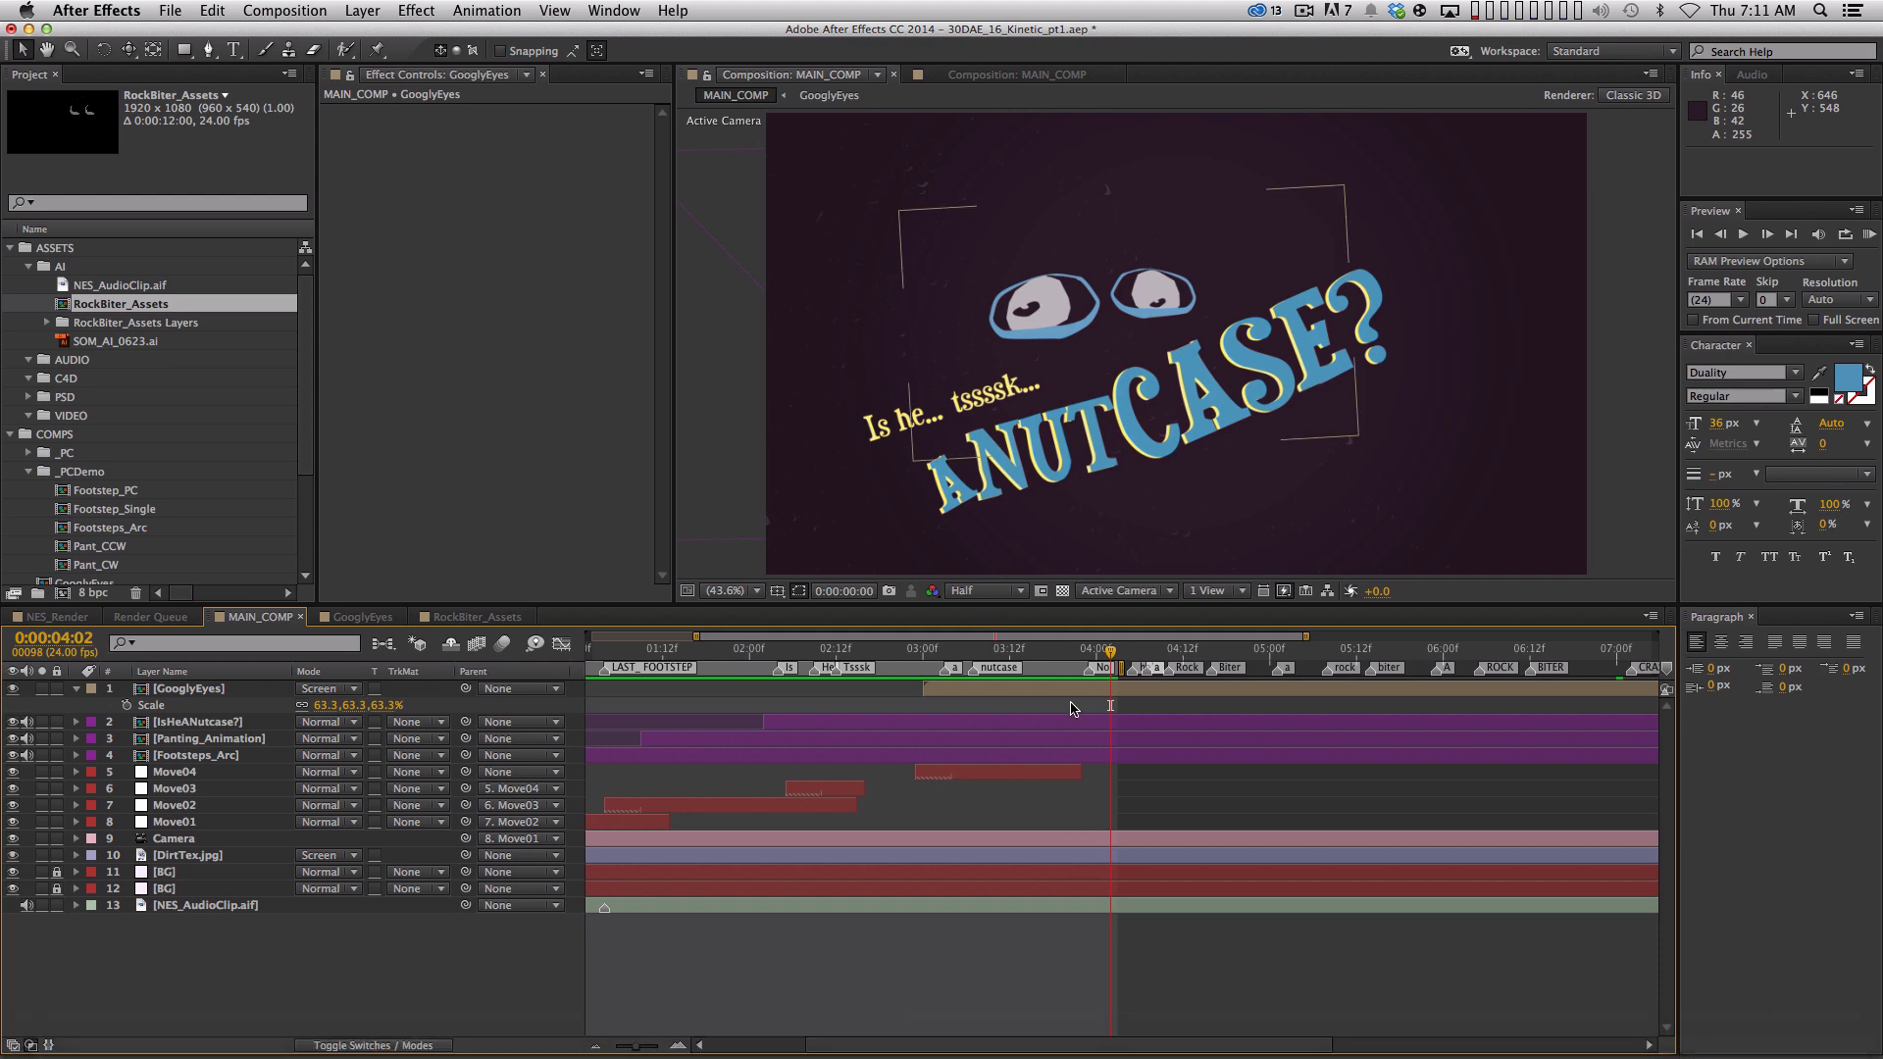
{"action": "key", "text": "super+a"}
{"action": "key", "text": "grave"}
{"action": "key", "text": "shift+grave"}
{"action": "key", "text": "shift+grave"}
{"action": "key", "text": "shift+grave"}
{"action": "key", "text": "grave"}
{"action": "left_click", "coordinate": [976, 941]}
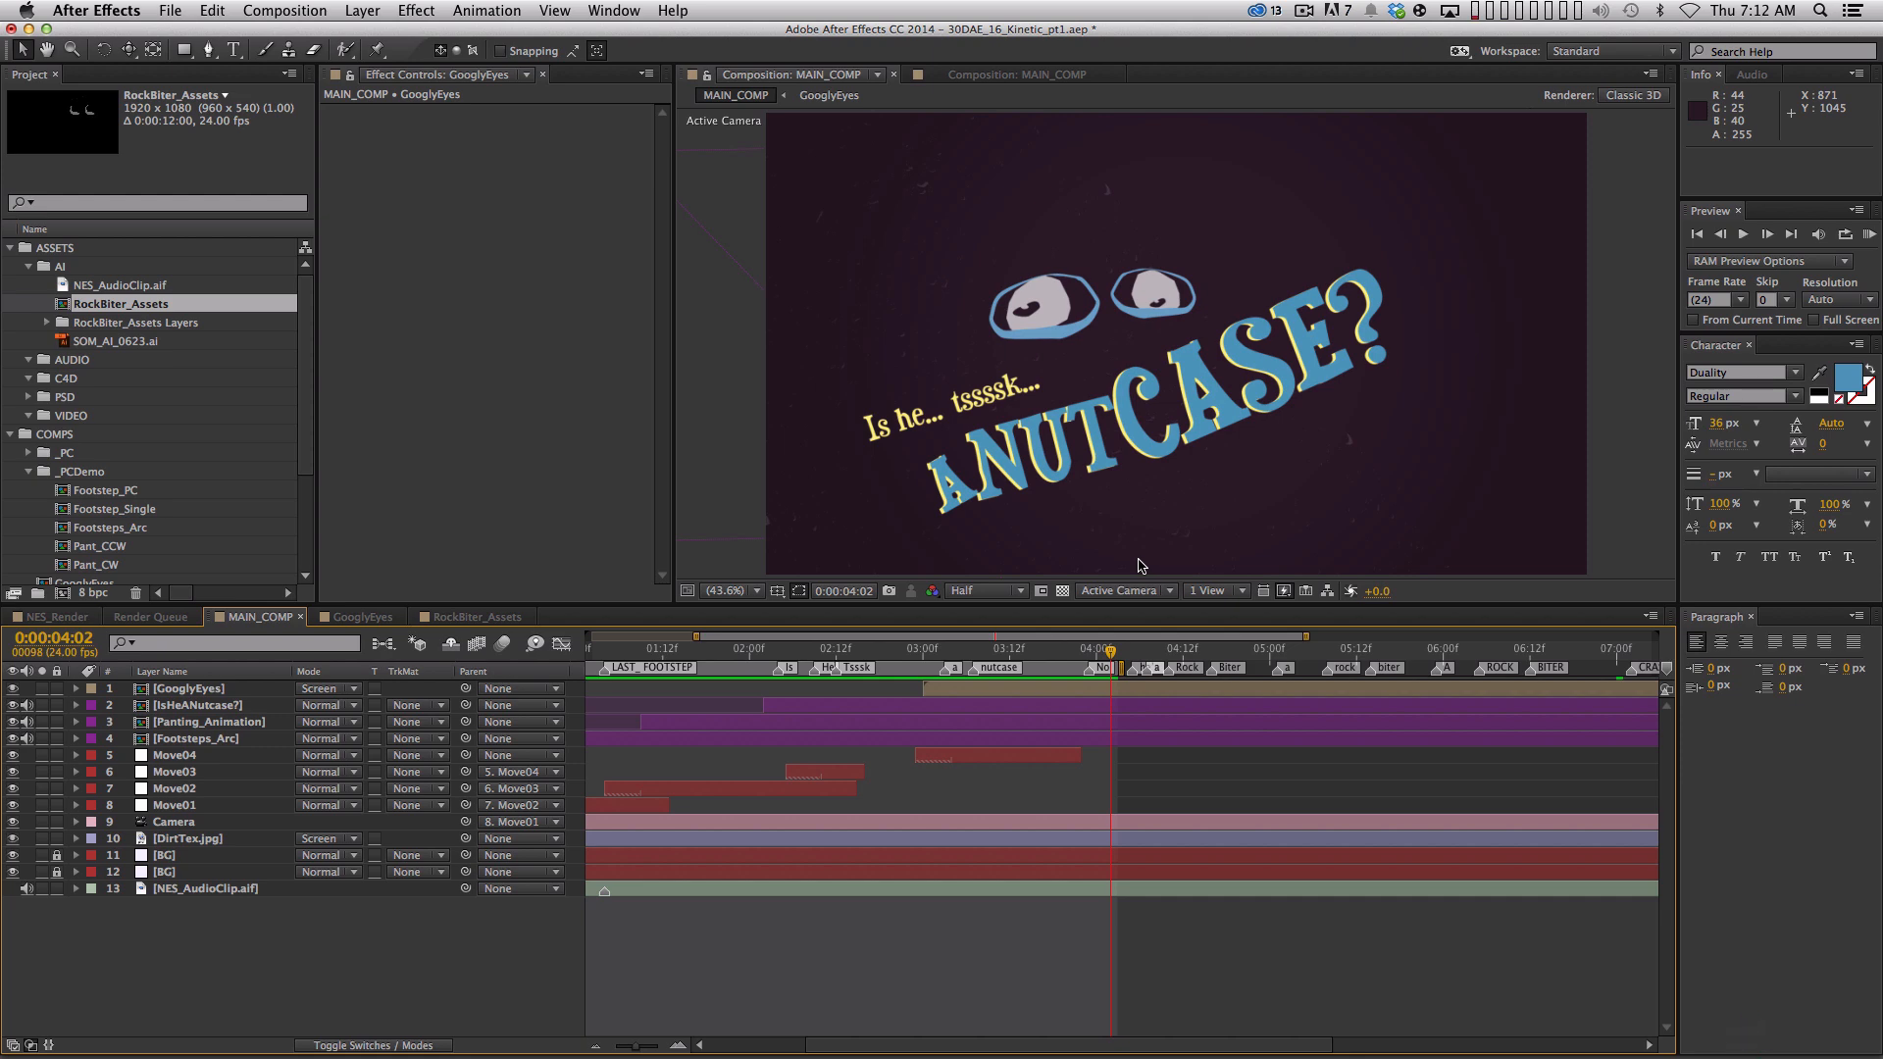
Mute the NES_AudioClip.aif layer, RAM-preview the animation, and move the current time to 0:00:03:14
{"action": "left_click", "coordinate": [56, 855]}
{"action": "key", "text": "KP_0"}
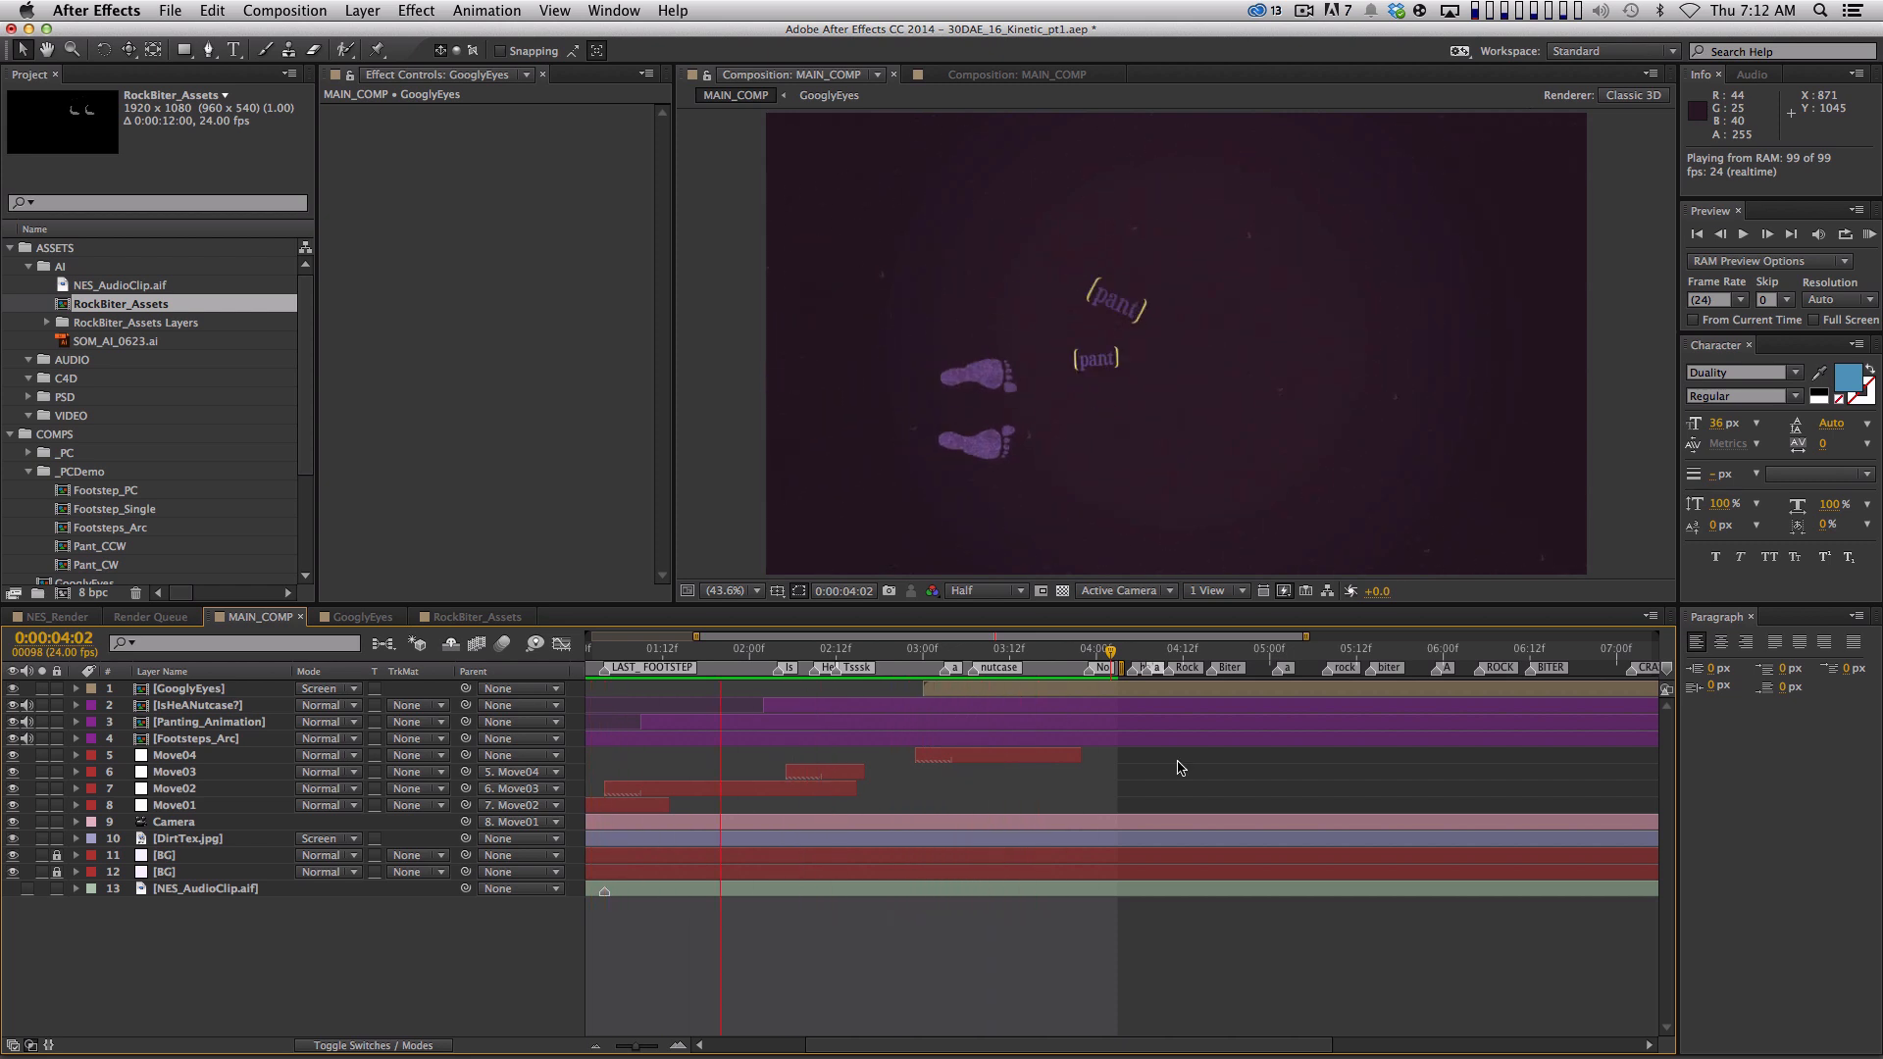
{"action": "left_click", "coordinate": [1047, 650]}
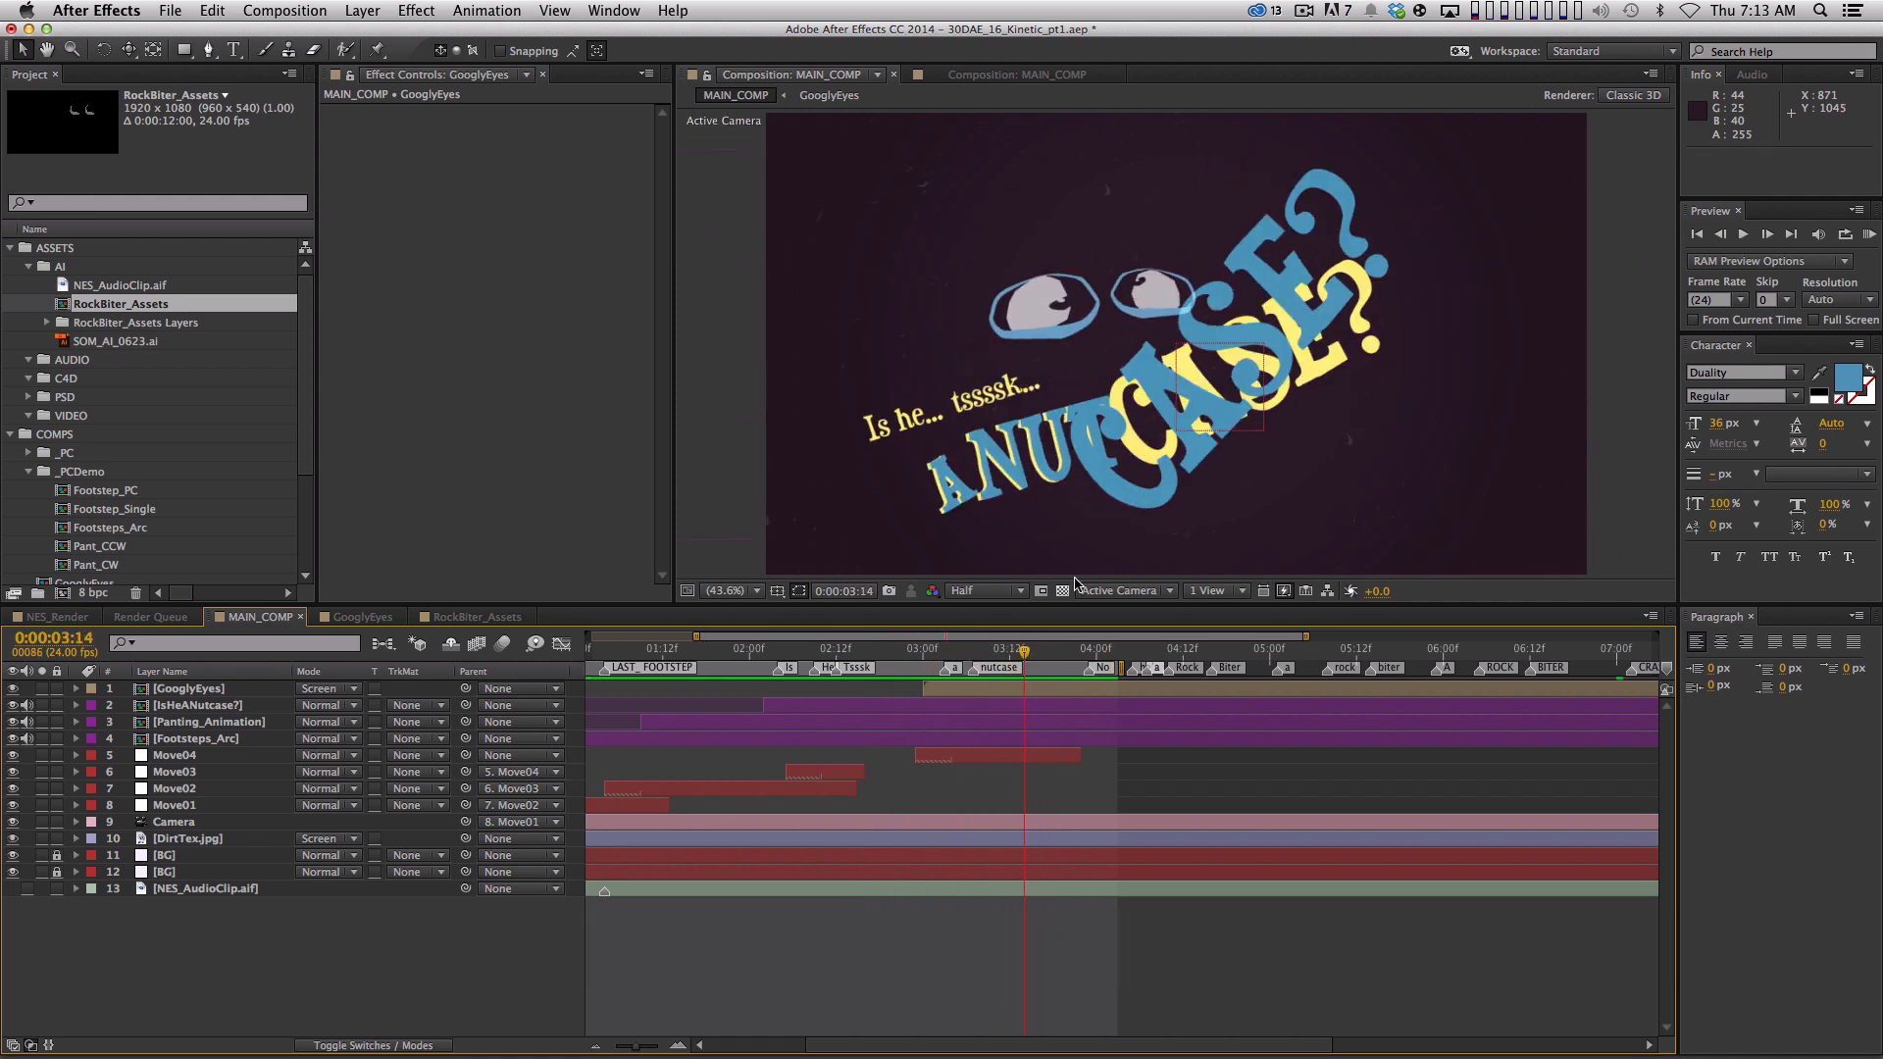